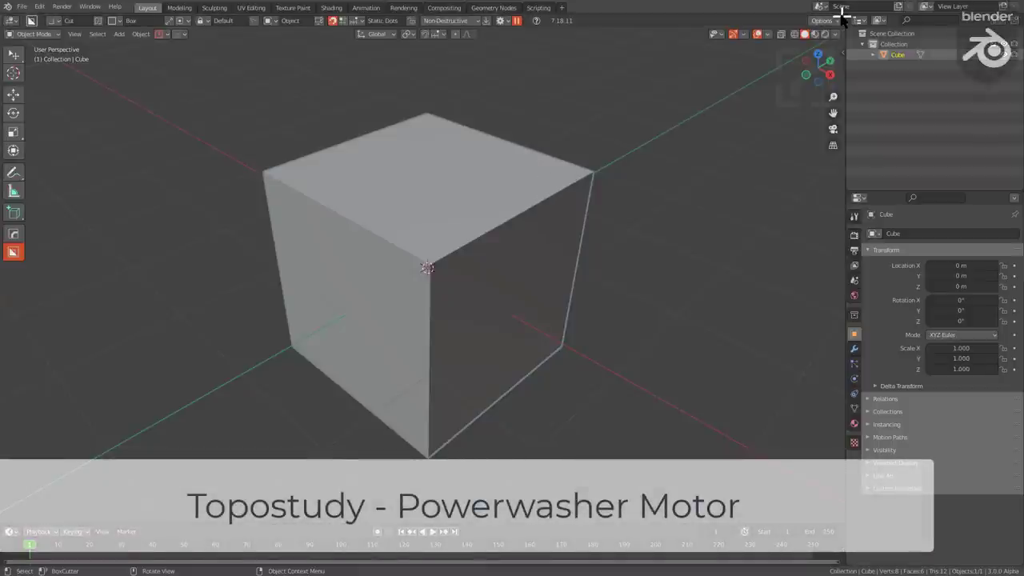
- Split the 3D viewport vertically and turn the new narrow area into an Image Editor
{"action": "left_click_drag", "start_coordinate": [842, 18], "coordinate": [331, 112]}
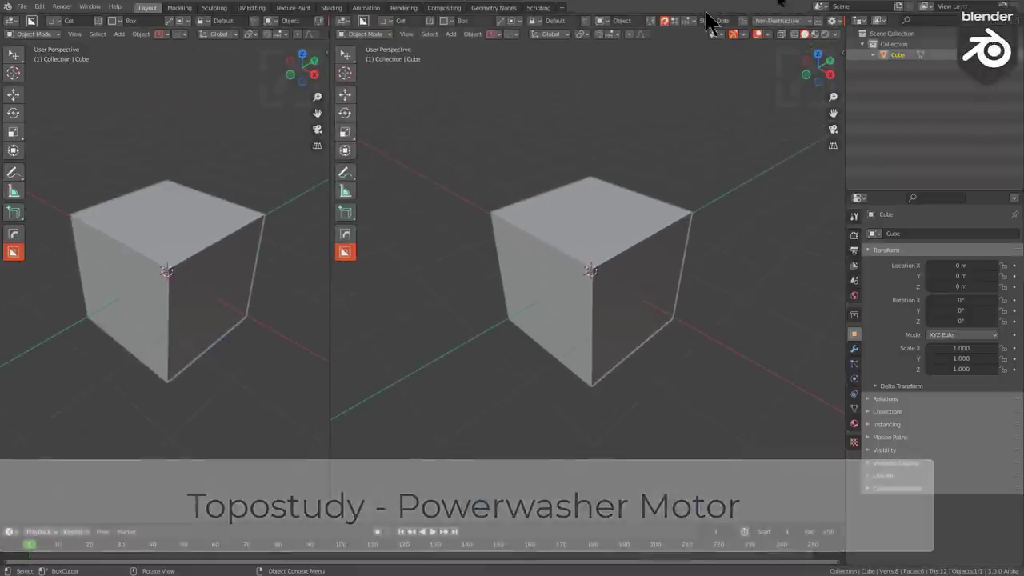
{"action": "scroll", "coordinate": [459, 224], "scroll_direction": "up", "scroll_amount": 2}
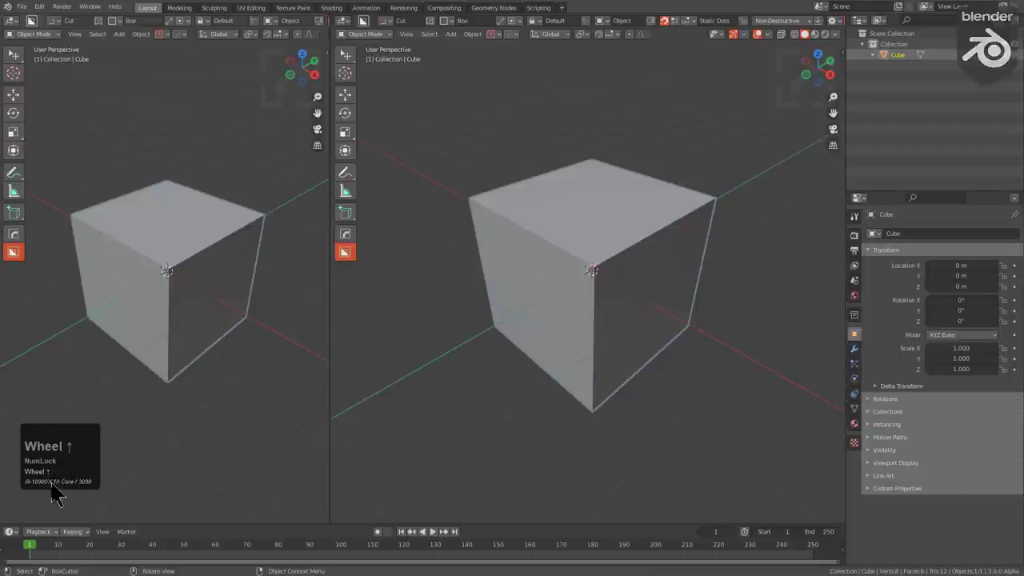
{"action": "left_click", "coordinate": [12, 22]}
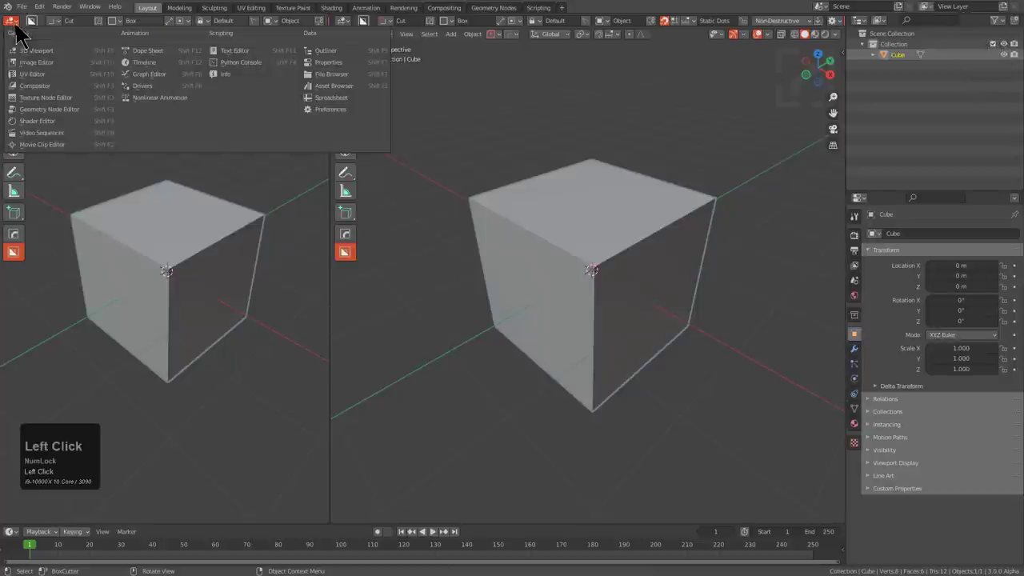
{"action": "left_click", "coordinate": [38, 64]}
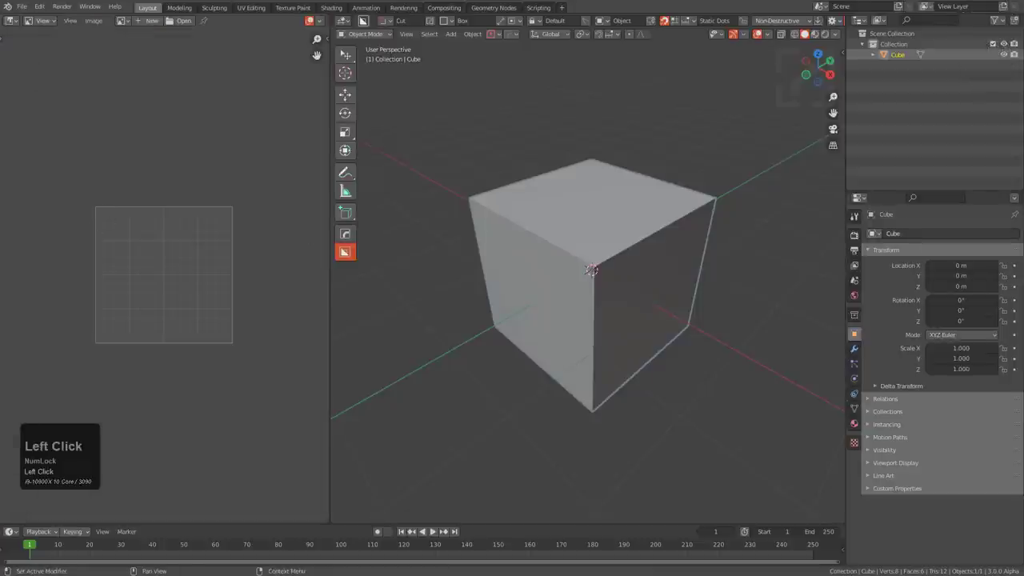
- Load pressure-washer-2048px-0158.jpg into the Image Editor as reference and frame the motor area
{"action": "left_click_drag", "start_coordinate": [1023, 260], "coordinate": [281, 238]}
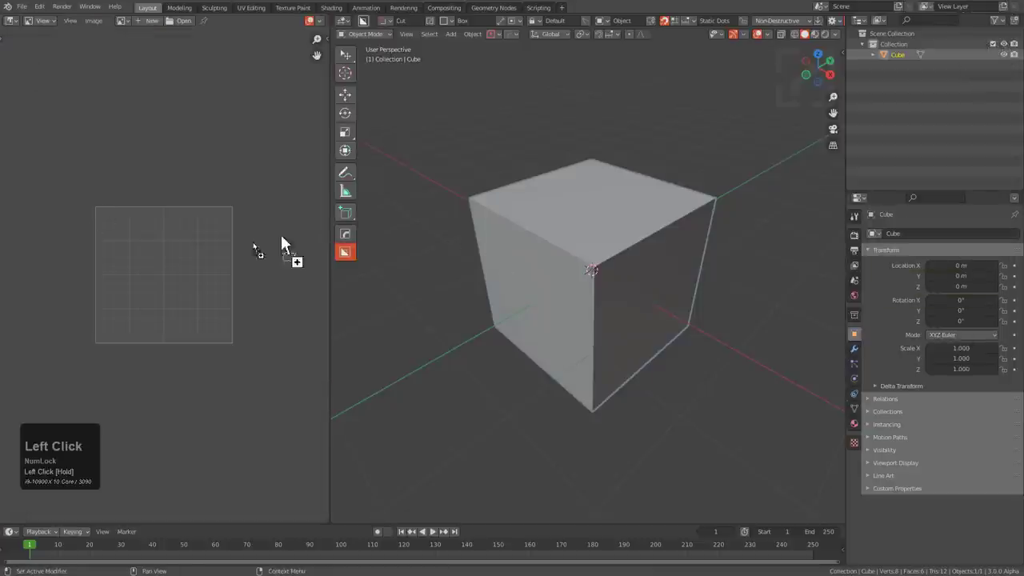
{"action": "left_click_drag", "start_coordinate": [184, 266], "coordinate": [185, 266]}
{"action": "scroll", "coordinate": [192, 252], "scroll_direction": "up", "scroll_amount": 5}
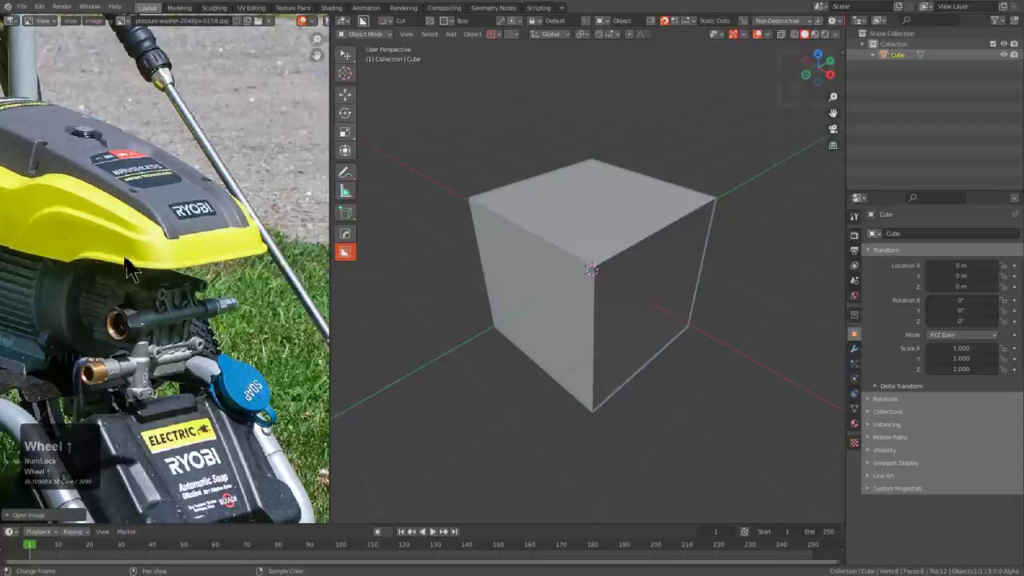
{"action": "scroll", "coordinate": [176, 264], "scroll_direction": "down", "scroll_amount": 2}
{"action": "scroll", "coordinate": [155, 270], "scroll_direction": "up", "scroll_amount": 2}
{"action": "scroll", "coordinate": [158, 284], "scroll_direction": "down", "scroll_amount": 2}
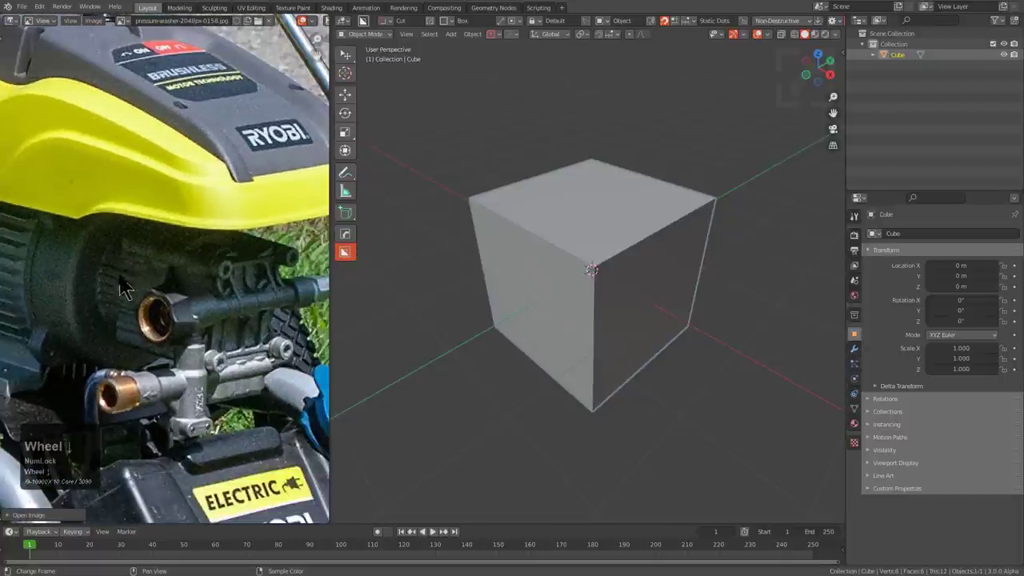
{"action": "middle_click_drag", "start_coordinate": [160, 296], "coordinate": [157, 276]}
{"action": "scroll", "coordinate": [166, 270], "scroll_direction": "down", "scroll_amount": 1}
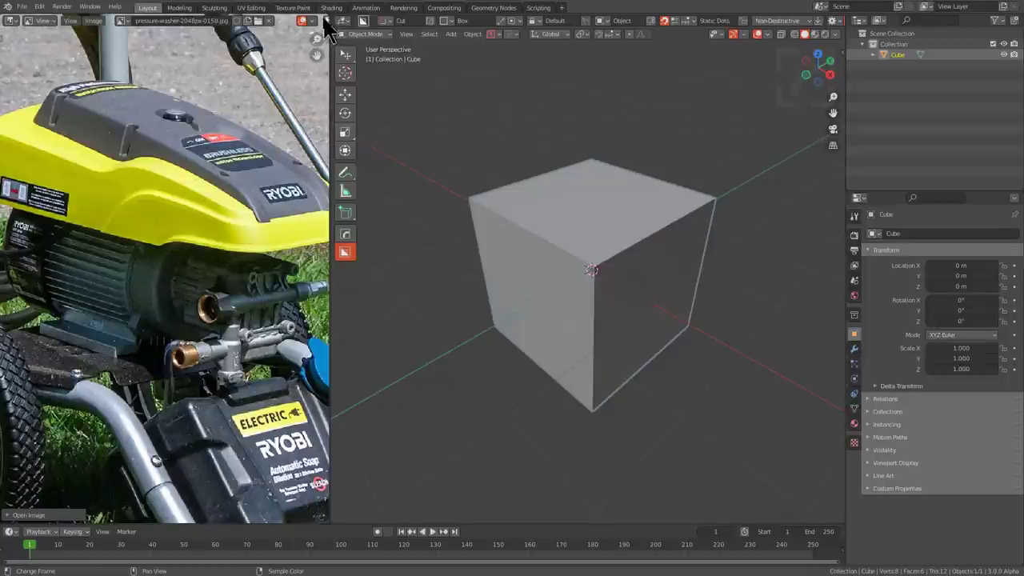
- Split the Image Editor into two stacked areas and load the power washer reference collage into the upper one
{"action": "left_click_drag", "start_coordinate": [327, 14], "coordinate": [294, 247]}
{"action": "mouse_move", "coordinate": [198, 376]}
{"action": "middle_mouse_down"}
{"action": "mouse_move", "coordinate": [195, 393]}
{"action": "mouse_move", "coordinate": [202, 389]}
{"action": "middle_mouse_up"}
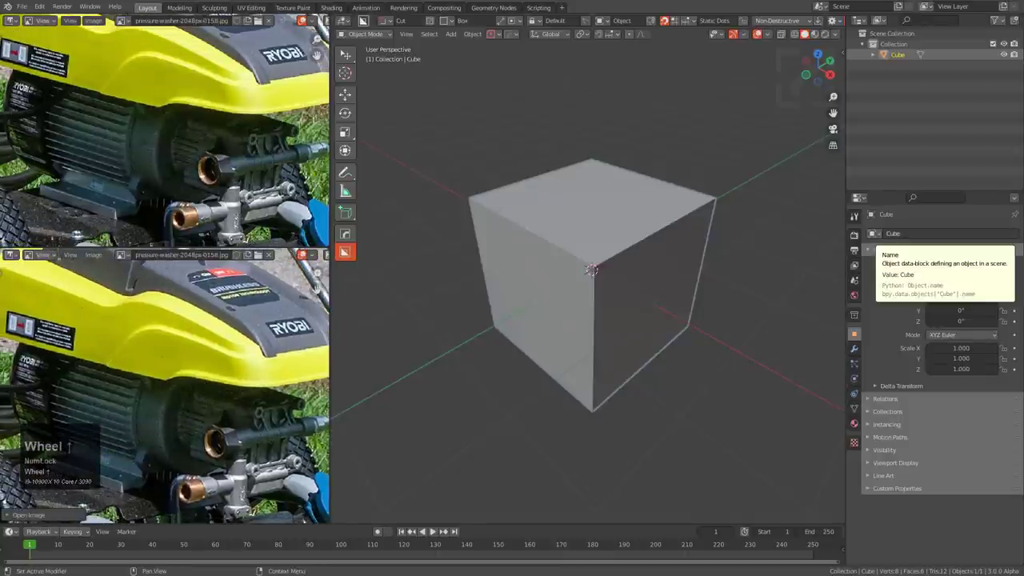
{"action": "left_click", "coordinate": [950, 234]}
{"action": "left_click_drag", "start_coordinate": [202, 112], "coordinate": [205, 139]}
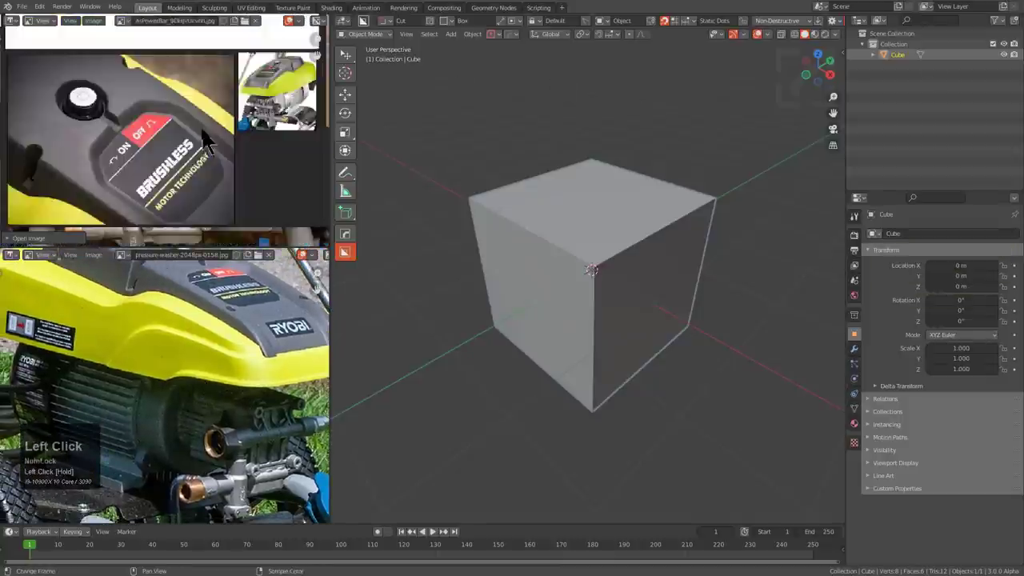
- Examine the product photos in the reference collage for views of the power washer and its motor
{"action": "scroll", "coordinate": [212, 152], "scroll_direction": "down", "scroll_amount": 2}
{"action": "middle_click_drag", "start_coordinate": [184, 177], "coordinate": [210, 145]}
{"action": "middle_click_drag", "start_coordinate": [117, 153], "coordinate": [150, 156]}
{"action": "scroll", "coordinate": [170, 120], "scroll_direction": "up", "scroll_amount": 2}
{"action": "scroll", "coordinate": [150, 155], "scroll_direction": "up", "scroll_amount": 1}
{"action": "scroll", "coordinate": [145, 144], "scroll_direction": "up", "scroll_amount": 2}
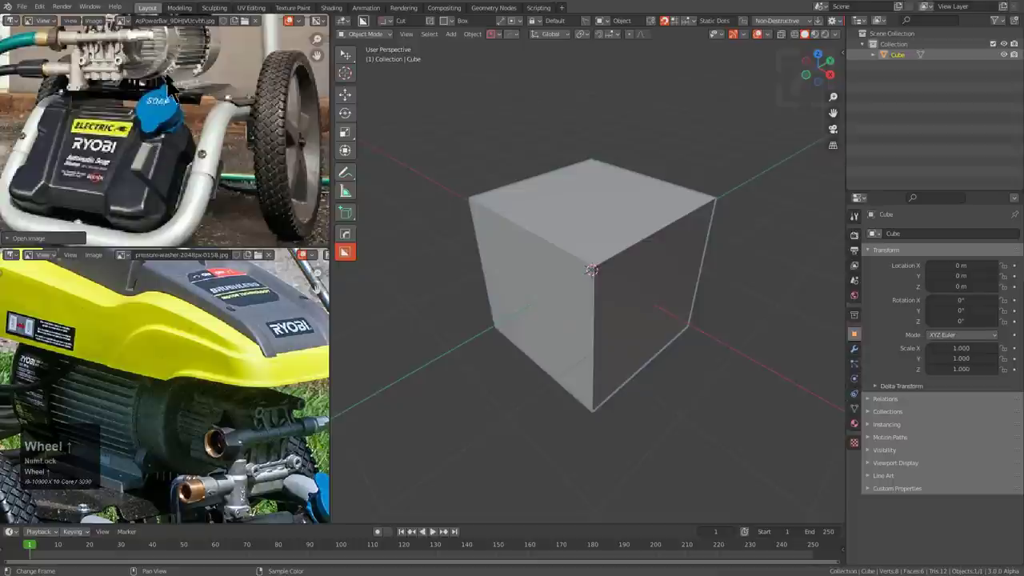
{"action": "scroll", "coordinate": [211, 133], "scroll_direction": "up", "scroll_amount": 2}
{"action": "middle_click_drag", "start_coordinate": [168, 67], "coordinate": [167, 98]}
{"action": "scroll", "coordinate": [216, 152], "scroll_direction": "down", "scroll_amount": 6}
{"action": "scroll", "coordinate": [144, 104], "scroll_direction": "down", "scroll_amount": 3}
{"action": "middle_click_drag", "start_coordinate": [136, 151], "coordinate": [184, 202]}
{"action": "scroll", "coordinate": [169, 148], "scroll_direction": "up", "scroll_amount": 3}
{"action": "middle_click_drag", "start_coordinate": [168, 148], "coordinate": [176, 114]}
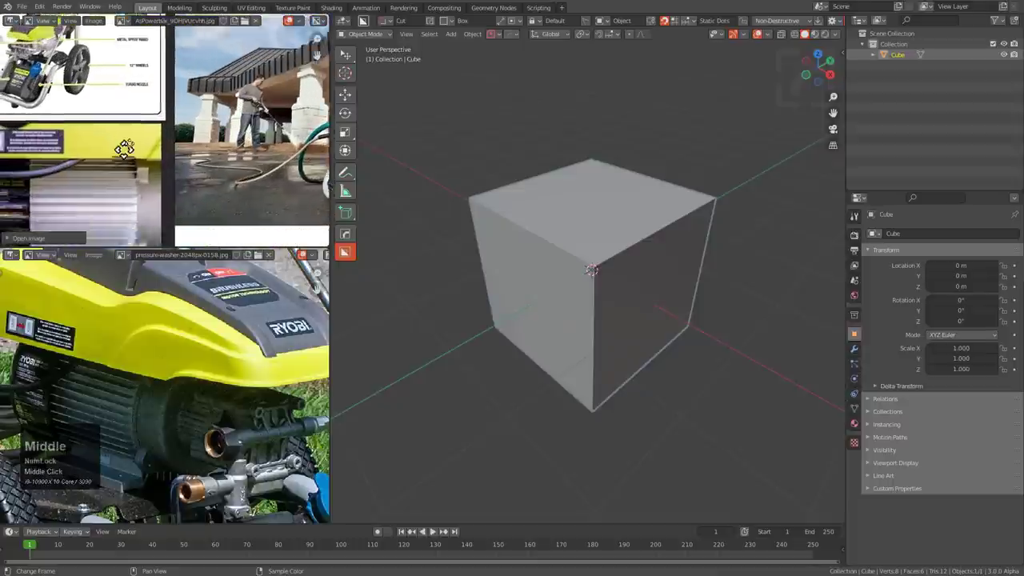
{"action": "scroll", "coordinate": [144, 163], "scroll_direction": "up", "scroll_amount": 3}
{"action": "middle_click_drag", "start_coordinate": [64, 152], "coordinate": [132, 133]}
{"action": "scroll", "coordinate": [176, 131], "scroll_direction": "down", "scroll_amount": 4}
{"action": "middle_click_drag", "start_coordinate": [236, 139], "coordinate": [151, 145]}
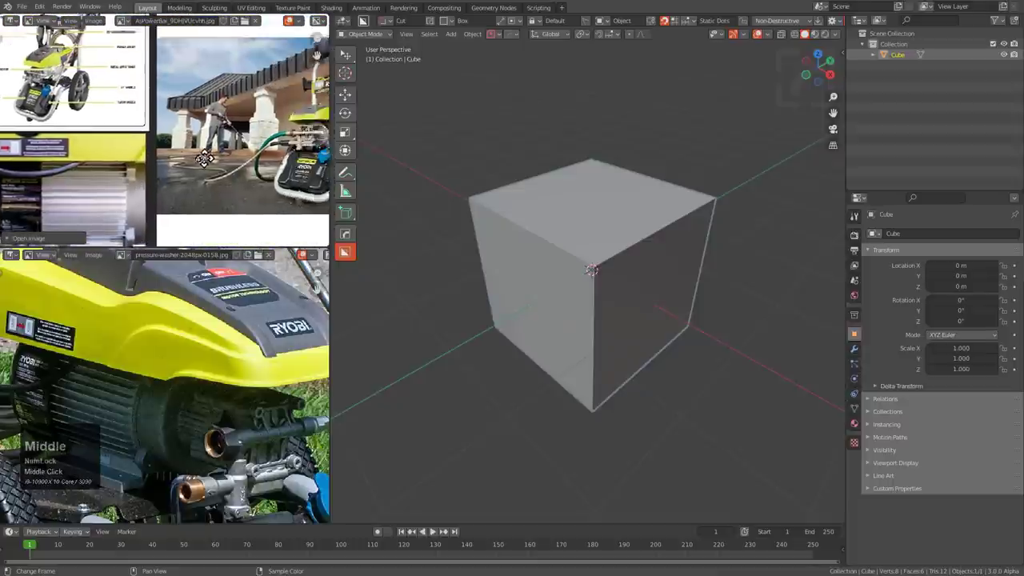
{"action": "scroll", "coordinate": [228, 148], "scroll_direction": "up", "scroll_amount": 2}
{"action": "middle_click_drag", "start_coordinate": [265, 152], "coordinate": [104, 168]}
{"action": "scroll", "coordinate": [240, 122], "scroll_direction": "down", "scroll_amount": 5}
{"action": "middle_click_drag", "start_coordinate": [280, 120], "coordinate": [164, 129]}
{"action": "scroll", "coordinate": [128, 110], "scroll_direction": "up", "scroll_amount": 3}
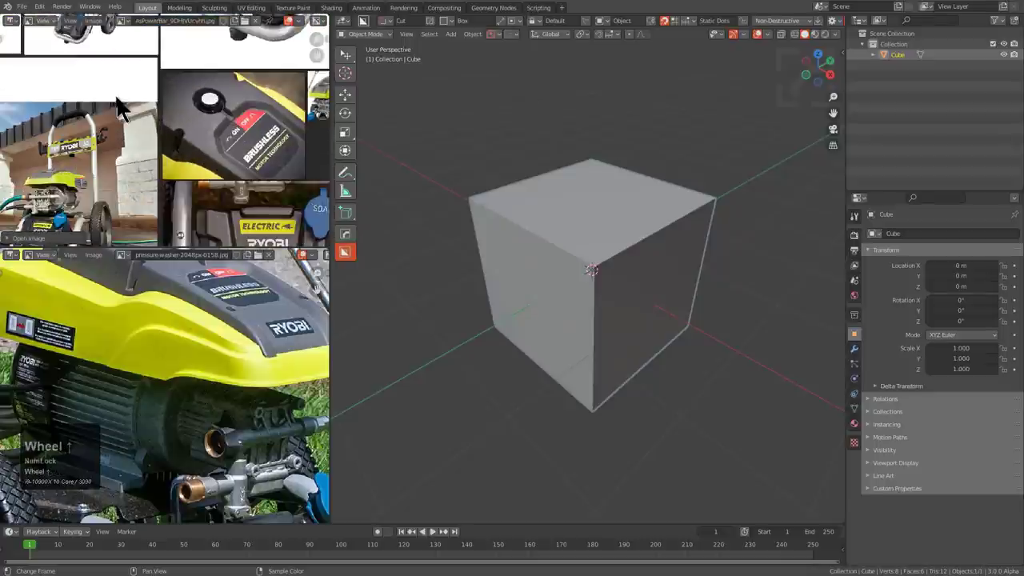
{"action": "middle_click_drag", "start_coordinate": [86, 60], "coordinate": [196, 166]}
{"action": "scroll", "coordinate": [190, 166], "scroll_direction": "up", "scroll_amount": 3}
{"action": "middle_click_drag", "start_coordinate": [132, 93], "coordinate": [216, 150]}
{"action": "scroll", "coordinate": [122, 132], "scroll_direction": "down", "scroll_amount": 2}
{"action": "scroll", "coordinate": [216, 144], "scroll_direction": "down", "scroll_amount": 4}
{"action": "middle_click_drag", "start_coordinate": [175, 93], "coordinate": [154, 145]}
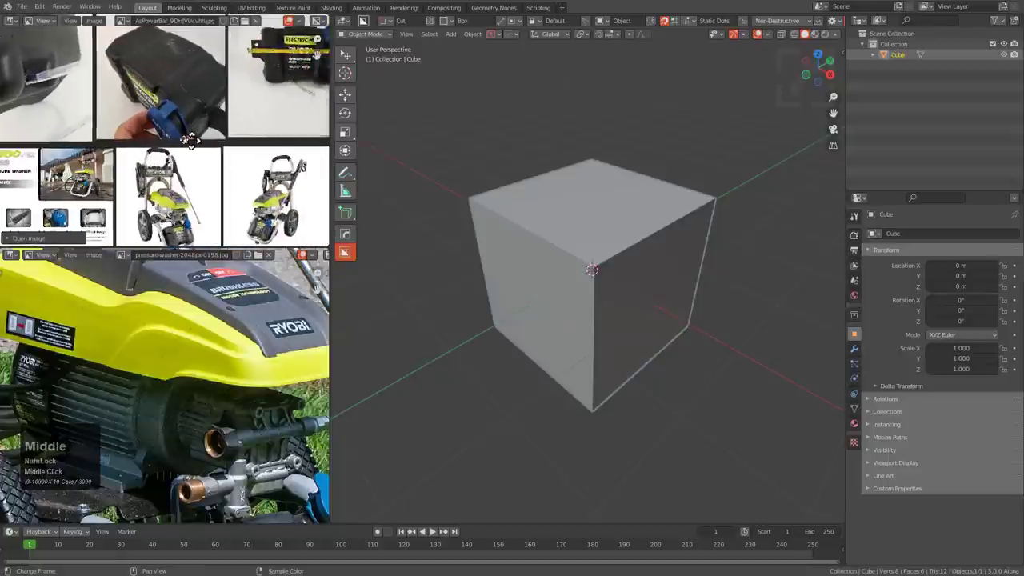
{"action": "middle_click_drag", "start_coordinate": [264, 144], "coordinate": [104, 128]}
{"action": "scroll", "coordinate": [176, 128], "scroll_direction": "up", "scroll_amount": 3}
{"action": "middle_click_drag", "start_coordinate": [248, 176], "coordinate": [146, 97]}
{"action": "scroll", "coordinate": [152, 87], "scroll_direction": "down", "scroll_amount": 3}
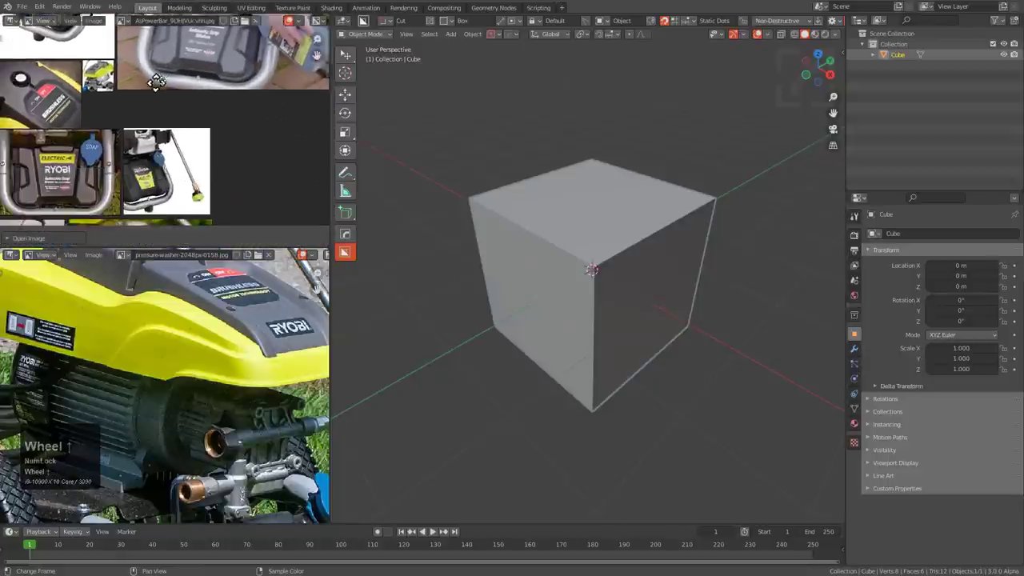
- Find the white-background photo showing the finned motor in the collage and inspect it close up
{"action": "middle_click_drag", "start_coordinate": [120, 176], "coordinate": [264, 130]}
{"action": "scroll", "coordinate": [223, 76], "scroll_direction": "up", "scroll_amount": 2}
{"action": "scroll", "coordinate": [215, 124], "scroll_direction": "up", "scroll_amount": 2}
{"action": "scroll", "coordinate": [214, 124], "scroll_direction": "up", "scroll_amount": 1}
{"action": "scroll", "coordinate": [244, 92], "scroll_direction": "down", "scroll_amount": 1}
{"action": "scroll", "coordinate": [257, 124], "scroll_direction": "down", "scroll_amount": 1}
{"action": "middle_click_drag", "start_coordinate": [230, 98], "coordinate": [205, 127]}
{"action": "middle_click_drag", "start_coordinate": [157, 91], "coordinate": [151, 148]}
{"action": "middle_click_drag", "start_coordinate": [257, 118], "coordinate": [216, 167]}
{"action": "scroll", "coordinate": [216, 165], "scroll_direction": "up", "scroll_amount": 4}
{"action": "middle_click_drag", "start_coordinate": [144, 65], "coordinate": [179, 87]}
{"action": "scroll", "coordinate": [160, 110], "scroll_direction": "up", "scroll_amount": 1}
{"action": "scroll", "coordinate": [221, 112], "scroll_direction": "up", "scroll_amount": 2}
{"action": "scroll", "coordinate": [178, 106], "scroll_direction": "up", "scroll_amount": 1}
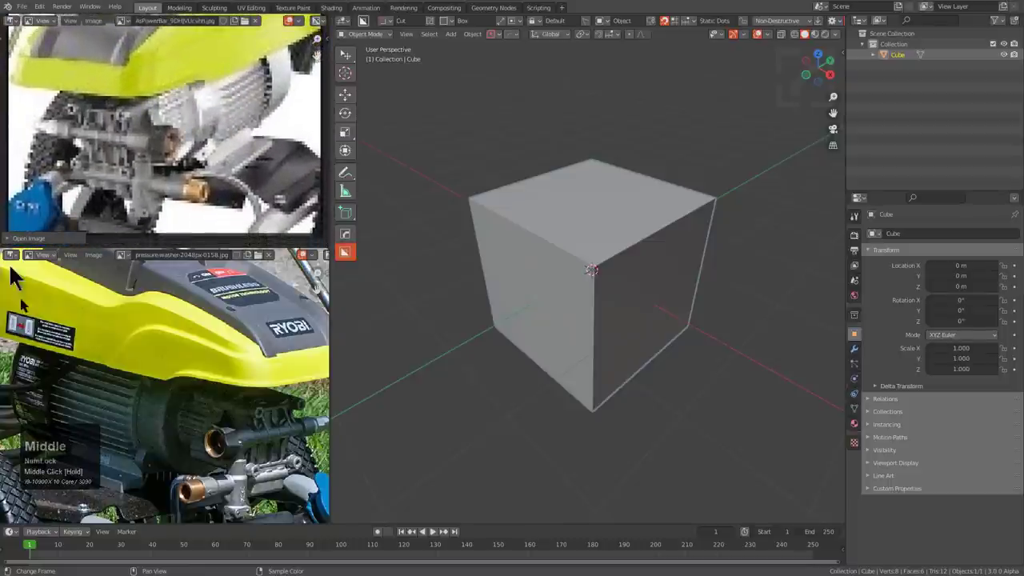
{"action": "left_click", "coordinate": [215, 8]}
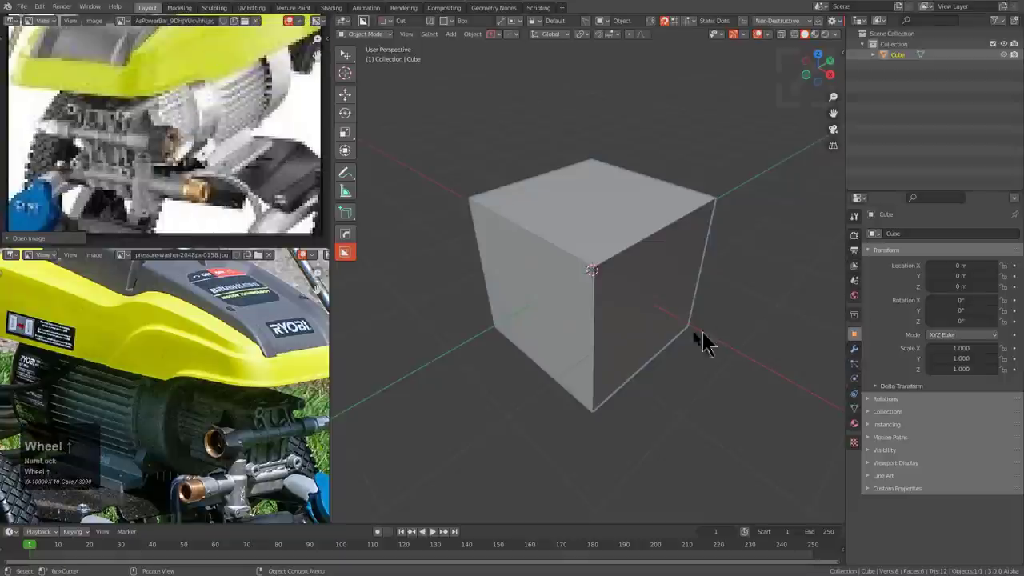
- Hide the gizmos in the 3D viewport
{"action": "mouse_move", "coordinate": [626, 315]}
{"action": "middle_mouse_down"}
{"action": "mouse_move", "coordinate": [664, 309]}
{"action": "mouse_move", "coordinate": [626, 316]}
{"action": "middle_mouse_up"}
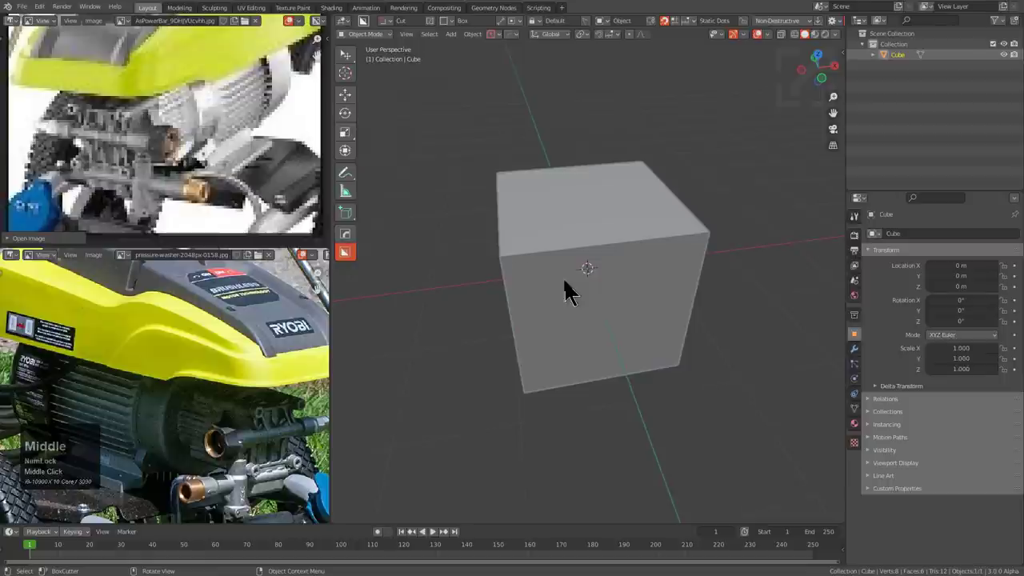
{"action": "scroll", "coordinate": [566, 281], "scroll_direction": "up", "scroll_amount": 1}
{"action": "middle_click_drag", "start_coordinate": [570, 286], "coordinate": [593, 287]}
{"action": "scroll", "coordinate": [605, 287], "scroll_direction": "down", "scroll_amount": 1}
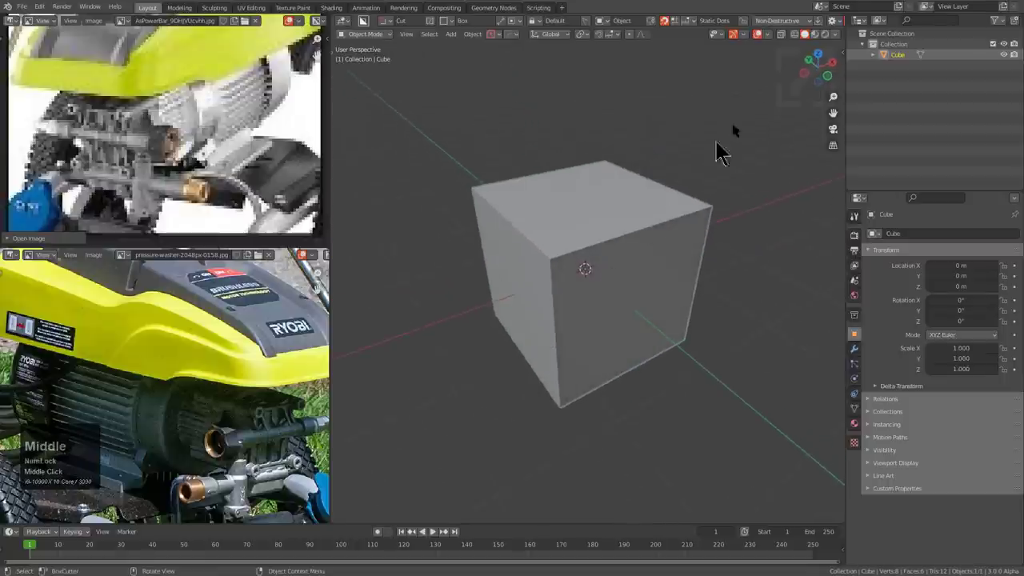
{"action": "left_click", "coordinate": [756, 35]}
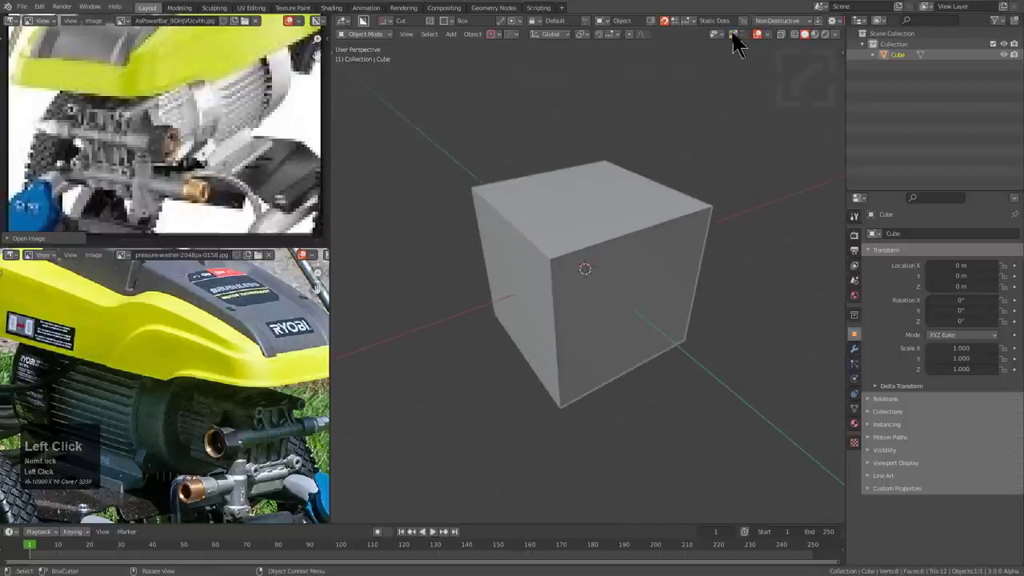
{"action": "middle_click_drag", "start_coordinate": [565, 296], "coordinate": [575, 311]}
{"action": "scroll", "coordinate": [594, 297], "scroll_direction": "down", "scroll_amount": 2}
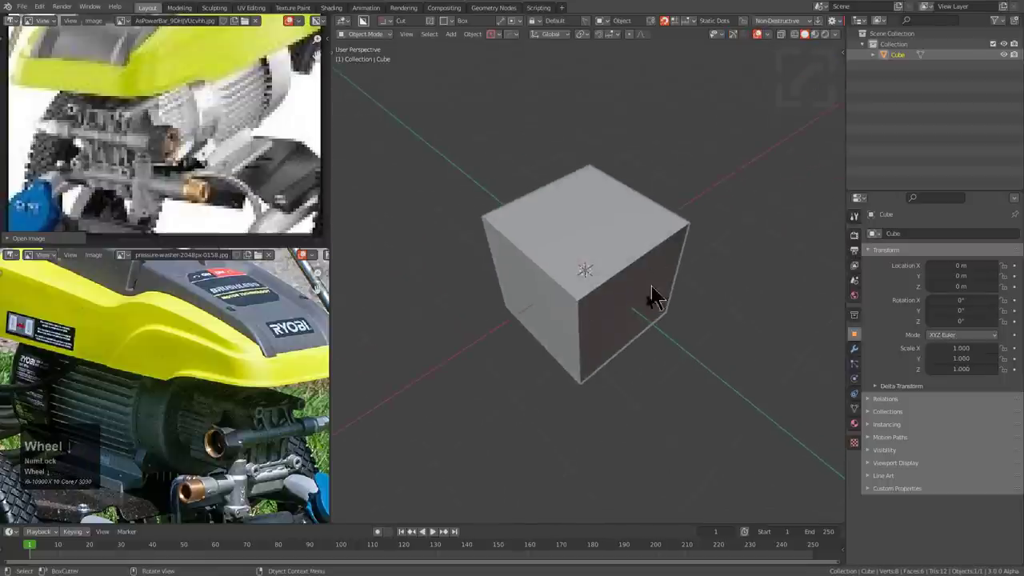
- Delete the default cube
{"action": "middle_click_drag", "start_coordinate": [651, 292], "coordinate": [608, 231]}
{"action": "key", "text": "x"}
{"action": "left_click", "coordinate": [632, 294]}
- Set the BoxCutter shape to Circle with the Star type
{"action": "key", "text": "d"}
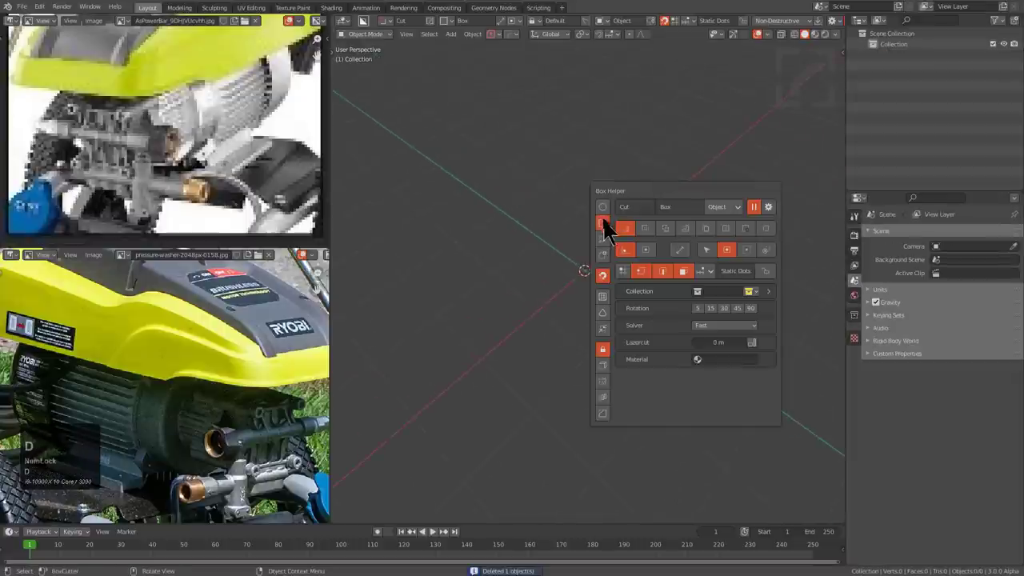
{"action": "left_click", "coordinate": [603, 206]}
{"action": "left_click", "coordinate": [736, 309]}
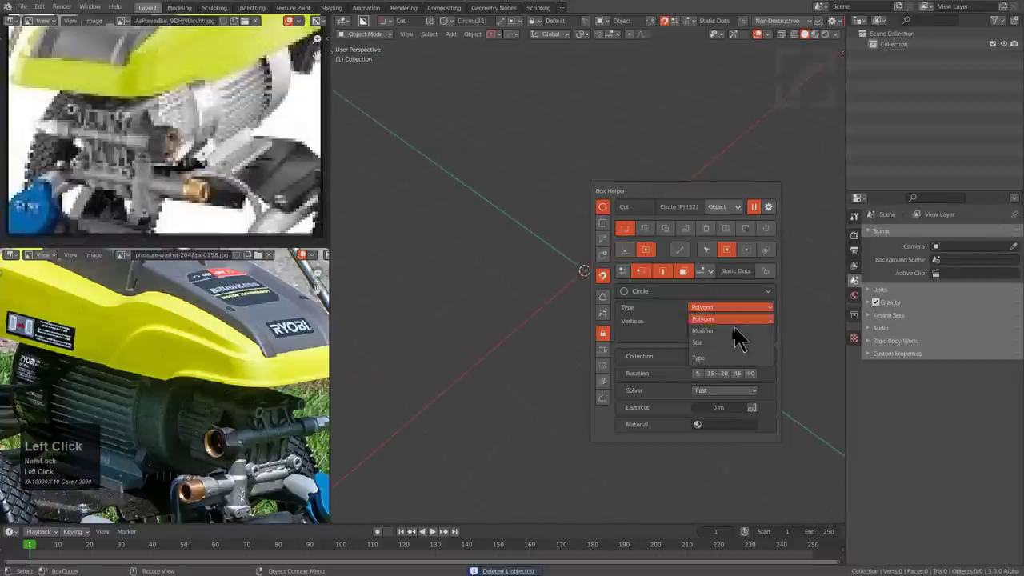
{"action": "left_click", "coordinate": [720, 343]}
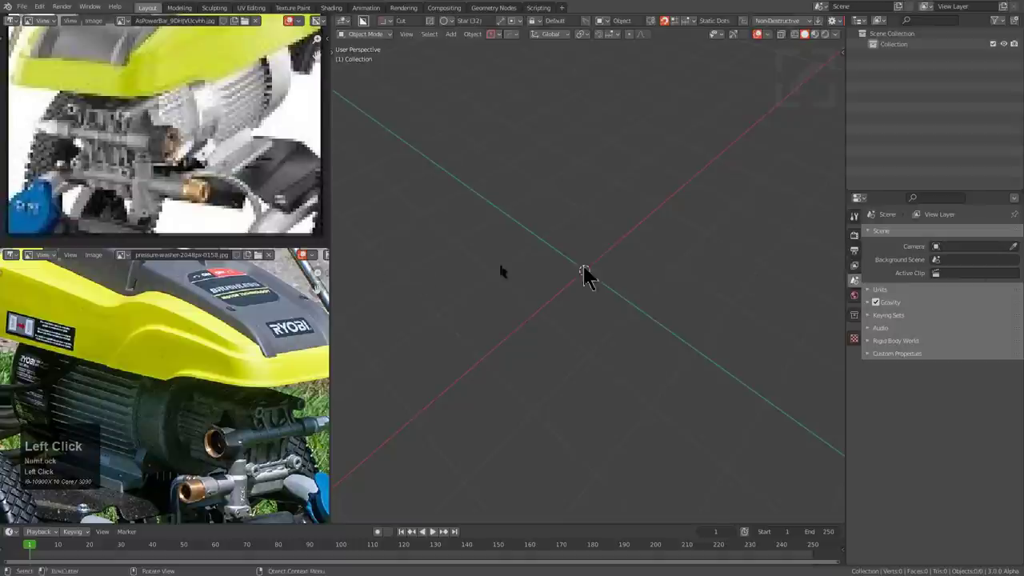
- Check the motor's cooling fins in the lower reference photo and set the BoxCutter star to 48 vertices
{"action": "scroll", "coordinate": [222, 364], "scroll_direction": "up", "scroll_amount": 5}
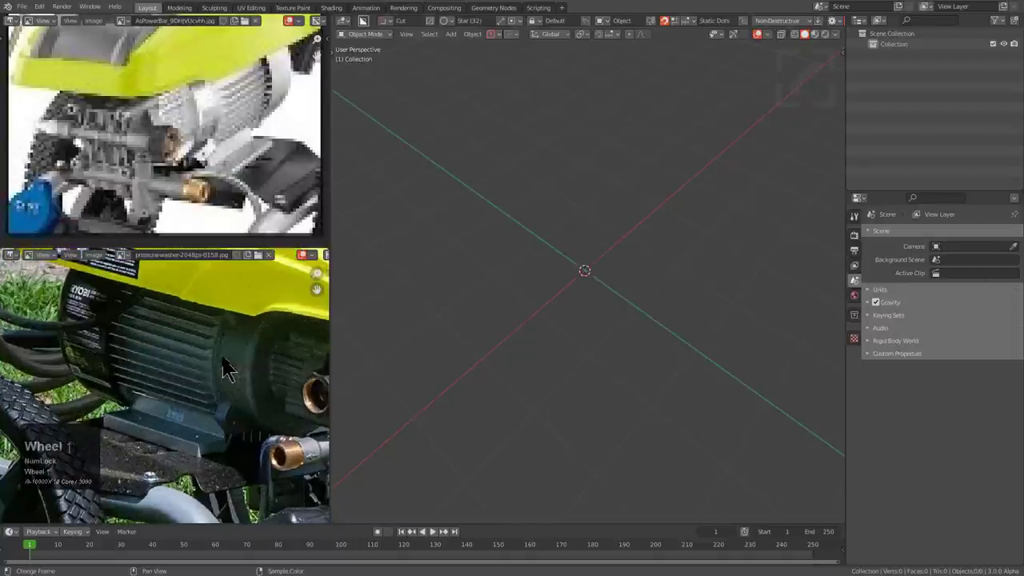
{"action": "scroll", "coordinate": [220, 360], "scroll_direction": "down", "scroll_amount": 2}
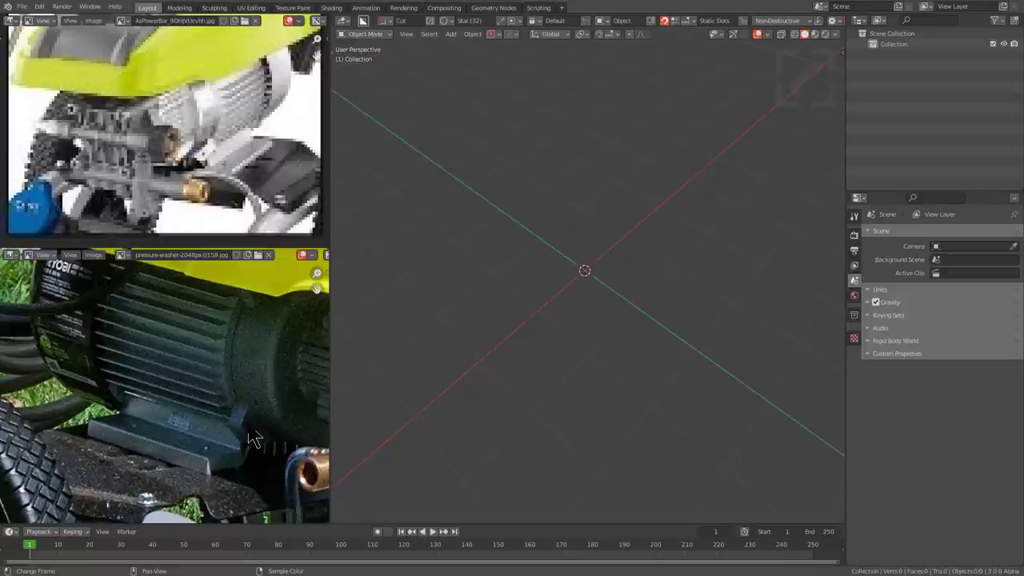
{"action": "middle_click_drag", "start_coordinate": [290, 426], "coordinate": [228, 299]}
{"action": "scroll", "coordinate": [318, 268], "scroll_direction": "down", "scroll_amount": 2}
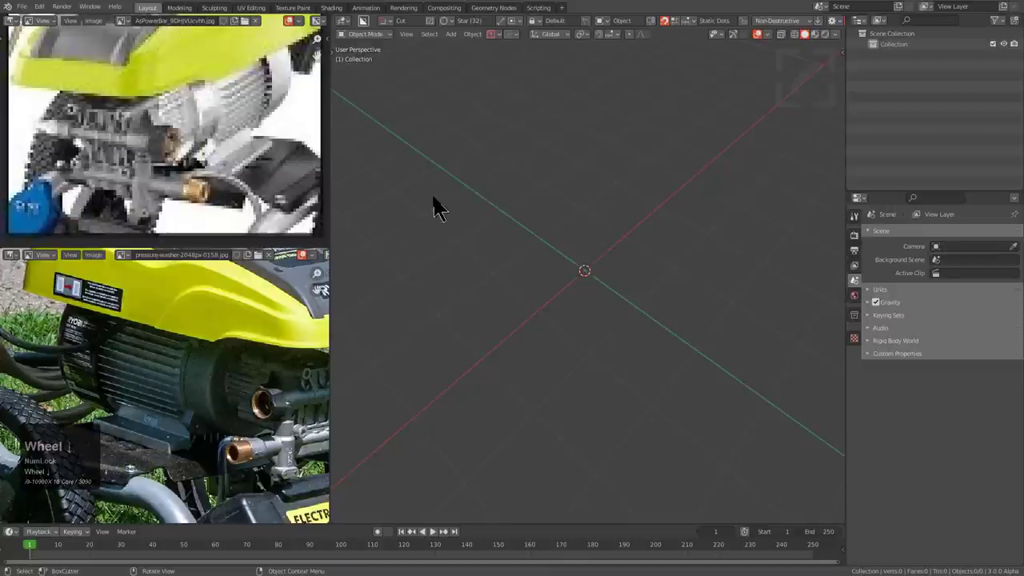
{"action": "middle_click_drag", "start_coordinate": [538, 274], "coordinate": [555, 263]}
{"action": "key", "text": "d"}
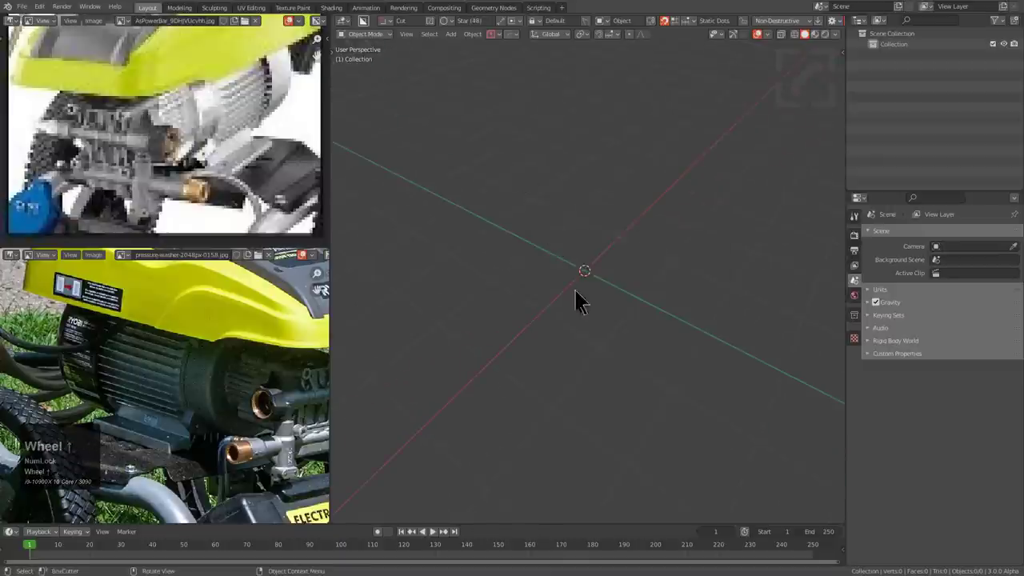
- Turn off static dot snapping and draw a 48-vertex star centred on the world origin, extruded upward about 3.6
{"action": "middle_click_drag", "start_coordinate": [578, 297], "coordinate": [582, 295]}
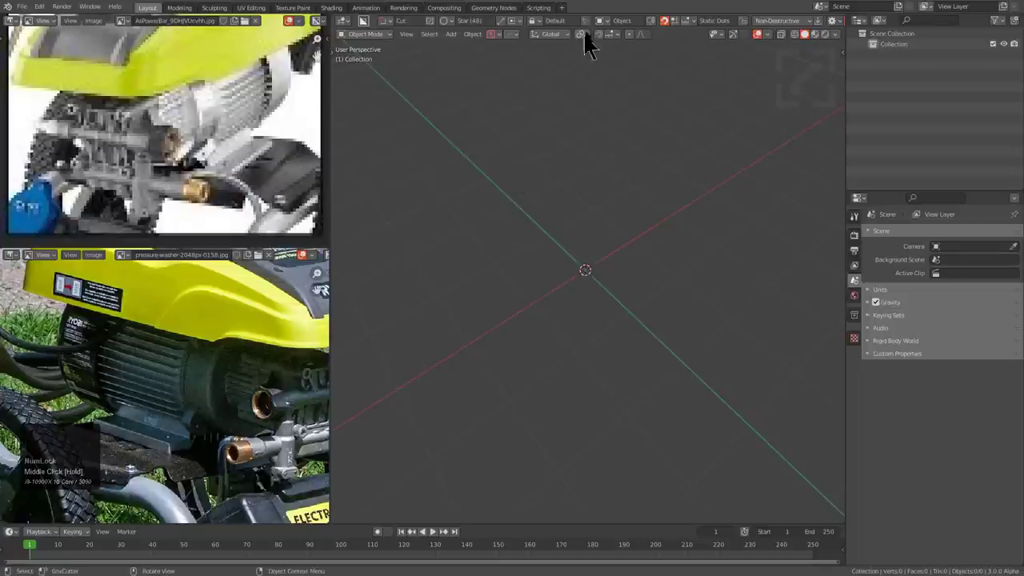
{"action": "left_click", "coordinate": [688, 22]}
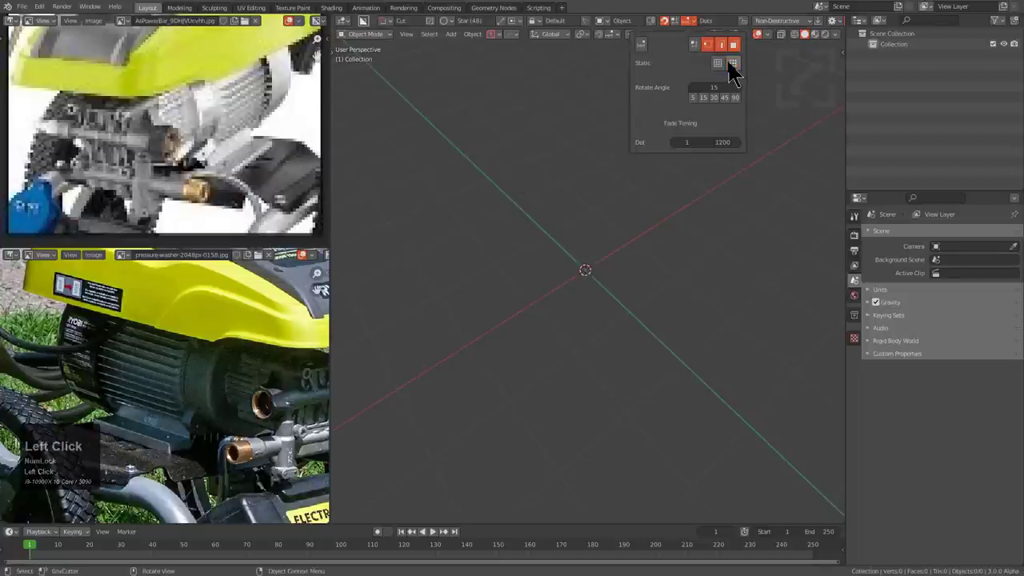
{"action": "key", "text": "ctrl"}
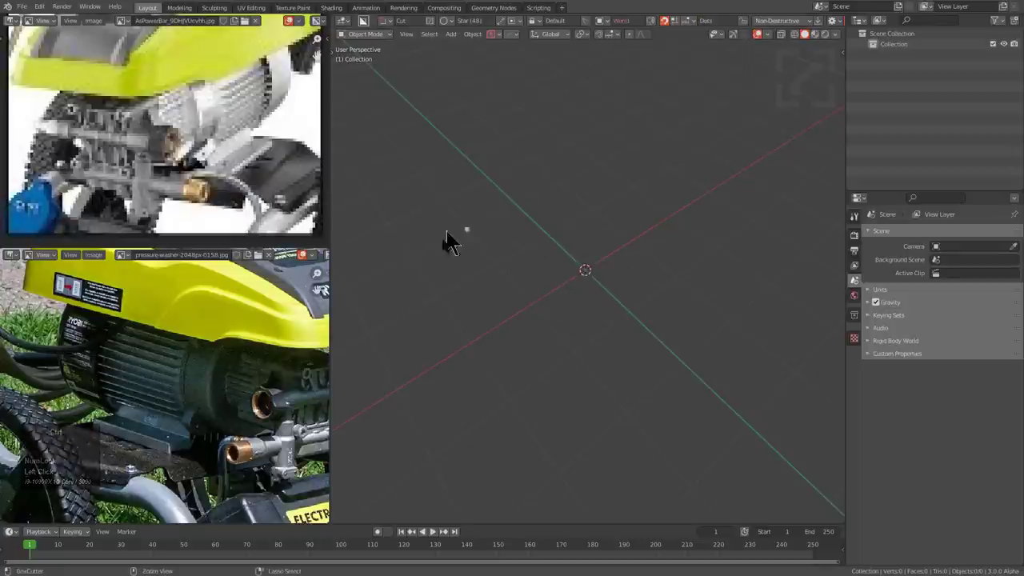
{"action": "left_click_drag", "start_coordinate": [584, 274], "coordinate": [669, 376], "text": "ctrl"}
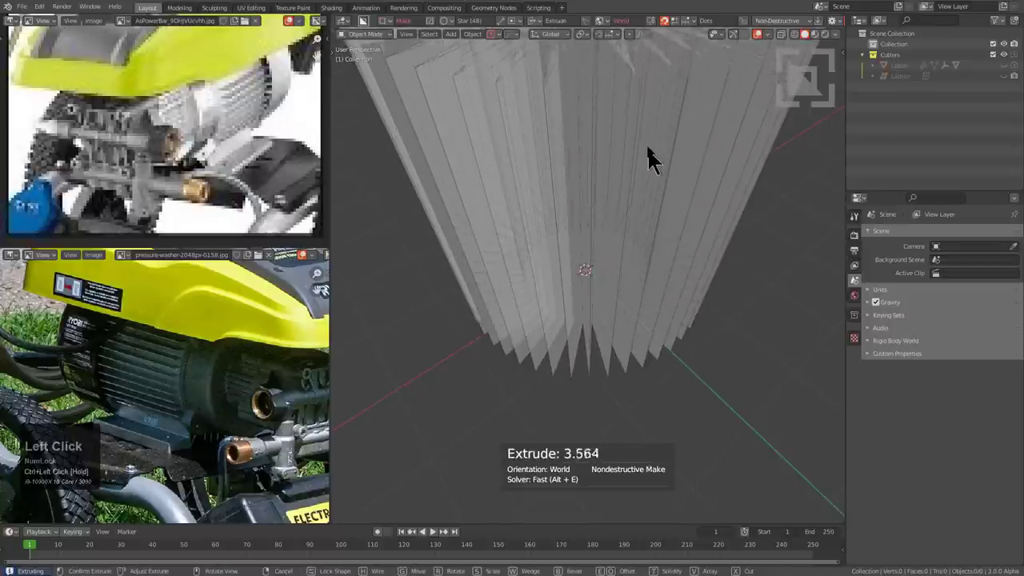
{"action": "middle_click_drag", "start_coordinate": [650, 125], "coordinate": [627, 308]}
- Bevel the star by about 0.255 with one segment to give it a round core with fins, and finish the shape
{"action": "key", "text": "b"}
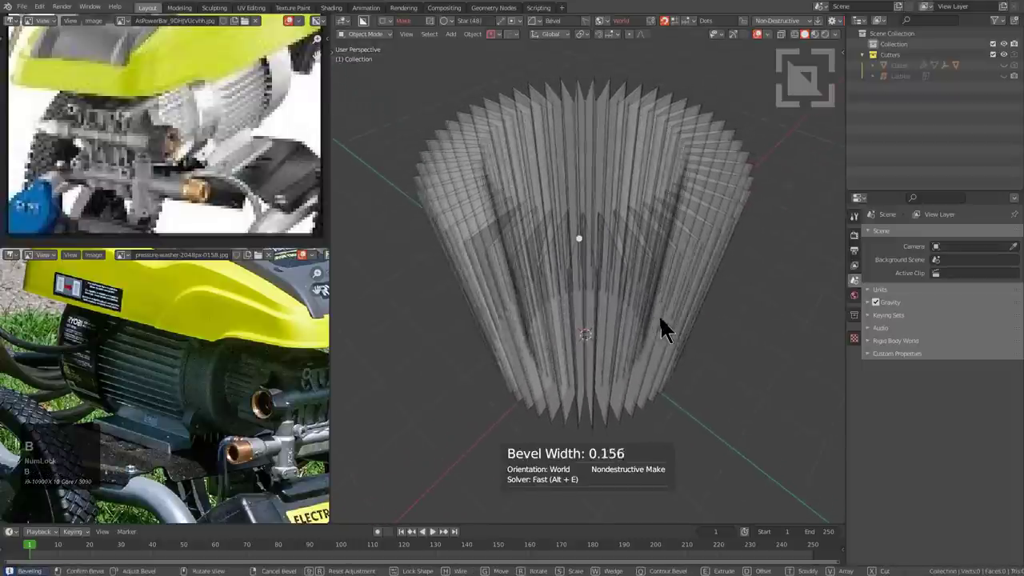
{"action": "scroll", "coordinate": [667, 316], "scroll_direction": "down", "scroll_amount": 2}
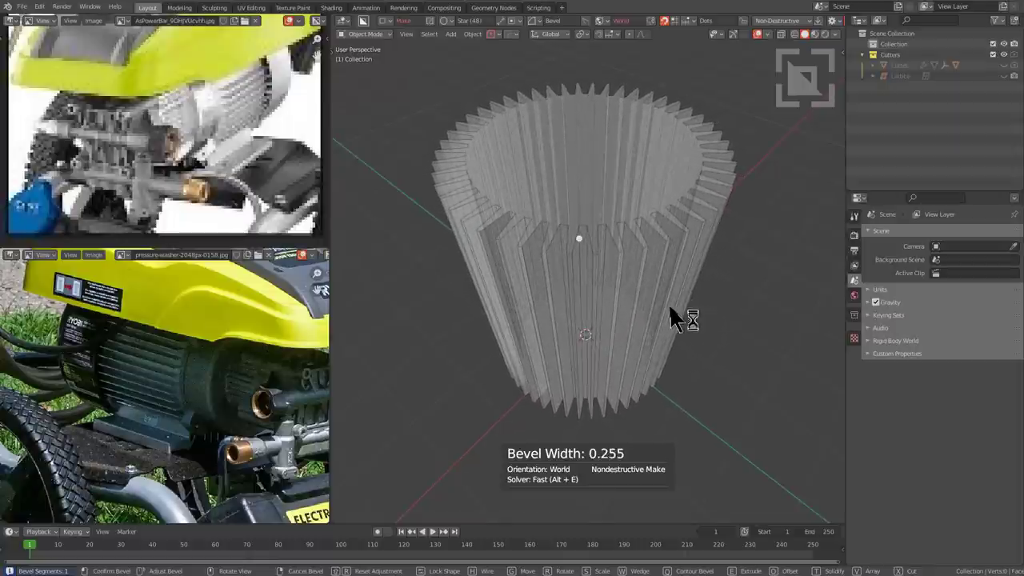
{"action": "left_click", "coordinate": [669, 307]}
{"action": "middle_click_drag", "start_coordinate": [579, 341], "coordinate": [600, 318]}
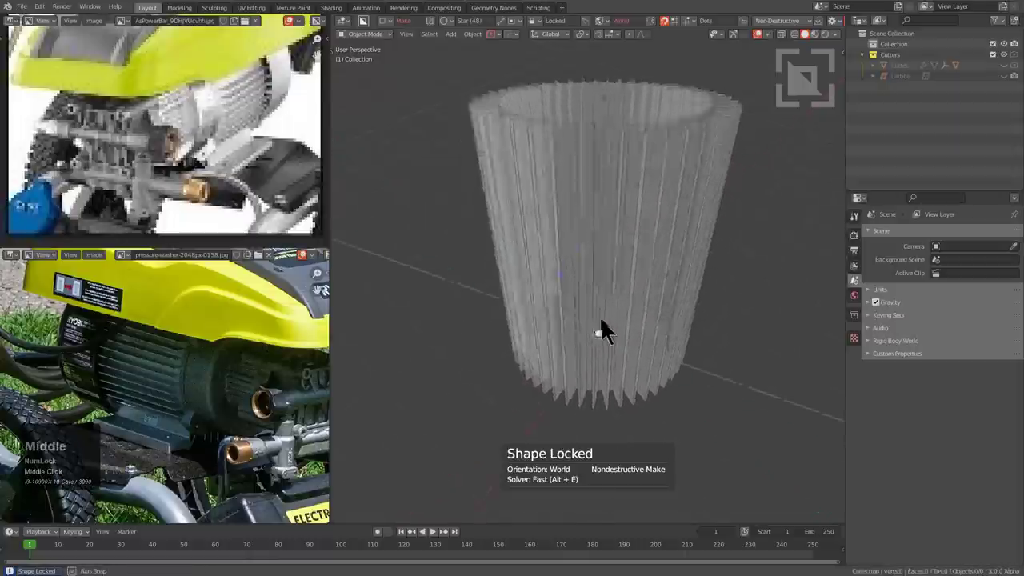
{"action": "left_click", "coordinate": [647, 244]}
{"action": "middle_click_drag", "start_coordinate": [646, 246], "coordinate": [615, 222]}
{"action": "left_click", "coordinate": [618, 264]}
{"action": "scroll", "coordinate": [615, 221], "scroll_direction": "up", "scroll_amount": 2}
{"action": "key", "text": "Tab"}
{"action": "key", "text": "Tab"}
{"action": "scroll", "coordinate": [630, 248], "scroll_direction": "down", "scroll_amount": 2}
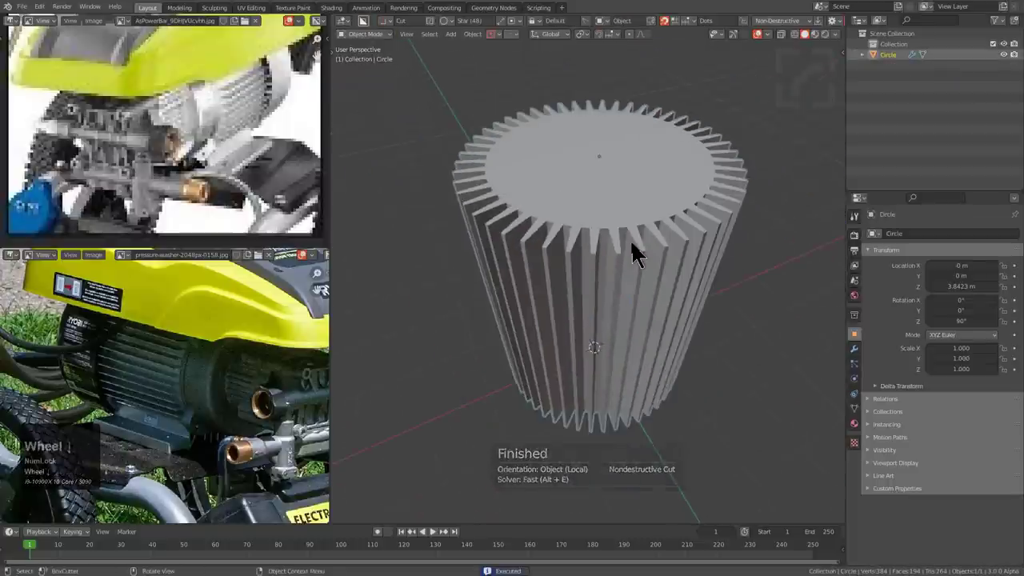
- Convert the finned cylinder to a mesh
{"action": "right_click", "coordinate": [620, 343]}
{"action": "left_click", "coordinate": [617, 373]}
{"action": "scroll", "coordinate": [604, 269], "scroll_direction": "up", "scroll_amount": 3}
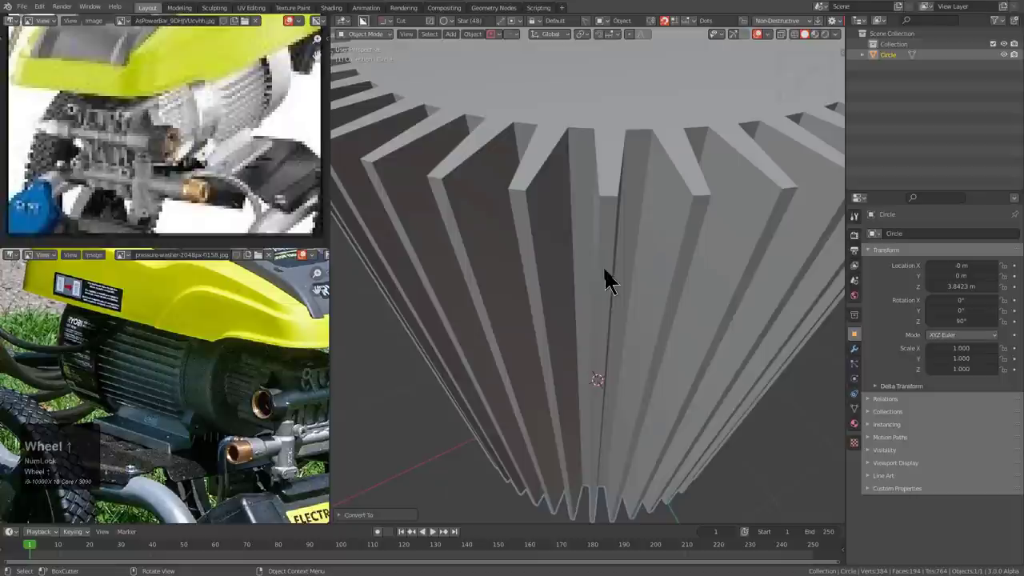
{"action": "scroll", "coordinate": [604, 272], "scroll_direction": "down", "scroll_amount": 2}
- Select the short outer top edge of one fin and extend the selection to all similar edges
{"action": "key", "text": "Tab"}
{"action": "key", "text": "3"}
{"action": "left_click", "coordinate": [599, 237]}
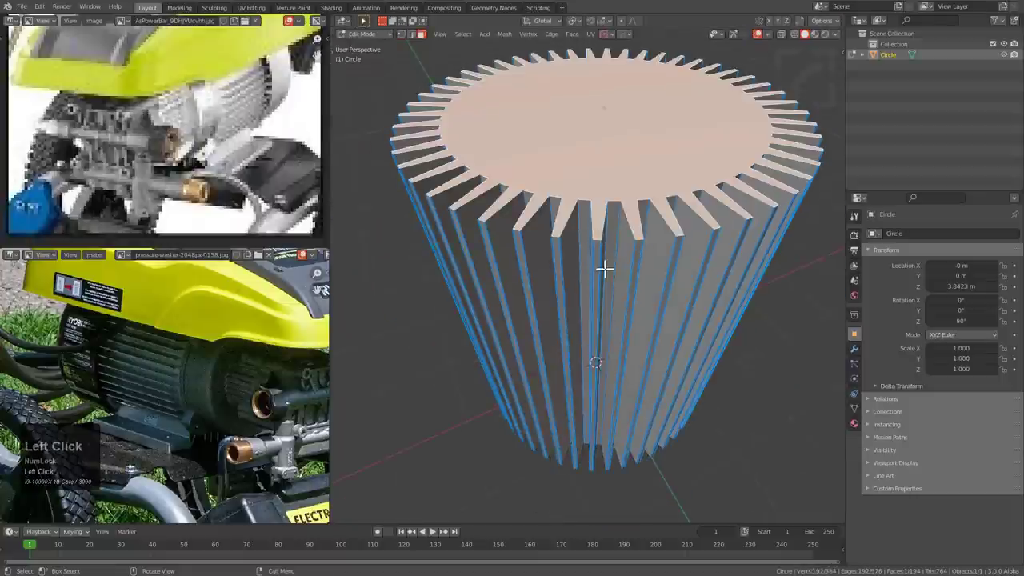
{"action": "key", "text": "2"}
{"action": "left_click", "coordinate": [596, 241]}
{"action": "key", "text": "KP_Decimal"}
{"action": "scroll", "coordinate": [601, 249], "scroll_direction": "down", "scroll_amount": 5}
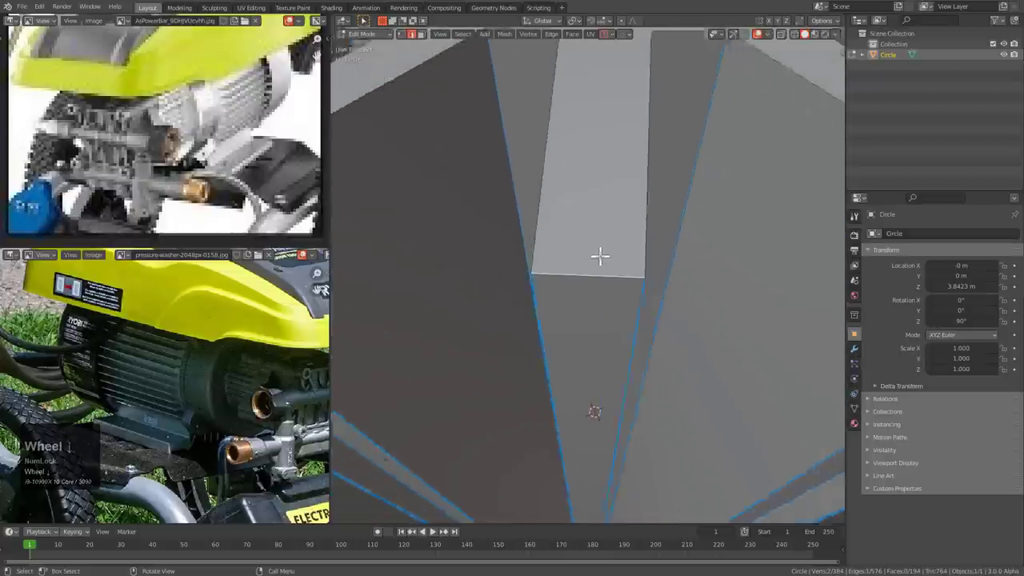
{"action": "key", "text": "shift+g"}
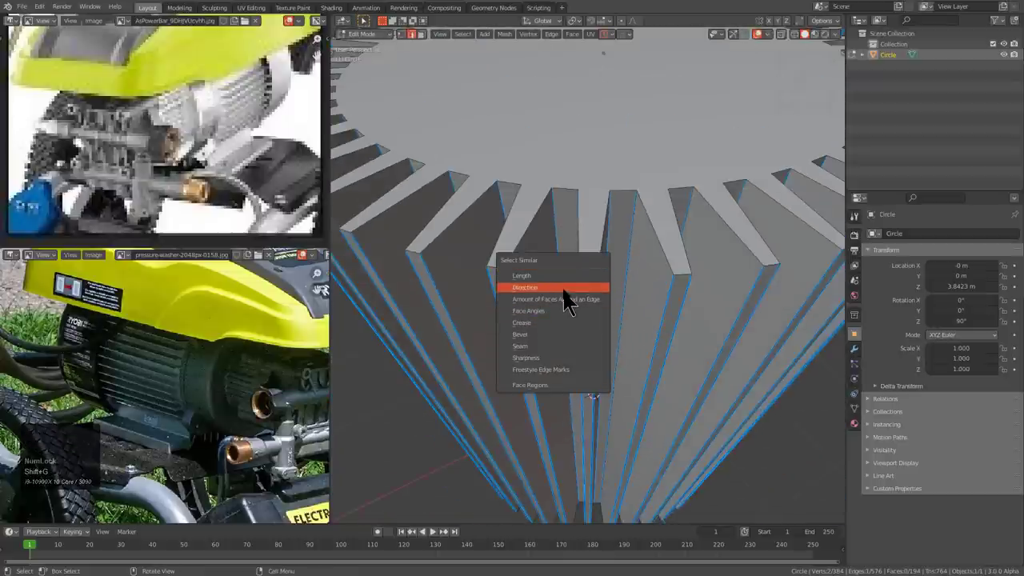
{"action": "left_click", "coordinate": [563, 288]}
{"action": "scroll", "coordinate": [560, 279], "scroll_direction": "down", "scroll_amount": 6}
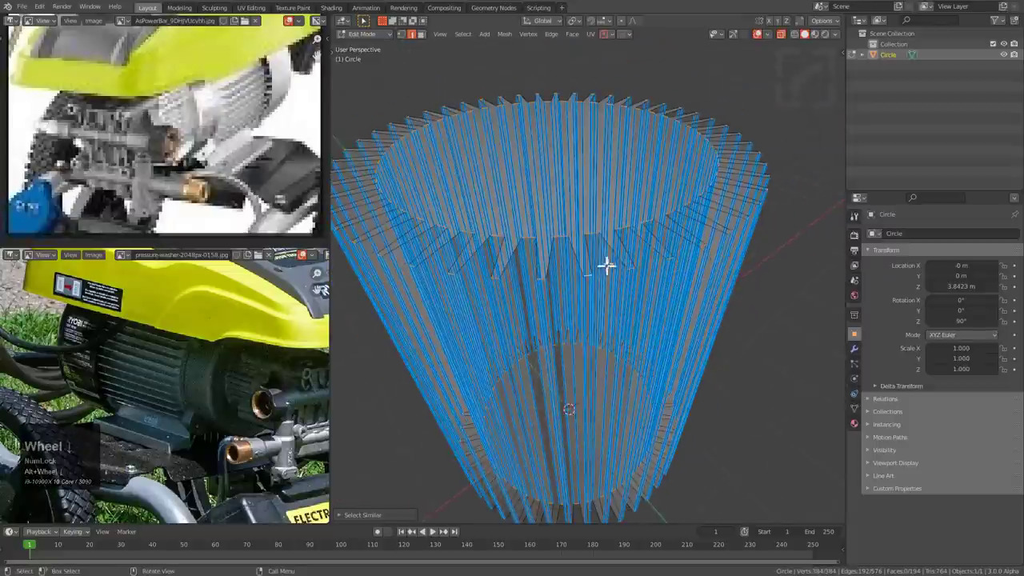
- Remove the inner core edges from the selection in top view with see-through Circle Select, keeping the fins' outer tip edges
{"action": "key", "text": "KP_7"}
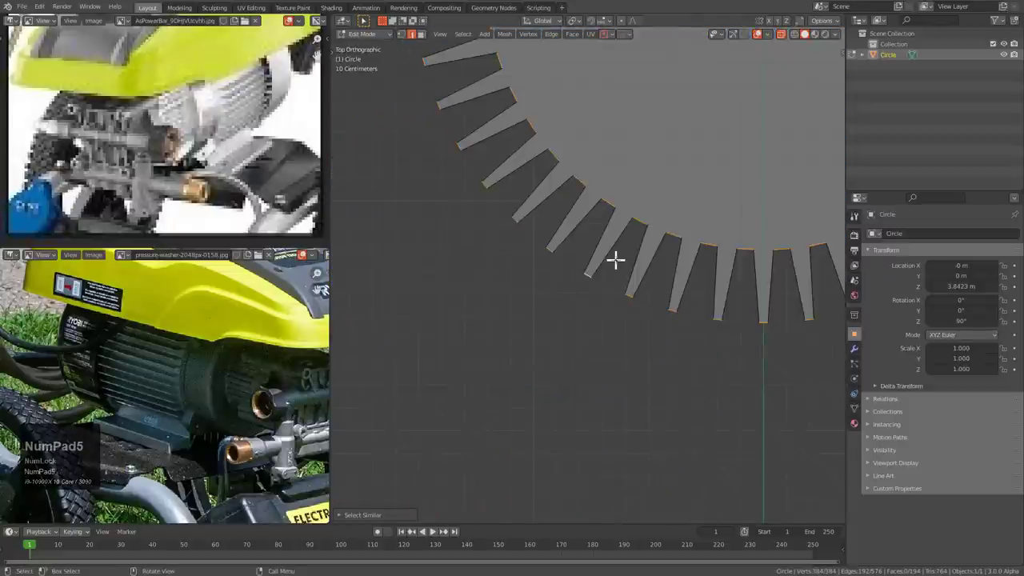
{"action": "key", "text": "KP_Decimal"}
{"action": "key", "text": "alt+z"}
{"action": "key", "text": "c"}
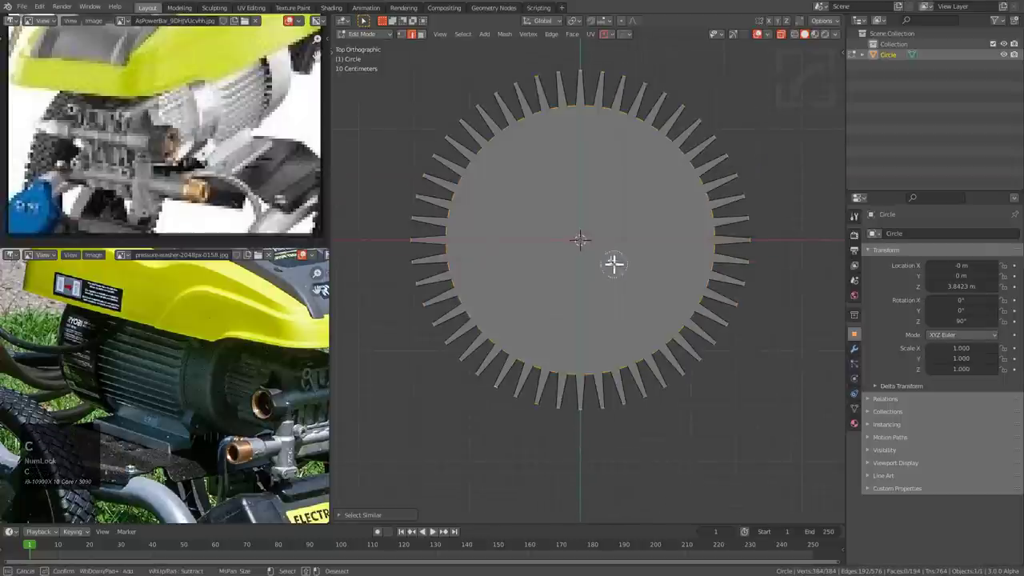
{"action": "scroll", "coordinate": [592, 236], "scroll_direction": "down", "scroll_amount": 5}
{"action": "scroll", "coordinate": [588, 238], "scroll_direction": "up", "scroll_amount": 2}
{"action": "middle_click", "coordinate": [580, 240]}
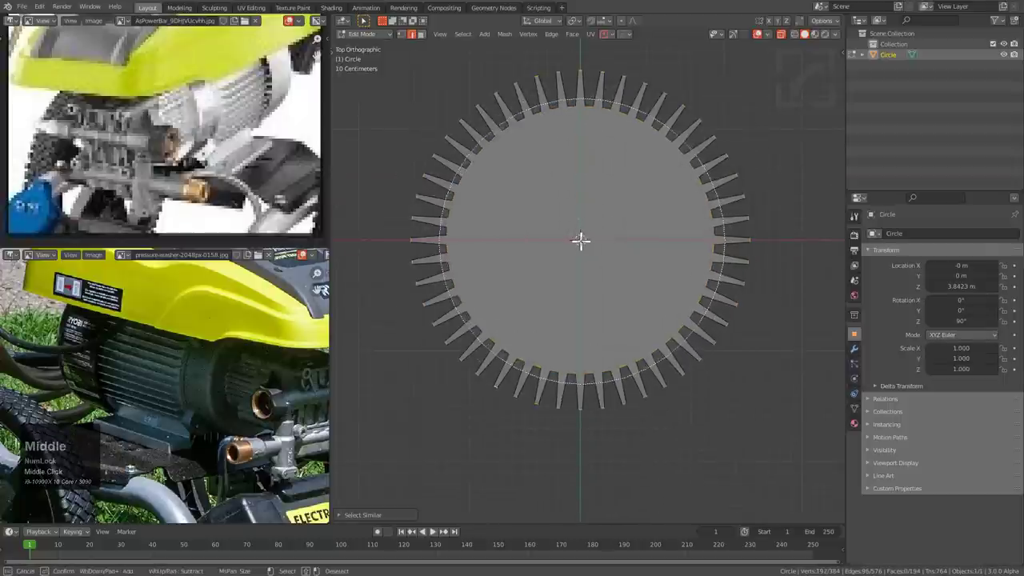
{"action": "right_click", "coordinate": [580, 240]}
{"action": "key", "text": "alt+z"}
- Deselect the fin tip edges at the cylinder's lower end in front view, keeping only those at the upper end
{"action": "middle_click_drag", "start_coordinate": [626, 352], "coordinate": [619, 240]}
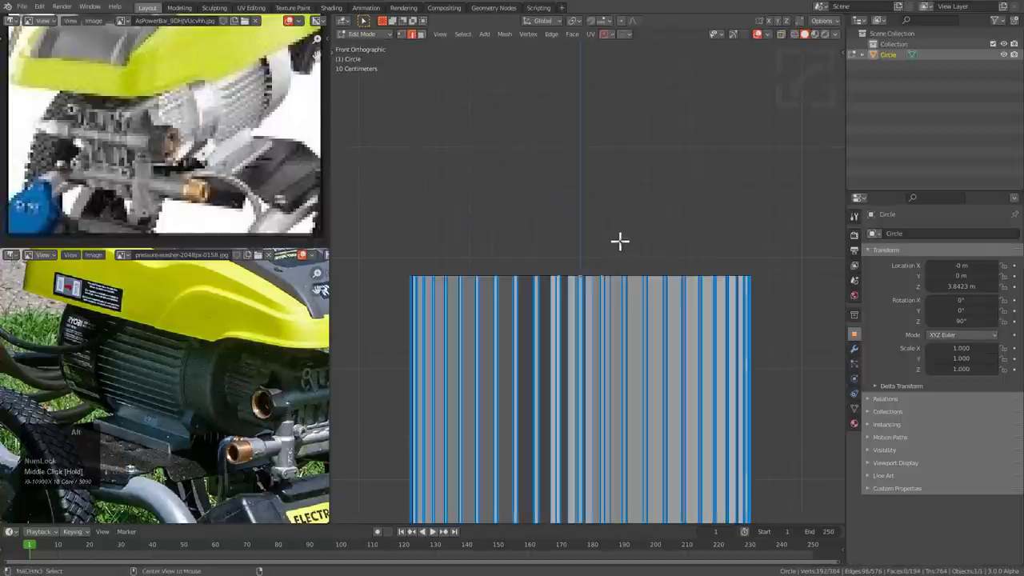
{"action": "key", "text": "alt+z"}
{"action": "middle_click_drag", "start_coordinate": [618, 427], "coordinate": [601, 298], "text": "shift"}
{"action": "scroll", "coordinate": [601, 297], "scroll_direction": "down", "scroll_amount": 2}
{"action": "left_click_drag", "start_coordinate": [765, 376], "coordinate": [405, 521]}
{"action": "key", "text": "alt+z"}
{"action": "middle_click_drag", "start_coordinate": [475, 255], "coordinate": [548, 308]}
{"action": "scroll", "coordinate": [548, 308], "scroll_direction": "up", "scroll_amount": 6}
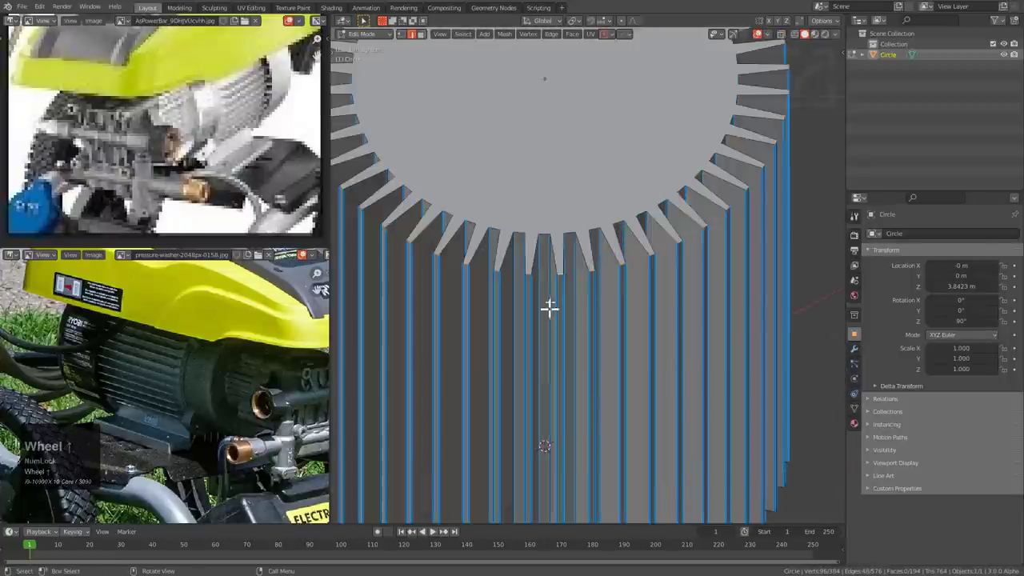
{"action": "middle_click_drag", "start_coordinate": [590, 278], "coordinate": [655, 256], "text": "shift"}
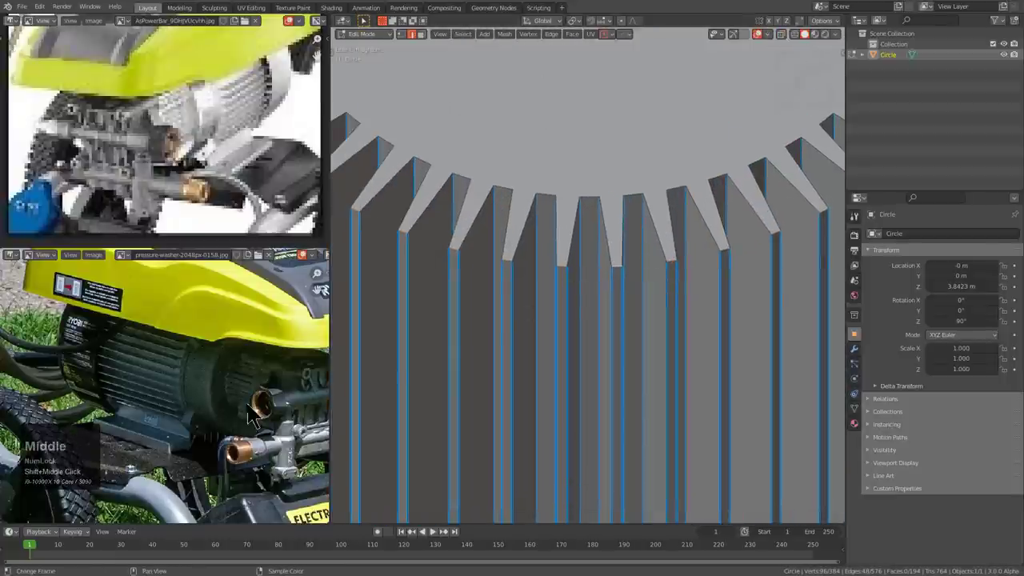
- Check the fin ends in the lower reference photo and try a bevel on the upper fin tip edges
{"action": "scroll", "coordinate": [252, 415], "scroll_direction": "up", "scroll_amount": 4}
{"action": "scroll", "coordinate": [184, 372], "scroll_direction": "up", "scroll_amount": 3}
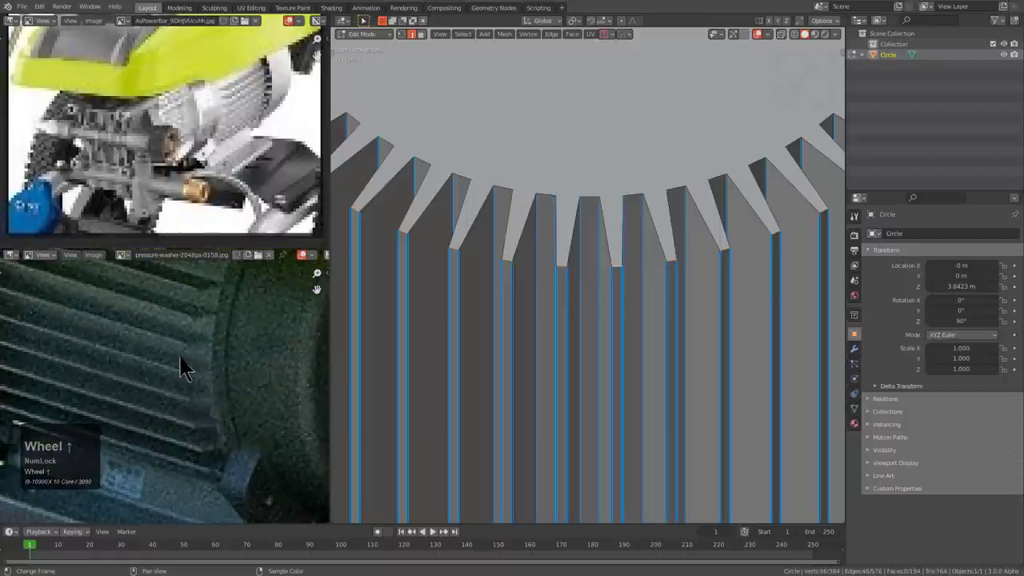
{"action": "key", "text": "ctrl+b"}
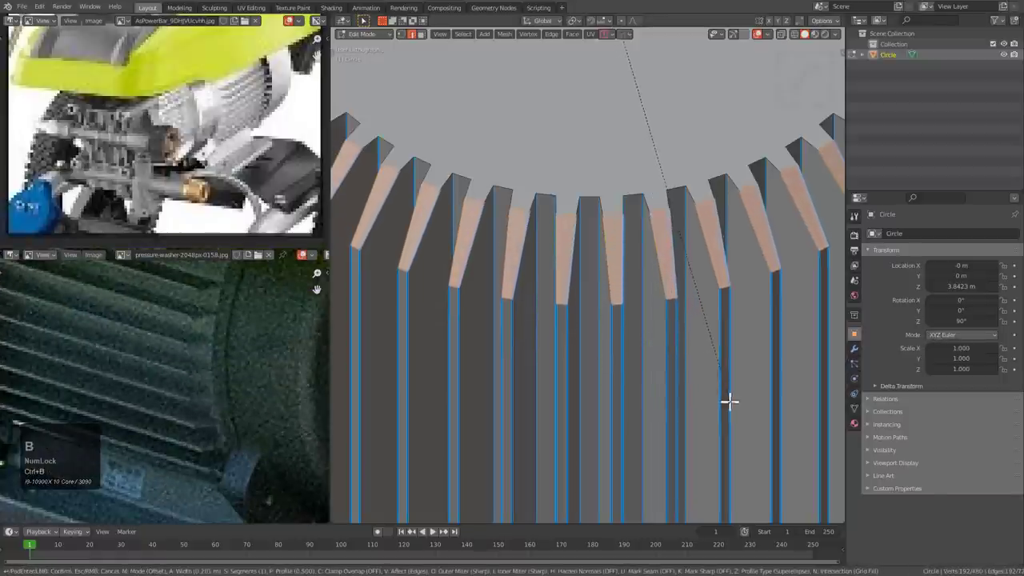
{"action": "left_click", "coordinate": [735, 411]}
{"action": "key", "text": "Tab"}
{"action": "scroll", "coordinate": [671, 339], "scroll_direction": "down", "scroll_amount": 5}
{"action": "middle_click_drag", "start_coordinate": [670, 336], "coordinate": [633, 285]}
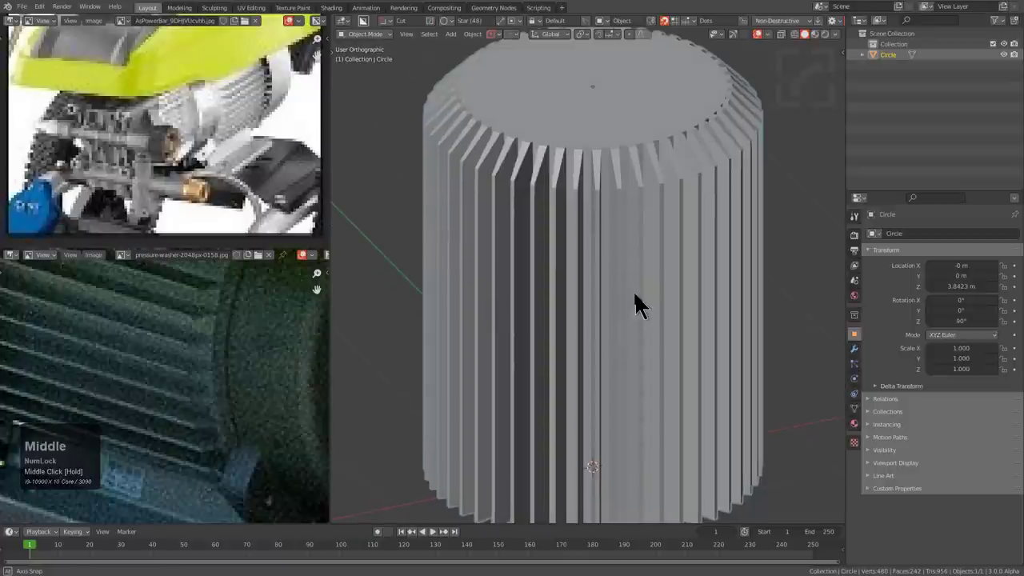
{"action": "scroll", "coordinate": [592, 192], "scroll_direction": "up", "scroll_amount": 2}
{"action": "key", "text": "Tab"}
{"action": "middle_click_drag", "start_coordinate": [583, 172], "coordinate": [601, 201]}
{"action": "scroll", "coordinate": [667, 268], "scroll_direction": "up", "scroll_amount": 3}
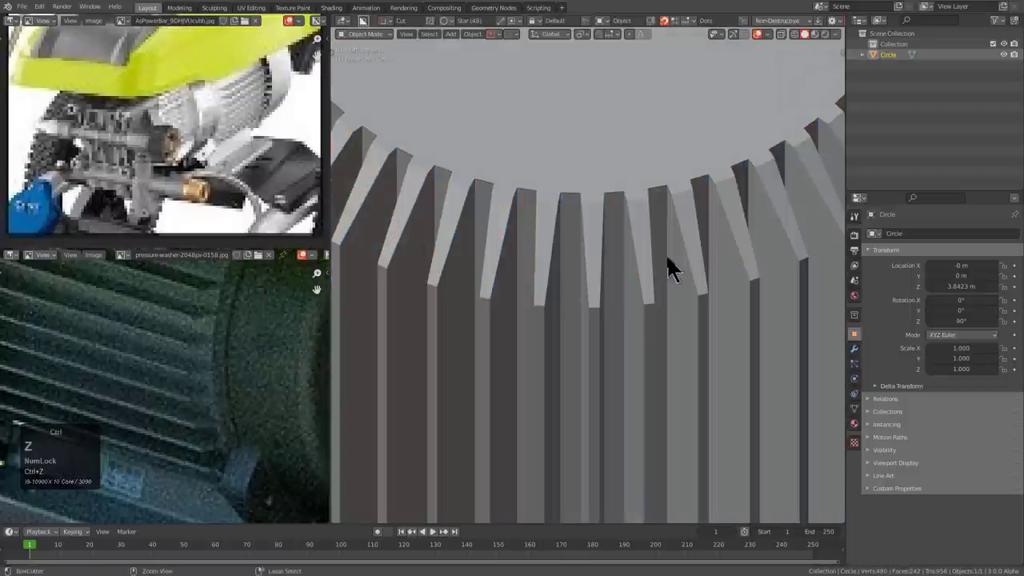
- Try a wider bevel on the upper fin tip edges, inspect where it meets the core, and undo it
{"action": "key", "text": "ctrl+b"}
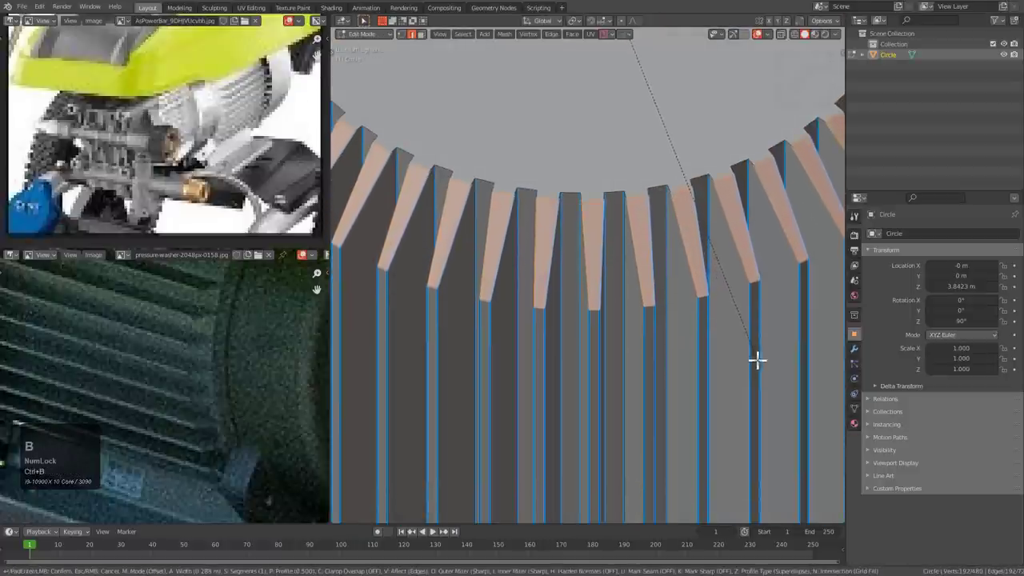
{"action": "left_click", "coordinate": [773, 379]}
{"action": "scroll", "coordinate": [667, 288], "scroll_direction": "up", "scroll_amount": 5}
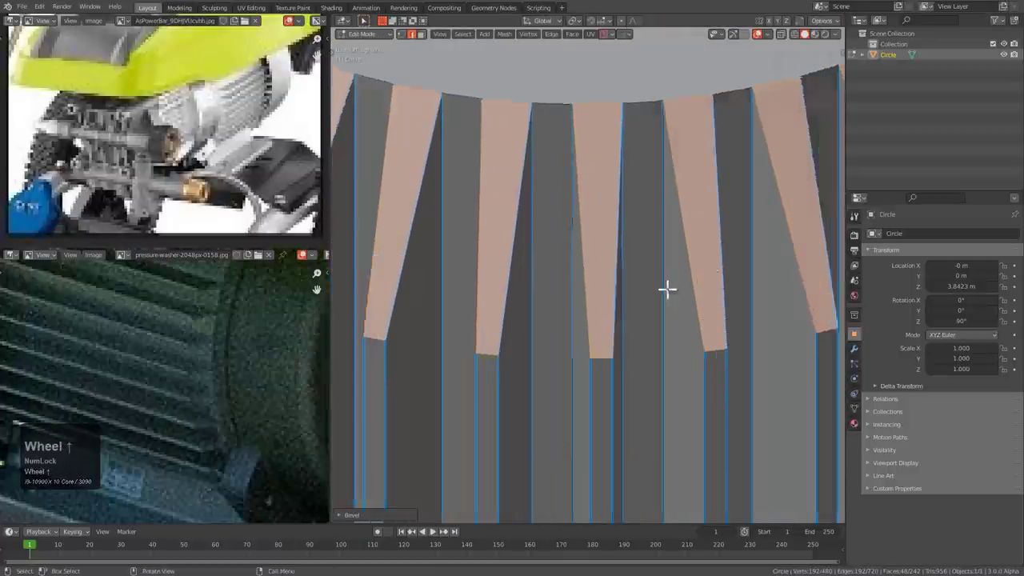
{"action": "middle_click_drag", "start_coordinate": [669, 186], "coordinate": [674, 308], "text": "shift"}
{"action": "scroll", "coordinate": [670, 315], "scroll_direction": "up", "scroll_amount": 3}
{"action": "key", "text": "ctrl+z"}
- Bevel the upper fin tip edges by about 0.325 m to reach the core, and merge all vertices by distance
{"action": "key", "text": "ctrl+b"}
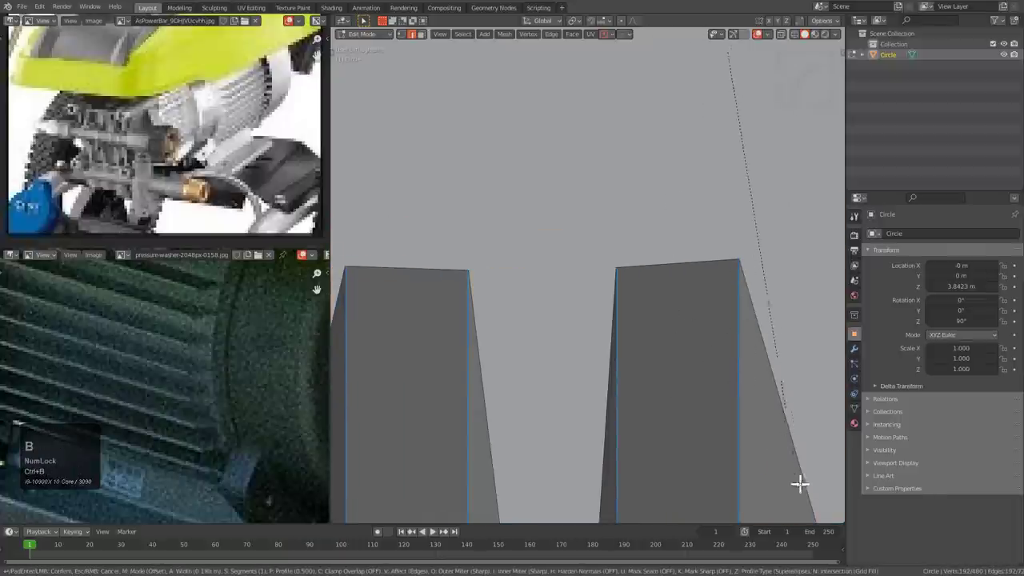
{"action": "left_click", "coordinate": [465, 328]}
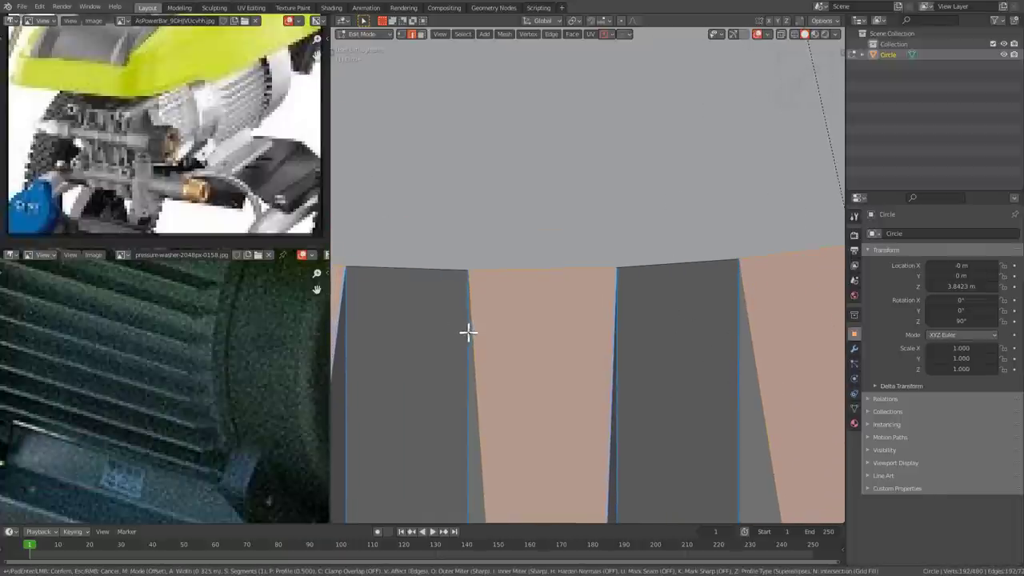
{"action": "key", "text": "a"}
{"action": "right_click", "coordinate": [596, 257]}
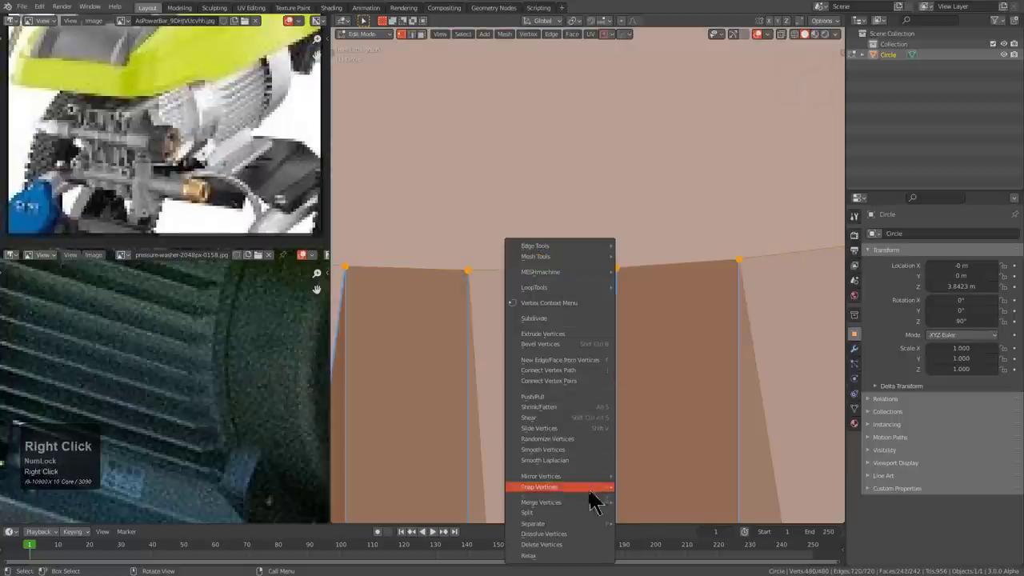
{"action": "mouse_move", "coordinate": [588, 499]}
{"action": "left_click", "coordinate": [650, 541]}
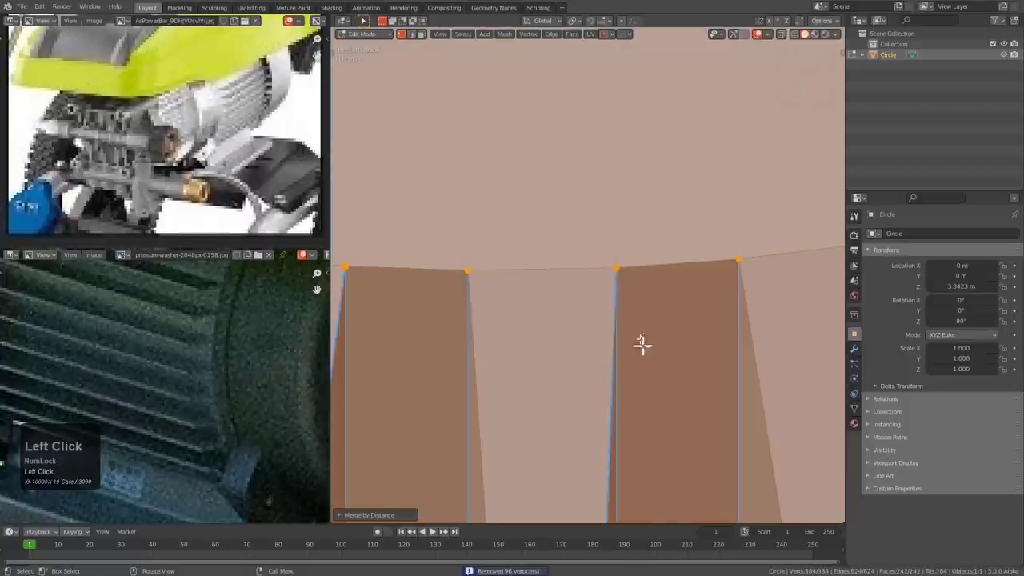
{"action": "scroll", "coordinate": [429, 462], "scroll_direction": "down", "scroll_amount": 2}
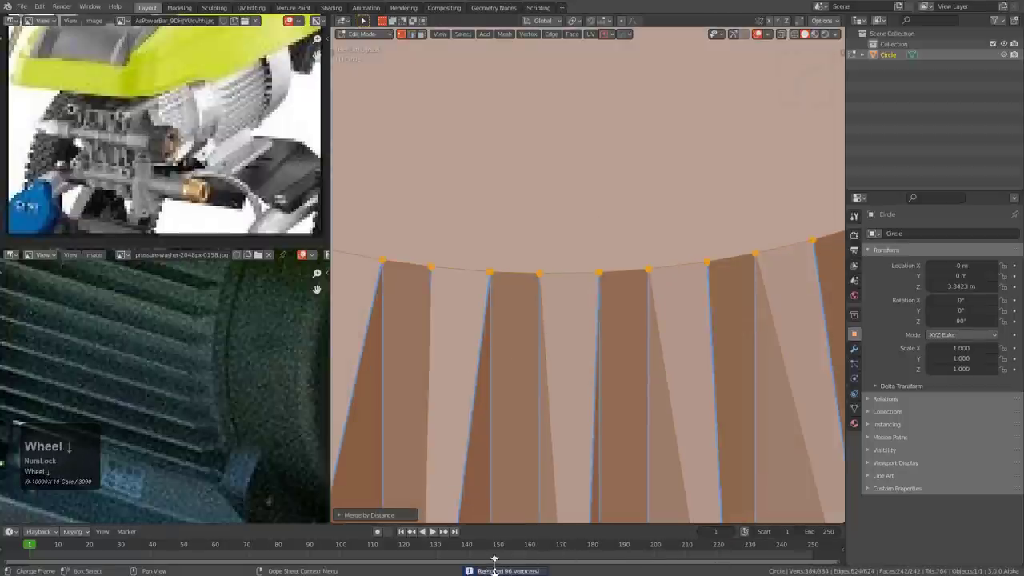
{"action": "scroll", "coordinate": [610, 190], "scroll_direction": "down", "scroll_amount": 5}
{"action": "key", "text": "Tab"}
{"action": "middle_click_drag", "start_coordinate": [610, 189], "coordinate": [588, 235]}
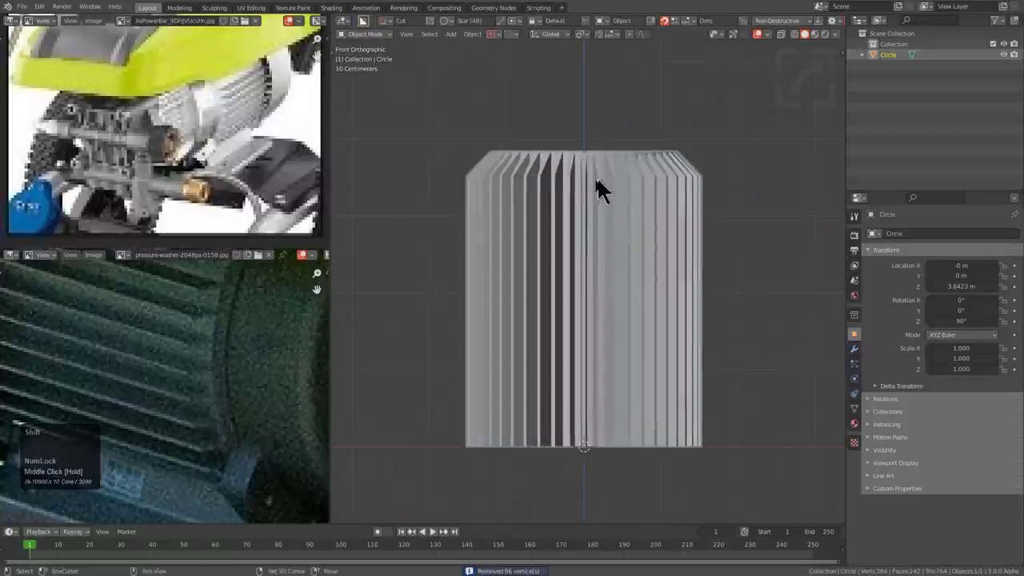
- Try selecting the flat end faces at the top and underside of the finned cylinder
{"action": "mouse_move", "coordinate": [593, 191]}
{"action": "middle_mouse_down", "text": "shift"}
{"action": "mouse_move", "coordinate": [613, 236]}
{"action": "mouse_move", "coordinate": [599, 176]}
{"action": "middle_mouse_up", "text": "shift"}
{"action": "key", "text": "alt+v"}
{"action": "left_click", "coordinate": [596, 216]}
{"action": "key", "text": "Tab"}
{"action": "key", "text": "3"}
{"action": "left_click", "coordinate": [598, 170]}
{"action": "middle_click_drag", "start_coordinate": [604, 361], "coordinate": [615, 208]}
{"action": "left_click", "coordinate": [595, 356], "text": "shift"}
{"action": "middle_click_drag", "start_coordinate": [608, 335], "coordinate": [597, 440]}
{"action": "key", "text": "ctrl+z"}
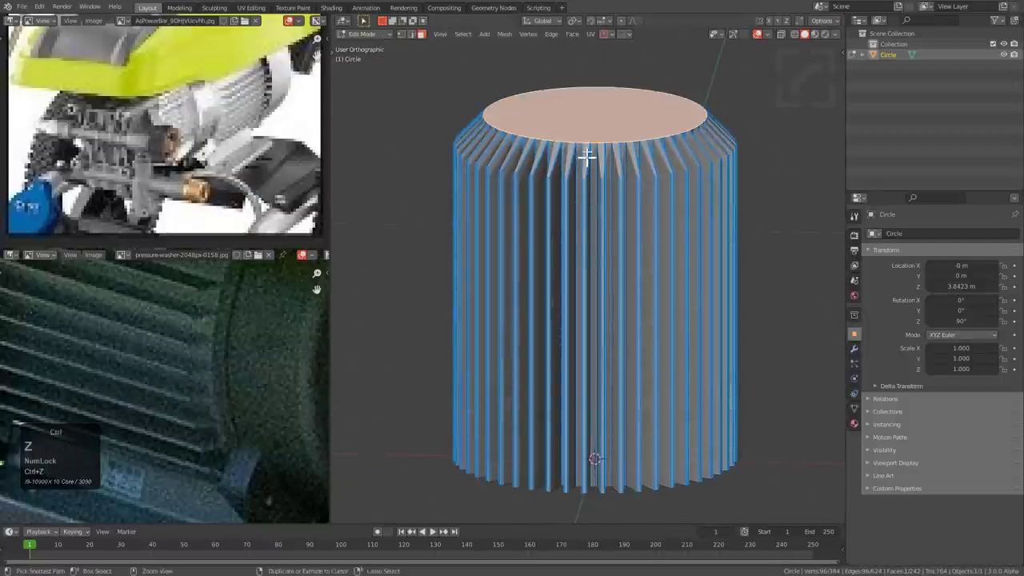
- Select all vertices of the inner core from the top view with see-through Circle Select, leaving the fin tips unselected
{"action": "middle_click_drag", "start_coordinate": [589, 124], "coordinate": [589, 219]}
{"action": "key", "text": "KP_7"}
{"action": "key", "text": "1"}
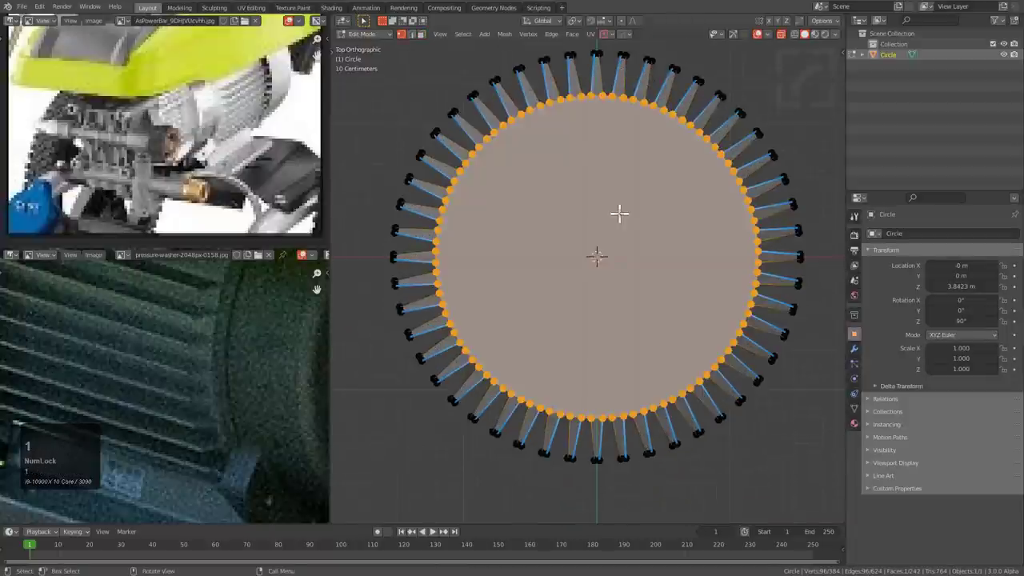
{"action": "key", "text": "alt+a"}
{"action": "key", "text": "c"}
{"action": "scroll", "coordinate": [606, 240], "scroll_direction": "down", "scroll_amount": 4}
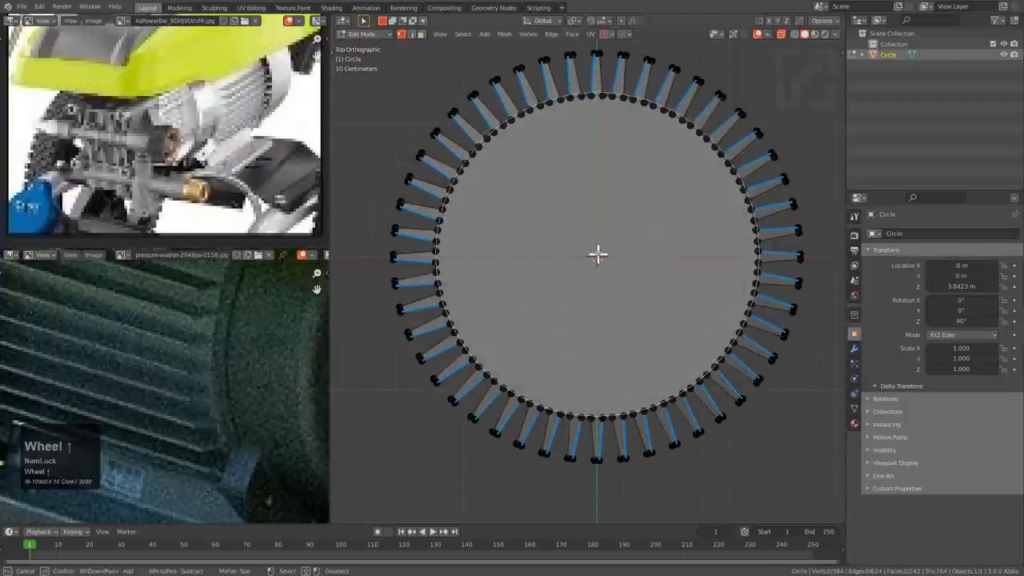
{"action": "left_click_drag", "start_coordinate": [596, 251], "coordinate": [596, 270]}
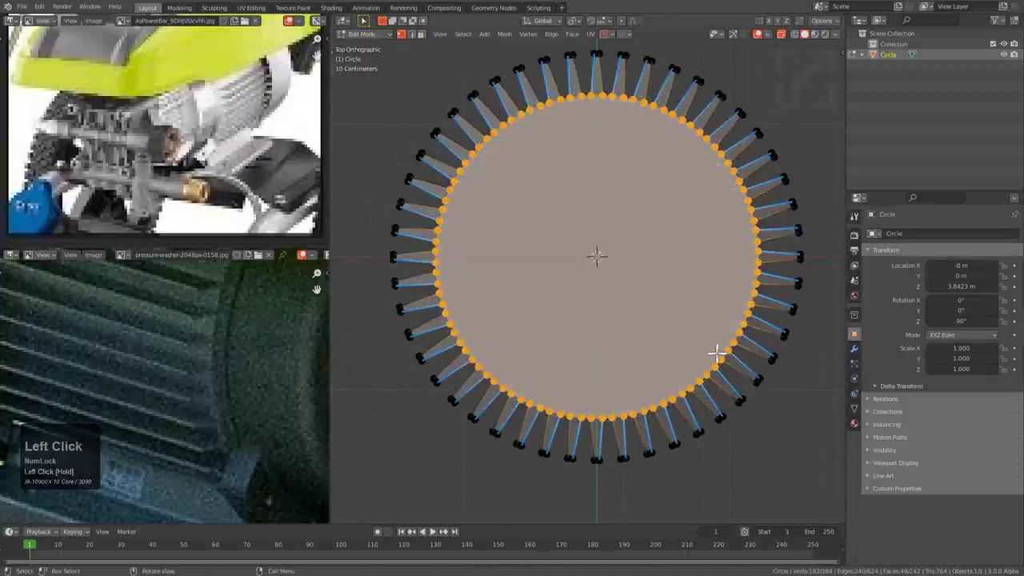
- Scale the core vertices outward by about 1.115 with Z locked to make the fins shallower
{"action": "key", "text": "s"}
{"action": "key", "text": "shift+z"}
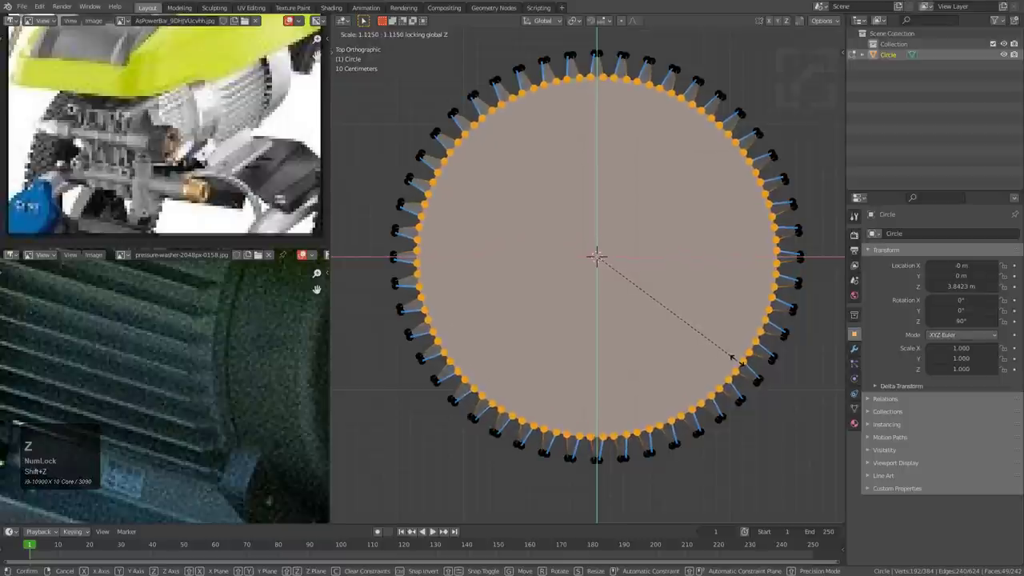
{"action": "left_click", "coordinate": [733, 358]}
{"action": "scroll", "coordinate": [633, 311], "scroll_direction": "up", "scroll_amount": 6}
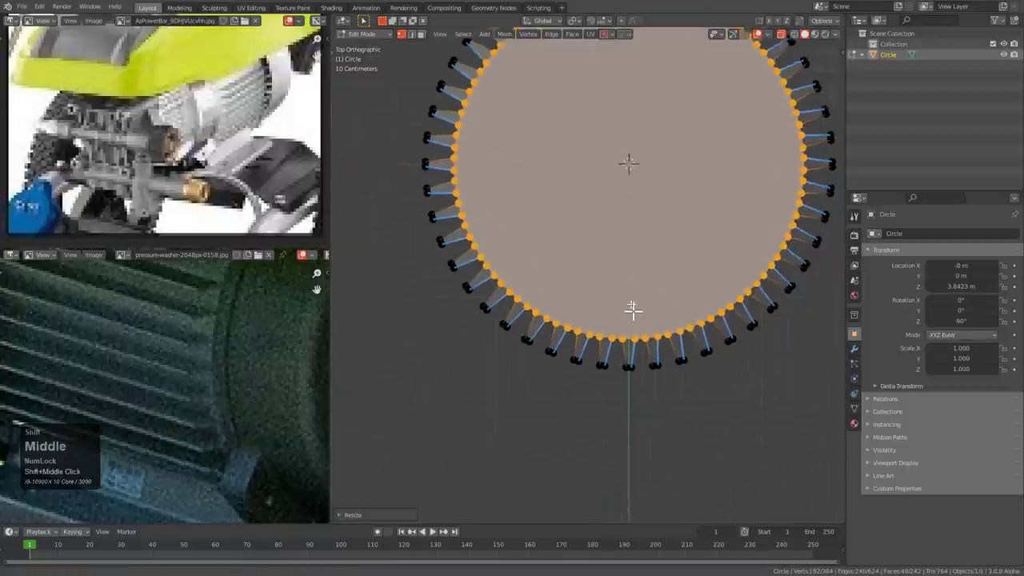
{"action": "scroll", "coordinate": [610, 352], "scroll_direction": "down", "scroll_amount": 6}
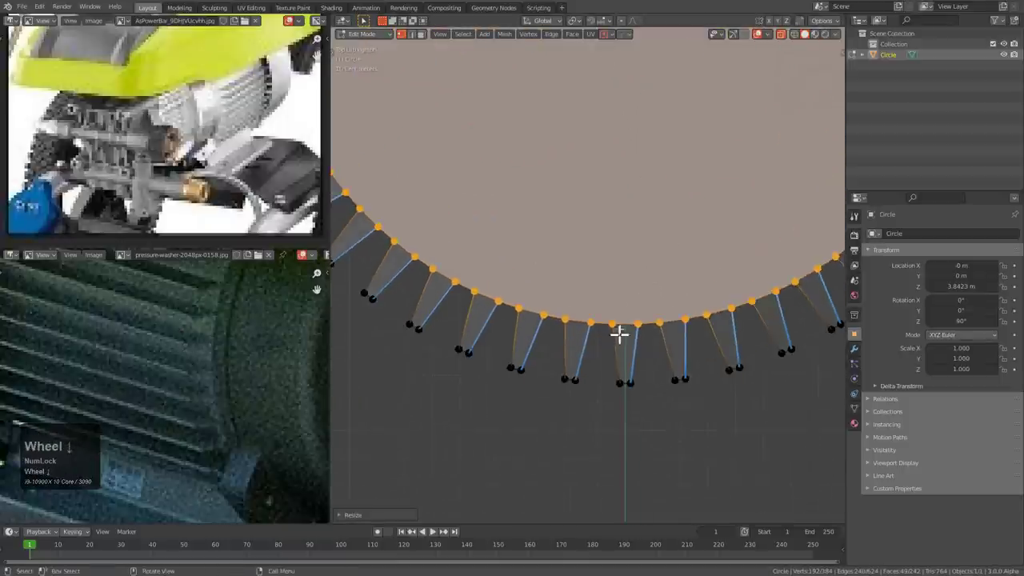
{"action": "key", "text": "Tab"}
{"action": "middle_click_drag", "start_coordinate": [590, 178], "coordinate": [600, 256], "text": "shift"}
{"action": "scroll", "coordinate": [612, 233], "scroll_direction": "down", "scroll_amount": 3}
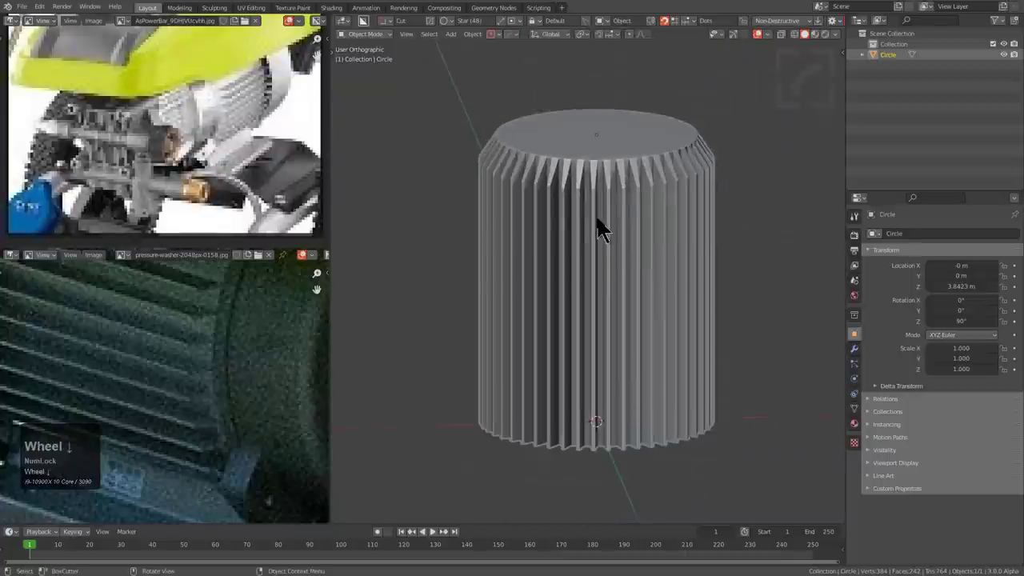
- Extrude the finned cylinder's top face slightly upward along Z and scale it by about 0.943 to taper the rim
{"action": "mouse_move", "coordinate": [599, 222]}
{"action": "middle_mouse_down"}
{"action": "mouse_move", "coordinate": [603, 244]}
{"action": "mouse_move", "coordinate": [611, 213]}
{"action": "mouse_move", "coordinate": [612, 221]}
{"action": "middle_mouse_up"}
{"action": "scroll", "coordinate": [605, 232], "scroll_direction": "up", "scroll_amount": 3}
{"action": "key", "text": "Tab"}
{"action": "left_click", "coordinate": [626, 208]}
{"action": "scroll", "coordinate": [679, 276], "scroll_direction": "up", "scroll_amount": 2}
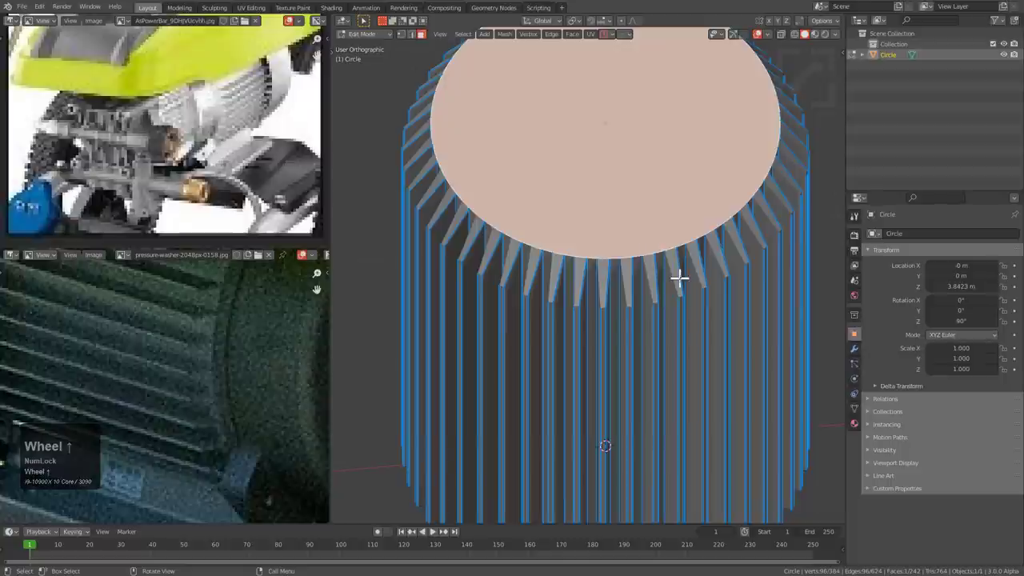
{"action": "key", "text": "e"}
{"action": "key", "text": "z"}
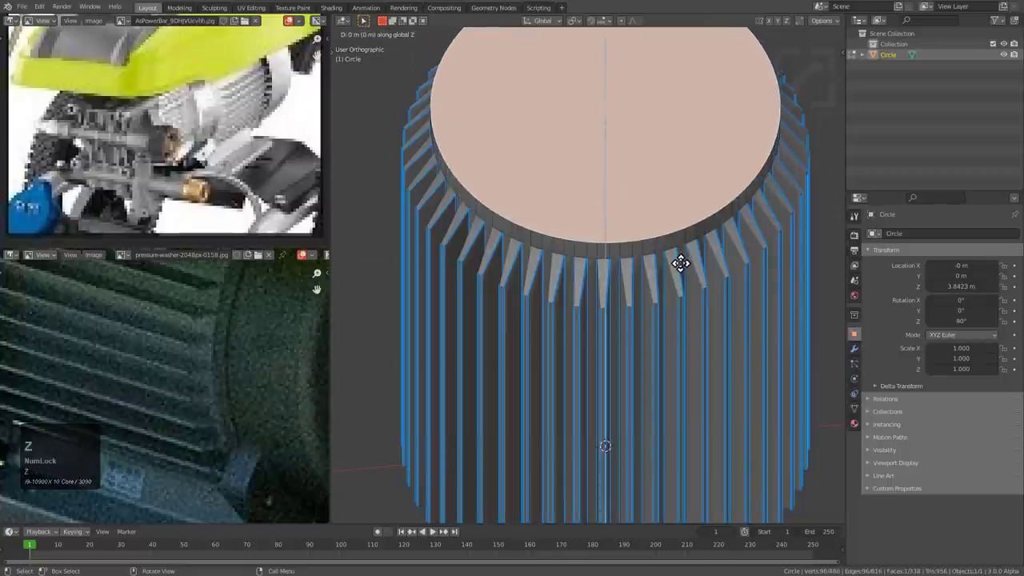
{"action": "left_click", "coordinate": [680, 267]}
{"action": "key", "text": "s"}
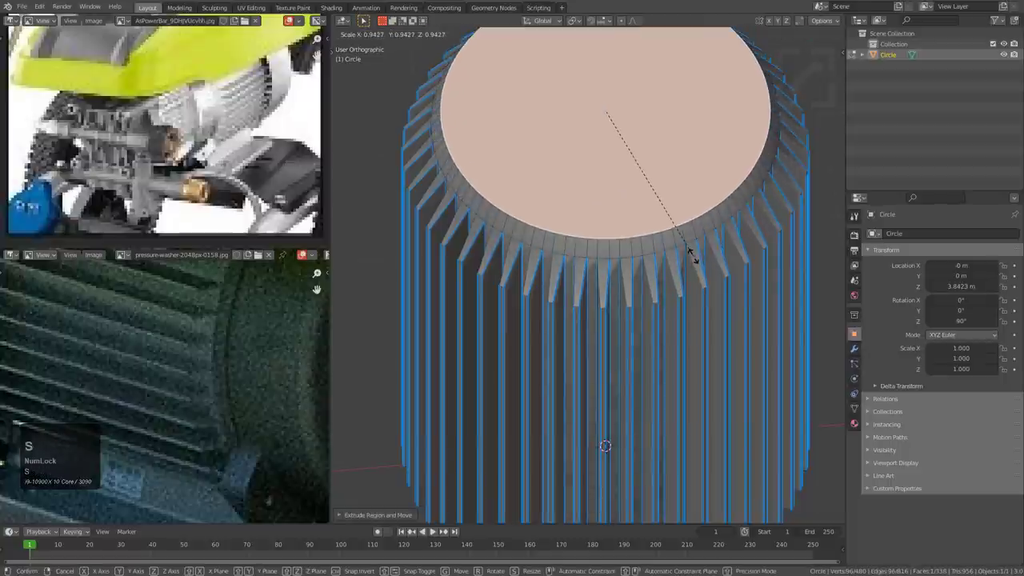
{"action": "left_click", "coordinate": [693, 256]}
- Fine-tune the tapered rim's top face by moving it along Z and scaling it outward by about 1.03
{"action": "key", "text": "g"}
{"action": "key", "text": "z"}
{"action": "left_click", "coordinate": [692, 257]}
{"action": "middle_click_drag", "start_coordinate": [692, 257], "coordinate": [630, 181]}
{"action": "scroll", "coordinate": [677, 248], "scroll_direction": "up", "scroll_amount": 4}
{"action": "key", "text": "s"}
{"action": "left_click", "coordinate": [700, 235]}
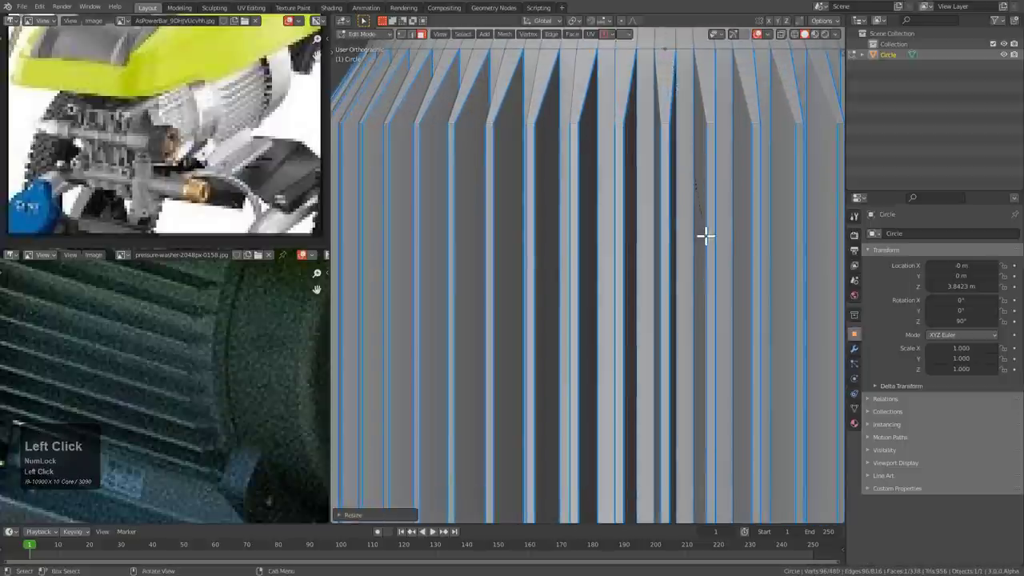
{"action": "middle_click_drag", "start_coordinate": [704, 235], "coordinate": [676, 274]}
{"action": "key", "text": "g"}
{"action": "key", "text": "z"}
{"action": "left_click", "coordinate": [674, 204]}
{"action": "key", "text": "s"}
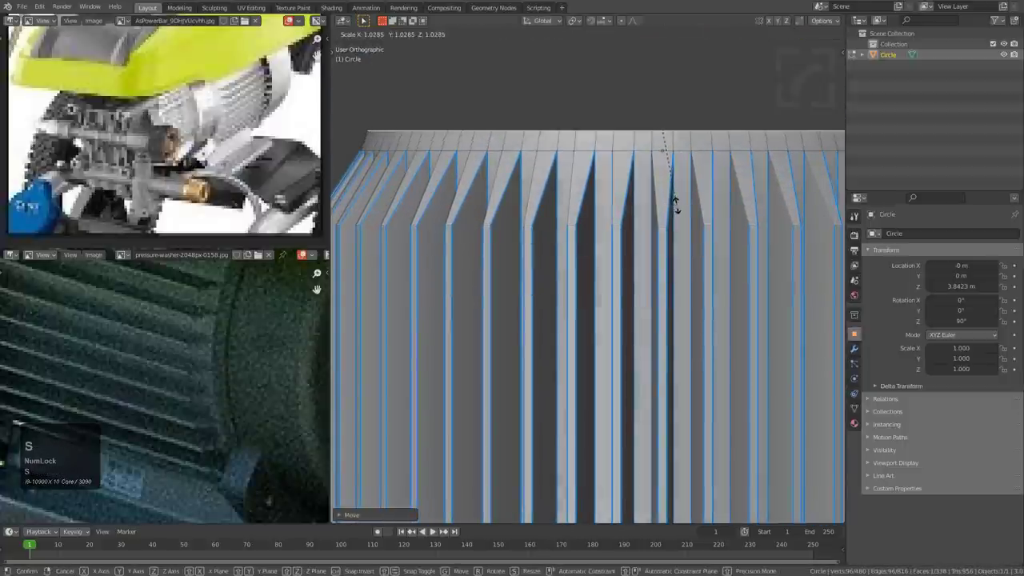
{"action": "left_click", "coordinate": [676, 204]}
- Compare the tapered rim with the smooth motor housing beyond the fins in the lower reference photo
{"action": "scroll", "coordinate": [633, 169], "scroll_direction": "down", "scroll_amount": 4}
{"action": "scroll", "coordinate": [232, 360], "scroll_direction": "down", "scroll_amount": 6}
{"action": "scroll", "coordinate": [228, 368], "scroll_direction": "up", "scroll_amount": 4}
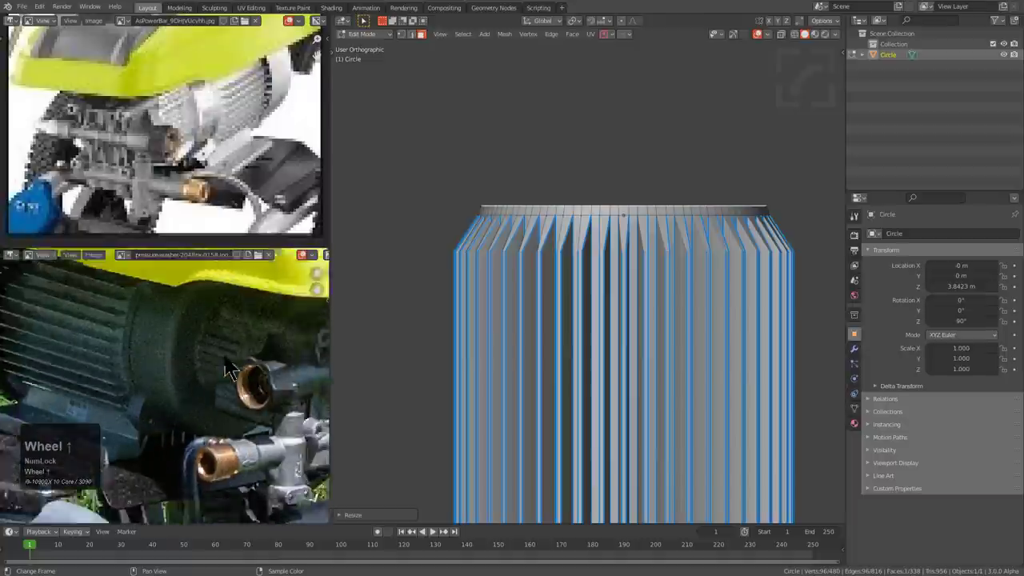
{"action": "middle_click_drag", "start_coordinate": [227, 365], "coordinate": [204, 372]}
{"action": "key", "text": "Tab"}
{"action": "middle_click_drag", "start_coordinate": [562, 274], "coordinate": [621, 286]}
{"action": "key", "text": "Tab"}
{"action": "scroll", "coordinate": [628, 270], "scroll_direction": "up", "scroll_amount": 4}
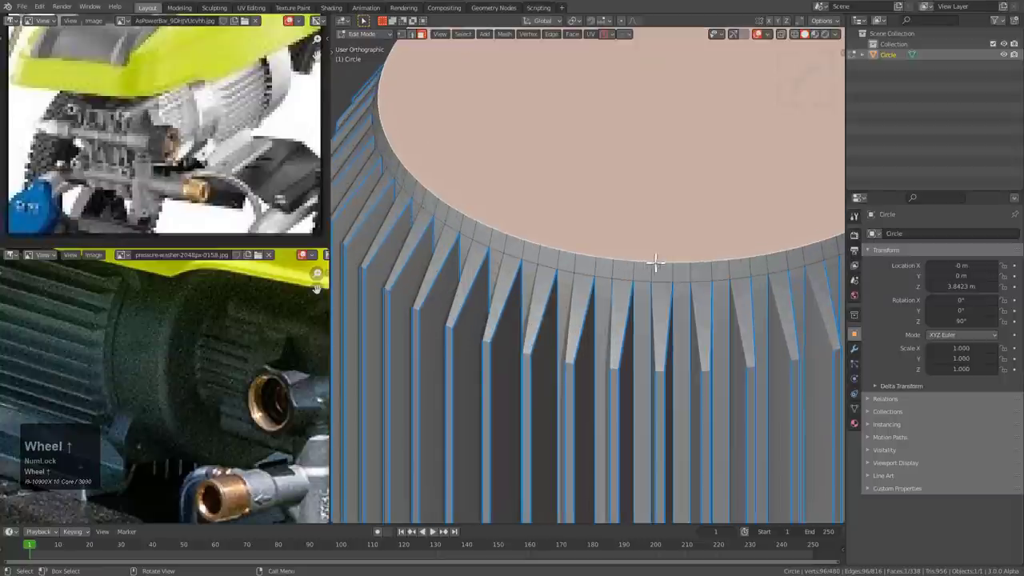
- Rescale the rim's top face to refine the taper, checking it from the front view
{"action": "key", "text": "s"}
{"action": "left_click", "coordinate": [715, 290]}
{"action": "scroll", "coordinate": [642, 306], "scroll_direction": "down", "scroll_amount": 3}
{"action": "middle_click_drag", "start_coordinate": [642, 307], "coordinate": [613, 276], "text": "alt"}
{"action": "key", "text": "KP_1"}
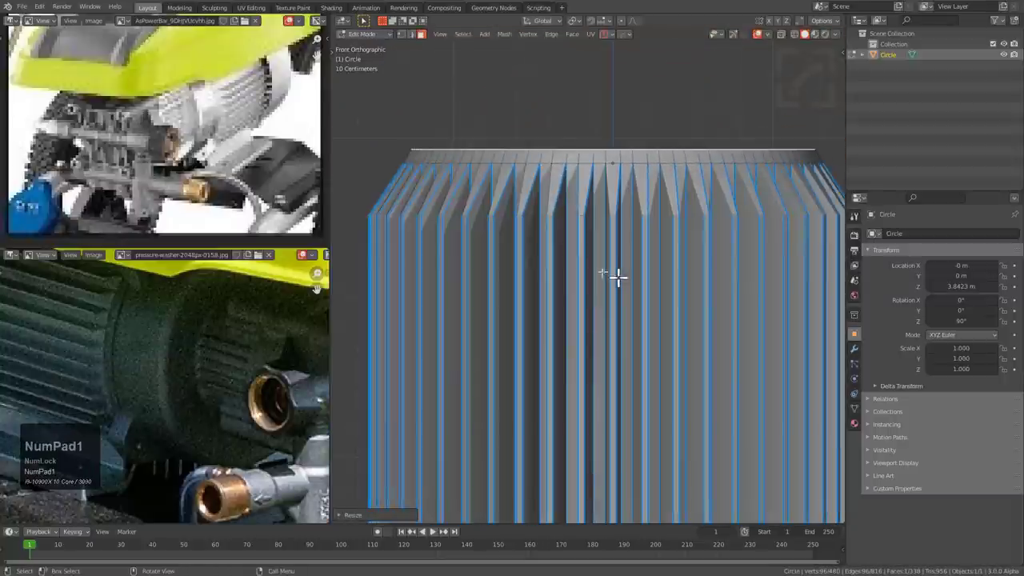
{"action": "scroll", "coordinate": [613, 256], "scroll_direction": "up", "scroll_amount": 2}
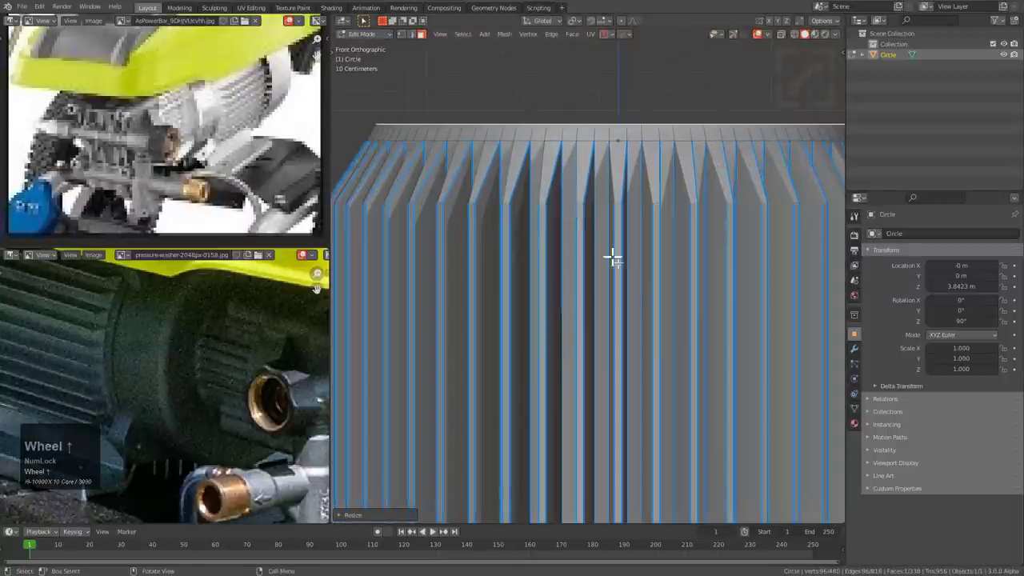
{"action": "key", "text": "s"}
{"action": "left_click", "coordinate": [632, 270]}
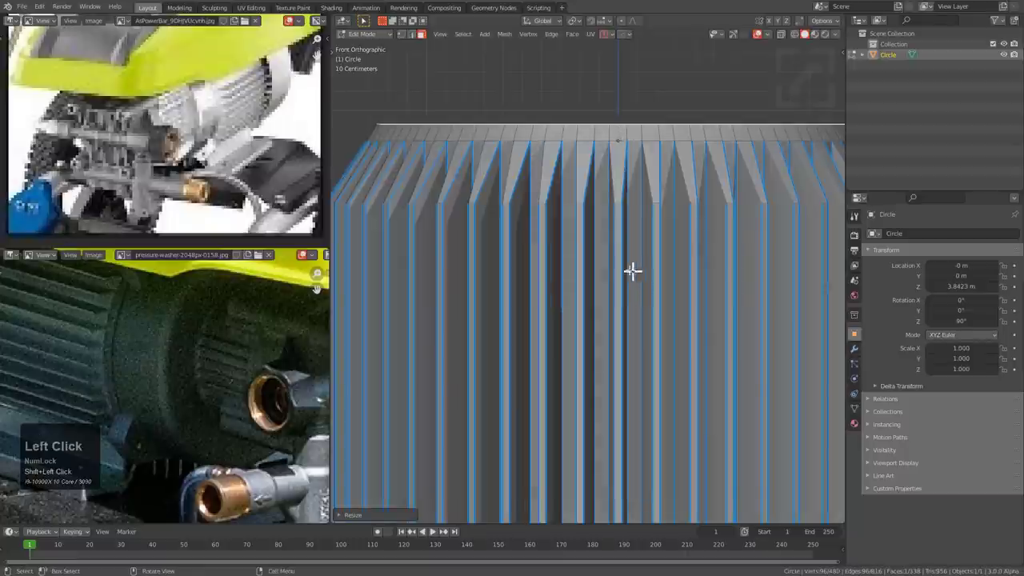
- Extrude the top face straight up from the tapered rim to form a smooth cylindrical collar
{"action": "scroll", "coordinate": [612, 251], "scroll_direction": "down", "scroll_amount": 4}
{"action": "key", "text": "Tab"}
{"action": "scroll", "coordinate": [601, 256], "scroll_direction": "up", "scroll_amount": 1}
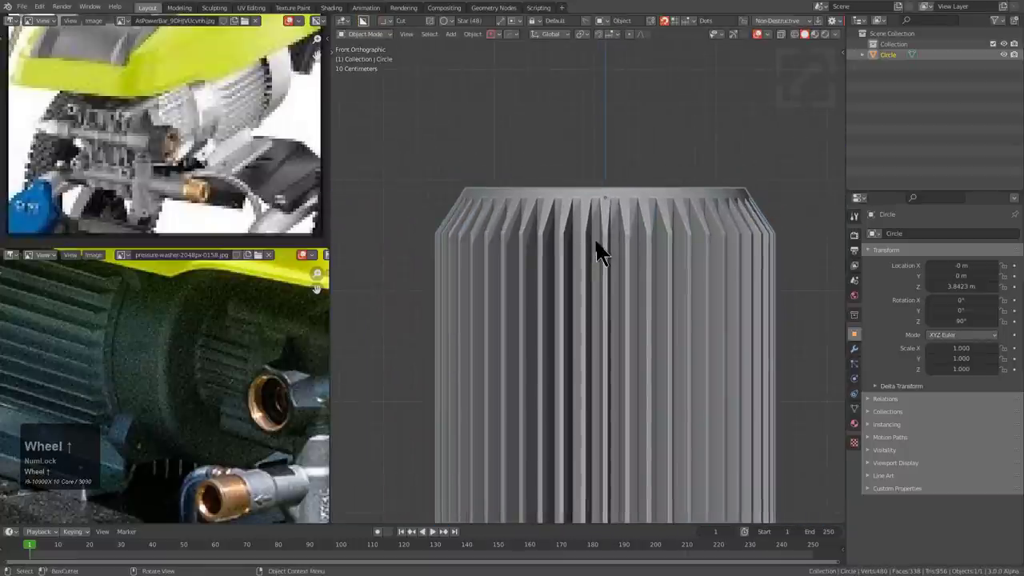
{"action": "scroll", "coordinate": [608, 227], "scroll_direction": "down", "scroll_amount": 1}
{"action": "middle_click_drag", "start_coordinate": [608, 226], "coordinate": [633, 258]}
{"action": "key", "text": "Tab"}
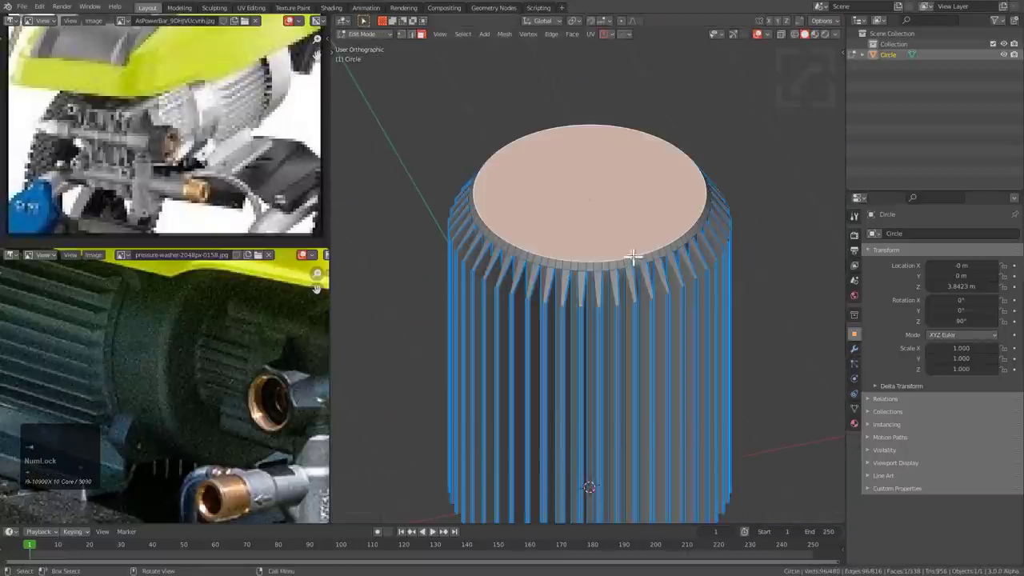
{"action": "left_click", "coordinate": [609, 232]}
{"action": "key", "text": "e"}
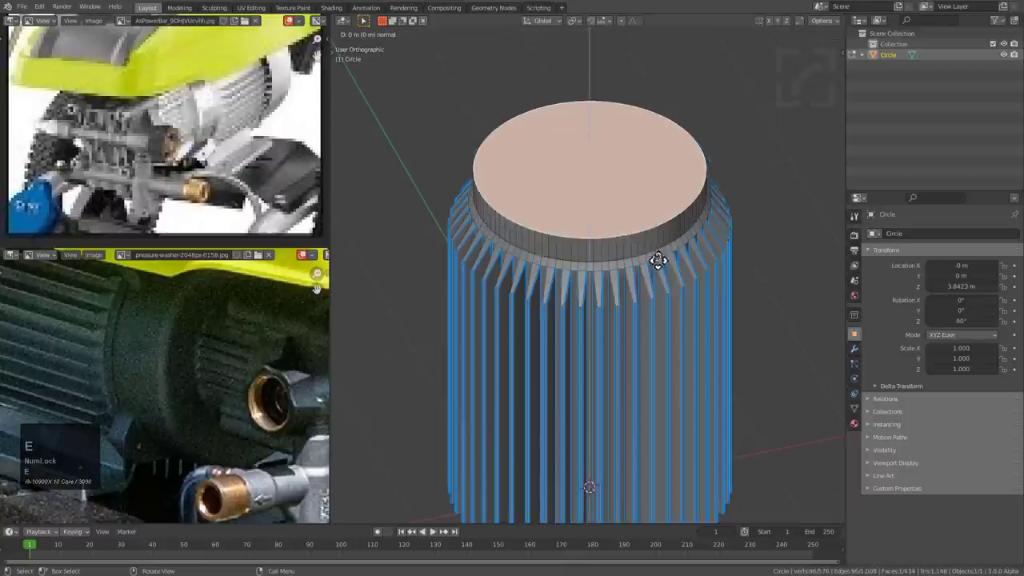
{"action": "left_click", "coordinate": [656, 227]}
{"action": "scroll", "coordinate": [650, 224], "scroll_direction": "up", "scroll_amount": 3}
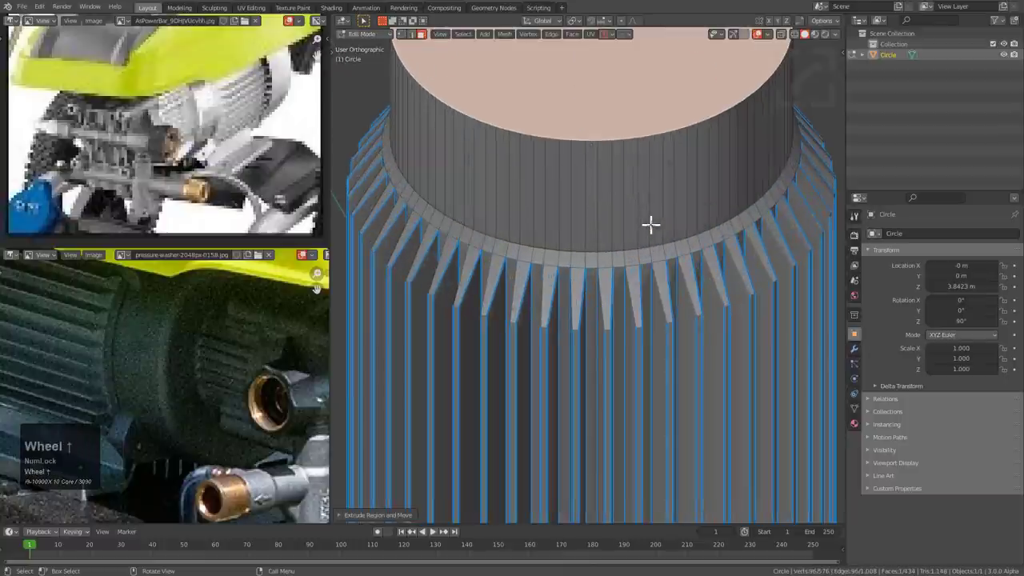
- Add a HardOps vertex-group bevel to the collar's top edge with 8 segments and a 0.5 profile
{"action": "key", "text": "ctrl+b"}
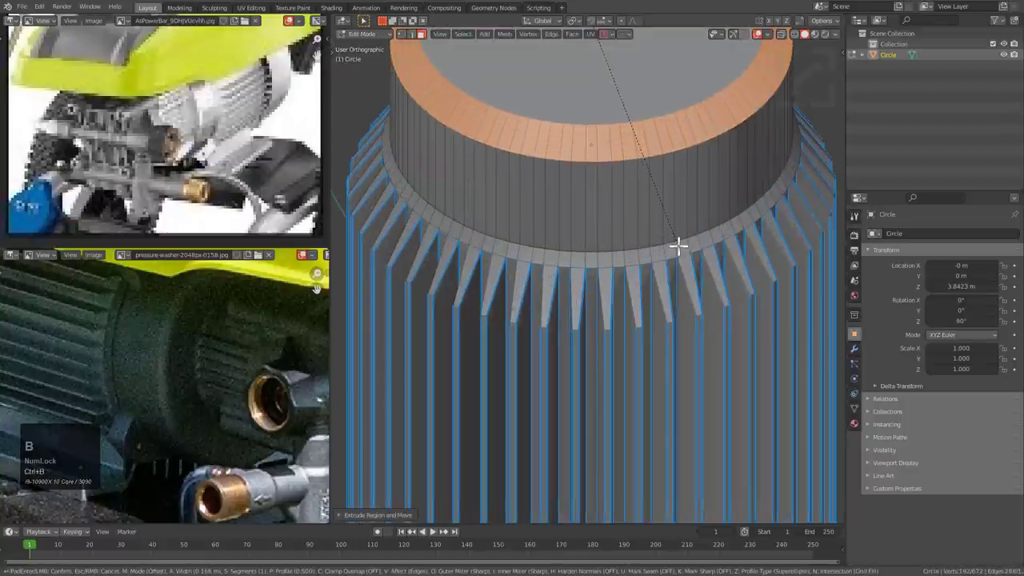
{"action": "left_click", "coordinate": [672, 210]}
{"action": "key", "text": "q"}
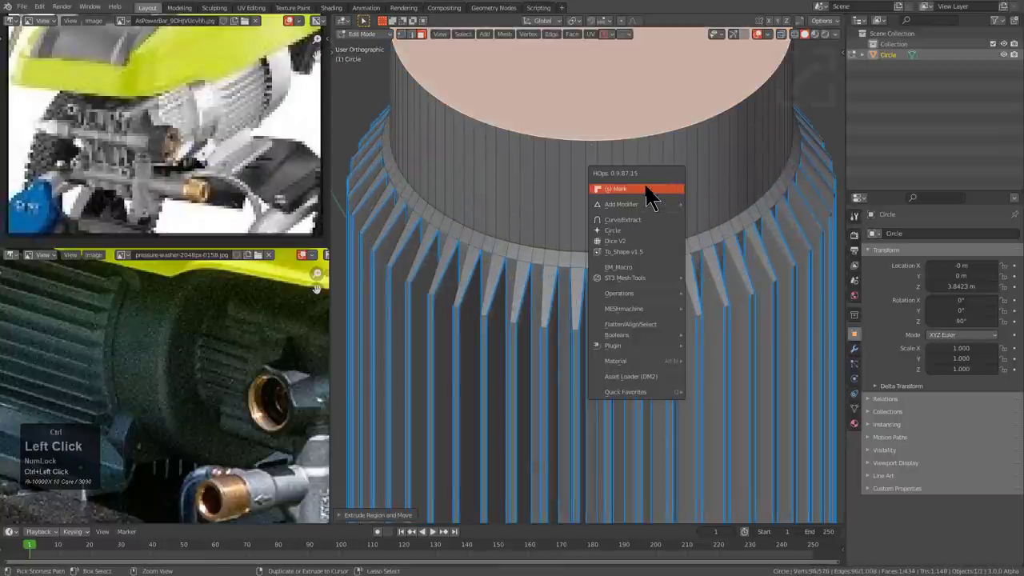
{"action": "left_click", "coordinate": [650, 192]}
{"action": "scroll", "coordinate": [576, 184], "scroll_direction": "up", "scroll_amount": 2}
{"action": "key", "text": "1"}
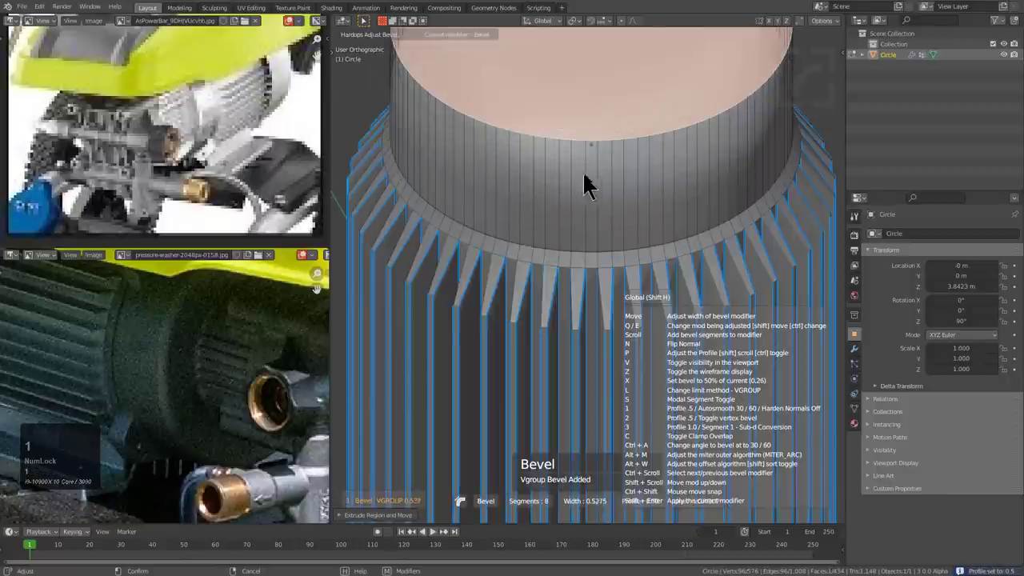
{"action": "left_click", "coordinate": [612, 181]}
- Adjust the collar's height by moving its top face along Z, and set the bevel modifier's width to about 0.145
{"action": "scroll", "coordinate": [610, 179], "scroll_direction": "down", "scroll_amount": 3}
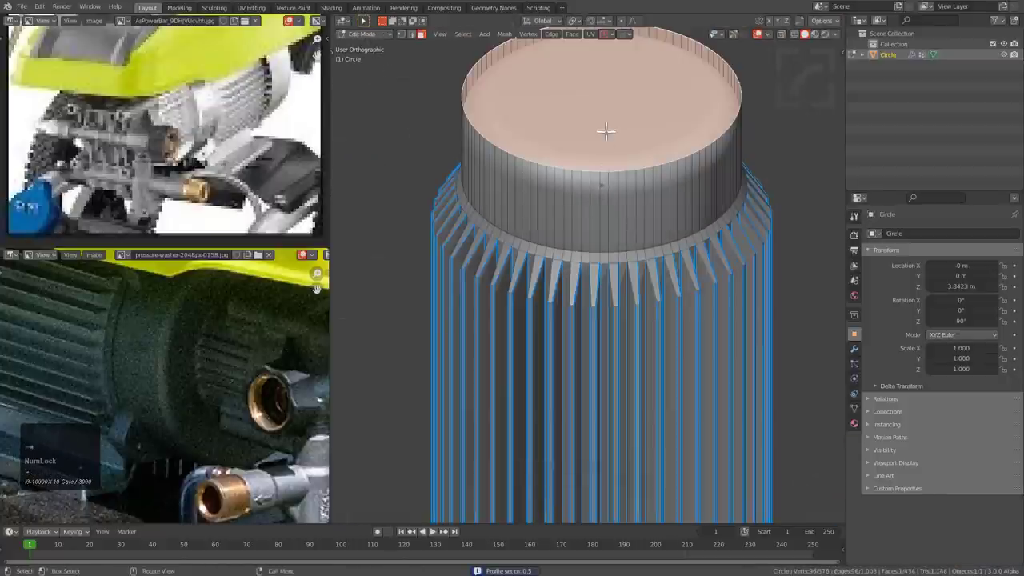
{"action": "key", "text": "g"}
{"action": "key", "text": "z"}
{"action": "left_click", "coordinate": [606, 156]}
{"action": "key", "text": "Tab"}
{"action": "middle_click_drag", "start_coordinate": [605, 160], "coordinate": [612, 232]}
{"action": "scroll", "coordinate": [626, 217], "scroll_direction": "up", "scroll_amount": 2}
{"action": "key", "text": "q"}
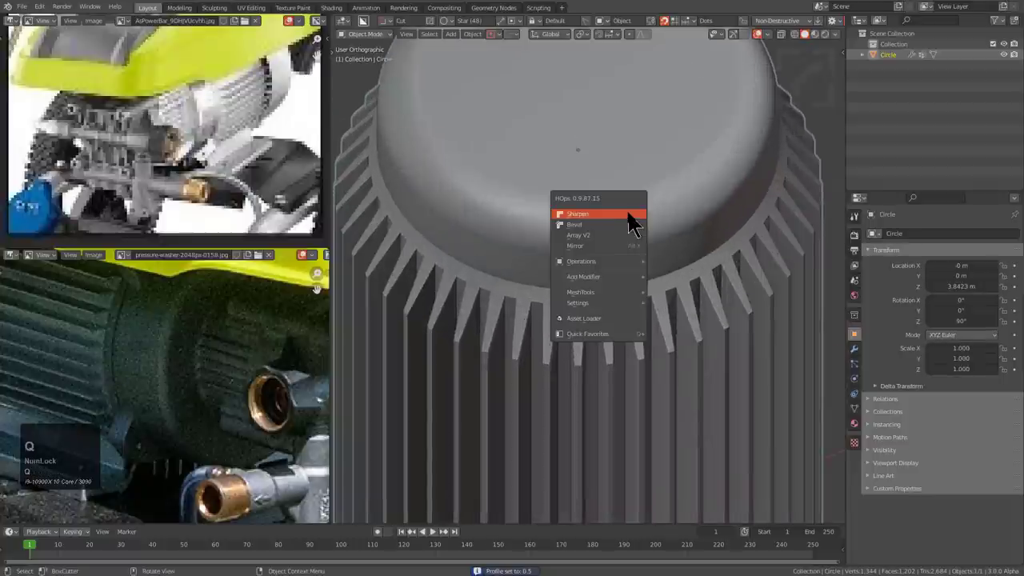
{"action": "left_click", "coordinate": [614, 224]}
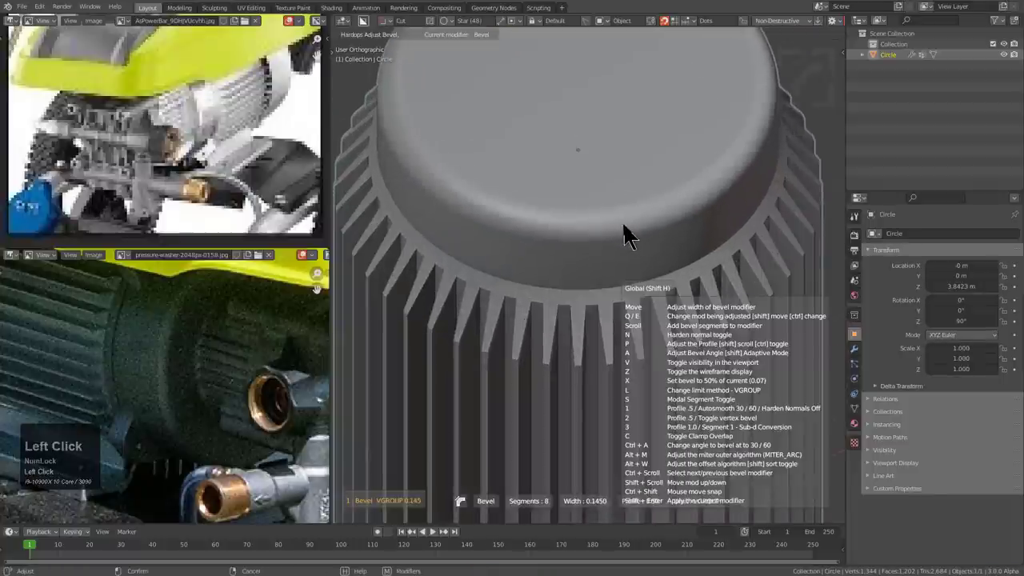
{"action": "left_click", "coordinate": [623, 221]}
{"action": "scroll", "coordinate": [623, 222], "scroll_direction": "down", "scroll_amount": 3}
{"action": "scroll", "coordinate": [620, 228], "scroll_direction": "up", "scroll_amount": 3}
{"action": "key", "text": "Tab"}
{"action": "key", "text": "g"}
{"action": "key", "text": "z"}
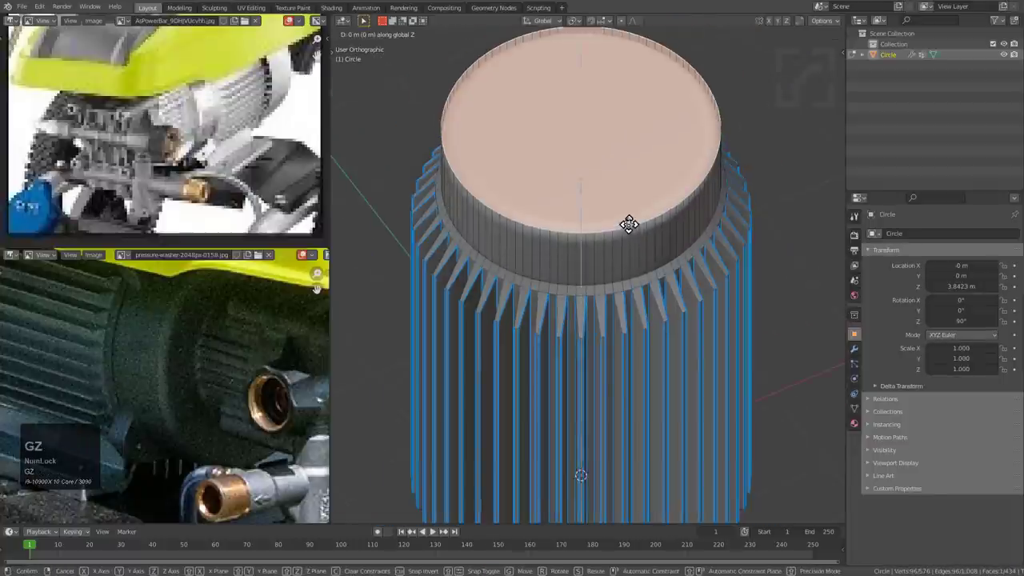
{"action": "right_click", "coordinate": [629, 224]}
{"action": "key", "text": "Tab"}
- Examine the rounded collar from the front and top, and the housing's bracket area in the lower reference photo
{"action": "middle_click_drag", "start_coordinate": [628, 229], "coordinate": [601, 233]}
{"action": "key", "text": "KP_1"}
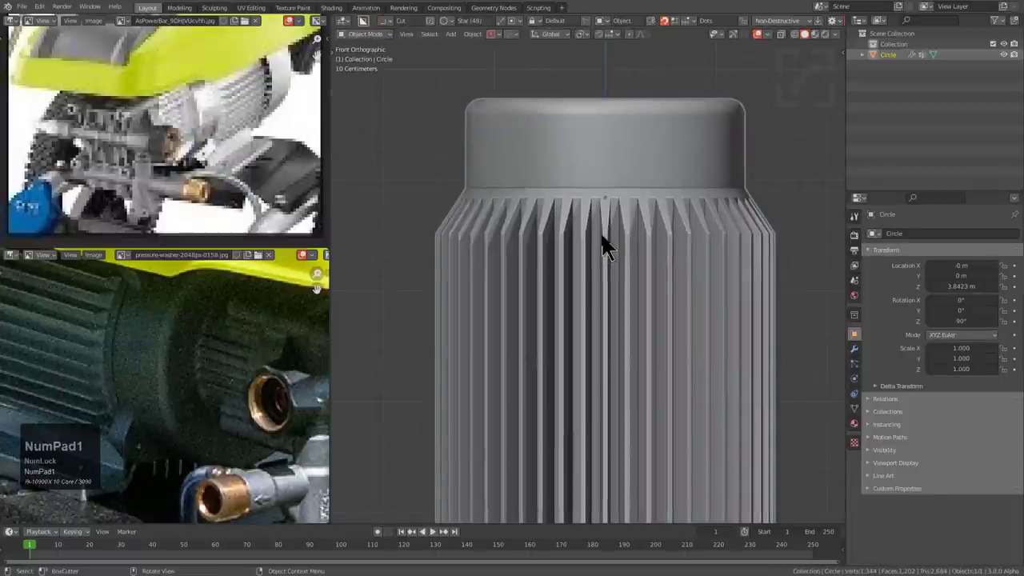
{"action": "key", "text": "KP_7"}
{"action": "key", "text": "KP_1"}
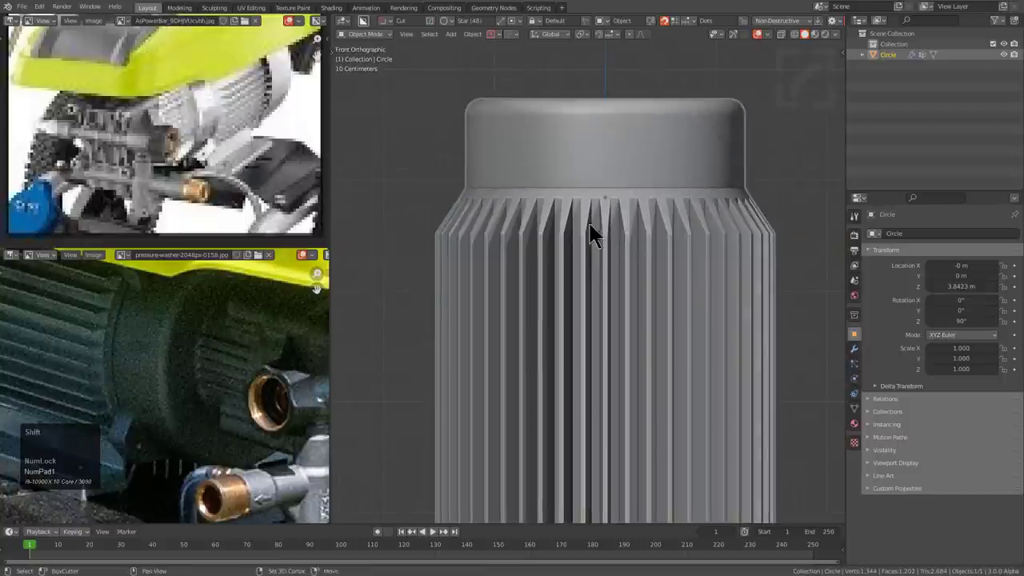
{"action": "middle_click_drag", "start_coordinate": [593, 234], "coordinate": [596, 221], "text": "shift"}
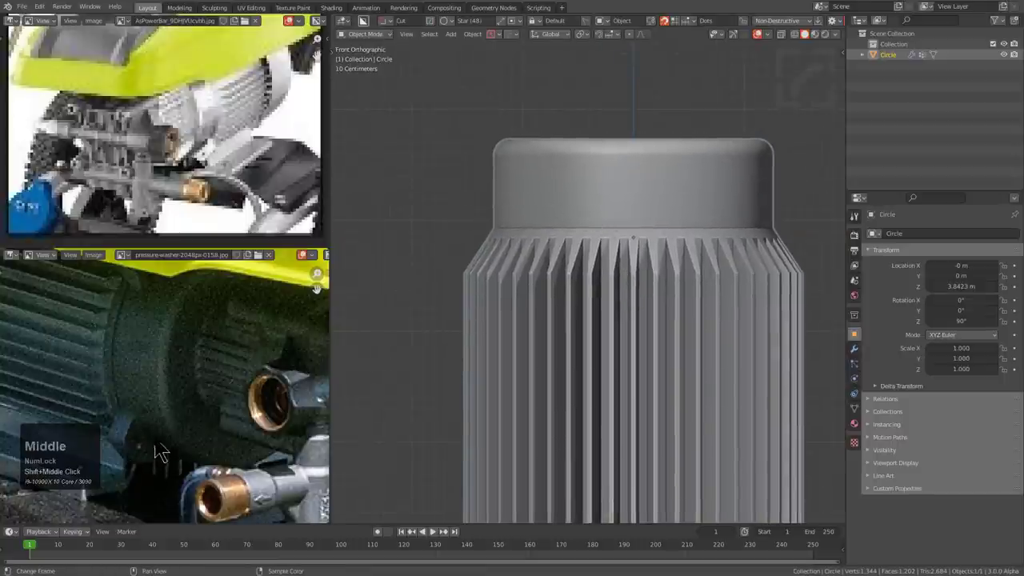
{"action": "middle_click_drag", "start_coordinate": [160, 451], "coordinate": [182, 362]}
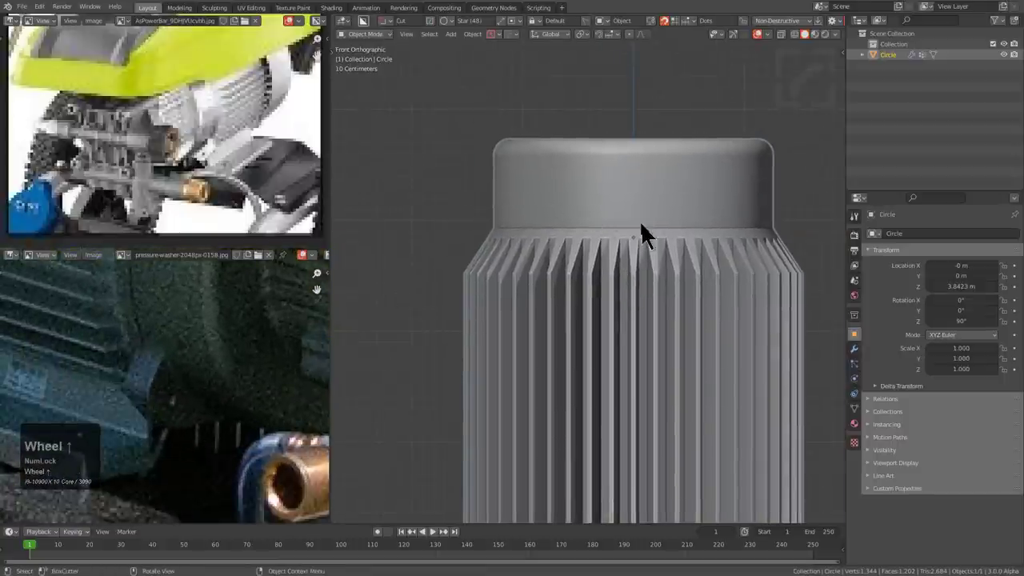
{"action": "scroll", "coordinate": [637, 222], "scroll_direction": "up", "scroll_amount": 1}
{"action": "scroll", "coordinate": [638, 221], "scroll_direction": "down", "scroll_amount": 1}
{"action": "middle_click_drag", "start_coordinate": [637, 221], "coordinate": [590, 246], "text": "shift"}
{"action": "scroll", "coordinate": [628, 232], "scroll_direction": "up", "scroll_amount": 2}
- Add a centred horizontal loop cut around the collar and remove its vertices from the bevel vertex group
{"action": "key", "text": "Tab"}
{"action": "key", "text": "ctrl+r"}
{"action": "left_click", "coordinate": [594, 222]}
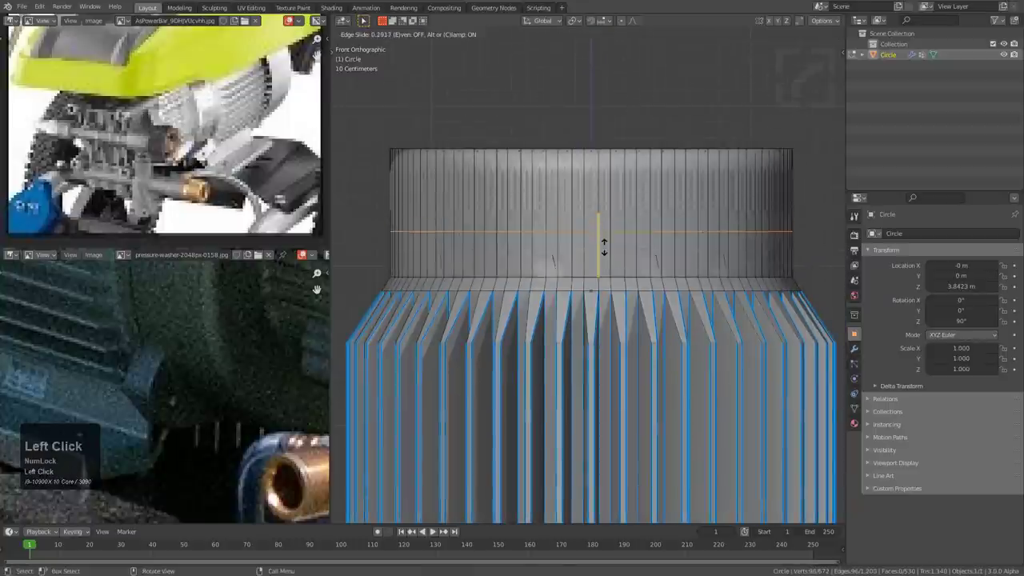
{"action": "right_click", "coordinate": [605, 244]}
{"action": "key", "text": "ctrl+g"}
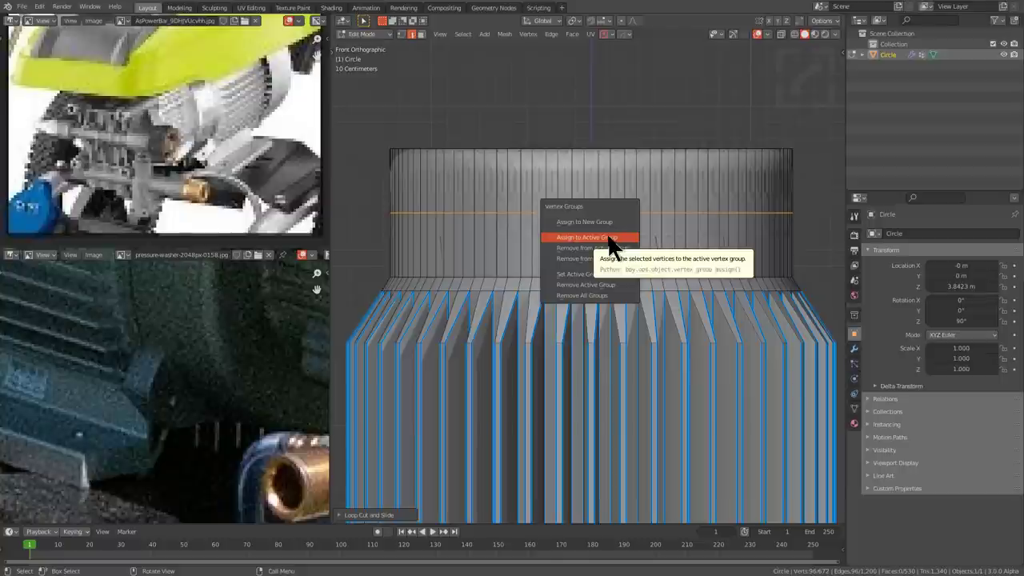
{"action": "left_click", "coordinate": [607, 254]}
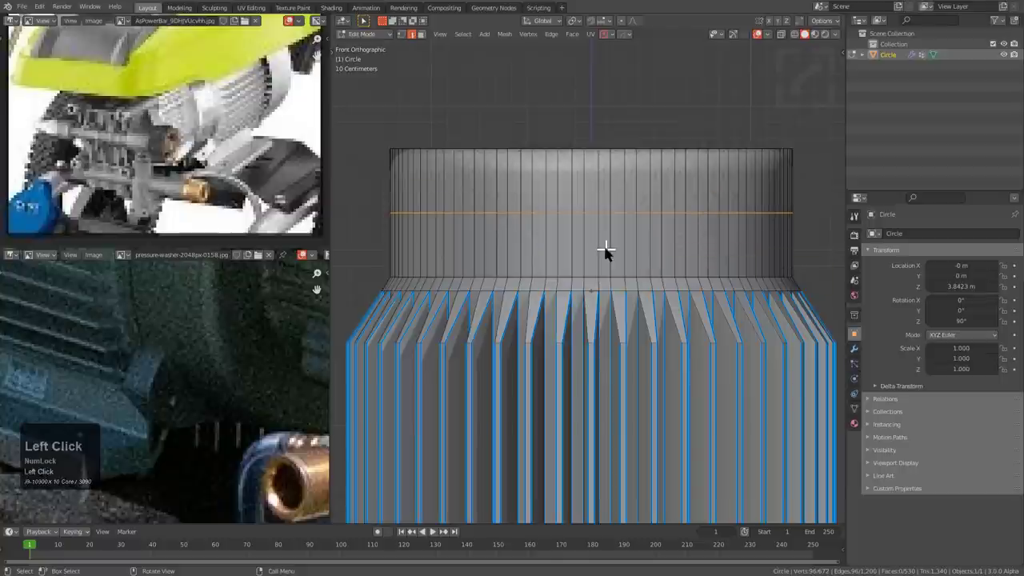
- Move the collar's loop up along Z and add a second loop cut centred between it and the collar's base
{"action": "key", "text": "g"}
{"action": "key", "text": "z"}
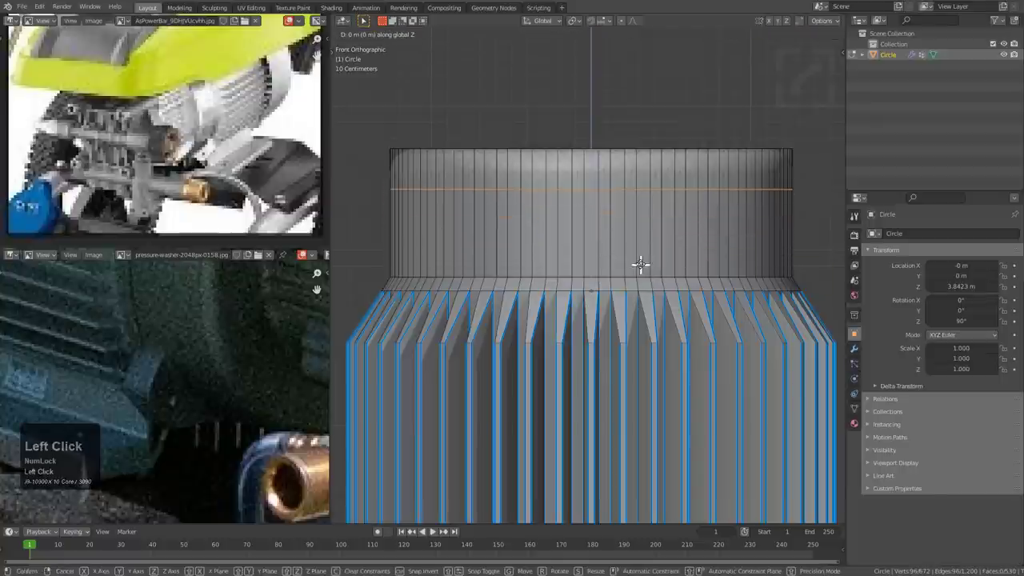
{"action": "left_click", "coordinate": [640, 265]}
{"action": "key", "text": "ctrl+r"}
{"action": "left_click", "coordinate": [610, 237], "text": "ctrl"}
{"action": "right_click", "coordinate": [614, 217]}
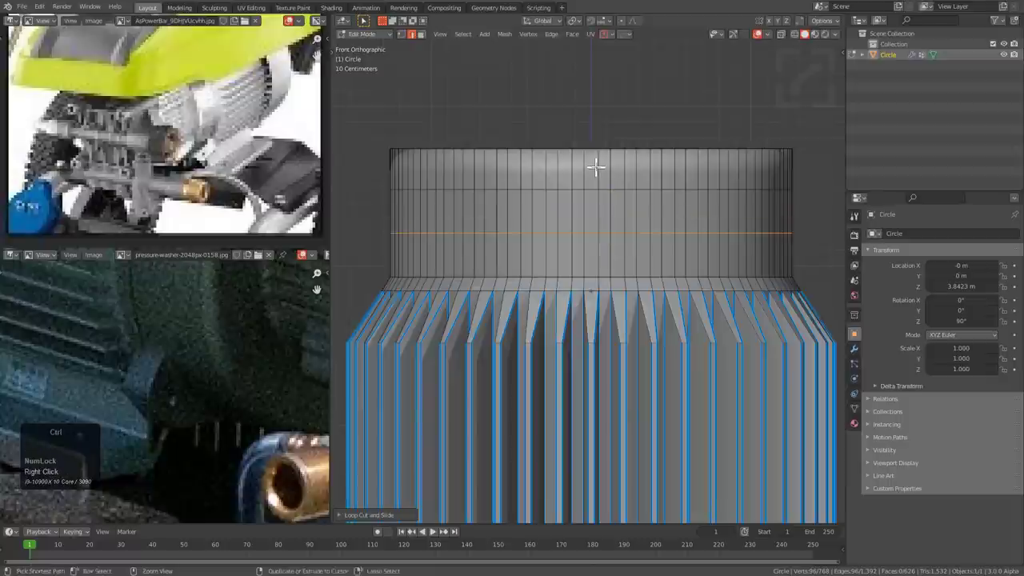
{"action": "key", "text": "ctrl+r"}
{"action": "left_click", "coordinate": [595, 167]}
{"action": "right_click", "coordinate": [594, 167]}
{"action": "key", "text": "ctrl+z"}
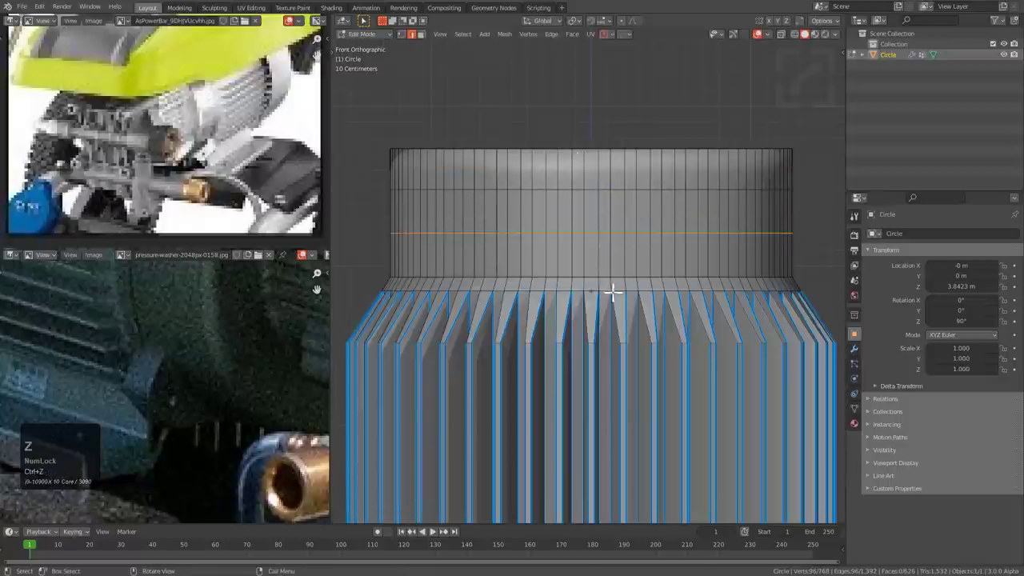
{"action": "scroll", "coordinate": [611, 293], "scroll_direction": "up", "scroll_amount": 1}
{"action": "key", "text": "g"}
{"action": "key", "text": "z"}
{"action": "right_click", "coordinate": [609, 287]}
- Add a loop cut in the collar's lowest band and slide it down close to the tapered rim
{"action": "key", "text": "3"}
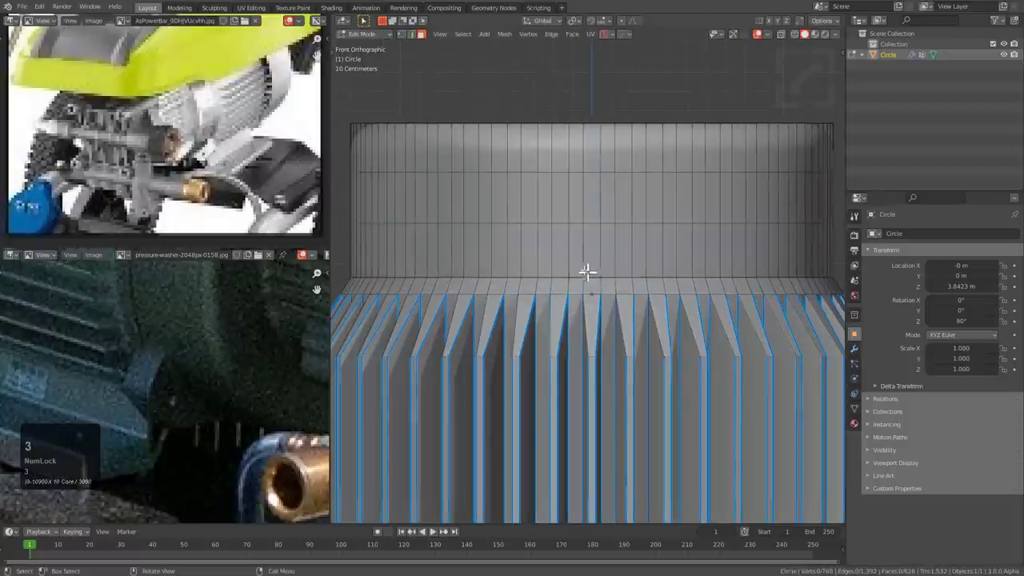
{"action": "key", "text": "ctrl+r"}
{"action": "left_click", "coordinate": [601, 250]}
{"action": "left_click", "coordinate": [607, 278]}
- Select a run of adjacent faces across the front of the collar's lower band
{"action": "key", "text": "3"}
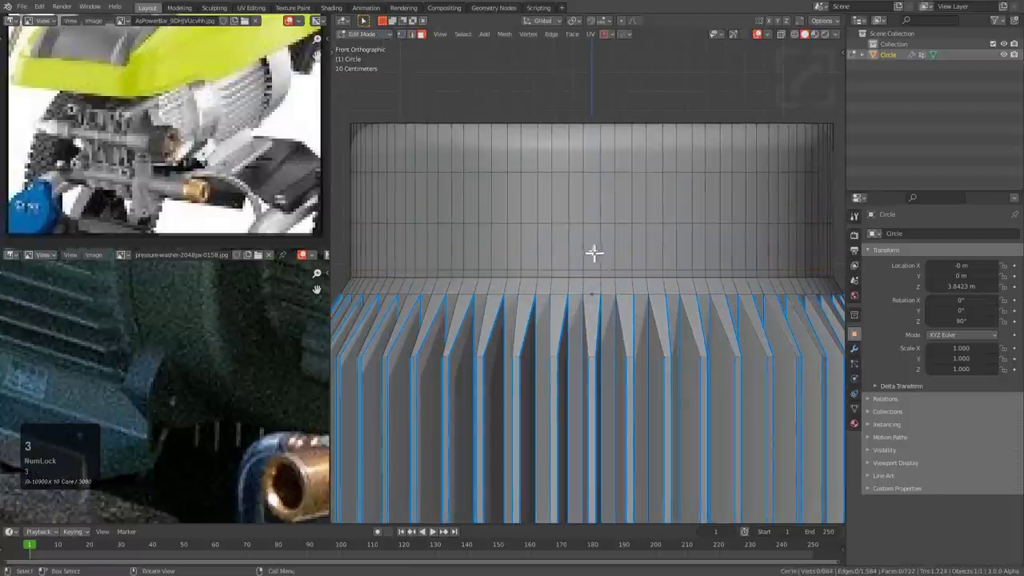
{"action": "left_click", "coordinate": [604, 241], "text": "shift"}
{"action": "key", "text": "c"}
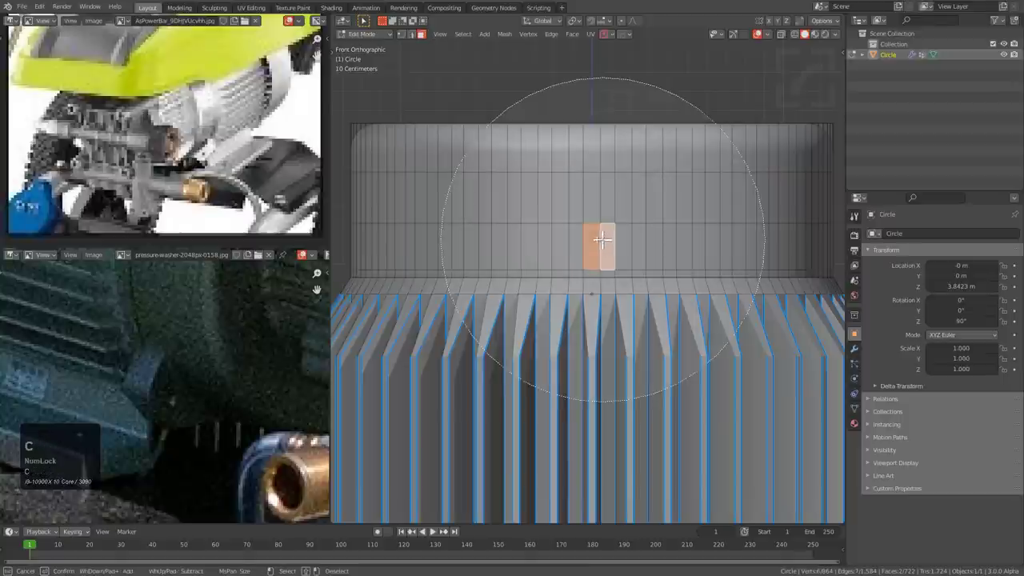
{"action": "scroll", "coordinate": [588, 238], "scroll_direction": "up", "scroll_amount": 5}
{"action": "left_click_drag", "start_coordinate": [586, 249], "coordinate": [561, 242]}
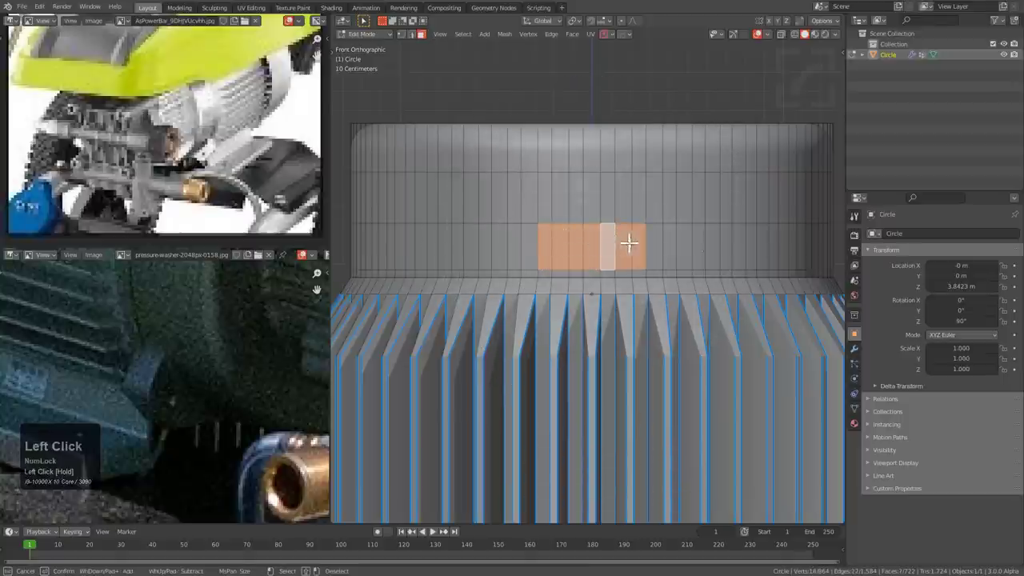
{"action": "right_click", "coordinate": [646, 244]}
{"action": "scroll", "coordinate": [581, 233], "scroll_direction": "down", "scroll_amount": 1}
{"action": "scroll", "coordinate": [545, 253], "scroll_direction": "up", "scroll_amount": 1}
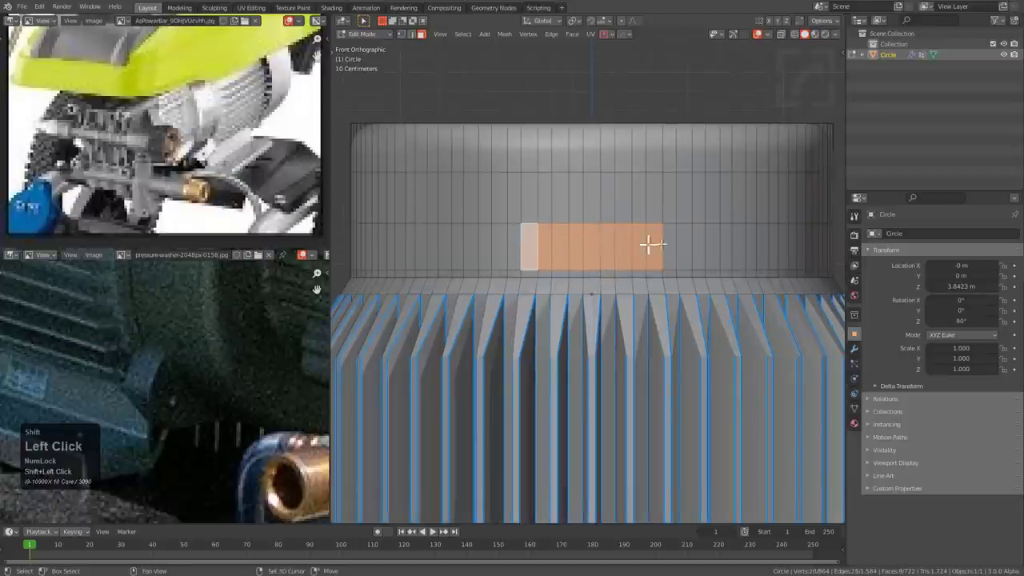
{"action": "middle_click_drag", "start_coordinate": [666, 244], "coordinate": [583, 285]}
{"action": "scroll", "coordinate": [649, 320], "scroll_direction": "up", "scroll_amount": 2}
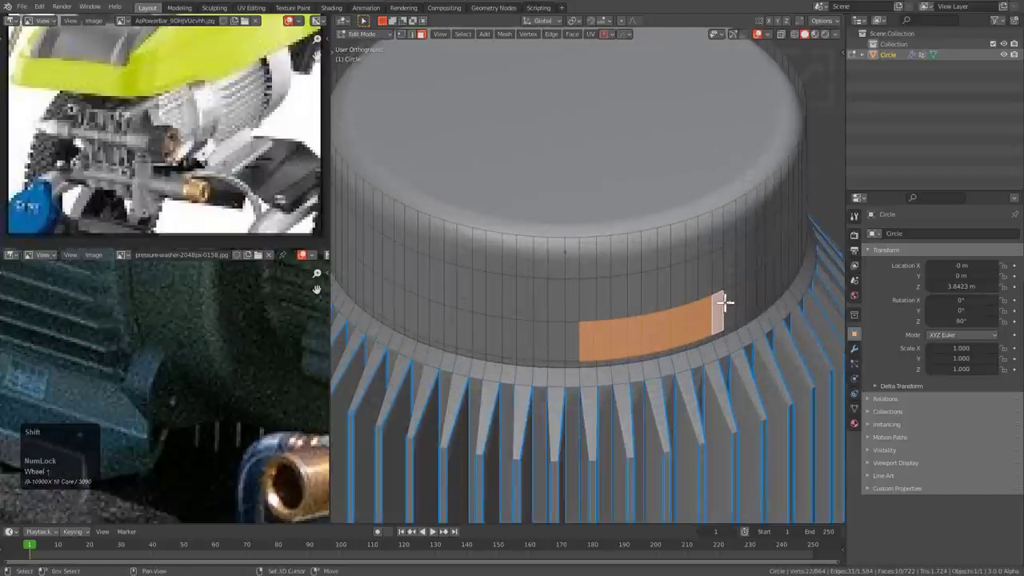
{"action": "scroll", "coordinate": [685, 285], "scroll_direction": "down", "scroll_amount": 3}
- Try to extrude the selected collar faces outward along Y into a bracket block
{"action": "key", "text": "KP_7"}
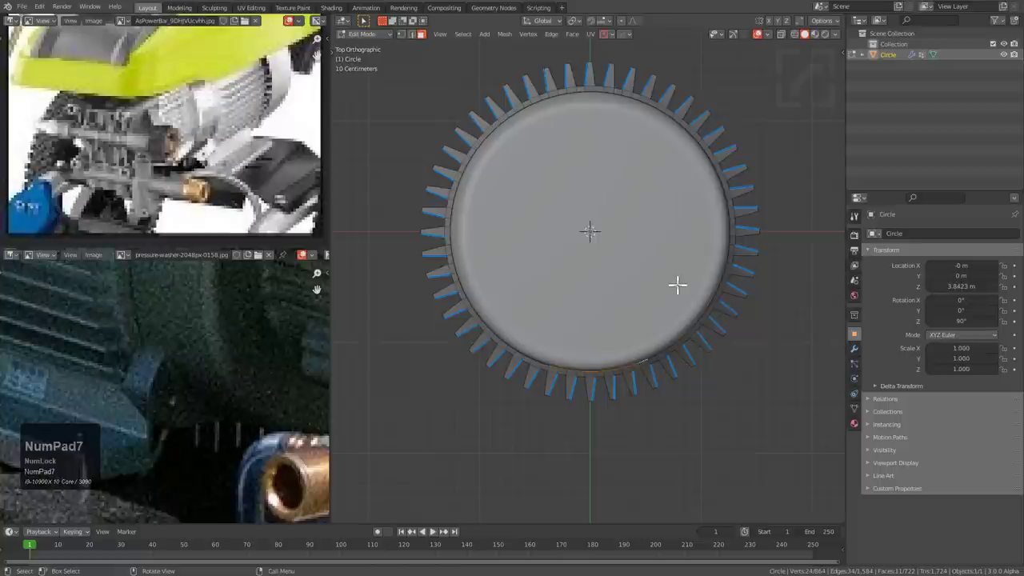
{"action": "middle_click_drag", "start_coordinate": [677, 285], "coordinate": [631, 304]}
{"action": "scroll", "coordinate": [547, 289], "scroll_direction": "up", "scroll_amount": 4}
{"action": "middle_click_drag", "start_coordinate": [538, 292], "coordinate": [617, 261]}
{"action": "scroll", "coordinate": [618, 260], "scroll_direction": "down", "scroll_amount": 2}
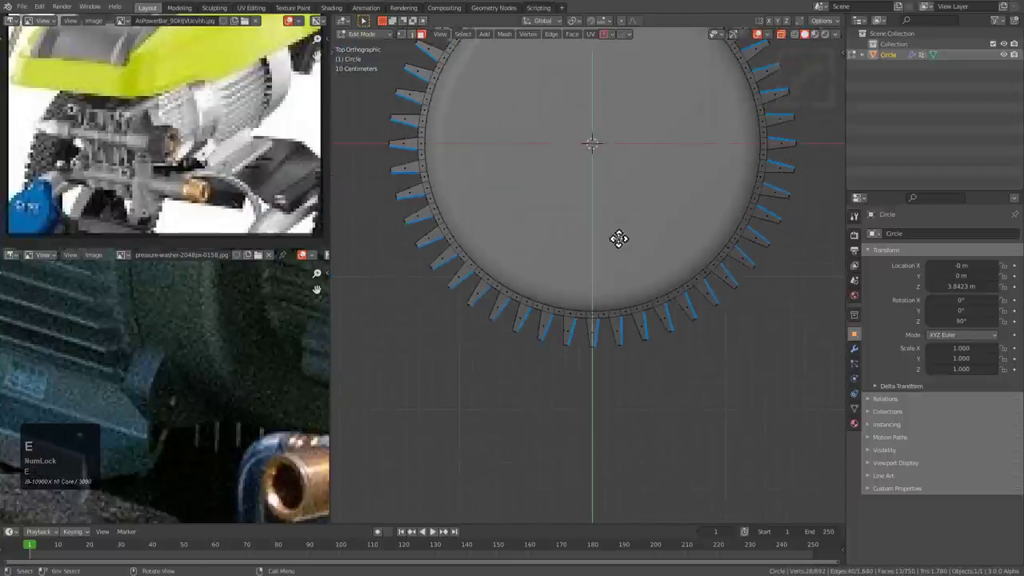
{"action": "key", "text": "e"}
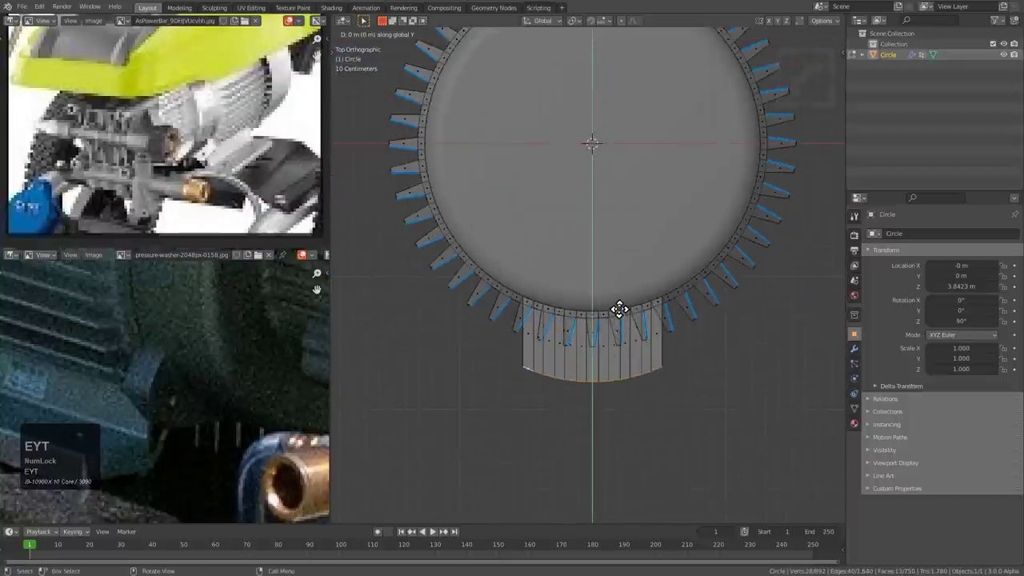
{"action": "left_click", "coordinate": [617, 305]}
{"action": "middle_click_drag", "start_coordinate": [600, 360], "coordinate": [569, 244]}
{"action": "key", "text": "alt+z"}
{"action": "scroll", "coordinate": [631, 253], "scroll_direction": "up", "scroll_amount": 2}
{"action": "scroll", "coordinate": [589, 235], "scroll_direction": "up", "scroll_amount": 2}
{"action": "key", "text": "ctrl+z"}
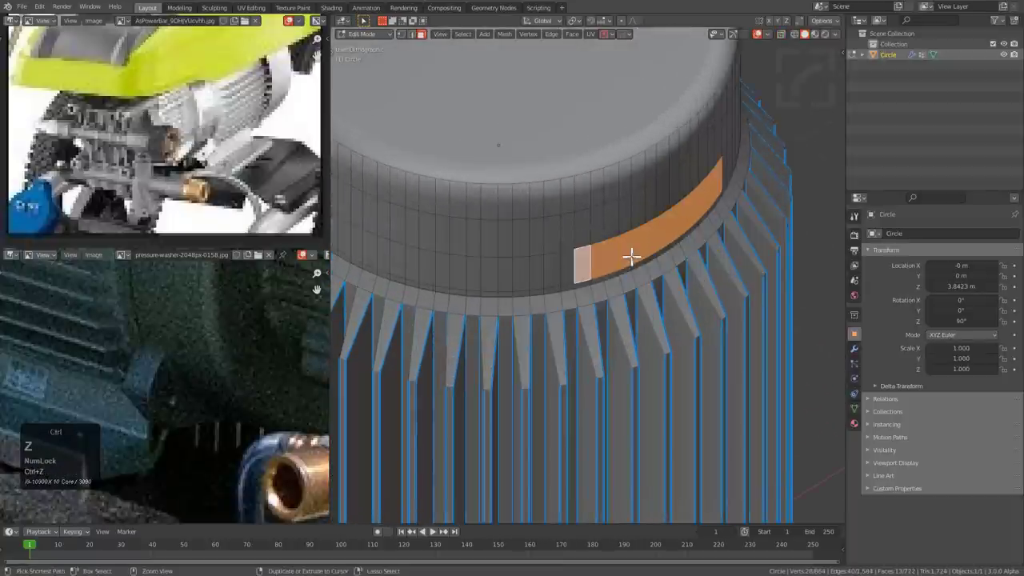
- Select the collar's top cap, grow the selection down its sides, and dissolve the faces into one flat cap
{"action": "scroll", "coordinate": [631, 255], "scroll_direction": "down", "scroll_amount": 4}
{"action": "left_click", "coordinate": [549, 177]}
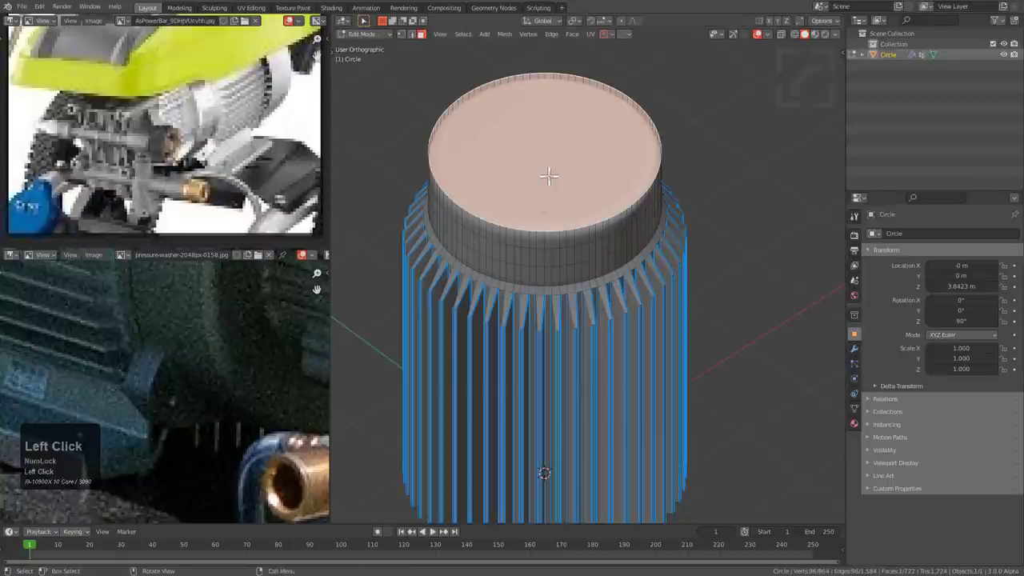
{"action": "key", "text": "ctrl+KP_Add"}
{"action": "key", "text": "ctrl+KP_Add"}
{"action": "key", "text": "ctrl+KP_Add"}
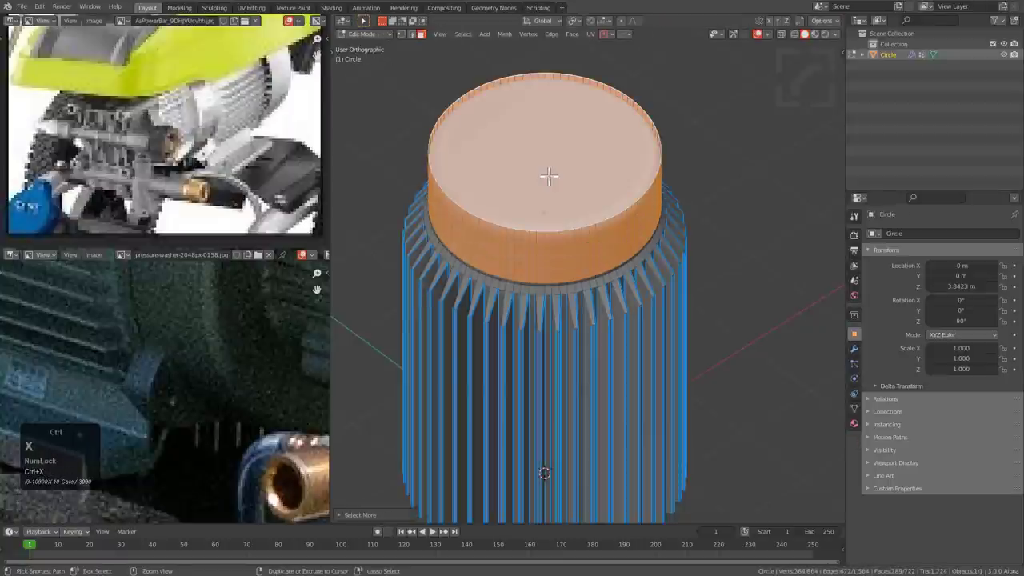
{"action": "key", "text": "ctrl+x"}
{"action": "scroll", "coordinate": [566, 183], "scroll_direction": "up", "scroll_amount": 2}
- Remove the bevel modifier from the finned body and compare the housing area with the lower reference photo
{"action": "key", "text": "Tab"}
{"action": "scroll", "coordinate": [471, 236], "scroll_direction": "up", "scroll_amount": 2}
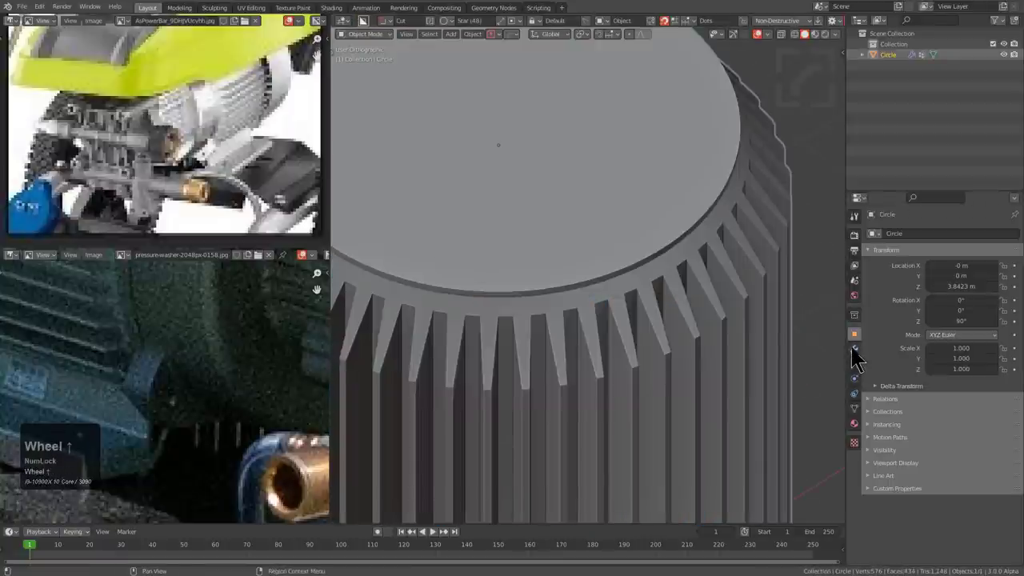
{"action": "left_click", "coordinate": [854, 349]}
{"action": "left_click", "coordinate": [999, 252]}
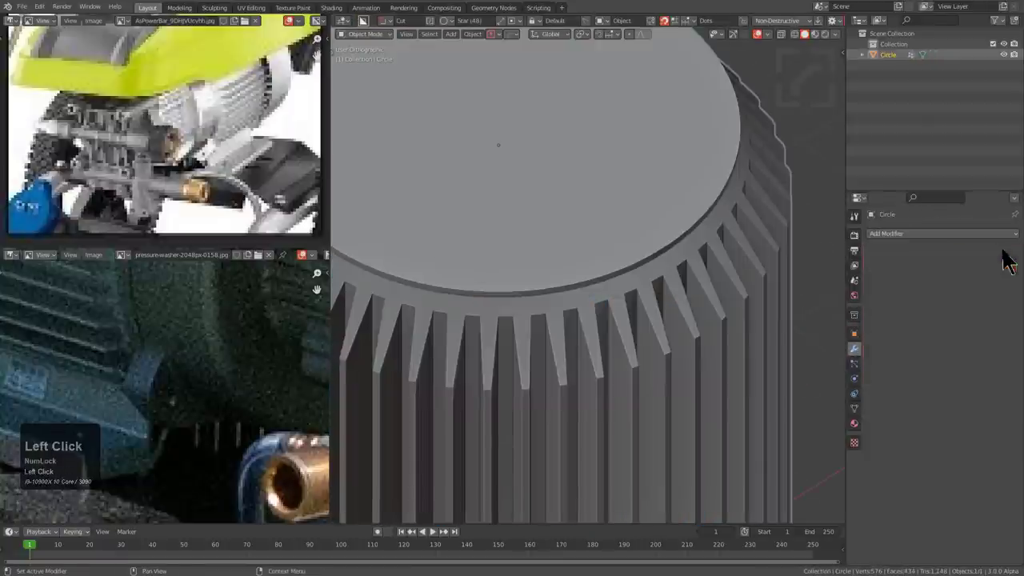
{"action": "scroll", "coordinate": [493, 263], "scroll_direction": "down", "scroll_amount": 3}
{"action": "middle_click_drag", "start_coordinate": [493, 263], "coordinate": [575, 256], "text": "shift"}
{"action": "middle_click_drag", "start_coordinate": [126, 347], "coordinate": [138, 408]}
{"action": "scroll", "coordinate": [192, 384], "scroll_direction": "down", "scroll_amount": 2}
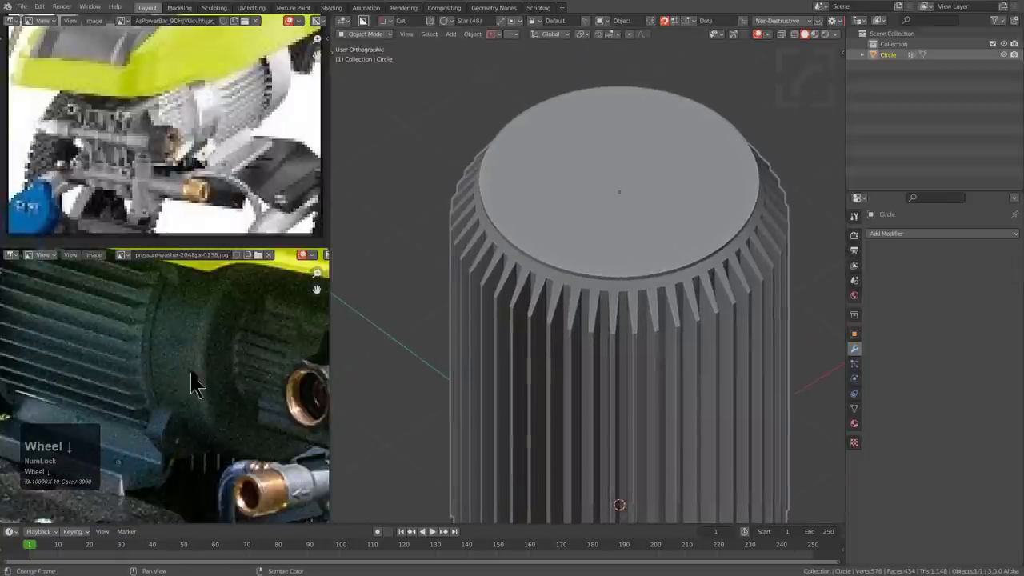
{"action": "scroll", "coordinate": [206, 341], "scroll_direction": "up", "scroll_amount": 2}
- Raise the flat cap face slightly along Z to form a short rim above the fins
{"action": "key", "text": "Tab"}
{"action": "scroll", "coordinate": [648, 264], "scroll_direction": "up", "scroll_amount": 1}
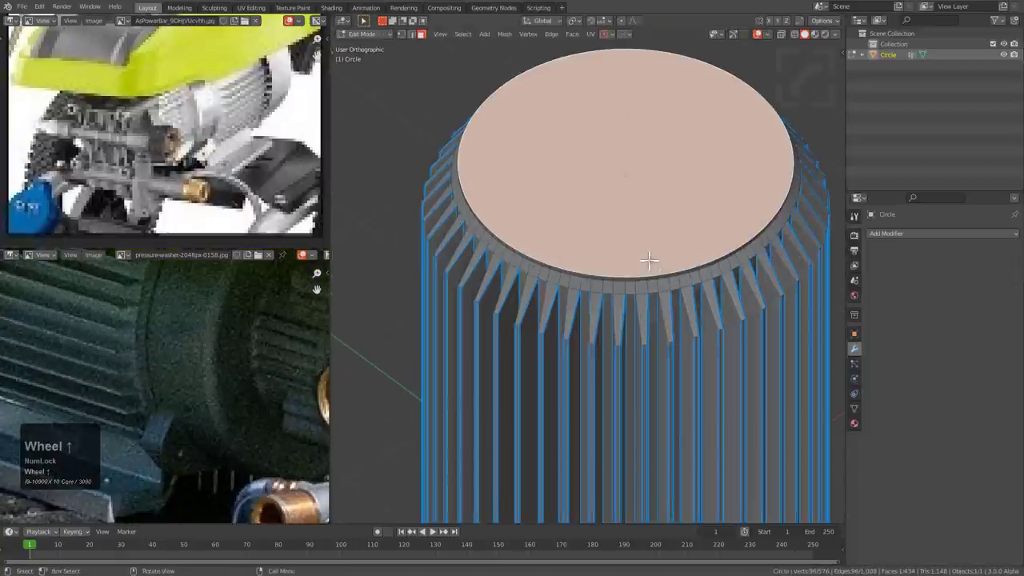
{"action": "middle_click_drag", "start_coordinate": [648, 261], "coordinate": [639, 244]}
{"action": "scroll", "coordinate": [639, 246], "scroll_direction": "up", "scroll_amount": 2}
{"action": "key", "text": "g"}
{"action": "key", "text": "z"}
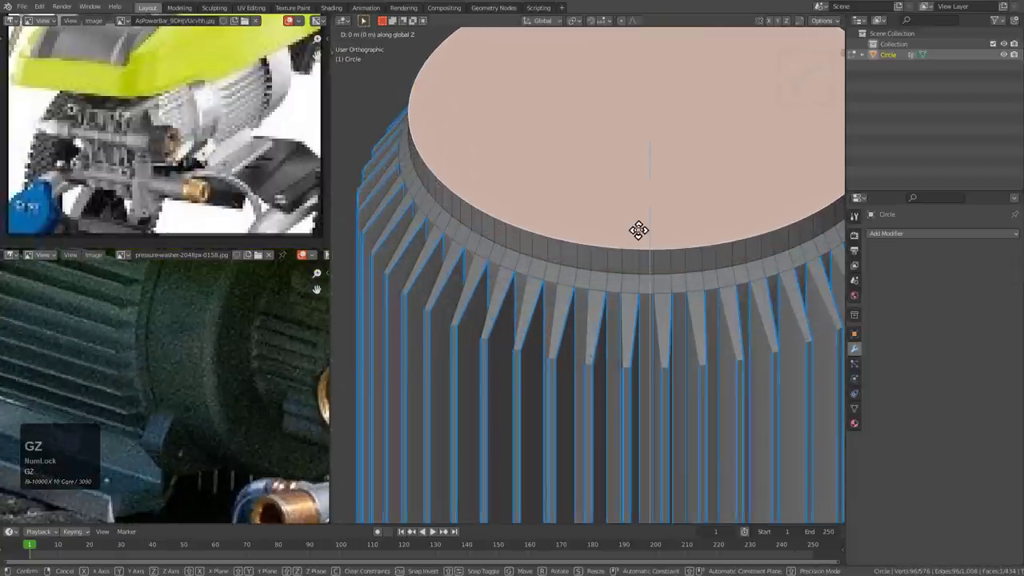
{"action": "left_click", "coordinate": [637, 238]}
- Snap the 3D cursor to the centre of the cap face and return to Object Mode
{"action": "scroll", "coordinate": [635, 234], "scroll_direction": "down", "scroll_amount": 5}
{"action": "key", "text": "z"}
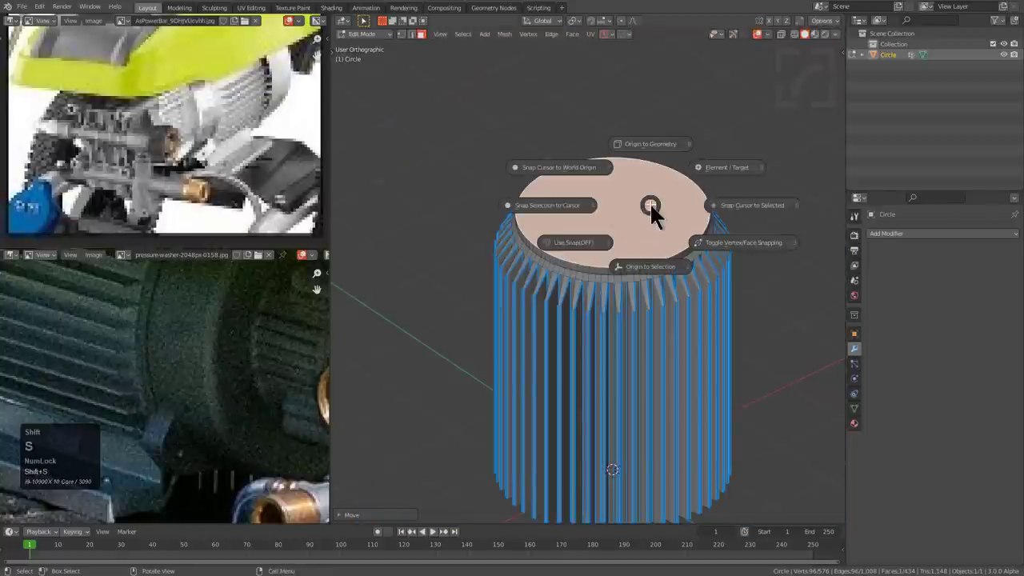
{"action": "left_click", "coordinate": [745, 202]}
{"action": "scroll", "coordinate": [632, 198], "scroll_direction": "up", "scroll_amount": 1}
{"action": "key", "text": "Tab"}
- Set the BoxCutter shape to a Polygon circle with 32 vertices
{"action": "key", "text": "shift+a"}
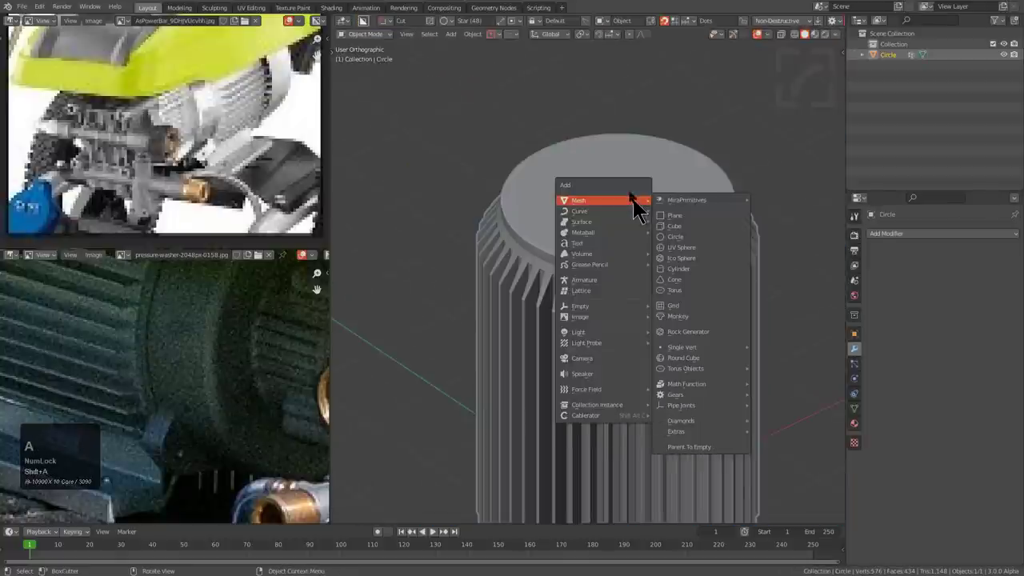
{"action": "key", "text": "d"}
{"action": "key", "text": "d"}
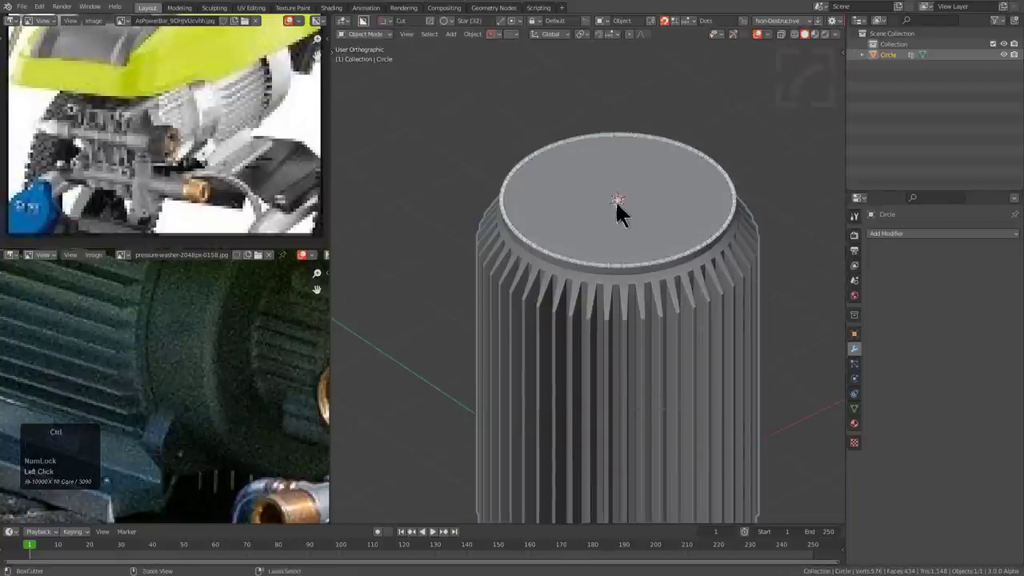
{"action": "left_click_drag", "start_coordinate": [616, 200], "coordinate": [697, 244], "text": "ctrl"}
{"action": "key", "text": "d"}
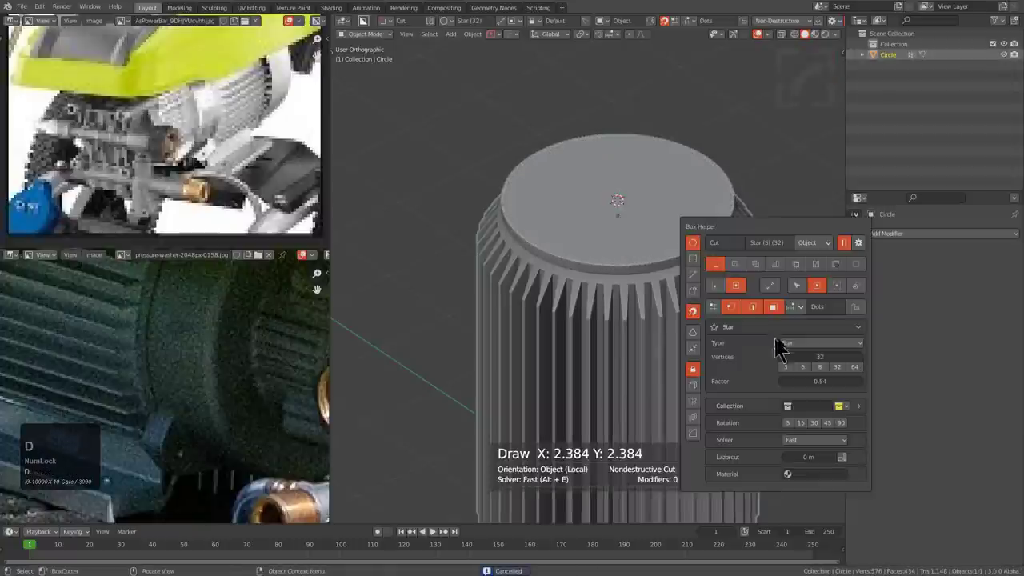
{"action": "left_click", "coordinate": [781, 342]}
{"action": "left_click", "coordinate": [798, 357]}
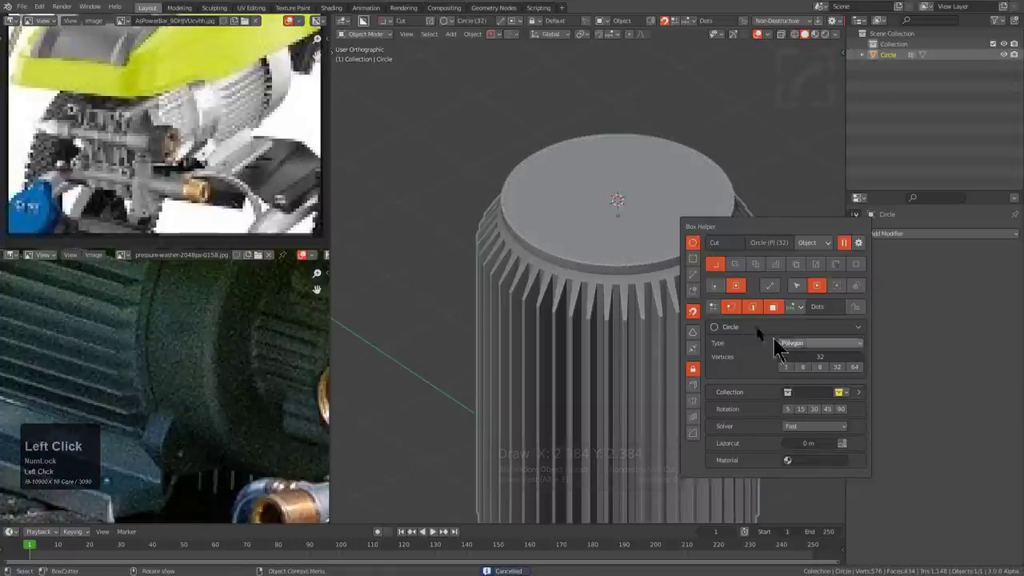
- Draw a circle from the cap's centre nearly to its rim and extrude it upward 0.854 as a separate solid using Make
{"action": "mouse_move", "coordinate": [616, 200]}
{"action": "left_mouse_down", "text": "ctrl"}
{"action": "mouse_move", "coordinate": [698, 250]}
{"action": "mouse_move", "coordinate": [696, 239]}
{"action": "left_mouse_up", "text": "ctrl"}
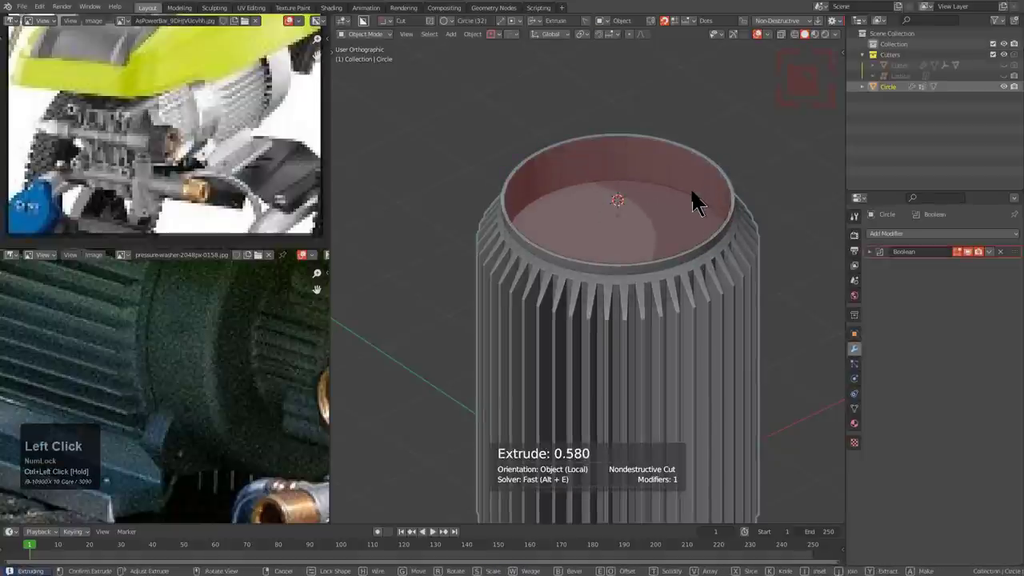
{"action": "key", "text": "a"}
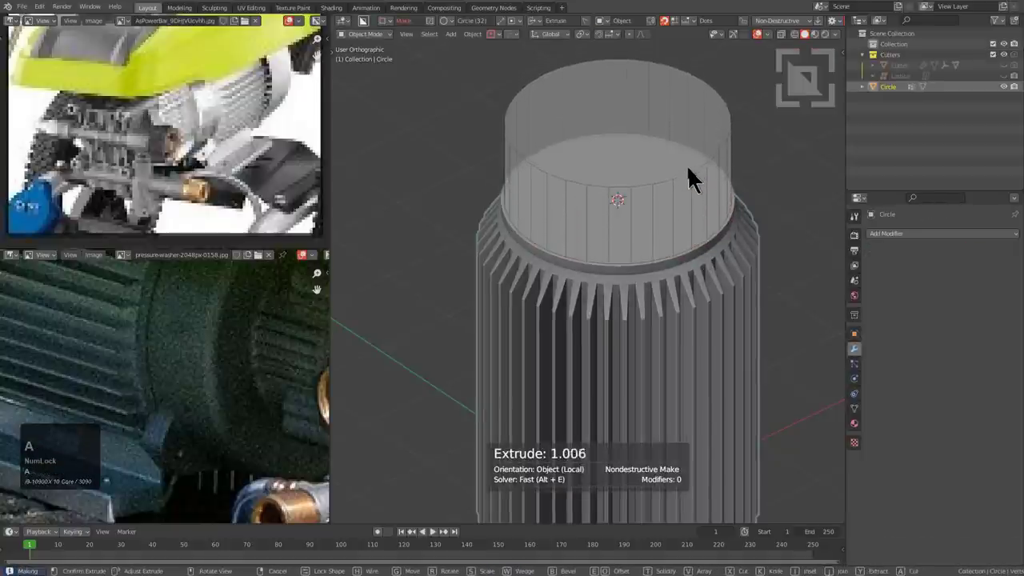
{"action": "left_click", "coordinate": [684, 215]}
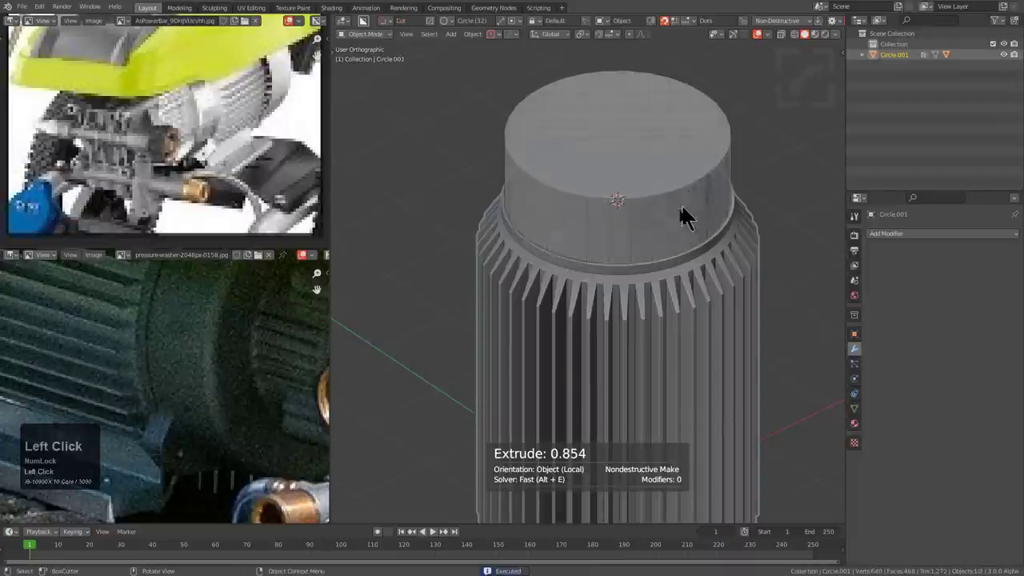
{"action": "mouse_move", "coordinate": [656, 229]}
{"action": "middle_mouse_down"}
{"action": "mouse_move", "coordinate": [612, 183]}
{"action": "mouse_move", "coordinate": [610, 205]}
{"action": "mouse_move", "coordinate": [646, 242]}
{"action": "middle_mouse_up"}
{"action": "key", "text": "alt+a"}
- Add a horizontal loop cut around the new cylinder and slide it slightly below mid-height
{"action": "scroll", "coordinate": [616, 211], "scroll_direction": "up", "scroll_amount": 2}
{"action": "key", "text": "Tab"}
{"action": "middle_click_drag", "start_coordinate": [615, 203], "coordinate": [611, 233], "text": "shift"}
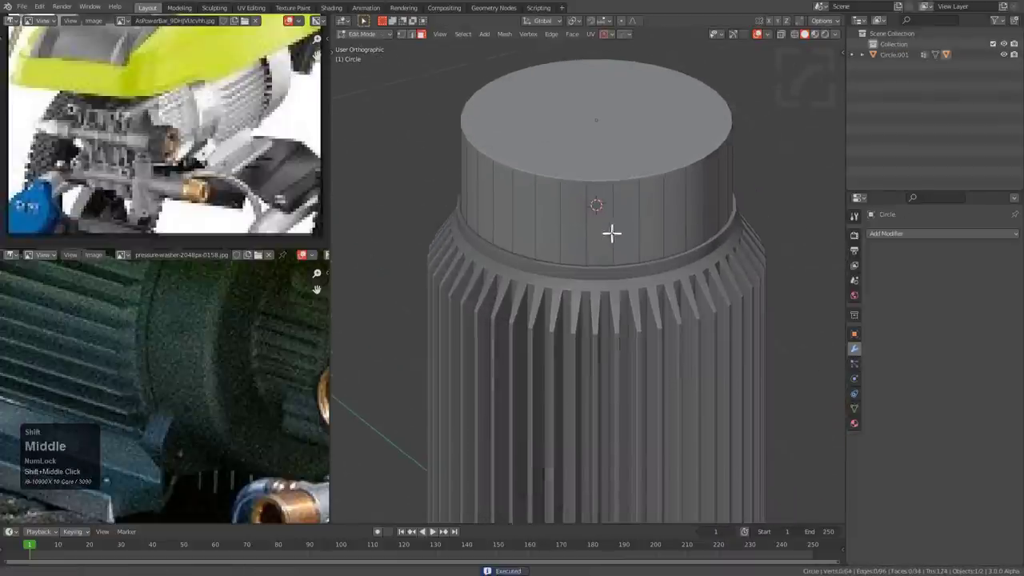
{"action": "scroll", "coordinate": [611, 233], "scroll_direction": "up", "scroll_amount": 1}
{"action": "key", "text": "ctrl+r"}
{"action": "left_click", "coordinate": [648, 222]}
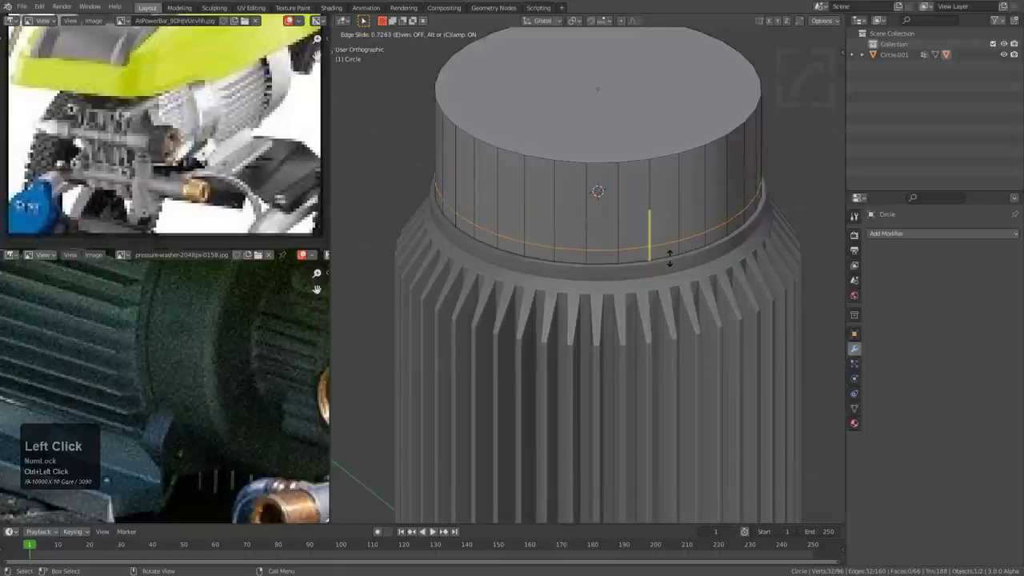
{"action": "left_click", "coordinate": [676, 238]}
- Select the adjacent front faces in the new cylinder's lower band
{"action": "key", "text": "KP_1"}
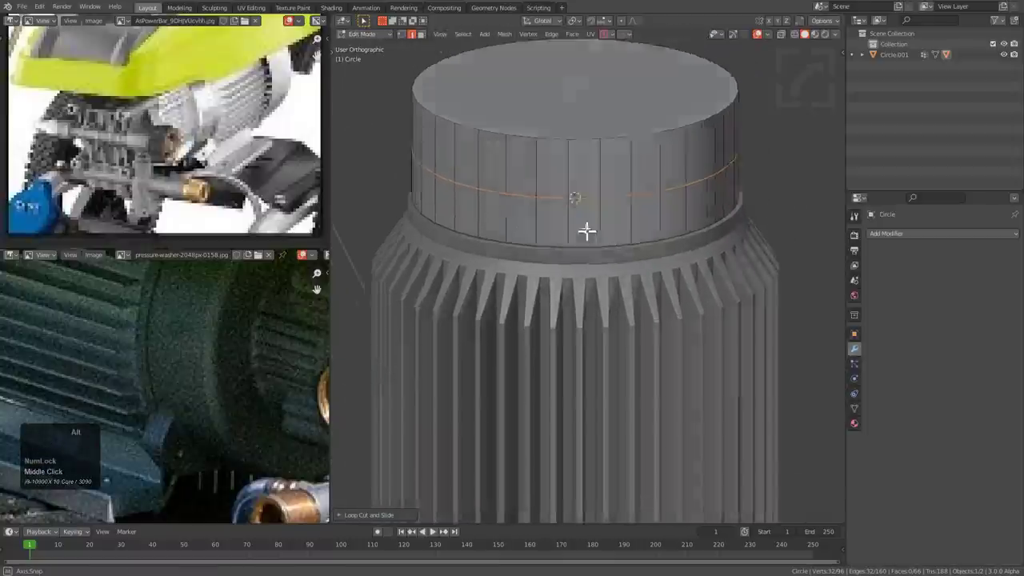
{"action": "left_click", "coordinate": [575, 214]}
{"action": "left_click", "coordinate": [555, 214], "text": "shift"}
{"action": "left_click", "coordinate": [611, 206], "text": "shift"}
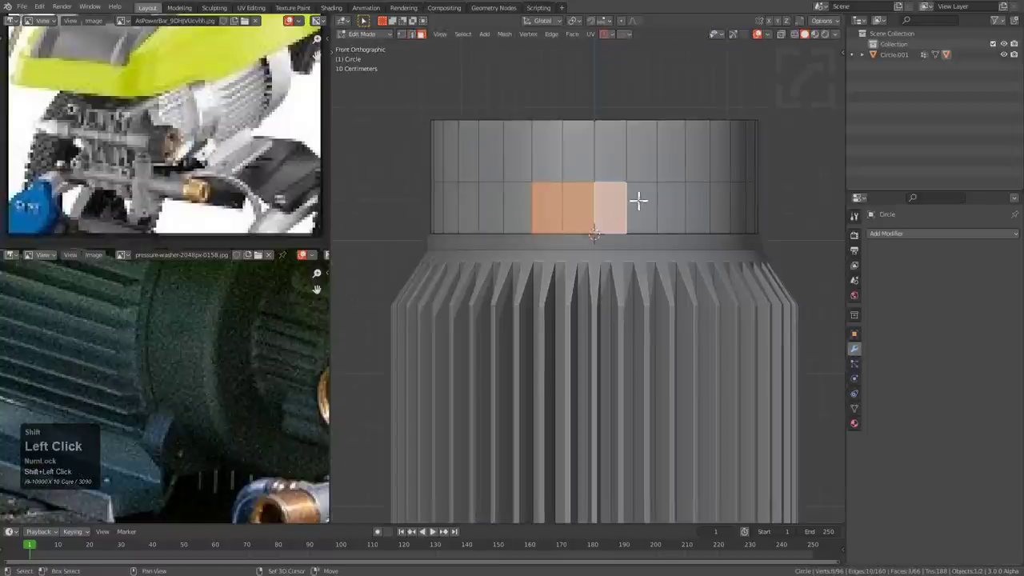
{"action": "left_click", "coordinate": [645, 200], "text": "shift"}
{"action": "left_click", "coordinate": [668, 200], "text": "shift"}
{"action": "scroll", "coordinate": [651, 205], "scroll_direction": "up", "scroll_amount": 1}
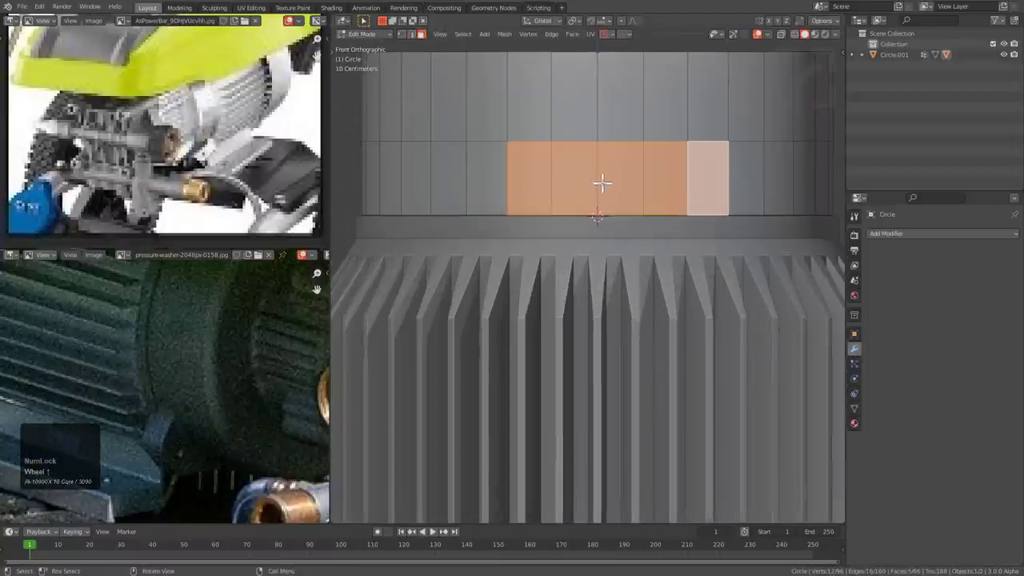
{"action": "left_click", "coordinate": [489, 173], "text": "shift"}
{"action": "scroll", "coordinate": [544, 174], "scroll_direction": "down", "scroll_amount": 1}
{"action": "left_click", "coordinate": [509, 179], "text": "shift"}
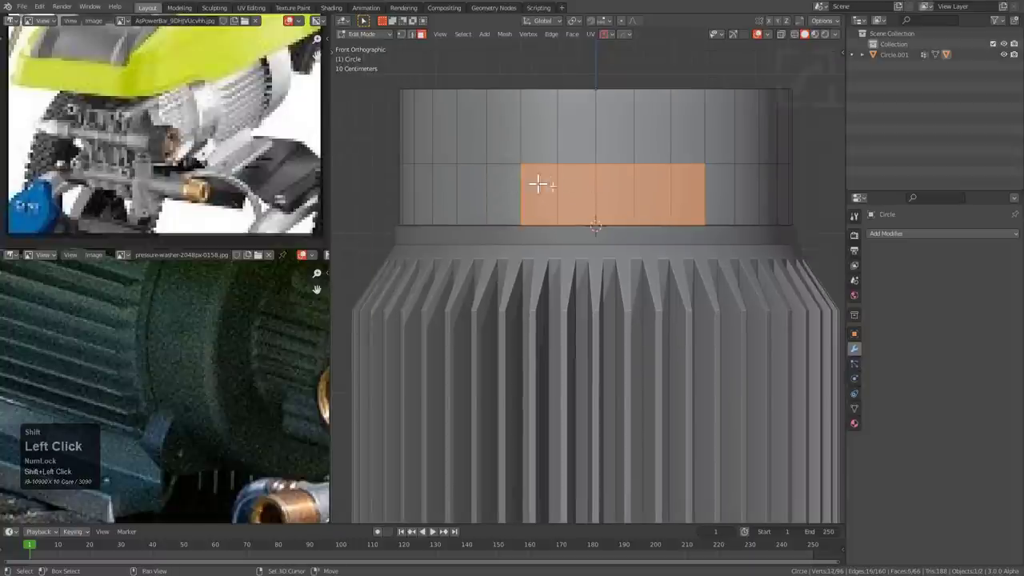
- Extrude the four centred front faces outward along Y past the fins and pull the end back slightly
{"action": "middle_click_drag", "start_coordinate": [680, 183], "coordinate": [649, 217]}
{"action": "key", "text": "KP_7"}
{"action": "key", "text": "e"}
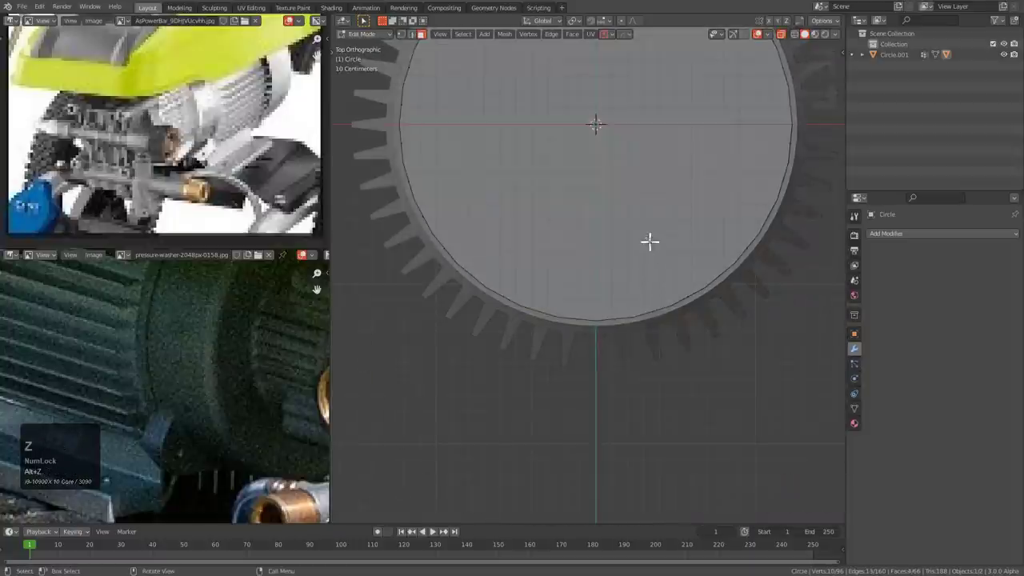
{"action": "middle_click", "coordinate": [647, 357]}
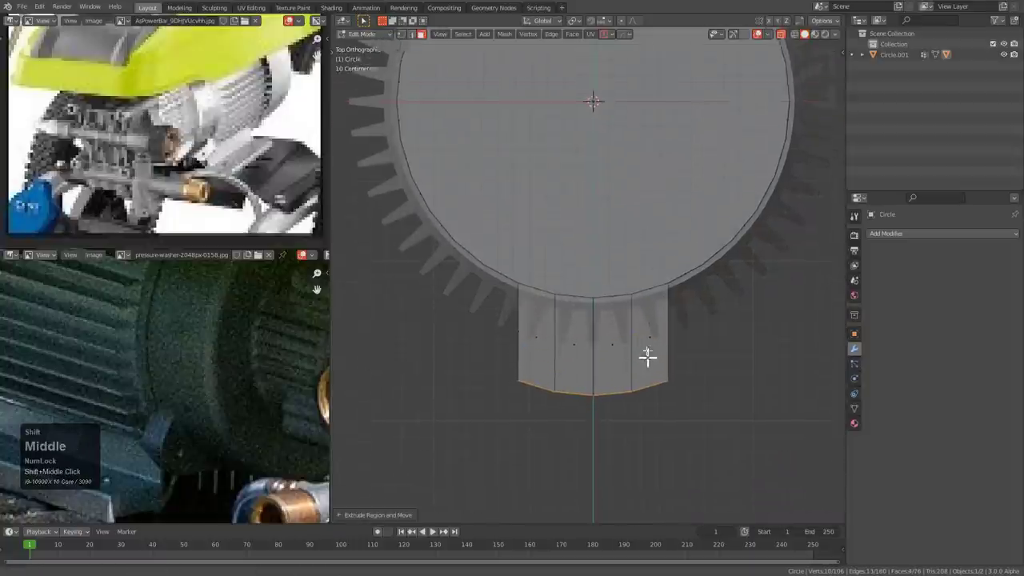
{"action": "key", "text": "g"}
{"action": "left_click", "coordinate": [649, 311]}
{"action": "scroll", "coordinate": [725, 340], "scroll_direction": "up", "scroll_amount": 2}
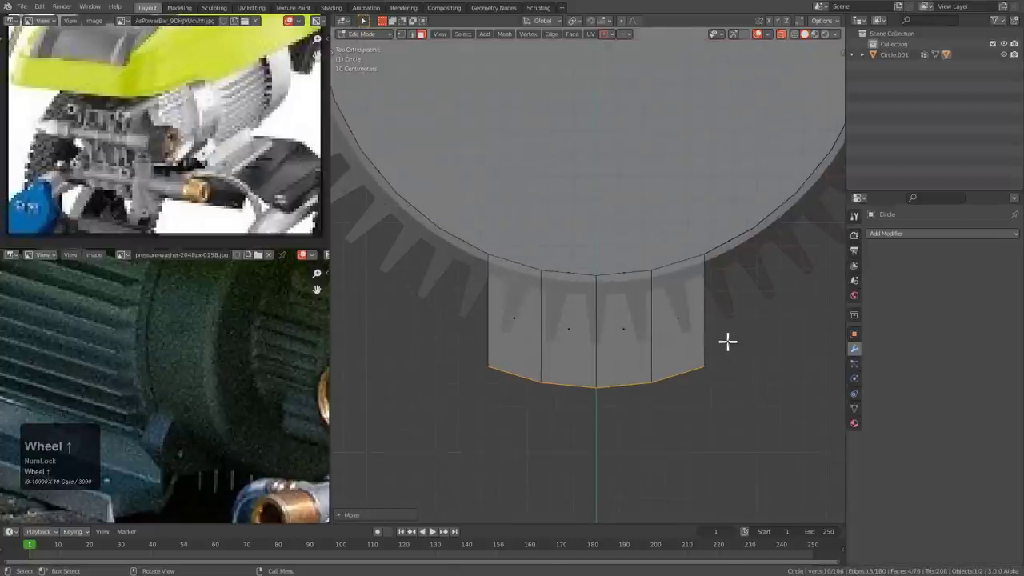
- Scale the block's outer end narrower along X so its sides taper
{"action": "key", "text": "s"}
{"action": "key", "text": "x"}
{"action": "left_click", "coordinate": [682, 346]}
- Try a loop cut across the tapered block, sliding it close to the outer end
{"action": "key", "text": "alt+z"}
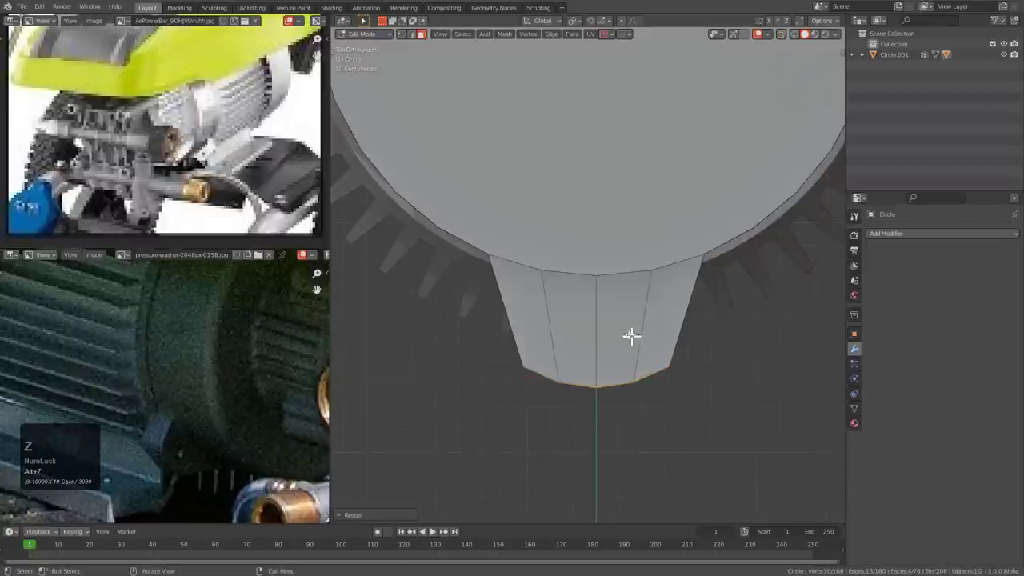
{"action": "left_click", "coordinate": [603, 318]}
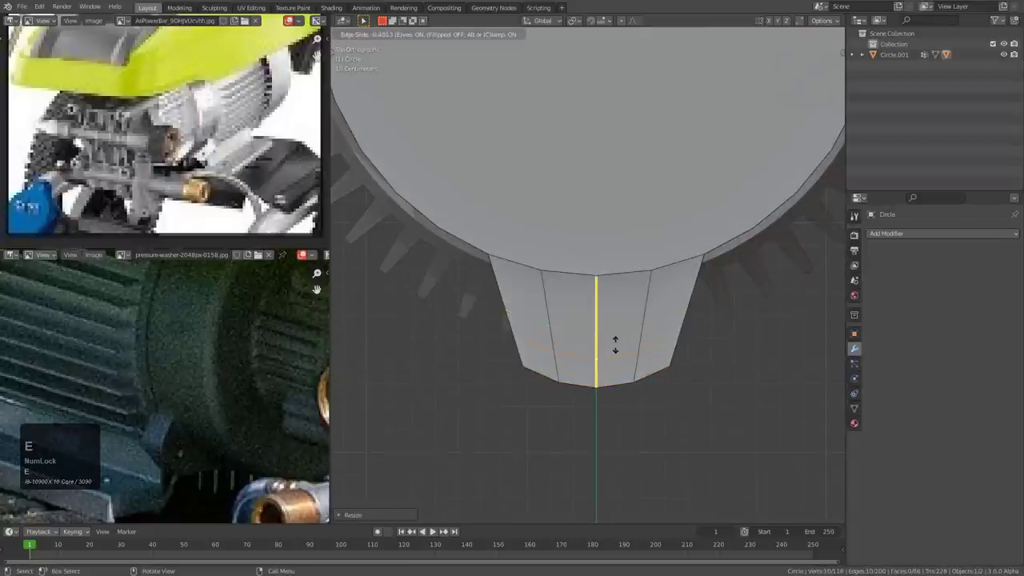
{"action": "left_click", "coordinate": [615, 344]}
{"action": "scroll", "coordinate": [613, 340], "scroll_direction": "down", "scroll_amount": 3}
{"action": "scroll", "coordinate": [611, 334], "scroll_direction": "up", "scroll_amount": 1}
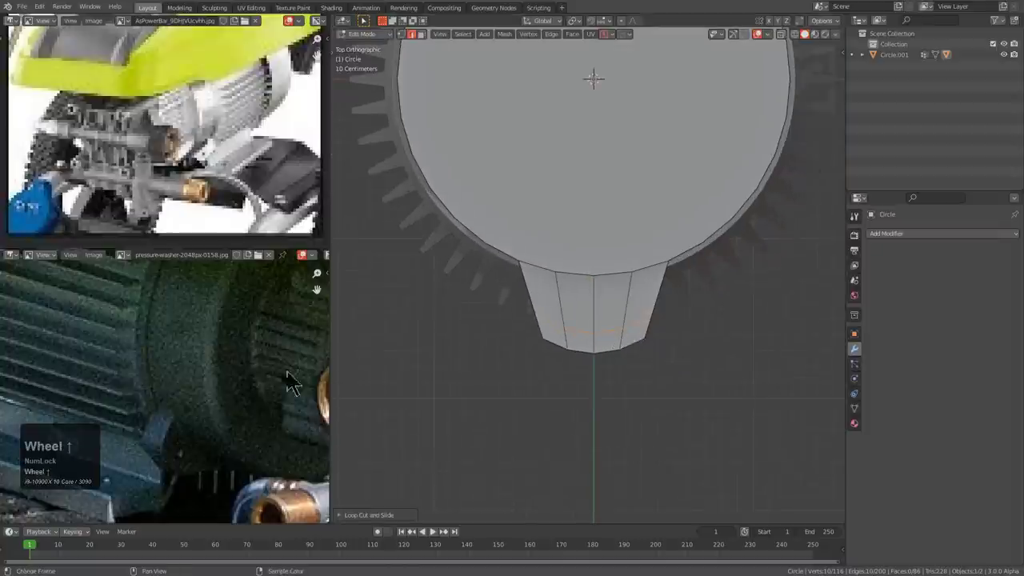
- Undo the four-face block and extend the front face selection by one adjacent face on each side
{"action": "key", "text": "ctrl+z"}
{"action": "key", "text": "ctrl+z"}
{"action": "key", "text": "ctrl+z"}
{"action": "middle_click_drag", "start_coordinate": [612, 343], "coordinate": [515, 204]}
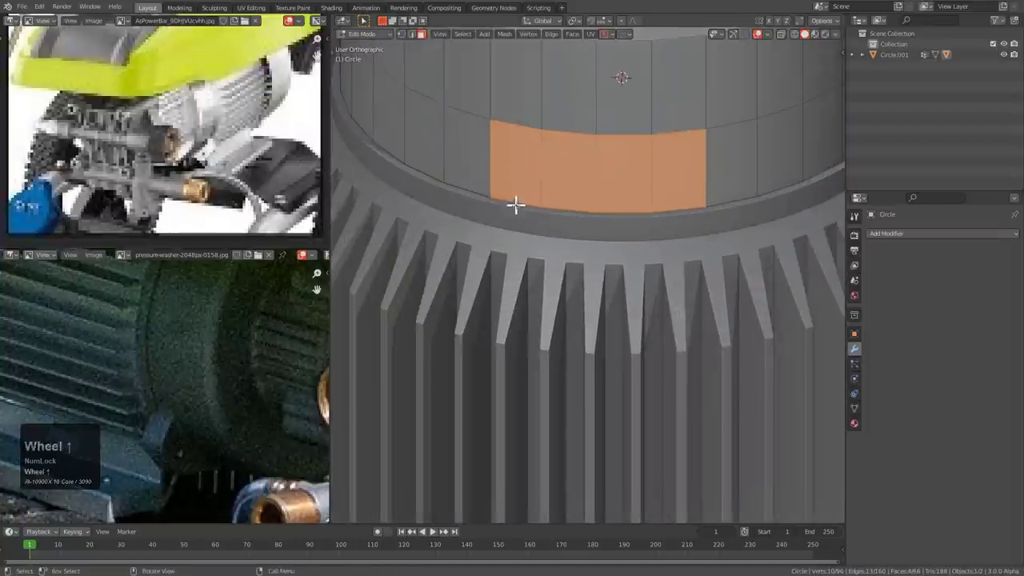
{"action": "left_click", "coordinate": [470, 156], "text": "shift"}
{"action": "left_click", "coordinate": [720, 164], "text": "shift"}
- Extrude the six front faces outward past the fins and scale the outer end narrower along X
{"action": "middle_click_drag", "start_coordinate": [715, 162], "coordinate": [557, 236]}
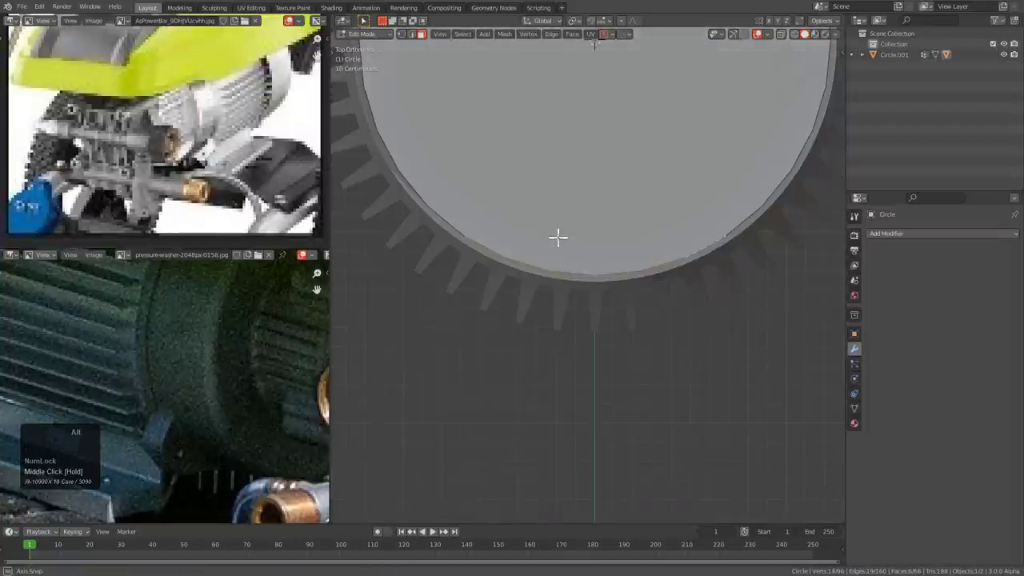
{"action": "left_click", "coordinate": [602, 318]}
{"action": "key", "text": "s"}
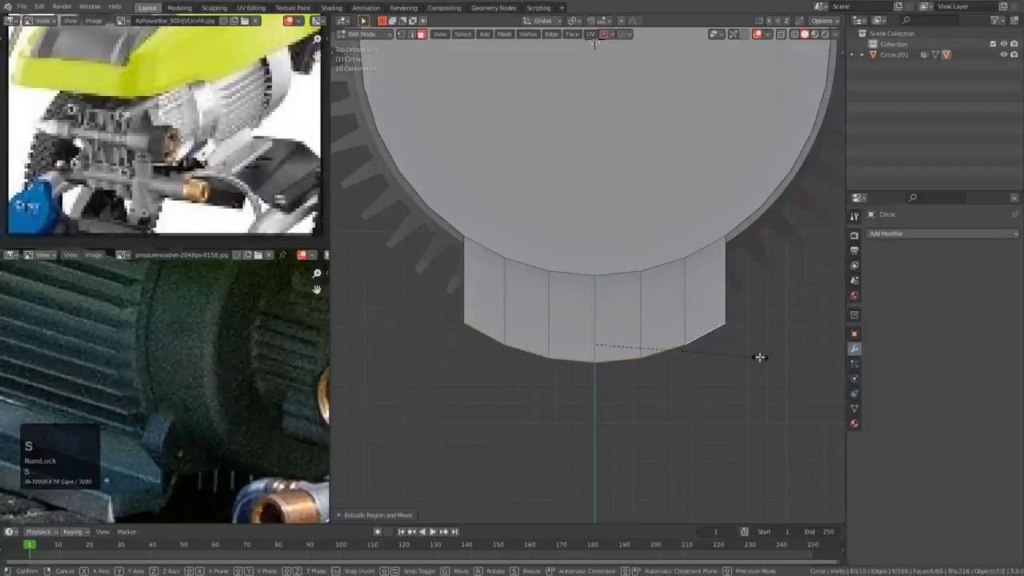
{"action": "key", "text": "x"}
{"action": "left_click", "coordinate": [718, 358]}
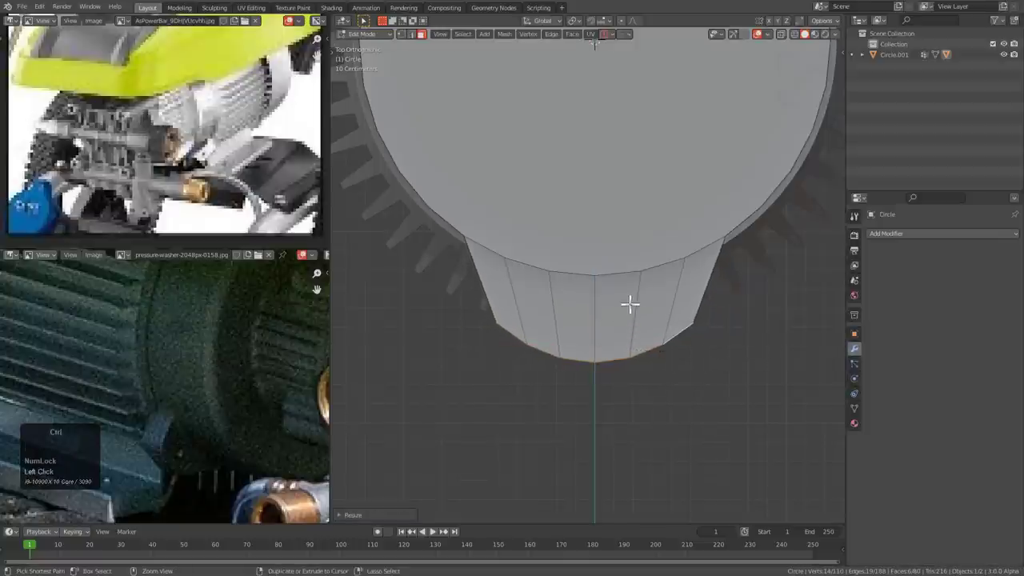
- Try a centred loop cut across the sides of the wider block
{"action": "key", "text": "ctrl+r"}
{"action": "left_click", "coordinate": [629, 306]}
{"action": "right_click", "coordinate": [634, 316]}
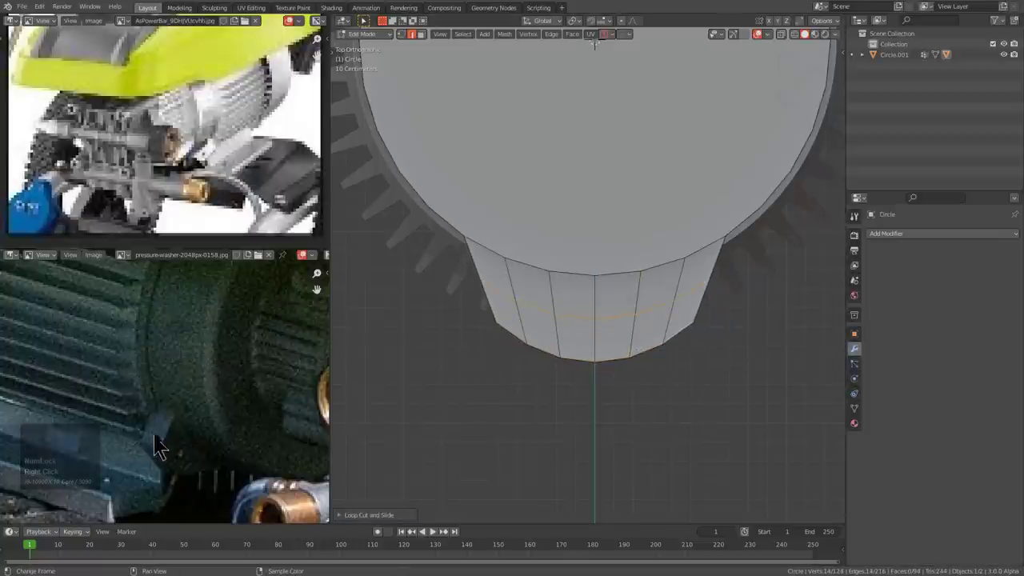
{"action": "scroll", "coordinate": [510, 291], "scroll_direction": "up", "scroll_amount": 2}
{"action": "key", "text": "ctrl+z"}
- Scale the block's outer end wider along X so its sides taper only slightly
{"action": "key", "text": "s"}
{"action": "key", "text": "x"}
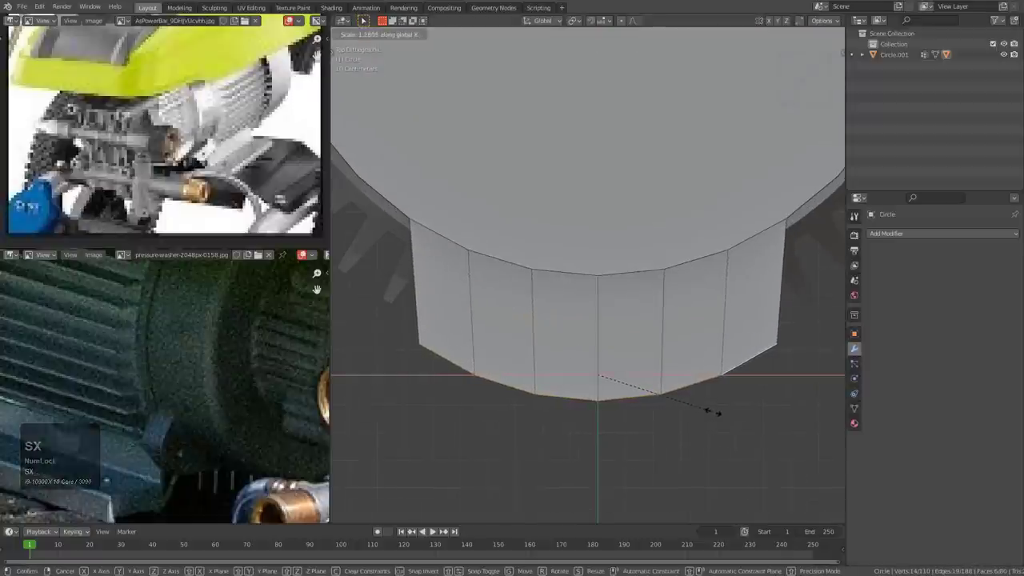
{"action": "left_click", "coordinate": [713, 412]}
- Add a loop cut across the block's sides and slide it close to the outer face
{"action": "key", "text": "ctrl+r"}
{"action": "left_click", "coordinate": [531, 323]}
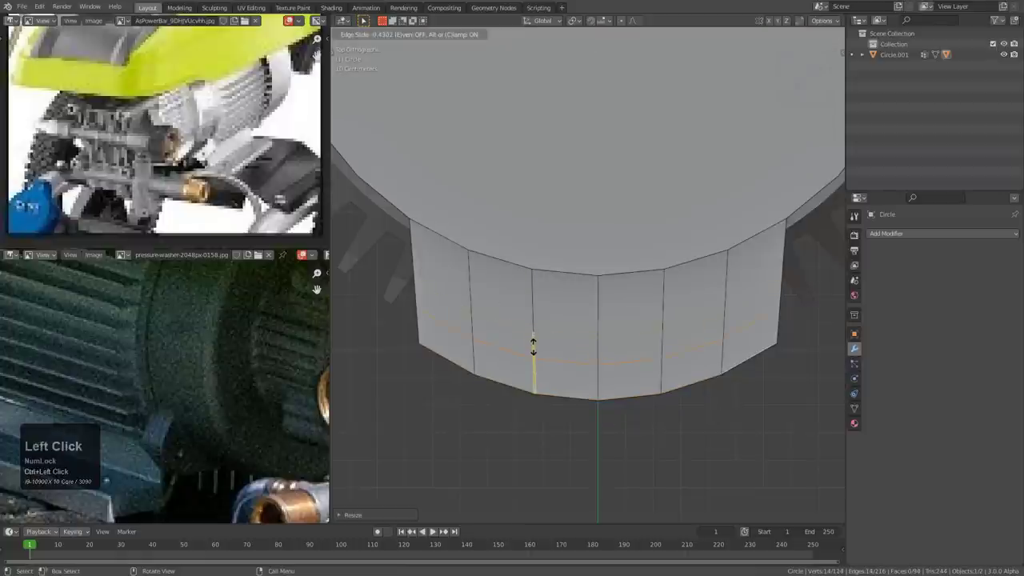
{"action": "left_click", "coordinate": [533, 364]}
{"action": "middle_click_drag", "start_coordinate": [539, 357], "coordinate": [548, 253]}
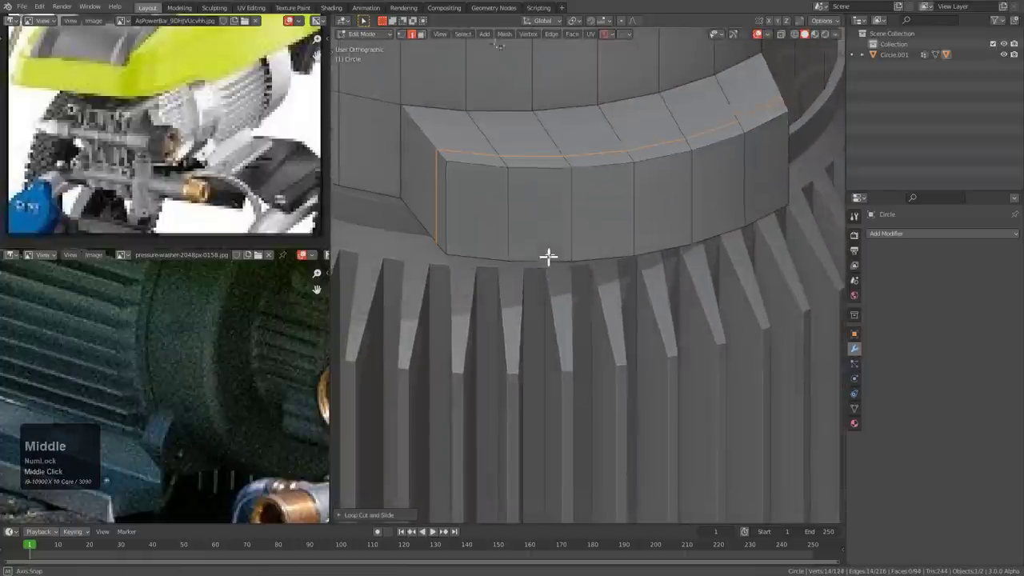
{"action": "scroll", "coordinate": [549, 264], "scroll_direction": "down", "scroll_amount": 2}
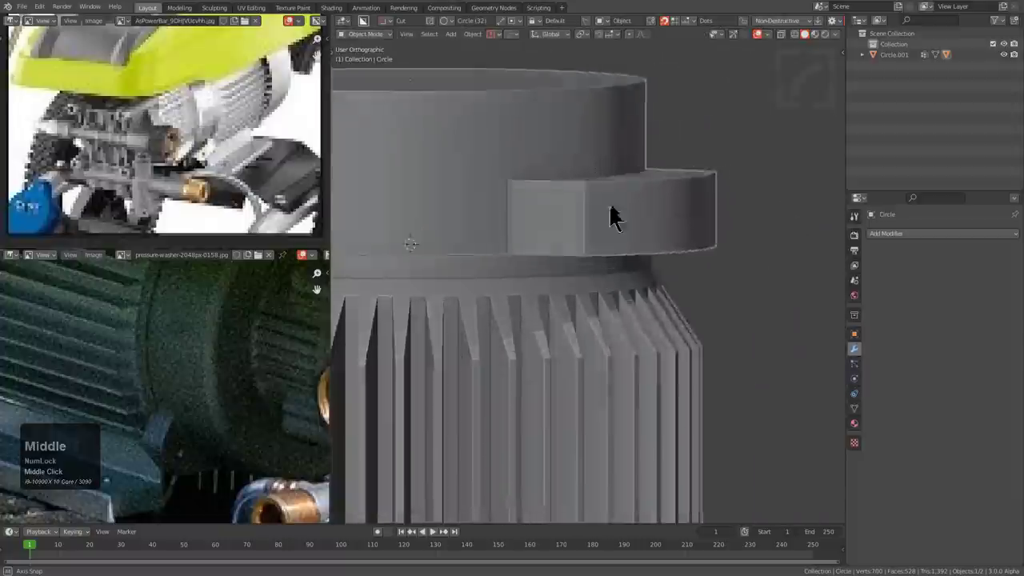
{"action": "middle_click_drag", "start_coordinate": [610, 217], "coordinate": [571, 255]}
{"action": "scroll", "coordinate": [594, 240], "scroll_direction": "up", "scroll_amount": 1}
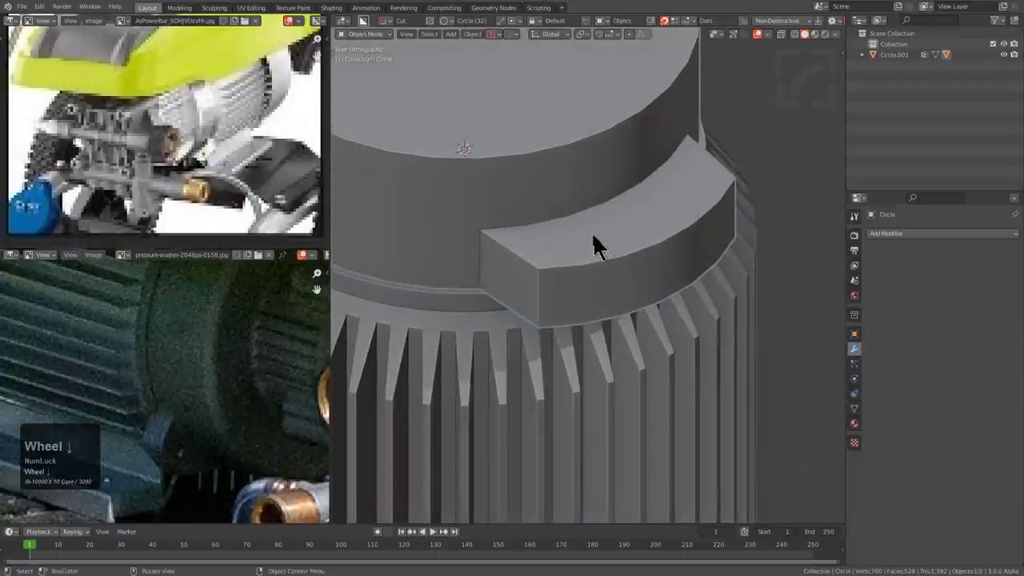
- Add a Subdivision modifier with level 2 to the cylinder with the bracket block
{"action": "key", "text": "Tab"}
{"action": "key", "text": "Tab"}
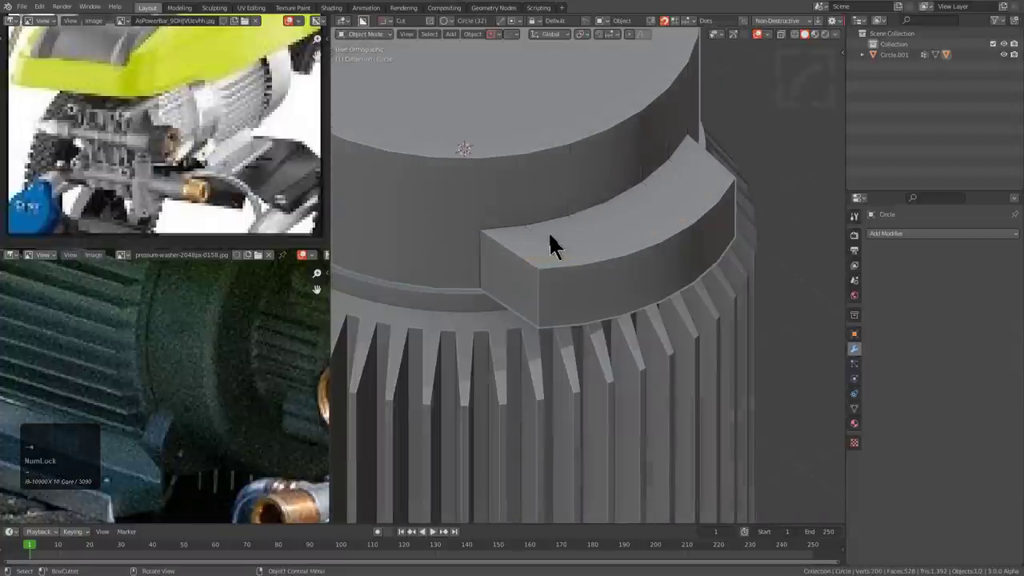
{"action": "key", "text": "ctrl+2"}
{"action": "middle_click_drag", "start_coordinate": [549, 232], "coordinate": [544, 206]}
- Inspect the smoothed shape, isolate the cylinder in local view and turn off the Subdivision modifier's edit-mode display
{"action": "key", "text": "Tab"}
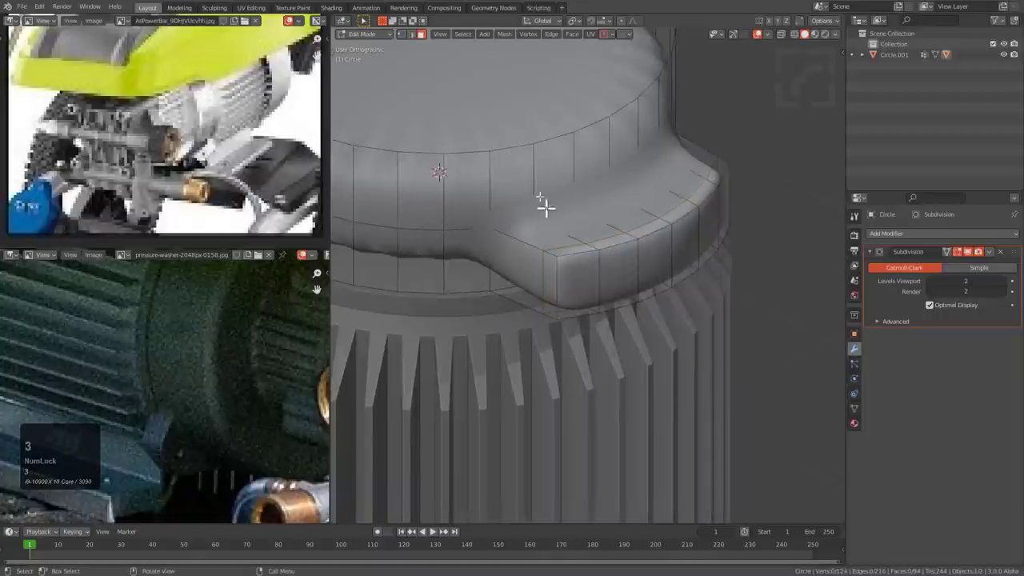
{"action": "key", "text": "3"}
{"action": "left_click", "coordinate": [502, 126]}
{"action": "mouse_move", "coordinate": [502, 127]}
{"action": "middle_mouse_down"}
{"action": "mouse_move", "coordinate": [550, 197]}
{"action": "mouse_move", "coordinate": [567, 281]}
{"action": "middle_mouse_up"}
{"action": "key", "text": "Tab"}
{"action": "middle_click_drag", "start_coordinate": [554, 283], "coordinate": [602, 167]}
{"action": "key", "text": "Tab"}
{"action": "scroll", "coordinate": [570, 226], "scroll_direction": "up", "scroll_amount": 1}
{"action": "left_click", "coordinate": [958, 253]}
{"action": "middle_click_drag", "start_coordinate": [581, 200], "coordinate": [592, 268], "text": "shift"}
{"action": "middle_click_drag", "start_coordinate": [592, 268], "coordinate": [589, 233], "text": "shift"}
{"action": "scroll", "coordinate": [590, 233], "scroll_direction": "up", "scroll_amount": 2}
- Add a loop cut around the cylinder and slide it down close above the bracket block
{"action": "key", "text": "2"}
{"action": "left_click", "coordinate": [627, 242]}
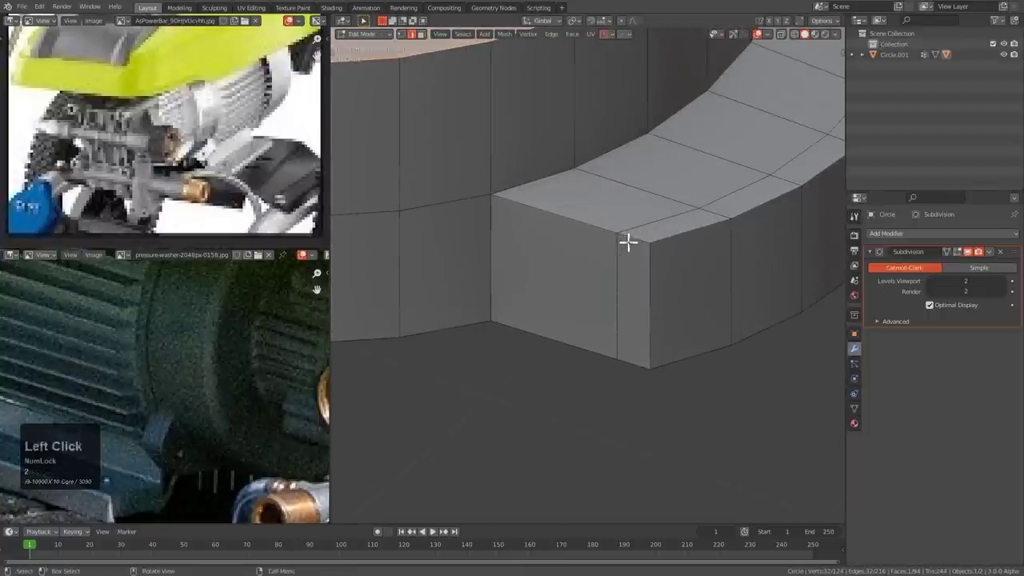
{"action": "scroll", "coordinate": [585, 222], "scroll_direction": "down", "scroll_amount": 2}
{"action": "left_click", "coordinate": [552, 199], "text": "alt"}
{"action": "key", "text": "g"}
{"action": "key", "text": "g"}
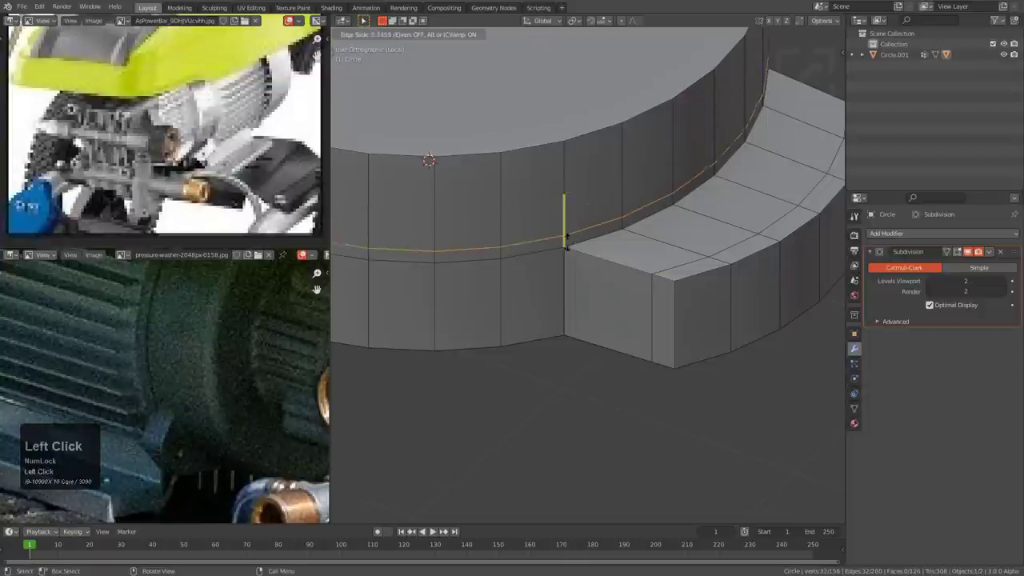
{"action": "left_click", "coordinate": [569, 244]}
- Bevel the upper and lower edges of the block's side face with 2 segments and a profile of 1.0
{"action": "scroll", "coordinate": [576, 247], "scroll_direction": "up", "scroll_amount": 1}
{"action": "left_click", "coordinate": [621, 258]}
{"action": "left_click", "coordinate": [679, 278], "text": "shift"}
{"action": "middle_click_drag", "start_coordinate": [662, 309], "coordinate": [637, 268], "text": "shift"}
{"action": "middle_click_drag", "start_coordinate": [655, 330], "coordinate": [631, 288]}
{"action": "key", "text": "ctrl+b"}
{"action": "scroll", "coordinate": [747, 279], "scroll_direction": "up", "scroll_amount": 1}
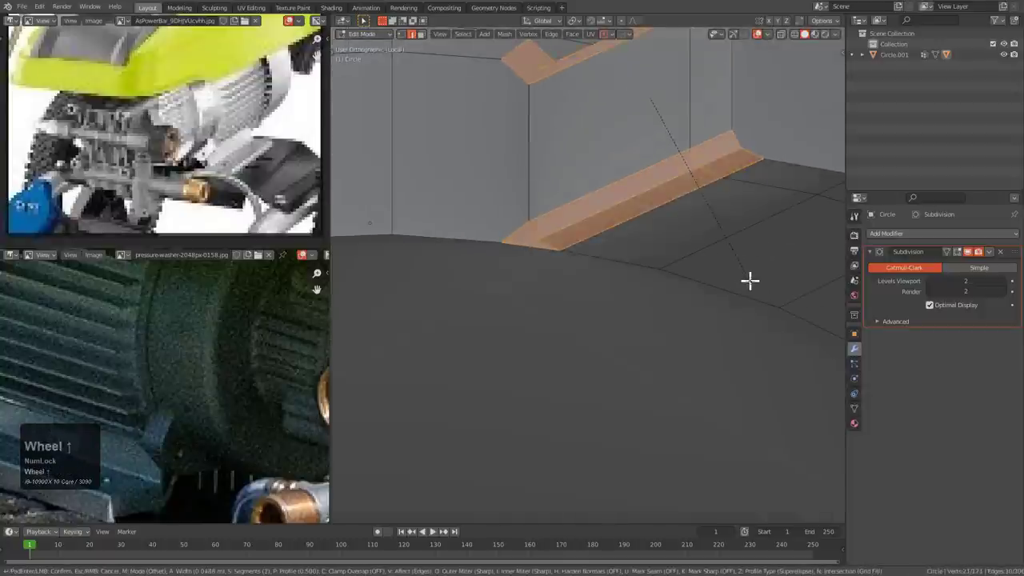
{"action": "key", "text": "p"}
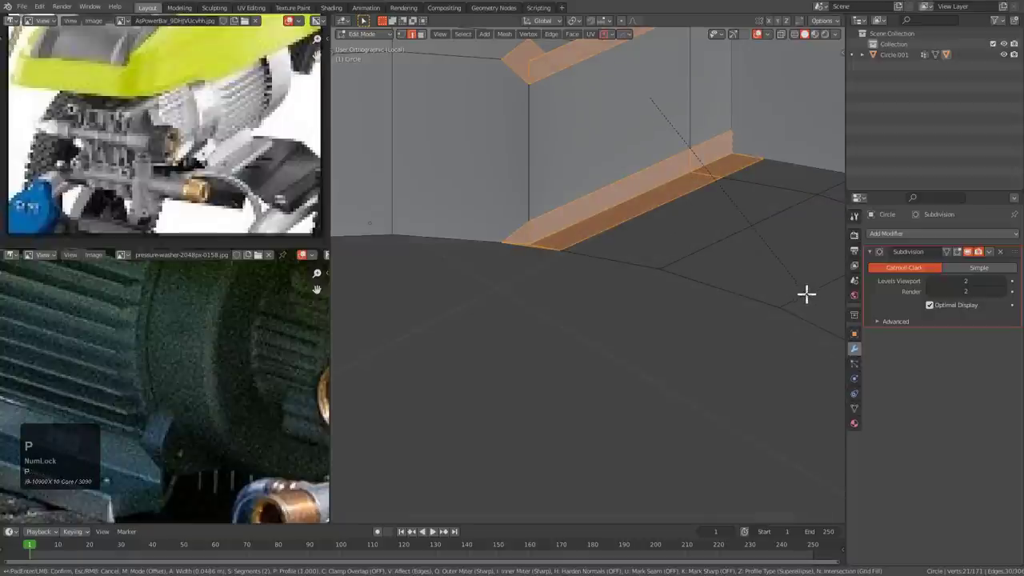
- Connect the upper and lower bevel vertices on the cylinder wall beside the block corner with a vertical edge
{"action": "middle_click_drag", "start_coordinate": [806, 294], "coordinate": [584, 217]}
{"action": "left_click", "coordinate": [512, 158]}
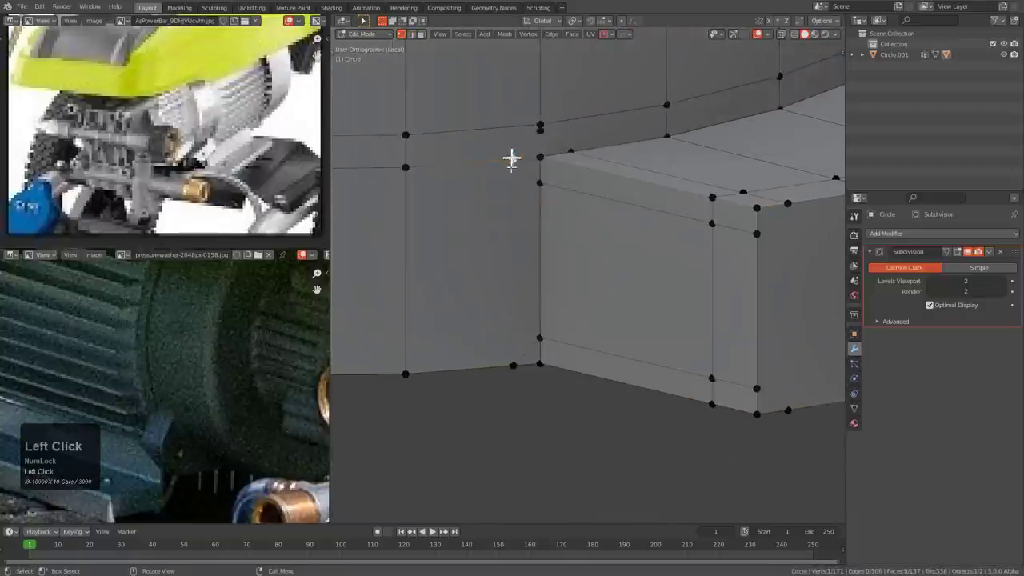
{"action": "scroll", "coordinate": [544, 268], "scroll_direction": "up", "scroll_amount": 1}
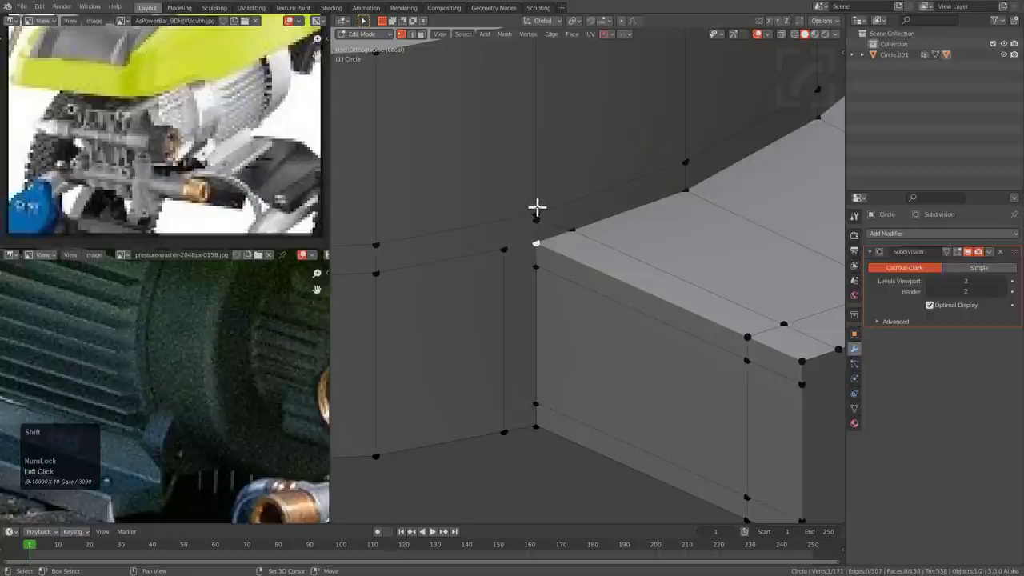
- Add another loop cut around the cylinder slightly above the loop that runs over the block
{"action": "scroll", "coordinate": [535, 206], "scroll_direction": "down", "scroll_amount": 1}
{"action": "left_click", "coordinate": [552, 186]}
{"action": "left_click", "coordinate": [552, 235]}
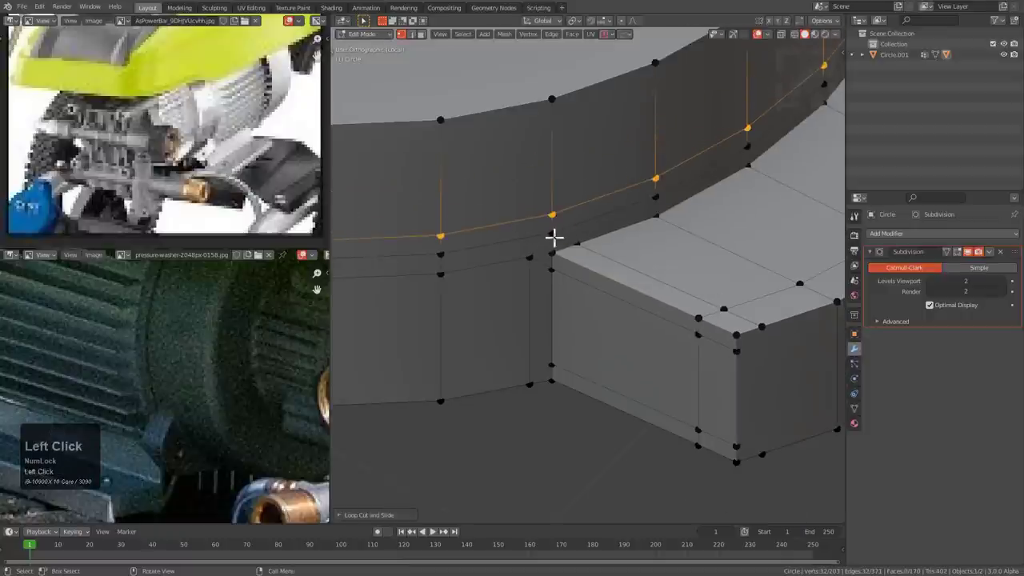
- Slide the lower loop's vertex above the block corner sideways along the loop and connect it to the corner vertex
{"action": "scroll", "coordinate": [522, 174], "scroll_direction": "up", "scroll_amount": 1}
{"action": "key", "text": "g"}
{"action": "key", "text": "g"}
{"action": "right_click", "coordinate": [502, 171]}
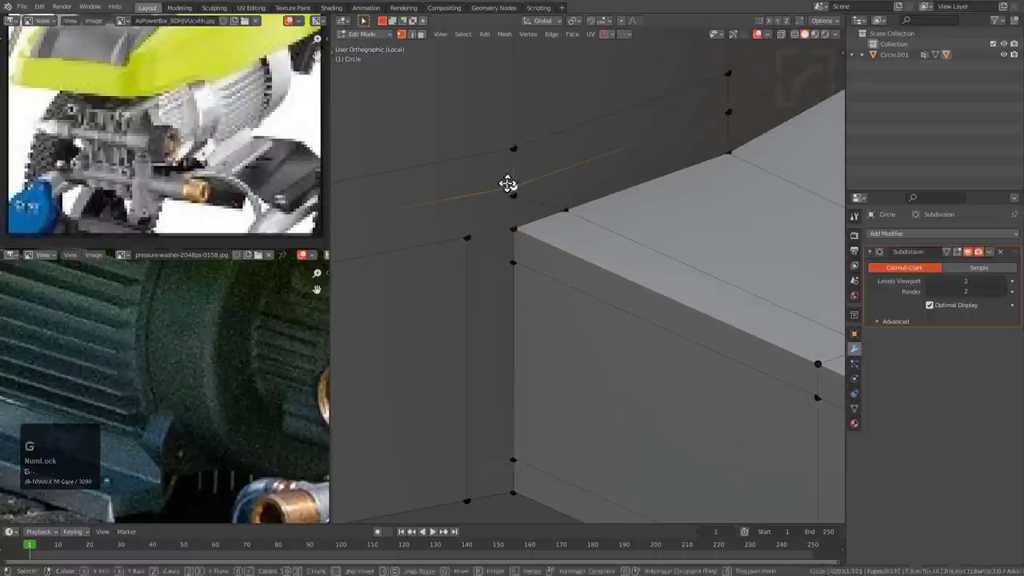
{"action": "left_click", "coordinate": [475, 190]}
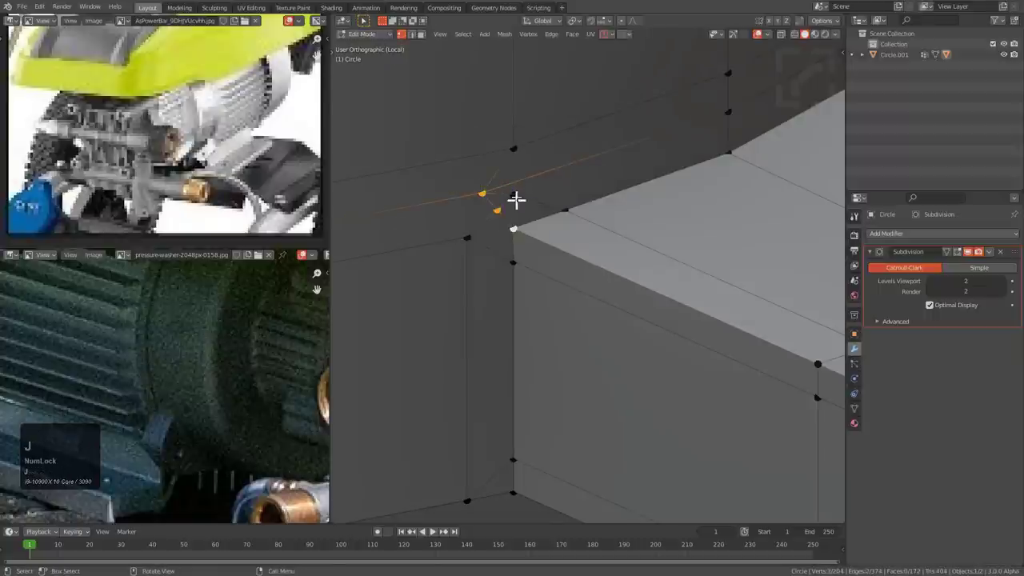
- Slide the neighbouring vertex above the block corner and connect it to the upper loop's vertex
{"action": "key", "text": "g"}
{"action": "key", "text": "g"}
{"action": "middle_click_drag", "start_coordinate": [544, 174], "coordinate": [550, 210], "text": "shift"}
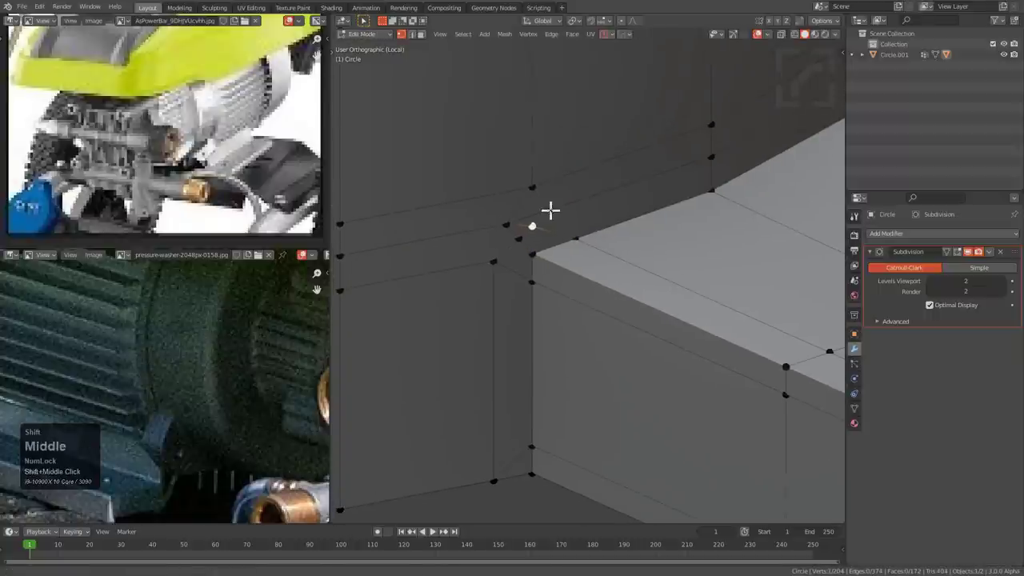
{"action": "left_click", "coordinate": [530, 184], "text": "shift"}
{"action": "scroll", "coordinate": [541, 199], "scroll_direction": "up", "scroll_amount": 3}
{"action": "key", "text": "j"}
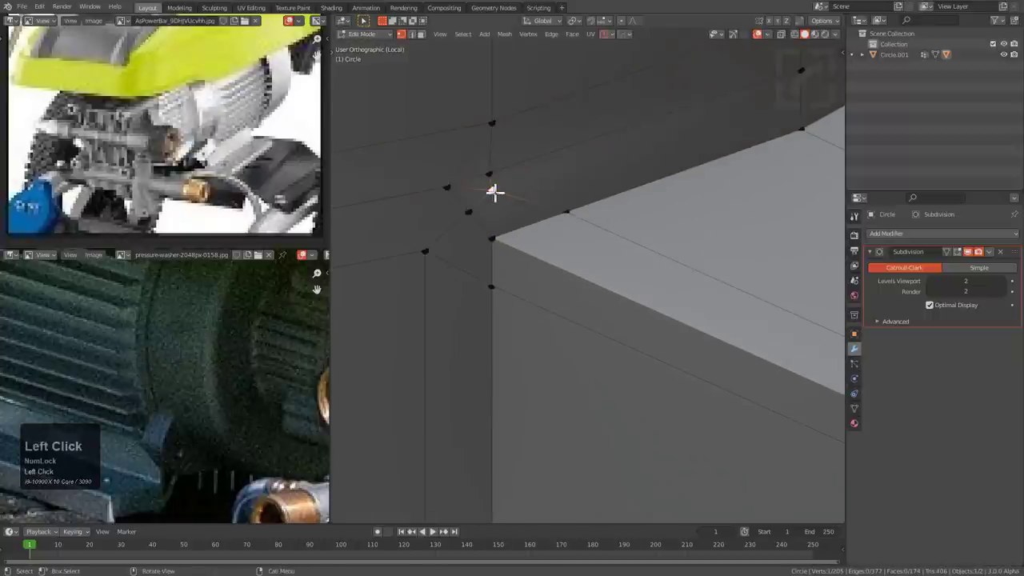
- Enable Auto Merge and slide the surplus vertices above the block corner into their neighbouring loop vertices
{"action": "key", "text": "g"}
{"action": "key", "text": "g"}
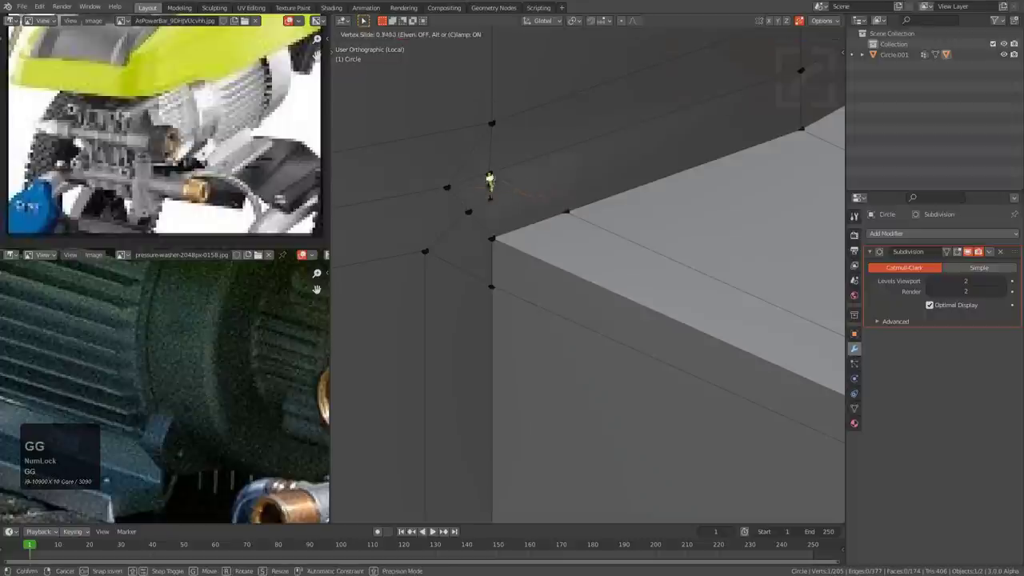
{"action": "left_click", "coordinate": [484, 177]}
{"action": "key", "text": "g"}
{"action": "key", "text": "g"}
{"action": "left_click", "coordinate": [443, 185]}
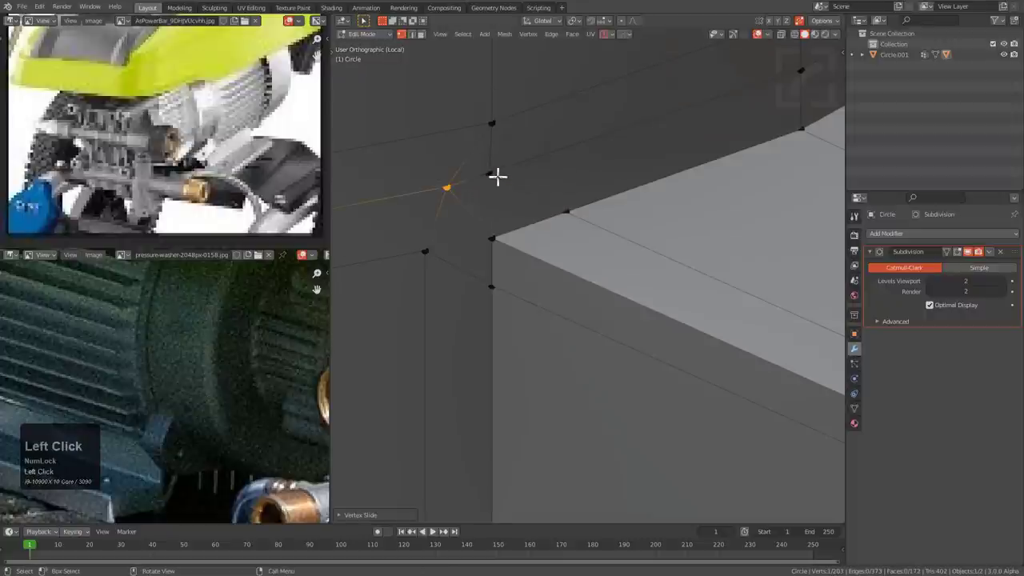
- Slide the remaining vertex above the block corner along its loop toward the block's side
{"action": "key", "text": "g"}
{"action": "key", "text": "g"}
{"action": "scroll", "coordinate": [517, 169], "scroll_direction": "up", "scroll_amount": 2}
{"action": "middle_click_drag", "start_coordinate": [517, 169], "coordinate": [518, 217], "text": "shift"}
{"action": "scroll", "coordinate": [600, 248], "scroll_direction": "down", "scroll_amount": 1}
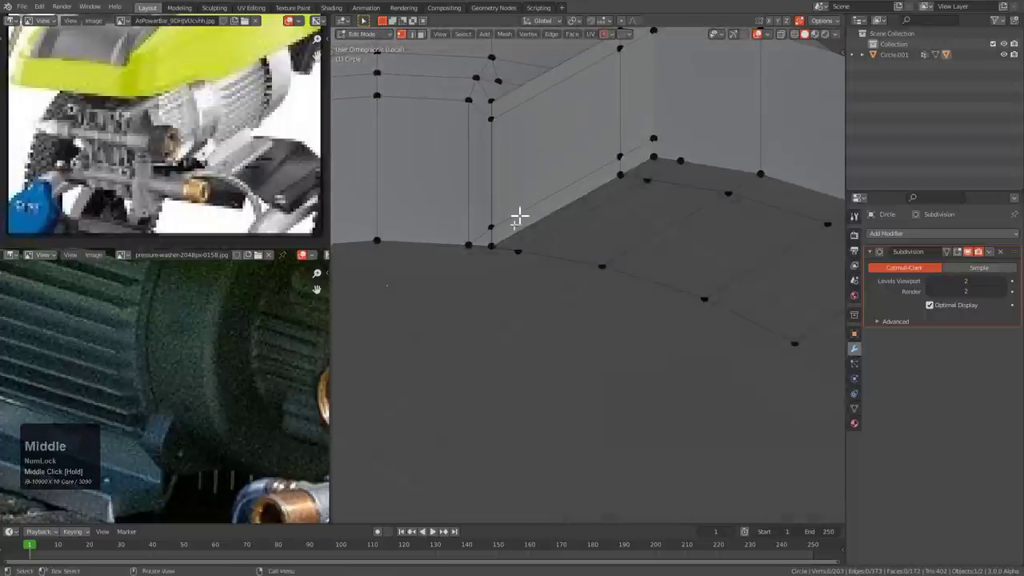
- Try a centred loop cut around the cylinder's lower band and the block
{"action": "scroll", "coordinate": [560, 171], "scroll_direction": "up", "scroll_amount": 2}
{"action": "scroll", "coordinate": [514, 173], "scroll_direction": "down", "scroll_amount": 2}
{"action": "key", "text": "ctrl+r"}
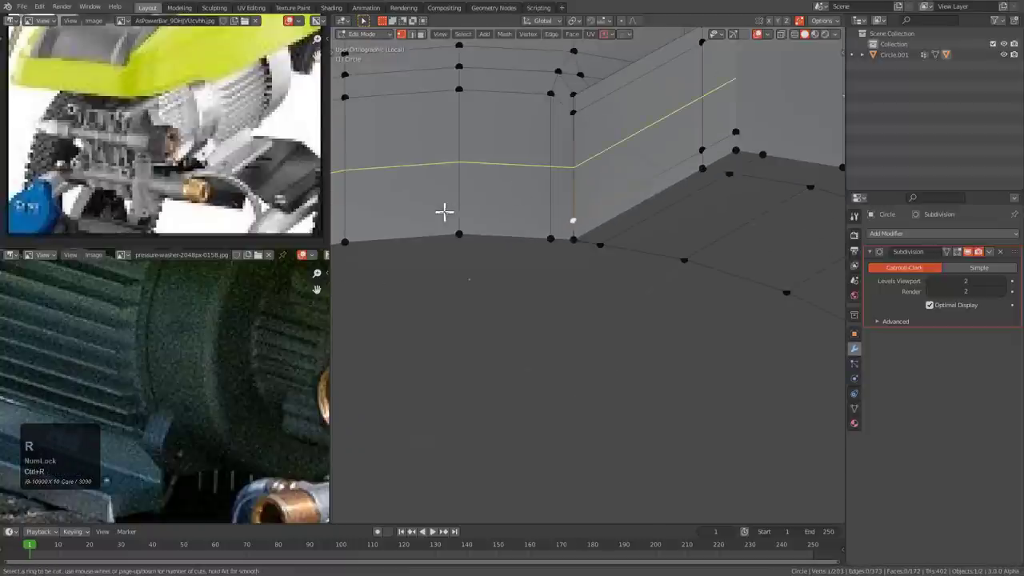
{"action": "left_click", "coordinate": [444, 211]}
{"action": "right_click", "coordinate": [469, 239]}
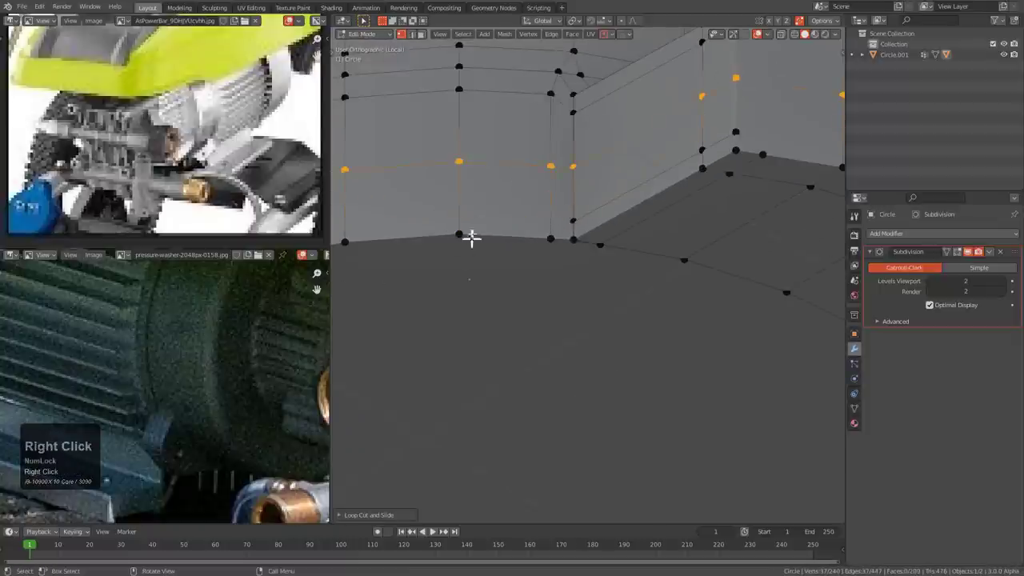
{"action": "key", "text": "ctrl+z"}
- Subdivide the vertical edge on the cylinder wall beside the block corner
{"action": "key", "text": "2"}
{"action": "right_click", "coordinate": [545, 192]}
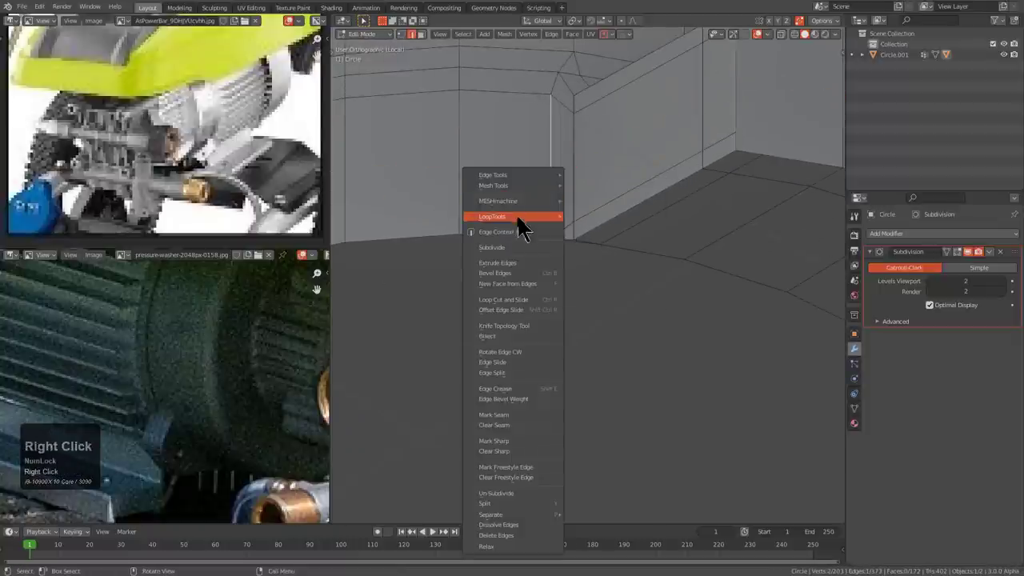
{"action": "left_click", "coordinate": [507, 250]}
- Add a loop cut around the cylinder's lower band and slide it close to the bottom edge
{"action": "key", "text": "ctrl+r"}
{"action": "left_click", "coordinate": [457, 184]}
{"action": "left_click", "coordinate": [465, 226]}
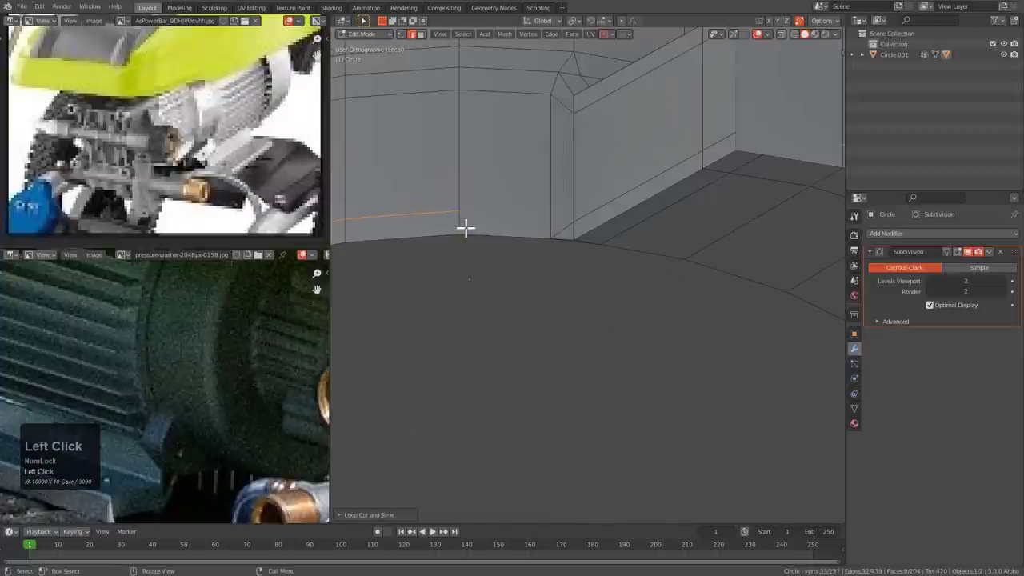
- Move the lower wall vertex beside the block corner along Z, using Vertex snapping to match the neighbouring corner vertex's height
{"action": "key", "text": "1"}
{"action": "left_click", "coordinate": [478, 205]}
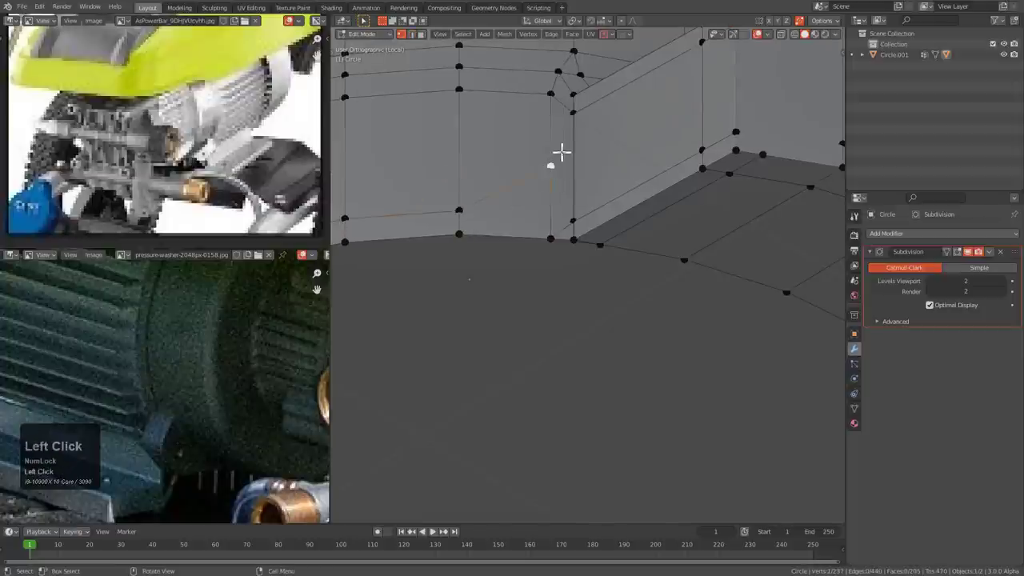
{"action": "key", "text": "g"}
{"action": "key", "text": "z"}
{"action": "left_click", "coordinate": [580, 214]}
{"action": "key", "text": "ctrl+shift+Tab"}
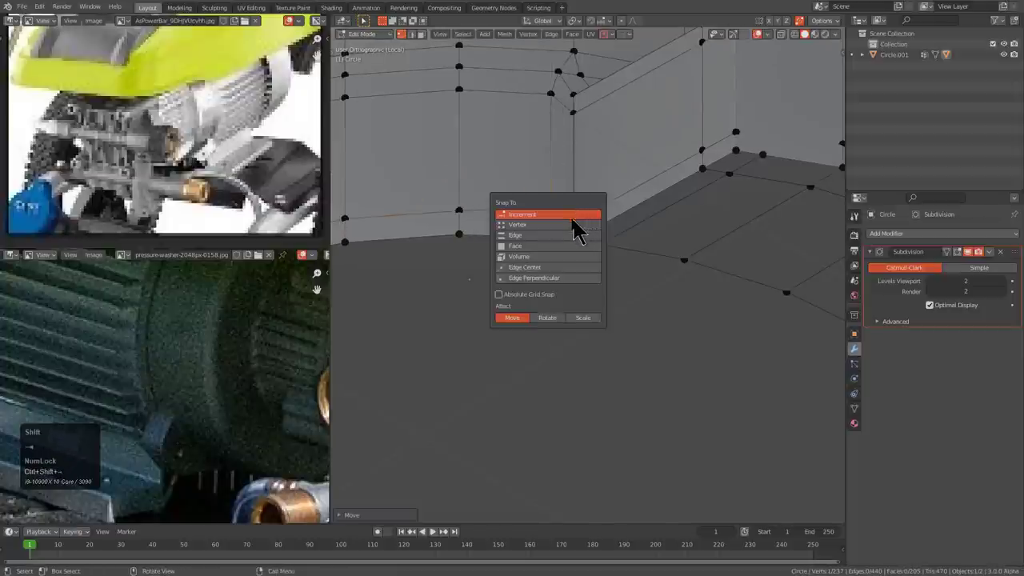
{"action": "left_click", "coordinate": [572, 223]}
{"action": "scroll", "coordinate": [590, 205], "scroll_direction": "up", "scroll_amount": 3}
{"action": "key", "text": "g"}
{"action": "key", "text": "z"}
{"action": "left_click", "coordinate": [562, 182], "text": "ctrl"}
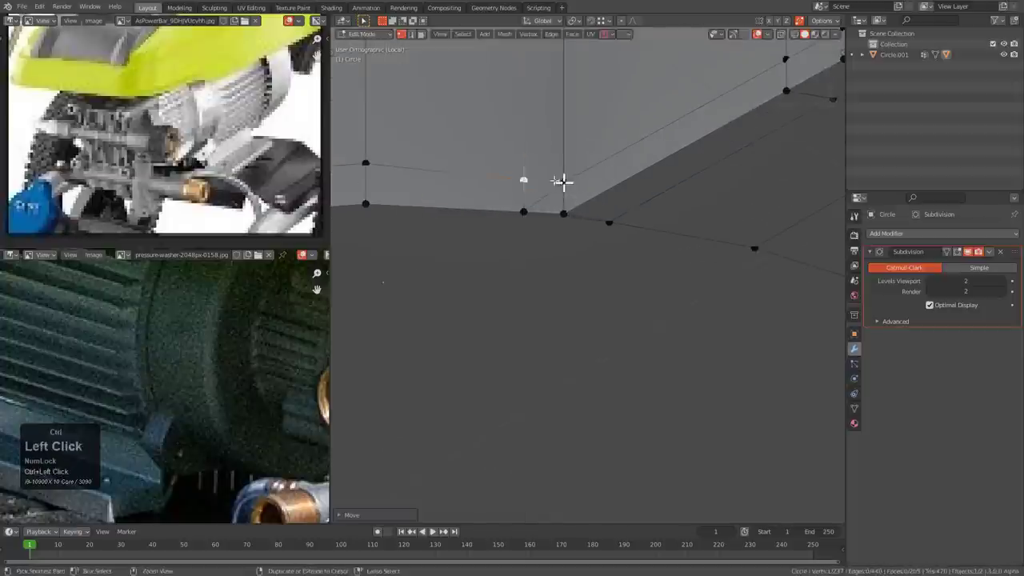
- Connect the levelled vertex to the block corner's support vertex and dissolve the leftover edges around the corner and underside
{"action": "left_click", "coordinate": [562, 175], "text": "shift"}
{"action": "key", "text": "j"}
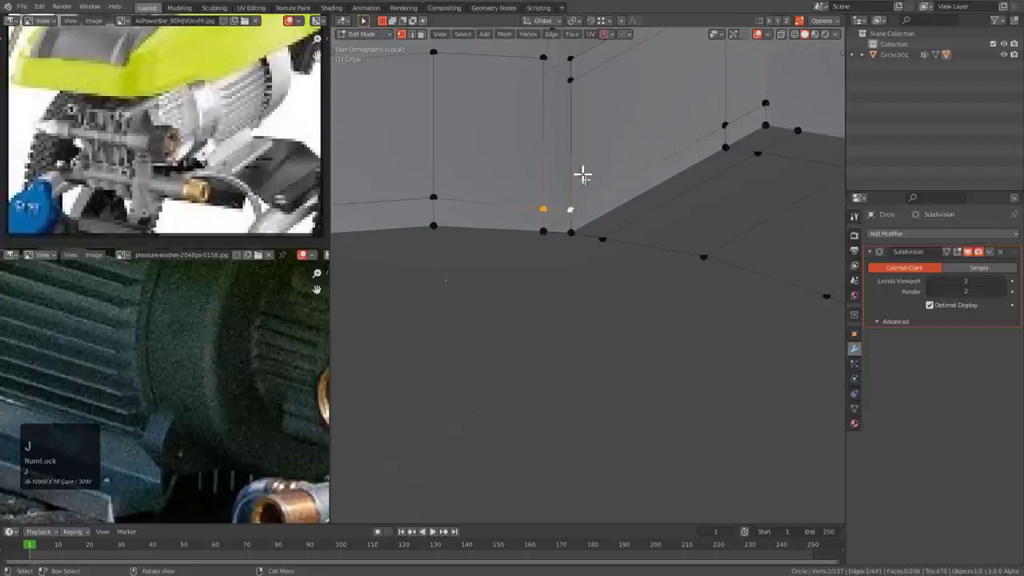
{"action": "key", "text": "2"}
{"action": "middle_click_drag", "start_coordinate": [573, 221], "coordinate": [594, 195]}
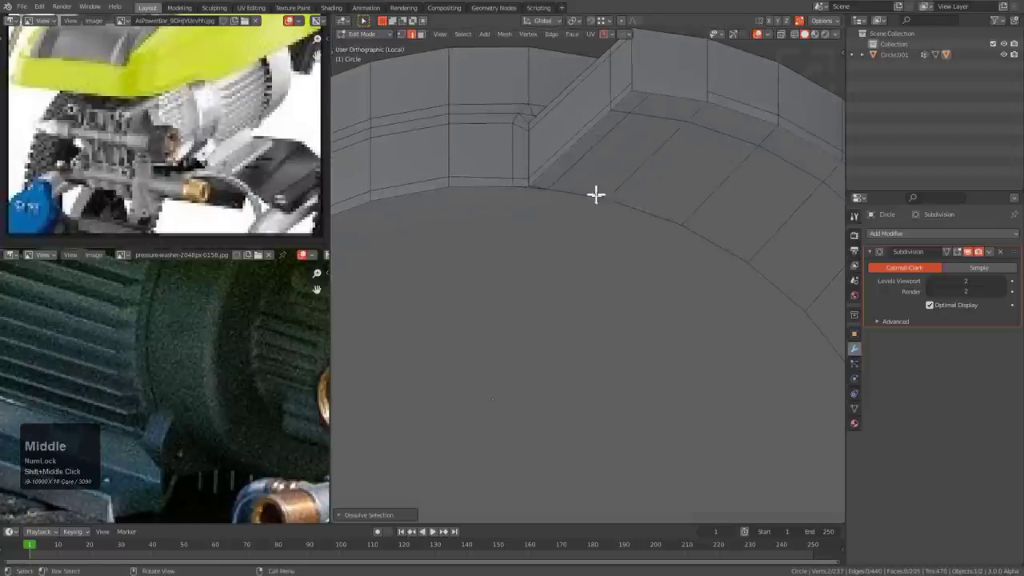
{"action": "key", "text": "3"}
{"action": "left_click", "coordinate": [568, 233]}
{"action": "scroll", "coordinate": [604, 285], "scroll_direction": "up", "scroll_amount": 2}
{"action": "key", "text": "2"}
{"action": "left_click", "coordinate": [568, 269]}
{"action": "key", "text": "ctrl+x"}
{"action": "scroll", "coordinate": [610, 292], "scroll_direction": "down", "scroll_amount": 5}
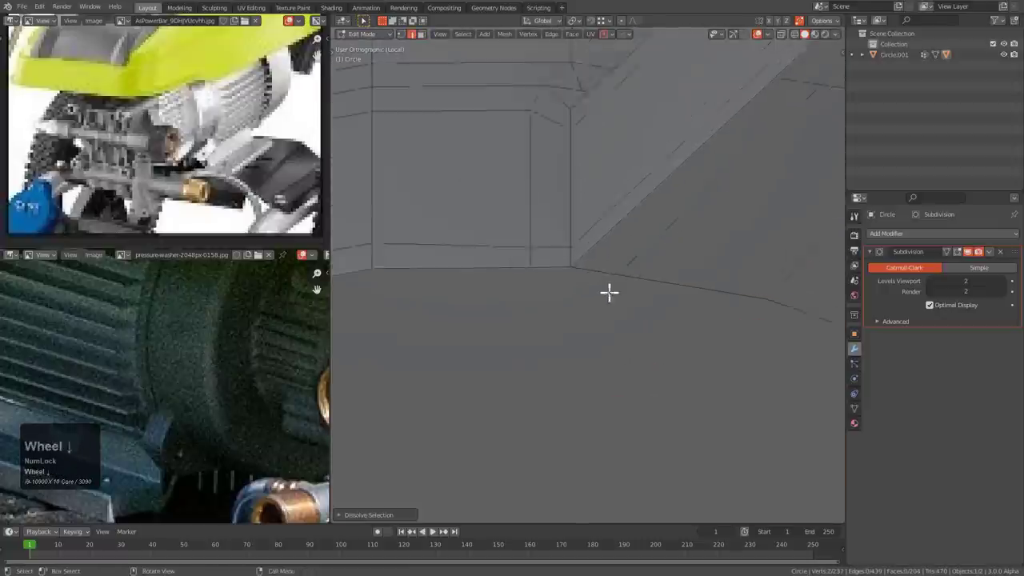
- Inset the cylinder's bottom face slightly to add a narrow support border
{"action": "key", "text": "3"}
{"action": "left_click", "coordinate": [613, 322]}
{"action": "scroll", "coordinate": [660, 358], "scroll_direction": "down", "scroll_amount": 6}
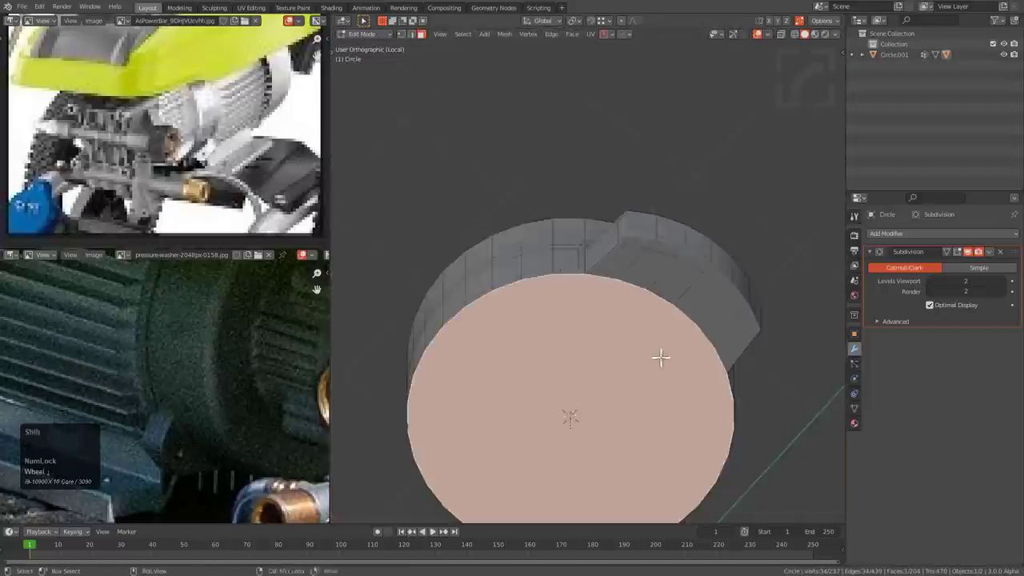
{"action": "scroll", "coordinate": [668, 332], "scroll_direction": "up", "scroll_amount": 4}
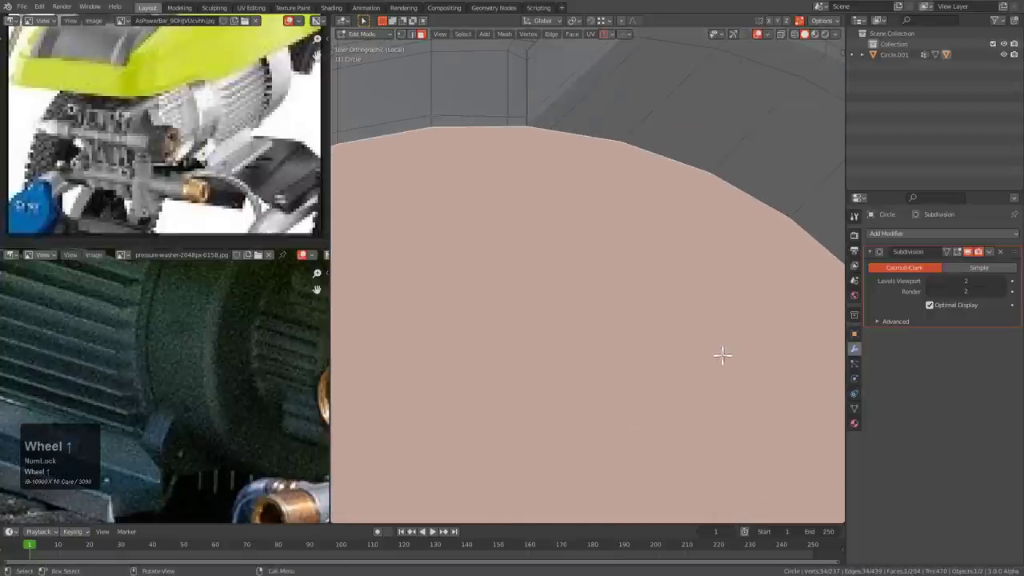
{"action": "key", "text": "i"}
{"action": "left_click", "coordinate": [682, 345]}
{"action": "middle_click_drag", "start_coordinate": [592, 253], "coordinate": [611, 323], "text": "shift"}
{"action": "scroll", "coordinate": [610, 312], "scroll_direction": "down", "scroll_amount": 3}
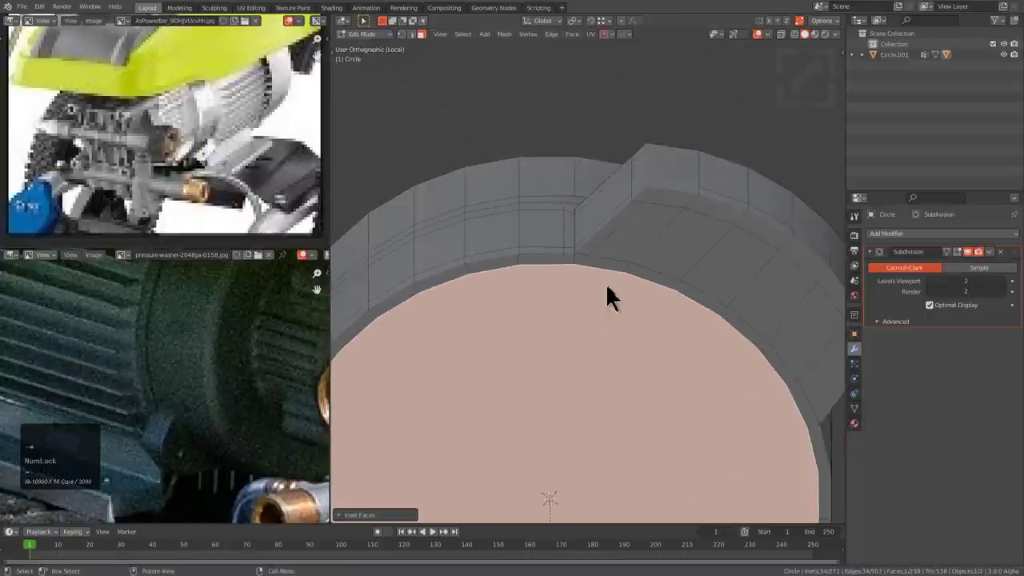
- Connect the vertices on the block's front face into a vertical support edge beside its corner
{"action": "middle_click_drag", "start_coordinate": [606, 283], "coordinate": [624, 266]}
{"action": "key", "text": "1"}
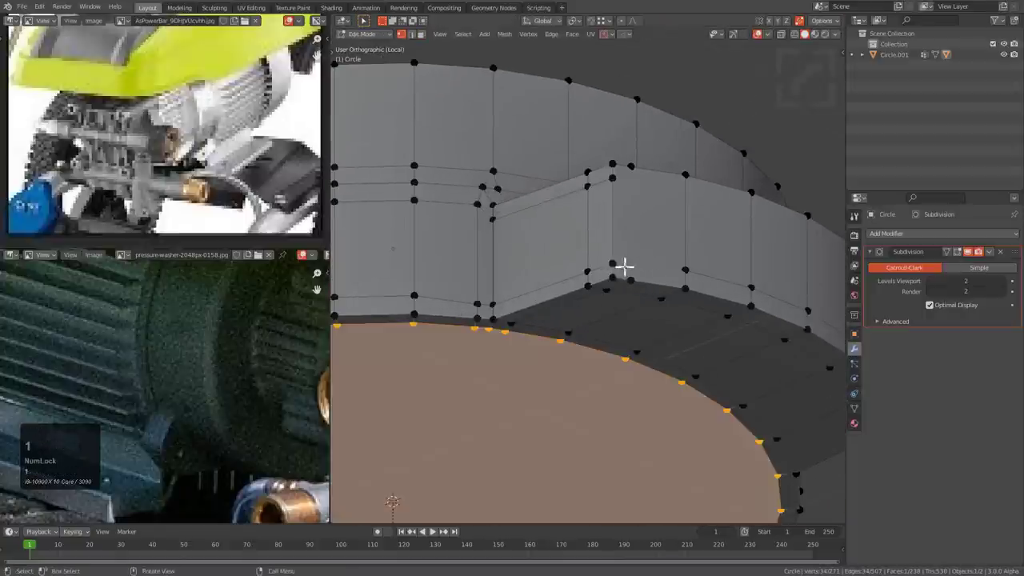
{"action": "left_click", "coordinate": [622, 266]}
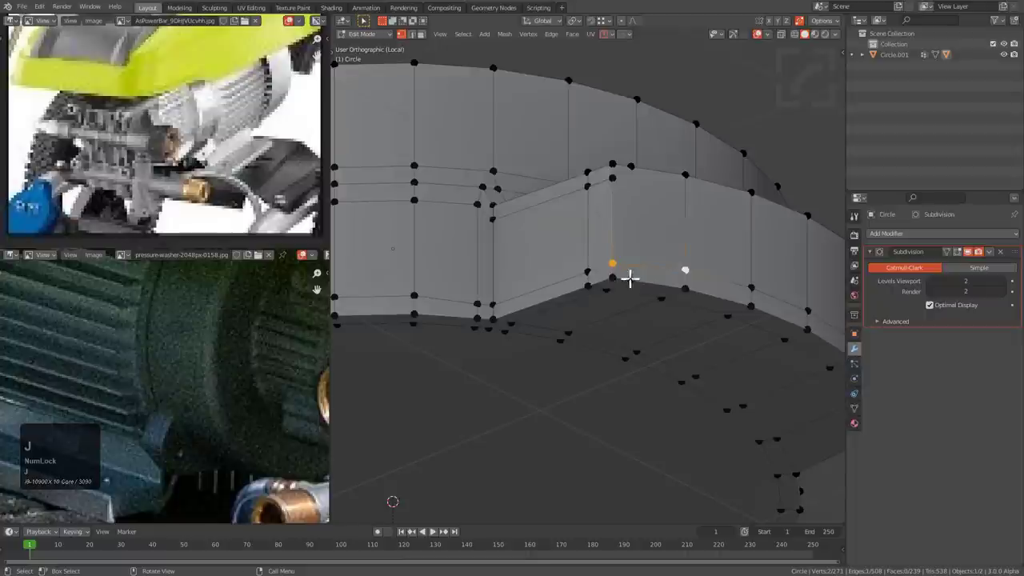
- Try a centred loop cut around the cylinder wall and the block's front and side faces
{"action": "key", "text": "ctrl+r"}
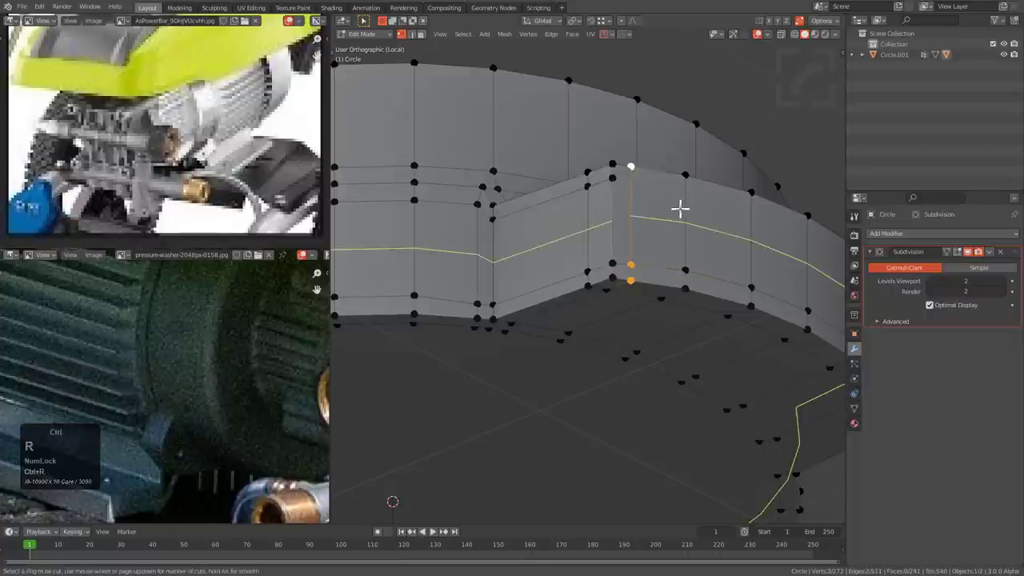
{"action": "left_click", "coordinate": [679, 207]}
{"action": "right_click", "coordinate": [670, 202]}
{"action": "scroll", "coordinate": [609, 285], "scroll_direction": "up", "scroll_amount": 3}
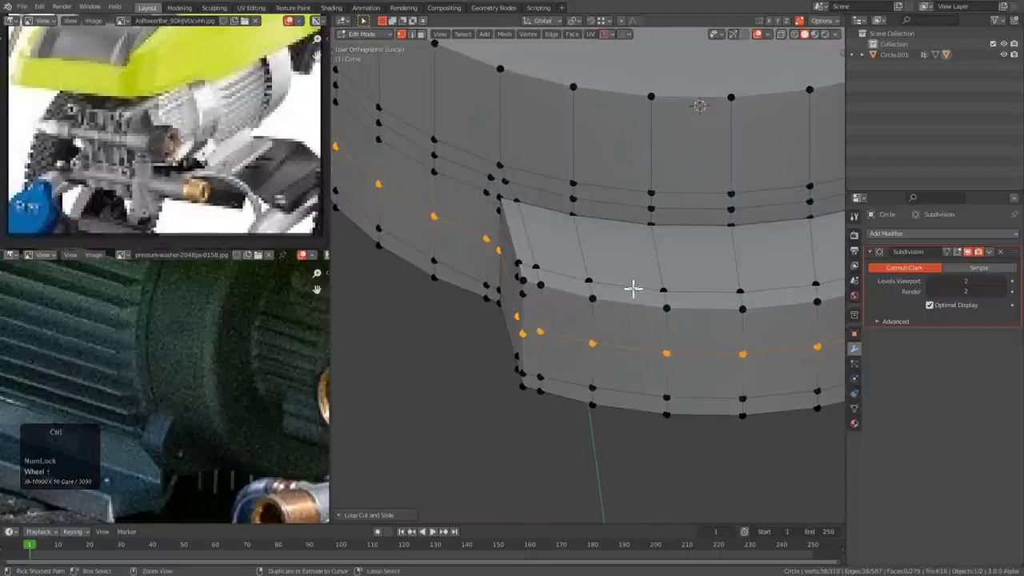
{"action": "key", "text": "ctrl+z"}
- Symmetrize the mesh so the block's opposite corner gets the same support edges
{"action": "middle_click_drag", "start_coordinate": [634, 291], "coordinate": [523, 255]}
{"action": "key", "text": "alt+a"}
{"action": "middle_click_drag", "start_coordinate": [649, 264], "coordinate": [684, 286]}
{"action": "scroll", "coordinate": [543, 260], "scroll_direction": "down", "scroll_amount": 1}
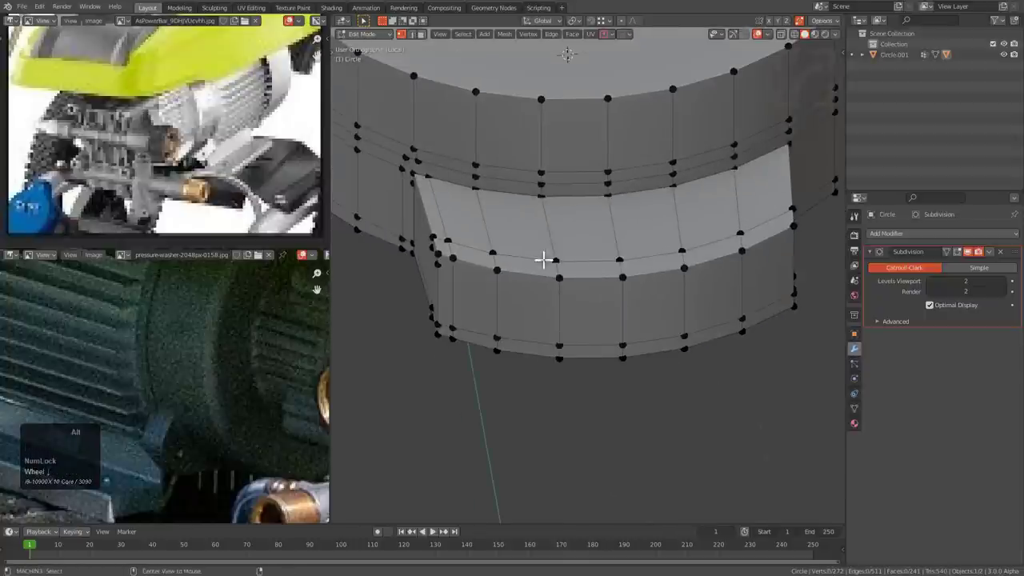
{"action": "middle_click_drag", "start_coordinate": [589, 263], "coordinate": [583, 247]}
{"action": "scroll", "coordinate": [560, 264], "scroll_direction": "up", "scroll_amount": 2}
- Add a loop cut along the block's front face near its upper edge and connect its ends to both corner vertices
{"action": "key", "text": "ctrl+r"}
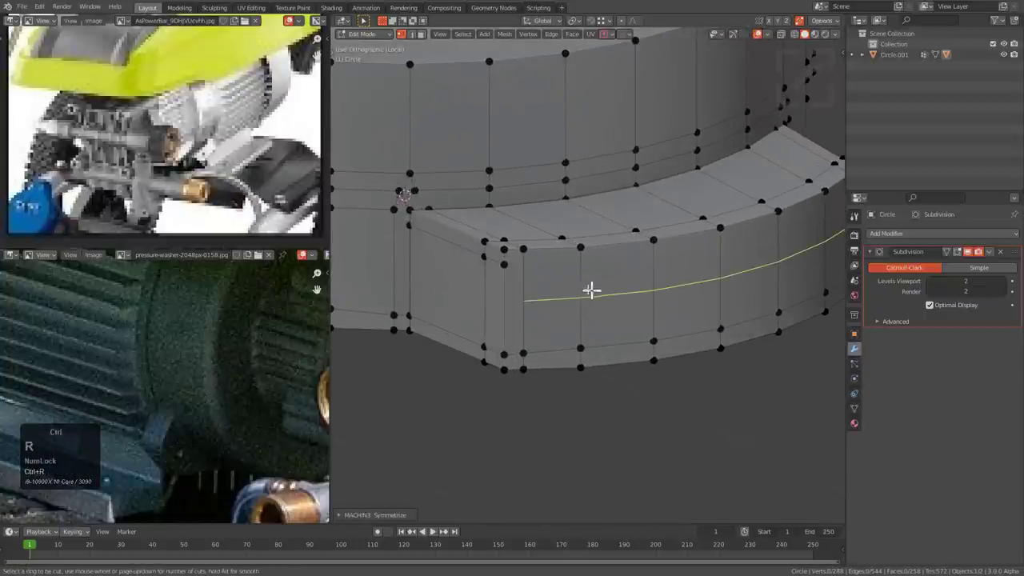
{"action": "left_click", "coordinate": [589, 290]}
{"action": "left_click", "coordinate": [580, 254]}
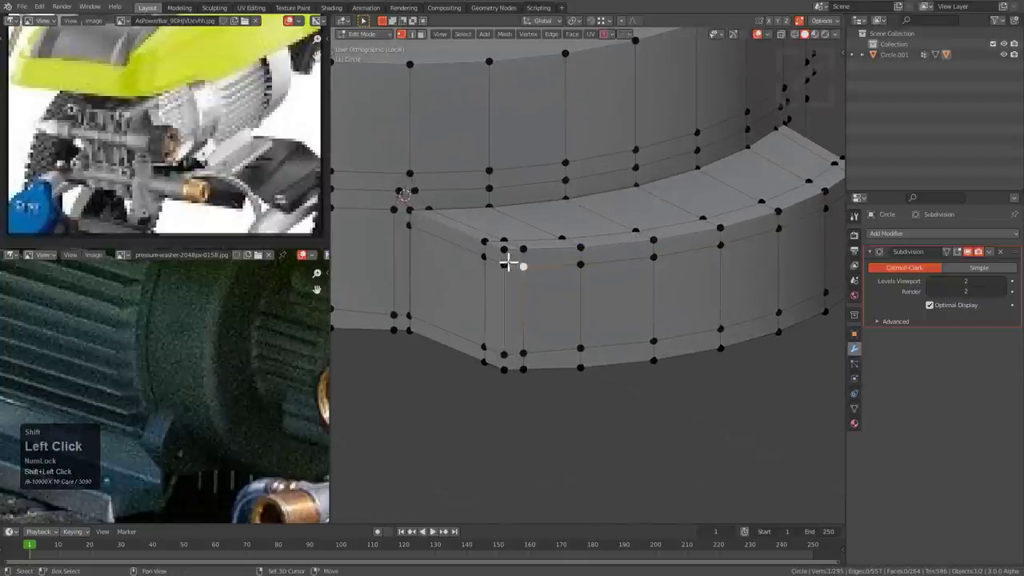
{"action": "middle_click_drag", "start_coordinate": [506, 262], "coordinate": [601, 249]}
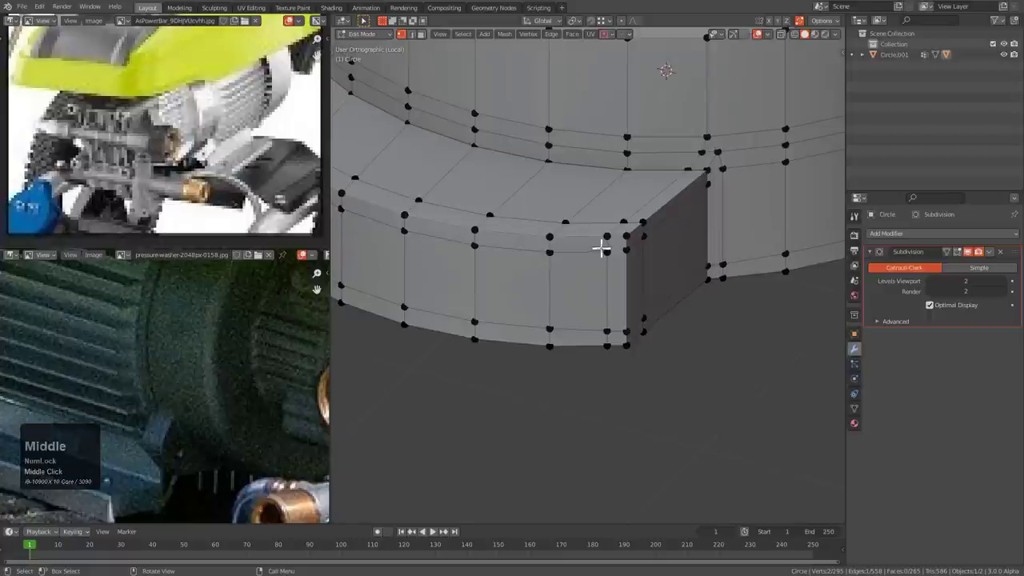
{"action": "scroll", "coordinate": [591, 276], "scroll_direction": "down", "scroll_amount": 3}
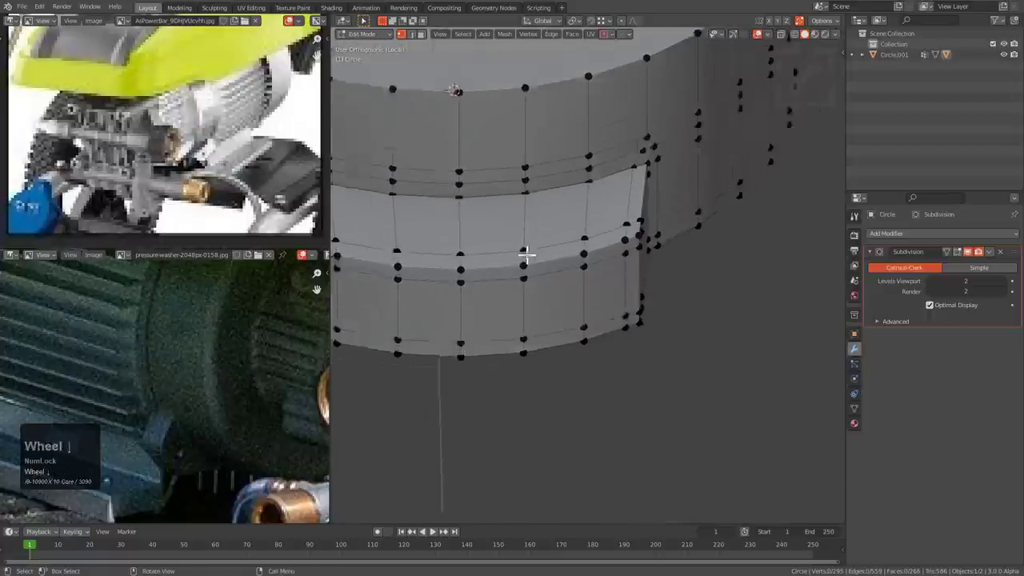
{"action": "middle_click_drag", "start_coordinate": [523, 253], "coordinate": [650, 236]}
- Select the cylinder's two top faces and mark their outer rim edges as sharp
{"action": "key", "text": "3"}
{"action": "left_click", "coordinate": [549, 219]}
{"action": "left_click", "coordinate": [585, 154], "text": "shift"}
{"action": "key", "text": "2"}
{"action": "key", "text": "q"}
{"action": "left_click", "coordinate": [663, 286]}
{"action": "scroll", "coordinate": [560, 282], "scroll_direction": "up", "scroll_amount": 3}
{"action": "scroll", "coordinate": [613, 319], "scroll_direction": "up", "scroll_amount": 2}
{"action": "key", "text": "Tab"}
{"action": "scroll", "coordinate": [631, 335], "scroll_direction": "up", "scroll_amount": 1}
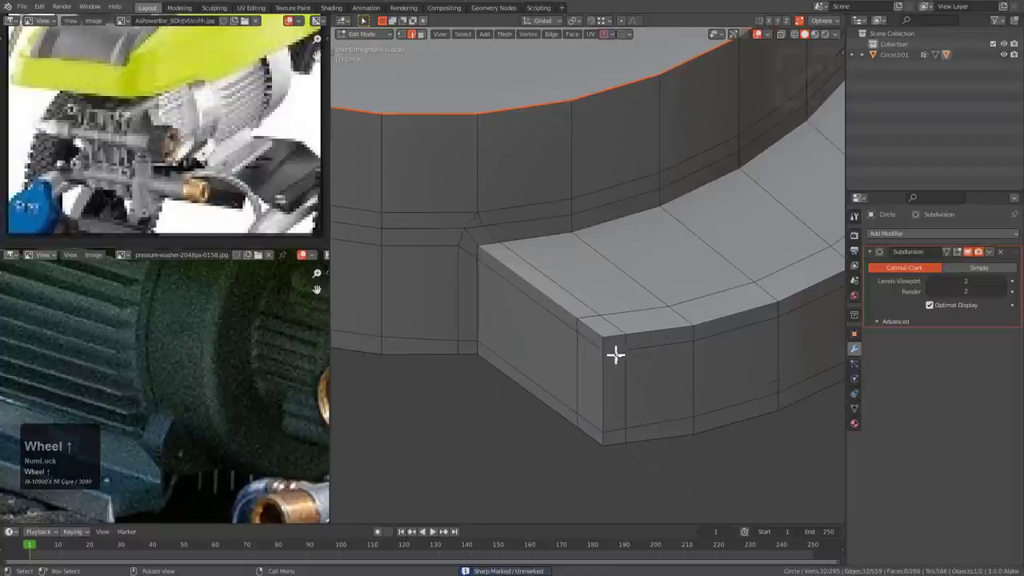
- Add a loop cut across the block's top and sides and slide it close to the cylinder wall
{"action": "scroll", "coordinate": [586, 281], "scroll_direction": "down", "scroll_amount": 2}
{"action": "key", "text": "ctrl+r"}
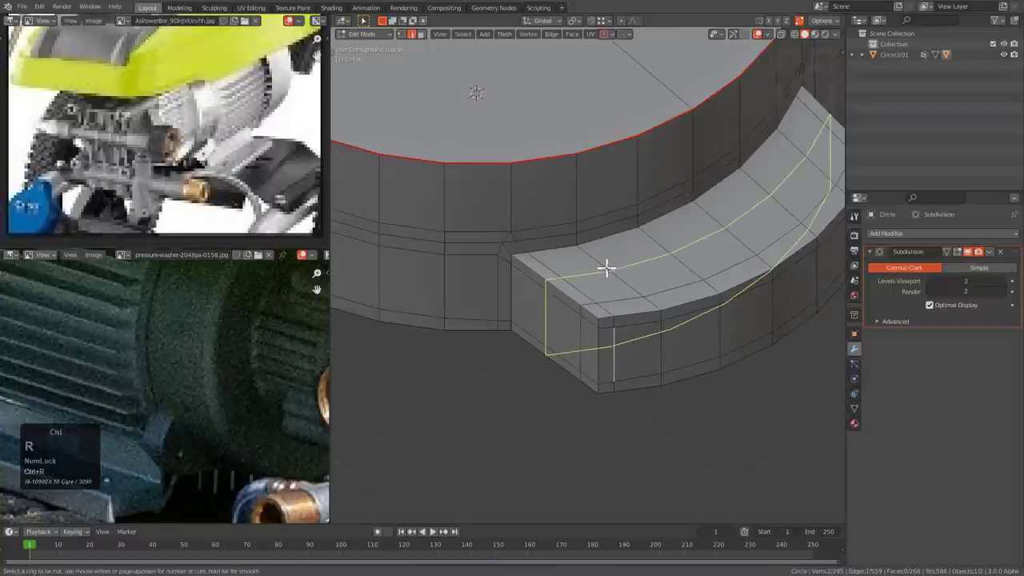
{"action": "left_click", "coordinate": [600, 262]}
{"action": "left_click", "coordinate": [589, 244]}
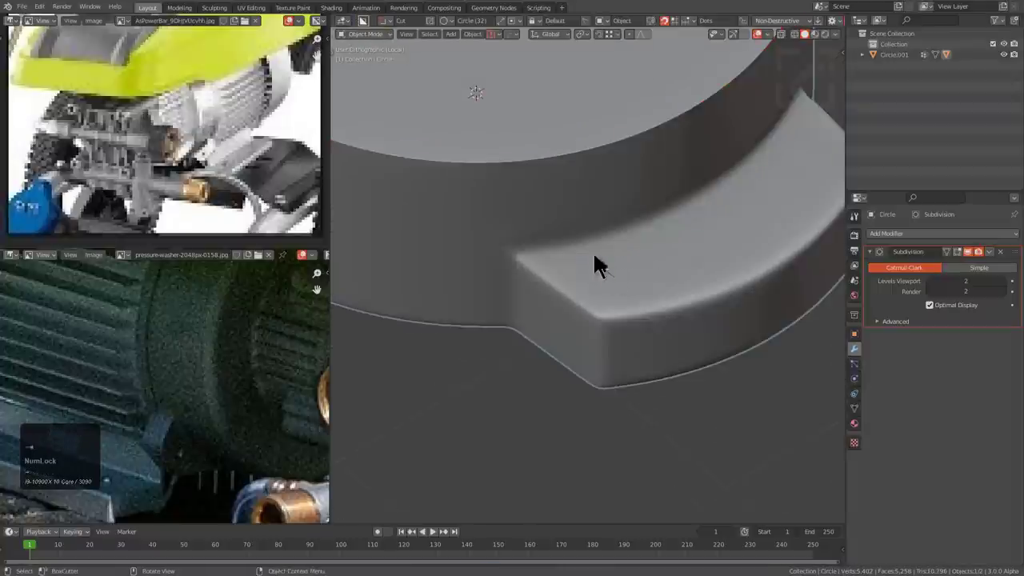
- Switch the housing to fully smooth shading and check the cylinder top and the block
{"action": "middle_click_drag", "start_coordinate": [594, 264], "coordinate": [551, 288]}
{"action": "scroll", "coordinate": [609, 262], "scroll_direction": "up", "scroll_amount": 3}
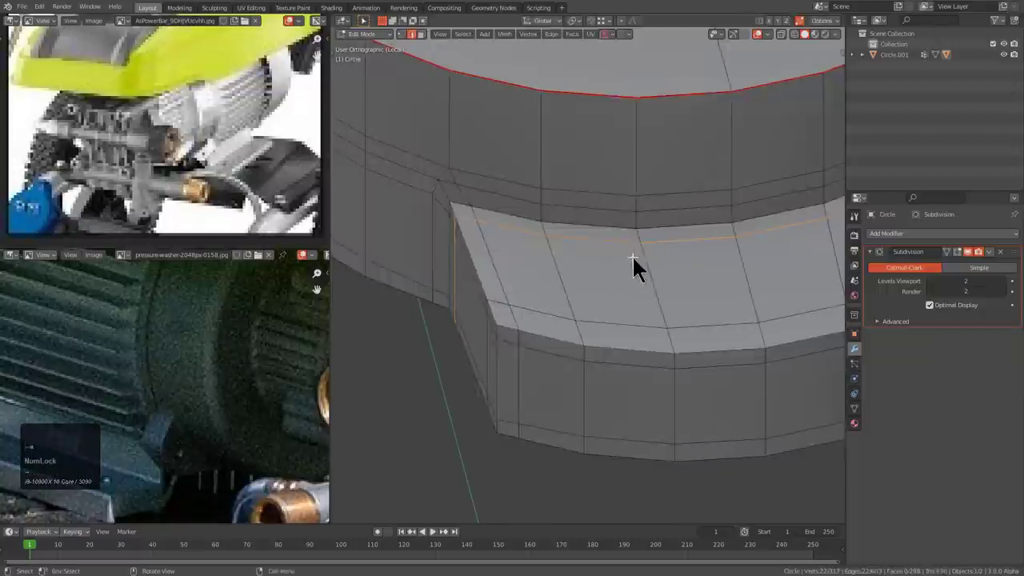
{"action": "key", "text": "Tab"}
{"action": "key", "text": "ctrl+grave"}
{"action": "left_click", "coordinate": [644, 416]}
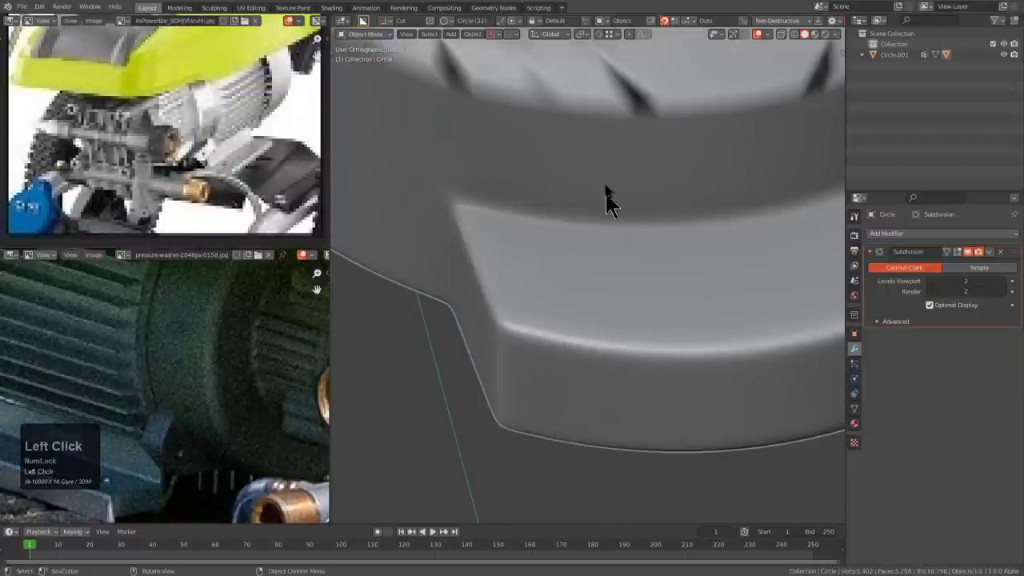
{"action": "scroll", "coordinate": [608, 196], "scroll_direction": "down", "scroll_amount": 3}
{"action": "key", "text": "Tab"}
{"action": "middle_click_drag", "start_coordinate": [629, 177], "coordinate": [605, 209], "text": "shift"}
{"action": "key", "text": "Tab"}
{"action": "key", "text": "Tab"}
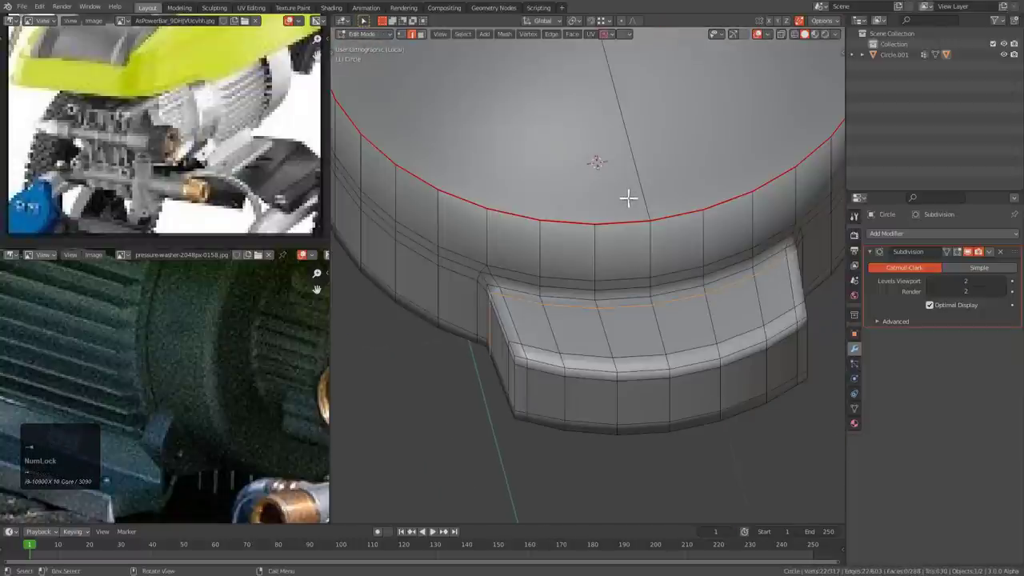
- Bevel the perimeter edges of the cylinder's top faces with two segments to round the rim
{"action": "key", "text": "3"}
{"action": "left_click", "coordinate": [602, 192]}
{"action": "left_click", "coordinate": [691, 162], "text": "shift"}
{"action": "middle_click_drag", "start_coordinate": [612, 249], "coordinate": [635, 232]}
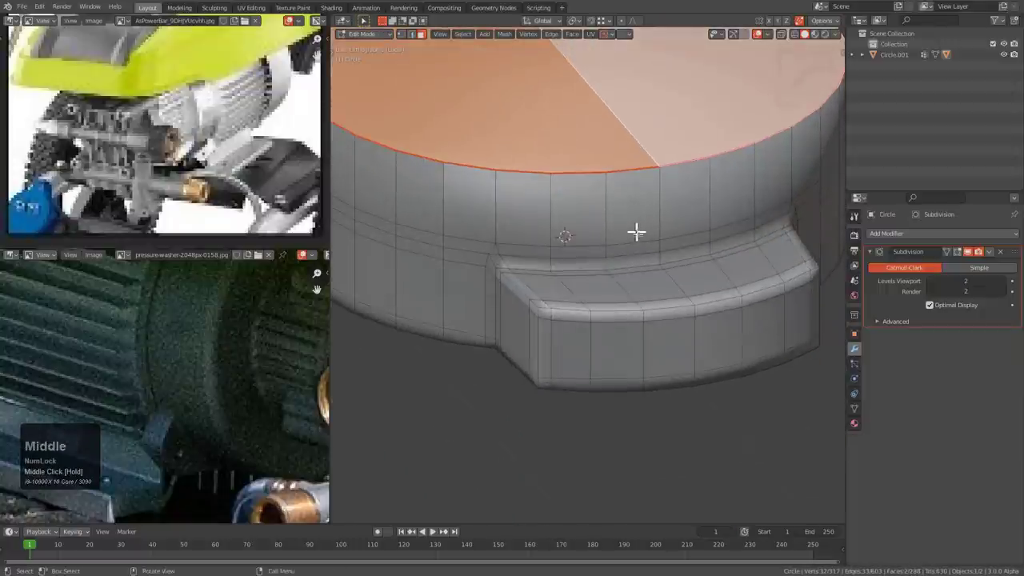
{"action": "key", "text": "2"}
{"action": "key", "text": "ctrl+b"}
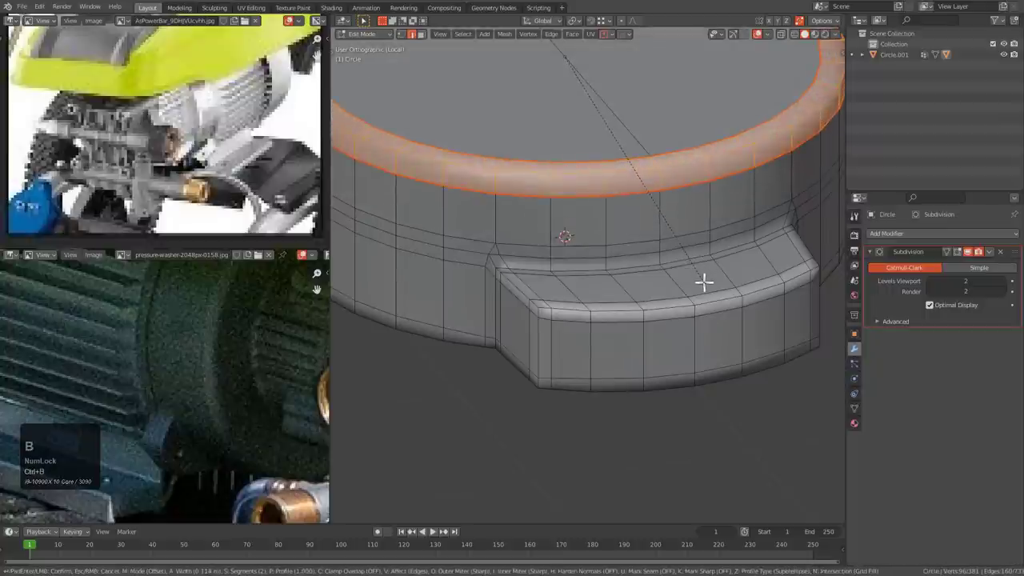
{"action": "left_click", "coordinate": [694, 276]}
{"action": "key", "text": "Tab"}
{"action": "scroll", "coordinate": [664, 240], "scroll_direction": "down", "scroll_amount": 1}
{"action": "middle_click_drag", "start_coordinate": [646, 200], "coordinate": [623, 245]}
{"action": "scroll", "coordinate": [612, 236], "scroll_direction": "down", "scroll_amount": 2}
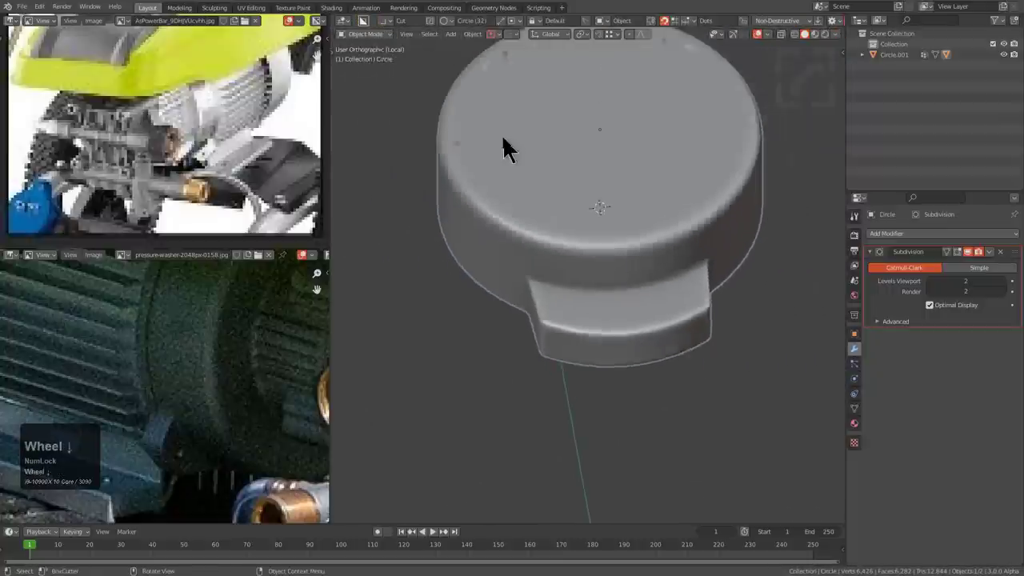
- Examine the housing's top faces and smoothed bracket block from several angles
{"action": "key", "text": "Tab"}
{"action": "key", "text": "3"}
{"action": "middle_click_drag", "start_coordinate": [501, 135], "coordinate": [581, 227], "text": "shift"}
{"action": "left_click", "coordinate": [509, 199]}
{"action": "right_click", "coordinate": [648, 177]}
{"action": "left_click", "coordinate": [658, 183]}
{"action": "key", "text": "Tab"}
{"action": "scroll", "coordinate": [635, 301], "scroll_direction": "up", "scroll_amount": 2}
{"action": "middle_click_drag", "start_coordinate": [635, 302], "coordinate": [535, 378]}
{"action": "scroll", "coordinate": [572, 272], "scroll_direction": "down", "scroll_amount": 2}
- In top view with X-ray, select the block's outer corner faces on one side and move them along X toward the centre
{"action": "key", "text": "KP_7"}
{"action": "scroll", "coordinate": [571, 275], "scroll_direction": "up", "scroll_amount": 2}
{"action": "key", "text": "Tab"}
{"action": "scroll", "coordinate": [595, 313], "scroll_direction": "up", "scroll_amount": 3}
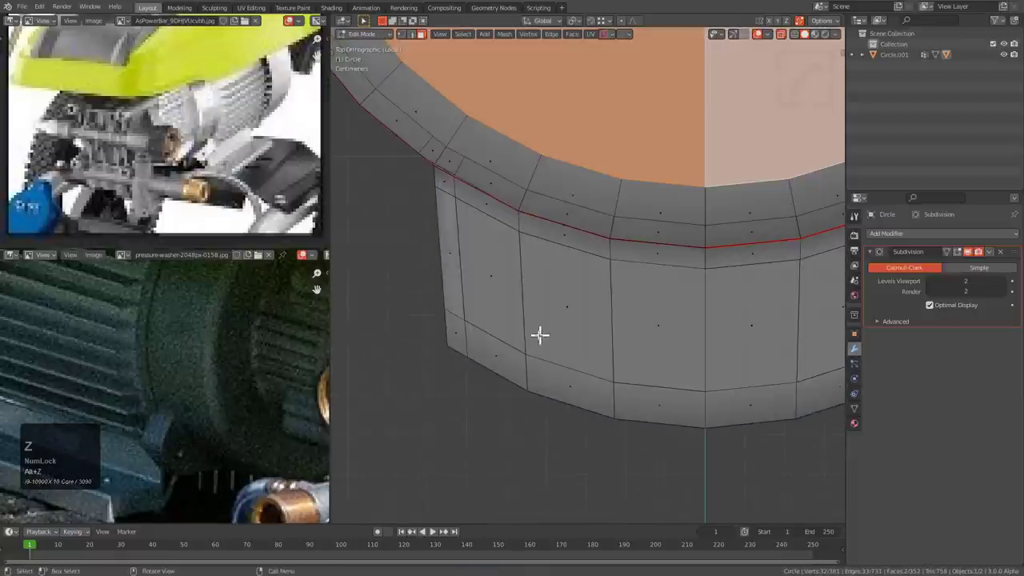
{"action": "key", "text": "alt+a"}
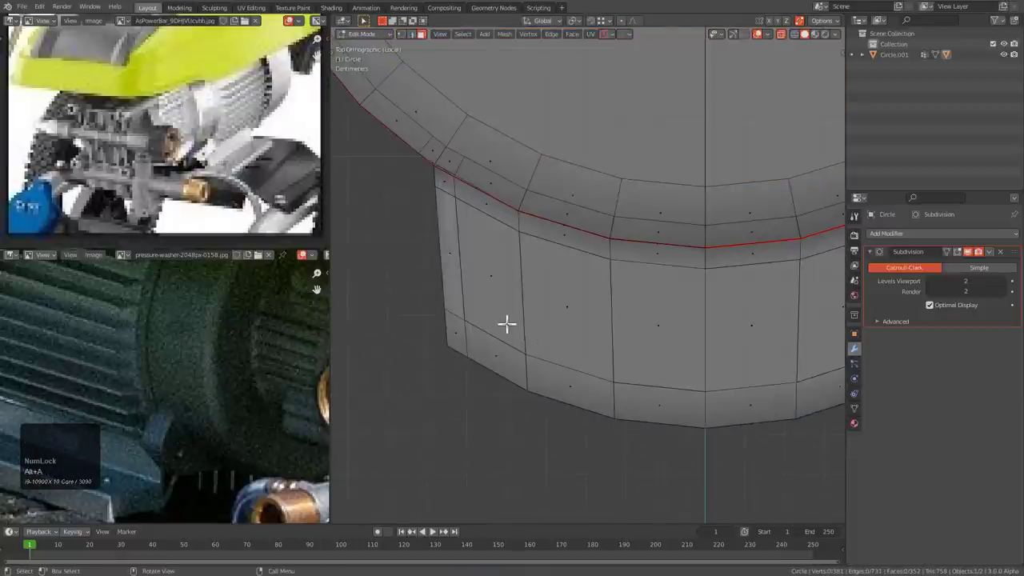
{"action": "left_click_drag", "start_coordinate": [562, 285], "coordinate": [415, 411]}
{"action": "key", "text": "g"}
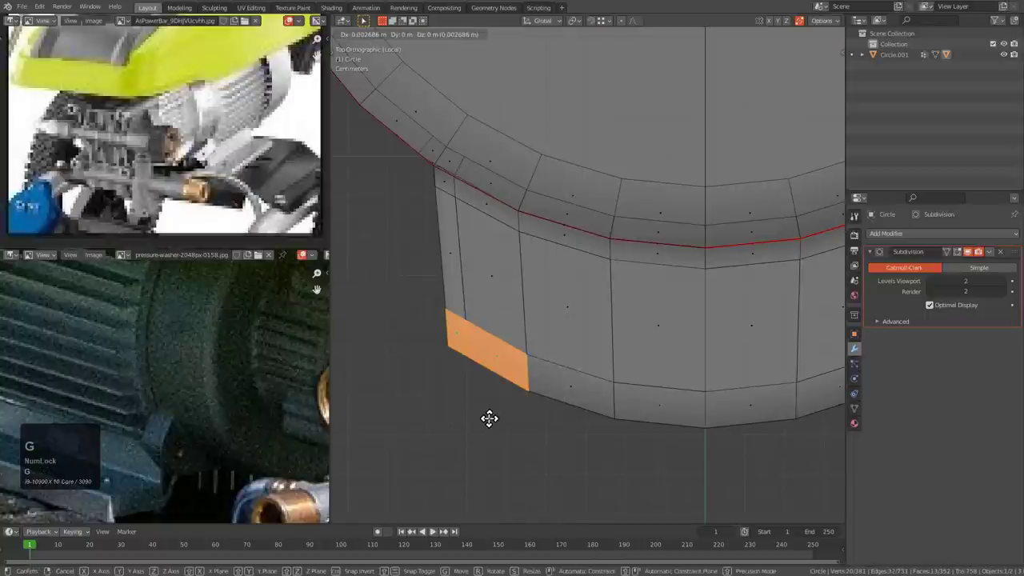
{"action": "key", "text": "x"}
{"action": "left_click", "coordinate": [531, 421]}
- Edge-slide the next column of vertices on the block's outer edge toward the block's centre to even the spacing
{"action": "middle_click_drag", "start_coordinate": [630, 390], "coordinate": [583, 322]}
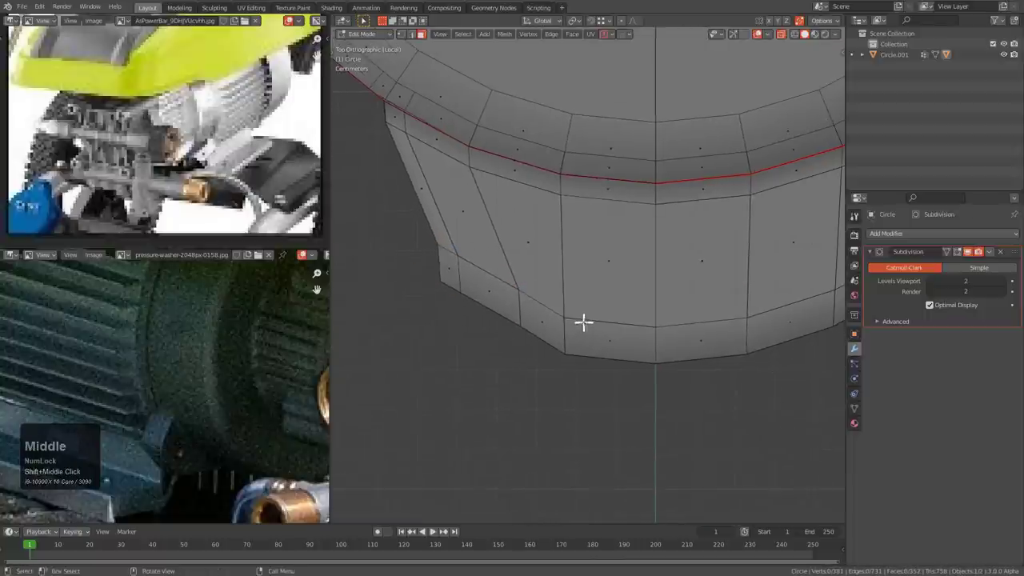
{"action": "key", "text": "1"}
{"action": "left_click_drag", "start_coordinate": [596, 283], "coordinate": [536, 406]}
{"action": "key", "text": "g"}
{"action": "key", "text": "g"}
{"action": "left_click", "coordinate": [566, 388]}
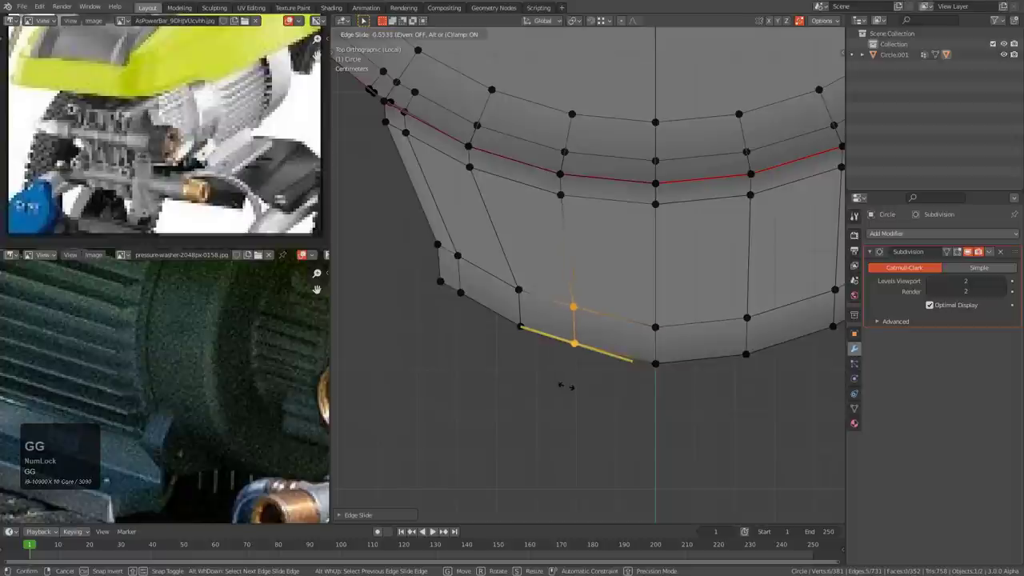
{"action": "left_click", "coordinate": [573, 387]}
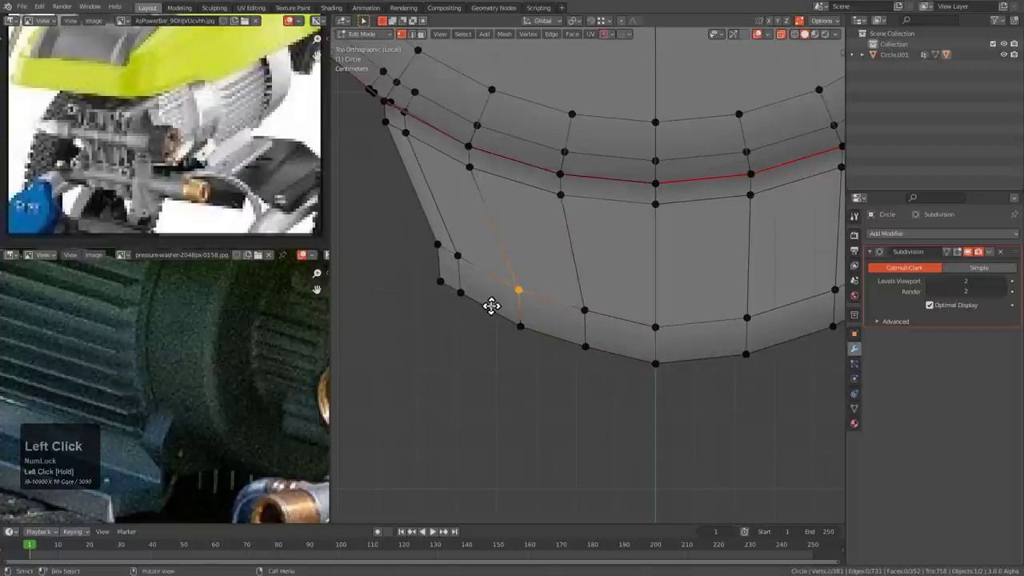
- Slide the two inner support-loop vertices along their loop toward the tapered side
{"action": "left_click_drag", "start_coordinate": [491, 305], "coordinate": [480, 297]}
{"action": "left_click", "coordinate": [622, 296]}
{"action": "key", "text": "g"}
{"action": "key", "text": "g"}
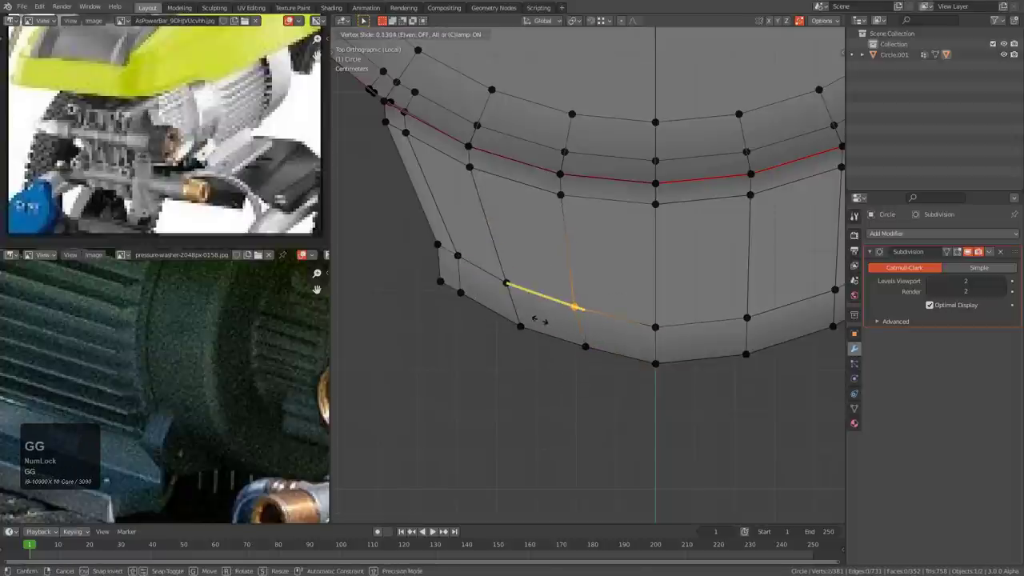
{"action": "left_click", "coordinate": [536, 320]}
- Symmetrize the mesh to mirror the tapered side of the block onto the opposite side
{"action": "scroll", "coordinate": [594, 292], "scroll_direction": "down", "scroll_amount": 4}
{"action": "scroll", "coordinate": [594, 297], "scroll_direction": "up", "scroll_amount": 2}
{"action": "middle_click_drag", "start_coordinate": [594, 293], "coordinate": [701, 274]}
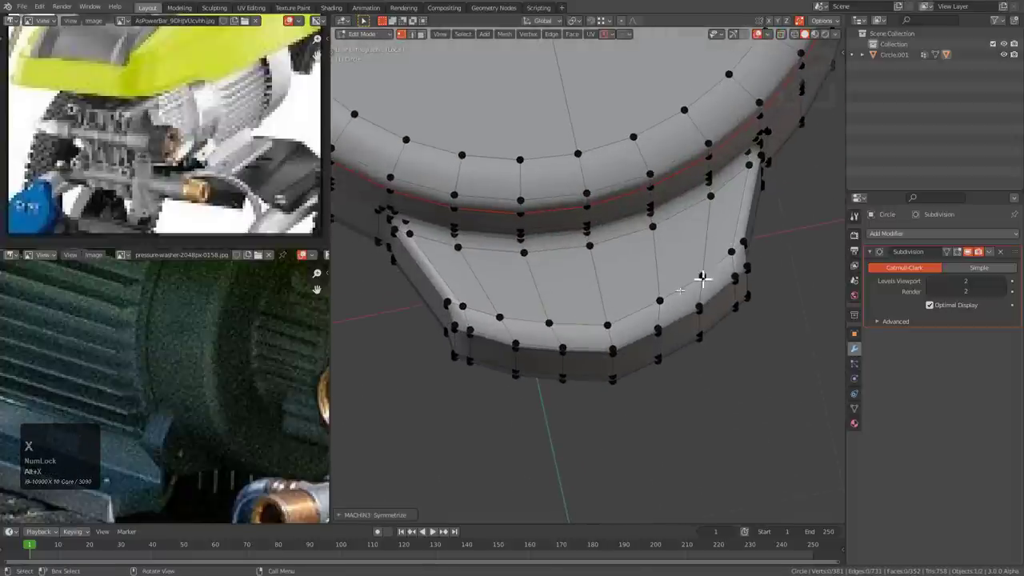
- Try to edge-slide the edge loop at the block's tapered front corner, and undo the slide
{"action": "scroll", "coordinate": [596, 299], "scroll_direction": "up", "scroll_amount": 3}
{"action": "mouse_move", "coordinate": [596, 300]}
{"action": "middle_mouse_down"}
{"action": "mouse_move", "coordinate": [498, 363]}
{"action": "mouse_move", "coordinate": [448, 346]}
{"action": "mouse_move", "coordinate": [608, 283]}
{"action": "mouse_move", "coordinate": [539, 347]}
{"action": "mouse_move", "coordinate": [577, 293]}
{"action": "middle_mouse_up"}
{"action": "key", "text": "2"}
{"action": "left_click", "coordinate": [562, 304], "text": "alt"}
{"action": "key", "text": "g"}
{"action": "key", "text": "g"}
{"action": "left_click", "coordinate": [555, 338]}
{"action": "key", "text": "ctrl+z"}
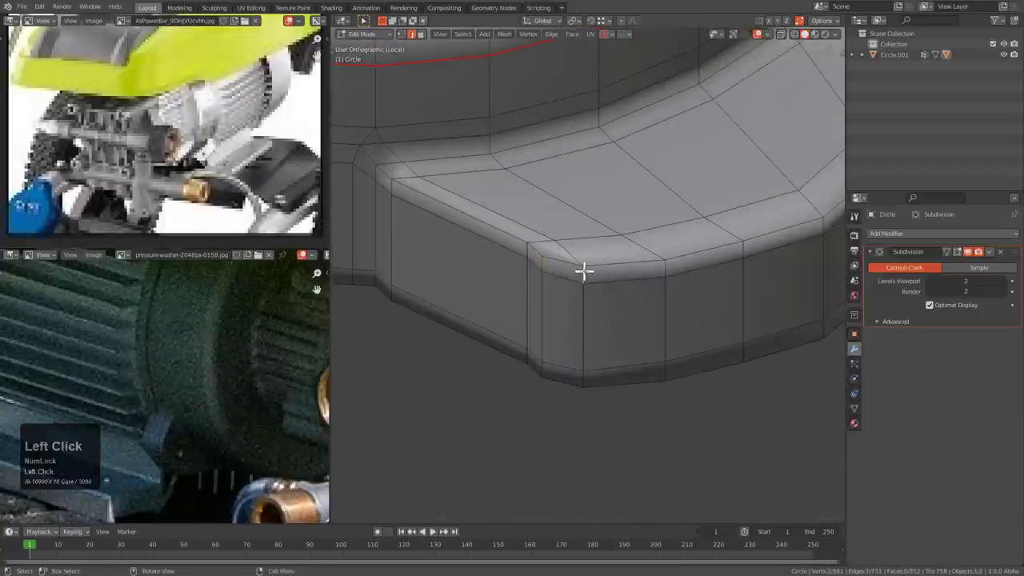
- In top view, edge-slide the vertical edge column at the block's front corner along the outline toward the block's centre
{"action": "key", "text": "KP_7"}
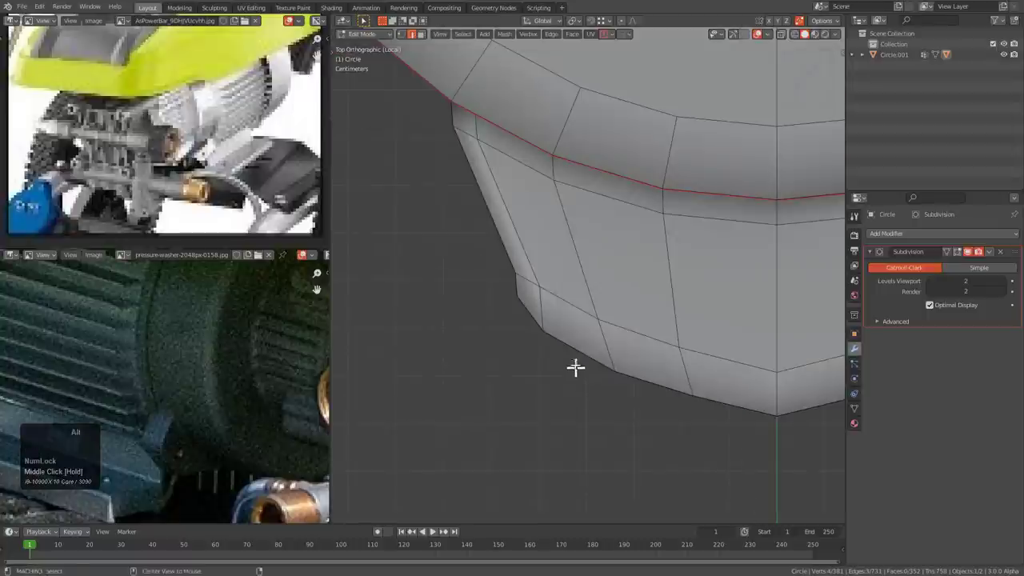
{"action": "key", "text": "g"}
{"action": "key", "text": "g"}
{"action": "left_click", "coordinate": [590, 366]}
- Edge-slide the adjacent vertical edge column on the tapered side toward the front corner to even out the corner spacing
{"action": "middle_click_drag", "start_coordinate": [590, 365], "coordinate": [578, 295]}
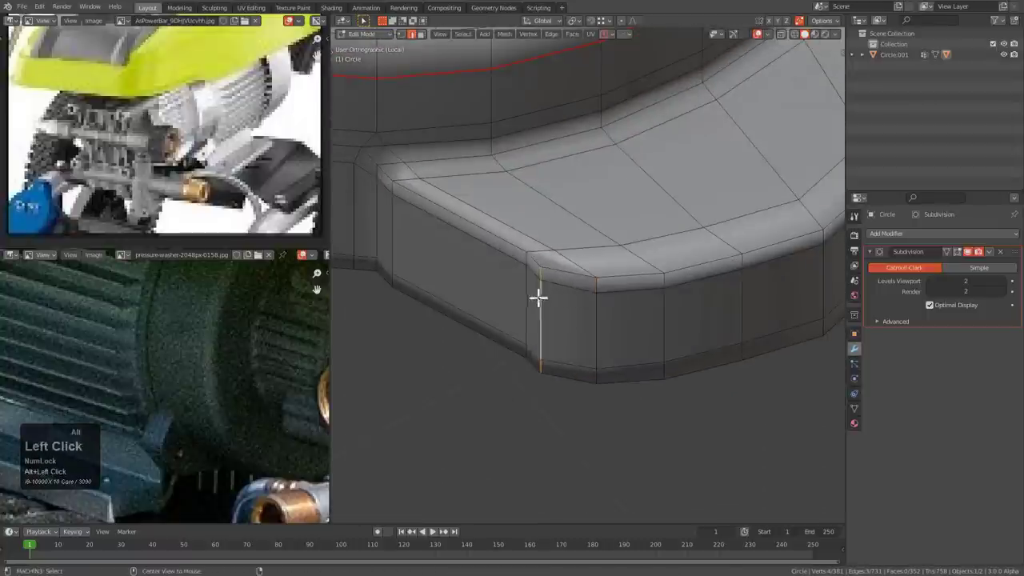
{"action": "key", "text": "KP_7"}
{"action": "key", "text": "g"}
{"action": "key", "text": "g"}
{"action": "left_click", "coordinate": [567, 342]}
{"action": "key", "text": "g"}
{"action": "key", "text": "g"}
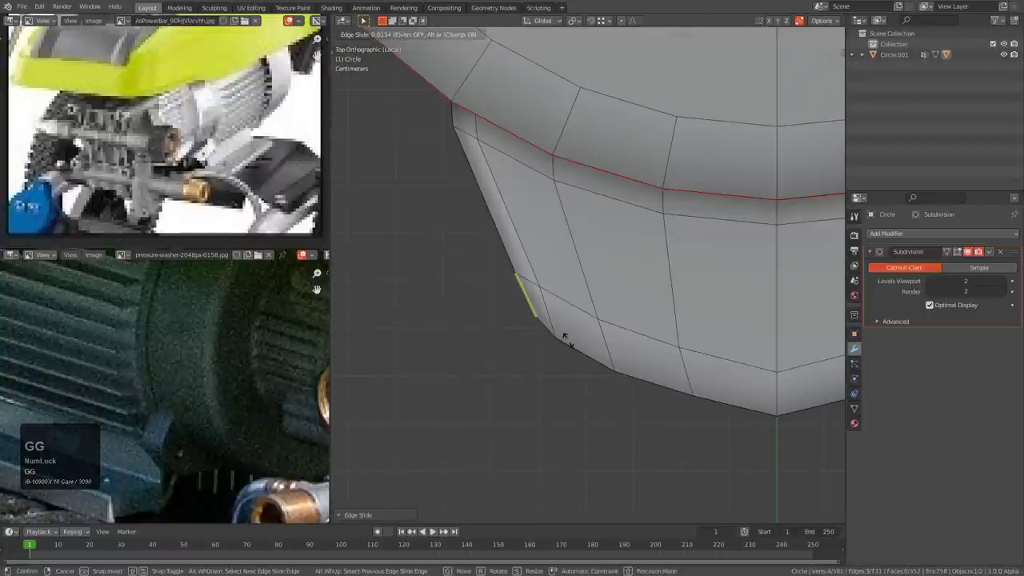
{"action": "left_click", "coordinate": [567, 328]}
{"action": "key", "text": "g"}
{"action": "key", "text": "g"}
{"action": "left_click", "coordinate": [570, 327]}
- Symmetrize the mesh to copy the adjusted corner to the opposite side, and preview the smoothed block in Object Mode
{"action": "key", "text": "alt+z"}
{"action": "middle_click", "coordinate": [613, 324], "text": "alt"}
{"action": "scroll", "coordinate": [613, 324], "scroll_direction": "down", "scroll_amount": 2}
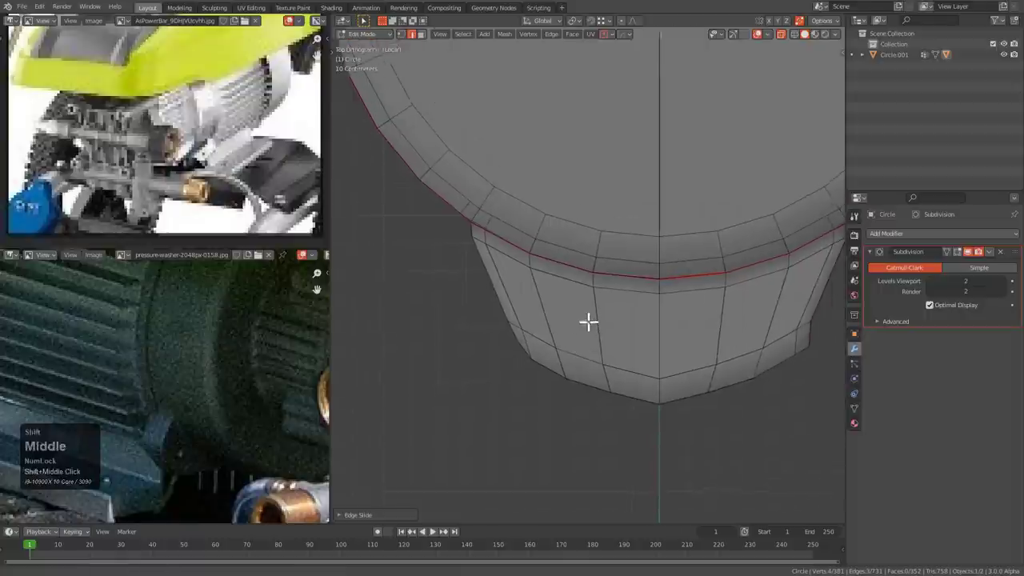
{"action": "middle_click_drag", "start_coordinate": [702, 355], "coordinate": [676, 368]}
{"action": "key", "text": "alt+z"}
{"action": "key", "text": "alt+z"}
{"action": "left_click", "coordinate": [707, 346], "text": "ctrl"}
{"action": "key", "text": "Tab"}
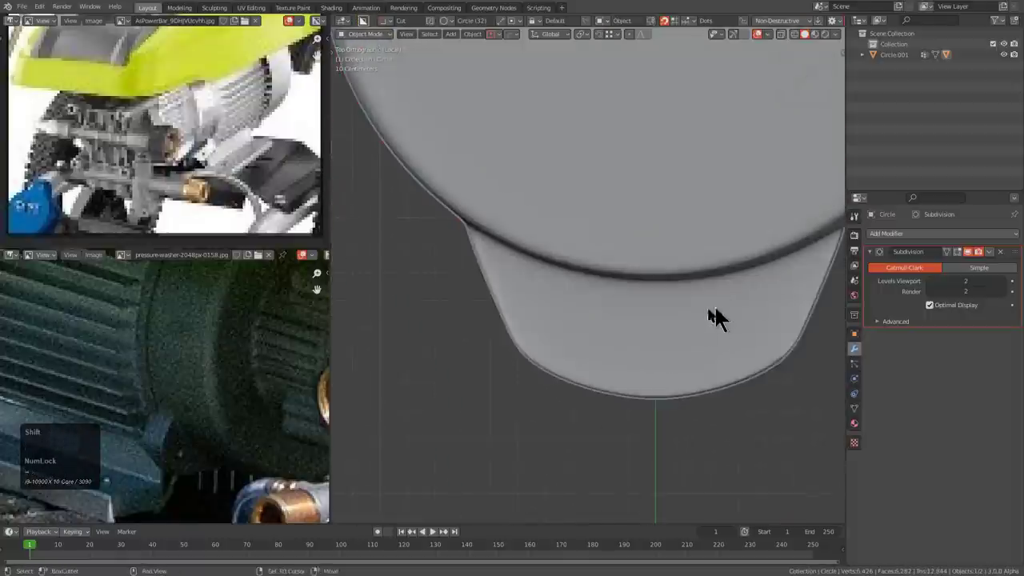
{"action": "mouse_move", "coordinate": [709, 310]}
{"action": "middle_mouse_down", "text": "shift"}
{"action": "mouse_move", "coordinate": [626, 302]}
{"action": "mouse_move", "coordinate": [624, 286]}
{"action": "middle_mouse_up", "text": "shift"}
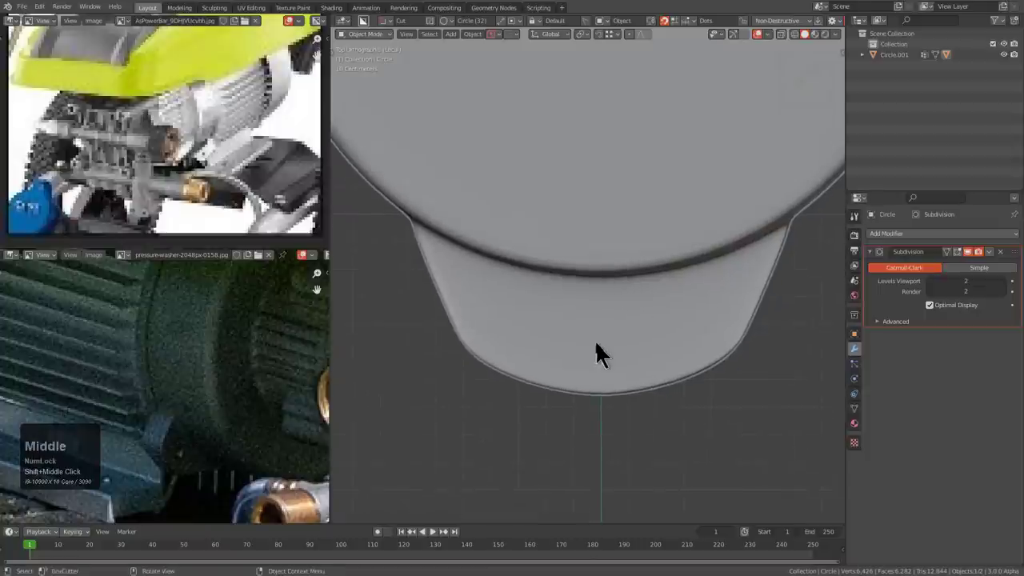
{"action": "mouse_move", "coordinate": [602, 354]}
{"action": "middle_mouse_down"}
{"action": "mouse_move", "coordinate": [596, 299]}
{"action": "mouse_move", "coordinate": [608, 363]}
{"action": "mouse_move", "coordinate": [606, 355]}
{"action": "middle_mouse_up"}
- Add a centred loop cut across the block between its outer edge and the housing wall
{"action": "key", "text": "Tab"}
{"action": "key", "text": "ctrl+r"}
{"action": "left_click", "coordinate": [604, 296]}
{"action": "right_click", "coordinate": [604, 296]}
- Turn the new loop's centre vertices on the block's top and underside into circles with 2 divisions and radius 0.073 using HOps Circle
{"action": "key", "text": "1"}
{"action": "left_click", "coordinate": [597, 293]}
{"action": "key", "text": "alt+z"}
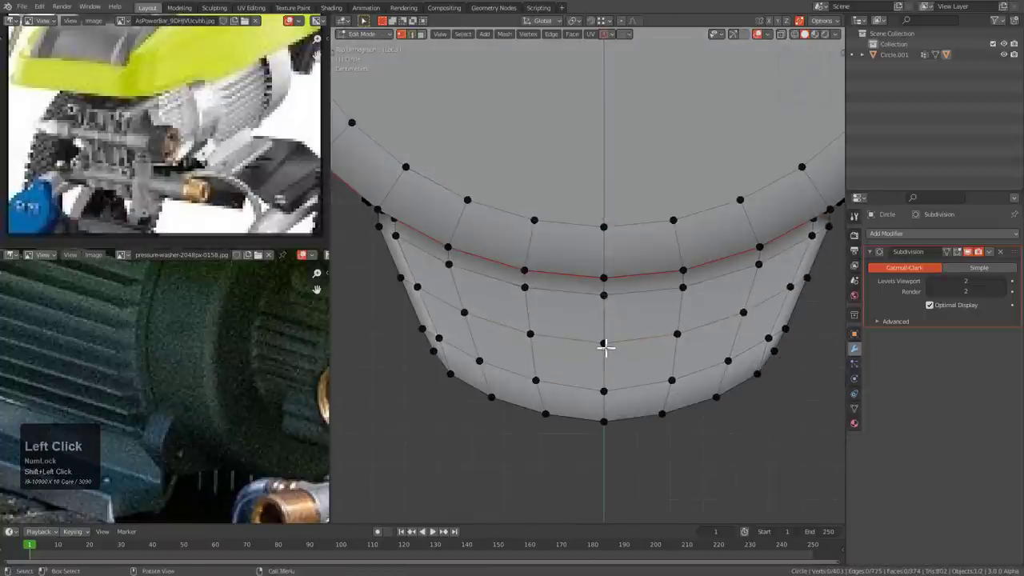
{"action": "key", "text": "shift+r"}
{"action": "scroll", "coordinate": [612, 339], "scroll_direction": "up", "scroll_amount": 4}
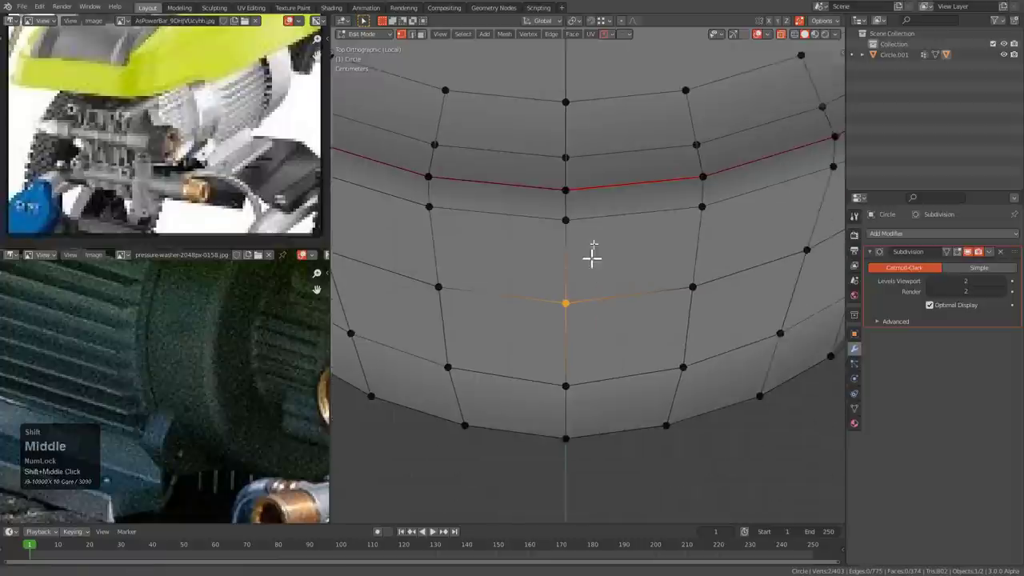
{"action": "right_click", "coordinate": [570, 293]}
{"action": "key", "text": "q"}
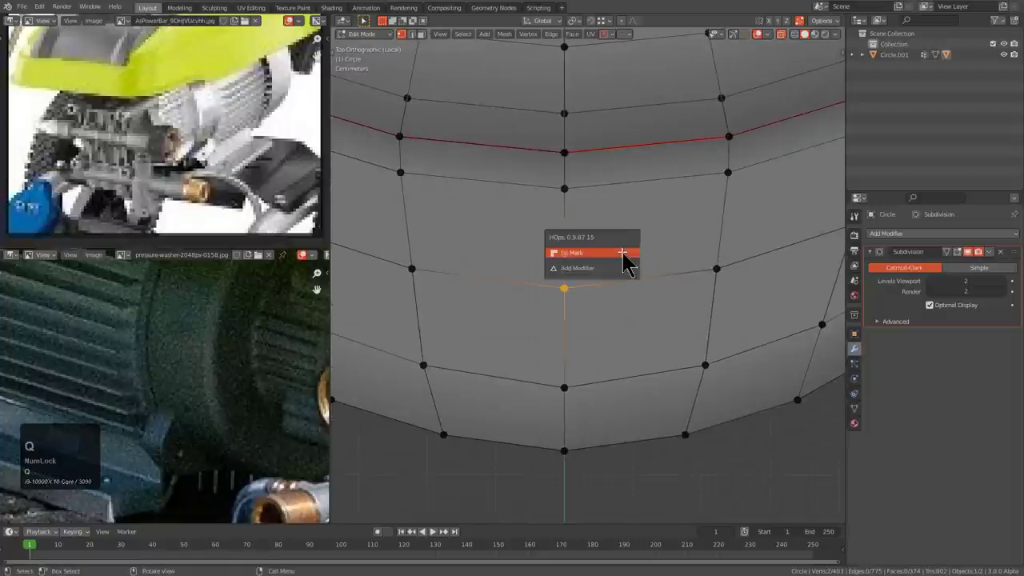
{"action": "left_click", "coordinate": [610, 294]}
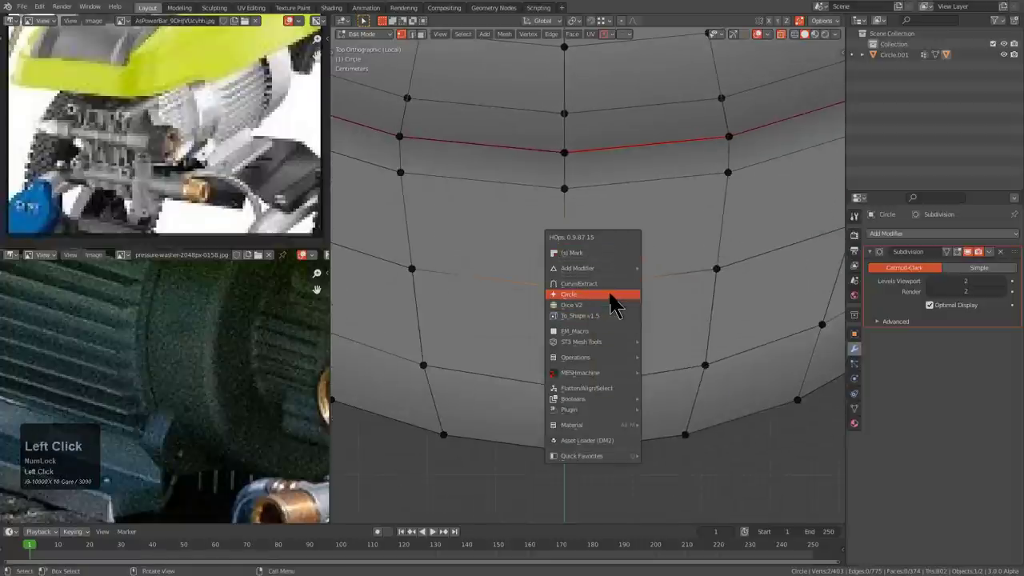
{"action": "scroll", "coordinate": [598, 298], "scroll_direction": "up", "scroll_amount": 1}
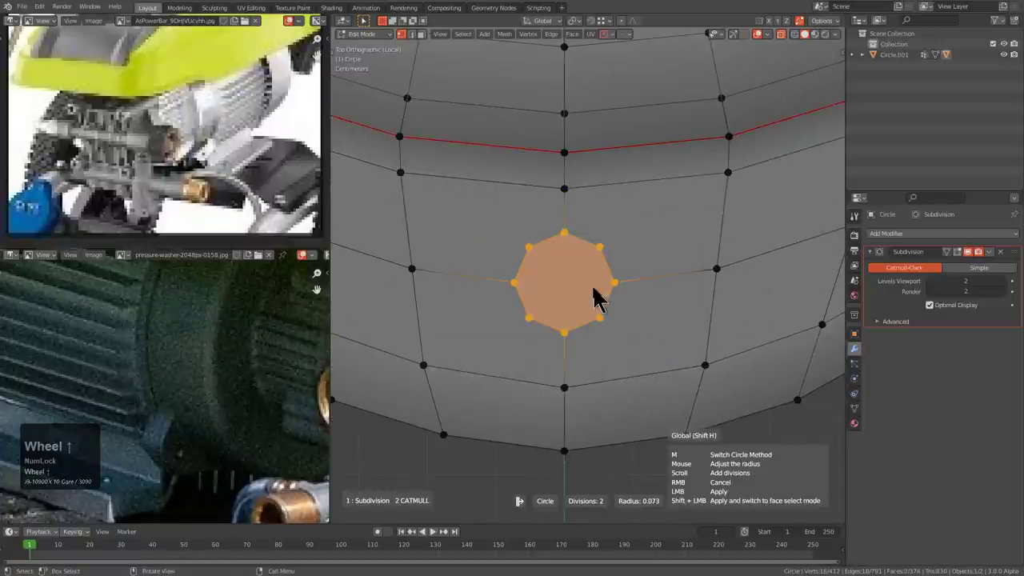
{"action": "left_click", "coordinate": [600, 298]}
- Scale up the two circles on the block's top and underside slightly
{"action": "middle_click_drag", "start_coordinate": [600, 297], "coordinate": [603, 260]}
{"action": "scroll", "coordinate": [626, 269], "scroll_direction": "down", "scroll_amount": 2}
{"action": "key", "text": "s"}
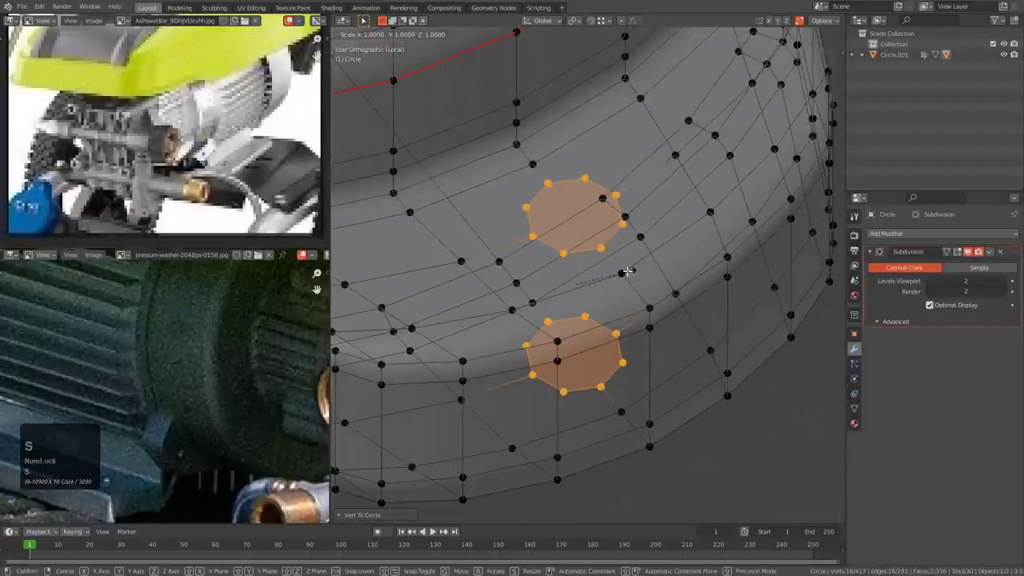
{"action": "left_click", "coordinate": [640, 256]}
- Bridge the edge loops of the two circles to cut a through hole in the block
{"action": "right_click", "coordinate": [630, 177]}
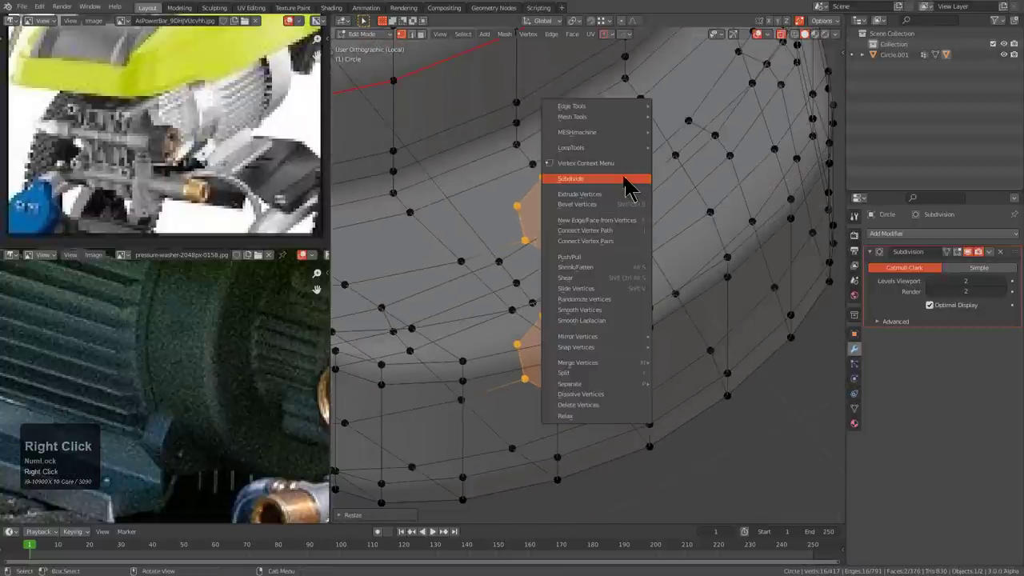
{"action": "left_click", "coordinate": [608, 221]}
{"action": "key", "text": "2"}
{"action": "right_click", "coordinate": [630, 205]}
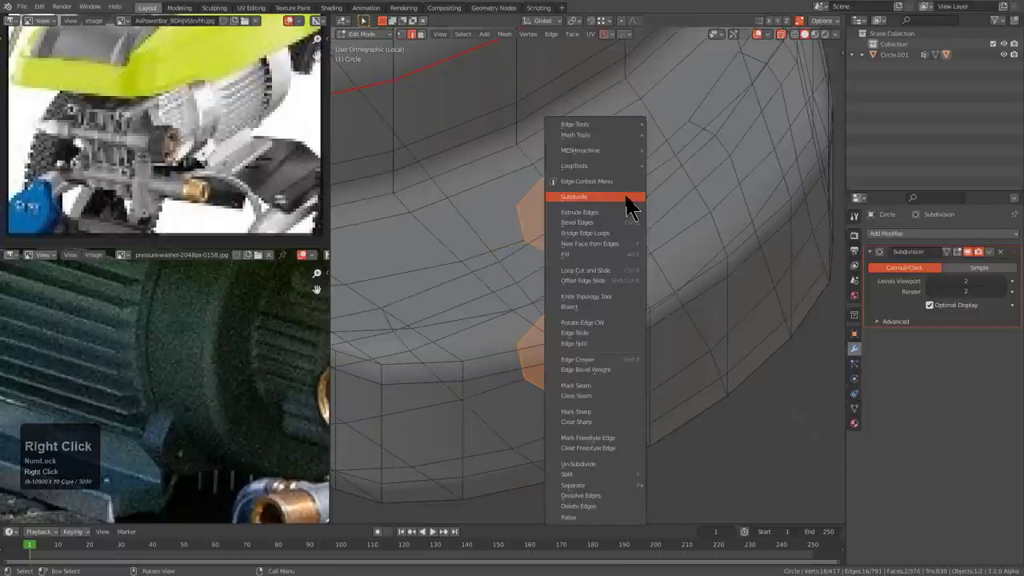
{"action": "left_click", "coordinate": [621, 238]}
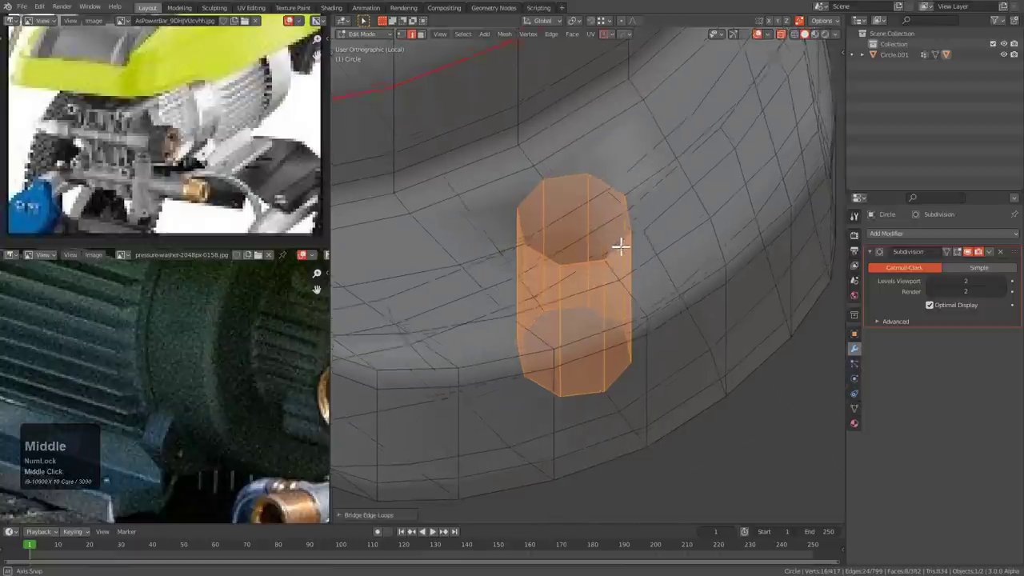
{"action": "middle_click_drag", "start_coordinate": [619, 245], "coordinate": [584, 228]}
- Bevel the hole's top and underside rim edges with 2 segments and a width of about 0.023 m
{"action": "key", "text": "alt+a"}
{"action": "key", "text": "ctrl+z"}
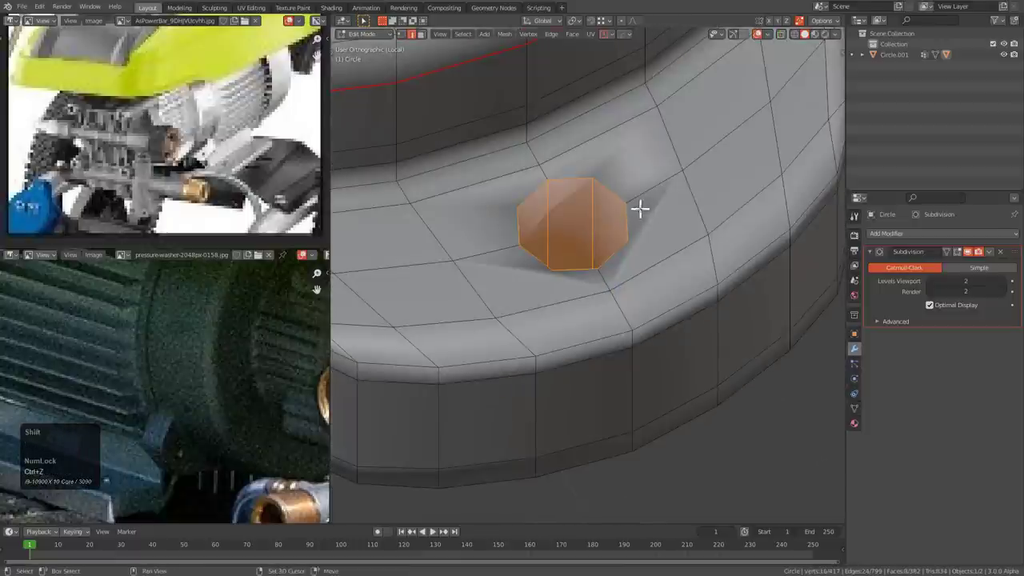
{"action": "scroll", "coordinate": [638, 216], "scroll_direction": "up", "scroll_amount": 4}
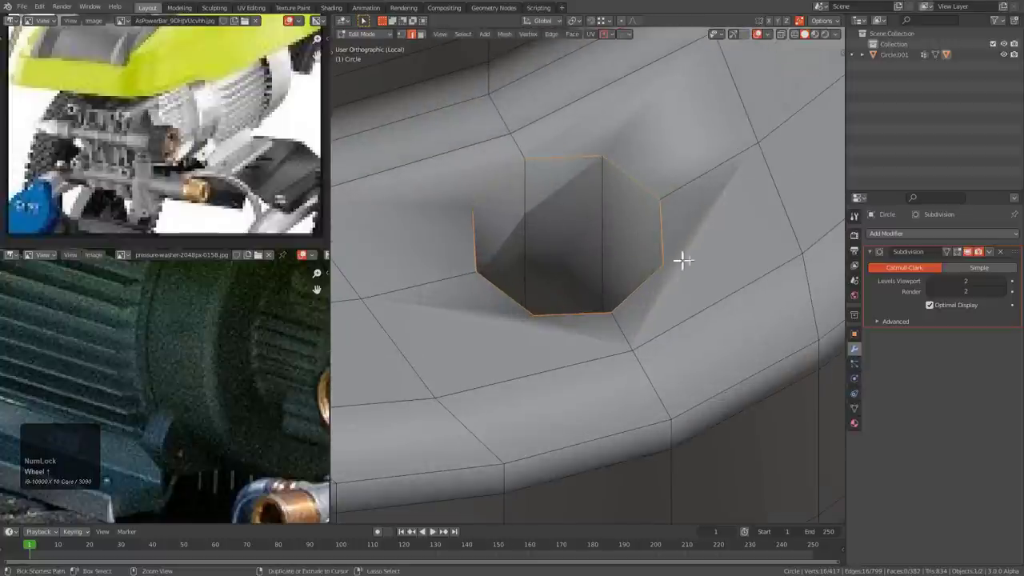
{"action": "key", "text": "ctrl+b"}
{"action": "left_click", "coordinate": [746, 256]}
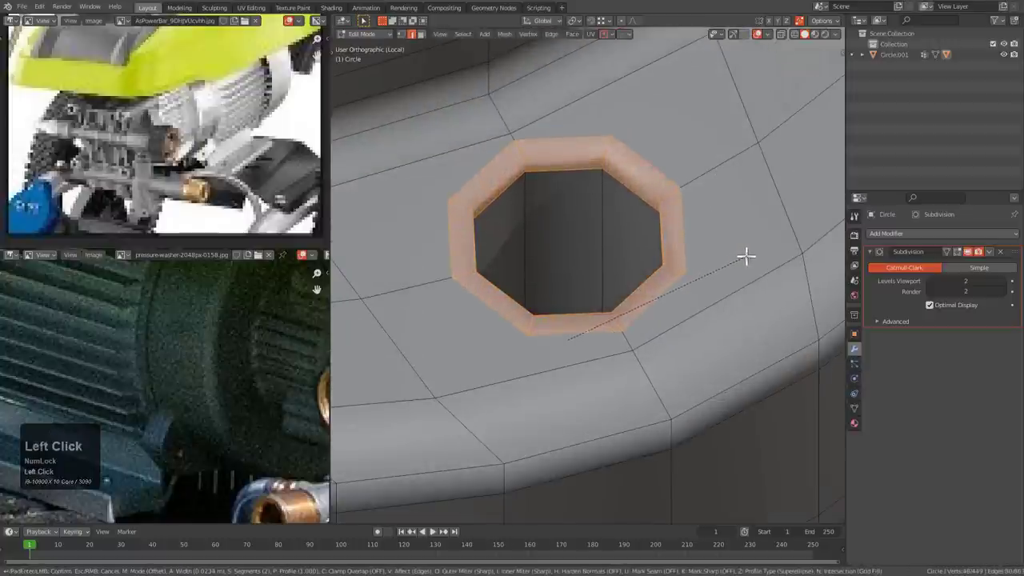
{"action": "middle_click_drag", "start_coordinate": [746, 256], "coordinate": [628, 240]}
{"action": "key", "text": "alt+a"}
- Connect the hole's outer rim vertices to the neighbouring grid vertices on one side of the block's top face
{"action": "key", "text": "1"}
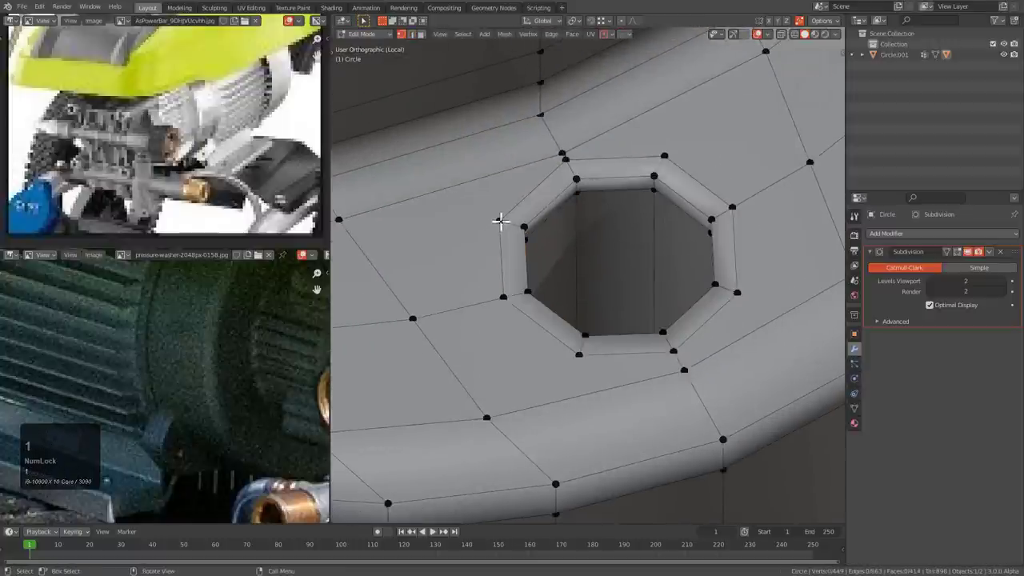
{"action": "left_click", "coordinate": [500, 222]}
{"action": "middle_click_drag", "start_coordinate": [458, 220], "coordinate": [570, 205], "text": "shift"}
{"action": "left_click", "coordinate": [469, 206], "text": "shift"}
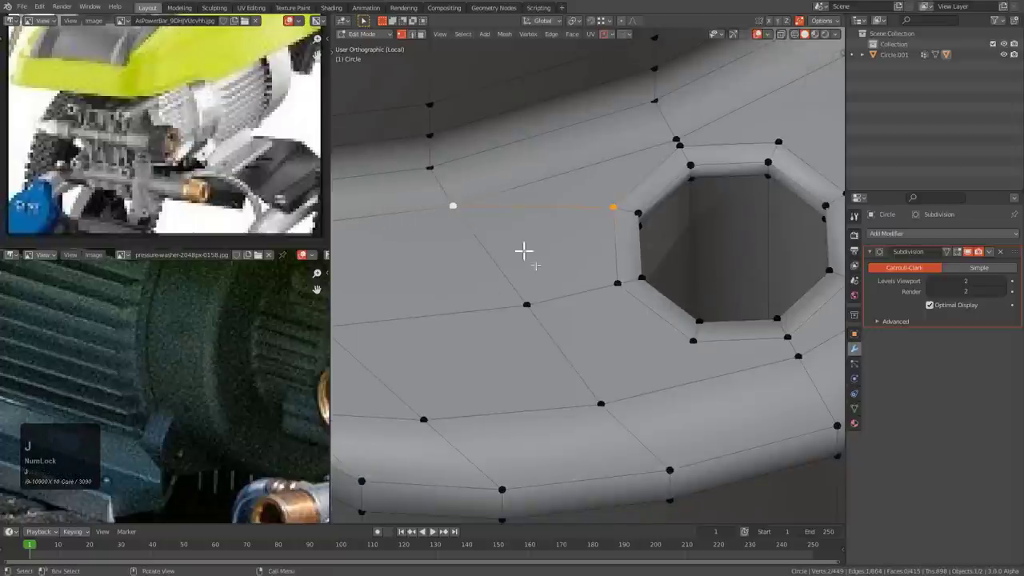
{"action": "key", "text": "j"}
{"action": "scroll", "coordinate": [619, 362], "scroll_direction": "down", "scroll_amount": 8}
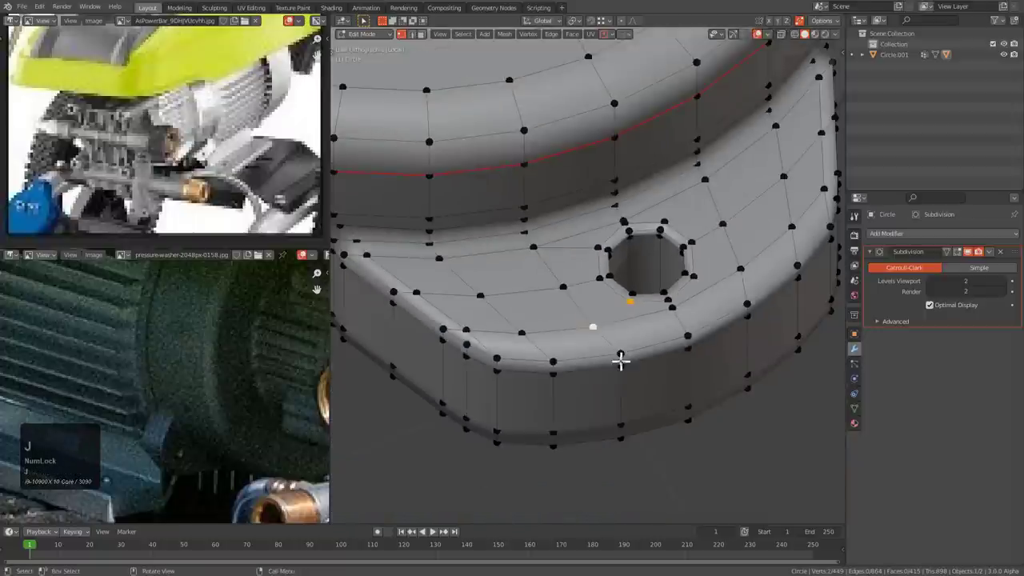
- Connect the matching rim and grid vertices on the block's underside, and symmetrize the mesh to mirror the connections
{"action": "middle_click_drag", "start_coordinate": [608, 384], "coordinate": [597, 222]}
{"action": "scroll", "coordinate": [596, 221], "scroll_direction": "up", "scroll_amount": 8}
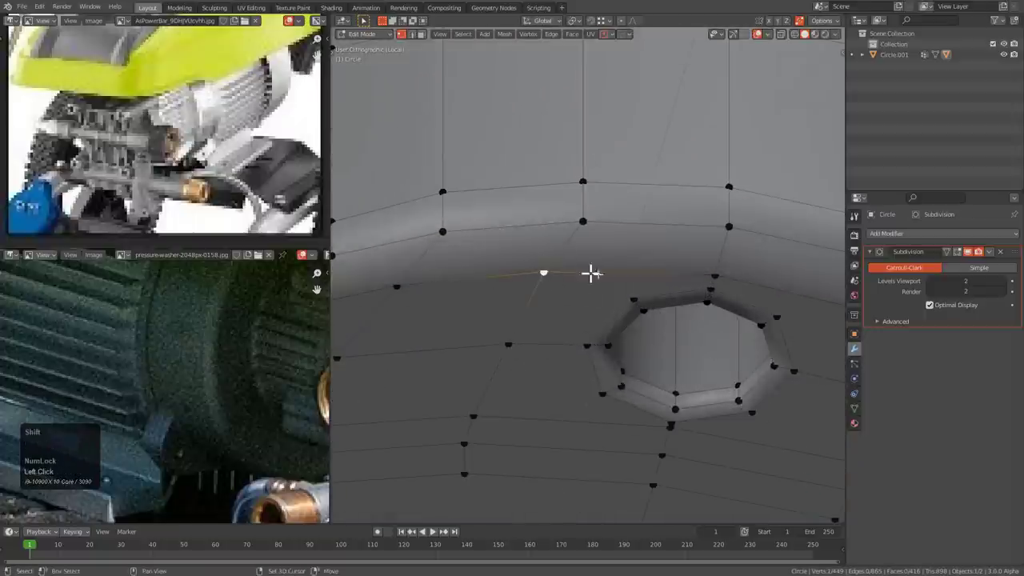
{"action": "middle_click_drag", "start_coordinate": [626, 296], "coordinate": [604, 255]}
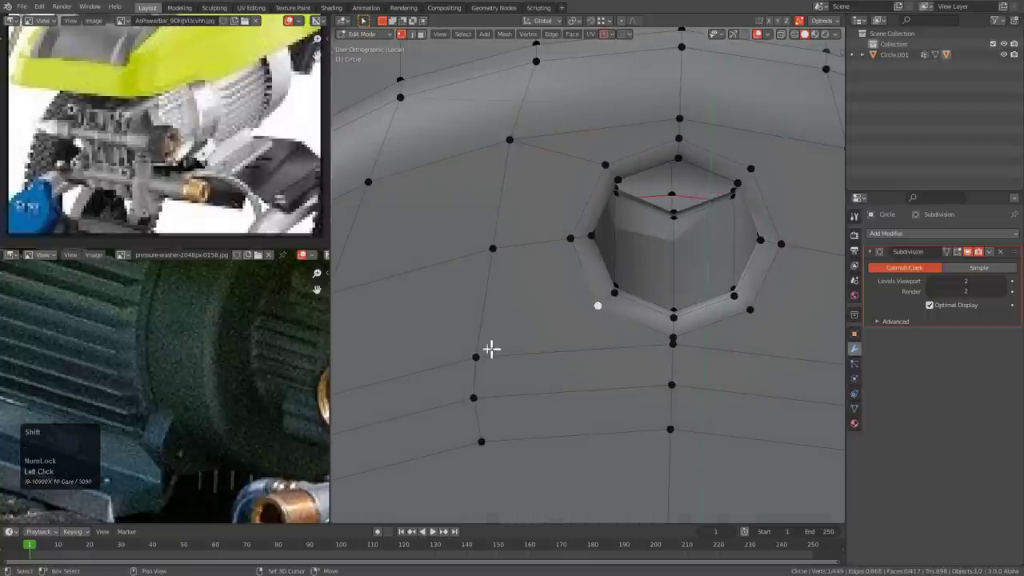
{"action": "scroll", "coordinate": [557, 374], "scroll_direction": "down", "scroll_amount": 3}
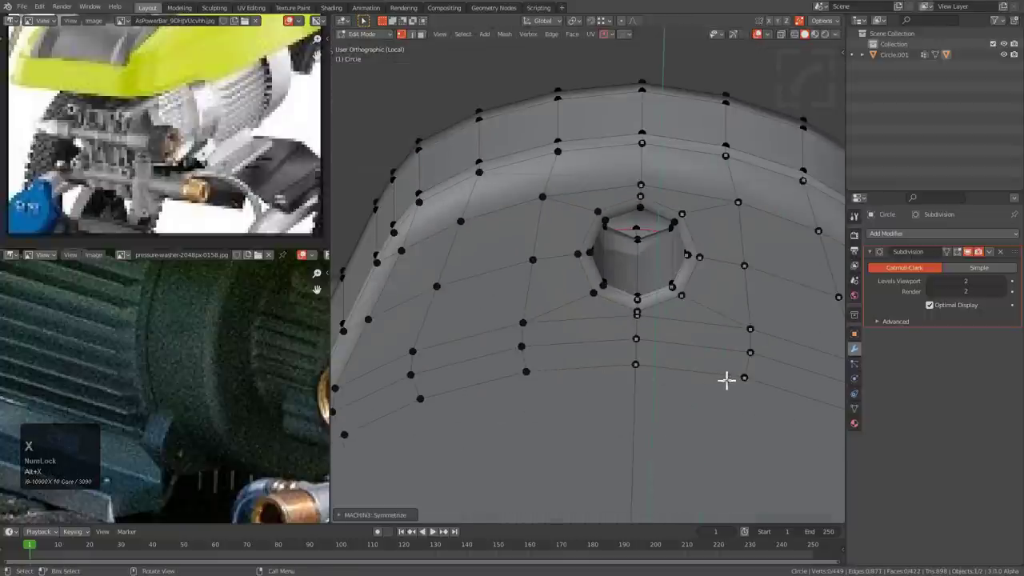
- Examine the smoothed hole and bracket block in Object Mode from several angles
{"action": "key", "text": "Tab"}
{"action": "middle_click_drag", "start_coordinate": [635, 245], "coordinate": [642, 345]}
{"action": "scroll", "coordinate": [563, 299], "scroll_direction": "down", "scroll_amount": 2}
{"action": "middle_click_drag", "start_coordinate": [562, 299], "coordinate": [568, 331]}
{"action": "scroll", "coordinate": [568, 331], "scroll_direction": "up", "scroll_amount": 3}
{"action": "scroll", "coordinate": [568, 309], "scroll_direction": "down", "scroll_amount": 2}
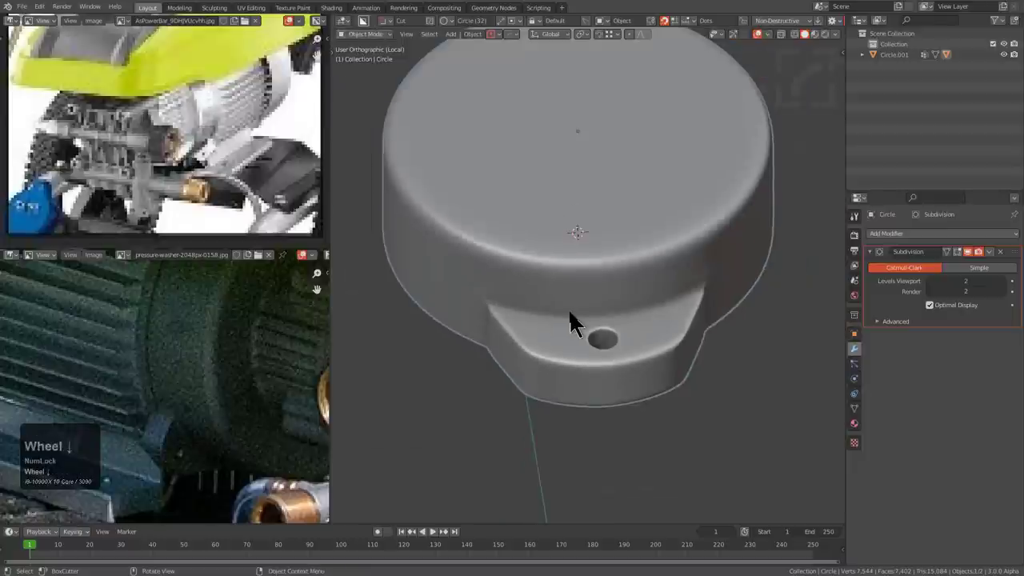
{"action": "scroll", "coordinate": [569, 309], "scroll_direction": "up", "scroll_amount": 1}
{"action": "mouse_move", "coordinate": [568, 310]}
{"action": "middle_mouse_down"}
{"action": "mouse_move", "coordinate": [547, 279]}
{"action": "mouse_move", "coordinate": [606, 281]}
{"action": "mouse_move", "coordinate": [573, 307]}
{"action": "middle_mouse_up"}
- Slide the vertex beside the block's upper junction with the housing along its horizontal loop, slightly away from the block
{"action": "key", "text": "Tab"}
{"action": "scroll", "coordinate": [525, 323], "scroll_direction": "up", "scroll_amount": 3}
{"action": "scroll", "coordinate": [630, 276], "scroll_direction": "up", "scroll_amount": 2}
{"action": "key", "text": "g"}
{"action": "key", "text": "g"}
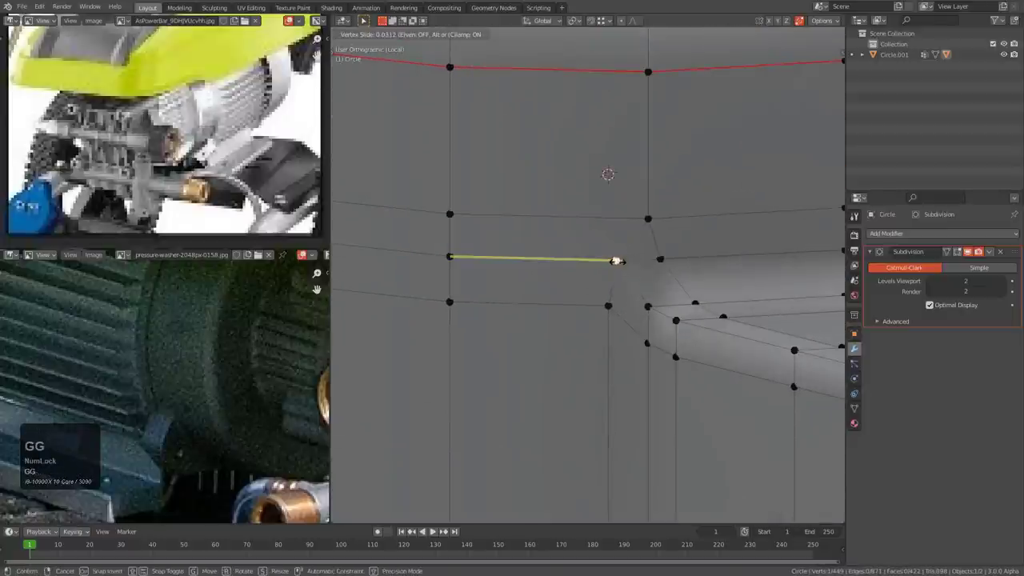
{"action": "left_click", "coordinate": [616, 260]}
{"action": "middle_click_drag", "start_coordinate": [617, 260], "coordinate": [642, 262], "text": "shift"}
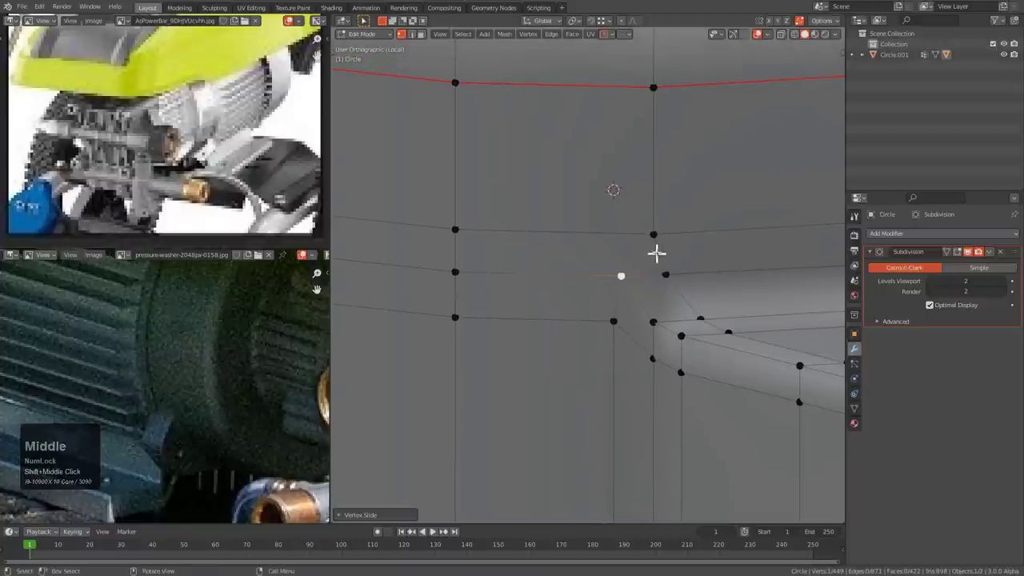
- Select the lower support-loop vertices on the housing wall beside the block and edge-slide them down
{"action": "left_click", "coordinate": [612, 233], "text": "alt"}
{"action": "scroll", "coordinate": [643, 280], "scroll_direction": "up", "scroll_amount": 1}
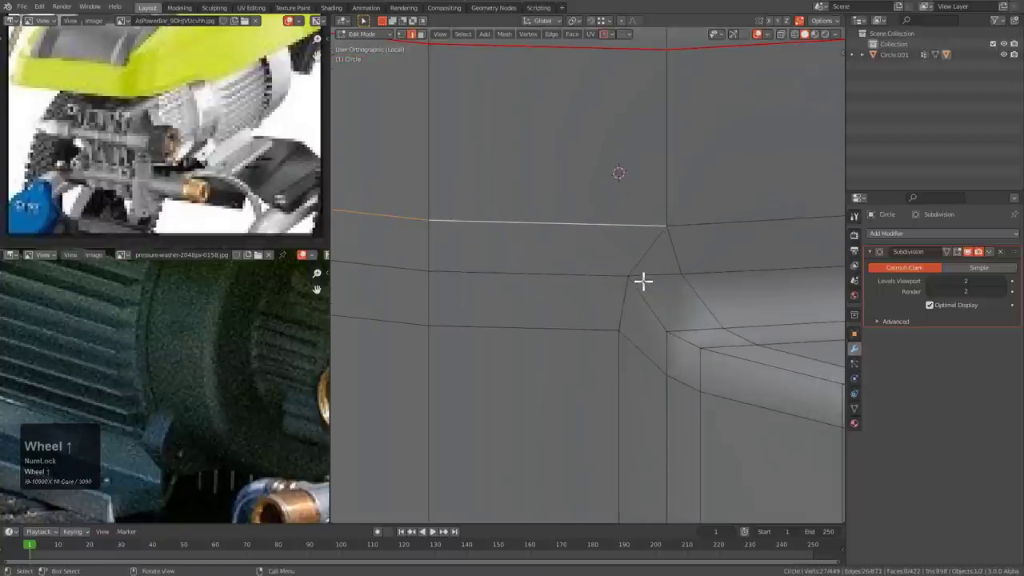
{"action": "middle_click_drag", "start_coordinate": [650, 294], "coordinate": [612, 214], "text": "shift"}
{"action": "key", "text": "1"}
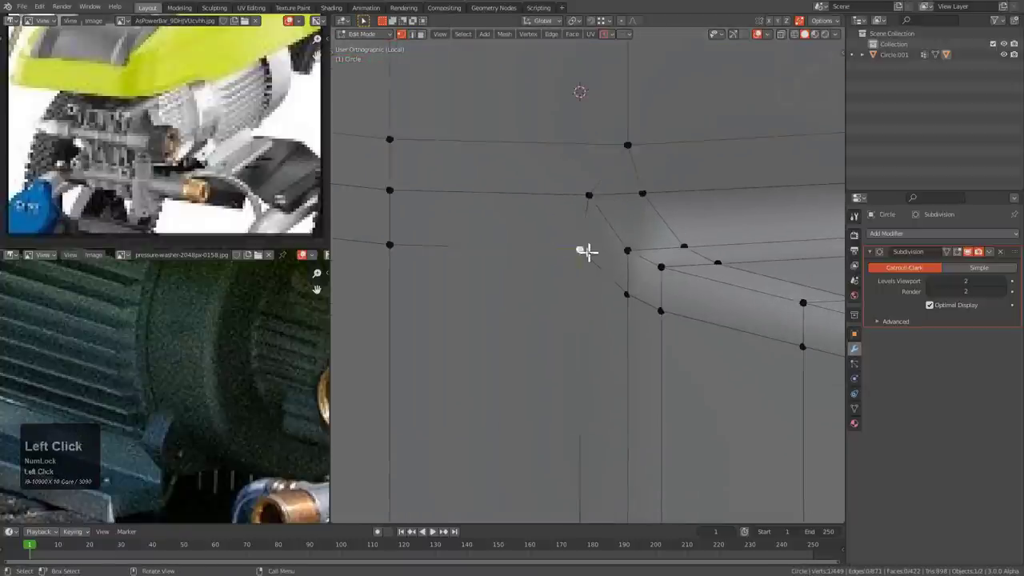
{"action": "scroll", "coordinate": [586, 251], "scroll_direction": "down", "scroll_amount": 5}
{"action": "key", "text": "g"}
{"action": "key", "text": "g"}
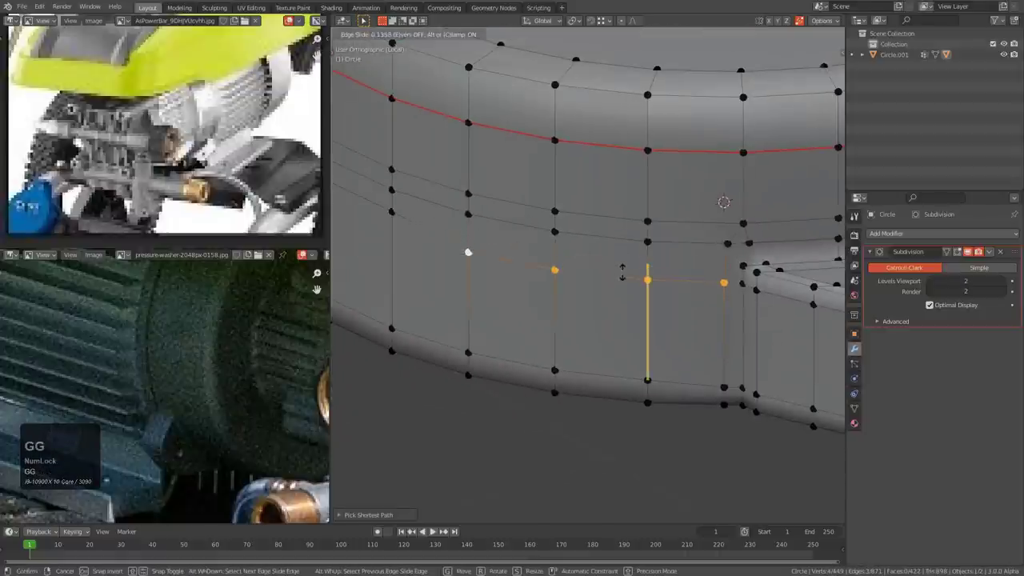
{"action": "left_click", "coordinate": [624, 269]}
- Slide the next vertices of the housing's lower support loop vertically to even out the loop
{"action": "scroll", "coordinate": [542, 267], "scroll_direction": "up", "scroll_amount": 2}
{"action": "middle_click_drag", "start_coordinate": [541, 267], "coordinate": [630, 197]}
{"action": "key", "text": "g"}
{"action": "key", "text": "g"}
{"action": "left_click", "coordinate": [539, 224]}
- Inspect the smoothed housing from the front and around the block's junction in Object Mode
{"action": "scroll", "coordinate": [595, 277], "scroll_direction": "down", "scroll_amount": 2, "text": "shift"}
{"action": "key", "text": "Tab"}
{"action": "key", "text": "KP_1"}
{"action": "middle_click_drag", "start_coordinate": [582, 250], "coordinate": [515, 283]}
{"action": "key", "text": "Tab"}
{"action": "key", "text": "Tab"}
{"action": "middle_click_drag", "start_coordinate": [699, 239], "coordinate": [604, 255]}
{"action": "scroll", "coordinate": [634, 269], "scroll_direction": "up", "scroll_amount": 2}
- Edge-slide the block's vertical support loop nearest the housing away from the junction to soften that corner, and preview the smoothing
{"action": "key", "text": "Tab"}
{"action": "scroll", "coordinate": [604, 255], "scroll_direction": "up", "scroll_amount": 2}
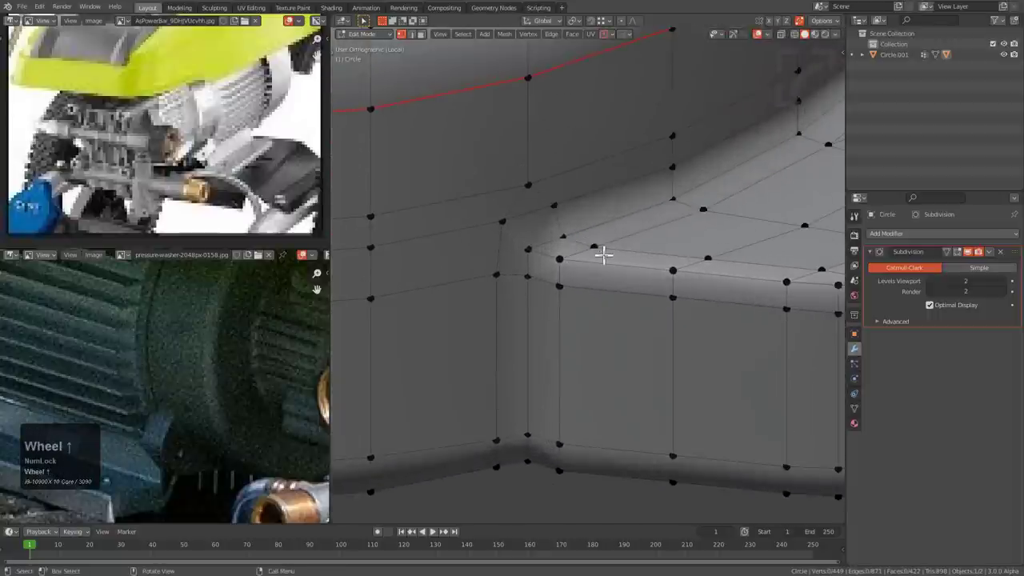
{"action": "left_click", "coordinate": [570, 478], "text": "ctrl"}
{"action": "key", "text": "alt+z"}
{"action": "key", "text": "g"}
{"action": "key", "text": "g"}
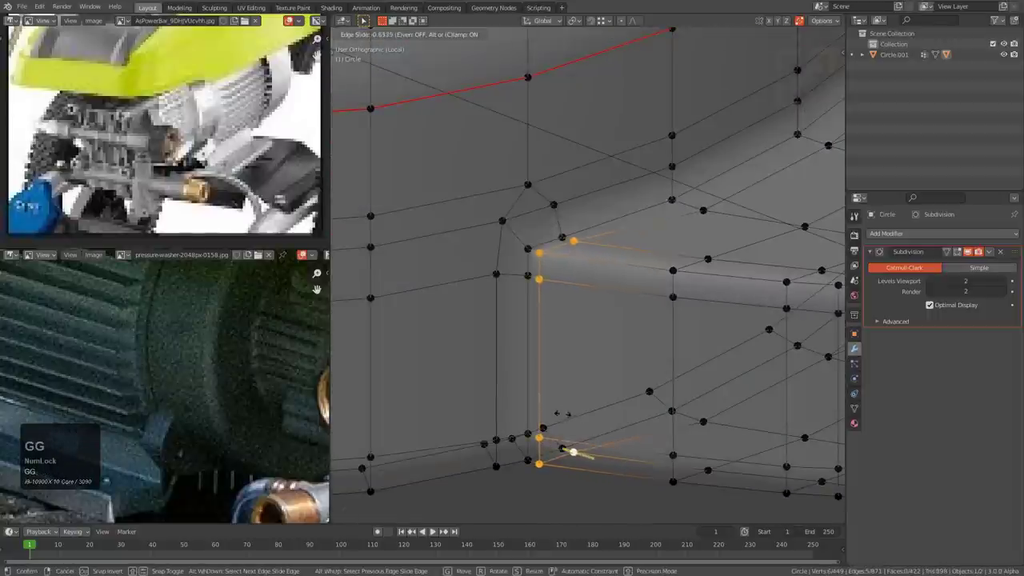
{"action": "left_click", "coordinate": [578, 400]}
{"action": "scroll", "coordinate": [624, 290], "scroll_direction": "down", "scroll_amount": 2}
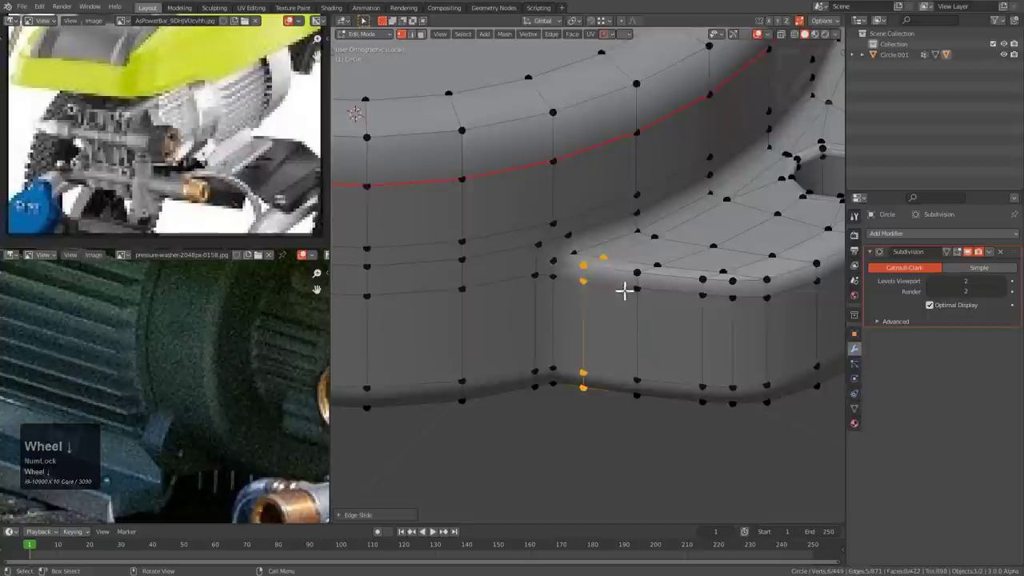
{"action": "key", "text": "Tab"}
{"action": "middle_click_drag", "start_coordinate": [624, 290], "coordinate": [605, 295]}
- Try connecting the housing's seam vertex diagonally to the block junction's corner vertex, slide the loop vertex above toward the block, and preview the smoothing
{"action": "key", "text": "Tab"}
{"action": "middle_click_drag", "start_coordinate": [548, 226], "coordinate": [612, 268], "text": "shift"}
{"action": "scroll", "coordinate": [613, 268], "scroll_direction": "up", "scroll_amount": 6}
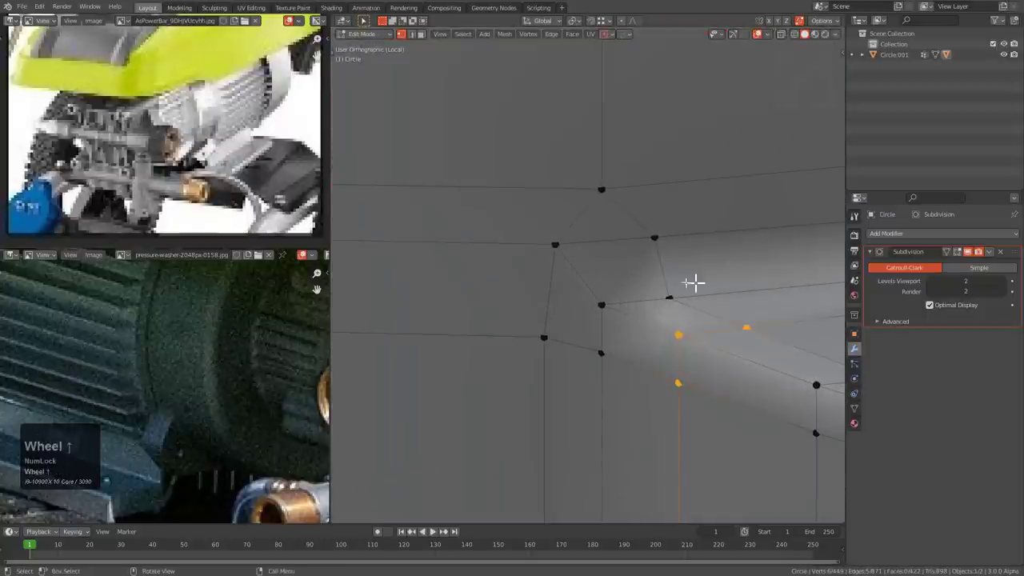
{"action": "middle_click_drag", "start_coordinate": [582, 225], "coordinate": [620, 281], "text": "shift"}
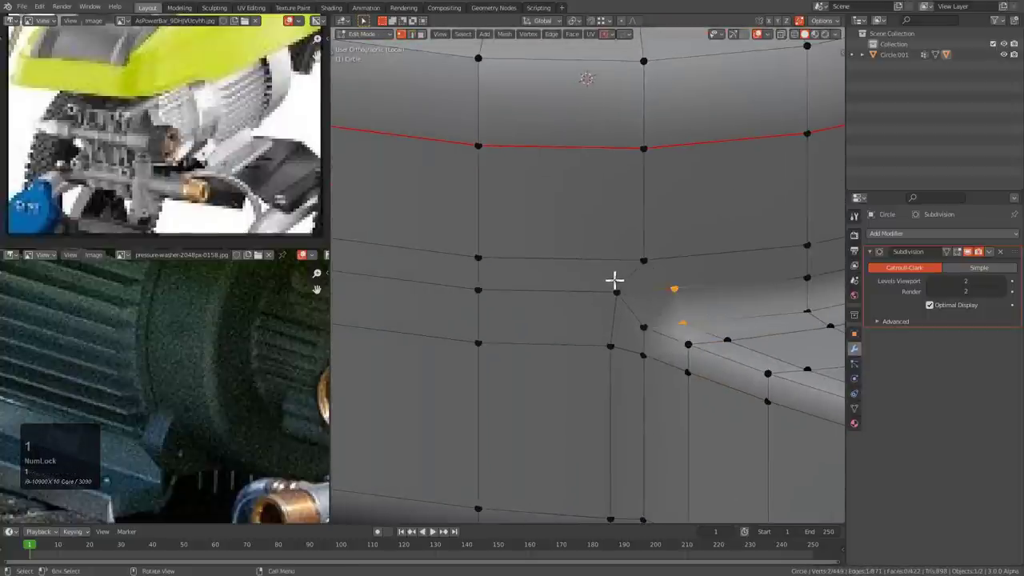
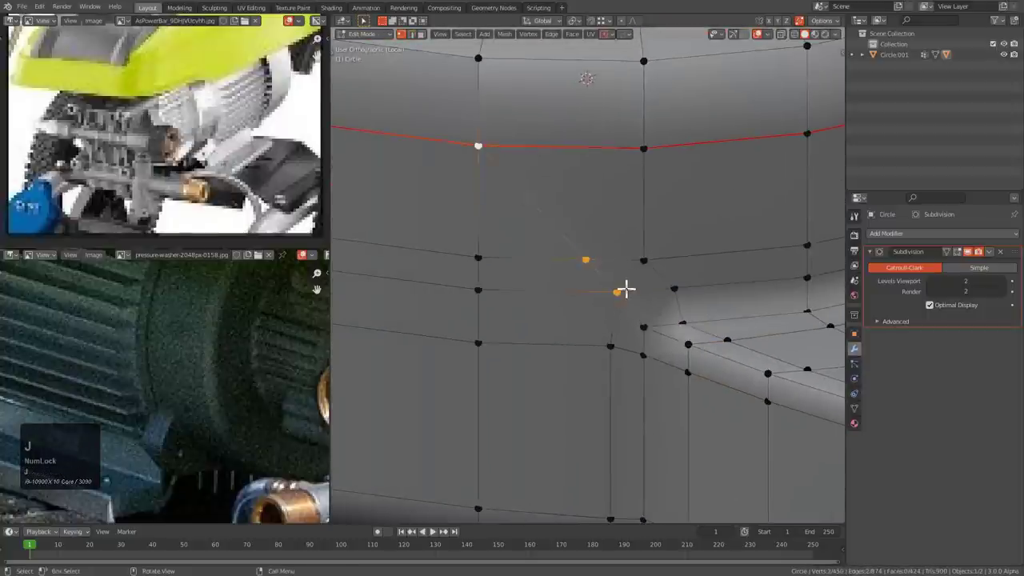
{"action": "key", "text": "1"}
{"action": "key", "text": "g"}
{"action": "key", "text": "g"}
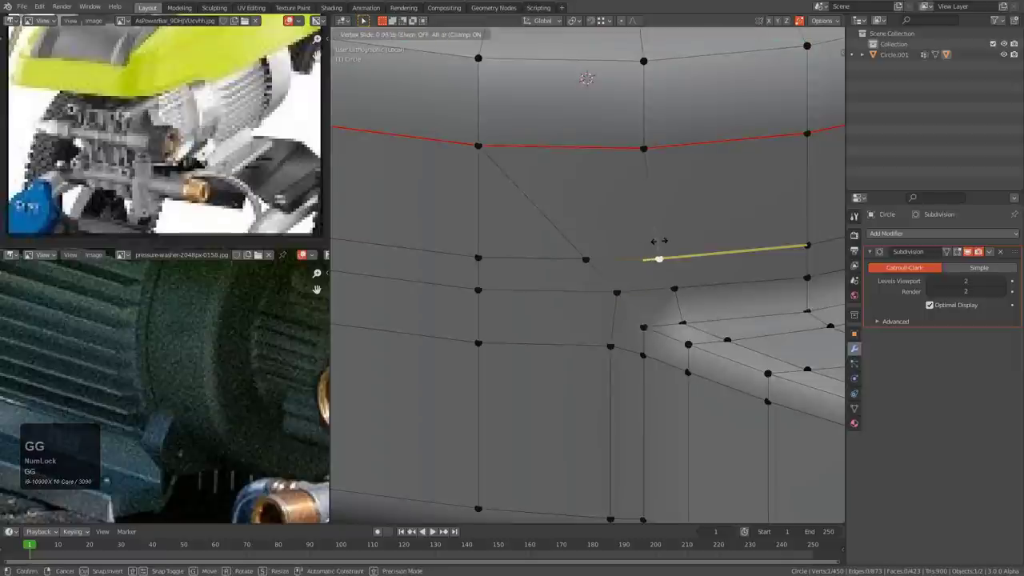
{"action": "left_click", "coordinate": [612, 279]}
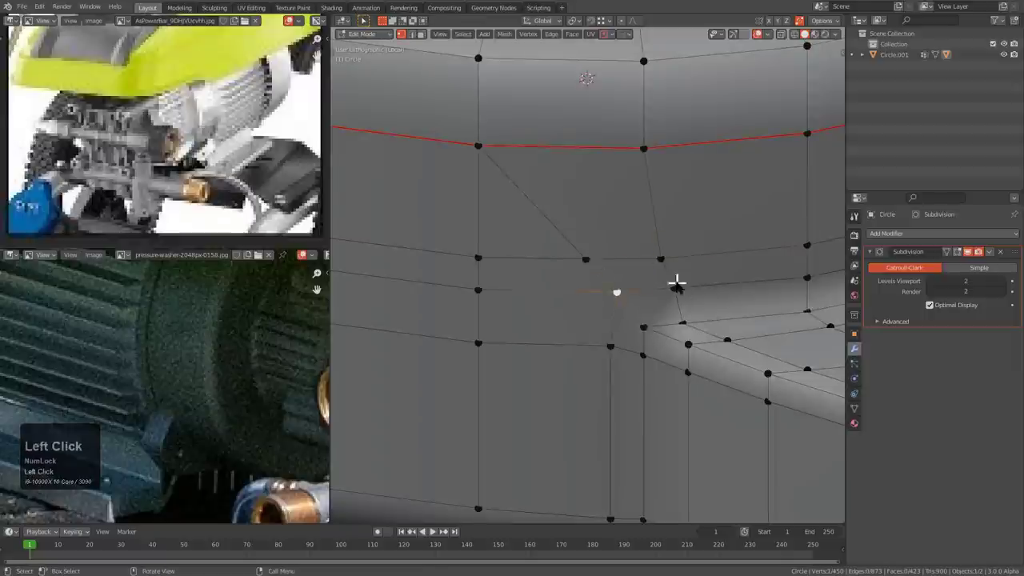
{"action": "key", "text": "Tab"}
{"action": "scroll", "coordinate": [632, 304], "scroll_direction": "down", "scroll_amount": 4}
{"action": "middle_click_drag", "start_coordinate": [632, 304], "coordinate": [616, 268]}
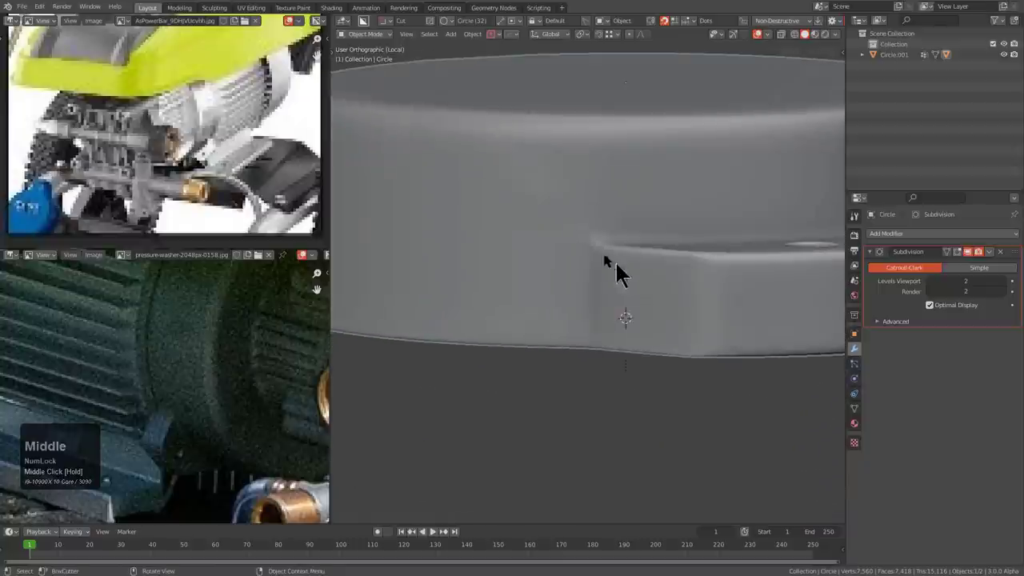
{"action": "scroll", "coordinate": [612, 240], "scroll_direction": "down", "scroll_amount": 3}
{"action": "middle_click_drag", "start_coordinate": [616, 223], "coordinate": [619, 291]}
- Try merging the two upper loop vertices beside the block's corner into the neighbouring vertical edge by vertex-sliding them
{"action": "key", "text": "Tab"}
{"action": "scroll", "coordinate": [455, 269], "scroll_direction": "up", "scroll_amount": 5}
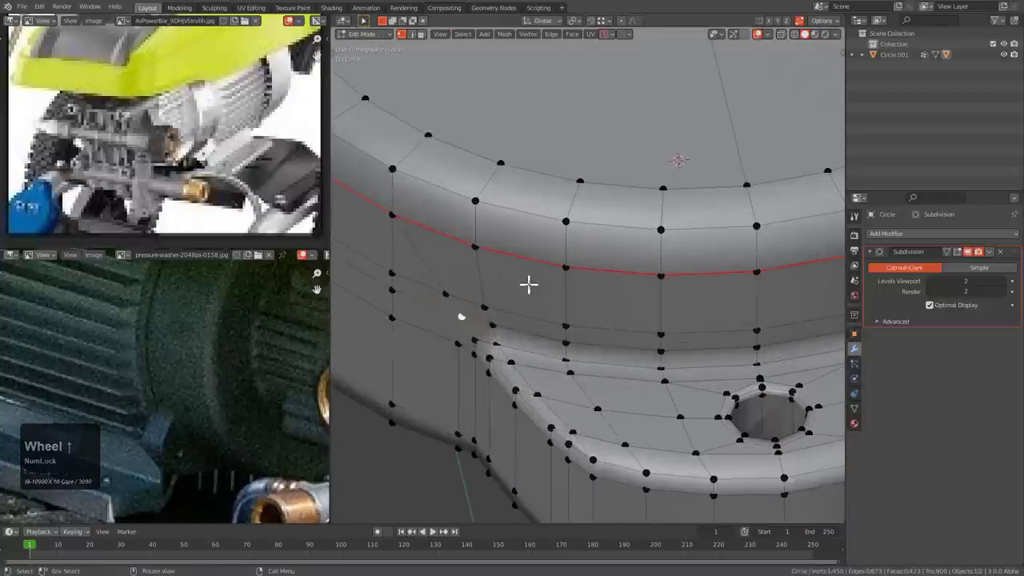
{"action": "middle_click_drag", "start_coordinate": [527, 283], "coordinate": [560, 252]}
{"action": "left_click", "coordinate": [571, 245]}
{"action": "key", "text": "g"}
{"action": "key", "text": "g"}
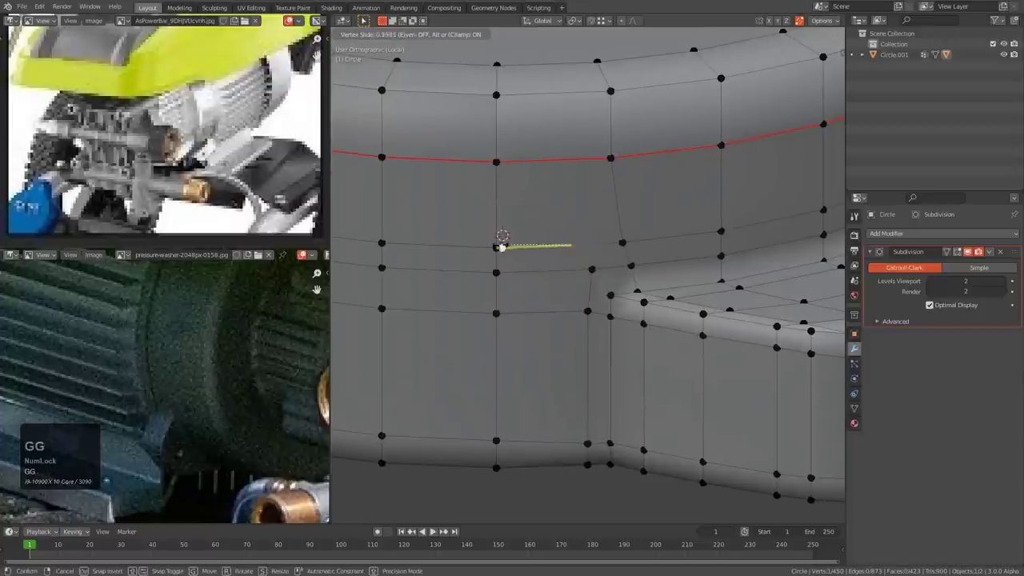
{"action": "left_click", "coordinate": [501, 247]}
{"action": "key", "text": "g"}
{"action": "key", "text": "g"}
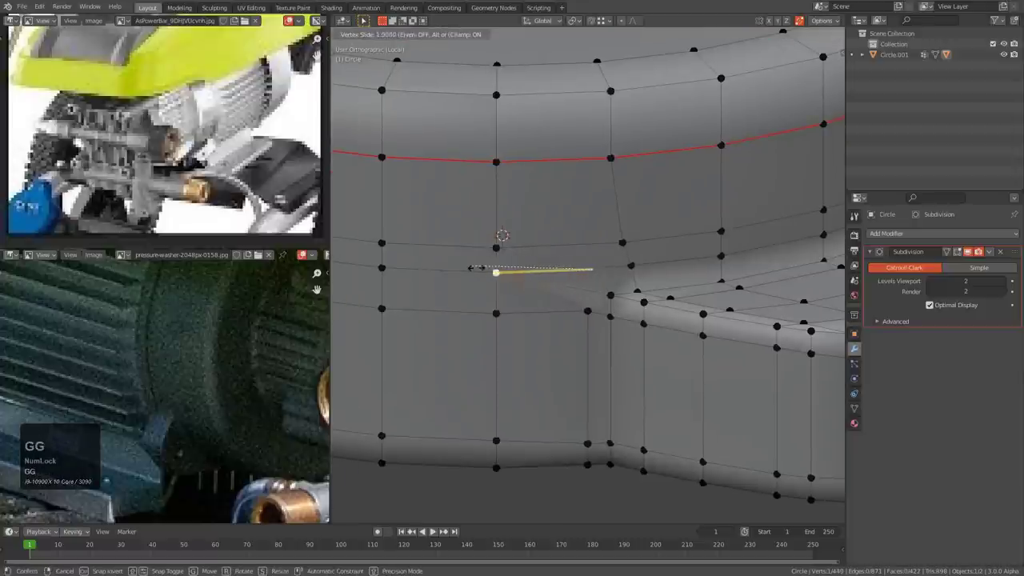
{"action": "left_click", "coordinate": [476, 268]}
- Try sliding the lower support loop's corner vertex onto the same vertical edge of the housing wall, and check the smoothing
{"action": "left_click", "coordinate": [600, 315]}
{"action": "key", "text": "g"}
{"action": "key", "text": "g"}
{"action": "right_click", "coordinate": [591, 312]}
{"action": "left_click", "coordinate": [589, 311]}
{"action": "key", "text": "g"}
{"action": "key", "text": "g"}
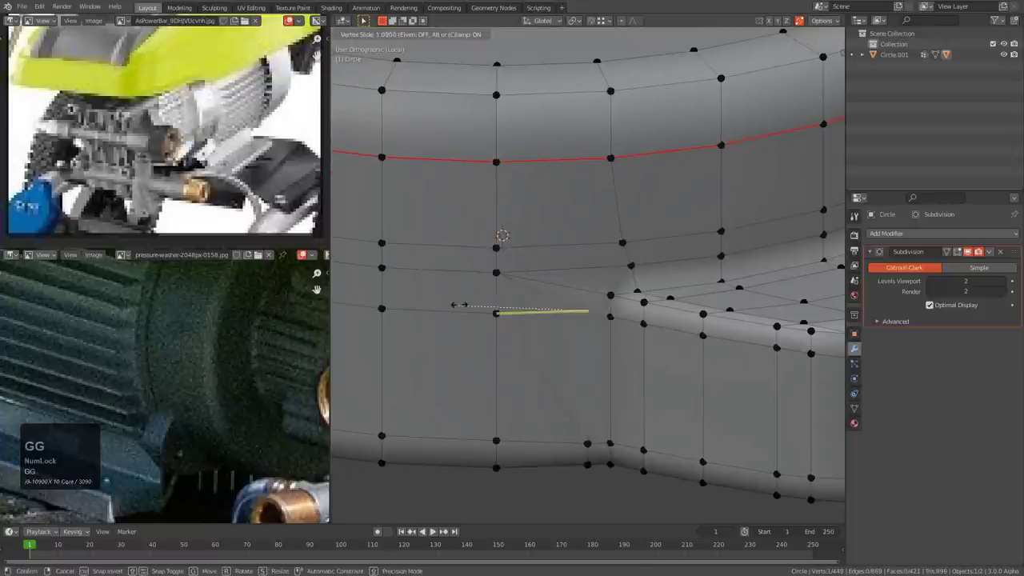
{"action": "left_click", "coordinate": [462, 305]}
{"action": "scroll", "coordinate": [587, 315], "scroll_direction": "up", "scroll_amount": 1}
{"action": "middle_click_drag", "start_coordinate": [587, 315], "coordinate": [590, 272], "text": "shift"}
{"action": "key", "text": "Tab"}
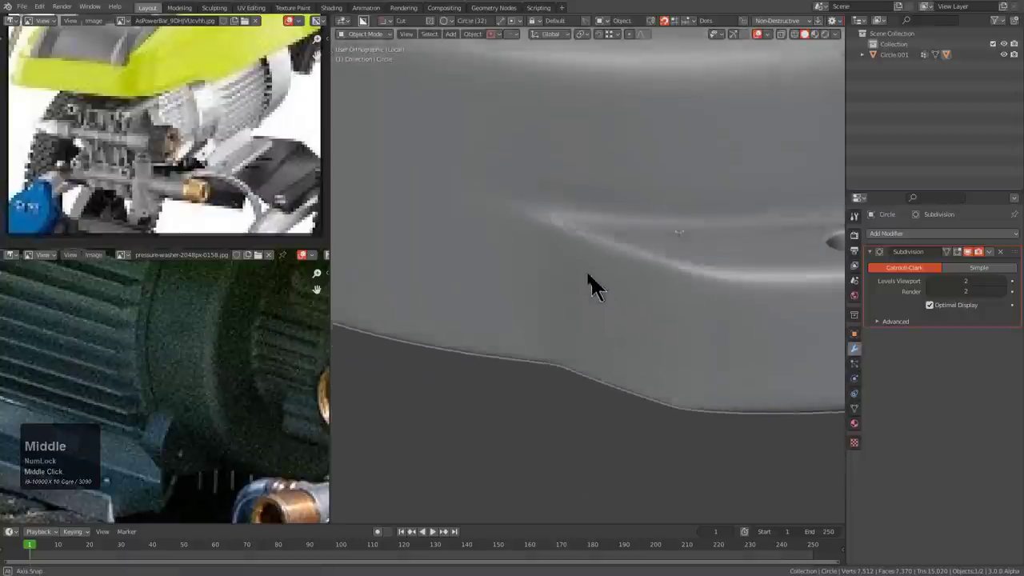
{"action": "key", "text": "Tab"}
{"action": "middle_click_drag", "start_coordinate": [565, 224], "coordinate": [586, 251]}
{"action": "scroll", "coordinate": [589, 218], "scroll_direction": "up", "scroll_amount": 2}
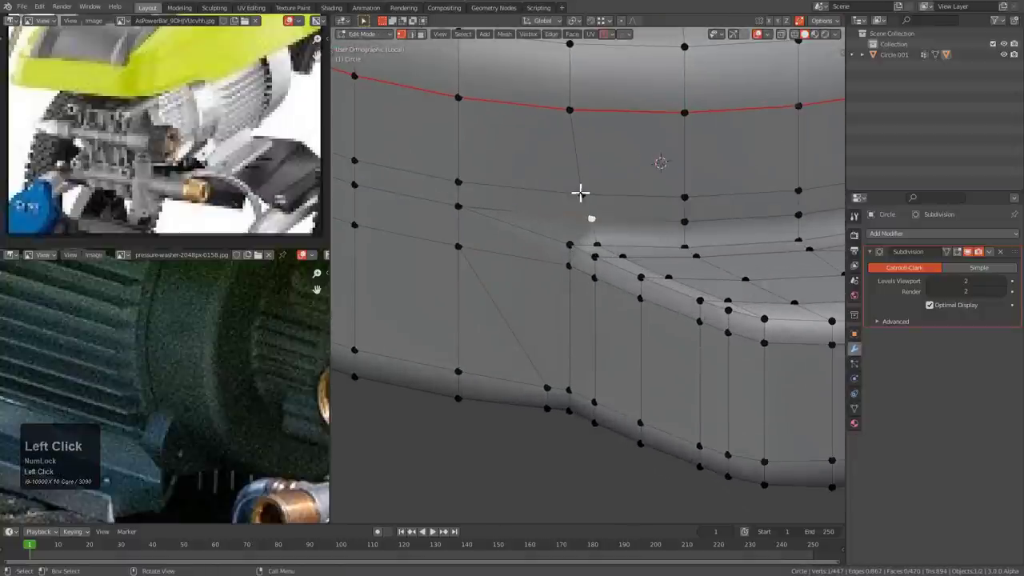
{"action": "middle_click_drag", "start_coordinate": [580, 193], "coordinate": [592, 233]}
- Try removing the short support edge across the housing's bottom rim beside the block, and preview the result
{"action": "key", "text": "Tab"}
{"action": "scroll", "coordinate": [624, 280], "scroll_direction": "down", "scroll_amount": 4}
{"action": "mouse_move", "coordinate": [621, 286]}
{"action": "middle_mouse_down"}
{"action": "mouse_move", "coordinate": [619, 237]}
{"action": "mouse_move", "coordinate": [642, 283]}
{"action": "mouse_move", "coordinate": [592, 277]}
{"action": "mouse_move", "coordinate": [603, 233]}
{"action": "middle_mouse_up"}
{"action": "scroll", "coordinate": [587, 291], "scroll_direction": "up", "scroll_amount": 2}
{"action": "key", "text": "Tab"}
{"action": "scroll", "coordinate": [596, 280], "scroll_direction": "up", "scroll_amount": 3}
{"action": "key", "text": "2"}
{"action": "scroll", "coordinate": [615, 274], "scroll_direction": "up", "scroll_amount": 2}
{"action": "left_click", "coordinate": [617, 212]}
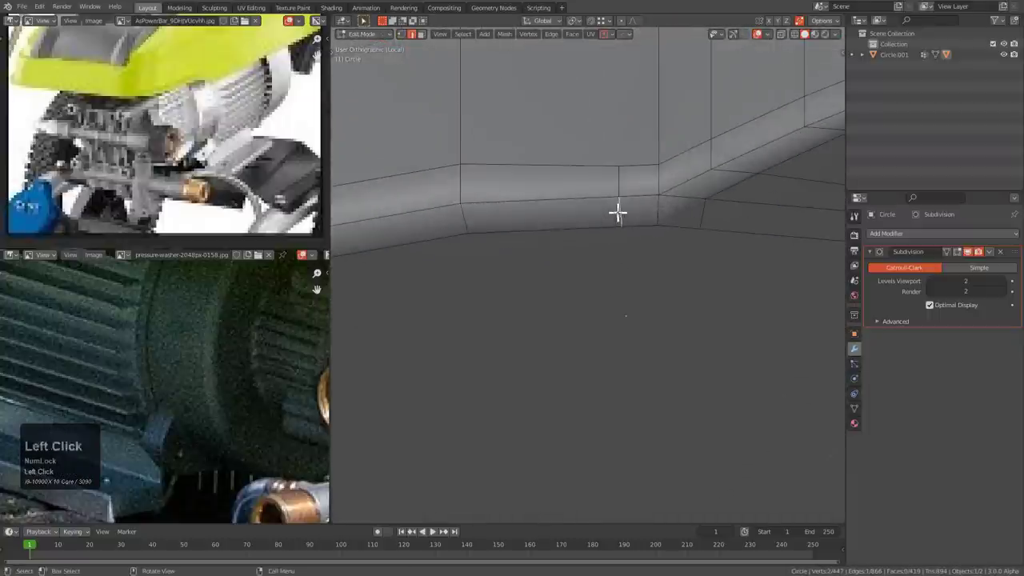
{"action": "scroll", "coordinate": [614, 178], "scroll_direction": "down", "scroll_amount": 2}
{"action": "key", "text": "Tab"}
{"action": "middle_click_drag", "start_coordinate": [653, 199], "coordinate": [596, 256]}
{"action": "scroll", "coordinate": [646, 300], "scroll_direction": "down", "scroll_amount": 3}
- Try sliding the two vertices at the block's top inner corner along their edges, and inspect the smoothed junction
{"action": "key", "text": "Tab"}
{"action": "scroll", "coordinate": [562, 280], "scroll_direction": "up", "scroll_amount": 3}
{"action": "key", "text": "1"}
{"action": "left_click", "coordinate": [596, 256], "text": "shift"}
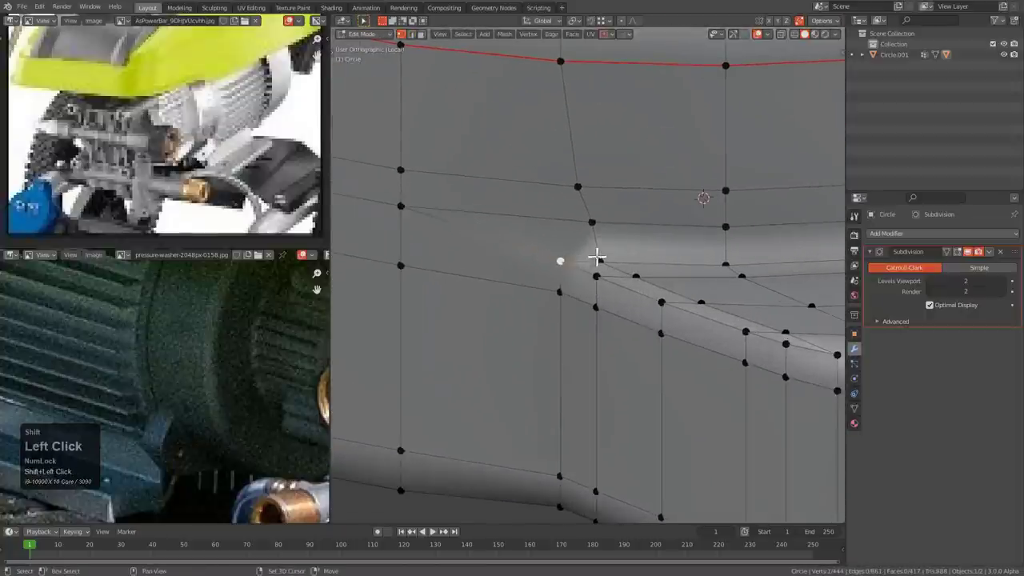
{"action": "key", "text": "g"}
{"action": "key", "text": "g"}
{"action": "left_click", "coordinate": [583, 214]}
{"action": "key", "text": "Tab"}
{"action": "scroll", "coordinate": [655, 293], "scroll_direction": "down", "scroll_amount": 3}
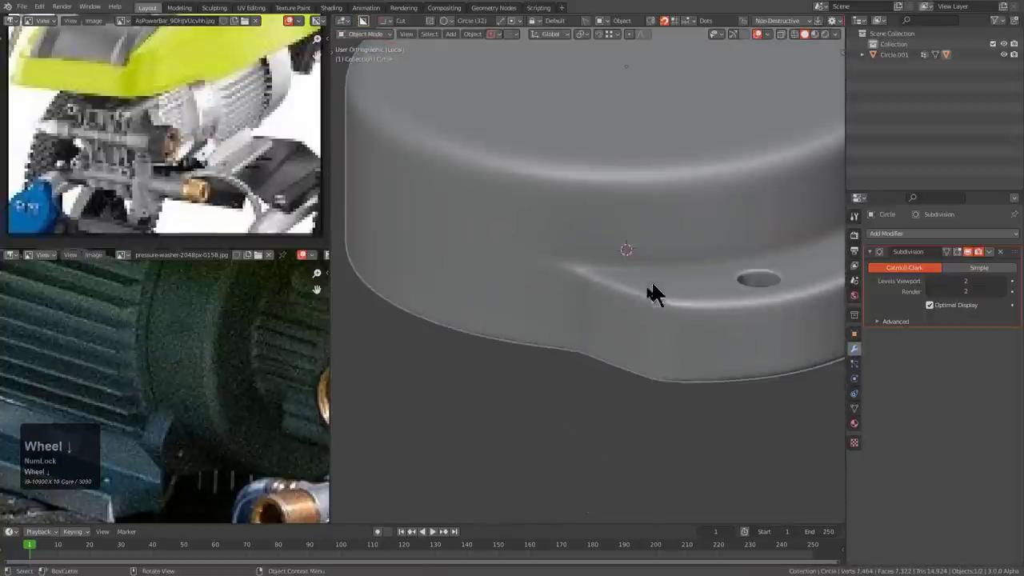
{"action": "middle_click_drag", "start_coordinate": [655, 293], "coordinate": [600, 288], "text": "shift"}
{"action": "key", "text": "Tab"}
{"action": "middle_click_drag", "start_coordinate": [599, 288], "coordinate": [580, 299], "text": "shift"}
- Undo the vertex merges, edge removal and slides made around the block's corner
{"action": "key", "text": "ctrl+z"}
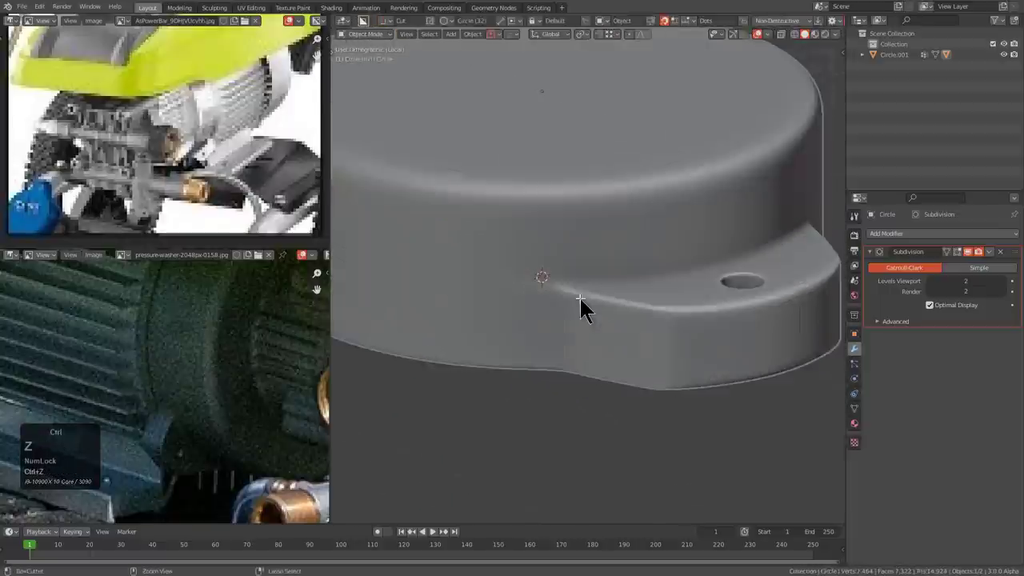
{"action": "key", "text": "ctrl+z"}
{"action": "key", "text": "ctrl+z"}
{"action": "key", "text": "ctrl+z"}
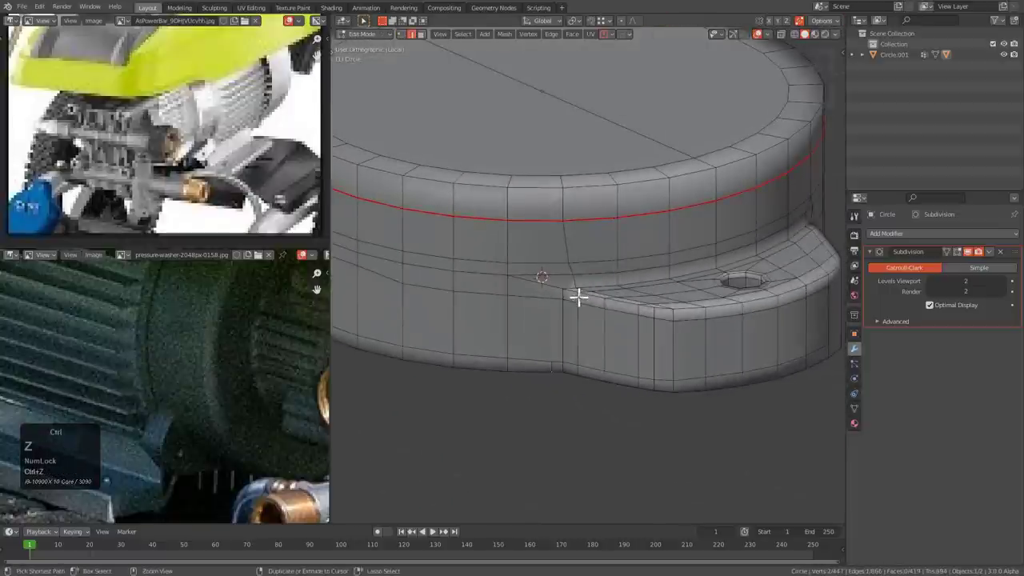
{"action": "key", "text": "ctrl+z"}
{"action": "key", "text": "ctrl+z"}
{"action": "key", "text": "ctrl+z"}
{"action": "key", "text": "ctrl+z"}
{"action": "key", "text": "ctrl+z"}
{"action": "key", "text": "ctrl+z"}
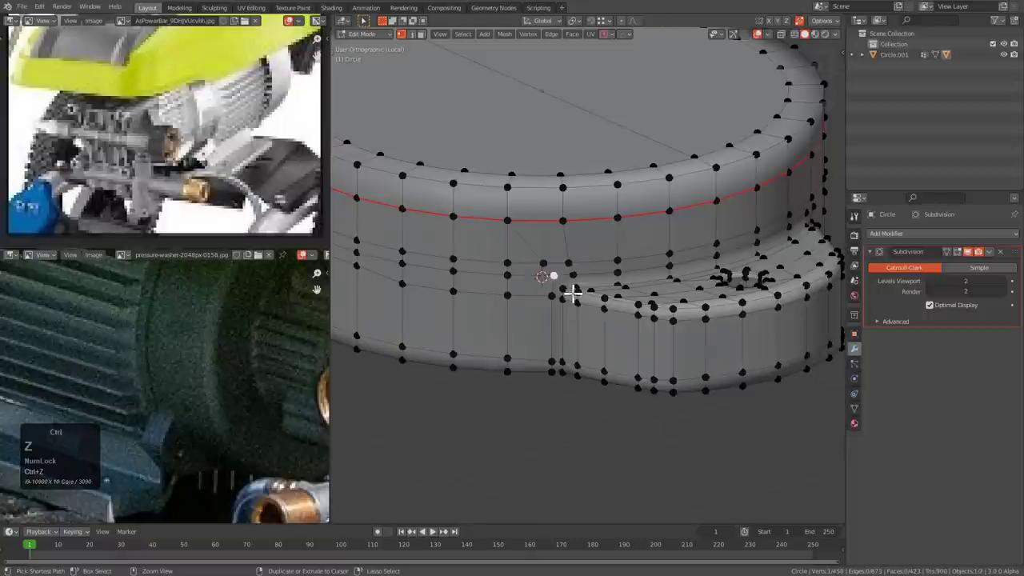
- Remove the diagonal edge running from the housing's seam to the support loop beside the block's corner
{"action": "scroll", "coordinate": [570, 291], "scroll_direction": "up", "scroll_amount": 3}
{"action": "middle_click_drag", "start_coordinate": [524, 282], "coordinate": [646, 319], "text": "shift"}
{"action": "scroll", "coordinate": [646, 318], "scroll_direction": "up", "scroll_amount": 2}
{"action": "key", "text": "2"}
{"action": "left_click", "coordinate": [623, 255]}
{"action": "key", "text": "1"}
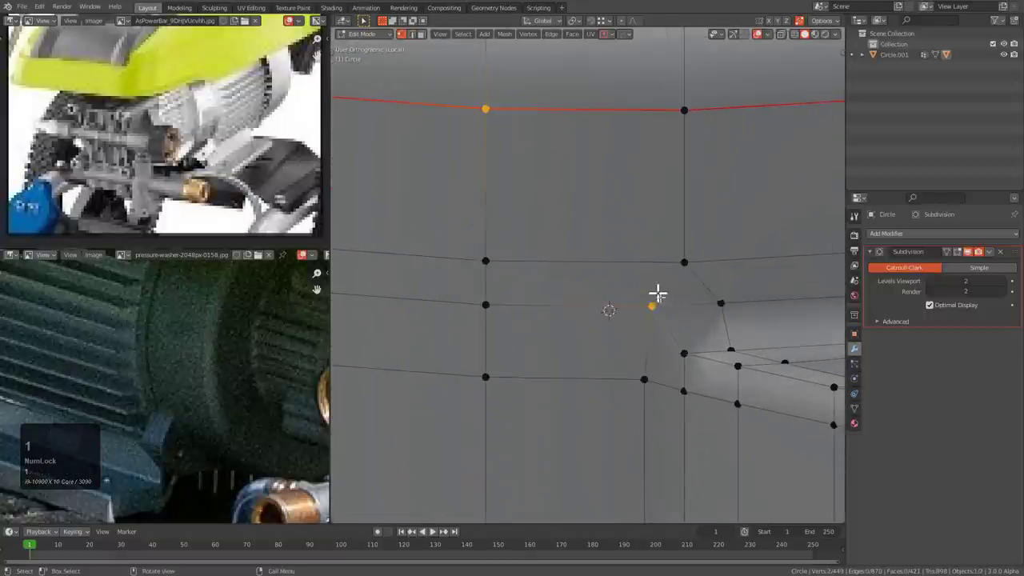
- Vertex-slide the neighbouring support-loop vertices beside and below the block junction's corner vertex into it so they merge
{"action": "key", "text": "g"}
{"action": "key", "text": "g"}
{"action": "left_click", "coordinate": [663, 302]}
{"action": "middle_click_drag", "start_coordinate": [663, 302], "coordinate": [611, 284], "text": "shift"}
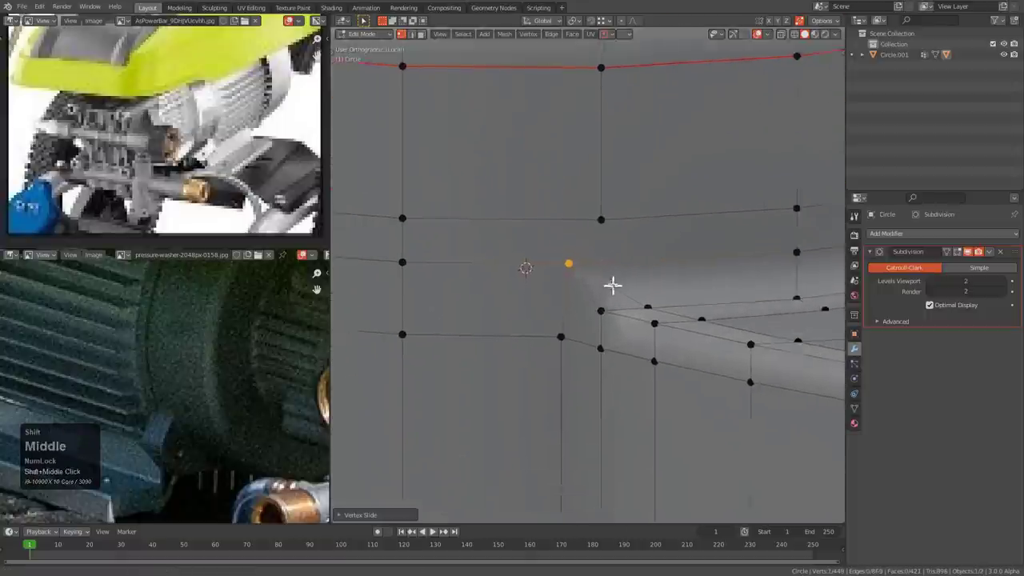
{"action": "key", "text": "g"}
{"action": "key", "text": "g"}
{"action": "left_click", "coordinate": [552, 325]}
{"action": "scroll", "coordinate": [517, 304], "scroll_direction": "up", "scroll_amount": 2}
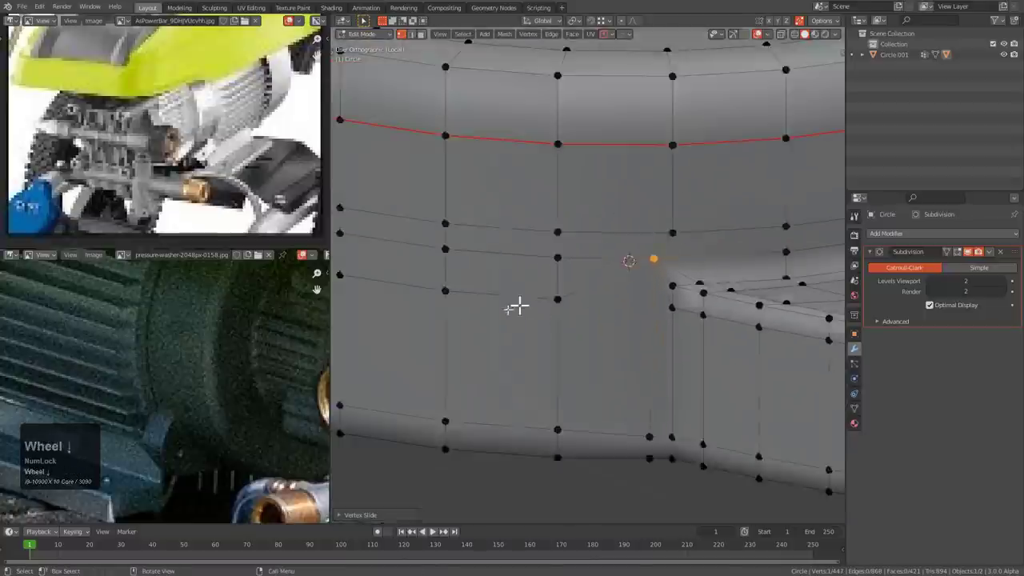
- Try edge-sliding the entire lower support loop, including its part around the block, up onto the loop above
{"action": "left_click", "coordinate": [508, 295], "text": "alt"}
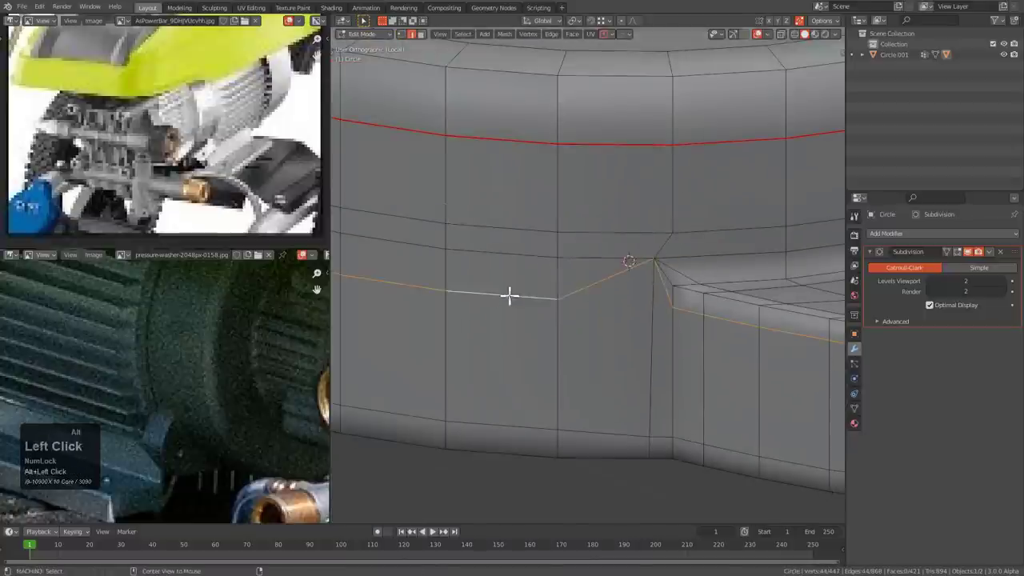
{"action": "right_click", "coordinate": [590, 297]}
{"action": "key", "text": "g"}
{"action": "key", "text": "g"}
{"action": "left_click", "coordinate": [579, 230]}
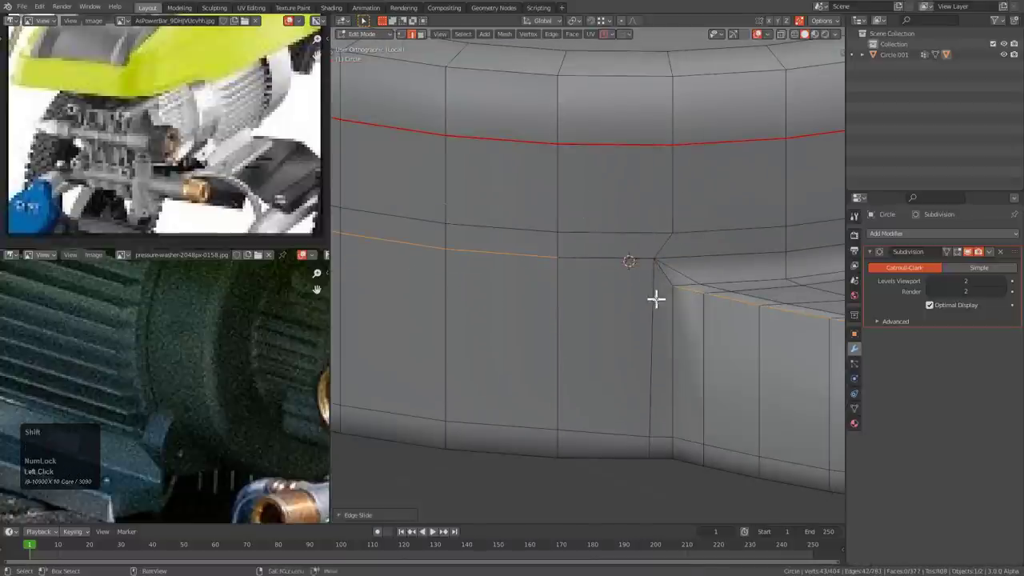
{"action": "key", "text": "ctrl+z"}
- Deselect the loop edges around the block and edge-slide the remaining housing-wall loop up to merge with the loop above
{"action": "middle_click_drag", "start_coordinate": [656, 299], "coordinate": [501, 306], "text": "shift"}
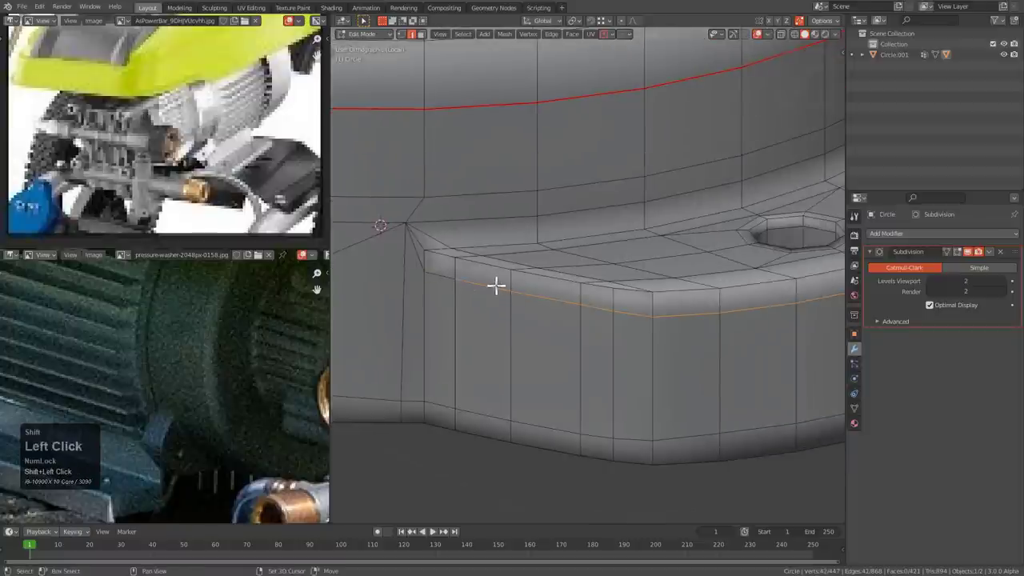
{"action": "scroll", "coordinate": [510, 290], "scroll_direction": "down", "scroll_amount": 2}
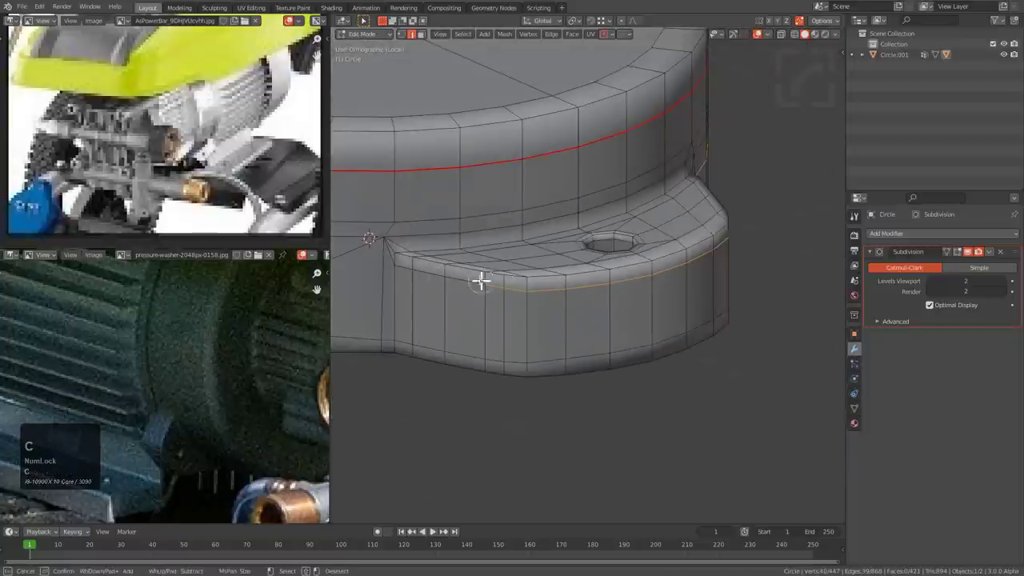
{"action": "middle_click_drag", "start_coordinate": [653, 275], "coordinate": [578, 313]}
{"action": "scroll", "coordinate": [517, 293], "scroll_direction": "up", "scroll_amount": 4}
{"action": "key", "text": "g"}
{"action": "key", "text": "g"}
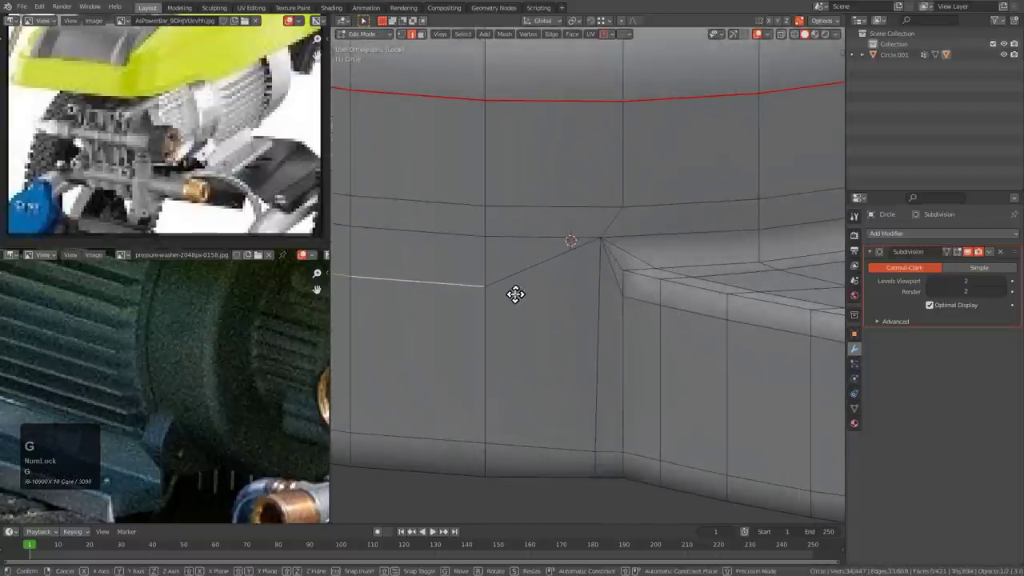
{"action": "left_click", "coordinate": [561, 201]}
{"action": "scroll", "coordinate": [597, 302], "scroll_direction": "up", "scroll_amount": 2}
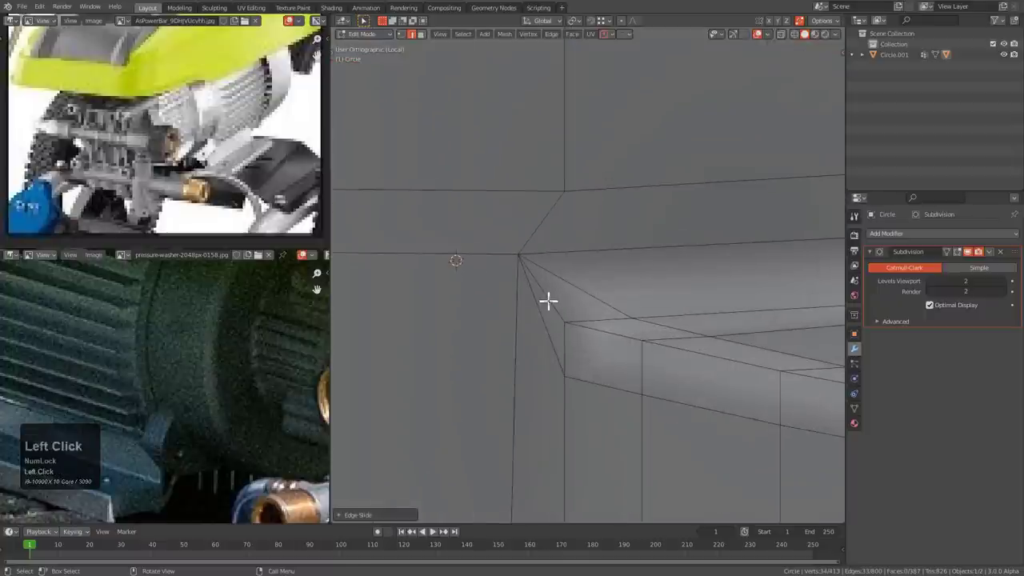
- Slide the upper loop vertex above the block's corner sideways, away from the block, to line up with the corner vertex
{"action": "scroll", "coordinate": [549, 300], "scroll_direction": "down", "scroll_amount": 3}
{"action": "key", "text": "1"}
{"action": "left_click", "coordinate": [544, 255]}
{"action": "key", "text": "g"}
{"action": "key", "text": "g"}
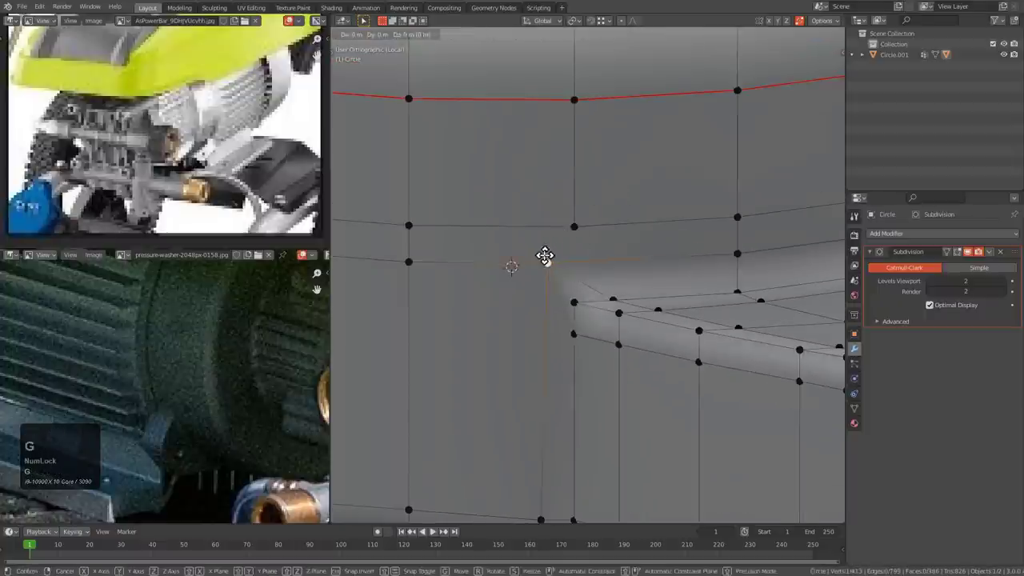
{"action": "left_click", "coordinate": [561, 257]}
{"action": "left_click", "coordinate": [567, 229]}
{"action": "key", "text": "g"}
{"action": "key", "text": "g"}
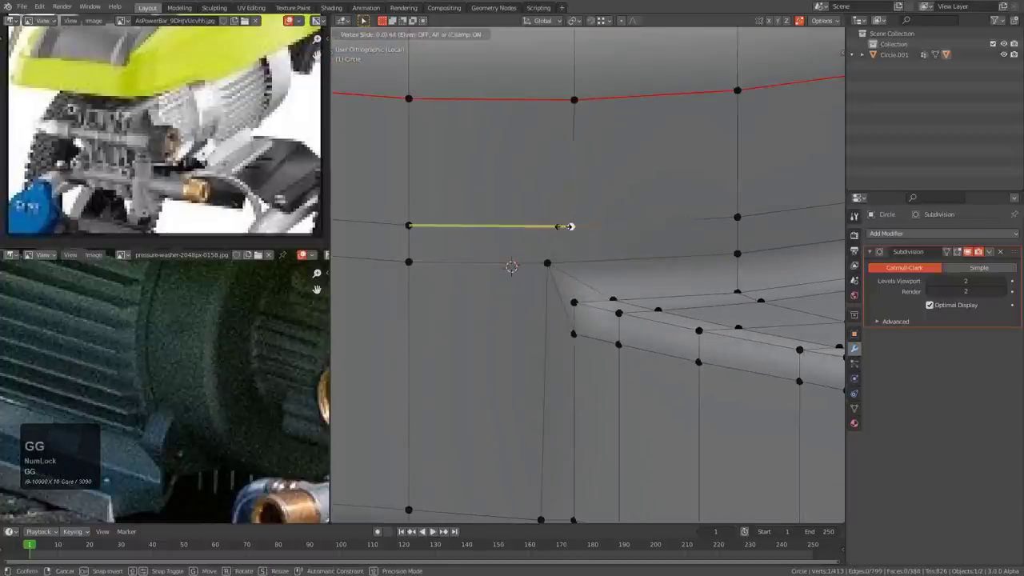
{"action": "left_click", "coordinate": [541, 224]}
- Turn on the wireframe overlay in Object Mode and check the smoothed junction between the housing and the block
{"action": "middle_click_drag", "start_coordinate": [537, 224], "coordinate": [569, 263]}
{"action": "key", "text": "Tab"}
{"action": "key", "text": "alt+v"}
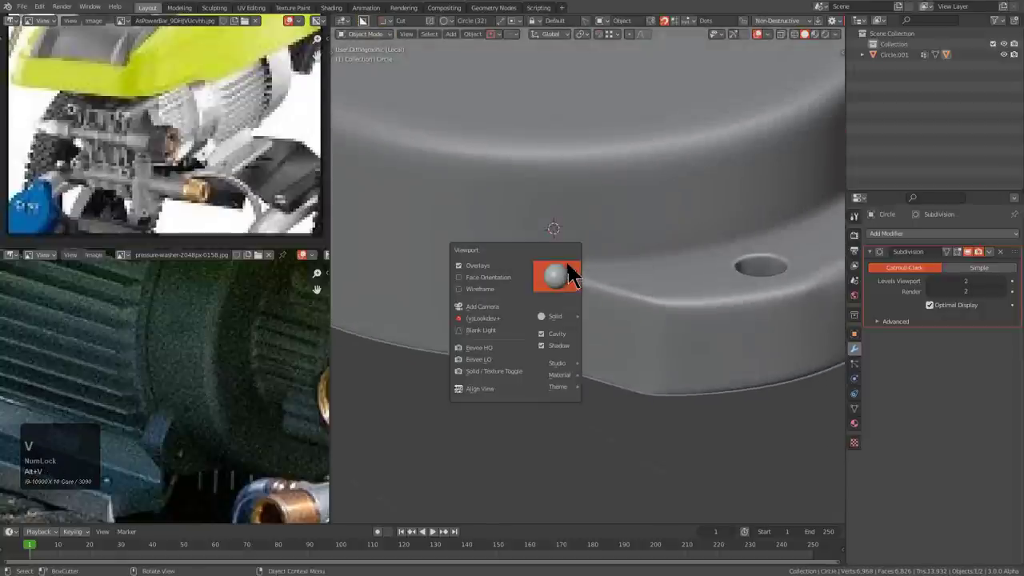
{"action": "left_click", "coordinate": [502, 285]}
{"action": "middle_click_drag", "start_coordinate": [551, 308], "coordinate": [612, 284]}
{"action": "scroll", "coordinate": [612, 285], "scroll_direction": "up", "scroll_amount": 5}
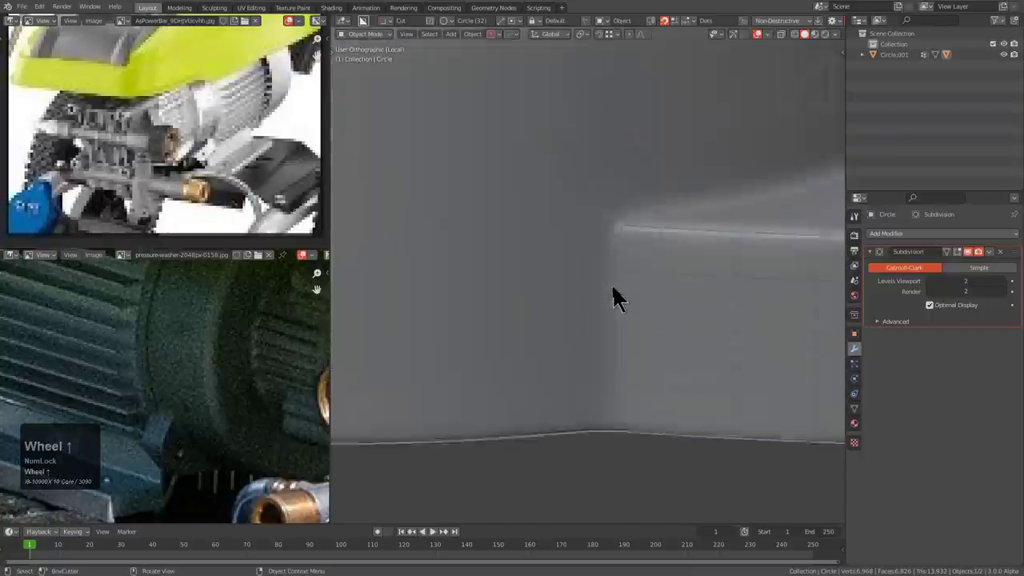
- Slide the block's top corner vertex along its top edge away from the housing, and preview the smoothed corner
{"action": "key", "text": "Tab"}
{"action": "scroll", "coordinate": [654, 248], "scroll_direction": "up", "scroll_amount": 2}
{"action": "left_click", "coordinate": [528, 221]}
{"action": "key", "text": "g"}
{"action": "right_click", "coordinate": [552, 227]}
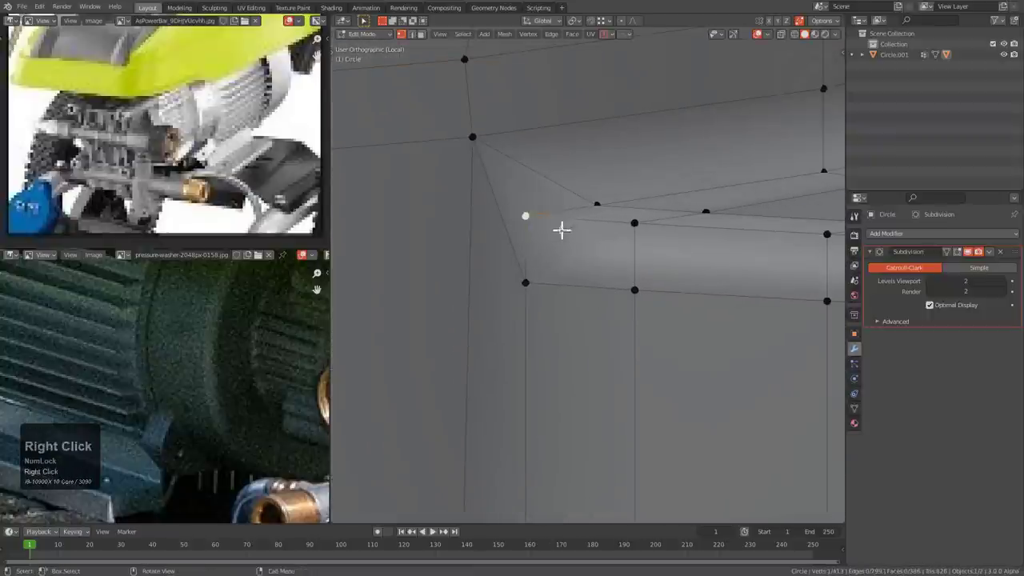
{"action": "key", "text": "g"}
{"action": "key", "text": "g"}
{"action": "left_click", "coordinate": [603, 238]}
{"action": "key", "text": "Tab"}
{"action": "scroll", "coordinate": [596, 239], "scroll_direction": "down", "scroll_amount": 2}
{"action": "middle_click_drag", "start_coordinate": [596, 239], "coordinate": [651, 245]}
{"action": "scroll", "coordinate": [590, 313], "scroll_direction": "down", "scroll_amount": 3}
{"action": "scroll", "coordinate": [659, 249], "scroll_direction": "up", "scroll_amount": 3}
{"action": "scroll", "coordinate": [650, 243], "scroll_direction": "up", "scroll_amount": 1}
{"action": "key", "text": "Tab"}
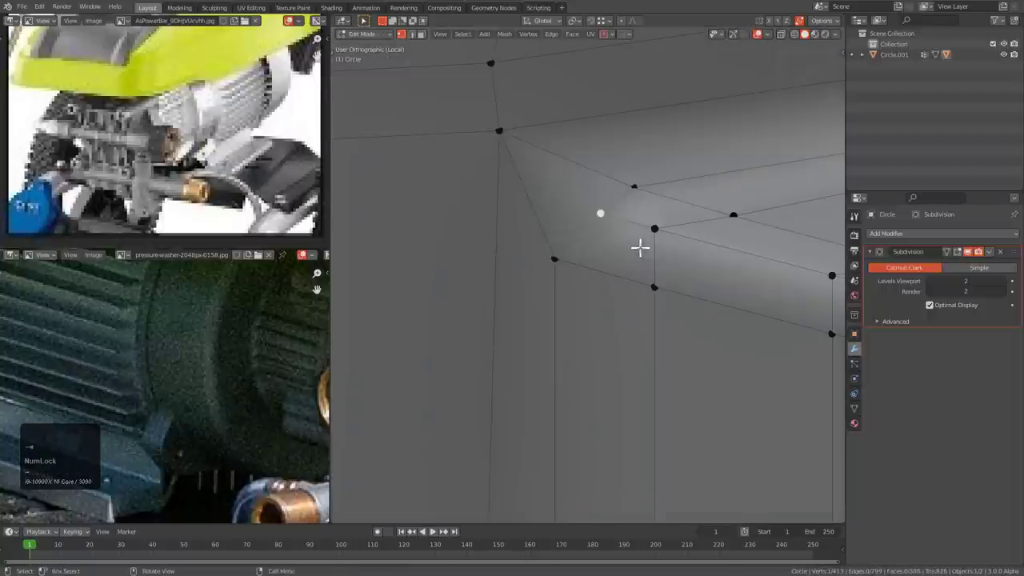
{"action": "key", "text": "g"}
{"action": "right_click", "coordinate": [607, 223]}
{"action": "scroll", "coordinate": [605, 223], "scroll_direction": "down", "scroll_amount": 3}
{"action": "left_click", "coordinate": [534, 205]}
{"action": "key", "text": "g"}
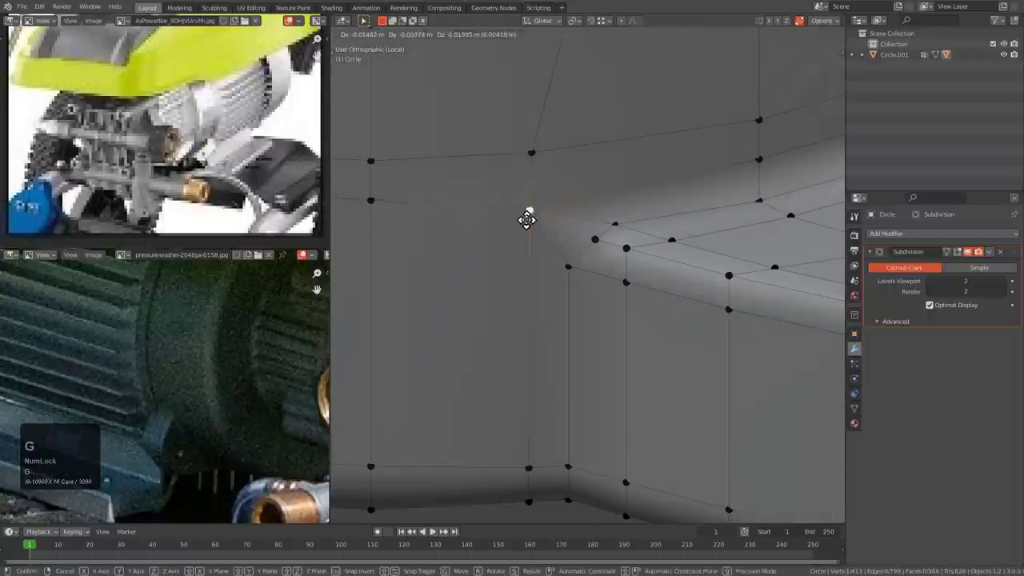
{"action": "right_click", "coordinate": [527, 220]}
- Inspect the smoothed housing and bracket block from a wider angle in Object Mode
{"action": "scroll", "coordinate": [605, 225], "scroll_direction": "down", "scroll_amount": 3}
{"action": "key", "text": "Tab"}
{"action": "scroll", "coordinate": [637, 277], "scroll_direction": "down", "scroll_amount": 3}
{"action": "middle_click_drag", "start_coordinate": [644, 292], "coordinate": [619, 258]}
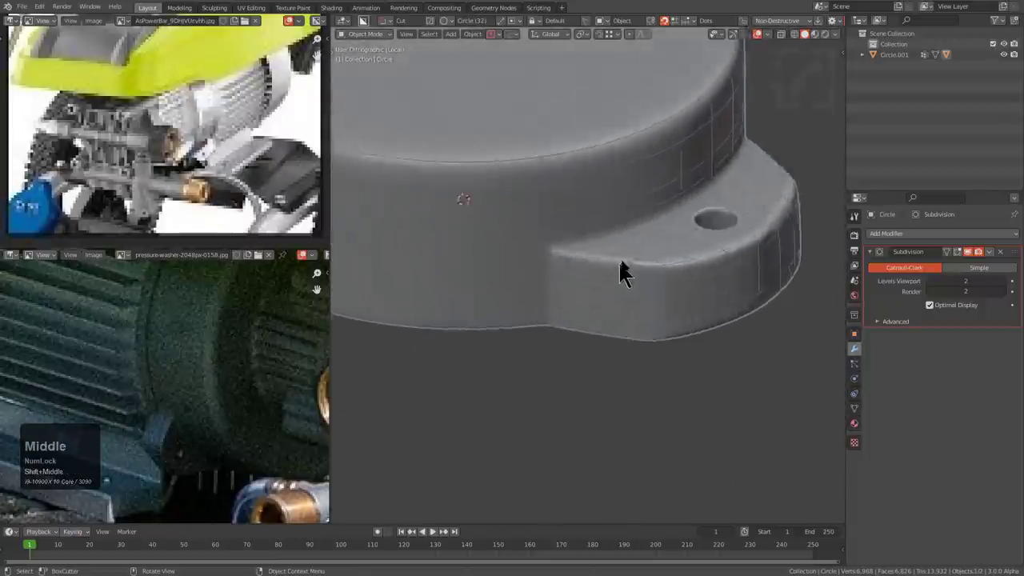
- Undo the last several vertex edits on the support loop around the block's corner
{"action": "scroll", "coordinate": [616, 253], "scroll_direction": "up", "scroll_amount": 3}
{"action": "key", "text": "Tab"}
{"action": "key", "text": "ctrl+z"}
{"action": "key", "text": "ctrl+z"}
{"action": "key", "text": "ctrl+z"}
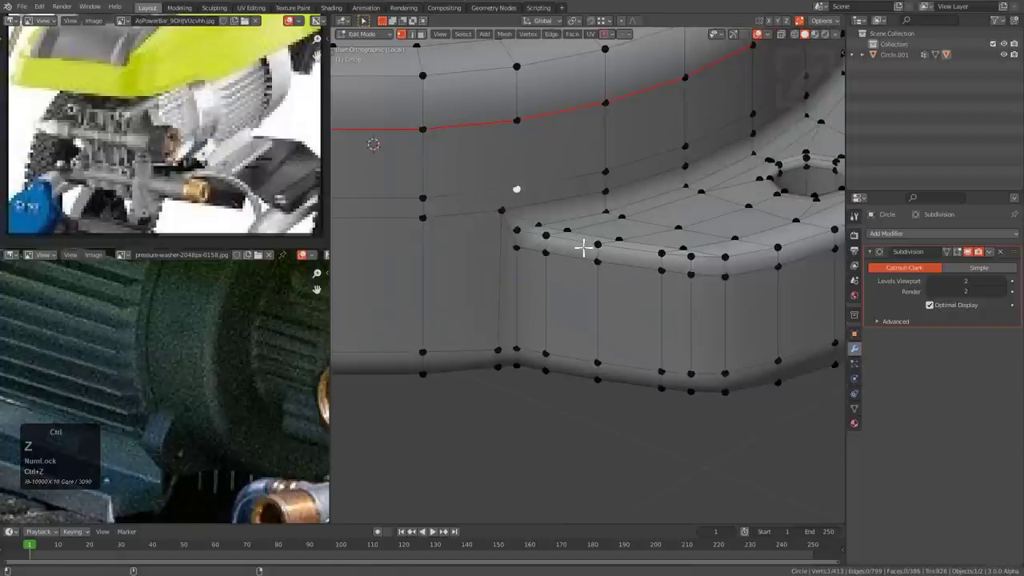
{"action": "key", "text": "ctrl+z"}
{"action": "key", "text": "ctrl+z"}
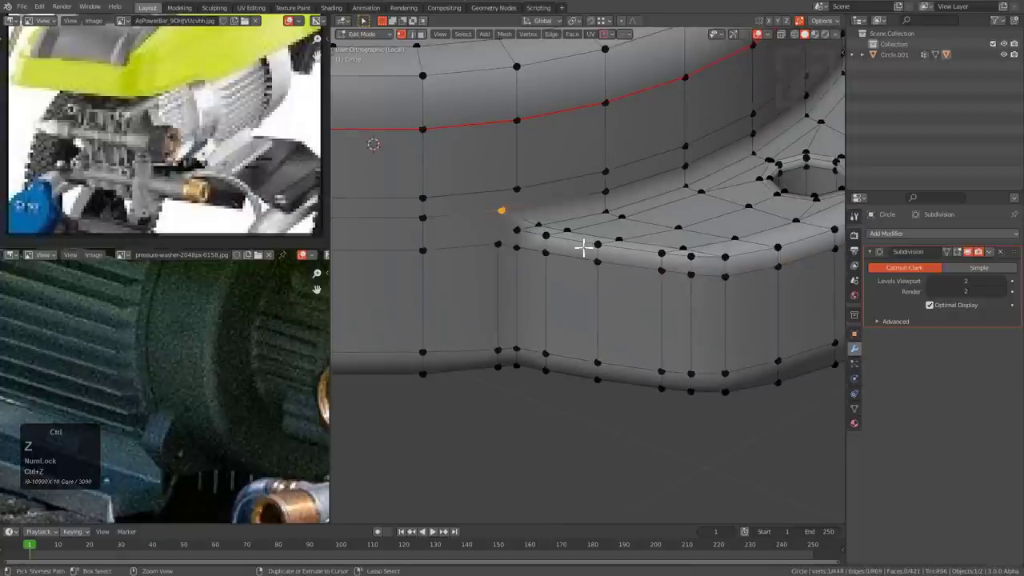
- Slide the loop vertex above the block's top corner toward the corner and connect the two neighbouring loop vertices on the housing wall
{"action": "scroll", "coordinate": [507, 217], "scroll_direction": "up", "scroll_amount": 4}
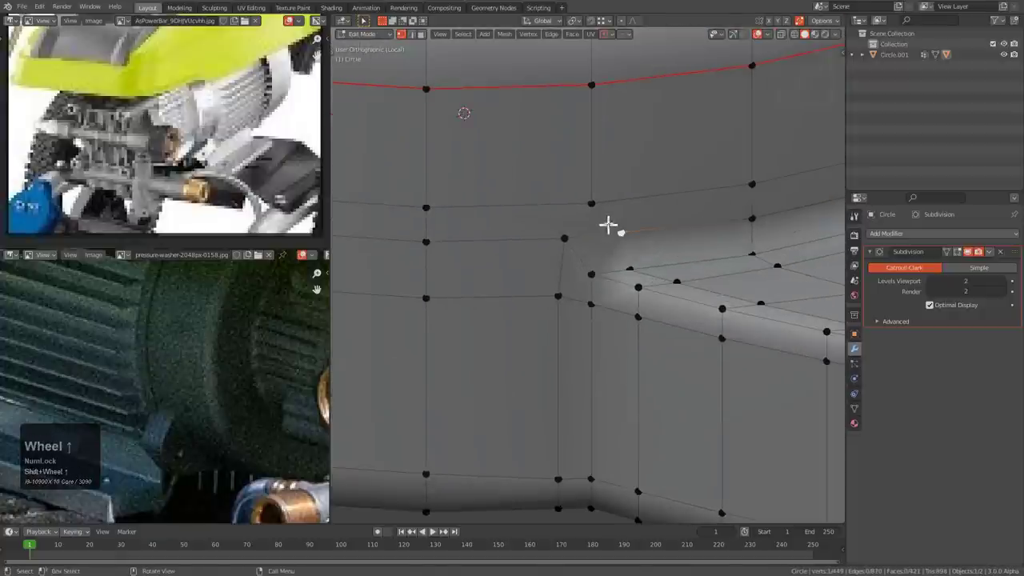
{"action": "key", "text": "g"}
{"action": "key", "text": "g"}
{"action": "left_click", "coordinate": [566, 229]}
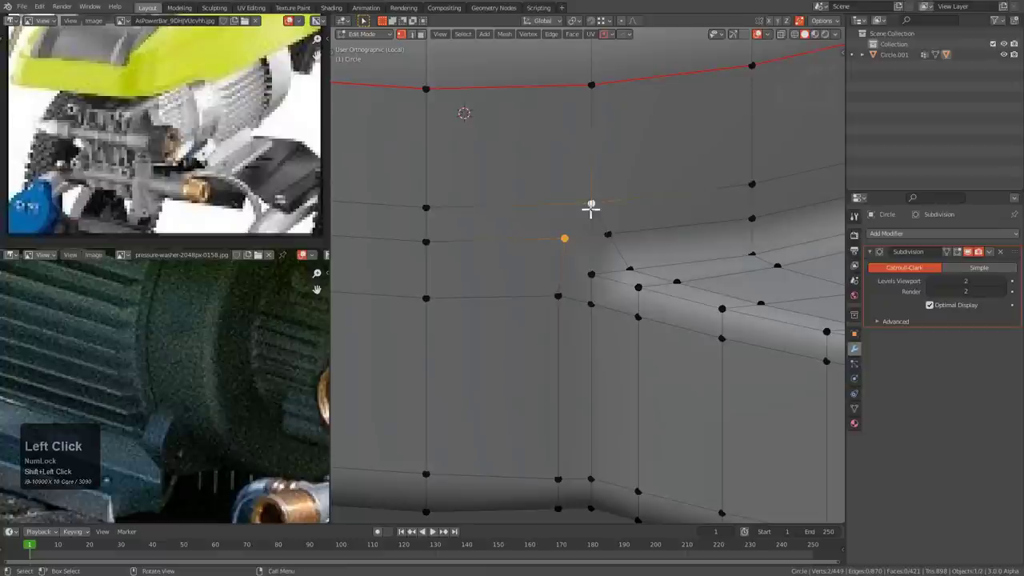
- Preview the smoothed housing and bracket block in Object Mode from the front and from farther away
{"action": "key", "text": "Tab"}
{"action": "scroll", "coordinate": [667, 279], "scroll_direction": "down", "scroll_amount": 4}
{"action": "key", "text": "Tab"}
{"action": "middle_click_drag", "start_coordinate": [667, 279], "coordinate": [573, 299]}
{"action": "scroll", "coordinate": [619, 293], "scroll_direction": "down", "scroll_amount": 2}
{"action": "key", "text": "alt+x"}
{"action": "key", "text": "Tab"}
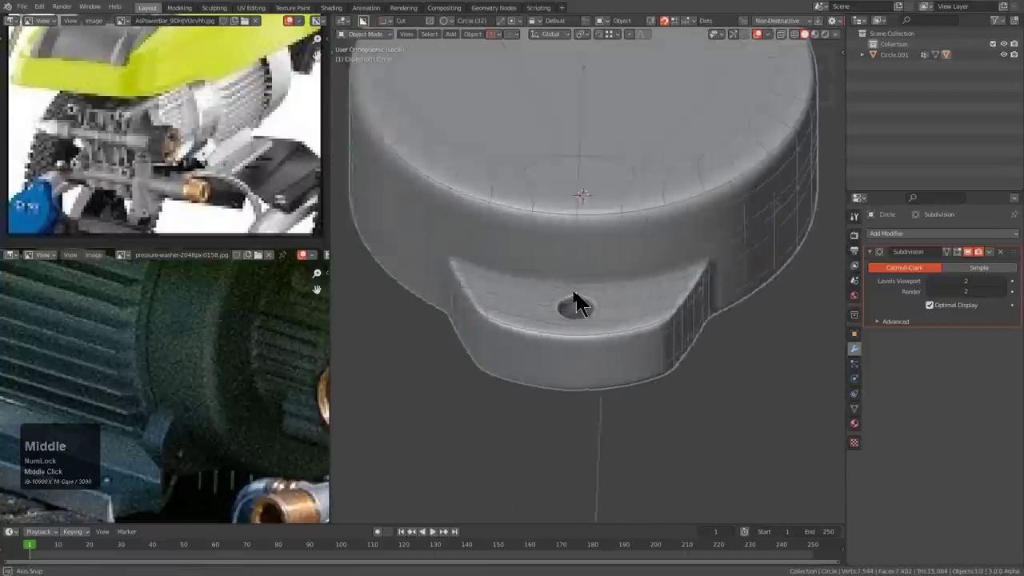
{"action": "scroll", "coordinate": [575, 299], "scroll_direction": "down", "scroll_amount": 3}
- Delete the two half-circle faces that cap the top of the housing
{"action": "key", "text": "Tab"}
{"action": "middle_click_drag", "start_coordinate": [578, 248], "coordinate": [576, 298], "text": "shift"}
{"action": "key", "text": "3"}
{"action": "left_click", "coordinate": [532, 246]}
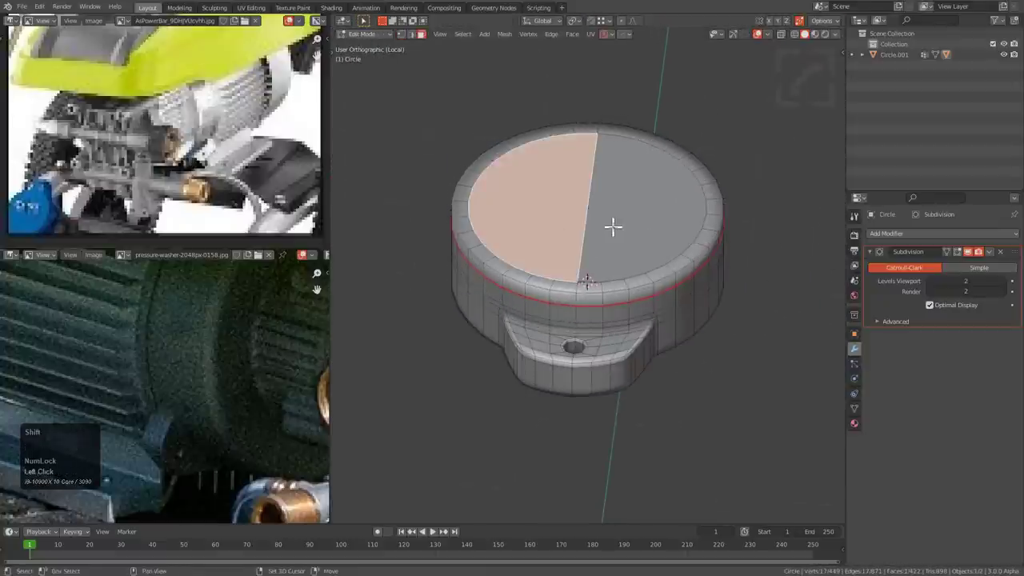
{"action": "left_click", "coordinate": [612, 226], "text": "shift"}
{"action": "key", "text": "x"}
{"action": "left_click", "coordinate": [589, 256]}
- Close the housing's open top ring with a Grid Fill using a span of 8
{"action": "key", "text": "1"}
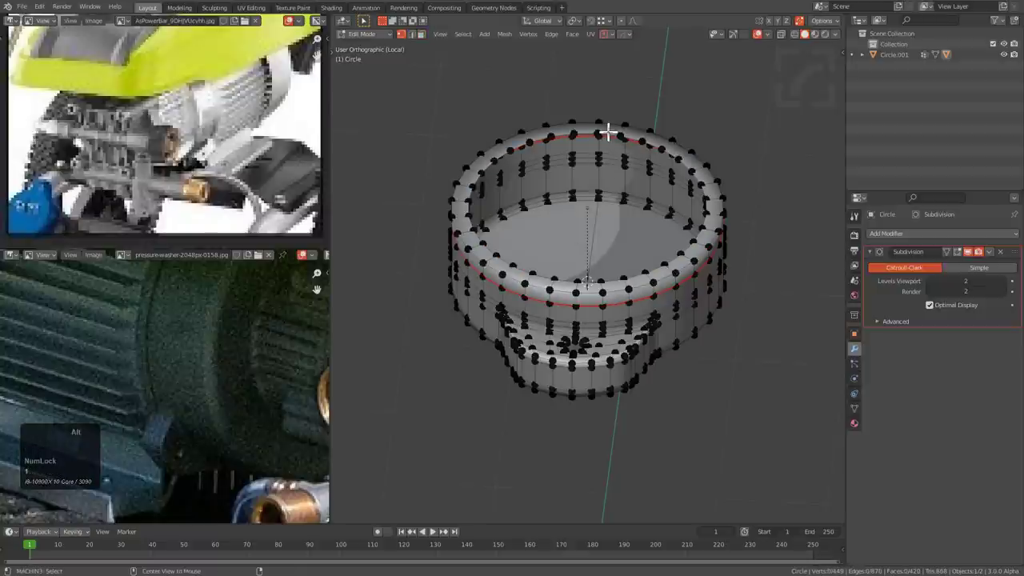
{"action": "key", "text": "ctrl+f"}
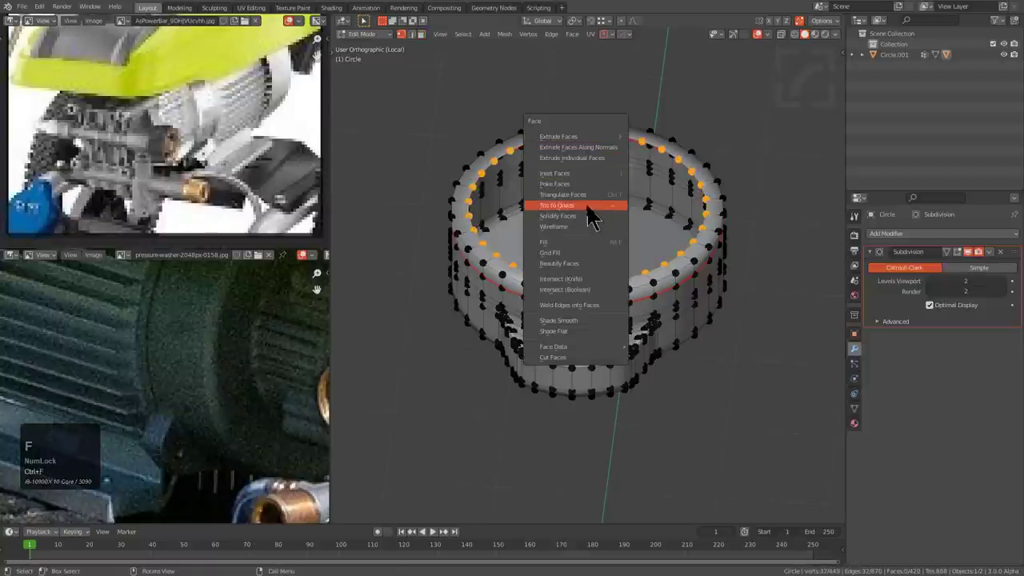
{"action": "left_click", "coordinate": [574, 252]}
{"action": "key", "text": "F9"}
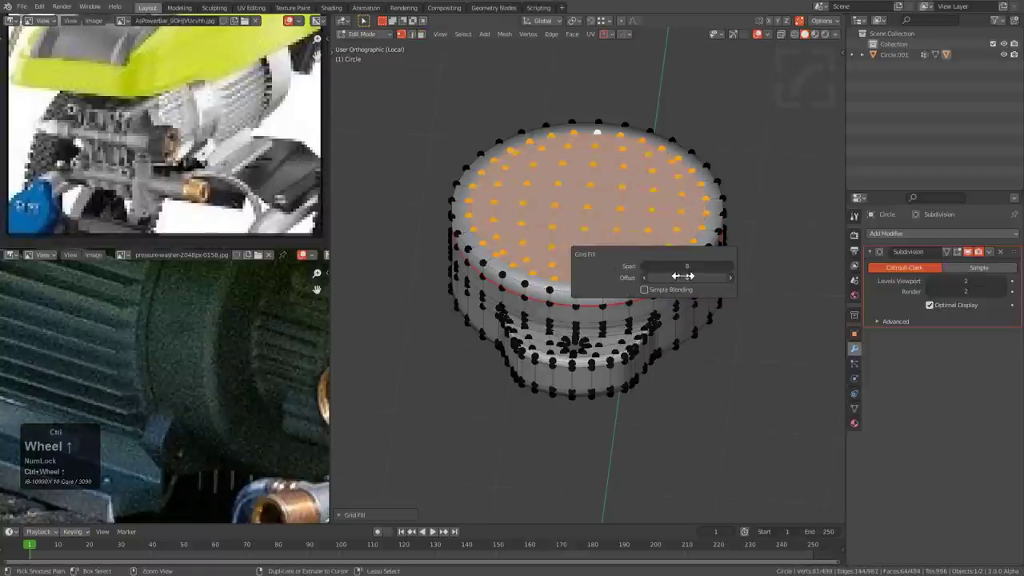
- Inset the two half-circle faces on the housing's underside and delete the inner faces
{"action": "middle_click_drag", "start_coordinate": [619, 176], "coordinate": [646, 196]}
{"action": "key", "text": "3"}
{"action": "left_click", "coordinate": [586, 310]}
{"action": "left_click", "coordinate": [576, 317], "text": "shift"}
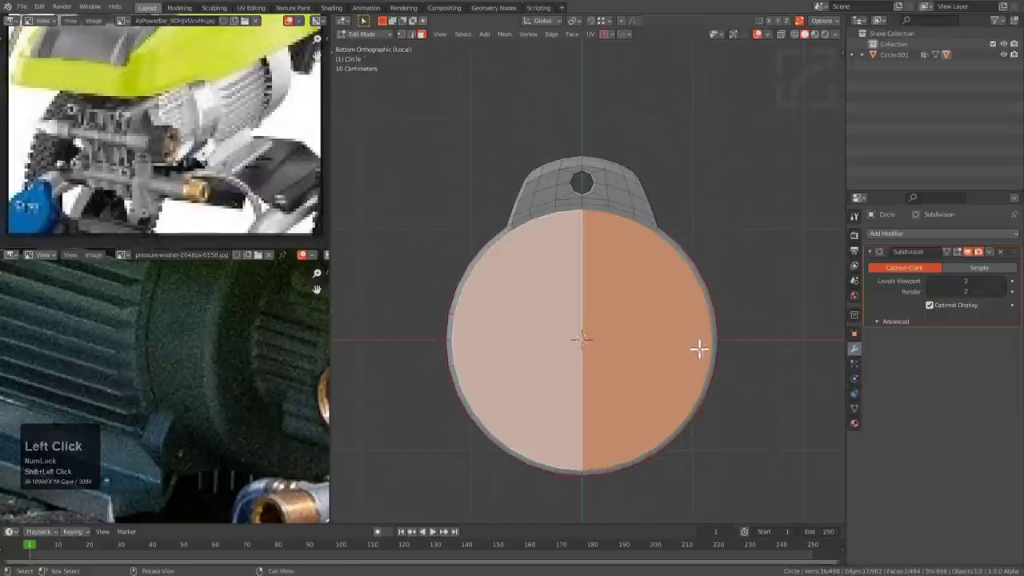
{"action": "scroll", "coordinate": [700, 350], "scroll_direction": "up", "scroll_amount": 2}
{"action": "key", "text": "i"}
{"action": "left_click", "coordinate": [689, 341]}
{"action": "key", "text": "x"}
{"action": "left_click", "coordinate": [676, 345]}
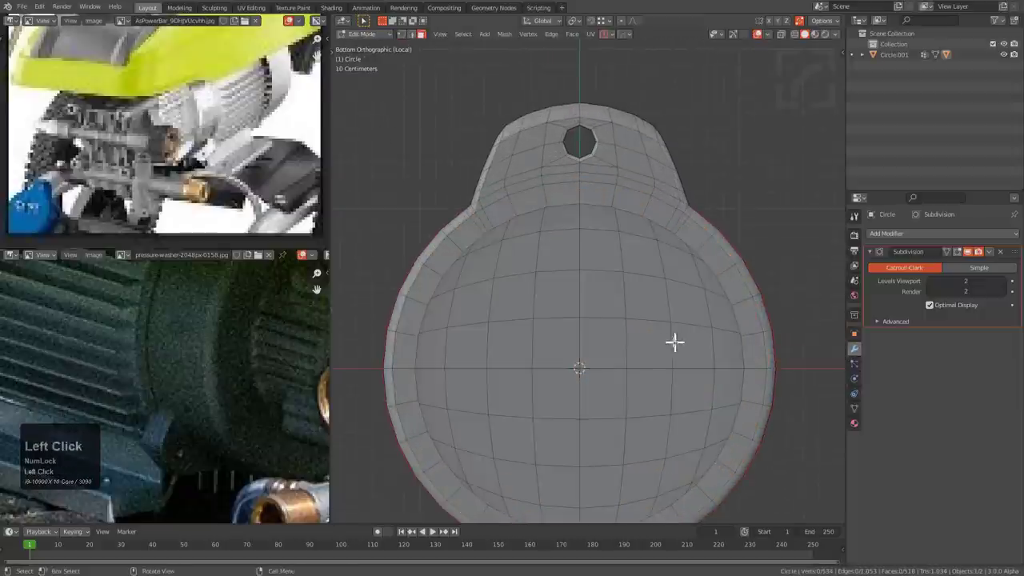
- Close the inset opening on the housing's underside with a Grid Fill using an offset of 4
{"action": "scroll", "coordinate": [577, 304], "scroll_direction": "up", "scroll_amount": 2}
{"action": "middle_click_drag", "start_coordinate": [576, 303], "coordinate": [646, 281], "text": "shift"}
{"action": "key", "text": "1"}
{"action": "right_click", "coordinate": [628, 105]}
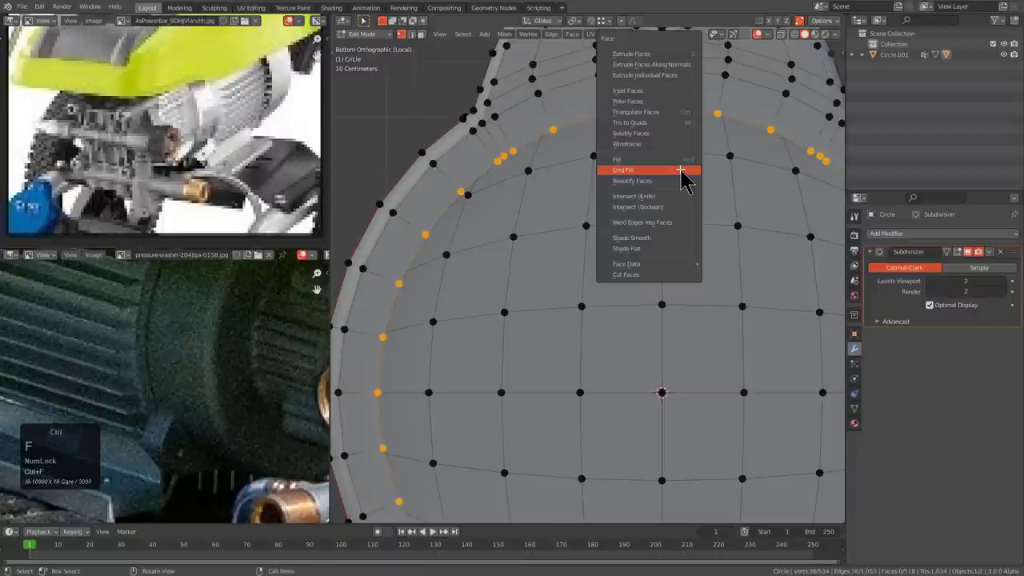
{"action": "left_click", "coordinate": [680, 176]}
{"action": "key", "text": "F9"}
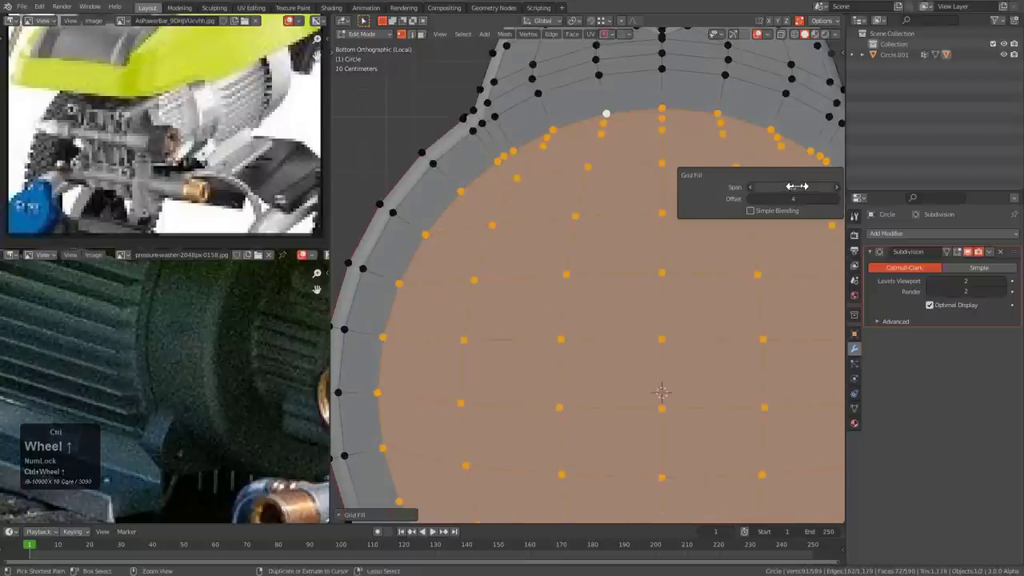
- Inspect the smoothed housing from below and above, and compare it with the motor in the lower reference photo
{"action": "key", "text": "Tab"}
{"action": "scroll", "coordinate": [613, 173], "scroll_direction": "down", "scroll_amount": 4}
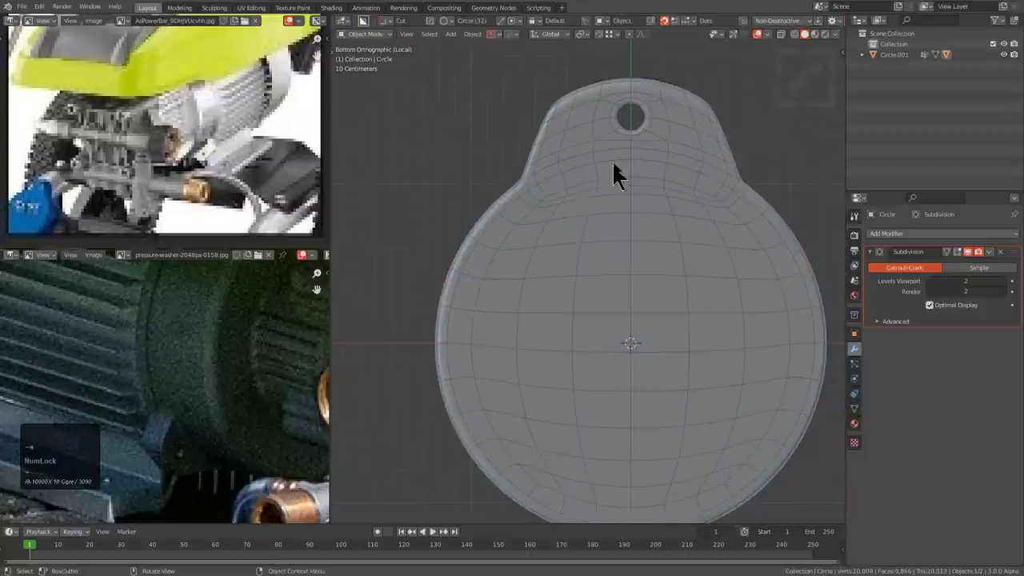
{"action": "middle_click_drag", "start_coordinate": [613, 174], "coordinate": [629, 402]}
{"action": "key", "text": "KP_7"}
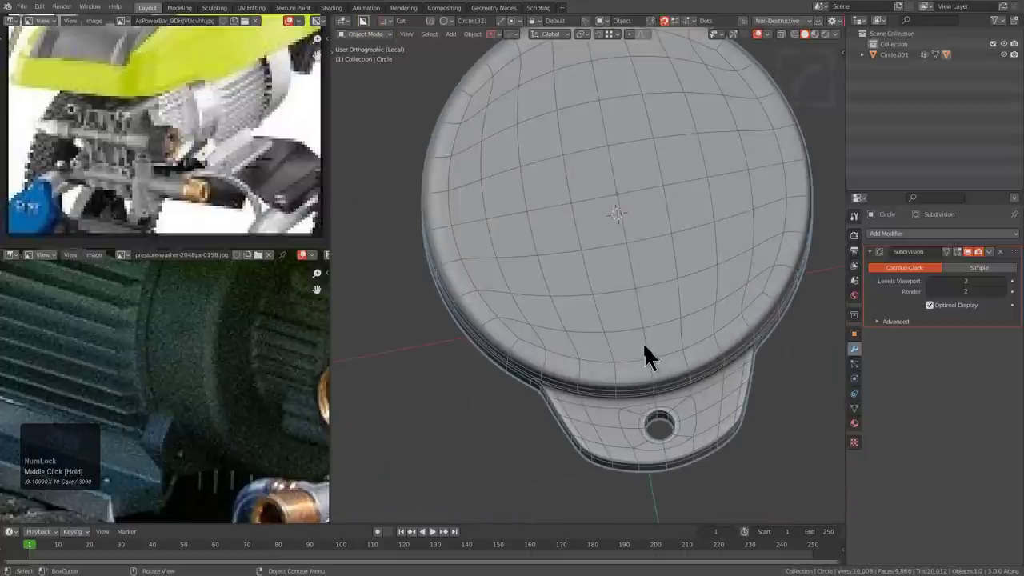
{"action": "key", "text": "Tab"}
{"action": "key", "text": "a"}
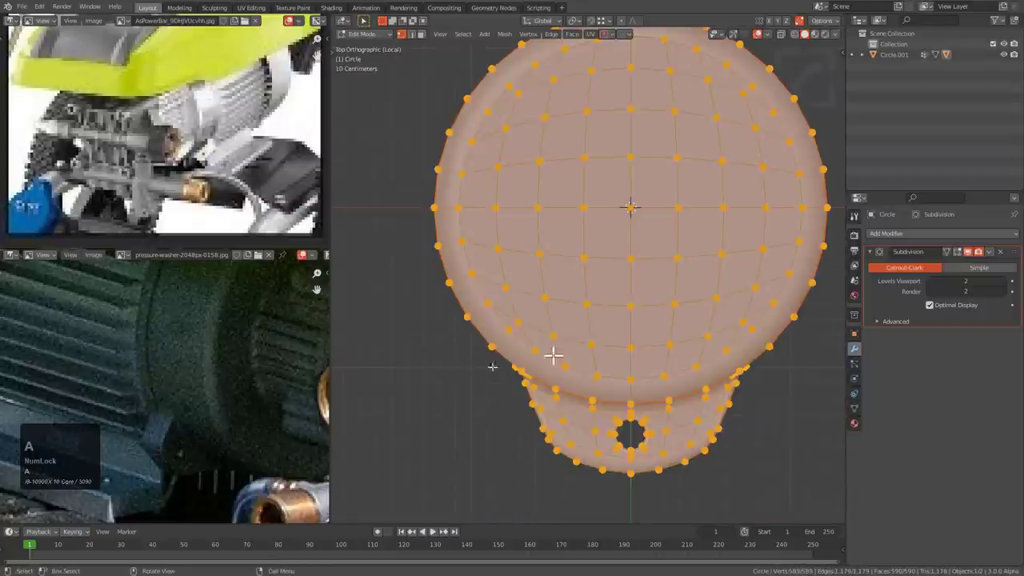
{"action": "scroll", "coordinate": [204, 402], "scroll_direction": "down", "scroll_amount": 2}
{"action": "scroll", "coordinate": [204, 402], "scroll_direction": "up", "scroll_amount": 2}
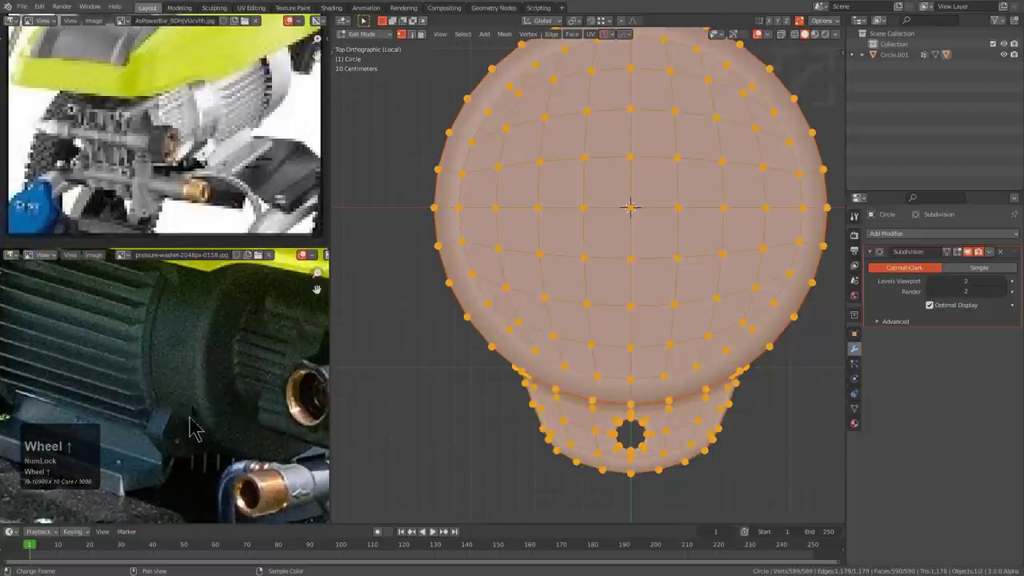
{"action": "middle_click_drag", "start_coordinate": [200, 334], "coordinate": [192, 359]}
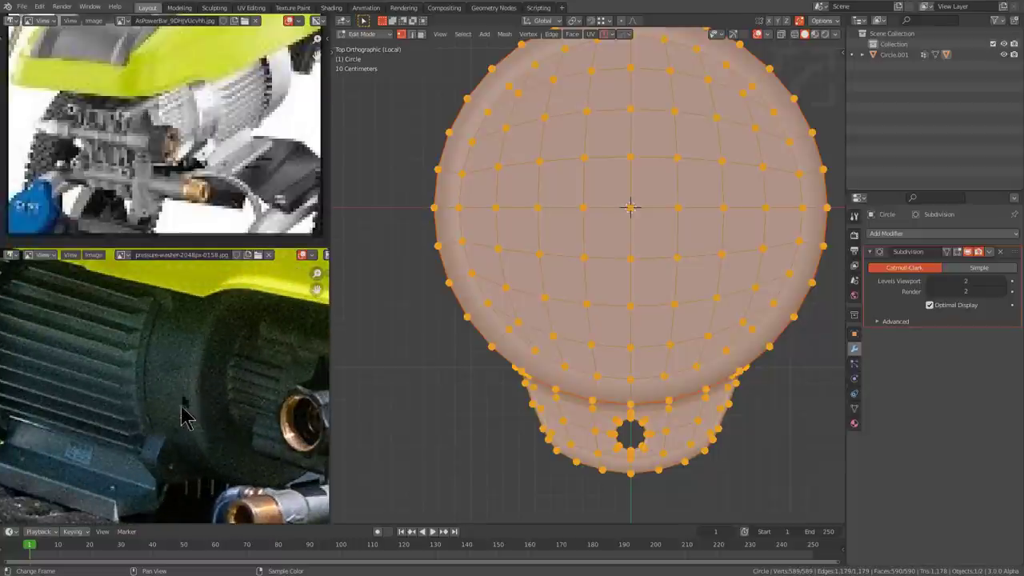
{"action": "scroll", "coordinate": [192, 431], "scroll_direction": "down", "scroll_amount": 1}
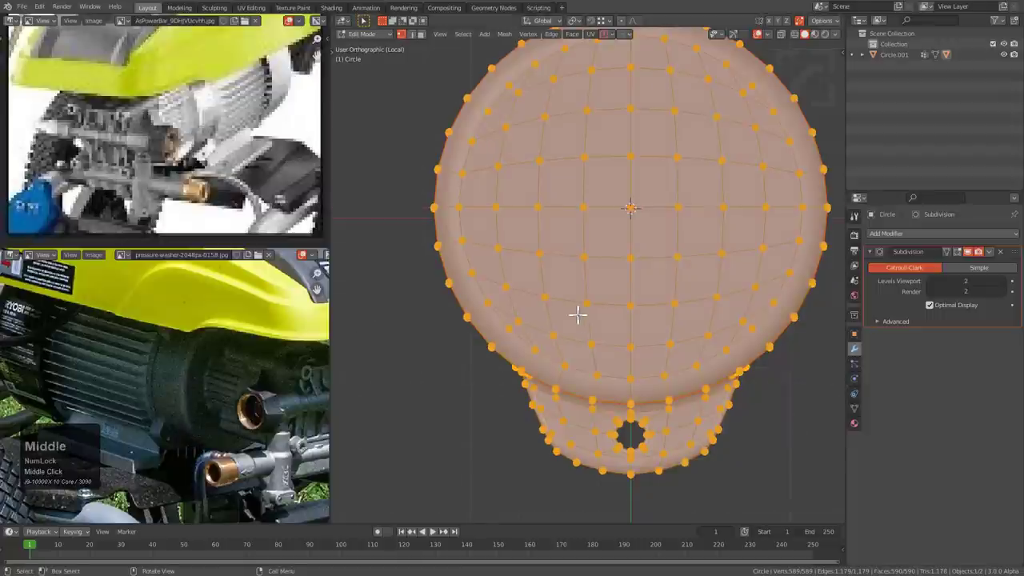
- Rotate the housing 45 degrees in the top view and apply its rotation
{"action": "key", "text": "Tab"}
{"action": "scroll", "coordinate": [574, 314], "scroll_direction": "down", "scroll_amount": 1}
{"action": "key", "text": "r"}
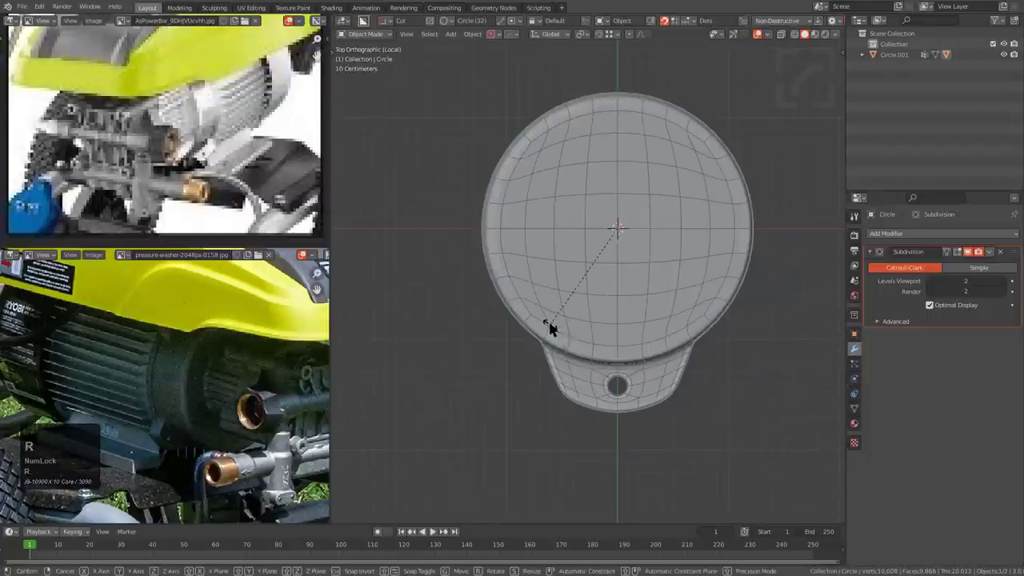
{"action": "key", "text": "KP_4"}
{"action": "key", "text": "KP_5"}
{"action": "key", "text": "KP_Enter"}
{"action": "key", "text": "ctrl+a"}
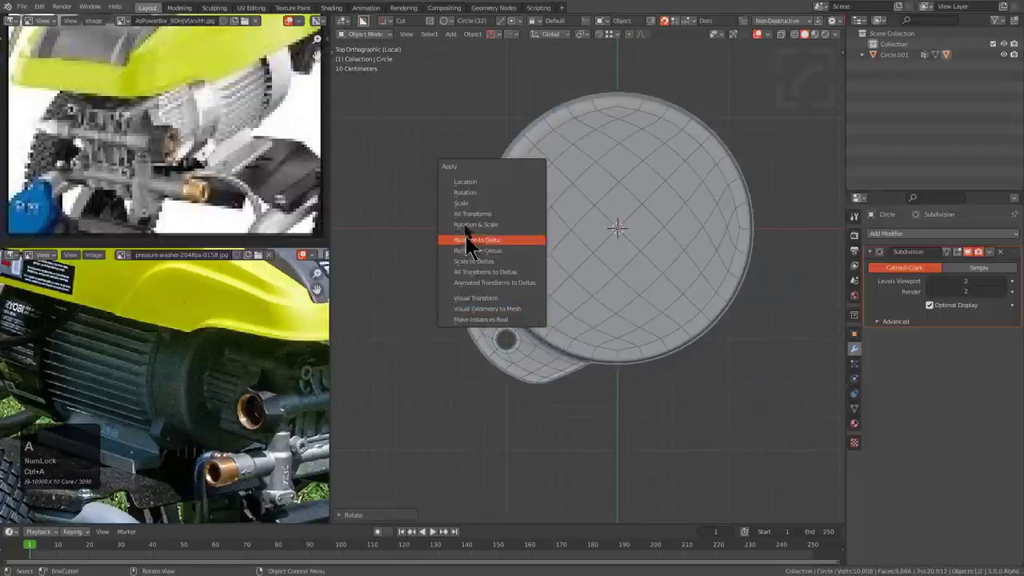
{"action": "left_click", "coordinate": [475, 195]}
- Mirror the housing across X and Y to repeat the bracket on four corners, and place the mirror before the Subdivision modifier
{"action": "key", "text": "alt+x"}
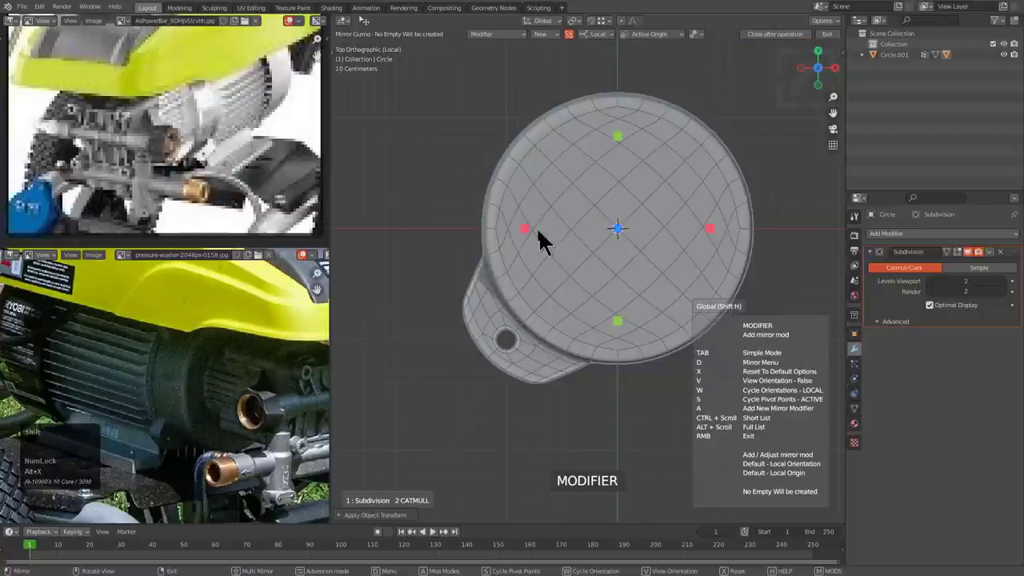
{"action": "left_click", "coordinate": [525, 230], "text": "shift"}
{"action": "left_click", "coordinate": [617, 327]}
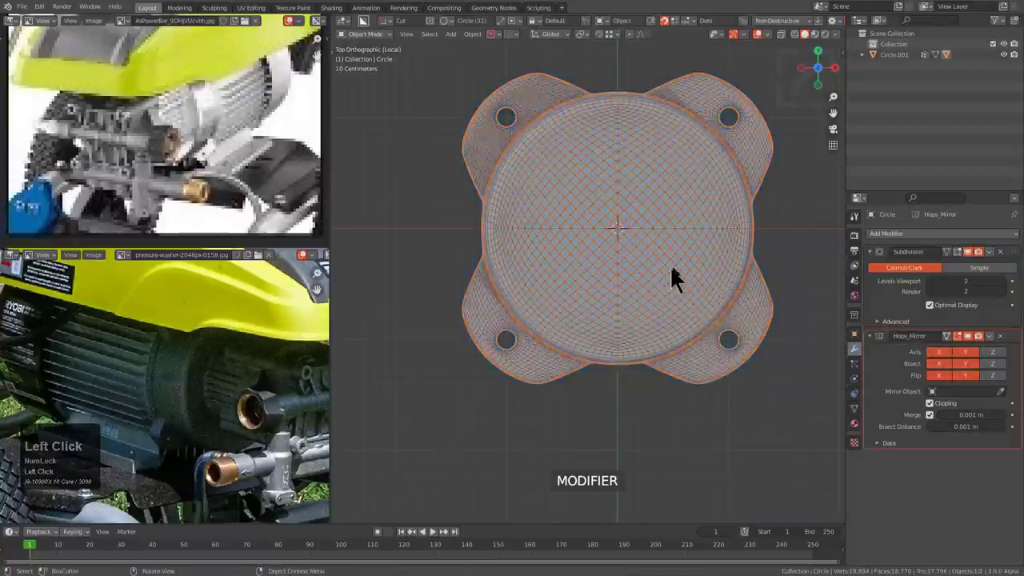
{"action": "left_click_drag", "start_coordinate": [1012, 337], "coordinate": [998, 228]}
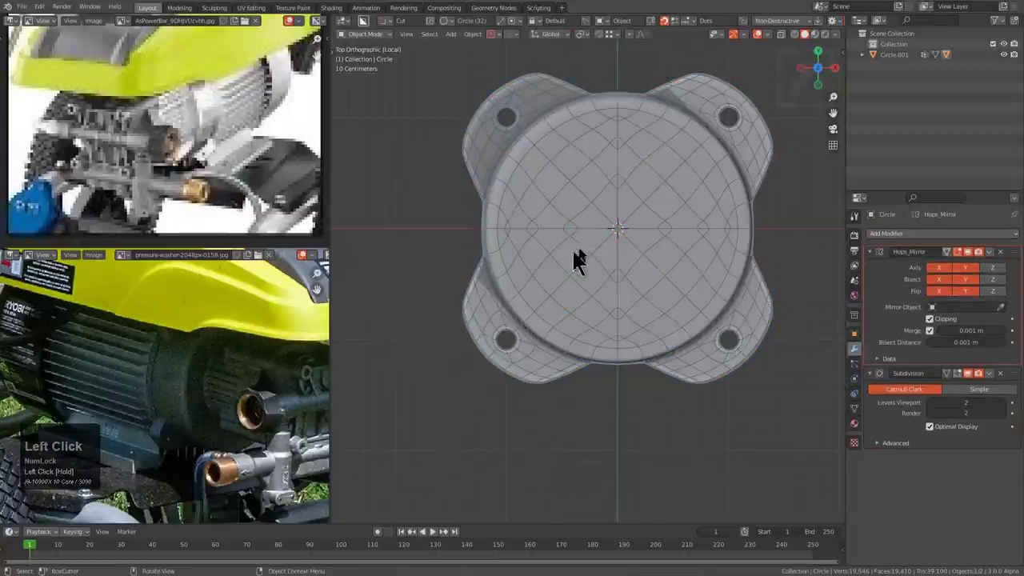
- Check the four-bracket housing against the finned motor body, and isolate the housing again
{"action": "middle_click_drag", "start_coordinate": [571, 248], "coordinate": [599, 272]}
{"action": "key", "text": "KP_Divide"}
{"action": "scroll", "coordinate": [630, 250], "scroll_direction": "down", "scroll_amount": 2}
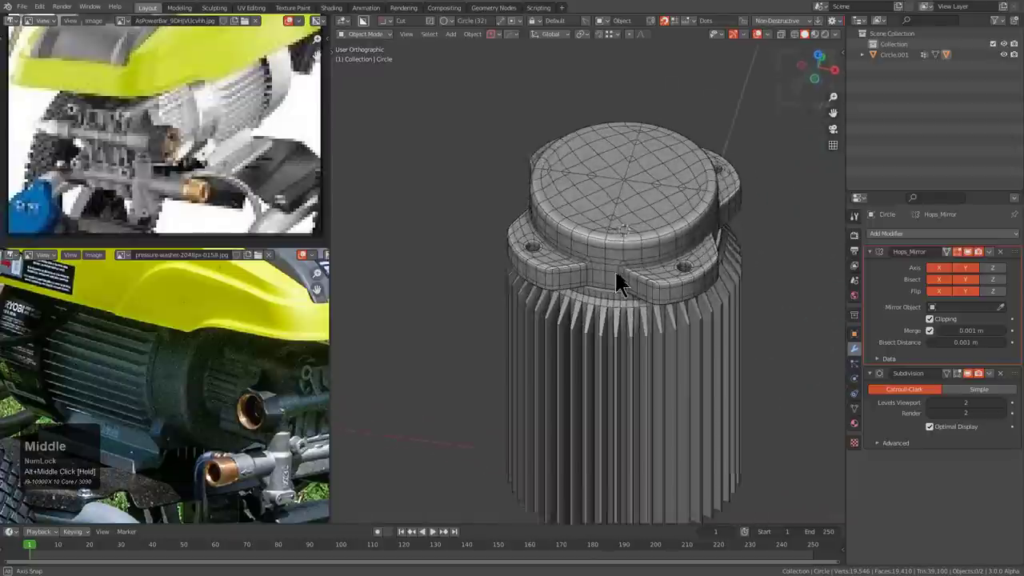
{"action": "left_click", "coordinate": [613, 251]}
{"action": "scroll", "coordinate": [617, 271], "scroll_direction": "up", "scroll_amount": 5}
{"action": "key", "text": "KP_Divide"}
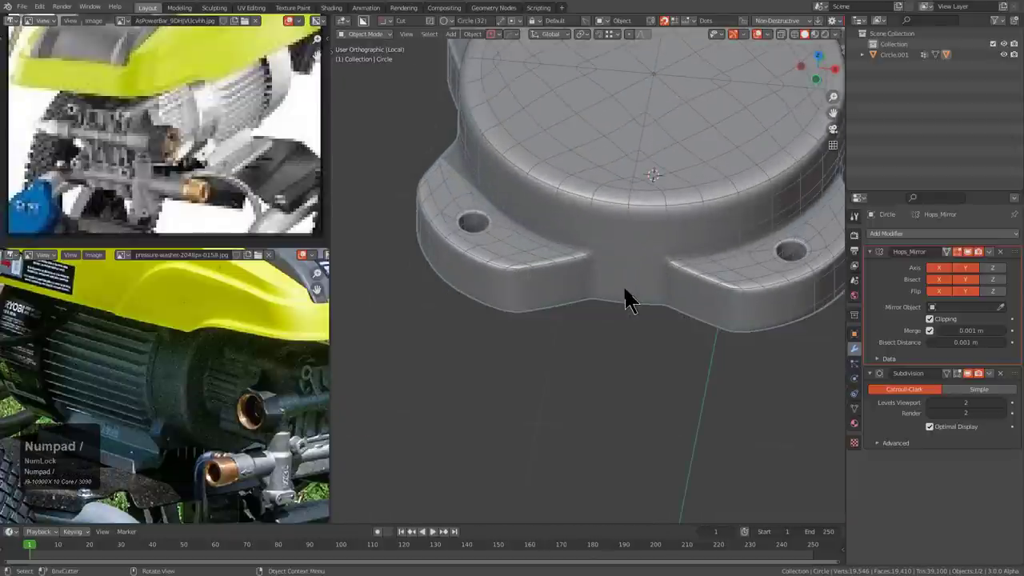
- Delete all faces of the housing except the ring of faces around the cap's rounded top edge
{"action": "key", "text": "Tab"}
{"action": "middle_click_drag", "start_coordinate": [619, 313], "coordinate": [638, 274]}
{"action": "left_click", "coordinate": [635, 238], "text": "alt"}
{"action": "scroll", "coordinate": [634, 238], "scroll_direction": "up", "scroll_amount": 2}
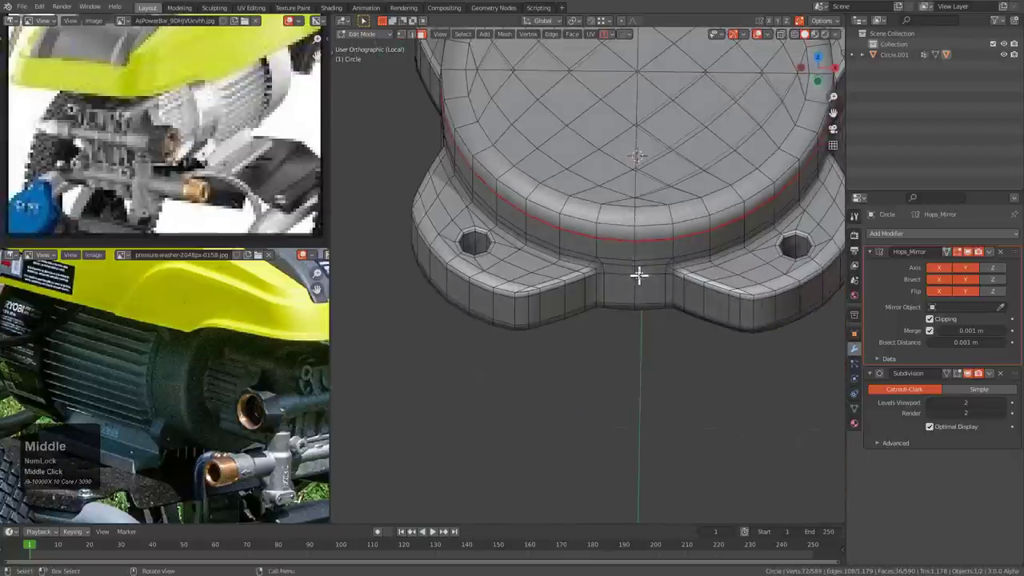
{"action": "left_click", "coordinate": [632, 227], "text": "alt"}
{"action": "key", "text": "ctrl+i"}
{"action": "key", "text": "x"}
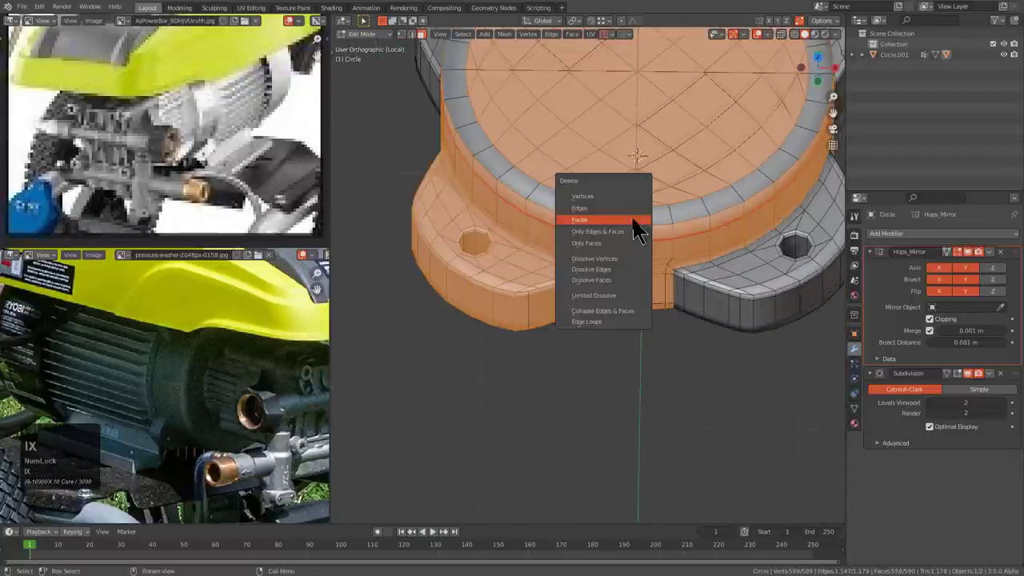
{"action": "left_click", "coordinate": [635, 223]}
- Fill the inside of the remaining face ring with a Grid Fill
{"action": "key", "text": "ctrl+f"}
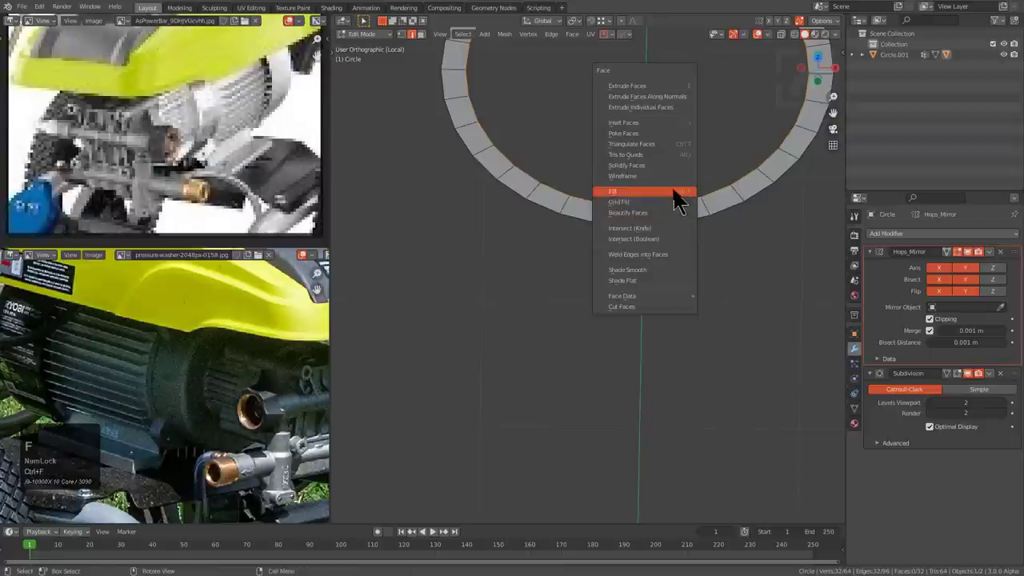
{"action": "left_click", "coordinate": [670, 201]}
{"action": "scroll", "coordinate": [664, 200], "scroll_direction": "down", "scroll_amount": 1}
- Remove the Mirror modifier and extrude the disc's outer edge loop downward to form a side wall
{"action": "left_click", "coordinate": [651, 230], "text": "alt"}
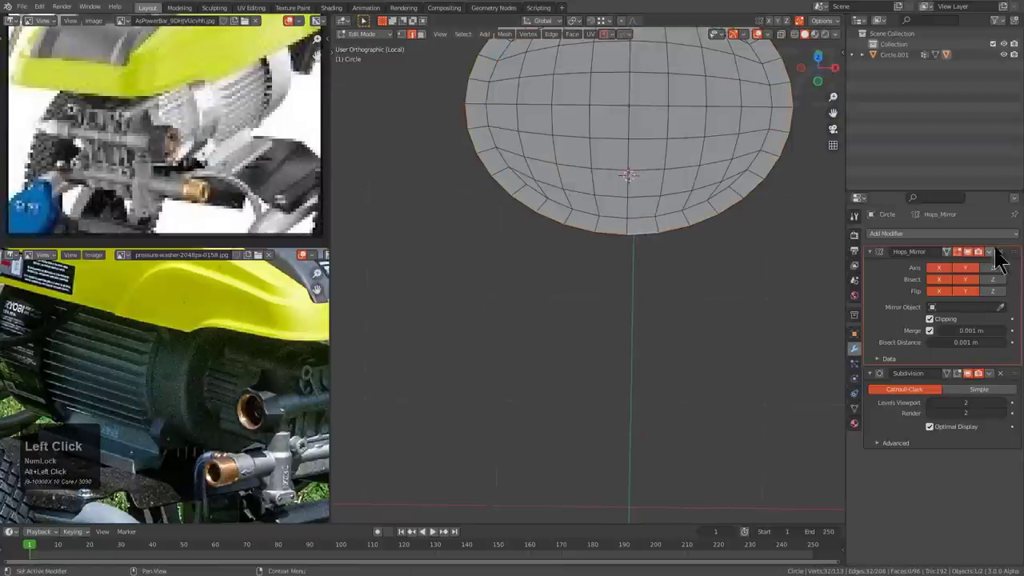
{"action": "left_click", "coordinate": [1000, 251]}
{"action": "key", "text": "e"}
{"action": "left_click", "coordinate": [654, 277]}
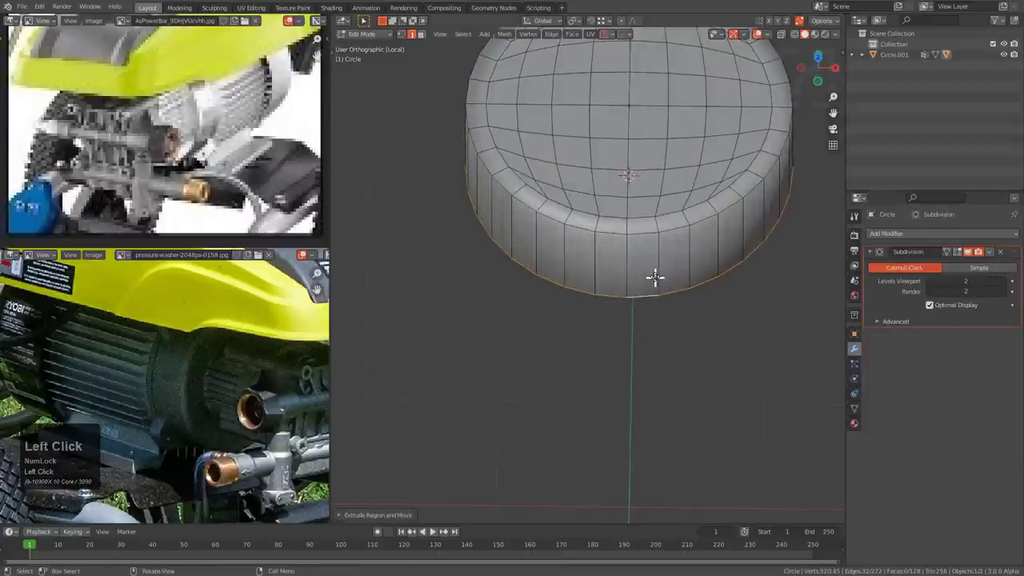
- Sharpen the new cap with the whole motor in view, using 30° sharpness and 60° auto smooth
{"action": "key", "text": "KP_Decimal"}
{"action": "middle_click_drag", "start_coordinate": [653, 277], "coordinate": [673, 231]}
{"action": "scroll", "coordinate": [619, 244], "scroll_direction": "up", "scroll_amount": 3}
{"action": "key", "text": "g"}
{"action": "key", "text": "z"}
{"action": "right_click", "coordinate": [633, 284]}
{"action": "scroll", "coordinate": [634, 284], "scroll_direction": "down", "scroll_amount": 3}
{"action": "left_click", "coordinate": [676, 226]}
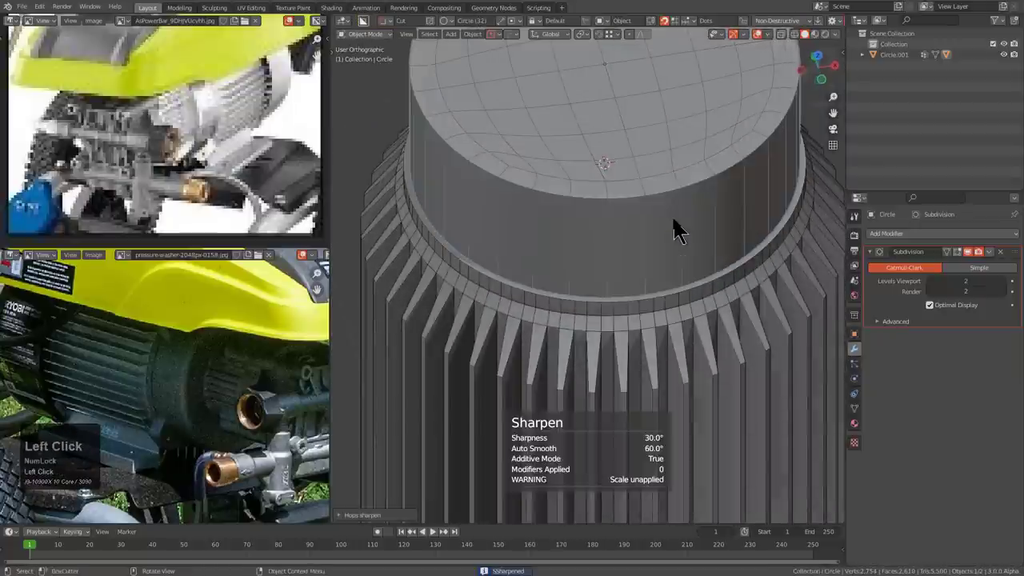
- Add a horizontal loop cut around the cap's side wall, closer to its lower edge
{"action": "key", "text": "Tab"}
{"action": "key", "text": "ctrl+r"}
{"action": "left_click", "coordinate": [654, 237]}
{"action": "left_click", "coordinate": [660, 250]}
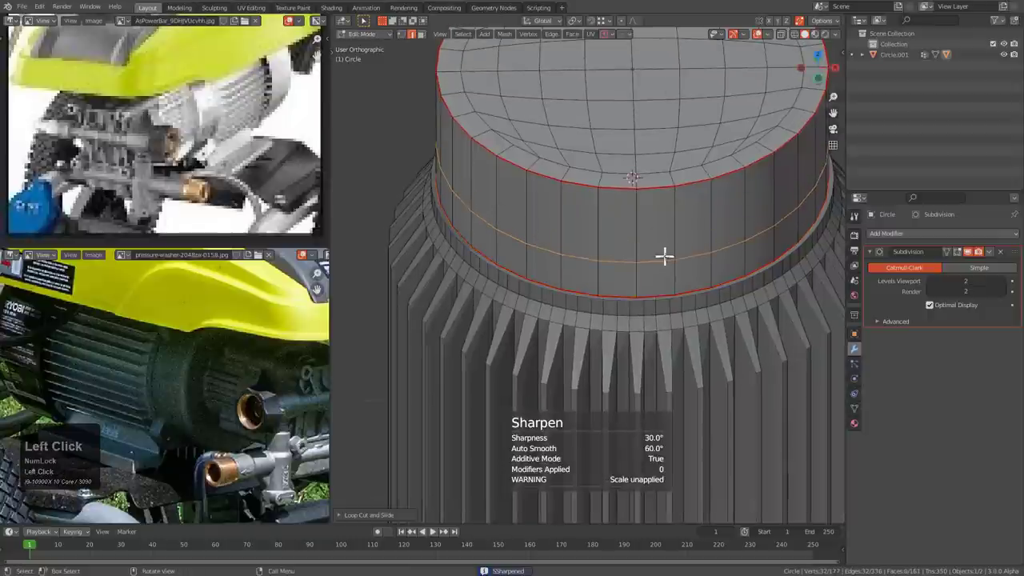
- Extrude four adjacent faces of the cap's lower wall band straight outward to form a mounting bracket
{"action": "key", "text": "3"}
{"action": "left_click", "coordinate": [656, 277]}
{"action": "left_click", "coordinate": [616, 277], "text": "shift"}
{"action": "left_click", "coordinate": [573, 274], "text": "shift"}
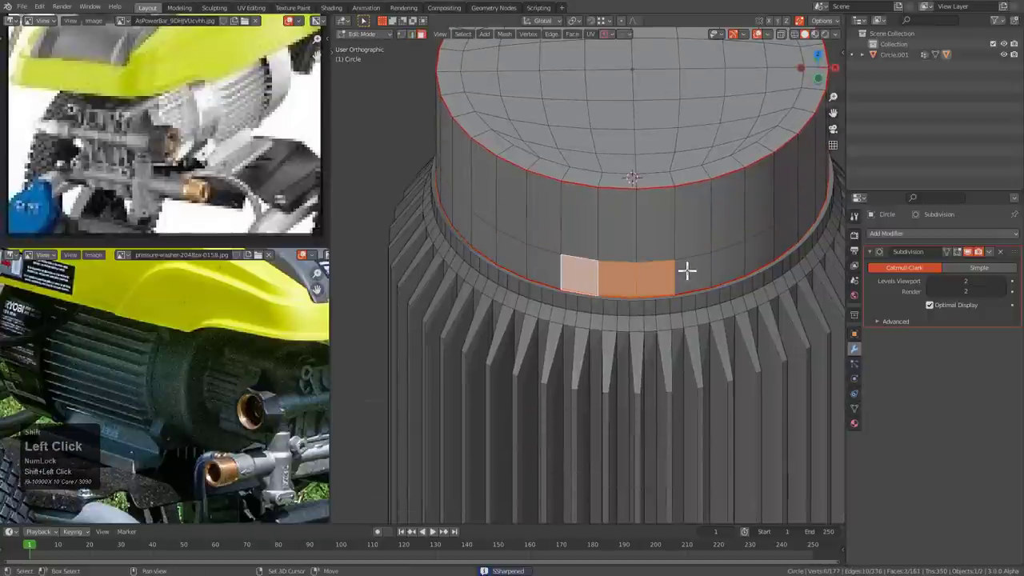
{"action": "left_click", "coordinate": [689, 270], "text": "shift"}
{"action": "left_click", "coordinate": [722, 262], "text": "shift"}
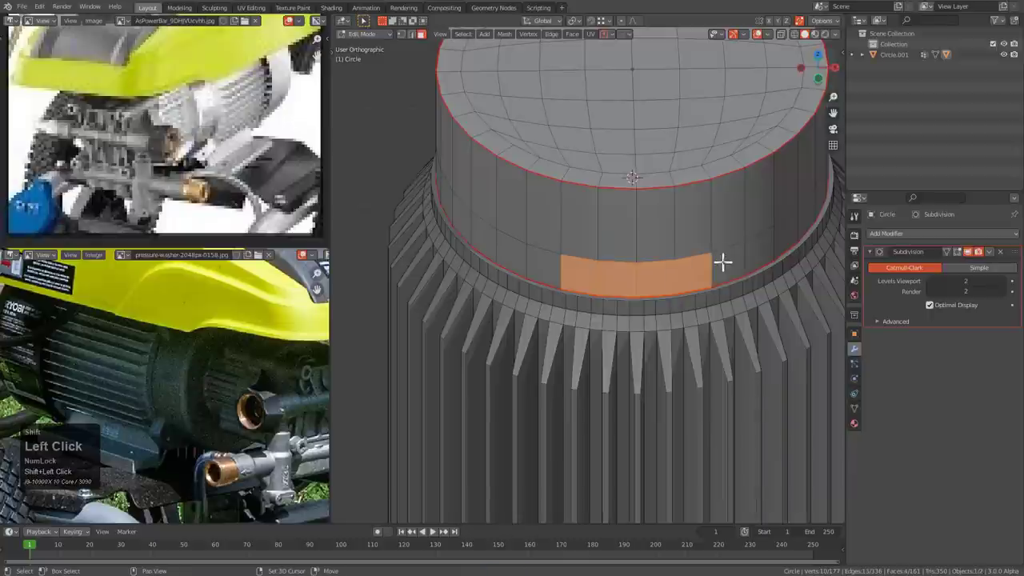
{"action": "left_click", "coordinate": [576, 280], "text": "shift"}
{"action": "key", "text": "alt+z"}
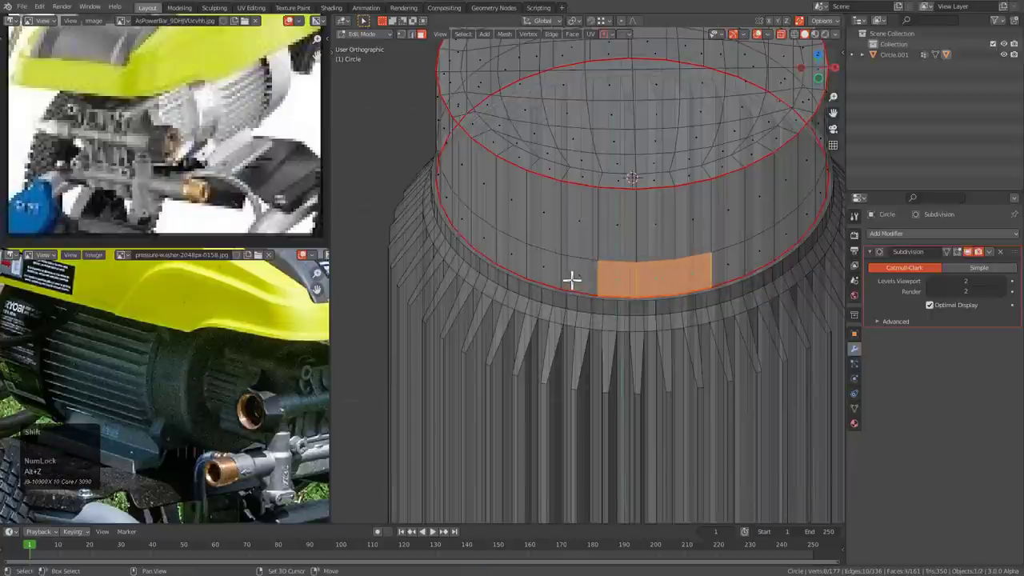
{"action": "middle_click_drag", "start_coordinate": [571, 278], "coordinate": [592, 302]}
{"action": "scroll", "coordinate": [592, 302], "scroll_direction": "down", "scroll_amount": 1}
{"action": "key", "text": "alt+z"}
{"action": "key", "text": "KP_7"}
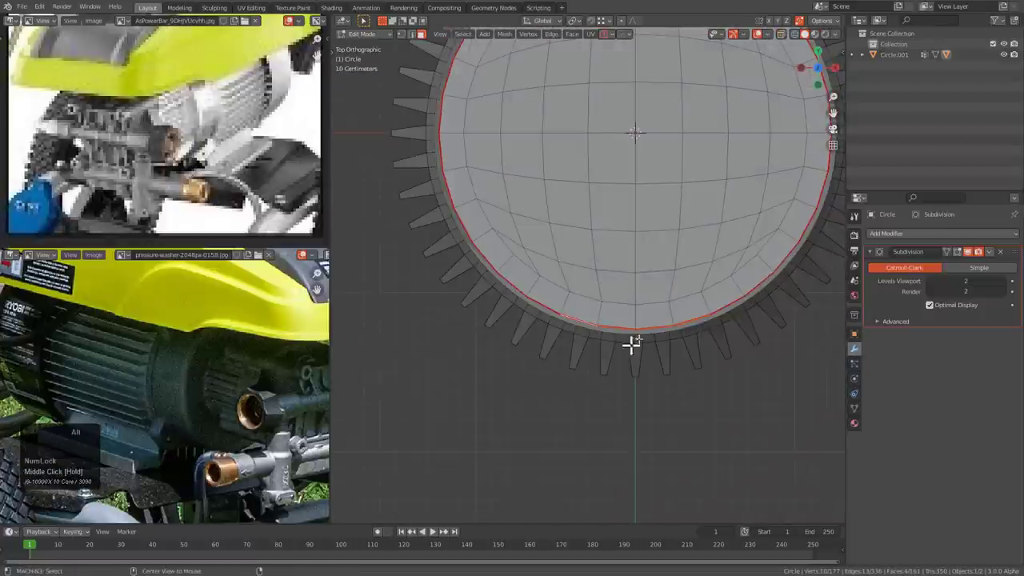
{"action": "key", "text": "e"}
{"action": "middle_click_drag", "start_coordinate": [672, 375], "coordinate": [669, 325]}
- Scale the extruded bracket's outer faces along the X axis
{"action": "key", "text": "s"}
{"action": "key", "text": "x"}
{"action": "left_click", "coordinate": [711, 381]}
- Add support loop cuts along the bracket's base and outer edge, plus one around the cap wall just above the bracket
{"action": "scroll", "coordinate": [658, 240], "scroll_direction": "up", "scroll_amount": 3}
{"action": "key", "text": "ctrl+r"}
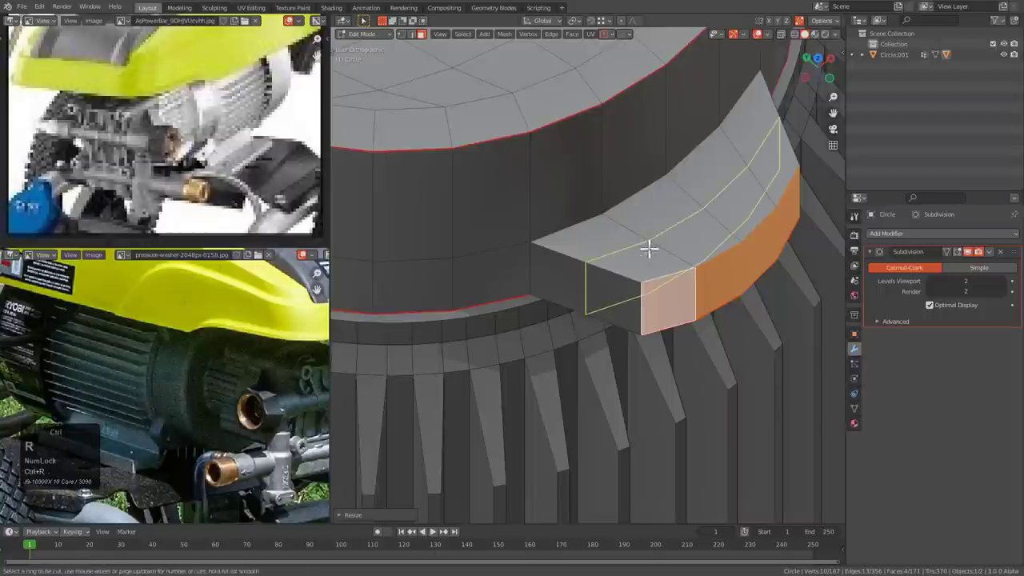
{"action": "left_click", "coordinate": [647, 248]}
{"action": "left_click", "coordinate": [613, 229]}
{"action": "key", "text": "ctrl+r"}
{"action": "left_click", "coordinate": [592, 222]}
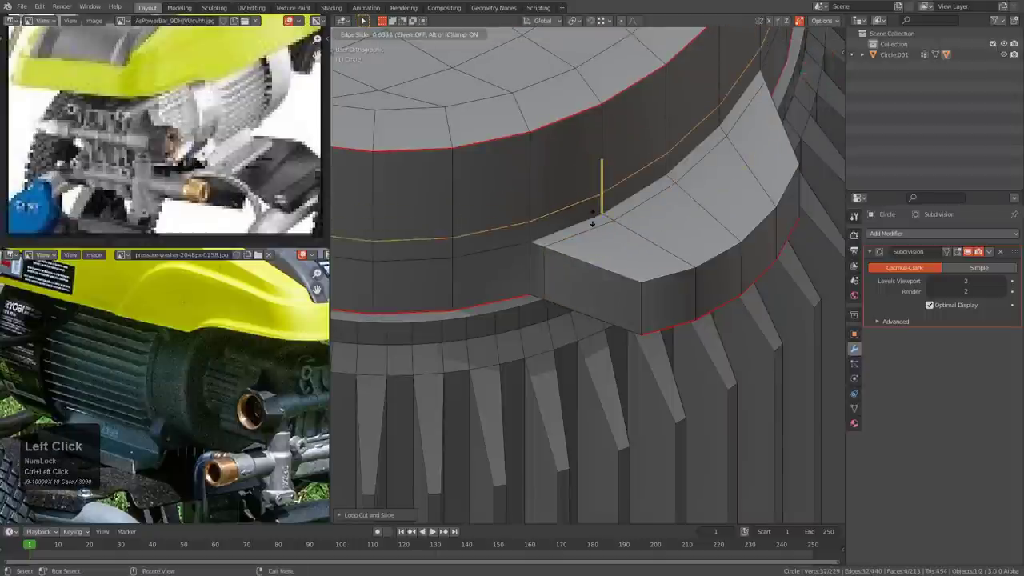
{"action": "left_click", "coordinate": [591, 223]}
{"action": "key", "text": "ctrl+r"}
{"action": "left_click", "coordinate": [631, 279]}
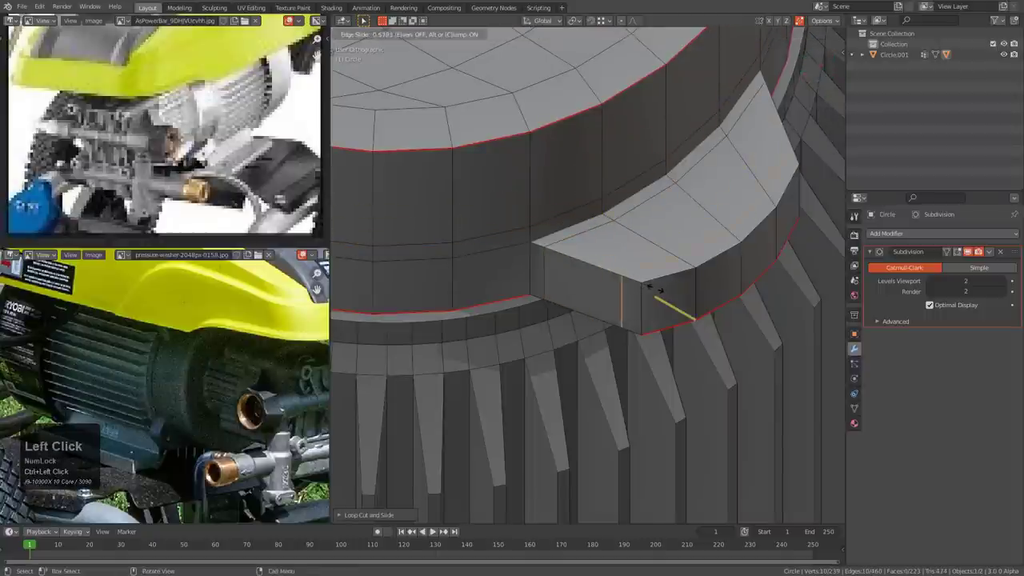
{"action": "left_click", "coordinate": [656, 289]}
- Clear the sharp marks from the whole cap mesh and isolate the cap in local view
{"action": "middle_click_drag", "start_coordinate": [640, 277], "coordinate": [611, 200], "text": "shift"}
{"action": "key", "text": "Tab"}
{"action": "key", "text": "Tab"}
{"action": "key", "text": "a"}
{"action": "key", "text": "q"}
{"action": "left_click", "coordinate": [667, 208]}
{"action": "key", "text": "Tab"}
{"action": "key", "text": "Tab"}
{"action": "key", "text": "KP_Divide"}
{"action": "scroll", "coordinate": [585, 271], "scroll_direction": "up", "scroll_amount": 1}
{"action": "key", "text": "Tab"}
{"action": "key", "text": "Tab"}
{"action": "scroll", "coordinate": [587, 286], "scroll_direction": "down", "scroll_amount": 3}
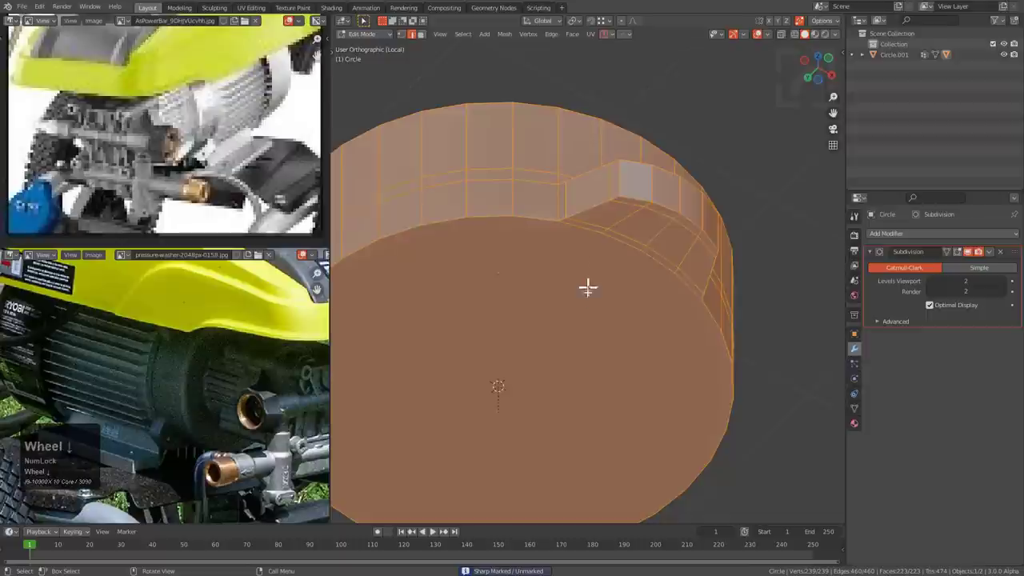
- Inset the cap's large underside face slightly and delete the inner face
{"action": "key", "text": "3"}
{"action": "left_click", "coordinate": [601, 326]}
{"action": "key", "text": "i"}
{"action": "left_click", "coordinate": [683, 352]}
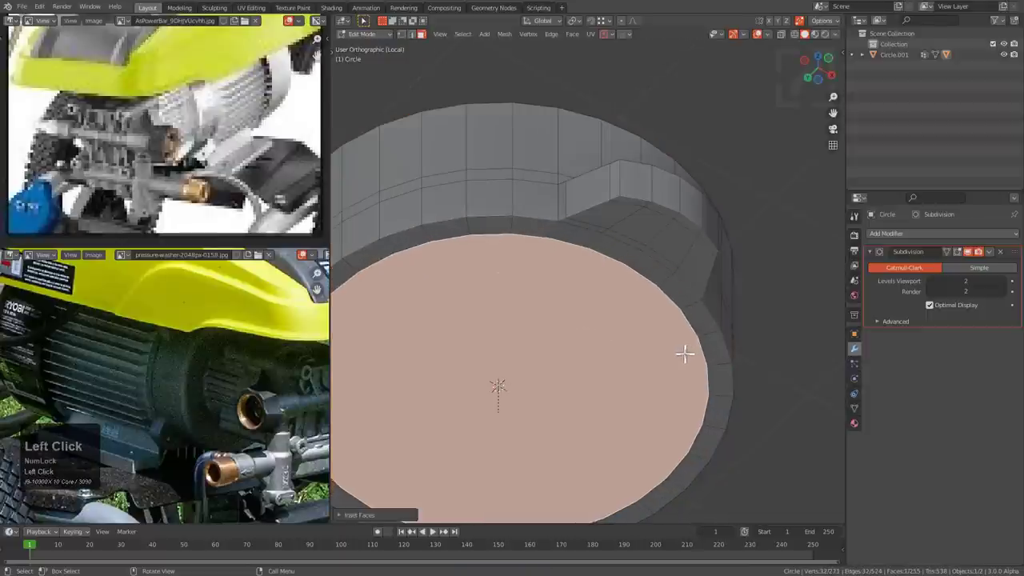
{"action": "key", "text": "x"}
{"action": "left_click", "coordinate": [664, 378]}
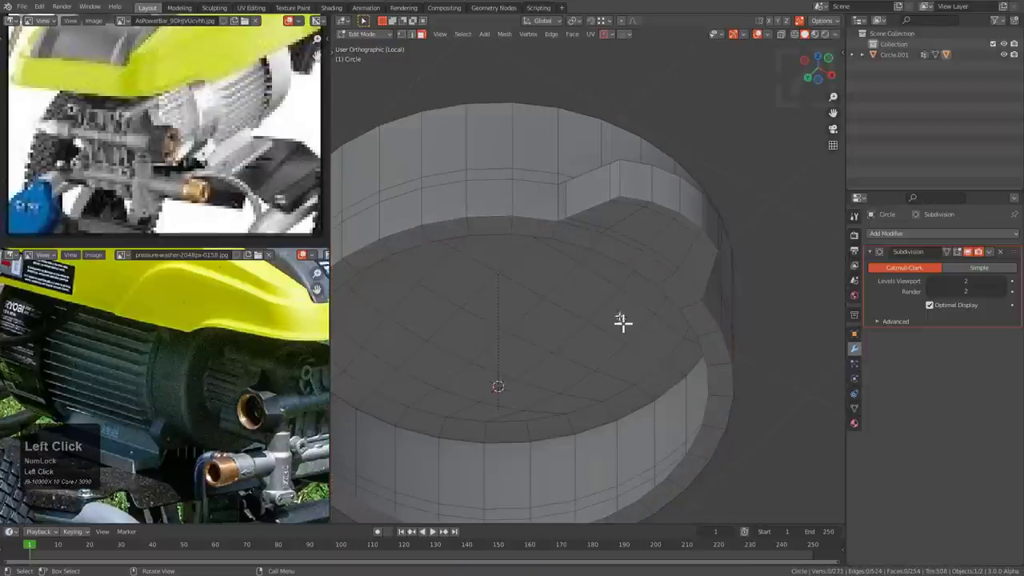
- Close the opening in the cap's underside with a Grid Fill
{"action": "left_click", "coordinate": [577, 242], "text": "alt"}
{"action": "key", "text": "ctrl+f"}
{"action": "left_click", "coordinate": [677, 286]}
- Add support loops on both sides of the cap's upper rim, one around the side wall and one on the top face
{"action": "middle_click_drag", "start_coordinate": [677, 286], "coordinate": [685, 399]}
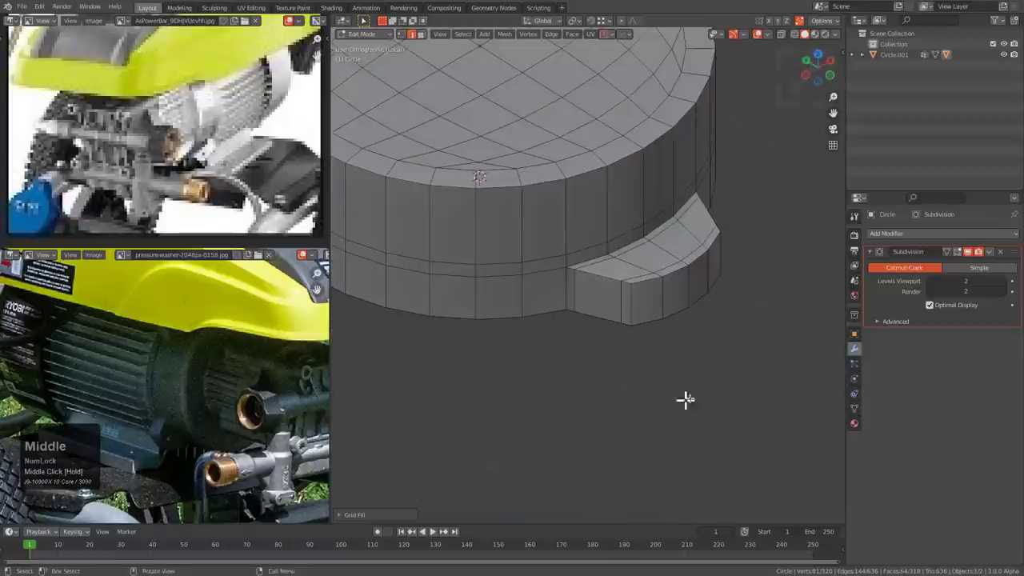
{"action": "scroll", "coordinate": [642, 285], "scroll_direction": "up", "scroll_amount": 2}
{"action": "middle_click_drag", "start_coordinate": [642, 285], "coordinate": [612, 206]}
{"action": "scroll", "coordinate": [633, 280], "scroll_direction": "up", "scroll_amount": 4}
{"action": "key", "text": "ctrl+r"}
{"action": "left_click", "coordinate": [605, 251]}
{"action": "key", "text": "Tab"}
{"action": "key", "text": "Tab"}
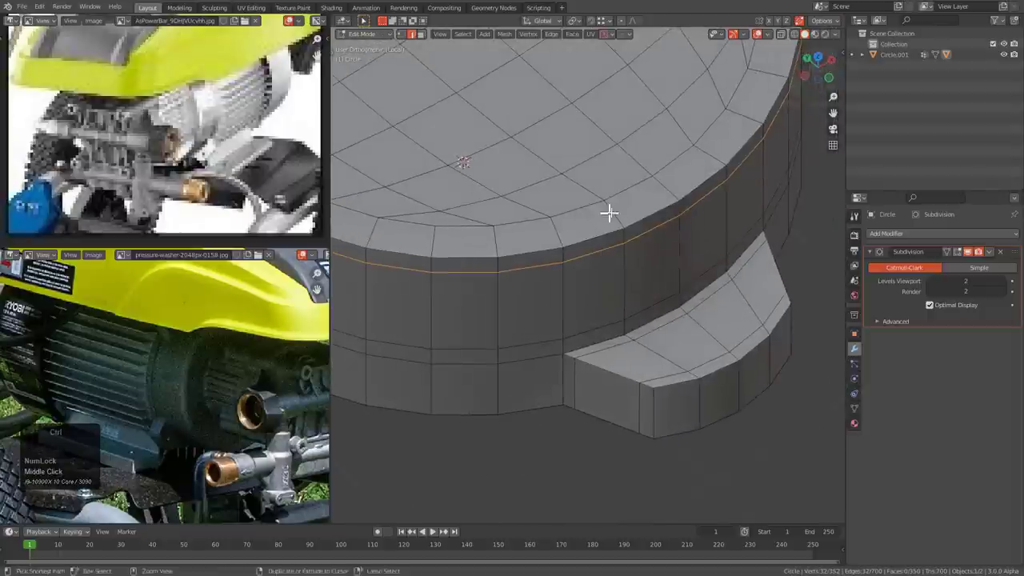
{"action": "left_click", "coordinate": [605, 206]}
{"action": "key", "text": "Tab"}
{"action": "middle_click_drag", "start_coordinate": [578, 235], "coordinate": [608, 256]}
{"action": "key", "text": "Tab"}
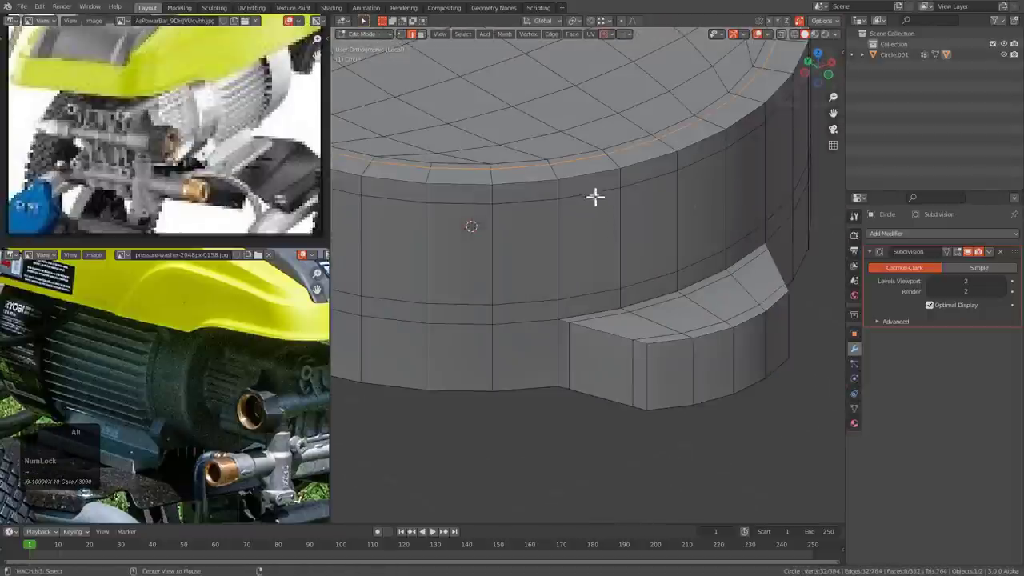
- Slide the support loop under the cap's upper rim farther down the side wall
{"action": "left_click", "coordinate": [594, 192], "text": "alt"}
{"action": "key", "text": "Tab"}
{"action": "mouse_move", "coordinate": [593, 213]}
{"action": "middle_mouse_down"}
{"action": "mouse_move", "coordinate": [610, 253]}
{"action": "mouse_move", "coordinate": [598, 214]}
{"action": "middle_mouse_up"}
{"action": "key", "text": "Tab"}
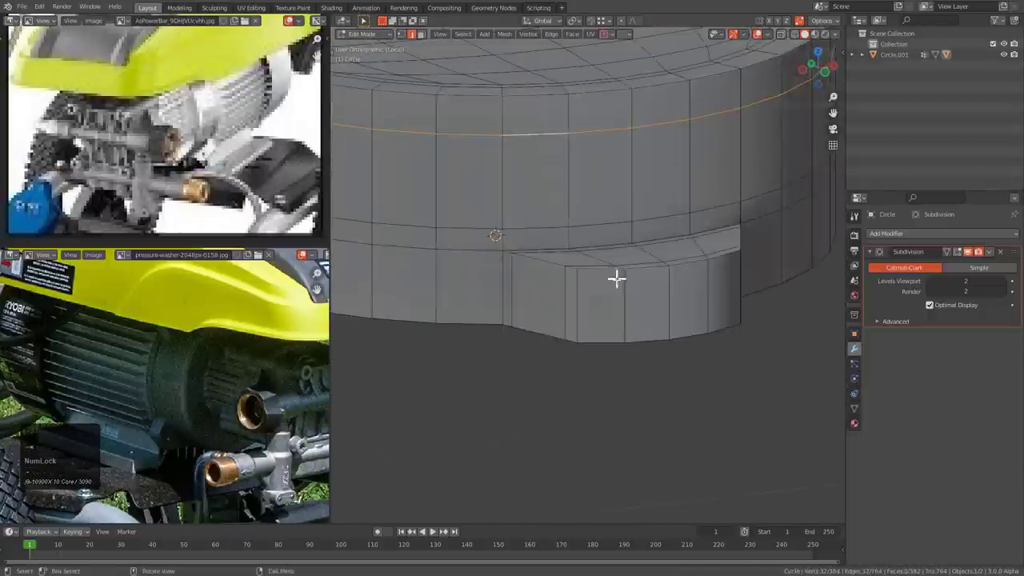
- Knife-cut a support line around the bracket's side, starting above its inner corner and running over the top, outer face, underside and back up the wall
{"action": "scroll", "coordinate": [614, 279], "scroll_direction": "up", "scroll_amount": 4}
{"action": "middle_click_drag", "start_coordinate": [613, 287], "coordinate": [533, 321]}
{"action": "key", "text": "alt+a"}
{"action": "scroll", "coordinate": [560, 306], "scroll_direction": "down", "scroll_amount": 2}
{"action": "scroll", "coordinate": [503, 224], "scroll_direction": "up", "scroll_amount": 1}
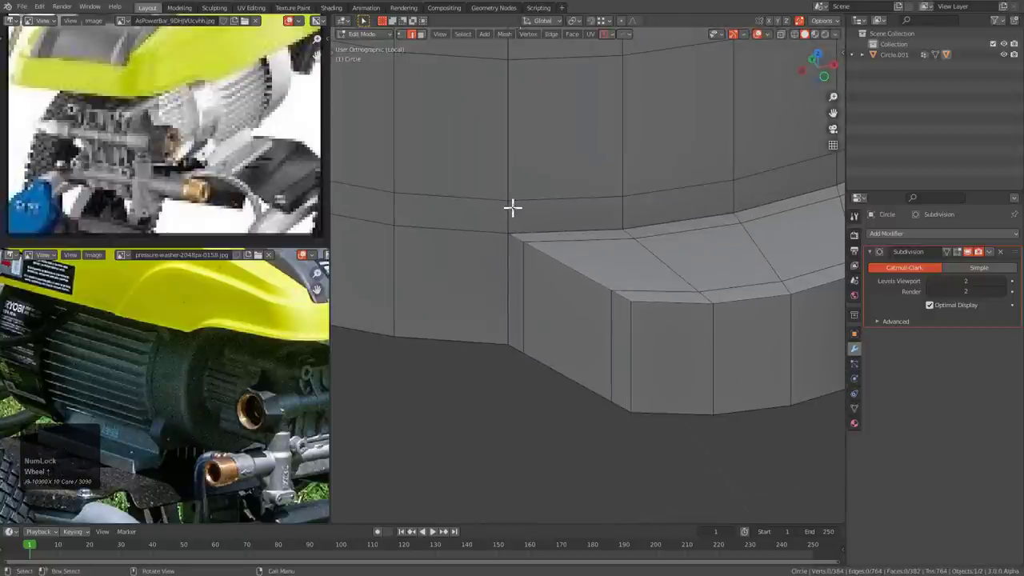
{"action": "key", "text": "k"}
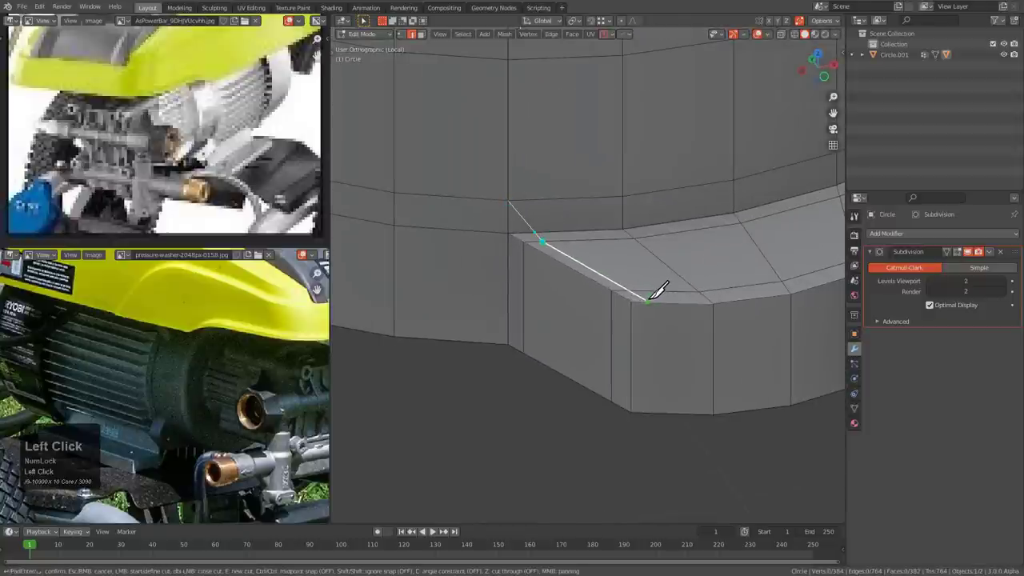
{"action": "middle_click_drag", "start_coordinate": [655, 402], "coordinate": [593, 118]}
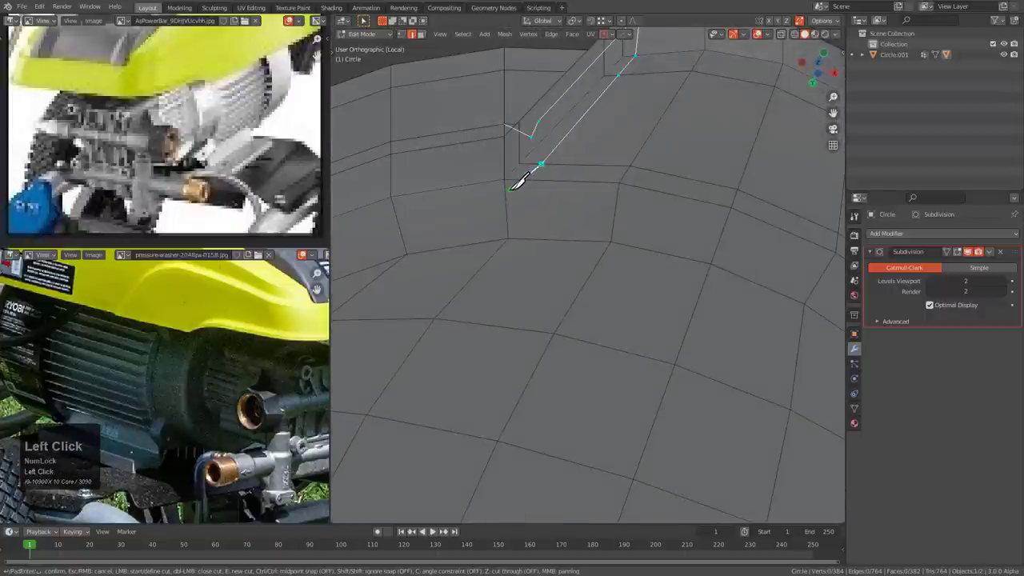
{"action": "mouse_move", "coordinate": [499, 169]}
{"action": "middle_mouse_down"}
{"action": "mouse_move", "coordinate": [507, 216]}
{"action": "mouse_move", "coordinate": [512, 185]}
{"action": "middle_mouse_up"}
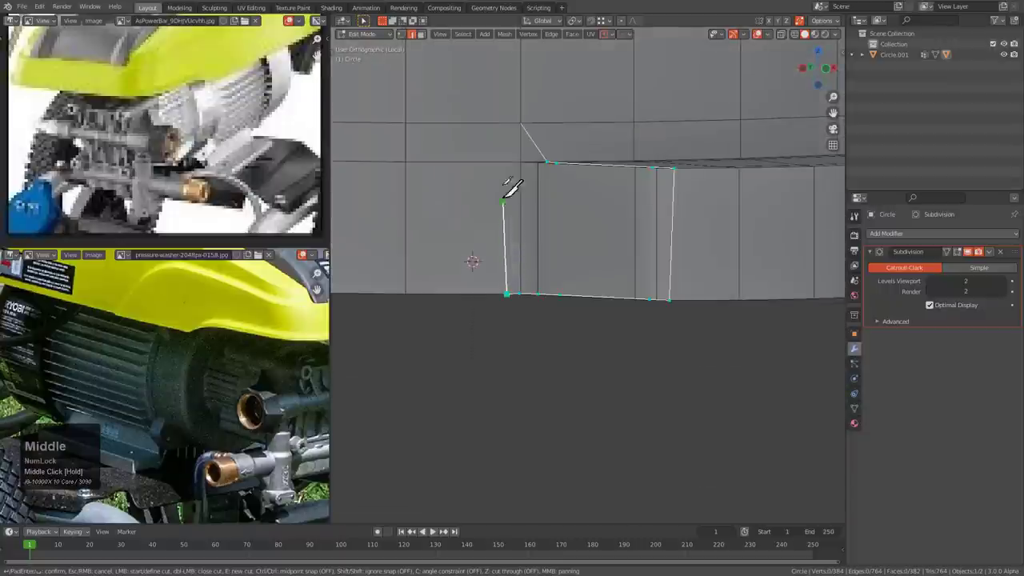
{"action": "left_click", "coordinate": [520, 124]}
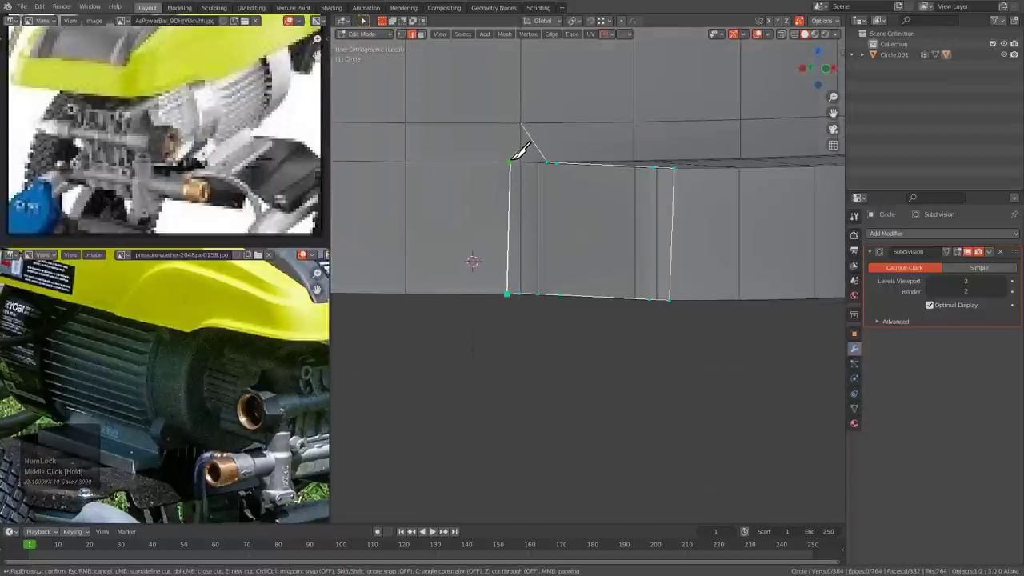
{"action": "key", "text": "KP_Enter"}
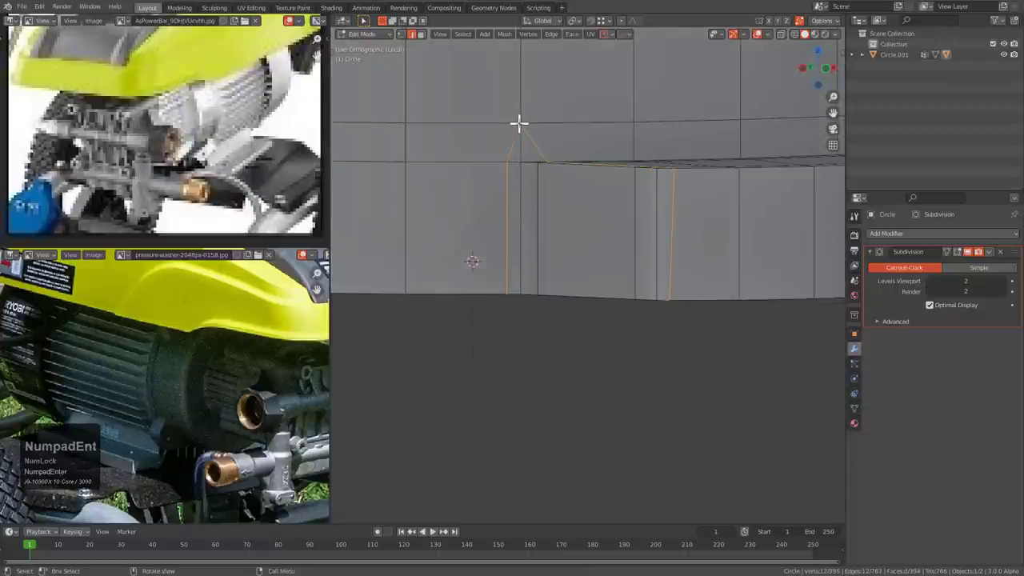
- Slide the knife-cut vertices on the bracket's top surface along their edges near its corners
{"action": "middle_click_drag", "start_coordinate": [519, 123], "coordinate": [585, 282]}
{"action": "scroll", "coordinate": [549, 128], "scroll_direction": "up", "scroll_amount": 2}
{"action": "left_click", "coordinate": [560, 151]}
{"action": "key", "text": "g"}
{"action": "key", "text": "g"}
{"action": "left_click", "coordinate": [565, 152]}
{"action": "scroll", "coordinate": [586, 282], "scroll_direction": "down", "scroll_amount": 2}
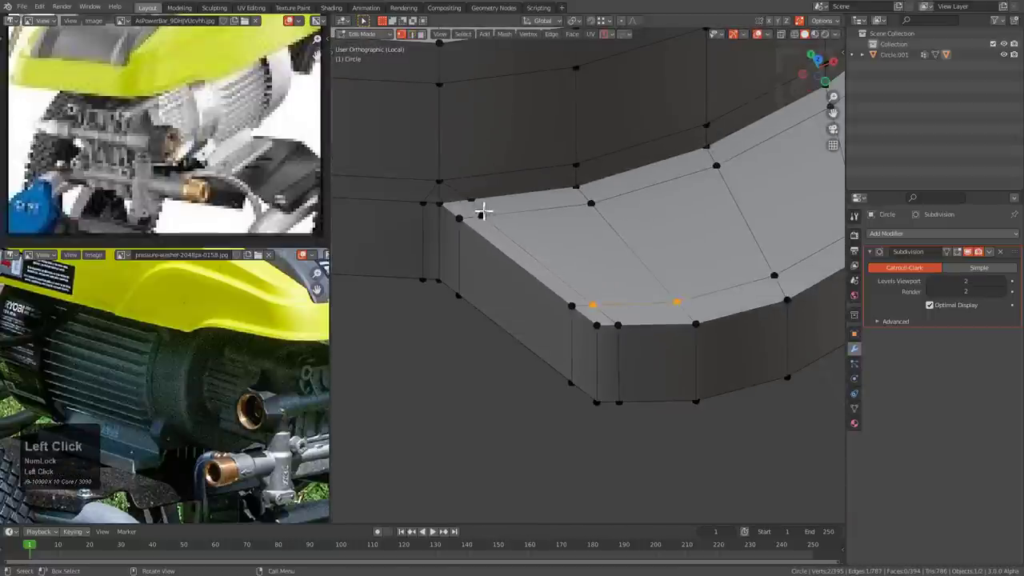
{"action": "left_click", "coordinate": [483, 212]}
{"action": "key", "text": "g"}
{"action": "key", "text": "g"}
{"action": "left_click", "coordinate": [498, 211]}
{"action": "scroll", "coordinate": [535, 253], "scroll_direction": "down", "scroll_amount": 2}
- Dissolve the extra edge at the bracket's inner corner on the underside and check the smoothed result
{"action": "key", "text": "Tab"}
{"action": "middle_click_drag", "start_coordinate": [535, 253], "coordinate": [575, 146]}
{"action": "key", "text": "Tab"}
{"action": "middle_click_drag", "start_coordinate": [568, 221], "coordinate": [569, 171]}
{"action": "key", "text": "Tab"}
{"action": "scroll", "coordinate": [553, 212], "scroll_direction": "up", "scroll_amount": 2}
{"action": "key", "text": "Tab"}
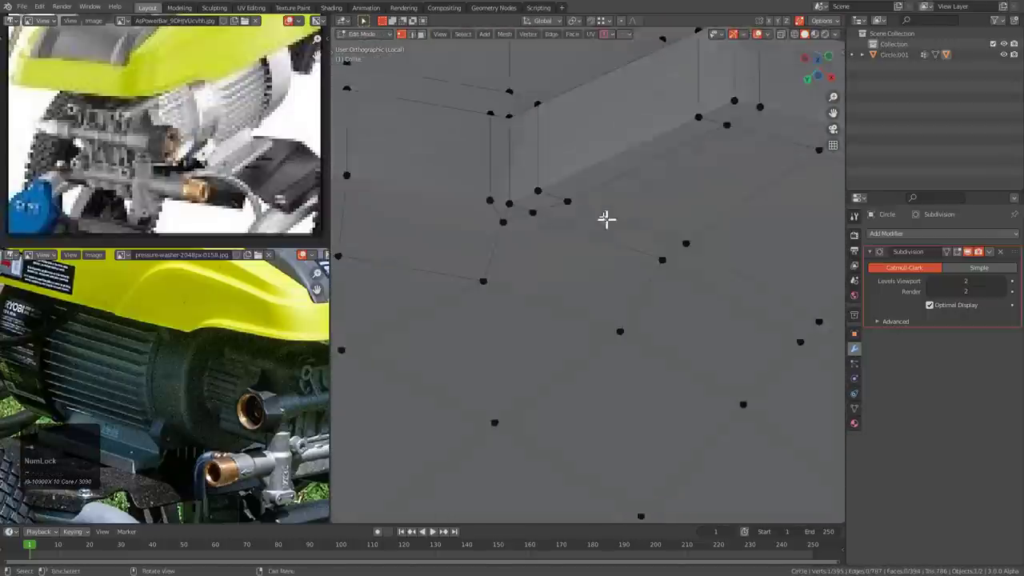
{"action": "middle_click_drag", "start_coordinate": [606, 219], "coordinate": [594, 183]}
{"action": "scroll", "coordinate": [610, 243], "scroll_direction": "up", "scroll_amount": 3}
{"action": "key", "text": "2"}
{"action": "middle_click_drag", "start_coordinate": [528, 200], "coordinate": [640, 316], "text": "shift"}
{"action": "key", "text": "ctrl+x"}
{"action": "key", "text": "Tab"}
{"action": "scroll", "coordinate": [649, 248], "scroll_direction": "down", "scroll_amount": 4}
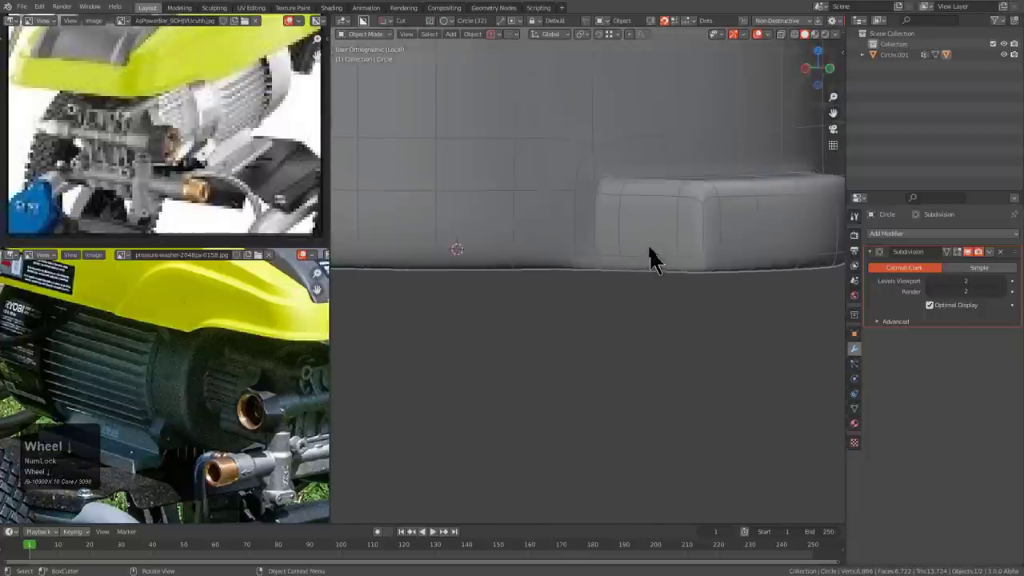
{"action": "middle_click_drag", "start_coordinate": [650, 257], "coordinate": [651, 292]}
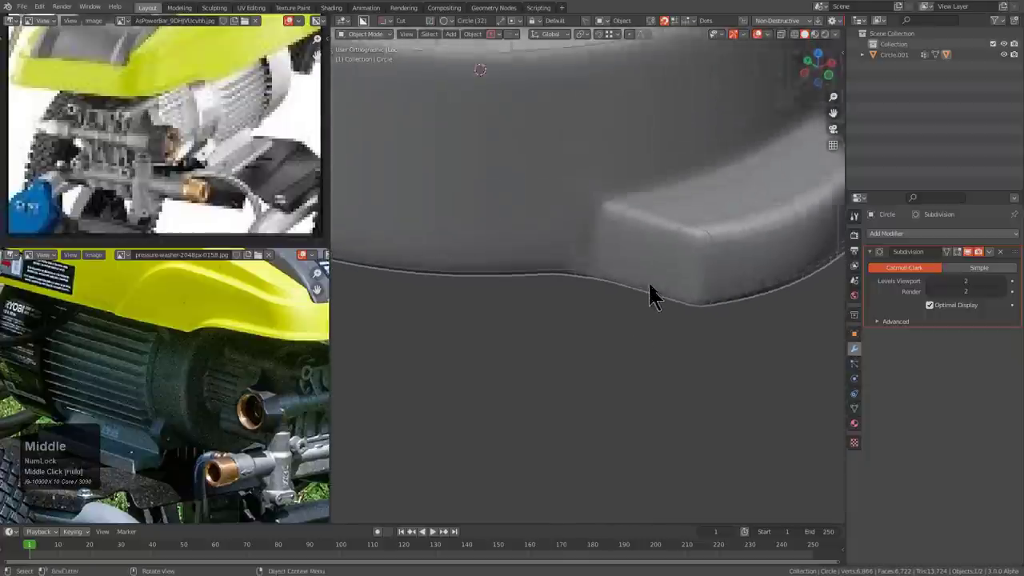
- Adjust the vertical edges at the bracket's inner corner, sliding the side support edge farther from the cap wall
{"action": "key", "text": "Tab"}
{"action": "scroll", "coordinate": [619, 210], "scroll_direction": "up", "scroll_amount": 3}
{"action": "left_click", "coordinate": [604, 141]}
{"action": "key", "text": "g"}
{"action": "key", "text": "g"}
{"action": "left_click", "coordinate": [616, 154]}
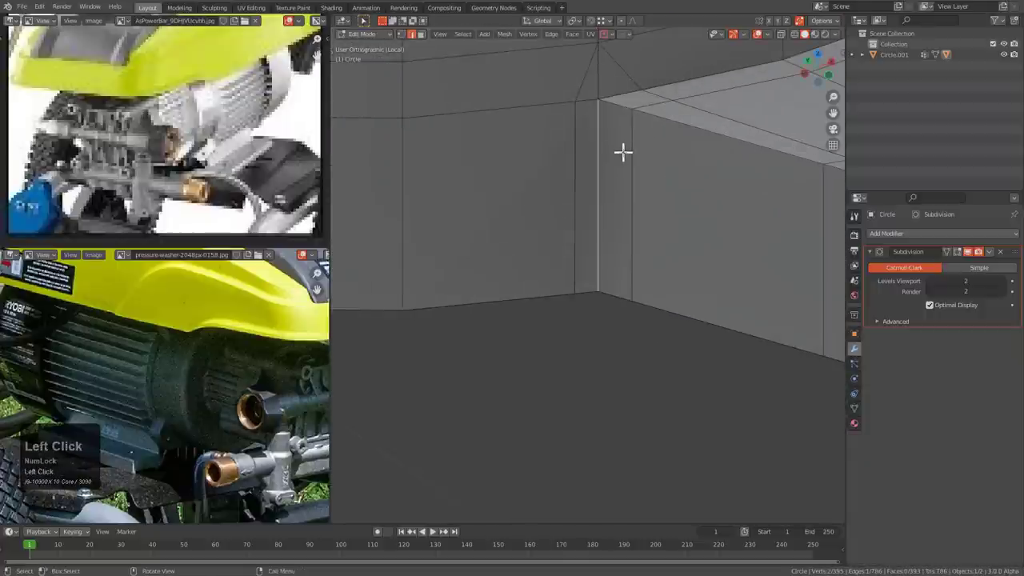
{"action": "left_click", "coordinate": [624, 151]}
{"action": "key", "text": "g"}
{"action": "key", "text": "g"}
{"action": "left_click", "coordinate": [641, 158]}
{"action": "key", "text": "Tab"}
{"action": "middle_click_drag", "start_coordinate": [679, 158], "coordinate": [656, 200]}
{"action": "key", "text": "Tab"}
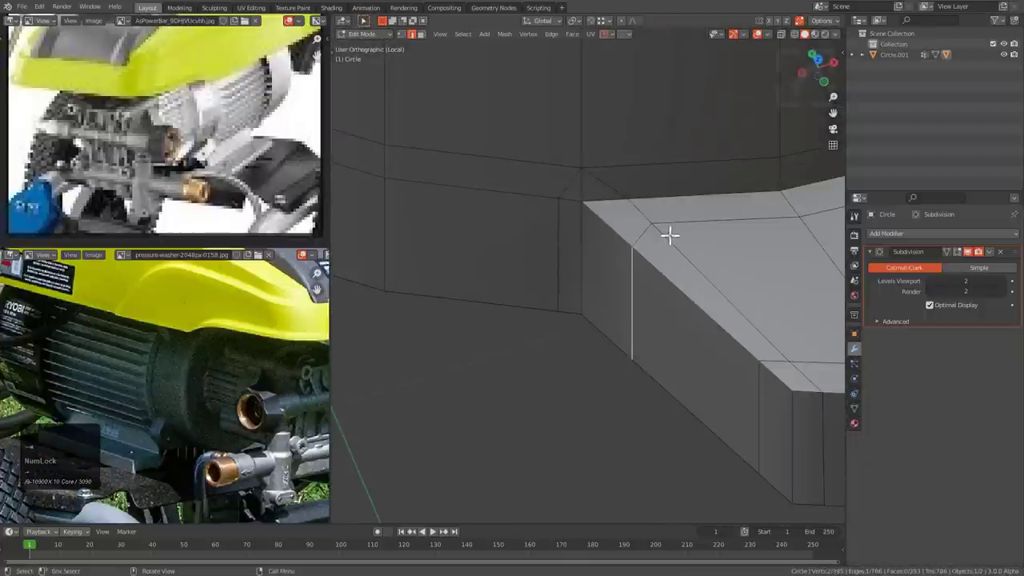
- Slide the top vertex beside the bracket's side support edge toward the outer end
{"action": "left_click", "coordinate": [659, 226]}
{"action": "key", "text": "g"}
{"action": "key", "text": "g"}
{"action": "left_click", "coordinate": [663, 236]}
- Edge-slide the connected support edges on the bracket's side from top to underside farther outward in Even mode
{"action": "key", "text": "alt+z"}
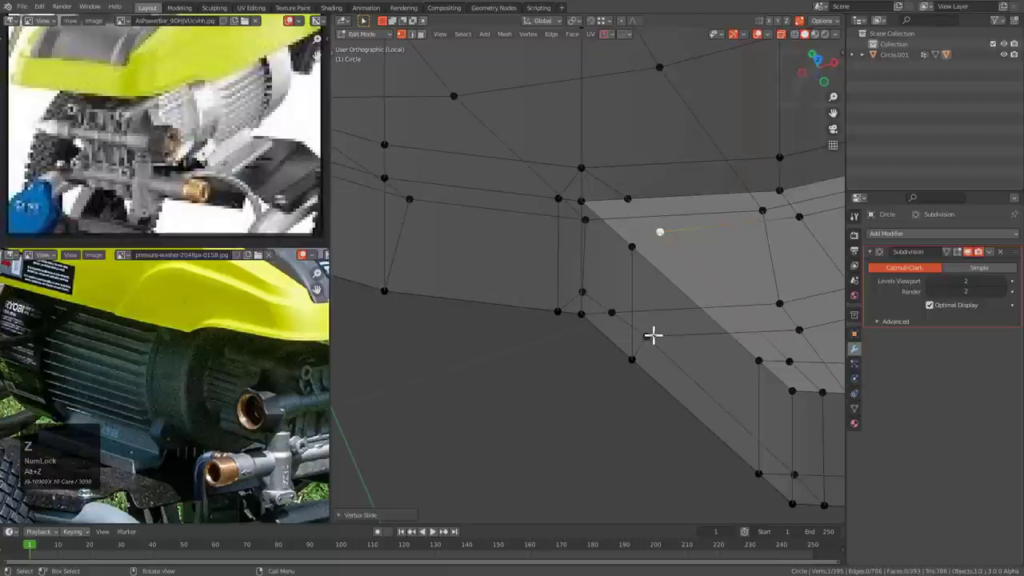
{"action": "key", "text": "g"}
{"action": "key", "text": "g"}
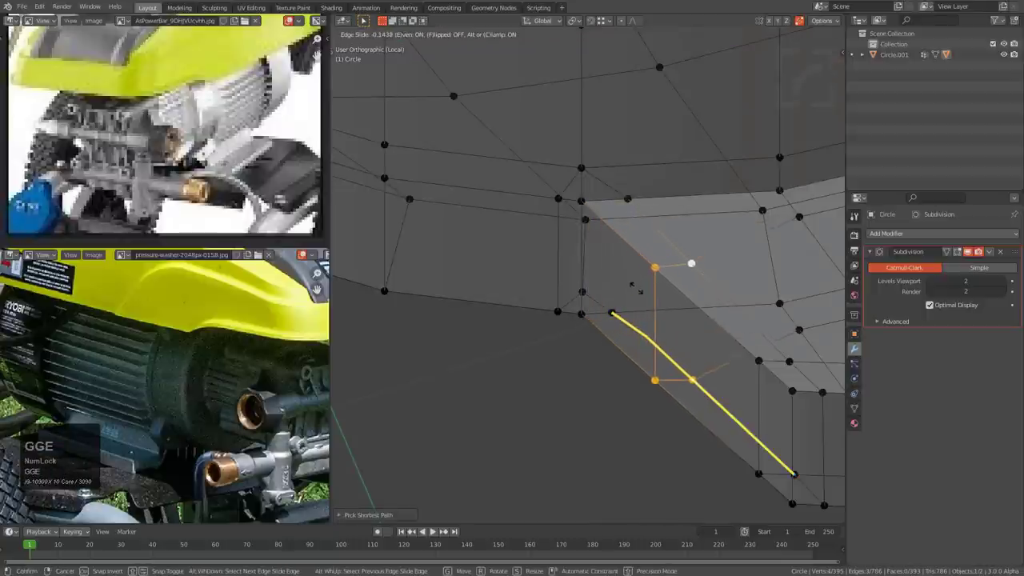
{"action": "left_click", "coordinate": [643, 262]}
{"action": "key", "text": "alt+z"}
{"action": "scroll", "coordinate": [646, 257], "scroll_direction": "down", "scroll_amount": 1}
{"action": "key", "text": "Tab"}
{"action": "scroll", "coordinate": [627, 280], "scroll_direction": "down", "scroll_amount": 2}
{"action": "middle_click_drag", "start_coordinate": [627, 280], "coordinate": [539, 275]}
{"action": "key", "text": "Tab"}
- Add a centred loop cut around the cap's lower band, across the bracket, and bevel it into two loops near the band's edges
{"action": "scroll", "coordinate": [623, 259], "scroll_direction": "up", "scroll_amount": 2}
{"action": "left_click", "coordinate": [638, 280], "text": "ctrl"}
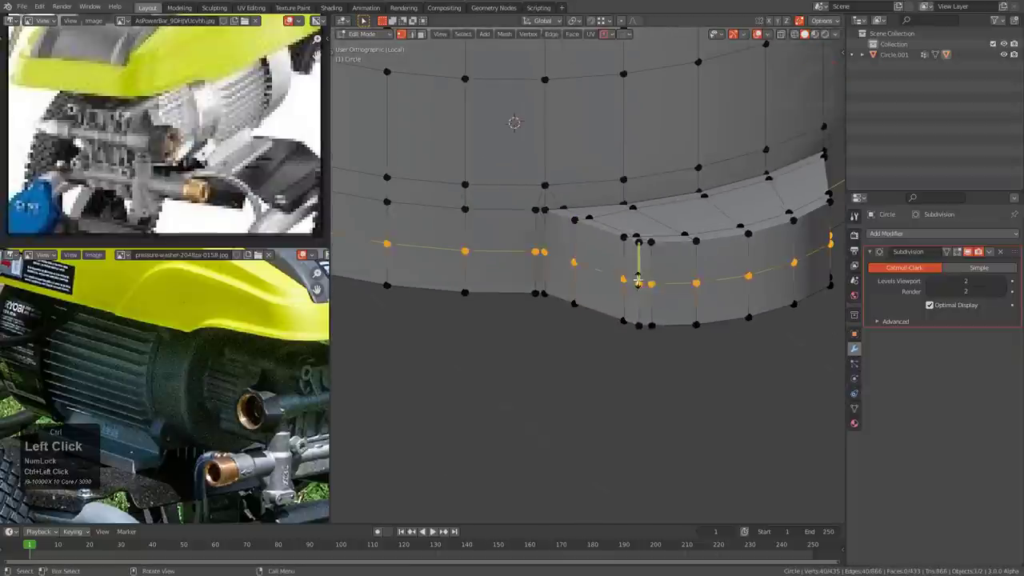
{"action": "right_click", "coordinate": [637, 256]}
{"action": "key", "text": "ctrl+b"}
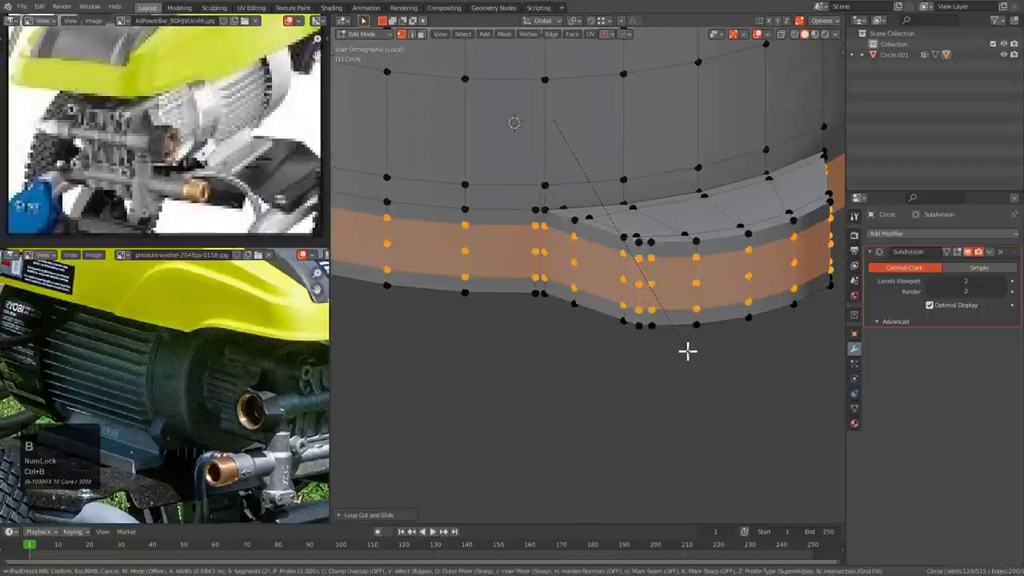
{"action": "left_click", "coordinate": [689, 351]}
- Slide four edges of the upper bevelled loop, on the wall away from the bracket, down to the band's middle
{"action": "middle_click_drag", "start_coordinate": [478, 267], "coordinate": [664, 306], "text": "shift"}
{"action": "key", "text": "3"}
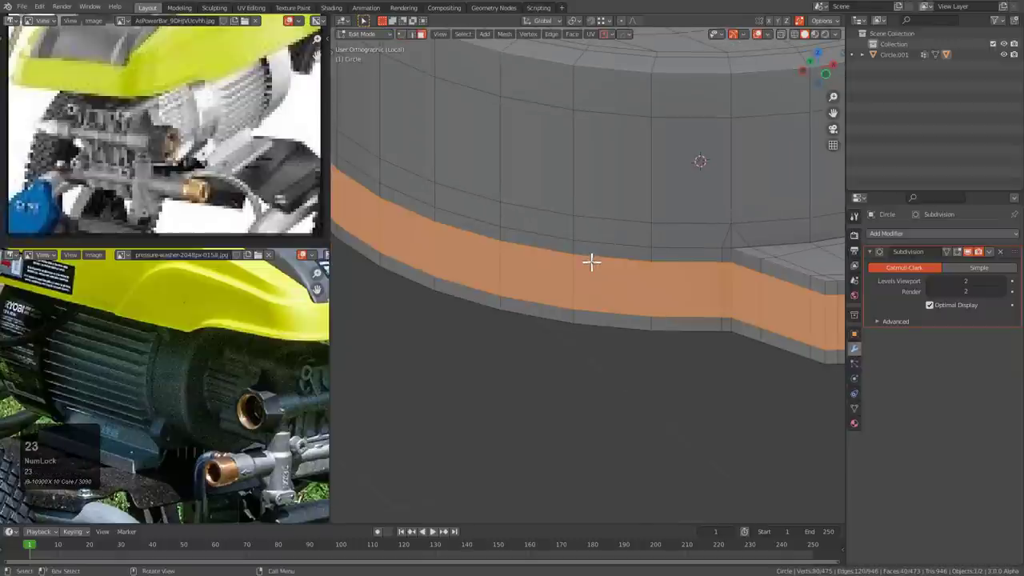
{"action": "left_click", "coordinate": [587, 260]}
{"action": "key", "text": "2"}
{"action": "left_click", "coordinate": [547, 253]}
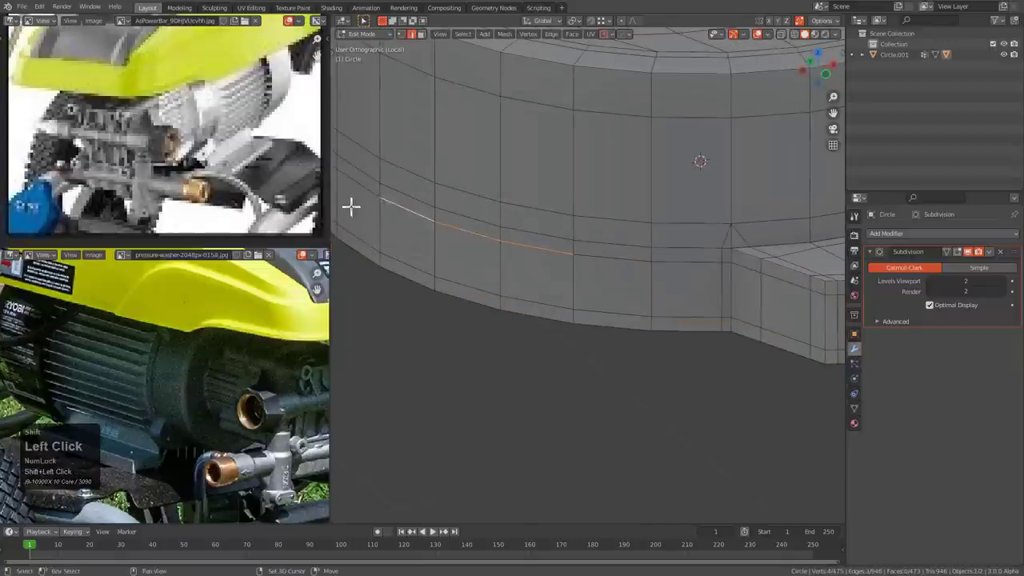
{"action": "middle_click_drag", "start_coordinate": [350, 206], "coordinate": [488, 208], "text": "shift"}
{"action": "key", "text": "g"}
{"action": "key", "text": "g"}
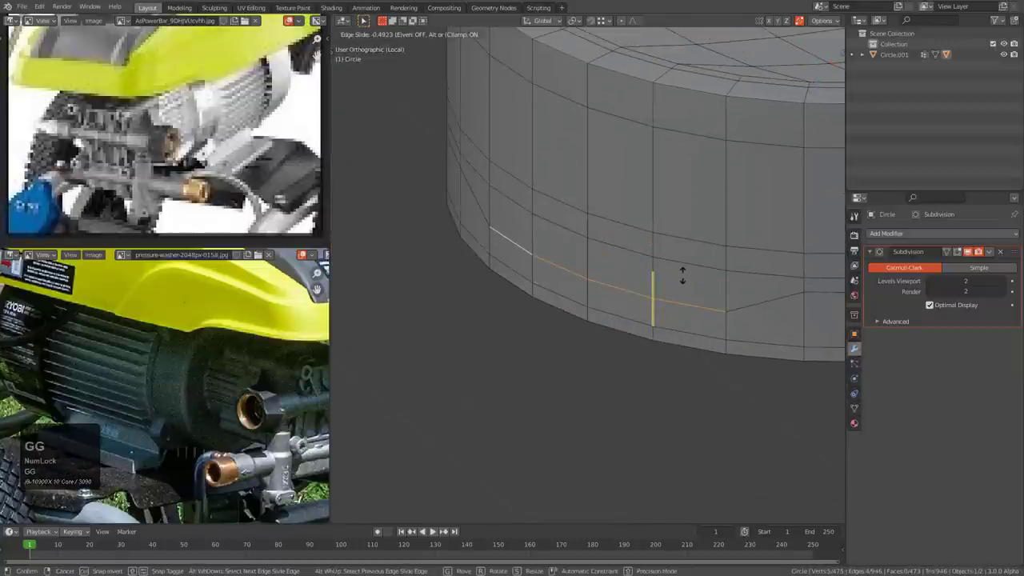
{"action": "left_click", "coordinate": [682, 275]}
- Slide the matching four edges of the lower loop fully up onto the lowered upper edges
{"action": "key", "text": "g"}
{"action": "key", "text": "g"}
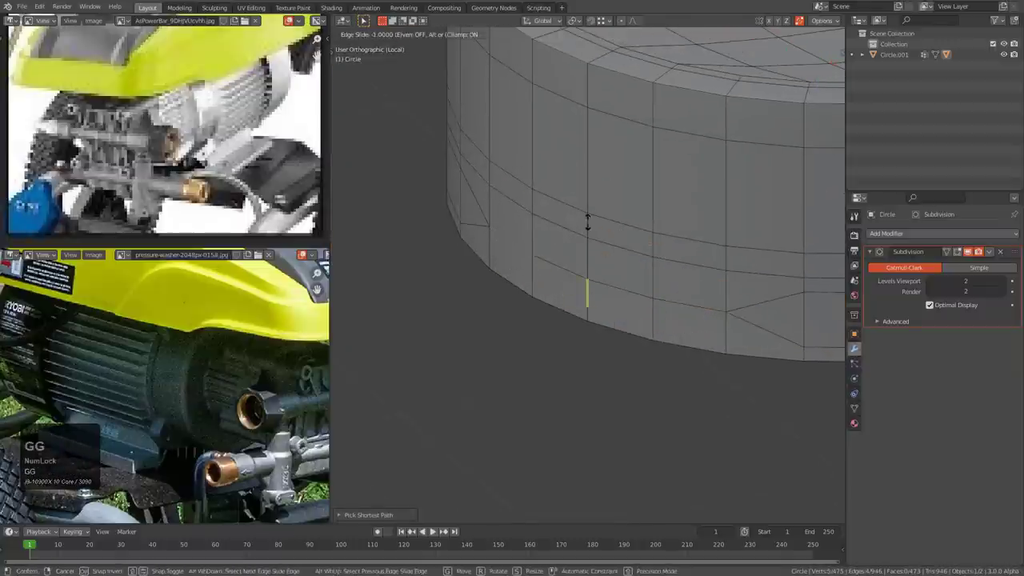
{"action": "left_click", "coordinate": [587, 222]}
- Add a centred loop cut between the two bevelled loops, running along the wall and around the bracket
{"action": "middle_click_drag", "start_coordinate": [694, 274], "coordinate": [486, 245], "text": "shift"}
{"action": "scroll", "coordinate": [628, 276], "scroll_direction": "down", "scroll_amount": 2}
{"action": "scroll", "coordinate": [633, 279], "scroll_direction": "up", "scroll_amount": 2}
{"action": "key", "text": "ctrl+r"}
{"action": "left_click", "coordinate": [660, 300]}
{"action": "left_click", "coordinate": [658, 300]}
{"action": "scroll", "coordinate": [621, 299], "scroll_direction": "up", "scroll_amount": 2}
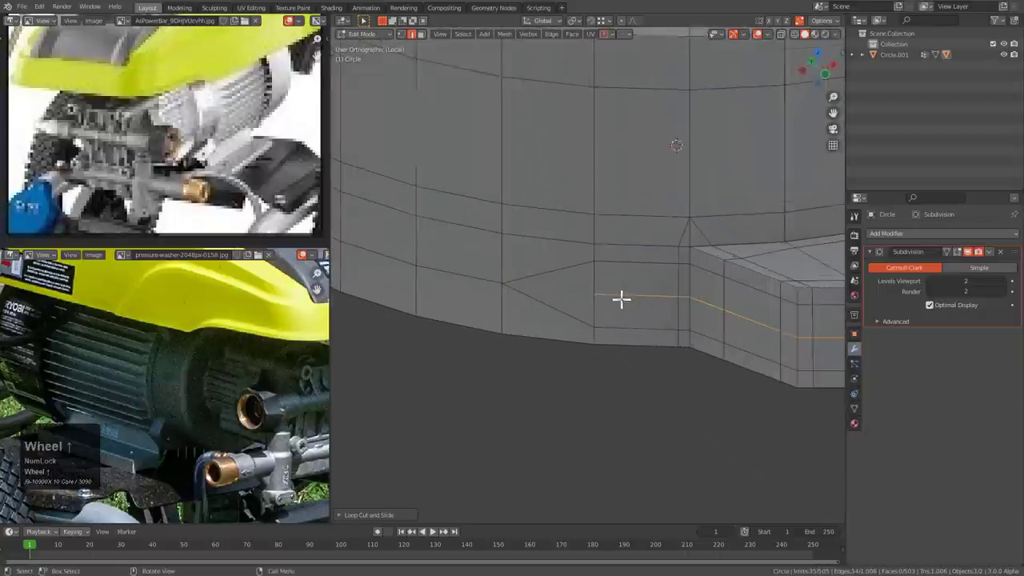
- Slide the end vertex of the centre loop on the wall beside the bracket, and symmetrize the cap mesh
{"action": "key", "text": "1"}
{"action": "left_click", "coordinate": [597, 294]}
{"action": "key", "text": "g"}
{"action": "key", "text": "g"}
{"action": "left_click", "coordinate": [622, 299]}
{"action": "middle_click_drag", "start_coordinate": [660, 298], "coordinate": [620, 286]}
{"action": "key", "text": "alt+a"}
{"action": "scroll", "coordinate": [576, 282], "scroll_direction": "down", "scroll_amount": 3}
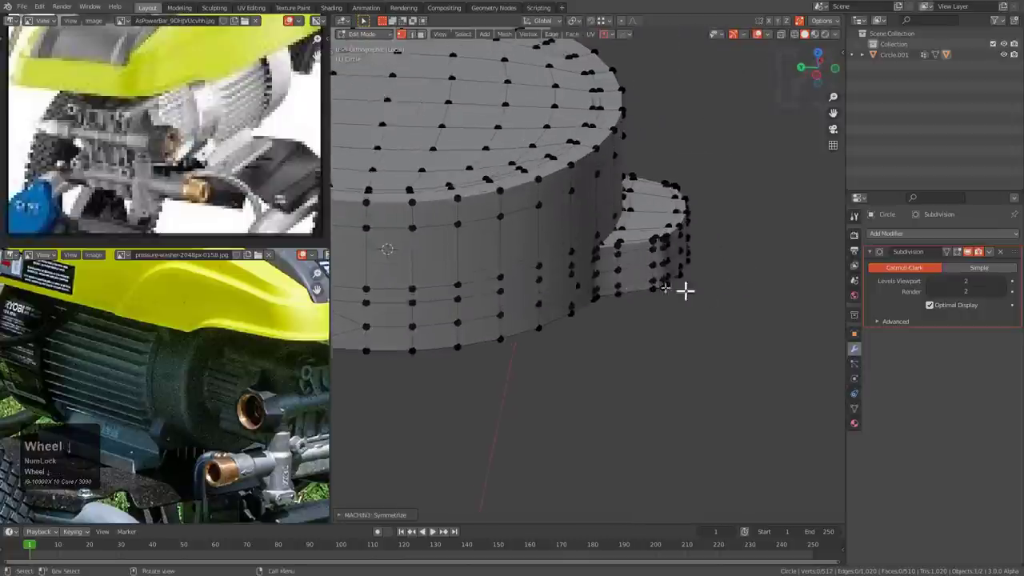
- Dissolve the short vertical edge rising from the bracket's upper inner corner on the wall, and symmetrize the mesh across the bracket
{"action": "middle_click_drag", "start_coordinate": [685, 291], "coordinate": [635, 309]}
{"action": "scroll", "coordinate": [594, 311], "scroll_direction": "up", "scroll_amount": 3}
{"action": "key", "text": "Tab"}
{"action": "scroll", "coordinate": [623, 285], "scroll_direction": "up", "scroll_amount": 2}
{"action": "scroll", "coordinate": [576, 276], "scroll_direction": "up", "scroll_amount": 1}
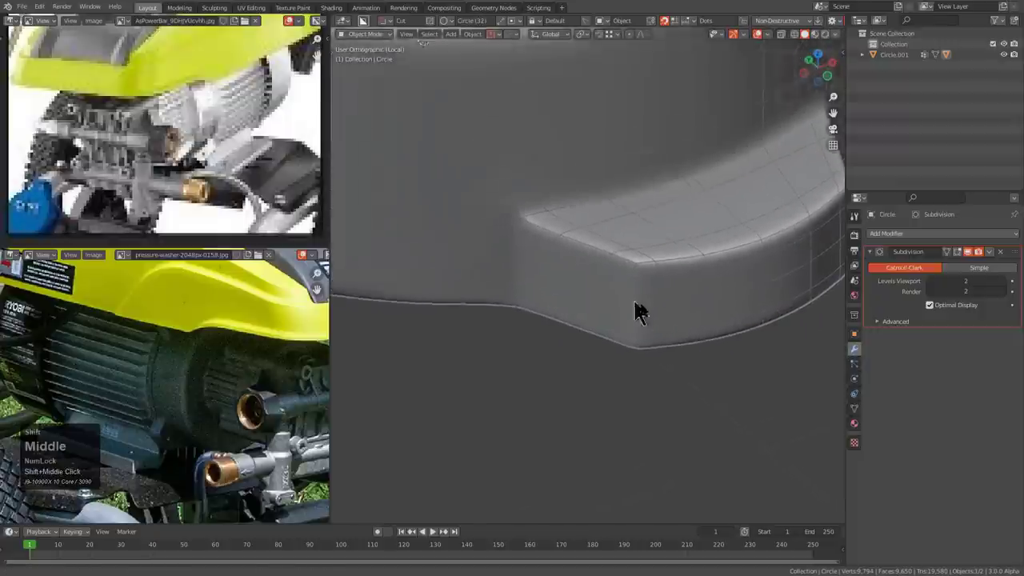
{"action": "key", "text": "Tab"}
{"action": "scroll", "coordinate": [535, 242], "scroll_direction": "up", "scroll_amount": 5}
{"action": "left_click", "coordinate": [467, 167]}
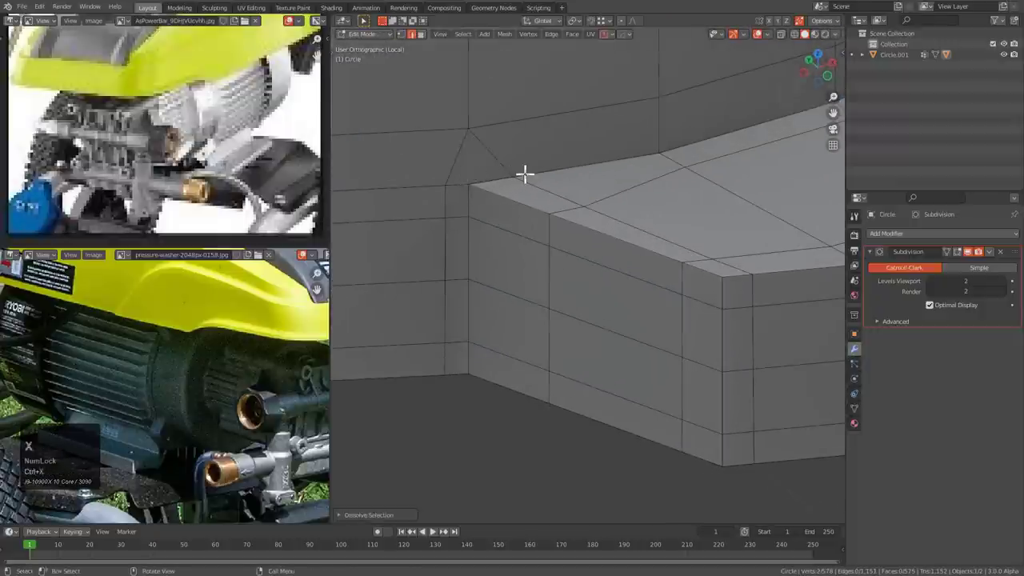
{"action": "middle_click_drag", "start_coordinate": [524, 173], "coordinate": [529, 212]}
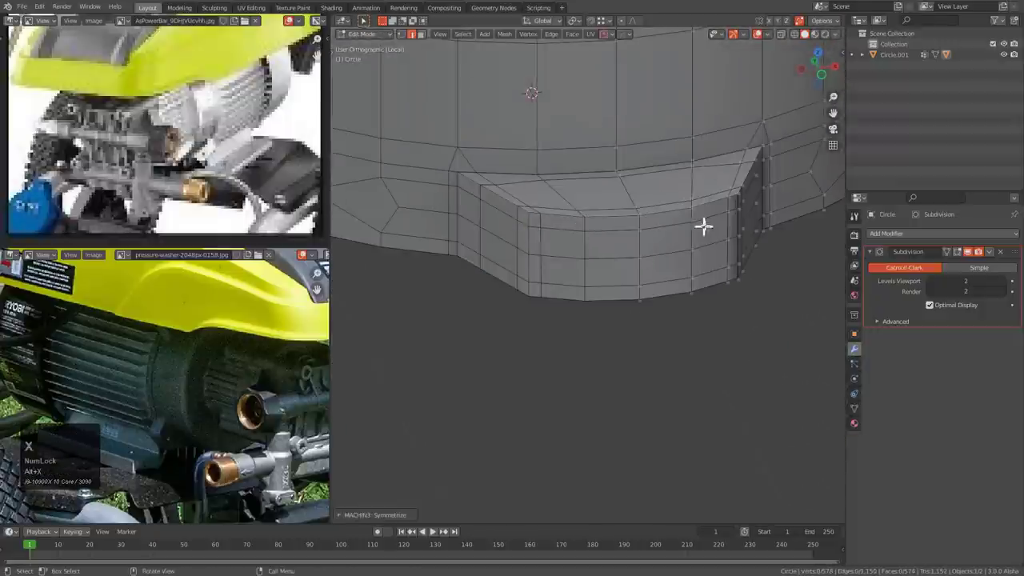
- Add an edge loop along the mounting tab's upper face, midway between its inner and outer edges
{"action": "key", "text": "Tab"}
{"action": "middle_click_drag", "start_coordinate": [624, 231], "coordinate": [603, 267]}
{"action": "scroll", "coordinate": [603, 267], "scroll_direction": "down", "scroll_amount": 3}
{"action": "scroll", "coordinate": [600, 275], "scroll_direction": "up", "scroll_amount": 5}
{"action": "key", "text": "Tab"}
{"action": "key", "text": "ctrl+r"}
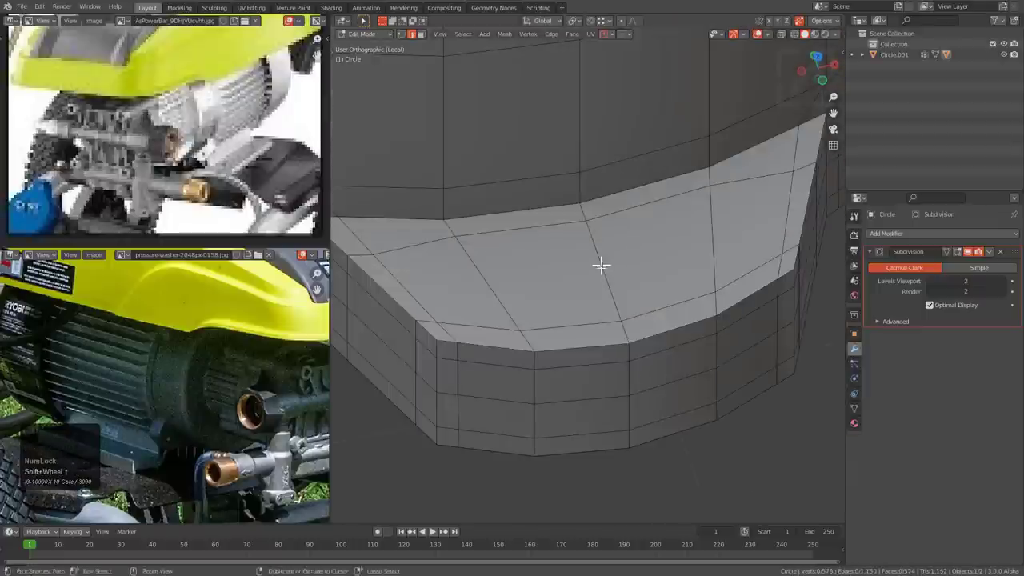
{"action": "left_click", "coordinate": [603, 269]}
{"action": "left_click", "coordinate": [605, 274]}
- Turn the tab's central vertices on the upper face and underside into circles with 2 divisions using the HOps Circle tool
{"action": "key", "text": "alt+z"}
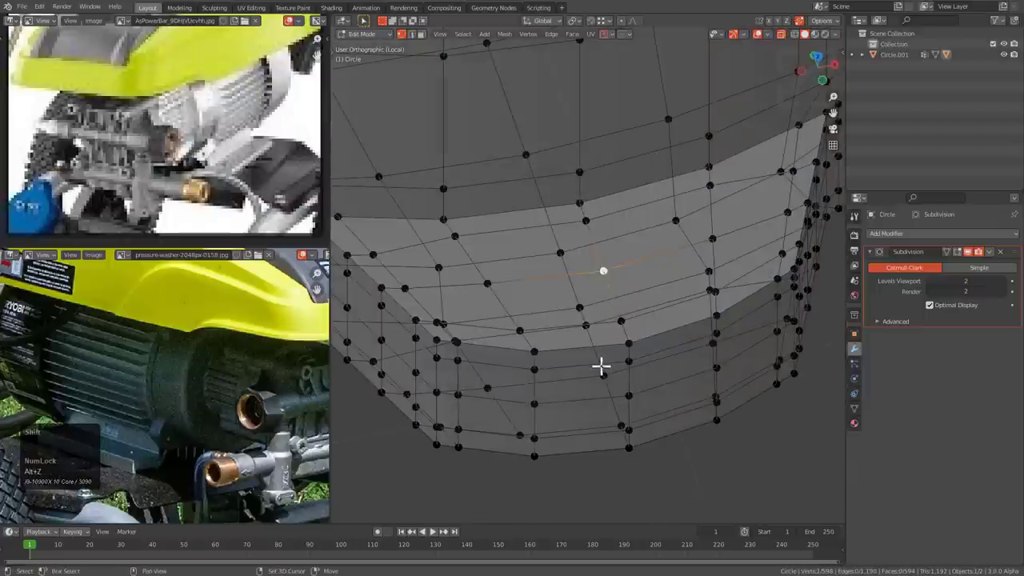
{"action": "key", "text": "KP_Decimal"}
{"action": "key", "text": "KP_7"}
{"action": "key", "text": "q"}
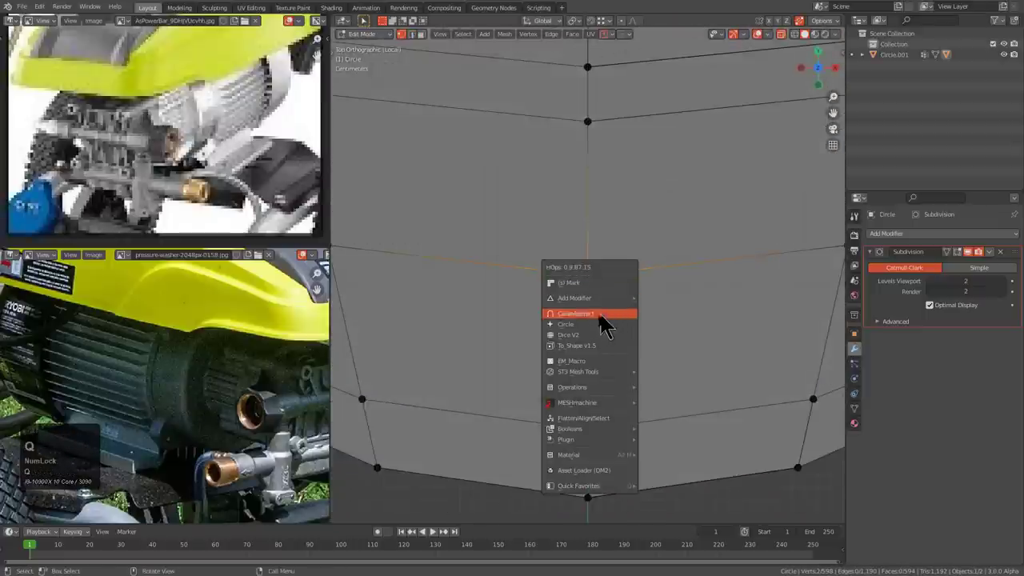
{"action": "left_click", "coordinate": [595, 326]}
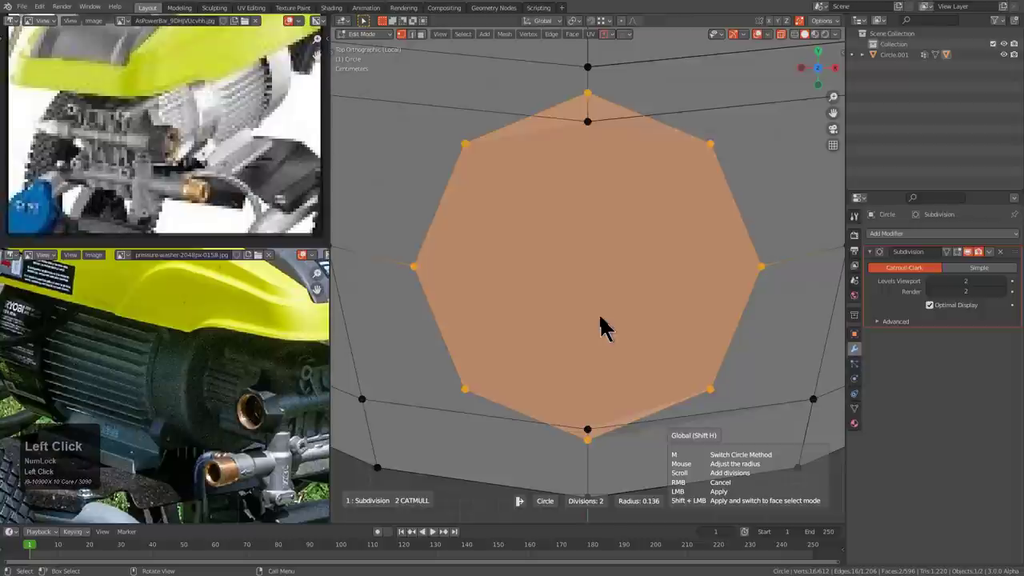
{"action": "left_click", "coordinate": [594, 312]}
- Scale the two circles down in X and Y only to the size of a small bolt hole
{"action": "middle_click_drag", "start_coordinate": [594, 312], "coordinate": [678, 303]}
{"action": "key", "text": "s"}
{"action": "key", "text": "shift+z"}
{"action": "left_click", "coordinate": [664, 288]}
{"action": "key", "text": "alt+z"}
- Bridge the edge loops of the upper and lower circles to open a through hole in the tab
{"action": "right_click", "coordinate": [630, 247]}
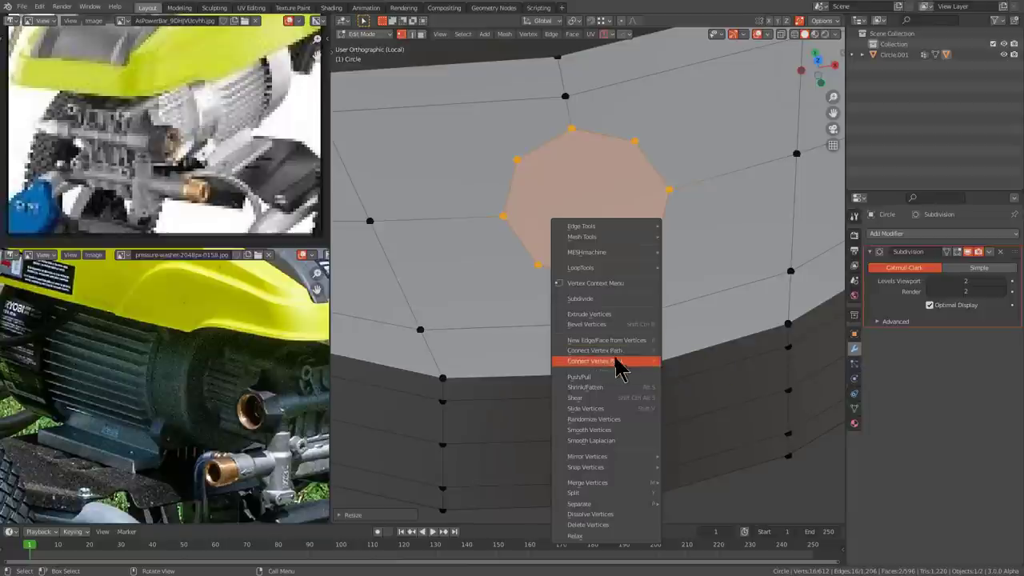
{"action": "left_click", "coordinate": [615, 359]}
{"action": "key", "text": "2"}
{"action": "right_click", "coordinate": [605, 270]}
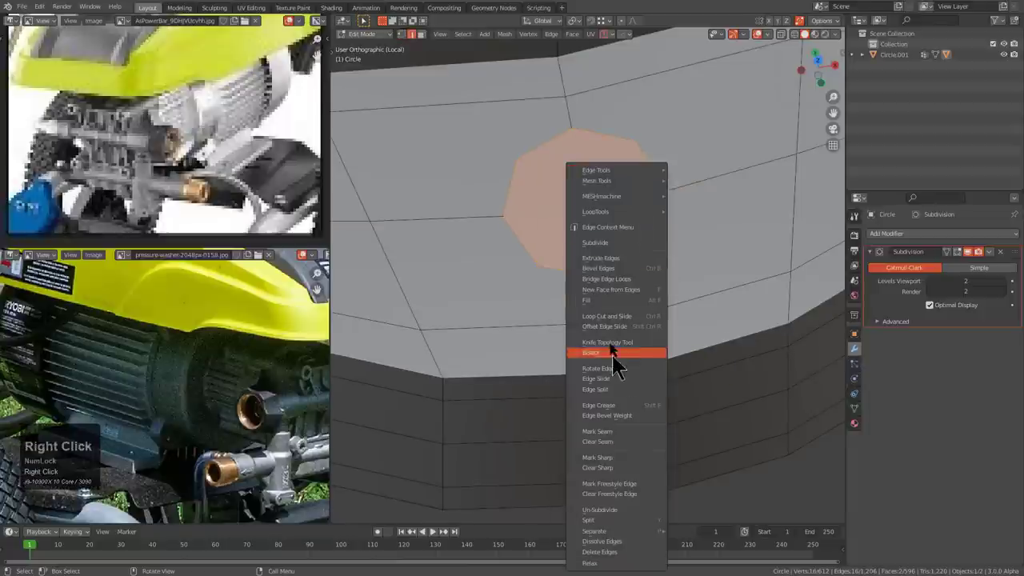
{"action": "left_click", "coordinate": [620, 280]}
{"action": "middle_click_drag", "start_coordinate": [615, 263], "coordinate": [638, 222]}
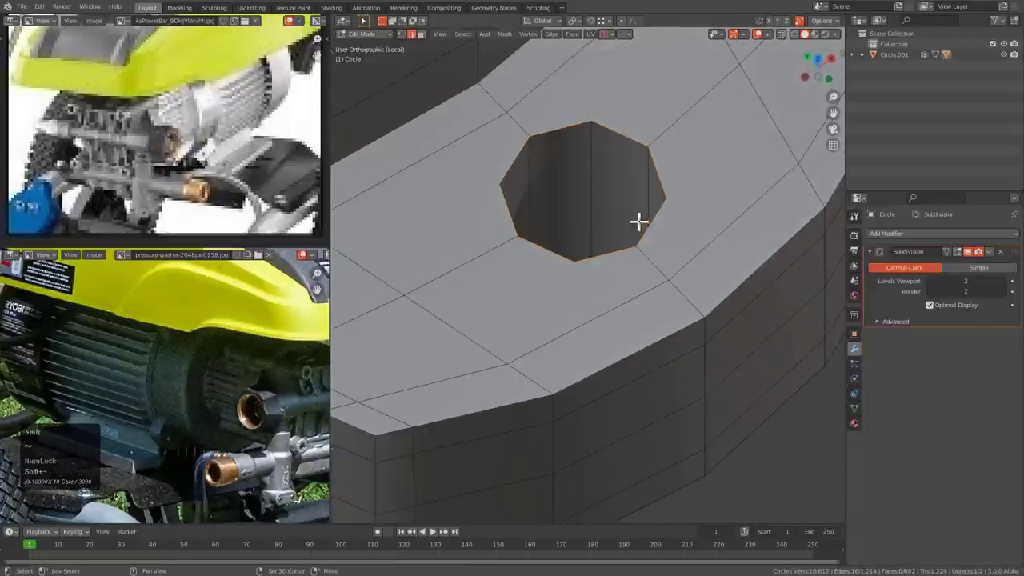
- Bevel the hole's rim edges with 2 segments and a width of about 0.02 m
{"action": "key", "text": "ctrl+b"}
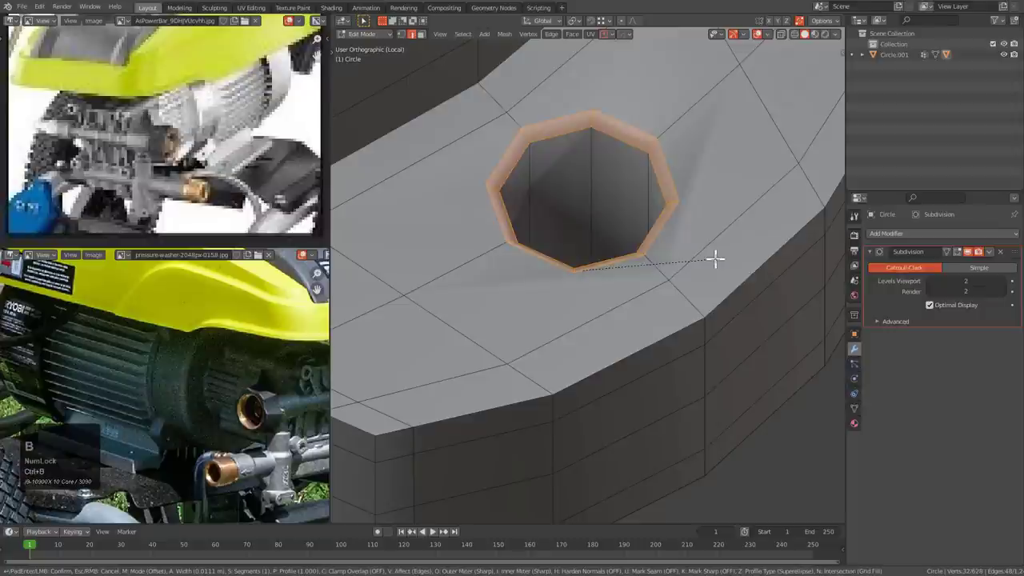
{"action": "scroll", "coordinate": [716, 258], "scroll_direction": "up", "scroll_amount": 1}
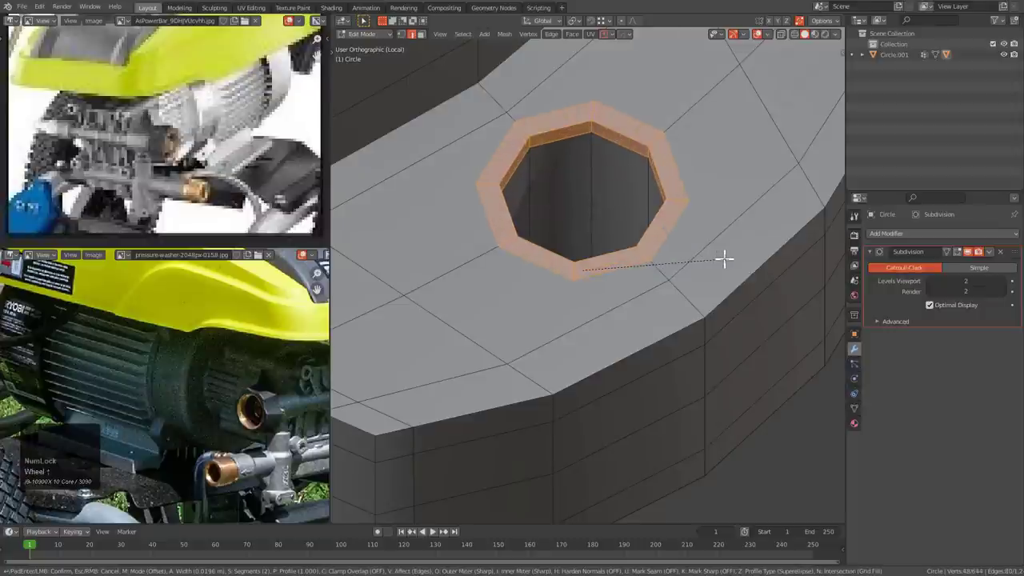
{"action": "left_click", "coordinate": [724, 259]}
{"action": "middle_click_drag", "start_coordinate": [723, 258], "coordinate": [578, 258]}
- Join the hole's outer rim vertices to the neighbouring vertices on the tab's upper face and underside
{"action": "key", "text": "1"}
{"action": "left_click", "coordinate": [556, 223]}
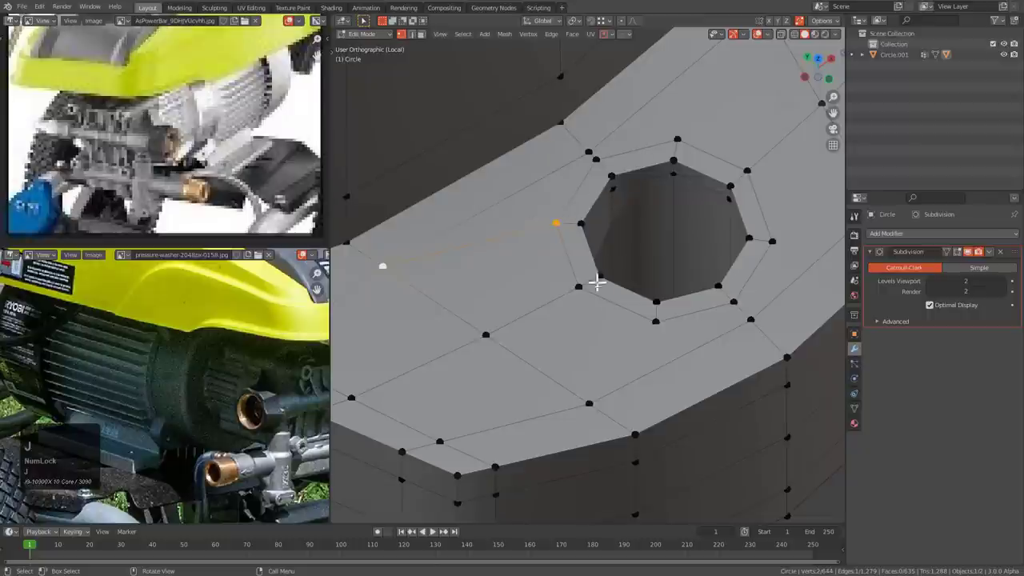
{"action": "middle_click_drag", "start_coordinate": [606, 388], "coordinate": [569, 185]}
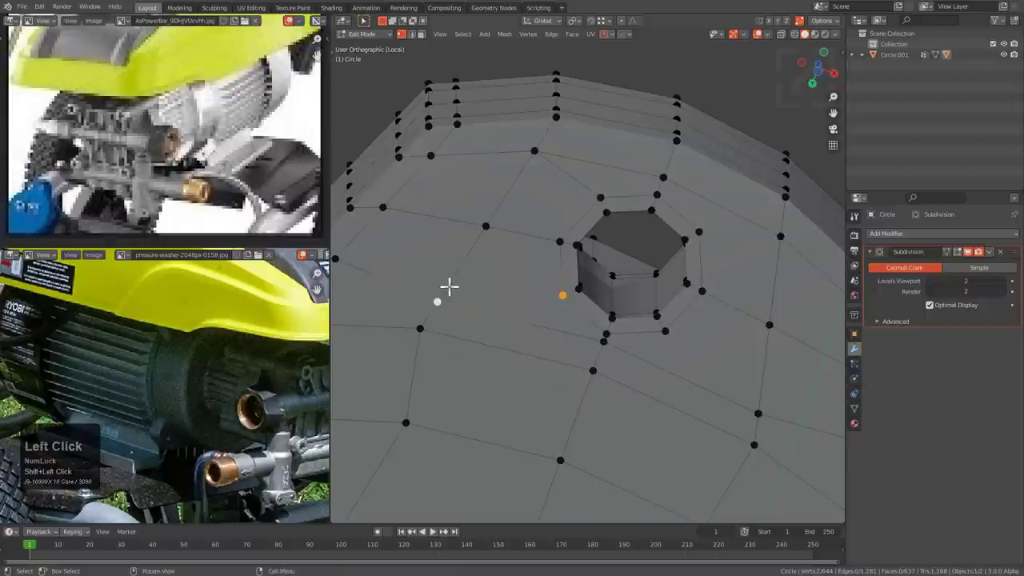
- Slide the vertex beside the hole on the tab's underside along its edge to even out the topology
{"action": "left_click", "coordinate": [421, 338]}
{"action": "key", "text": "g"}
{"action": "key", "text": "g"}
{"action": "left_click", "coordinate": [426, 333]}
{"action": "scroll", "coordinate": [592, 248], "scroll_direction": "down", "scroll_amount": 4}
{"action": "key", "text": "Tab"}
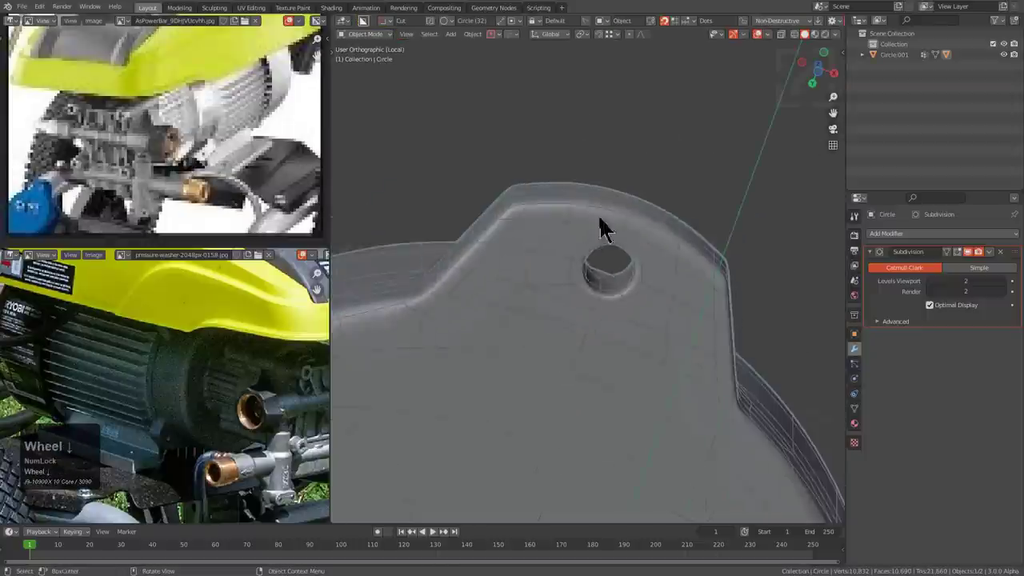
- Symmetrize the end cap mesh across X to mirror the new hole connections to the tab's other half
{"action": "middle_click_drag", "start_coordinate": [603, 224], "coordinate": [588, 418]}
{"action": "key", "text": "alt+x"}
{"action": "key", "text": "Tab"}
{"action": "middle_click_drag", "start_coordinate": [608, 304], "coordinate": [667, 279]}
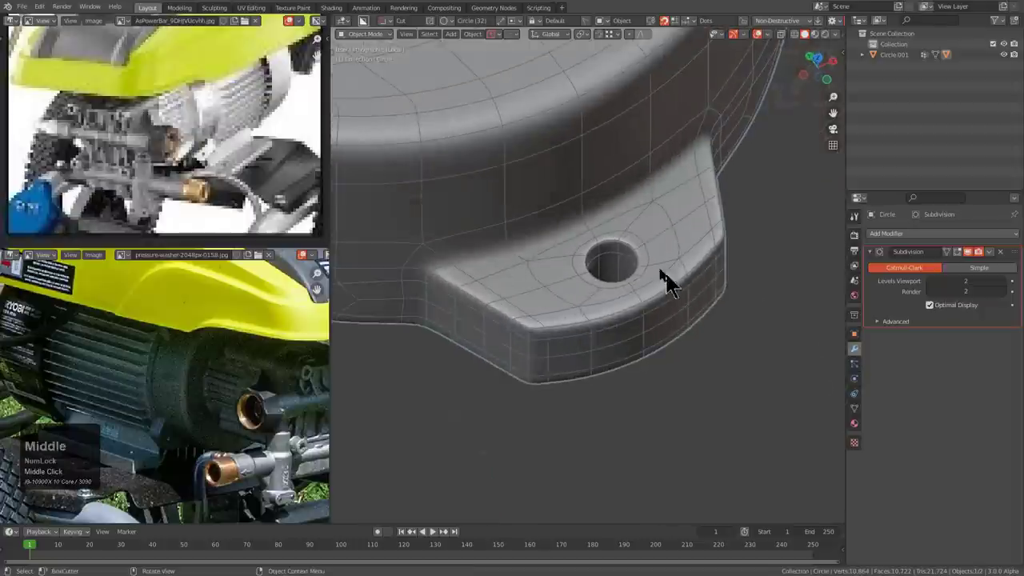
{"action": "scroll", "coordinate": [667, 279], "scroll_direction": "down", "scroll_amount": 5}
{"action": "mouse_move", "coordinate": [592, 299]}
{"action": "middle_mouse_down"}
{"action": "mouse_move", "coordinate": [601, 272]}
{"action": "mouse_move", "coordinate": [605, 303]}
{"action": "middle_mouse_up"}
- Leave local view and rotate the end cap 45 degrees about its centre in top view
{"action": "key", "text": "KP_Divide"}
{"action": "key", "text": "alt+a"}
{"action": "key", "text": "KP_7"}
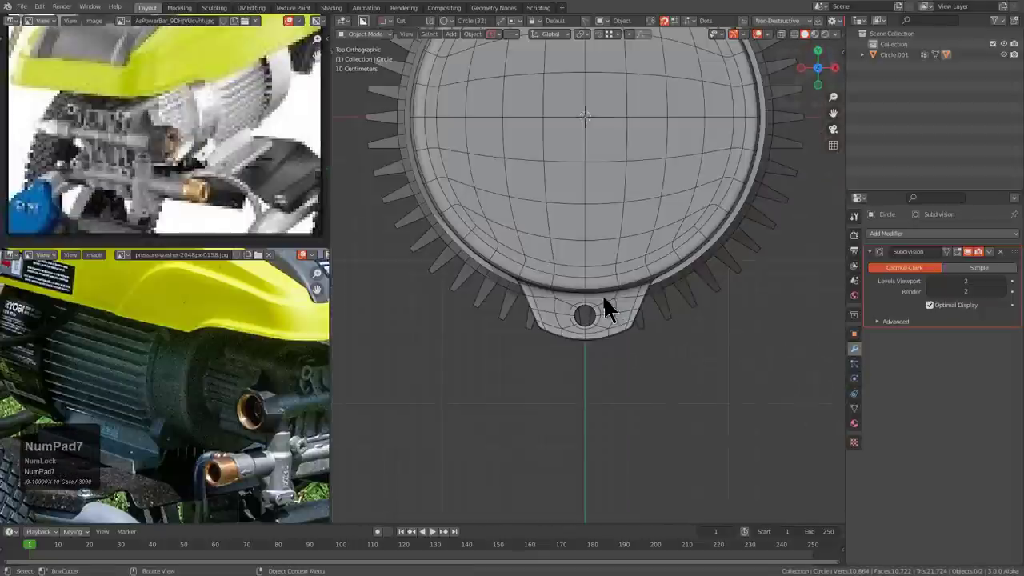
{"action": "left_click", "coordinate": [580, 213]}
{"action": "key", "text": "r"}
{"action": "key", "text": "KP_4"}
{"action": "key", "text": "KP_5"}
{"action": "key", "text": "KP_Enter"}
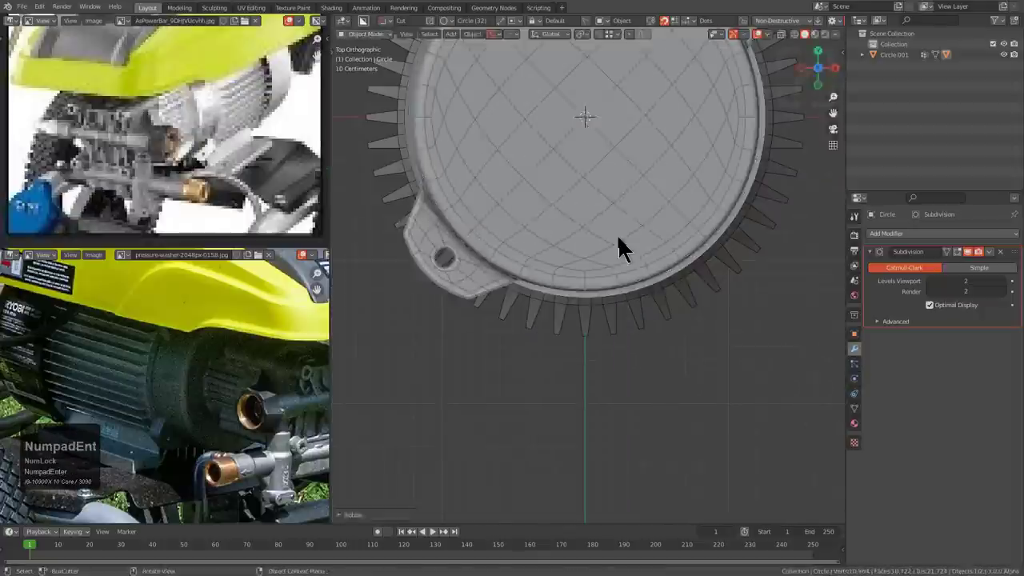
- Apply the end cap's rotation
{"action": "middle_click_drag", "start_coordinate": [571, 136], "coordinate": [592, 236], "text": "shift"}
{"action": "key", "text": "Tab"}
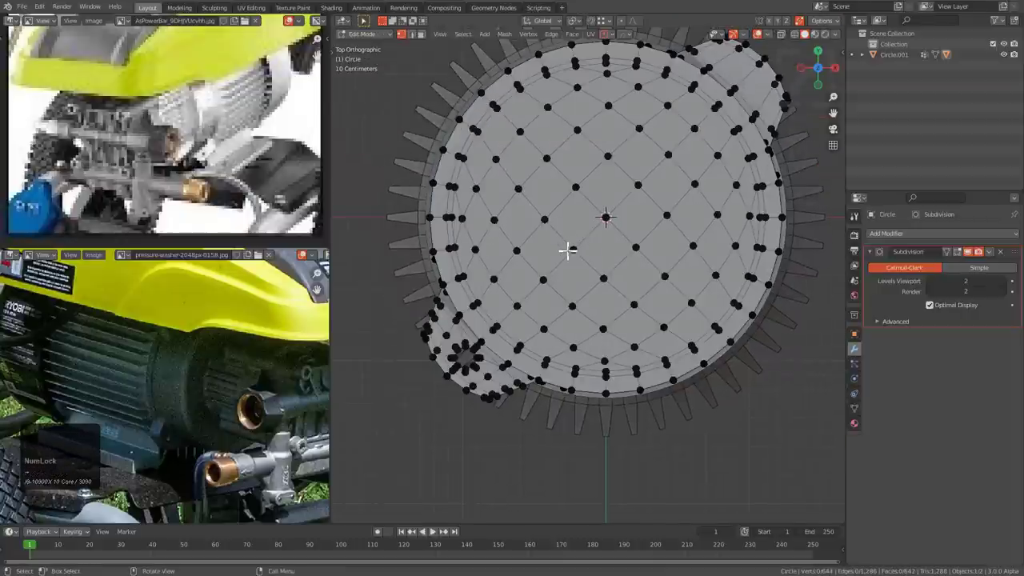
{"action": "key", "text": "Tab"}
{"action": "key", "text": "ctrl+a"}
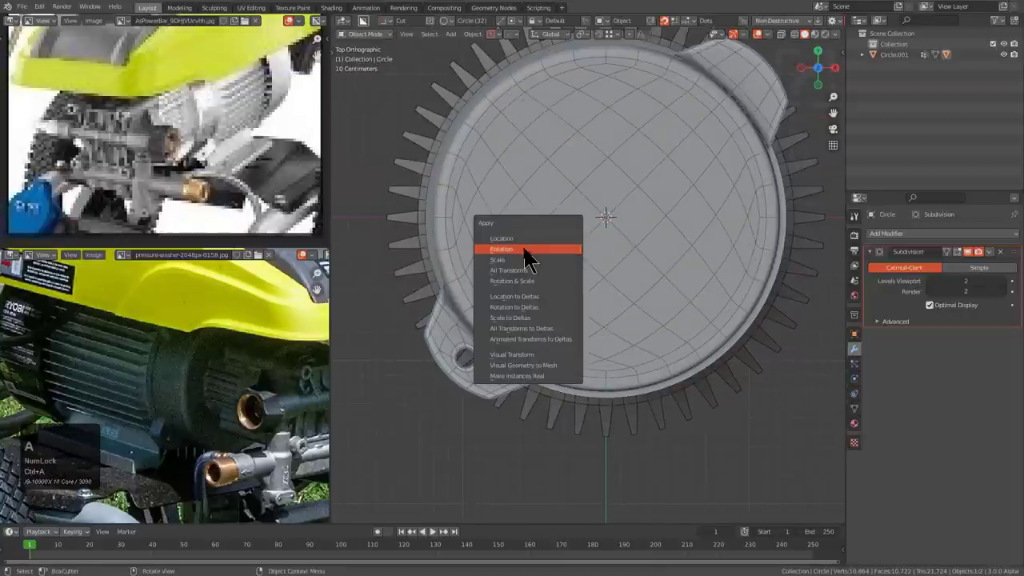
{"action": "left_click", "coordinate": [525, 249]}
- Symmetrize the end cap mesh so that it has a mounting tab with a hole at all four corners
{"action": "key", "text": "Tab"}
{"action": "key", "text": "alt+x"}
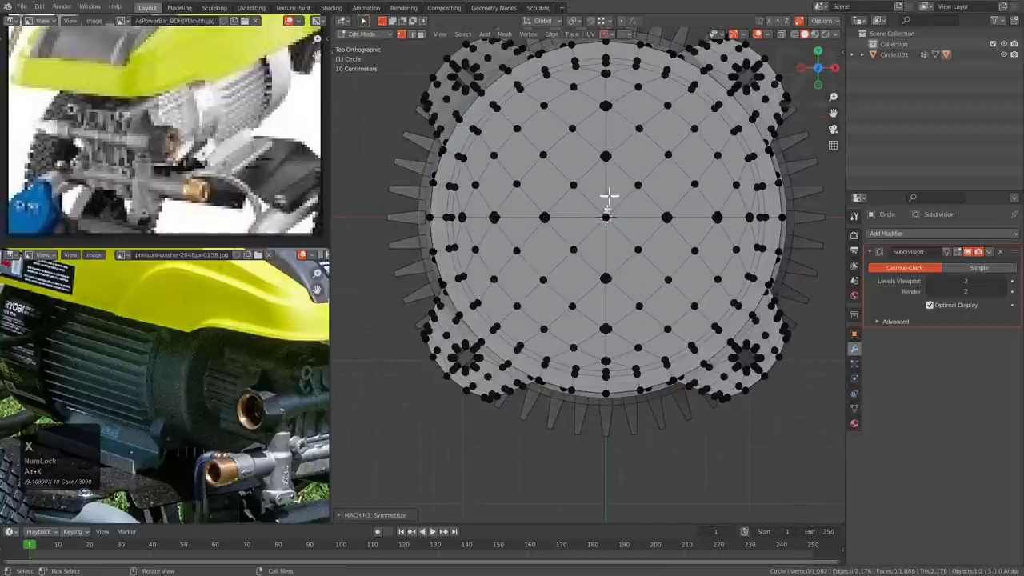
{"action": "middle_click_drag", "start_coordinate": [601, 279], "coordinate": [592, 192]}
{"action": "scroll", "coordinate": [588, 240], "scroll_direction": "up", "scroll_amount": 4}
{"action": "middle_click_drag", "start_coordinate": [532, 168], "coordinate": [602, 300], "text": "shift"}
{"action": "scroll", "coordinate": [603, 299], "scroll_direction": "up", "scroll_amount": 5}
{"action": "scroll", "coordinate": [601, 300], "scroll_direction": "down", "scroll_amount": 5}
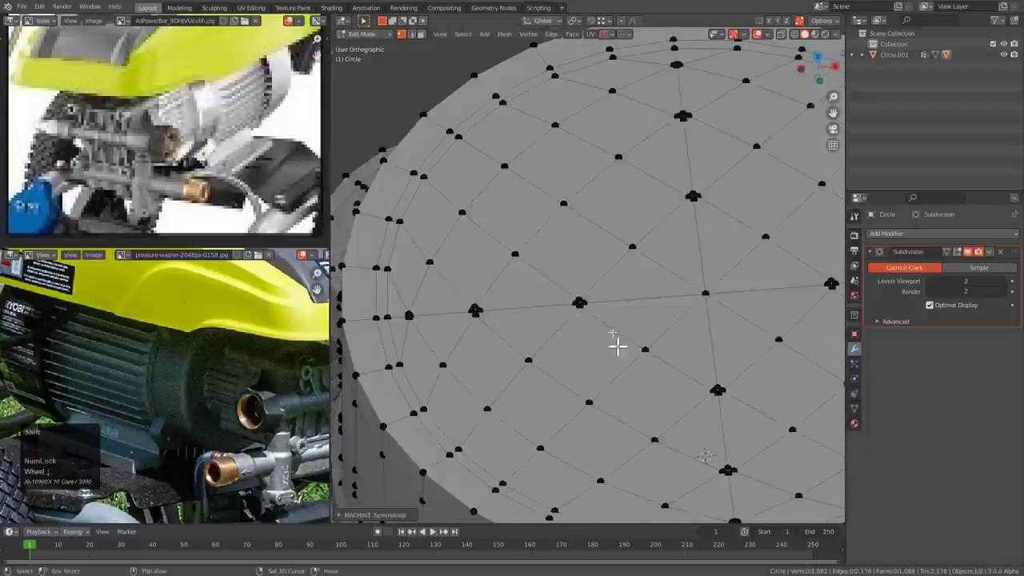
{"action": "key", "text": "Tab"}
{"action": "middle_click_drag", "start_coordinate": [571, 245], "coordinate": [612, 261]}
{"action": "scroll", "coordinate": [446, 245], "scroll_direction": "up", "scroll_amount": 3}
{"action": "scroll", "coordinate": [480, 256], "scroll_direction": "down", "scroll_amount": 4}
{"action": "scroll", "coordinate": [632, 272], "scroll_direction": "up", "scroll_amount": 4}
- Connect the two outer vertices on the side wall between the tabs through the central vertex with a horizontal cut
{"action": "key", "text": "Tab"}
{"action": "scroll", "coordinate": [638, 270], "scroll_direction": "up", "scroll_amount": 2}
{"action": "middle_click_drag", "start_coordinate": [604, 319], "coordinate": [620, 290], "text": "shift"}
{"action": "scroll", "coordinate": [620, 289], "scroll_direction": "up", "scroll_amount": 2}
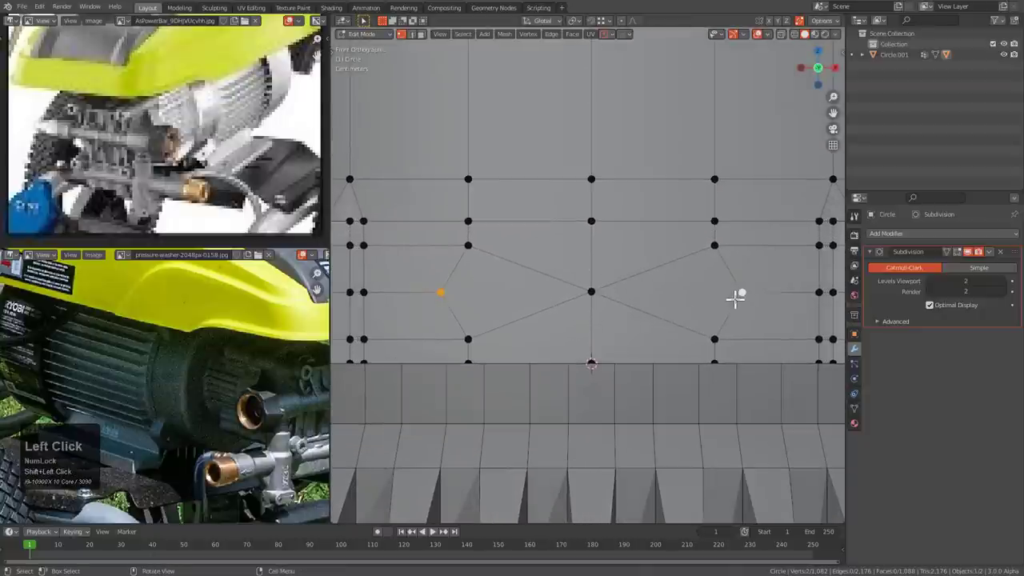
{"action": "key", "text": "k"}
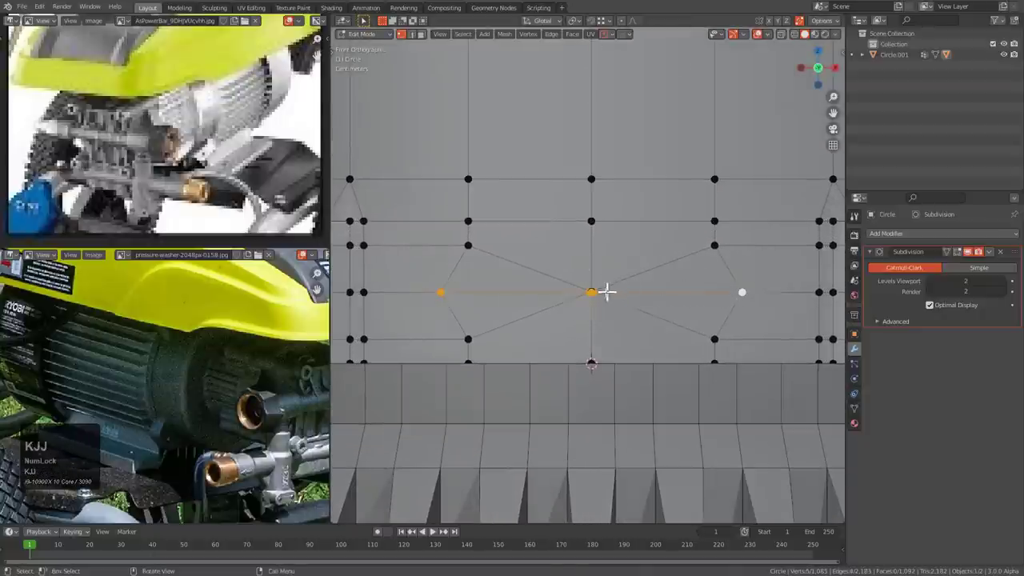
- Merge the stray vertices clustered at the side wall's centre point into one using At Last
{"action": "scroll", "coordinate": [608, 293], "scroll_direction": "up", "scroll_amount": 3}
{"action": "scroll", "coordinate": [588, 396], "scroll_direction": "up", "scroll_amount": 2, "text": "shift"}
{"action": "left_click", "coordinate": [596, 424], "text": "shift"}
{"action": "middle_click_drag", "start_coordinate": [604, 420], "coordinate": [570, 236], "text": "shift"}
{"action": "scroll", "coordinate": [570, 236], "scroll_direction": "up", "scroll_amount": 6}
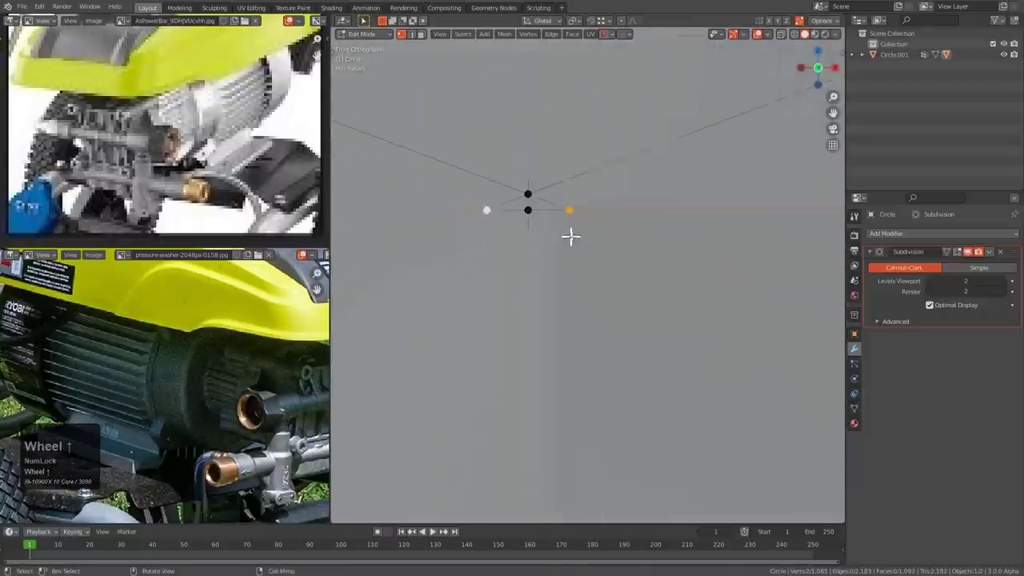
{"action": "left_click", "coordinate": [508, 174], "text": "shift"}
{"action": "key", "text": "m"}
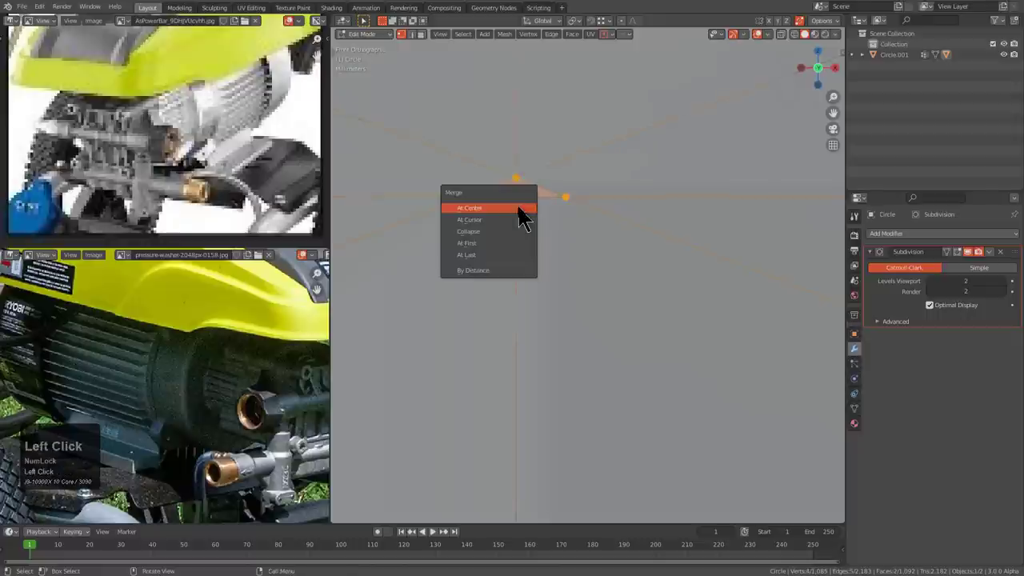
{"action": "left_click", "coordinate": [490, 256]}
{"action": "scroll", "coordinate": [501, 245], "scroll_direction": "down", "scroll_amount": 3}
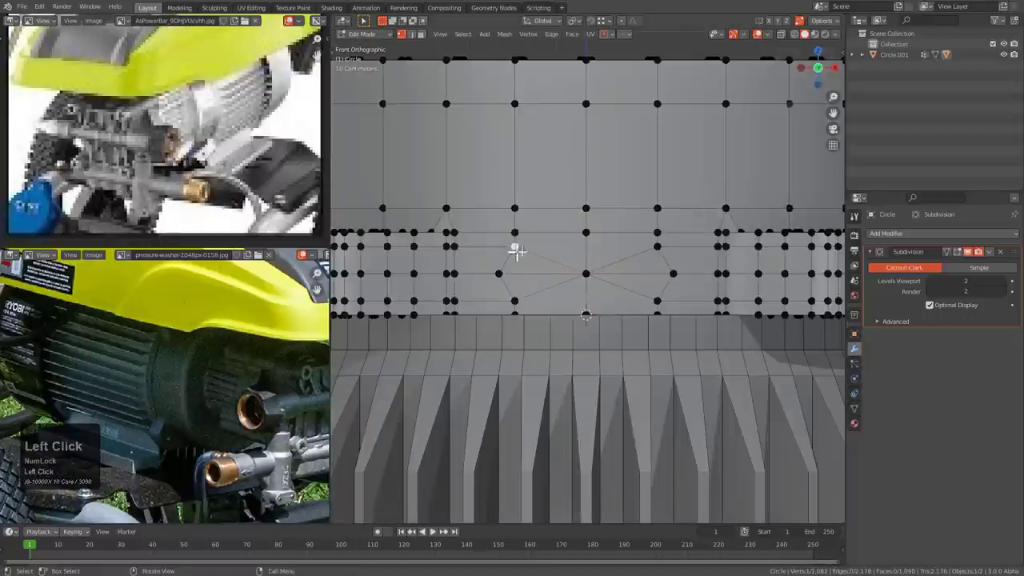
- Join the upper and lower vertex pairs horizontally across the side wall's centre and dissolve the diagonal edges meeting there
{"action": "scroll", "coordinate": [660, 266], "scroll_direction": "up", "scroll_amount": 1}
{"action": "key", "text": "j"}
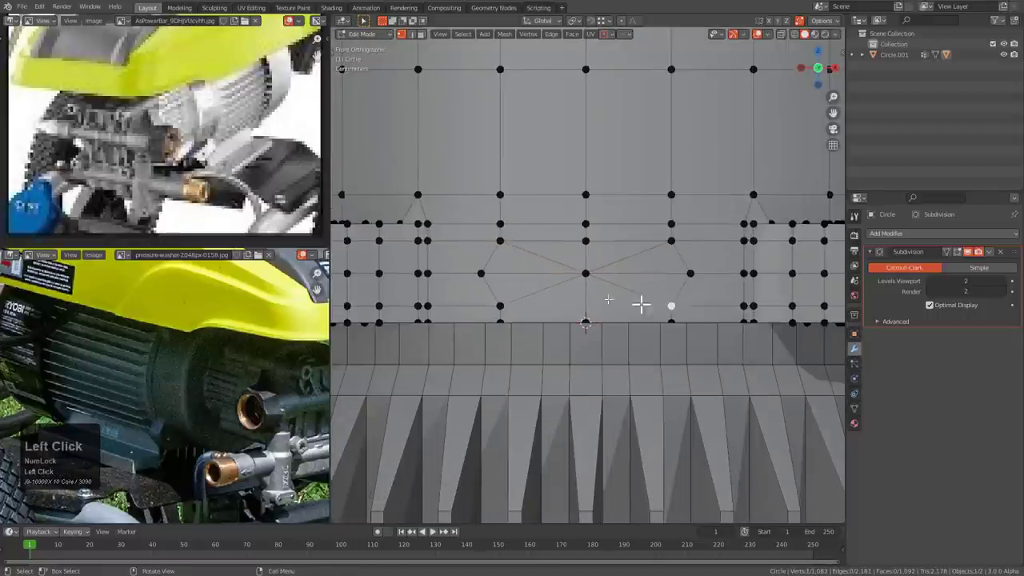
{"action": "scroll", "coordinate": [515, 302], "scroll_direction": "up", "scroll_amount": 3}
{"action": "key", "text": "2"}
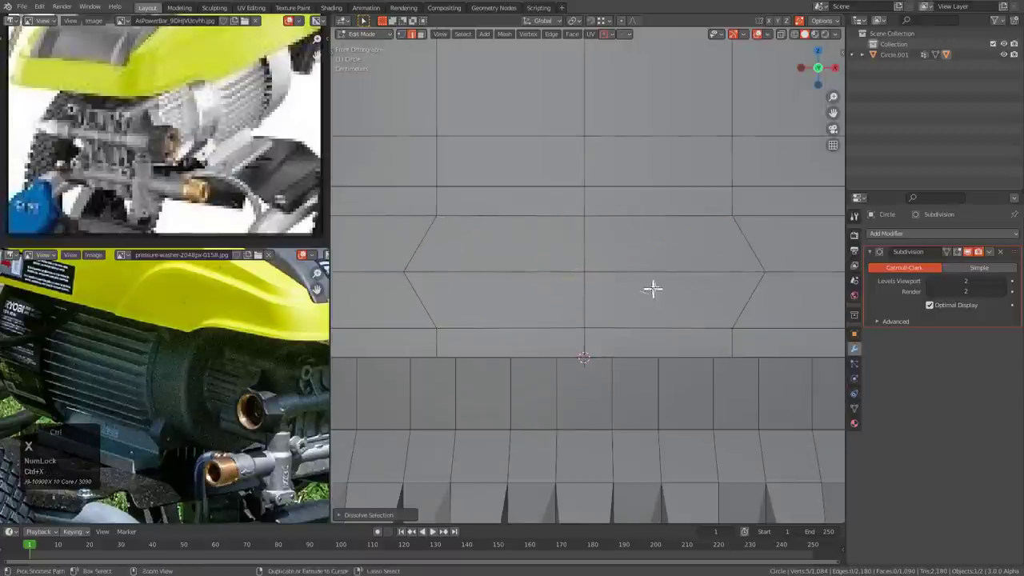
- Join the upper and lower vertices vertically on both sides of the centre and dissolve the slanted outer edges
{"action": "key", "text": "1"}
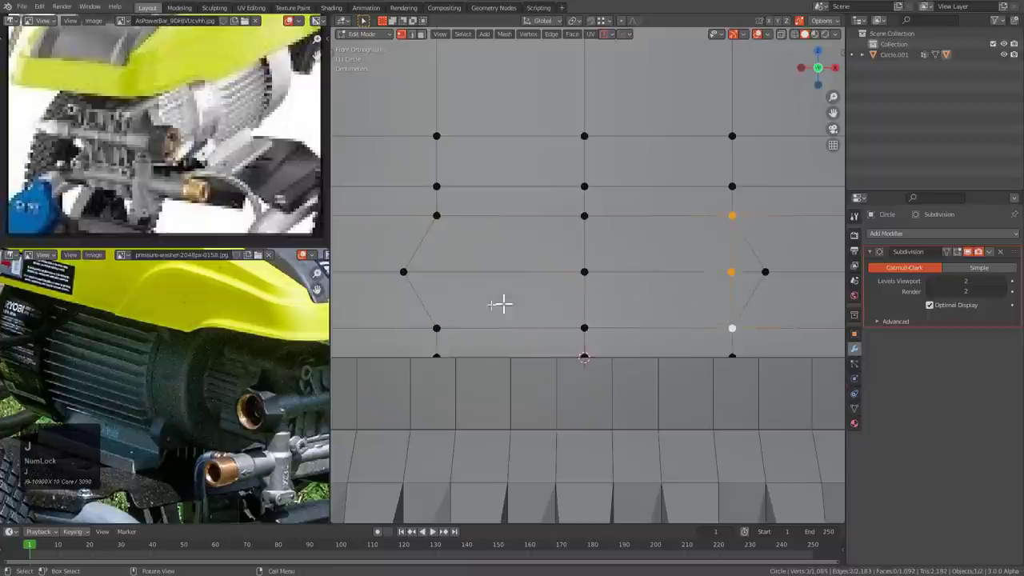
{"action": "key", "text": "2"}
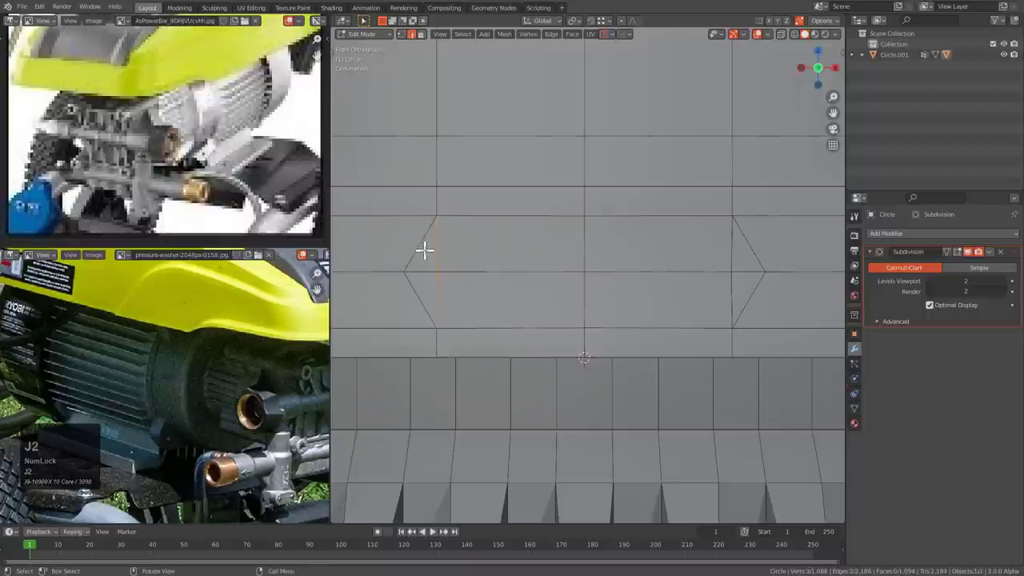
{"action": "key", "text": "ctrl+x"}
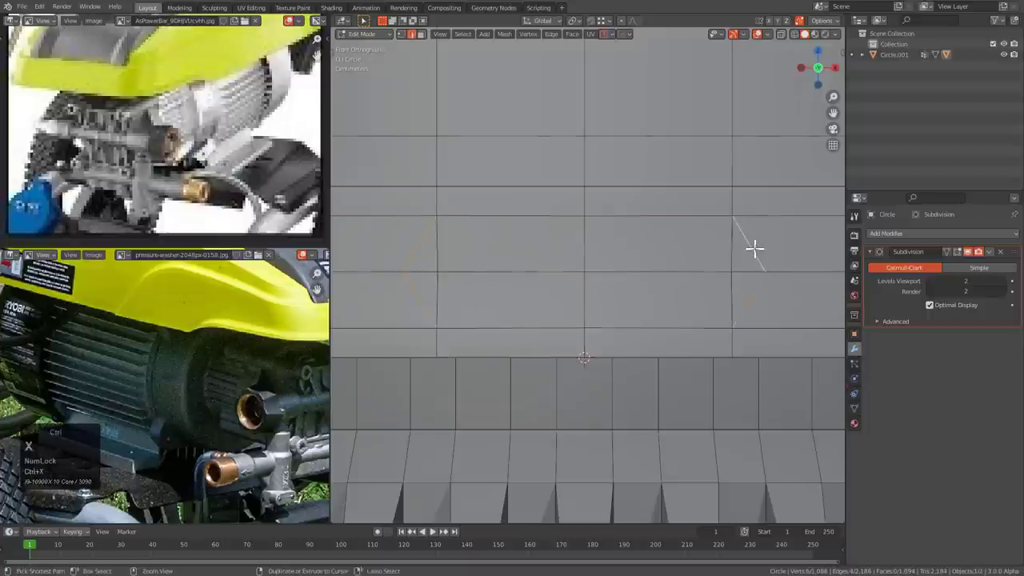
- Symmetrize the end cap to copy the cleaned side-wall topology to the opposite side
{"action": "scroll", "coordinate": [590, 239], "scroll_direction": "down", "scroll_amount": 4}
{"action": "middle_click_drag", "start_coordinate": [589, 240], "coordinate": [599, 373]}
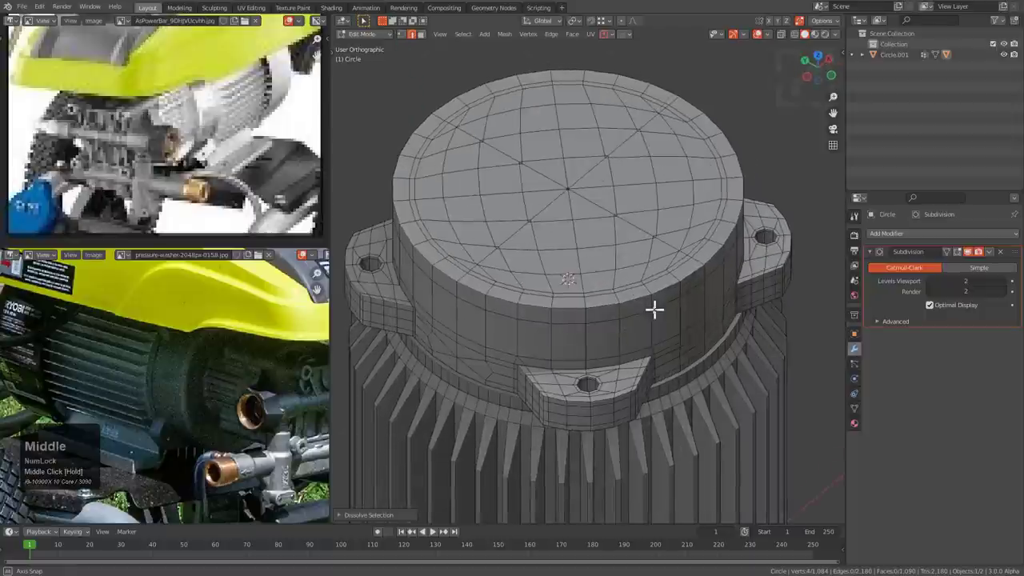
{"action": "key", "text": "alt+x"}
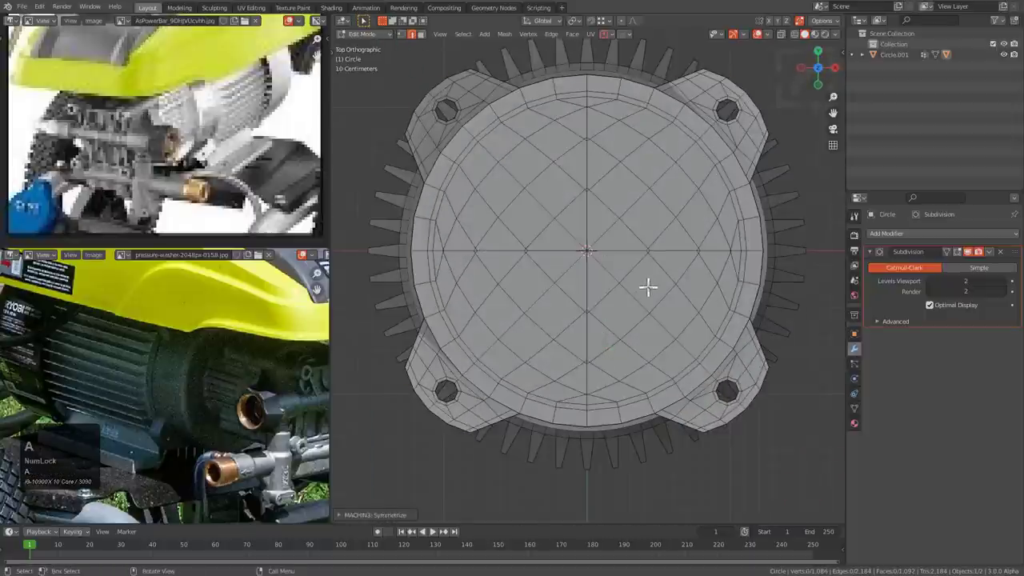
- Rotate the whole end cap 45 degrees in top view and apply the rotation
{"action": "key", "text": "a"}
{"action": "key", "text": "Tab"}
{"action": "type", "text": "r"}
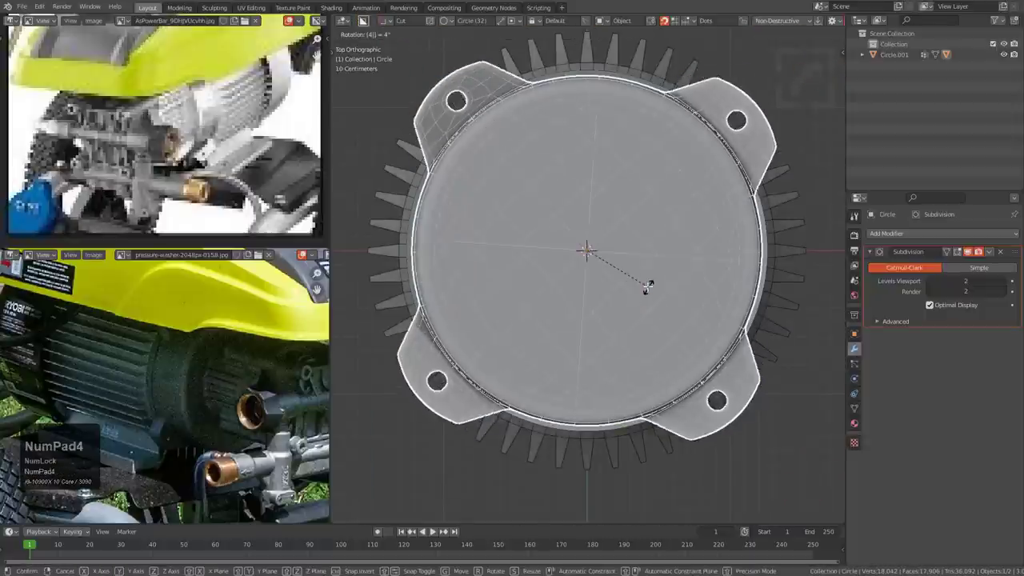
{"action": "type", "text": "45"}
{"action": "key", "text": "Return"}
{"action": "key", "text": "ctrl+a"}
{"action": "left_click", "coordinate": [631, 290]}
- Symmetrize the rotated end cap mesh across its axes to carry the cleaned topology to the remaining side walls
{"action": "key", "text": "Tab"}
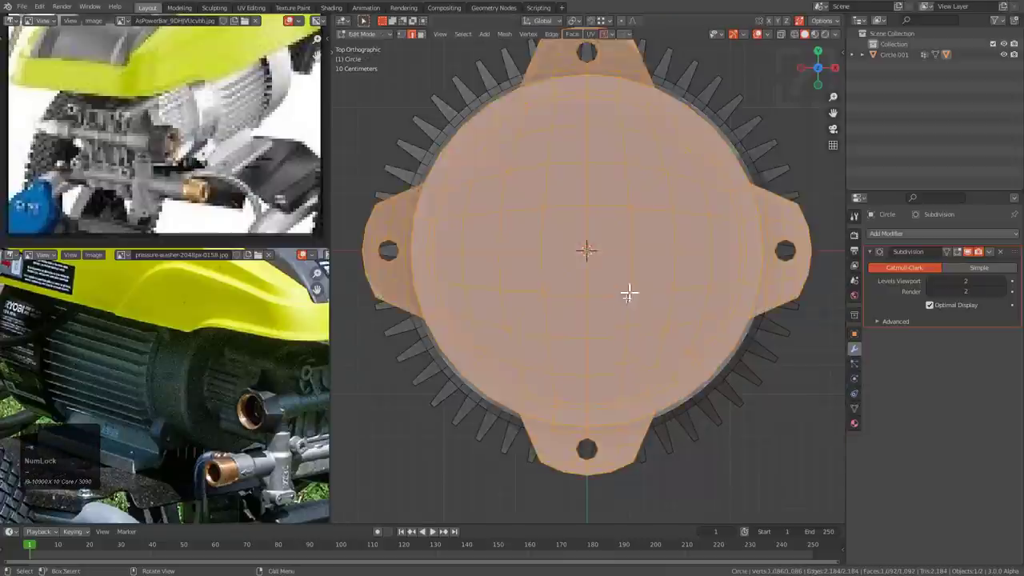
{"action": "middle_click_drag", "start_coordinate": [628, 290], "coordinate": [621, 262]}
{"action": "key", "text": "alt+a"}
{"action": "middle_click_drag", "start_coordinate": [724, 267], "coordinate": [531, 312]}
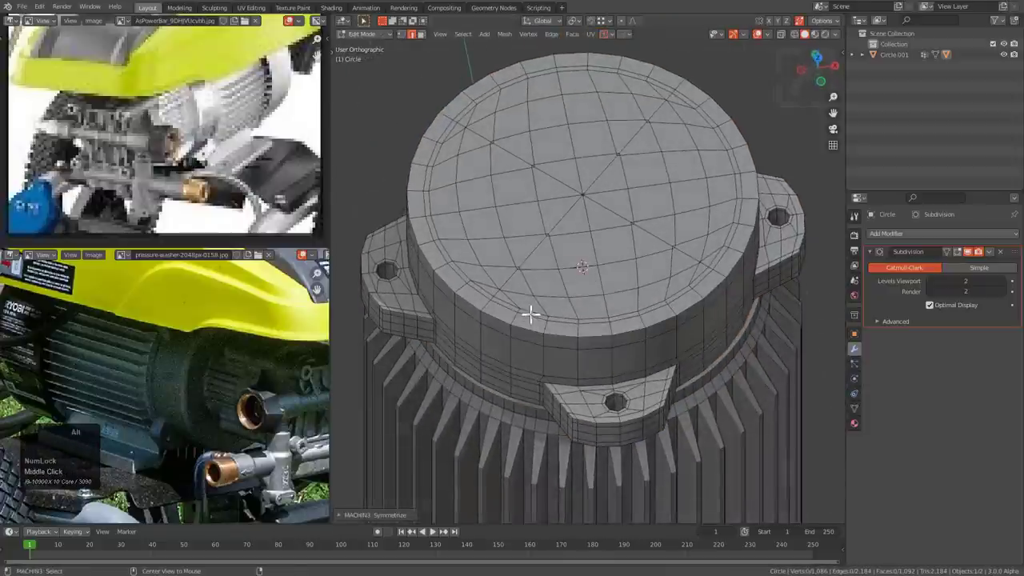
{"action": "key", "text": "alt+x"}
{"action": "middle_click_drag", "start_coordinate": [556, 264], "coordinate": [562, 357]}
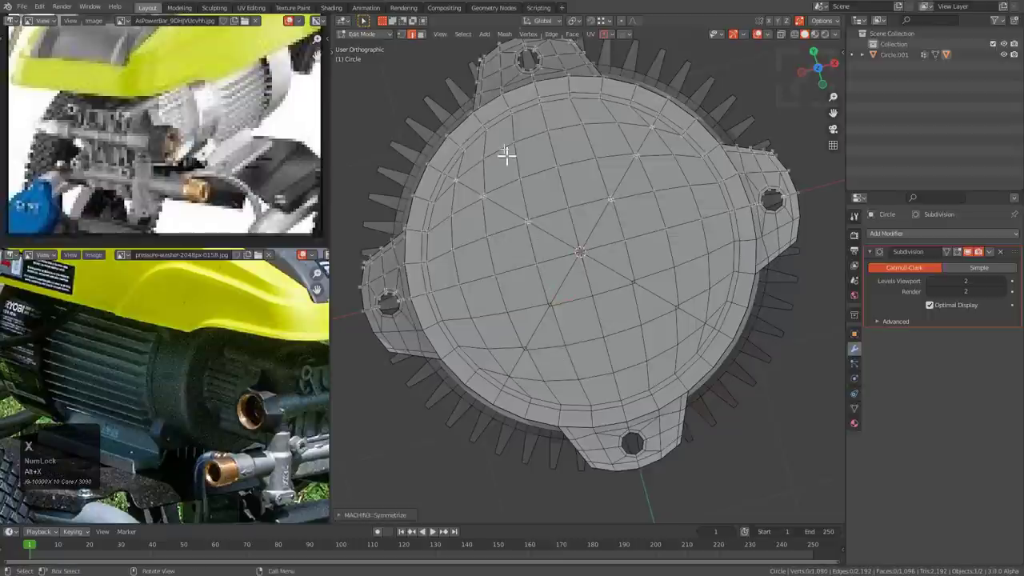
- Examine the smoothed end cap and its mounting tabs from above and in front view against the finned motor housing
{"action": "middle_click_drag", "start_coordinate": [505, 155], "coordinate": [611, 227]}
{"action": "key", "text": "KP_1"}
{"action": "key", "text": "Tab"}
{"action": "scroll", "coordinate": [608, 240], "scroll_direction": "down", "scroll_amount": 2}
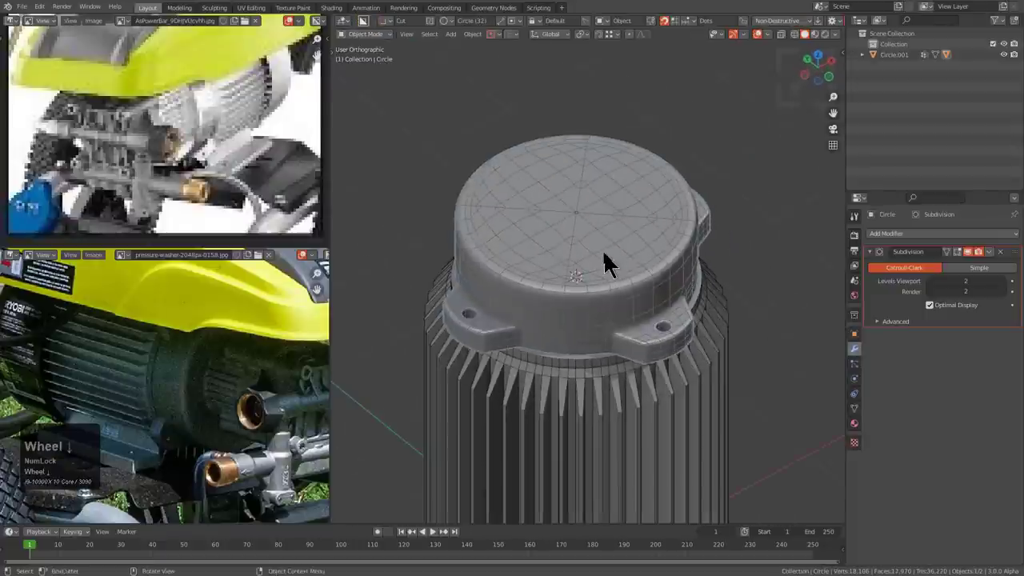
{"action": "key", "text": "KP_1"}
{"action": "key", "text": "alt+a"}
{"action": "middle_click_drag", "start_coordinate": [256, 360], "coordinate": [224, 349]}
{"action": "scroll", "coordinate": [597, 214], "scroll_direction": "up", "scroll_amount": 2}
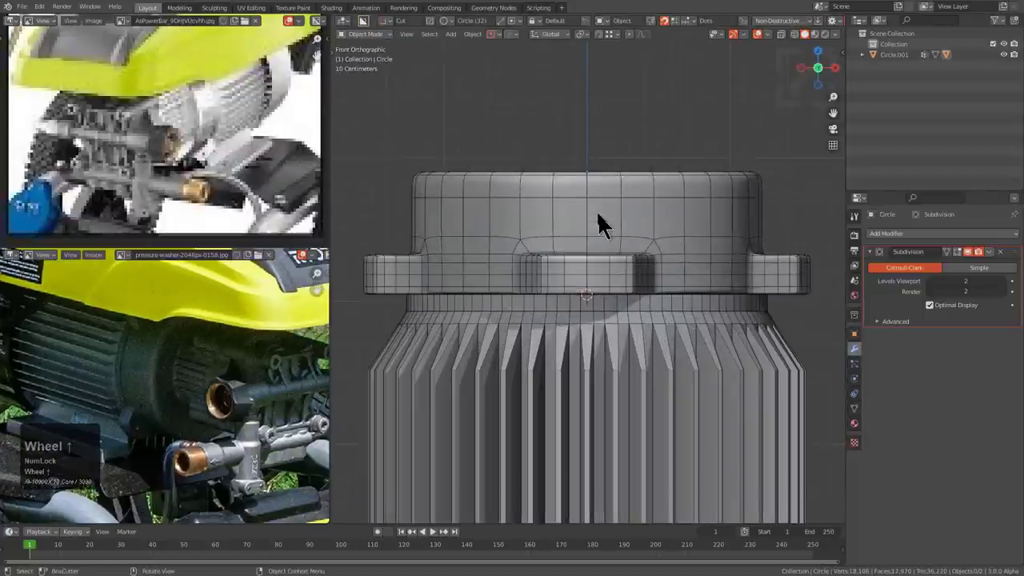
{"action": "left_click", "coordinate": [599, 196]}
{"action": "middle_click_drag", "start_coordinate": [646, 206], "coordinate": [653, 252]}
{"action": "scroll", "coordinate": [653, 253], "scroll_direction": "up", "scroll_amount": 3}
{"action": "key", "text": "Tab"}
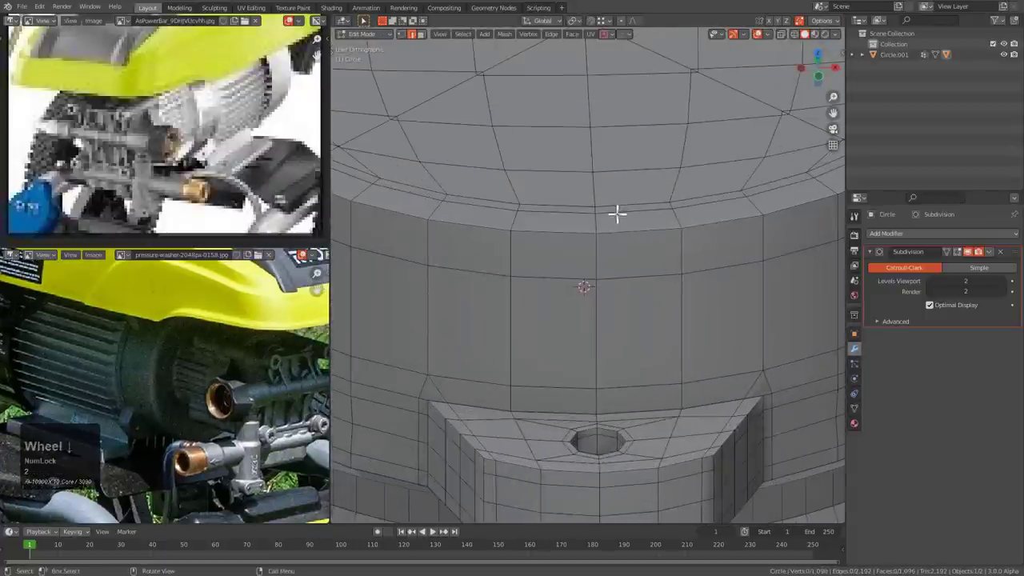
- Dissolve the tiny edges where the diagonals cross the grid on the end cap's top face
{"action": "scroll", "coordinate": [629, 253], "scroll_direction": "down", "scroll_amount": 5}
{"action": "middle_click_drag", "start_coordinate": [616, 214], "coordinate": [590, 255]}
{"action": "scroll", "coordinate": [589, 256], "scroll_direction": "up", "scroll_amount": 6}
{"action": "middle_click_drag", "start_coordinate": [572, 172], "coordinate": [619, 280], "text": "shift"}
{"action": "scroll", "coordinate": [619, 280], "scroll_direction": "up", "scroll_amount": 6}
{"action": "key", "text": "1"}
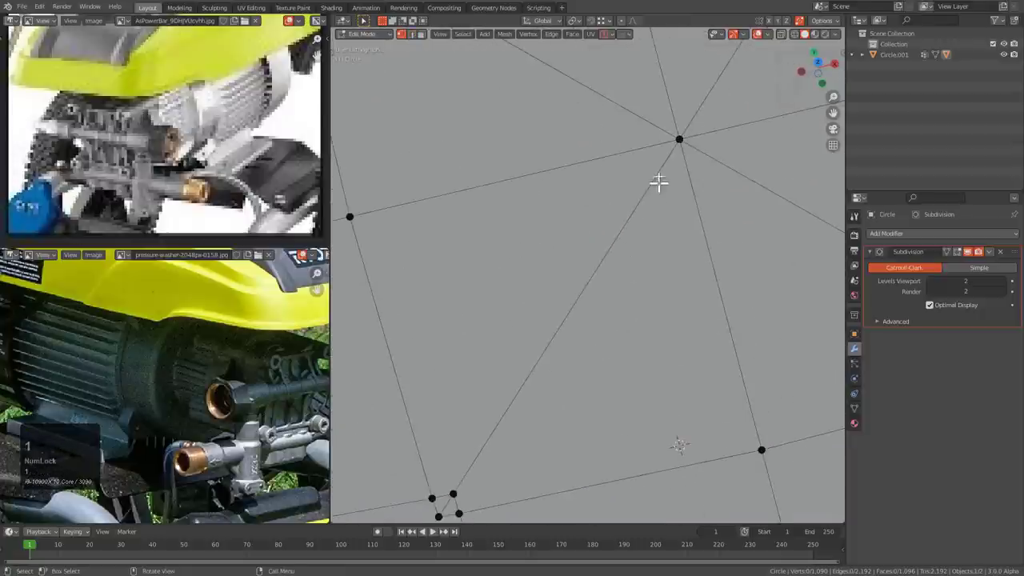
{"action": "scroll", "coordinate": [636, 228], "scroll_direction": "down", "scroll_amount": 3}
{"action": "scroll", "coordinate": [616, 256], "scroll_direction": "up", "scroll_amount": 8}
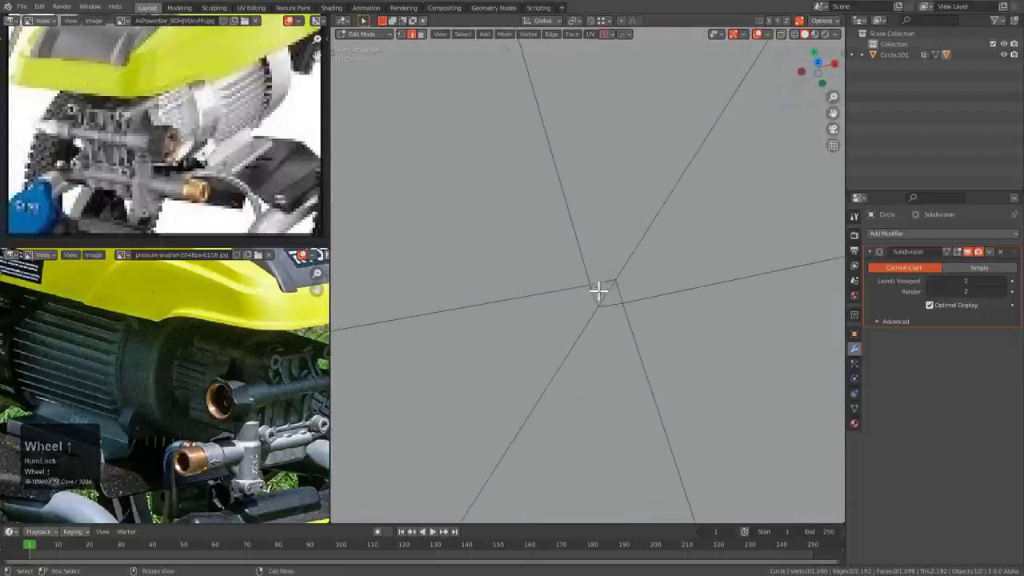
{"action": "middle_click_drag", "start_coordinate": [600, 298], "coordinate": [561, 250], "text": "shift"}
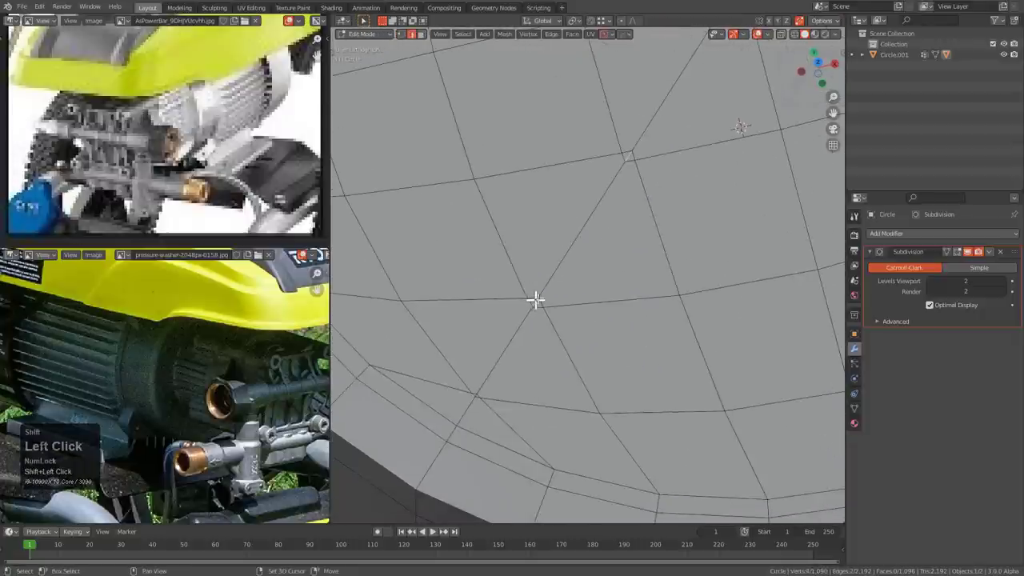
{"action": "scroll", "coordinate": [413, 272], "scroll_direction": "down", "scroll_amount": 3}
{"action": "scroll", "coordinate": [607, 206], "scroll_direction": "up", "scroll_amount": 4}
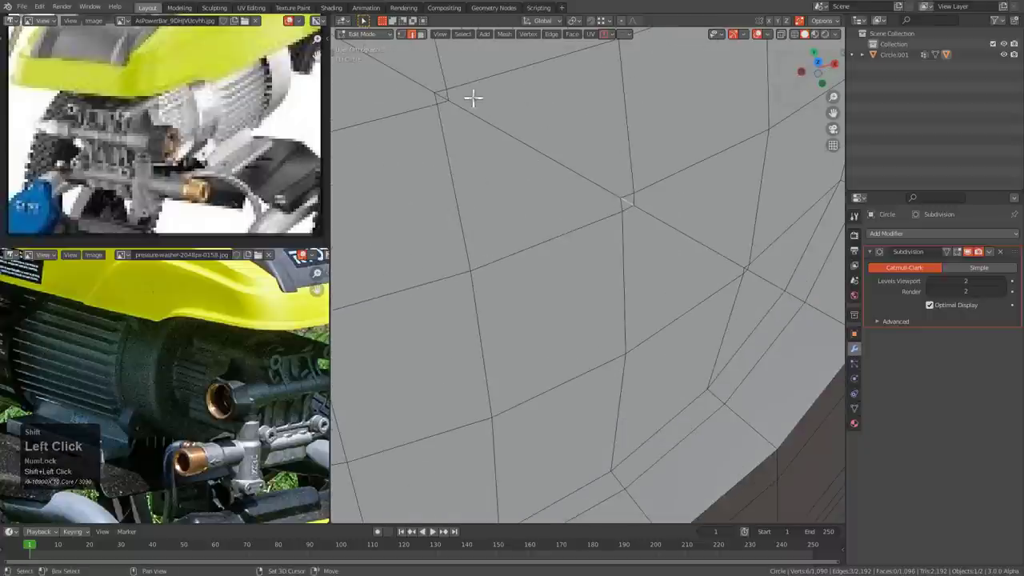
{"action": "scroll", "coordinate": [464, 100], "scroll_direction": "down", "scroll_amount": 5}
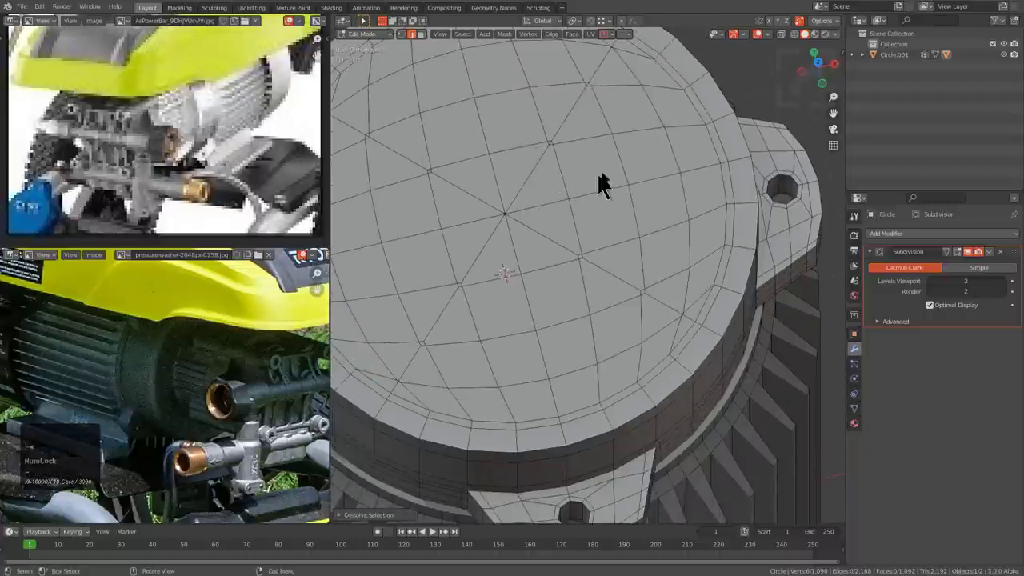
- Check the smoothed top face and dissolve the remaining tiny edges along another diagonal
{"action": "key", "text": "Tab"}
{"action": "middle_click", "coordinate": [601, 172], "text": "shift"}
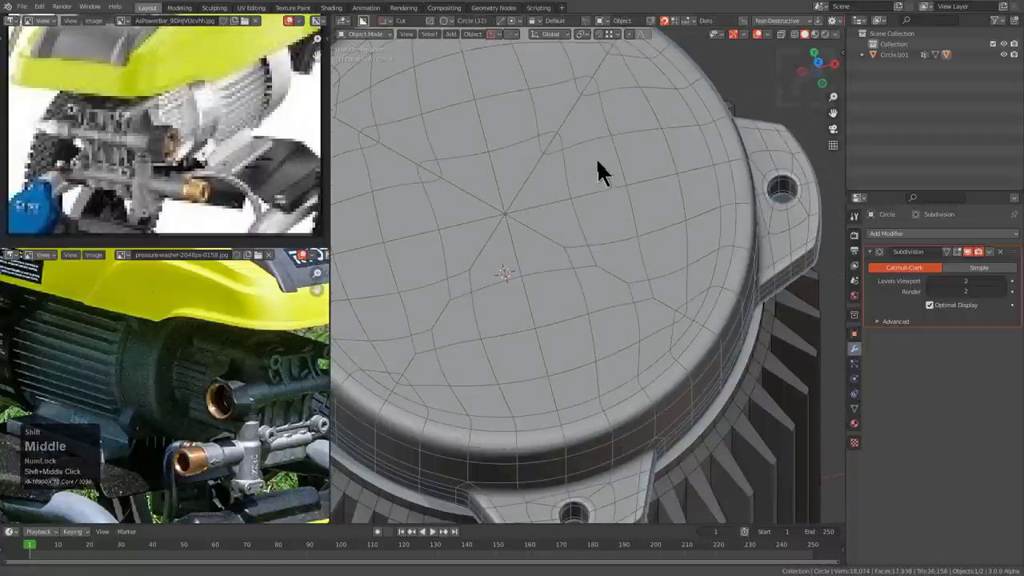
{"action": "scroll", "coordinate": [656, 308], "scroll_direction": "up", "scroll_amount": 5}
{"action": "key", "text": "Tab"}
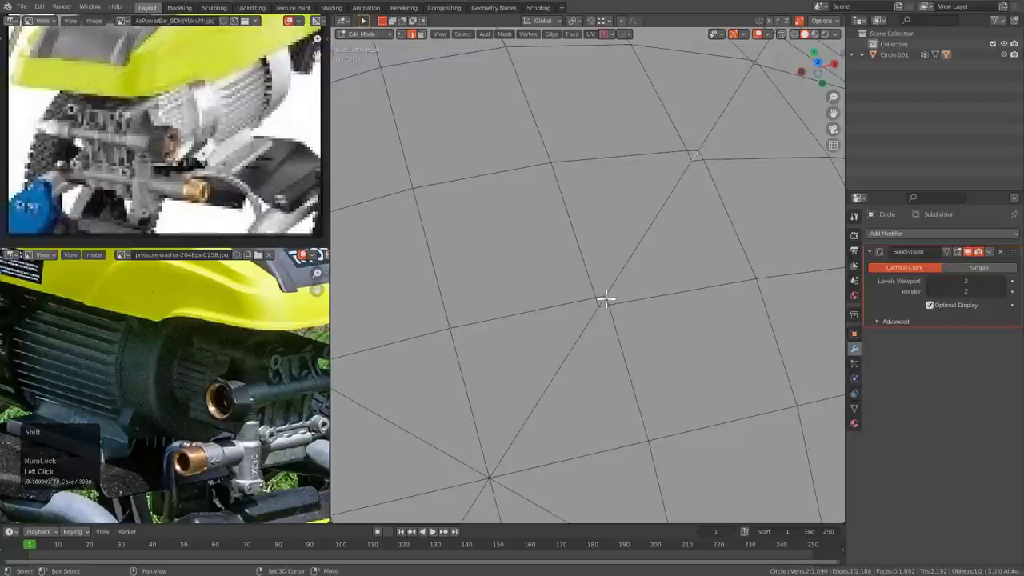
{"action": "scroll", "coordinate": [608, 292], "scroll_direction": "down", "scroll_amount": 5}
{"action": "scroll", "coordinate": [589, 231], "scroll_direction": "up", "scroll_amount": 2}
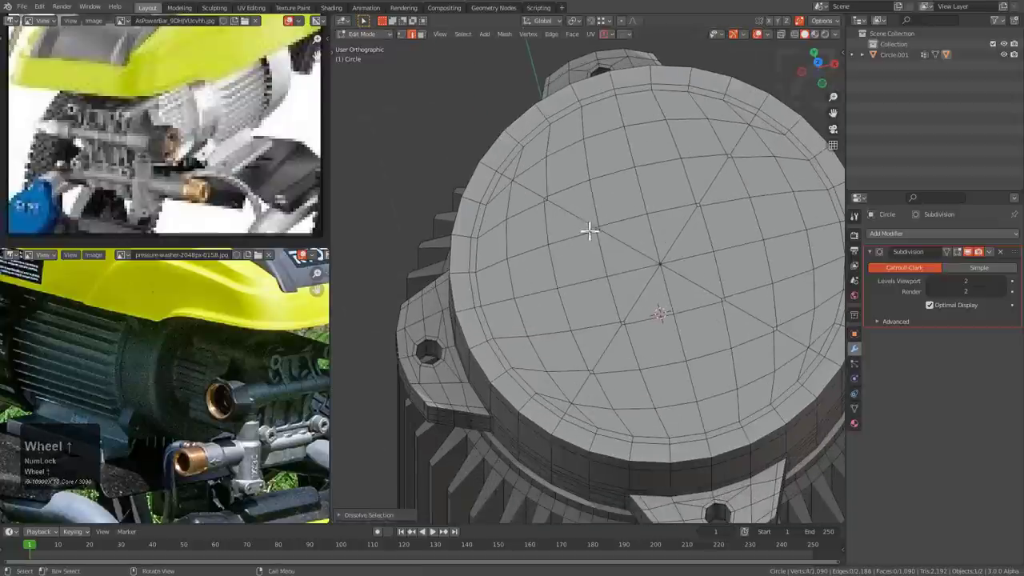
- Delete the narrow face loop around the end cap's top and all the linked faces inside it
{"action": "left_click", "coordinate": [499, 172], "text": "alt"}
{"action": "key", "text": "3"}
{"action": "left_click", "coordinate": [499, 173], "text": "alt"}
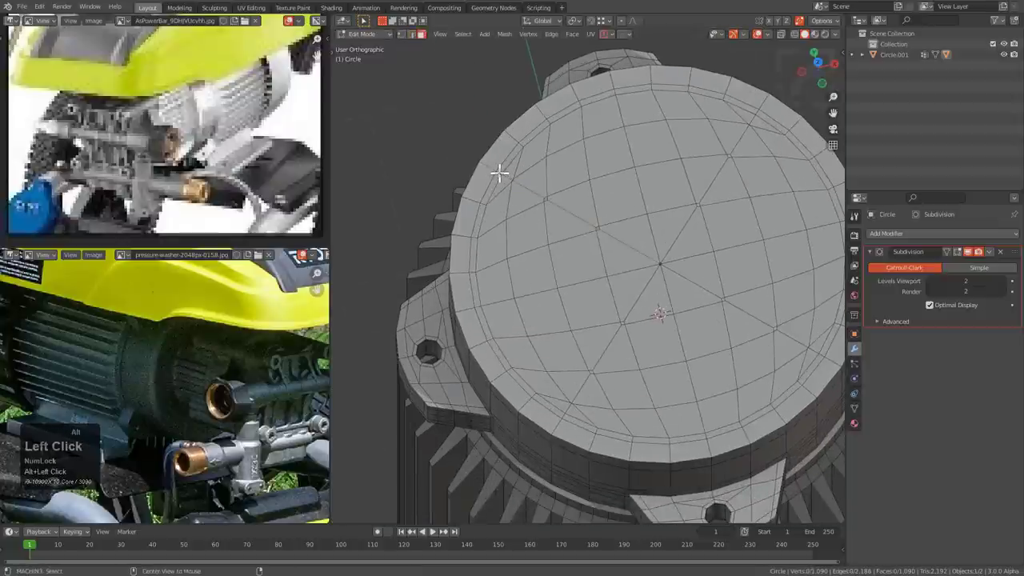
{"action": "key", "text": "x"}
{"action": "left_click", "coordinate": [500, 173]}
{"action": "double_click", "coordinate": [566, 194]}
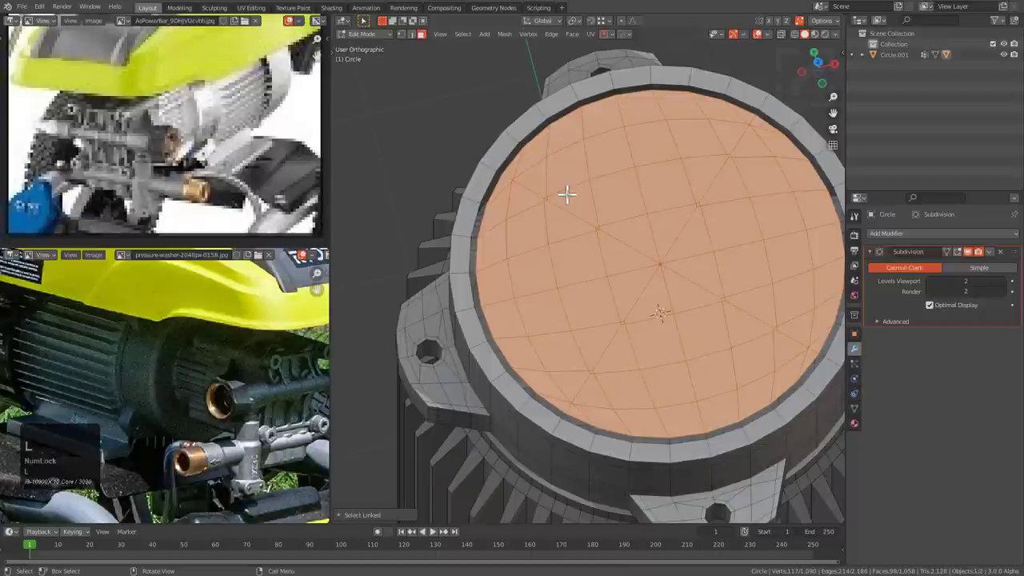
{"action": "key", "text": "x"}
{"action": "left_click", "coordinate": [556, 148]}
- Grid Fill the open top's inner edge loop and adjust the offset so the grid lines up with the X and Y axes
{"action": "key", "text": "1"}
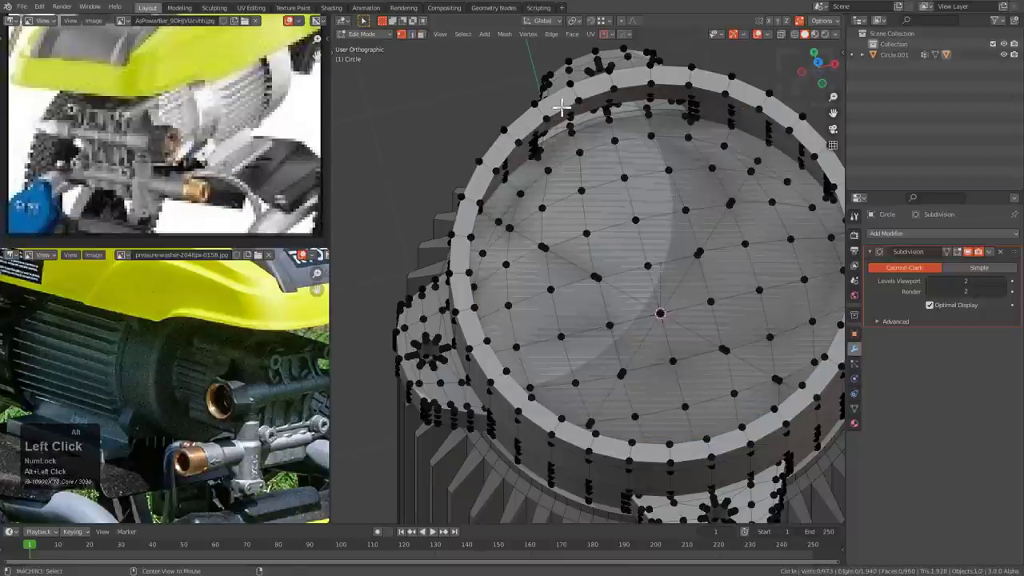
{"action": "left_click", "coordinate": [570, 118], "text": "alt"}
{"action": "key", "text": "ctrl+f"}
{"action": "left_click", "coordinate": [709, 232]}
{"action": "key", "text": "KP_7"}
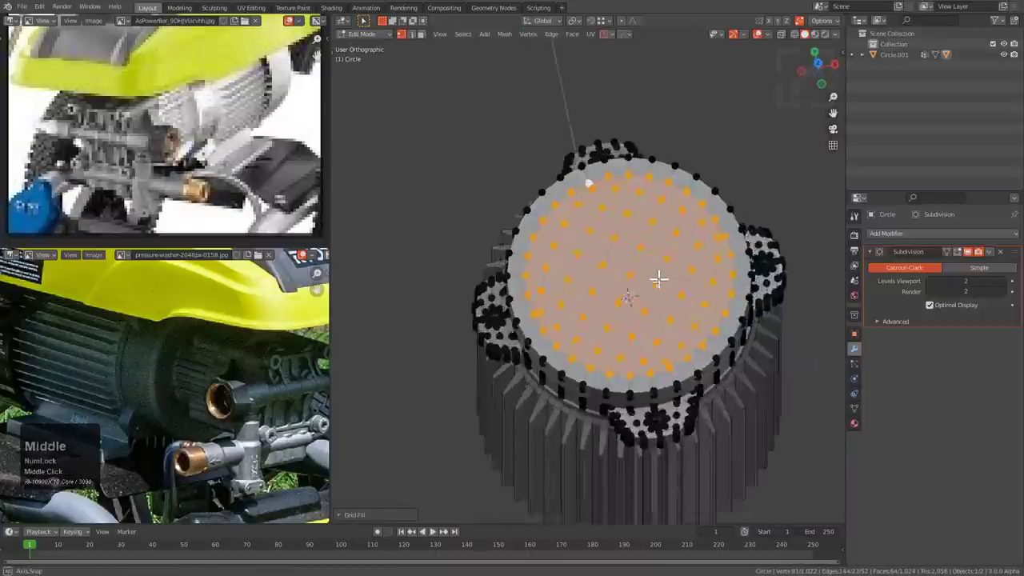
{"action": "key", "text": "F9"}
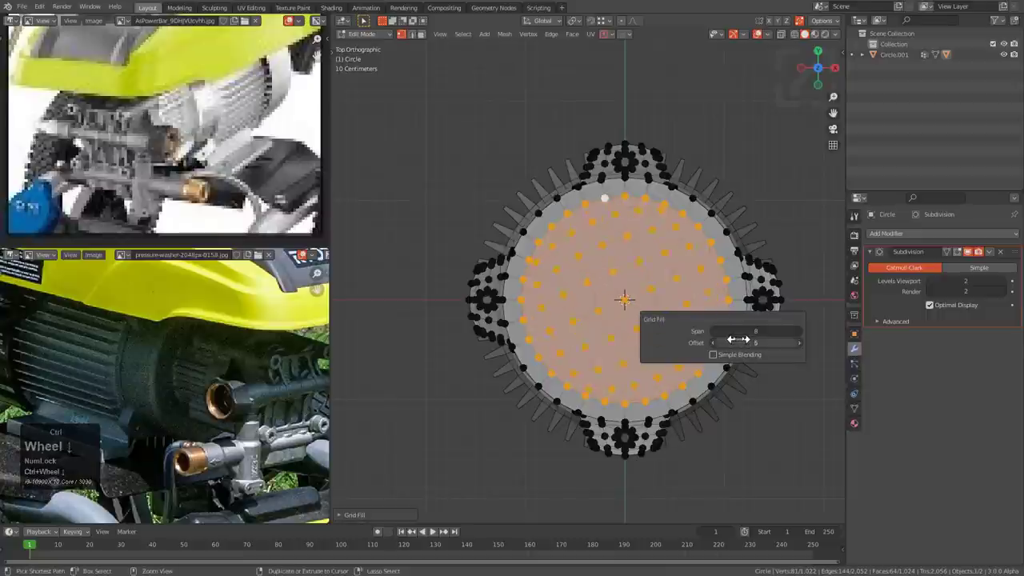
- Isolate the end cap and add a supporting edge close to its underside rim between two neighbouring tabs
{"action": "key", "text": "KP_Divide"}
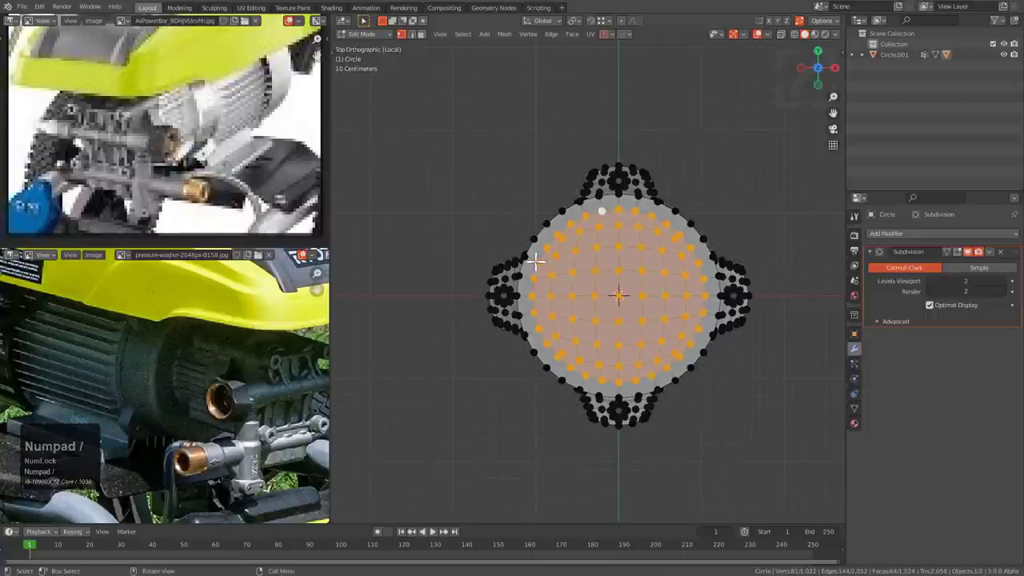
{"action": "middle_click_drag", "start_coordinate": [534, 264], "coordinate": [535, 94]}
{"action": "scroll", "coordinate": [618, 202], "scroll_direction": "up", "scroll_amount": 4}
{"action": "middle_click_drag", "start_coordinate": [619, 203], "coordinate": [561, 190], "text": "shift"}
{"action": "scroll", "coordinate": [543, 199], "scroll_direction": "up", "scroll_amount": 5}
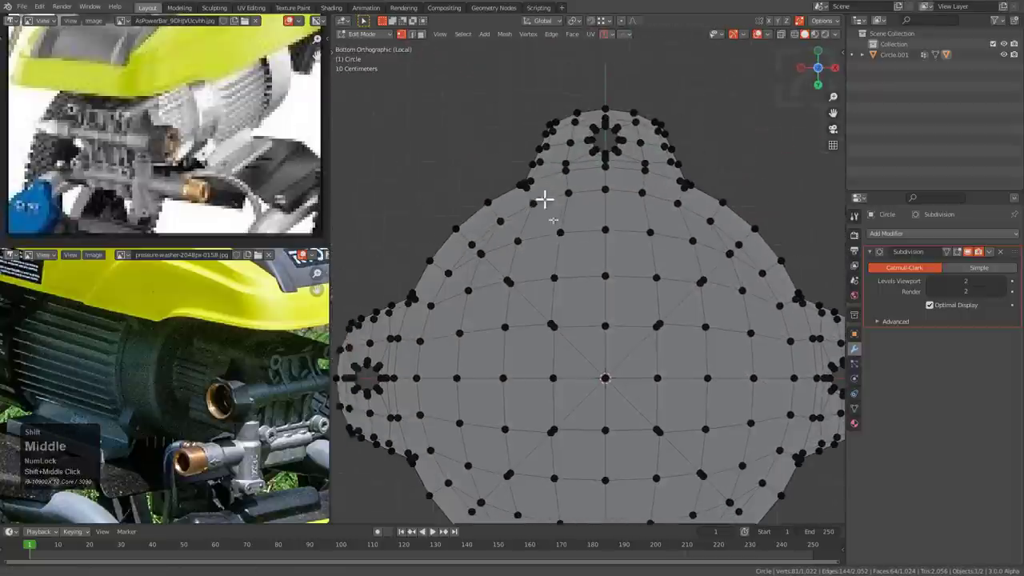
{"action": "scroll", "coordinate": [544, 172], "scroll_direction": "up", "scroll_amount": 4}
{"action": "scroll", "coordinate": [551, 201], "scroll_direction": "down", "scroll_amount": 3}
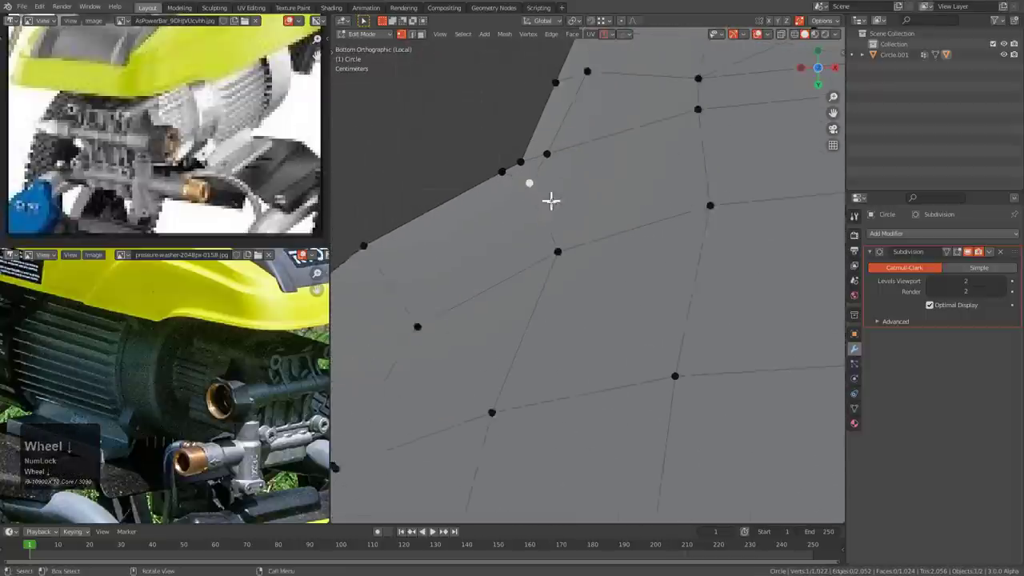
{"action": "middle_click_drag", "start_coordinate": [579, 261], "coordinate": [675, 241], "text": "shift"}
{"action": "scroll", "coordinate": [649, 240], "scroll_direction": "up", "scroll_amount": 1}
{"action": "left_click", "coordinate": [567, 245]}
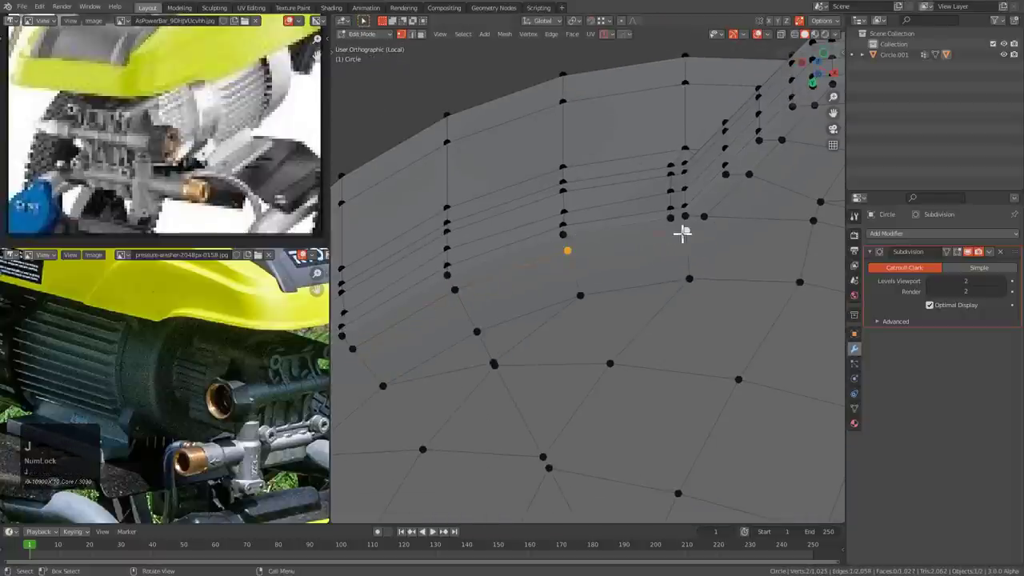
- Join the supporting edge's end to the neighbouring tab's inner corner and symmetrize the underside across the cap
{"action": "scroll", "coordinate": [681, 233], "scroll_direction": "down", "scroll_amount": 4}
{"action": "middle_click_drag", "start_coordinate": [605, 304], "coordinate": [705, 264], "text": "shift"}
{"action": "scroll", "coordinate": [695, 263], "scroll_direction": "up", "scroll_amount": 3}
{"action": "key", "text": "alt+a"}
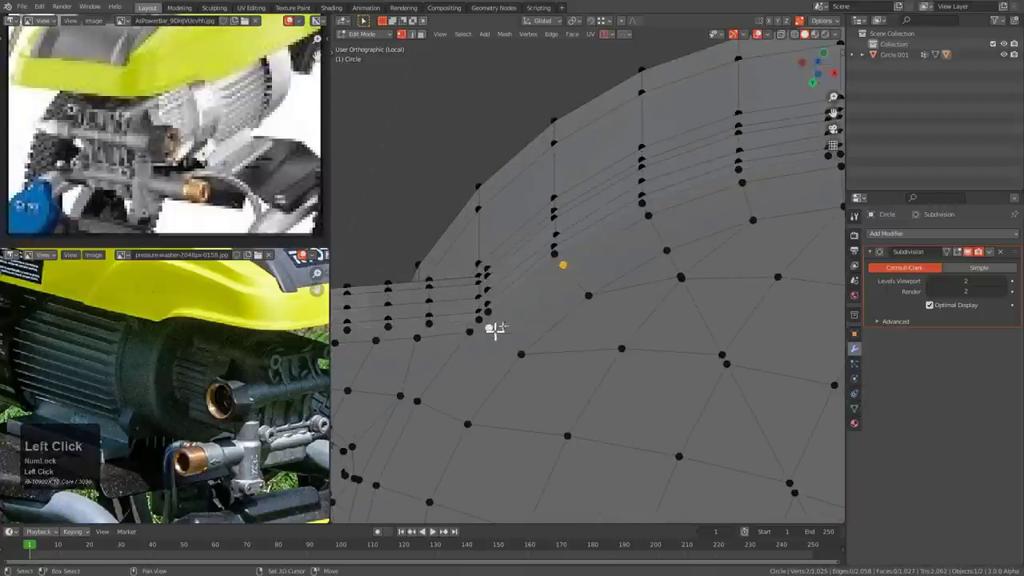
{"action": "scroll", "coordinate": [495, 328], "scroll_direction": "down", "scroll_amount": 3}
{"action": "middle_click_drag", "start_coordinate": [560, 292], "coordinate": [560, 275]}
{"action": "scroll", "coordinate": [541, 296], "scroll_direction": "up", "scroll_amount": 3}
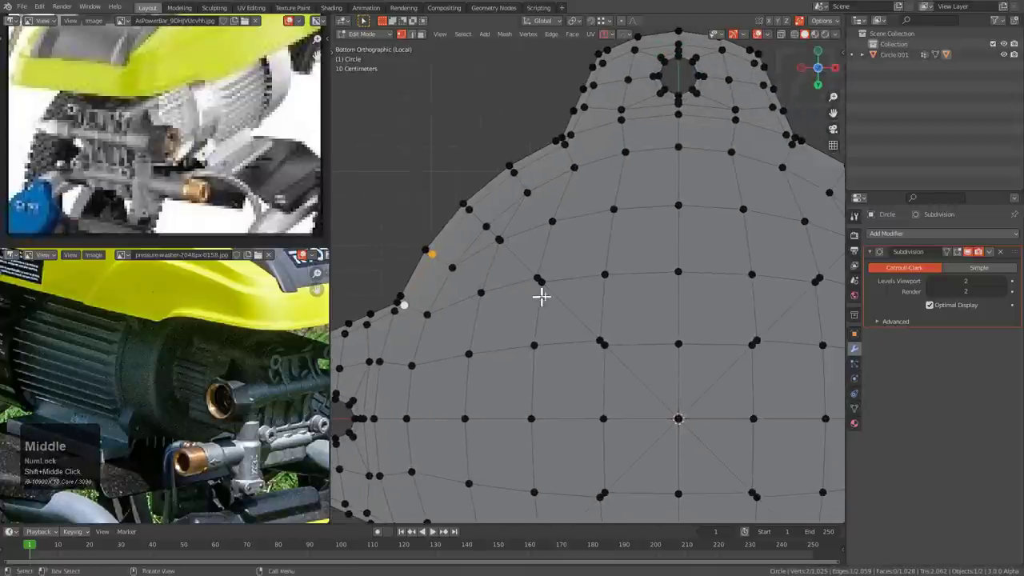
{"action": "scroll", "coordinate": [713, 293], "scroll_direction": "down", "scroll_amount": 3}
{"action": "key", "text": "alt+x"}
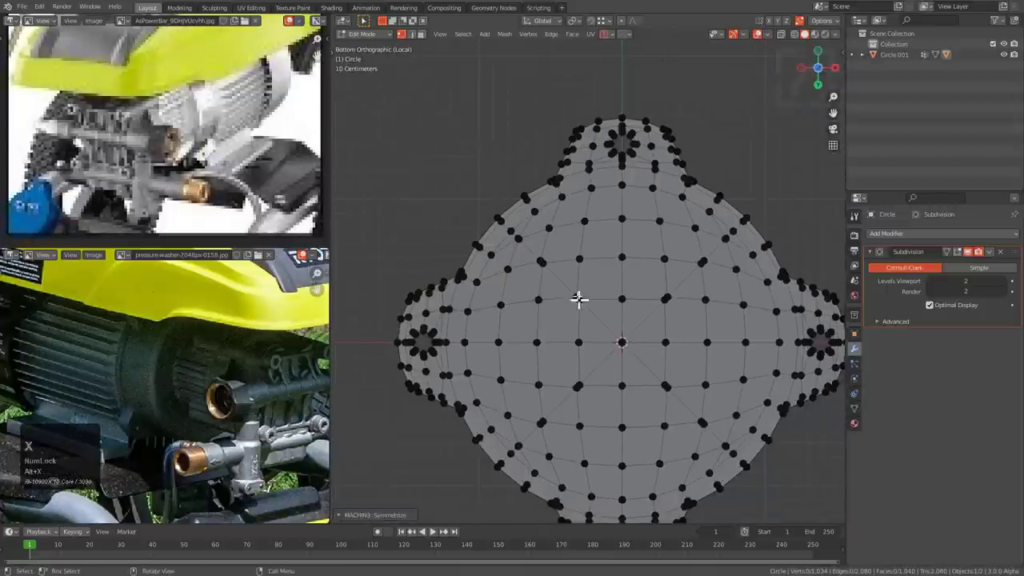
- Cut a supporting edge across the base of the Y-axis tab, join it to the tab corner and symmetrize it
{"action": "scroll", "coordinate": [579, 299], "scroll_direction": "up", "scroll_amount": 5}
{"action": "scroll", "coordinate": [530, 293], "scroll_direction": "down", "scroll_amount": 5}
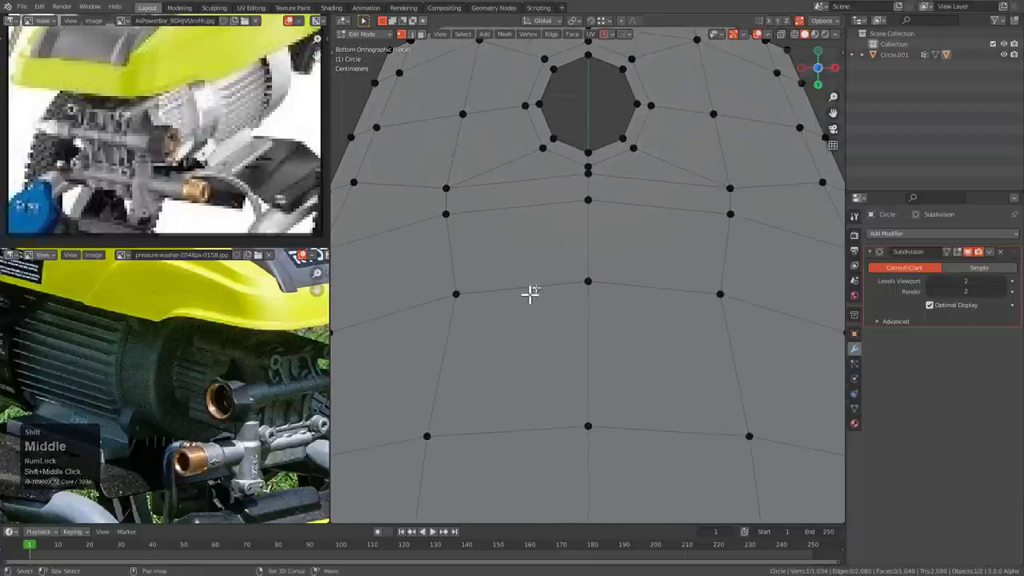
{"action": "key", "text": "ctrl+r"}
{"action": "left_click", "coordinate": [583, 226]}
{"action": "scroll", "coordinate": [596, 229], "scroll_direction": "up", "scroll_amount": 5}
{"action": "left_click", "coordinate": [598, 225]}
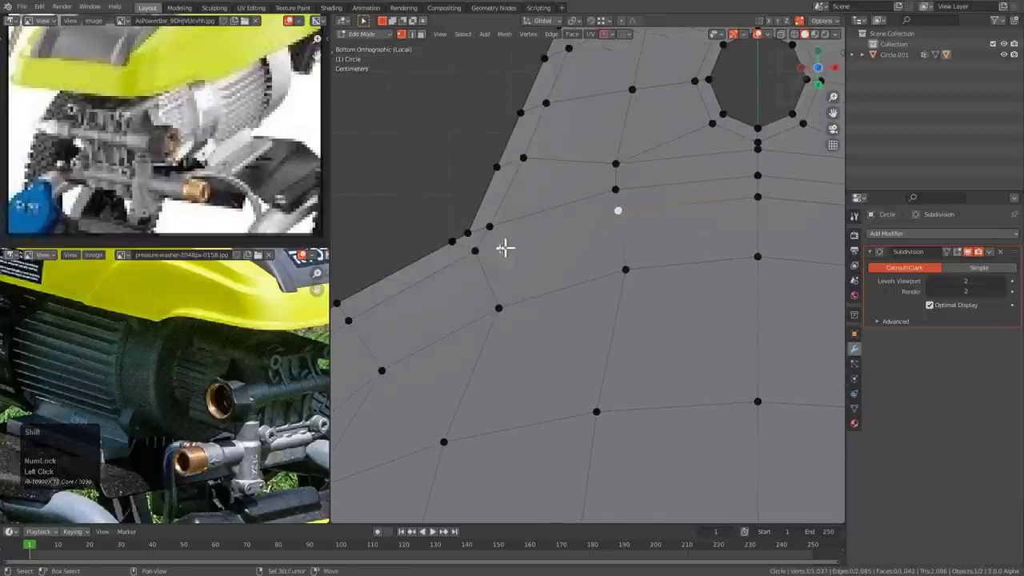
{"action": "middle_click_drag", "start_coordinate": [662, 284], "coordinate": [493, 284], "text": "shift"}
{"action": "key", "text": "alt+x"}
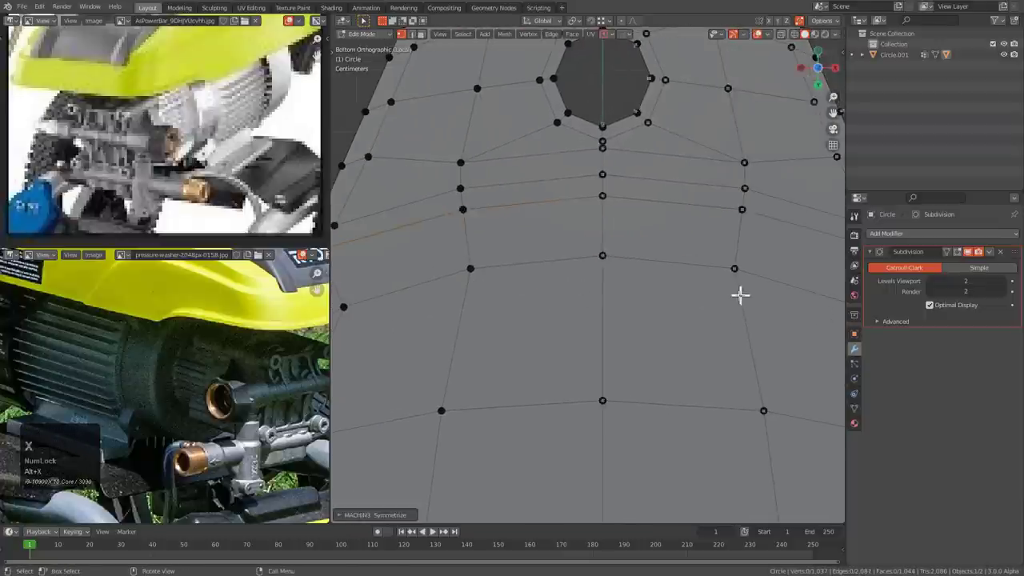
- Cut a matching edge across the X-axis tab's base, join both ends to the tab corners and symmetrize the mesh
{"action": "scroll", "coordinate": [740, 293], "scroll_direction": "down", "scroll_amount": 6}
{"action": "middle_click_drag", "start_coordinate": [535, 417], "coordinate": [741, 193], "text": "shift"}
{"action": "scroll", "coordinate": [608, 221], "scroll_direction": "up", "scroll_amount": 3}
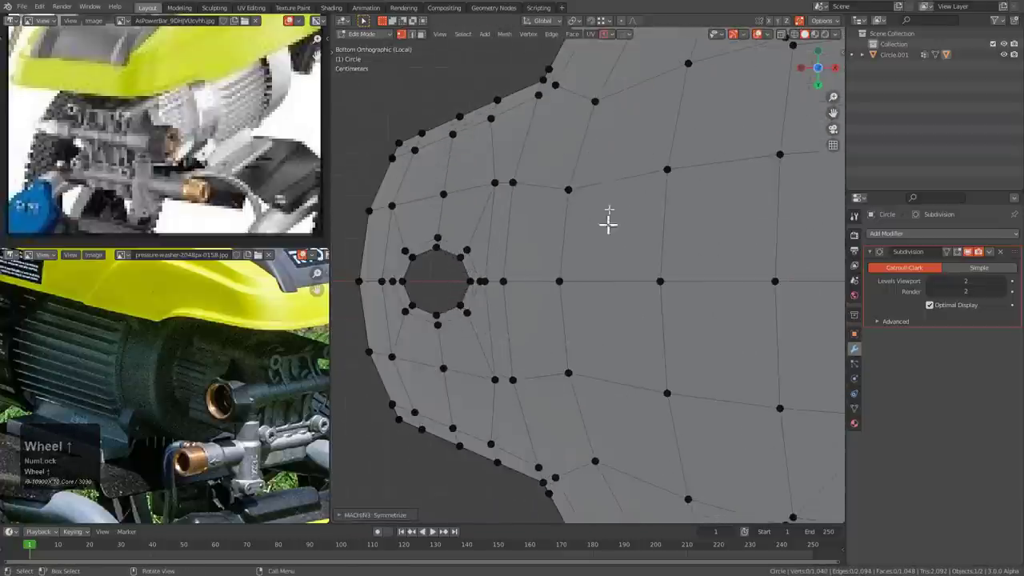
{"action": "key", "text": "ctrl+r"}
{"action": "left_click", "coordinate": [534, 192]}
{"action": "left_click", "coordinate": [526, 187]}
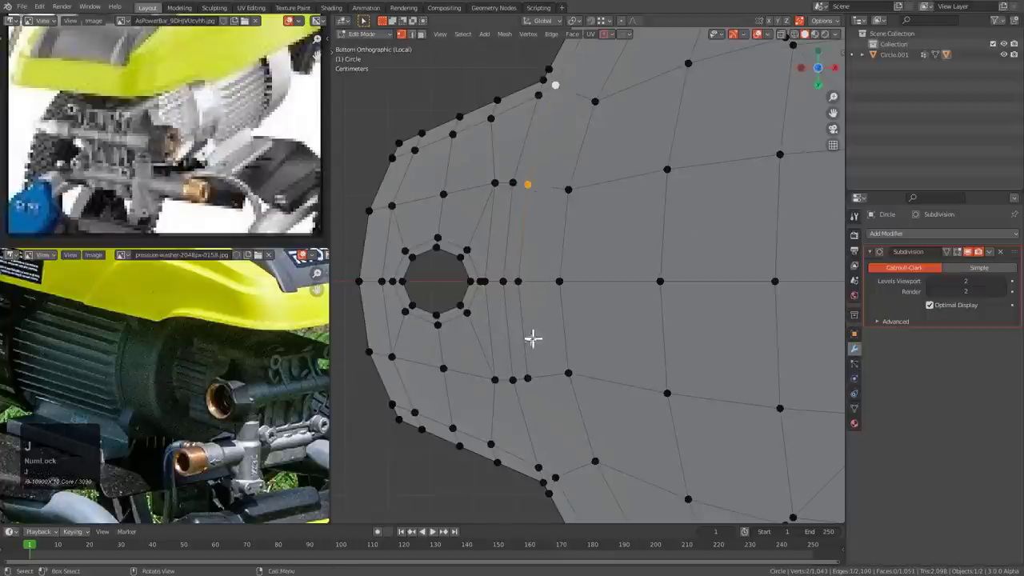
{"action": "scroll", "coordinate": [562, 408], "scroll_direction": "down", "scroll_amount": 4}
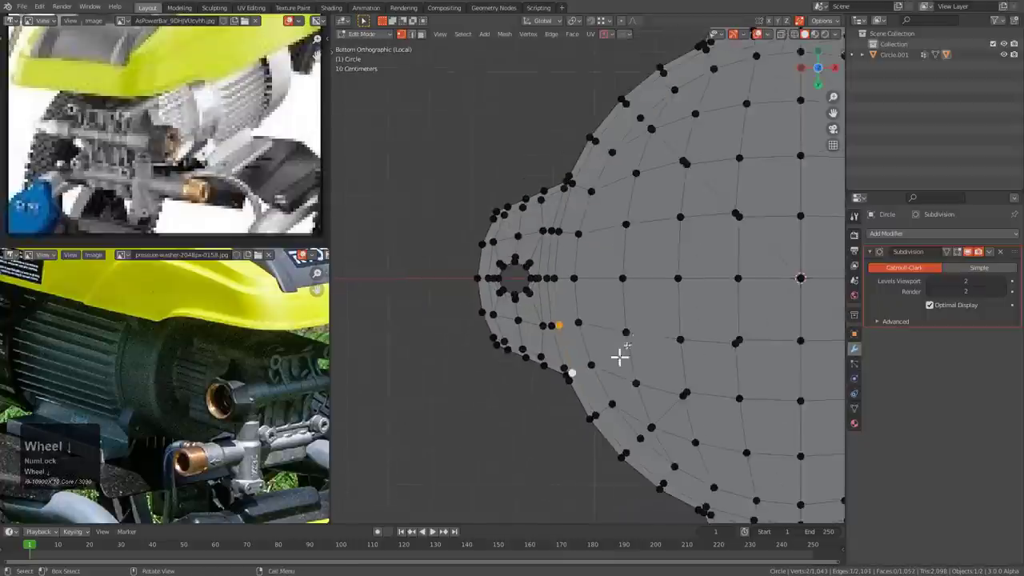
{"action": "middle_click_drag", "start_coordinate": [619, 354], "coordinate": [523, 299], "text": "ctrl"}
{"action": "key", "text": "alt+x"}
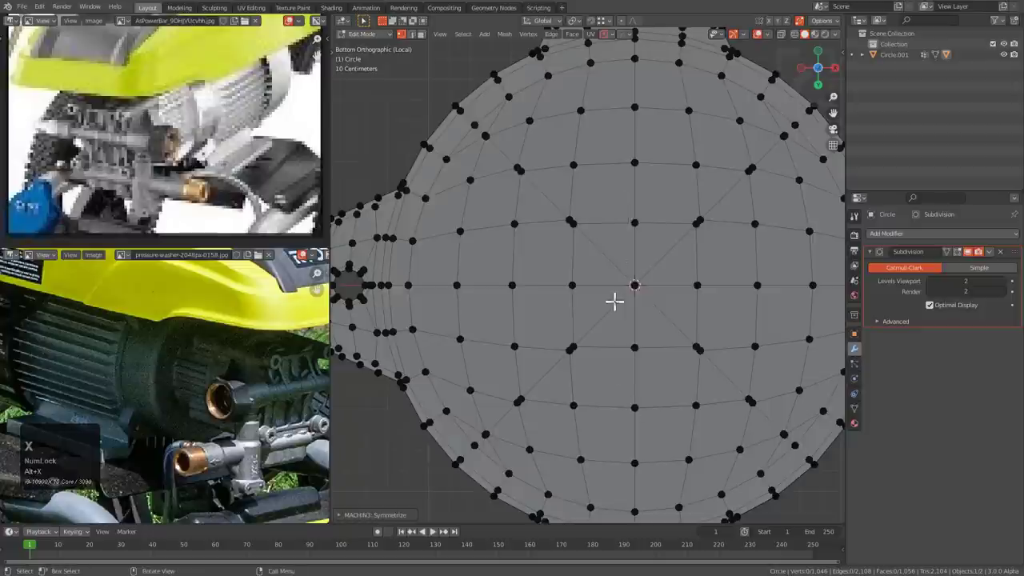
- Select the underside's round inner area outward from the centre, including the missed corner vertices, and delete its faces
{"action": "key", "text": "ctrl+KP_Add"}
{"action": "key", "text": "ctrl+KP_Add"}
{"action": "key", "text": "ctrl+KP_Add"}
{"action": "key", "text": "ctrl+KP_Add"}
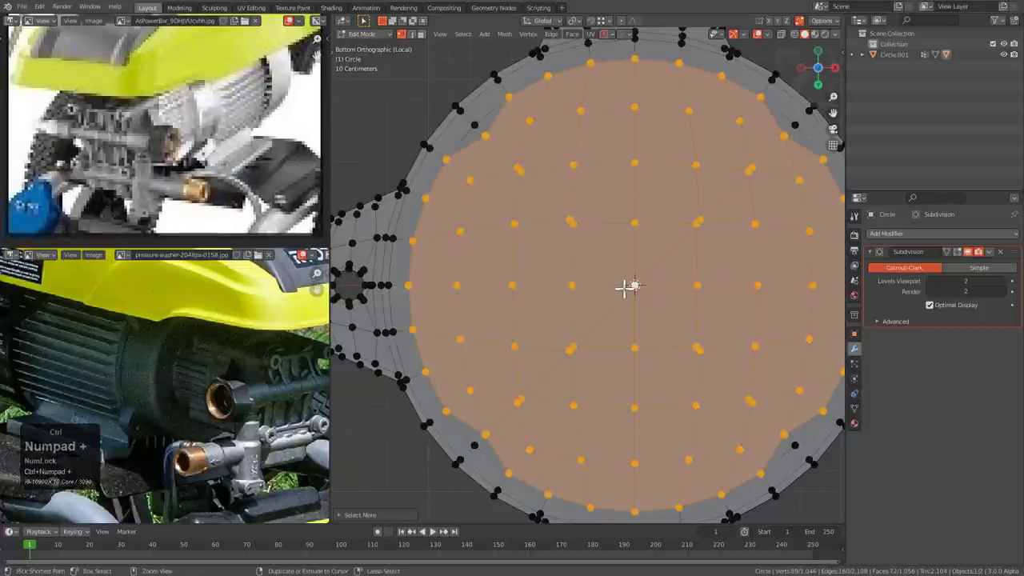
{"action": "left_click", "coordinate": [476, 125], "text": "shift"}
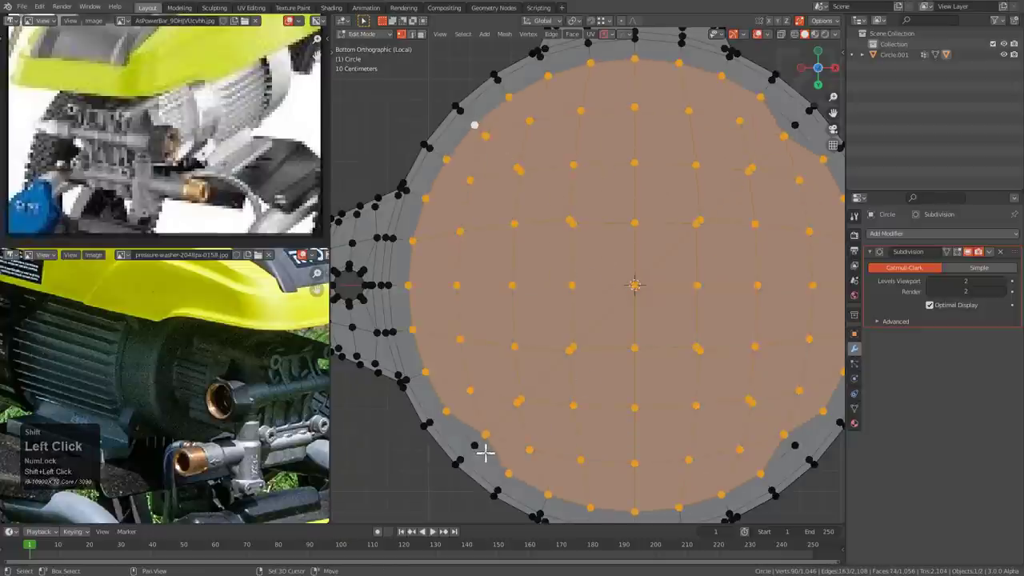
{"action": "middle_click_drag", "start_coordinate": [775, 152], "coordinate": [659, 173], "text": "shift"}
{"action": "left_click", "coordinate": [670, 151], "text": "shift"}
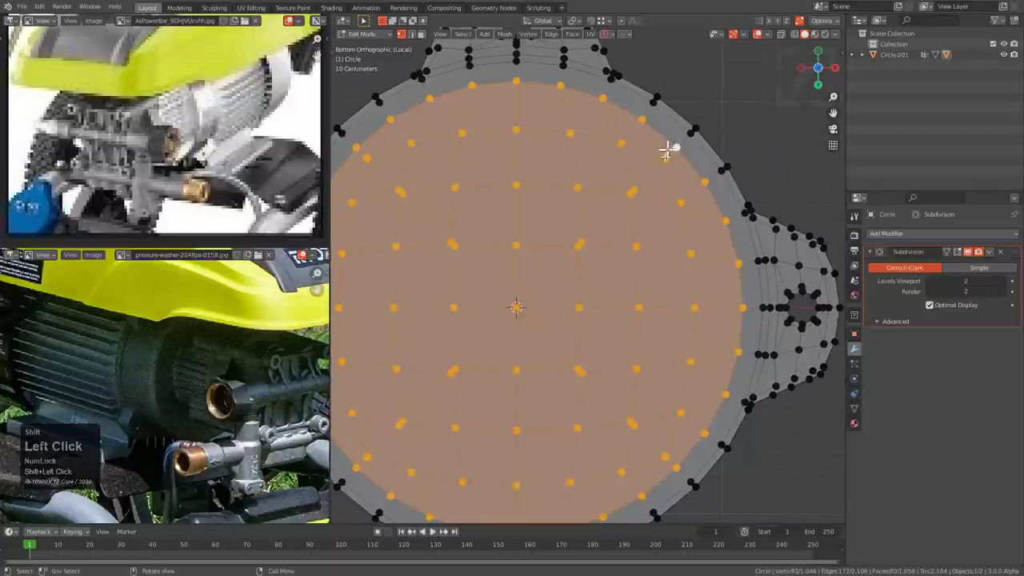
{"action": "key", "text": "x"}
{"action": "left_click", "coordinate": [639, 199]}
- Grid Fill the open underside from its circular edge loop and return to Object Mode to check the smoothed result
{"action": "left_click", "coordinate": [664, 157], "text": "alt"}
{"action": "right_click", "coordinate": [672, 145]}
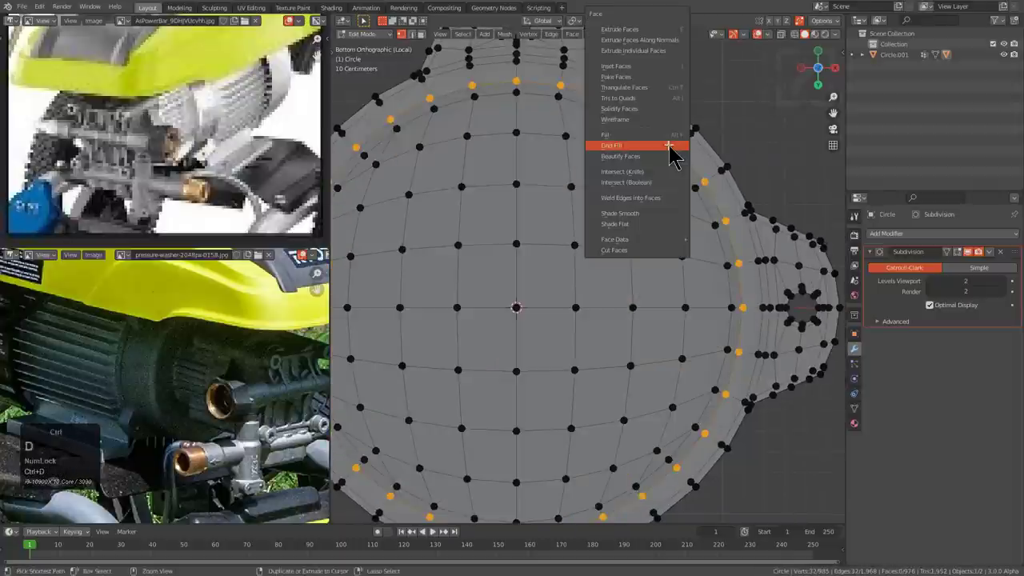
{"action": "left_click", "coordinate": [669, 146]}
{"action": "key", "text": "Tab"}
{"action": "scroll", "coordinate": [560, 159], "scroll_direction": "down", "scroll_amount": 4}
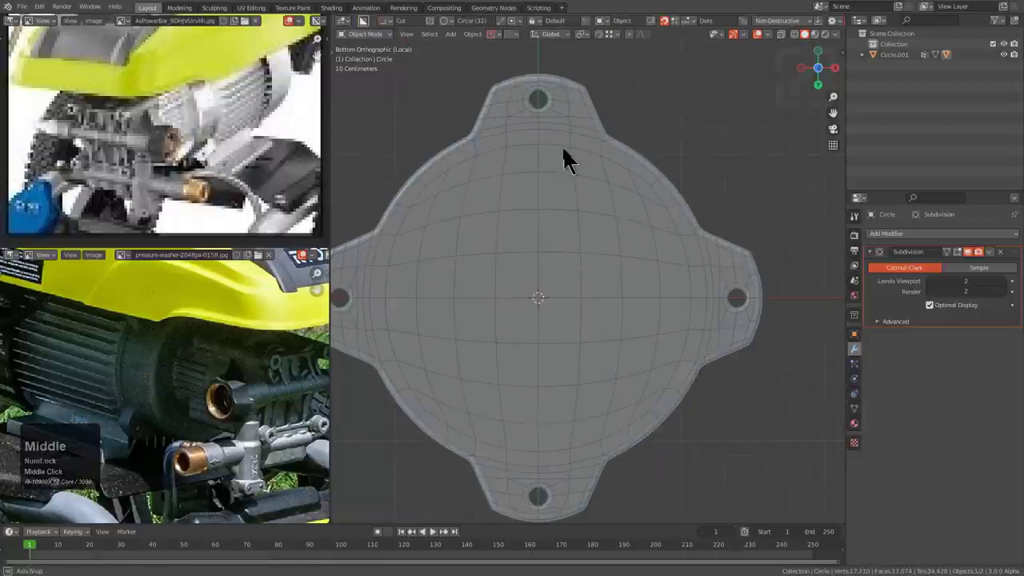
- Add a horizontal edge loop around the cap's side wall, slide it toward the mounting tabs and return to Object Mode
{"action": "scroll", "coordinate": [565, 160], "scroll_direction": "up", "scroll_amount": 4}
{"action": "scroll", "coordinate": [544, 128], "scroll_direction": "down", "scroll_amount": 3}
{"action": "middle_click_drag", "start_coordinate": [520, 119], "coordinate": [547, 211]}
{"action": "key", "text": "Tab"}
{"action": "key", "text": "ctrl+r"}
{"action": "left_click", "coordinate": [564, 225]}
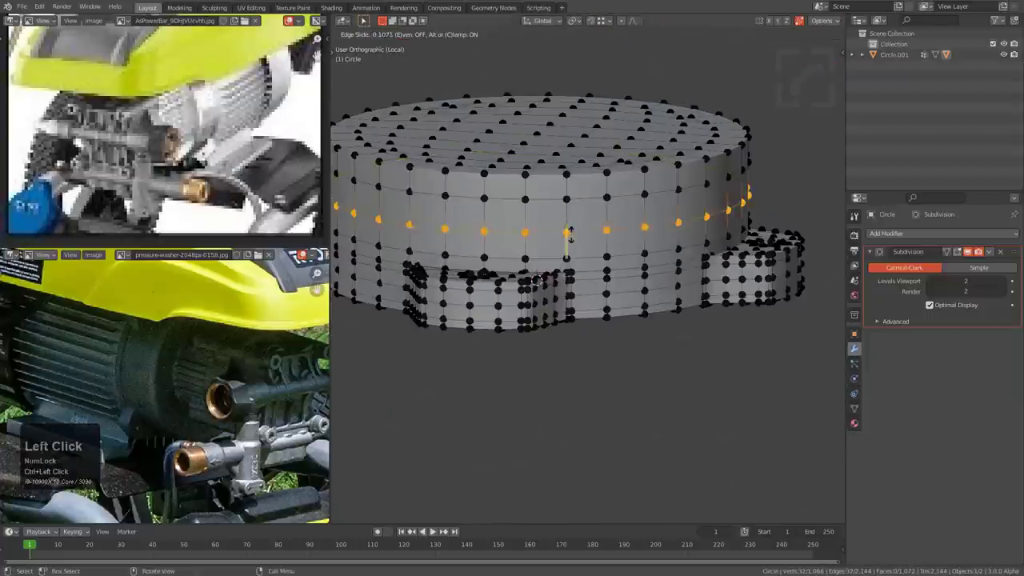
{"action": "left_click", "coordinate": [571, 243]}
{"action": "key", "text": "Tab"}
{"action": "middle_click_drag", "start_coordinate": [571, 245], "coordinate": [650, 281]}
- Leave local view to show the whole motor and hide the wireframe display on the model
{"action": "key", "text": "KP_Divide"}
{"action": "key", "text": "alt+a"}
{"action": "scroll", "coordinate": [587, 287], "scroll_direction": "down", "scroll_amount": 3}
{"action": "scroll", "coordinate": [601, 317], "scroll_direction": "down", "scroll_amount": 2}
{"action": "middle_click_drag", "start_coordinate": [601, 317], "coordinate": [632, 260]}
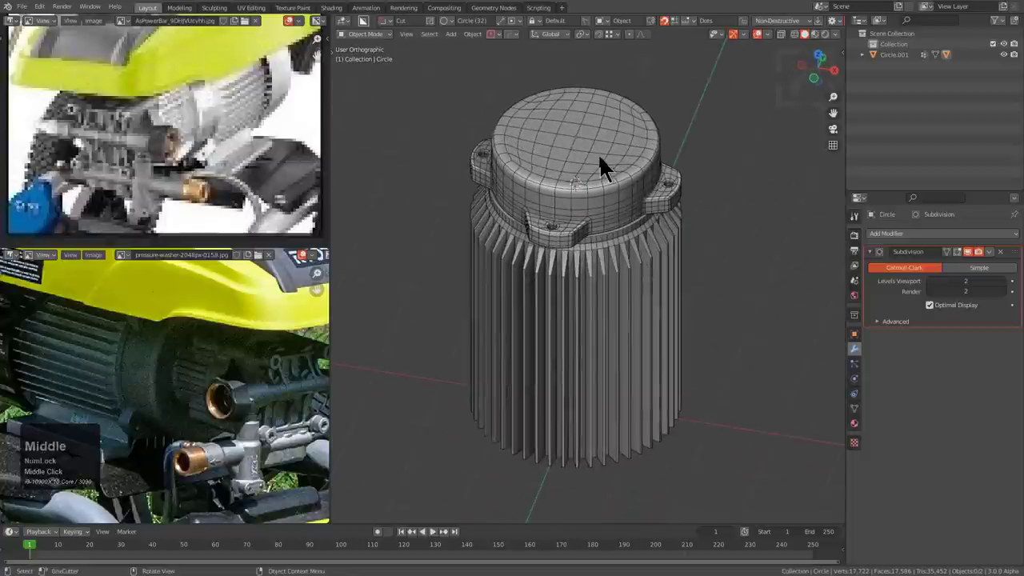
{"action": "middle_click_drag", "start_coordinate": [599, 155], "coordinate": [600, 247]}
{"action": "scroll", "coordinate": [635, 201], "scroll_direction": "up", "scroll_amount": 3}
{"action": "middle_click_drag", "start_coordinate": [635, 201], "coordinate": [607, 216]}
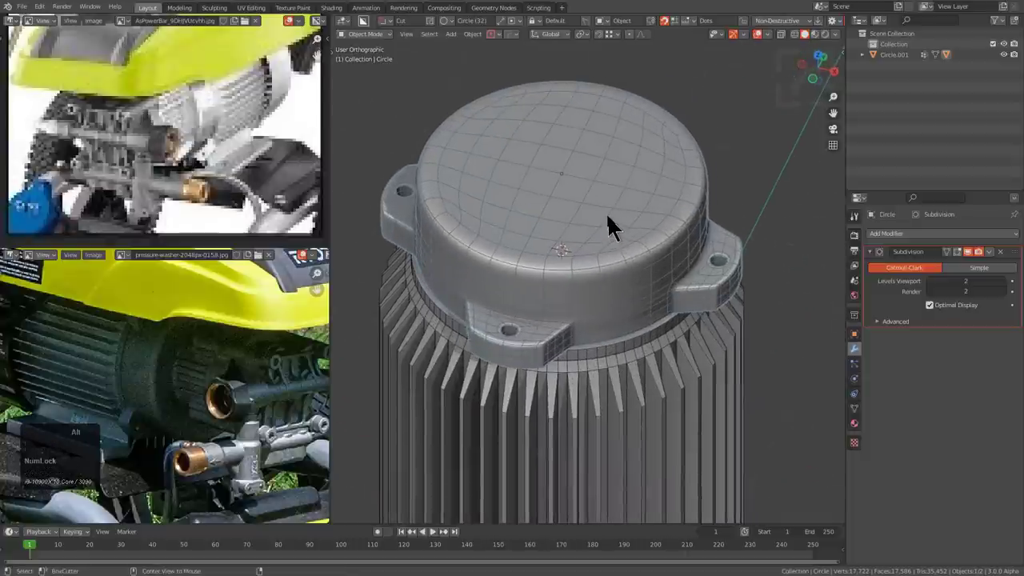
{"action": "right_click", "coordinate": [607, 215]}
{"action": "left_click", "coordinate": [571, 229]}
{"action": "middle_click_drag", "start_coordinate": [556, 238], "coordinate": [555, 233]}
- Compare the pump area in the reference photo, check the circle cutter settings and turn off the cap's subdivision display in the viewport
{"action": "scroll", "coordinate": [284, 420], "scroll_direction": "up", "scroll_amount": 1}
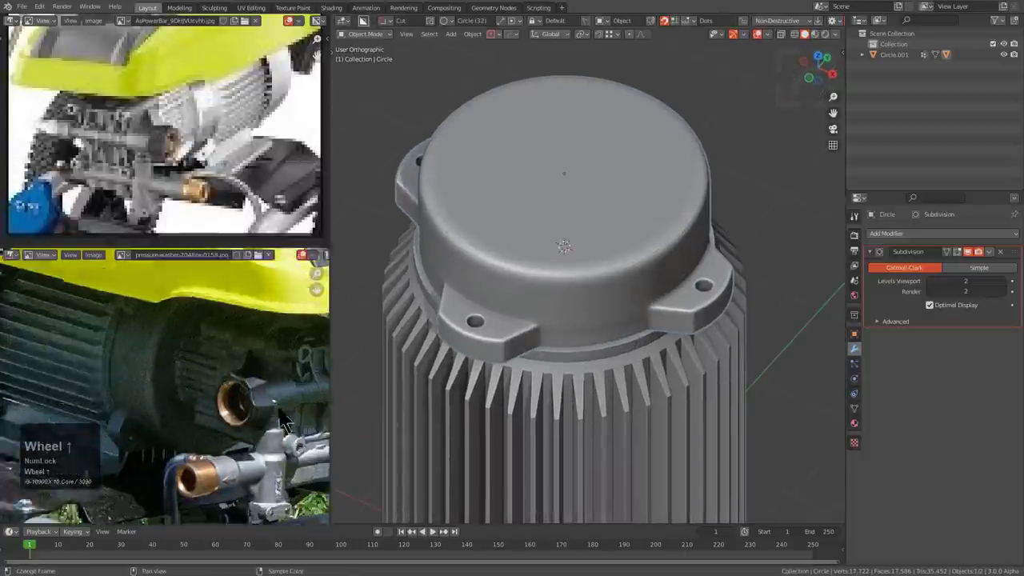
{"action": "scroll", "coordinate": [210, 397], "scroll_direction": "up", "scroll_amount": 2}
{"action": "middle_click_drag", "start_coordinate": [210, 398], "coordinate": [180, 392]}
{"action": "scroll", "coordinate": [168, 374], "scroll_direction": "down", "scroll_amount": 2}
{"action": "scroll", "coordinate": [164, 382], "scroll_direction": "down", "scroll_amount": 4}
{"action": "scroll", "coordinate": [170, 384], "scroll_direction": "up", "scroll_amount": 5}
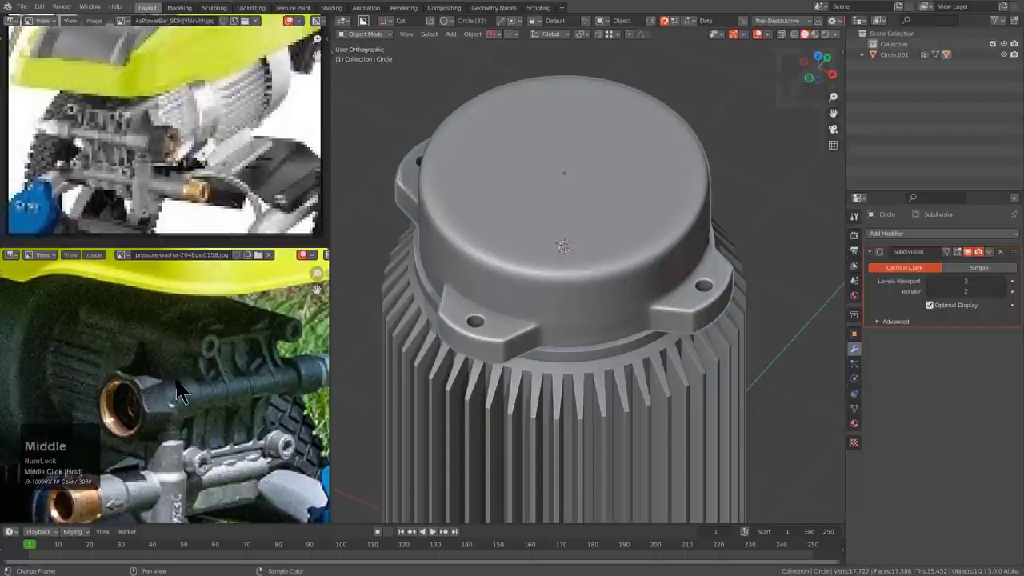
{"action": "middle_click_drag", "start_coordinate": [571, 232], "coordinate": [560, 238]}
{"action": "key", "text": "d"}
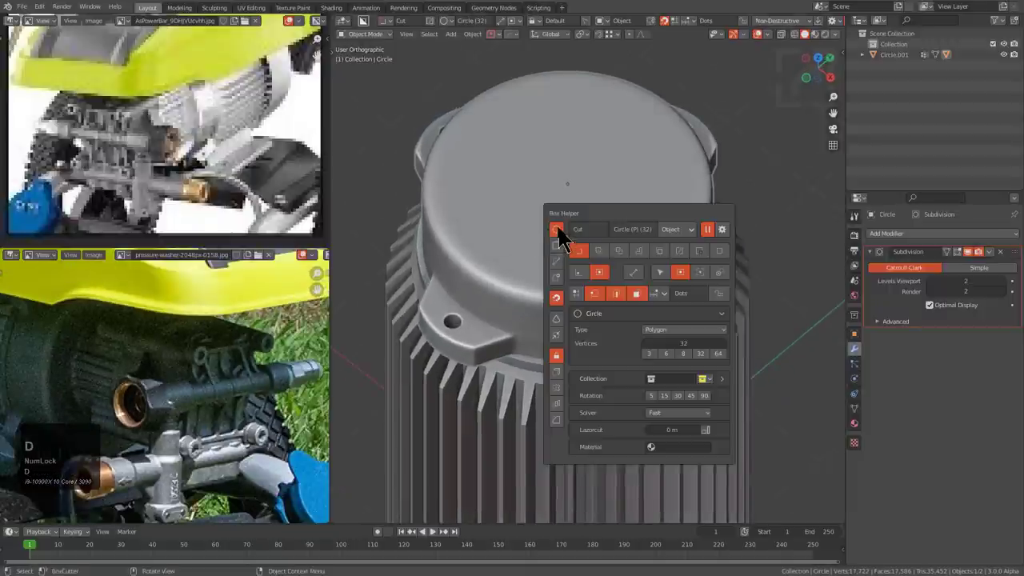
{"action": "left_click", "coordinate": [566, 184]}
{"action": "left_click", "coordinate": [643, 213]}
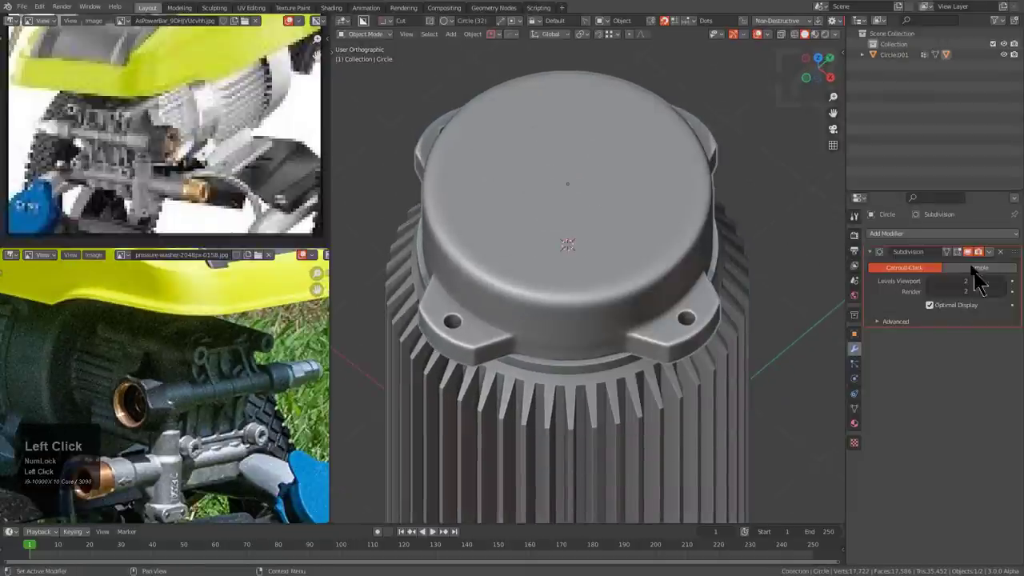
{"action": "left_click", "coordinate": [967, 252]}
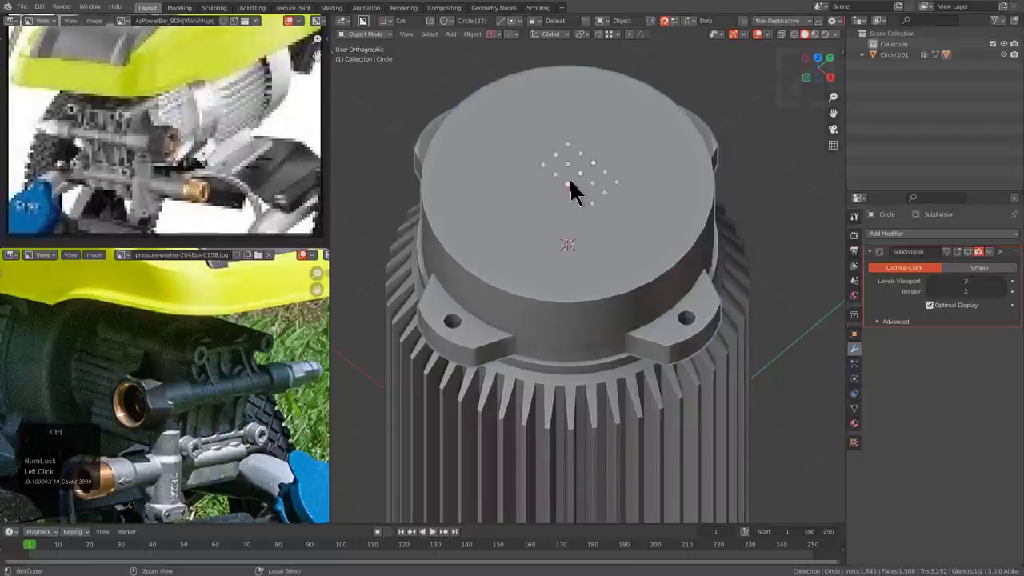
- Make a 32-sided cylinder with BoxCutter from the centre of the cap's top face, extruded upward about 1.94
{"action": "mouse_move", "coordinate": [569, 182]}
{"action": "left_mouse_down"}
{"action": "mouse_move", "coordinate": [721, 209]}
{"action": "mouse_move", "coordinate": [687, 193]}
{"action": "left_mouse_up"}
{"action": "key", "text": "a"}
{"action": "middle_click_drag", "start_coordinate": [686, 192], "coordinate": [686, 289], "text": "shift"}
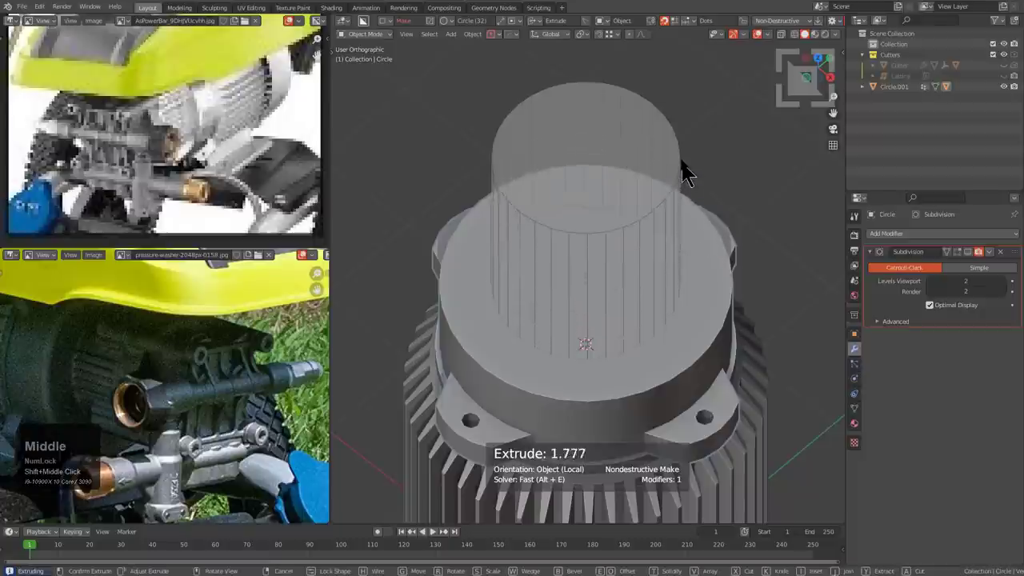
{"action": "left_click", "coordinate": [678, 165]}
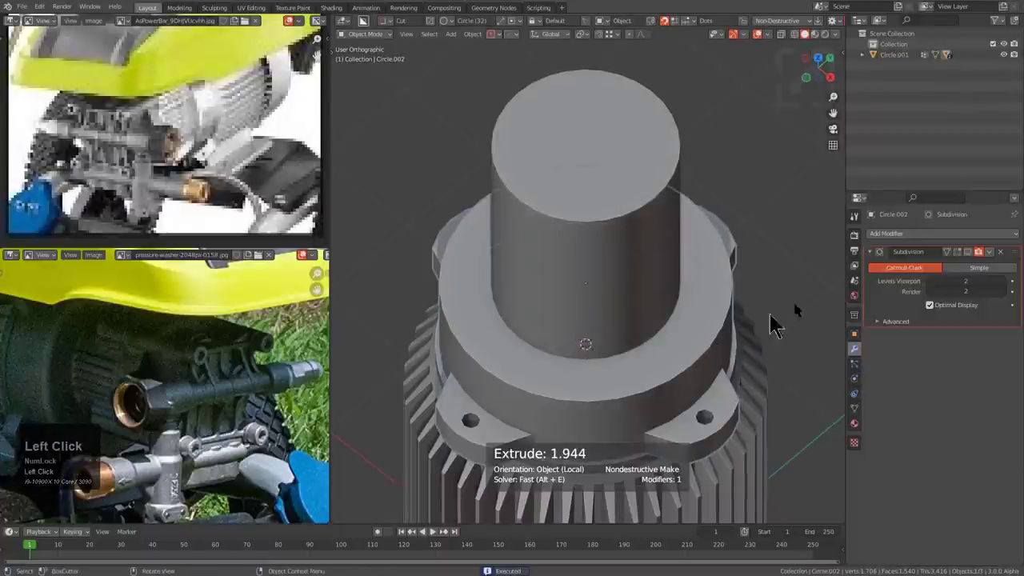
- Set the new cylinder's origin to its bottom face
{"action": "middle_click_drag", "start_coordinate": [747, 285], "coordinate": [568, 110]}
{"action": "left_click", "coordinate": [590, 196]}
{"action": "key", "text": "Tab"}
{"action": "key", "text": "3"}
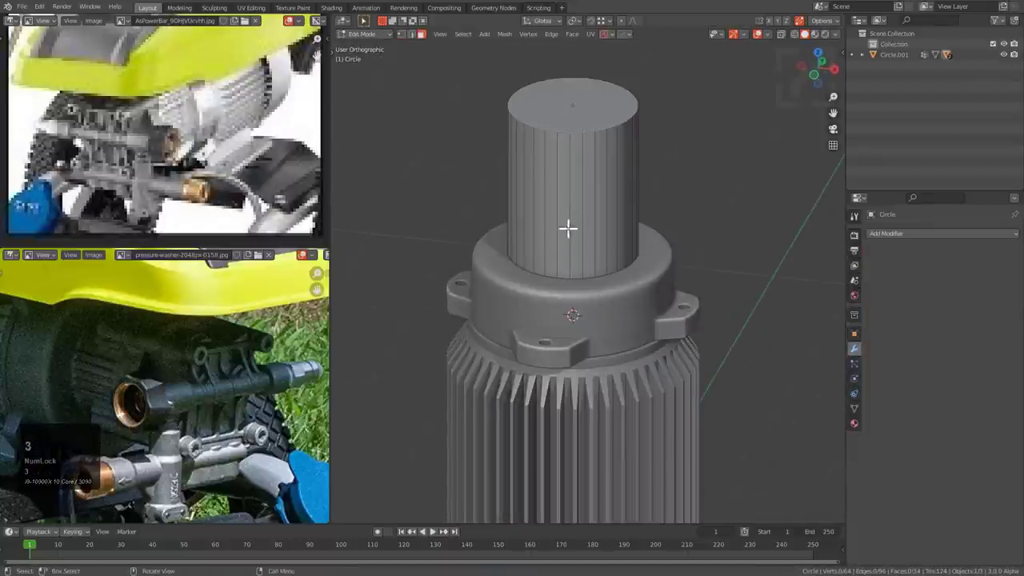
{"action": "key", "text": "alt+z"}
{"action": "left_click", "coordinate": [570, 259]}
{"action": "key", "text": "shift+s"}
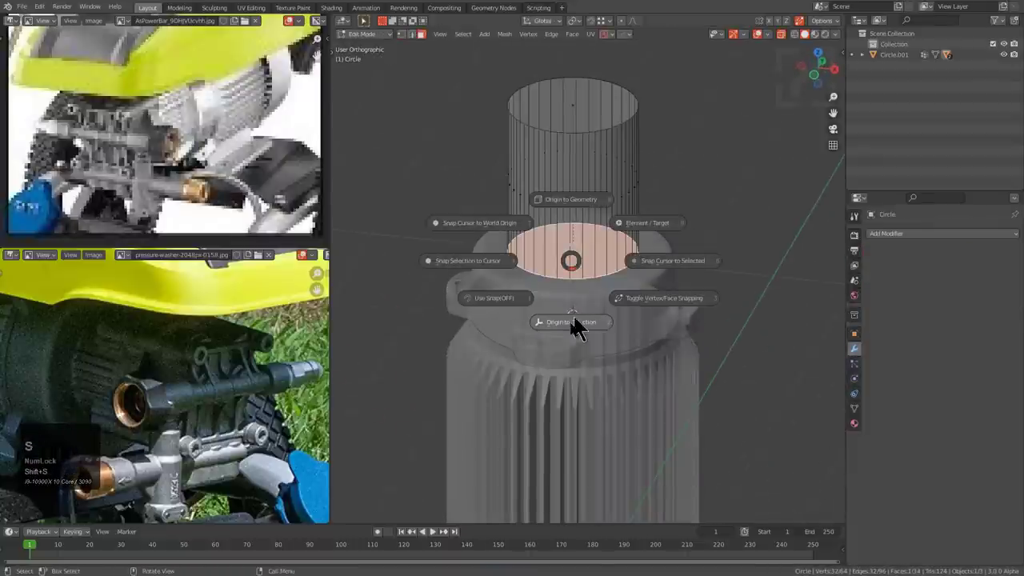
{"action": "left_click", "coordinate": [570, 322]}
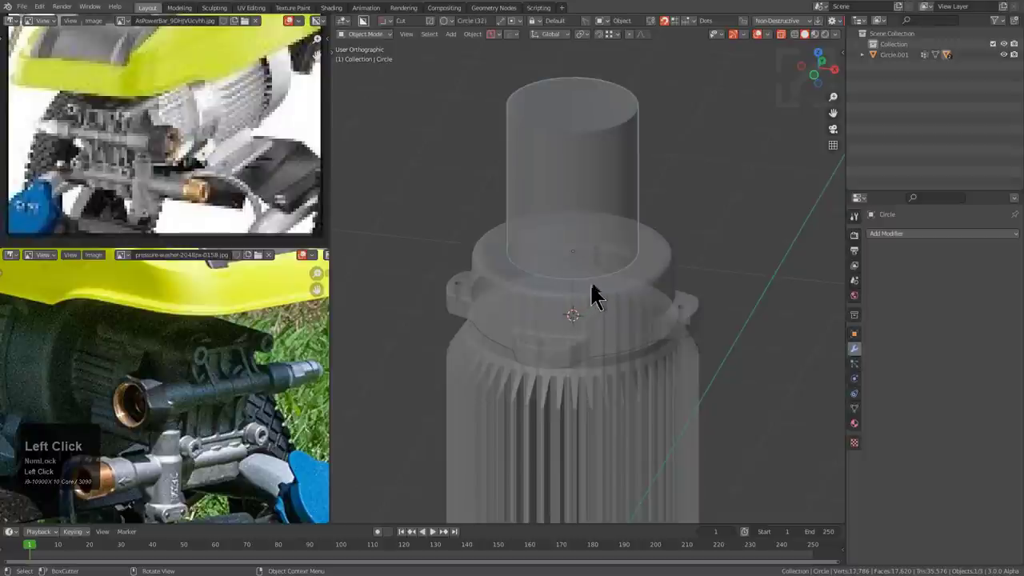
- Shorten the cylinder along the Z axis from its base in front view
{"action": "key", "text": "KP_1"}
{"action": "key", "text": "alt+z"}
{"action": "key", "text": "s"}
{"action": "key", "text": "z"}
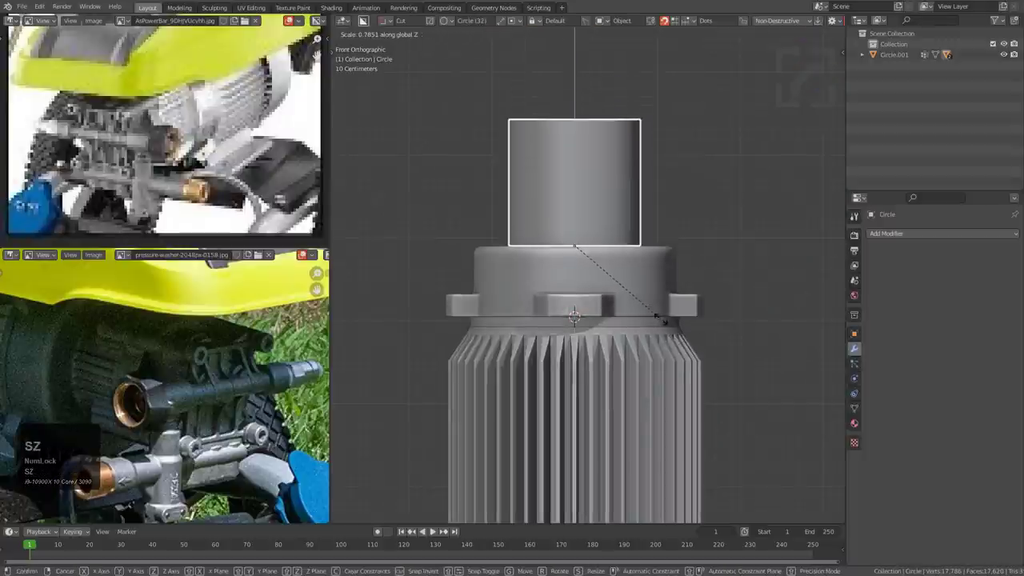
{"action": "left_click", "coordinate": [669, 331]}
{"action": "scroll", "coordinate": [624, 254], "scroll_direction": "up", "scroll_amount": 2}
{"action": "key", "text": "alt+z"}
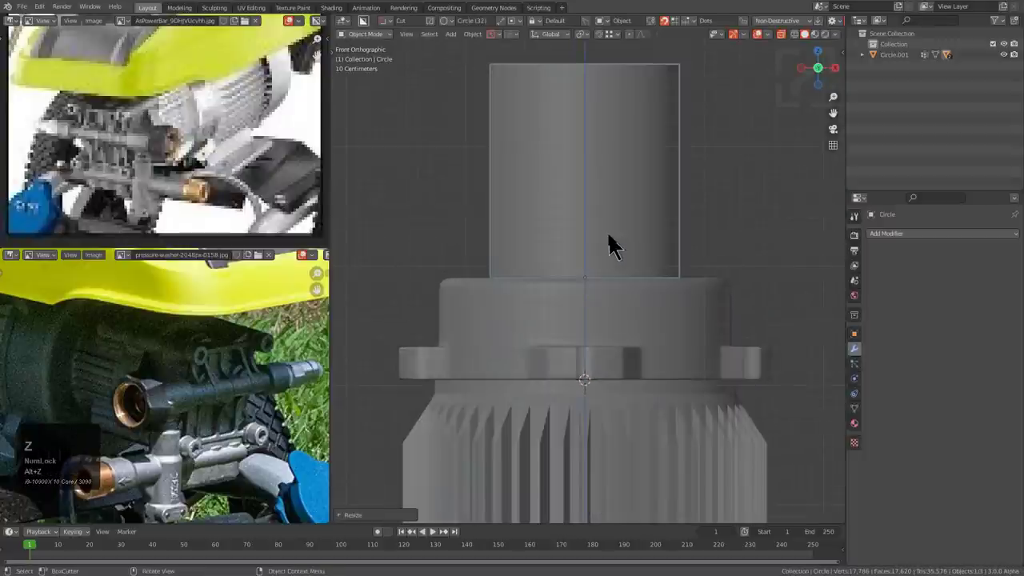
{"action": "key", "text": "alt+z"}
- Duplicate the cylinder in place and scale the copy on X and Y only to about 0.33
{"action": "key", "text": "KP_7"}
{"action": "key", "text": "shift+d"}
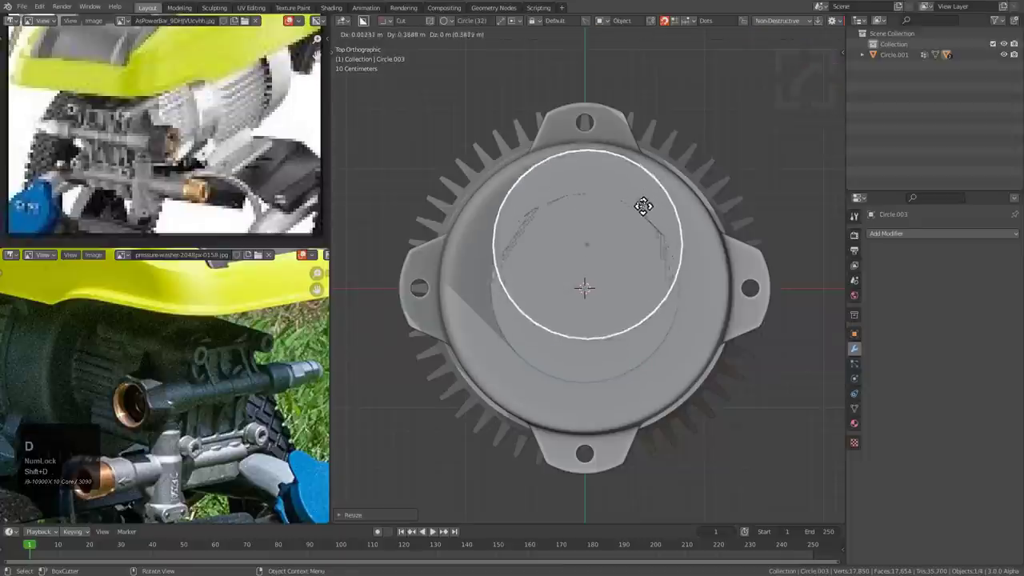
{"action": "right_click", "coordinate": [670, 312]}
{"action": "key", "text": "s"}
{"action": "key", "text": "shift+z"}
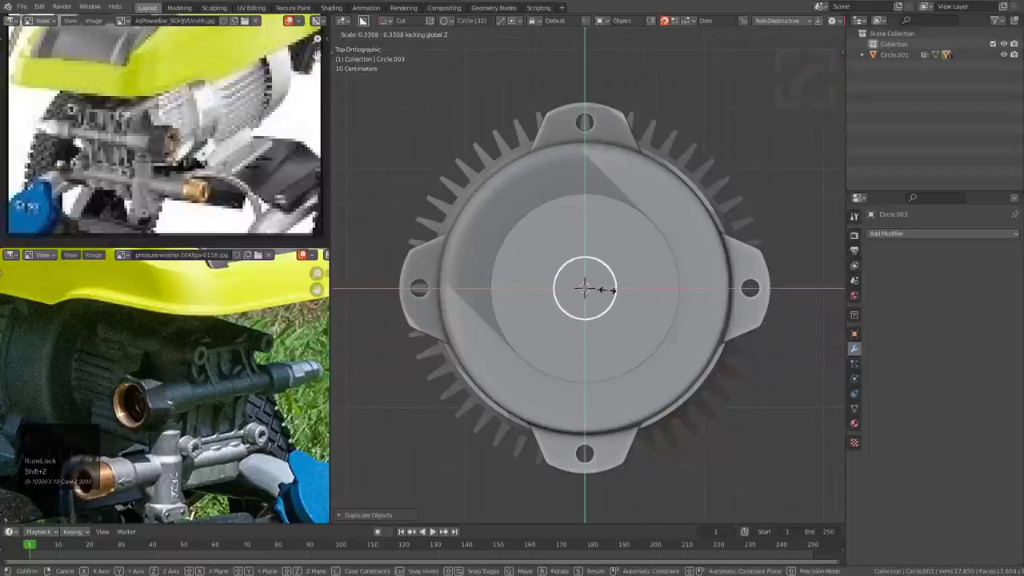
{"action": "left_click", "coordinate": [600, 290]}
- Move the small cylinder onto the large cylinder's rim at negative X and Y, and raise it along Z above the cap
{"action": "key", "text": "g"}
{"action": "left_click", "coordinate": [538, 352]}
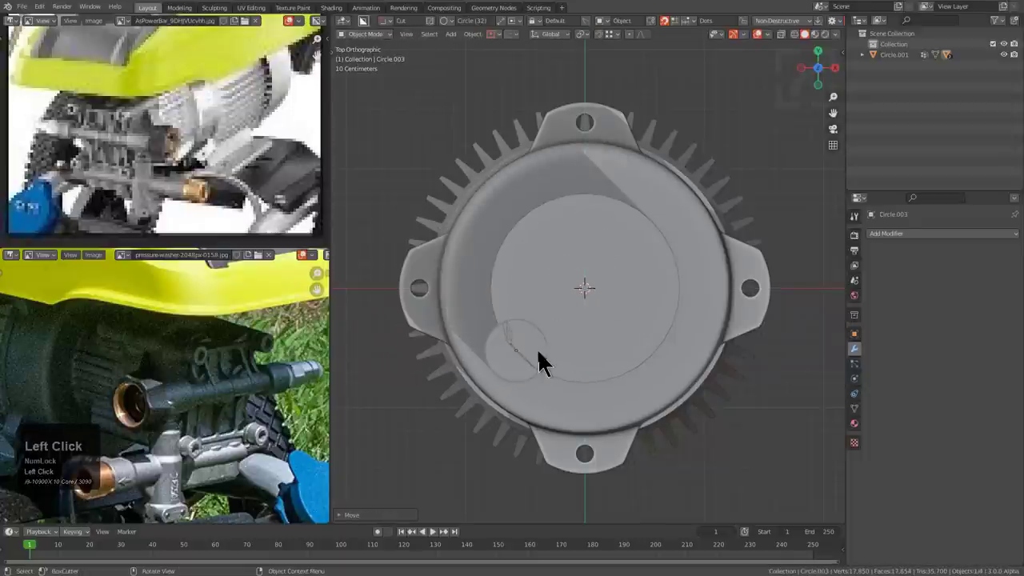
{"action": "key", "text": "KP_Decimal"}
{"action": "middle_click_drag", "start_coordinate": [544, 354], "coordinate": [605, 268]}
{"action": "key", "text": "KP_1"}
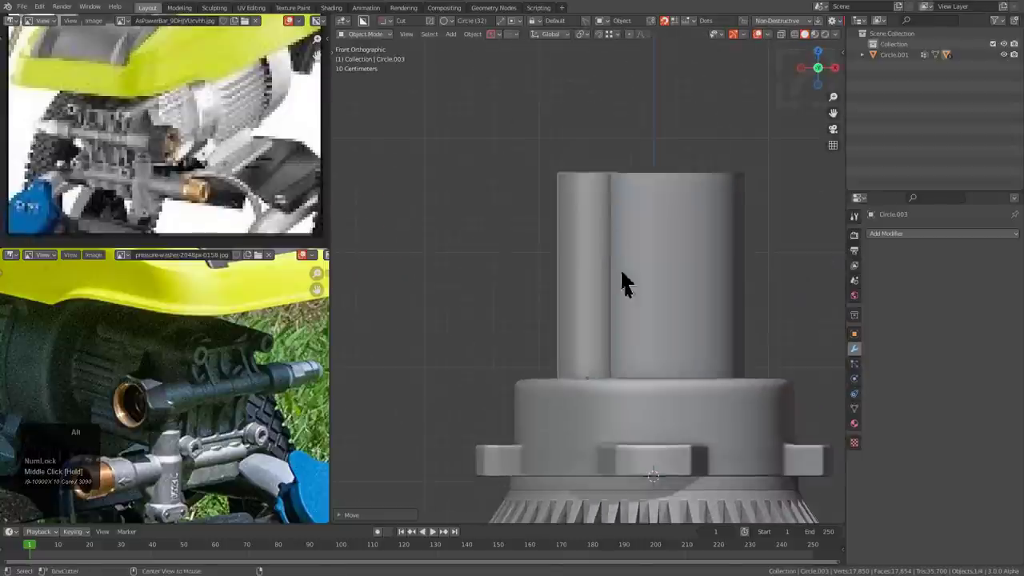
{"action": "key", "text": "g"}
{"action": "key", "text": "z"}
{"action": "left_click", "coordinate": [631, 240]}
- Examine the pump housing and its pipe fittings in both reference photos
{"action": "middle_click_drag", "start_coordinate": [251, 318], "coordinate": [246, 349]}
{"action": "scroll", "coordinate": [250, 344], "scroll_direction": "up", "scroll_amount": 2}
{"action": "scroll", "coordinate": [245, 335], "scroll_direction": "up", "scroll_amount": 1}
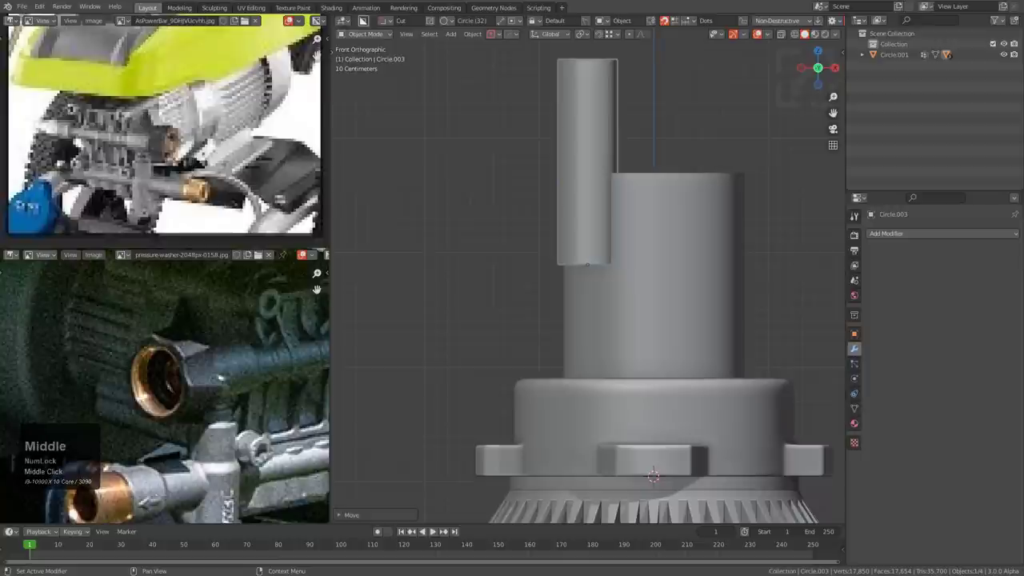
{"action": "mouse_move", "coordinate": [1023, 366]}
{"action": "right_mouse_down"}
{"action": "mouse_move", "coordinate": [884, 370]}
{"action": "mouse_move", "coordinate": [1023, 370]}
{"action": "right_mouse_up"}
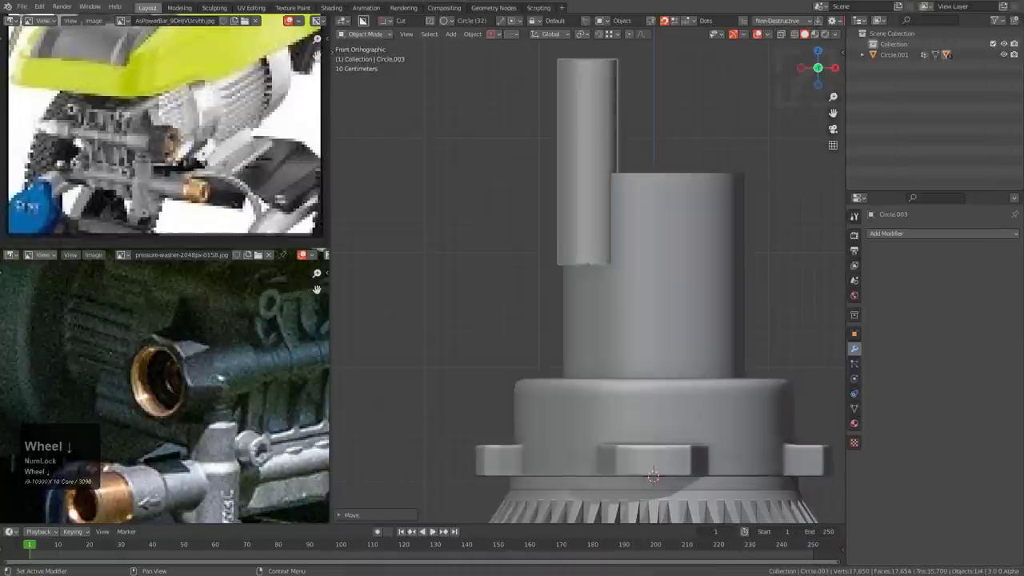
{"action": "scroll", "coordinate": [164, 131], "scroll_direction": "down", "scroll_amount": 3}
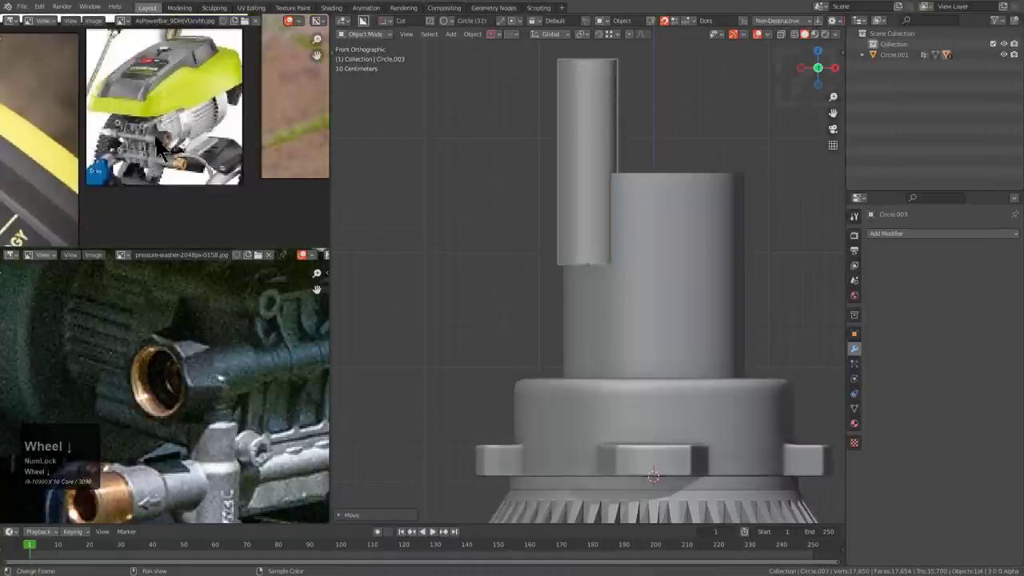
{"action": "scroll", "coordinate": [160, 140], "scroll_direction": "up", "scroll_amount": 3}
{"action": "mouse_move", "coordinate": [160, 140]}
{"action": "middle_mouse_down"}
{"action": "mouse_move", "coordinate": [201, 166]}
{"action": "mouse_move", "coordinate": [149, 172]}
{"action": "mouse_move", "coordinate": [141, 148]}
{"action": "mouse_move", "coordinate": [175, 144]}
{"action": "mouse_move", "coordinate": [147, 135]}
{"action": "mouse_move", "coordinate": [160, 152]}
{"action": "middle_mouse_up"}
{"action": "scroll", "coordinate": [201, 164], "scroll_direction": "down", "scroll_amount": 3}
{"action": "scroll", "coordinate": [201, 164], "scroll_direction": "down", "scroll_amount": 5}
{"action": "scroll", "coordinate": [221, 111], "scroll_direction": "up", "scroll_amount": 3}
{"action": "scroll", "coordinate": [160, 132], "scroll_direction": "up", "scroll_amount": 3}
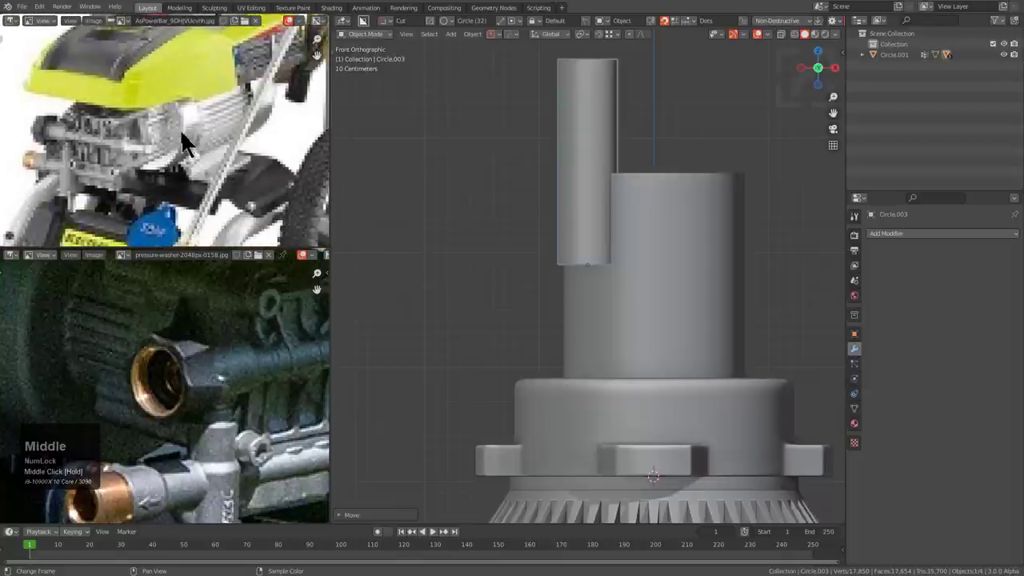
{"action": "mouse_move", "coordinate": [1023, 280]}
{"action": "right_mouse_down"}
{"action": "mouse_move", "coordinate": [653, 286]}
{"action": "mouse_move", "coordinate": [1022, 283]}
{"action": "right_mouse_up"}
{"action": "right_click_drag", "start_coordinate": [870, 283], "coordinate": [1023, 283]}
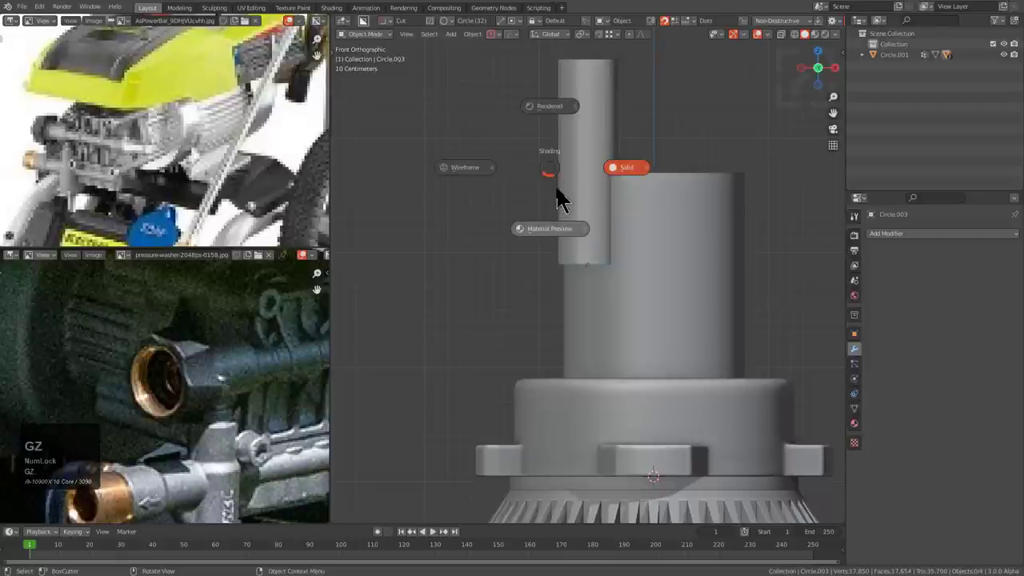
- Keep solid shading, reselect the small cylinder and lower it along the Z axis
{"action": "left_click", "coordinate": [562, 200]}
{"action": "left_click", "coordinate": [805, 34]}
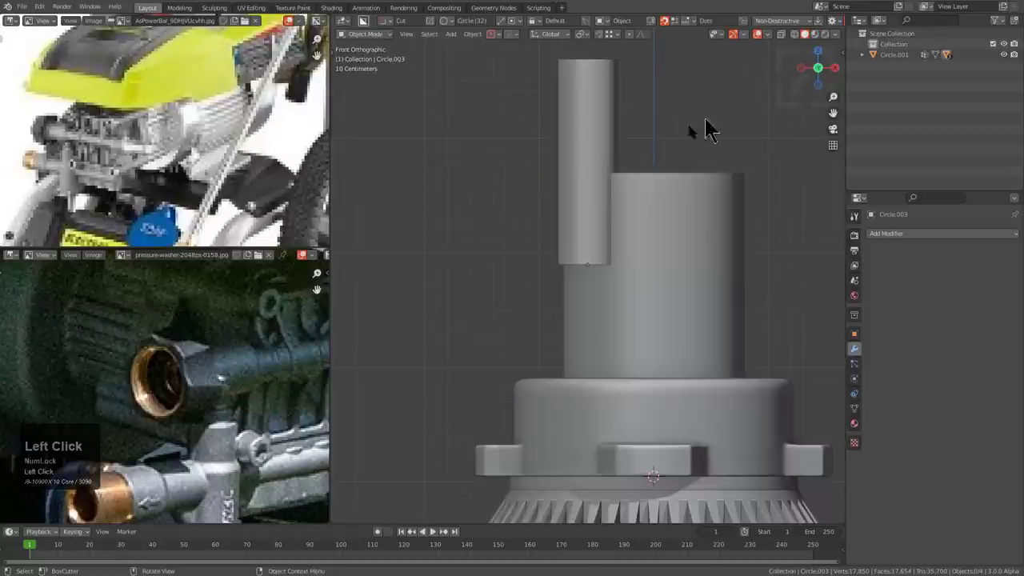
{"action": "left_click", "coordinate": [591, 148]}
{"action": "key", "text": "g"}
{"action": "key", "text": "z"}
{"action": "left_click", "coordinate": [600, 172]}
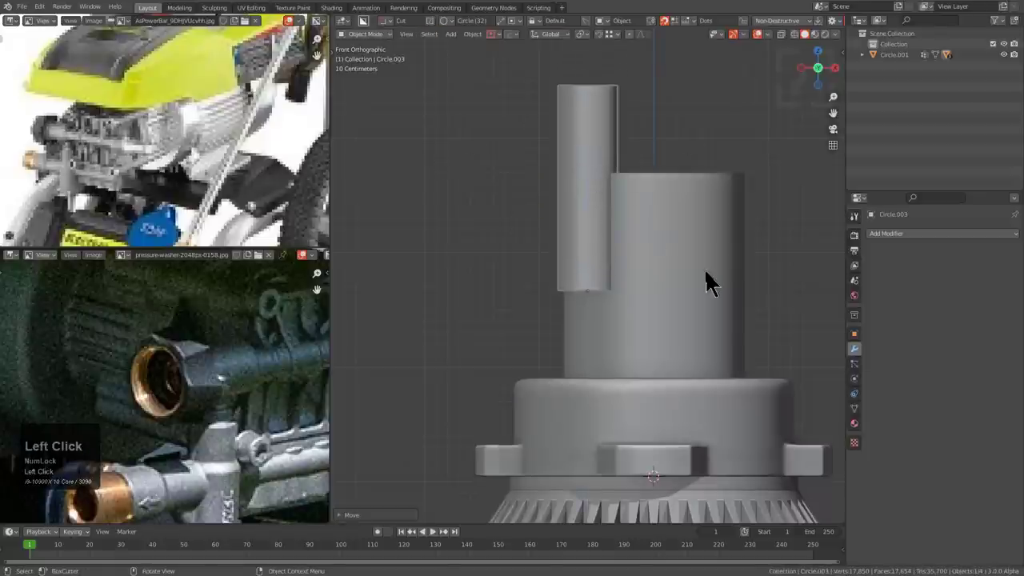
- Slim the small cylinder on X and Y only and adjust its height along Z slightly downward
{"action": "key", "text": "s"}
{"action": "key", "text": "shift+z"}
{"action": "left_click", "coordinate": [668, 264]}
{"action": "key", "text": "g"}
{"action": "key", "text": "z"}
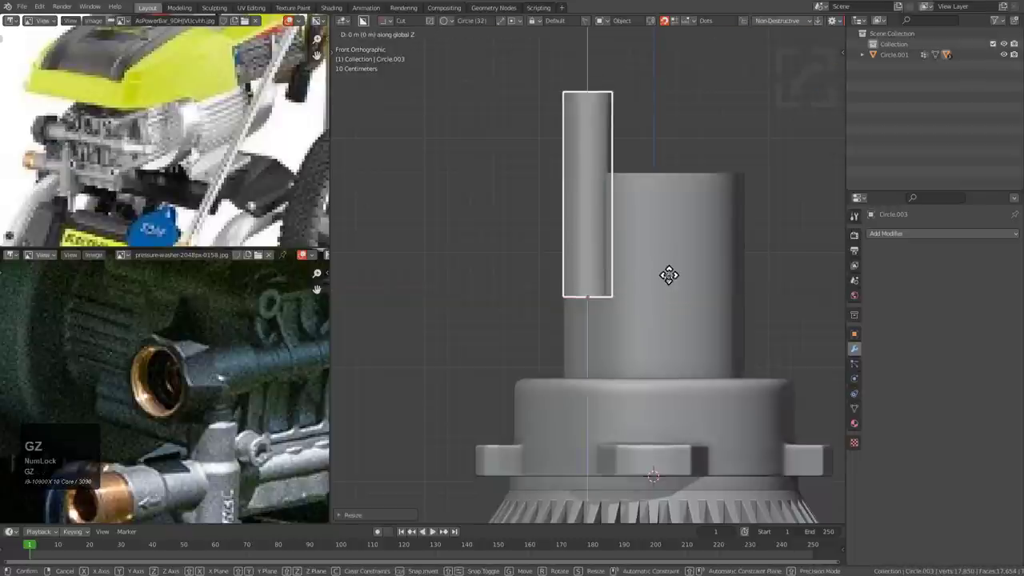
{"action": "left_click", "coordinate": [660, 289]}
- Mirror the small cylinder across X and Y about the large cylinder to make four posts, and select the posts
{"action": "middle_click_drag", "start_coordinate": [658, 292], "coordinate": [656, 339]}
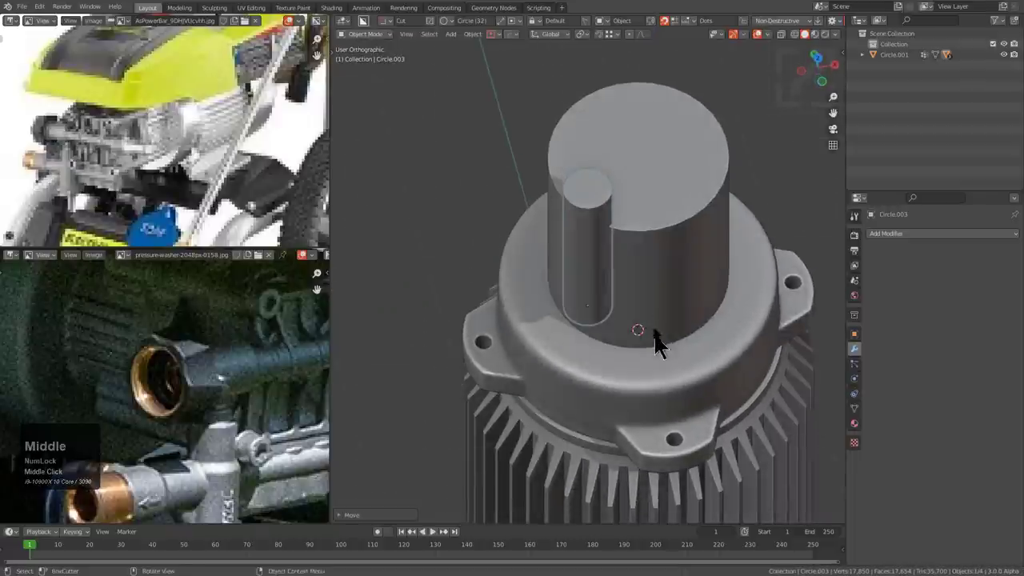
{"action": "left_click", "coordinate": [656, 270], "text": "shift"}
{"action": "key", "text": "alt+x"}
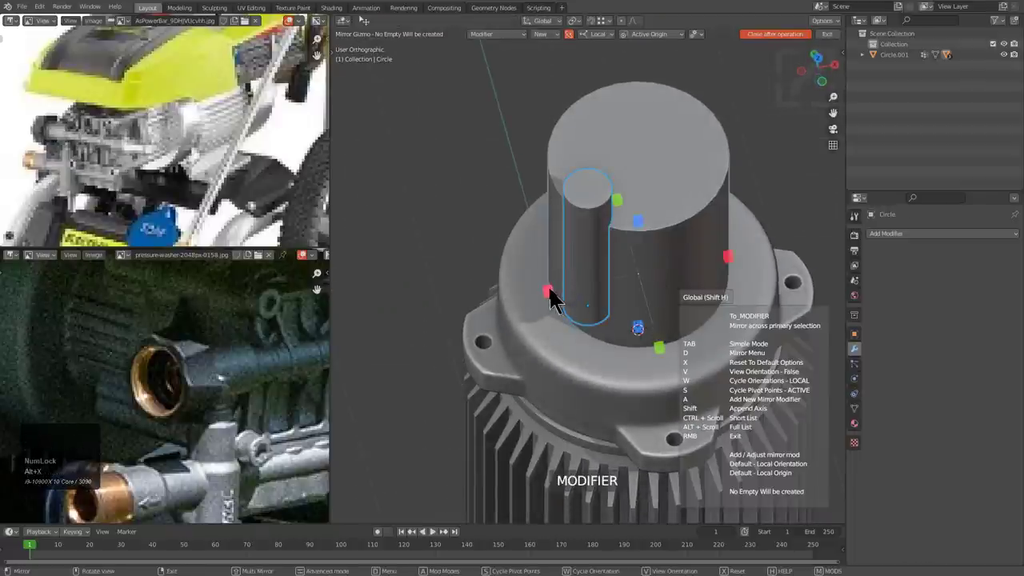
{"action": "left_click", "coordinate": [548, 290], "text": "shift"}
{"action": "left_click", "coordinate": [661, 346], "text": "shift"}
{"action": "key", "text": "alt+a"}
{"action": "left_click", "coordinate": [599, 286]}
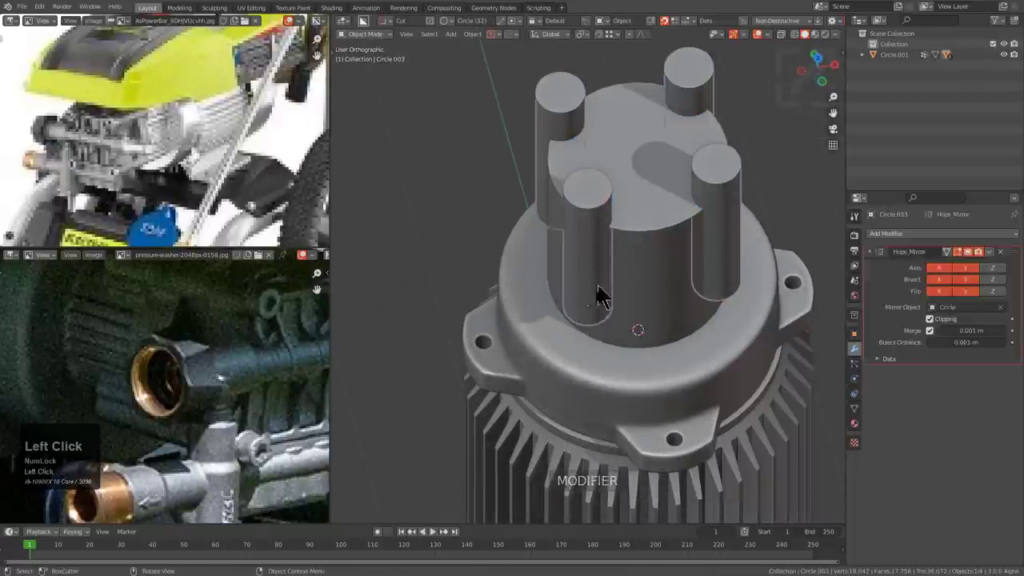
- Enter Edit Mode on the mirrored posts and select the original post's bottom face
{"action": "scroll", "coordinate": [600, 296], "scroll_direction": "down", "scroll_amount": 2}
{"action": "middle_click_drag", "start_coordinate": [600, 296], "coordinate": [567, 355]}
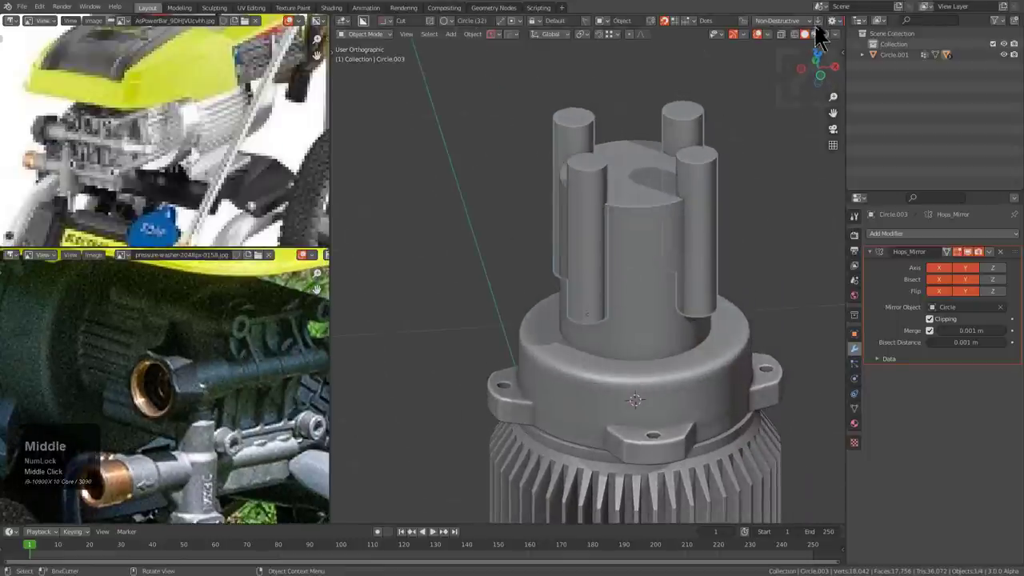
{"action": "scroll", "coordinate": [544, 324], "scroll_direction": "up", "scroll_amount": 1}
{"action": "scroll", "coordinate": [611, 366], "scroll_direction": "up", "scroll_amount": 4}
{"action": "key", "text": "Tab"}
{"action": "middle_click_drag", "start_coordinate": [577, 389], "coordinate": [609, 345]}
{"action": "key", "text": "3"}
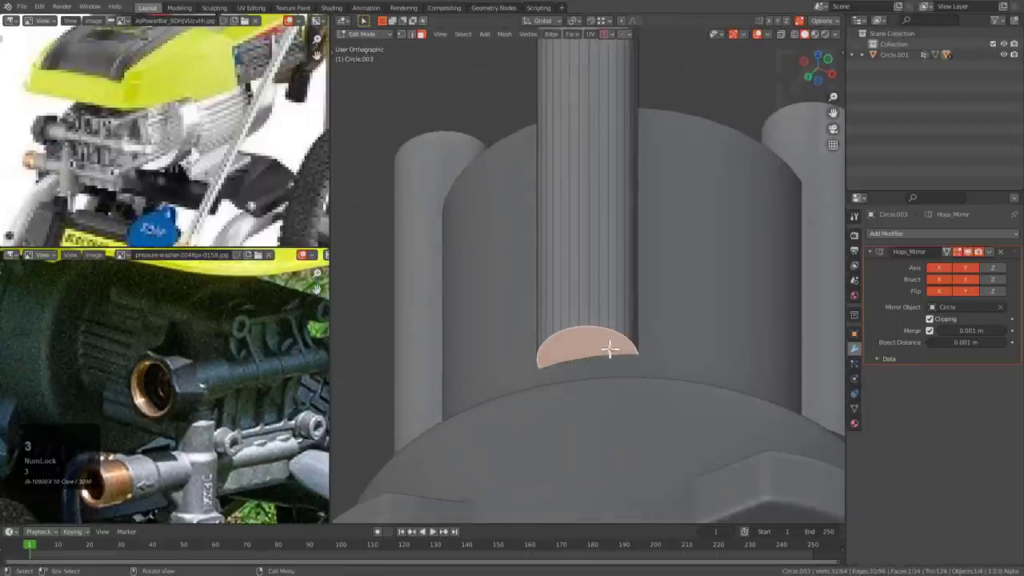
{"action": "key", "text": "ctrl+b"}
{"action": "right_click", "coordinate": [654, 349]}
{"action": "key", "text": "Tab"}
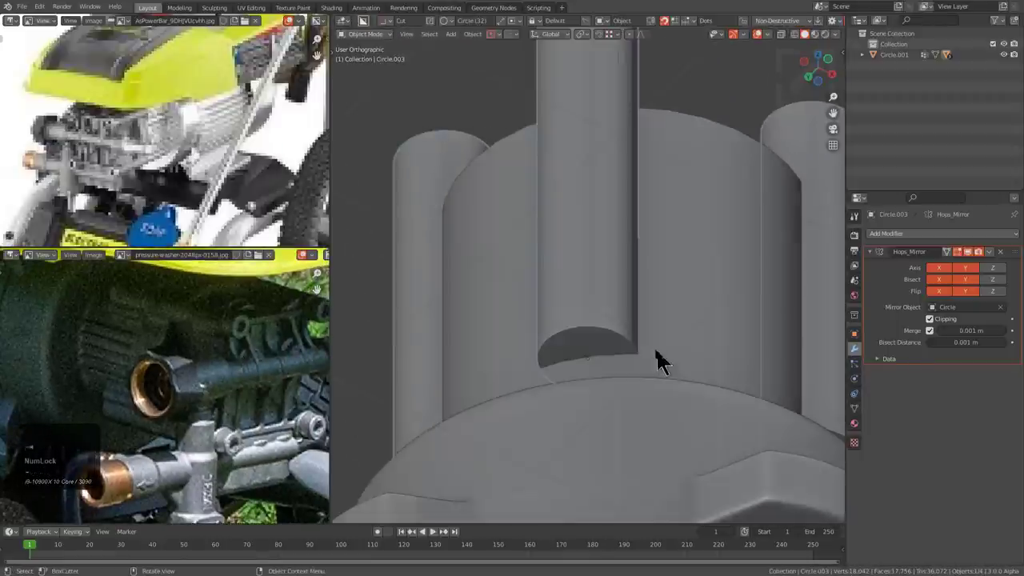
- Apply the posts' scale and bevel the original post's bottom face by 0.152 m with 4 segments
{"action": "key", "text": "ctrl+a"}
{"action": "left_click", "coordinate": [604, 343]}
{"action": "key", "text": "Tab"}
{"action": "scroll", "coordinate": [643, 309], "scroll_direction": "up", "scroll_amount": 1}
{"action": "key", "text": "ctrl+b"}
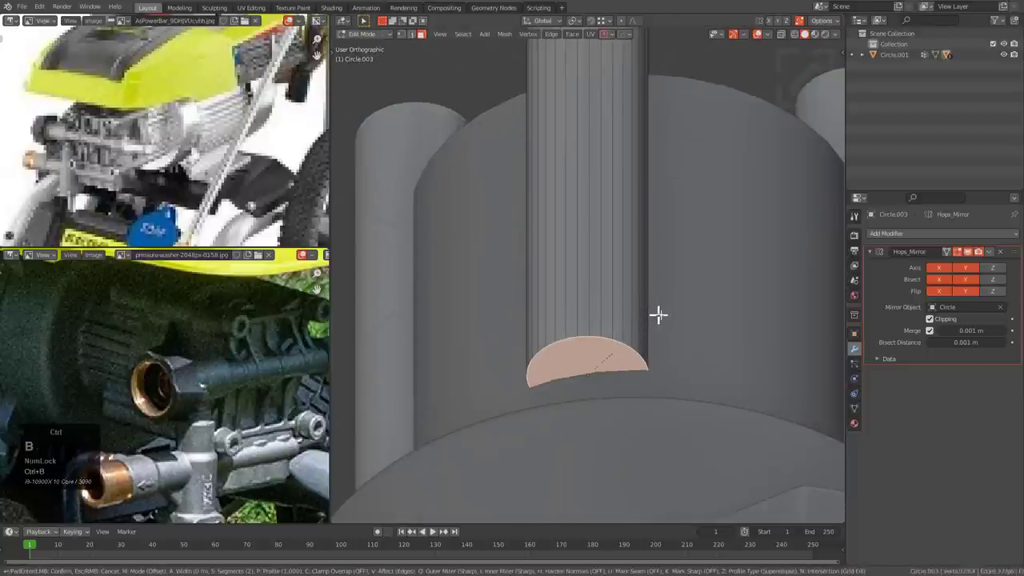
{"action": "scroll", "coordinate": [707, 315], "scroll_direction": "up", "scroll_amount": 2}
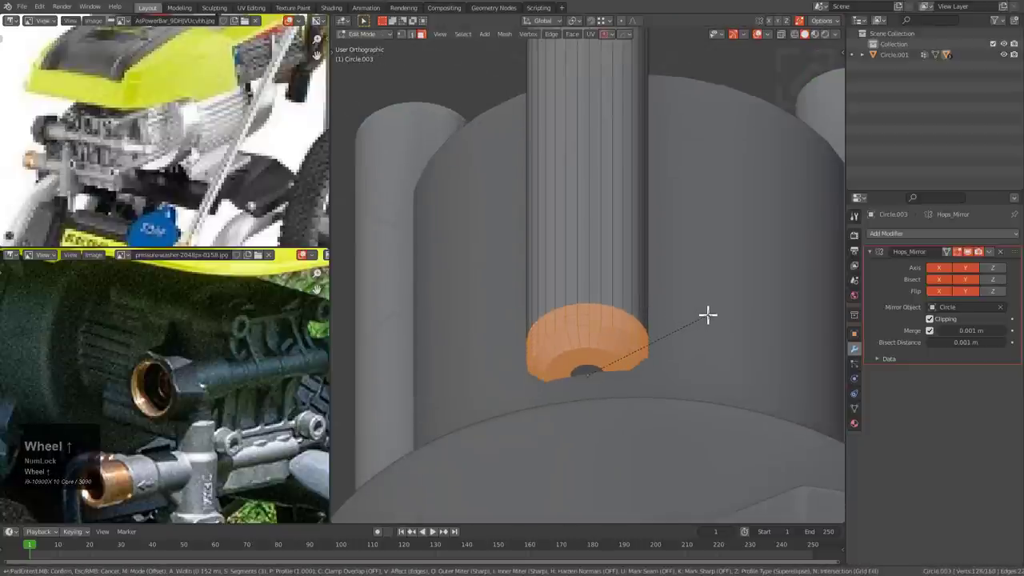
{"action": "left_click", "coordinate": [708, 314]}
- Set the bottom bevel's profile shape to 0.5 and return to Object Mode
{"action": "key", "text": "F9"}
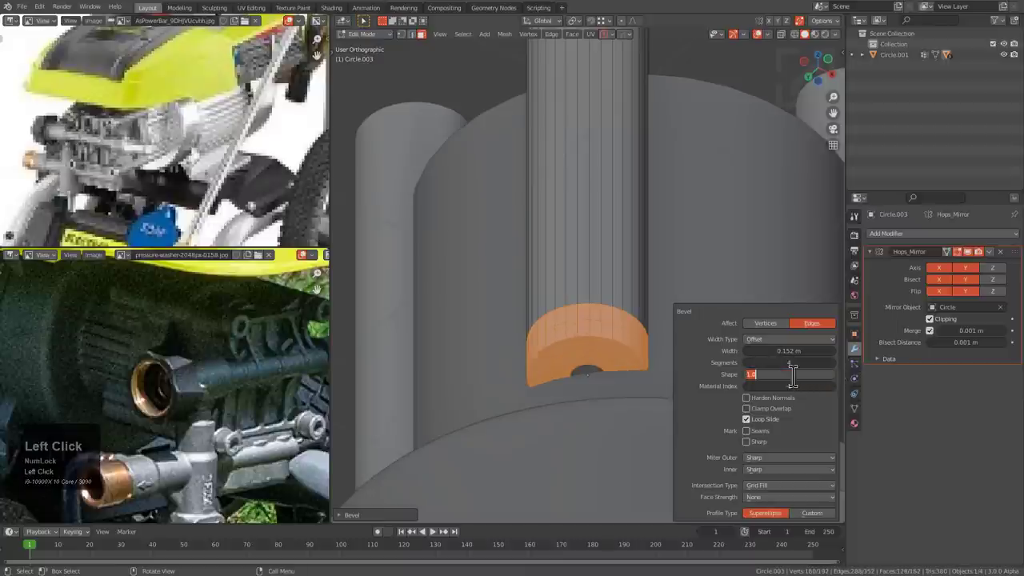
{"action": "key", "text": "KP_Enter"}
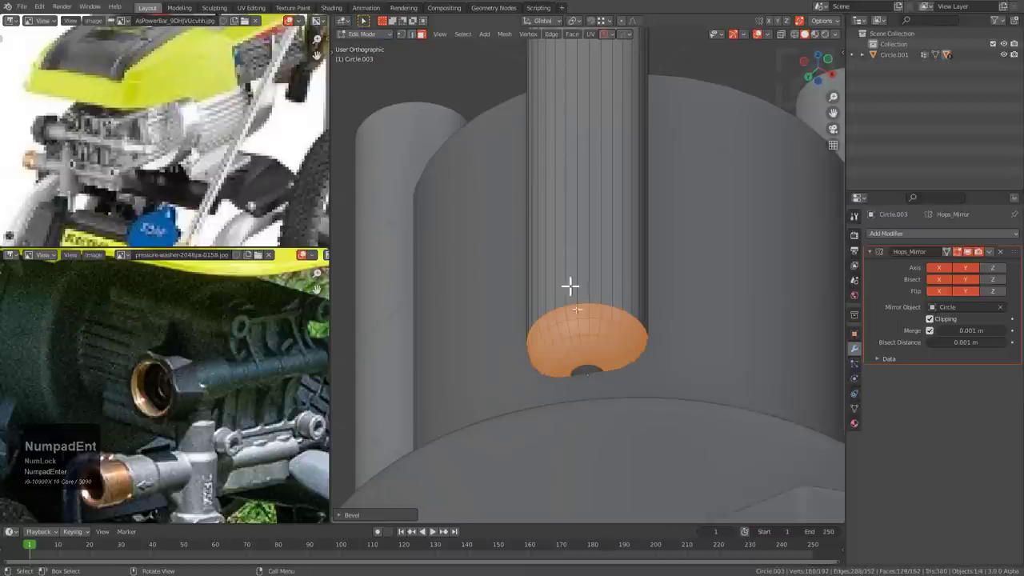
{"action": "middle_click_drag", "start_coordinate": [568, 286], "coordinate": [581, 390]}
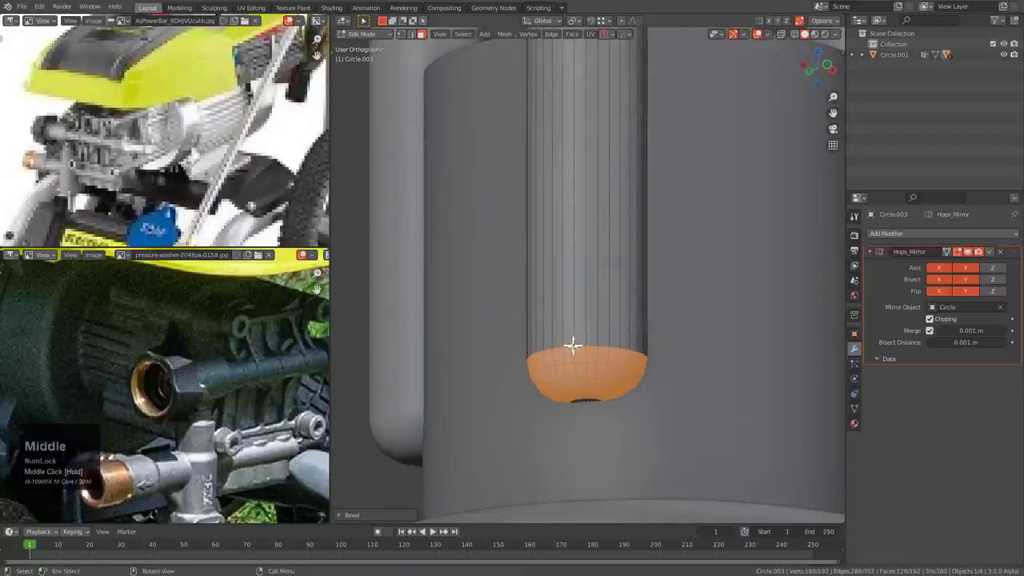
{"action": "key", "text": "F9"}
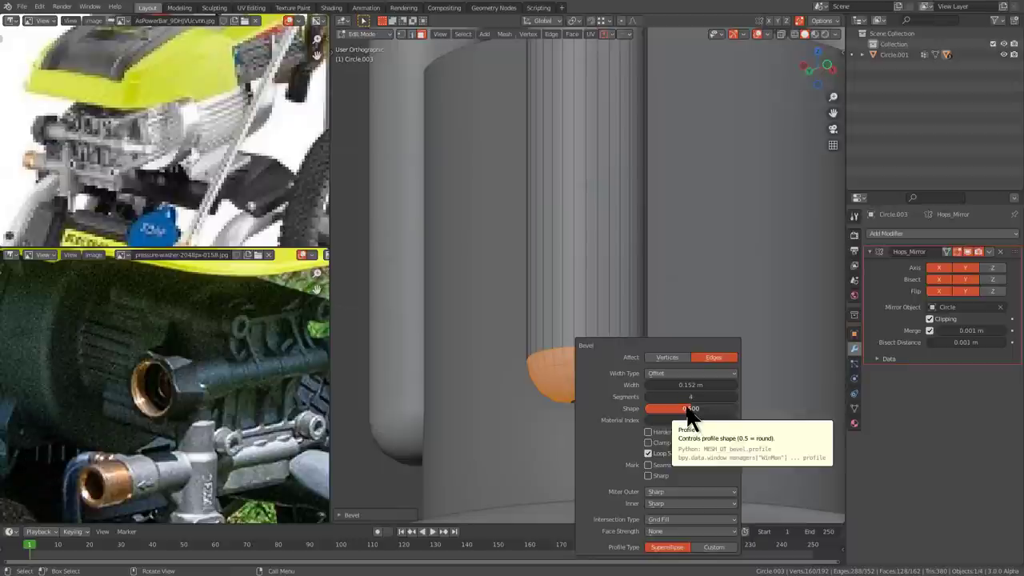
{"action": "scroll", "coordinate": [631, 242], "scroll_direction": "down", "scroll_amount": 4}
{"action": "key", "text": "Tab"}
- Compare the posts with the reference photo and widen the central cylinder slightly on X and Y only
{"action": "middle_click_drag", "start_coordinate": [665, 229], "coordinate": [616, 280]}
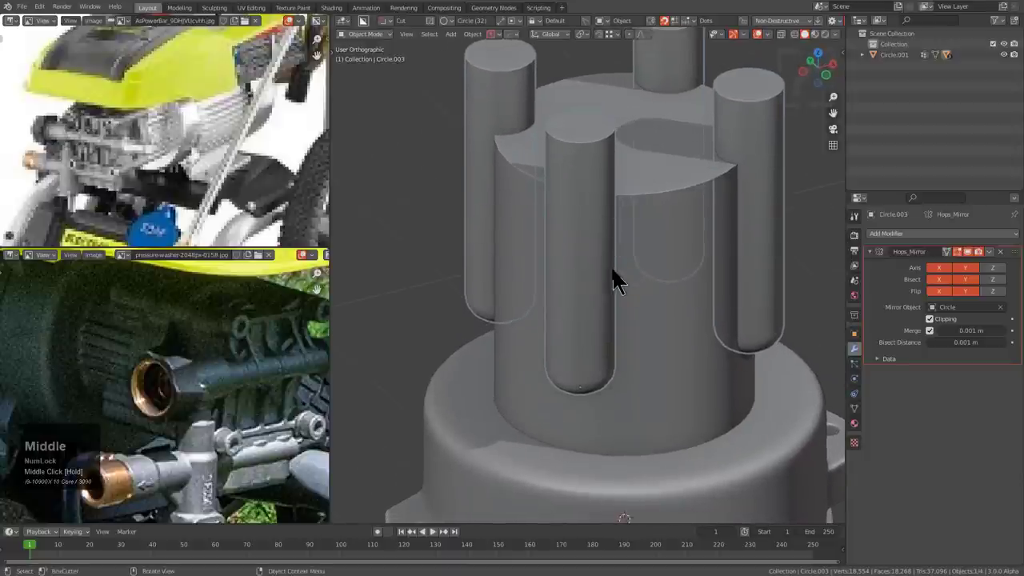
{"action": "middle_click_drag", "start_coordinate": [162, 368], "coordinate": [209, 406]}
{"action": "scroll", "coordinate": [238, 382], "scroll_direction": "up", "scroll_amount": 1}
{"action": "scroll", "coordinate": [214, 416], "scroll_direction": "down", "scroll_amount": 2}
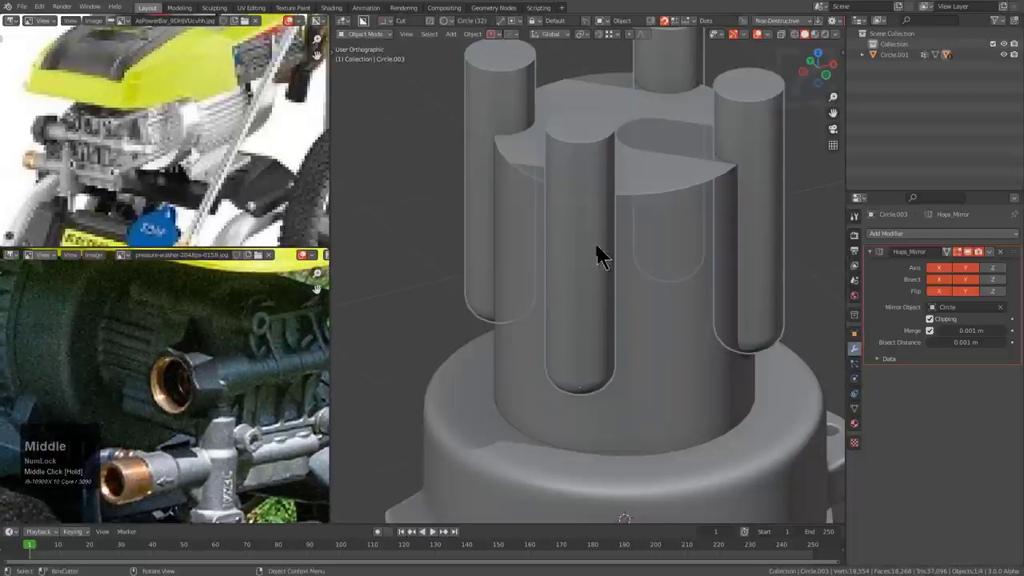
{"action": "middle_click_drag", "start_coordinate": [597, 256], "coordinate": [558, 244]}
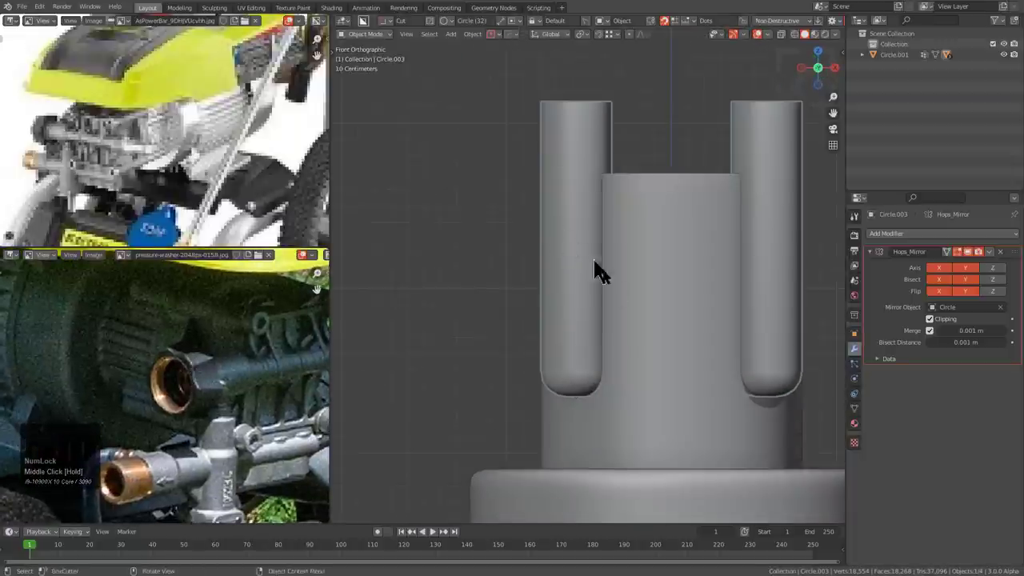
{"action": "scroll", "coordinate": [592, 264], "scroll_direction": "down", "scroll_amount": 3}
{"action": "left_click", "coordinate": [597, 291]}
{"action": "middle_click_drag", "start_coordinate": [597, 290], "coordinate": [621, 343]}
{"action": "key", "text": "s"}
{"action": "key", "text": "shift+z"}
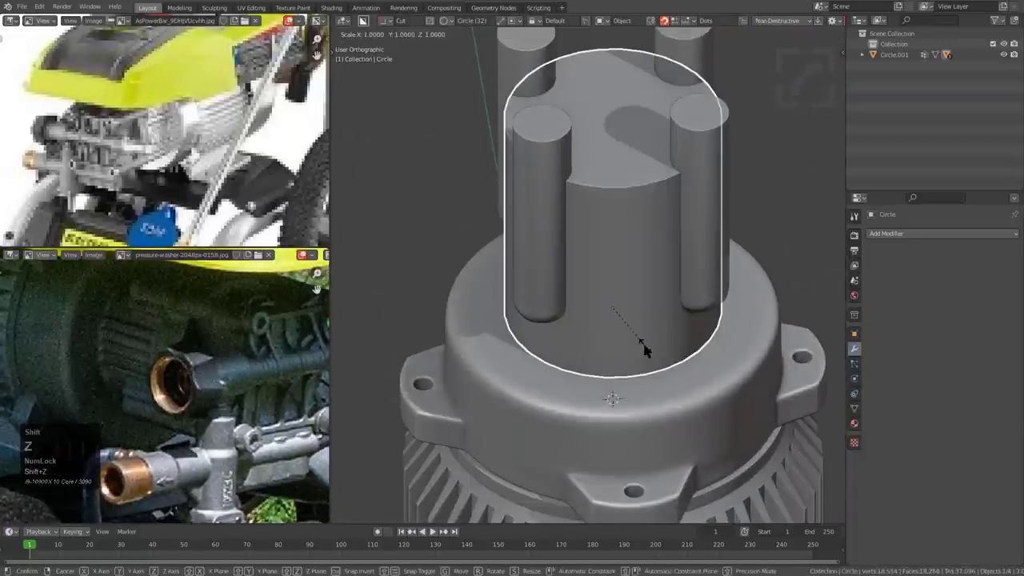
{"action": "left_click", "coordinate": [658, 348]}
- Select the four mirrored posts and move them outward from the cylinder's centre in top view
{"action": "left_click", "coordinate": [535, 233]}
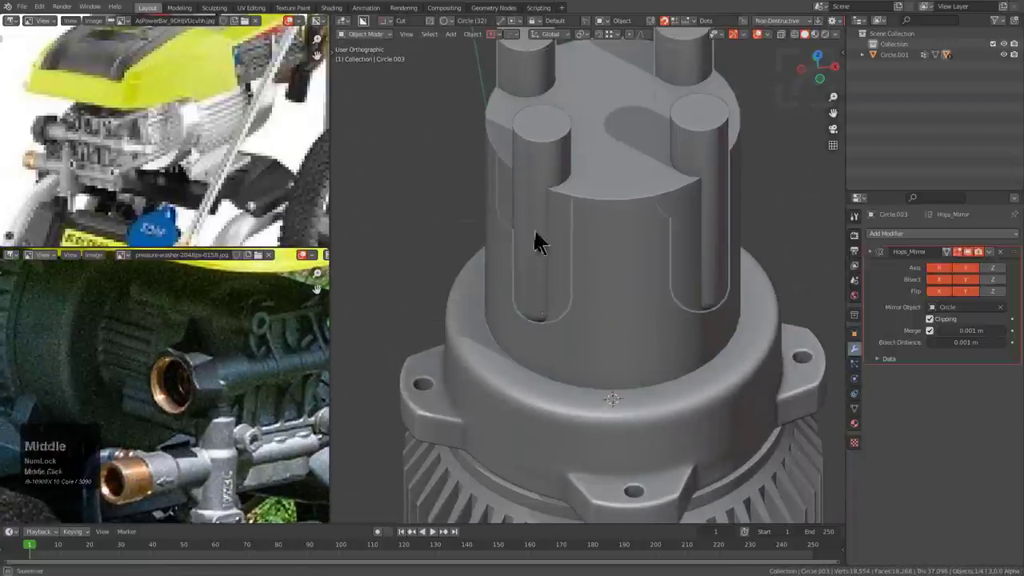
{"action": "middle_click_drag", "start_coordinate": [535, 232], "coordinate": [522, 288], "text": "alt"}
{"action": "scroll", "coordinate": [522, 288], "scroll_direction": "down", "scroll_amount": 1, "text": "alt"}
{"action": "key", "text": "g"}
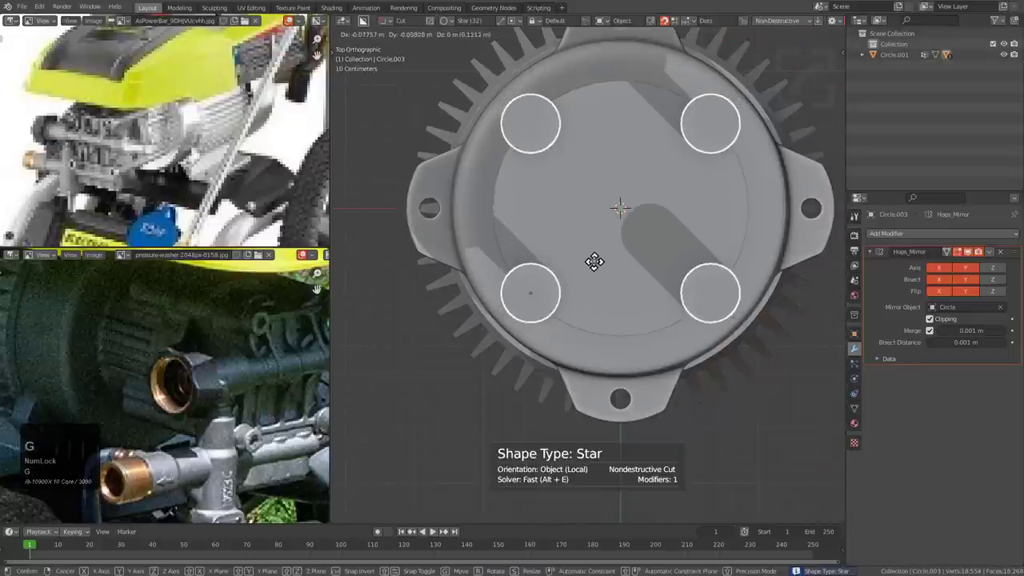
{"action": "left_click", "coordinate": [594, 272]}
{"action": "middle_click_drag", "start_coordinate": [595, 284], "coordinate": [599, 217]}
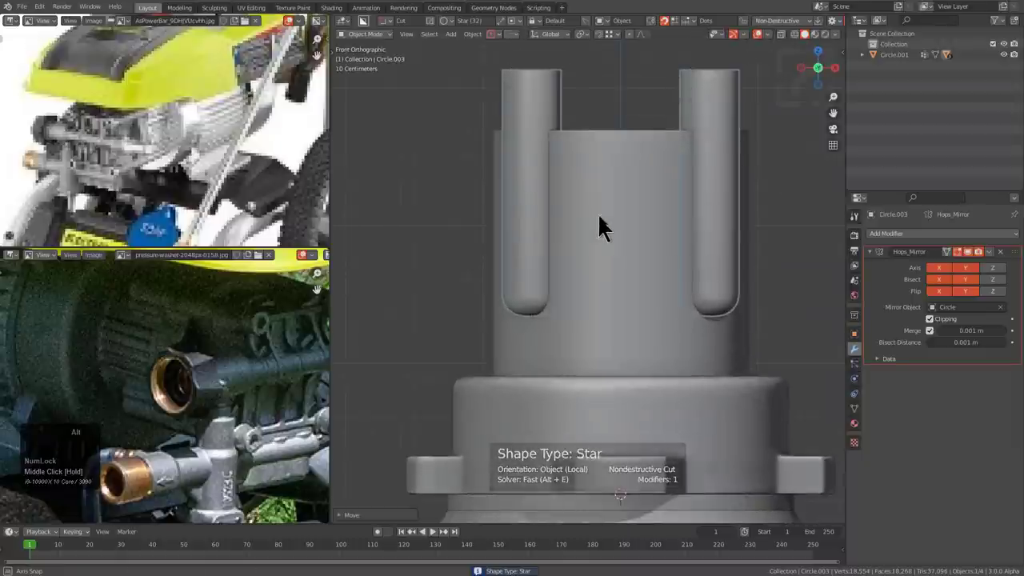
- Shift the posts in front view by about 0.05 m inward on X and 0.085 m down on Z
{"action": "middle_click", "coordinate": [589, 222], "text": "alt"}
{"action": "left_click", "coordinate": [553, 160]}
{"action": "key", "text": "g"}
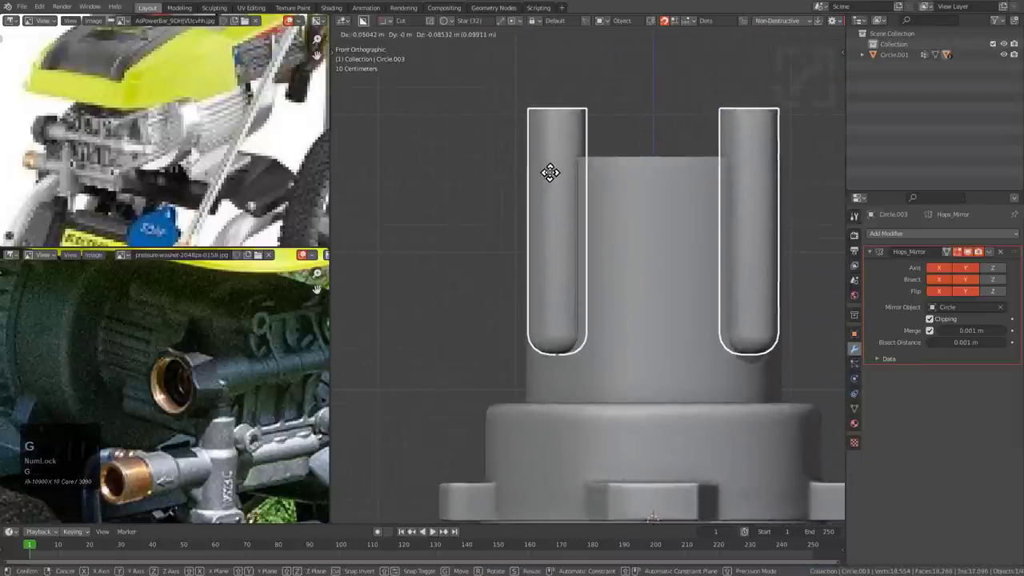
{"action": "left_click", "coordinate": [551, 173]}
{"action": "middle_click_drag", "start_coordinate": [563, 186], "coordinate": [585, 229]}
- Union the four posts with the central cylinder using a Boolean and hide the separate post object
{"action": "key", "text": "alt+a"}
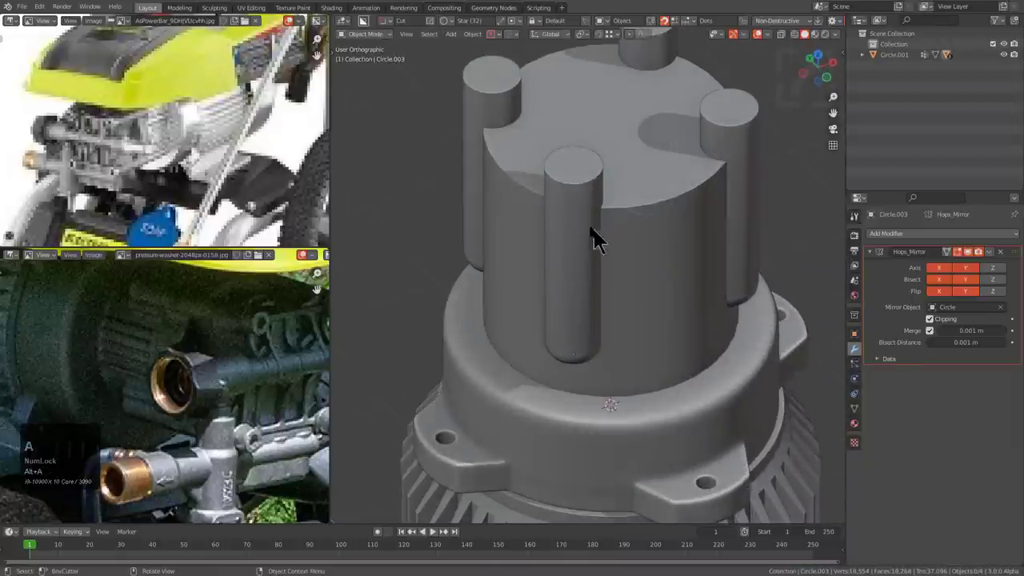
{"action": "left_click", "coordinate": [541, 205]}
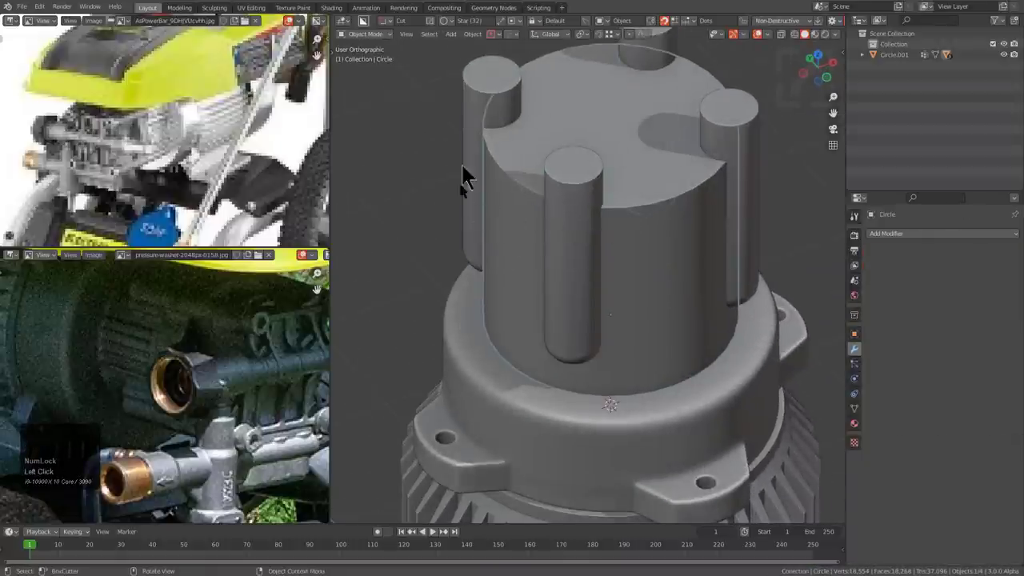
{"action": "left_click", "coordinate": [560, 248], "text": "shift"}
{"action": "left_click", "coordinate": [642, 222], "text": "shift"}
{"action": "key", "text": "q"}
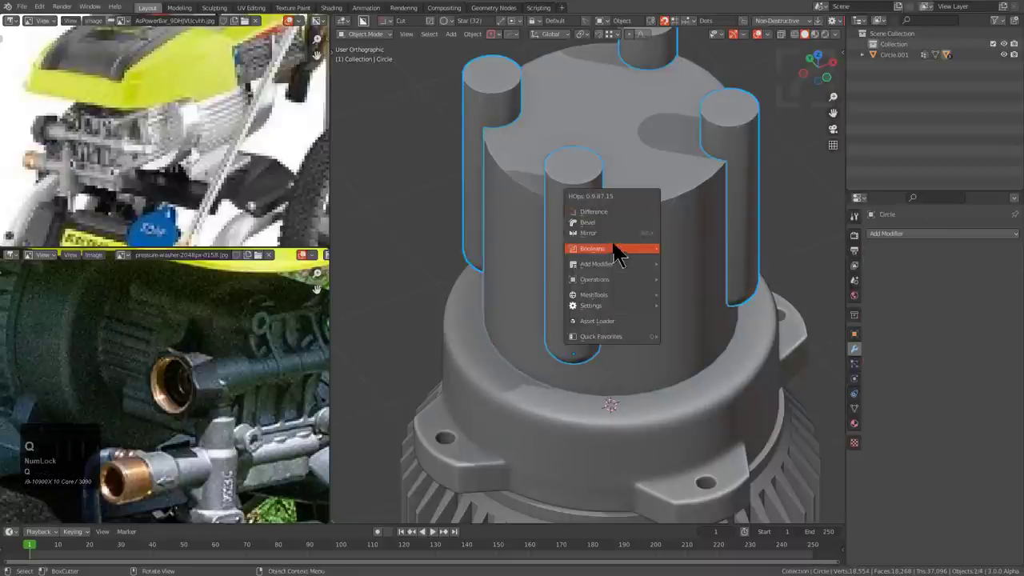
{"action": "left_click", "coordinate": [618, 249]}
{"action": "left_click", "coordinate": [685, 274]}
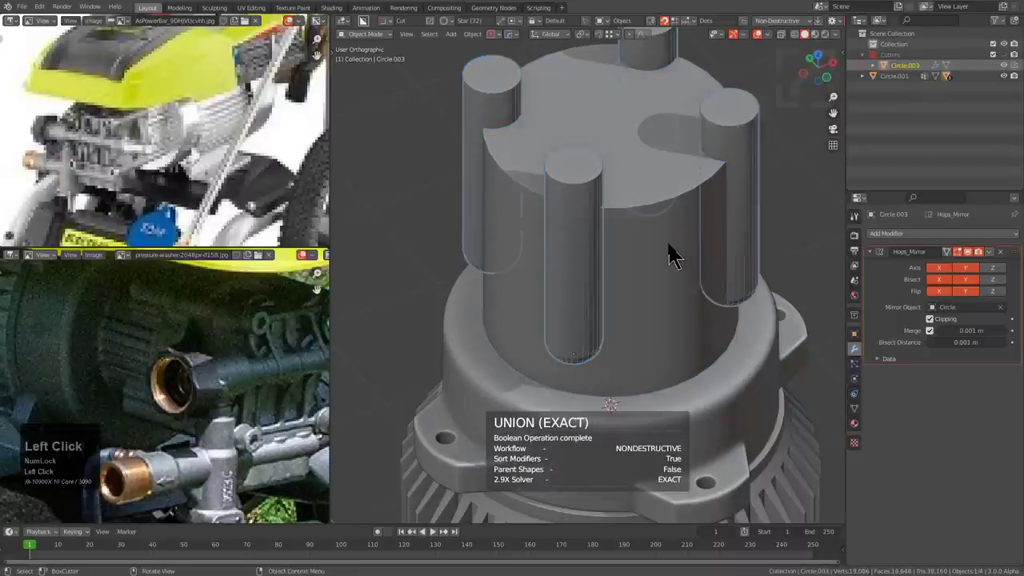
{"action": "left_click", "coordinate": [667, 243]}
{"action": "left_click", "coordinate": [571, 196]}
{"action": "key", "text": "h"}
- Add two horizontal loop cuts to the central cylinder, one near its upper edge and one farther down
{"action": "left_click", "coordinate": [632, 230]}
{"action": "mouse_move", "coordinate": [633, 231]}
{"action": "middle_mouse_down"}
{"action": "mouse_move", "coordinate": [636, 214]}
{"action": "mouse_move", "coordinate": [631, 236]}
{"action": "middle_mouse_up"}
{"action": "key", "text": "F2"}
{"action": "key", "text": "Tab"}
{"action": "key", "text": "ctrl+r"}
{"action": "left_click", "coordinate": [632, 240], "text": "ctrl"}
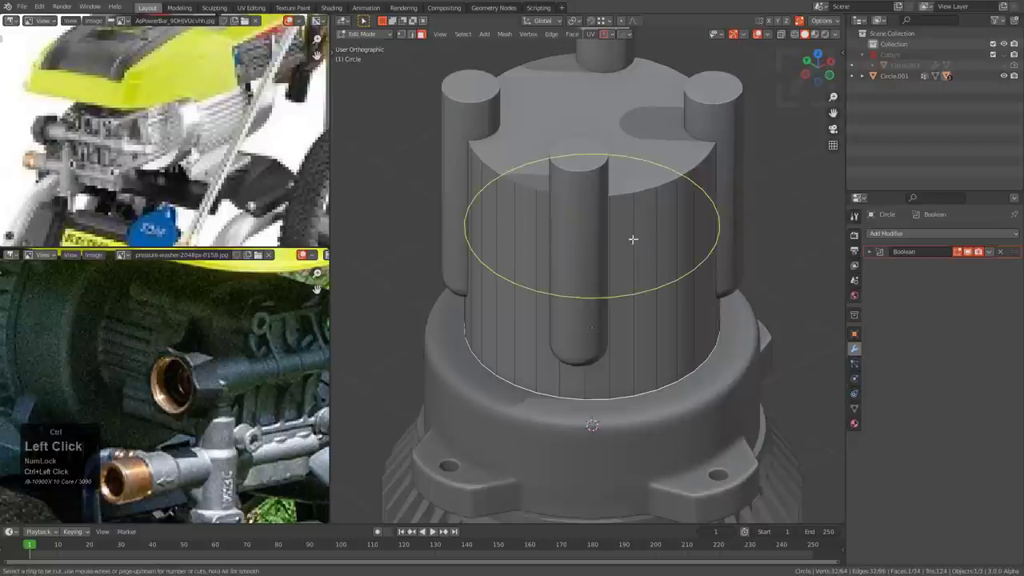
{"action": "middle_click_drag", "start_coordinate": [627, 153], "coordinate": [635, 233]}
{"action": "left_click", "coordinate": [633, 241]}
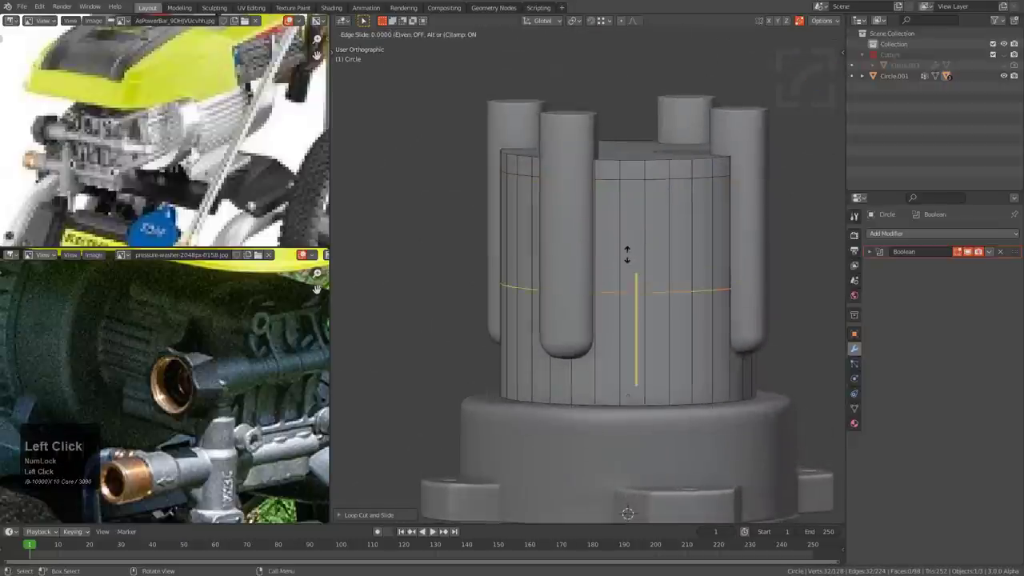
{"action": "left_click", "coordinate": [633, 281]}
- Add two more horizontal loop cuts around the central cylinder level with the posts' rounded lower ends
{"action": "middle_click_drag", "start_coordinate": [610, 305], "coordinate": [572, 233], "text": "shift"}
{"action": "scroll", "coordinate": [610, 226], "scroll_direction": "up", "scroll_amount": 4}
{"action": "key", "text": "ctrl+r"}
{"action": "left_click", "coordinate": [584, 213], "text": "ctrl"}
{"action": "left_click", "coordinate": [586, 212]}
{"action": "scroll", "coordinate": [570, 233], "scroll_direction": "up", "scroll_amount": 2}
{"action": "key", "text": "ctrl+r"}
{"action": "left_click", "coordinate": [589, 199]}
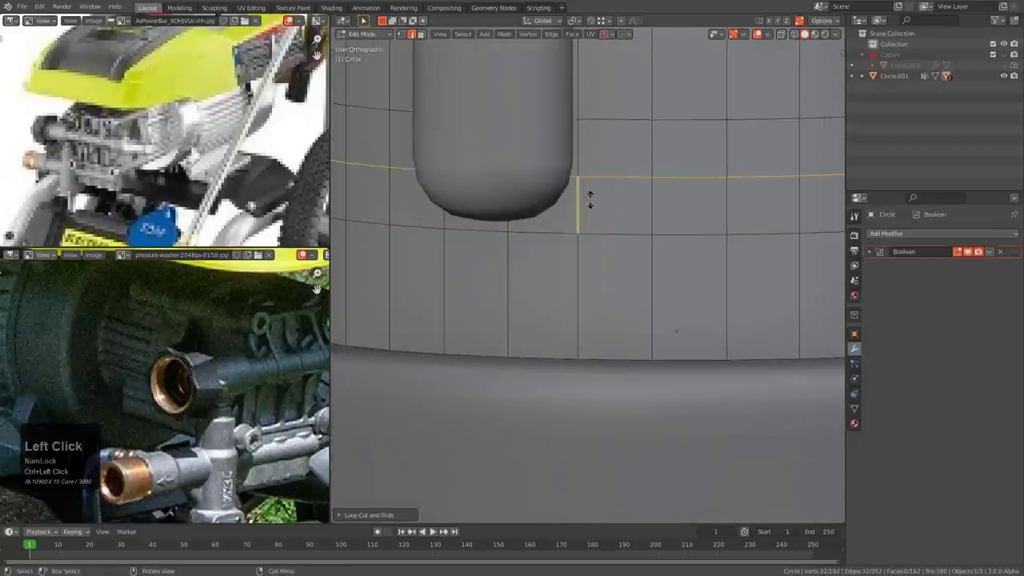
{"action": "left_click", "coordinate": [596, 174]}
- Leave Edit Mode and convert the cylinder's Boolean result with Visual Geometry to Mesh
{"action": "scroll", "coordinate": [593, 175], "scroll_direction": "down", "scroll_amount": 2}
{"action": "key", "text": "Tab"}
{"action": "middle_click_drag", "start_coordinate": [592, 176], "coordinate": [627, 250], "text": "shift"}
{"action": "scroll", "coordinate": [622, 239], "scroll_direction": "down", "scroll_amount": 2}
{"action": "scroll", "coordinate": [629, 200], "scroll_direction": "down", "scroll_amount": 3}
{"action": "key", "text": "ctrl+a"}
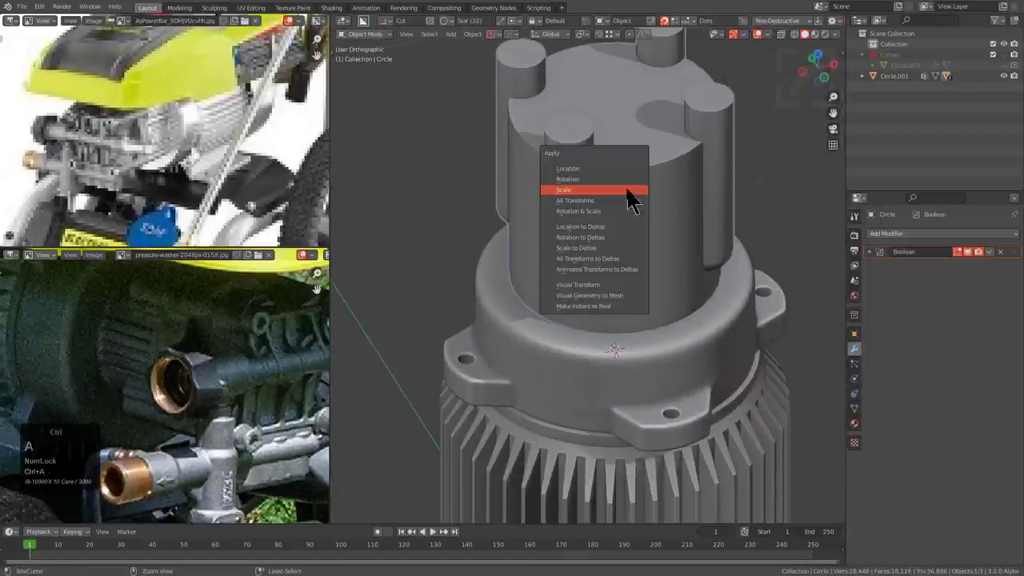
{"action": "left_click", "coordinate": [610, 293]}
- Select the cylinder's edge loop beside a post's rounded end and snap it along Z to the post's corner vertex
{"action": "key", "text": "Tab"}
{"action": "scroll", "coordinate": [616, 226], "scroll_direction": "up", "scroll_amount": 3}
{"action": "key", "text": "alt+a"}
{"action": "scroll", "coordinate": [596, 231], "scroll_direction": "up", "scroll_amount": 7}
{"action": "middle_click_drag", "start_coordinate": [622, 240], "coordinate": [643, 238]}
{"action": "key", "text": "1"}
{"action": "scroll", "coordinate": [640, 256], "scroll_direction": "down", "scroll_amount": 5}
{"action": "left_click", "coordinate": [663, 240], "text": "alt"}
{"action": "scroll", "coordinate": [662, 240], "scroll_direction": "down", "scroll_amount": 5}
{"action": "scroll", "coordinate": [670, 277], "scroll_direction": "up", "scroll_amount": 5}
{"action": "scroll", "coordinate": [642, 231], "scroll_direction": "up", "scroll_amount": 4}
{"action": "key", "text": "ctrl+shift+Tab"}
{"action": "scroll", "coordinate": [656, 208], "scroll_direction": "up", "scroll_amount": 3}
{"action": "key", "text": "g"}
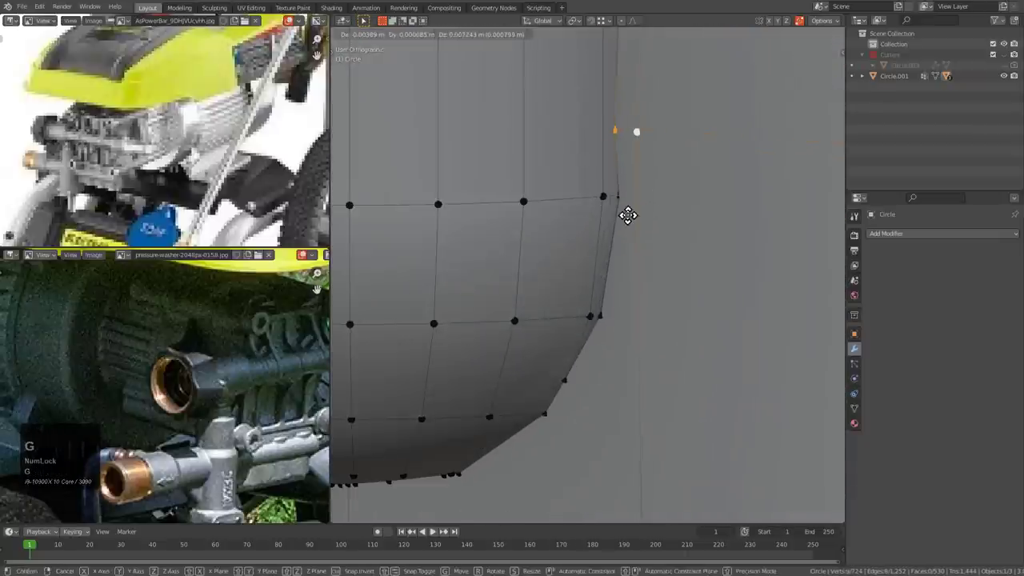
{"action": "key", "text": "z"}
{"action": "left_click", "coordinate": [625, 204]}
- Move the loop segment on the post's other side along Z, snapping it to the vertex where the rounding starts
{"action": "middle_click_drag", "start_coordinate": [624, 196], "coordinate": [612, 231]}
{"action": "scroll", "coordinate": [642, 277], "scroll_direction": "up", "scroll_amount": 3}
{"action": "key", "text": "g"}
{"action": "key", "text": "z"}
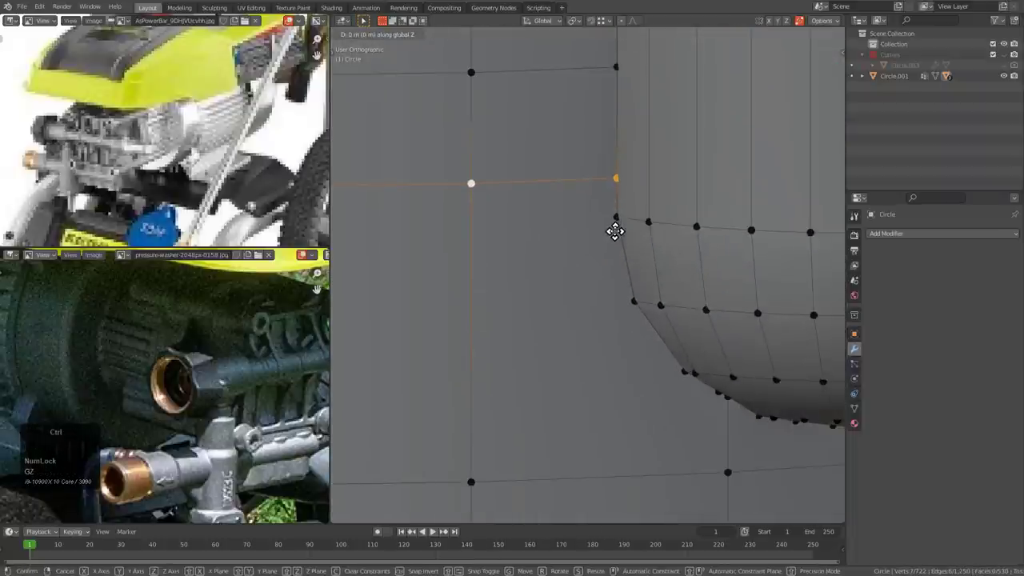
{"action": "left_click", "coordinate": [613, 217], "text": "ctrl"}
- Vertex-slide the stray vertex on the post's rounded rim onto the neighbouring cylinder loop vertex
{"action": "middle_click_drag", "start_coordinate": [594, 389], "coordinate": [599, 228], "text": "shift"}
{"action": "scroll", "coordinate": [527, 356], "scroll_direction": "down", "scroll_amount": 2}
{"action": "key", "text": "g"}
{"action": "key", "text": "g"}
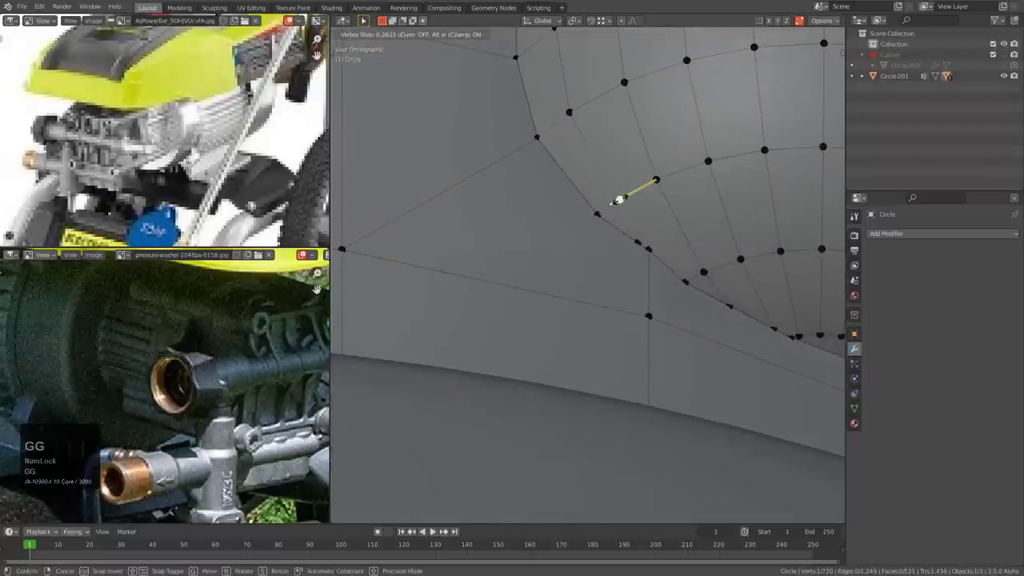
{"action": "left_click", "coordinate": [625, 197]}
{"action": "key", "text": "g"}
{"action": "key", "text": "g"}
{"action": "left_click", "coordinate": [640, 246]}
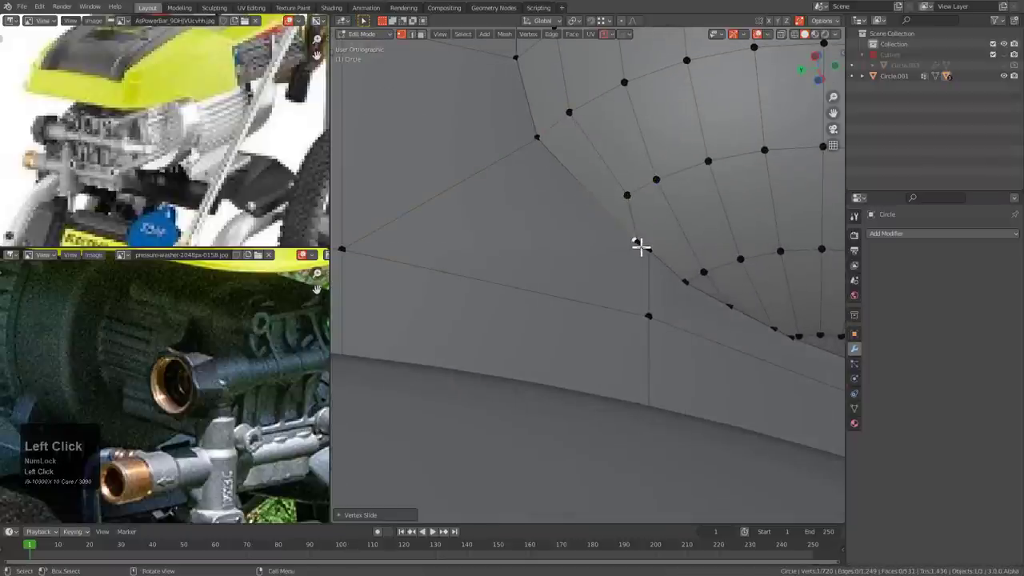
{"action": "key", "text": "g"}
{"action": "key", "text": "g"}
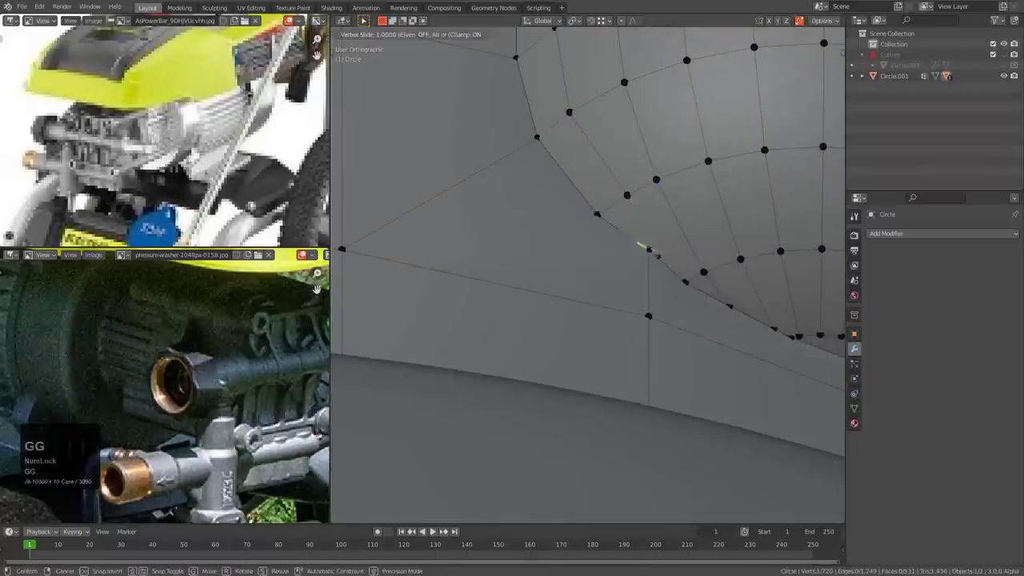
{"action": "left_click", "coordinate": [644, 245]}
- Slide the redundant inner bevel vertex into its neighbour and the next rim vertex onto the cylinder loop vertex
{"action": "key", "text": "g"}
{"action": "key", "text": "g"}
{"action": "left_click", "coordinate": [633, 190]}
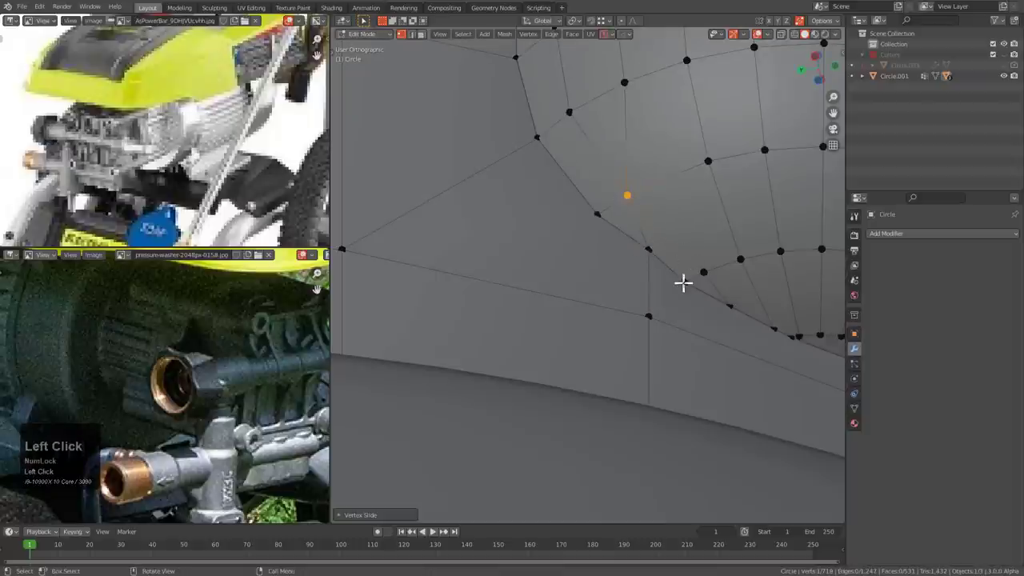
{"action": "key", "text": "g"}
{"action": "left_click", "coordinate": [710, 270]}
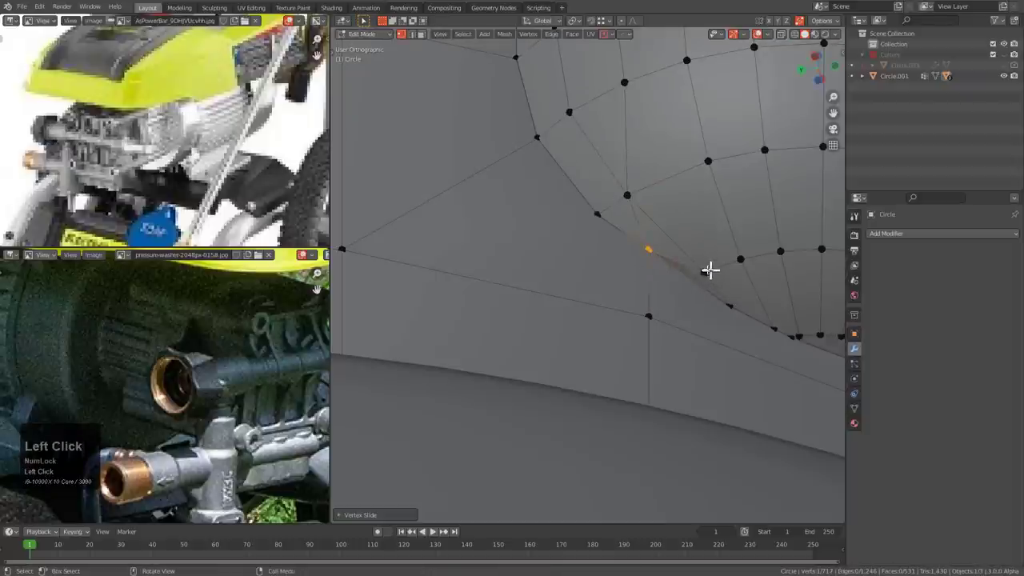
- Slide the inner bevel vertex beside the merged rim corner along its row toward the rim, and switch to edge selection
{"action": "key", "text": "g"}
{"action": "key", "text": "g"}
{"action": "right_click", "coordinate": [694, 256]}
{"action": "key", "text": "g"}
{"action": "key", "text": "g"}
{"action": "right_click", "coordinate": [704, 267]}
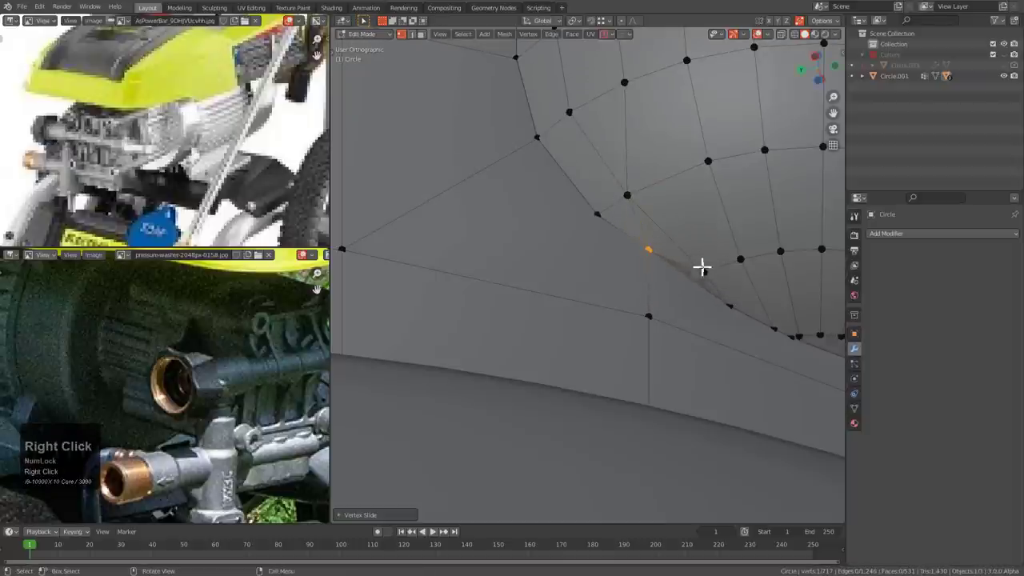
{"action": "key", "text": "g"}
{"action": "key", "text": "g"}
{"action": "left_click", "coordinate": [674, 231]}
{"action": "key", "text": "2"}
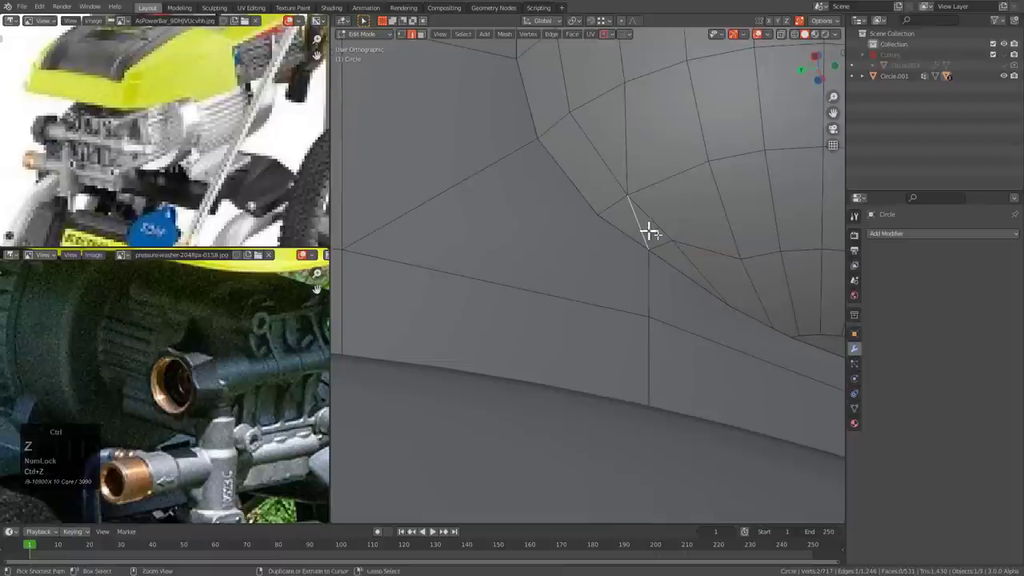
- Slide the two stray vertices at the lowest part of the post's rim onto the adjacent rim vertex
{"action": "middle_click_drag", "start_coordinate": [740, 289], "coordinate": [558, 242]}
{"action": "scroll", "coordinate": [569, 270], "scroll_direction": "down", "scroll_amount": 2}
{"action": "scroll", "coordinate": [570, 270], "scroll_direction": "down", "scroll_amount": 2}
{"action": "middle_click_drag", "start_coordinate": [580, 276], "coordinate": [631, 236]}
{"action": "scroll", "coordinate": [596, 256], "scroll_direction": "up", "scroll_amount": 8}
{"action": "key", "text": "1"}
{"action": "scroll", "coordinate": [560, 295], "scroll_direction": "up", "scroll_amount": 5}
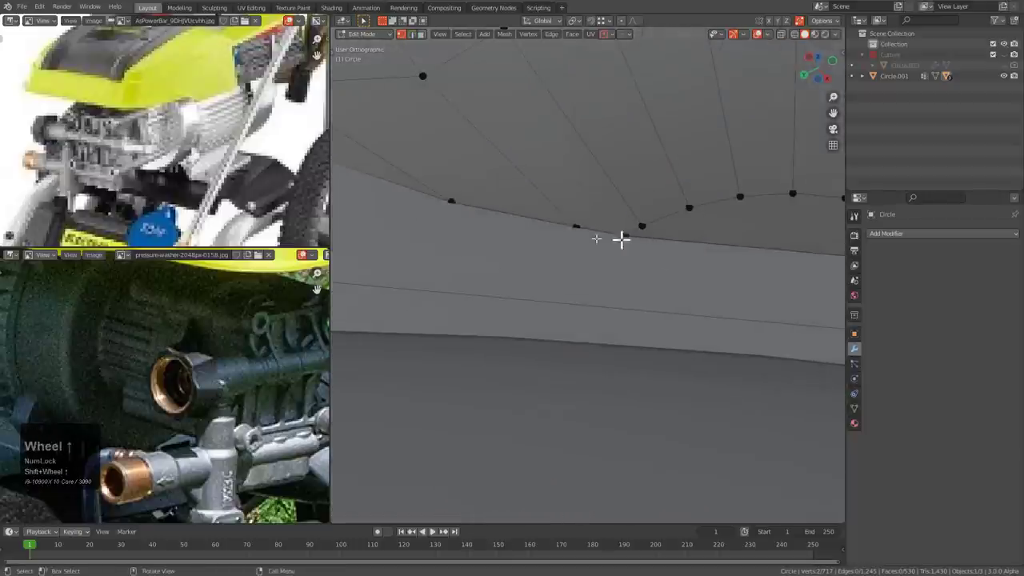
{"action": "key", "text": "g"}
{"action": "key", "text": "g"}
{"action": "left_click", "coordinate": [634, 220]}
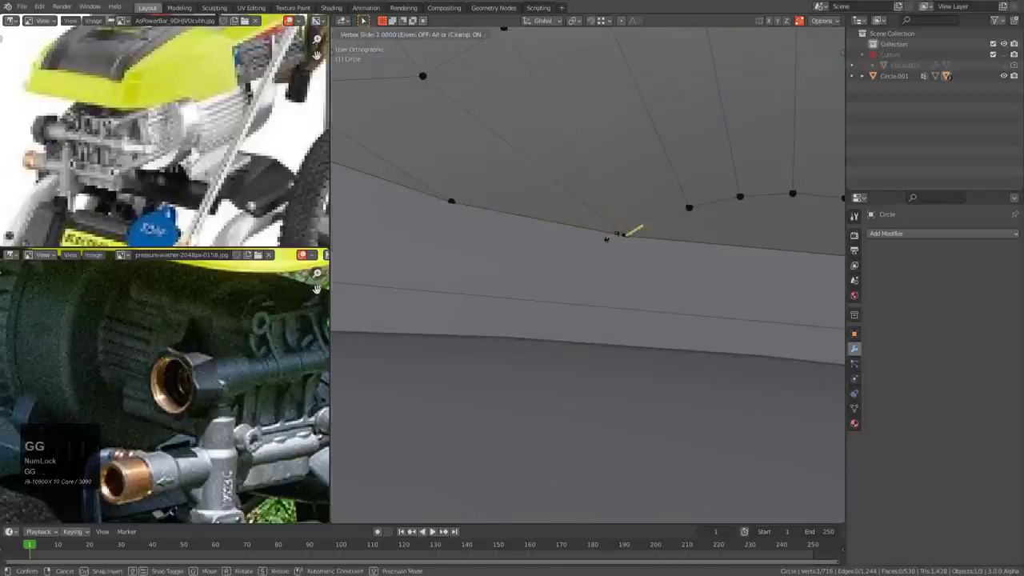
{"action": "left_click", "coordinate": [611, 237]}
- Slide the next inner vertex of the post's bottom row onto the same merged rim vertex
{"action": "scroll", "coordinate": [630, 221], "scroll_direction": "down", "scroll_amount": 3}
{"action": "middle_click_drag", "start_coordinate": [630, 222], "coordinate": [631, 243]}
{"action": "left_click", "coordinate": [635, 271]}
{"action": "key", "text": "g"}
{"action": "key", "text": "g"}
{"action": "left_click", "coordinate": [595, 291]}
- Remove the redundant bevel edge running to the merged rim vertex and slide the vertex at its upper end
{"action": "key", "text": "2"}
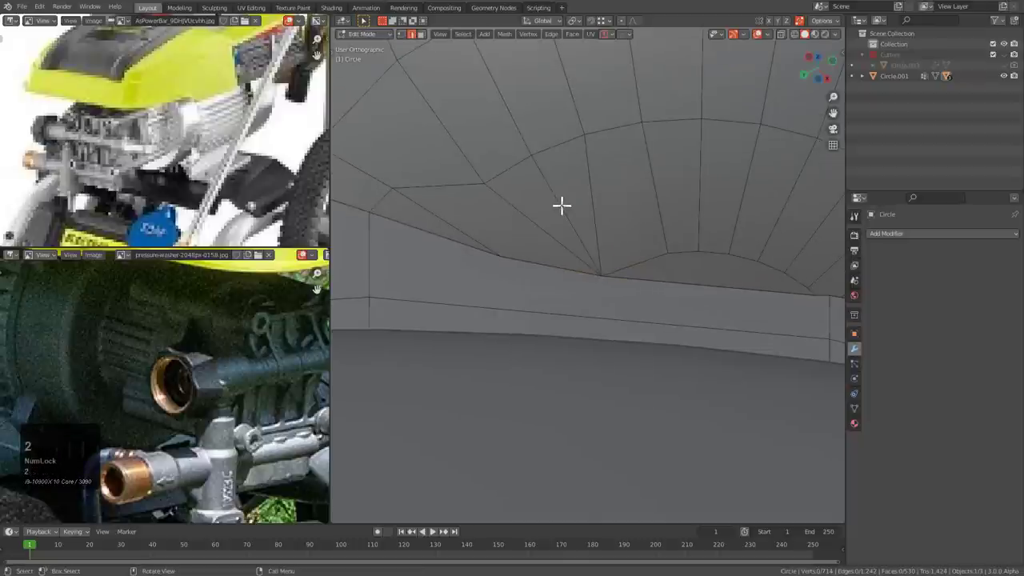
{"action": "left_click", "coordinate": [527, 156]}
{"action": "key", "text": "g"}
{"action": "key", "text": "g"}
{"action": "left_click", "coordinate": [521, 142]}
{"action": "scroll", "coordinate": [511, 203], "scroll_direction": "down", "scroll_amount": 1}
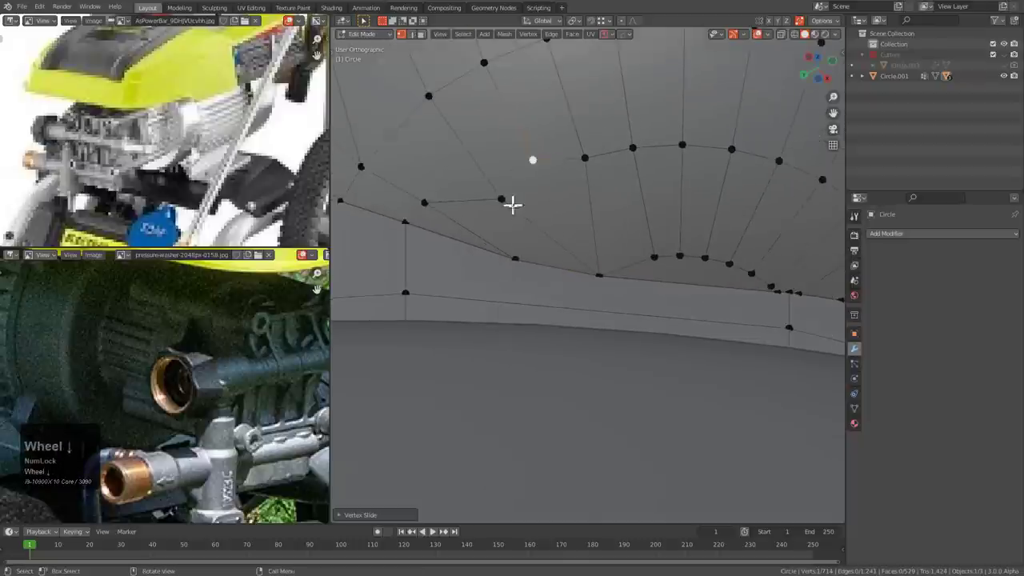
- Slide the two inner vertices beside the merged rim corner along their edges to smooth the post's lowest inner row
{"action": "middle_click_drag", "start_coordinate": [512, 203], "coordinate": [472, 192]}
{"action": "left_click", "coordinate": [445, 188]}
{"action": "key", "text": "g"}
{"action": "key", "text": "g"}
{"action": "left_click", "coordinate": [482, 185]}
{"action": "left_click", "coordinate": [512, 192]}
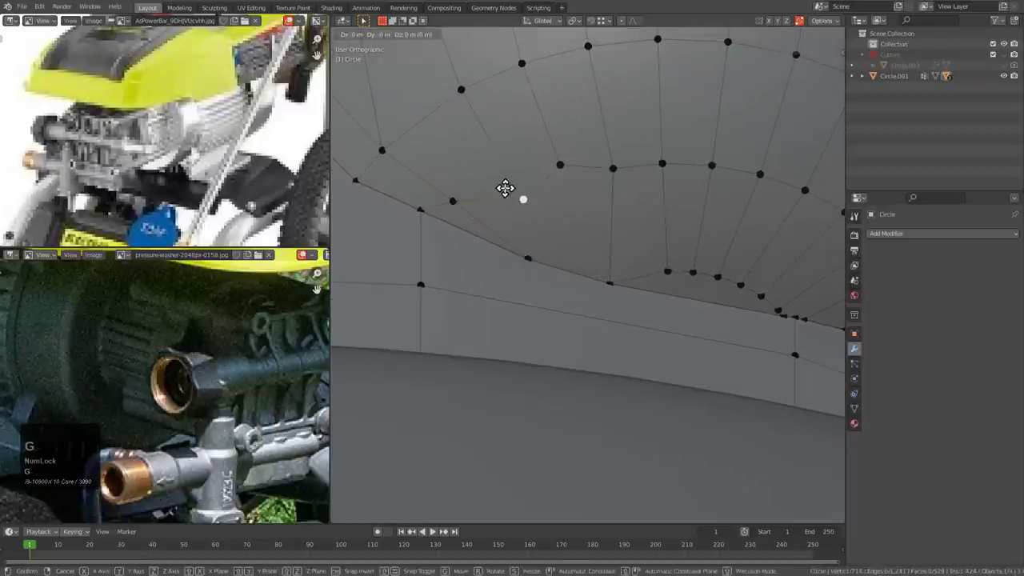
{"action": "key", "text": "g"}
{"action": "key", "text": "g"}
{"action": "left_click", "coordinate": [457, 194]}
- Slide the end vertex and another vertex farther along the post's inner row so the row follows an even curve
{"action": "left_click", "coordinate": [456, 194]}
{"action": "key", "text": "g"}
{"action": "key", "text": "g"}
{"action": "left_click", "coordinate": [451, 189]}
{"action": "left_click", "coordinate": [590, 161]}
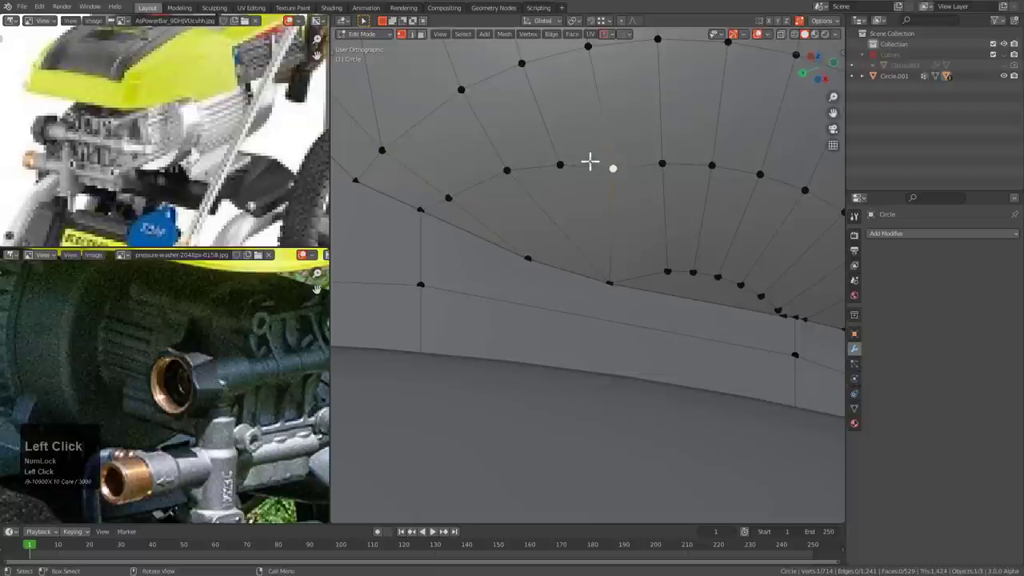
{"action": "key", "text": "g"}
{"action": "key", "text": "g"}
{"action": "left_click", "coordinate": [554, 161]}
- Add a horizontal loop cut around the cylinder below the post's rounded end
{"action": "middle_click_drag", "start_coordinate": [555, 162], "coordinate": [584, 221]}
{"action": "scroll", "coordinate": [598, 231], "scroll_direction": "up", "scroll_amount": 5}
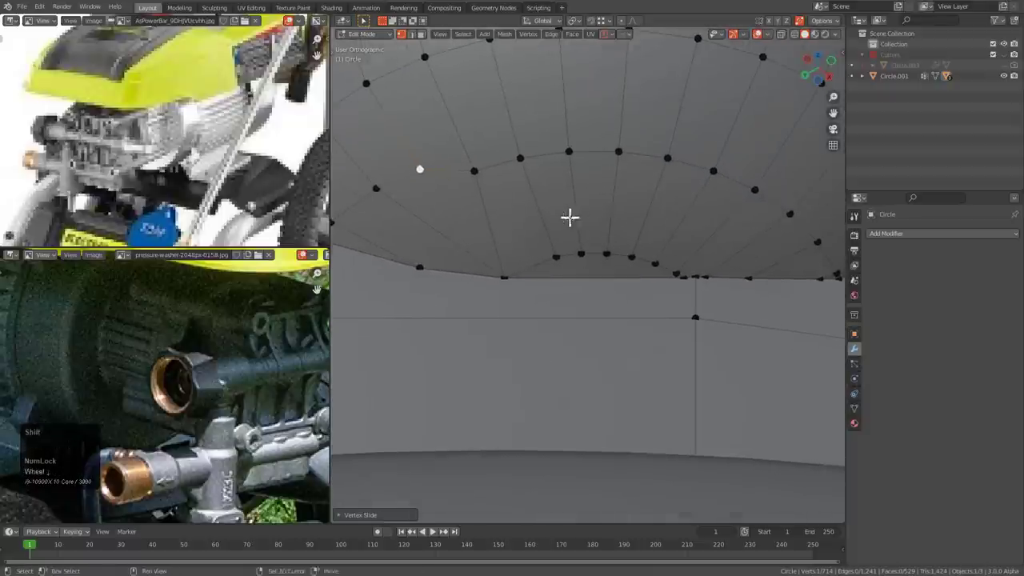
{"action": "scroll", "coordinate": [592, 247], "scroll_direction": "down", "scroll_amount": 3}
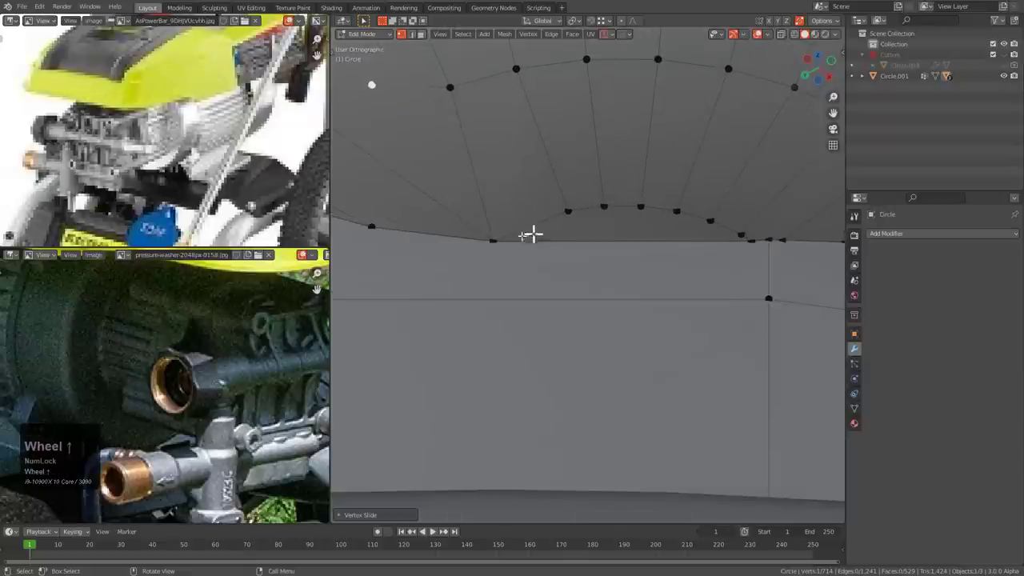
{"action": "scroll", "coordinate": [538, 228], "scroll_direction": "down", "scroll_amount": 2, "text": "shift"}
{"action": "middle_click_drag", "start_coordinate": [730, 253], "coordinate": [630, 272]}
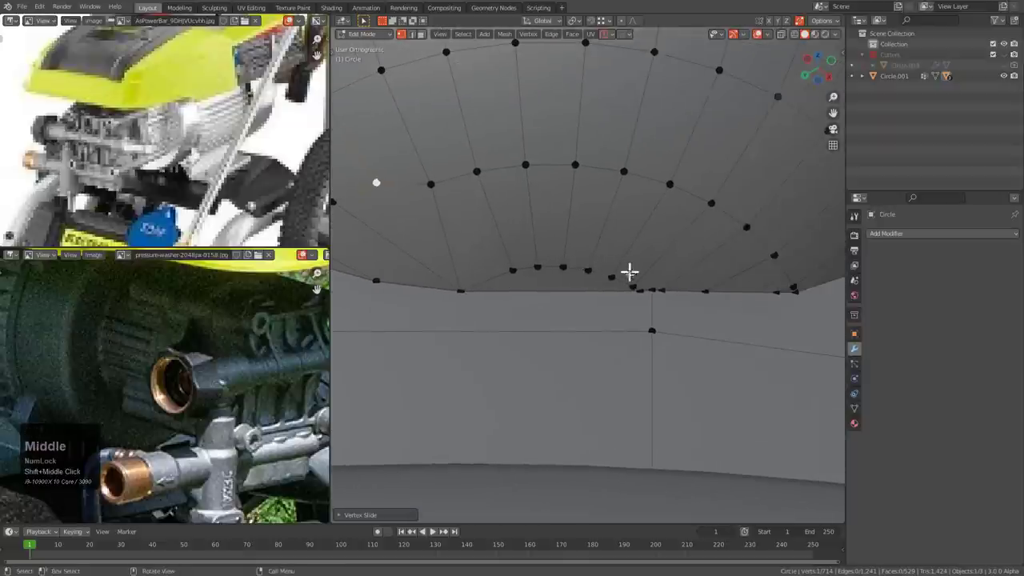
{"action": "scroll", "coordinate": [640, 287], "scroll_direction": "down", "scroll_amount": 4}
{"action": "scroll", "coordinate": [632, 288], "scroll_direction": "up", "scroll_amount": 4}
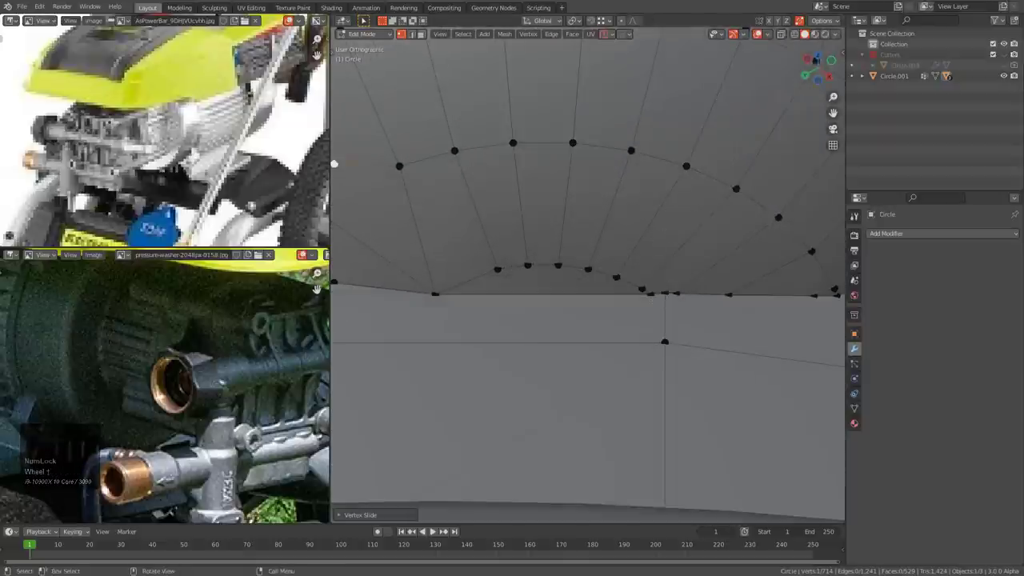
{"action": "scroll", "coordinate": [603, 272], "scroll_direction": "down", "scroll_amount": 8}
{"action": "middle_click_drag", "start_coordinate": [622, 163], "coordinate": [599, 292]}
{"action": "key", "text": "ctrl+r"}
{"action": "left_click", "coordinate": [606, 293]}
- Slide the first vertices of the short inner row just above the rim together so they merge into one
{"action": "scroll", "coordinate": [610, 253], "scroll_direction": "up", "scroll_amount": 3}
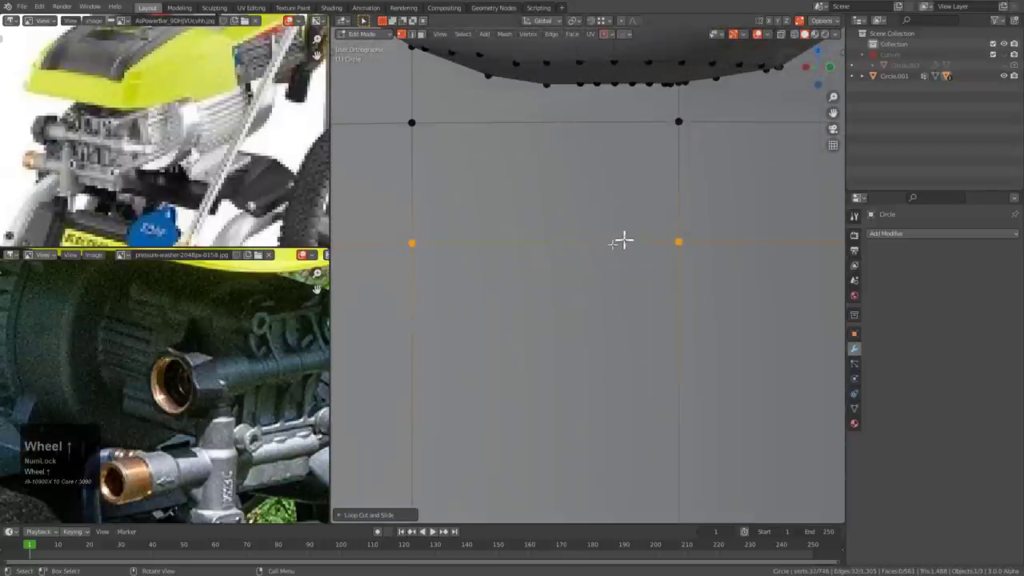
{"action": "middle_click_drag", "start_coordinate": [621, 238], "coordinate": [583, 296]}
{"action": "scroll", "coordinate": [658, 240], "scroll_direction": "down", "scroll_amount": 1}
{"action": "scroll", "coordinate": [583, 296], "scroll_direction": "up", "scroll_amount": 2}
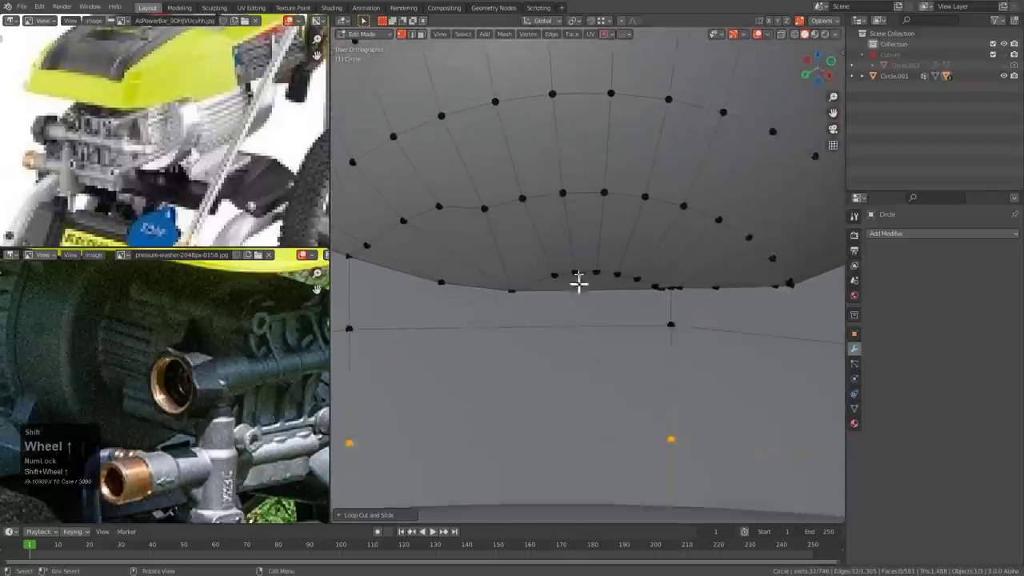
{"action": "left_click", "coordinate": [551, 265]}
{"action": "key", "text": "g"}
{"action": "key", "text": "g"}
{"action": "left_click", "coordinate": [564, 275]}
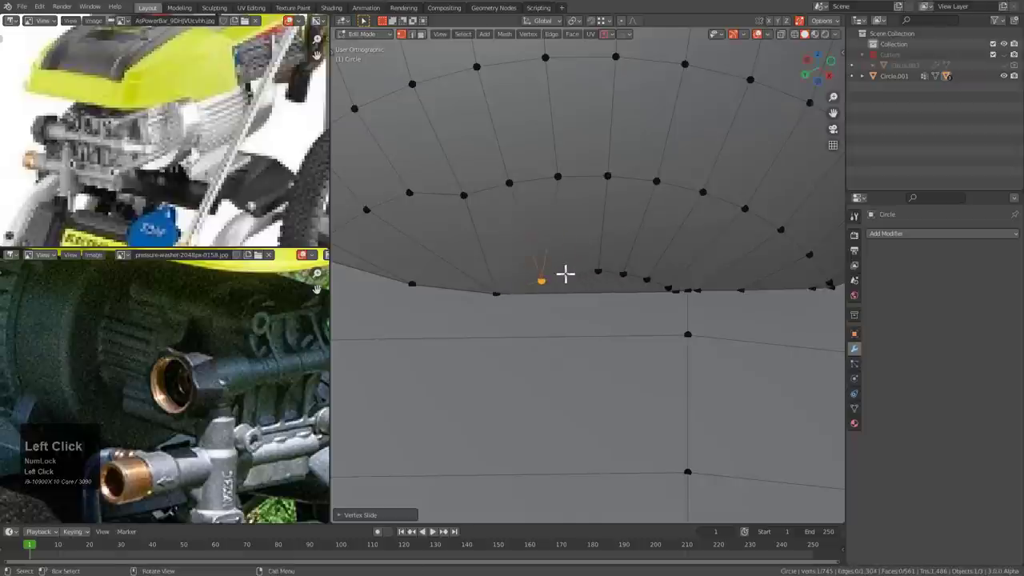
{"action": "key", "text": "g"}
{"action": "key", "text": "g"}
{"action": "left_click", "coordinate": [592, 270]}
- Slide the remaining clustered vertices of the short inner row together to merge them into a second vertex
{"action": "key", "text": "g"}
{"action": "key", "text": "g"}
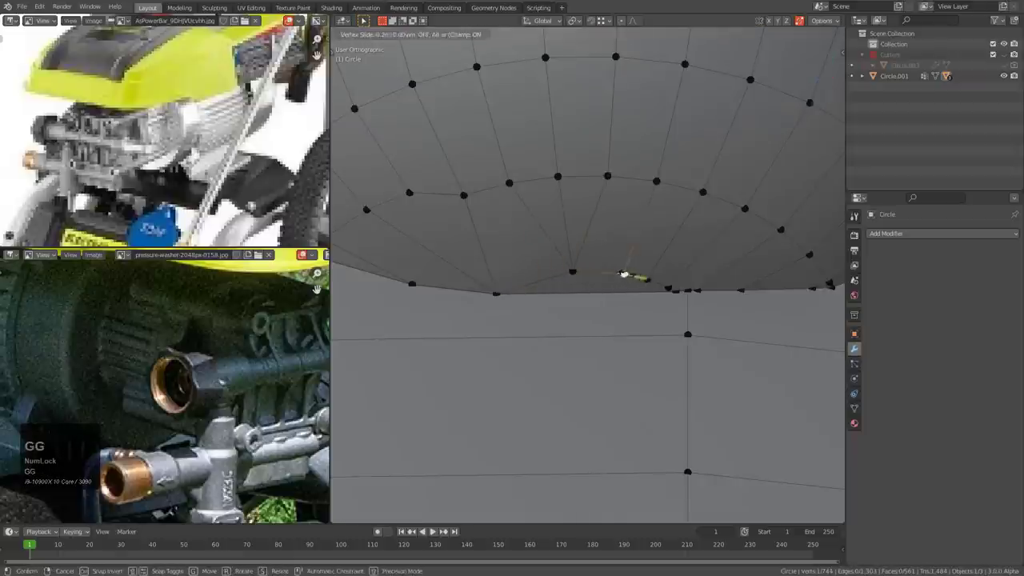
{"action": "left_click", "coordinate": [668, 284]}
{"action": "left_click", "coordinate": [669, 285]}
{"action": "key", "text": "g"}
{"action": "key", "text": "g"}
{"action": "left_click", "coordinate": [620, 269]}
- Slide the stray rim vertices on both sides of the cylinder's vertical edge onto the rim vertex at that edge
{"action": "left_click", "coordinate": [676, 288]}
{"action": "key", "text": "g"}
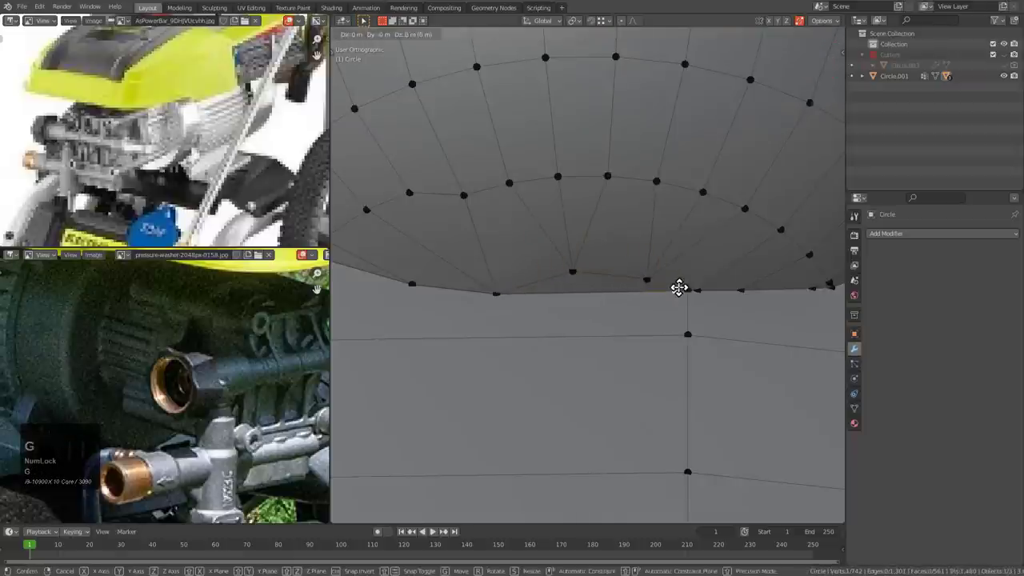
{"action": "key", "text": "g"}
{"action": "left_click", "coordinate": [705, 289]}
{"action": "left_click", "coordinate": [704, 289]}
{"action": "key", "text": "g"}
{"action": "key", "text": "g"}
{"action": "left_click", "coordinate": [688, 289]}
- Dissolve the redundant edges running down from the inner row and slide the vertices at their upper ends upward
{"action": "key", "text": "2"}
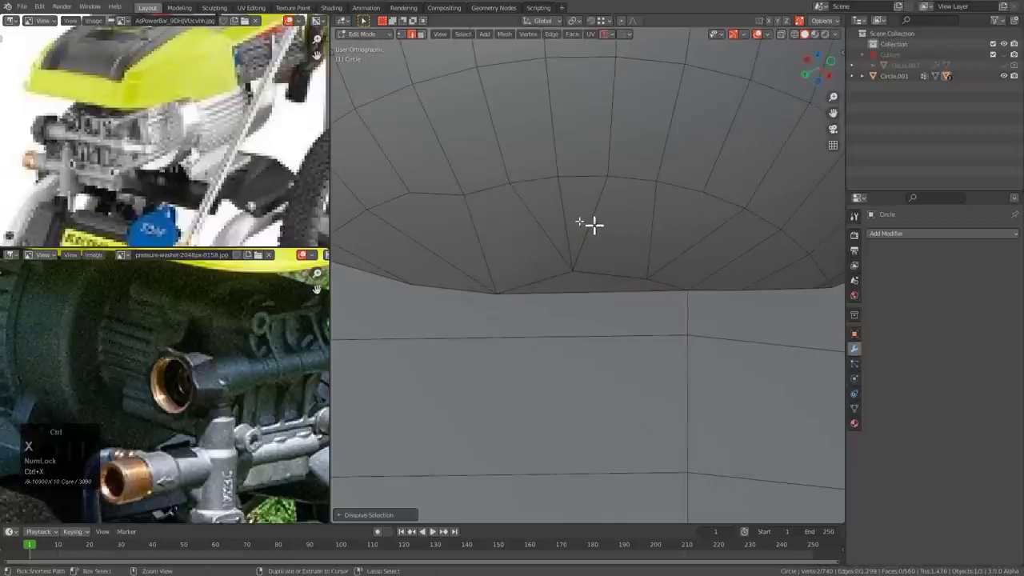
{"action": "key", "text": "1"}
{"action": "left_click", "coordinate": [559, 179]}
{"action": "key", "text": "g"}
{"action": "key", "text": "g"}
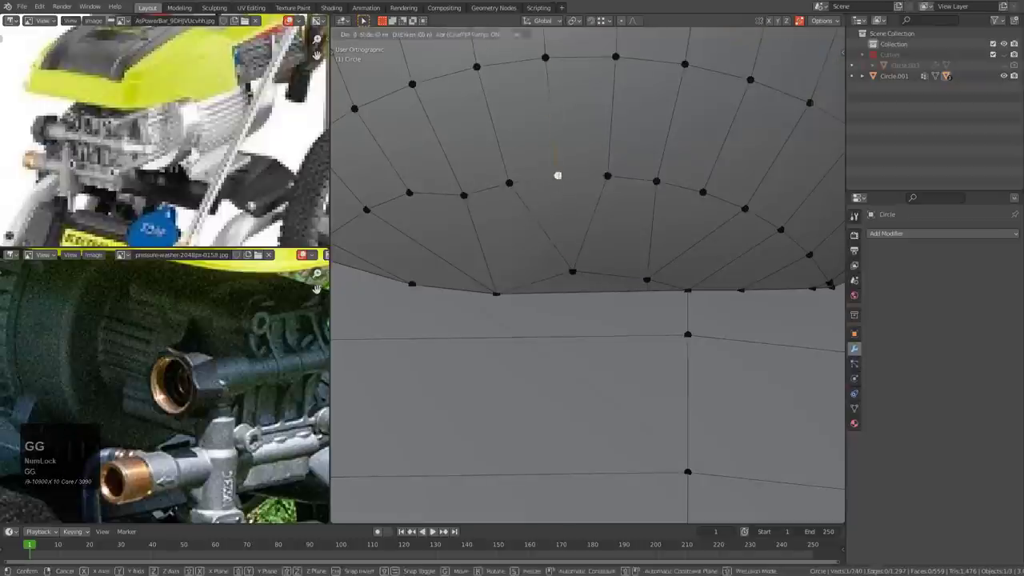
{"action": "left_click", "coordinate": [710, 198]}
{"action": "key", "text": "g"}
{"action": "key", "text": "g"}
{"action": "left_click", "coordinate": [704, 189]}
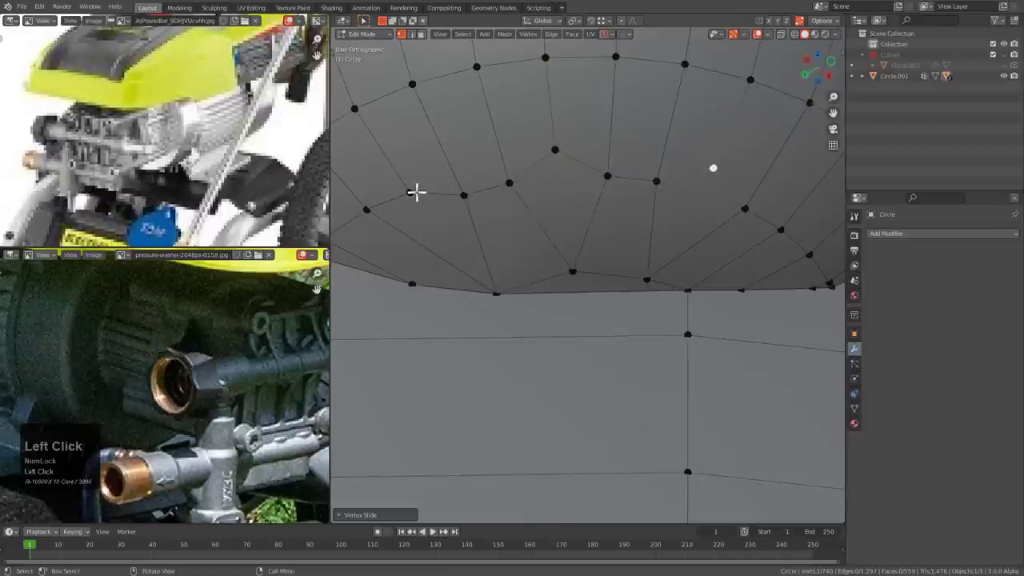
- Slide the inner row's outer vertex up slightly and the nearby rim vertex onto the merged rim corner
{"action": "left_click", "coordinate": [409, 193]}
{"action": "key", "text": "g"}
{"action": "key", "text": "g"}
{"action": "left_click", "coordinate": [409, 182]}
{"action": "scroll", "coordinate": [622, 254], "scroll_direction": "down", "scroll_amount": 2}
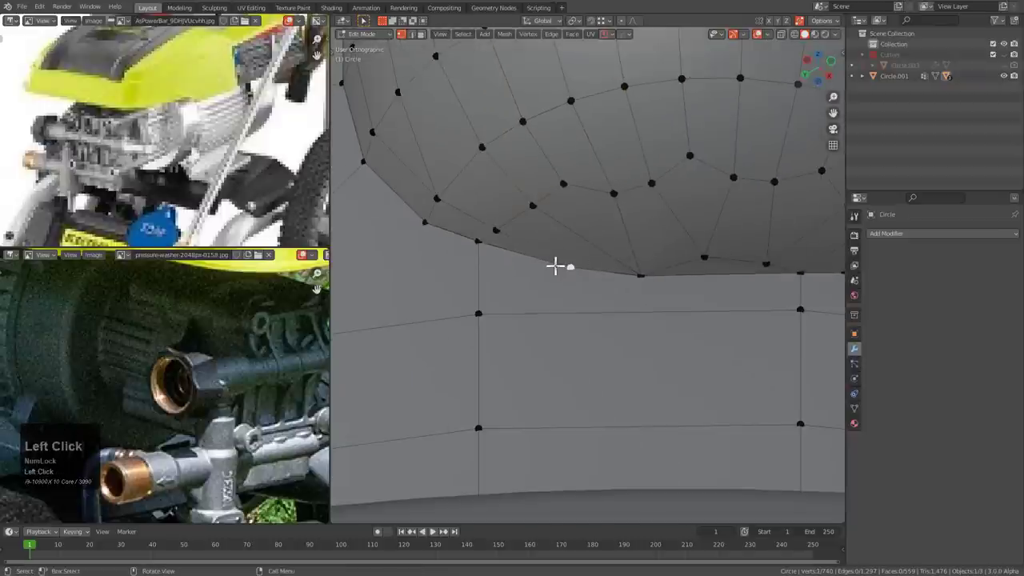
{"action": "key", "text": "g"}
{"action": "key", "text": "g"}
{"action": "left_click", "coordinate": [656, 286]}
- Slide the remaining stray vertices on the flat part of the rim onto the adjacent rim corners to merge them
{"action": "middle_click_drag", "start_coordinate": [659, 289], "coordinate": [468, 256], "text": "shift"}
{"action": "left_click", "coordinate": [660, 239]}
{"action": "key", "text": "g"}
{"action": "key", "text": "g"}
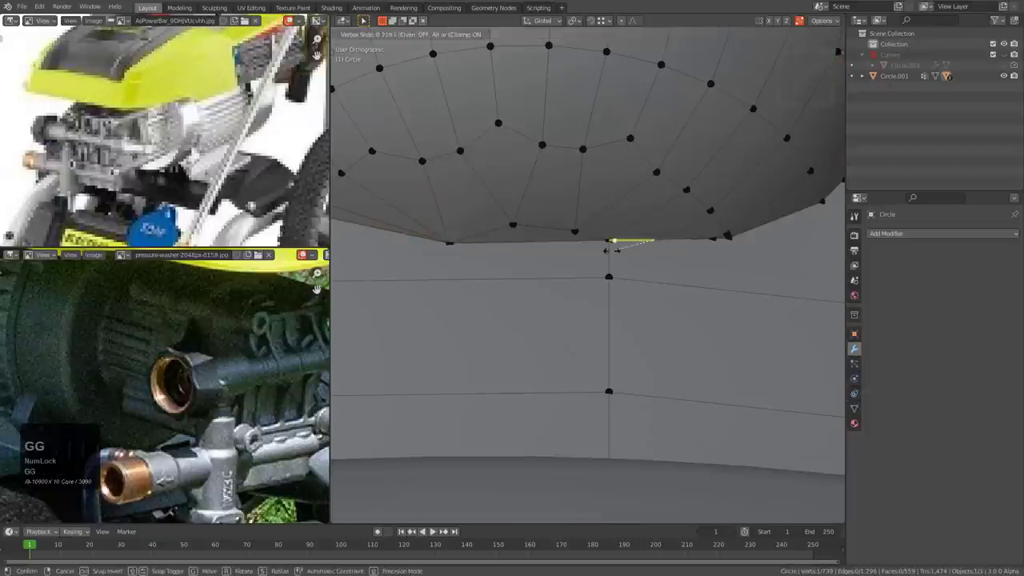
{"action": "left_click", "coordinate": [600, 255]}
{"action": "left_click", "coordinate": [712, 242]}
{"action": "key", "text": "g"}
{"action": "key", "text": "g"}
{"action": "left_click", "coordinate": [723, 254]}
{"action": "key", "text": "g"}
{"action": "key", "text": "g"}
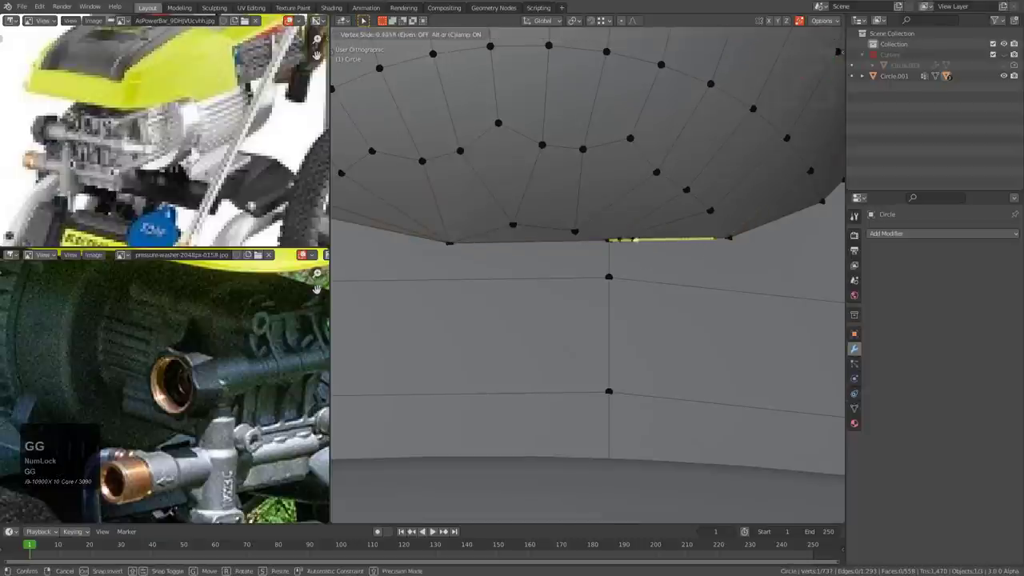
{"action": "left_click", "coordinate": [669, 217]}
- Dissolve the redundant edge above the cleaned rim segment and slide the inner vertex at its upper end
{"action": "key", "text": "2"}
{"action": "left_click", "coordinate": [670, 218]}
{"action": "key", "text": "1"}
{"action": "left_click", "coordinate": [706, 206]}
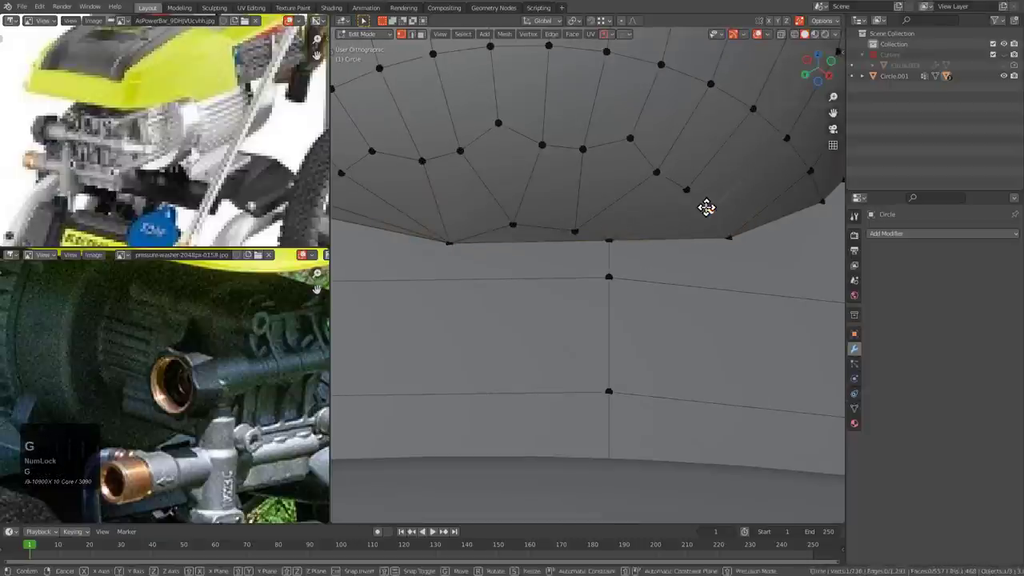
{"action": "key", "text": "g"}
{"action": "key", "text": "g"}
{"action": "left_click", "coordinate": [715, 201]}
- Connect the merged rim corner diagonally to the vertex on the cylinder's new loop below it
{"action": "scroll", "coordinate": [642, 246], "scroll_direction": "up", "scroll_amount": 2}
{"action": "scroll", "coordinate": [641, 247], "scroll_direction": "down", "scroll_amount": 3}
{"action": "scroll", "coordinate": [646, 210], "scroll_direction": "down", "scroll_amount": 1, "text": "shift"}
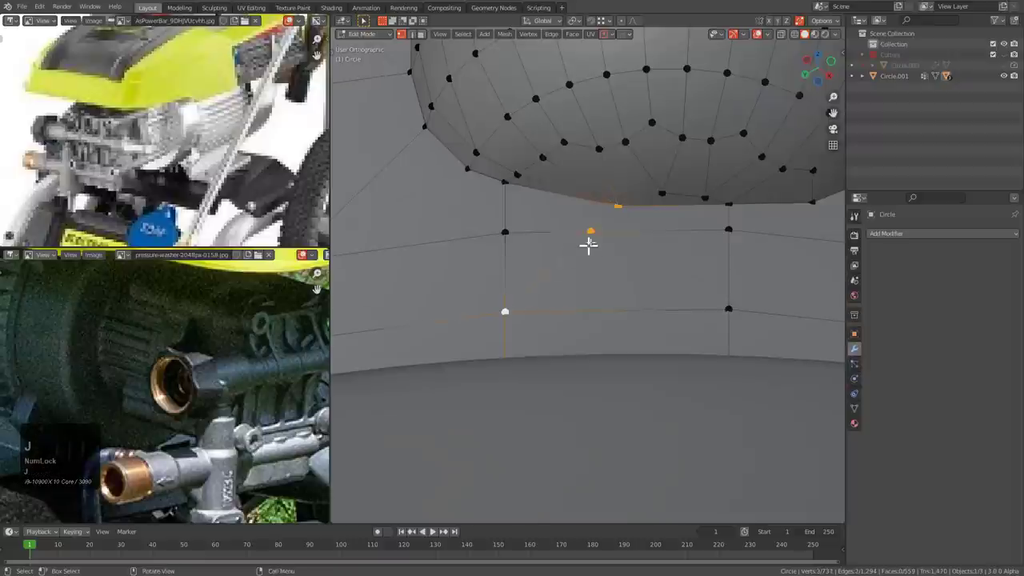
{"action": "middle_click_drag", "start_coordinate": [588, 244], "coordinate": [573, 264]}
- Slide the short inner edge above the rim upward and adjust the position of its end vertex near the merged corner
{"action": "key", "text": "2"}
{"action": "left_click", "coordinate": [598, 249]}
{"action": "key", "text": "g"}
{"action": "key", "text": "g"}
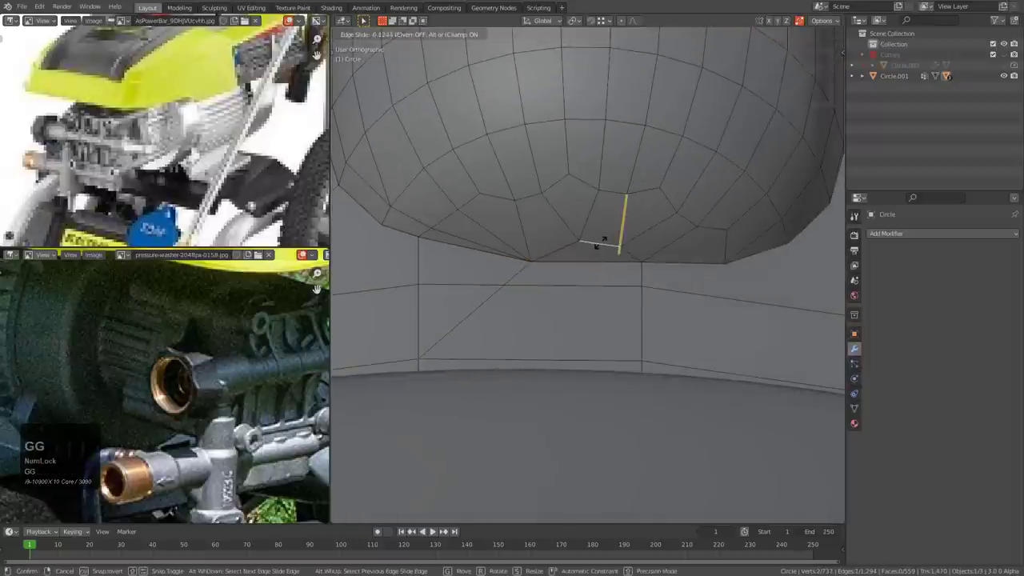
{"action": "left_click", "coordinate": [593, 244]}
{"action": "key", "text": "1"}
{"action": "left_click", "coordinate": [576, 235]}
{"action": "key", "text": "g"}
{"action": "key", "text": "g"}
{"action": "left_click", "coordinate": [569, 240]}
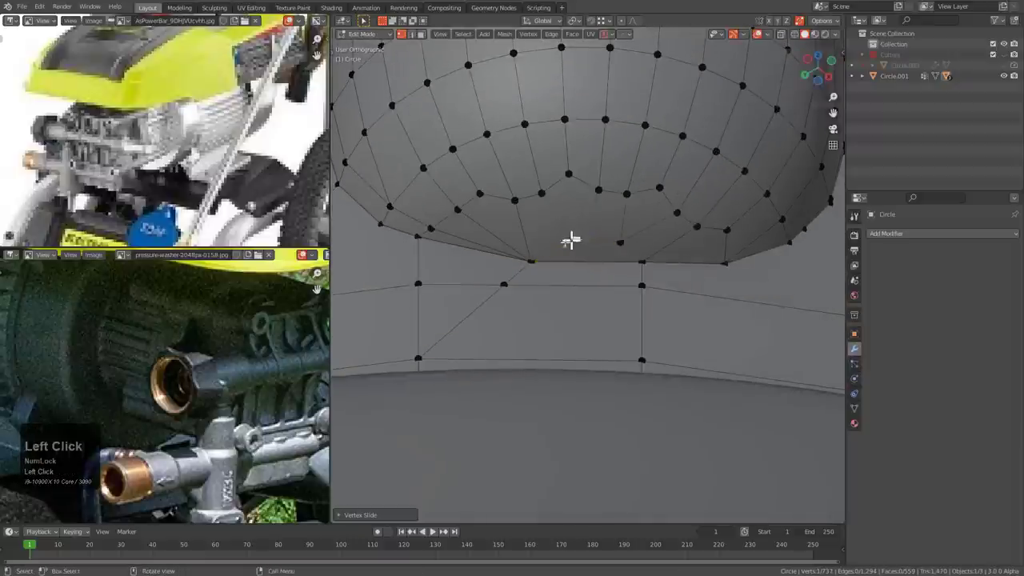
- Dissolve the long thin edge running to the merged rim corner and slide the vertex at its upper end
{"action": "middle_click_drag", "start_coordinate": [569, 240], "coordinate": [474, 190]}
{"action": "key", "text": "2"}
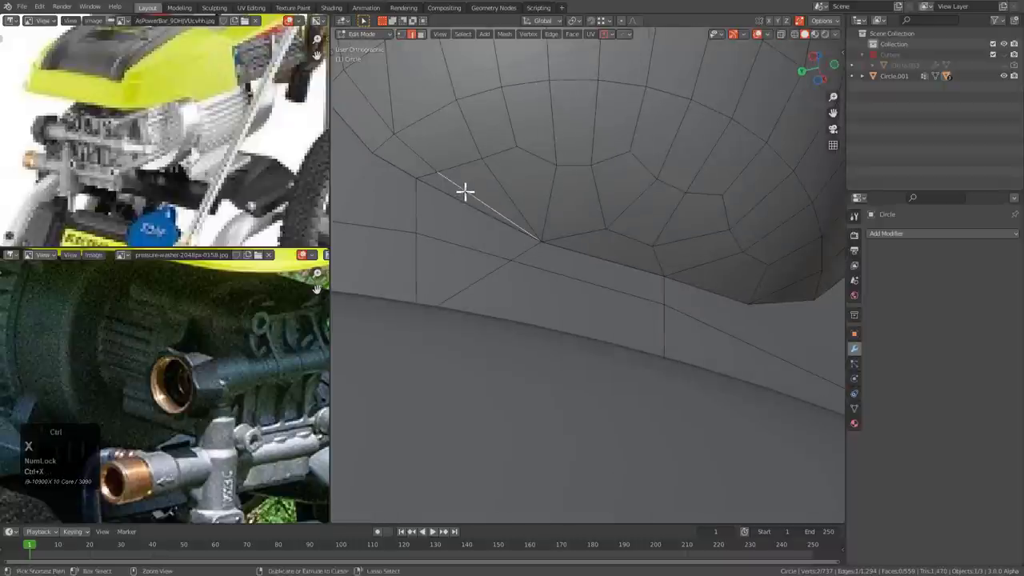
{"action": "key", "text": "1"}
{"action": "left_click", "coordinate": [441, 174]}
{"action": "key", "text": "g"}
{"action": "key", "text": "g"}
{"action": "left_click", "coordinate": [433, 159]}
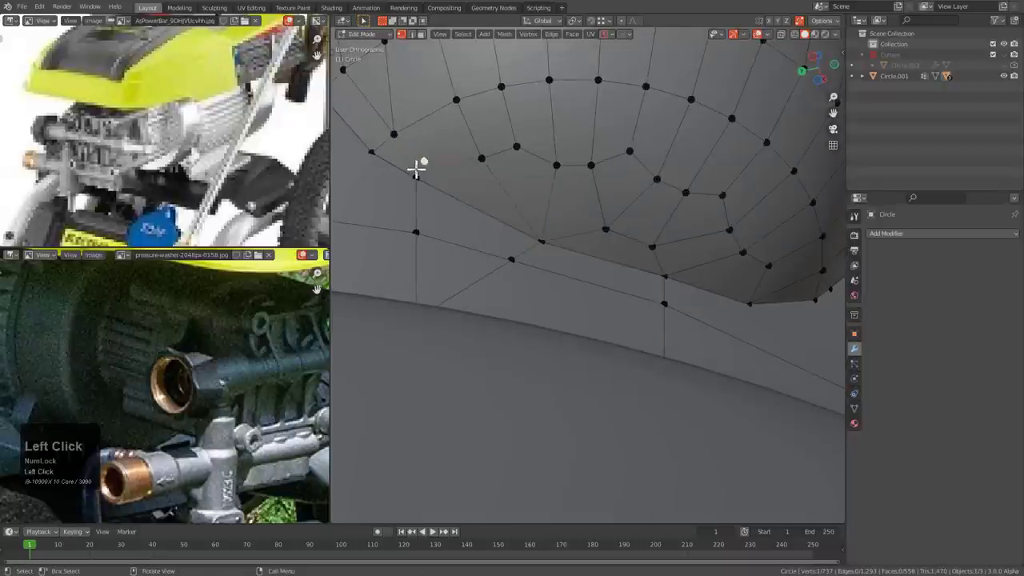
{"action": "key", "text": "g"}
{"action": "key", "text": "g"}
{"action": "left_click", "coordinate": [419, 167]}
- Connect the selected vertex in the post's upper bevel row to the lower inner vertex near the merged rim corner
{"action": "scroll", "coordinate": [498, 192], "scroll_direction": "down", "scroll_amount": 2}
{"action": "middle_click_drag", "start_coordinate": [498, 192], "coordinate": [563, 264]}
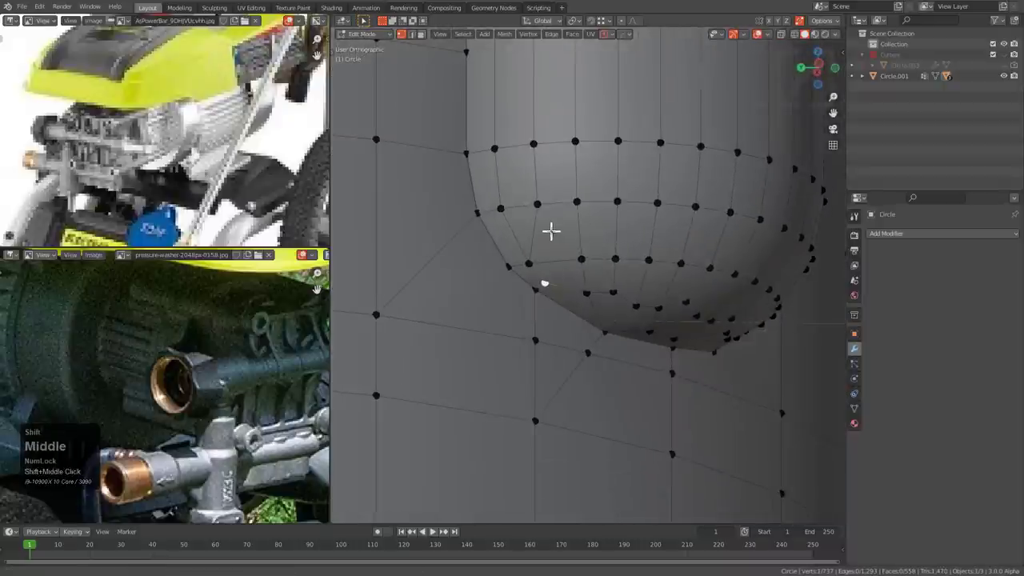
{"action": "scroll", "coordinate": [539, 203], "scroll_direction": "down", "scroll_amount": 2}
{"action": "middle_click_drag", "start_coordinate": [539, 203], "coordinate": [512, 256]}
{"action": "scroll", "coordinate": [539, 219], "scroll_direction": "down", "scroll_amount": 4}
{"action": "middle_click_drag", "start_coordinate": [539, 219], "coordinate": [576, 247]}
{"action": "scroll", "coordinate": [576, 256], "scroll_direction": "up", "scroll_amount": 2}
{"action": "scroll", "coordinate": [575, 248], "scroll_direction": "up", "scroll_amount": 2}
{"action": "middle_click_drag", "start_coordinate": [599, 207], "coordinate": [588, 300]}
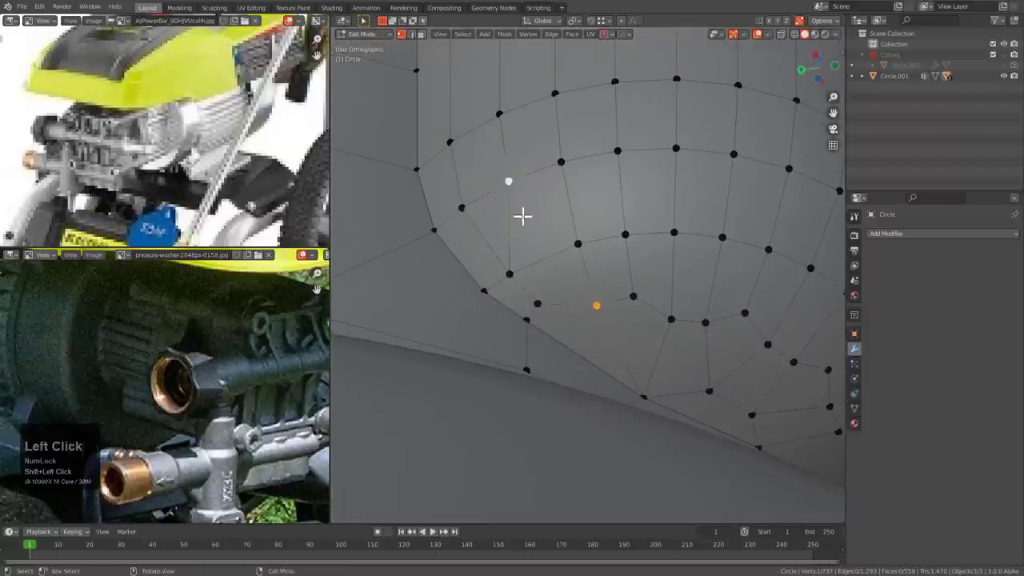
{"action": "scroll", "coordinate": [523, 216], "scroll_direction": "up", "scroll_amount": 2}
{"action": "key", "text": "j"}
- Slide the new connection's middle vertex along its row and dissolve the old vertical edge beside it
{"action": "left_click", "coordinate": [541, 235]}
{"action": "key", "text": "g"}
{"action": "key", "text": "g"}
{"action": "left_click", "coordinate": [527, 251]}
{"action": "key", "text": "2"}
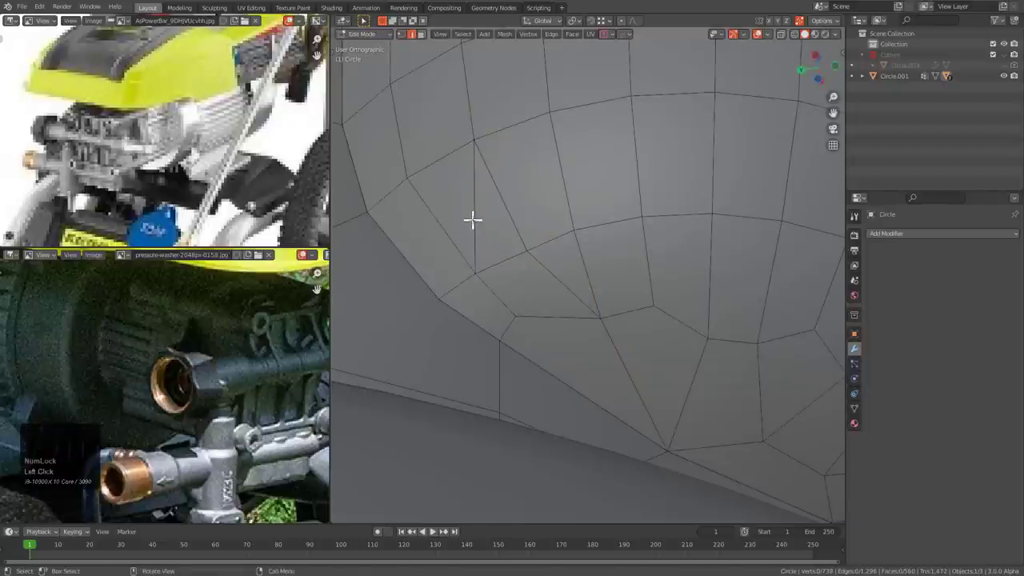
- Slide the connection's lower vertex sideways and down toward the merged rim corner
{"action": "key", "text": "g"}
{"action": "key", "text": "g"}
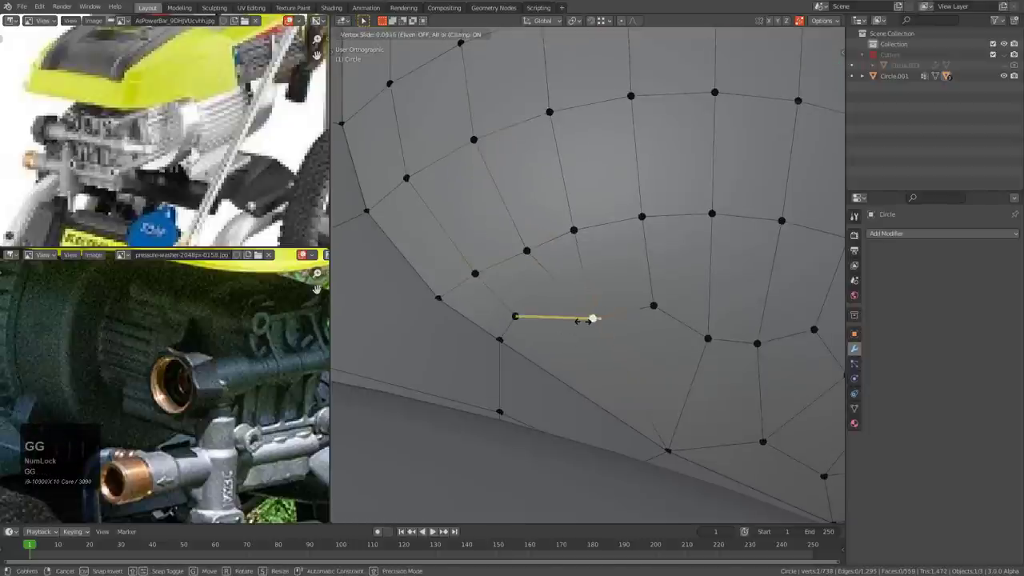
{"action": "left_click", "coordinate": [582, 322]}
{"action": "key", "text": "g"}
{"action": "key", "text": "g"}
{"action": "left_click", "coordinate": [594, 343]}
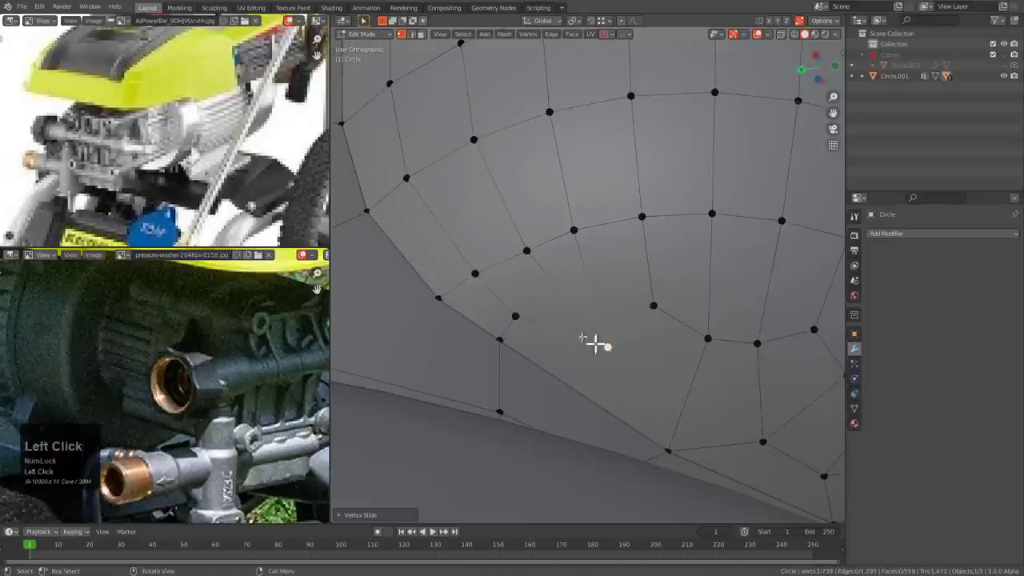
- Slide the short edge joining the rim to the inner row toward the merged corner, followed by its upper vertex
{"action": "middle_click_drag", "start_coordinate": [595, 343], "coordinate": [542, 254], "text": "shift"}
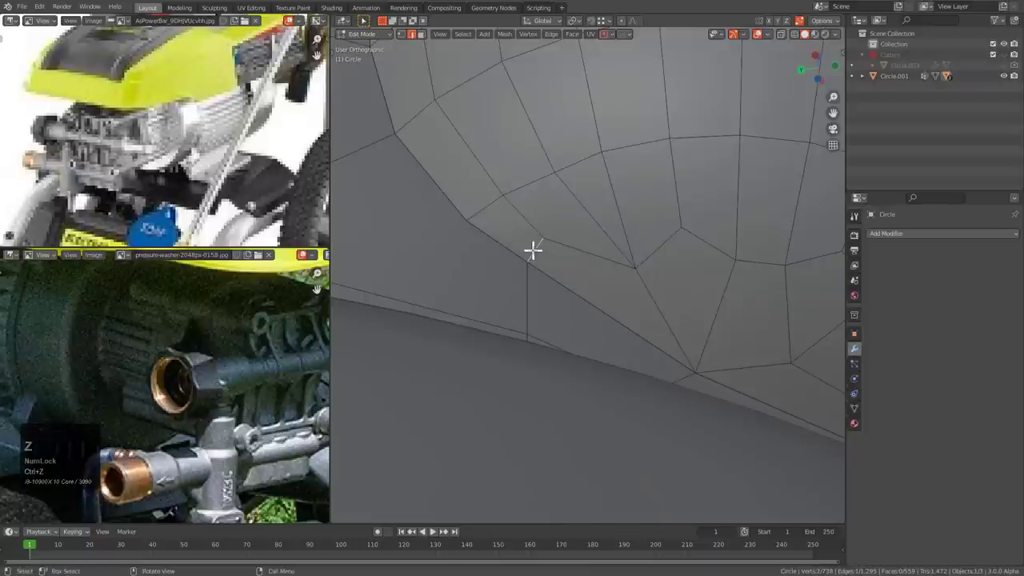
{"action": "left_click", "coordinate": [534, 254]}
{"action": "key", "text": "g"}
{"action": "key", "text": "g"}
{"action": "left_click", "coordinate": [557, 266]}
{"action": "key", "text": "1"}
{"action": "left_click", "coordinate": [562, 247]}
{"action": "key", "text": "g"}
{"action": "key", "text": "g"}
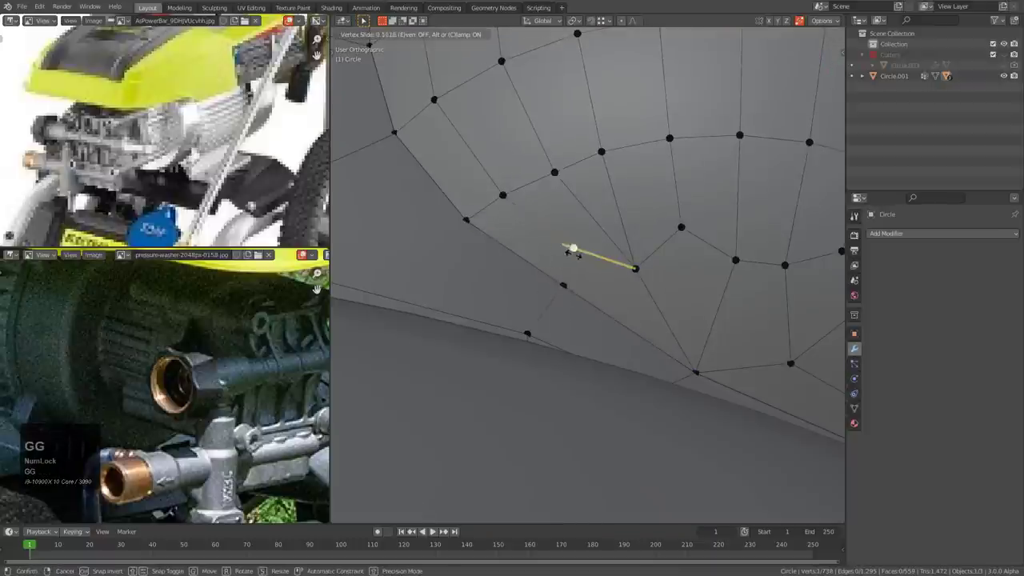
{"action": "left_click", "coordinate": [596, 265]}
- Face the cleaned-up post straight on and return from mesh editing to object mode
{"action": "middle_click_drag", "start_coordinate": [597, 267], "coordinate": [661, 353]}
{"action": "scroll", "coordinate": [592, 267], "scroll_direction": "down", "scroll_amount": 3}
{"action": "middle_click_drag", "start_coordinate": [592, 267], "coordinate": [576, 320]}
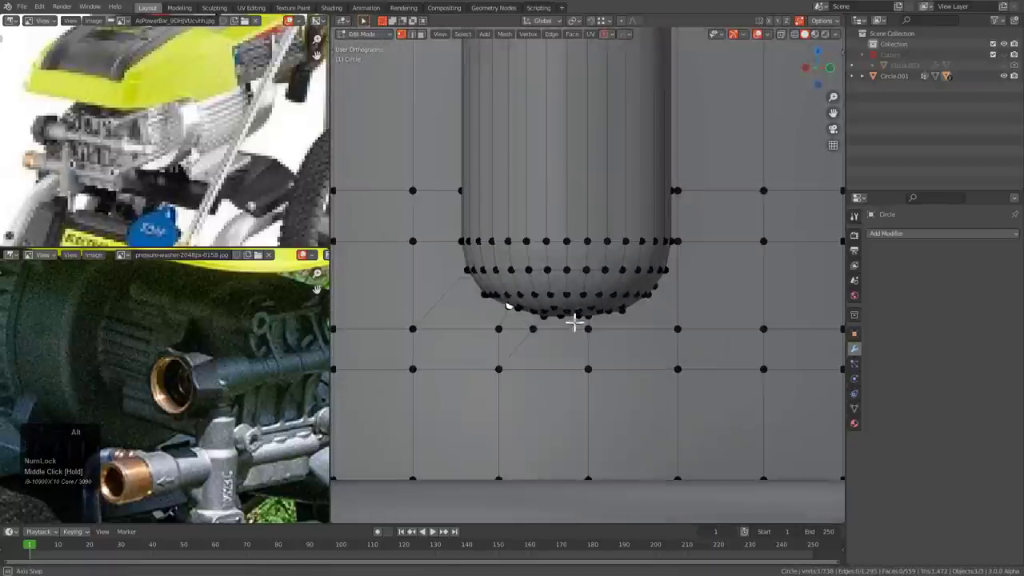
{"action": "scroll", "coordinate": [589, 270], "scroll_direction": "down", "scroll_amount": 4}
{"action": "scroll", "coordinate": [592, 246], "scroll_direction": "down", "scroll_amount": 5}
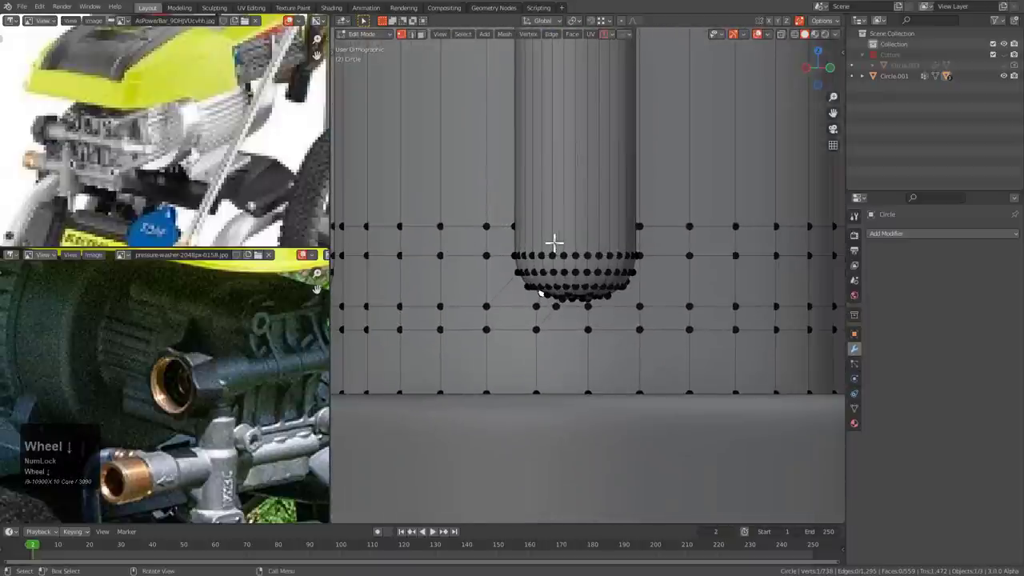
{"action": "key", "text": "Tab"}
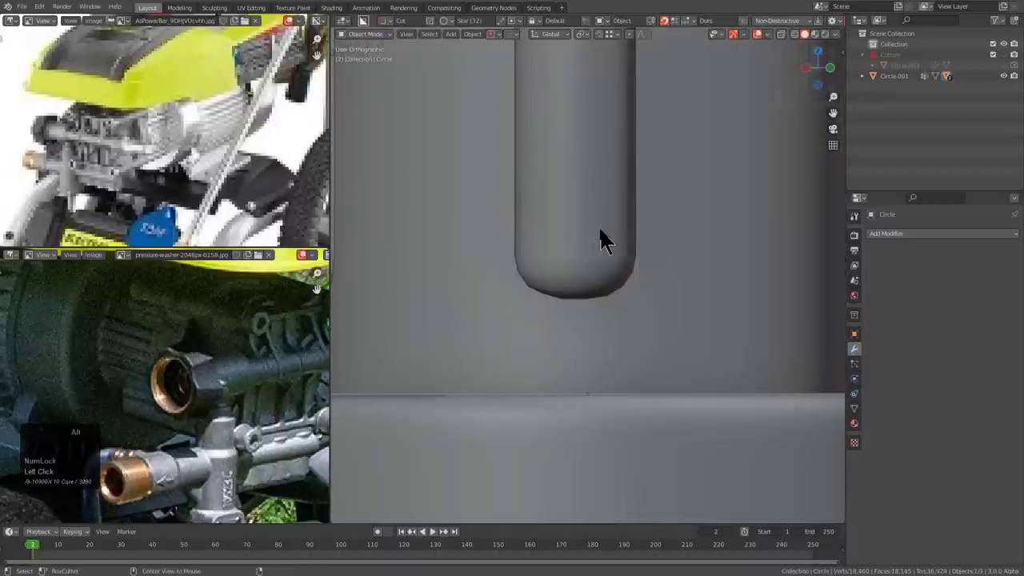
- Set the mirror tool to Modifier&Apply with View orientation and try mirroring the mesh across the post about the active origin
{"action": "key", "text": "alt+x"}
{"action": "key", "text": "d"}
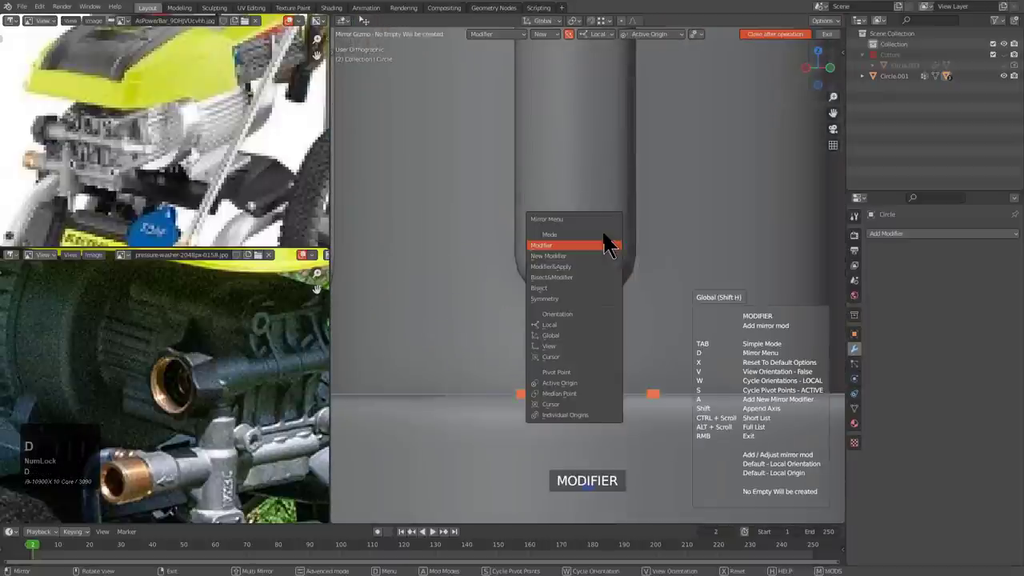
{"action": "left_click", "coordinate": [558, 346]}
{"action": "key", "text": "d"}
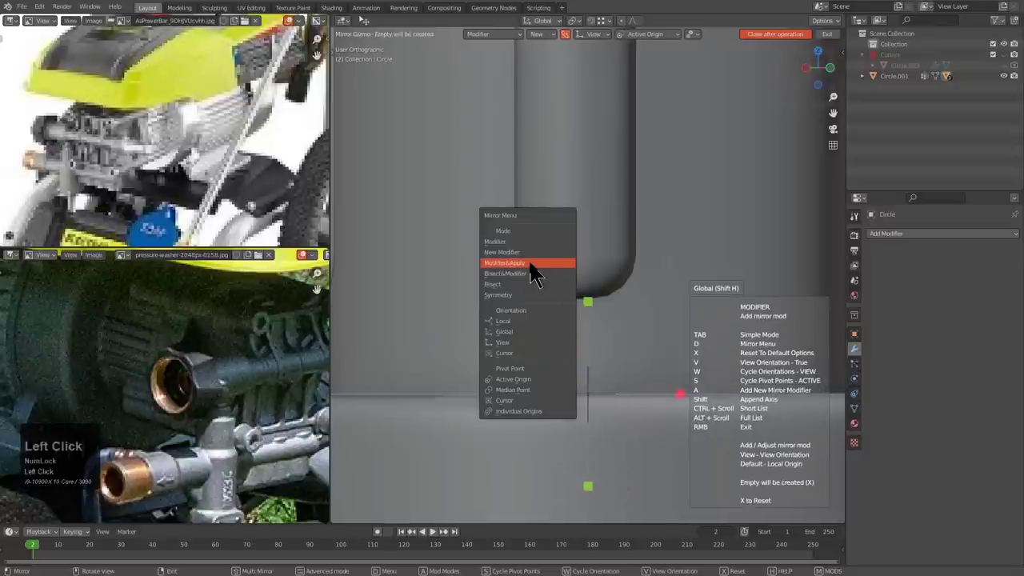
{"action": "left_click", "coordinate": [531, 264]}
{"action": "left_click", "coordinate": [494, 396]}
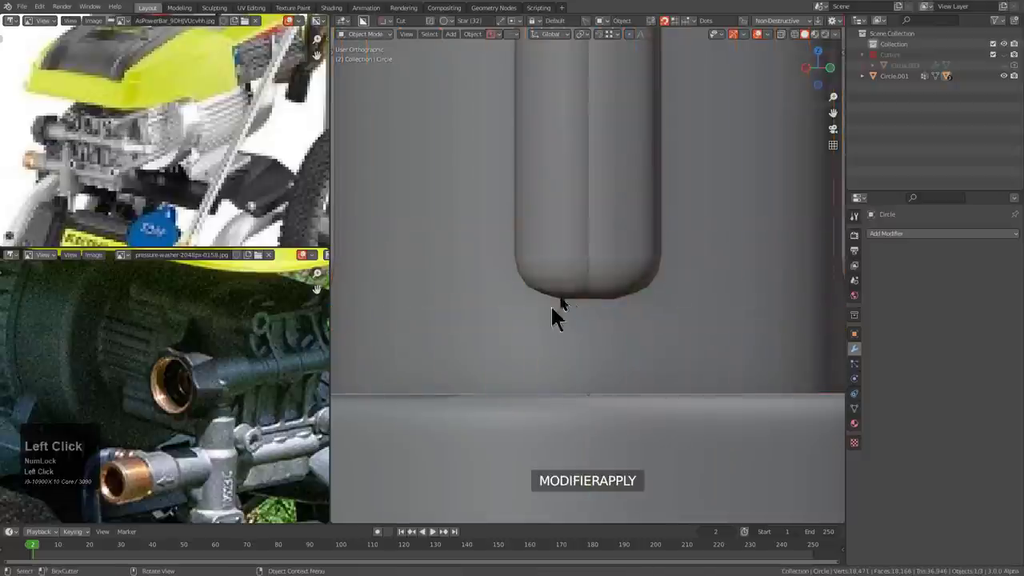
{"action": "scroll", "coordinate": [572, 304], "scroll_direction": "down", "scroll_amount": 5}
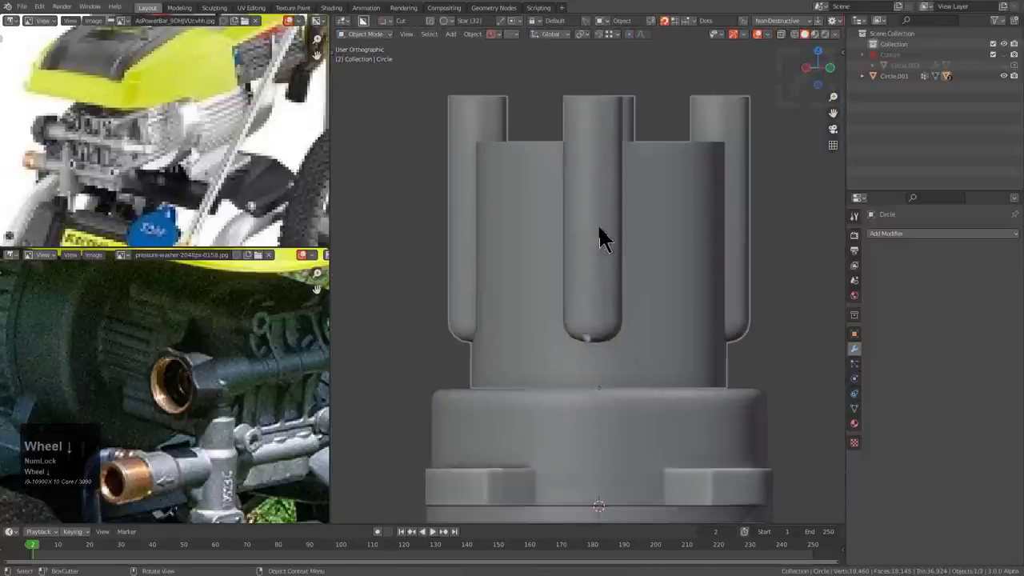
- Select the post's circular top face in edit mode and snap the 3D cursor to it
{"action": "middle_click_drag", "start_coordinate": [601, 236], "coordinate": [609, 284]}
{"action": "scroll", "coordinate": [616, 256], "scroll_direction": "up", "scroll_amount": 4}
{"action": "key", "text": "Tab"}
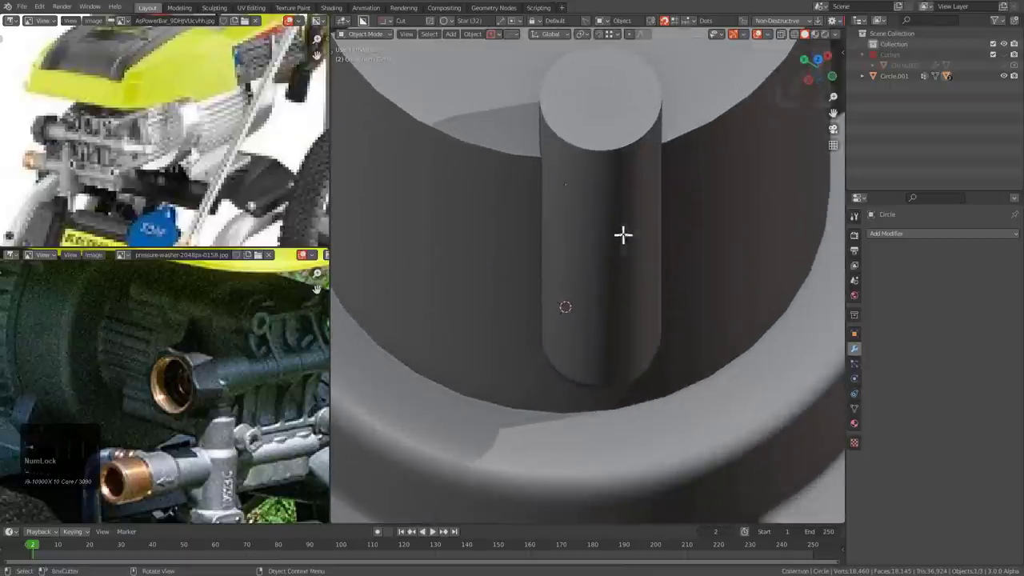
{"action": "mouse_move", "coordinate": [618, 181]}
{"action": "middle_mouse_down"}
{"action": "mouse_move", "coordinate": [606, 200]}
{"action": "mouse_move", "coordinate": [613, 247]}
{"action": "mouse_move", "coordinate": [623, 176]}
{"action": "middle_mouse_up"}
{"action": "key", "text": "3"}
{"action": "left_click", "coordinate": [603, 178]}
{"action": "key", "text": "shift+s"}
{"action": "left_click", "coordinate": [700, 247]}
- In object mode, set the mirror pivot to the 3D cursor and try mirroring the mesh across the post from the front
{"action": "scroll", "coordinate": [613, 237], "scroll_direction": "down", "scroll_amount": 5}
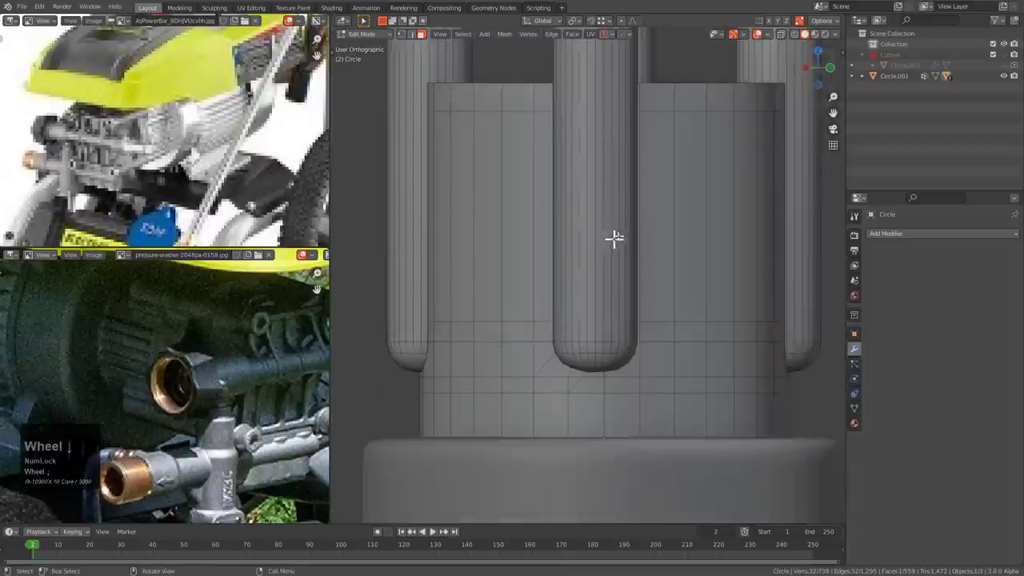
{"action": "scroll", "coordinate": [621, 229], "scroll_direction": "up", "scroll_amount": 4}
{"action": "key", "text": "Tab"}
{"action": "key", "text": "alt+x"}
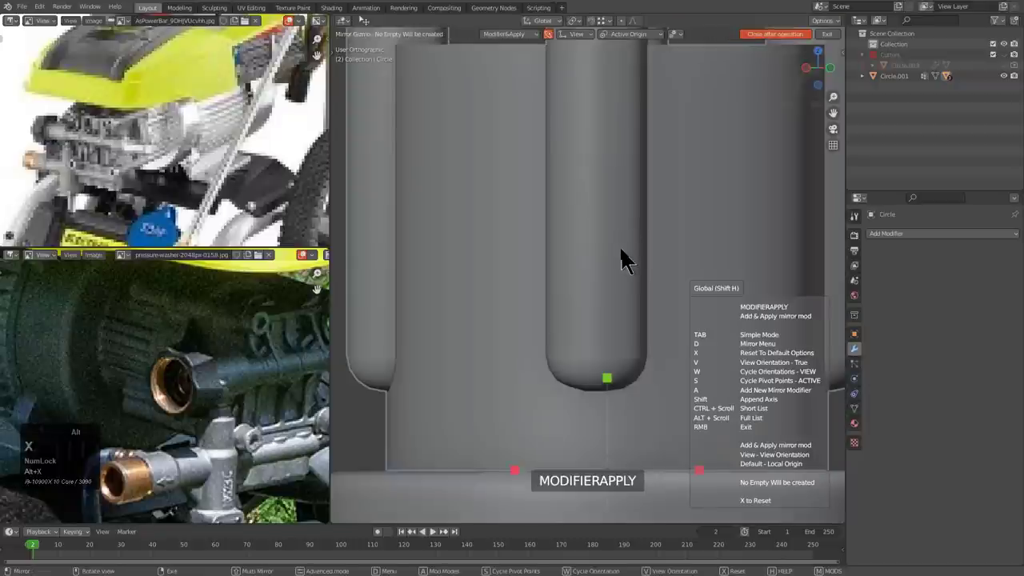
{"action": "middle_click_drag", "start_coordinate": [606, 370], "coordinate": [596, 257], "text": "shift"}
{"action": "key", "text": "d"}
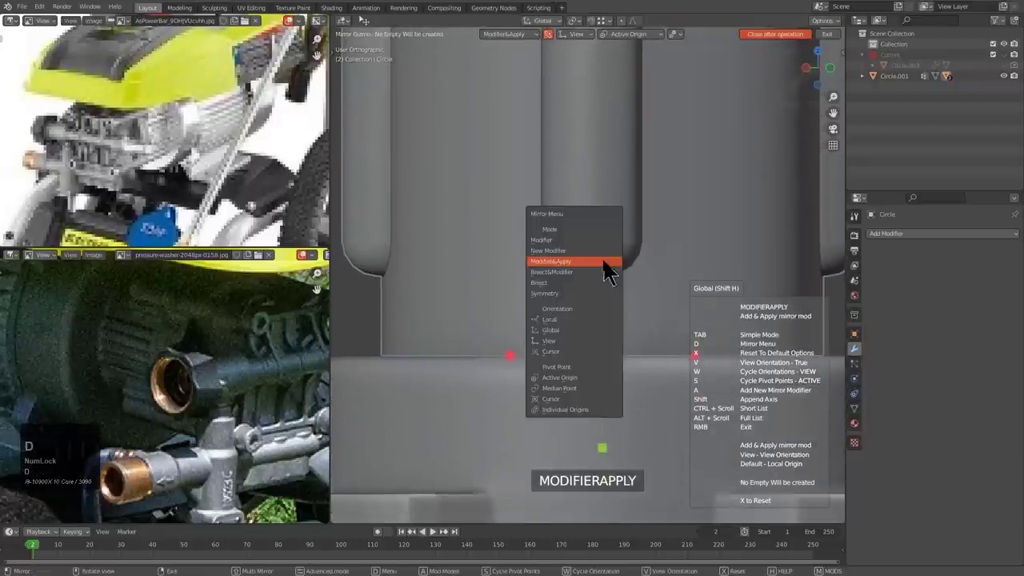
{"action": "left_click", "coordinate": [558, 399]}
{"action": "scroll", "coordinate": [595, 152], "scroll_direction": "down", "scroll_amount": 3}
{"action": "middle_click_drag", "start_coordinate": [595, 152], "coordinate": [588, 304], "text": "shift"}
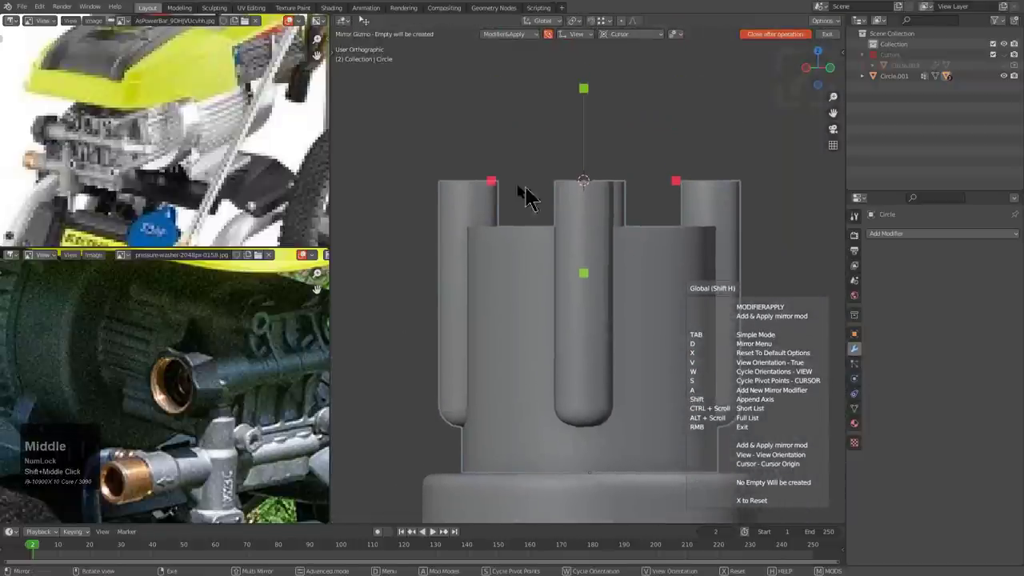
{"action": "left_click", "coordinate": [494, 186]}
- Undo the front-view mirror and repeat it sideways across the post about the 3D cursor, facing its top cap
{"action": "middle_click_drag", "start_coordinate": [530, 197], "coordinate": [576, 293]}
{"action": "key", "text": "alt+KP_1"}
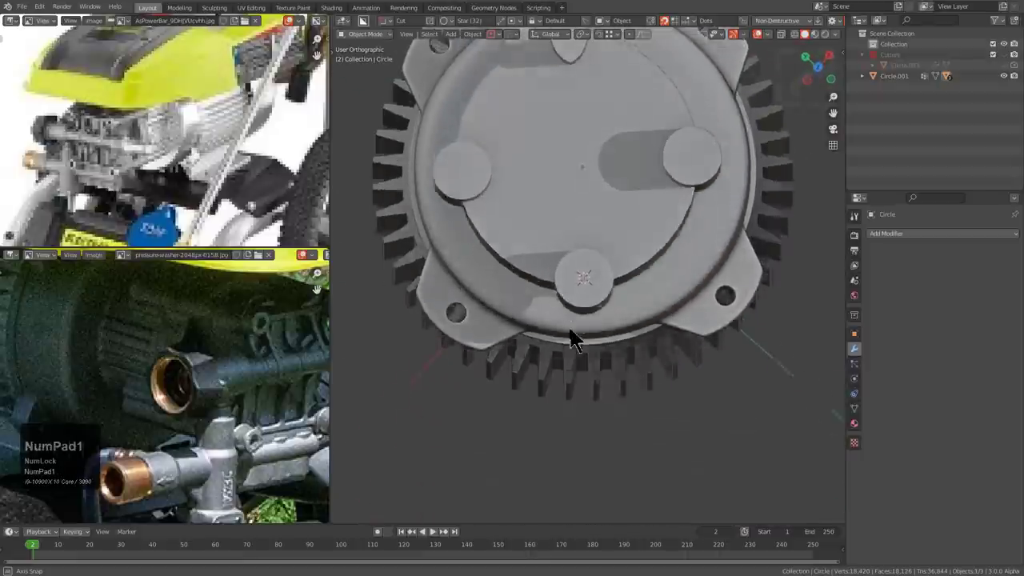
{"action": "scroll", "coordinate": [606, 285], "scroll_direction": "up", "scroll_amount": 5}
{"action": "key", "text": "ctrl+z"}
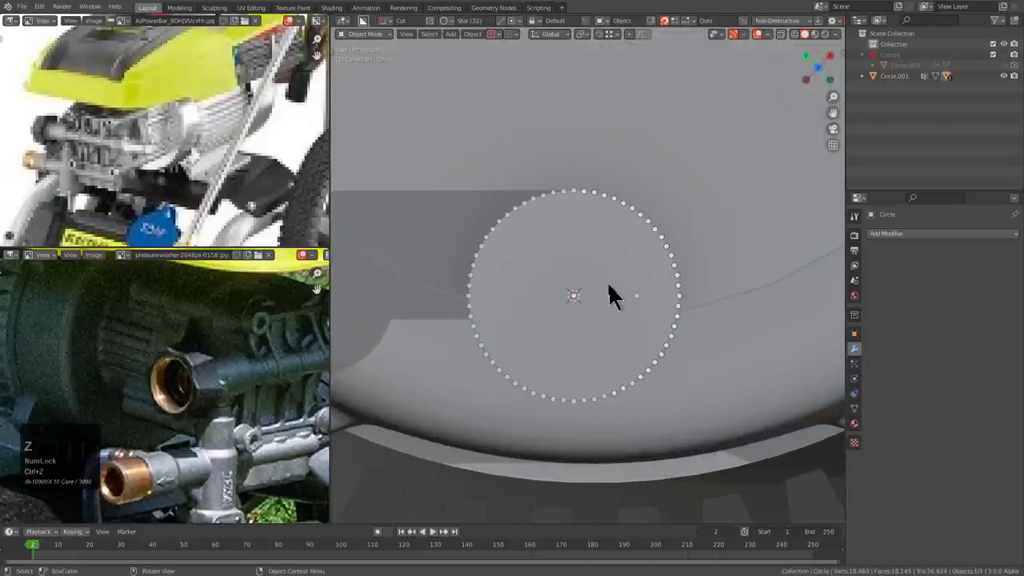
{"action": "key", "text": "alt+x"}
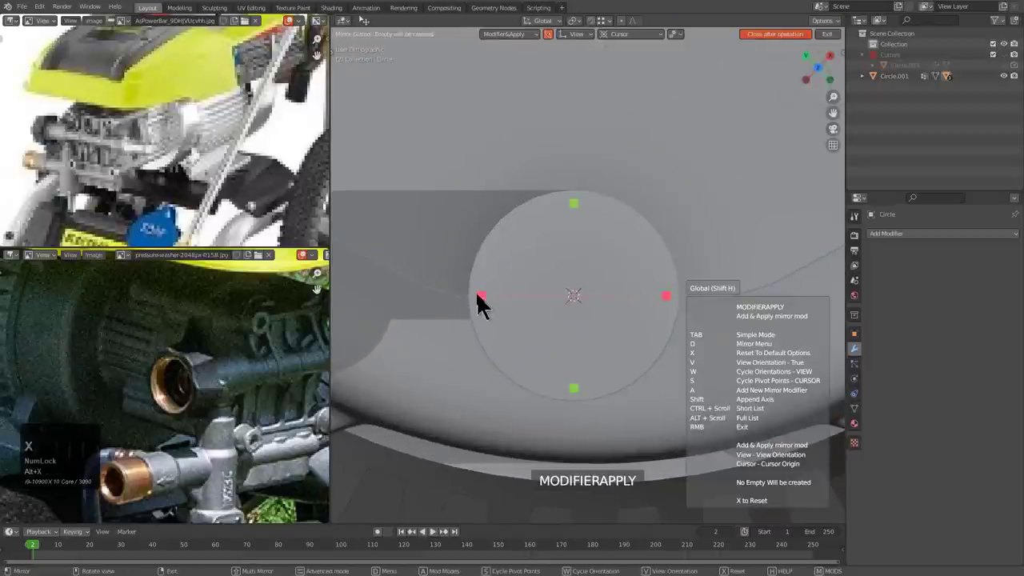
{"action": "left_click", "coordinate": [478, 296]}
{"action": "scroll", "coordinate": [606, 318], "scroll_direction": "down", "scroll_amount": 3}
- Examine the mirrored topology under the post's rounded end in edit mode, selecting a vertex just above its rim
{"action": "middle_click_drag", "start_coordinate": [606, 318], "coordinate": [589, 188]}
{"action": "scroll", "coordinate": [606, 224], "scroll_direction": "up", "scroll_amount": 4}
{"action": "scroll", "coordinate": [619, 276], "scroll_direction": "down", "scroll_amount": 1}
{"action": "middle_click_drag", "start_coordinate": [608, 226], "coordinate": [631, 184]}
{"action": "scroll", "coordinate": [610, 174], "scroll_direction": "up", "scroll_amount": 4}
{"action": "scroll", "coordinate": [631, 183], "scroll_direction": "up", "scroll_amount": 3}
{"action": "scroll", "coordinate": [620, 170], "scroll_direction": "up", "scroll_amount": 2}
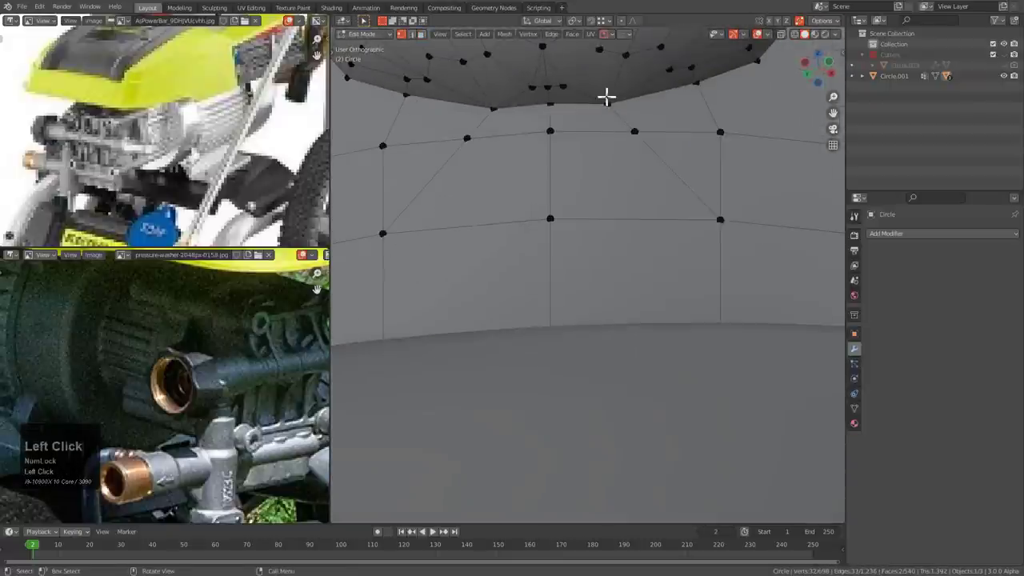
{"action": "middle_click_drag", "start_coordinate": [606, 97], "coordinate": [628, 231]}
{"action": "scroll", "coordinate": [621, 171], "scroll_direction": "up", "scroll_amount": 3}
{"action": "middle_click_drag", "start_coordinate": [622, 171], "coordinate": [665, 186], "text": "shift"}
{"action": "left_click", "coordinate": [665, 186]}
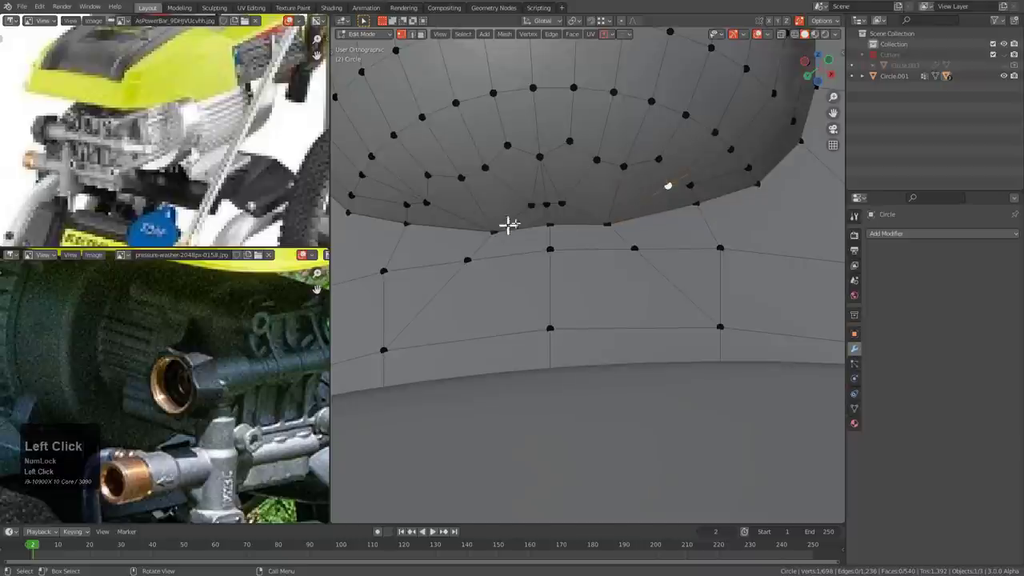
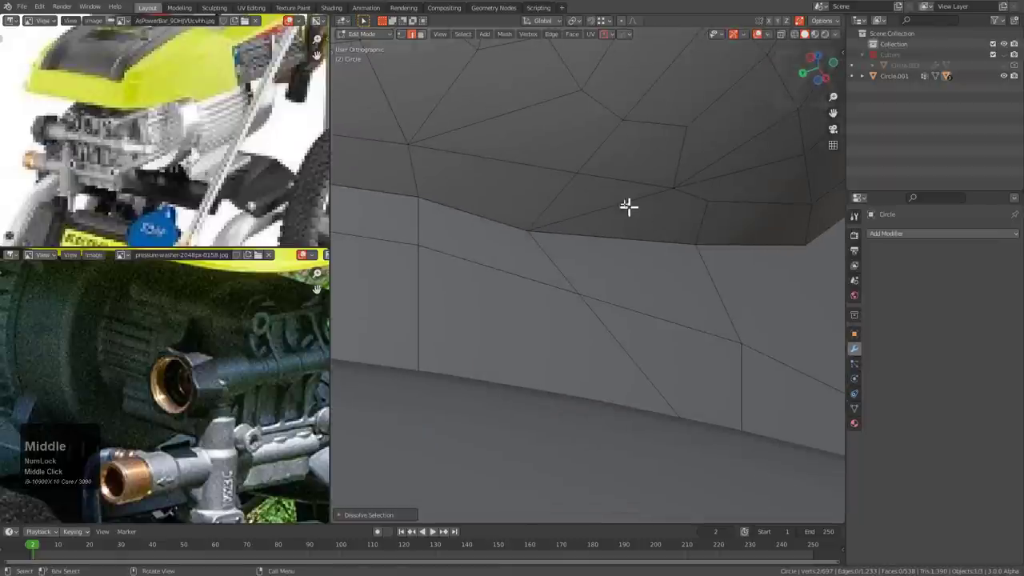
- Slide the inner vertex above the post's rim onto its neighbouring vertex and dissolve the extra edge beside it
{"action": "key", "text": "g"}
{"action": "key", "text": "g"}
{"action": "left_click", "coordinate": [719, 206]}
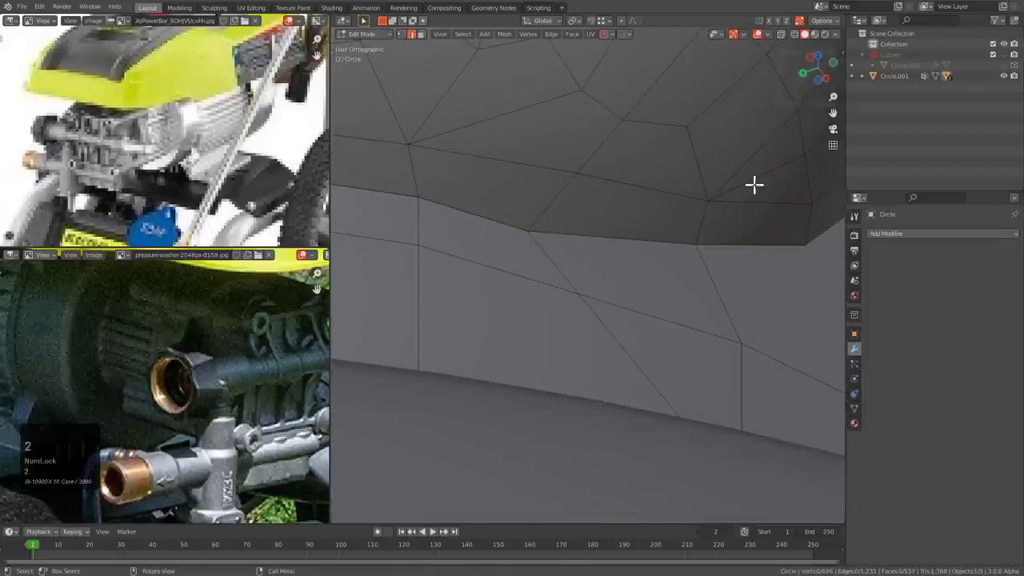
{"action": "key", "text": "ctrl+x"}
- Slide the middle vertex of the post's bottom rim slightly sideways along the rim
{"action": "scroll", "coordinate": [757, 179], "scroll_direction": "down", "scroll_amount": 3}
{"action": "middle_click_drag", "start_coordinate": [712, 167], "coordinate": [624, 253], "text": "shift"}
{"action": "scroll", "coordinate": [599, 240], "scroll_direction": "down", "scroll_amount": 2}
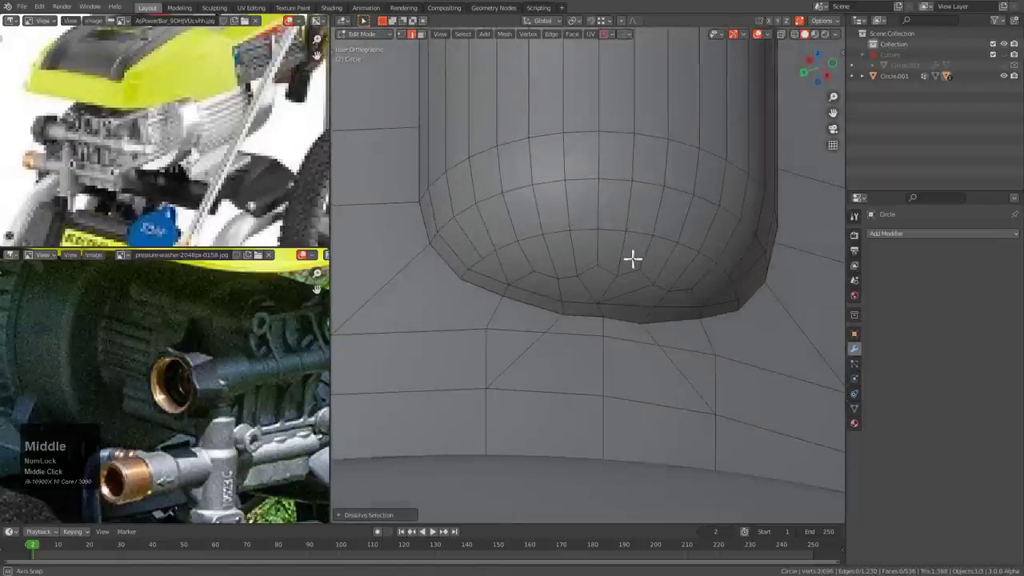
{"action": "scroll", "coordinate": [619, 357], "scroll_direction": "up", "scroll_amount": 3}
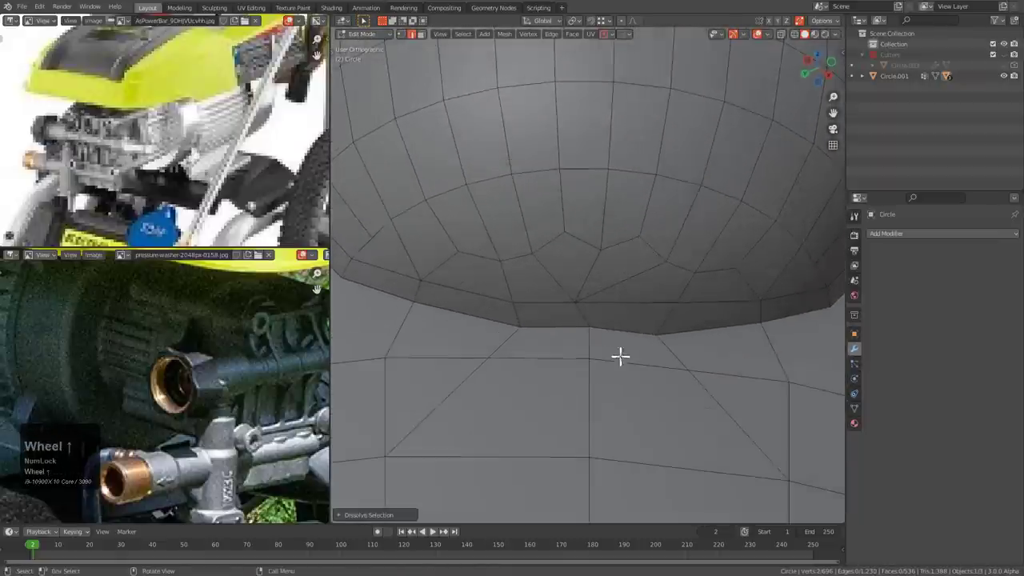
{"action": "key", "text": "1"}
{"action": "left_click", "coordinate": [584, 328]}
{"action": "key", "text": "g"}
{"action": "key", "text": "g"}
{"action": "left_click", "coordinate": [571, 326]}
- Knife a new edge around the post's lower corner and up alongside it to the cylinder's top edge
{"action": "middle_click_drag", "start_coordinate": [571, 325], "coordinate": [601, 298]}
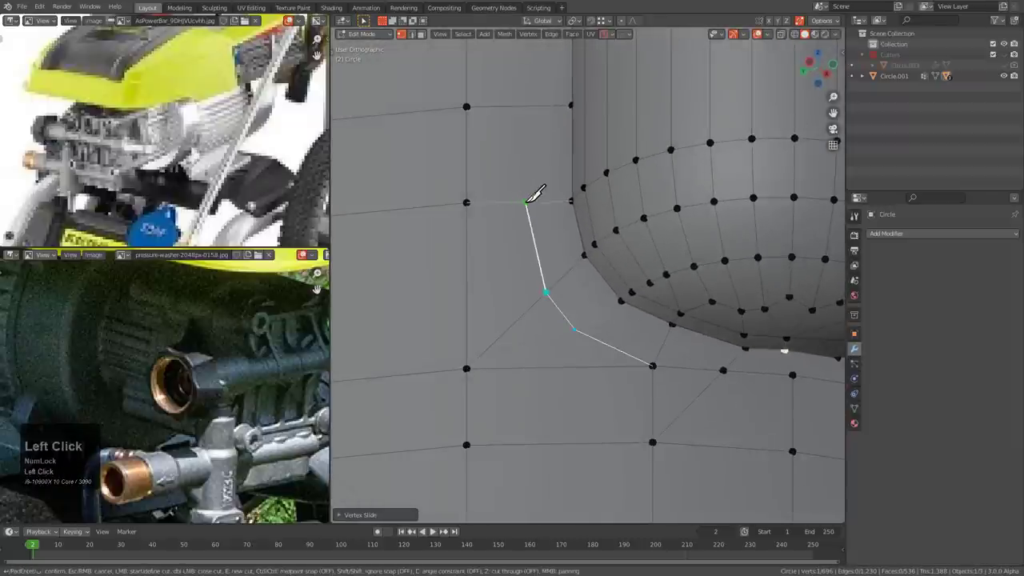
{"action": "middle_click_drag", "start_coordinate": [534, 101], "coordinate": [579, 245]}
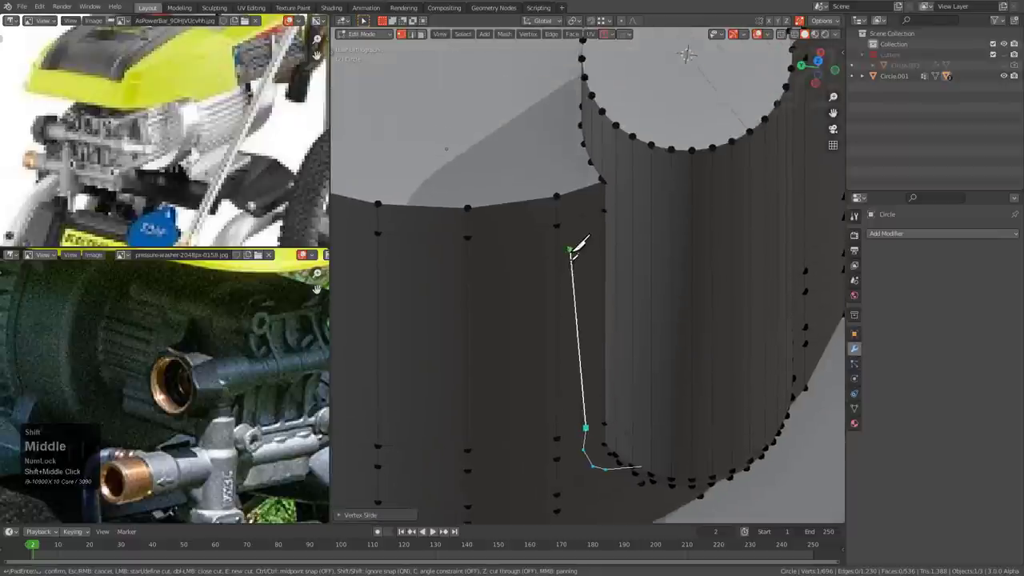
{"action": "scroll", "coordinate": [601, 212], "scroll_direction": "up", "scroll_amount": 2}
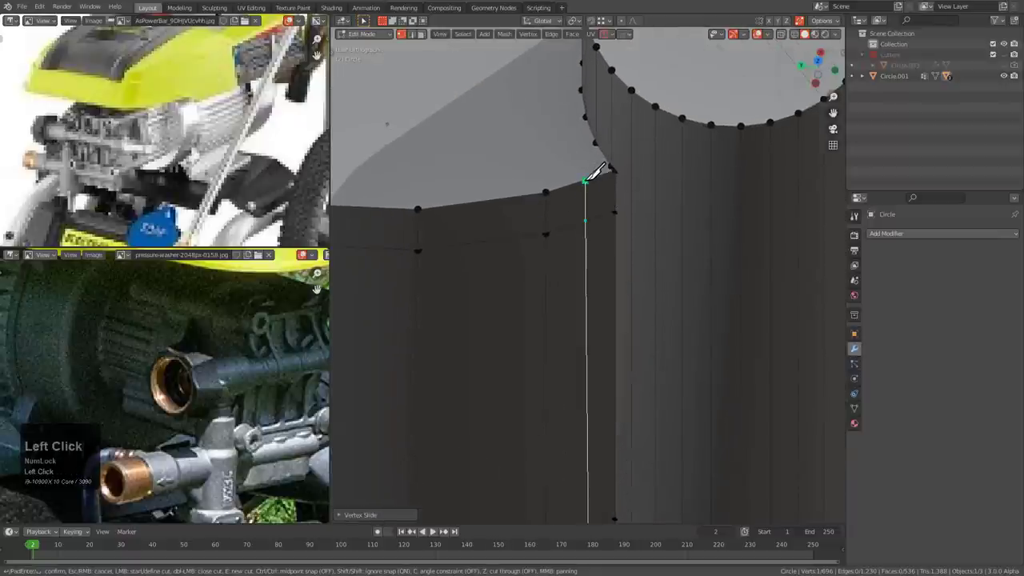
{"action": "key", "text": "KP_Enter"}
- Connect the knife cut's upper end to the cylinder's top edge and merge the two end vertices with At Last
{"action": "middle_click_drag", "start_coordinate": [587, 179], "coordinate": [647, 261]}
{"action": "scroll", "coordinate": [647, 261], "scroll_direction": "up", "scroll_amount": 4}
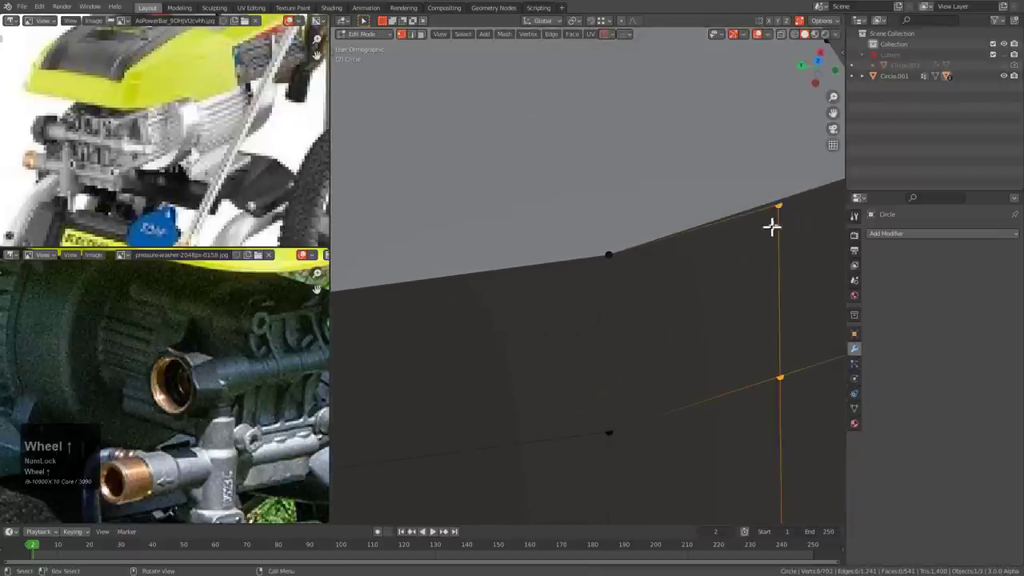
{"action": "left_click", "coordinate": [772, 226]}
{"action": "middle_click_drag", "start_coordinate": [766, 228], "coordinate": [552, 321], "text": "shift"}
{"action": "scroll", "coordinate": [564, 308], "scroll_direction": "up", "scroll_amount": 4}
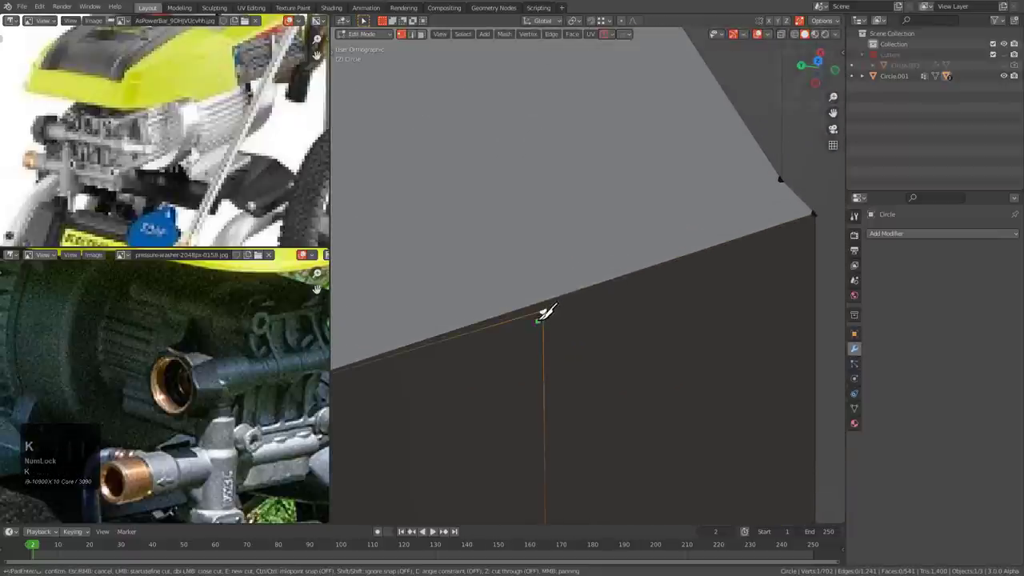
{"action": "key", "text": "KP_Decimal"}
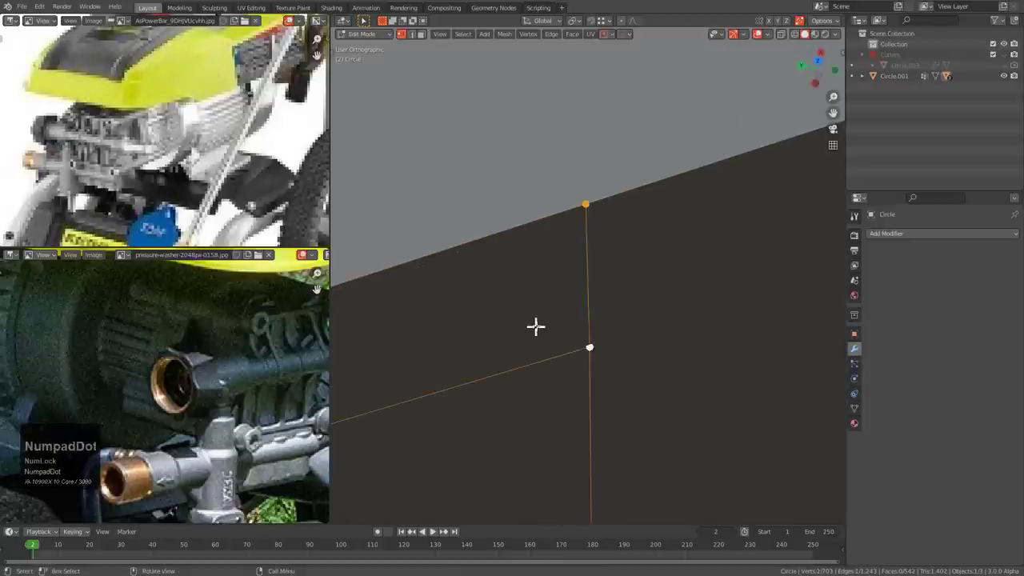
{"action": "key", "text": "m"}
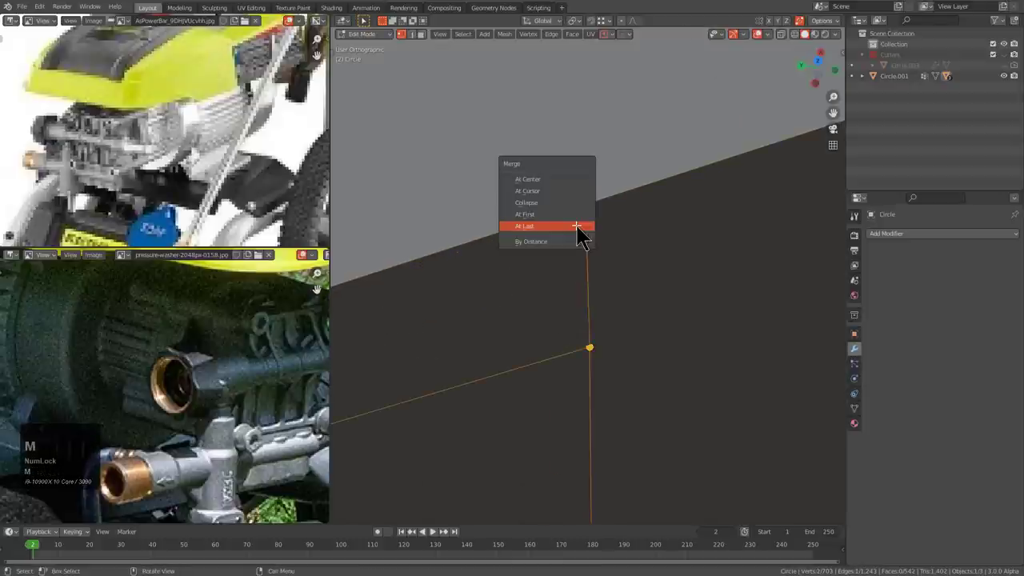
{"action": "left_click", "coordinate": [582, 229]}
- Slide the cut's vertex on the row where the post starts rounding slightly toward the post
{"action": "scroll", "coordinate": [580, 229], "scroll_direction": "down", "scroll_amount": 3}
{"action": "scroll", "coordinate": [612, 307], "scroll_direction": "down", "scroll_amount": 4}
{"action": "middle_click_drag", "start_coordinate": [625, 316], "coordinate": [610, 197], "text": "shift"}
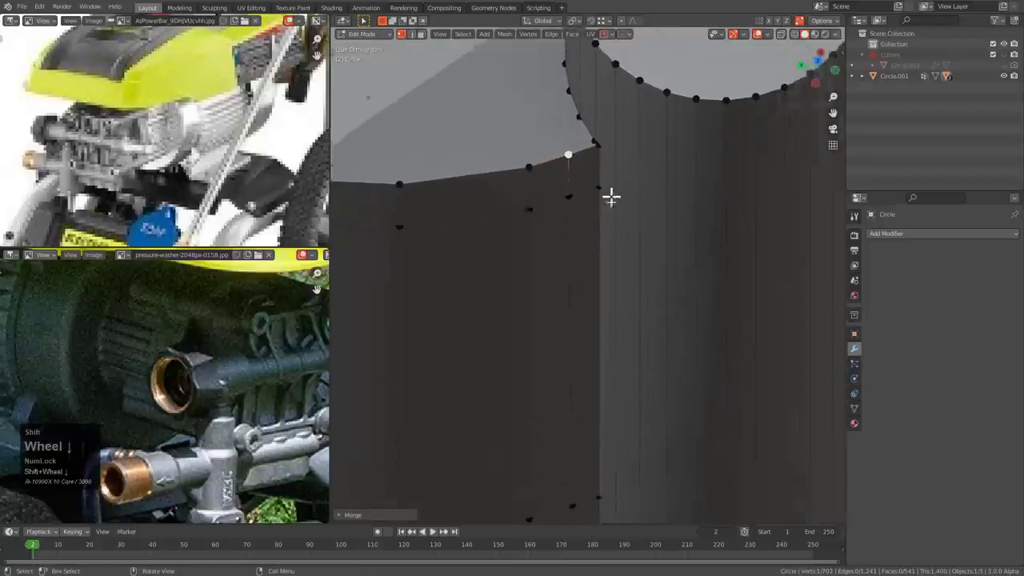
{"action": "middle_click_drag", "start_coordinate": [635, 388], "coordinate": [645, 269]}
{"action": "scroll", "coordinate": [661, 267], "scroll_direction": "up", "scroll_amount": 5}
{"action": "scroll", "coordinate": [621, 187], "scroll_direction": "up", "scroll_amount": 2}
{"action": "key", "text": "g"}
{"action": "key", "text": "g"}
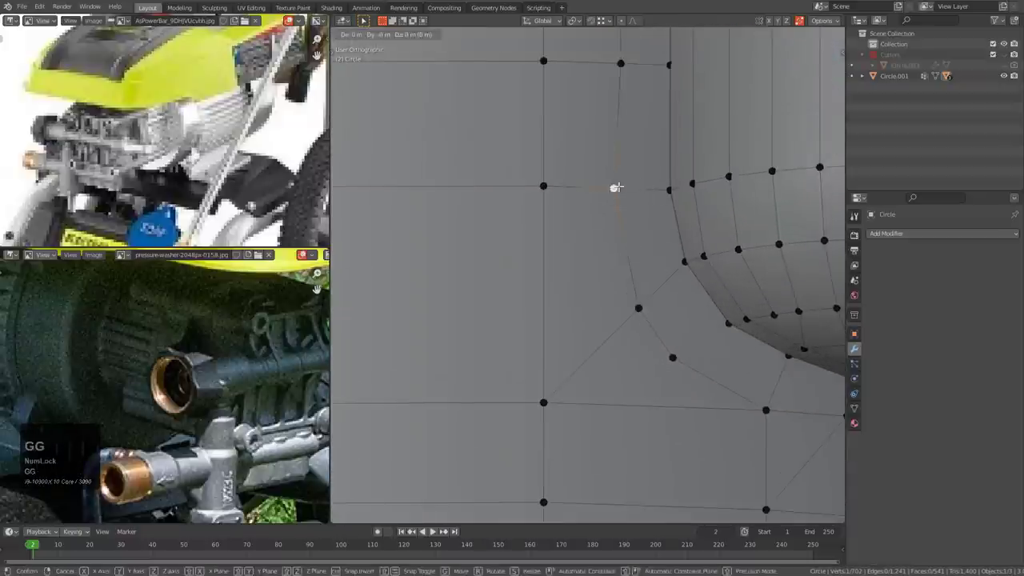
{"action": "left_click", "coordinate": [625, 189]}
- Slide the new vertex below the cut's corner onto the lower row's corner vertex and dissolve the leftover row edge
{"action": "middle_click_drag", "start_coordinate": [675, 371], "coordinate": [667, 276]}
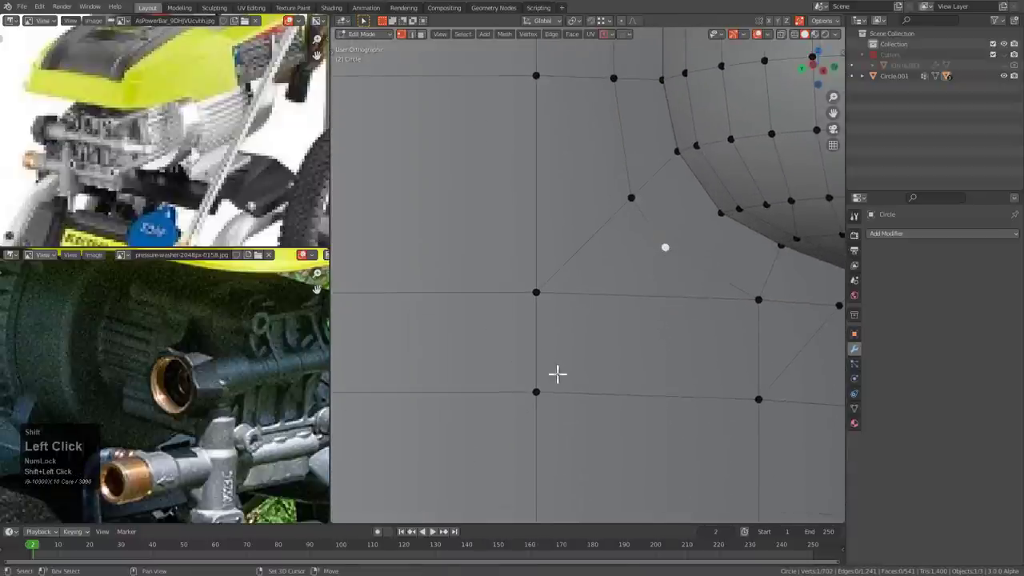
{"action": "left_click", "coordinate": [606, 304]}
{"action": "key", "text": "g"}
{"action": "key", "text": "g"}
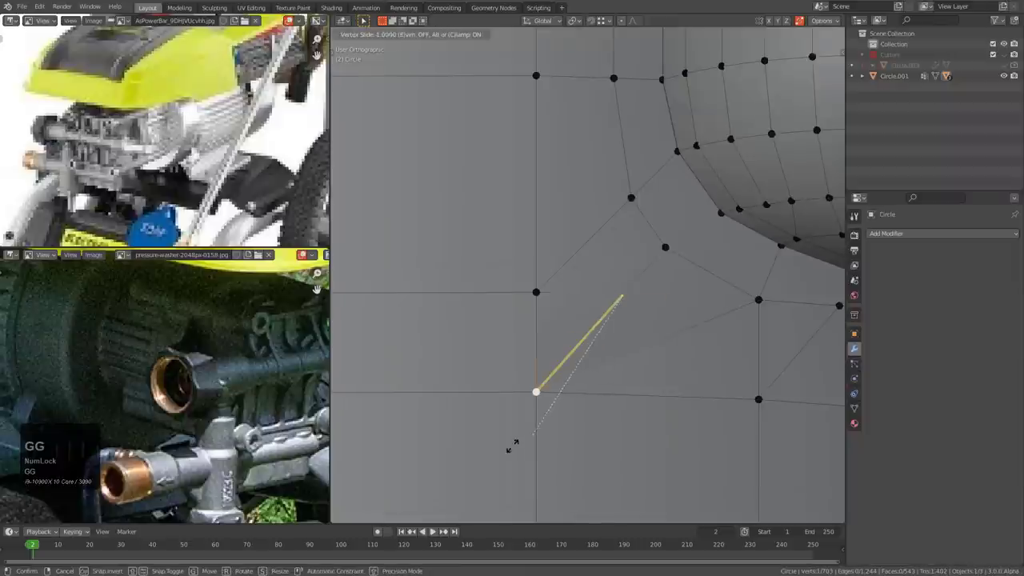
{"action": "left_click", "coordinate": [516, 442]}
{"action": "key", "text": "2"}
{"action": "left_click", "coordinate": [672, 340]}
{"action": "key", "text": "ctrl+x"}
- Slide the cut's lower corner vertex along its edge toward the connection under the post's rim
{"action": "middle_click_drag", "start_coordinate": [689, 325], "coordinate": [642, 349], "text": "shift"}
{"action": "key", "text": "1"}
{"action": "left_click", "coordinate": [607, 275]}
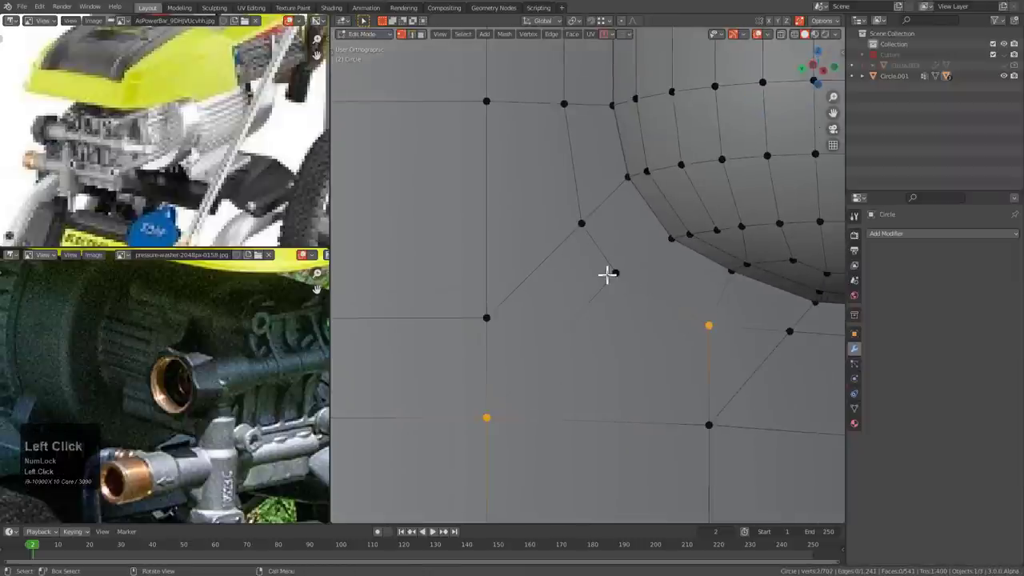
{"action": "scroll", "coordinate": [653, 237], "scroll_direction": "up", "scroll_amount": 1}
{"action": "key", "text": "g"}
{"action": "key", "text": "g"}
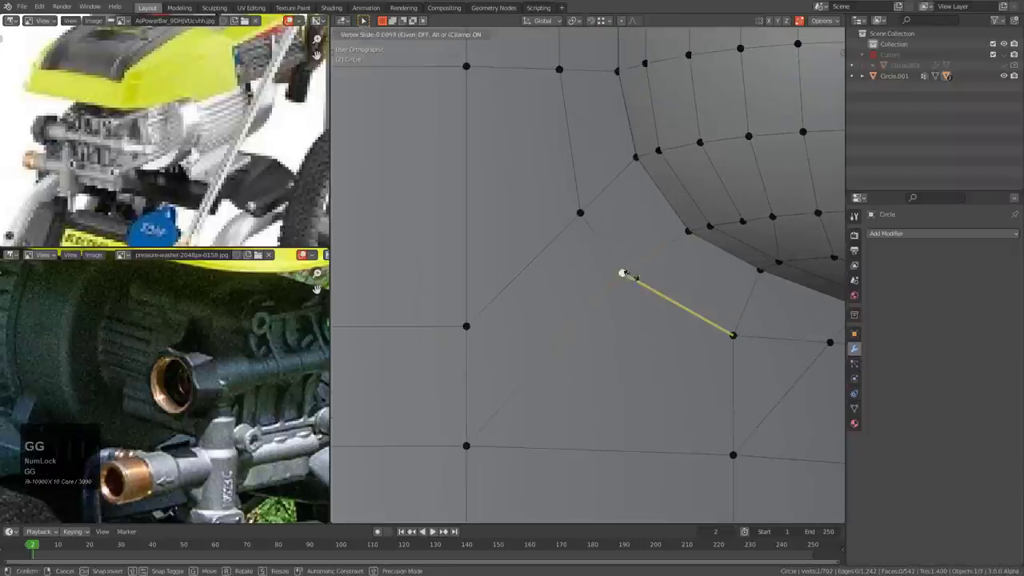
{"action": "left_click", "coordinate": [649, 284]}
- Slide the cut's upper corner vertex up along its edge and ease the lower corner vertex back away from the rim
{"action": "left_click", "coordinate": [577, 212]}
{"action": "key", "text": "g"}
{"action": "key", "text": "g"}
{"action": "left_click", "coordinate": [557, 179]}
{"action": "scroll", "coordinate": [592, 240], "scroll_direction": "down", "scroll_amount": 1}
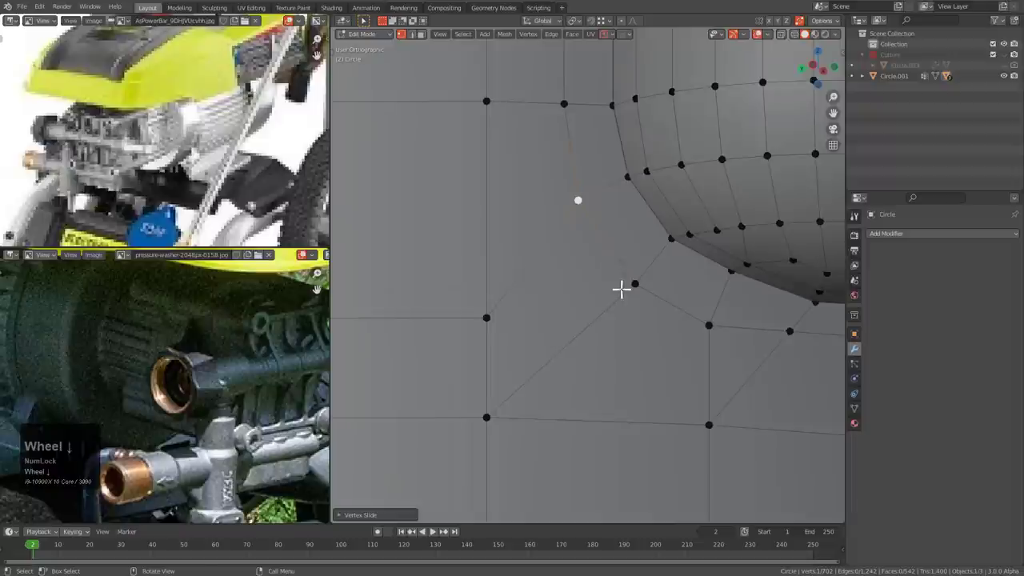
{"action": "left_click", "coordinate": [622, 289]}
{"action": "key", "text": "g"}
{"action": "key", "text": "g"}
{"action": "left_click", "coordinate": [617, 283]}
- Return to object mode and mirror the cleaned-up side across the post about the 3D cursor, facing its top cap
{"action": "scroll", "coordinate": [672, 291], "scroll_direction": "down", "scroll_amount": 5}
{"action": "middle_click_drag", "start_coordinate": [693, 280], "coordinate": [576, 351], "text": "shift"}
{"action": "scroll", "coordinate": [614, 268], "scroll_direction": "down", "scroll_amount": 3}
{"action": "scroll", "coordinate": [571, 199], "scroll_direction": "down", "scroll_amount": 5}
{"action": "middle_click_drag", "start_coordinate": [571, 199], "coordinate": [576, 336], "text": "shift"}
{"action": "key", "text": "Tab"}
{"action": "scroll", "coordinate": [568, 272], "scroll_direction": "up", "scroll_amount": 3}
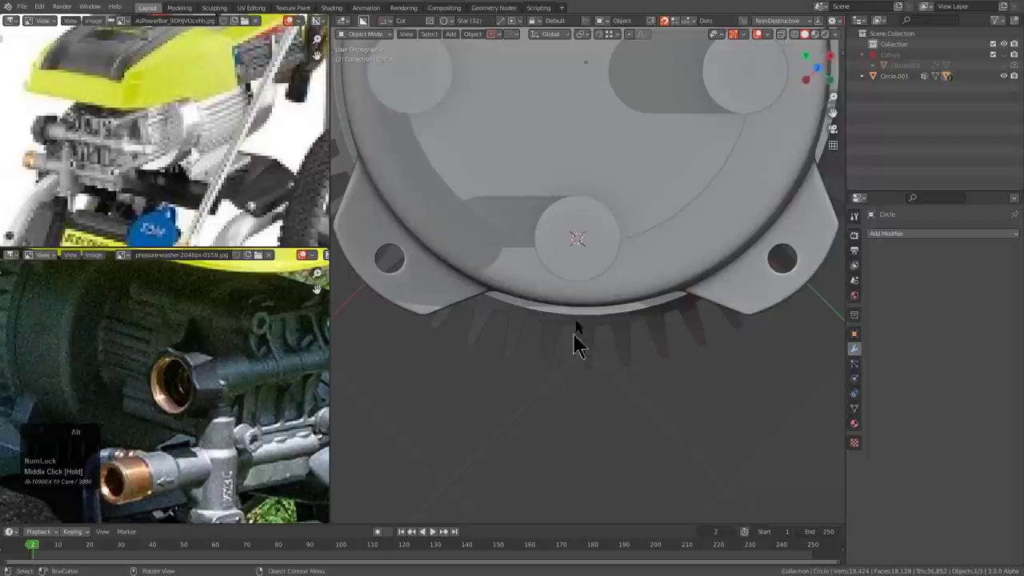
{"action": "scroll", "coordinate": [579, 288], "scroll_direction": "up", "scroll_amount": 3}
{"action": "key", "text": "alt+x"}
{"action": "left_click", "coordinate": [471, 199]}
- Reopen the mirrored mesh for editing, with the side of the post's rounded base in view
{"action": "scroll", "coordinate": [526, 280], "scroll_direction": "down", "scroll_amount": 3}
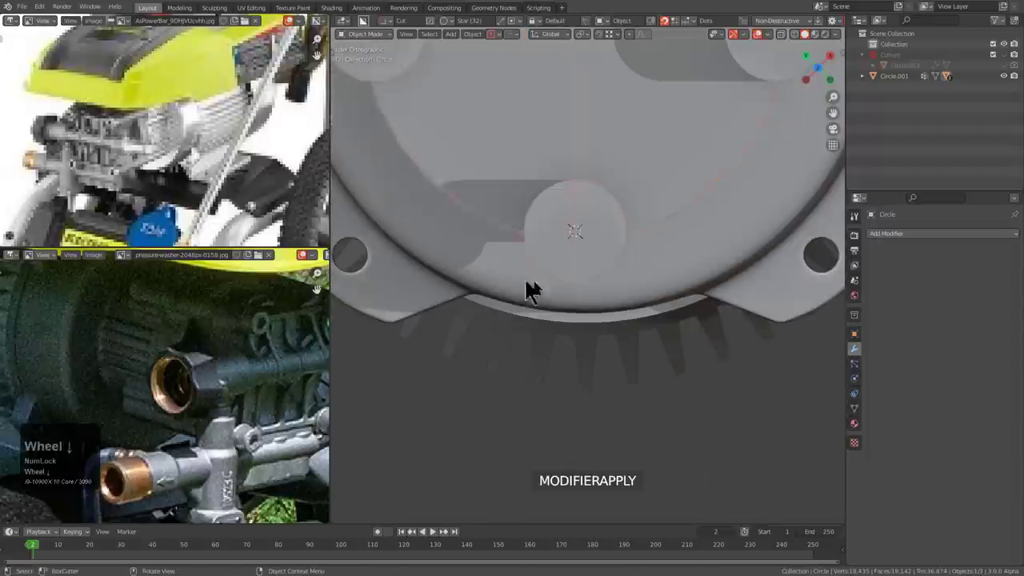
{"action": "middle_click_drag", "start_coordinate": [571, 376], "coordinate": [629, 248]}
{"action": "key", "text": "Tab"}
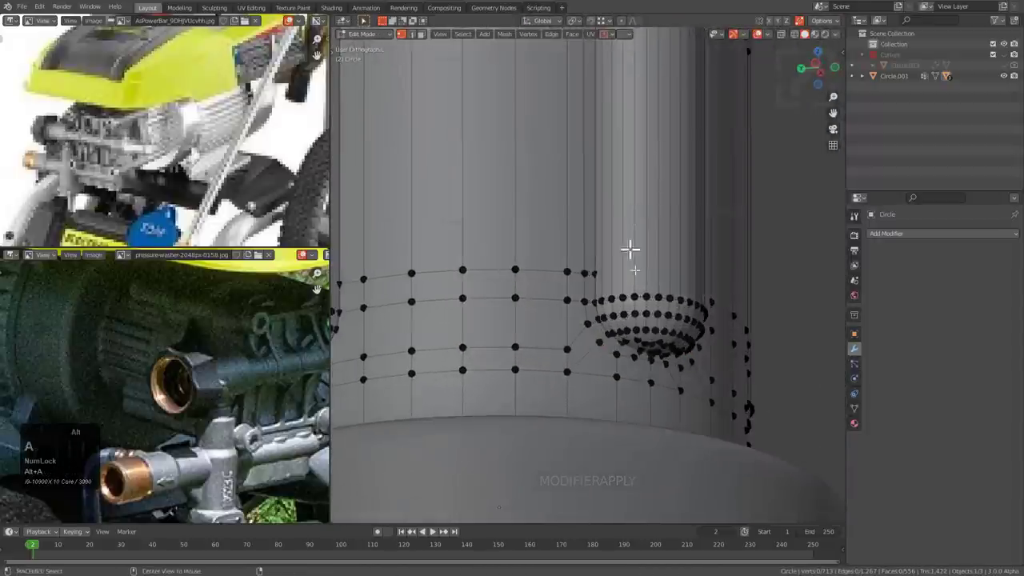
{"action": "scroll", "coordinate": [631, 243], "scroll_direction": "up", "scroll_amount": 5}
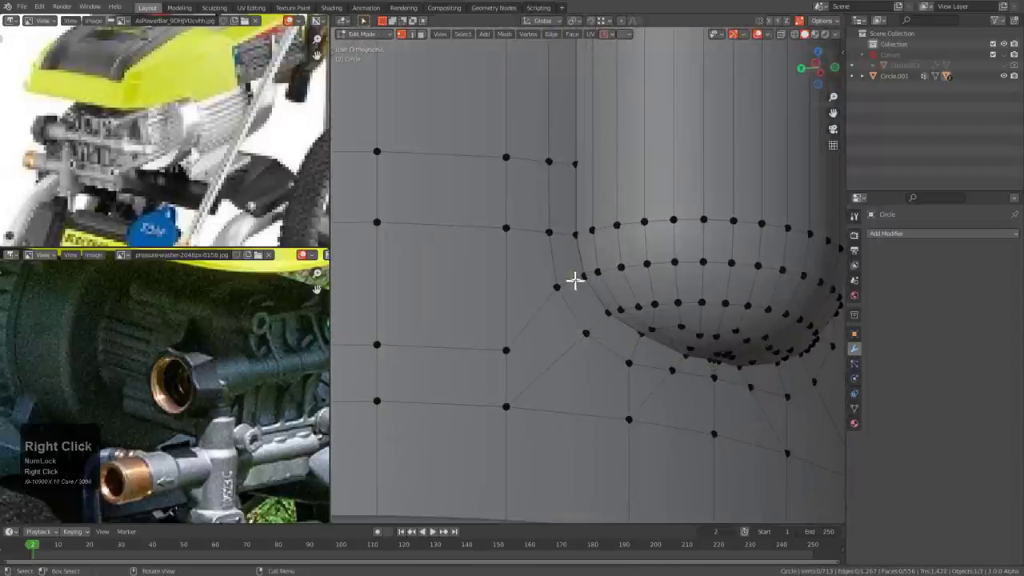
{"action": "middle_click_drag", "start_coordinate": [593, 274], "coordinate": [570, 242]}
{"action": "key", "text": "ctrl+r"}
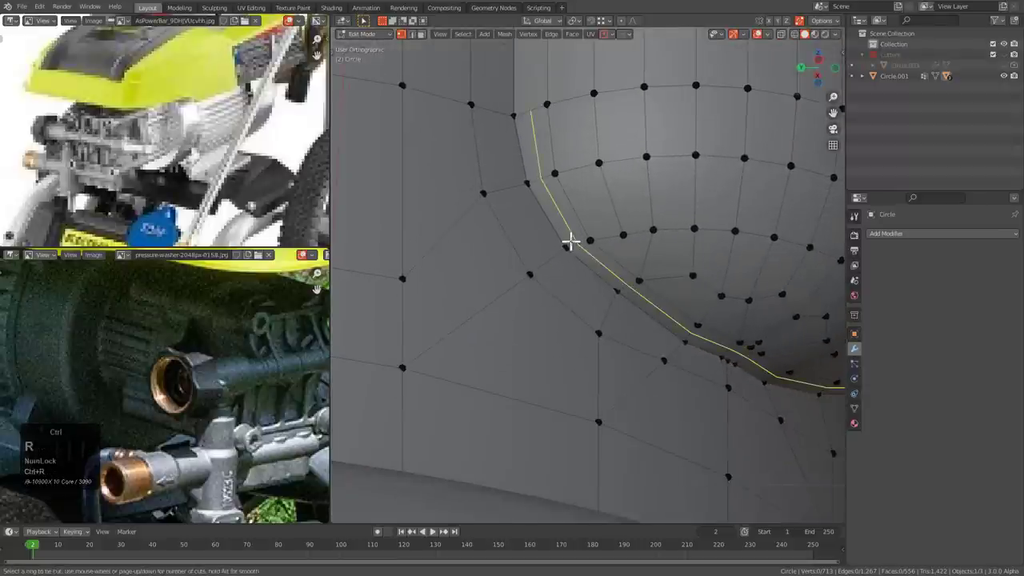
{"action": "middle_click_drag", "start_coordinate": [541, 132], "coordinate": [542, 213], "text": "shift"}
{"action": "scroll", "coordinate": [542, 213], "scroll_direction": "up", "scroll_amount": 3}
{"action": "left_click", "coordinate": [546, 178]}
{"action": "key", "text": "g"}
{"action": "right_click", "coordinate": [540, 167]}
{"action": "left_click", "coordinate": [510, 184]}
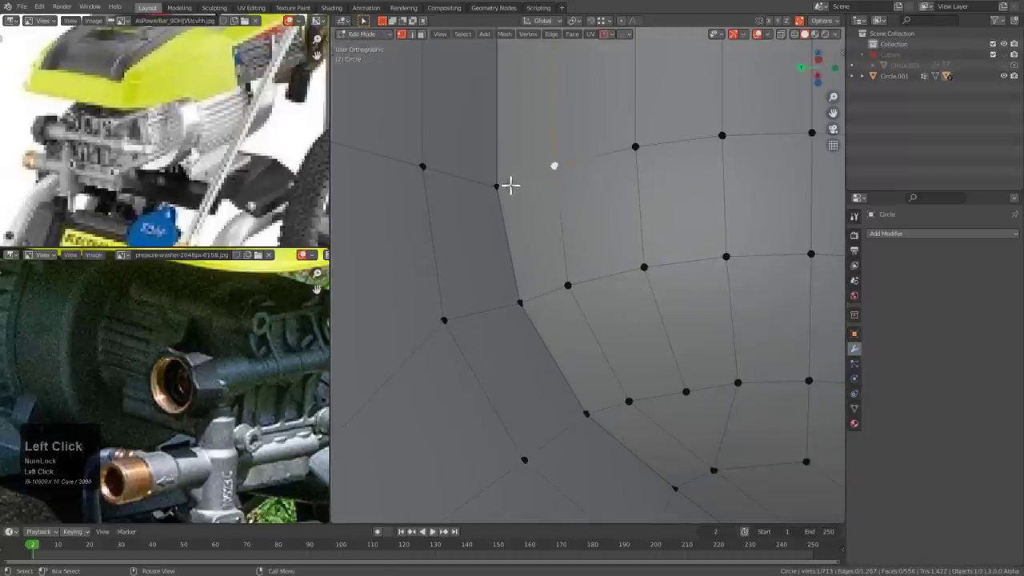
{"action": "key", "text": "g"}
{"action": "right_click", "coordinate": [512, 173]}
{"action": "scroll", "coordinate": [558, 200], "scroll_direction": "down", "scroll_amount": 3}
{"action": "scroll", "coordinate": [610, 203], "scroll_direction": "up", "scroll_amount": 3}
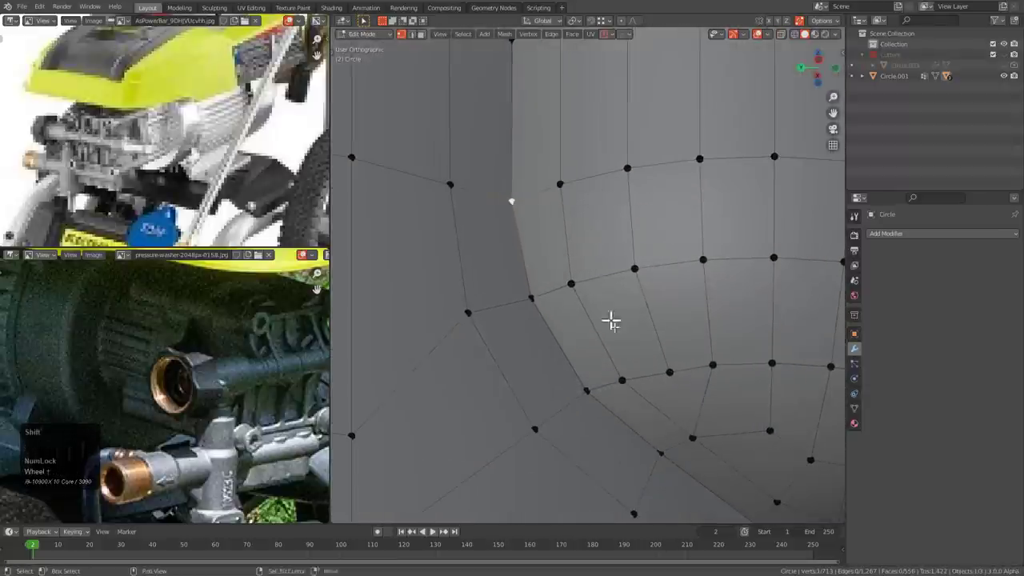
{"action": "middle_click_drag", "start_coordinate": [610, 320], "coordinate": [486, 172], "text": "shift"}
{"action": "right_click", "coordinate": [493, 174]}
{"action": "key", "text": "alt+z"}
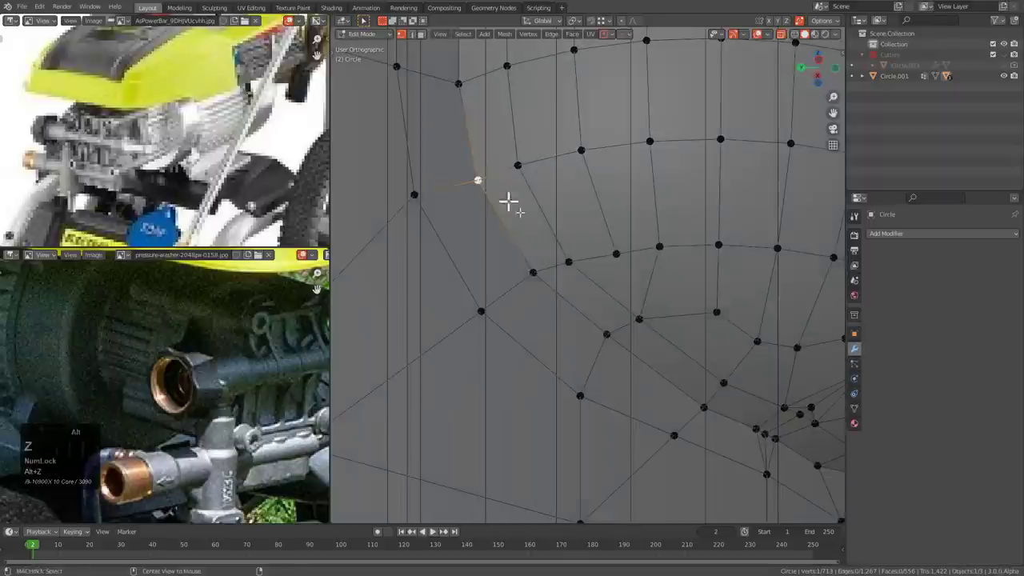
{"action": "key", "text": "alt+z"}
{"action": "middle_click_drag", "start_coordinate": [517, 190], "coordinate": [535, 194]}
- Add a loop cut across the post above its rounded base, level with the cylinder's upper loop, and connect its end to that loop
{"action": "key", "text": "ctrl+r"}
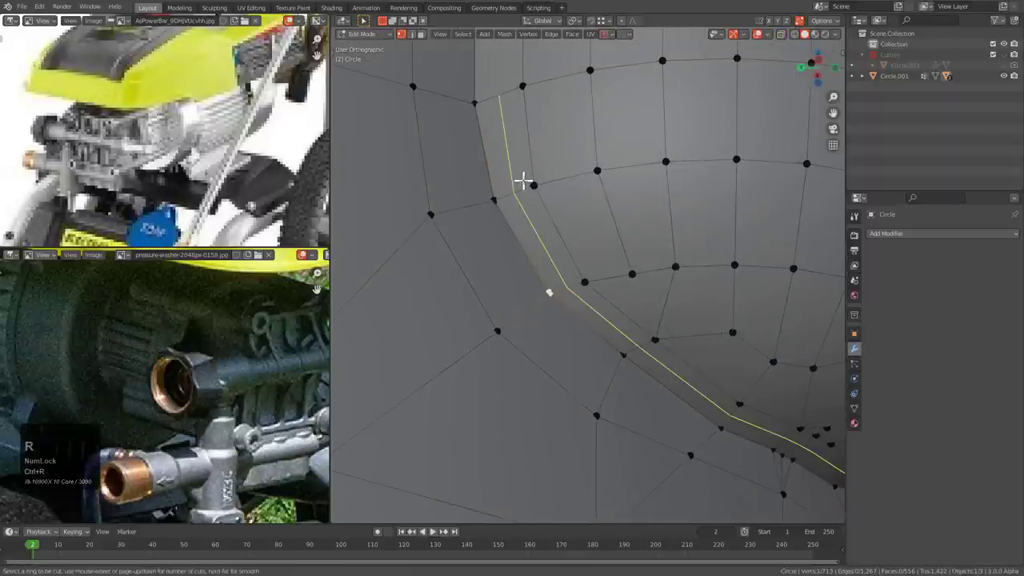
{"action": "scroll", "coordinate": [543, 172], "scroll_direction": "down", "scroll_amount": 3}
{"action": "scroll", "coordinate": [598, 219], "scroll_direction": "down", "scroll_amount": 2, "text": "ctrl"}
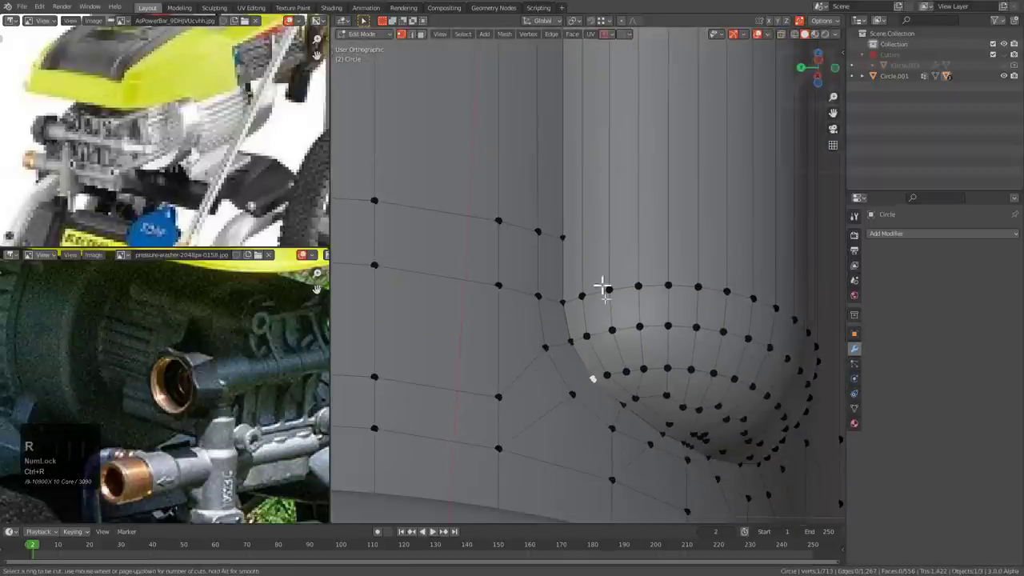
{"action": "left_click", "coordinate": [616, 304]}
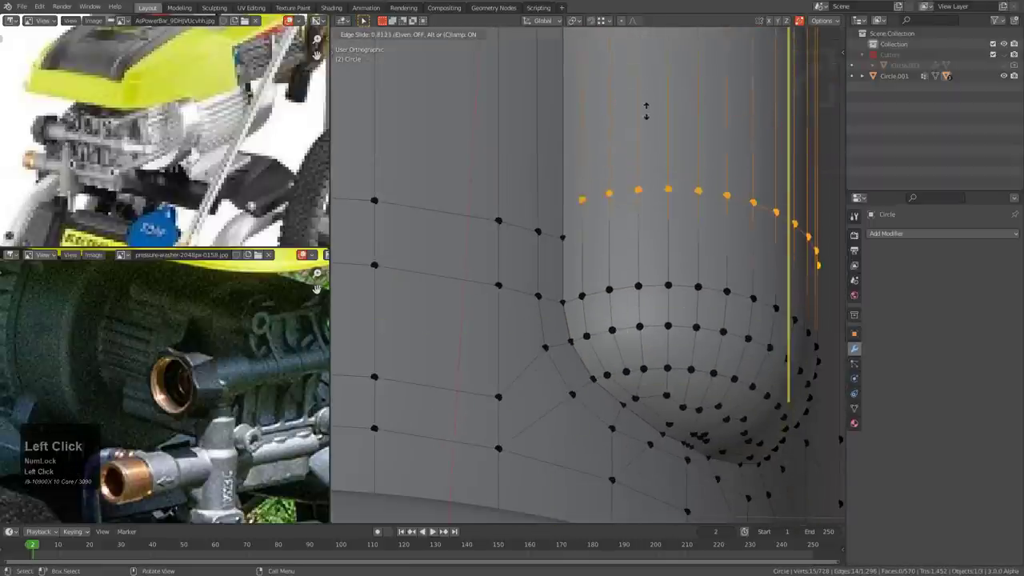
{"action": "left_click", "coordinate": [642, 131]}
{"action": "scroll", "coordinate": [576, 208], "scroll_direction": "up", "scroll_amount": 2}
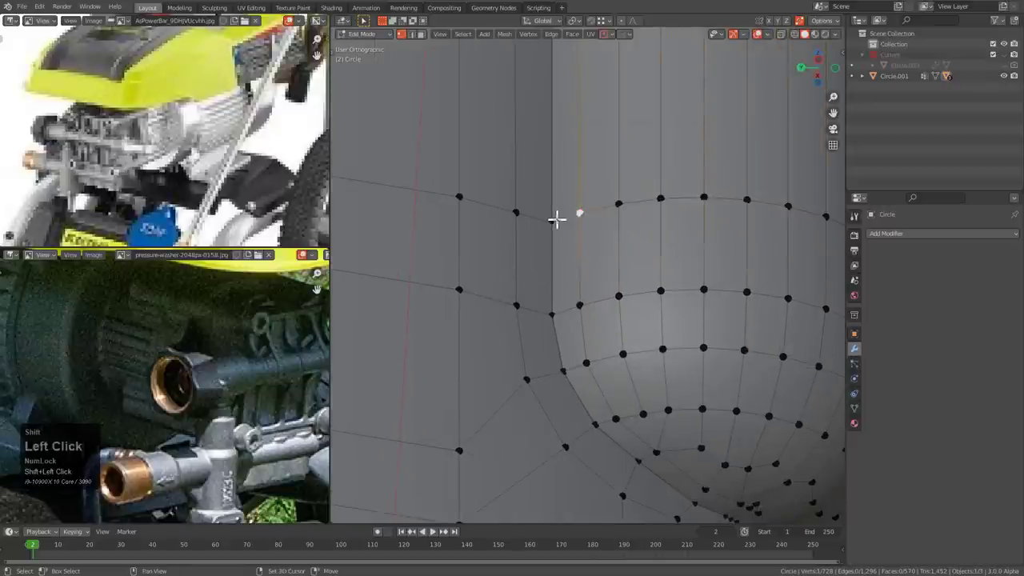
{"action": "key", "text": "j"}
- Remove the surplus short edges on the underside of the post's rounded base, just above the cylinder's lower rim
{"action": "scroll", "coordinate": [644, 261], "scroll_direction": "down", "scroll_amount": 1}
{"action": "scroll", "coordinate": [655, 185], "scroll_direction": "up", "scroll_amount": 1}
{"action": "middle_click_drag", "start_coordinate": [644, 260], "coordinate": [605, 218]}
{"action": "scroll", "coordinate": [605, 219], "scroll_direction": "up", "scroll_amount": 2}
{"action": "key", "text": "2"}
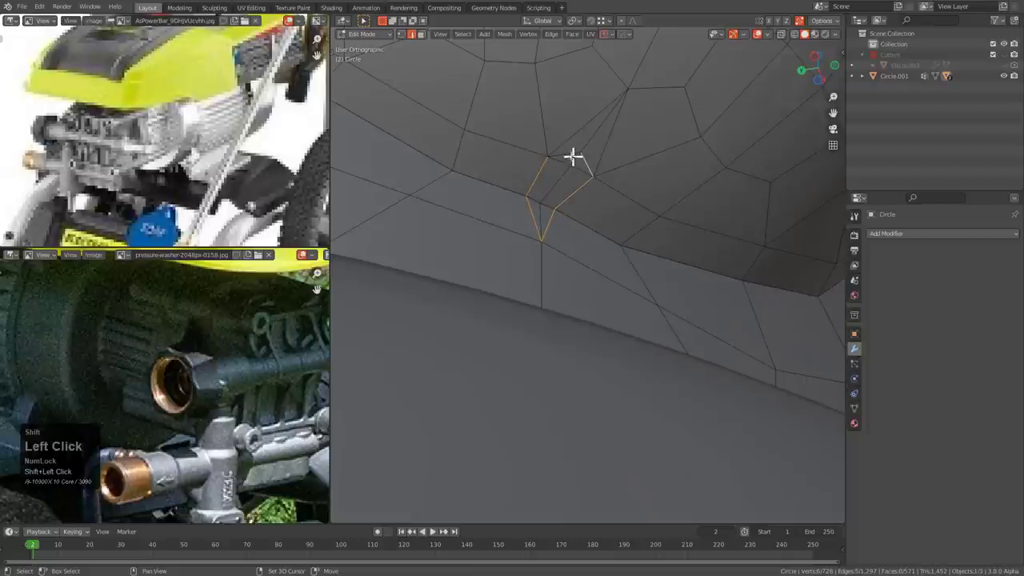
{"action": "key", "text": "1"}
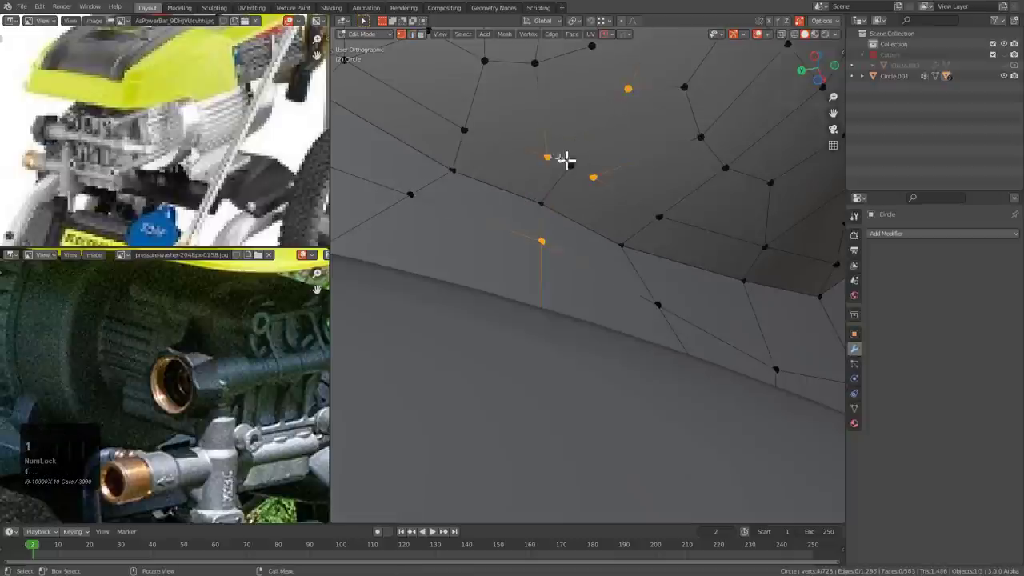
- Slide the leftover vertices under the rounded base onto their neighbours to merge them
{"action": "key", "text": "g"}
{"action": "key", "text": "g"}
{"action": "left_click", "coordinate": [594, 183]}
{"action": "key", "text": "g"}
{"action": "key", "text": "g"}
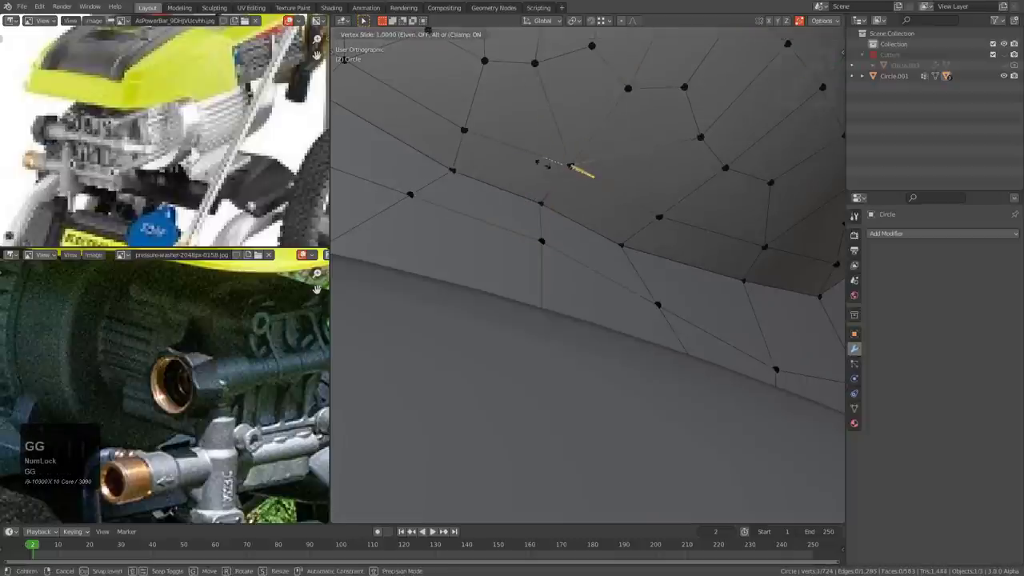
{"action": "left_click", "coordinate": [603, 175]}
- Add a loop cut near the post's upper end, level with the cylinder's top support loop, and connect its end vertex to that loop
{"action": "scroll", "coordinate": [603, 176], "scroll_direction": "down", "scroll_amount": 5}
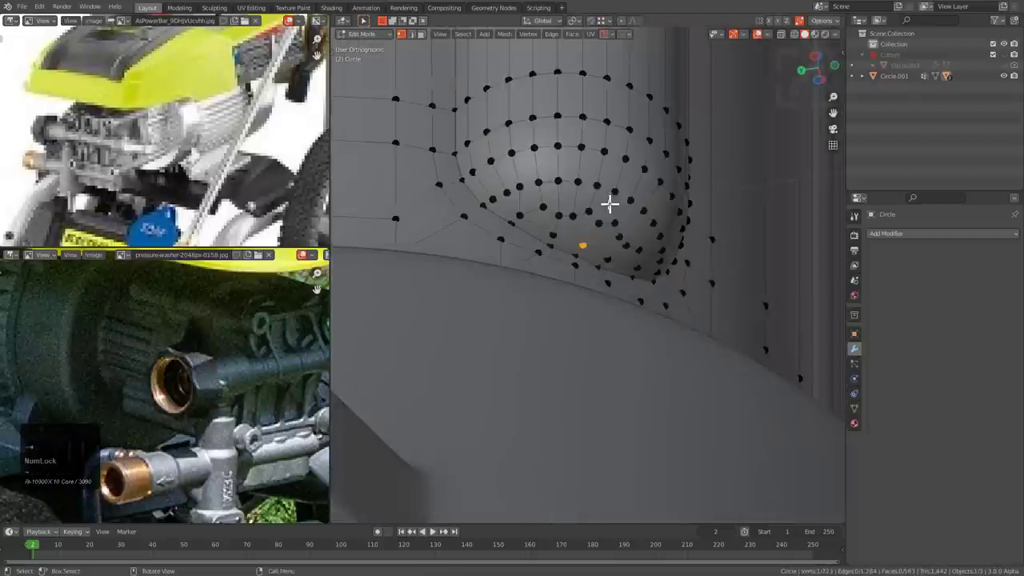
{"action": "mouse_move", "coordinate": [582, 237]}
{"action": "middle_mouse_down", "text": "shift"}
{"action": "mouse_move", "coordinate": [562, 231]}
{"action": "mouse_move", "coordinate": [569, 258]}
{"action": "mouse_move", "coordinate": [575, 228]}
{"action": "middle_mouse_up", "text": "shift"}
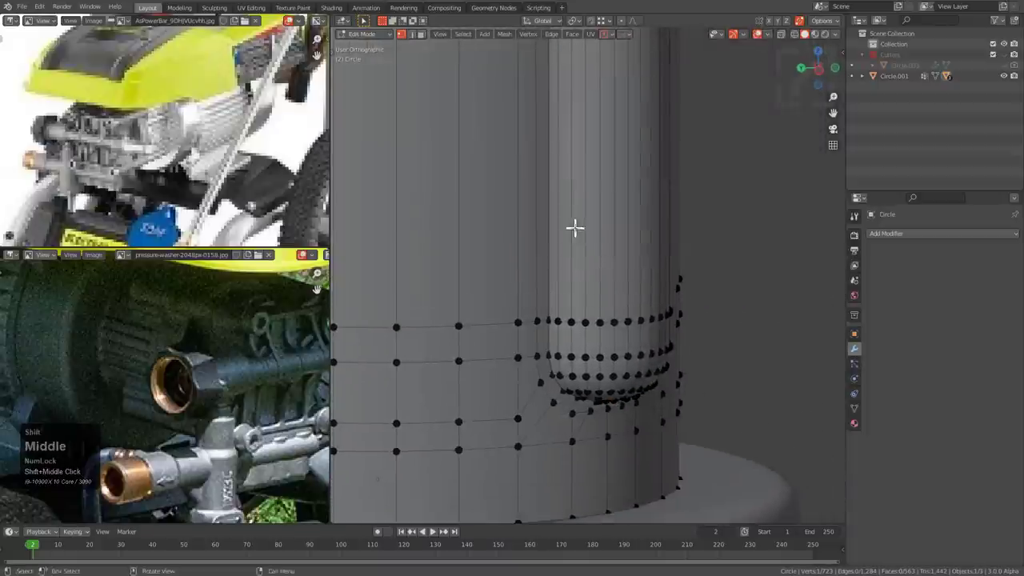
{"action": "middle_click_drag", "start_coordinate": [553, 320], "coordinate": [574, 292]}
{"action": "scroll", "coordinate": [617, 162], "scroll_direction": "down", "scroll_amount": 2}
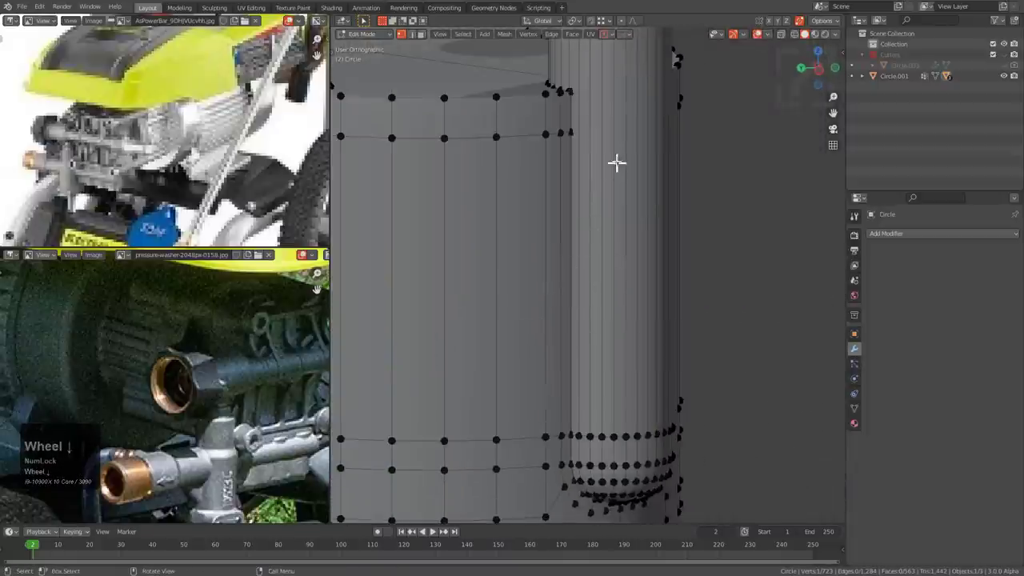
{"action": "left_click", "coordinate": [616, 159]}
{"action": "left_click", "coordinate": [613, 76]}
{"action": "middle_click_drag", "start_coordinate": [595, 132], "coordinate": [643, 249], "text": "shift"}
{"action": "scroll", "coordinate": [641, 251], "scroll_direction": "up", "scroll_amount": 6}
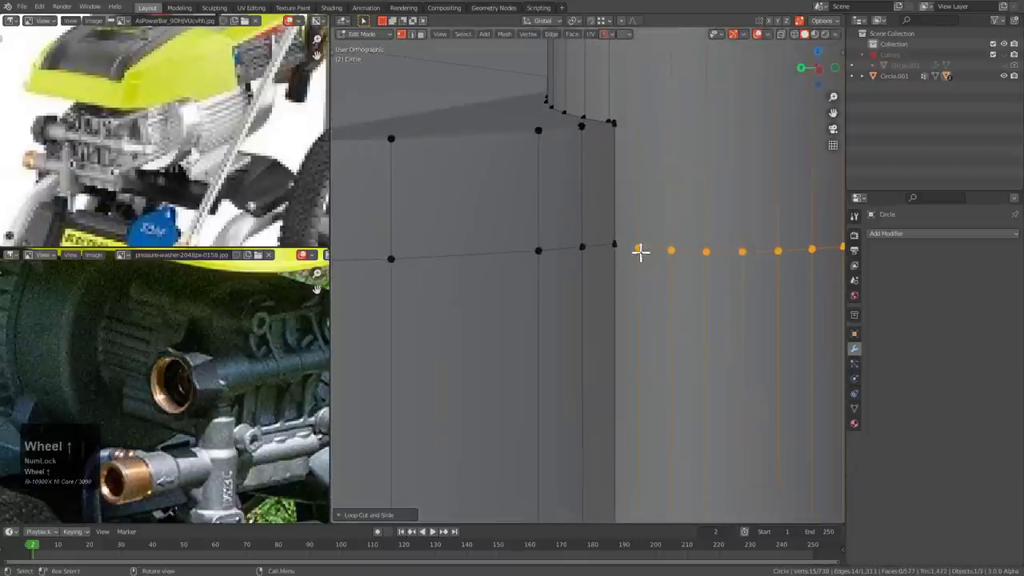
{"action": "left_click", "coordinate": [640, 250]}
{"action": "left_click", "coordinate": [613, 244], "text": "shift"}
{"action": "scroll", "coordinate": [616, 256], "scroll_direction": "down", "scroll_amount": 5}
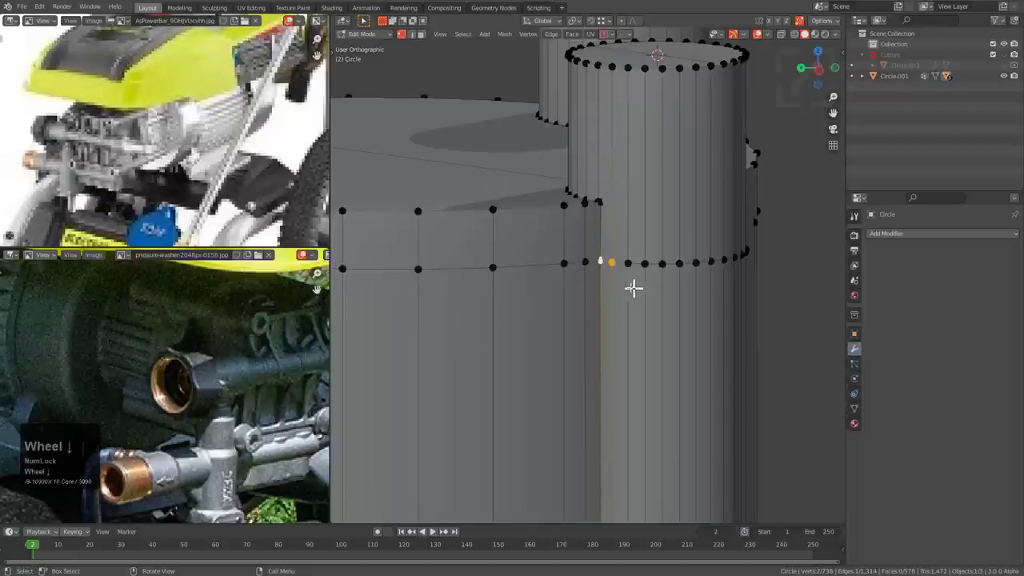
- Add another loop cut around the post level with the cylinder's top edge and connect its end vertex to the corner
{"action": "middle_click_drag", "start_coordinate": [635, 288], "coordinate": [597, 224]}
{"action": "scroll", "coordinate": [596, 228], "scroll_direction": "up", "scroll_amount": 3}
{"action": "key", "text": "ctrl+r"}
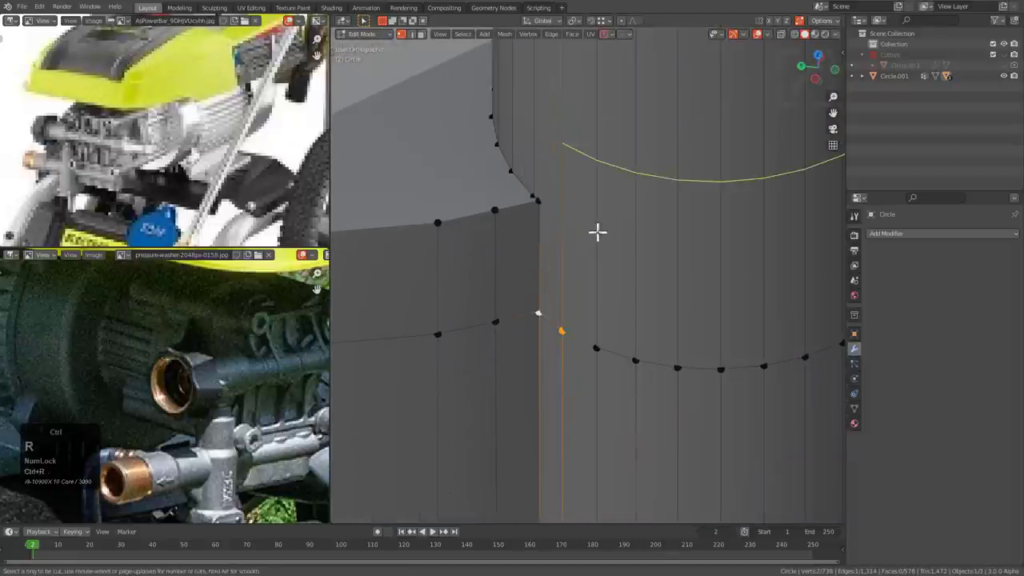
{"action": "left_click", "coordinate": [598, 231]}
{"action": "left_click", "coordinate": [606, 299]}
{"action": "left_click", "coordinate": [559, 212]}
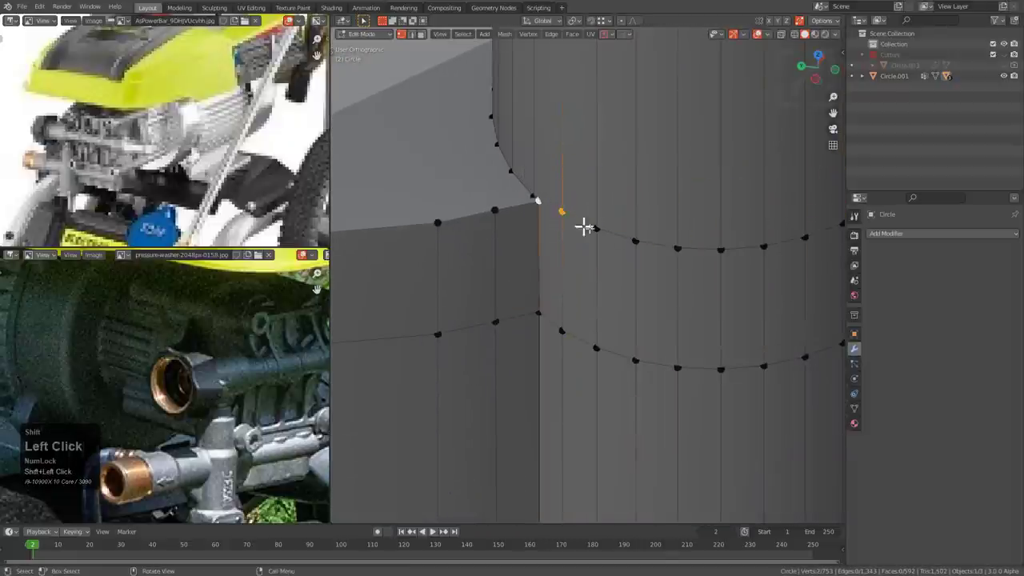
{"action": "left_click", "coordinate": [567, 212]}
- Select the whole new vertex row across the post's outer face and raise it along the Z axis
{"action": "scroll", "coordinate": [608, 222], "scroll_direction": "down", "scroll_amount": 3}
{"action": "middle_click_drag", "start_coordinate": [661, 233], "coordinate": [628, 188]}
{"action": "left_click", "coordinate": [529, 149], "text": "ctrl"}
{"action": "scroll", "coordinate": [604, 208], "scroll_direction": "up", "scroll_amount": 3}
{"action": "key", "text": "g"}
{"action": "key", "text": "z"}
{"action": "left_click", "coordinate": [605, 184]}
- Add a matching loop cut on the post above the cylinder's top face and connect it to the raised outer row
{"action": "middle_click_drag", "start_coordinate": [627, 196], "coordinate": [613, 269], "text": "shift"}
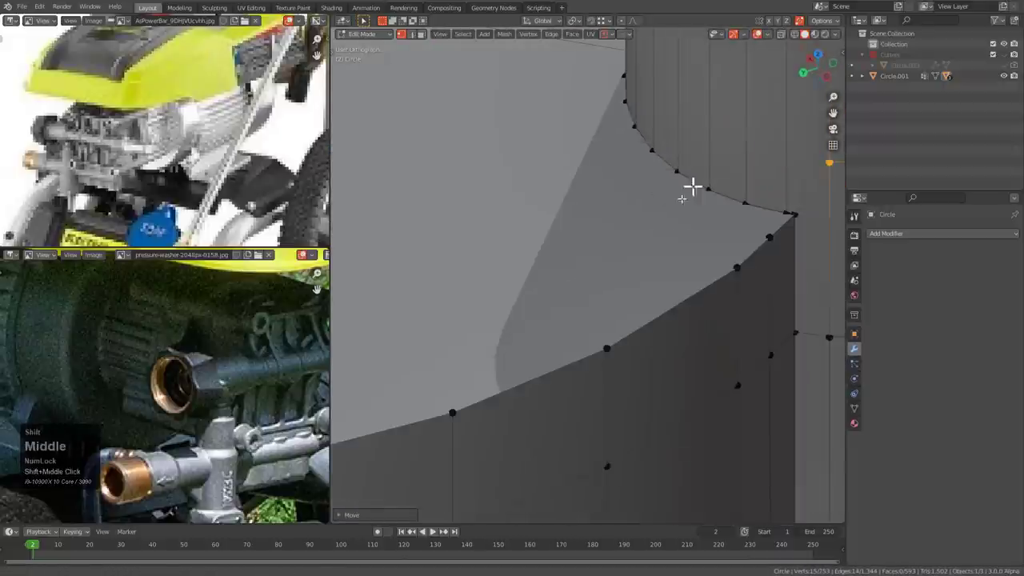
{"action": "middle_click_drag", "start_coordinate": [792, 164], "coordinate": [605, 250], "text": "shift"}
{"action": "key", "text": "ctrl+r"}
{"action": "left_click", "coordinate": [595, 252]}
{"action": "left_click", "coordinate": [595, 319]}
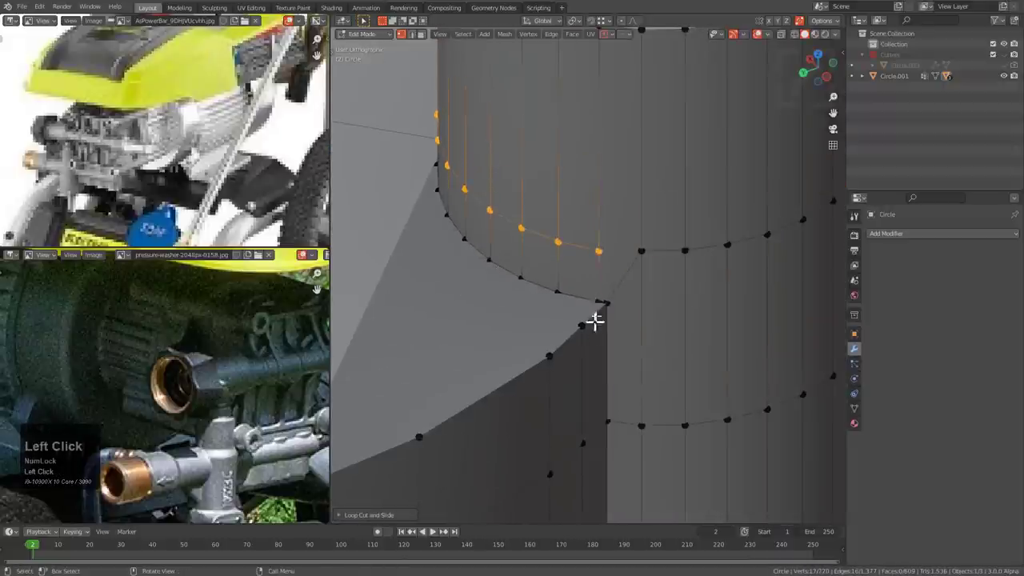
{"action": "middle_click_drag", "start_coordinate": [636, 248], "coordinate": [629, 207], "text": "shift"}
{"action": "scroll", "coordinate": [628, 208], "scroll_direction": "up", "scroll_amount": 5}
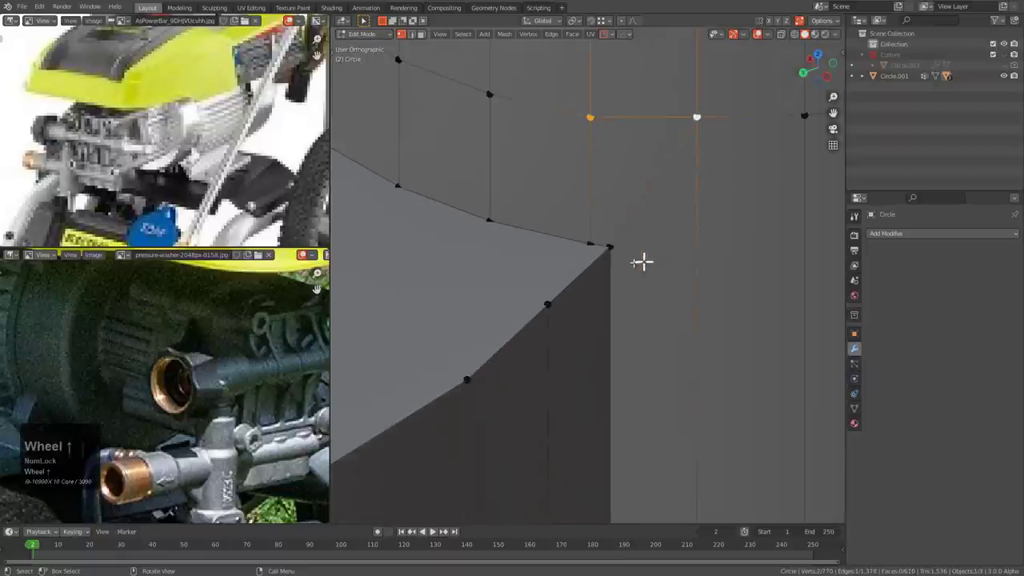
{"action": "left_click", "coordinate": [616, 248]}
{"action": "scroll", "coordinate": [627, 296], "scroll_direction": "down", "scroll_amount": 4}
- Add a loop cut around the cylinder and post below the top edge, flatten it to 0 along Z, and adjust its height along Z
{"action": "key", "text": "ctrl+r"}
{"action": "left_click", "coordinate": [650, 316]}
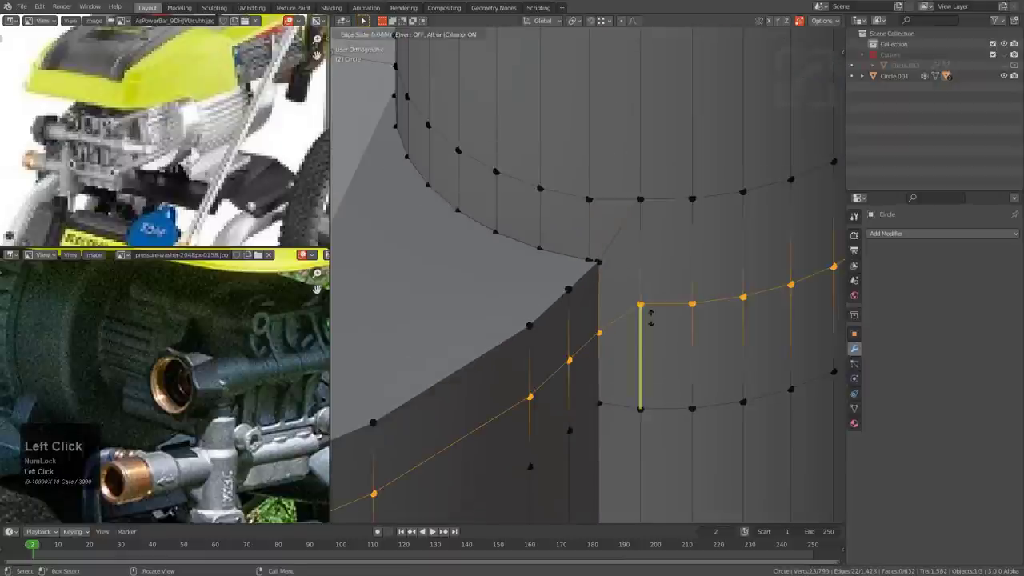
{"action": "right_click", "coordinate": [650, 317]}
{"action": "key", "text": "s"}
{"action": "key", "text": "z"}
{"action": "key", "text": "KP_0"}
{"action": "key", "text": "Return"}
{"action": "key", "text": "g"}
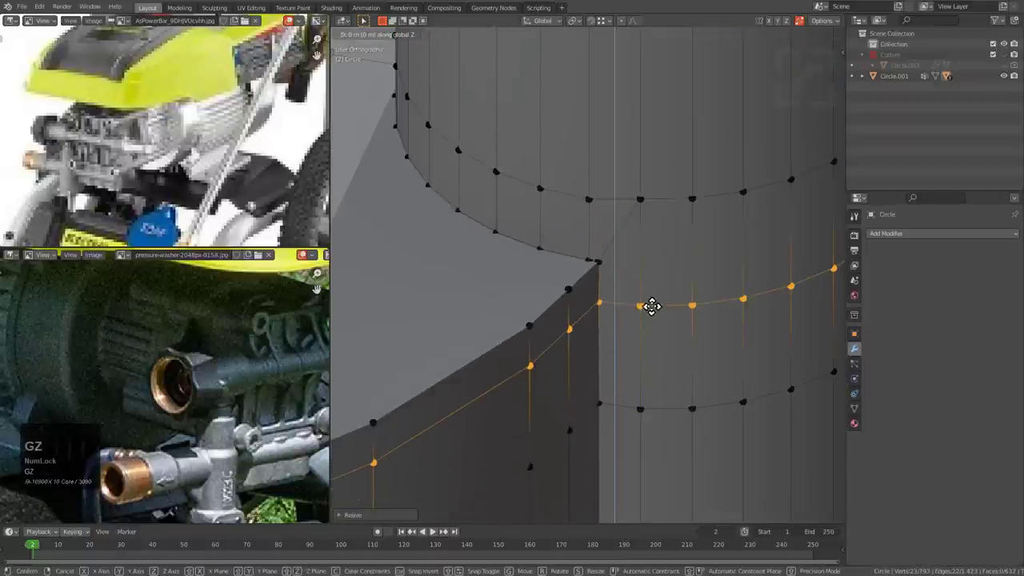
{"action": "left_click", "coordinate": [651, 307]}
{"action": "scroll", "coordinate": [637, 299], "scroll_direction": "up", "scroll_amount": 4}
{"action": "middle_click_drag", "start_coordinate": [571, 258], "coordinate": [574, 227], "text": "shift"}
{"action": "scroll", "coordinate": [606, 314], "scroll_direction": "down", "scroll_amount": 8}
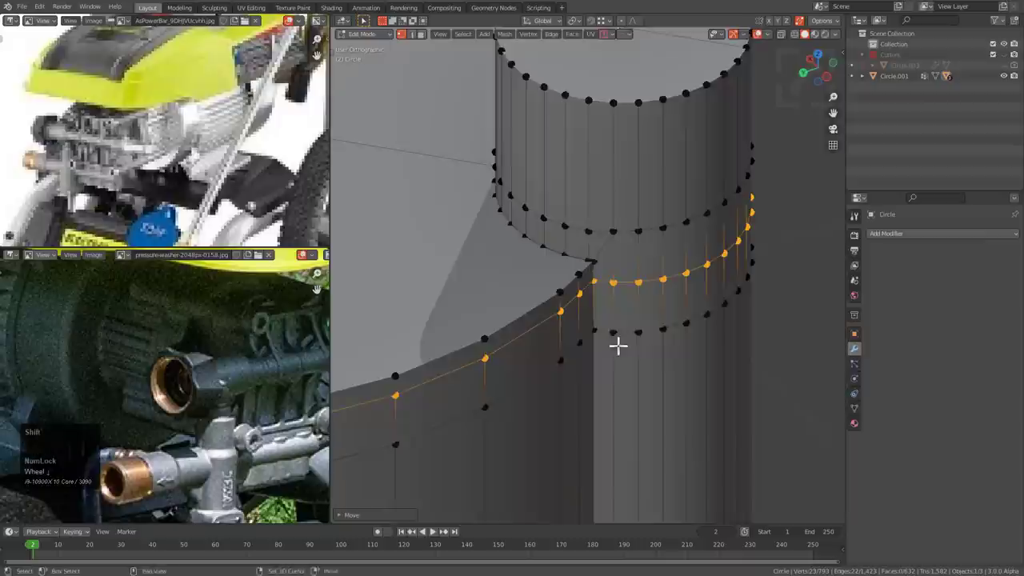
- Slide the vertices under one side of the rounded base along their edges to even out the spacing around the junction
{"action": "middle_click_drag", "start_coordinate": [617, 345], "coordinate": [578, 200]}
{"action": "scroll", "coordinate": [627, 251], "scroll_direction": "up", "scroll_amount": 5}
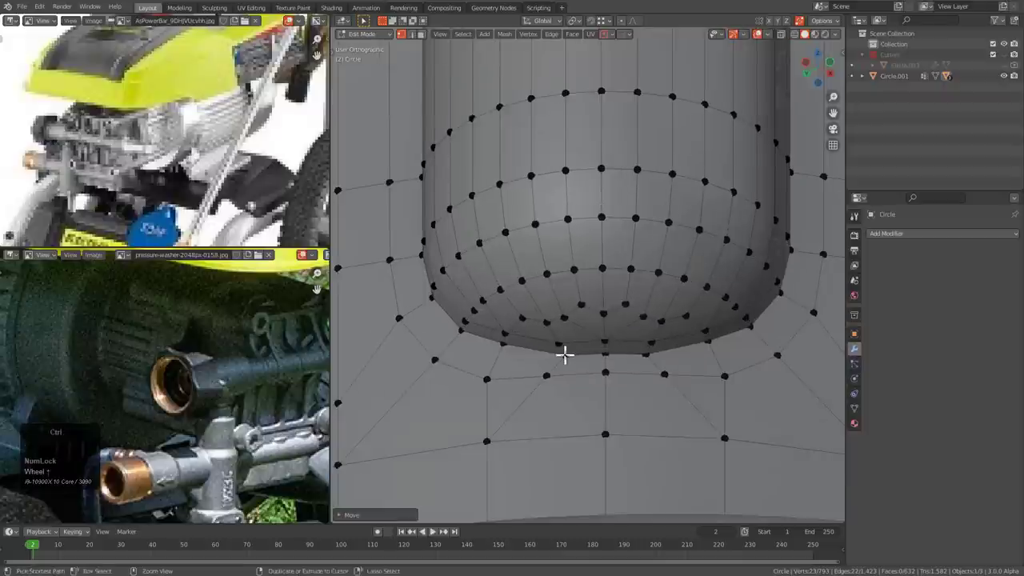
{"action": "scroll", "coordinate": [610, 240], "scroll_direction": "up", "scroll_amount": 4}
{"action": "left_click", "coordinate": [549, 258]}
{"action": "key", "text": "g"}
{"action": "key", "text": "g"}
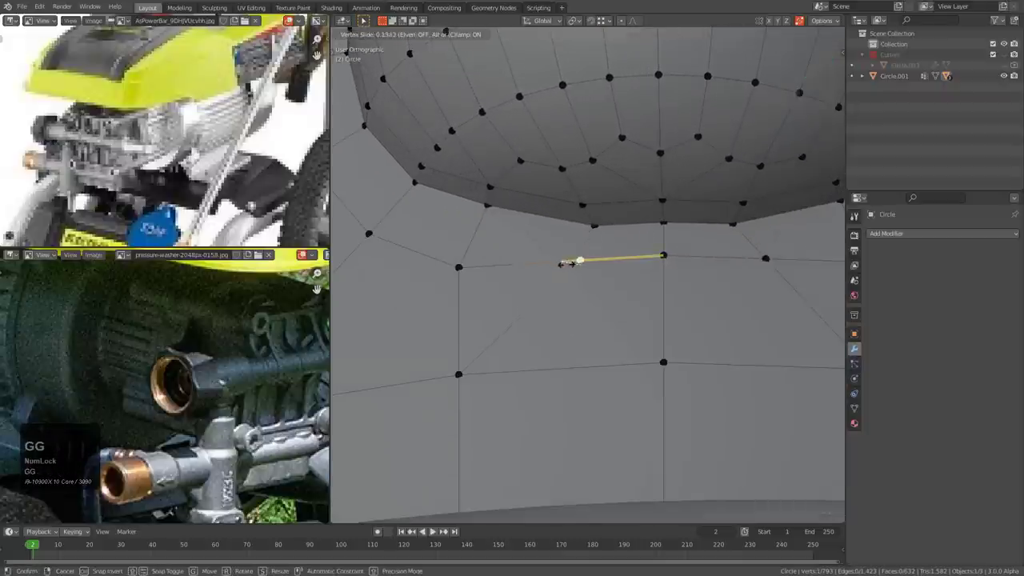
{"action": "left_click", "coordinate": [575, 264]}
{"action": "key", "text": "g"}
{"action": "key", "text": "g"}
{"action": "left_click", "coordinate": [578, 201]}
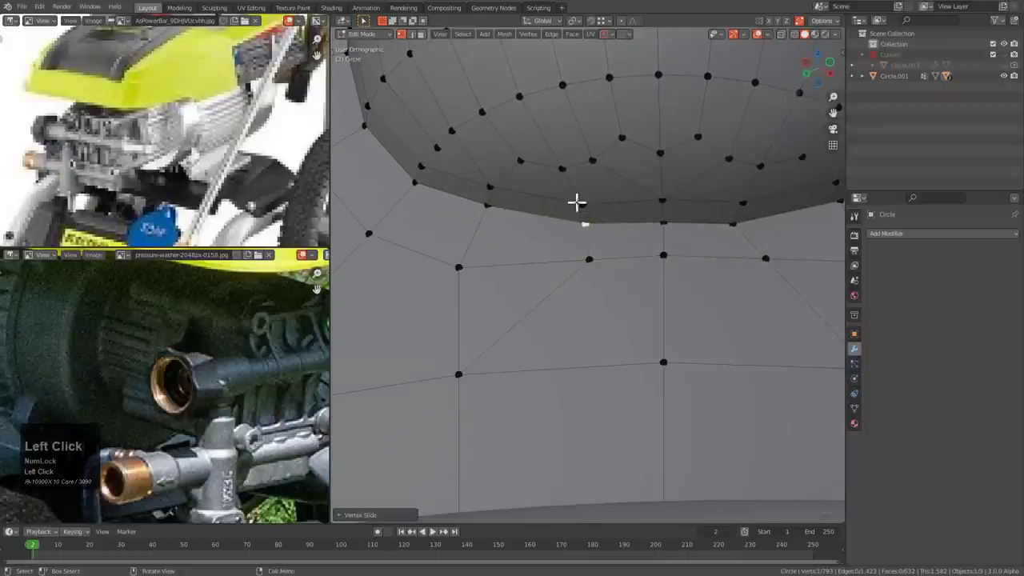
{"action": "key", "text": "g"}
{"action": "key", "text": "g"}
{"action": "left_click", "coordinate": [584, 192]}
- Return to object mode and mirror the updated side of the post about the 3D cursor, viewed from above its cap
{"action": "scroll", "coordinate": [588, 198], "scroll_direction": "down", "scroll_amount": 5}
{"action": "middle_click_drag", "start_coordinate": [589, 200], "coordinate": [624, 311]}
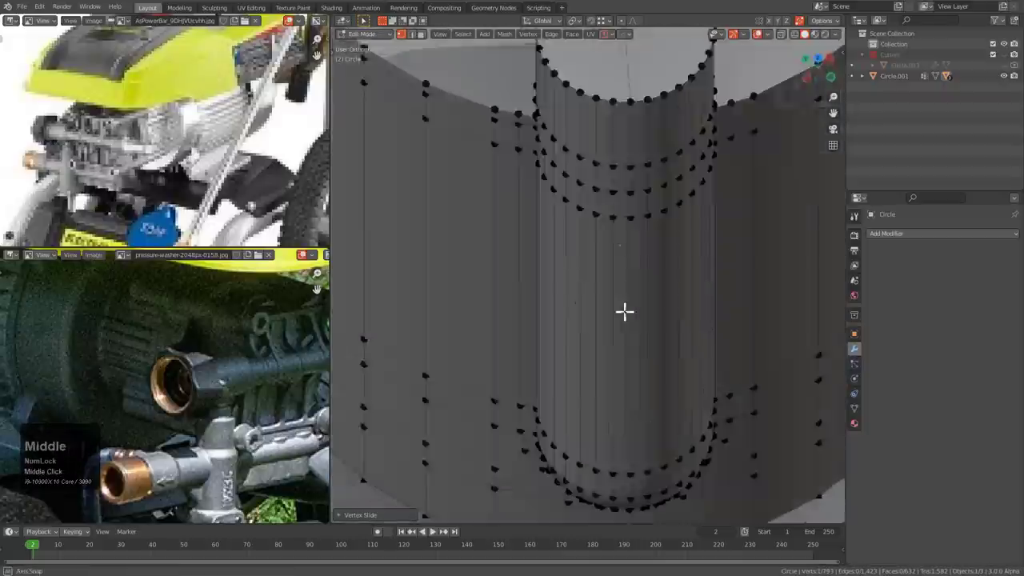
{"action": "scroll", "coordinate": [622, 304], "scroll_direction": "down", "scroll_amount": 6}
{"action": "key", "text": "Tab"}
{"action": "scroll", "coordinate": [606, 217], "scroll_direction": "up", "scroll_amount": 4}
{"action": "mouse_move", "coordinate": [608, 188]}
{"action": "middle_mouse_down", "text": "shift"}
{"action": "mouse_move", "coordinate": [589, 228]}
{"action": "mouse_move", "coordinate": [589, 279]}
{"action": "mouse_move", "coordinate": [605, 184]}
{"action": "middle_mouse_up", "text": "shift"}
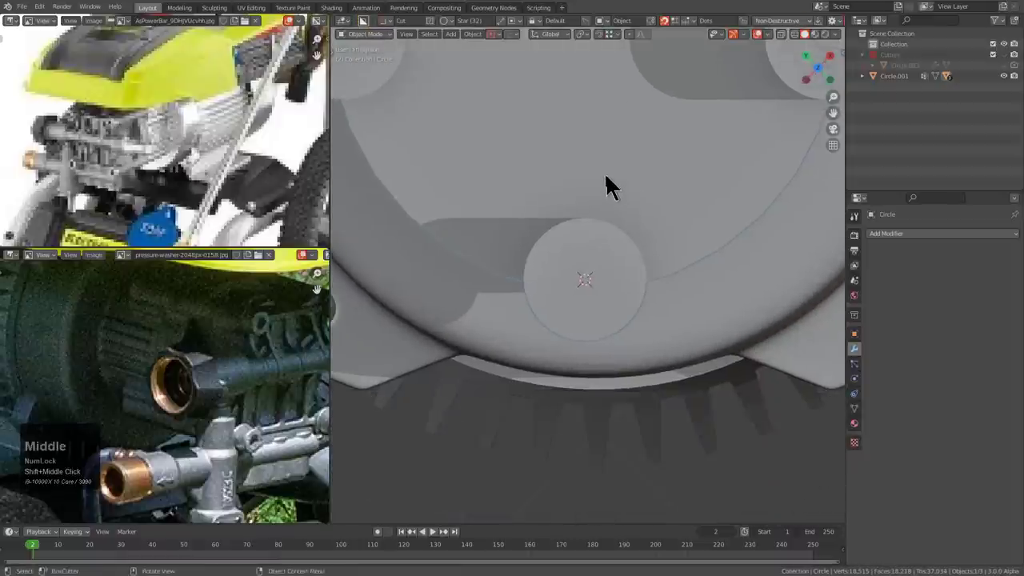
{"action": "key", "text": "alt+x"}
{"action": "left_click", "coordinate": [494, 280]}
{"action": "middle_click_drag", "start_coordinate": [613, 264], "coordinate": [599, 157]}
{"action": "scroll", "coordinate": [626, 137], "scroll_direction": "down", "scroll_amount": 2}
- Preview the mirrored mesh with a level 1 subdivision and auto smooth turned off, inspecting the post's base and the cylinder's top
{"action": "key", "text": "Tab"}
{"action": "scroll", "coordinate": [602, 172], "scroll_direction": "up", "scroll_amount": 5}
{"action": "middle_click_drag", "start_coordinate": [606, 196], "coordinate": [701, 150], "text": "shift"}
{"action": "key", "text": "Tab"}
{"action": "scroll", "coordinate": [616, 187], "scroll_direction": "down", "scroll_amount": 3}
{"action": "scroll", "coordinate": [627, 195], "scroll_direction": "up", "scroll_amount": 2}
{"action": "key", "text": "ctrl+1"}
{"action": "scroll", "coordinate": [696, 228], "scroll_direction": "up", "scroll_amount": 3}
{"action": "middle_click_drag", "start_coordinate": [697, 229], "coordinate": [658, 231]}
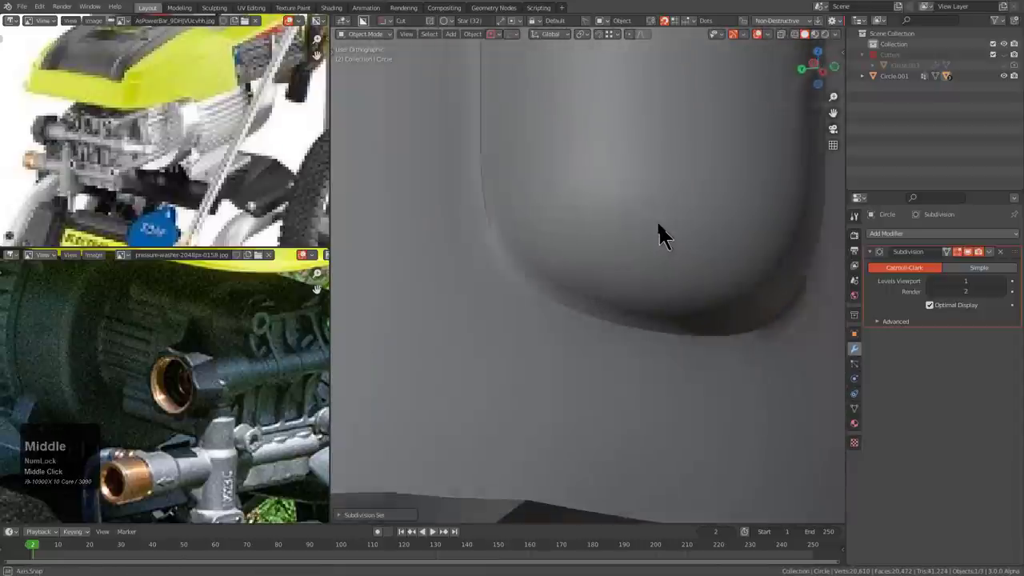
{"action": "key", "text": "ctrl+grave"}
{"action": "left_click", "coordinate": [670, 391]}
{"action": "middle_click_drag", "start_coordinate": [669, 389], "coordinate": [586, 269]}
{"action": "scroll", "coordinate": [605, 252], "scroll_direction": "down", "scroll_amount": 3}
{"action": "scroll", "coordinate": [585, 267], "scroll_direction": "down", "scroll_amount": 4}
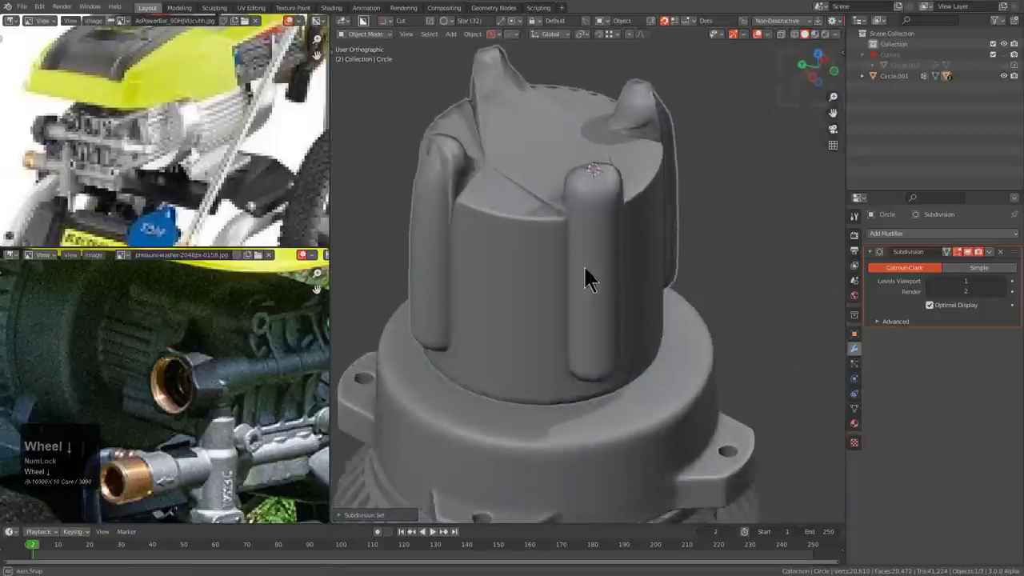
{"action": "scroll", "coordinate": [582, 233], "scroll_direction": "up", "scroll_amount": 4}
{"action": "middle_click_drag", "start_coordinate": [581, 232], "coordinate": [575, 233], "text": "shift"}
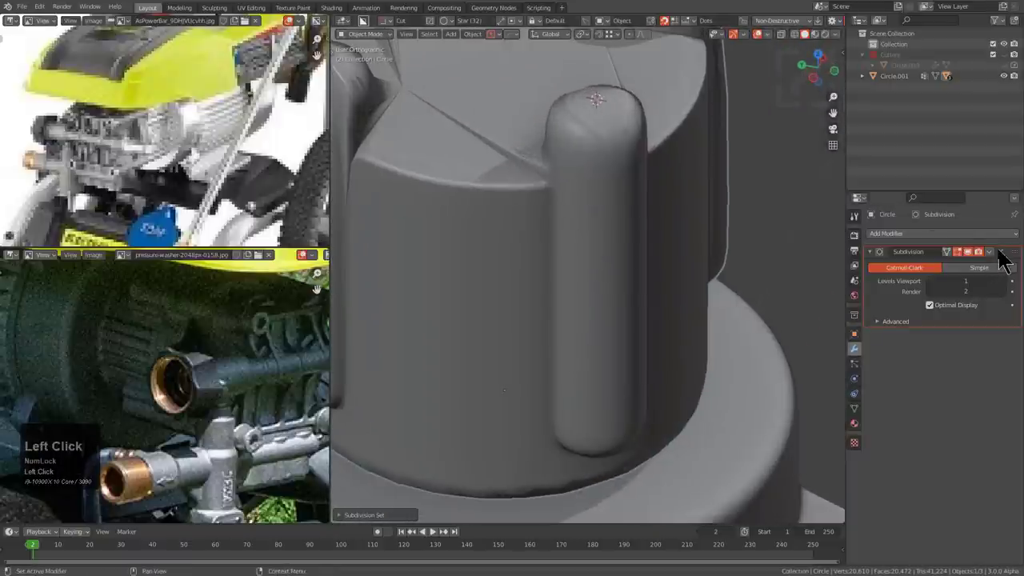
- Remove the Subdivision modifier and turn auto smooth back on
{"action": "left_click", "coordinate": [999, 252]}
{"action": "middle_click_drag", "start_coordinate": [640, 256], "coordinate": [585, 224]}
{"action": "scroll", "coordinate": [586, 223], "scroll_direction": "down", "scroll_amount": 1}
{"action": "key", "text": "ctrl+grave"}
{"action": "left_click", "coordinate": [599, 385]}
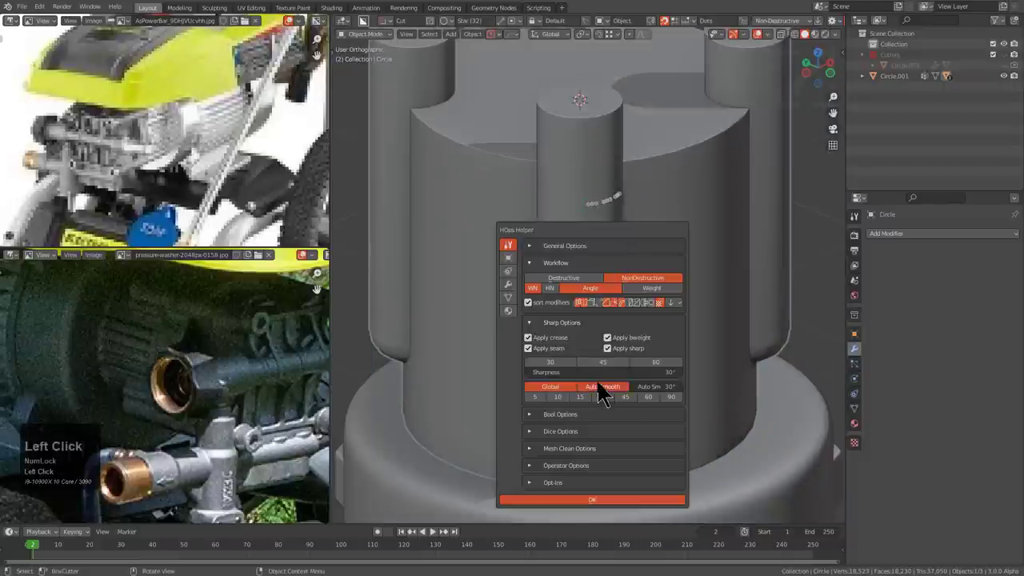
- Isolate the mesh in local view and open it for editing with its underside in view
{"action": "key", "text": "KP_Divide"}
{"action": "key", "text": "Tab"}
{"action": "middle_click_drag", "start_coordinate": [599, 377], "coordinate": [525, 183]}
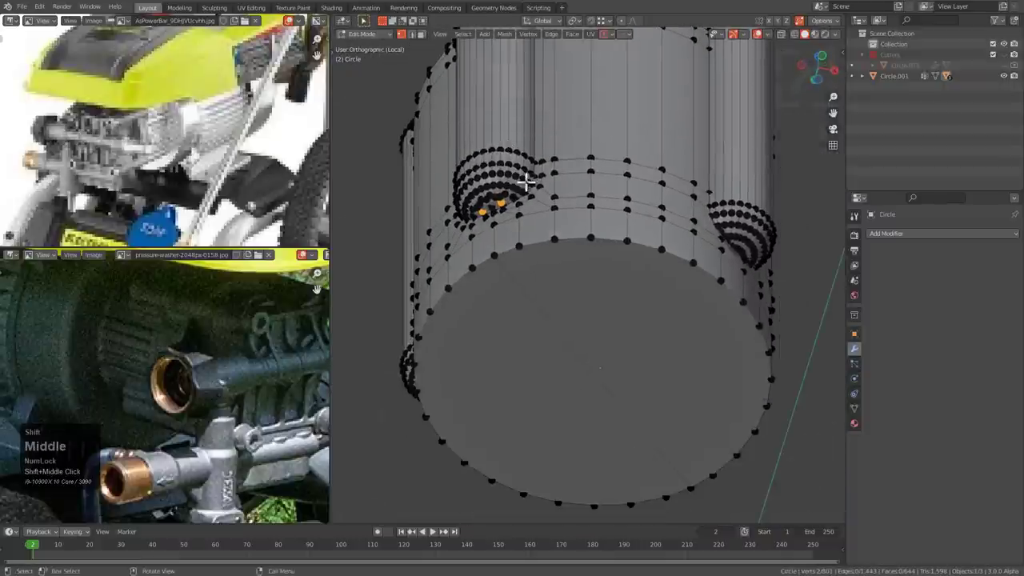
- Select both faces of the cylinder's bottom cap and inset them twice, forming two concentric rings
{"action": "mouse_move", "coordinate": [562, 259]}
{"action": "middle_mouse_down"}
{"action": "mouse_move", "coordinate": [552, 260]}
{"action": "mouse_move", "coordinate": [550, 246]}
{"action": "middle_mouse_up"}
{"action": "key", "text": "3"}
{"action": "left_click", "coordinate": [551, 258]}
{"action": "left_click", "coordinate": [494, 322], "text": "shift"}
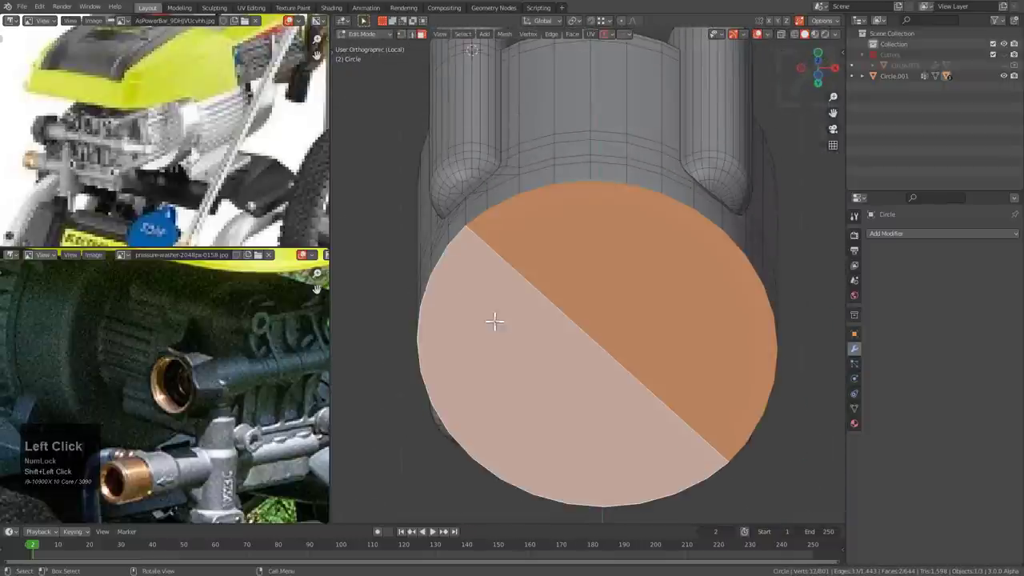
{"action": "key", "text": "KP_7"}
{"action": "key", "text": "KP_9"}
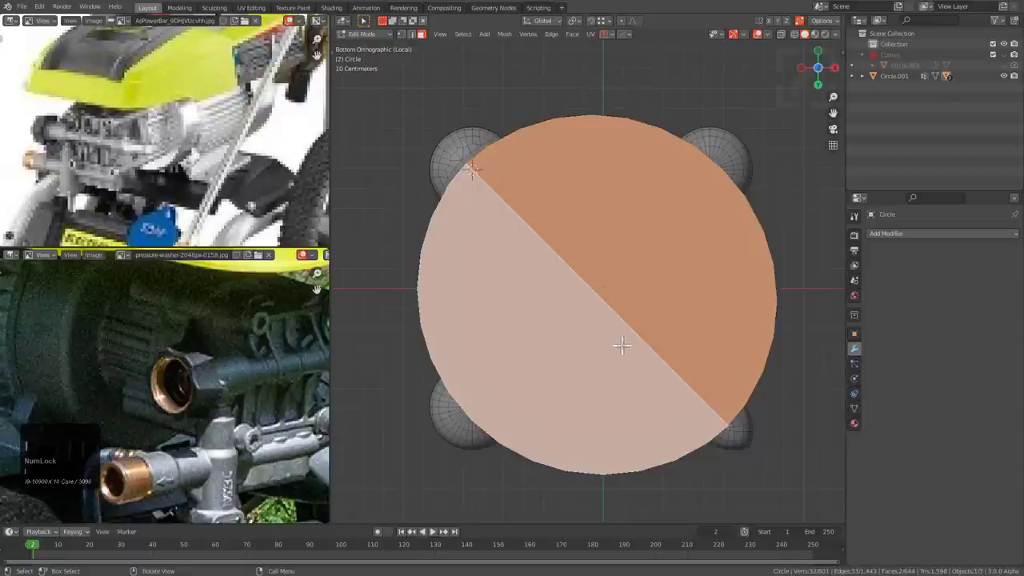
{"action": "key", "text": "i"}
{"action": "key", "text": "i"}
{"action": "left_click", "coordinate": [708, 388]}
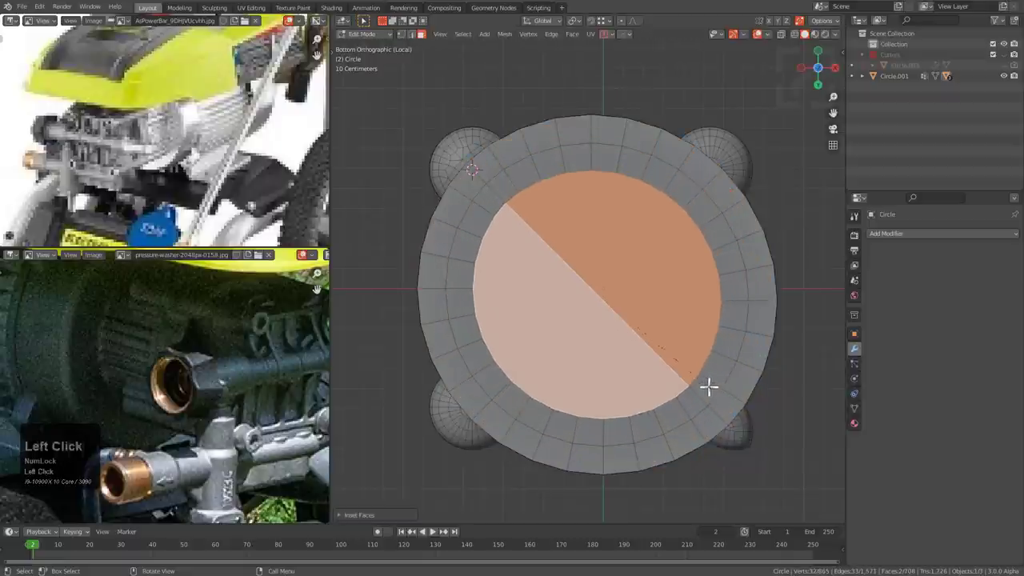
- Delete the two innermost faces of the bottom cap and select the vertex loop around the opening
{"action": "key", "text": "x"}
{"action": "left_click", "coordinate": [708, 388]}
{"action": "key", "text": "1"}
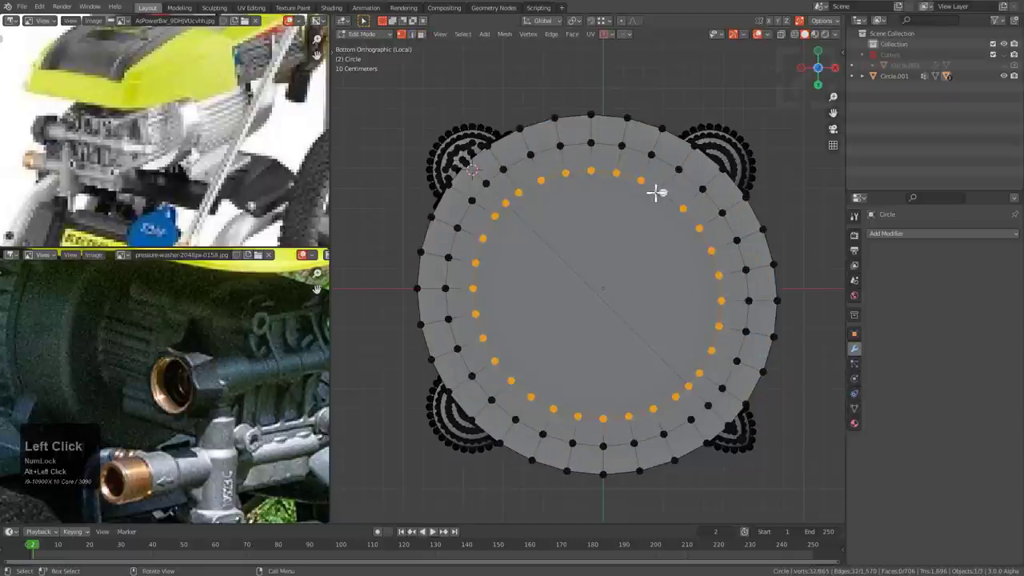
{"action": "scroll", "coordinate": [654, 192], "scroll_direction": "up", "scroll_amount": 1}
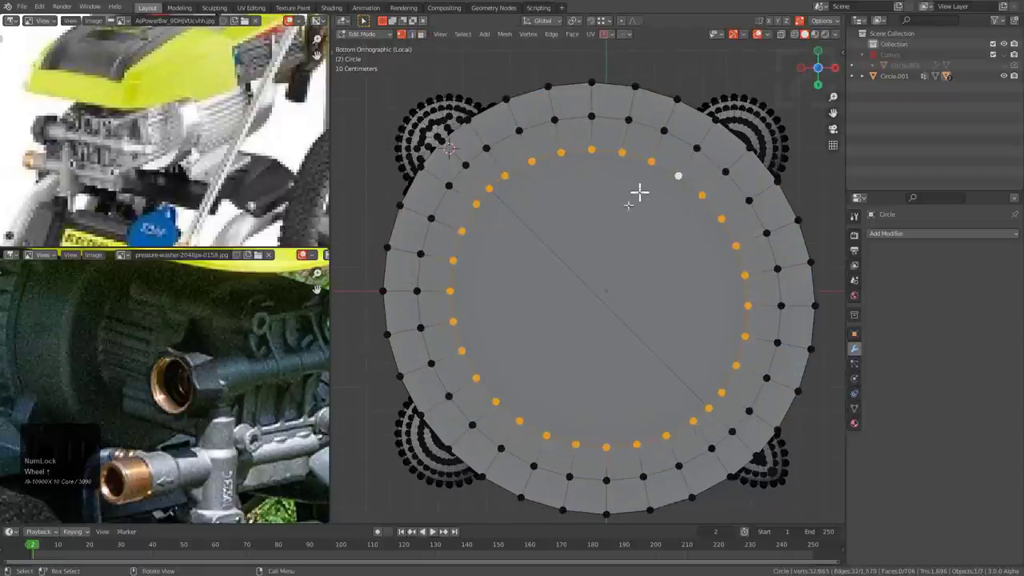
- Return to object mode and reset the 3D cursor to the world origin
{"action": "key", "text": "Tab"}
{"action": "scroll", "coordinate": [627, 228], "scroll_direction": "down", "scroll_amount": 1}
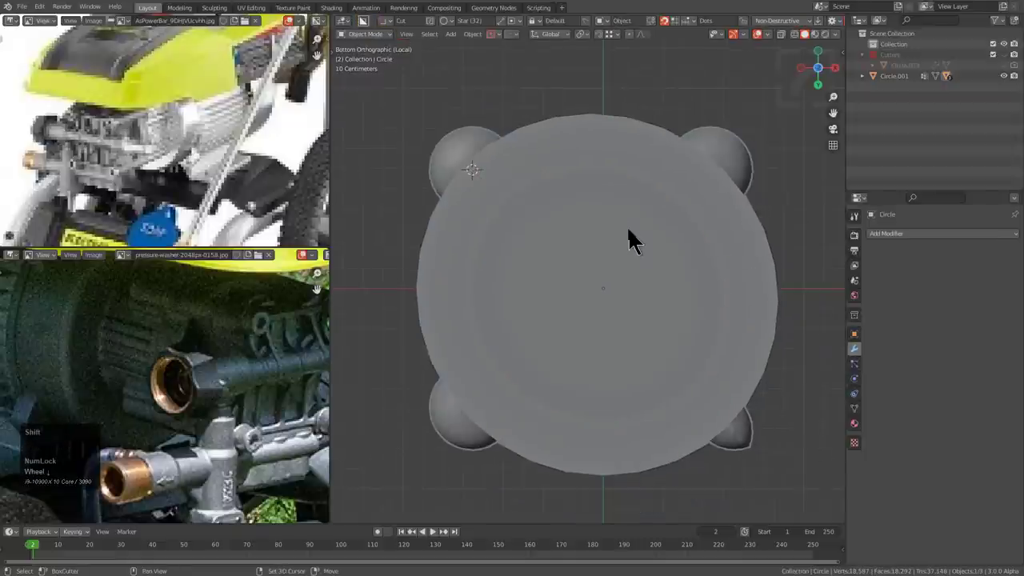
{"action": "key", "text": "shift+c"}
{"action": "scroll", "coordinate": [611, 232], "scroll_direction": "up", "scroll_amount": 5}
{"action": "scroll", "coordinate": [616, 244], "scroll_direction": "up", "scroll_amount": 1}
- Mirror the pump body along its X and Y axes, using local orientation and the active object's origin
{"action": "key", "text": "alt+x"}
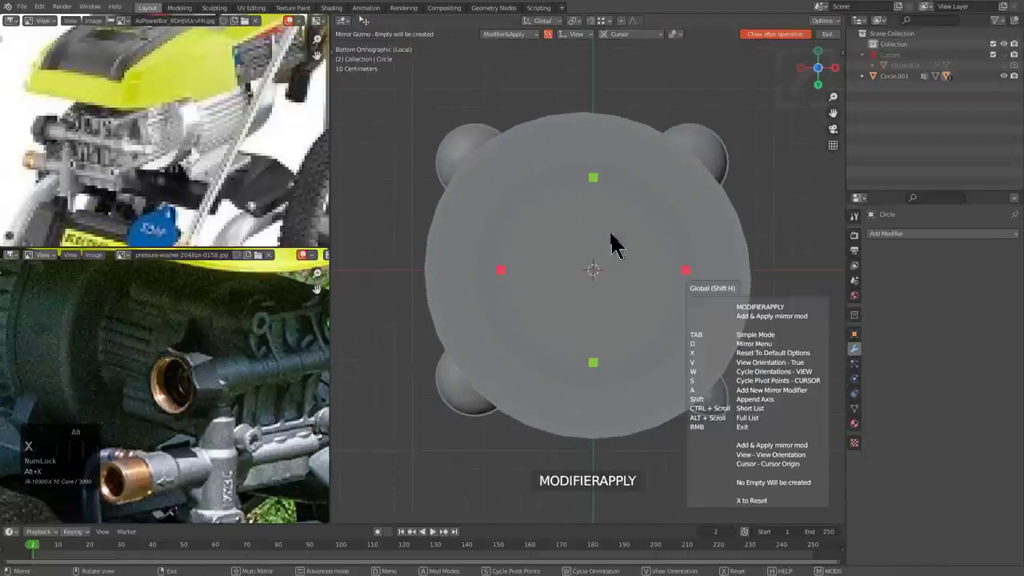
{"action": "key", "text": "d"}
{"action": "left_click", "coordinate": [550, 152]}
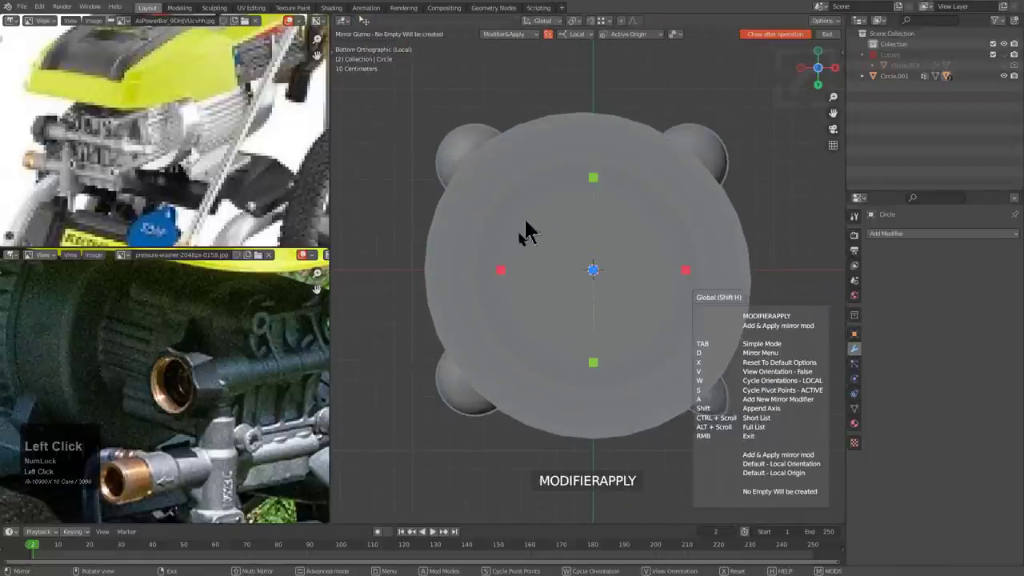
{"action": "left_click", "coordinate": [500, 271]}
{"action": "key", "text": "alt+x"}
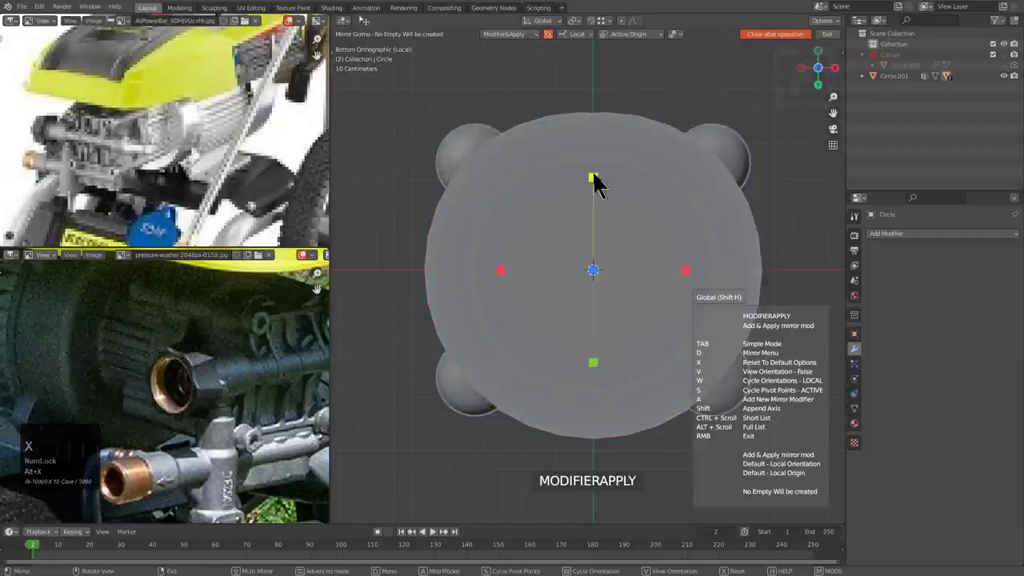
{"action": "left_click", "coordinate": [592, 178]}
{"action": "key", "text": "Tab"}
{"action": "scroll", "coordinate": [570, 183], "scroll_direction": "up", "scroll_amount": 2}
{"action": "middle_click_drag", "start_coordinate": [559, 172], "coordinate": [590, 202], "text": "shift"}
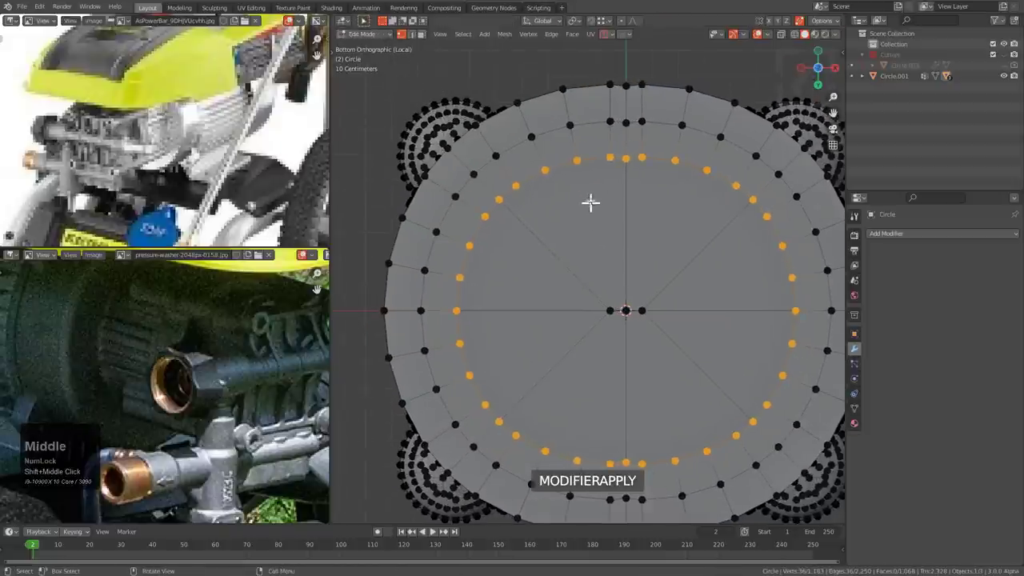
- Add a cylinder primitive at the origin in object mode and scale it down to roughly match the body's outline
{"action": "key", "text": "Tab"}
{"action": "key", "text": "shift+a"}
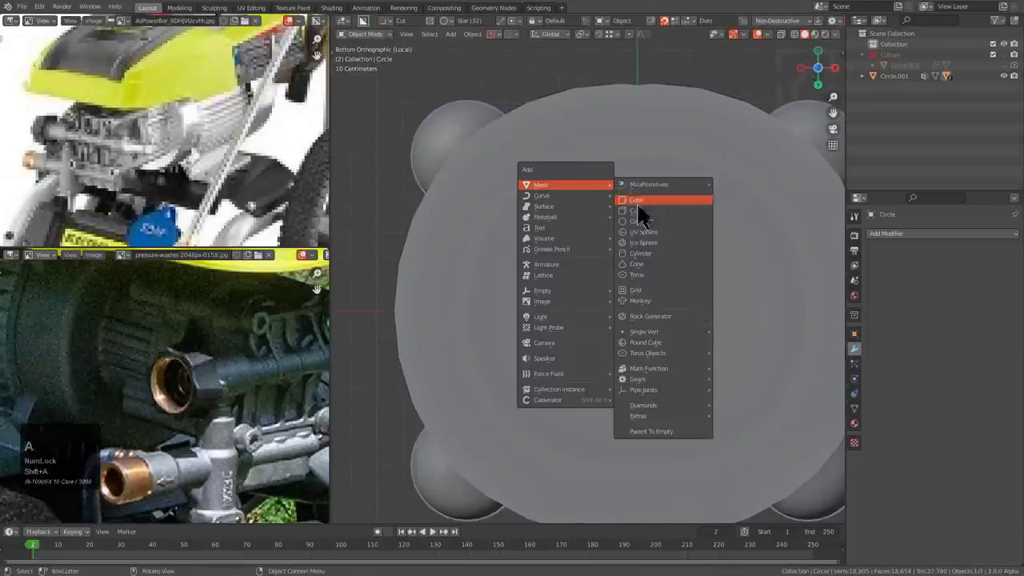
{"action": "left_click", "coordinate": [651, 253]}
{"action": "scroll", "coordinate": [678, 269], "scroll_direction": "down", "scroll_amount": 2}
{"action": "key", "text": "alt+z"}
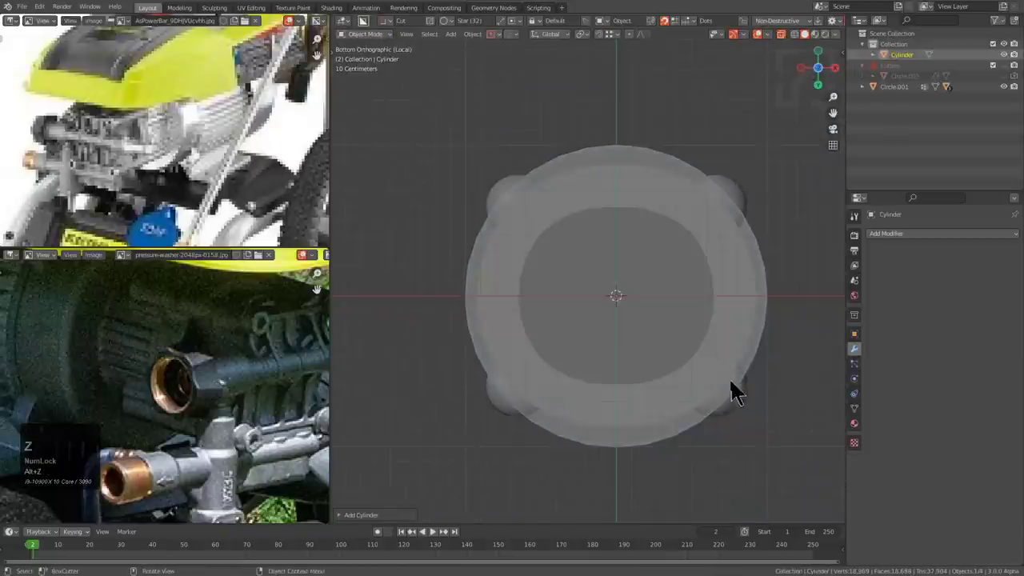
{"action": "scroll", "coordinate": [731, 380], "scroll_direction": "up", "scroll_amount": 3}
{"action": "key", "text": "s"}
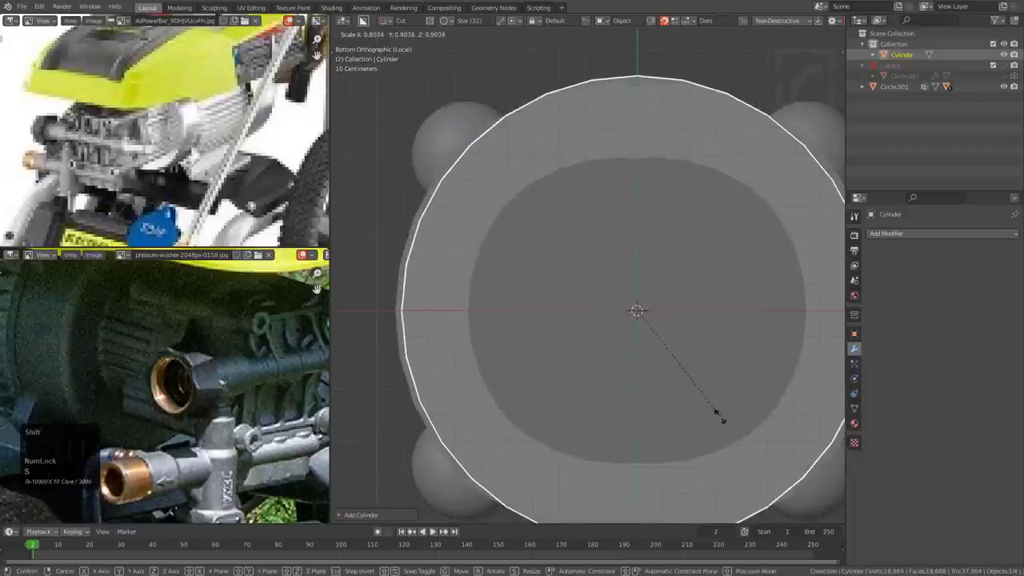
{"action": "left_click", "coordinate": [715, 461]}
{"action": "key", "text": "alt+z"}
{"action": "scroll", "coordinate": [611, 267], "scroll_direction": "down", "scroll_amount": 1}
- Move the new cylinder up along Z until its top is about level with the pump body's top
{"action": "middle_click_drag", "start_coordinate": [577, 205], "coordinate": [599, 338]}
{"action": "scroll", "coordinate": [616, 278], "scroll_direction": "down", "scroll_amount": 3}
{"action": "key", "text": "g"}
{"action": "left_click", "coordinate": [612, 87]}
{"action": "key", "text": "KP_Decimal"}
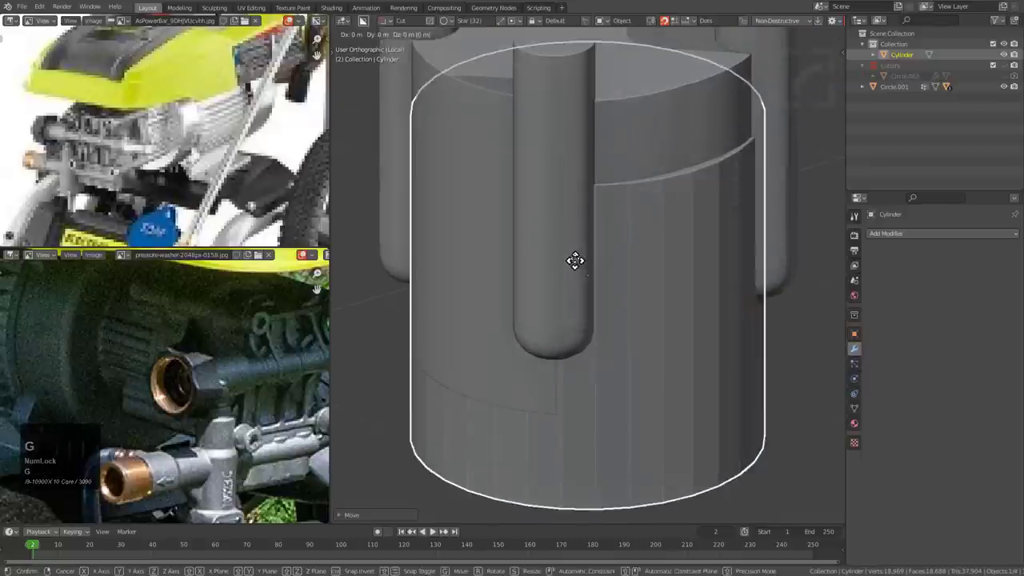
{"action": "key", "text": "g"}
{"action": "key", "text": "z"}
{"action": "right_click", "coordinate": [581, 170]}
{"action": "scroll", "coordinate": [578, 176], "scroll_direction": "down", "scroll_amount": 2}
{"action": "middle_click_drag", "start_coordinate": [578, 178], "coordinate": [612, 51]}
{"action": "key", "text": "alt+z"}
{"action": "middle_click_drag", "start_coordinate": [637, 175], "coordinate": [655, 241], "text": "shift"}
{"action": "scroll", "coordinate": [672, 240], "scroll_direction": "up", "scroll_amount": 3}
{"action": "key", "text": "s"}
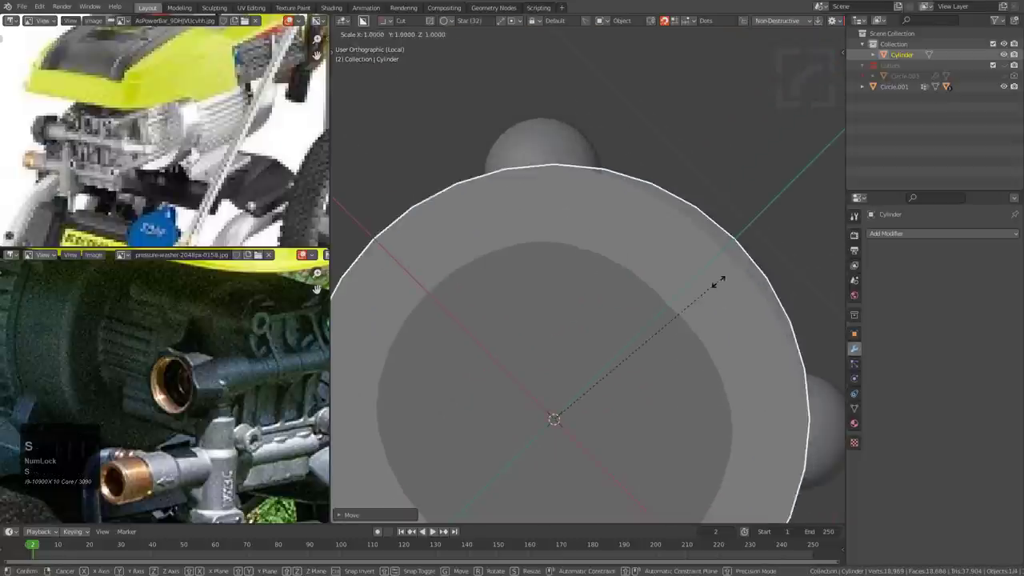
{"action": "right_click", "coordinate": [710, 282]}
{"action": "scroll", "coordinate": [663, 260], "scroll_direction": "down", "scroll_amount": 3}
- Fine-tune the cylinder's scale from above with X-ray so its edge meets the body's outline beside the posts
{"action": "key", "text": "KP_7"}
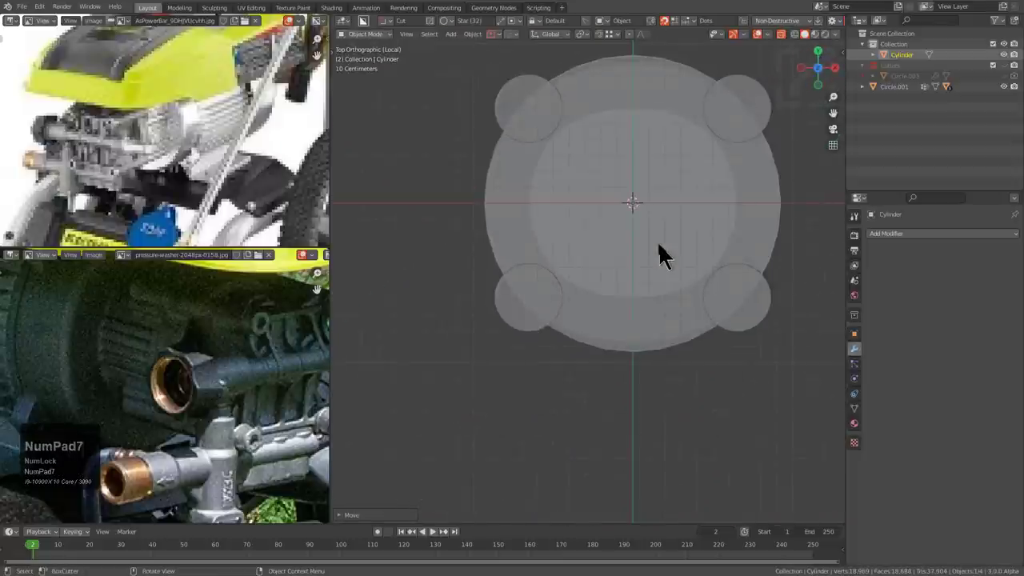
{"action": "key", "text": "KP_8"}
{"action": "key", "text": "KP_9"}
{"action": "key", "text": "KP_7"}
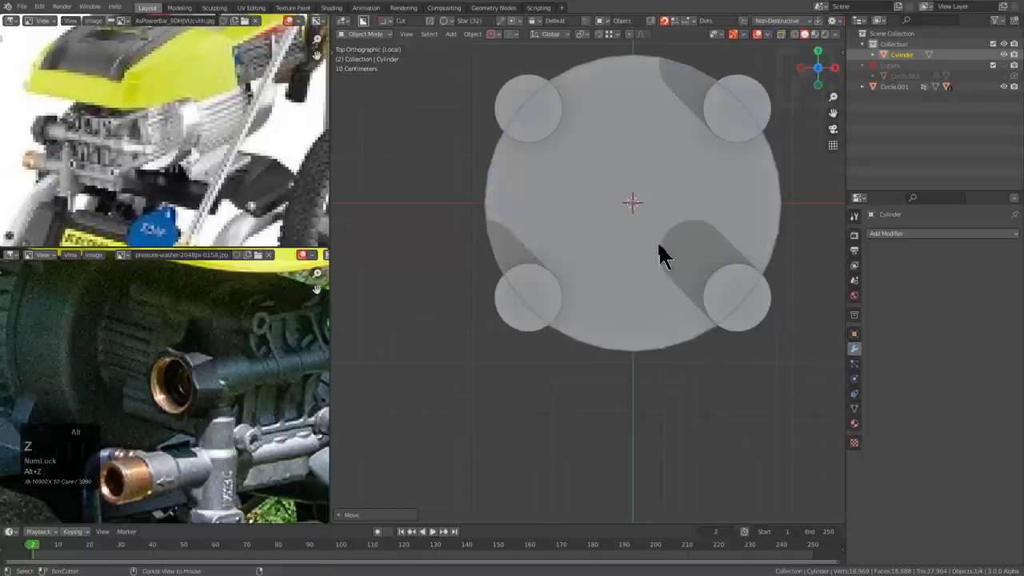
{"action": "scroll", "coordinate": [640, 272], "scroll_direction": "up", "scroll_amount": 4}
{"action": "key", "text": "s"}
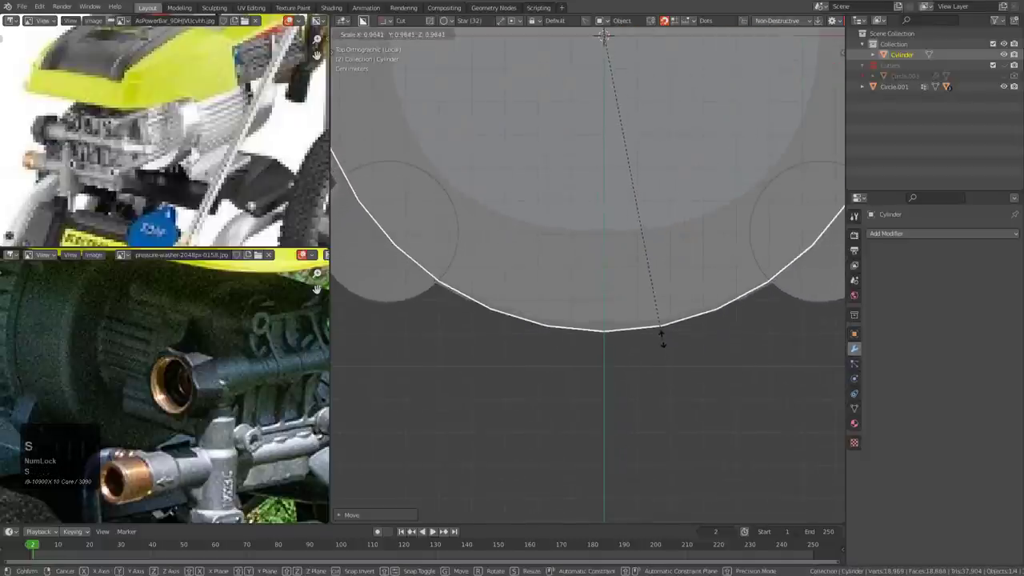
{"action": "left_click", "coordinate": [663, 352]}
{"action": "scroll", "coordinate": [588, 276], "scroll_direction": "up", "scroll_amount": 5}
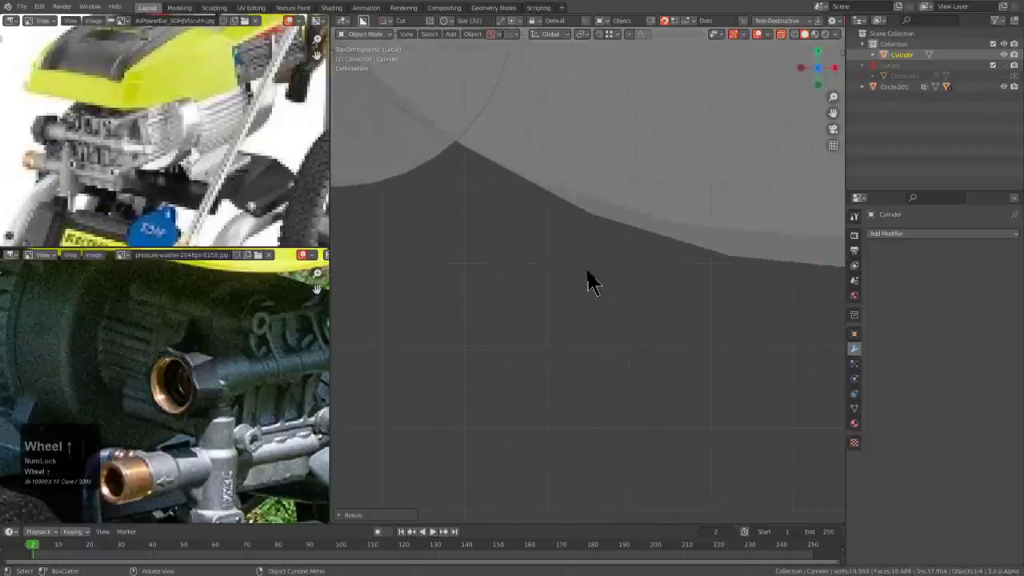
{"action": "key", "text": "s"}
{"action": "left_click", "coordinate": [590, 273]}
{"action": "scroll", "coordinate": [574, 269], "scroll_direction": "down", "scroll_amount": 6}
{"action": "scroll", "coordinate": [574, 268], "scroll_direction": "down", "scroll_amount": 1, "text": "alt"}
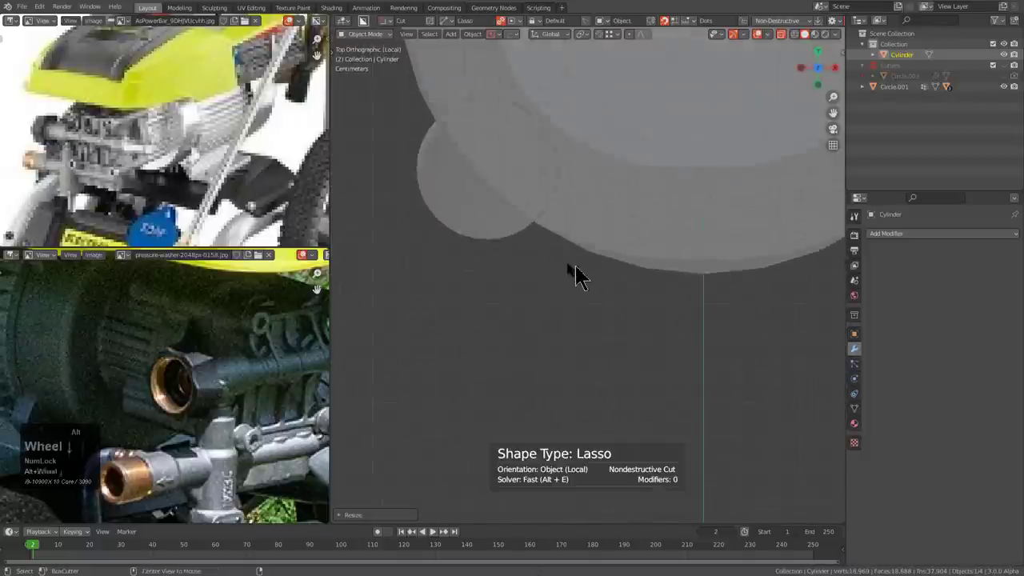
{"action": "mouse_move", "coordinate": [574, 267]}
{"action": "middle_mouse_down"}
{"action": "mouse_move", "coordinate": [597, 191]}
{"action": "mouse_move", "coordinate": [582, 292]}
{"action": "middle_mouse_up"}
{"action": "scroll", "coordinate": [581, 292], "scroll_direction": "down", "scroll_amount": 6}
{"action": "key", "text": "g"}
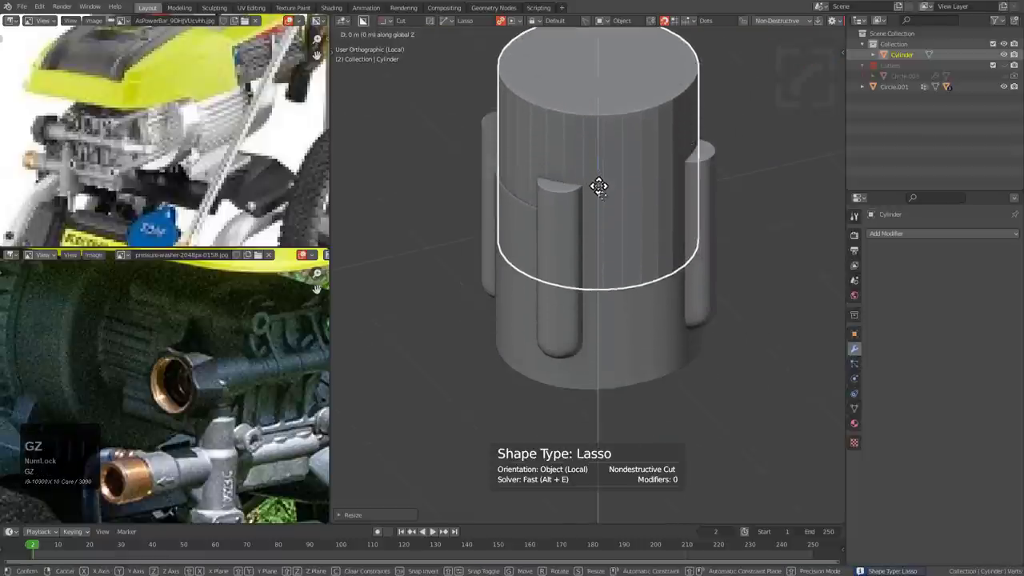
{"action": "right_click", "coordinate": [537, 275]}
- Edit the pump body and delete one post's top cap faces together with the uppermost ring of its wall
{"action": "left_click", "coordinate": [537, 274]}
{"action": "key", "text": "Tab"}
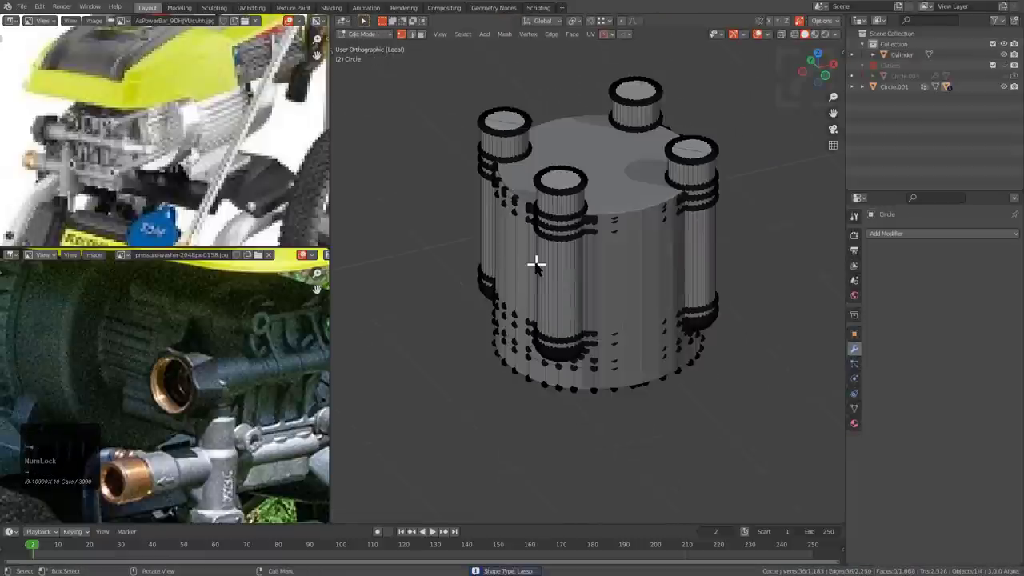
{"action": "scroll", "coordinate": [563, 223], "scroll_direction": "up", "scroll_amount": 3}
{"action": "middle_click_drag", "start_coordinate": [564, 223], "coordinate": [612, 224]}
{"action": "middle_click_drag", "start_coordinate": [614, 181], "coordinate": [611, 205], "text": "shift"}
{"action": "scroll", "coordinate": [603, 224], "scroll_direction": "up", "scroll_amount": 3}
{"action": "middle_click_drag", "start_coordinate": [591, 136], "coordinate": [584, 246], "text": "shift"}
{"action": "key", "text": "2"}
{"action": "key", "text": "3"}
{"action": "left_click", "coordinate": [594, 126]}
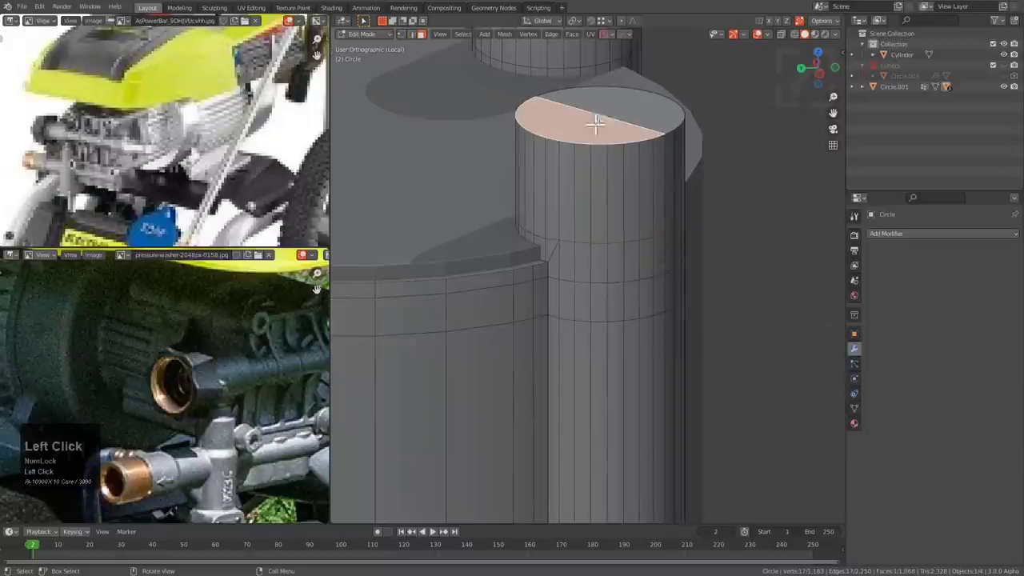
{"action": "left_click", "coordinate": [609, 114], "text": "shift"}
{"action": "key", "text": "ctrl+KP_Add"}
{"action": "key", "text": "x"}
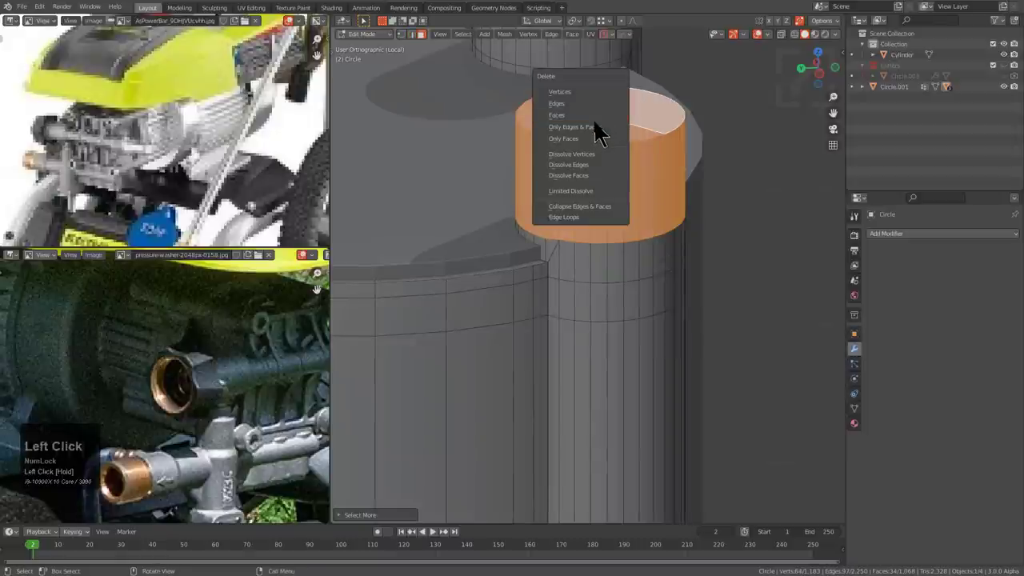
{"action": "left_click", "coordinate": [587, 128]}
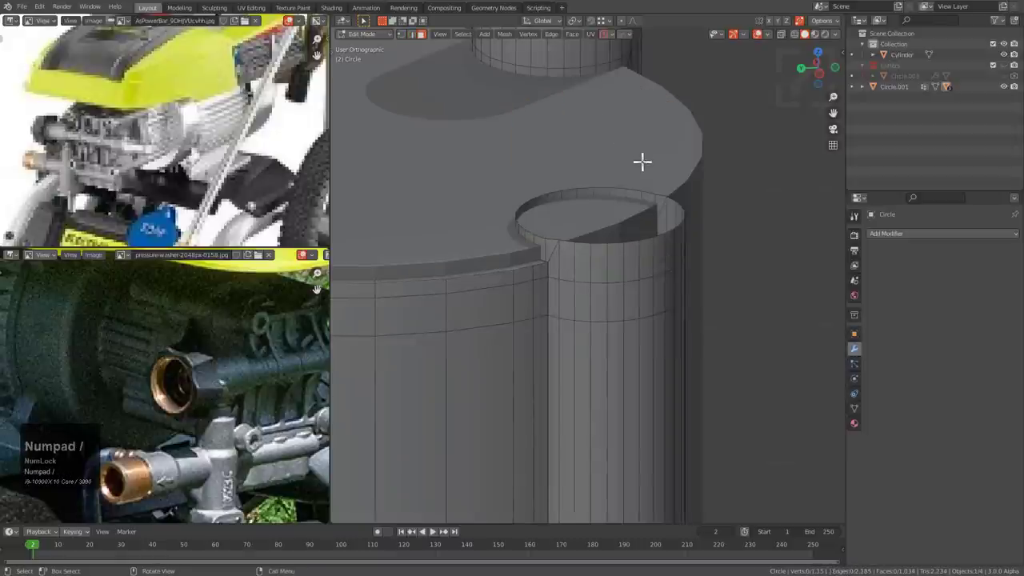
- Select the edge loops bounding the quarter with the opened post and rip them apart in place
{"action": "middle_click_drag", "start_coordinate": [642, 161], "coordinate": [492, 192]}
{"action": "scroll", "coordinate": [637, 140], "scroll_direction": "down", "scroll_amount": 4}
{"action": "key", "text": "KP_Divide"}
{"action": "middle_click_drag", "start_coordinate": [592, 159], "coordinate": [595, 218]}
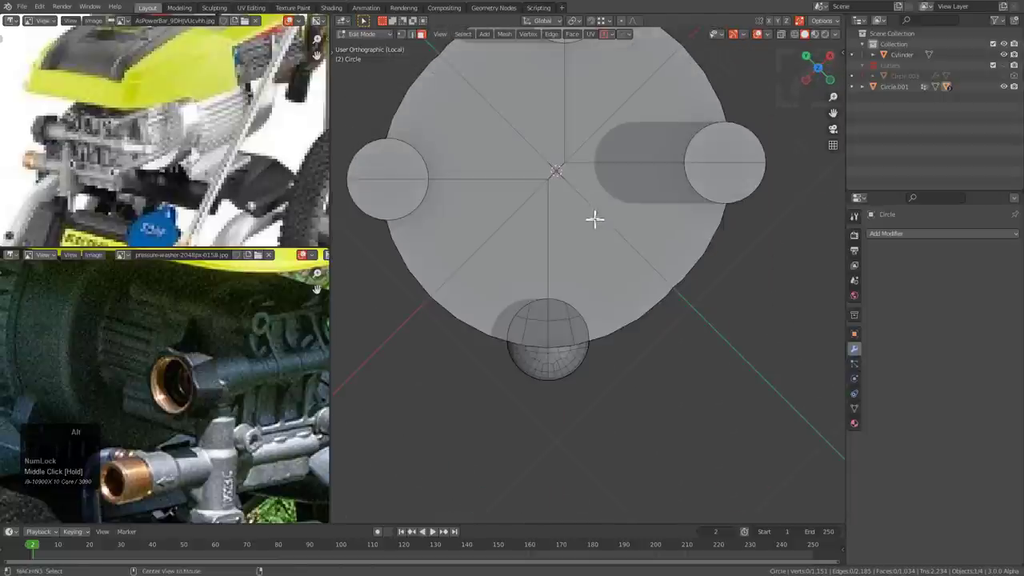
{"action": "scroll", "coordinate": [578, 247], "scroll_direction": "down", "scroll_amount": 3}
{"action": "scroll", "coordinate": [544, 231], "scroll_direction": "up", "scroll_amount": 3}
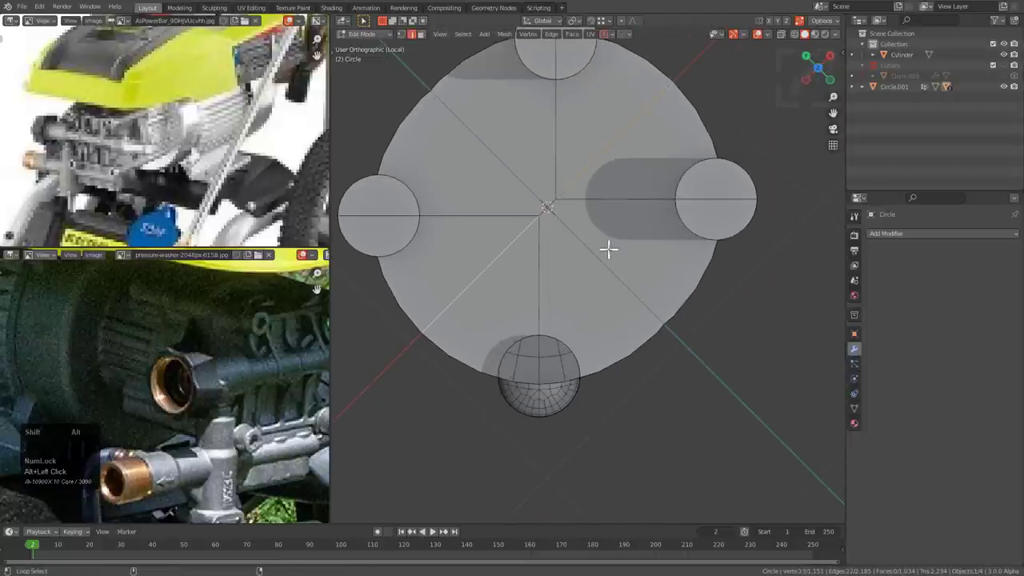
{"action": "middle_click_drag", "start_coordinate": [596, 255], "coordinate": [590, 234]}
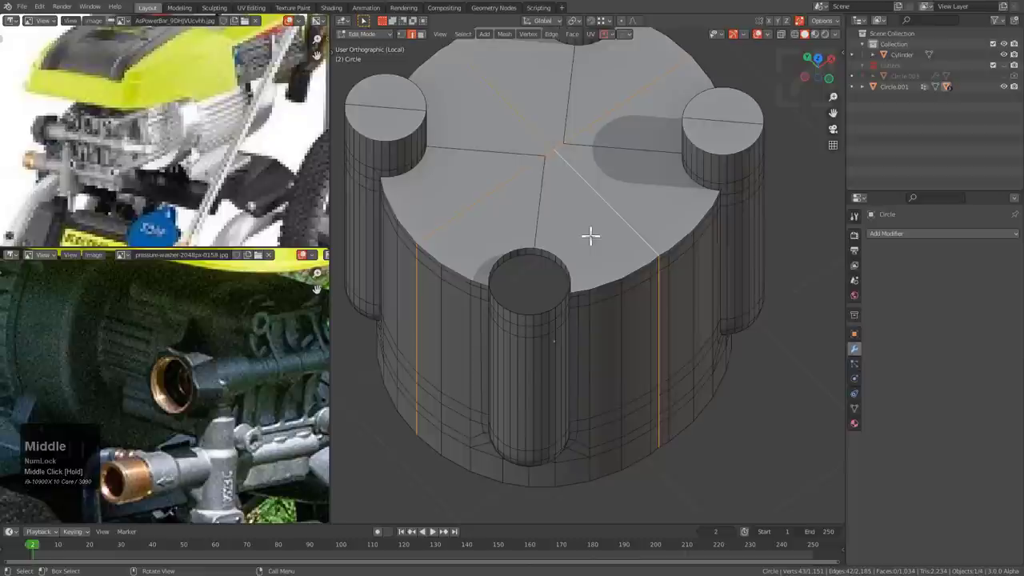
{"action": "key", "text": "v"}
{"action": "right_click", "coordinate": [564, 270]}
- Separate the linked quarter with the opened post into its own object and delete the rest of the body
{"action": "key", "text": "l"}
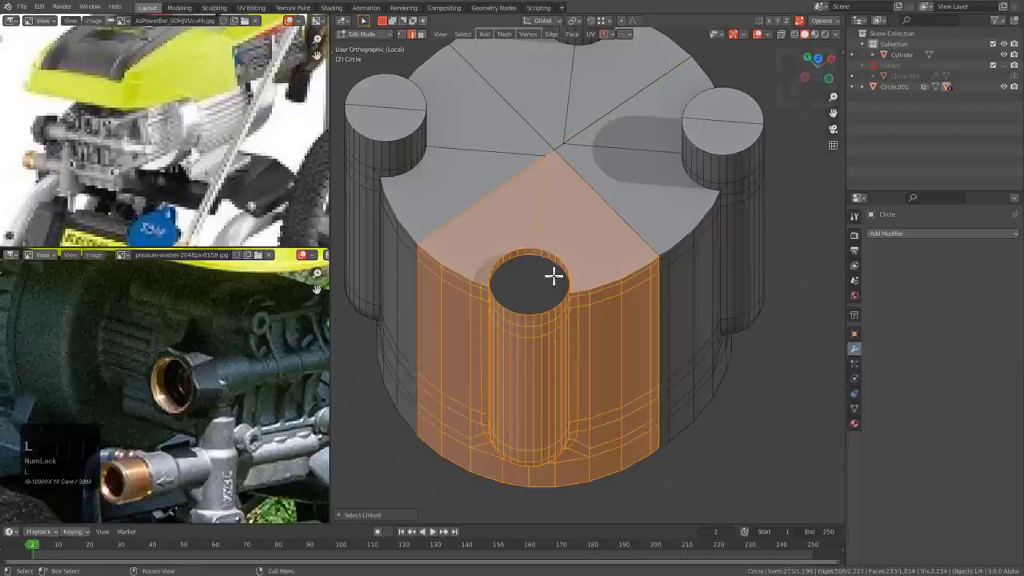
{"action": "left_click", "coordinate": [555, 272]}
{"action": "key", "text": "Tab"}
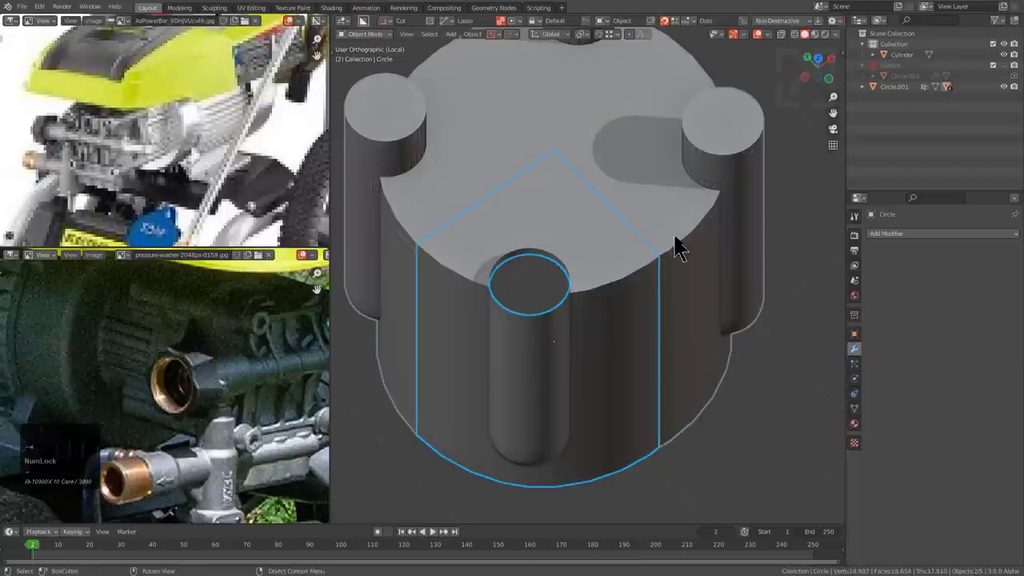
{"action": "left_click", "coordinate": [650, 236]}
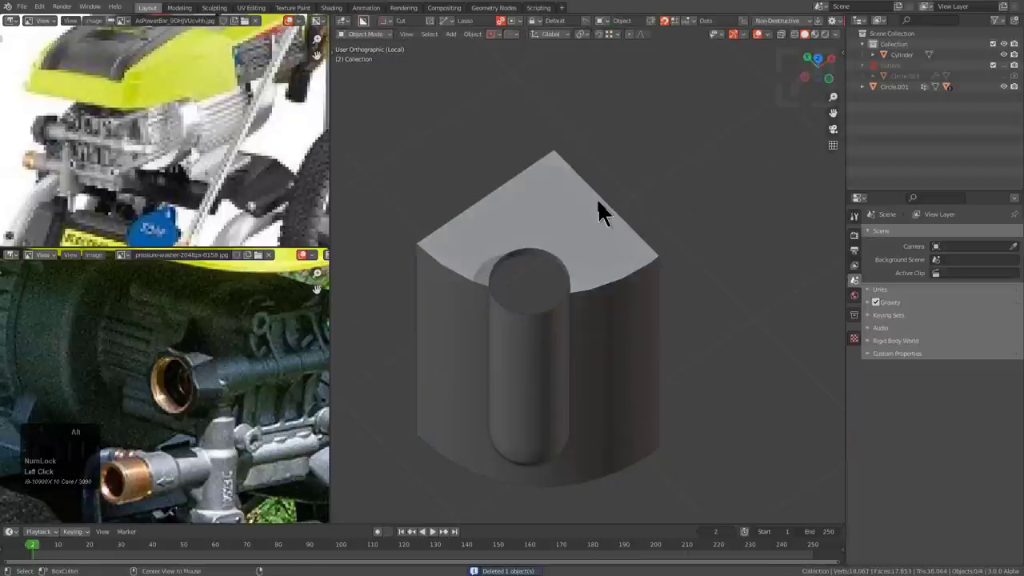
- Isolate the quarter section together with the new cylinder in local view
{"action": "key", "text": "KP_Divide"}
{"action": "left_click", "coordinate": [535, 329]}
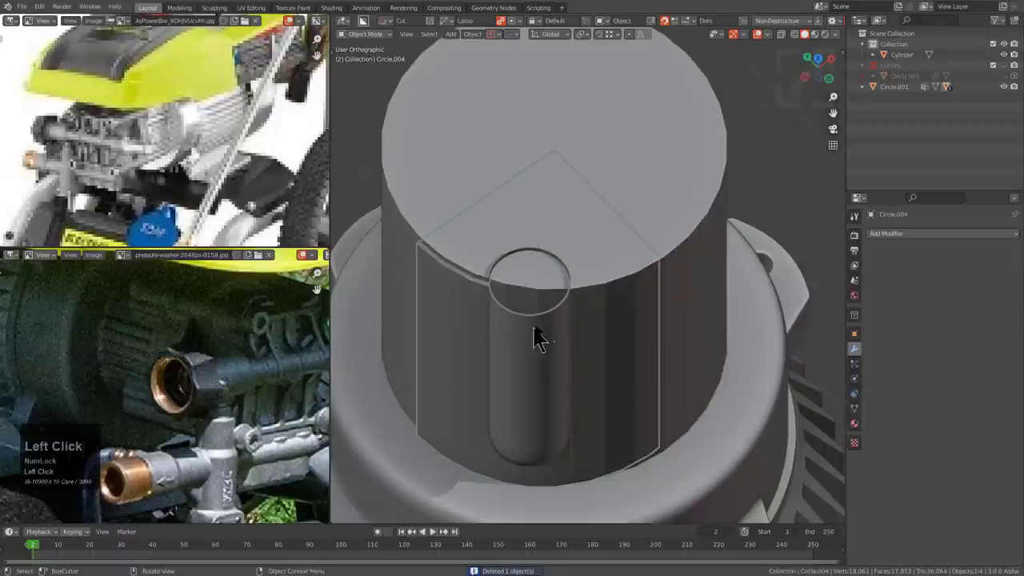
{"action": "key", "text": "KP_Divide"}
{"action": "key", "text": "a"}
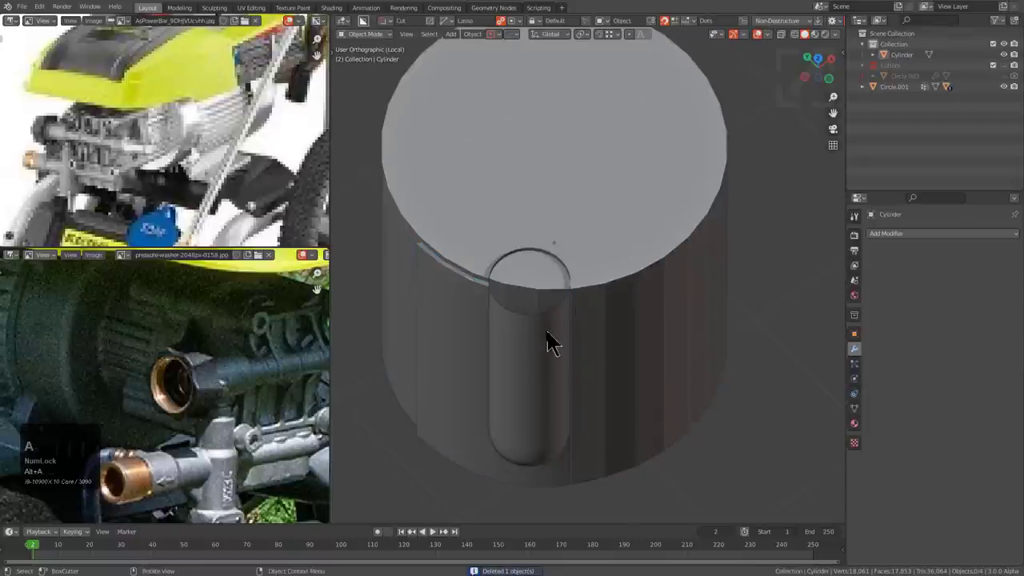
- Examine from above in X-ray how the quarter section's curved edge lines up with the new cylinder near the post
{"action": "middle_click_drag", "start_coordinate": [543, 338], "coordinate": [754, 213]}
{"action": "scroll", "coordinate": [567, 303], "scroll_direction": "up", "scroll_amount": 3}
{"action": "scroll", "coordinate": [573, 260], "scroll_direction": "up", "scroll_amount": 1}
{"action": "scroll", "coordinate": [605, 270], "scroll_direction": "up", "scroll_amount": 3}
{"action": "scroll", "coordinate": [609, 249], "scroll_direction": "down", "scroll_amount": 2}
{"action": "key", "text": "alt+z"}
{"action": "key", "text": "KP_7"}
{"action": "key", "text": "g"}
{"action": "right_click", "coordinate": [760, 222]}
{"action": "key", "text": "g"}
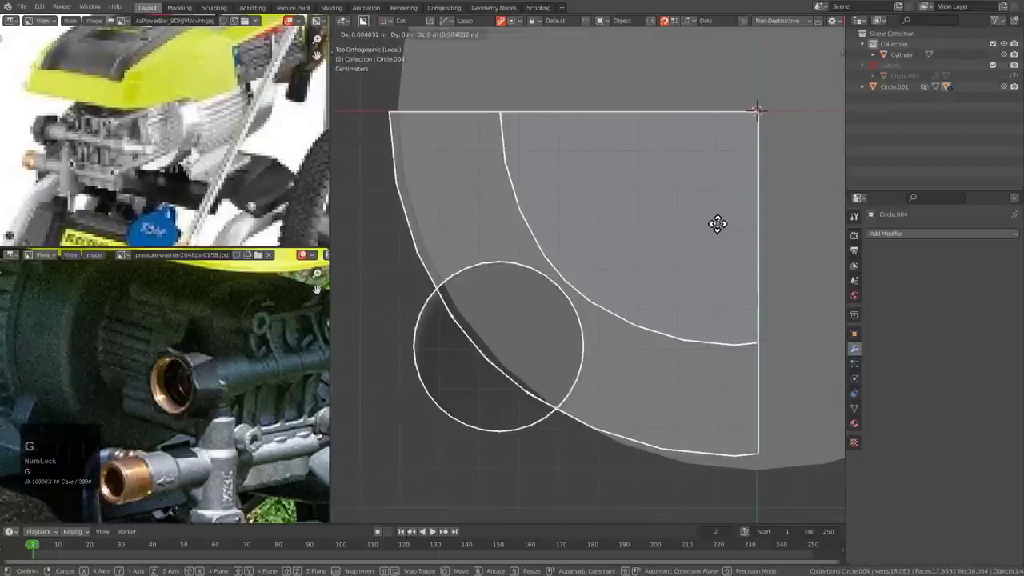
{"action": "right_click", "coordinate": [724, 221]}
{"action": "middle_click_drag", "start_coordinate": [663, 246], "coordinate": [740, 180], "text": "shift"}
{"action": "scroll", "coordinate": [646, 207], "scroll_direction": "up", "scroll_amount": 1}
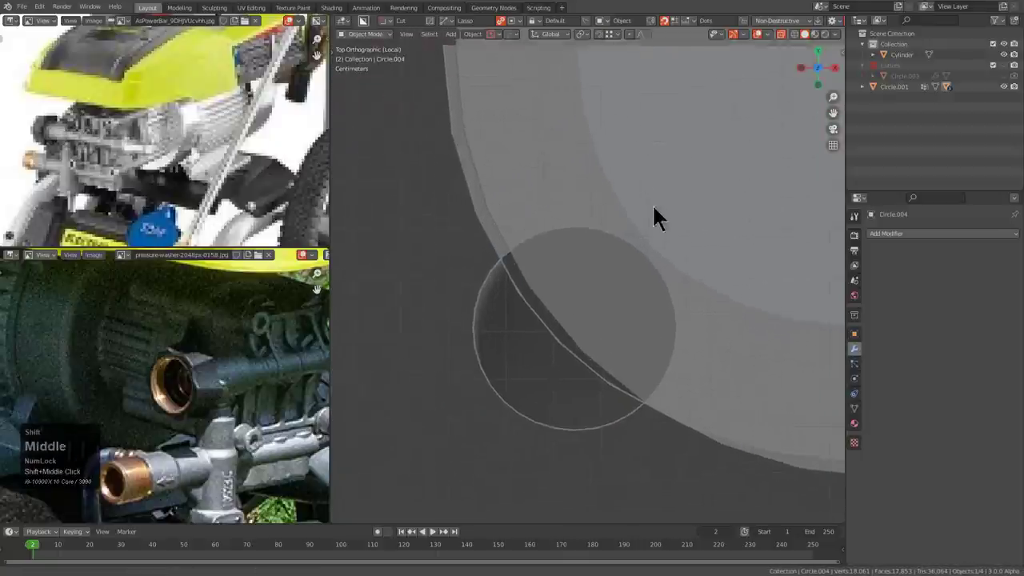
- Move the quarter section, first along X and then freely, to bring its curved edge onto the cylinder's edge beside the post
{"action": "scroll", "coordinate": [652, 204], "scroll_direction": "up", "scroll_amount": 2}
{"action": "key", "text": "g"}
{"action": "right_click", "coordinate": [669, 253]}
{"action": "middle_click_drag", "start_coordinate": [524, 215], "coordinate": [619, 231], "text": "shift"}
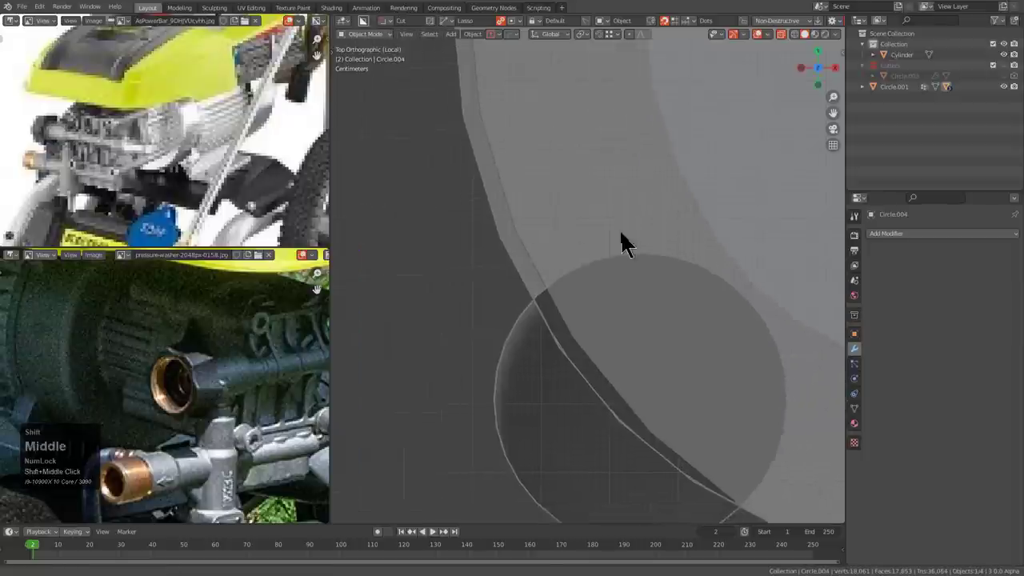
{"action": "scroll", "coordinate": [621, 229], "scroll_direction": "up", "scroll_amount": 2}
{"action": "key", "text": "g"}
{"action": "key", "text": "x"}
{"action": "left_click", "coordinate": [646, 230]}
{"action": "key", "text": "g"}
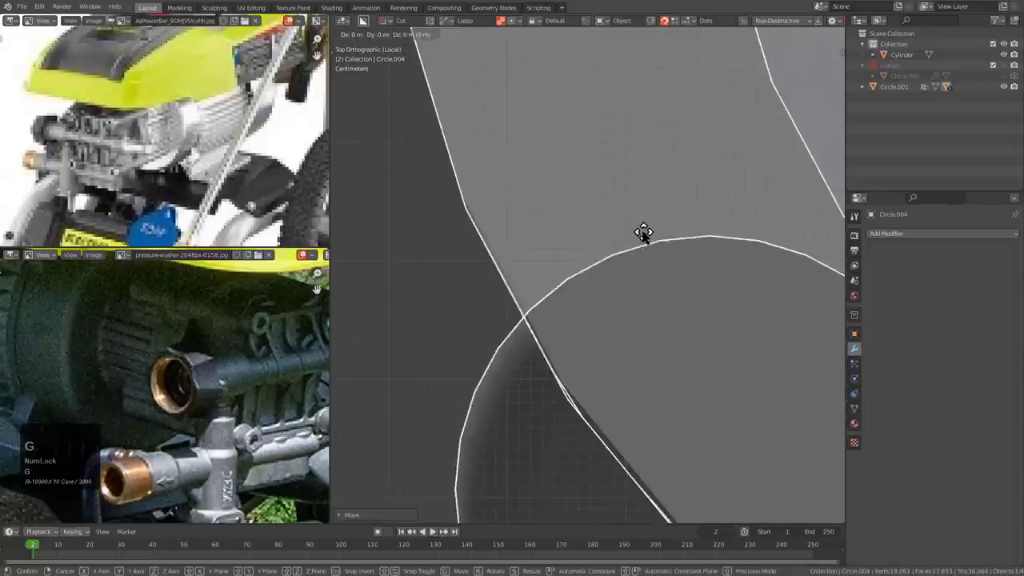
{"action": "left_click", "coordinate": [644, 226]}
- Shift and slightly rotate the quarter section from above to match its outer arc to the cylinder around the post
{"action": "scroll", "coordinate": [642, 229], "scroll_direction": "down", "scroll_amount": 6}
{"action": "middle_click_drag", "start_coordinate": [642, 230], "coordinate": [595, 207], "text": "shift"}
{"action": "middle_click_drag", "start_coordinate": [695, 280], "coordinate": [649, 320], "text": "shift"}
{"action": "key", "text": "g"}
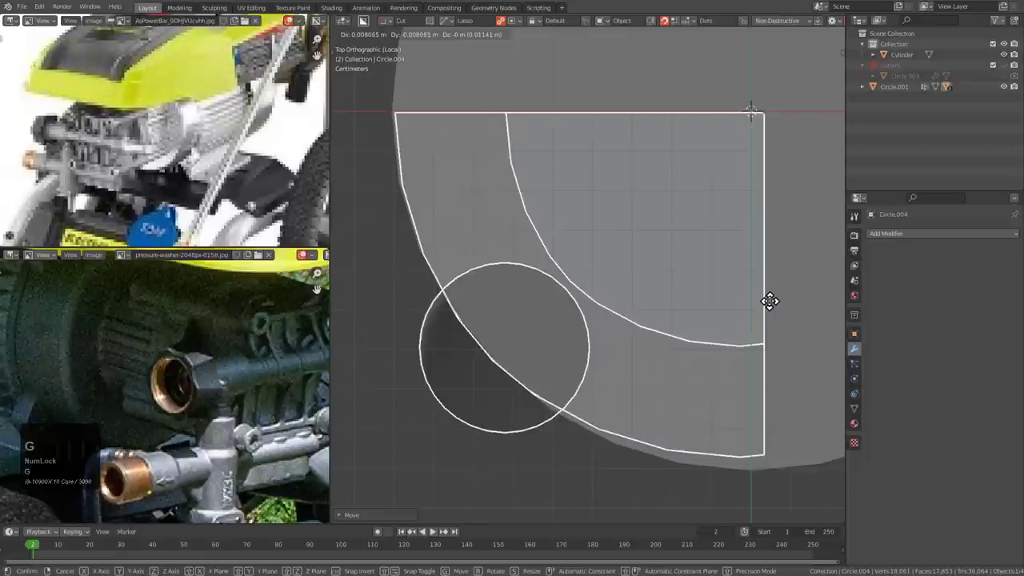
{"action": "key", "text": "r"}
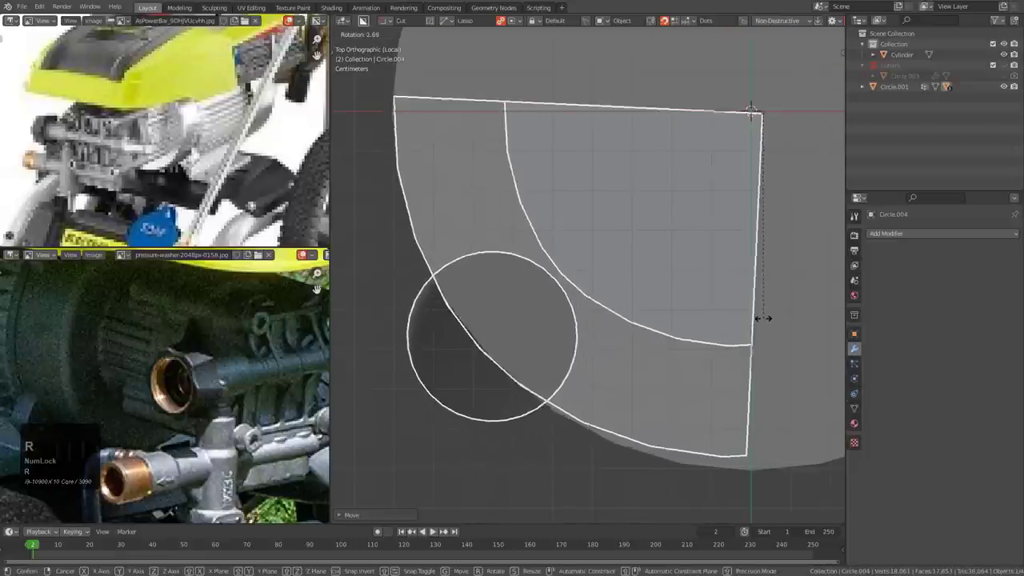
{"action": "left_click", "coordinate": [773, 322]}
- Hide the reference cylinder so that only the quarter section with the post remains
{"action": "middle_click_drag", "start_coordinate": [632, 324], "coordinate": [620, 249]}
{"action": "scroll", "coordinate": [557, 252], "scroll_direction": "up", "scroll_amount": 3}
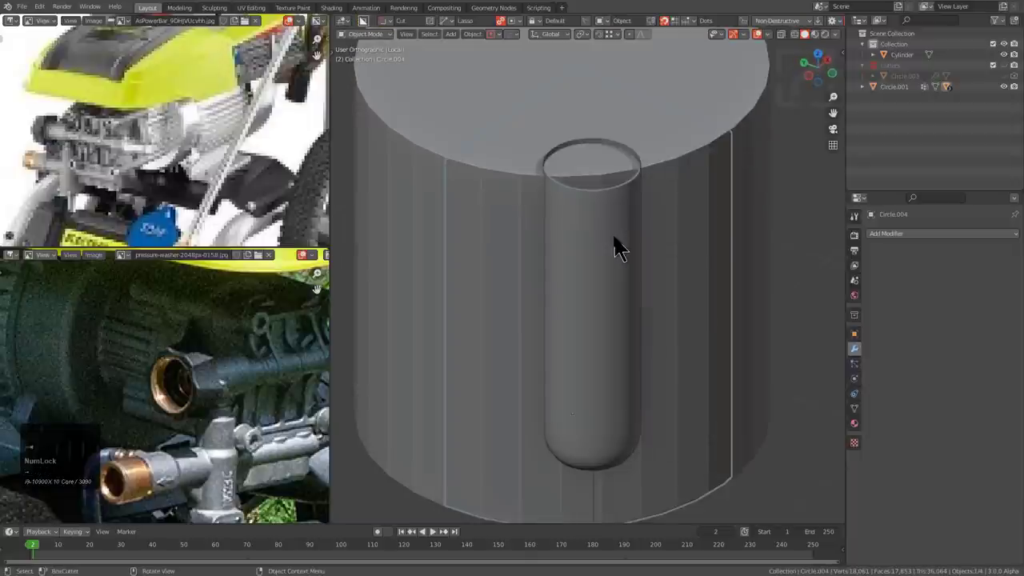
{"action": "key", "text": "Tab"}
{"action": "key", "text": "Tab"}
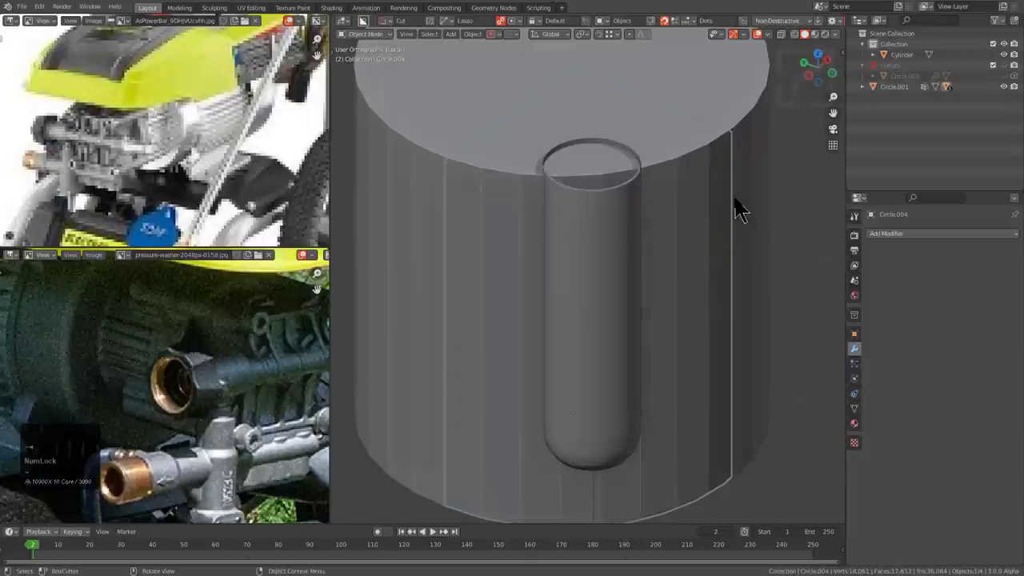
{"action": "left_click", "coordinate": [736, 200]}
{"action": "key", "text": "h"}
- Knife a V-shaped cut across the quarter's top face, running behind the post between outer-edge vertices on both sides
{"action": "left_click", "coordinate": [586, 261]}
{"action": "key", "text": "Tab"}
{"action": "scroll", "coordinate": [586, 263], "scroll_direction": "up", "scroll_amount": 1}
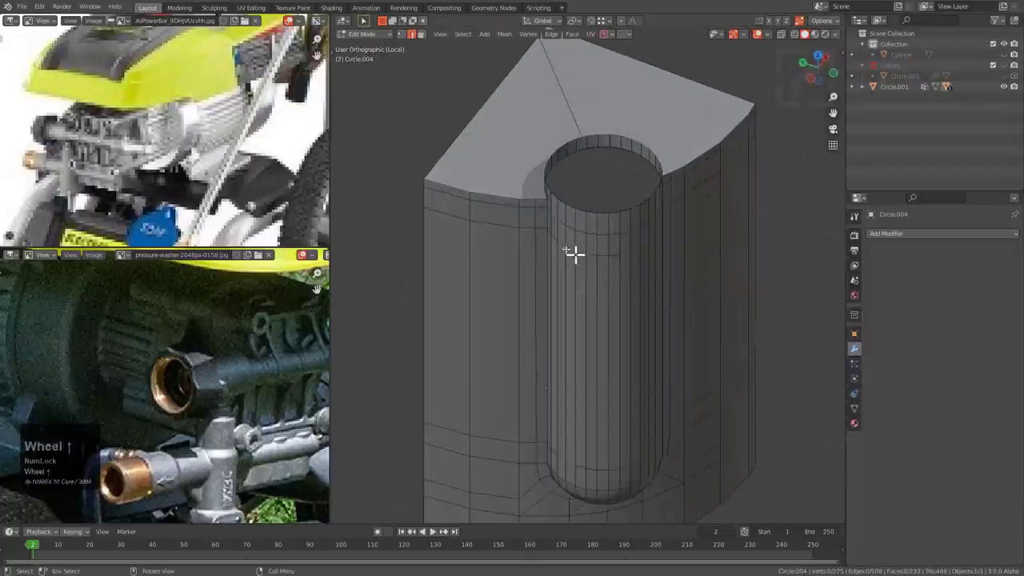
{"action": "key", "text": "1"}
{"action": "left_click", "coordinate": [519, 183]}
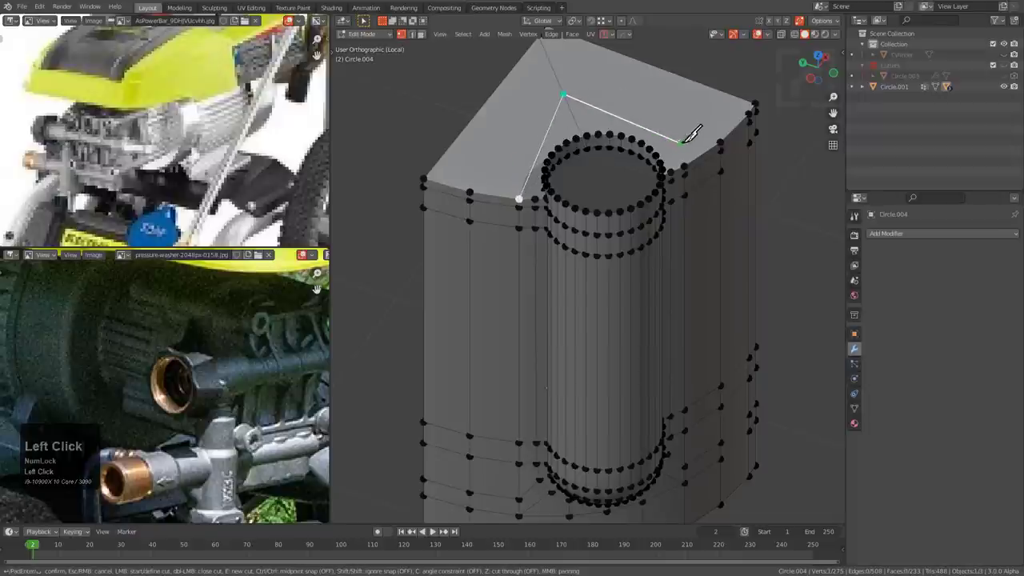
- Rip the quarter along the edge loops on both sides of the post and delete all faces outside the post's segment
{"action": "key", "text": "2"}
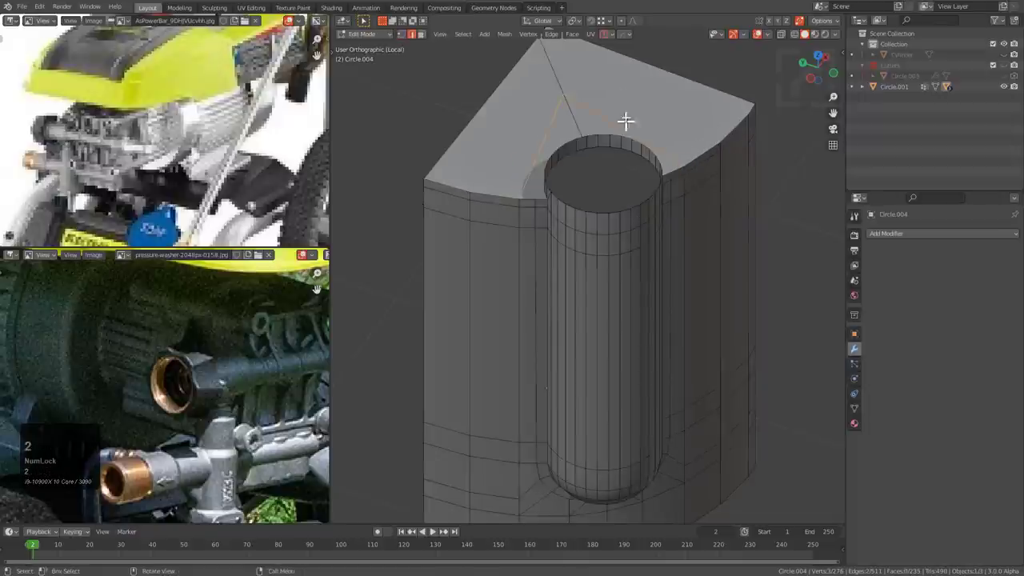
{"action": "scroll", "coordinate": [532, 129], "scroll_direction": "down", "scroll_amount": 3}
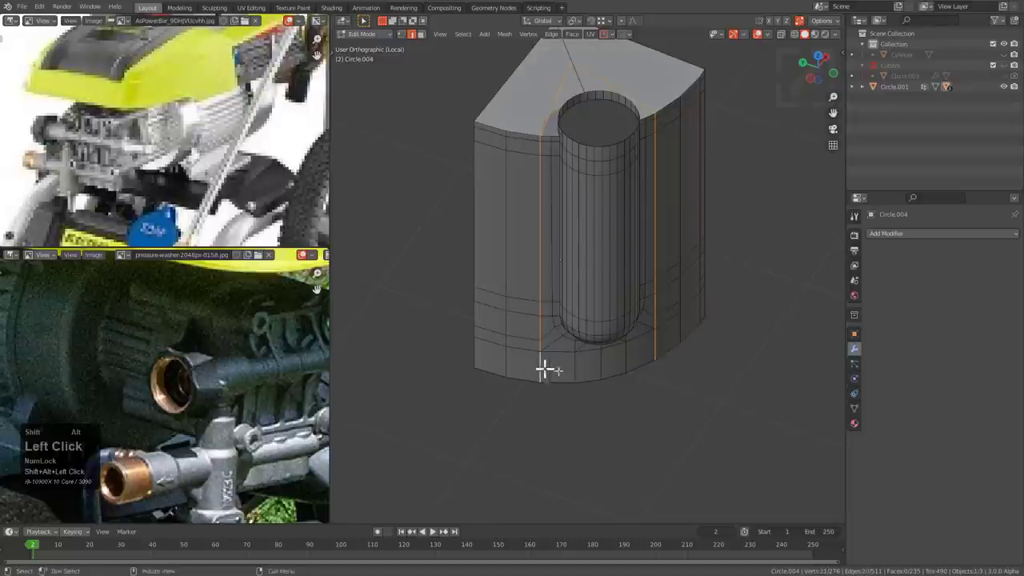
{"action": "middle_click_drag", "start_coordinate": [544, 368], "coordinate": [570, 265]}
{"action": "key", "text": "alt+a"}
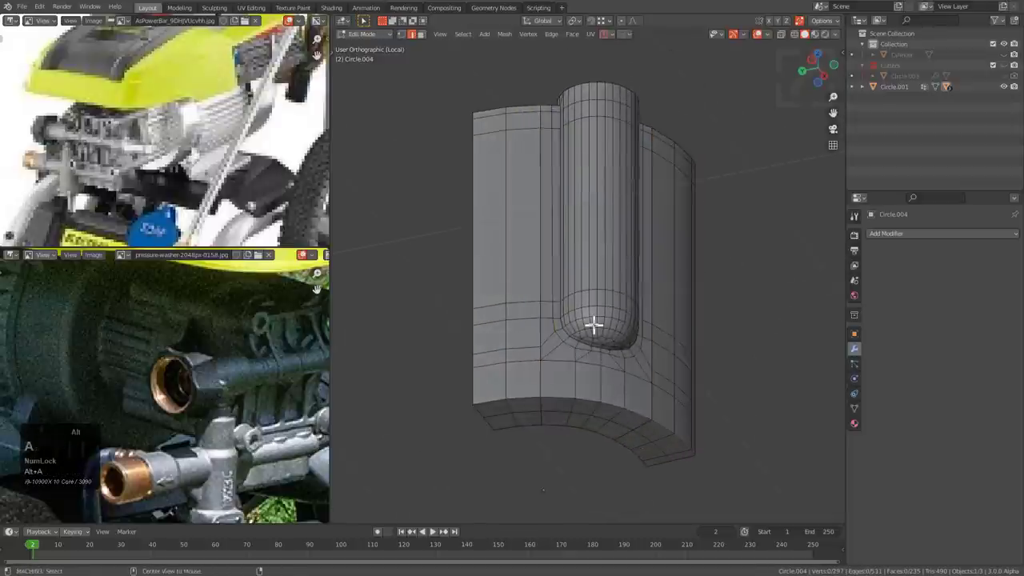
{"action": "key", "text": "l"}
{"action": "key", "text": "ctrl+i"}
{"action": "key", "text": "x"}
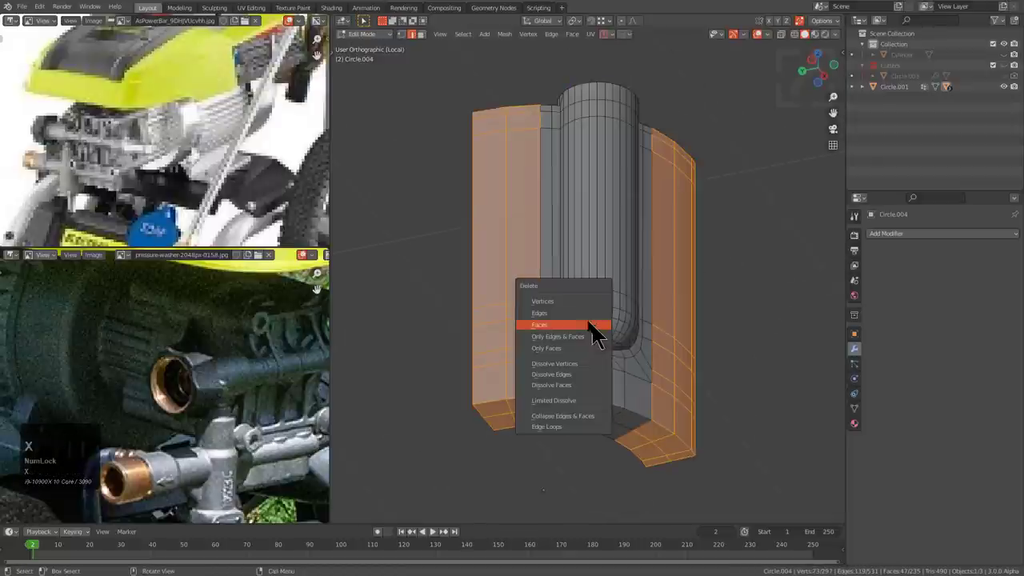
{"action": "left_click", "coordinate": [589, 327]}
{"action": "middle_click_drag", "start_coordinate": [555, 300], "coordinate": [647, 373]}
{"action": "scroll", "coordinate": [607, 313], "scroll_direction": "up", "scroll_amount": 1}
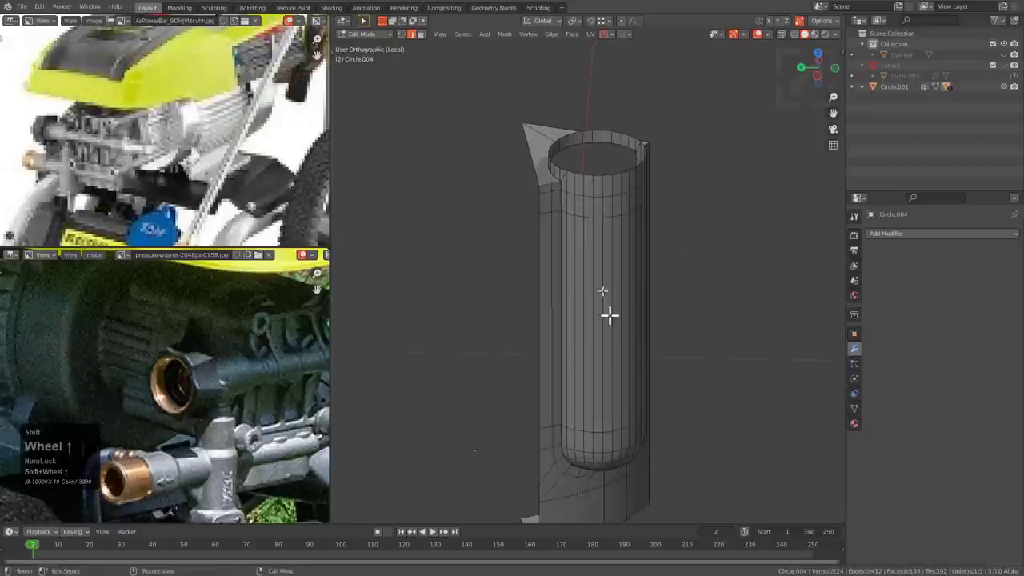
- Unhide the reference cylinder and poke its top face into a triangle fan
{"action": "middle_click_drag", "start_coordinate": [608, 312], "coordinate": [574, 269]}
{"action": "key", "text": "Tab"}
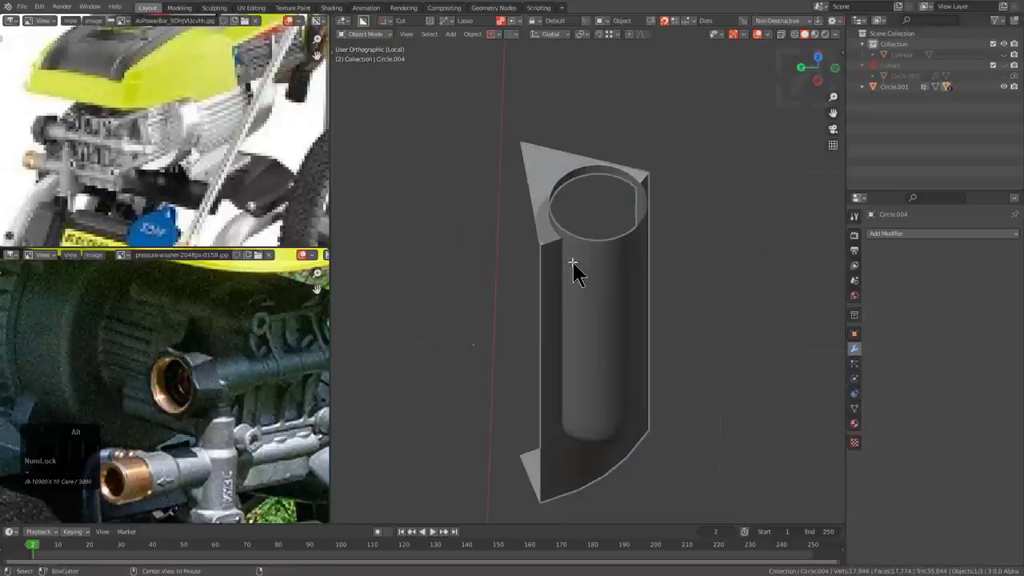
{"action": "key", "text": "alt+h"}
{"action": "left_click", "coordinate": [503, 274], "text": "shift"}
{"action": "middle_click_drag", "start_coordinate": [495, 261], "coordinate": [438, 219], "text": "shift"}
{"action": "key", "text": "Tab"}
{"action": "middle_click_drag", "start_coordinate": [456, 177], "coordinate": [476, 271], "text": "shift"}
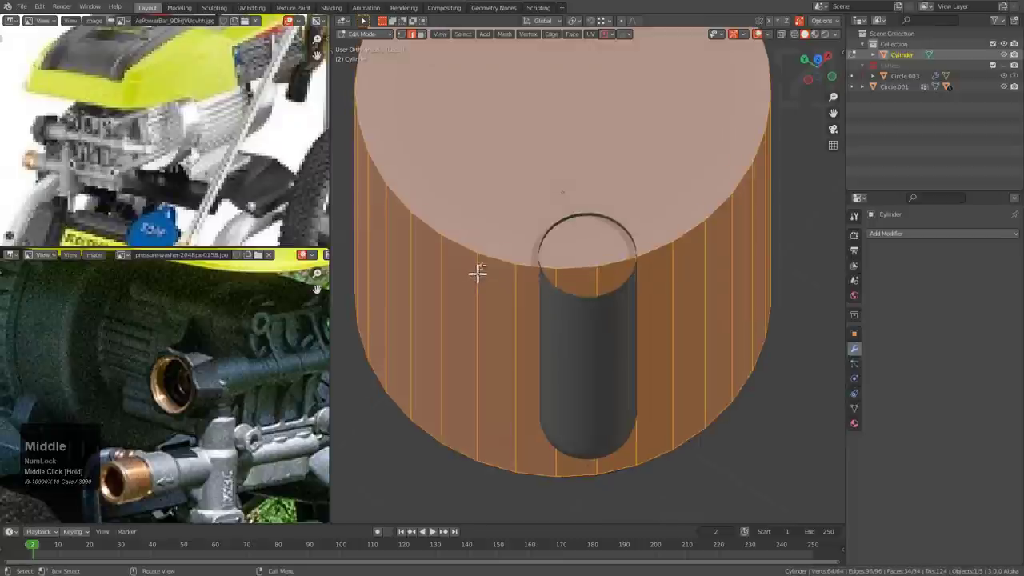
{"action": "key", "text": "3"}
{"action": "left_click", "coordinate": [549, 174]}
{"action": "key", "text": "F3"}
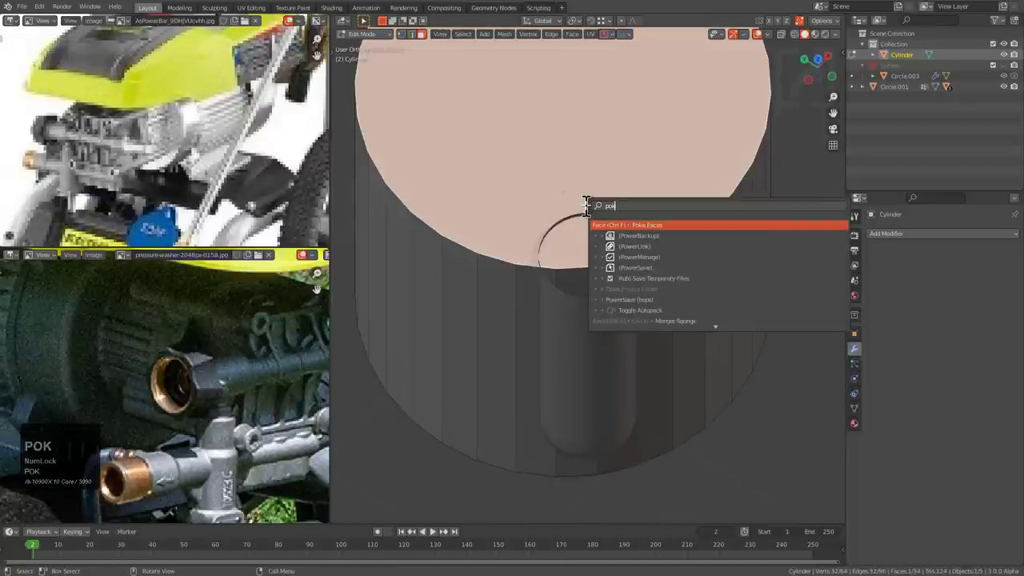
{"action": "key", "text": "Return"}
{"action": "middle_click_drag", "start_coordinate": [587, 207], "coordinate": [590, 293]}
{"action": "key", "text": "alt+z"}
{"action": "key", "text": "KP_7"}
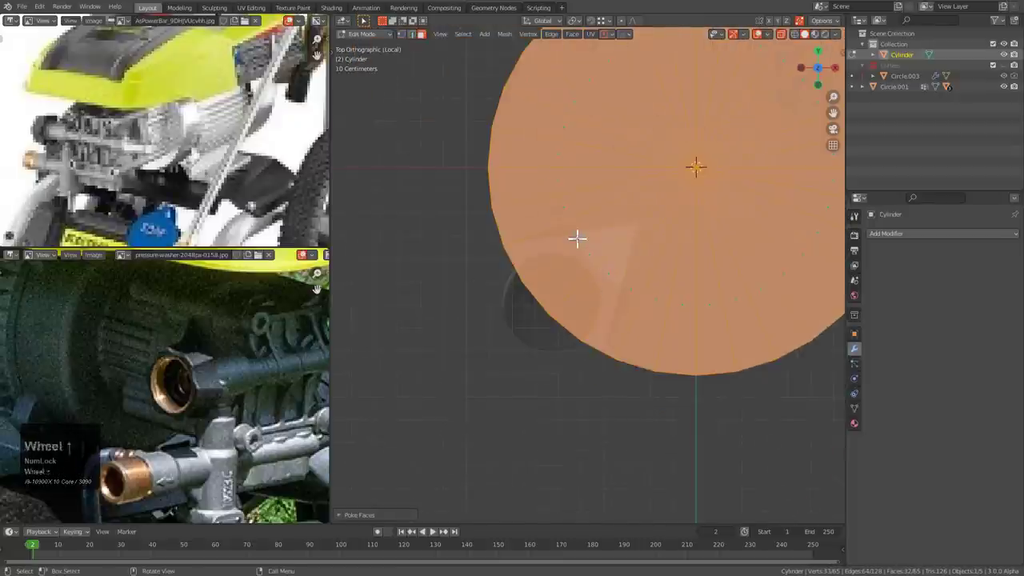
{"action": "scroll", "coordinate": [578, 237], "scroll_direction": "up", "scroll_amount": 2}
{"action": "key", "text": "2"}
{"action": "left_click", "coordinate": [551, 190], "text": "alt"}
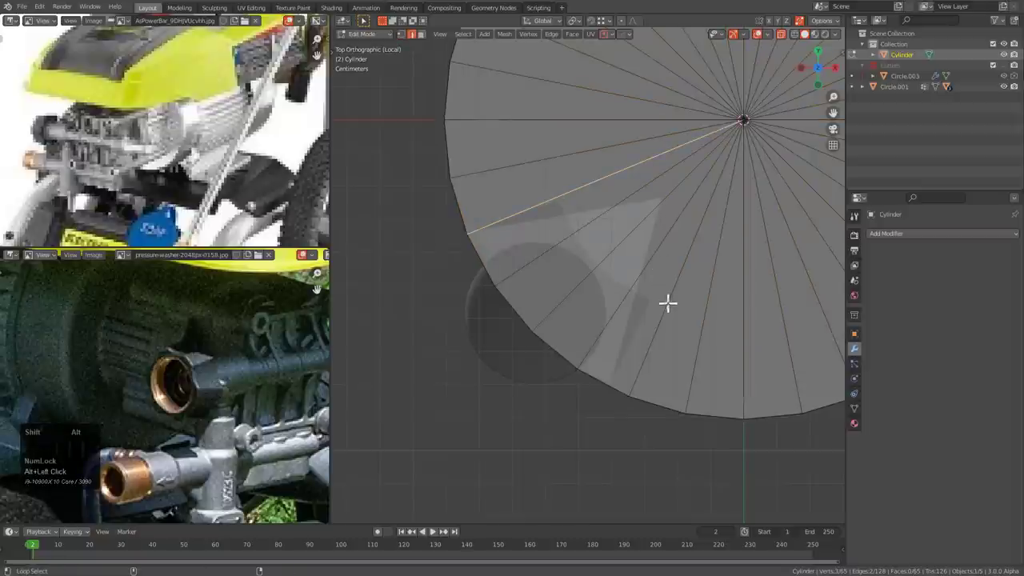
- Poke the reference cylinder's bottom face into a triangle fan
{"action": "middle_click_drag", "start_coordinate": [654, 304], "coordinate": [609, 176]}
{"action": "scroll", "coordinate": [596, 279], "scroll_direction": "down", "scroll_amount": 2}
{"action": "scroll", "coordinate": [615, 276], "scroll_direction": "down", "scroll_amount": 4}
{"action": "key", "text": "3"}
{"action": "scroll", "coordinate": [562, 432], "scroll_direction": "down", "scroll_amount": 1}
{"action": "left_click", "coordinate": [559, 447]}
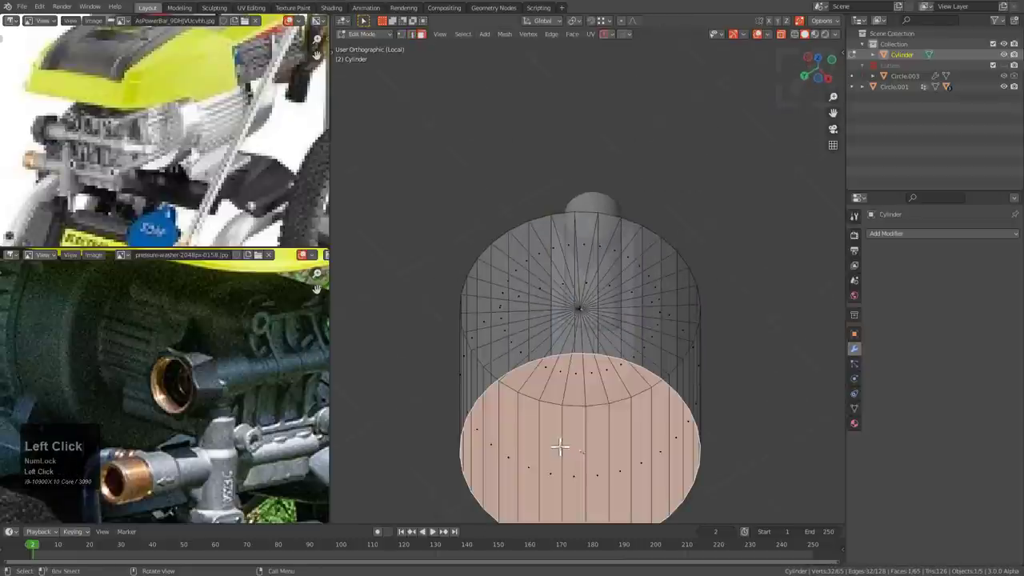
{"action": "key", "text": "space"}
{"action": "key", "text": "Return"}
- Select the cylinder's radial edge loops on both sides of the post and rip them apart in place
{"action": "key", "text": "alt+z"}
{"action": "middle_click_drag", "start_coordinate": [607, 313], "coordinate": [599, 459]}
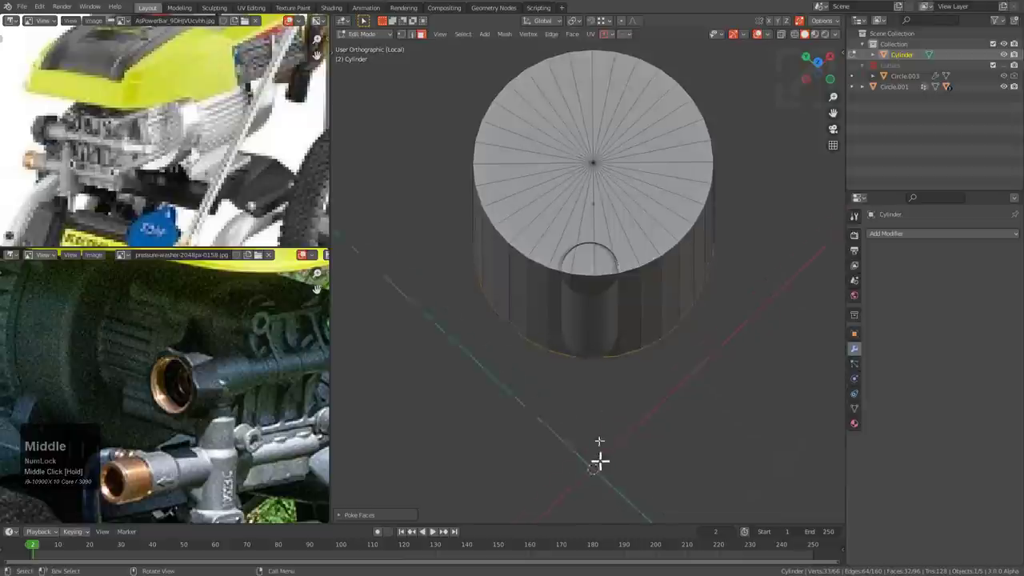
{"action": "scroll", "coordinate": [589, 278], "scroll_direction": "up", "scroll_amount": 2}
{"action": "key", "text": "alt+z"}
{"action": "key", "text": "KP_7"}
{"action": "key", "text": "2"}
{"action": "left_click", "coordinate": [576, 233], "text": "alt"}
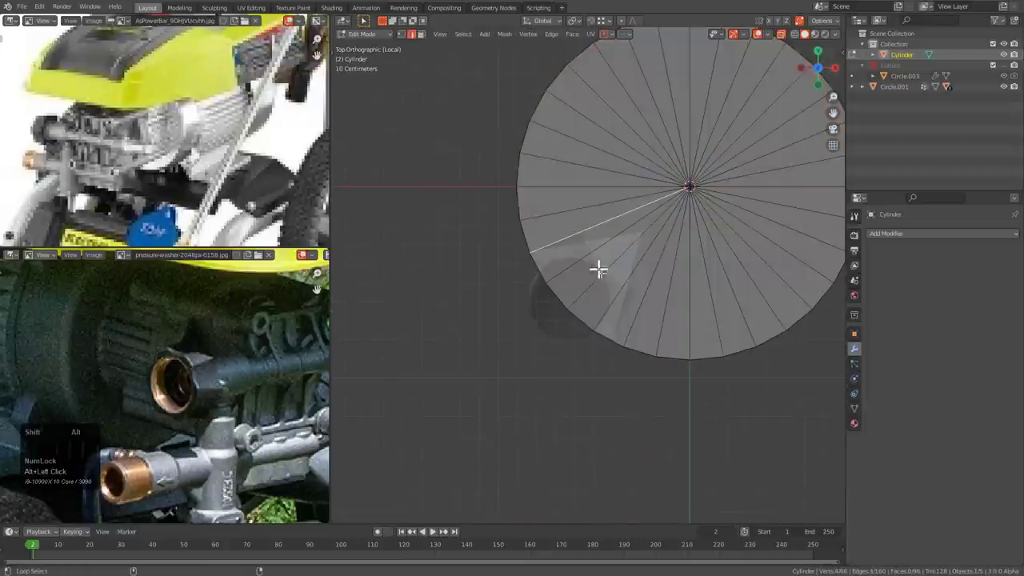
{"action": "scroll", "coordinate": [633, 305], "scroll_direction": "up", "scroll_amount": 2}
{"action": "middle_click_drag", "start_coordinate": [626, 322], "coordinate": [605, 297]}
{"action": "key", "text": "alt+z"}
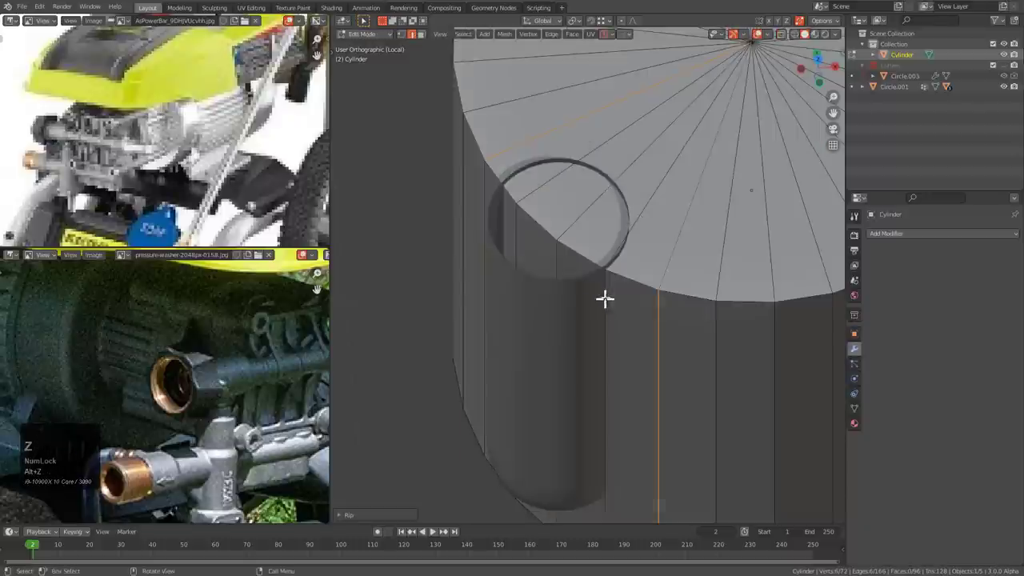
- Separate the cylinder's wedge around the post into its own object and hide the rest of the cylinder
{"action": "scroll", "coordinate": [607, 297], "scroll_direction": "down", "scroll_amount": 1}
{"action": "key", "text": "l"}
{"action": "key", "text": "p"}
{"action": "left_click", "coordinate": [608, 291]}
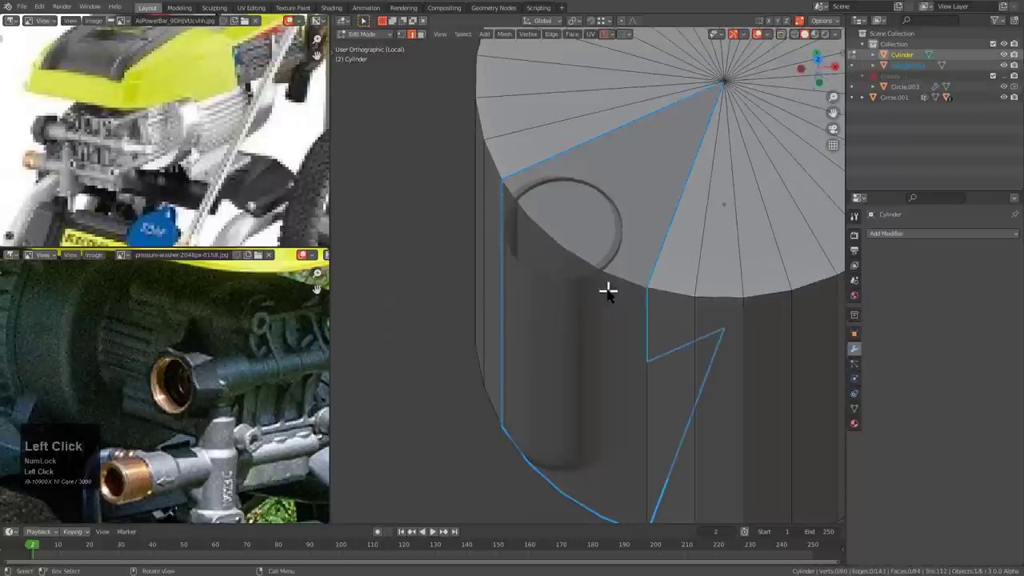
{"action": "key", "text": "Tab"}
{"action": "key", "text": "h"}
{"action": "left_click", "coordinate": [613, 285]}
- Display wireframes on the post section and the cylinder wedge, and compare the two pieces with trial moves
{"action": "middle_click_drag", "start_coordinate": [613, 284], "coordinate": [582, 247]}
{"action": "scroll", "coordinate": [620, 262], "scroll_direction": "up", "scroll_amount": 1}
{"action": "key", "text": "g"}
{"action": "right_click", "coordinate": [714, 259]}
{"action": "scroll", "coordinate": [653, 250], "scroll_direction": "up", "scroll_amount": 1}
{"action": "key", "text": "g"}
{"action": "right_click", "coordinate": [592, 251]}
{"action": "key", "text": "alt+v"}
{"action": "left_click", "coordinate": [542, 247]}
{"action": "scroll", "coordinate": [541, 247], "scroll_direction": "down", "scroll_amount": 2}
{"action": "key", "text": "g"}
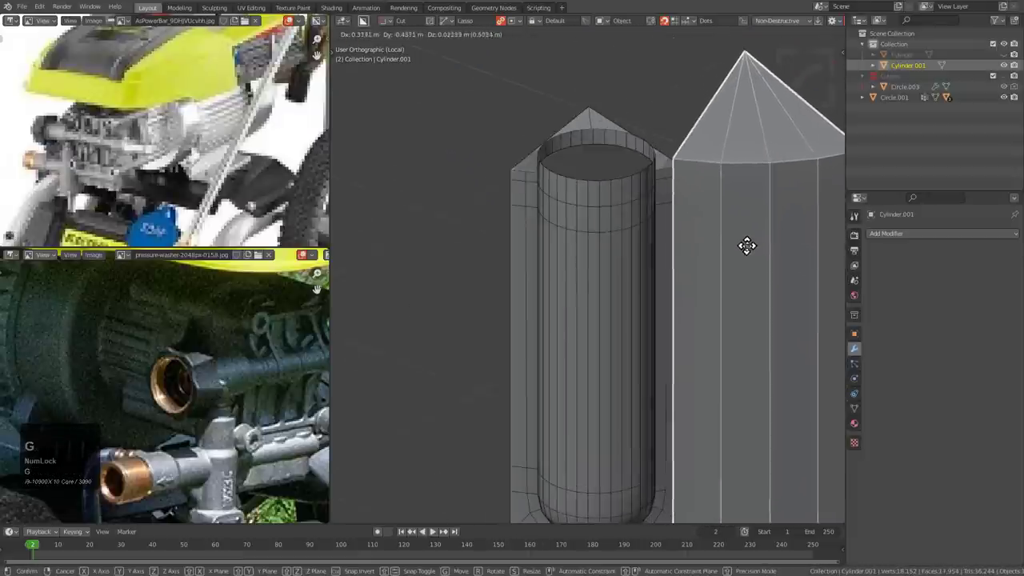
{"action": "right_click", "coordinate": [749, 249]}
- Move the post section from above to bring its outer edge close to the cylinder wedge's edge
{"action": "middle_click_drag", "start_coordinate": [709, 258], "coordinate": [584, 238]}
{"action": "scroll", "coordinate": [617, 256], "scroll_direction": "up", "scroll_amount": 2}
{"action": "left_click", "coordinate": [608, 244]}
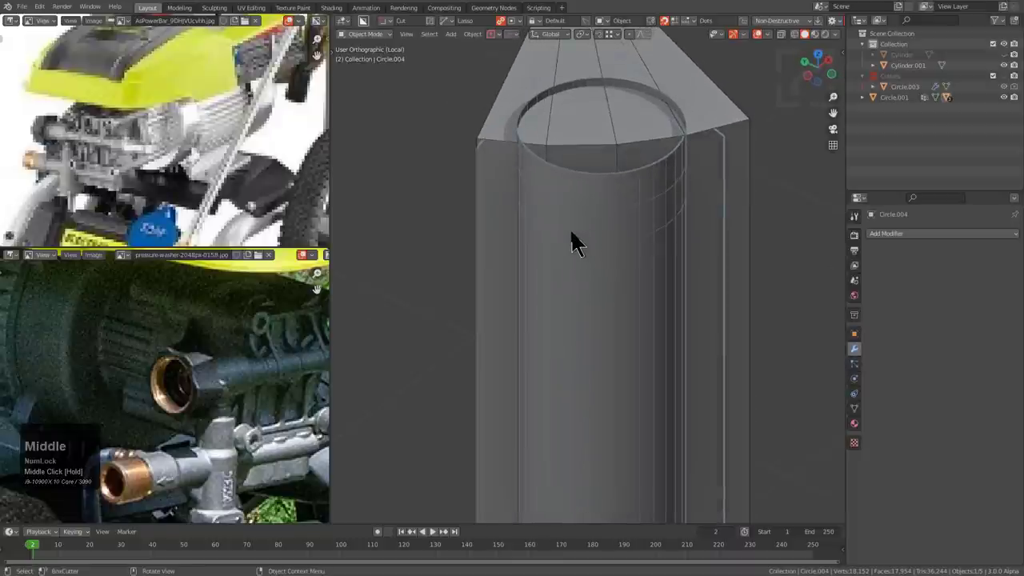
{"action": "key", "text": "KP_7"}
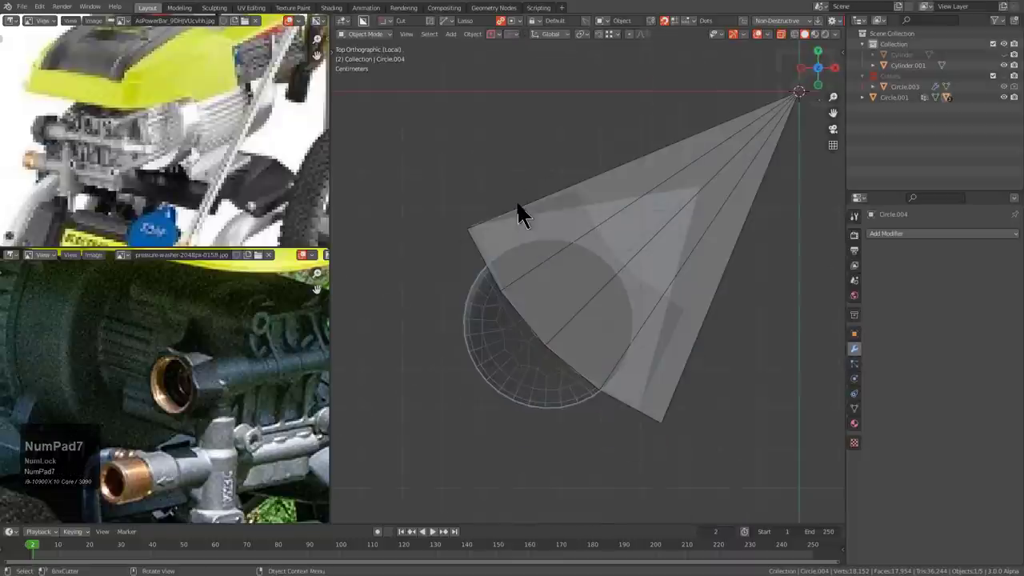
{"action": "scroll", "coordinate": [528, 240], "scroll_direction": "up", "scroll_amount": 5}
{"action": "key", "text": "g"}
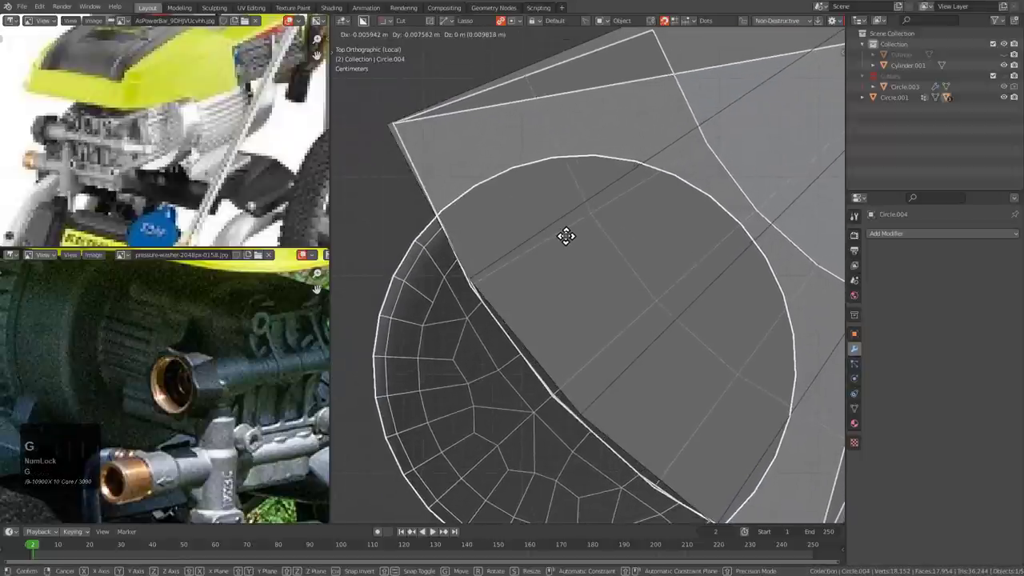
{"action": "left_click", "coordinate": [568, 241]}
- Set the snapping target to Vertex for aligning the post section with the wedge's outer corner
{"action": "middle_click_drag", "start_coordinate": [516, 193], "coordinate": [631, 263], "text": "shift"}
{"action": "scroll", "coordinate": [585, 184], "scroll_direction": "up", "scroll_amount": 3}
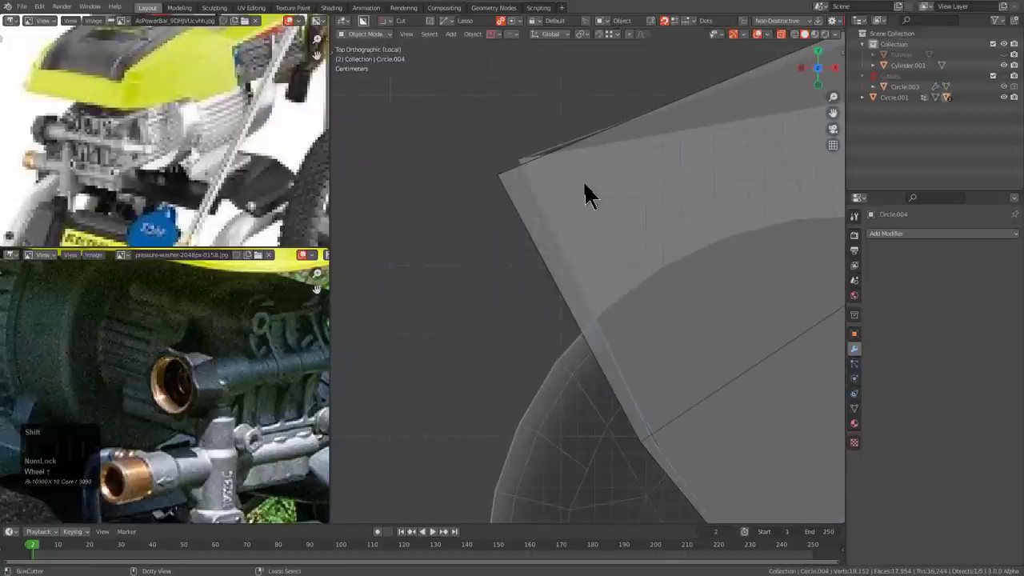
{"action": "key", "text": "ctrl+shift+Tab"}
{"action": "left_click", "coordinate": [552, 195]}
{"action": "scroll", "coordinate": [501, 192], "scroll_direction": "up", "scroll_amount": 2}
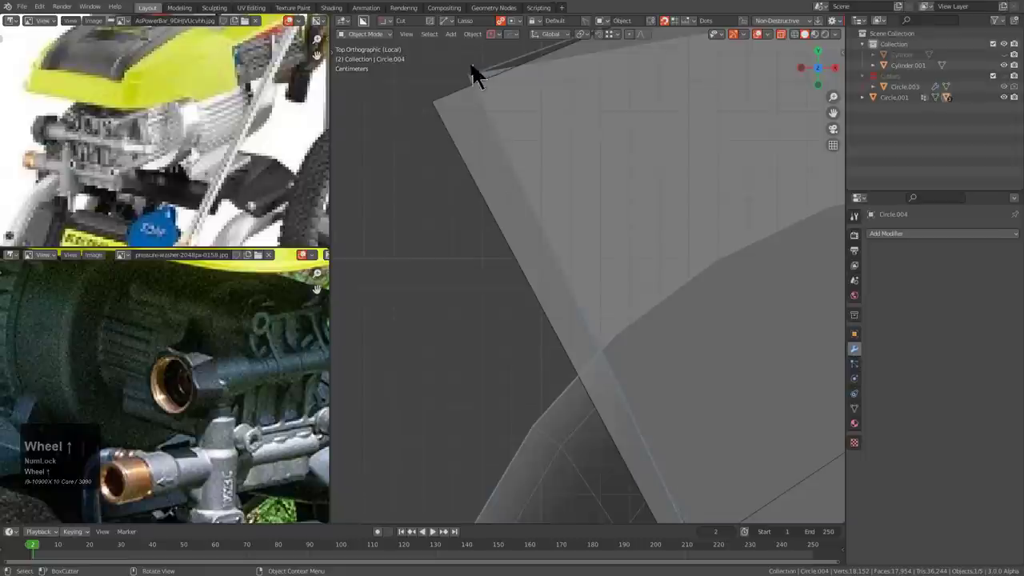
{"action": "key", "text": "g"}
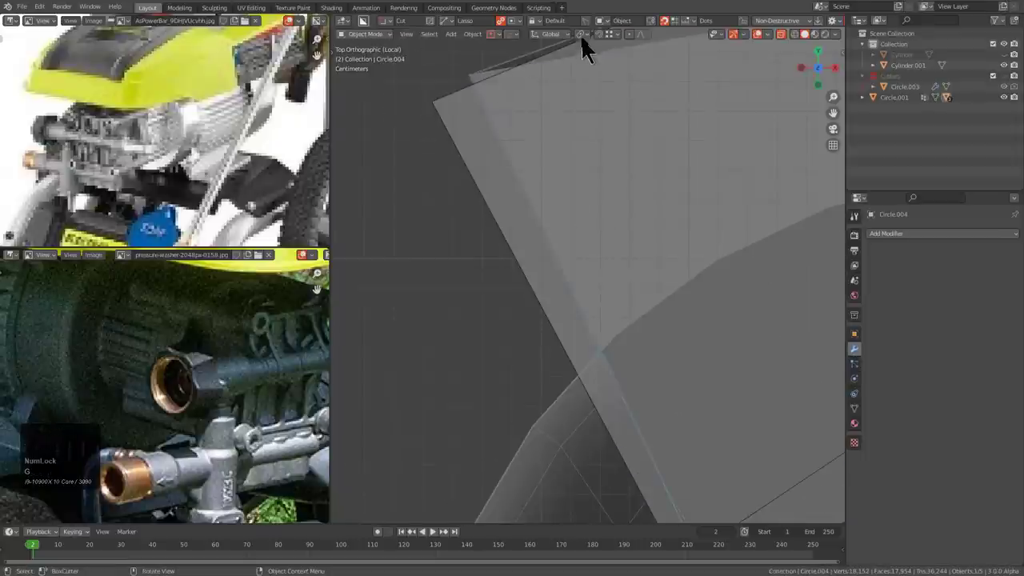
{"action": "left_click", "coordinate": [612, 36]}
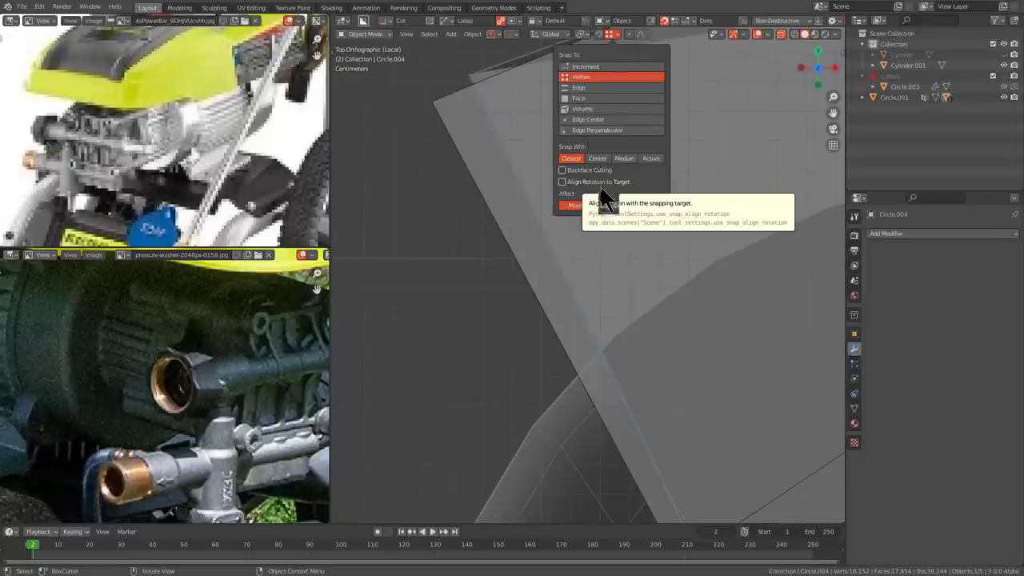
- Move the post section with snapping along X and then Y toward the cylinder wedge's outer corner
{"action": "key", "text": "g"}
{"action": "key", "text": "x"}
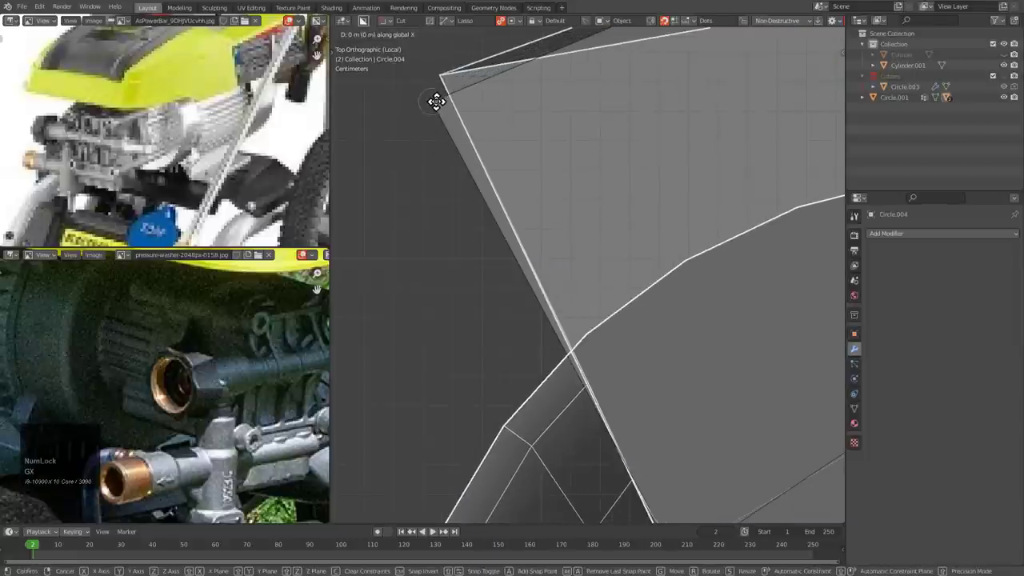
{"action": "left_click", "coordinate": [436, 101], "text": "ctrl"}
{"action": "key", "text": "g"}
{"action": "key", "text": "y"}
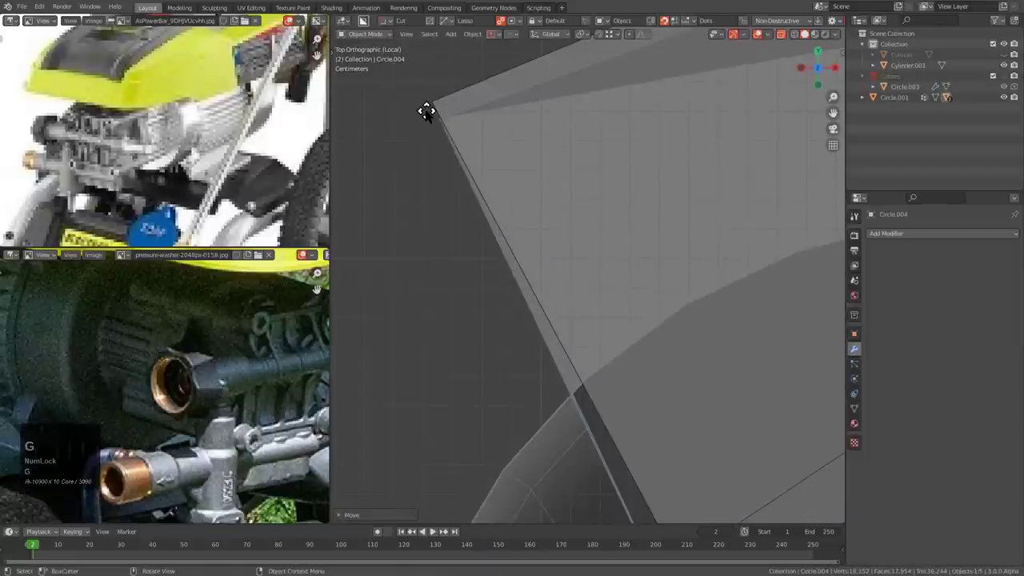
{"action": "left_click", "coordinate": [430, 102], "text": "ctrl"}
{"action": "scroll", "coordinate": [435, 92], "scroll_direction": "up", "scroll_amount": 3}
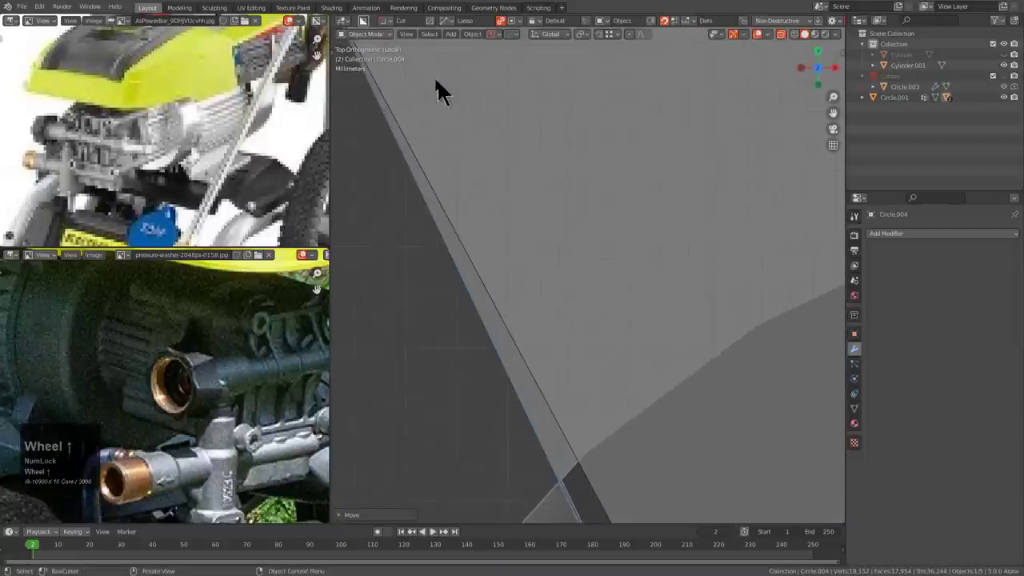
{"action": "middle_click_drag", "start_coordinate": [437, 78], "coordinate": [556, 228], "text": "shift"}
{"action": "key", "text": "g"}
{"action": "right_click", "coordinate": [526, 190]}
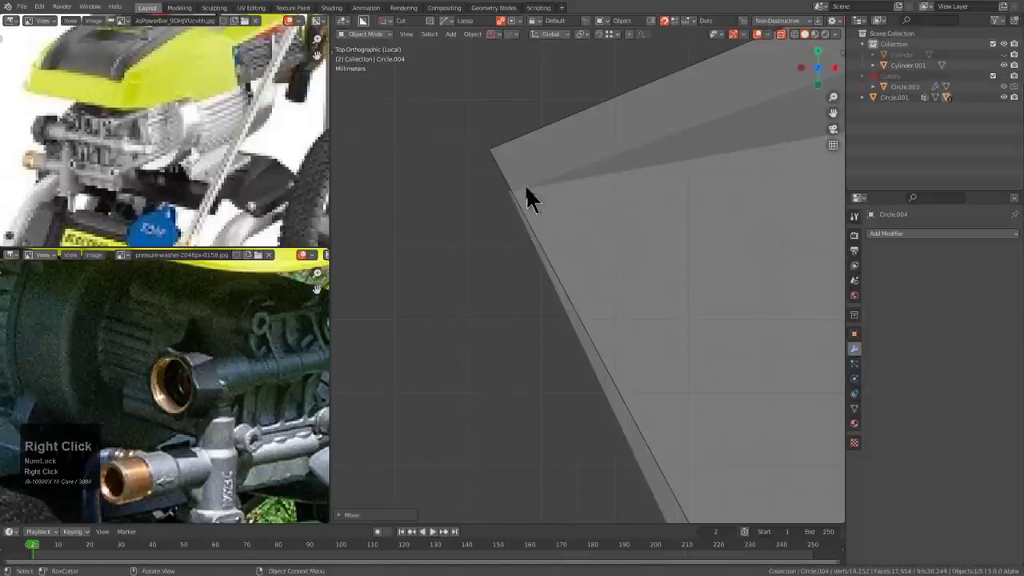
- Move the post section in top view until its outer corner meets the cylinder wedge's outer corner
{"action": "key", "text": "g"}
{"action": "left_click", "coordinate": [507, 146]}
{"action": "scroll", "coordinate": [642, 216], "scroll_direction": "down", "scroll_amount": 4}
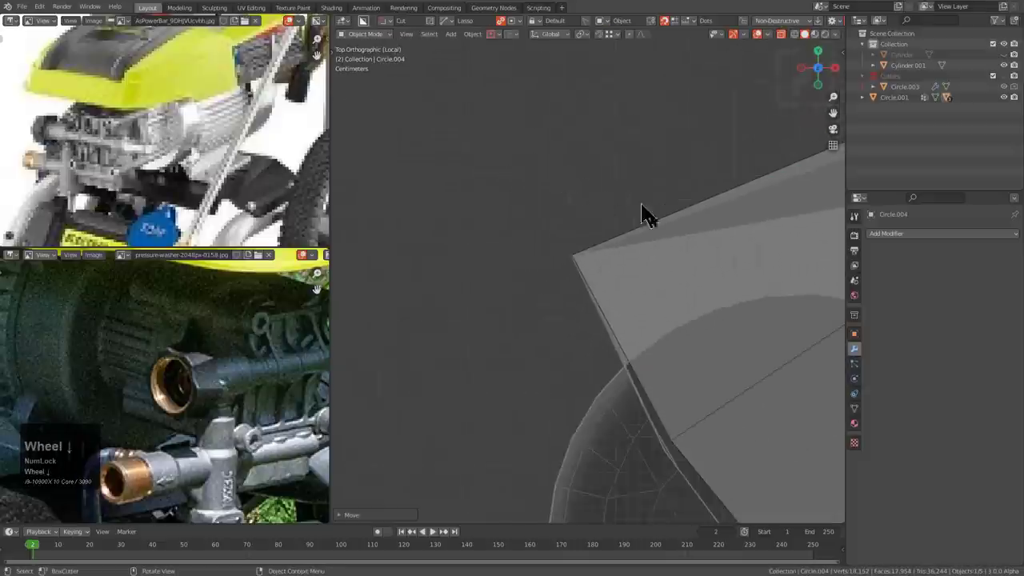
{"action": "scroll", "coordinate": [500, 209], "scroll_direction": "up", "scroll_amount": 2}
{"action": "middle_click_drag", "start_coordinate": [448, 218], "coordinate": [587, 208], "text": "shift"}
{"action": "scroll", "coordinate": [585, 208], "scroll_direction": "up", "scroll_amount": 8}
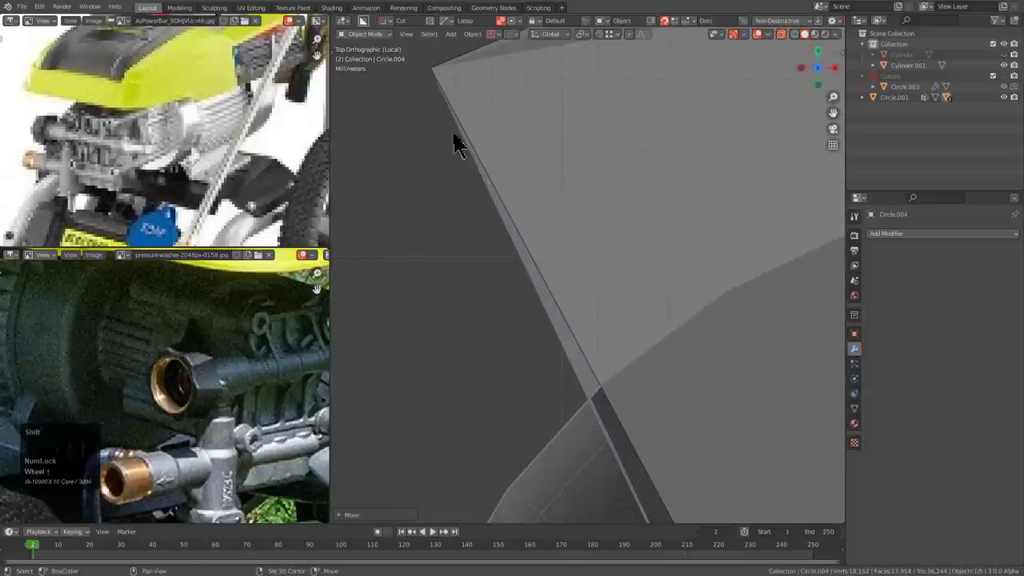
{"action": "middle_click_drag", "start_coordinate": [455, 141], "coordinate": [556, 271], "text": "shift"}
{"action": "scroll", "coordinate": [507, 187], "scroll_direction": "up", "scroll_amount": 3}
{"action": "key", "text": "g"}
{"action": "key", "text": "t"}
{"action": "right_click", "coordinate": [512, 164]}
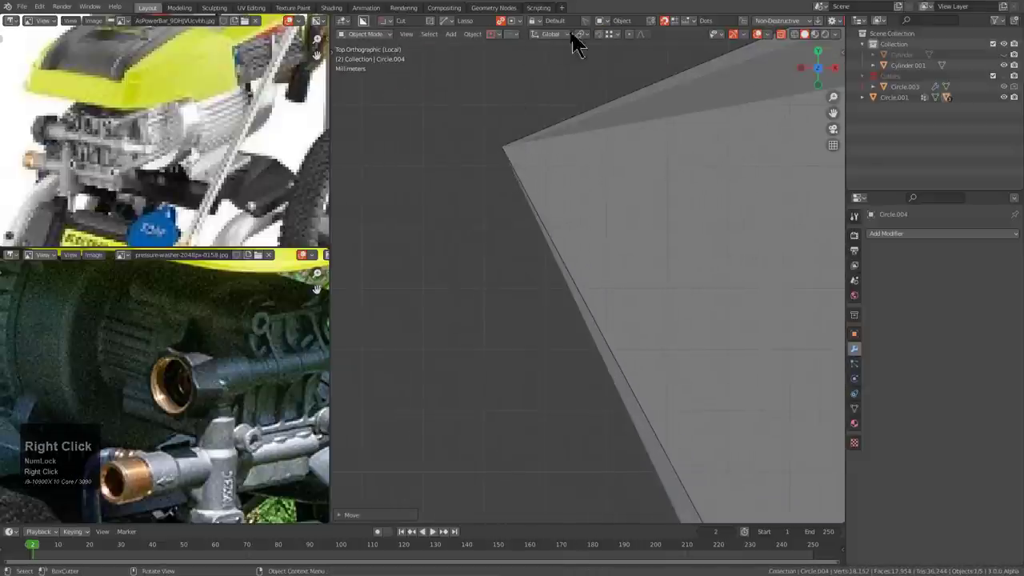
- Change which point of the object snaps, and move the post section along Y onto the wedge's outer corner
{"action": "left_click", "coordinate": [607, 35]}
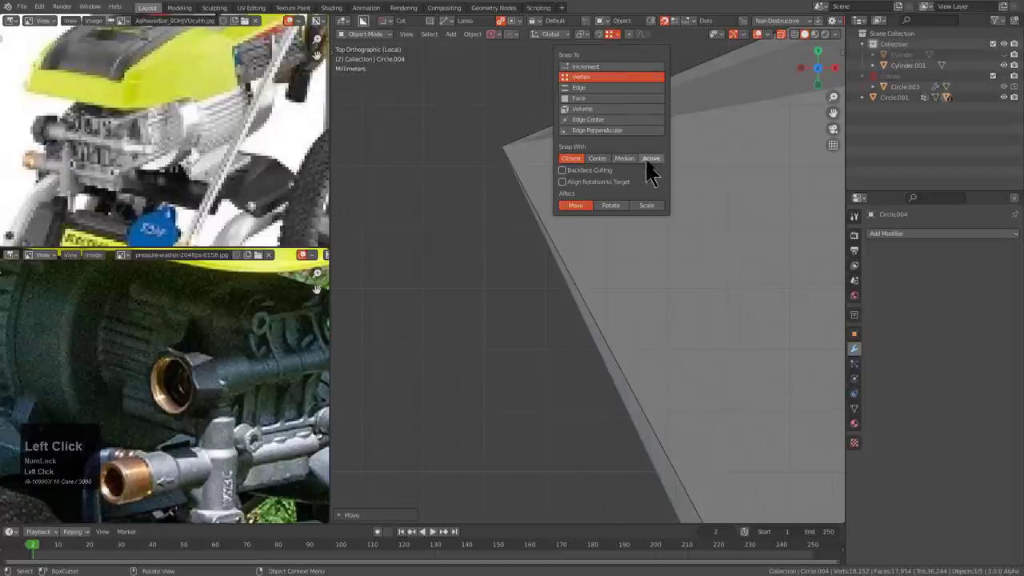
{"action": "left_click", "coordinate": [630, 159]}
{"action": "key", "text": "g"}
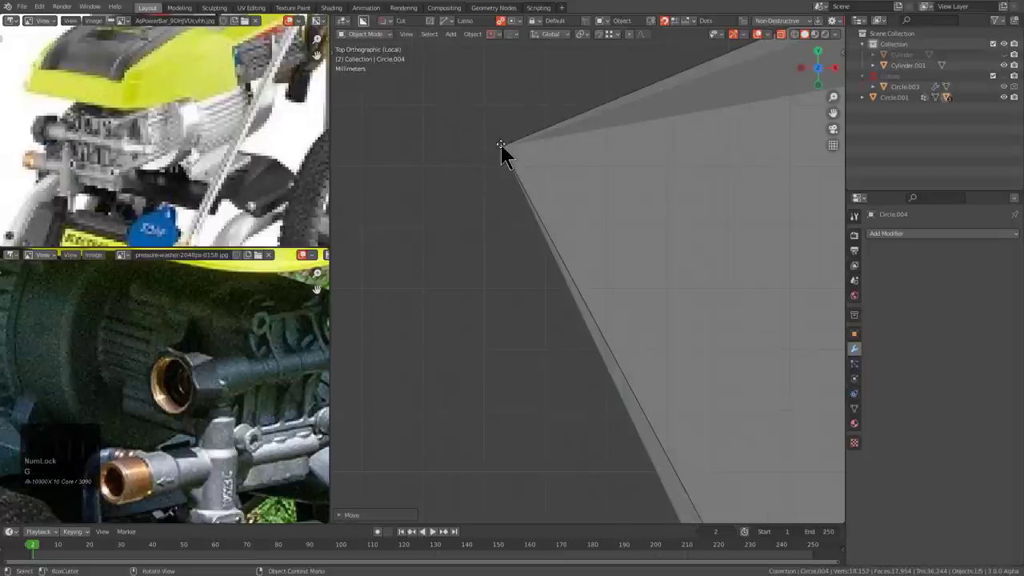
{"action": "key", "text": "g"}
{"action": "key", "text": "y"}
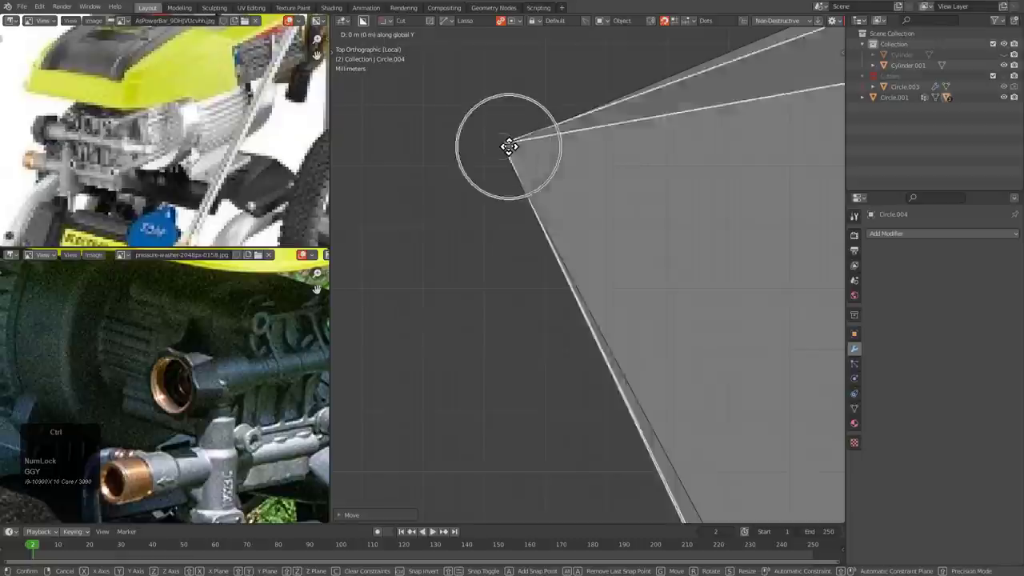
{"action": "left_click", "coordinate": [507, 142]}
- Place the 3D cursor on the shared outer corner and make it the pivot point
{"action": "scroll", "coordinate": [586, 201], "scroll_direction": "up", "scroll_amount": 3}
{"action": "scroll", "coordinate": [579, 282], "scroll_direction": "up", "scroll_amount": 1}
{"action": "middle_click_drag", "start_coordinate": [464, 179], "coordinate": [584, 271], "text": "shift"}
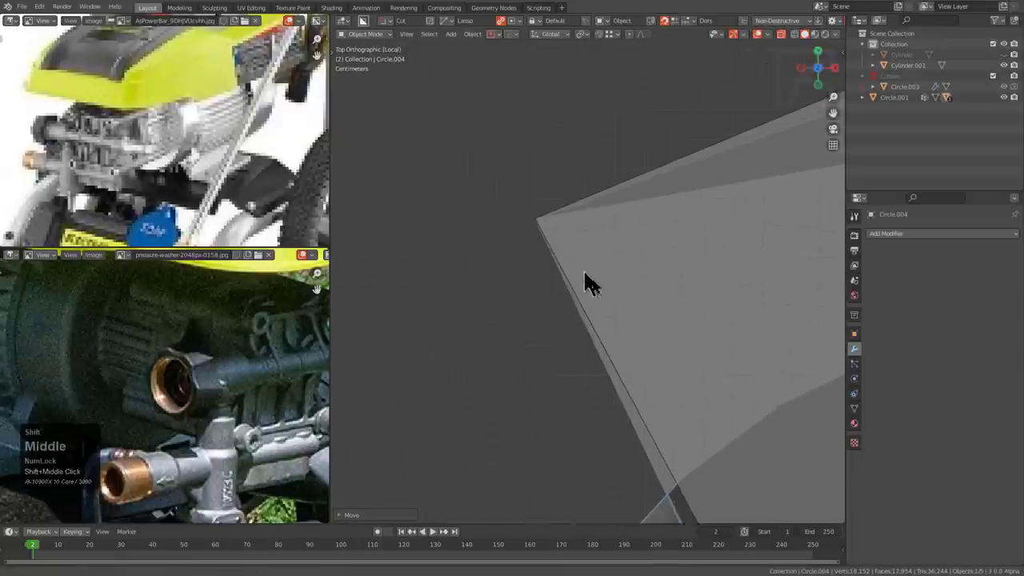
{"action": "scroll", "coordinate": [583, 269], "scroll_direction": "up", "scroll_amount": 6}
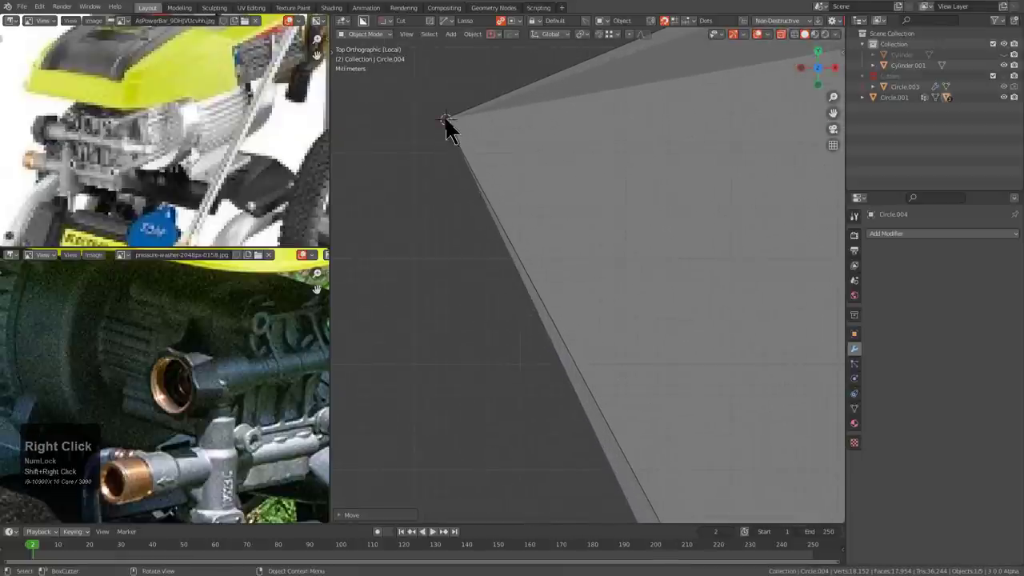
{"action": "left_click", "coordinate": [520, 127]}
- Rotate the post section around the 3D cursor by about -2.5° and again by about -0.2° to follow the wedge's edge
{"action": "middle_click_drag", "start_coordinate": [590, 273], "coordinate": [706, 489], "text": "shift"}
{"action": "key", "text": "r"}
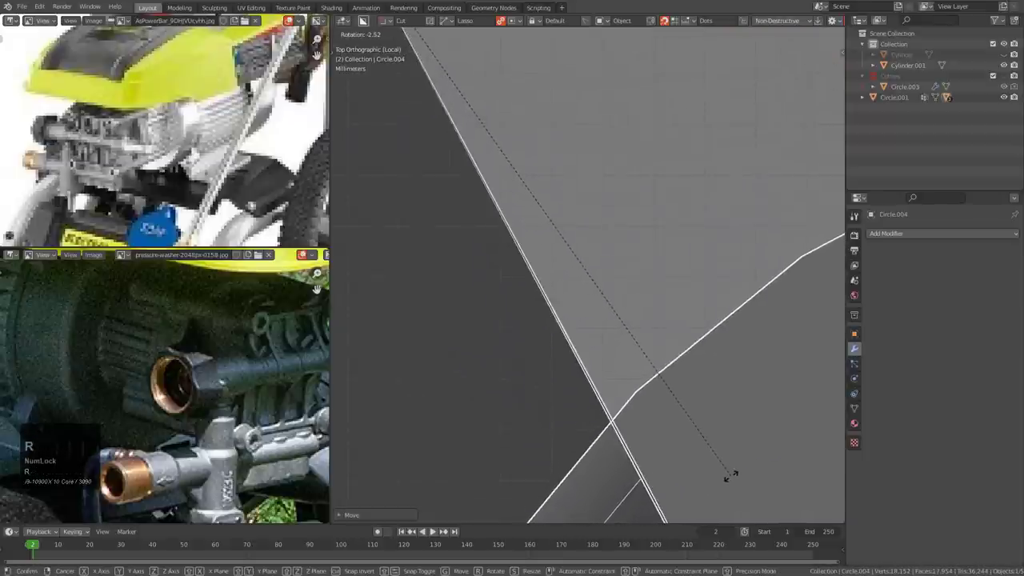
{"action": "left_click", "coordinate": [726, 472]}
{"action": "scroll", "coordinate": [680, 408], "scroll_direction": "down", "scroll_amount": 5}
{"action": "middle_click_drag", "start_coordinate": [663, 390], "coordinate": [496, 221], "text": "shift"}
{"action": "middle_click_drag", "start_coordinate": [572, 344], "coordinate": [681, 299], "text": "shift"}
{"action": "scroll", "coordinate": [681, 299], "scroll_direction": "up", "scroll_amount": 3}
{"action": "key", "text": "r"}
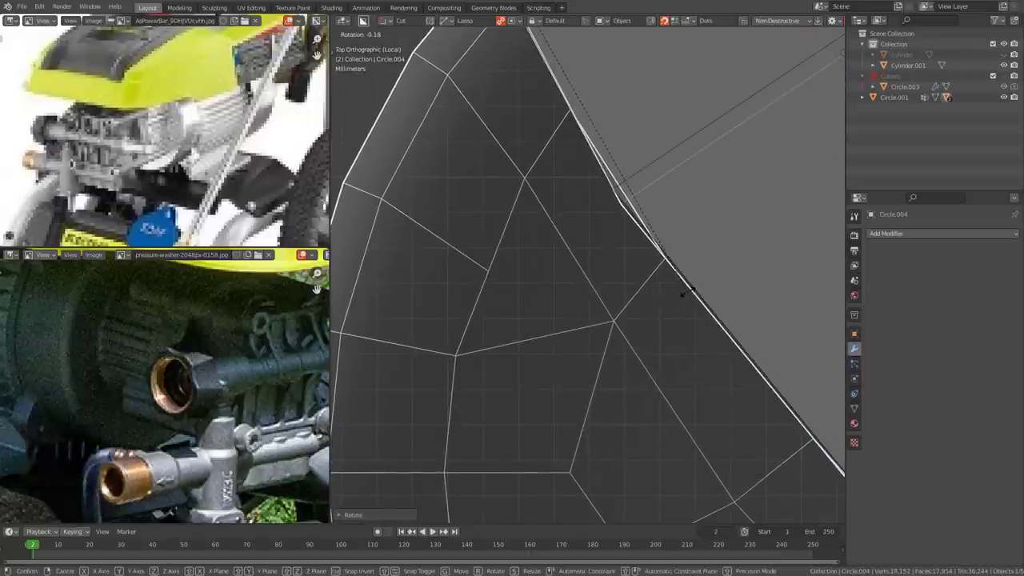
{"action": "left_click", "coordinate": [688, 292]}
- Examine how the rotated post section lines up with the wedge along the side as far as the opposite corner
{"action": "scroll", "coordinate": [687, 299], "scroll_direction": "down", "scroll_amount": 6}
{"action": "middle_click_drag", "start_coordinate": [688, 300], "coordinate": [485, 232], "text": "shift"}
{"action": "middle_click_drag", "start_coordinate": [613, 324], "coordinate": [497, 205], "text": "shift"}
{"action": "middle_click_drag", "start_coordinate": [552, 270], "coordinate": [644, 270], "text": "shift"}
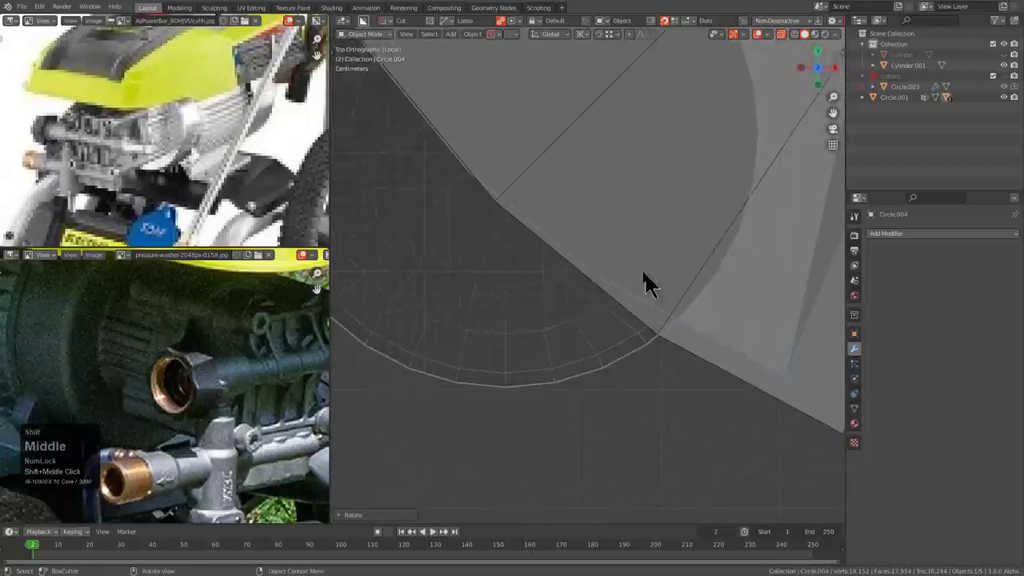
{"action": "scroll", "coordinate": [644, 271], "scroll_direction": "down", "scroll_amount": 1}
{"action": "middle_click_drag", "start_coordinate": [547, 217], "coordinate": [574, 214], "text": "shift"}
{"action": "scroll", "coordinate": [617, 213], "scroll_direction": "down", "scroll_amount": 6}
- Inspect the cylinder wedge's mesh in edge select mode, comparing it with the post section with X-ray on and off
{"action": "key", "text": "alt+z"}
{"action": "left_click", "coordinate": [552, 235]}
{"action": "left_click", "coordinate": [576, 208]}
{"action": "left_click", "coordinate": [652, 120]}
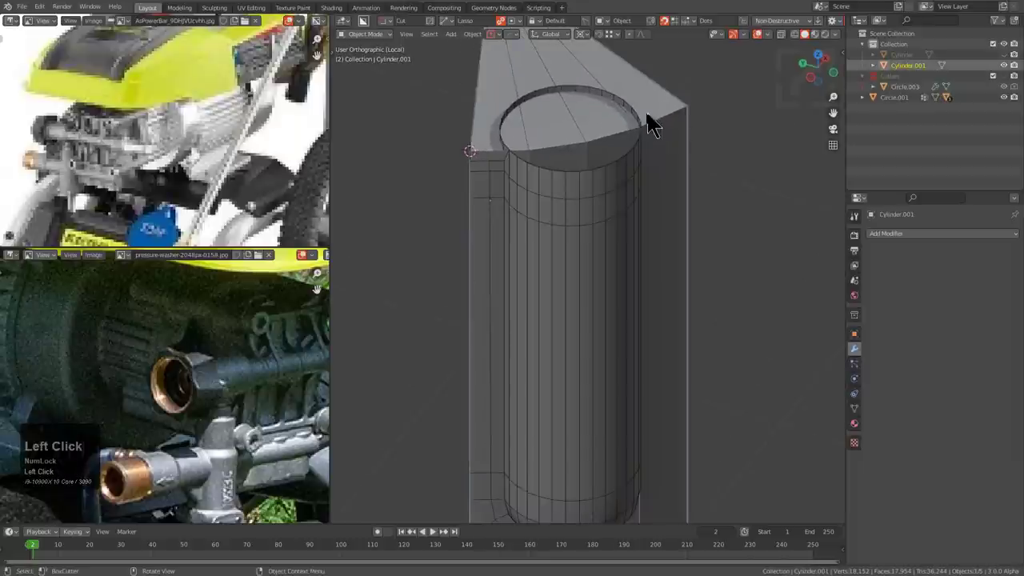
{"action": "key", "text": "Tab"}
{"action": "key", "text": "2"}
{"action": "middle_click_drag", "start_coordinate": [579, 124], "coordinate": [502, 167]}
{"action": "scroll", "coordinate": [553, 73], "scroll_direction": "down", "scroll_amount": 3}
{"action": "scroll", "coordinate": [582, 188], "scroll_direction": "up", "scroll_amount": 3}
{"action": "key", "text": "alt+z"}
{"action": "key", "text": "alt+z"}
{"action": "middle_click_drag", "start_coordinate": [501, 167], "coordinate": [538, 213], "text": "shift"}
{"action": "scroll", "coordinate": [558, 197], "scroll_direction": "up", "scroll_amount": 3}
{"action": "key", "text": "alt+a"}
{"action": "scroll", "coordinate": [580, 181], "scroll_direction": "down", "scroll_amount": 2}
{"action": "key", "text": "Tab"}
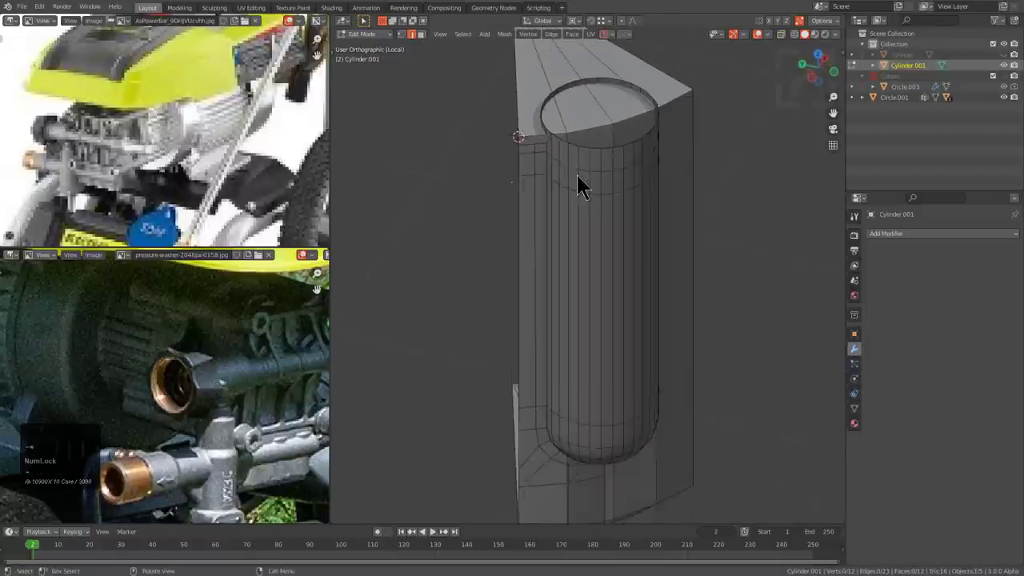
- Open the post section's mesh for editing in face select mode with nothing selected and X-ray shading on
{"action": "left_click", "coordinate": [577, 181]}
{"action": "key", "text": "Tab"}
{"action": "key", "text": "alt+z"}
{"action": "mouse_move", "coordinate": [577, 182]}
{"action": "middle_mouse_down"}
{"action": "mouse_move", "coordinate": [560, 201]}
{"action": "mouse_move", "coordinate": [550, 184]}
{"action": "middle_mouse_up"}
{"action": "key", "text": "3"}
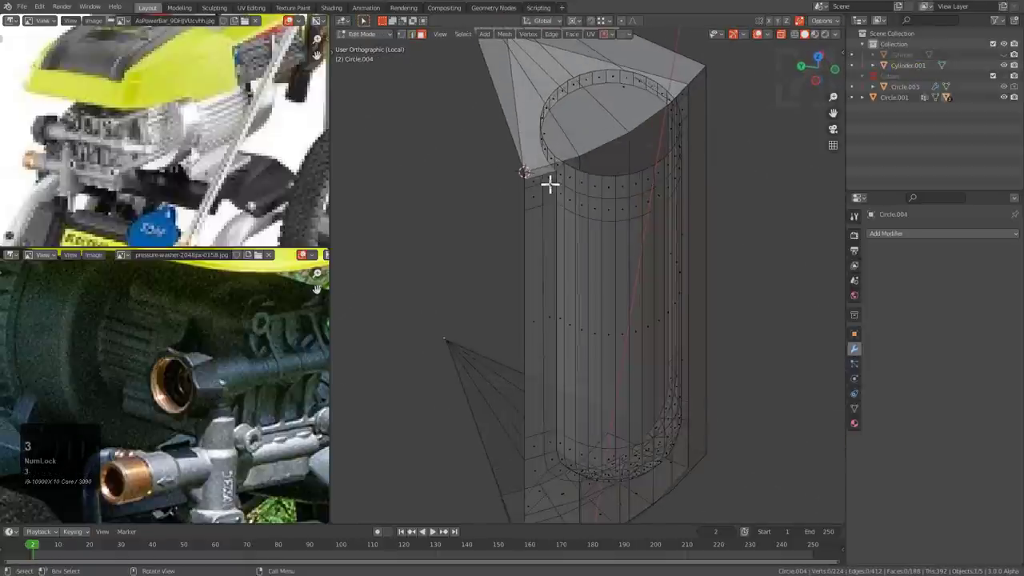
{"action": "key", "text": "alt+z"}
{"action": "key", "text": "alt+a"}
{"action": "key", "text": "alt+z"}
{"action": "middle_click_drag", "start_coordinate": [512, 103], "coordinate": [580, 160]}
- Select the rings of faces around the post section's top rim, delete those faces and leave Edit Mode
{"action": "left_click", "coordinate": [584, 120], "text": "alt"}
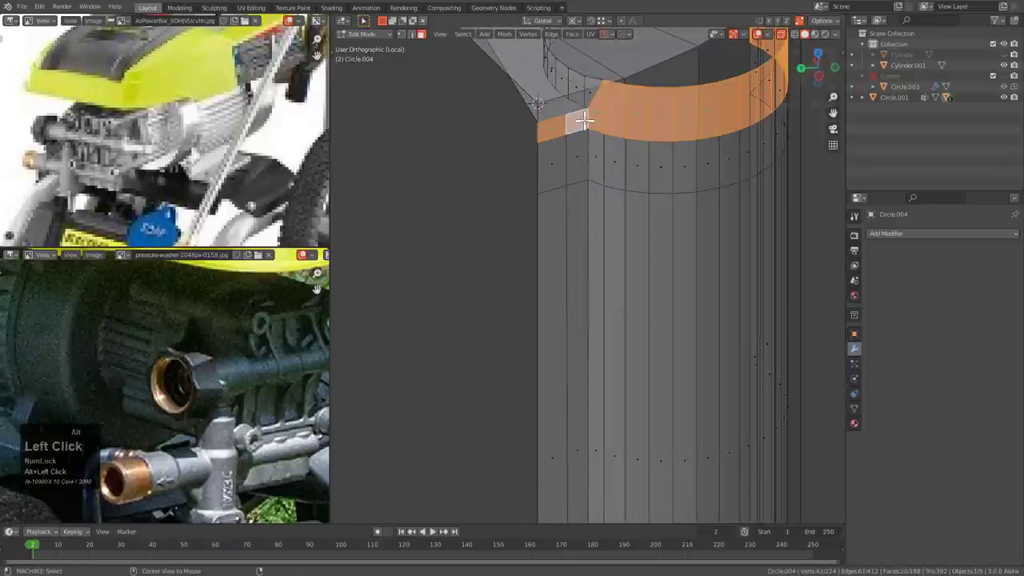
{"action": "left_click", "coordinate": [585, 92], "text": "alt+shift"}
{"action": "key", "text": "ctrl+z"}
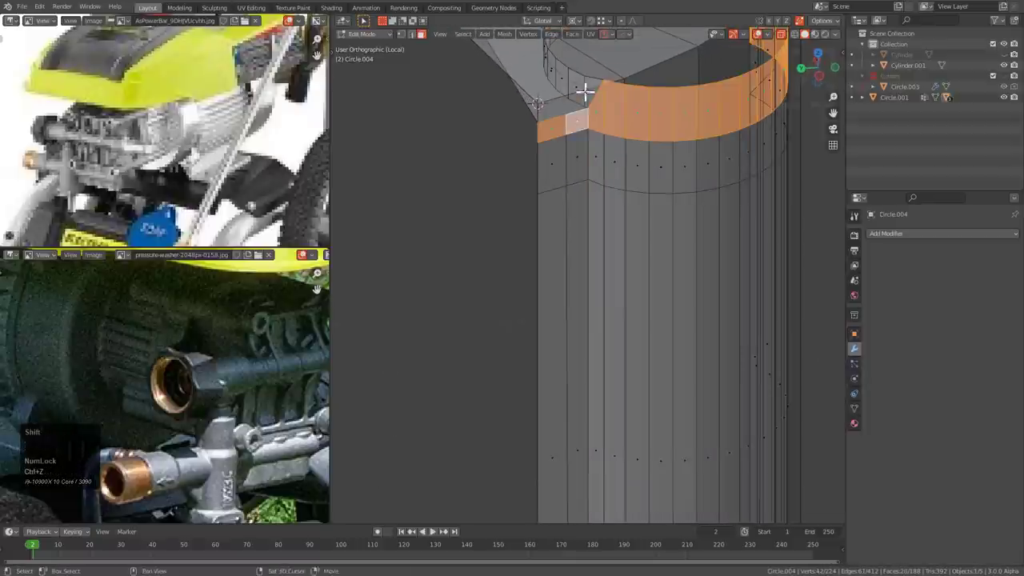
{"action": "middle_click_drag", "start_coordinate": [584, 93], "coordinate": [612, 251]}
{"action": "scroll", "coordinate": [622, 152], "scroll_direction": "down", "scroll_amount": 3}
{"action": "scroll", "coordinate": [613, 251], "scroll_direction": "down", "scroll_amount": 1}
{"action": "key", "text": "b"}
{"action": "left_click_drag", "start_coordinate": [475, 168], "coordinate": [746, 252]}
{"action": "key", "text": "x"}
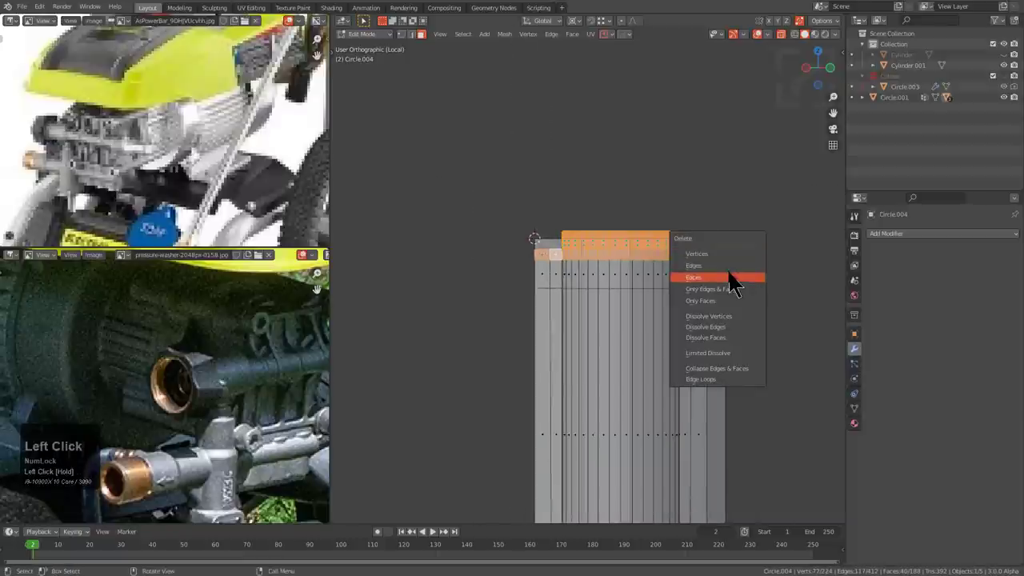
{"action": "left_click", "coordinate": [734, 278]}
{"action": "middle_click_drag", "start_coordinate": [629, 247], "coordinate": [625, 170]}
{"action": "key", "text": "Tab"}
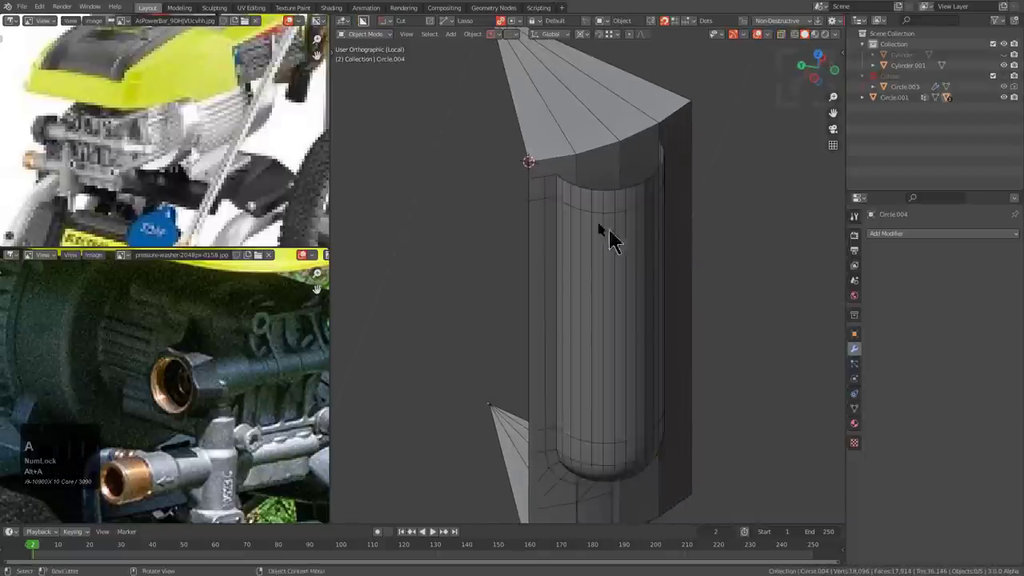
- Delete the vertices of the three lowest edge rows beneath the post section's rounded end
{"action": "middle_click_drag", "start_coordinate": [609, 240], "coordinate": [570, 222]}
{"action": "scroll", "coordinate": [579, 241], "scroll_direction": "up", "scroll_amount": 2}
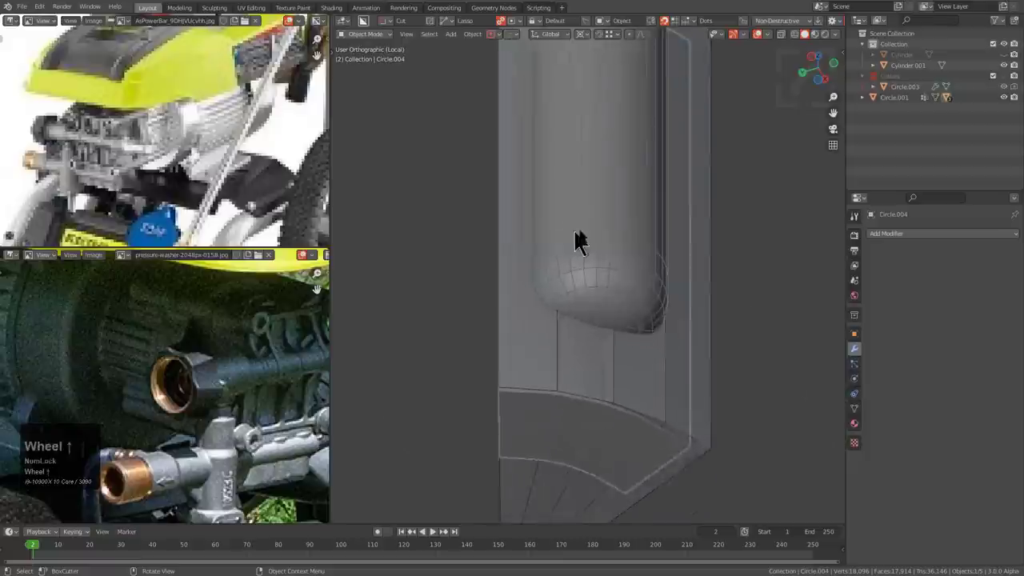
{"action": "key", "text": "Tab"}
{"action": "key", "text": "alt+z"}
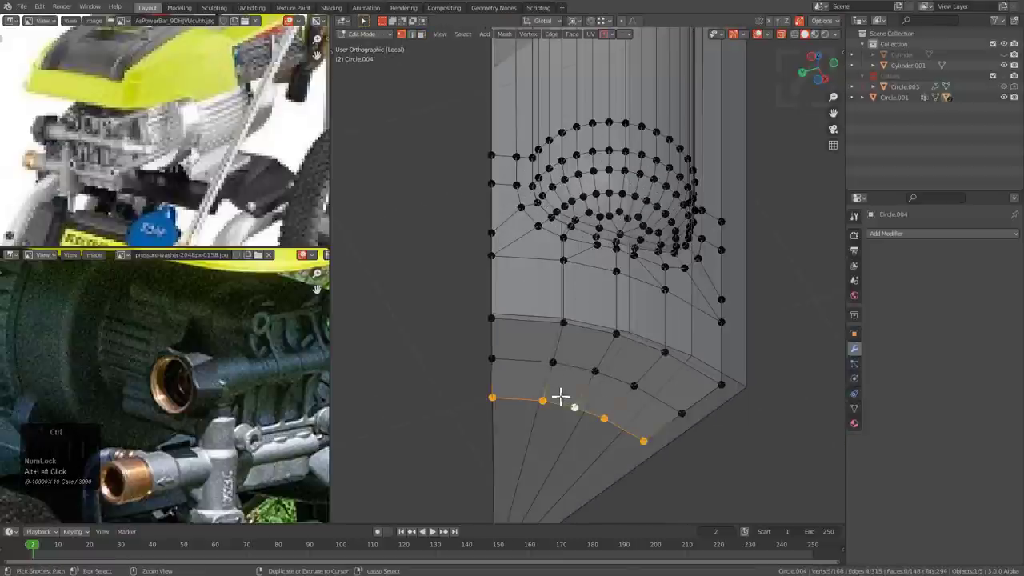
{"action": "key", "text": "x"}
{"action": "left_click", "coordinate": [512, 373]}
{"action": "scroll", "coordinate": [632, 279], "scroll_direction": "down", "scroll_amount": 2}
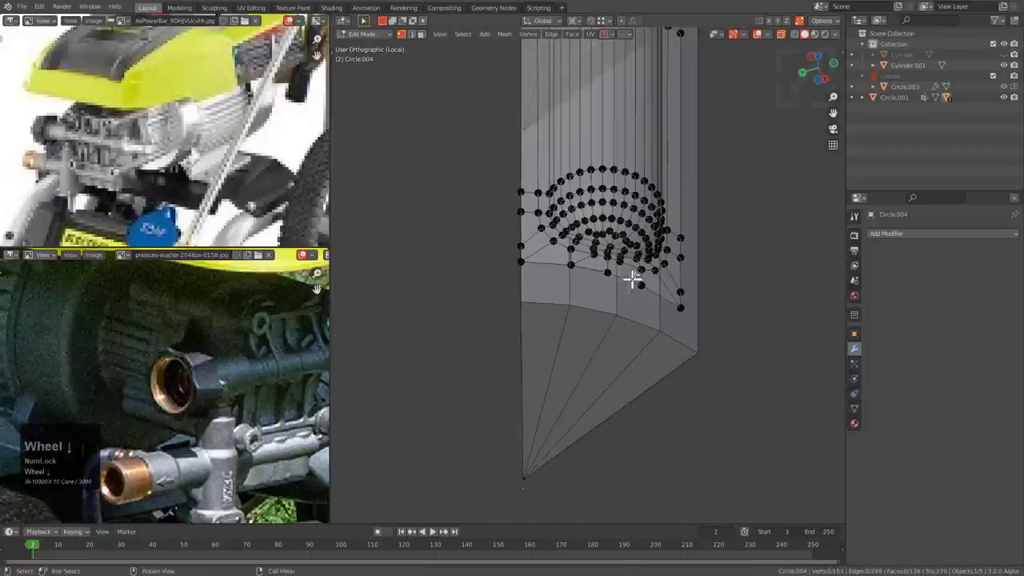
- Select the vertical edge line through the middle of the post section and rip the mesh along it
{"action": "middle_click_drag", "start_coordinate": [633, 279], "coordinate": [604, 240]}
{"action": "scroll", "coordinate": [599, 234], "scroll_direction": "up", "scroll_amount": 2}
{"action": "left_click_drag", "start_coordinate": [590, 228], "coordinate": [604, 262], "text": "alt"}
{"action": "scroll", "coordinate": [607, 265], "scroll_direction": "up", "scroll_amount": 2}
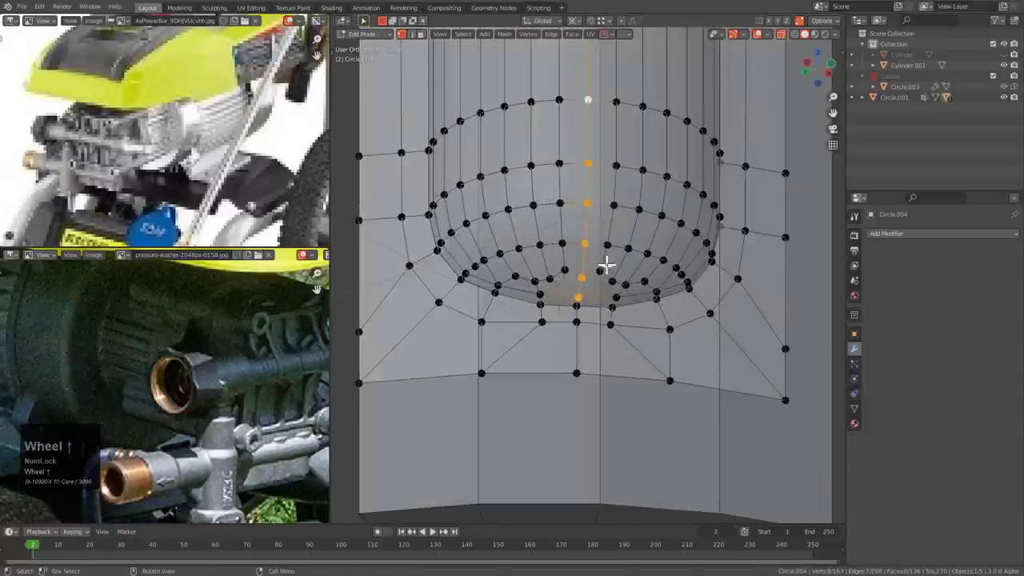
{"action": "scroll", "coordinate": [581, 341], "scroll_direction": "down", "scroll_amount": 3}
{"action": "middle_click_drag", "start_coordinate": [581, 341], "coordinate": [589, 183]}
{"action": "scroll", "coordinate": [609, 300], "scroll_direction": "up", "scroll_amount": 2}
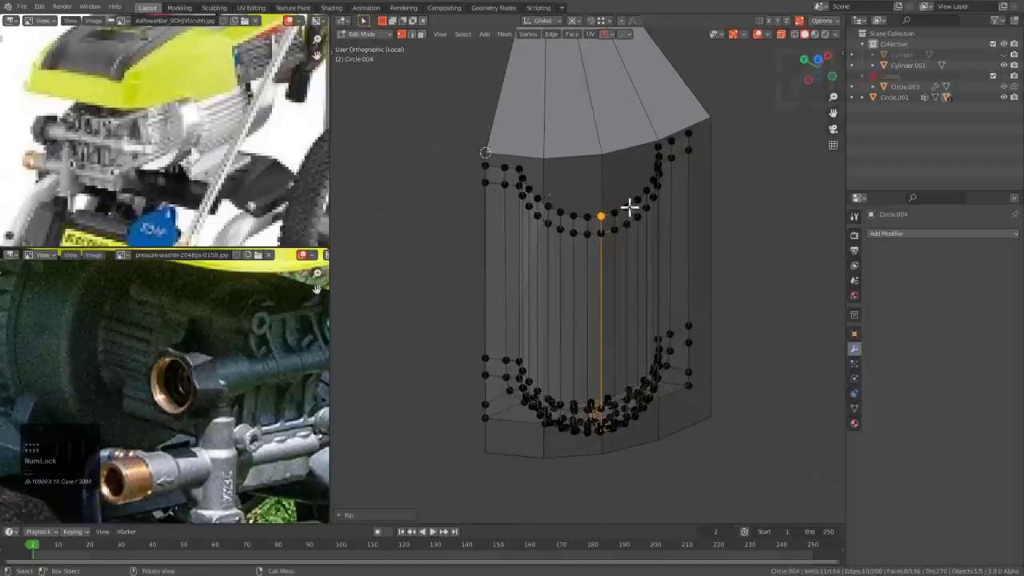
{"action": "scroll", "coordinate": [585, 325], "scroll_direction": "down", "scroll_amount": 2}
{"action": "scroll", "coordinate": [631, 434], "scroll_direction": "up", "scroll_amount": 2}
{"action": "middle_click_drag", "start_coordinate": [631, 434], "coordinate": [654, 296]}
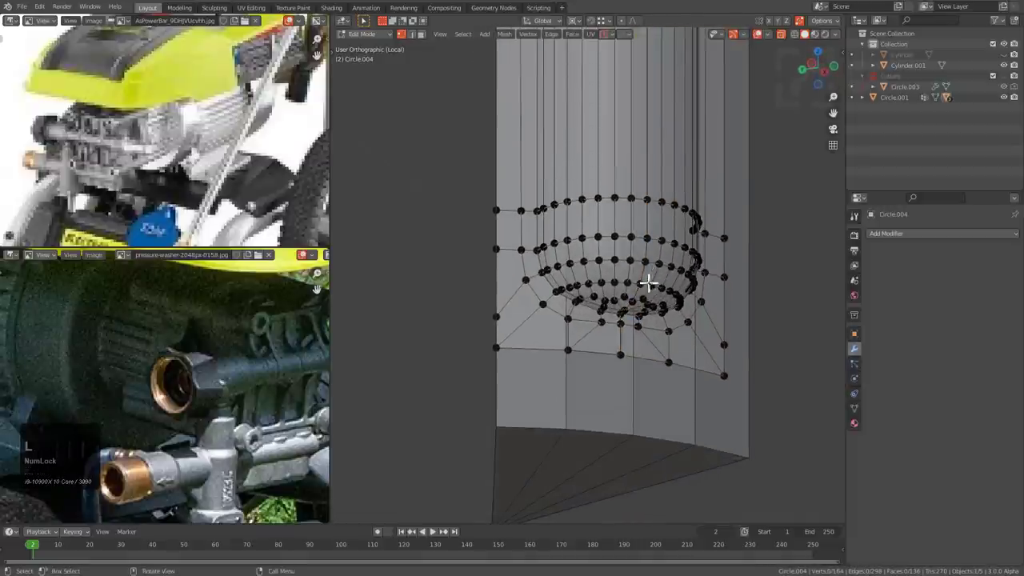
- Separate one half of the ripped post section into its own object and hide it
{"action": "key", "text": "x"}
{"action": "left_click", "coordinate": [640, 280]}
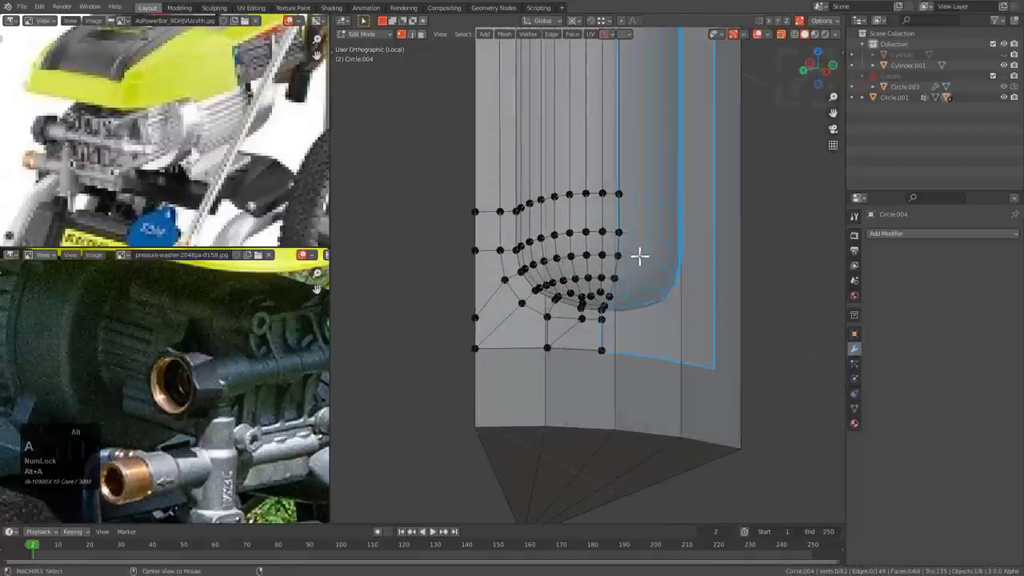
{"action": "key", "text": "Tab"}
{"action": "left_click", "coordinate": [658, 264]}
{"action": "key", "text": "h"}
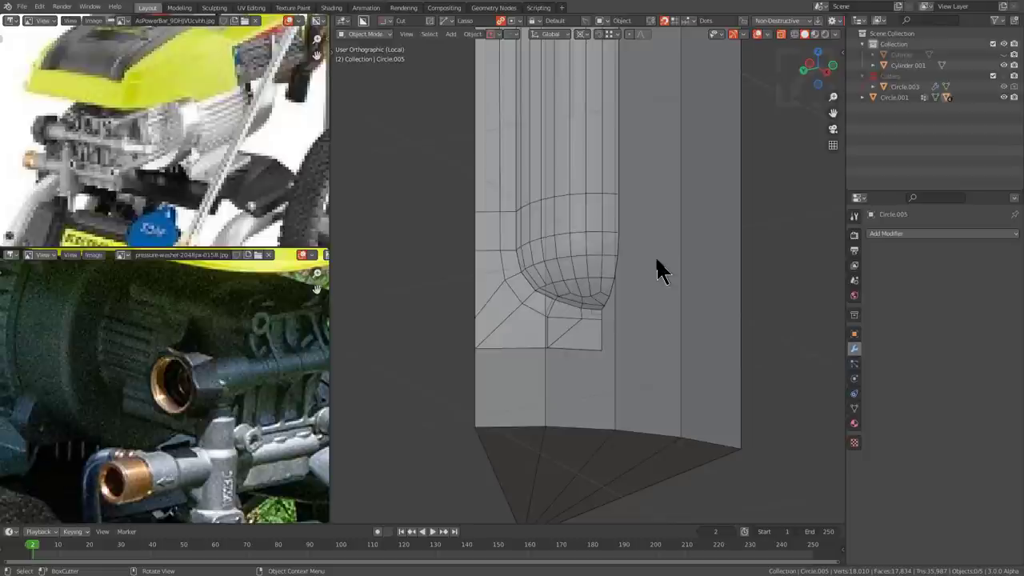
- Inspect the remaining half's cut edge against the wedge with X-ray, and bring back the hidden half
{"action": "scroll", "coordinate": [646, 270], "scroll_direction": "up", "scroll_amount": 5}
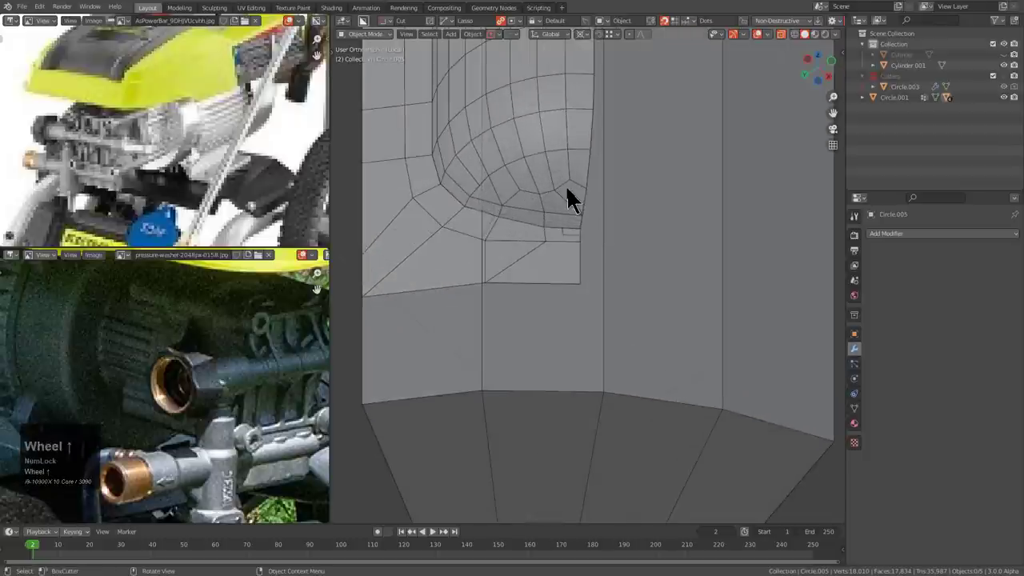
{"action": "key", "text": "alt+z"}
{"action": "scroll", "coordinate": [582, 203], "scroll_direction": "down", "scroll_amount": 3}
{"action": "mouse_move", "coordinate": [584, 201]}
{"action": "middle_mouse_down"}
{"action": "mouse_move", "coordinate": [573, 320]}
{"action": "mouse_move", "coordinate": [592, 320]}
{"action": "mouse_move", "coordinate": [606, 292]}
{"action": "mouse_move", "coordinate": [594, 194]}
{"action": "mouse_move", "coordinate": [613, 213]}
{"action": "mouse_move", "coordinate": [565, 260]}
{"action": "mouse_move", "coordinate": [591, 192]}
{"action": "middle_mouse_up"}
{"action": "scroll", "coordinate": [596, 202], "scroll_direction": "up", "scroll_amount": 3}
{"action": "scroll", "coordinate": [567, 211], "scroll_direction": "down", "scroll_amount": 2}
{"action": "scroll", "coordinate": [577, 239], "scroll_direction": "down", "scroll_amount": 2}
{"action": "key", "text": "ctrl+z"}
{"action": "key", "text": "ctrl+z"}
- Undo the split of the post section and select the vertices along its open top edge
{"action": "key", "text": "Tab"}
{"action": "key", "text": "1"}
{"action": "key", "text": "1"}
{"action": "key", "text": "2"}
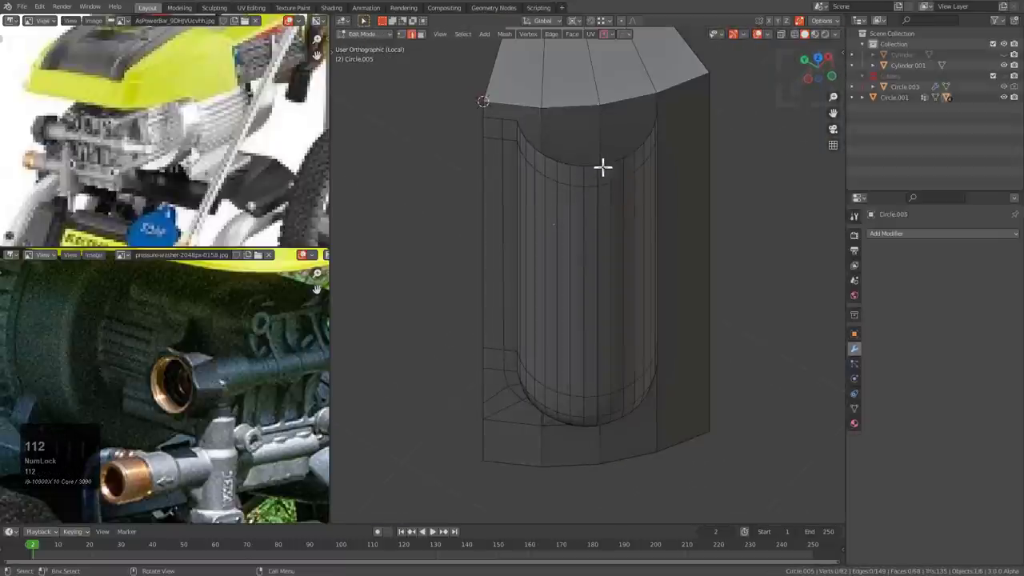
{"action": "key", "text": "alt+z"}
{"action": "scroll", "coordinate": [600, 164], "scroll_direction": "up", "scroll_amount": 1}
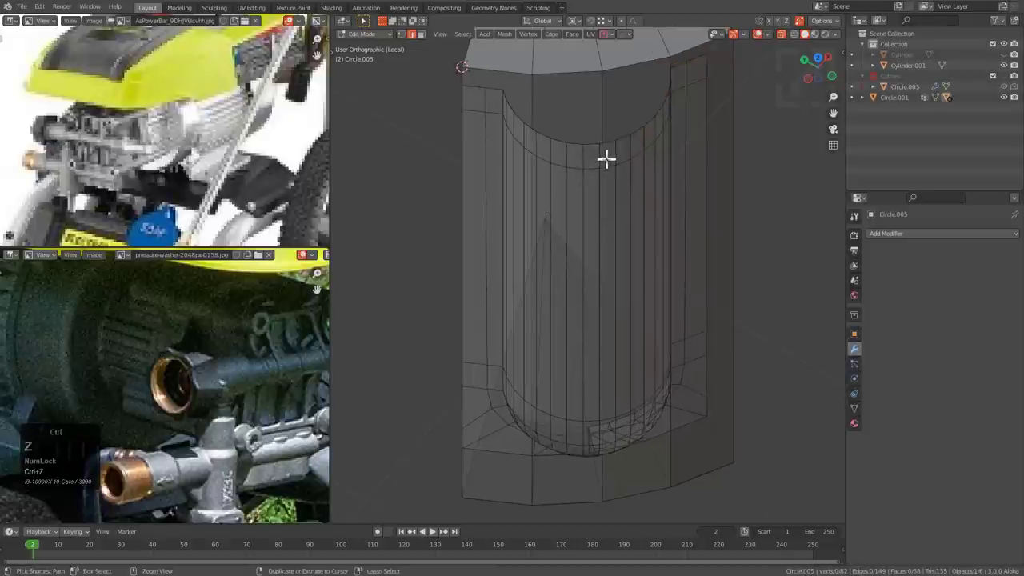
{"action": "key", "text": "alt+q"}
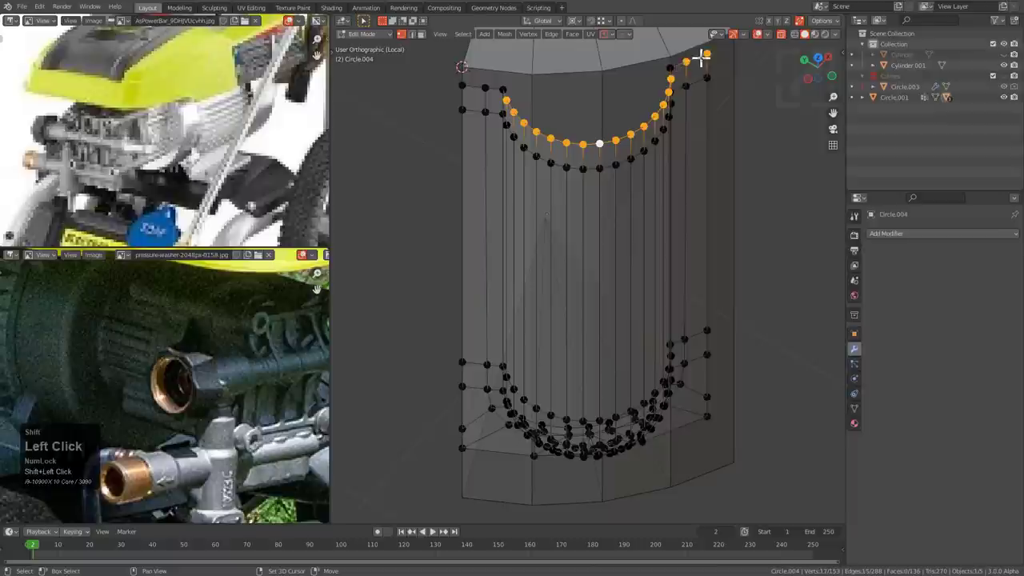
- Add the missing rim vertex to the selection and fill the upper end of the half-round section with a face
{"action": "key", "text": "f"}
{"action": "key", "text": "ctrl+z"}
{"action": "left_click", "coordinate": [667, 63], "text": "shift"}
{"action": "key", "text": "f"}
- Select the outer boundary loop around the half-round section, grow the selection and delete those vertices
{"action": "middle_click_drag", "start_coordinate": [507, 80], "coordinate": [536, 253]}
{"action": "scroll", "coordinate": [558, 212], "scroll_direction": "up", "scroll_amount": 3}
{"action": "key", "text": "alt+z"}
{"action": "key", "text": "1"}
{"action": "left_click", "coordinate": [495, 326], "text": "alt"}
{"action": "scroll", "coordinate": [575, 283], "scroll_direction": "down", "scroll_amount": 7}
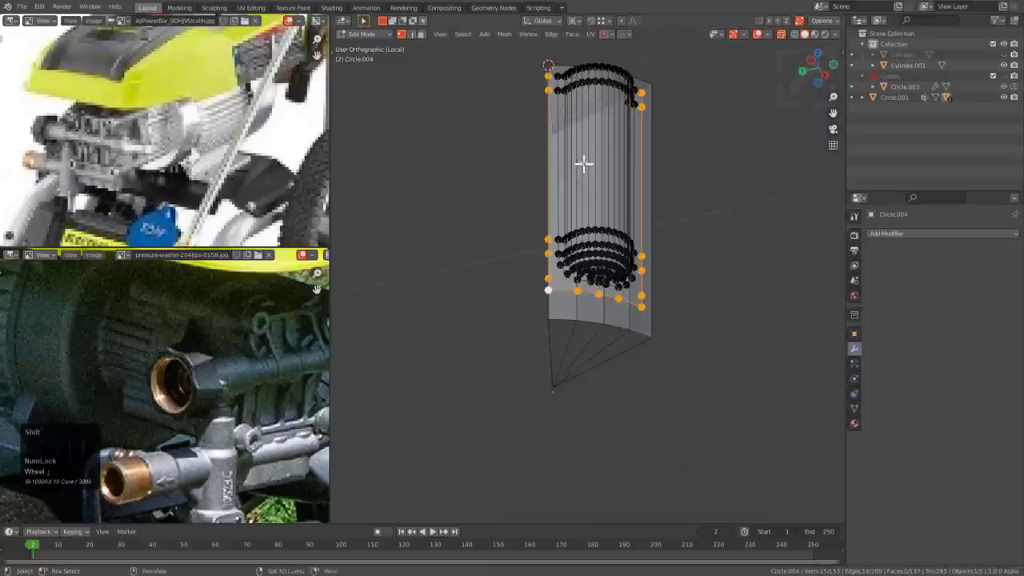
{"action": "middle_click_drag", "start_coordinate": [583, 164], "coordinate": [579, 228], "text": "shift"}
{"action": "middle_click_drag", "start_coordinate": [579, 228], "coordinate": [581, 263]}
{"action": "key", "text": "ctrl+KP_Add"}
{"action": "key", "text": "x"}
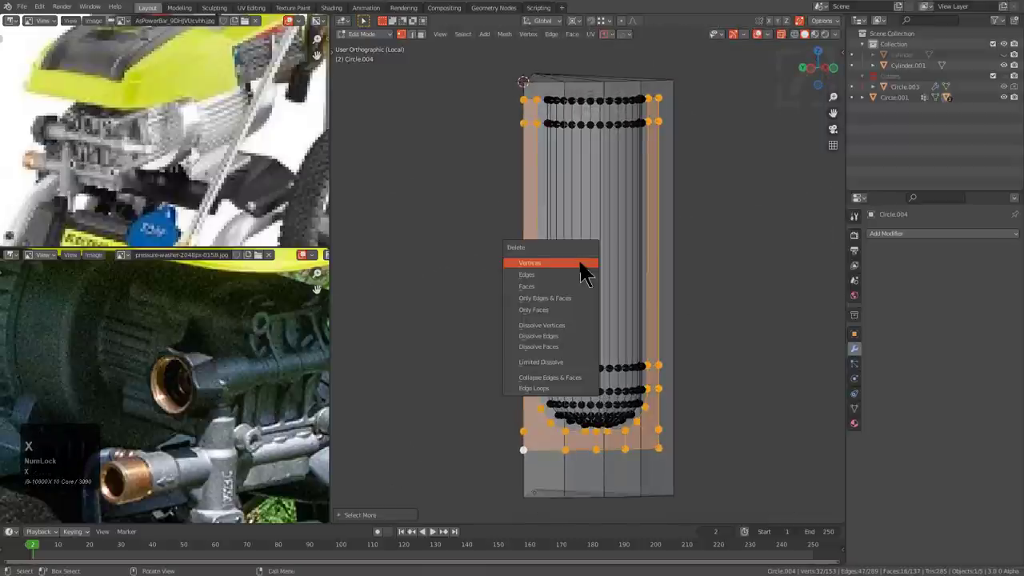
{"action": "left_click", "coordinate": [583, 266]}
- Exit Edit Mode and union the half-round piece with the cylinder wedge as a HardOps boolean, using the Fast solver
{"action": "key", "text": "Tab"}
{"action": "key", "text": "alt+z"}
{"action": "scroll", "coordinate": [608, 222], "scroll_direction": "up", "scroll_amount": 2}
{"action": "middle_click_drag", "start_coordinate": [564, 182], "coordinate": [621, 279]}
{"action": "key", "text": "alt+z"}
{"action": "key", "text": "alt+z"}
{"action": "key", "text": "alt+a"}
{"action": "left_click", "coordinate": [621, 276]}
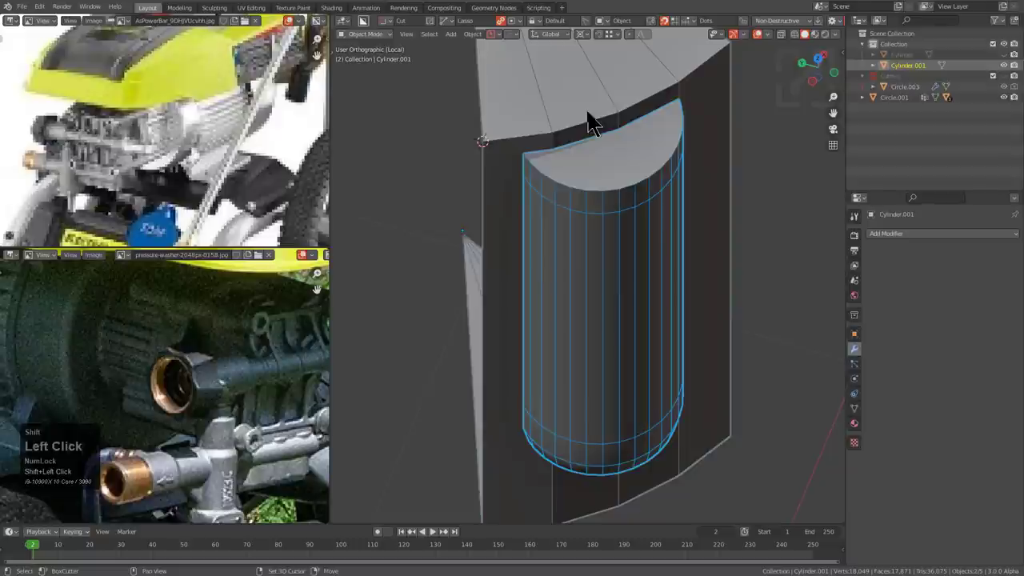
{"action": "key", "text": "q"}
{"action": "mouse_move", "coordinate": [587, 125]}
{"action": "left_click", "coordinate": [629, 137]}
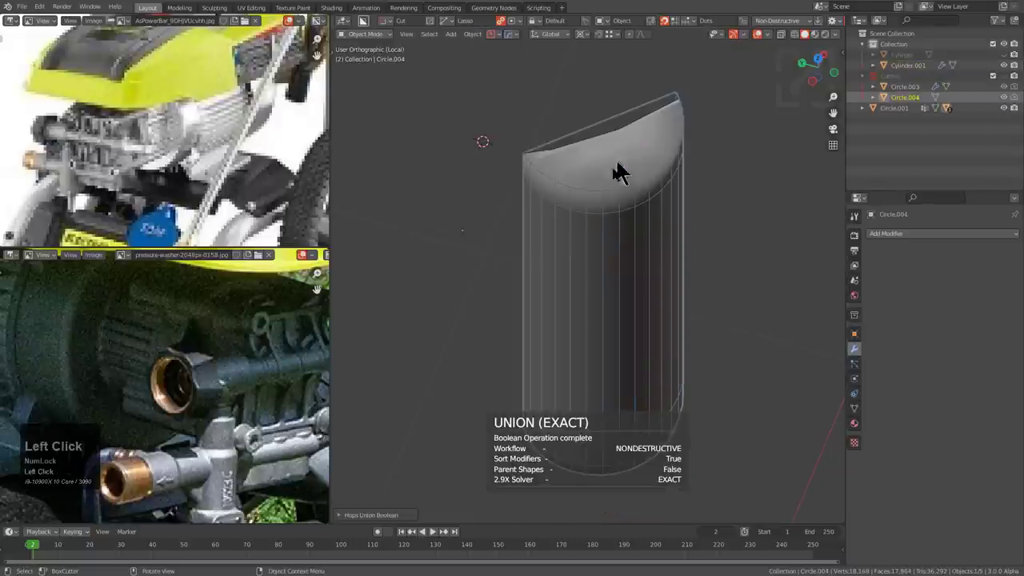
{"action": "key", "text": "F9"}
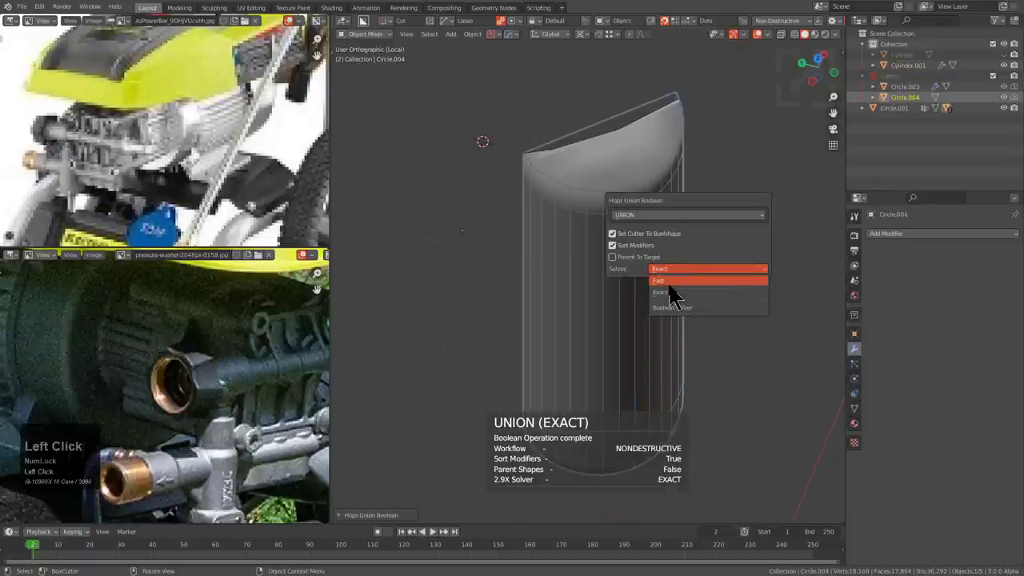
{"action": "left_click", "coordinate": [670, 293]}
- Enter Edit Mode on the half-round piece, select its whole mesh and recalculate the normals
{"action": "middle_click_drag", "start_coordinate": [669, 290], "coordinate": [607, 185]}
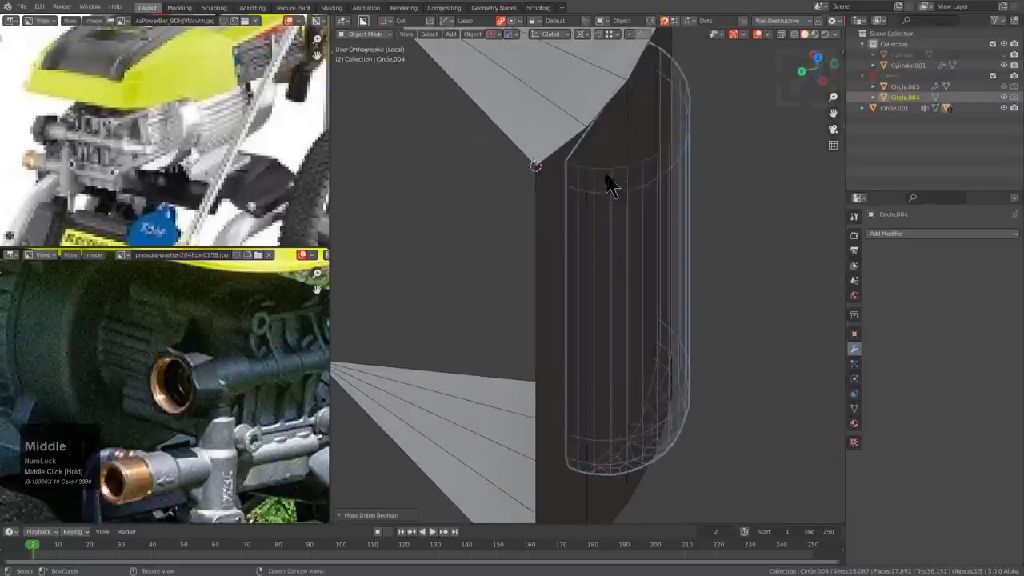
{"action": "left_click", "coordinate": [607, 186]}
{"action": "key", "text": "Tab"}
{"action": "key", "text": "a"}
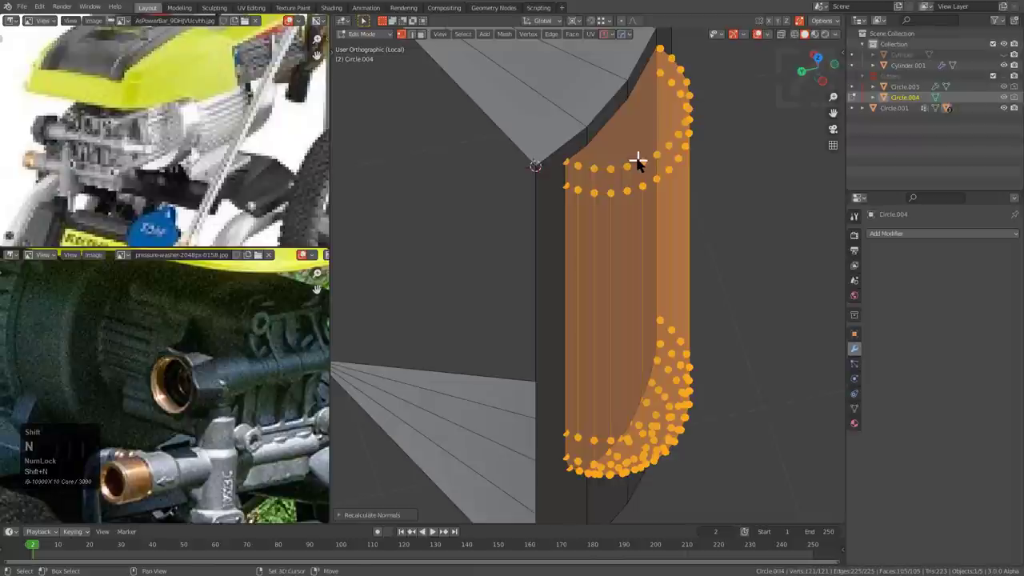
- Fill the half-round piece's open back with a face and move it about 0.034 m into the wedge, then exit Edit Mode
{"action": "key", "text": "shift+grave"}
{"action": "key", "text": "f"}
{"action": "key", "text": "alt+z"}
{"action": "middle_click_drag", "start_coordinate": [628, 239], "coordinate": [544, 296]}
{"action": "key", "text": "g"}
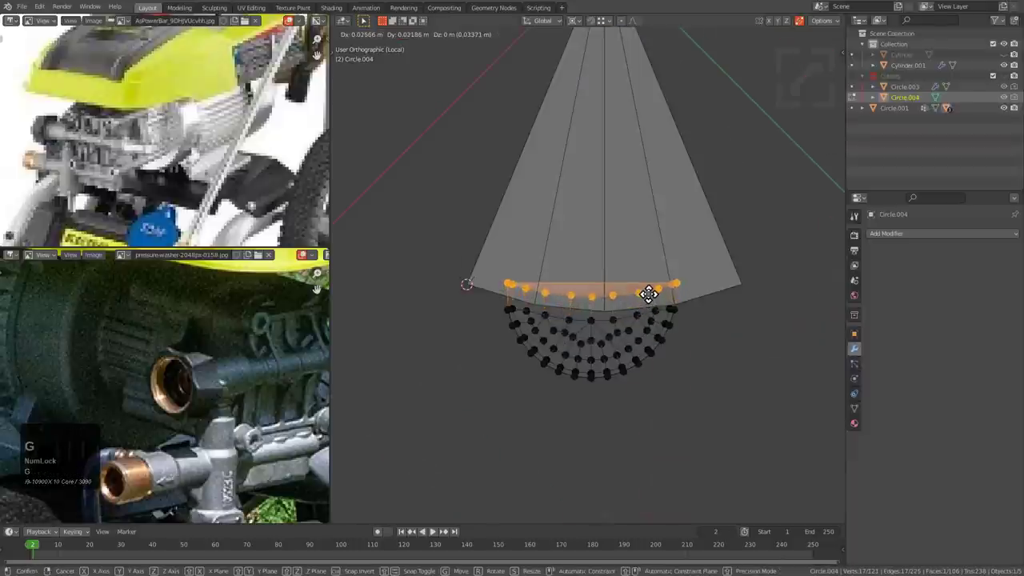
{"action": "left_click", "coordinate": [647, 295]}
{"action": "key", "text": "Tab"}
{"action": "key", "text": "alt+z"}
{"action": "scroll", "coordinate": [652, 264], "scroll_direction": "up", "scroll_amount": 1}
{"action": "middle_click_drag", "start_coordinate": [605, 323], "coordinate": [612, 241]}
{"action": "scroll", "coordinate": [602, 276], "scroll_direction": "down", "scroll_amount": 2}
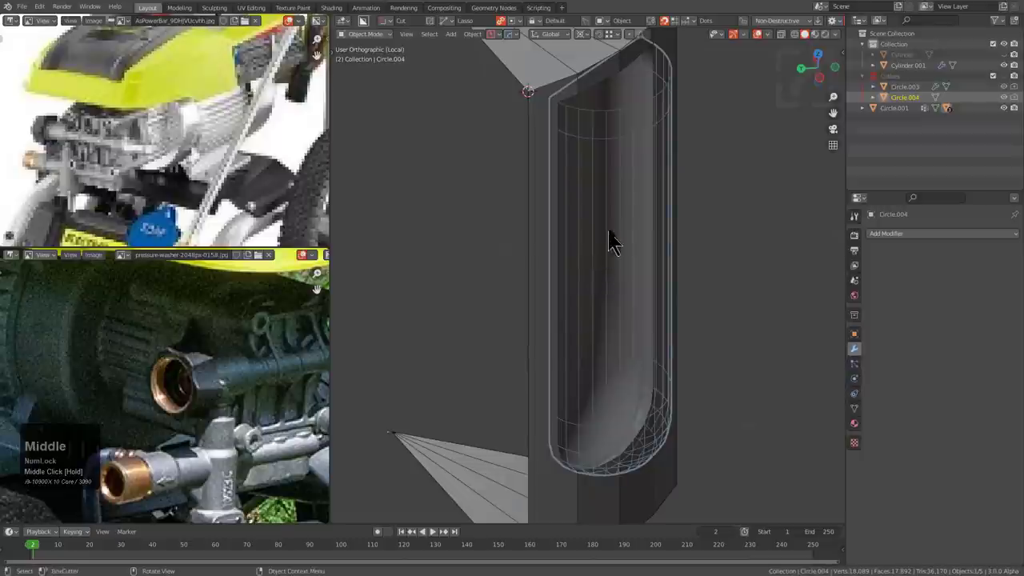
- Set the solver of the Boolean modifier on Cylinder.001 to Exact
{"action": "left_click", "coordinate": [550, 96]}
{"action": "left_click", "coordinate": [869, 252]}
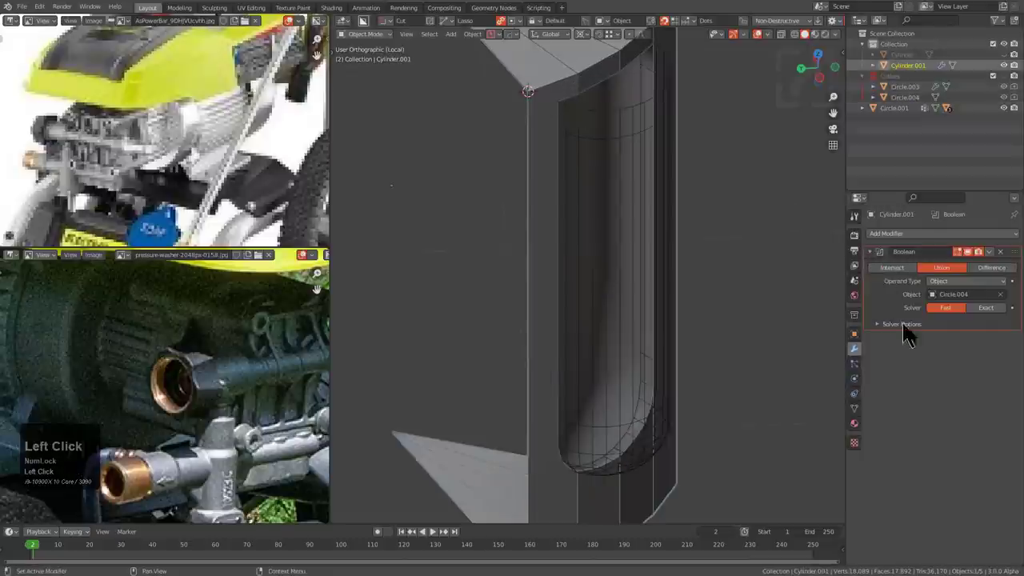
{"action": "left_click", "coordinate": [984, 309]}
{"action": "key", "text": "ctrl+z"}
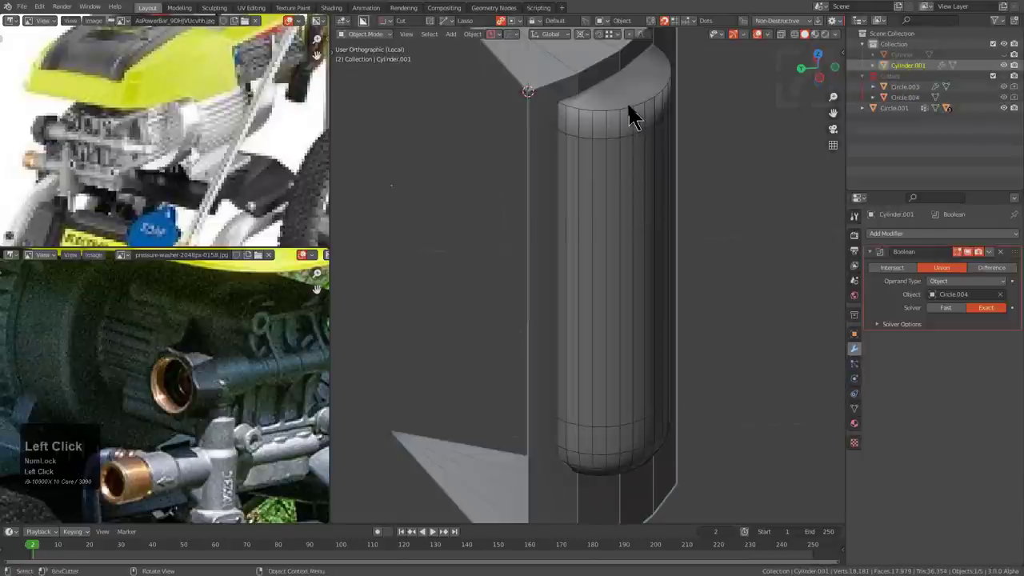
- Hide the Circle.004 cutter and convert Cylinder.001 to a mesh to bake in the union
{"action": "left_click", "coordinate": [631, 116]}
{"action": "middle_click_drag", "start_coordinate": [590, 164], "coordinate": [628, 264]}
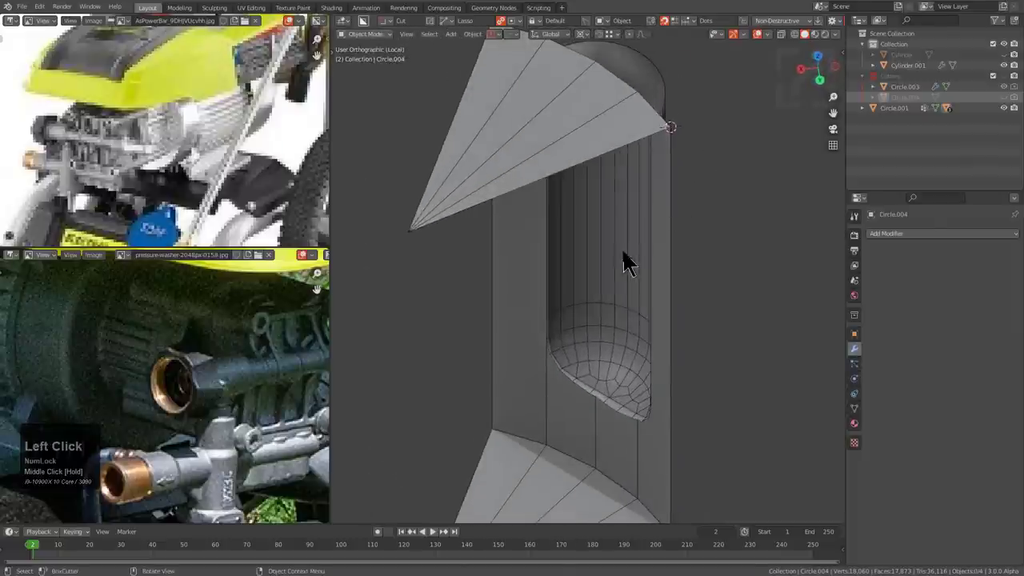
{"action": "left_click", "coordinate": [667, 228]}
{"action": "key", "text": "ctrl+a"}
{"action": "left_click", "coordinate": [662, 224]}
{"action": "middle_click_drag", "start_coordinate": [662, 224], "coordinate": [521, 236]}
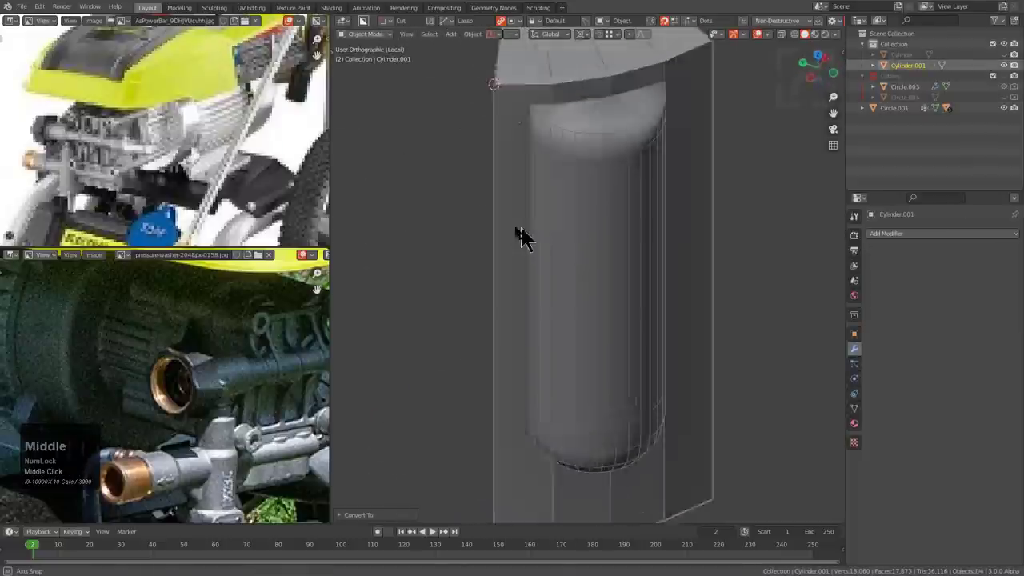
- Enter Edit Mode on Cylinder.001 and examine the vertices where the rounded boss meets the wedge's front wall
{"action": "key", "text": "Tab"}
{"action": "middle_click_drag", "start_coordinate": [566, 168], "coordinate": [644, 262], "text": "shift"}
{"action": "scroll", "coordinate": [574, 192], "scroll_direction": "up", "scroll_amount": 4}
{"action": "key", "text": "alt+a"}
{"action": "scroll", "coordinate": [643, 262], "scroll_direction": "up", "scroll_amount": 3}
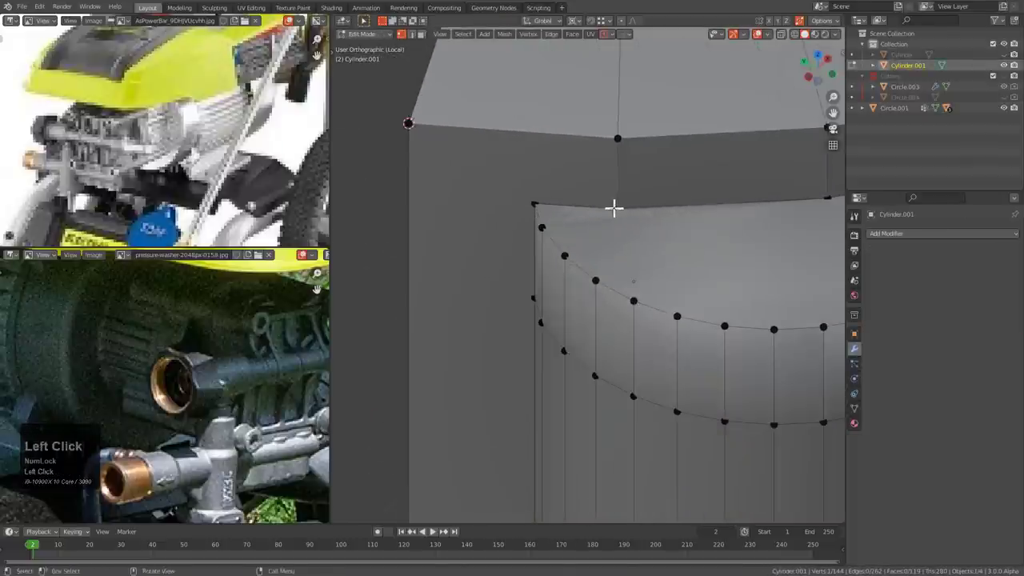
{"action": "scroll", "coordinate": [613, 208], "scroll_direction": "down", "scroll_amount": 3}
{"action": "middle_click_drag", "start_coordinate": [571, 313], "coordinate": [587, 208]}
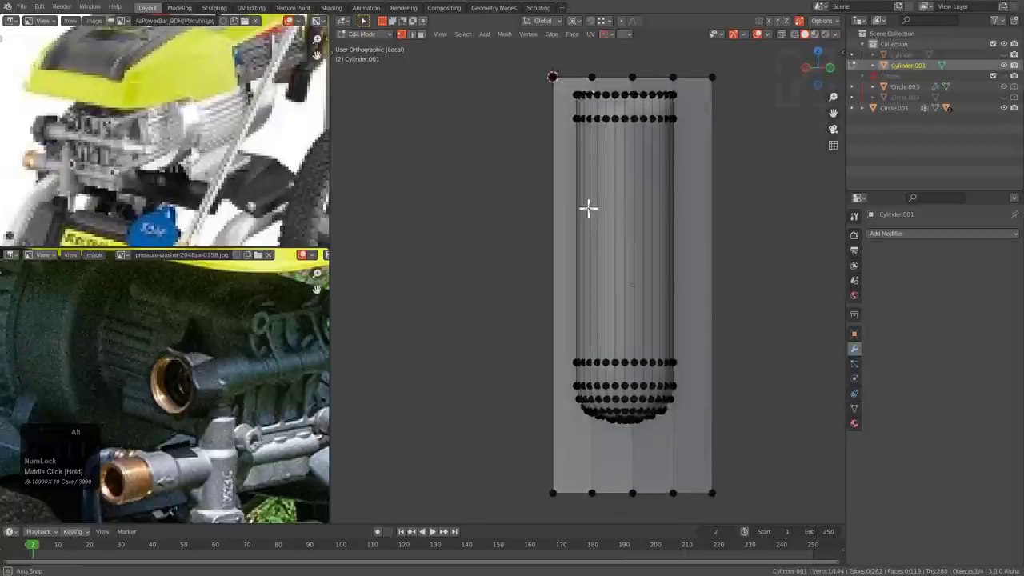
- In face mode, select the front wall faces below and beside the boss together with the wedge's bottom faces
{"action": "middle_click_drag", "start_coordinate": [632, 289], "coordinate": [617, 178], "text": "shift"}
{"action": "scroll", "coordinate": [616, 180], "scroll_direction": "up", "scroll_amount": 3}
{"action": "key", "text": "3"}
{"action": "left_click", "coordinate": [610, 361]}
{"action": "middle_click_drag", "start_coordinate": [610, 361], "coordinate": [603, 311]}
{"action": "left_click", "coordinate": [656, 326], "text": "shift"}
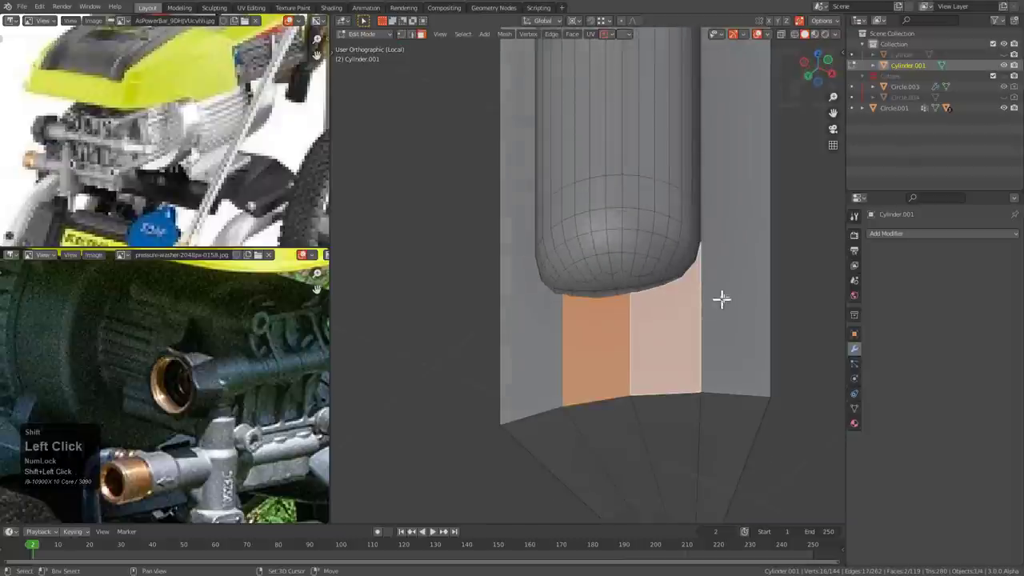
{"action": "middle_click_drag", "start_coordinate": [722, 299], "coordinate": [560, 405]}
{"action": "scroll", "coordinate": [676, 251], "scroll_direction": "up", "scroll_amount": 2}
{"action": "left_click", "coordinate": [541, 278], "text": "shift"}
{"action": "left_click", "coordinate": [576, 405], "text": "shift"}
{"action": "left_click", "coordinate": [659, 434], "text": "shift"}
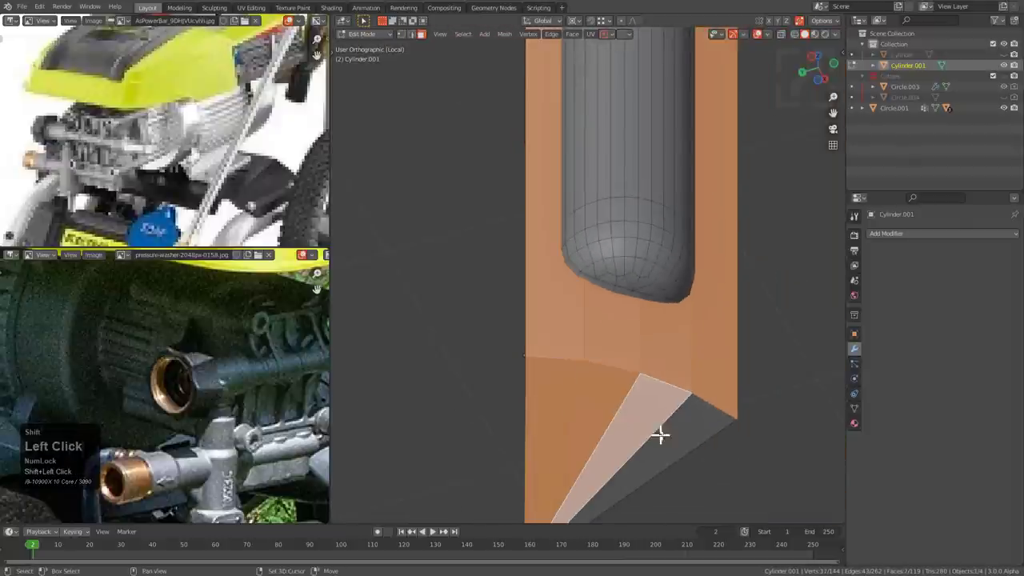
- Add the strip faces above the boss and the wedge's top faces to the selection, and inset them by about 0.027 m
{"action": "scroll", "coordinate": [638, 208], "scroll_direction": "down", "scroll_amount": 3}
{"action": "middle_click_drag", "start_coordinate": [638, 208], "coordinate": [600, 153]}
{"action": "scroll", "coordinate": [599, 222], "scroll_direction": "up", "scroll_amount": 3}
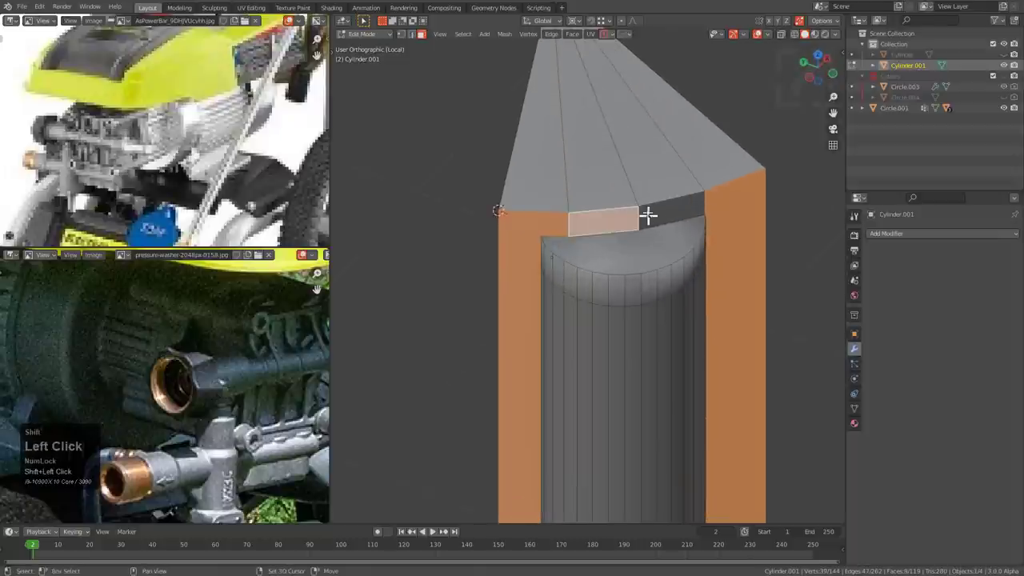
{"action": "left_click", "coordinate": [661, 214], "text": "shift"}
{"action": "left_click", "coordinate": [701, 168], "text": "shift"}
{"action": "left_click", "coordinate": [646, 180], "text": "shift"}
{"action": "left_click", "coordinate": [581, 187], "text": "shift"}
{"action": "left_click", "coordinate": [530, 190], "text": "shift"}
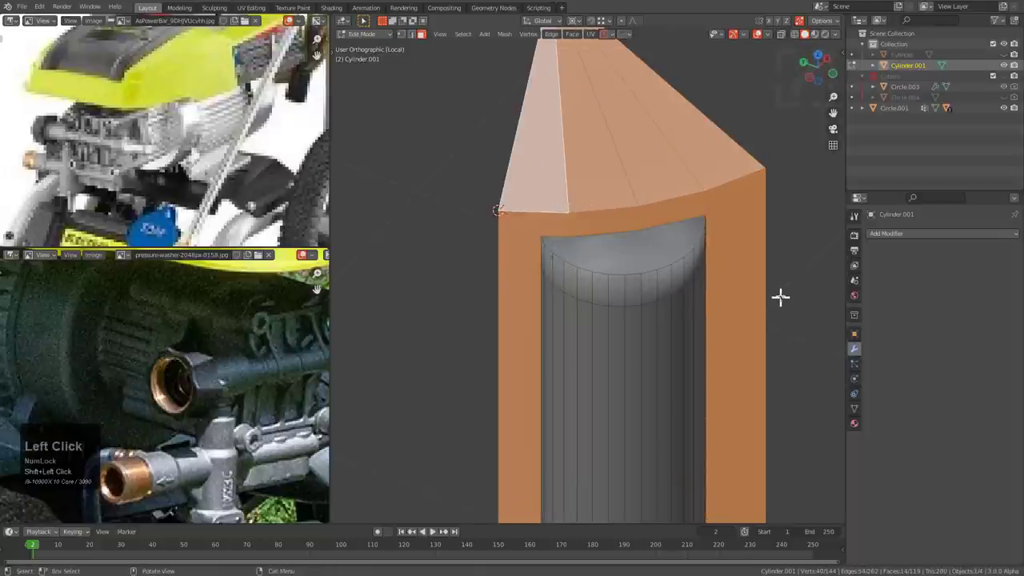
{"action": "key", "text": "i"}
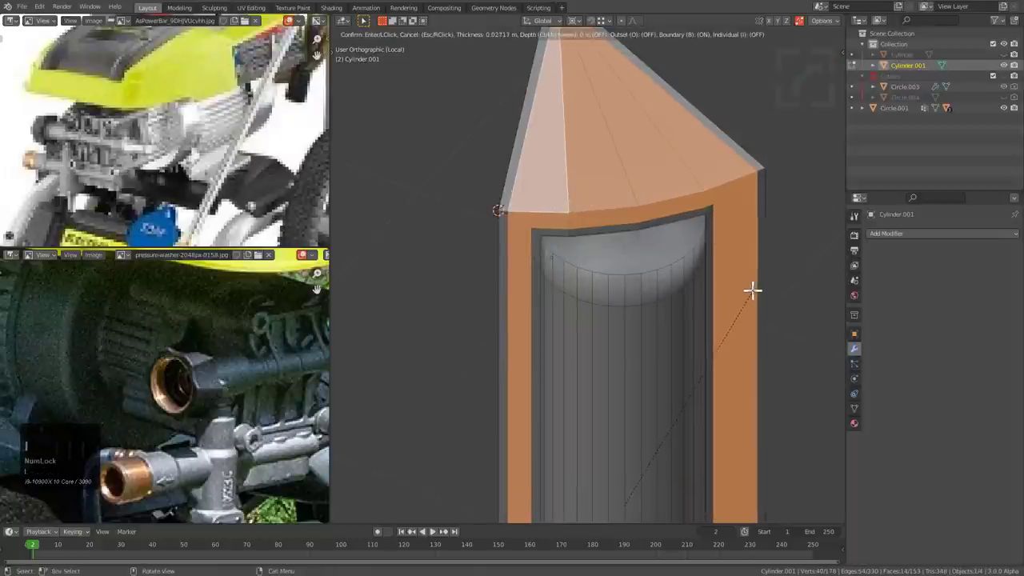
{"action": "left_click", "coordinate": [752, 291]}
- Select the inset edge loops along the wedge's outer sides and dissolve them
{"action": "key", "text": "2"}
{"action": "left_click", "coordinate": [520, 152], "text": "alt"}
{"action": "scroll", "coordinate": [630, 191], "scroll_direction": "down", "scroll_amount": 3}
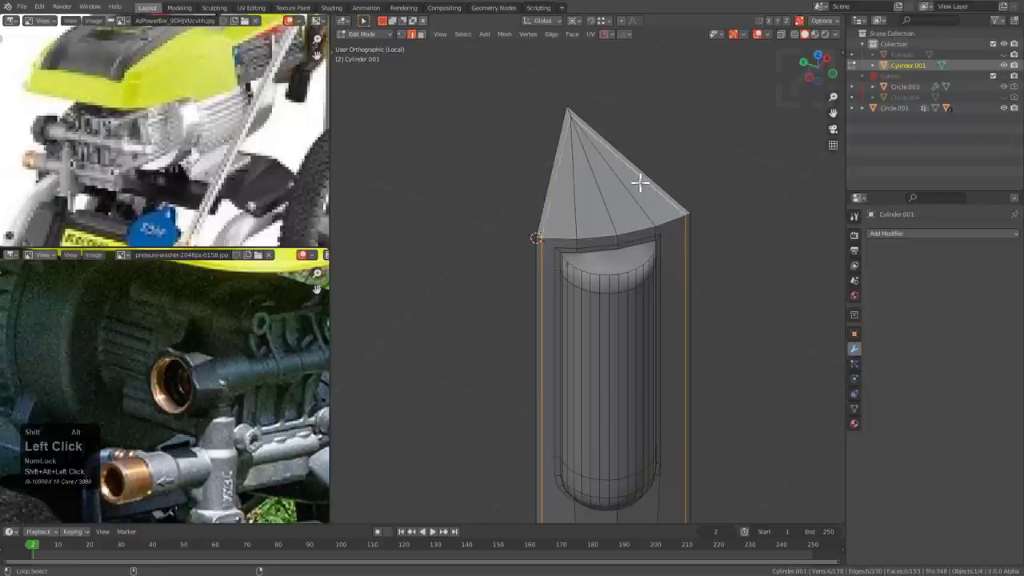
{"action": "middle_click_drag", "start_coordinate": [640, 182], "coordinate": [599, 306]}
{"action": "key", "text": "ctrl+x"}
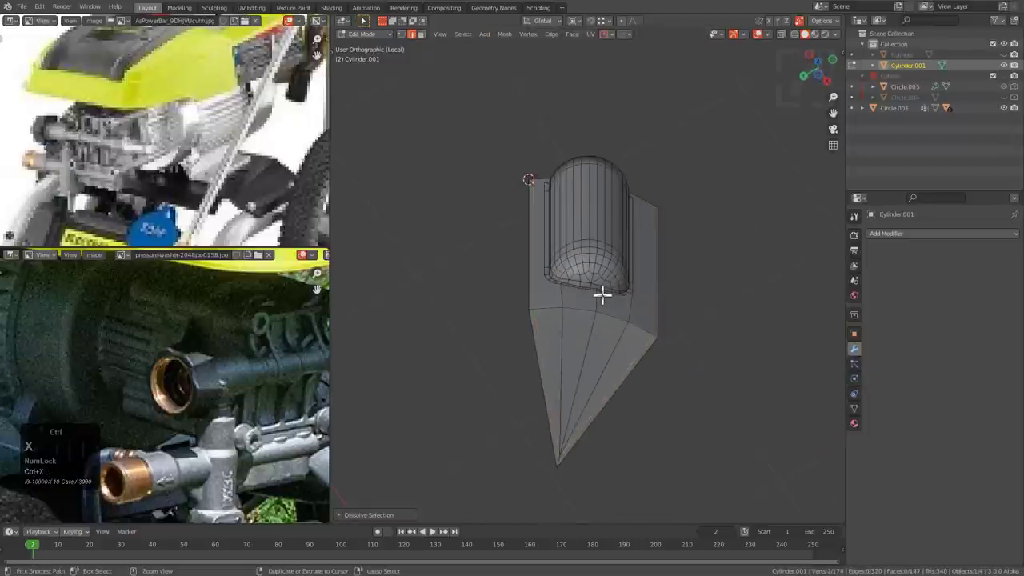
- Slide the stray short edge in the border around the boss's lower end onto its neighboring edge to merge them
{"action": "scroll", "coordinate": [604, 239], "scroll_direction": "up", "scroll_amount": 4}
{"action": "scroll", "coordinate": [665, 132], "scroll_direction": "up", "scroll_amount": 2}
{"action": "middle_click_drag", "start_coordinate": [664, 132], "coordinate": [595, 294], "text": "shift"}
{"action": "scroll", "coordinate": [595, 294], "scroll_direction": "up", "scroll_amount": 3}
{"action": "middle_click_drag", "start_coordinate": [585, 142], "coordinate": [620, 230]}
{"action": "left_click", "coordinate": [614, 221]}
{"action": "key", "text": "alt+z"}
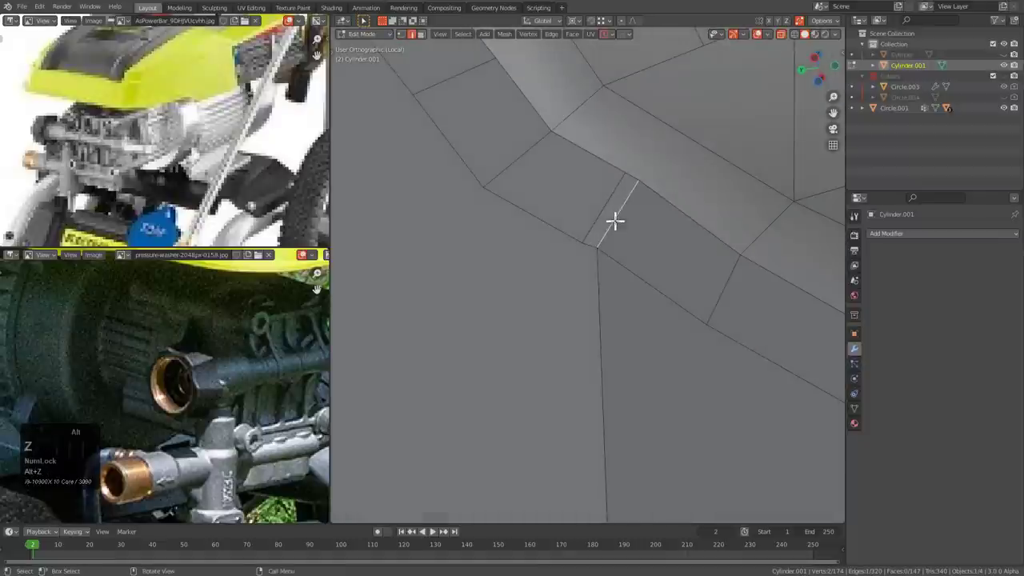
{"action": "key", "text": "g"}
{"action": "key", "text": "g"}
{"action": "left_click", "coordinate": [560, 216]}
{"action": "scroll", "coordinate": [648, 279], "scroll_direction": "down", "scroll_amount": 3}
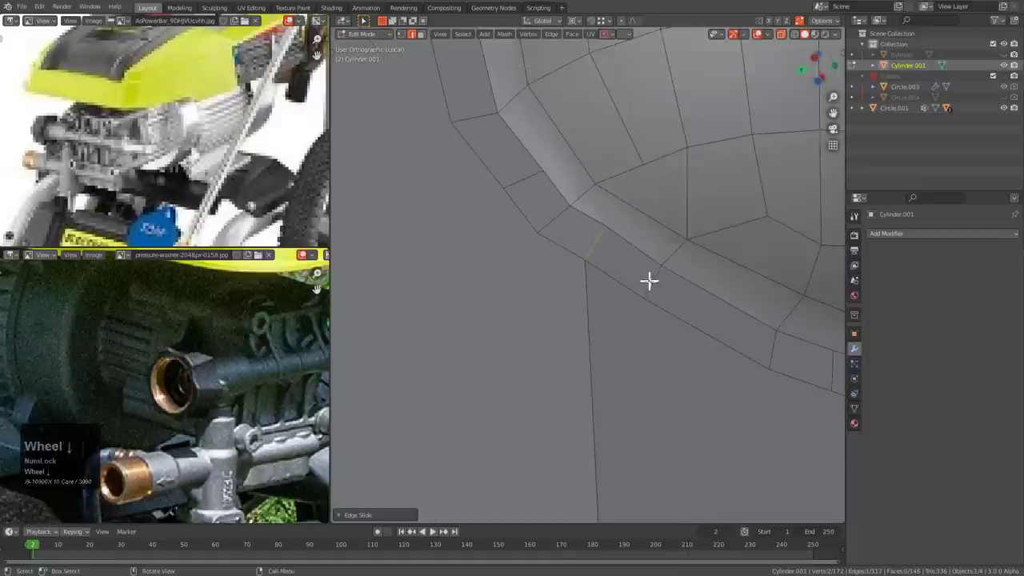
{"action": "key", "text": "g"}
{"action": "right_click", "coordinate": [608, 274]}
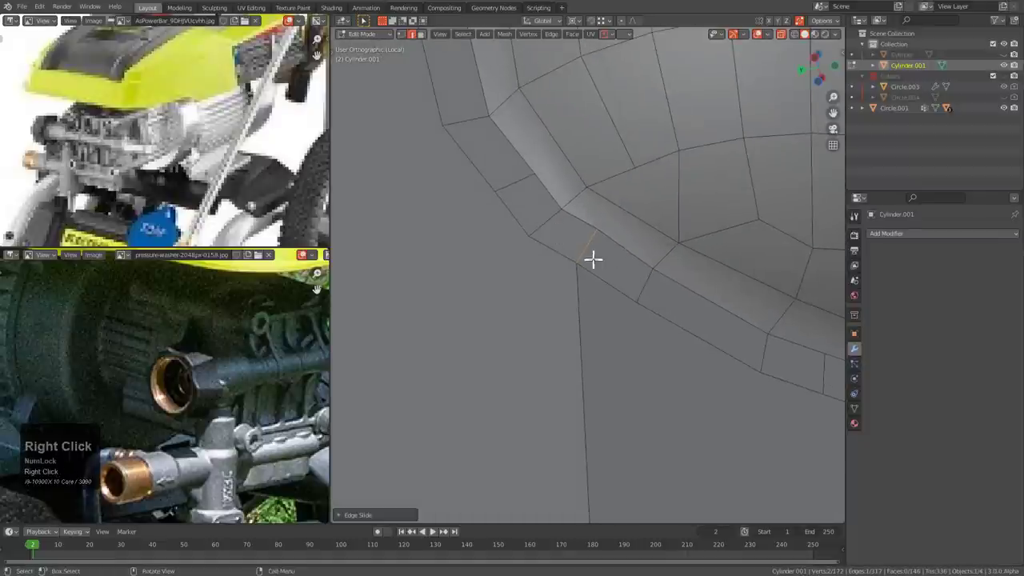
- Bevel the wedge's bottom front edges with a width of about 0.247 m, 2 segments and a profile of 1
{"action": "scroll", "coordinate": [552, 224], "scroll_direction": "down", "scroll_amount": 3}
{"action": "scroll", "coordinate": [635, 322], "scroll_direction": "down", "scroll_amount": 2, "text": "shift"}
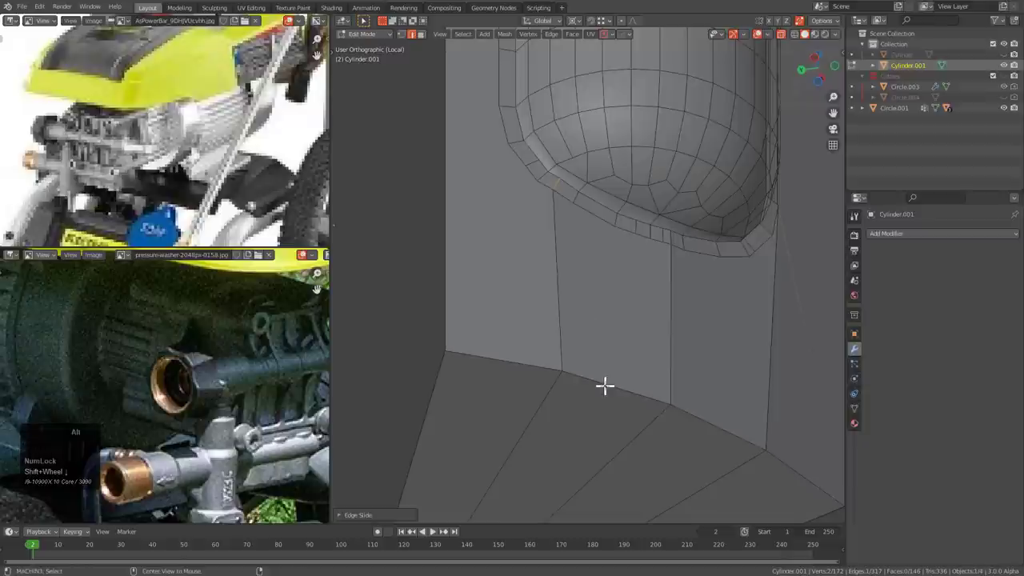
{"action": "key", "text": "ctrl+b"}
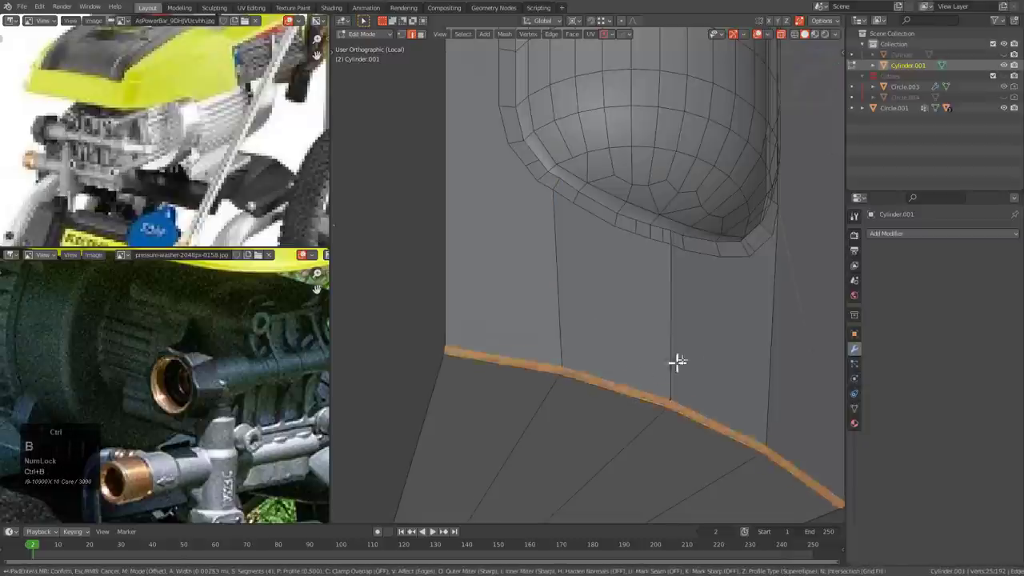
{"action": "scroll", "coordinate": [751, 297], "scroll_direction": "up", "scroll_amount": 2}
{"action": "right_click", "coordinate": [752, 299]}
{"action": "scroll", "coordinate": [640, 291], "scroll_direction": "down", "scroll_amount": 2}
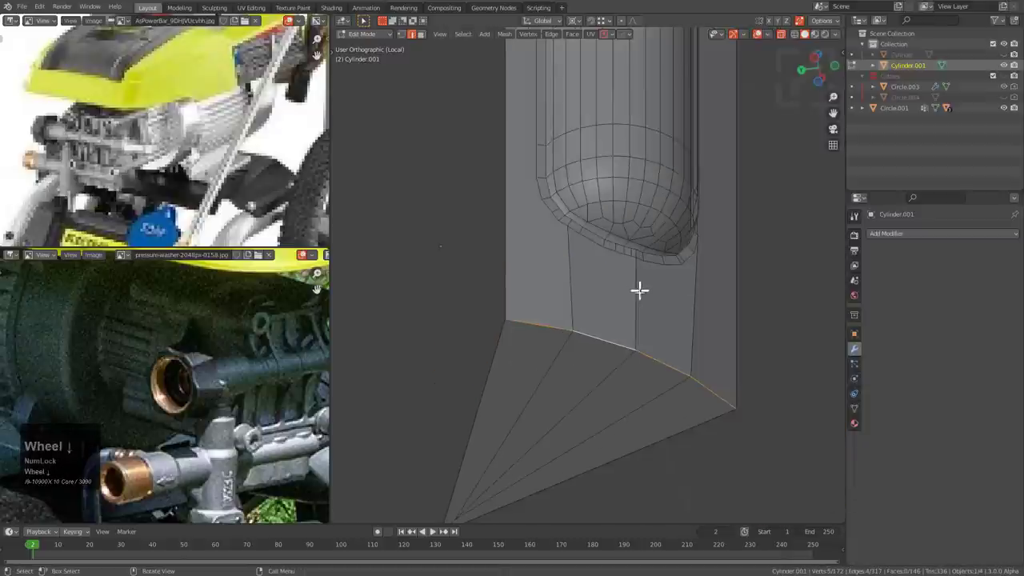
{"action": "key", "text": "ctrl+b"}
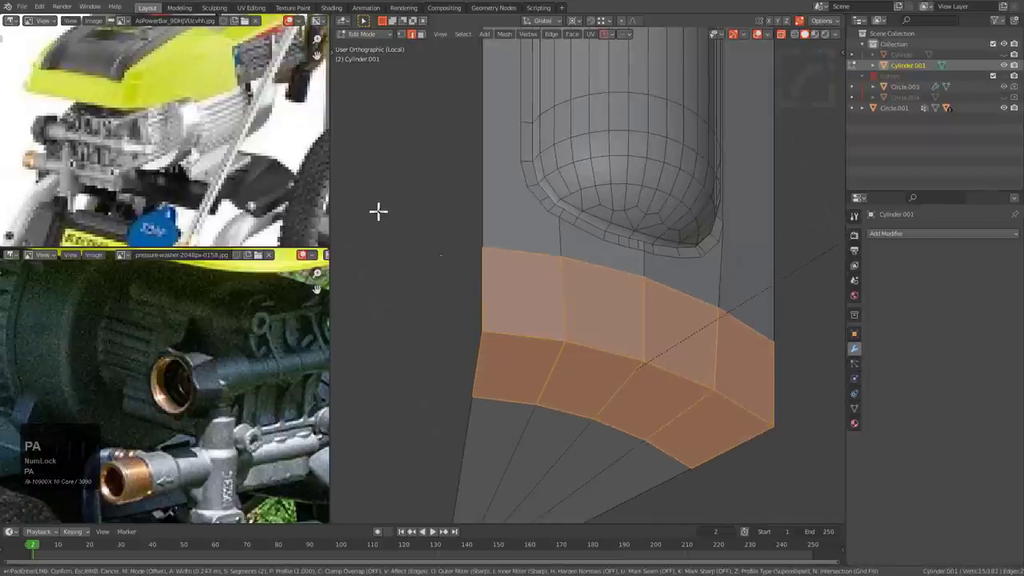
{"action": "left_click", "coordinate": [347, 219]}
{"action": "key", "text": "alt+z"}
- Examine the topology between the boss's rounded lower end and the beveled band beneath it
{"action": "middle_click_drag", "start_coordinate": [614, 187], "coordinate": [615, 274]}
{"action": "scroll", "coordinate": [637, 269], "scroll_direction": "up", "scroll_amount": 3}
{"action": "scroll", "coordinate": [667, 223], "scroll_direction": "up", "scroll_amount": 3}
{"action": "middle_click_drag", "start_coordinate": [667, 223], "coordinate": [592, 269]}
{"action": "scroll", "coordinate": [607, 267], "scroll_direction": "down", "scroll_amount": 2}
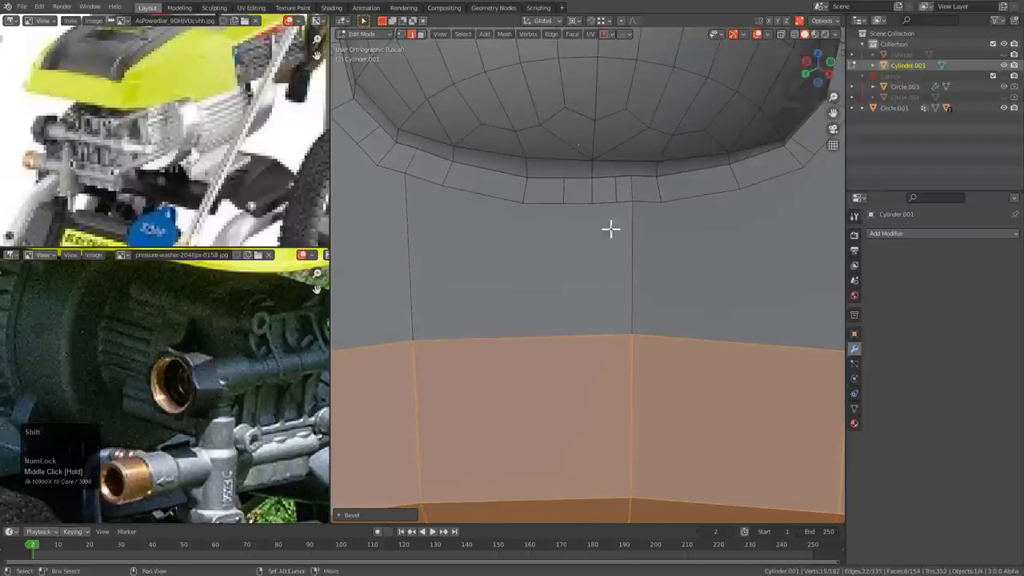
{"action": "middle_click_drag", "start_coordinate": [610, 228], "coordinate": [604, 244]}
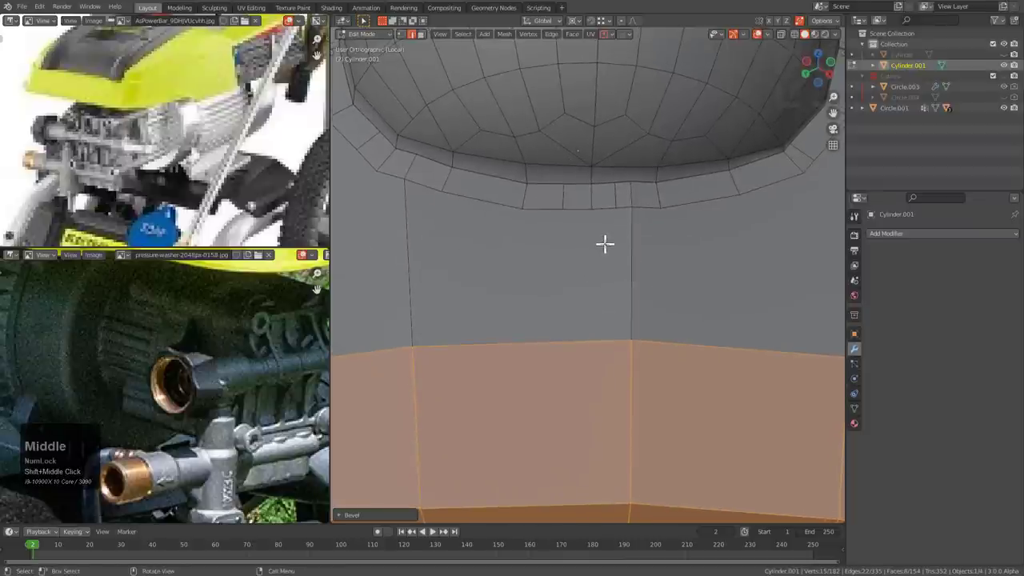
{"action": "middle_click_drag", "start_coordinate": [604, 244], "coordinate": [596, 265]}
{"action": "scroll", "coordinate": [589, 242], "scroll_direction": "down", "scroll_amount": 2}
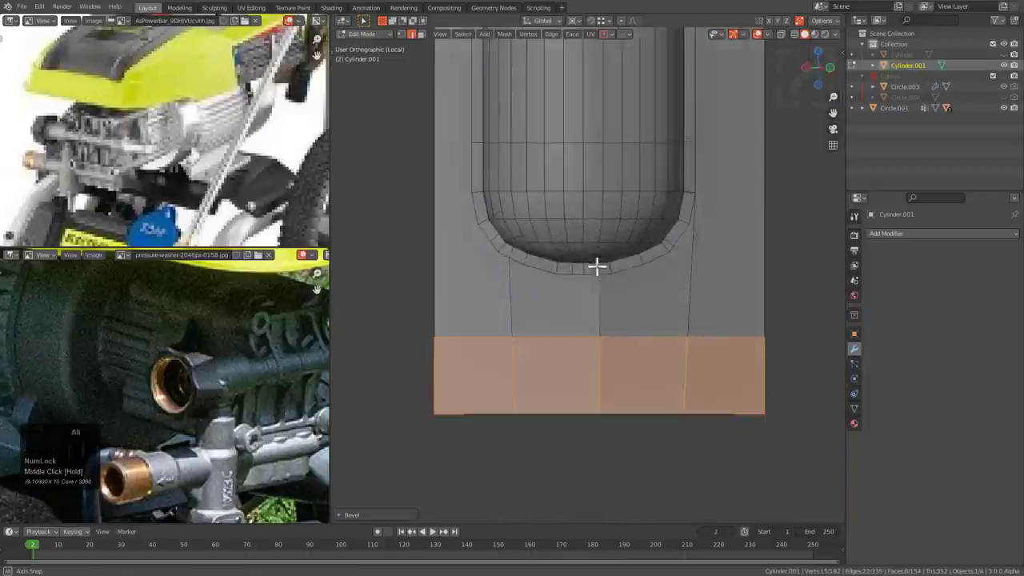
{"action": "scroll", "coordinate": [597, 264], "scroll_direction": "down", "scroll_amount": 4}
- Set the merged wedge's origin location and rotation from the middle of its lower front band
{"action": "key", "text": "Tab"}
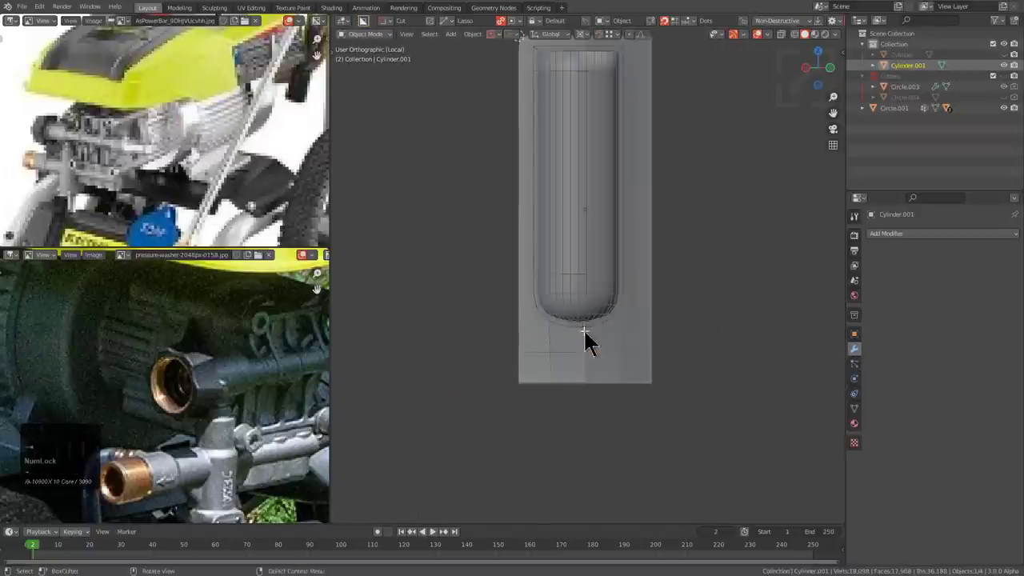
{"action": "scroll", "coordinate": [585, 338], "scroll_direction": "up", "scroll_amount": 4}
{"action": "key", "text": "q"}
{"action": "mouse_move", "coordinate": [573, 374]}
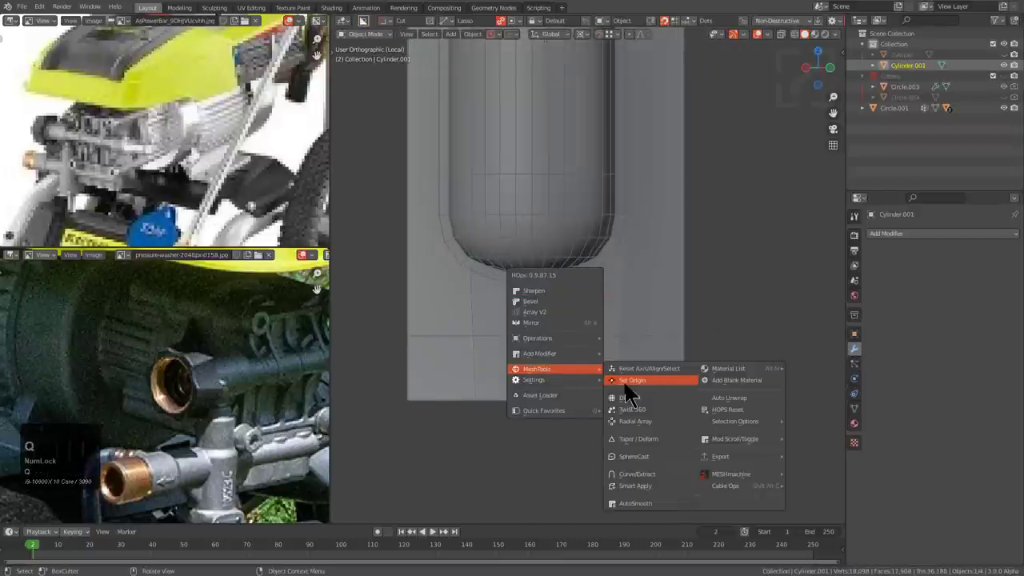
{"action": "left_click", "coordinate": [629, 393]}
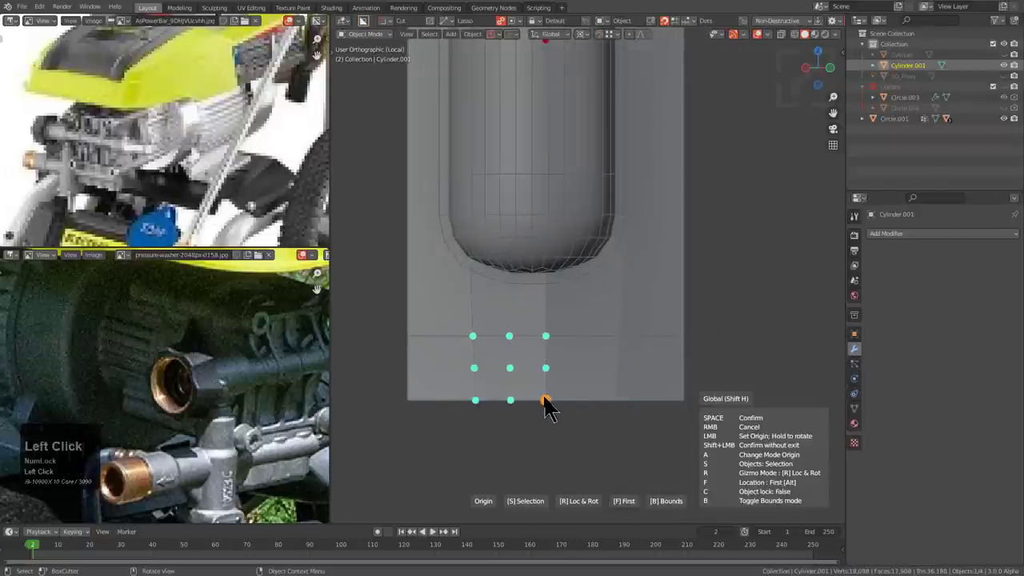
{"action": "left_click", "coordinate": [544, 369]}
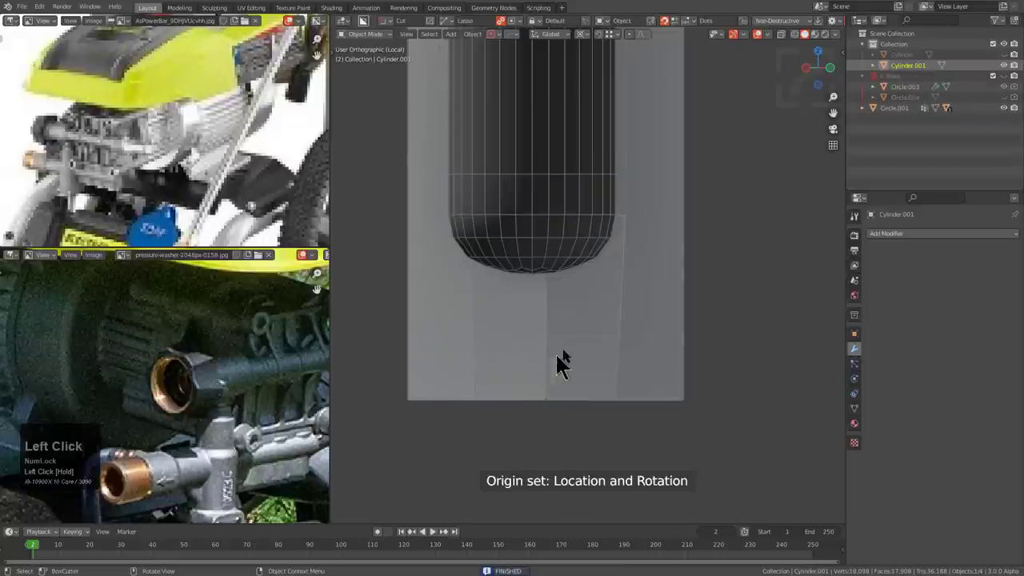
{"action": "middle_click_drag", "start_coordinate": [557, 357], "coordinate": [589, 445]}
{"action": "key", "text": "Tab"}
{"action": "key", "text": "a"}
{"action": "key", "text": "Tab"}
{"action": "scroll", "coordinate": [596, 368], "scroll_direction": "down", "scroll_amount": 1}
{"action": "key", "text": "alt+x"}
{"action": "scroll", "coordinate": [589, 342], "scroll_direction": "down", "scroll_amount": 1}
{"action": "scroll", "coordinate": [599, 328], "scroll_direction": "up", "scroll_amount": 1}
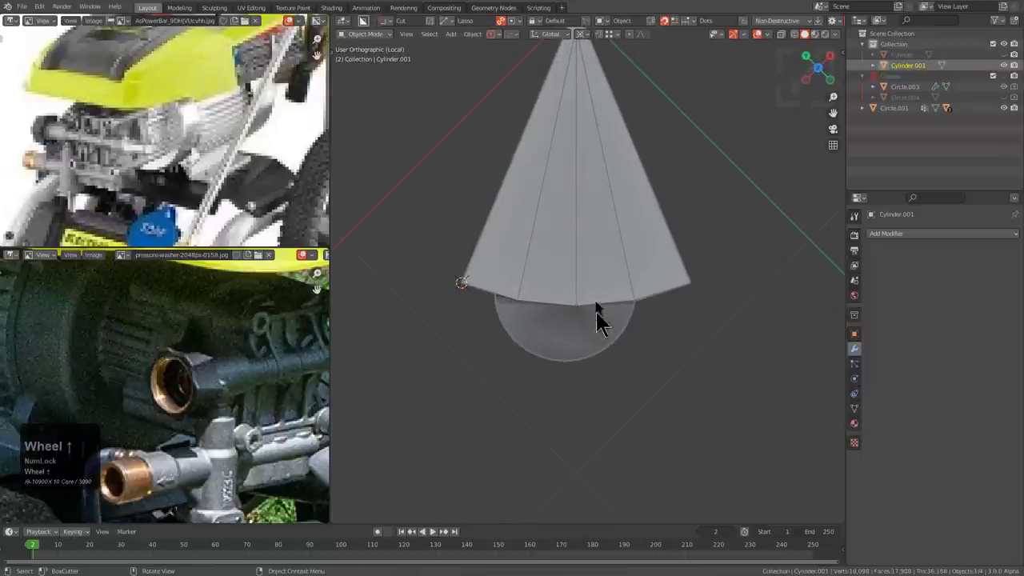
- Set the merged wedge's origin location and rotation from the center edge of its top face
{"action": "middle_click_drag", "start_coordinate": [599, 320], "coordinate": [590, 331]}
{"action": "key", "text": "q"}
{"action": "mouse_move", "coordinate": [590, 328]}
{"action": "left_click", "coordinate": [631, 334]}
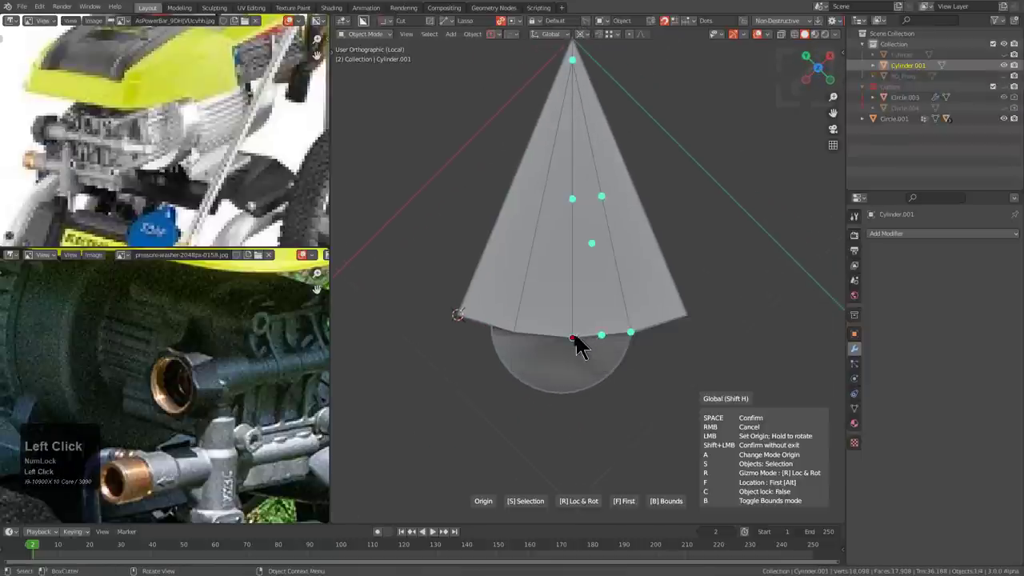
{"action": "left_click", "coordinate": [573, 200]}
{"action": "middle_click_drag", "start_coordinate": [584, 335], "coordinate": [586, 285]}
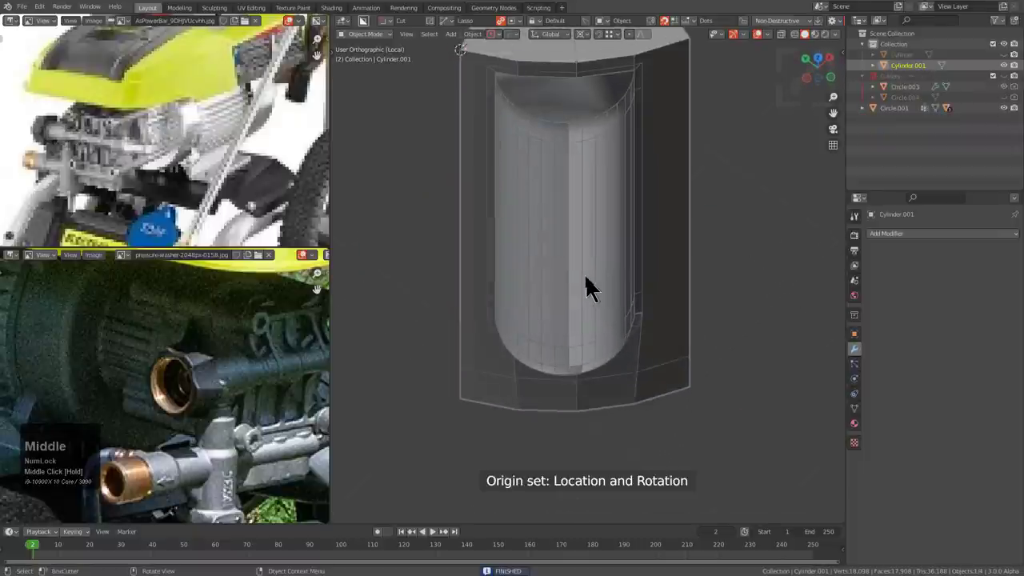
- Turn on auto smooth shading for the merged wedge and apply the Sharpen operation to it
{"action": "key", "text": "ctrl+grave"}
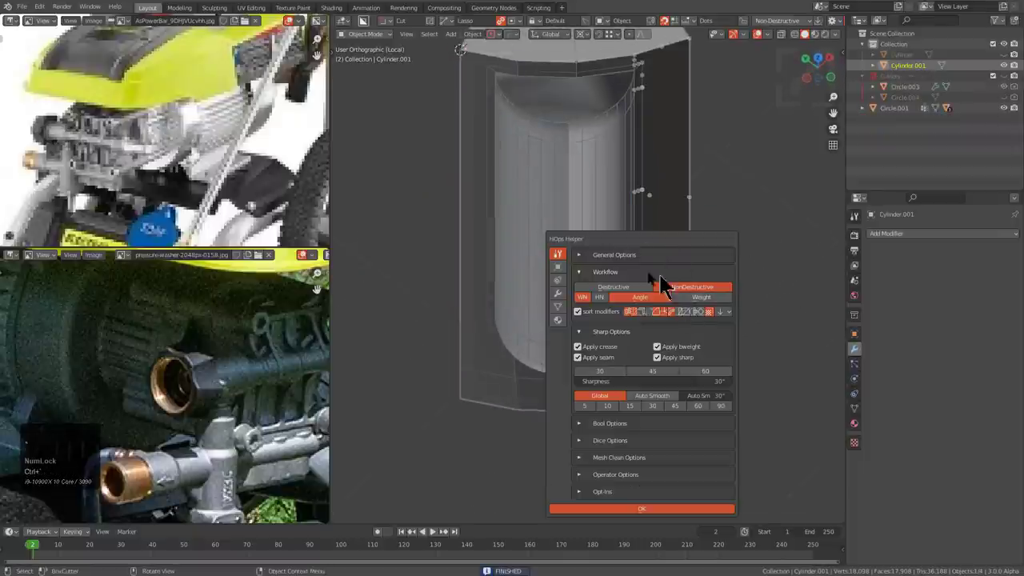
{"action": "left_click", "coordinate": [621, 256]}
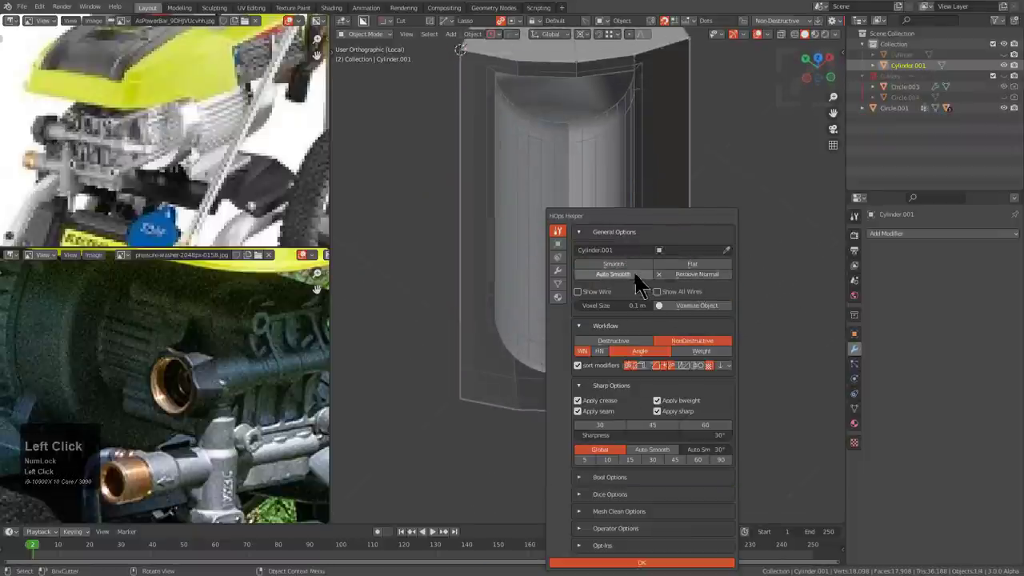
{"action": "left_click", "coordinate": [636, 275]}
{"action": "left_click", "coordinate": [638, 274]}
{"action": "key", "text": "q"}
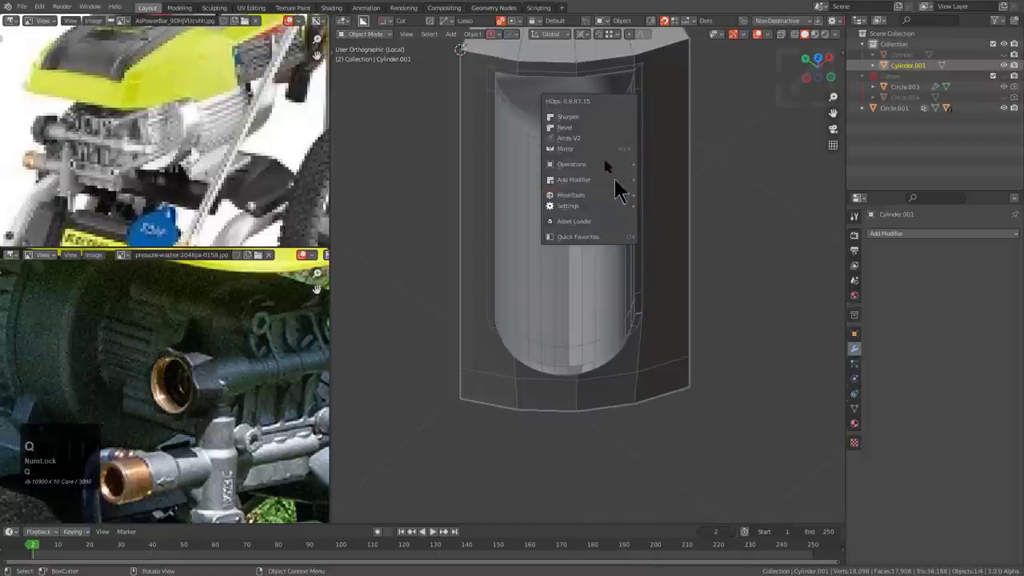
{"action": "left_click", "coordinate": [591, 117]}
- Clear the mesh selection and try to mirror the merged wedge and boss about the wedge's origin
{"action": "middle_click_drag", "start_coordinate": [591, 162], "coordinate": [584, 222], "text": "shift"}
{"action": "scroll", "coordinate": [584, 224], "scroll_direction": "down", "scroll_amount": 1}
{"action": "middle_click_drag", "start_coordinate": [586, 285], "coordinate": [604, 268], "text": "shift"}
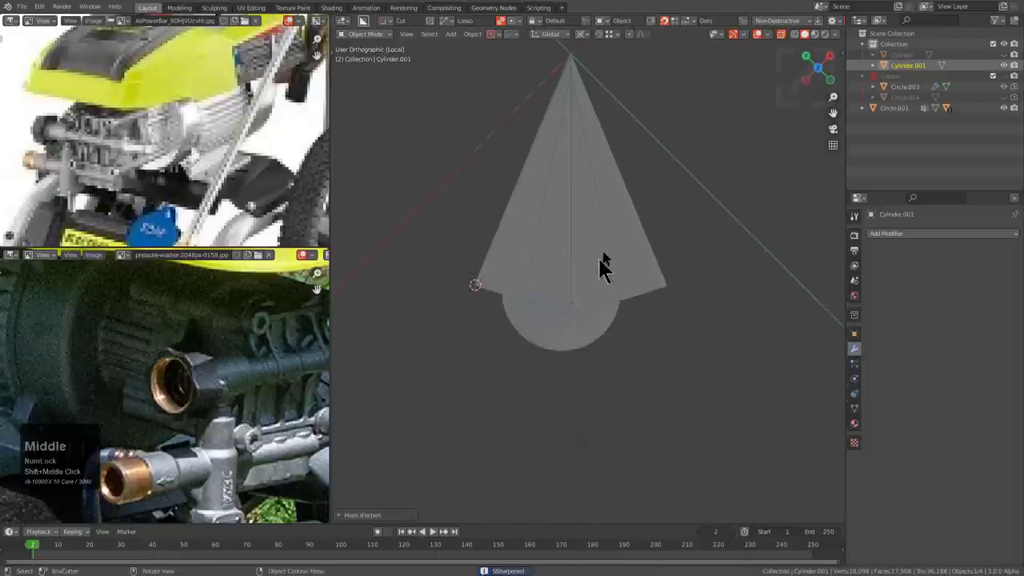
{"action": "scroll", "coordinate": [601, 311], "scroll_direction": "up", "scroll_amount": 3}
{"action": "key", "text": "Tab"}
{"action": "middle_click_drag", "start_coordinate": [594, 318], "coordinate": [649, 248], "text": "shift"}
{"action": "key", "text": "alt+a"}
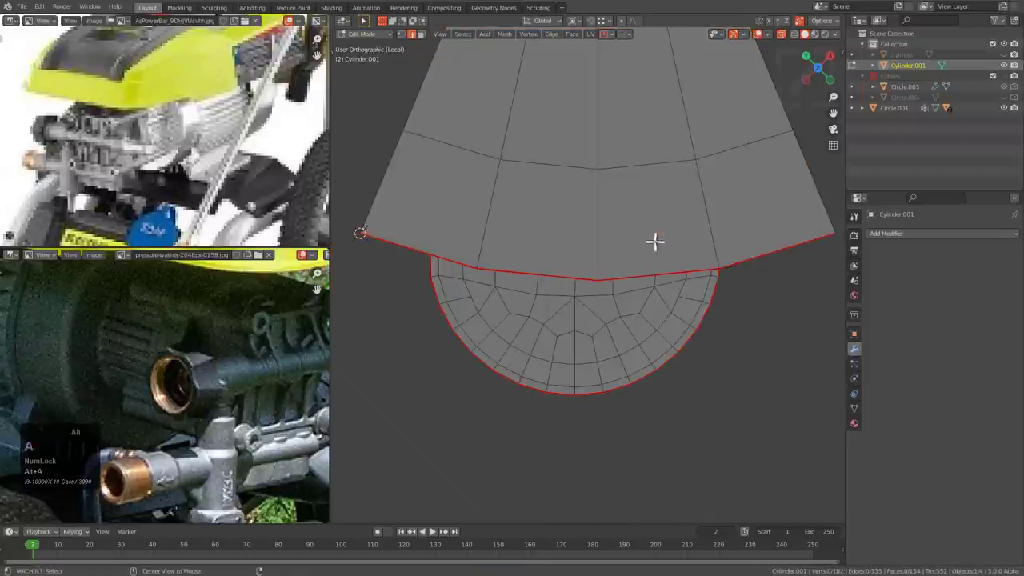
{"action": "middle_click_drag", "start_coordinate": [564, 257], "coordinate": [623, 279]}
{"action": "key", "text": "Tab"}
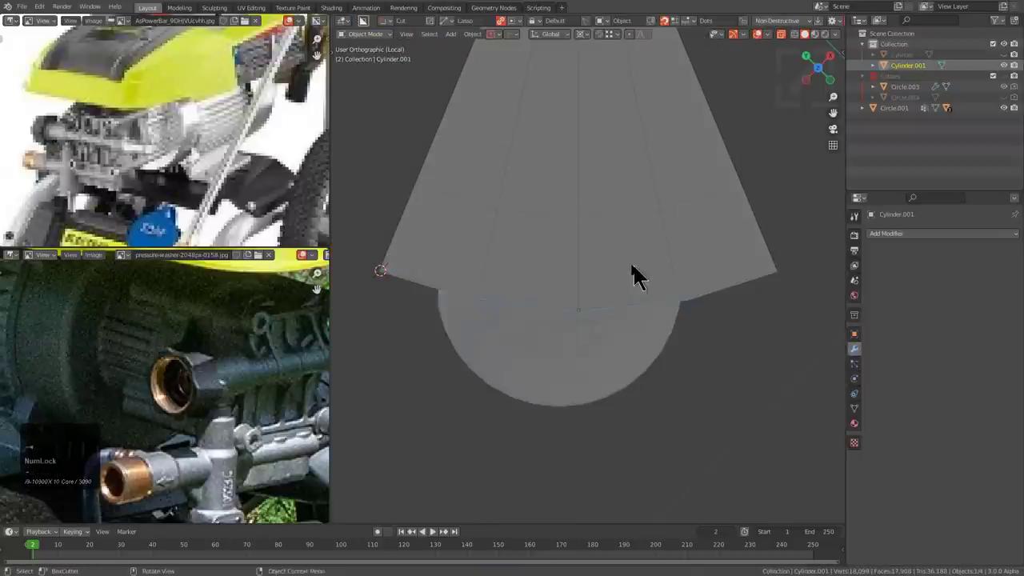
{"action": "key", "text": "alt+x"}
{"action": "left_click", "coordinate": [565, 308]}
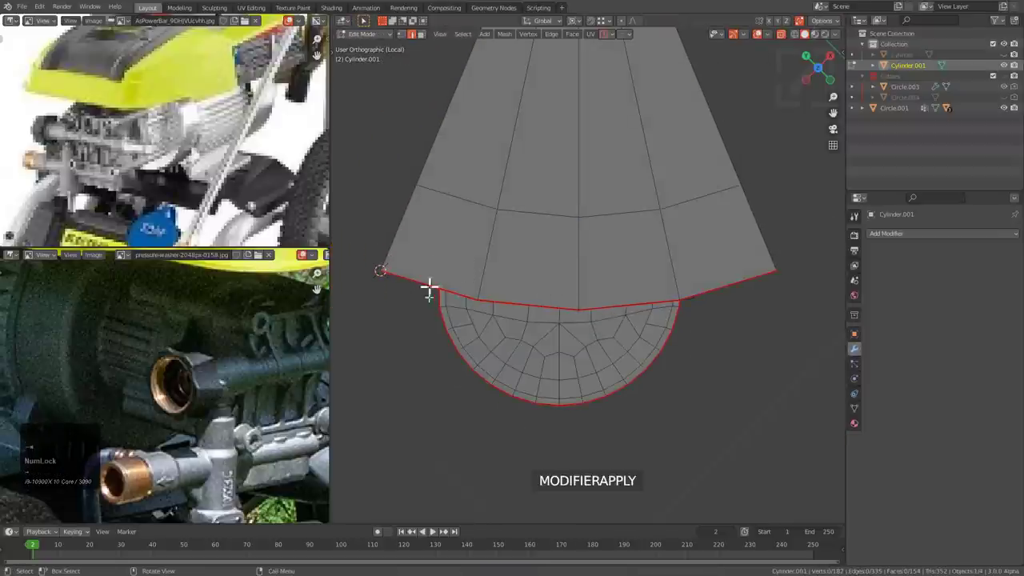
- Undo the mirror, shading, origin and bevel edits on the merged wedge, along with its earlier topology cleanup
{"action": "key", "text": "ctrl+z"}
{"action": "key", "text": "ctrl+z"}
{"action": "key", "text": "ctrl+z"}
{"action": "key", "text": "ctrl+z"}
{"action": "key", "text": "ctrl+z"}
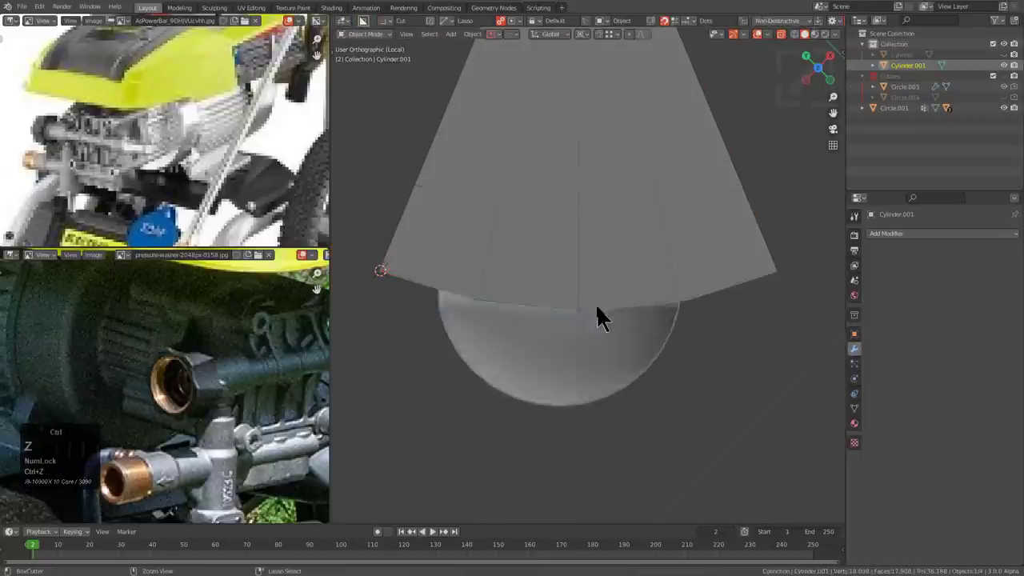
{"action": "key", "text": "ctrl+z"}
{"action": "key", "text": "ctrl+z"}
{"action": "key", "text": "ctrl+z"}
{"action": "key", "text": "ctrl+z"}
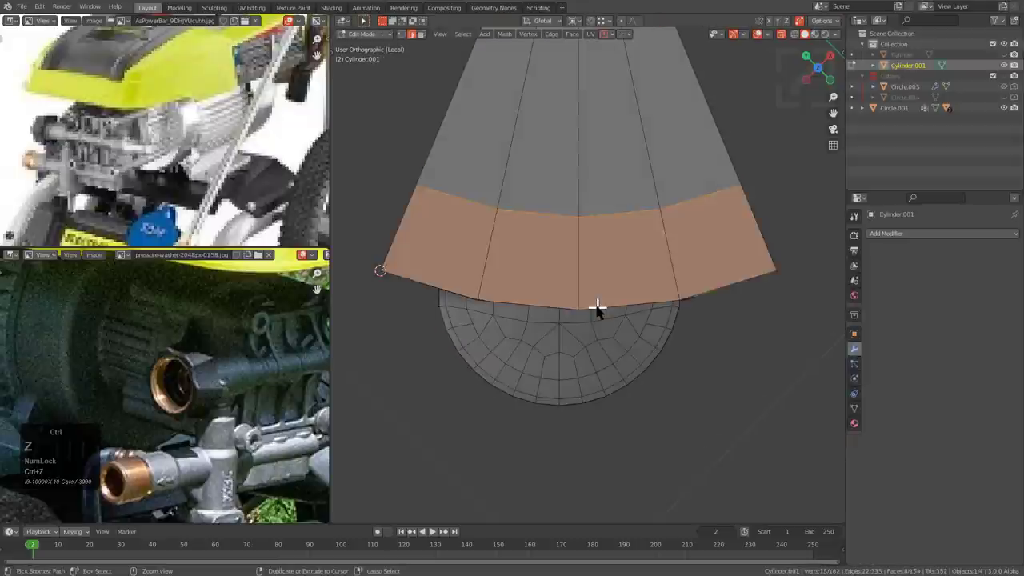
{"action": "key", "text": "ctrl+z"}
{"action": "key", "text": "ctrl+z"}
{"action": "key", "text": "ctrl+z"}
{"action": "key", "text": "ctrl+z"}
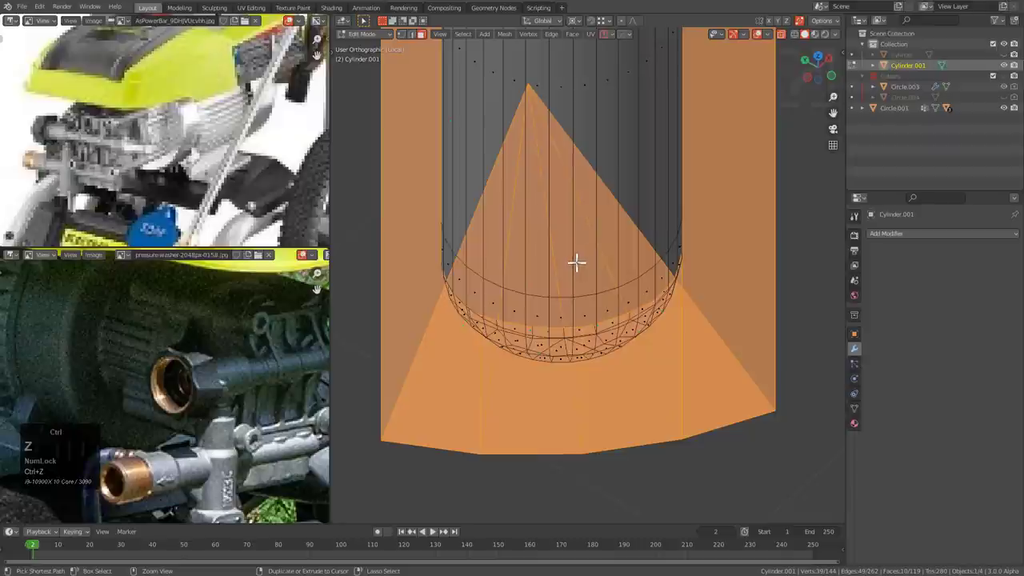
{"action": "key", "text": "ctrl+z"}
{"action": "key", "text": "ctrl+z"}
- Delete the merged wedge object, then unhide the remaining objects and select the notched cylinder
{"action": "middle_click_drag", "start_coordinate": [577, 272], "coordinate": [625, 324]}
{"action": "left_click", "coordinate": [627, 313]}
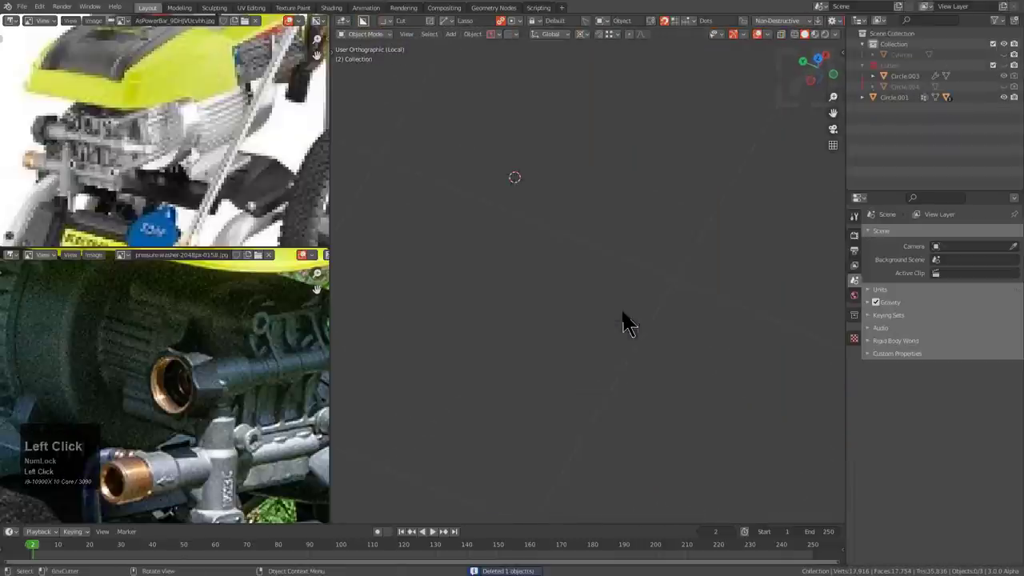
{"action": "key", "text": "alt+h"}
{"action": "key", "text": "alt+a"}
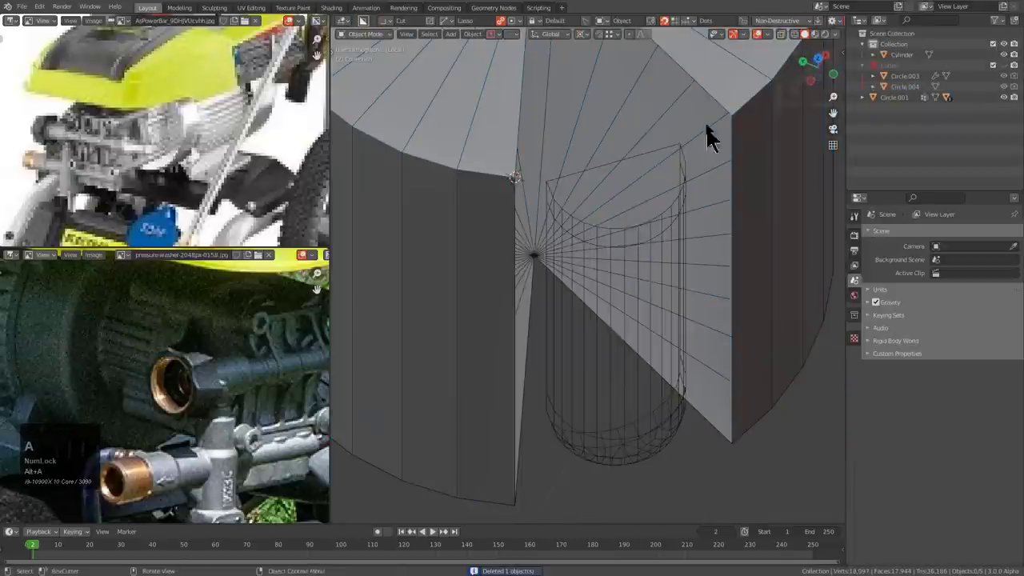
{"action": "left_click", "coordinate": [705, 127]}
- Select the cylinder's whole mesh and rotate the cylinder 45° about its own center in the top view
{"action": "scroll", "coordinate": [697, 152], "scroll_direction": "down", "scroll_amount": 3}
{"action": "middle_click_drag", "start_coordinate": [695, 161], "coordinate": [619, 190]}
{"action": "key", "text": "Tab"}
{"action": "middle_click_drag", "start_coordinate": [628, 232], "coordinate": [591, 329], "text": "shift"}
{"action": "key", "text": "a"}
{"action": "key", "text": "Tab"}
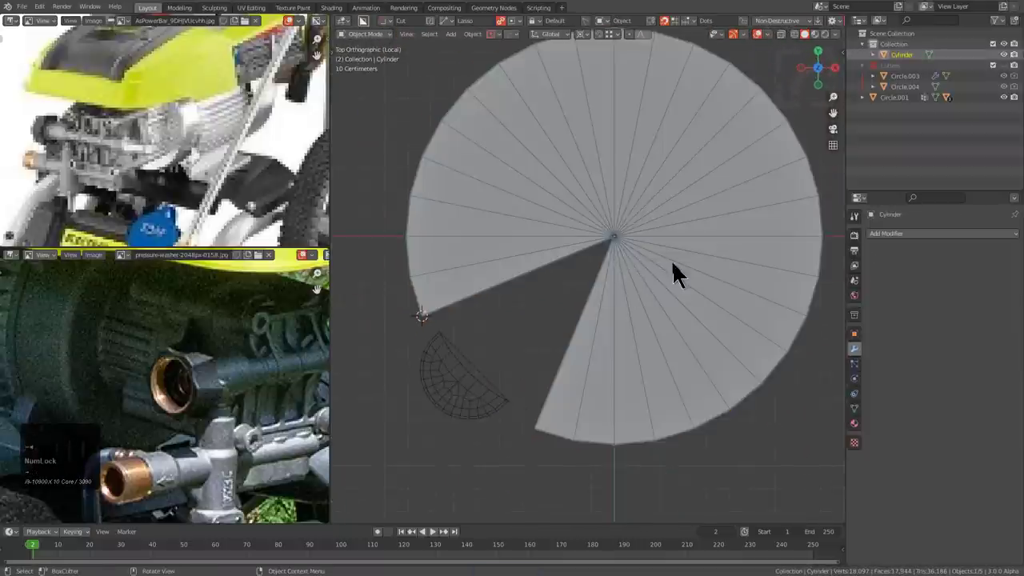
{"action": "key", "text": "KP_4"}
{"action": "key", "text": "KP_5"}
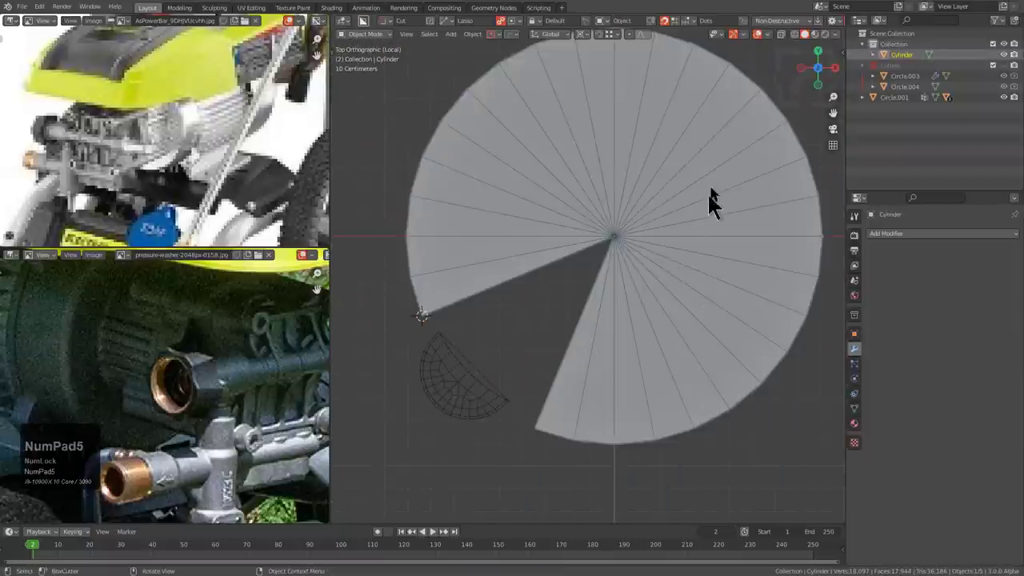
{"action": "key", "text": "period"}
{"action": "left_click", "coordinate": [699, 129]}
{"action": "key", "text": "r"}
{"action": "key", "text": "KP_4"}
{"action": "key", "text": "KP_5"}
{"action": "key", "text": "KP_Enter"}
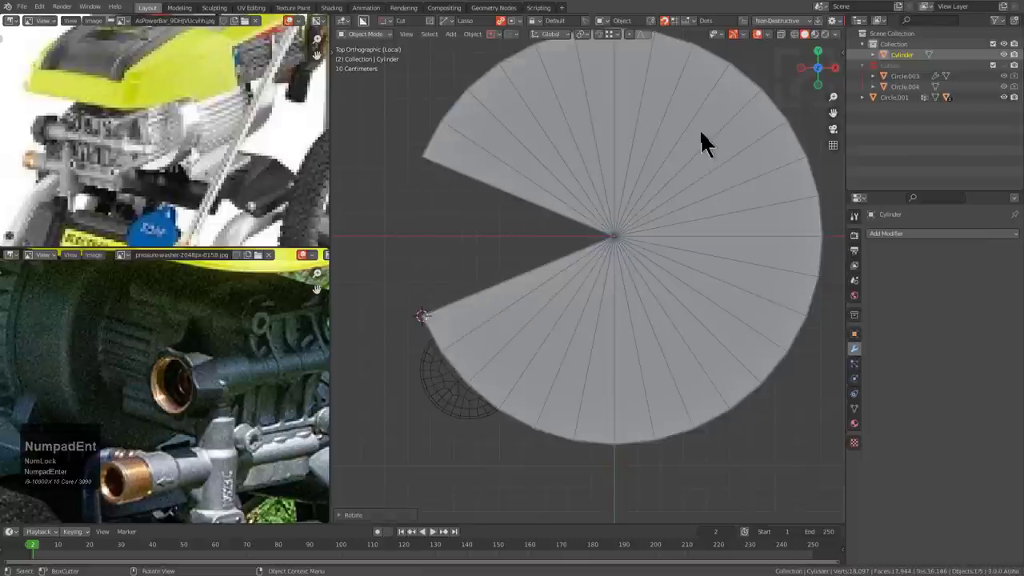
{"action": "key", "text": "r"}
{"action": "key", "text": "KP_9"}
{"action": "key", "text": "KP_0"}
{"action": "key", "text": "KP_5"}
{"action": "right_click", "coordinate": [699, 131]}
- Rotate the notched cylinder another 45° so its gap moves farther away from the boss
{"action": "key", "text": "r"}
{"action": "key", "text": "KP_4"}
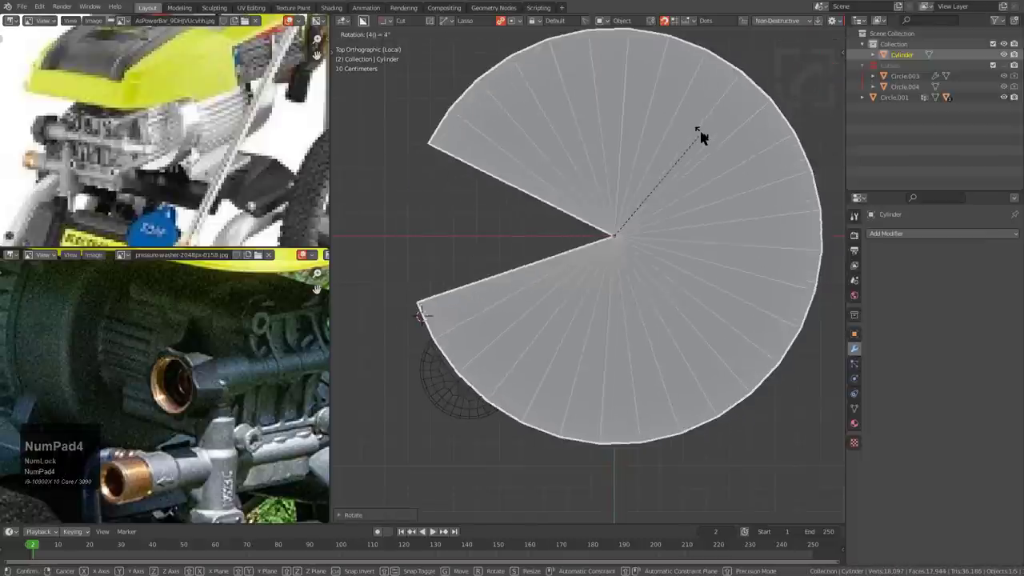
{"action": "key", "text": "KP_5"}
{"action": "key", "text": "KP_Enter"}
- Apply the cylinder's rotation and mirror its intact half to fill in the missing wedge
{"action": "key", "text": "ctrl+a"}
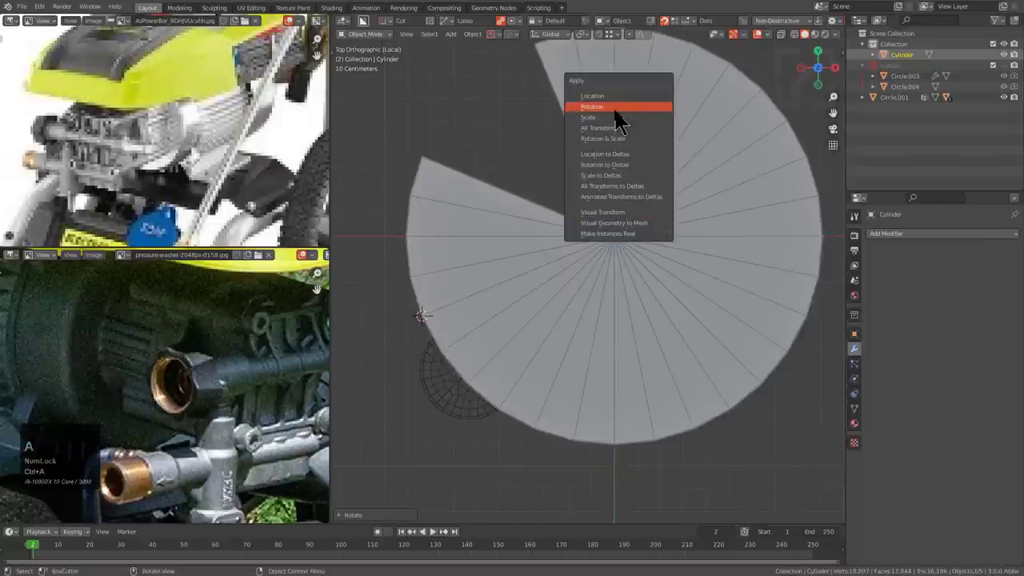
{"action": "left_click", "coordinate": [614, 107]}
{"action": "key", "text": "alt+x"}
{"action": "left_click", "coordinate": [612, 326]}
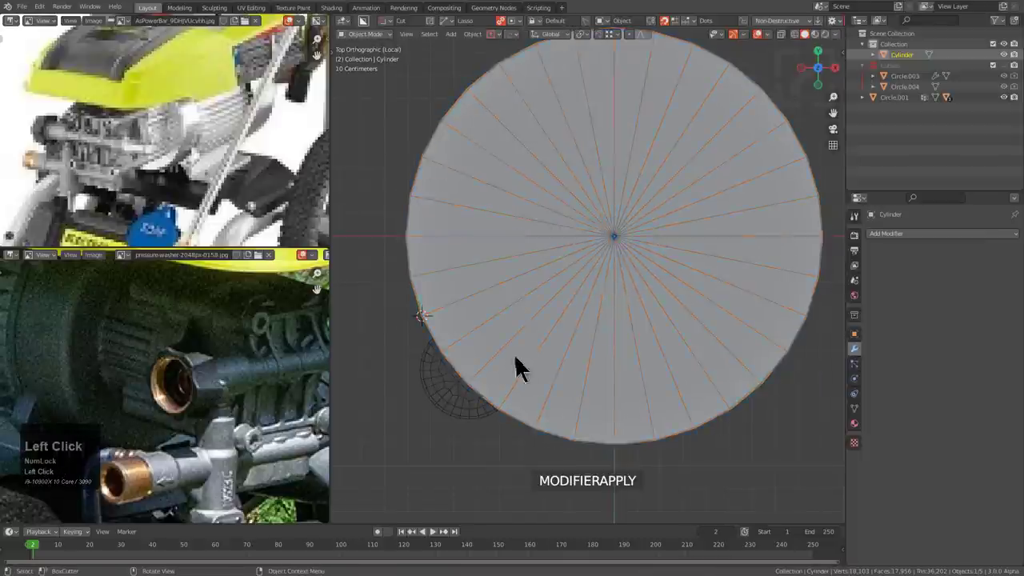
- Separate the four-segment wedge behind the boss, including its top, side and bottom faces, into its own object
{"action": "middle_click_drag", "start_coordinate": [516, 368], "coordinate": [555, 313]}
{"action": "scroll", "coordinate": [579, 263], "scroll_direction": "up", "scroll_amount": 4}
{"action": "key", "text": "Tab"}
{"action": "key", "text": "3"}
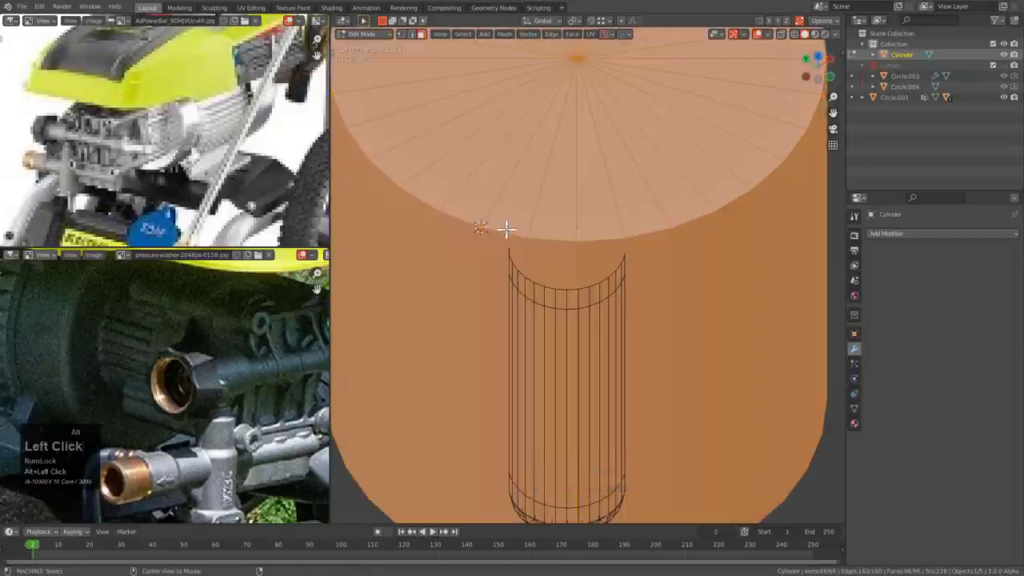
{"action": "left_click", "coordinate": [506, 229], "text": "alt"}
{"action": "left_click", "coordinate": [521, 225], "text": "shift"}
{"action": "left_click", "coordinate": [539, 228], "text": "shift"}
{"action": "left_click", "coordinate": [549, 249], "text": "shift"}
{"action": "left_click", "coordinate": [602, 212], "text": "shift"}
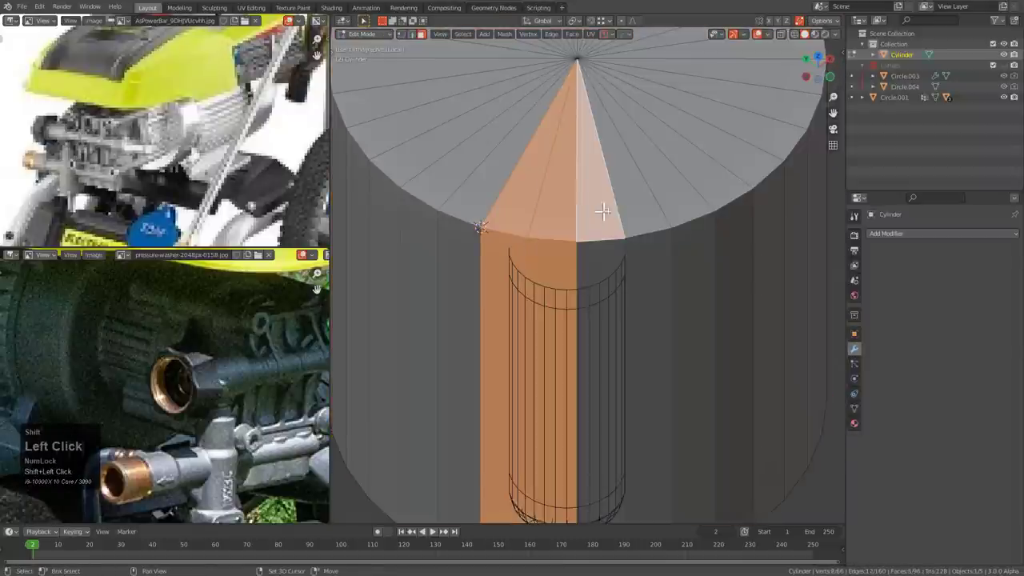
{"action": "left_click", "coordinate": [635, 211], "text": "shift"}
{"action": "left_click", "coordinate": [631, 275], "text": "shift"}
{"action": "left_click", "coordinate": [608, 280], "text": "shift"}
{"action": "middle_click_drag", "start_coordinate": [607, 281], "coordinate": [585, 199]}
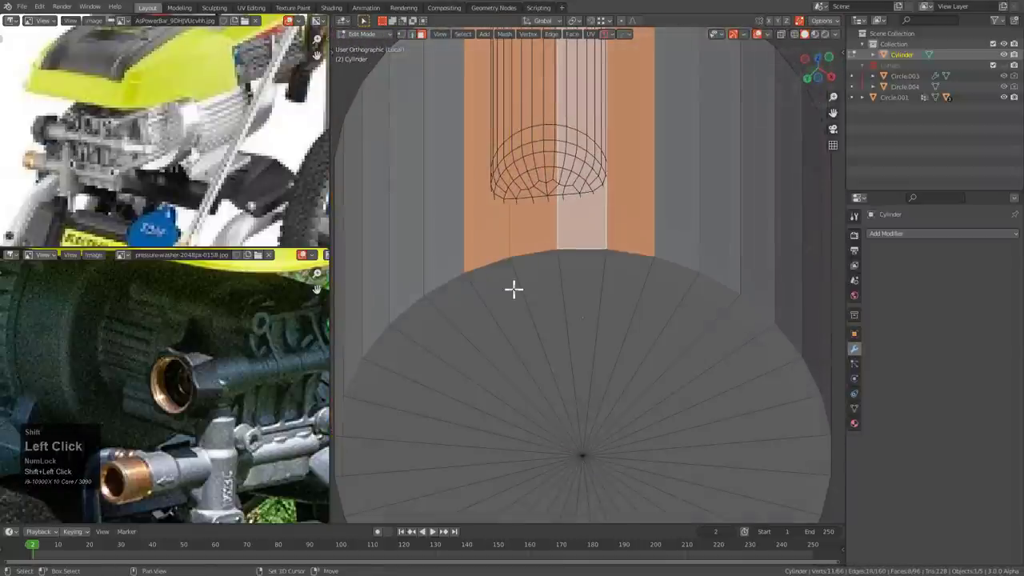
{"action": "left_click", "coordinate": [513, 289], "text": "shift"}
{"action": "left_click", "coordinate": [547, 275], "text": "shift"}
{"action": "left_click", "coordinate": [585, 275], "text": "shift"}
{"action": "left_click", "coordinate": [627, 274], "text": "shift"}
{"action": "key", "text": "p"}
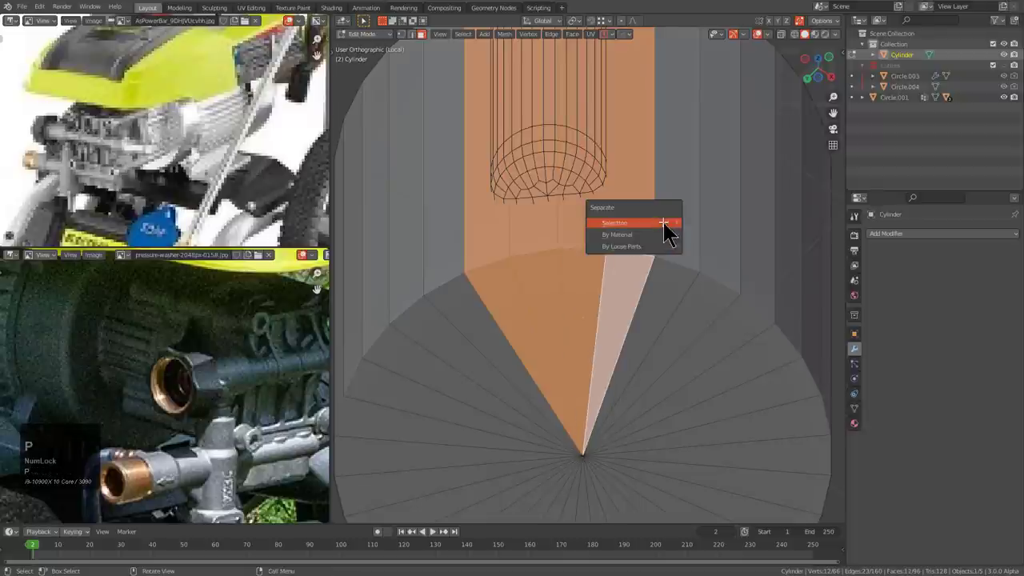
{"action": "left_click", "coordinate": [663, 223]}
- Select the separated wedge together with the boss and hide all other objects
{"action": "key", "text": "Tab"}
{"action": "key", "text": "alt+a"}
{"action": "left_click", "coordinate": [587, 247]}
{"action": "left_click", "coordinate": [573, 153], "text": "shift"}
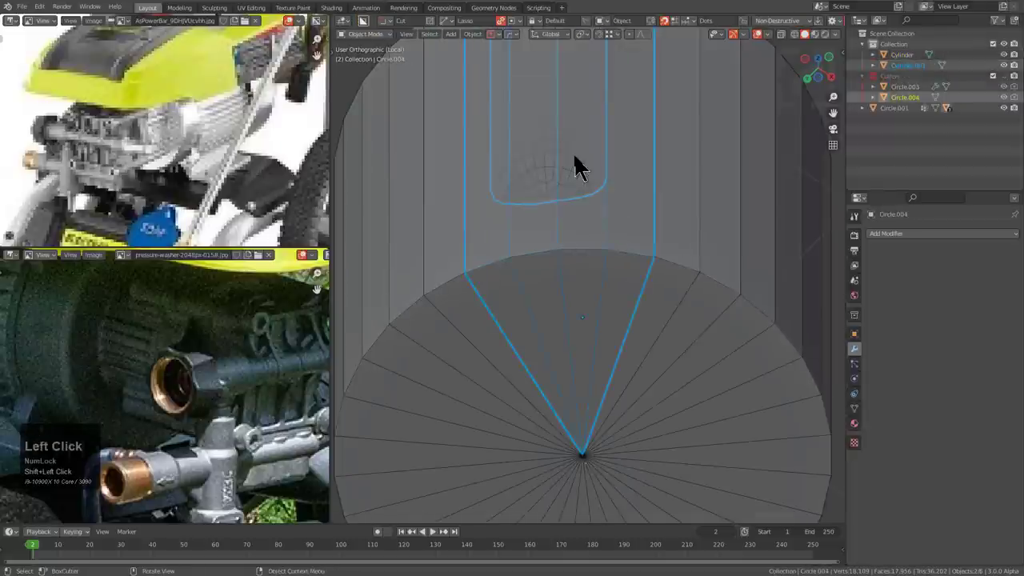
{"action": "key", "text": "KP_Home"}
{"action": "scroll", "coordinate": [534, 382], "scroll_direction": "up", "scroll_amount": 3}
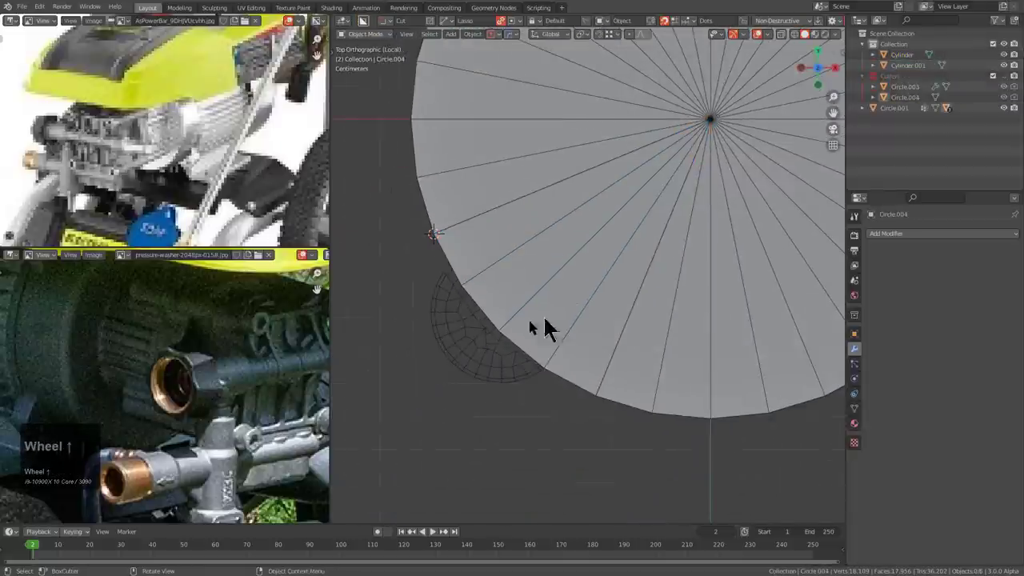
{"action": "left_click", "coordinate": [554, 267], "text": "shift"}
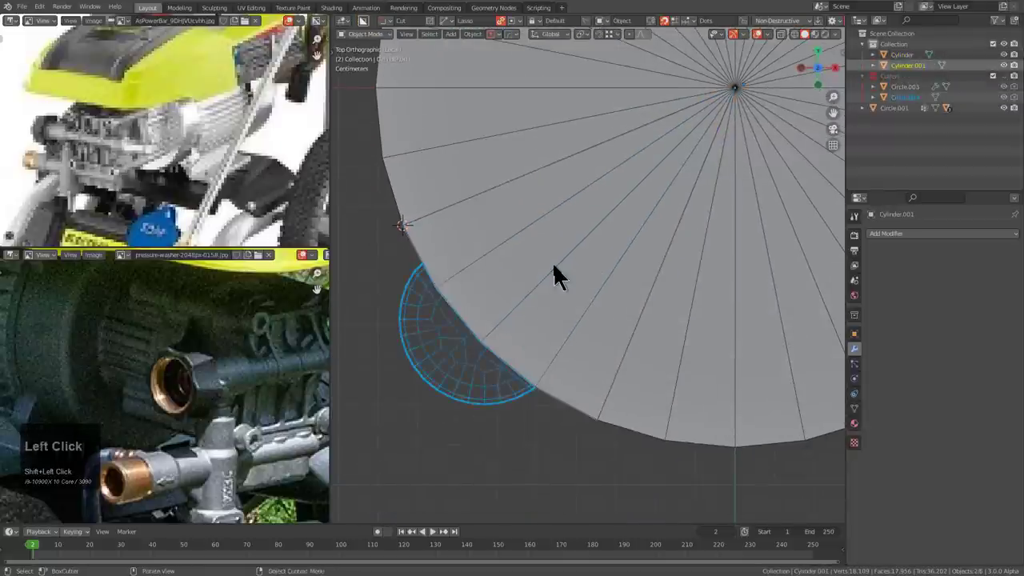
{"action": "key", "text": "shift+h"}
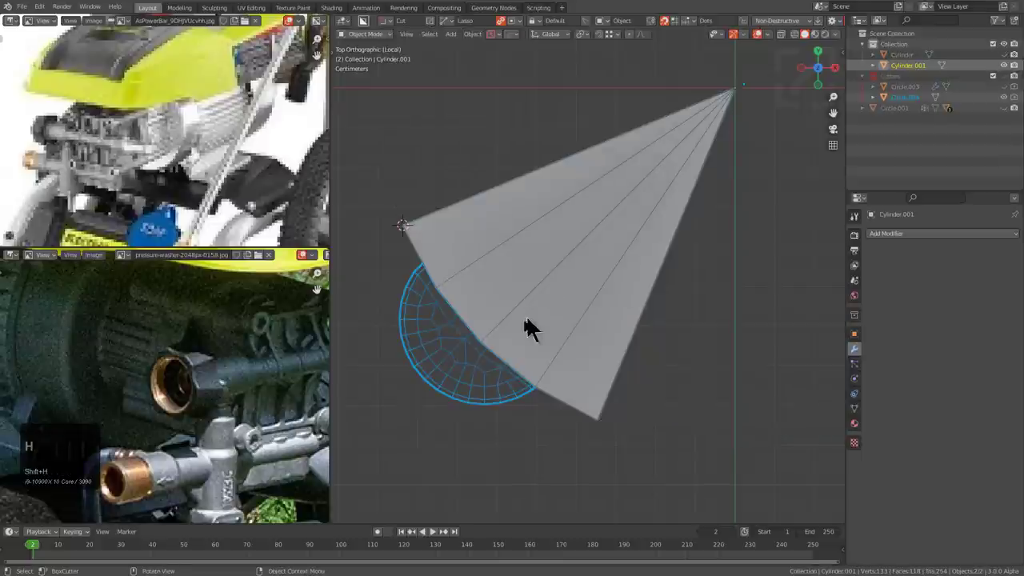
- Set the wedge's origin location and rotation at the outer vertex of its middle edge, aligned along that edge
{"action": "left_click", "coordinate": [497, 391]}
{"action": "left_click", "coordinate": [540, 312]}
{"action": "key", "text": "q"}
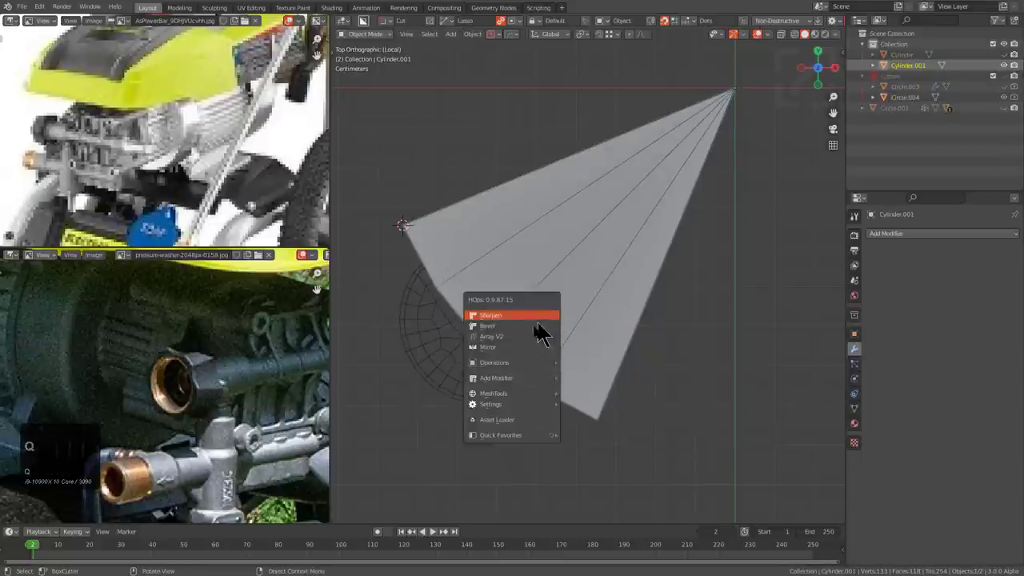
{"action": "mouse_move", "coordinate": [511, 392]}
{"action": "left_click", "coordinate": [568, 402]}
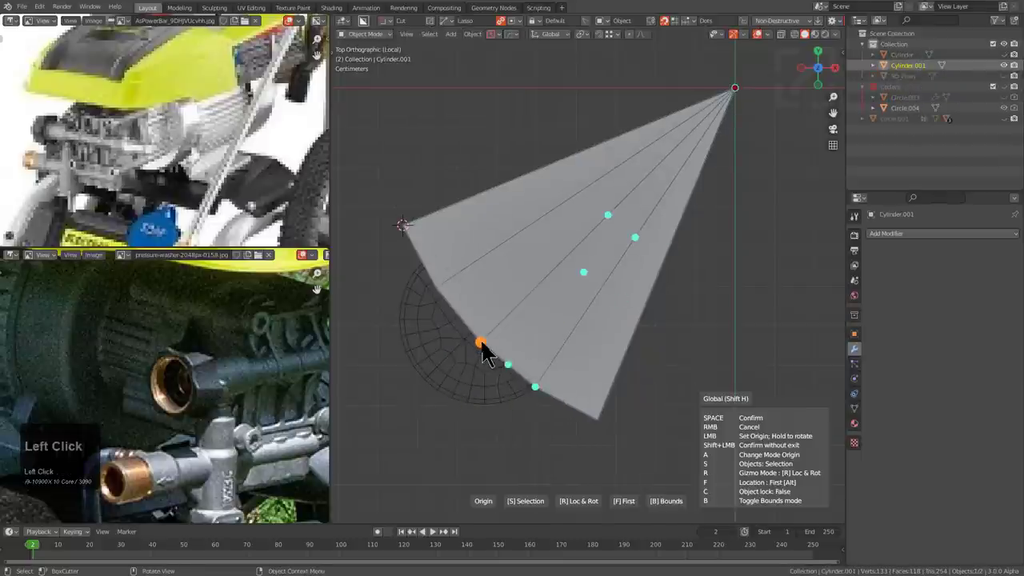
{"action": "left_click", "coordinate": [606, 223]}
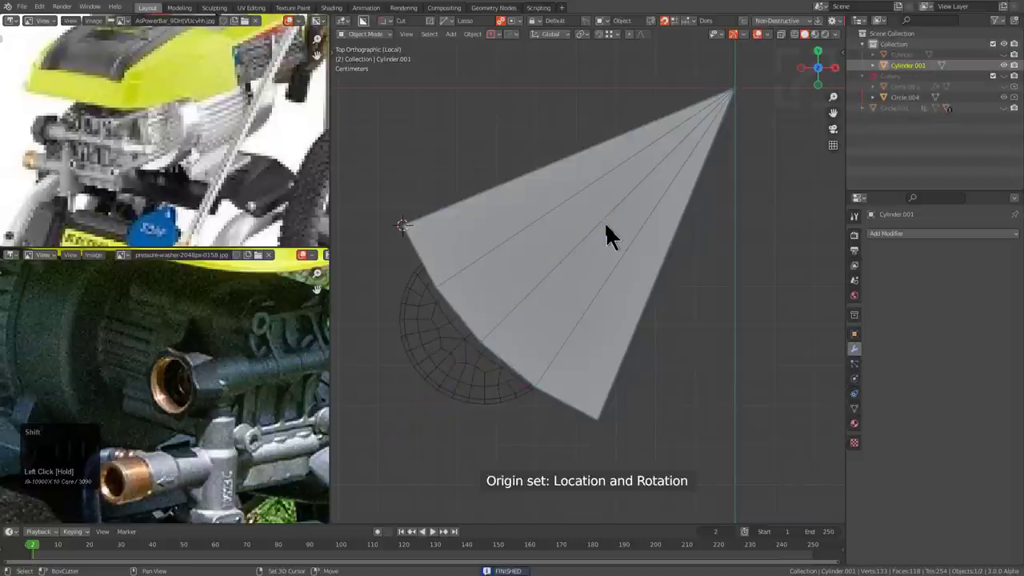
- Rotate the boss about 2° around the cylinder's centre in the wedge-aligned top view to centre it on the wedge's middle edge
{"action": "key", "text": "shift+KP_7"}
{"action": "scroll", "coordinate": [660, 146], "scroll_direction": "up", "scroll_amount": 3}
{"action": "left_click", "coordinate": [647, 292]}
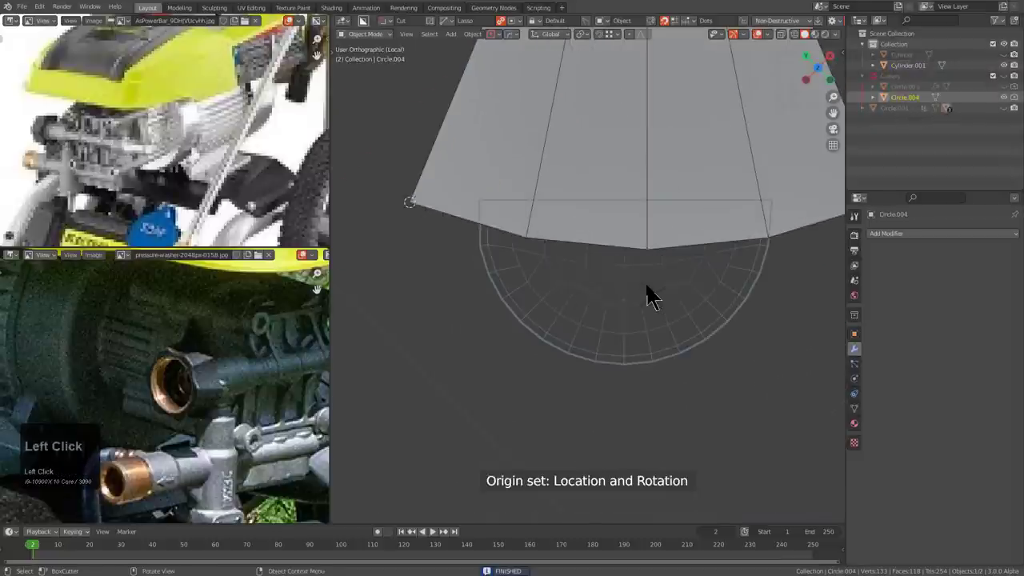
{"action": "middle_click_drag", "start_coordinate": [647, 293], "coordinate": [589, 347], "text": "shift"}
{"action": "scroll", "coordinate": [604, 316], "scroll_direction": "down", "scroll_amount": 2}
{"action": "scroll", "coordinate": [620, 273], "scroll_direction": "down", "scroll_amount": 3}
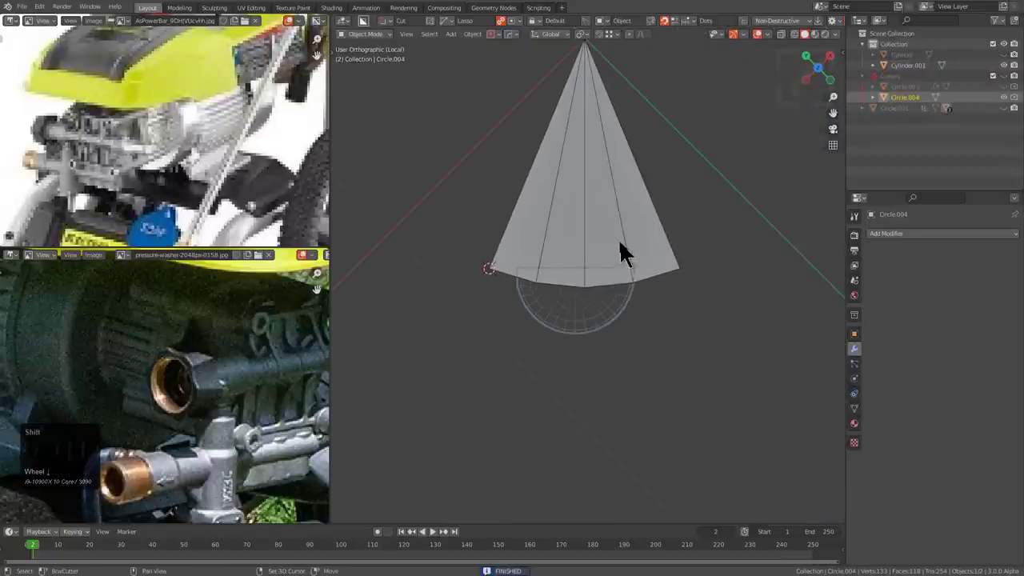
{"action": "key", "text": "shift+v"}
{"action": "key", "text": "shift+v"}
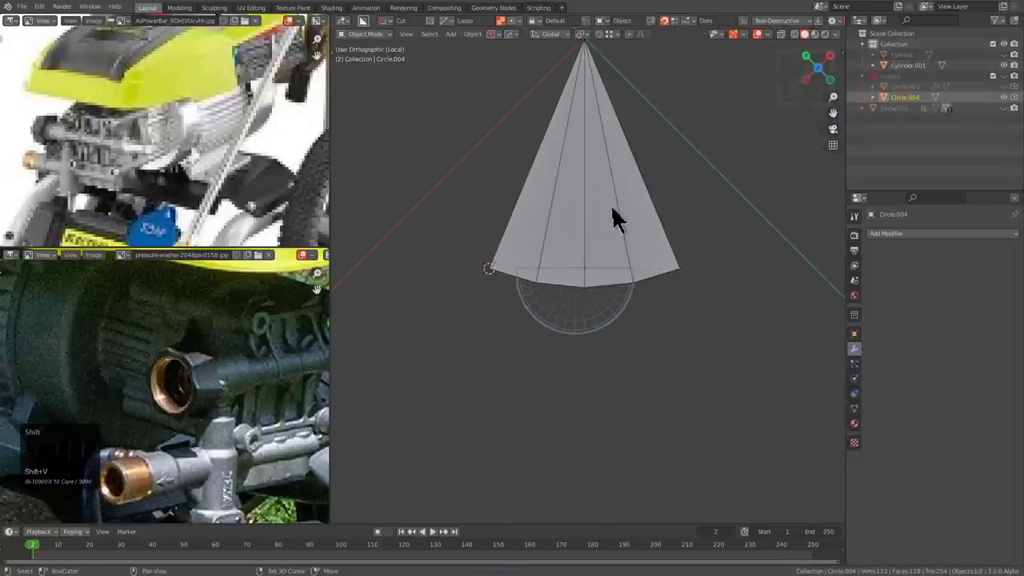
{"action": "scroll", "coordinate": [613, 201], "scroll_direction": "down", "scroll_amount": 7}
{"action": "scroll", "coordinate": [612, 268], "scroll_direction": "up", "scroll_amount": 9}
{"action": "middle_click_drag", "start_coordinate": [612, 267], "coordinate": [611, 229], "text": "shift"}
{"action": "scroll", "coordinate": [640, 312], "scroll_direction": "up", "scroll_amount": 5}
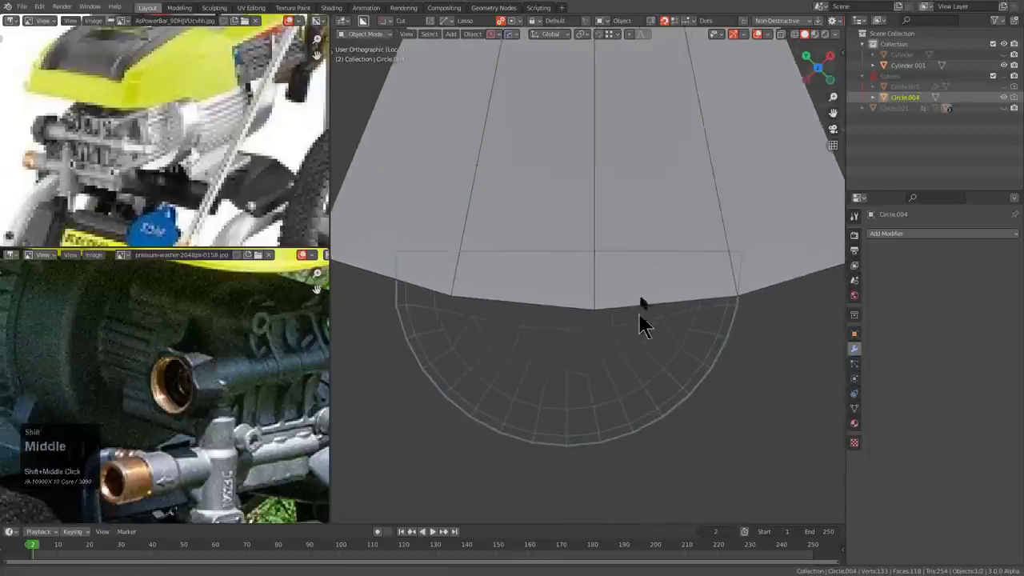
{"action": "key", "text": "period"}
{"action": "left_click", "coordinate": [723, 279]}
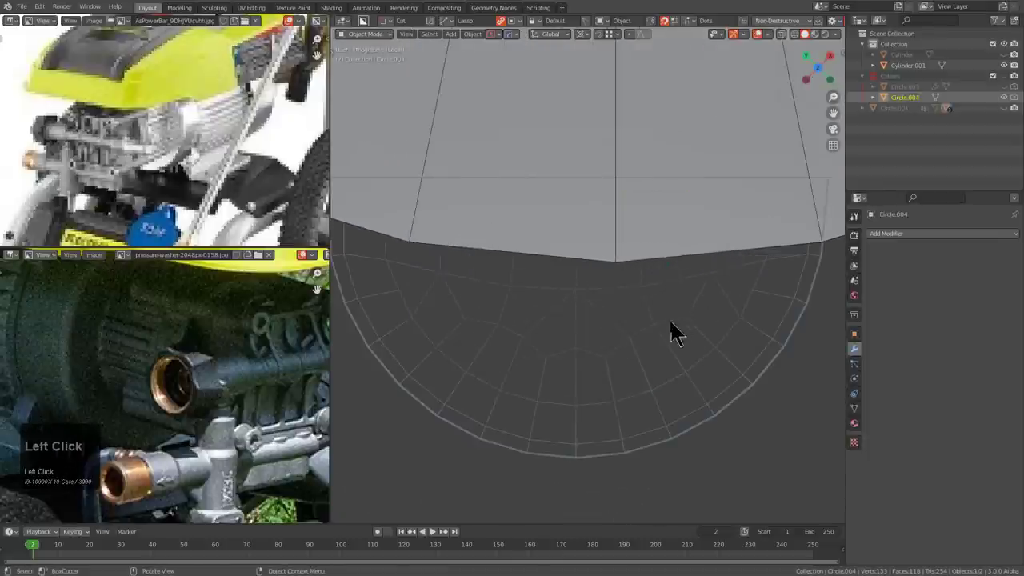
{"action": "key", "text": "r"}
{"action": "key", "text": "shift"}
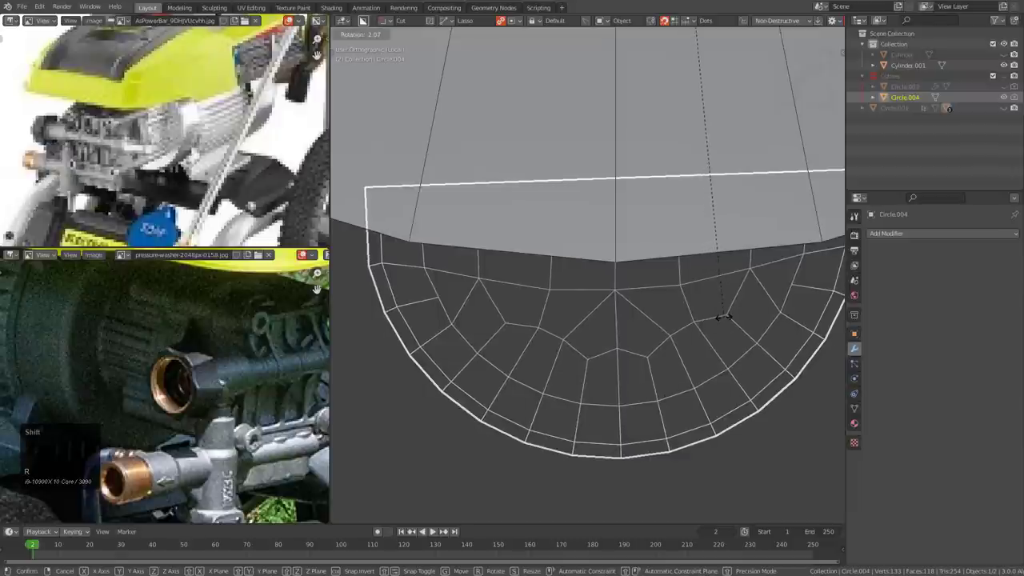
{"action": "left_click", "coordinate": [734, 313]}
- Fine-tune the boss's rotation so its centre line meets the outer vertex of the wedge's middle edge
{"action": "scroll", "coordinate": [665, 267], "scroll_direction": "up", "scroll_amount": 4}
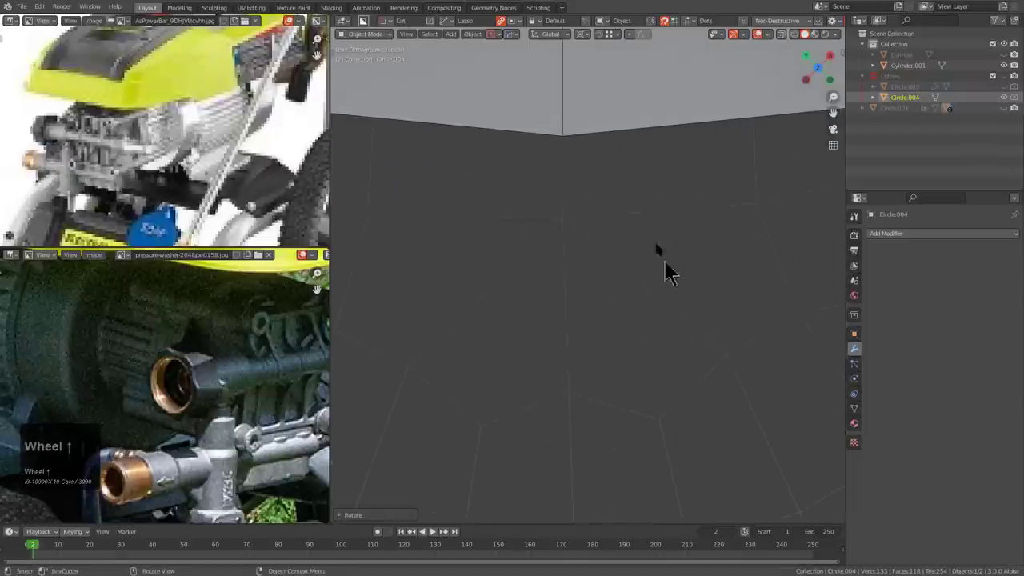
{"action": "key", "text": "r"}
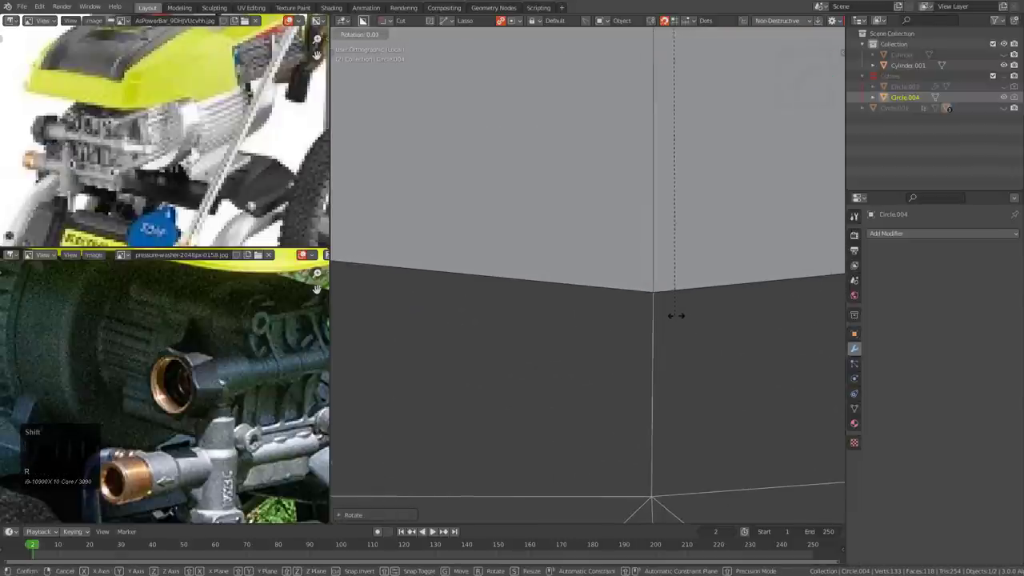
{"action": "left_click", "coordinate": [676, 315]}
{"action": "scroll", "coordinate": [622, 325], "scroll_direction": "down", "scroll_amount": 3}
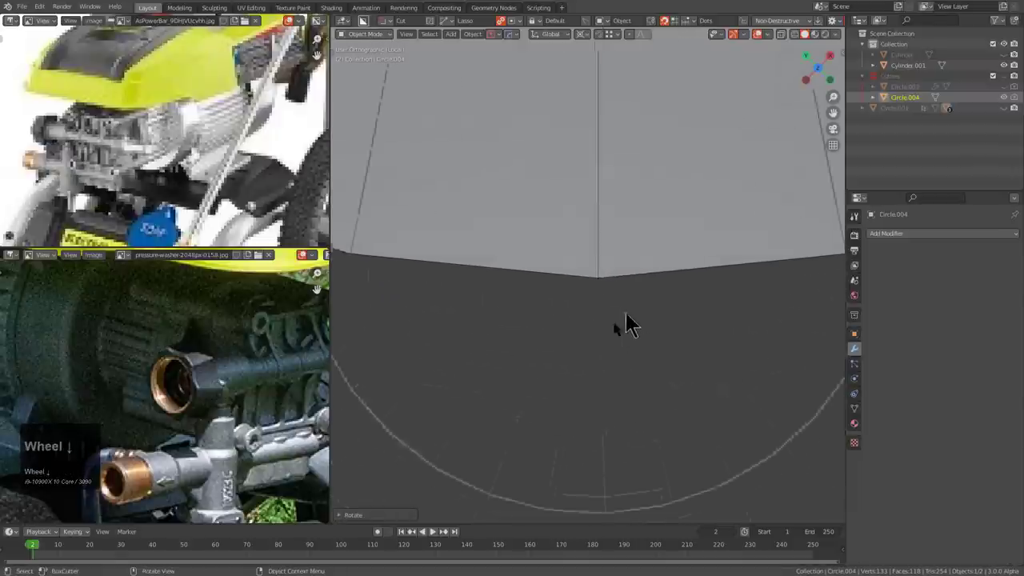
- Raise the boss's top face along global Z above the wedge's top
{"action": "middle_click_drag", "start_coordinate": [621, 324], "coordinate": [594, 304]}
{"action": "scroll", "coordinate": [596, 188], "scroll_direction": "down", "scroll_amount": 3}
{"action": "key", "text": "KP_Decimal"}
{"action": "middle_click_drag", "start_coordinate": [593, 176], "coordinate": [620, 172]}
{"action": "middle_click_drag", "start_coordinate": [608, 172], "coordinate": [611, 230], "text": "shift"}
{"action": "scroll", "coordinate": [612, 192], "scroll_direction": "up", "scroll_amount": 3}
{"action": "key", "text": "Tab"}
{"action": "left_click", "coordinate": [611, 155]}
{"action": "key", "text": "g"}
{"action": "key", "text": "z"}
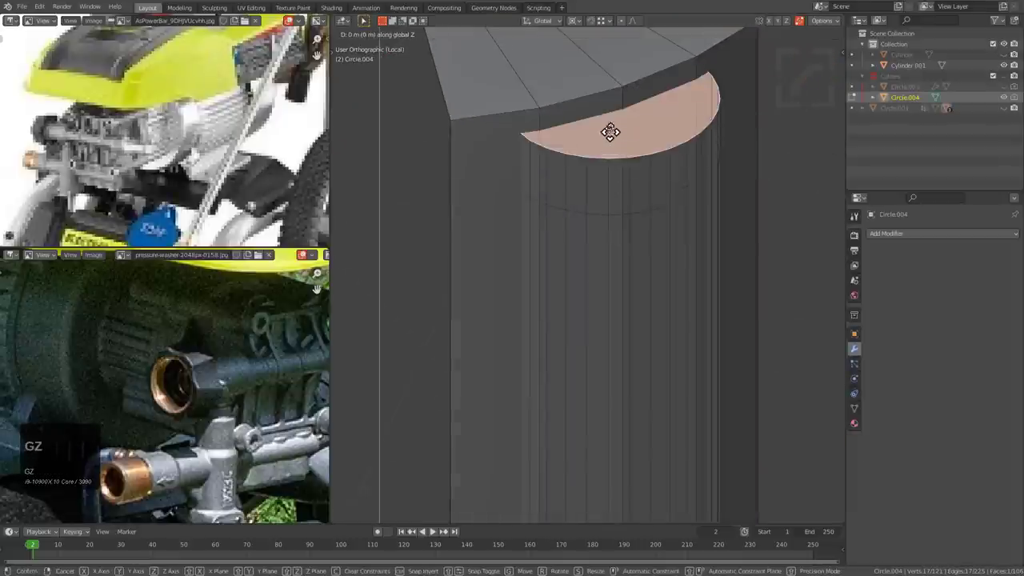
{"action": "left_click", "coordinate": [606, 89]}
{"action": "key", "text": "Tab"}
- Set the boss's origin to the midpoint between two opposite vertices on its upper rim
{"action": "scroll", "coordinate": [590, 160], "scroll_direction": "down", "scroll_amount": 4}
{"action": "middle_click_drag", "start_coordinate": [590, 161], "coordinate": [548, 248]}
{"action": "scroll", "coordinate": [560, 272], "scroll_direction": "up", "scroll_amount": 3}
{"action": "key", "text": "Tab"}
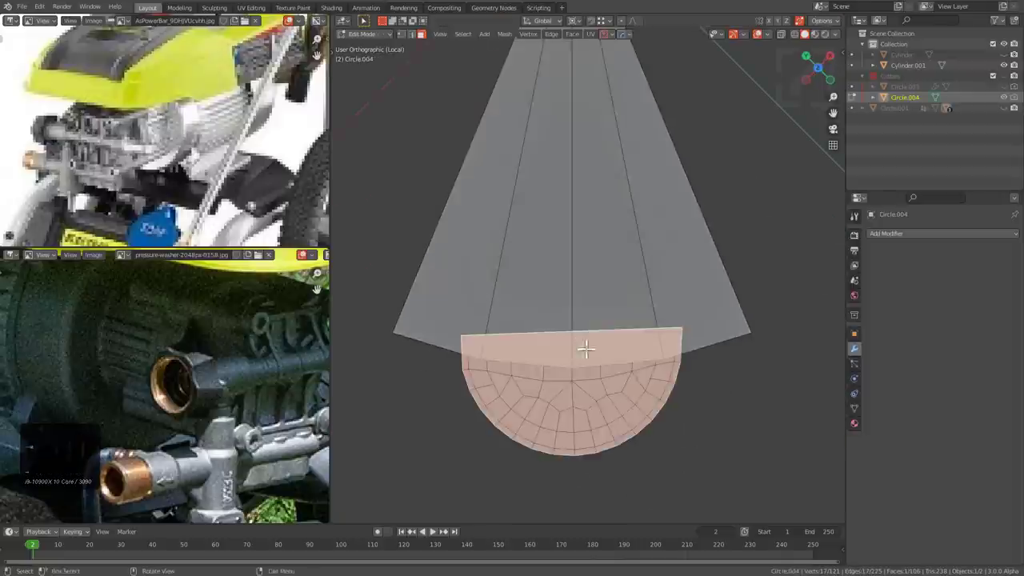
{"action": "middle_click_drag", "start_coordinate": [585, 350], "coordinate": [605, 189]}
{"action": "key", "text": "1"}
{"action": "left_click", "coordinate": [505, 129]}
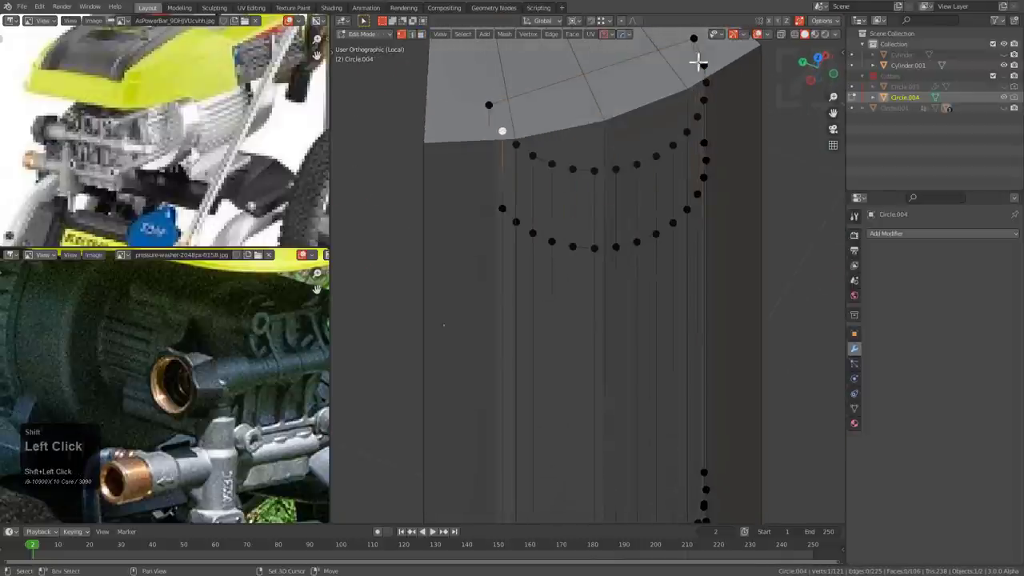
{"action": "left_click", "coordinate": [700, 63], "text": "shift"}
{"action": "key", "text": "shift+s"}
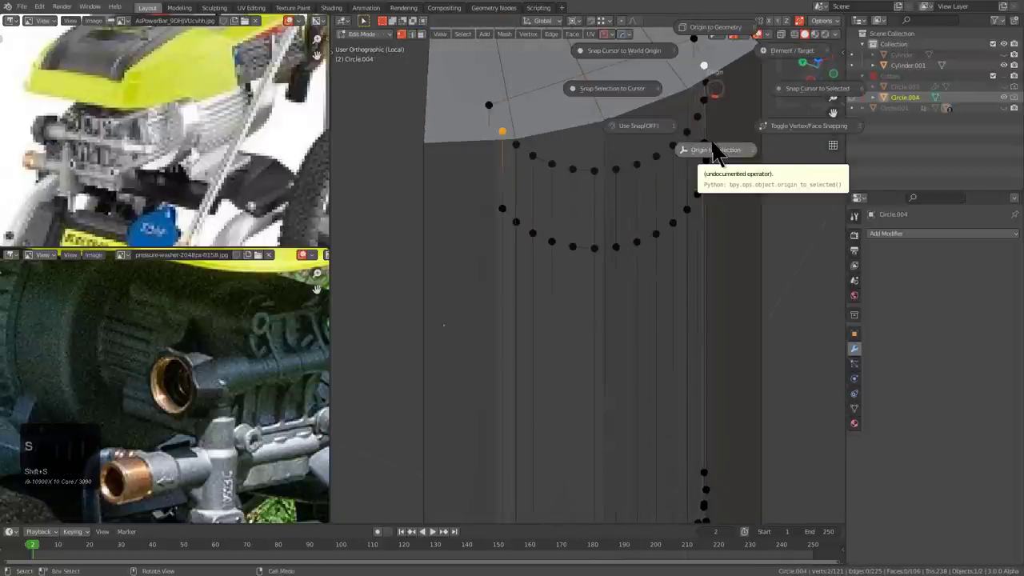
{"action": "left_click", "coordinate": [712, 144]}
- Set only the boss's origin rotation along the wedge's middle edge, using the unselected wedge as the reference
{"action": "middle_click_drag", "start_coordinate": [651, 143], "coordinate": [603, 206]}
{"action": "key", "text": "alt+x"}
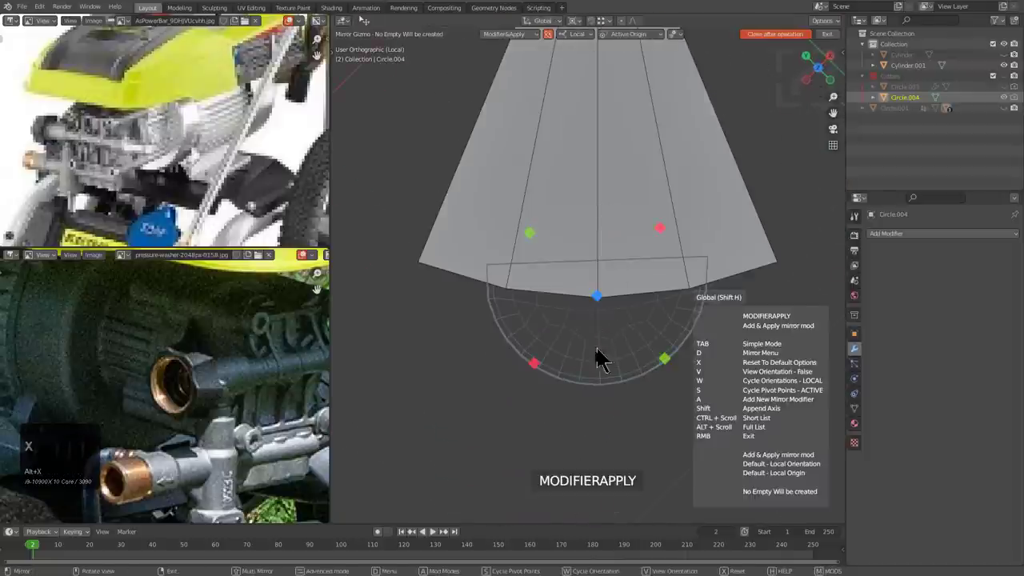
{"action": "right_click", "coordinate": [601, 370]}
{"action": "key", "text": "q"}
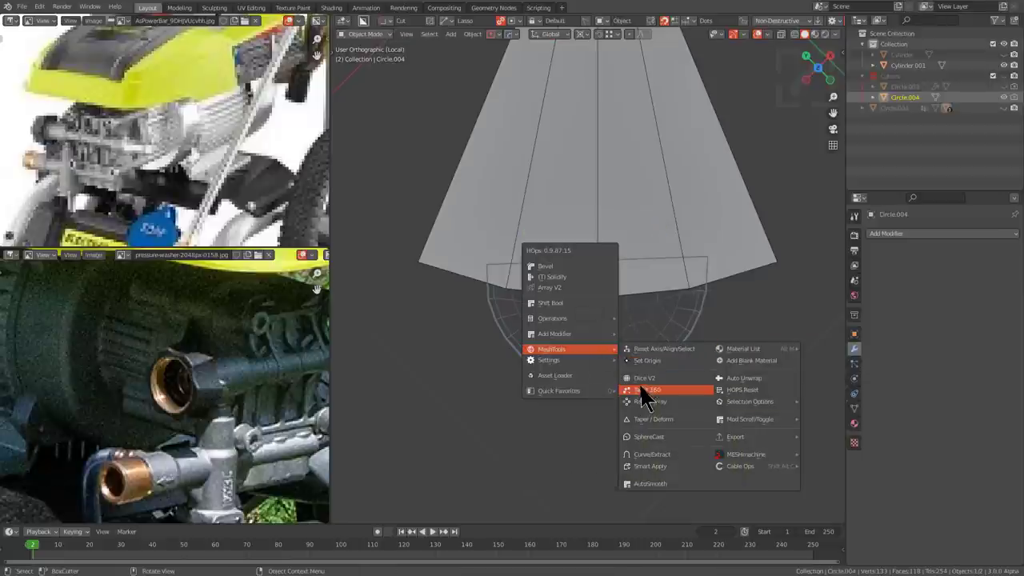
{"action": "left_click", "coordinate": [651, 368]}
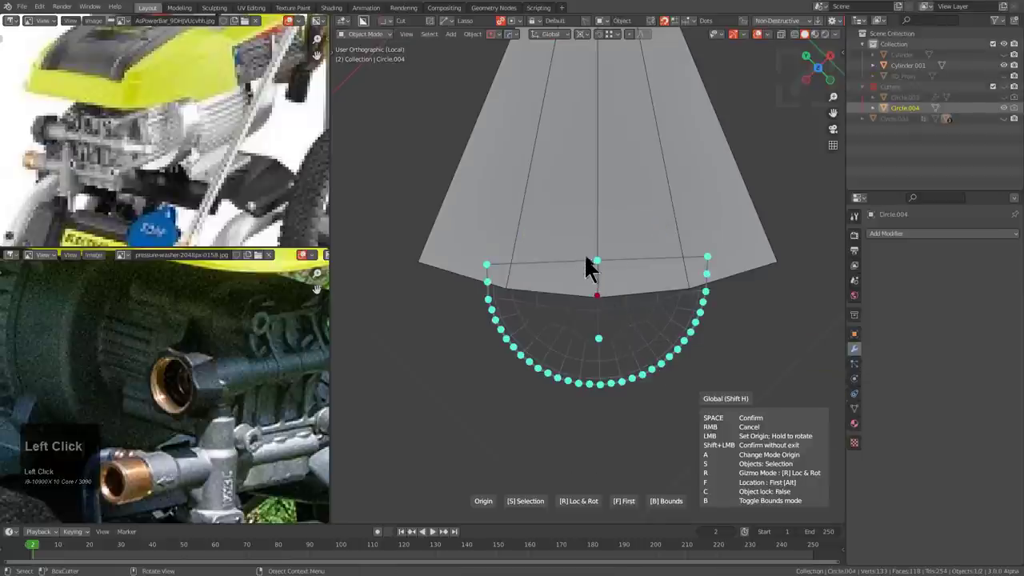
{"action": "key", "text": "s"}
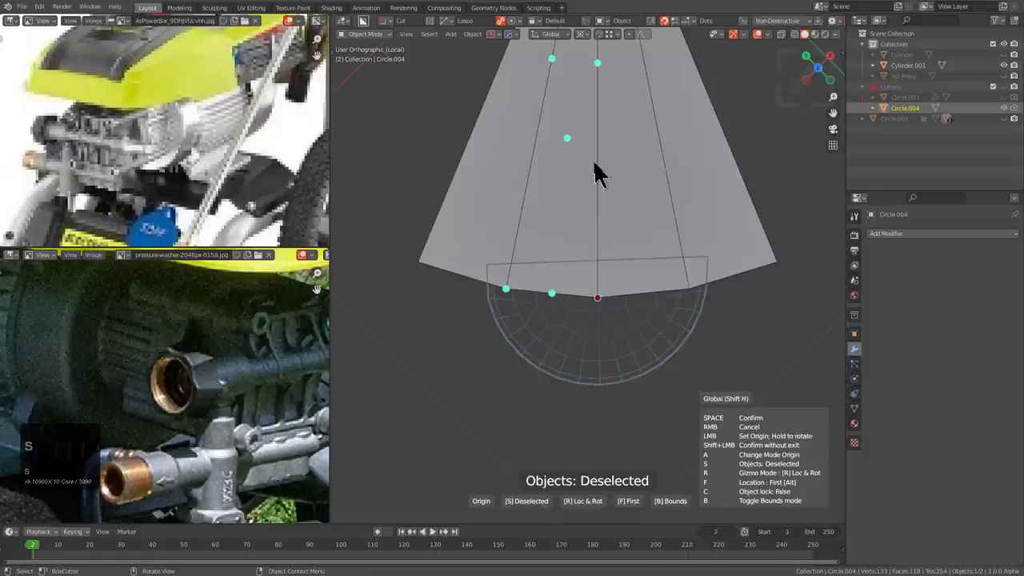
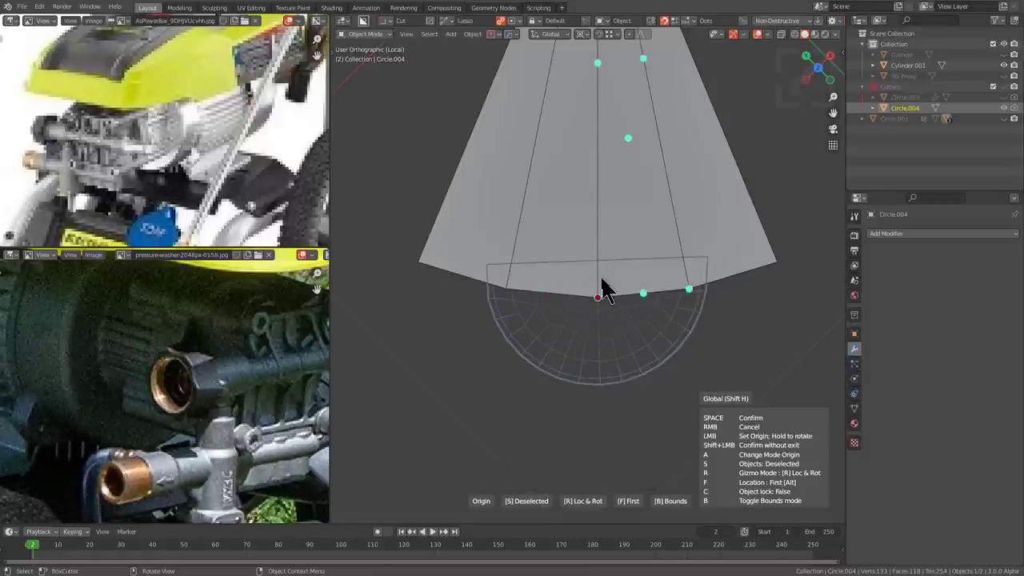
{"action": "key", "text": "r"}
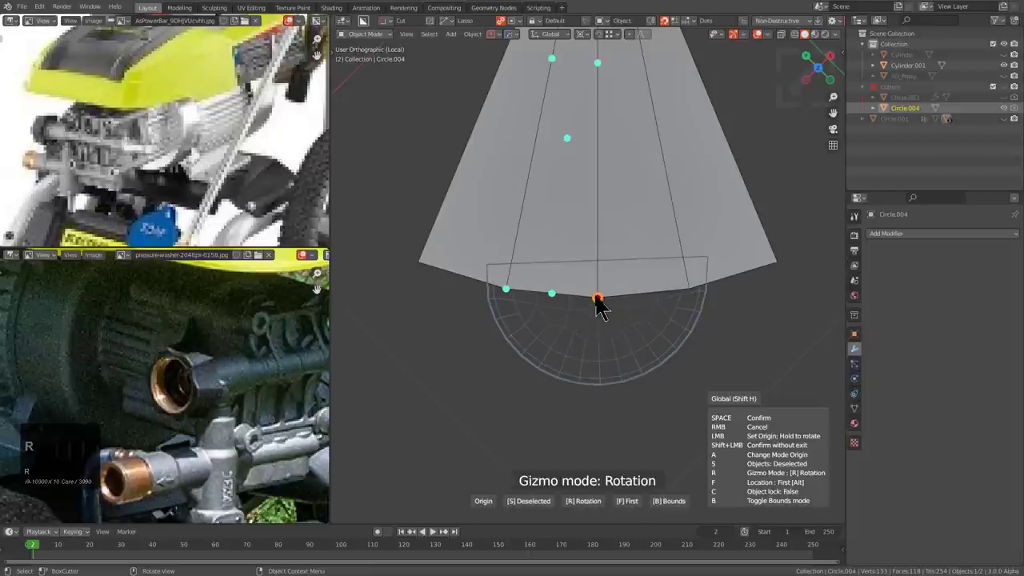
{"action": "left_click", "coordinate": [598, 70]}
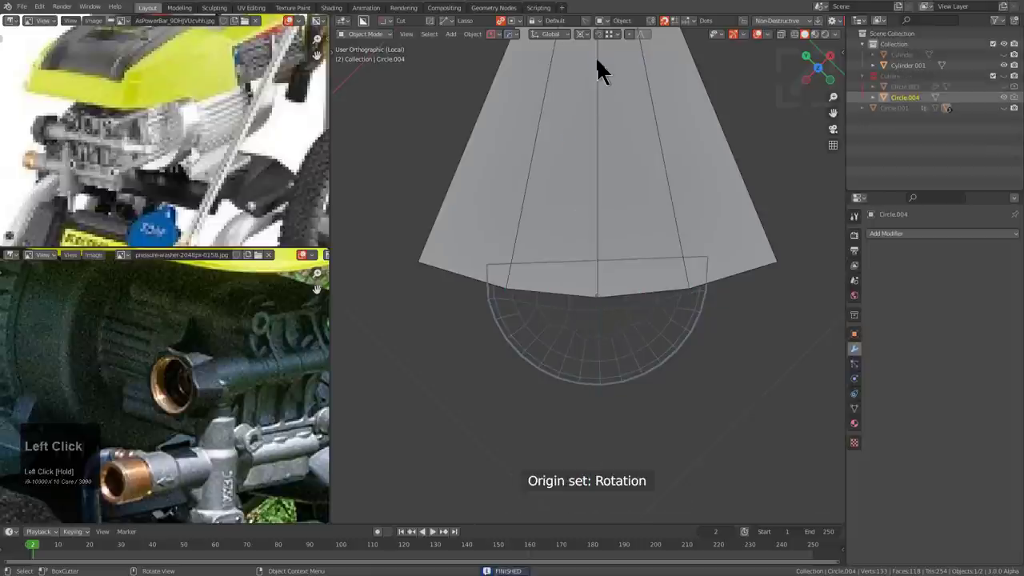
- Try to mirror the boss along its local Y axis, and undo the mirror
{"action": "key", "text": "alt+x"}
{"action": "left_click", "coordinate": [604, 382]}
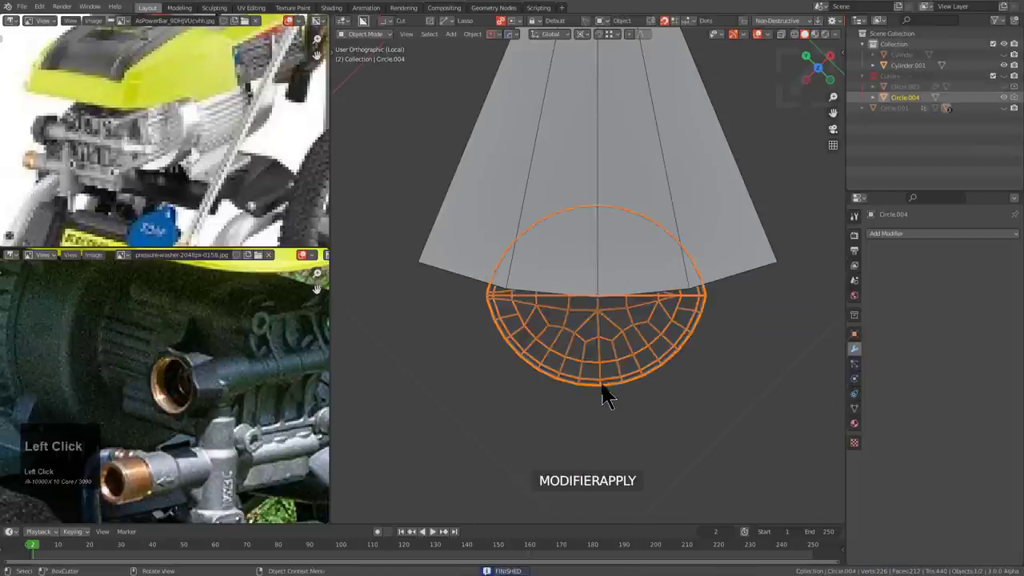
{"action": "key", "text": "ctrl+z"}
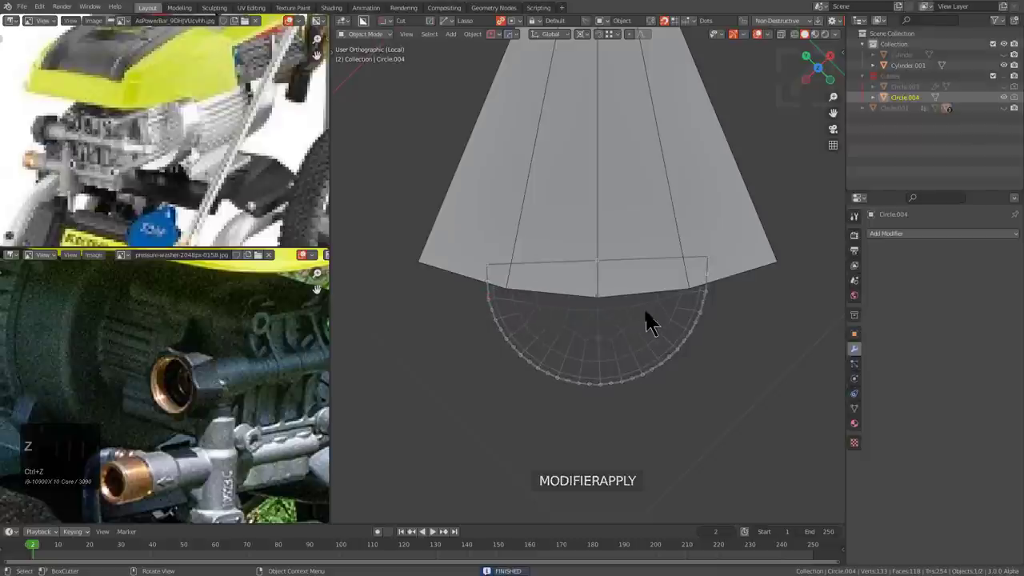
- Examine the boss's vertices and its overlap with the wedge from the side and above
{"action": "middle_click_drag", "start_coordinate": [646, 312], "coordinate": [549, 258]}
{"action": "scroll", "coordinate": [609, 249], "scroll_direction": "down", "scroll_amount": 1}
{"action": "key", "text": "alt+a"}
{"action": "left_click", "coordinate": [599, 242]}
{"action": "scroll", "coordinate": [599, 240], "scroll_direction": "down", "scroll_amount": 2}
{"action": "key", "text": "Tab"}
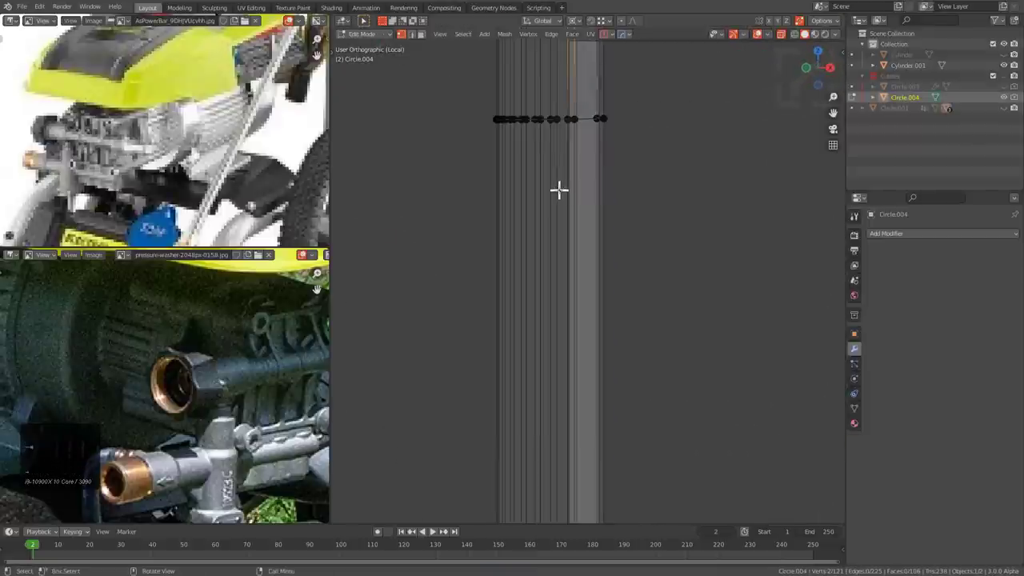
{"action": "middle_click_drag", "start_coordinate": [559, 190], "coordinate": [555, 304]}
{"action": "scroll", "coordinate": [564, 269], "scroll_direction": "up", "scroll_amount": 3}
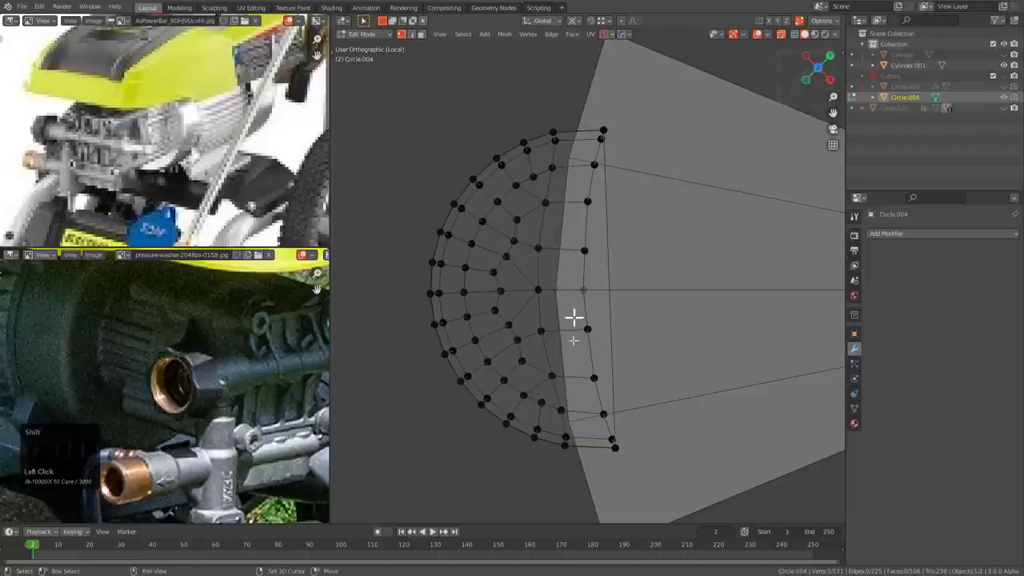
{"action": "scroll", "coordinate": [587, 349], "scroll_direction": "down", "scroll_amount": 2}
{"action": "middle_click_drag", "start_coordinate": [581, 354], "coordinate": [707, 258]}
{"action": "key", "text": "Tab"}
{"action": "scroll", "coordinate": [608, 137], "scroll_direction": "up", "scroll_amount": 3, "text": "shift"}
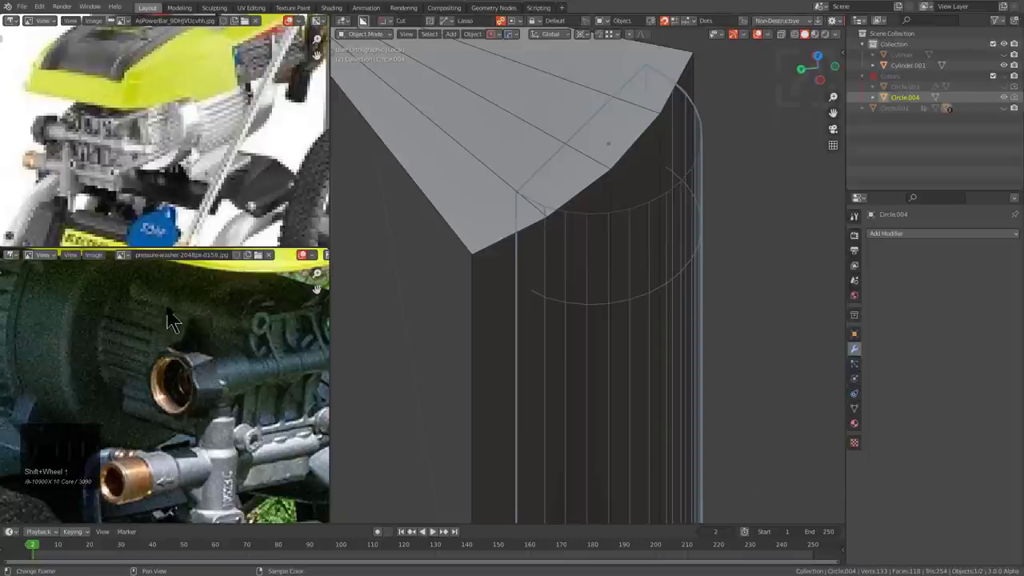
- Lower the boss's top face along global Z so the boss ends below the wedge's top
{"action": "middle_click_drag", "start_coordinate": [647, 167], "coordinate": [590, 275]}
{"action": "key", "text": "alt+a"}
{"action": "left_click", "coordinate": [587, 272]}
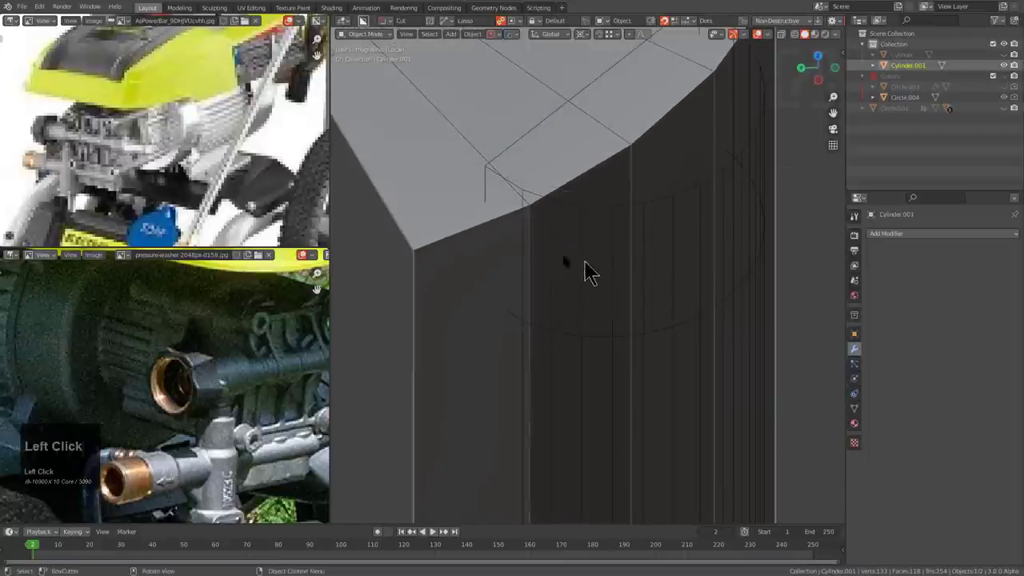
{"action": "left_click", "coordinate": [596, 204]}
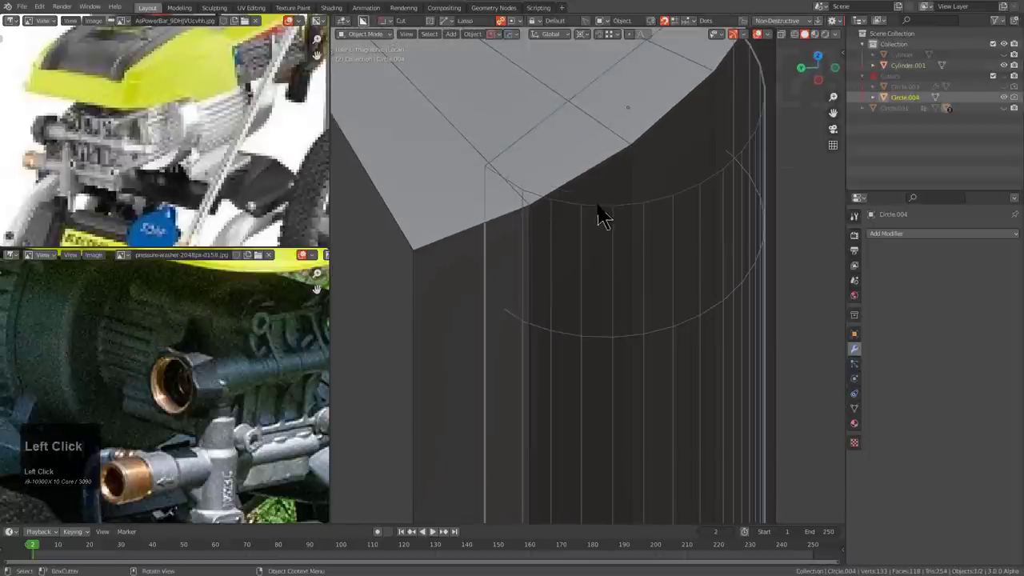
{"action": "key", "text": "Tab"}
{"action": "key", "text": "3"}
{"action": "left_click", "coordinate": [611, 162]}
{"action": "key", "text": "g"}
{"action": "key", "text": "z"}
{"action": "left_click", "coordinate": [612, 211]}
{"action": "key", "text": "Tab"}
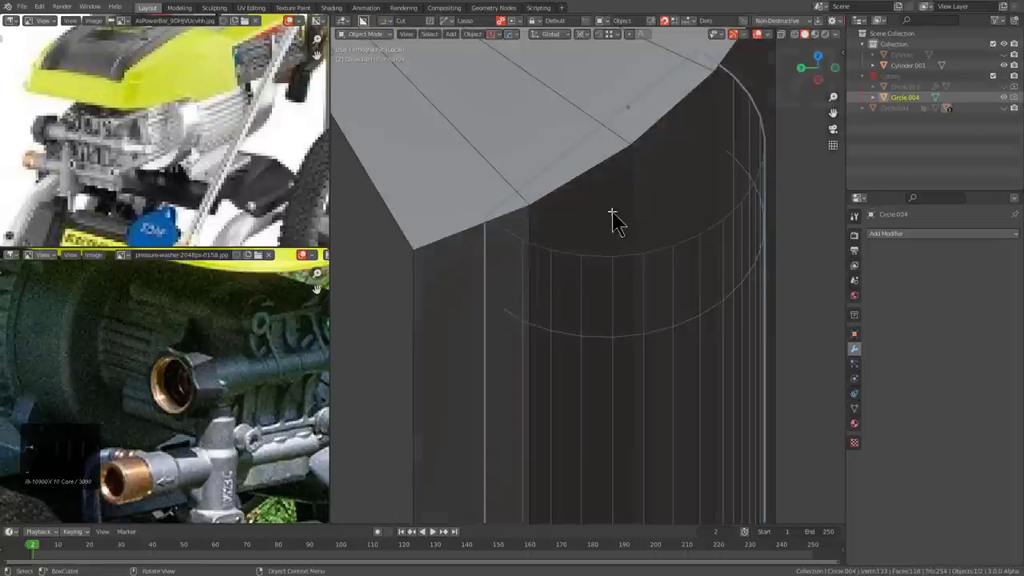
- Merge the boss into the wedge with a nondestructive Union boolean
{"action": "middle_click_drag", "start_coordinate": [612, 212], "coordinate": [519, 228]}
{"action": "left_click", "coordinate": [501, 283], "text": "shift"}
{"action": "key", "text": "q"}
{"action": "mouse_move", "coordinate": [569, 212]}
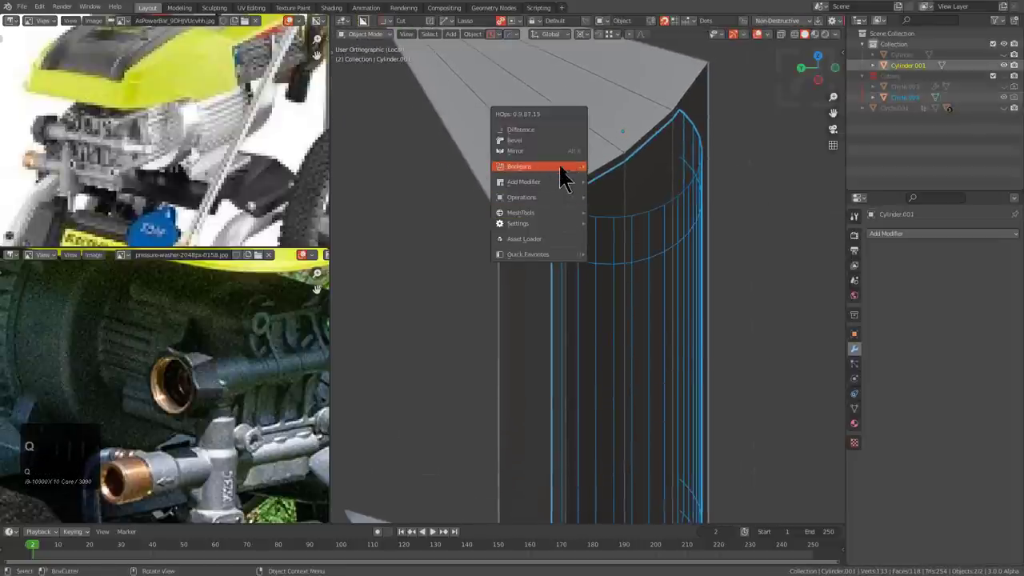
{"action": "left_click", "coordinate": [565, 166]}
{"action": "left_click", "coordinate": [624, 193]}
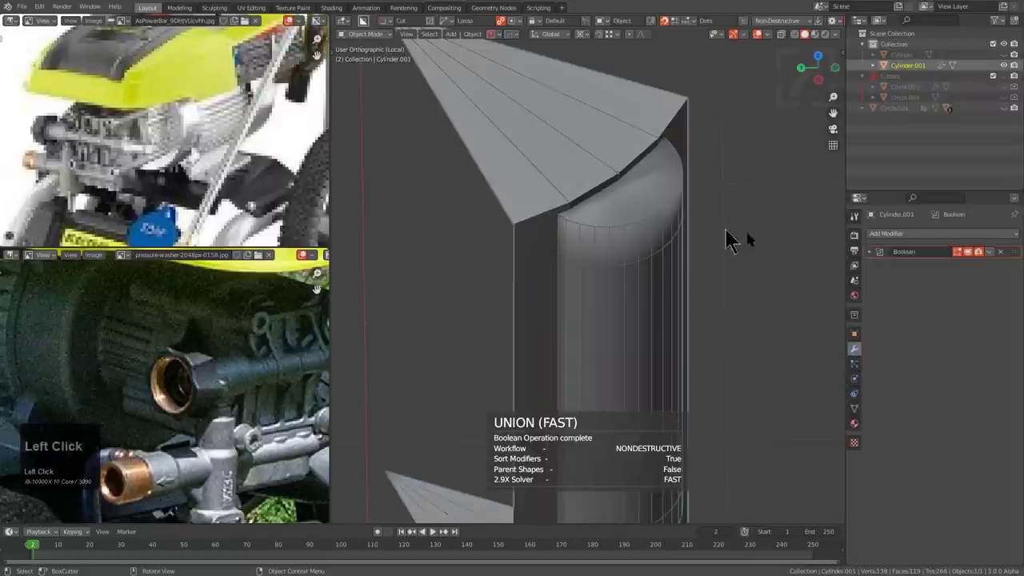
- Mirror the merged wedge along its local X axis with an applied modifier to make both halves symmetrical
{"action": "middle_click_drag", "start_coordinate": [552, 320], "coordinate": [567, 292]}
{"action": "scroll", "coordinate": [622, 272], "scroll_direction": "up", "scroll_amount": 2}
{"action": "scroll", "coordinate": [621, 267], "scroll_direction": "up", "scroll_amount": 2}
{"action": "key", "text": "alt+x"}
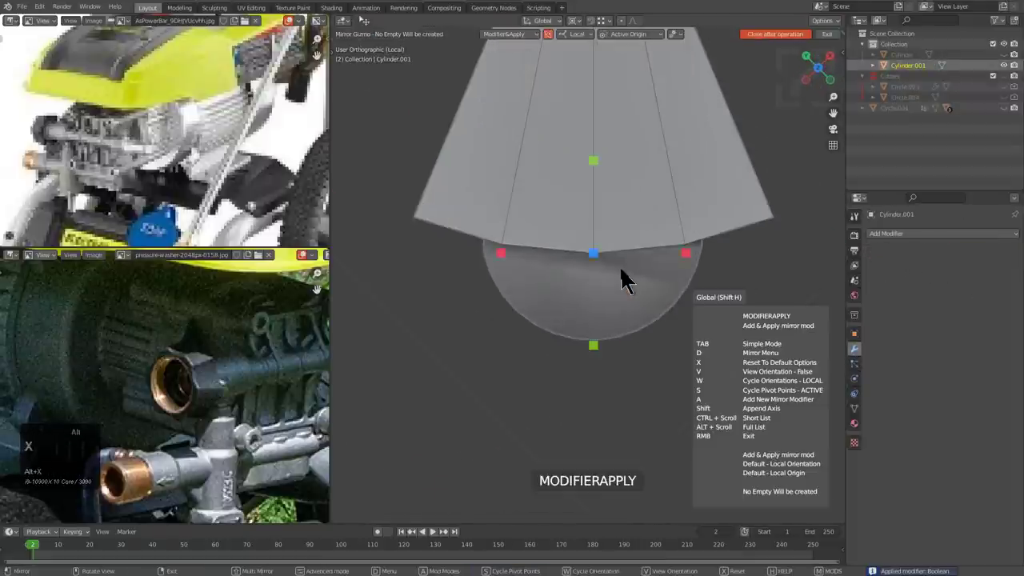
{"action": "left_click", "coordinate": [501, 249]}
- Select the wedge's front faces surrounding the boss together with the triangular faces on its underside
{"action": "scroll", "coordinate": [570, 258], "scroll_direction": "up", "scroll_amount": 2}
{"action": "key", "text": "Tab"}
{"action": "middle_click_drag", "start_coordinate": [570, 260], "coordinate": [605, 252]}
{"action": "scroll", "coordinate": [608, 258], "scroll_direction": "up", "scroll_amount": 2}
{"action": "scroll", "coordinate": [609, 266], "scroll_direction": "up", "scroll_amount": 2}
{"action": "key", "text": "1"}
{"action": "middle_click_drag", "start_coordinate": [582, 368], "coordinate": [579, 281], "text": "shift"}
{"action": "scroll", "coordinate": [624, 215], "scroll_direction": "up", "scroll_amount": 1}
{"action": "scroll", "coordinate": [608, 230], "scroll_direction": "down", "scroll_amount": 4}
{"action": "key", "text": "3"}
{"action": "left_click", "coordinate": [582, 320]}
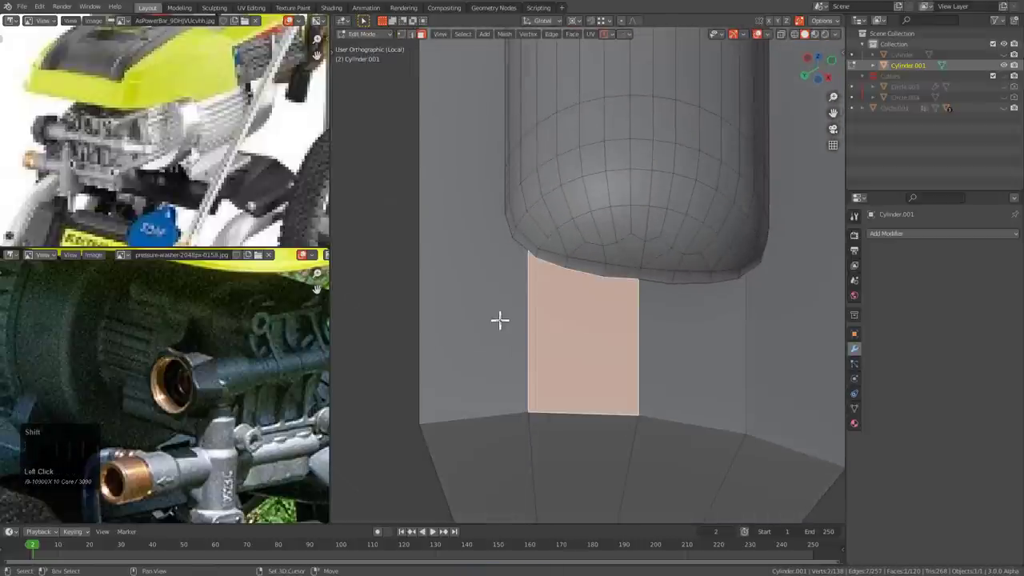
{"action": "left_click", "coordinate": [498, 320], "text": "shift"}
{"action": "left_click", "coordinate": [660, 338], "text": "shift"}
{"action": "left_click", "coordinate": [750, 315], "text": "shift"}
{"action": "scroll", "coordinate": [648, 368], "scroll_direction": "down", "scroll_amount": 2}
{"action": "left_click", "coordinate": [667, 381], "text": "shift"}
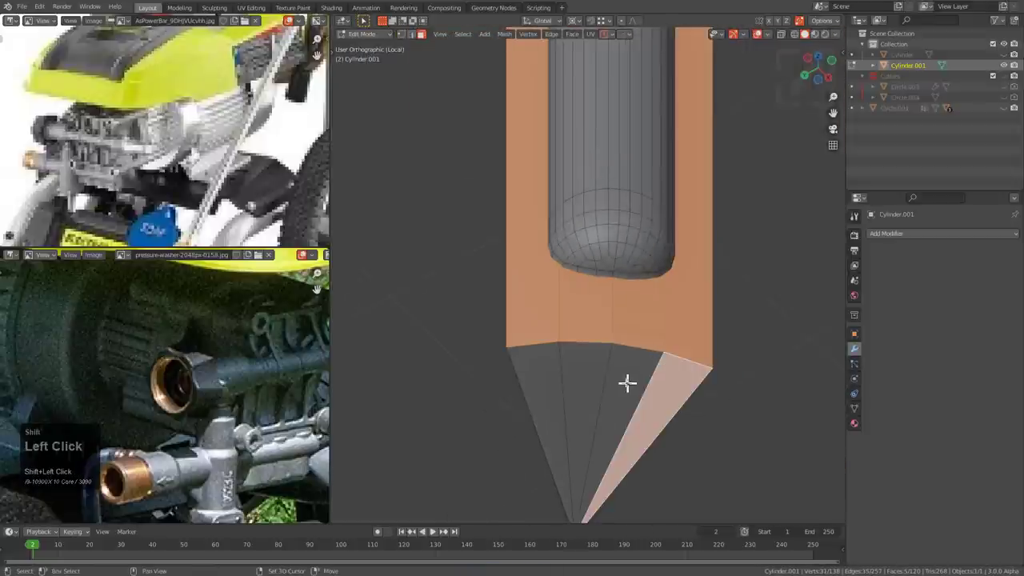
{"action": "left_click", "coordinate": [625, 382], "text": "shift"}
{"action": "left_click", "coordinate": [585, 378], "text": "shift"}
{"action": "left_click", "coordinate": [554, 376], "text": "shift"}
- Add the wedge's top faces and the thin strips above the boss to the selection and inset all of them slightly
{"action": "middle_click_drag", "start_coordinate": [558, 311], "coordinate": [575, 318]}
{"action": "scroll", "coordinate": [575, 324], "scroll_direction": "down", "scroll_amount": 3}
{"action": "scroll", "coordinate": [575, 328], "scroll_direction": "up", "scroll_amount": 2}
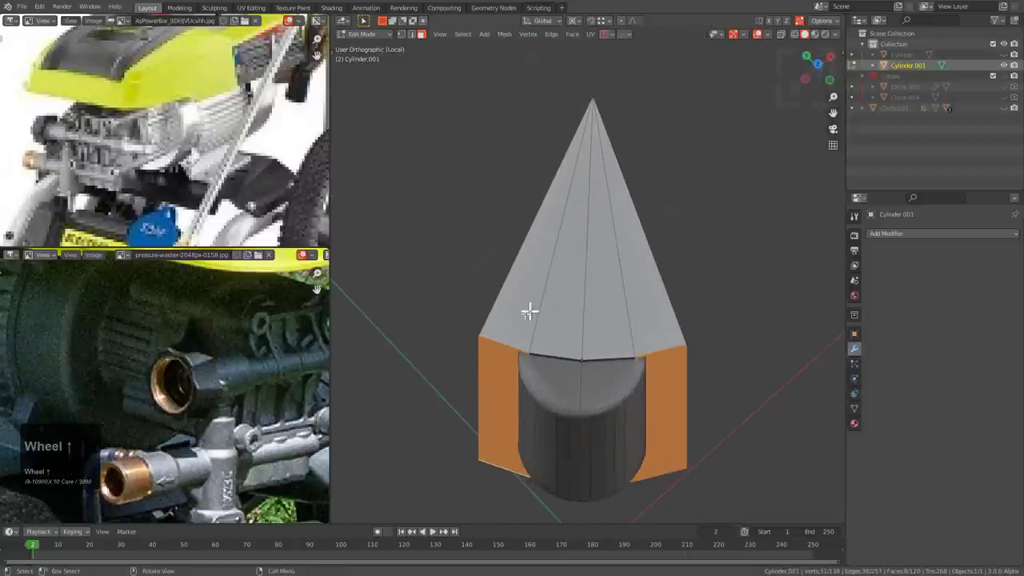
{"action": "left_click", "coordinate": [539, 315], "text": "shift"}
{"action": "left_click", "coordinate": [576, 317], "text": "shift"}
{"action": "left_click", "coordinate": [620, 317], "text": "shift"}
{"action": "left_click", "coordinate": [646, 316], "text": "shift"}
{"action": "scroll", "coordinate": [709, 315], "scroll_direction": "up", "scroll_amount": 3}
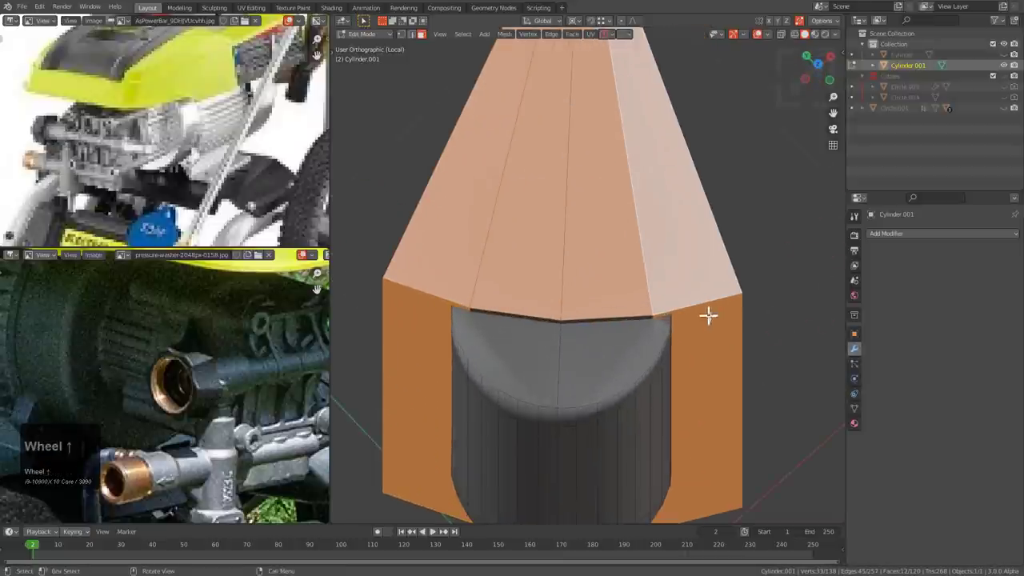
{"action": "middle_click_drag", "start_coordinate": [709, 315], "coordinate": [699, 256]}
{"action": "scroll", "coordinate": [708, 340], "scroll_direction": "up", "scroll_amount": 2}
{"action": "left_click", "coordinate": [645, 152], "text": "shift"}
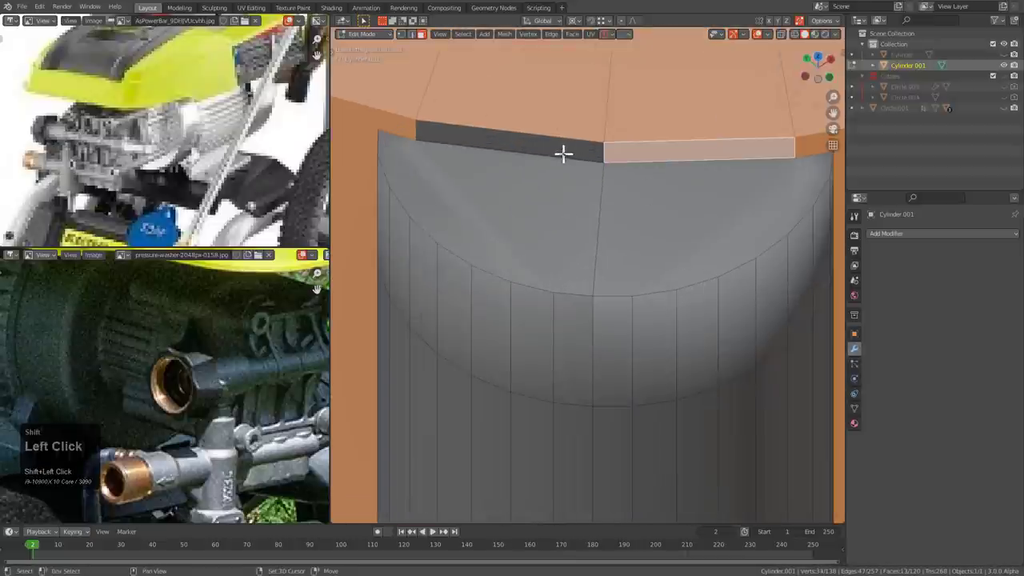
{"action": "left_click", "coordinate": [562, 152], "text": "shift"}
{"action": "middle_click_drag", "start_coordinate": [563, 152], "coordinate": [706, 331]}
{"action": "key", "text": "i"}
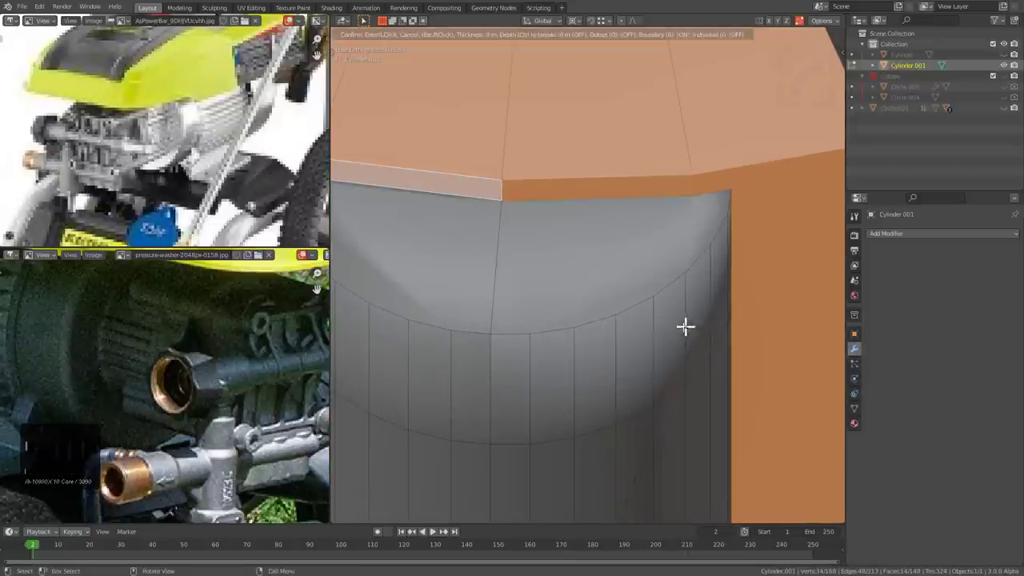
{"action": "left_click", "coordinate": [678, 345]}
- Dissolve the extra inset edge loops along the wedge's outer borders
{"action": "scroll", "coordinate": [732, 241], "scroll_direction": "down", "scroll_amount": 3}
{"action": "key", "text": "2"}
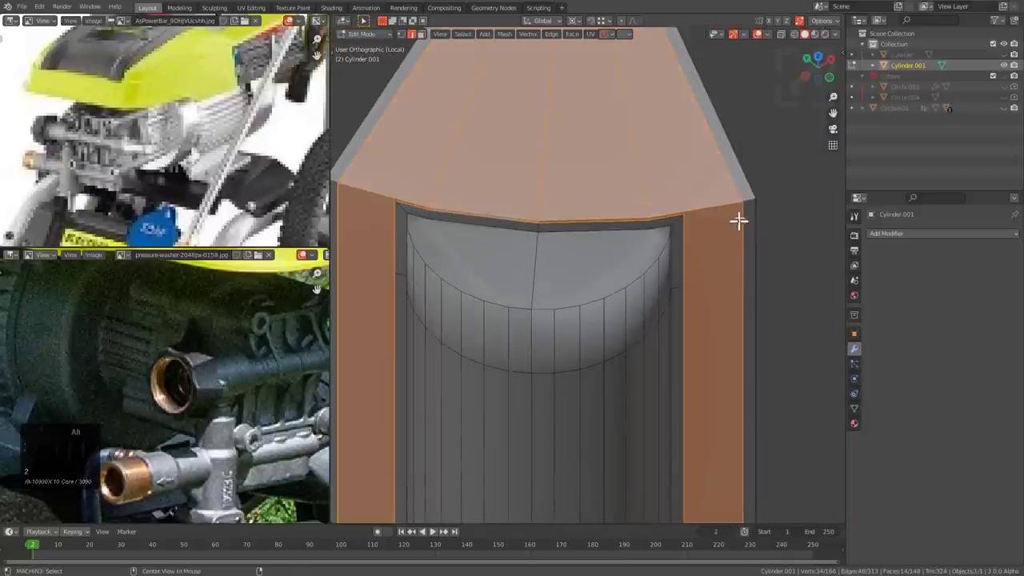
{"action": "left_click", "coordinate": [736, 219], "text": "alt"}
{"action": "scroll", "coordinate": [450, 176], "scroll_direction": "down", "scroll_amount": 2}
{"action": "scroll", "coordinate": [442, 170], "scroll_direction": "down", "scroll_amount": 2}
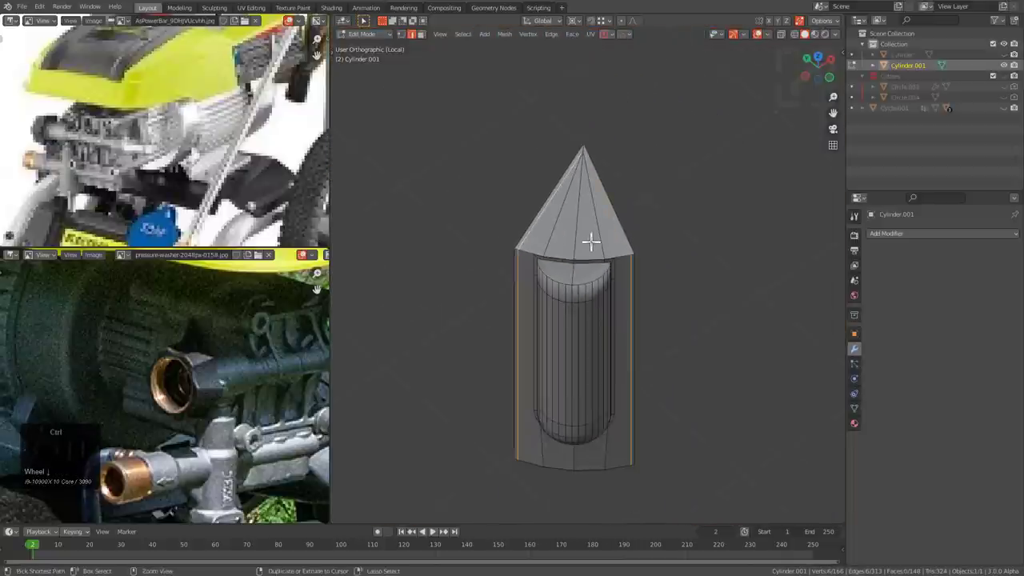
- Lower the boss's top faces and adjoining rim strips along global Z, and slide the boss's upper horizontal edge loop further down
{"action": "scroll", "coordinate": [607, 240], "scroll_direction": "up", "scroll_amount": 5}
{"action": "left_click", "coordinate": [565, 244]}
{"action": "scroll", "coordinate": [566, 244], "scroll_direction": "down", "scroll_amount": 2}
{"action": "left_click", "coordinate": [455, 265], "text": "shift"}
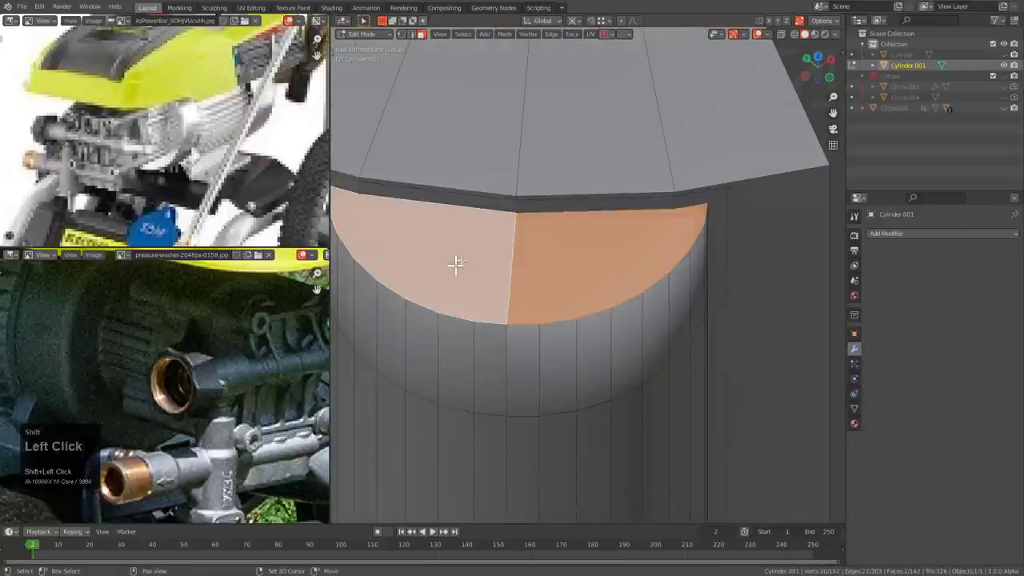
{"action": "middle_click_drag", "start_coordinate": [455, 265], "coordinate": [607, 286], "text": "shift"}
{"action": "left_click", "coordinate": [488, 207], "text": "shift"}
{"action": "middle_click_drag", "start_coordinate": [528, 208], "coordinate": [524, 232], "text": "shift"}
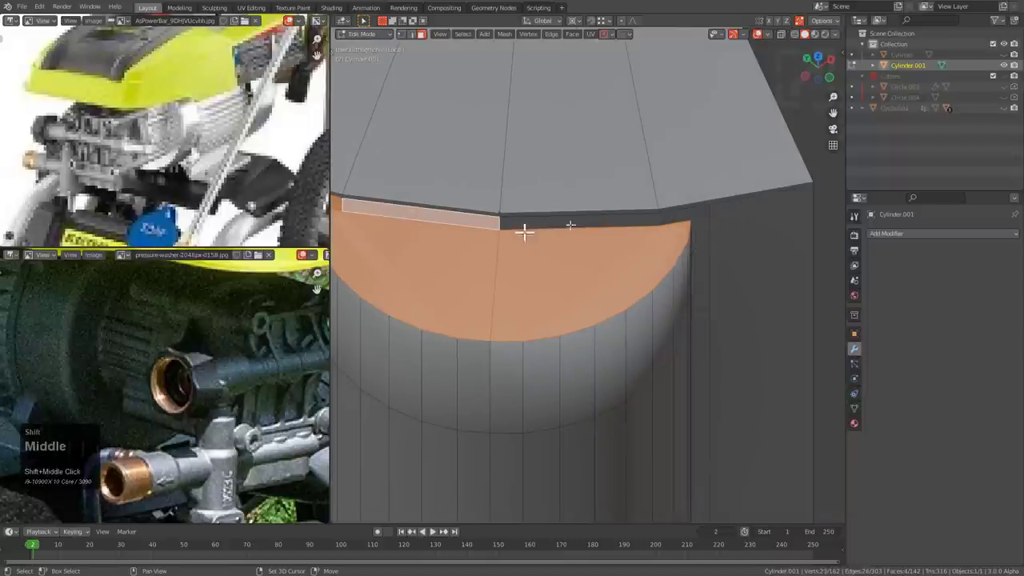
{"action": "left_click", "coordinate": [632, 221], "text": "shift"}
{"action": "key", "text": "g"}
{"action": "key", "text": "z"}
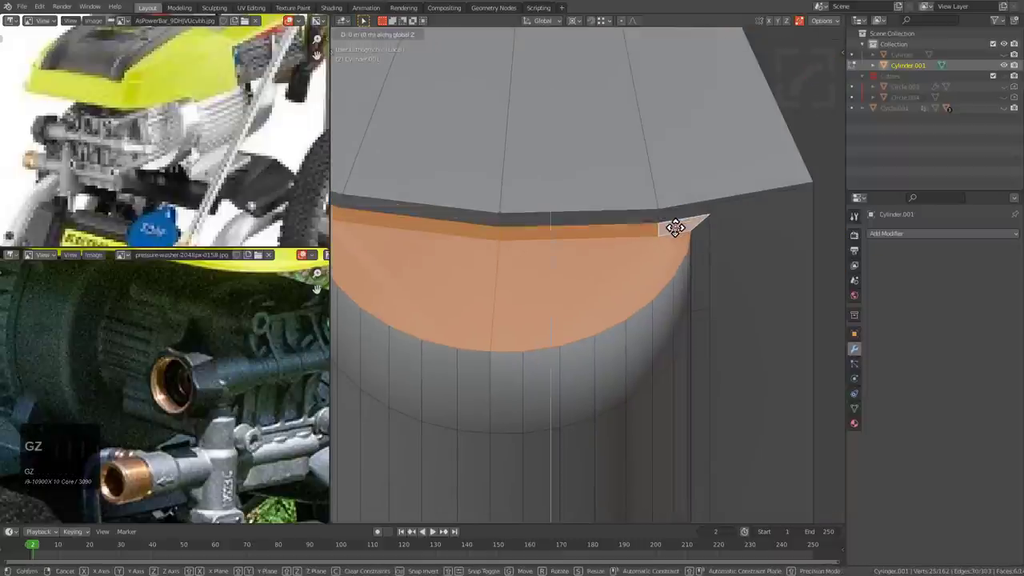
{"action": "scroll", "coordinate": [677, 256], "scroll_direction": "down", "scroll_amount": 4}
{"action": "left_click", "coordinate": [601, 302]}
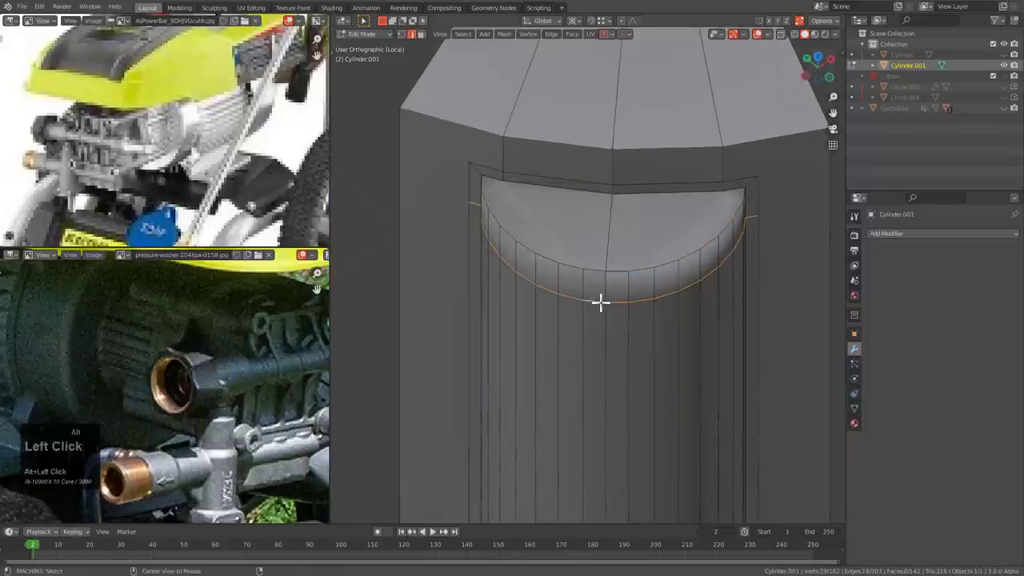
{"action": "left_click", "coordinate": [603, 357]}
- Apply sharpening to the part so its hard edges are marked sharp
{"action": "key", "text": "Tab"}
{"action": "scroll", "coordinate": [605, 368], "scroll_direction": "down", "scroll_amount": 6}
{"action": "middle_click_drag", "start_coordinate": [596, 356], "coordinate": [603, 194], "text": "shift"}
{"action": "key", "text": "q"}
{"action": "left_click", "coordinate": [632, 250]}
{"action": "key", "text": "Tab"}
{"action": "key", "text": "alt+a"}
- Bevel the wedge's curved lower front edge with two segments, about 0.12 m wide
{"action": "middle_click_drag", "start_coordinate": [606, 308], "coordinate": [603, 183], "text": "shift"}
{"action": "scroll", "coordinate": [592, 225], "scroll_direction": "up", "scroll_amount": 5}
{"action": "scroll", "coordinate": [596, 236], "scroll_direction": "up", "scroll_amount": 4}
{"action": "scroll", "coordinate": [595, 239], "scroll_direction": "down", "scroll_amount": 2}
{"action": "scroll", "coordinate": [614, 232], "scroll_direction": "down", "scroll_amount": 2}
{"action": "key", "text": "2"}
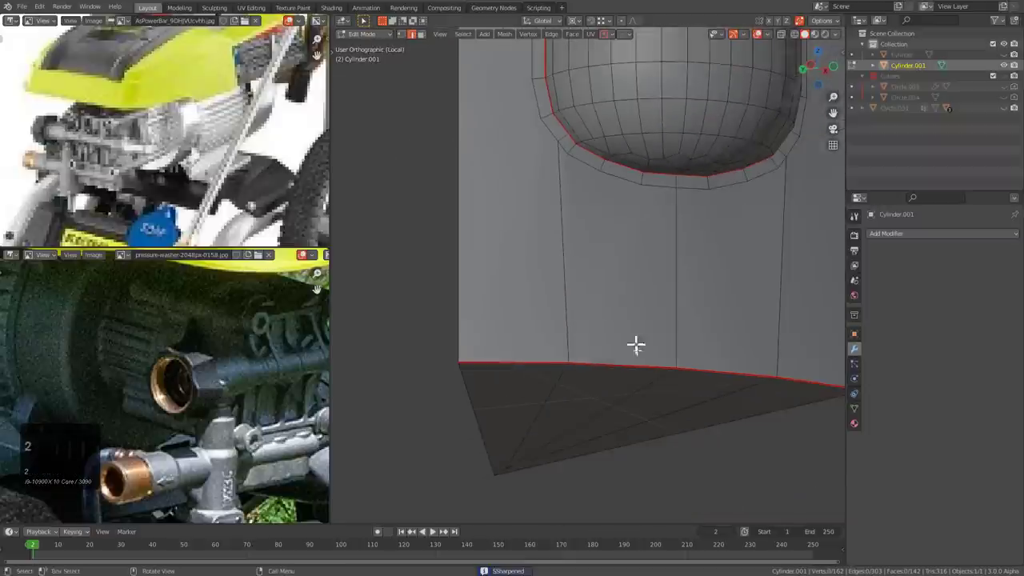
{"action": "middle_click_drag", "start_coordinate": [639, 367], "coordinate": [674, 333]}
{"action": "key", "text": "ctrl+b"}
{"action": "left_click", "coordinate": [744, 406]}
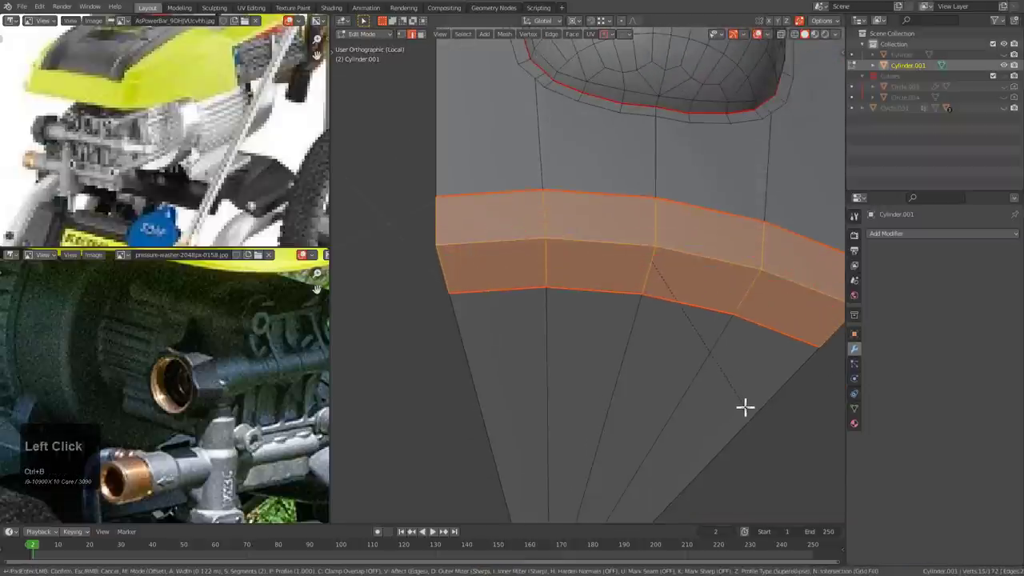
- Bevel the wedge's curved upper front edge to add supporting loops on both sides
{"action": "key", "text": "alt+a"}
{"action": "middle_click_drag", "start_coordinate": [595, 231], "coordinate": [563, 275]}
{"action": "scroll", "coordinate": [552, 269], "scroll_direction": "down", "scroll_amount": 4}
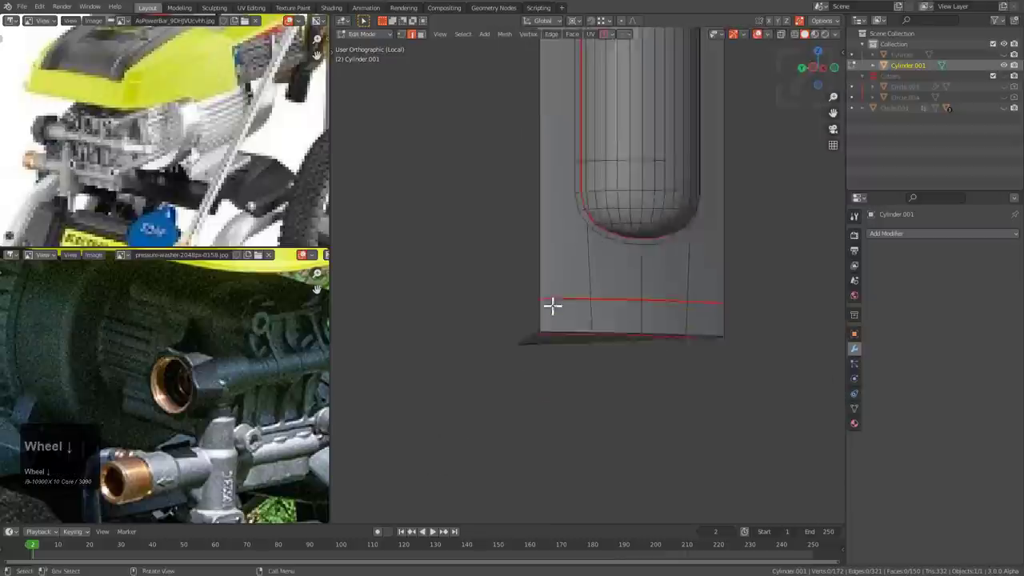
{"action": "scroll", "coordinate": [609, 281], "scroll_direction": "up", "scroll_amount": 3}
{"action": "middle_click_drag", "start_coordinate": [574, 77], "coordinate": [556, 176]}
{"action": "key", "text": "ctrl+b"}
{"action": "left_click", "coordinate": [797, 297]}
{"action": "key", "text": "alt+a"}
- Add a vertex on the wedge's outer vertical edge and snap it along global Z to the boss's upper edge loop
{"action": "key", "text": "1"}
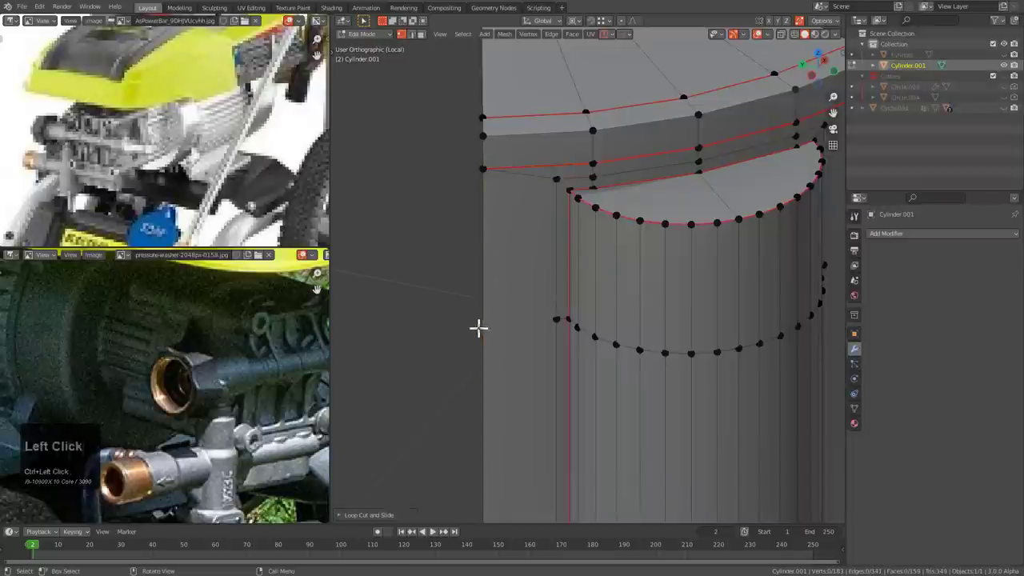
{"action": "right_click", "coordinate": [605, 381]}
{"action": "scroll", "coordinate": [551, 418], "scroll_direction": "down", "scroll_amount": 3}
{"action": "scroll", "coordinate": [589, 352], "scroll_direction": "up", "scroll_amount": 4}
{"action": "key", "text": "g"}
{"action": "key", "text": "z"}
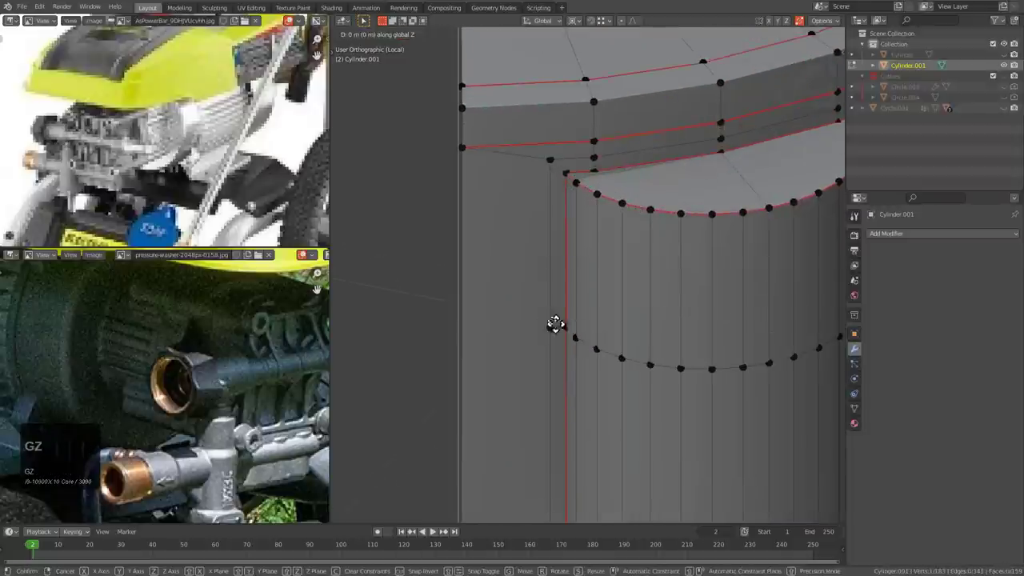
{"action": "left_click", "coordinate": [541, 325], "text": "ctrl"}
- Add a vertex on the outer vertical edge level with the boss's lower straight loop and connect it to the inset ring
{"action": "middle_click_drag", "start_coordinate": [465, 329], "coordinate": [589, 190], "text": "shift"}
{"action": "scroll", "coordinate": [617, 349], "scroll_direction": "up", "scroll_amount": 4}
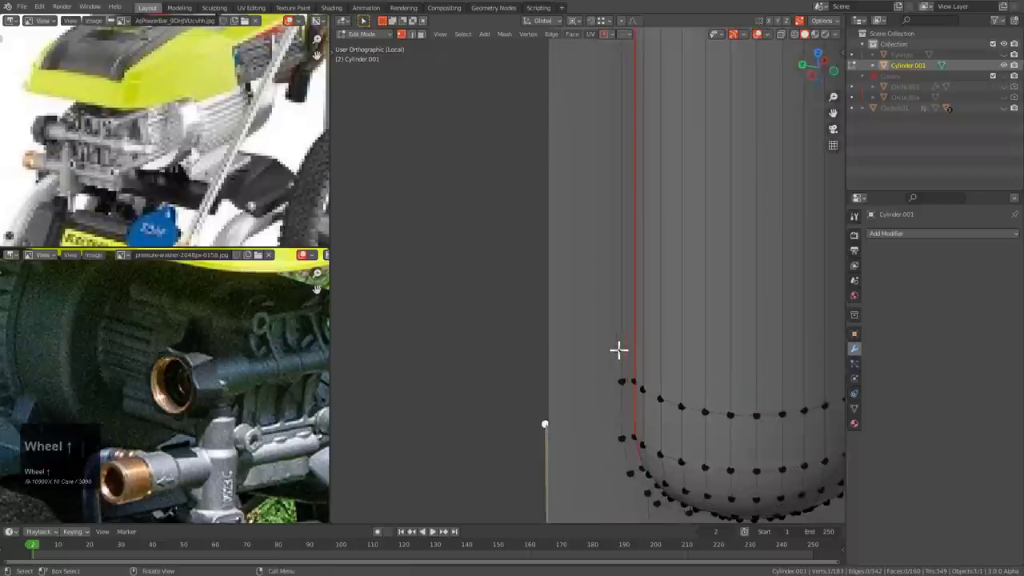
{"action": "right_click", "coordinate": [584, 249]}
{"action": "mouse_move", "coordinate": [585, 249]}
{"action": "middle_mouse_down"}
{"action": "mouse_move", "coordinate": [649, 273]}
{"action": "mouse_move", "coordinate": [583, 258]}
{"action": "mouse_move", "coordinate": [584, 249]}
{"action": "middle_mouse_up"}
{"action": "scroll", "coordinate": [646, 277], "scroll_direction": "down", "scroll_amount": 3}
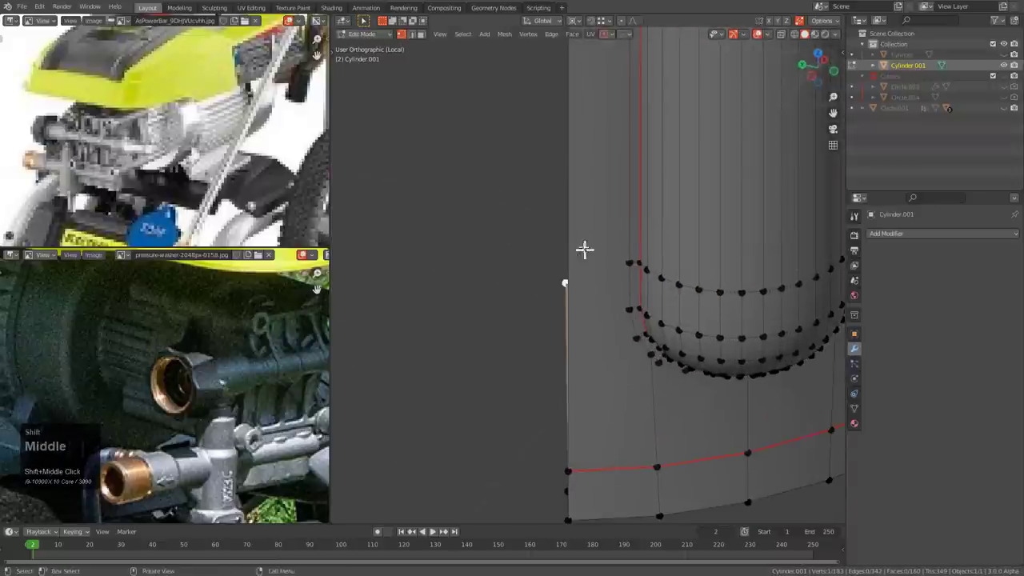
{"action": "left_click", "coordinate": [569, 169]}
{"action": "key", "text": "g"}
{"action": "key", "text": "z"}
{"action": "left_click", "coordinate": [624, 268]}
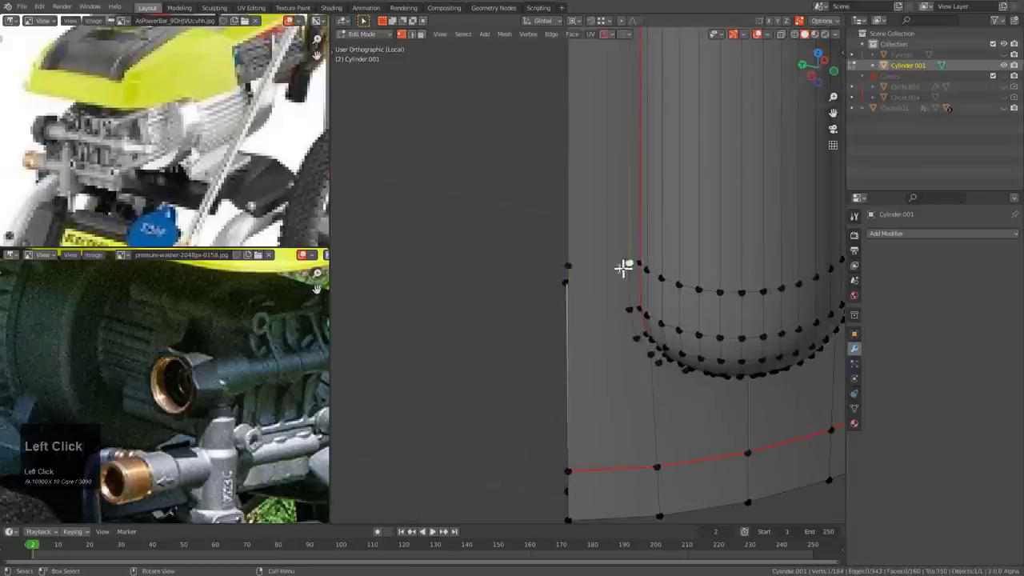
{"action": "scroll", "coordinate": [569, 272], "scroll_direction": "up", "scroll_amount": 2}
- Add another vertex on the outer vertical edge and snap it along global Z to the ring vertex where the boss starts curving
{"action": "right_click", "coordinate": [590, 373]}
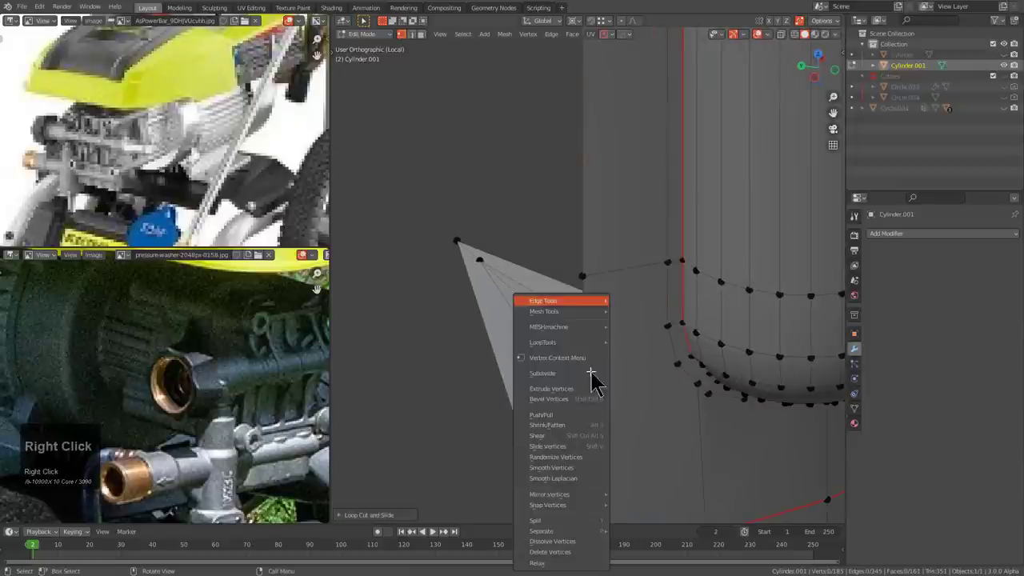
{"action": "left_click", "coordinate": [584, 420]}
{"action": "key", "text": "g"}
{"action": "key", "text": "z"}
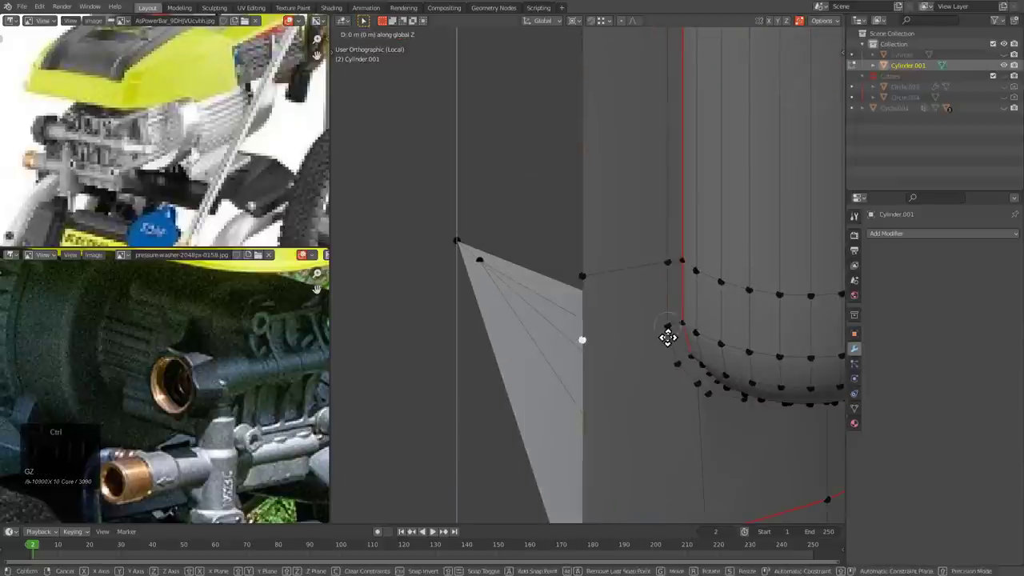
{"action": "left_click", "coordinate": [665, 336], "text": "ctrl"}
- Lower a new outer-edge vertex along global Z, connect it to the curved ring, and connect the next ring vertex to the wedge's lower corner
{"action": "middle_click_drag", "start_coordinate": [599, 341], "coordinate": [602, 232]}
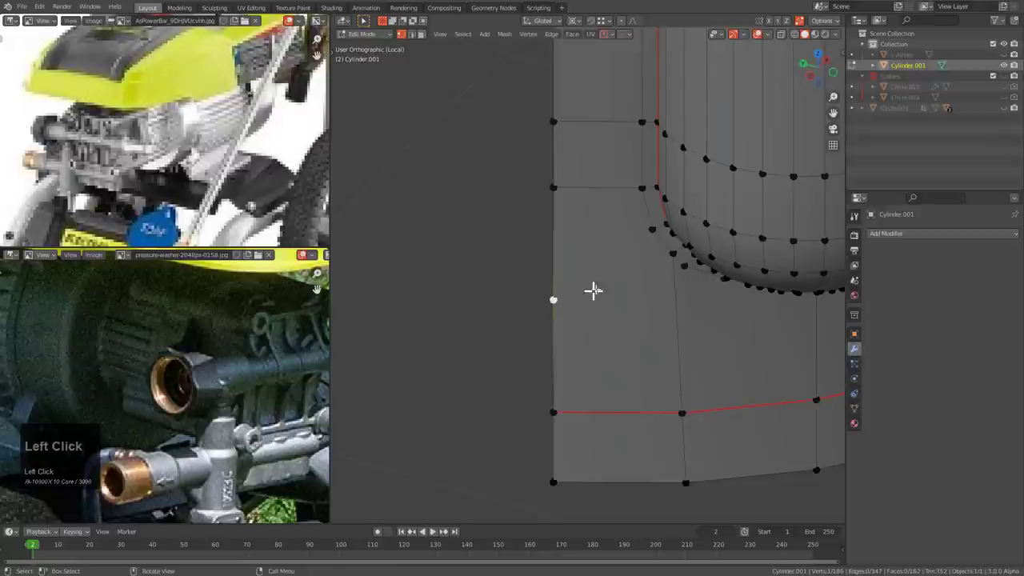
{"action": "key", "text": "g"}
{"action": "key", "text": "z"}
{"action": "left_click", "coordinate": [597, 320], "text": "shift"}
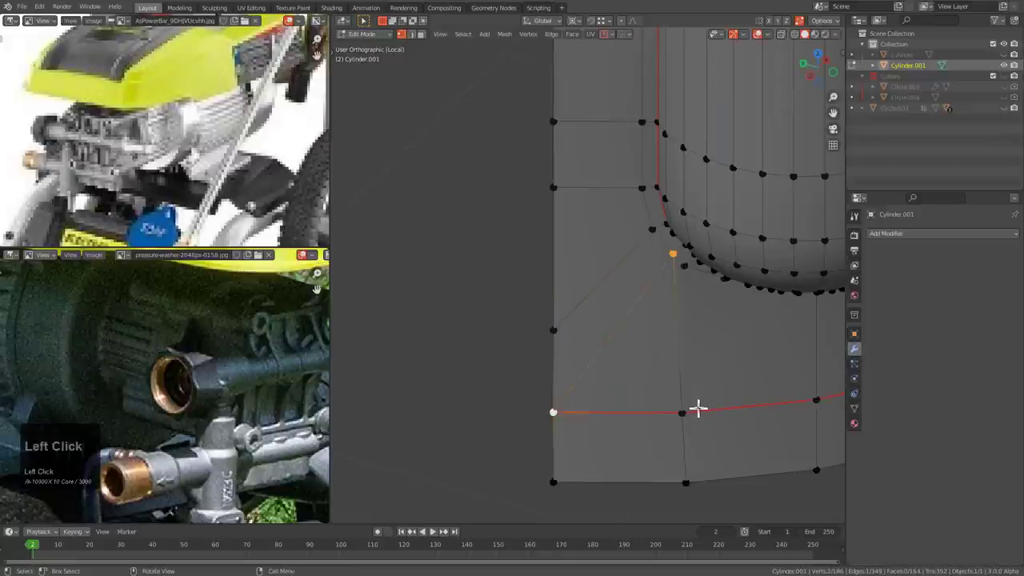
- Dissolve the redundant edge between the boss's inset ring and the lower bevel loop, beside its replacement edge
{"action": "key", "text": "2"}
{"action": "left_click", "coordinate": [677, 315]}
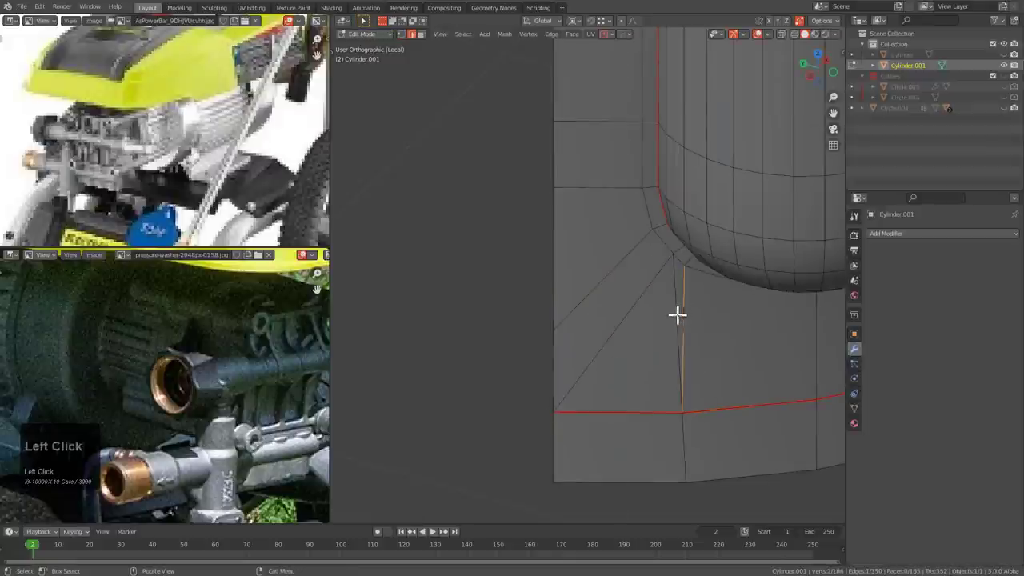
{"action": "key", "text": "ctrl+x"}
{"action": "middle_click_drag", "start_coordinate": [677, 315], "coordinate": [684, 291]}
{"action": "key", "text": "1"}
{"action": "middle_click_drag", "start_coordinate": [691, 351], "coordinate": [603, 313], "text": "shift"}
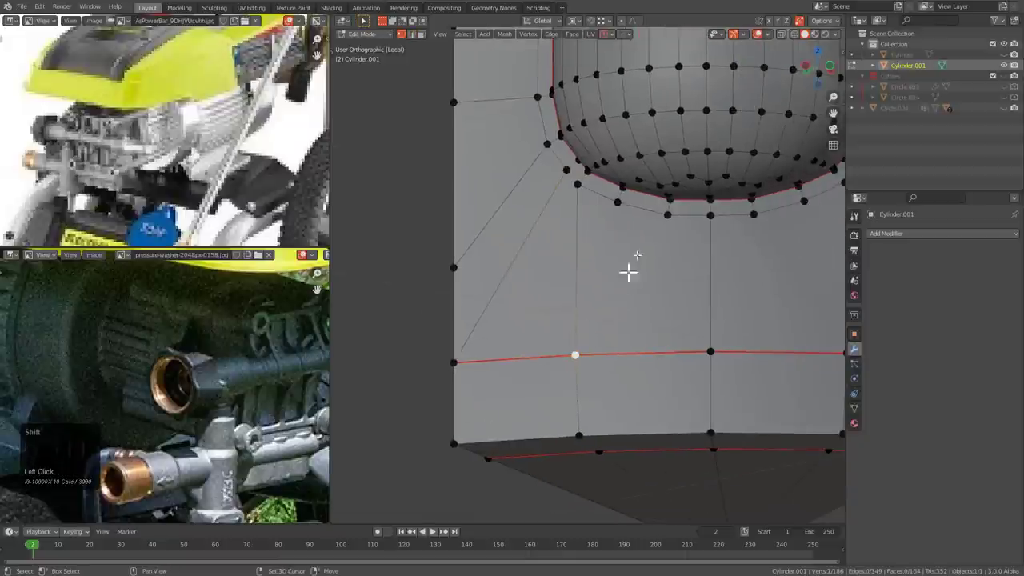
- Mirror the cleaned-up half across the part's local X axis with an applied modifier
{"action": "scroll", "coordinate": [650, 235], "scroll_direction": "down", "scroll_amount": 4}
{"action": "middle_click_drag", "start_coordinate": [640, 243], "coordinate": [651, 292]}
{"action": "key", "text": "Tab"}
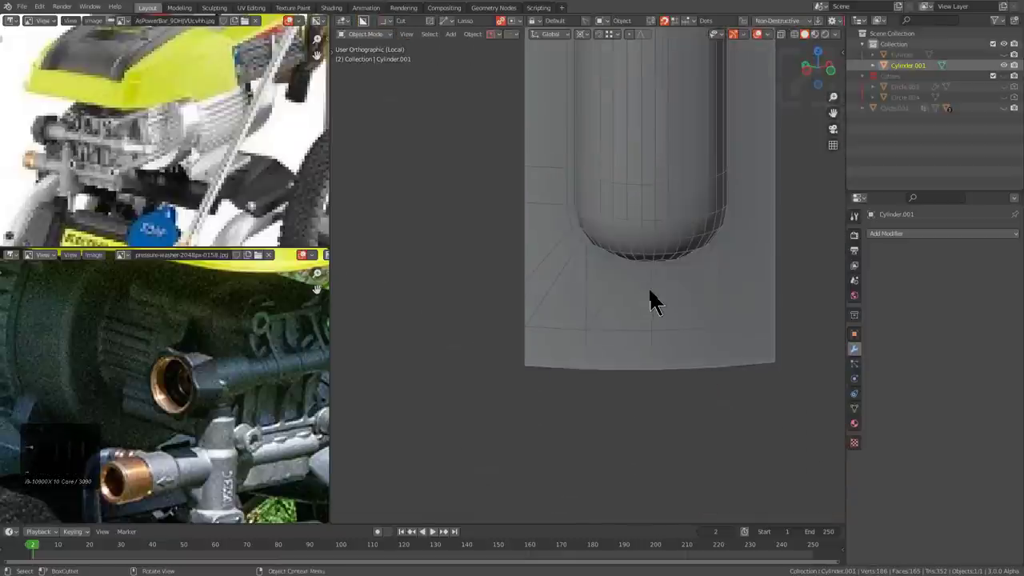
{"action": "key", "text": "alt+x"}
{"action": "scroll", "coordinate": [601, 235], "scroll_direction": "down", "scroll_amount": 5}
{"action": "middle_click_drag", "start_coordinate": [602, 180], "coordinate": [588, 290], "text": "shift"}
{"action": "left_click", "coordinate": [505, 177]}
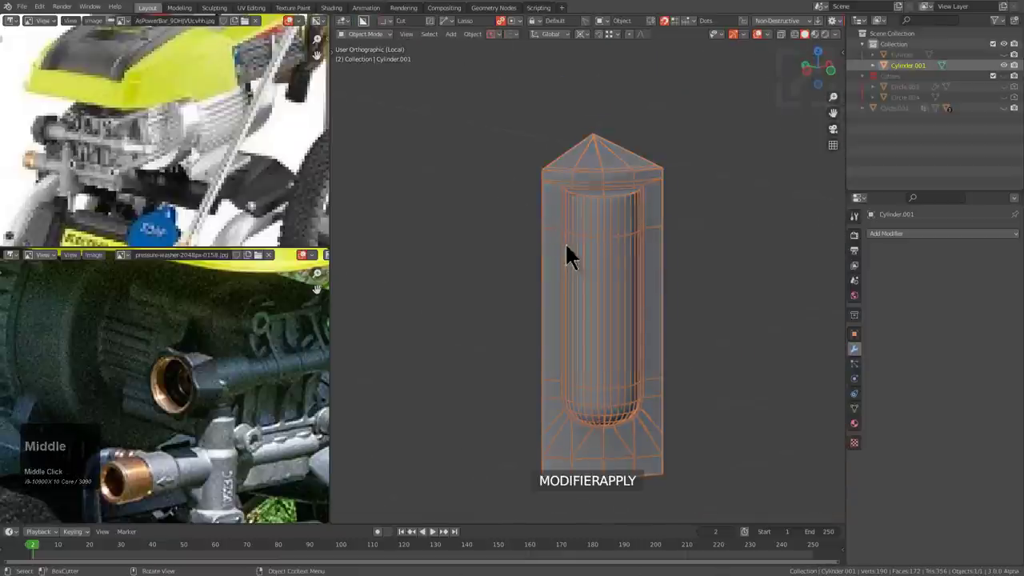
- Place the 3D cursor on the middle vertex of the inner bevel loop on the wedge's top
{"action": "middle_click_drag", "start_coordinate": [565, 256], "coordinate": [589, 192]}
{"action": "scroll", "coordinate": [649, 248], "scroll_direction": "up", "scroll_amount": 3}
{"action": "scroll", "coordinate": [649, 248], "scroll_direction": "up", "scroll_amount": 2}
{"action": "key", "text": "Tab"}
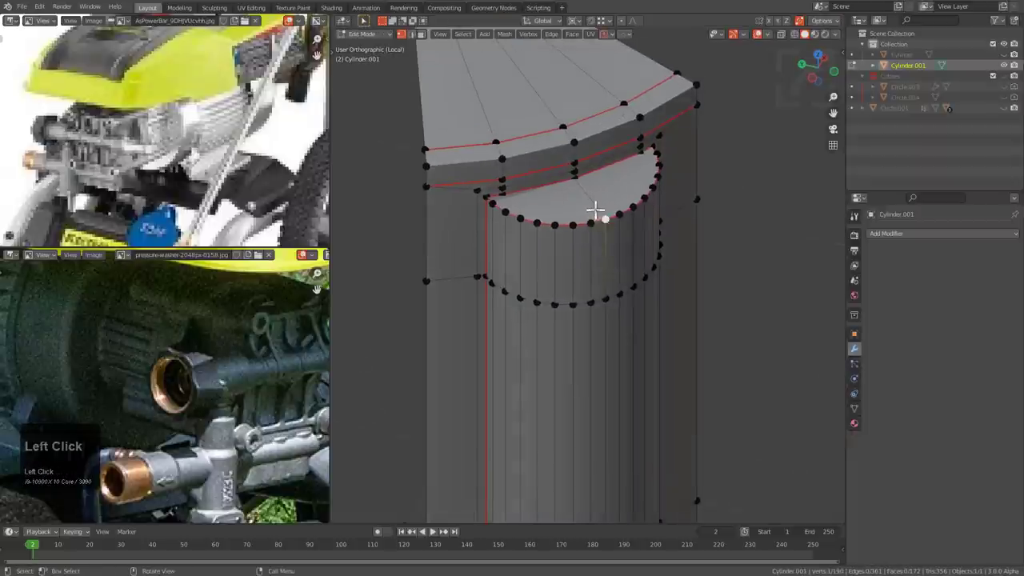
{"action": "key", "text": "ctrl+Tab"}
{"action": "left_click", "coordinate": [708, 160]}
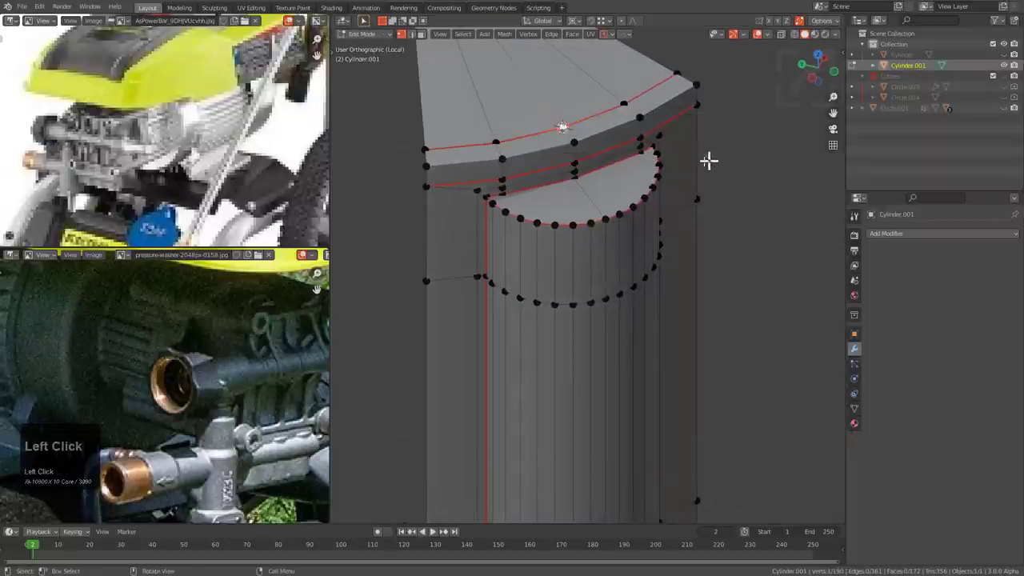
- Add a scaled-down trial cylinder at the 3D cursor and delete it
{"action": "key", "text": "shift+a"}
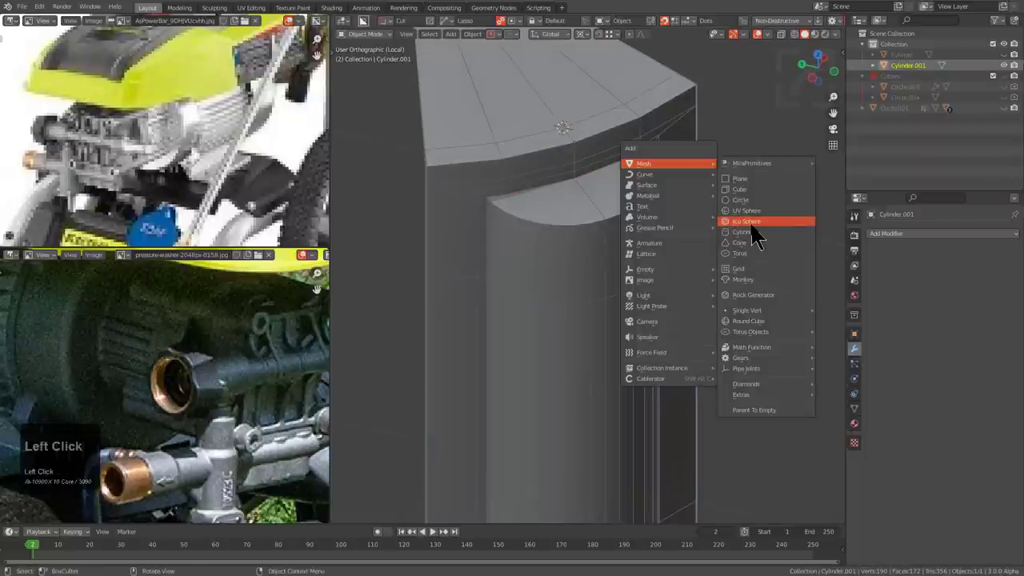
{"action": "left_click", "coordinate": [743, 233]}
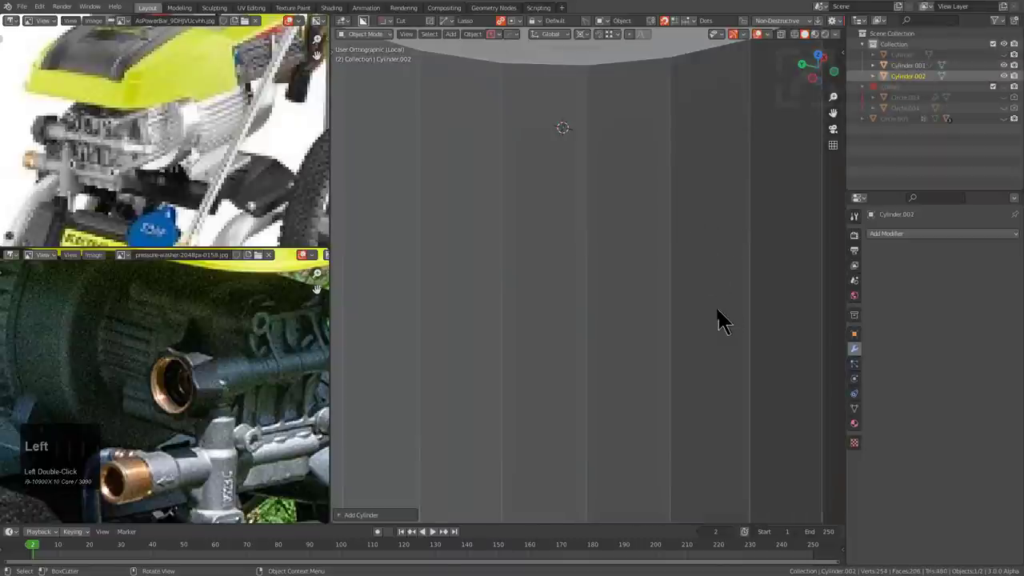
{"action": "key", "text": "s"}
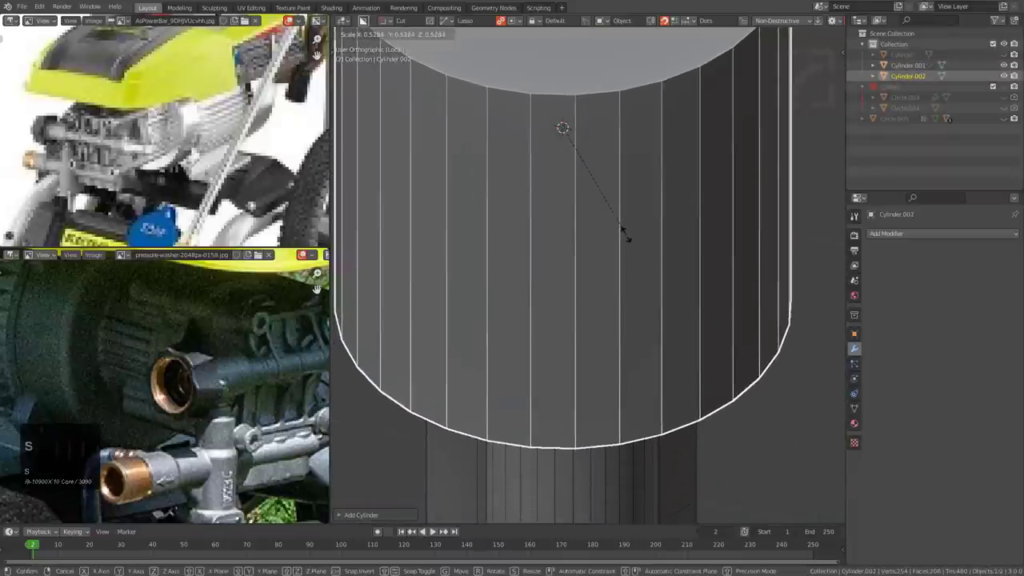
{"action": "left_click", "coordinate": [605, 179], "text": "shift"}
{"action": "key", "text": "x"}
{"action": "left_click", "coordinate": [617, 188]}
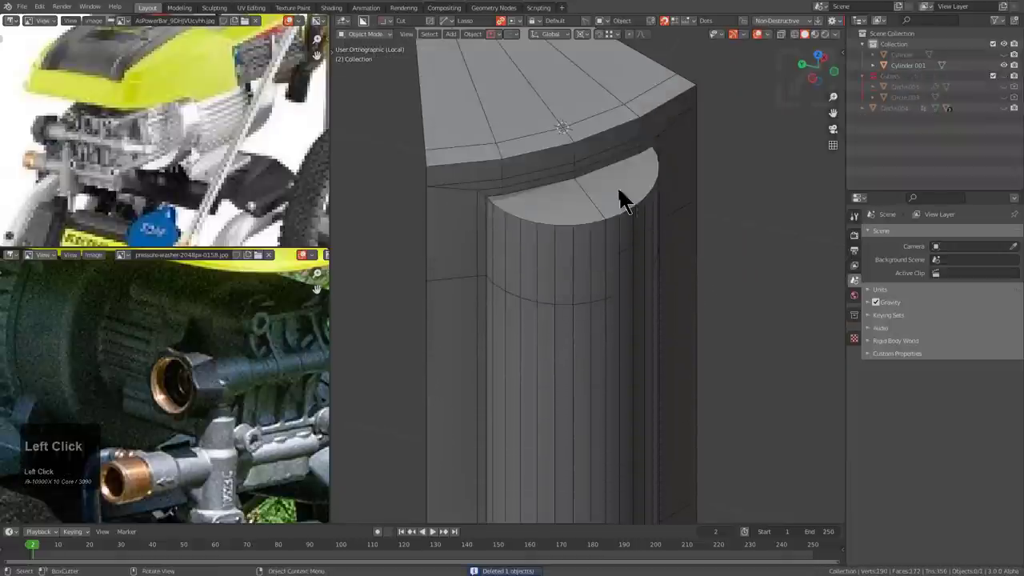
- Inset the two cap faces on top of the boss together to form a thin supporting border
{"action": "scroll", "coordinate": [548, 209], "scroll_direction": "down", "scroll_amount": 3}
{"action": "middle_click_drag", "start_coordinate": [617, 187], "coordinate": [594, 229]}
{"action": "left_click", "coordinate": [541, 201]}
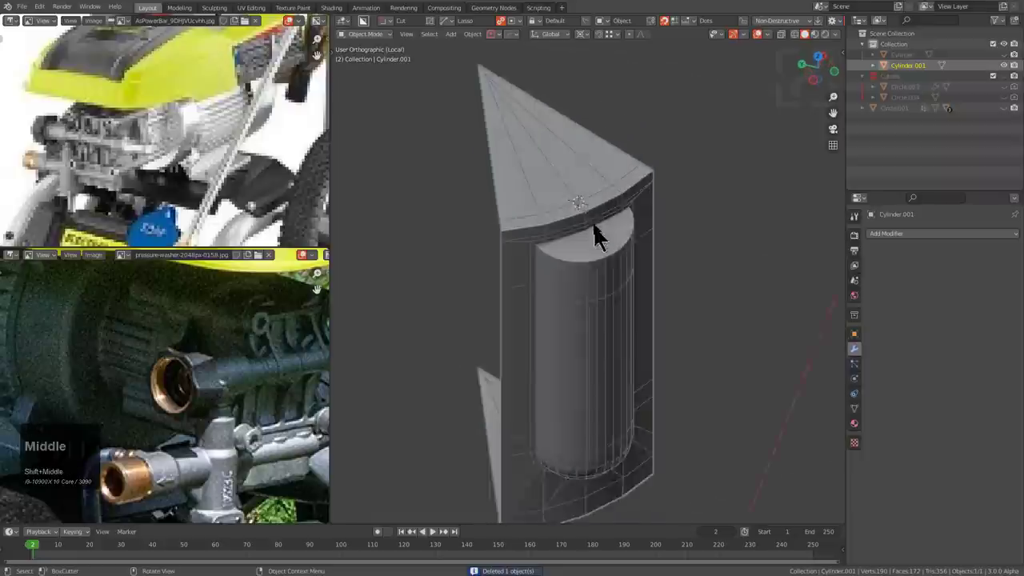
{"action": "scroll", "coordinate": [583, 224], "scroll_direction": "up", "scroll_amount": 2}
{"action": "key", "text": "Tab"}
{"action": "scroll", "coordinate": [578, 216], "scroll_direction": "up", "scroll_amount": 2}
{"action": "key", "text": "a"}
{"action": "scroll", "coordinate": [574, 279], "scroll_direction": "down", "scroll_amount": 4}
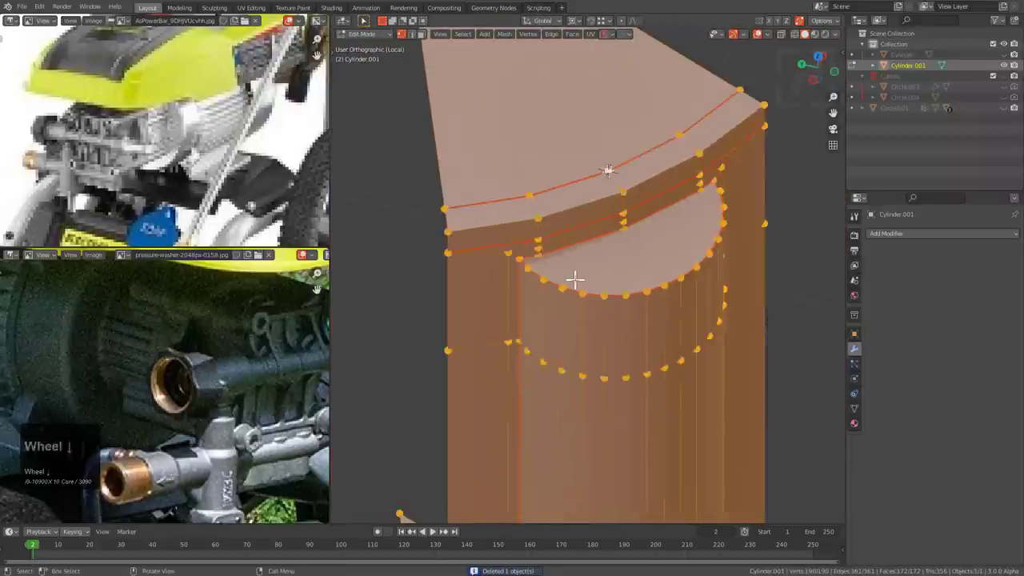
{"action": "key", "text": "3"}
{"action": "left_click", "coordinate": [593, 270]}
{"action": "left_click", "coordinate": [672, 249], "text": "shift"}
{"action": "middle_click_drag", "start_coordinate": [672, 248], "coordinate": [623, 256], "text": "shift"}
{"action": "scroll", "coordinate": [693, 301], "scroll_direction": "up", "scroll_amount": 3}
{"action": "key", "text": "i"}
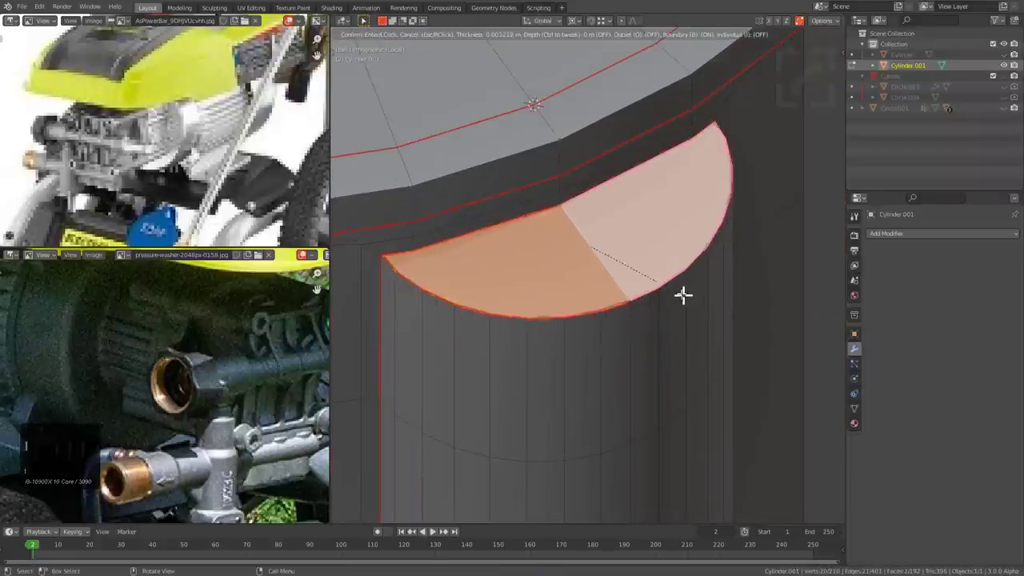
{"action": "left_click", "coordinate": [667, 286]}
- Merge the overlapping inset vertices at one pointed corner of the boss cap, using At Last
{"action": "key", "text": "1"}
{"action": "middle_click_drag", "start_coordinate": [407, 213], "coordinate": [555, 231], "text": "shift"}
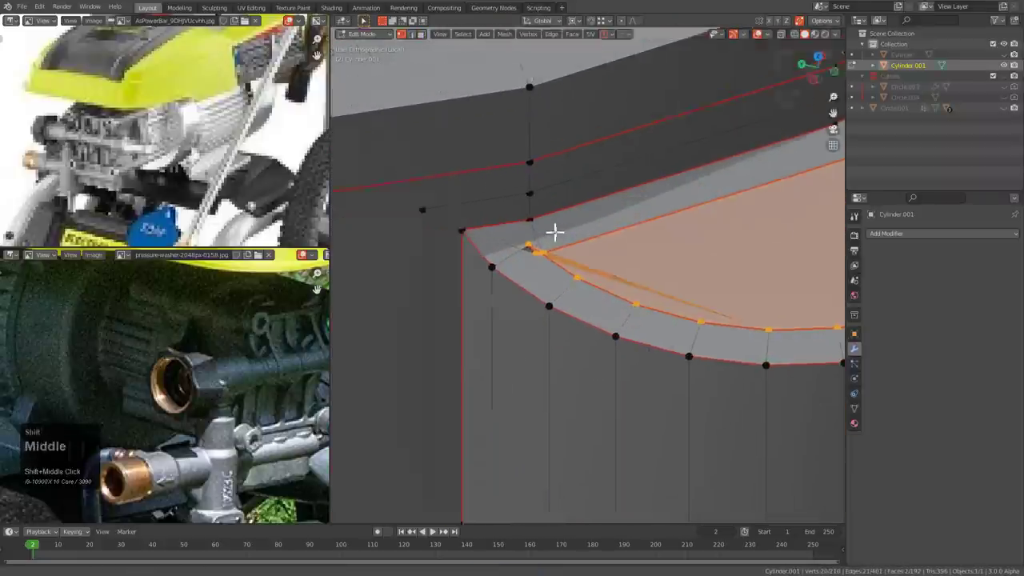
{"action": "scroll", "coordinate": [536, 229], "scroll_direction": "up", "scroll_amount": 4}
{"action": "left_click", "coordinate": [455, 206]}
{"action": "left_click", "coordinate": [478, 229], "text": "shift"}
{"action": "key", "text": "m"}
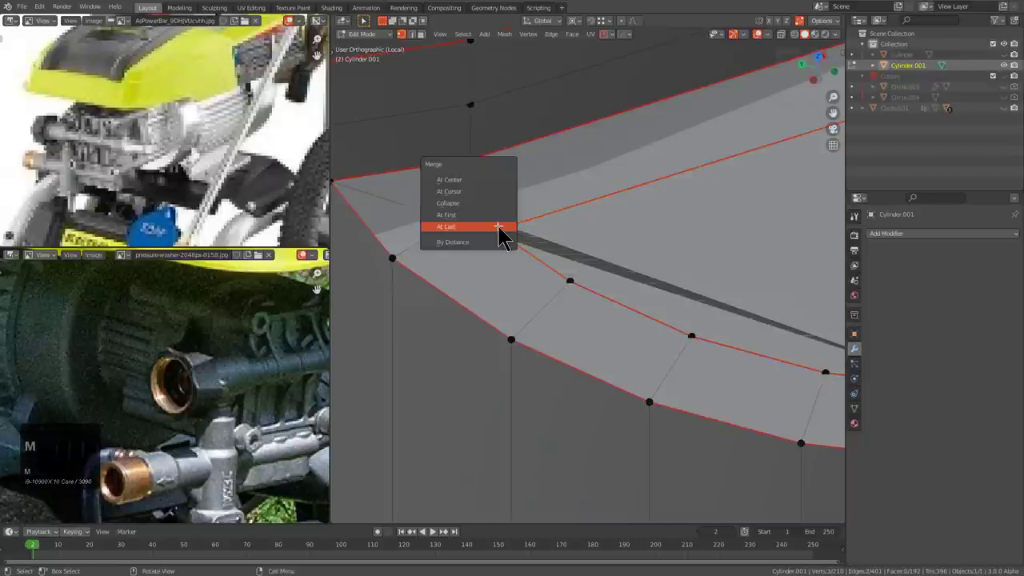
{"action": "left_click", "coordinate": [499, 227]}
- Repeat the merge at the cap's opposite corner and dissolve the extra diagonal edge at both corners
{"action": "scroll", "coordinate": [640, 244], "scroll_direction": "down", "scroll_amount": 3}
{"action": "middle_click_drag", "start_coordinate": [716, 250], "coordinate": [677, 259], "text": "shift"}
{"action": "scroll", "coordinate": [672, 254], "scroll_direction": "down", "scroll_amount": 2}
{"action": "middle_click_drag", "start_coordinate": [759, 211], "coordinate": [572, 274], "text": "shift"}
{"action": "scroll", "coordinate": [572, 273], "scroll_direction": "up", "scroll_amount": 3}
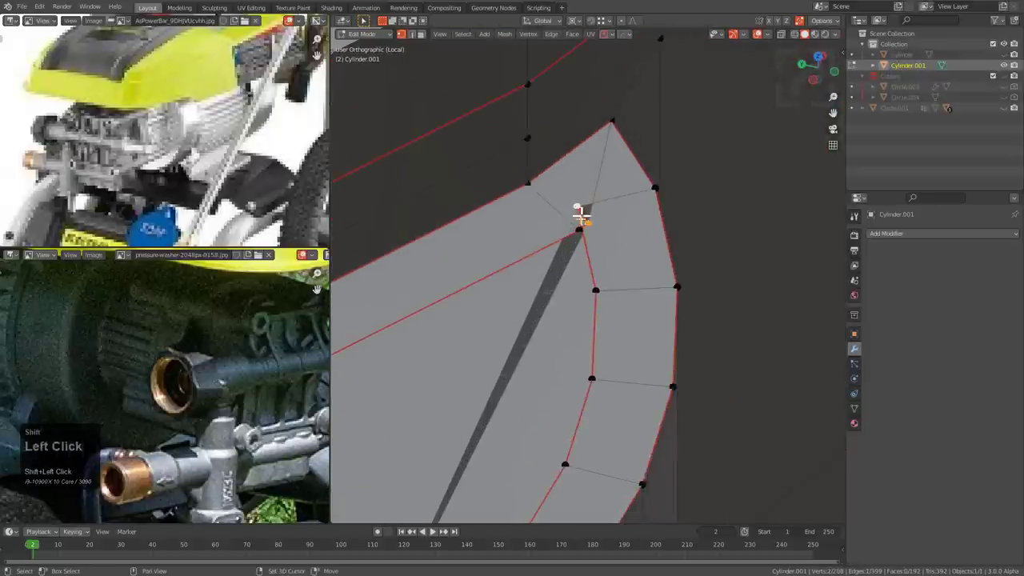
{"action": "key", "text": "shift+r"}
{"action": "key", "text": "ctrl+x"}
{"action": "scroll", "coordinate": [587, 189], "scroll_direction": "down", "scroll_amount": 3}
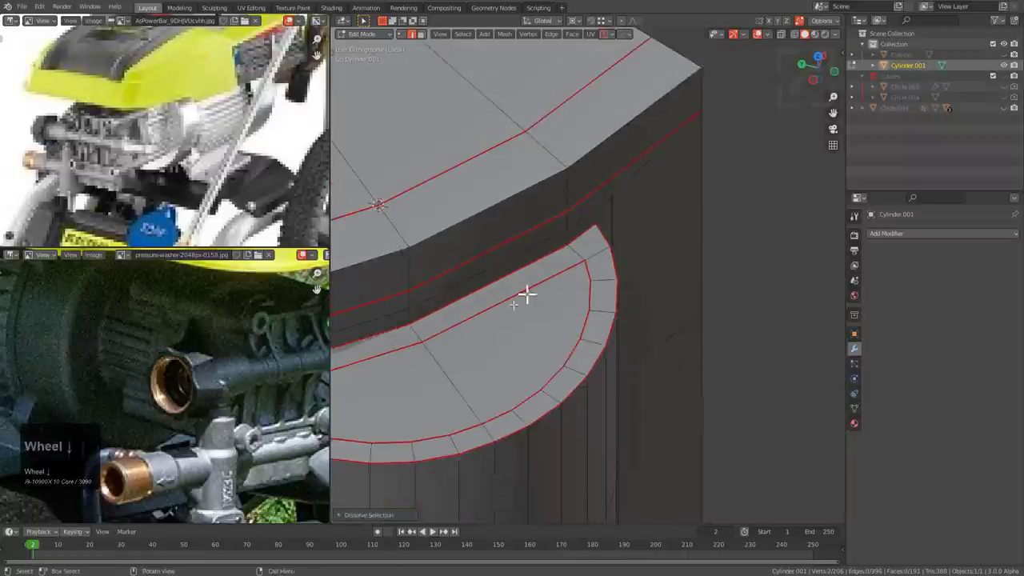
{"action": "middle_click_drag", "start_coordinate": [525, 293], "coordinate": [463, 261], "text": "shift"}
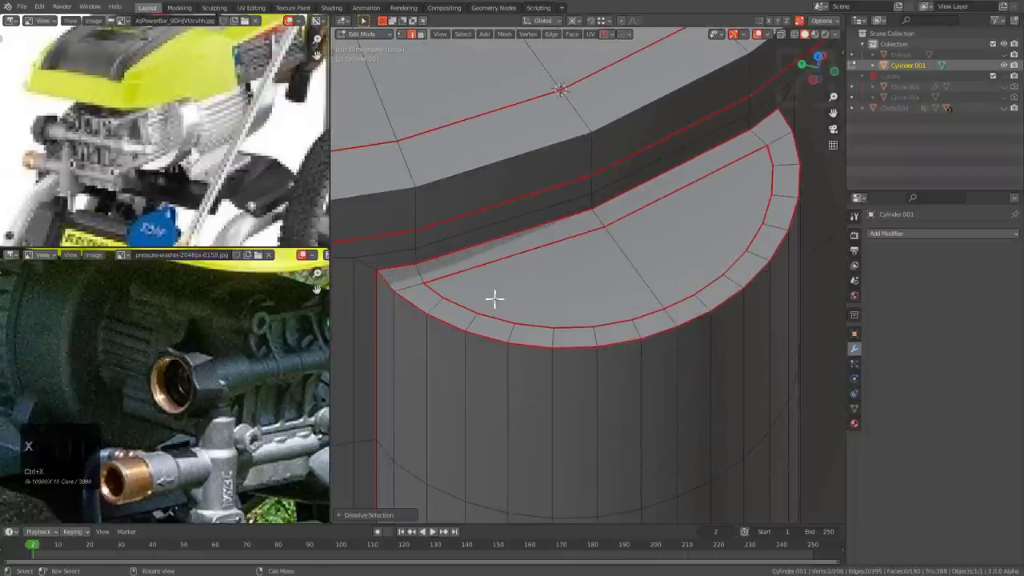
- Connect the cap's middle vertex to the inset ring in a fan, dissolve the redundant edge, and symmetrize the result
{"action": "key", "text": "1"}
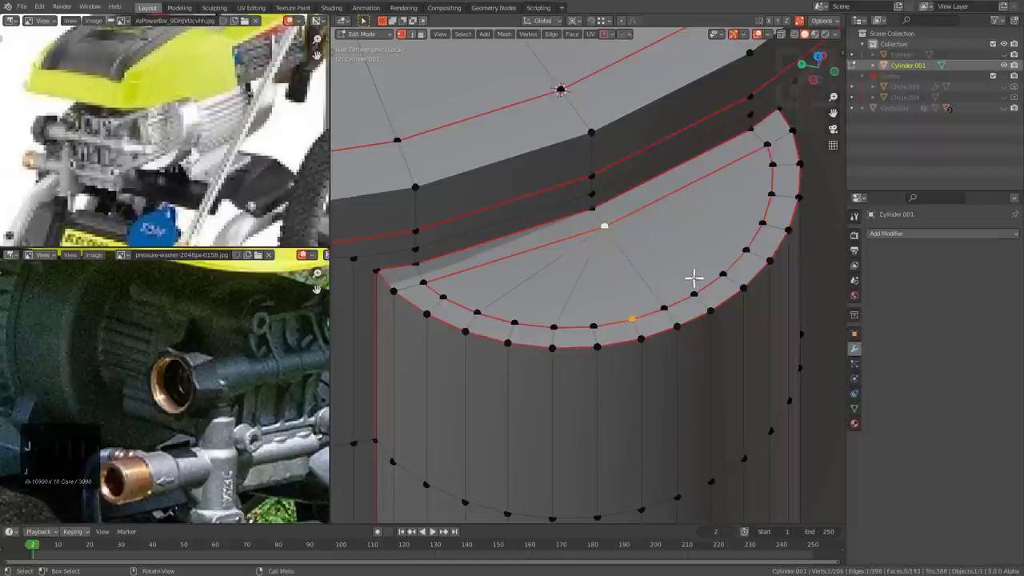
{"action": "key", "text": "2"}
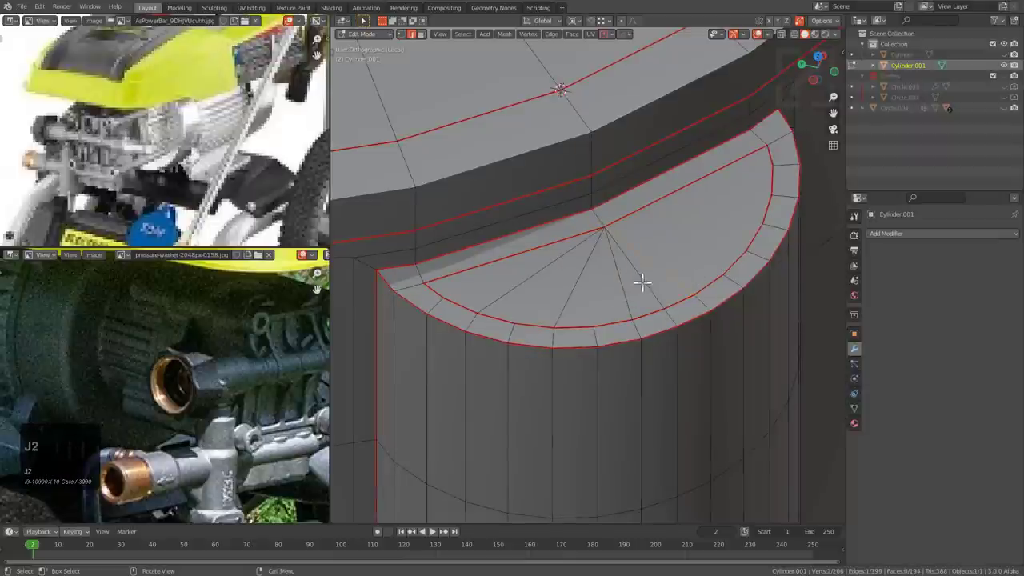
{"action": "key", "text": "ctrl+x"}
{"action": "scroll", "coordinate": [624, 288], "scroll_direction": "down", "scroll_amount": 2}
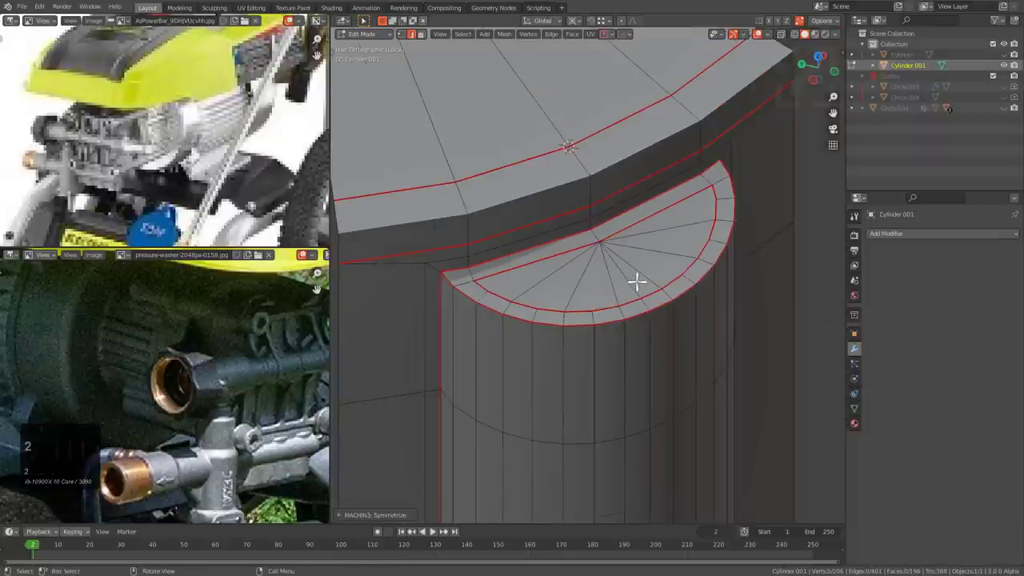
- Clear the sharp edge marks across the part's whole mesh
{"action": "scroll", "coordinate": [644, 276], "scroll_direction": "down", "scroll_amount": 2}
{"action": "middle_click_drag", "start_coordinate": [649, 273], "coordinate": [560, 259]}
{"action": "key", "text": "Tab"}
{"action": "scroll", "coordinate": [572, 287], "scroll_direction": "down", "scroll_amount": 2}
{"action": "scroll", "coordinate": [560, 259], "scroll_direction": "down", "scroll_amount": 1}
{"action": "middle_click_drag", "start_coordinate": [560, 258], "coordinate": [566, 209], "text": "shift"}
{"action": "key", "text": "Tab"}
{"action": "key", "text": "a"}
{"action": "key", "text": "q"}
{"action": "left_click", "coordinate": [614, 210]}
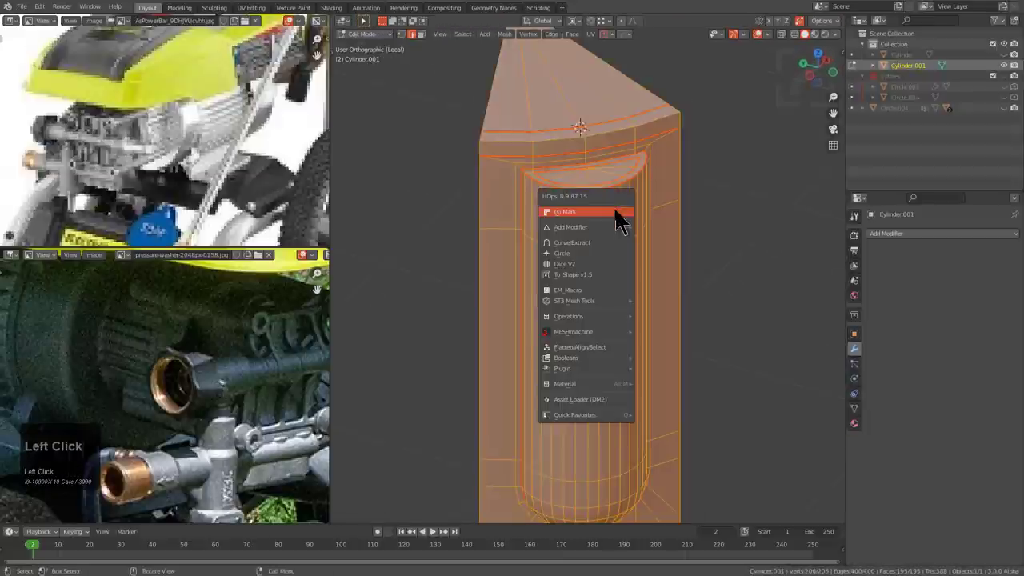
{"action": "key", "text": "Tab"}
{"action": "scroll", "coordinate": [628, 256], "scroll_direction": "down", "scroll_amount": 2}
{"action": "middle_click_drag", "start_coordinate": [637, 288], "coordinate": [608, 263]}
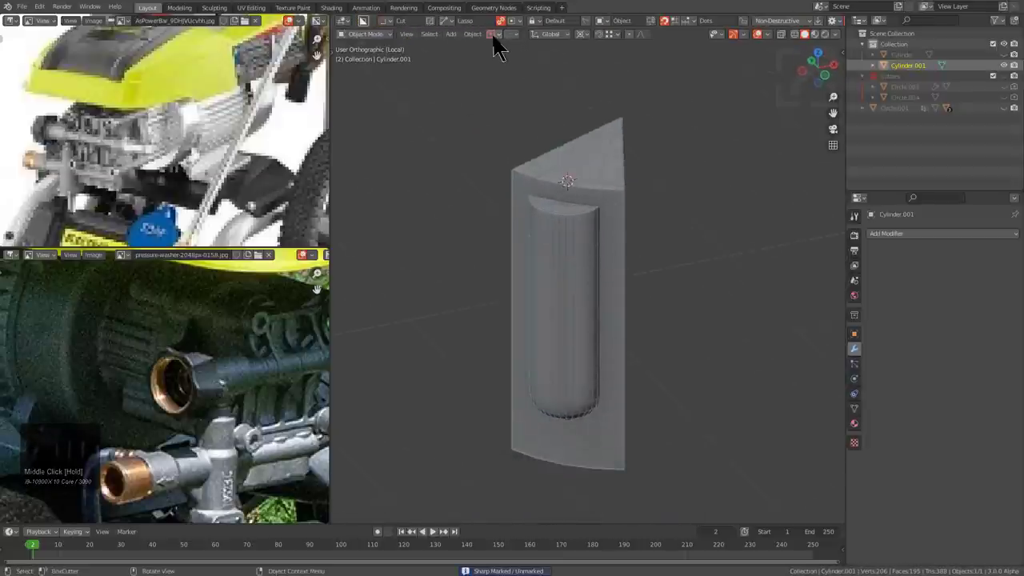
- Save the file as toposolve_pw_engine2_1.blend in the PowerSave folder
{"action": "key", "text": "ctrl+s"}
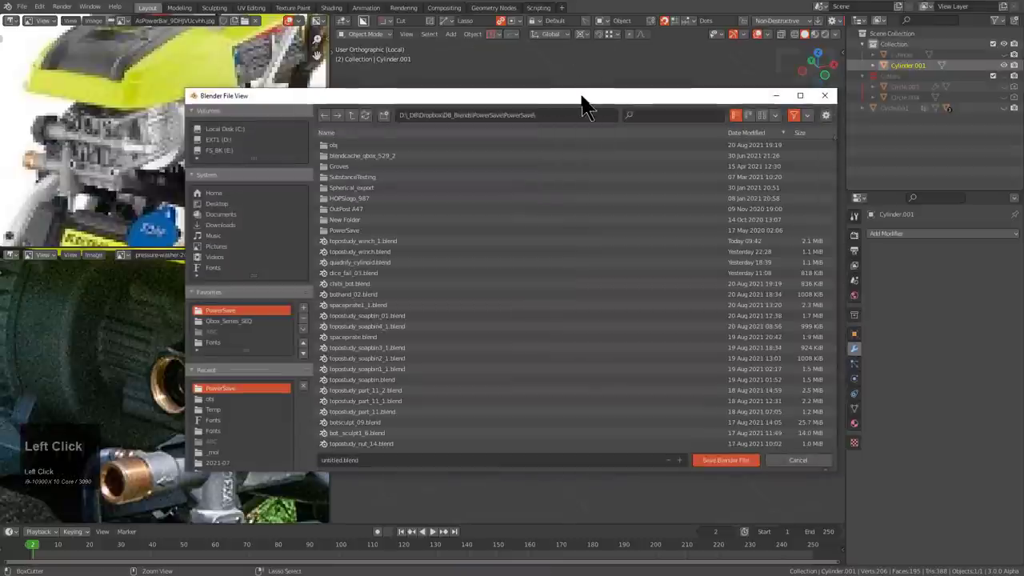
{"action": "left_click_drag", "start_coordinate": [582, 100], "coordinate": [613, 75]}
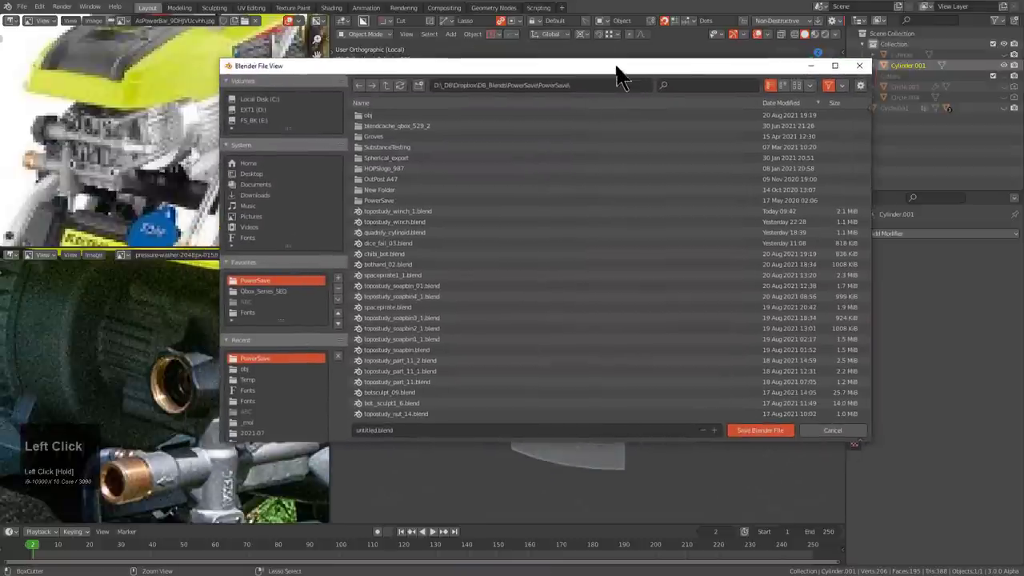
{"action": "left_click", "coordinate": [423, 286]}
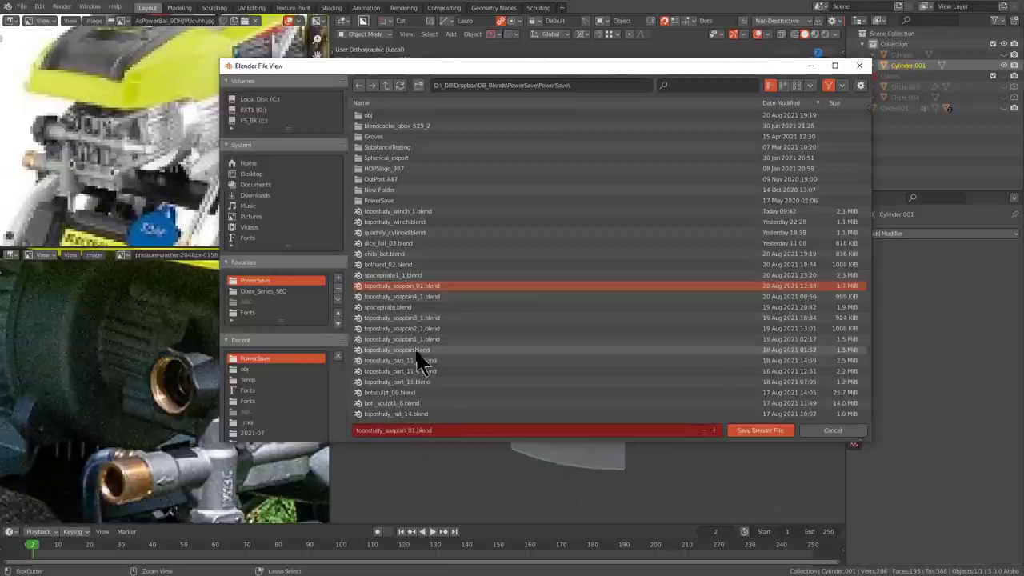
{"action": "scroll", "coordinate": [435, 407], "scroll_direction": "down", "scroll_amount": 7}
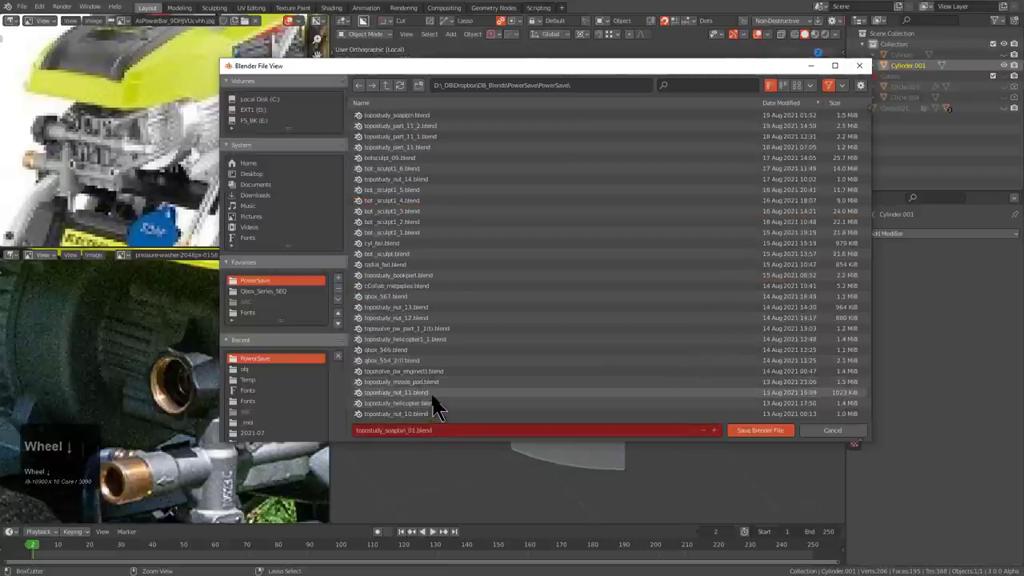
{"action": "left_click", "coordinate": [418, 371]}
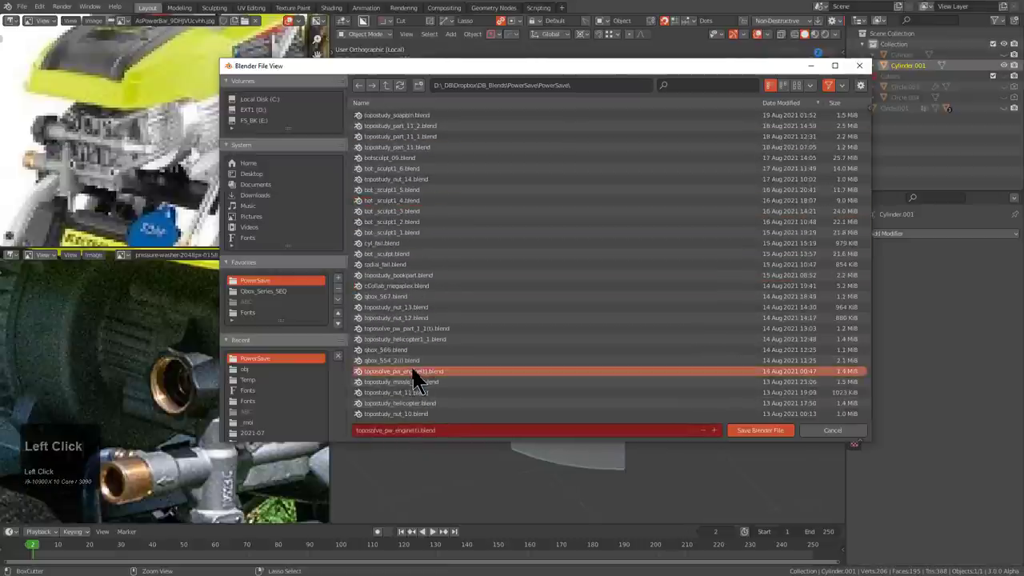
{"action": "left_click", "coordinate": [419, 432]}
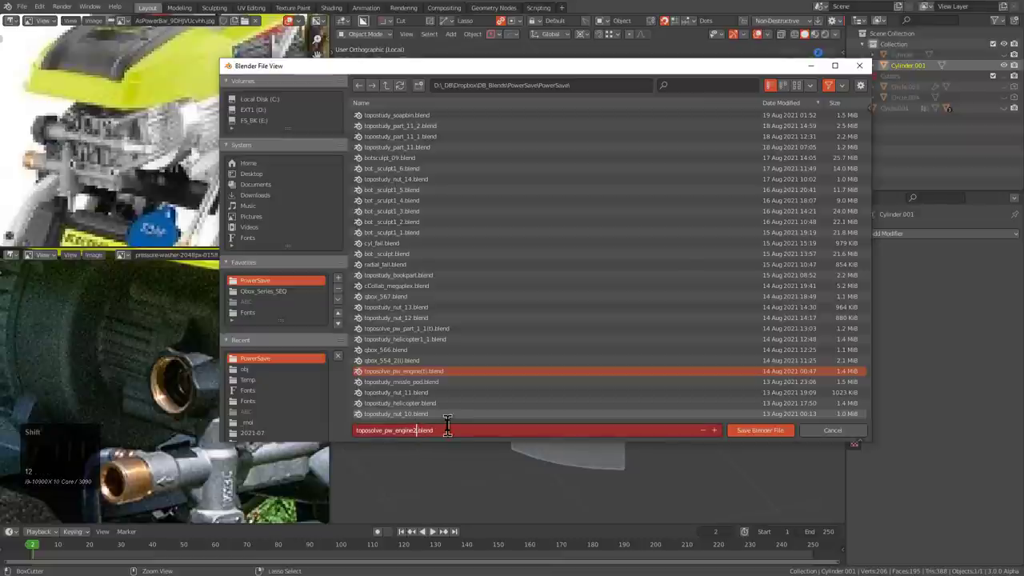
{"action": "type", "text": "2_1"}
{"action": "key", "text": "Return"}
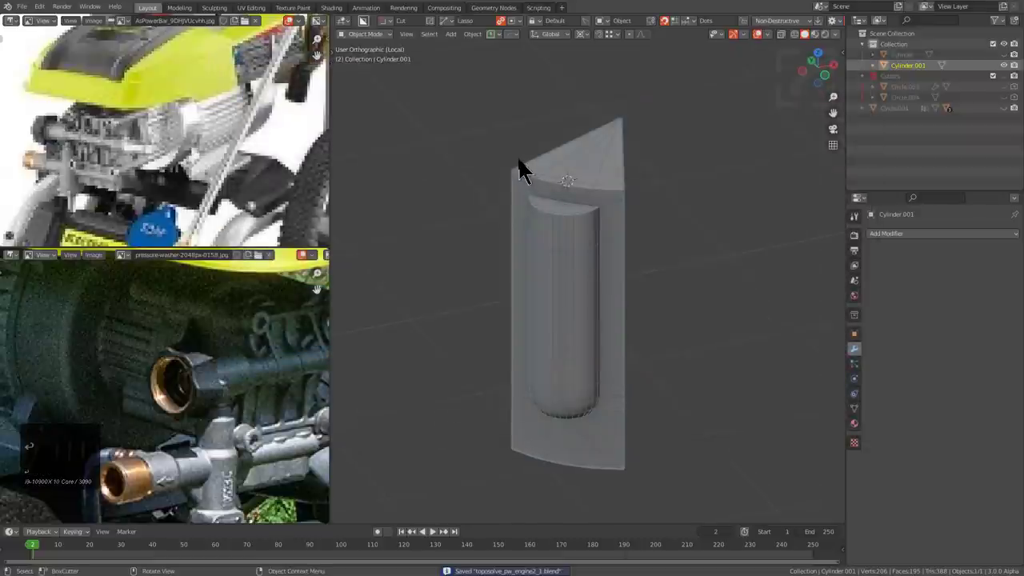
- Add a level 2 Catmull-Clark Subdivision modifier to the part and show its mesh in Edit Mode
{"action": "scroll", "coordinate": [663, 171], "scroll_direction": "up", "scroll_amount": 4}
{"action": "middle_click_drag", "start_coordinate": [663, 171], "coordinate": [594, 247]}
{"action": "key", "text": "ctrl+2"}
{"action": "key", "text": "Tab"}
{"action": "scroll", "coordinate": [590, 183], "scroll_direction": "up", "scroll_amount": 4}
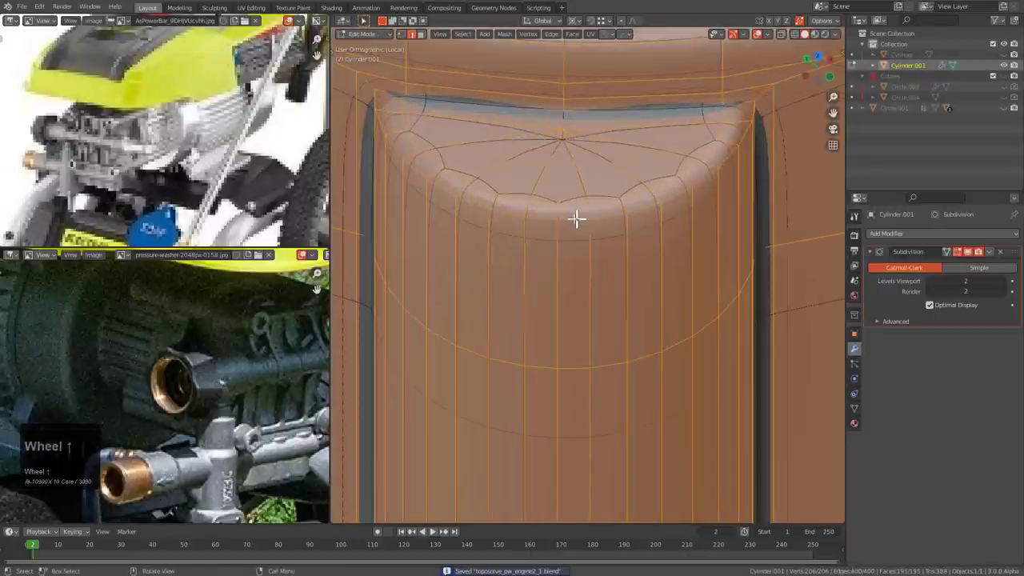
{"action": "scroll", "coordinate": [571, 164], "scroll_direction": "down", "scroll_amount": 2}
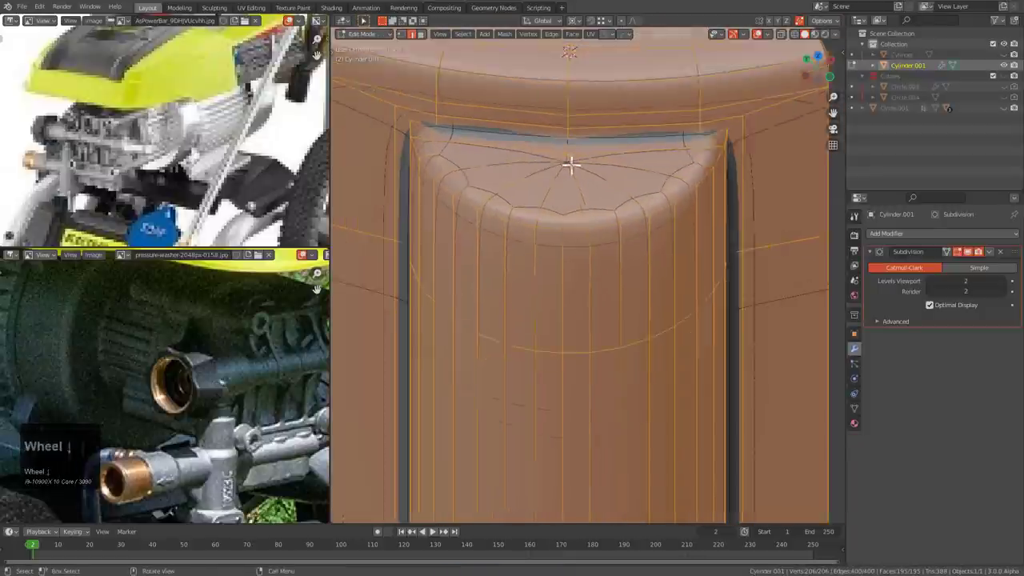
- Cut an edge loop around the boss just below its cap and slide it upward, with subdivision hidden in Edit Mode
{"action": "middle_click_drag", "start_coordinate": [571, 165], "coordinate": [533, 241]}
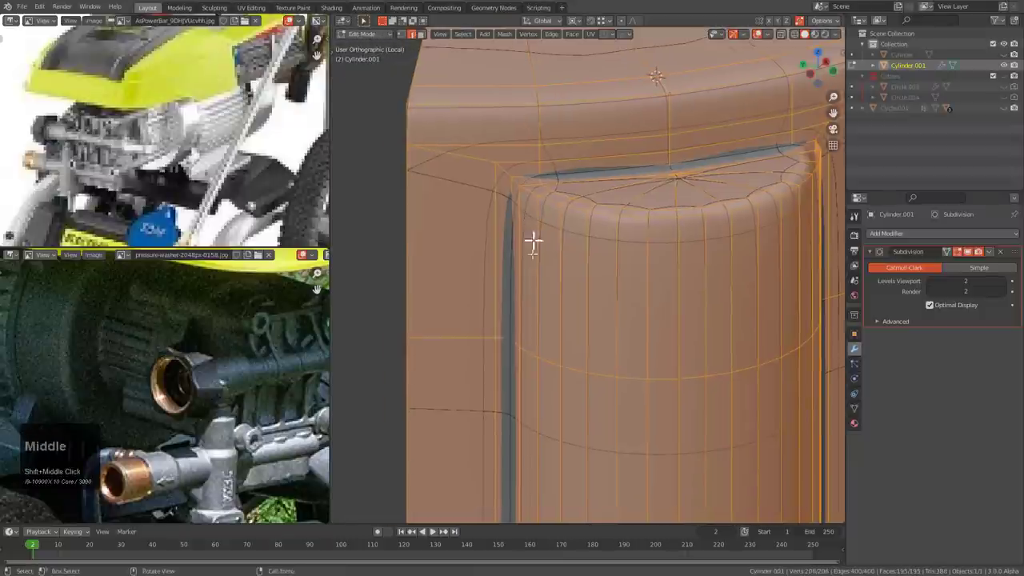
{"action": "left_click", "coordinate": [530, 283]}
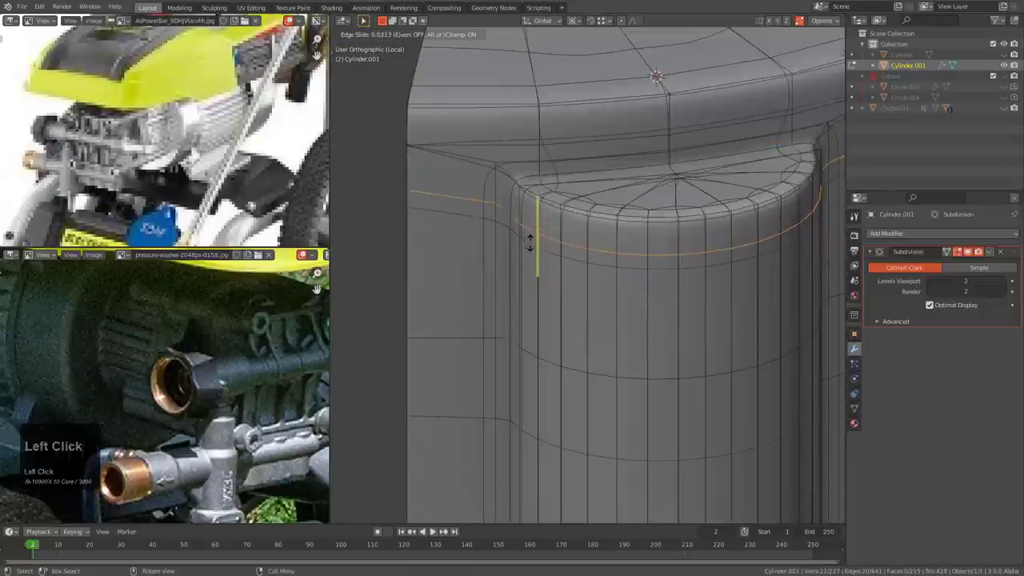
{"action": "left_click", "coordinate": [531, 240]}
{"action": "left_click", "coordinate": [958, 251]}
{"action": "scroll", "coordinate": [580, 210], "scroll_direction": "up", "scroll_amount": 2}
{"action": "key", "text": "g"}
{"action": "key", "text": "g"}
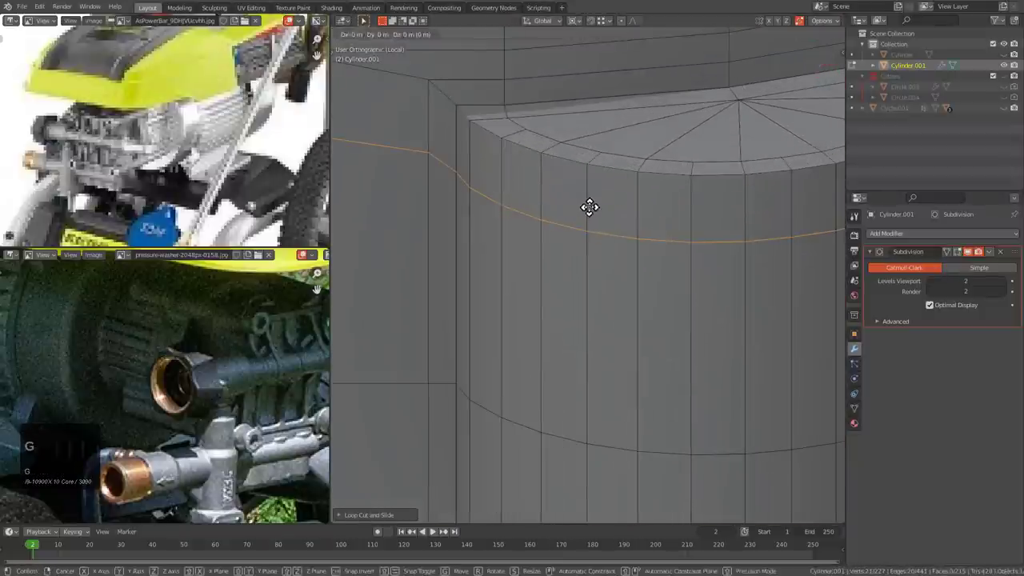
{"action": "left_click", "coordinate": [601, 165]}
- Flatten the new boss loop by scaling it to 0 on Z, and shift it along Z
{"action": "scroll", "coordinate": [602, 174], "scroll_direction": "down", "scroll_amount": 3}
{"action": "key", "text": "s"}
{"action": "key", "text": "z"}
{"action": "key", "text": "KP_0"}
{"action": "right_click", "coordinate": [603, 177]}
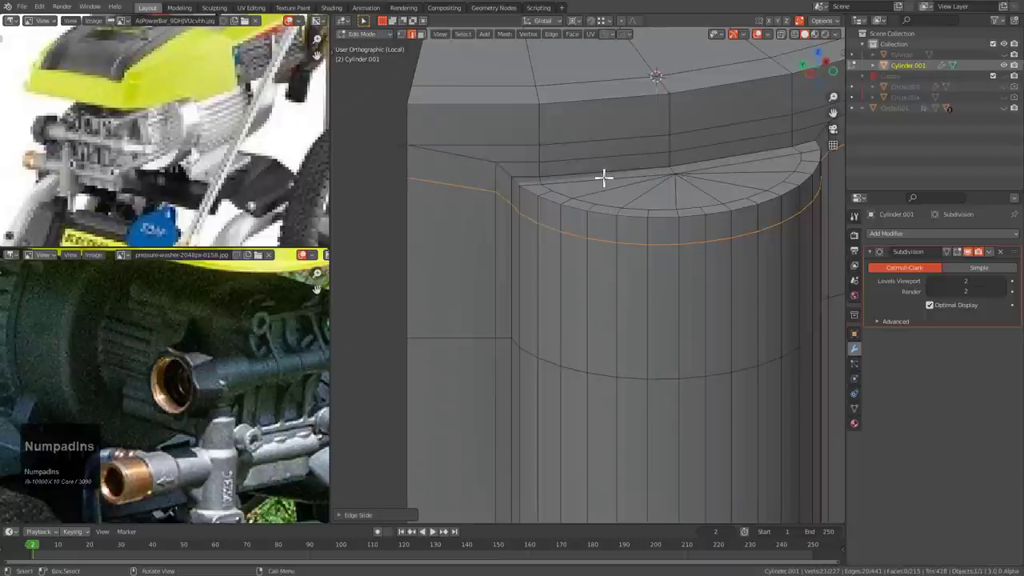
{"action": "key", "text": "period"}
{"action": "key", "text": "KP_Enter"}
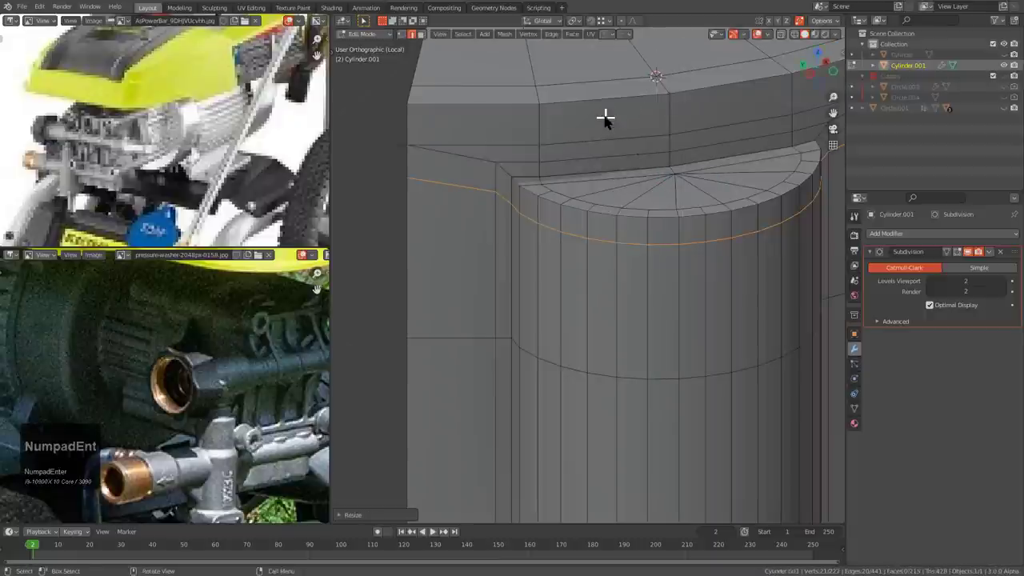
{"action": "key", "text": "g"}
{"action": "key", "text": "z"}
{"action": "left_click", "coordinate": [626, 126]}
- Examine the subdivided part's surface around the boss's rounded lower end and from the outside
{"action": "key", "text": "Tab"}
{"action": "scroll", "coordinate": [640, 160], "scroll_direction": "down", "scroll_amount": 4}
{"action": "middle_click_drag", "start_coordinate": [666, 260], "coordinate": [564, 284]}
{"action": "scroll", "coordinate": [585, 159], "scroll_direction": "down", "scroll_amount": 1, "text": "shift"}
{"action": "middle_click_drag", "start_coordinate": [563, 284], "coordinate": [605, 167], "text": "shift"}
{"action": "scroll", "coordinate": [648, 152], "scroll_direction": "up", "scroll_amount": 5}
{"action": "key", "text": "Tab"}
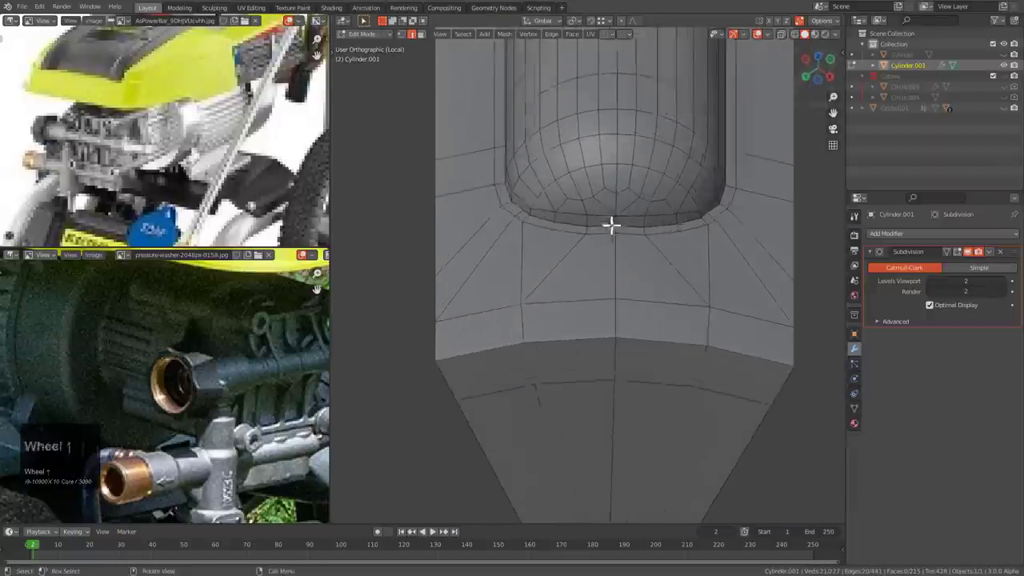
{"action": "scroll", "coordinate": [622, 232], "scroll_direction": "up", "scroll_amount": 2, "text": "shift"}
{"action": "key", "text": "Tab"}
{"action": "middle_click_drag", "start_coordinate": [610, 247], "coordinate": [572, 285]}
{"action": "key", "text": "alt+v"}
{"action": "left_click", "coordinate": [616, 317]}
{"action": "scroll", "coordinate": [572, 293], "scroll_direction": "up", "scroll_amount": 2}
{"action": "right_click", "coordinate": [571, 290]}
{"action": "left_click", "coordinate": [572, 294]}
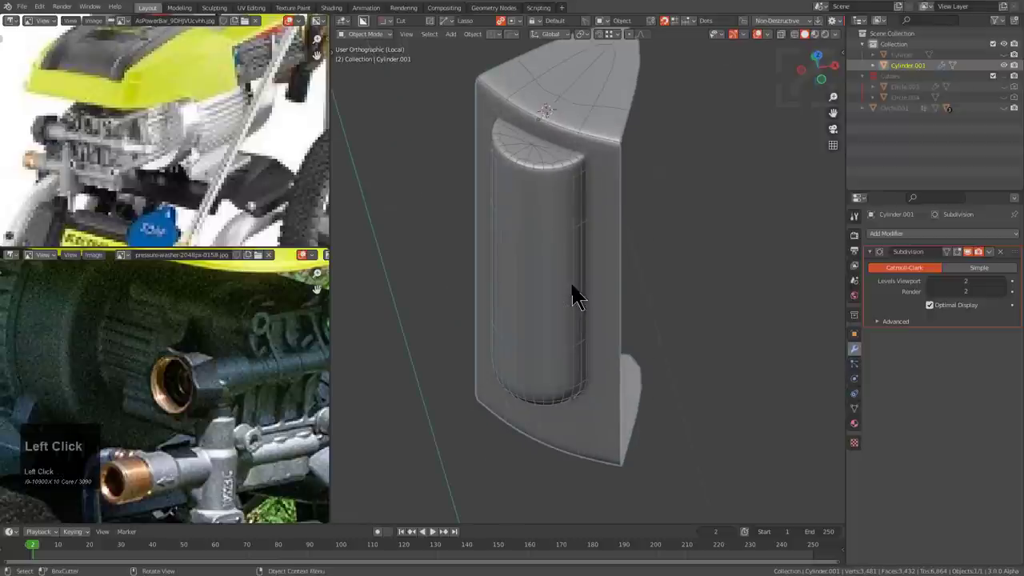
- Unhide all objects and isolate the main cylinder together with the boss wedge in local view
{"action": "scroll", "coordinate": [573, 276], "scroll_direction": "down", "scroll_amount": 1}
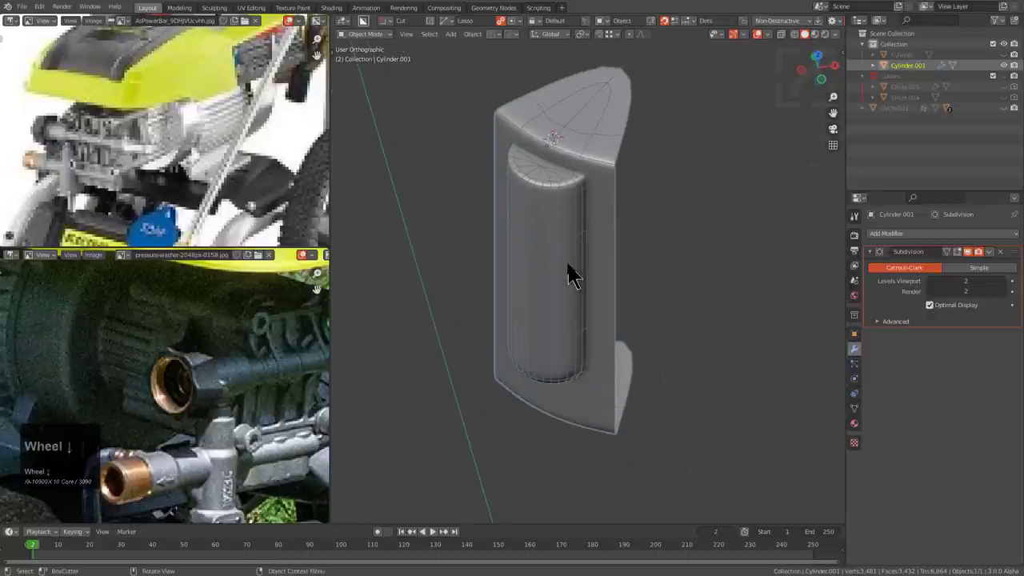
{"action": "key", "text": "alt+h"}
{"action": "key", "text": "alt+a"}
{"action": "left_click", "coordinate": [604, 117]}
{"action": "left_click", "coordinate": [673, 112], "text": "shift"}
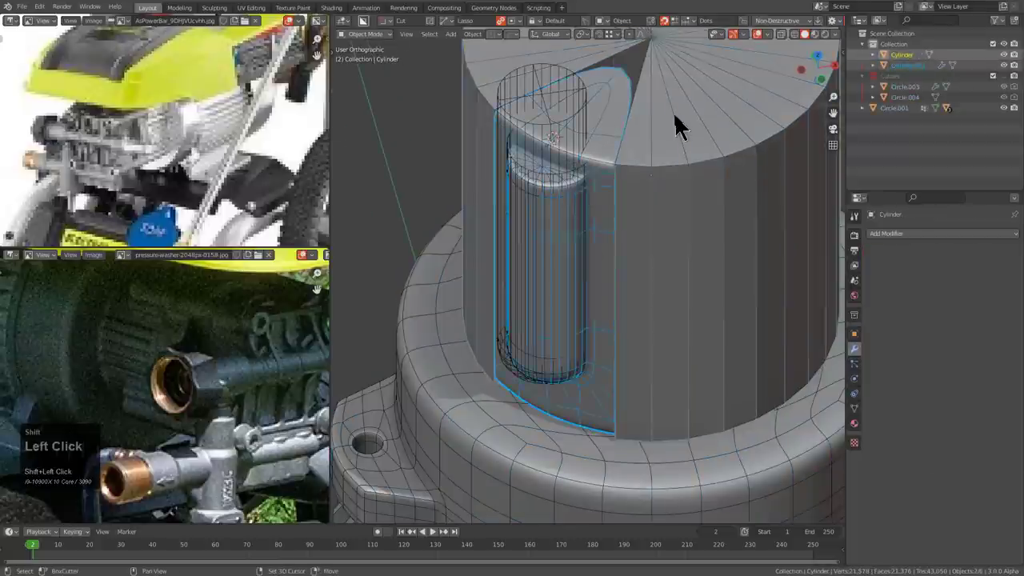
{"action": "key", "text": "KP_Divide"}
{"action": "middle_click_drag", "start_coordinate": [674, 126], "coordinate": [570, 152]}
- Turn off the viewport display of the boss wedge's Subdivision modifier
{"action": "left_click", "coordinate": [553, 105]}
{"action": "left_click", "coordinate": [489, 176]}
{"action": "middle_click_drag", "start_coordinate": [489, 176], "coordinate": [508, 172]}
{"action": "left_click", "coordinate": [577, 131]}
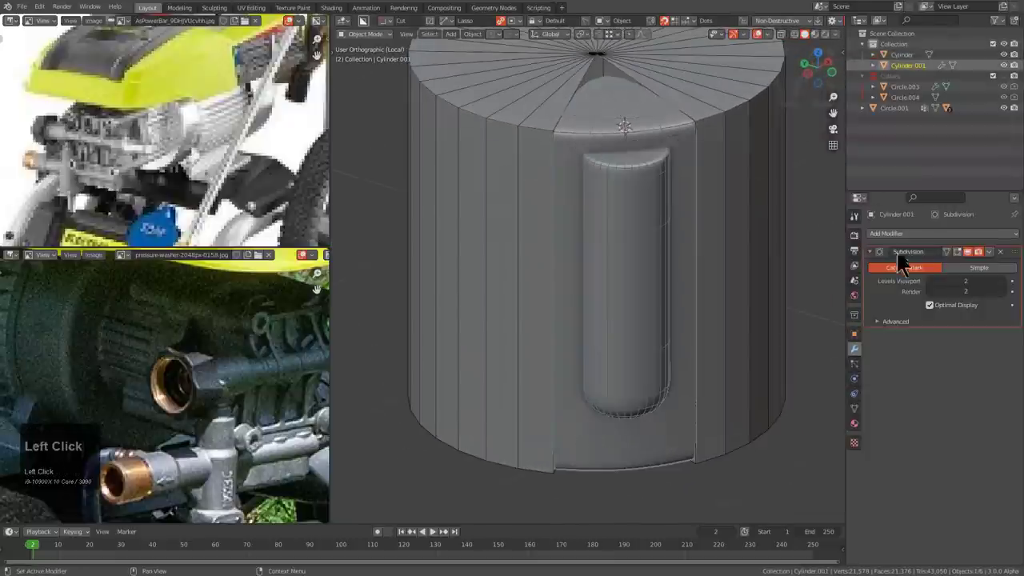
{"action": "left_click", "coordinate": [966, 250]}
{"action": "scroll", "coordinate": [651, 229], "scroll_direction": "up", "scroll_amount": 5}
- Cut an edge loop around the main cylinder's wall and snap it along Z to the boss wedge's uppermost side loop
{"action": "left_click", "coordinate": [551, 211]}
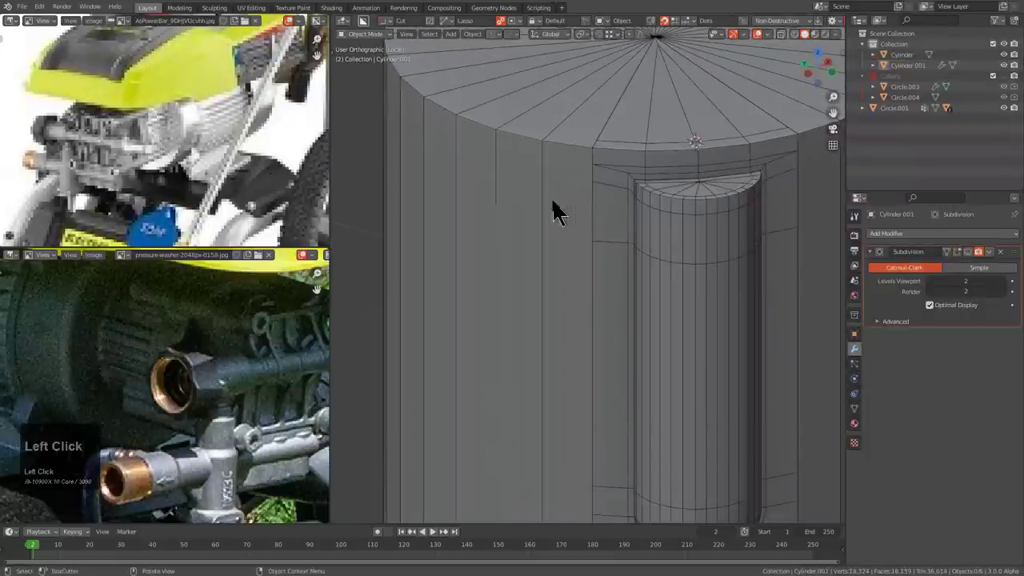
{"action": "key", "text": "Tab"}
{"action": "middle_click_drag", "start_coordinate": [541, 177], "coordinate": [551, 231]}
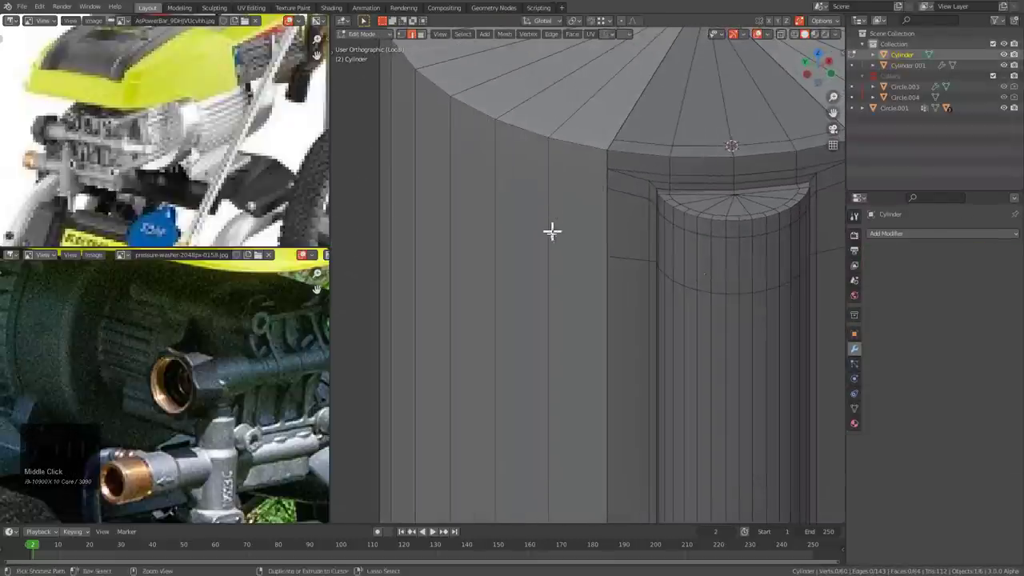
{"action": "left_click", "coordinate": [537, 279]}
{"action": "right_click", "coordinate": [594, 290]}
{"action": "key", "text": "g"}
{"action": "key", "text": "z"}
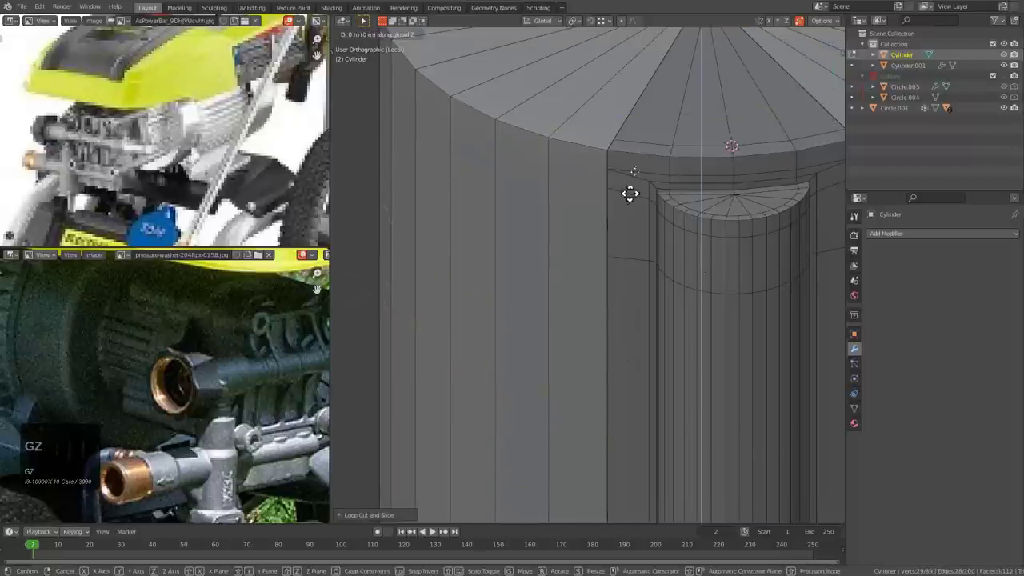
{"action": "left_click", "coordinate": [601, 176], "text": "ctrl"}
- Cut two more edge loops around the cylinder and snap them along Z to the wedge's next two loops near the boss's upper end
{"action": "key", "text": "ctrl+r"}
{"action": "left_click", "coordinate": [539, 328]}
{"action": "right_click", "coordinate": [558, 311]}
{"action": "key", "text": "g"}
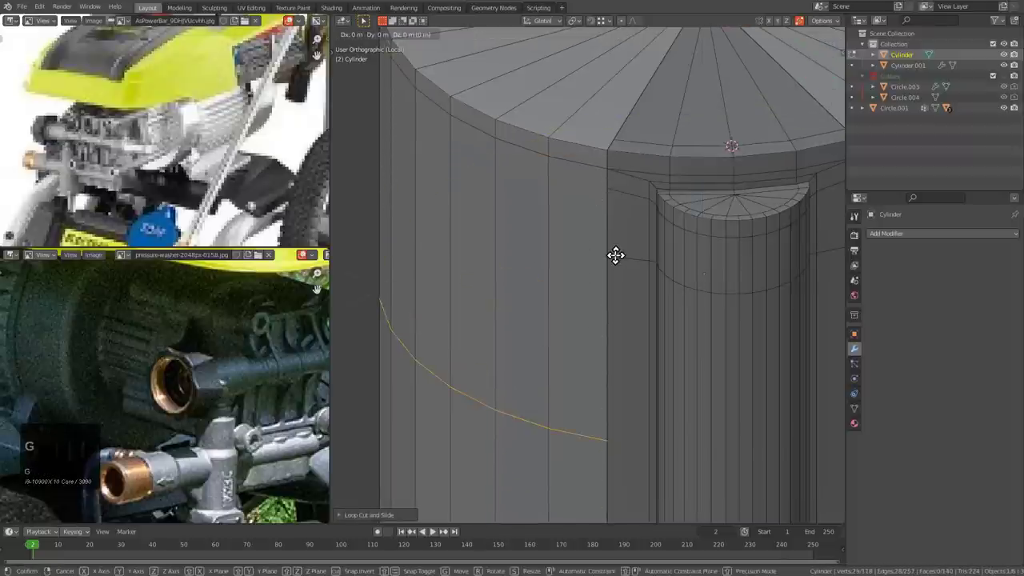
{"action": "key", "text": "z"}
{"action": "left_click", "coordinate": [606, 191], "text": "ctrl"}
{"action": "key", "text": "ctrl+r"}
{"action": "left_click", "coordinate": [513, 345]}
{"action": "right_click", "coordinate": [528, 342]}
{"action": "key", "text": "g"}
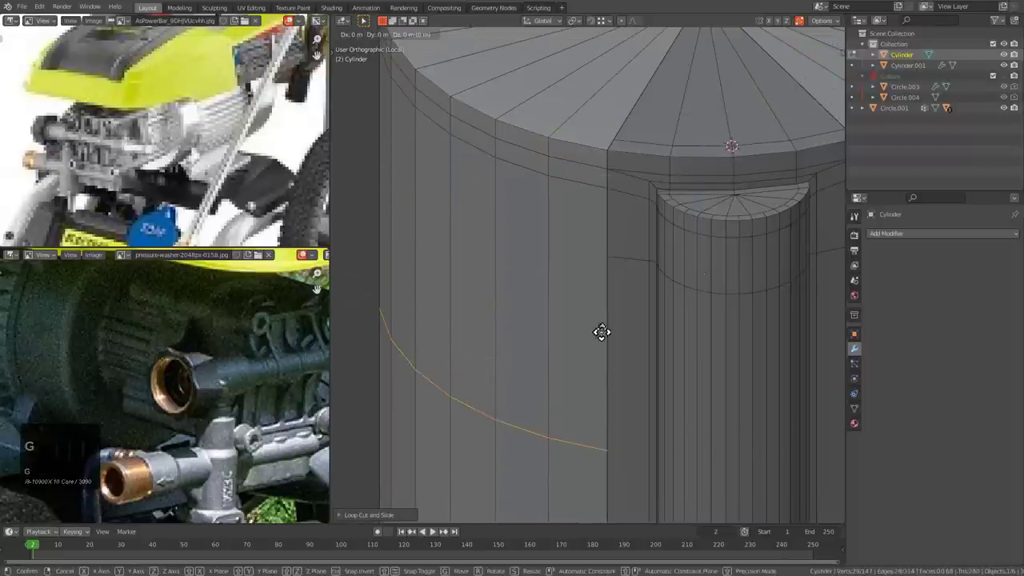
{"action": "key", "text": "z"}
{"action": "left_click", "coordinate": [603, 273]}
- Cut two edge loops around the cylinder and snap them along Z to the wedge loops just above the boss's rounded lower end
{"action": "middle_click_drag", "start_coordinate": [606, 267], "coordinate": [606, 224]}
{"action": "key", "text": "ctrl+r"}
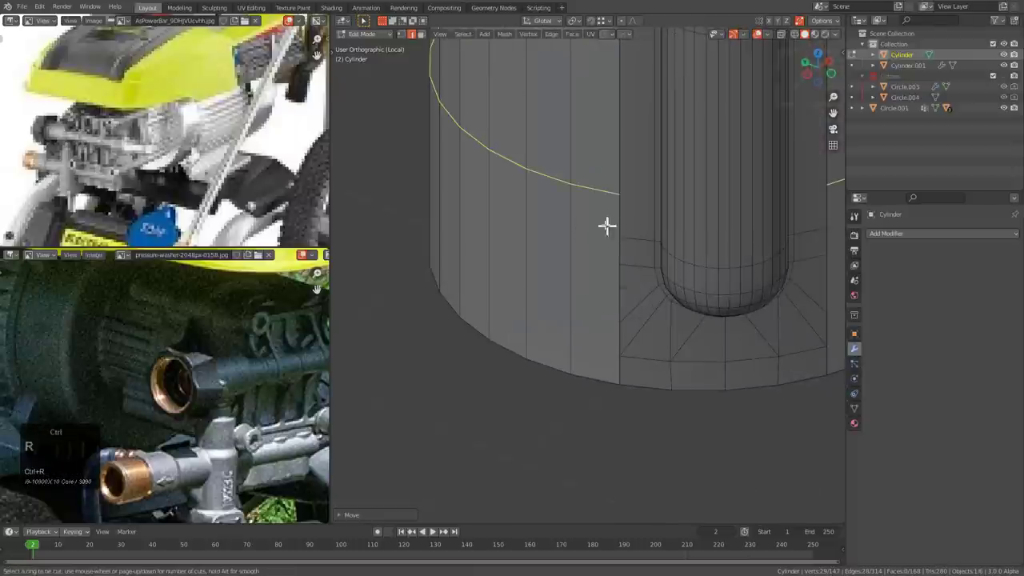
{"action": "left_click", "coordinate": [605, 225]}
{"action": "right_click", "coordinate": [607, 227]}
{"action": "key", "text": "g"}
{"action": "key", "text": "z"}
{"action": "left_click", "coordinate": [628, 238], "text": "ctrl"}
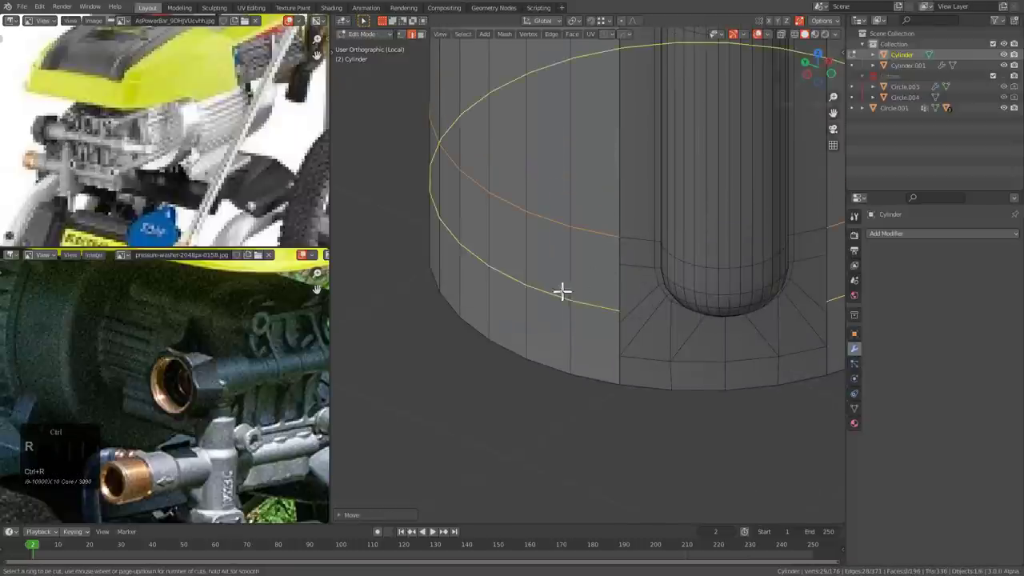
{"action": "left_click", "coordinate": [563, 291]}
{"action": "left_click", "coordinate": [624, 255]}
- Add two edge loops near the cylinder's lower rim, in line with the wedge's edges below the boss
{"action": "key", "text": "ctrl+r"}
{"action": "left_click", "coordinate": [568, 313]}
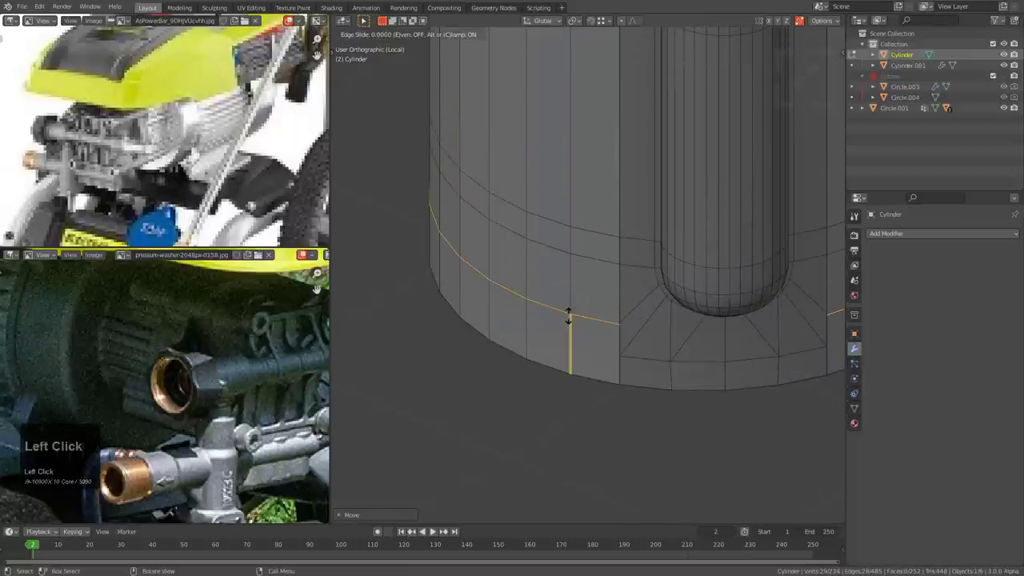
{"action": "right_click", "coordinate": [569, 316]}
{"action": "key", "text": "ctrl+r"}
{"action": "left_click", "coordinate": [571, 347]}
{"action": "right_click", "coordinate": [654, 342]}
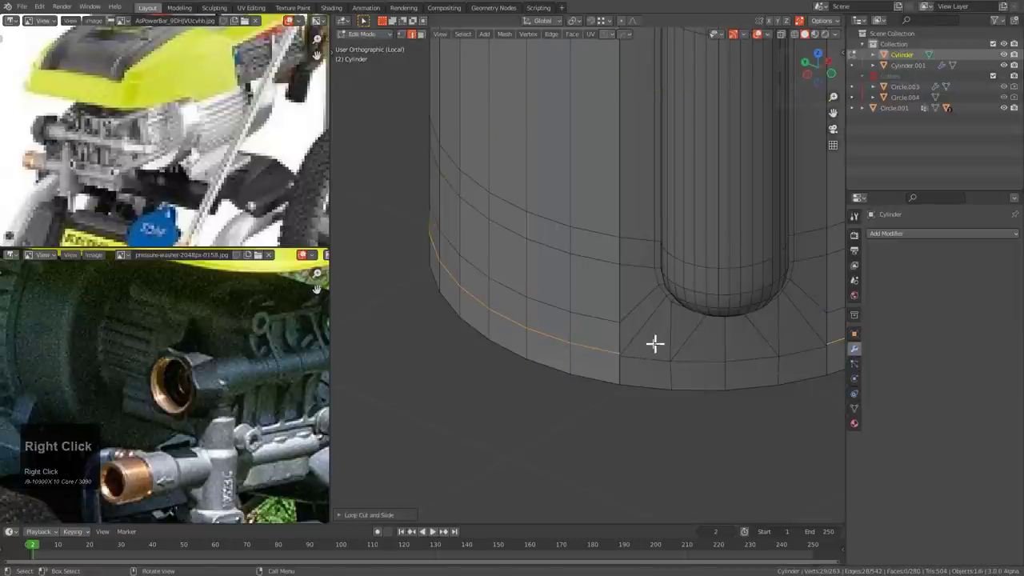
{"action": "key", "text": "g"}
{"action": "left_click", "coordinate": [651, 349]}
- Select the cylinder's radial edges on both end caps and subdivide them to create a ring loop on each cap
{"action": "middle_click_drag", "start_coordinate": [651, 349], "coordinate": [538, 312]}
{"action": "key", "text": "ctrl+r"}
{"action": "left_click", "coordinate": [578, 308]}
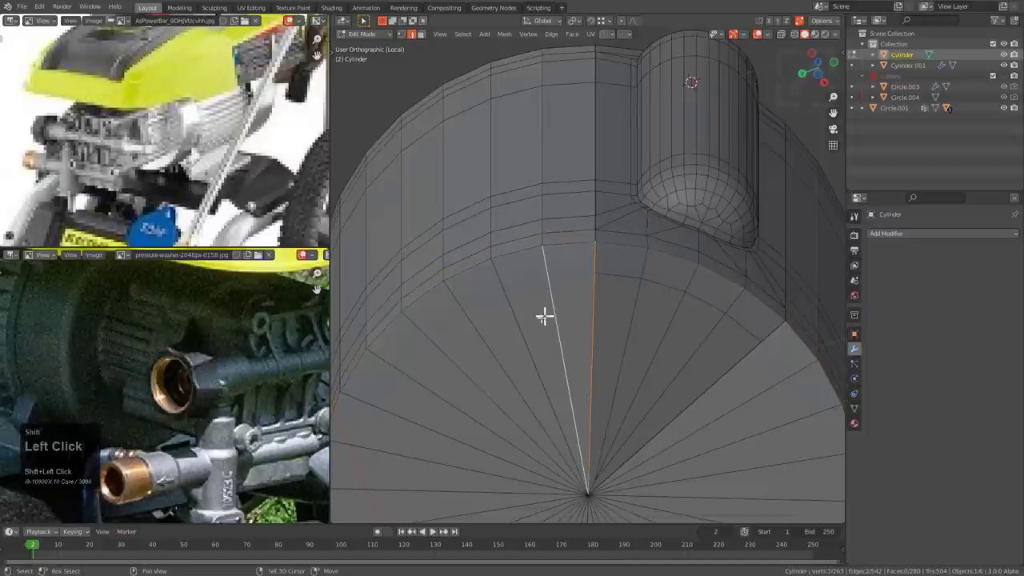
{"action": "scroll", "coordinate": [427, 363], "scroll_direction": "down", "scroll_amount": 3}
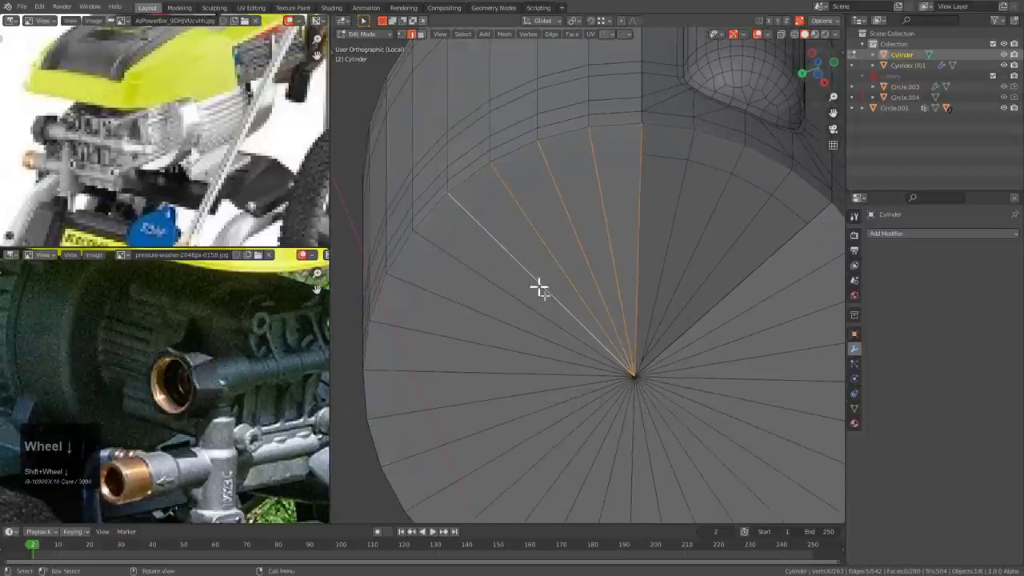
{"action": "mouse_move", "coordinate": [641, 240]}
{"action": "left_mouse_down"}
{"action": "mouse_move", "coordinate": [549, 464]}
{"action": "mouse_move", "coordinate": [662, 250]}
{"action": "left_mouse_up"}
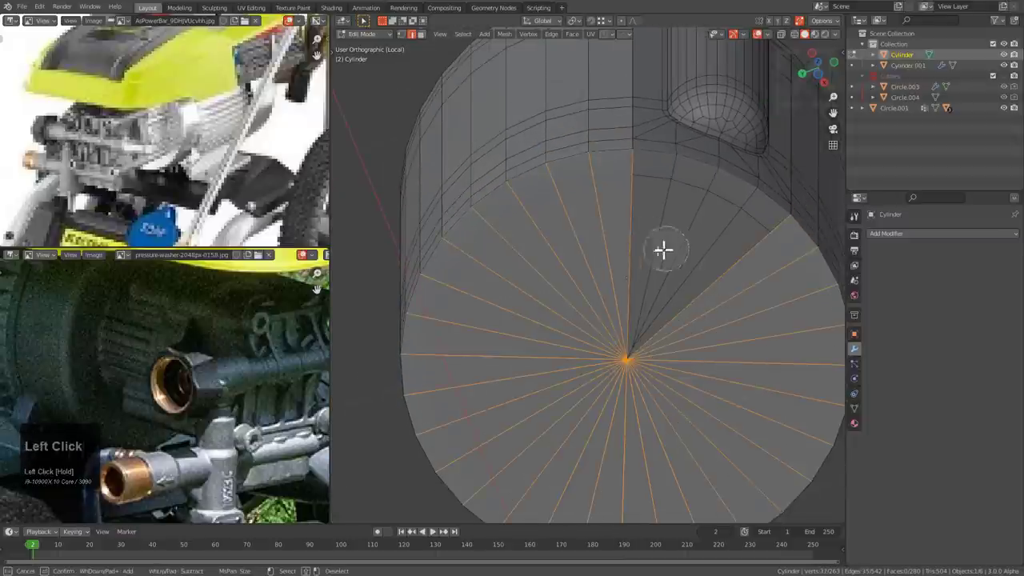
{"action": "mouse_move", "coordinate": [650, 254]}
{"action": "middle_mouse_down"}
{"action": "mouse_move", "coordinate": [655, 263]}
{"action": "mouse_move", "coordinate": [670, 226]}
{"action": "mouse_move", "coordinate": [646, 238]}
{"action": "middle_mouse_up"}
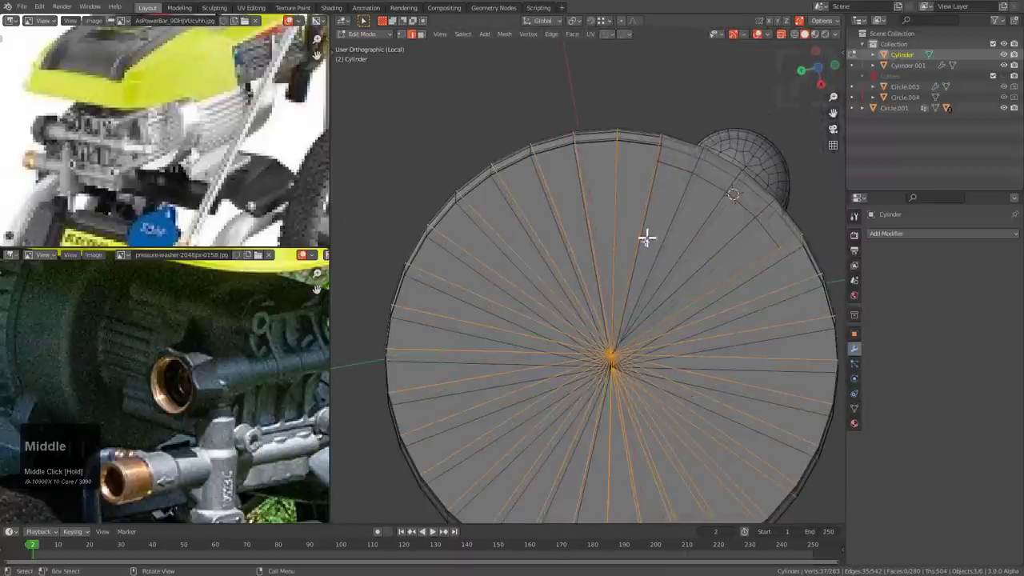
{"action": "mouse_move", "coordinate": [683, 271]}
{"action": "left_mouse_down"}
{"action": "mouse_move", "coordinate": [501, 309]}
{"action": "mouse_move", "coordinate": [682, 418]}
{"action": "mouse_move", "coordinate": [621, 235]}
{"action": "left_mouse_up"}
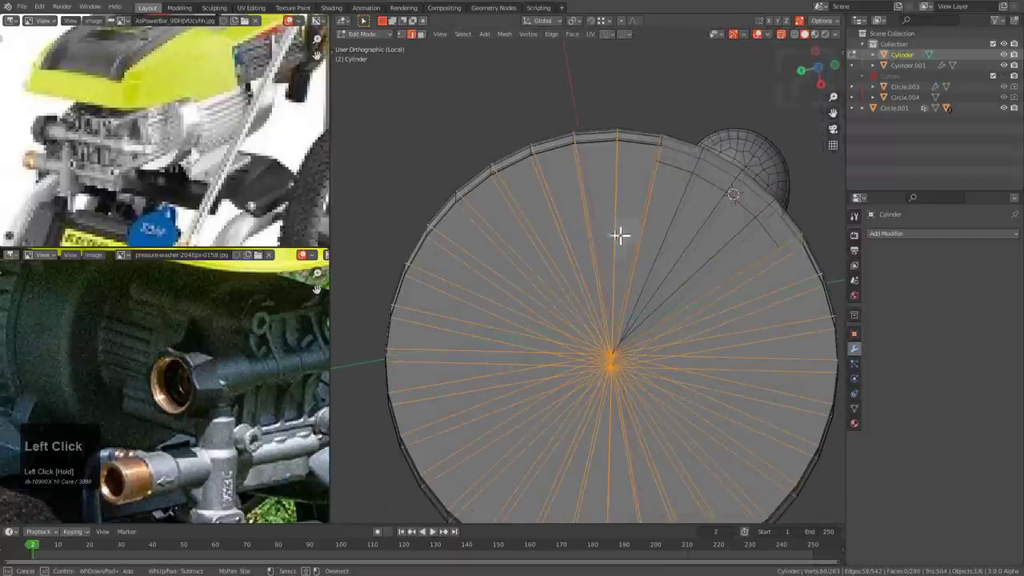
{"action": "middle_click_drag", "start_coordinate": [586, 283], "coordinate": [669, 272]}
{"action": "right_click", "coordinate": [644, 261]}
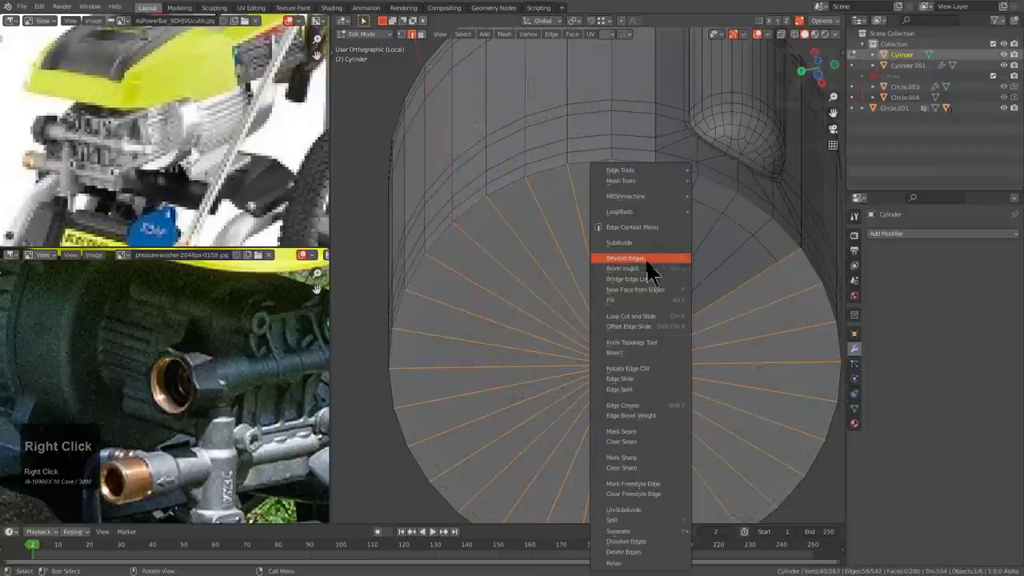
{"action": "left_click", "coordinate": [620, 243]}
- Select the bottom cap's new ring loop and edge-slide it outward toward the wedge's ring edge
{"action": "left_click", "coordinate": [596, 257], "text": "alt"}
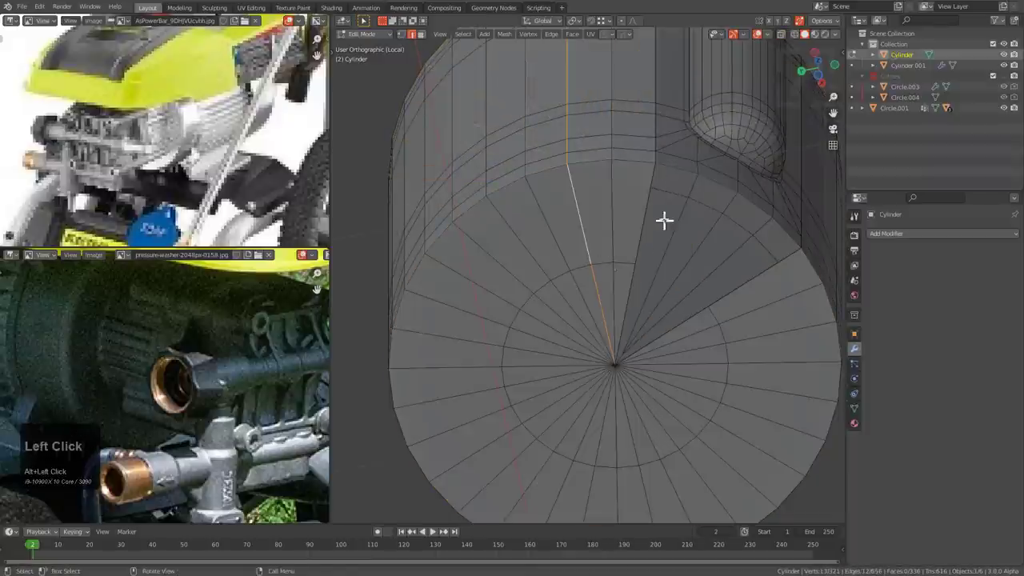
{"action": "scroll", "coordinate": [609, 263], "scroll_direction": "up", "scroll_amount": 1}
{"action": "left_click", "coordinate": [608, 263], "text": "alt"}
{"action": "middle_click_drag", "start_coordinate": [646, 236], "coordinate": [645, 344], "text": "shift"}
{"action": "scroll", "coordinate": [680, 324], "scroll_direction": "up", "scroll_amount": 5}
{"action": "key", "text": "g"}
{"action": "key", "text": "g"}
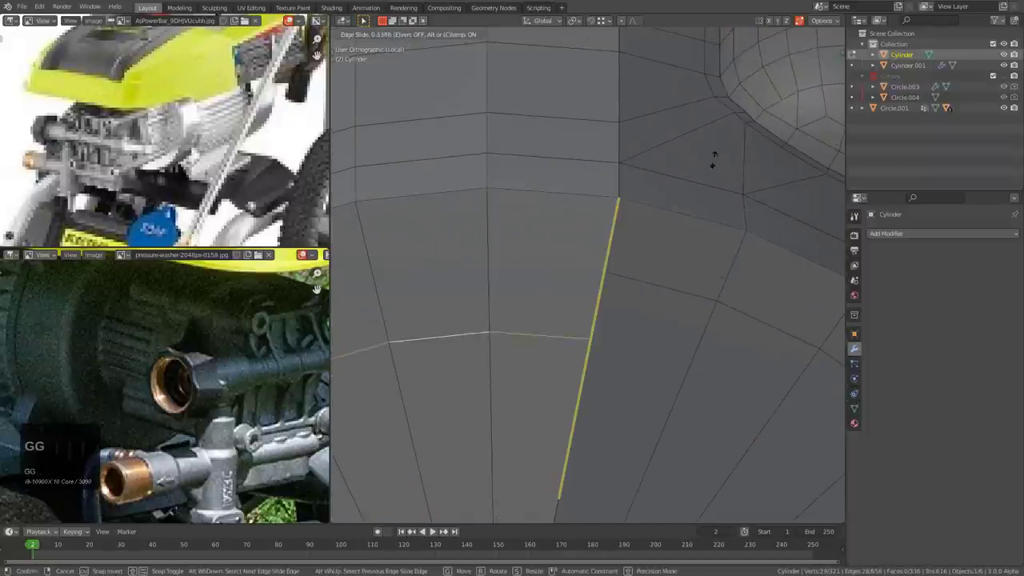
{"action": "left_click", "coordinate": [711, 92]}
- Fine-tune the bottom ring's edge slide until its end meets the wedge's matching vertex
{"action": "scroll", "coordinate": [656, 213], "scroll_direction": "up", "scroll_amount": 4}
{"action": "key", "text": "g"}
{"action": "key", "text": "g"}
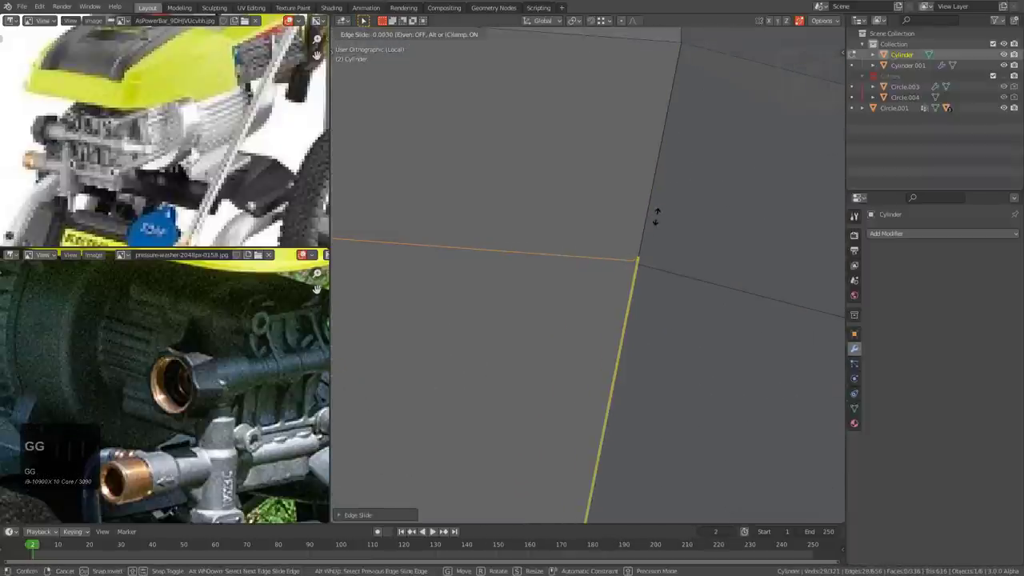
{"action": "scroll", "coordinate": [632, 223], "scroll_direction": "up", "scroll_amount": 3}
{"action": "key", "text": "g"}
{"action": "key", "text": "g"}
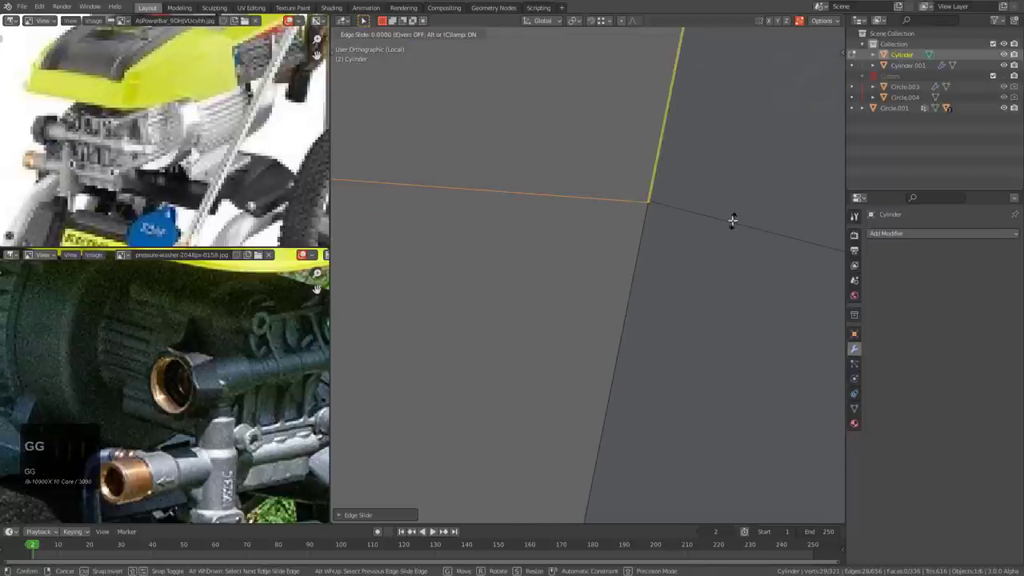
{"action": "left_click", "coordinate": [747, 179]}
{"action": "scroll", "coordinate": [695, 171], "scroll_direction": "down", "scroll_amount": 1}
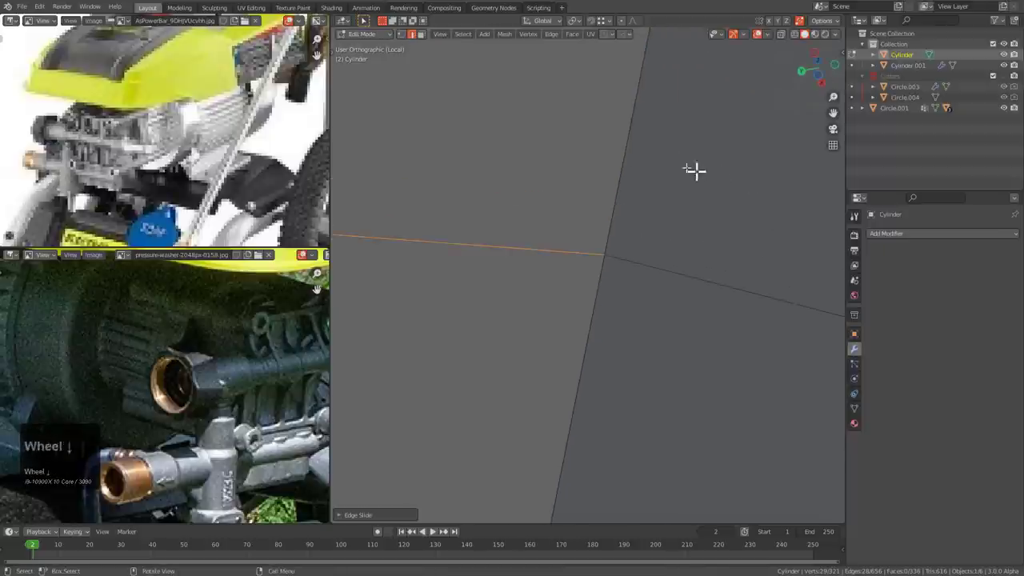
{"action": "left_click", "coordinate": [695, 171]}
- Select the top cap's new ring loop and edge-slide it outward toward the wedge's ring edge
{"action": "scroll", "coordinate": [627, 169], "scroll_direction": "down", "scroll_amount": 9}
{"action": "middle_click_drag", "start_coordinate": [615, 171], "coordinate": [620, 268]}
{"action": "middle_click_drag", "start_coordinate": [621, 252], "coordinate": [598, 171], "text": "shift"}
{"action": "scroll", "coordinate": [622, 225], "scroll_direction": "up", "scroll_amount": 2}
{"action": "left_click", "coordinate": [550, 203], "text": "alt"}
{"action": "scroll", "coordinate": [598, 171], "scroll_direction": "up", "scroll_amount": 4}
{"action": "key", "text": "g"}
{"action": "key", "text": "g"}
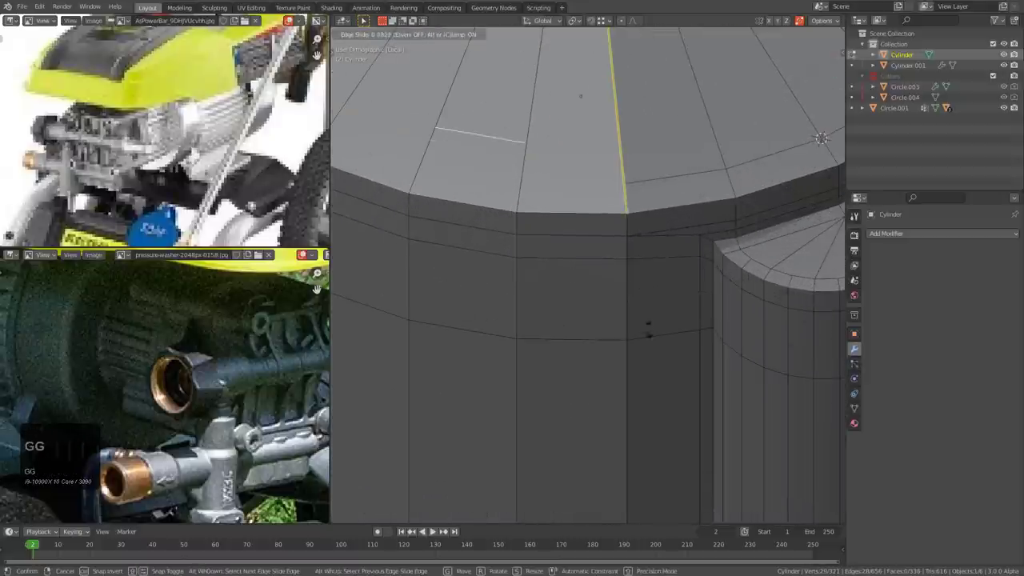
{"action": "left_click", "coordinate": [649, 350]}
- Refine the top ring's edge slide at close range until it lines up with the wedge's ring edge
{"action": "scroll", "coordinate": [655, 171], "scroll_direction": "up", "scroll_amount": 3}
{"action": "key", "text": "g"}
{"action": "key", "text": "g"}
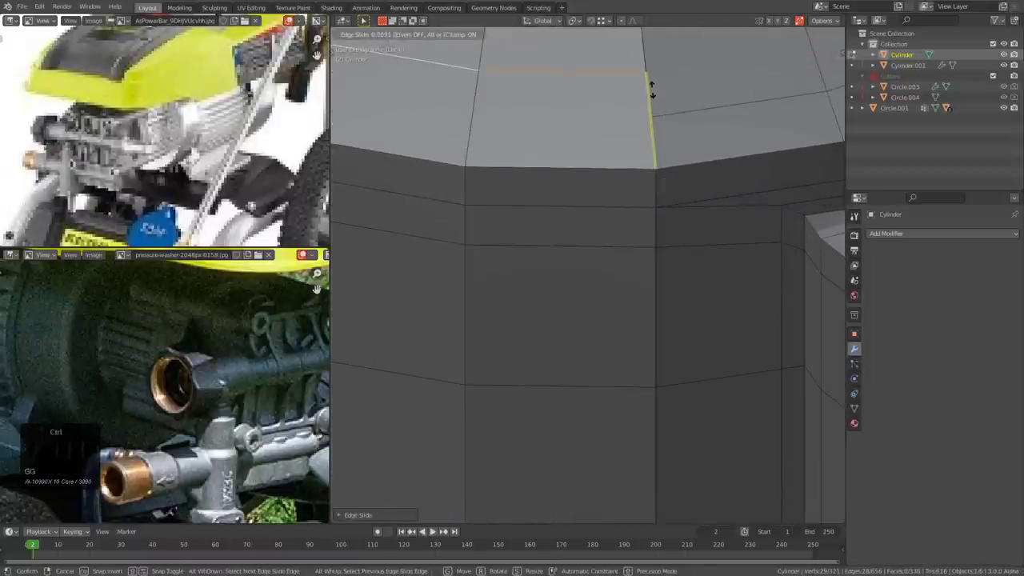
{"action": "right_click", "coordinate": [653, 116]}
{"action": "scroll", "coordinate": [638, 130], "scroll_direction": "up", "scroll_amount": 2}
{"action": "key", "text": "g"}
{"action": "key", "text": "g"}
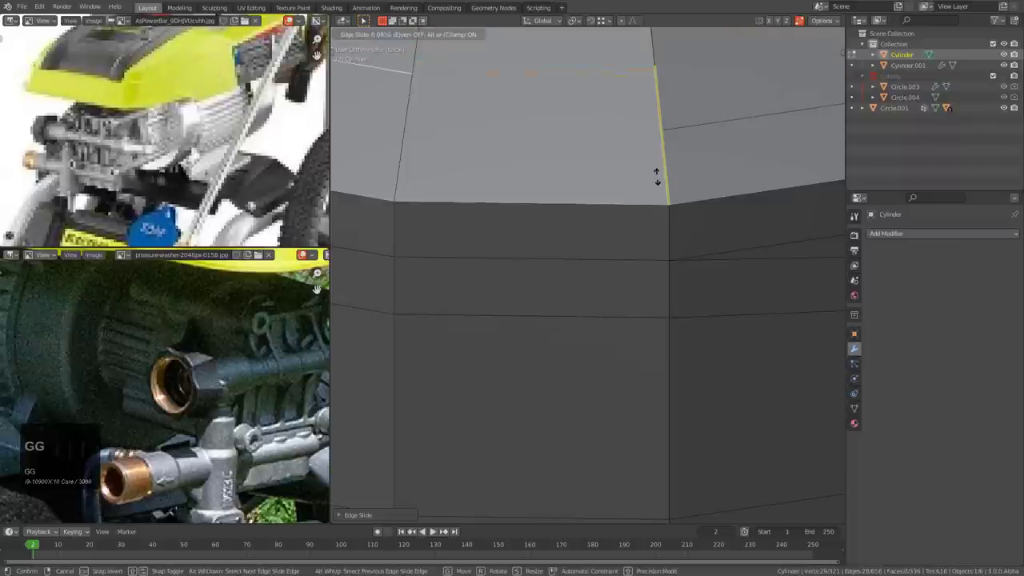
{"action": "scroll", "coordinate": [663, 365], "scroll_direction": "up", "scroll_amount": 2}
{"action": "key", "text": "g"}
{"action": "key", "text": "g"}
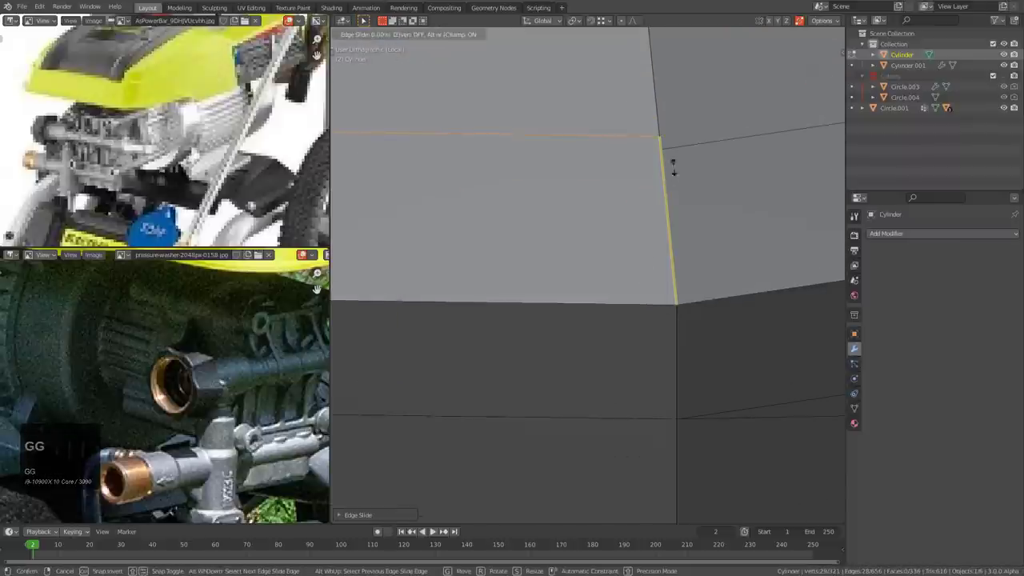
{"action": "left_click", "coordinate": [683, 254]}
{"action": "scroll", "coordinate": [677, 238], "scroll_direction": "down", "scroll_amount": 5}
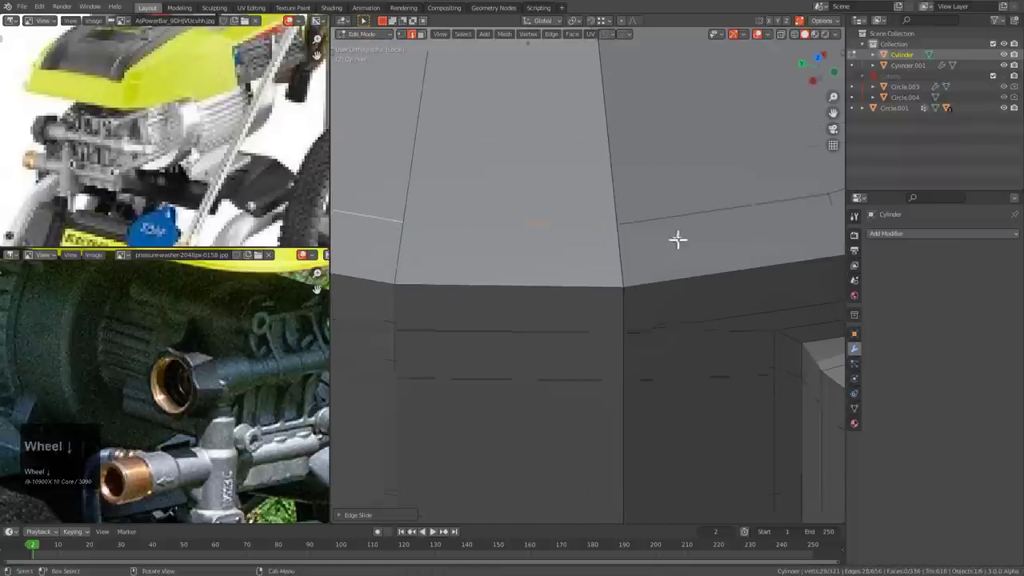
- Join the boss wedge and the main cylinder into one object
{"action": "middle_click_drag", "start_coordinate": [658, 238], "coordinate": [560, 228]}
{"action": "left_click", "coordinate": [497, 218]}
{"action": "left_click", "coordinate": [623, 170], "text": "shift"}
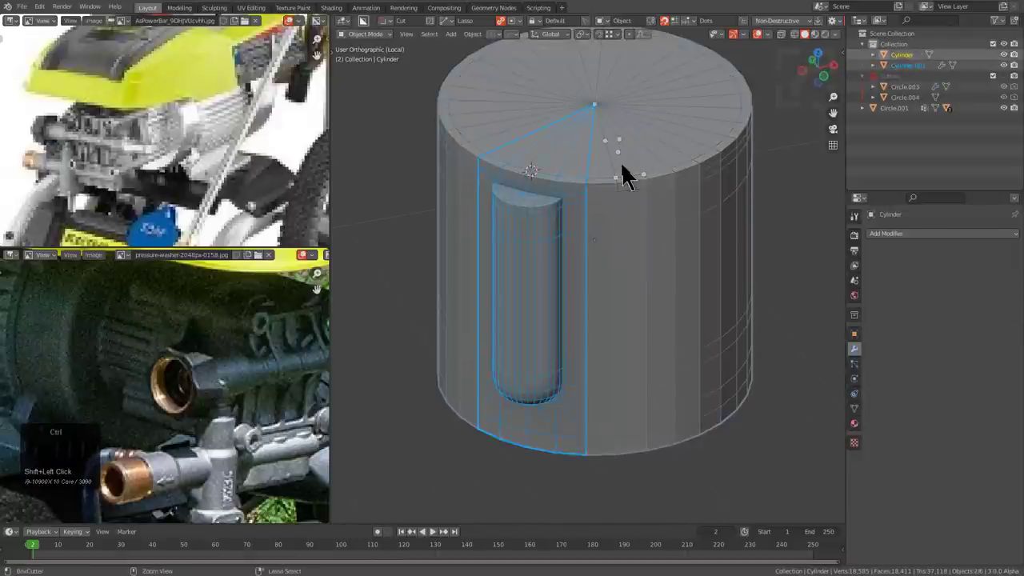
{"action": "key", "text": "ctrl+j"}
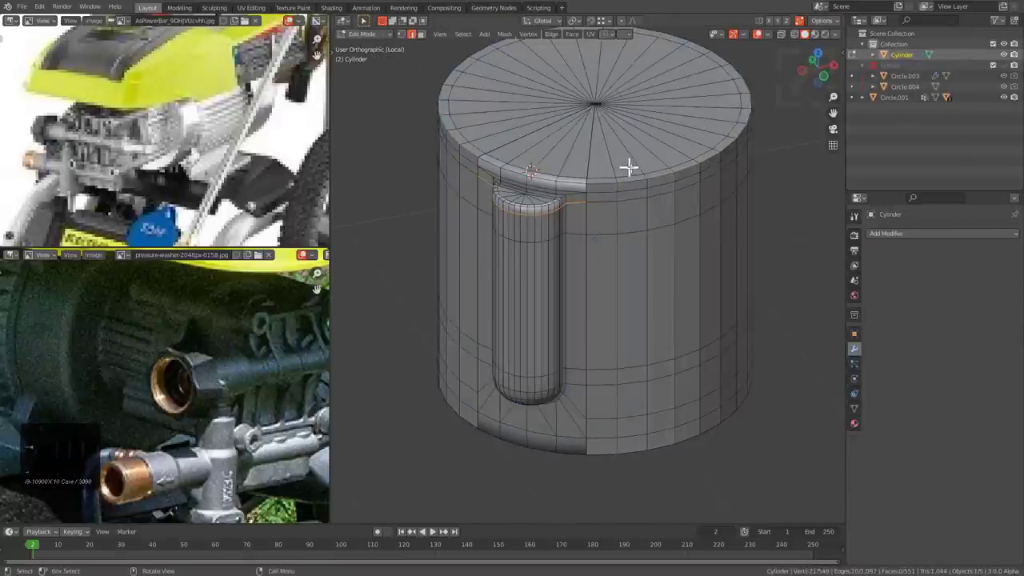
- Merge all vertices of the joined mesh by distance, with a merge distance of about 0.0021 m
{"action": "key", "text": "Tab"}
{"action": "scroll", "coordinate": [629, 168], "scroll_direction": "up", "scroll_amount": 2}
{"action": "right_click", "coordinate": [638, 176]}
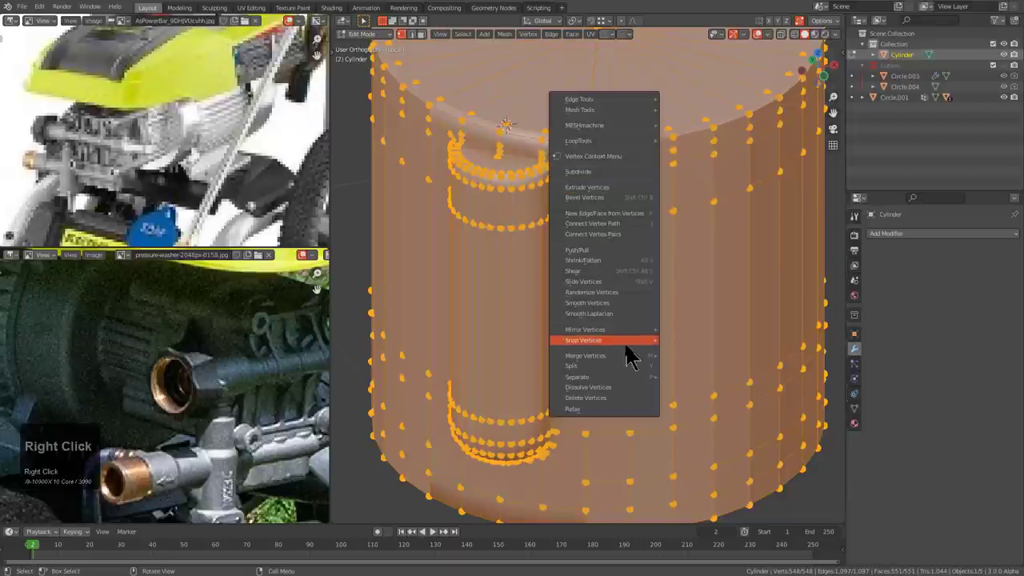
{"action": "mouse_move", "coordinate": [626, 357]}
{"action": "left_click", "coordinate": [691, 395]}
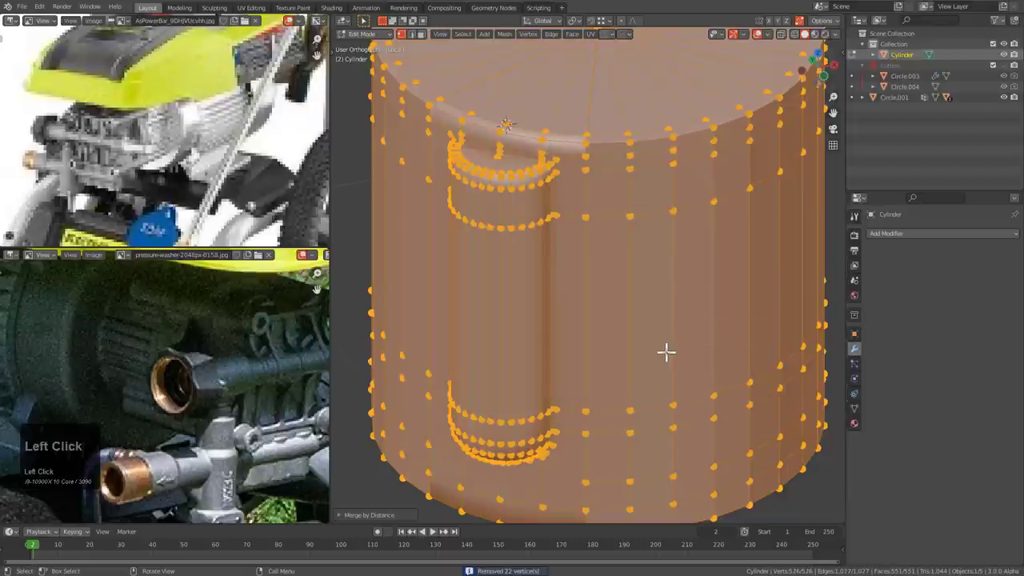
{"action": "key", "text": "F9"}
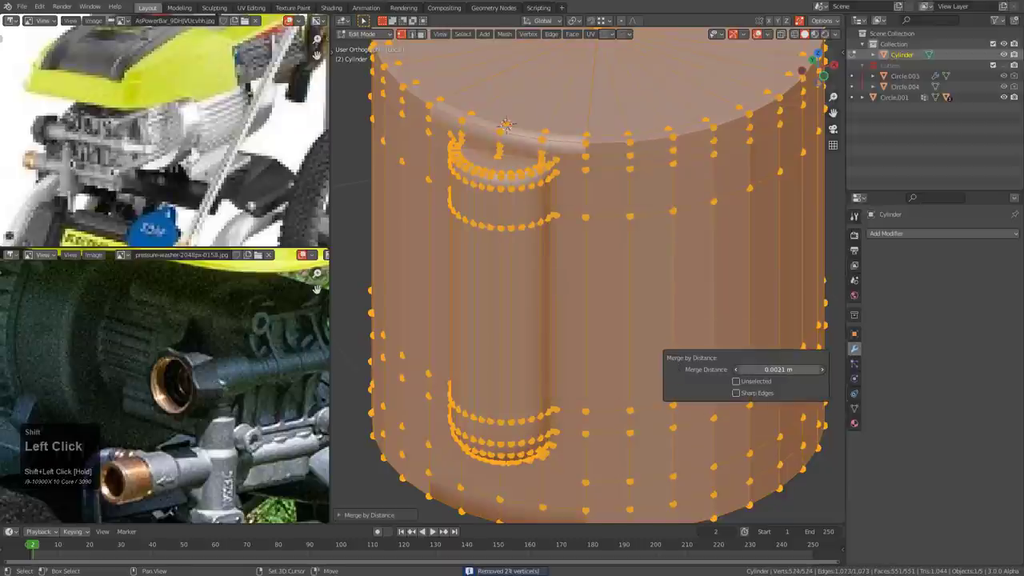
{"action": "left_click", "coordinate": [595, 219]}
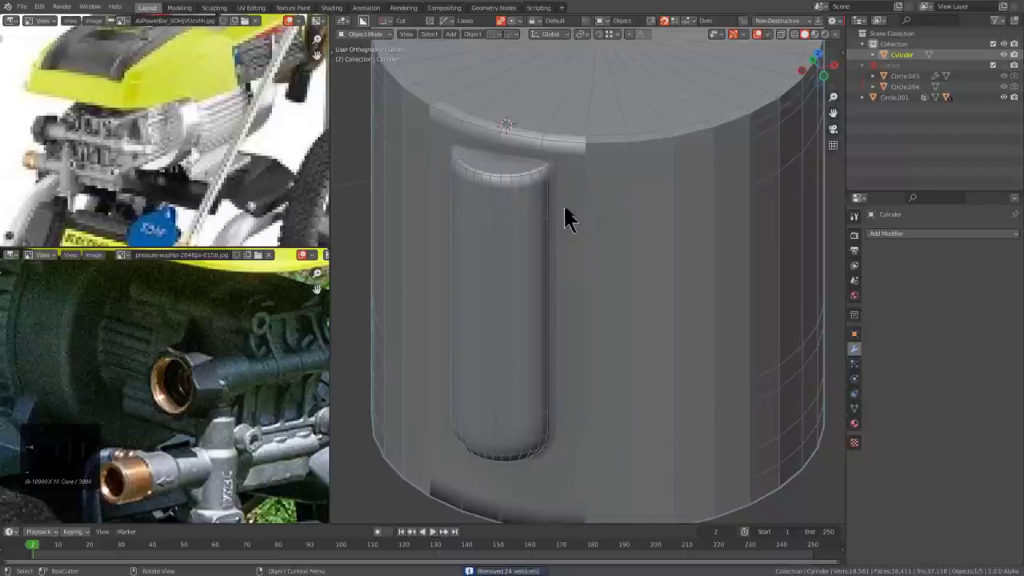
- Symmetrize the joined mesh across X so the boss is mirrored to the other side of the cylinder
{"action": "scroll", "coordinate": [599, 217], "scroll_direction": "up", "scroll_amount": 3}
{"action": "key", "text": "a"}
{"action": "key", "text": "alt+a"}
{"action": "scroll", "coordinate": [603, 320], "scroll_direction": "down", "scroll_amount": 4}
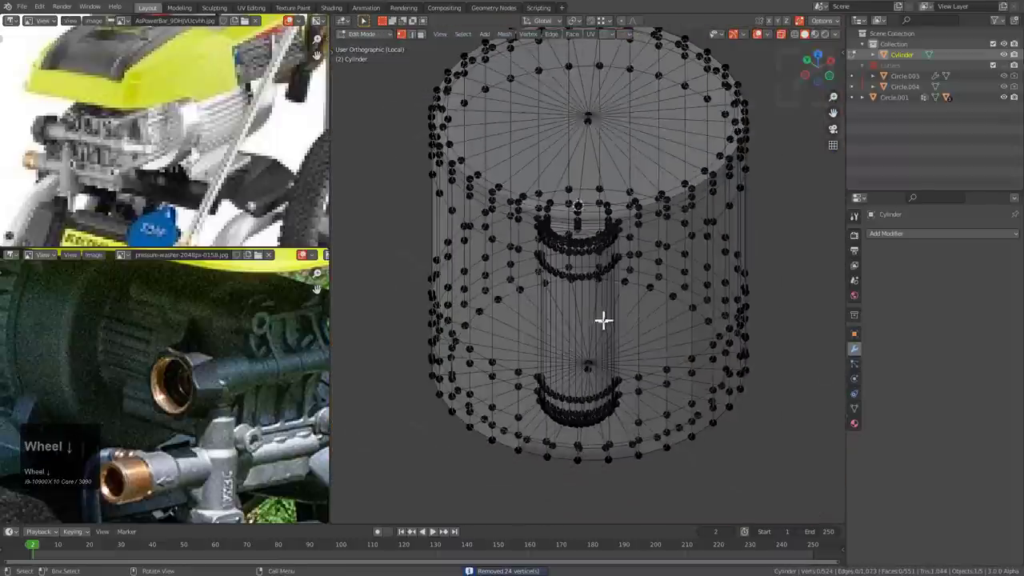
{"action": "middle_click_drag", "start_coordinate": [603, 320], "coordinate": [593, 344]}
{"action": "scroll", "coordinate": [619, 267], "scroll_direction": "up", "scroll_amount": 3}
{"action": "scroll", "coordinate": [643, 232], "scroll_direction": "down", "scroll_amount": 1}
{"action": "scroll", "coordinate": [593, 344], "scroll_direction": "down", "scroll_amount": 4}
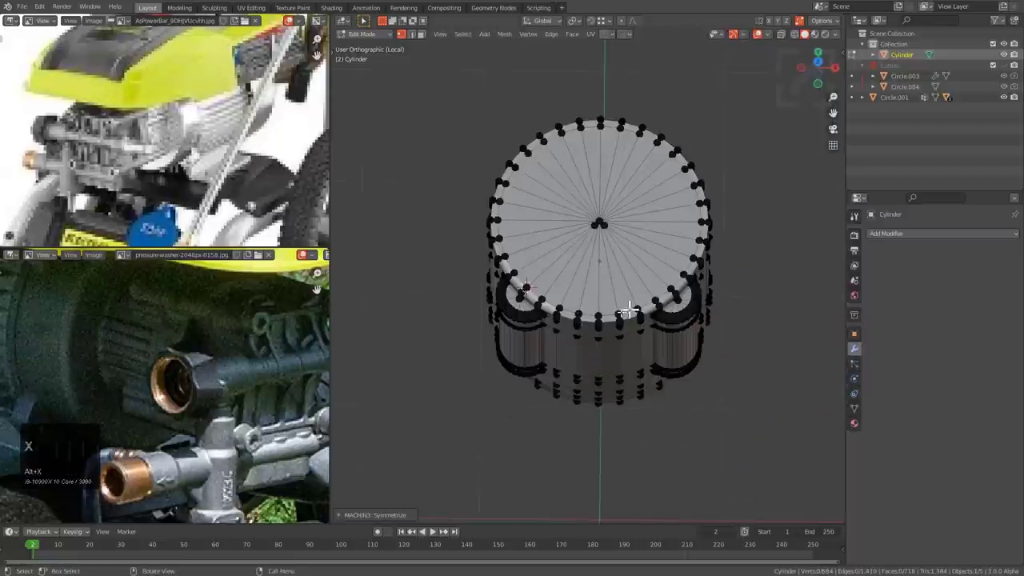
- Symmetrize the mesh across Y so the pair of bosses is repeated on the cylinder's opposite side
{"action": "key", "text": "Tab"}
{"action": "scroll", "coordinate": [586, 266], "scroll_direction": "up", "scroll_amount": 5}
{"action": "key", "text": "Tab"}
- Select the five vertices at the centre of the top cap and merge them into a single vertex
{"action": "middle_click_drag", "start_coordinate": [586, 264], "coordinate": [606, 263]}
{"action": "scroll", "coordinate": [543, 324], "scroll_direction": "up", "scroll_amount": 5}
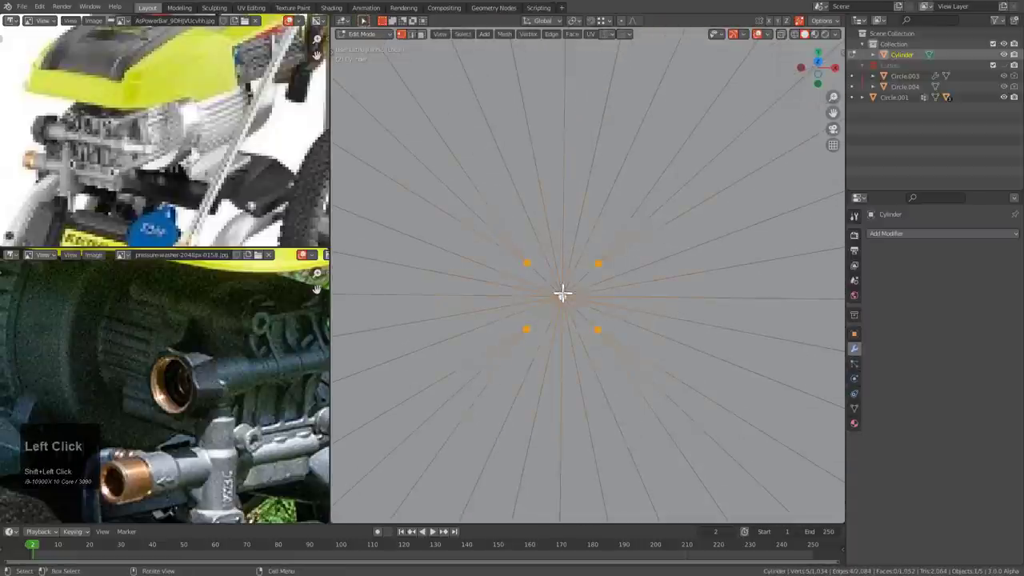
{"action": "key", "text": "m"}
{"action": "left_click", "coordinate": [566, 297]}
{"action": "scroll", "coordinate": [554, 302], "scroll_direction": "down", "scroll_amount": 9}
{"action": "middle_click_drag", "start_coordinate": [553, 302], "coordinate": [579, 231]}
{"action": "scroll", "coordinate": [588, 309], "scroll_direction": "up", "scroll_amount": 3}
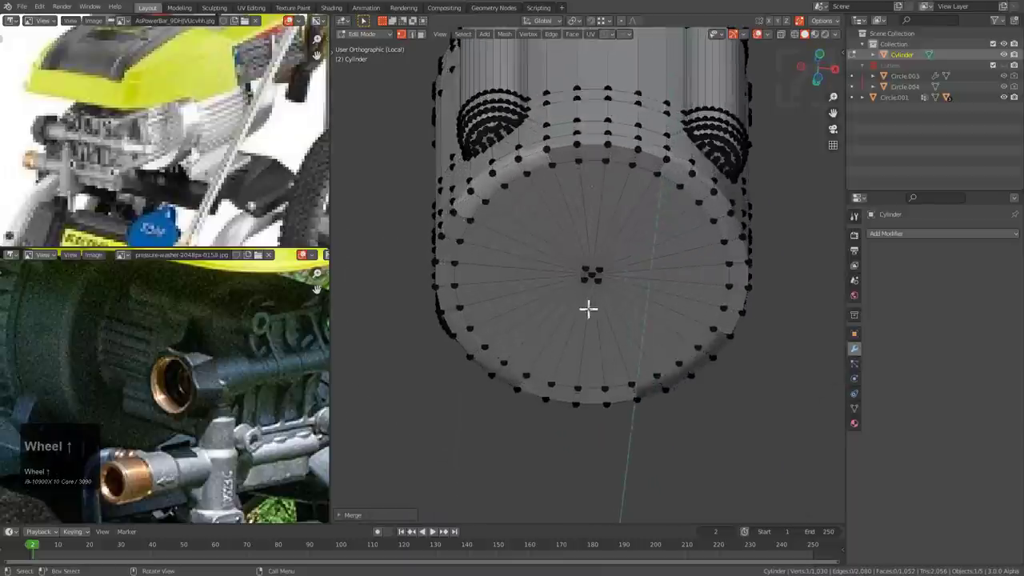
- Select the five vertices at the centre of the cylinder's bottom cap and merge them into one vertex
{"action": "scroll", "coordinate": [573, 240], "scroll_direction": "up", "scroll_amount": 8}
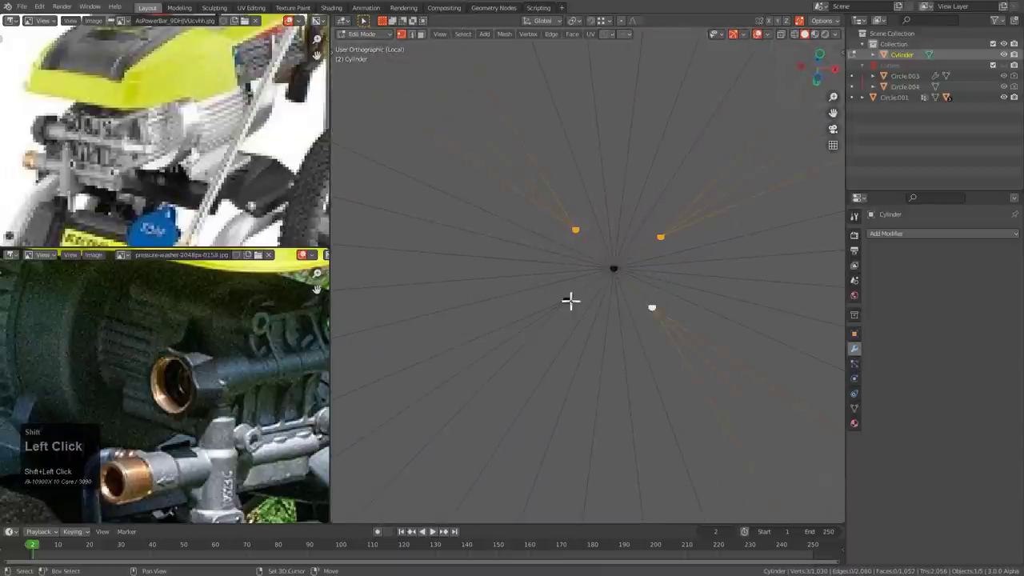
{"action": "scroll", "coordinate": [600, 274], "scroll_direction": "down", "scroll_amount": 8}
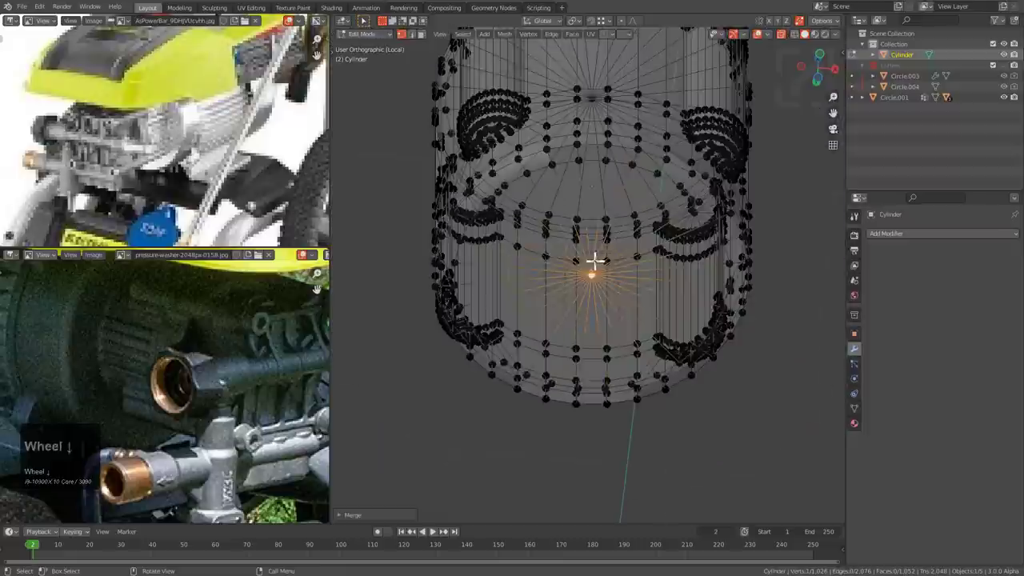
{"action": "key", "text": "Tab"}
- Shade the whole cylinder smooth and add a Catmull-Clark Subdivision modifier with viewport level 2
{"action": "middle_click_drag", "start_coordinate": [594, 267], "coordinate": [608, 232]}
{"action": "key", "text": "Tab"}
{"action": "key", "text": "Tab"}
{"action": "scroll", "coordinate": [608, 232], "scroll_direction": "up", "scroll_amount": 3}
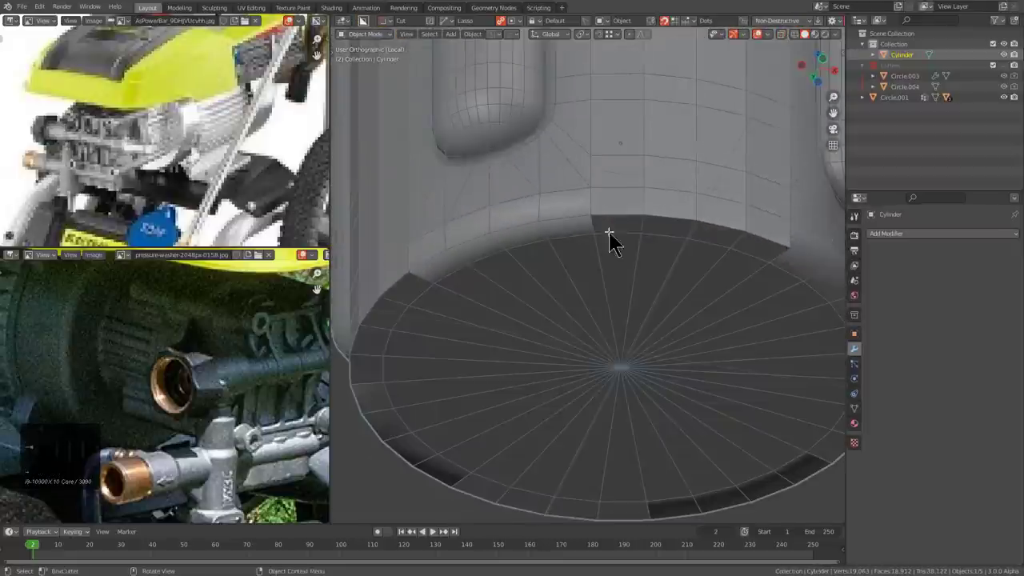
{"action": "key", "text": "ctrl+grave"}
{"action": "left_click", "coordinate": [683, 270]}
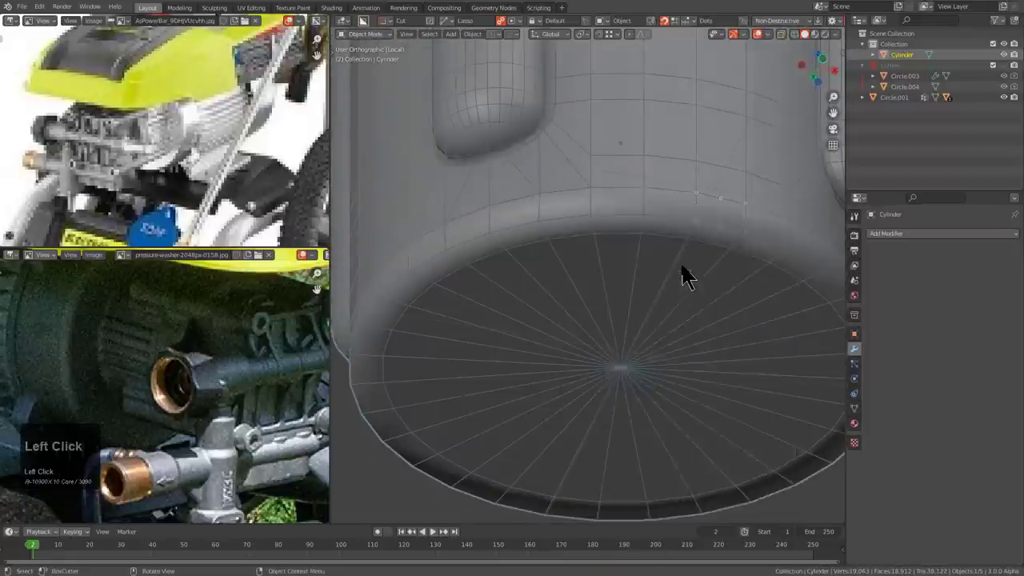
{"action": "middle_click_drag", "start_coordinate": [680, 274], "coordinate": [638, 276]}
{"action": "key", "text": "ctrl+2"}
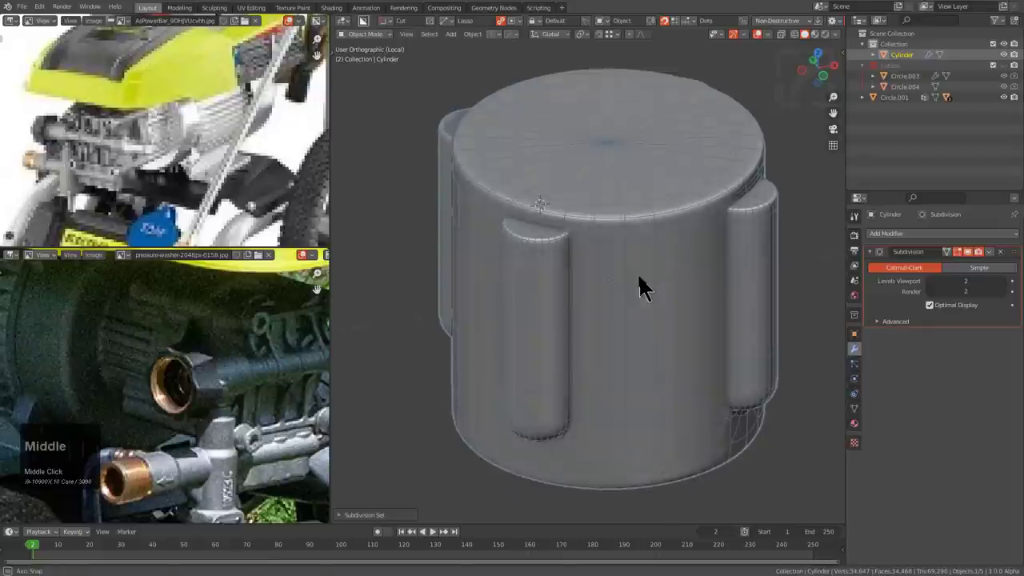
- Leave local view and hide the two wireframe cutter objects in front of the boss
{"action": "scroll", "coordinate": [643, 247], "scroll_direction": "up", "scroll_amount": 2}
{"action": "key", "text": "KP_Divide"}
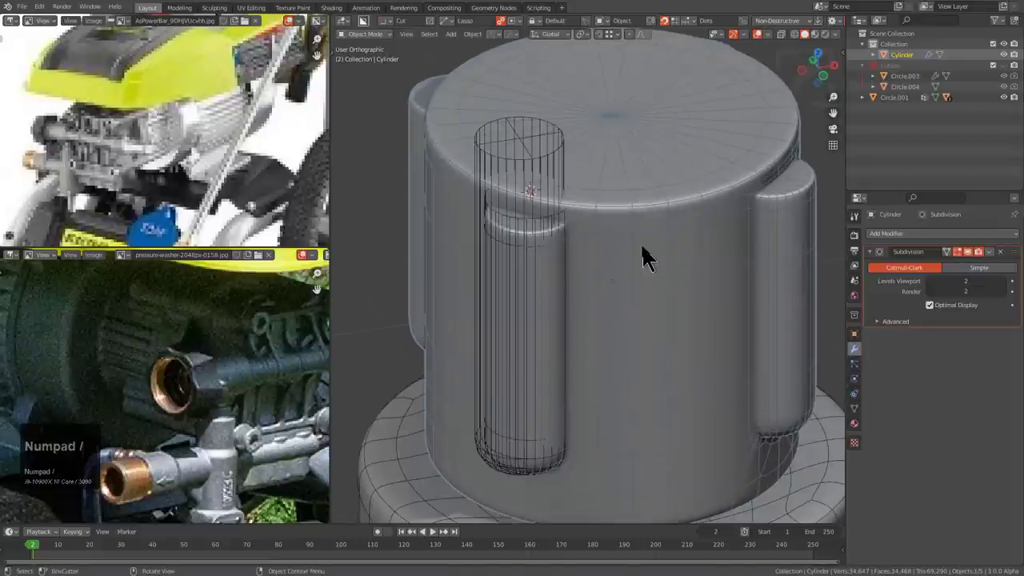
{"action": "left_click", "coordinate": [540, 156]}
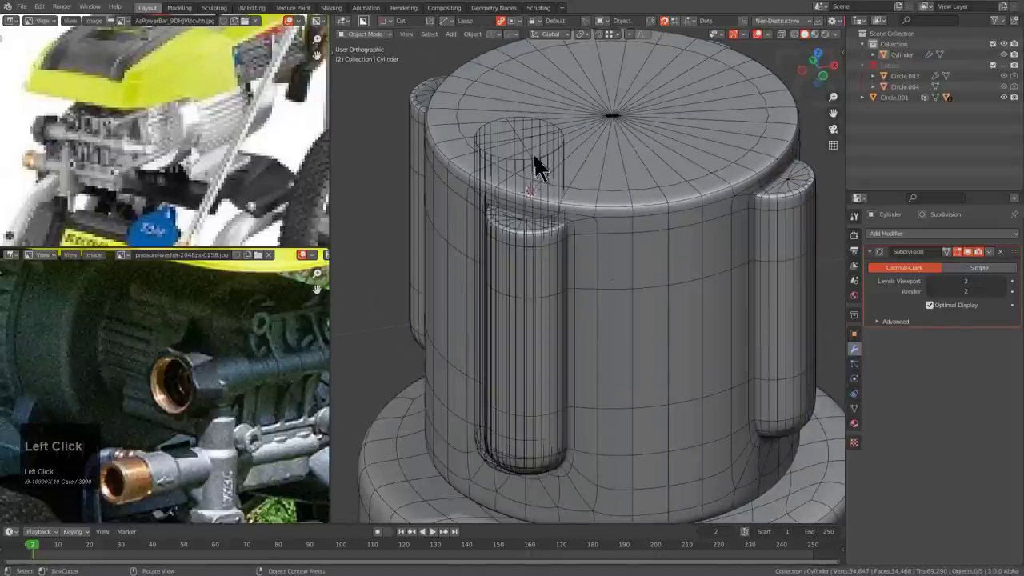
{"action": "key", "text": "h"}
{"action": "left_click", "coordinate": [540, 218]}
{"action": "key", "text": "h"}
{"action": "scroll", "coordinate": [543, 216], "scroll_direction": "down", "scroll_amount": 4}
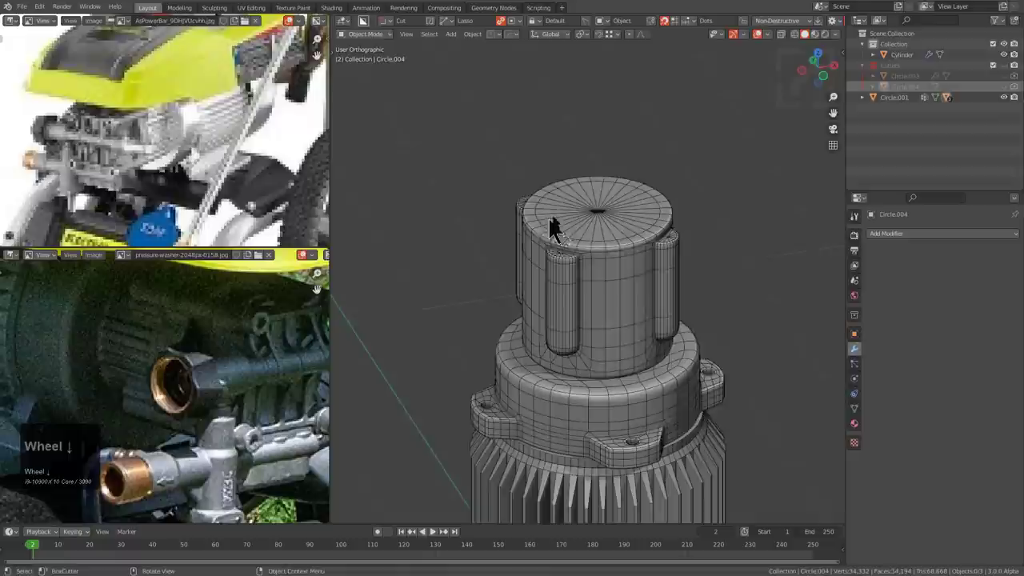
- Isolate the cylinder and select its bottom cap from the centre vertex out to the surrounding vertex ring
{"action": "middle_click_drag", "start_coordinate": [551, 212], "coordinate": [600, 221]}
{"action": "scroll", "coordinate": [406, 248], "scroll_direction": "up", "scroll_amount": 2}
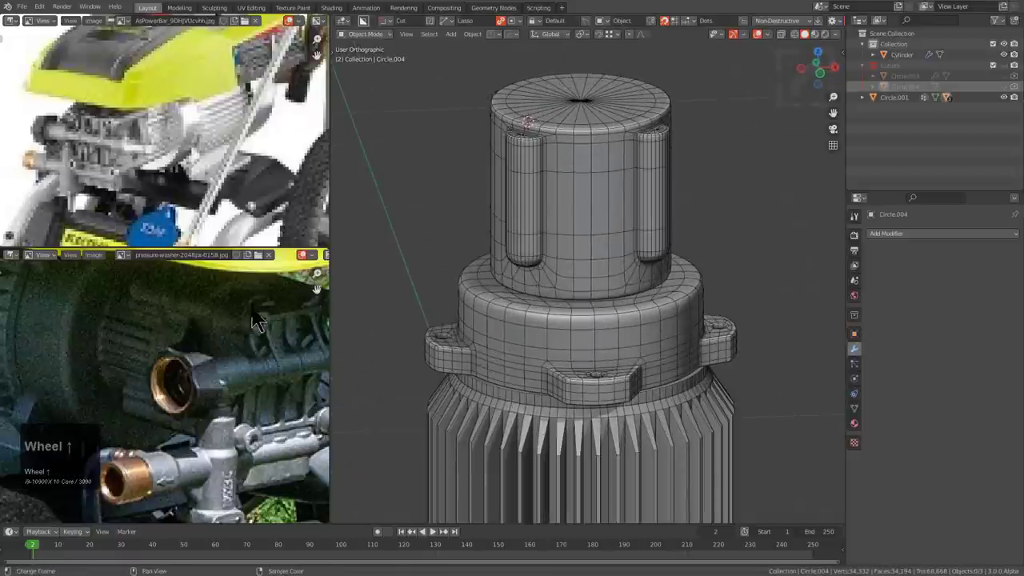
{"action": "middle_click_drag", "start_coordinate": [546, 179], "coordinate": [594, 223]}
{"action": "left_click", "coordinate": [583, 209]}
{"action": "scroll", "coordinate": [574, 200], "scroll_direction": "up", "scroll_amount": 1}
{"action": "scroll", "coordinate": [604, 226], "scroll_direction": "down", "scroll_amount": 1}
{"action": "scroll", "coordinate": [592, 239], "scroll_direction": "up", "scroll_amount": 3}
{"action": "key", "text": "Tab"}
{"action": "scroll", "coordinate": [591, 226], "scroll_direction": "up", "scroll_amount": 2}
{"action": "key", "text": "KP_Divide"}
{"action": "key", "text": "ctrl+KP_Add"}
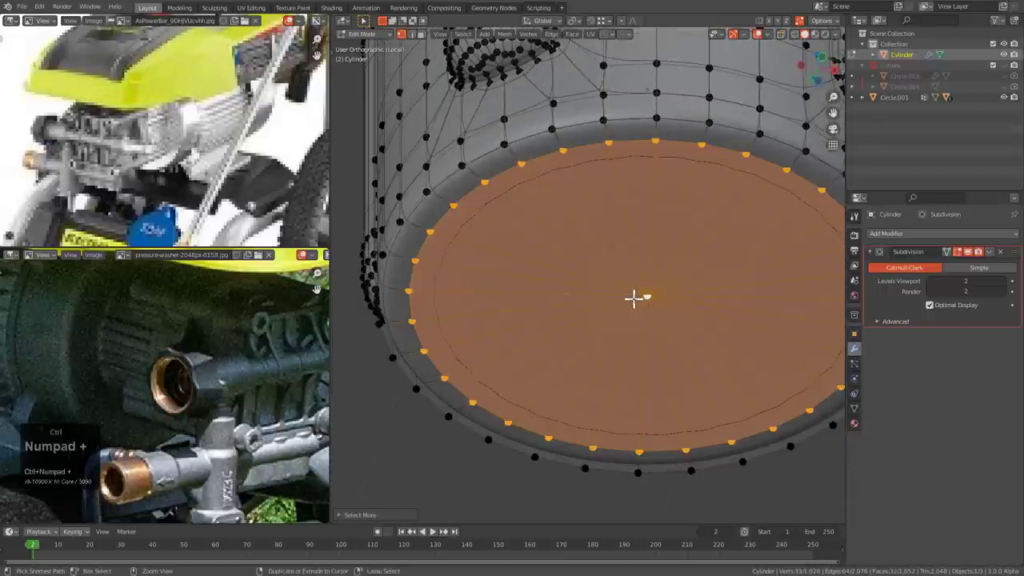
{"action": "middle_click_drag", "start_coordinate": [344, 242], "coordinate": [550, 223]}
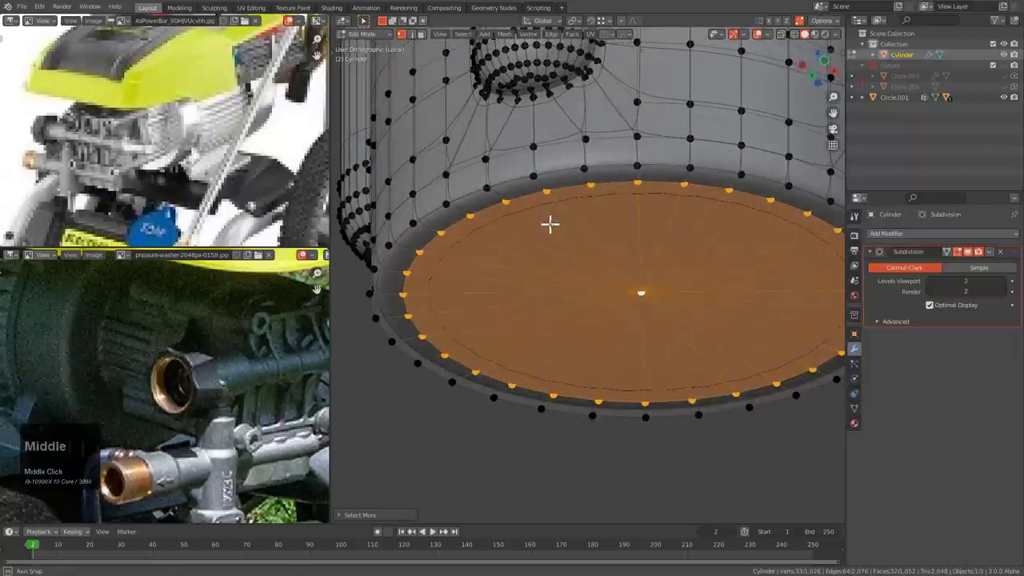
{"action": "key", "text": "x"}
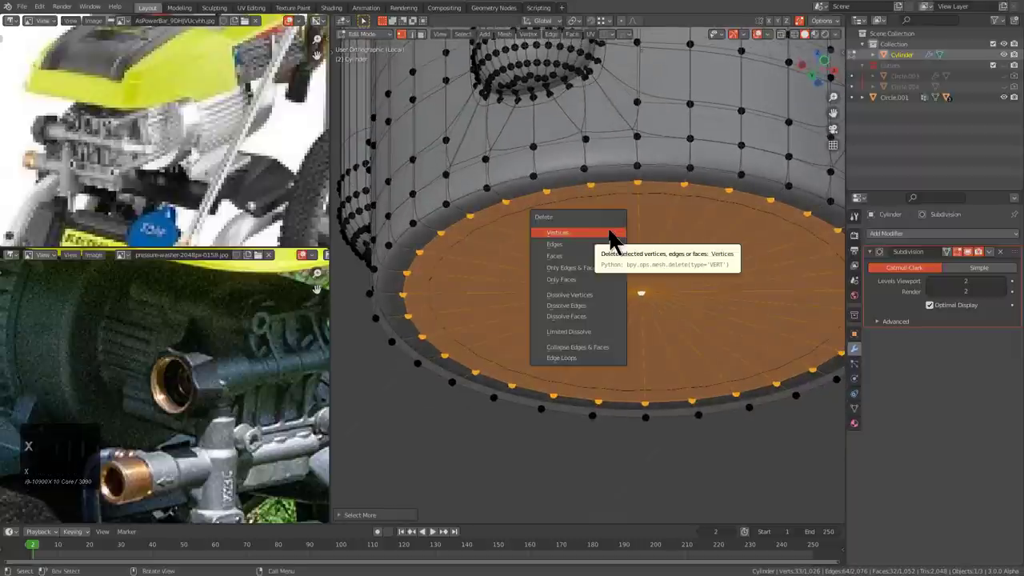
{"action": "left_click", "coordinate": [727, 235]}
- Scale the selected bottom cap outward so the cylinder's base flares towards the casing
{"action": "middle_click_drag", "start_coordinate": [726, 235], "coordinate": [629, 398]}
{"action": "key", "text": "s"}
{"action": "left_click", "coordinate": [622, 326]}
{"action": "key", "text": "s"}
{"action": "left_click", "coordinate": [639, 418]}
{"action": "key", "text": "Tab"}
{"action": "scroll", "coordinate": [629, 397], "scroll_direction": "up", "scroll_amount": 3}
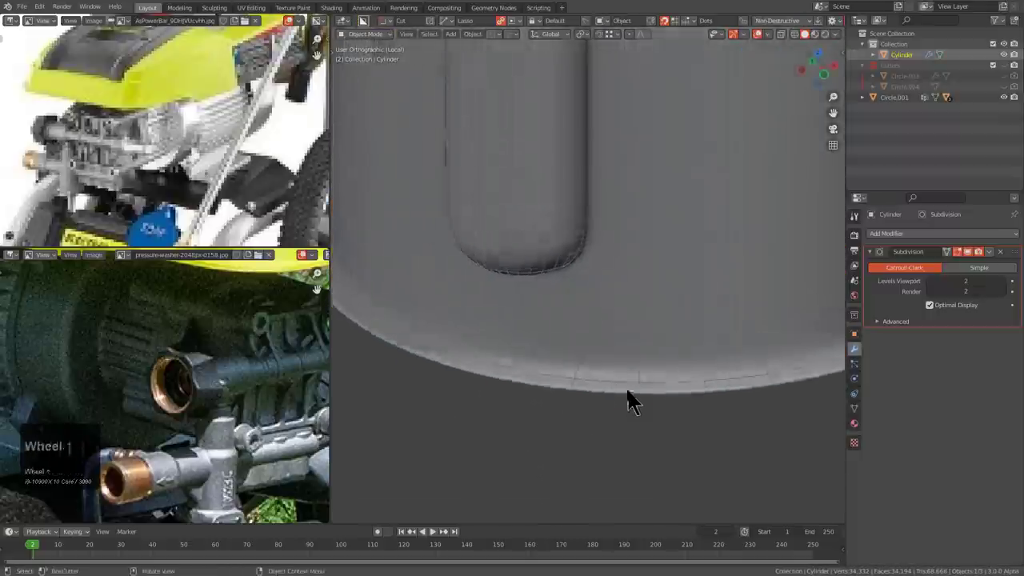
- Try to raise the edge loop just above the flared base along Z
{"action": "key", "text": "Tab"}
{"action": "key", "text": "2"}
{"action": "left_click", "coordinate": [588, 414], "text": "alt"}
{"action": "key", "text": "alt+z"}
{"action": "key", "text": "g"}
{"action": "key", "text": "z"}
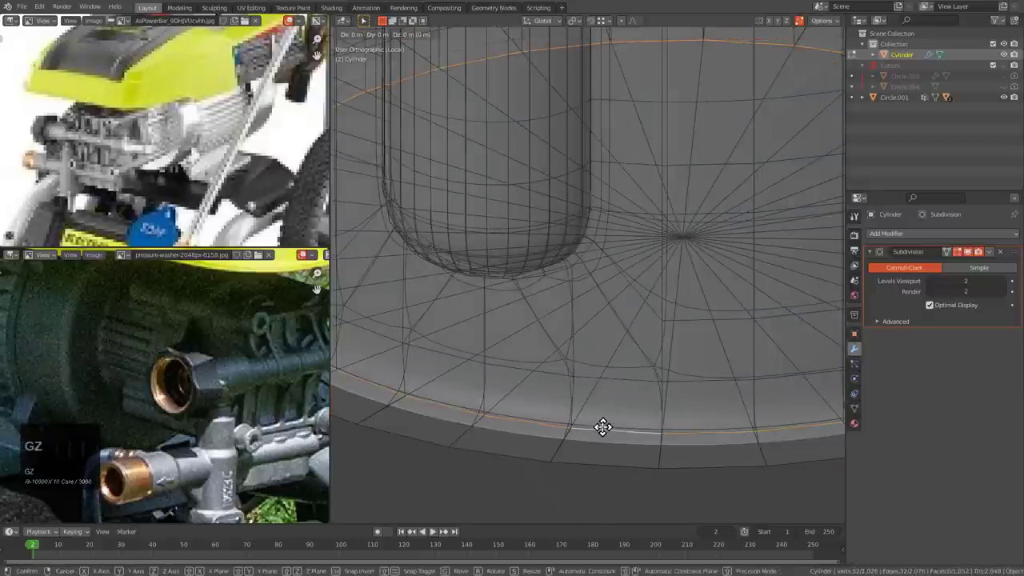
{"action": "left_click", "coordinate": [605, 405]}
{"action": "key", "text": "alt+z"}
{"action": "scroll", "coordinate": [605, 405], "scroll_direction": "down", "scroll_amount": 2}
{"action": "middle_click_drag", "start_coordinate": [606, 405], "coordinate": [678, 310]}
{"action": "key", "text": "ctrl+z"}
- Bring the rest of the model back into view, deselect everything and turn off the wireframe overlay
{"action": "key", "text": "Tab"}
{"action": "scroll", "coordinate": [590, 349], "scroll_direction": "down", "scroll_amount": 3}
{"action": "key", "text": "KP_Divide"}
{"action": "key", "text": "alt+a"}
{"action": "scroll", "coordinate": [552, 343], "scroll_direction": "down", "scroll_amount": 1, "text": "alt"}
{"action": "key", "text": "alt+v"}
{"action": "left_click", "coordinate": [490, 382]}
{"action": "scroll", "coordinate": [639, 316], "scroll_direction": "down", "scroll_amount": 5}
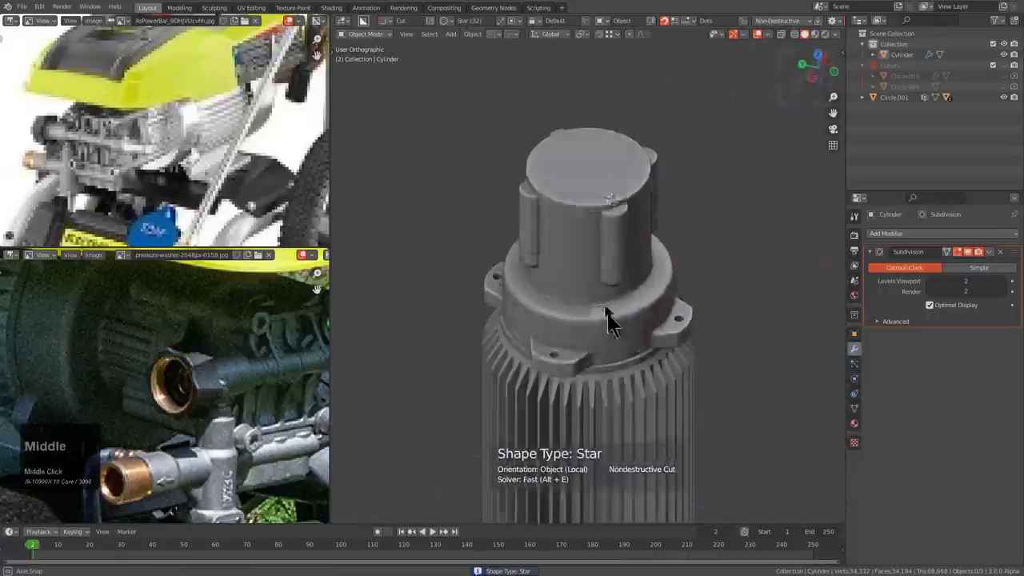
- Adjust the width of the flared base by scaling its outer edge loop where it meets the casing
{"action": "middle_click_drag", "start_coordinate": [583, 338], "coordinate": [558, 270], "text": "shift"}
{"action": "scroll", "coordinate": [594, 287], "scroll_direction": "up", "scroll_amount": 3}
{"action": "scroll", "coordinate": [582, 186], "scroll_direction": "up", "scroll_amount": 5}
{"action": "key", "text": "Tab"}
{"action": "middle_click_drag", "start_coordinate": [590, 209], "coordinate": [596, 231], "text": "shift"}
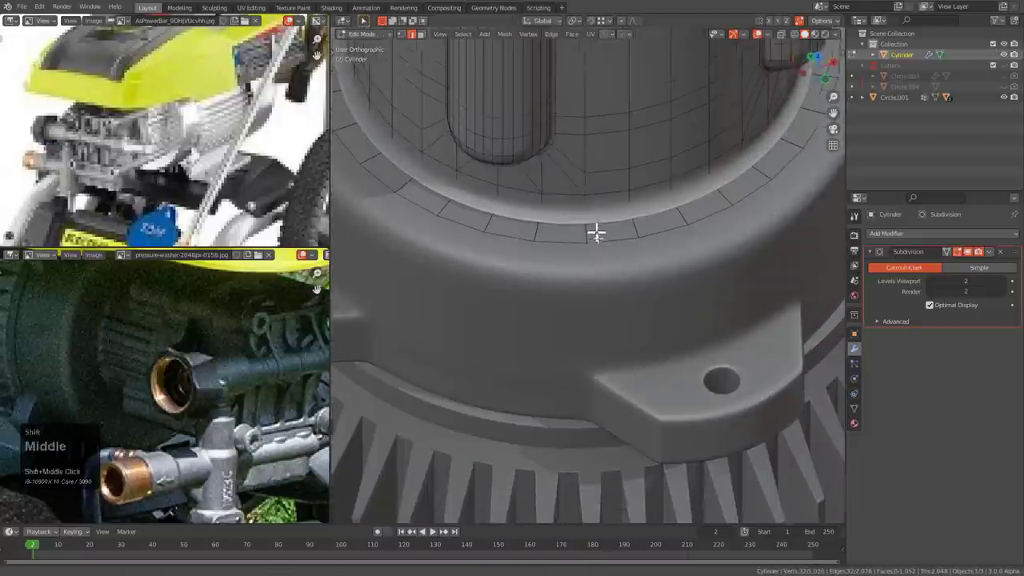
{"action": "scroll", "coordinate": [594, 252], "scroll_direction": "up", "scroll_amount": 2}
{"action": "key", "text": "alt+z"}
{"action": "key", "text": "s"}
{"action": "left_click", "coordinate": [626, 286]}
{"action": "key", "text": "alt+z"}
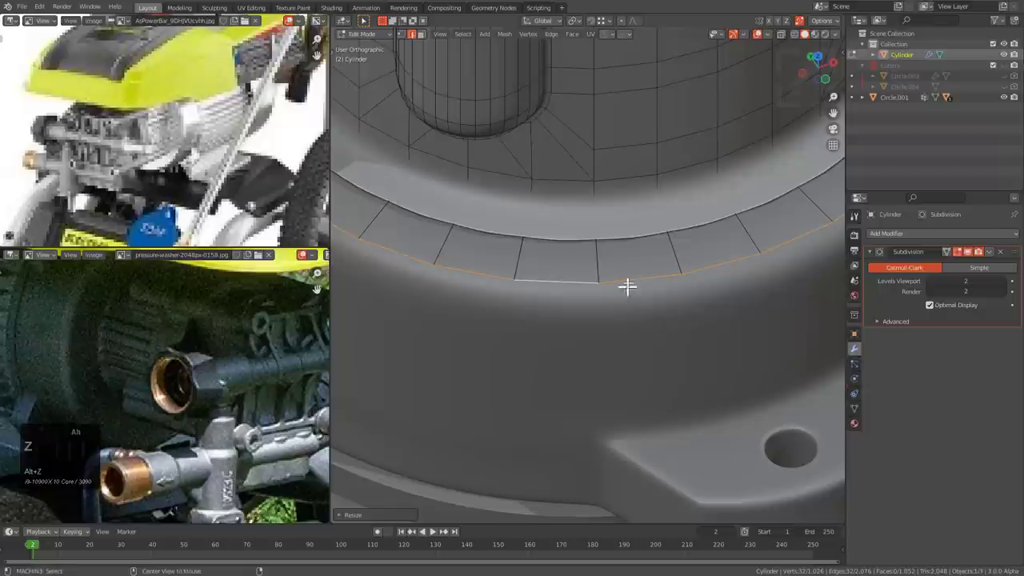
{"action": "key", "text": "s"}
{"action": "left_click", "coordinate": [635, 264]}
{"action": "scroll", "coordinate": [634, 264], "scroll_direction": "down", "scroll_amount": 3}
{"action": "mouse_move", "coordinate": [628, 266]}
{"action": "middle_mouse_down"}
{"action": "mouse_move", "coordinate": [617, 253]}
{"action": "mouse_move", "coordinate": [620, 276]}
{"action": "middle_mouse_up"}
- Try to edge-slide the loop just above the flared base up the cylinder wall
{"action": "scroll", "coordinate": [609, 186], "scroll_direction": "up", "scroll_amount": 4}
{"action": "key", "text": "alt+z"}
{"action": "left_click", "coordinate": [583, 188], "text": "alt"}
{"action": "key", "text": "g"}
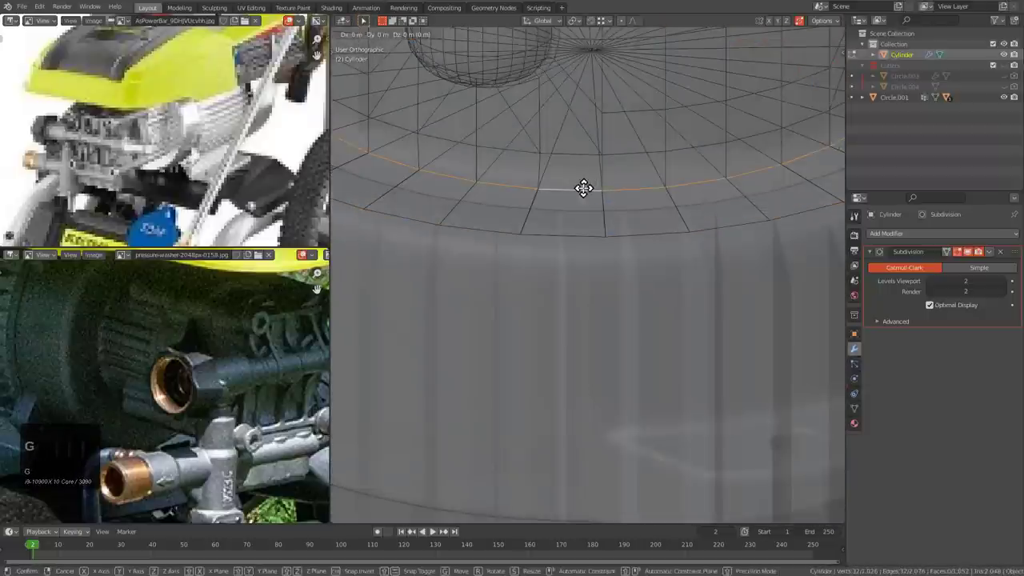
{"action": "key", "text": "g"}
{"action": "left_click", "coordinate": [583, 171]}
{"action": "key", "text": "alt+z"}
{"action": "key", "text": "Tab"}
{"action": "scroll", "coordinate": [583, 170], "scroll_direction": "down", "scroll_amount": 5}
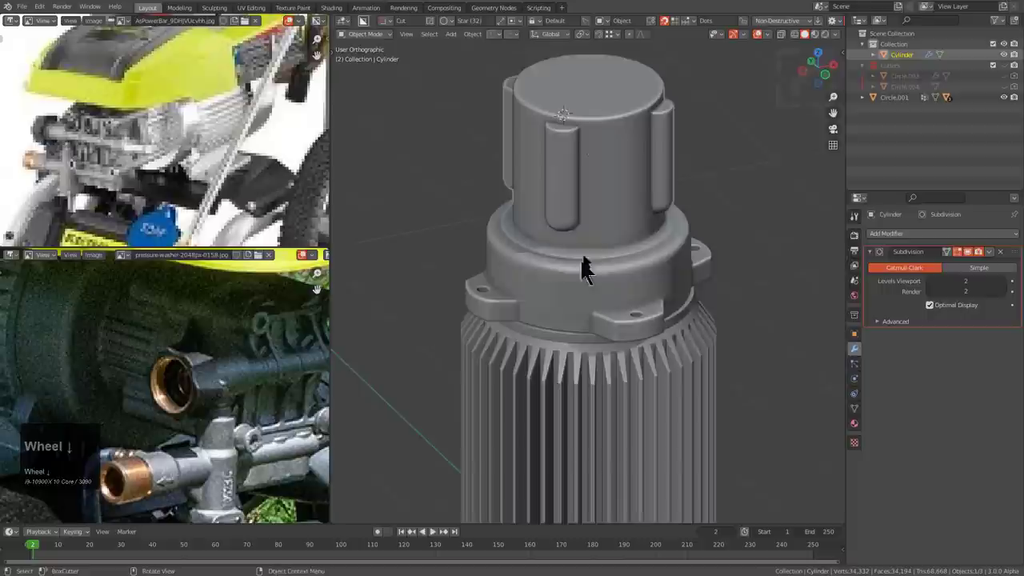
{"action": "middle_click_drag", "start_coordinate": [582, 264], "coordinate": [671, 268]}
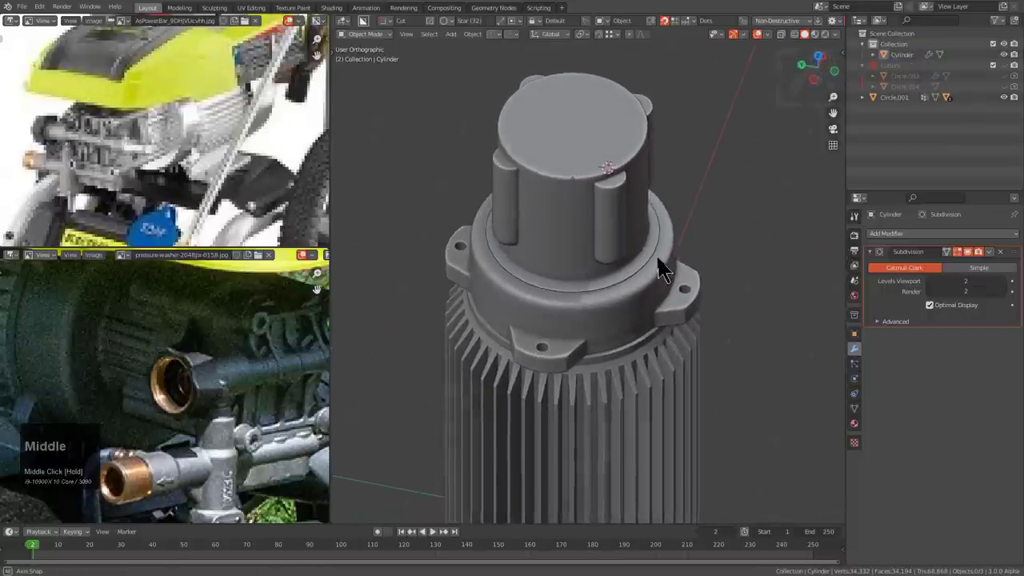
{"action": "scroll", "coordinate": [672, 269], "scroll_direction": "up", "scroll_amount": 4}
{"action": "scroll", "coordinate": [669, 260], "scroll_direction": "up", "scroll_amount": 2}
{"action": "key", "text": "Tab"}
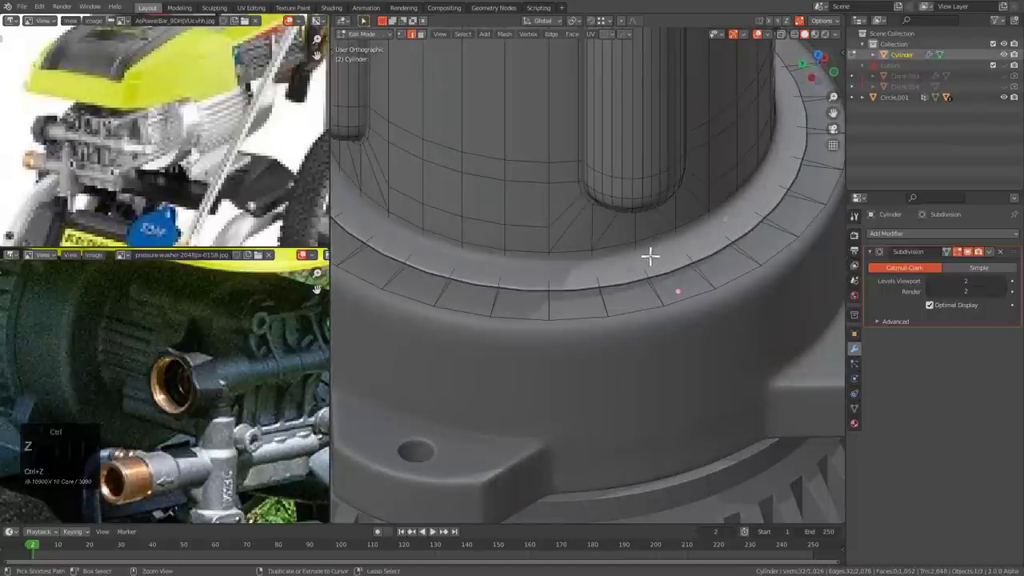
{"action": "key", "text": "ctrl+z"}
- Delete the faces of the cylinder's bottom cap, starting from its centre vertex, to leave the base open
{"action": "middle_click_drag", "start_coordinate": [622, 263], "coordinate": [571, 174]}
{"action": "scroll", "coordinate": [535, 163], "scroll_direction": "down", "scroll_amount": 2}
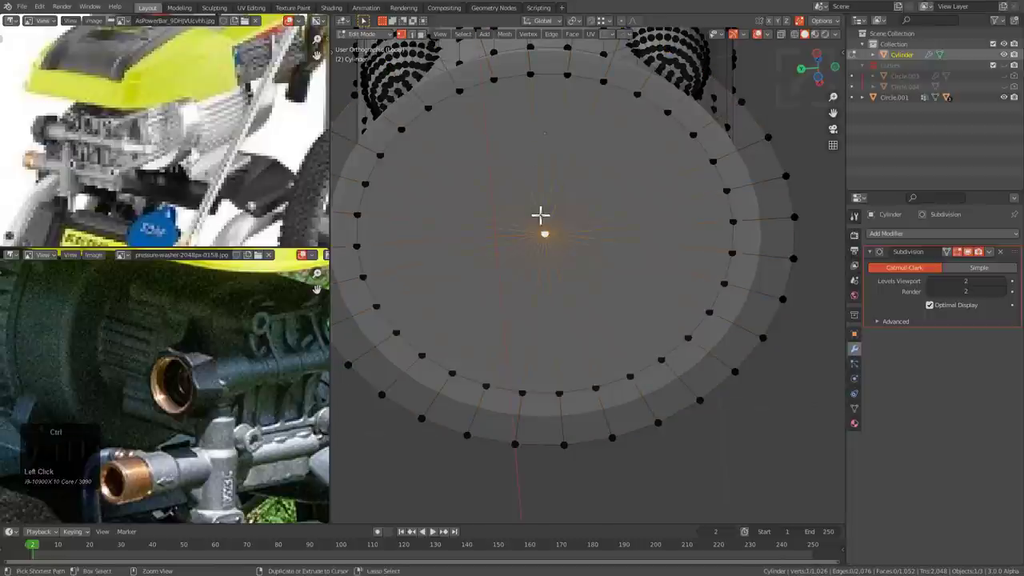
{"action": "key", "text": "ctrl+KP_Add"}
{"action": "key", "text": "x"}
{"action": "left_click", "coordinate": [512, 238]}
{"action": "middle_click_drag", "start_coordinate": [511, 238], "coordinate": [596, 288]}
{"action": "key", "text": "Tab"}
{"action": "key", "text": "KP_Divide"}
{"action": "key", "text": "KP_Divide"}
- Scale the open outer edge loop of the flared base slightly inward on the casing, and deselect the cylinder
{"action": "key", "text": "Tab"}
{"action": "key", "text": "2"}
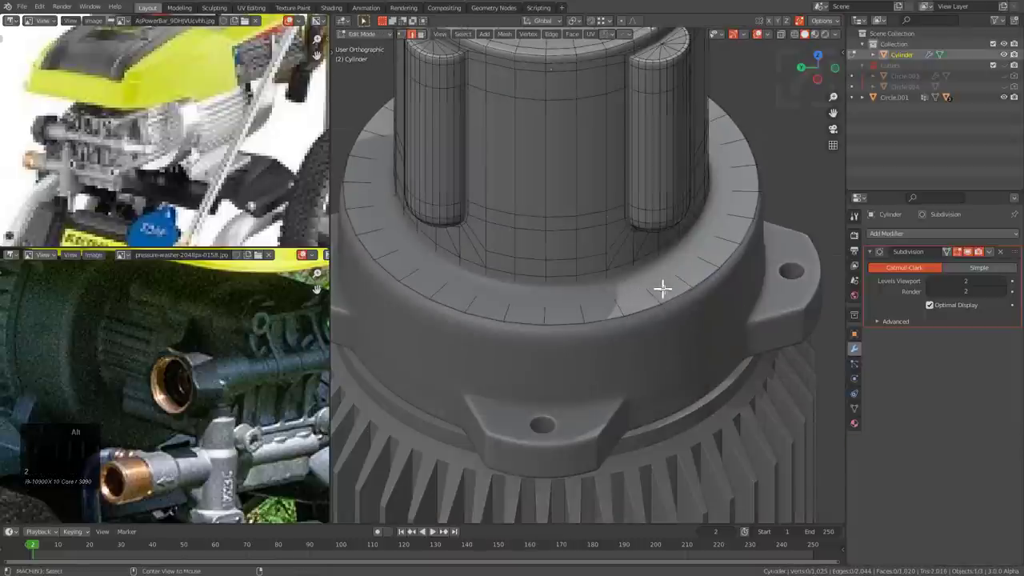
{"action": "key", "text": "s"}
{"action": "left_click", "coordinate": [653, 291]}
{"action": "key", "text": "Tab"}
{"action": "key", "text": "alt+a"}
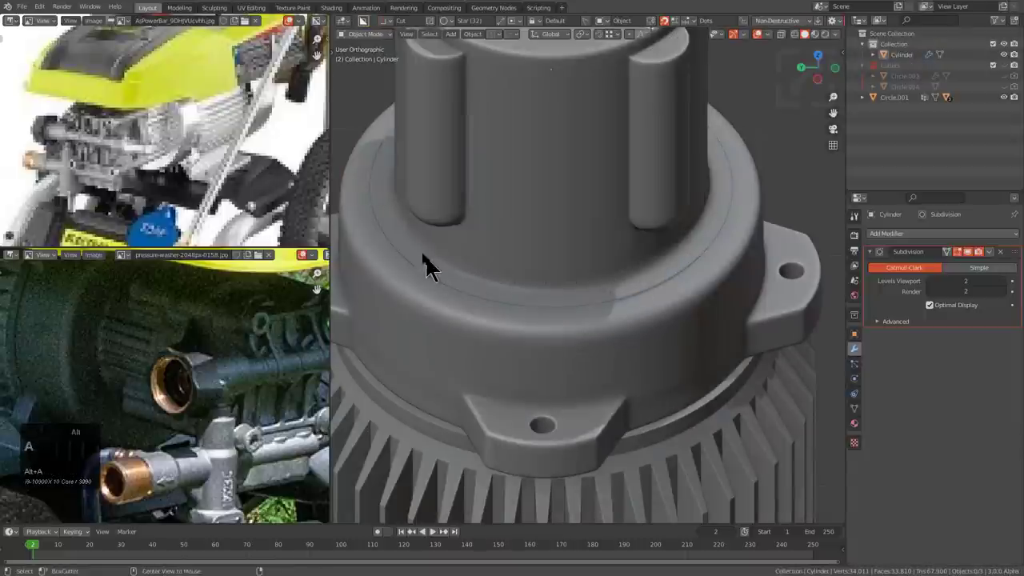
- Edge-slide the loop just above the base's open rim slightly up the cylinder wall
{"action": "middle_click_drag", "start_coordinate": [425, 254], "coordinate": [434, 205]}
{"action": "key", "text": "Tab"}
{"action": "scroll", "coordinate": [546, 203], "scroll_direction": "up", "scroll_amount": 5}
{"action": "middle_click_drag", "start_coordinate": [546, 204], "coordinate": [573, 254], "text": "shift"}
{"action": "key", "text": "alt+z"}
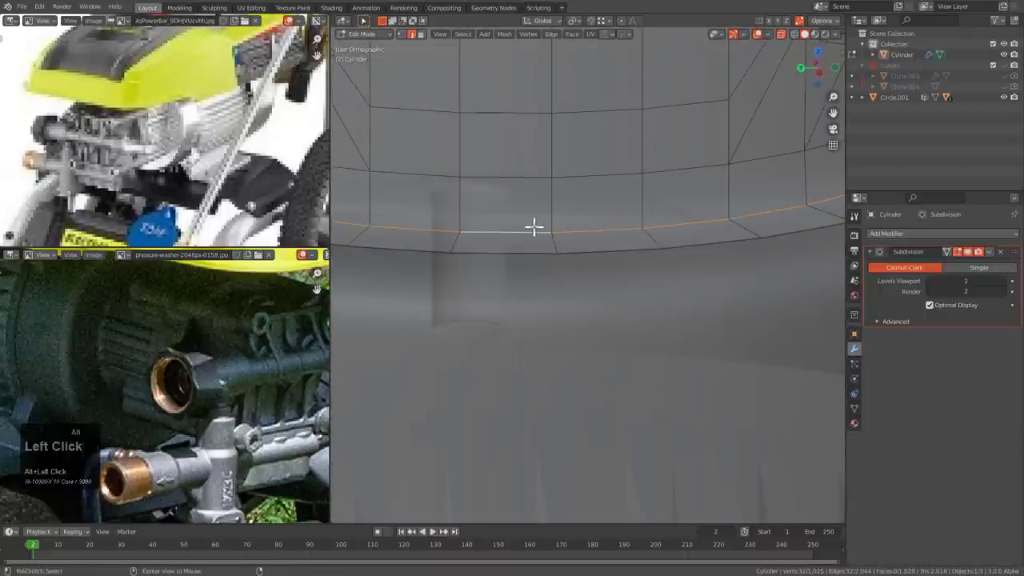
{"action": "key", "text": "g"}
{"action": "key", "text": "g"}
{"action": "left_click", "coordinate": [539, 209]}
{"action": "scroll", "coordinate": [565, 216], "scroll_direction": "down", "scroll_amount": 8}
{"action": "key", "text": "Tab"}
{"action": "scroll", "coordinate": [569, 234], "scroll_direction": "down", "scroll_amount": 2}
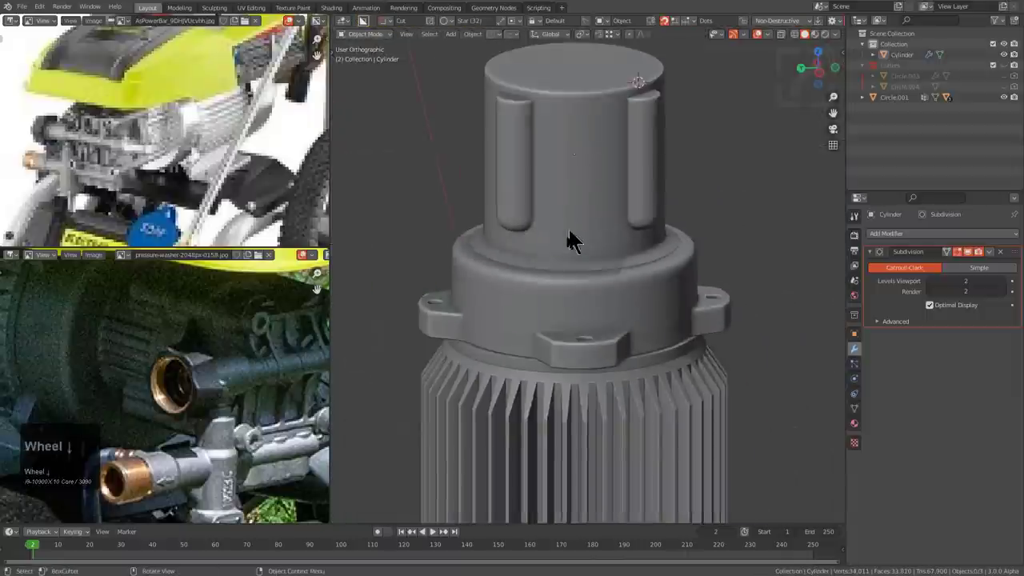
- Move the selected loop above the open rim slightly down along the global Z axis
{"action": "middle_click_drag", "start_coordinate": [571, 243], "coordinate": [551, 272]}
{"action": "scroll", "coordinate": [551, 272], "scroll_direction": "up", "scroll_amount": 5}
{"action": "key", "text": "Tab"}
{"action": "middle_click_drag", "start_coordinate": [565, 332], "coordinate": [619, 248], "text": "shift"}
{"action": "scroll", "coordinate": [619, 247], "scroll_direction": "up", "scroll_amount": 2}
{"action": "key", "text": "g"}
{"action": "key", "text": "z"}
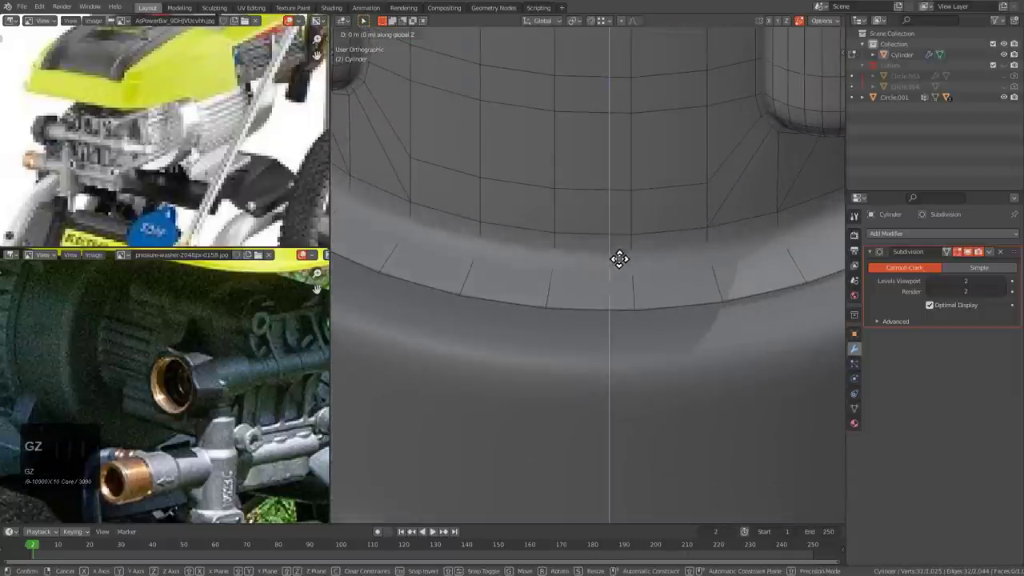
{"action": "left_click", "coordinate": [626, 270]}
{"action": "key", "text": "Tab"}
{"action": "key", "text": "alt+z"}
{"action": "key", "text": "alt+z"}
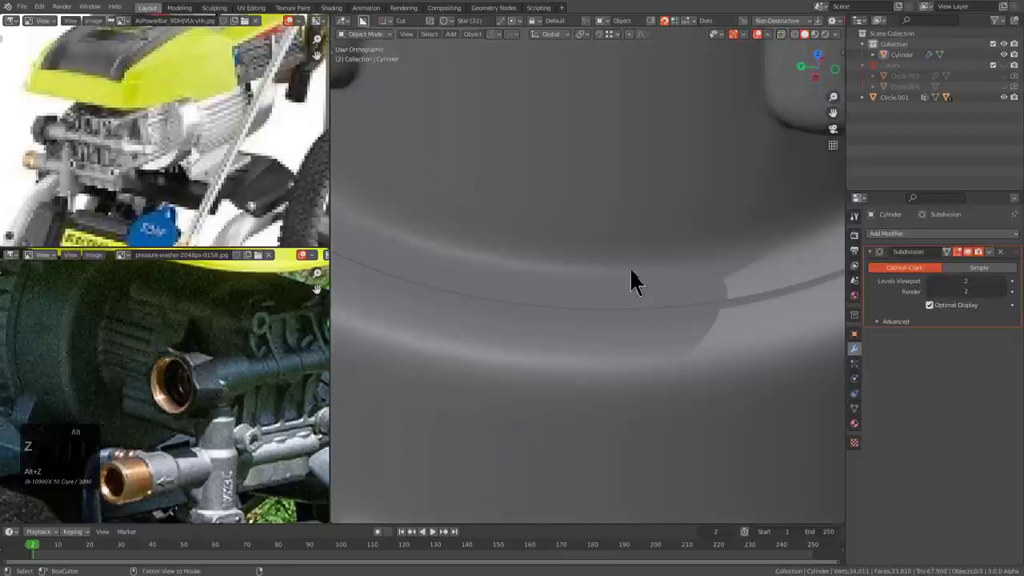
- Try to refine the transition into the casing by edge-sliding the loop above the open rim twice
{"action": "key", "text": "Tab"}
{"action": "key", "text": "alt+z"}
{"action": "key", "text": "g"}
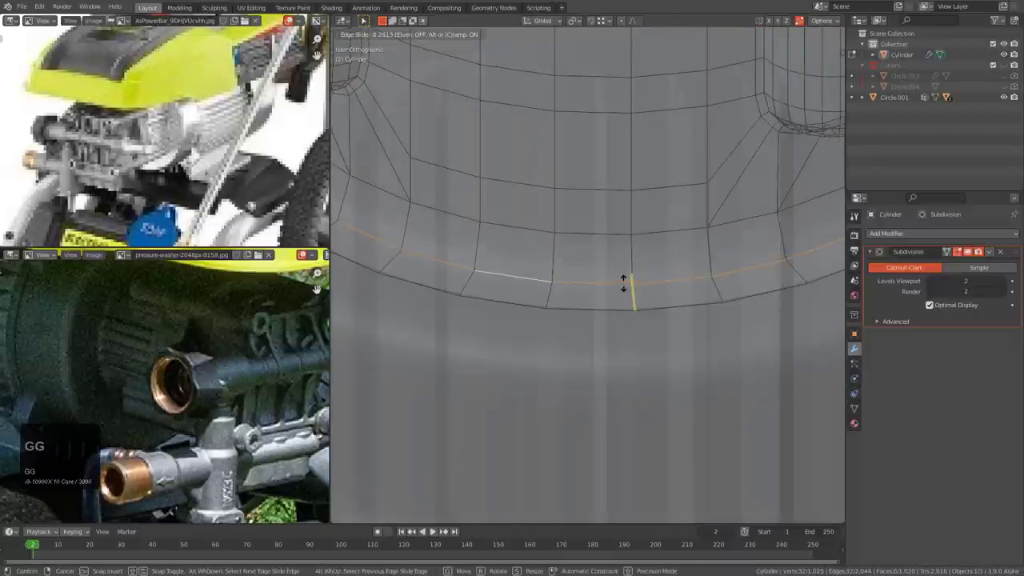
{"action": "left_click", "coordinate": [624, 286]}
{"action": "key", "text": "g"}
{"action": "key", "text": "g"}
{"action": "left_click", "coordinate": [628, 273]}
{"action": "key", "text": "Tab"}
{"action": "scroll", "coordinate": [628, 281], "scroll_direction": "down", "scroll_amount": 5}
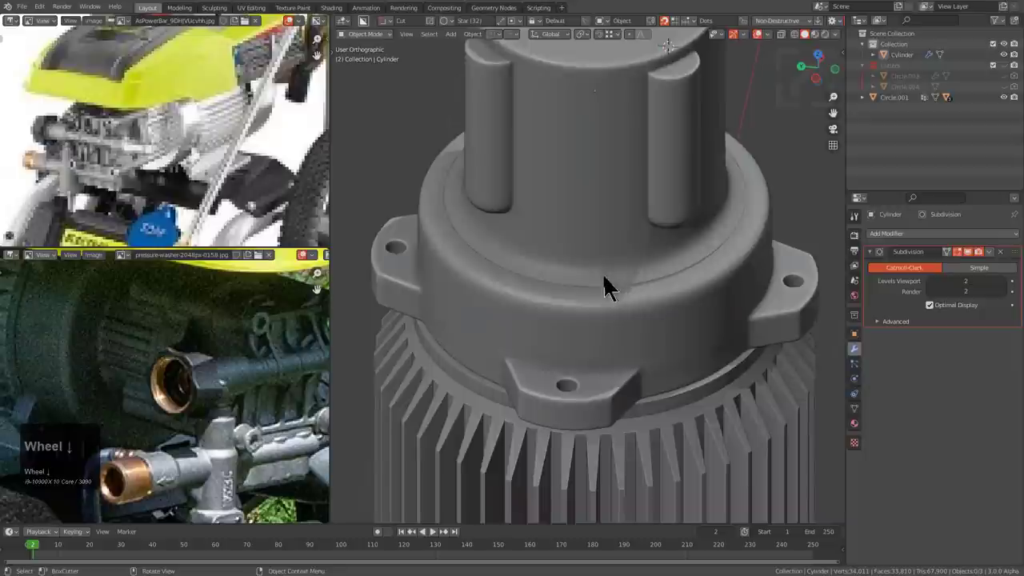
{"action": "middle_click_drag", "start_coordinate": [602, 274], "coordinate": [598, 232]}
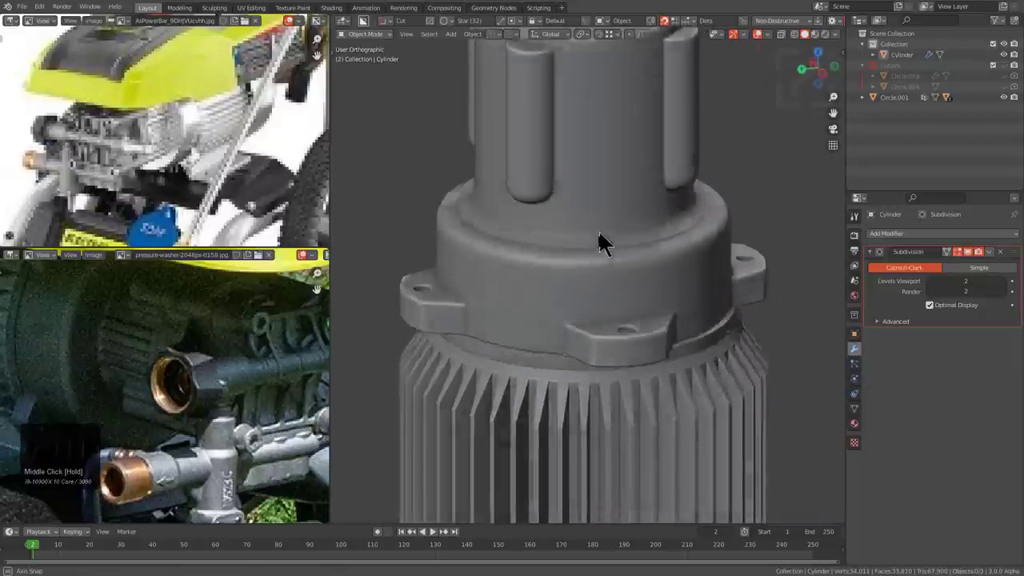
- Undo the last edge slides of the loop above the open rim
{"action": "key", "text": "Tab"}
{"action": "scroll", "coordinate": [601, 236], "scroll_direction": "up", "scroll_amount": 5}
{"action": "key", "text": "ctrl+z"}
{"action": "key", "text": "ctrl+z"}
{"action": "key", "text": "ctrl+z"}
{"action": "key", "text": "ctrl+z"}
{"action": "key", "text": "alt+z"}
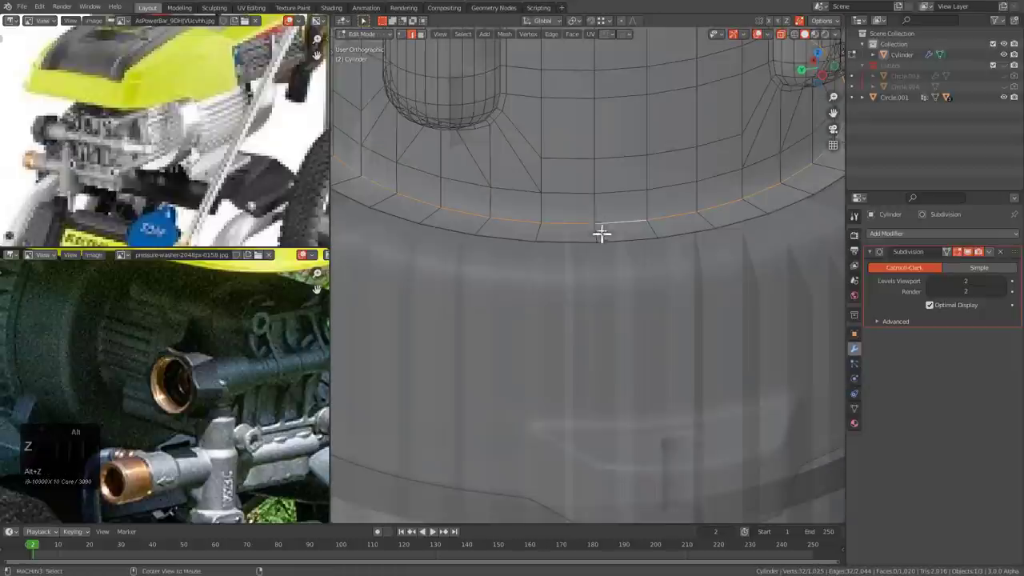
{"action": "key", "text": "g"}
{"action": "key", "text": "z"}
{"action": "right_click", "coordinate": [599, 212]}
{"action": "key", "text": "alt+z"}
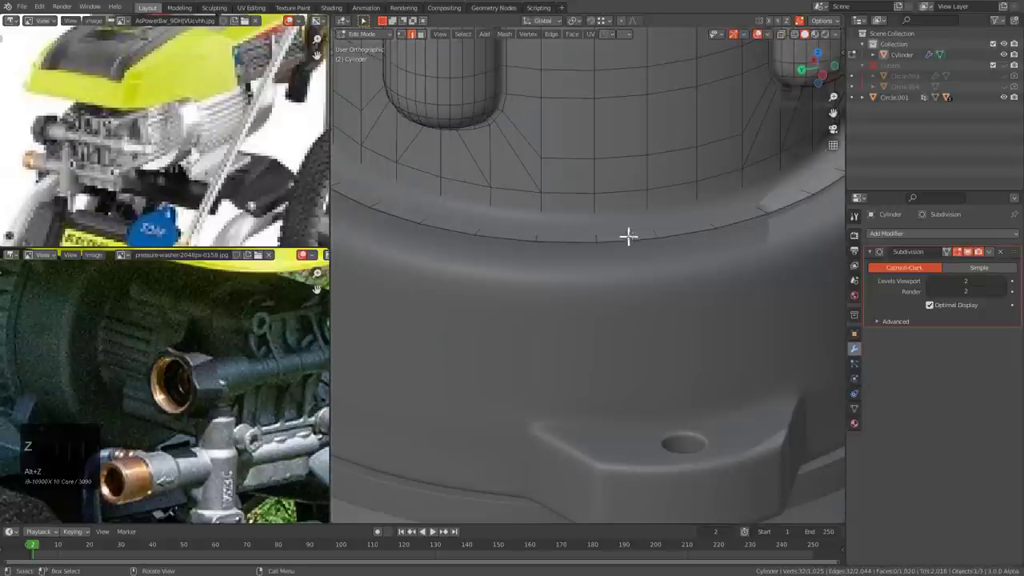
- Switch visibility from the main collection to the Cutters collection and reveal its hidden cutter objects
{"action": "key", "text": "Tab"}
{"action": "scroll", "coordinate": [619, 239], "scroll_direction": "down", "scroll_amount": 4}
{"action": "scroll", "coordinate": [617, 242], "scroll_direction": "down", "scroll_amount": 2}
{"action": "scroll", "coordinate": [605, 240], "scroll_direction": "down", "scroll_amount": 2, "text": "shift"}
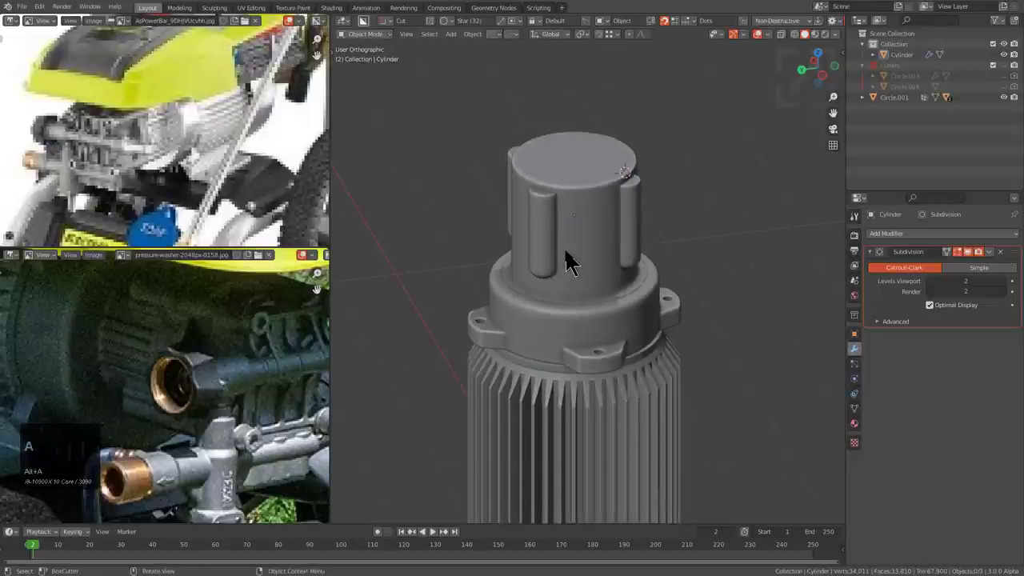
{"action": "middle_click_drag", "start_coordinate": [570, 262], "coordinate": [606, 251]}
{"action": "scroll", "coordinate": [536, 258], "scroll_direction": "up", "scroll_amount": 2}
{"action": "key", "text": "KP_Home"}
{"action": "key", "text": "2"}
{"action": "key", "text": "alt+h"}
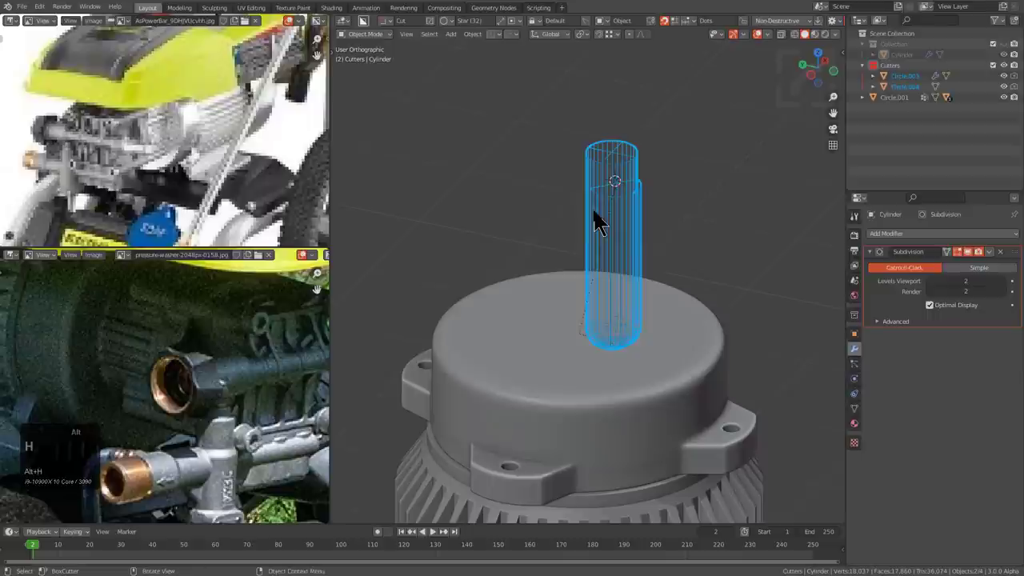
- Move the motor casing object Circle.001 into the main collection
{"action": "key", "text": "1"}
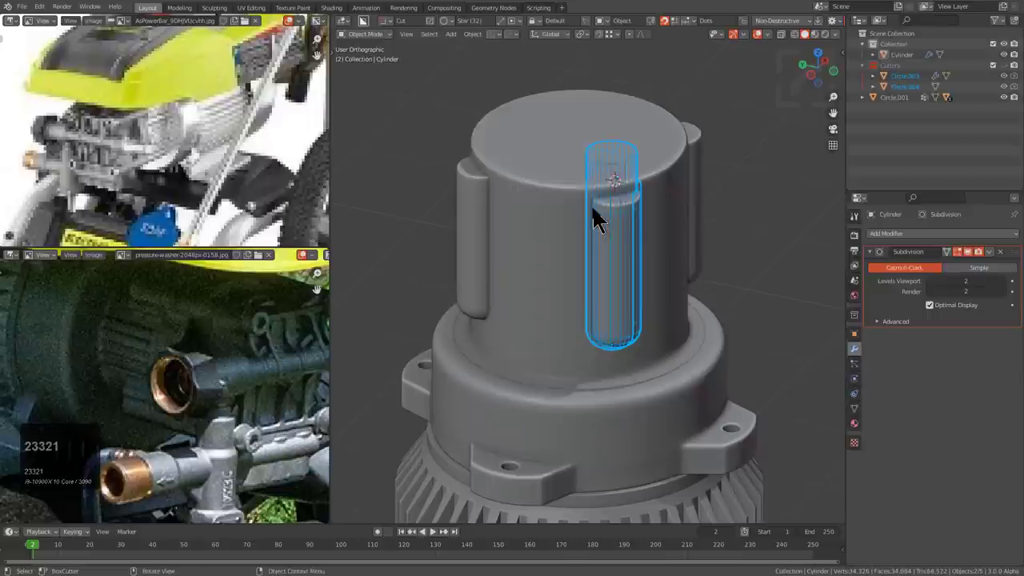
{"action": "key", "text": "2"}
{"action": "left_click", "coordinate": [889, 97]}
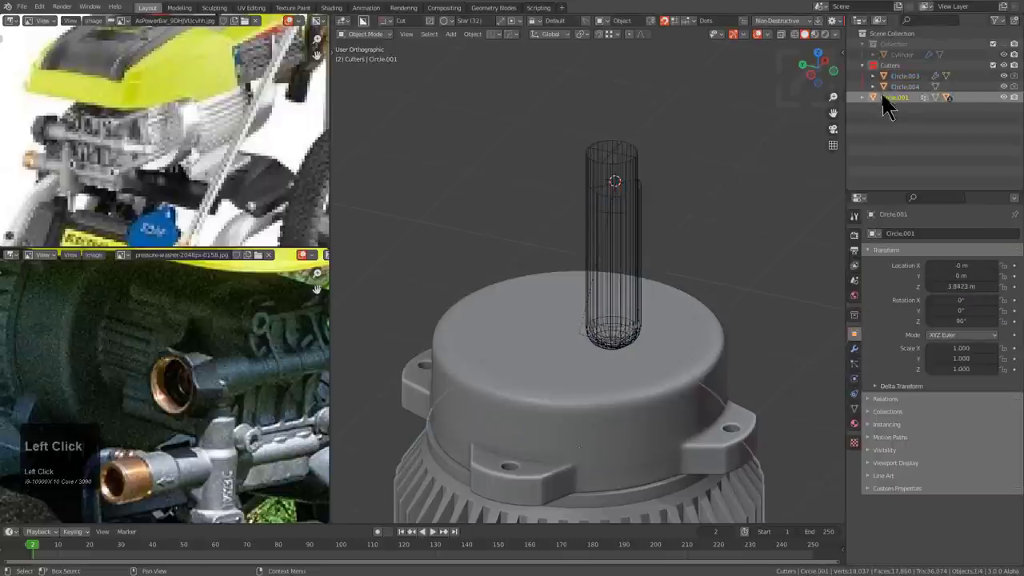
{"action": "left_click_drag", "start_coordinate": [903, 56], "coordinate": [888, 71]}
- Select all objects and evict the stray cutters Circle.003 and Circle.004 so they sit only in the Cutters collection, and clear the selection
{"action": "left_click", "coordinate": [896, 112], "text": "shift"}
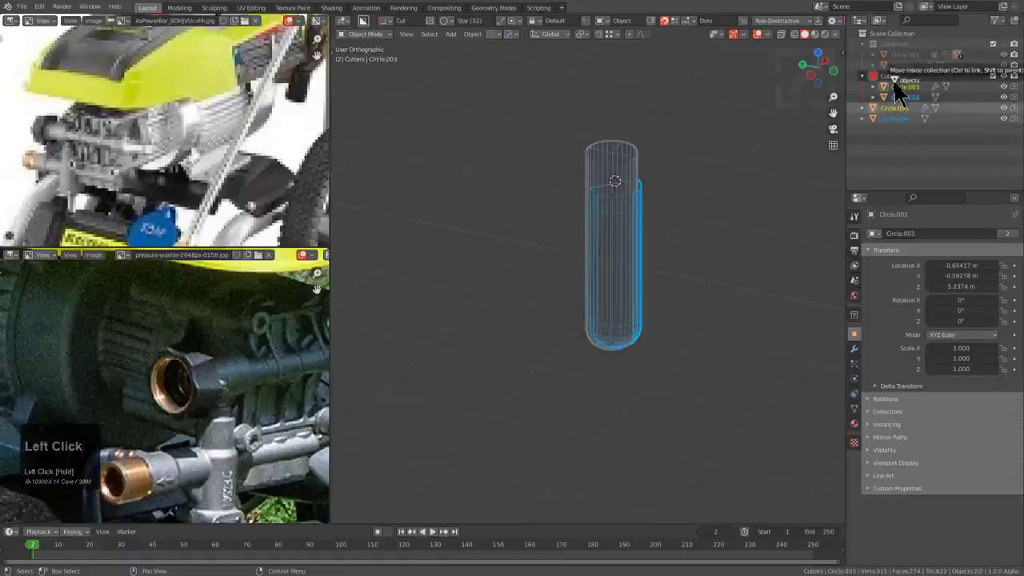
{"action": "middle_click", "coordinate": [619, 176]}
{"action": "key", "text": "a"}
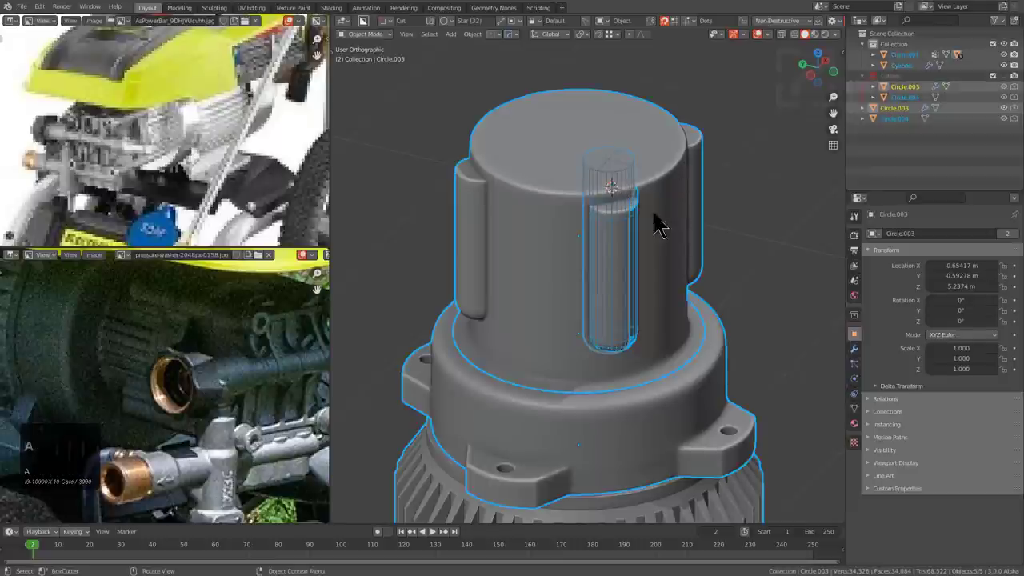
{"action": "key", "text": "q"}
{"action": "mouse_move", "coordinate": [640, 293]}
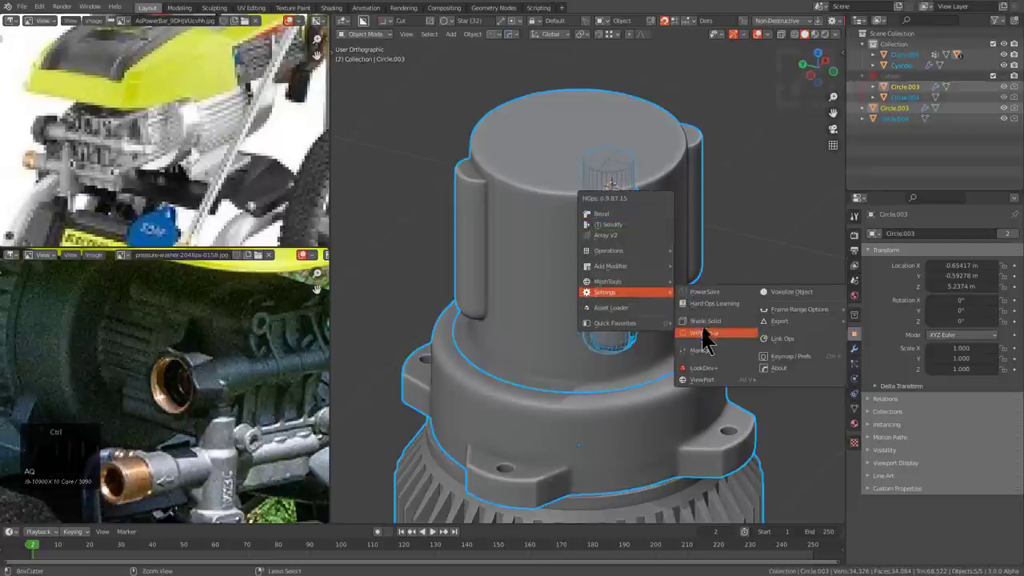
{"action": "left_click", "coordinate": [697, 350]}
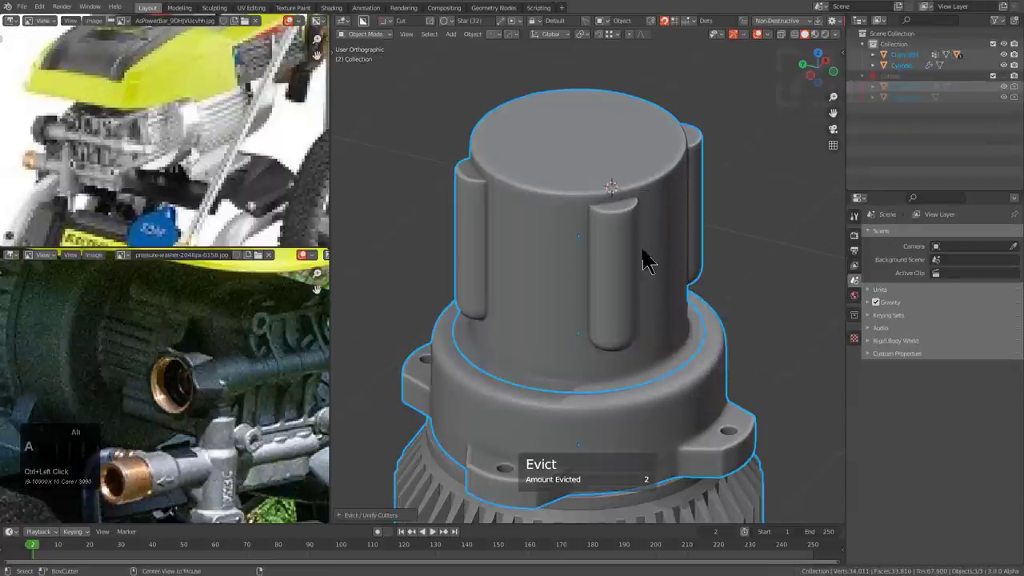
{"action": "key", "text": "alt+a"}
- Show only the Cutters collection and move the round cutter Circle.003 over the half-round cutter, working from above
{"action": "middle_click_drag", "start_coordinate": [642, 248], "coordinate": [640, 158], "text": "shift"}
{"action": "key", "text": "2"}
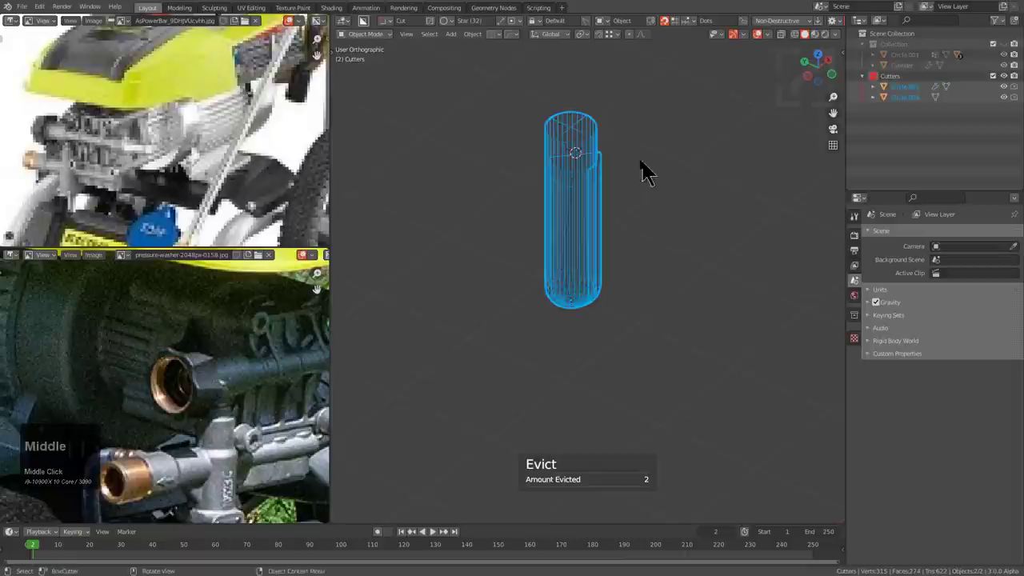
{"action": "left_click", "coordinate": [647, 172]}
{"action": "left_click", "coordinate": [575, 141]}
{"action": "scroll", "coordinate": [583, 138], "scroll_direction": "up", "scroll_amount": 3}
{"action": "middle_click_drag", "start_coordinate": [582, 137], "coordinate": [580, 246], "text": "alt"}
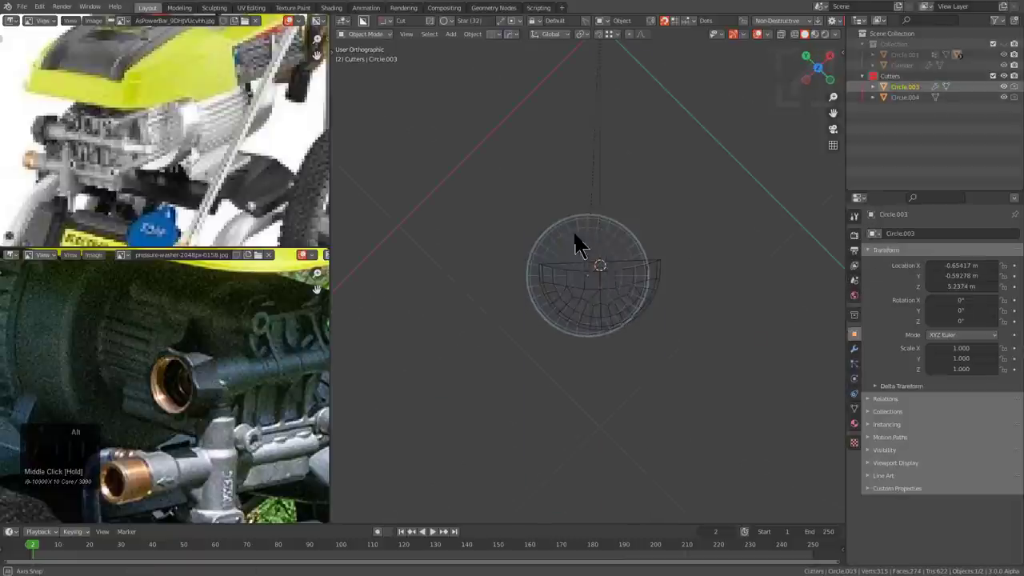
{"action": "scroll", "coordinate": [611, 225], "scroll_direction": "up", "scroll_amount": 5}
{"action": "middle_click_drag", "start_coordinate": [644, 239], "coordinate": [608, 212], "text": "shift"}
{"action": "key", "text": "g"}
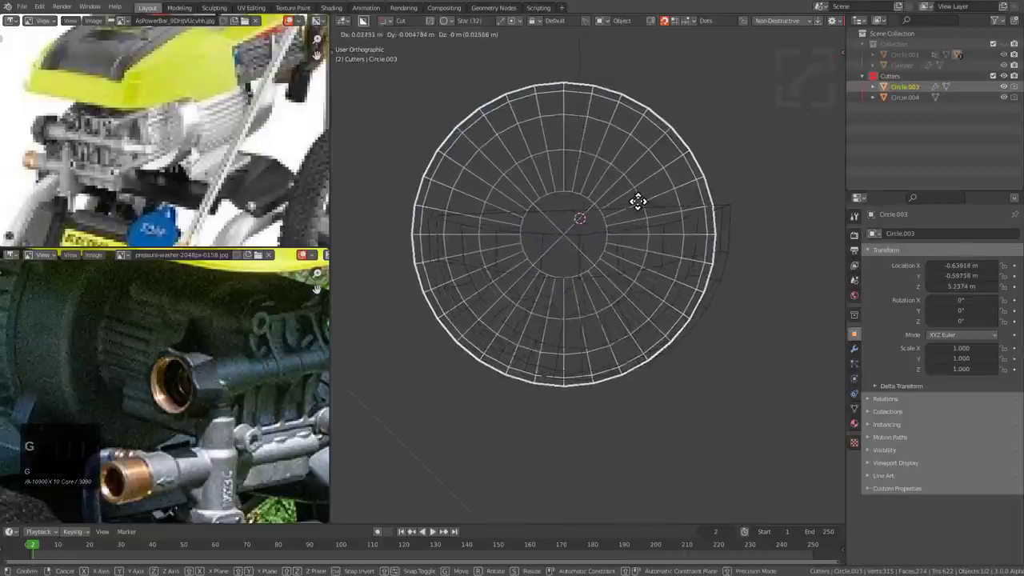
{"action": "right_click", "coordinate": [623, 228]}
{"action": "scroll", "coordinate": [655, 228], "scroll_direction": "up", "scroll_amount": 4}
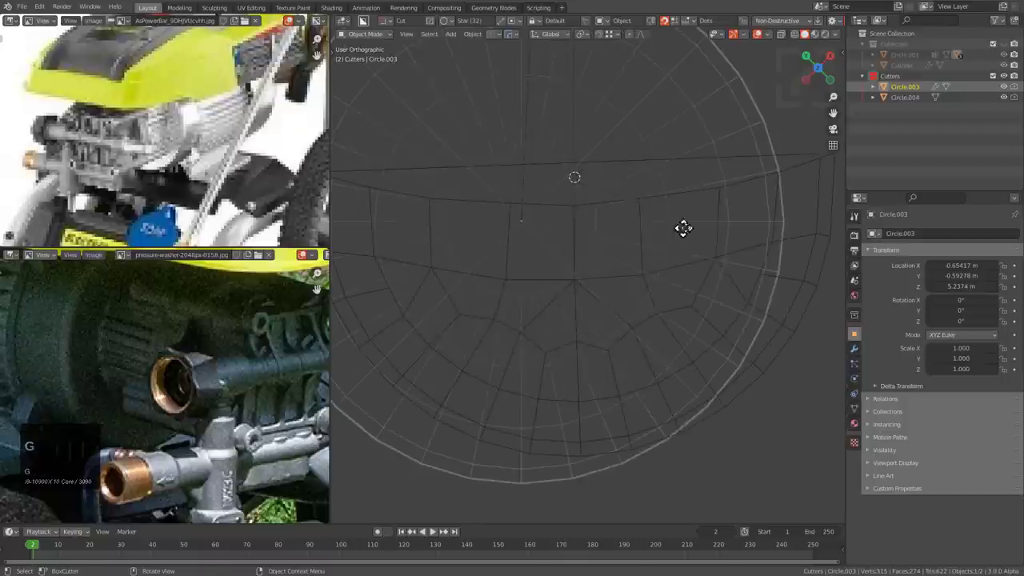
{"action": "middle_click_drag", "start_coordinate": [682, 227], "coordinate": [734, 219], "text": "alt"}
{"action": "key", "text": "g"}
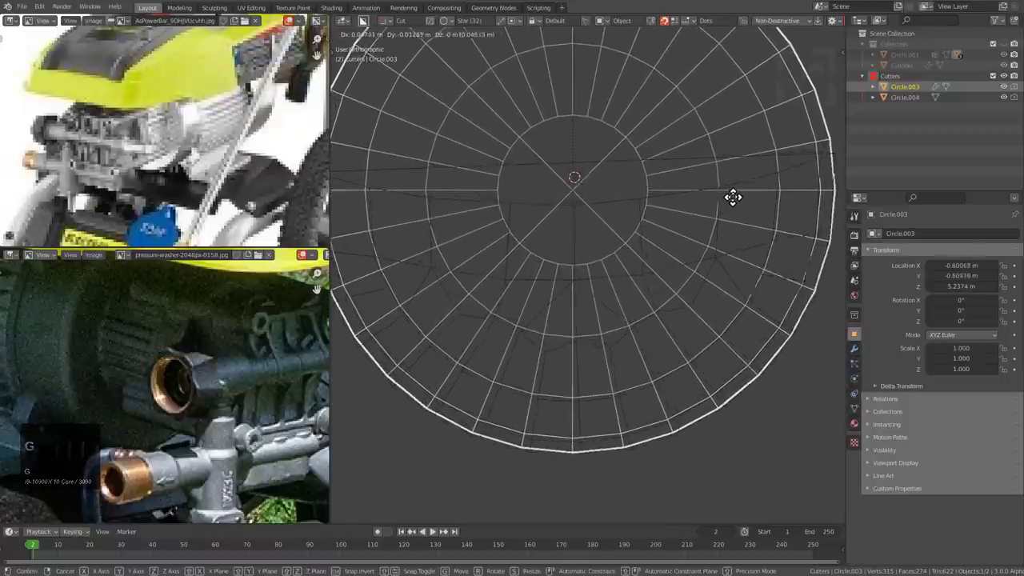
{"action": "left_click", "coordinate": [731, 196]}
{"action": "scroll", "coordinate": [727, 205], "scroll_direction": "up", "scroll_amount": 5}
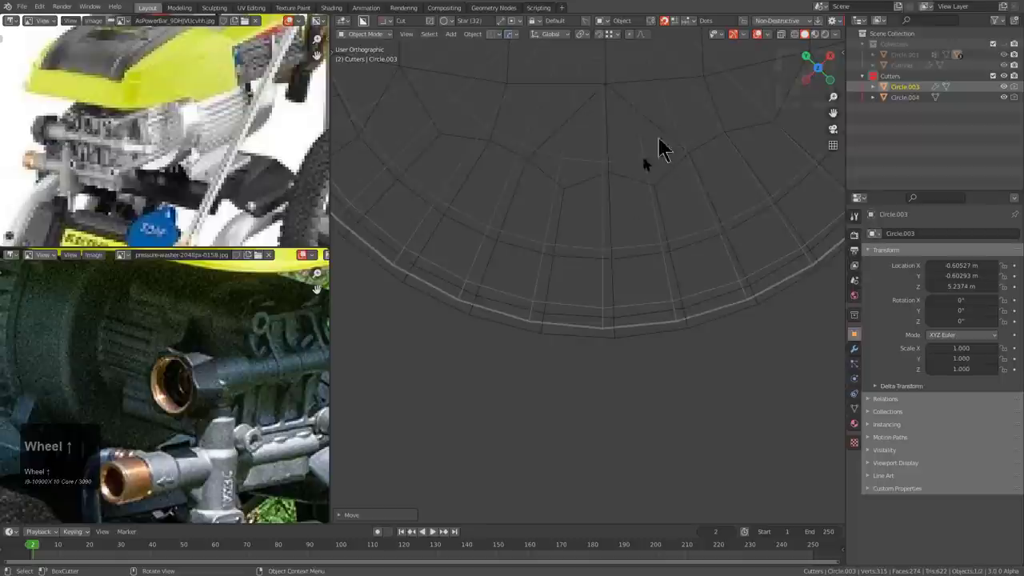
{"action": "scroll", "coordinate": [659, 143], "scroll_direction": "up", "scroll_amount": 2}
{"action": "key", "text": "g"}
{"action": "right_click", "coordinate": [626, 344], "text": "ctrl"}
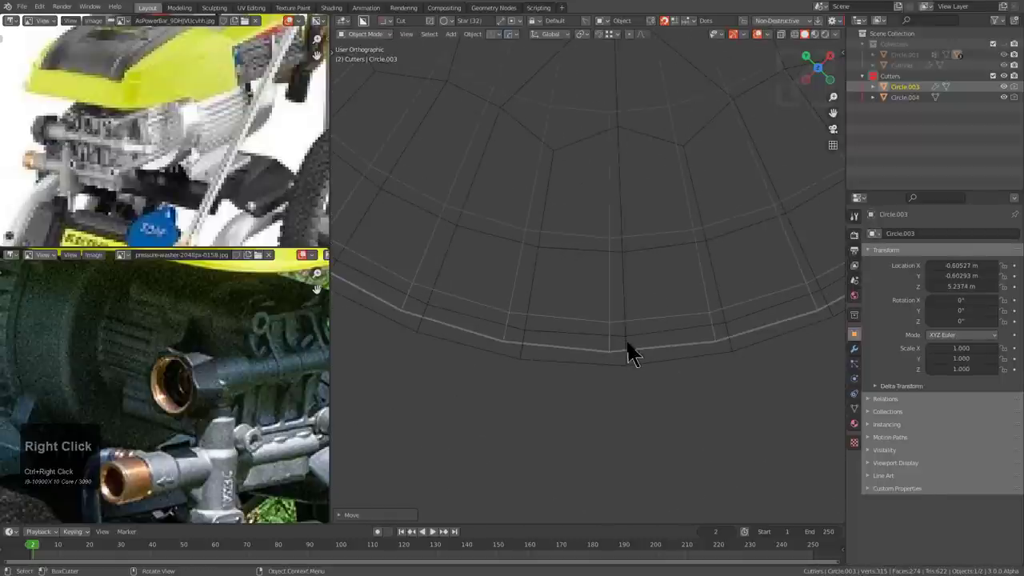
{"action": "key", "text": "g"}
{"action": "key", "text": "y"}
{"action": "right_click", "coordinate": [627, 330]}
{"action": "scroll", "coordinate": [621, 309], "scroll_direction": "down", "scroll_amount": 6}
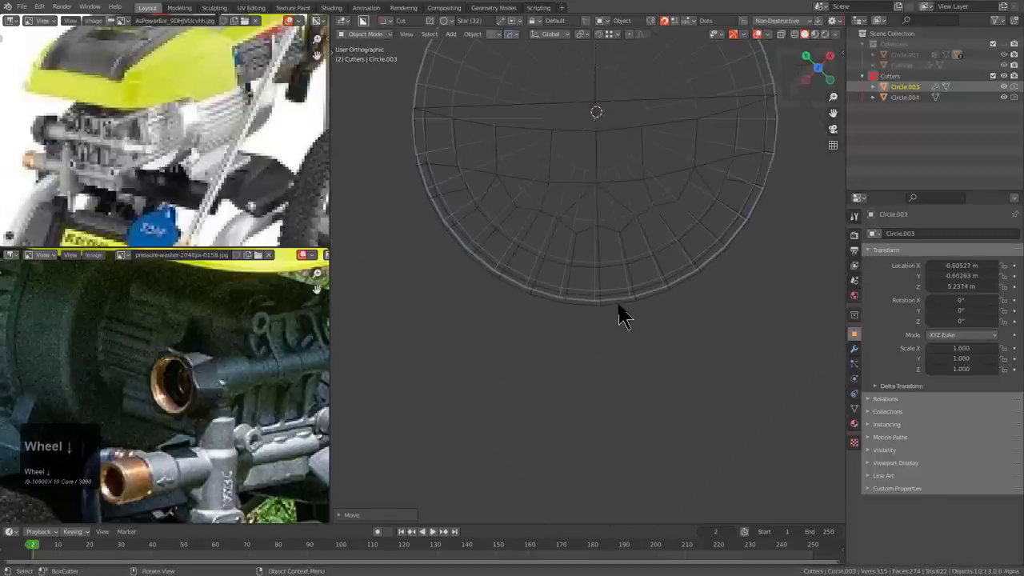
- In the top view, try to line up the round cutter's edge with the half-round cutter along the global X axis
{"action": "key", "text": "KP_Home"}
{"action": "scroll", "coordinate": [568, 274], "scroll_direction": "up", "scroll_amount": 5}
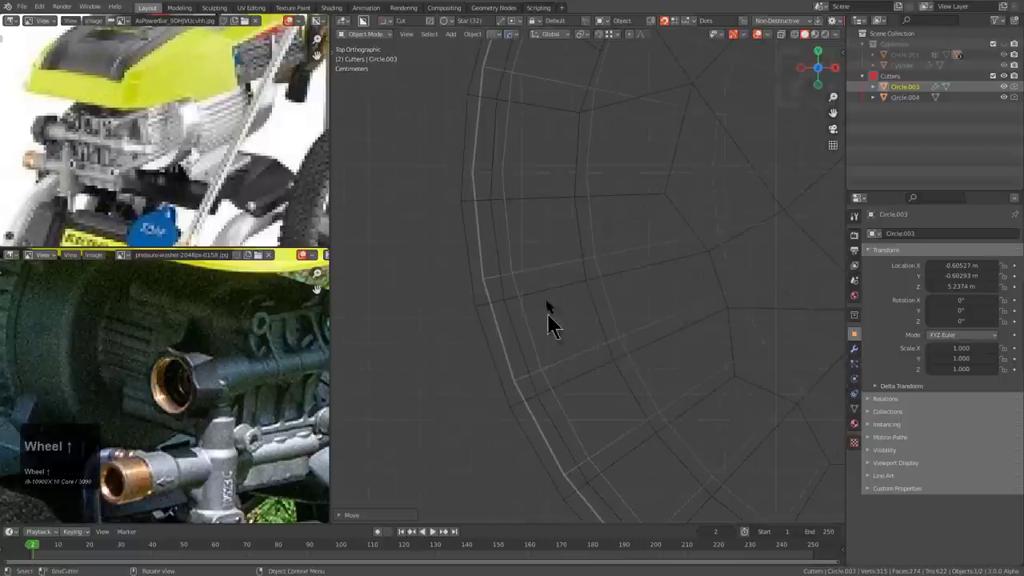
{"action": "key", "text": "g"}
{"action": "key", "text": "y"}
{"action": "key", "text": "y"}
{"action": "key", "text": "x"}
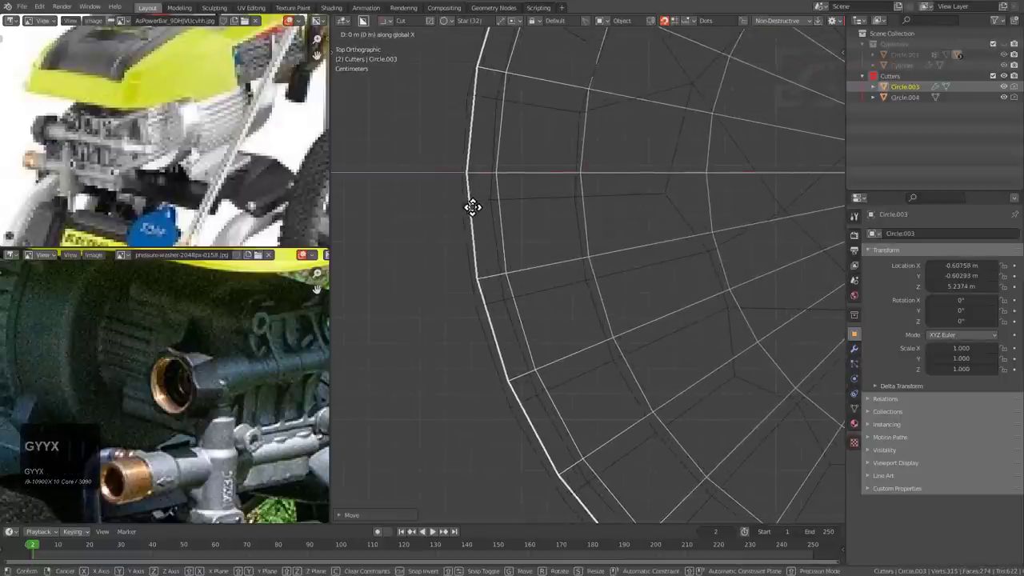
{"action": "key", "text": "ctrl"}
{"action": "key", "text": "Escape"}
{"action": "left_click", "coordinate": [615, 35]}
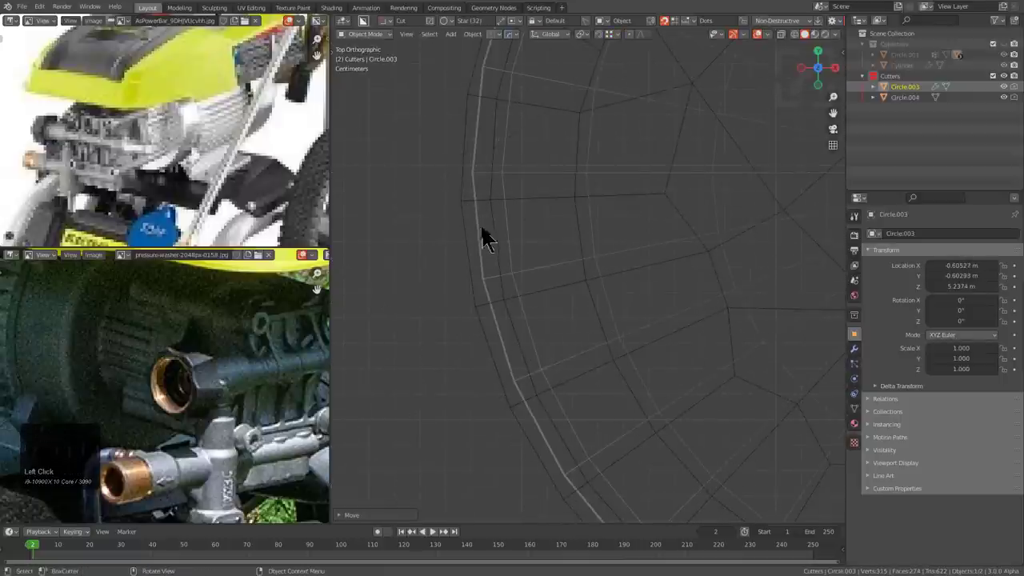
{"action": "scroll", "coordinate": [472, 220], "scroll_direction": "down", "scroll_amount": 3}
{"action": "key", "text": "g"}
{"action": "key", "text": "x"}
{"action": "key", "text": "ctrl"}
{"action": "scroll", "coordinate": [464, 198], "scroll_direction": "up", "scroll_amount": 3}
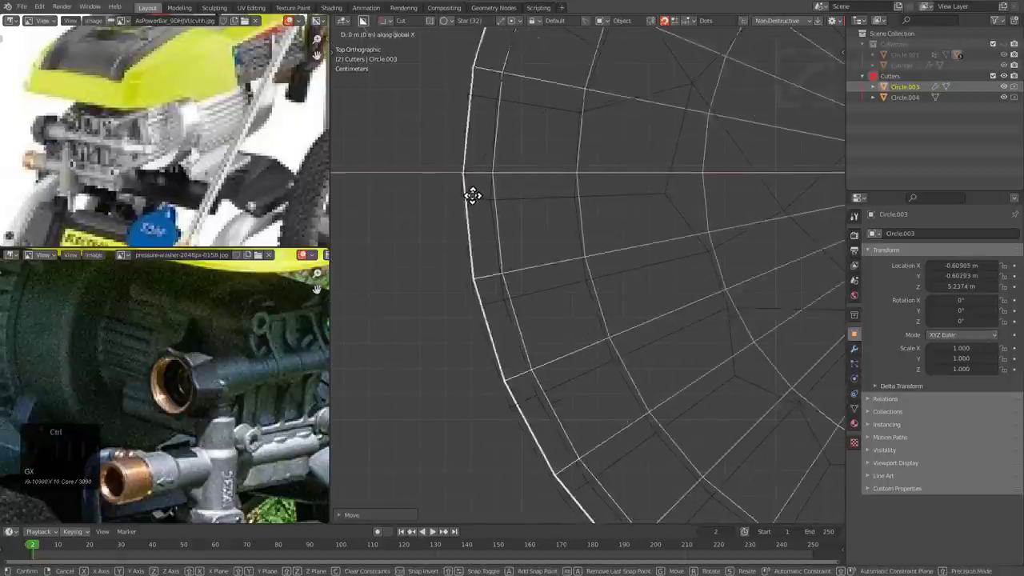
{"action": "key", "text": "Escape"}
- Nudge the round cutter along global X to about -0.610 m and along global Y to about -0.606 m
{"action": "left_click", "coordinate": [616, 37]}
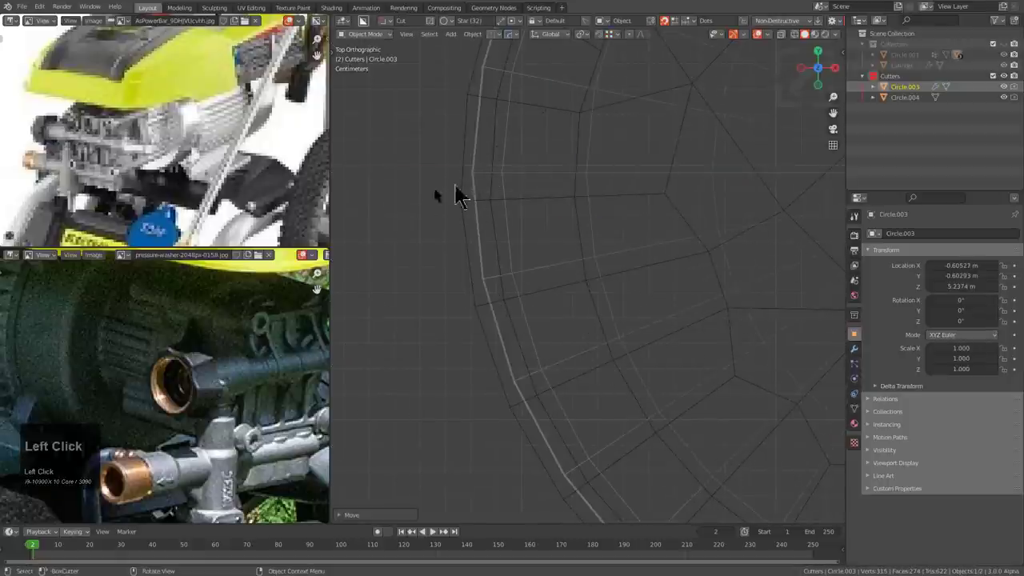
{"action": "scroll", "coordinate": [473, 208], "scroll_direction": "up", "scroll_amount": 2}
{"action": "key", "text": "g"}
{"action": "key", "text": "x"}
{"action": "left_click", "coordinate": [461, 200]}
{"action": "middle_click_drag", "start_coordinate": [461, 208], "coordinate": [576, 229], "text": "shift"}
{"action": "scroll", "coordinate": [530, 174], "scroll_direction": "up", "scroll_amount": 2}
{"action": "middle_click_drag", "start_coordinate": [527, 170], "coordinate": [594, 228], "text": "shift"}
{"action": "scroll", "coordinate": [561, 209], "scroll_direction": "up", "scroll_amount": 4}
{"action": "key", "text": "g"}
{"action": "key", "text": "y"}
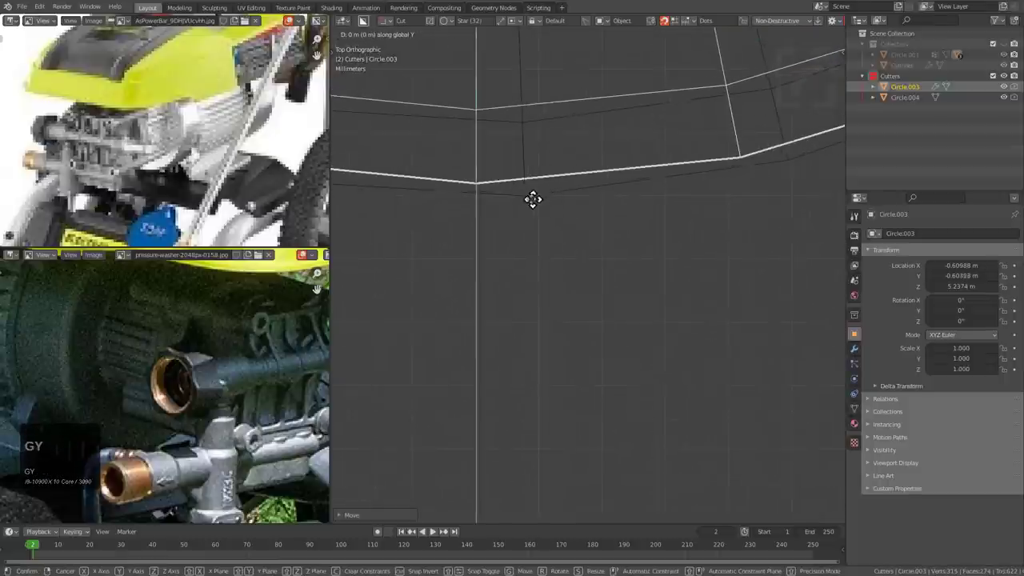
{"action": "left_click", "coordinate": [527, 198]}
- Shift the round cutter along global X to about -0.602 m to centre it on the half-round cutter
{"action": "scroll", "coordinate": [530, 197], "scroll_direction": "down", "scroll_amount": 4}
{"action": "scroll", "coordinate": [540, 204], "scroll_direction": "up", "scroll_amount": 4}
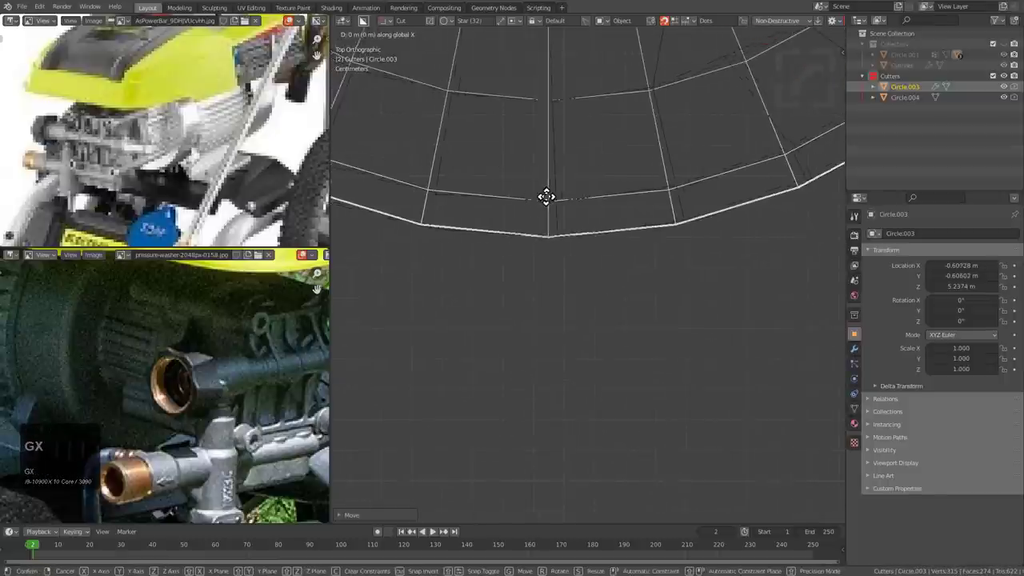
{"action": "key", "text": "g"}
{"action": "key", "text": "x"}
{"action": "left_click", "coordinate": [593, 204]}
- Examine the alignment of the round and half-round cutters from above, from the front and at an angle
{"action": "middle_click_drag", "start_coordinate": [531, 198], "coordinate": [600, 299], "text": "shift"}
{"action": "scroll", "coordinate": [633, 258], "scroll_direction": "up", "scroll_amount": 2}
{"action": "scroll", "coordinate": [613, 242], "scroll_direction": "down", "scroll_amount": 13}
{"action": "middle_click_drag", "start_coordinate": [577, 232], "coordinate": [610, 205], "text": "shift"}
{"action": "scroll", "coordinate": [571, 247], "scroll_direction": "down", "scroll_amount": 2}
{"action": "scroll", "coordinate": [611, 201], "scroll_direction": "up", "scroll_amount": 2}
{"action": "scroll", "coordinate": [605, 176], "scroll_direction": "up", "scroll_amount": 4}
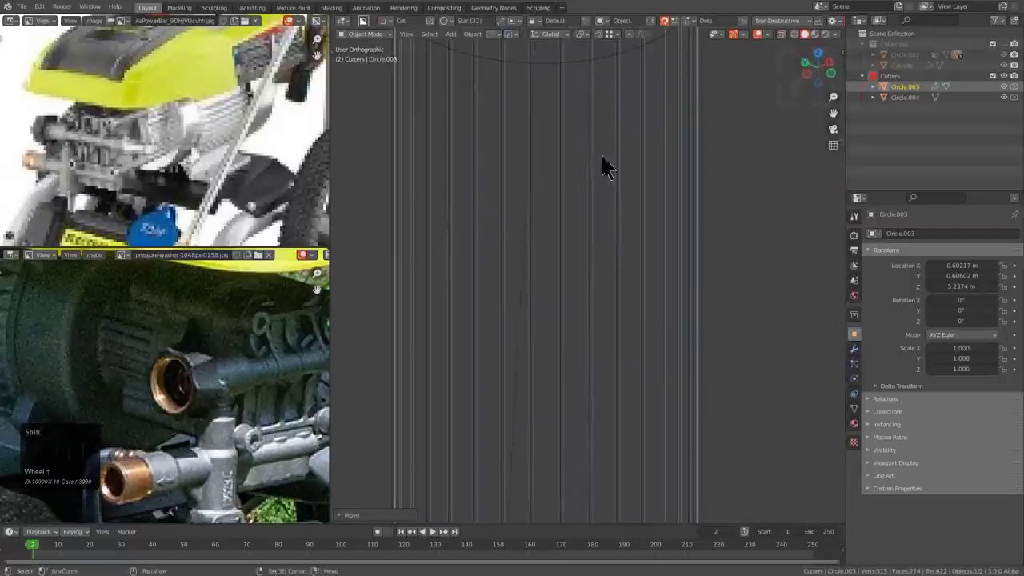
{"action": "key", "text": "KP_End"}
{"action": "scroll", "coordinate": [612, 228], "scroll_direction": "down", "scroll_amount": 4}
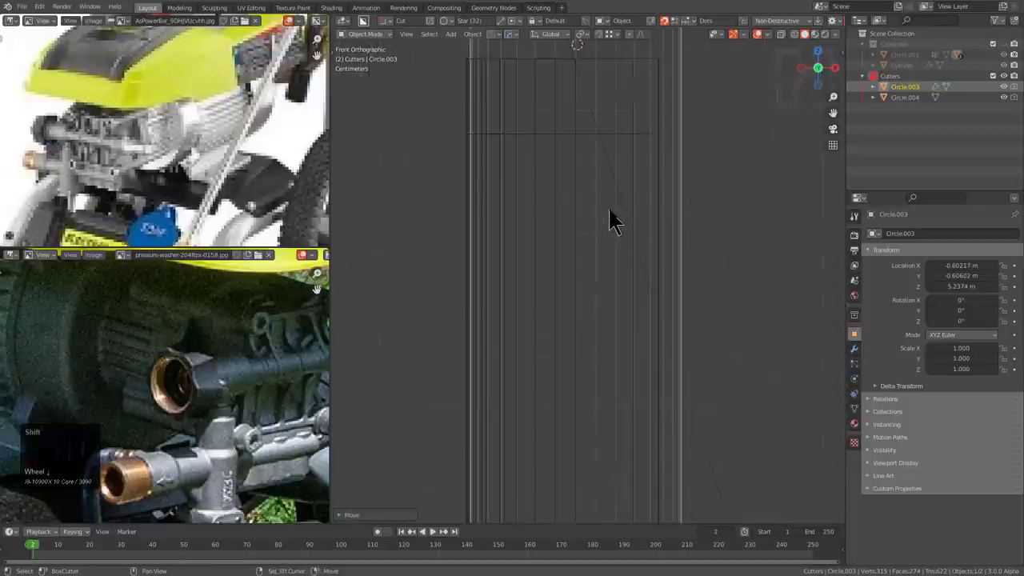
{"action": "middle_click_drag", "start_coordinate": [605, 206], "coordinate": [610, 258]}
- Hide the round cutter, select opposite vertices on the half-round cutter's upper rim and snap the 3D cursor midway between them
{"action": "left_click", "coordinate": [583, 262]}
{"action": "key", "text": "Tab"}
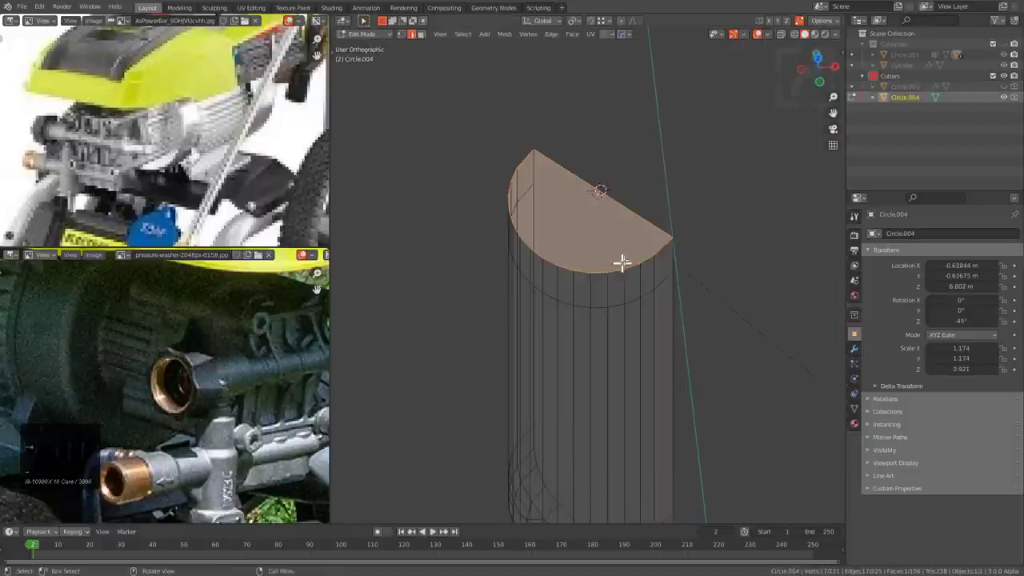
{"action": "left_click", "coordinate": [670, 240]}
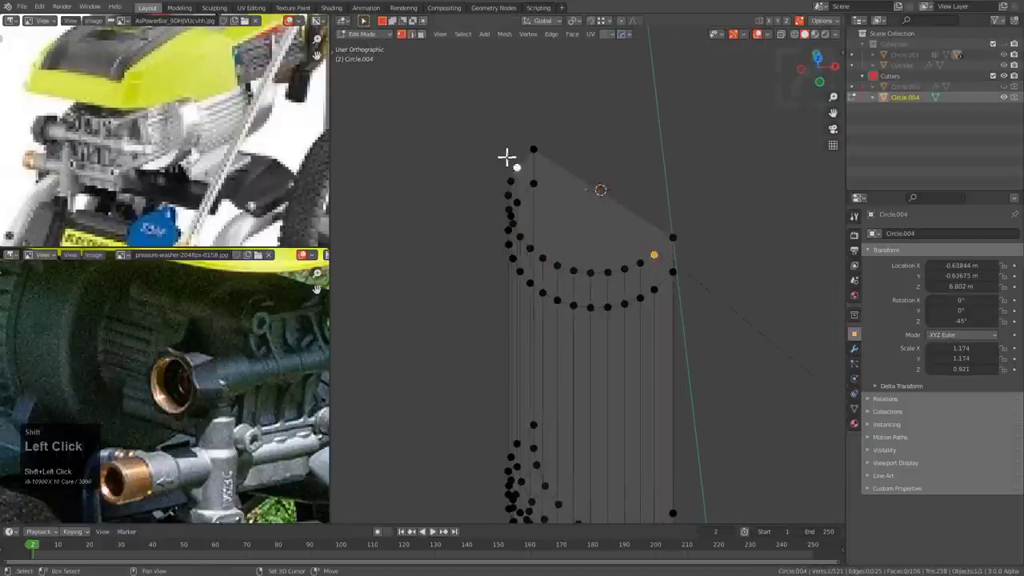
{"action": "middle_click_drag", "start_coordinate": [506, 156], "coordinate": [589, 236], "text": "alt"}
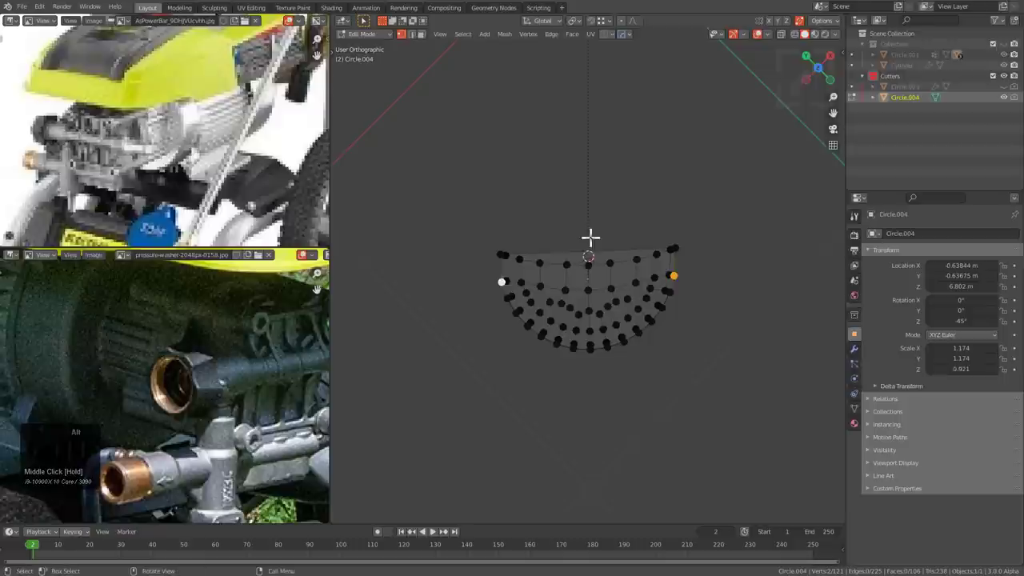
{"action": "key", "text": "ctrl+Tab"}
{"action": "left_click", "coordinate": [689, 293]}
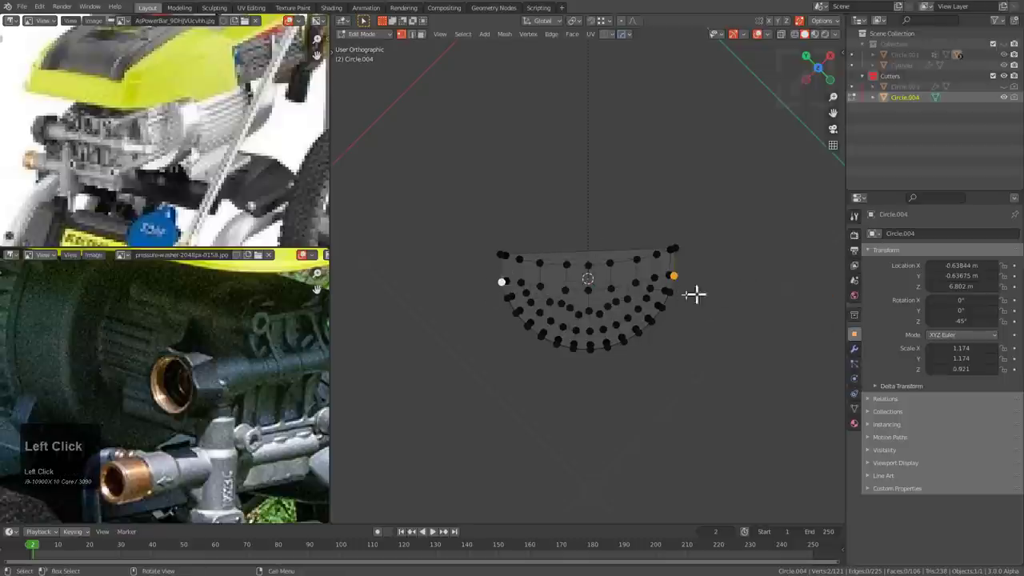
- Try adding a 32-vertex cylinder at the 3D cursor, reducing its radius and scaling it towards the half-round cutter's width, and delete it
{"action": "key", "text": "shift+a"}
{"action": "left_click", "coordinate": [683, 368]}
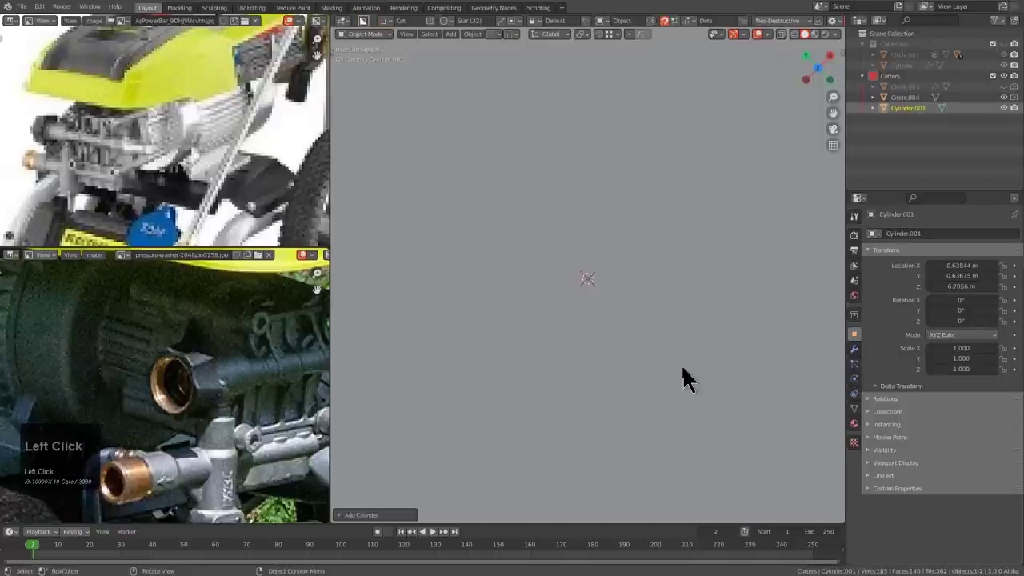
{"action": "key", "text": "F9"}
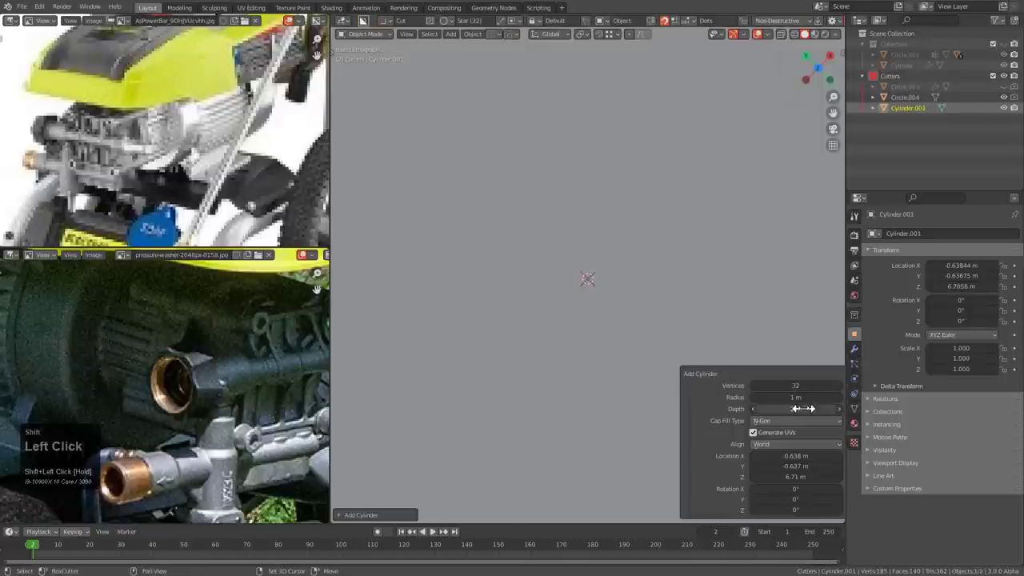
{"action": "left_click_drag", "start_coordinate": [699, 381], "coordinate": [379, 315], "text": "shift"}
{"action": "middle_click_drag", "start_coordinate": [696, 367], "coordinate": [617, 248]}
{"action": "scroll", "coordinate": [617, 247], "scroll_direction": "down", "scroll_amount": 2}
{"action": "key", "text": "s"}
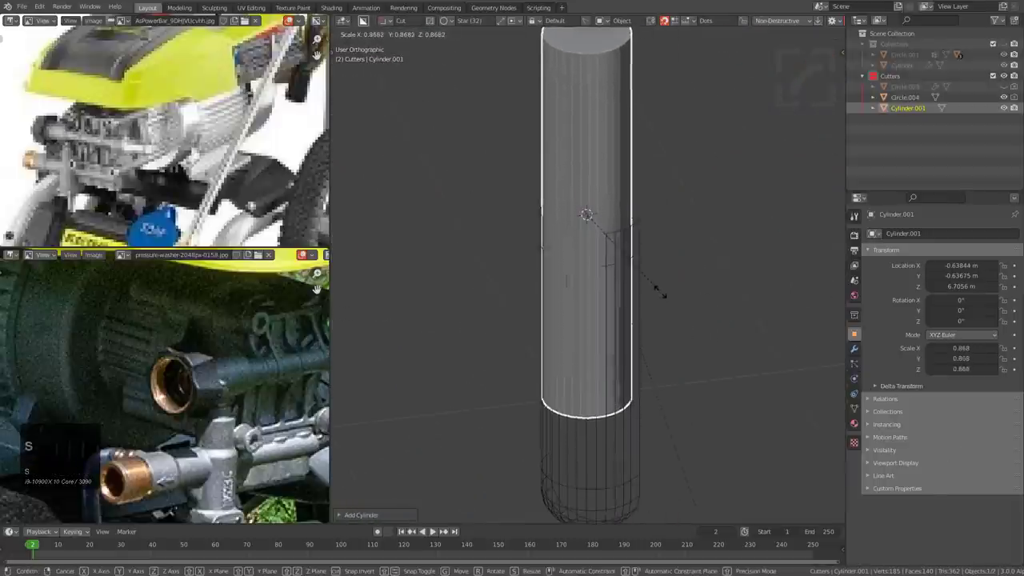
{"action": "left_click", "coordinate": [660, 290]}
{"action": "key", "text": "x"}
{"action": "left_click", "coordinate": [663, 284]}
- Reveal the hidden round cutter, clear the selection and switch visibility back to the main collection
{"action": "key", "text": "alt+h"}
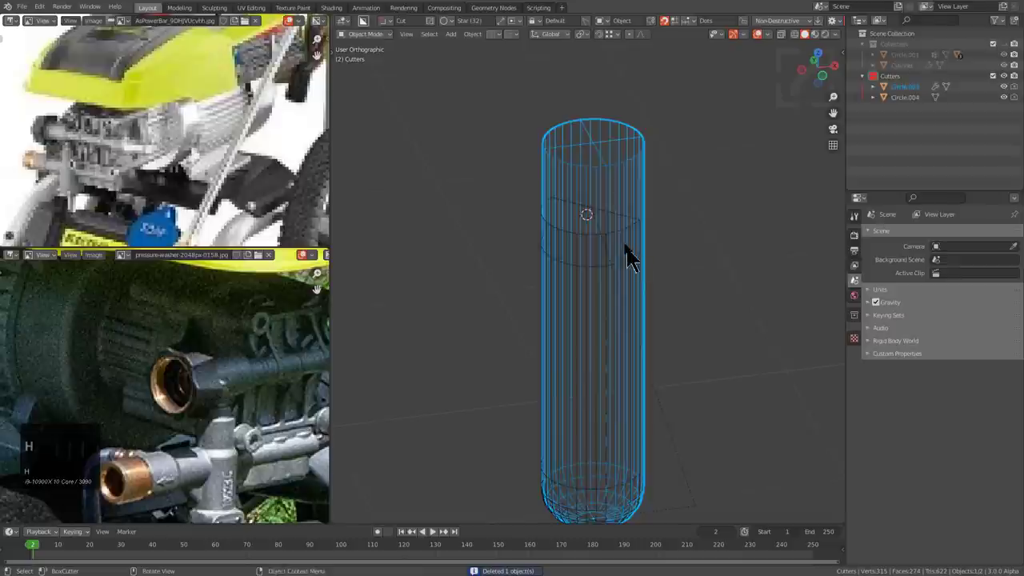
{"action": "key", "text": "alt+a"}
{"action": "scroll", "coordinate": [617, 233], "scroll_direction": "down", "scroll_amount": 2}
{"action": "middle_click_drag", "start_coordinate": [616, 232], "coordinate": [616, 243]}
{"action": "scroll", "coordinate": [617, 242], "scroll_direction": "up", "scroll_amount": 1}
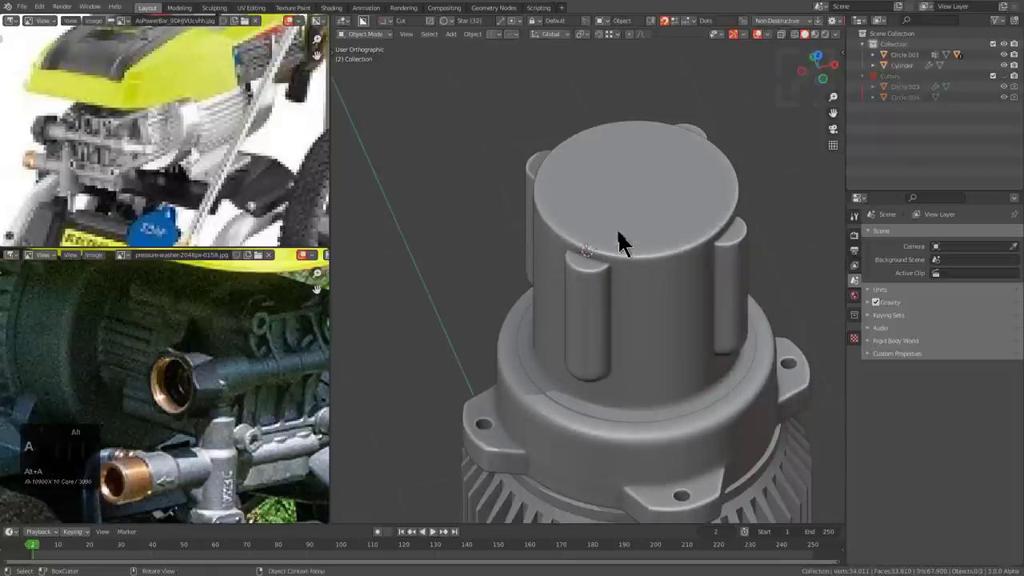
- Open the bossed cylinder's mesh for editing in edge select mode and examine the topology around the front boss and upper rim
{"action": "left_click", "coordinate": [616, 233]}
{"action": "mouse_move", "coordinate": [616, 233]}
{"action": "middle_mouse_down"}
{"action": "mouse_move", "coordinate": [629, 250]}
{"action": "mouse_move", "coordinate": [638, 238]}
{"action": "mouse_move", "coordinate": [612, 219]}
{"action": "middle_mouse_up"}
{"action": "scroll", "coordinate": [634, 243], "scroll_direction": "up", "scroll_amount": 4}
{"action": "key", "text": "Tab"}
{"action": "scroll", "coordinate": [621, 232], "scroll_direction": "up", "scroll_amount": 4}
{"action": "key", "text": "1"}
{"action": "key", "text": "3"}
{"action": "key", "text": "2"}
{"action": "scroll", "coordinate": [604, 224], "scroll_direction": "down", "scroll_amount": 3}
{"action": "scroll", "coordinate": [628, 210], "scroll_direction": "up", "scroll_amount": 3}
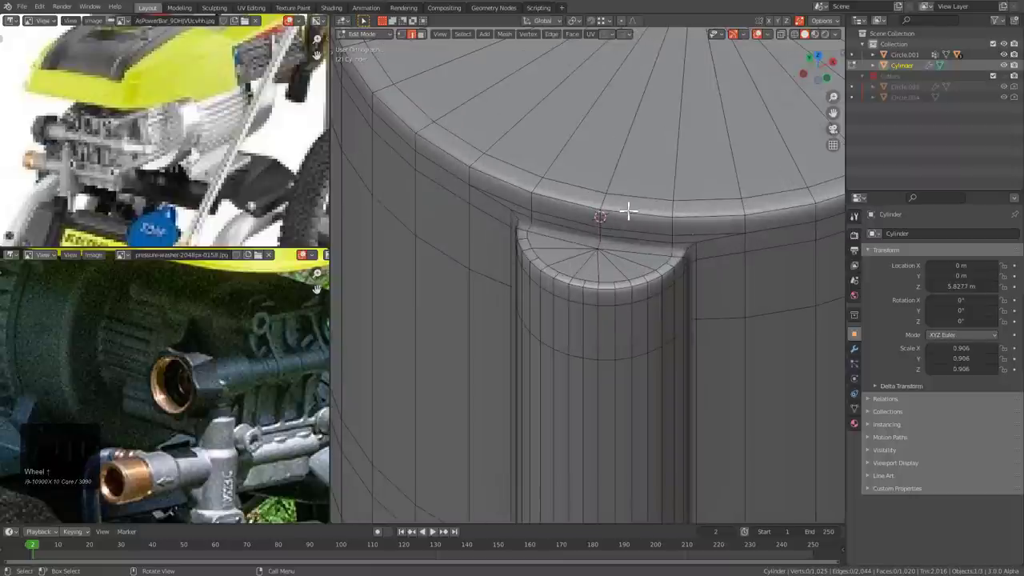
{"action": "scroll", "coordinate": [628, 211], "scroll_direction": "down", "scroll_amount": 4}
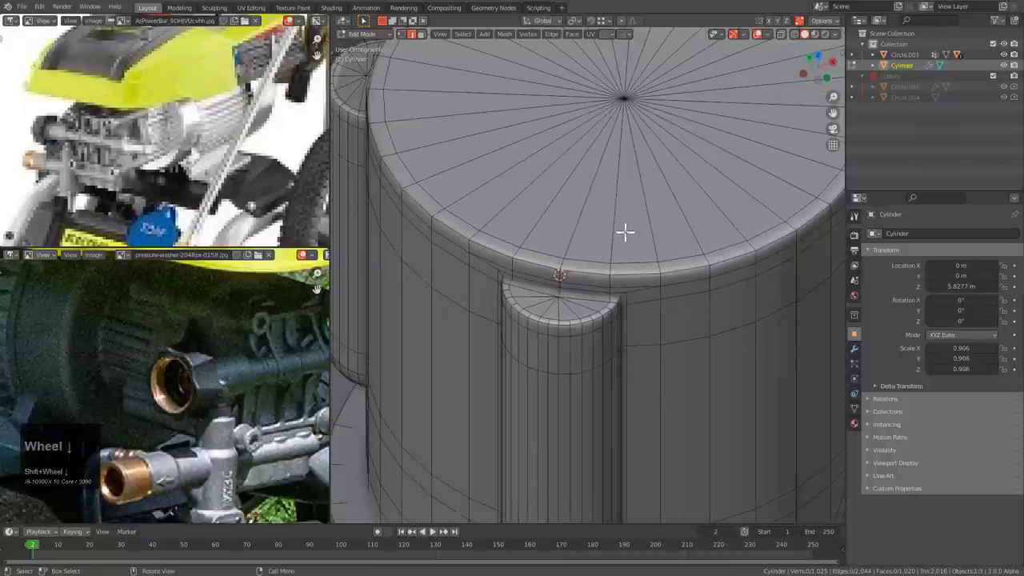
- Replace the triangle fan on the bossed cylinder's top cap with a single face and scale it slightly inward
{"action": "key", "text": "1"}
{"action": "left_click", "coordinate": [623, 97]}
{"action": "middle_click_drag", "start_coordinate": [613, 91], "coordinate": [605, 168], "text": "shift"}
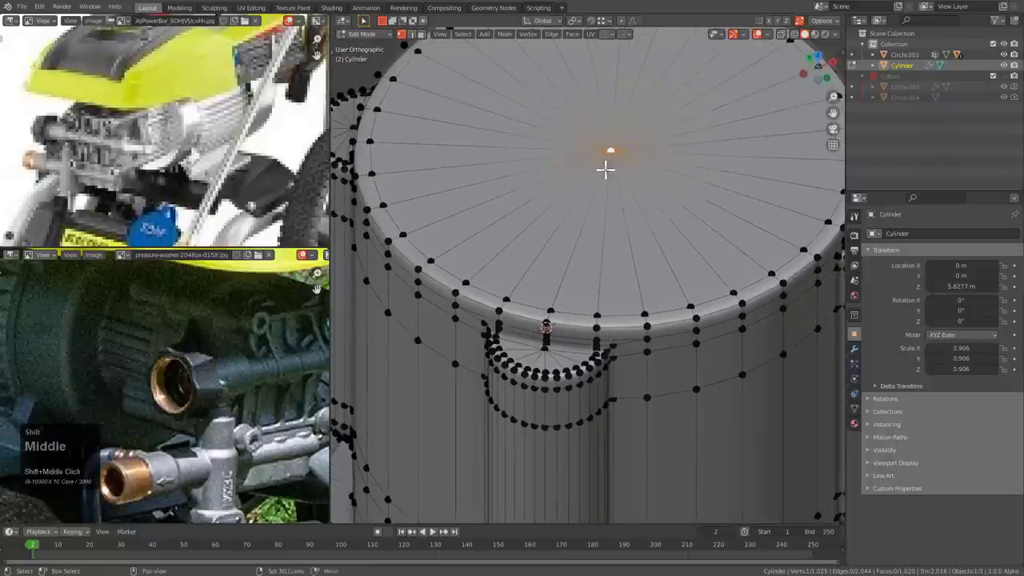
{"action": "key", "text": "ctrl+KP_Add"}
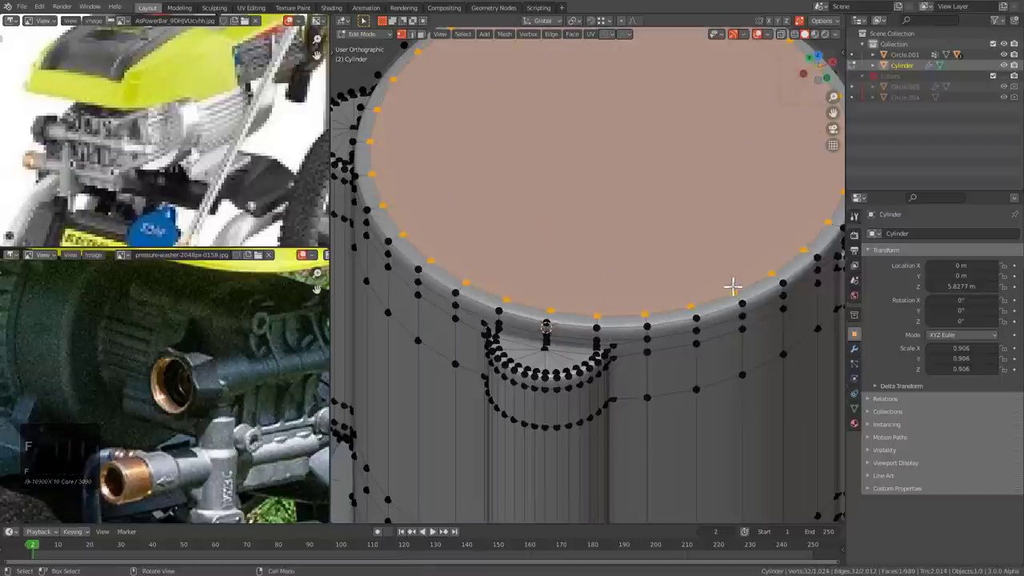
{"action": "key", "text": "s"}
{"action": "left_click", "coordinate": [730, 285]}
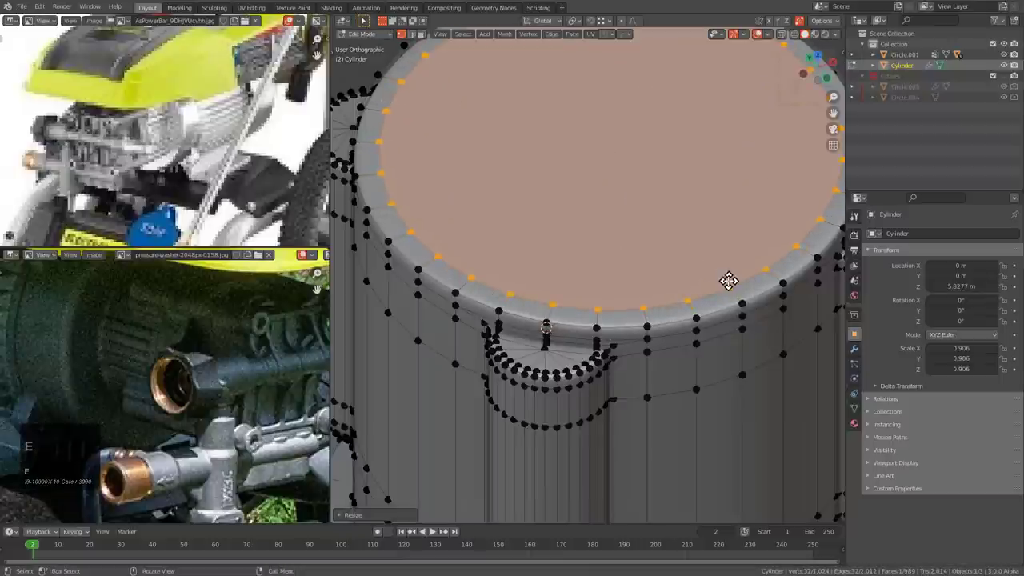
- Extrude the top cap face upward and scale it inward to form a tapered shoulder
{"action": "key", "text": "e"}
{"action": "key", "text": "z"}
{"action": "key", "text": "z"}
{"action": "left_click", "coordinate": [723, 246]}
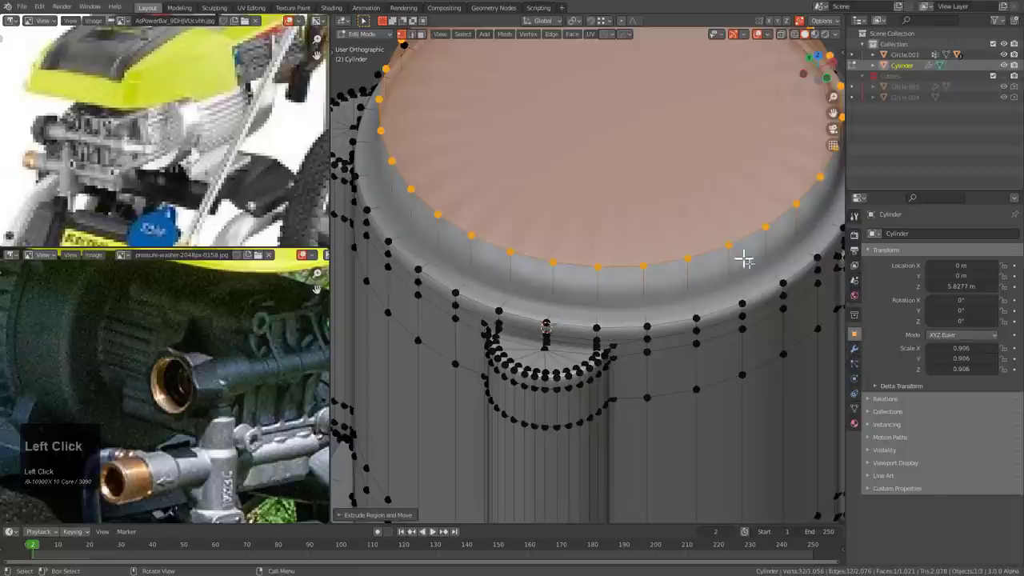
{"action": "key", "text": "s"}
{"action": "left_click", "coordinate": [734, 243]}
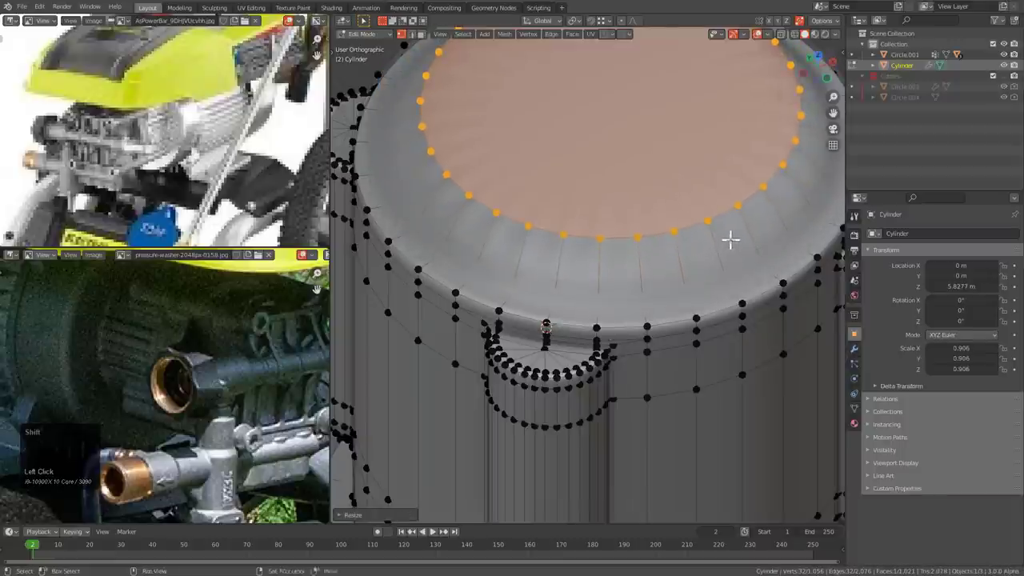
- Bevel the raised cap's upper rim with two segments
{"action": "scroll", "coordinate": [681, 238], "scroll_direction": "up", "scroll_amount": 2}
{"action": "key", "text": "ctrl+b"}
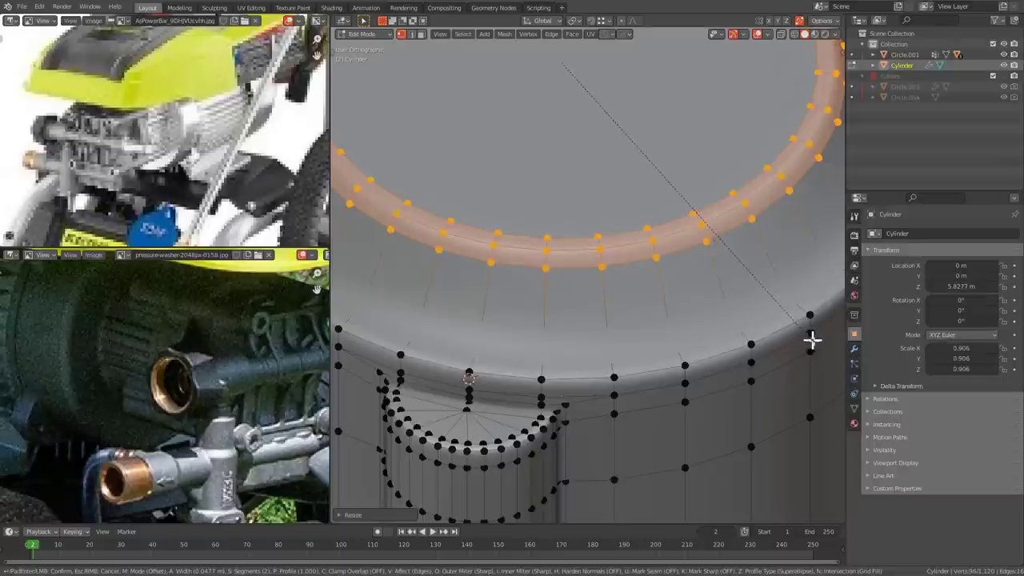
{"action": "key", "text": "a"}
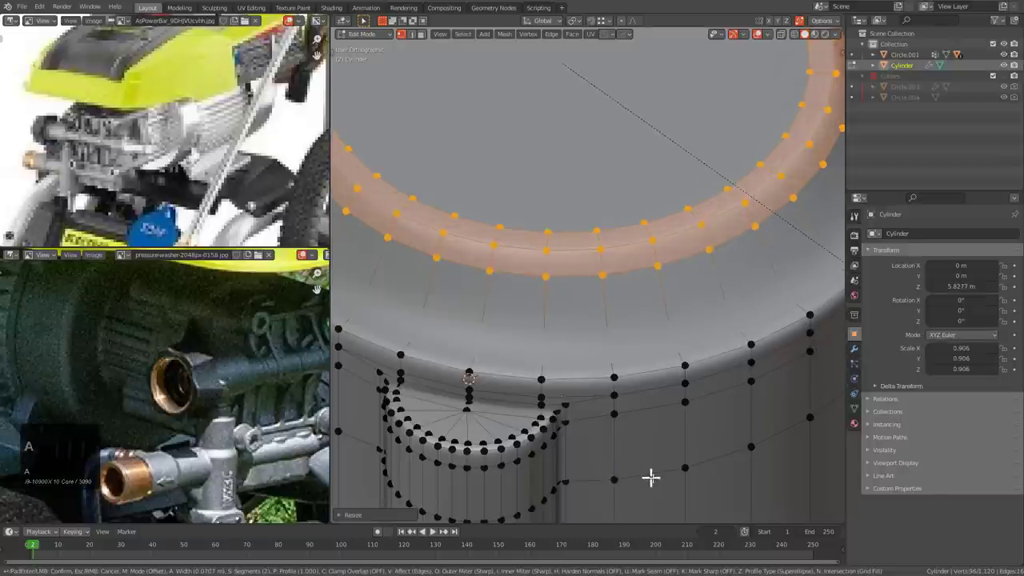
{"action": "left_click", "coordinate": [641, 449]}
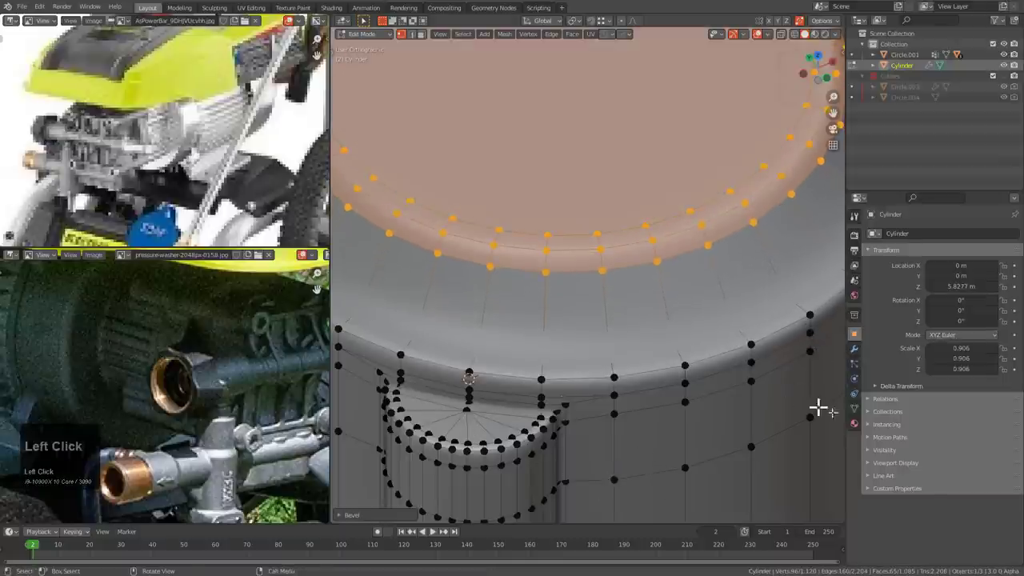
- Turn off the Subdivision modifier's edit-mode display and bevel the edge loop at the shoulder's base with two segments
{"action": "left_click", "coordinate": [855, 350]}
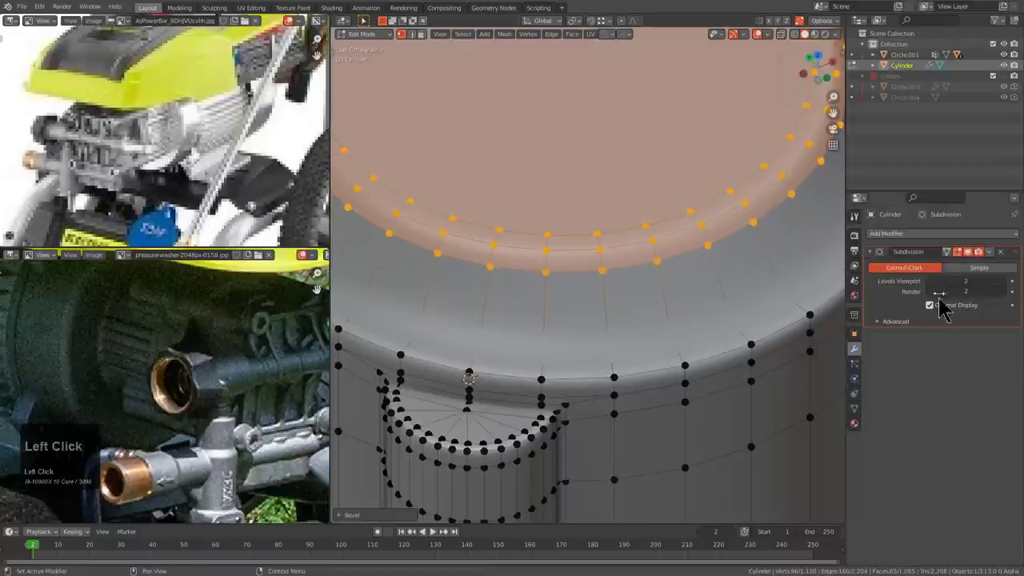
{"action": "left_click", "coordinate": [957, 252]}
{"action": "key", "text": "2"}
{"action": "left_click", "coordinate": [719, 324], "text": "alt"}
{"action": "key", "text": "ctrl+b"}
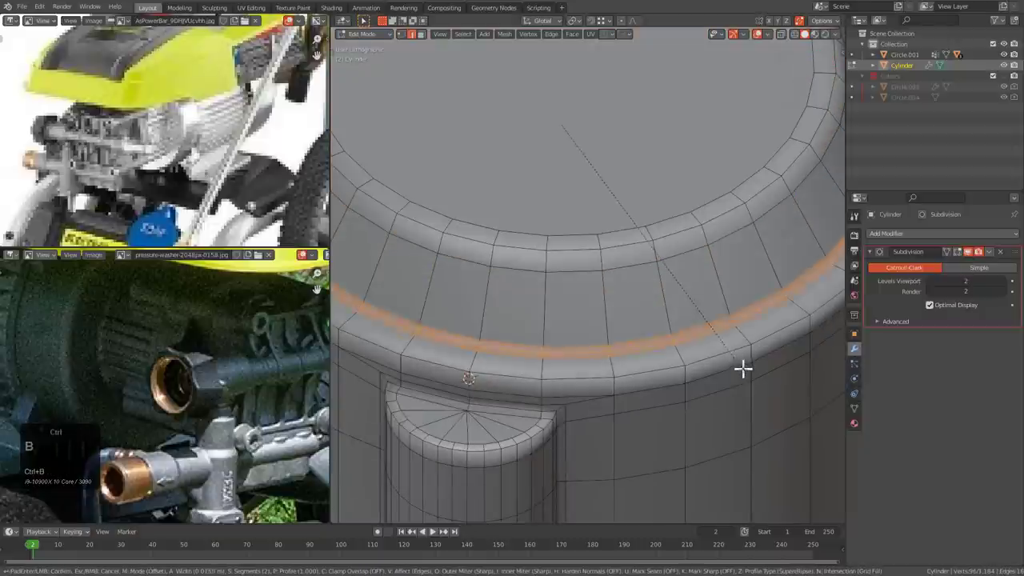
{"action": "left_click", "coordinate": [748, 370]}
{"action": "key", "text": "Tab"}
- Add a cylinder at the 3D cursor beside the casing's rim and scale it down towards the size of the nearby boss
{"action": "scroll", "coordinate": [687, 334], "scroll_direction": "down", "scroll_amount": 1}
{"action": "middle_click_drag", "start_coordinate": [680, 320], "coordinate": [617, 250], "text": "shift"}
{"action": "scroll", "coordinate": [694, 311], "scroll_direction": "down", "scroll_amount": 2}
{"action": "scroll", "coordinate": [699, 309], "scroll_direction": "down", "scroll_amount": 2}
{"action": "key", "text": "alt+a"}
{"action": "middle_click_drag", "start_coordinate": [611, 300], "coordinate": [600, 327], "text": "alt"}
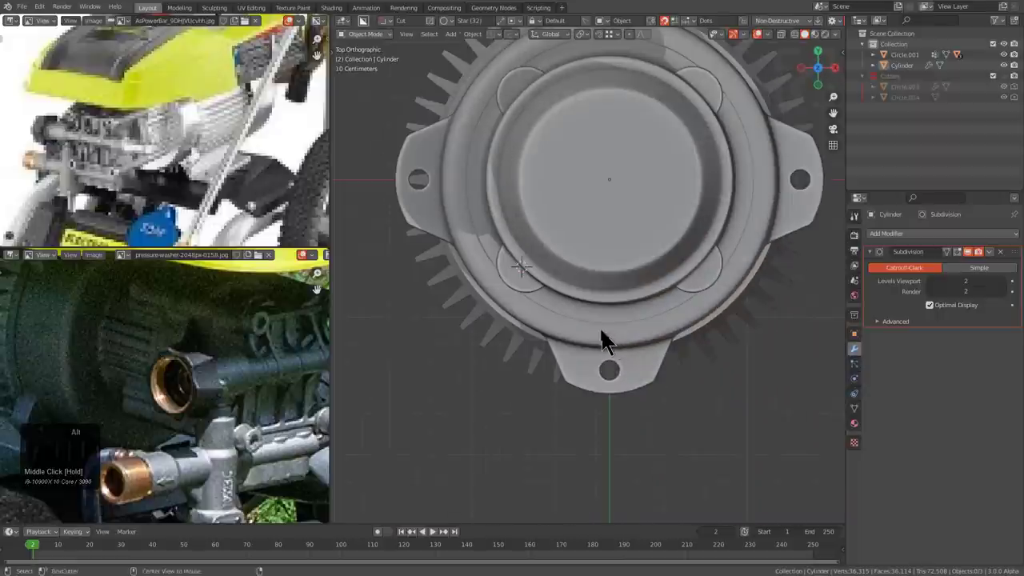
{"action": "scroll", "coordinate": [580, 279], "scroll_direction": "up", "scroll_amount": 3}
{"action": "middle_click_drag", "start_coordinate": [506, 277], "coordinate": [570, 273], "text": "shift"}
{"action": "scroll", "coordinate": [569, 274], "scroll_direction": "up", "scroll_amount": 2}
{"action": "key", "text": "shift+a"}
{"action": "mouse_move", "coordinate": [569, 272]}
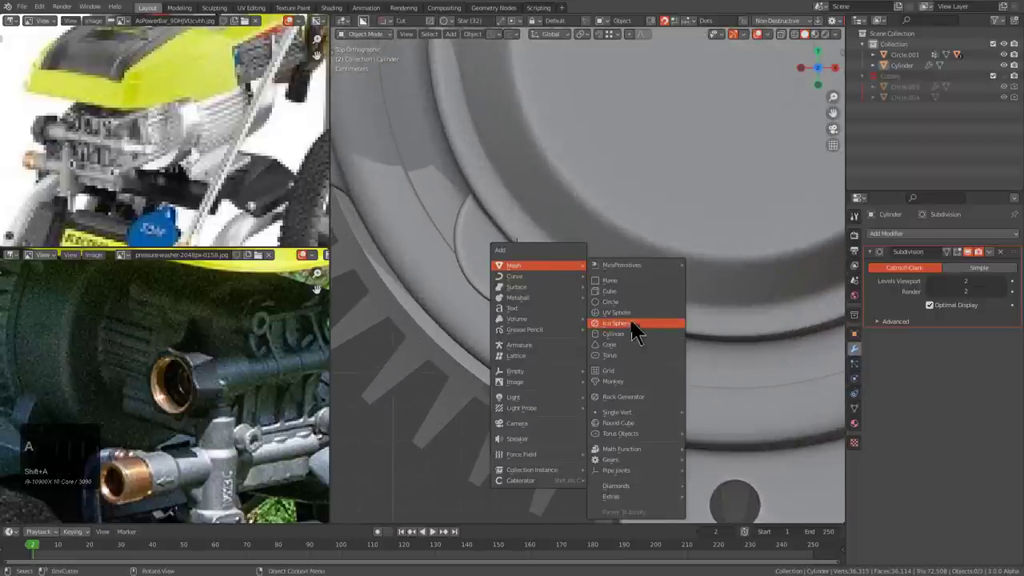
{"action": "left_click", "coordinate": [633, 328]}
{"action": "key", "text": "s"}
{"action": "left_click", "coordinate": [669, 357]}
- Align the new cylinder with the boss's outer curve in top view, adjusting its position and radius until the outlines match
{"action": "key", "text": "alt+z"}
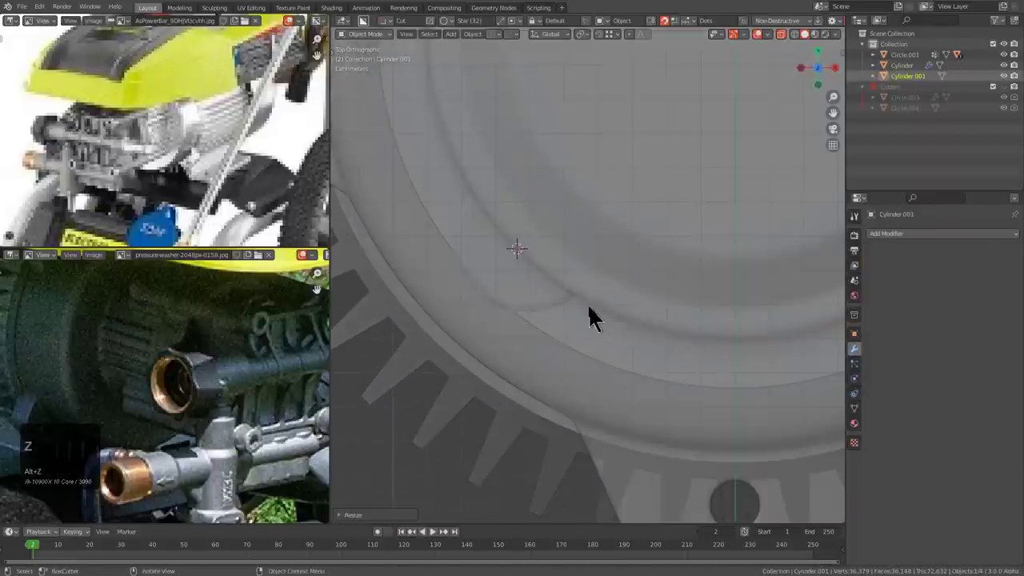
{"action": "key", "text": "g"}
{"action": "key", "text": "g"}
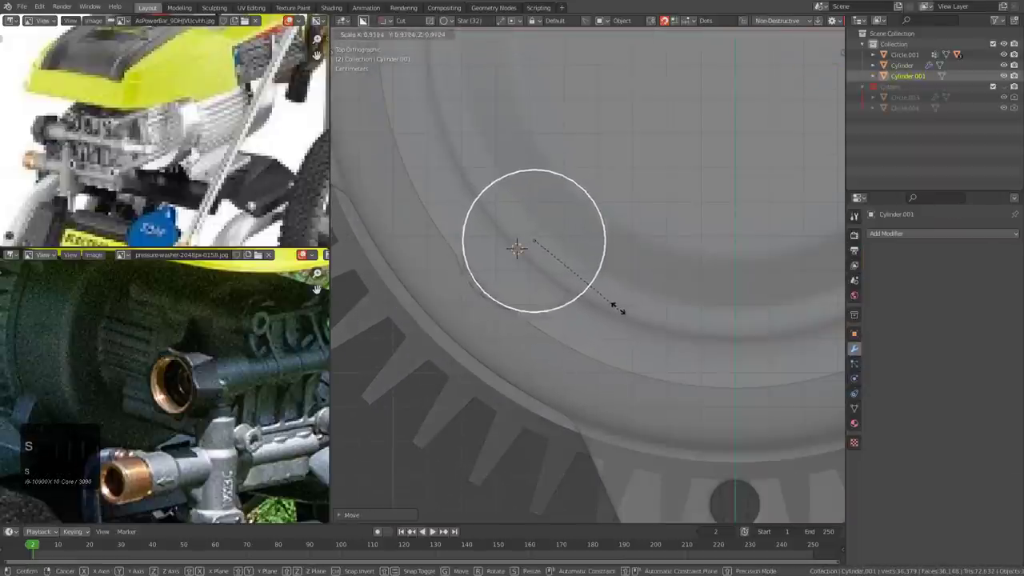
{"action": "left_click", "coordinate": [612, 305]}
{"action": "key", "text": "alt+z"}
{"action": "scroll", "coordinate": [598, 296], "scroll_direction": "up", "scroll_amount": 1}
{"action": "key", "text": "g"}
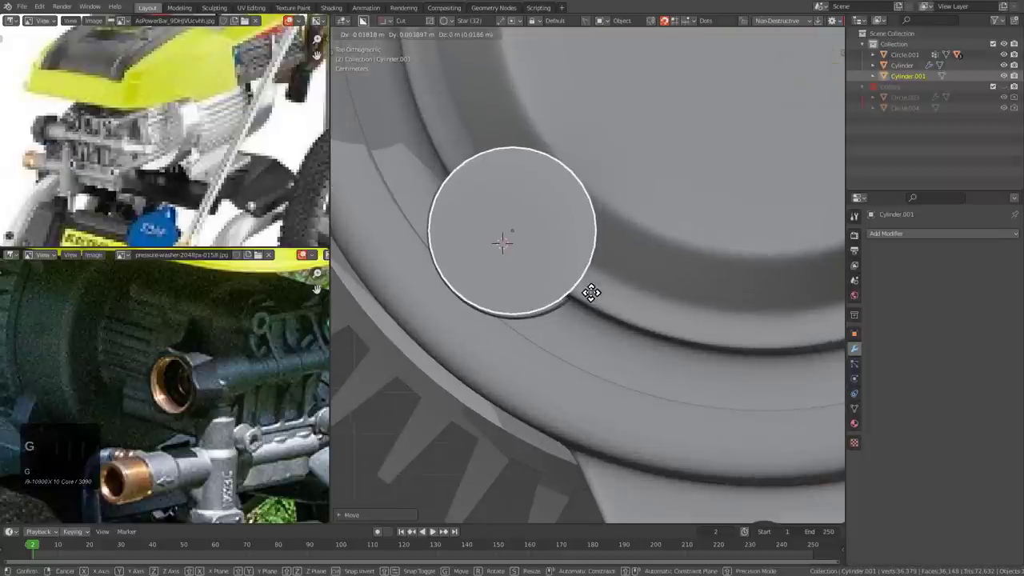
{"action": "left_click", "coordinate": [592, 293]}
{"action": "key", "text": "s"}
{"action": "left_click", "coordinate": [598, 294]}
{"action": "key", "text": "g"}
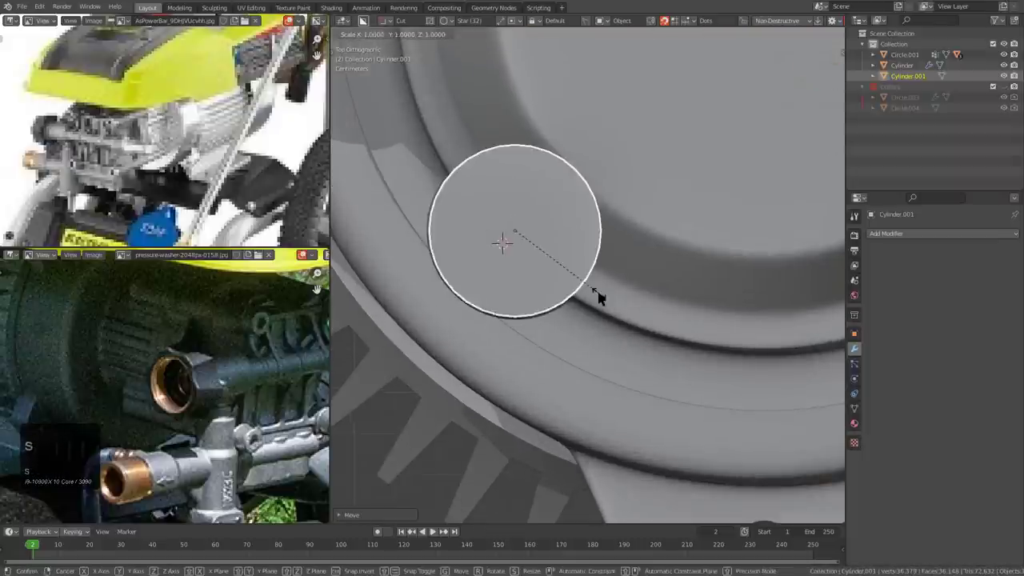
{"action": "left_click", "coordinate": [599, 293]}
- Shorten the new cylinder by scaling it along the Z axis only
{"action": "middle_click_drag", "start_coordinate": [601, 293], "coordinate": [625, 262]}
{"action": "scroll", "coordinate": [626, 262], "scroll_direction": "down", "scroll_amount": 3}
{"action": "key", "text": "s"}
{"action": "key", "text": "z"}
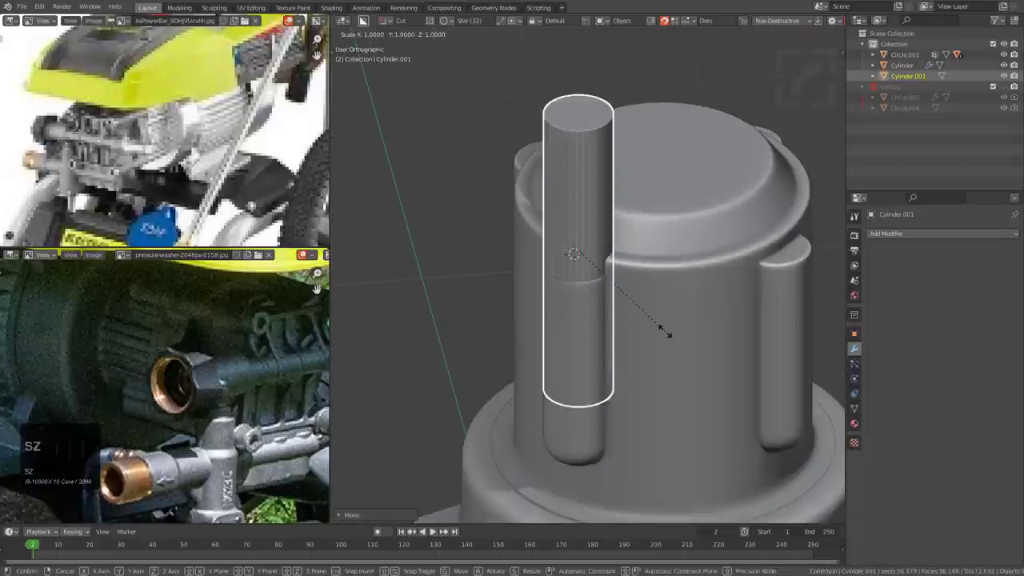
{"action": "left_click", "coordinate": [611, 290]}
- Move the cylinder along Z until its base meets the upper end of the boss, and clear the selection
{"action": "key", "text": "g"}
{"action": "key", "text": "z"}
{"action": "left_click", "coordinate": [599, 204]}
{"action": "scroll", "coordinate": [598, 214], "scroll_direction": "up", "scroll_amount": 5}
{"action": "key", "text": "g"}
{"action": "key", "text": "z"}
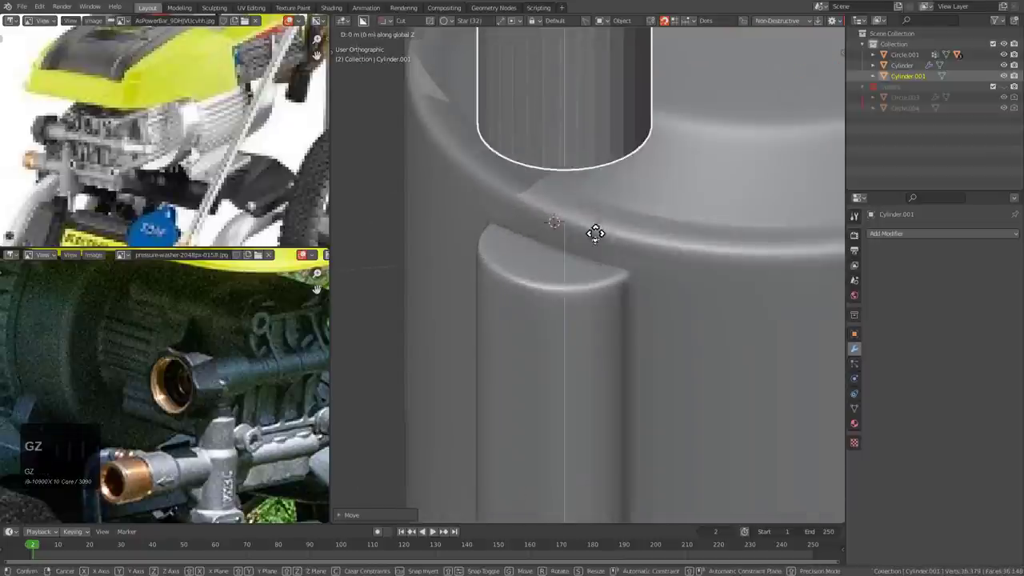
{"action": "left_click", "coordinate": [594, 278]}
{"action": "scroll", "coordinate": [596, 276], "scroll_direction": "down", "scroll_amount": 5}
{"action": "key", "text": "alt+a"}
{"action": "middle_click_drag", "start_coordinate": [606, 257], "coordinate": [592, 286], "text": "shift"}
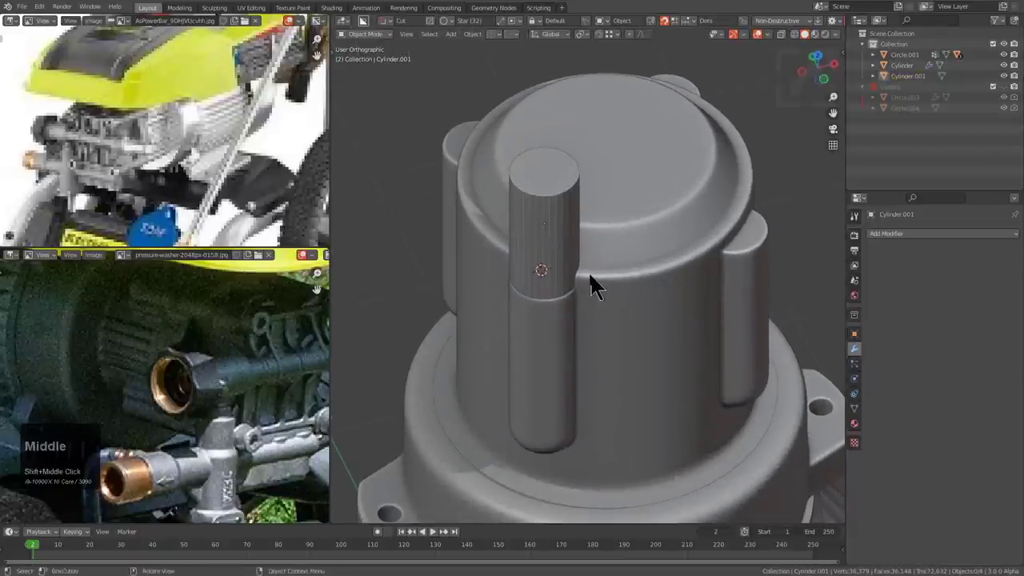
- Lengthen the small cylinder by moving its top face upward along Z
{"action": "left_click", "coordinate": [551, 256]}
{"action": "key", "text": "Tab"}
{"action": "left_click", "coordinate": [543, 172]}
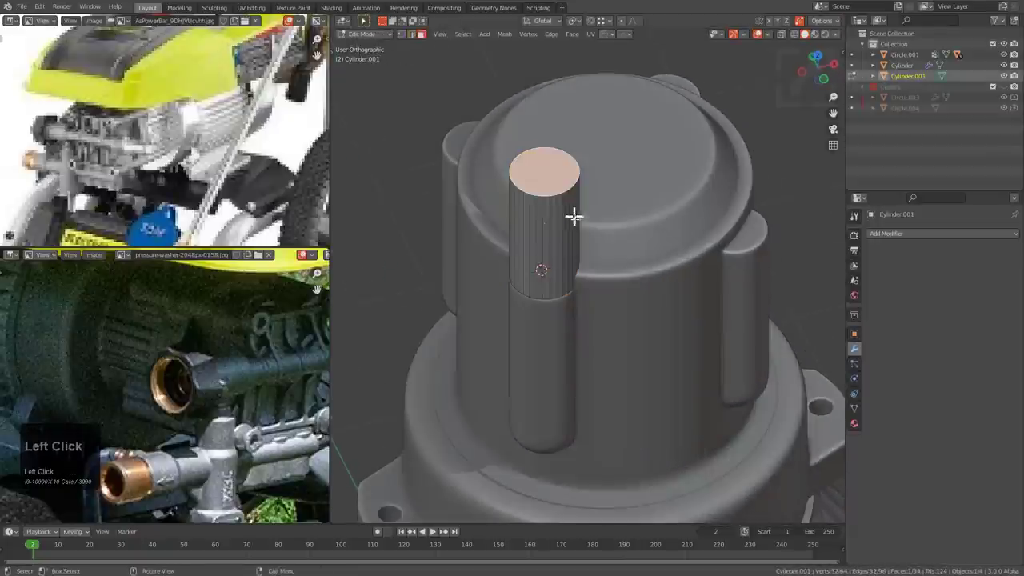
{"action": "key", "text": "g"}
{"action": "key", "text": "z"}
{"action": "left_click", "coordinate": [575, 186]}
{"action": "middle_click_drag", "start_coordinate": [575, 186], "coordinate": [617, 213]}
{"action": "key", "text": "Tab"}
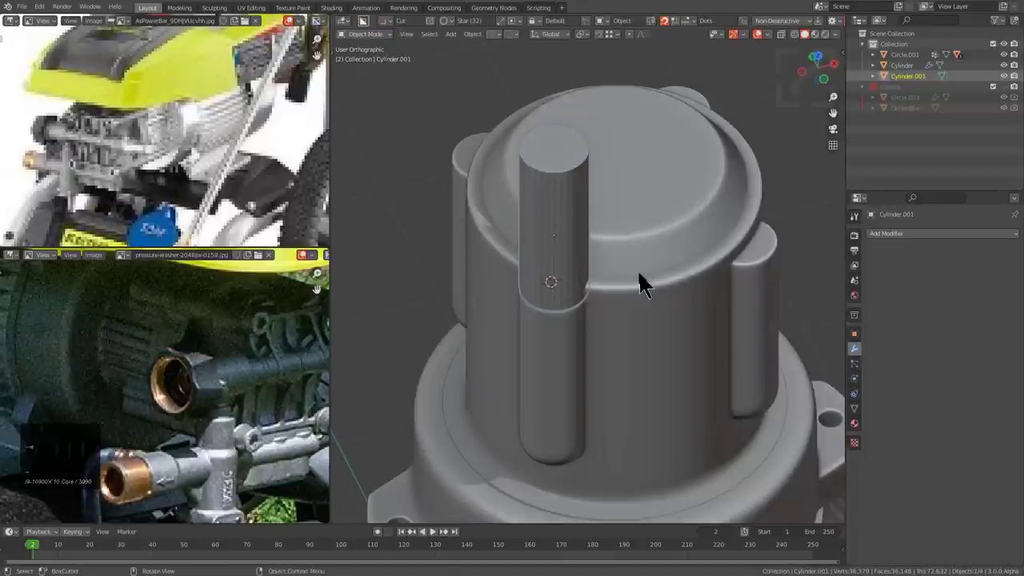
- Slim the small cylinder in two passes without changing its height, leaving a narrow boss rim around its base
{"action": "key", "text": "s"}
{"action": "key", "text": "shift+z"}
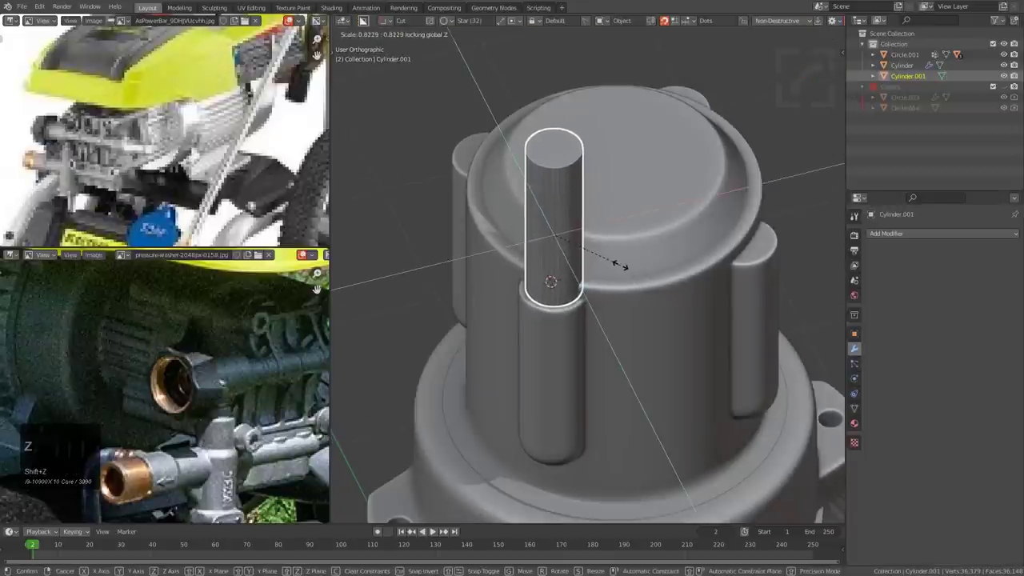
{"action": "left_click", "coordinate": [619, 263]}
{"action": "key", "text": "alt+a"}
{"action": "middle_click_drag", "start_coordinate": [618, 263], "coordinate": [600, 258]}
{"action": "left_click", "coordinate": [553, 247]}
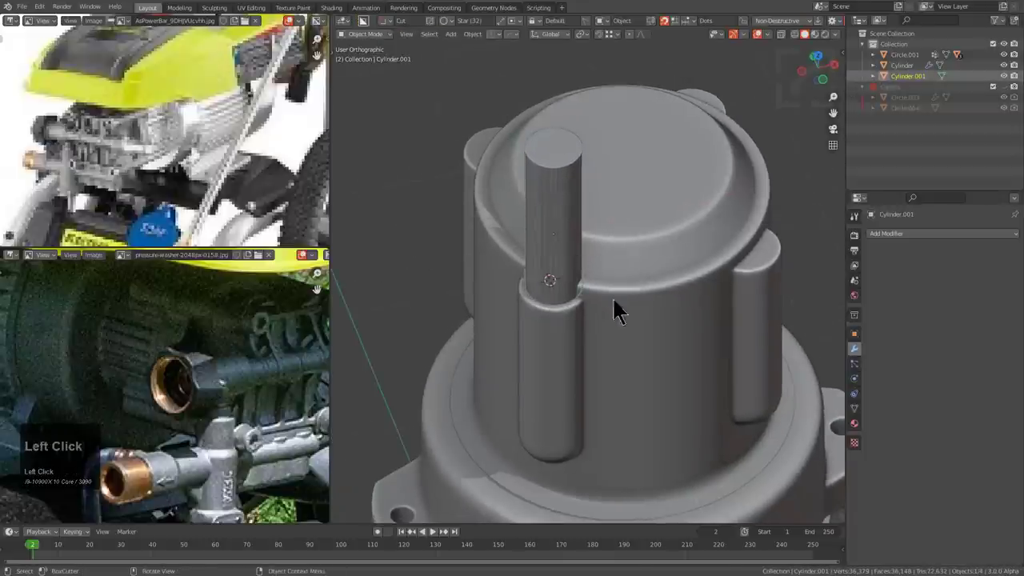
{"action": "key", "text": "s"}
{"action": "key", "text": "shift+z"}
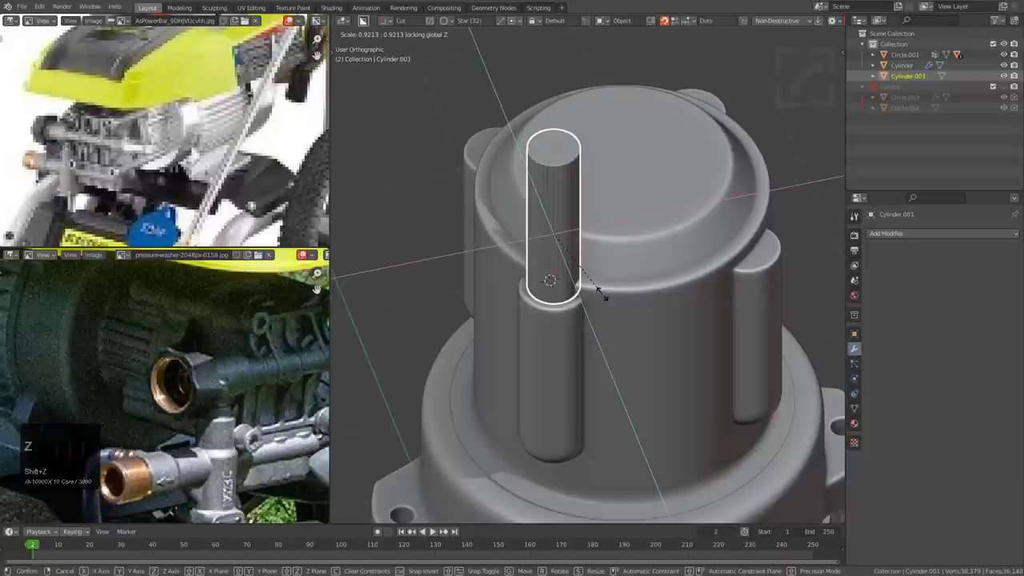
{"action": "left_click", "coordinate": [606, 296]}
{"action": "middle_click_drag", "start_coordinate": [605, 296], "coordinate": [661, 314]}
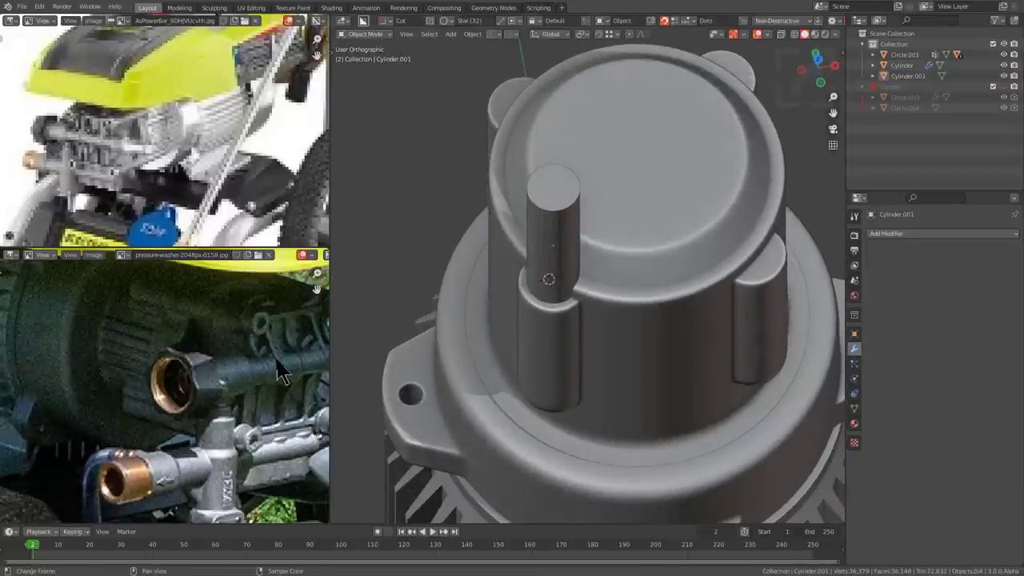
- Check the pump area in the reference photo and delete the large face capping the bossed cylinder
{"action": "scroll", "coordinate": [171, 354], "scroll_direction": "down", "scroll_amount": 3}
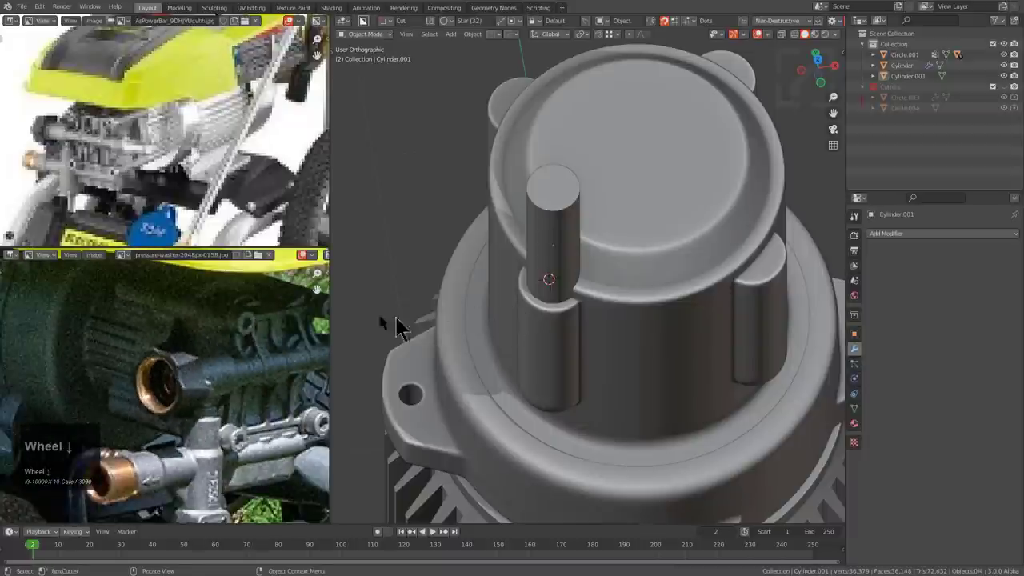
{"action": "middle_click_drag", "start_coordinate": [224, 322], "coordinate": [208, 334]}
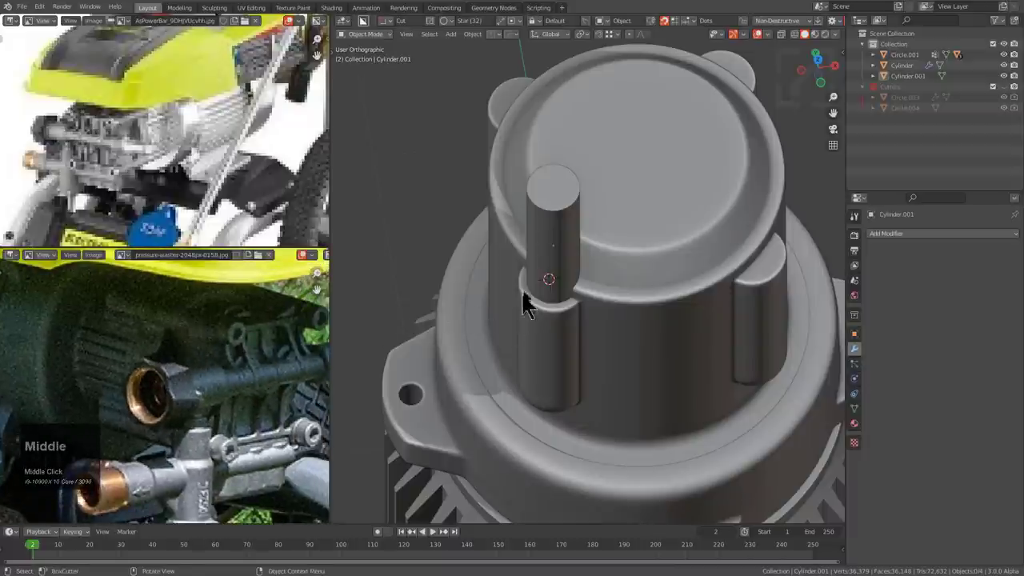
{"action": "left_click", "coordinate": [551, 220]}
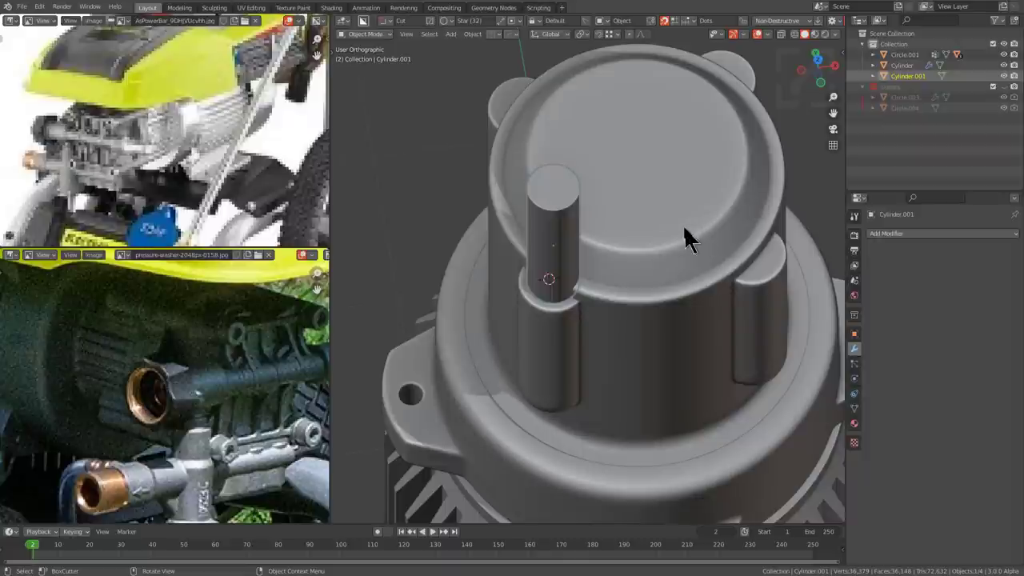
{"action": "key", "text": "alt+a"}
{"action": "left_click", "coordinate": [635, 184]}
{"action": "key", "text": "d"}
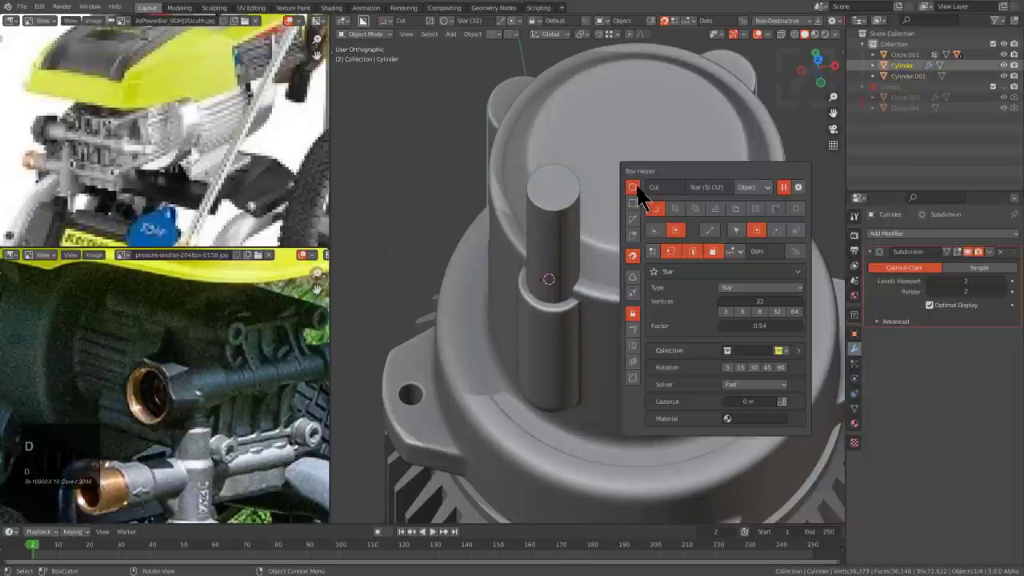
{"action": "key", "text": "Tab"}
{"action": "key", "text": "1"}
{"action": "key", "text": "3"}
{"action": "left_click", "coordinate": [645, 171]}
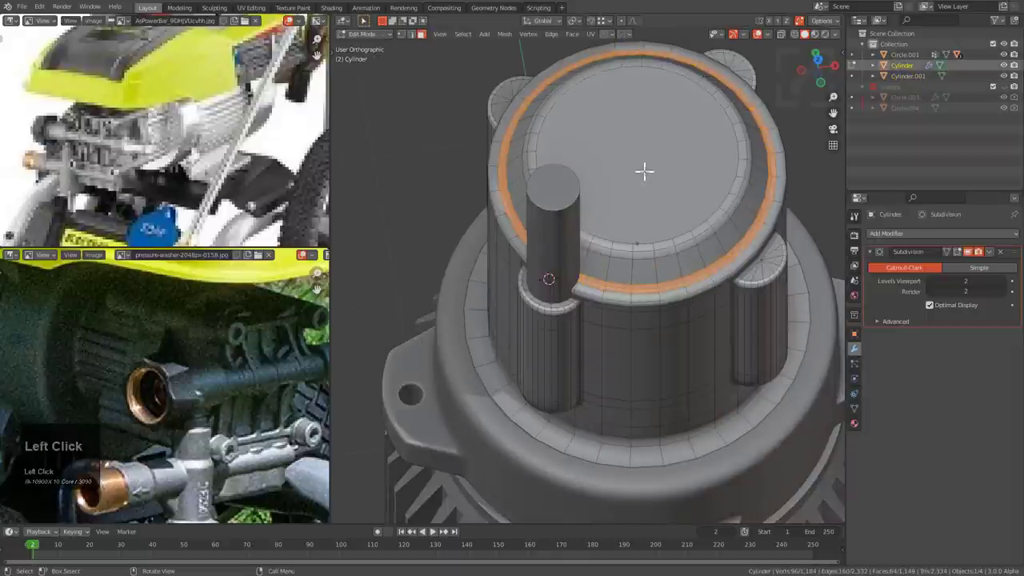
{"action": "key", "text": "x"}
{"action": "left_click", "coordinate": [658, 170]}
- Close the open rim of the bossed cylinder with a Grid Fill using a span of 8 and align its grid
{"action": "key", "text": "1"}
{"action": "left_click", "coordinate": [703, 92], "text": "alt"}
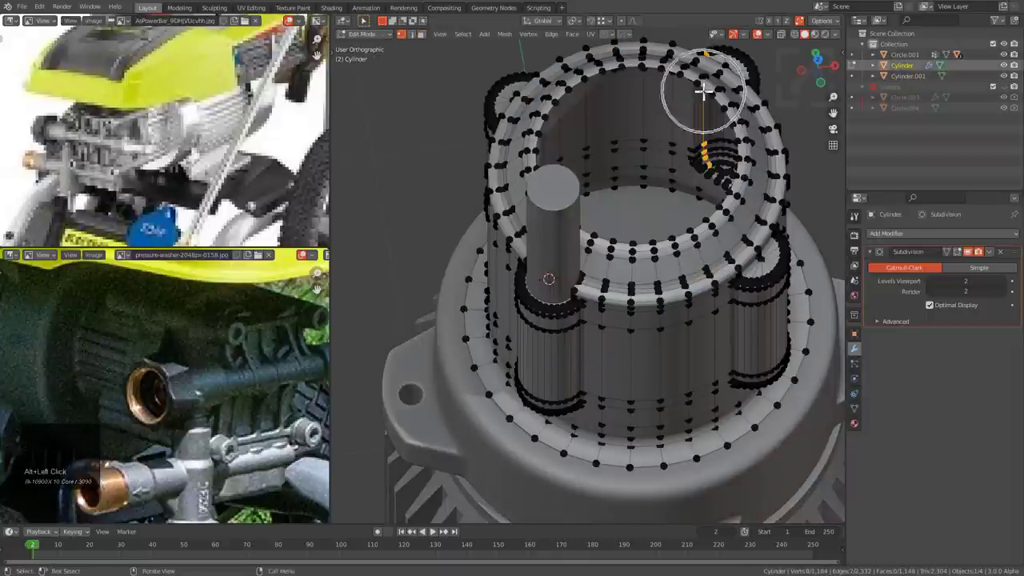
{"action": "left_click", "coordinate": [702, 92], "text": "alt"}
{"action": "key", "text": "ctrl+f"}
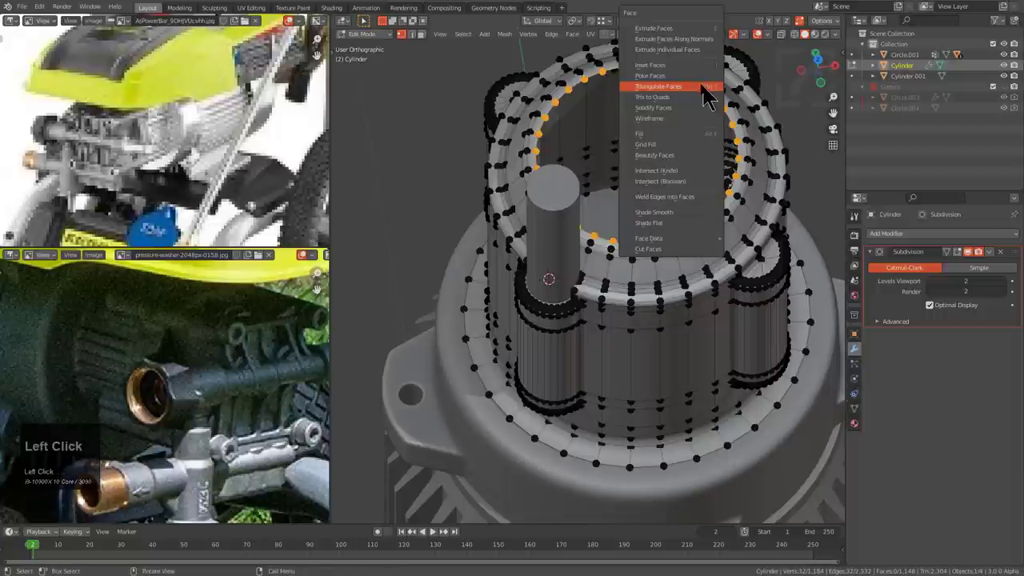
{"action": "left_click", "coordinate": [657, 146]}
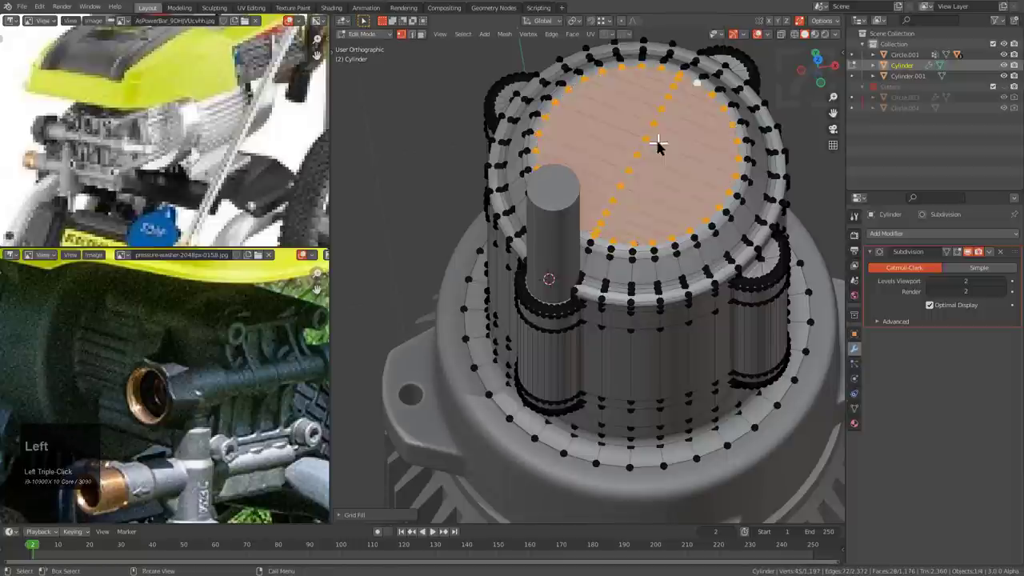
{"action": "key", "text": "KP_7"}
{"action": "key", "text": "F9"}
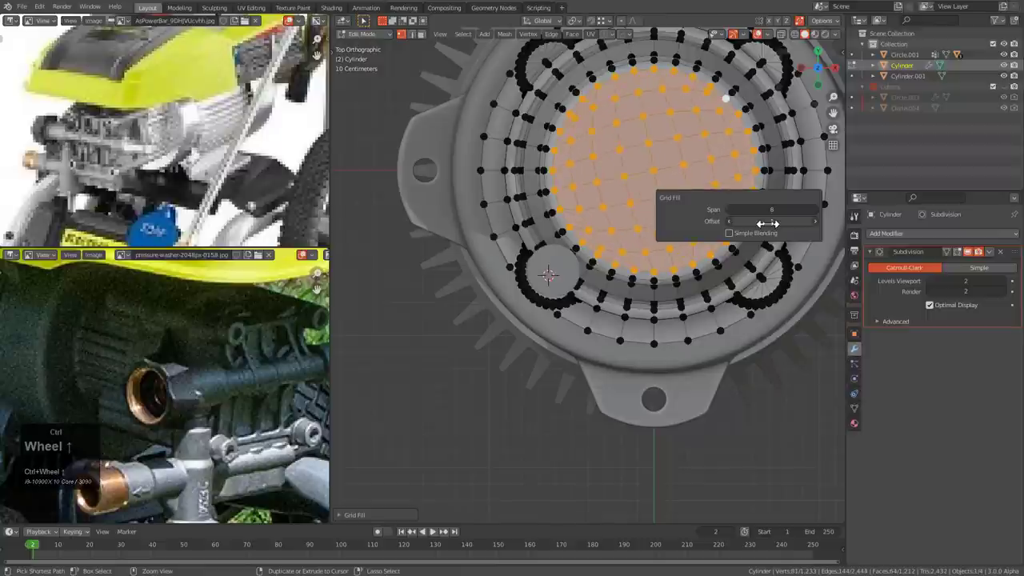
- Snap the 3D cursor to the centre vertex of the bossed cylinder's grid-filled cap
{"action": "key", "text": "Tab"}
{"action": "middle_click_drag", "start_coordinate": [686, 201], "coordinate": [620, 230]}
{"action": "left_click", "coordinate": [622, 232]}
{"action": "key", "text": "Tab"}
{"action": "left_click", "coordinate": [620, 223]}
{"action": "key", "text": "shift+s"}
{"action": "left_click", "coordinate": [694, 219]}
{"action": "key", "text": "Tab"}
- Add a cube at the 3D cursor and raise it along Z until its base sits at the cursor's height
{"action": "key", "text": "shift+a"}
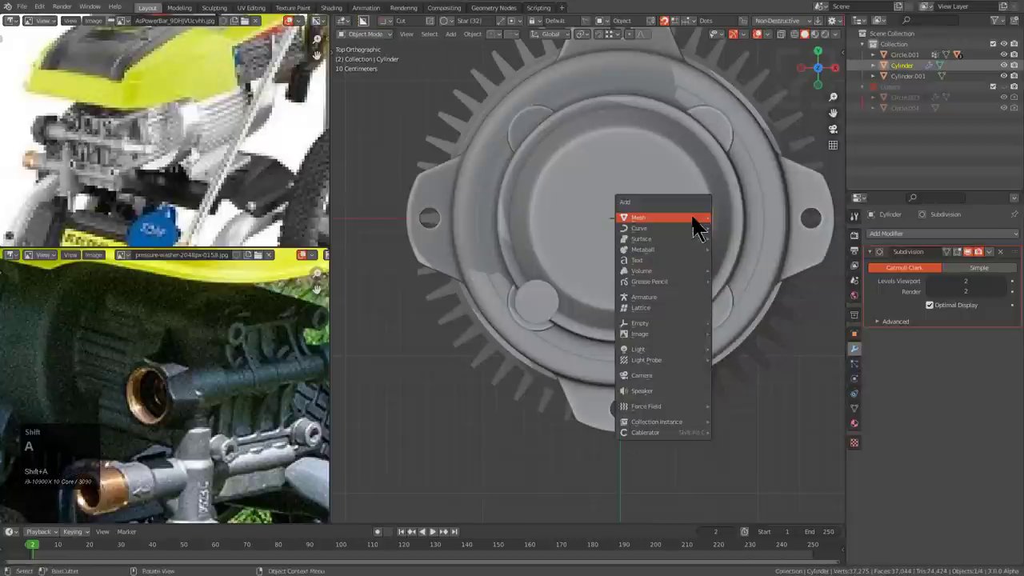
{"action": "mouse_move", "coordinate": [692, 216]}
{"action": "left_click", "coordinate": [746, 245]}
{"action": "middle_click_drag", "start_coordinate": [735, 251], "coordinate": [696, 242]}
{"action": "key", "text": "g"}
{"action": "key", "text": "z"}
{"action": "key", "text": "KP_Enter"}
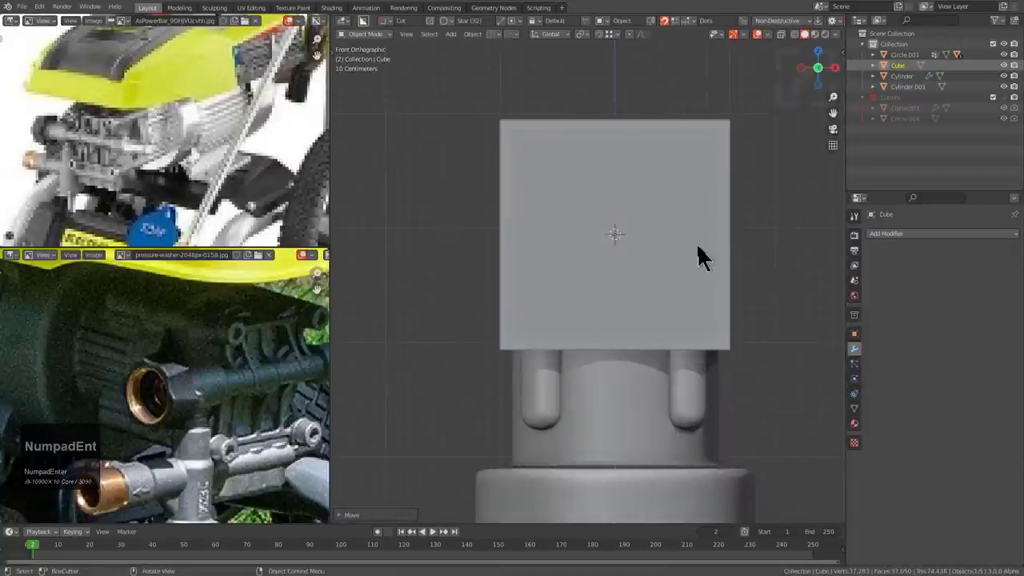
{"action": "key", "text": "g"}
{"action": "key", "text": "z"}
{"action": "key", "text": "KP_Enter"}
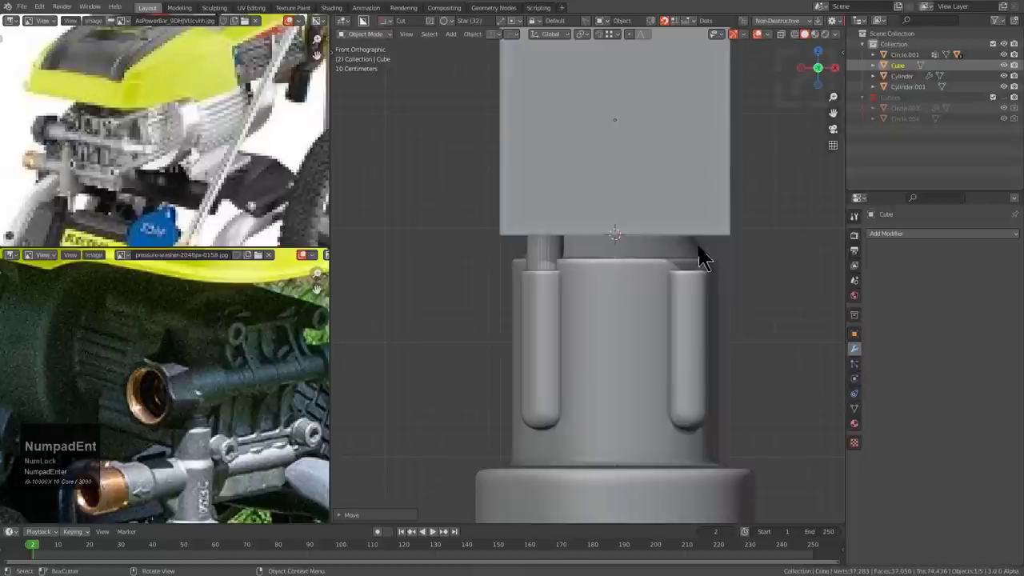
{"action": "key", "text": "s"}
{"action": "key", "text": "z"}
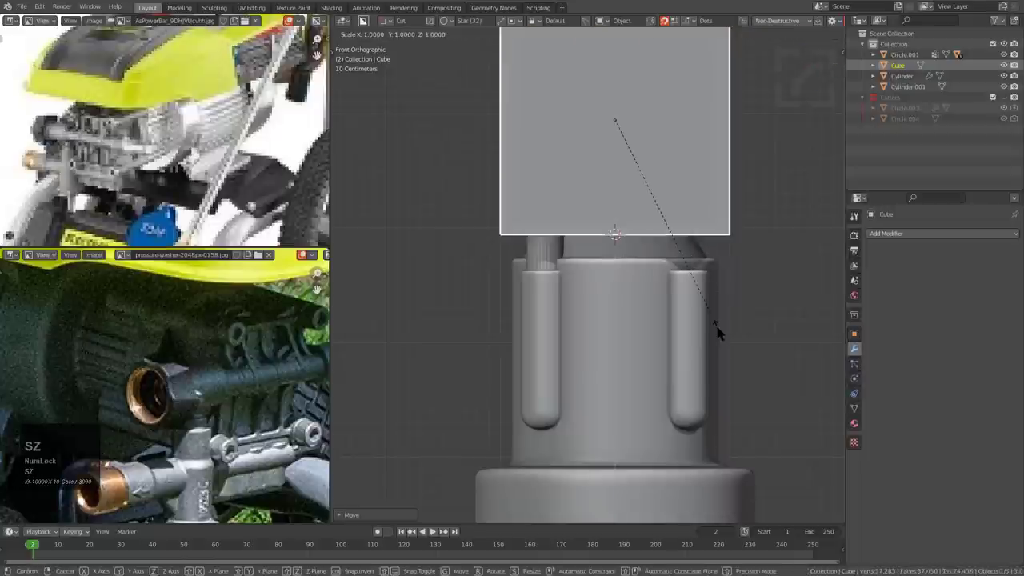
{"action": "right_click", "coordinate": [662, 247]}
{"action": "right_click", "coordinate": [658, 247]}
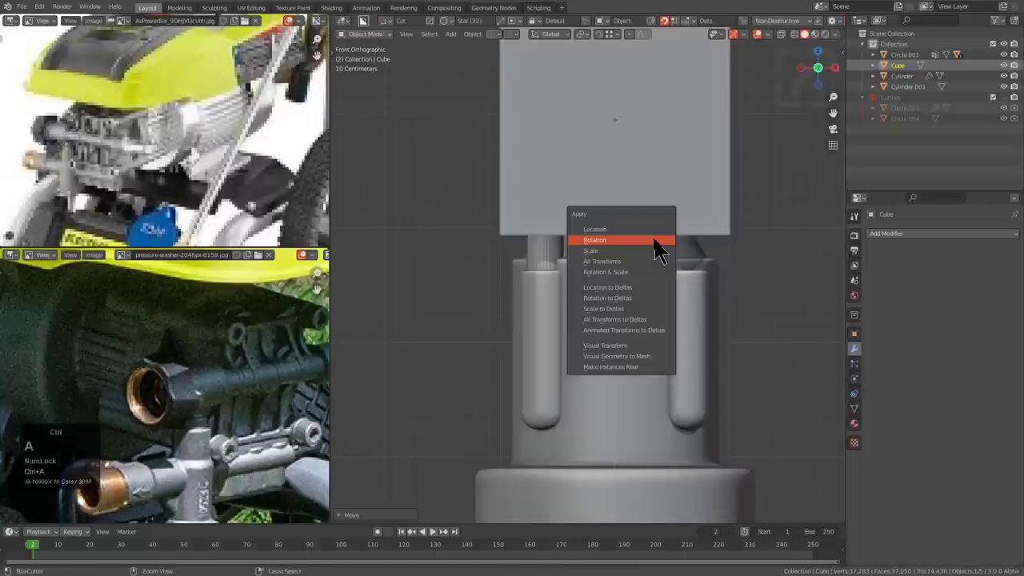
- Set the cube's origin to the 3D cursor and scale its height along Z to about 0.39
{"action": "key", "text": "shift+s"}
{"action": "left_click", "coordinate": [663, 290]}
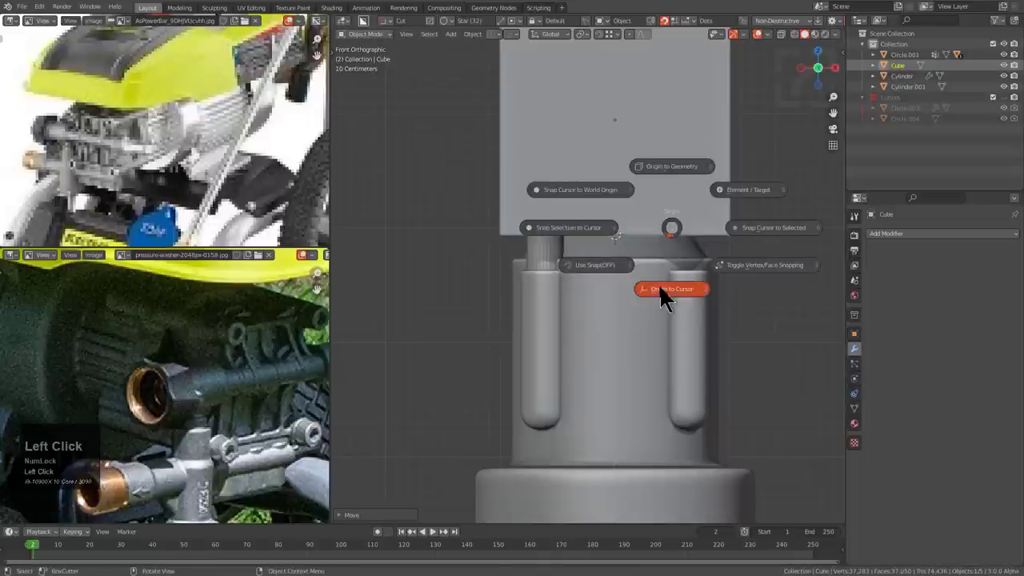
{"action": "key", "text": "s"}
{"action": "key", "text": "z"}
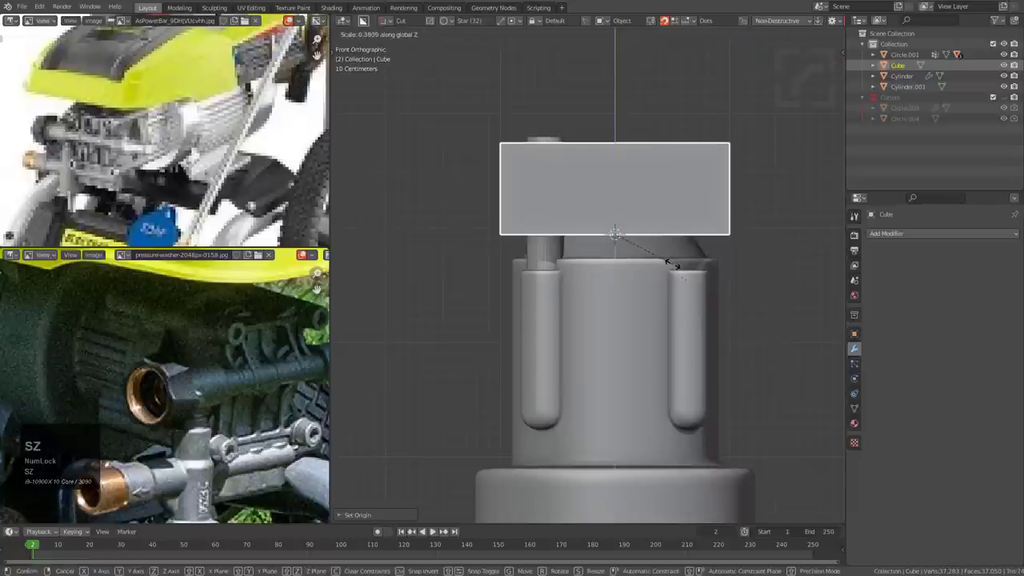
{"action": "left_click", "coordinate": [661, 258]}
- Scale the cube in X and Y only to about 0.68 so its corners meet the bosses
{"action": "middle_click_drag", "start_coordinate": [662, 258], "coordinate": [640, 349]}
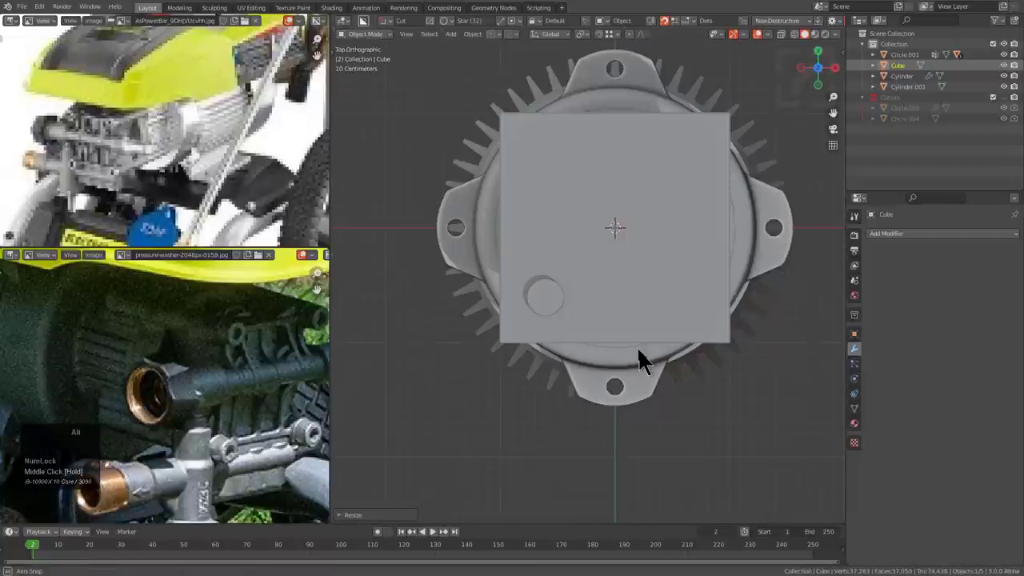
{"action": "key", "text": "s"}
{"action": "key", "text": "shift+z"}
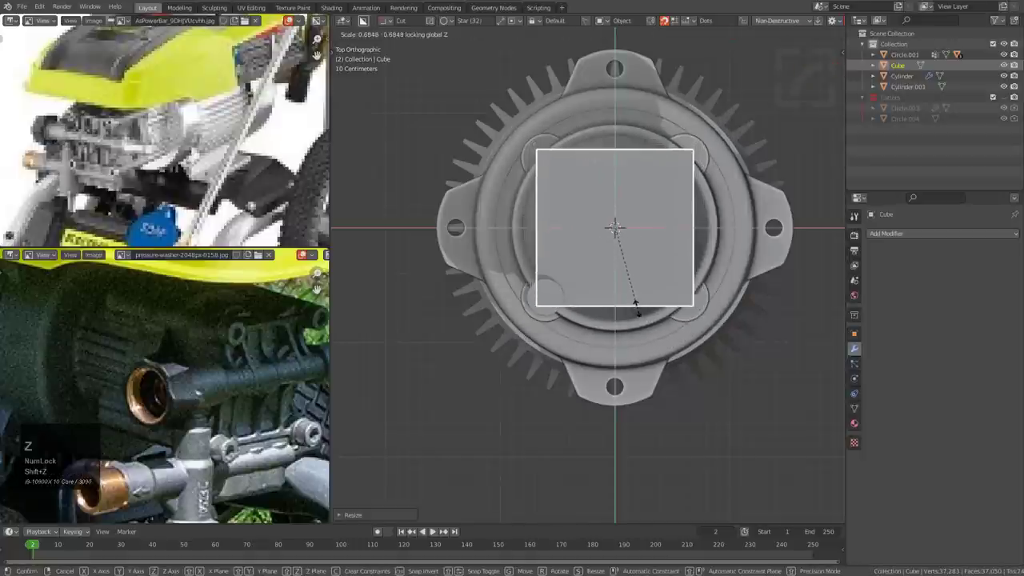
{"action": "left_click", "coordinate": [642, 304]}
{"action": "middle_click_drag", "start_coordinate": [642, 304], "coordinate": [618, 245]}
- Mirror the pin cylinder across the bossed cylinder on X and Y to place a pin on every boss
{"action": "key", "text": "alt+a"}
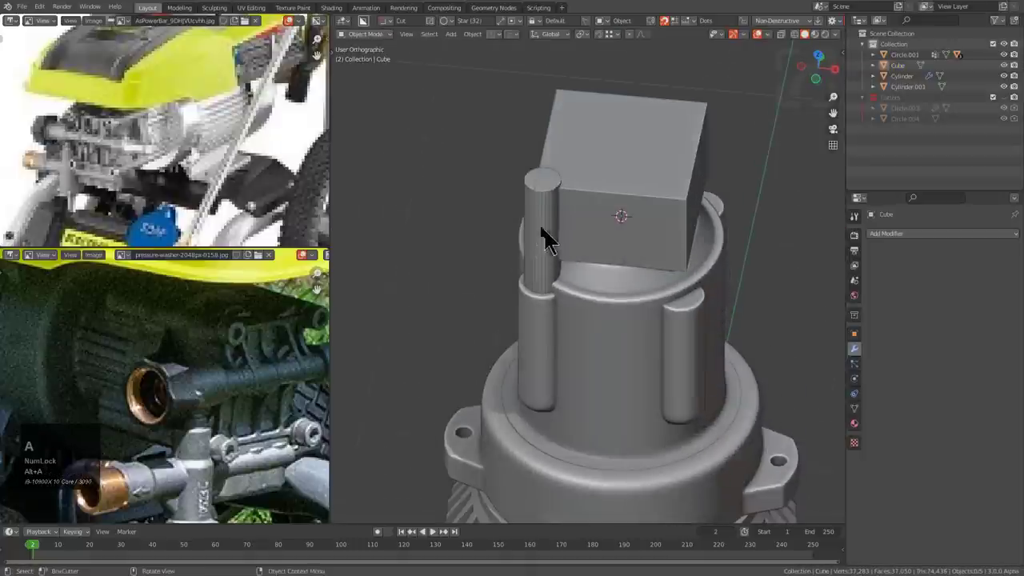
{"action": "left_click", "coordinate": [540, 228]}
{"action": "left_click", "coordinate": [585, 333], "text": "shift"}
{"action": "key", "text": "alt+x"}
{"action": "scroll", "coordinate": [536, 316], "scroll_direction": "down", "scroll_amount": 1}
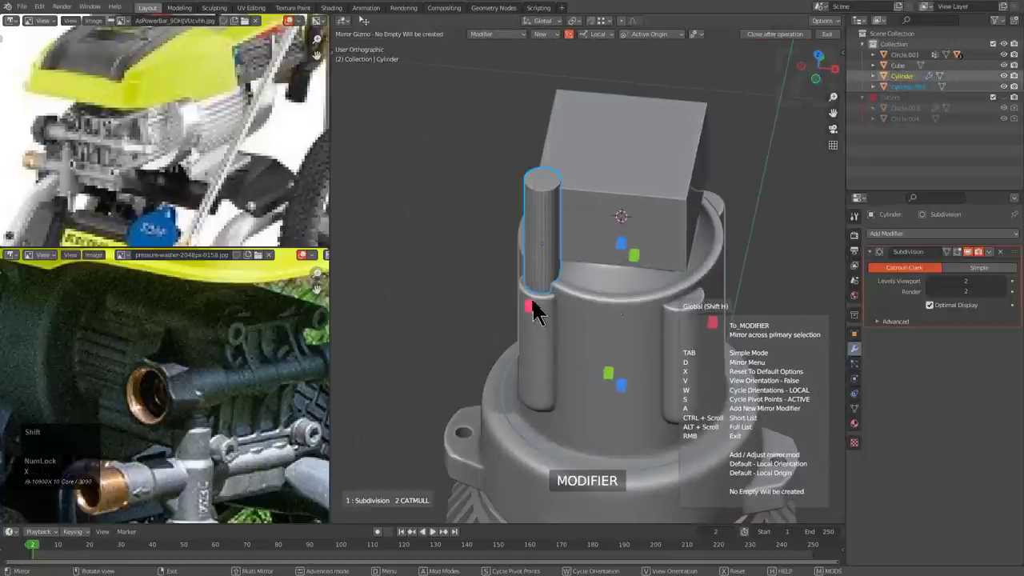
{"action": "left_click", "coordinate": [529, 305]}
{"action": "middle_click_drag", "start_coordinate": [655, 354], "coordinate": [591, 382]}
{"action": "left_click", "coordinate": [590, 372]}
{"action": "key", "text": "alt+a"}
- Inspect how the cube fits between the four pins from above and at an angle
{"action": "middle_click_drag", "start_coordinate": [615, 304], "coordinate": [676, 334]}
{"action": "left_click", "coordinate": [628, 148]}
{"action": "key", "text": "KP_Decimal"}
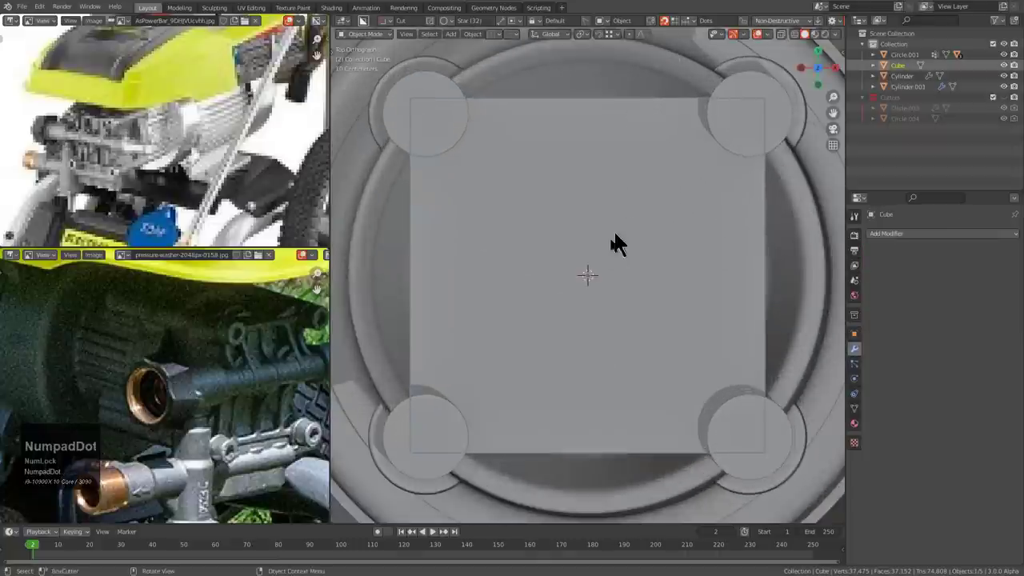
{"action": "scroll", "coordinate": [613, 240], "scroll_direction": "down", "scroll_amount": 2}
{"action": "key", "text": "alt+a"}
{"action": "scroll", "coordinate": [608, 271], "scroll_direction": "down", "scroll_amount": 3}
{"action": "middle_click_drag", "start_coordinate": [610, 293], "coordinate": [568, 240]}
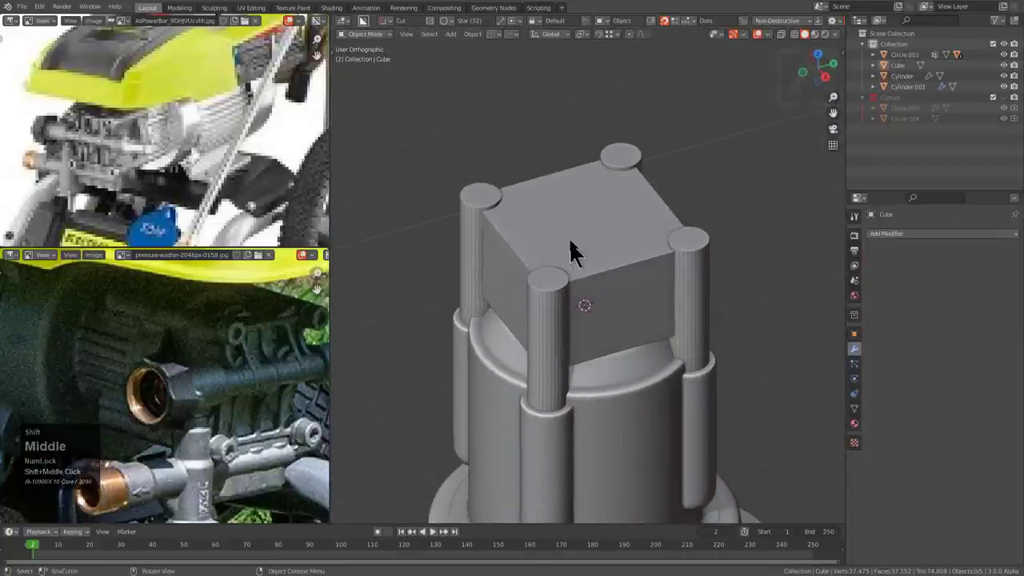
{"action": "scroll", "coordinate": [573, 251], "scroll_direction": "up", "scroll_amount": 2}
{"action": "left_click", "coordinate": [572, 251]}
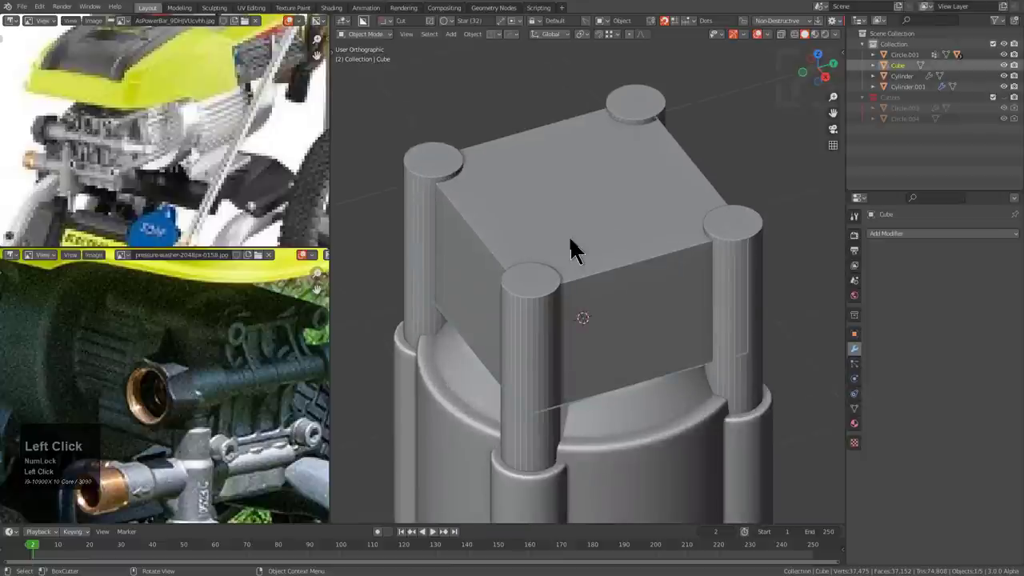
{"action": "middle_click_drag", "start_coordinate": [570, 239], "coordinate": [611, 245]}
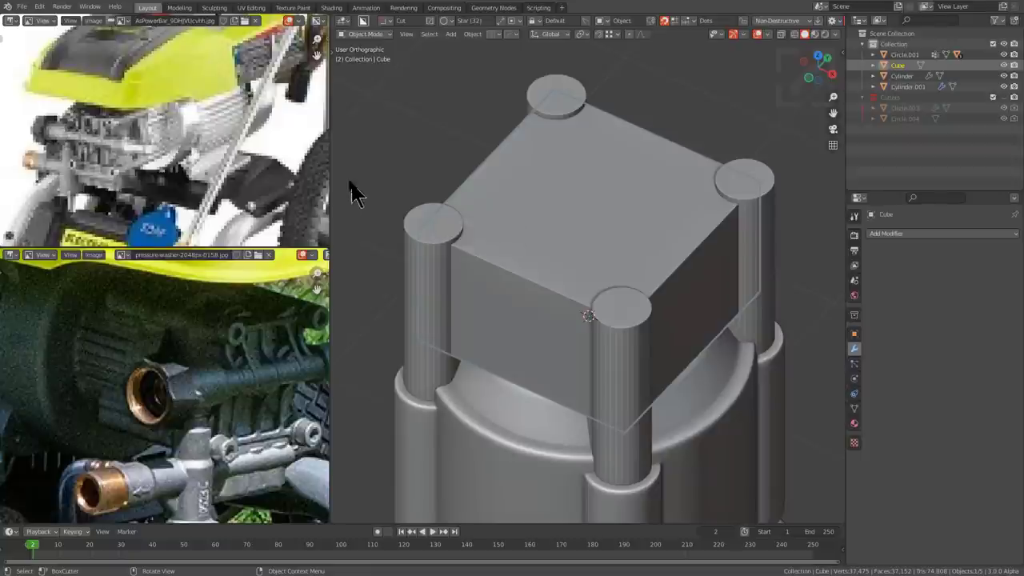
- Examine the pump block and its corner bolts in the enlarged pressure washer reference photo
{"action": "scroll", "coordinate": [992, 256], "scroll_direction": "down", "scroll_amount": 2}
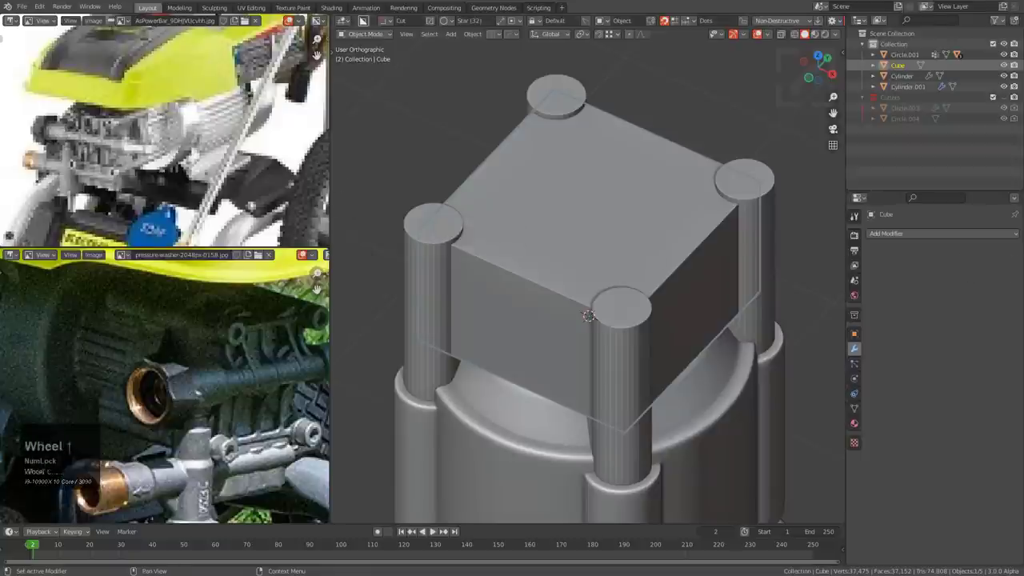
{"action": "right_click_drag", "start_coordinate": [1023, 217], "coordinate": [796, 313]}
{"action": "scroll", "coordinate": [796, 313], "scroll_direction": "down", "scroll_amount": 2}
{"action": "scroll", "coordinate": [752, 266], "scroll_direction": "up", "scroll_amount": 5}
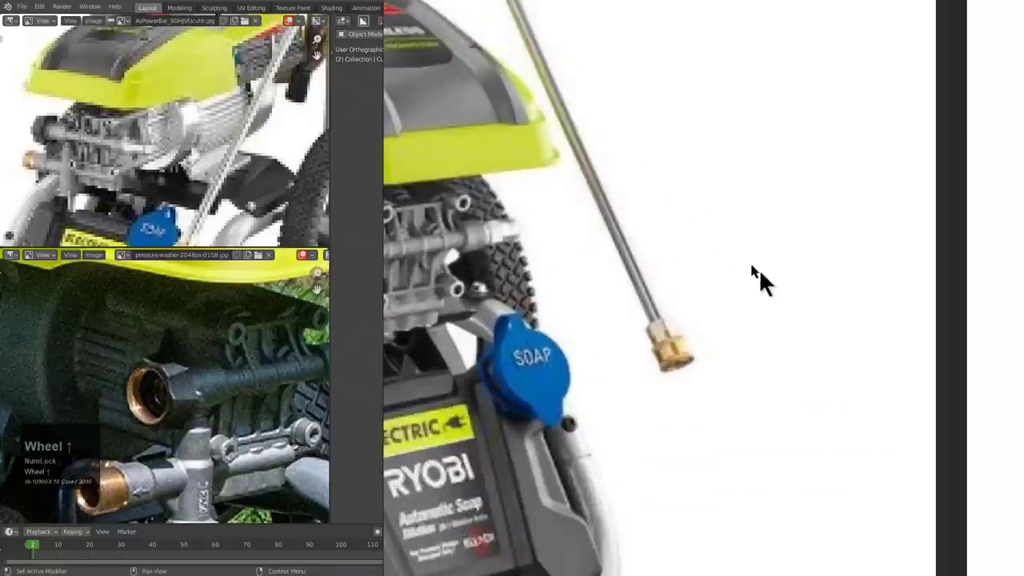
{"action": "middle_click_drag", "start_coordinate": [759, 269], "coordinate": [898, 286]}
{"action": "scroll", "coordinate": [693, 254], "scroll_direction": "up", "scroll_amount": 4}
{"action": "scroll", "coordinate": [560, 148], "scroll_direction": "down", "scroll_amount": 1}
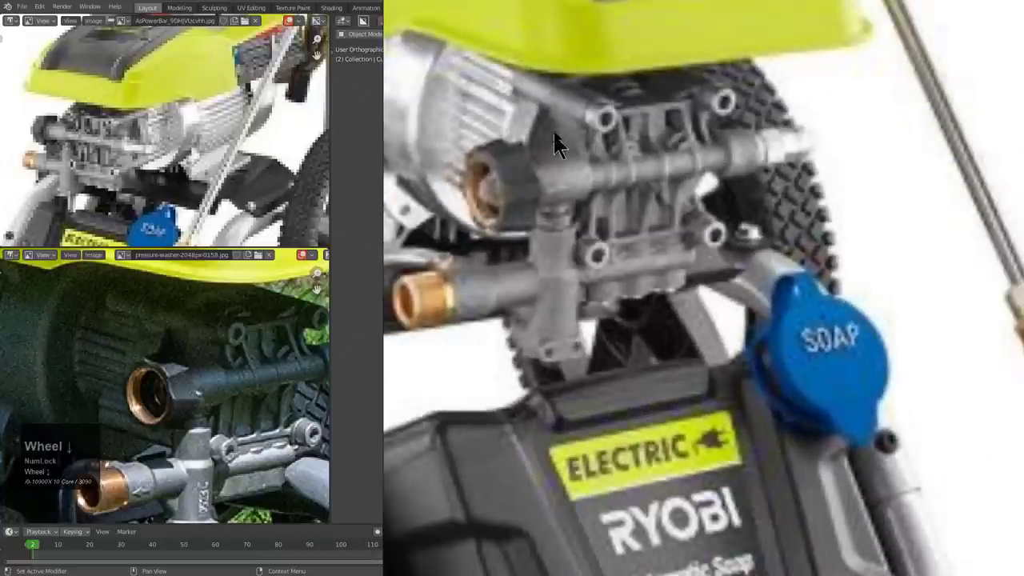
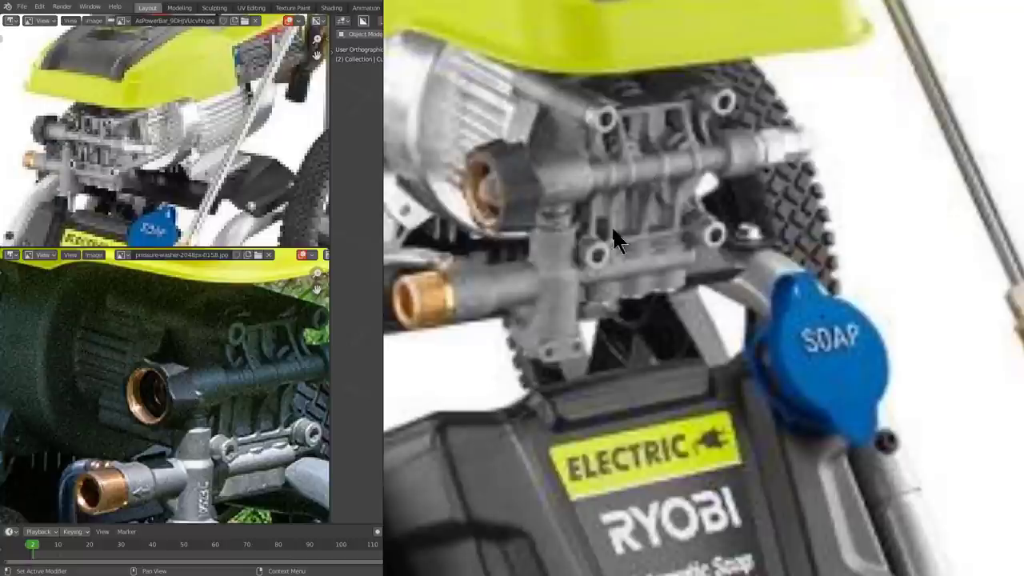
{"action": "right_click_drag", "start_coordinate": [470, 258], "coordinate": [1023, 257]}
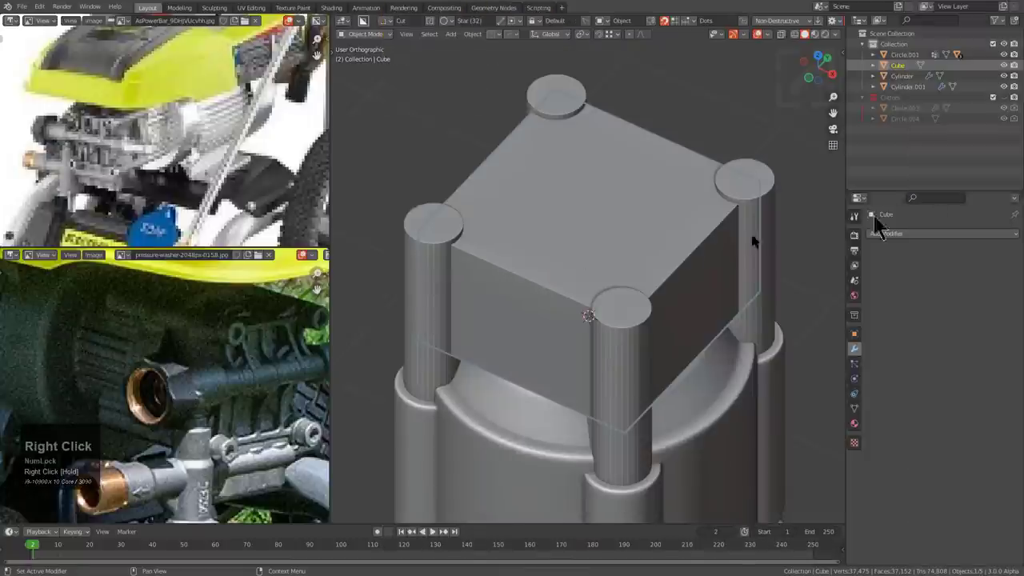
- Add a single centred loop cut across the cube, running along X between its two sides
{"action": "middle_click_drag", "start_coordinate": [512, 279], "coordinate": [593, 285]}
{"action": "key", "text": "KP_1"}
{"action": "key", "text": "KP_7"}
{"action": "scroll", "coordinate": [568, 283], "scroll_direction": "up", "scroll_amount": 1}
{"action": "scroll", "coordinate": [571, 281], "scroll_direction": "down", "scroll_amount": 1}
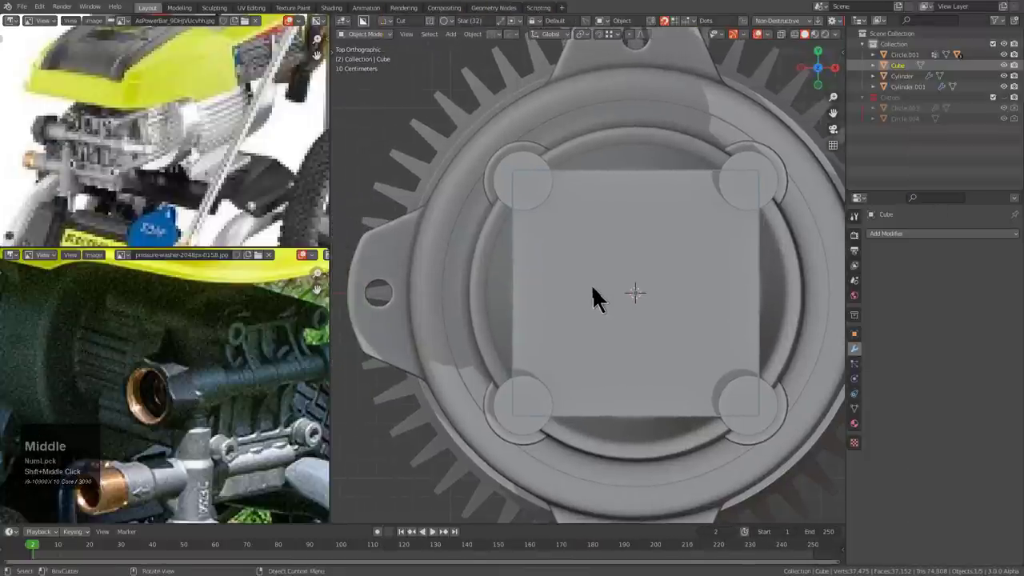
{"action": "key", "text": "Tab"}
{"action": "key", "text": "ctrl+r"}
{"action": "left_click", "coordinate": [749, 280]}
{"action": "right_click", "coordinate": [752, 284]}
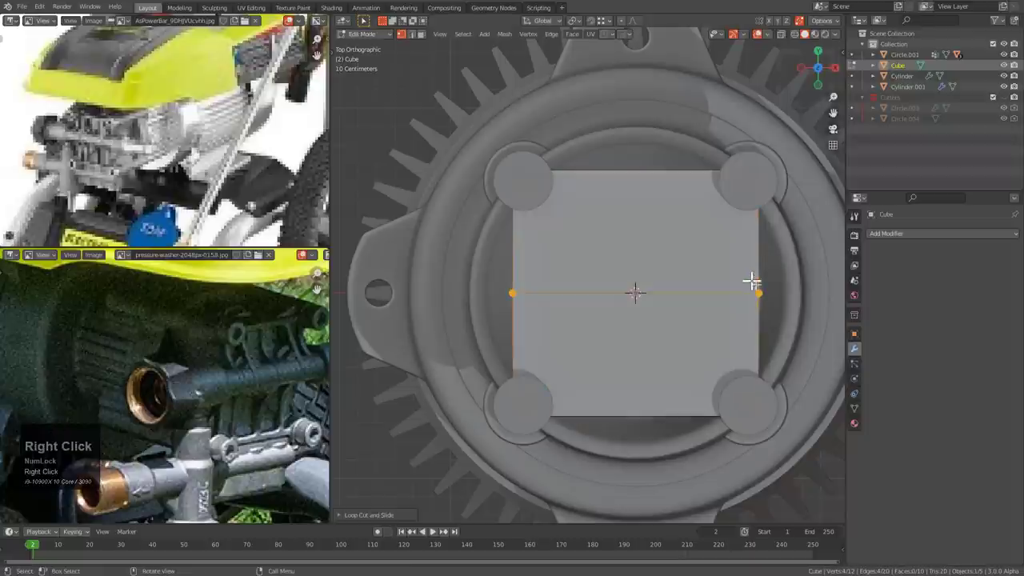
- Scale the central loop inward along X to pinch the cube's sides slightly between the pins
{"action": "key", "text": "s"}
{"action": "key", "text": "x"}
{"action": "left_click", "coordinate": [772, 312]}
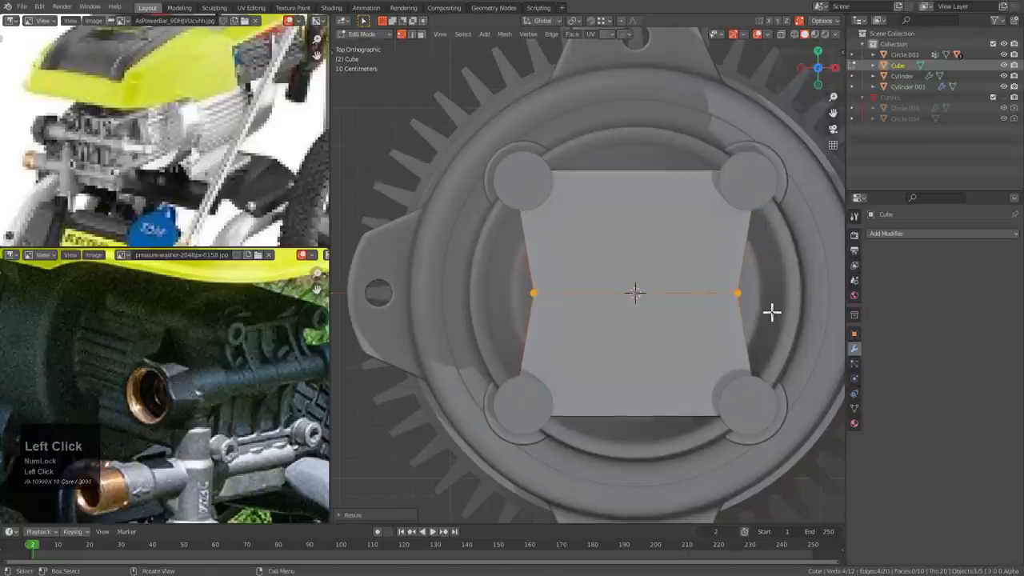
{"action": "key", "text": "s"}
{"action": "key", "text": "x"}
{"action": "left_click", "coordinate": [776, 310]}
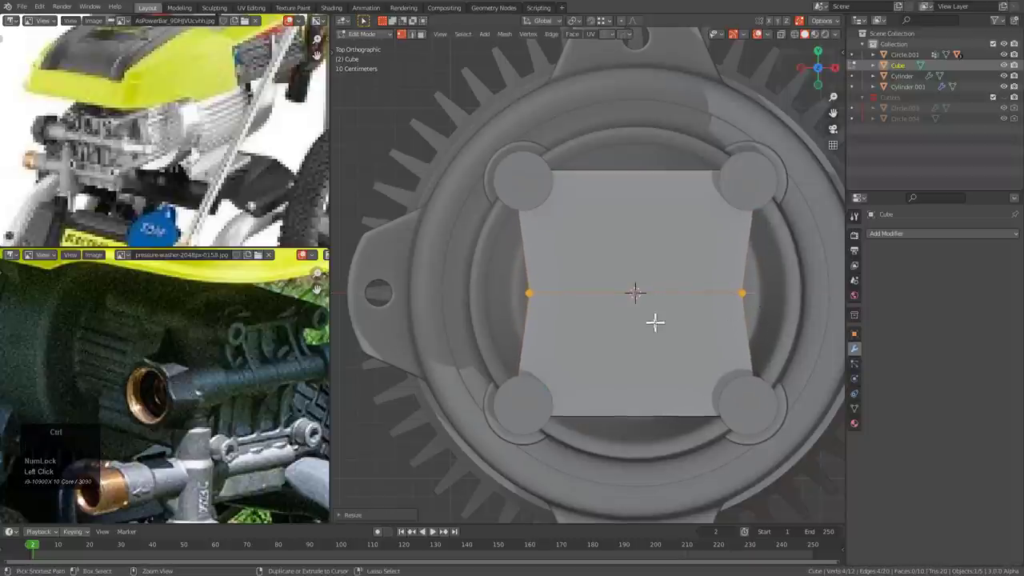
- Try bevelling the pinched loop by about 0.798 m with 4 segments and a shape of 0.5, and undo it
{"action": "key", "text": "ctrl+b"}
{"action": "scroll", "coordinate": [702, 368], "scroll_direction": "up", "scroll_amount": 3}
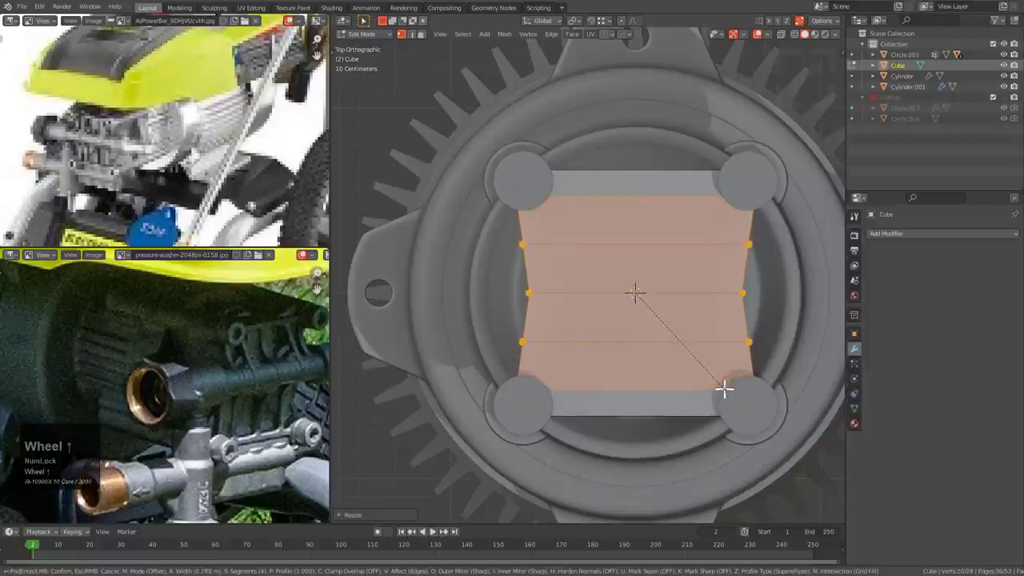
{"action": "left_click", "coordinate": [723, 389]}
{"action": "key", "text": "F9"}
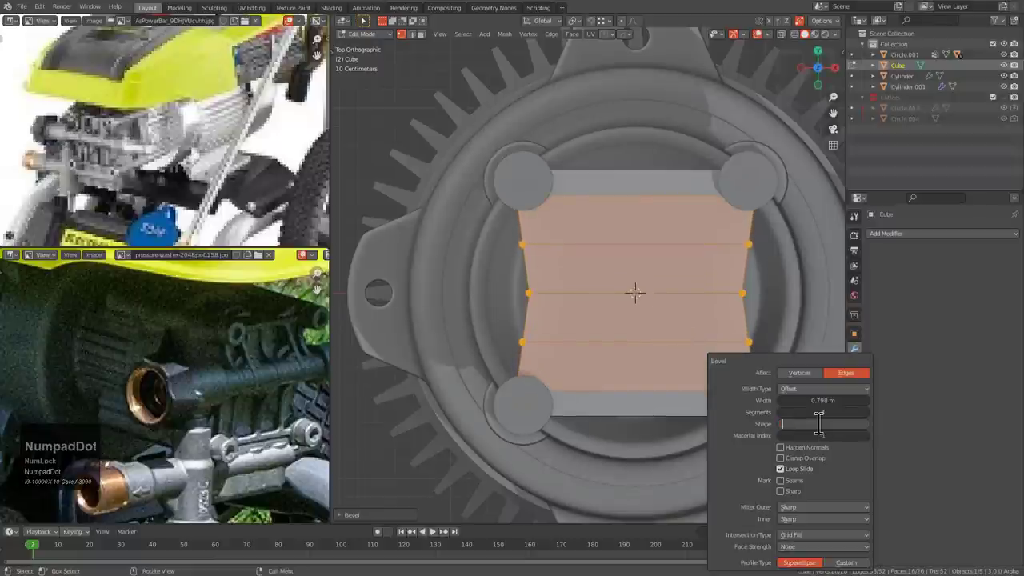
{"action": "type", "text": "5"}
{"action": "key", "text": "KP_Enter"}
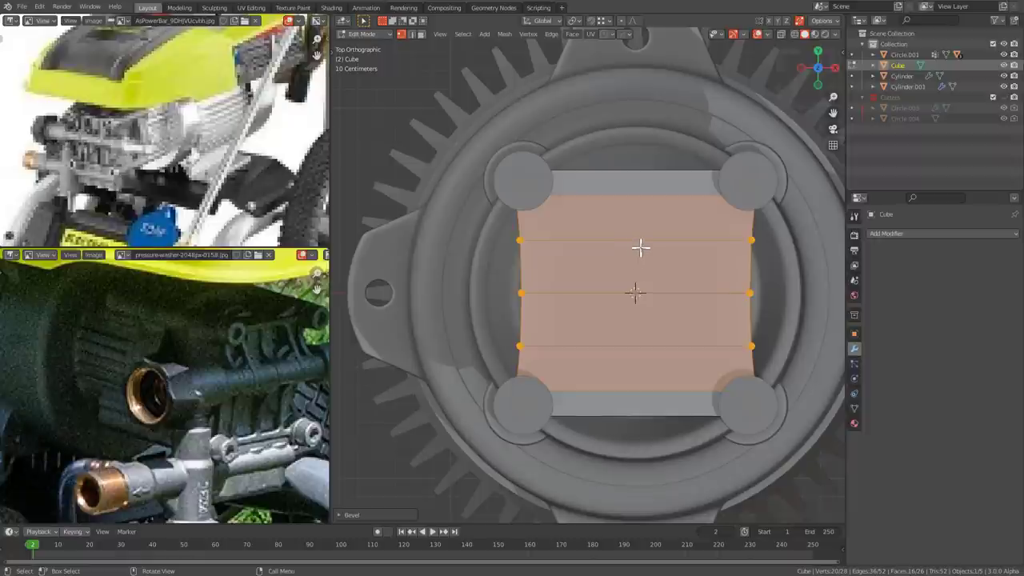
{"action": "key", "text": "ctrl+z"}
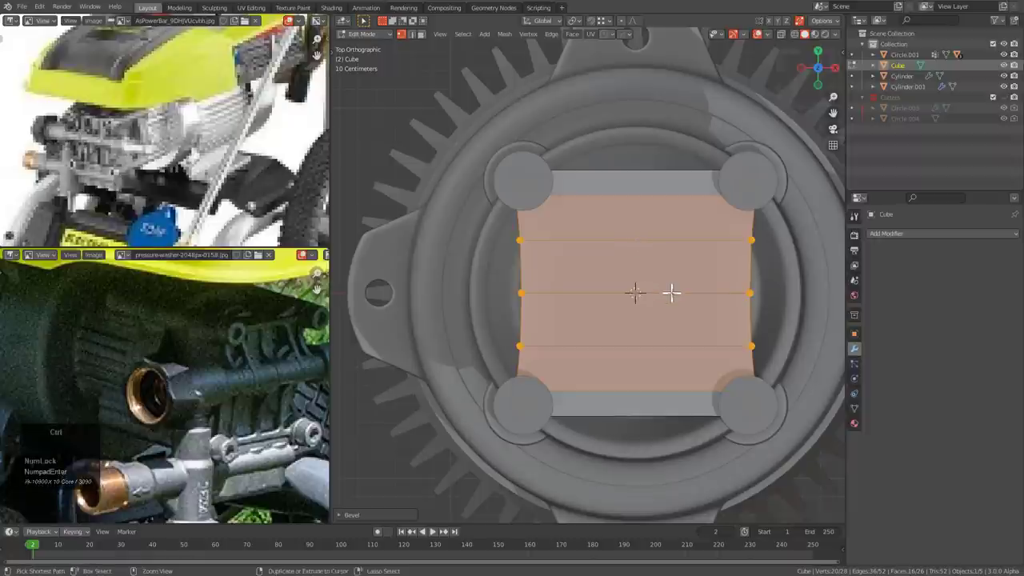
- Pinch the central loop further along X to about 0.9 and bevel it with 4 segments into concave sides
{"action": "key", "text": "s"}
{"action": "key", "text": "x"}
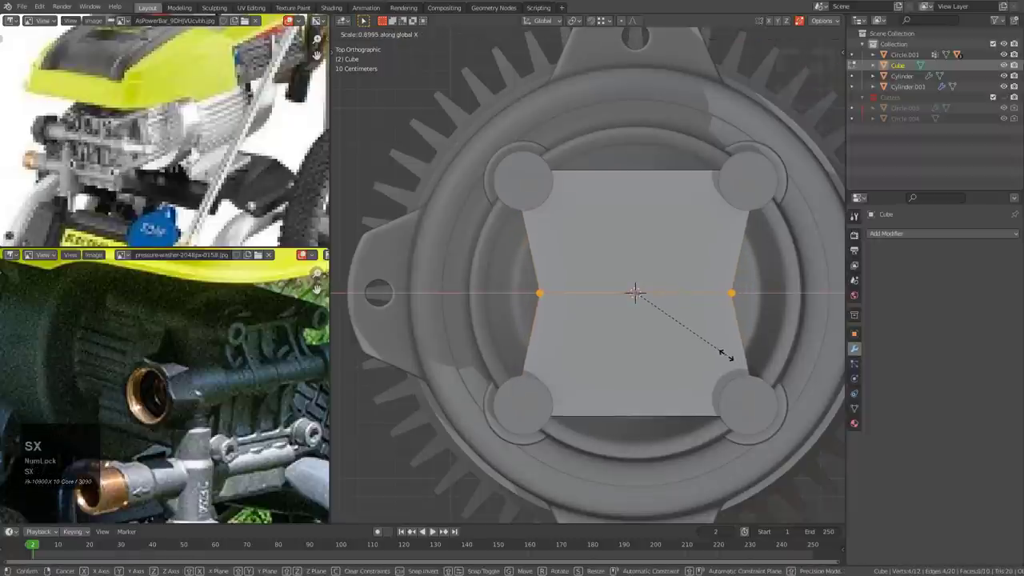
{"action": "left_click", "coordinate": [734, 356]}
{"action": "key", "text": "ctrl+b"}
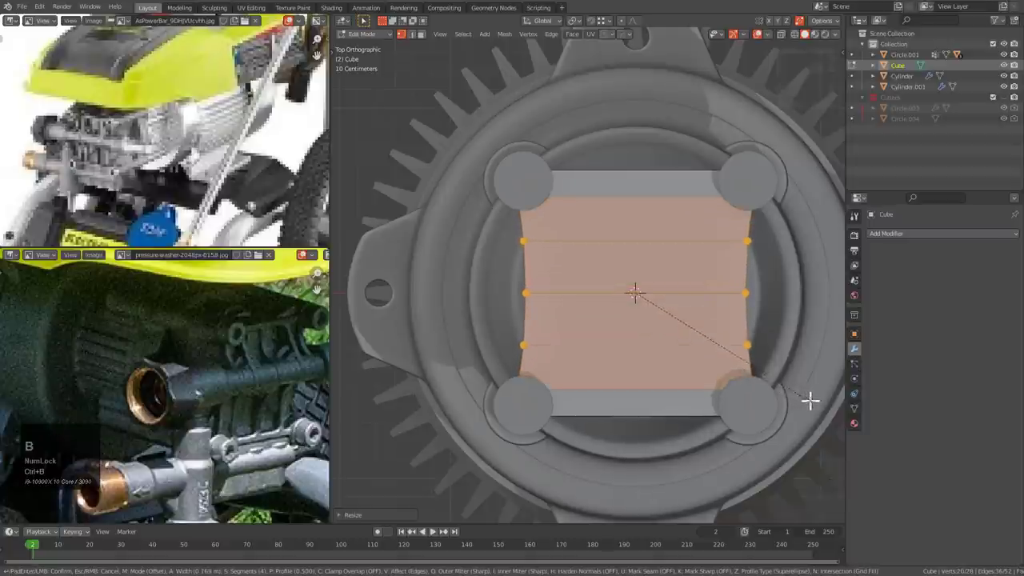
{"action": "left_click", "coordinate": [815, 404]}
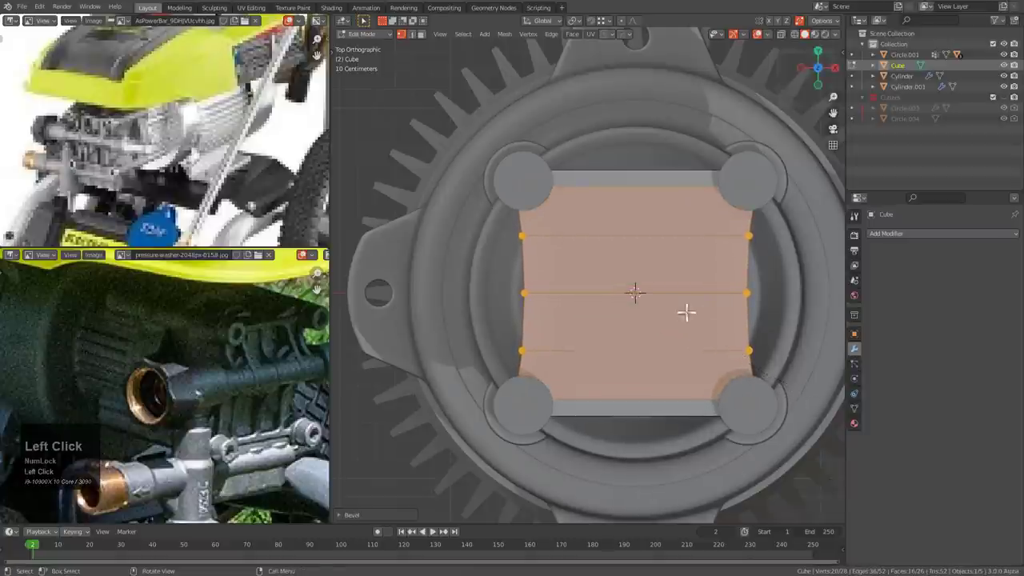
- Leave mesh editing and apply the HardOps Sharpen operation to the cube
{"action": "key", "text": "Tab"}
{"action": "scroll", "coordinate": [648, 311], "scroll_direction": "down", "scroll_amount": 1}
{"action": "middle_click_drag", "start_coordinate": [648, 310], "coordinate": [608, 304]}
{"action": "key", "text": "q"}
{"action": "left_click", "coordinate": [646, 138]}
- Lengthen the mirrored pins by moving the source pin's top face upward along Z
{"action": "left_click", "coordinate": [581, 325]}
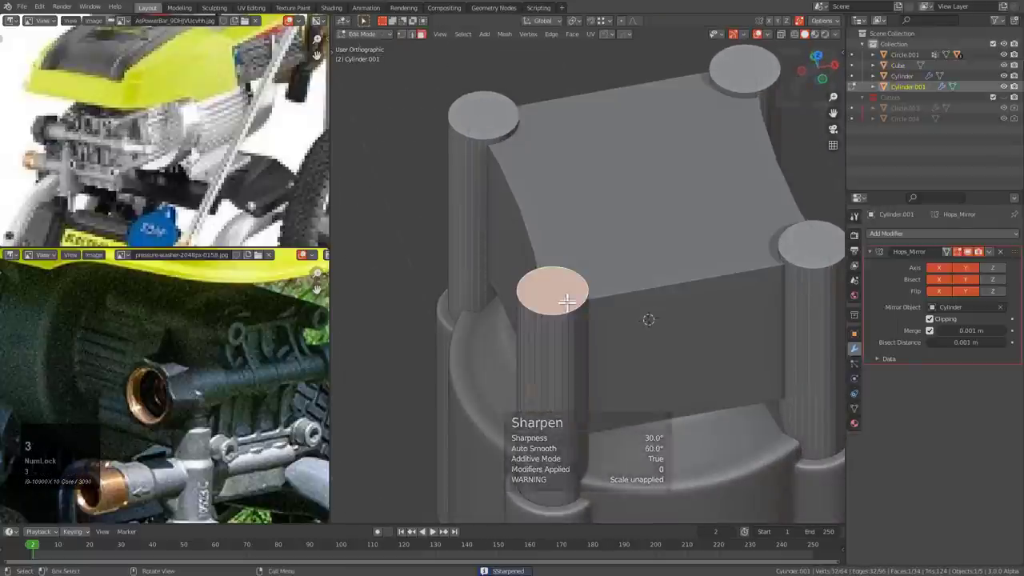
{"action": "key", "text": "g"}
{"action": "key", "text": "z"}
{"action": "left_click", "coordinate": [559, 278]}
{"action": "key", "text": "Tab"}
- Draw a BoxCutter Ngon cutter with a slanted inner edge over one upper corner of the cube in side view
{"action": "middle_click_drag", "start_coordinate": [559, 274], "coordinate": [619, 217]}
{"action": "left_click", "coordinate": [603, 280]}
{"action": "key", "text": "d"}
{"action": "left_click", "coordinate": [627, 228]}
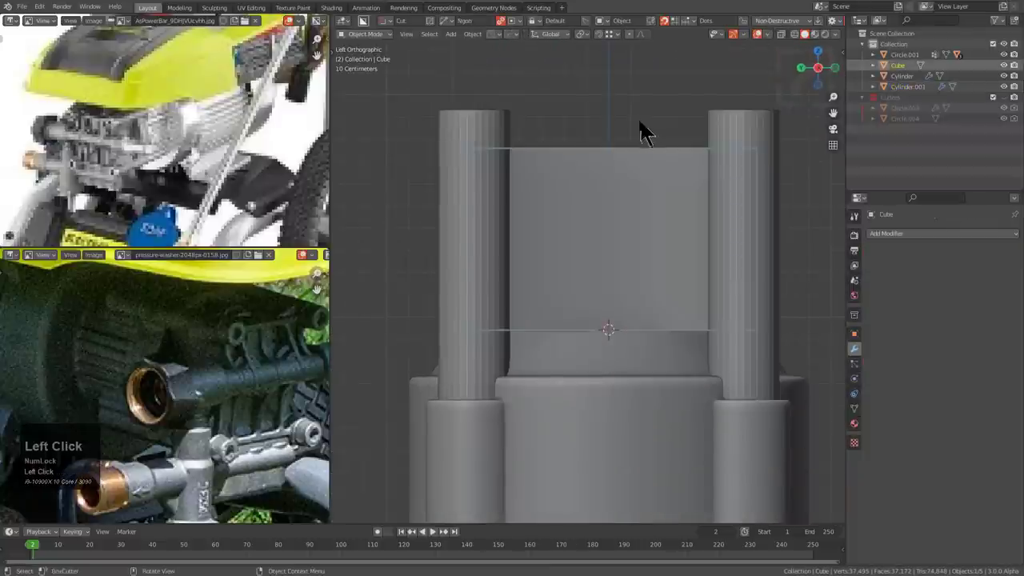
{"action": "middle_click_drag", "start_coordinate": [642, 130], "coordinate": [572, 156], "text": "shift"}
{"action": "mouse_move", "coordinate": [554, 152]}
{"action": "left_mouse_down"}
{"action": "mouse_move", "coordinate": [606, 224]}
{"action": "mouse_move", "coordinate": [752, 223]}
{"action": "left_mouse_up"}
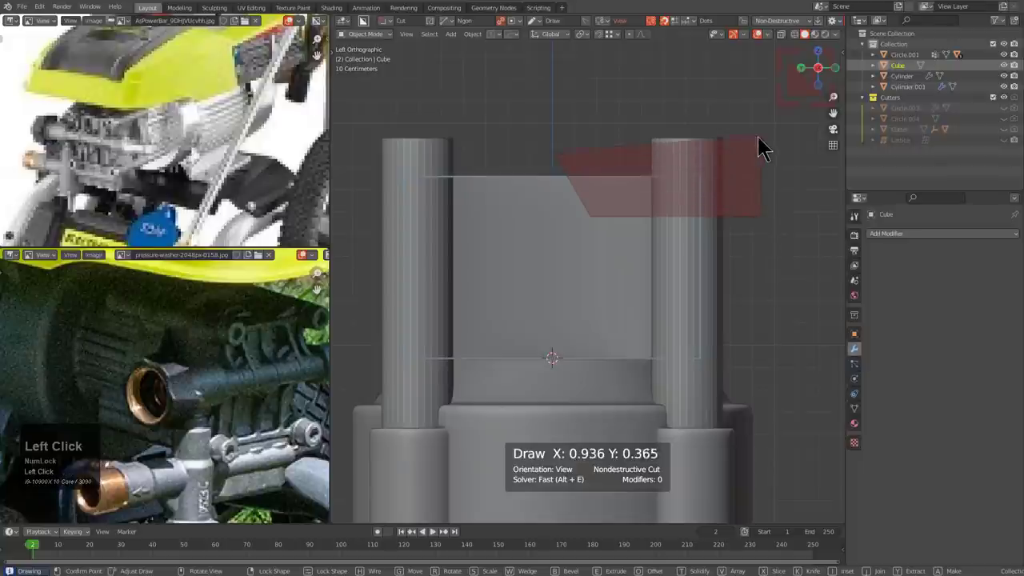
- Round the cutter's corners with a multi-segment bevel and cut it from the cube, keeping the cutter editable
{"action": "key", "text": "v"}
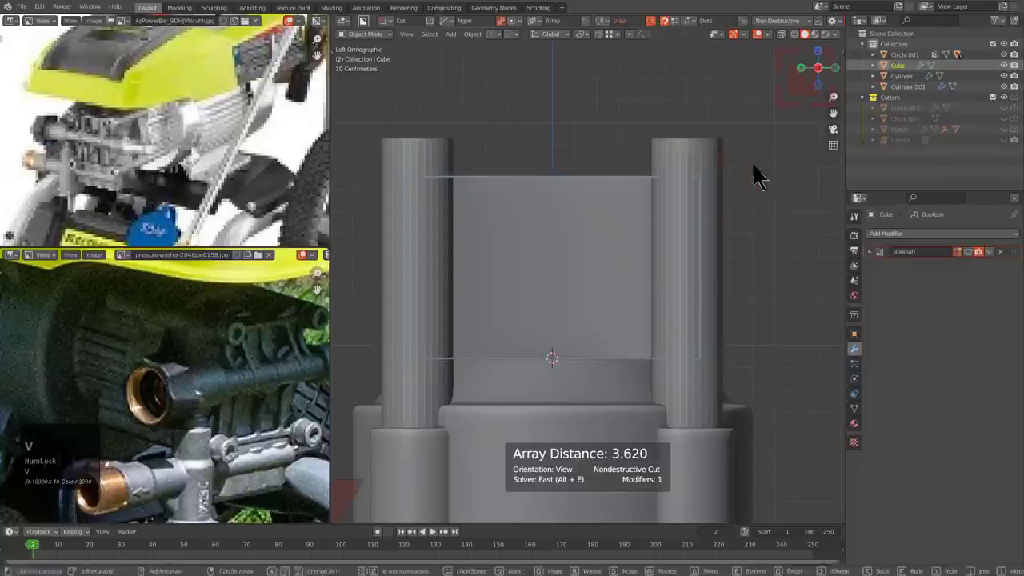
{"action": "key", "text": "v"}
{"action": "key", "text": "b"}
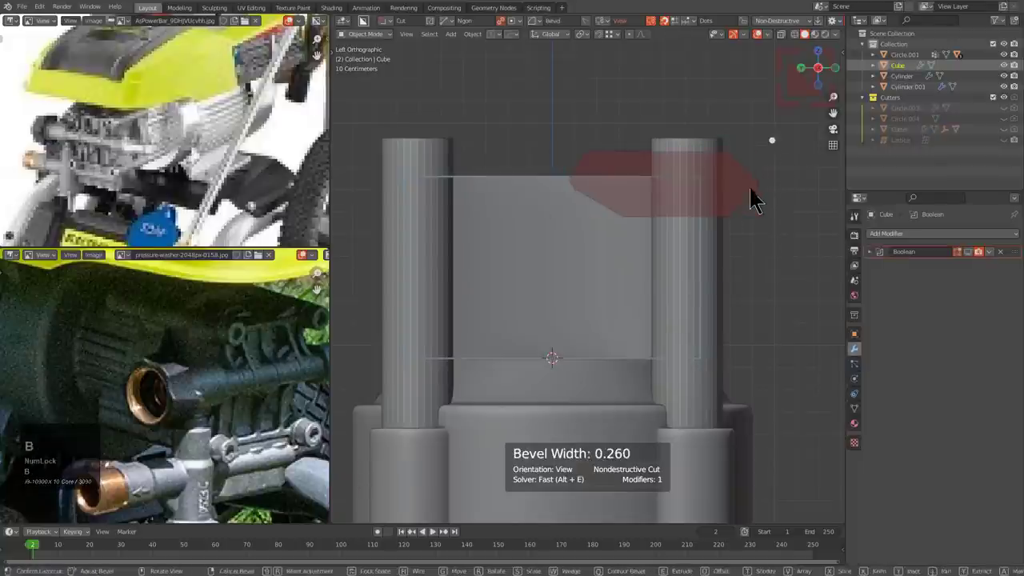
{"action": "scroll", "coordinate": [752, 199], "scroll_direction": "up", "scroll_amount": 6}
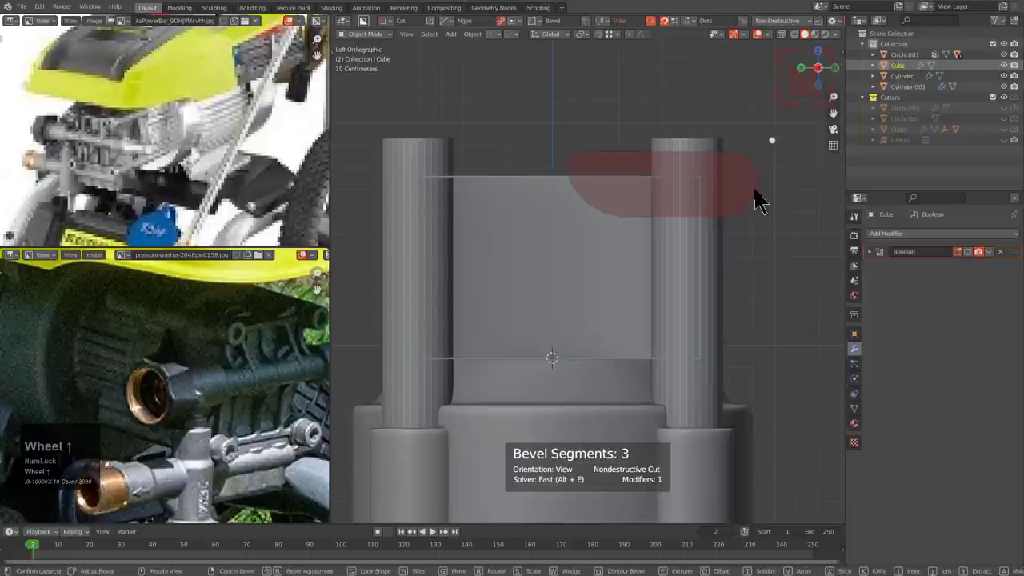
{"action": "left_click", "coordinate": [664, 178]}
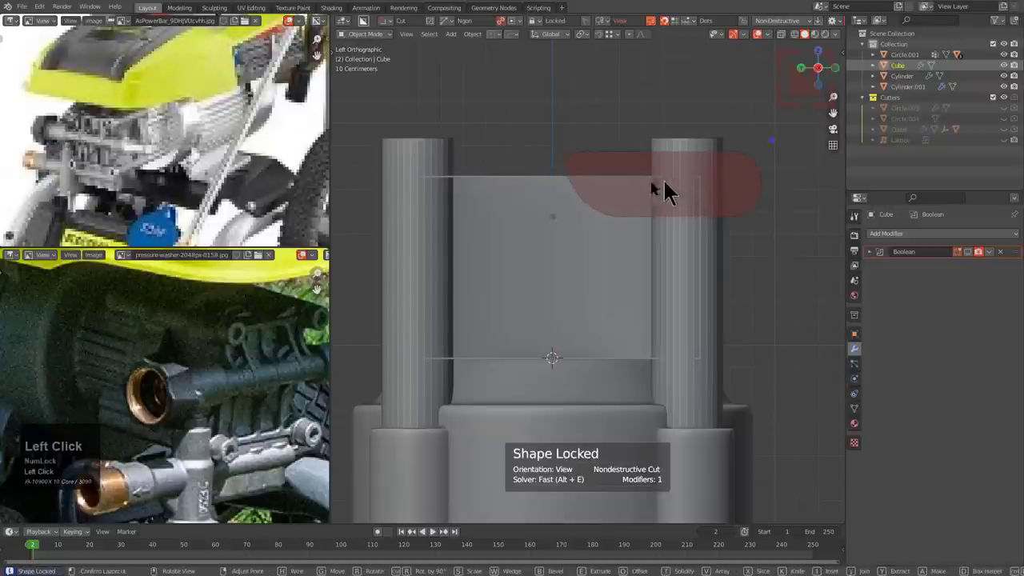
{"action": "left_click", "coordinate": [624, 156], "text": "shift"}
- Open the cutter's mesh for editing and select its long outer edges
{"action": "middle_click_drag", "start_coordinate": [626, 164], "coordinate": [540, 185]}
{"action": "key", "text": "Tab"}
{"action": "key", "text": "2"}
{"action": "left_click", "coordinate": [708, 321], "text": "shift"}
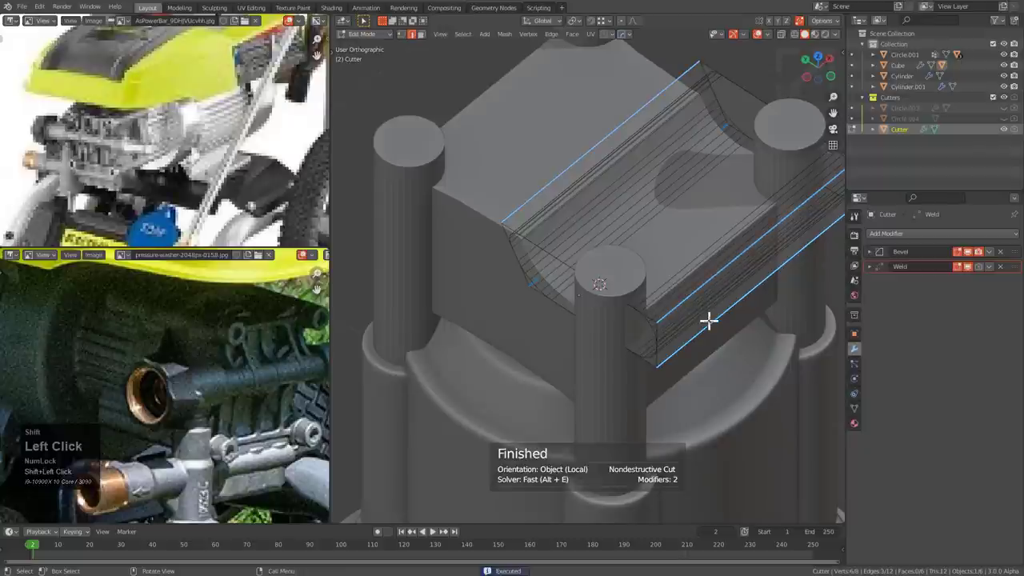
- Mark the selected lengthwise edges of the cutter as sharp and return to Object Mode
{"action": "key", "text": "q"}
{"action": "left_click", "coordinate": [702, 321]}
{"action": "key", "text": "Tab"}
{"action": "middle_click_drag", "start_coordinate": [546, 197], "coordinate": [584, 196]}
{"action": "scroll", "coordinate": [582, 196], "scroll_direction": "up", "scroll_amount": 4}
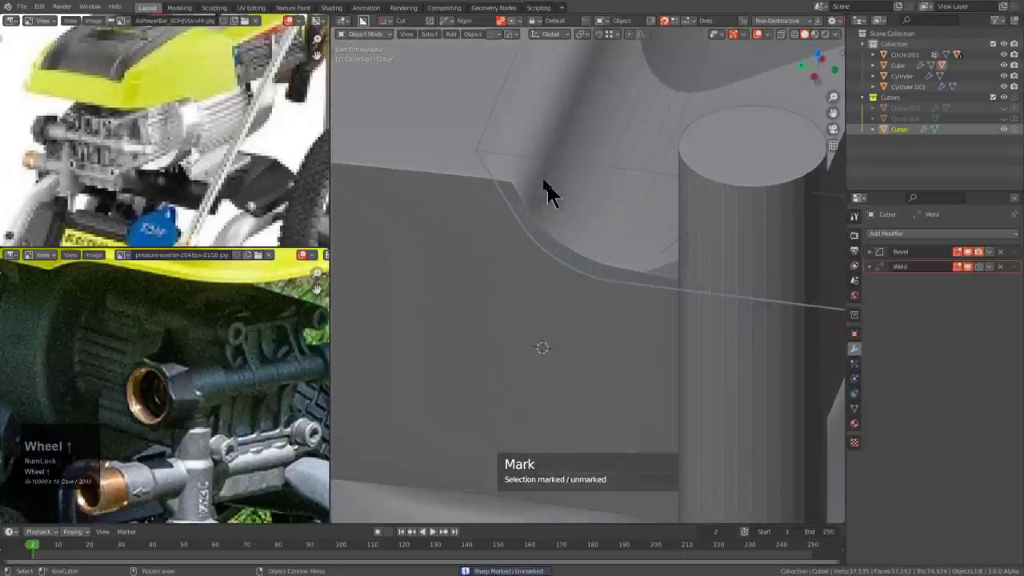
- Widen the cutter's 7-segment bevel to about 0.165 m so the groove in the block gets a larger curve
{"action": "key", "text": "q"}
{"action": "left_click", "coordinate": [536, 194]}
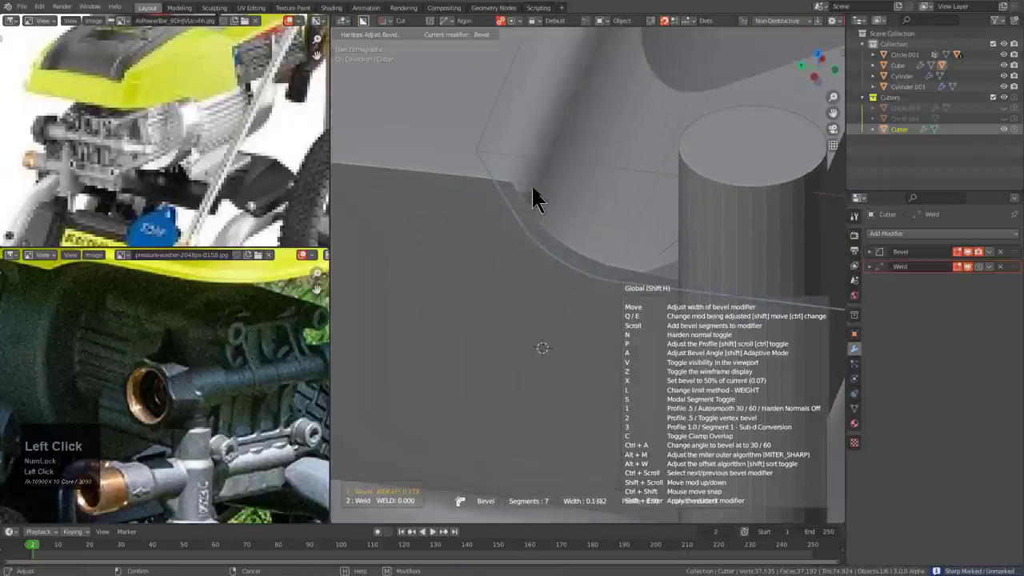
{"action": "left_click", "coordinate": [534, 185]}
{"action": "scroll", "coordinate": [538, 187], "scroll_direction": "down", "scroll_amount": 4}
{"action": "middle_click_drag", "start_coordinate": [540, 189], "coordinate": [636, 264], "text": "alt"}
{"action": "scroll", "coordinate": [656, 213], "scroll_direction": "up", "scroll_amount": 2}
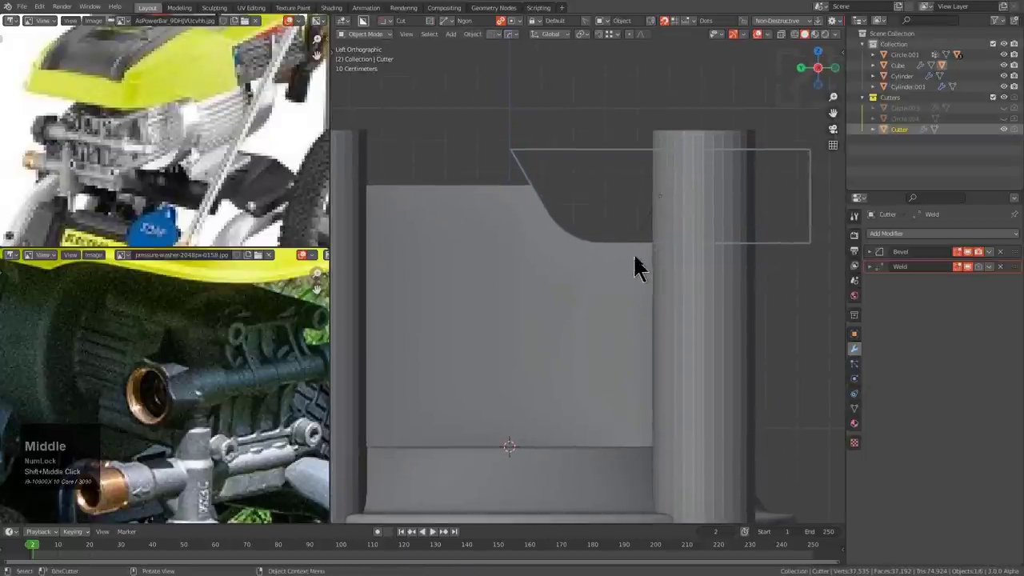
{"action": "key", "text": "q"}
{"action": "left_click", "coordinate": [615, 260]}
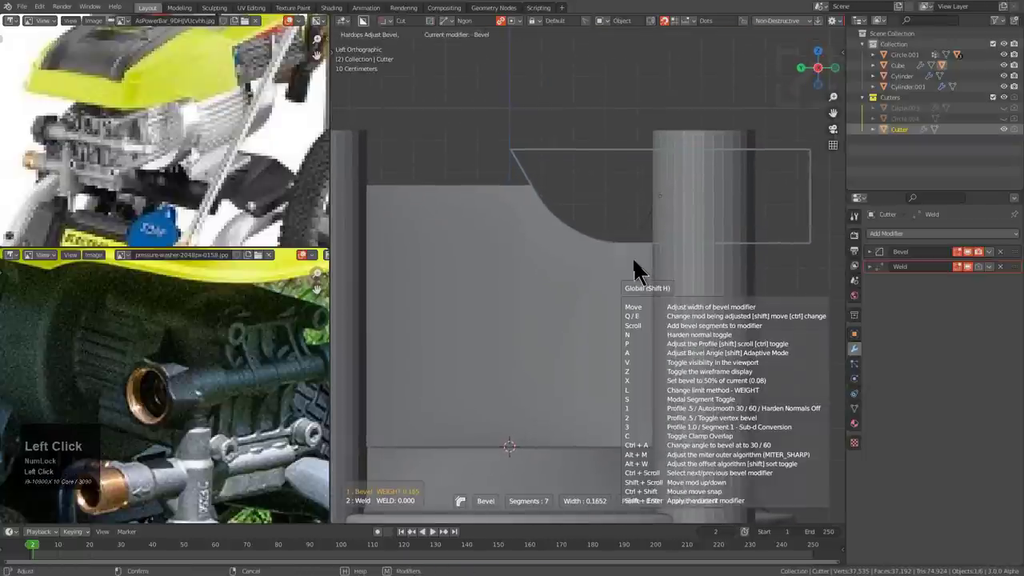
{"action": "left_click", "coordinate": [634, 259]}
- Adjust the cutter's height along Z and hide the Cutters collection
{"action": "key", "text": "g"}
{"action": "key", "text": "z"}
{"action": "left_click", "coordinate": [644, 267]}
{"action": "middle_click_drag", "start_coordinate": [643, 267], "coordinate": [631, 288]}
{"action": "scroll", "coordinate": [589, 267], "scroll_direction": "down", "scroll_amount": 4}
{"action": "key", "text": "1"}
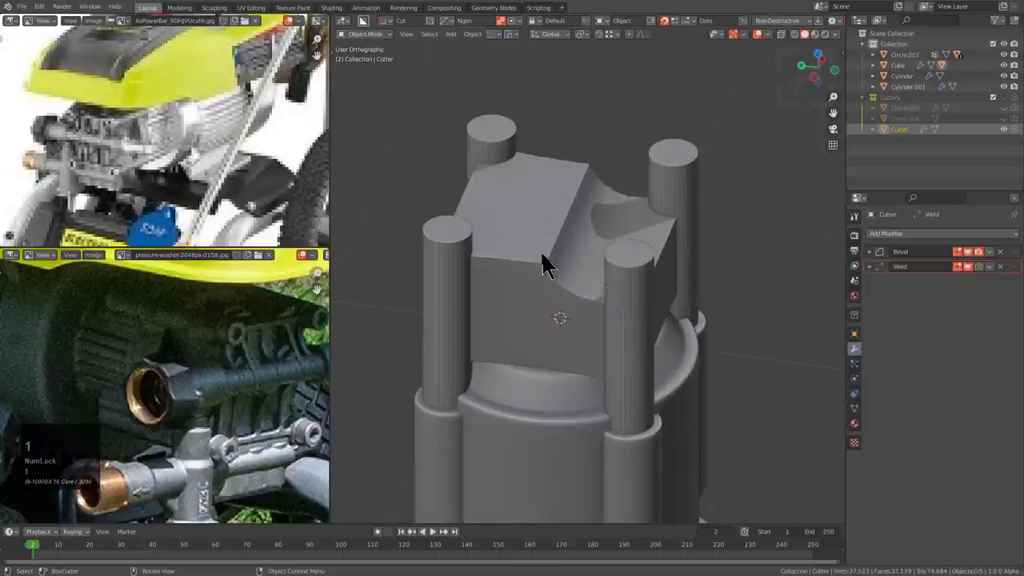
- Mirror the grooved block across its Y axis with bisect so both sides get the same curved cut
{"action": "left_click", "coordinate": [543, 264]}
{"action": "key", "text": "alt+x"}
{"action": "left_click", "coordinate": [650, 331]}
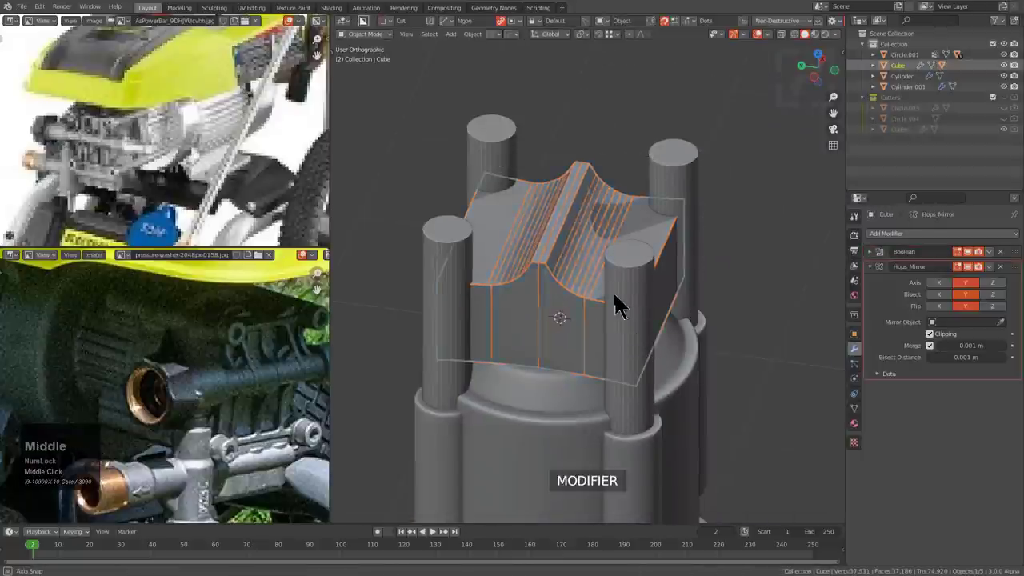
{"action": "middle_click_drag", "start_coordinate": [612, 297], "coordinate": [613, 320]}
- Reveal the block's boolean cutter and shift it slightly along the Y axis to adjust the central ridge
{"action": "scroll", "coordinate": [600, 261], "scroll_direction": "up", "scroll_amount": 2}
{"action": "left_click", "coordinate": [572, 230]}
{"action": "key", "text": "q"}
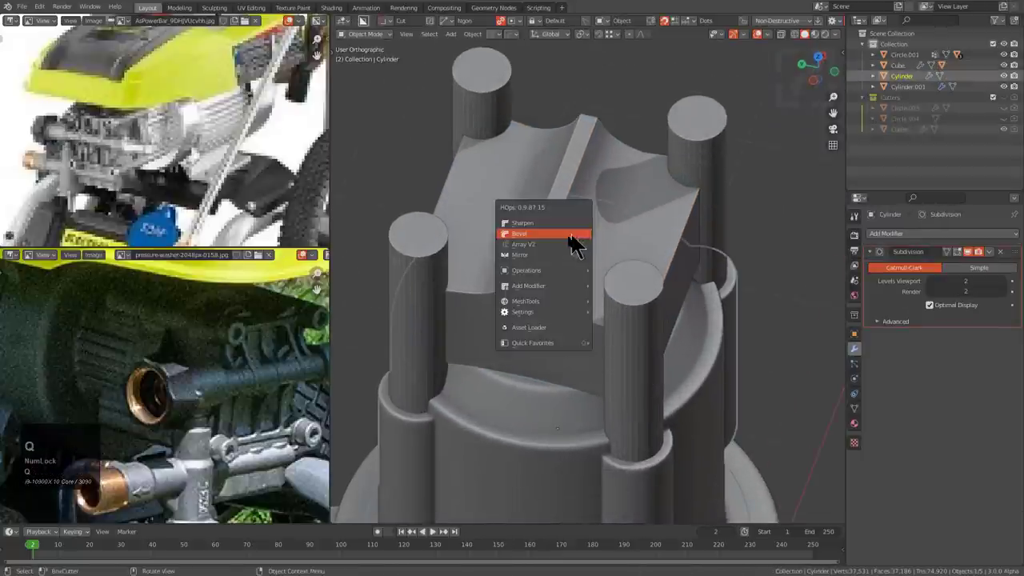
{"action": "left_click", "coordinate": [613, 196]}
{"action": "key", "text": "q"}
{"action": "left_click", "coordinate": [600, 209]}
{"action": "key", "text": "g"}
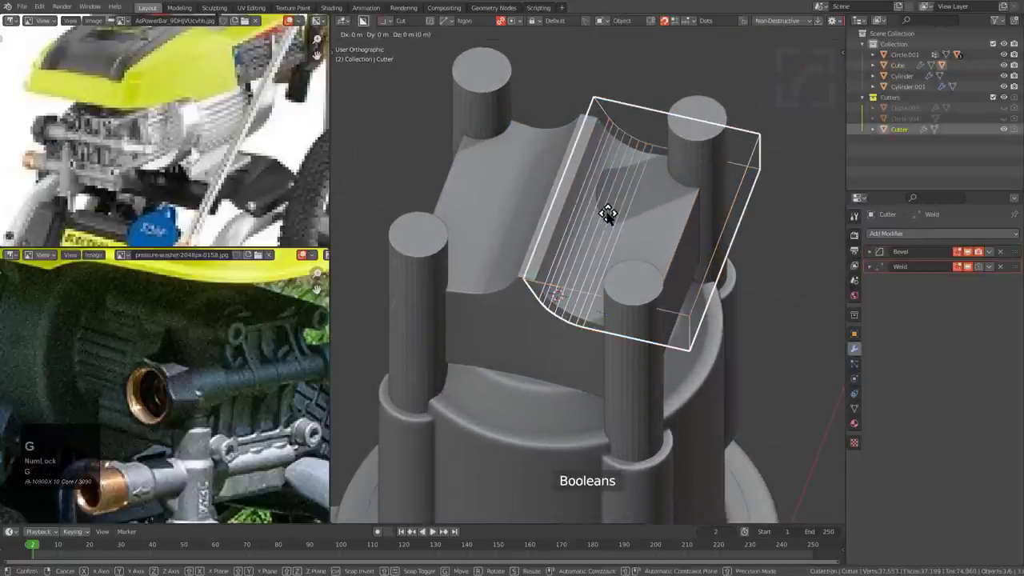
{"action": "key", "text": "x"}
{"action": "key", "text": "y"}
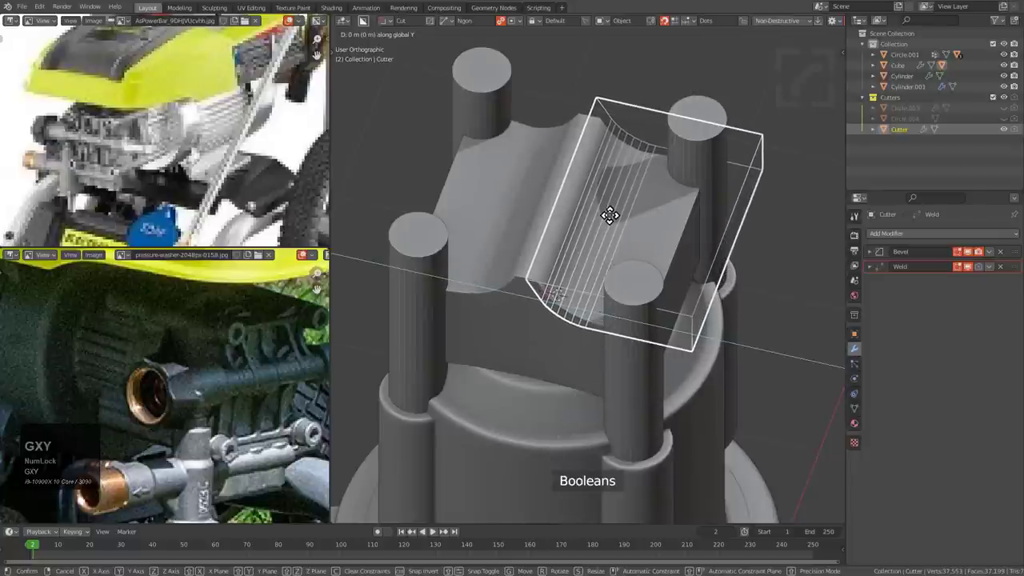
{"action": "left_click", "coordinate": [608, 214]}
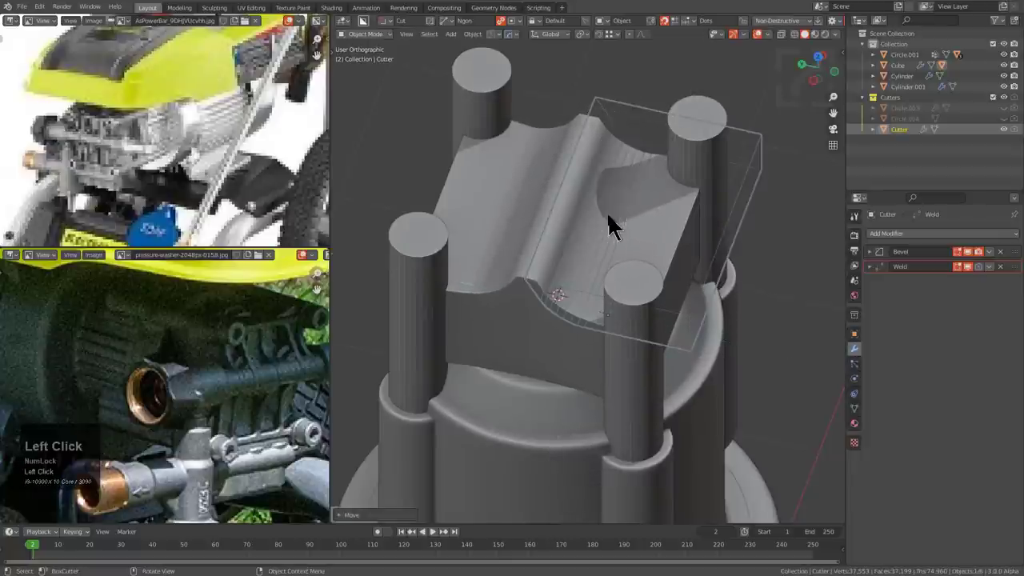
- Sharpen the block with autosmooth at 30° sharpness and 35° auto smooth, then deselect everything
{"action": "key", "text": "q"}
{"action": "left_click", "coordinate": [571, 232]}
{"action": "left_click", "coordinate": [559, 214]}
{"action": "middle_click_drag", "start_coordinate": [558, 214], "coordinate": [519, 278]}
{"action": "scroll", "coordinate": [524, 187], "scroll_direction": "down", "scroll_amount": 1}
{"action": "key", "text": "alt+a"}
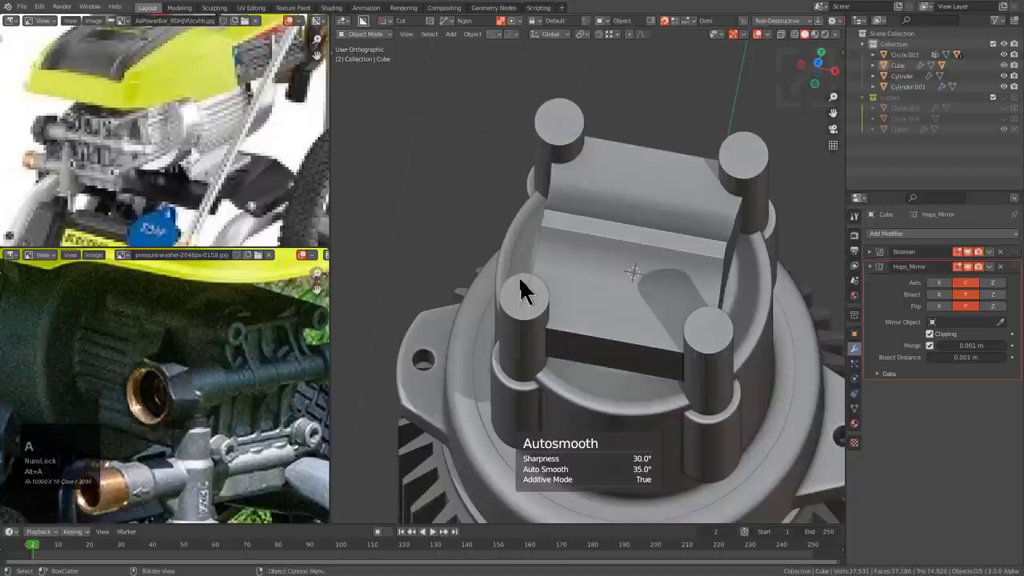
- Dissolve the block's middle edge loop and the redundant loop on one side of it in Edit Mode
{"action": "key", "text": "KP_7"}
{"action": "key", "text": "KP_7"}
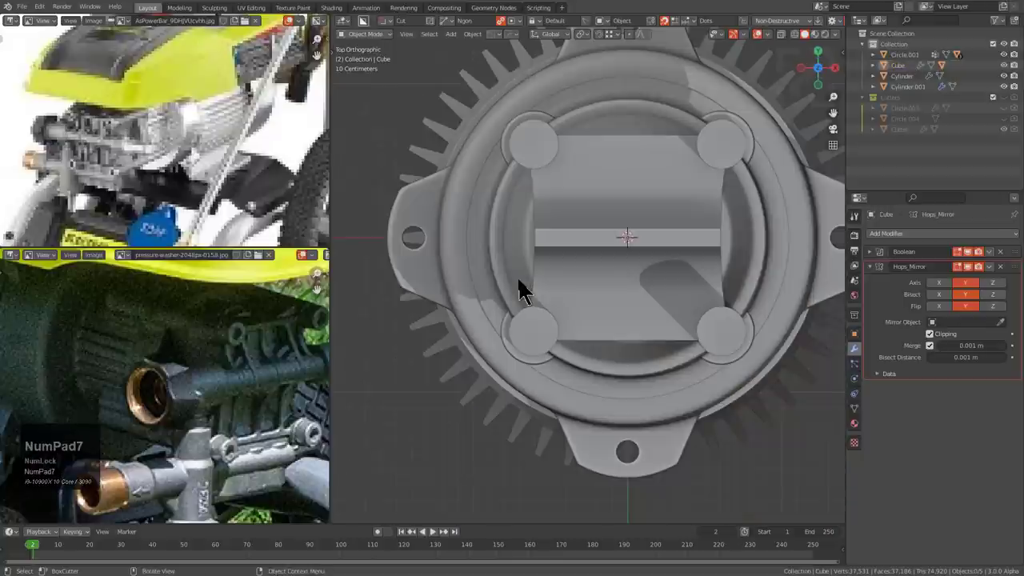
{"action": "middle_click", "coordinate": [632, 251]}
{"action": "scroll", "coordinate": [628, 256], "scroll_direction": "up", "scroll_amount": 1}
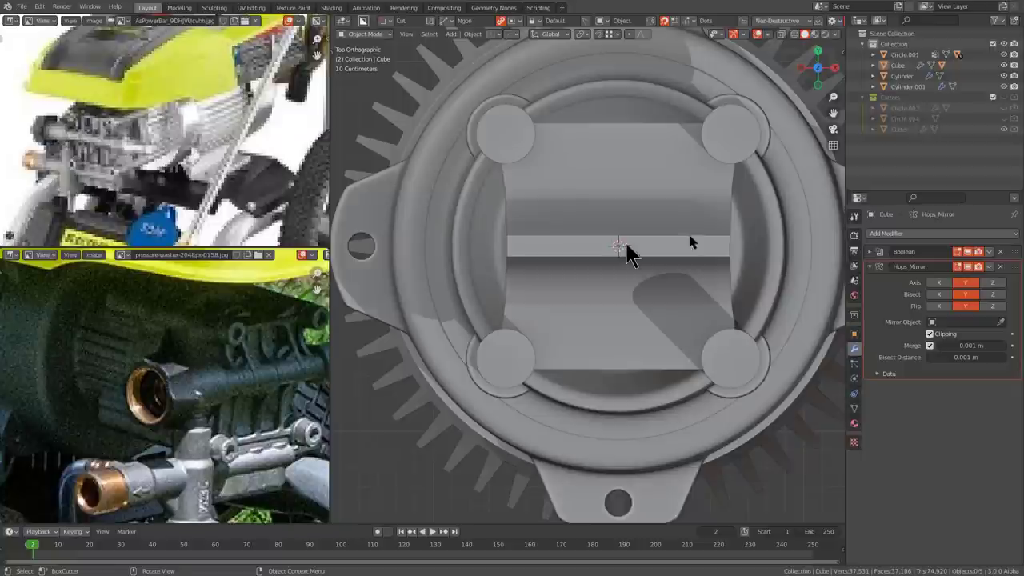
{"action": "scroll", "coordinate": [202, 358], "scroll_direction": "up", "scroll_amount": 1}
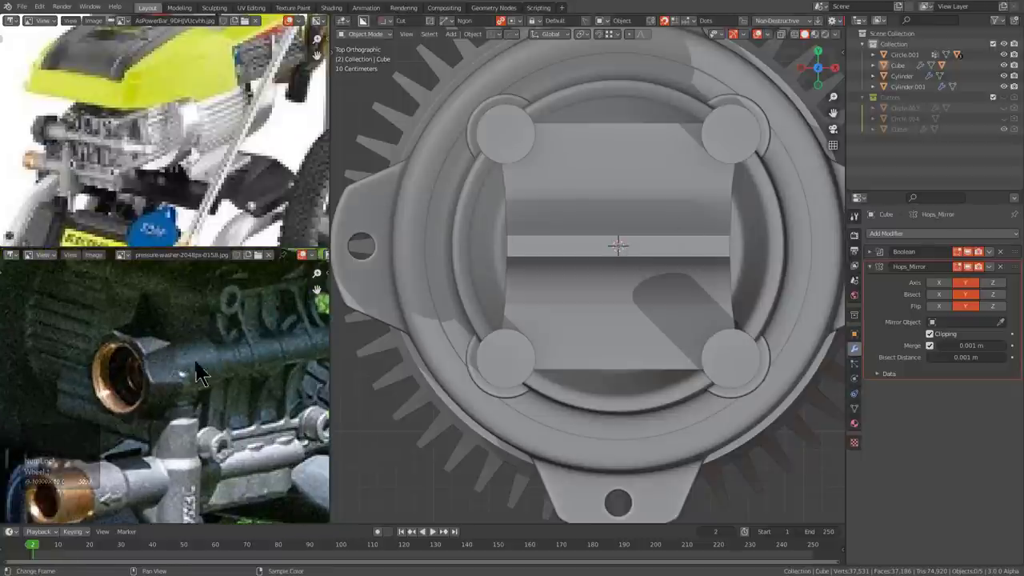
{"action": "left_click", "coordinate": [575, 201]}
{"action": "key", "text": "Tab"}
{"action": "middle_click_drag", "start_coordinate": [576, 200], "coordinate": [542, 253]}
{"action": "key", "text": "KP_2"}
{"action": "left_click", "coordinate": [525, 320], "text": "alt"}
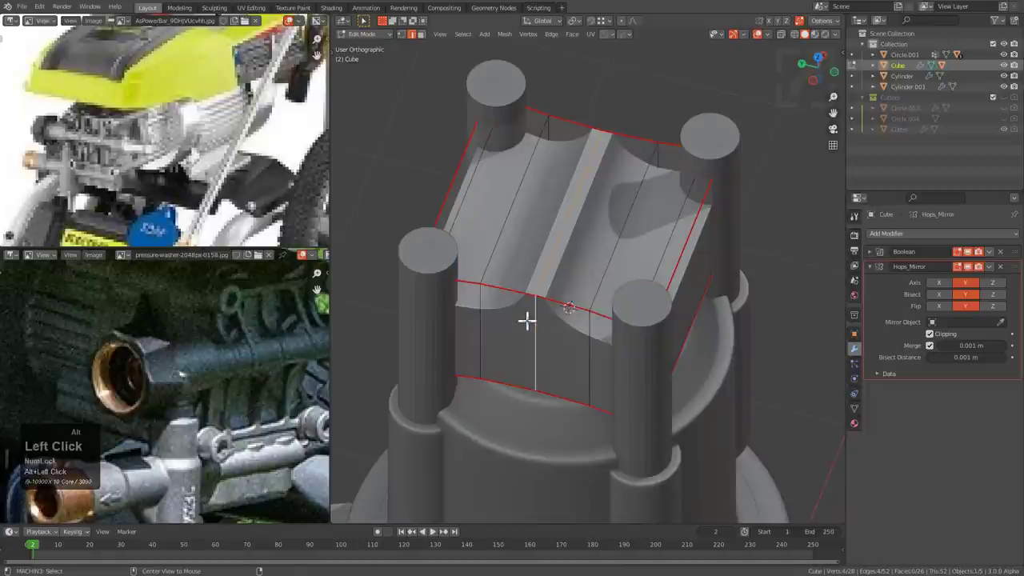
{"action": "left_click", "coordinate": [498, 265], "text": "alt"}
{"action": "key", "text": "ctrl+x"}
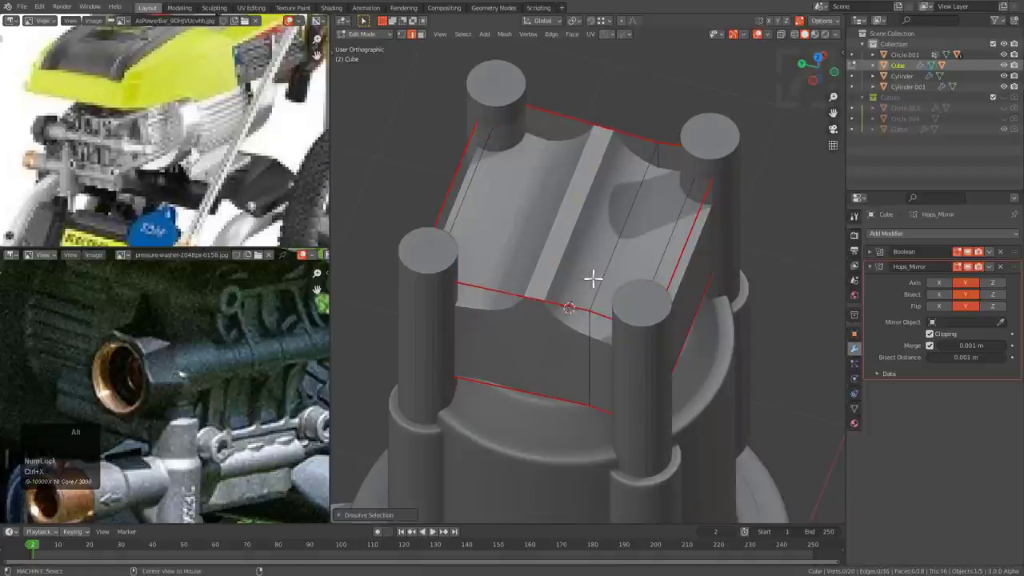
- Dissolve the block's remaining redundant edge loops, including those beside the corner posts, and leave Edit Mode
{"action": "left_click", "coordinate": [593, 278], "text": "alt"}
{"action": "key", "text": "ctrl+x"}
{"action": "left_click", "coordinate": [658, 234], "text": "alt"}
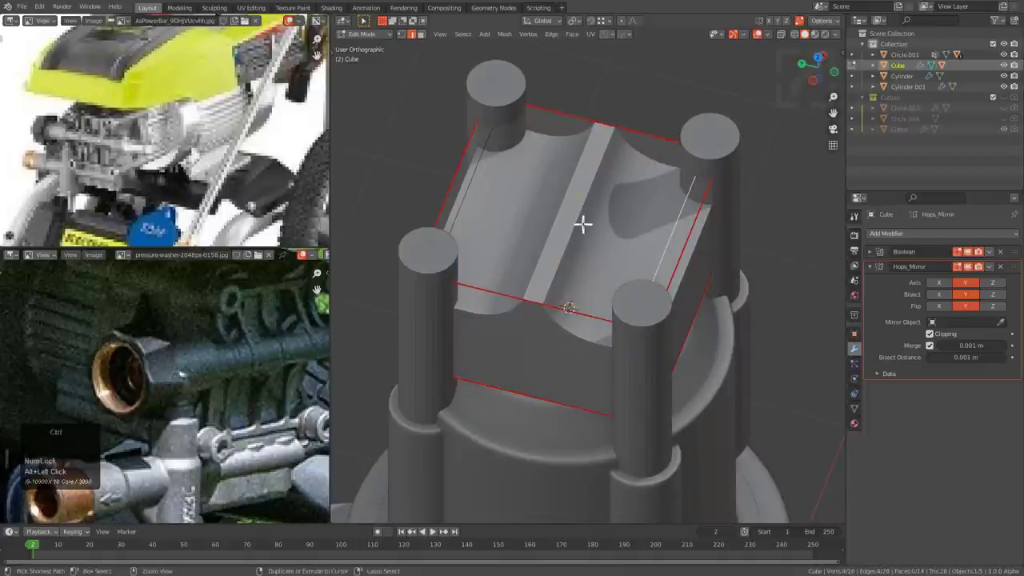
{"action": "key", "text": "ctrl+x"}
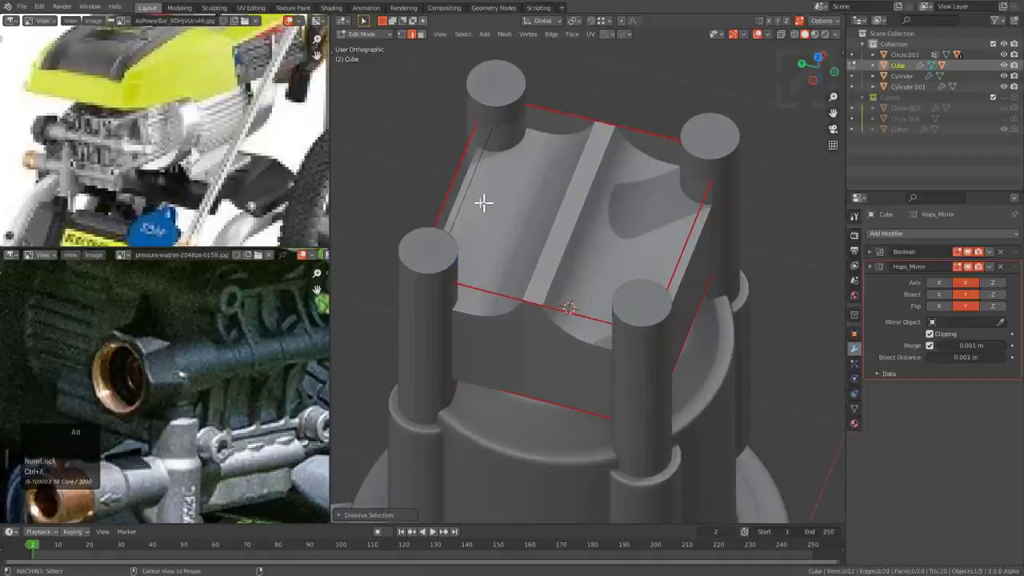
{"action": "key", "text": "ctrl+x"}
{"action": "middle_click_drag", "start_coordinate": [473, 203], "coordinate": [509, 283]}
{"action": "key", "text": "Tab"}
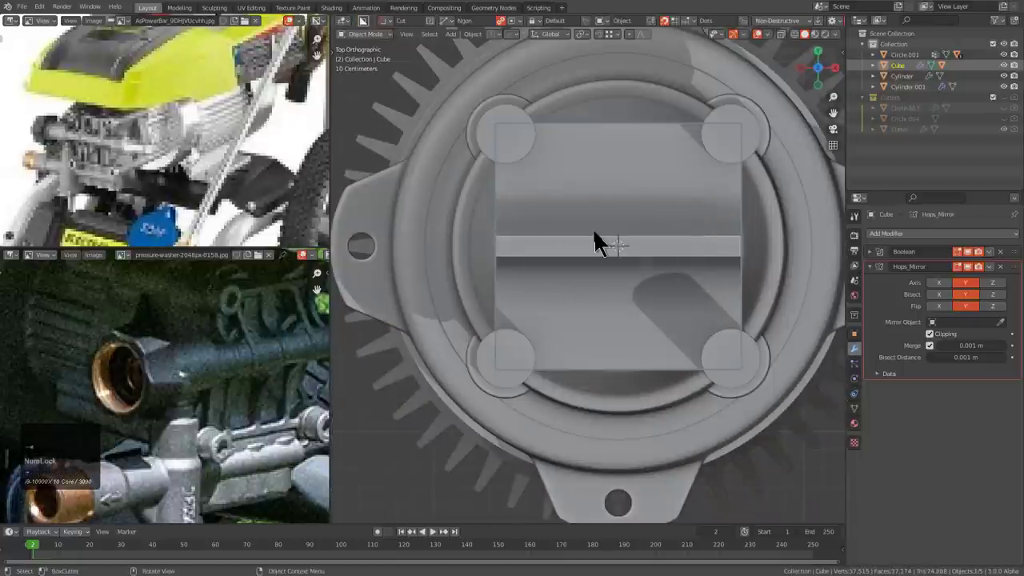
- Add a cylinder at the block's centre and rotate it 90° about X and 90° in top view to lie along X
{"action": "middle_click_drag", "start_coordinate": [594, 234], "coordinate": [601, 214], "text": "shift"}
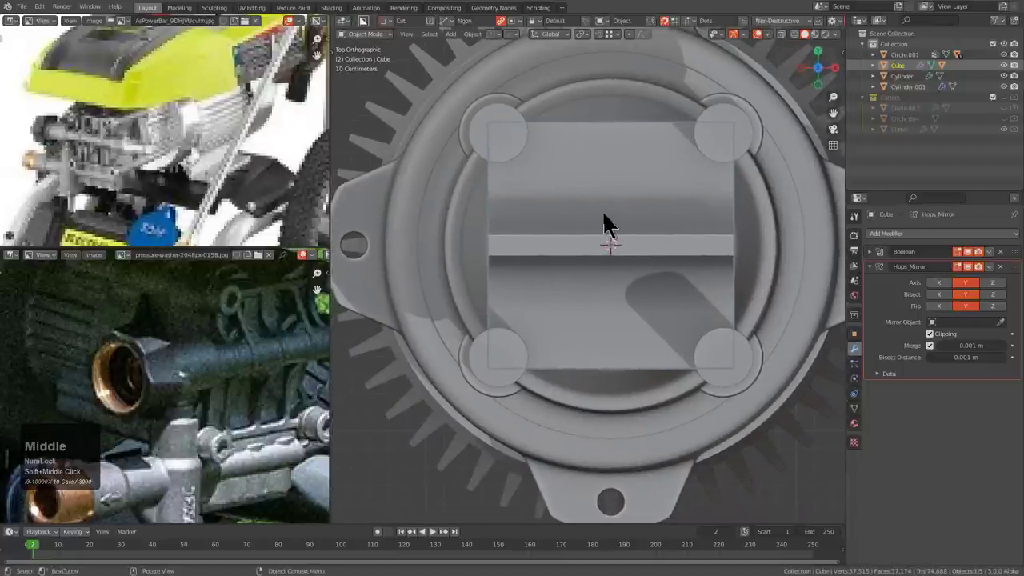
{"action": "middle_click_drag", "start_coordinate": [601, 258], "coordinate": [606, 339]}
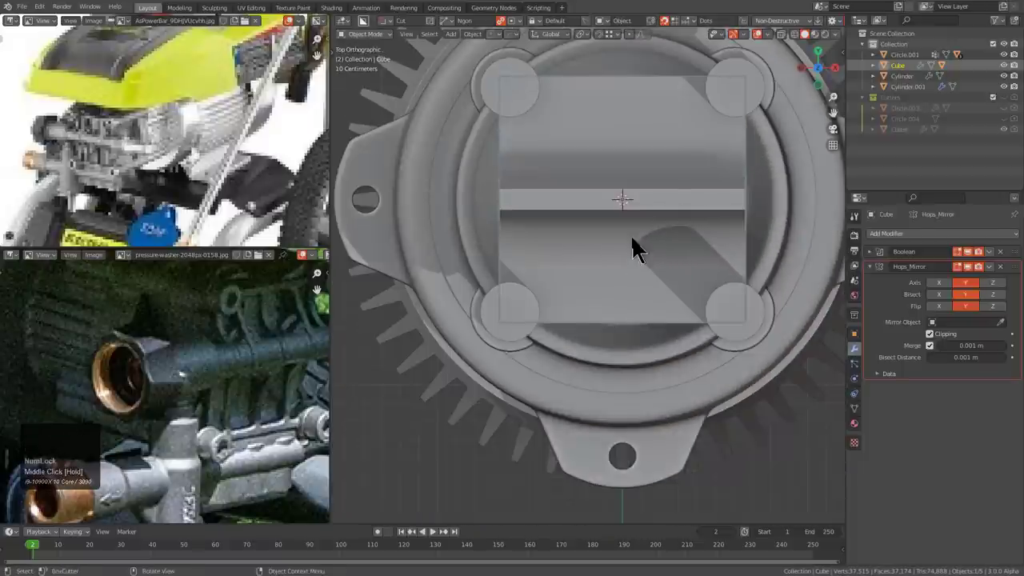
{"action": "middle_click_drag", "start_coordinate": [631, 236], "coordinate": [594, 282], "text": "shift"}
{"action": "key", "text": "shift+a"}
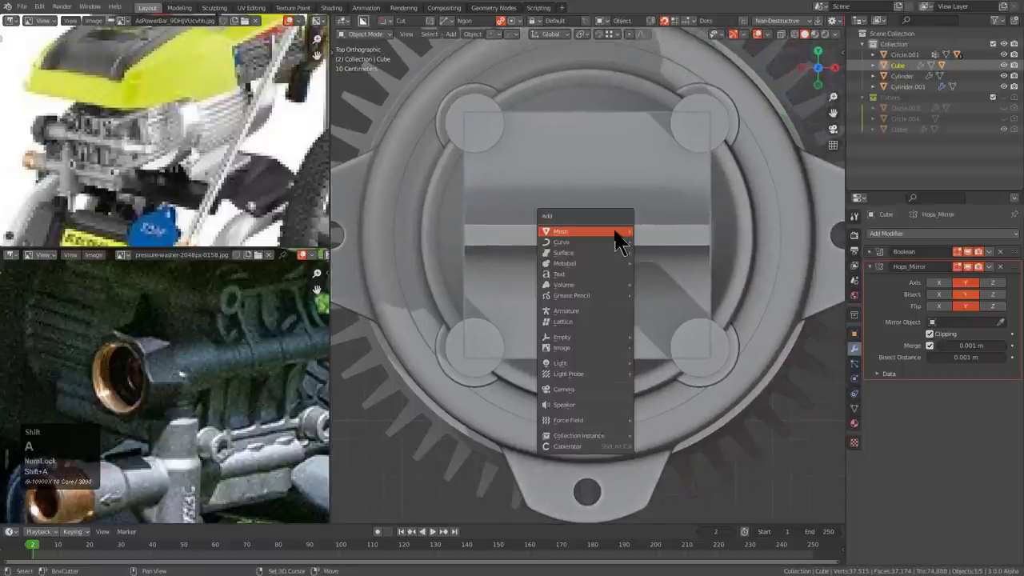
{"action": "mouse_move", "coordinate": [617, 233]}
{"action": "left_click", "coordinate": [663, 300]}
{"action": "type", "text": "rx90"}
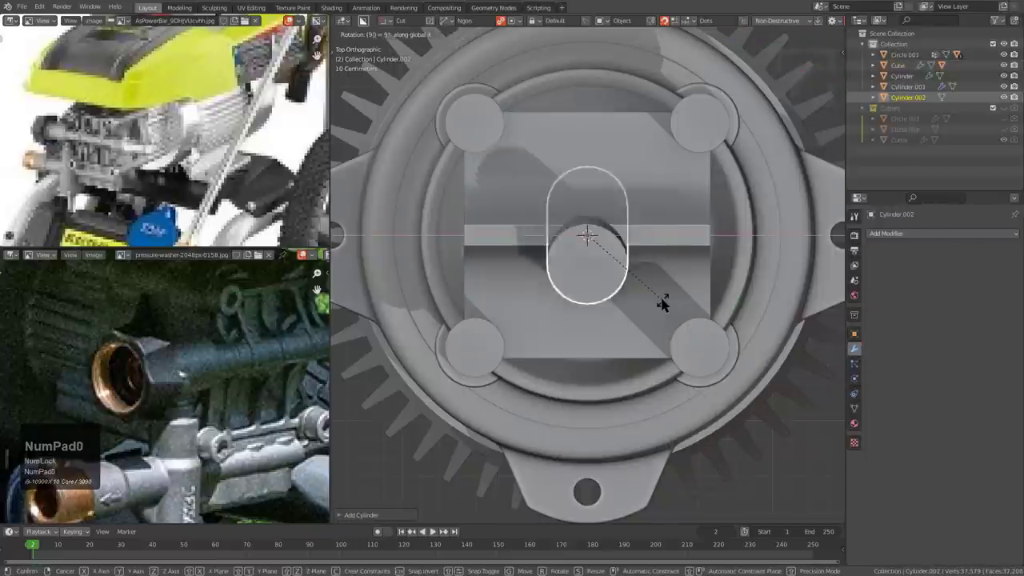
{"action": "key", "text": "Return"}
{"action": "type", "text": "r90"}
{"action": "key", "text": "Return"}
- Raise the cylinder onto the block's ridge and resize it into a thinner pipe, scaled about 1.46 along X
{"action": "middle_click_drag", "start_coordinate": [639, 307], "coordinate": [660, 217]}
{"action": "key", "text": "g"}
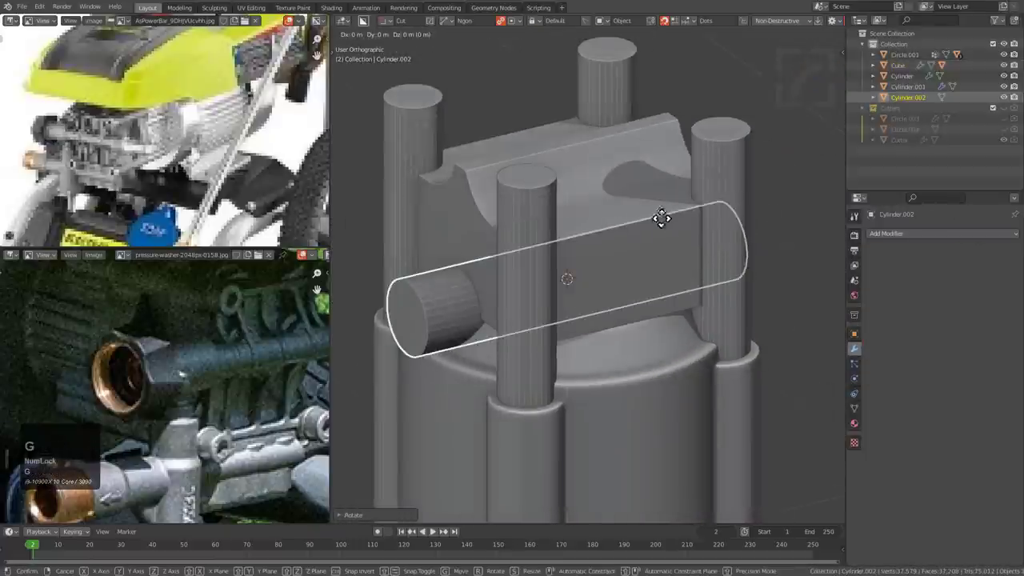
{"action": "key", "text": "z"}
{"action": "left_click", "coordinate": [649, 83]}
{"action": "middle_click_drag", "start_coordinate": [649, 82], "coordinate": [609, 198], "text": "alt"}
{"action": "key", "text": "s"}
{"action": "key", "text": "x"}
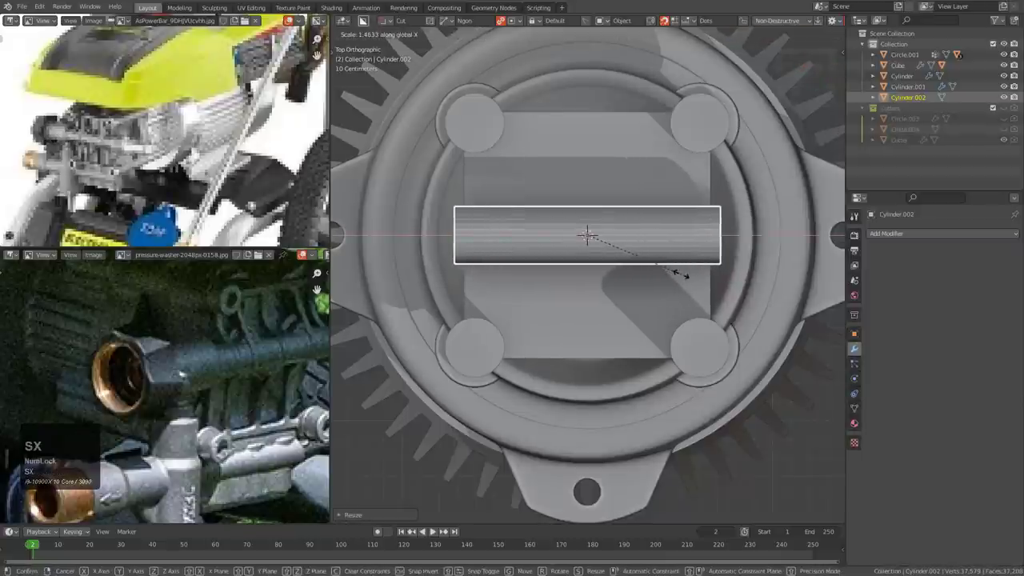
{"action": "left_click", "coordinate": [672, 274]}
- Duplicate the pipe, shorten the copy along X, and place it at one pipe end as a thicker collar
{"action": "key", "text": "shift+d"}
{"action": "key", "text": "s"}
{"action": "key", "text": "x"}
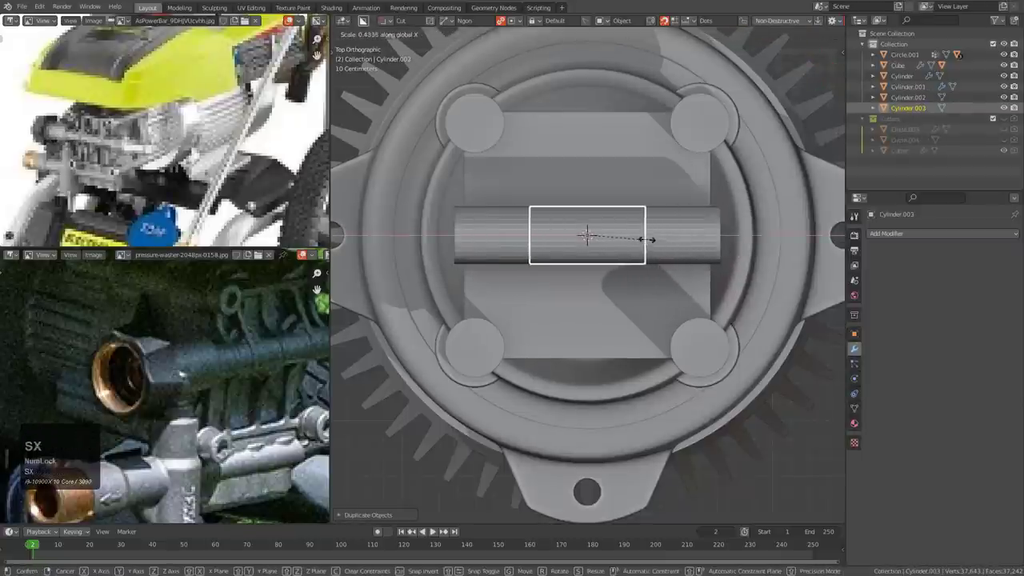
{"action": "left_click", "coordinate": [610, 229]}
{"action": "key", "text": "g"}
{"action": "left_click", "coordinate": [458, 220]}
{"action": "key", "text": "s"}
{"action": "left_click", "coordinate": [476, 219]}
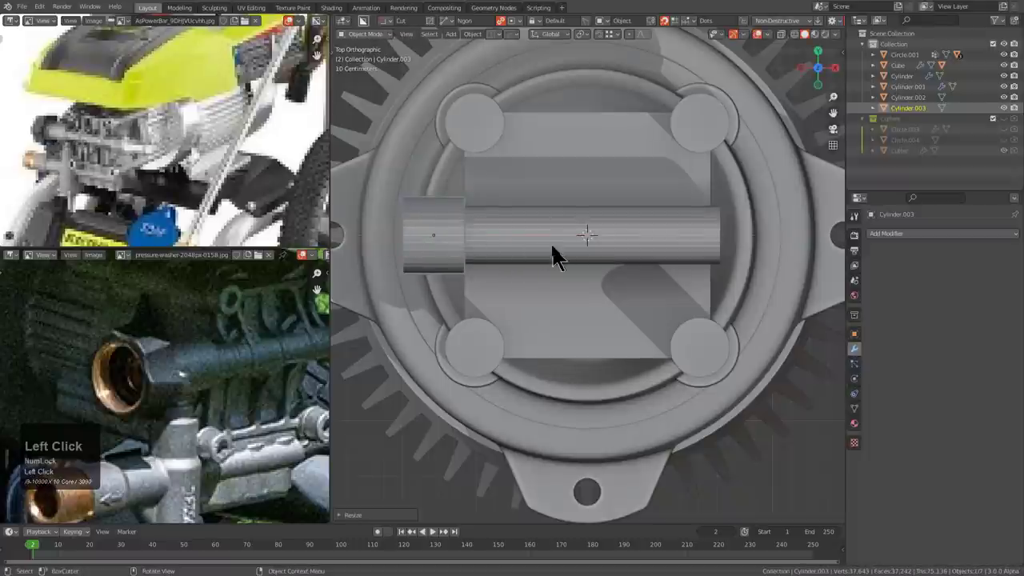
- Lengthen the main pipe along X so it extends past the block's edges
{"action": "left_click", "coordinate": [573, 247]}
{"action": "key", "text": "s"}
{"action": "key", "text": "x"}
{"action": "left_click", "coordinate": [664, 267]}
- Lengthen the end collar along X and move it outward along the pipe
{"action": "left_click", "coordinate": [450, 237]}
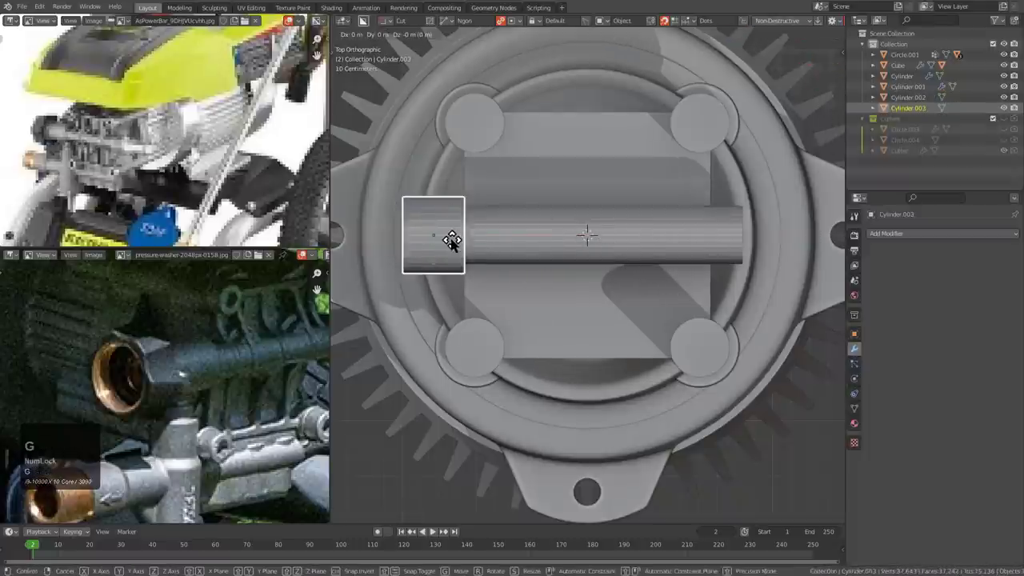
{"action": "key", "text": "g"}
{"action": "key", "text": "x"}
{"action": "left_click", "coordinate": [437, 235]}
{"action": "key", "text": "s"}
{"action": "key", "text": "x"}
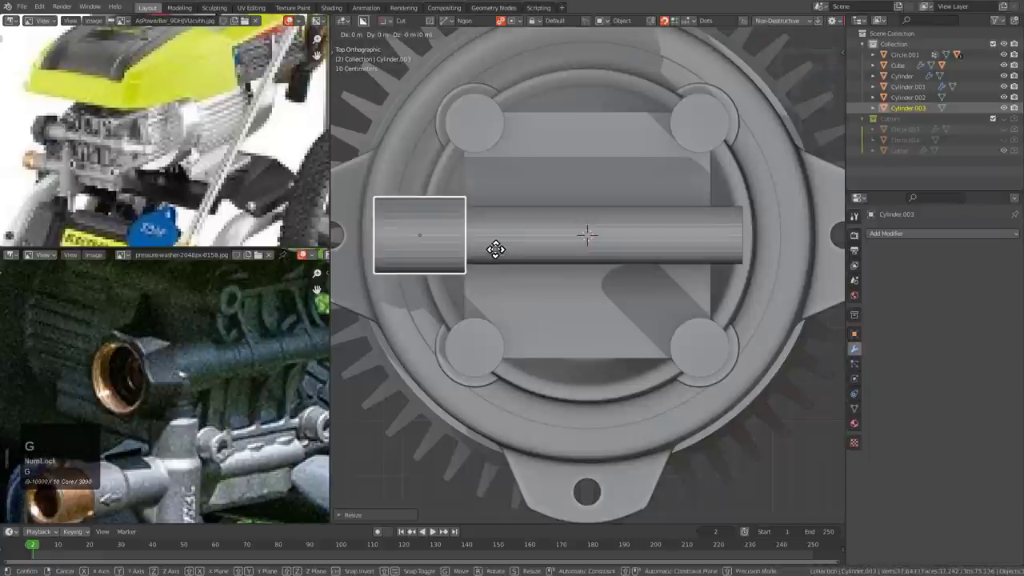
{"action": "left_click", "coordinate": [480, 248]}
- Stretch the main pipe a little further to reach the repositioned collar
{"action": "left_click", "coordinate": [563, 240]}
{"action": "key", "text": "s"}
{"action": "left_click", "coordinate": [679, 269]}
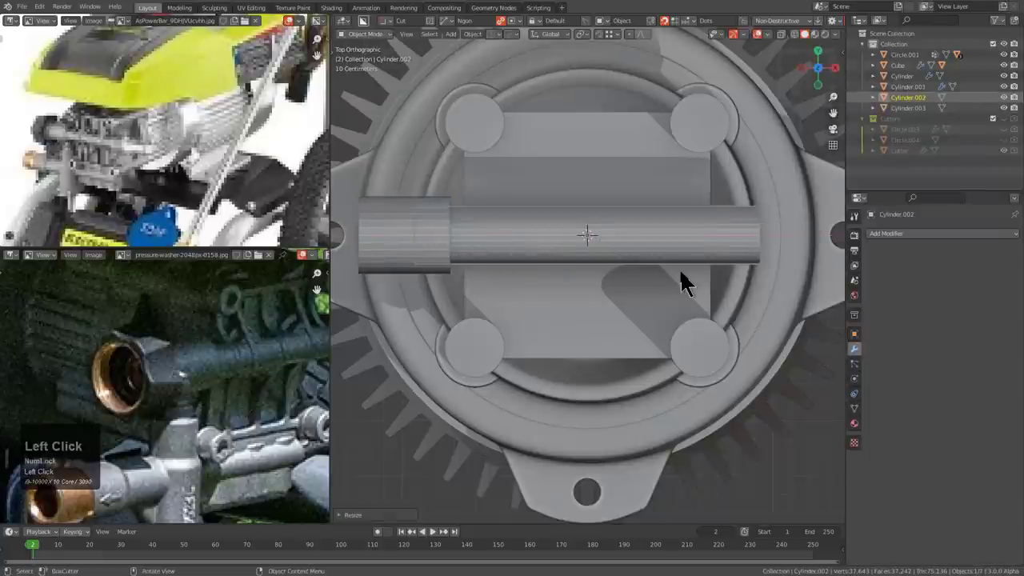
- Mirror the end collar across the pipe's local Z axis to create a matching collar at the opposite end
{"action": "left_click", "coordinate": [451, 234]}
{"action": "key", "text": "alt+x"}
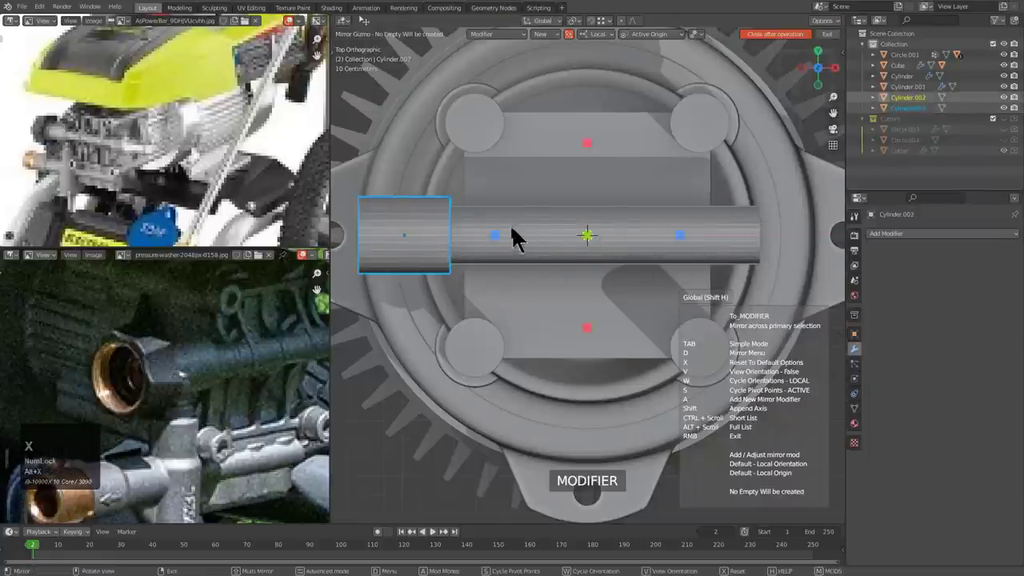
{"action": "left_click", "coordinate": [494, 236]}
{"action": "key", "text": "alt+a"}
{"action": "middle_click_drag", "start_coordinate": [503, 234], "coordinate": [569, 233], "text": "shift"}
- Shorten the mirrored end collar slightly along X and shift it inward, then clear the selection
{"action": "left_click", "coordinate": [441, 222]}
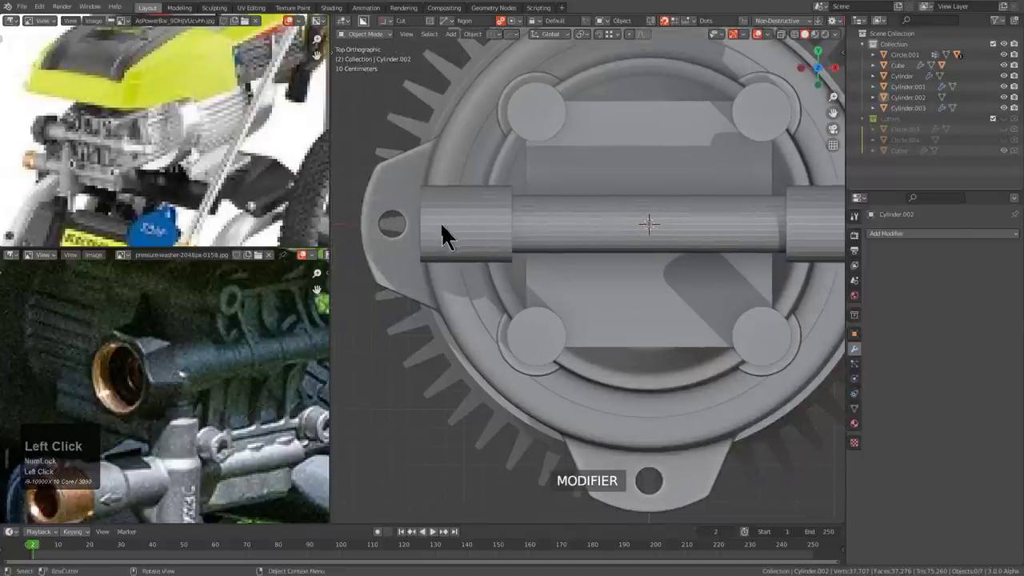
{"action": "key", "text": "g"}
{"action": "key", "text": "x"}
{"action": "key", "text": "Escape"}
{"action": "key", "text": "alt+a"}
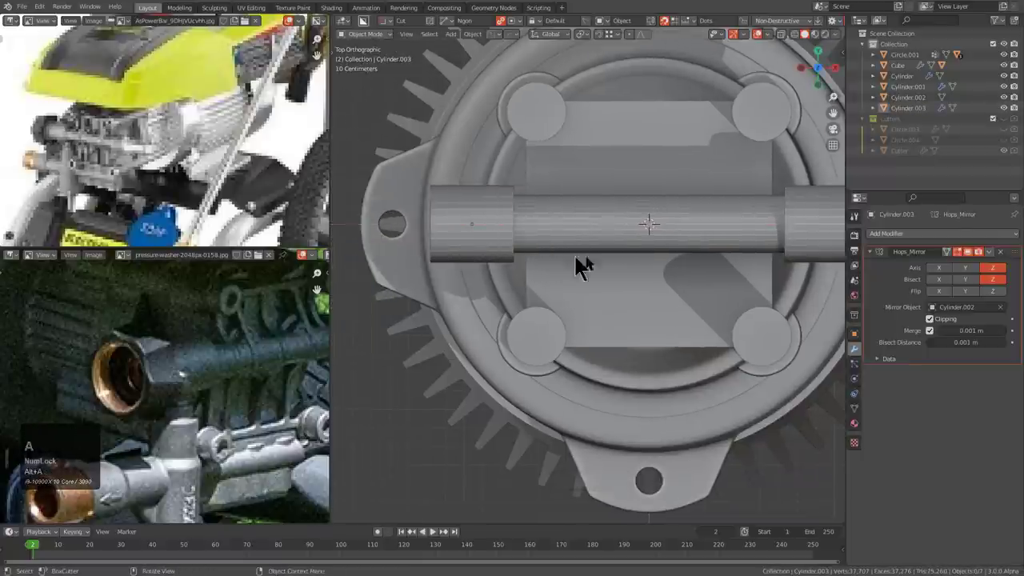
- Select the central block in top view and draw a view-oriented box cut over it, slightly inset from its edges
{"action": "scroll", "coordinate": [577, 276], "scroll_direction": "down", "scroll_amount": 2}
{"action": "middle_click_drag", "start_coordinate": [580, 288], "coordinate": [572, 238]}
{"action": "scroll", "coordinate": [510, 256], "scroll_direction": "up", "scroll_amount": 4}
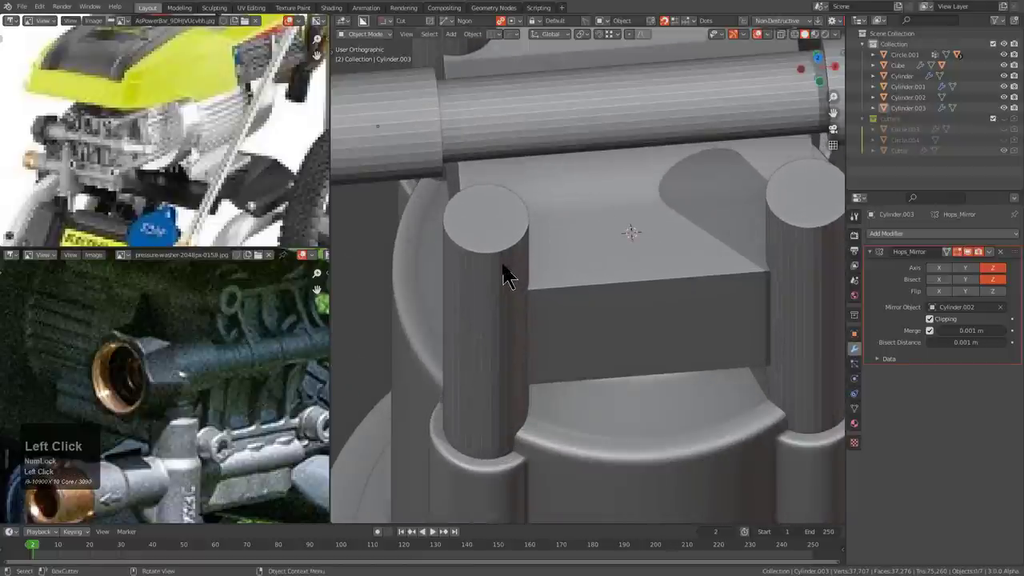
{"action": "scroll", "coordinate": [590, 237], "scroll_direction": "down", "scroll_amount": 3}
{"action": "left_click", "coordinate": [623, 223]}
{"action": "key", "text": "KP_7"}
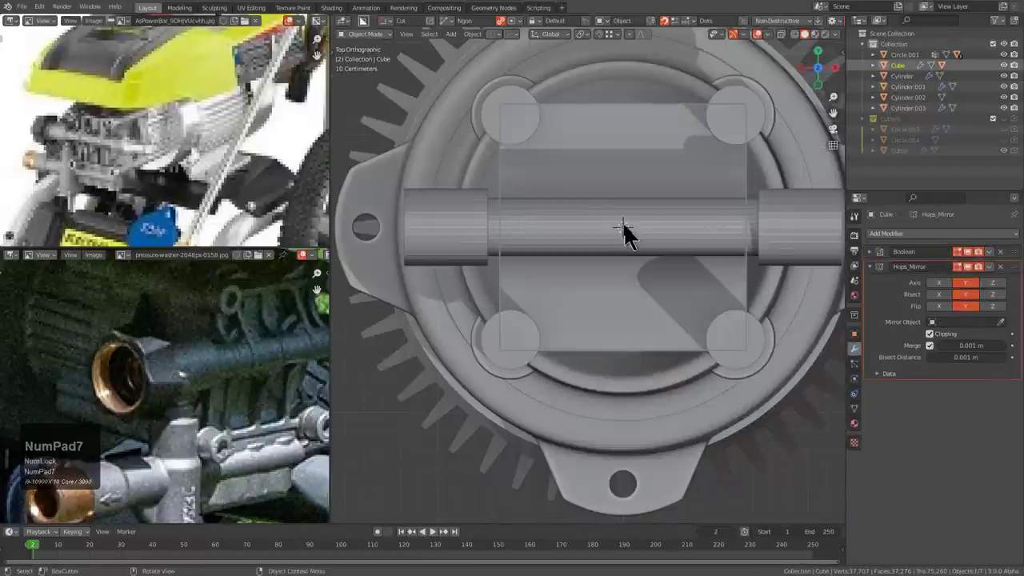
{"action": "middle_click", "coordinate": [612, 210]}
{"action": "key", "text": "d"}
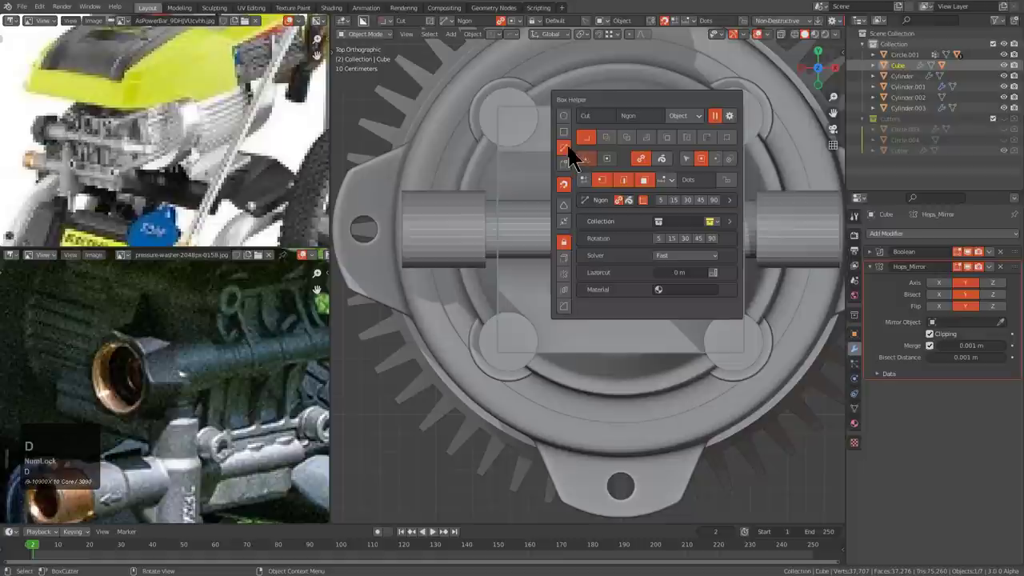
{"action": "left_click", "coordinate": [563, 132]}
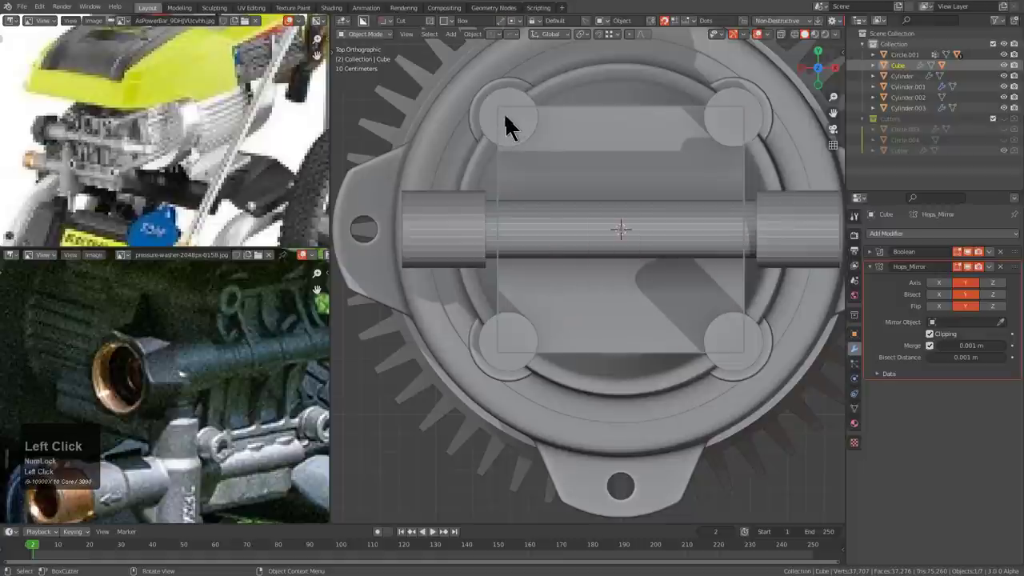
{"action": "left_click", "coordinate": [651, 20]}
{"action": "mouse_move", "coordinate": [503, 111]}
{"action": "left_mouse_down"}
{"action": "mouse_move", "coordinate": [630, 203]}
{"action": "mouse_move", "coordinate": [740, 322]}
{"action": "mouse_move", "coordinate": [734, 340]}
{"action": "left_mouse_up"}
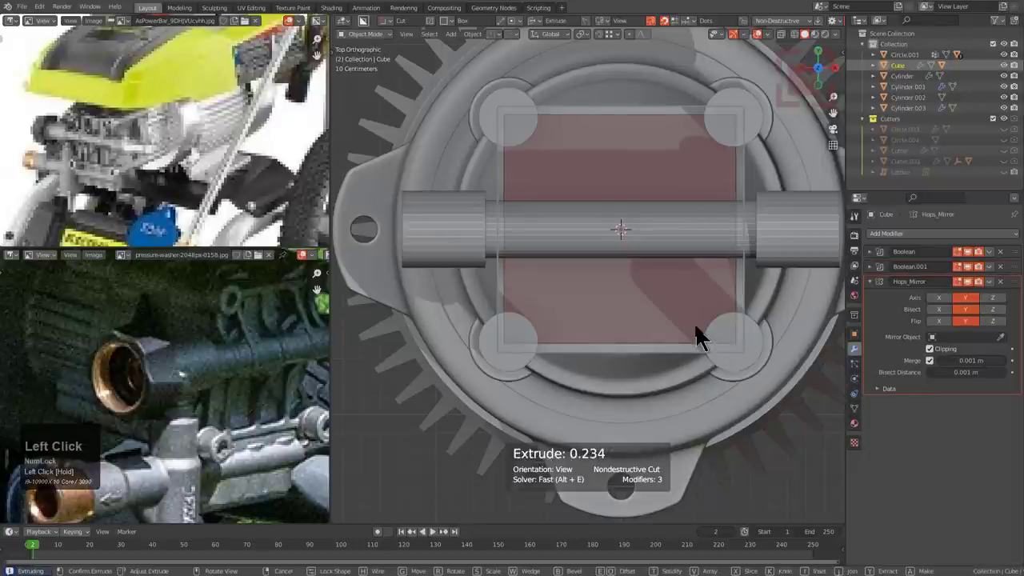
- Extrude the box cut about 0.39 into the block and round its corners with a bevel of about 0.105 and 10 segments
{"action": "mouse_move", "coordinate": [695, 323]}
{"action": "middle_mouse_down"}
{"action": "mouse_move", "coordinate": [670, 292]}
{"action": "mouse_move", "coordinate": [669, 268]}
{"action": "middle_mouse_up"}
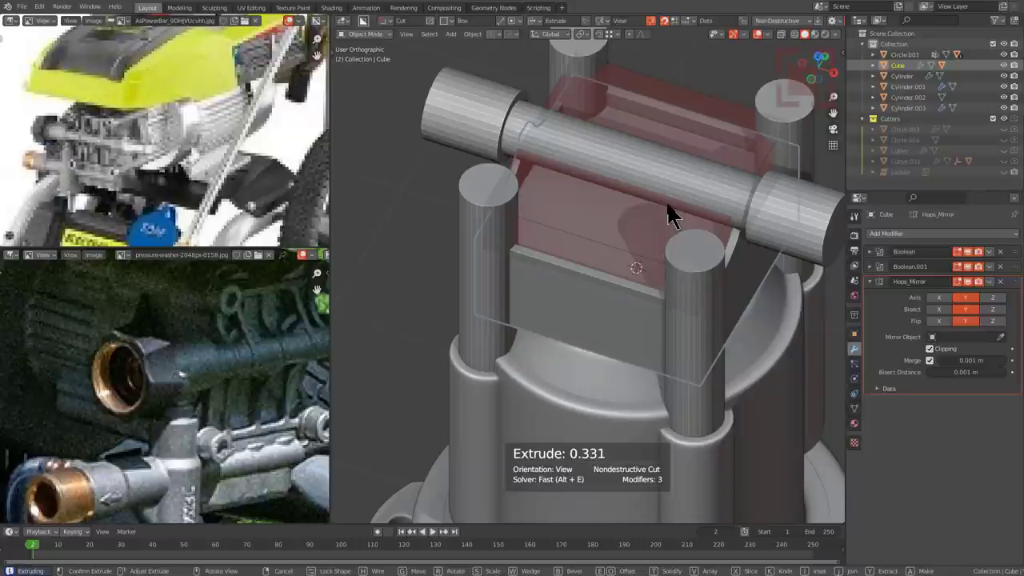
{"action": "key", "text": "Tab"}
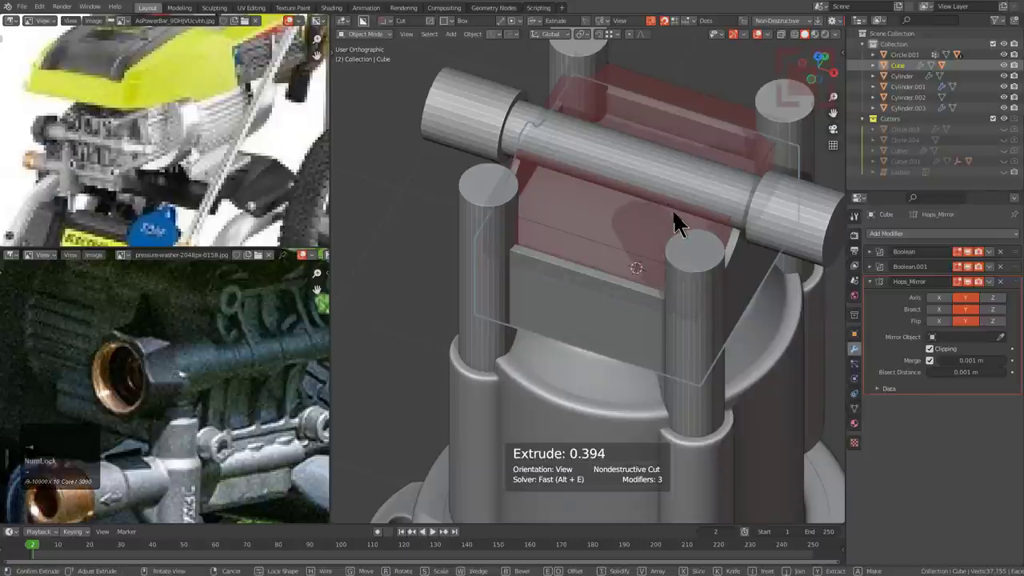
{"action": "middle_click_drag", "start_coordinate": [656, 214], "coordinate": [663, 218]}
{"action": "scroll", "coordinate": [663, 218], "scroll_direction": "up", "scroll_amount": 1}
{"action": "key", "text": "b"}
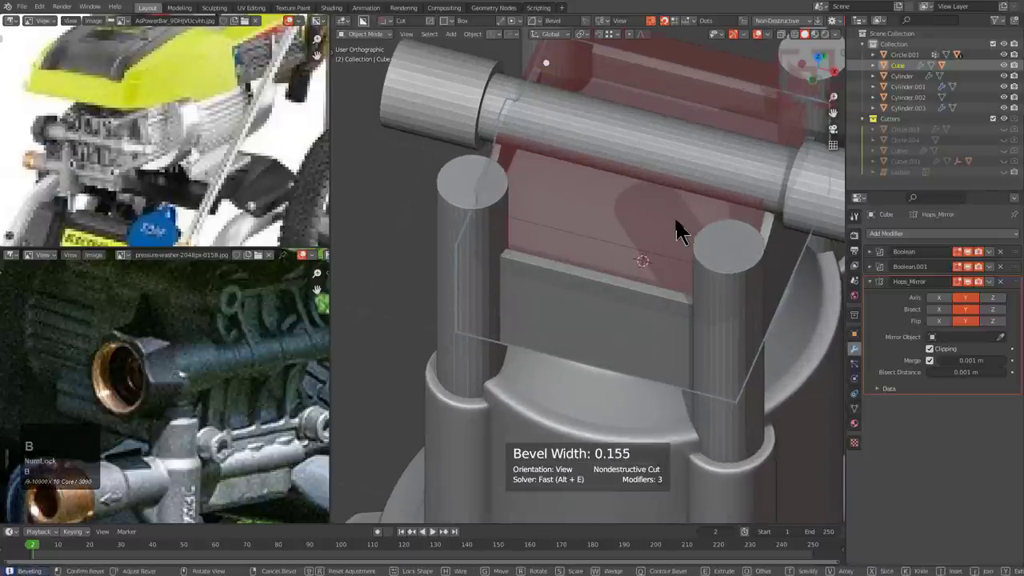
{"action": "scroll", "coordinate": [666, 219], "scroll_direction": "up", "scroll_amount": 3}
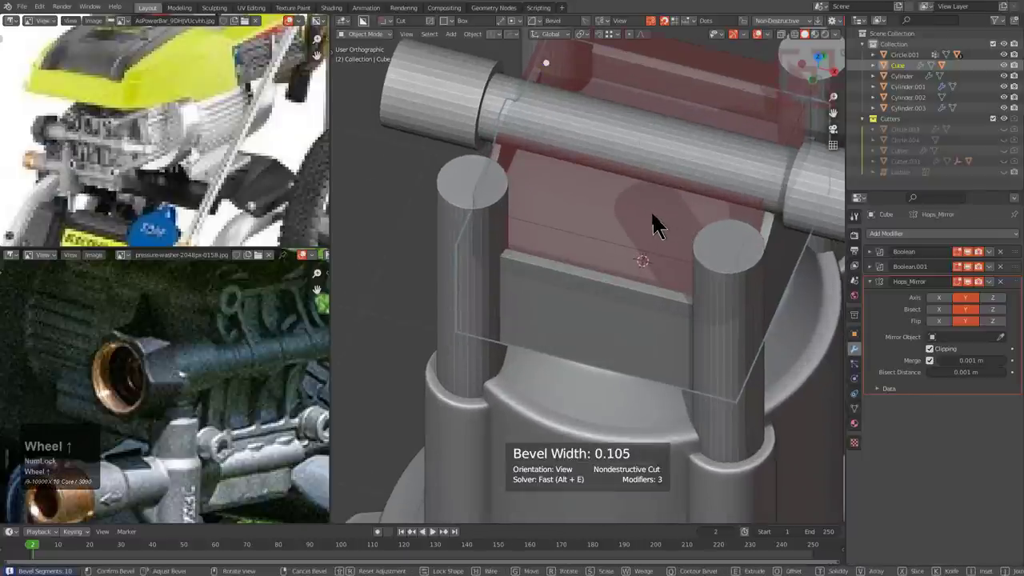
{"action": "left_click", "coordinate": [653, 216]}
- Cut a thin full-length strip along Y through the recess cutter, beside the bolt columns on the negative X side
{"action": "middle_click_drag", "start_coordinate": [573, 112], "coordinate": [624, 240], "text": "alt"}
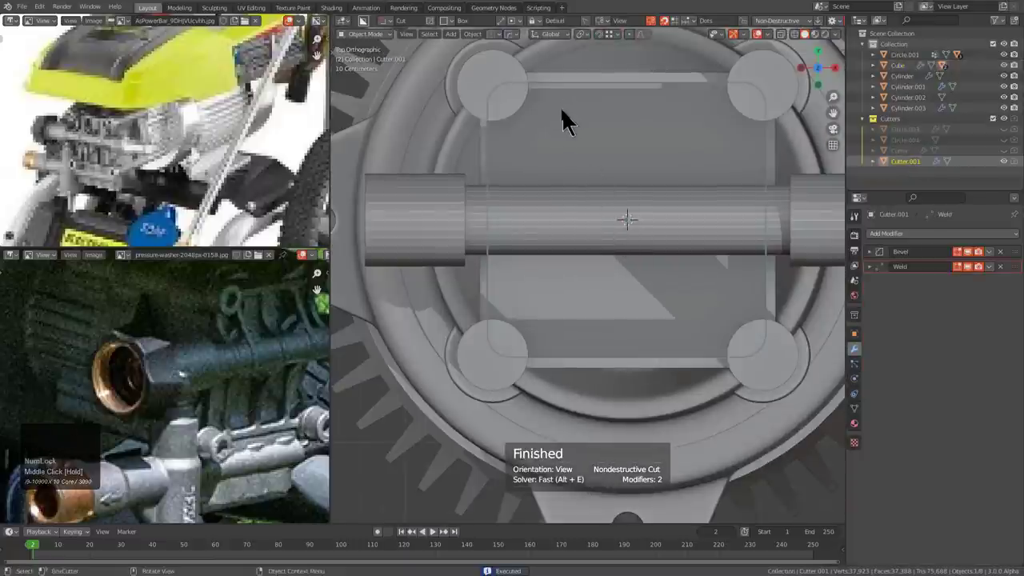
{"action": "key", "text": "d"}
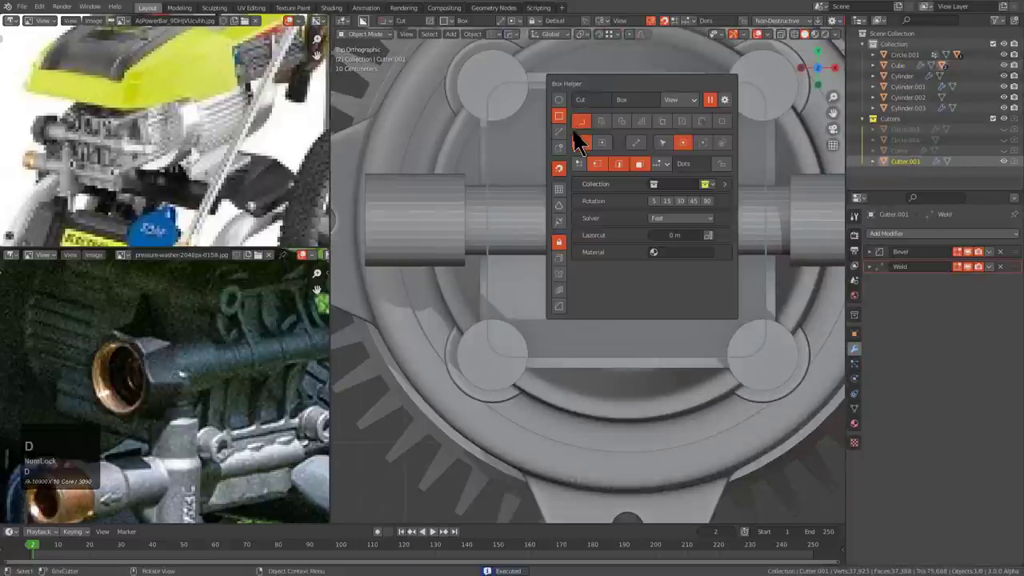
{"action": "left_click_drag", "start_coordinate": [565, 63], "coordinate": [580, 344]}
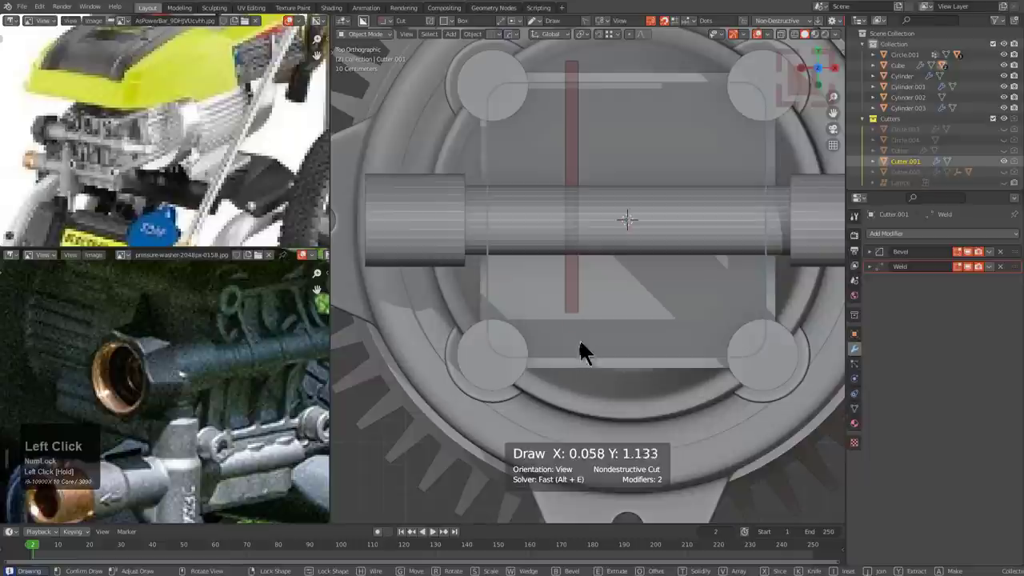
{"action": "left_click_drag", "start_coordinate": [577, 390], "coordinate": [549, 386]}
{"action": "key", "text": "g"}
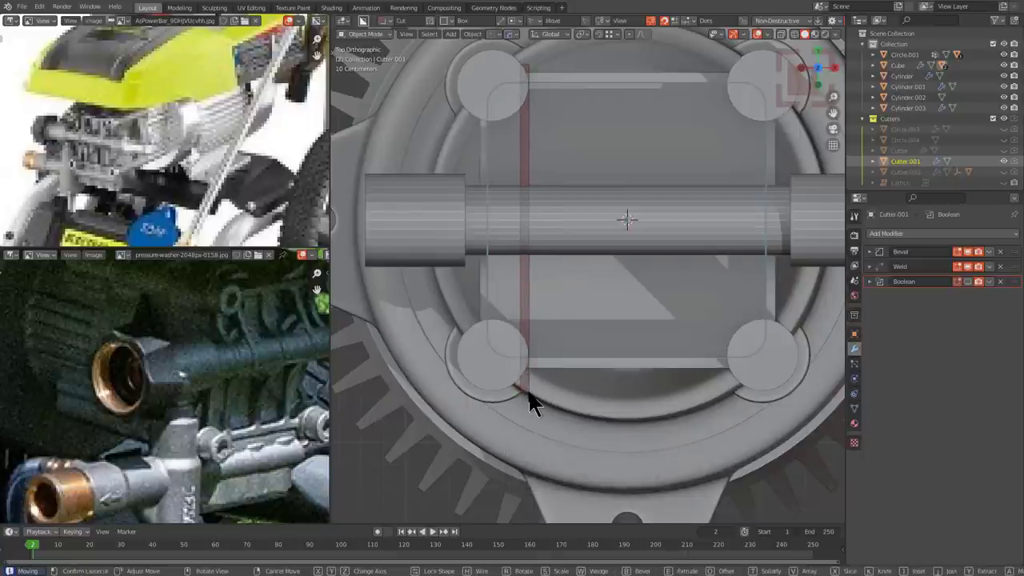
{"action": "left_click", "coordinate": [532, 398]}
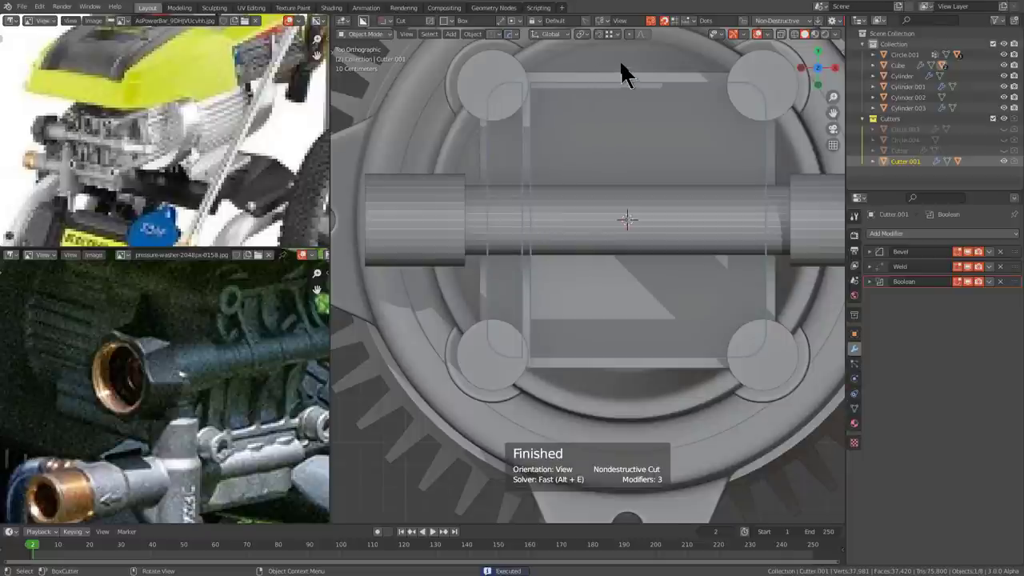
- Cut a second strip about 0.05 wide and 1.53 long along Y through the middle of the recess cutter
{"action": "left_click_drag", "start_coordinate": [622, 64], "coordinate": [632, 305]}
{"action": "left_click_drag", "start_coordinate": [628, 400], "coordinate": [584, 408]}
{"action": "key", "text": "g"}
{"action": "left_click", "coordinate": [592, 408]}
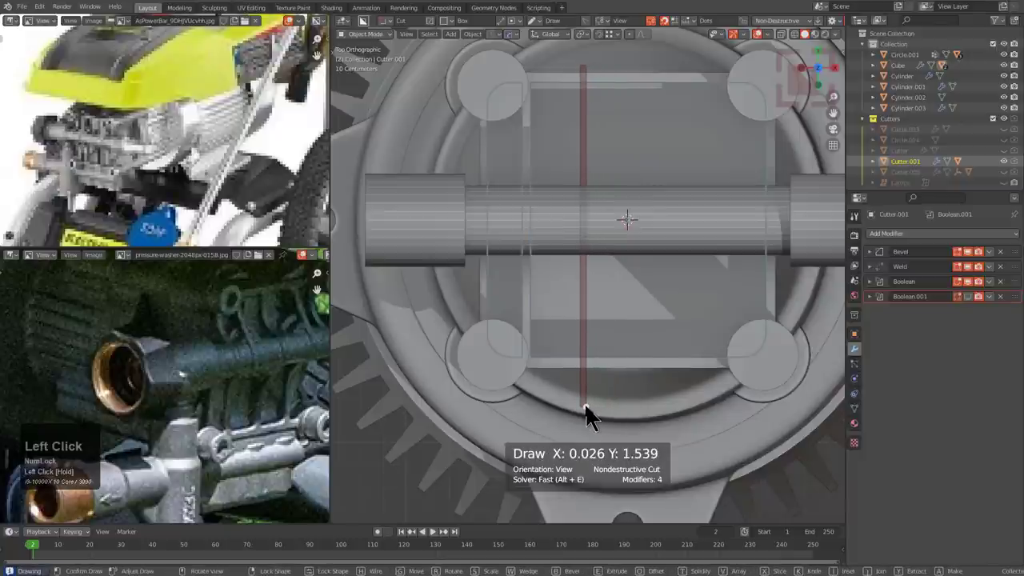
{"action": "left_click_drag", "start_coordinate": [584, 404], "coordinate": [585, 404]}
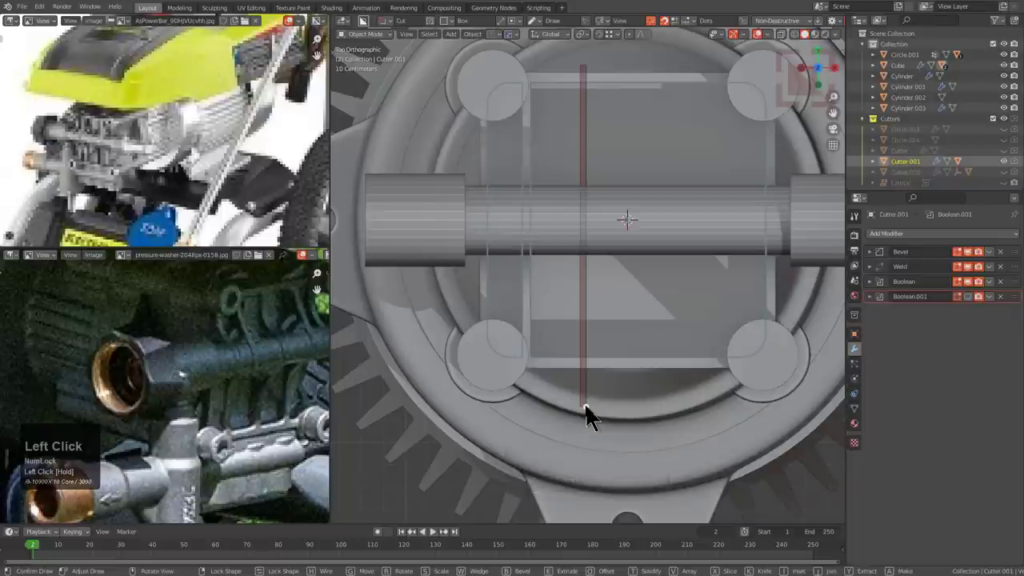
{"action": "left_click_drag", "start_coordinate": [585, 404], "coordinate": [590, 403]}
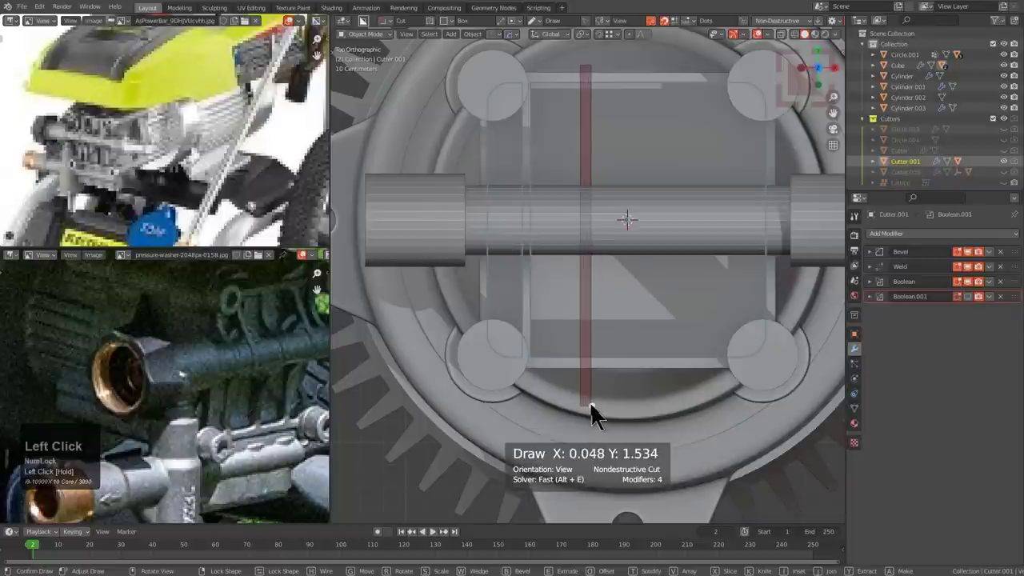
{"action": "key", "text": "g"}
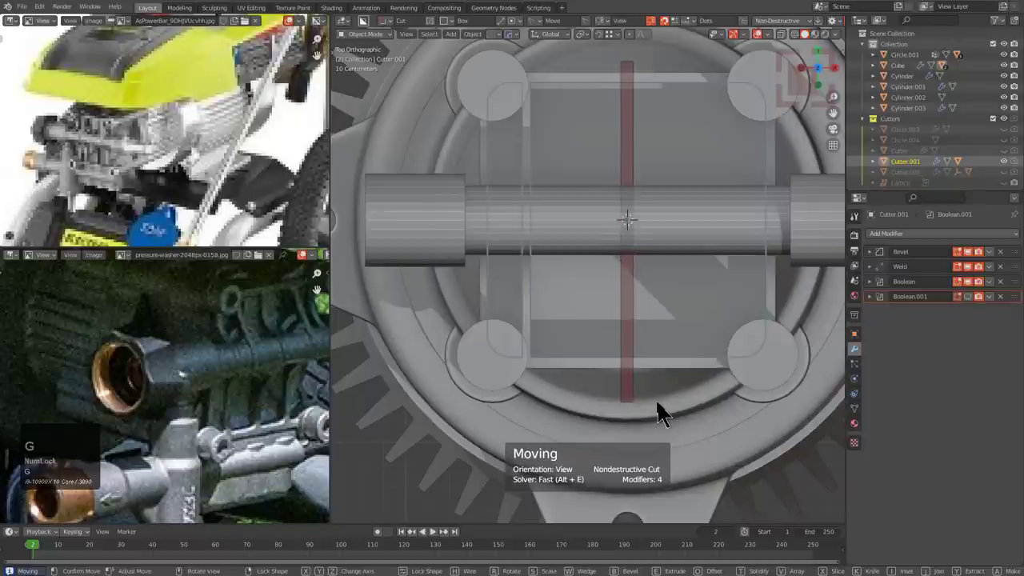
{"action": "left_click", "coordinate": [656, 402]}
- Remove the Solidify modifier from the middle strip's cutter and nudge the strip onto the block's centre
{"action": "scroll", "coordinate": [664, 285], "scroll_direction": "up", "scroll_amount": 2}
{"action": "key", "text": "q"}
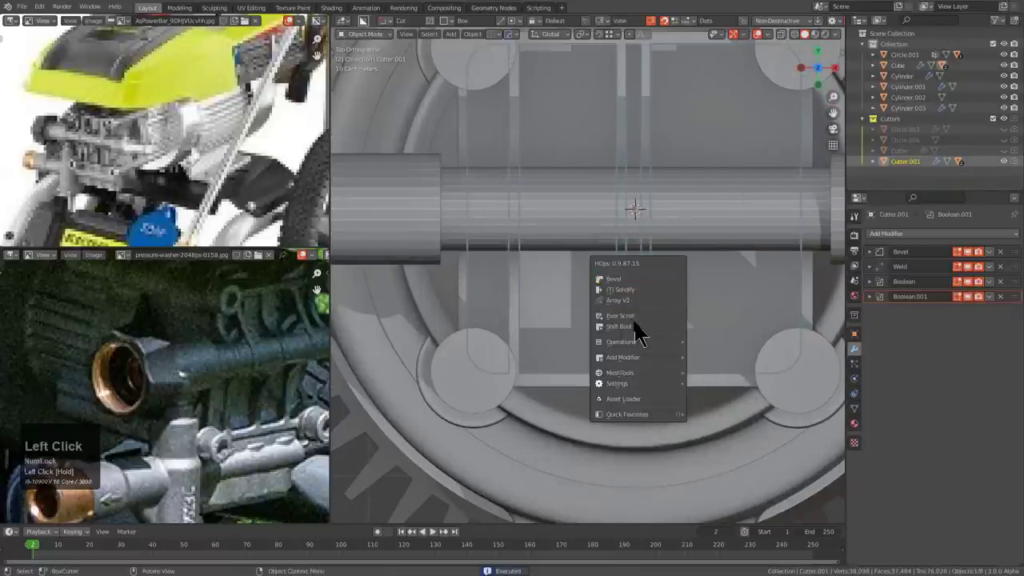
{"action": "left_click", "coordinate": [628, 326]}
{"action": "key", "text": "g"}
{"action": "right_click", "coordinate": [672, 281]}
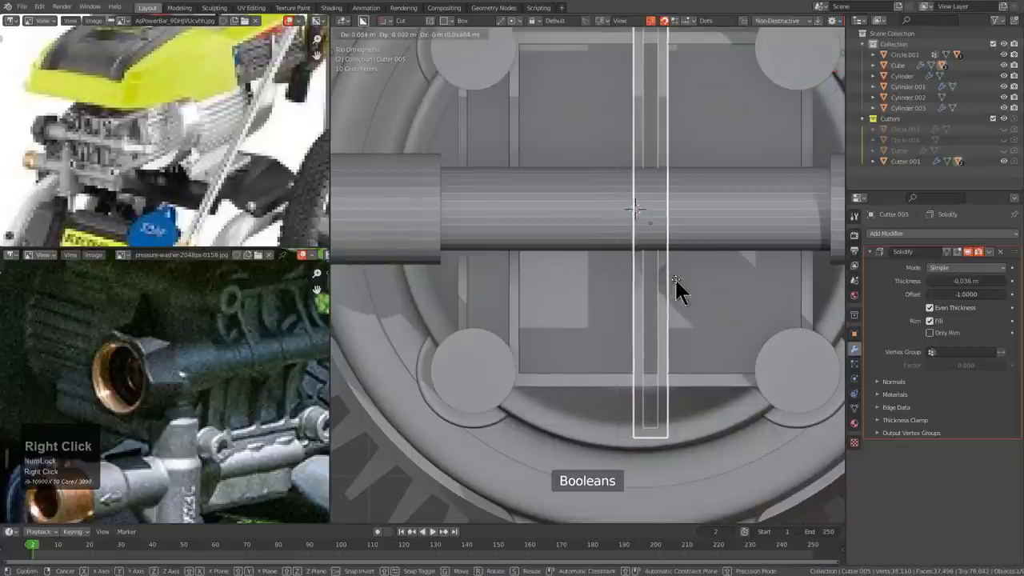
{"action": "mouse_move", "coordinate": [677, 290]}
{"action": "middle_mouse_down"}
{"action": "mouse_move", "coordinate": [642, 269]}
{"action": "mouse_move", "coordinate": [651, 175]}
{"action": "mouse_move", "coordinate": [669, 174]}
{"action": "mouse_move", "coordinate": [664, 280]}
{"action": "middle_mouse_up"}
{"action": "key", "text": "alt+z"}
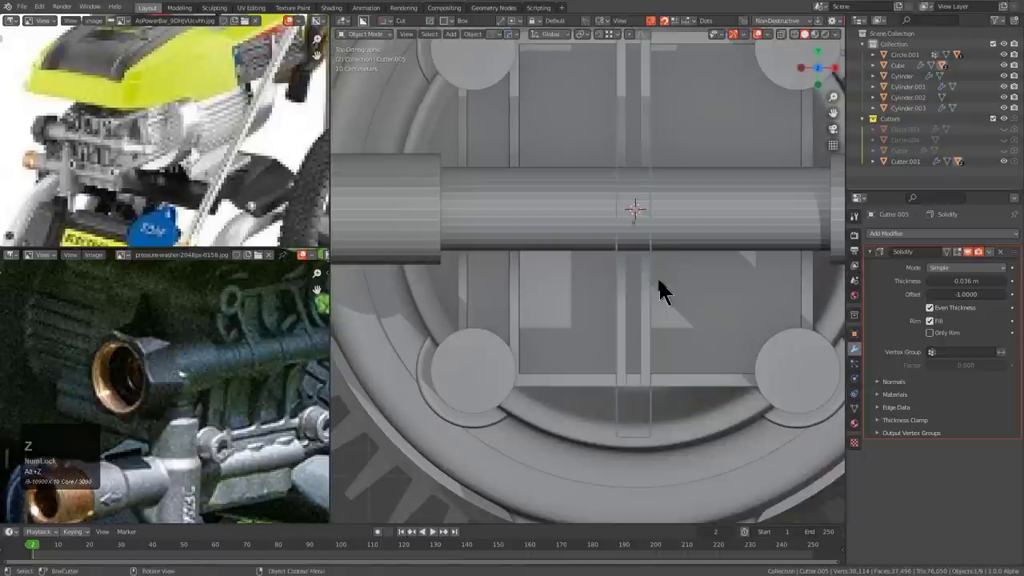
{"action": "key", "text": "g"}
{"action": "right_click", "coordinate": [672, 280]}
{"action": "left_click", "coordinate": [1000, 252]}
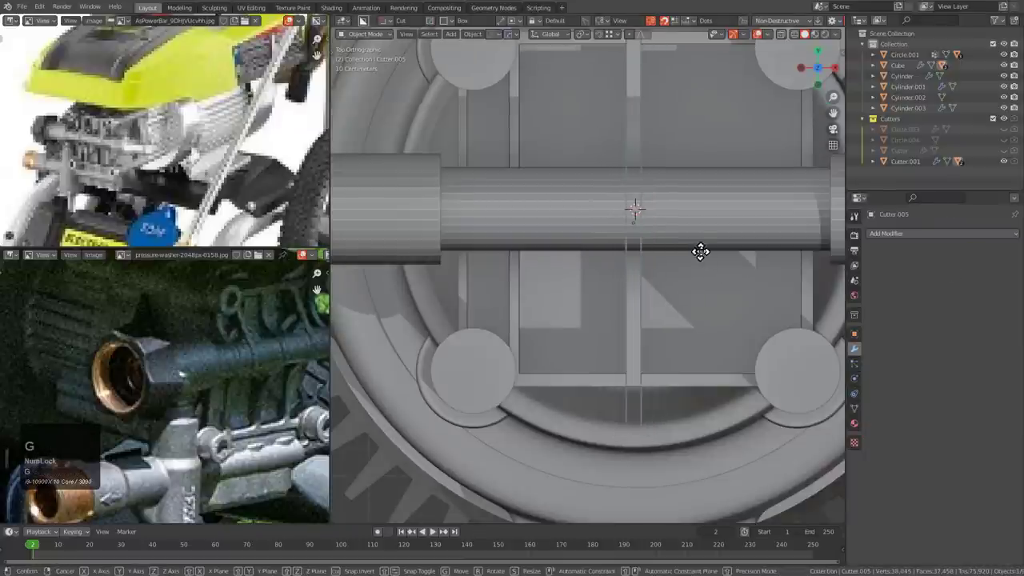
{"action": "middle_click_drag", "start_coordinate": [701, 258], "coordinate": [654, 252], "text": "shift"}
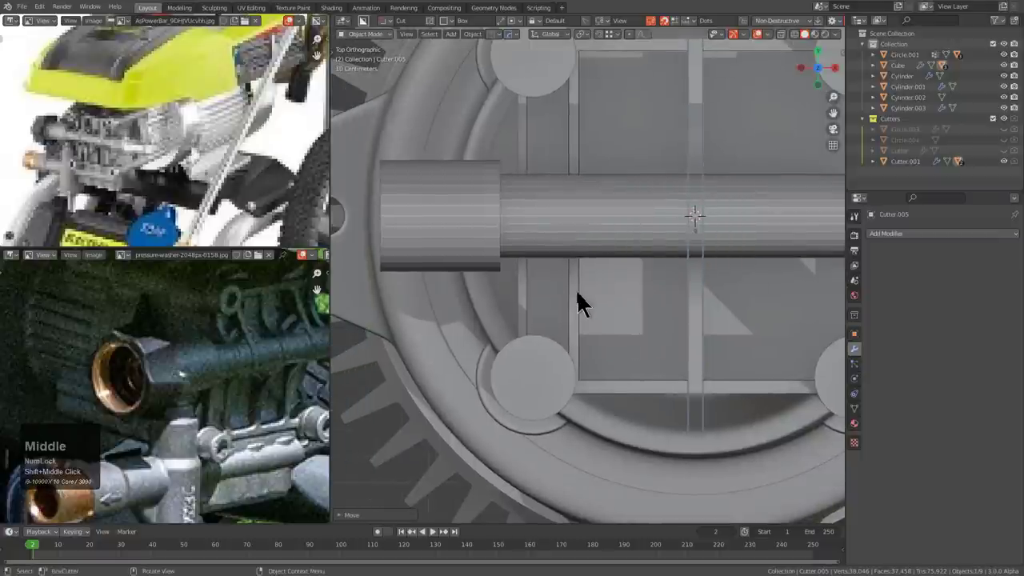
- Widen the outer strip's cutter along X and shift it slightly inward along X
{"action": "left_click", "coordinate": [630, 376]}
{"action": "key", "text": "q"}
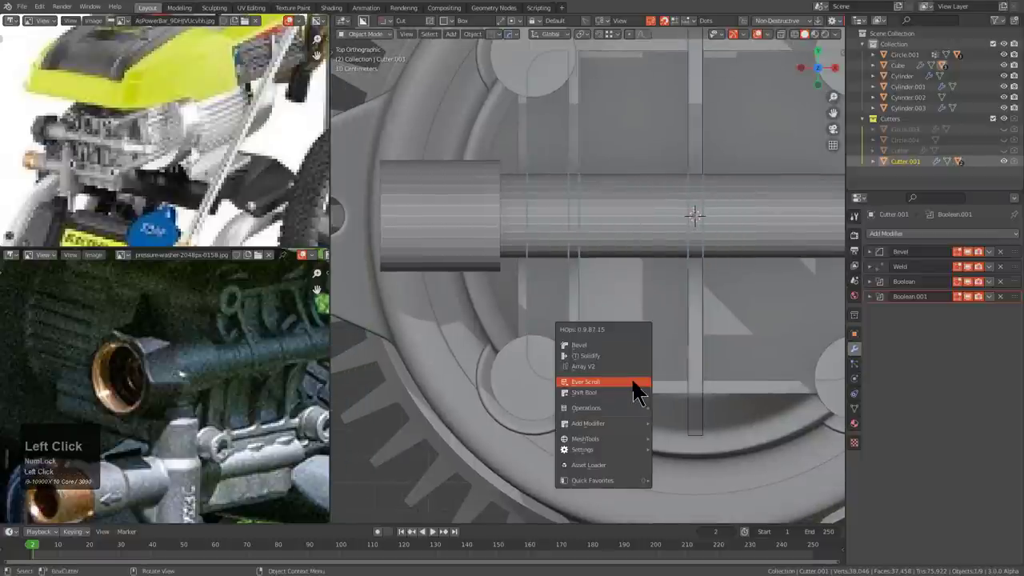
{"action": "left_click", "coordinate": [633, 380]}
{"action": "scroll", "coordinate": [632, 380], "scroll_direction": "down", "scroll_amount": 1}
{"action": "left_click", "coordinate": [633, 373]}
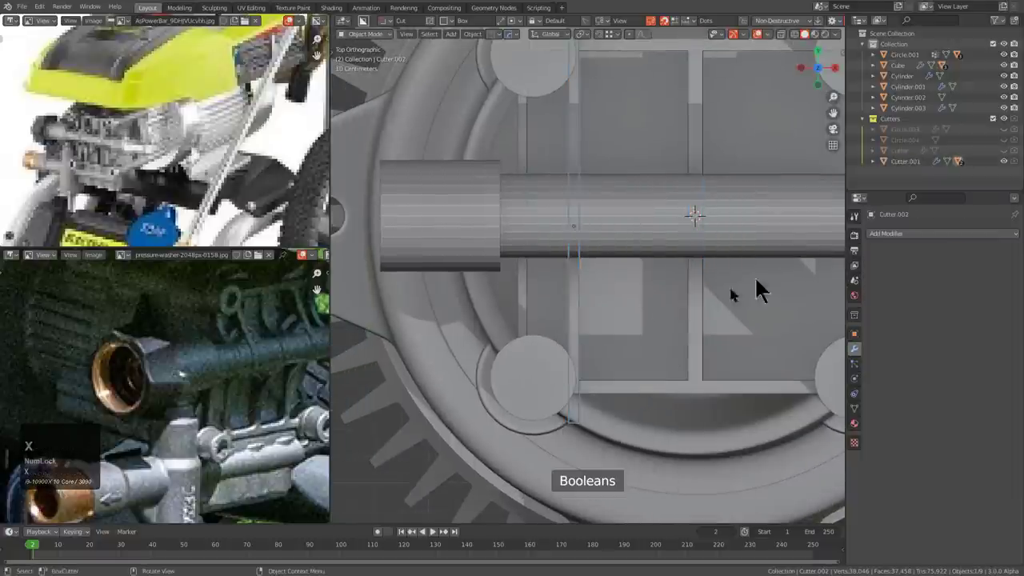
{"action": "key", "text": "g"}
{"action": "key", "text": "x"}
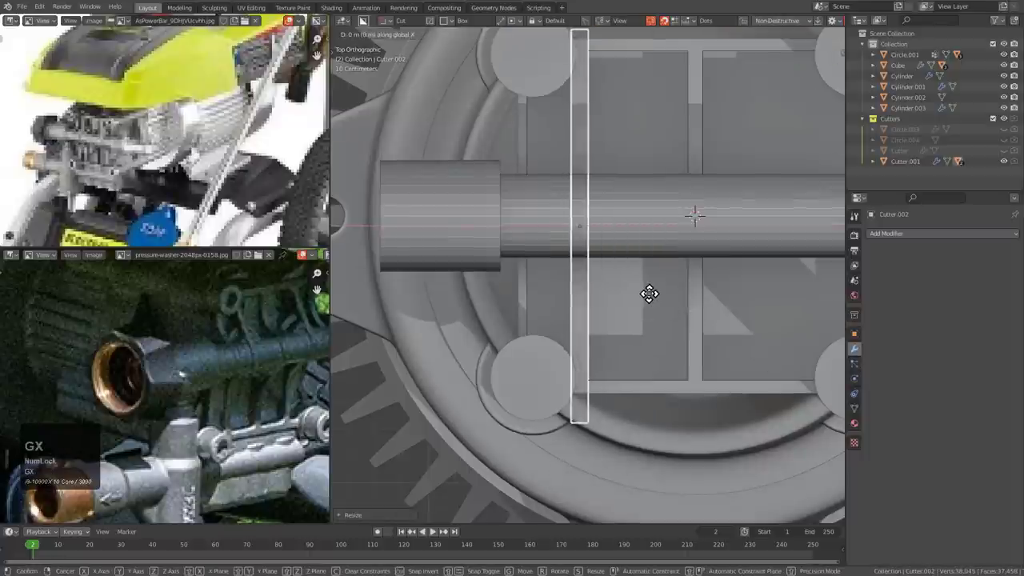
{"action": "left_click", "coordinate": [646, 299]}
- Move the recess cutter with its strips slightly along X toward the block's positive X side
{"action": "left_click", "coordinate": [686, 301]}
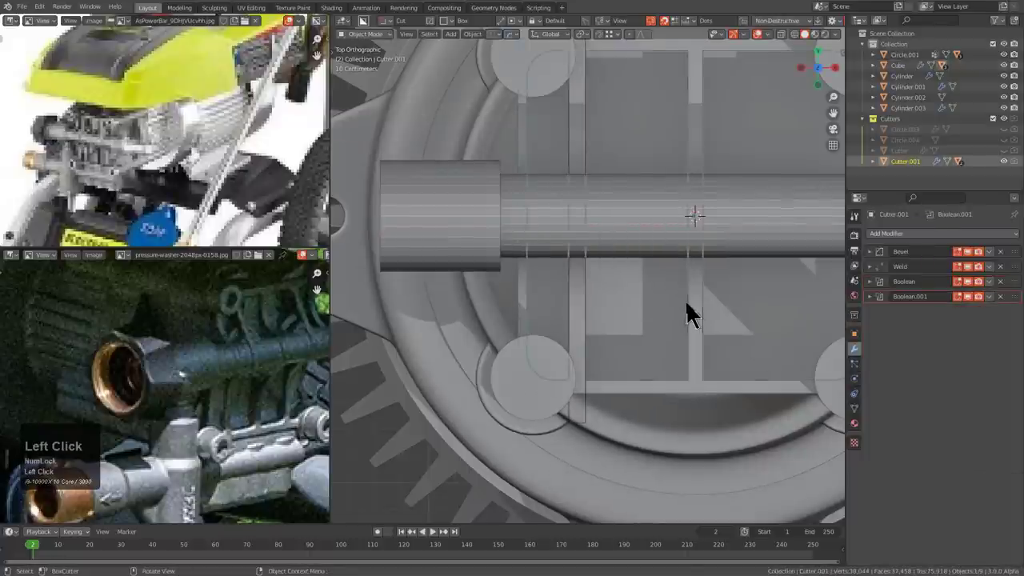
{"action": "key", "text": "g"}
{"action": "key", "text": "x"}
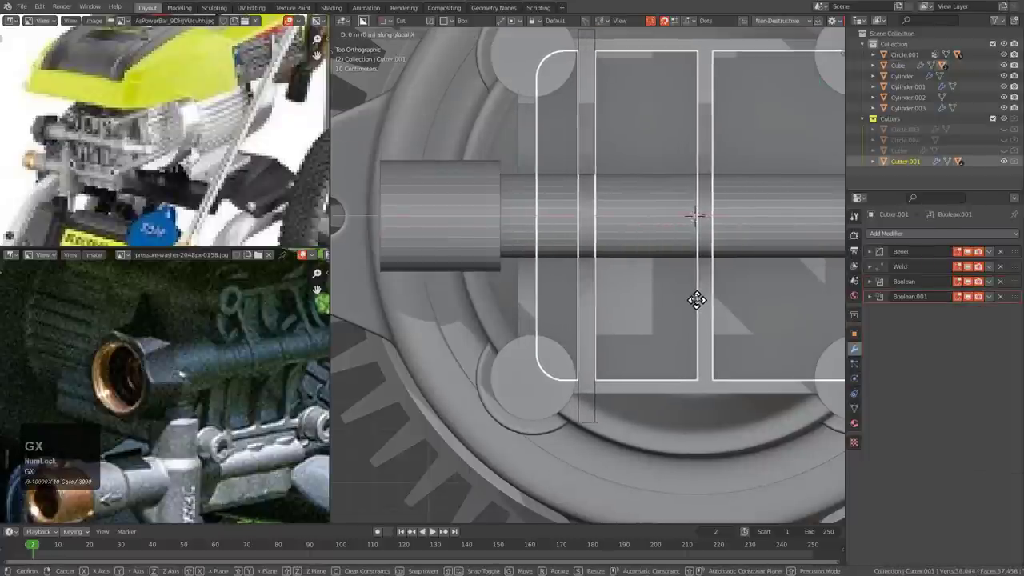
{"action": "left_click", "coordinate": [697, 300]}
- Mirror the central block across X as well, so the recess and outer rib are symmetrical
{"action": "scroll", "coordinate": [672, 296], "scroll_direction": "down", "scroll_amount": 3}
{"action": "middle_click_drag", "start_coordinate": [651, 286], "coordinate": [628, 229]}
{"action": "left_click", "coordinate": [651, 267]}
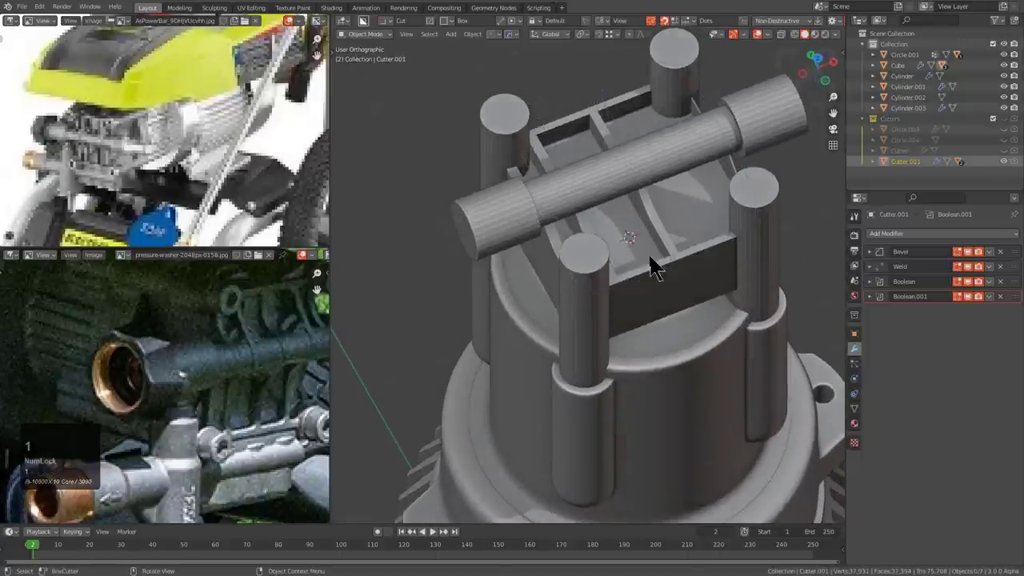
{"action": "key", "text": "alt+x"}
{"action": "left_click", "coordinate": [549, 268]}
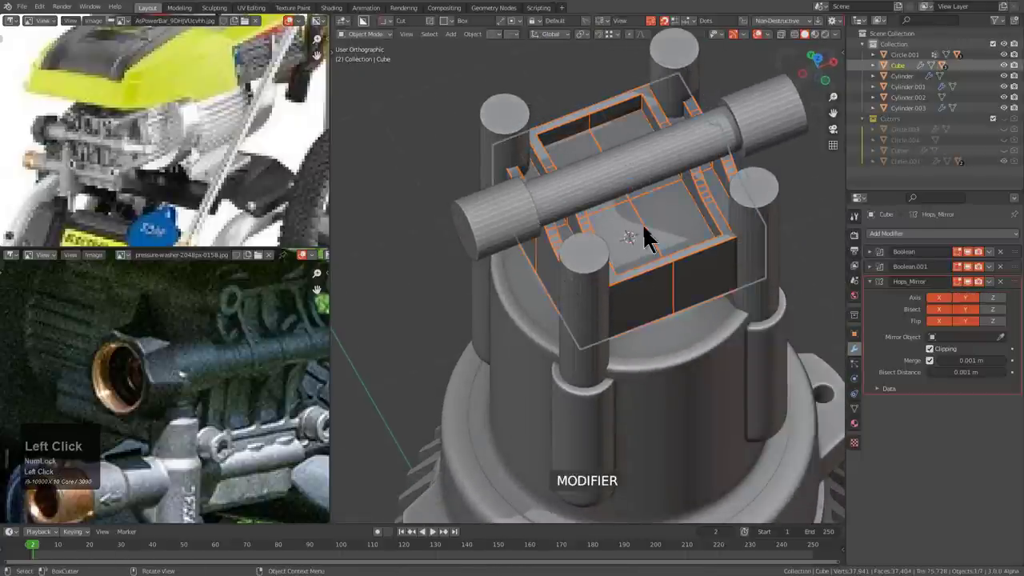
- Bring up and select the recess cutter from the central block's booleans in top view
{"action": "middle_click_drag", "start_coordinate": [647, 235], "coordinate": [613, 288]}
{"action": "scroll", "coordinate": [634, 252], "scroll_direction": "down", "scroll_amount": 2}
{"action": "middle_click_drag", "start_coordinate": [631, 252], "coordinate": [659, 253]}
{"action": "key", "text": "q"}
{"action": "left_click", "coordinate": [631, 229]}
{"action": "left_click", "coordinate": [632, 222]}
{"action": "scroll", "coordinate": [662, 255], "scroll_direction": "up", "scroll_amount": 3}
{"action": "key", "text": "g"}
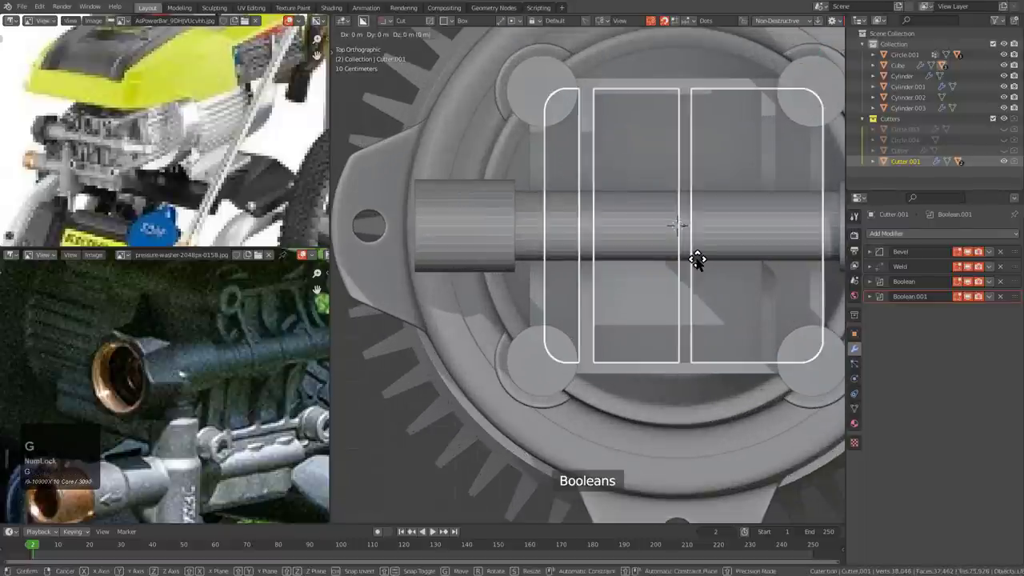
{"action": "right_click", "coordinate": [690, 268]}
{"action": "right_click", "coordinate": [689, 268]}
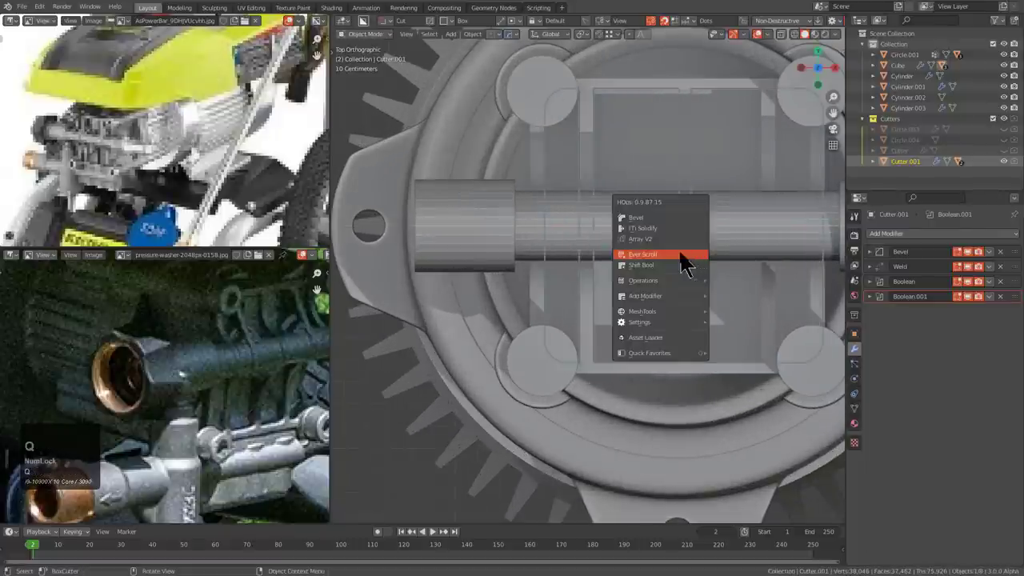
{"action": "left_click", "coordinate": [678, 271]}
{"action": "scroll", "coordinate": [671, 274], "scroll_direction": "down", "scroll_amount": 1}
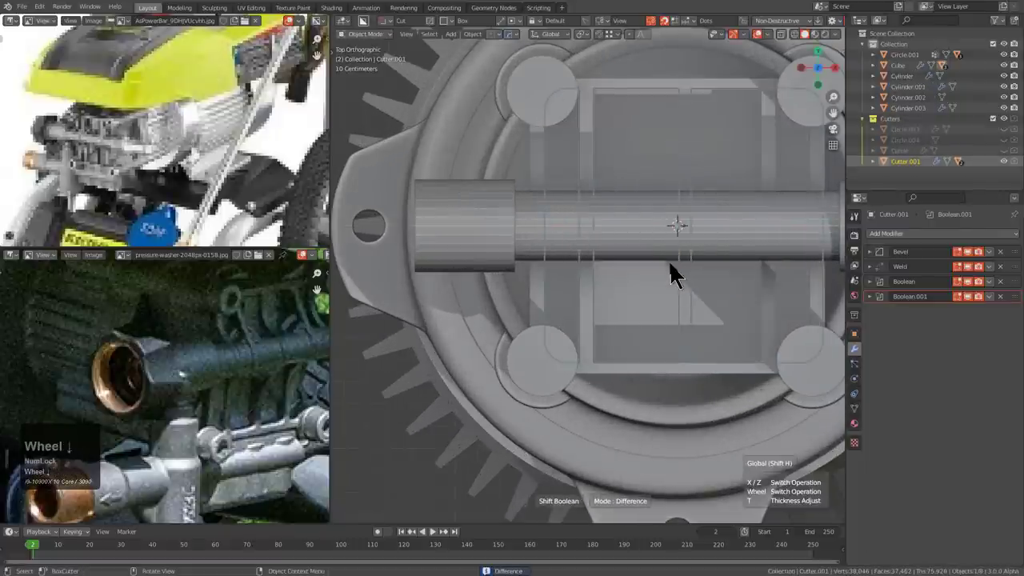
{"action": "right_click", "coordinate": [672, 274]}
- Bring up the narrow middle strip cutter from the recess cutter's booleans and shift it slightly along X
{"action": "key", "text": "q"}
{"action": "left_click", "coordinate": [668, 255]}
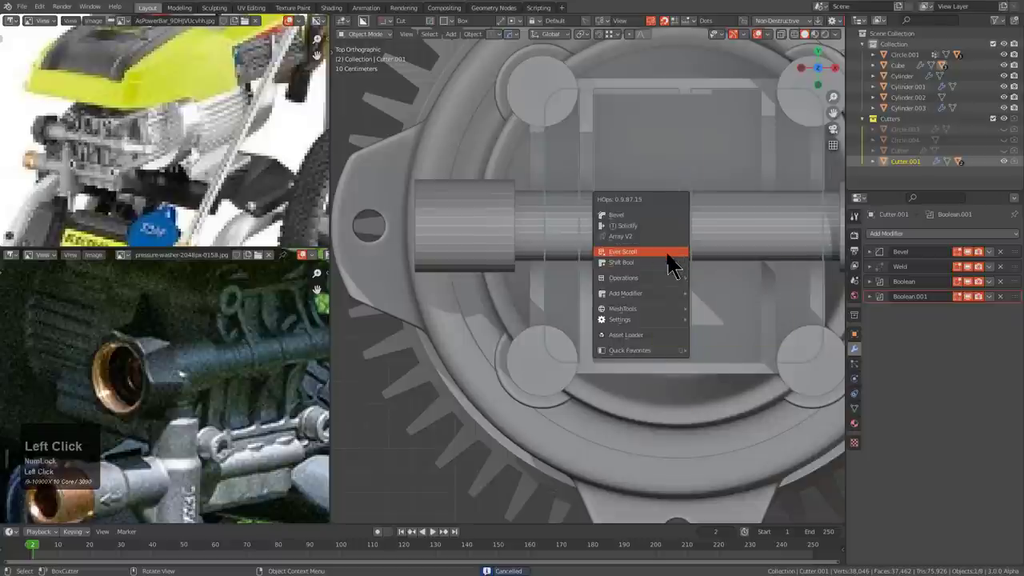
{"action": "key", "text": "g"}
{"action": "key", "text": "x"}
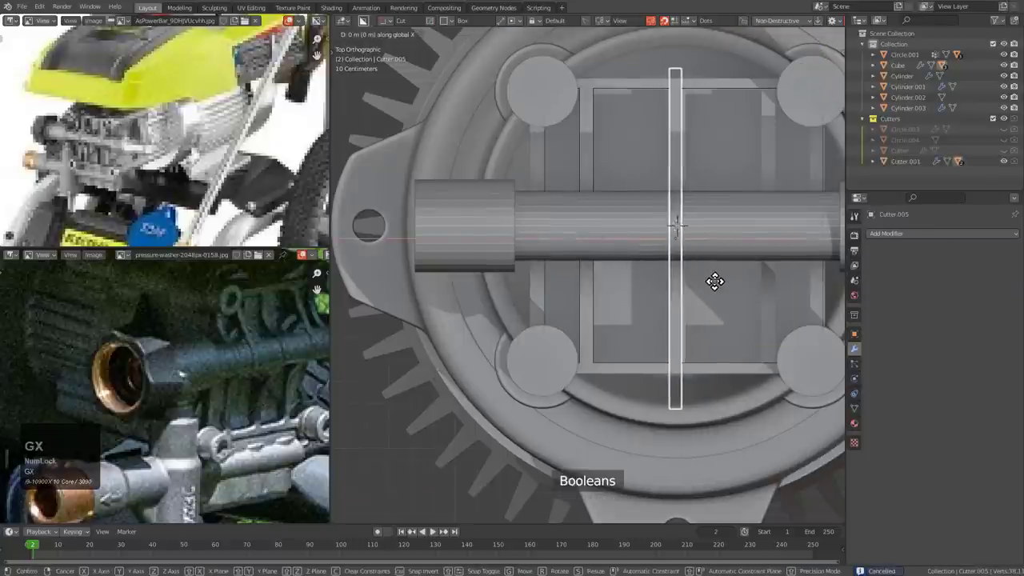
{"action": "left_click", "coordinate": [715, 279]}
{"action": "scroll", "coordinate": [679, 271], "scroll_direction": "down", "scroll_amount": 2}
{"action": "middle_click_drag", "start_coordinate": [648, 267], "coordinate": [605, 261]}
{"action": "scroll", "coordinate": [552, 130], "scroll_direction": "up", "scroll_amount": 3}
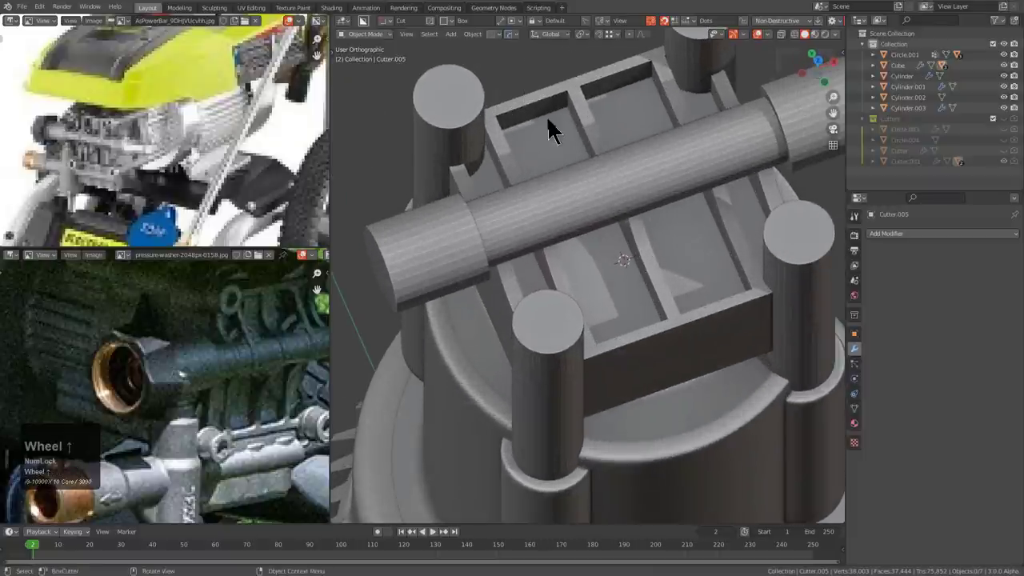
{"action": "scroll", "coordinate": [566, 172], "scroll_direction": "down", "scroll_amount": 2}
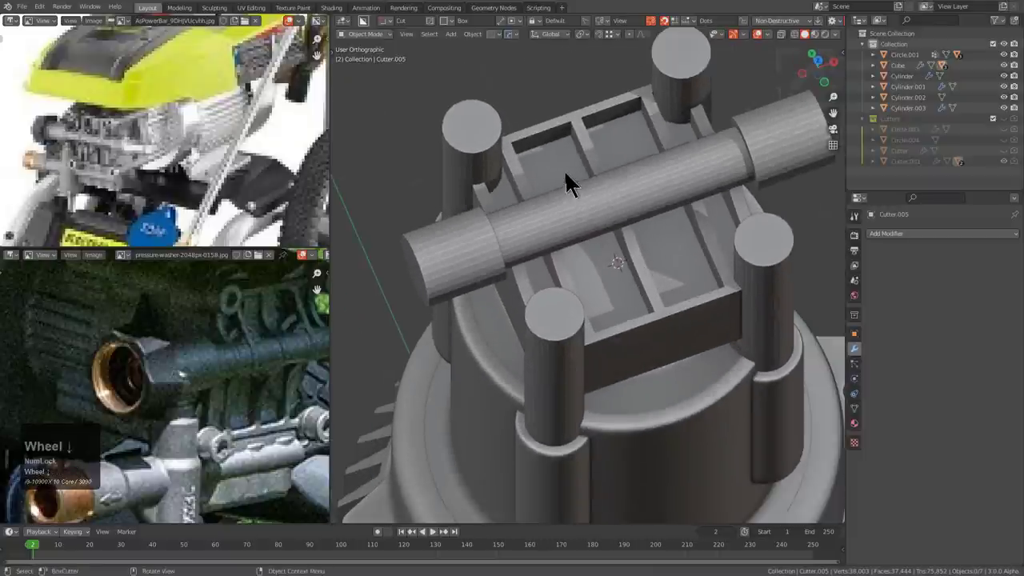
- Add a centered loop cut around the cross pipe and bevel it into a narrow band above the middle rib
{"action": "middle_click_drag", "start_coordinate": [566, 172], "coordinate": [649, 233]}
{"action": "left_click", "coordinate": [560, 181]}
{"action": "scroll", "coordinate": [669, 203], "scroll_direction": "down", "scroll_amount": 1}
{"action": "scroll", "coordinate": [668, 203], "scroll_direction": "up", "scroll_amount": 1}
{"action": "key", "text": "Tab"}
{"action": "scroll", "coordinate": [636, 197], "scroll_direction": "up", "scroll_amount": 1}
{"action": "scroll", "coordinate": [624, 299], "scroll_direction": "up", "scroll_amount": 2}
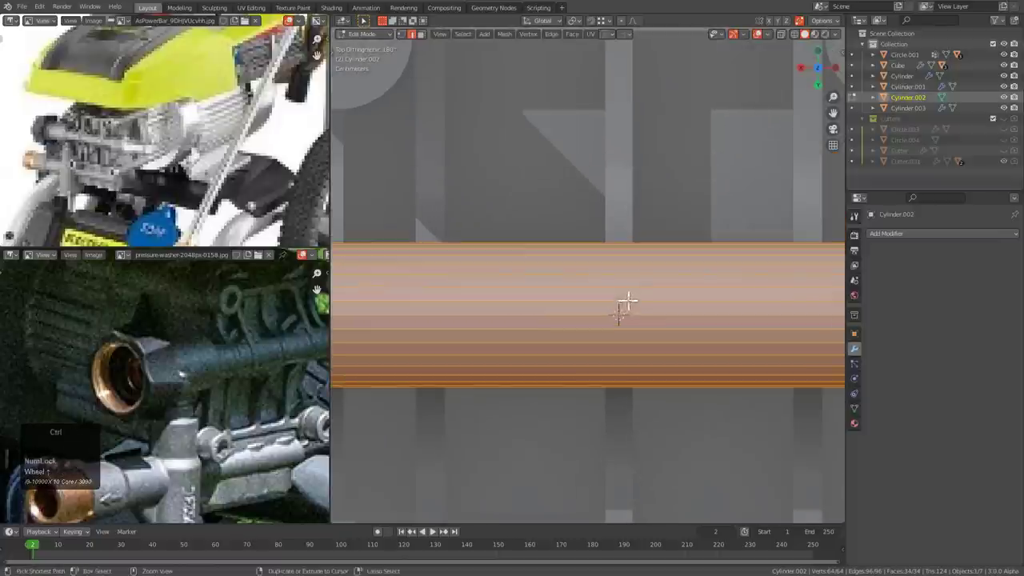
{"action": "key", "text": "ctrl+r"}
{"action": "left_click", "coordinate": [623, 279]}
{"action": "right_click", "coordinate": [623, 280]}
{"action": "key", "text": "ctrl+b"}
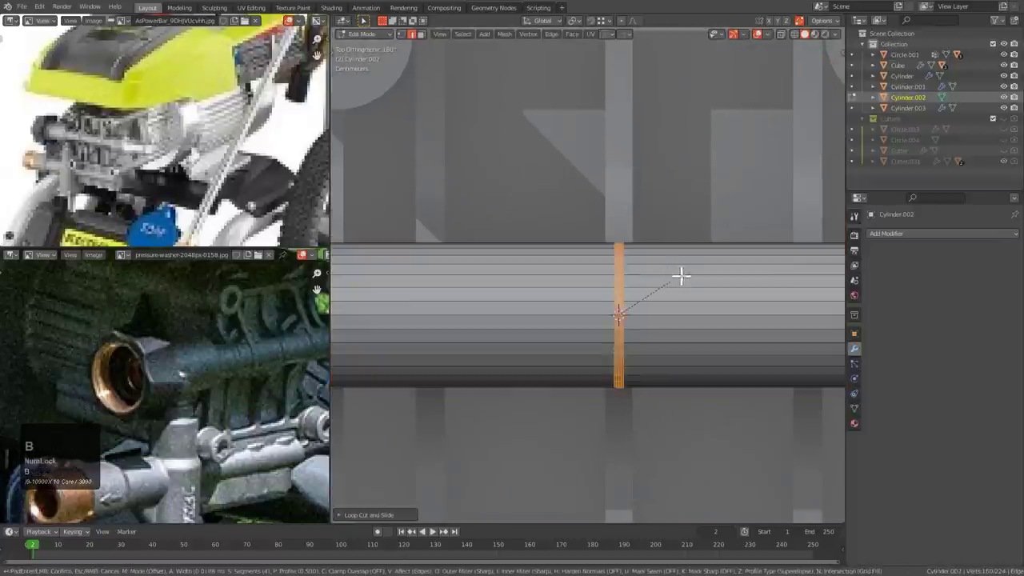
{"action": "left_click", "coordinate": [667, 275]}
- Snap the band's two edge loops along X to the two sides of the middle rib
{"action": "left_click", "coordinate": [634, 263], "text": "alt"}
{"action": "middle_click_drag", "start_coordinate": [642, 256], "coordinate": [624, 333], "text": "shift"}
{"action": "key", "text": "g"}
{"action": "key", "text": "x"}
{"action": "left_click", "coordinate": [591, 311], "text": "ctrl"}
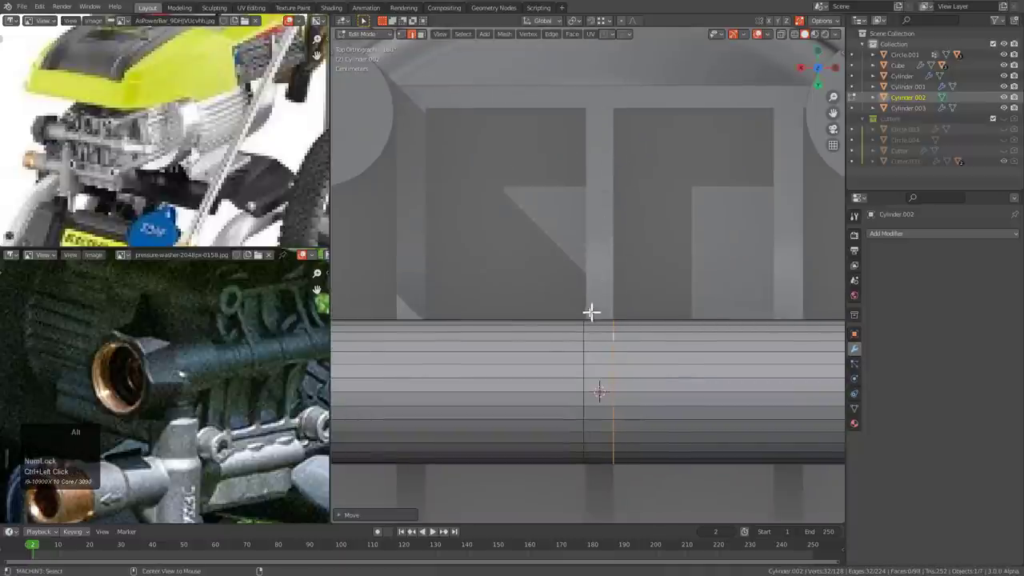
{"action": "left_click", "coordinate": [582, 340]}
{"action": "key", "text": "g"}
{"action": "key", "text": "x"}
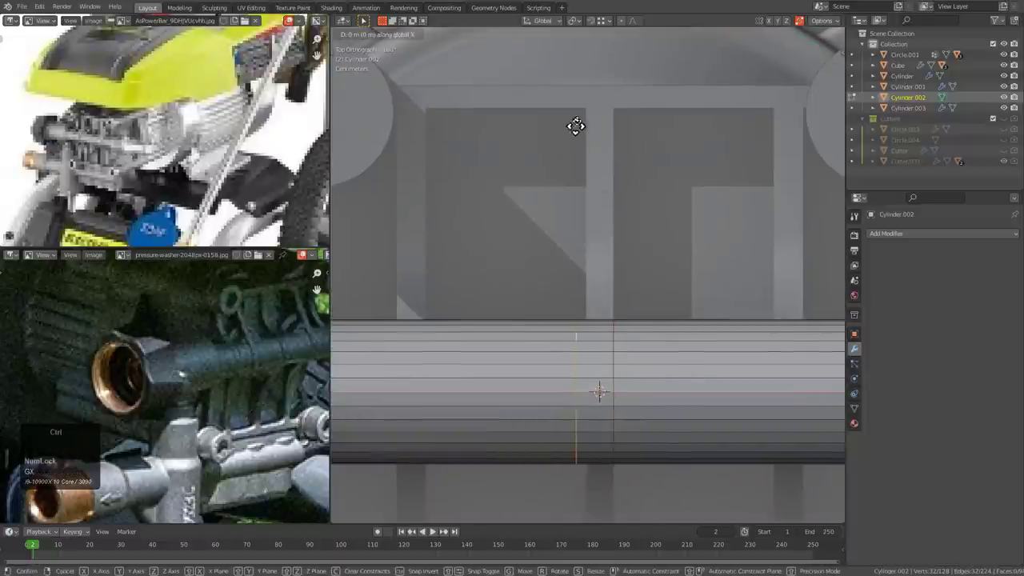
{"action": "left_click", "coordinate": [590, 188], "text": "ctrl"}
- Raise the band's face loop outward into a collar around the pipe with Panel Face
{"action": "key", "text": "3"}
{"action": "left_click", "coordinate": [603, 341], "text": "alt"}
{"action": "key", "text": "q"}
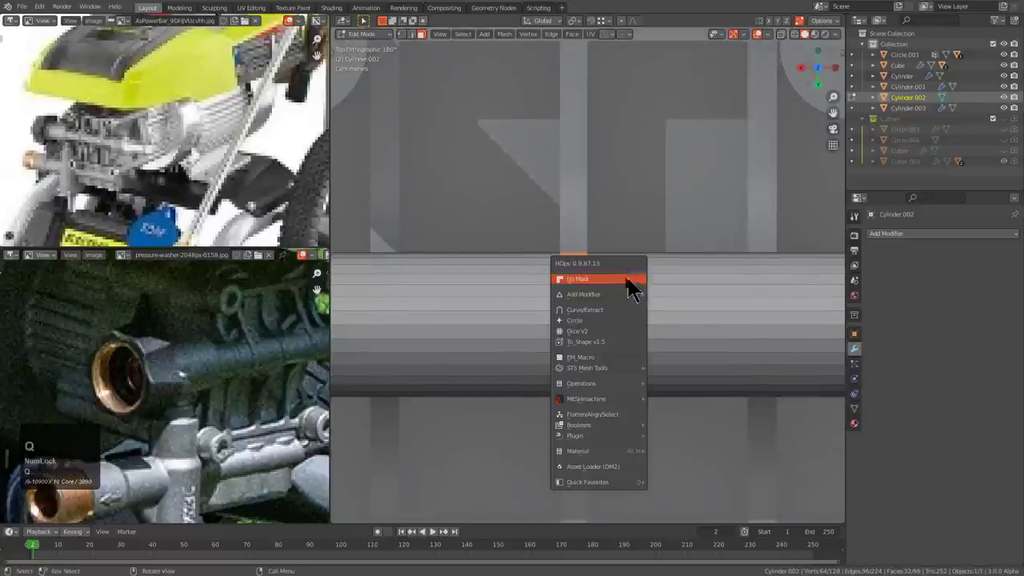
{"action": "left_click", "coordinate": [604, 357], "text": "alt"}
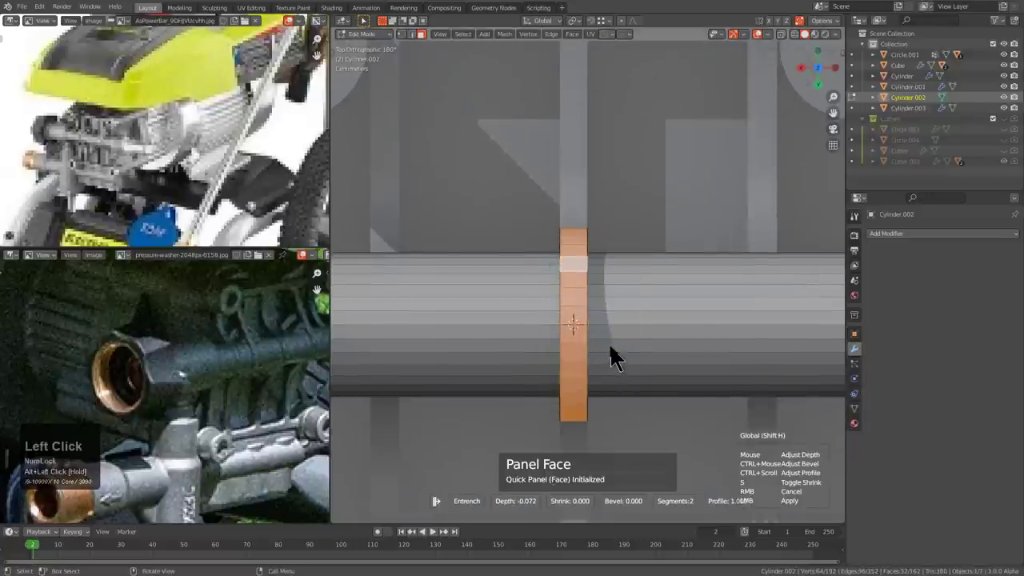
{"action": "left_click", "coordinate": [605, 354]}
- Isolate the collar in left view and extrude the lower half of its vertices downward, flattened to zero along Z
{"action": "middle_click_drag", "start_coordinate": [587, 303], "coordinate": [676, 241]}
{"action": "key", "text": "Tab"}
{"action": "scroll", "coordinate": [671, 173], "scroll_direction": "up", "scroll_amount": 2}
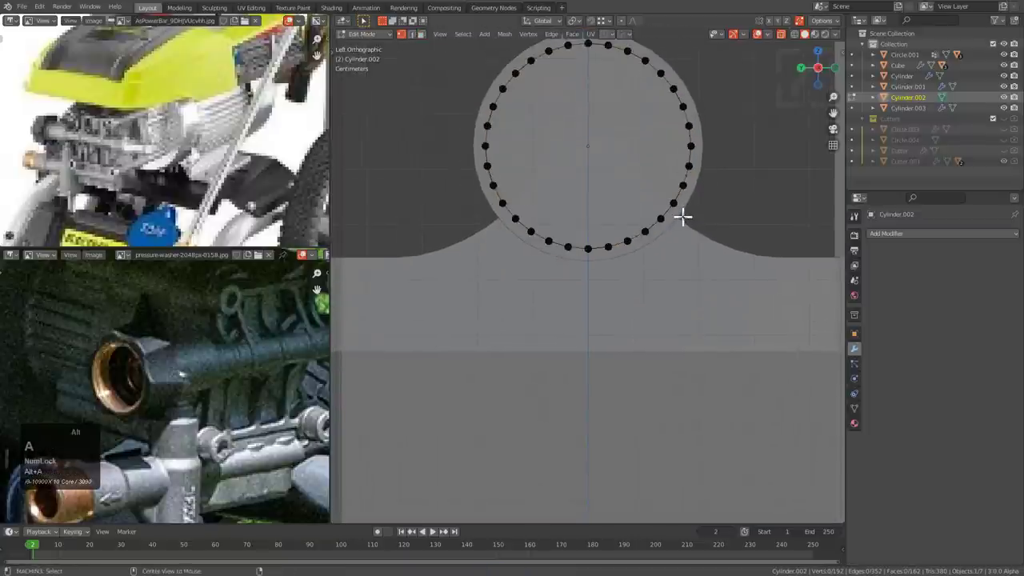
{"action": "left_click_drag", "start_coordinate": [443, 277], "coordinate": [442, 277]}
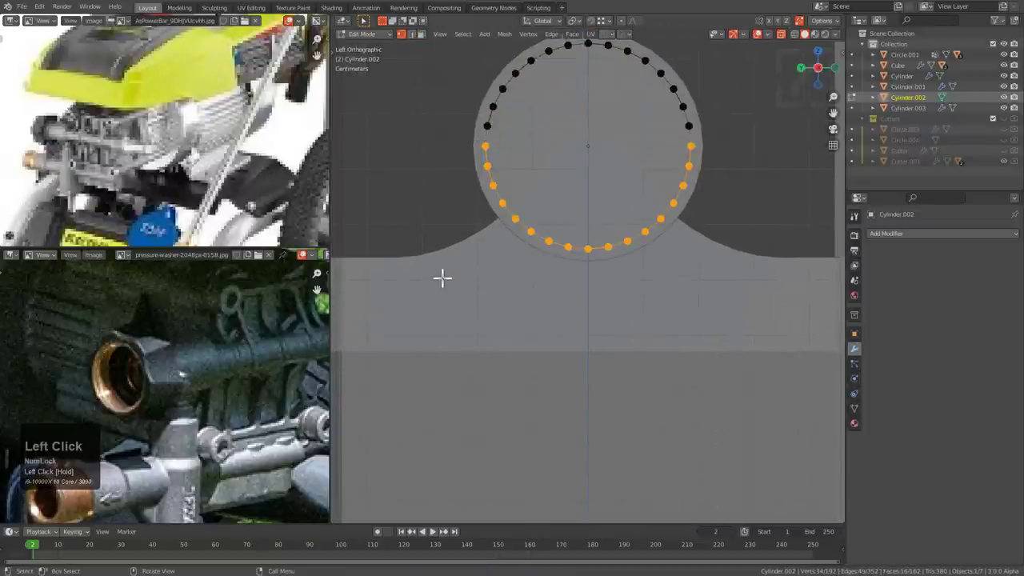
{"action": "key", "text": "s"}
{"action": "key", "text": "z"}
{"action": "key", "text": "KP_0"}
{"action": "key", "text": "KP_Enter"}
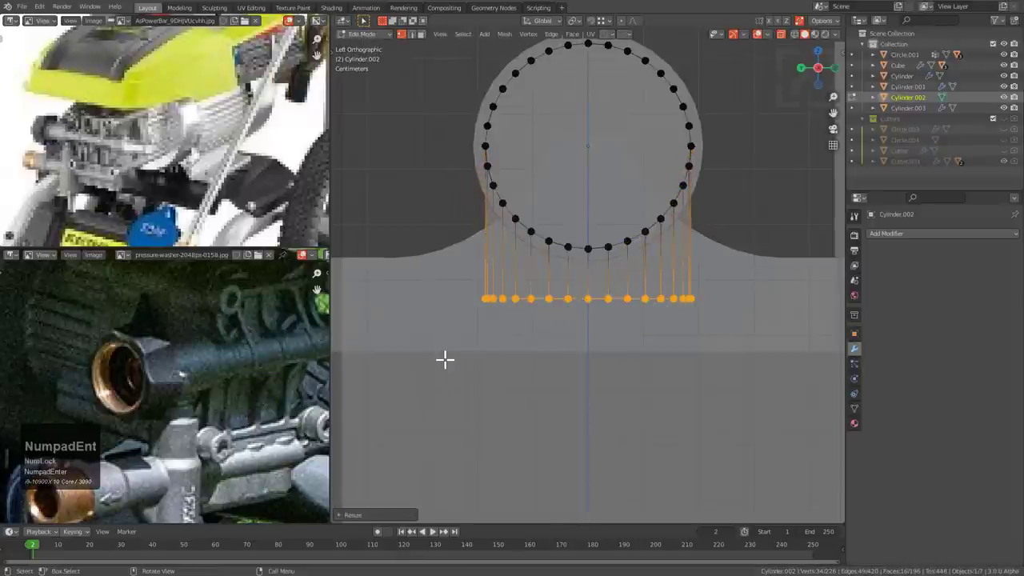
- Widen the extrusion's flat base along Y to about twice its width, forming a flared bracket onto the middle rib
{"action": "key", "text": "s"}
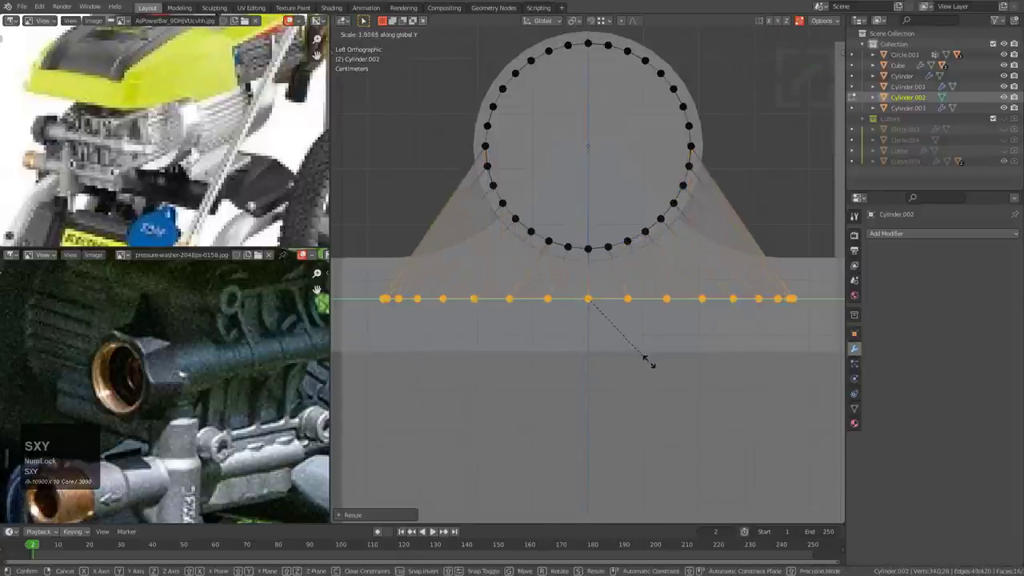
{"action": "left_click", "coordinate": [658, 364]}
{"action": "middle_click_drag", "start_coordinate": [662, 332], "coordinate": [623, 354]}
{"action": "key", "text": "Tab"}
{"action": "scroll", "coordinate": [617, 361], "scroll_direction": "down", "scroll_amount": 3}
{"action": "scroll", "coordinate": [642, 354], "scroll_direction": "up", "scroll_amount": 3}
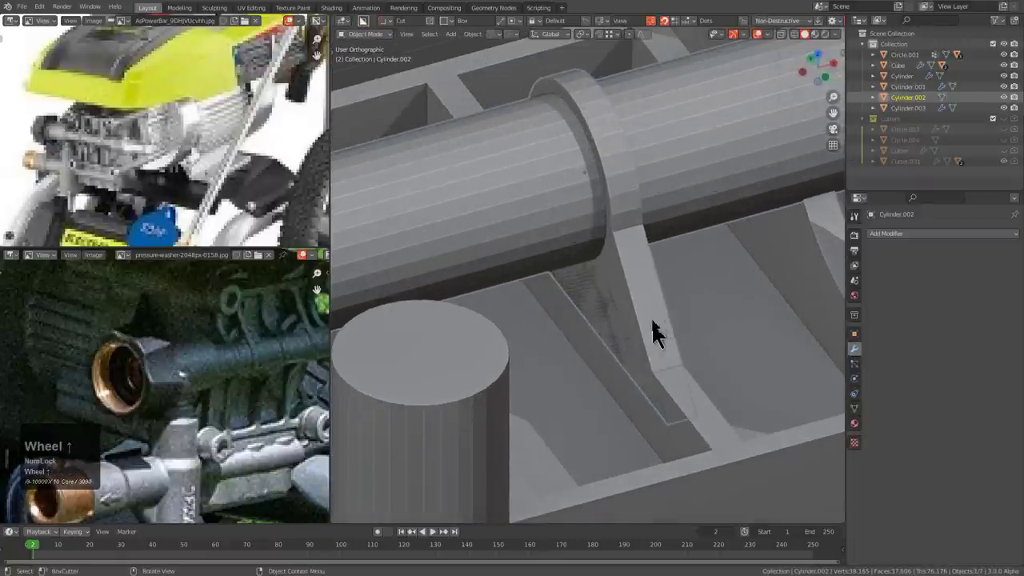
{"action": "key", "text": "s"}
{"action": "right_click", "coordinate": [702, 324]}
{"action": "scroll", "coordinate": [605, 327], "scroll_direction": "down", "scroll_amount": 3}
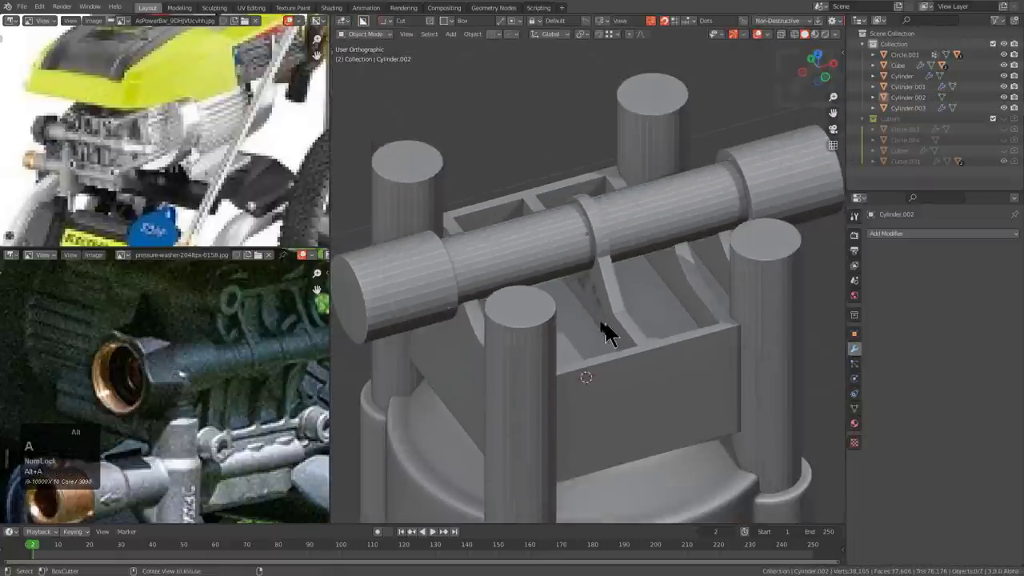
{"action": "middle_click_drag", "start_coordinate": [606, 327], "coordinate": [642, 341]}
{"action": "scroll", "coordinate": [645, 320], "scroll_direction": "up", "scroll_amount": 3}
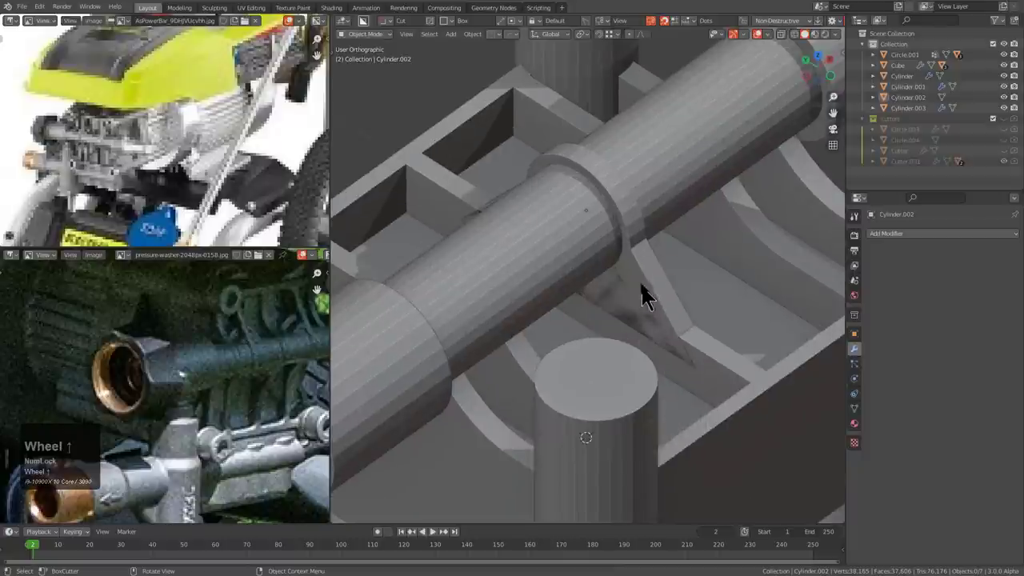
- Move the cross pipe and its bracket slightly along Z relative to the block
{"action": "left_click", "coordinate": [647, 275]}
{"action": "key", "text": "g"}
{"action": "key", "text": "z"}
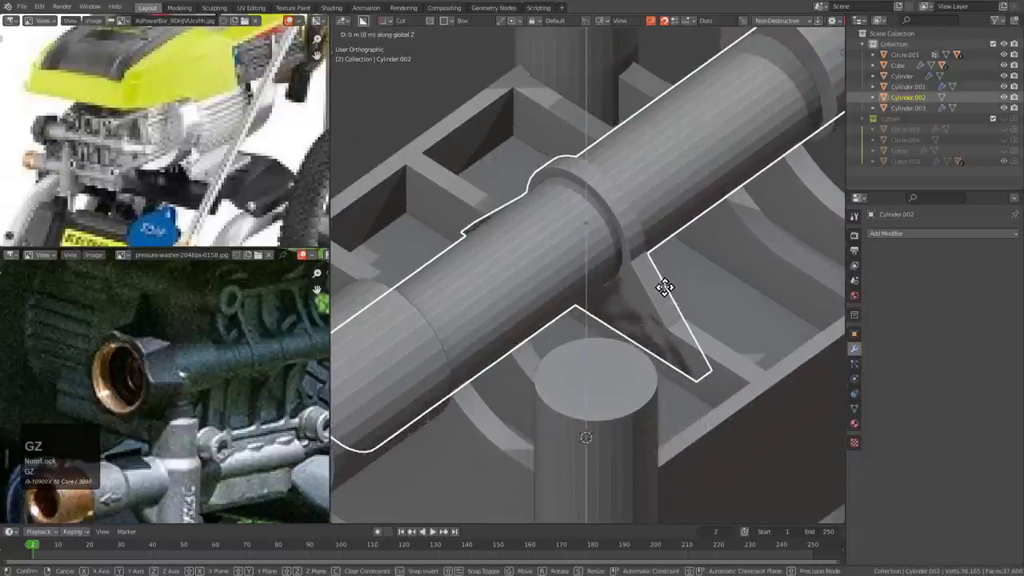
{"action": "left_click", "coordinate": [664, 288]}
{"action": "scroll", "coordinate": [633, 295], "scroll_direction": "down", "scroll_amount": 4}
{"action": "middle_click_drag", "start_coordinate": [632, 297], "coordinate": [547, 270]}
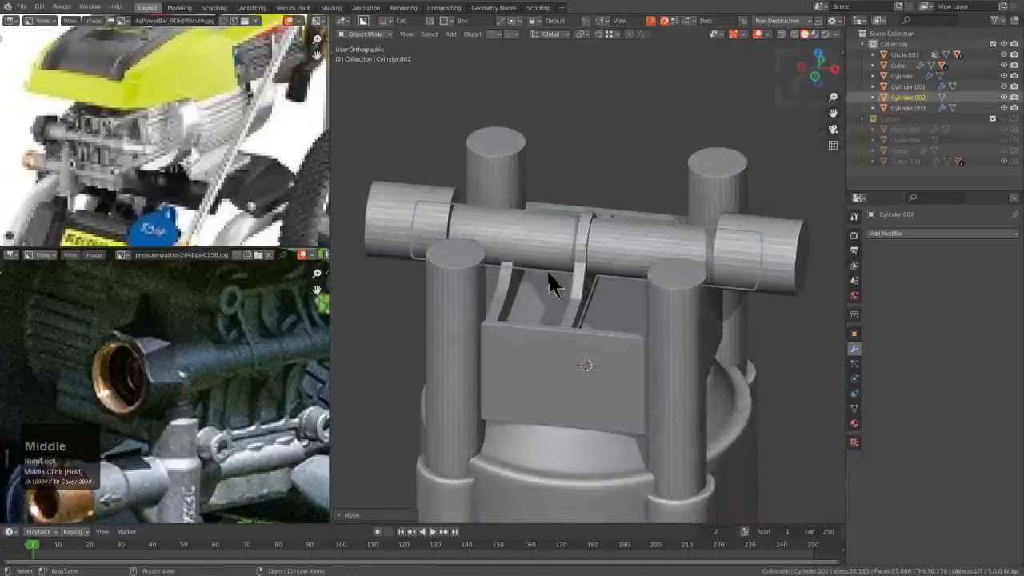
- Add the pipe's end sleeves to the selection and move them together with the cross pipe along Z
{"action": "scroll", "coordinate": [544, 267], "scroll_direction": "up", "scroll_amount": 2}
{"action": "left_click", "coordinate": [383, 198], "text": "shift"}
{"action": "middle_click_drag", "start_coordinate": [456, 220], "coordinate": [592, 245]}
{"action": "key", "text": "g"}
{"action": "key", "text": "z"}
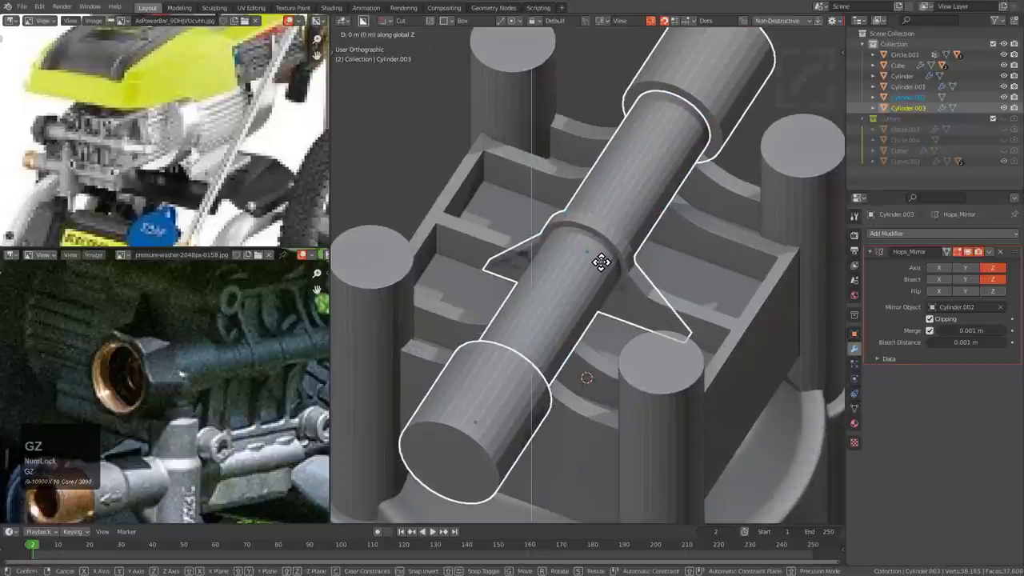
{"action": "left_click", "coordinate": [606, 267]}
{"action": "scroll", "coordinate": [603, 253], "scroll_direction": "up", "scroll_amount": 2}
{"action": "key", "text": "alt+a"}
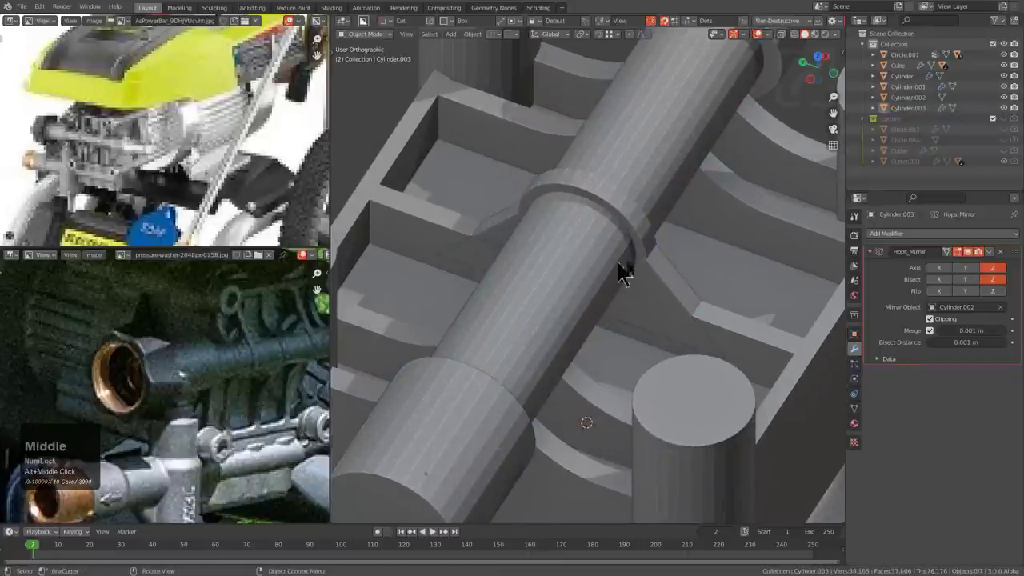
- Run Clean Mesh on the cross pipe and dissolve the leftover edge where the collar meets the bracket
{"action": "scroll", "coordinate": [617, 259], "scroll_direction": "up", "scroll_amount": 2}
{"action": "middle_click_drag", "start_coordinate": [617, 259], "coordinate": [674, 252]}
{"action": "left_click", "coordinate": [548, 265]}
{"action": "left_click", "coordinate": [589, 258]}
{"action": "key", "text": "q"}
{"action": "mouse_move", "coordinate": [644, 299]}
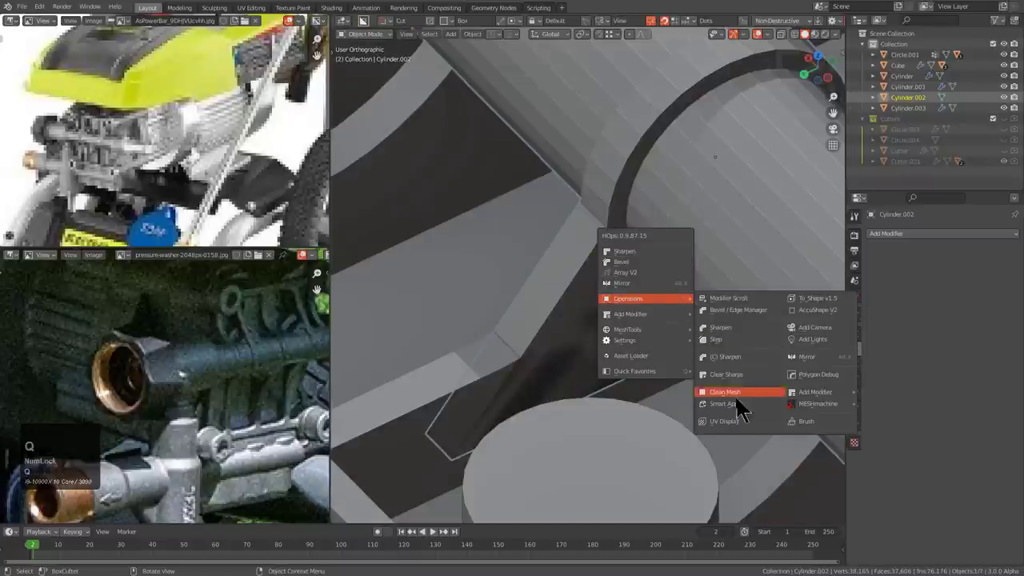
{"action": "left_click", "coordinate": [730, 390]}
{"action": "middle_click_drag", "start_coordinate": [729, 390], "coordinate": [605, 243]}
{"action": "key", "text": "ctrl+x"}
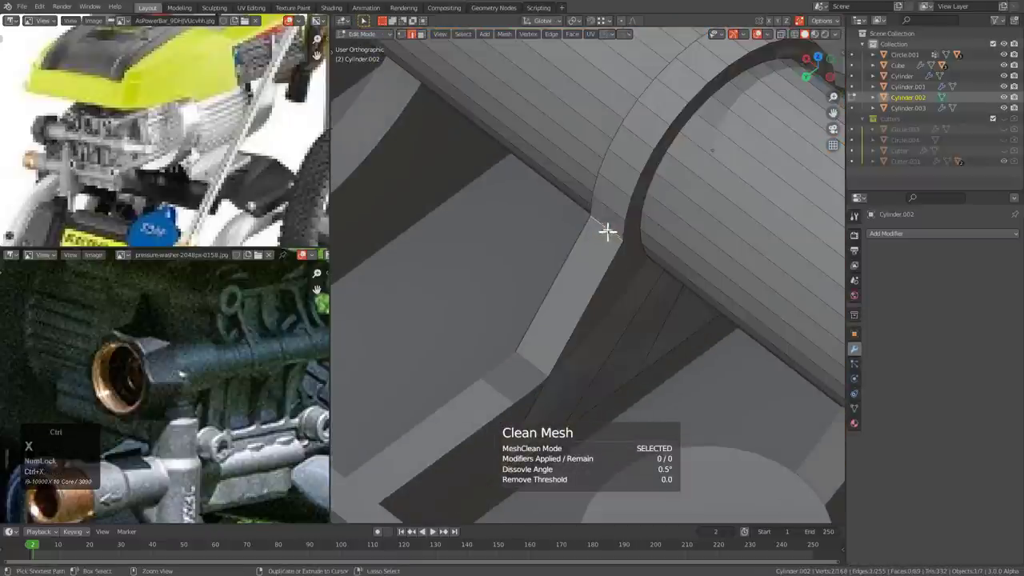
{"action": "key", "text": "Tab"}
- Symmetrize the pipe mesh so the cleaned bracket edge matches on both sides
{"action": "scroll", "coordinate": [624, 182], "scroll_direction": "down", "scroll_amount": 5}
{"action": "middle_click_drag", "start_coordinate": [624, 182], "coordinate": [625, 252]}
{"action": "key", "text": "Tab"}
{"action": "key", "text": "alt+x"}
{"action": "key", "text": "Tab"}
- Add a loop cut on the pipe near the neighboring rib and snap it along X to the rib's outer side
{"action": "middle_click_drag", "start_coordinate": [689, 244], "coordinate": [535, 311]}
{"action": "scroll", "coordinate": [583, 272], "scroll_direction": "down", "scroll_amount": 3}
{"action": "key", "text": "Tab"}
{"action": "middle_click_drag", "start_coordinate": [534, 272], "coordinate": [564, 281], "text": "shift"}
{"action": "left_click", "coordinate": [564, 288]}
{"action": "key", "text": "alt+z"}
{"action": "scroll", "coordinate": [564, 282], "scroll_direction": "up", "scroll_amount": 3}
{"action": "key", "text": "g"}
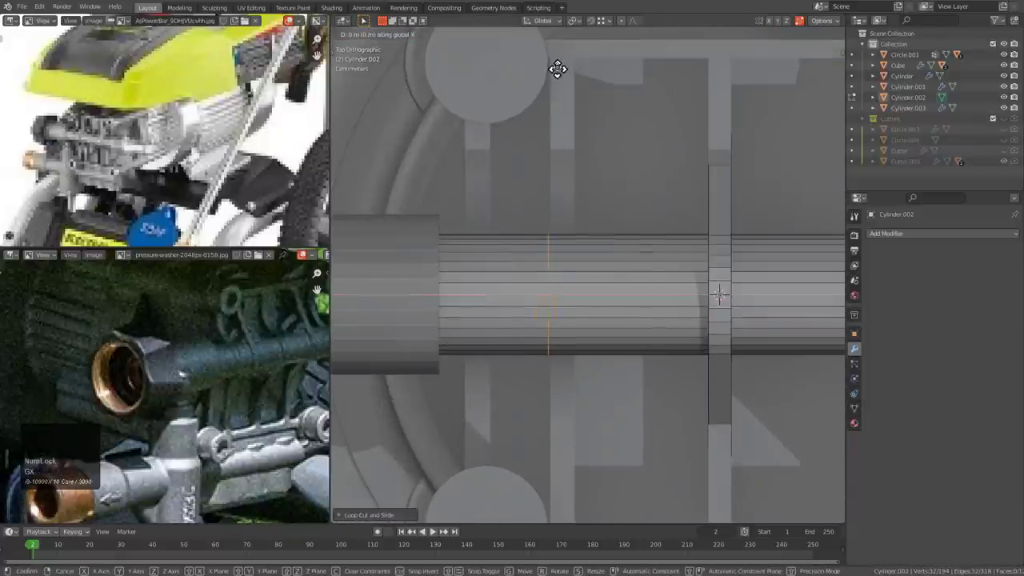
{"action": "left_click", "coordinate": [555, 56], "text": "ctrl"}
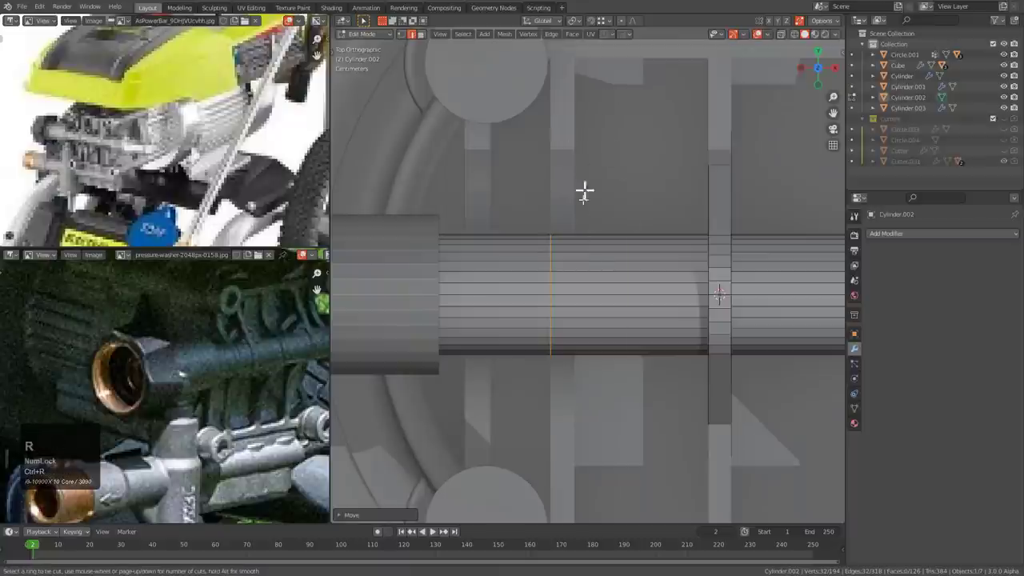
- Add a second loop cut beside it and snap it along X to the same rib's inner side
{"action": "right_click", "coordinate": [583, 217]}
{"action": "key", "text": "g"}
{"action": "key", "text": "x"}
{"action": "left_click", "coordinate": [573, 62], "text": "ctrl"}
- Fatten the face loop between the two new cuts into a second collar around the pipe
{"action": "scroll", "coordinate": [587, 276], "scroll_direction": "up", "scroll_amount": 3}
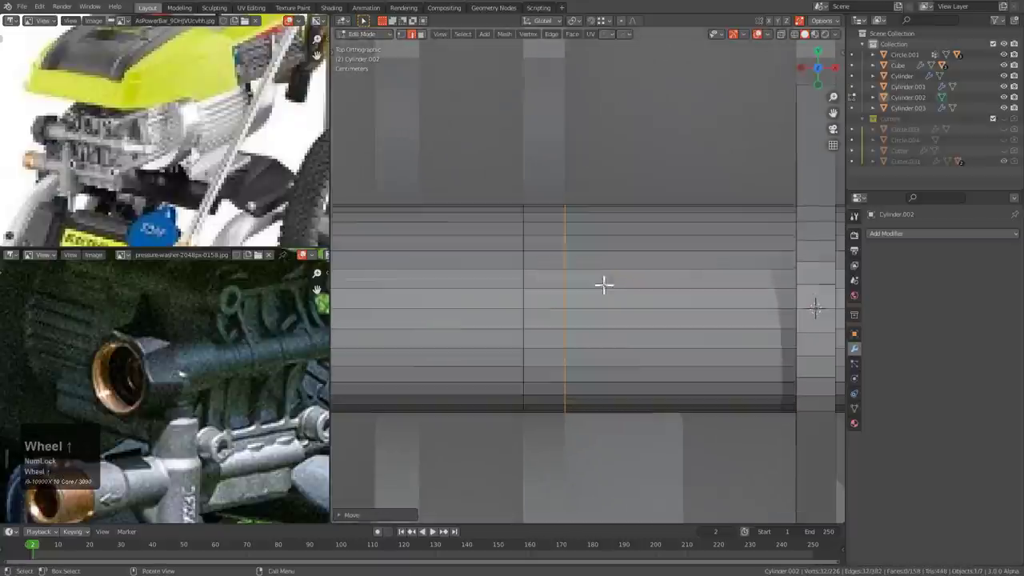
{"action": "key", "text": "3"}
{"action": "left_click", "coordinate": [552, 258], "text": "alt"}
{"action": "scroll", "coordinate": [621, 360], "scroll_direction": "down", "scroll_amount": 1}
{"action": "left_click", "coordinate": [629, 341]}
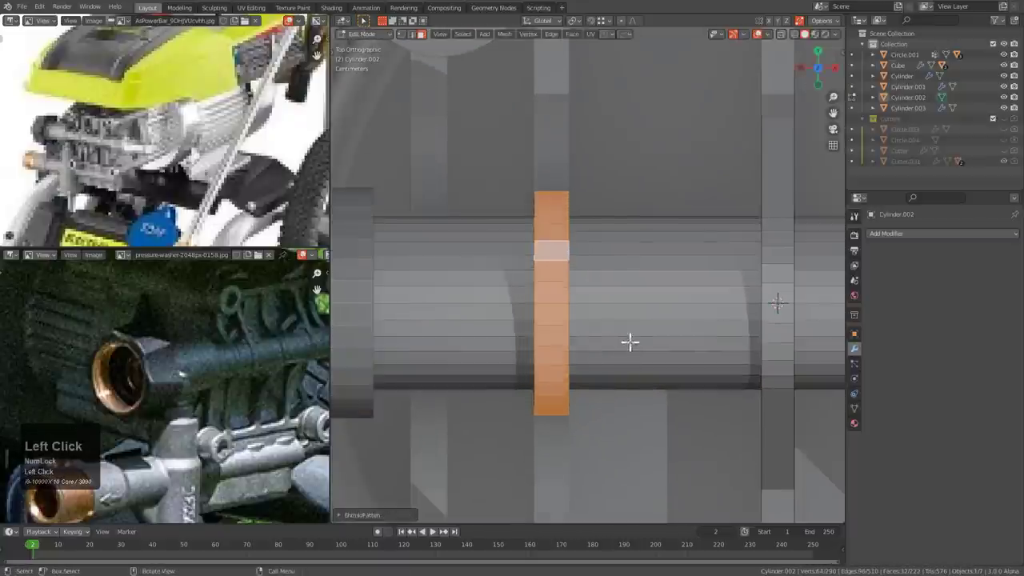
- Isolate the second collar in left view, extrude its lower half downward, flatten it along Z, and position the base within the block
{"action": "middle_click_drag", "start_coordinate": [628, 341], "coordinate": [699, 258]}
{"action": "scroll", "coordinate": [666, 258], "scroll_direction": "up", "scroll_amount": 2}
{"action": "key", "text": "alt+z"}
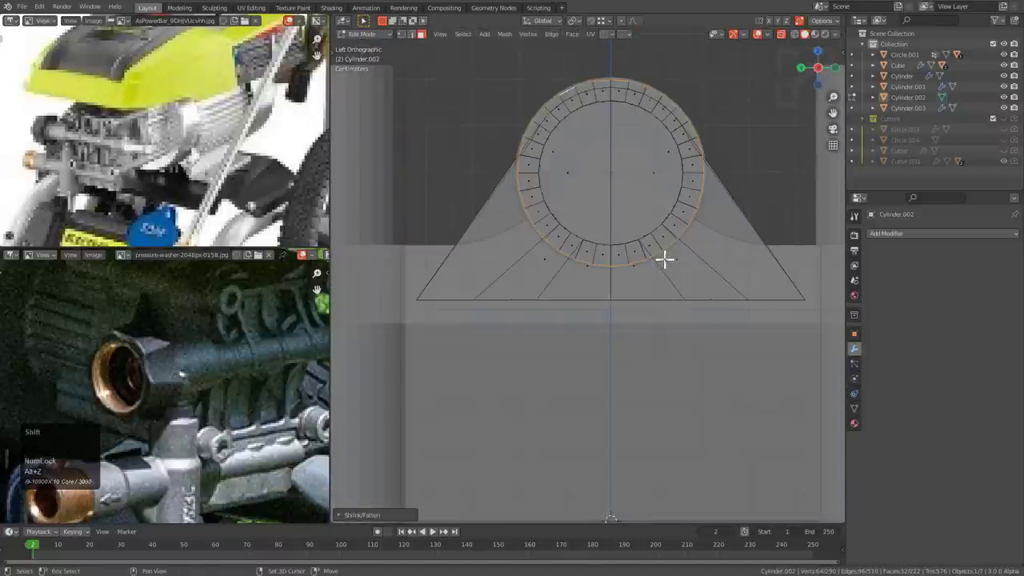
{"action": "key", "text": "shift+h"}
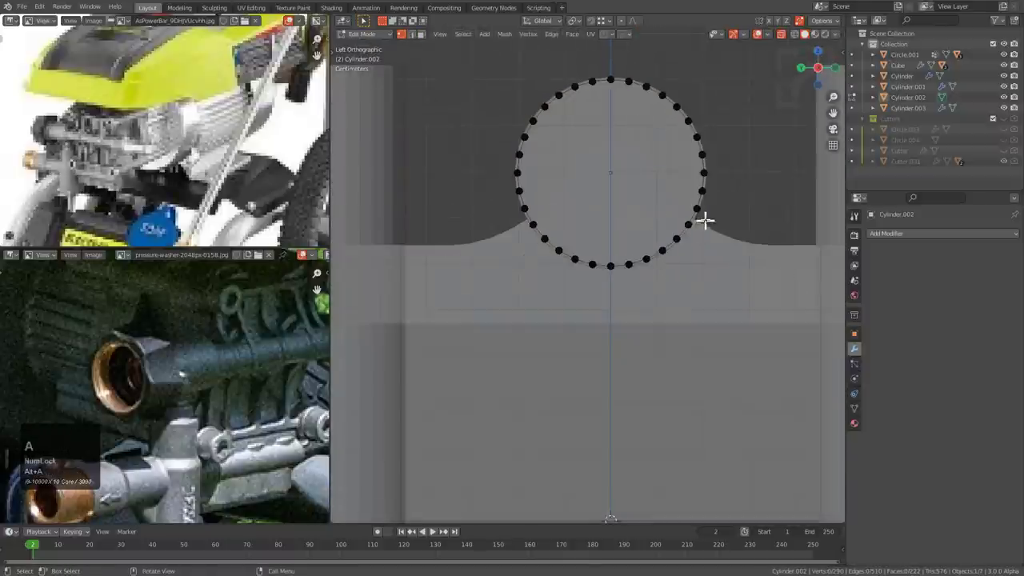
{"action": "left_click_drag", "start_coordinate": [426, 308], "coordinate": [426, 308]}
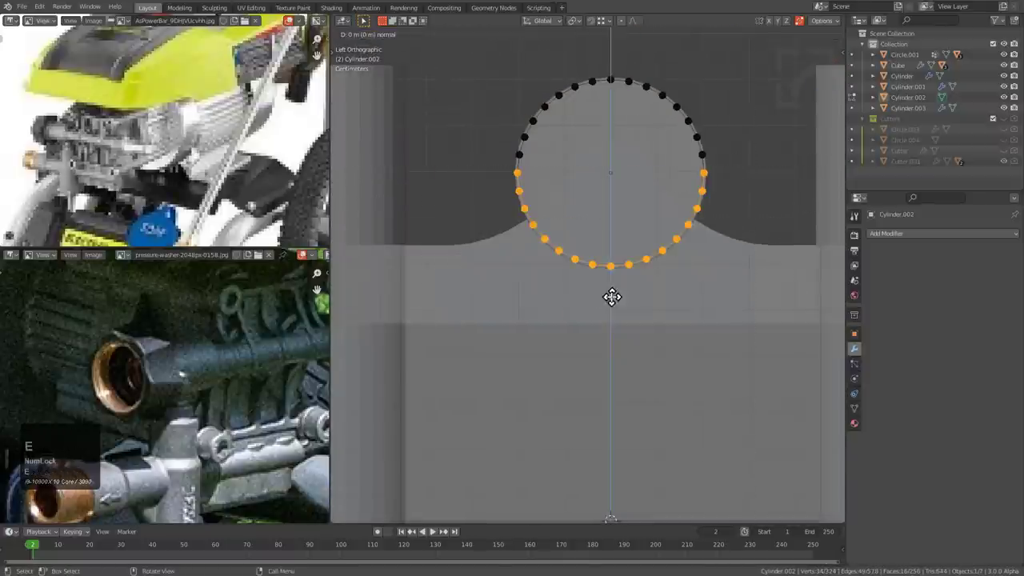
{"action": "key", "text": "e"}
{"action": "key", "text": "z"}
{"action": "key", "text": "z"}
{"action": "key", "text": "g"}
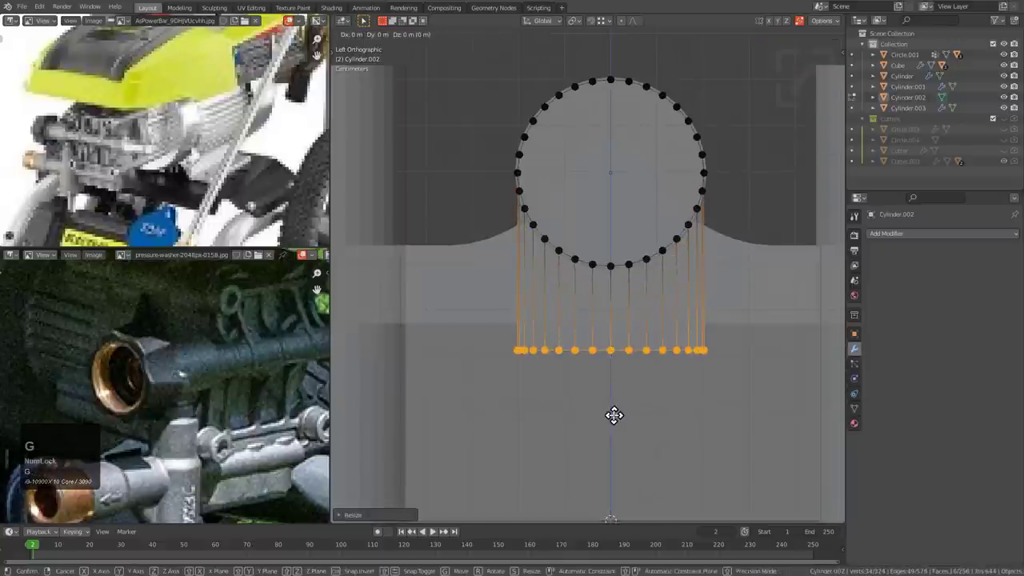
{"action": "key", "text": "z"}
{"action": "left_click", "coordinate": [613, 372]}
- Widen the second bracket's flat base along Y by about 2.3 times and unhide the rest of the mesh
{"action": "key", "text": "s"}
{"action": "key", "text": "x"}
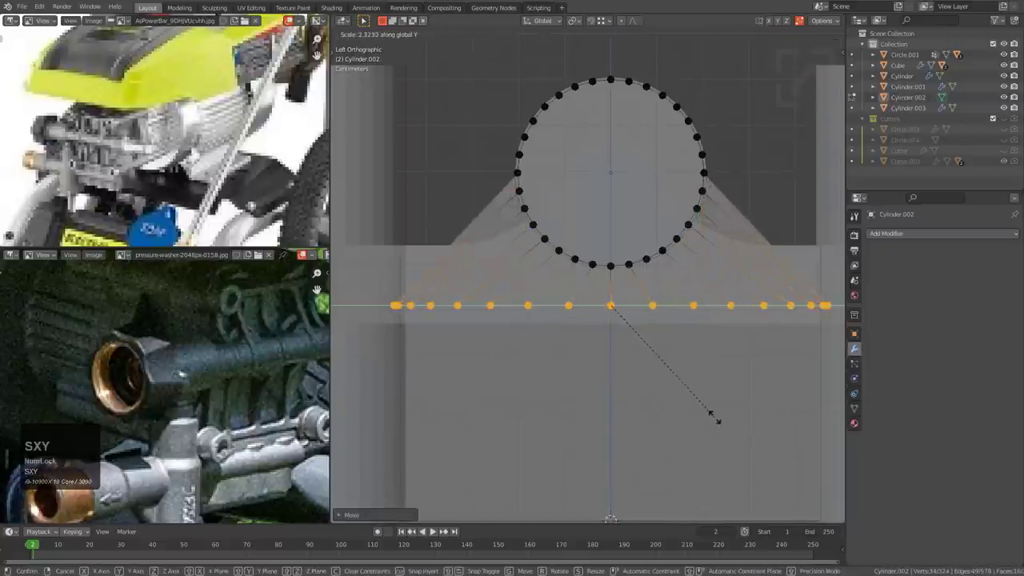
{"action": "left_click", "coordinate": [724, 416]}
{"action": "scroll", "coordinate": [642, 290], "scroll_direction": "down", "scroll_amount": 3}
{"action": "middle_click_drag", "start_coordinate": [642, 290], "coordinate": [681, 229]}
{"action": "key", "text": "alt+h"}
- Run the HardOps Clean Mesh operation on the cross pipe and its bracket collars
{"action": "scroll", "coordinate": [692, 335], "scroll_direction": "up", "scroll_amount": 2}
{"action": "key", "text": "2"}
{"action": "left_click", "coordinate": [669, 210]}
{"action": "scroll", "coordinate": [637, 307], "scroll_direction": "up", "scroll_amount": 3}
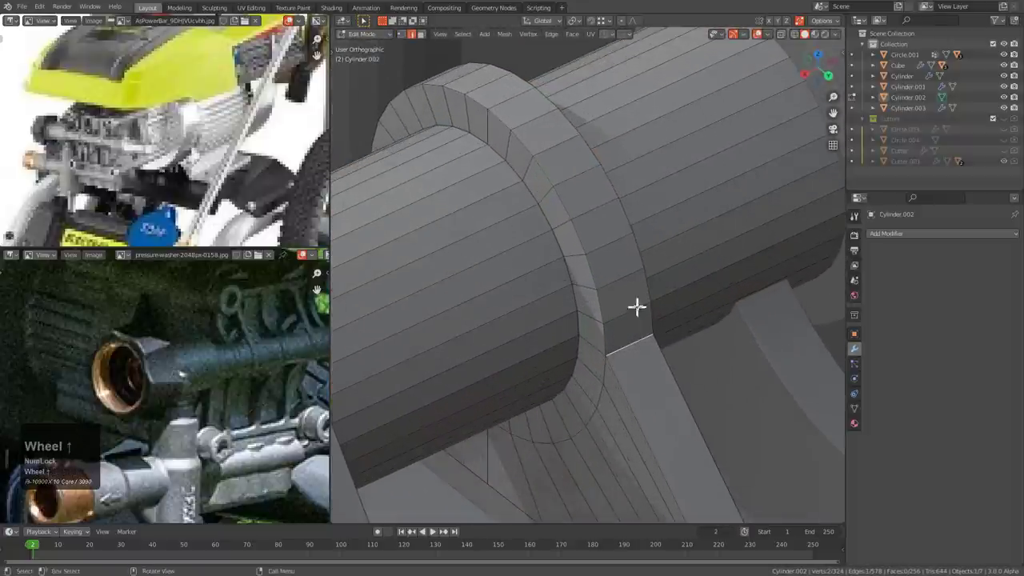
{"action": "middle_click_drag", "start_coordinate": [638, 361], "coordinate": [605, 272], "text": "shift"}
{"action": "key", "text": "Tab"}
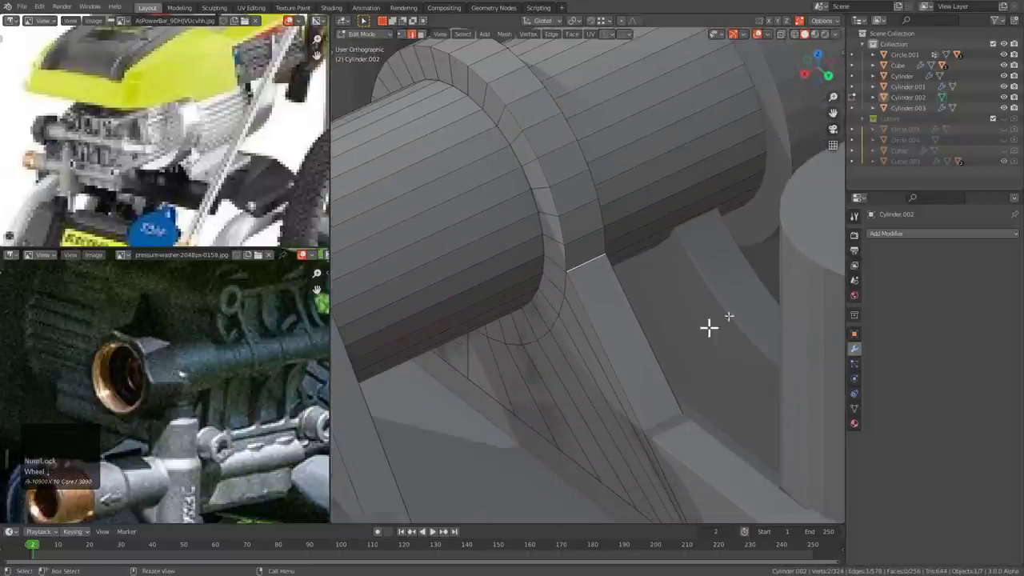
{"action": "key", "text": "q"}
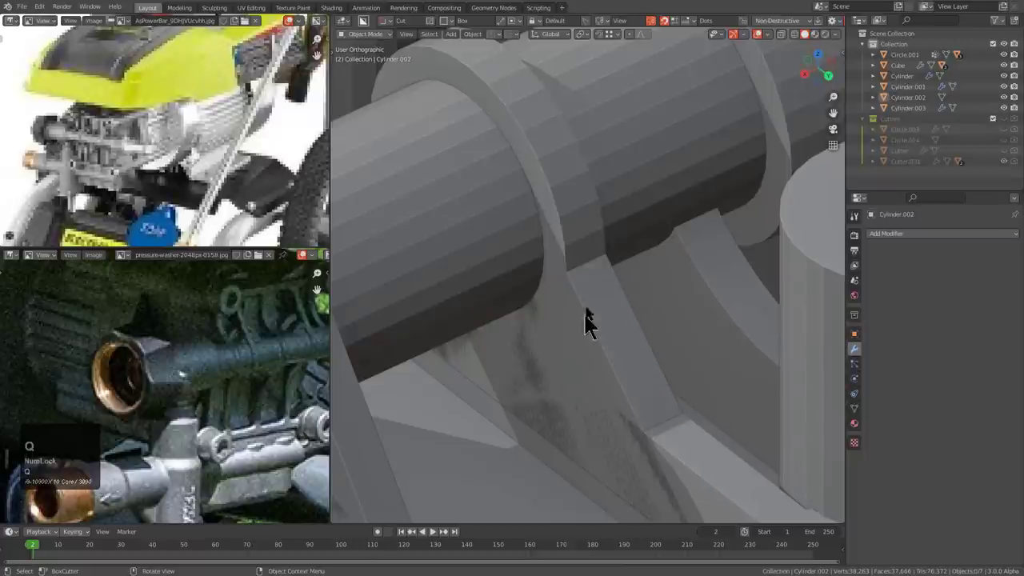
{"action": "key", "text": "q"}
{"action": "left_click", "coordinate": [588, 319]}
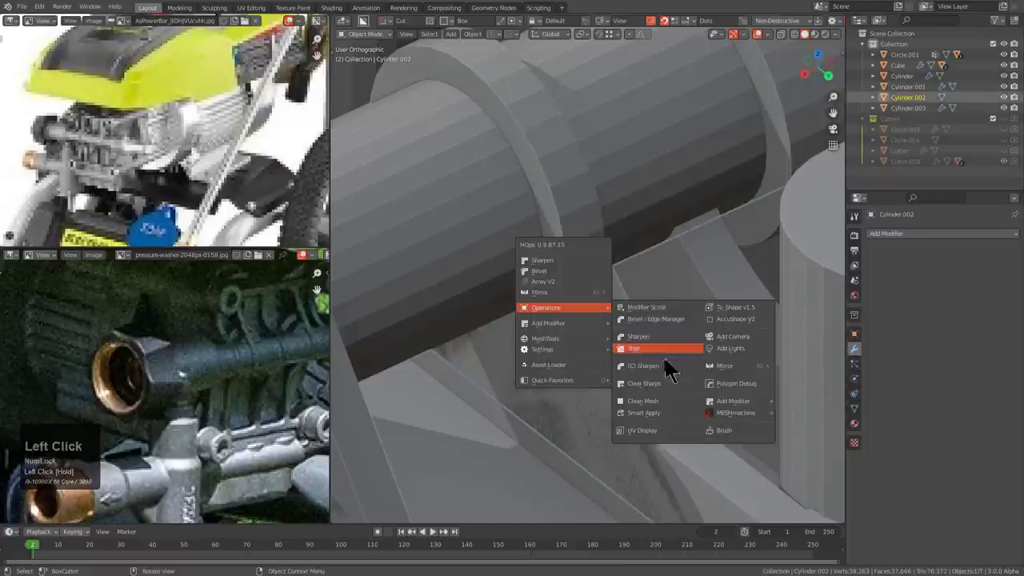
{"action": "left_click", "coordinate": [646, 402]}
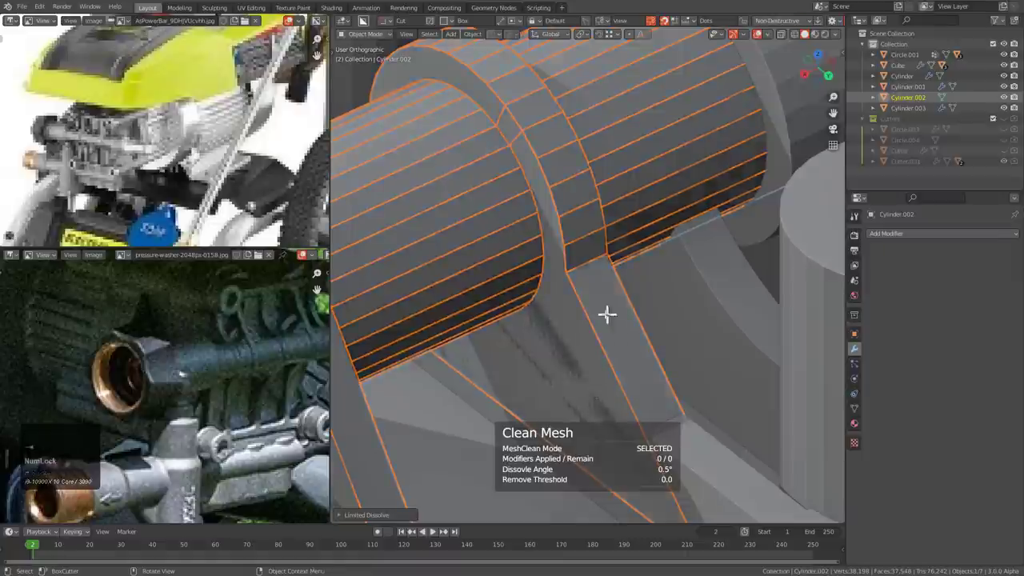
- Dissolve the leftover edges where the second collar meets its flared bracket, and leave mesh editing
{"action": "key", "text": "2"}
{"action": "key", "text": "ctrl+x"}
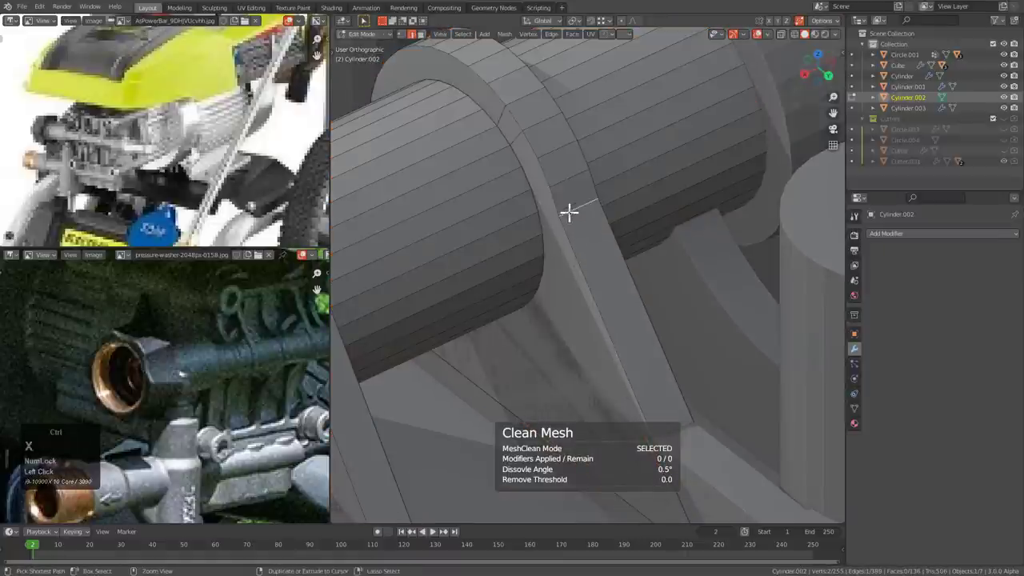
{"action": "key", "text": "ctrl+x"}
{"action": "key", "text": "ctrl+x"}
{"action": "scroll", "coordinate": [582, 210], "scroll_direction": "down", "scroll_amount": 3}
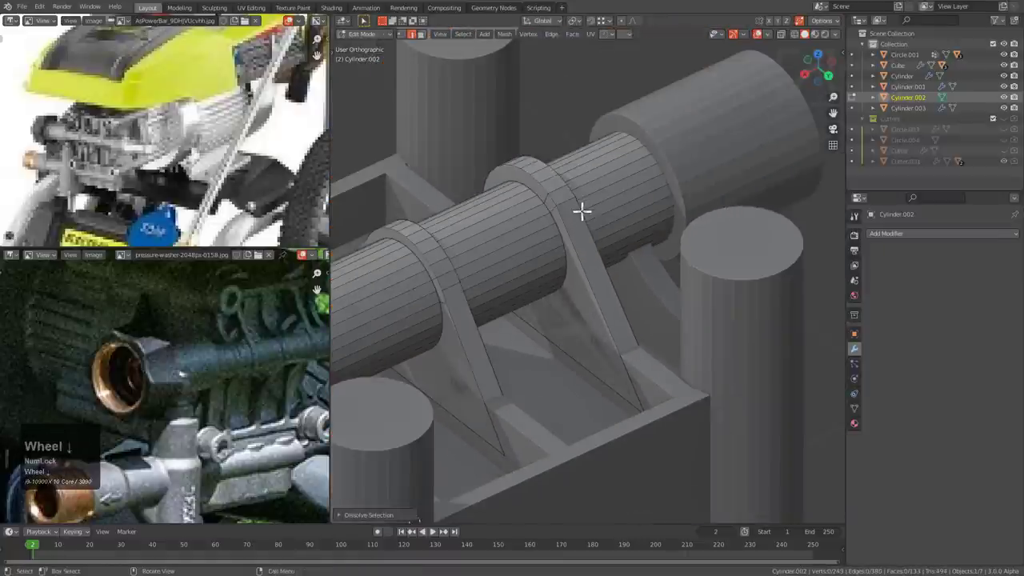
{"action": "scroll", "coordinate": [581, 211], "scroll_direction": "down", "scroll_amount": 3}
{"action": "key", "text": "Tab"}
- Mirror the cross pipe and its brackets with a HardOps mirror modifier on X and Z, bisecting both axes and flipping X
{"action": "middle_click_drag", "start_coordinate": [674, 281], "coordinate": [564, 305]}
{"action": "key", "text": "alt+x"}
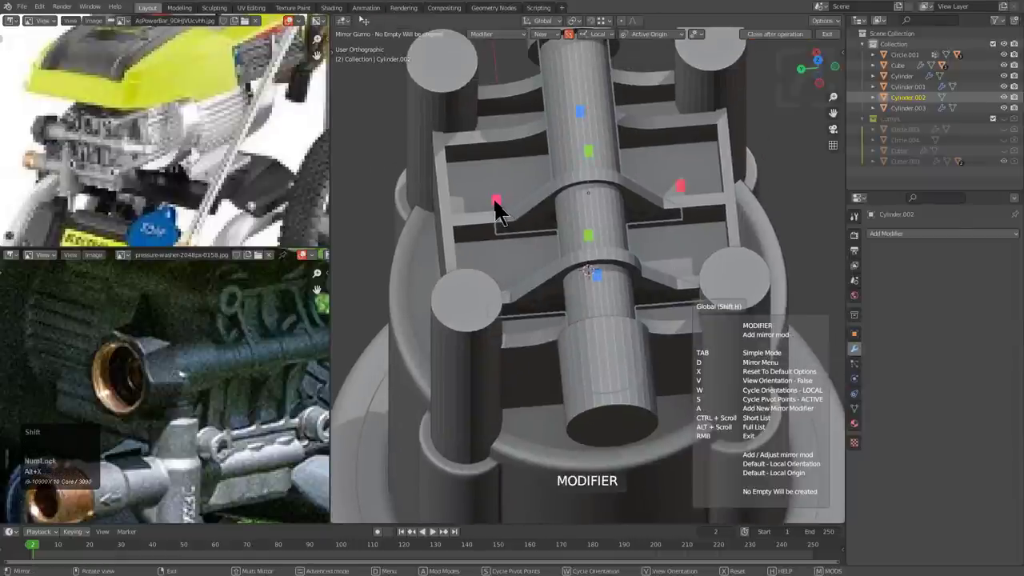
{"action": "left_click", "coordinate": [495, 203], "text": "shift"}
{"action": "middle_click_drag", "start_coordinate": [588, 255], "coordinate": [674, 258]}
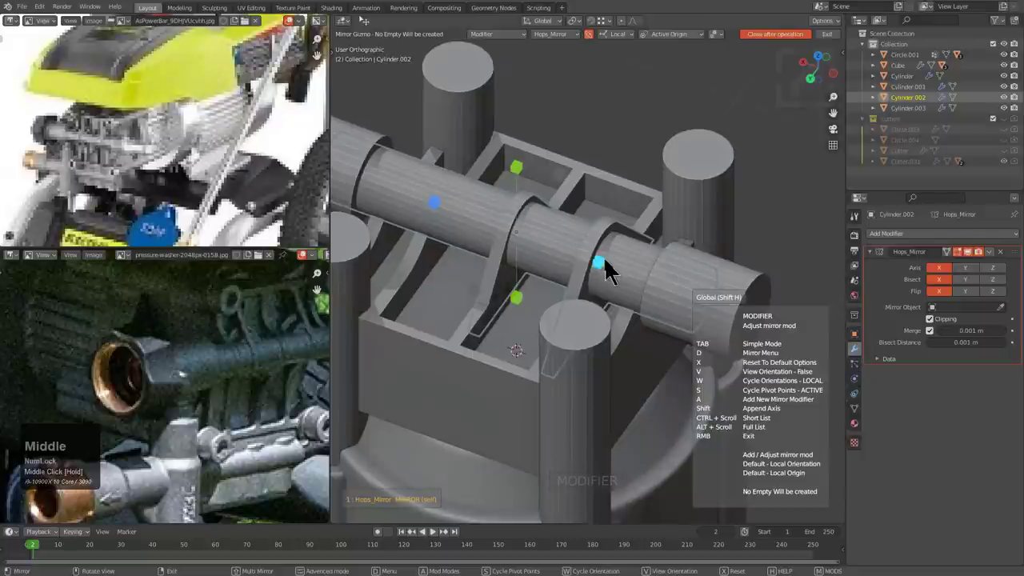
{"action": "left_click", "coordinate": [605, 262]}
{"action": "left_click", "coordinate": [604, 262]}
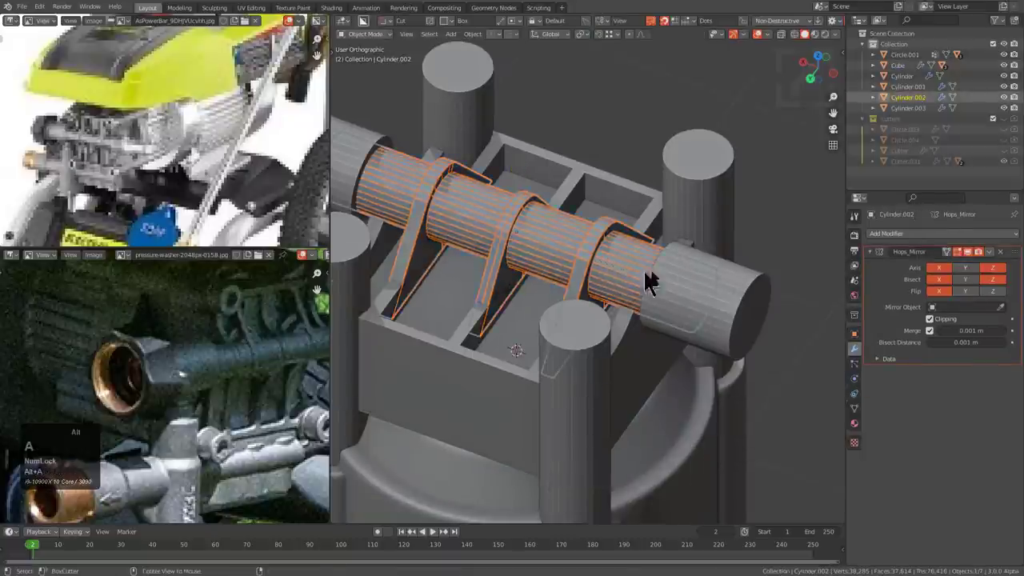
- Shorten the round pump body by moving all its upper vertices down along Z in front view
{"action": "middle_click_drag", "start_coordinate": [651, 279], "coordinate": [574, 274]}
{"action": "scroll", "coordinate": [685, 333], "scroll_direction": "down", "scroll_amount": 4}
{"action": "scroll", "coordinate": [573, 274], "scroll_direction": "up", "scroll_amount": 2}
{"action": "left_click", "coordinate": [577, 183]}
{"action": "scroll", "coordinate": [589, 315], "scroll_direction": "up", "scroll_amount": 2}
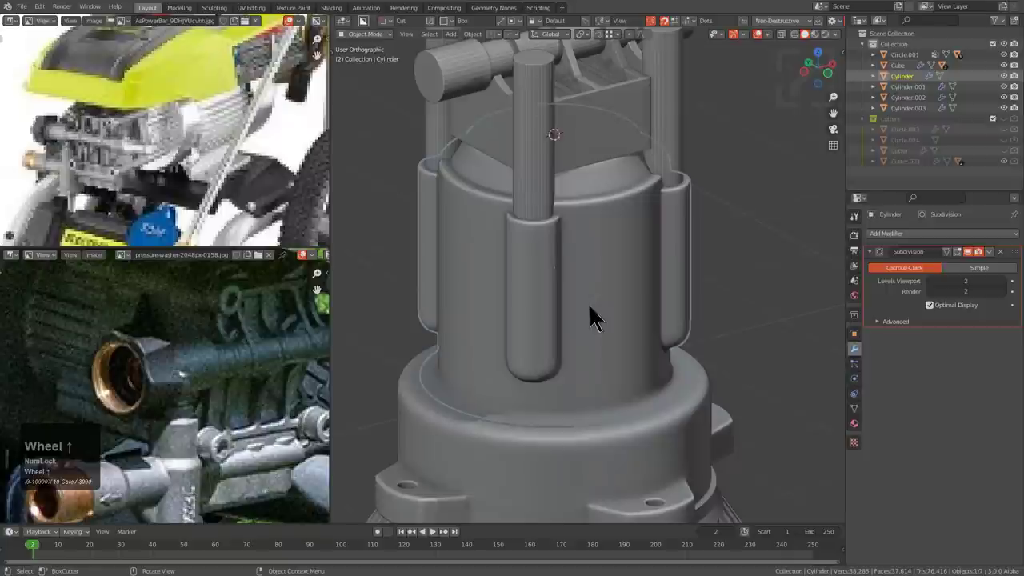
{"action": "key", "text": "KP_1"}
{"action": "key", "text": "Tab"}
{"action": "key", "text": "1"}
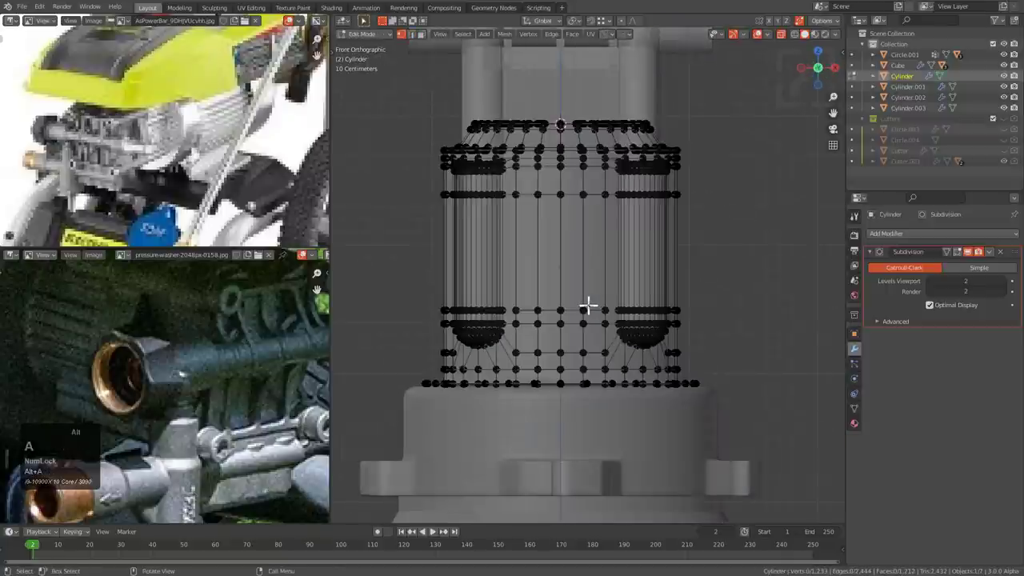
{"action": "left_click_drag", "start_coordinate": [560, 155], "coordinate": [411, 217]}
{"action": "key", "text": "g"}
{"action": "key", "text": "z"}
{"action": "left_click", "coordinate": [417, 268]}
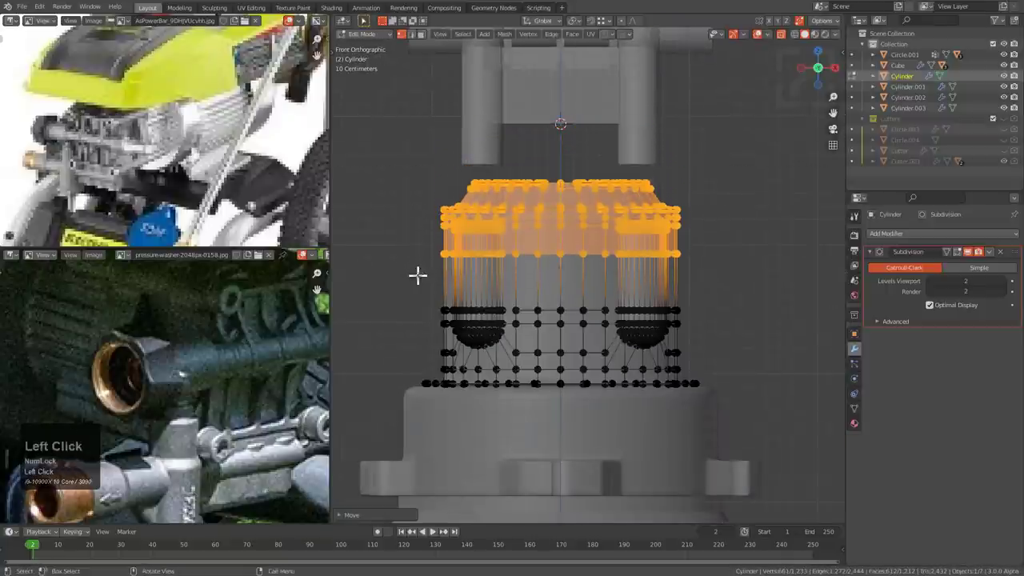
- Raise the pump body's upper vertices slightly along Z toward the underside of the posts
{"action": "key", "text": "Tab"}
{"action": "middle_click_drag", "start_coordinate": [551, 284], "coordinate": [594, 331], "text": "shift"}
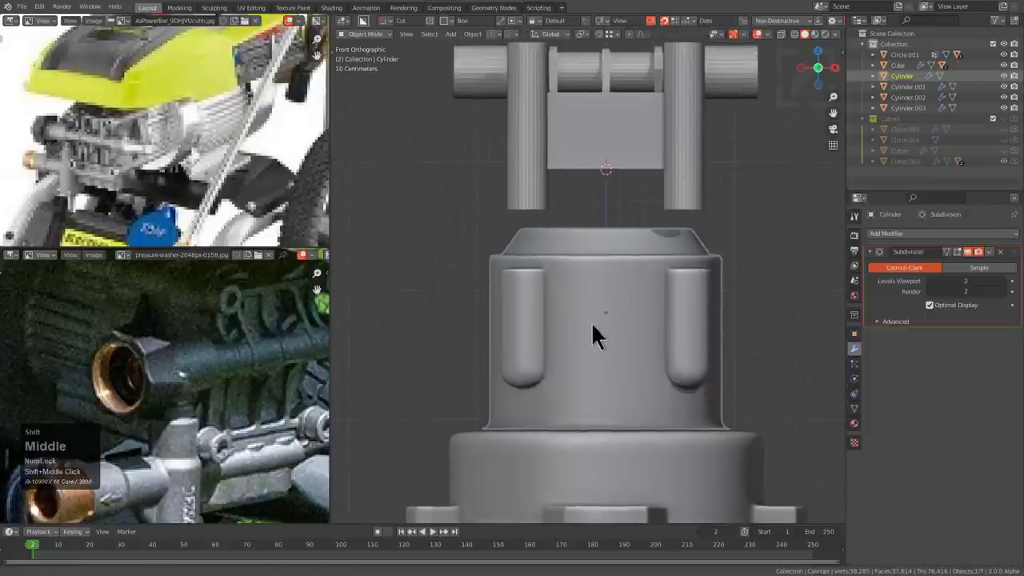
{"action": "key", "text": "Tab"}
{"action": "key", "text": "g"}
{"action": "key", "text": "z"}
{"action": "left_click", "coordinate": [602, 311]}
{"action": "key", "text": "Tab"}
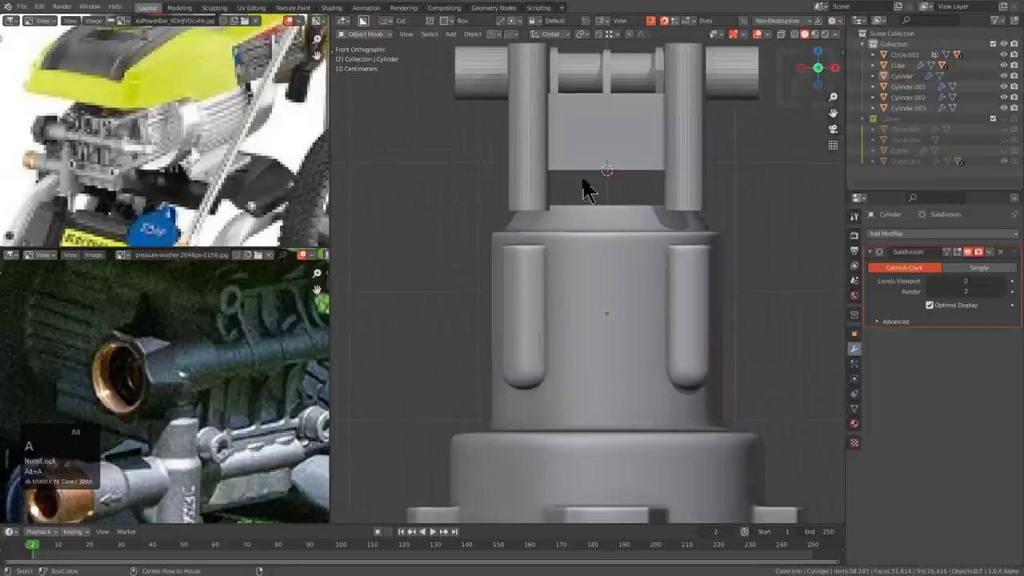
- Select the block, posts and pipe assembly together and move it along Z onto the shortened pump body
{"action": "middle_click_drag", "start_coordinate": [587, 187], "coordinate": [595, 276], "text": "shift"}
{"action": "left_click_drag", "start_coordinate": [491, 165], "coordinate": [797, 281]}
{"action": "key", "text": "g"}
{"action": "key", "text": "z"}
{"action": "left_click", "coordinate": [752, 307]}
- Fine-tune the head assembly's height along Z until the posts sit in the body's rounded sockets
{"action": "scroll", "coordinate": [680, 264], "scroll_direction": "up", "scroll_amount": 5}
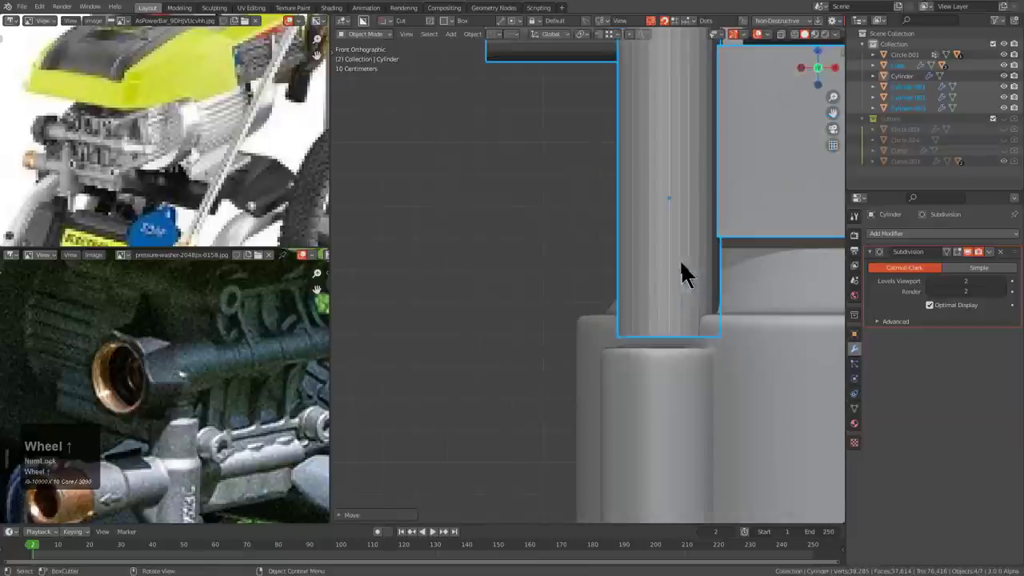
{"action": "key", "text": "g"}
{"action": "key", "text": "z"}
{"action": "left_click", "coordinate": [687, 240]}
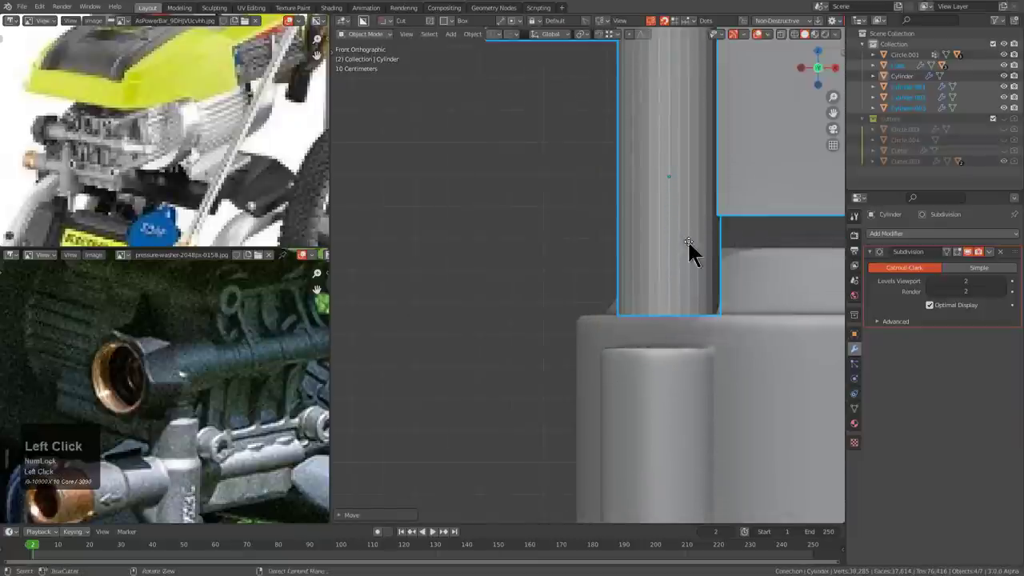
{"action": "scroll", "coordinate": [578, 279], "scroll_direction": "up", "scroll_amount": 2}
{"action": "key", "text": "g"}
{"action": "key", "text": "z"}
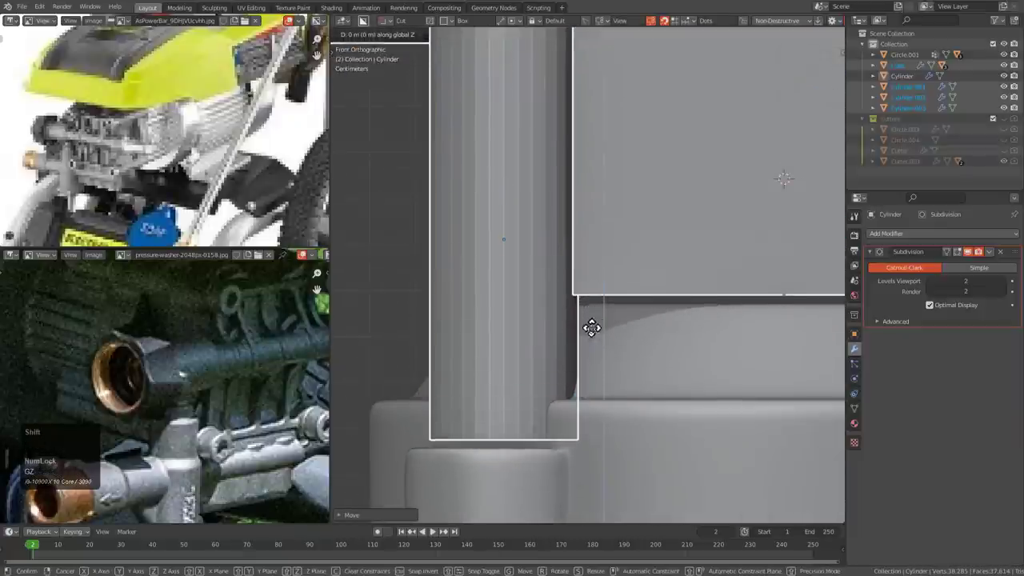
{"action": "left_click", "coordinate": [595, 416]}
- Examine the pump head from several angles and compare it with the pressure-washer reference photo
{"action": "scroll", "coordinate": [631, 324], "scroll_direction": "down", "scroll_amount": 5}
{"action": "middle_click_drag", "start_coordinate": [555, 290], "coordinate": [685, 292]}
{"action": "scroll", "coordinate": [660, 308], "scroll_direction": "down", "scroll_amount": 2}
{"action": "scroll", "coordinate": [644, 347], "scroll_direction": "up", "scroll_amount": 3}
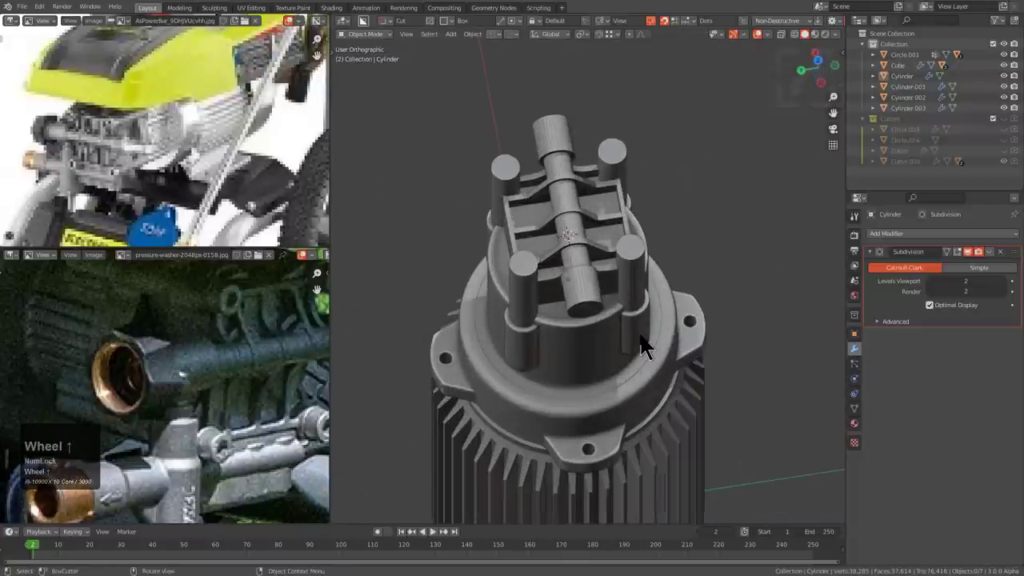
{"action": "scroll", "coordinate": [200, 352], "scroll_direction": "down", "scroll_amount": 5}
{"action": "middle_click_drag", "start_coordinate": [110, 440], "coordinate": [179, 381]}
{"action": "scroll", "coordinate": [121, 379], "scroll_direction": "up", "scroll_amount": 2}
{"action": "middle_click_drag", "start_coordinate": [530, 347], "coordinate": [554, 336]}
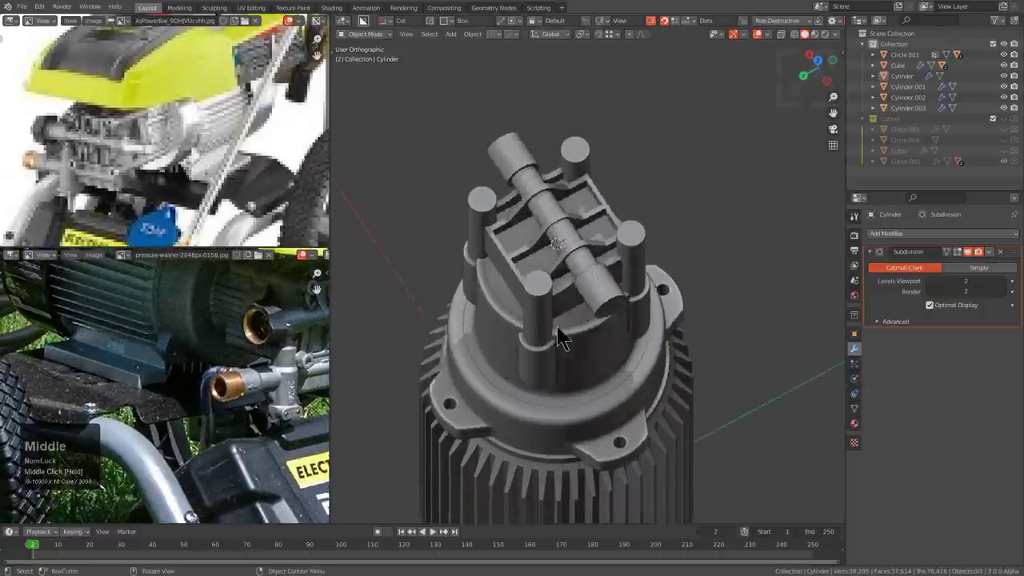
{"action": "scroll", "coordinate": [558, 352], "scroll_direction": "down", "scroll_amount": 2}
- Rotate the flanged mounting ring 45 degrees around the vertical axis in top view
{"action": "key", "text": "KP_7"}
{"action": "scroll", "coordinate": [568, 350], "scroll_direction": "up", "scroll_amount": 2}
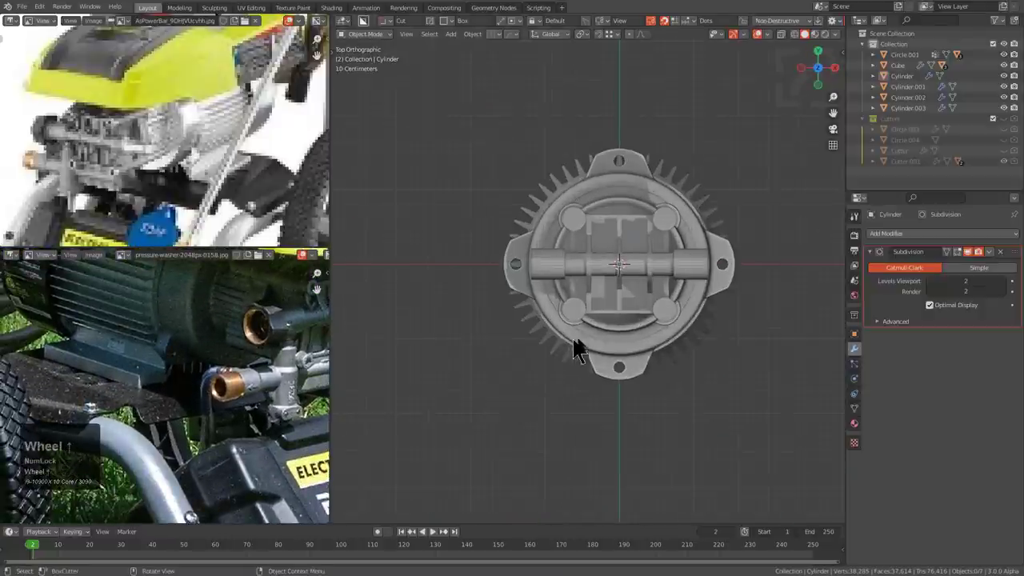
{"action": "type", "text": "r45"}
{"action": "left_click", "coordinate": [619, 363]}
{"action": "key", "text": "alt+a"}
- Generate a centered, Z-aligned 32-segment cylinder around the finned motor body with the HardOps To_Shape operation
{"action": "middle_click_drag", "start_coordinate": [618, 363], "coordinate": [505, 274]}
{"action": "left_click", "coordinate": [602, 323]}
{"action": "left_click", "coordinate": [601, 324]}
{"action": "middle_click_drag", "start_coordinate": [84, 352], "coordinate": [172, 416]}
{"action": "middle_click_drag", "start_coordinate": [516, 375], "coordinate": [574, 318]}
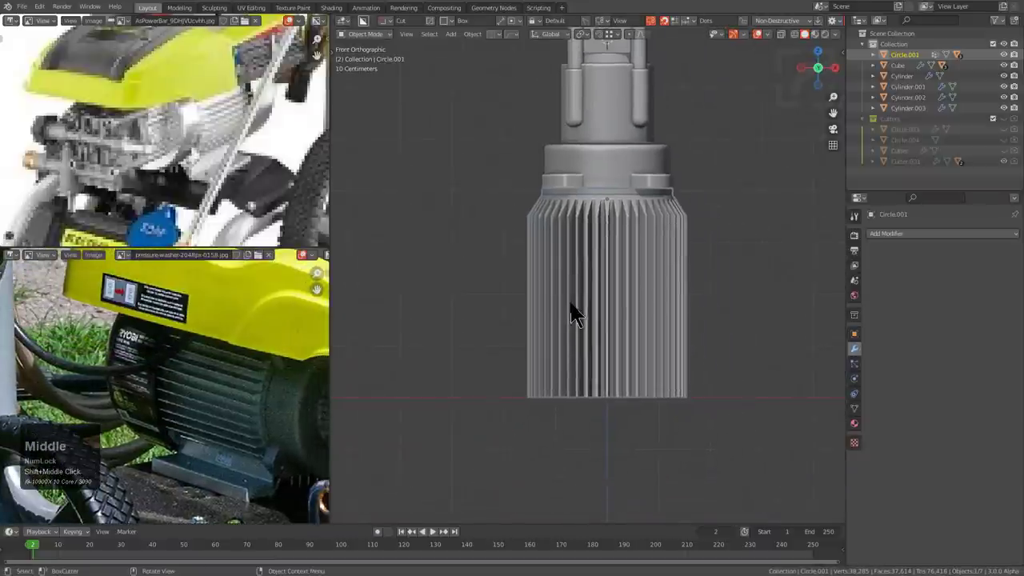
{"action": "key", "text": "q"}
{"action": "key", "text": "o"}
{"action": "key", "text": "t"}
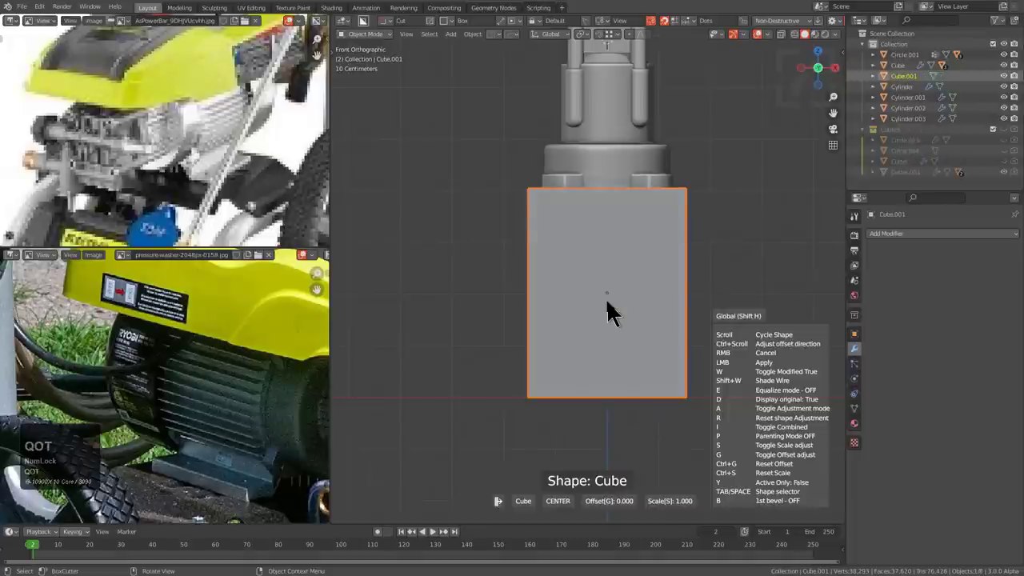
{"action": "key", "text": "space"}
{"action": "left_click", "coordinate": [599, 351]}
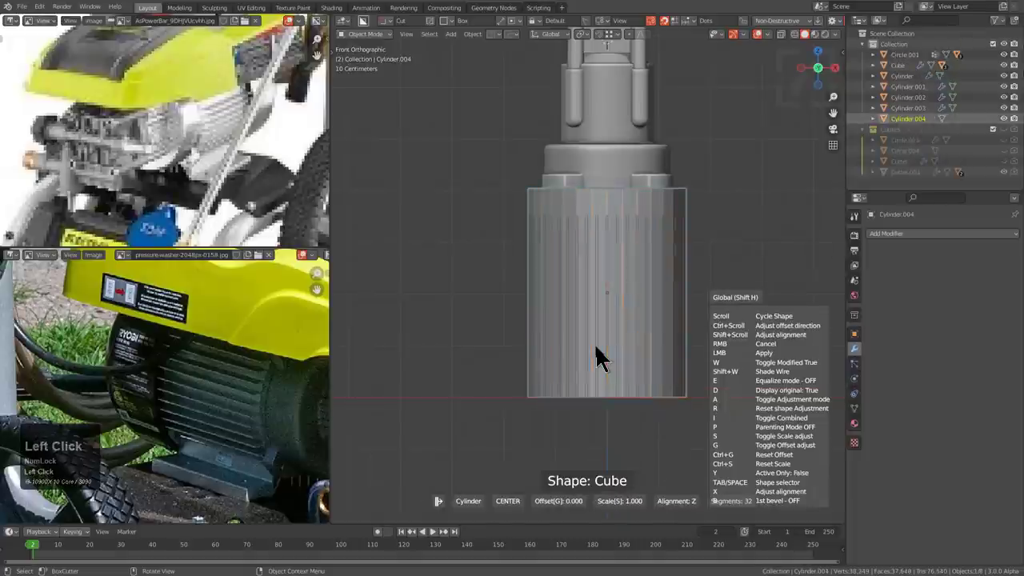
{"action": "scroll", "coordinate": [599, 358], "scroll_direction": "down", "scroll_amount": 2, "text": "ctrl"}
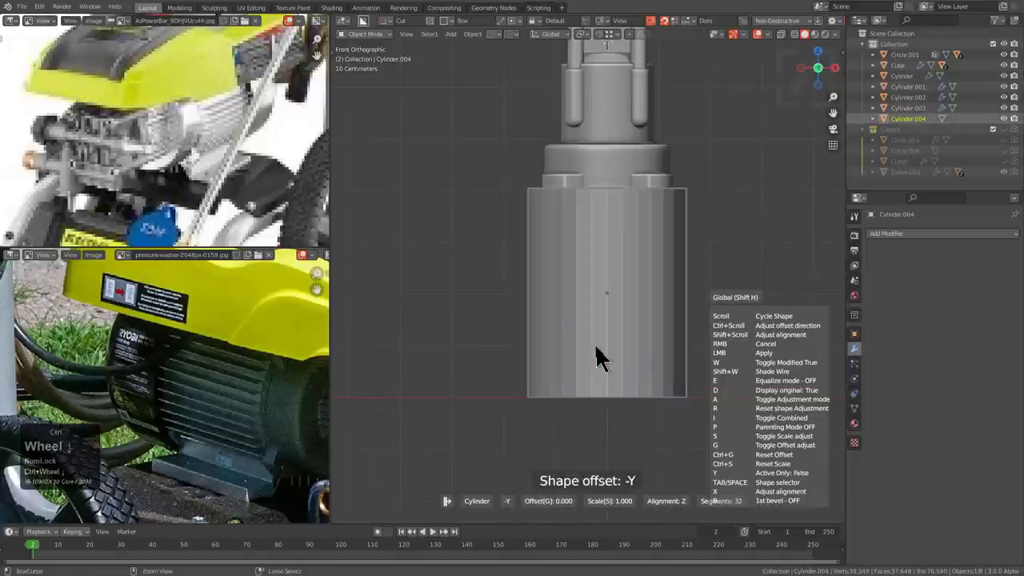
{"action": "scroll", "coordinate": [600, 358], "scroll_direction": "up", "scroll_amount": 2, "text": "ctrl"}
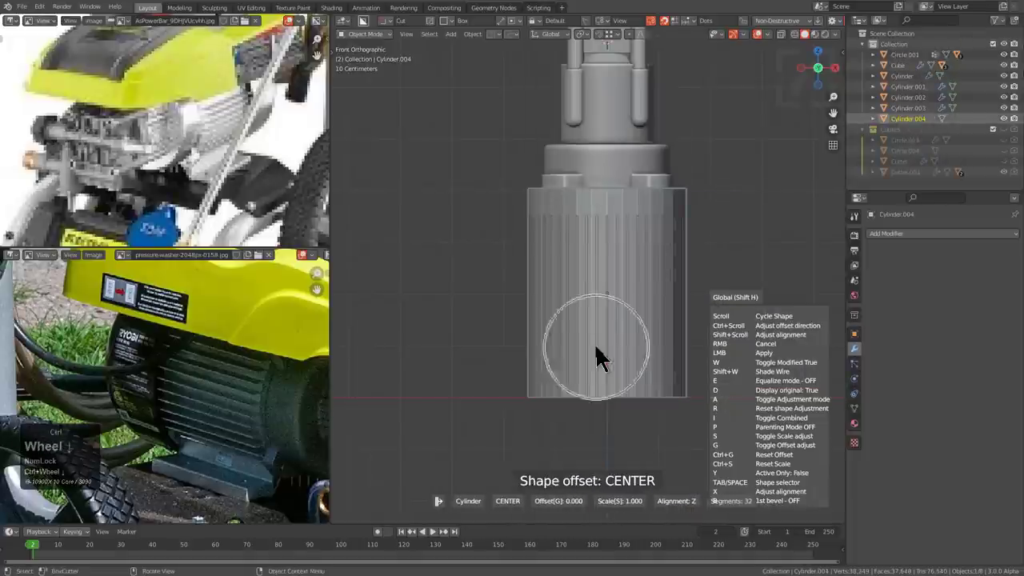
- Reduce the new cylinder to a short band by lowering its top face and moving its bottom face below the fins
{"action": "middle_click_drag", "start_coordinate": [599, 358], "coordinate": [570, 358]}
{"action": "key", "text": "g"}
{"action": "key", "text": "z"}
{"action": "left_click", "coordinate": [587, 365]}
{"action": "left_click", "coordinate": [603, 471]}
{"action": "key", "text": "g"}
{"action": "key", "text": "z"}
{"action": "left_click", "coordinate": [619, 340]}
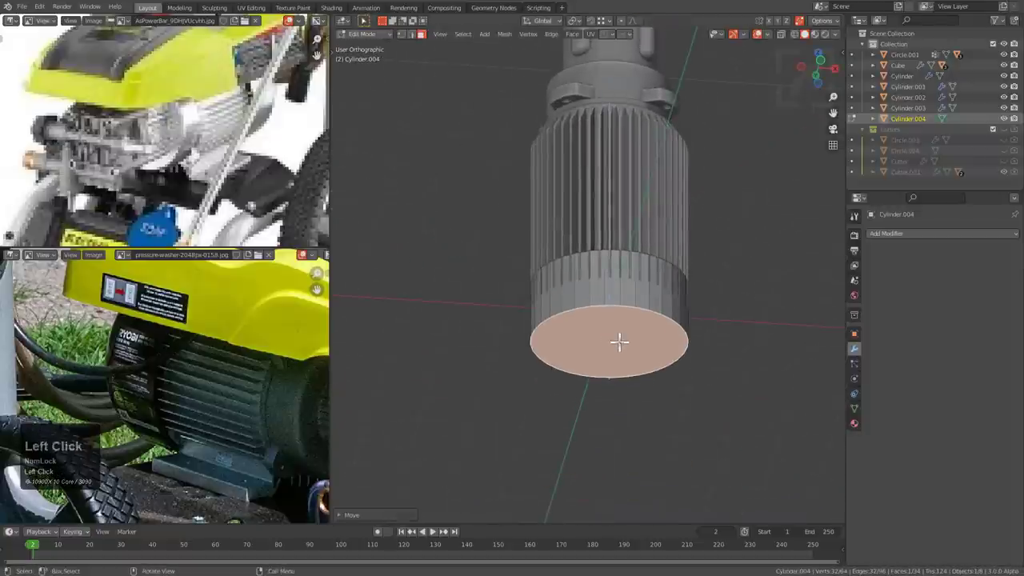
{"action": "key", "text": "KP_1"}
{"action": "left_click", "coordinate": [623, 336]}
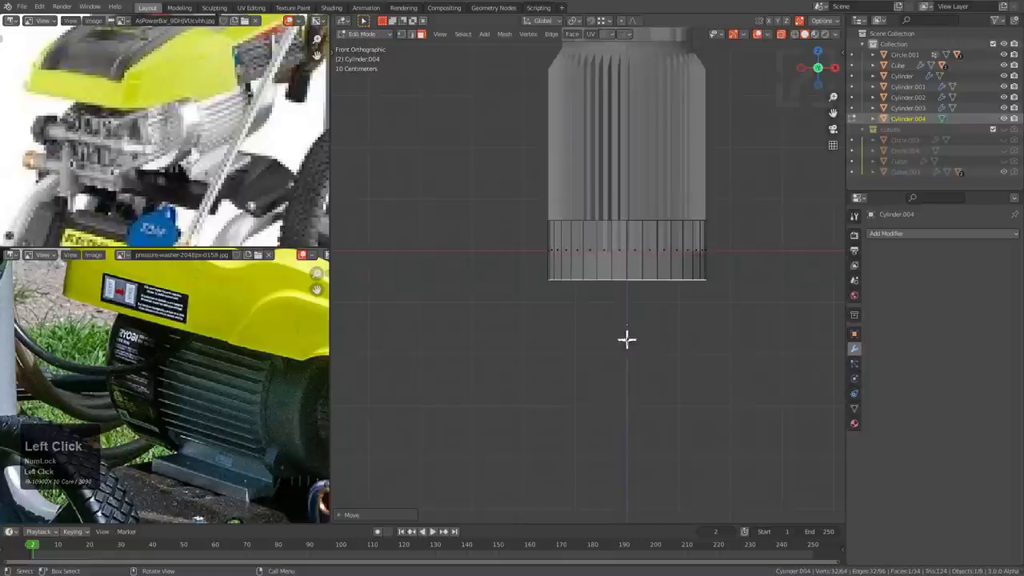
- Select all faces of the short cylinder band and extrude them in place
{"action": "key", "text": "KP_Decimal"}
{"action": "middle_click_drag", "start_coordinate": [617, 329], "coordinate": [611, 331], "text": "shift"}
{"action": "scroll", "coordinate": [611, 331], "scroll_direction": "up", "scroll_amount": 1}
{"action": "key", "text": "e"}
{"action": "right_click", "coordinate": [634, 325]}
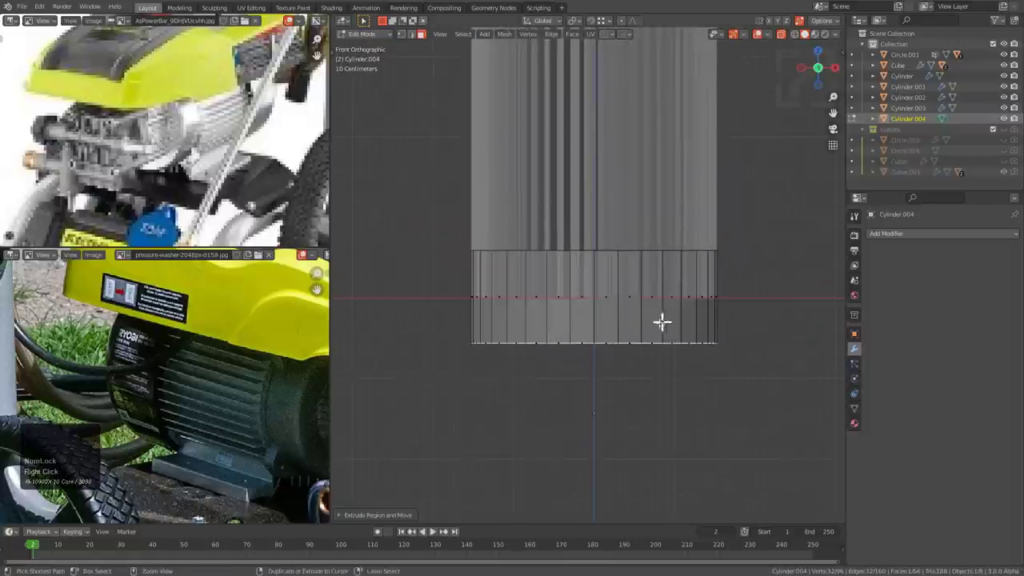
{"action": "key", "text": "a"}
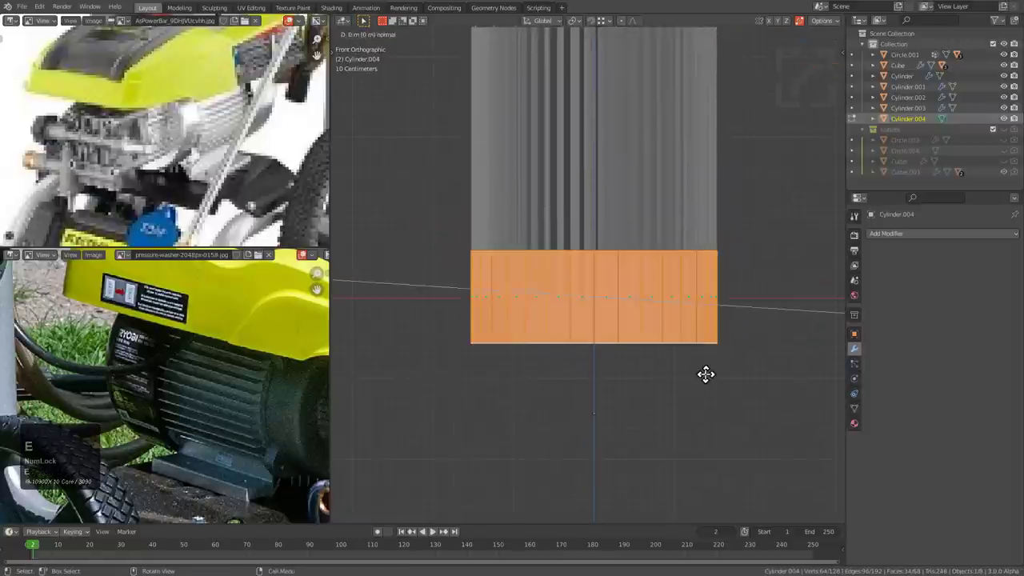
- Try to fatten the extruded band outward along its normals and inspect the resulting shell
{"action": "key", "text": "alt+s"}
{"action": "left_click", "coordinate": [707, 356]}
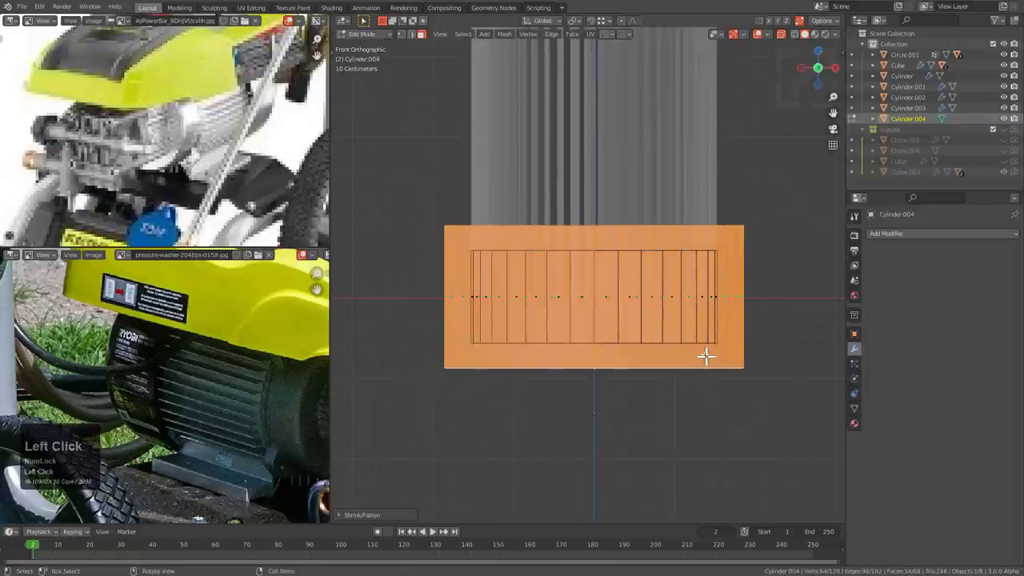
{"action": "scroll", "coordinate": [707, 357], "scroll_direction": "up", "scroll_amount": 1}
{"action": "middle_click_drag", "start_coordinate": [707, 357], "coordinate": [716, 418]}
{"action": "key", "text": "alt+z"}
{"action": "left_click", "coordinate": [741, 267], "text": "alt"}
{"action": "key", "text": "alt+z"}
{"action": "mouse_move", "coordinate": [739, 268]}
{"action": "middle_mouse_down"}
{"action": "mouse_move", "coordinate": [749, 267]}
{"action": "mouse_move", "coordinate": [731, 285]}
{"action": "mouse_move", "coordinate": [797, 267]}
{"action": "mouse_move", "coordinate": [731, 307]}
{"action": "mouse_move", "coordinate": [685, 304]}
{"action": "middle_mouse_up"}
{"action": "key", "text": "Tab"}
{"action": "key", "text": "alt+z"}
{"action": "key", "text": "Tab"}
{"action": "key", "text": "alt+z"}
- Undo the fattening of the band's extruded shell
{"action": "key", "text": "ctrl+z"}
{"action": "key", "text": "ctrl+z"}
{"action": "key", "text": "ctrl+z"}
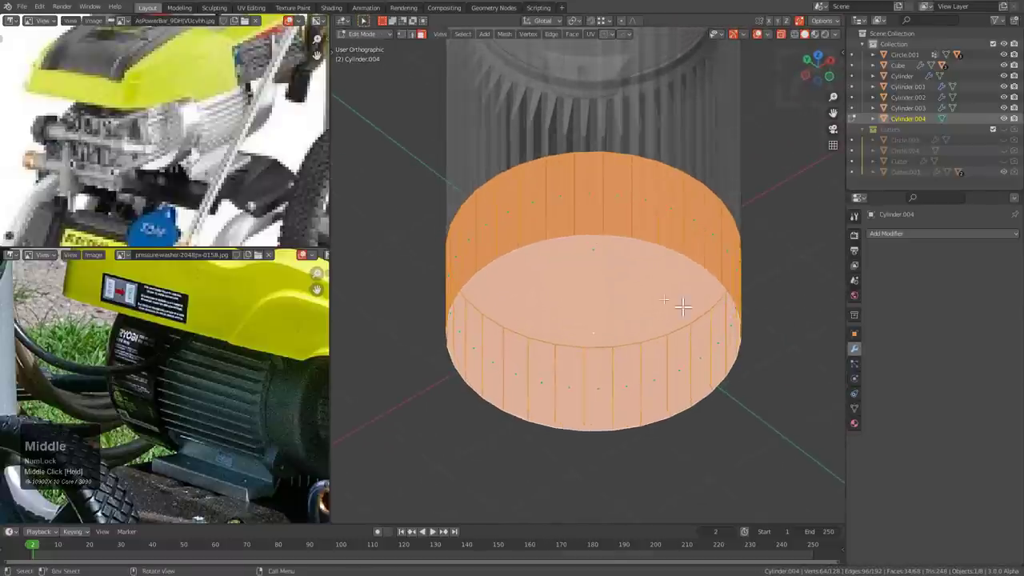
- Isolate the short cylinder band in local view and delete its duplicated linked shell
{"action": "left_click", "coordinate": [608, 244]}
{"action": "key", "text": "alt+z"}
{"action": "middle_click_drag", "start_coordinate": [630, 284], "coordinate": [601, 286]}
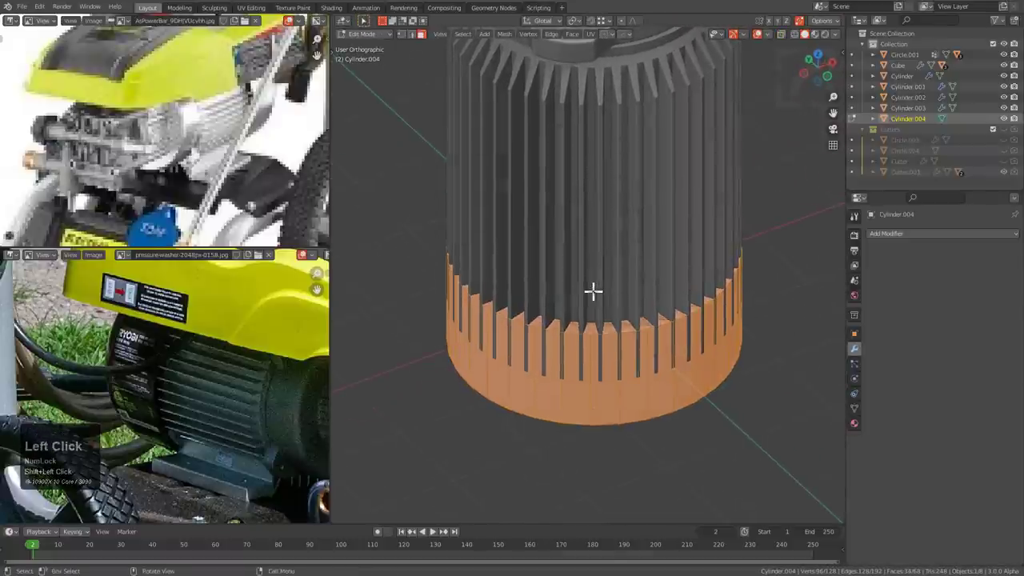
{"action": "key", "text": "KP_Divide"}
{"action": "scroll", "coordinate": [596, 288], "scroll_direction": "up", "scroll_amount": 2}
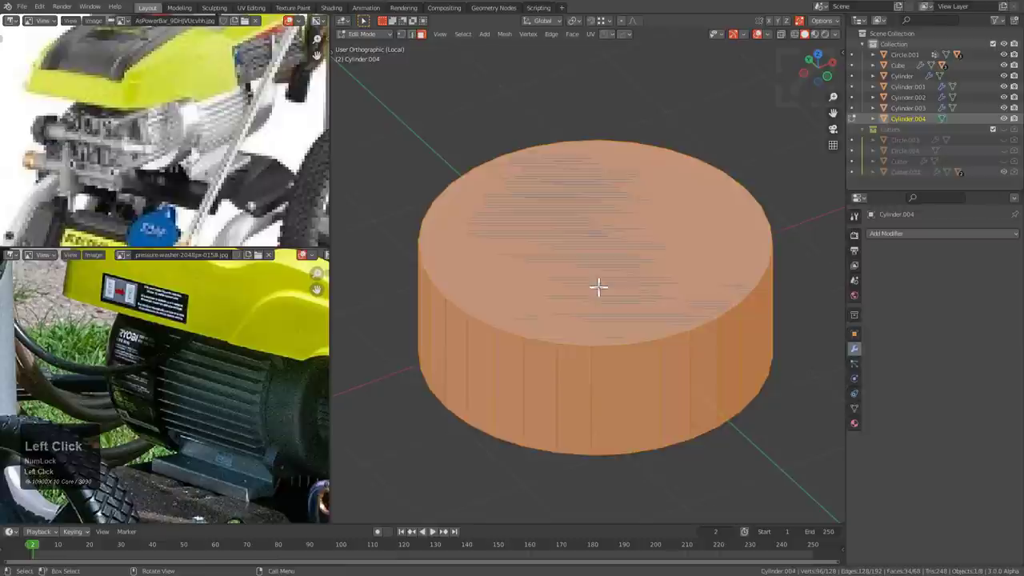
{"action": "left_click", "coordinate": [598, 286]}
{"action": "middle_click_drag", "start_coordinate": [598, 286], "coordinate": [597, 289]}
{"action": "key", "text": "g"}
{"action": "right_click", "coordinate": [630, 249]}
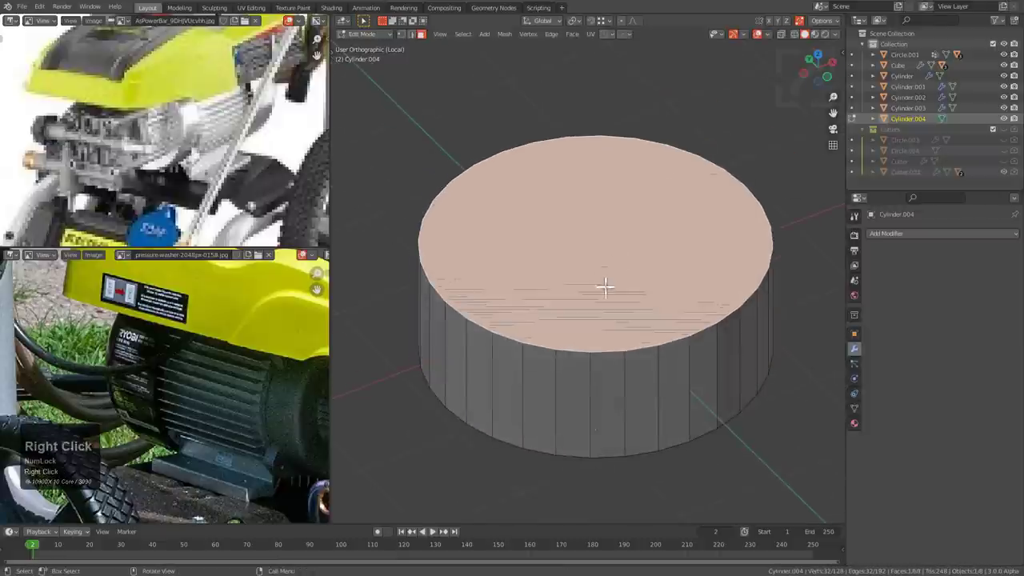
{"action": "key", "text": "l"}
{"action": "key", "text": "x"}
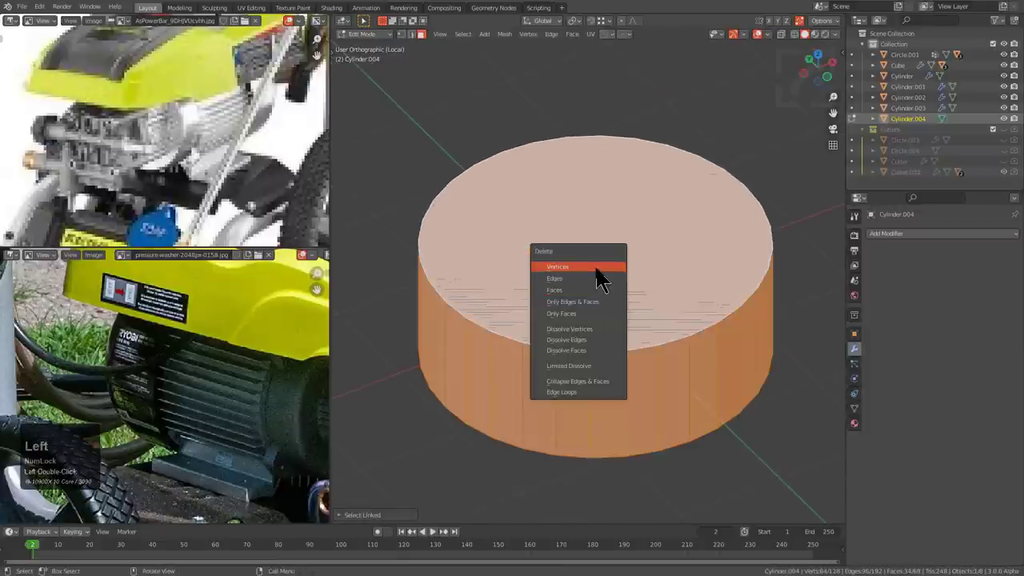
{"action": "left_click", "coordinate": [597, 268]}
- Delete the top face of the remaining band shell to leave it open upward
{"action": "left_click", "coordinate": [599, 263]}
{"action": "middle_click_drag", "start_coordinate": [599, 263], "coordinate": [610, 310]}
{"action": "key", "text": "alt+z"}
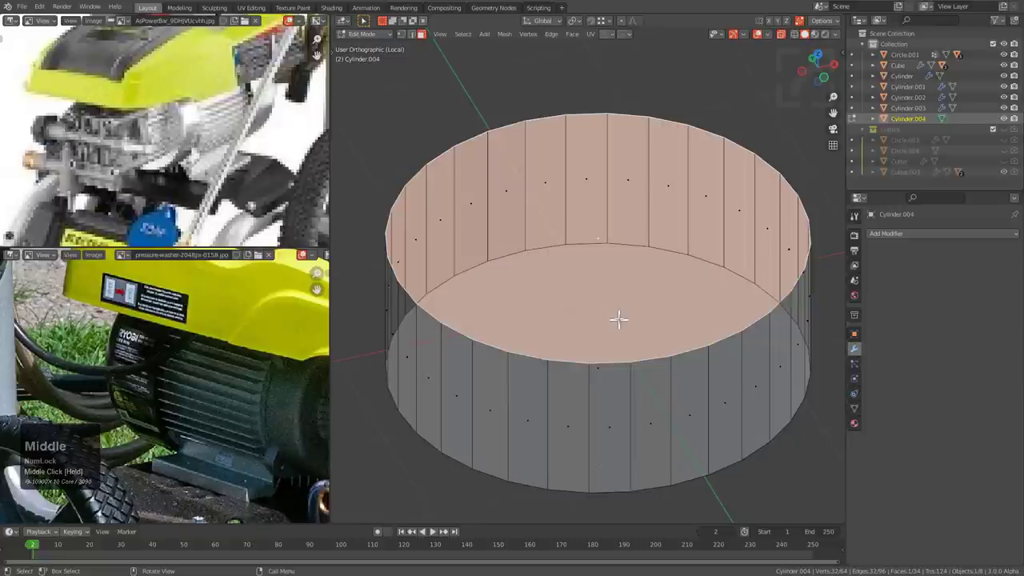
{"action": "key", "text": "x"}
{"action": "left_click", "coordinate": [590, 338]}
- Bring back the other parts and scale the whole band by about 1.02 horizontally, leaving Z locked
{"action": "key", "text": "alt+z"}
{"action": "key", "text": "a"}
{"action": "scroll", "coordinate": [627, 302], "scroll_direction": "down", "scroll_amount": 1}
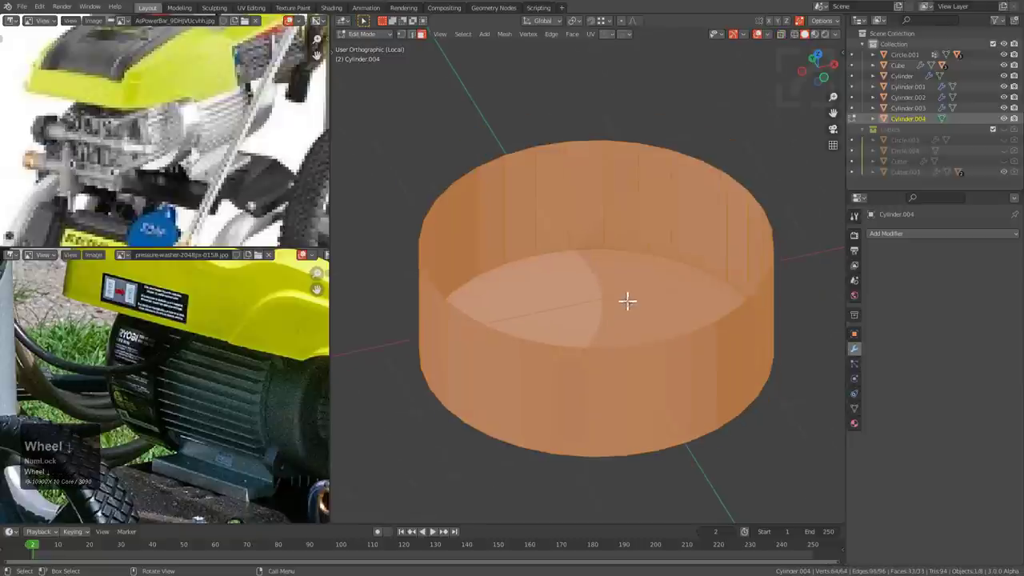
{"action": "scroll", "coordinate": [642, 343], "scroll_direction": "down", "scroll_amount": 2}
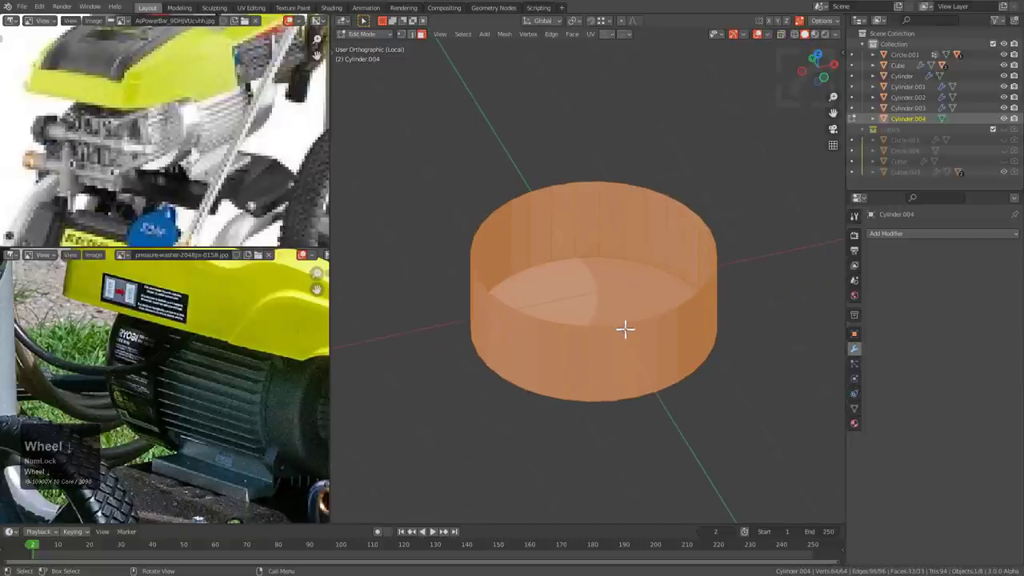
{"action": "key", "text": "KP_Divide"}
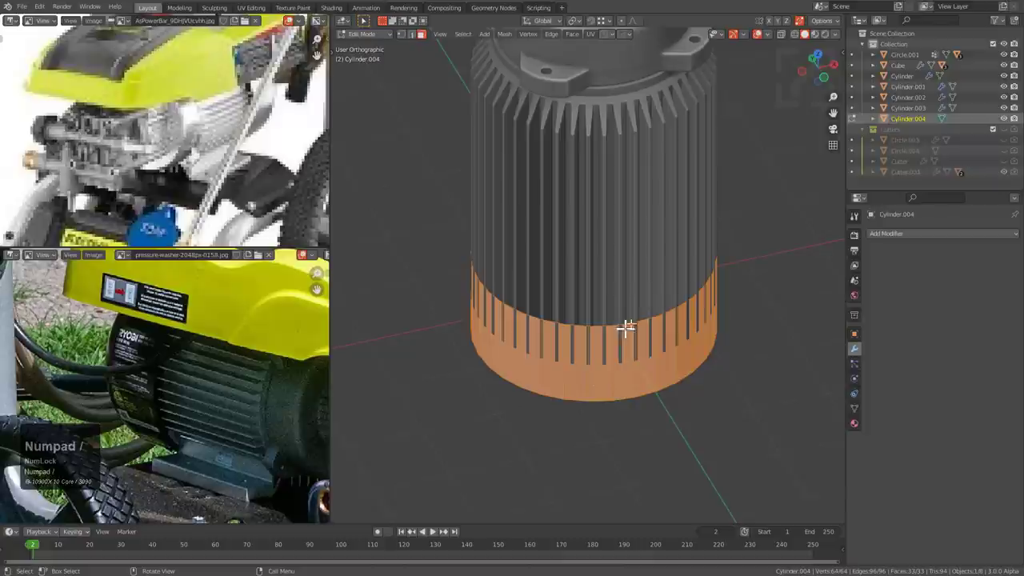
{"action": "key", "text": "s"}
{"action": "key", "text": "shift+z"}
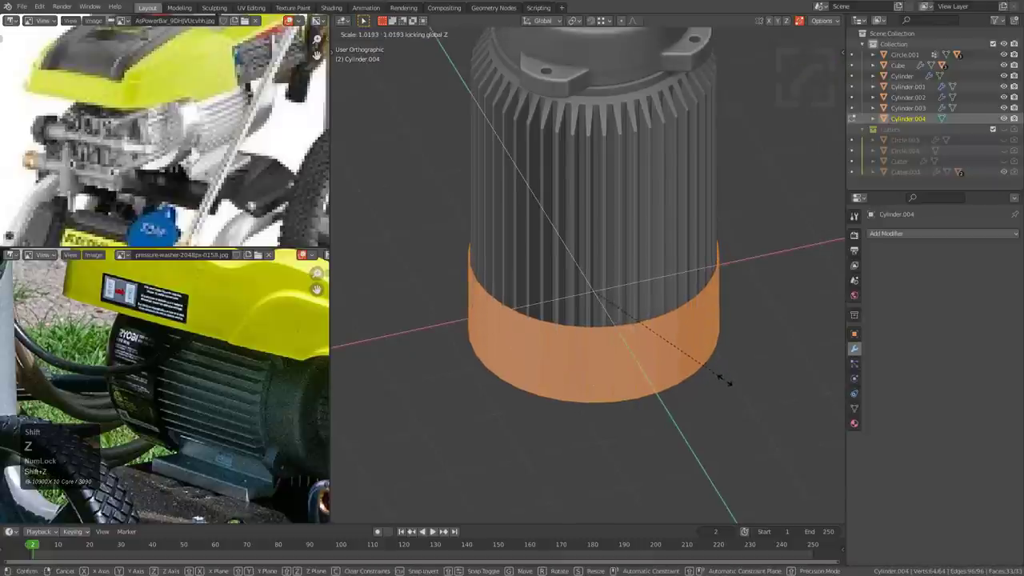
{"action": "left_click", "coordinate": [720, 379]}
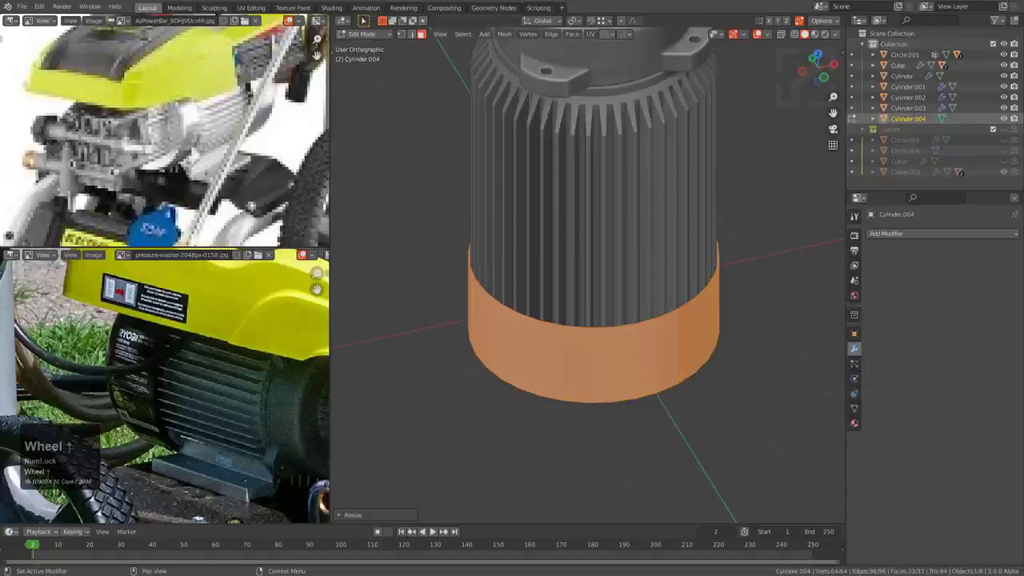
- Open the PureRef board and examine the motor side photos, the labelled product diagram and the brushless motor picture
{"action": "right_click_drag", "start_coordinate": [1023, 323], "coordinate": [682, 342]}
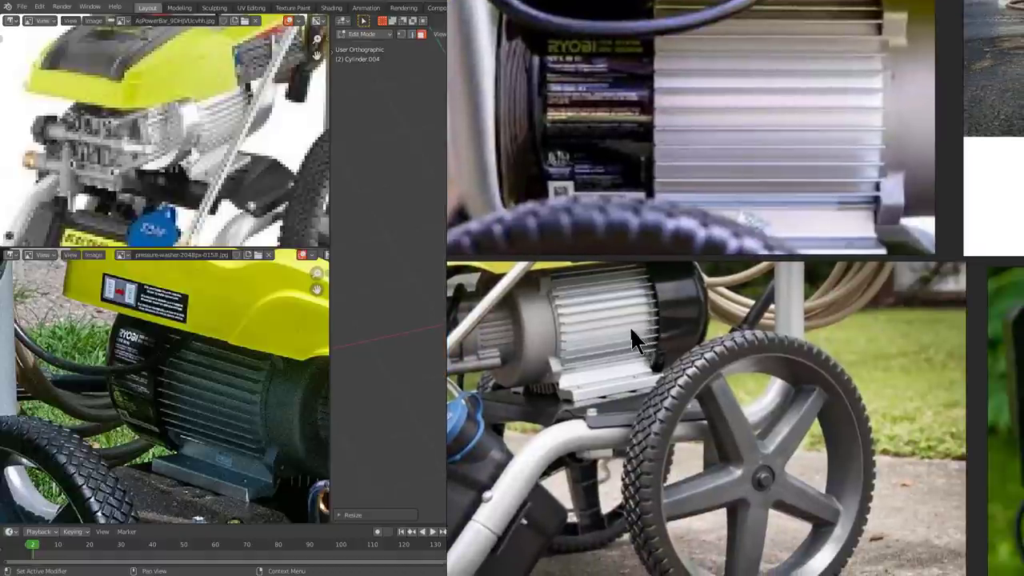
{"action": "scroll", "coordinate": [729, 339], "scroll_direction": "down", "scroll_amount": 2}
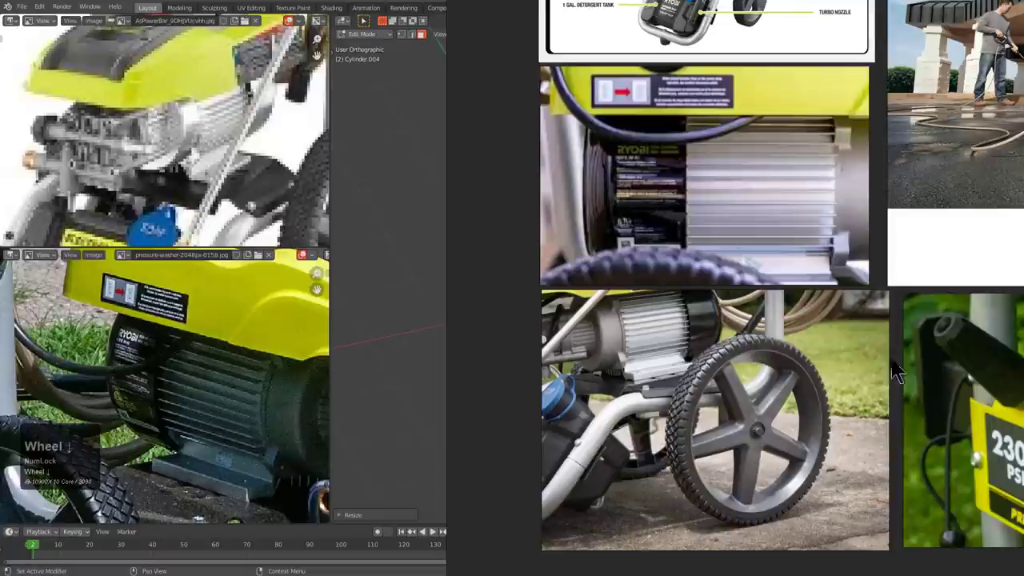
{"action": "middle_click_drag", "start_coordinate": [891, 359], "coordinate": [803, 347]}
{"action": "scroll", "coordinate": [803, 347], "scroll_direction": "down", "scroll_amount": 2}
{"action": "middle_click_drag", "start_coordinate": [949, 317], "coordinate": [937, 321]}
{"action": "scroll", "coordinate": [679, 163], "scroll_direction": "up", "scroll_amount": 3}
{"action": "middle_click_drag", "start_coordinate": [661, 78], "coordinate": [716, 240]}
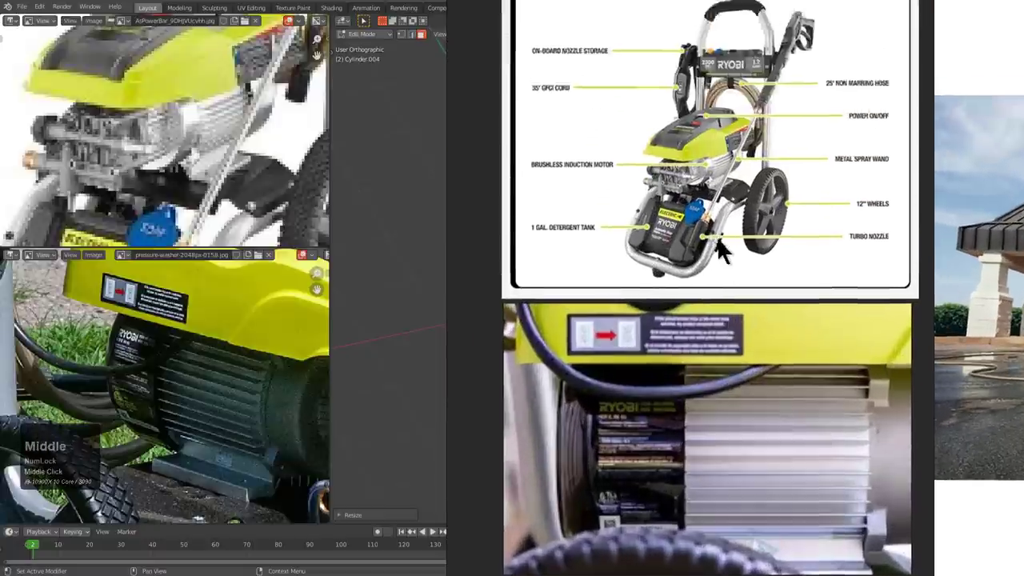
{"action": "scroll", "coordinate": [718, 241], "scroll_direction": "up", "scroll_amount": 3}
{"action": "scroll", "coordinate": [811, 133], "scroll_direction": "down", "scroll_amount": 5}
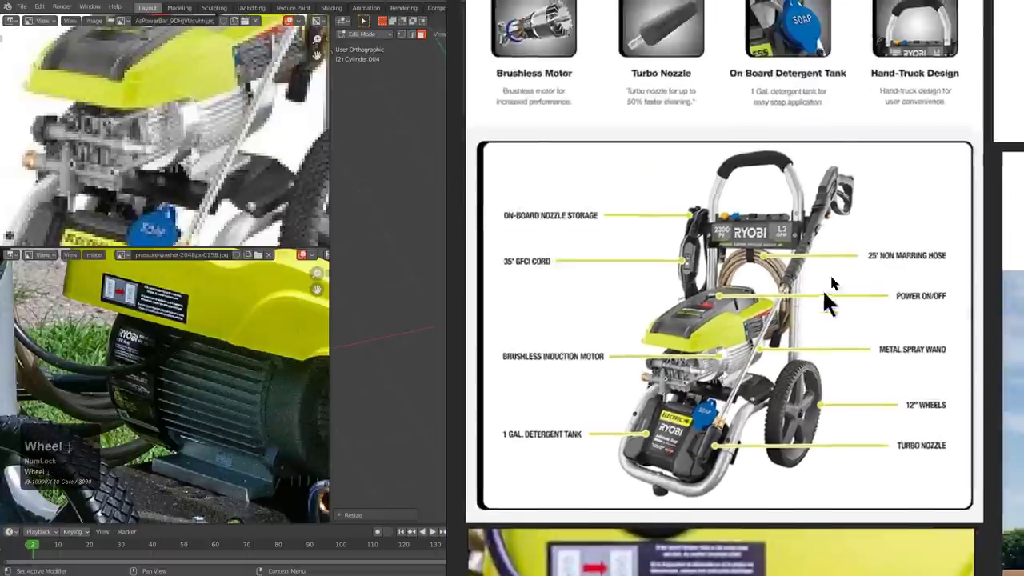
{"action": "middle_click_drag", "start_coordinate": [830, 292], "coordinate": [887, 309]}
{"action": "scroll", "coordinate": [799, 223], "scroll_direction": "up", "scroll_amount": 4}
{"action": "scroll", "coordinate": [797, 216], "scroll_direction": "up", "scroll_amount": 1}
{"action": "middle_click_drag", "start_coordinate": [798, 216], "coordinate": [980, 219]}
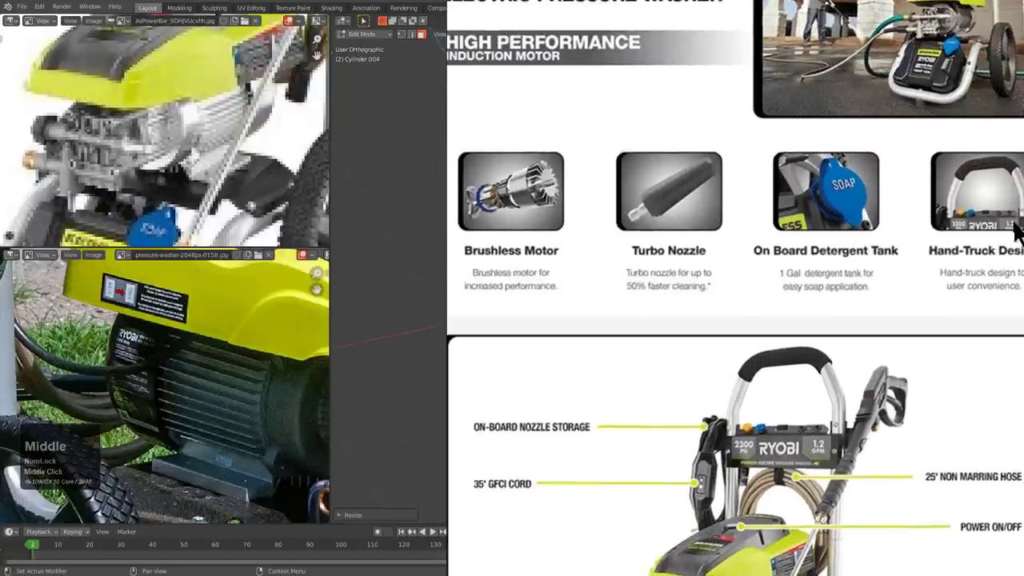
{"action": "middle_click_drag", "start_coordinate": [741, 241], "coordinate": [789, 234]}
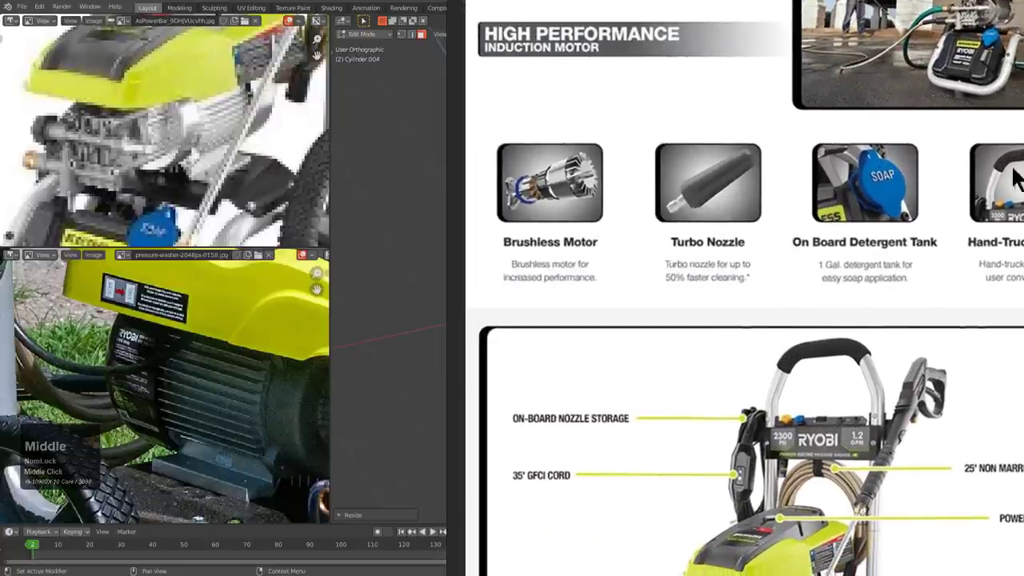
- Examine the soap tank and pump close-up photos on the PureRef board, then return to the modeling view
{"action": "scroll", "coordinate": [1014, 178], "scroll_direction": "up", "scroll_amount": 2}
{"action": "middle_click_drag", "start_coordinate": [994, 235], "coordinate": [928, 281]}
{"action": "scroll", "coordinate": [928, 281], "scroll_direction": "down", "scroll_amount": 4}
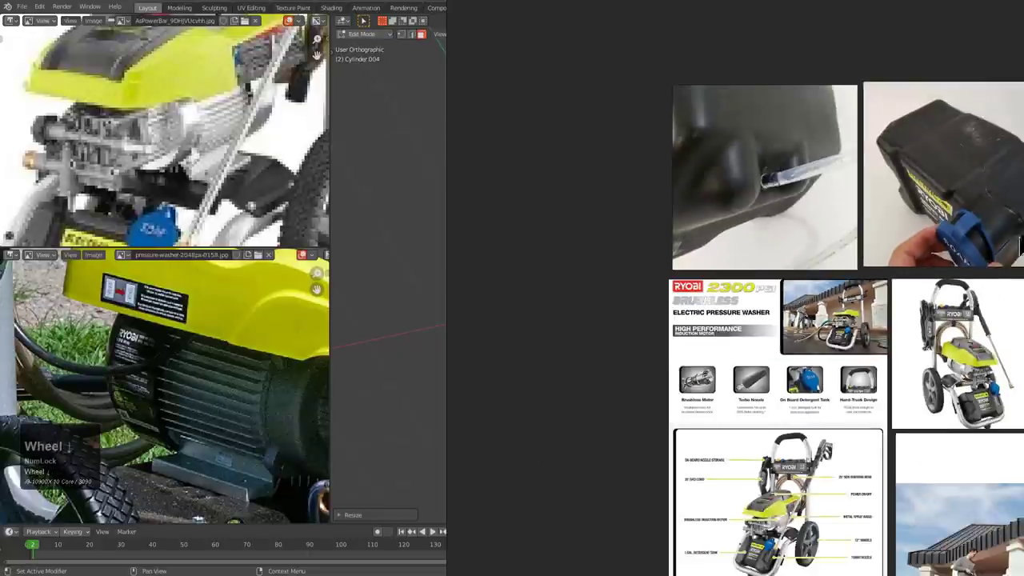
{"action": "middle_click_drag", "start_coordinate": [1020, 248], "coordinate": [910, 312]}
{"action": "scroll", "coordinate": [880, 274], "scroll_direction": "up", "scroll_amount": 4}
{"action": "middle_click_drag", "start_coordinate": [879, 275], "coordinate": [655, 209]}
{"action": "scroll", "coordinate": [832, 297], "scroll_direction": "down", "scroll_amount": 4}
{"action": "middle_click_drag", "start_coordinate": [802, 281], "coordinate": [937, 82]}
{"action": "scroll", "coordinate": [894, 228], "scroll_direction": "up", "scroll_amount": 3}
{"action": "middle_click_drag", "start_coordinate": [879, 290], "coordinate": [844, 212]}
{"action": "scroll", "coordinate": [900, 228], "scroll_direction": "up", "scroll_amount": 3}
{"action": "scroll", "coordinate": [888, 164], "scroll_direction": "down", "scroll_amount": 4}
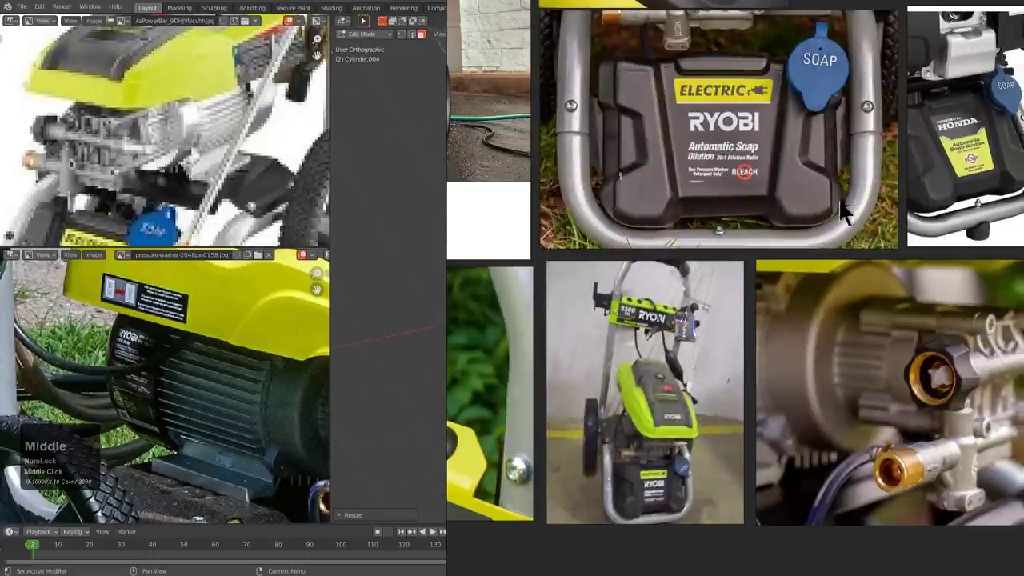
{"action": "scroll", "coordinate": [872, 295], "scroll_direction": "up", "scroll_amount": 2}
{"action": "right_click_drag", "start_coordinate": [725, 297], "coordinate": [1023, 296]}
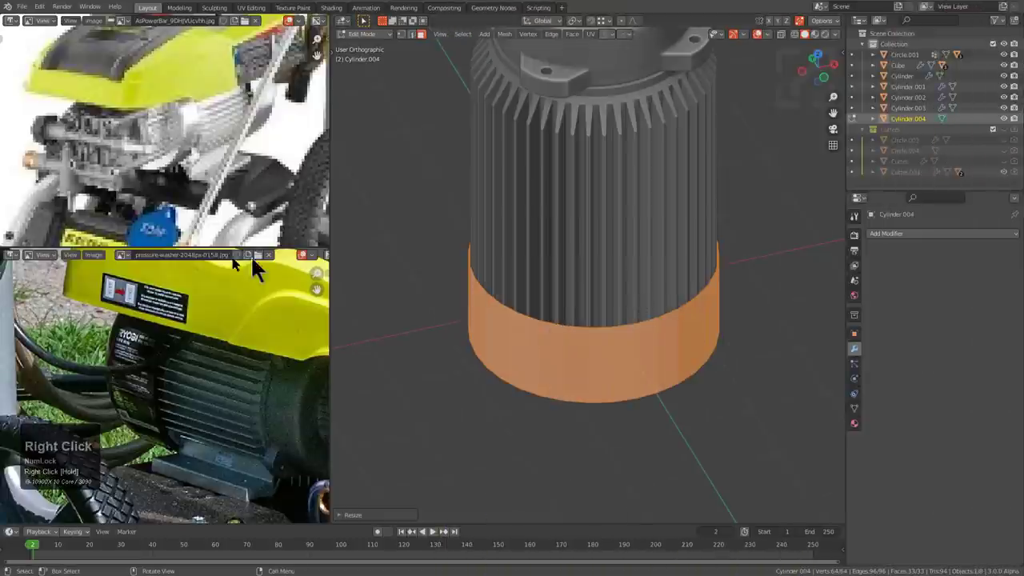
- Examine the surrounding photos of the reference board shown in the first image viewer
{"action": "scroll", "coordinate": [224, 184], "scroll_direction": "down", "scroll_amount": 6}
{"action": "scroll", "coordinate": [194, 132], "scroll_direction": "up", "scroll_amount": 3}
{"action": "middle_click_drag", "start_coordinate": [303, 68], "coordinate": [213, 160]}
{"action": "scroll", "coordinate": [153, 153], "scroll_direction": "down", "scroll_amount": 5}
{"action": "scroll", "coordinate": [164, 76], "scroll_direction": "up", "scroll_amount": 1}
{"action": "middle_click_drag", "start_coordinate": [137, 139], "coordinate": [160, 148]}
{"action": "scroll", "coordinate": [164, 87], "scroll_direction": "up", "scroll_amount": 2}
{"action": "scroll", "coordinate": [160, 148], "scroll_direction": "up", "scroll_amount": 3}
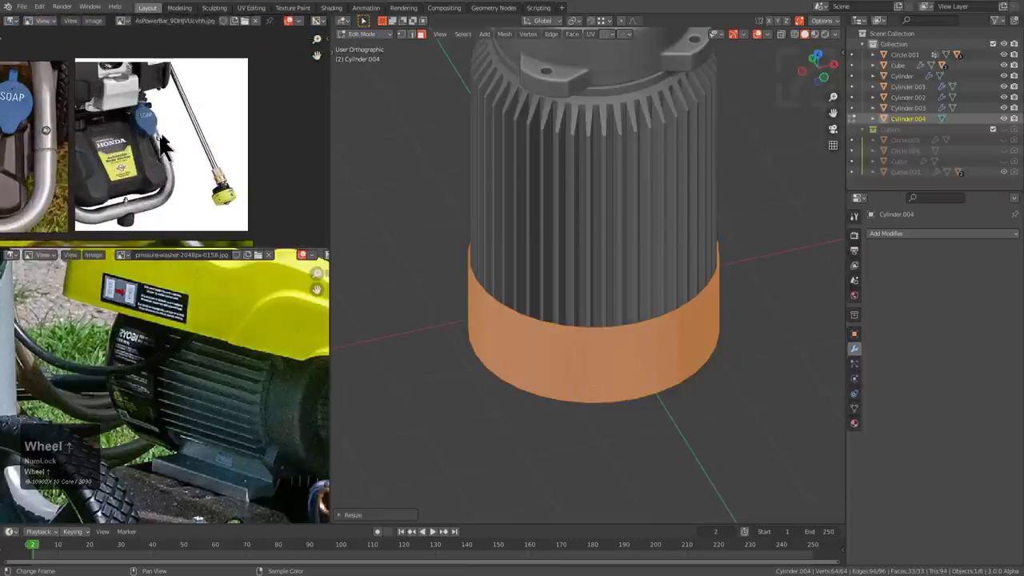
- Load the pump close-up PureRef_kTv3bAaiU1.png into the second image viewer and frame it
{"action": "middle_click", "coordinate": [942, 234]}
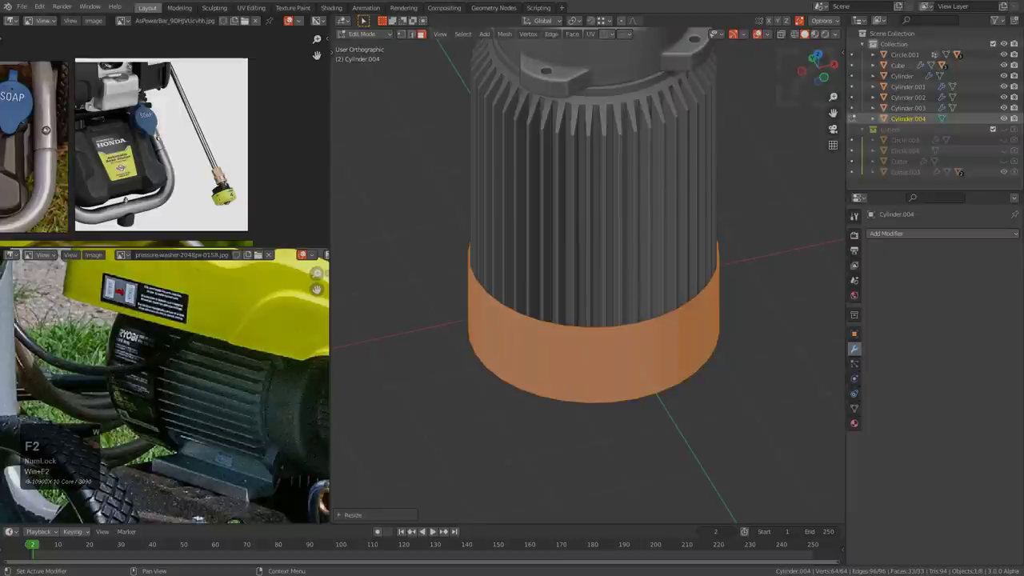
{"action": "scroll", "coordinate": [942, 235], "scroll_direction": "down", "scroll_amount": 1}
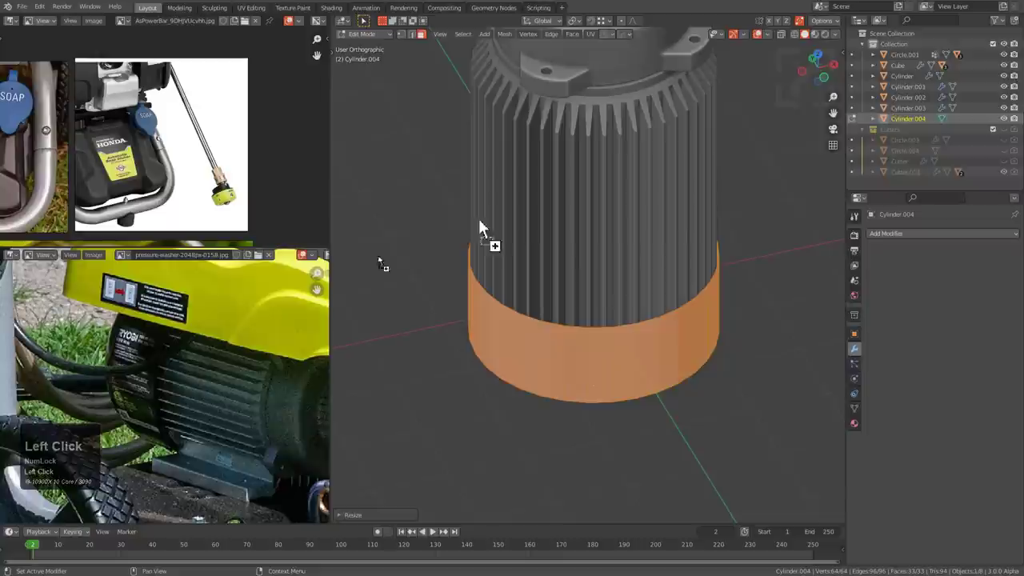
{"action": "left_click_drag", "start_coordinate": [190, 382], "coordinate": [181, 376]}
{"action": "scroll", "coordinate": [178, 374], "scroll_direction": "down", "scroll_amount": 4}
{"action": "middle_click_drag", "start_coordinate": [171, 365], "coordinate": [182, 412]}
{"action": "scroll", "coordinate": [182, 412], "scroll_direction": "down", "scroll_amount": 1}
{"action": "scroll", "coordinate": [178, 401], "scroll_direction": "up", "scroll_amount": 1}
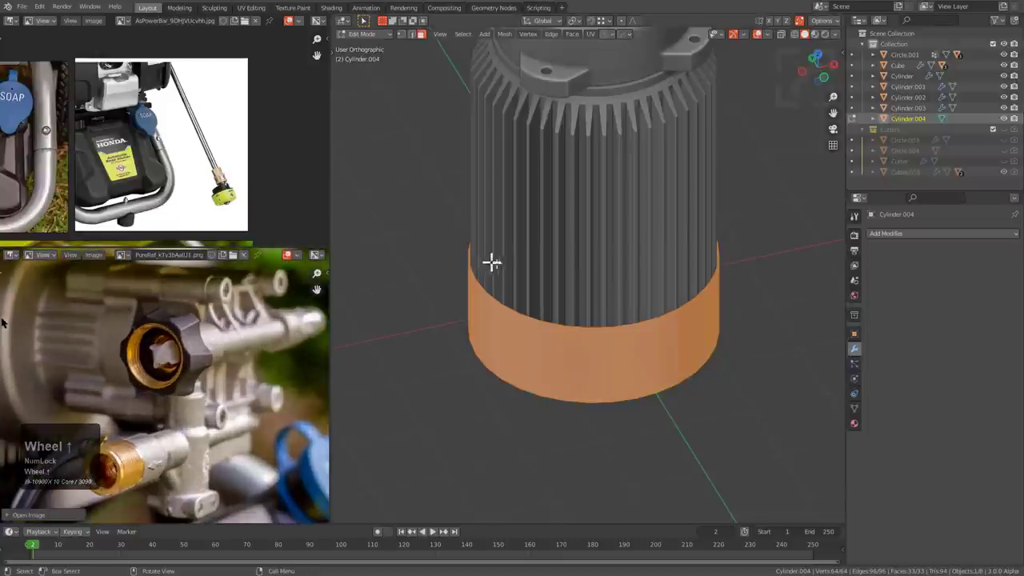
- Extrude the whole band shell in place and fatten it outward by about 0.22 m
{"action": "middle_click_drag", "start_coordinate": [491, 262], "coordinate": [617, 248]}
{"action": "key", "text": "e"}
{"action": "key", "text": "alt+s"}
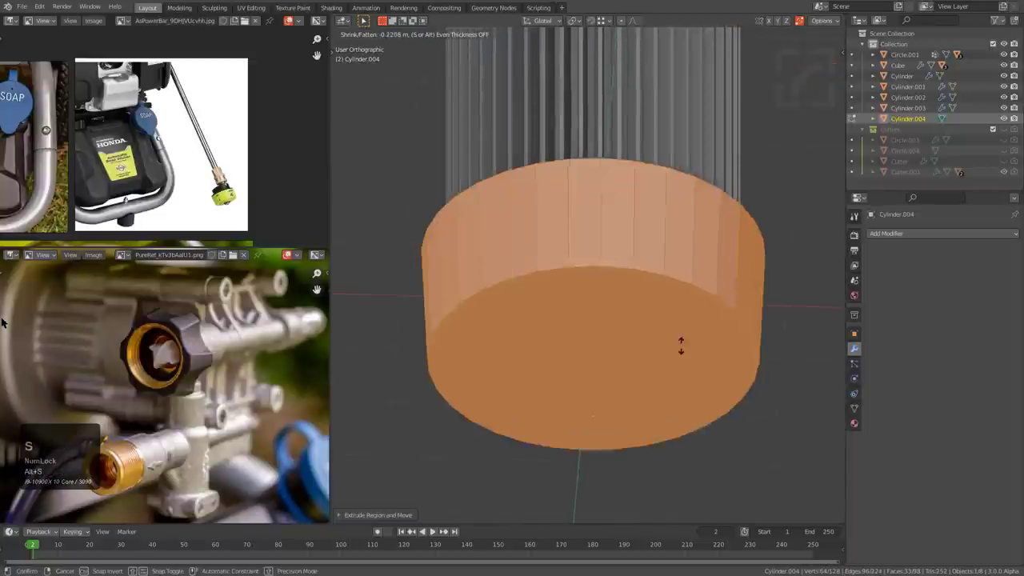
{"action": "left_click", "coordinate": [682, 344]}
{"action": "middle_click_drag", "start_coordinate": [682, 344], "coordinate": [633, 301]}
{"action": "scroll", "coordinate": [629, 382], "scroll_direction": "down", "scroll_amount": 1}
- Scale up the outer shell's bottom face to match the width of its upper rim
{"action": "left_click", "coordinate": [618, 366]}
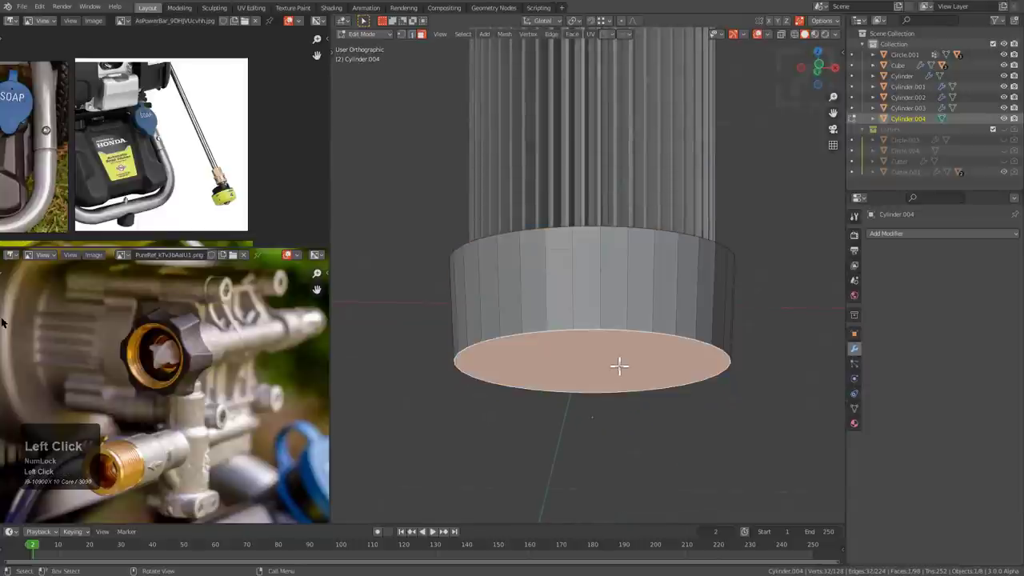
{"action": "middle_click_drag", "start_coordinate": [619, 365], "coordinate": [619, 368], "text": "alt"}
{"action": "key", "text": "alt+z"}
{"action": "key", "text": "s"}
{"action": "left_click", "coordinate": [701, 423]}
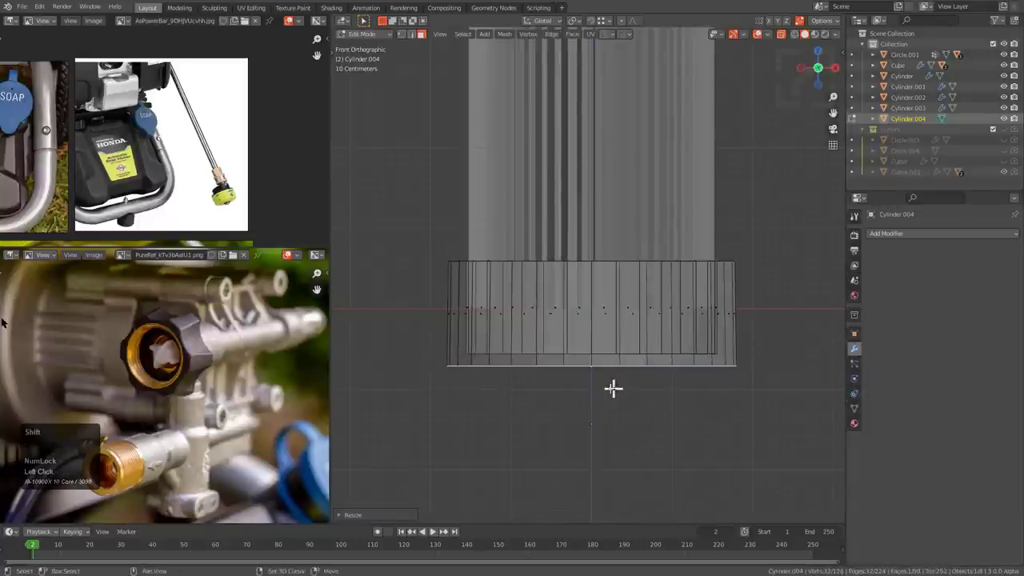
- Delete the outer shell's bottom face together with its vertices
{"action": "scroll", "coordinate": [638, 407], "scroll_direction": "up", "scroll_amount": 2}
{"action": "key", "text": "g"}
{"action": "right_click", "coordinate": [638, 414]}
{"action": "key", "text": "x"}
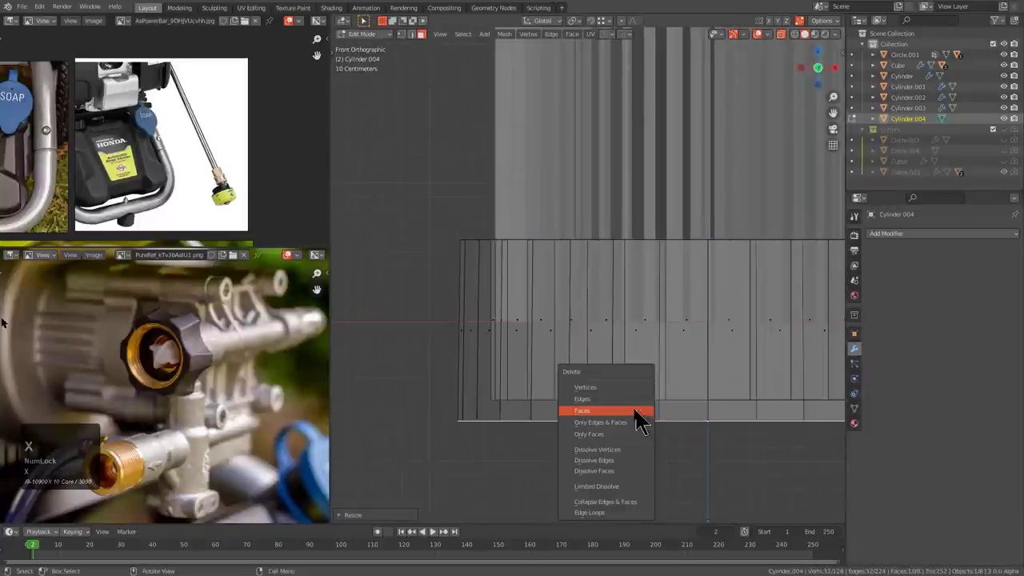
{"action": "left_click", "coordinate": [616, 387]}
- Extrude the outer upper rim loop straight down along Z past the inner shell and fill its open end
{"action": "middle_click_drag", "start_coordinate": [552, 295], "coordinate": [569, 331]}
{"action": "key", "text": "1"}
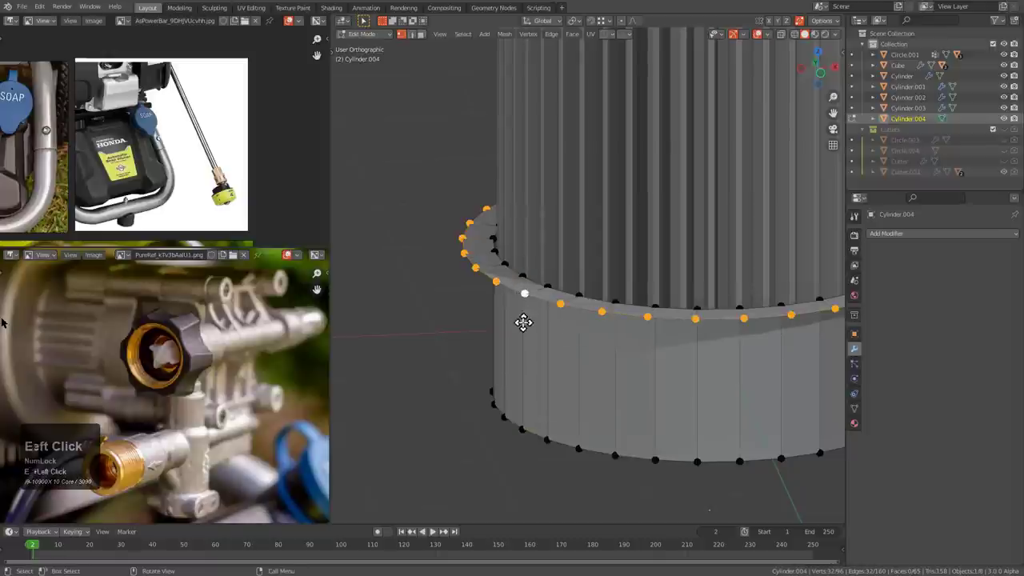
{"action": "key", "text": "z"}
{"action": "left_click", "coordinate": [528, 508]}
{"action": "middle_click_drag", "start_coordinate": [536, 494], "coordinate": [548, 379]}
{"action": "key", "text": "f"}
{"action": "key", "text": "Tab"}
{"action": "scroll", "coordinate": [574, 336], "scroll_direction": "down", "scroll_amount": 5}
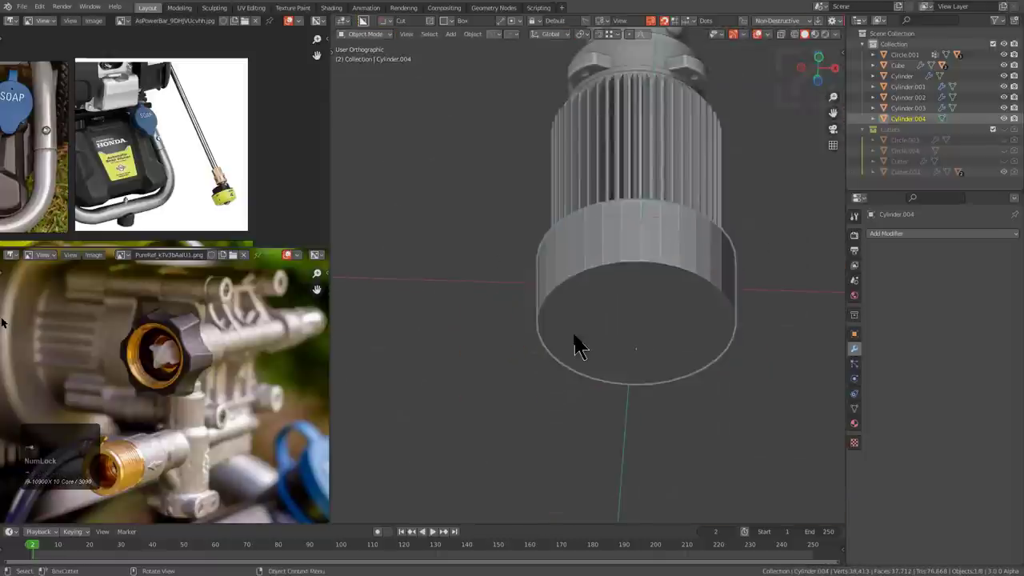
- Sharpen the end cap with 30° sharpness and 60° auto smooth
{"action": "middle_click_drag", "start_coordinate": [575, 335], "coordinate": [573, 436]}
{"action": "scroll", "coordinate": [573, 424], "scroll_direction": "up", "scroll_amount": 4}
{"action": "key", "text": "q"}
{"action": "left_click", "coordinate": [616, 397]}
{"action": "scroll", "coordinate": [582, 344], "scroll_direction": "down", "scroll_amount": 4}
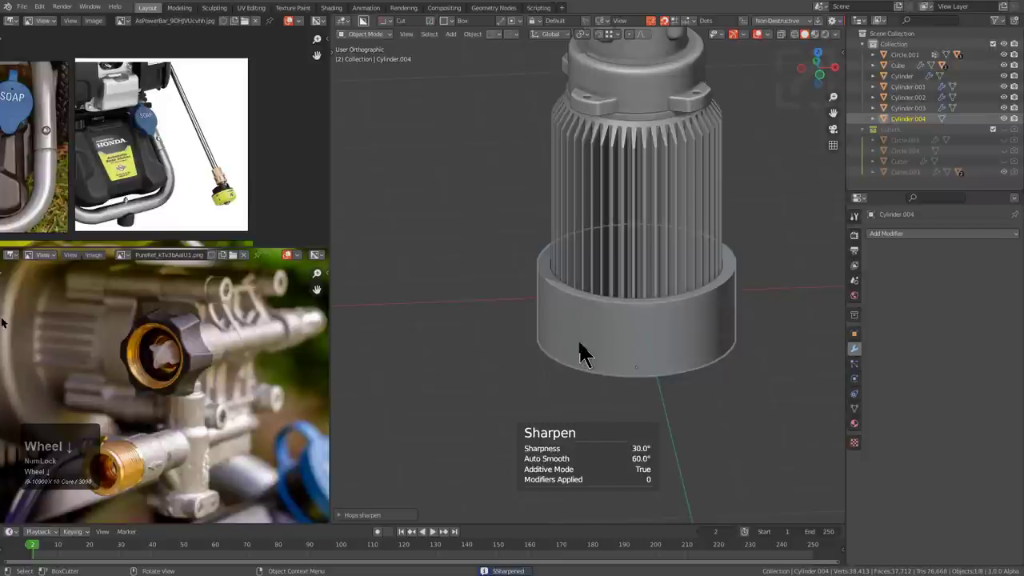
{"action": "scroll", "coordinate": [580, 340], "scroll_direction": "up", "scroll_amount": 2}
{"action": "scroll", "coordinate": [150, 349], "scroll_direction": "down", "scroll_amount": 2}
- Examine the reference board for the side photo of the finned motor housing and its labelled rear section
{"action": "middle_click_drag", "start_coordinate": [127, 156], "coordinate": [221, 133]}
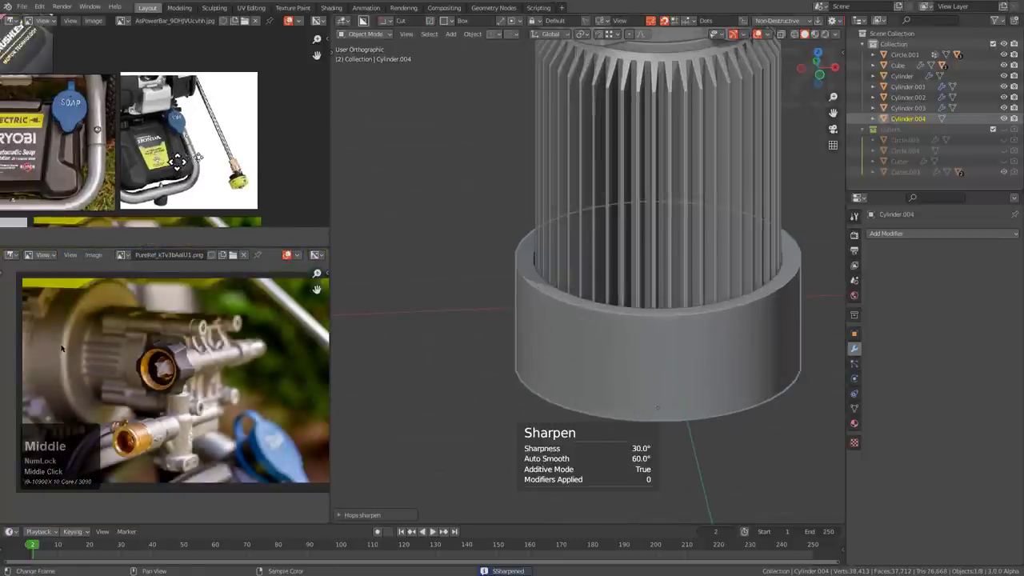
{"action": "scroll", "coordinate": [124, 138], "scroll_direction": "down", "scroll_amount": 3}
{"action": "middle_click_drag", "start_coordinate": [124, 138], "coordinate": [240, 120]}
{"action": "middle_click_drag", "start_coordinate": [124, 120], "coordinate": [228, 132]}
{"action": "scroll", "coordinate": [123, 111], "scroll_direction": "up", "scroll_amount": 3}
{"action": "middle_click_drag", "start_coordinate": [64, 118], "coordinate": [228, 106]}
{"action": "scroll", "coordinate": [149, 97], "scroll_direction": "up", "scroll_amount": 2}
{"action": "middle_click_drag", "start_coordinate": [150, 96], "coordinate": [159, 139]}
{"action": "scroll", "coordinate": [177, 150], "scroll_direction": "down", "scroll_amount": 1}
- Bevel the end cap's bottom outer edge loop with two segments
{"action": "middle_click_drag", "start_coordinate": [629, 336], "coordinate": [699, 269]}
{"action": "key", "text": "Tab"}
{"action": "left_click", "coordinate": [694, 214], "text": "alt"}
{"action": "key", "text": "2"}
{"action": "key", "text": "alt+z"}
{"action": "middle_click_drag", "start_coordinate": [694, 308], "coordinate": [701, 368]}
{"action": "middle_click_drag", "start_coordinate": [701, 368], "coordinate": [643, 327], "text": "shift"}
{"action": "scroll", "coordinate": [642, 327], "scroll_direction": "up", "scroll_amount": 3}
{"action": "key", "text": "alt+z"}
{"action": "middle_click_drag", "start_coordinate": [665, 376], "coordinate": [674, 313]}
{"action": "key", "text": "ctrl+b"}
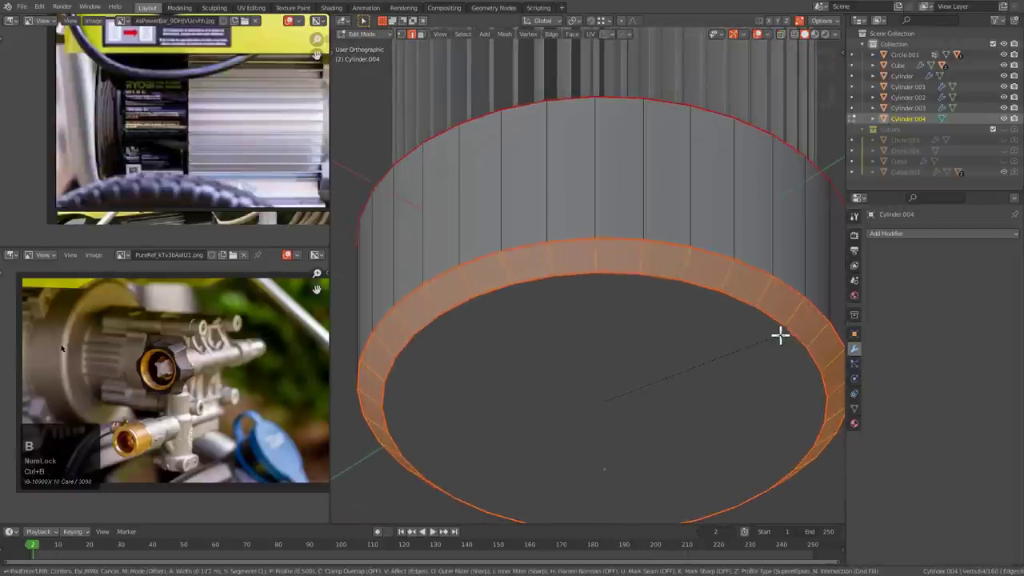
{"action": "scroll", "coordinate": [779, 335], "scroll_direction": "up", "scroll_amount": 1}
{"action": "left_click", "coordinate": [785, 336]}
- Inset the end cap's bottom face and delete the inner face
{"action": "key", "text": "3"}
{"action": "left_click", "coordinate": [721, 353]}
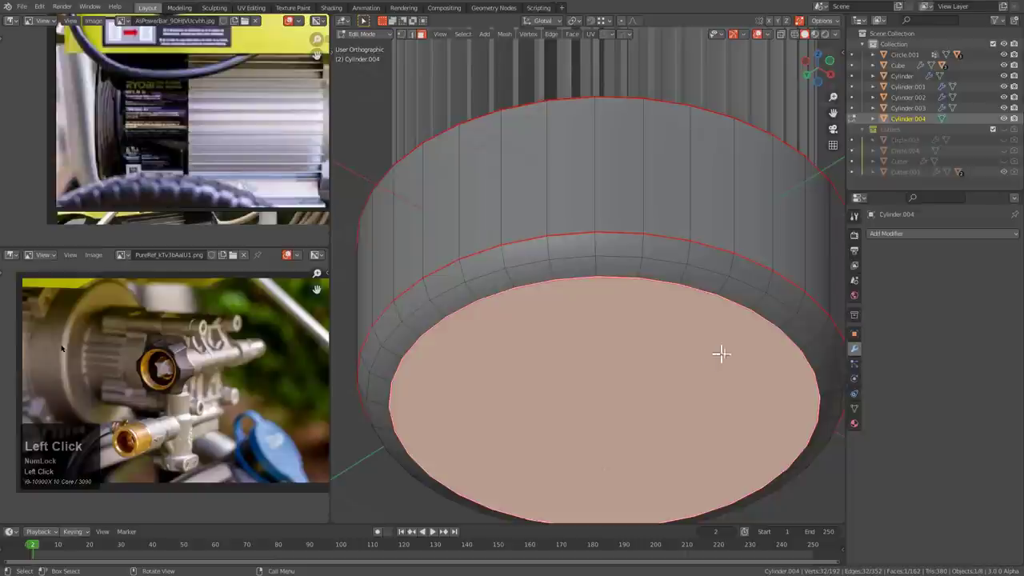
{"action": "key", "text": "i"}
{"action": "left_click", "coordinate": [734, 376]}
{"action": "key", "text": "x"}
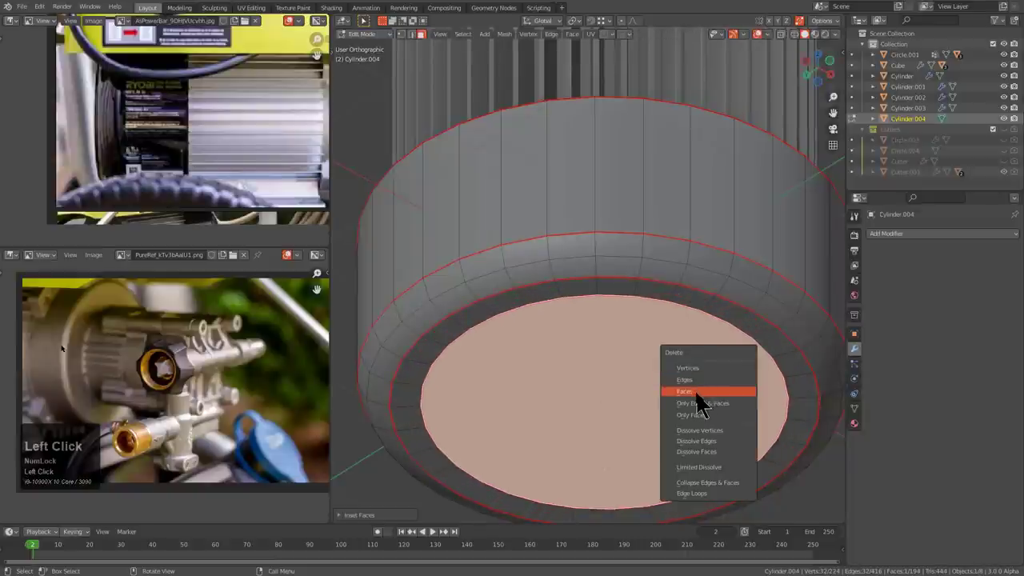
{"action": "left_click", "coordinate": [695, 390]}
- Select the boundary loop of the bottom opening and close it with Grid Fill
{"action": "key", "text": "1"}
{"action": "left_click", "coordinate": [690, 307], "text": "alt"}
{"action": "key", "text": "ctrl+f"}
{"action": "left_click", "coordinate": [691, 308]}
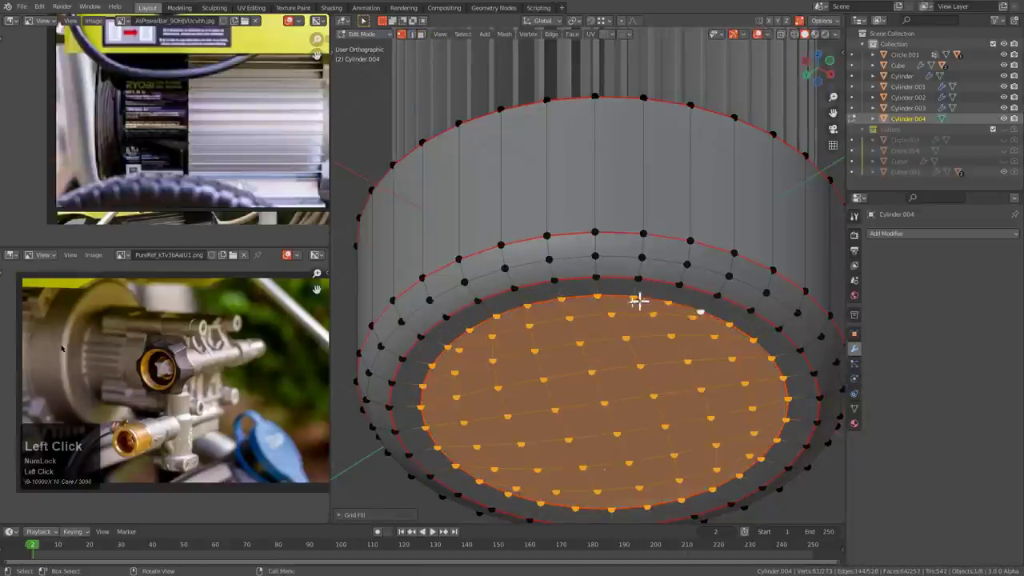
- Set the offset of the Grid Fill on the end cap's bottom to 5 so the grid lines run straight
{"action": "middle_click_drag", "start_coordinate": [638, 300], "coordinate": [688, 280]}
{"action": "key", "text": "ctrl+KP_7"}
{"action": "key", "text": "F9"}
{"action": "scroll", "coordinate": [776, 267], "scroll_direction": "up", "scroll_amount": 1, "text": "ctrl"}
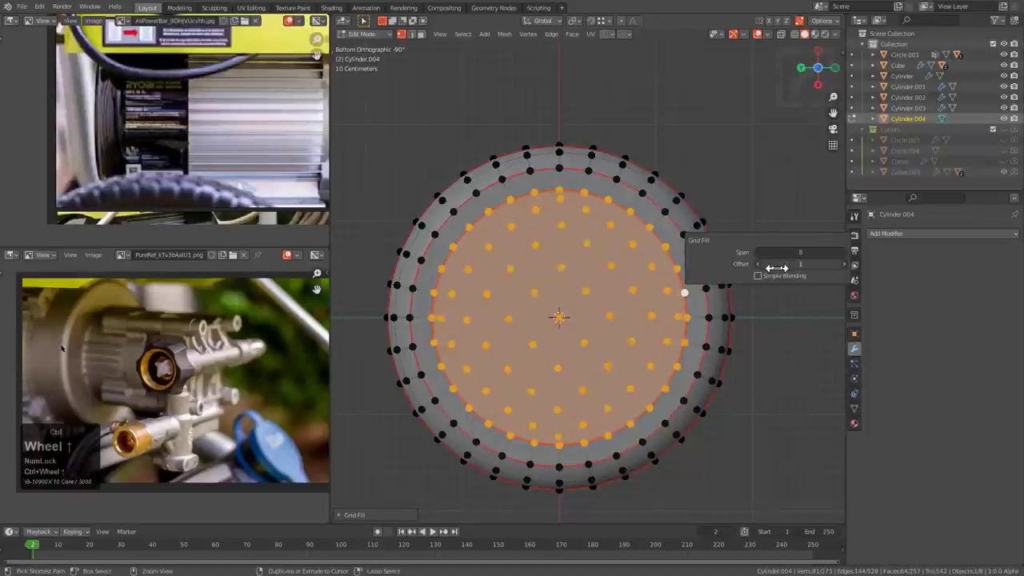
{"action": "scroll", "coordinate": [777, 267], "scroll_direction": "up", "scroll_amount": 4, "text": "ctrl"}
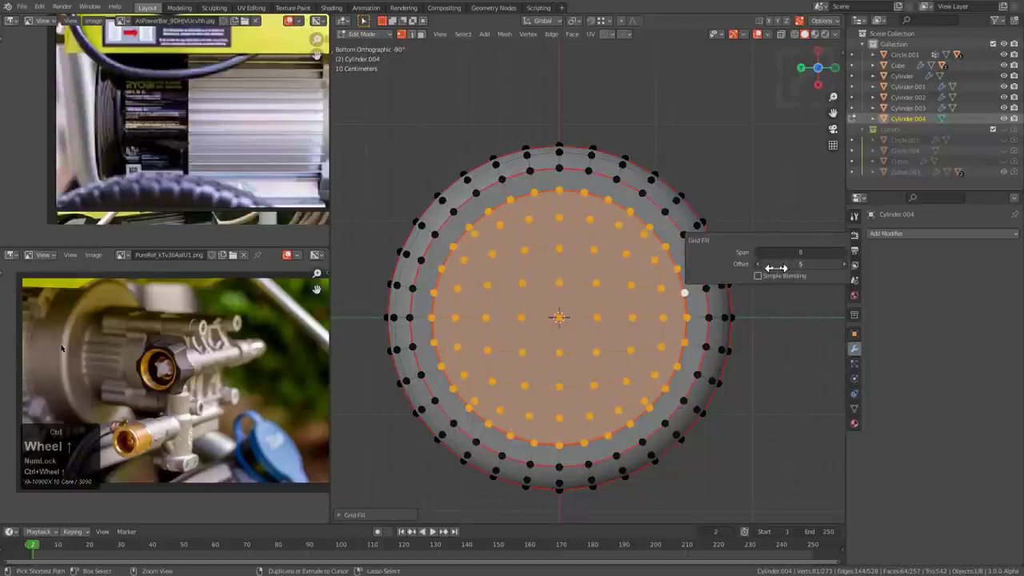
- Clear the sharp marks from the whole end cap mesh and select the upper rim's inner and outer edge loops
{"action": "middle_click_drag", "start_coordinate": [768, 256], "coordinate": [644, 327]}
{"action": "key", "text": "a"}
{"action": "right_click", "coordinate": [644, 263]}
{"action": "left_click", "coordinate": [645, 265]}
{"action": "scroll", "coordinate": [631, 304], "scroll_direction": "up", "scroll_amount": 4}
{"action": "left_click", "coordinate": [632, 273], "text": "alt"}
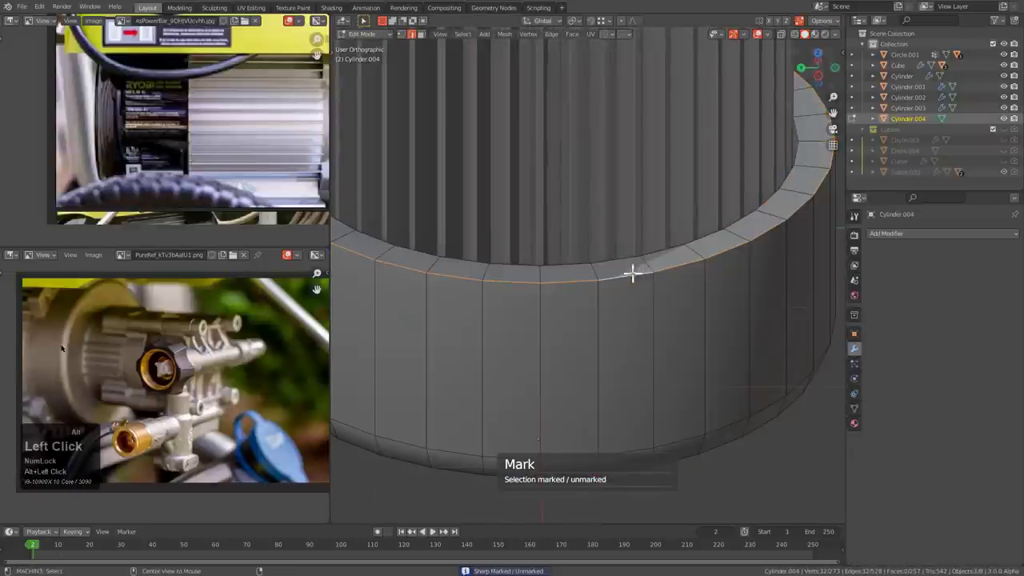
{"action": "key", "text": "alt+z"}
{"action": "middle_click_drag", "start_coordinate": [681, 313], "coordinate": [607, 245]}
{"action": "key", "text": "alt+z"}
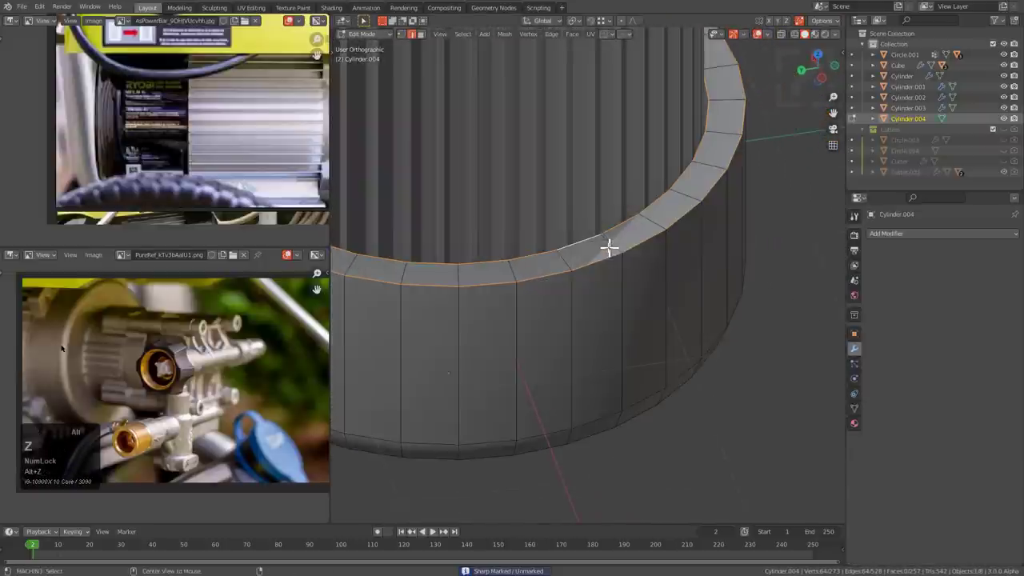
- Leave mesh editing and scale the end cap down slightly to sit closer to the finned motor housing
{"action": "scroll", "coordinate": [530, 245], "scroll_direction": "down", "scroll_amount": 2}
{"action": "middle_click_drag", "start_coordinate": [530, 244], "coordinate": [640, 274]}
{"action": "key", "text": "alt+z"}
{"action": "key", "text": "alt+z"}
{"action": "key", "text": "Tab"}
{"action": "key", "text": "s"}
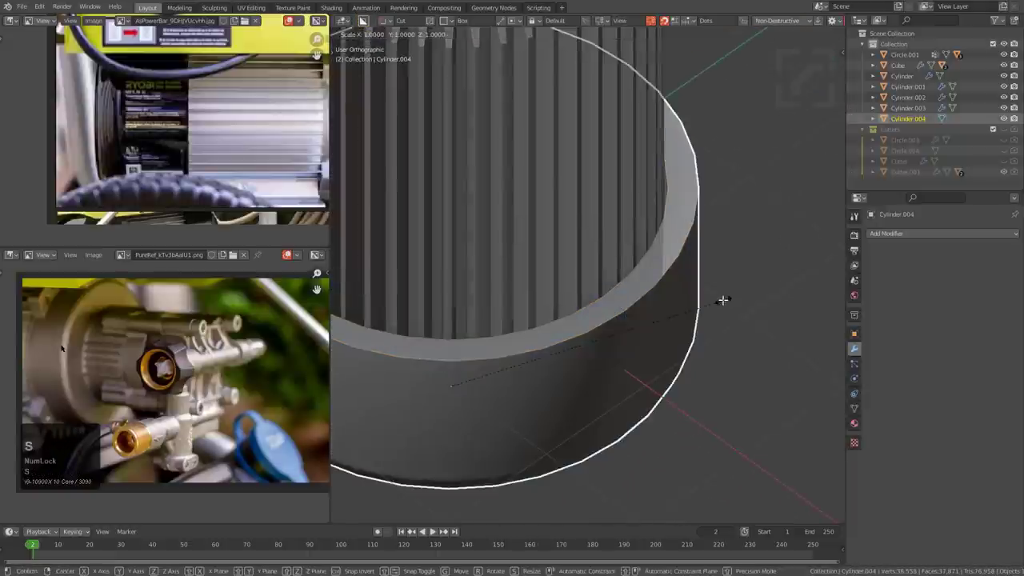
{"action": "left_click", "coordinate": [681, 288]}
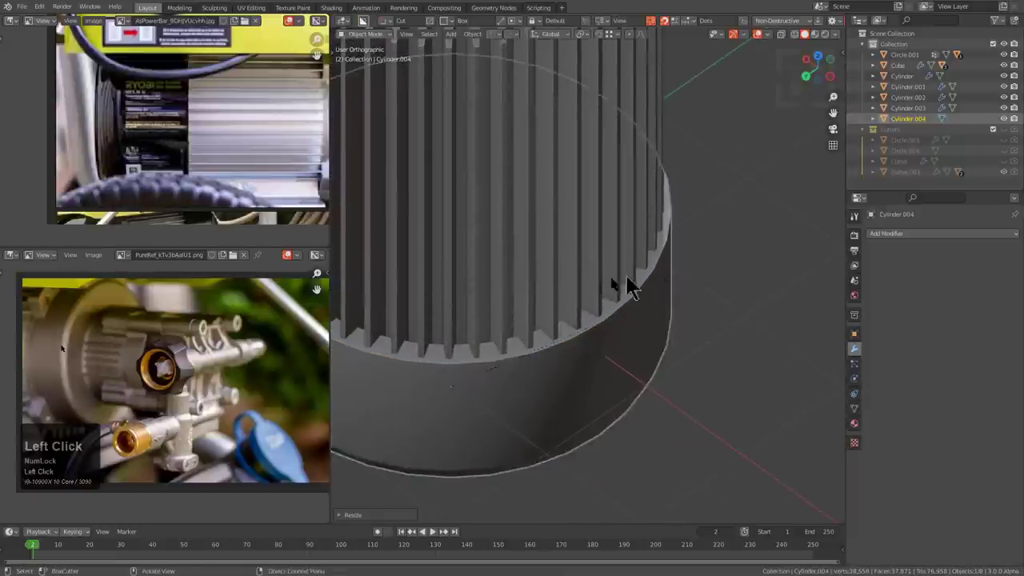
- Isolate the end cap in local view and select the ring of faces forming its inner wall
{"action": "key", "text": "alt+z"}
{"action": "middle_click_drag", "start_coordinate": [680, 288], "coordinate": [670, 312]}
{"action": "key", "text": "Tab"}
{"action": "key", "text": "alt+z"}
{"action": "key", "text": "KP_Divide"}
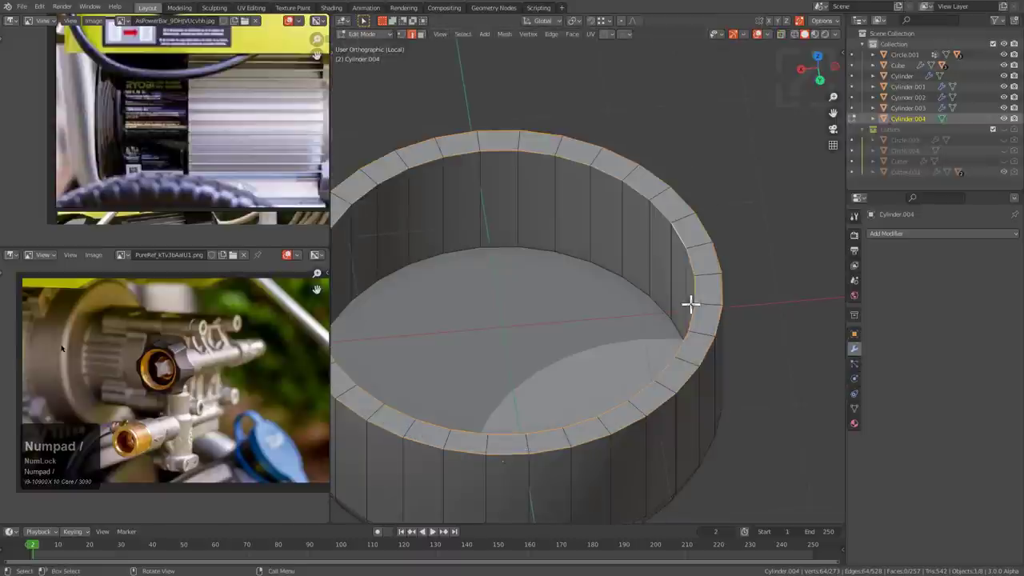
{"action": "key", "text": "3"}
{"action": "left_click", "coordinate": [647, 259], "text": "alt"}
{"action": "key", "text": "alt+z"}
{"action": "key", "text": "alt+z"}
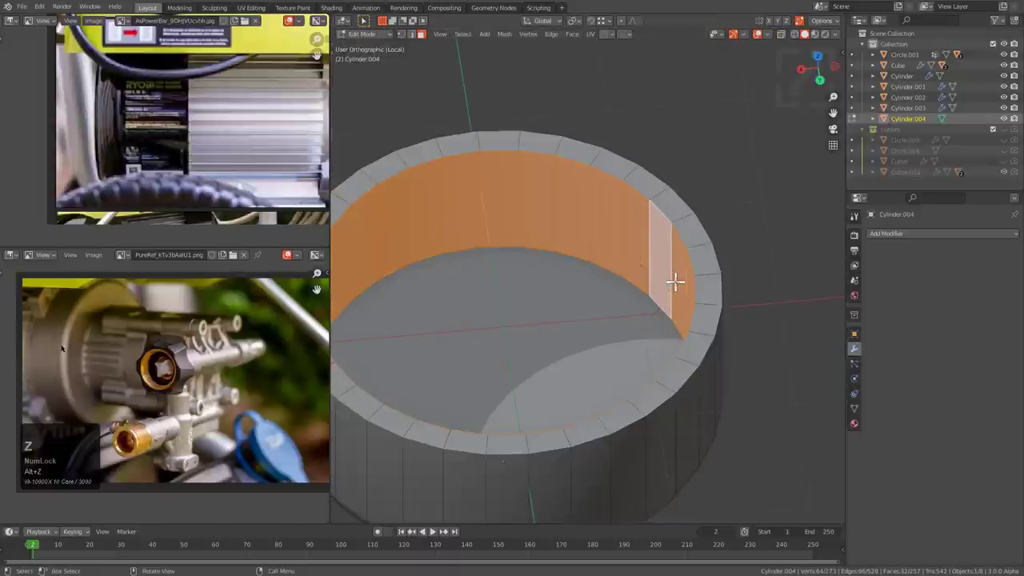
- Scale the end cap's inner wall outward with Z excluded to thin the rim, and show the other parts again
{"action": "key", "text": "s"}
{"action": "left_click", "coordinate": [695, 281]}
{"action": "key", "text": "KP_Divide"}
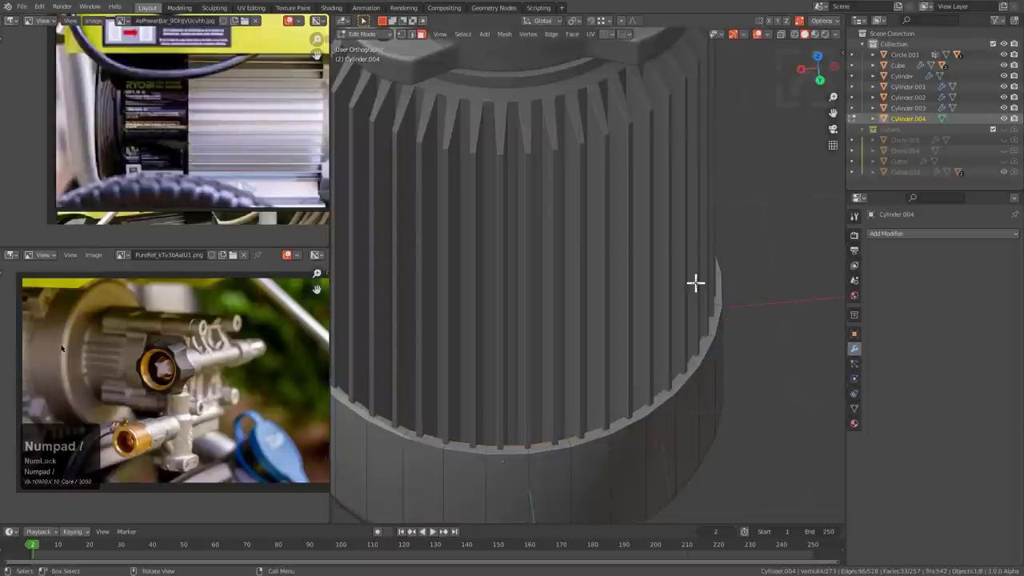
{"action": "key", "text": "s"}
{"action": "key", "text": "shift+z"}
{"action": "left_click", "coordinate": [738, 350]}
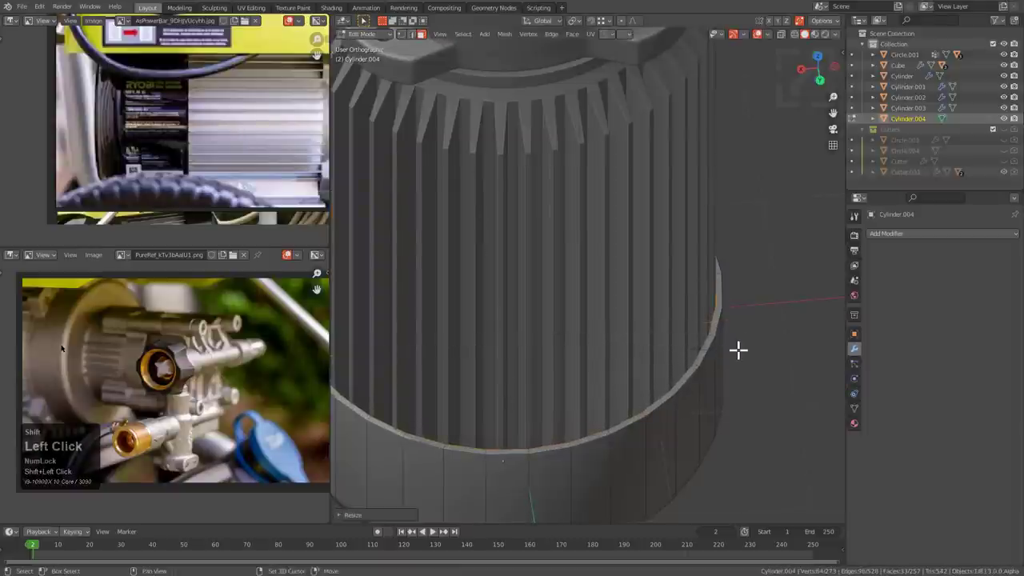
- Add a Catmull-Clark Subdivision modifier with 2 viewport levels to the end cap
{"action": "key", "text": "Tab"}
{"action": "scroll", "coordinate": [651, 373], "scroll_direction": "down", "scroll_amount": 4}
{"action": "middle_click_drag", "start_coordinate": [651, 373], "coordinate": [633, 349]}
{"action": "scroll", "coordinate": [597, 300], "scroll_direction": "up", "scroll_amount": 2}
{"action": "key", "text": "ctrl+1"}
{"action": "key", "text": "Tab"}
{"action": "scroll", "coordinate": [601, 303], "scroll_direction": "down", "scroll_amount": 2}
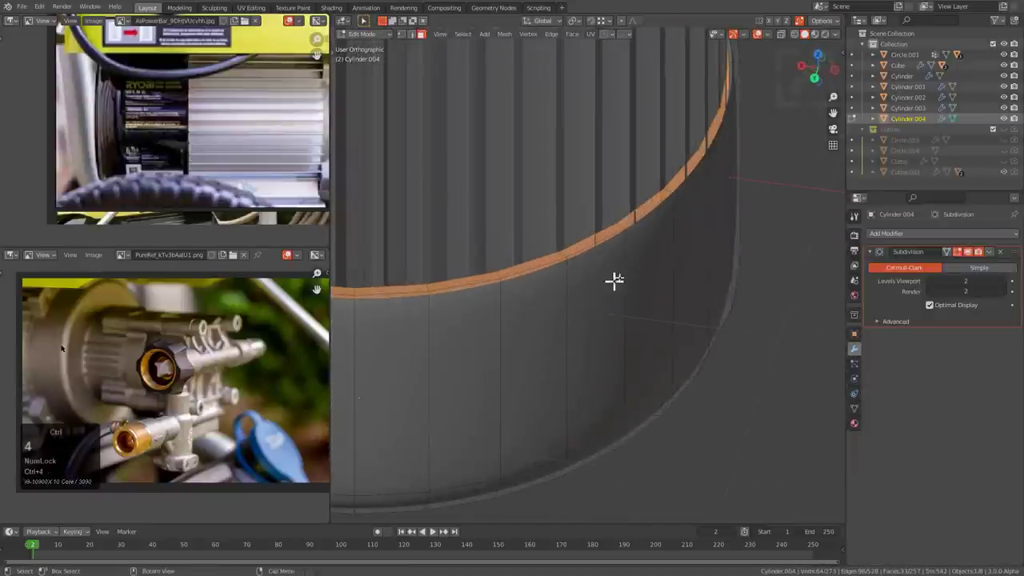
- Mark the end cap's upper rim edges as sharp so they stay crisp under subdivision
{"action": "key", "text": "2"}
{"action": "key", "text": "q"}
{"action": "left_click", "coordinate": [644, 267]}
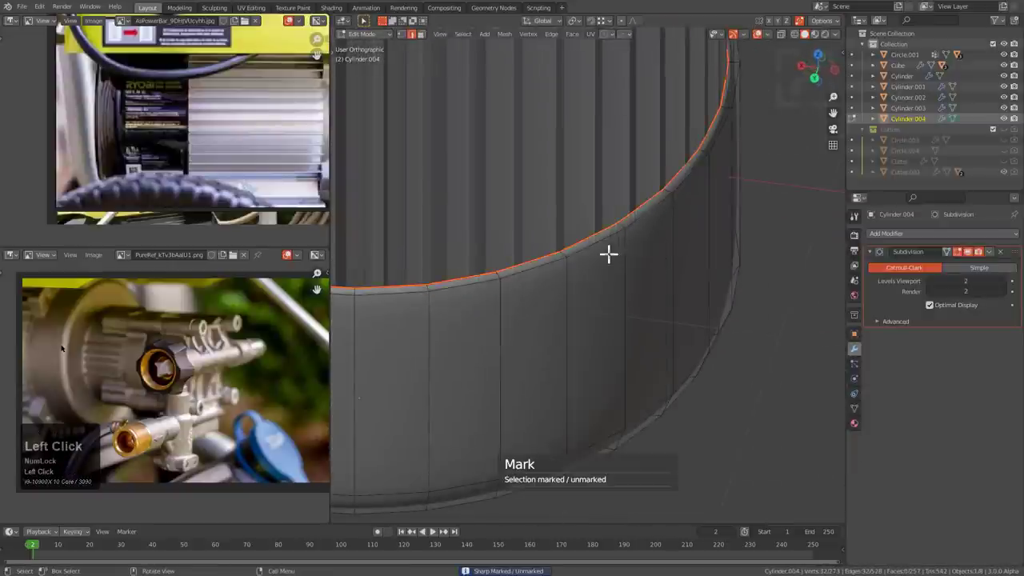
{"action": "key", "text": "q"}
{"action": "scroll", "coordinate": [608, 245], "scroll_direction": "down", "scroll_amount": 3}
- Leave mesh editing, deselect everything and save the file
{"action": "key", "text": "Tab"}
{"action": "scroll", "coordinate": [608, 244], "scroll_direction": "down", "scroll_amount": 2}
{"action": "middle_click_drag", "start_coordinate": [617, 265], "coordinate": [580, 336], "text": "shift"}
{"action": "key", "text": "alt+a"}
{"action": "scroll", "coordinate": [614, 304], "scroll_direction": "down", "scroll_amount": 2}
{"action": "key", "text": "ctrl+s"}
{"action": "scroll", "coordinate": [571, 269], "scroll_direction": "up", "scroll_amount": 4}
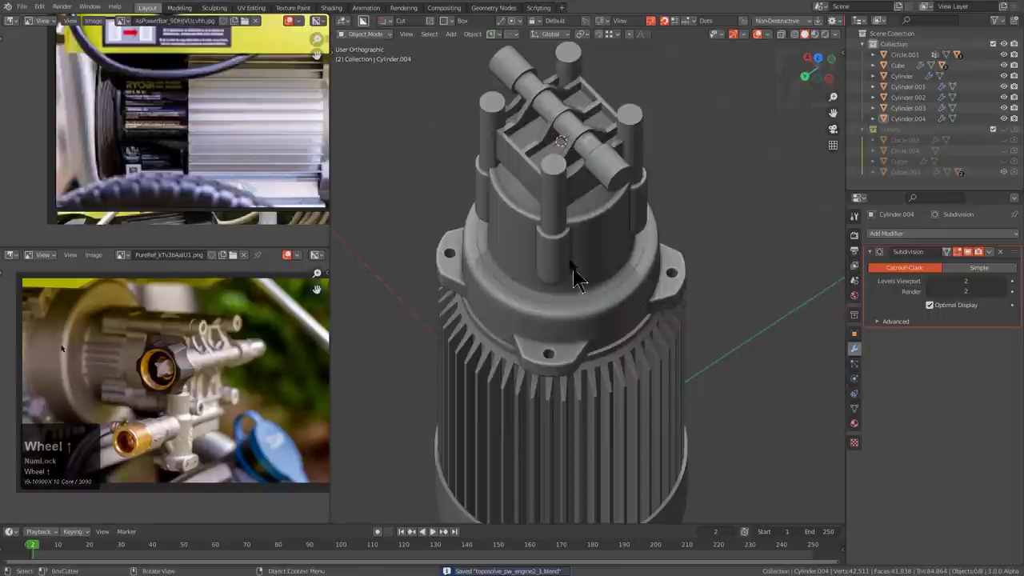
- Examine the pump head's ribbed block, bolt cylinders, sleeves and flange from several angles
{"action": "middle_click_drag", "start_coordinate": [571, 269], "coordinate": [644, 321]}
{"action": "scroll", "coordinate": [652, 304], "scroll_direction": "up", "scroll_amount": 1}
{"action": "left_click", "coordinate": [636, 380]}
{"action": "key", "text": "KP_Decimal"}
{"action": "middle_click_drag", "start_coordinate": [632, 370], "coordinate": [674, 312]}
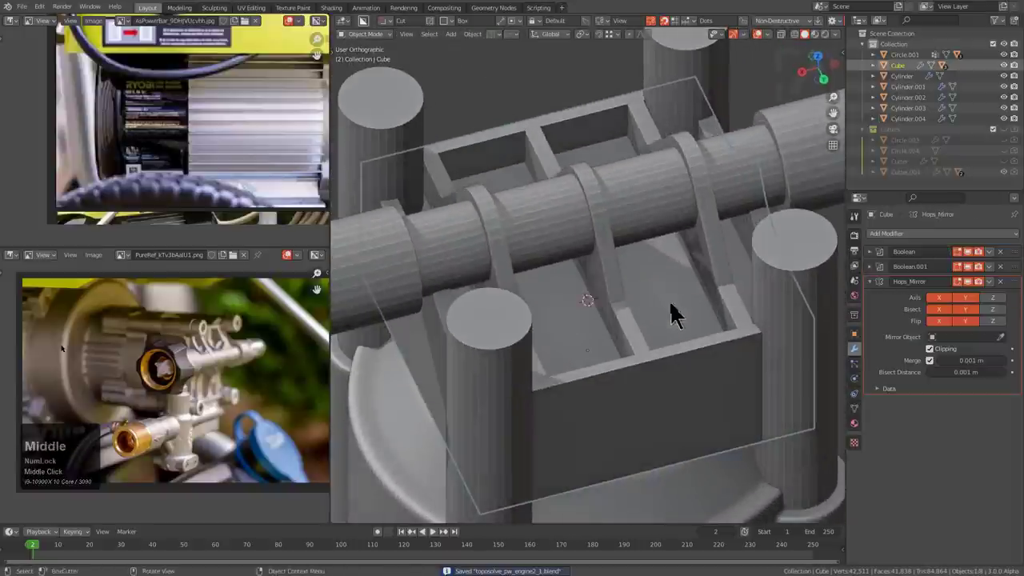
{"action": "mouse_move", "coordinate": [599, 304]}
{"action": "middle_mouse_down"}
{"action": "mouse_move", "coordinate": [632, 312]}
{"action": "mouse_move", "coordinate": [603, 304]}
{"action": "mouse_move", "coordinate": [614, 307]}
{"action": "middle_mouse_up"}
{"action": "scroll", "coordinate": [603, 304], "scroll_direction": "down", "scroll_amount": 3}
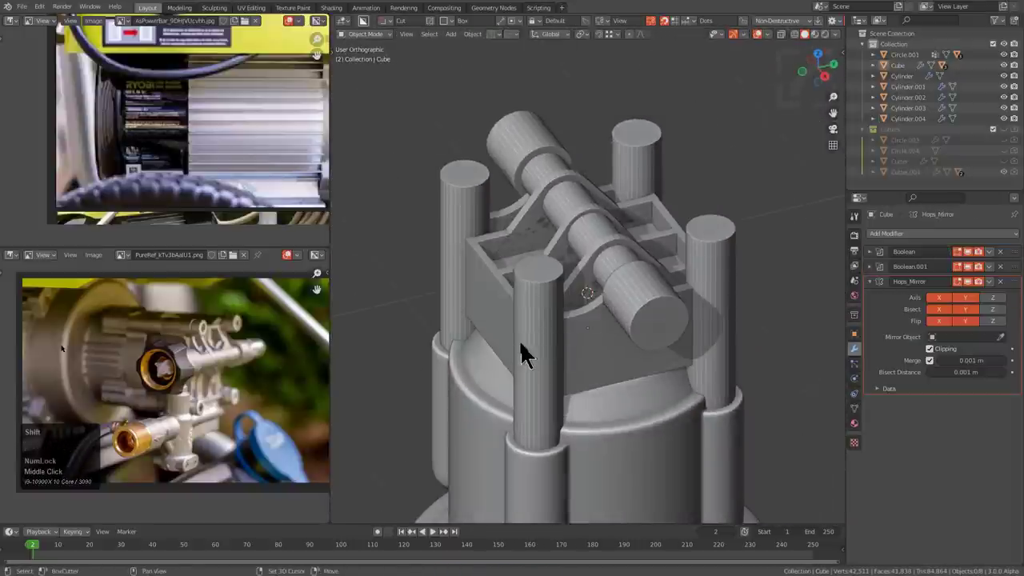
{"action": "left_click", "coordinate": [519, 340]}
{"action": "middle_click_drag", "start_coordinate": [519, 340], "coordinate": [543, 310]}
{"action": "middle_click_drag", "start_coordinate": [543, 311], "coordinate": [561, 316]}
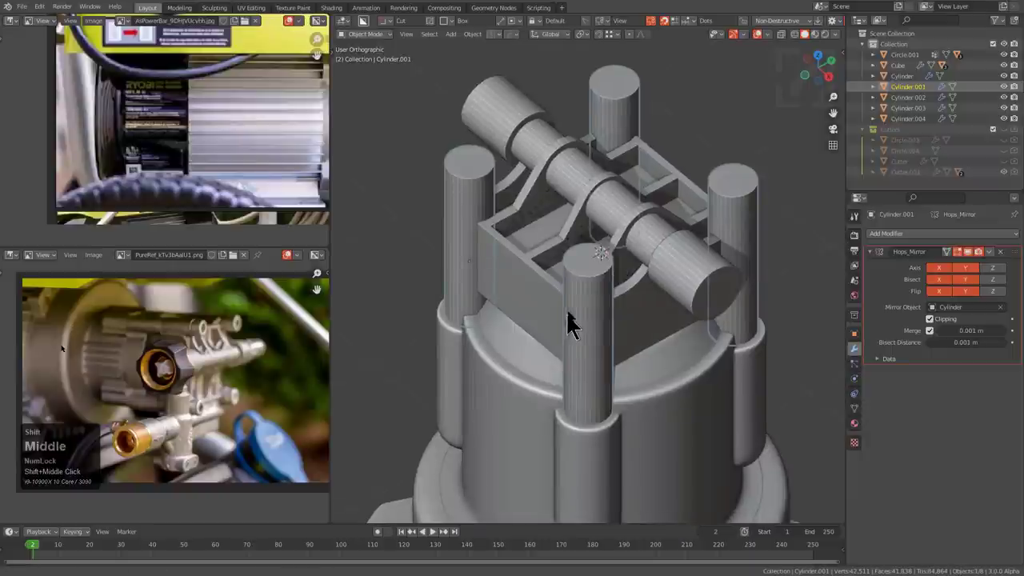
{"action": "scroll", "coordinate": [570, 324], "scroll_direction": "up", "scroll_amount": 3}
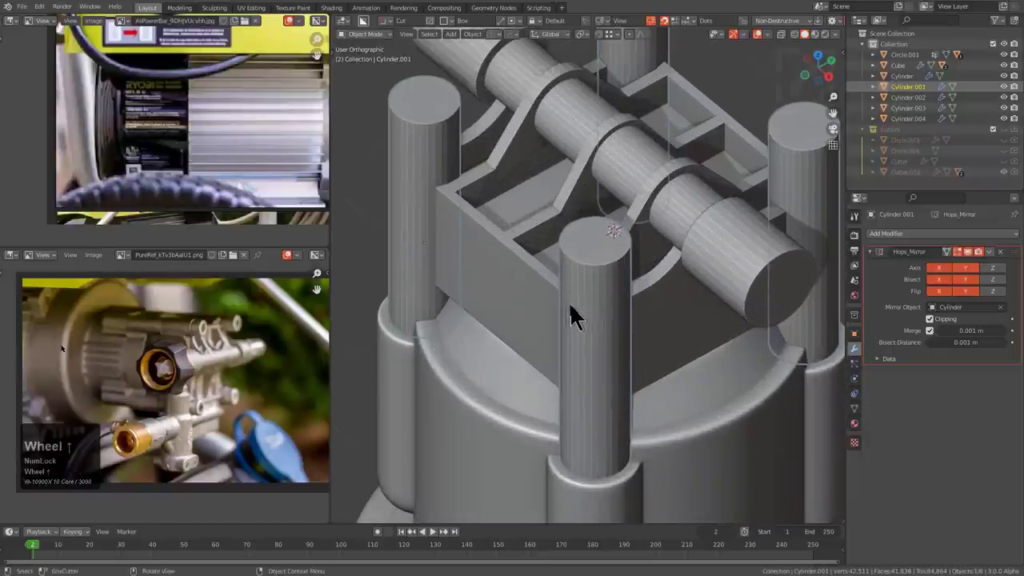
{"action": "scroll", "coordinate": [570, 322], "scroll_direction": "down", "scroll_amount": 4}
{"action": "scroll", "coordinate": [592, 308], "scroll_direction": "down", "scroll_amount": 3, "text": "shift"}
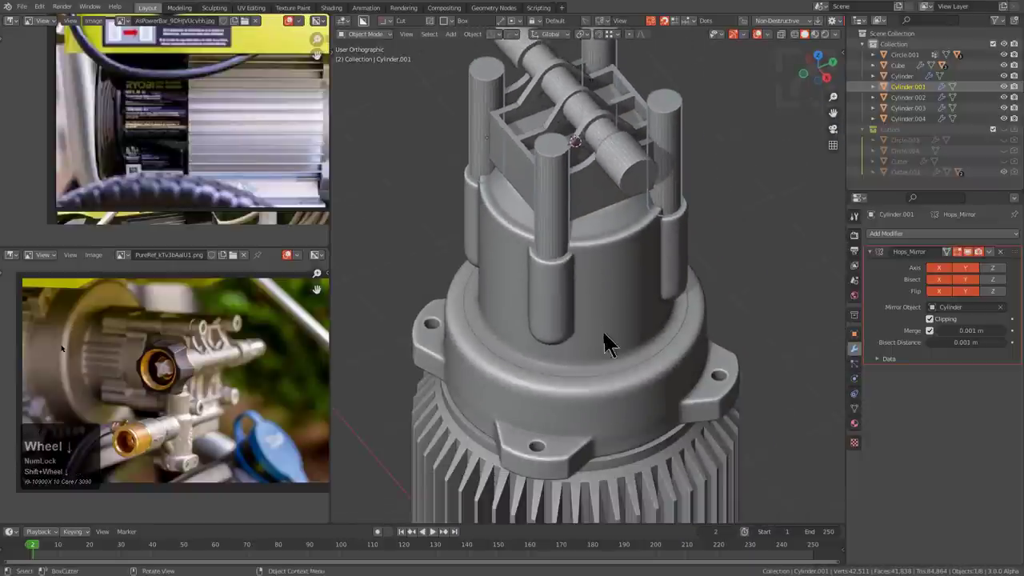
{"action": "middle_click_drag", "start_coordinate": [624, 328], "coordinate": [603, 315]}
{"action": "scroll", "coordinate": [608, 290], "scroll_direction": "up", "scroll_amount": 4}
- Inspect the pump body's mesh along the wall between the two bolt sleeves
{"action": "left_click", "coordinate": [611, 302]}
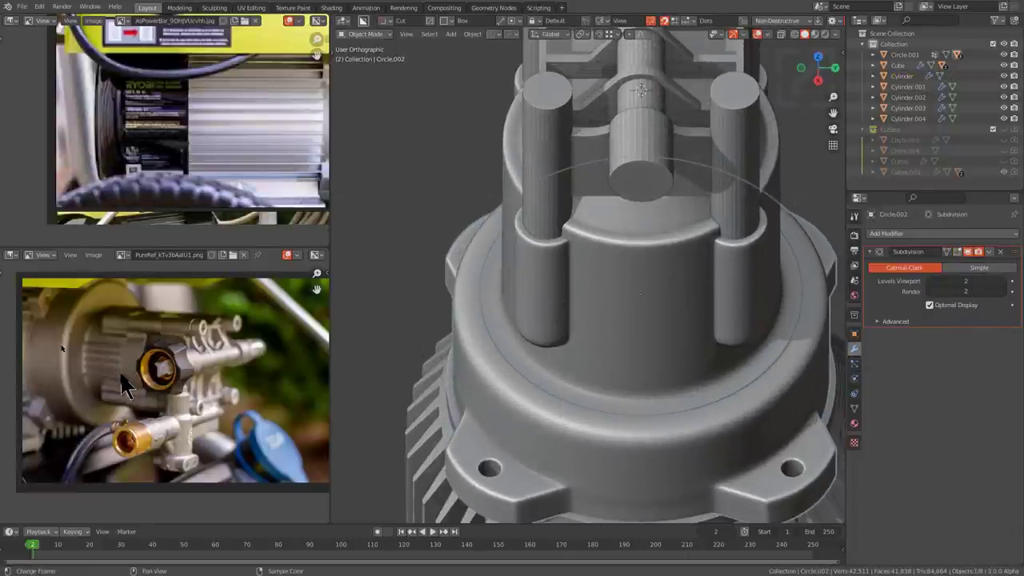
{"action": "key", "text": "Tab"}
{"action": "key", "text": "Tab"}
{"action": "left_click", "coordinate": [630, 336]}
{"action": "key", "text": "Tab"}
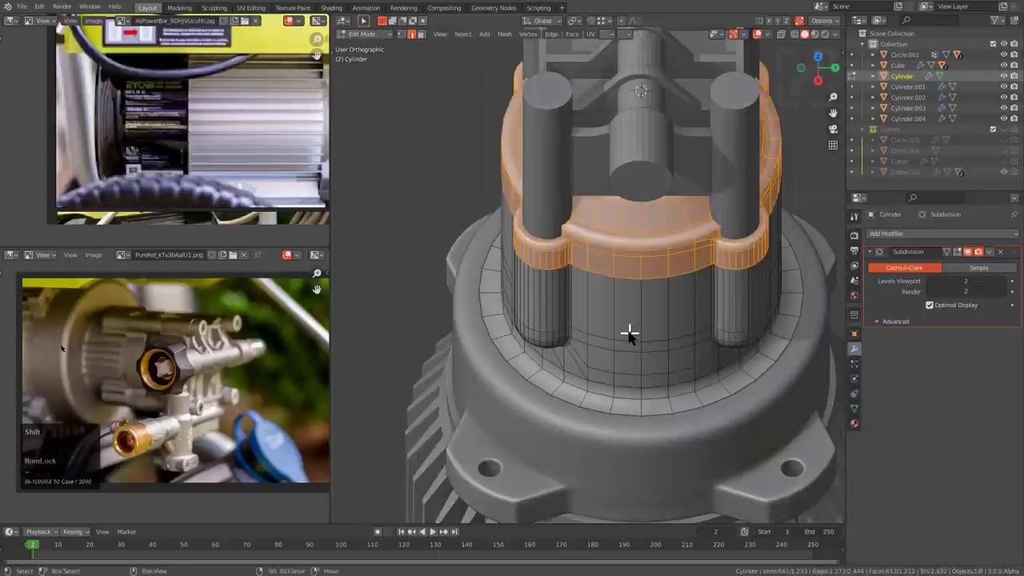
{"action": "middle_click_drag", "start_coordinate": [628, 329], "coordinate": [617, 283], "text": "shift"}
{"action": "scroll", "coordinate": [617, 281], "scroll_direction": "up", "scroll_amount": 3}
{"action": "left_click", "coordinate": [592, 275]}
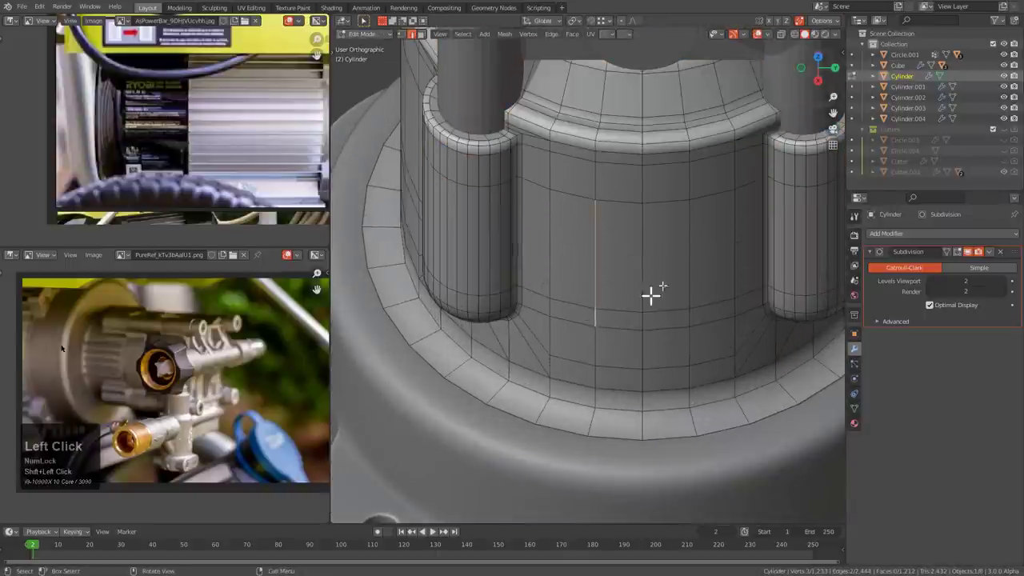
{"action": "key", "text": "Tab"}
- Duplicate the pump body in place, remove the copy's Subdivision modifier and open the copy for mesh editing
{"action": "scroll", "coordinate": [653, 264], "scroll_direction": "down", "scroll_amount": 5}
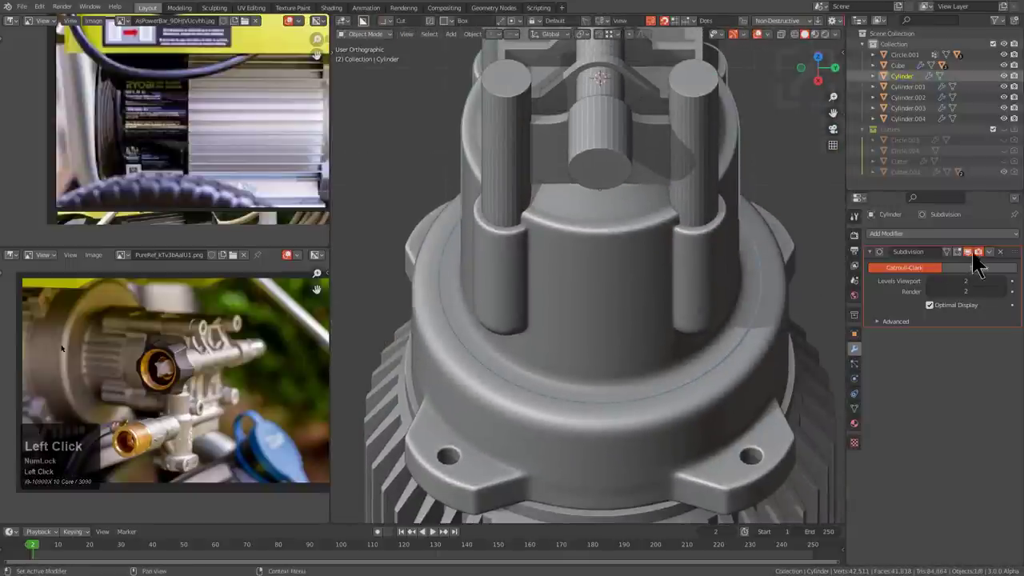
{"action": "key", "text": "shift+d"}
{"action": "right_click", "coordinate": [633, 277]}
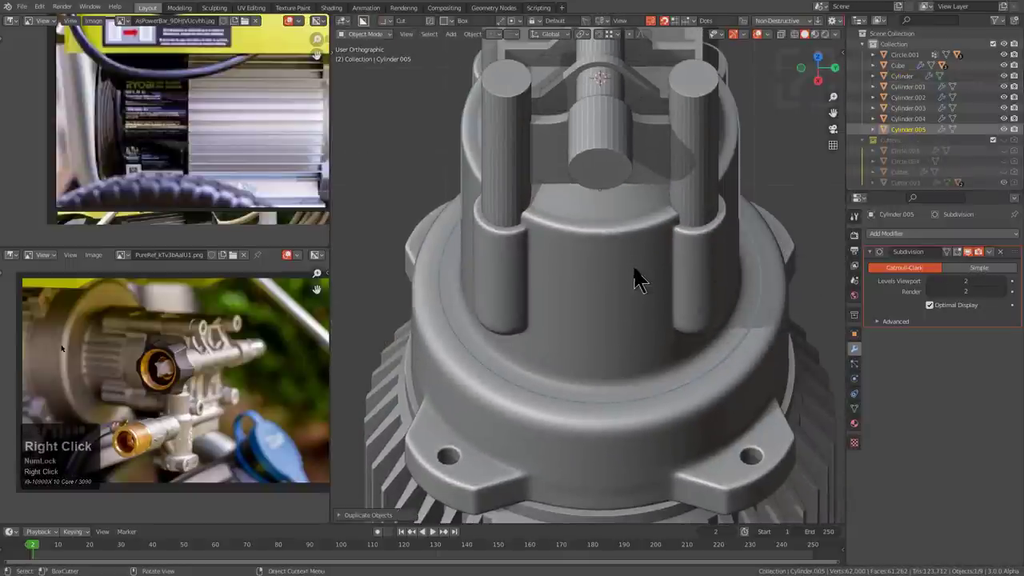
{"action": "left_click", "coordinate": [998, 253]}
{"action": "key", "text": "Tab"}
{"action": "scroll", "coordinate": [623, 320], "scroll_direction": "up", "scroll_amount": 6}
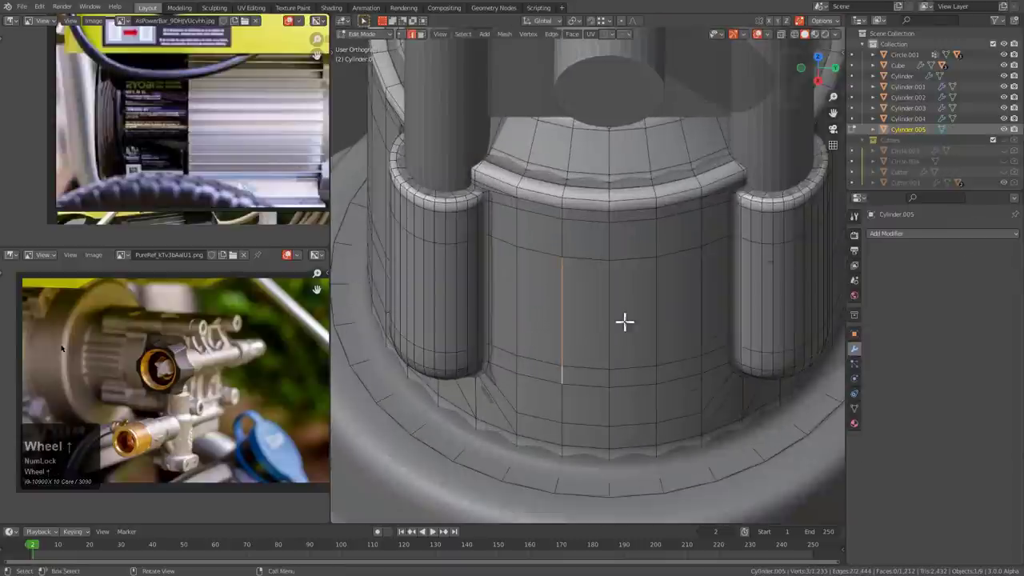
{"action": "key", "text": "alt+a"}
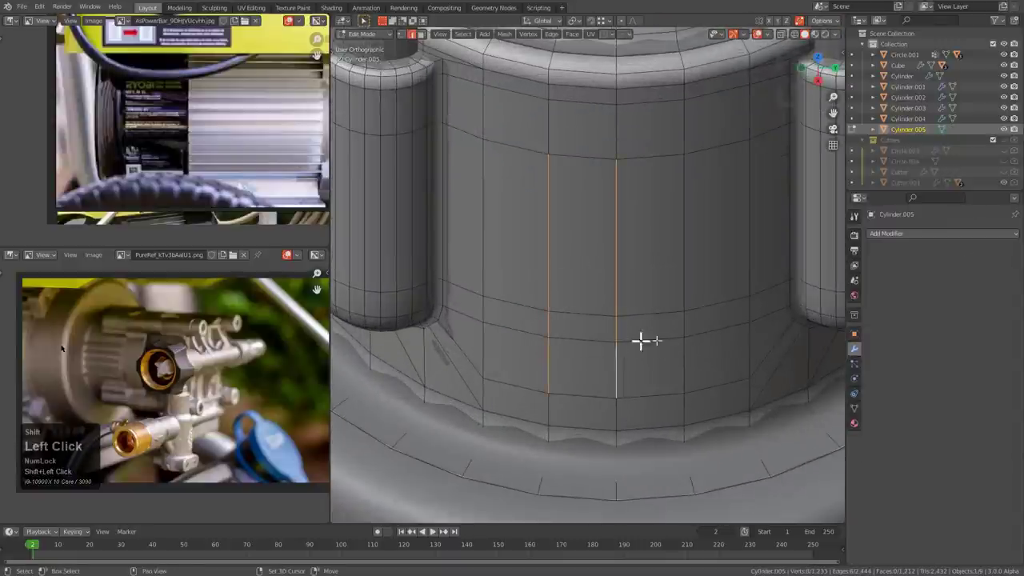
{"action": "scroll", "coordinate": [685, 271], "scroll_direction": "down", "scroll_amount": 2}
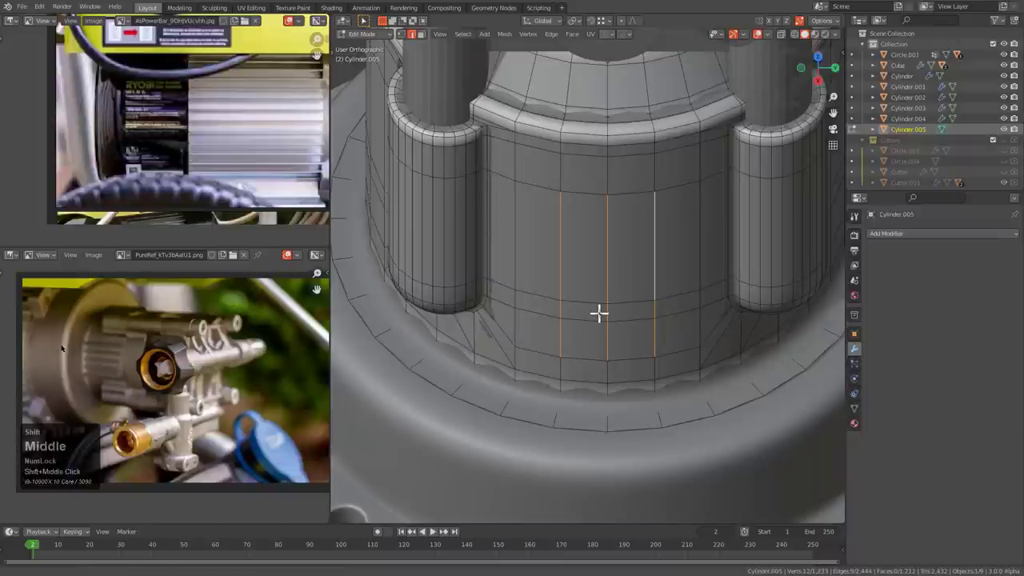
{"action": "mouse_move", "coordinate": [599, 313]}
{"action": "middle_mouse_down"}
{"action": "mouse_move", "coordinate": [599, 325]}
{"action": "mouse_move", "coordinate": [595, 304]}
{"action": "middle_mouse_up"}
{"action": "scroll", "coordinate": [589, 290], "scroll_direction": "up", "scroll_amount": 1}
{"action": "middle_click_drag", "start_coordinate": [579, 269], "coordinate": [583, 281], "text": "shift"}
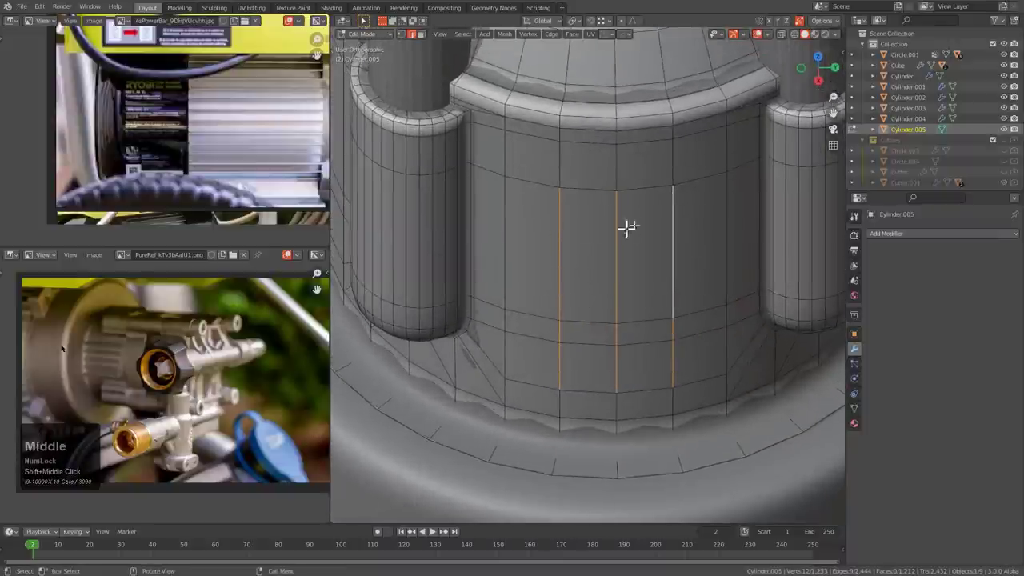
- Cut four vertical edge loops, each midway between existing edges, into the duplicated body's wall between the bolt sleeves
{"action": "scroll", "coordinate": [628, 228], "scroll_direction": "up", "scroll_amount": 2}
{"action": "key", "text": "ctrl+r"}
{"action": "left_click", "coordinate": [526, 149]}
{"action": "right_click", "coordinate": [527, 149]}
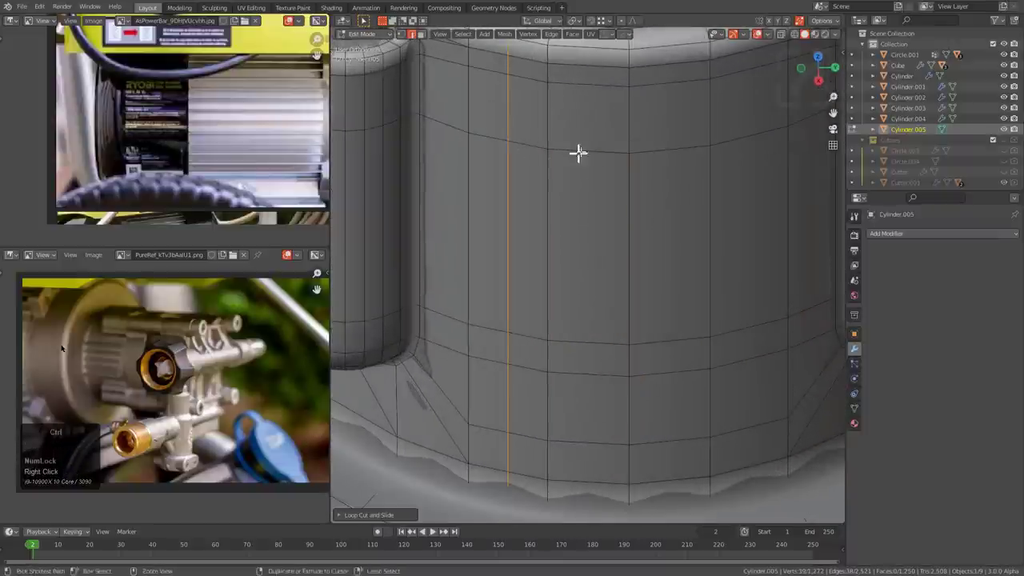
{"action": "key", "text": "ctrl+r"}
{"action": "left_click", "coordinate": [585, 154]}
{"action": "right_click", "coordinate": [588, 154]}
{"action": "key", "text": "ctrl+r"}
{"action": "left_click", "coordinate": [679, 156]}
{"action": "key", "text": "ctrl+r"}
{"action": "left_click", "coordinate": [743, 201]}
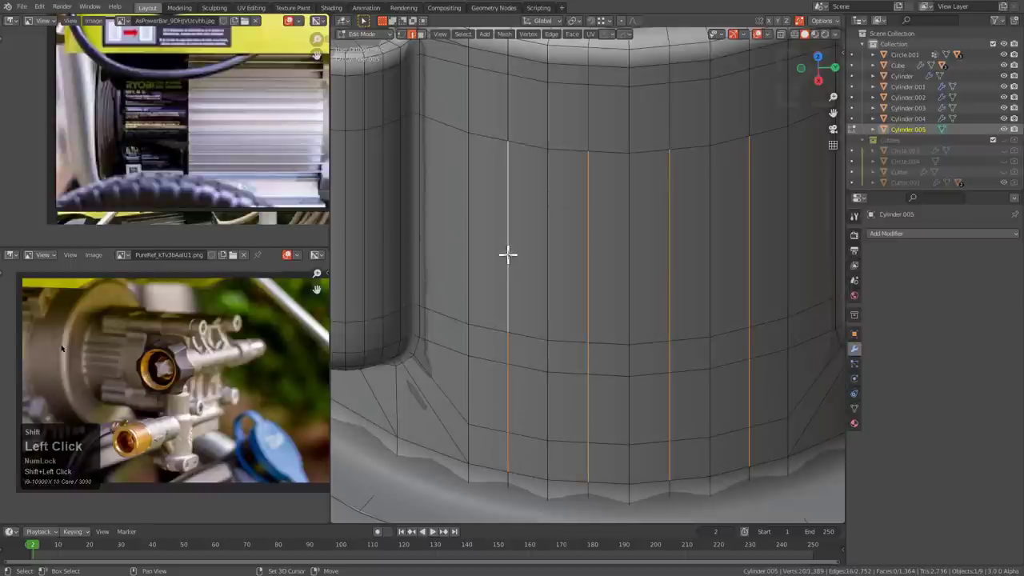
- Bevel the wall sections of the four new vertical edges into narrow strips and switch to face selection
{"action": "scroll", "coordinate": [520, 339], "scroll_direction": "down", "scroll_amount": 3}
{"action": "middle_click_drag", "start_coordinate": [521, 338], "coordinate": [628, 297]}
{"action": "scroll", "coordinate": [629, 296], "scroll_direction": "up", "scroll_amount": 3}
{"action": "key", "text": "ctrl+b"}
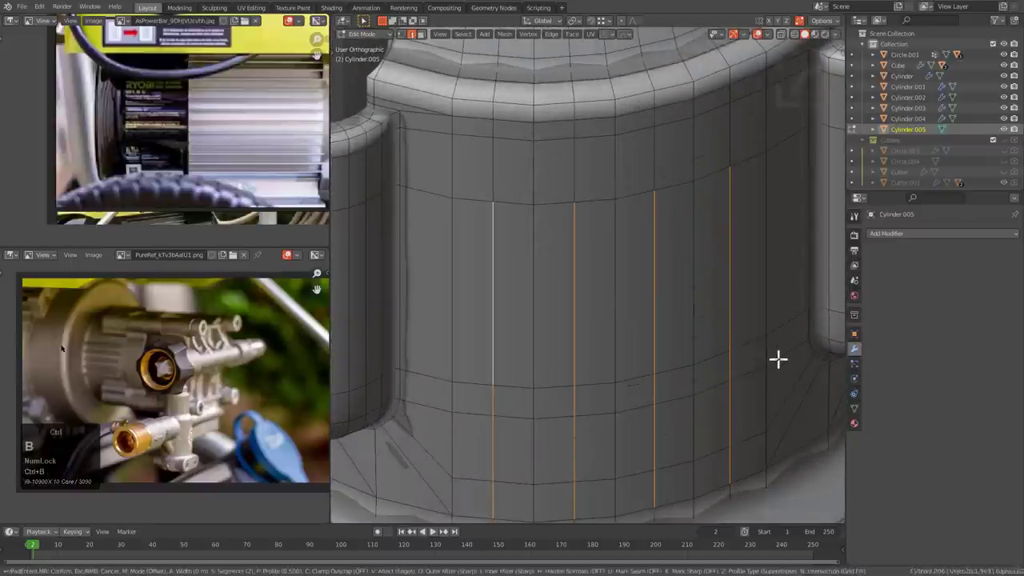
{"action": "scroll", "coordinate": [788, 361], "scroll_direction": "up", "scroll_amount": 1}
{"action": "left_click", "coordinate": [731, 235]}
{"action": "key", "text": "3"}
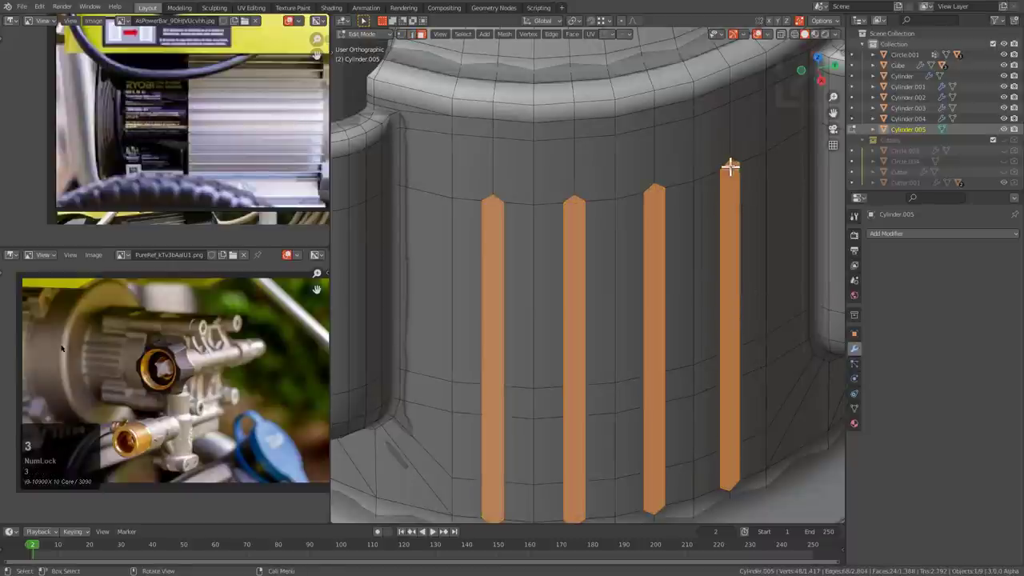
- Deselect the pointed tip faces at the upper and lower ends of the four vertical strips
{"action": "left_click", "coordinate": [576, 202], "text": "shift"}
{"action": "key", "text": "ctrl+z"}
{"action": "left_click", "coordinate": [492, 201], "text": "shift"}
{"action": "key", "text": "ctrl+z"}
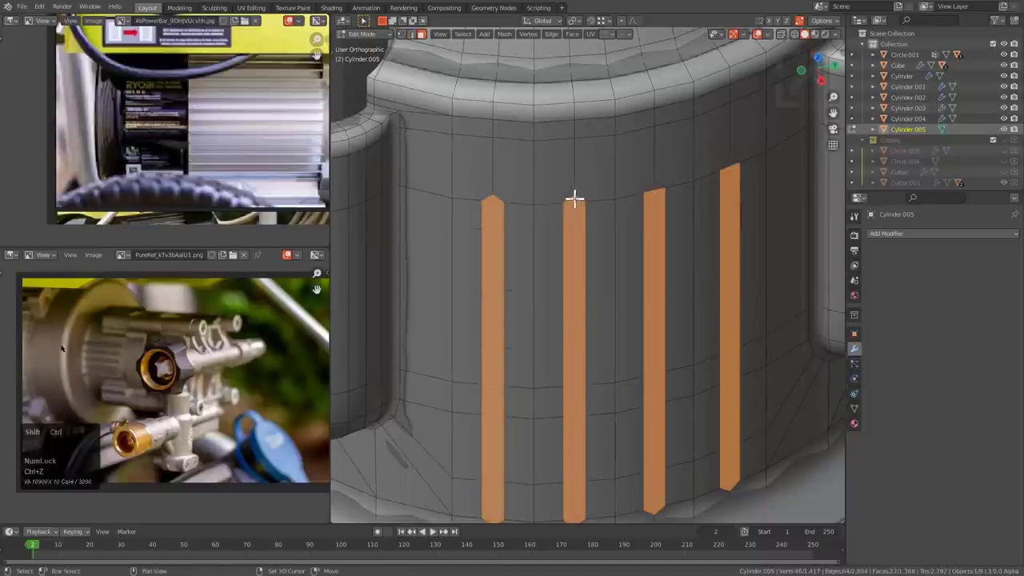
{"action": "middle_click_drag", "start_coordinate": [492, 202], "coordinate": [472, 401]}
{"action": "scroll", "coordinate": [472, 401], "scroll_direction": "up", "scroll_amount": 1}
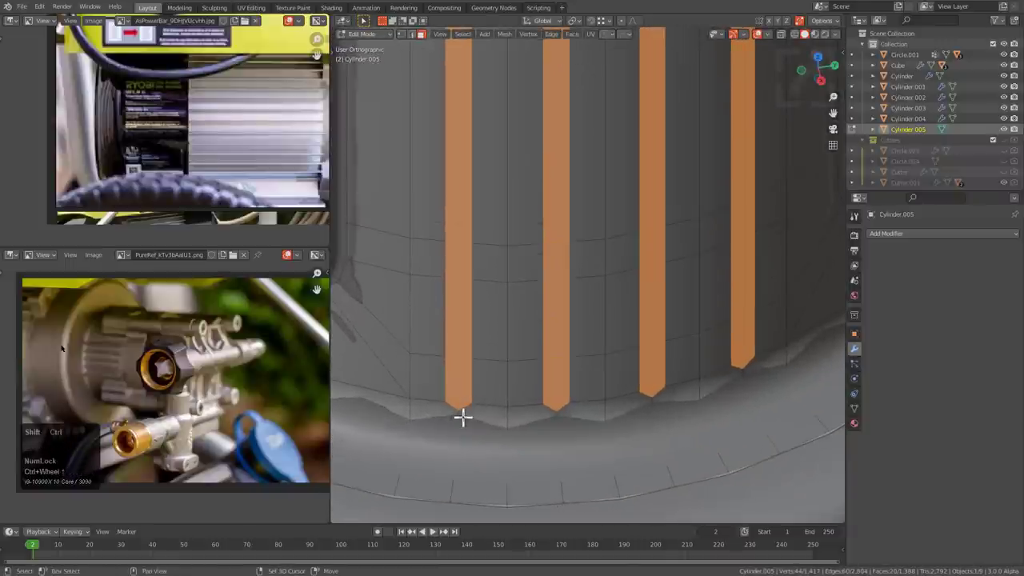
{"action": "key", "text": "ctrl+z"}
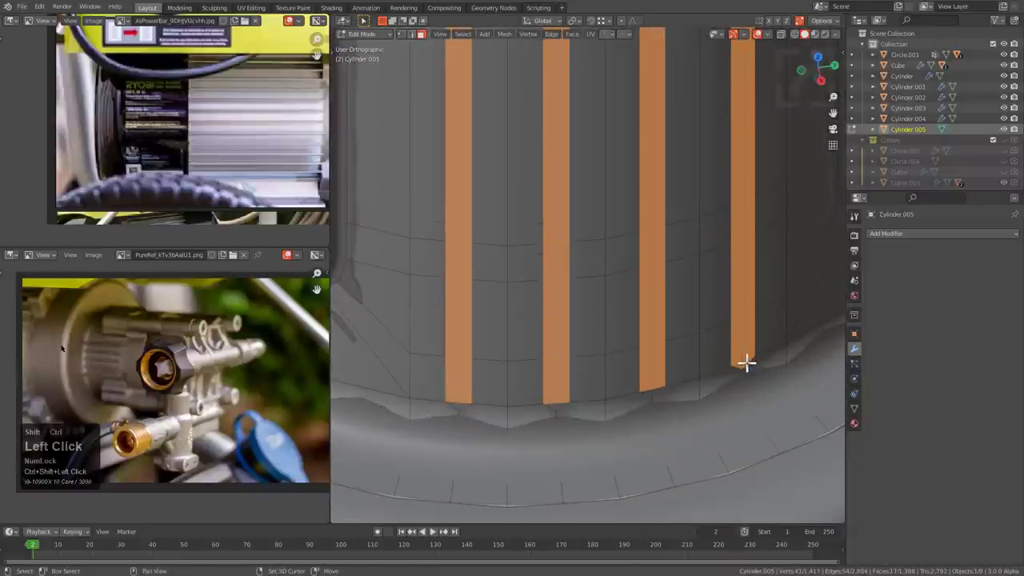
{"action": "scroll", "coordinate": [657, 294], "scroll_direction": "down", "scroll_amount": 4}
{"action": "middle_click_drag", "start_coordinate": [592, 291], "coordinate": [543, 210]}
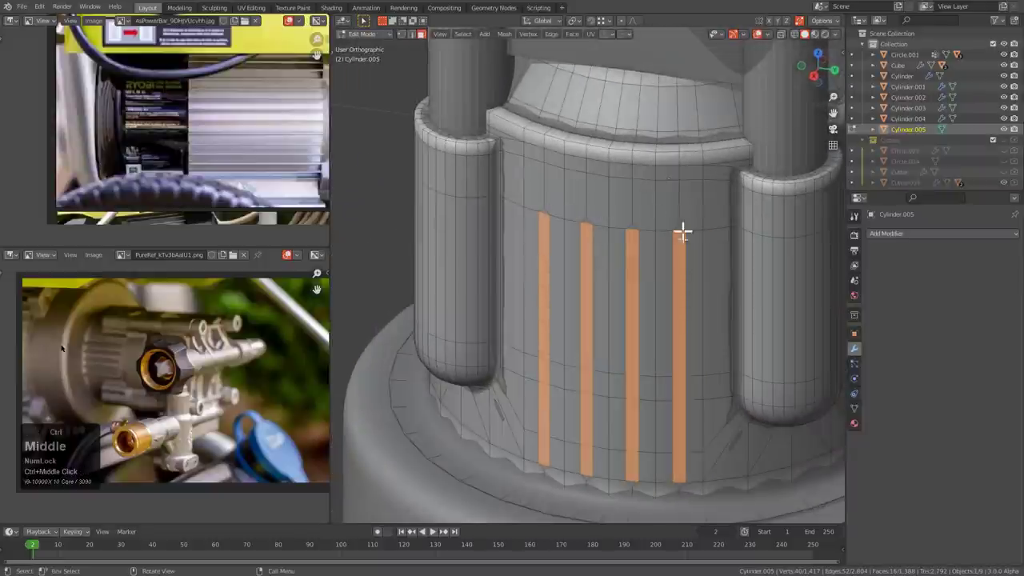
- Invert the selection and delete all other faces of the duplicate, keeping only the four vertical strips
{"action": "middle_click_drag", "start_coordinate": [682, 232], "coordinate": [677, 291]}
{"action": "key", "text": "ctrl+i"}
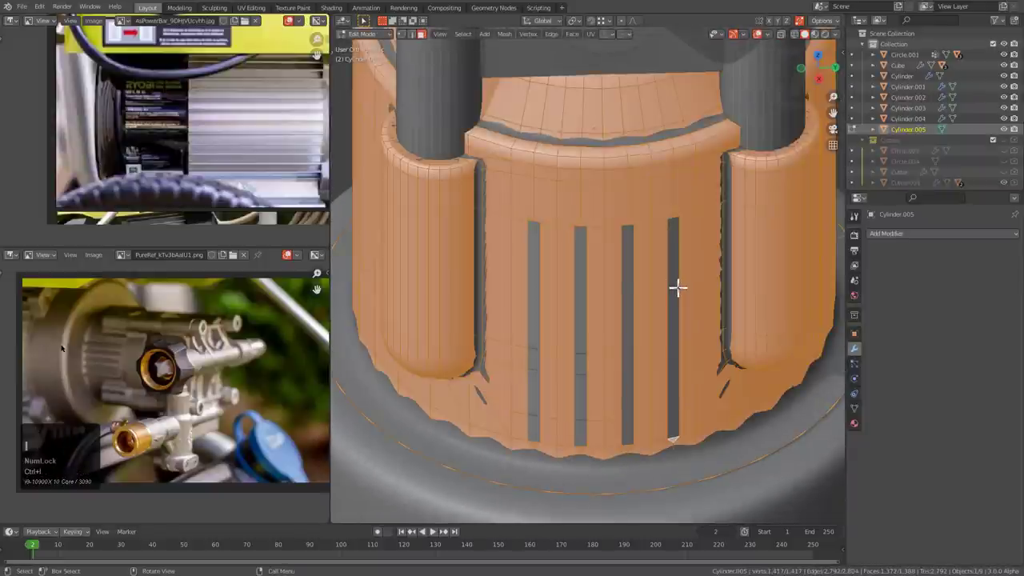
{"action": "key", "text": "x"}
{"action": "left_click", "coordinate": [677, 289]}
{"action": "key", "text": "Tab"}
- Thicken the four strips into raised ribs with a Solidify modifier at offset -1
{"action": "middle_click_drag", "start_coordinate": [620, 287], "coordinate": [675, 289]}
{"action": "key", "text": "q"}
{"action": "key", "text": "q"}
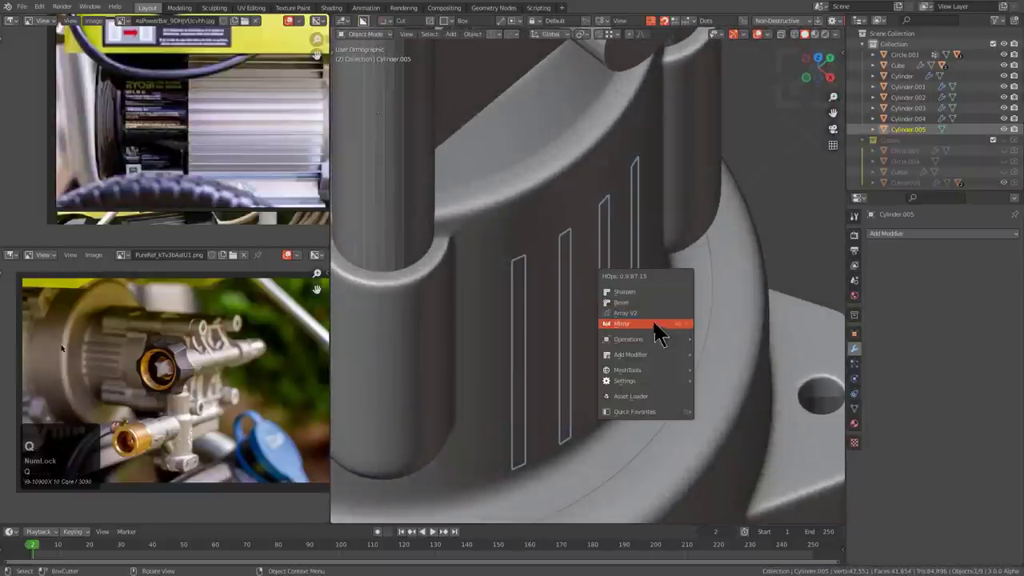
{"action": "mouse_move", "coordinate": [646, 355]}
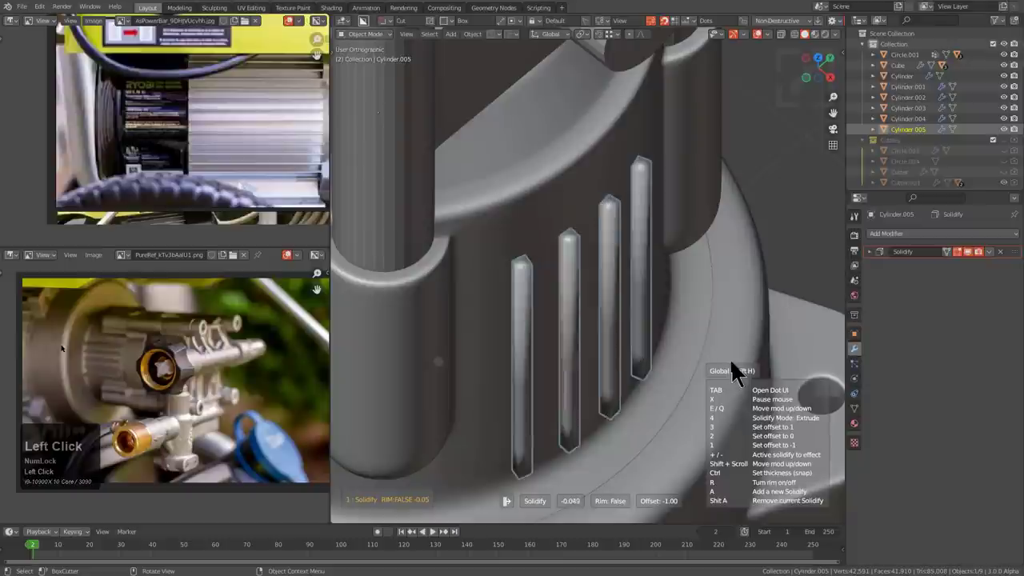
{"action": "left_click", "coordinate": [730, 360]}
- Give the ribs a level 1 Subdivision modifier placed before Solidify, and mark the strips' outline edges as sharp
{"action": "key", "text": "ctrl+1"}
{"action": "key", "text": "Tab"}
{"action": "middle_click_drag", "start_coordinate": [674, 323], "coordinate": [589, 304]}
{"action": "key", "text": "a"}
{"action": "key", "text": "q"}
{"action": "left_click", "coordinate": [610, 285]}
{"action": "left_click", "coordinate": [593, 270]}
{"action": "key", "text": "Tab"}
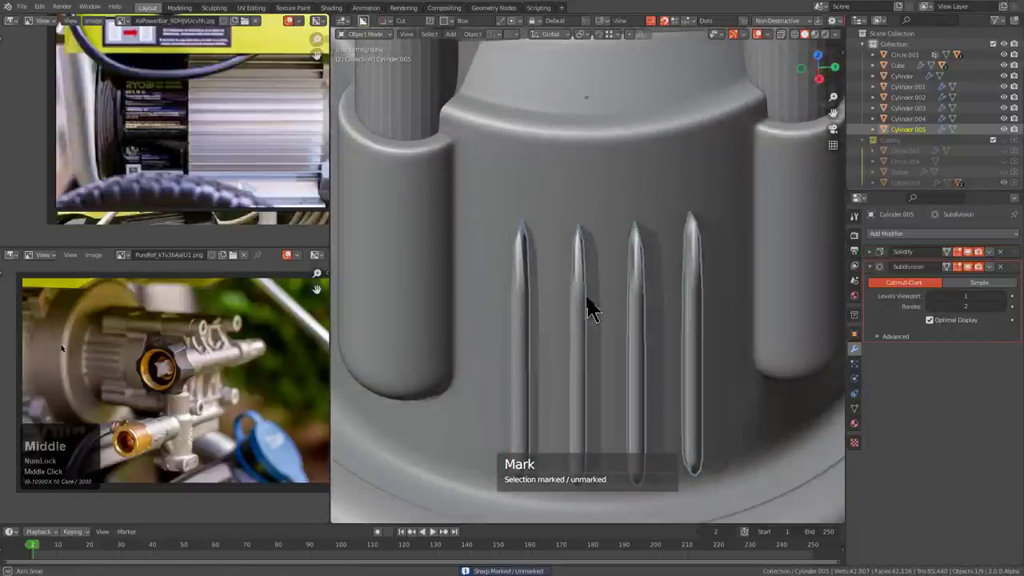
{"action": "left_click_drag", "start_coordinate": [1014, 266], "coordinate": [1000, 240]}
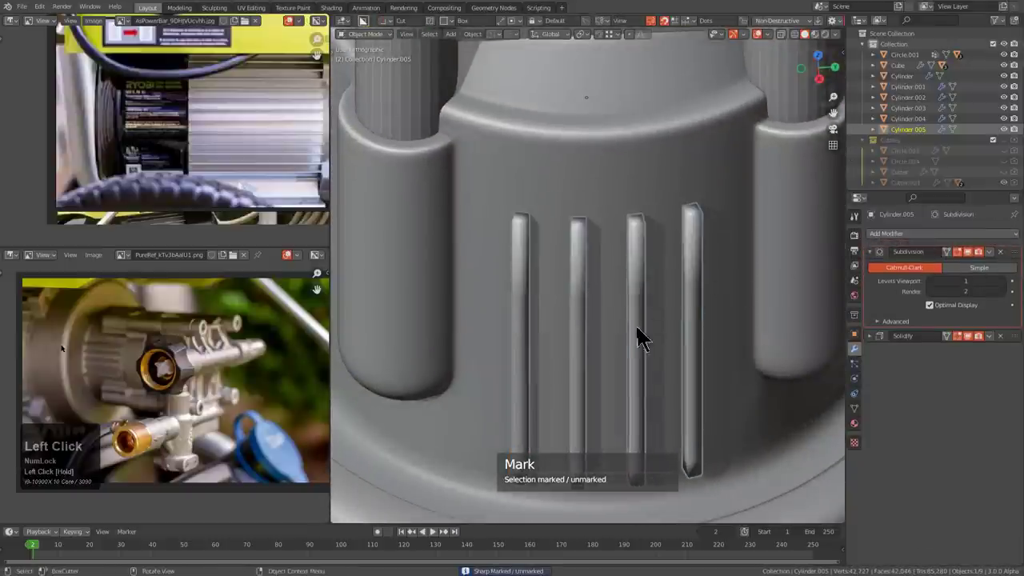
{"action": "middle_click_drag", "start_coordinate": [637, 336], "coordinate": [663, 297]}
{"action": "scroll", "coordinate": [662, 297], "scroll_direction": "up", "scroll_amount": 2}
{"action": "key", "text": "q"}
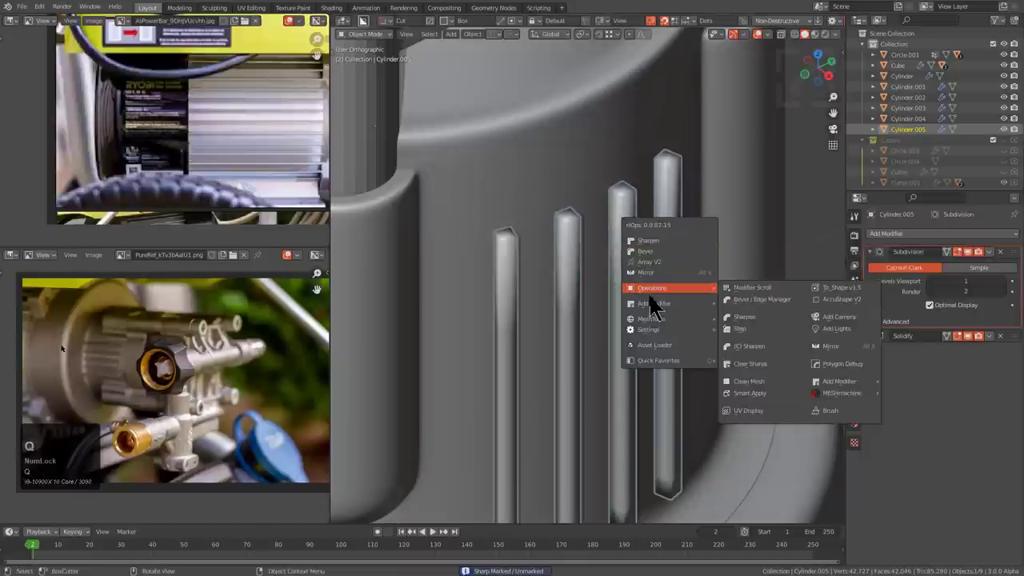
{"action": "left_click", "coordinate": [885, 234]}
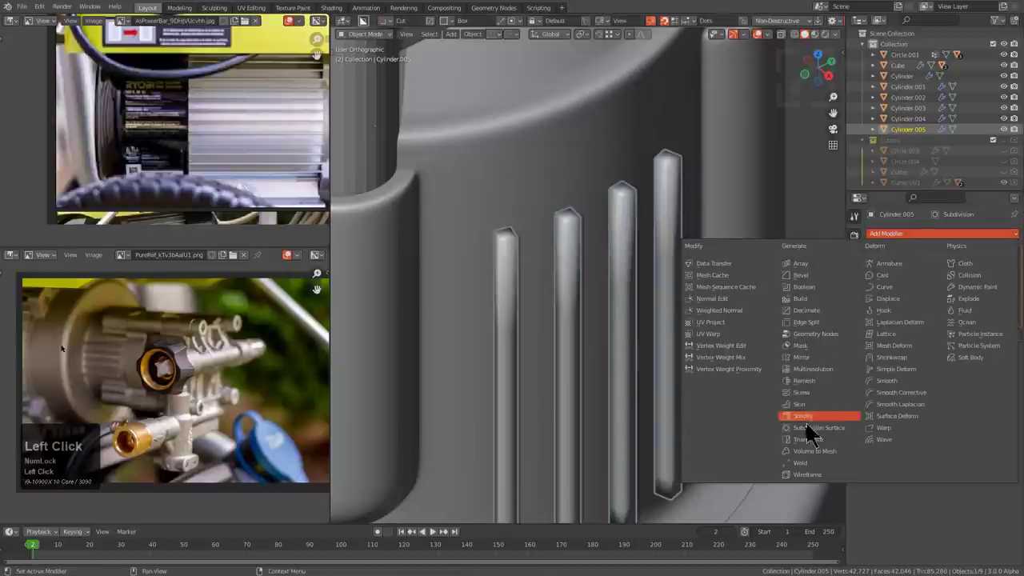
{"action": "left_click", "coordinate": [805, 439]}
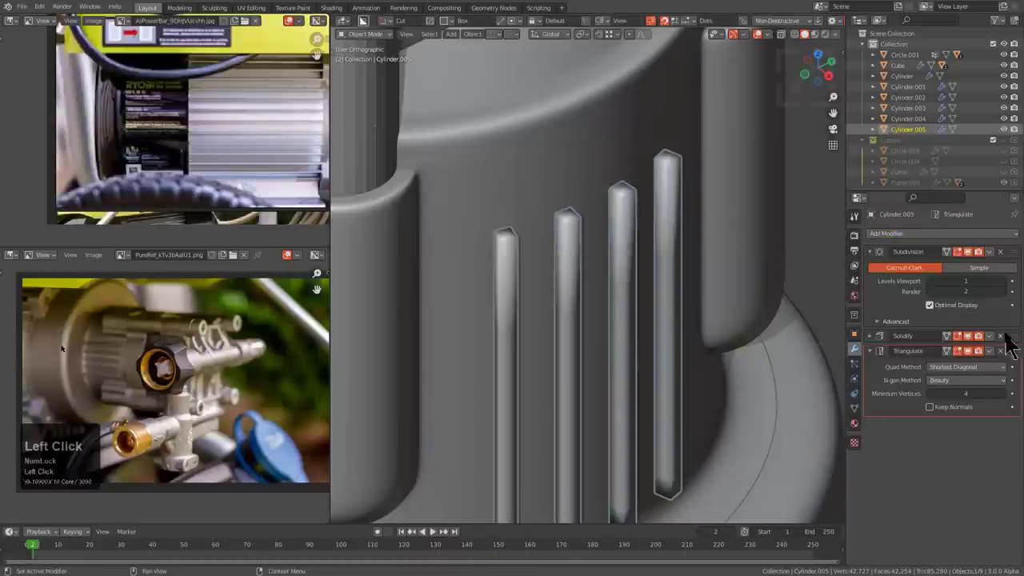
{"action": "left_click", "coordinate": [1000, 350]}
- Add a second Subdivision Surface modifier after Solidify on the ribs
{"action": "left_click", "coordinate": [924, 234]}
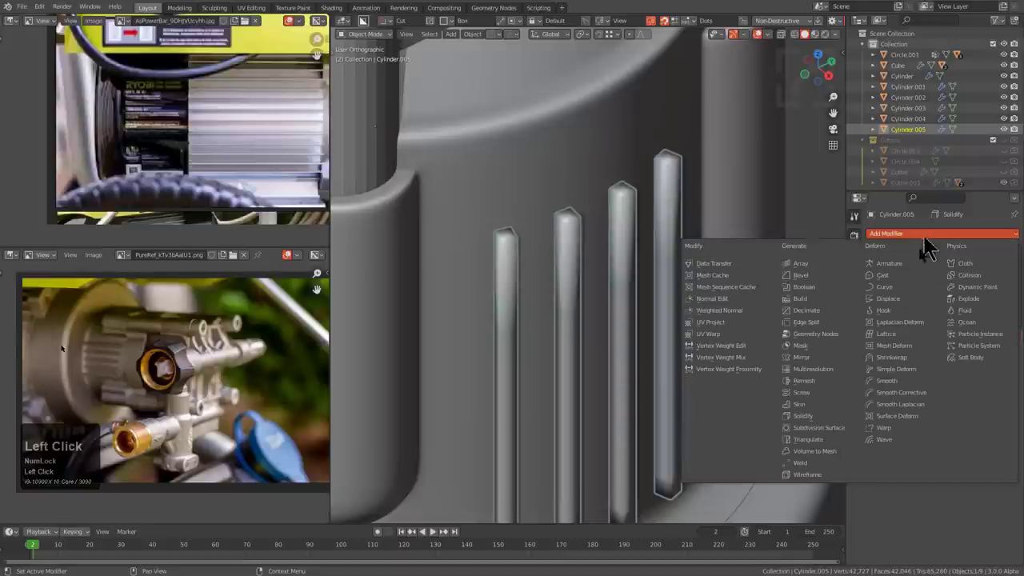
{"action": "left_click", "coordinate": [829, 432]}
{"action": "middle_click_drag", "start_coordinate": [714, 376], "coordinate": [609, 285]}
{"action": "scroll", "coordinate": [609, 285], "scroll_direction": "up", "scroll_amount": 2}
{"action": "middle_click_drag", "start_coordinate": [581, 251], "coordinate": [580, 274]}
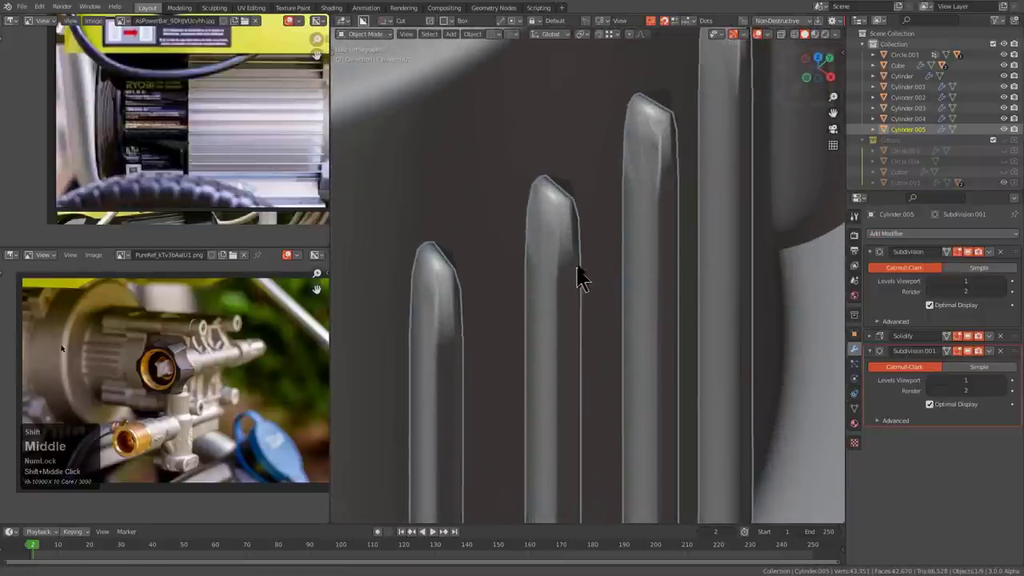
{"action": "key", "text": "ctrl+grave"}
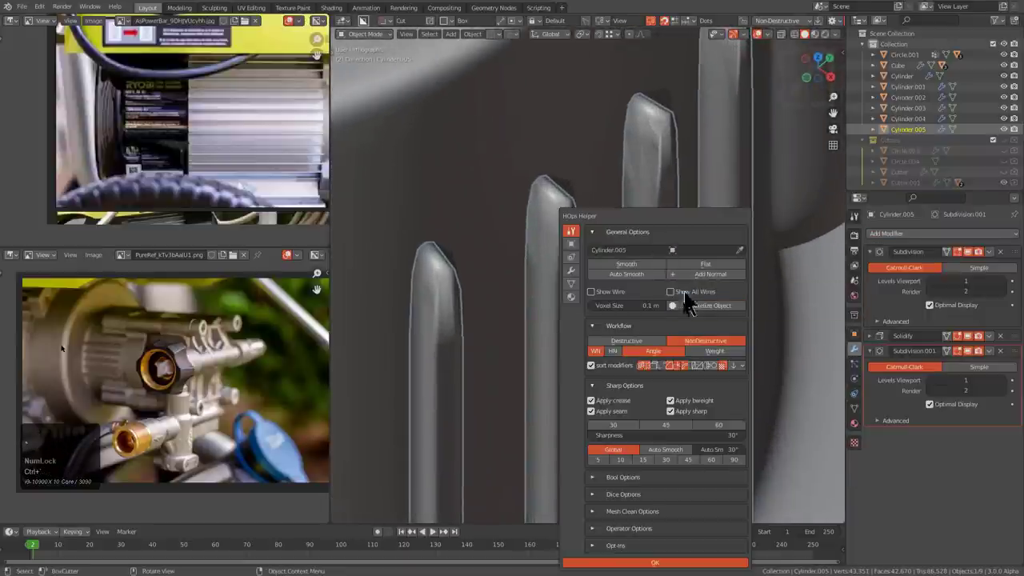
{"action": "left_click", "coordinate": [596, 353]}
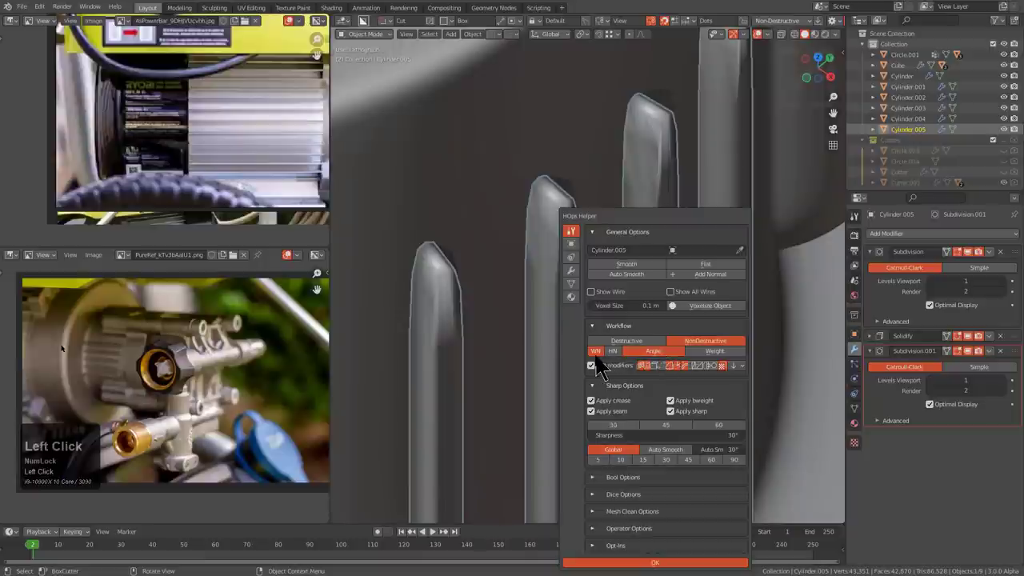
{"action": "left_click", "coordinate": [597, 352]}
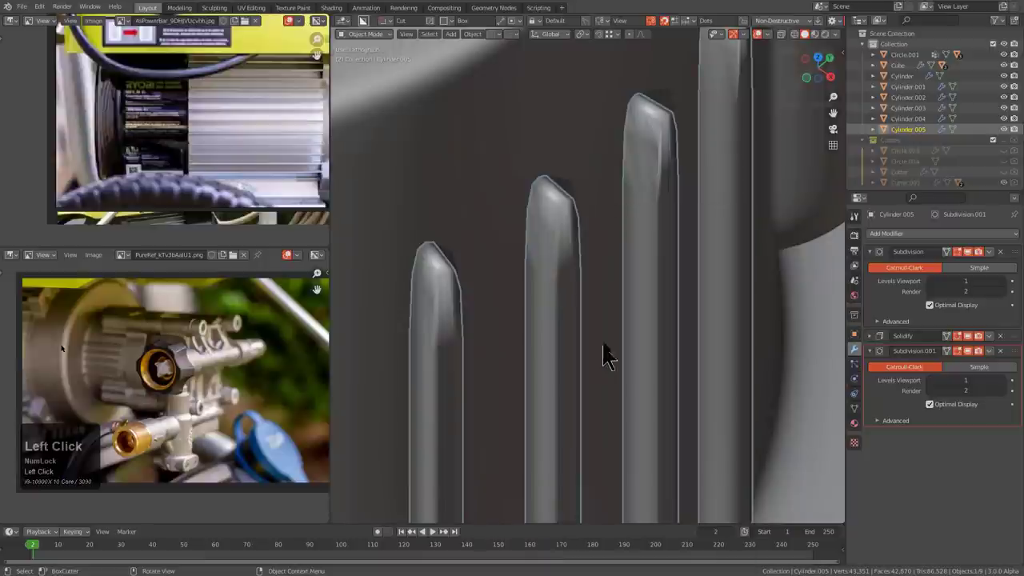
- Try three evenly spaced loop cuts in the upper section of one strip and four in its neighbour
{"action": "middle_click_drag", "start_coordinate": [600, 352], "coordinate": [575, 298]}
{"action": "key", "text": "Tab"}
{"action": "key", "text": "alt+z"}
{"action": "scroll", "coordinate": [541, 276], "scroll_direction": "down", "scroll_amount": 3}
{"action": "left_click", "coordinate": [575, 298]}
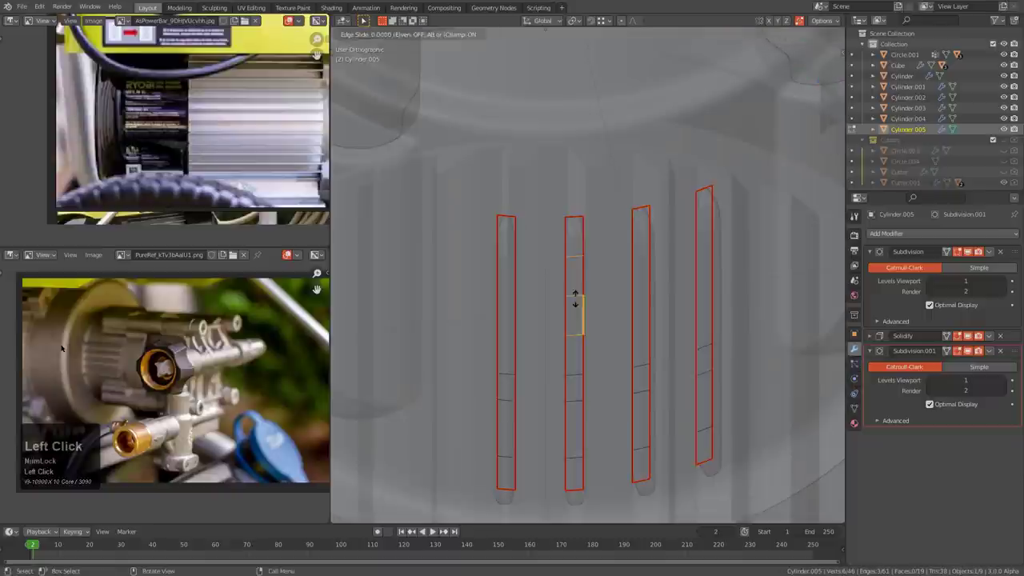
{"action": "key", "text": "ctrl+r"}
{"action": "right_click", "coordinate": [511, 289]}
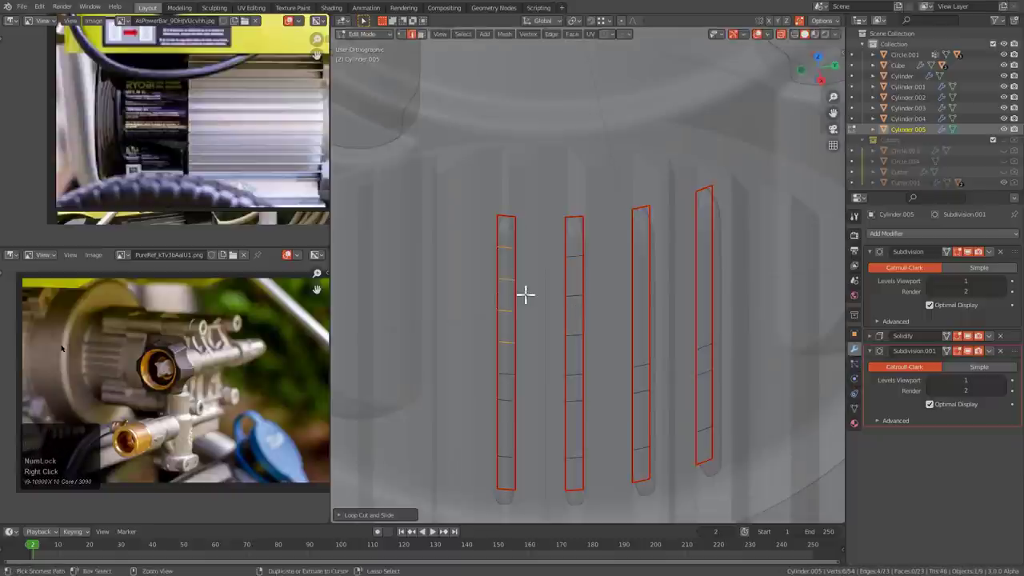
- Run Clean Mesh on the rib object to dissolve the strips' cross edges
{"action": "key", "text": "Tab"}
{"action": "key", "text": "q"}
{"action": "left_click", "coordinate": [589, 332]}
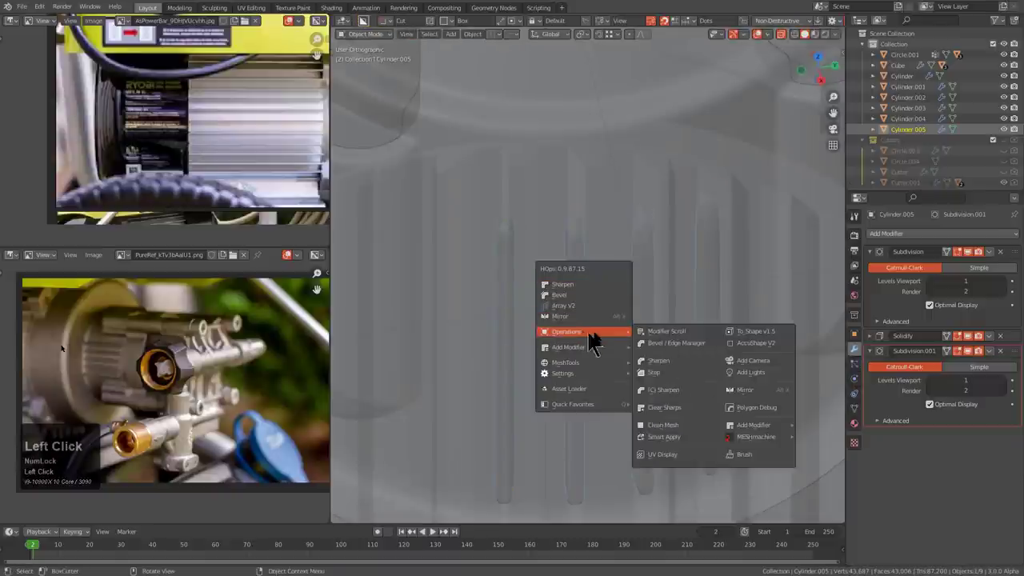
{"action": "left_click", "coordinate": [672, 425]}
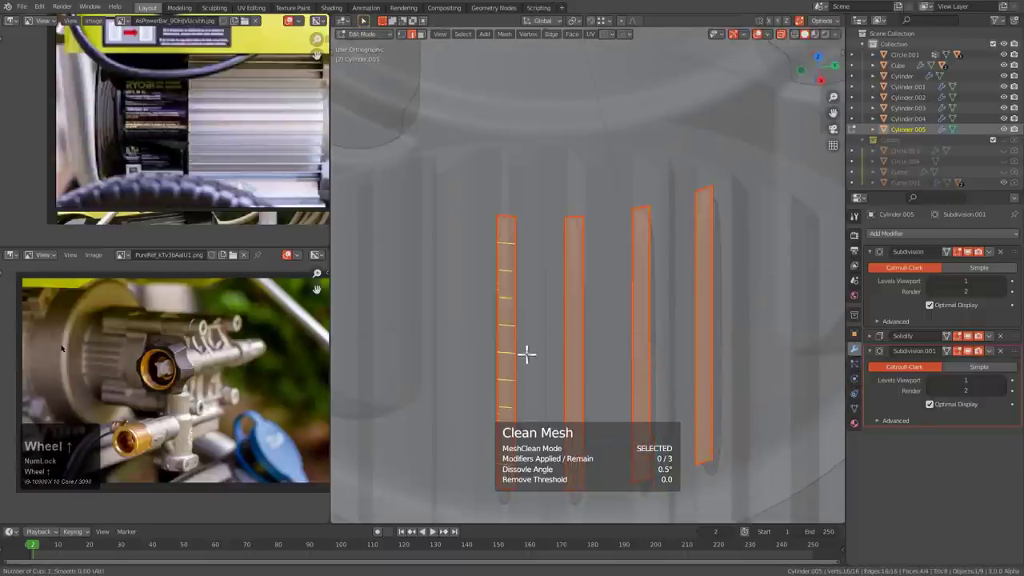
- Try evenly spaced horizontal loop cuts on the second strip, check the shading and undo them
{"action": "left_click", "coordinate": [587, 335]}
{"action": "right_click", "coordinate": [633, 291]}
{"action": "key", "text": "alt+z"}
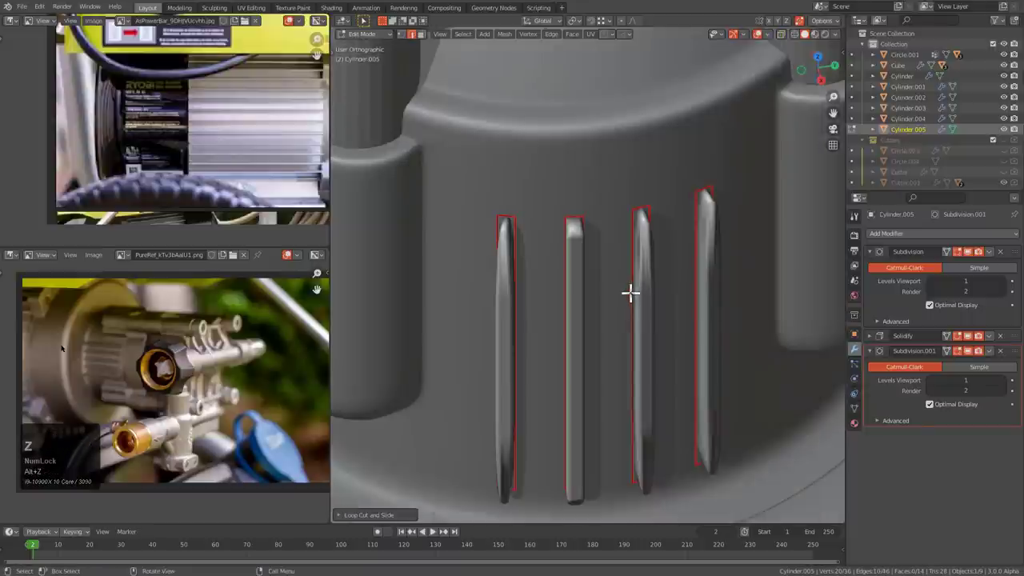
{"action": "key", "text": "ctrl+z"}
{"action": "key", "text": "Tab"}
- Try to dice the ribs with 22 horizontal knife cuts along Z
{"action": "middle_click_drag", "start_coordinate": [626, 311], "coordinate": [647, 370]}
{"action": "key", "text": "q"}
{"action": "mouse_move", "coordinate": [631, 404]}
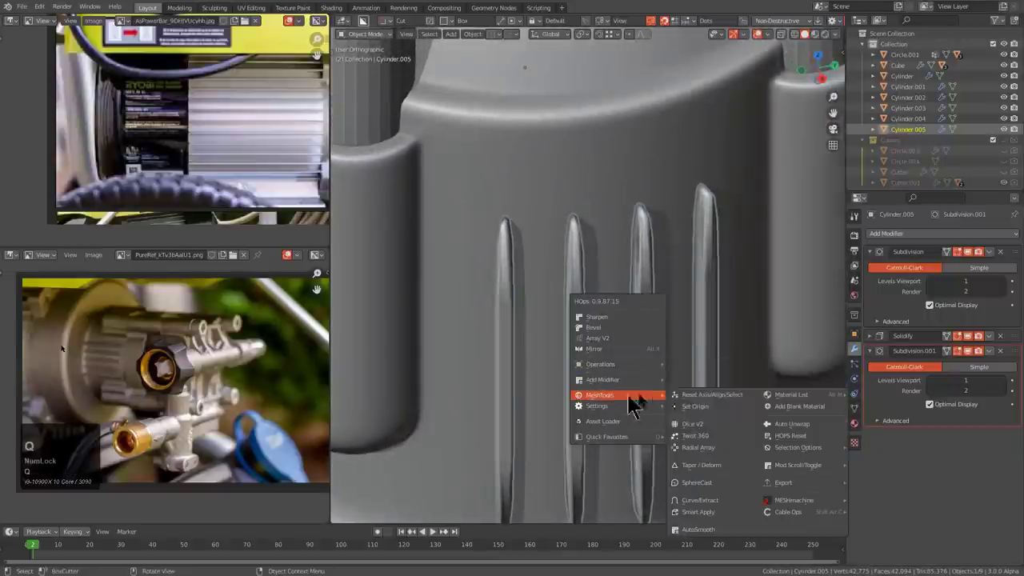
{"action": "left_click", "coordinate": [693, 436]}
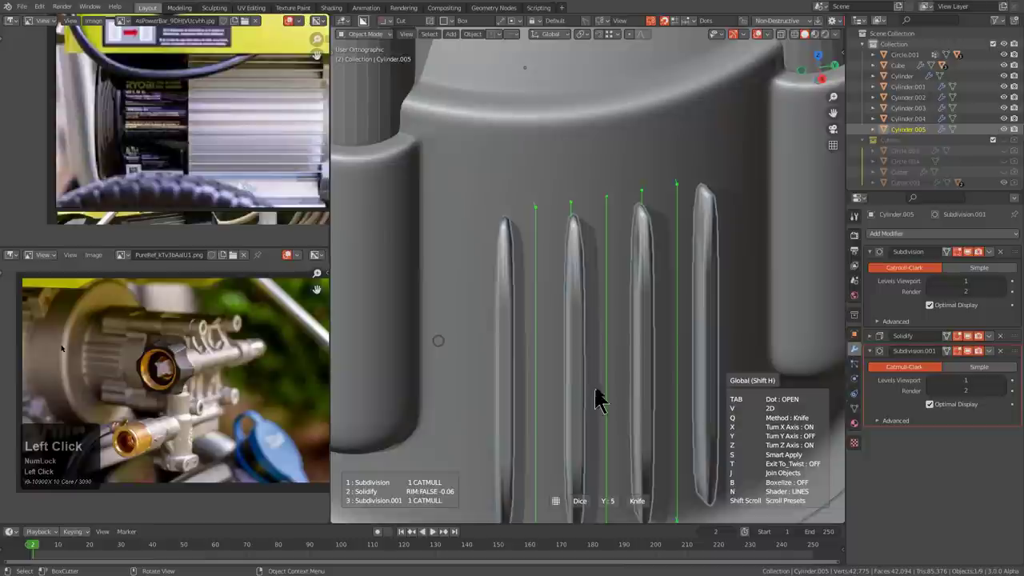
{"action": "key", "text": "x"}
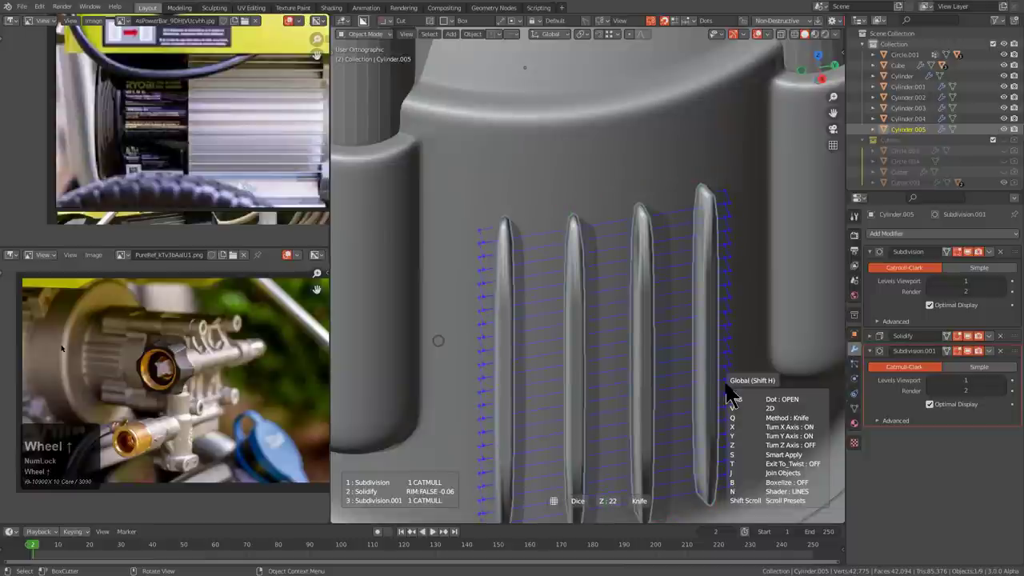
{"action": "left_click", "coordinate": [726, 393]}
{"action": "middle_click_drag", "start_coordinate": [658, 313], "coordinate": [567, 276]}
{"action": "scroll", "coordinate": [558, 298], "scroll_direction": "down", "scroll_amount": 2}
{"action": "key", "text": "Tab"}
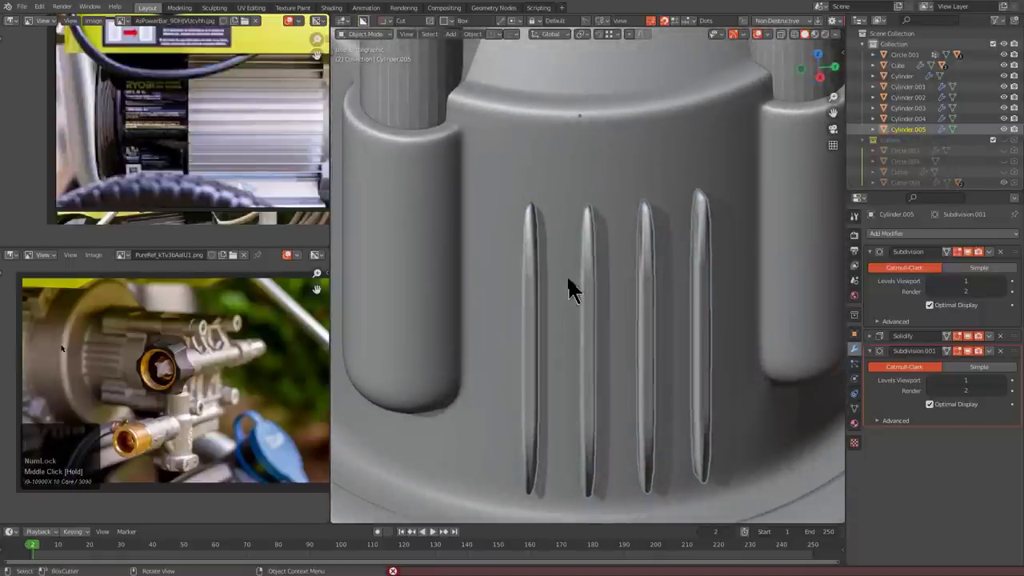
- Cut 13 to 14 evenly spaced horizontal loops into each of the four strips and check the rib shading
{"action": "middle_click_drag", "start_coordinate": [603, 256], "coordinate": [520, 341]}
{"action": "key", "text": "Tab"}
{"action": "key", "text": "alt+z"}
{"action": "key", "text": "ctrl+r"}
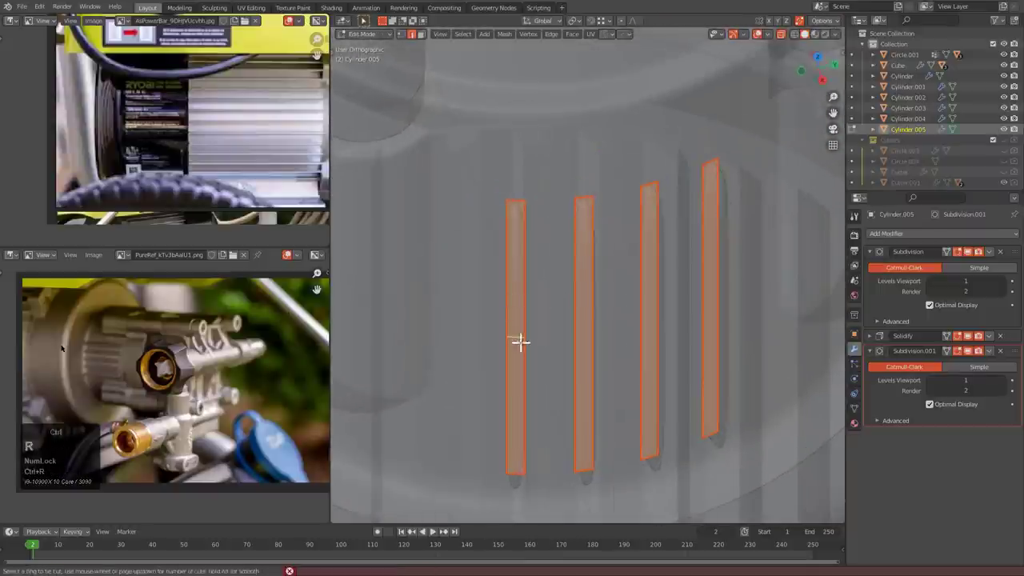
{"action": "left_click", "coordinate": [521, 329]}
{"action": "right_click", "coordinate": [613, 256]}
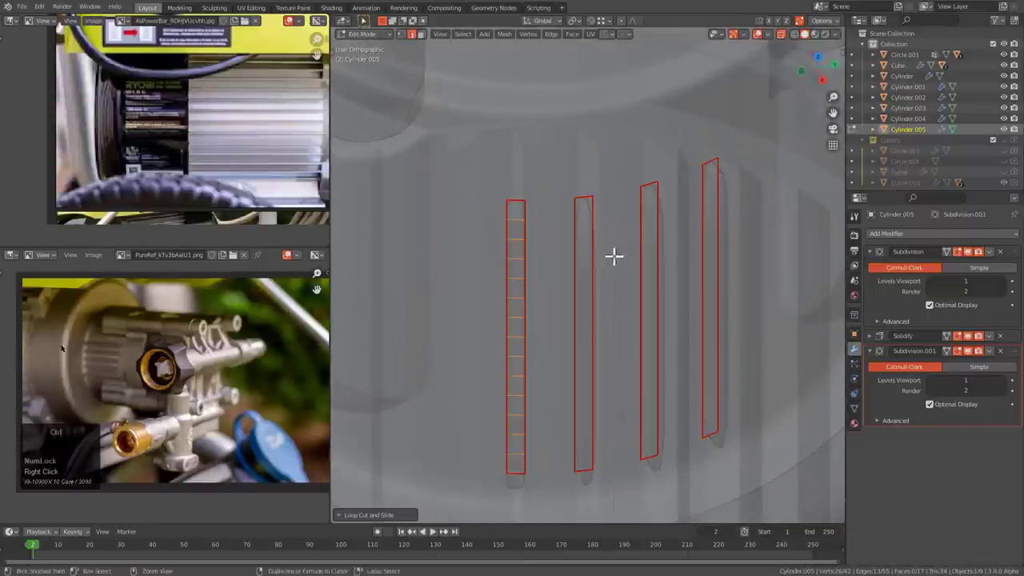
{"action": "right_click", "coordinate": [605, 305]}
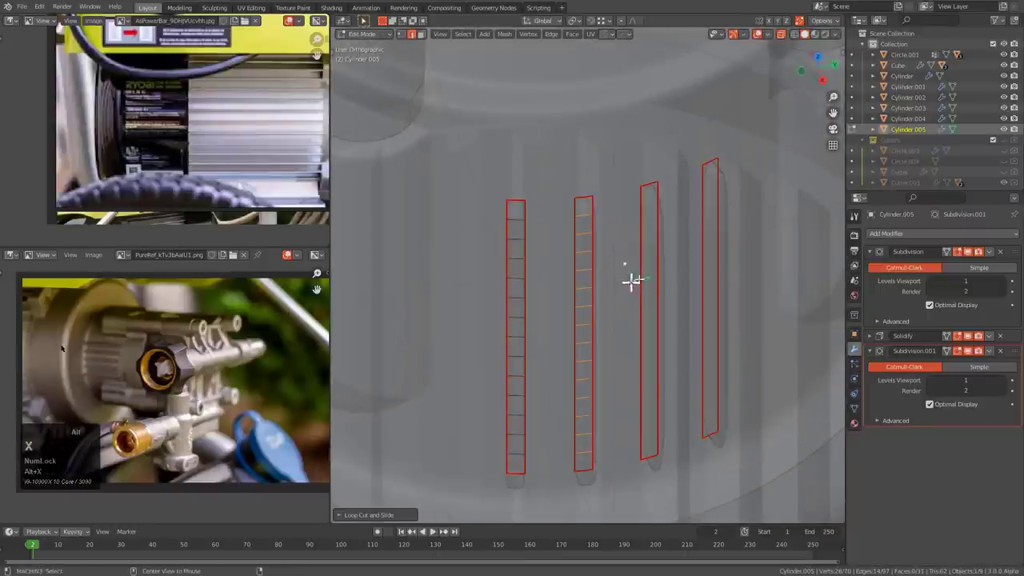
{"action": "key", "text": "alt+z"}
{"action": "scroll", "coordinate": [672, 287], "scroll_direction": "down", "scroll_amount": 3}
{"action": "key", "text": "Tab"}
{"action": "scroll", "coordinate": [658, 293], "scroll_direction": "up", "scroll_amount": 2}
{"action": "middle_click_drag", "start_coordinate": [658, 293], "coordinate": [731, 280]}
{"action": "scroll", "coordinate": [732, 281], "scroll_direction": "up", "scroll_amount": 1}
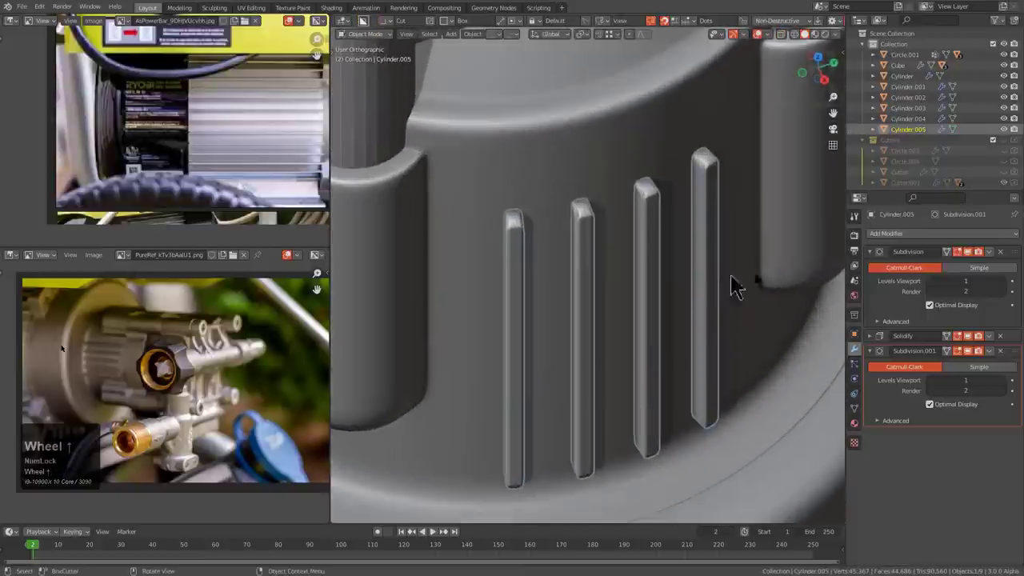
- Set the ribs' Solidify thickness to -0.0425 m
{"action": "left_click", "coordinate": [875, 338]}
{"action": "mouse_move", "coordinate": [923, 368]}
{"action": "left_mouse_down", "text": "shift"}
{"action": "mouse_move", "coordinate": [948, 368]}
{"action": "mouse_move", "coordinate": [939, 368]}
{"action": "left_mouse_up", "text": "shift"}
{"action": "scroll", "coordinate": [675, 339], "scroll_direction": "down", "scroll_amount": 3}
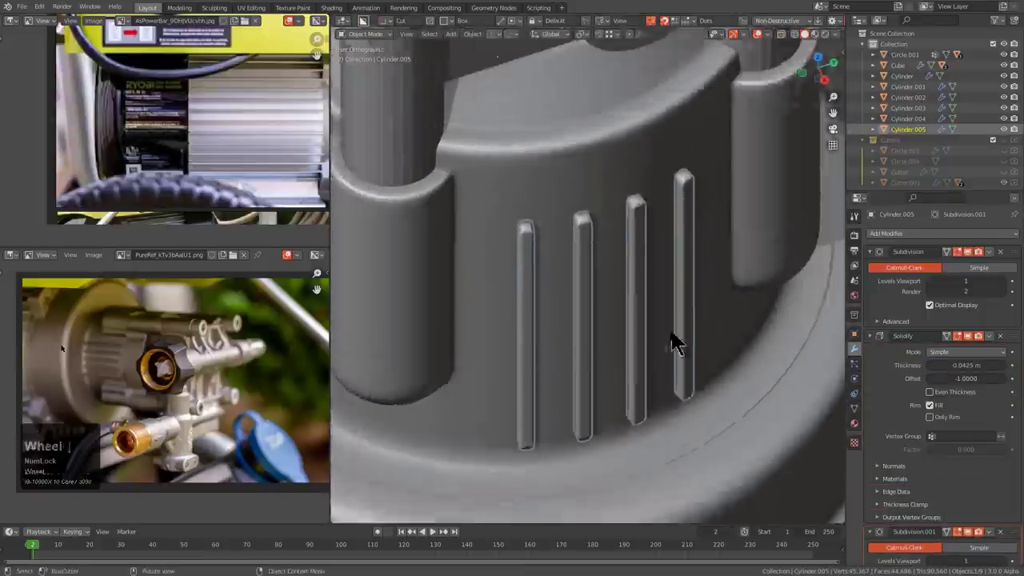
- Select the two lowest vertex rows of all four strips and move them down along Z towards the flange
{"action": "middle_click_drag", "start_coordinate": [672, 334], "coordinate": [606, 206]}
{"action": "key", "text": "Tab"}
{"action": "scroll", "coordinate": [616, 189], "scroll_direction": "up", "scroll_amount": 2}
{"action": "key", "text": "alt+z"}
{"action": "key", "text": "1"}
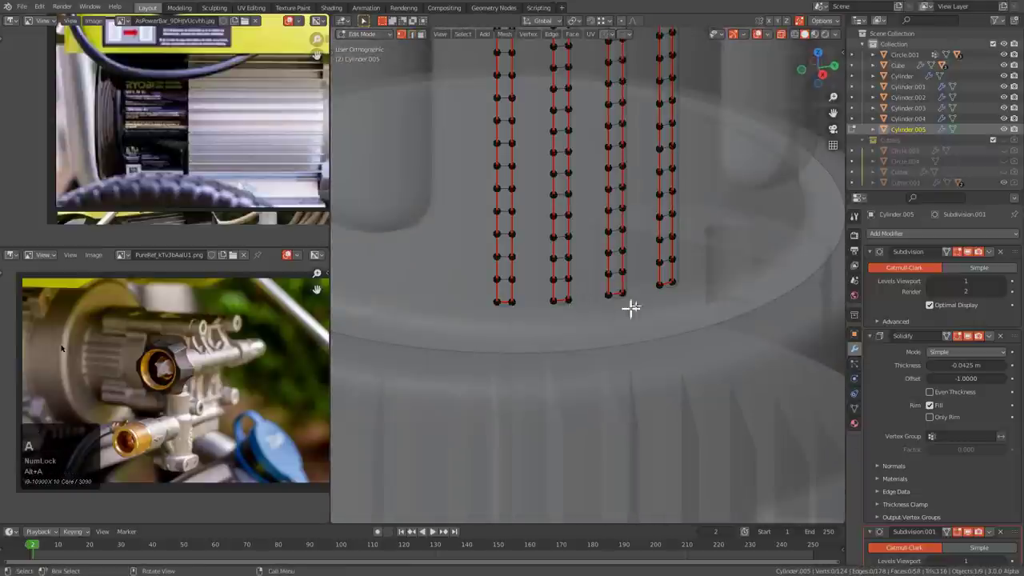
{"action": "scroll", "coordinate": [661, 286], "scroll_direction": "up", "scroll_amount": 1}
{"action": "left_click_drag", "start_coordinate": [715, 252], "coordinate": [421, 371]}
{"action": "middle_click_drag", "start_coordinate": [420, 370], "coordinate": [490, 332], "text": "alt"}
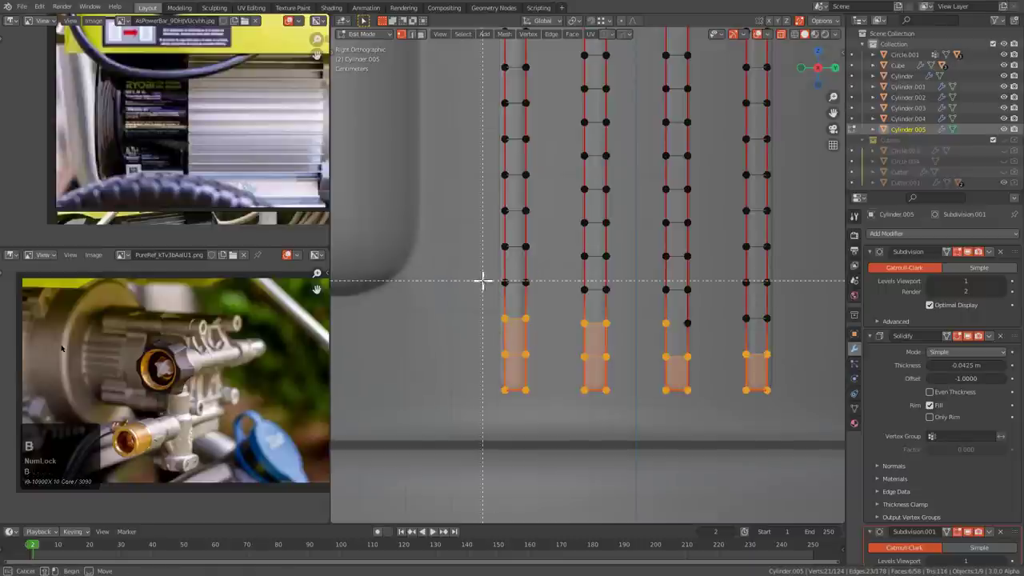
{"action": "left_click_drag", "start_coordinate": [781, 347], "coordinate": [774, 343]}
{"action": "middle_click_drag", "start_coordinate": [775, 343], "coordinate": [671, 402]}
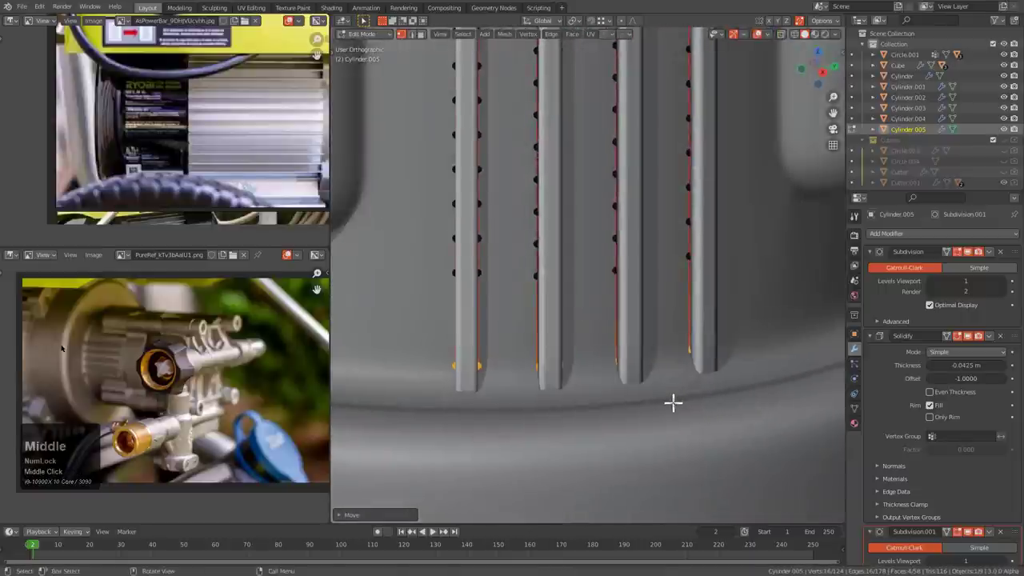
{"action": "key", "text": "g"}
{"action": "key", "text": "z"}
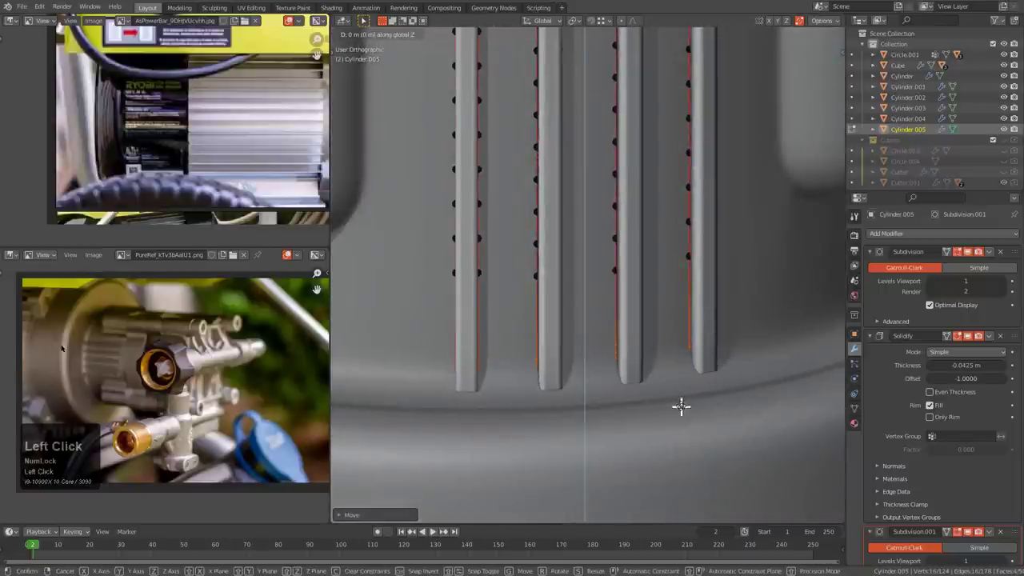
{"action": "left_click", "coordinate": [680, 406]}
{"action": "key", "text": "Tab"}
- Mirror the four ribs to the opposite side of the pump body, using the body as the mirror object
{"action": "scroll", "coordinate": [614, 298], "scroll_direction": "down", "scroll_amount": 7}
{"action": "middle_click_drag", "start_coordinate": [596, 240], "coordinate": [662, 392], "text": "shift"}
{"action": "key", "text": "alt+a"}
{"action": "scroll", "coordinate": [583, 270], "scroll_direction": "down", "scroll_amount": 2}
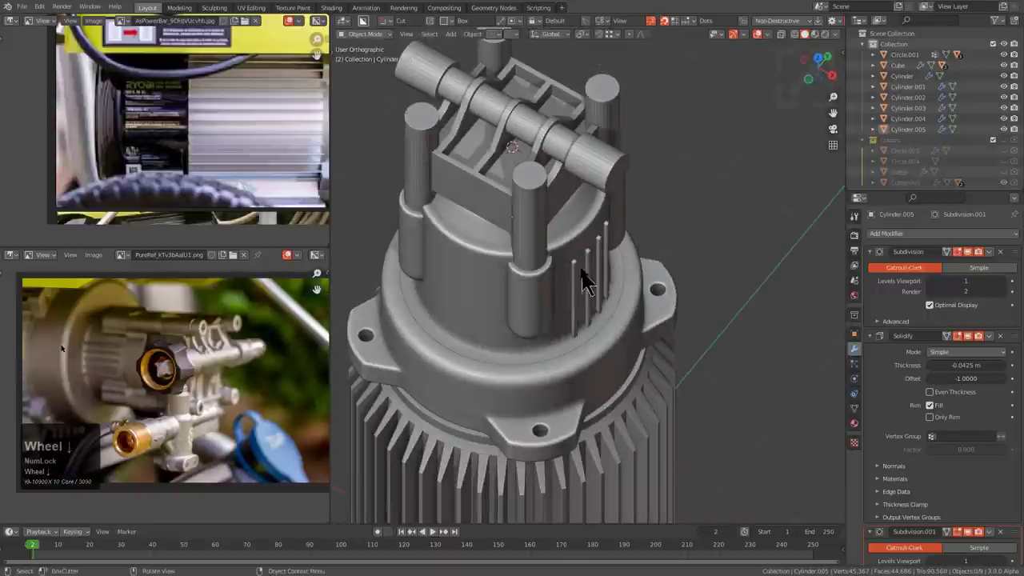
{"action": "left_click", "coordinate": [589, 268], "text": "shift"}
{"action": "key", "text": "alt+x"}
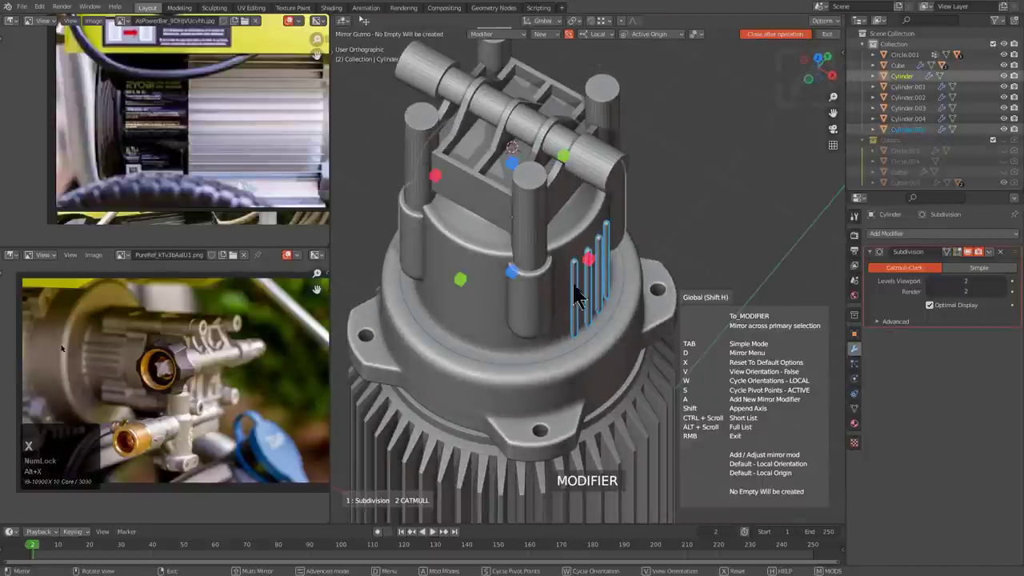
{"action": "middle_click_drag", "start_coordinate": [588, 264], "coordinate": [584, 288]}
{"action": "scroll", "coordinate": [587, 276], "scroll_direction": "down", "scroll_amount": 3}
{"action": "scroll", "coordinate": [584, 288], "scroll_direction": "up", "scroll_amount": 3}
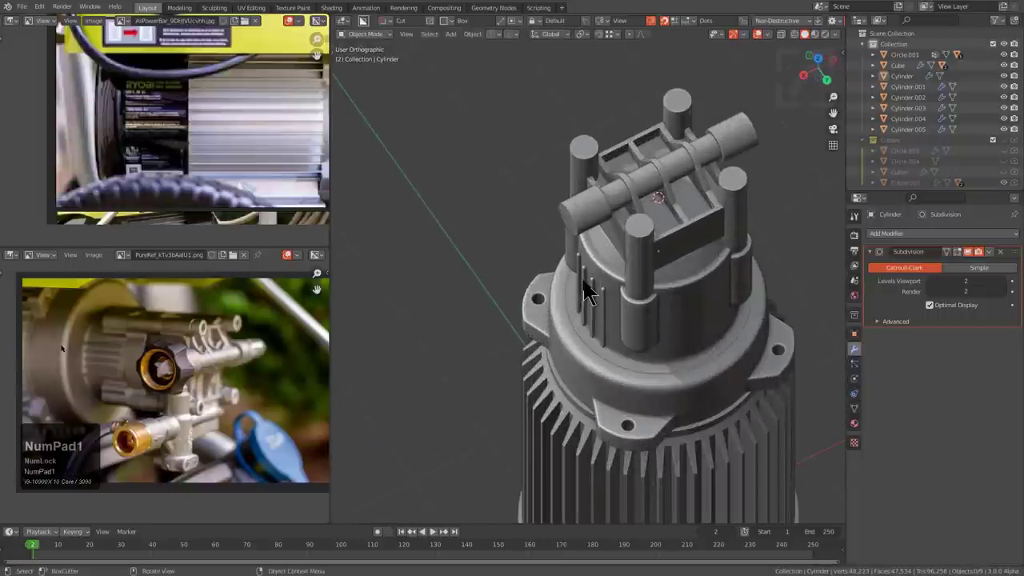
- Examine the ribs on both sides of the pump body and compare them with the reference photo
{"action": "key", "text": "KP_1"}
{"action": "scroll", "coordinate": [487, 267], "scroll_direction": "up", "scroll_amount": 2}
{"action": "middle_click_drag", "start_coordinate": [487, 267], "coordinate": [677, 246]}
{"action": "scroll", "coordinate": [533, 272], "scroll_direction": "up", "scroll_amount": 5}
{"action": "left_click", "coordinate": [524, 293]}
{"action": "scroll", "coordinate": [525, 293], "scroll_direction": "up", "scroll_amount": 2}
{"action": "scroll", "coordinate": [687, 232], "scroll_direction": "down", "scroll_amount": 2}
{"action": "scroll", "coordinate": [667, 243], "scroll_direction": "down", "scroll_amount": 2}
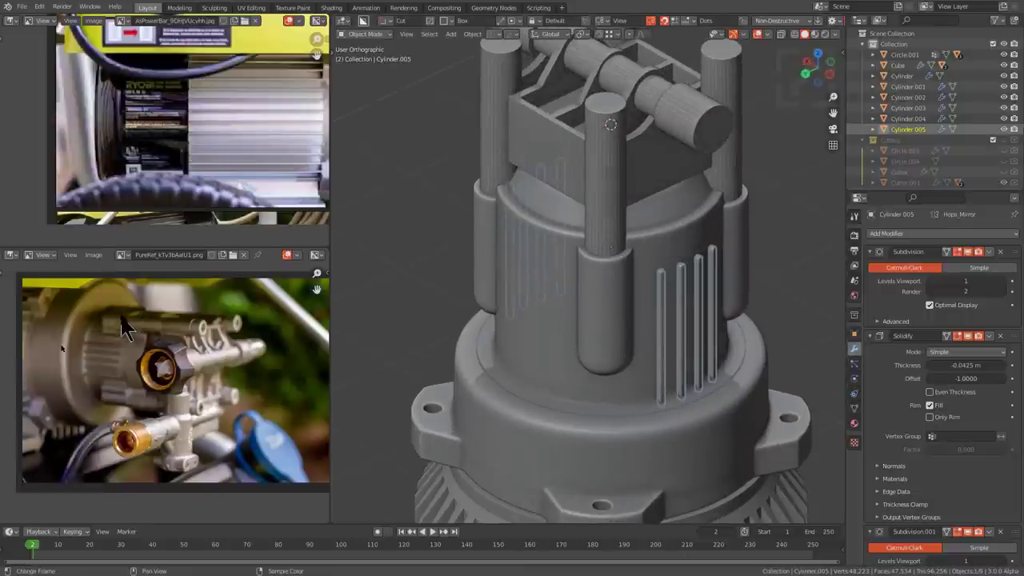
- Check the pump photo and join the four corner posts to the box frame with a nondestructive boolean Union
{"action": "middle_click_drag", "start_coordinate": [124, 328], "coordinate": [177, 298]}
{"action": "scroll", "coordinate": [114, 313], "scroll_direction": "up", "scroll_amount": 2}
{"action": "scroll", "coordinate": [197, 352], "scroll_direction": "down", "scroll_amount": 3}
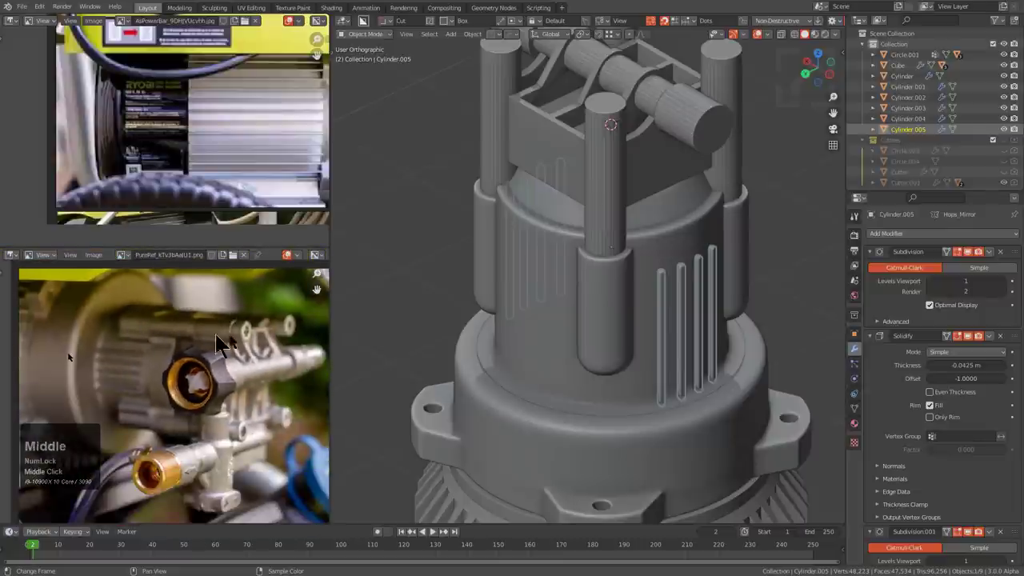
{"action": "middle_click_drag", "start_coordinate": [624, 220], "coordinate": [586, 276]}
{"action": "key", "text": "alt+a"}
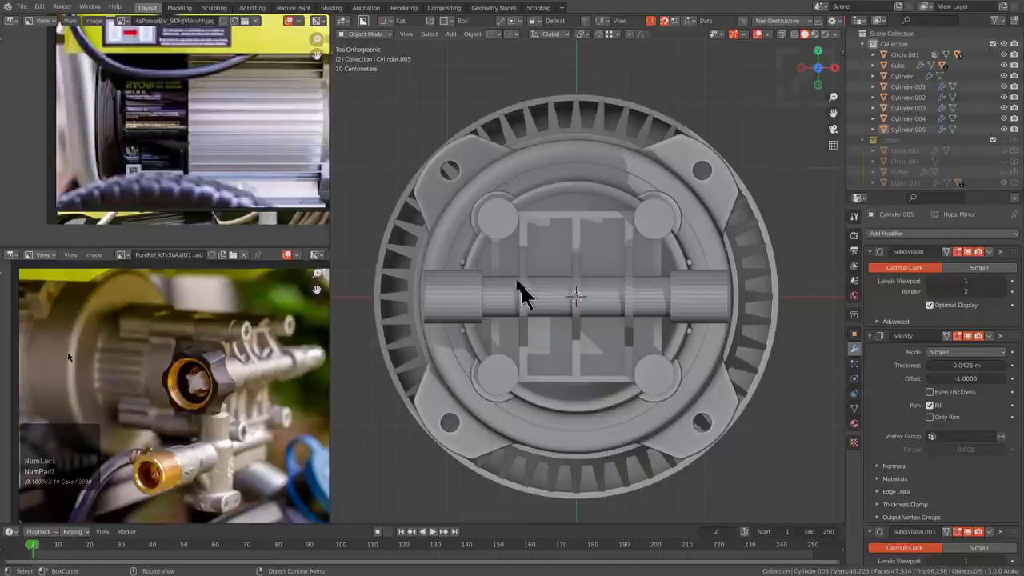
{"action": "middle_click_drag", "start_coordinate": [553, 251], "coordinate": [611, 265]}
{"action": "left_click", "coordinate": [605, 250]}
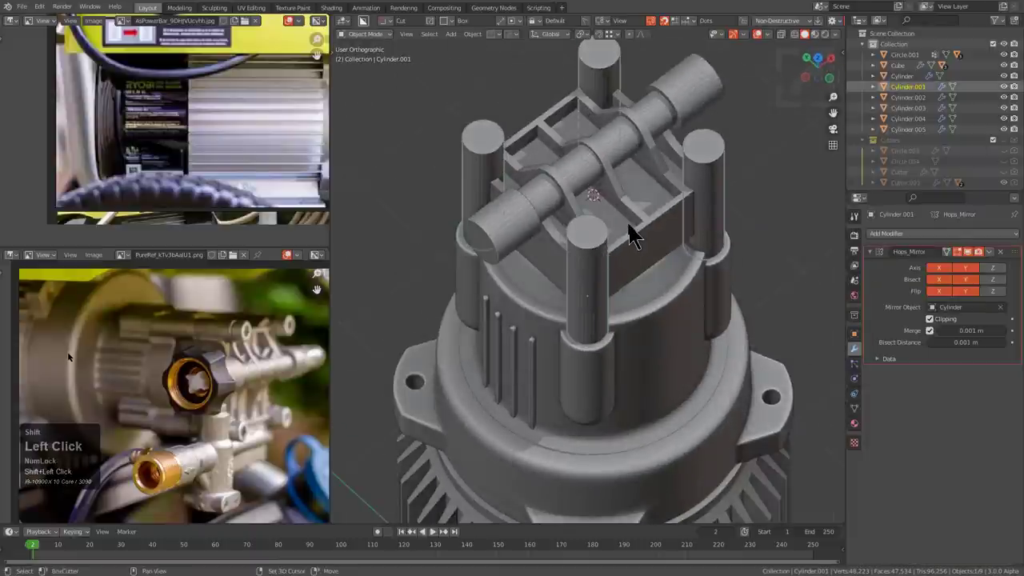
{"action": "scroll", "coordinate": [615, 256], "scroll_direction": "up", "scroll_amount": 3}
{"action": "left_click", "coordinate": [623, 270], "text": "shift"}
{"action": "key", "text": "q"}
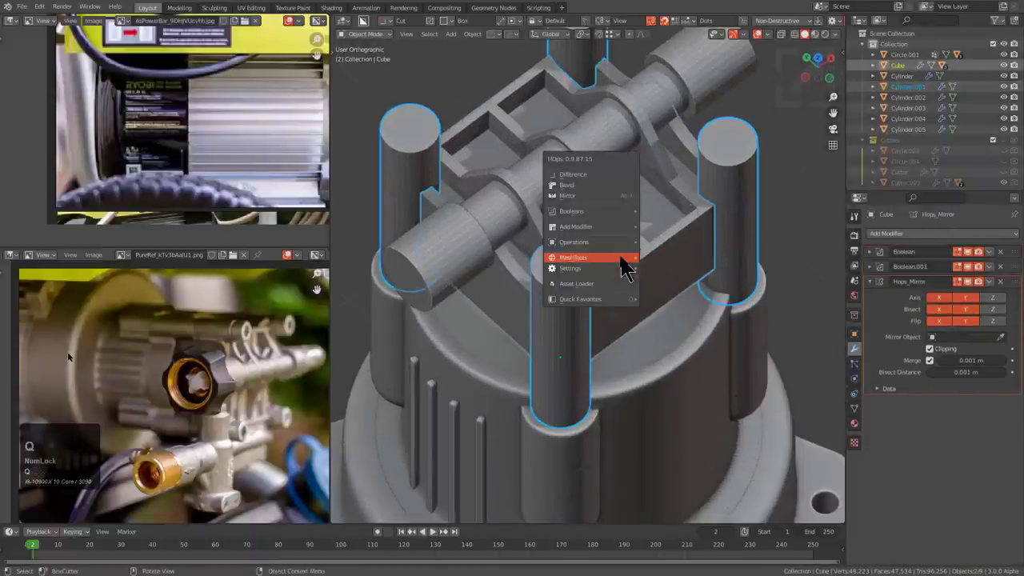
{"action": "mouse_move", "coordinate": [611, 216]}
{"action": "left_click", "coordinate": [664, 238]}
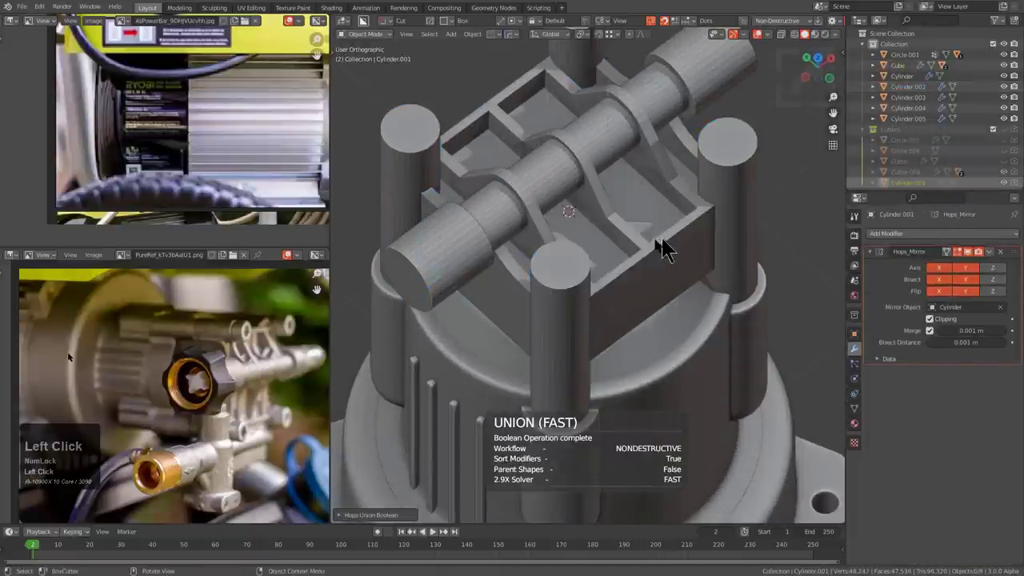
{"action": "key", "text": "F9"}
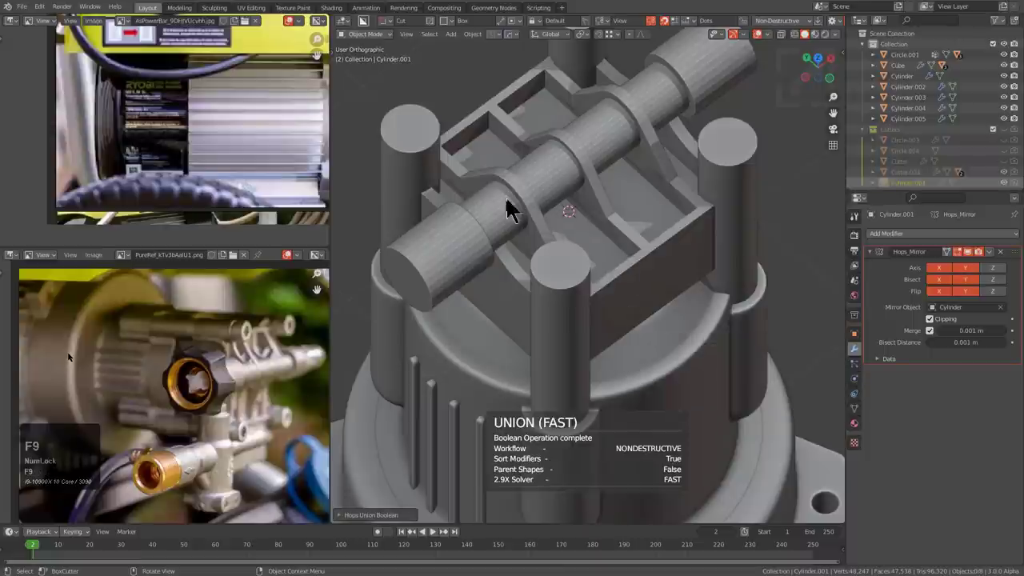
- Union the crossing pipe's bracket part with the box frame, using the Exact boolean solver
{"action": "left_click", "coordinate": [513, 206]}
{"action": "left_click", "coordinate": [631, 250], "text": "shift"}
{"action": "key", "text": "F9"}
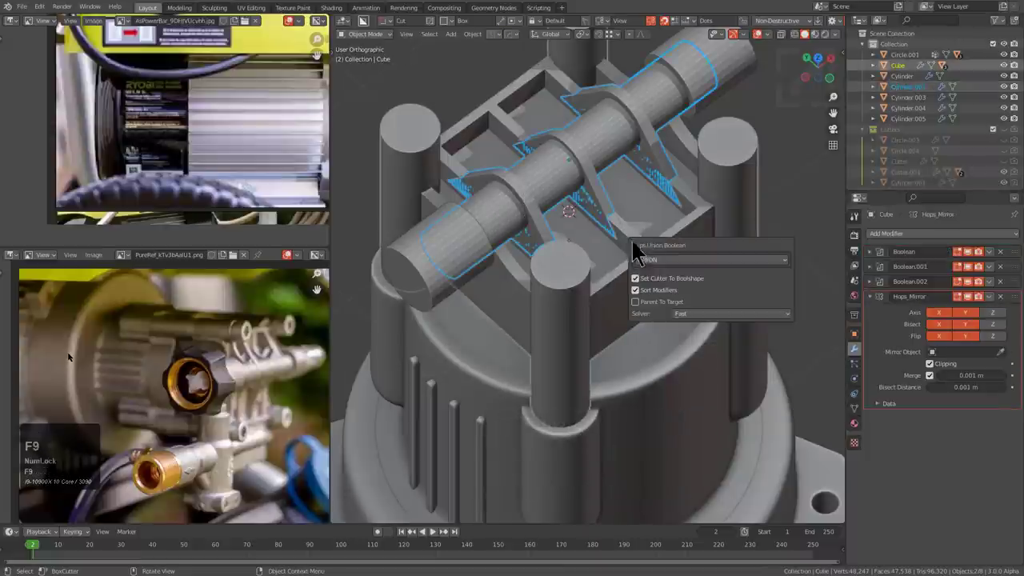
{"action": "left_click", "coordinate": [694, 262]}
{"action": "left_click", "coordinate": [690, 267]}
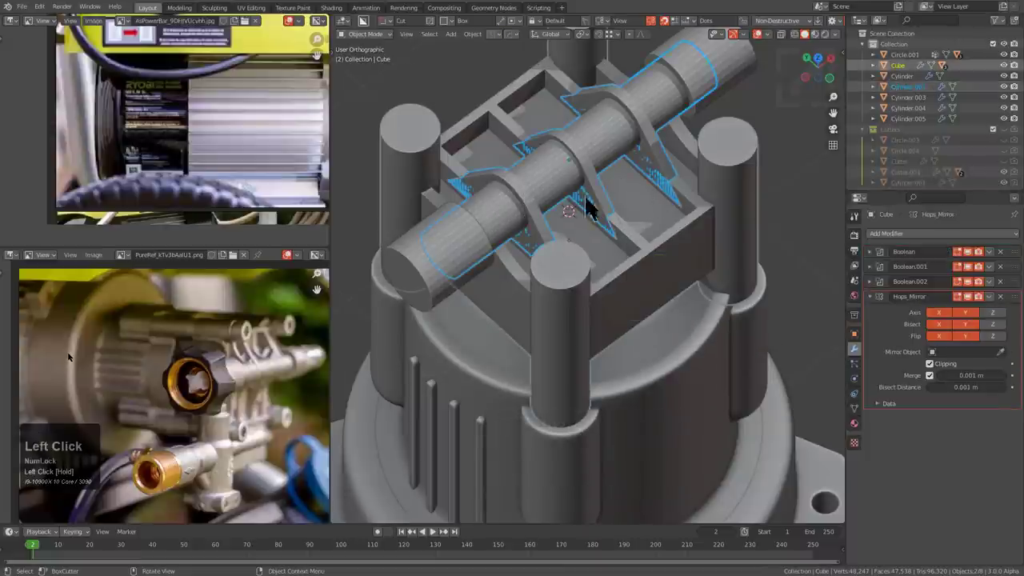
{"action": "key", "text": "q"}
{"action": "mouse_move", "coordinate": [634, 230]}
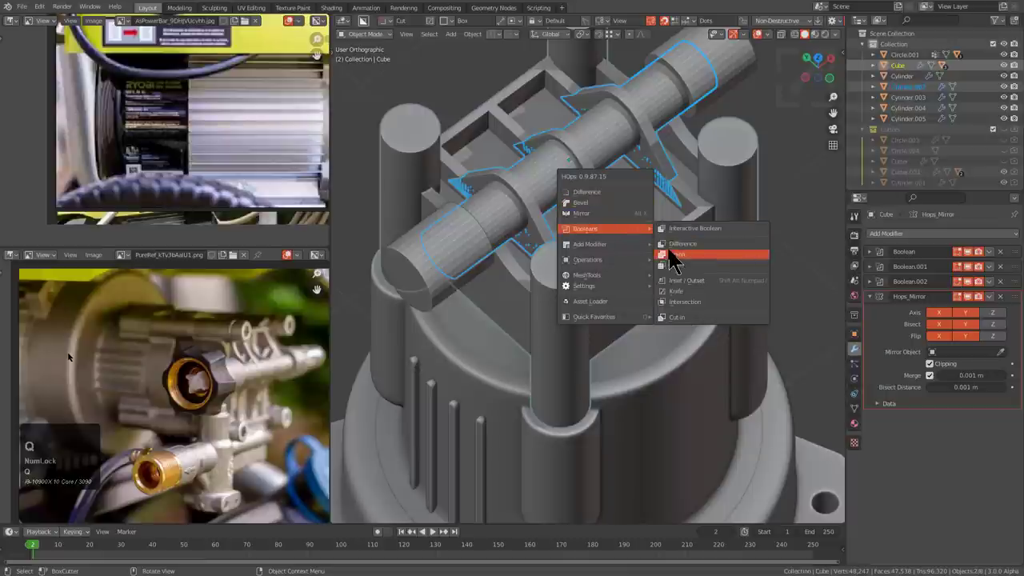
{"action": "left_click", "coordinate": [670, 252]}
{"action": "key", "text": "F9"}
{"action": "left_click", "coordinate": [728, 324]}
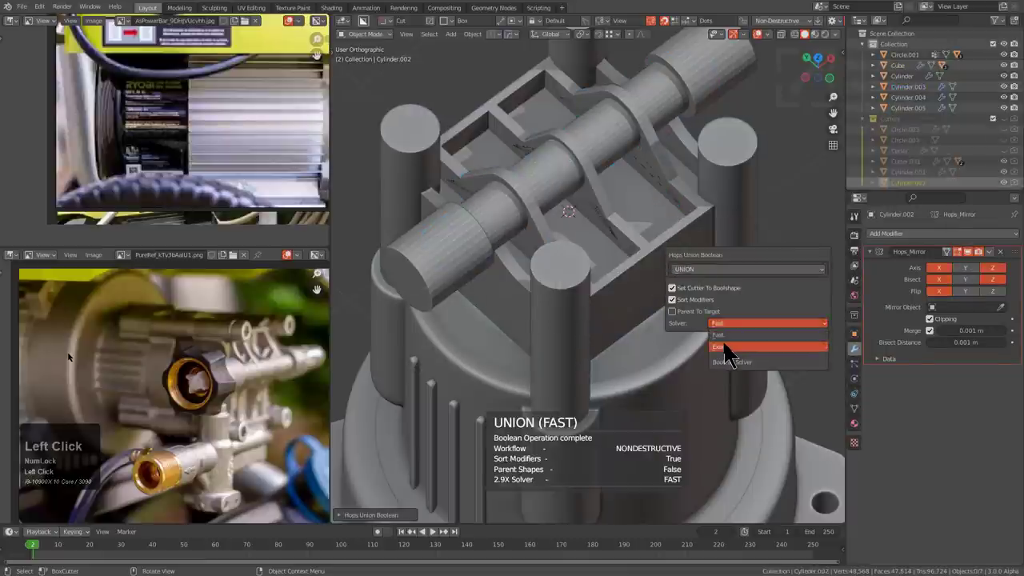
{"action": "left_click", "coordinate": [722, 346]}
- Apply the box frame's modifiers by converting its visual geometry to mesh
{"action": "middle_click_drag", "start_coordinate": [583, 222], "coordinate": [581, 236]}
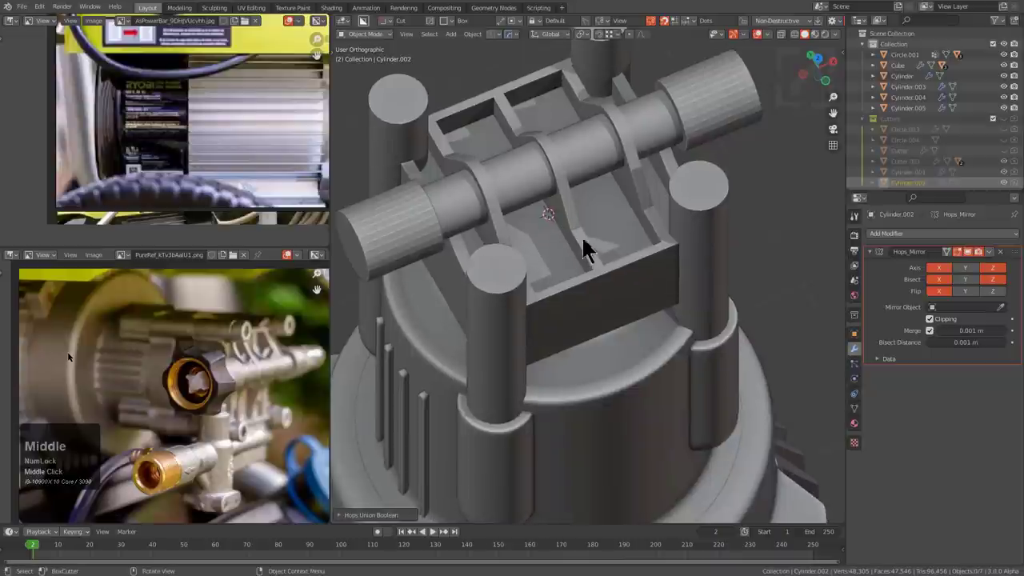
{"action": "left_click", "coordinate": [588, 244]}
{"action": "key", "text": "ctrl+a"}
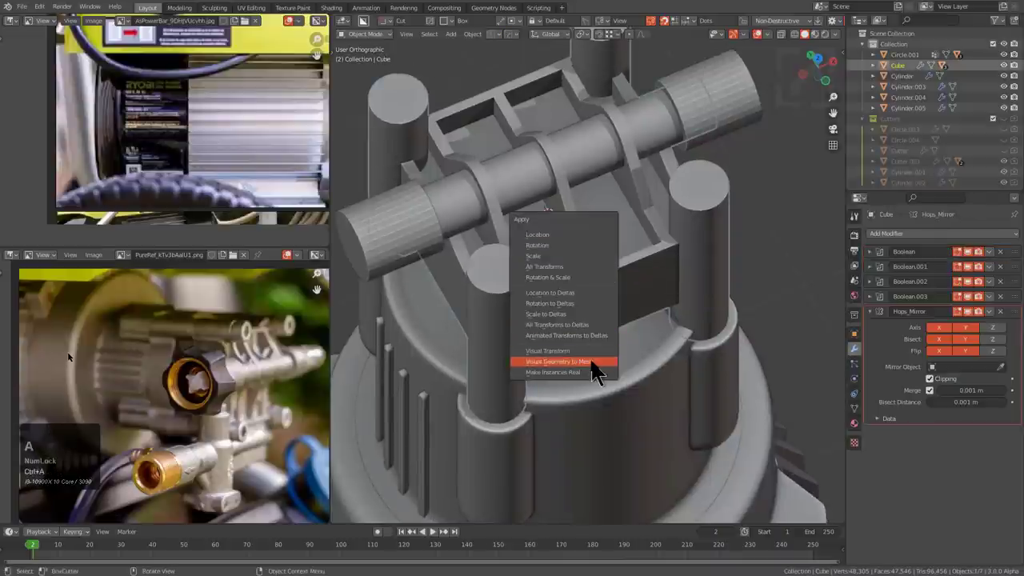
{"action": "left_click", "coordinate": [592, 365]}
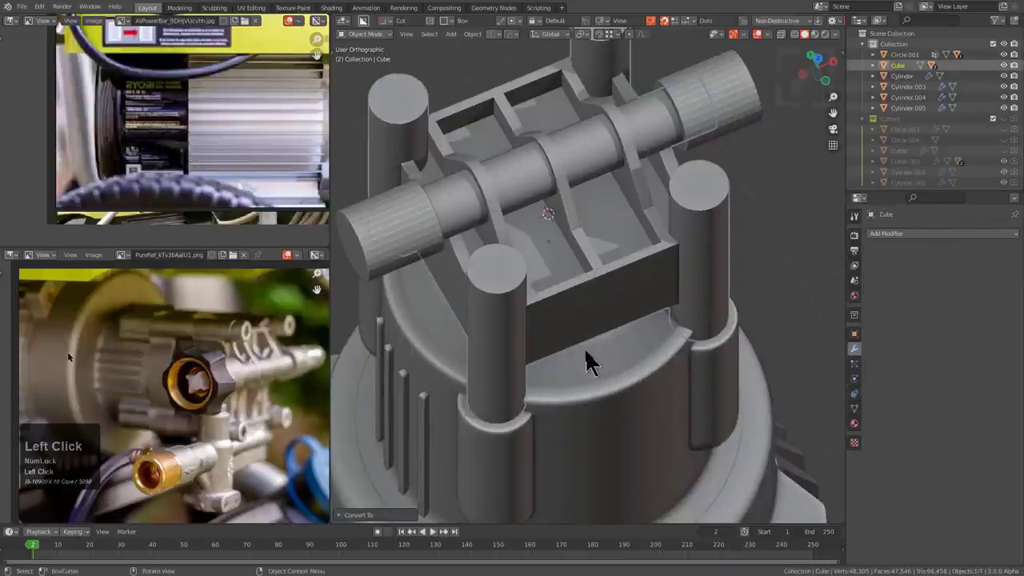
- Isolate the joined frame and bisect-mirror it across both X and Y
{"action": "key", "text": "KP_Divide"}
{"action": "key", "text": "Tab"}
{"action": "middle_click_drag", "start_coordinate": [583, 349], "coordinate": [496, 287], "text": "alt"}
{"action": "key", "text": "Tab"}
{"action": "key", "text": "alt+x"}
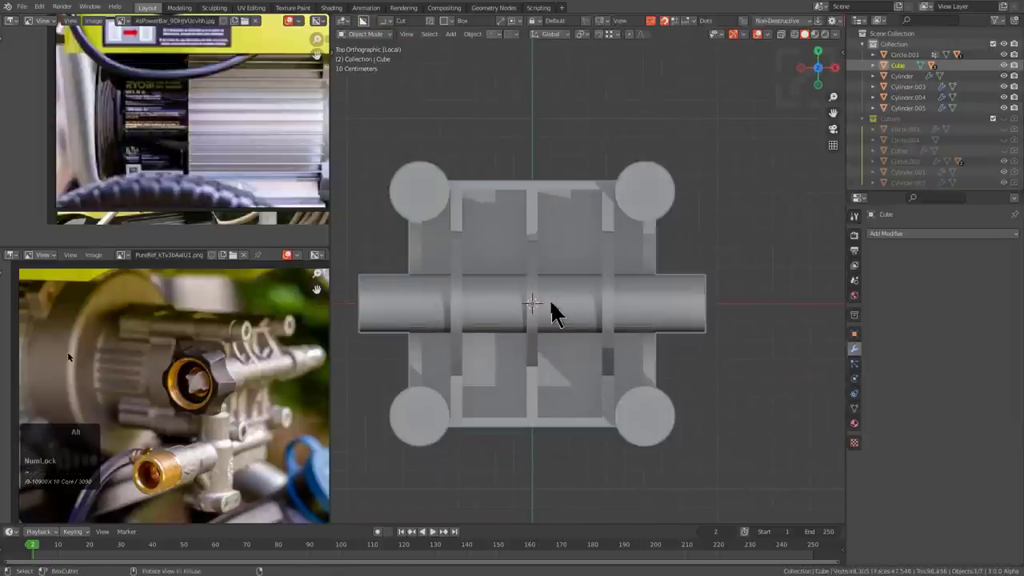
{"action": "scroll", "coordinate": [530, 328], "scroll_direction": "down", "scroll_amount": 1, "text": "alt"}
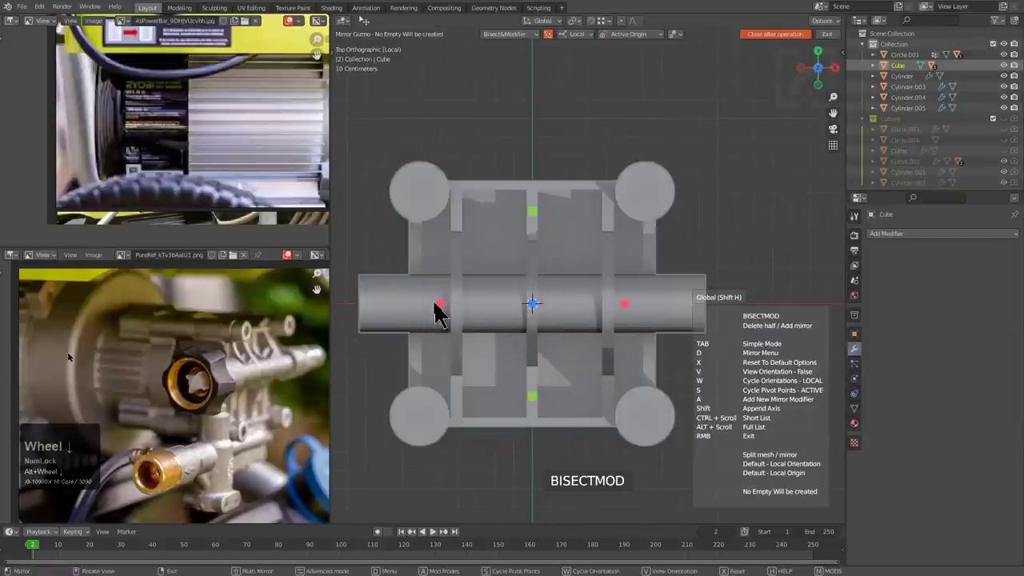
{"action": "left_click", "coordinate": [437, 303]}
{"action": "key", "text": "alt+x"}
{"action": "left_click", "coordinate": [530, 213]}
{"action": "middle_click_drag", "start_coordinate": [520, 291], "coordinate": [362, 256]}
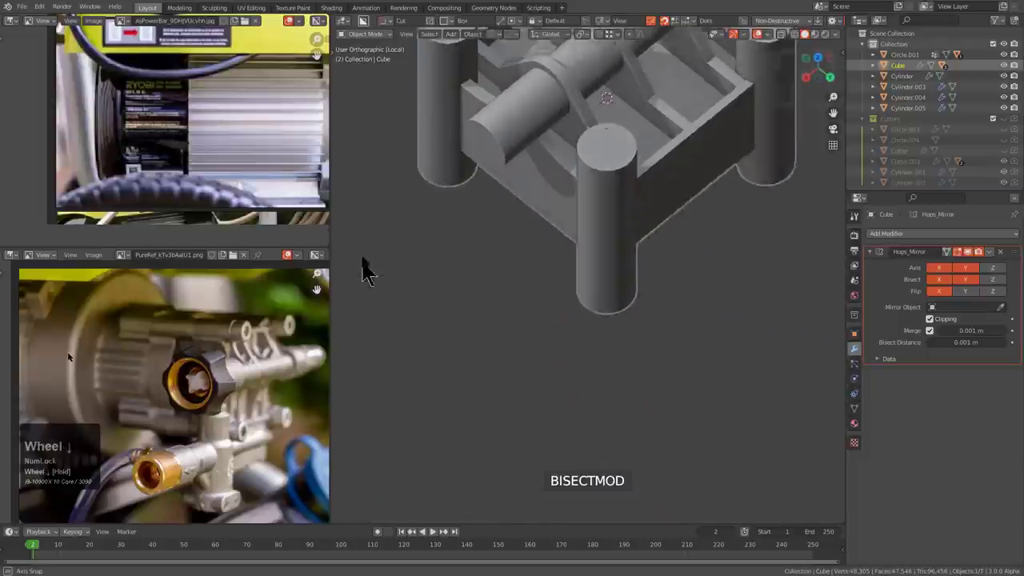
- Examine the mirrored quarter of the frame in Edit Mode, with and without X-ray, around the box rim and brackets
{"action": "key", "text": "Tab"}
{"action": "middle_click_drag", "start_coordinate": [602, 149], "coordinate": [516, 306], "text": "shift"}
{"action": "key", "text": "a"}
{"action": "key", "text": "KP_Decimal"}
{"action": "scroll", "coordinate": [585, 238], "scroll_direction": "up", "scroll_amount": 4}
{"action": "mouse_move", "coordinate": [599, 299]}
{"action": "middle_mouse_down"}
{"action": "mouse_move", "coordinate": [584, 238]}
{"action": "mouse_move", "coordinate": [584, 288]}
{"action": "middle_mouse_up"}
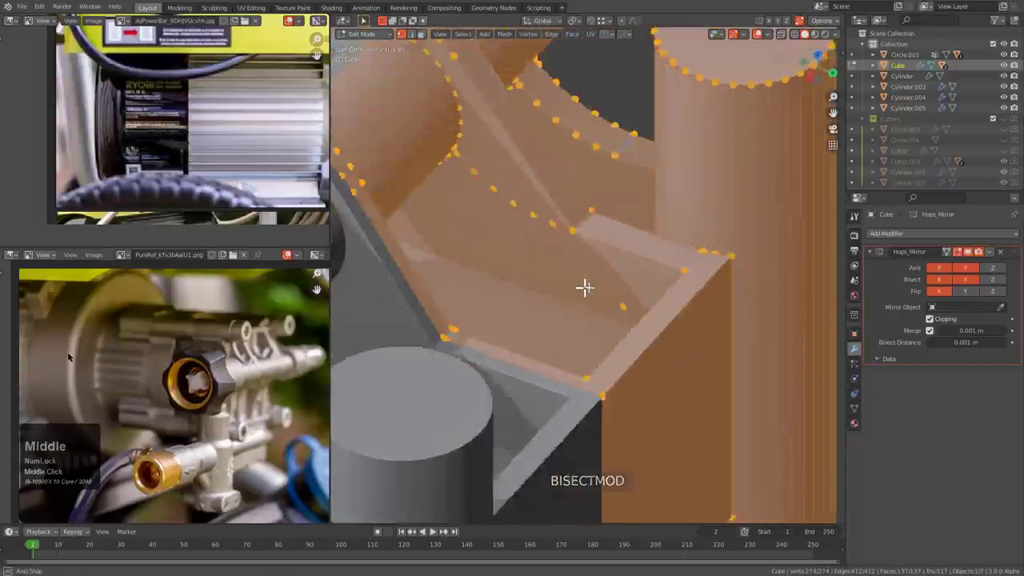
{"action": "key", "text": "alt+z"}
{"action": "middle_click_drag", "start_coordinate": [571, 216], "coordinate": [524, 221]}
{"action": "key", "text": "1"}
{"action": "key", "text": "alt+z"}
{"action": "middle_click_drag", "start_coordinate": [532, 156], "coordinate": [579, 178]}
- Check the vertices where the brackets and box rim meet the corner post, test-moving selected ones
{"action": "left_click", "coordinate": [578, 178], "text": "shift"}
{"action": "left_click", "coordinate": [568, 134], "text": "shift"}
{"action": "left_click", "coordinate": [560, 197]}
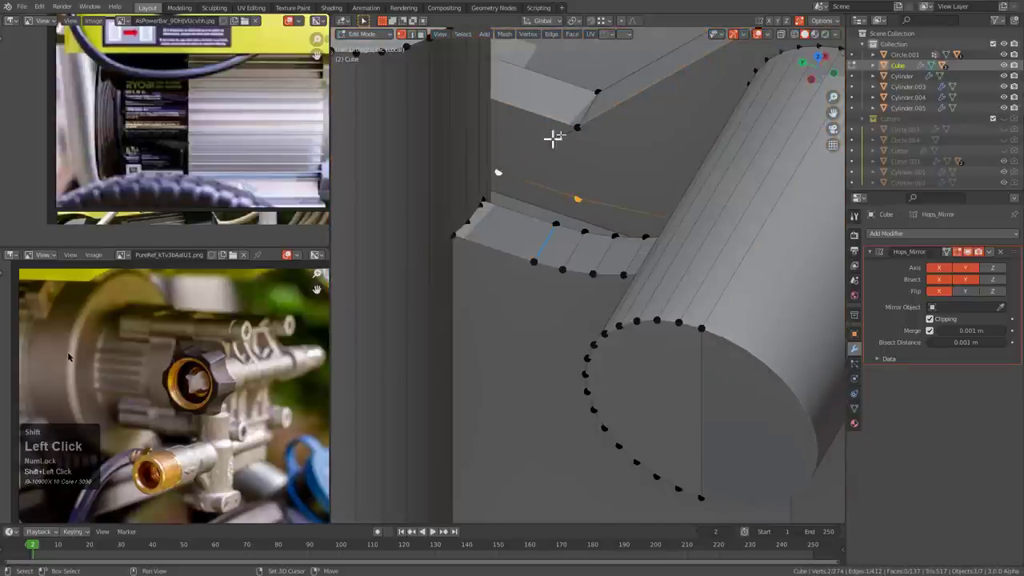
{"action": "middle_click_drag", "start_coordinate": [577, 129], "coordinate": [512, 216], "text": "shift"}
{"action": "middle_click_drag", "start_coordinate": [512, 216], "coordinate": [482, 212]}
{"action": "middle_click_drag", "start_coordinate": [515, 180], "coordinate": [545, 214]}
{"action": "key", "text": "g"}
{"action": "right_click", "coordinate": [568, 215]}
{"action": "left_click", "coordinate": [522, 198]}
{"action": "key", "text": "g"}
{"action": "right_click", "coordinate": [523, 197]}
{"action": "scroll", "coordinate": [571, 229], "scroll_direction": "up", "scroll_amount": 1, "text": "alt"}
{"action": "key", "text": "alt+z"}
{"action": "scroll", "coordinate": [632, 194], "scroll_direction": "up", "scroll_amount": 2}
{"action": "scroll", "coordinate": [626, 194], "scroll_direction": "up", "scroll_amount": 1}
{"action": "scroll", "coordinate": [545, 214], "scroll_direction": "up", "scroll_amount": 3}
{"action": "scroll", "coordinate": [546, 213], "scroll_direction": "up", "scroll_amount": 2}
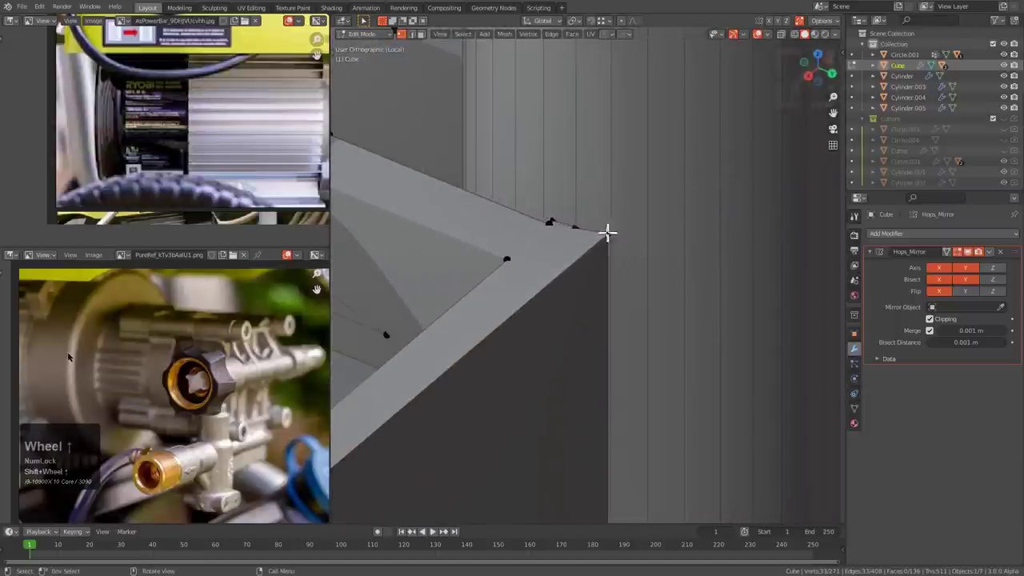
- Boundary-bevel the rims of the corner post's top and bottom caps with the Edit Multi tool
{"action": "middle_click_drag", "start_coordinate": [606, 229], "coordinate": [584, 178]}
{"action": "left_click", "coordinate": [592, 222]}
{"action": "left_click", "coordinate": [603, 272], "text": "shift"}
{"action": "scroll", "coordinate": [593, 184], "scroll_direction": "up", "scroll_amount": 2}
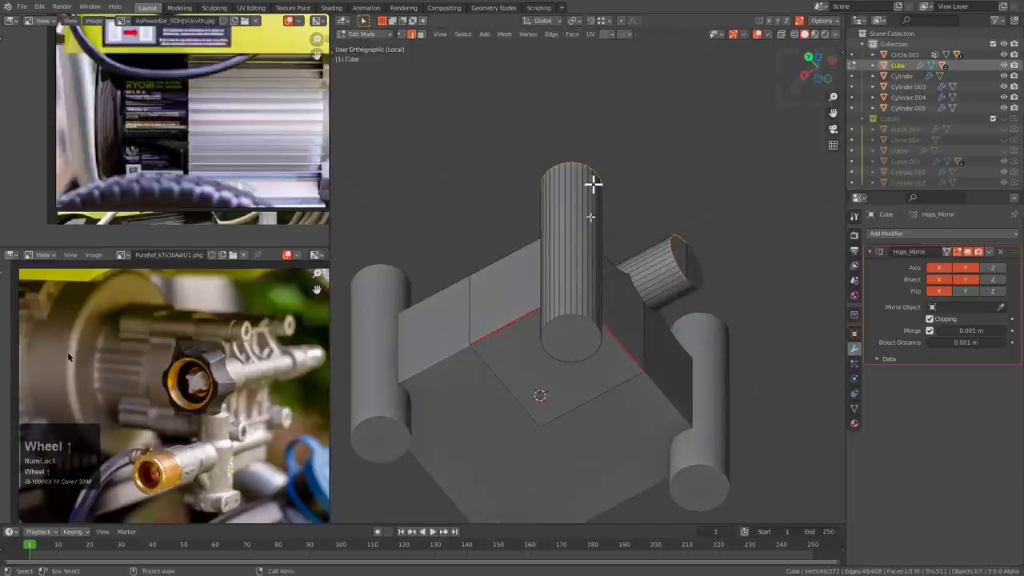
{"action": "scroll", "coordinate": [644, 309], "scroll_direction": "up", "scroll_amount": 3}
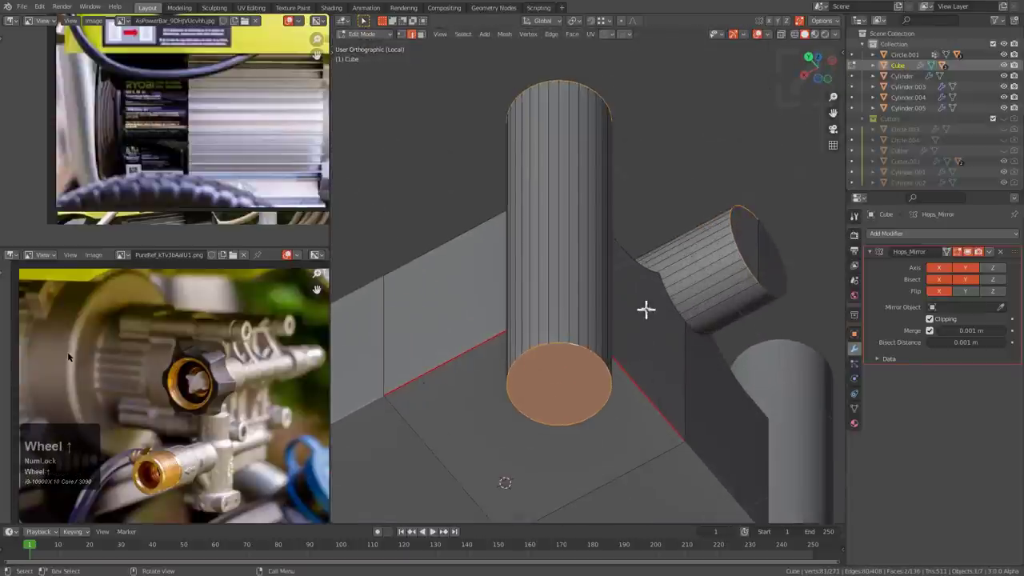
{"action": "middle_click_drag", "start_coordinate": [650, 263], "coordinate": [639, 363]}
{"action": "middle_click_drag", "start_coordinate": [669, 172], "coordinate": [693, 216], "text": "shift"}
{"action": "key", "text": "shift+grave"}
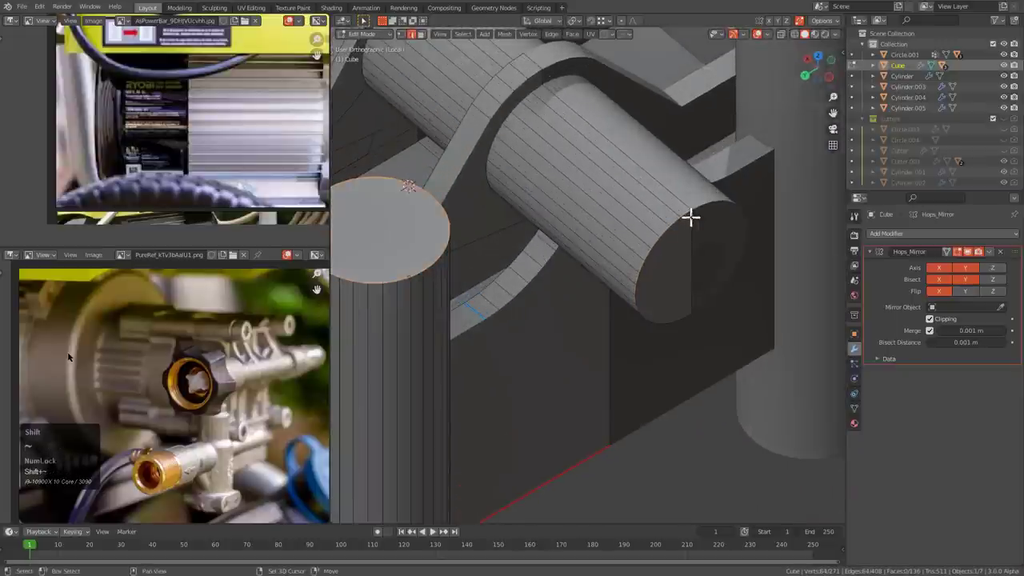
{"action": "left_click", "coordinate": [689, 226], "text": "shift"}
{"action": "key", "text": "q"}
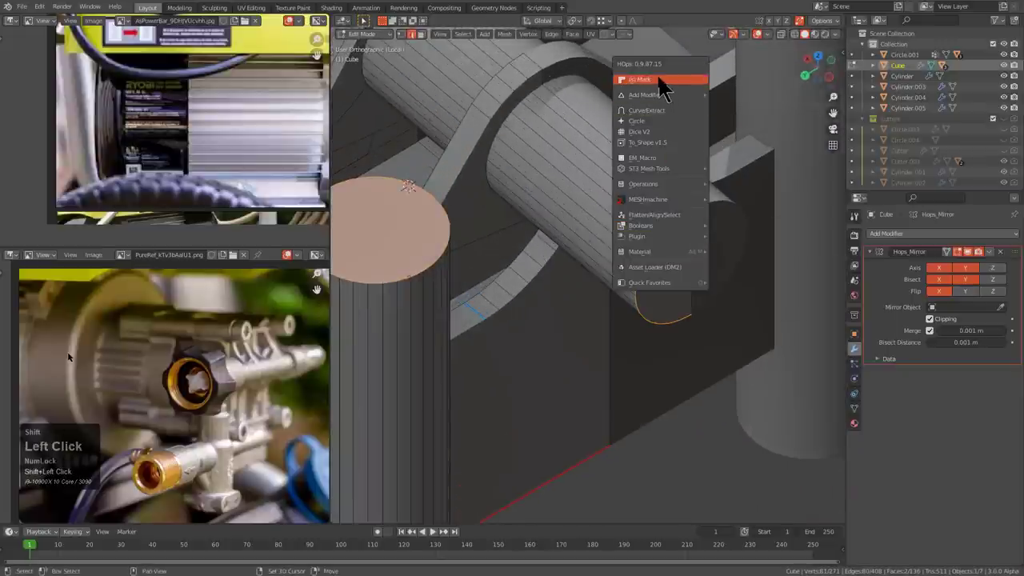
{"action": "left_click", "coordinate": [656, 79]}
{"action": "key", "text": "b"}
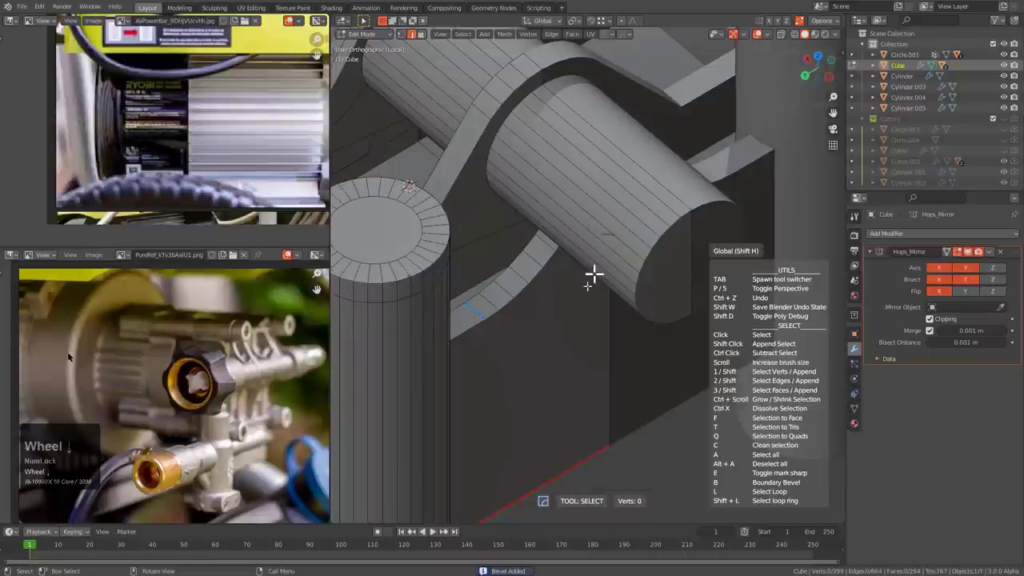
{"action": "middle_click_drag", "start_coordinate": [563, 372], "coordinate": [600, 240], "text": "shift"}
{"action": "key", "text": "space"}
- Select the rim of the pipe's end cap and boundary-bevel it with an offset of about 0.067
{"action": "scroll", "coordinate": [553, 311], "scroll_direction": "down", "scroll_amount": 3}
{"action": "middle_click_drag", "start_coordinate": [553, 311], "coordinate": [523, 294]}
{"action": "middle_click_drag", "start_coordinate": [527, 293], "coordinate": [608, 240], "text": "shift"}
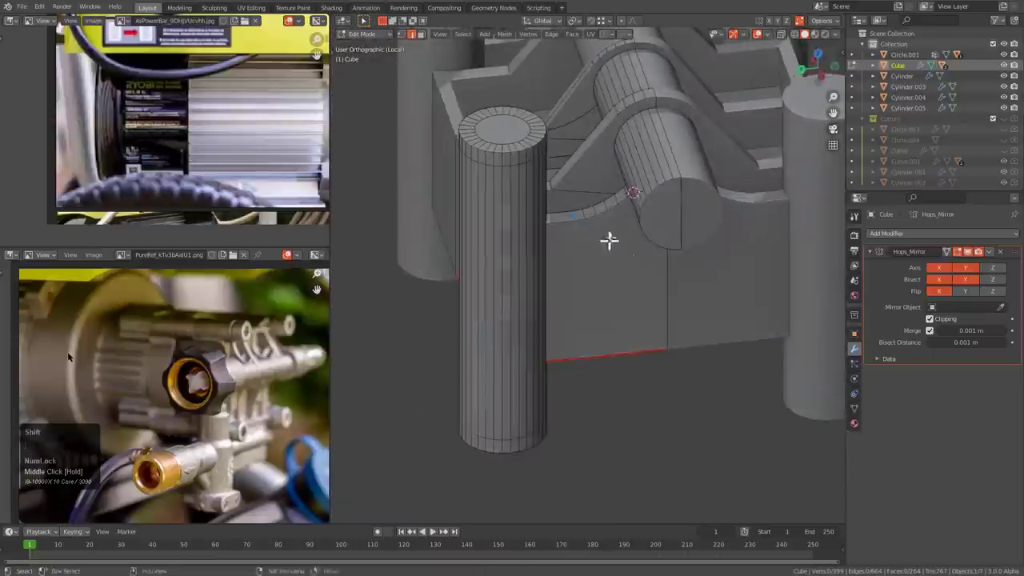
{"action": "key", "text": "KP_2"}
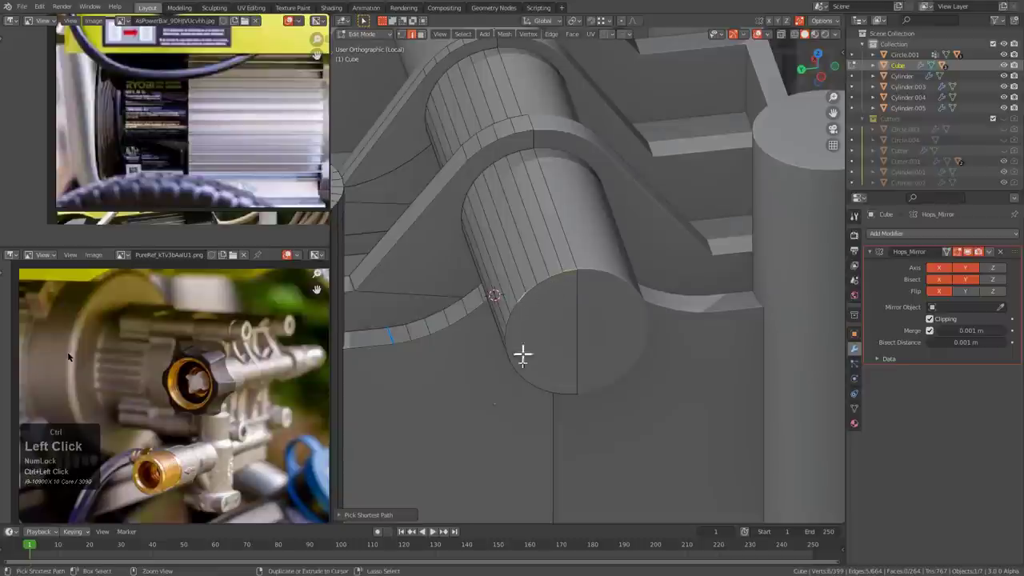
{"action": "left_click", "coordinate": [572, 391], "text": "ctrl"}
{"action": "key", "text": "q"}
{"action": "left_click", "coordinate": [638, 300], "text": "shift"}
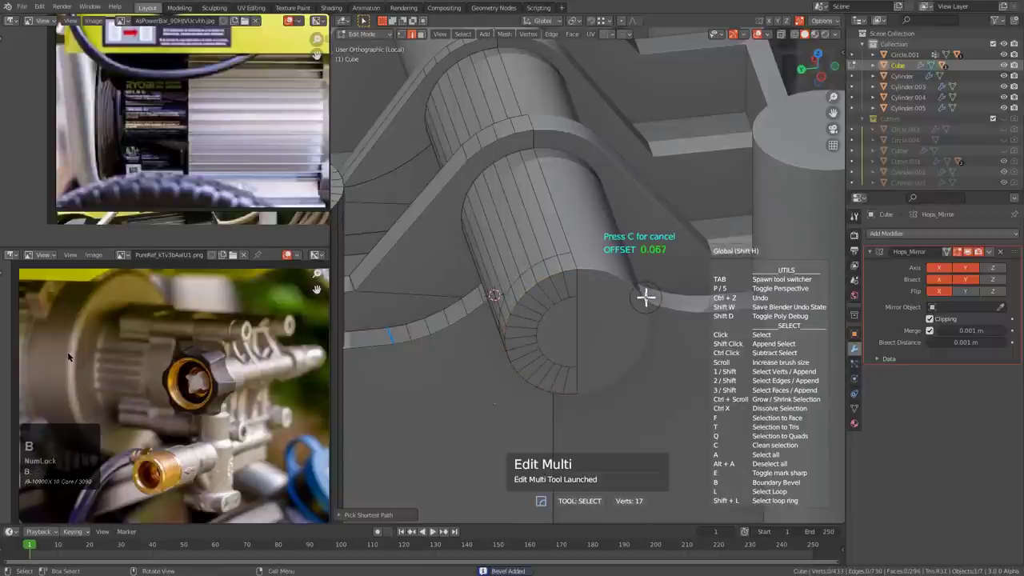
- Try adding an edge loop around the pipe between the two brackets, slid close to the outer bracket
{"action": "scroll", "coordinate": [645, 297], "scroll_direction": "down", "scroll_amount": 3}
{"action": "middle_click_drag", "start_coordinate": [530, 286], "coordinate": [578, 201]}
{"action": "scroll", "coordinate": [640, 259], "scroll_direction": "up", "scroll_amount": 2}
{"action": "key", "text": "ctrl+r"}
{"action": "left_click", "coordinate": [596, 200]}
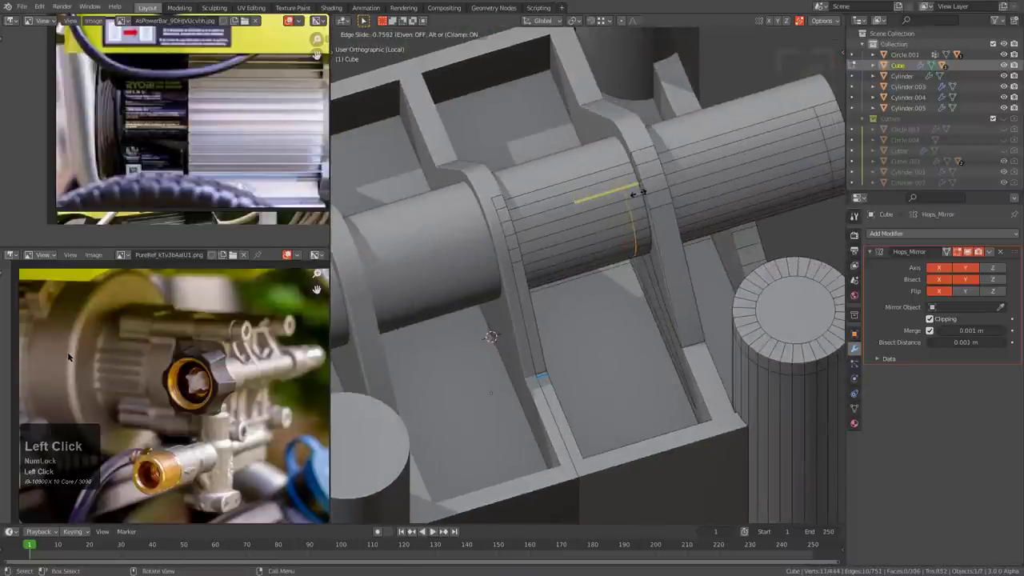
{"action": "left_click", "coordinate": [637, 192]}
{"action": "middle_click_drag", "start_coordinate": [644, 192], "coordinate": [644, 212]}
{"action": "key", "text": "alt+z"}
{"action": "scroll", "coordinate": [619, 274], "scroll_direction": "up", "scroll_amount": 2}
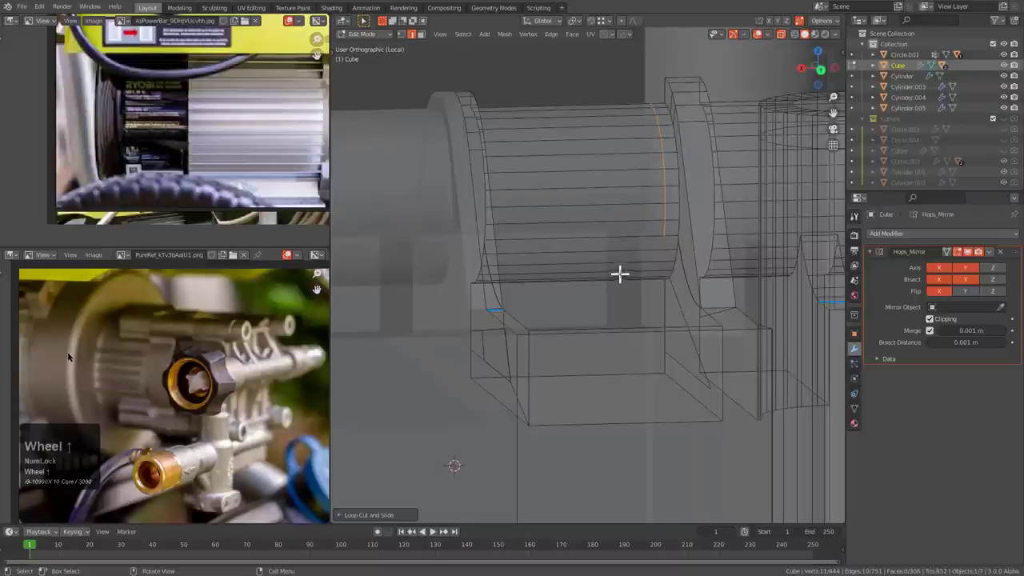
{"action": "scroll", "coordinate": [637, 252], "scroll_direction": "up", "scroll_amount": 2}
{"action": "middle_click_drag", "start_coordinate": [637, 251], "coordinate": [579, 156]}
{"action": "scroll", "coordinate": [631, 250], "scroll_direction": "down", "scroll_amount": 1}
{"action": "scroll", "coordinate": [619, 327], "scroll_direction": "down", "scroll_amount": 2}
{"action": "key", "text": "ctrl+z"}
- Knife a vertical band about 0.195 by 1.463 through the pipe and box, plus two horizontal bands across the box and post
{"action": "key", "text": "alt+w"}
{"action": "scroll", "coordinate": [593, 198], "scroll_direction": "down", "scroll_amount": 4}
{"action": "left_click_drag", "start_coordinate": [556, 106], "coordinate": [585, 256]}
{"action": "left_click_drag", "start_coordinate": [598, 406], "coordinate": [599, 434]}
{"action": "key", "text": "k"}
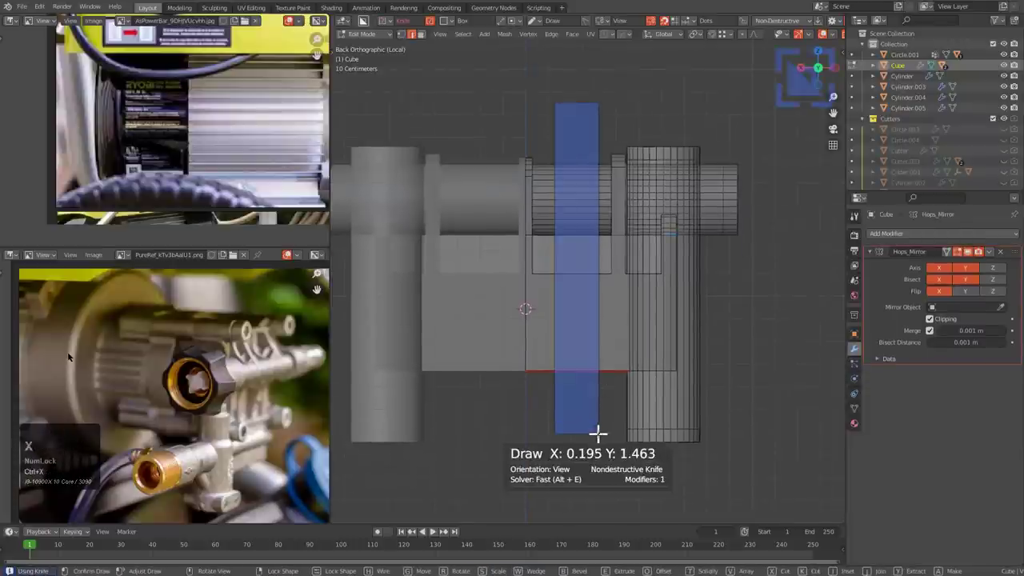
{"action": "mouse_move", "coordinate": [756, 283]}
{"action": "left_mouse_down"}
{"action": "mouse_move", "coordinate": [483, 357]}
{"action": "mouse_move", "coordinate": [467, 350]}
{"action": "left_mouse_up"}
{"action": "mouse_move", "coordinate": [733, 387]}
{"action": "left_mouse_down"}
{"action": "mouse_move", "coordinate": [617, 418]}
{"action": "mouse_move", "coordinate": [569, 416]}
{"action": "left_mouse_up"}
- Move the knifed edge loop on the pipe along X, close to the outer bracket
{"action": "key", "text": "alt+z"}
{"action": "mouse_move", "coordinate": [670, 294]}
{"action": "middle_mouse_down"}
{"action": "mouse_move", "coordinate": [647, 346]}
{"action": "mouse_move", "coordinate": [651, 313]}
{"action": "mouse_move", "coordinate": [578, 265]}
{"action": "mouse_move", "coordinate": [582, 181]}
{"action": "mouse_move", "coordinate": [666, 222]}
{"action": "middle_mouse_up"}
{"action": "scroll", "coordinate": [578, 264], "scroll_direction": "up", "scroll_amount": 3}
{"action": "key", "text": "alt+a"}
{"action": "scroll", "coordinate": [636, 209], "scroll_direction": "up", "scroll_amount": 3}
{"action": "key", "text": "2"}
{"action": "left_click", "coordinate": [623, 216], "text": "alt"}
{"action": "key", "text": "g"}
{"action": "key", "text": "x"}
{"action": "left_click", "coordinate": [683, 209]}
- Move the pipe's other knifed edge loop along X, close to the middle bracket
{"action": "left_click", "coordinate": [556, 191], "text": "alt"}
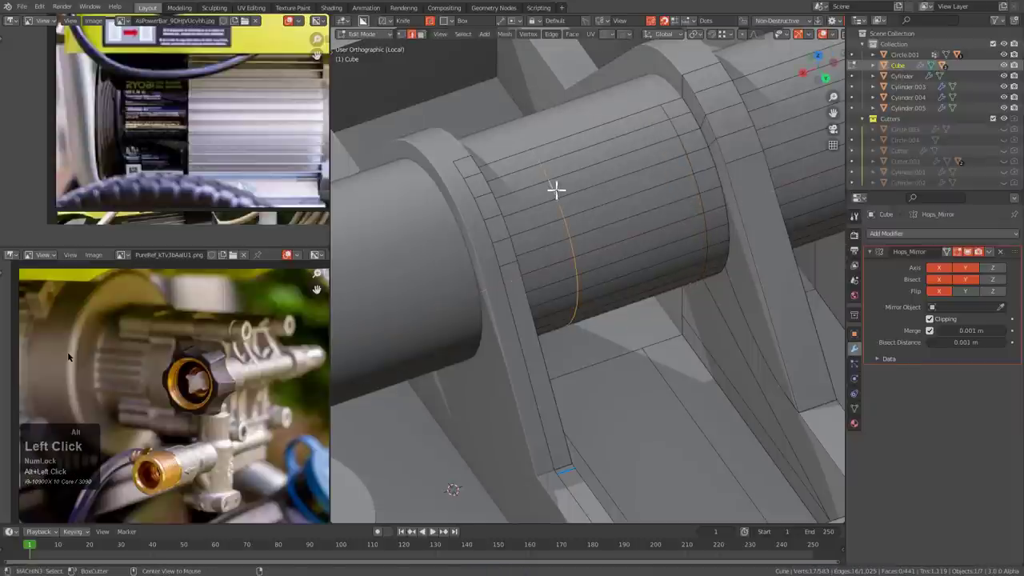
{"action": "key", "text": "g"}
{"action": "key", "text": "x"}
{"action": "left_click", "coordinate": [514, 197]}
- Dissolve the extra edge in the box compartment beside the middle bracket
{"action": "middle_click_drag", "start_coordinate": [514, 197], "coordinate": [457, 199]}
{"action": "scroll", "coordinate": [573, 285], "scroll_direction": "down", "scroll_amount": 3}
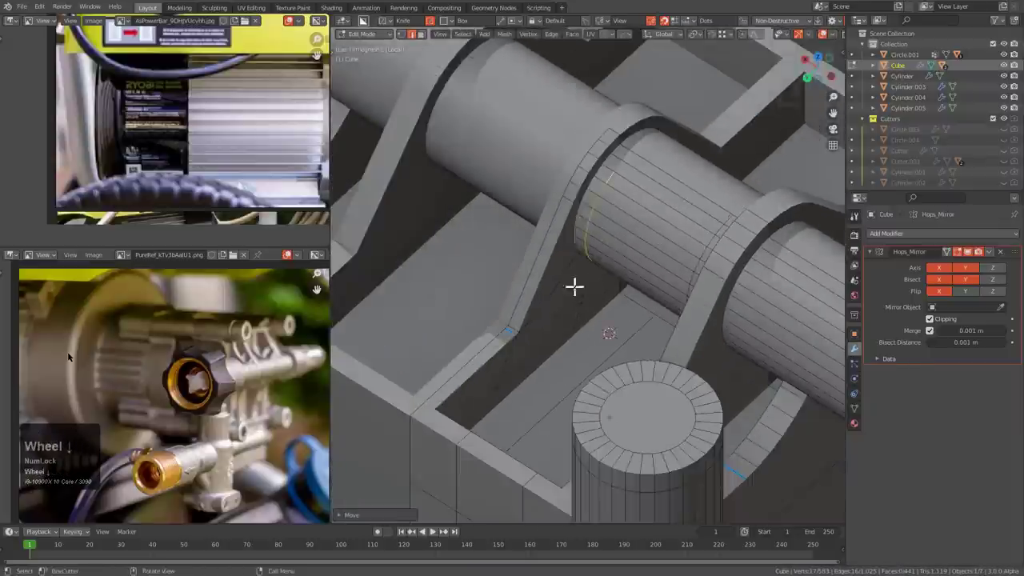
{"action": "middle_click_drag", "start_coordinate": [573, 285], "coordinate": [567, 247]}
{"action": "scroll", "coordinate": [599, 272], "scroll_direction": "up", "scroll_amount": 3}
{"action": "left_click", "coordinate": [567, 343]}
{"action": "key", "text": "ctrl+x"}
- Try to bevel the vertical inner corner edge of the box compartment with two segments
{"action": "left_click", "coordinate": [492, 254]}
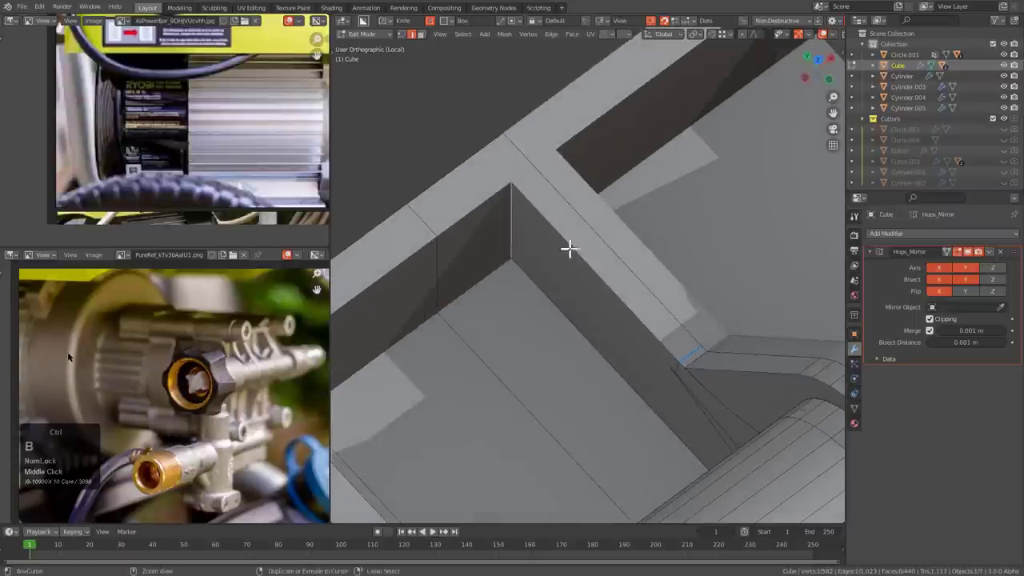
{"action": "key", "text": "ctrl+b"}
{"action": "left_click", "coordinate": [596, 257]}
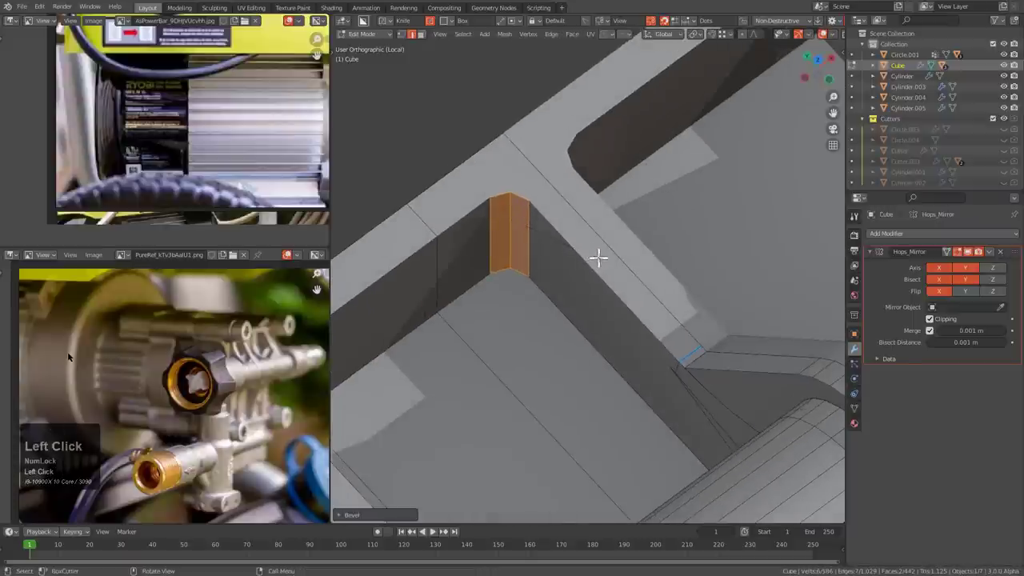
{"action": "key", "text": "ctrl+b"}
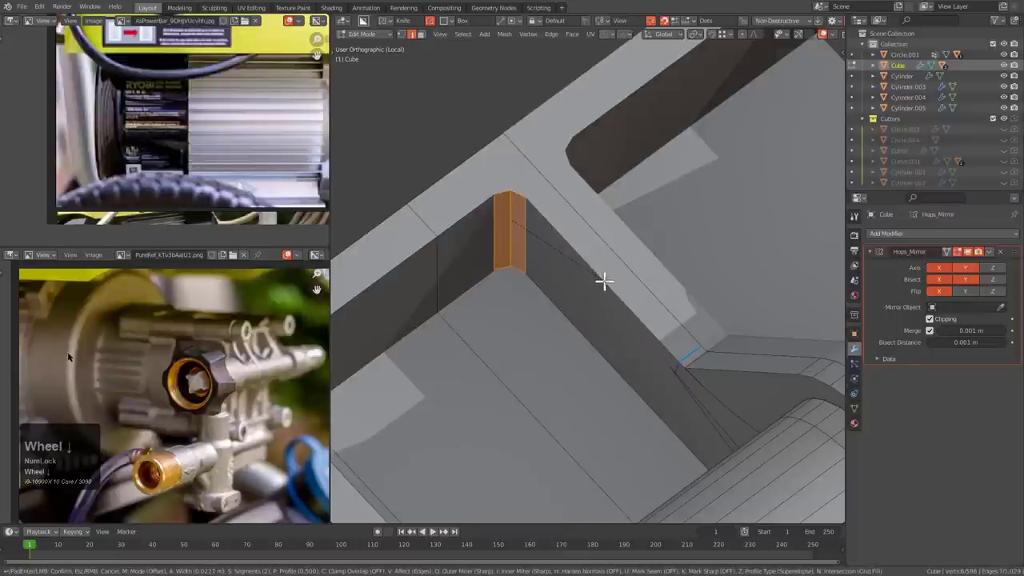
{"action": "left_click", "coordinate": [674, 317]}
{"action": "scroll", "coordinate": [521, 256], "scroll_direction": "down", "scroll_amount": 3}
{"action": "middle_click_drag", "start_coordinate": [520, 256], "coordinate": [536, 238]}
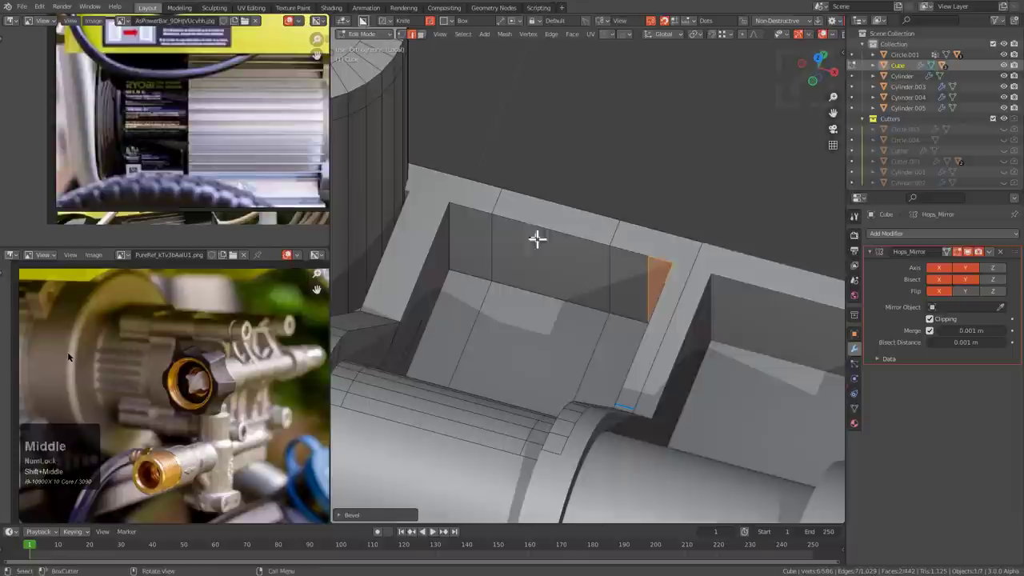
{"action": "key", "text": "ctrl+x"}
{"action": "key", "text": "ctrl+z"}
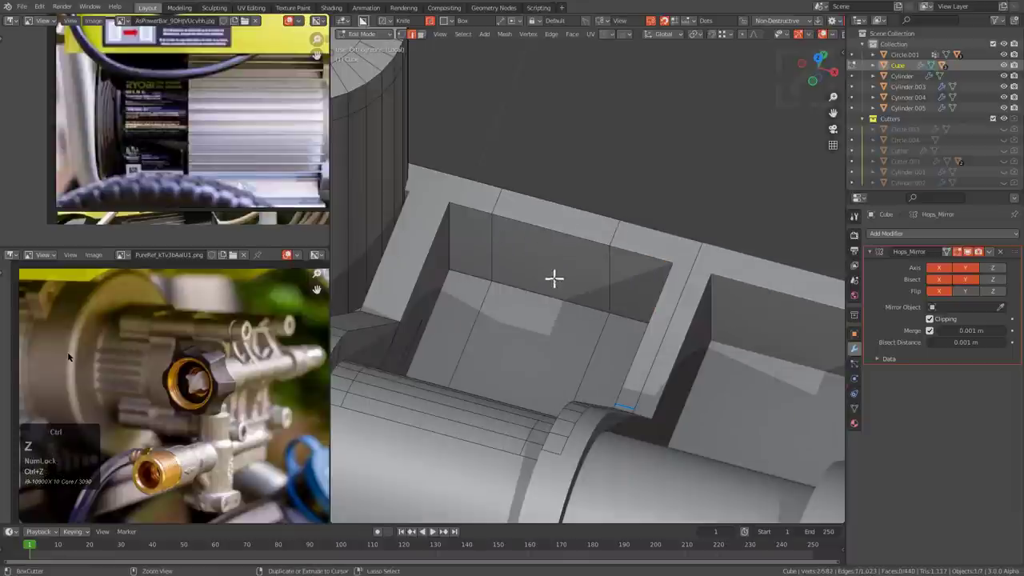
- Bevel the vertical inner corner edges of the box compartments with two segments and a profile of 1.000
{"action": "middle_click_drag", "start_coordinate": [553, 278], "coordinate": [493, 266]}
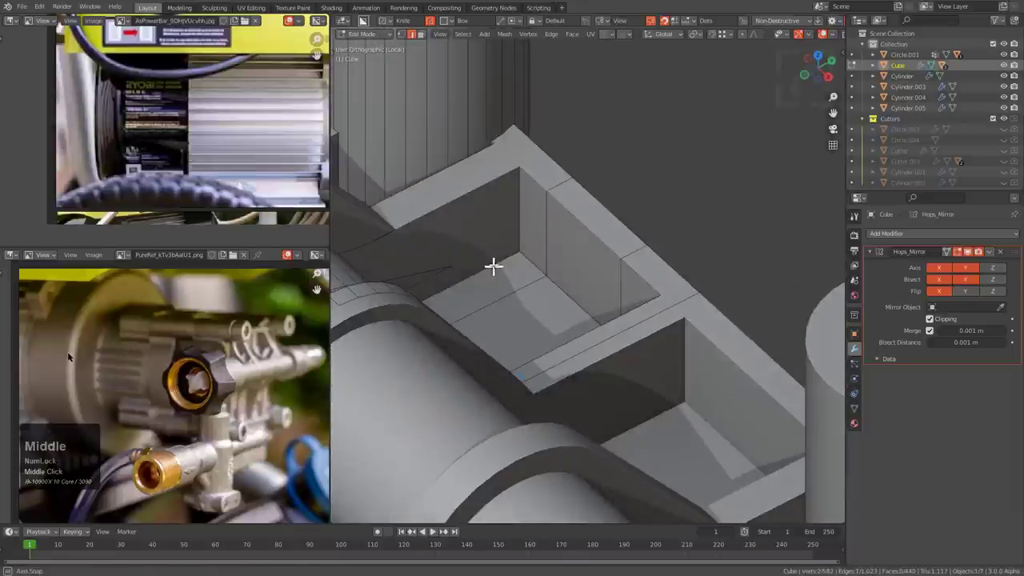
{"action": "key", "text": "ctrl+b"}
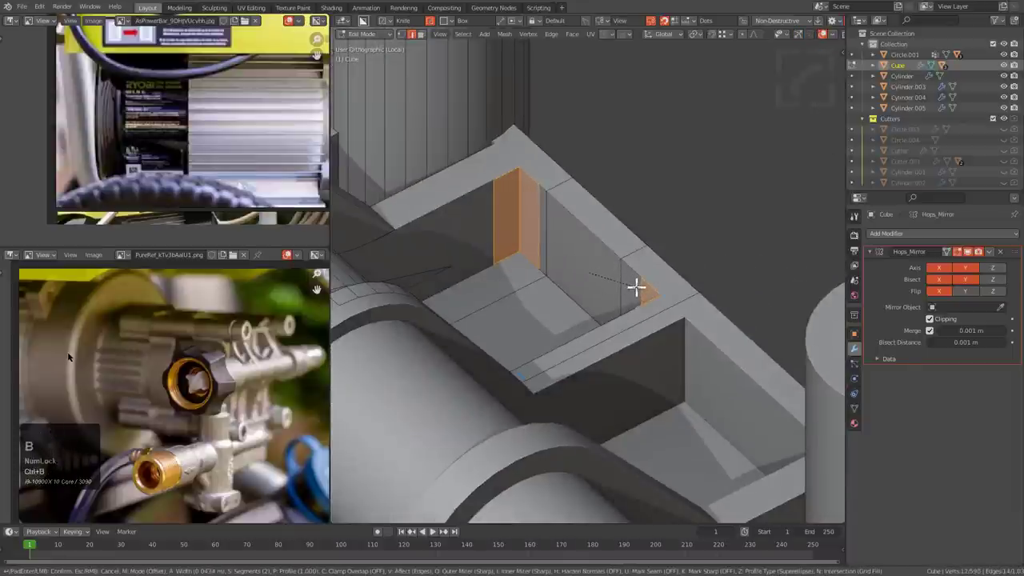
{"action": "left_click", "coordinate": [636, 286]}
- Bevel the horizontal edge loop near the top of the post to split it into separate loops
{"action": "middle_click_drag", "start_coordinate": [636, 286], "coordinate": [594, 240]}
{"action": "scroll", "coordinate": [720, 293], "scroll_direction": "down", "scroll_amount": 6}
{"action": "scroll", "coordinate": [594, 318], "scroll_direction": "up", "scroll_amount": 4}
{"action": "left_click", "coordinate": [613, 157], "text": "alt"}
{"action": "middle_click_drag", "start_coordinate": [613, 157], "coordinate": [706, 229]}
{"action": "key", "text": "ctrl+b"}
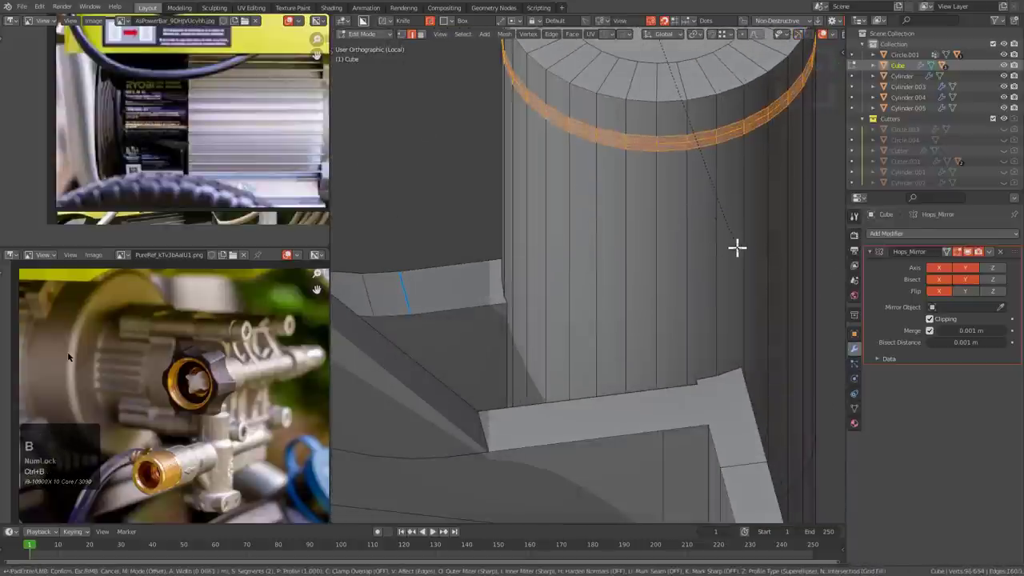
{"action": "left_click", "coordinate": [737, 248]}
- Move the lower of the post's split edge loops down along Z until it sits just above the box frame
{"action": "left_click", "coordinate": [664, 152], "text": "alt"}
{"action": "key", "text": "g"}
{"action": "key", "text": "z"}
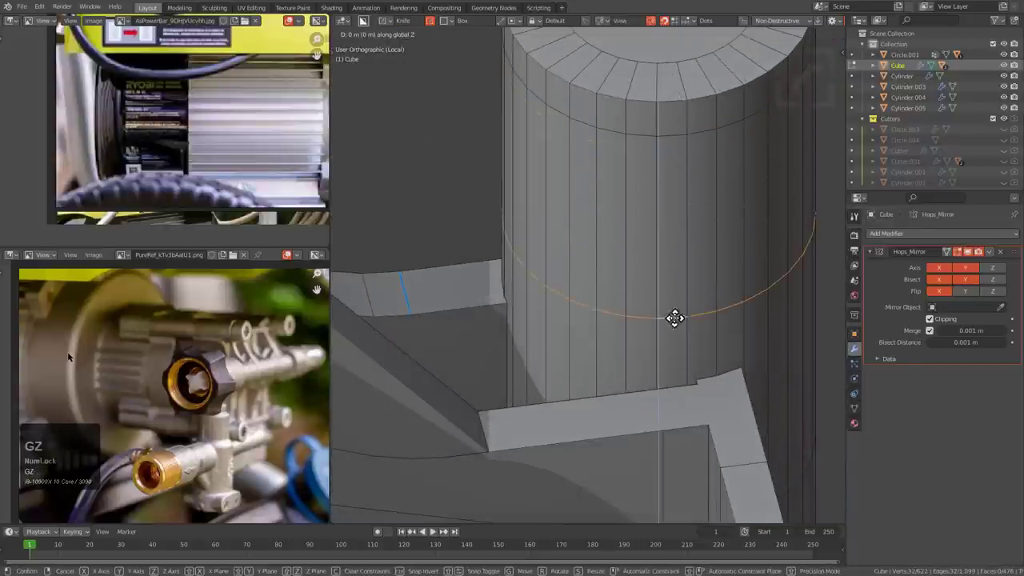
{"action": "left_click", "coordinate": [675, 319]}
{"action": "scroll", "coordinate": [679, 318], "scroll_direction": "down", "scroll_amount": 3}
{"action": "middle_click_drag", "start_coordinate": [687, 318], "coordinate": [594, 242]}
{"action": "scroll", "coordinate": [578, 245], "scroll_direction": "up", "scroll_amount": 2}
{"action": "key", "text": "g"}
{"action": "key", "text": "z"}
{"action": "left_click", "coordinate": [610, 290]}
- Add a centred horizontal edge loop around the lower part of the post beside the box wall
{"action": "middle_click_drag", "start_coordinate": [610, 290], "coordinate": [542, 235]}
{"action": "scroll", "coordinate": [541, 235], "scroll_direction": "up", "scroll_amount": 3}
{"action": "scroll", "coordinate": [541, 236], "scroll_direction": "down", "scroll_amount": 2}
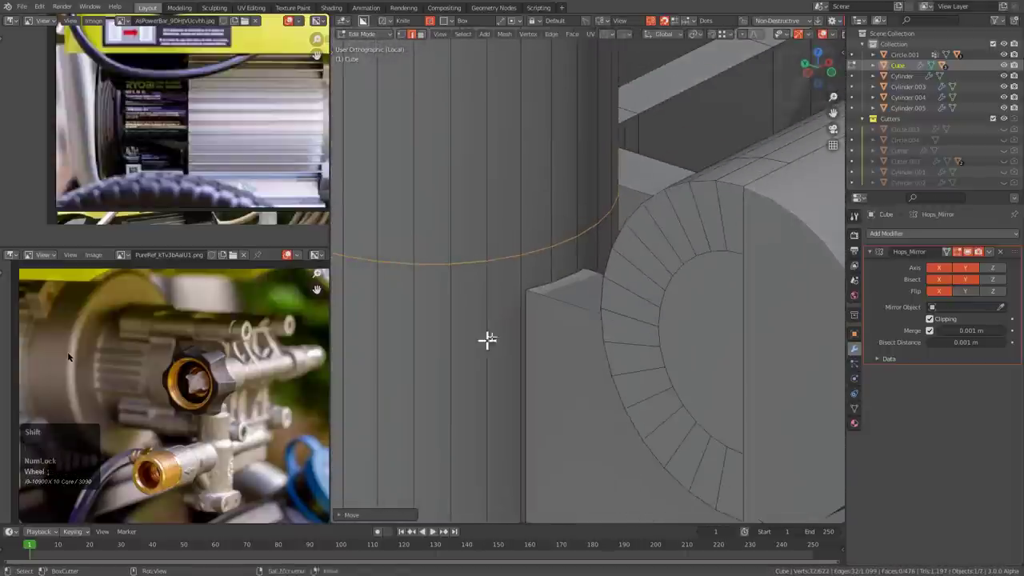
{"action": "middle_click_drag", "start_coordinate": [487, 341], "coordinate": [644, 237], "text": "shift"}
{"action": "key", "text": "ctrl+r"}
{"action": "right_click", "coordinate": [592, 295]}
- Connect the frame's outer corner vertex at the post to the vertex above it on the post's edge loop
{"action": "scroll", "coordinate": [677, 309], "scroll_direction": "up", "scroll_amount": 2}
{"action": "middle_click_drag", "start_coordinate": [677, 309], "coordinate": [615, 311]}
{"action": "key", "text": "1"}
{"action": "left_click", "coordinate": [611, 229]}
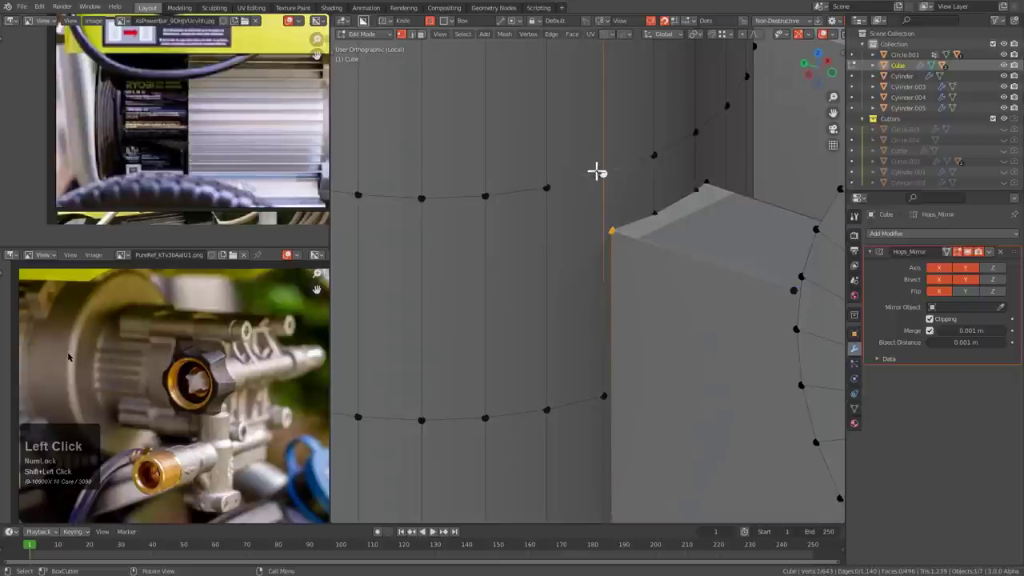
{"action": "middle_click_drag", "start_coordinate": [607, 170], "coordinate": [584, 251]}
- Add another edge loop around the post, slid close above the loop over the frame
{"action": "scroll", "coordinate": [467, 278], "scroll_direction": "up", "scroll_amount": 2}
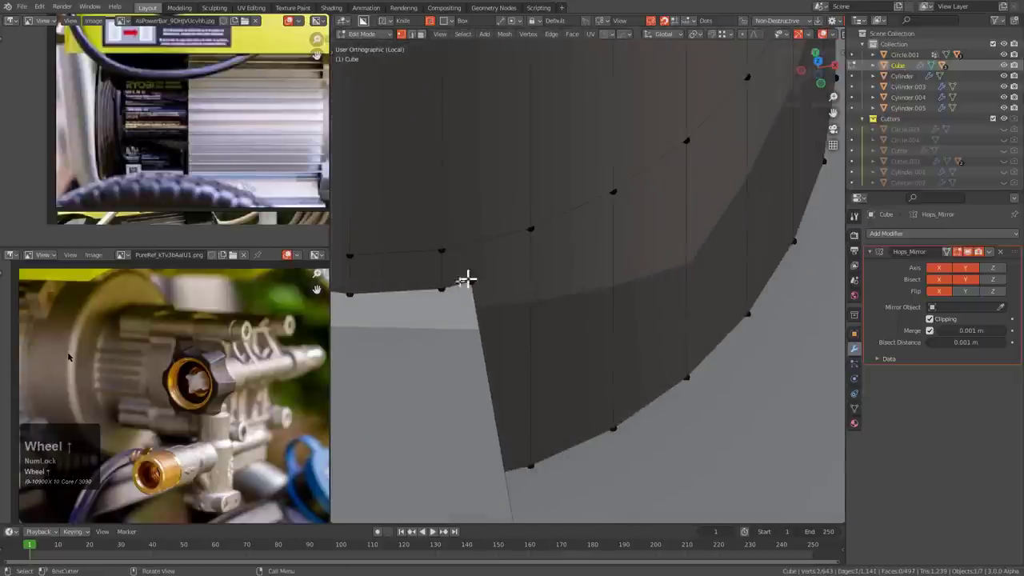
{"action": "scroll", "coordinate": [456, 246], "scroll_direction": "down", "scroll_amount": 3}
{"action": "key", "text": "ctrl+r"}
{"action": "left_click", "coordinate": [542, 174]}
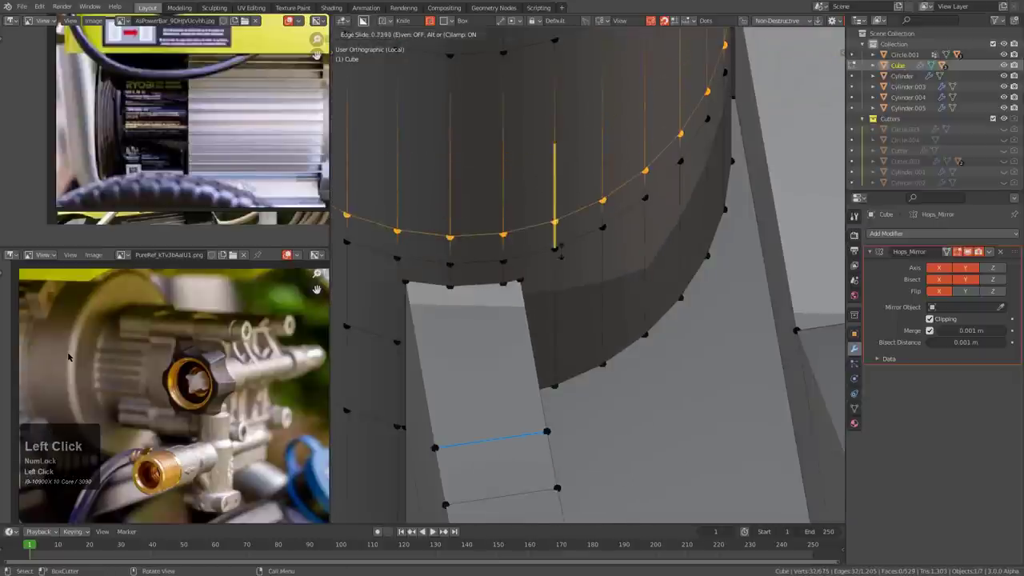
{"action": "left_click", "coordinate": [556, 243]}
- Merge the post vertex beside the frame's other top corner into that corner vertex
{"action": "scroll", "coordinate": [561, 260], "scroll_direction": "up", "scroll_amount": 2}
{"action": "left_click", "coordinate": [465, 287]}
{"action": "left_click", "coordinate": [491, 282], "text": "shift"}
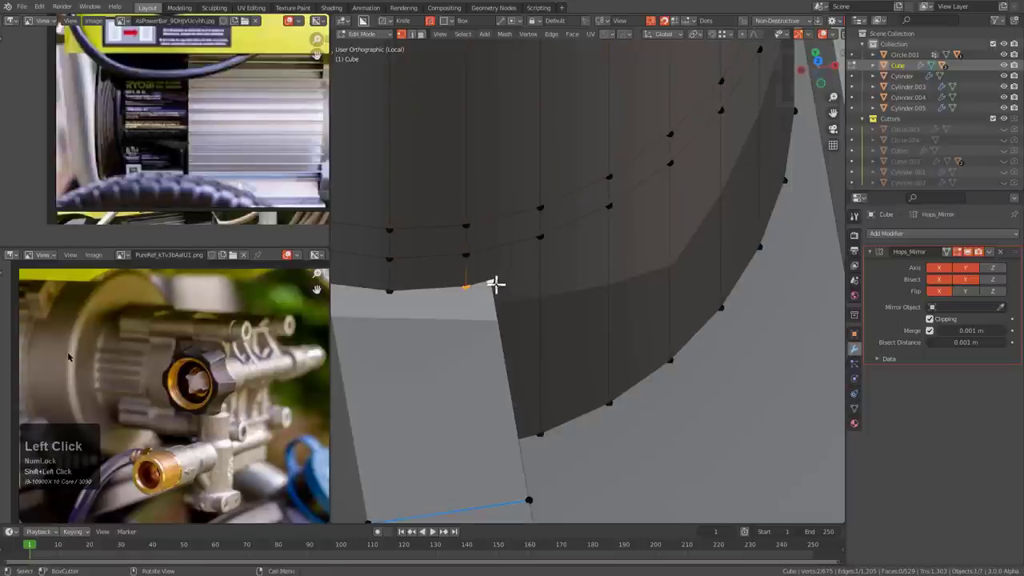
{"action": "key", "text": "m"}
{"action": "left_click", "coordinate": [498, 284]}
- Add a partial edge loop on the post level with the frame's corner and connect its end vertex to that corner
{"action": "key", "text": "ctrl+r"}
{"action": "middle_click_drag", "start_coordinate": [521, 288], "coordinate": [479, 213]}
{"action": "scroll", "coordinate": [539, 235], "scroll_direction": "down", "scroll_amount": 2}
{"action": "middle_click_drag", "start_coordinate": [539, 235], "coordinate": [497, 213]}
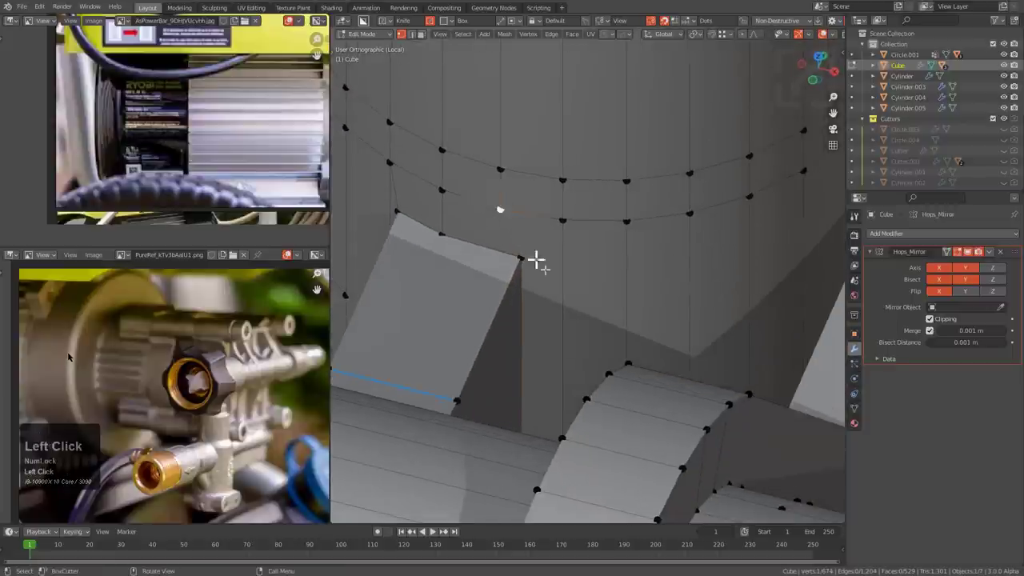
{"action": "left_click", "coordinate": [572, 292]}
{"action": "left_click", "coordinate": [579, 202]}
{"action": "left_click", "coordinate": [561, 267]}
{"action": "left_click", "coordinate": [524, 259], "text": "shift"}
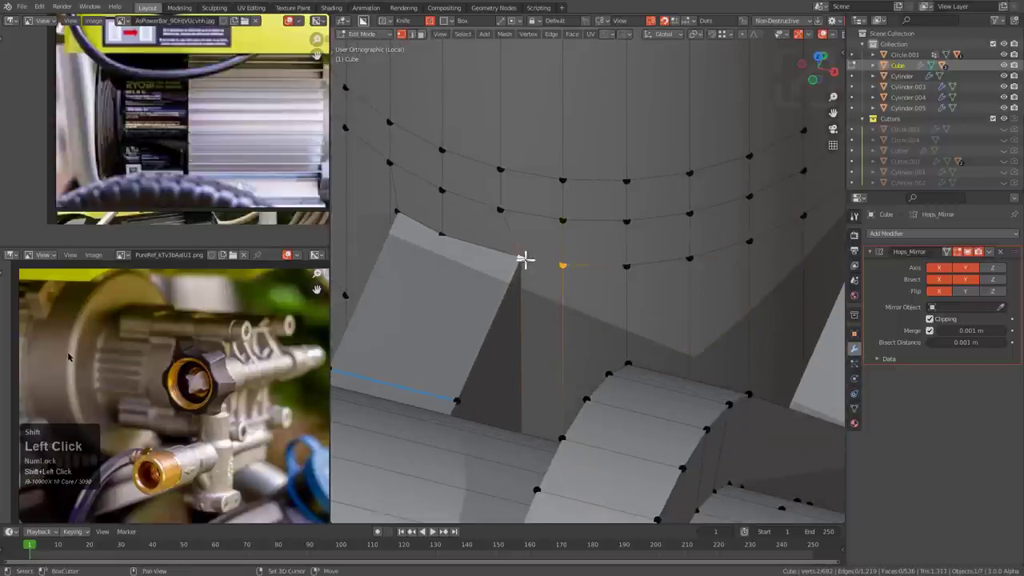
- Add a centred edge loop lengthwise along the curved top strip of the outer bracket
{"action": "middle_click_drag", "start_coordinate": [524, 259], "coordinate": [526, 289]}
{"action": "scroll", "coordinate": [572, 253], "scroll_direction": "up", "scroll_amount": 2}
{"action": "scroll", "coordinate": [565, 277], "scroll_direction": "down", "scroll_amount": 2}
{"action": "middle_click_drag", "start_coordinate": [505, 321], "coordinate": [594, 286], "text": "shift"}
{"action": "middle_click_drag", "start_coordinate": [594, 286], "coordinate": [597, 251]}
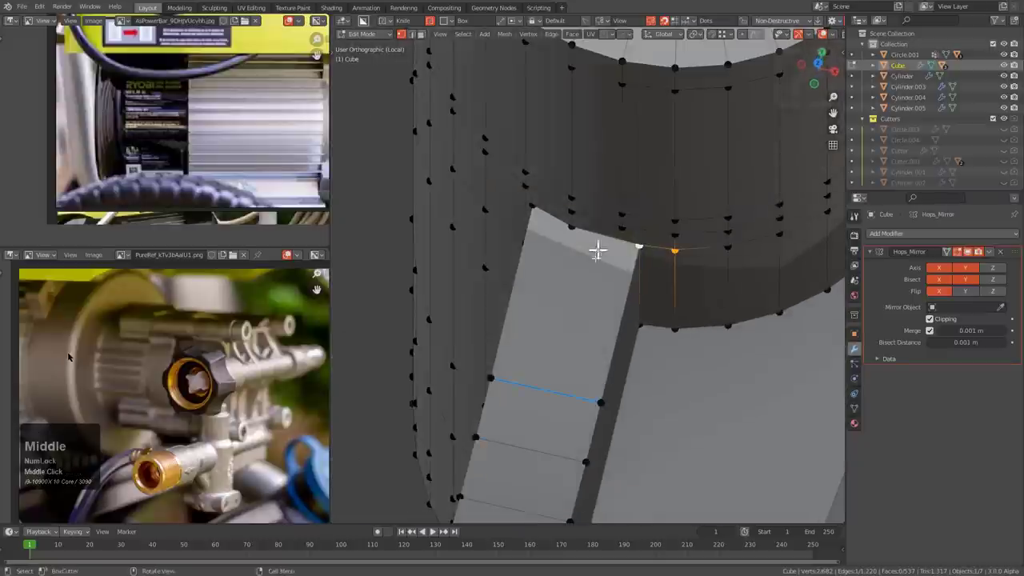
{"action": "left_click", "coordinate": [555, 390]}
{"action": "right_click", "coordinate": [554, 391]}
- Add a centred edge loop around the pipe above the outer bracket
{"action": "middle_click_drag", "start_coordinate": [555, 390], "coordinate": [822, 190]}
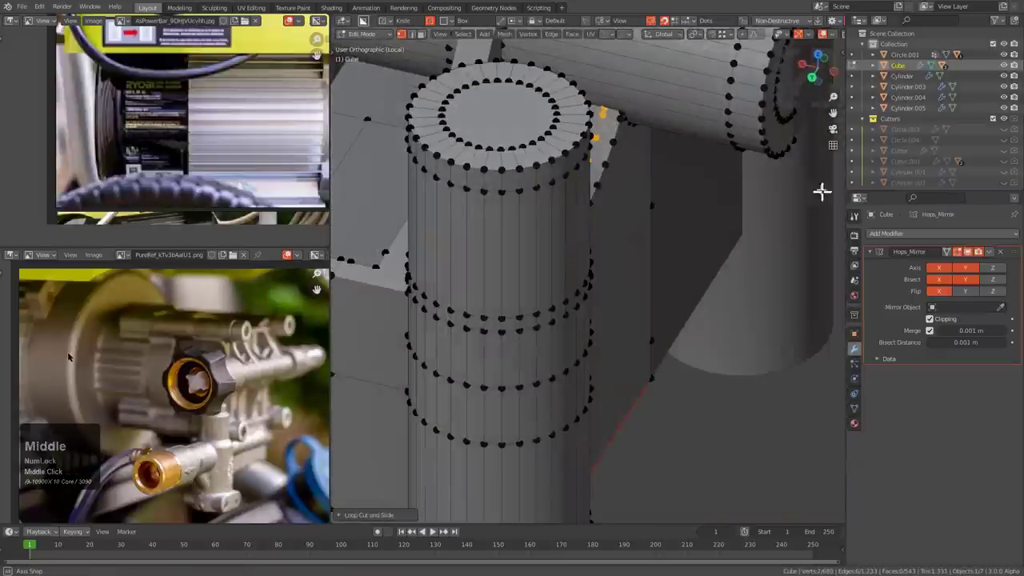
{"action": "scroll", "coordinate": [678, 288], "scroll_direction": "up", "scroll_amount": 1}
{"action": "middle_click_drag", "start_coordinate": [683, 153], "coordinate": [662, 245], "text": "shift"}
{"action": "key", "text": "alt+z"}
{"action": "key", "text": "alt+z"}
{"action": "middle_click_drag", "start_coordinate": [647, 194], "coordinate": [650, 172]}
{"action": "scroll", "coordinate": [650, 172], "scroll_direction": "up", "scroll_amount": 1}
{"action": "key", "text": "ctrl+r"}
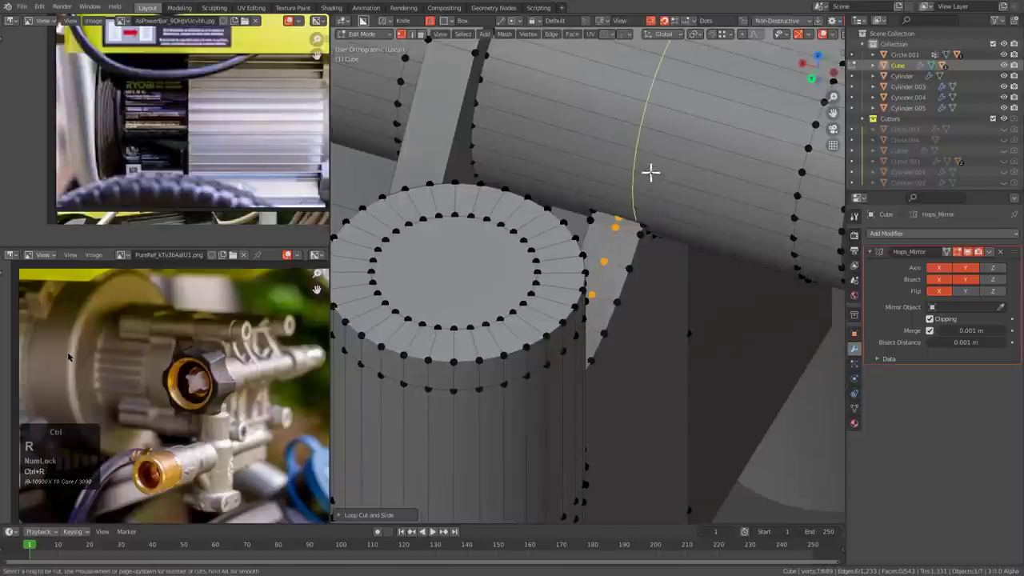
{"action": "left_click", "coordinate": [650, 172]}
{"action": "right_click", "coordinate": [647, 270]}
- Snap the pipe's new edge loop in line with the outer bracket's centre vertex and connect the two adjoining vertices
{"action": "middle_click_drag", "start_coordinate": [647, 269], "coordinate": [667, 240]}
{"action": "scroll", "coordinate": [629, 240], "scroll_direction": "up", "scroll_amount": 3}
{"action": "key", "text": "g"}
{"action": "key", "text": "y"}
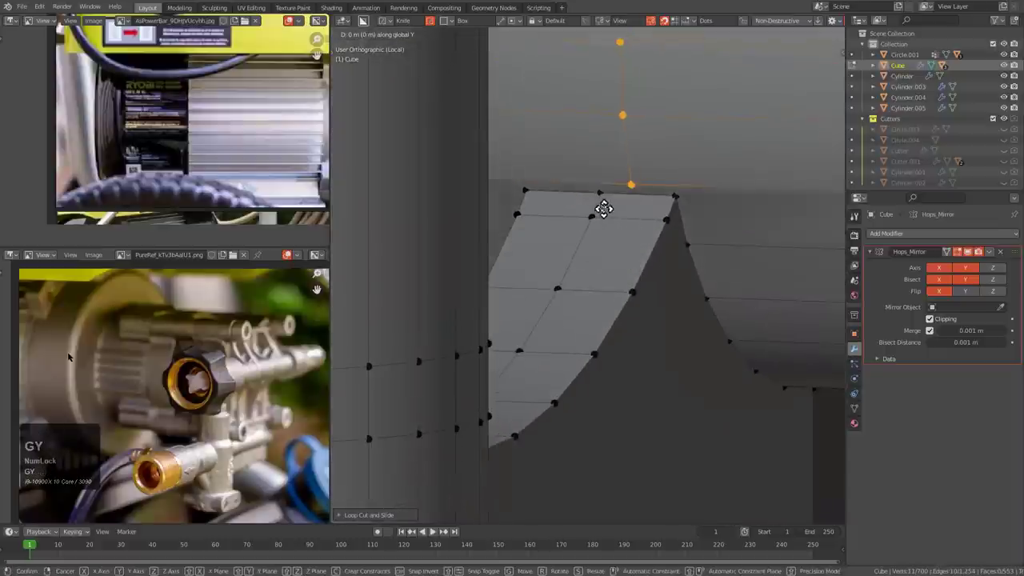
{"action": "left_click", "coordinate": [608, 195], "text": "ctrl"}
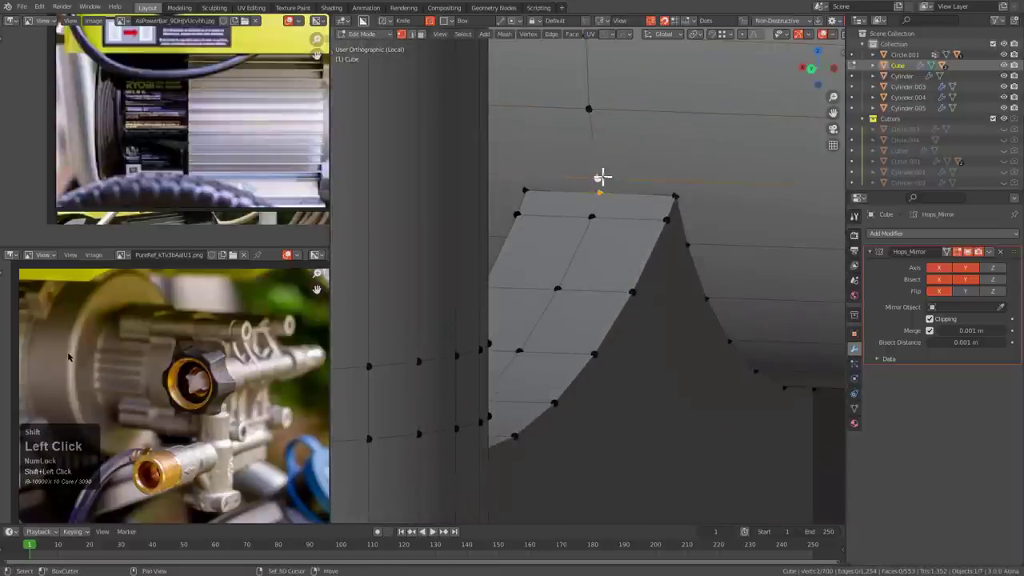
{"action": "key", "text": "j"}
- Add an edge loop across the bracket's curved strip close to the post, and a matching vertical one in the end wall below
{"action": "scroll", "coordinate": [600, 187], "scroll_direction": "down", "scroll_amount": 2}
{"action": "scroll", "coordinate": [525, 292], "scroll_direction": "down", "scroll_amount": 3}
{"action": "middle_click_drag", "start_coordinate": [596, 220], "coordinate": [578, 250]}
{"action": "middle_click_drag", "start_coordinate": [578, 250], "coordinate": [675, 267], "text": "shift"}
{"action": "scroll", "coordinate": [616, 280], "scroll_direction": "up", "scroll_amount": 3}
{"action": "middle_click_drag", "start_coordinate": [600, 292], "coordinate": [564, 243]}
{"action": "key", "text": "ctrl+r"}
{"action": "left_click", "coordinate": [603, 291]}
{"action": "left_click", "coordinate": [550, 291]}
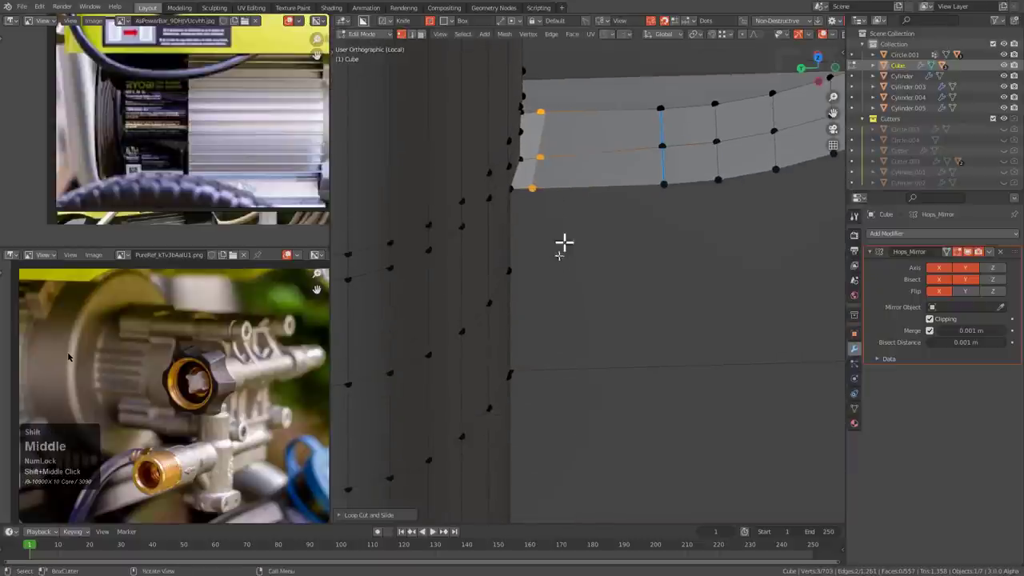
{"action": "left_click", "coordinate": [563, 377]}
{"action": "left_click", "coordinate": [778, 339]}
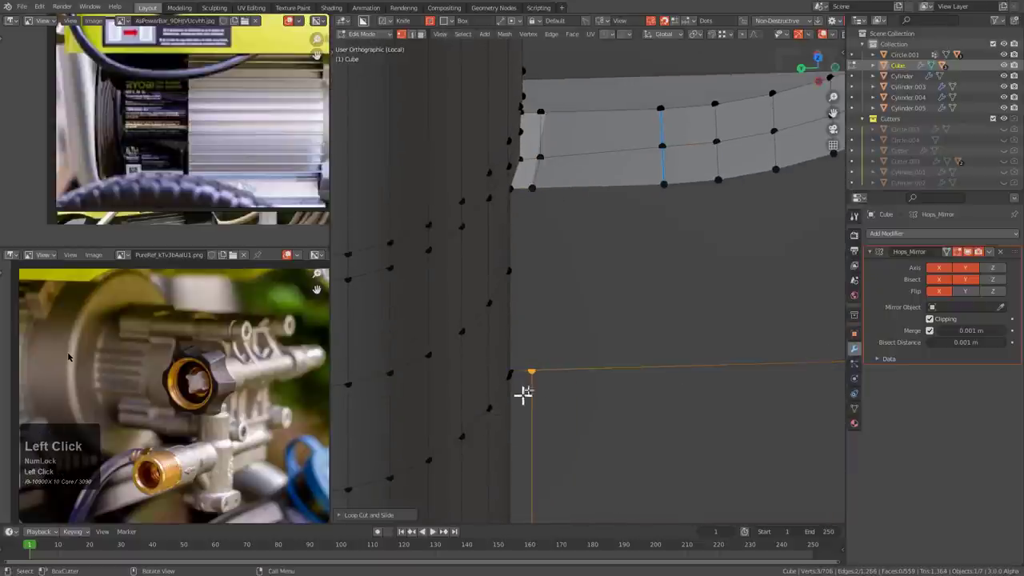
- Add a horizontal edge across the end wall from the post to the centreline and level its centre vertex along Z with the post loop
{"action": "scroll", "coordinate": [646, 245], "scroll_direction": "down", "scroll_amount": 3}
{"action": "middle_click_drag", "start_coordinate": [647, 245], "coordinate": [702, 308]}
{"action": "key", "text": "ctrl+r"}
{"action": "left_click", "coordinate": [704, 322], "text": "ctrl"}
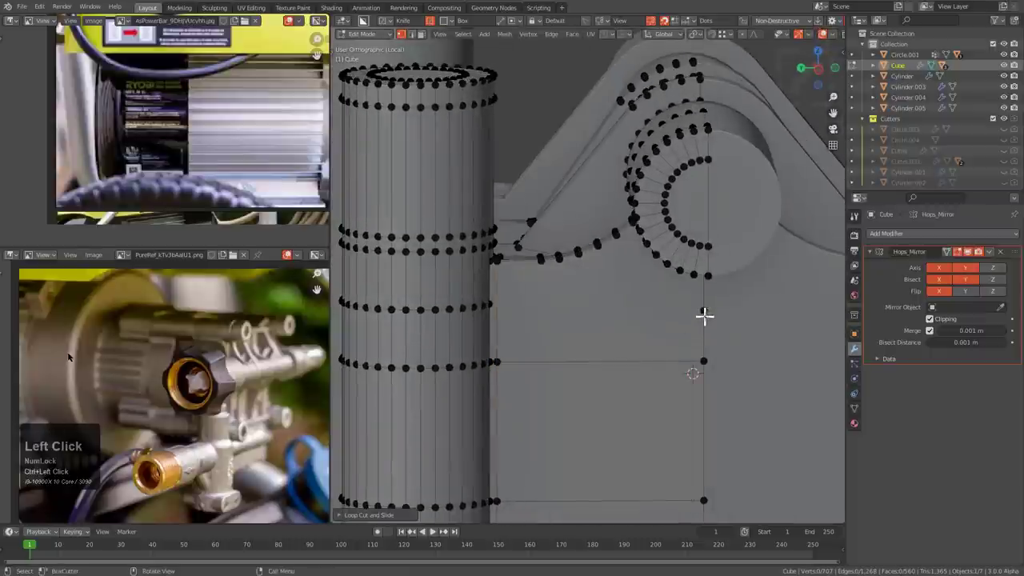
{"action": "scroll", "coordinate": [609, 275], "scroll_direction": "up", "scroll_amount": 1}
{"action": "middle_click_drag", "start_coordinate": [611, 265], "coordinate": [670, 263]}
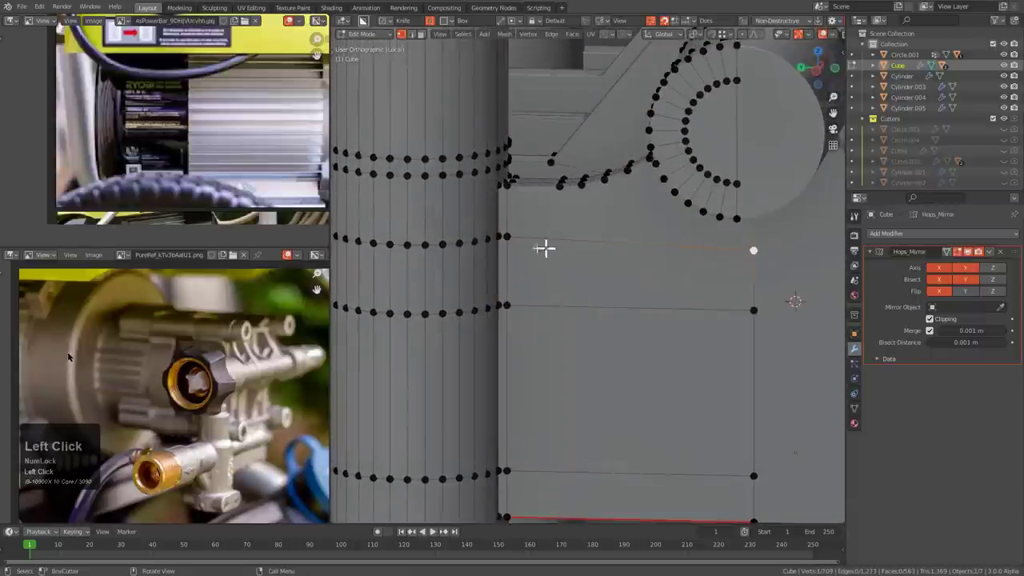
{"action": "key", "text": "g"}
{"action": "key", "text": "z"}
{"action": "left_click", "coordinate": [509, 237]}
- Add a vertical edge loop in the end wall near the post, slide it under the bracket's blue edge and connect it there
{"action": "middle_click_drag", "start_coordinate": [512, 237], "coordinate": [587, 249]}
{"action": "key", "text": "ctrl+r"}
{"action": "left_click", "coordinate": [590, 248]}
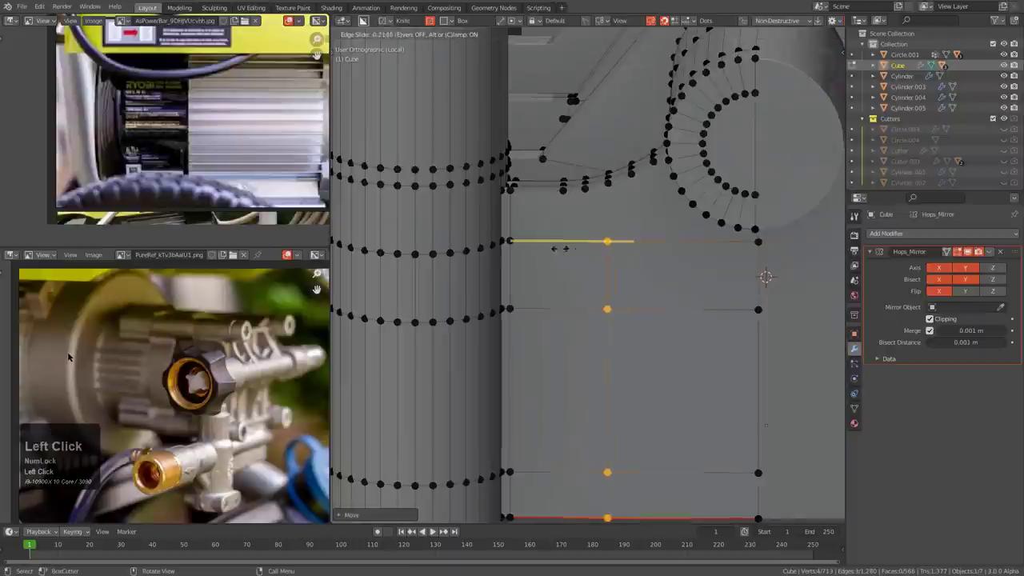
{"action": "key", "text": "g"}
{"action": "key", "text": "g"}
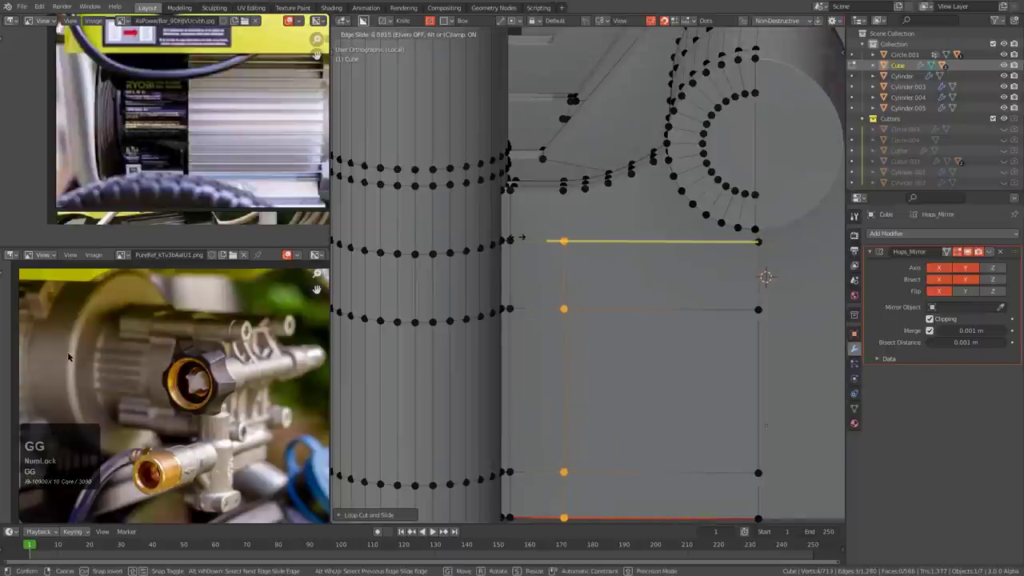
{"action": "left_click", "coordinate": [521, 238]}
{"action": "middle_click_drag", "start_coordinate": [561, 206], "coordinate": [596, 223]}
{"action": "scroll", "coordinate": [617, 246], "scroll_direction": "up", "scroll_amount": 2}
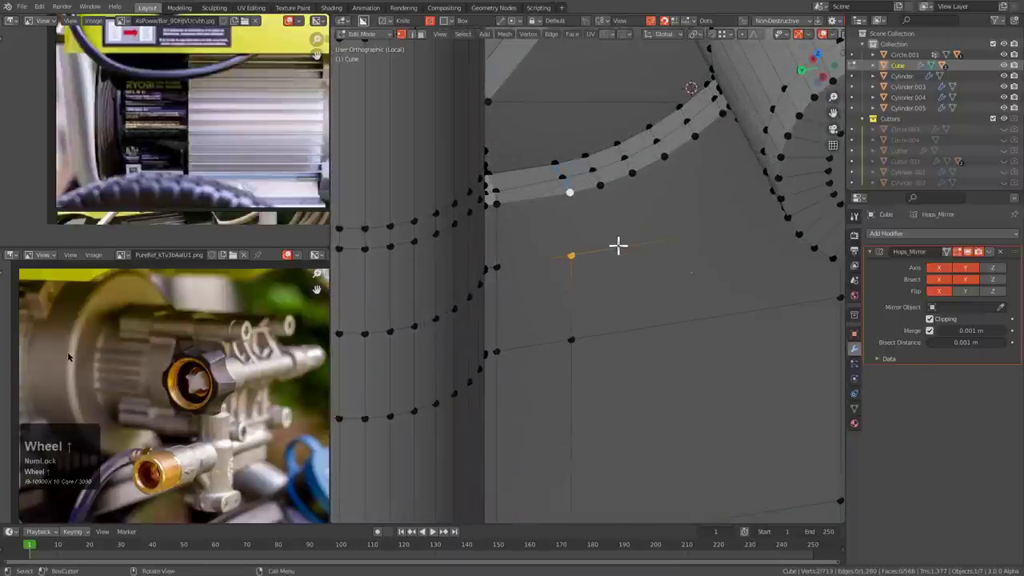
- Add a second and third vertical edge loop in the end wall, connecting each to the next vertex on the curved bracket's lower edge
{"action": "key", "text": "ctrl+r"}
{"action": "left_click", "coordinate": [669, 237]}
{"action": "left_click", "coordinate": [612, 237]}
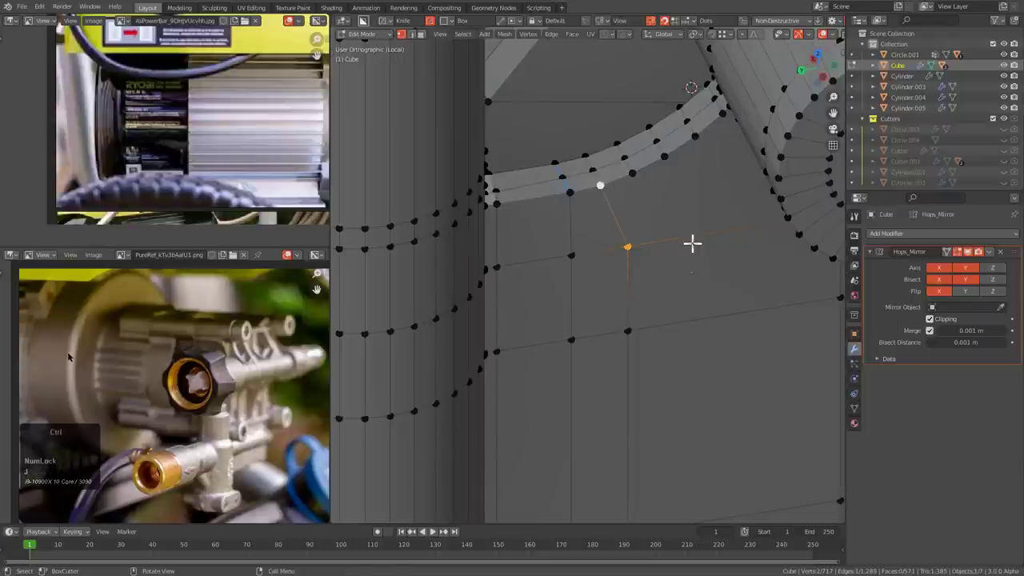
{"action": "key", "text": "ctrl+r"}
{"action": "left_click", "coordinate": [691, 242]}
{"action": "left_click", "coordinate": [646, 242]}
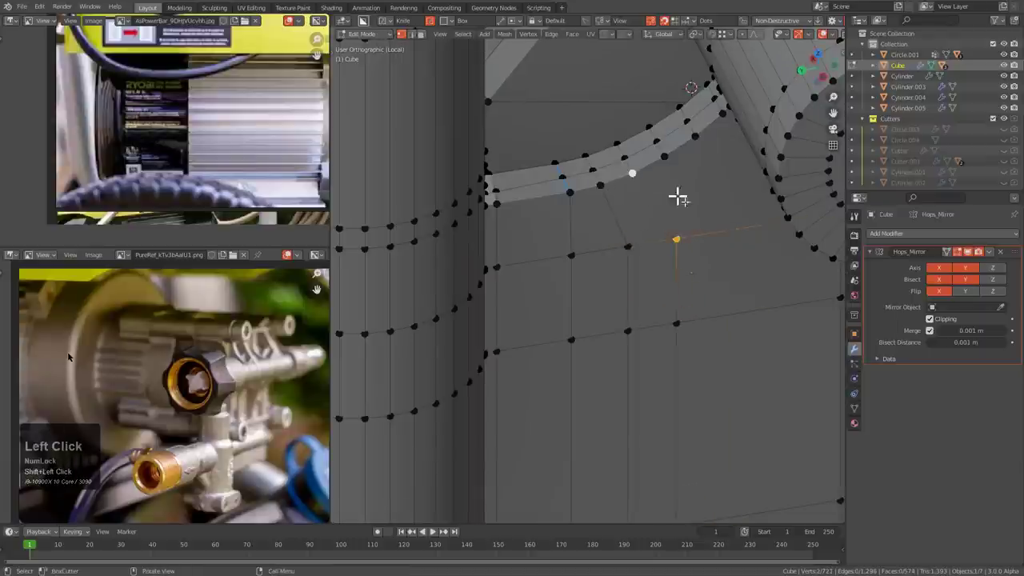
- Add a fourth vertical edge loop in the end wall and connect its top vertex to the following bracket vertex
{"action": "left_click", "coordinate": [741, 233]}
{"action": "left_click", "coordinate": [722, 221]}
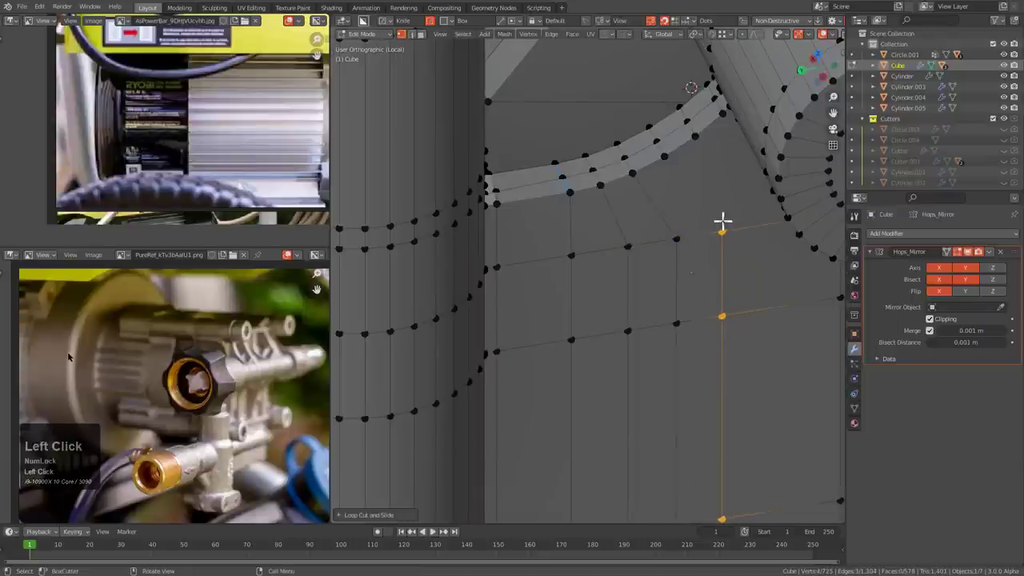
{"action": "scroll", "coordinate": [698, 245], "scroll_direction": "down", "scroll_amount": 3}
{"action": "scroll", "coordinate": [644, 258], "scroll_direction": "up", "scroll_amount": 2}
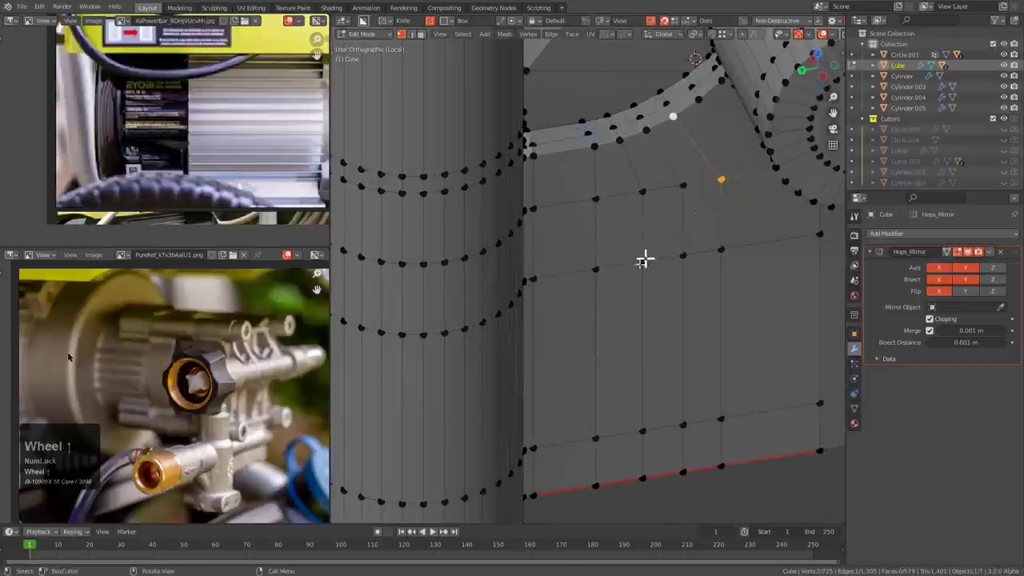
{"action": "key", "text": "j"}
- Slide the lower edges of the end wall's first vertical line slightly away from the post and the second's slightly toward it
{"action": "key", "text": "2"}
{"action": "left_click", "coordinate": [603, 246]}
{"action": "key", "text": "g"}
{"action": "key", "text": "g"}
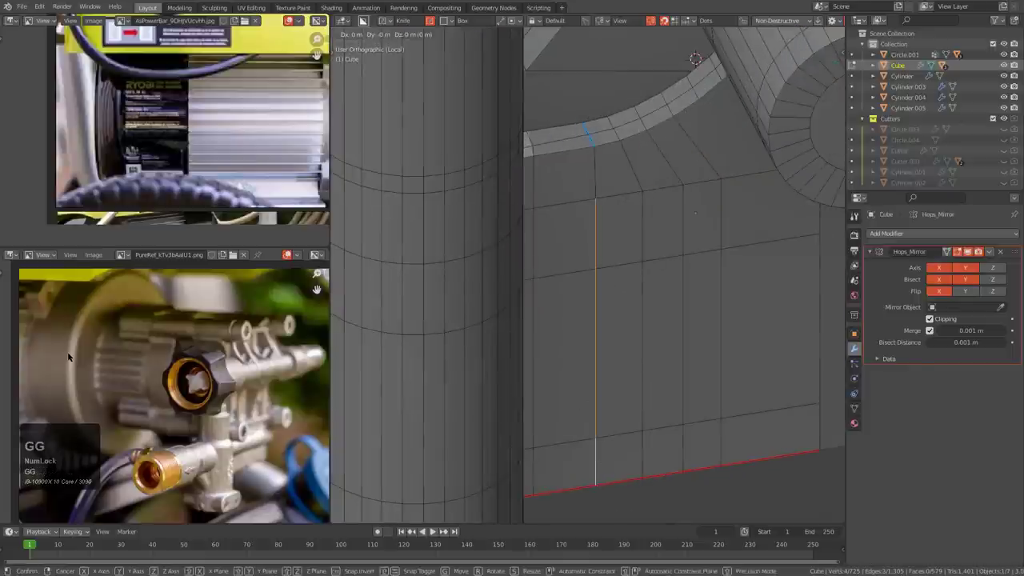
{"action": "left_click", "coordinate": [612, 432]}
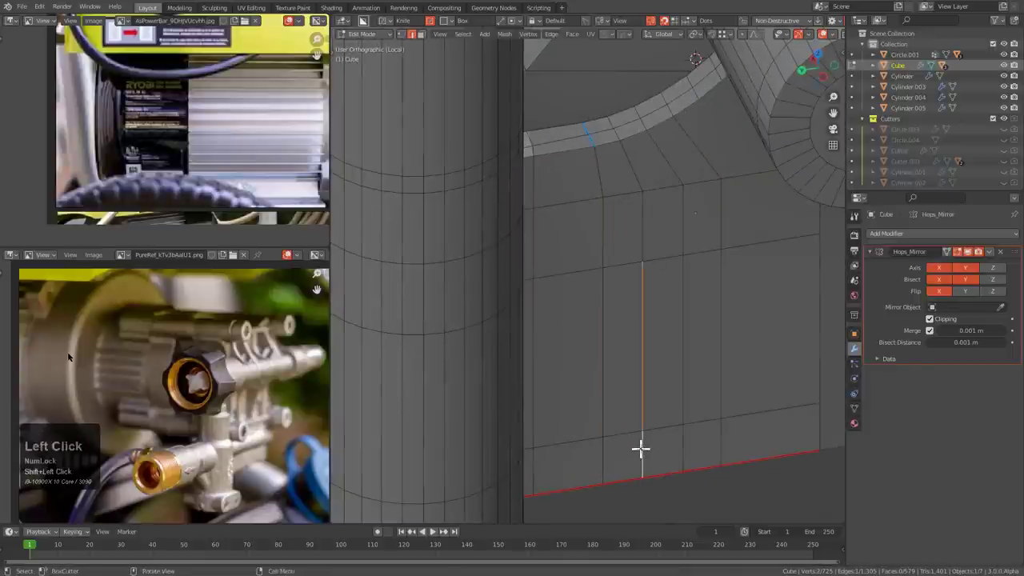
{"action": "key", "text": "g"}
{"action": "key", "text": "g"}
{"action": "left_click", "coordinate": [636, 448]}
- Slide the top vertex of the end wall's second vertical line along the horizontal edge toward the post
{"action": "key", "text": "1"}
{"action": "left_click", "coordinate": [643, 194]}
{"action": "key", "text": "g"}
{"action": "key", "text": "g"}
{"action": "left_click", "coordinate": [632, 191]}
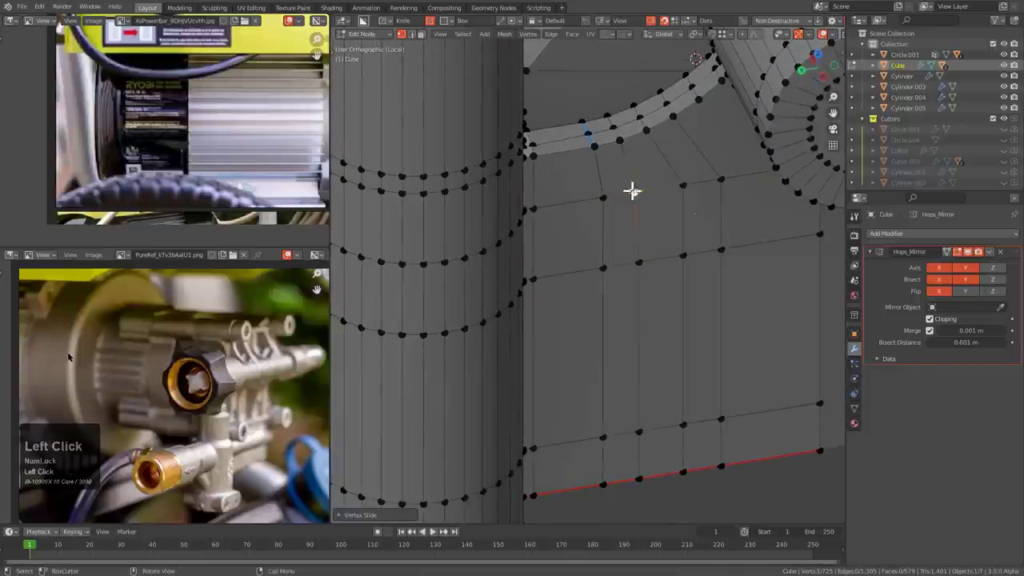
- Slide the lower edges of the end wall's third and first vertical lines onto the second to merge them
{"action": "key", "text": "2"}
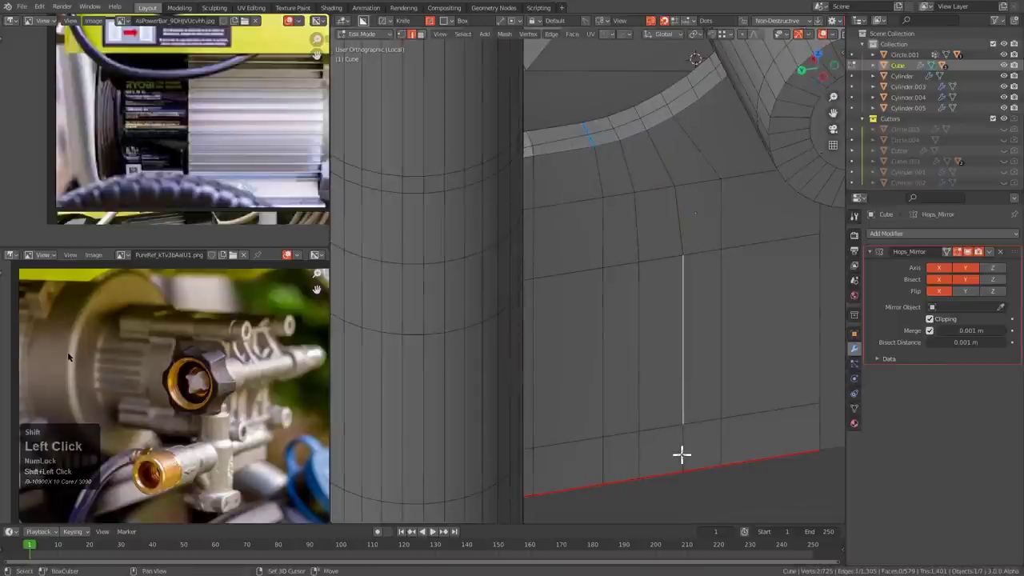
{"action": "key", "text": "g"}
{"action": "key", "text": "g"}
{"action": "left_click", "coordinate": [607, 427]}
{"action": "left_click", "coordinate": [603, 452], "text": "shift"}
{"action": "key", "text": "g"}
{"action": "key", "text": "g"}
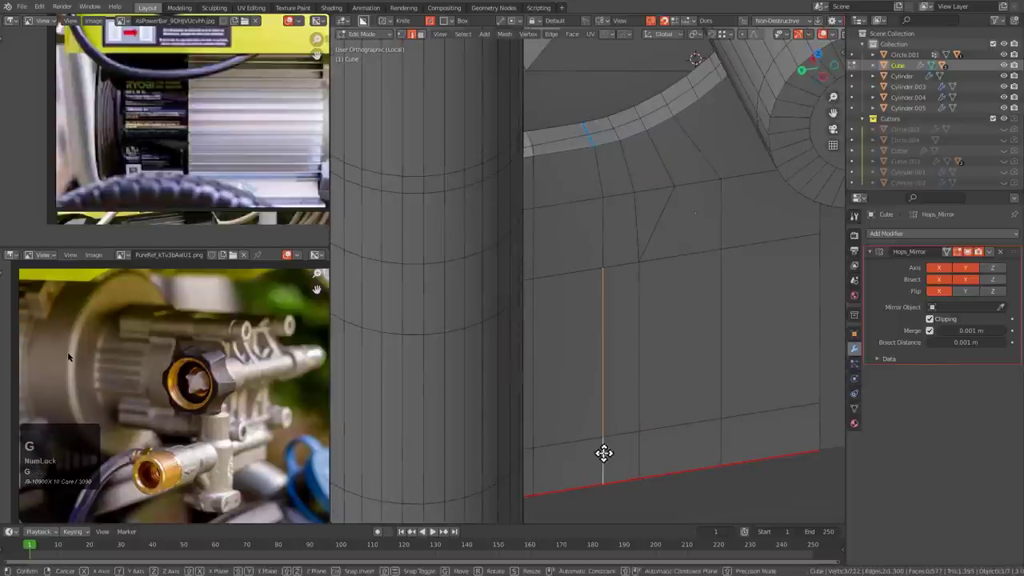
{"action": "left_click", "coordinate": [695, 421]}
- Inset the end wall's face between the curved bracket and the round boss by about 0.017 m
{"action": "middle_click_drag", "start_coordinate": [729, 205], "coordinate": [637, 208], "text": "shift"}
{"action": "scroll", "coordinate": [688, 217], "scroll_direction": "up", "scroll_amount": 2}
{"action": "left_click", "coordinate": [660, 241]}
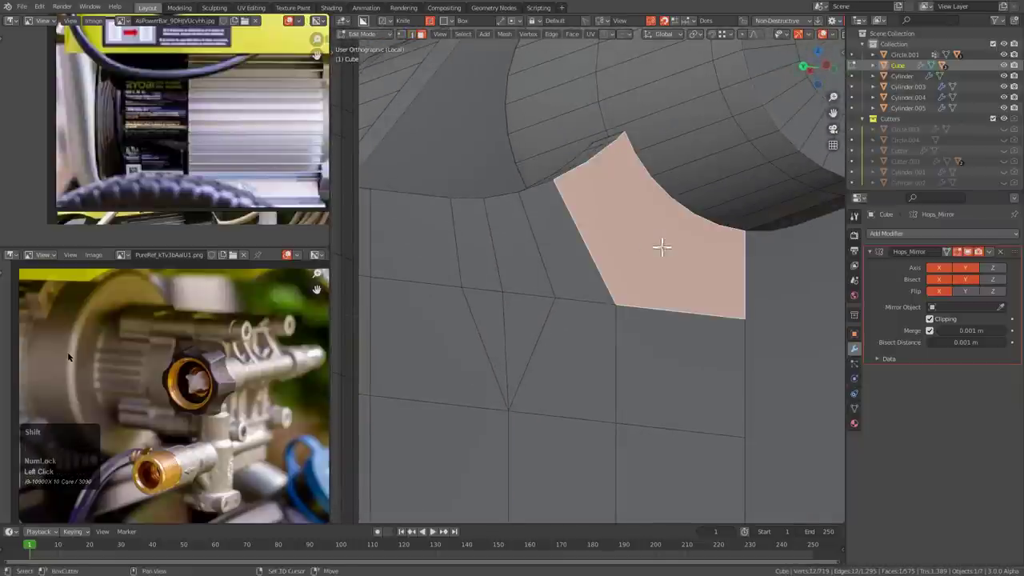
{"action": "middle_click_drag", "start_coordinate": [660, 244], "coordinate": [681, 267], "text": "shift"}
{"action": "key", "text": "i"}
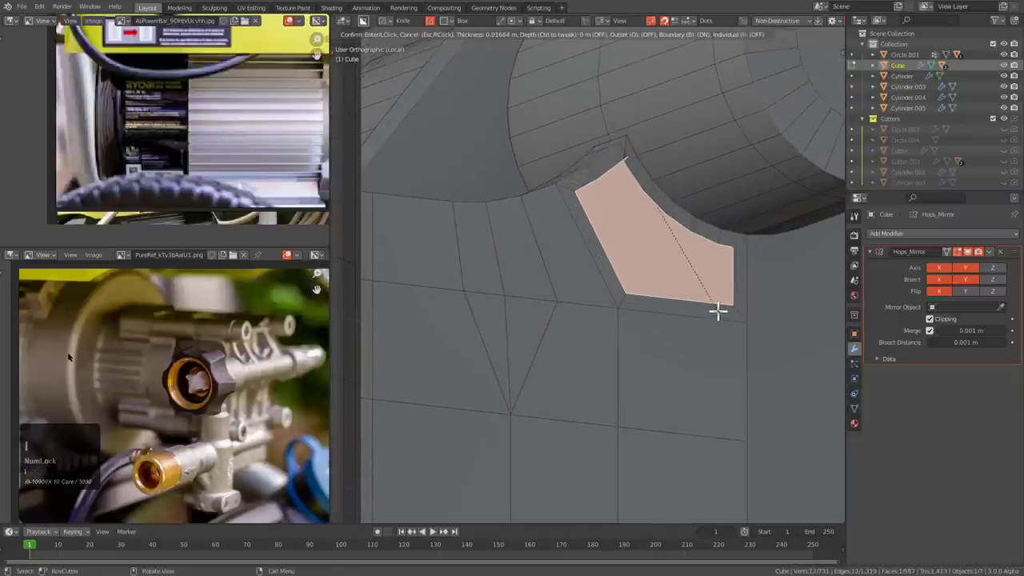
{"action": "left_click", "coordinate": [718, 310]}
- Merge the crowded inset vertices at the wall's peak and slide the remaining ones together into a clean corner
{"action": "middle_click_drag", "start_coordinate": [712, 303], "coordinate": [645, 232]}
{"action": "scroll", "coordinate": [644, 231], "scroll_direction": "up", "scroll_amount": 5}
{"action": "key", "text": "1"}
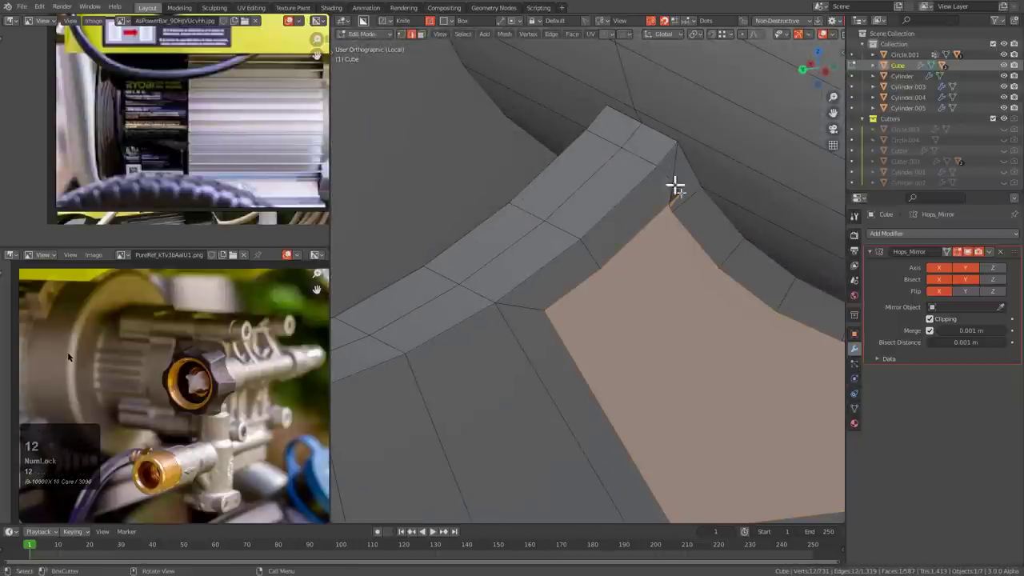
{"action": "left_click", "coordinate": [683, 199]}
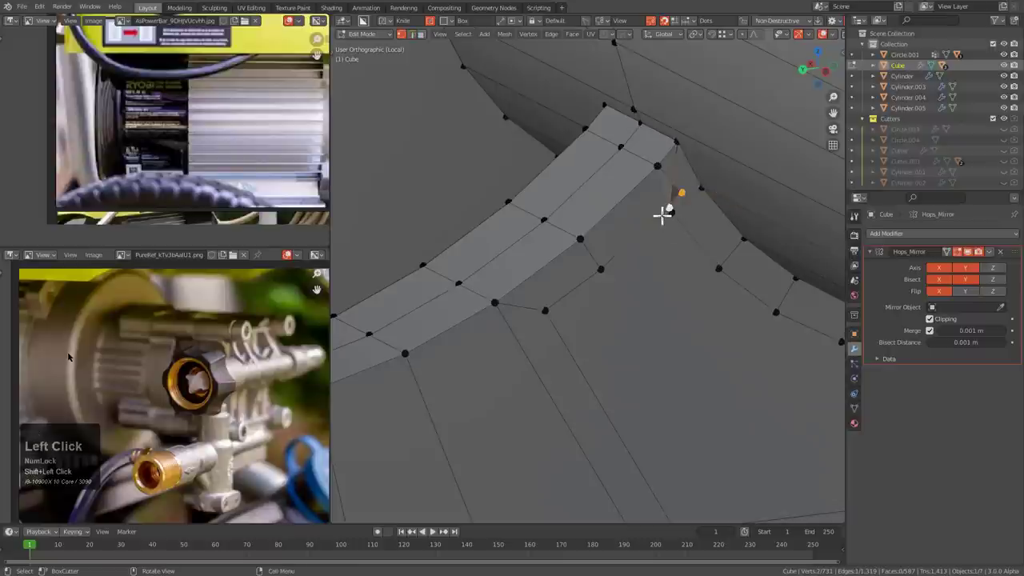
{"action": "key", "text": "m"}
{"action": "left_click", "coordinate": [665, 214]}
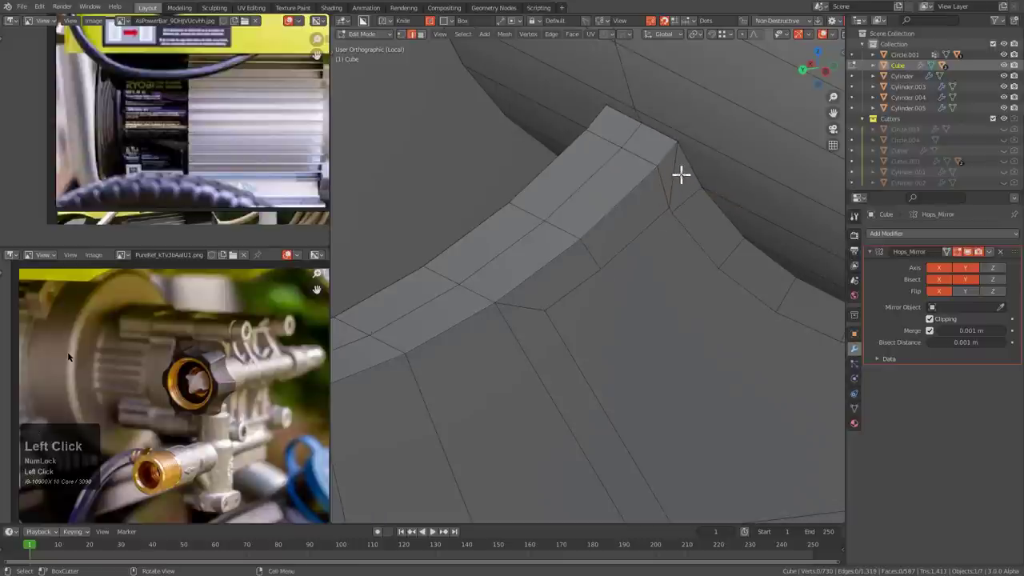
{"action": "key", "text": "g"}
{"action": "key", "text": "g"}
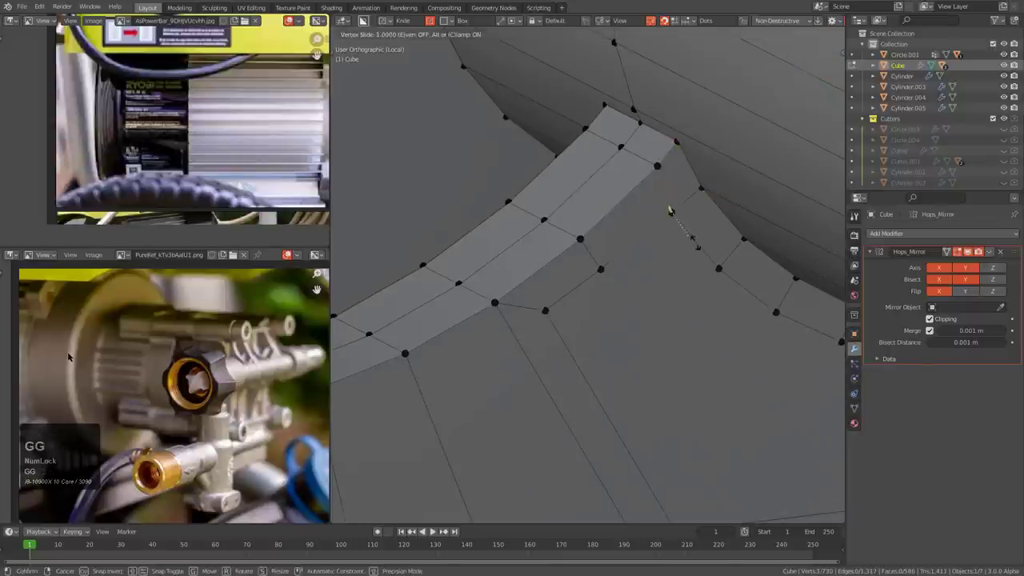
{"action": "left_click", "coordinate": [665, 210]}
{"action": "key", "text": "g"}
{"action": "key", "text": "g"}
{"action": "left_click", "coordinate": [613, 273]}
- Add a horizontal edge loop just below the curved bracket and flatten it by scaling to 0 along Z
{"action": "middle_click_drag", "start_coordinate": [539, 318], "coordinate": [662, 202], "text": "shift"}
{"action": "scroll", "coordinate": [770, 208], "scroll_direction": "down", "scroll_amount": 4}
{"action": "scroll", "coordinate": [676, 242], "scroll_direction": "up", "scroll_amount": 3}
{"action": "middle_click_drag", "start_coordinate": [770, 208], "coordinate": [612, 262]}
{"action": "key", "text": "ctrl+r"}
{"action": "left_click", "coordinate": [463, 264], "text": "ctrl"}
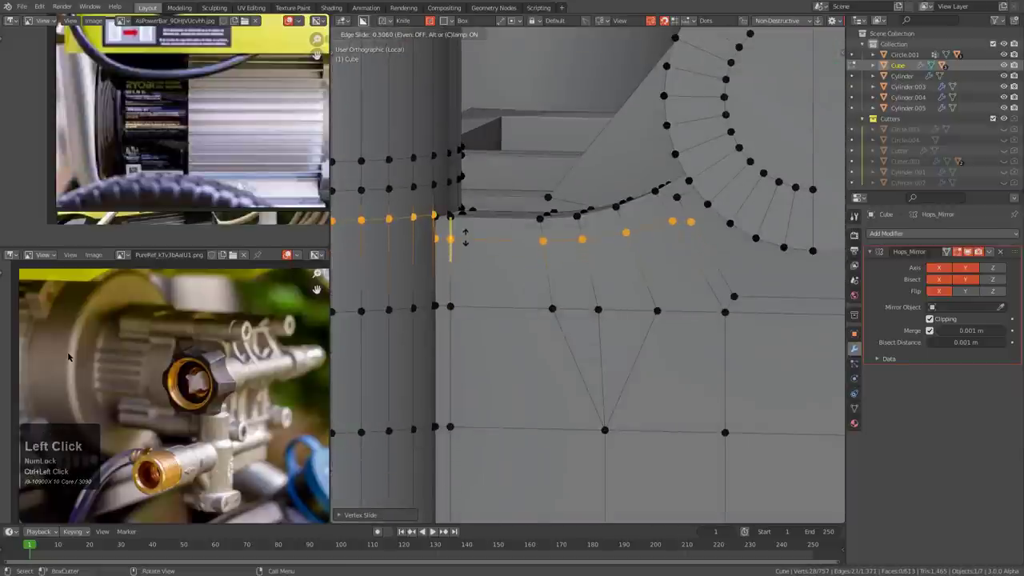
{"action": "left_click", "coordinate": [471, 248]}
{"action": "key", "text": "s"}
{"action": "key", "text": "z"}
{"action": "key", "text": "0"}
{"action": "key", "text": "KP_Enter"}
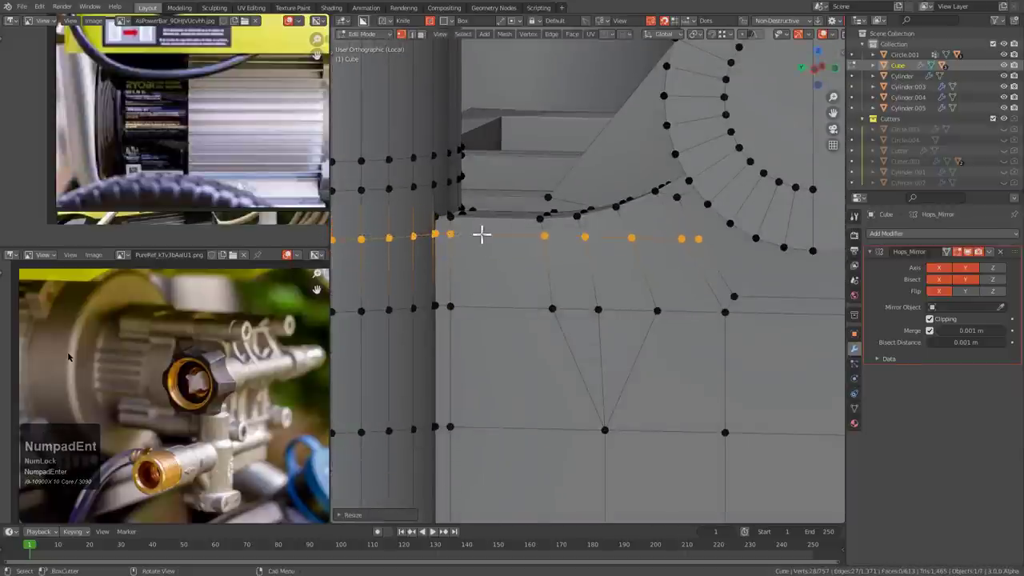
- Slide the flattened loop's outermost vertex up its diagonal onto the inset's upper corner near the bracket
{"action": "scroll", "coordinate": [483, 233], "scroll_direction": "up", "scroll_amount": 3}
{"action": "middle_click_drag", "start_coordinate": [507, 254], "coordinate": [564, 283]}
{"action": "key", "text": "g"}
{"action": "key", "text": "g"}
{"action": "left_click", "coordinate": [736, 254]}
{"action": "scroll", "coordinate": [645, 285], "scroll_direction": "up", "scroll_amount": 1}
{"action": "left_click", "coordinate": [737, 260]}
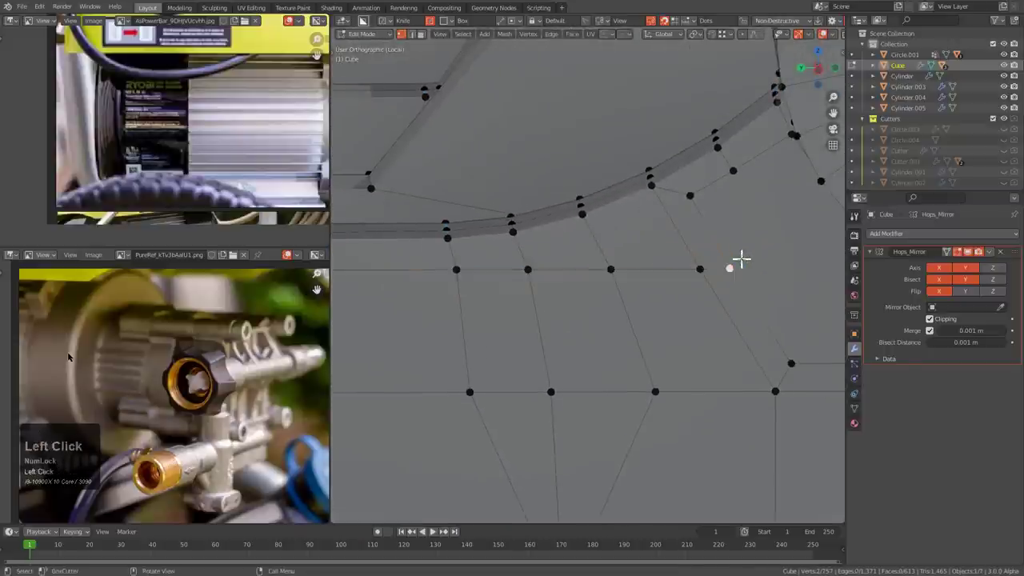
{"action": "key", "text": "g"}
{"action": "key", "text": "g"}
{"action": "left_click", "coordinate": [669, 177]}
- Slide the adjacent loop vertex up near the bracket and the inset's lower corner onto the neighbouring wall vertex
{"action": "left_click", "coordinate": [685, 254]}
{"action": "key", "text": "g"}
{"action": "key", "text": "g"}
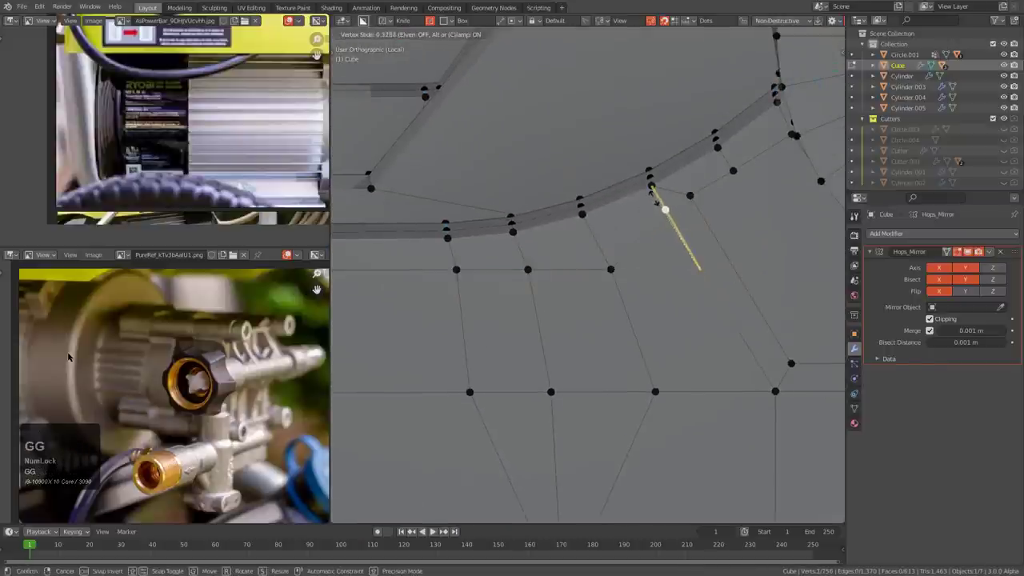
{"action": "left_click", "coordinate": [685, 210]}
{"action": "left_click", "coordinate": [790, 364]}
{"action": "key", "text": "g"}
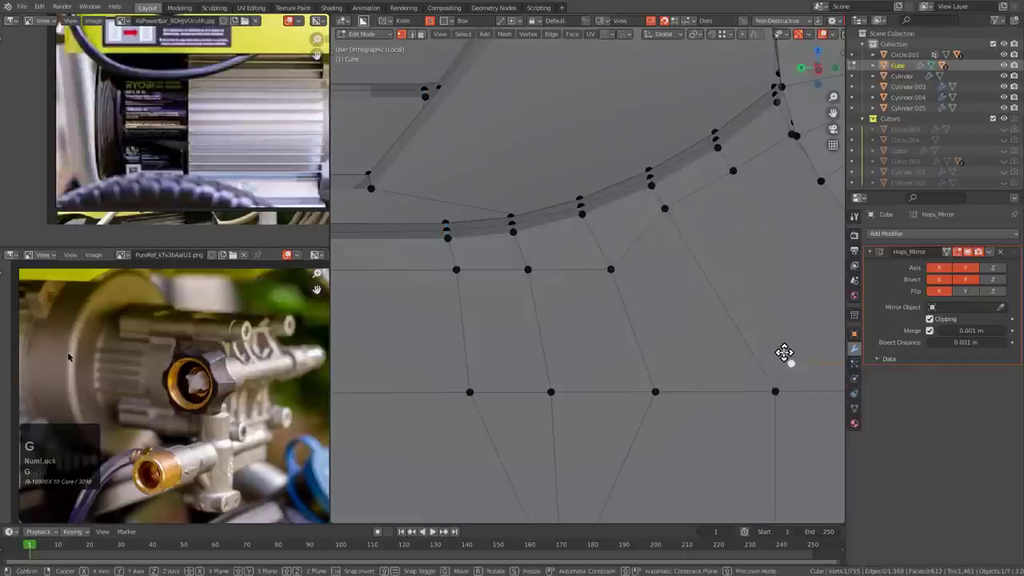
{"action": "key", "text": "g"}
{"action": "left_click", "coordinate": [710, 400]}
- Slide the next two loop vertices up along their vertical lines to follow the bracket's curve
{"action": "left_click", "coordinate": [609, 268]}
{"action": "key", "text": "g"}
{"action": "key", "text": "g"}
{"action": "left_click", "coordinate": [592, 237]}
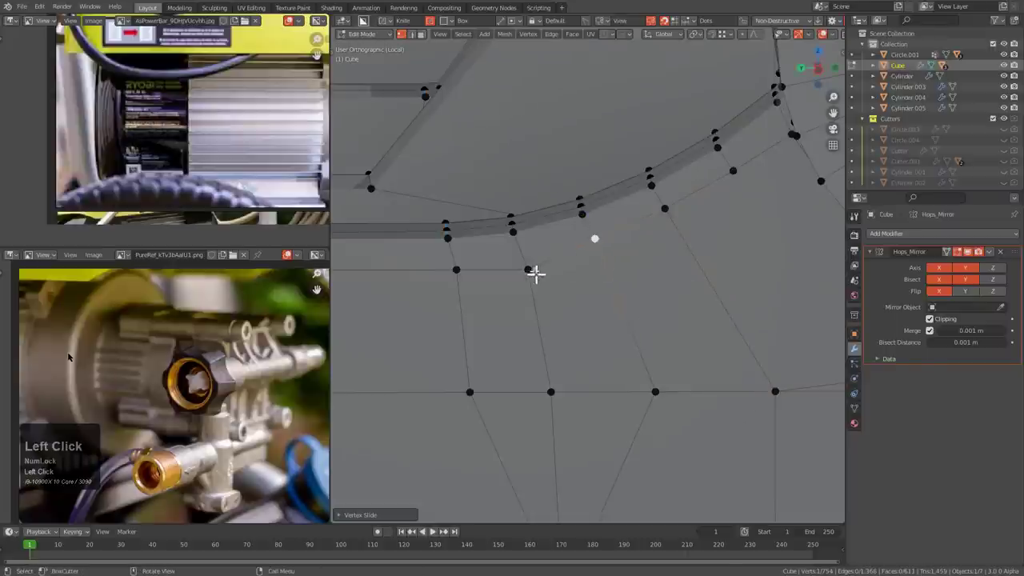
{"action": "left_click", "coordinate": [534, 273]}
{"action": "key", "text": "g"}
{"action": "key", "text": "g"}
{"action": "left_click", "coordinate": [524, 261]}
- Knife-cut from the inset's end vertex below the boss to the centre line and slide the inset's end corners onto that line
{"action": "scroll", "coordinate": [709, 298], "scroll_direction": "down", "scroll_amount": 2}
{"action": "middle_click_drag", "start_coordinate": [708, 298], "coordinate": [458, 233], "text": "shift"}
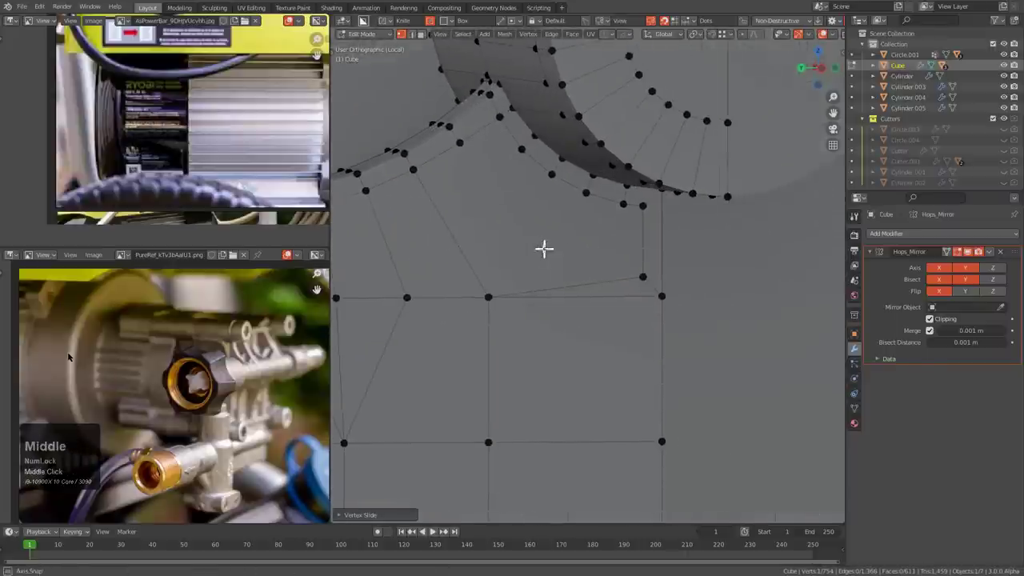
{"action": "scroll", "coordinate": [640, 242], "scroll_direction": "up", "scroll_amount": 1}
{"action": "middle_click_drag", "start_coordinate": [639, 243], "coordinate": [622, 240]}
{"action": "mouse_move", "coordinate": [628, 184]}
{"action": "middle_mouse_down"}
{"action": "mouse_move", "coordinate": [640, 160]}
{"action": "mouse_move", "coordinate": [617, 215]}
{"action": "mouse_move", "coordinate": [622, 188]}
{"action": "middle_mouse_up"}
{"action": "scroll", "coordinate": [617, 215], "scroll_direction": "down", "scroll_amount": 2}
{"action": "scroll", "coordinate": [617, 215], "scroll_direction": "up", "scroll_amount": 2}
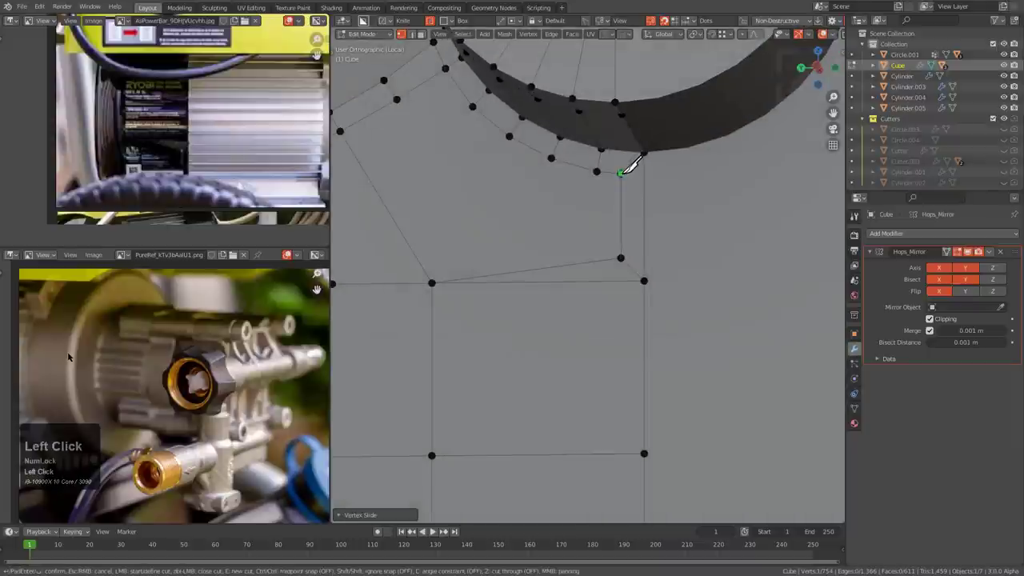
{"action": "key", "text": "KP_Enter"}
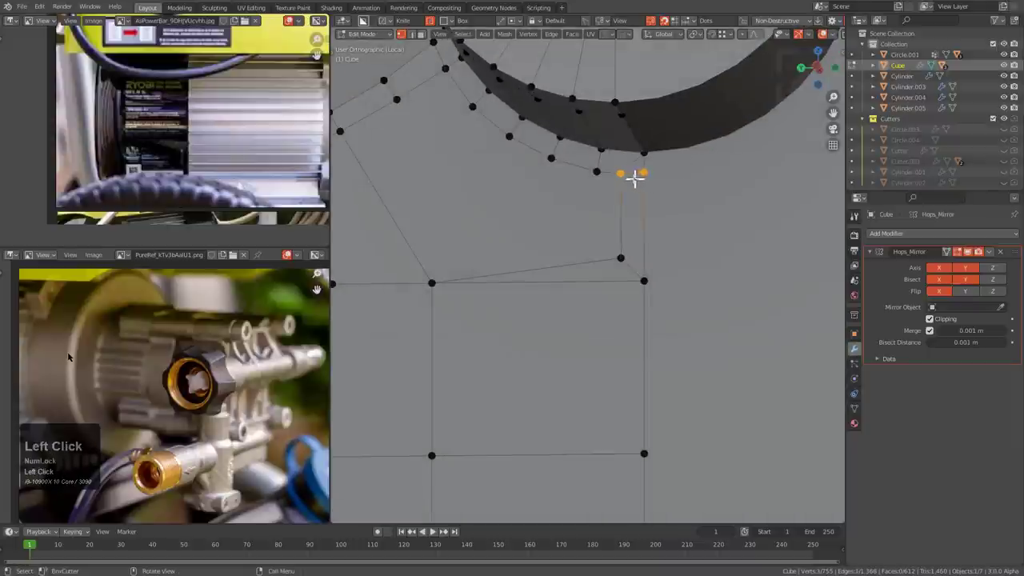
{"action": "left_click_drag", "start_coordinate": [629, 178], "coordinate": [698, 188]}
{"action": "left_click_drag", "start_coordinate": [623, 255], "coordinate": [724, 349]}
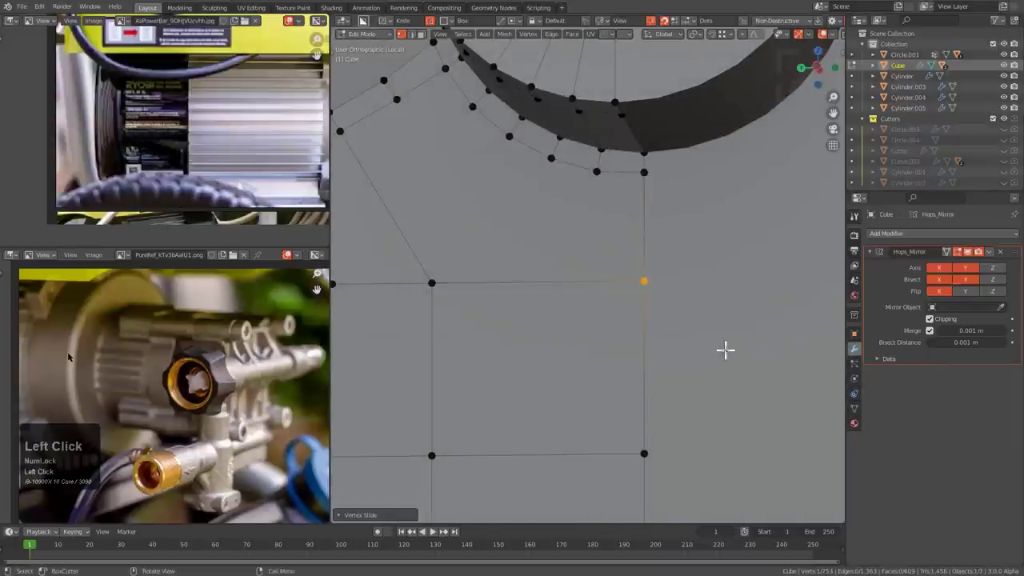
- Add a centred horizontal edge loop from the converging lines to the centre line, between the two upper wall rows
{"action": "scroll", "coordinate": [615, 259], "scroll_direction": "down", "scroll_amount": 1}
{"action": "middle_click_drag", "start_coordinate": [615, 260], "coordinate": [646, 259]}
{"action": "middle_click_drag", "start_coordinate": [567, 200], "coordinate": [631, 244], "text": "shift"}
{"action": "scroll", "coordinate": [632, 244], "scroll_direction": "down", "scroll_amount": 2}
{"action": "mouse_move", "coordinate": [632, 244]}
{"action": "middle_mouse_down"}
{"action": "mouse_move", "coordinate": [734, 291]}
{"action": "mouse_move", "coordinate": [669, 296]}
{"action": "mouse_move", "coordinate": [638, 244]}
{"action": "middle_mouse_up"}
{"action": "middle_click_drag", "start_coordinate": [637, 244], "coordinate": [654, 206], "text": "shift"}
{"action": "left_click", "coordinate": [671, 321]}
{"action": "right_click", "coordinate": [671, 321]}
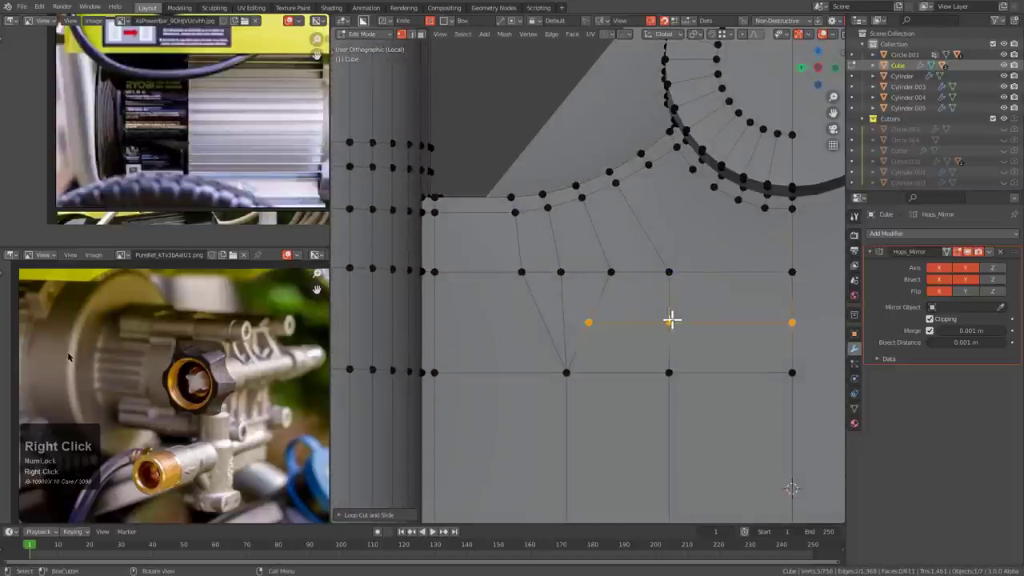
- Slide the end vertex of the new horizontal edge away from the post to widen the converging faces
{"action": "middle_click_drag", "start_coordinate": [592, 320], "coordinate": [600, 299]}
{"action": "scroll", "coordinate": [645, 261], "scroll_direction": "up", "scroll_amount": 2}
{"action": "left_click", "coordinate": [658, 255]}
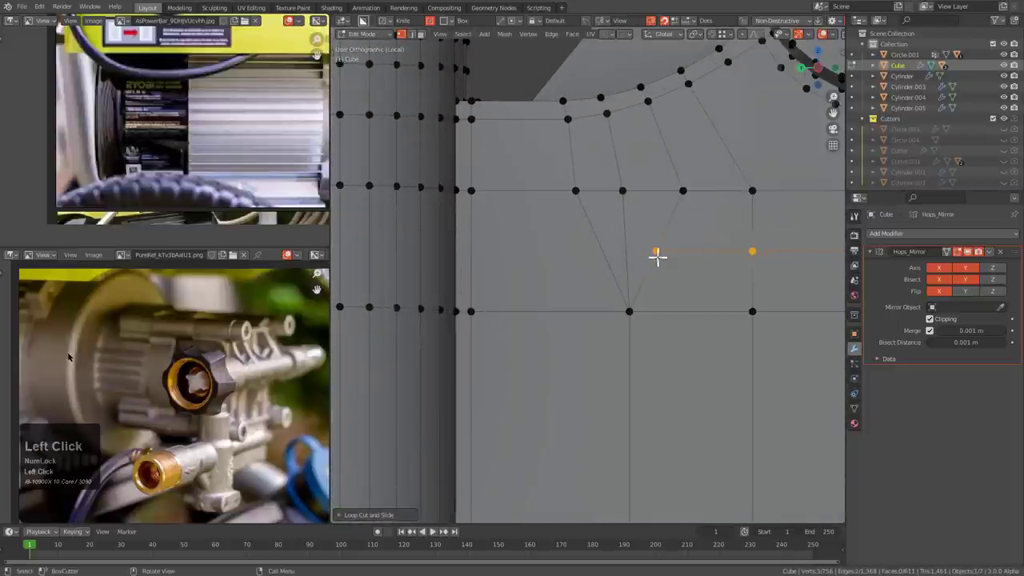
{"action": "key", "text": "g"}
{"action": "key", "text": "g"}
{"action": "left_click", "coordinate": [688, 255]}
- Add a matching centred edge loop on the post side and slide its end vertex toward the post
{"action": "left_click", "coordinate": [594, 243]}
{"action": "right_click", "coordinate": [595, 244]}
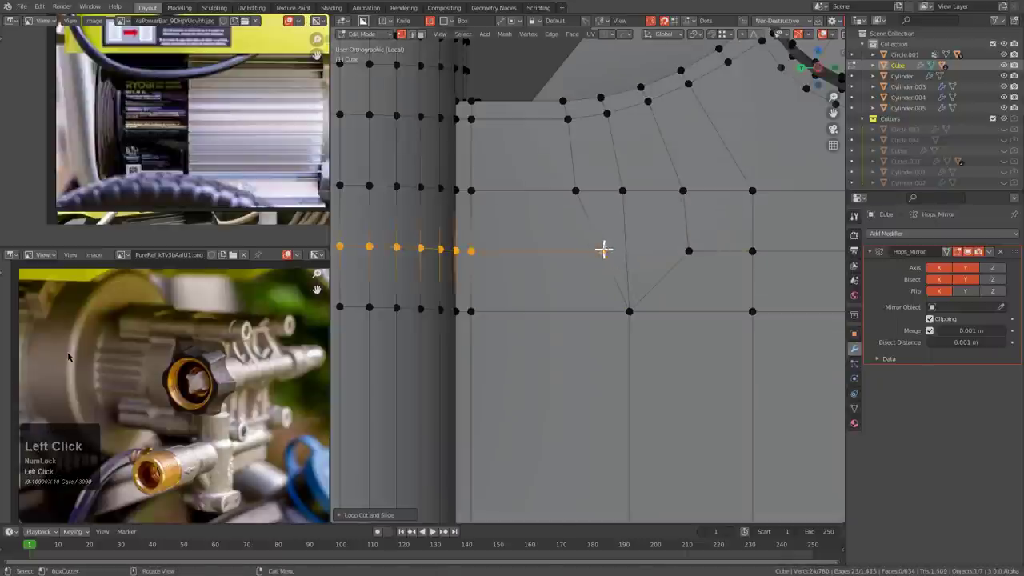
{"action": "left_click", "coordinate": [603, 248]}
{"action": "key", "text": "g"}
{"action": "key", "text": "g"}
{"action": "left_click", "coordinate": [557, 248]}
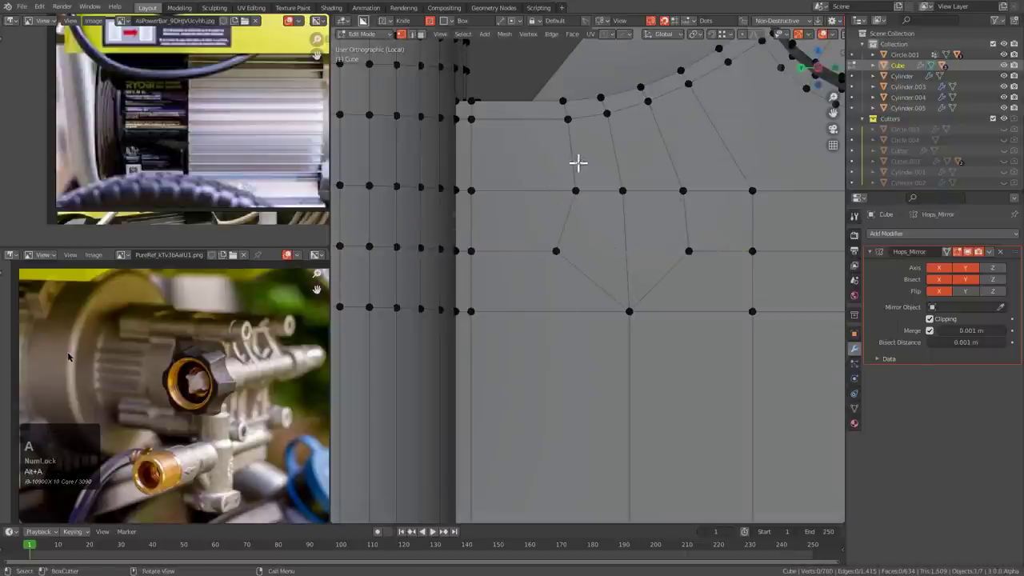
- Add a horizontal edge loop around the post and across the lower end wall, roughly midway between the rows
{"action": "scroll", "coordinate": [643, 264], "scroll_direction": "down", "scroll_amount": 4}
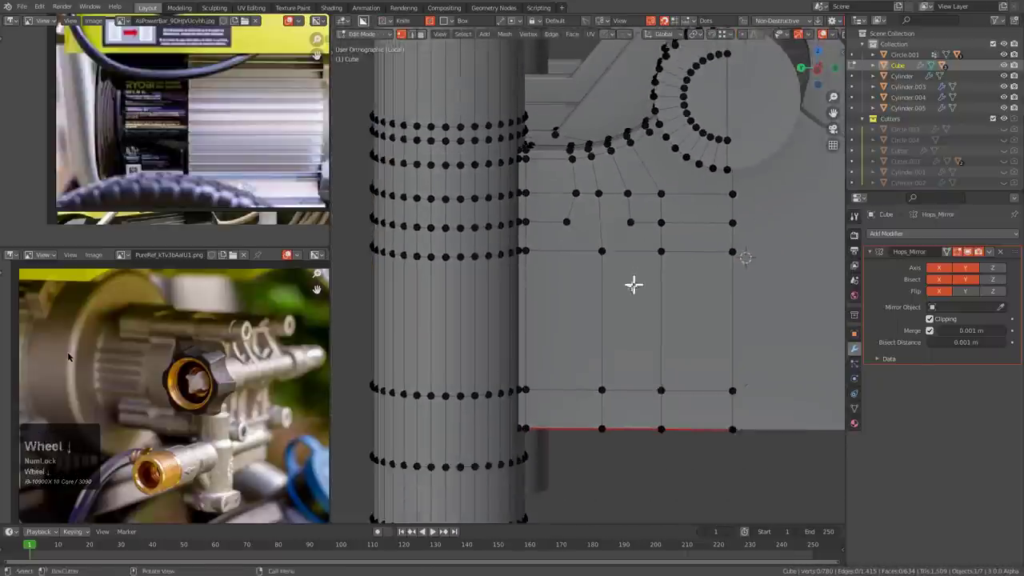
{"action": "key", "text": "ctrl+r"}
{"action": "left_click", "coordinate": [613, 326]}
{"action": "left_click", "coordinate": [613, 316]}
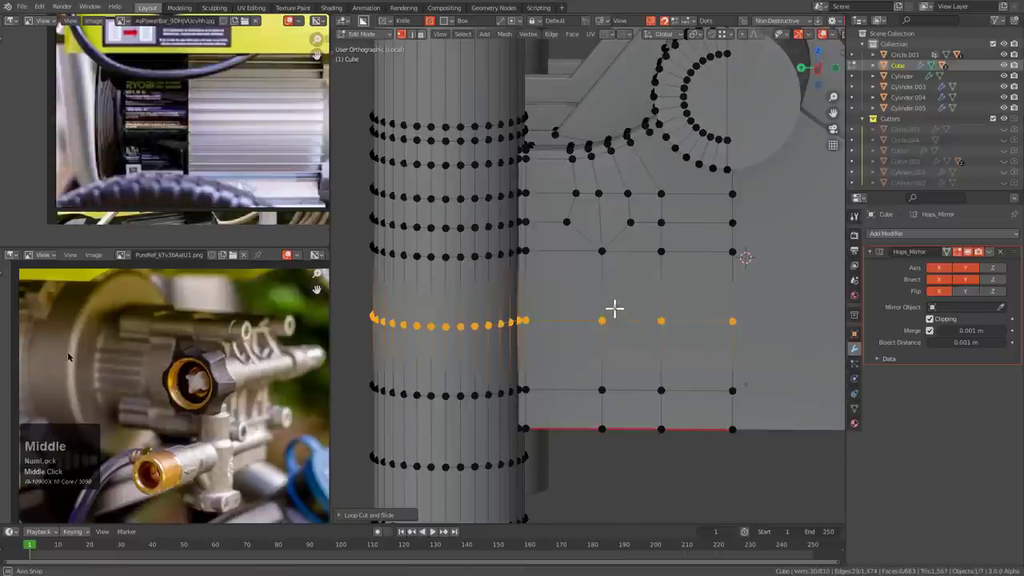
- Connect the wall vertex below the peak to the peak's inset vertex and two inset vertices along the boss's arc
{"action": "middle_click_drag", "start_coordinate": [612, 307], "coordinate": [599, 267]}
{"action": "scroll", "coordinate": [592, 284], "scroll_direction": "up", "scroll_amount": 3}
{"action": "middle_click_drag", "start_coordinate": [569, 195], "coordinate": [559, 265]}
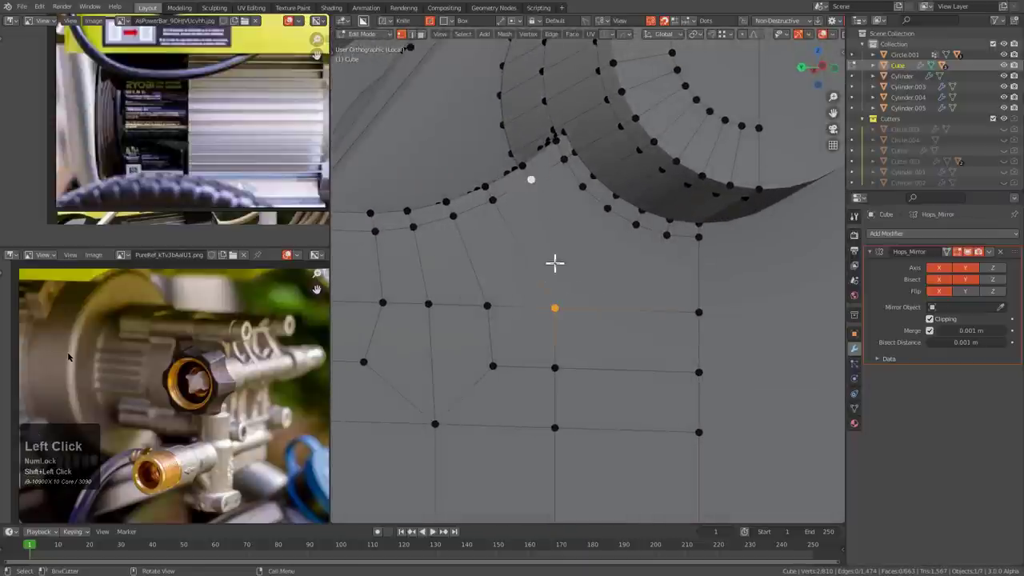
{"action": "key", "text": "j"}
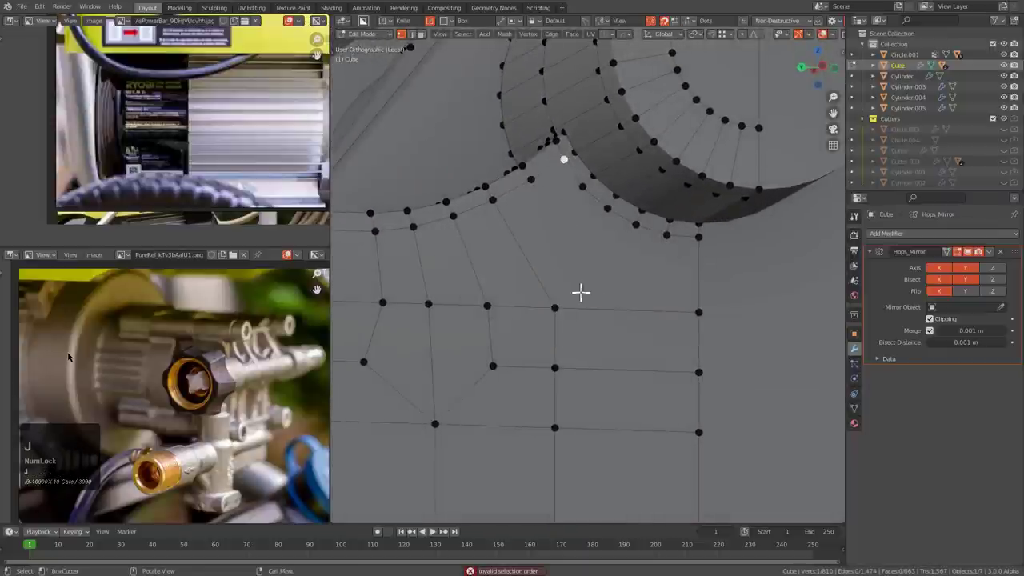
{"action": "key", "text": "j"}
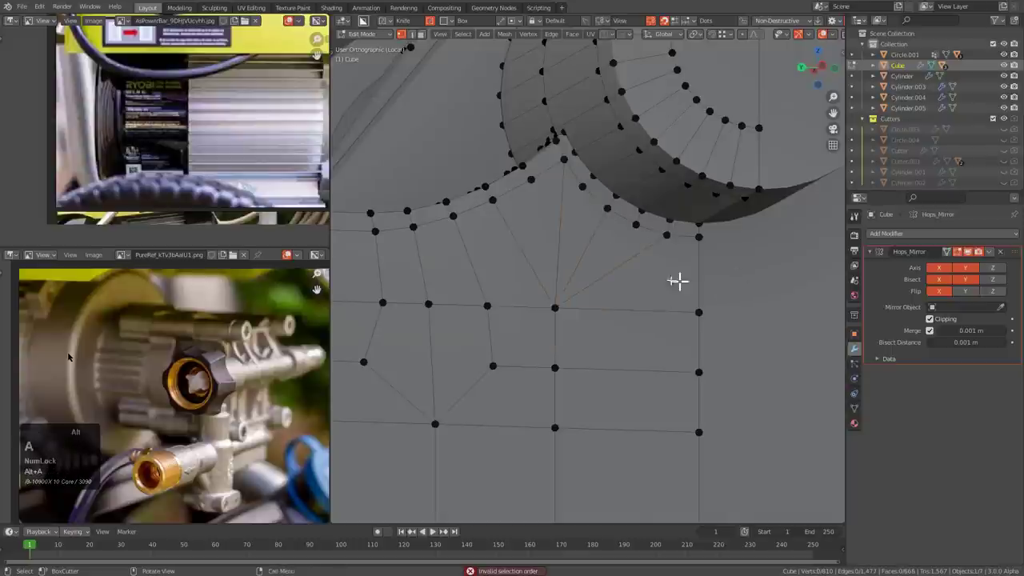
- Isolate the selected wall faces and inset the arched face by about 0.028 m
{"action": "middle_click_drag", "start_coordinate": [563, 267], "coordinate": [591, 232]}
{"action": "key", "text": "3"}
{"action": "left_click", "coordinate": [615, 242]}
{"action": "middle_click_drag", "start_coordinate": [592, 232], "coordinate": [668, 249], "text": "shift"}
{"action": "key", "text": "shift+h"}
{"action": "key", "text": "i"}
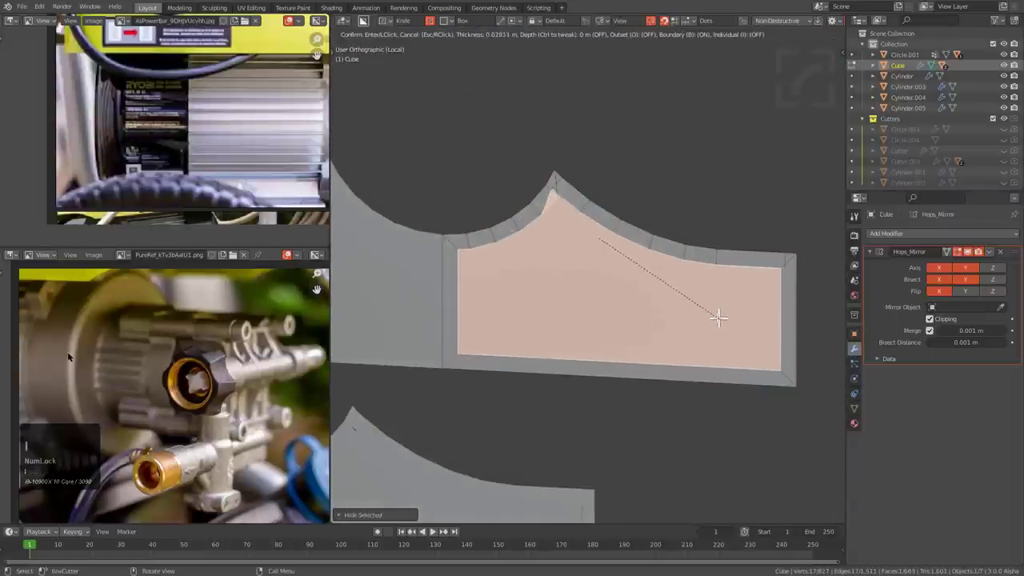
{"action": "left_click", "coordinate": [718, 317]}
- Merge the overlapping inset vertices at the arched face's peak and dissolve the leftover edge there
{"action": "middle_click_drag", "start_coordinate": [717, 317], "coordinate": [657, 294], "text": "shift"}
{"action": "scroll", "coordinate": [548, 283], "scroll_direction": "up", "scroll_amount": 4}
{"action": "key", "text": "1"}
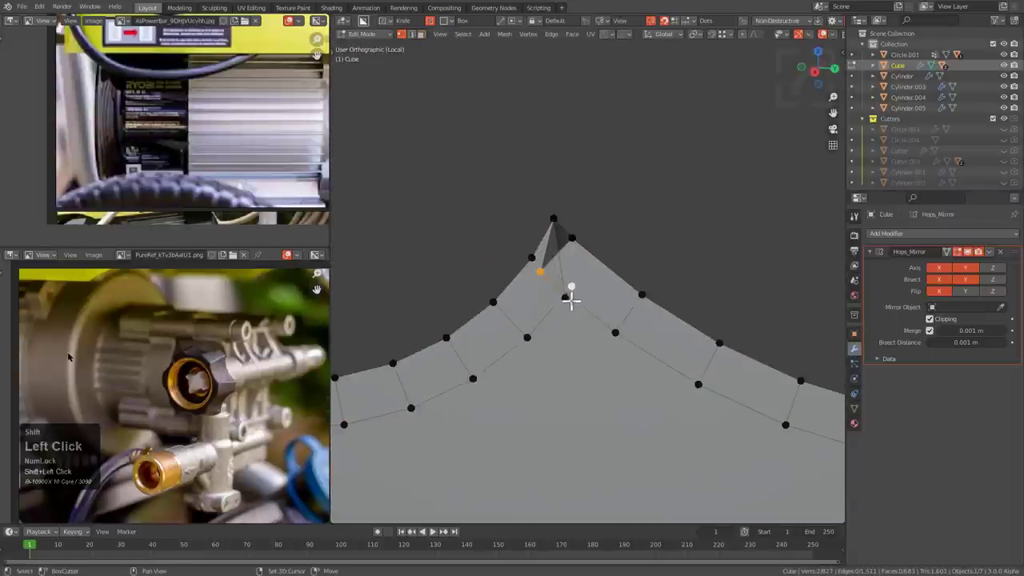
{"action": "key", "text": "m"}
{"action": "left_click", "coordinate": [578, 293]}
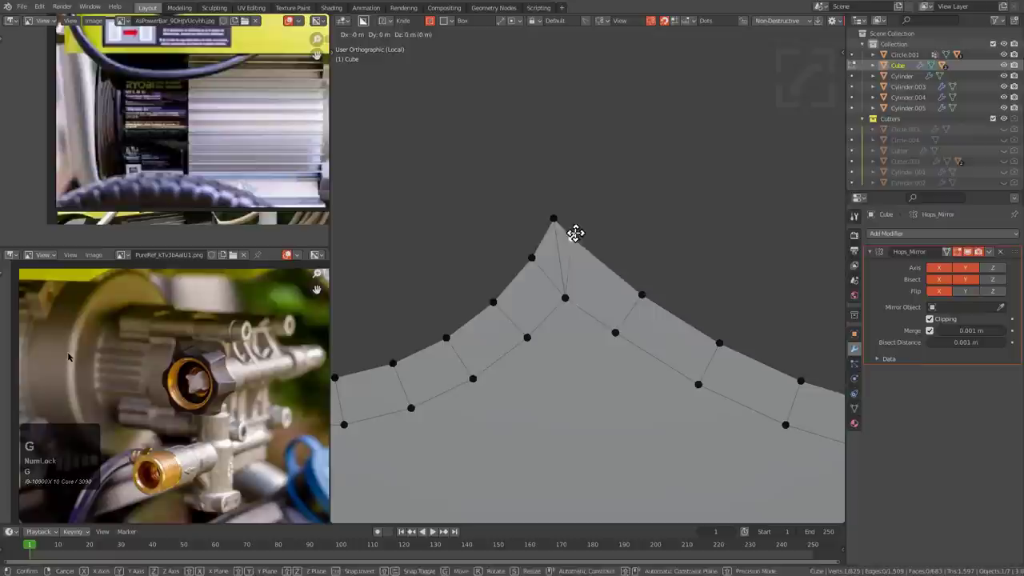
{"action": "key", "text": "g"}
{"action": "key", "text": "g"}
{"action": "left_click", "coordinate": [590, 240]}
{"action": "key", "text": "2"}
{"action": "left_click", "coordinate": [560, 259]}
{"action": "key", "text": "ctrl+x"}
- Knife-cut from the inset's two inner corners to the face's vertical boundary and slide the upper corner onto it
{"action": "scroll", "coordinate": [562, 288], "scroll_direction": "down", "scroll_amount": 2}
{"action": "middle_click_drag", "start_coordinate": [532, 360], "coordinate": [624, 274], "text": "shift"}
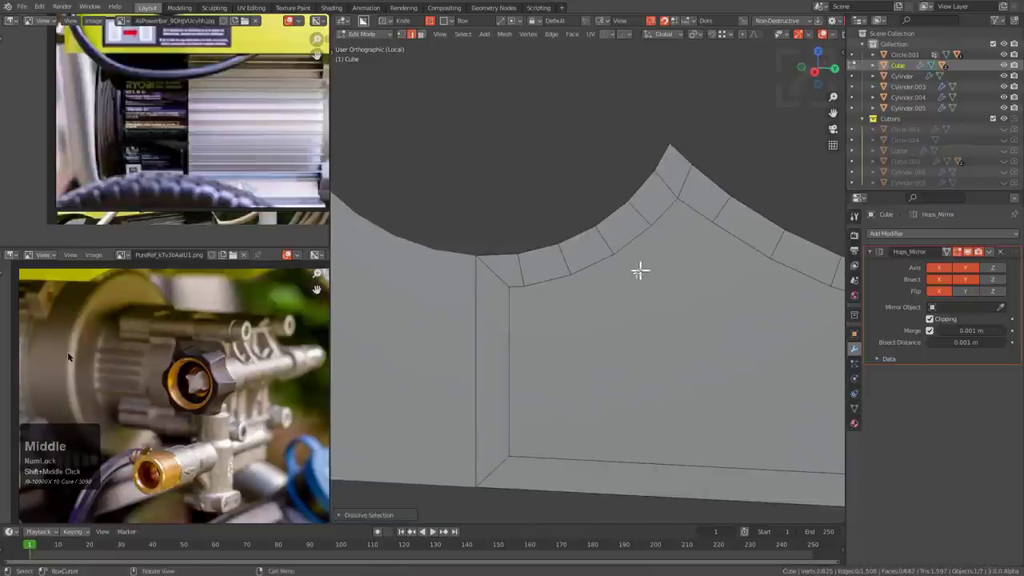
{"action": "scroll", "coordinate": [549, 261], "scroll_direction": "up", "scroll_amount": 1}
{"action": "key", "text": "k"}
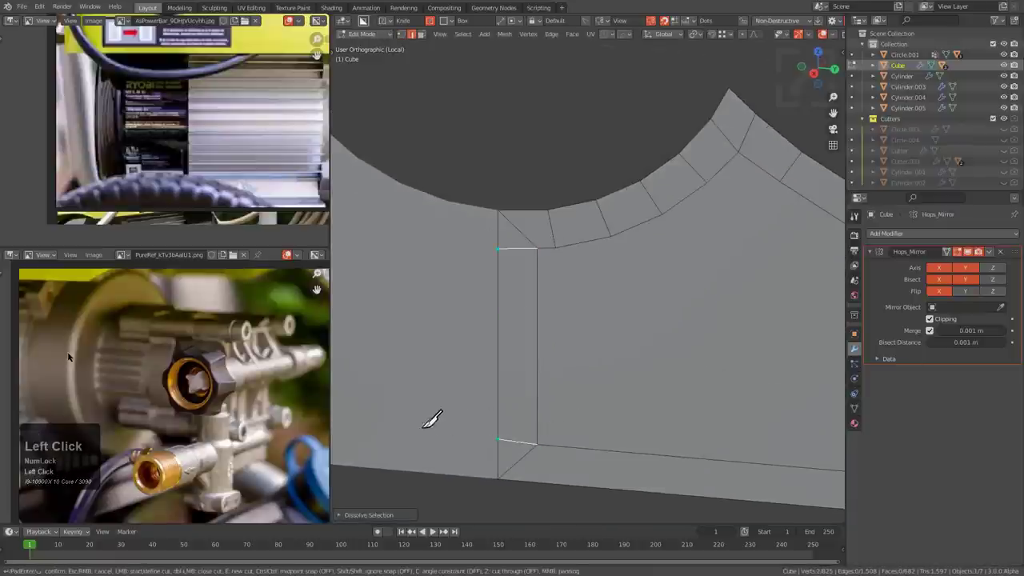
{"action": "key", "text": "KP_Enter"}
{"action": "key", "text": "1"}
{"action": "left_click", "coordinate": [539, 262]}
{"action": "key", "text": "g"}
{"action": "key", "text": "g"}
{"action": "left_click", "coordinate": [416, 267]}
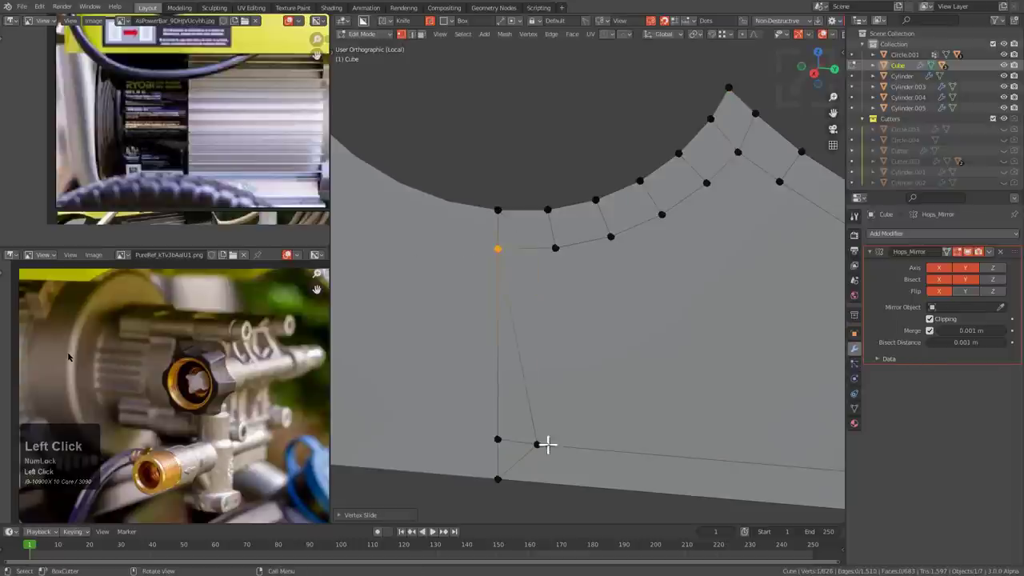
- Slide the two crowded inset vertices at the far end's upper corner together to merge them
{"action": "scroll", "coordinate": [648, 414], "scroll_direction": "down", "scroll_amount": 3}
{"action": "middle_click_drag", "start_coordinate": [648, 414], "coordinate": [568, 385], "text": "shift"}
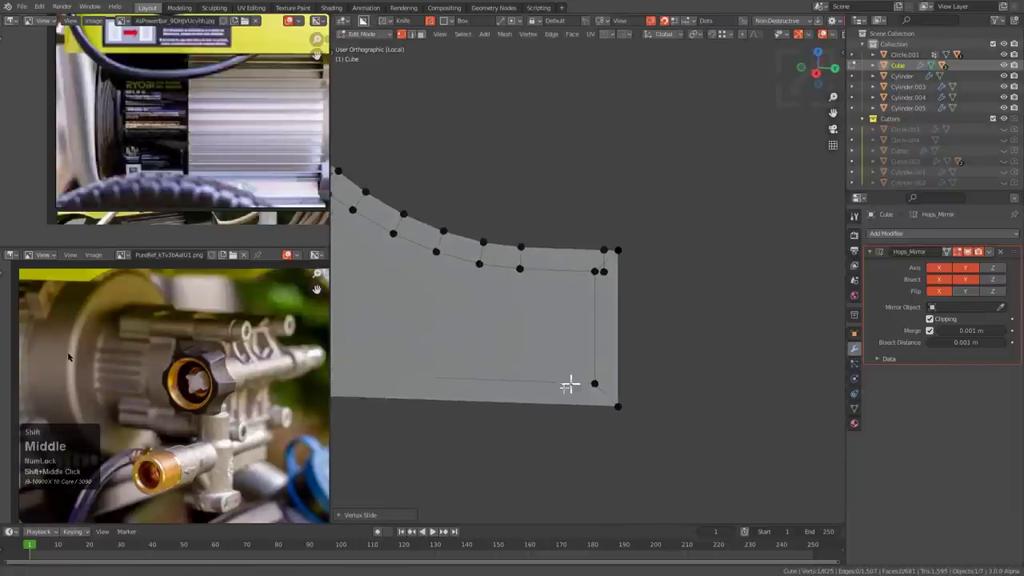
{"action": "scroll", "coordinate": [607, 272], "scroll_direction": "up", "scroll_amount": 3}
{"action": "left_click", "coordinate": [604, 285]}
{"action": "key", "text": "g"}
{"action": "key", "text": "g"}
{"action": "left_click", "coordinate": [596, 283]}
{"action": "key", "text": "g"}
{"action": "key", "text": "g"}
{"action": "left_click", "coordinate": [622, 293]}
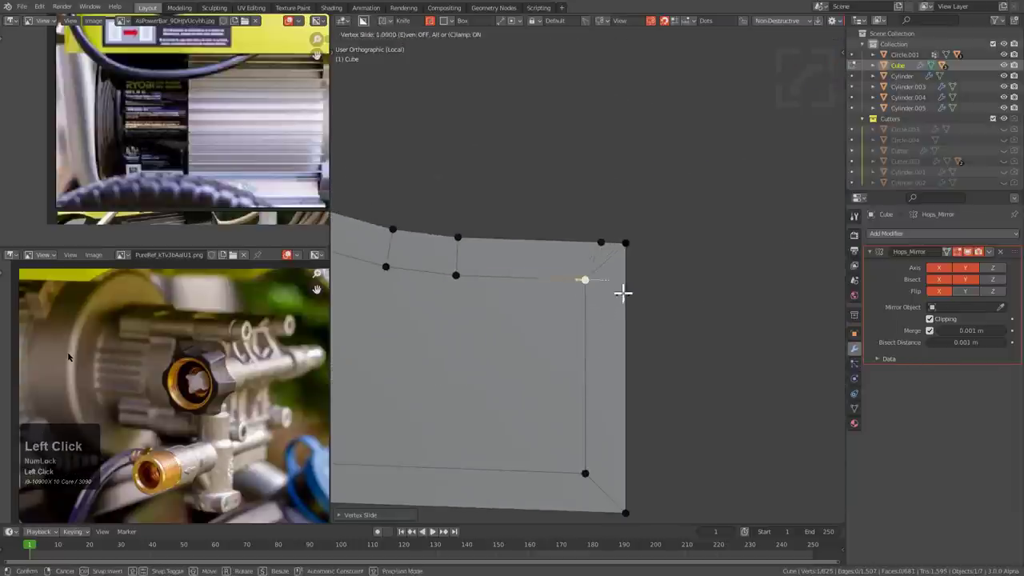
{"action": "left_click", "coordinate": [622, 293]}
- Knife-cut from the inset's far upper corner to the end edge and dissolve the corner's diagonal edge
{"action": "key", "text": "j"}
{"action": "key", "text": "k"}
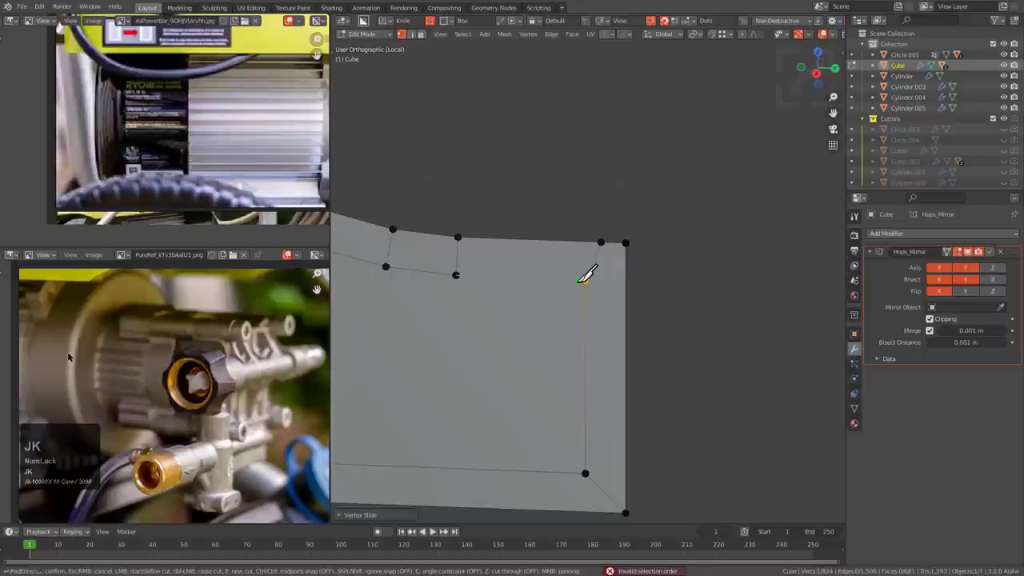
{"action": "key", "text": "KP_Enter"}
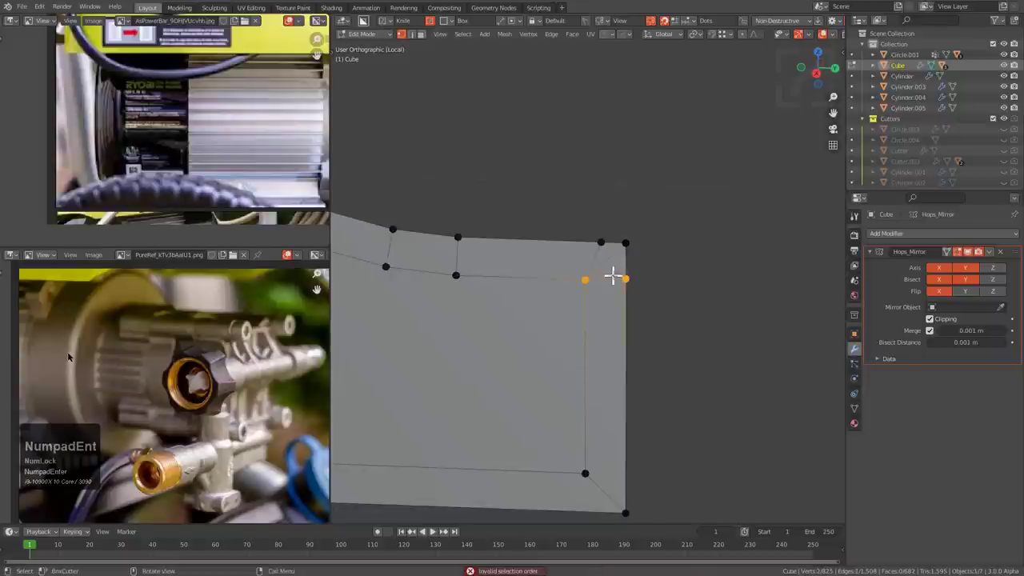
{"action": "key", "text": "2"}
{"action": "left_click", "coordinate": [610, 263]}
{"action": "key", "text": "ctrl+x"}
- Knife-cut from the inset's far lower corner straight out to the face's end and lower edges
{"action": "middle_click_drag", "start_coordinate": [629, 411], "coordinate": [638, 295], "text": "shift"}
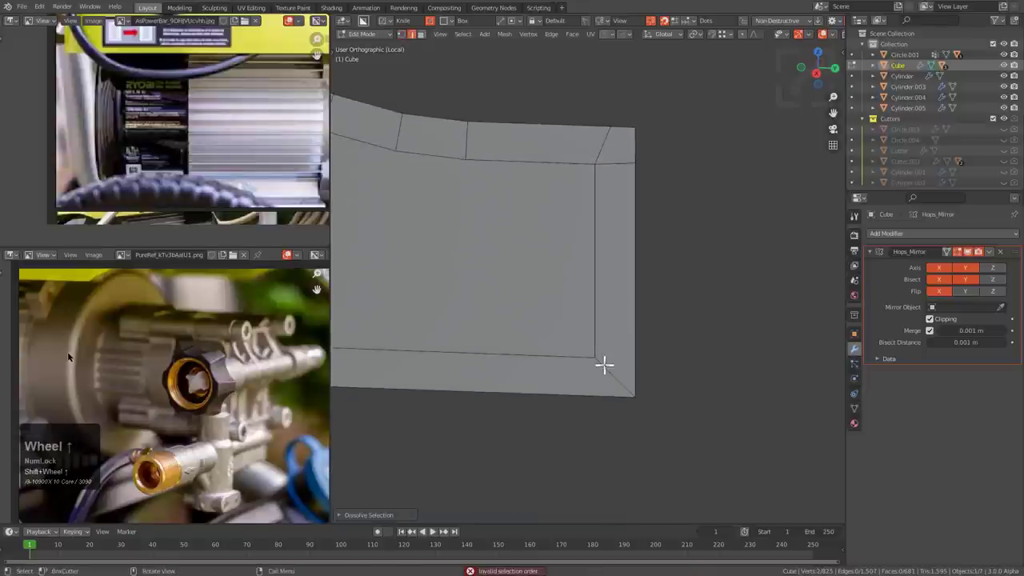
{"action": "key", "text": "k"}
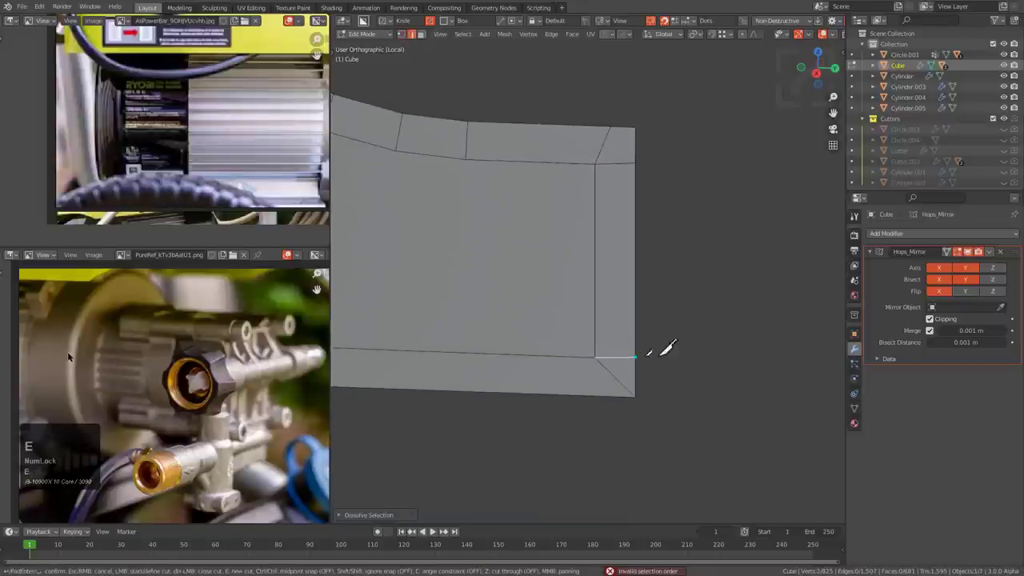
{"action": "key", "text": "KP_Enter"}
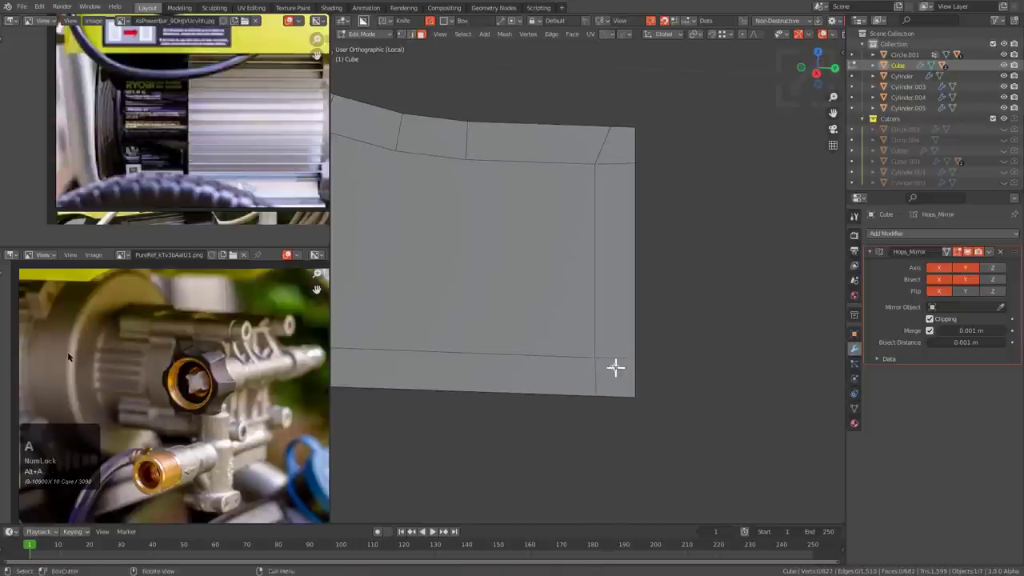
- Reveal the hidden geometry and slide the vertical edge on the inner wall towards the upright cylinder
{"action": "scroll", "coordinate": [726, 388], "scroll_direction": "down", "scroll_amount": 2}
{"action": "middle_click_drag", "start_coordinate": [727, 388], "coordinate": [709, 361]}
{"action": "key", "text": "alt+h"}
{"action": "scroll", "coordinate": [653, 311], "scroll_direction": "up", "scroll_amount": 4}
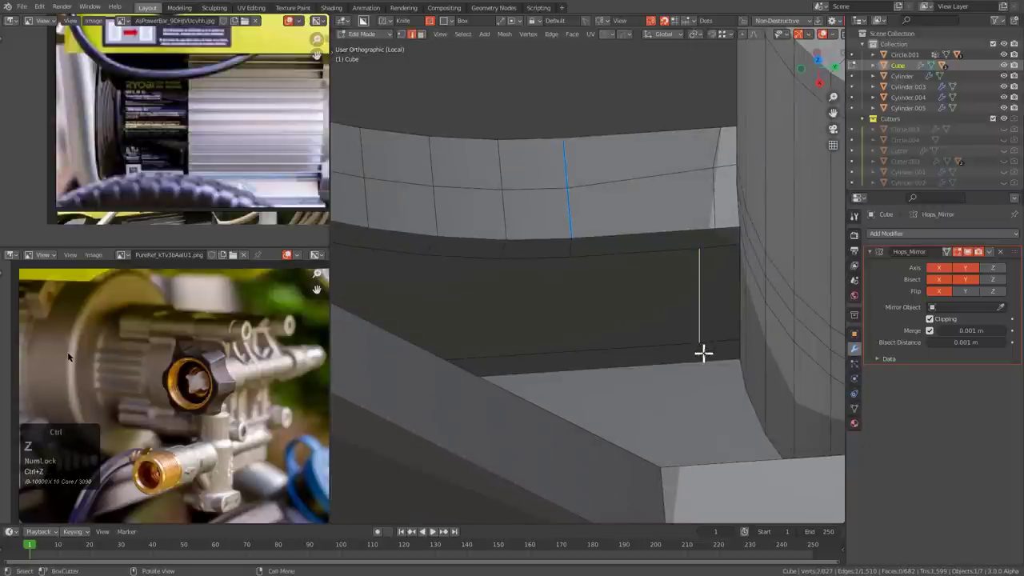
{"action": "key", "text": "g"}
{"action": "key", "text": "g"}
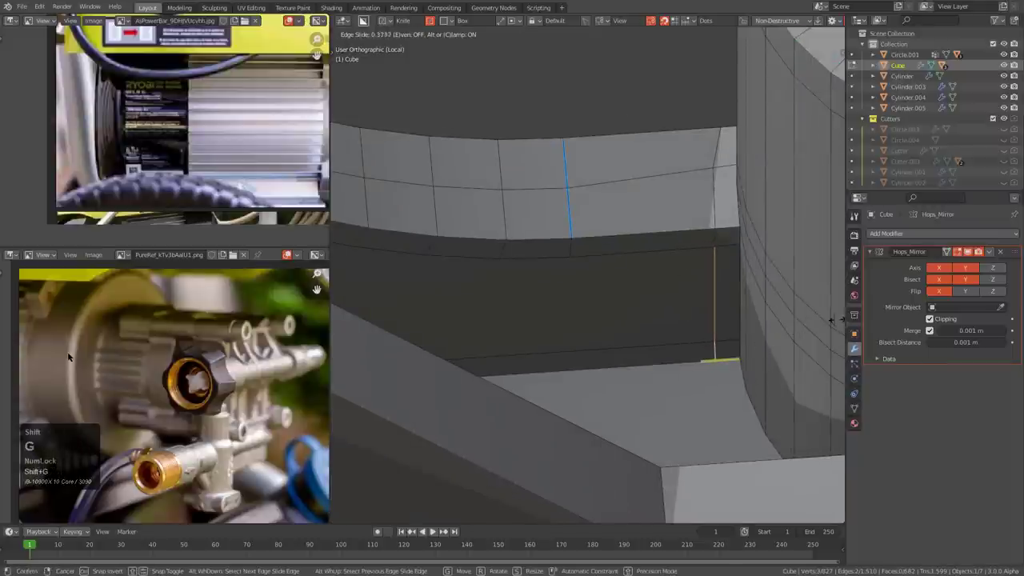
{"action": "left_click", "coordinate": [836, 320]}
- Connect the frame's upper corner vertex to the neighbouring vertex on the upright cylinder
{"action": "scroll", "coordinate": [679, 304], "scroll_direction": "down", "scroll_amount": 5}
{"action": "key", "text": "Tab"}
{"action": "middle_click_drag", "start_coordinate": [678, 304], "coordinate": [594, 279]}
{"action": "key", "text": "Tab"}
{"action": "scroll", "coordinate": [617, 259], "scroll_direction": "up", "scroll_amount": 4}
{"action": "key", "text": "1"}
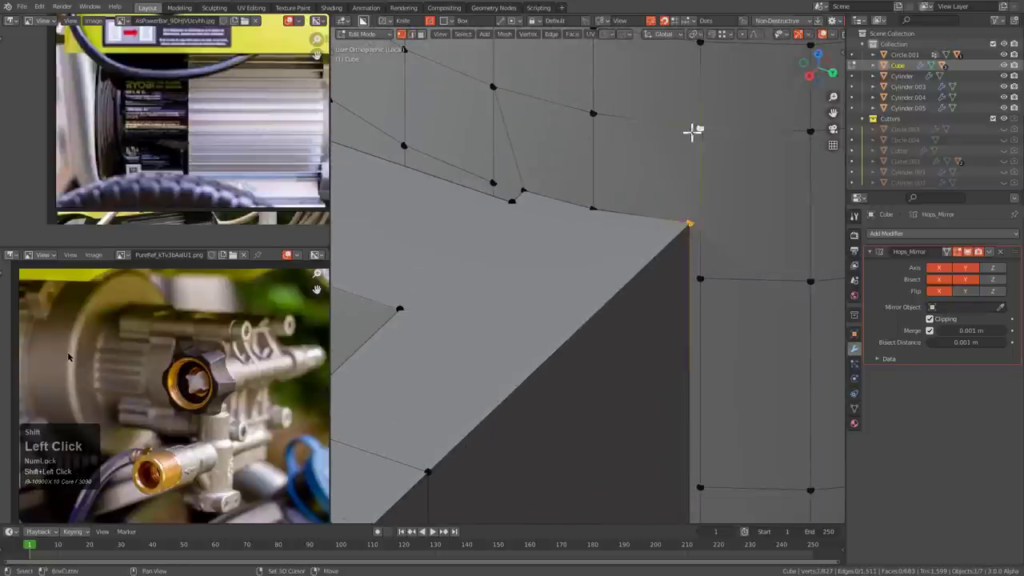
{"action": "scroll", "coordinate": [692, 210], "scroll_direction": "down", "scroll_amount": 4}
{"action": "middle_click_drag", "start_coordinate": [696, 297], "coordinate": [620, 260]}
- Add a horizontal loop cut to the frame's outer wall, snap it on Z to the cylinder's uppermost adjacent ring, and join the meeting vertices
{"action": "key", "text": "ctrl+r"}
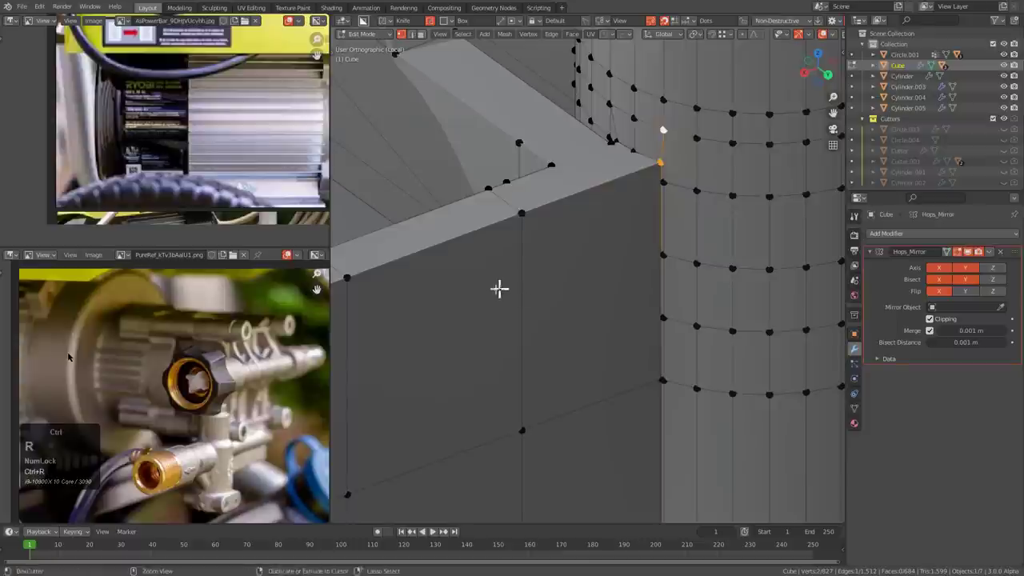
{"action": "left_click", "coordinate": [509, 285]}
{"action": "scroll", "coordinate": [711, 231], "scroll_direction": "up", "scroll_amount": 2}
{"action": "key", "text": "g"}
{"action": "key", "text": "z"}
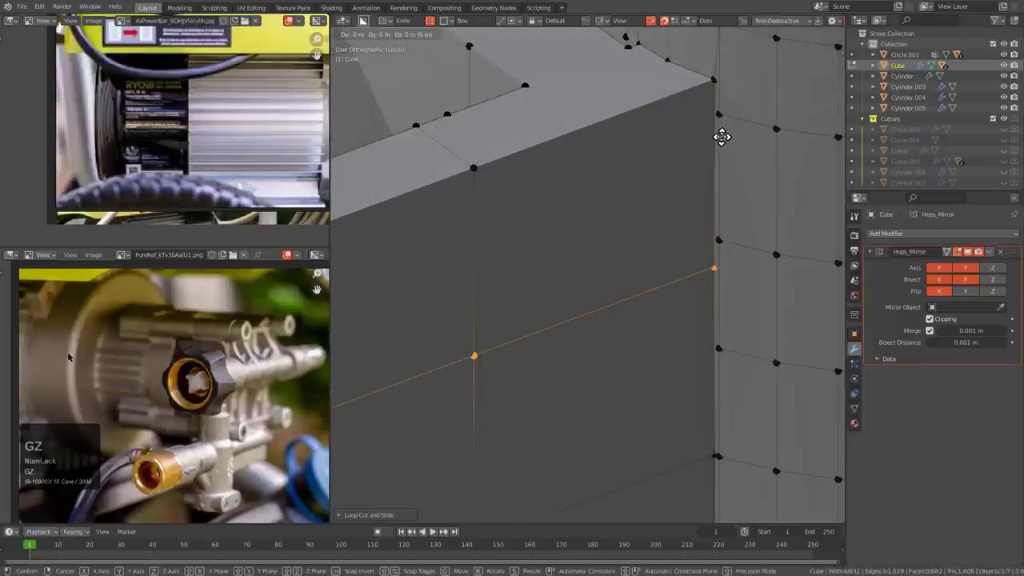
{"action": "left_click", "coordinate": [711, 112]}
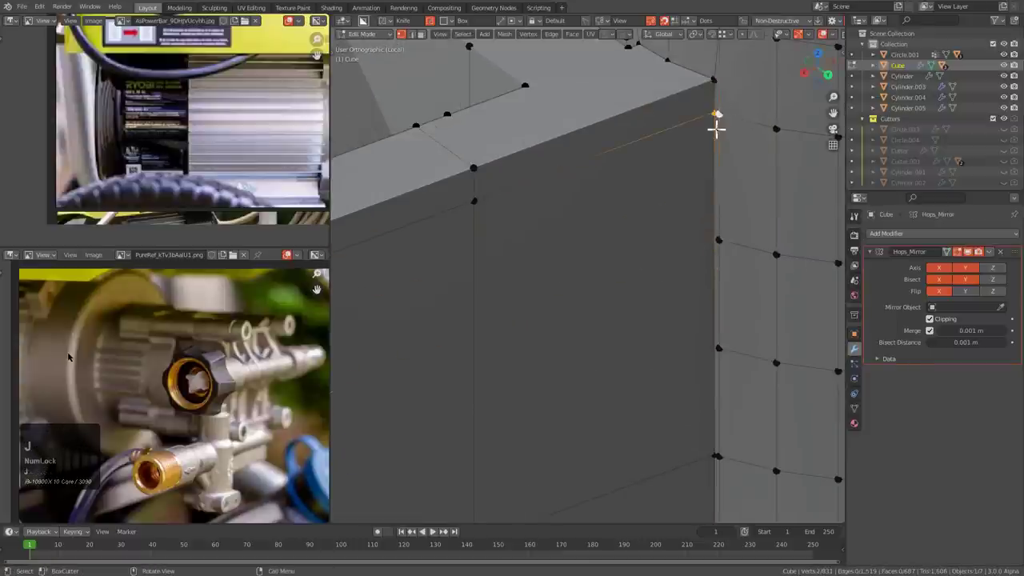
- Add a second horizontal loop cut below the first, snap it on Z to the next cylinder ring, and join the meeting vertices
{"action": "key", "text": "ctrl+r"}
{"action": "left_click", "coordinate": [653, 307]}
{"action": "right_click", "coordinate": [741, 304]}
{"action": "key", "text": "g"}
{"action": "key", "text": "z"}
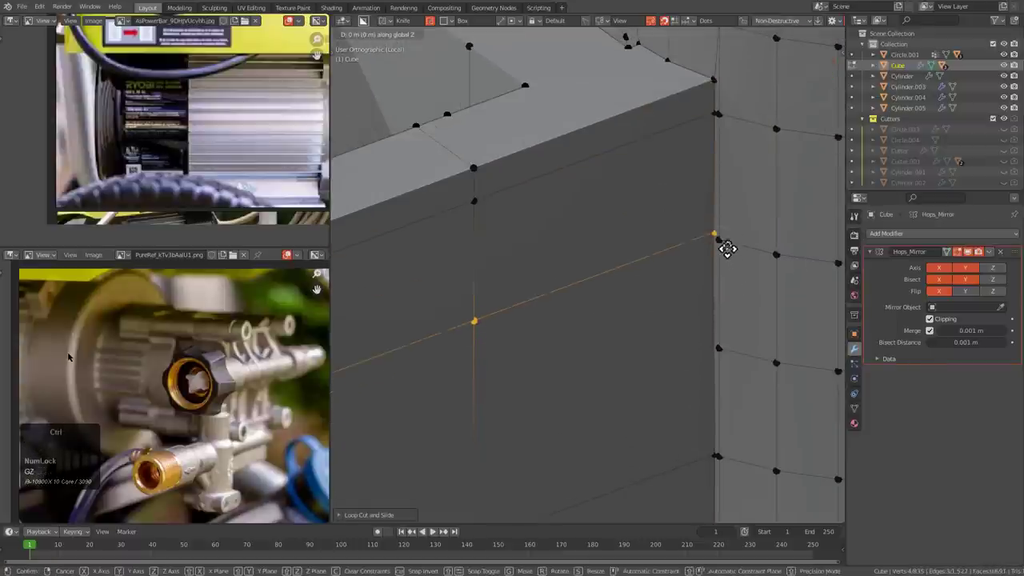
{"action": "left_click", "coordinate": [728, 236], "text": "ctrl"}
{"action": "left_click", "coordinate": [715, 236], "text": "shift"}
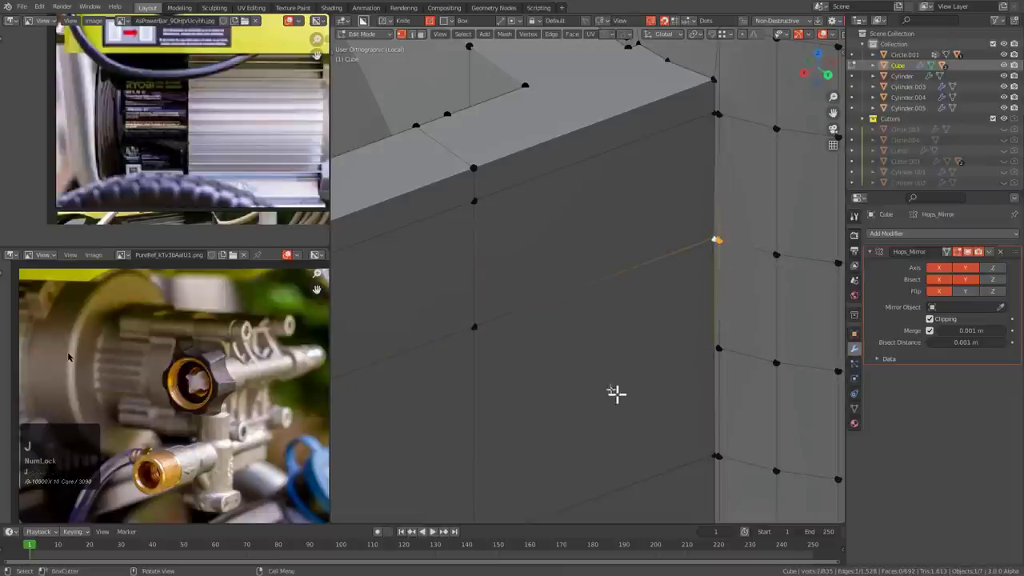
- Add a third horizontal loop cut to the outer wall, align it on Z with the following cylinder ring, and connect the adjoining vertices
{"action": "key", "text": "ctrl+r"}
{"action": "left_click", "coordinate": [475, 424]}
{"action": "right_click", "coordinate": [688, 359]}
{"action": "key", "text": "g"}
{"action": "key", "text": "z"}
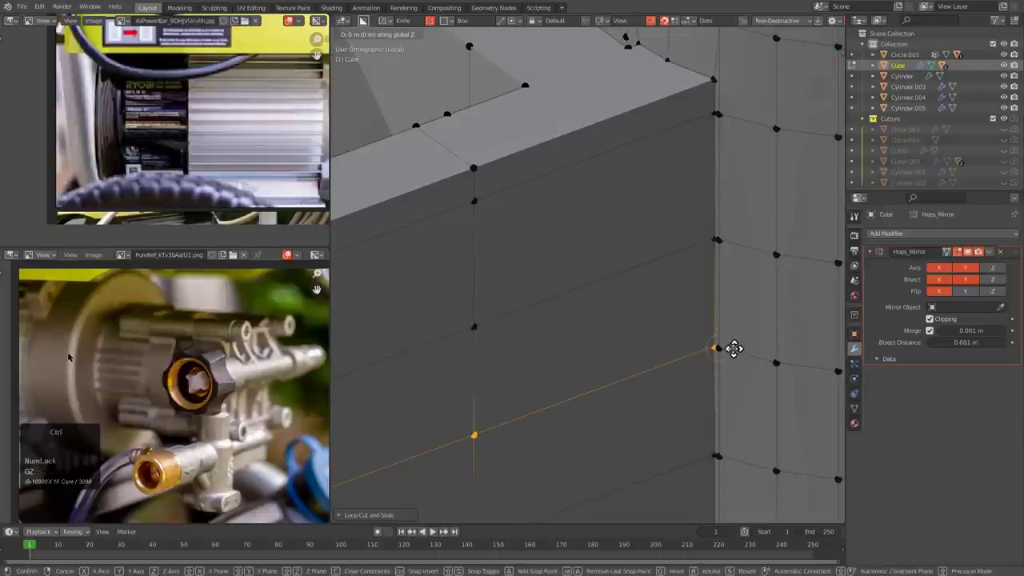
{"action": "left_click", "coordinate": [723, 347]}
{"action": "left_click", "coordinate": [711, 351], "text": "shift"}
{"action": "scroll", "coordinate": [712, 355], "scroll_direction": "down", "scroll_amount": 2}
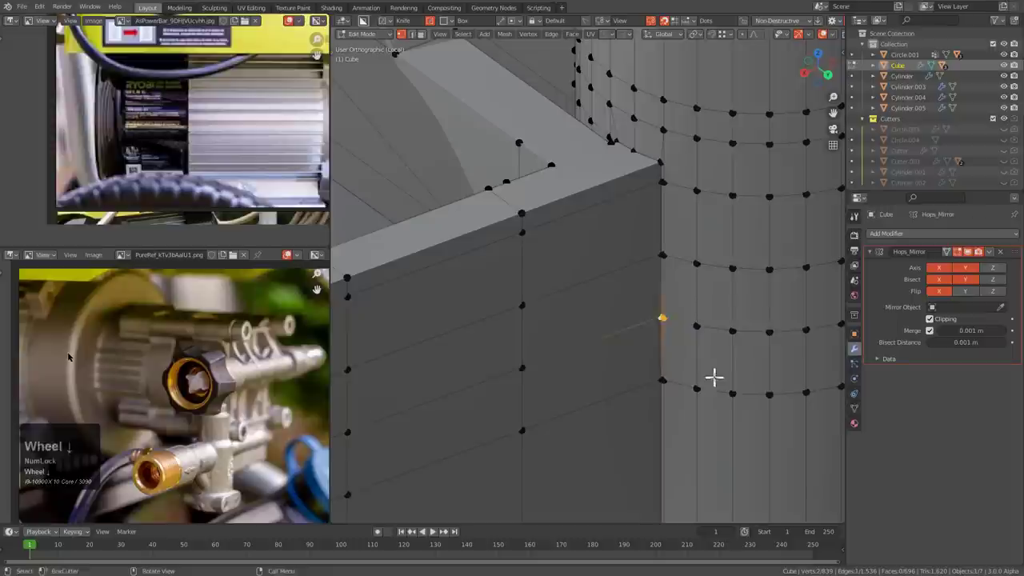
- Select the bracket's two side faces beside the horizontal cylinder and inset them with Boundary off
{"action": "middle_click_drag", "start_coordinate": [713, 377], "coordinate": [661, 323]}
{"action": "scroll", "coordinate": [661, 323], "scroll_direction": "down", "scroll_amount": 3}
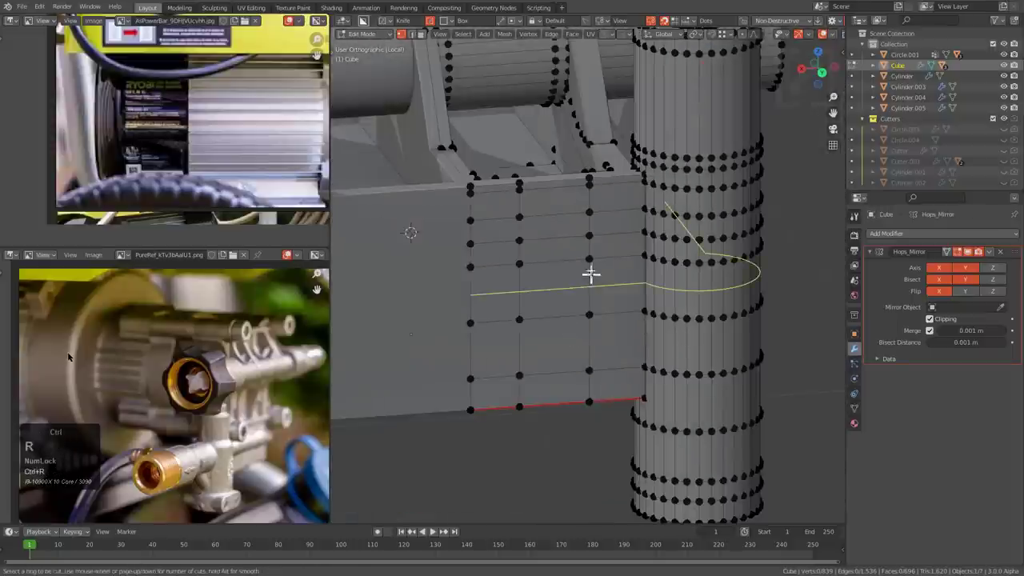
{"action": "middle_click_drag", "start_coordinate": [589, 274], "coordinate": [726, 320]}
{"action": "scroll", "coordinate": [573, 338], "scroll_direction": "up", "scroll_amount": 8}
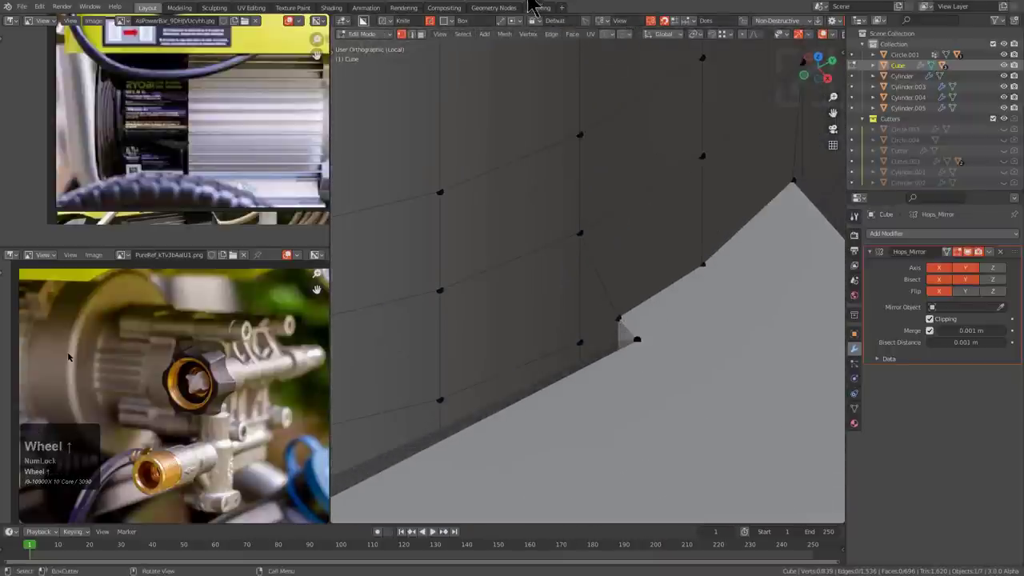
{"action": "scroll", "coordinate": [549, 224], "scroll_direction": "down", "scroll_amount": 4}
{"action": "middle_click_drag", "start_coordinate": [549, 224], "coordinate": [614, 231]}
{"action": "scroll", "coordinate": [614, 231], "scroll_direction": "up", "scroll_amount": 2}
{"action": "key", "text": "3"}
{"action": "left_click", "coordinate": [619, 231]}
{"action": "left_click", "coordinate": [569, 336], "text": "shift"}
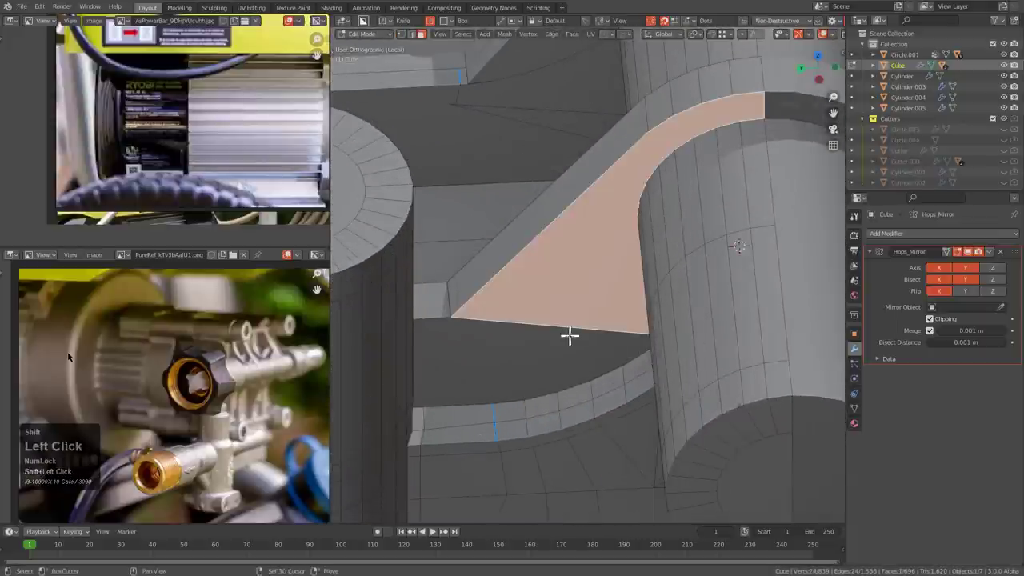
{"action": "middle_click_drag", "start_coordinate": [569, 336], "coordinate": [579, 356]}
{"action": "scroll", "coordinate": [664, 312], "scroll_direction": "up", "scroll_amount": 2}
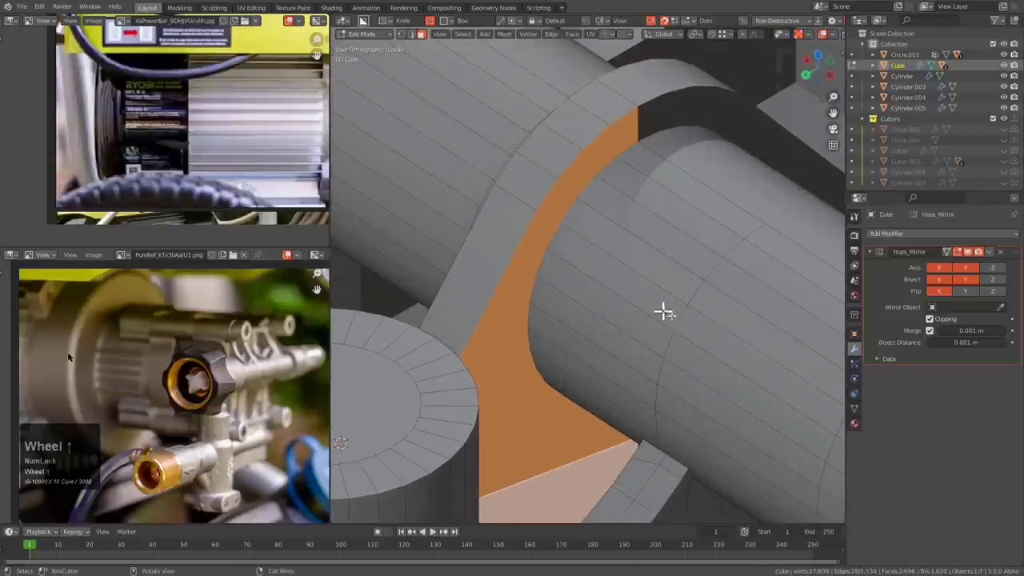
{"action": "key", "text": "i"}
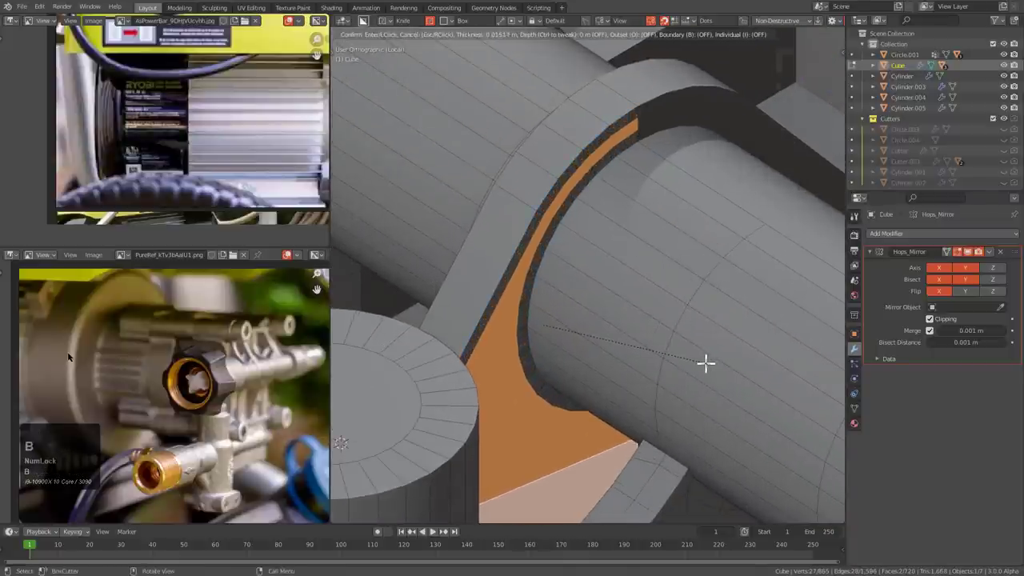
- Grow the selection around the inset bracket faces and hide everything unselected
{"action": "middle_click_drag", "start_coordinate": [705, 363], "coordinate": [556, 272]}
{"action": "key", "text": "ctrl+KP_Add"}
{"action": "key", "text": "shift+h"}
{"action": "key", "text": "alt+a"}
- Connect the two inset vertices across the narrow neck of the bracket's arch
{"action": "scroll", "coordinate": [555, 271], "scroll_direction": "up", "scroll_amount": 3}
{"action": "key", "text": "1"}
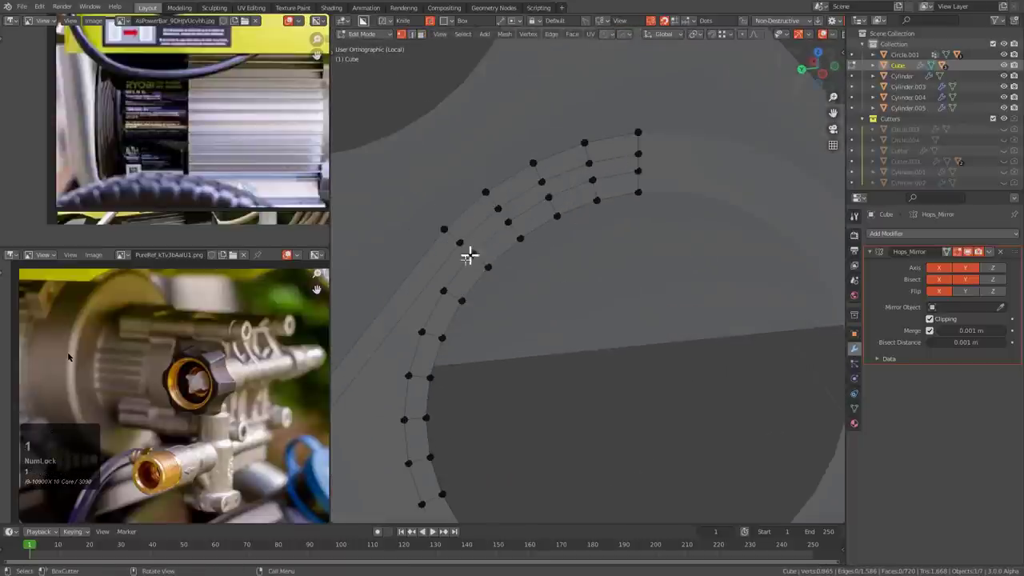
{"action": "left_click", "coordinate": [460, 245]}
{"action": "middle_click_drag", "start_coordinate": [477, 253], "coordinate": [548, 221], "text": "shift"}
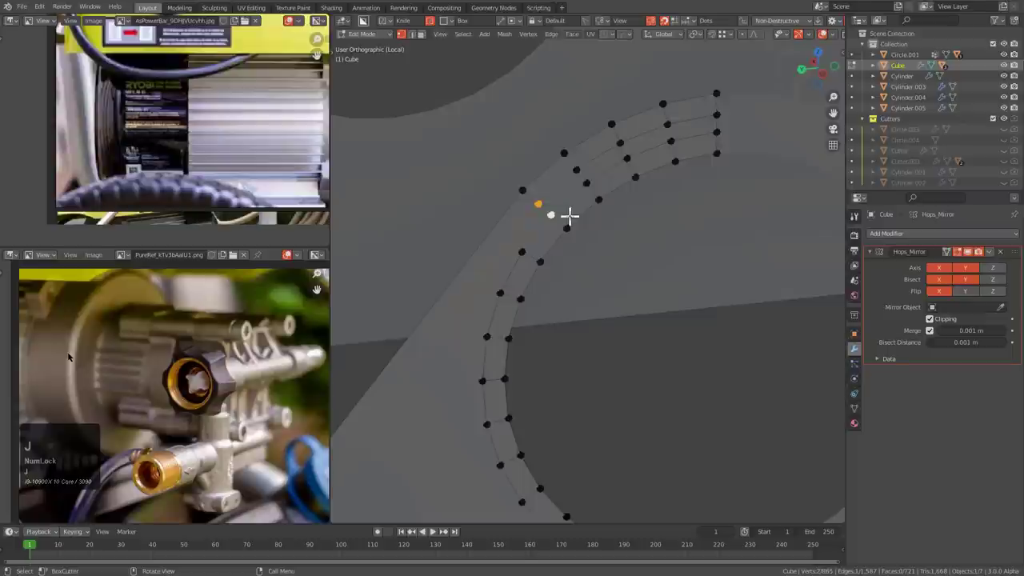
- Select the middle face strip along the arch, triangulate it, and convert the triangles to quads
{"action": "key", "text": "3"}
{"action": "left_click", "coordinate": [566, 193], "text": "alt"}
{"action": "key", "text": "ctrl+t"}
{"action": "key", "text": "F3"}
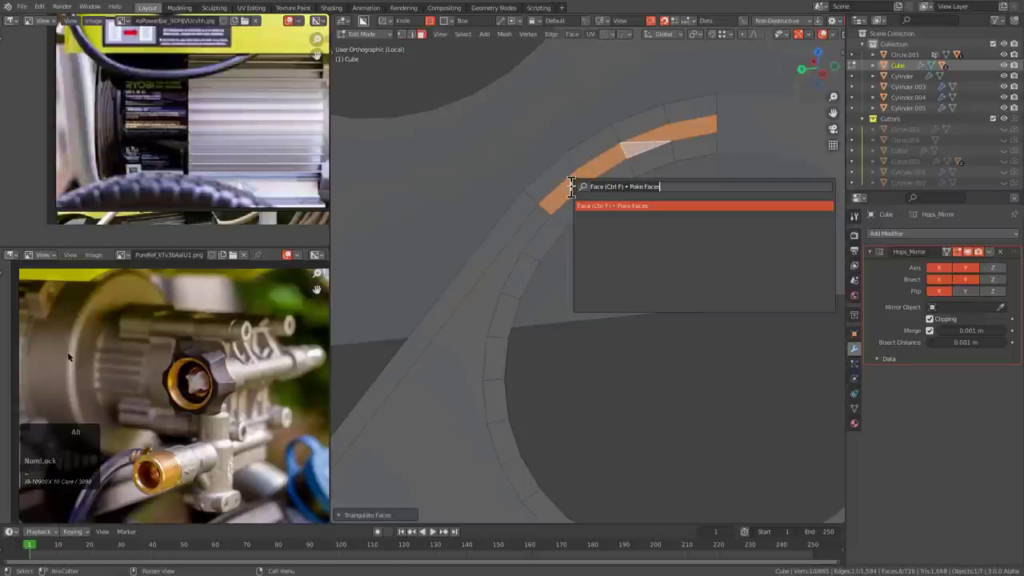
{"action": "key", "text": "Return"}
{"action": "key", "text": "alt+a"}
- Knife a vertical cut from the bracket's inner inset corner down to its lower edge
{"action": "scroll", "coordinate": [571, 183], "scroll_direction": "up", "scroll_amount": 4}
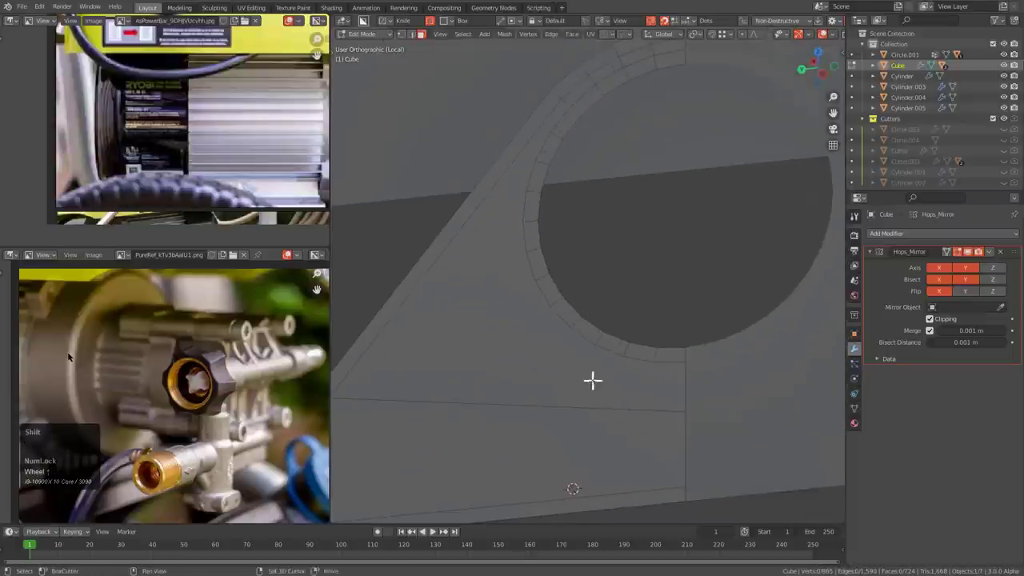
{"action": "scroll", "coordinate": [626, 263], "scroll_direction": "down", "scroll_amount": 6}
{"action": "scroll", "coordinate": [635, 297], "scroll_direction": "up", "scroll_amount": 4}
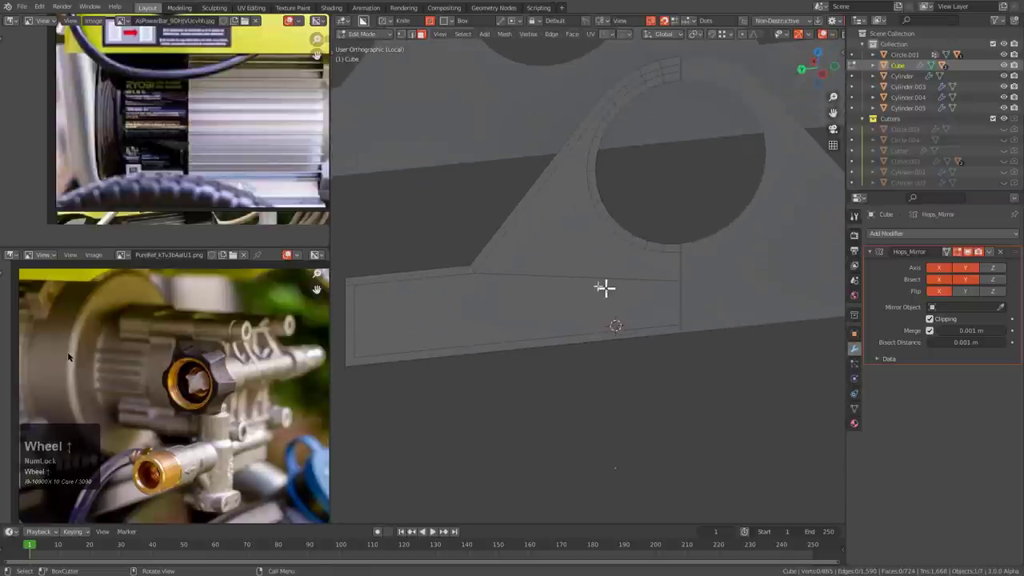
{"action": "key", "text": "1"}
{"action": "key", "text": "k"}
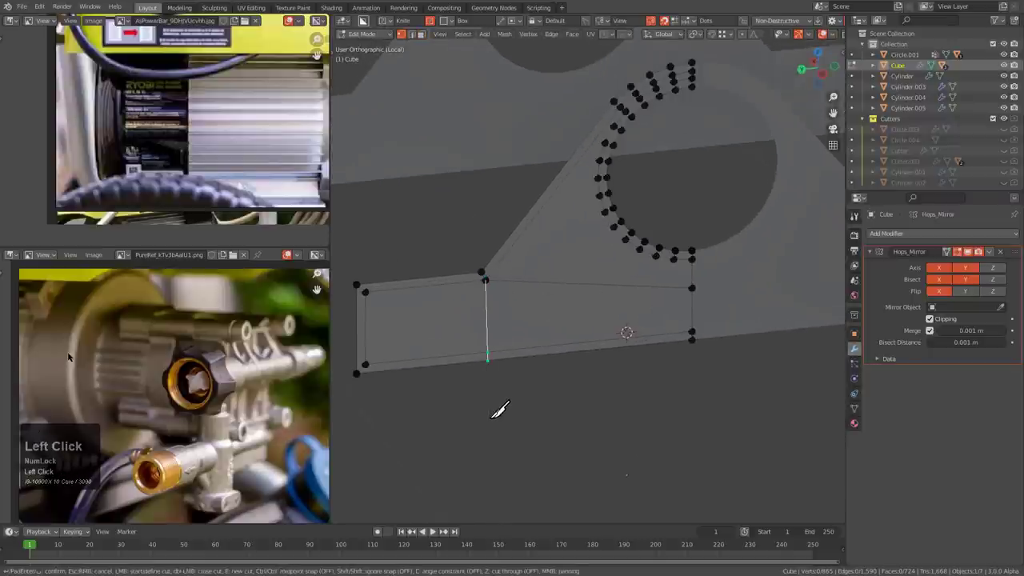
{"action": "key", "text": "KP_Enter"}
- Reveal the hidden geometry and select the bracket's inset side faces beside the upright cylinder
{"action": "scroll", "coordinate": [709, 370], "scroll_direction": "up", "scroll_amount": 3, "text": "shift"}
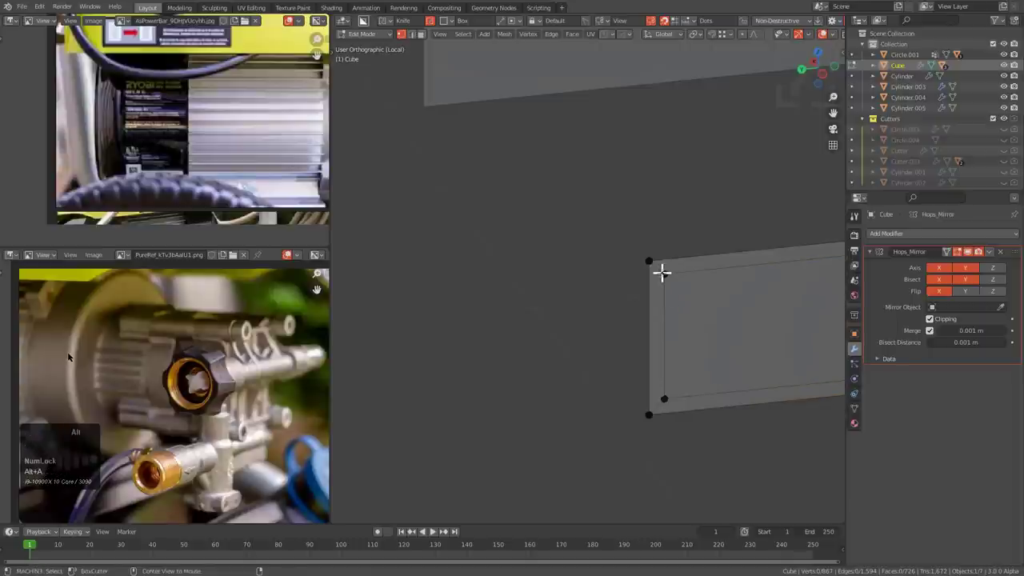
{"action": "scroll", "coordinate": [662, 273], "scroll_direction": "down", "scroll_amount": 8}
{"action": "key", "text": "l"}
{"action": "key", "text": "alt+a"}
{"action": "middle_click_drag", "start_coordinate": [664, 301], "coordinate": [552, 321]}
{"action": "middle_click_drag", "start_coordinate": [552, 322], "coordinate": [621, 349]}
{"action": "key", "text": "3"}
{"action": "left_click", "coordinate": [744, 347]}
{"action": "left_click", "coordinate": [702, 356], "text": "shift"}
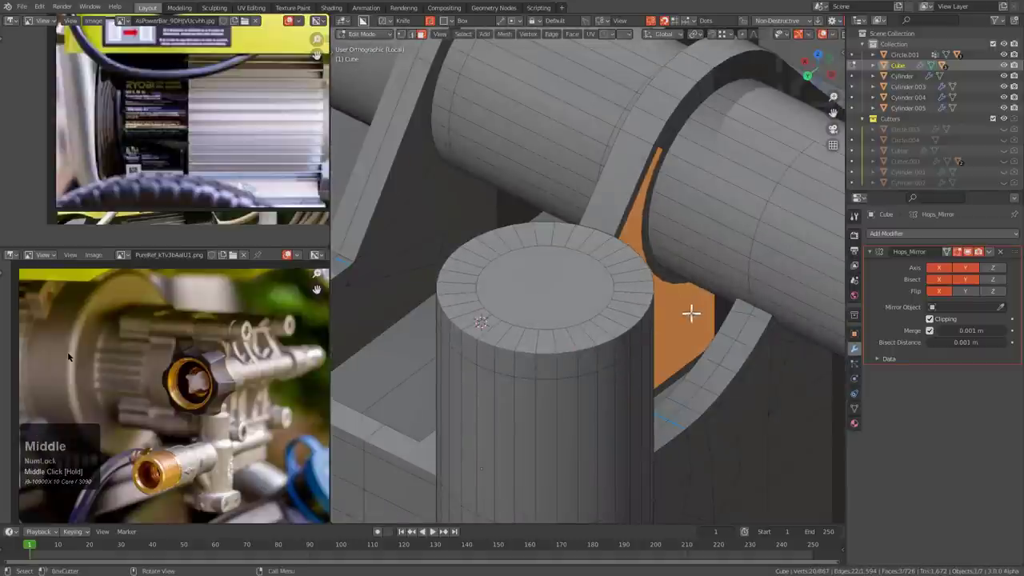
- Expand the face selection along the arch and bracket to include the surrounding inset border
{"action": "scroll", "coordinate": [685, 110], "scroll_direction": "up", "scroll_amount": 5}
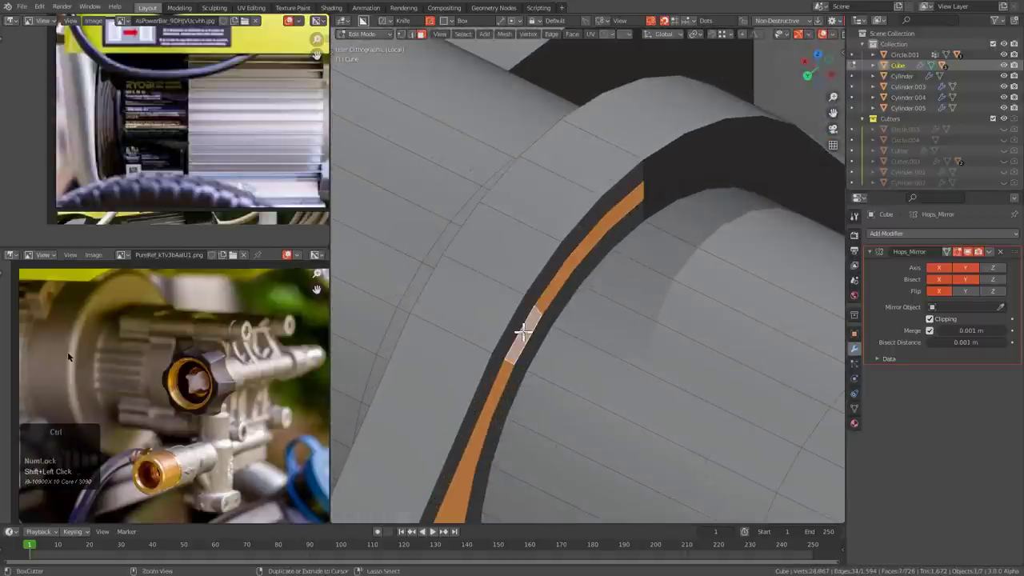
{"action": "key", "text": "ctrl+KP_Add"}
{"action": "key", "text": "ctrl+KP_Add"}
{"action": "key", "text": "ctrl+z"}
- Add the narrow faces at the bracket's end, where it meets the upright cylinder, to the selection
{"action": "scroll", "coordinate": [523, 331], "scroll_direction": "down", "scroll_amount": 4}
{"action": "middle_click_drag", "start_coordinate": [523, 331], "coordinate": [594, 352]}
{"action": "scroll", "coordinate": [642, 352], "scroll_direction": "up", "scroll_amount": 4}
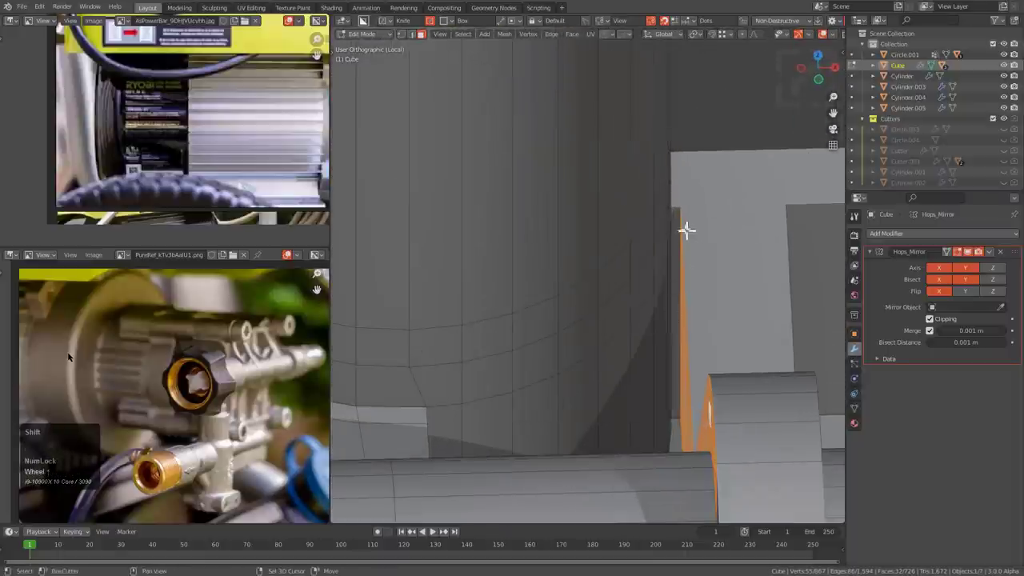
{"action": "left_click", "coordinate": [675, 227], "text": "shift"}
{"action": "middle_click_drag", "start_coordinate": [668, 318], "coordinate": [526, 313]}
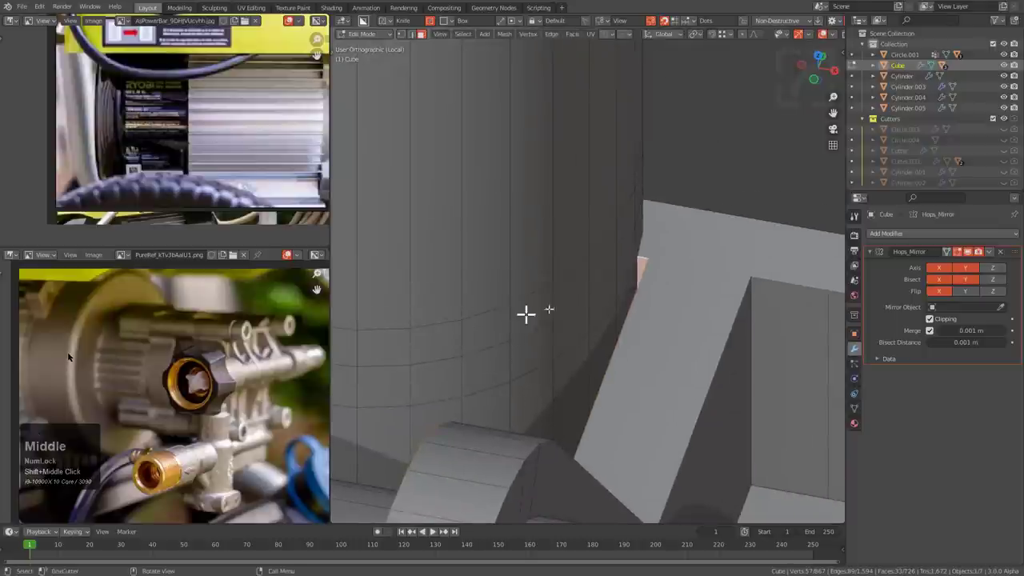
{"action": "key", "text": "KP_Decimal"}
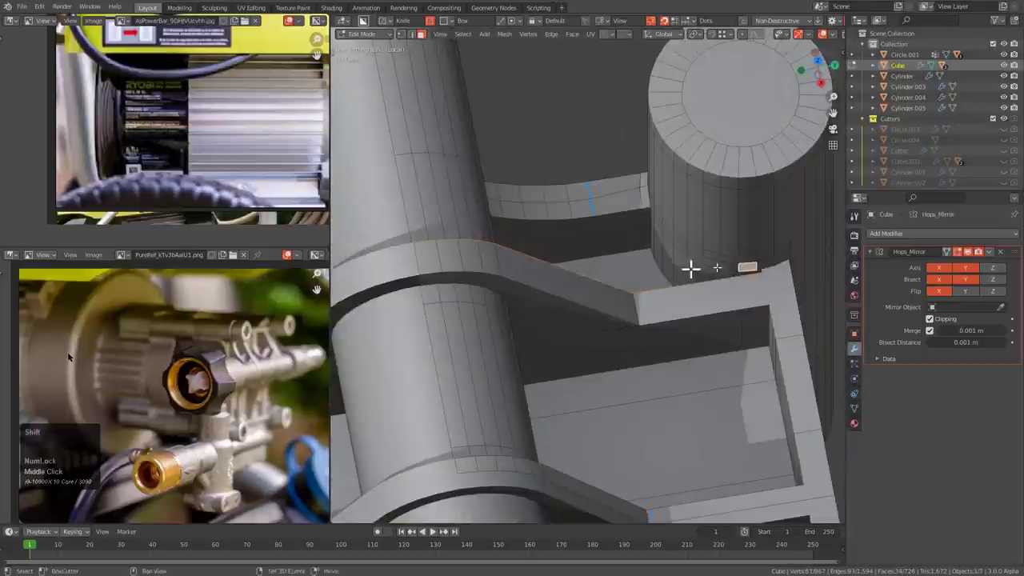
{"action": "scroll", "coordinate": [616, 315], "scroll_direction": "up", "scroll_amount": 4}
{"action": "scroll", "coordinate": [583, 267], "scroll_direction": "up", "scroll_amount": 3}
{"action": "middle_click_drag", "start_coordinate": [758, 359], "coordinate": [610, 267], "text": "shift"}
{"action": "left_click", "coordinate": [573, 219], "text": "shift"}
- Add the adjoining curved facets of the upright cylinder to the selection and isolate all selected faces
{"action": "middle_click_drag", "start_coordinate": [530, 261], "coordinate": [617, 237]}
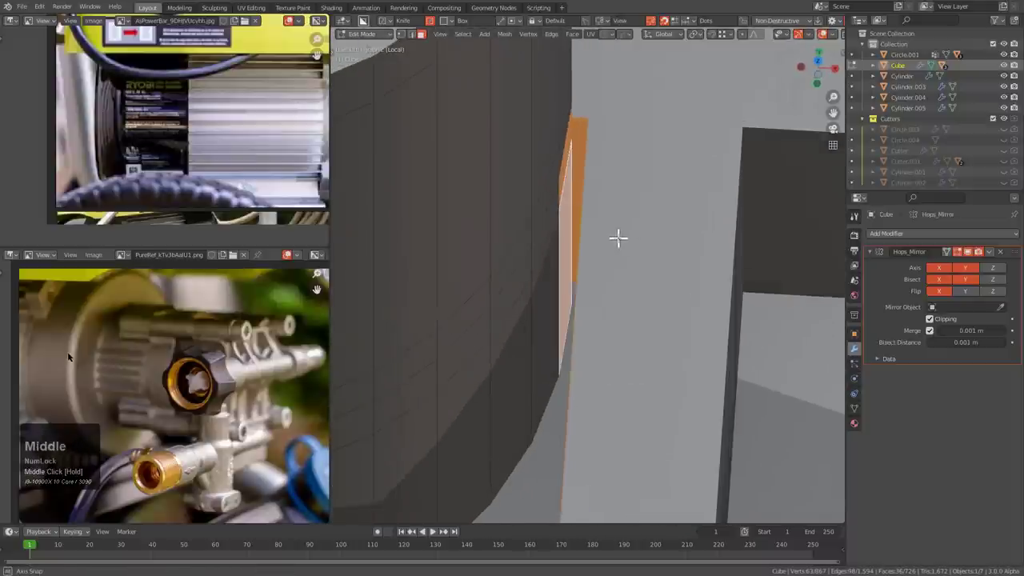
{"action": "middle_click_drag", "start_coordinate": [541, 215], "coordinate": [503, 258]}
{"action": "left_click", "coordinate": [606, 210], "text": "shift"}
{"action": "middle_click_drag", "start_coordinate": [606, 209], "coordinate": [577, 290]}
{"action": "left_click", "coordinate": [578, 283], "text": "shift"}
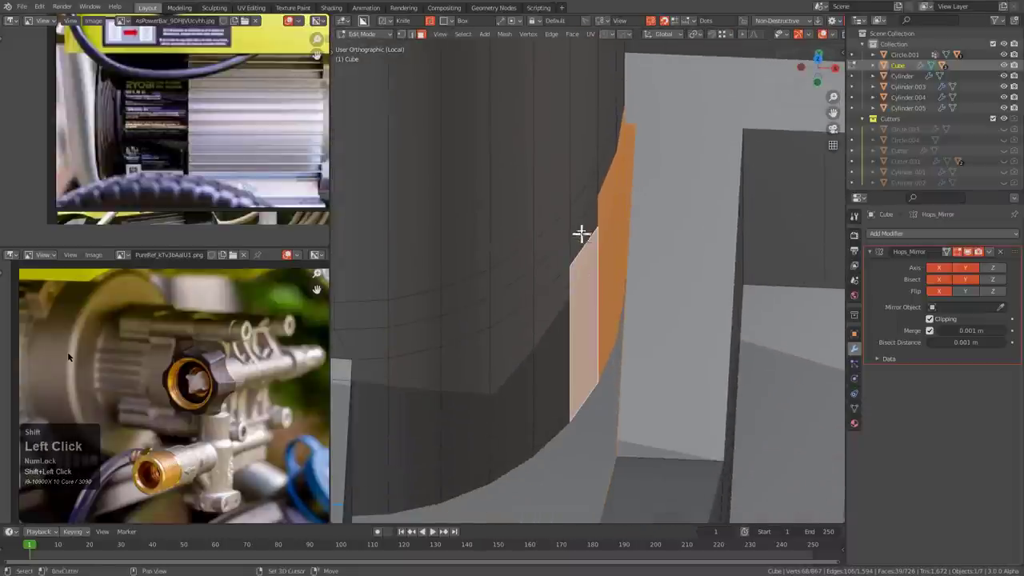
{"action": "left_click", "coordinate": [578, 211], "text": "shift"}
{"action": "middle_click_drag", "start_coordinate": [574, 216], "coordinate": [555, 272], "text": "shift"}
- Connect the bracket's upper end vertex to the adjacent vertex on the first curved facet
{"action": "key", "text": "1"}
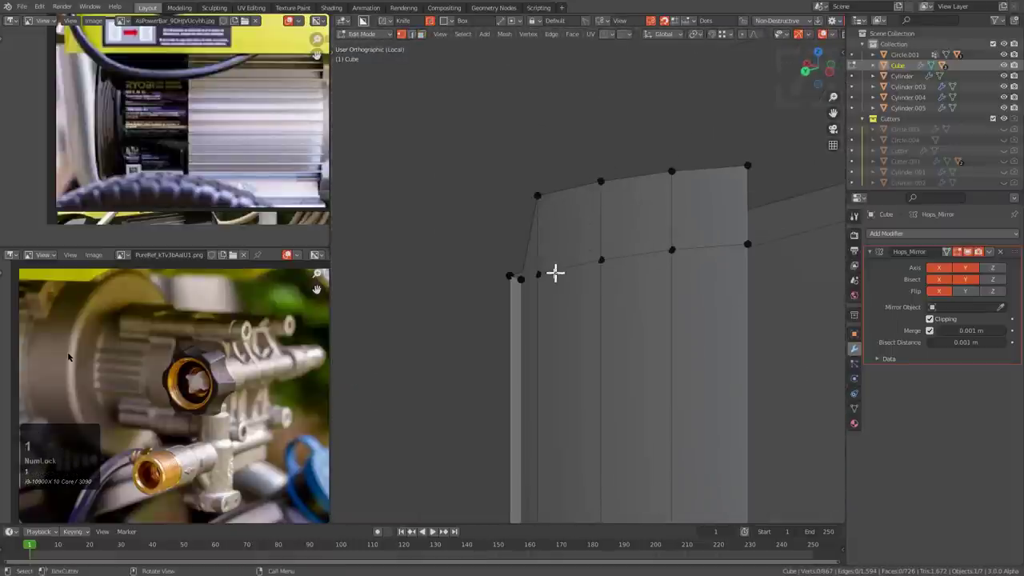
{"action": "key", "text": "KP_Decimal"}
{"action": "scroll", "coordinate": [589, 297], "scroll_direction": "down", "scroll_amount": 5}
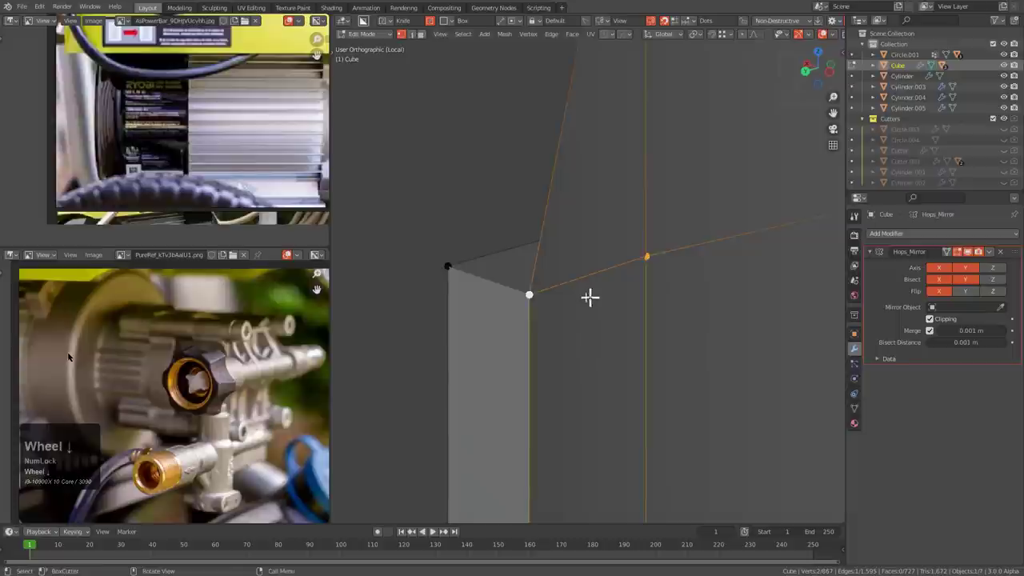
{"action": "scroll", "coordinate": [686, 312], "scroll_direction": "down", "scroll_amount": 4}
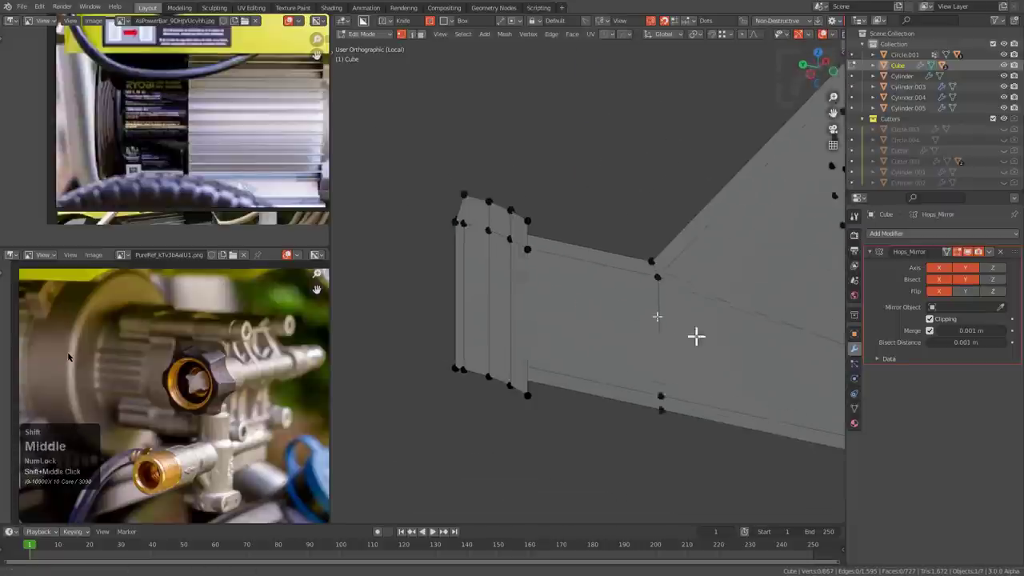
- Add a centred vertical loop cut to the bracket's panel below the circular hole and bevel it with 3 segments
{"action": "scroll", "coordinate": [695, 336], "scroll_direction": "up", "scroll_amount": 3, "text": "shift"}
{"action": "scroll", "coordinate": [665, 307], "scroll_direction": "up", "scroll_amount": 3}
{"action": "key", "text": "ctrl+r"}
{"action": "right_click", "coordinate": [560, 293]}
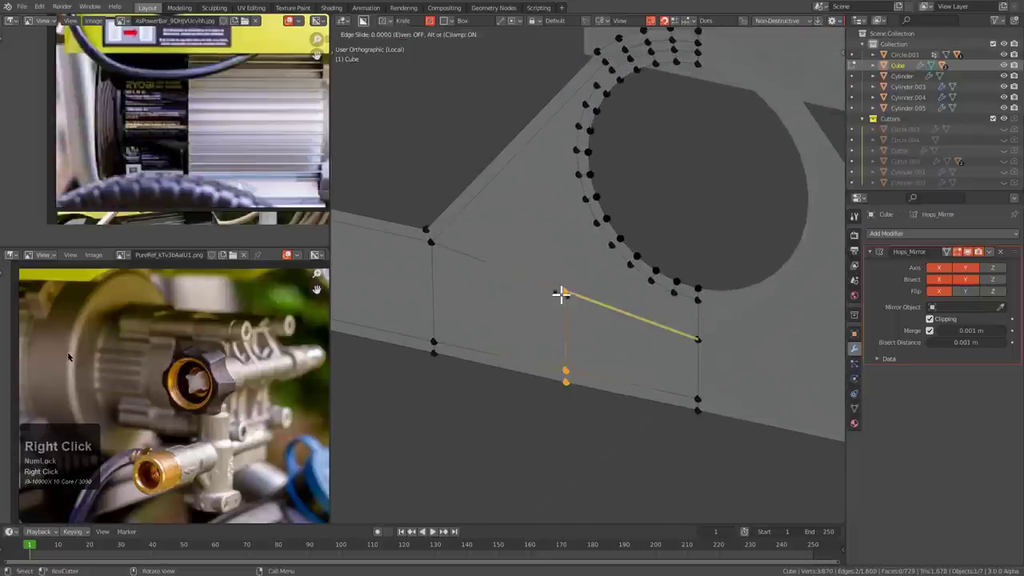
{"action": "key", "text": "ctrl+b"}
{"action": "scroll", "coordinate": [715, 414], "scroll_direction": "up", "scroll_amount": 2}
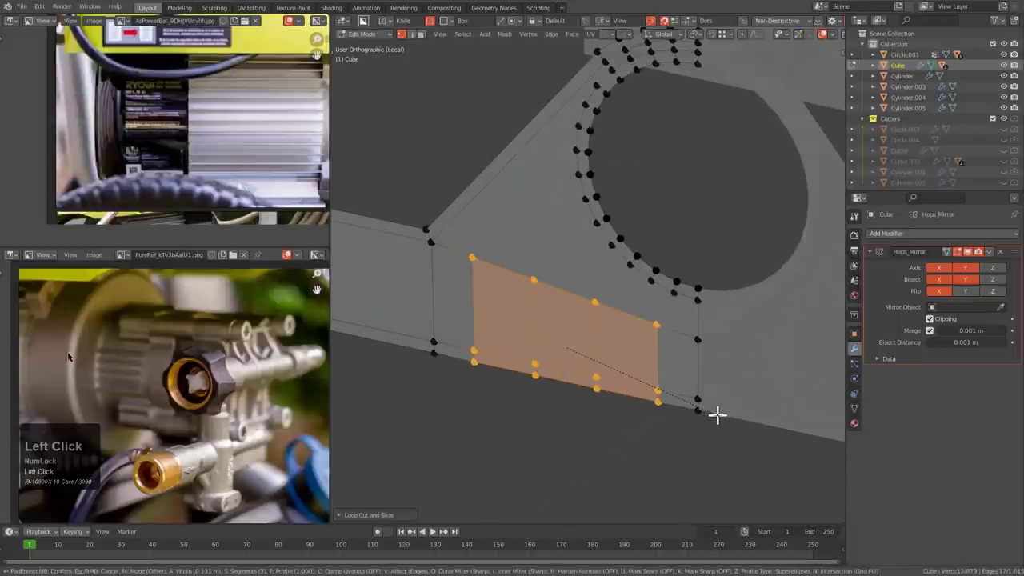
{"action": "key", "text": "alt+a"}
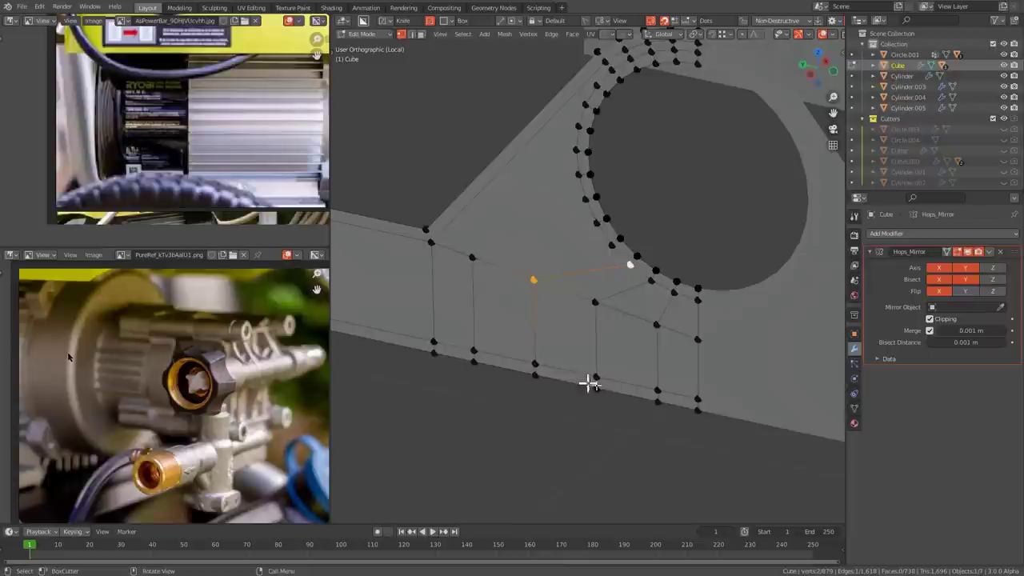
- Connect the vertices of the bracket panel's horizontal edge to the neighbouring vertices on the circular hole's outer ring
{"action": "middle_click_drag", "start_coordinate": [590, 381], "coordinate": [630, 288]}
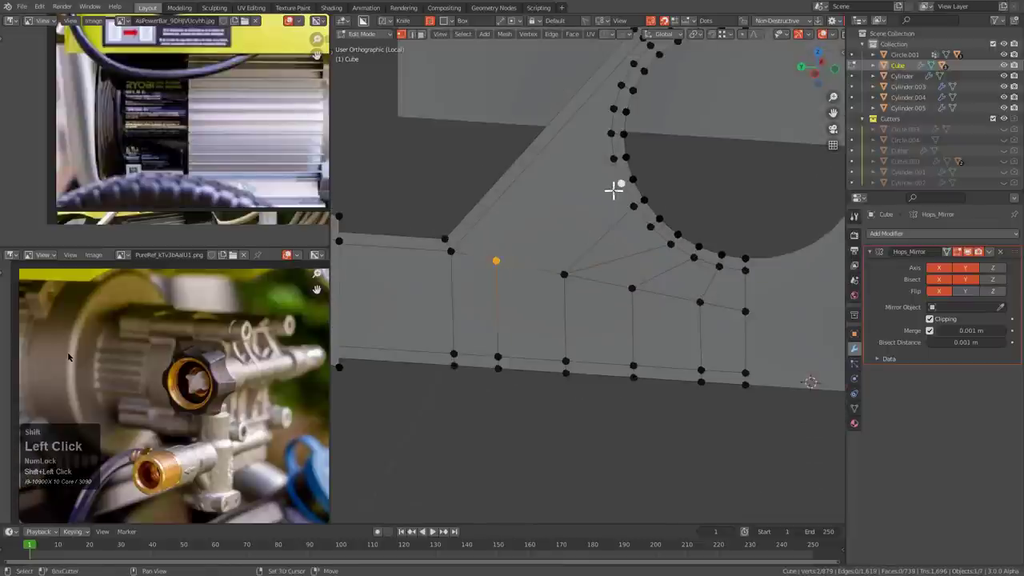
{"action": "scroll", "coordinate": [604, 178], "scroll_direction": "down", "scroll_amount": 2}
{"action": "middle_click_drag", "start_coordinate": [601, 176], "coordinate": [610, 270]}
{"action": "key", "text": "j"}
- Add three evenly spaced loop cuts across the narrow strip along the bracket's slanted edge
{"action": "key", "text": "ctrl+r"}
{"action": "scroll", "coordinate": [569, 273], "scroll_direction": "up", "scroll_amount": 2}
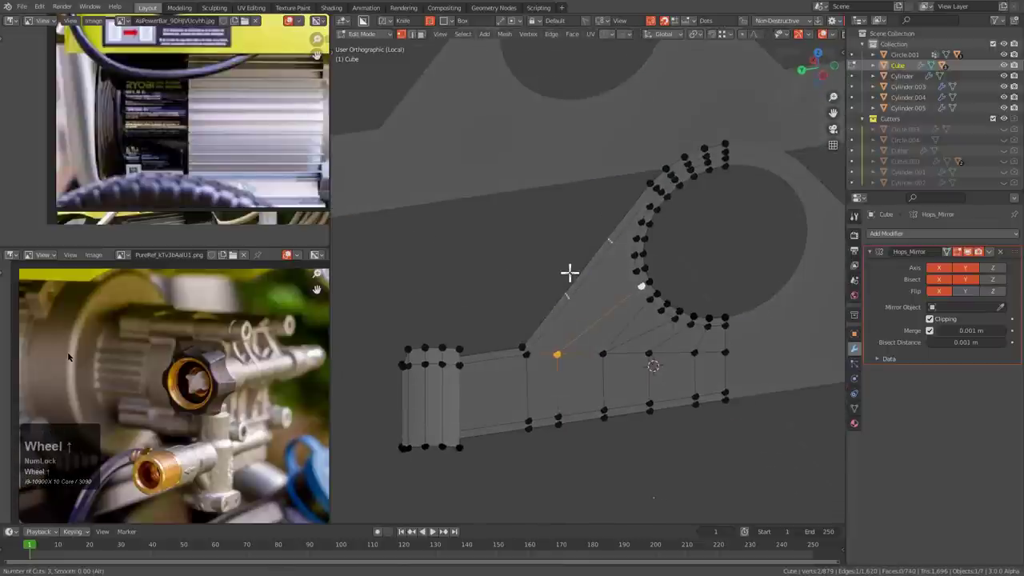
{"action": "left_click", "coordinate": [569, 273]}
{"action": "right_click", "coordinate": [569, 273]}
- Connect the new slanted-edge vertices to the facing vertices on the circular hole's ring
{"action": "scroll", "coordinate": [561, 324], "scroll_direction": "up", "scroll_amount": 2}
{"action": "left_click", "coordinate": [569, 334]}
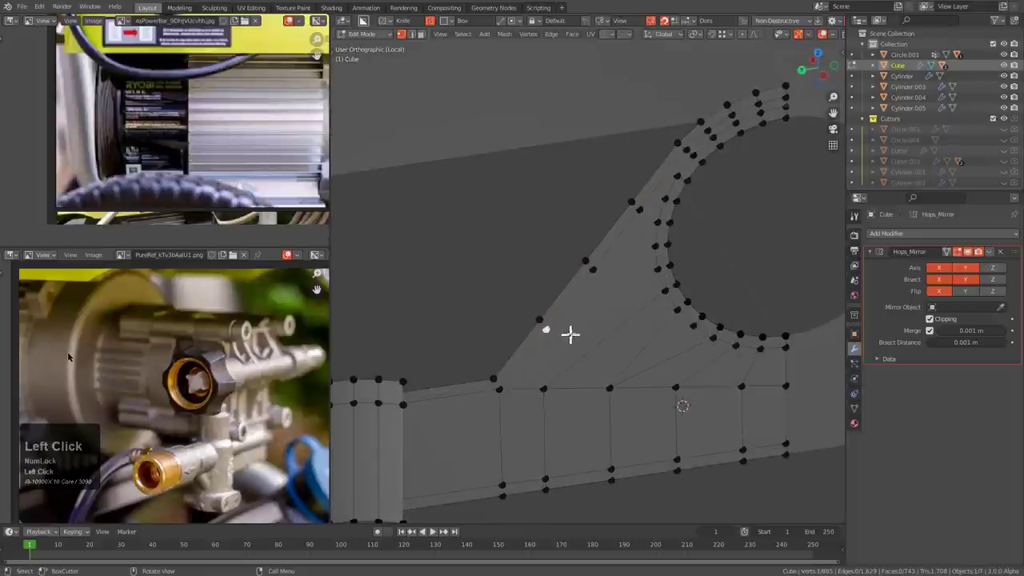
{"action": "scroll", "coordinate": [633, 227], "scroll_direction": "up", "scroll_amount": 3}
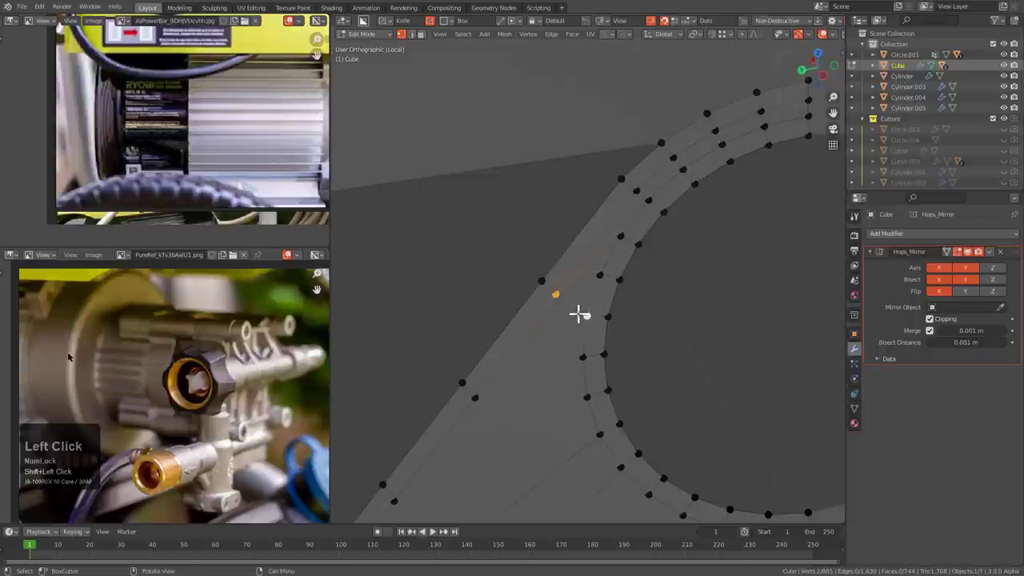
{"action": "key", "text": "ctrl+z"}
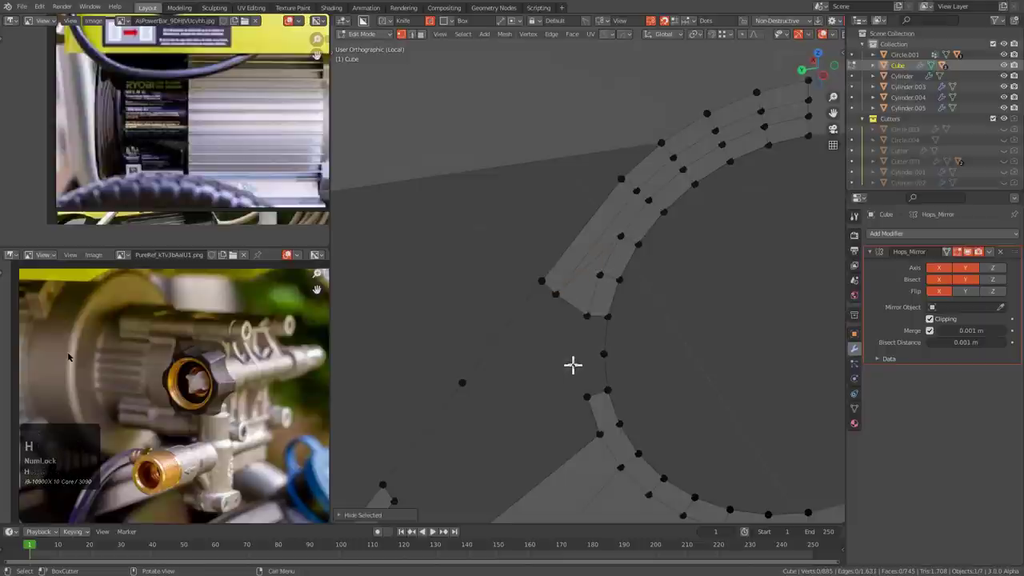
{"action": "middle_click_drag", "start_coordinate": [565, 390], "coordinate": [556, 352], "text": "shift"}
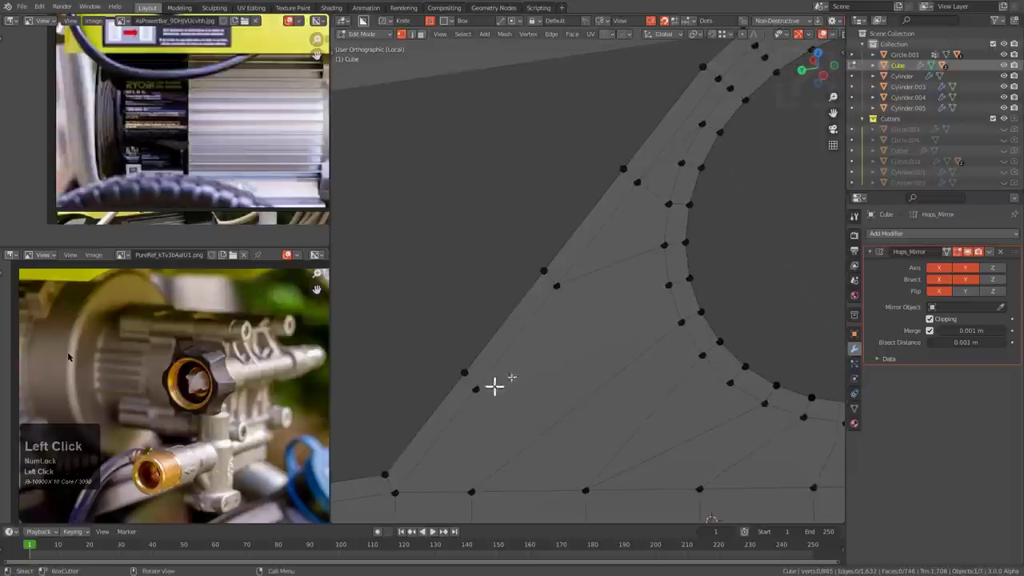
{"action": "middle_click_drag", "start_coordinate": [475, 406], "coordinate": [670, 260], "text": "shift"}
{"action": "scroll", "coordinate": [539, 343], "scroll_direction": "up", "scroll_amount": 5}
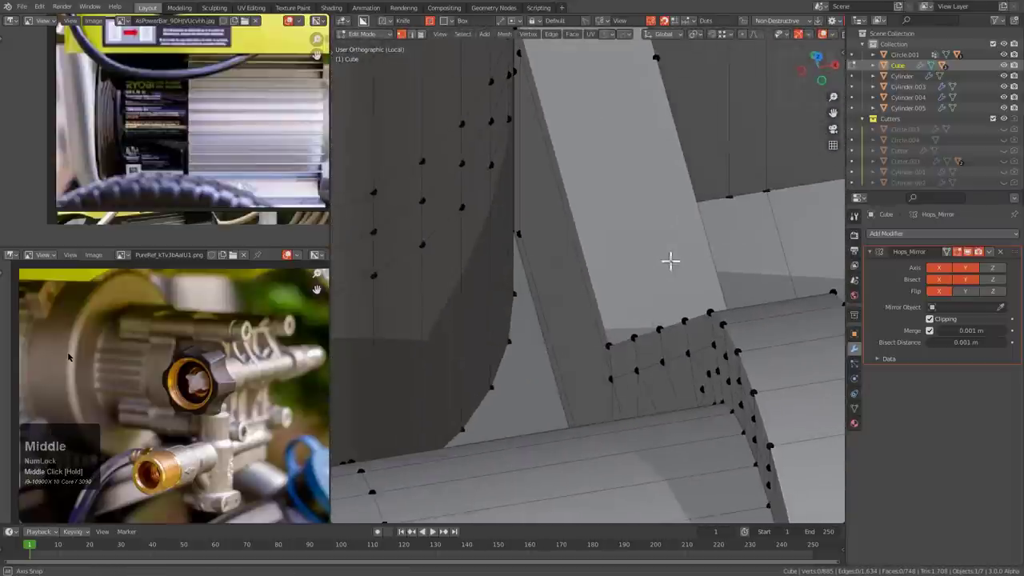
{"action": "key", "text": "ctrl+r"}
{"action": "right_click", "coordinate": [475, 309]}
{"action": "scroll", "coordinate": [512, 303], "scroll_direction": "down", "scroll_amount": 2}
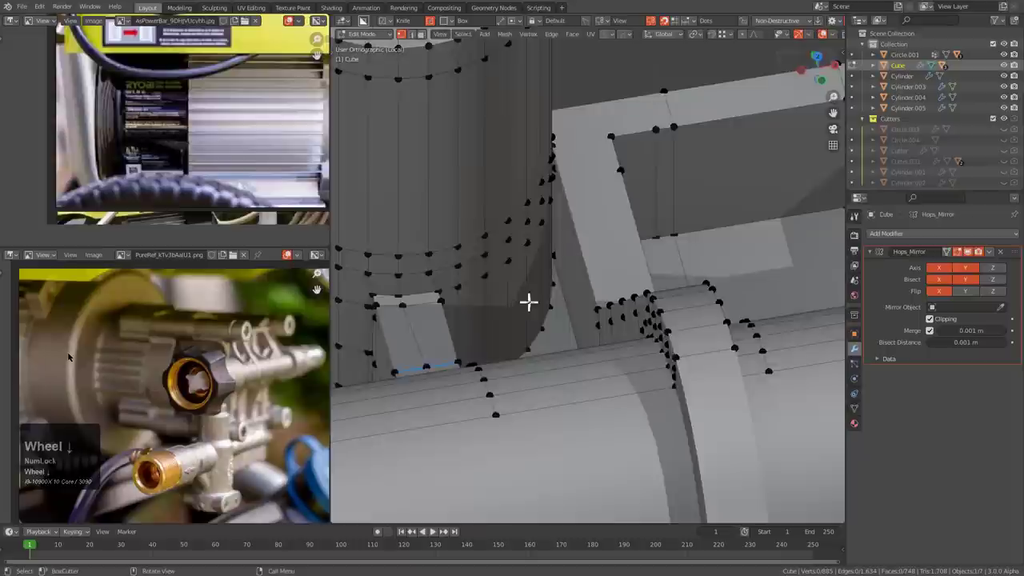
{"action": "mouse_move", "coordinate": [528, 299]}
{"action": "middle_mouse_down"}
{"action": "mouse_move", "coordinate": [605, 306]}
{"action": "mouse_move", "coordinate": [601, 295]}
{"action": "mouse_move", "coordinate": [592, 302]}
{"action": "mouse_move", "coordinate": [531, 279]}
{"action": "mouse_move", "coordinate": [425, 270]}
{"action": "mouse_move", "coordinate": [372, 306]}
{"action": "mouse_move", "coordinate": [536, 285]}
{"action": "middle_mouse_up"}
{"action": "key", "text": "ctrl+z"}
{"action": "key", "text": "ctrl+z"}
- Try to add a centred horizontal loop cut across the isolated bracket panel and the cylinder facets
{"action": "key", "text": "ctrl+r"}
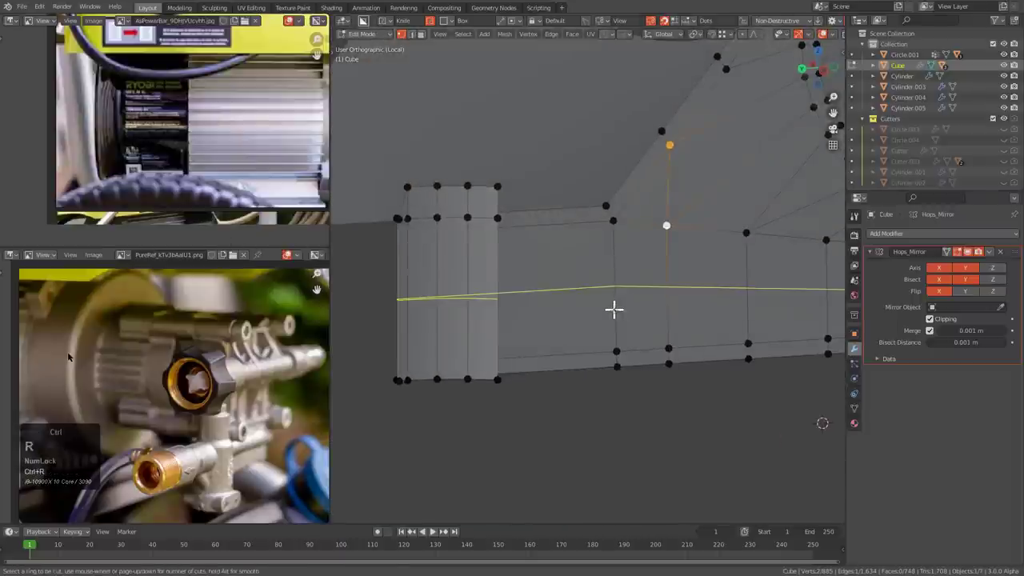
{"action": "left_click", "coordinate": [612, 307]}
{"action": "right_click", "coordinate": [610, 322]}
{"action": "scroll", "coordinate": [556, 332], "scroll_direction": "down", "scroll_amount": 4}
{"action": "middle_click_drag", "start_coordinate": [610, 321], "coordinate": [666, 253]}
{"action": "key", "text": "alt+h"}
{"action": "scroll", "coordinate": [585, 313], "scroll_direction": "up", "scroll_amount": 3}
{"action": "key", "text": "ctrl+z"}
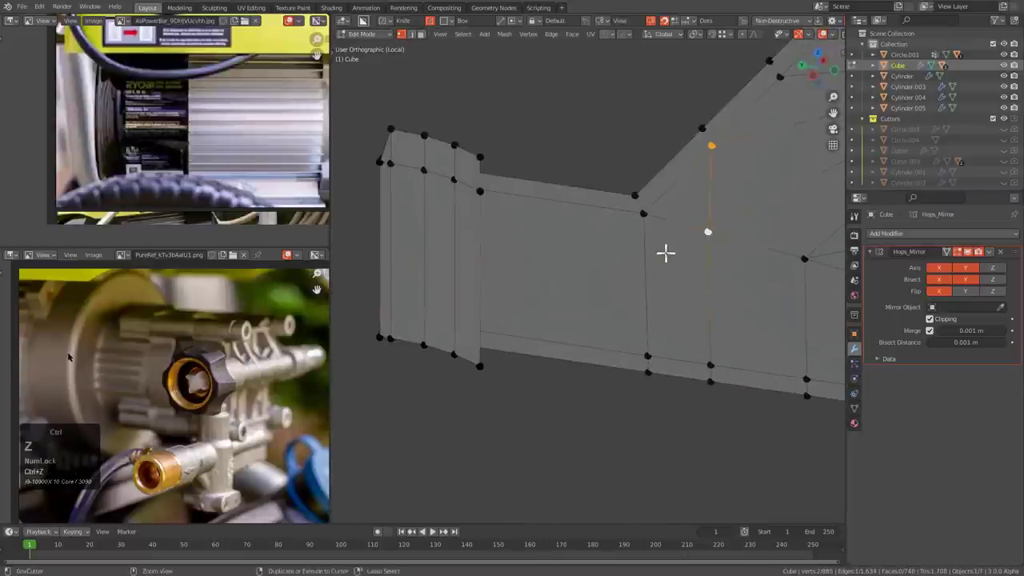
- Reveal the hidden geometry and add a horizontal loop cut to the upright cylinder's lower facets, sliding it up near their upper edge
{"action": "scroll", "coordinate": [659, 254], "scroll_direction": "down", "scroll_amount": 5}
{"action": "middle_click_drag", "start_coordinate": [656, 254], "coordinate": [577, 210]}
{"action": "left_click", "coordinate": [573, 207]}
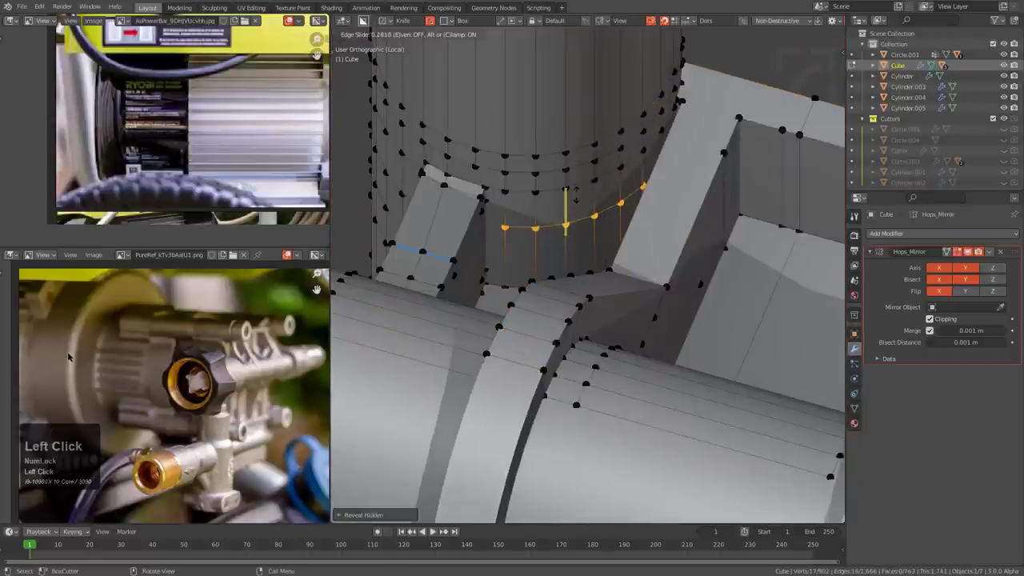
{"action": "left_click", "coordinate": [576, 169]}
- Add a second loop cut near the lower edge of the cylinder facets and connect the upper loop's end vertex to the adjacent side edge
{"action": "scroll", "coordinate": [555, 233], "scroll_direction": "up", "scroll_amount": 3}
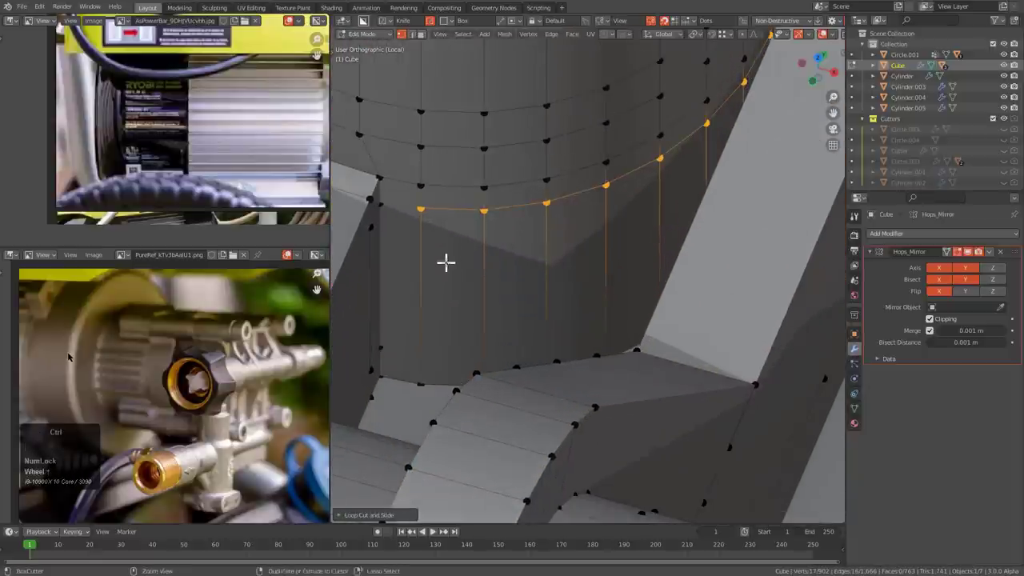
{"action": "left_click", "coordinate": [431, 272]}
{"action": "left_click", "coordinate": [430, 335]}
{"action": "mouse_move", "coordinate": [430, 336]}
{"action": "middle_mouse_down"}
{"action": "mouse_move", "coordinate": [536, 334]}
{"action": "mouse_move", "coordinate": [420, 342]}
{"action": "middle_mouse_up"}
{"action": "middle_click_drag", "start_coordinate": [420, 342], "coordinate": [528, 344], "text": "shift"}
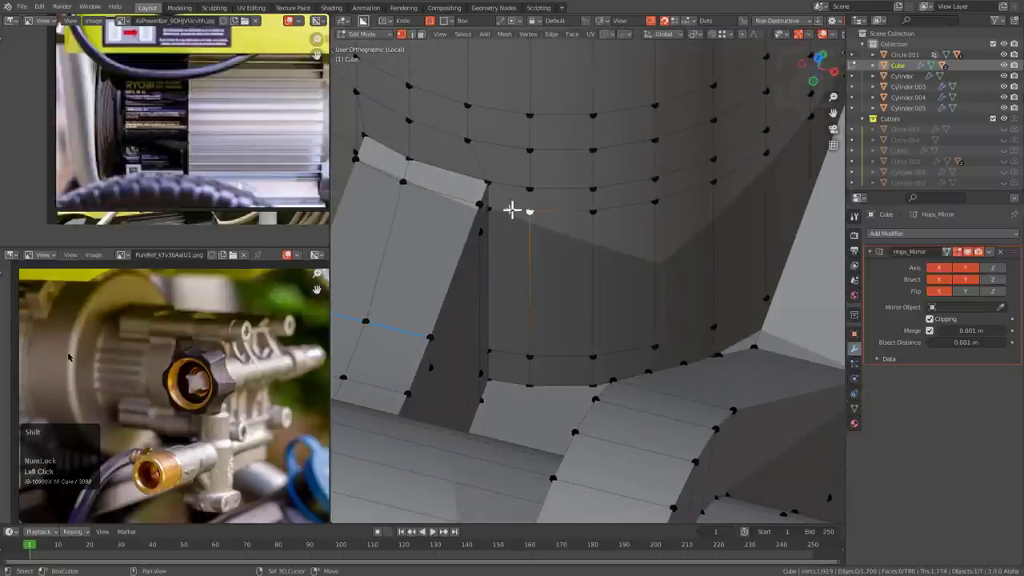
{"action": "scroll", "coordinate": [499, 208], "scroll_direction": "down", "scroll_amount": 2}
- Select the frame arm's flat underside face, grow the selection to the adjoining faces and isolate them
{"action": "middle_click_drag", "start_coordinate": [500, 206], "coordinate": [600, 331]}
{"action": "scroll", "coordinate": [663, 206], "scroll_direction": "down", "scroll_amount": 2}
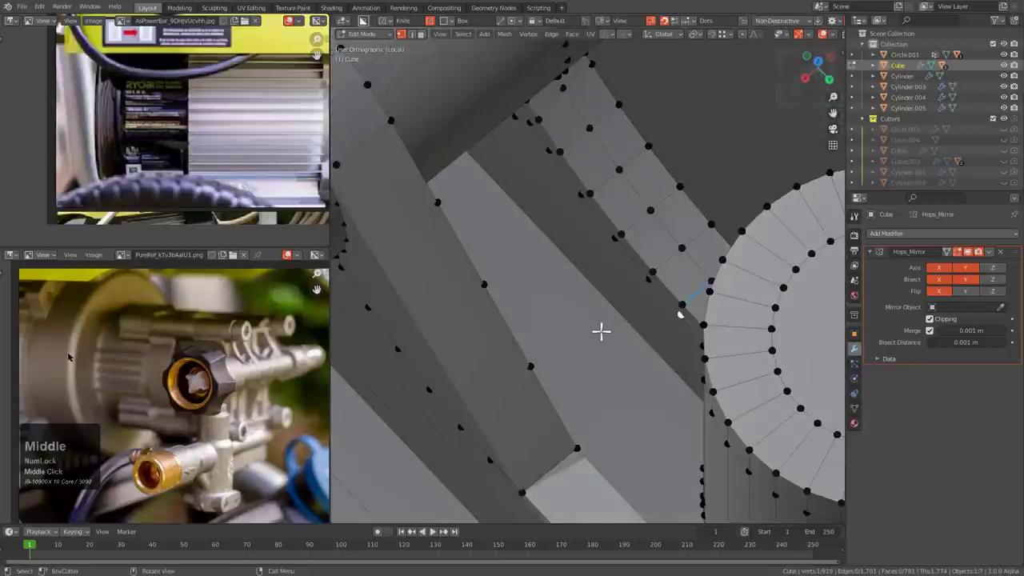
{"action": "left_click", "coordinate": [599, 331]}
{"action": "key", "text": "ctrl+KP_Add"}
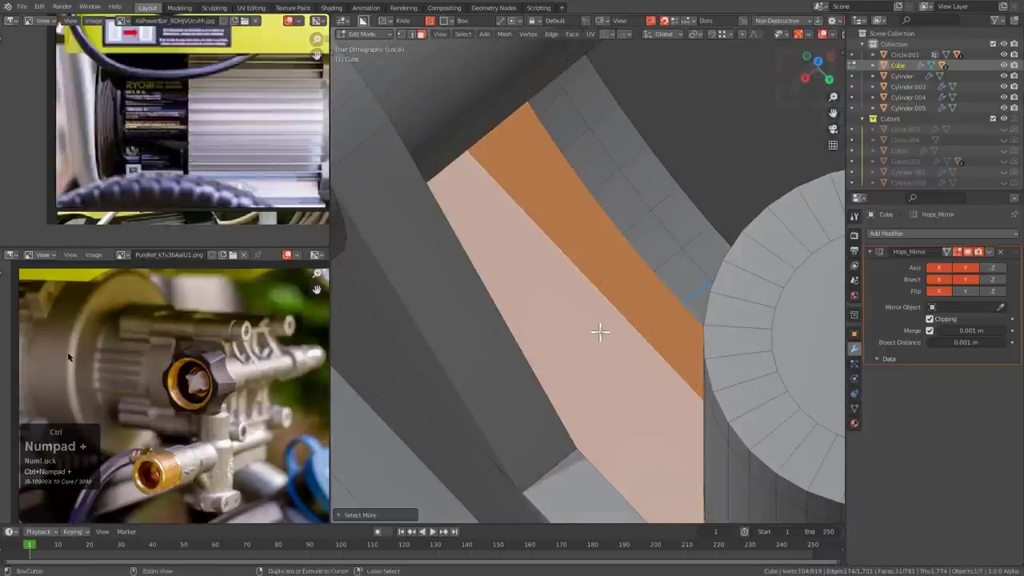
{"action": "middle_click_drag", "start_coordinate": [600, 331], "coordinate": [555, 265]}
{"action": "scroll", "coordinate": [616, 283], "scroll_direction": "up", "scroll_amount": 2}
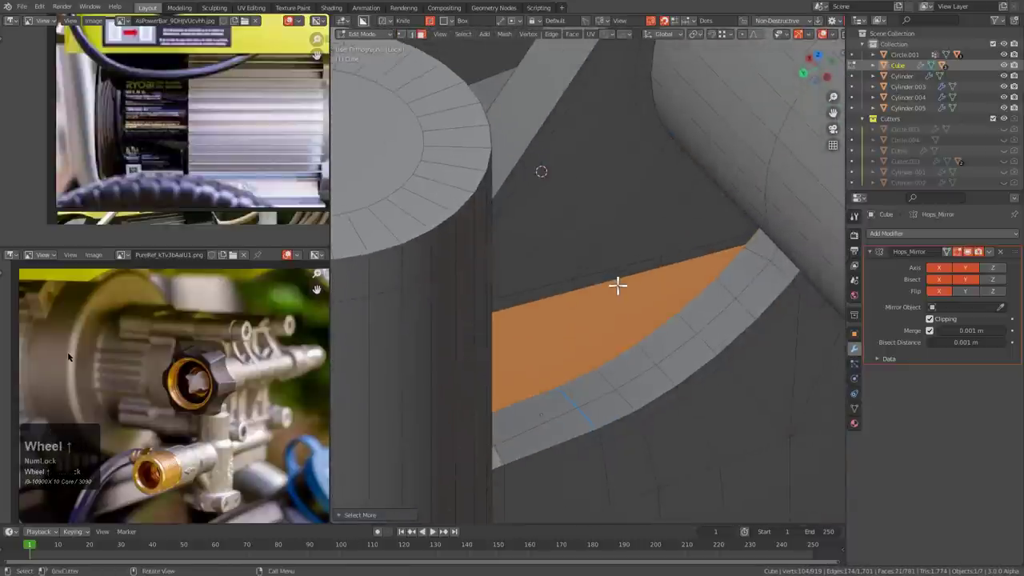
{"action": "middle_click_drag", "start_coordinate": [617, 283], "coordinate": [549, 311]}
{"action": "scroll", "coordinate": [548, 306], "scroll_direction": "down", "scroll_amount": 2}
{"action": "key", "text": "KP_7"}
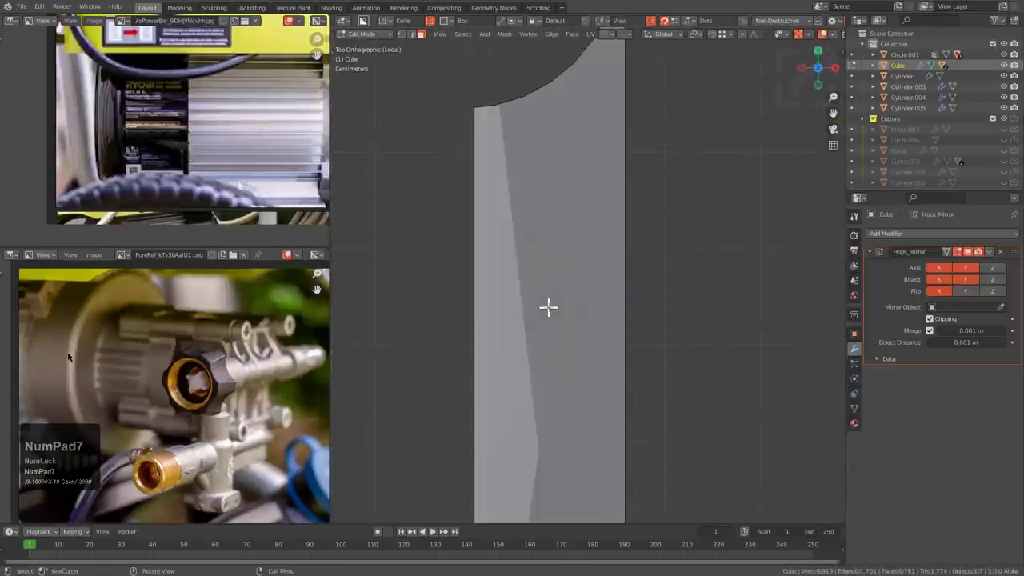
- Cut five straight edges across the arm's underside with the Knife, from the side vertices to the opposite edge
{"action": "key", "text": "KP_9"}
{"action": "key", "text": "1"}
{"action": "scroll", "coordinate": [573, 295], "scroll_direction": "down", "scroll_amount": 2}
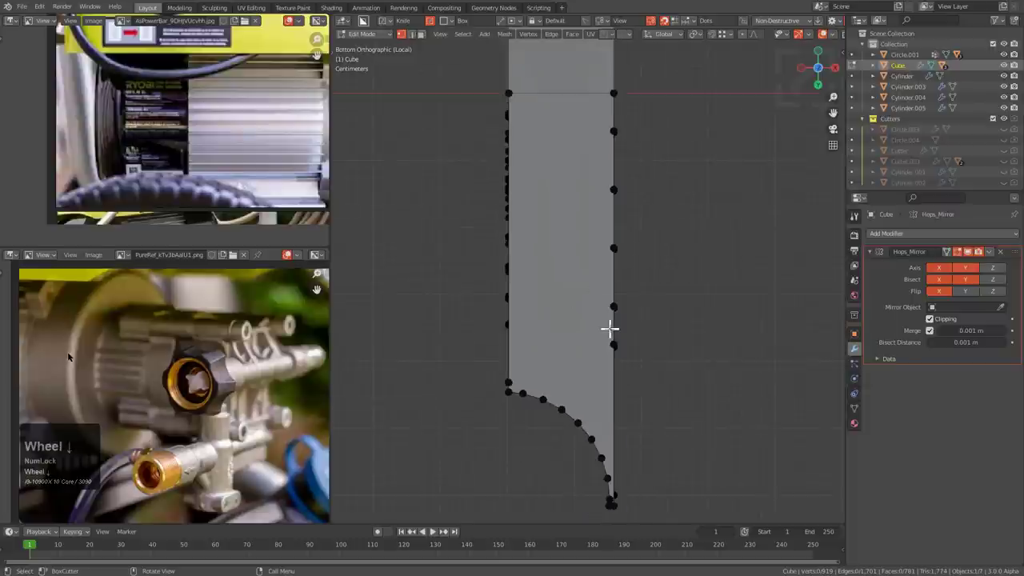
{"action": "middle_click_drag", "start_coordinate": [607, 327], "coordinate": [622, 390]}
{"action": "key", "text": "alt+a"}
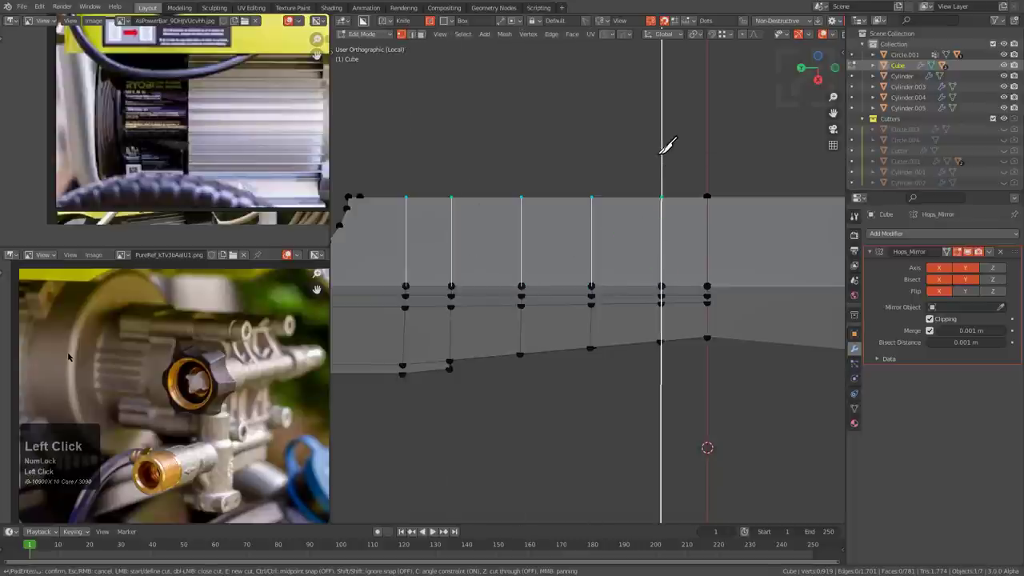
{"action": "key", "text": "KP_Enter"}
- Cut a support edge with the Knife on the underside, parallel to the concave arc from the corner's support vertex to the far side edge
{"action": "middle_click_drag", "start_coordinate": [651, 155], "coordinate": [528, 247]}
{"action": "scroll", "coordinate": [646, 271], "scroll_direction": "up", "scroll_amount": 1}
{"action": "scroll", "coordinate": [629, 247], "scroll_direction": "up", "scroll_amount": 4}
{"action": "middle_click_drag", "start_coordinate": [599, 290], "coordinate": [565, 291], "text": "shift"}
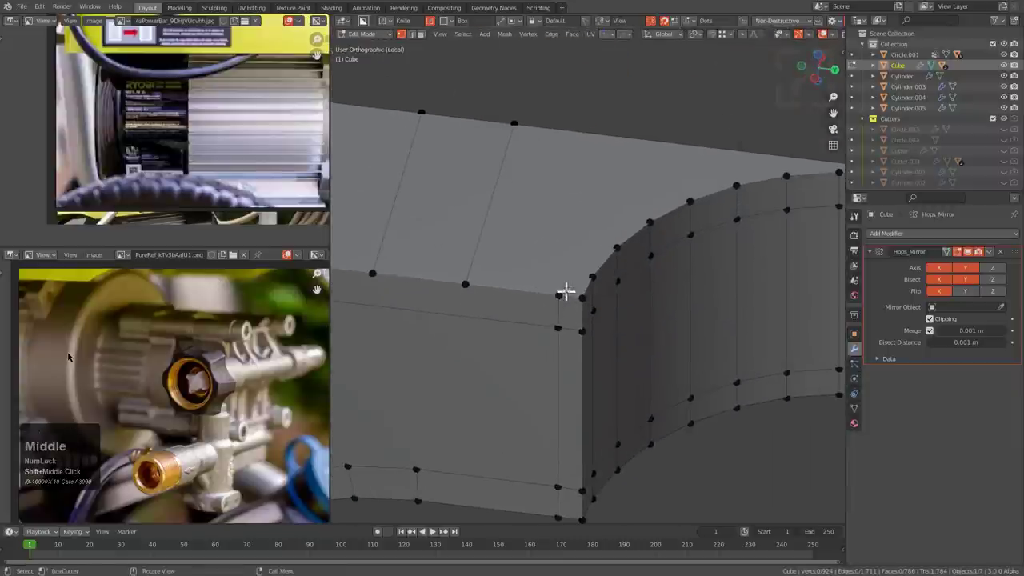
{"action": "key", "text": "k"}
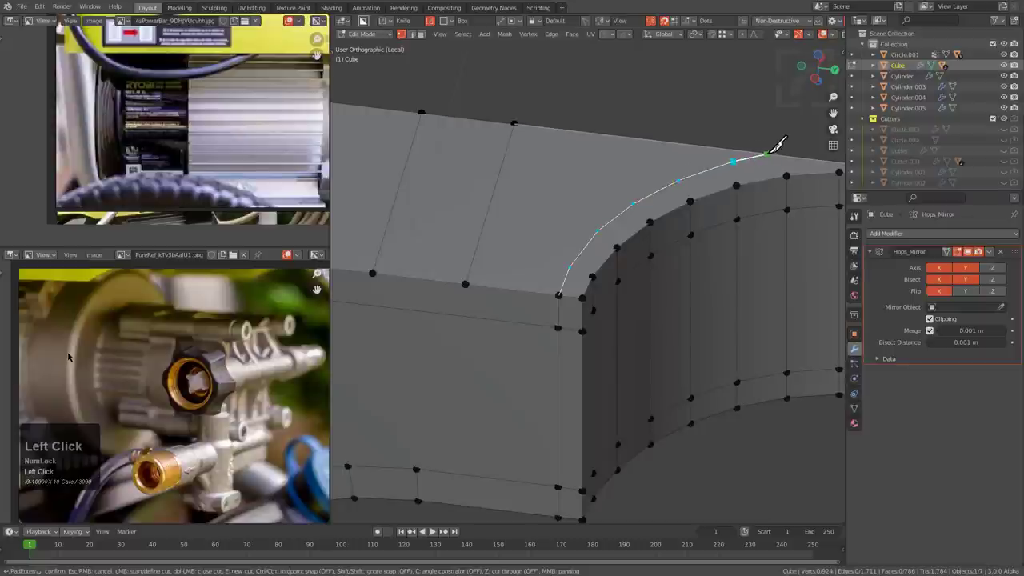
{"action": "key", "text": "KP_Enter"}
- Connect each vertex of the curved support edge to the matching vertex on the concave arc
{"action": "middle_click_drag", "start_coordinate": [770, 199], "coordinate": [609, 202], "text": "shift"}
{"action": "key", "text": "alt+a"}
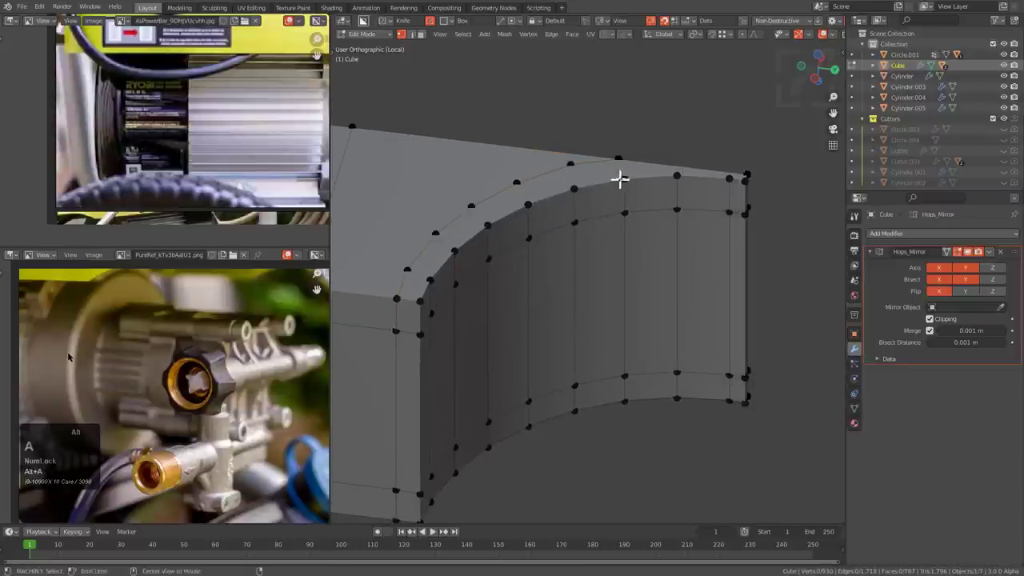
{"action": "key", "text": "3"}
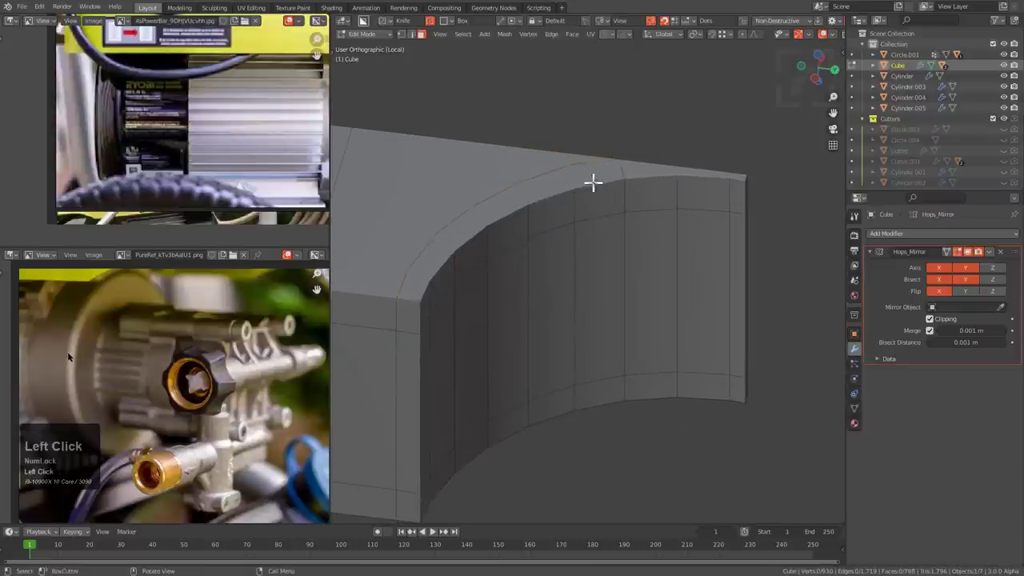
{"action": "left_click", "coordinate": [592, 181], "text": "alt"}
{"action": "key", "text": "alt+a"}
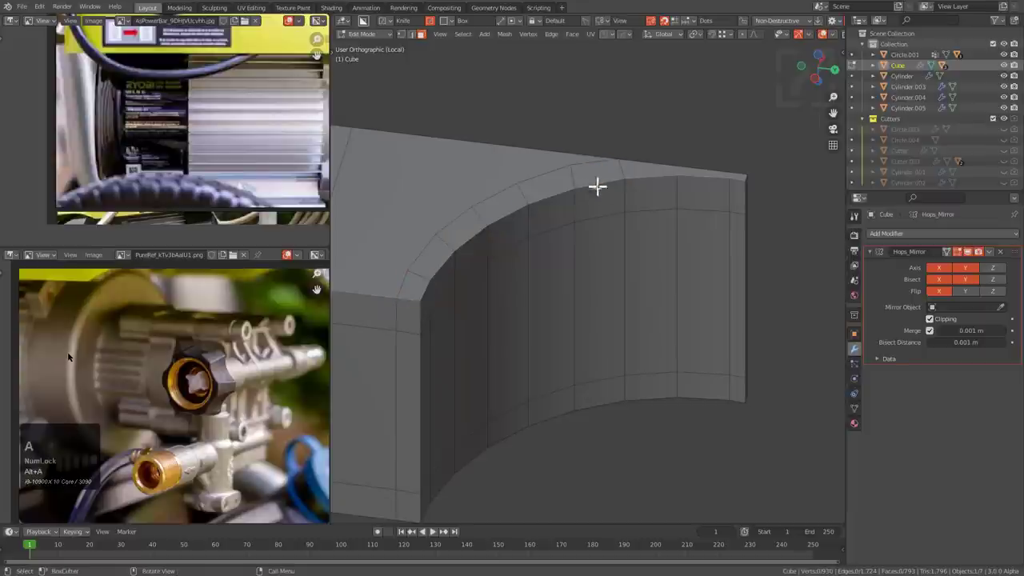
- Connect the side face's corner support vertex to the underside's arc edge at the arm's thin tip
{"action": "middle_click_drag", "start_coordinate": [596, 186], "coordinate": [441, 165]}
{"action": "scroll", "coordinate": [525, 240], "scroll_direction": "up", "scroll_amount": 3}
{"action": "key", "text": "1"}
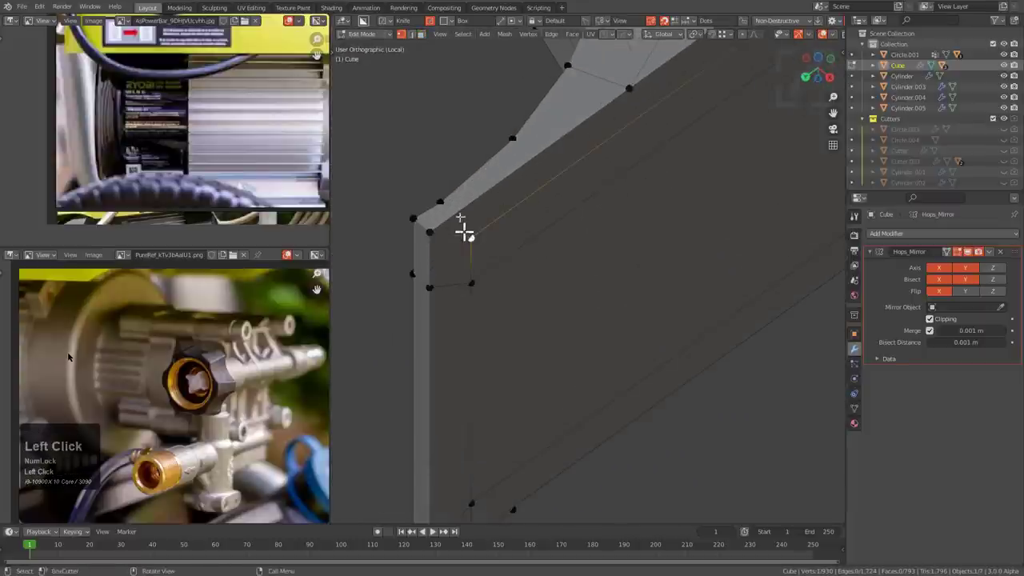
{"action": "scroll", "coordinate": [446, 199], "scroll_direction": "down", "scroll_amount": 1}
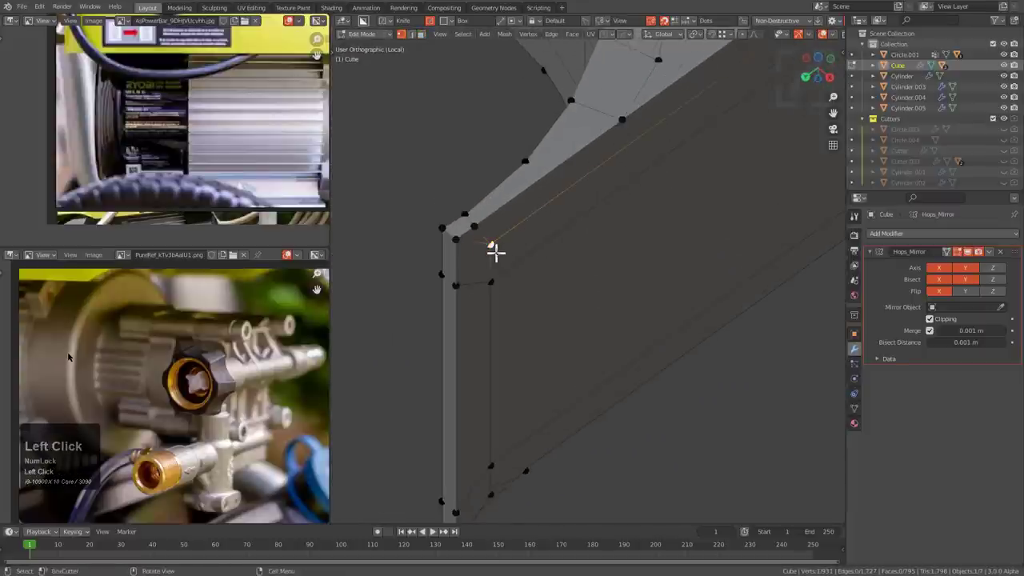
{"action": "scroll", "coordinate": [480, 251], "scroll_direction": "up", "scroll_amount": 2}
{"action": "key", "text": "g"}
{"action": "key", "text": "g"}
{"action": "right_click", "coordinate": [457, 283]}
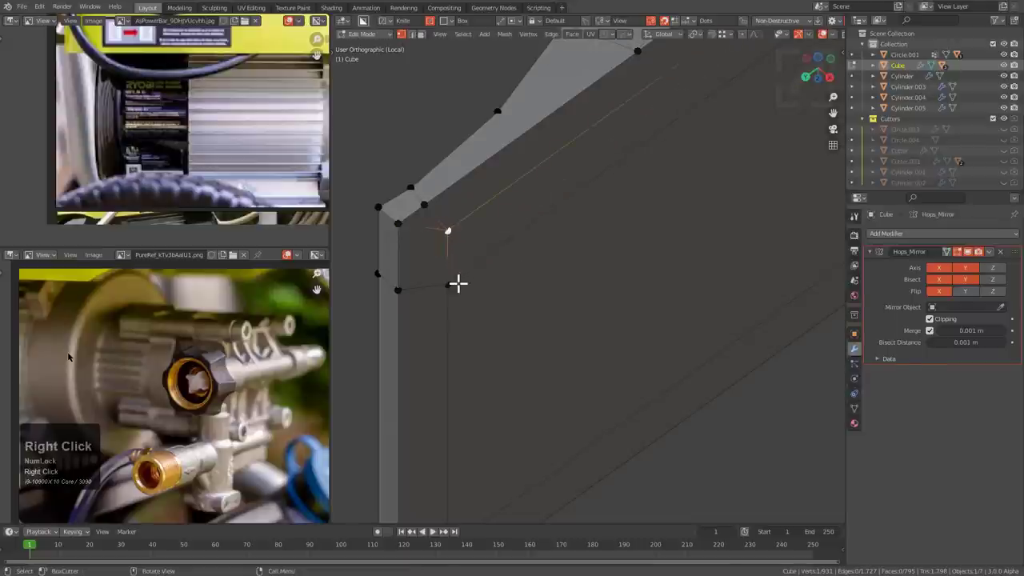
- Slide the support vertex beside the thin tip along its vertical edge toward the neighbouring support loop
{"action": "scroll", "coordinate": [589, 293], "scroll_direction": "down", "scroll_amount": 2}
{"action": "middle_click_drag", "start_coordinate": [590, 293], "coordinate": [693, 256]}
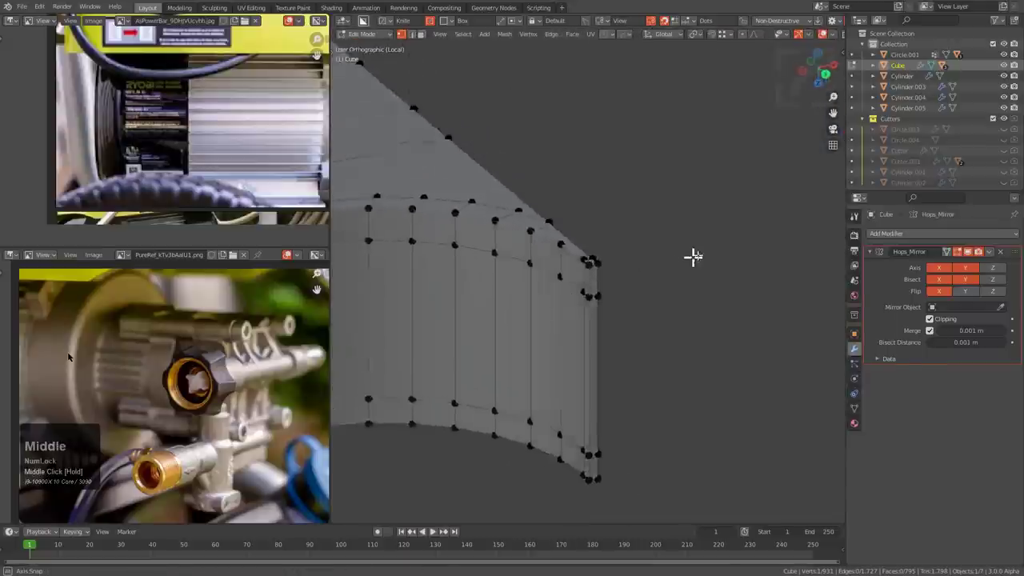
{"action": "scroll", "coordinate": [613, 263], "scroll_direction": "up", "scroll_amount": 4}
{"action": "middle_click_drag", "start_coordinate": [613, 264], "coordinate": [444, 278]}
{"action": "scroll", "coordinate": [542, 269], "scroll_direction": "up", "scroll_amount": 2}
{"action": "middle_click_drag", "start_coordinate": [541, 269], "coordinate": [601, 295]}
{"action": "scroll", "coordinate": [603, 323], "scroll_direction": "down", "scroll_amount": 5}
{"action": "scroll", "coordinate": [577, 290], "scroll_direction": "up", "scroll_amount": 4}
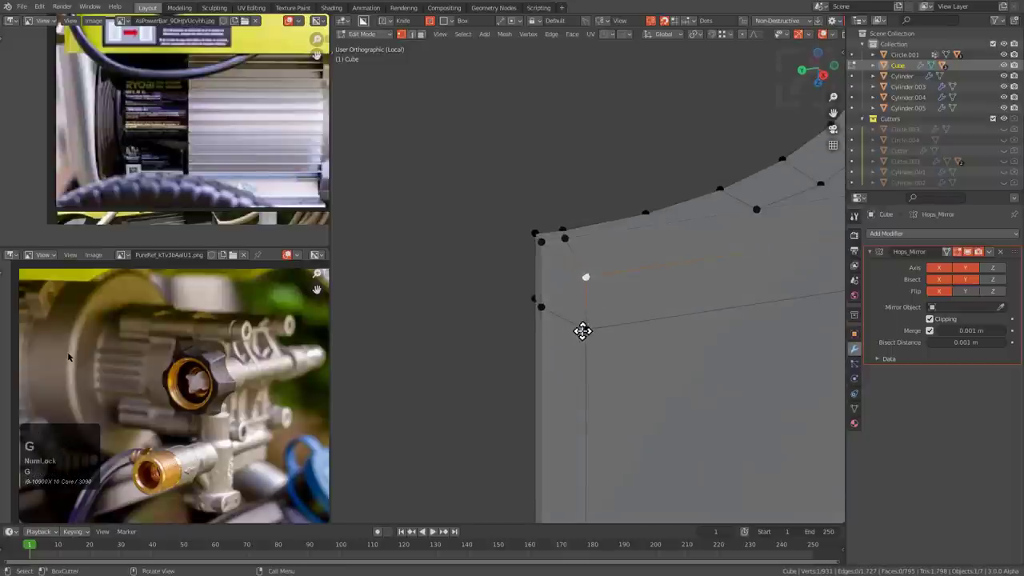
{"action": "left_click", "coordinate": [583, 293]}
- Select the row of support vertices along the arm's side face and slide it fully onto the adjacent support loop
{"action": "scroll", "coordinate": [592, 280], "scroll_direction": "down", "scroll_amount": 5}
{"action": "middle_click_drag", "start_coordinate": [695, 318], "coordinate": [699, 266], "text": "shift"}
{"action": "scroll", "coordinate": [530, 324], "scroll_direction": "down", "scroll_amount": 3}
{"action": "scroll", "coordinate": [551, 291], "scroll_direction": "up", "scroll_amount": 4}
{"action": "left_click", "coordinate": [741, 274], "text": "ctrl"}
{"action": "key", "text": "ctrl+z"}
{"action": "middle_click_drag", "start_coordinate": [841, 273], "coordinate": [729, 276], "text": "shift"}
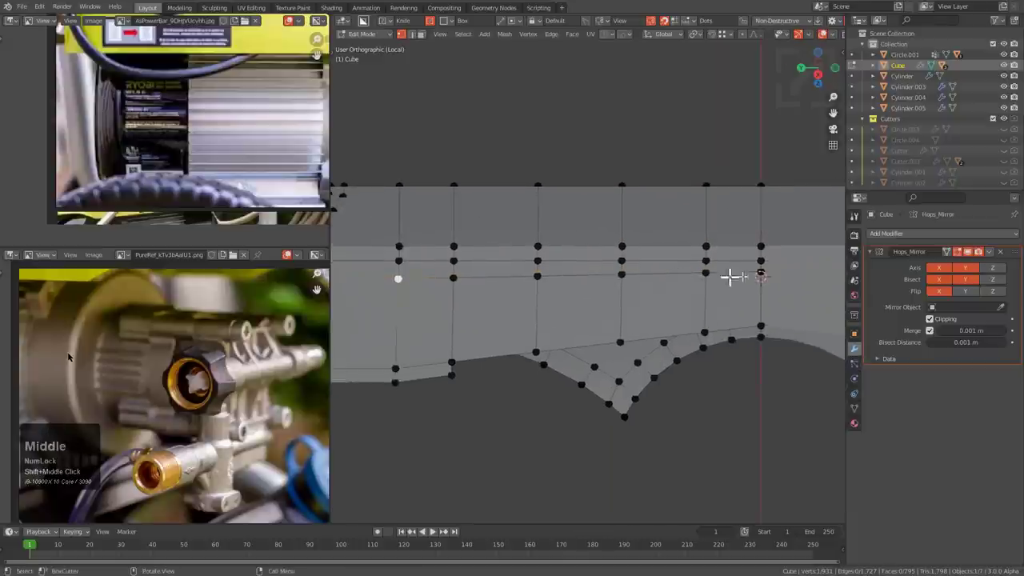
{"action": "middle_click_drag", "start_coordinate": [547, 278], "coordinate": [606, 279], "text": "shift"}
{"action": "key", "text": "g"}
{"action": "key", "text": "g"}
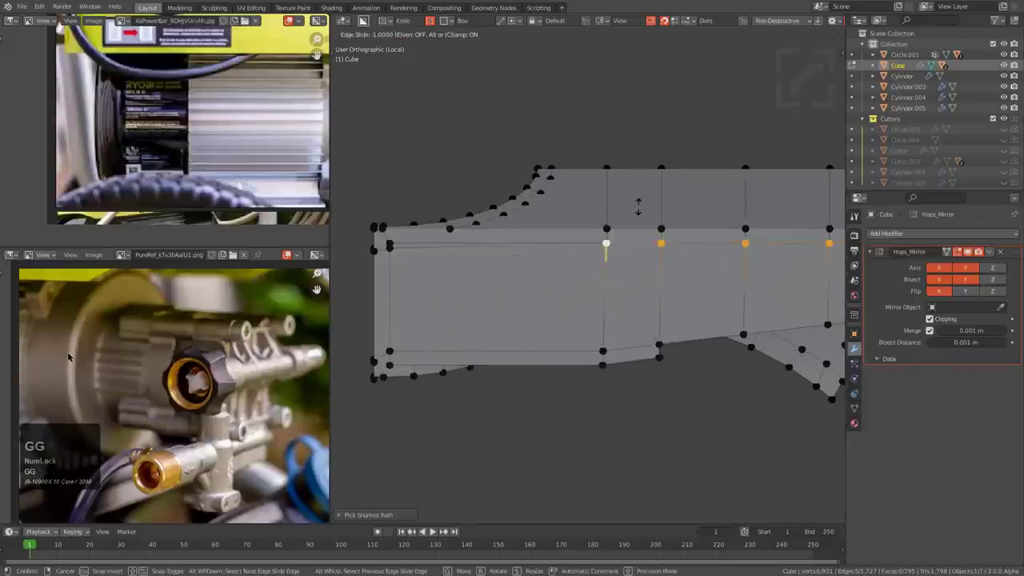
{"action": "left_click", "coordinate": [507, 245]}
- Slide the leftover support vertex at the thin tip onto the adjacent loop vertex
{"action": "middle_click_drag", "start_coordinate": [507, 245], "coordinate": [565, 261]}
{"action": "scroll", "coordinate": [555, 235], "scroll_direction": "up", "scroll_amount": 3}
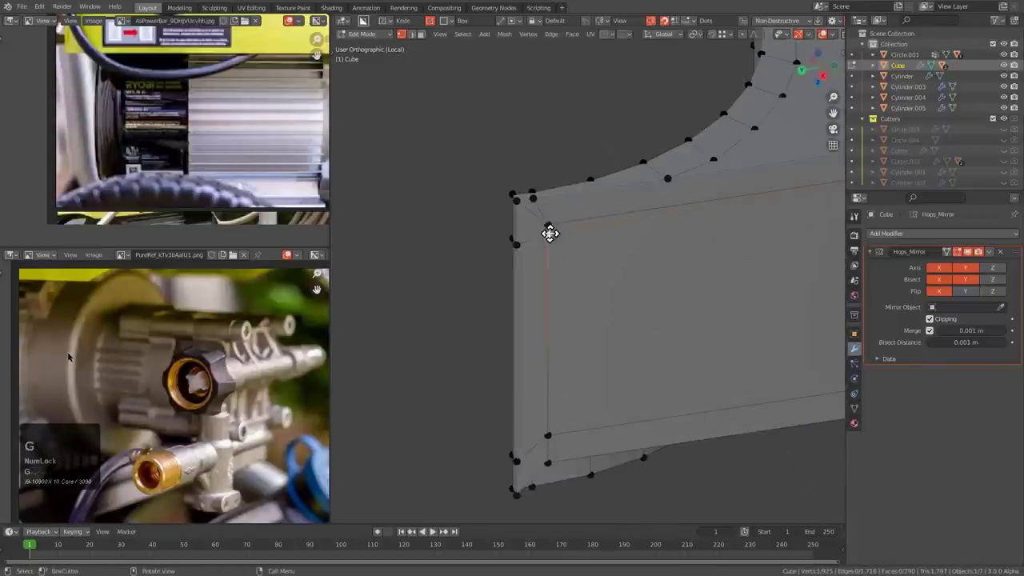
{"action": "left_click", "coordinate": [547, 204]}
{"action": "key", "text": "2"}
{"action": "middle_click_drag", "start_coordinate": [535, 213], "coordinate": [658, 313]}
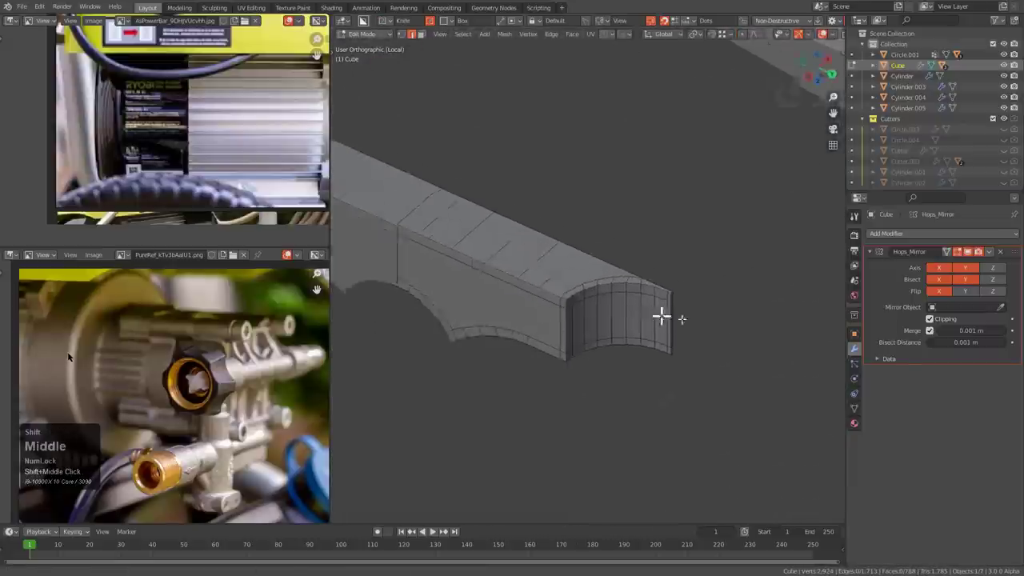
- Add a lengthwise loop cut along the arm's divided underside, slide it near the side edge, and select its end vertex with the adjacent arc-support vertex
{"action": "scroll", "coordinate": [619, 311], "scroll_direction": "up", "scroll_amount": 4}
{"action": "key", "text": "ctrl+r"}
{"action": "left_click", "coordinate": [610, 294]}
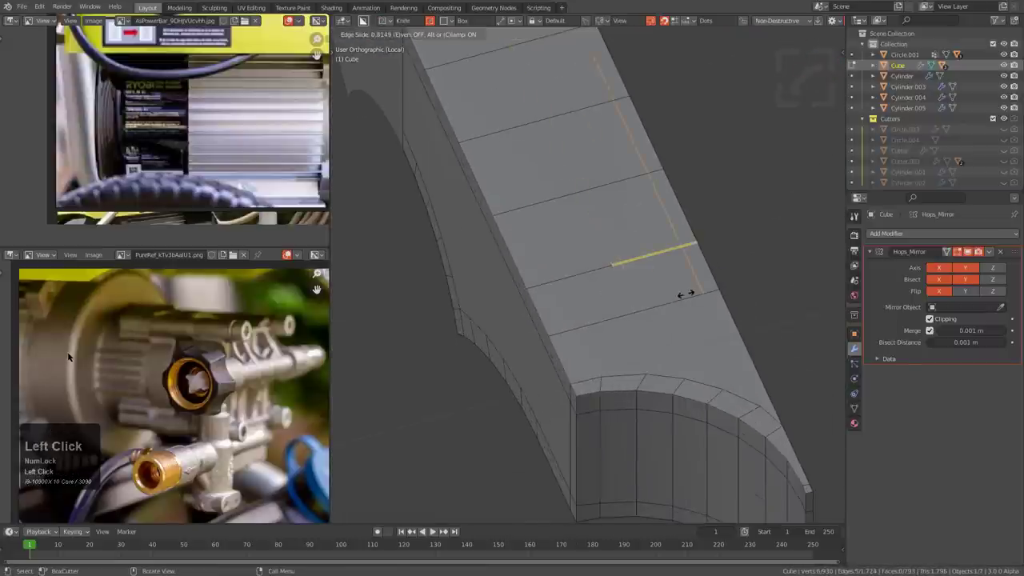
{"action": "left_click", "coordinate": [553, 287]}
{"action": "key", "text": "1"}
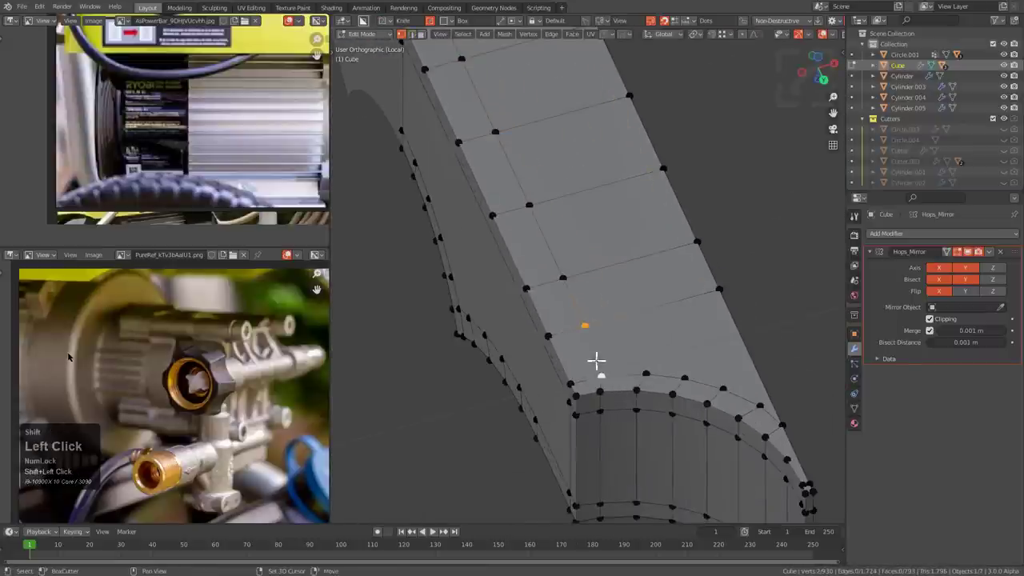
- Add a second lengthwise loop cut along the arm's underside and line it up with the next arc-support vertex
{"action": "key", "text": "ctrl+r"}
{"action": "left_click", "coordinate": [644, 311]}
{"action": "left_click", "coordinate": [626, 308]}
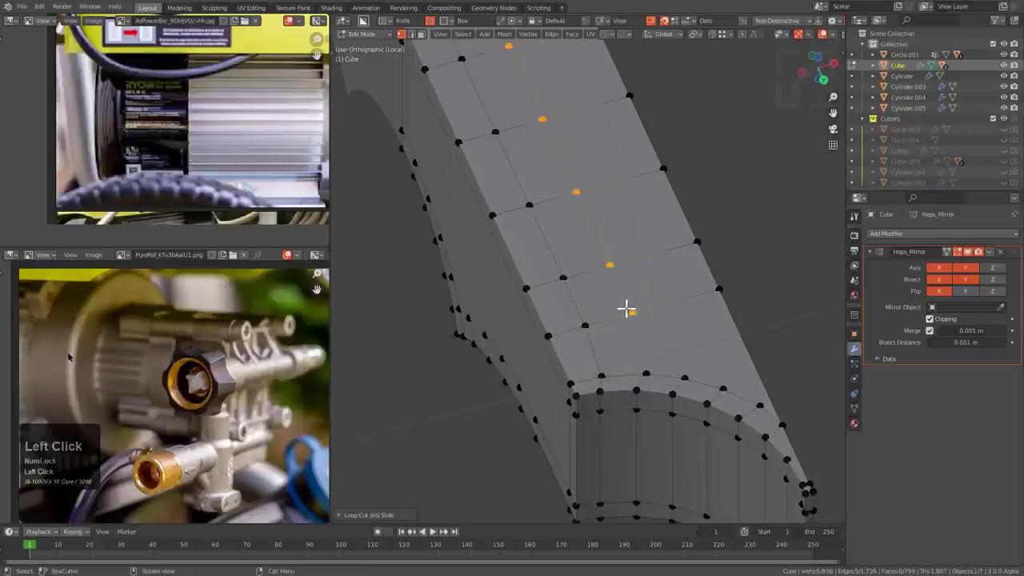
{"action": "key", "text": "Tab"}
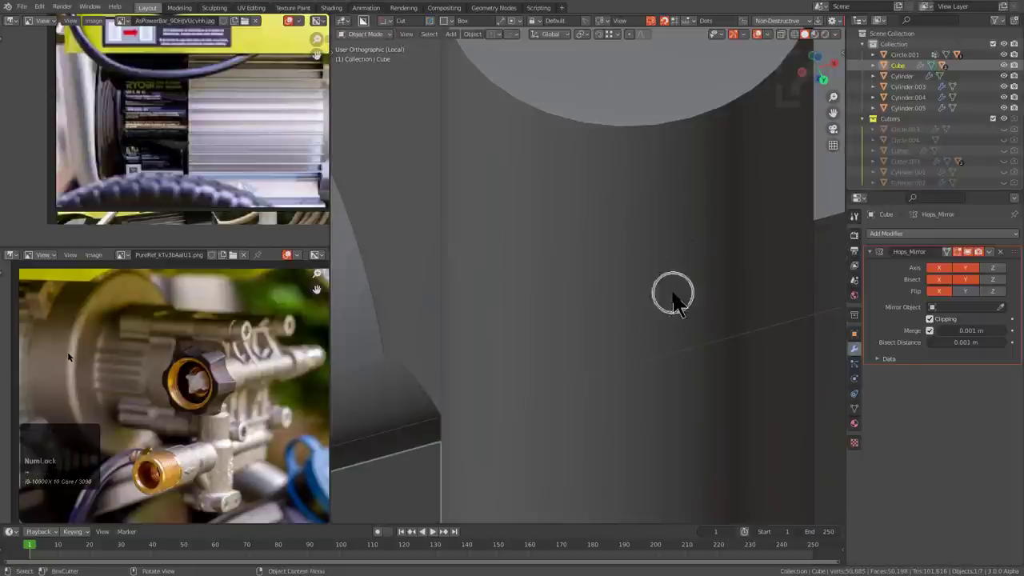
{"action": "scroll", "coordinate": [672, 296], "scroll_direction": "down", "scroll_amount": 4}
{"action": "key", "text": "1"}
{"action": "key", "text": "2"}
{"action": "key", "text": "Tab"}
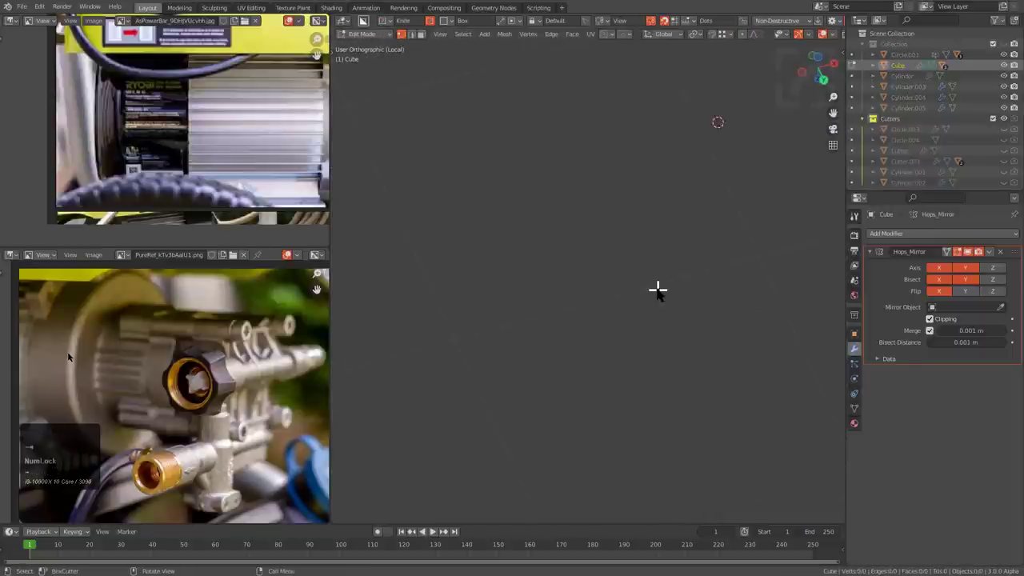
{"action": "scroll", "coordinate": [658, 289], "scroll_direction": "down", "scroll_amount": 4}
{"action": "key", "text": "Tab"}
{"action": "key", "text": "1"}
{"action": "scroll", "coordinate": [654, 288], "scroll_direction": "up", "scroll_amount": 2}
{"action": "key", "text": "2"}
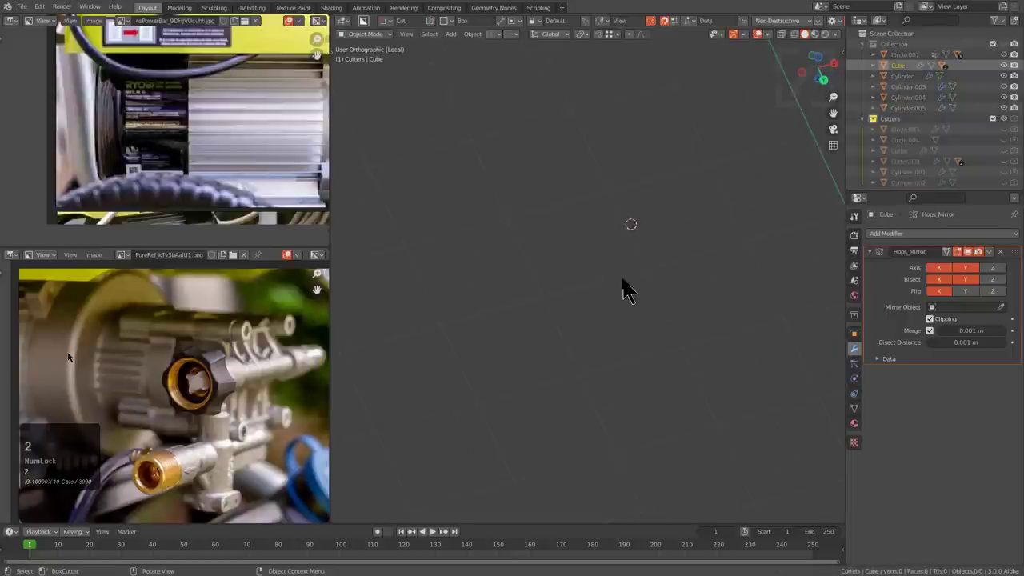
{"action": "key", "text": "1"}
{"action": "left_click", "coordinate": [627, 255]}
{"action": "key", "text": "Tab"}
- Add a centred lengthwise loop cut in the remaining wide strip of the arm's underside and connect its end vertex to the arc-support vertex
{"action": "key", "text": "KP_Decimal"}
{"action": "scroll", "coordinate": [623, 281], "scroll_direction": "up", "scroll_amount": 5}
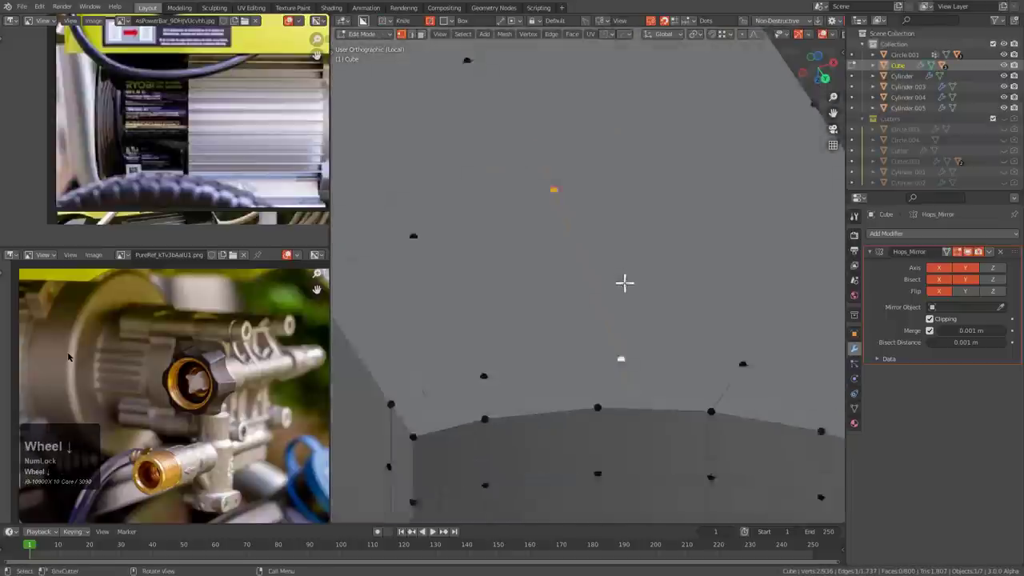
{"action": "middle_click_drag", "start_coordinate": [624, 280], "coordinate": [603, 240]}
{"action": "key", "text": "ctrl+r"}
{"action": "left_click", "coordinate": [604, 232]}
{"action": "right_click", "coordinate": [606, 229]}
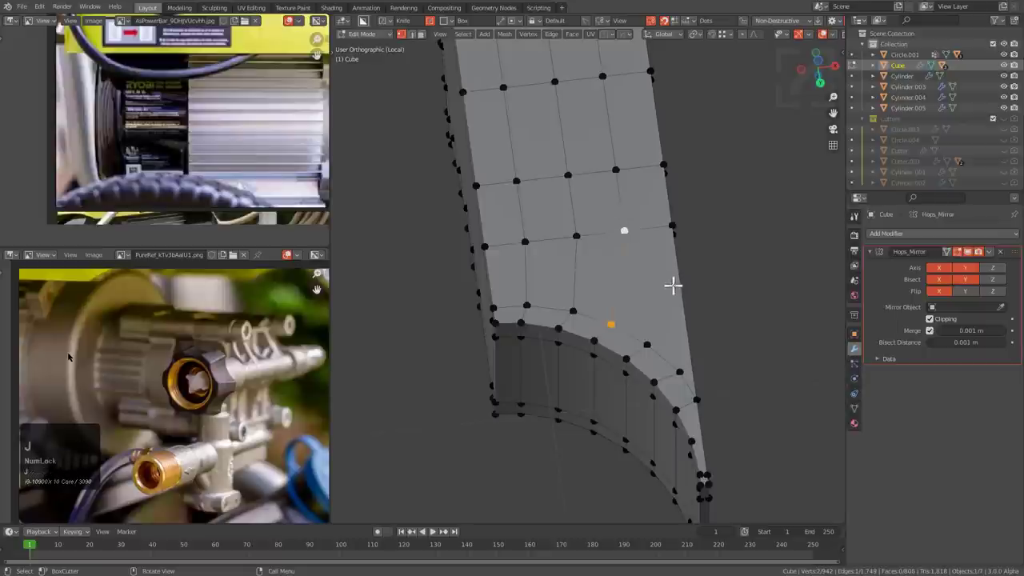
- Add a vertical loop cut to the arm's side face, slide it toward the thin tip, and connect its end to the nearby arc-support vertex
{"action": "middle_click_drag", "start_coordinate": [672, 285], "coordinate": [571, 267]}
{"action": "left_click", "coordinate": [506, 342]}
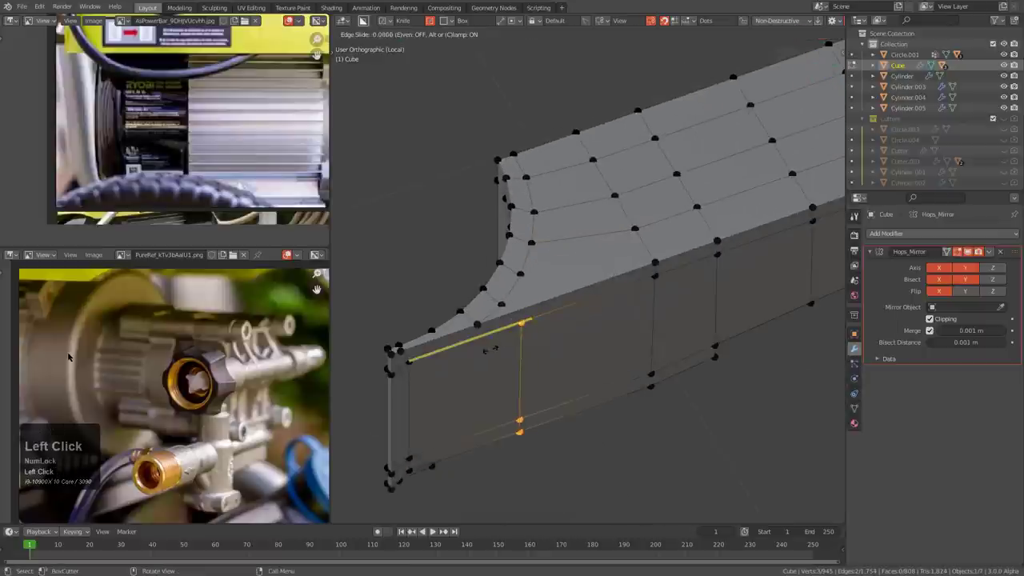
{"action": "left_click", "coordinate": [451, 358]}
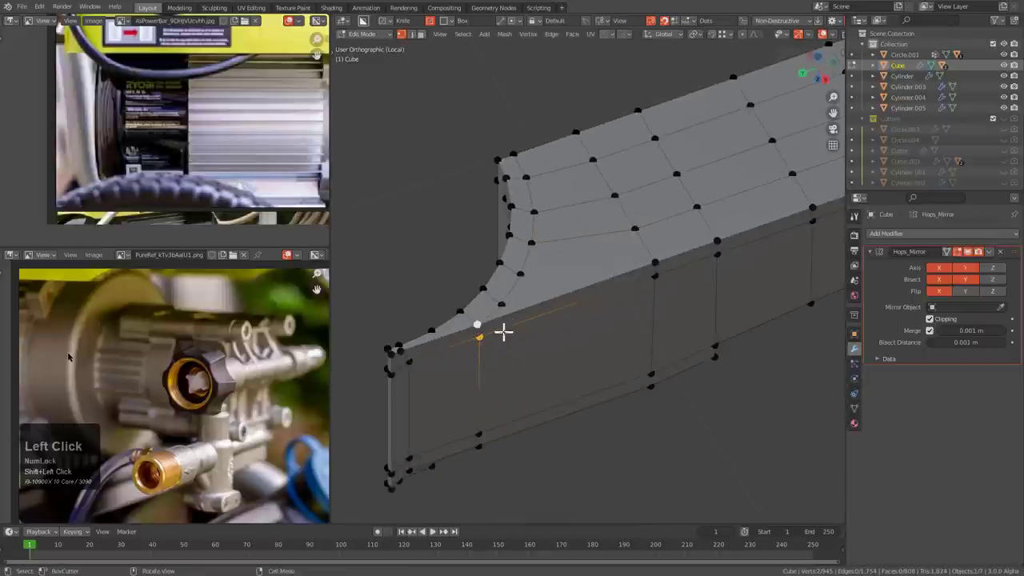
{"action": "middle_click_drag", "start_coordinate": [503, 332], "coordinate": [601, 253]}
{"action": "scroll", "coordinate": [569, 214], "scroll_direction": "up", "scroll_amount": 2}
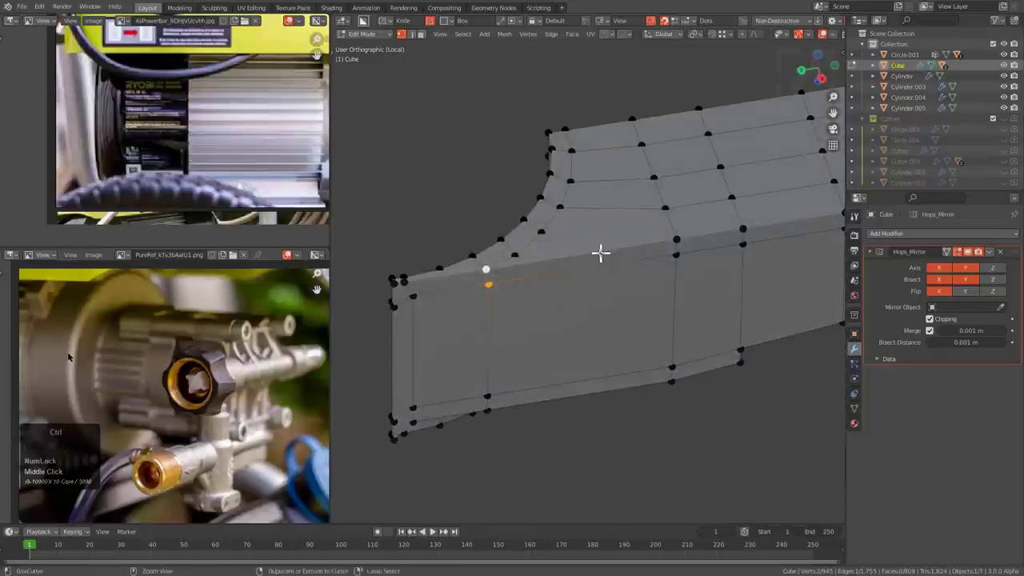
- Add another vertical loop cut farther along the arm's side face and connect its edge vertex to the next arc-support vertex
{"action": "left_click", "coordinate": [600, 253]}
{"action": "left_click", "coordinate": [577, 253]}
{"action": "scroll", "coordinate": [573, 249], "scroll_direction": "up", "scroll_amount": 2}
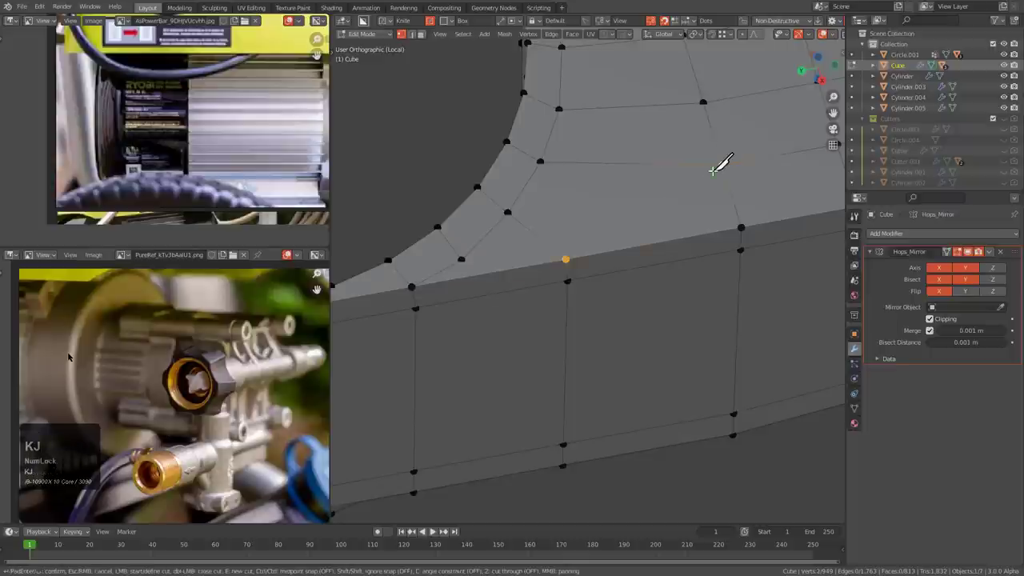
{"action": "right_click", "coordinate": [713, 171]}
{"action": "scroll", "coordinate": [698, 187], "scroll_direction": "down", "scroll_amount": 5}
{"action": "middle_click_drag", "start_coordinate": [701, 267], "coordinate": [589, 269], "text": "shift"}
{"action": "scroll", "coordinate": [589, 269], "scroll_direction": "up", "scroll_amount": 1}
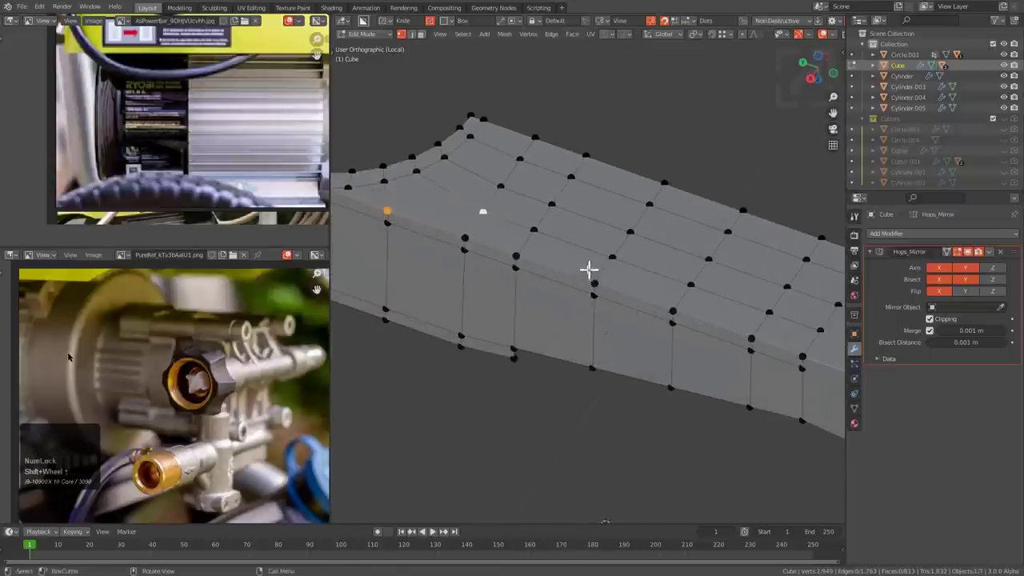
- Add a lengthwise loop cut close to the arm's side edge on the underside and extend it to the arc-support vertex near the tip
{"action": "key", "text": "ctrl+r"}
{"action": "left_click", "coordinate": [600, 270]}
{"action": "left_click", "coordinate": [600, 274]}
{"action": "scroll", "coordinate": [598, 275], "scroll_direction": "up", "scroll_amount": 2}
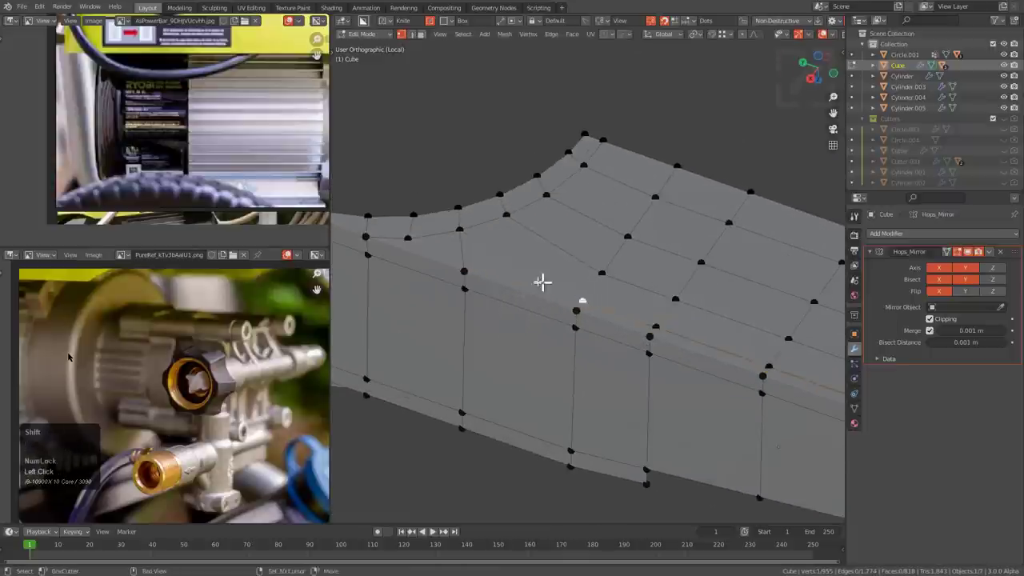
{"action": "scroll", "coordinate": [568, 252], "scroll_direction": "up", "scroll_amount": 2, "text": "shift"}
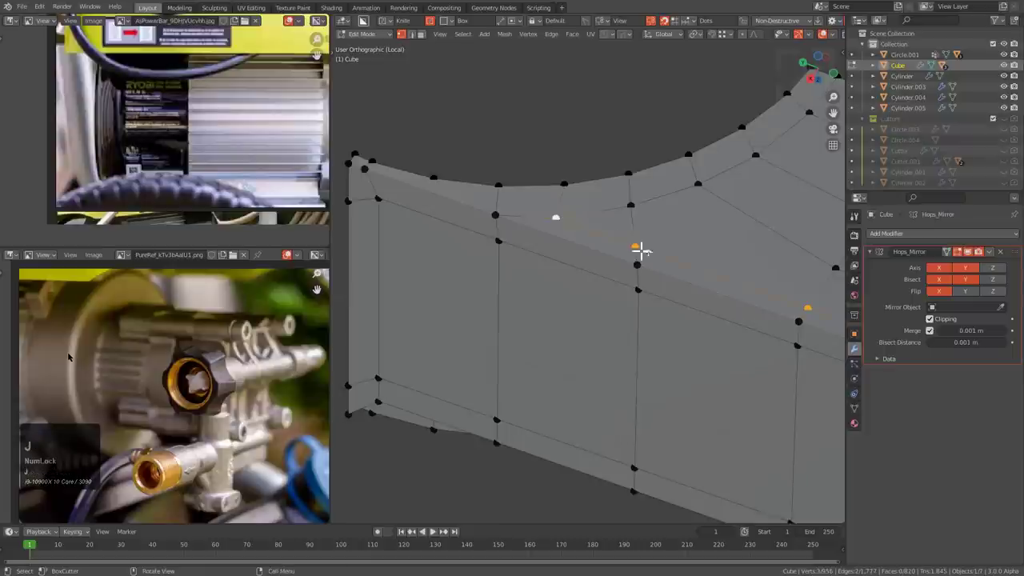
- Add a crosswise loop cut on the underside beside the arc, connect its end vertex to the side-edge support vertex, and clear the selection
{"action": "middle_click_drag", "start_coordinate": [640, 250], "coordinate": [571, 248], "text": "shift"}
{"action": "scroll", "coordinate": [586, 248], "scroll_direction": "down", "scroll_amount": 2}
{"action": "key", "text": "ctrl+r"}
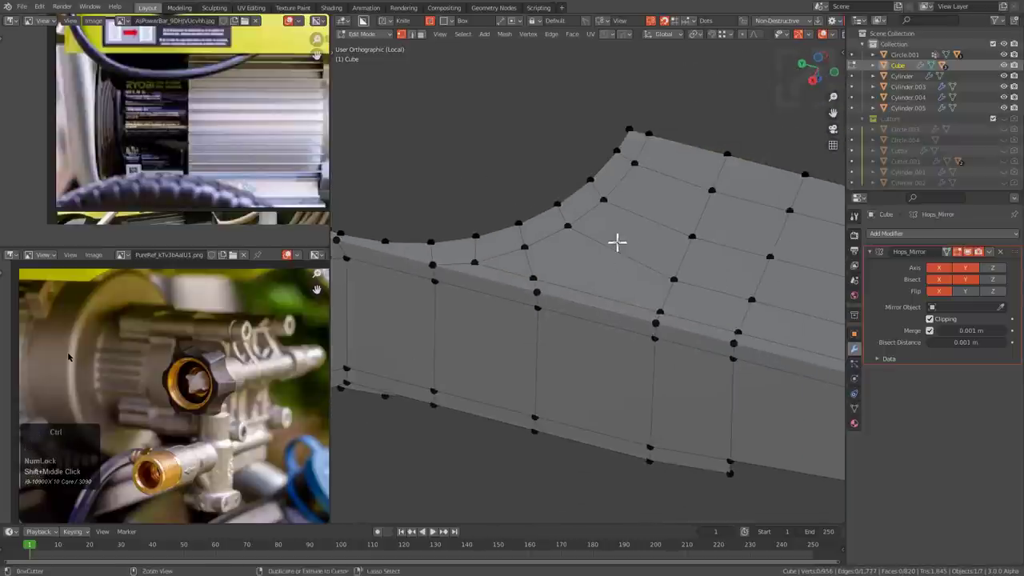
{"action": "left_click", "coordinate": [617, 247]}
{"action": "left_click", "coordinate": [620, 249]}
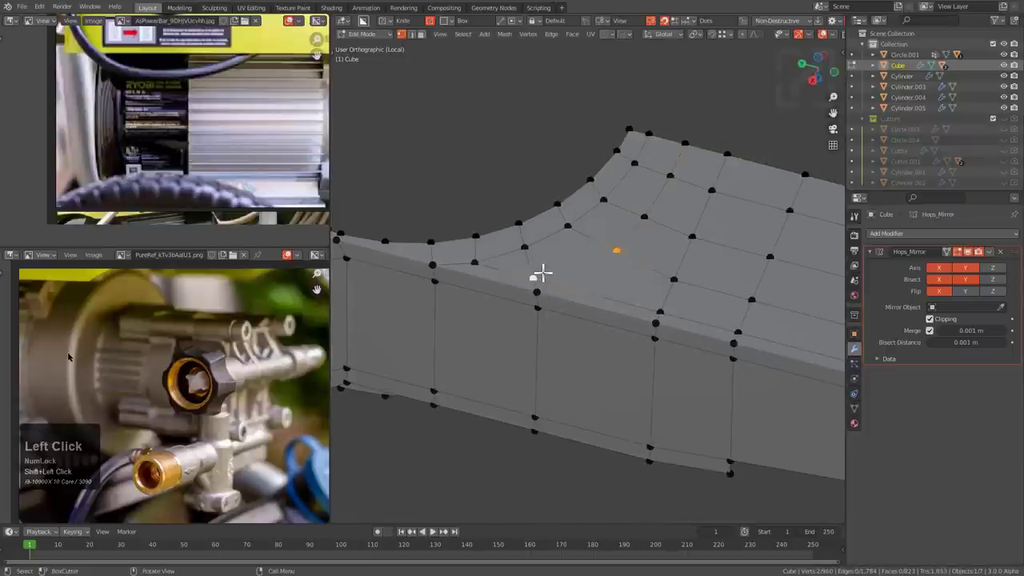
{"action": "scroll", "coordinate": [555, 267], "scroll_direction": "down", "scroll_amount": 2}
{"action": "middle_click_drag", "start_coordinate": [666, 276], "coordinate": [709, 203]}
{"action": "key", "text": "a"}
{"action": "key", "text": "alt+a"}
{"action": "scroll", "coordinate": [644, 283], "scroll_direction": "down", "scroll_amount": 3}
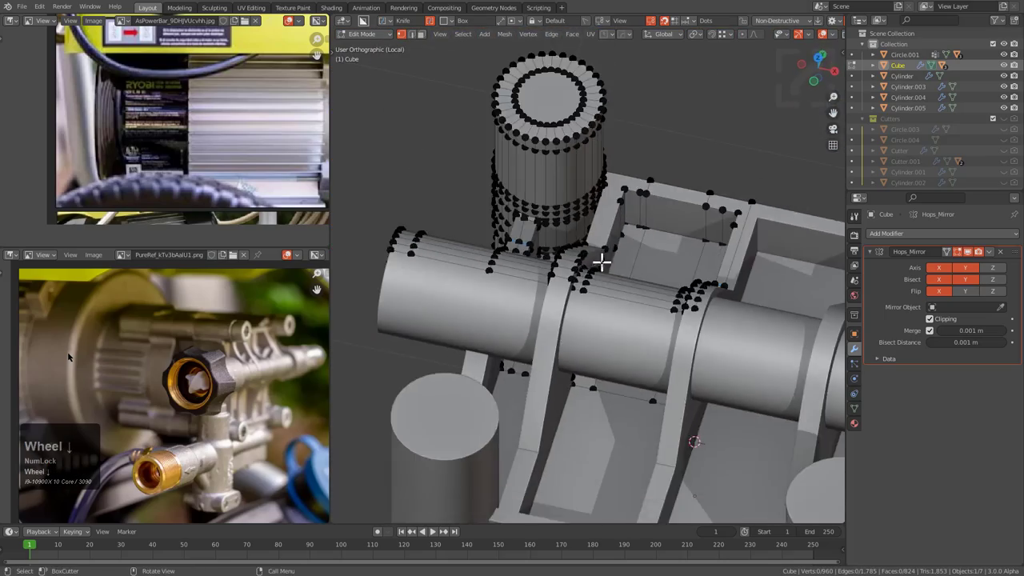
- Add two vertical loop cuts to the frame's outer wall near the corner and connect their upper vertices to the facing inner-edge vertices
{"action": "middle_click_drag", "start_coordinate": [599, 265], "coordinate": [711, 242]}
{"action": "scroll", "coordinate": [517, 273], "scroll_direction": "up", "scroll_amount": 4}
{"action": "middle_click_drag", "start_coordinate": [517, 273], "coordinate": [669, 269]}
{"action": "scroll", "coordinate": [596, 266], "scroll_direction": "up", "scroll_amount": 3}
{"action": "middle_click_drag", "start_coordinate": [596, 266], "coordinate": [611, 282]}
{"action": "scroll", "coordinate": [583, 256], "scroll_direction": "up", "scroll_amount": 1}
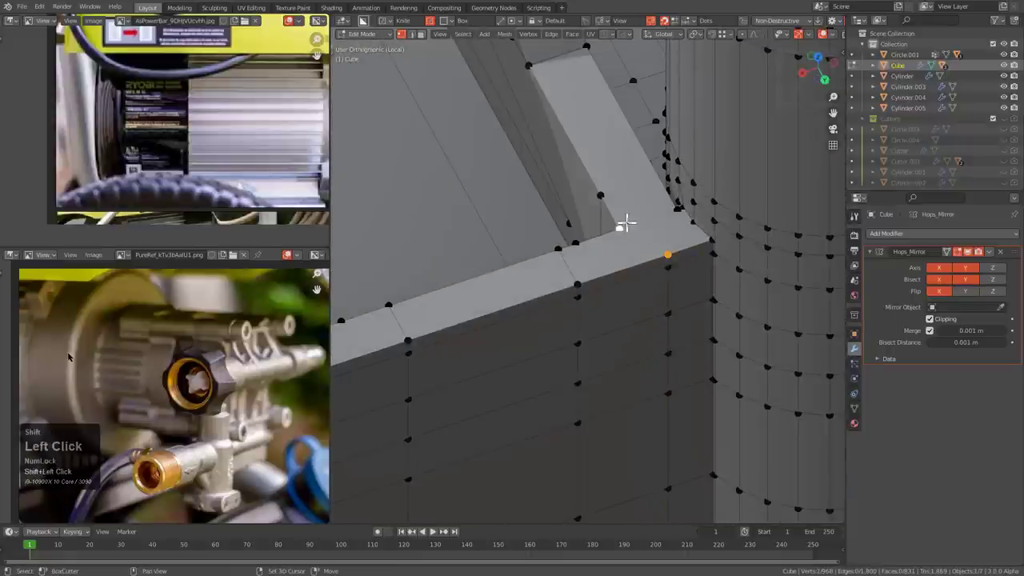
{"action": "scroll", "coordinate": [612, 270], "scroll_direction": "up", "scroll_amount": 2}
{"action": "left_click", "coordinate": [625, 279]}
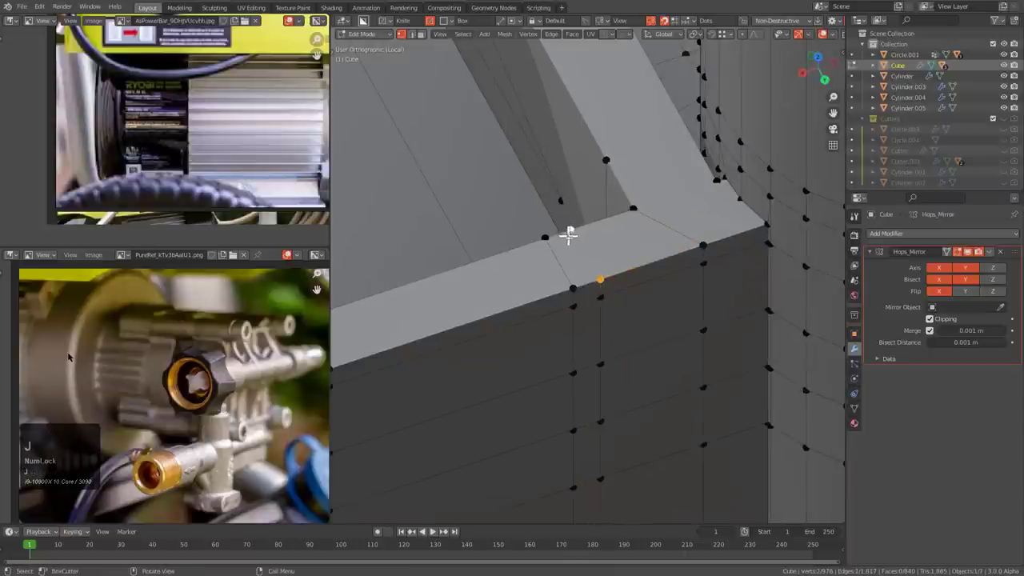
- Add a vertical loop cut on the outer wall beside the frame's rib, connect it across the rim, and slide the rib's centre-edge vertex away from the wall
{"action": "scroll", "coordinate": [569, 235], "scroll_direction": "down", "scroll_amount": 6}
{"action": "middle_click_drag", "start_coordinate": [480, 289], "coordinate": [562, 285], "text": "shift"}
{"action": "scroll", "coordinate": [564, 286], "scroll_direction": "up", "scroll_amount": 2}
{"action": "key", "text": "ctrl+r"}
{"action": "left_click", "coordinate": [570, 285], "text": "ctrl"}
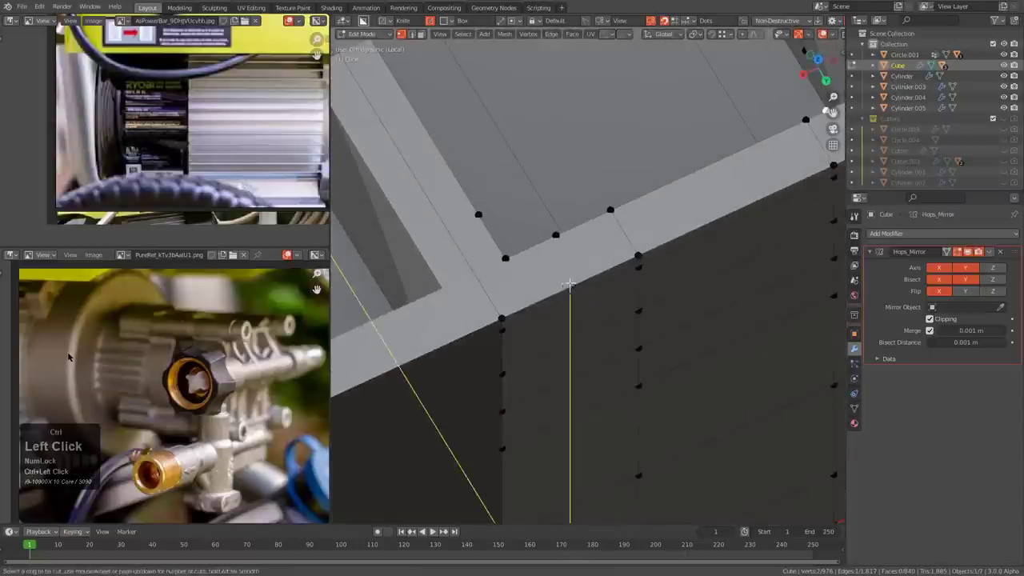
{"action": "left_click", "coordinate": [574, 285]}
{"action": "left_click", "coordinate": [575, 284]}
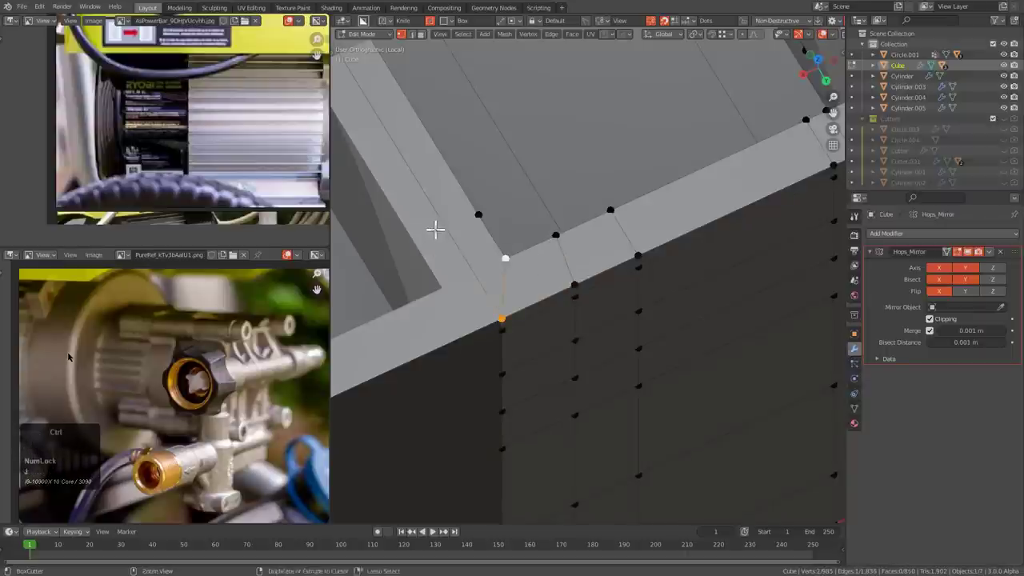
{"action": "key", "text": "g"}
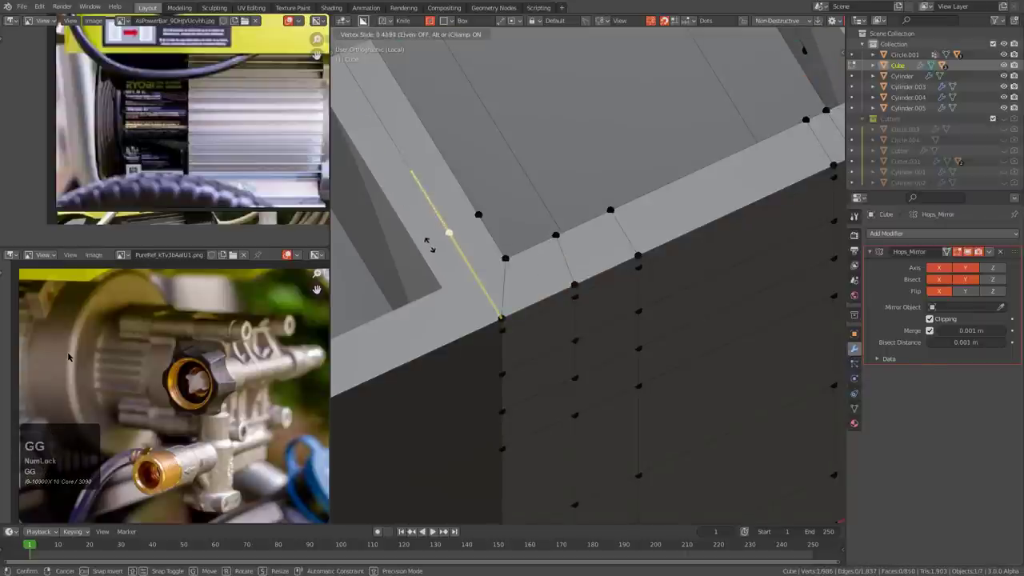
{"action": "left_click", "coordinate": [428, 244]}
- Connect the support vertex beside the frame's inner corner across the short rim and slide the outer-edge vertex toward the vertical support loop
{"action": "middle_click_drag", "start_coordinate": [466, 207], "coordinate": [605, 294]}
{"action": "middle_click_drag", "start_coordinate": [496, 267], "coordinate": [726, 291], "text": "shift"}
{"action": "scroll", "coordinate": [578, 301], "scroll_direction": "up", "scroll_amount": 3}
{"action": "key", "text": "KP_1"}
{"action": "scroll", "coordinate": [690, 280], "scroll_direction": "up", "scroll_amount": 3}
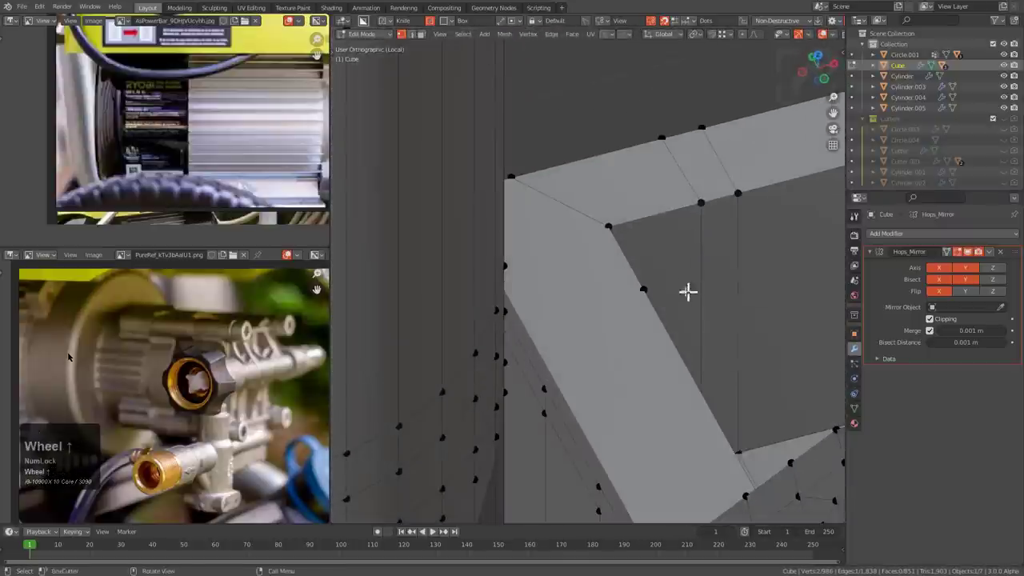
{"action": "middle_click_drag", "start_coordinate": [552, 367], "coordinate": [658, 377]}
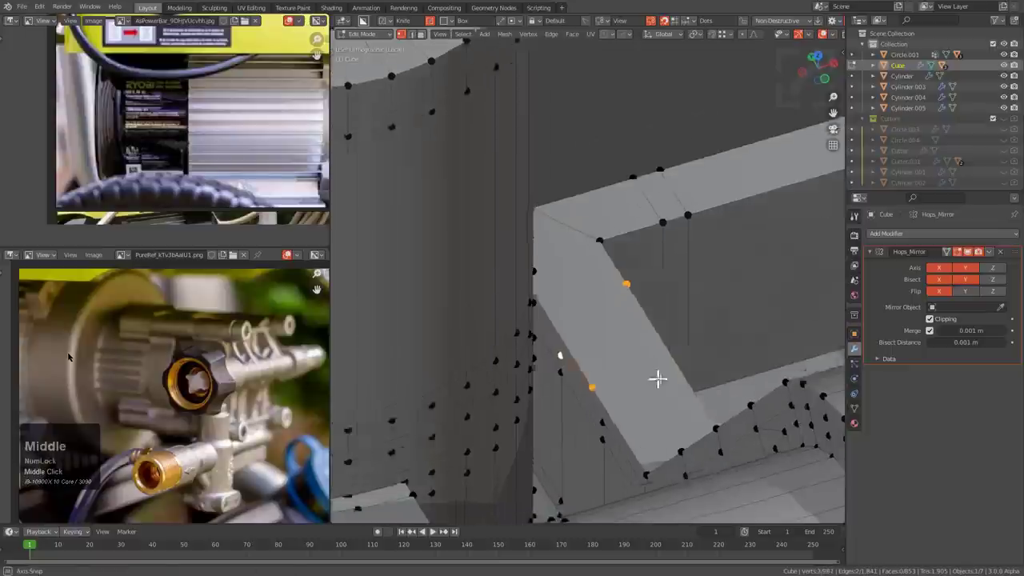
{"action": "scroll", "coordinate": [657, 353], "scroll_direction": "up", "scroll_amount": 2}
{"action": "key", "text": "g"}
{"action": "key", "text": "g"}
{"action": "left_click", "coordinate": [584, 338]}
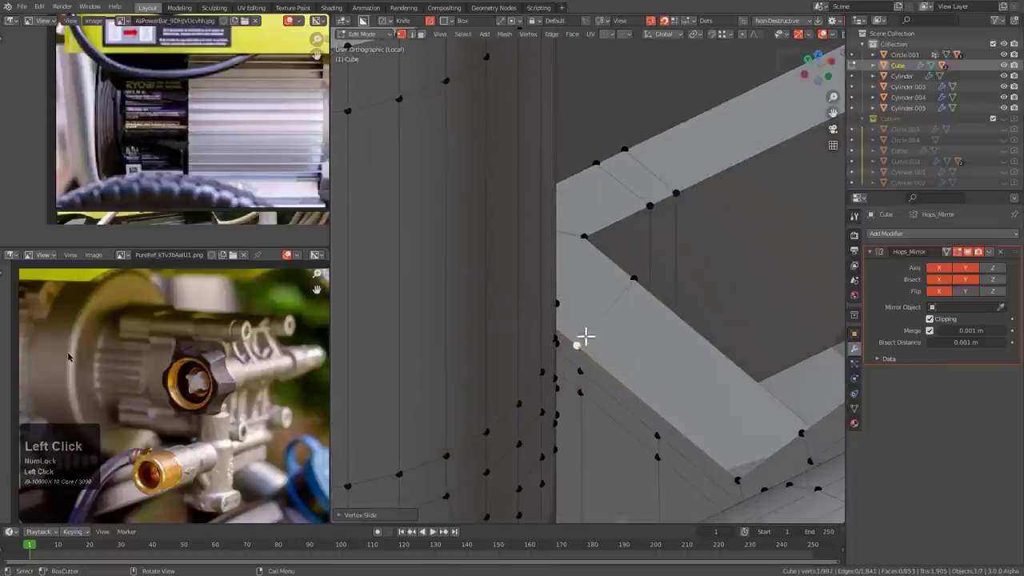
- Knife-cut across the short rim from the outer-edge support vertex to the inner edge
{"action": "scroll", "coordinate": [650, 339], "scroll_direction": "down", "scroll_amount": 2}
{"action": "middle_click_drag", "start_coordinate": [651, 336], "coordinate": [649, 280], "text": "shift"}
{"action": "middle_click_drag", "start_coordinate": [649, 280], "coordinate": [679, 256]}
{"action": "scroll", "coordinate": [608, 304], "scroll_direction": "up", "scroll_amount": 2}
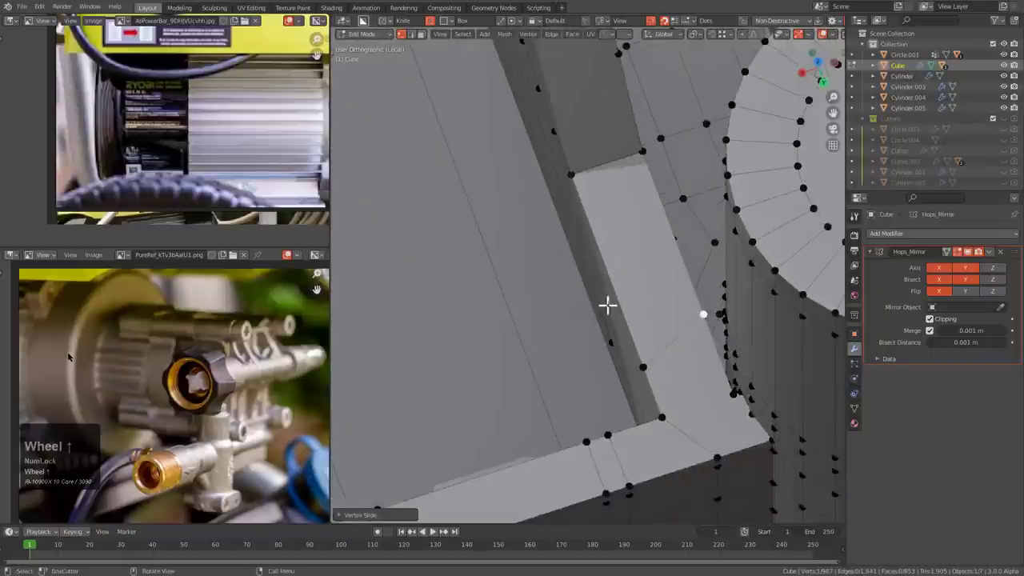
{"action": "mouse_move", "coordinate": [608, 304]}
{"action": "middle_mouse_down"}
{"action": "mouse_move", "coordinate": [622, 336]}
{"action": "mouse_move", "coordinate": [763, 304]}
{"action": "mouse_move", "coordinate": [617, 295]}
{"action": "middle_mouse_up"}
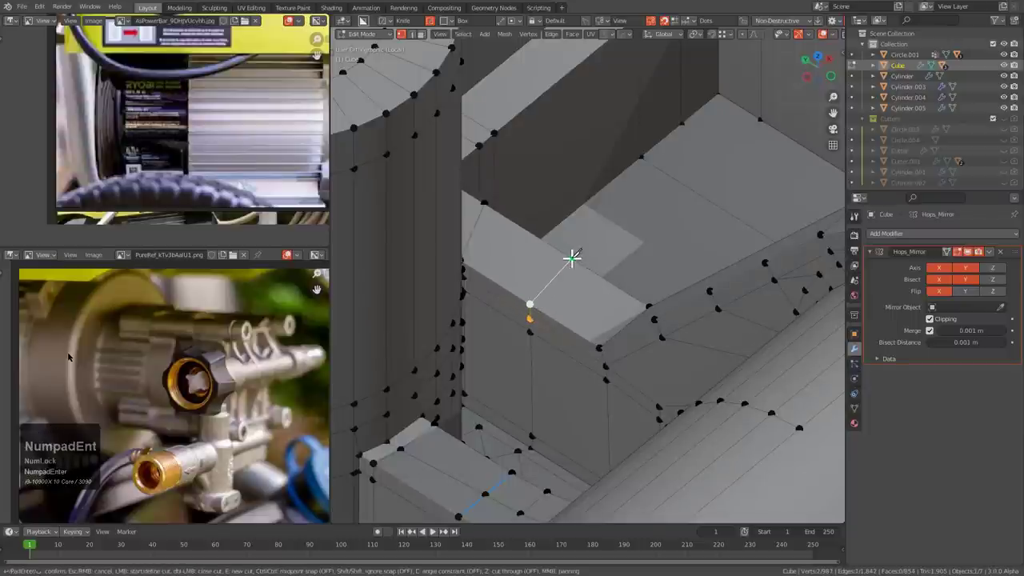
{"action": "middle_click_drag", "start_coordinate": [572, 256], "coordinate": [636, 269]}
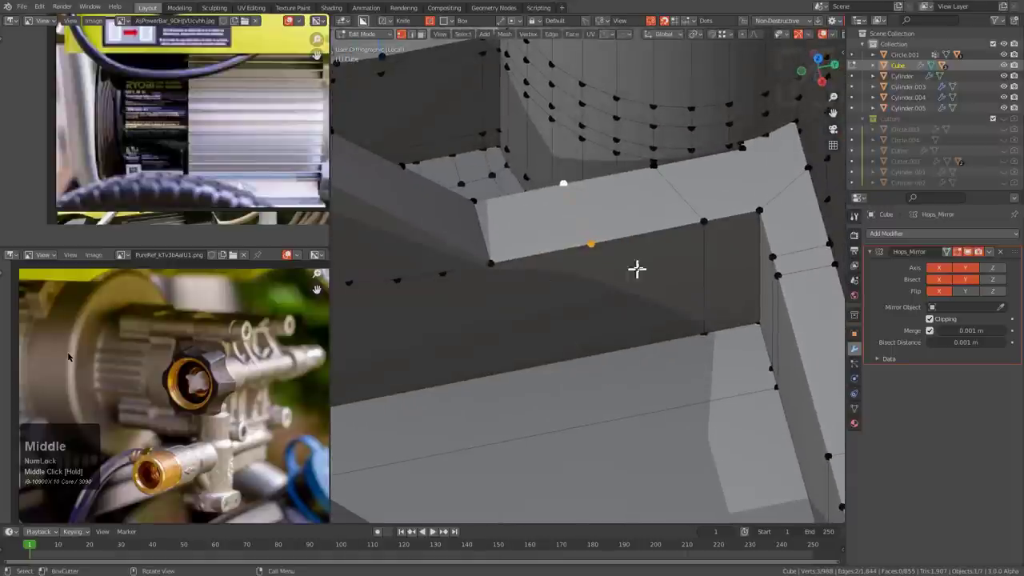
- Slide the vertical support edge on the short rim's inner wall away from the frame corner
{"action": "key", "text": "g"}
{"action": "key", "text": "g"}
{"action": "right_click", "coordinate": [694, 313]}
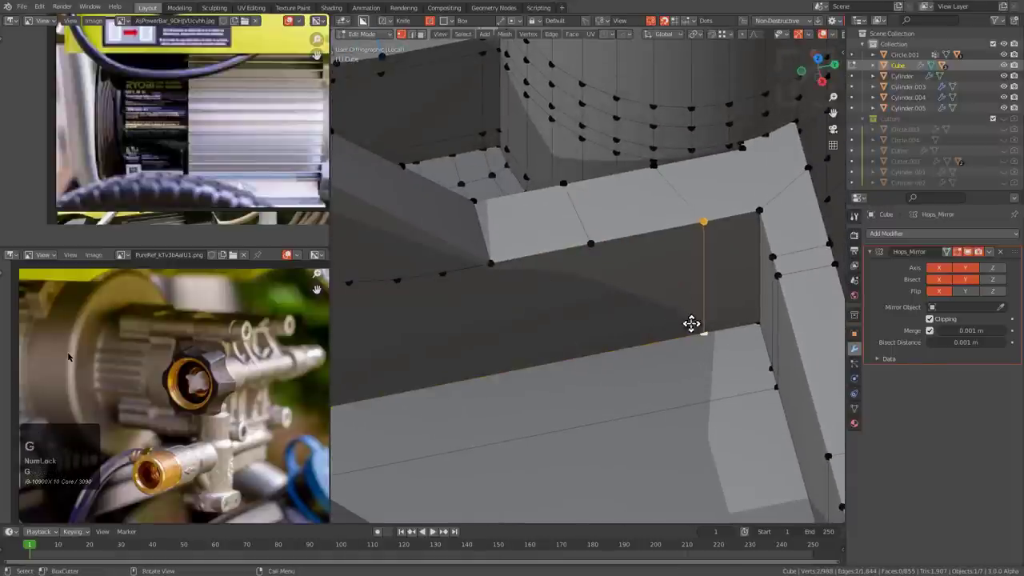
{"action": "left_click", "coordinate": [674, 327]}
{"action": "key", "text": "g"}
{"action": "key", "text": "g"}
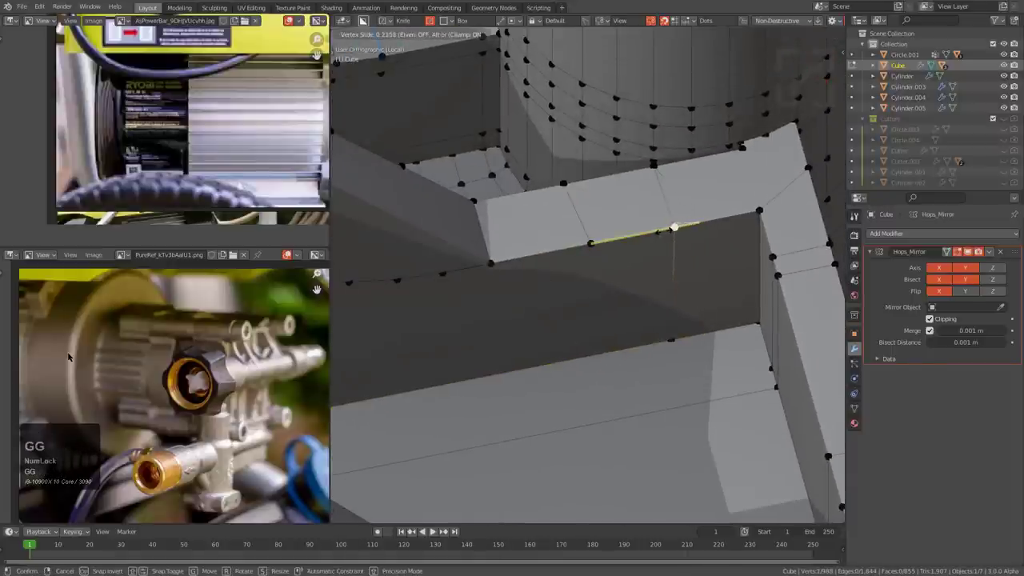
{"action": "left_click", "coordinate": [658, 240]}
- Merge the curved edge's end vertex onto the adjacent cylinder rim vertex and dissolve the leftover vertices along the curve
{"action": "middle_click_drag", "start_coordinate": [655, 242], "coordinate": [722, 263]}
{"action": "scroll", "coordinate": [633, 288], "scroll_direction": "down", "scroll_amount": 2}
{"action": "middle_click_drag", "start_coordinate": [633, 288], "coordinate": [646, 343]}
{"action": "scroll", "coordinate": [585, 273], "scroll_direction": "down", "scroll_amount": 2}
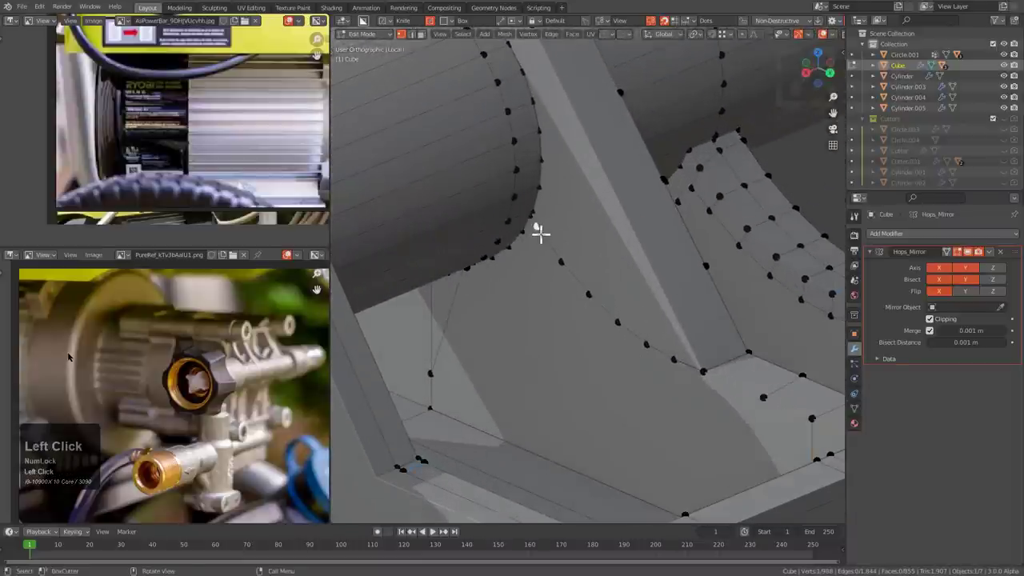
{"action": "middle_click_drag", "start_coordinate": [540, 231], "coordinate": [548, 219]}
{"action": "scroll", "coordinate": [517, 276], "scroll_direction": "up", "scroll_amount": 3}
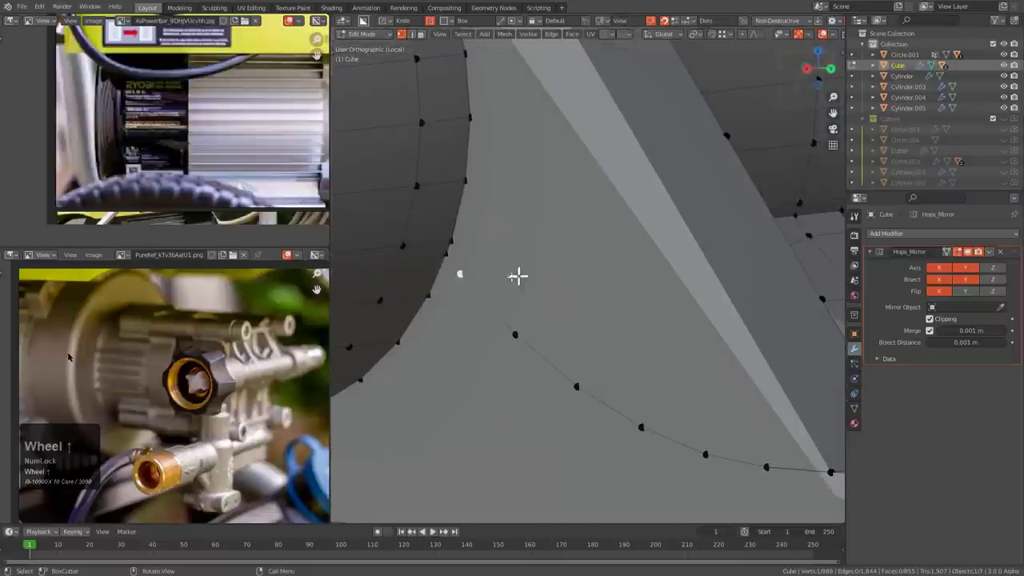
{"action": "key", "text": "m"}
{"action": "left_click", "coordinate": [450, 243]}
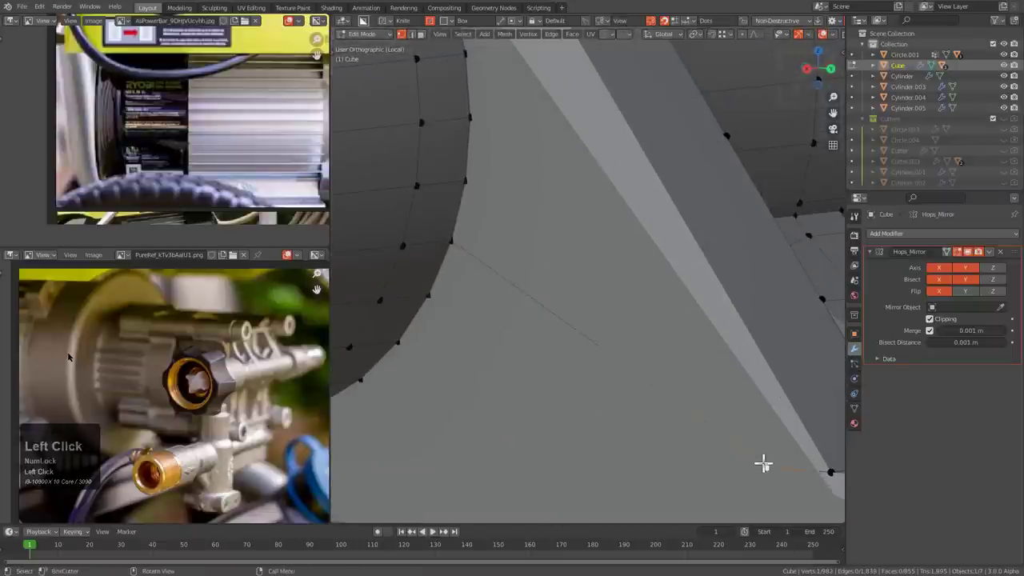
{"action": "key", "text": "ctrl+x"}
- Connect opposite vertices across the bracket arch's front face, between its outer edge and the cylinder
{"action": "scroll", "coordinate": [661, 384], "scroll_direction": "down", "scroll_amount": 4}
{"action": "middle_click_drag", "start_coordinate": [660, 384], "coordinate": [591, 390]}
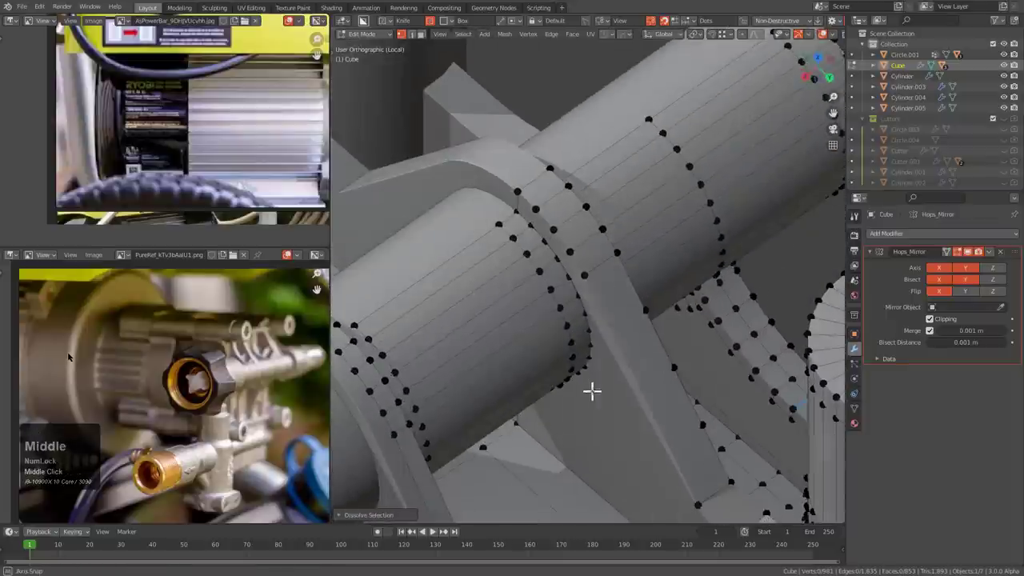
{"action": "scroll", "coordinate": [575, 391], "scroll_direction": "up", "scroll_amount": 5}
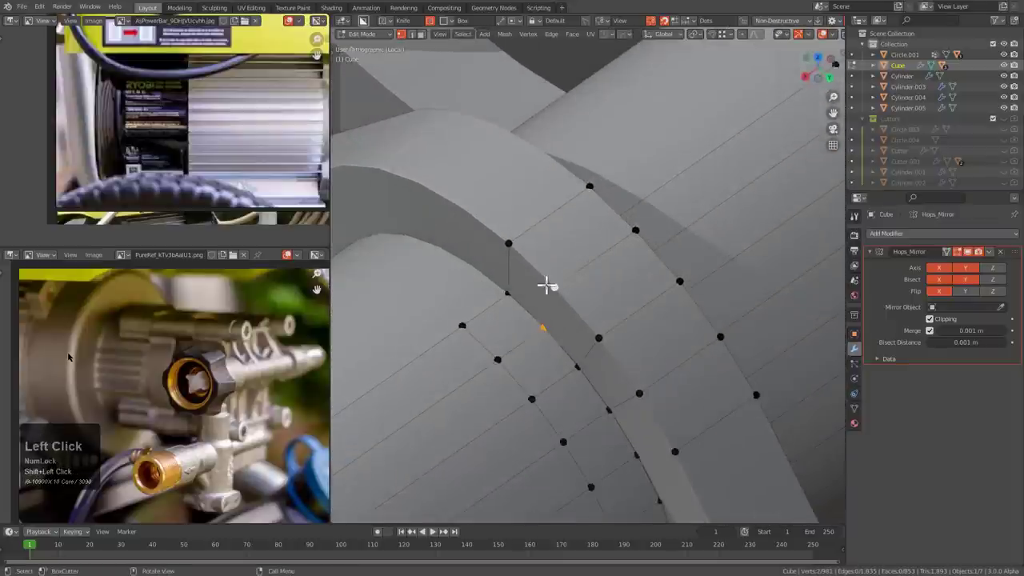
{"action": "scroll", "coordinate": [544, 284], "scroll_direction": "down", "scroll_amount": 4}
{"action": "middle_click_drag", "start_coordinate": [594, 366], "coordinate": [408, 259]}
{"action": "scroll", "coordinate": [496, 262], "scroll_direction": "up", "scroll_amount": 4}
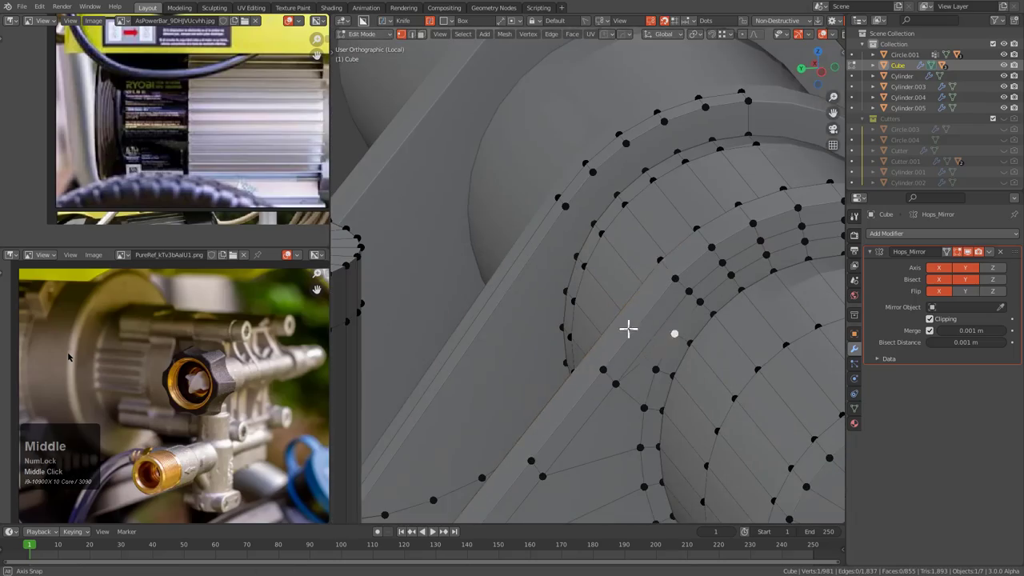
- Connect the vertex at the foot of the sloped arm to the next vertex along the frame rim's inner edge
{"action": "mouse_move", "coordinate": [628, 328]}
{"action": "middle_mouse_down"}
{"action": "mouse_move", "coordinate": [756, 333]}
{"action": "mouse_move", "coordinate": [639, 331]}
{"action": "mouse_move", "coordinate": [760, 343]}
{"action": "mouse_move", "coordinate": [724, 370]}
{"action": "mouse_move", "coordinate": [635, 245]}
{"action": "mouse_move", "coordinate": [633, 343]}
{"action": "mouse_move", "coordinate": [606, 274]}
{"action": "mouse_move", "coordinate": [670, 247]}
{"action": "mouse_move", "coordinate": [656, 245]}
{"action": "mouse_move", "coordinate": [640, 343]}
{"action": "middle_mouse_up"}
{"action": "left_click", "coordinate": [598, 350]}
{"action": "key", "text": "1"}
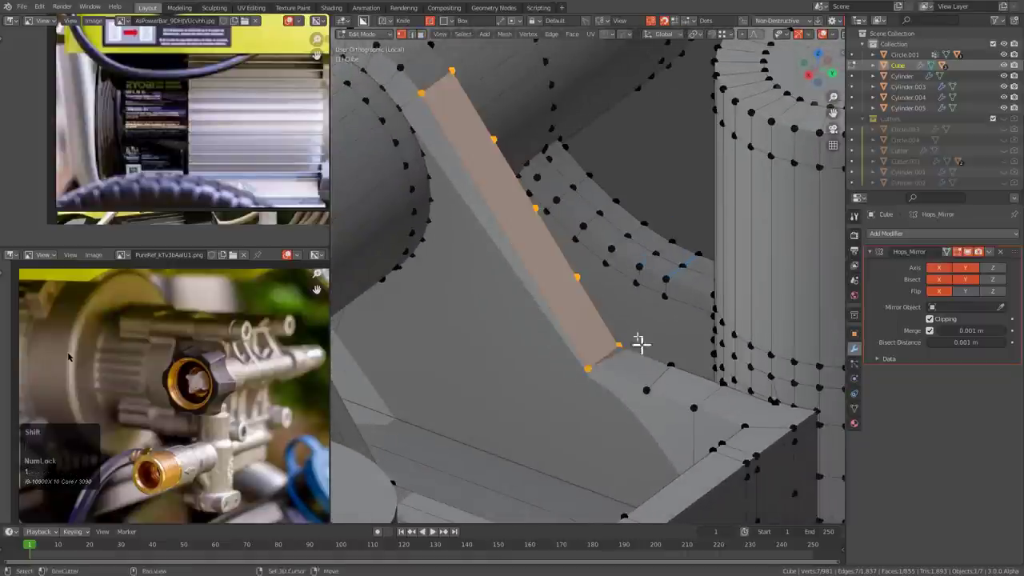
{"action": "scroll", "coordinate": [640, 342], "scroll_direction": "up", "scroll_amount": 3}
{"action": "left_click", "coordinate": [530, 326]}
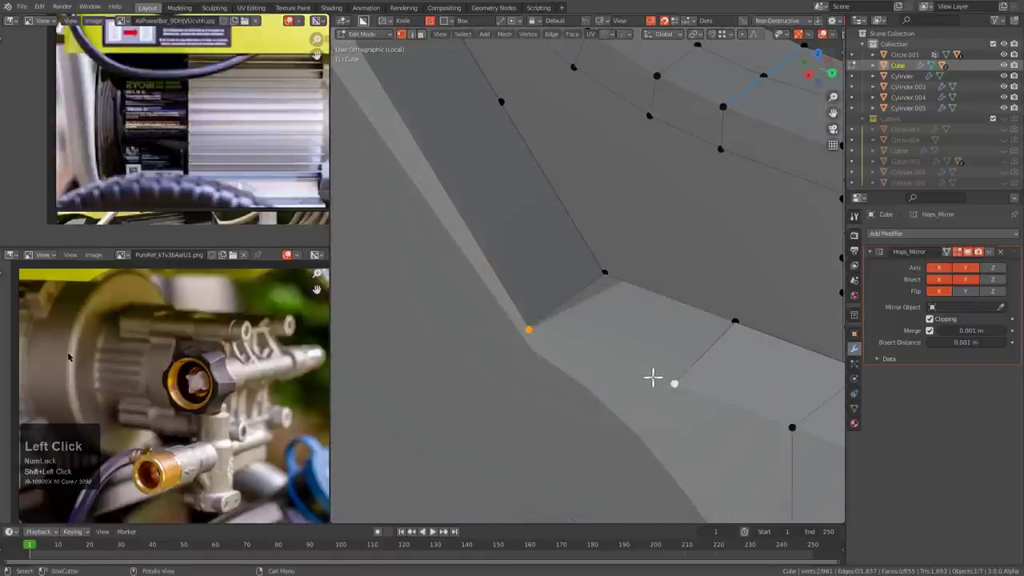
{"action": "key", "text": "alt+a"}
{"action": "scroll", "coordinate": [659, 368], "scroll_direction": "down", "scroll_amount": 1, "text": "alt"}
{"action": "scroll", "coordinate": [654, 358], "scroll_direction": "down", "scroll_amount": 4}
{"action": "middle_click_drag", "start_coordinate": [642, 339], "coordinate": [601, 339]}
{"action": "left_click", "coordinate": [638, 265]}
{"action": "right_click", "coordinate": [636, 256]}
- Knife-cut three straight lines across the sloped arm's face, from the vertices on one long edge to the opposite edge
{"action": "scroll", "coordinate": [601, 290], "scroll_direction": "down", "scroll_amount": 2}
{"action": "middle_click_drag", "start_coordinate": [601, 290], "coordinate": [550, 322]}
{"action": "scroll", "coordinate": [558, 315], "scroll_direction": "up", "scroll_amount": 2}
{"action": "key", "text": "k"}
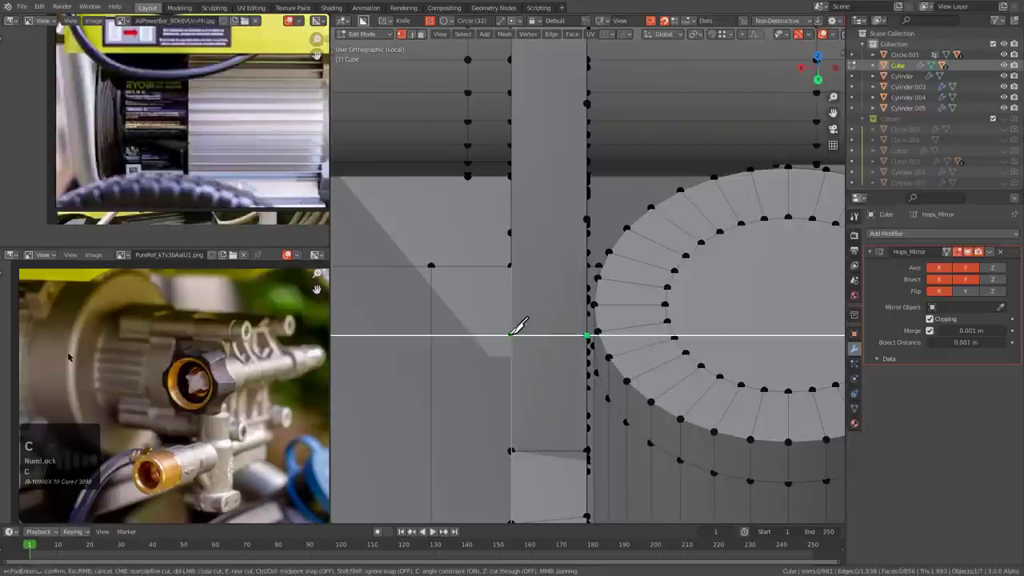
{"action": "left_click", "coordinate": [588, 215]}
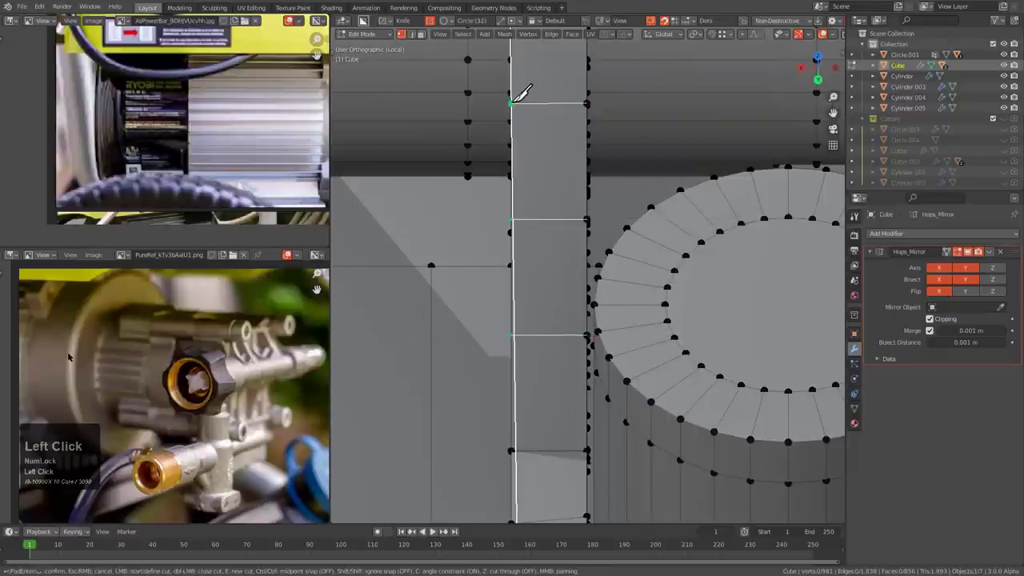
{"action": "key", "text": "space"}
{"action": "key", "text": "alt+a"}
- Dissolve the extra edge running between the cylinder's underside and the pocket wall
{"action": "middle_click_drag", "start_coordinate": [569, 114], "coordinate": [617, 280]}
{"action": "scroll", "coordinate": [633, 251], "scroll_direction": "down", "scroll_amount": 2}
{"action": "middle_click_drag", "start_coordinate": [618, 280], "coordinate": [596, 225], "text": "shift"}
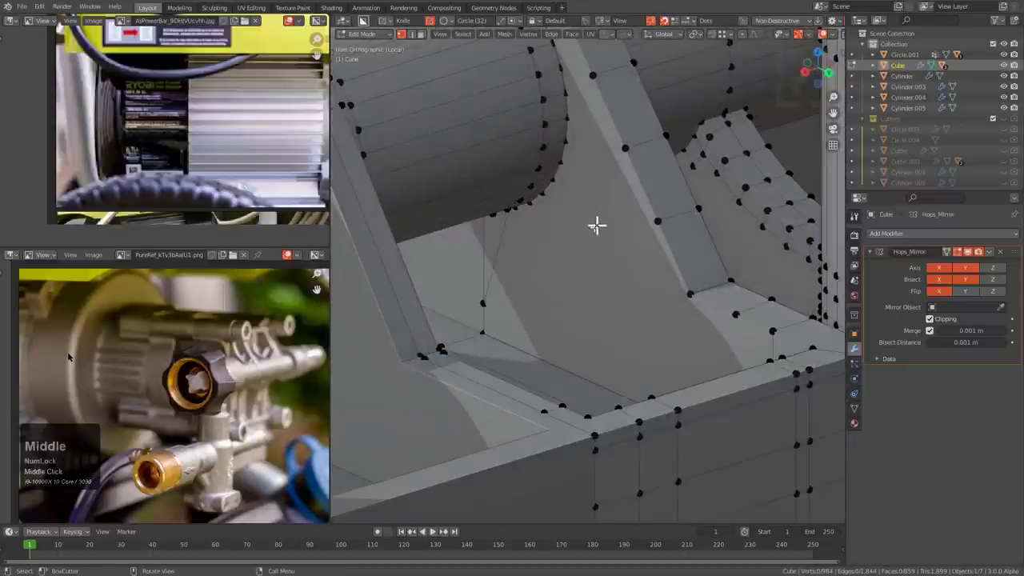
{"action": "key", "text": "2"}
{"action": "left_click", "coordinate": [493, 237]}
{"action": "key", "text": "ctrl+x"}
{"action": "middle_click_drag", "start_coordinate": [493, 238], "coordinate": [569, 247]}
{"action": "key", "text": "1"}
- Add a horizontal support loop around the frame pocket's inner walls near the floor
{"action": "scroll", "coordinate": [512, 251], "scroll_direction": "up", "scroll_amount": 3}
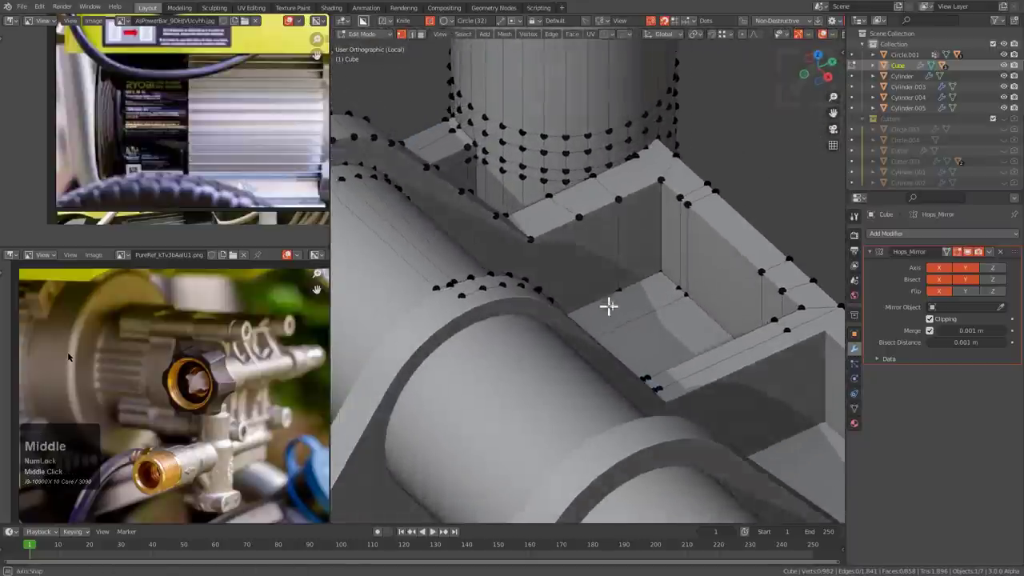
{"action": "key", "text": "ctrl+r"}
{"action": "left_click", "coordinate": [677, 243]}
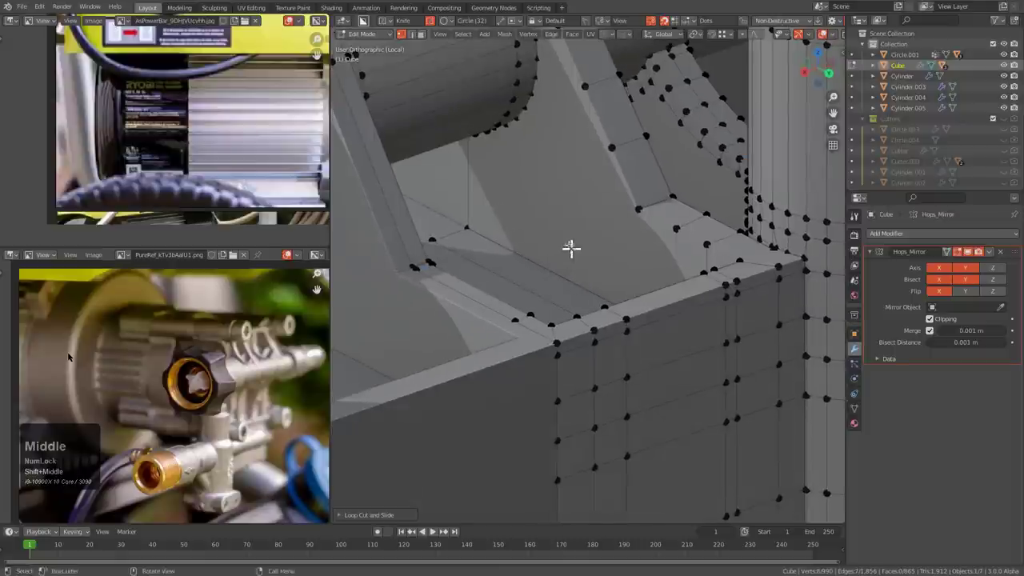
- Slide the vertex on the wall's vertical edge below the cylinder to the support loop's height and connect it across the wall
{"action": "left_click", "coordinate": [462, 172]}
{"action": "middle_click_drag", "start_coordinate": [461, 171], "coordinate": [603, 288]}
{"action": "key", "text": "g"}
{"action": "key", "text": "g"}
{"action": "left_click", "coordinate": [674, 256]}
{"action": "key", "text": "j"}
- Inset the bracket's side wall together with its adjoining arch faces by about 0.015 m
{"action": "key", "text": "3"}
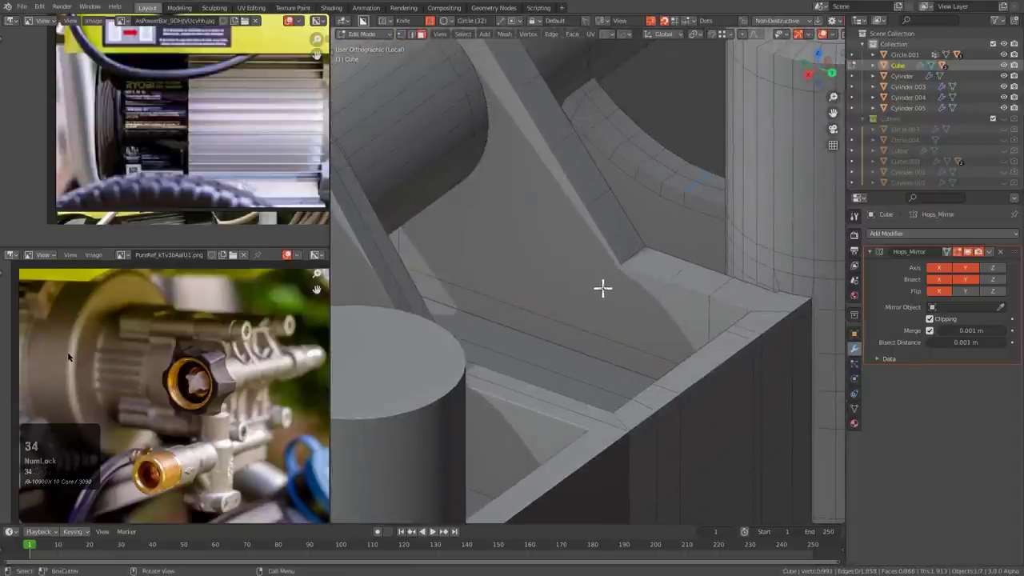
{"action": "left_click", "coordinate": [531, 190]}
{"action": "middle_click_drag", "start_coordinate": [530, 189], "coordinate": [567, 269], "text": "shift"}
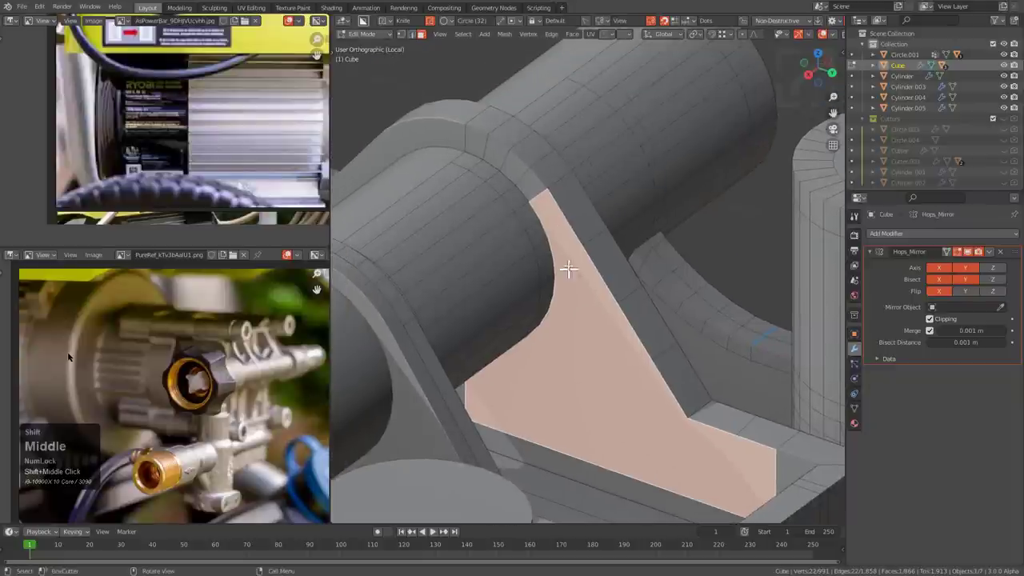
{"action": "left_click", "coordinate": [518, 170], "text": "shift"}
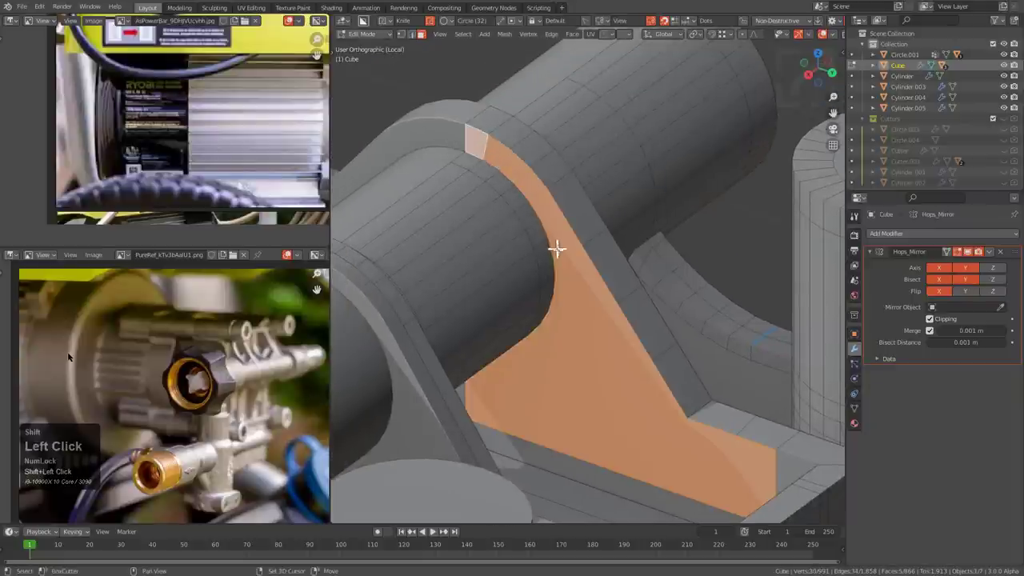
{"action": "scroll", "coordinate": [709, 353], "scroll_direction": "up", "scroll_amount": 2}
{"action": "key", "text": "i"}
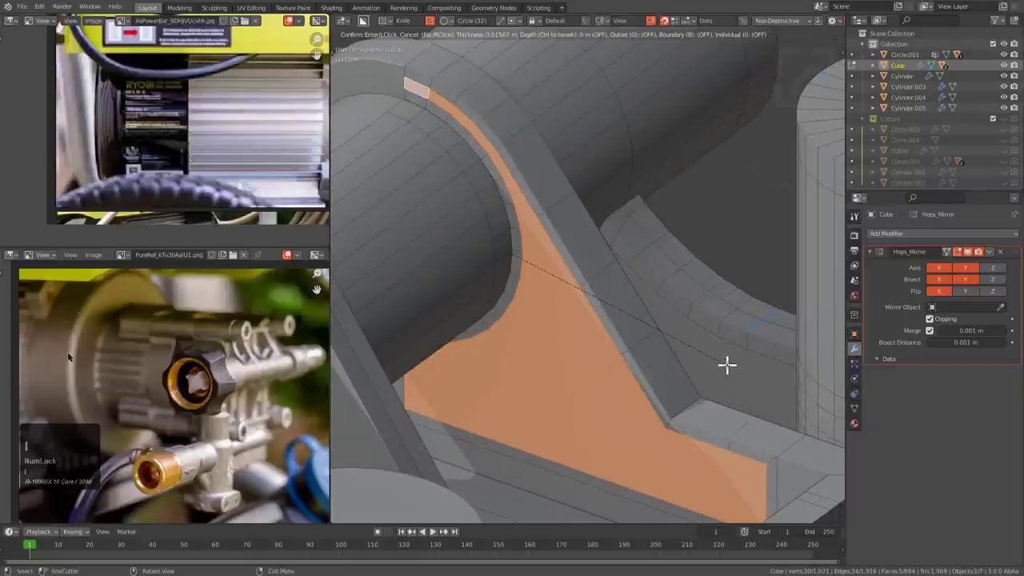
{"action": "left_click", "coordinate": [726, 365]}
{"action": "middle_click_drag", "start_coordinate": [726, 363], "coordinate": [619, 347]}
{"action": "key", "text": "alt+a"}
- Connect vertices of the inset loop around the cylinder to the inset vertices along the sloped arm
{"action": "middle_click_drag", "start_coordinate": [697, 393], "coordinate": [612, 212], "text": "shift"}
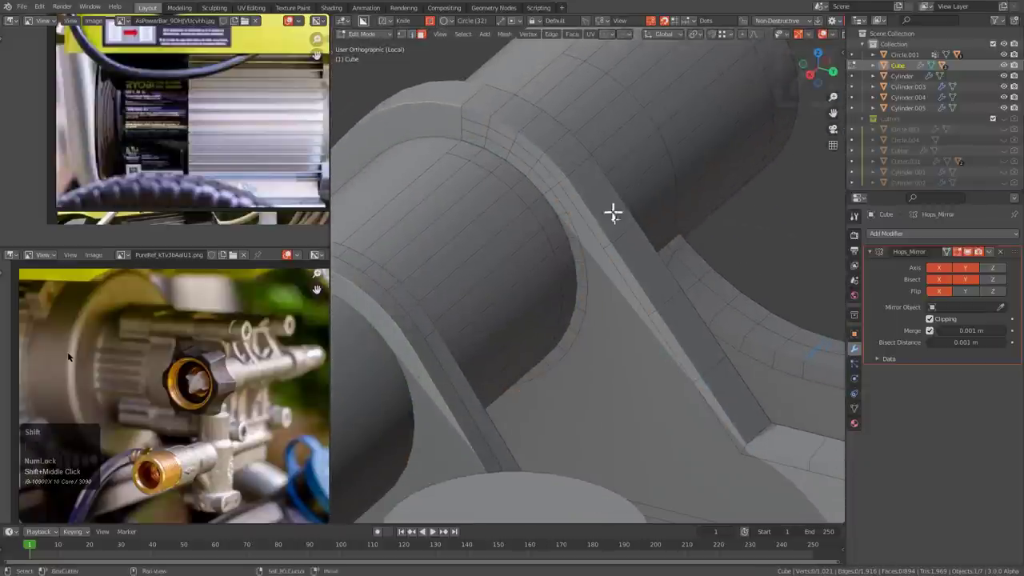
{"action": "scroll", "coordinate": [613, 212], "scroll_direction": "up", "scroll_amount": 3}
{"action": "key", "text": "1"}
{"action": "right_click", "coordinate": [623, 287]}
{"action": "middle_click_drag", "start_coordinate": [624, 288], "coordinate": [630, 295]}
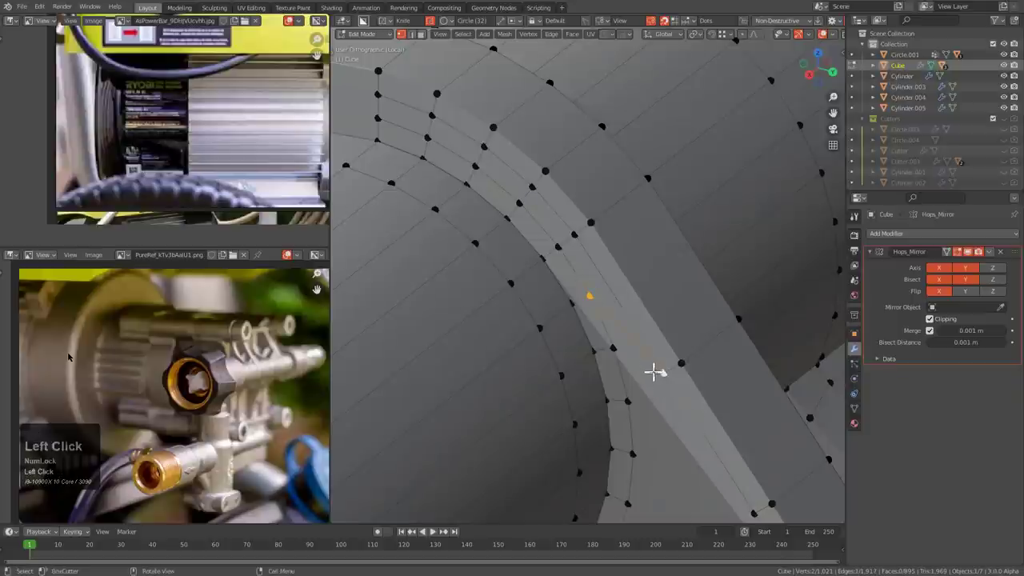
{"action": "middle_click_drag", "start_coordinate": [642, 395], "coordinate": [590, 296]}
{"action": "left_click", "coordinate": [590, 297]}
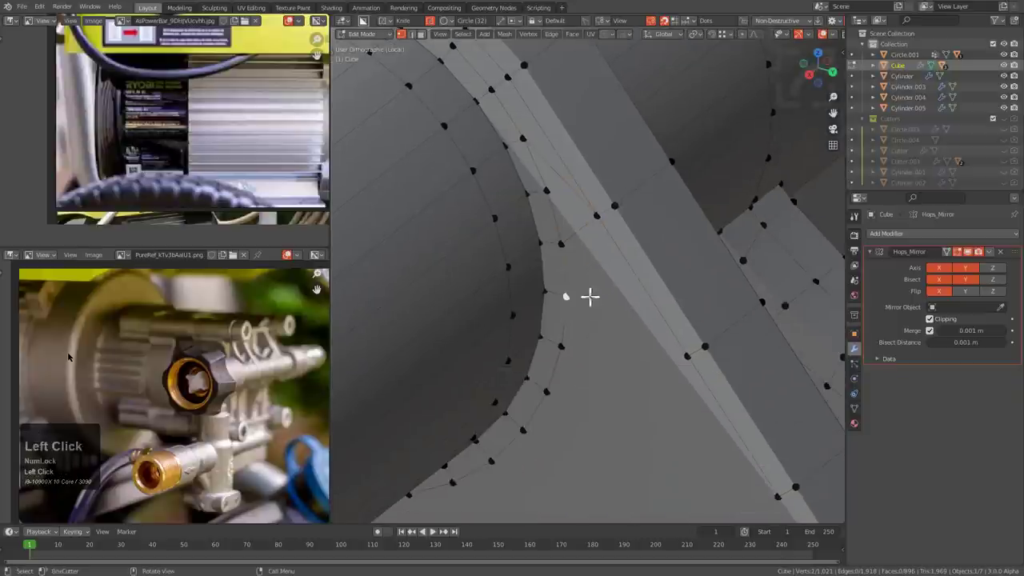
{"action": "middle_click_drag", "start_coordinate": [686, 349], "coordinate": [615, 359]}
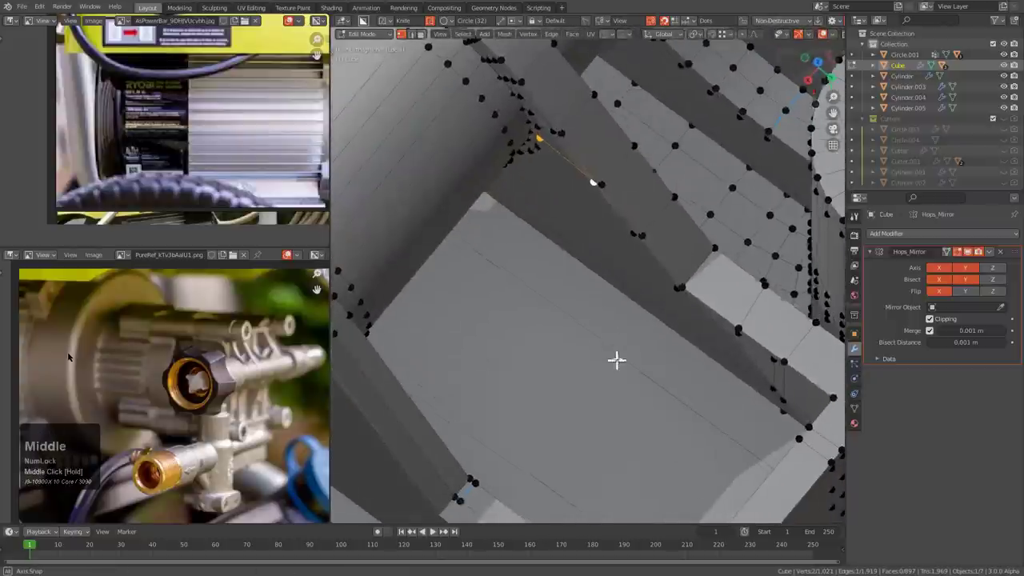
- Add a support loop around the pocket's inner walls and slide it close to the upper rim
{"action": "key", "text": "ctrl+r"}
{"action": "scroll", "coordinate": [586, 296], "scroll_direction": "up", "scroll_amount": 2}
{"action": "middle_click_drag", "start_coordinate": [586, 295], "coordinate": [622, 269]}
{"action": "scroll", "coordinate": [622, 269], "scroll_direction": "up", "scroll_amount": 4}
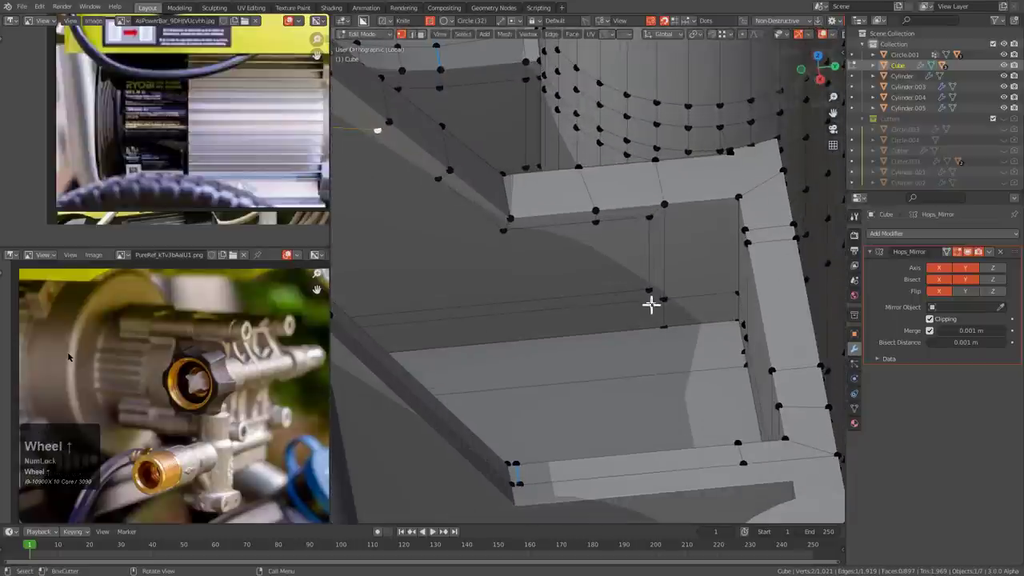
{"action": "middle_click_drag", "start_coordinate": [698, 176], "coordinate": [576, 253]}
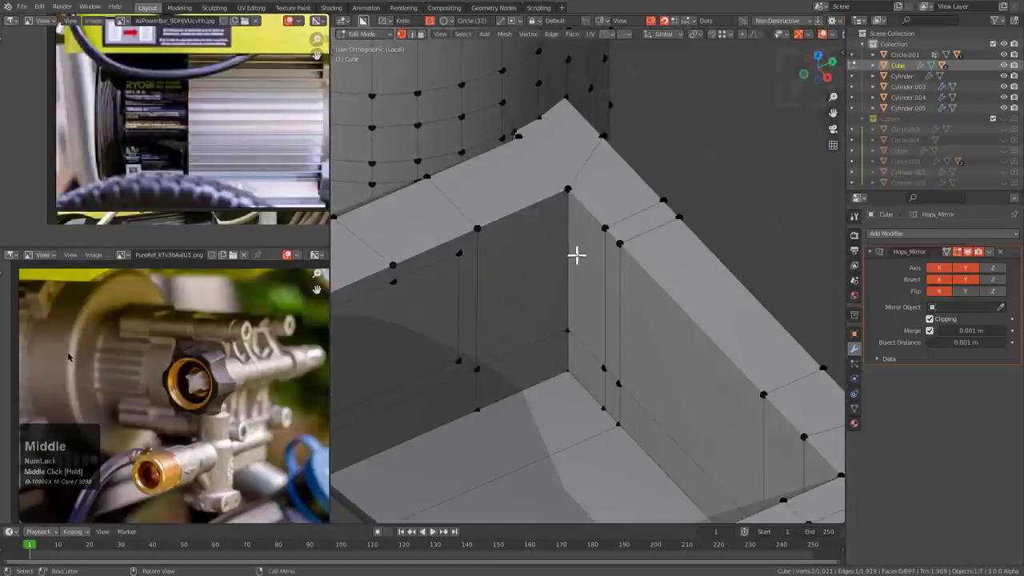
{"action": "key", "text": "ctrl+r"}
{"action": "left_click", "coordinate": [615, 276]}
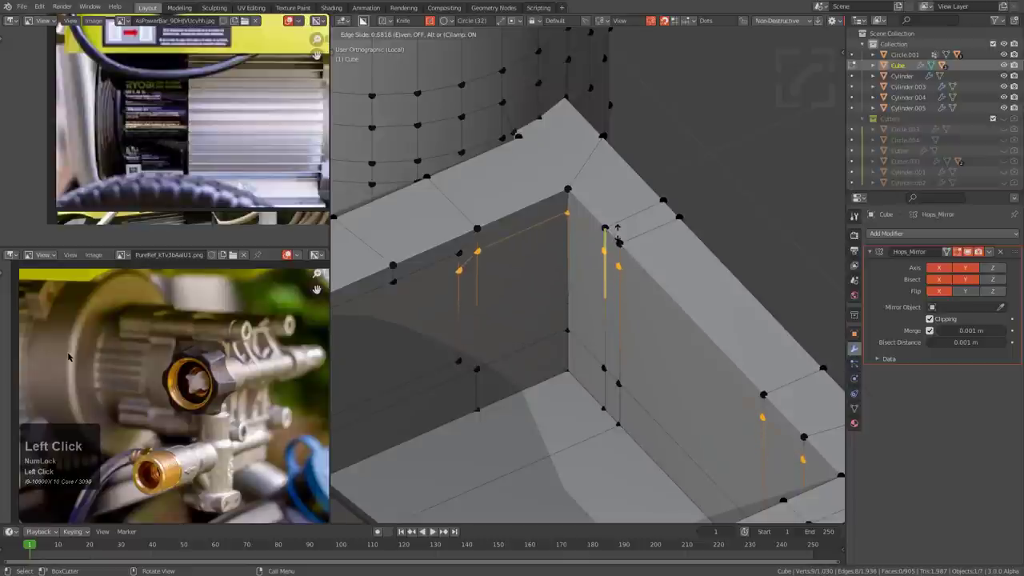
{"action": "left_click", "coordinate": [617, 229]}
- Merge the stray vertices beside the wall's vertical edge onto the upper support loop's vertex on that edge
{"action": "left_click", "coordinate": [458, 264]}
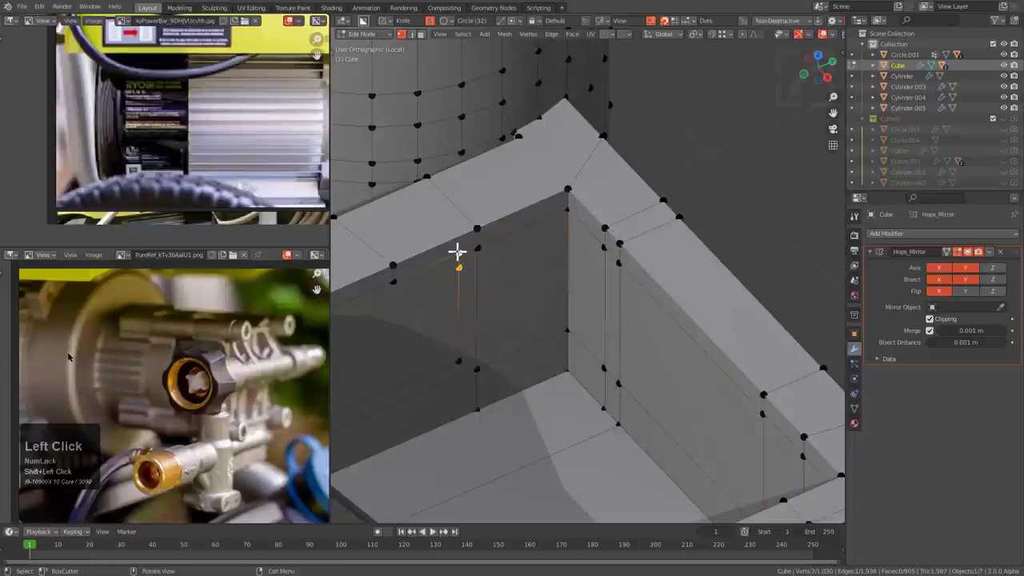
{"action": "key", "text": "m"}
{"action": "left_click", "coordinate": [457, 252]}
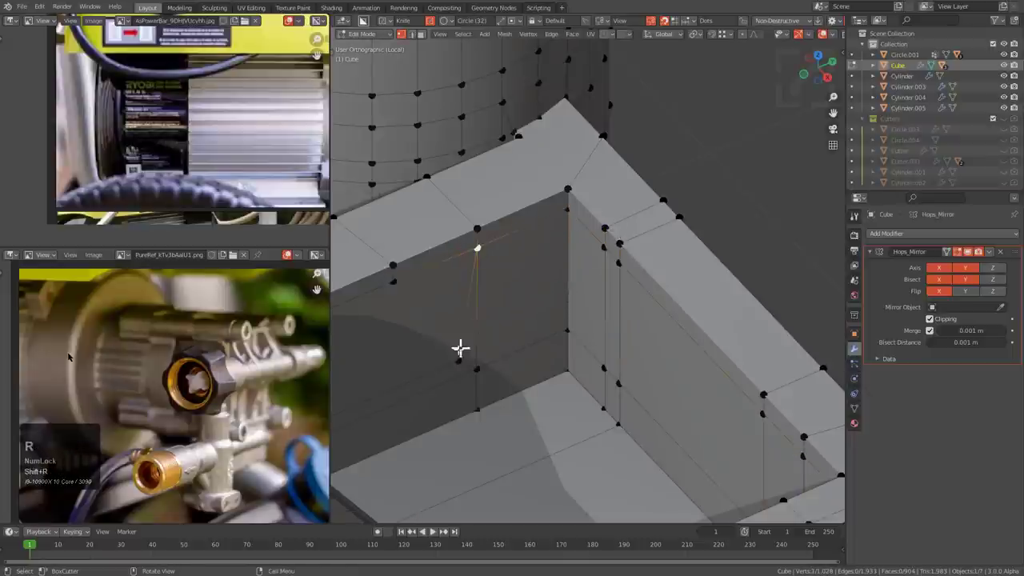
- Add a support loop around the pocket's walls just above the lower loop and merge the adjacent inset corner vertex onto it
{"action": "middle_click_drag", "start_coordinate": [476, 363], "coordinate": [642, 256]}
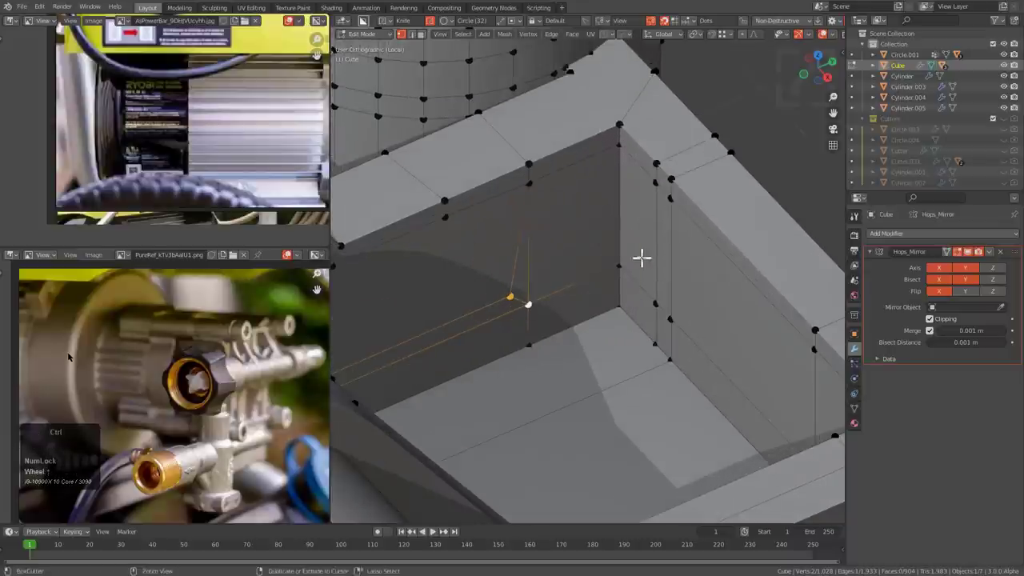
{"action": "key", "text": "ctrl+r"}
{"action": "left_click", "coordinate": [648, 251]}
{"action": "left_click", "coordinate": [661, 300]}
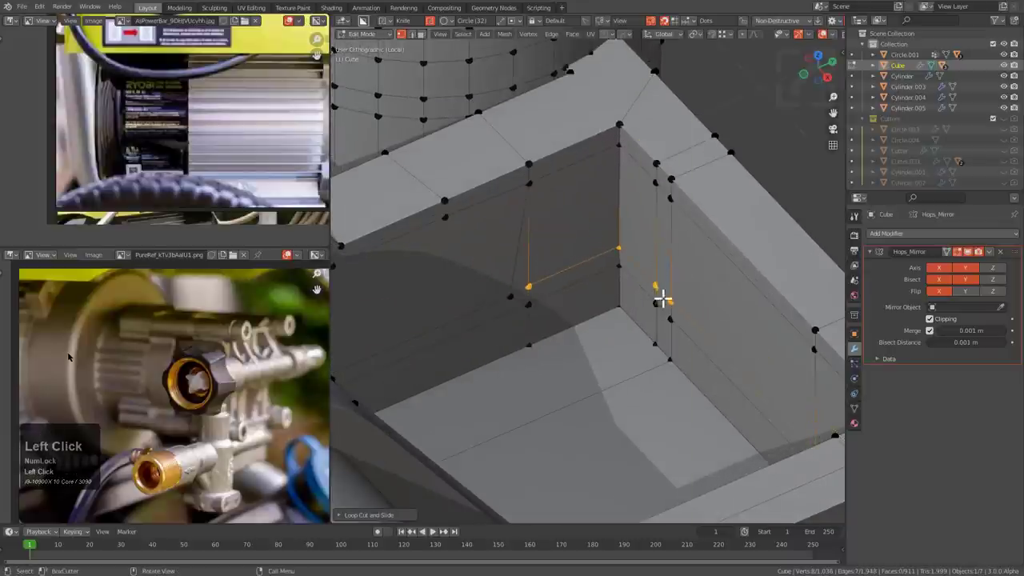
{"action": "left_click", "coordinate": [510, 294], "text": "shift"}
{"action": "key", "text": "m"}
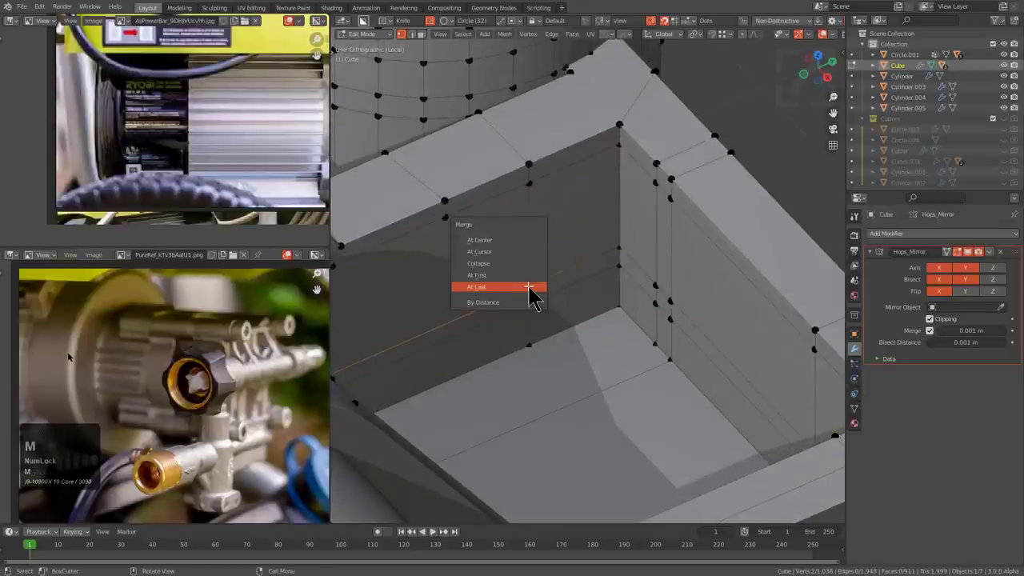
{"action": "left_click", "coordinate": [530, 291]}
{"action": "middle_click_drag", "start_coordinate": [530, 288], "coordinate": [575, 272]}
- Add a vertex on the pocket floor's lengthwise edge, slide it toward the corner, and connect it to the wall's base vertex
{"action": "key", "text": "ctrl+r"}
{"action": "middle_click_drag", "start_coordinate": [546, 304], "coordinate": [536, 285]}
{"action": "scroll", "coordinate": [596, 301], "scroll_direction": "up", "scroll_amount": 2}
{"action": "middle_click_drag", "start_coordinate": [595, 300], "coordinate": [619, 318]}
{"action": "key", "text": "ctrl+r"}
{"action": "left_click", "coordinate": [621, 318]}
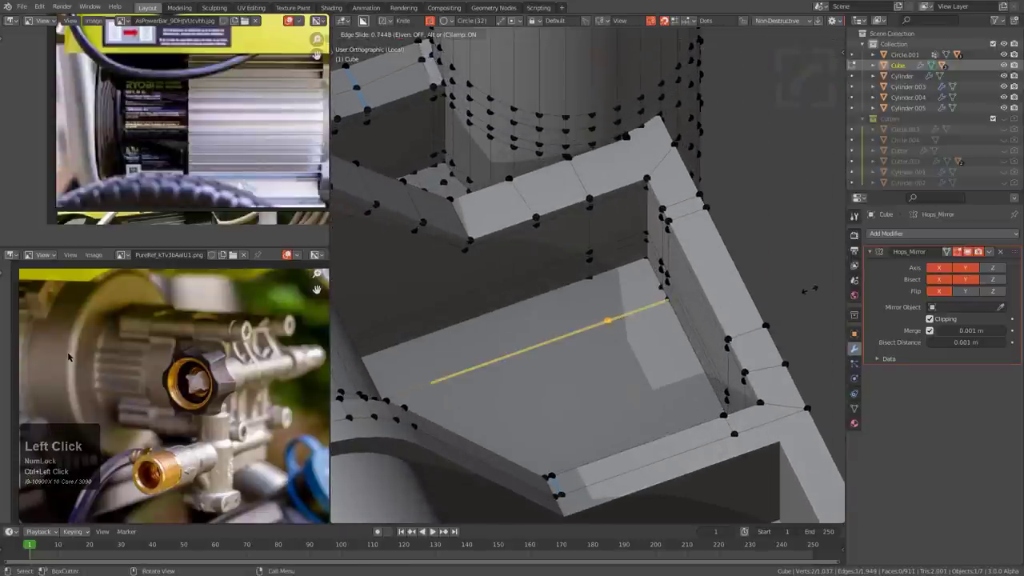
{"action": "left_click", "coordinate": [808, 290]}
{"action": "left_click", "coordinate": [609, 313], "text": "shift"}
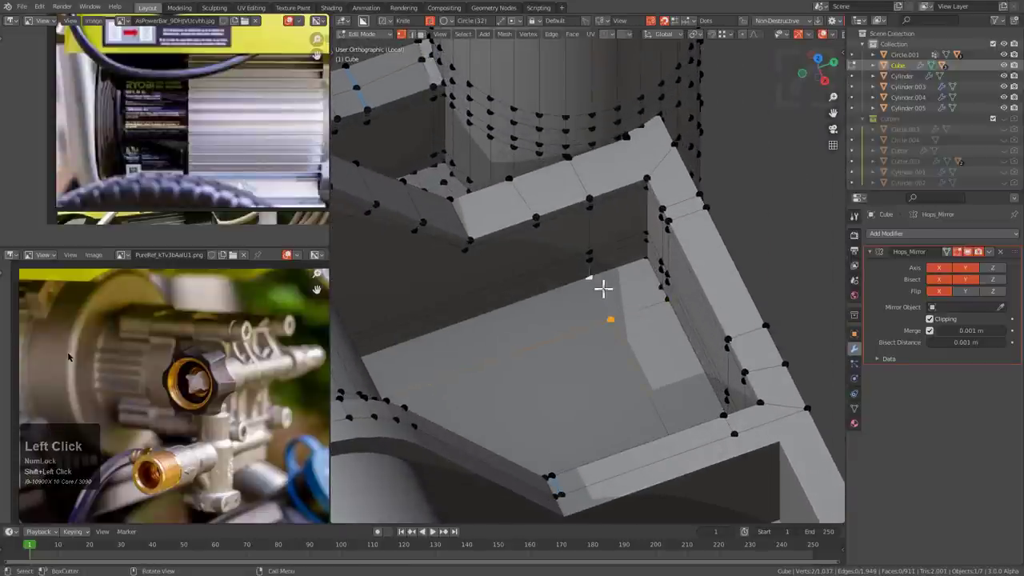
{"action": "middle_click_drag", "start_coordinate": [603, 289], "coordinate": [600, 323]}
{"action": "scroll", "coordinate": [645, 313], "scroll_direction": "up", "scroll_amount": 2}
{"action": "key", "text": "j"}
- Cut a lengthwise support edge across the pocket floor beside the existing one and connect its end to the short wall's base
{"action": "key", "text": "ctrl+r"}
{"action": "left_click", "coordinate": [609, 318]}
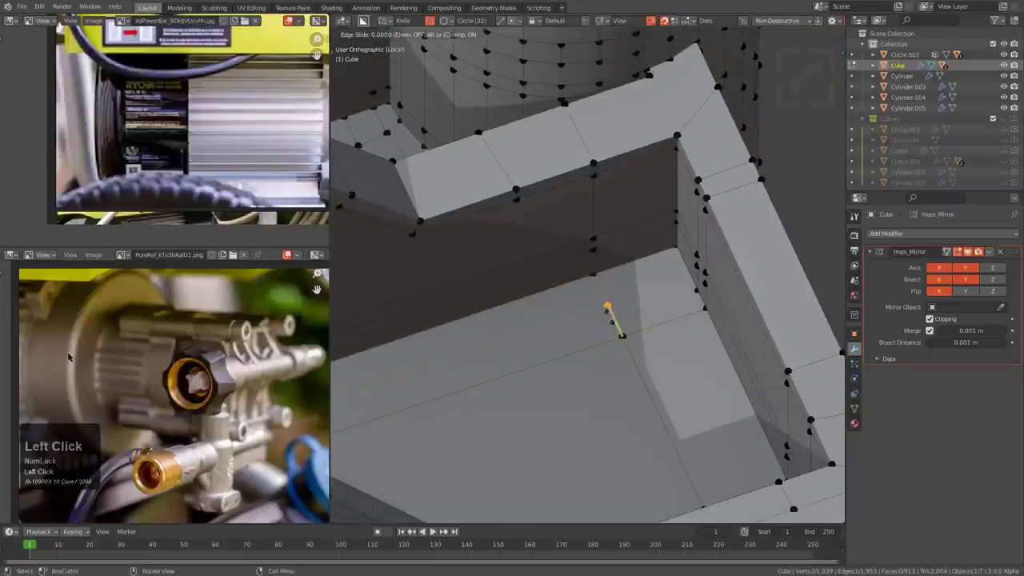
{"action": "left_click", "coordinate": [615, 316]}
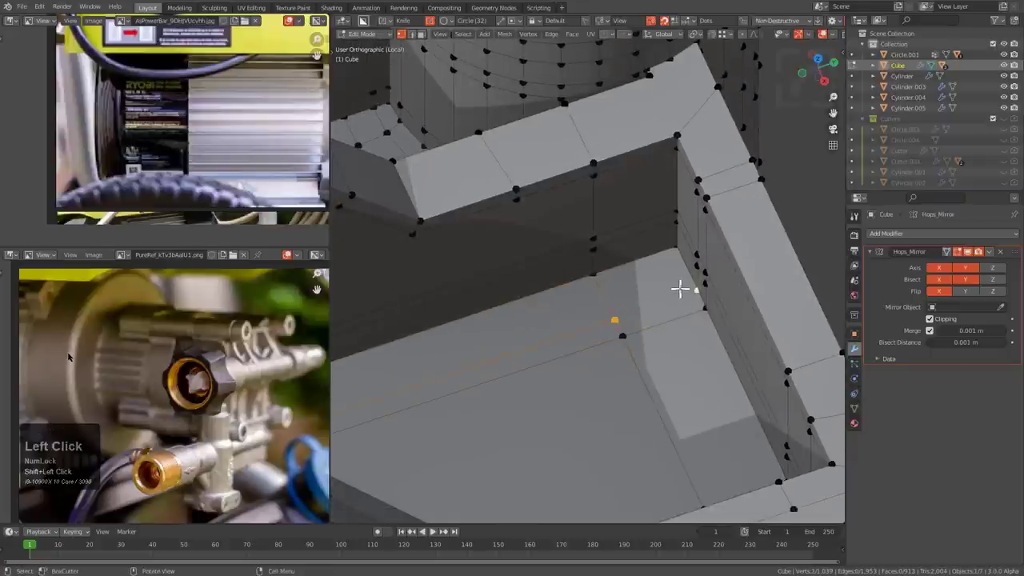
{"action": "middle_click_drag", "start_coordinate": [679, 289], "coordinate": [616, 324]}
- Add five evenly spaced, centred loop cuts across the pocket's floor and bracket wall
{"action": "key", "text": "ctrl+r"}
{"action": "scroll", "coordinate": [585, 359], "scroll_direction": "up", "scroll_amount": 3}
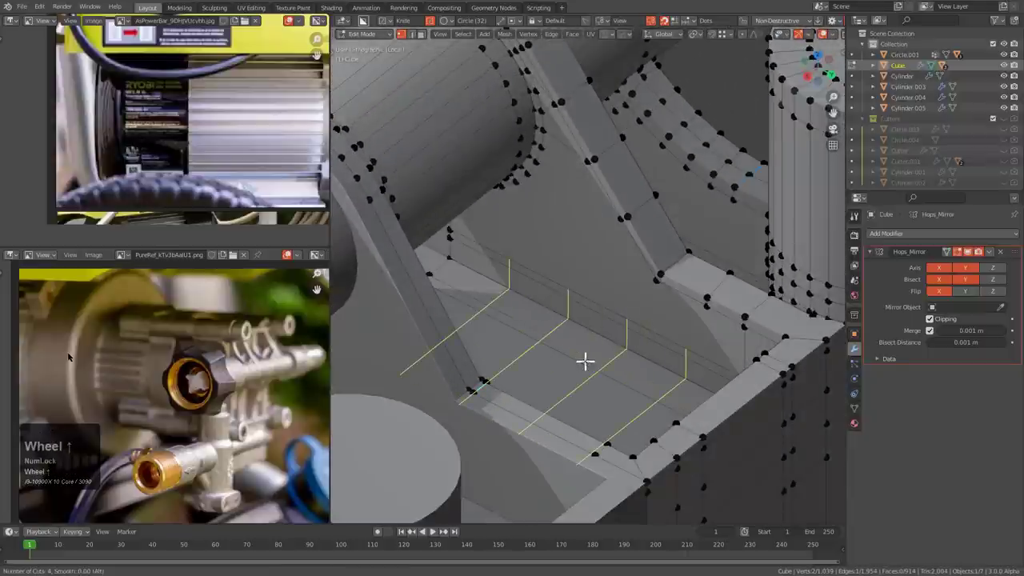
{"action": "left_click", "coordinate": [584, 359]}
{"action": "right_click", "coordinate": [585, 359]}
{"action": "middle_click_drag", "start_coordinate": [584, 359], "coordinate": [619, 359]}
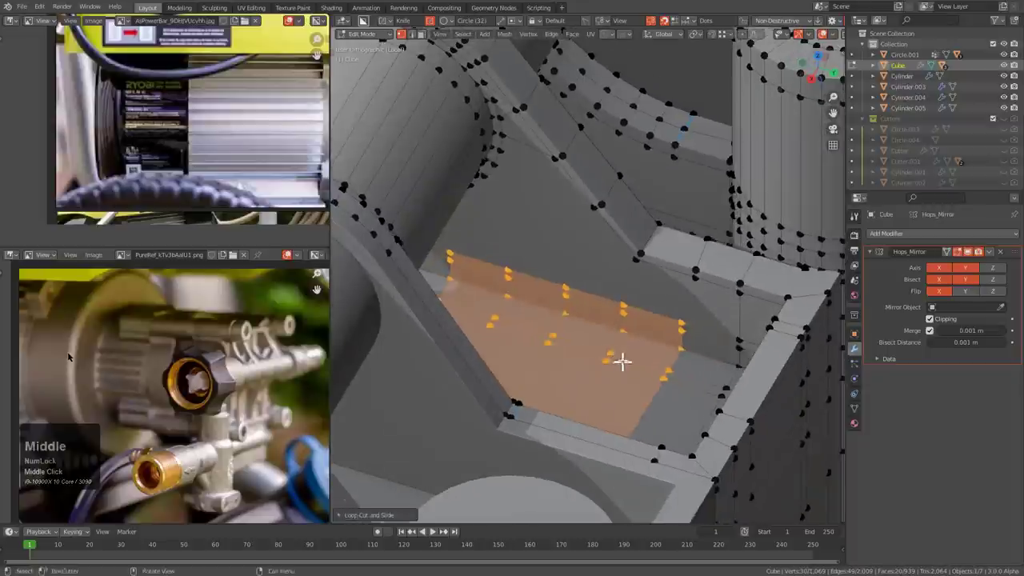
- Connect the support-loop vertices at the bracket wall's base to the vertices ringing the cylinder cutout
{"action": "left_click", "coordinate": [619, 359]}
{"action": "left_click", "coordinate": [682, 282], "text": "shift"}
{"action": "scroll", "coordinate": [676, 283], "scroll_direction": "up", "scroll_amount": 2}
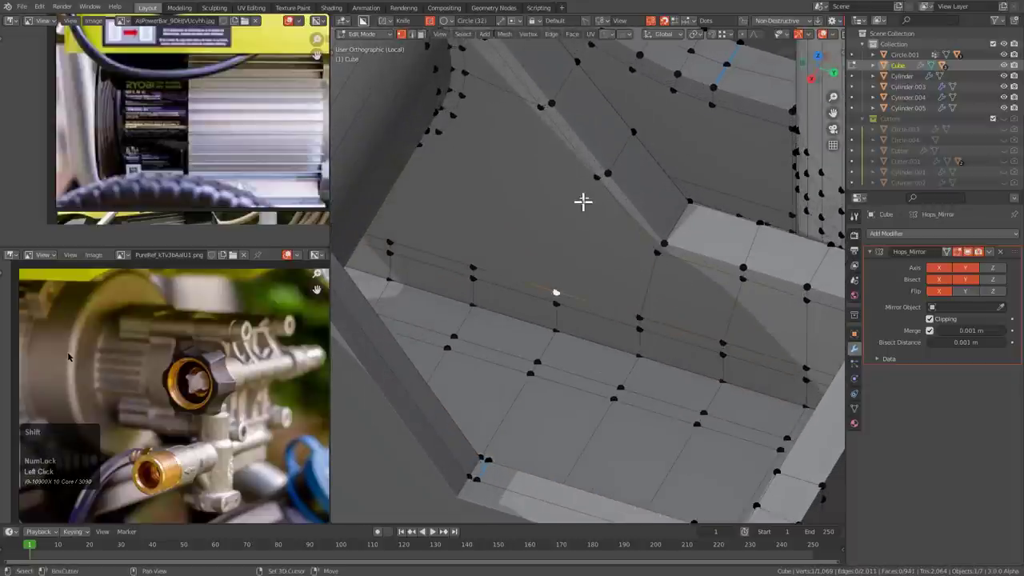
{"action": "middle_click_drag", "start_coordinate": [574, 282], "coordinate": [522, 192]}
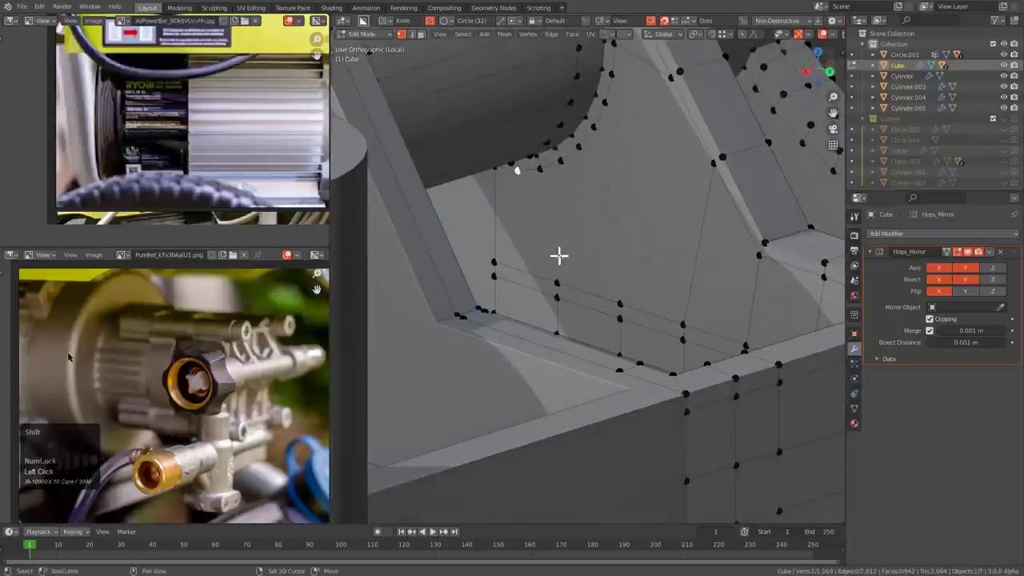
{"action": "left_click", "coordinate": [598, 267]}
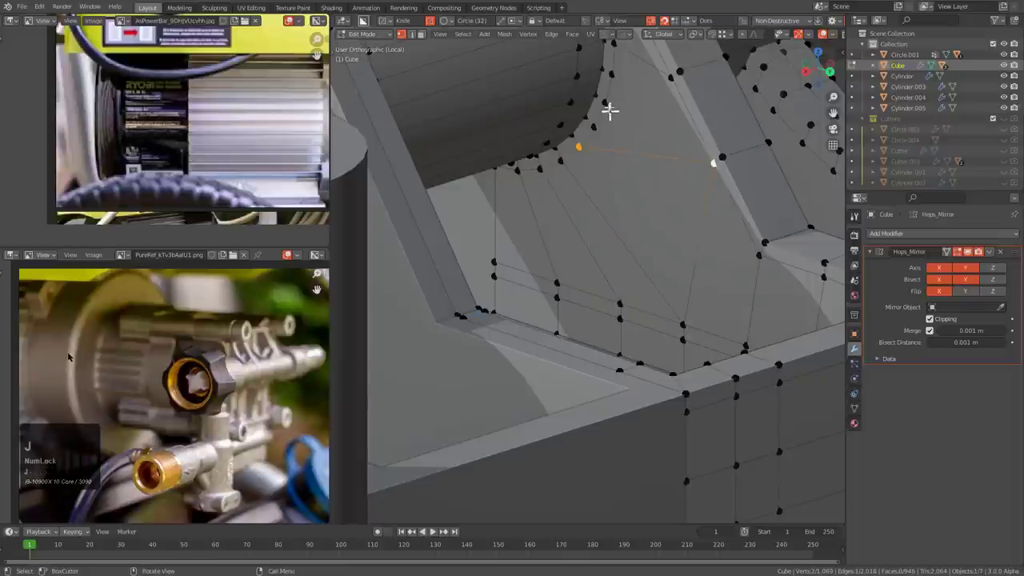
- Connect the remaining cutout ring vertices to the inset vertices along the bracket's slanted edge
{"action": "middle_click_drag", "start_coordinate": [714, 160], "coordinate": [655, 209]}
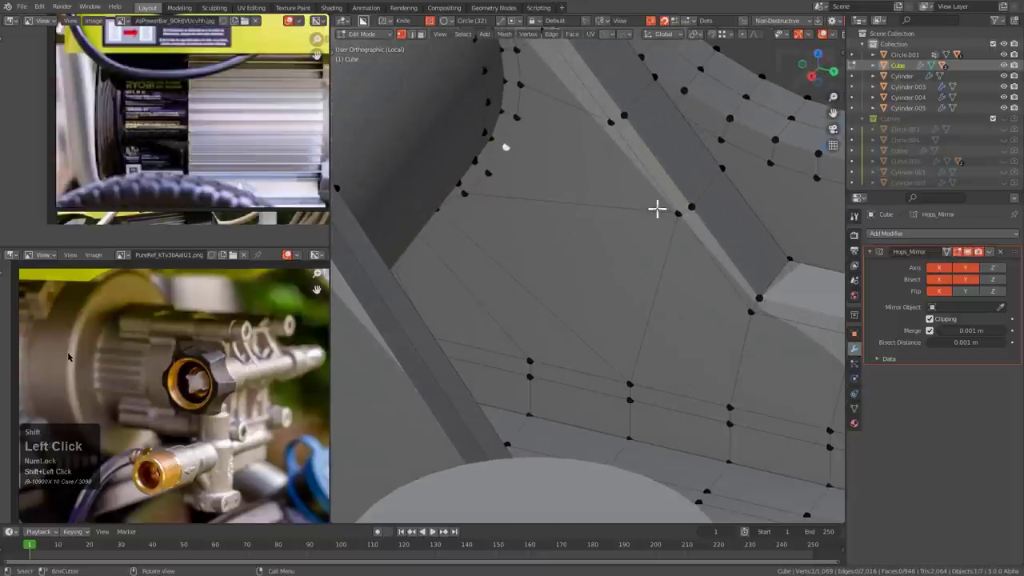
{"action": "left_click", "coordinate": [508, 148]}
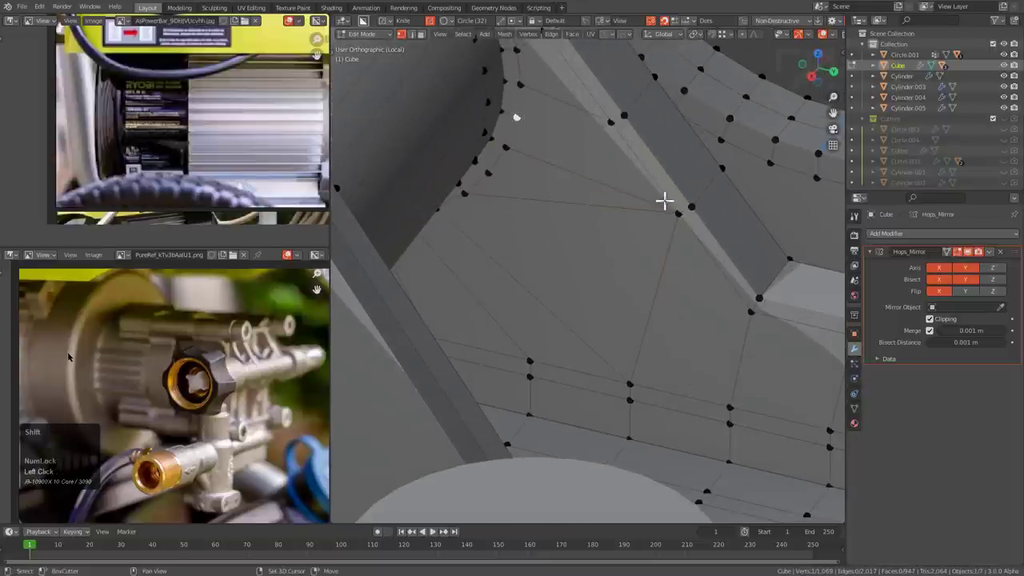
{"action": "scroll", "coordinate": [631, 206], "scroll_direction": "up", "scroll_amount": 1}
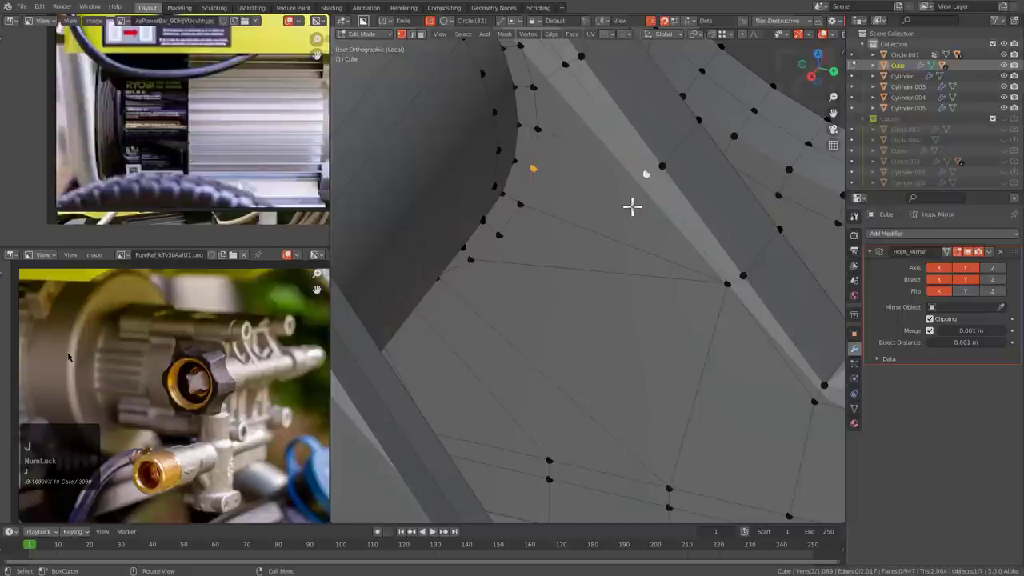
- Examine the connected bracket wall and surrounding frame from several angles, in and out of mesh editing
{"action": "scroll", "coordinate": [632, 207], "scroll_direction": "down", "scroll_amount": 2}
{"action": "middle_click_drag", "start_coordinate": [632, 208], "coordinate": [585, 312], "text": "shift"}
{"action": "key", "text": "Tab"}
{"action": "scroll", "coordinate": [665, 304], "scroll_direction": "down", "scroll_amount": 2}
{"action": "key", "text": "Tab"}
{"action": "scroll", "coordinate": [619, 284], "scroll_direction": "up", "scroll_amount": 2}
{"action": "scroll", "coordinate": [594, 258], "scroll_direction": "up", "scroll_amount": 2}
{"action": "middle_click_drag", "start_coordinate": [594, 258], "coordinate": [523, 283]}
{"action": "scroll", "coordinate": [523, 283], "scroll_direction": "up", "scroll_amount": 2}
{"action": "middle_click_drag", "start_coordinate": [521, 245], "coordinate": [528, 282]}
{"action": "mouse_move", "coordinate": [528, 282]}
{"action": "middle_mouse_down", "text": "shift"}
{"action": "mouse_move", "coordinate": [523, 299]}
{"action": "mouse_move", "coordinate": [573, 325]}
{"action": "mouse_move", "coordinate": [480, 322]}
{"action": "mouse_move", "coordinate": [528, 296]}
{"action": "middle_mouse_up", "text": "shift"}
{"action": "middle_click_drag", "start_coordinate": [528, 295], "coordinate": [656, 320], "text": "shift"}
{"action": "scroll", "coordinate": [605, 297], "scroll_direction": "up", "scroll_amount": 1}
{"action": "middle_click_drag", "start_coordinate": [656, 320], "coordinate": [707, 327], "text": "shift"}
{"action": "scroll", "coordinate": [599, 295], "scroll_direction": "down", "scroll_amount": 5}
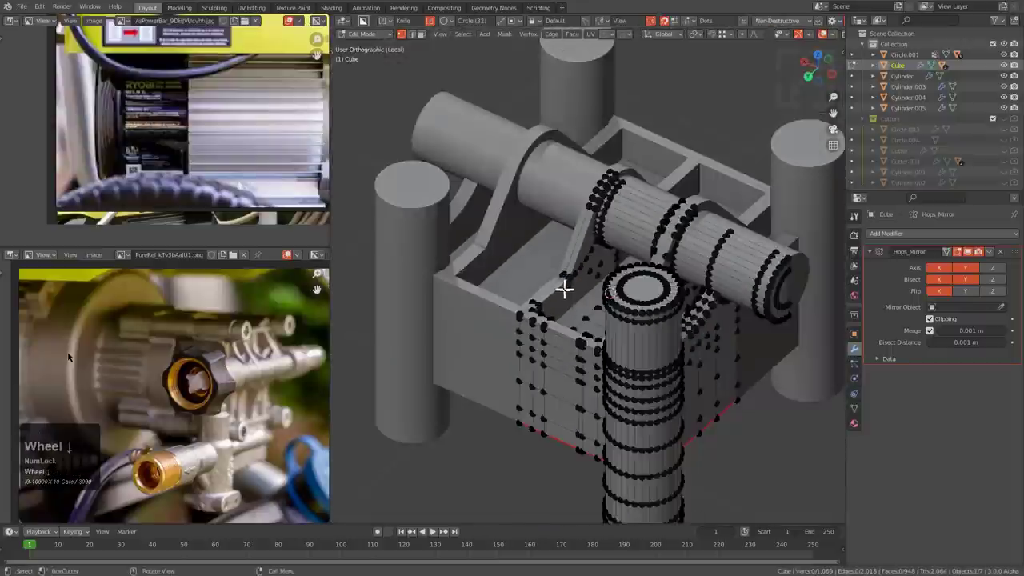
- Merge the doubled vertices at the inner bend of the bracket's rim on the opposite side
{"action": "middle_click_drag", "start_coordinate": [563, 290], "coordinate": [592, 276]}
{"action": "scroll", "coordinate": [524, 275], "scroll_direction": "up", "scroll_amount": 4}
{"action": "scroll", "coordinate": [597, 318], "scroll_direction": "up", "scroll_amount": 4}
{"action": "left_click", "coordinate": [590, 272]}
{"action": "scroll", "coordinate": [591, 274], "scroll_direction": "up", "scroll_amount": 4}
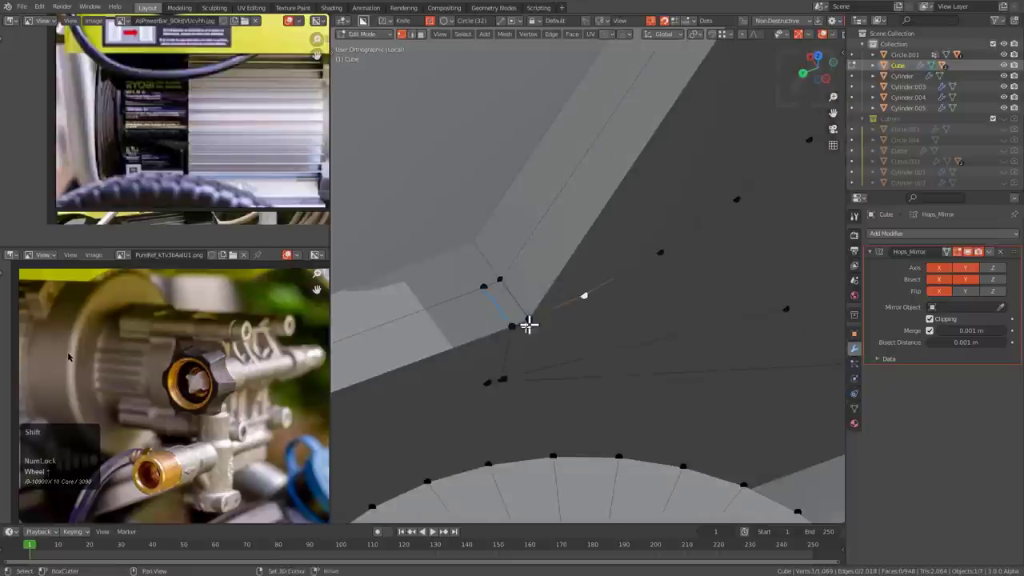
{"action": "middle_click_drag", "start_coordinate": [528, 325], "coordinate": [680, 272], "text": "shift"}
{"action": "scroll", "coordinate": [680, 272], "scroll_direction": "up", "scroll_amount": 4}
{"action": "key", "text": "b"}
{"action": "left_click_drag", "start_coordinate": [628, 289], "coordinate": [674, 258]}
{"action": "key", "text": "g"}
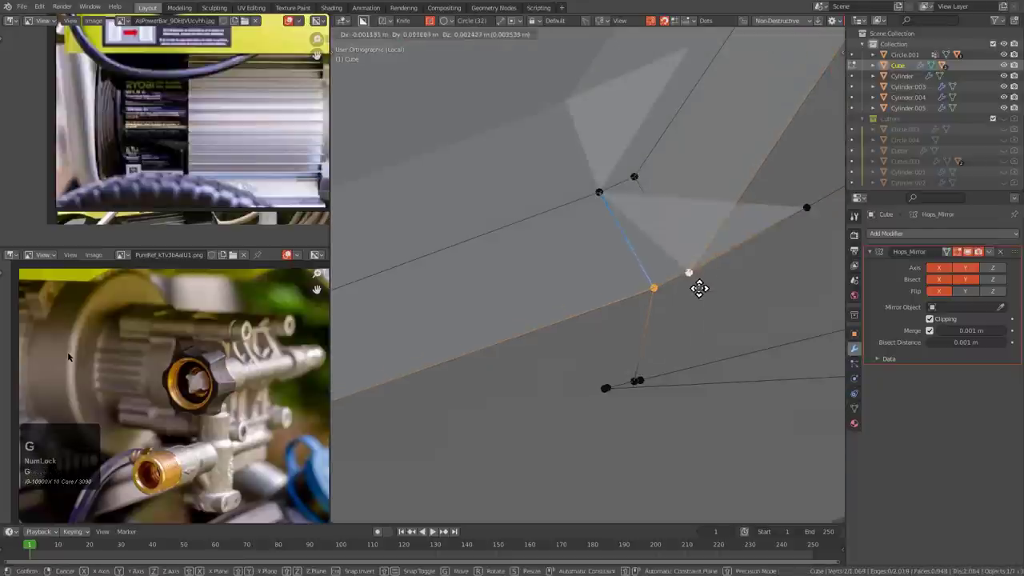
{"action": "right_click", "coordinate": [698, 288]}
{"action": "left_click", "coordinate": [604, 196]}
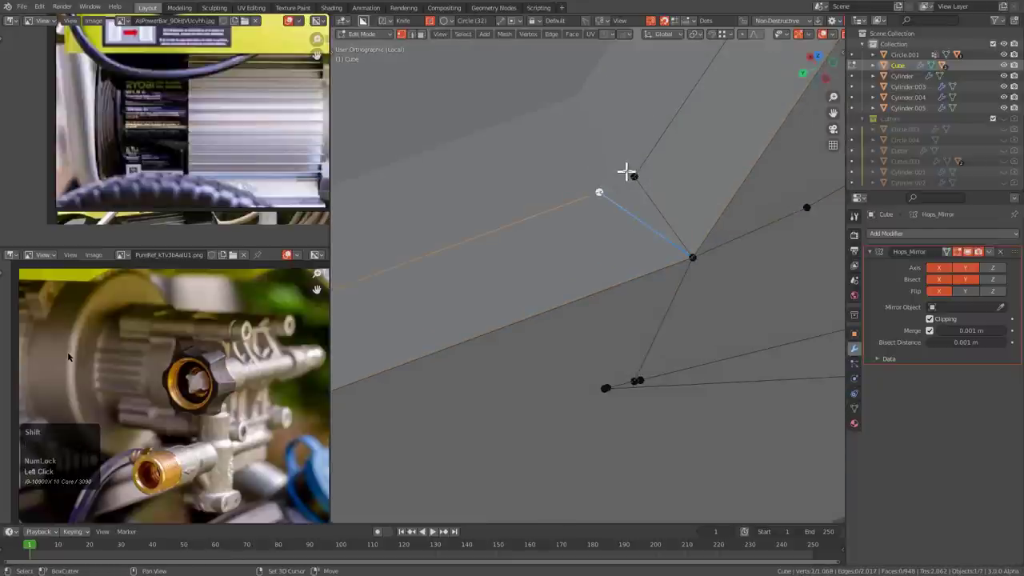
- Dissolve the leftover inset edges at the rim's bend and on the bracket's side face below it
{"action": "key", "text": "2"}
{"action": "key", "text": "ctrl+x"}
{"action": "scroll", "coordinate": [744, 246], "scroll_direction": "down", "scroll_amount": 4}
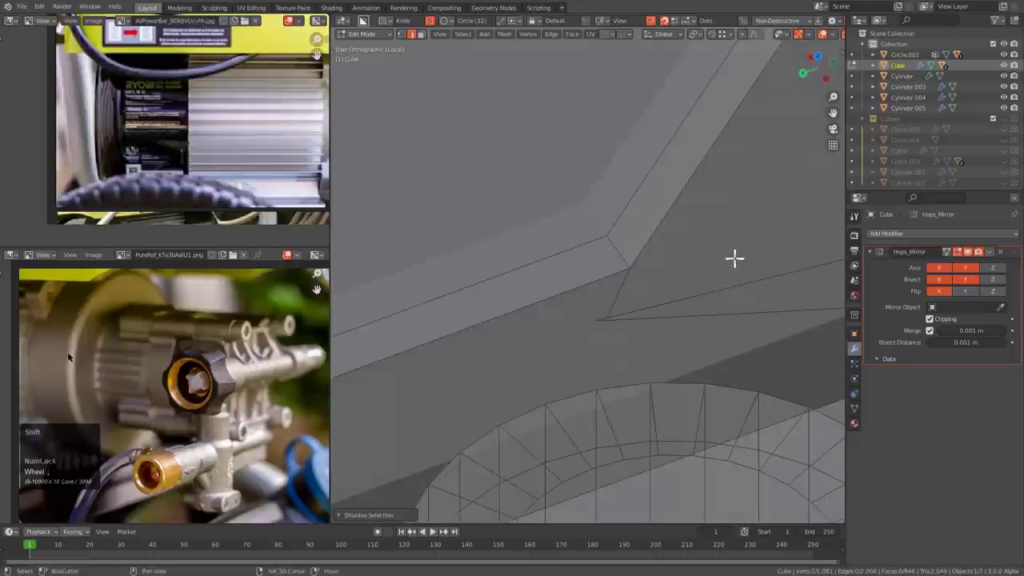
{"action": "middle_click_drag", "start_coordinate": [734, 258], "coordinate": [706, 258], "text": "shift"}
{"action": "key", "text": "alt+z"}
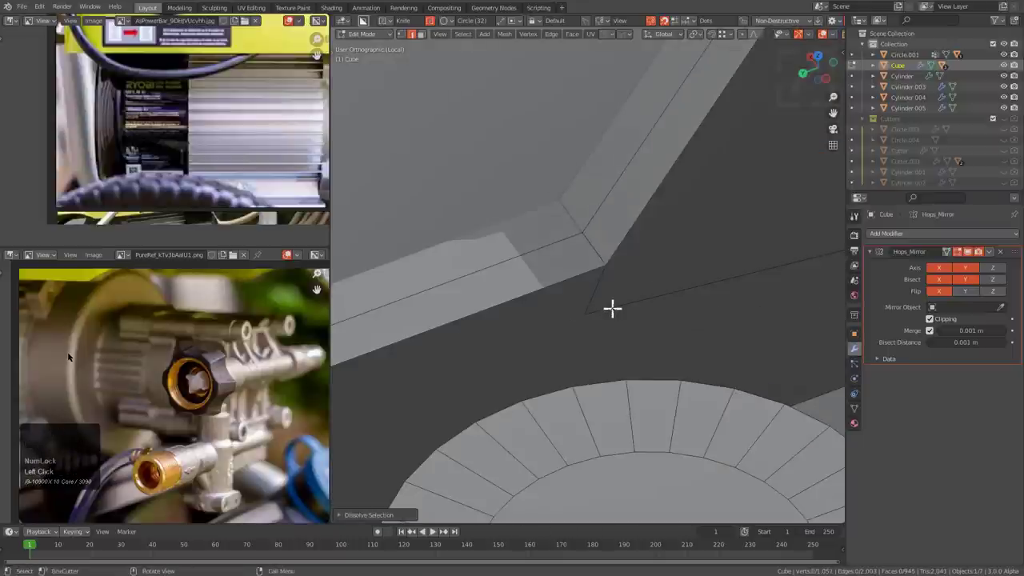
{"action": "left_click", "coordinate": [612, 308]}
{"action": "key", "text": "ctrl+x"}
{"action": "scroll", "coordinate": [645, 301], "scroll_direction": "down", "scroll_amount": 3}
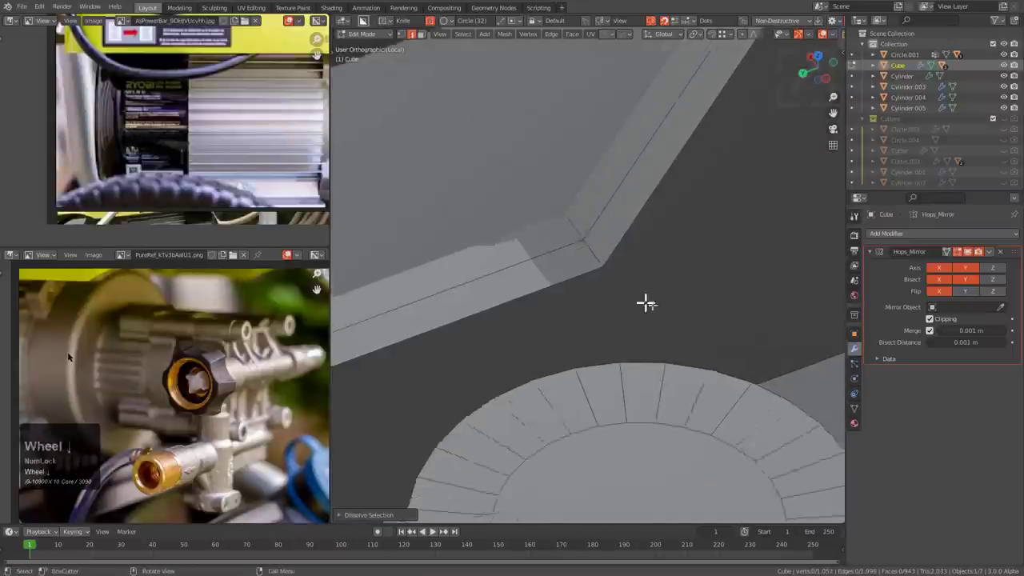
- Inset the bracket's whole side face around the cylinder to form a thin border
{"action": "middle_click_drag", "start_coordinate": [644, 301], "coordinate": [563, 339]}
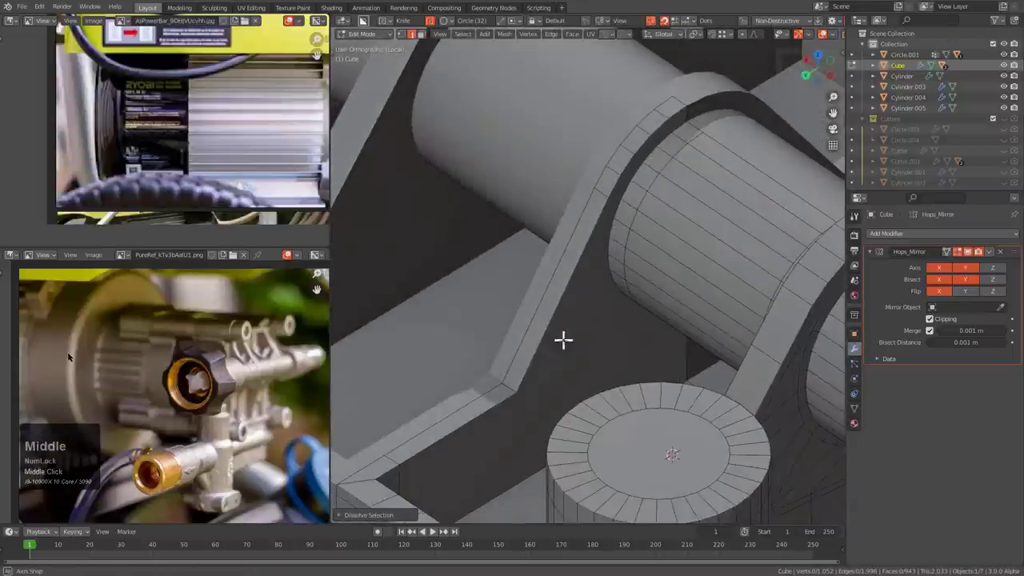
{"action": "left_click", "coordinate": [581, 338]}
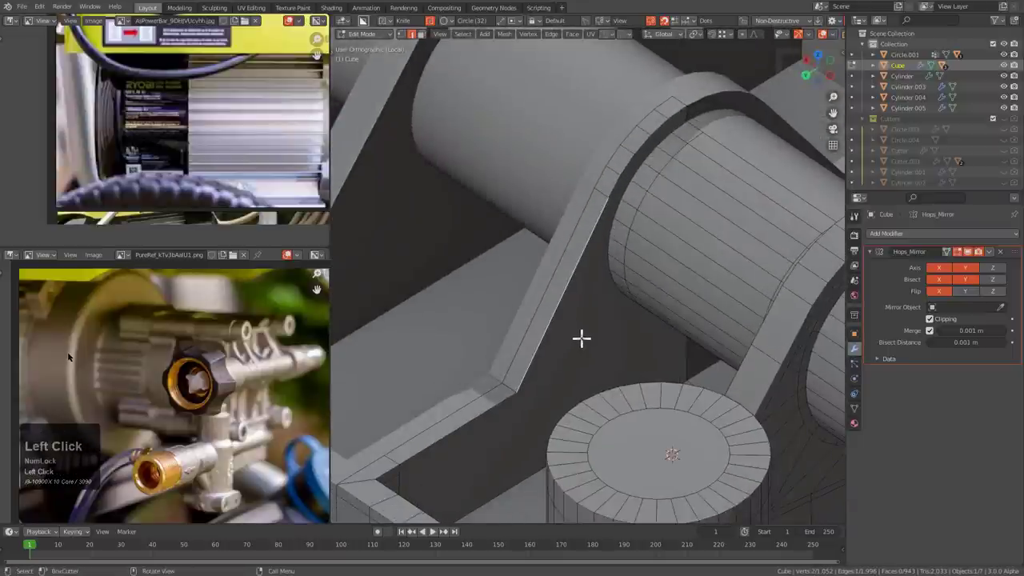
{"action": "key", "text": "KP_4"}
{"action": "left_click", "coordinate": [581, 345]}
{"action": "scroll", "coordinate": [589, 328], "scroll_direction": "up", "scroll_amount": 5}
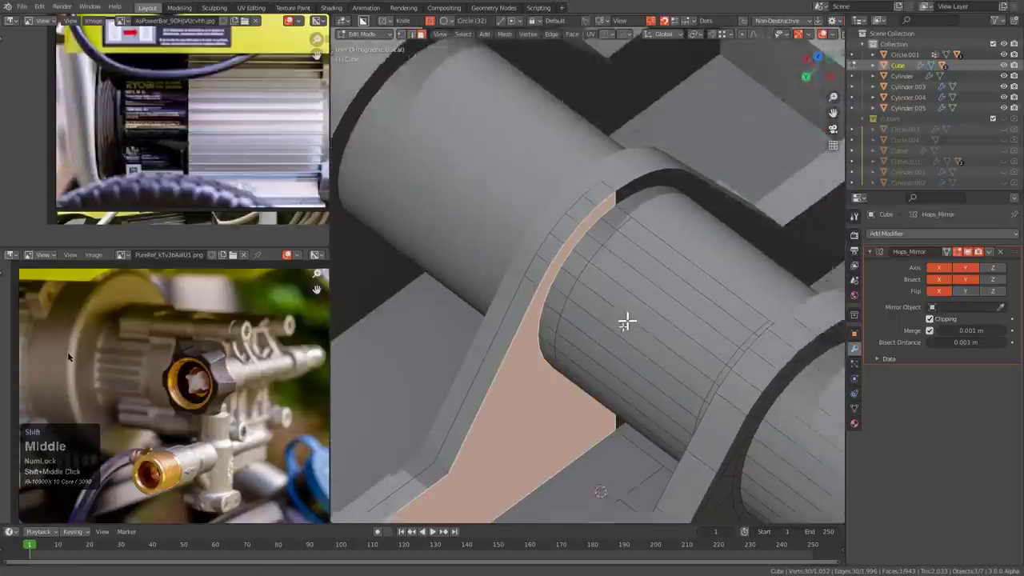
{"action": "key", "text": "i"}
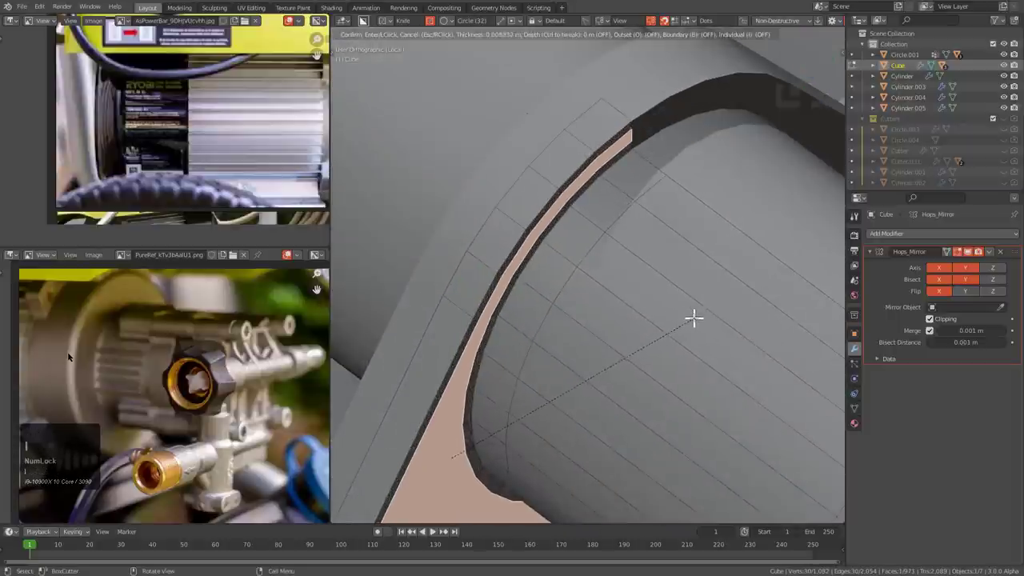
{"action": "left_click", "coordinate": [622, 323]}
- Knife two cuts across the bracket's slanted rim and inset border, in line with the inset vertices beside the cylinder
{"action": "key", "text": "1"}
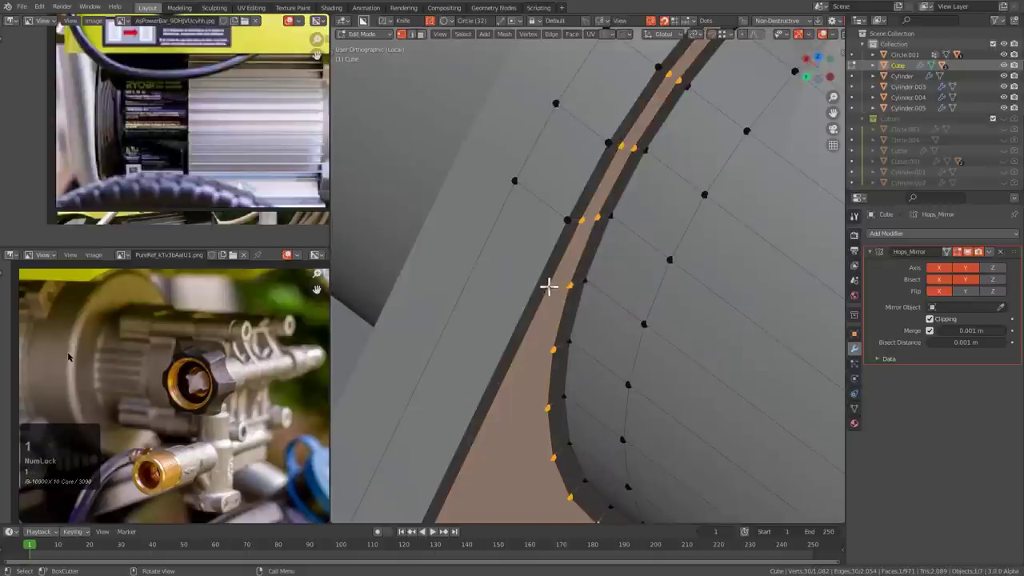
{"action": "key", "text": "k"}
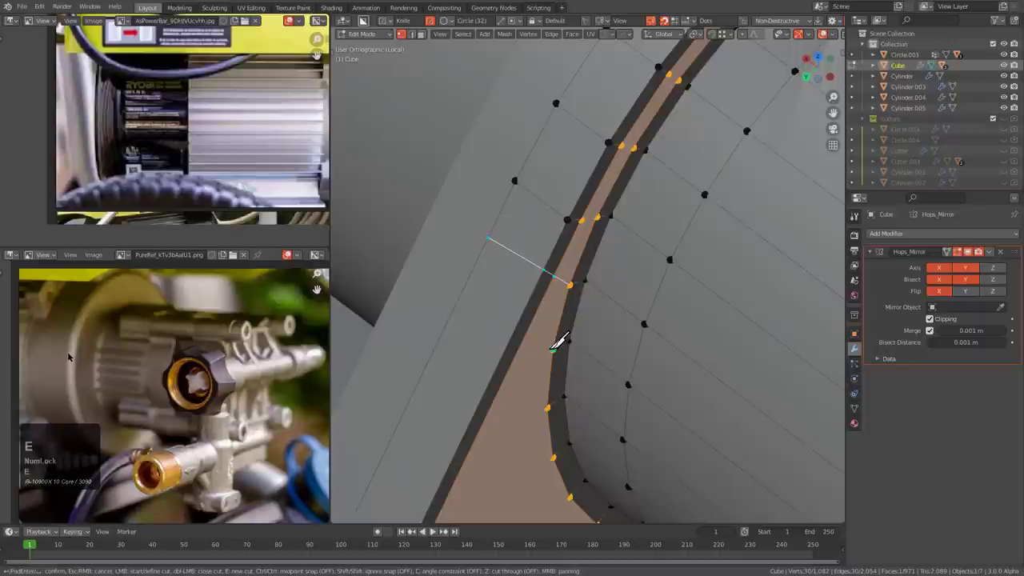
{"action": "key", "text": "KP_Enter"}
{"action": "key", "text": "alt+a"}
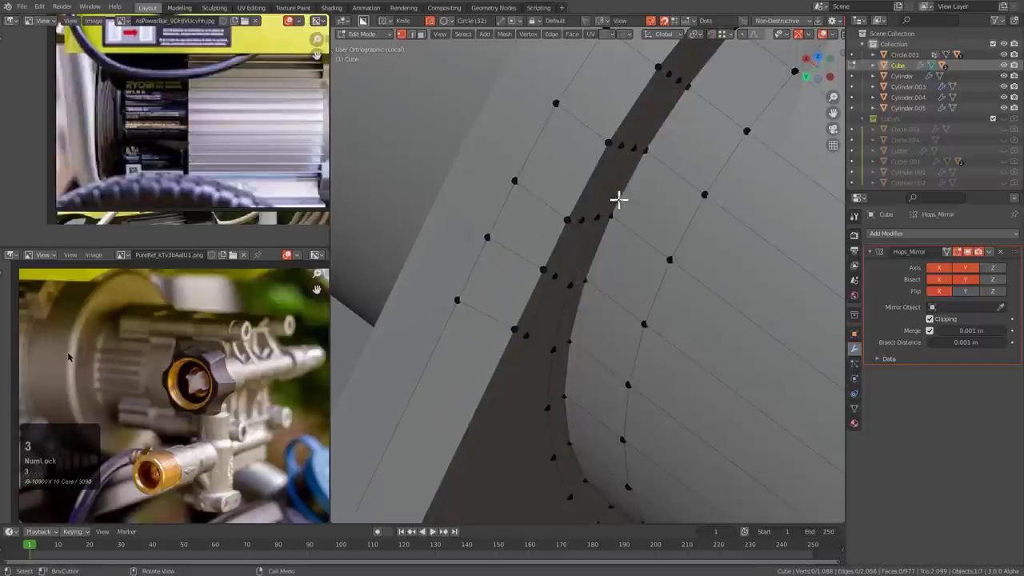
- Triangulate the narrow inset face along the bracket's arch and convert its triangles back to quads
{"action": "key", "text": "3"}
{"action": "left_click", "coordinate": [611, 187]}
{"action": "key", "text": "ctrl+t"}
{"action": "key", "text": "alt+j"}
{"action": "key", "text": "alt+a"}
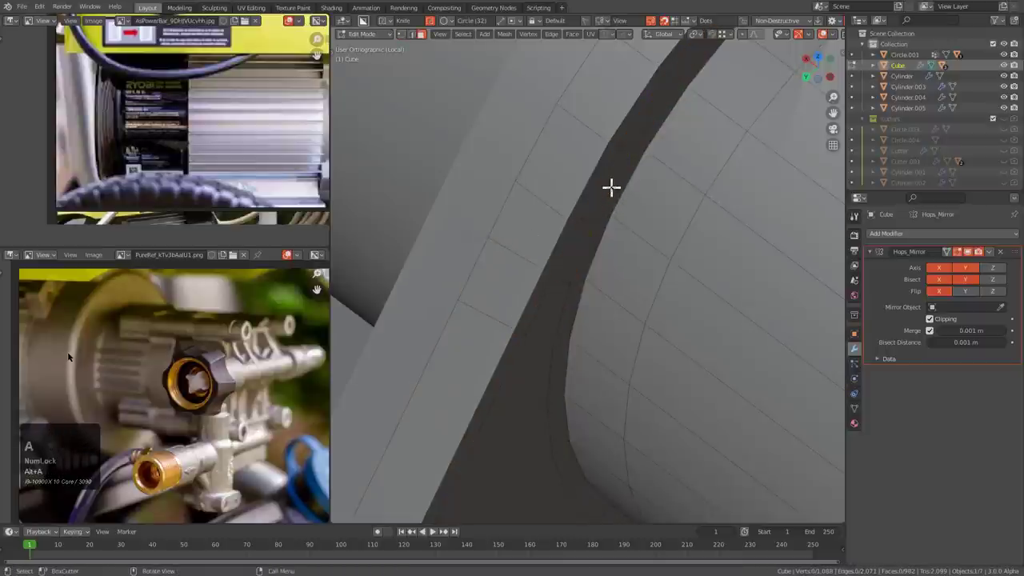
- Dissolve the stray inset edge along the base of the bracket wall inside the pocket
{"action": "middle_click_drag", "start_coordinate": [610, 185], "coordinate": [576, 293]}
{"action": "scroll", "coordinate": [656, 313], "scroll_direction": "down", "scroll_amount": 3}
{"action": "scroll", "coordinate": [576, 293], "scroll_direction": "down", "scroll_amount": 8}
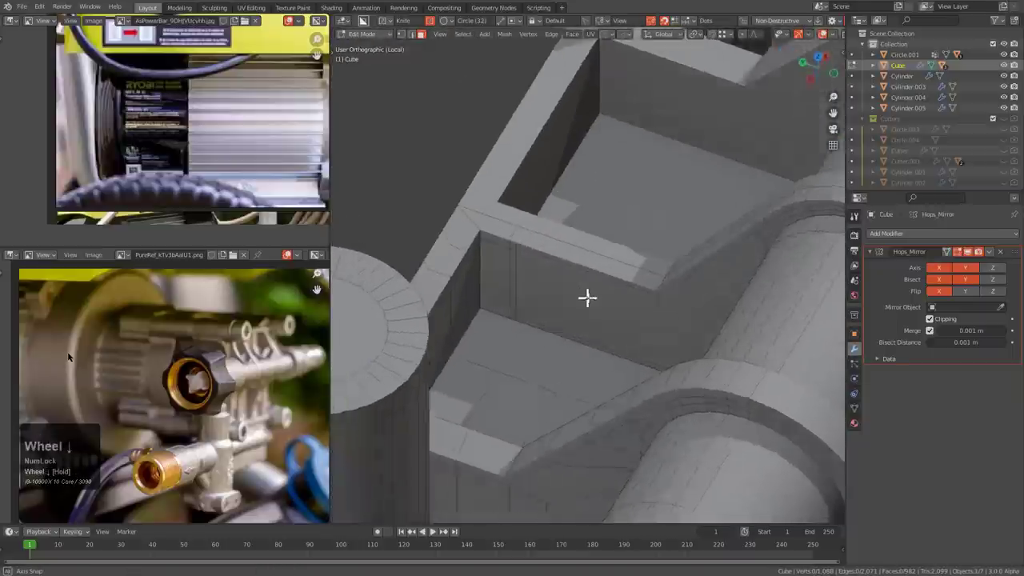
{"action": "key", "text": "KP_2"}
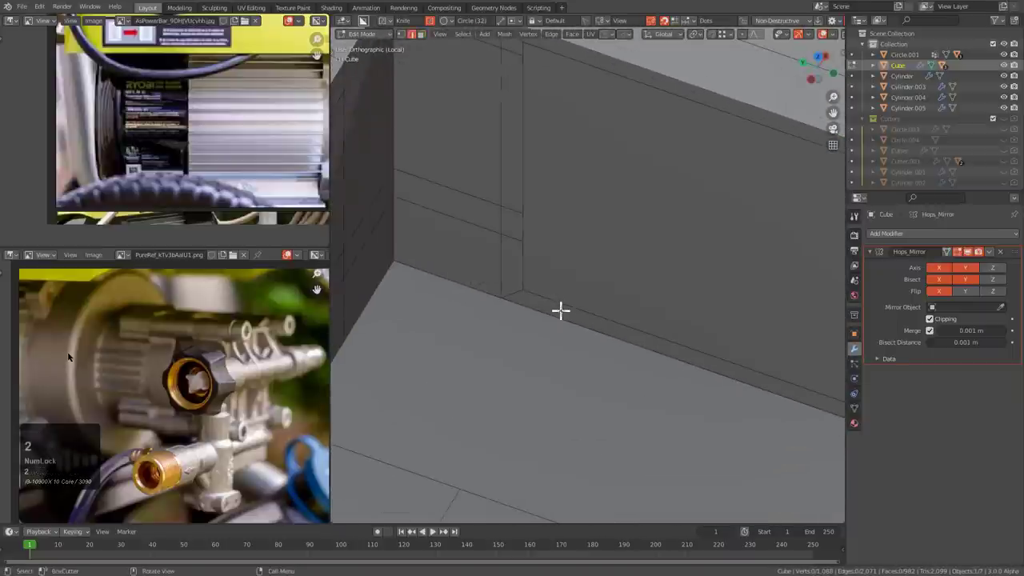
{"action": "left_click", "coordinate": [521, 293]}
{"action": "scroll", "coordinate": [550, 288], "scroll_direction": "down", "scroll_amount": 1}
{"action": "middle_click_drag", "start_coordinate": [596, 284], "coordinate": [581, 324], "text": "shift"}
{"action": "scroll", "coordinate": [580, 325], "scroll_direction": "down", "scroll_amount": 1}
{"action": "scroll", "coordinate": [559, 322], "scroll_direction": "up", "scroll_amount": 1}
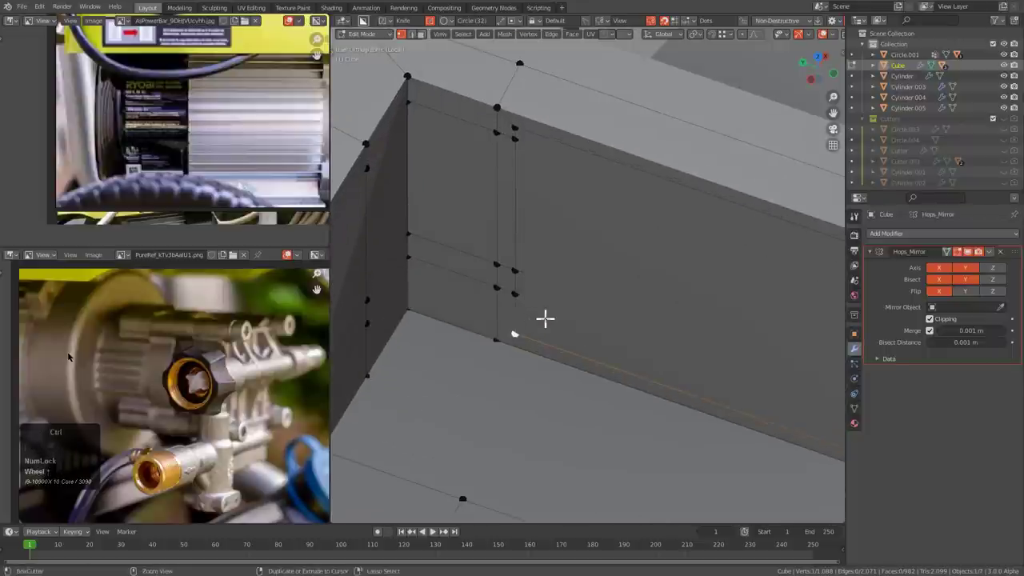
- Merge the doubled inset column into the wall's vertical loop and connect its upper vertex to the rim bend's inset vertex
{"action": "middle_click_drag", "start_coordinate": [516, 126], "coordinate": [496, 299]}
{"action": "scroll", "coordinate": [528, 285], "scroll_direction": "up", "scroll_amount": 1}
{"action": "scroll", "coordinate": [496, 299], "scroll_direction": "up", "scroll_amount": 2}
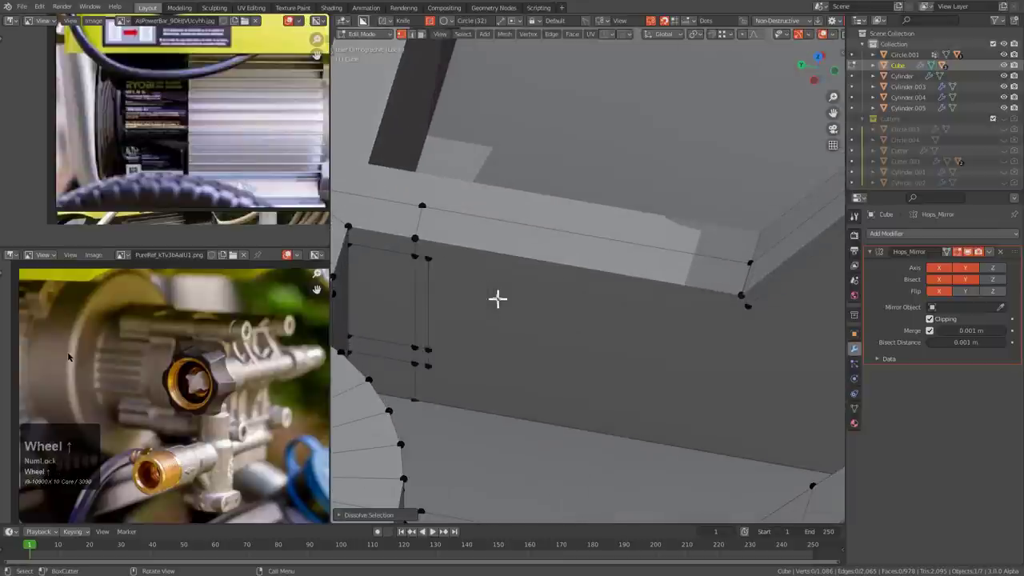
{"action": "left_click", "coordinate": [433, 262]}
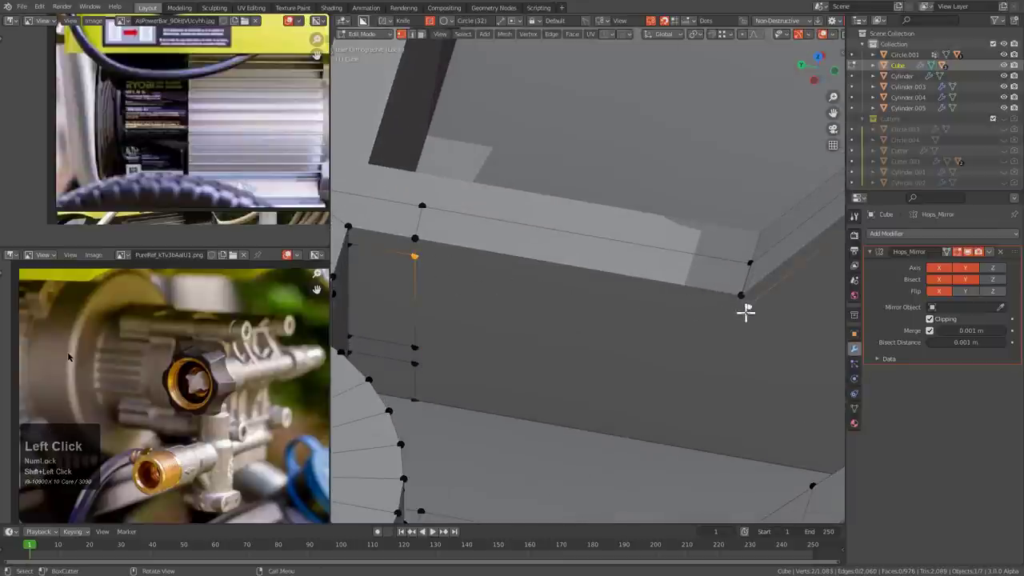
{"action": "right_click", "coordinate": [743, 304]}
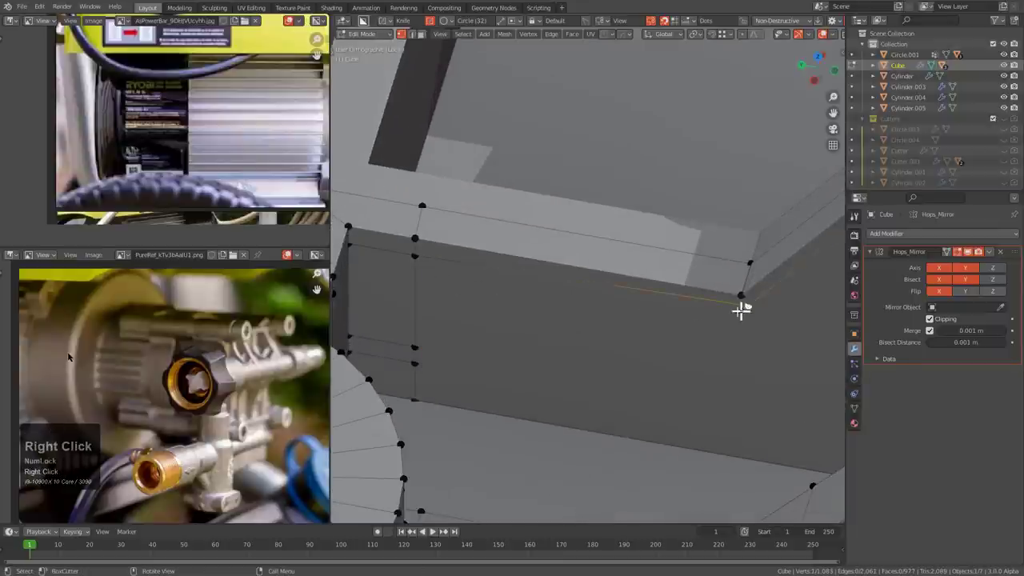
{"action": "middle_click_drag", "start_coordinate": [743, 303], "coordinate": [711, 330]}
{"action": "middle_click_drag", "start_coordinate": [655, 298], "coordinate": [645, 322]}
- Connect the wall's lower support-loop vertex lengthwise across the bracket wall to its far end
{"action": "key", "text": "ctrl+r"}
{"action": "middle_click_drag", "start_coordinate": [726, 162], "coordinate": [555, 213]}
{"action": "left_click", "coordinate": [738, 180]}
{"action": "key", "text": "g"}
{"action": "right_click", "coordinate": [748, 186]}
{"action": "key", "text": "g"}
{"action": "right_click", "coordinate": [521, 274]}
{"action": "mouse_move", "coordinate": [520, 273]}
{"action": "middle_mouse_down"}
{"action": "mouse_move", "coordinate": [633, 274]}
{"action": "mouse_move", "coordinate": [722, 191]}
{"action": "mouse_move", "coordinate": [519, 245]}
{"action": "mouse_move", "coordinate": [451, 297]}
{"action": "mouse_move", "coordinate": [589, 296]}
{"action": "mouse_move", "coordinate": [660, 180]}
{"action": "mouse_move", "coordinate": [530, 276]}
{"action": "middle_mouse_up"}
{"action": "key", "text": "g"}
{"action": "left_click", "coordinate": [467, 301], "text": "ctrl"}
{"action": "left_click", "coordinate": [449, 335], "text": "shift"}
{"action": "middle_click_drag", "start_coordinate": [448, 335], "coordinate": [546, 329]}
{"action": "key", "text": "j"}
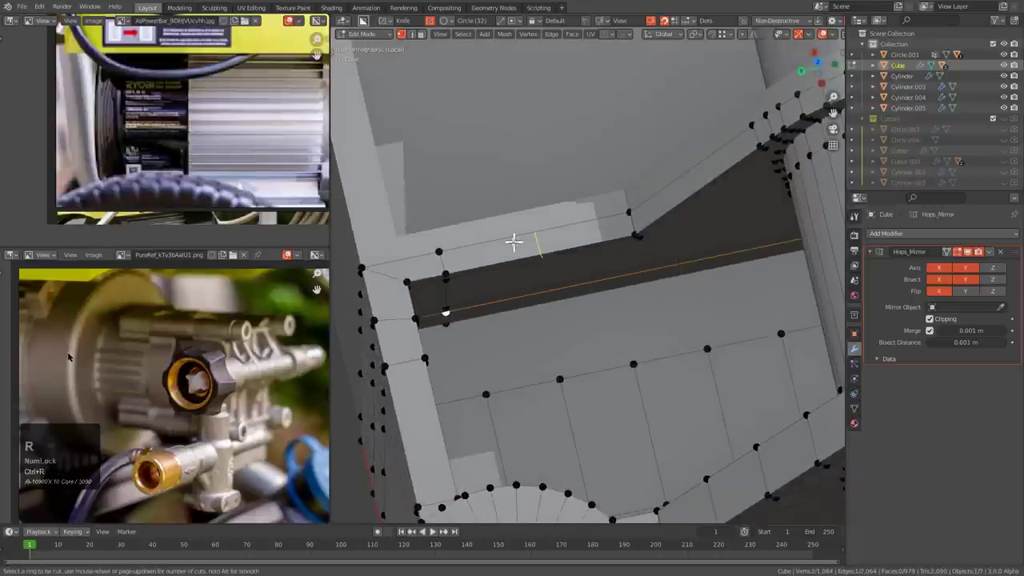
- Cut a loop across the bracket wall's straight rim beside the existing one and flatten it by scaling to 0 along X
{"action": "left_click", "coordinate": [513, 241]}
{"action": "key", "text": "s"}
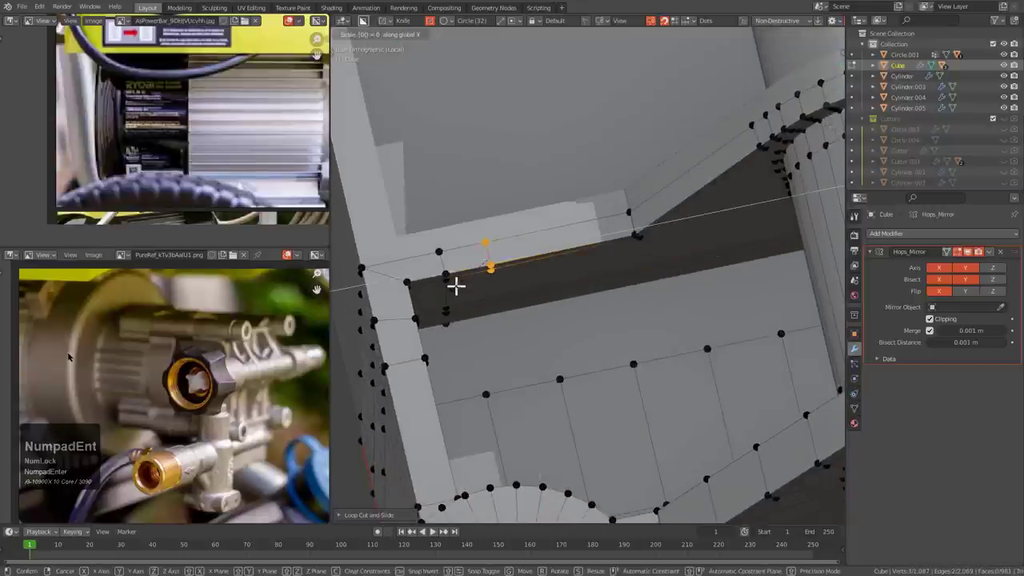
{"action": "middle_click_drag", "start_coordinate": [457, 285], "coordinate": [535, 211]}
{"action": "key", "text": "g"}
{"action": "left_click", "coordinate": [500, 318]}
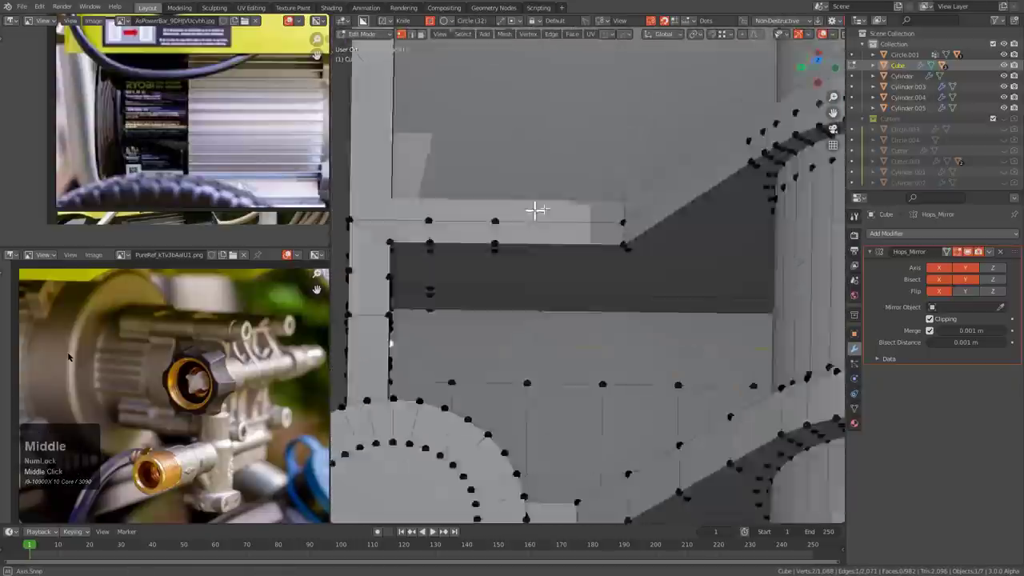
- Align the new vertices along X and connect the rim loop and the bend's vertex down the wall across the lower support loops
{"action": "key", "text": "KP_1"}
{"action": "middle_click_drag", "start_coordinate": [629, 187], "coordinate": [527, 264]}
{"action": "key", "text": "g"}
{"action": "key", "text": "y"}
{"action": "key", "text": "x"}
{"action": "left_click", "coordinate": [507, 230]}
{"action": "middle_click_drag", "start_coordinate": [506, 230], "coordinate": [561, 211]}
{"action": "key", "text": "j"}
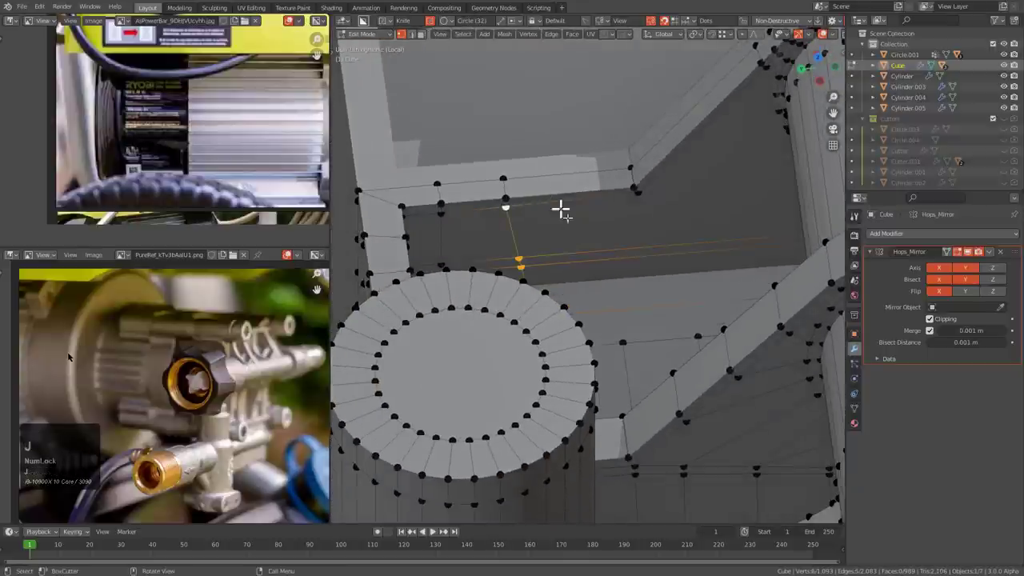
{"action": "middle_click_drag", "start_coordinate": [634, 203], "coordinate": [647, 224]}
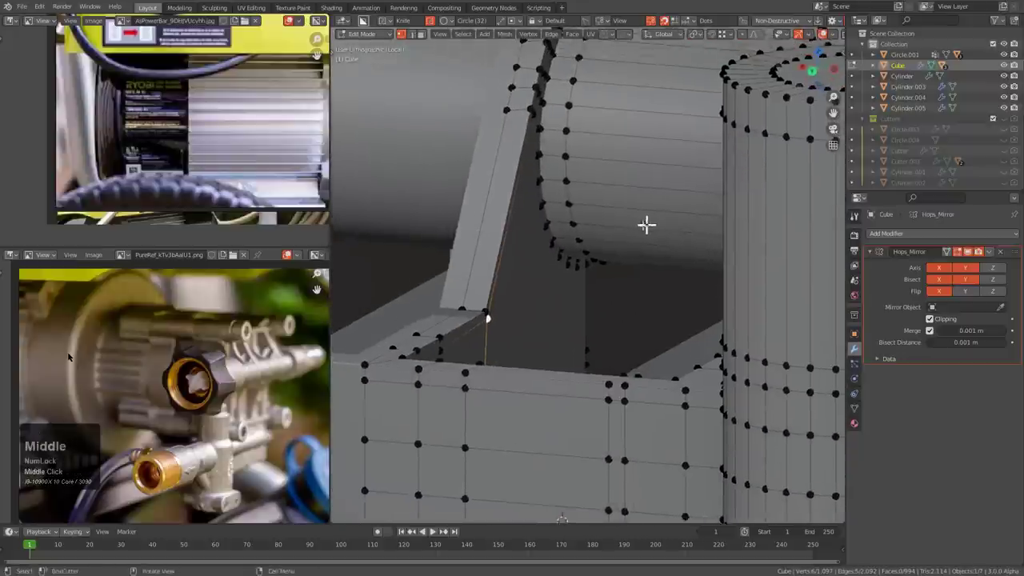
- Add four evenly spaced, centred loop cuts across the bracket's slanted arm
{"action": "scroll", "coordinate": [537, 184], "scroll_direction": "up", "scroll_amount": 2}
{"action": "left_click", "coordinate": [525, 138]}
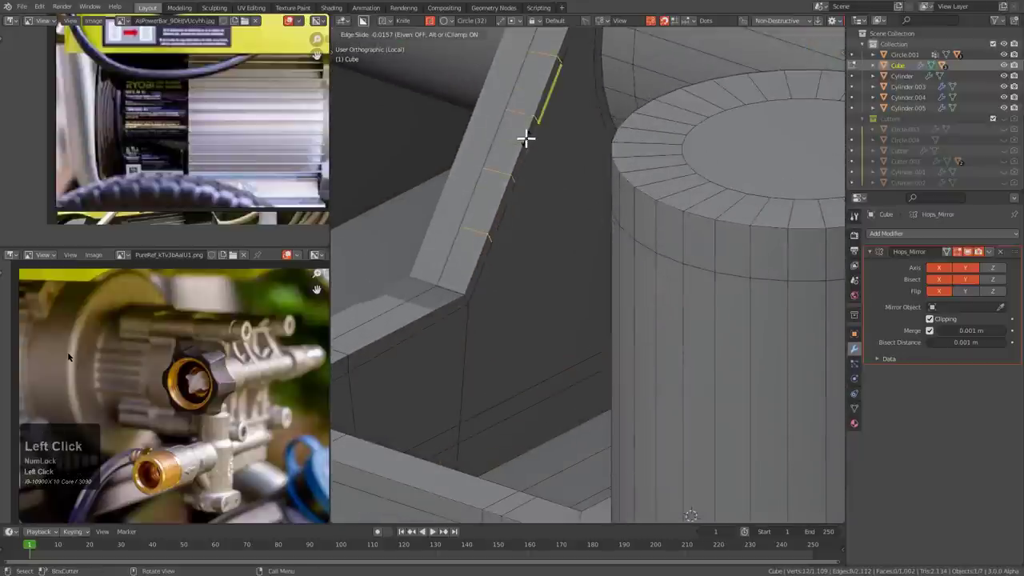
{"action": "right_click", "coordinate": [526, 137]}
{"action": "middle_click_drag", "start_coordinate": [528, 137], "coordinate": [544, 265], "text": "shift"}
{"action": "scroll", "coordinate": [552, 252], "scroll_direction": "up", "scroll_amount": 1}
- Connect the arm's new loop vertices to the matching vertices around the cylinder cutout
{"action": "left_click", "coordinate": [578, 192]}
{"action": "middle_click_drag", "start_coordinate": [596, 178], "coordinate": [581, 230]}
{"action": "key", "text": "j"}
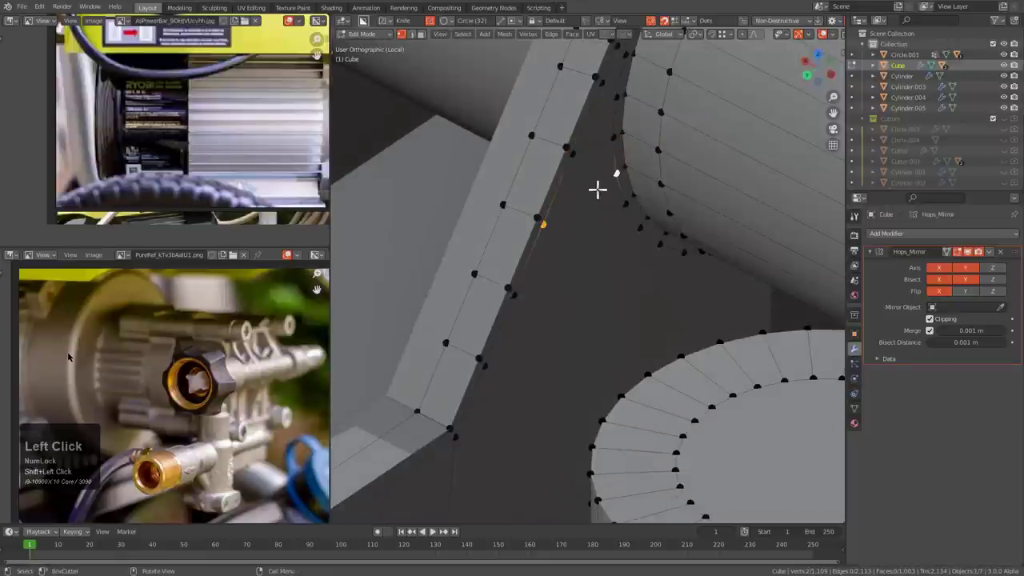
- Try to inset the bracket wall's large face between the slanted arm and the cylinder cutout
{"action": "middle_click_drag", "start_coordinate": [598, 188], "coordinate": [746, 326]}
{"action": "key", "text": "f"}
{"action": "key", "text": "k"}
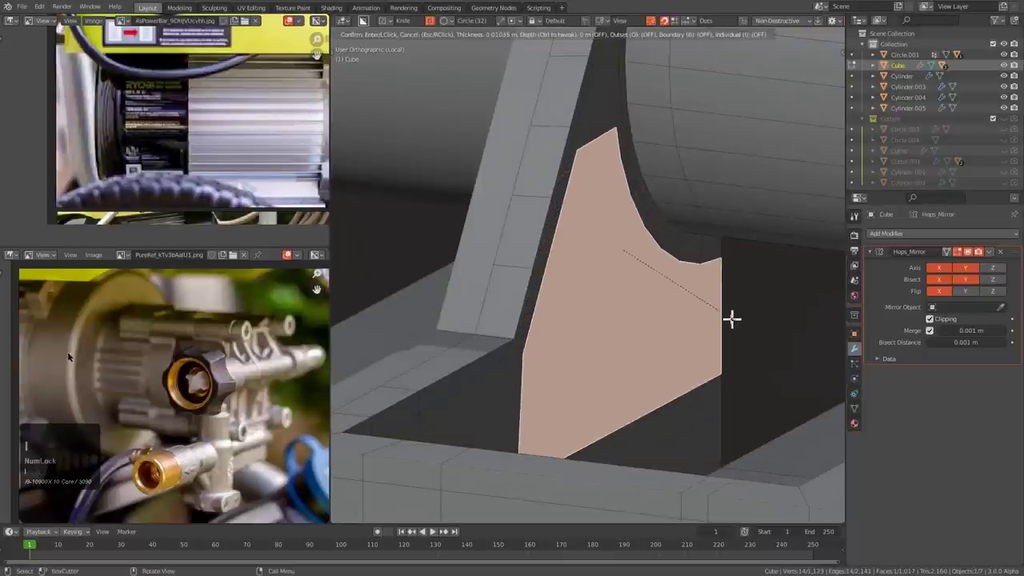
{"action": "left_click", "coordinate": [726, 315]}
{"action": "scroll", "coordinate": [679, 290], "scroll_direction": "up", "scroll_amount": 3}
{"action": "middle_click_drag", "start_coordinate": [679, 290], "coordinate": [619, 261]}
{"action": "key", "text": "1"}
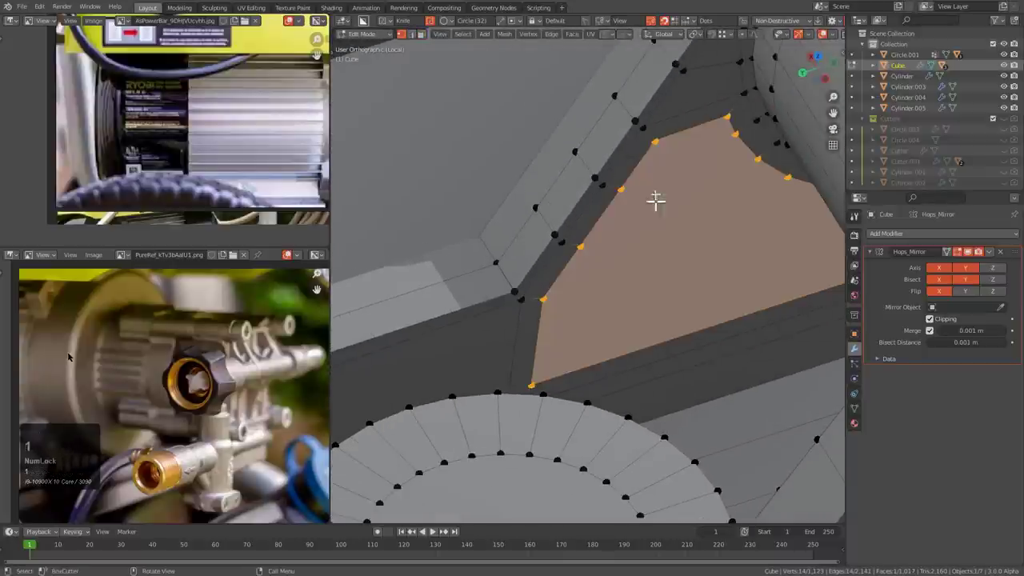
{"action": "left_click", "coordinate": [656, 141]}
{"action": "middle_click_drag", "start_coordinate": [646, 129], "coordinate": [614, 265]}
{"action": "key", "text": "ctrl+z"}
{"action": "key", "text": "ctrl+z"}
- Connect an arm vertex to the cylinder cutout and cut a loop across the wall's lower support strips and the floor
{"action": "key", "text": "1"}
{"action": "left_click", "coordinate": [553, 205]}
{"action": "scroll", "coordinate": [619, 263], "scroll_direction": "down", "scroll_amount": 1}
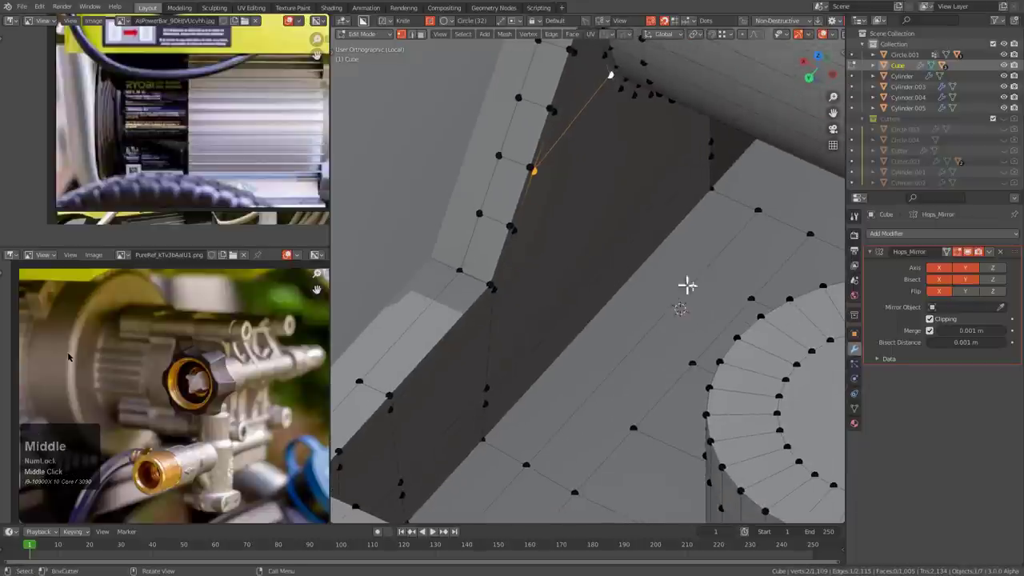
{"action": "middle_click_drag", "start_coordinate": [743, 287], "coordinate": [654, 276]}
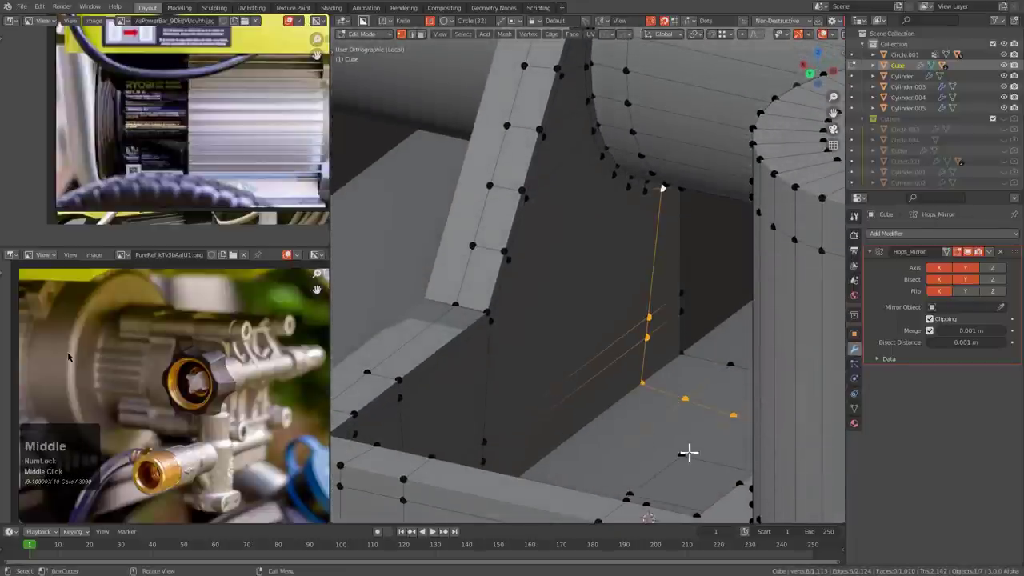
{"action": "left_click", "coordinate": [614, 425]}
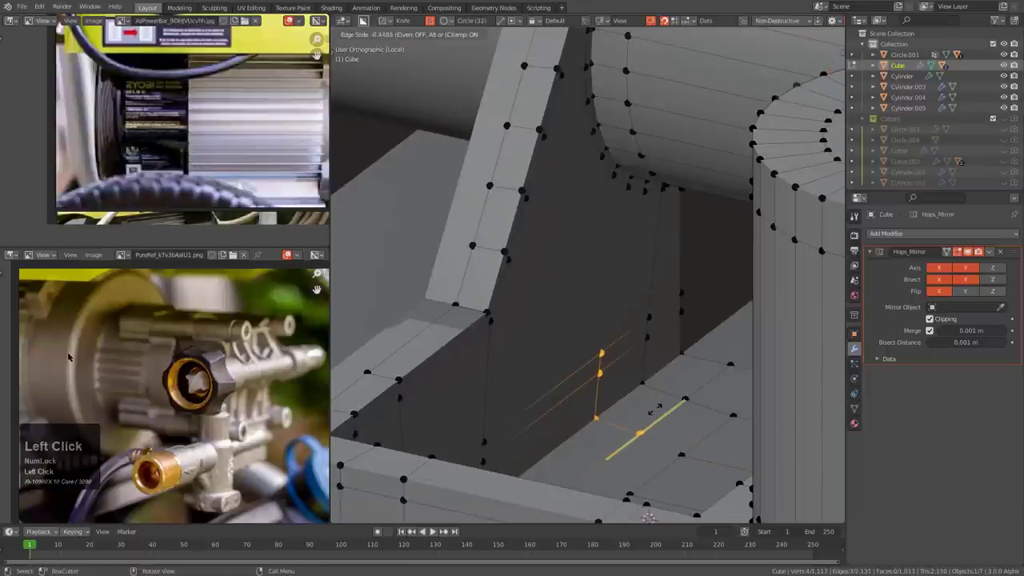
{"action": "left_click", "coordinate": [654, 409]}
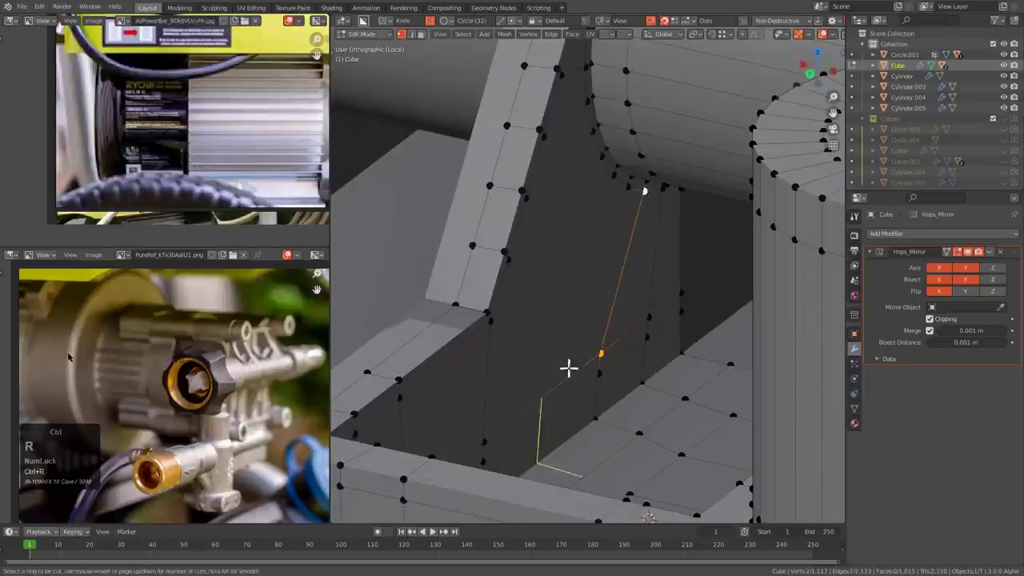
- Cut a second loop across the wall's lower strips and the floor, and slide it to even out the spacing
{"action": "left_click", "coordinate": [568, 368]}
{"action": "left_click", "coordinate": [586, 363]}
{"action": "middle_click_drag", "start_coordinate": [612, 367], "coordinate": [642, 448]}
{"action": "key", "text": "g"}
{"action": "key", "text": "g"}
{"action": "left_click", "coordinate": [636, 382]}
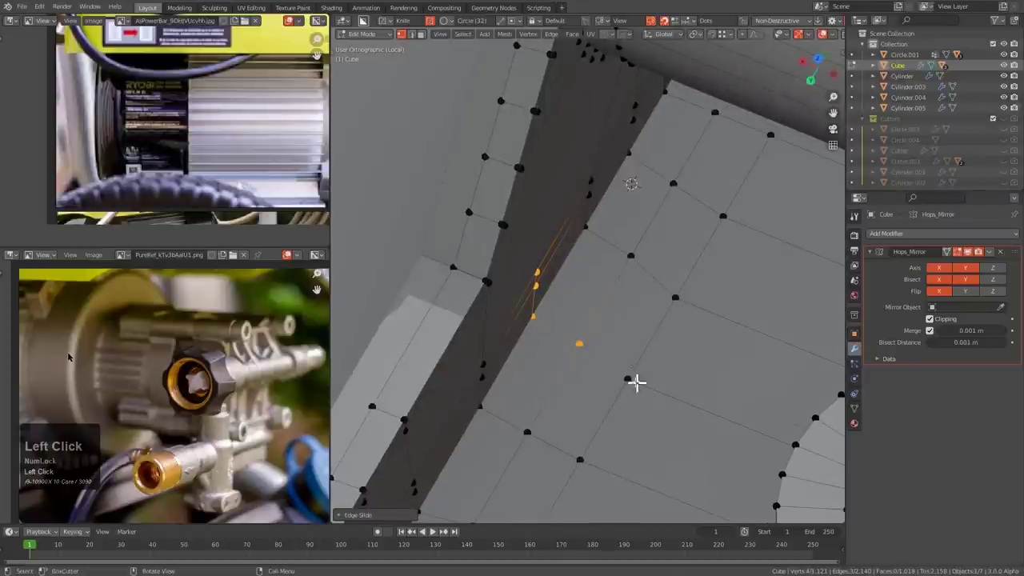
- Reposition the floor vertex beside the new loop and connect the remaining arm vertices across the wall to the cylinder cutout
{"action": "key", "text": "shift+v"}
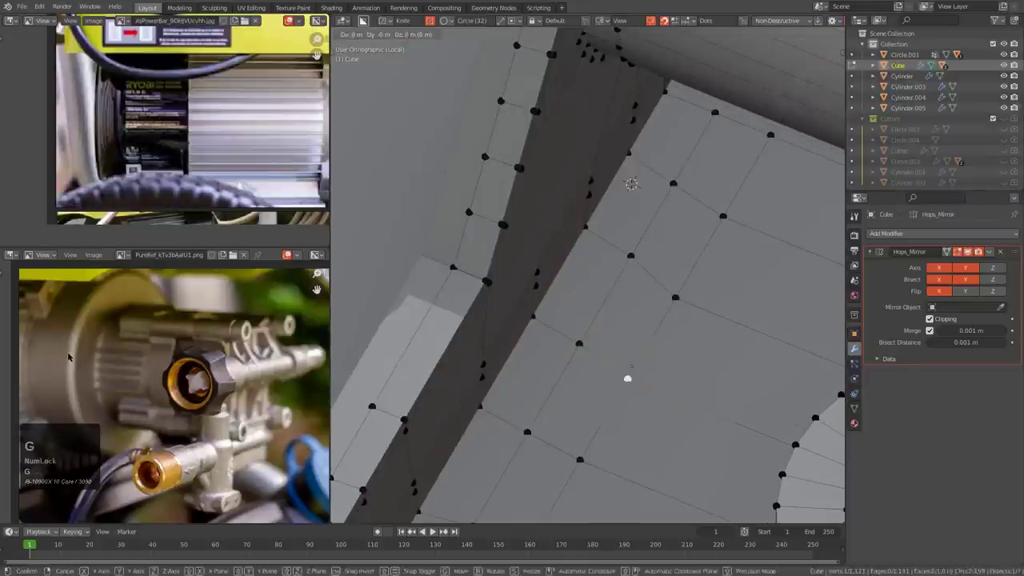
{"action": "left_click", "coordinate": [626, 377]}
{"action": "middle_click_drag", "start_coordinate": [626, 377], "coordinate": [592, 290]}
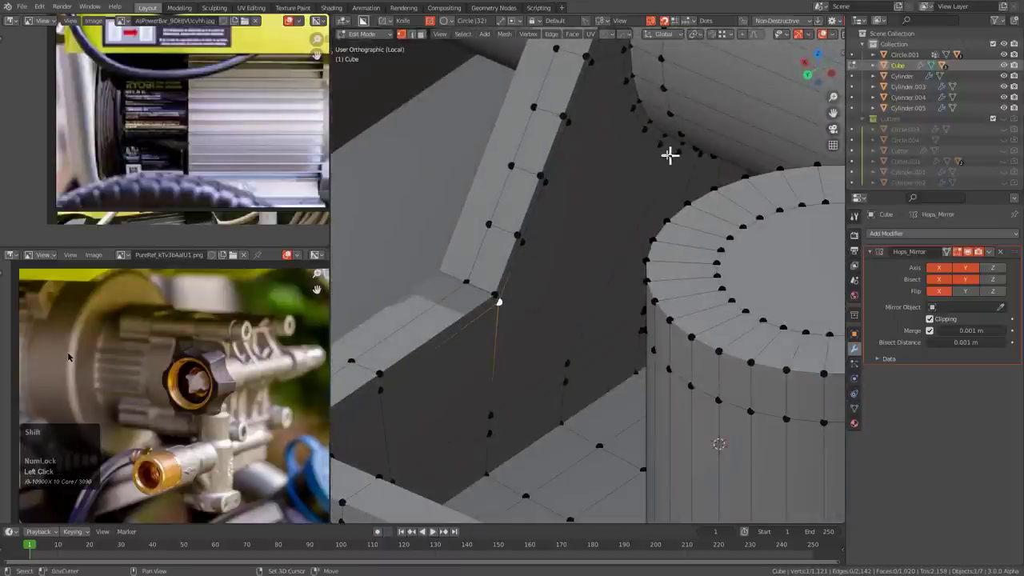
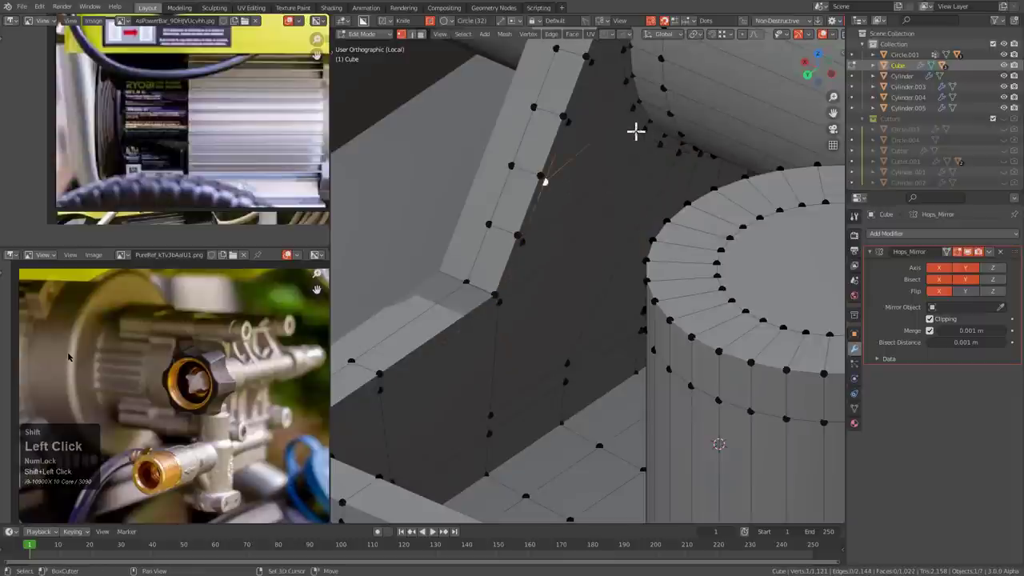
{"action": "middle_click_drag", "start_coordinate": [660, 176], "coordinate": [663, 274]}
- Cut lengthwise loops along the bracket rim and the adjoining frame rim, each slid close to the inner edge
{"action": "scroll", "coordinate": [573, 237], "scroll_direction": "up", "scroll_amount": 3}
{"action": "left_click", "coordinate": [572, 237], "text": "ctrl"}
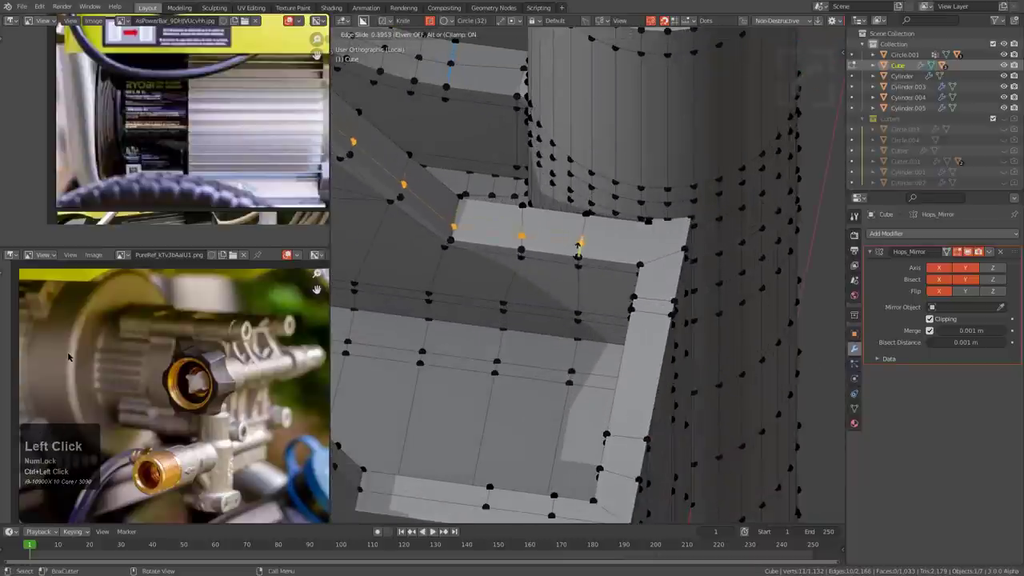
{"action": "left_click", "coordinate": [578, 246]}
{"action": "left_click", "coordinate": [652, 265], "text": "ctrl"}
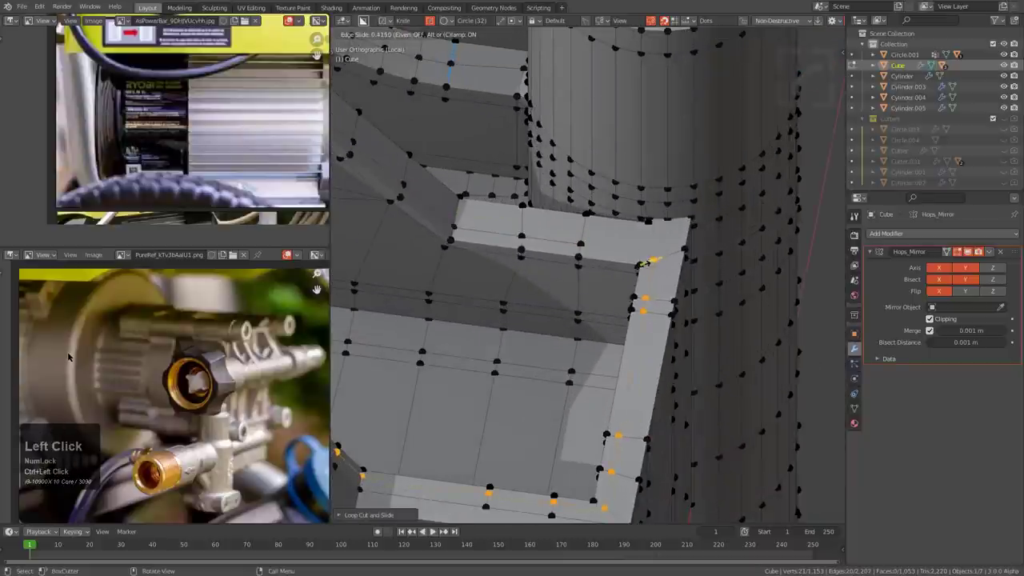
{"action": "left_click", "coordinate": [647, 263]}
- Connect the bracket rim's loop end to the frame rim's loop at the corner and slide the corner vertex outward
{"action": "middle_click_drag", "start_coordinate": [648, 264], "coordinate": [694, 272], "text": "shift"}
{"action": "middle_click_drag", "start_coordinate": [689, 200], "coordinate": [652, 271], "text": "shift"}
{"action": "scroll", "coordinate": [652, 271], "scroll_direction": "up", "scroll_amount": 2}
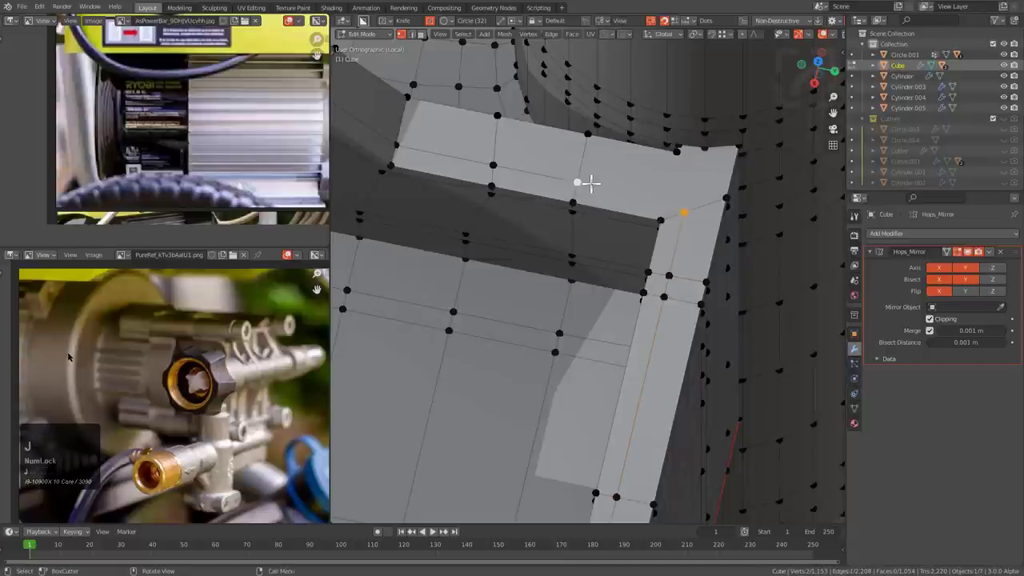
{"action": "scroll", "coordinate": [600, 192], "scroll_direction": "down", "scroll_amount": 2}
{"action": "scroll", "coordinate": [620, 232], "scroll_direction": "up", "scroll_amount": 2}
{"action": "key", "text": "g"}
{"action": "key", "text": "g"}
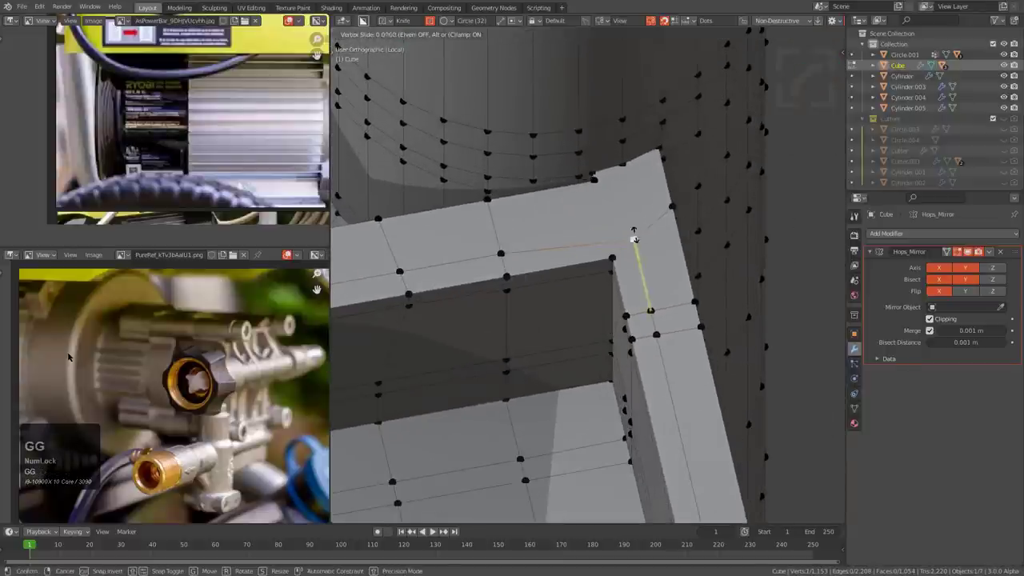
{"action": "left_click", "coordinate": [632, 227]}
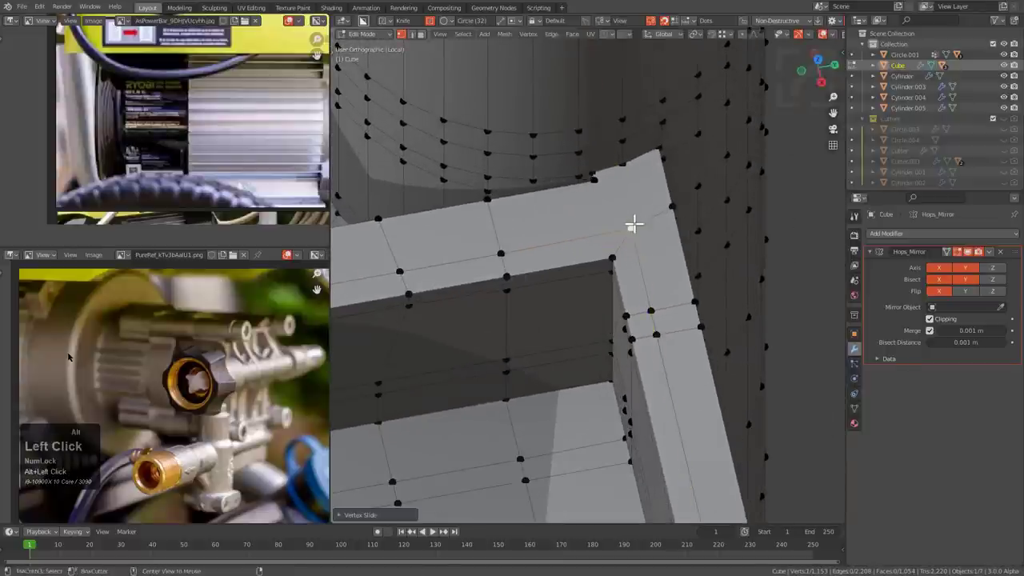
- Slide the outer rim edge's vertices beside the frame corner into line with the corner connection
{"action": "middle_click_drag", "start_coordinate": [630, 221], "coordinate": [590, 230]}
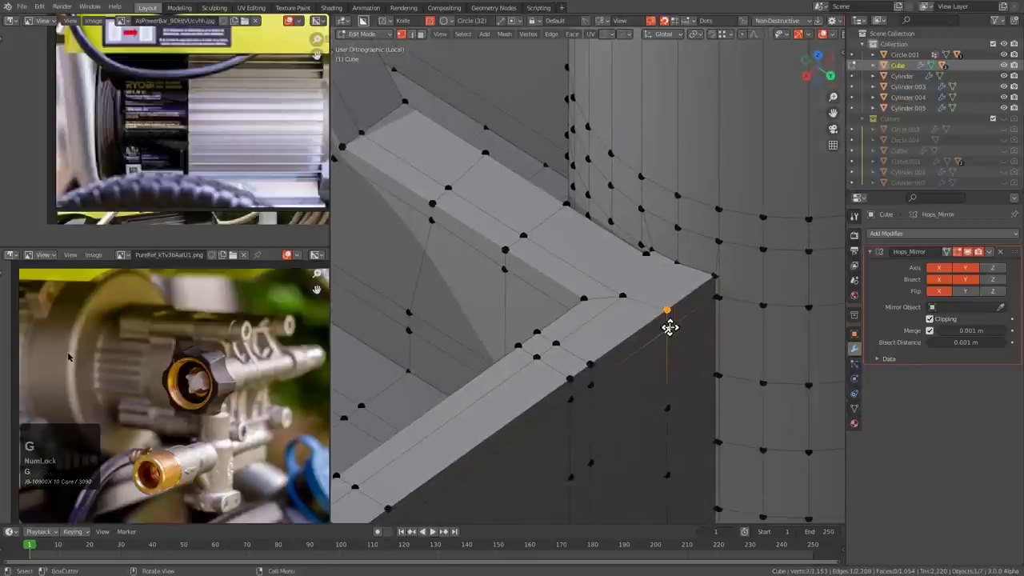
{"action": "key", "text": "g"}
{"action": "left_click", "coordinate": [679, 310]}
{"action": "middle_click_drag", "start_coordinate": [679, 308], "coordinate": [606, 221]}
{"action": "scroll", "coordinate": [512, 286], "scroll_direction": "up", "scroll_amount": 4}
{"action": "scroll", "coordinate": [605, 220], "scroll_direction": "down", "scroll_amount": 3}
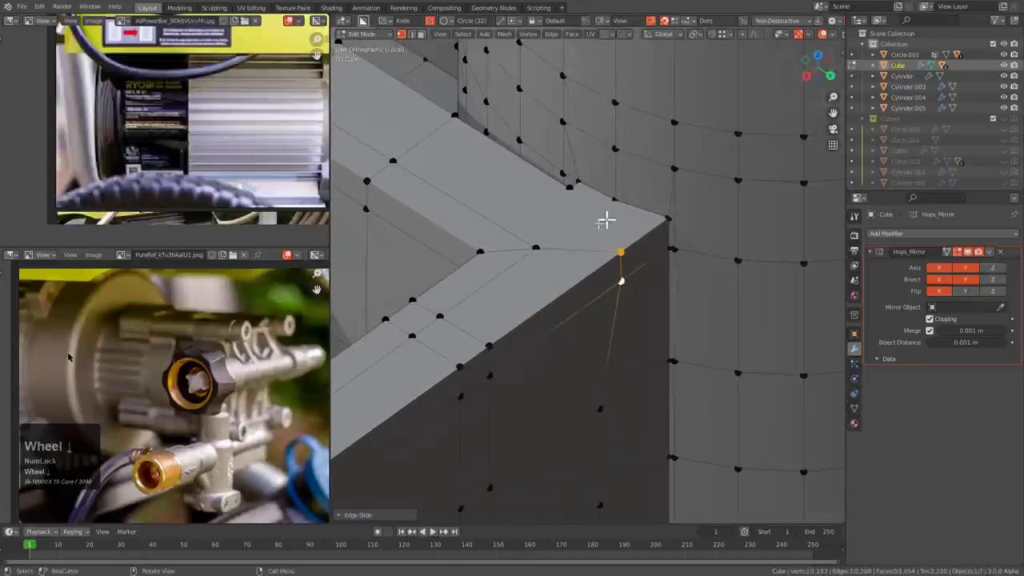
- Cut a loop along the outer half of the frame rim and connect its corner vertex to the cylinder's edge
{"action": "left_click_drag", "start_coordinate": [559, 253], "coordinate": [566, 251]}
{"action": "left_click", "coordinate": [583, 245]}
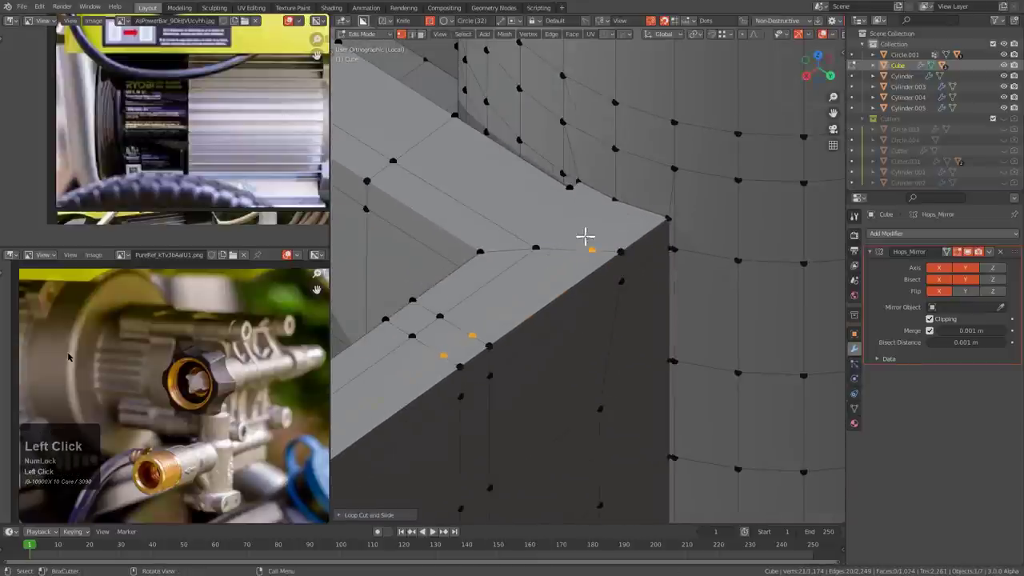
{"action": "middle_click_drag", "start_coordinate": [586, 235], "coordinate": [571, 300]}
{"action": "scroll", "coordinate": [658, 286], "scroll_direction": "up", "scroll_amount": 3}
{"action": "key", "text": "g"}
{"action": "key", "text": "g"}
{"action": "right_click", "coordinate": [654, 284]}
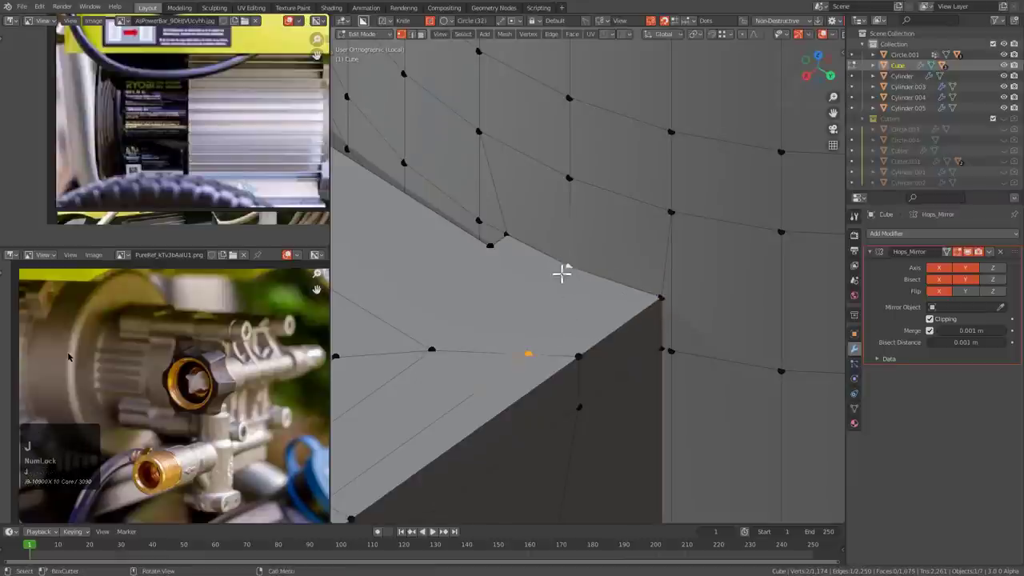
- Knife a cut from the cylinder junction vertex across the corner face to the bracket rim's first cross edge
{"action": "middle_click_drag", "start_coordinate": [561, 273], "coordinate": [571, 290]}
{"action": "scroll", "coordinate": [503, 291], "scroll_direction": "down", "scroll_amount": 1}
{"action": "middle_click_drag", "start_coordinate": [469, 290], "coordinate": [576, 327], "text": "shift"}
{"action": "middle_click_drag", "start_coordinate": [497, 312], "coordinate": [601, 320]}
{"action": "middle_click_drag", "start_coordinate": [601, 320], "coordinate": [583, 261], "text": "shift"}
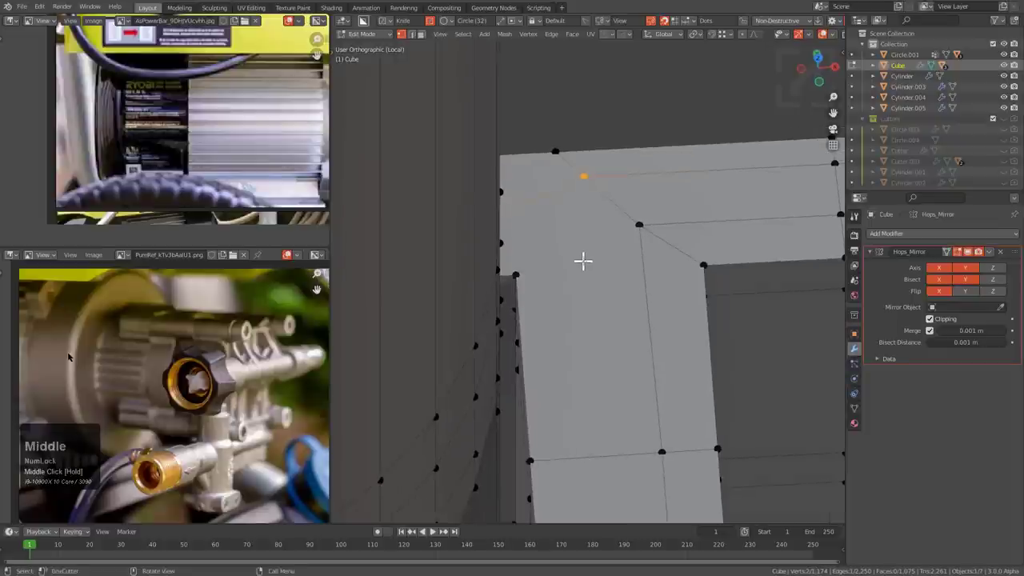
{"action": "scroll", "coordinate": [571, 302], "scroll_direction": "up", "scroll_amount": 2}
{"action": "middle_click_drag", "start_coordinate": [571, 302], "coordinate": [556, 272]}
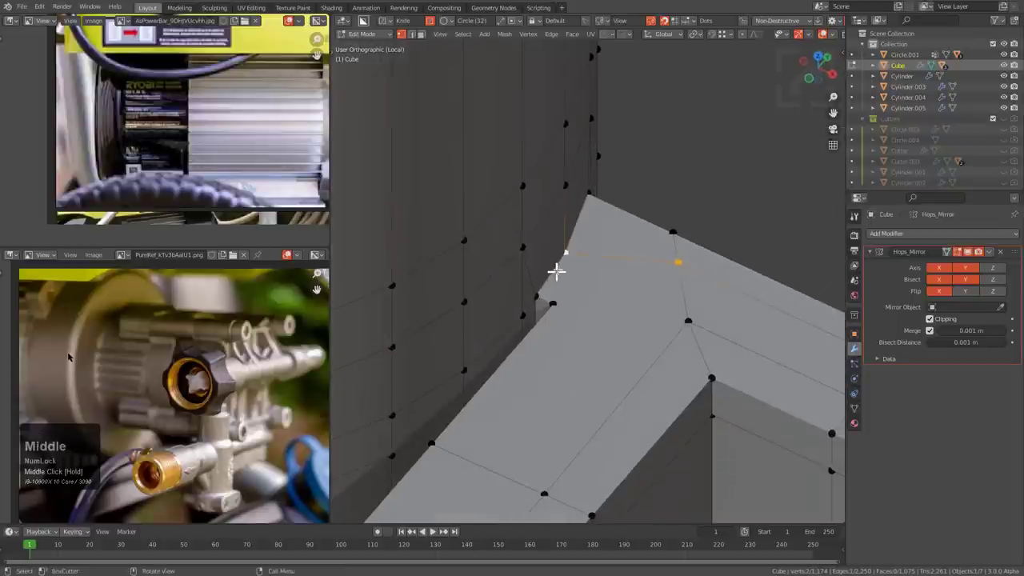
{"action": "left_click", "coordinate": [623, 284]}
{"action": "middle_click_drag", "start_coordinate": [507, 402], "coordinate": [569, 302], "text": "shift"}
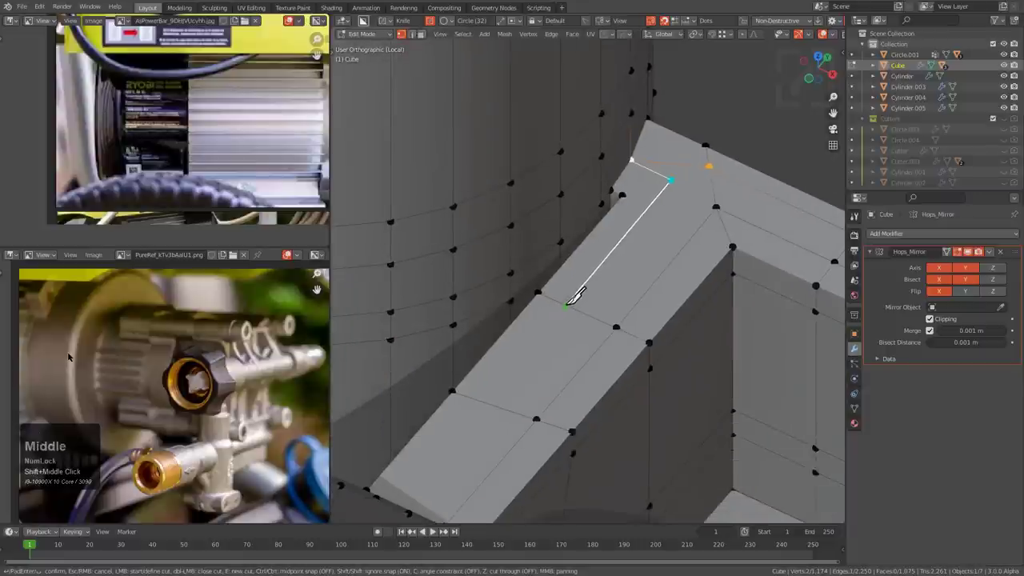
{"action": "scroll", "coordinate": [563, 308], "scroll_direction": "up", "scroll_amount": 2}
{"action": "left_click", "coordinate": [541, 325]}
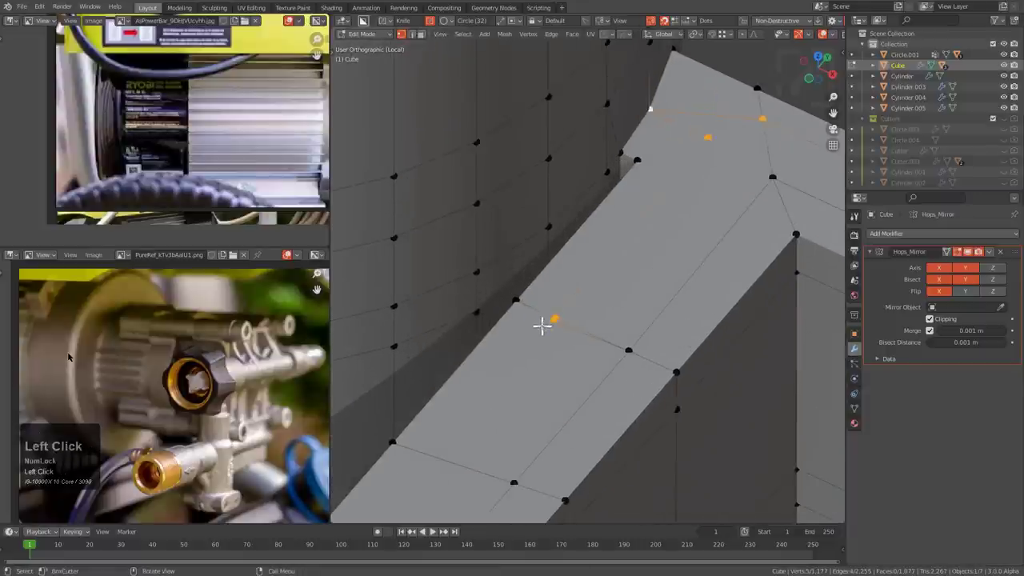
- Slide the knife cut's end vertex along the rim's cross edge and connect the cut's bend vertex to the frame corner vertex
{"action": "scroll", "coordinate": [553, 318], "scroll_direction": "up", "scroll_amount": 2}
{"action": "key", "text": "g"}
{"action": "key", "text": "g"}
{"action": "left_click", "coordinate": [609, 267]}
{"action": "scroll", "coordinate": [653, 242], "scroll_direction": "down", "scroll_amount": 2}
{"action": "middle_click_drag", "start_coordinate": [656, 237], "coordinate": [574, 255]}
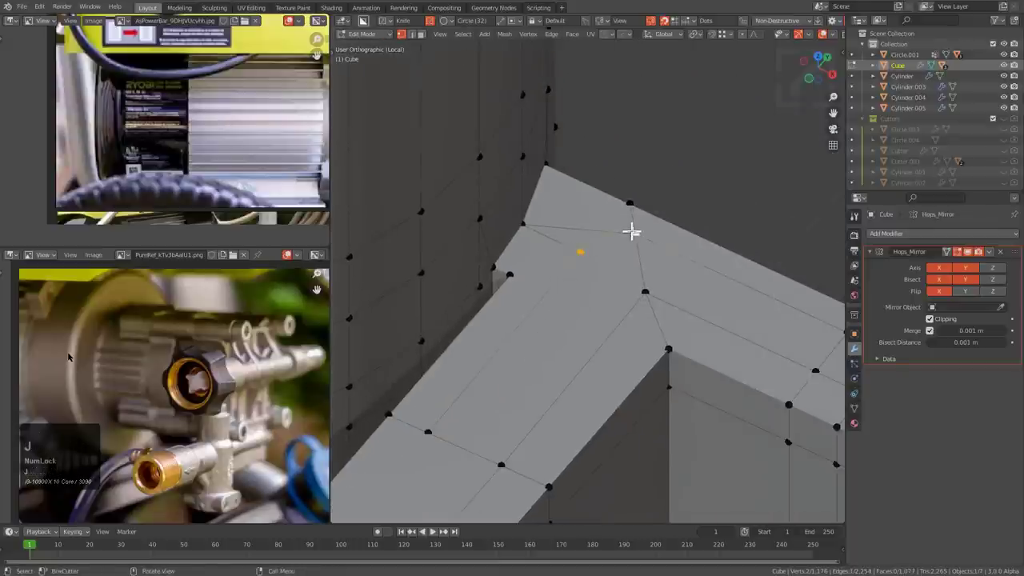
{"action": "middle_click_drag", "start_coordinate": [631, 231], "coordinate": [599, 253]}
{"action": "scroll", "coordinate": [605, 358], "scroll_direction": "down", "scroll_amount": 2}
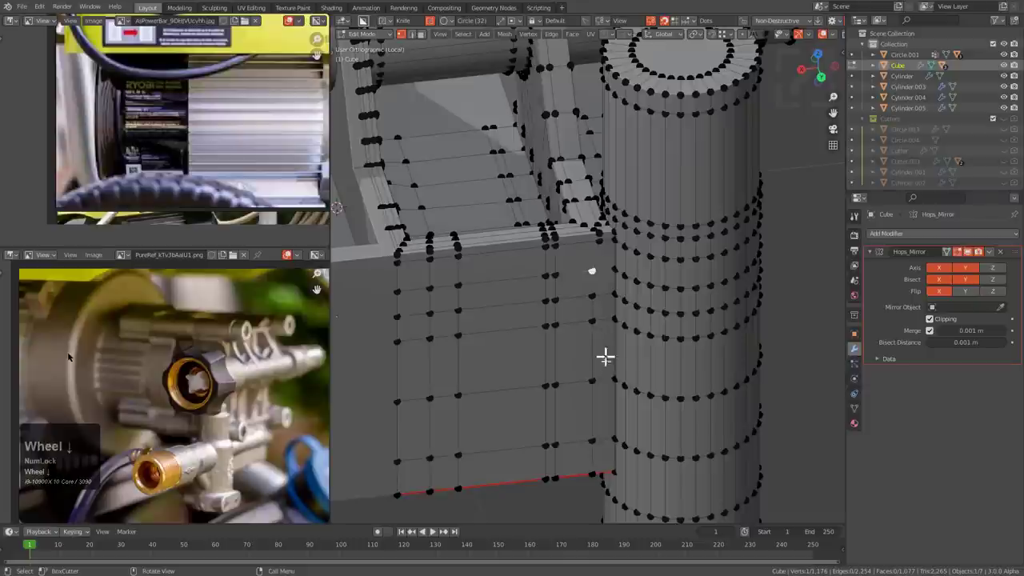
{"action": "left_click", "coordinate": [584, 351]}
{"action": "middle_click_drag", "start_coordinate": [584, 352], "coordinate": [591, 373]}
{"action": "right_click", "coordinate": [600, 336]}
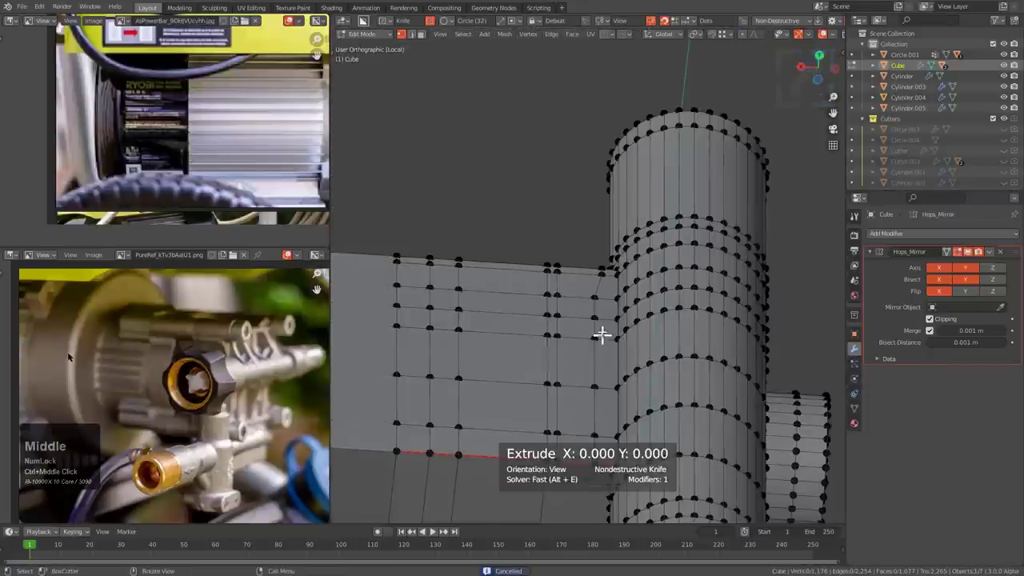
{"action": "middle_click_drag", "start_coordinate": [600, 336], "coordinate": [592, 327]}
{"action": "scroll", "coordinate": [591, 327], "scroll_direction": "up", "scroll_amount": 1}
{"action": "scroll", "coordinate": [592, 320], "scroll_direction": "down", "scroll_amount": 1}
{"action": "left_click", "coordinate": [592, 286]}
{"action": "mouse_move", "coordinate": [603, 393]}
{"action": "middle_mouse_down"}
{"action": "mouse_move", "coordinate": [587, 345]}
{"action": "mouse_move", "coordinate": [596, 381]}
{"action": "middle_mouse_up"}
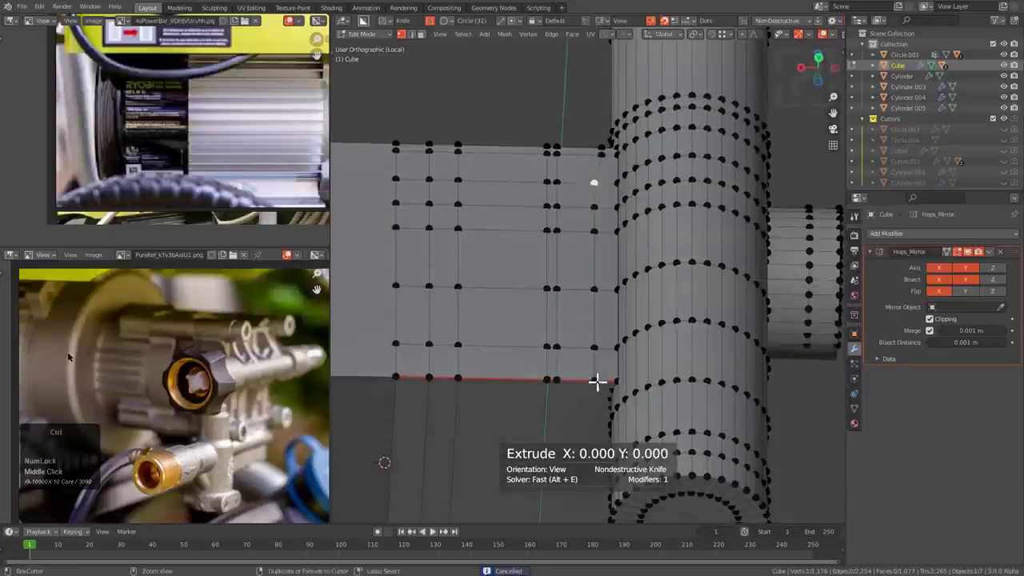
{"action": "left_click", "coordinate": [609, 358], "text": "ctrl"}
{"action": "key", "text": "g"}
{"action": "right_click", "coordinate": [608, 357]}
{"action": "right_click", "coordinate": [608, 358]}
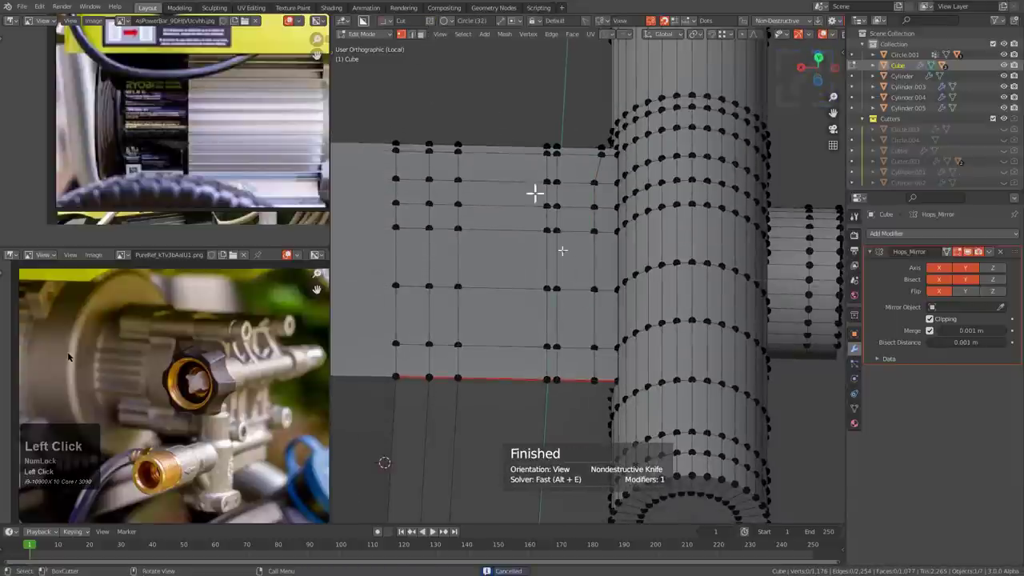
- Slide the outer wall's vertical edge path nearest the cylinder closer to the cylinder
{"action": "key", "text": "g"}
{"action": "key", "text": "g"}
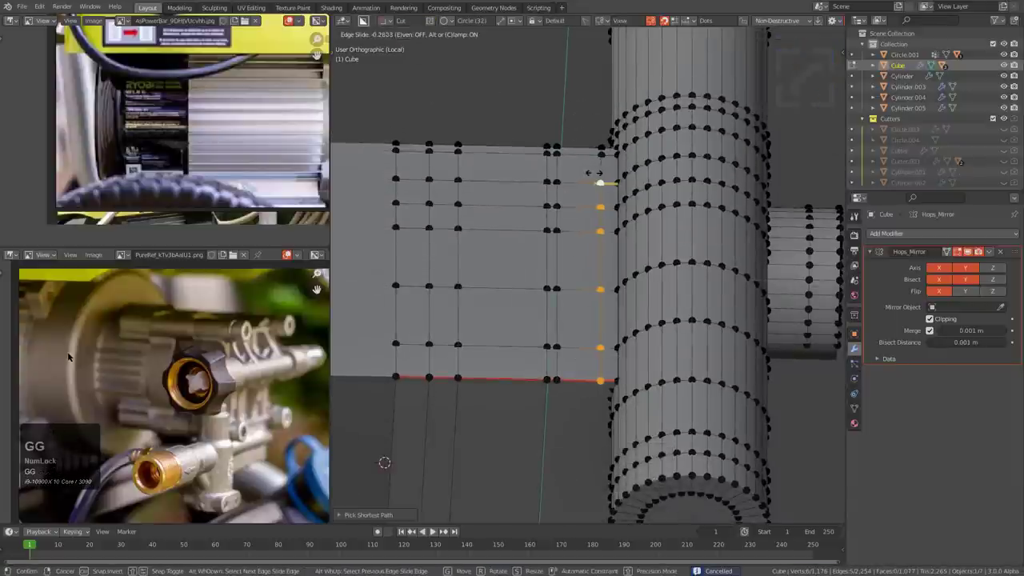
{"action": "left_click", "coordinate": [599, 174]}
- Connect the bracket rim's notch vertex beside the cylinder to the neighbouring vertex inside the corner
{"action": "middle_click_drag", "start_coordinate": [599, 174], "coordinate": [557, 311]}
{"action": "scroll", "coordinate": [605, 311], "scroll_direction": "up", "scroll_amount": 5}
{"action": "scroll", "coordinate": [630, 323], "scroll_direction": "up", "scroll_amount": 3}
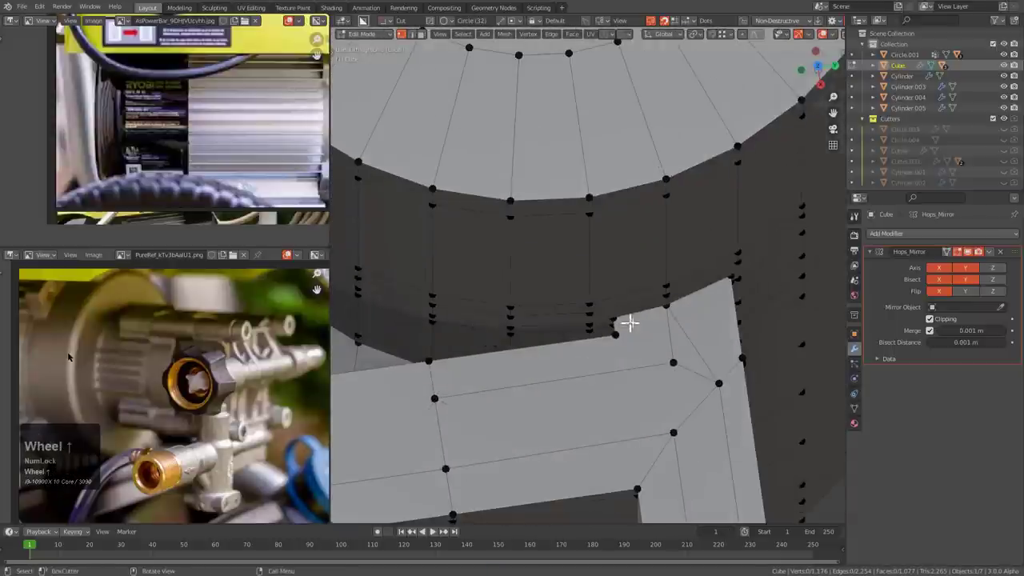
{"action": "scroll", "coordinate": [624, 331], "scroll_direction": "down", "scroll_amount": 3}
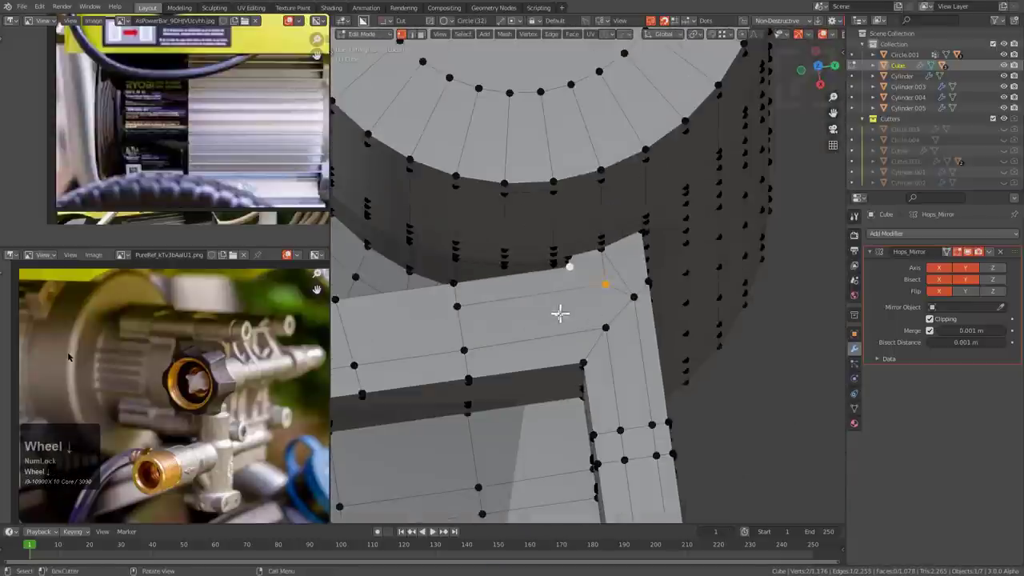
- Extend a lengthwise loop cut along the outer side of the bracket rim and clear the selection
{"action": "middle_click_drag", "start_coordinate": [560, 313], "coordinate": [530, 290]}
{"action": "scroll", "coordinate": [557, 330], "scroll_direction": "up", "scroll_amount": 3}
{"action": "key", "text": "ctrl+r"}
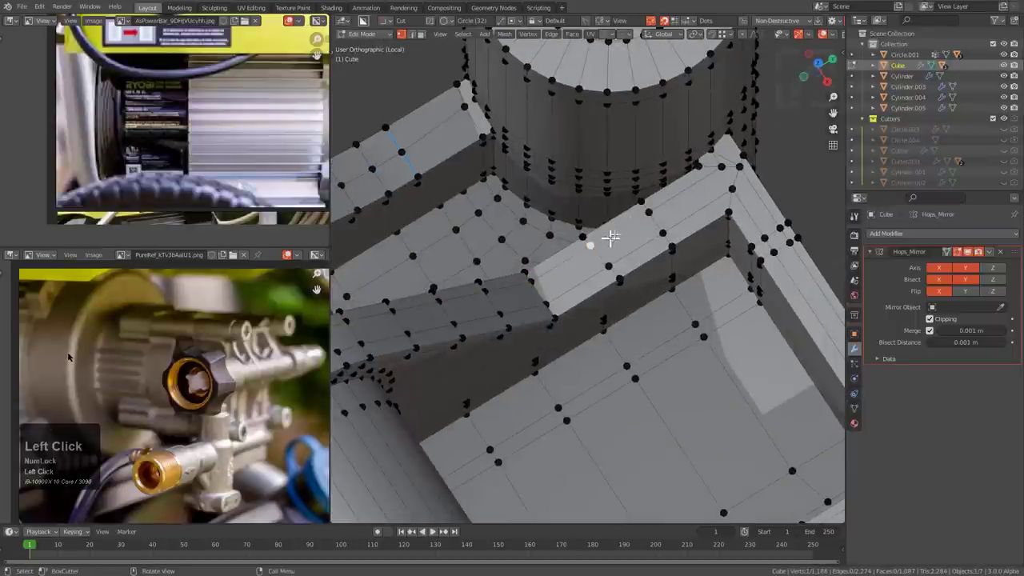
{"action": "key", "text": "alt+a"}
- Cut a loop down the frame's outer wall next to the existing support loops
{"action": "middle_click_drag", "start_coordinate": [651, 213], "coordinate": [760, 320]}
{"action": "scroll", "coordinate": [699, 244], "scroll_direction": "down", "scroll_amount": 5}
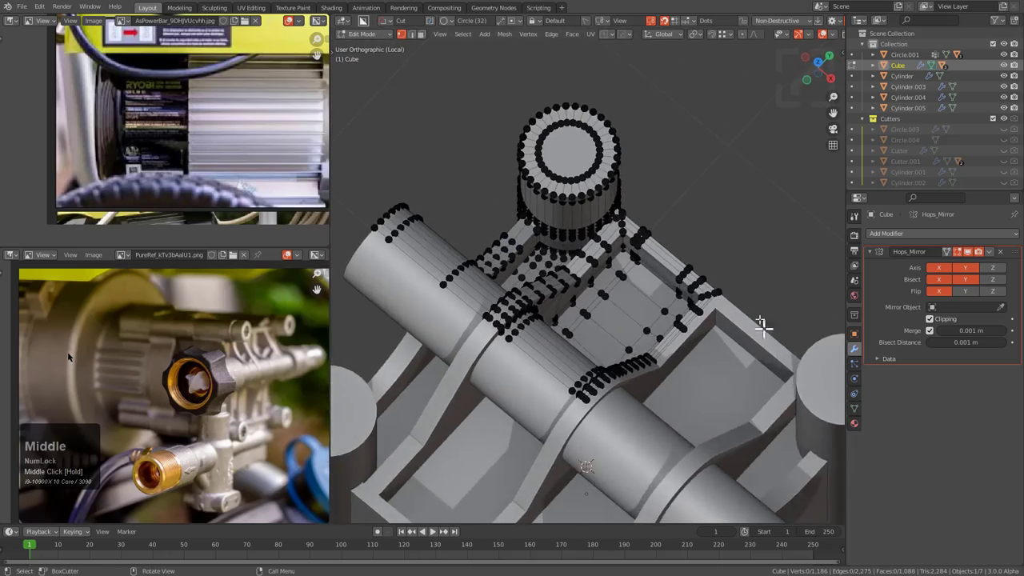
{"action": "scroll", "coordinate": [687, 254], "scroll_direction": "up", "scroll_amount": 2}
{"action": "middle_click_drag", "start_coordinate": [688, 253], "coordinate": [642, 277]}
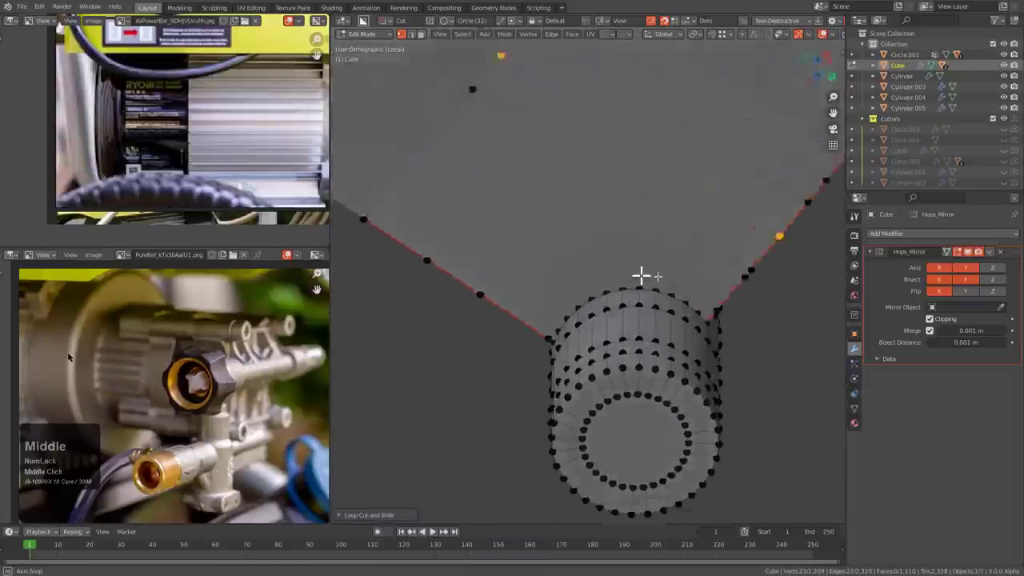
- Bevel the edge loop around the cylinder just past the frame's corner to split it into two parallel support loops
{"action": "scroll", "coordinate": [519, 304], "scroll_direction": "up", "scroll_amount": 3}
{"action": "middle_click_drag", "start_coordinate": [519, 303], "coordinate": [614, 279]}
{"action": "scroll", "coordinate": [602, 361], "scroll_direction": "up", "scroll_amount": 2}
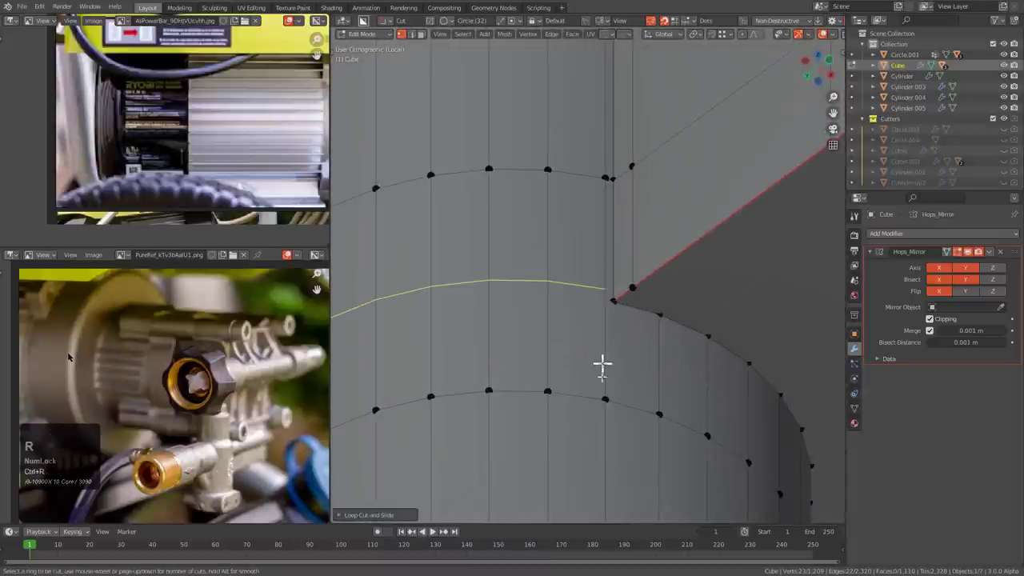
{"action": "scroll", "coordinate": [586, 398], "scroll_direction": "down", "scroll_amount": 5}
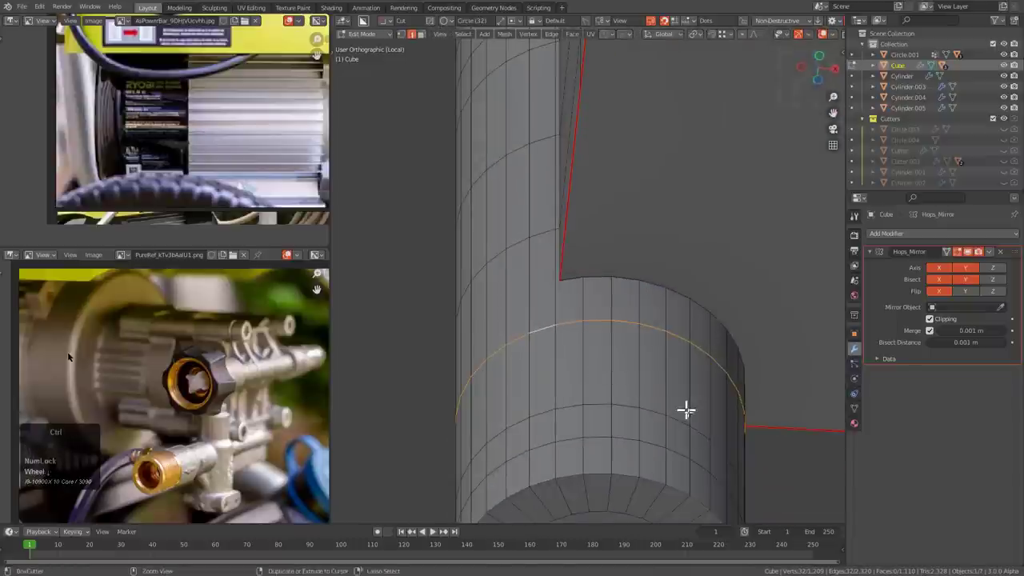
{"action": "key", "text": "ctrl+b"}
{"action": "left_click", "coordinate": [736, 442]}
{"action": "middle_click_drag", "start_coordinate": [736, 442], "coordinate": [685, 375]}
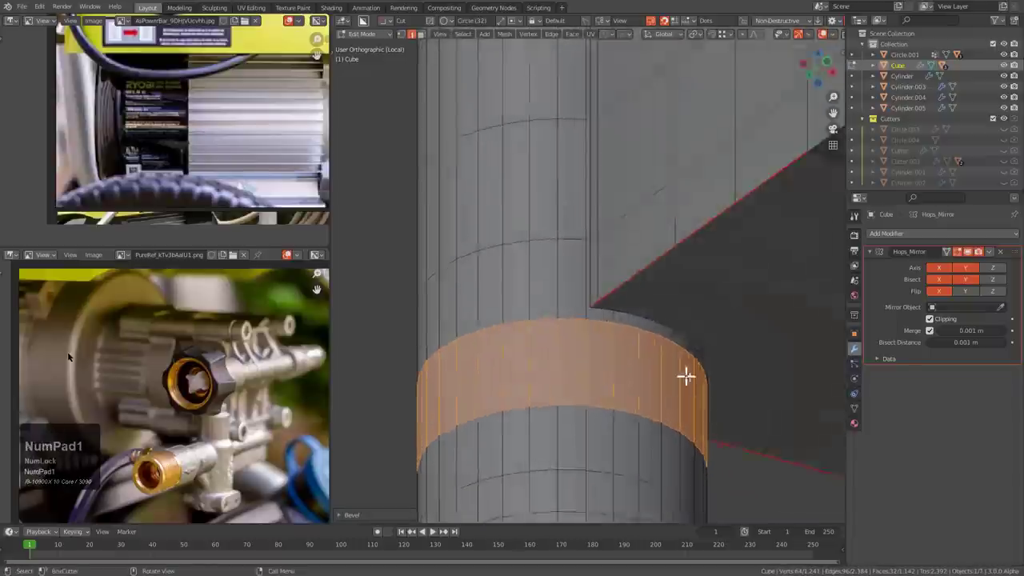
- Connect the frame's corner vertices to the adjacent vertices of the beveled loop on both sides of the cylinder
{"action": "scroll", "coordinate": [664, 340], "scroll_direction": "up", "scroll_amount": 4}
{"action": "middle_click_drag", "start_coordinate": [663, 340], "coordinate": [521, 343], "text": "shift"}
{"action": "scroll", "coordinate": [604, 311], "scroll_direction": "up", "scroll_amount": 2}
{"action": "key", "text": "1"}
{"action": "left_click", "coordinate": [599, 311]}
{"action": "left_click", "coordinate": [600, 275], "text": "shift"}
{"action": "scroll", "coordinate": [601, 274], "scroll_direction": "down", "scroll_amount": 3}
{"action": "scroll", "coordinate": [692, 222], "scroll_direction": "up", "scroll_amount": 3}
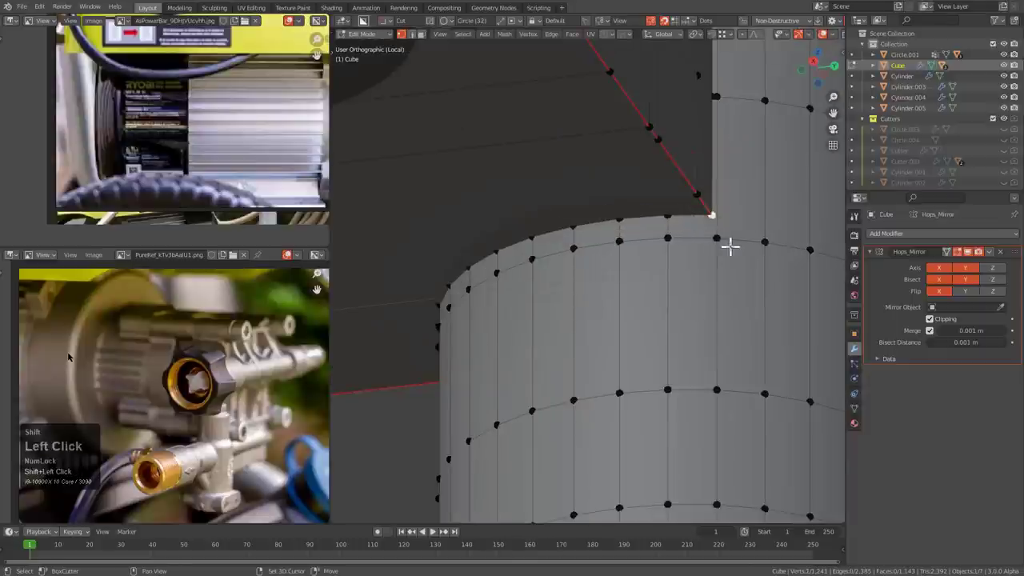
{"action": "middle_click_drag", "start_coordinate": [721, 246], "coordinate": [636, 295]}
{"action": "scroll", "coordinate": [597, 283], "scroll_direction": "down", "scroll_amount": 3}
{"action": "scroll", "coordinate": [635, 295], "scroll_direction": "down", "scroll_amount": 4}
{"action": "scroll", "coordinate": [636, 295], "scroll_direction": "up", "scroll_amount": 6}
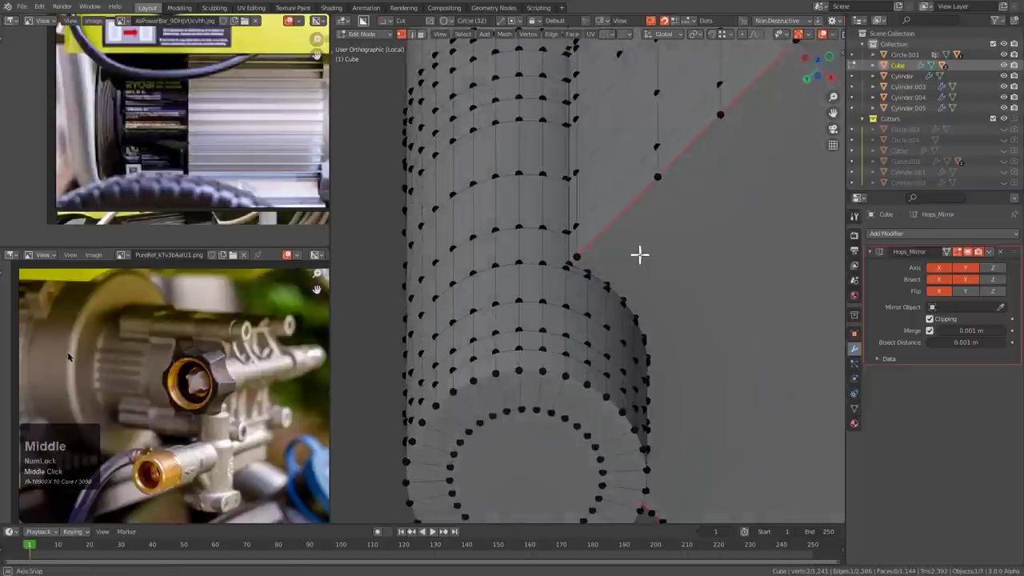
- Inset the five flat underside faces beside the cylinder to form a narrow border strip along the rim and cylinder
{"action": "key", "text": "3"}
{"action": "left_click", "coordinate": [656, 242]}
{"action": "scroll", "coordinate": [674, 255], "scroll_direction": "down", "scroll_amount": 6}
{"action": "middle_click_drag", "start_coordinate": [675, 255], "coordinate": [619, 260]}
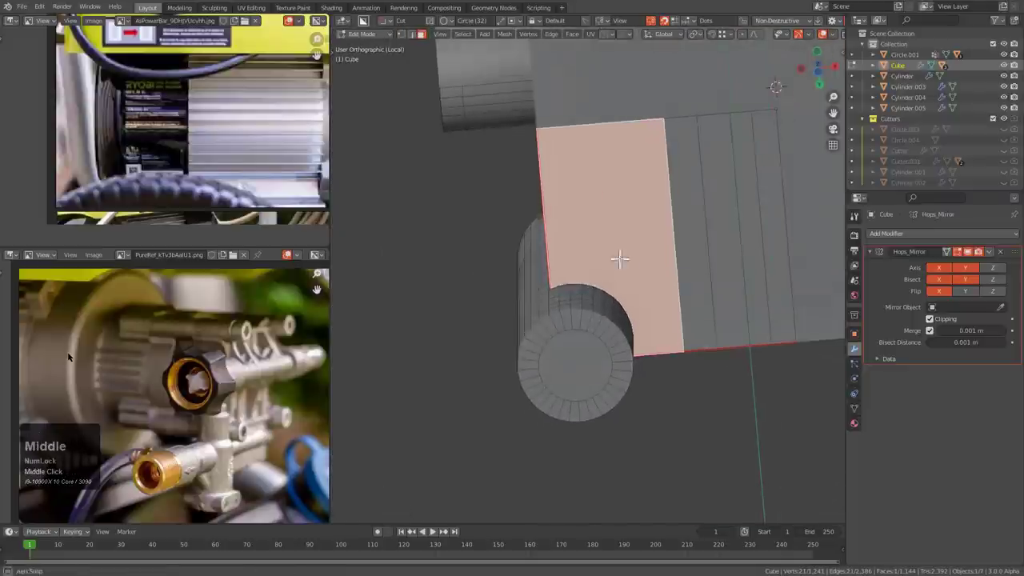
{"action": "left_click", "coordinate": [694, 238], "text": "shift"}
{"action": "left_click", "coordinate": [725, 236], "text": "shift"}
{"action": "left_click", "coordinate": [762, 236], "text": "shift"}
{"action": "left_click", "coordinate": [780, 238], "text": "shift"}
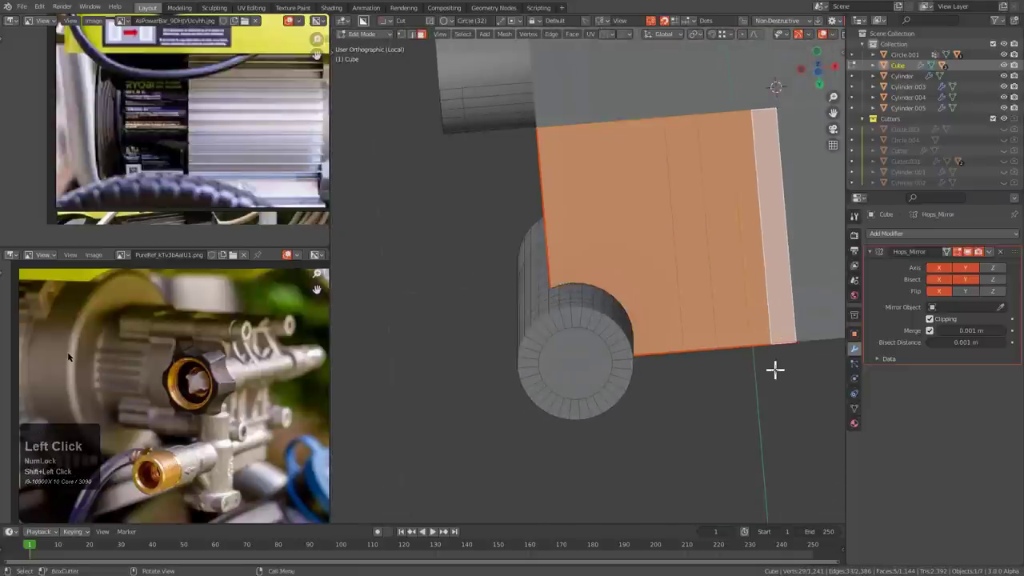
{"action": "key", "text": "i"}
{"action": "left_click", "coordinate": [769, 356]}
{"action": "middle_click_drag", "start_coordinate": [558, 288], "coordinate": [617, 288], "text": "shift"}
{"action": "scroll", "coordinate": [617, 288], "scroll_direction": "up", "scroll_amount": 8}
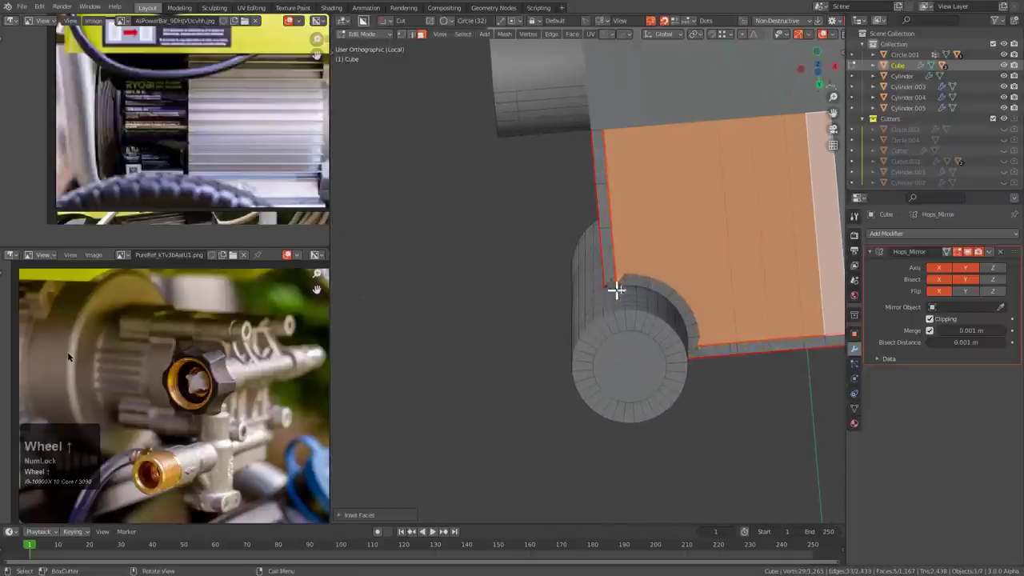
- Slide the crowded inset vertices at the first rim corner beside the cylinder together and move the merged vertex towards the cylinder
{"action": "key", "text": "1"}
{"action": "left_click", "coordinate": [722, 315]}
{"action": "key", "text": "g"}
{"action": "key", "text": "g"}
{"action": "left_click", "coordinate": [699, 248]}
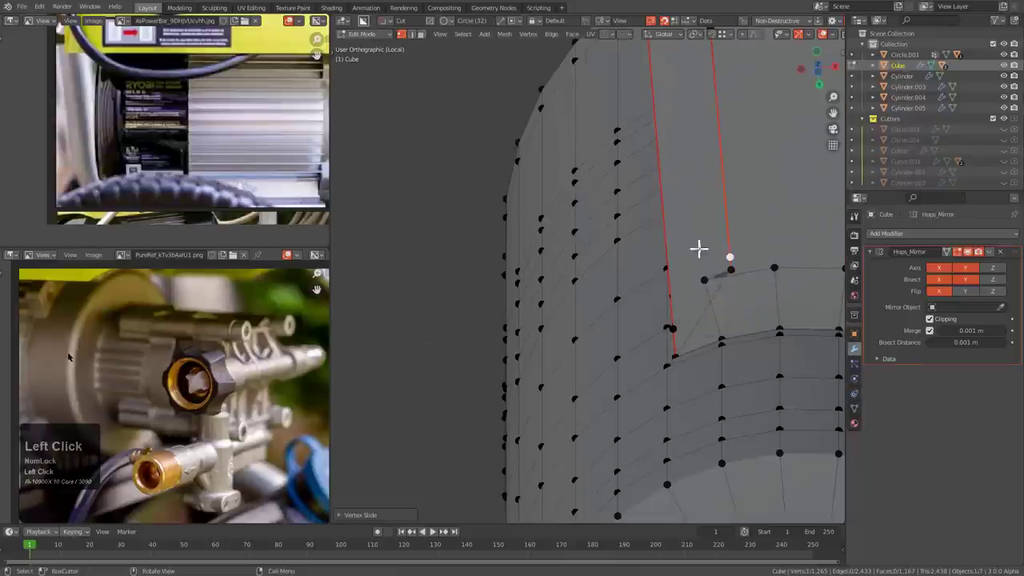
{"action": "key", "text": "g"}
{"action": "key", "text": "g"}
{"action": "left_click", "coordinate": [733, 287]}
{"action": "key", "text": "g"}
{"action": "key", "text": "g"}
{"action": "left_click", "coordinate": [671, 299]}
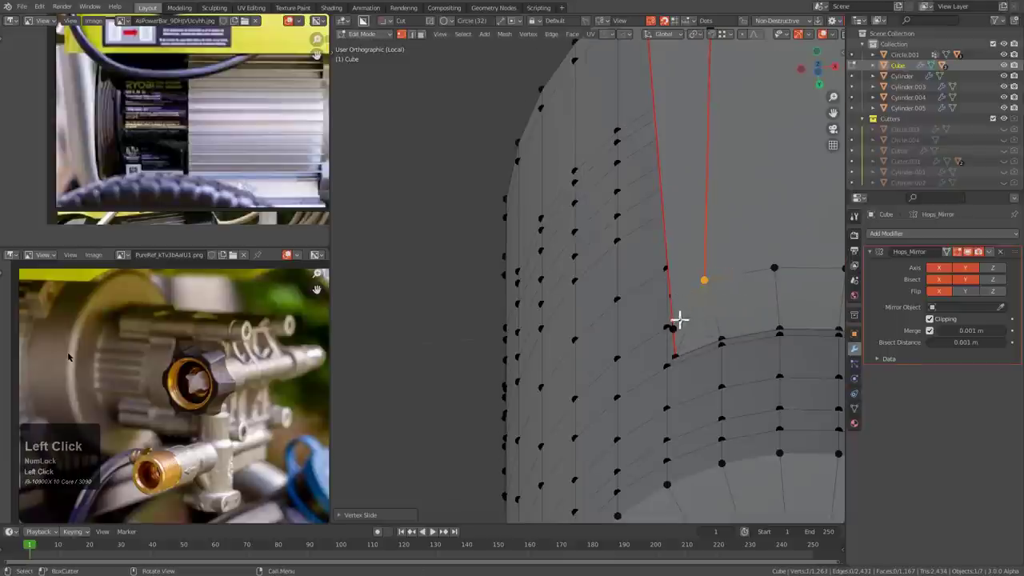
{"action": "key", "text": "2"}
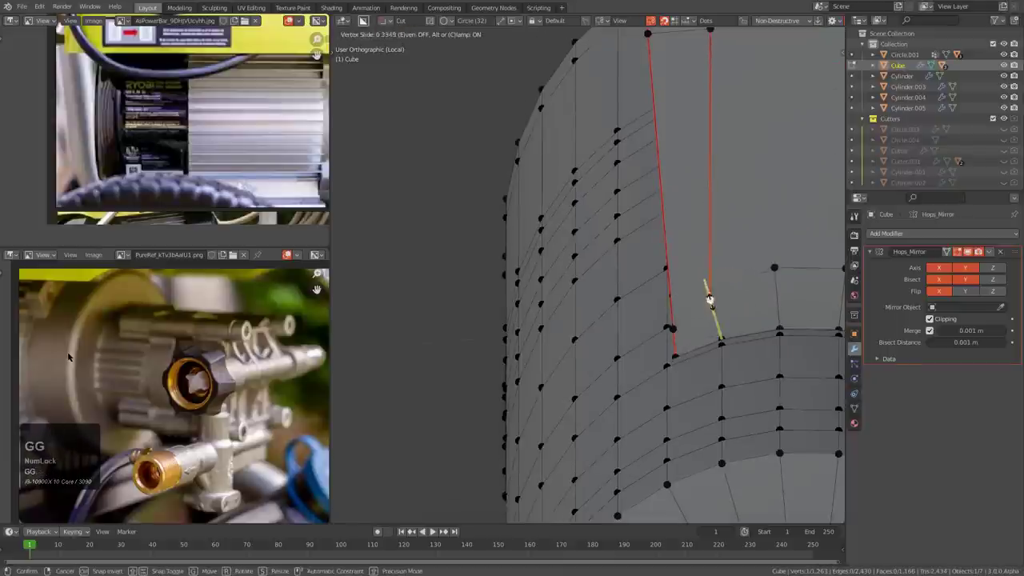
- Slide the stray inset vertices at the other rim corner beside the cylinder together to merge them
{"action": "scroll", "coordinate": [719, 304], "scroll_direction": "down", "scroll_amount": 3}
{"action": "middle_click_drag", "start_coordinate": [733, 308], "coordinate": [690, 296]}
{"action": "scroll", "coordinate": [640, 272], "scroll_direction": "up", "scroll_amount": 5}
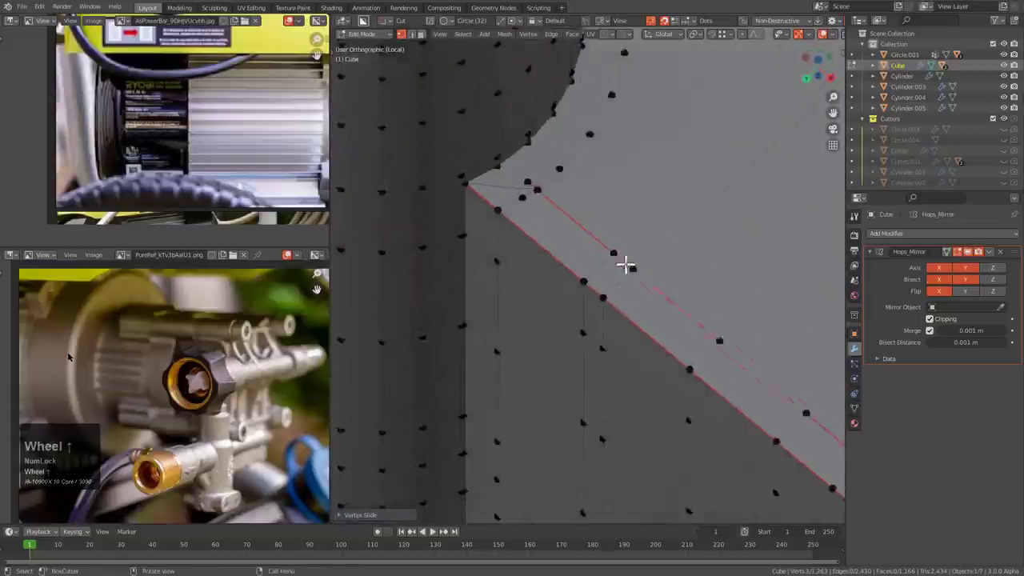
{"action": "left_click", "coordinate": [596, 243]}
{"action": "key", "text": "g"}
{"action": "key", "text": "g"}
{"action": "left_click", "coordinate": [632, 276]}
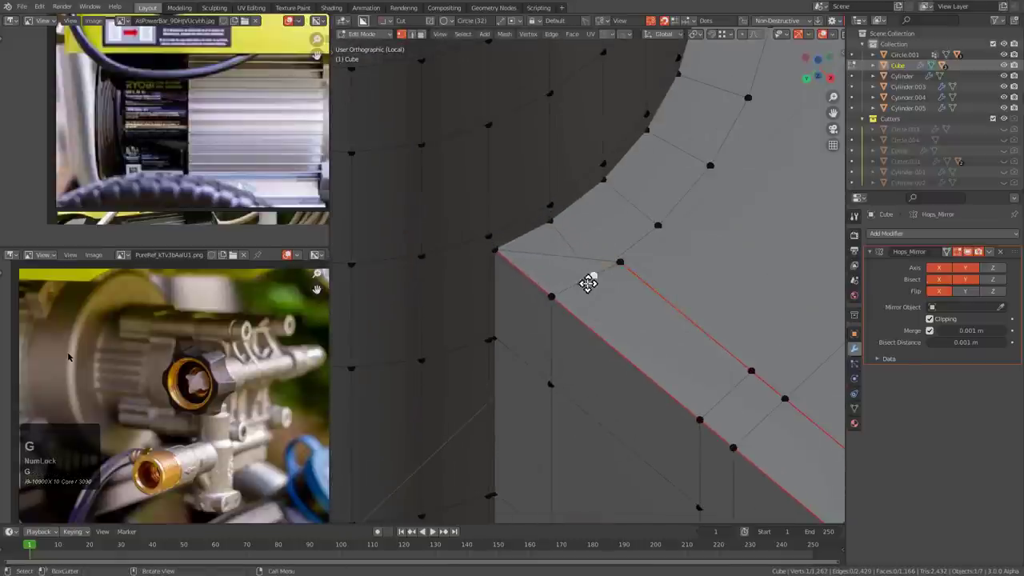
- Inspect the inset border and its corners around the cylinder from several angles
{"action": "scroll", "coordinate": [573, 260], "scroll_direction": "down", "scroll_amount": 3}
{"action": "middle_click_drag", "start_coordinate": [579, 264], "coordinate": [596, 290]}
{"action": "scroll", "coordinate": [627, 348], "scroll_direction": "down", "scroll_amount": 2}
{"action": "key", "text": "alt+z"}
{"action": "key", "text": "alt+z"}
{"action": "scroll", "coordinate": [623, 299], "scroll_direction": "up", "scroll_amount": 3}
{"action": "scroll", "coordinate": [628, 384], "scroll_direction": "down", "scroll_amount": 2}
{"action": "middle_click_drag", "start_coordinate": [628, 385], "coordinate": [611, 232]}
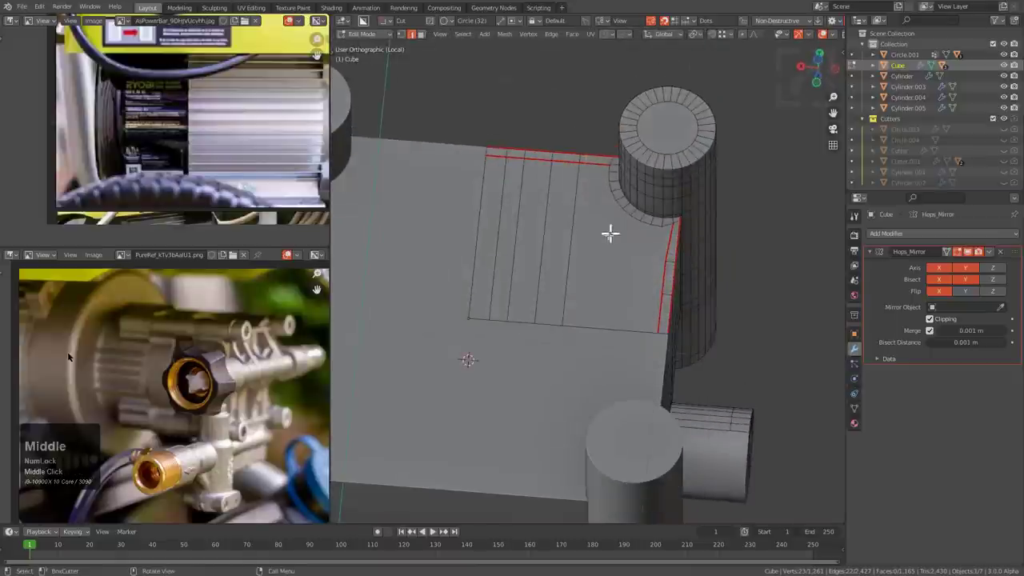
- Adjust the inset's corner vertex beside the cylinder by sliding it along its edge
{"action": "scroll", "coordinate": [568, 309], "scroll_direction": "up", "scroll_amount": 2}
{"action": "middle_click_drag", "start_coordinate": [569, 309], "coordinate": [581, 300]}
{"action": "scroll", "coordinate": [582, 302], "scroll_direction": "up", "scroll_amount": 3}
{"action": "key", "text": "1"}
{"action": "left_click", "coordinate": [661, 278]}
{"action": "key", "text": "g"}
{"action": "key", "text": "g"}
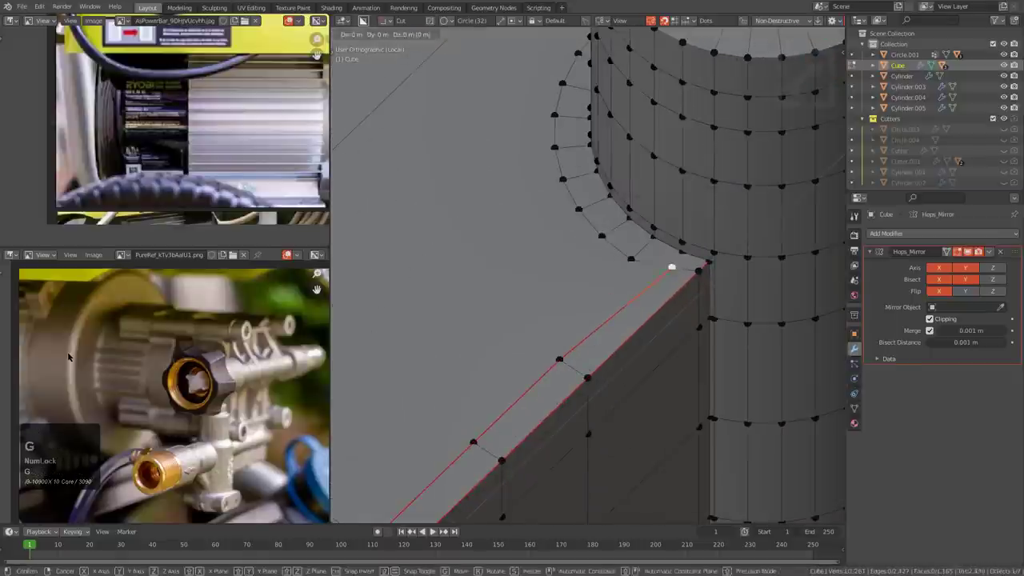
{"action": "left_click", "coordinate": [661, 279]}
- Delete the five flat underside faces enclosed by the inset border
{"action": "scroll", "coordinate": [693, 307], "scroll_direction": "down", "scroll_amount": 2}
{"action": "middle_click_drag", "start_coordinate": [661, 279], "coordinate": [624, 320]}
{"action": "scroll", "coordinate": [693, 307], "scroll_direction": "down", "scroll_amount": 2}
{"action": "key", "text": "3"}
{"action": "left_click", "coordinate": [620, 322]}
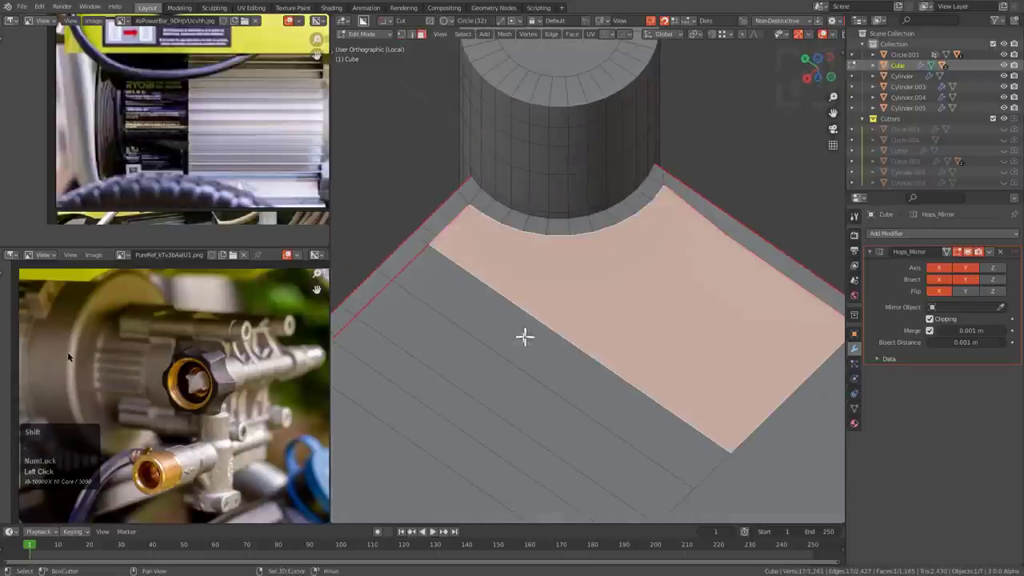
{"action": "scroll", "coordinate": [516, 324], "scroll_direction": "up", "scroll_amount": 2}
{"action": "middle_click_drag", "start_coordinate": [458, 283], "coordinate": [574, 286], "text": "shift"}
{"action": "scroll", "coordinate": [573, 284], "scroll_direction": "down", "scroll_amount": 3}
{"action": "left_click", "coordinate": [564, 296], "text": "shift"}
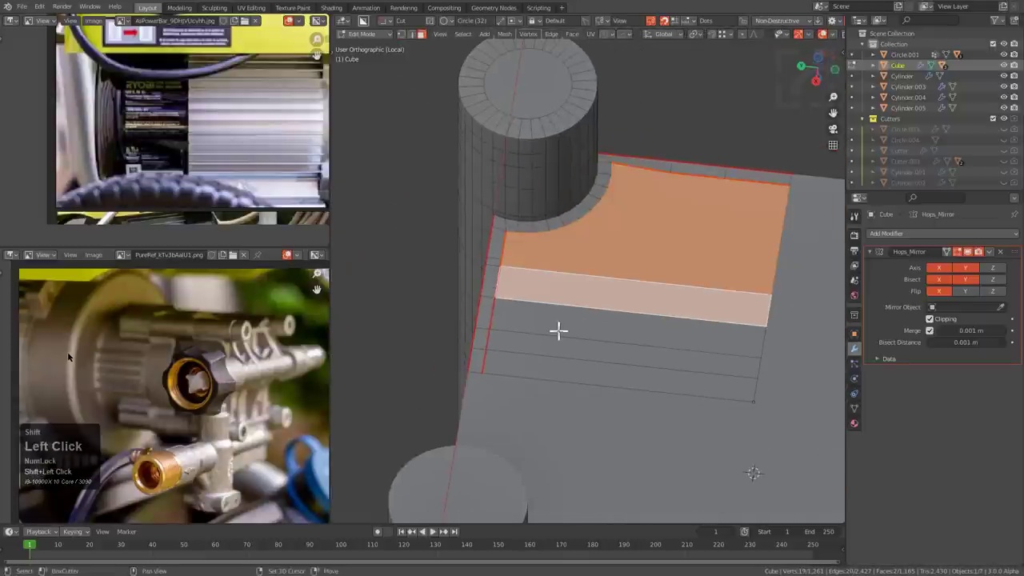
{"action": "left_click", "coordinate": [553, 362], "text": "shift"}
{"action": "middle_click_drag", "start_coordinate": [553, 362], "coordinate": [535, 367]}
{"action": "key", "text": "x"}
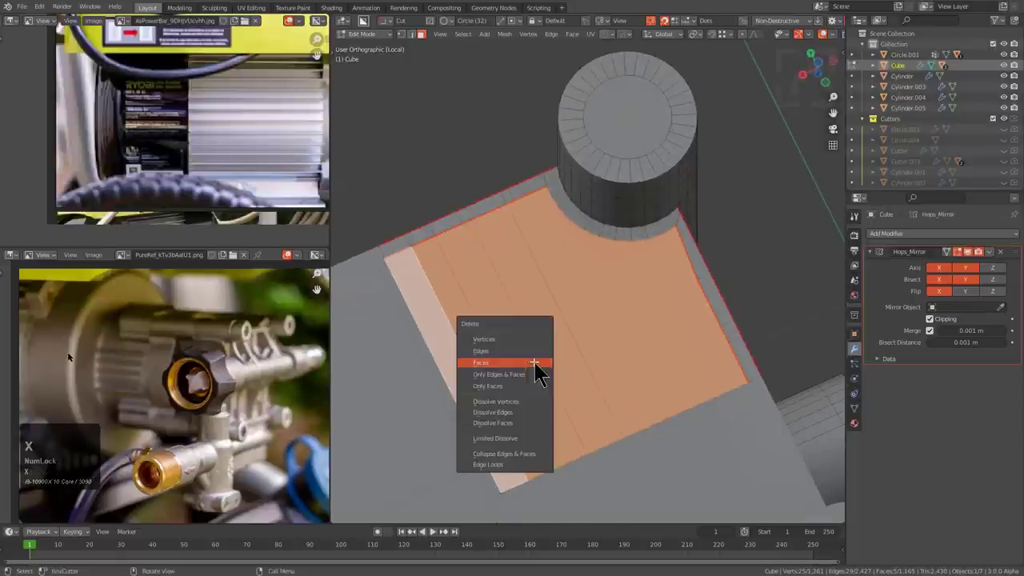
{"action": "left_click", "coordinate": [531, 363]}
- Extrude the inset border's end vertex on the centre line straight to the object's origin
{"action": "key", "text": "1"}
{"action": "left_click", "coordinate": [384, 258]}
{"action": "middle_click_drag", "start_coordinate": [384, 258], "coordinate": [459, 308], "text": "alt"}
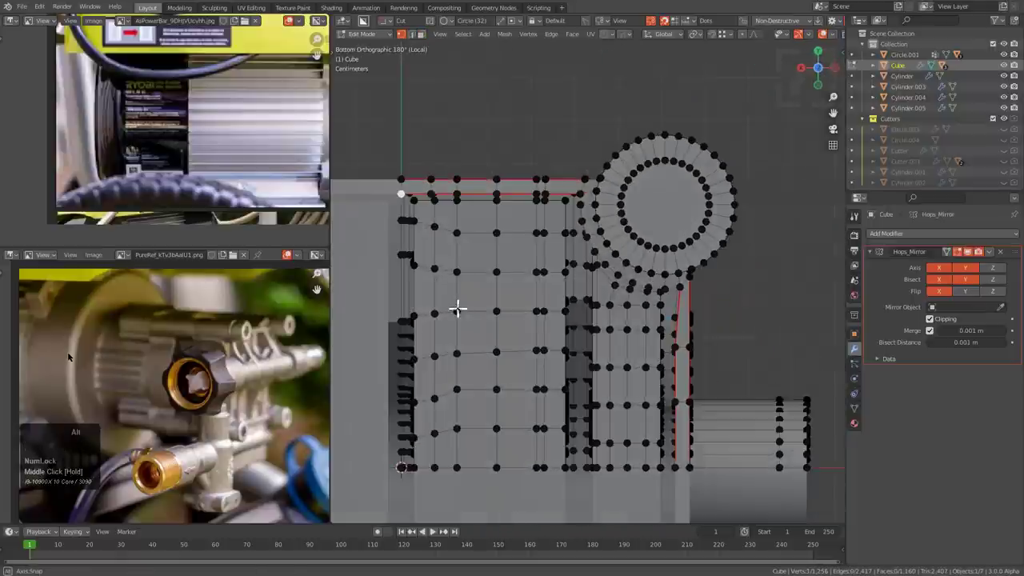
{"action": "key", "text": "w"}
{"action": "scroll", "coordinate": [497, 206], "scroll_direction": "up", "scroll_amount": 1}
{"action": "key", "text": "e"}
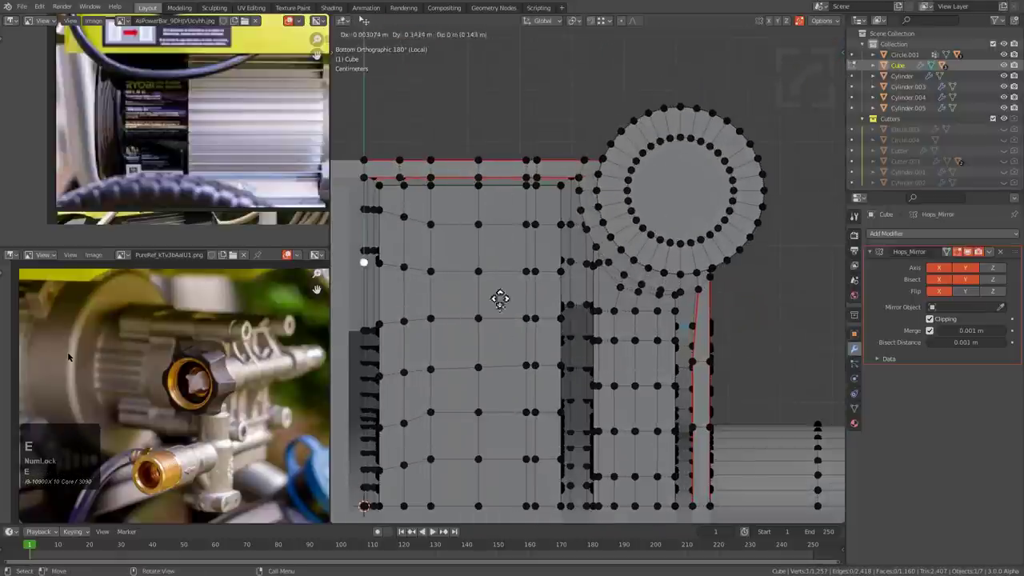
{"action": "left_click", "coordinate": [498, 92]}
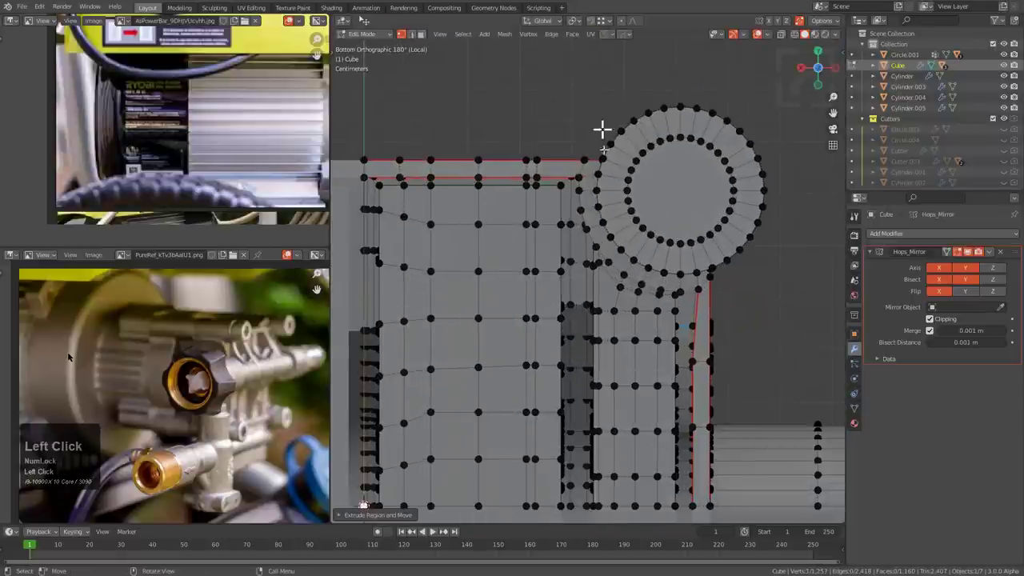
- Select the open boundary from the origin along the inset border, around the cylinder, to the far end of the rim
{"action": "middle_click_drag", "start_coordinate": [602, 130], "coordinate": [474, 183]}
{"action": "middle_click_drag", "start_coordinate": [473, 182], "coordinate": [539, 174], "text": "shift"}
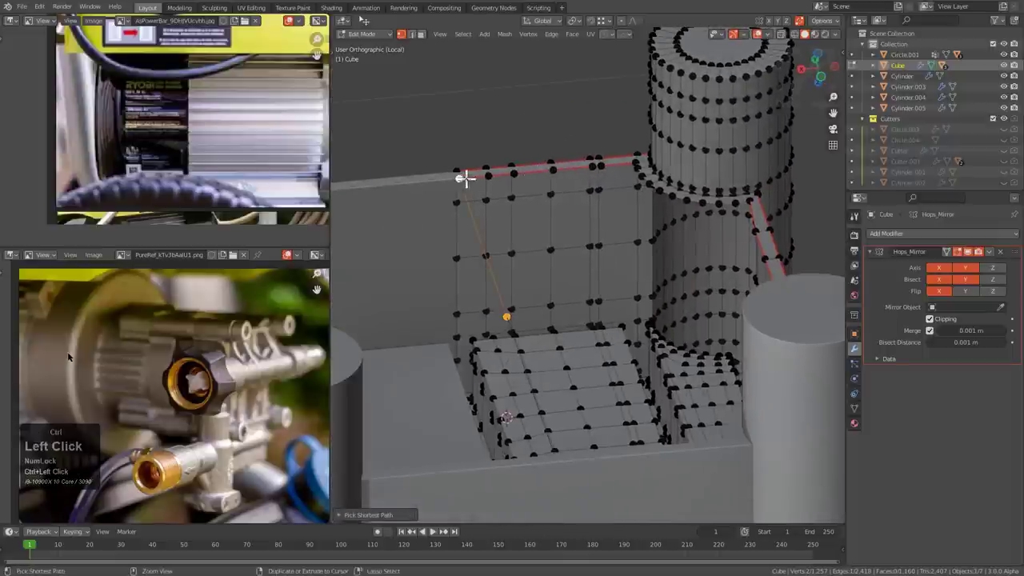
{"action": "left_click", "coordinate": [630, 164], "text": "ctrl"}
{"action": "middle_click_drag", "start_coordinate": [630, 164], "coordinate": [740, 178]}
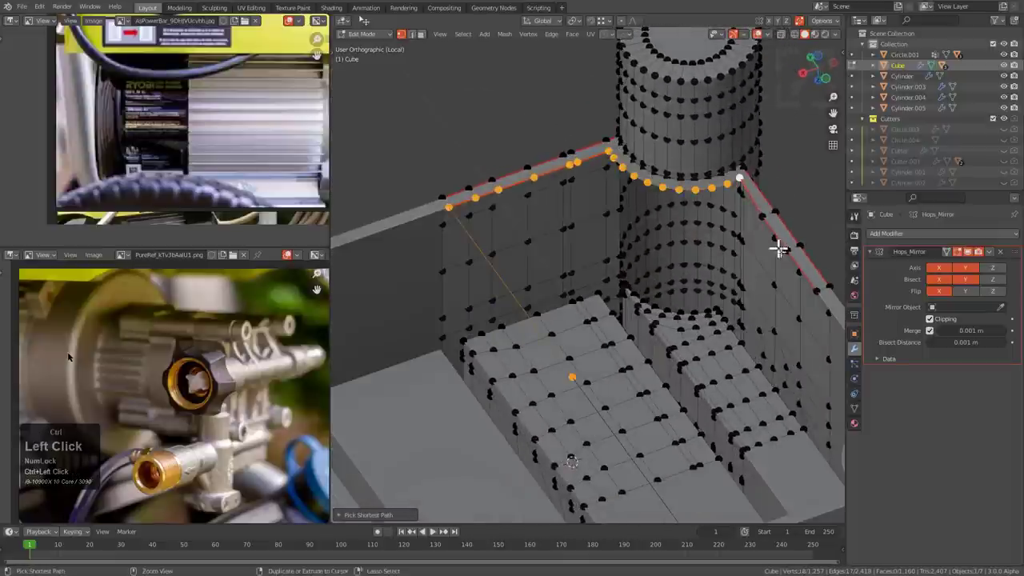
- Try filling the selected underside boundary with a single face and with Grid Fill, and undo the fill
{"action": "key", "text": "f"}
{"action": "key", "text": "ctrl+z"}
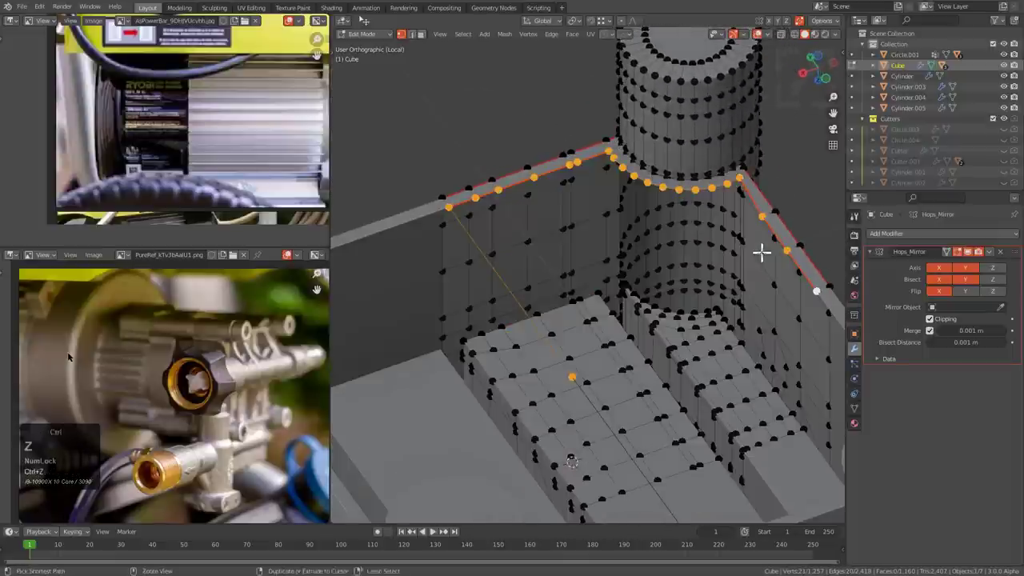
{"action": "key", "text": "ctrl+f"}
{"action": "left_click", "coordinate": [760, 252]}
{"action": "key", "text": "f"}
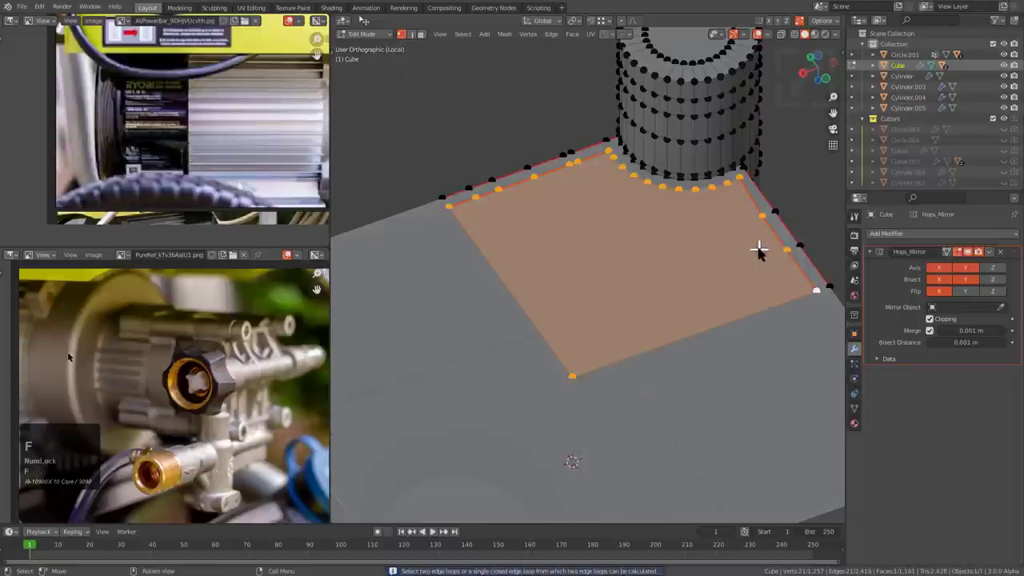
{"action": "key", "text": "ctrl+z"}
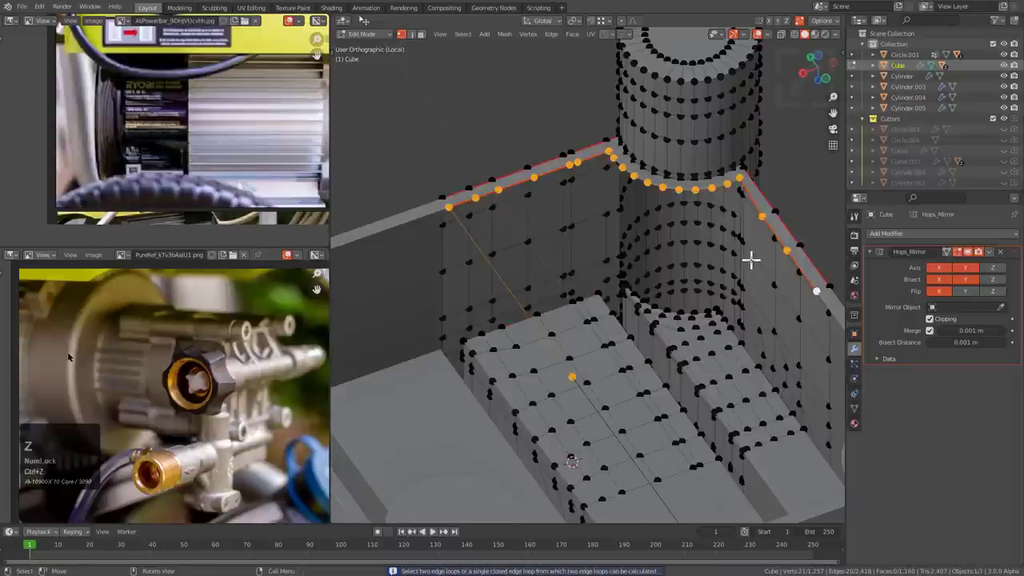
- Fill the selected underside boundary with one face and clear the selection
{"action": "key", "text": "f"}
{"action": "middle_click_drag", "start_coordinate": [691, 243], "coordinate": [665, 266]}
{"action": "key", "text": "alt+a"}
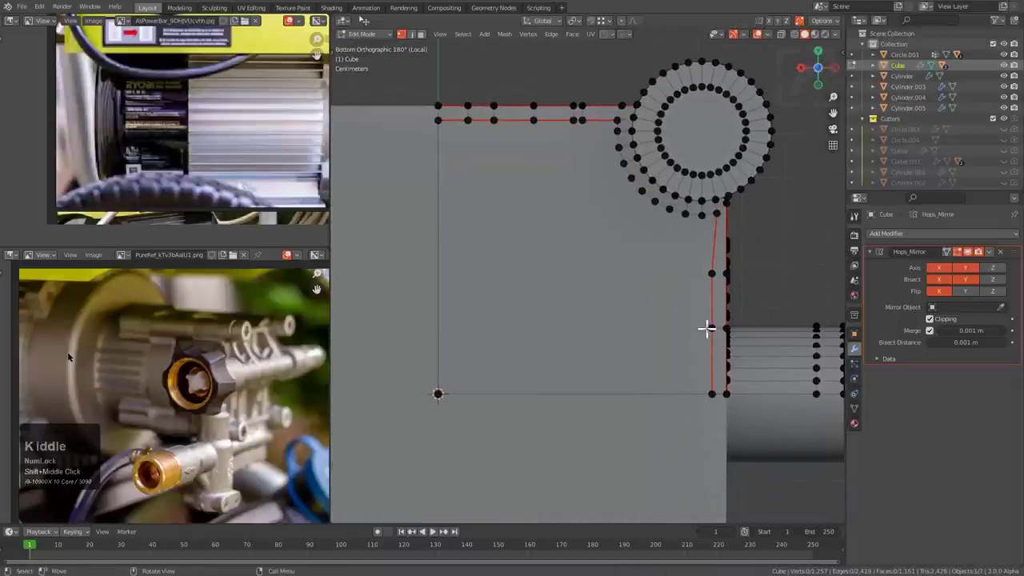
- Knife straight, angle-constrained cuts from the inset border's vertices across the underside face: two along its length and five across
{"action": "key", "text": "k"}
{"action": "key", "text": "c"}
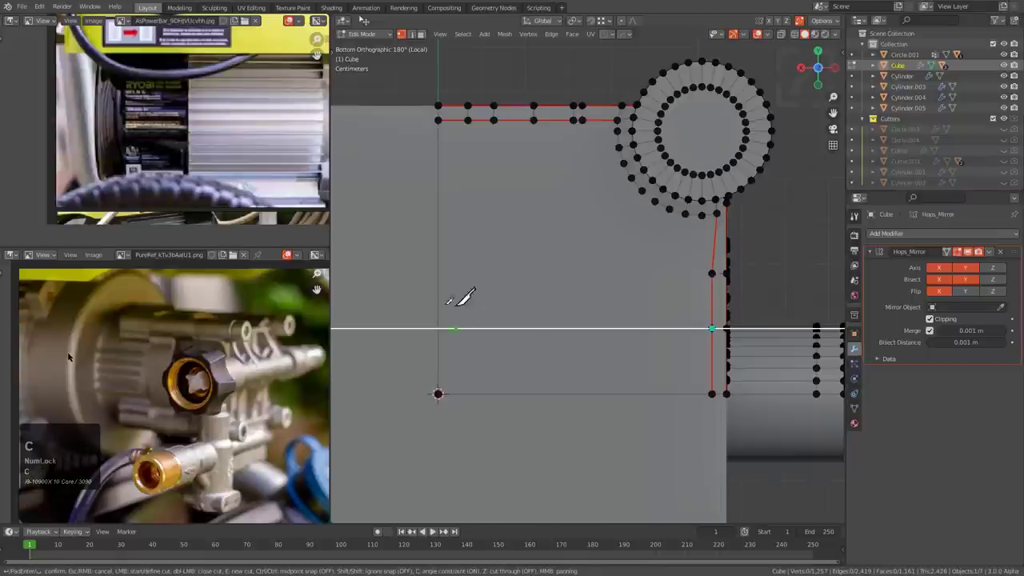
{"action": "left_click", "coordinate": [707, 273]}
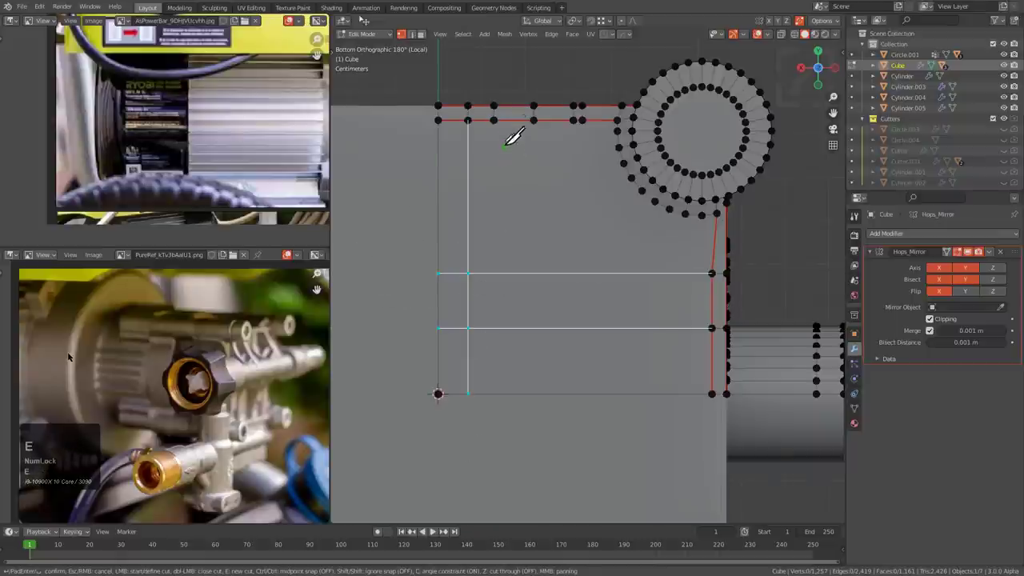
{"action": "left_click", "coordinate": [505, 447]}
{"action": "key", "text": "e"}
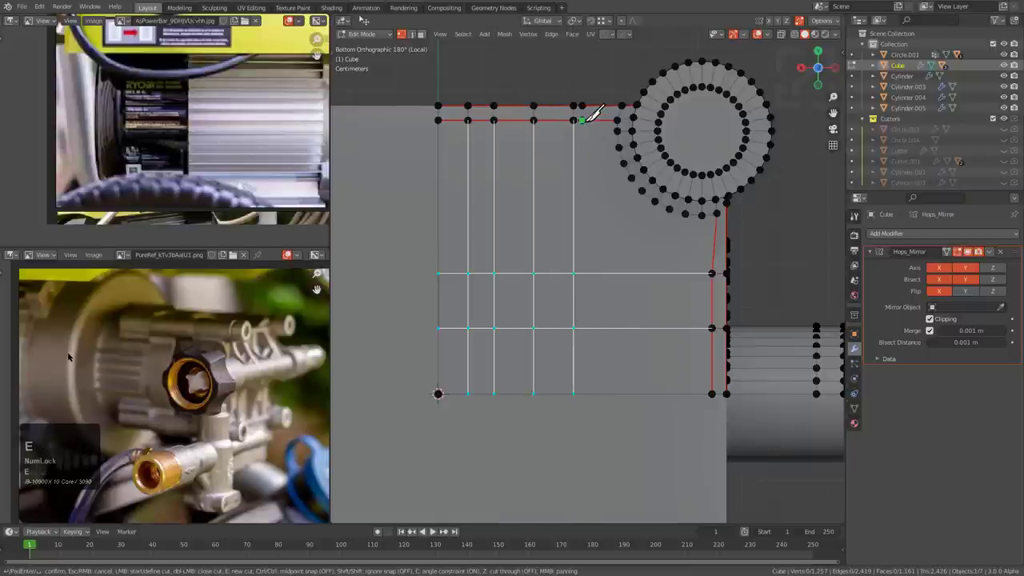
{"action": "key", "text": "KP_Enter"}
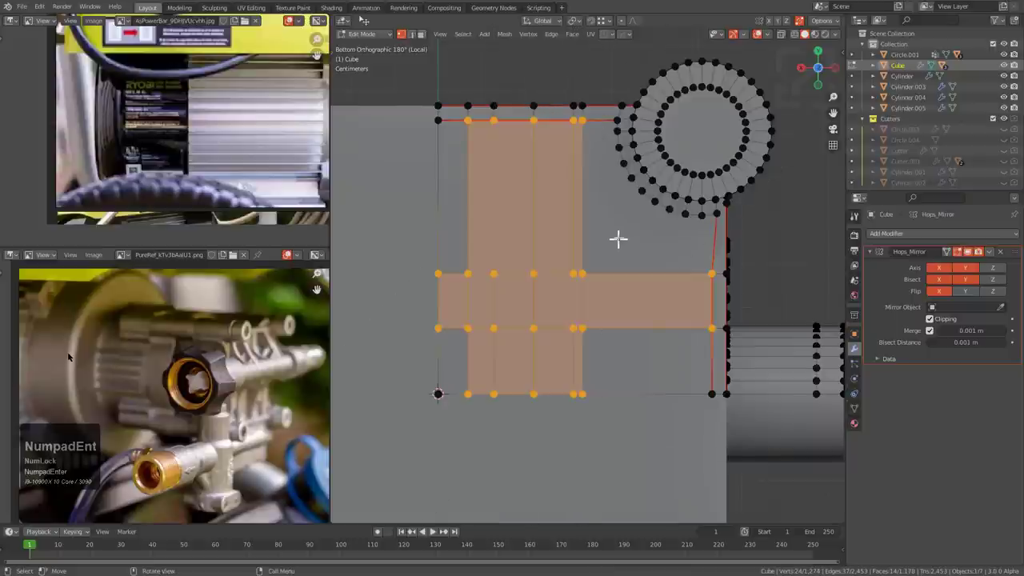
- Add three evenly spaced loop cuts to each of the two uncut grid sections leading towards the cylinder
{"action": "key", "text": "alt+a"}
{"action": "scroll", "coordinate": [599, 254], "scroll_direction": "up", "scroll_amount": 2}
{"action": "middle_click_drag", "start_coordinate": [604, 187], "coordinate": [608, 233], "text": "shift"}
{"action": "key", "text": "ctrl+r"}
{"action": "scroll", "coordinate": [575, 213], "scroll_direction": "up", "scroll_amount": 1}
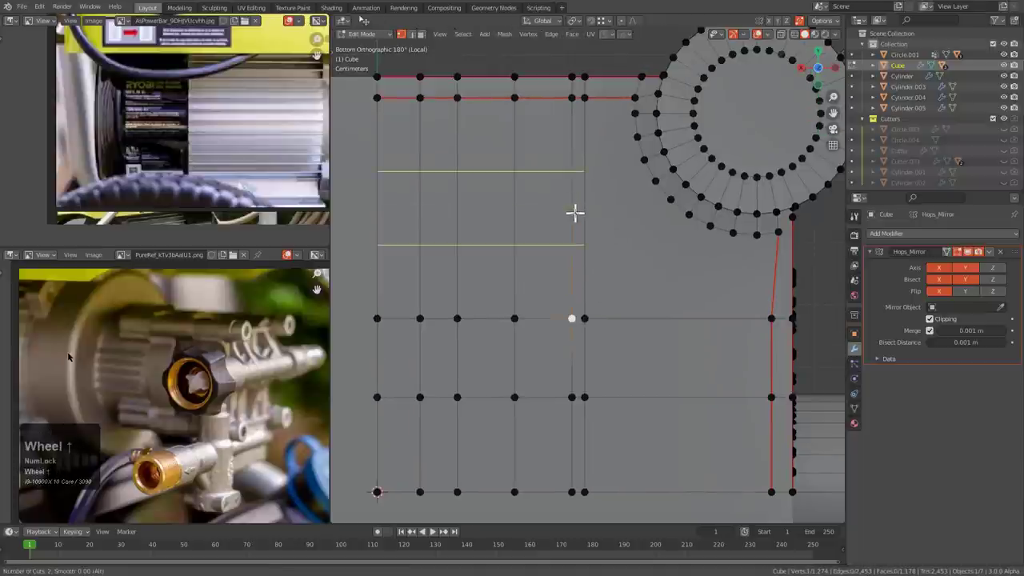
{"action": "right_click", "coordinate": [575, 212]}
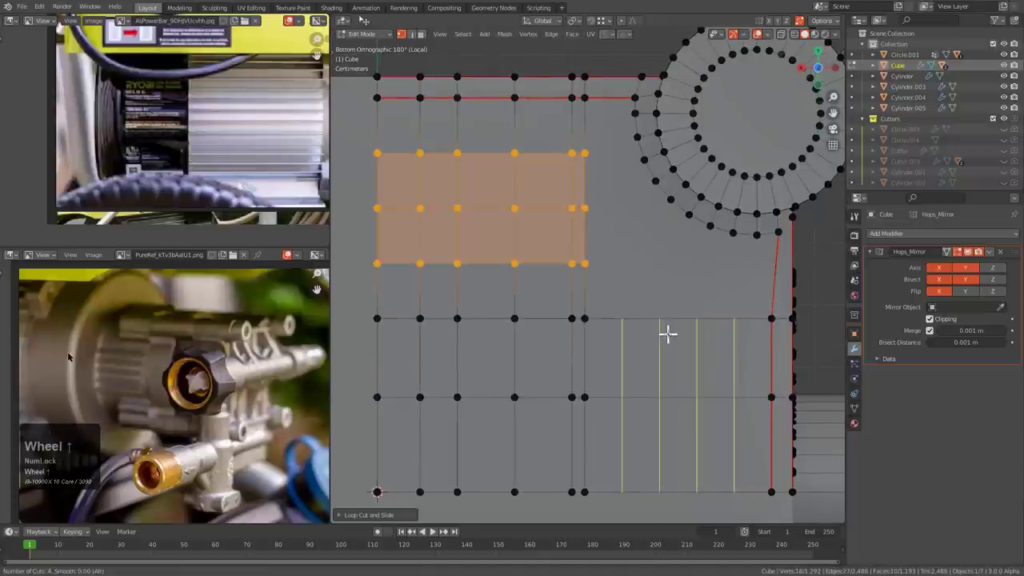
{"action": "scroll", "coordinate": [668, 334], "scroll_direction": "down", "scroll_amount": 2}
{"action": "left_click", "coordinate": [668, 333]}
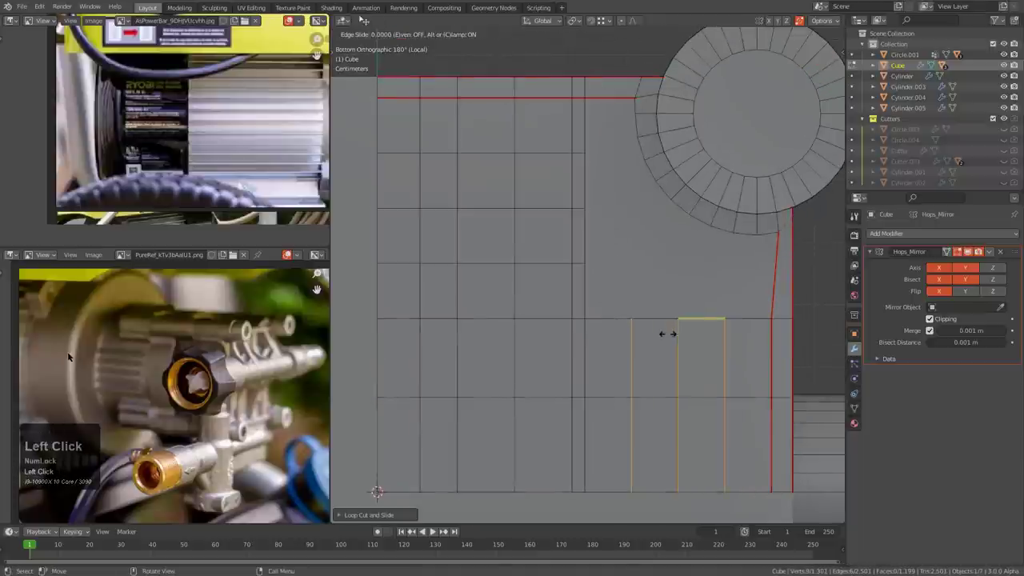
{"action": "right_click", "coordinate": [712, 315]}
- Connect the grid's edge vertices to the facing cylinder-ring vertices, adding one loop cut across the grid's outer row to match them
{"action": "left_click", "coordinate": [725, 319]}
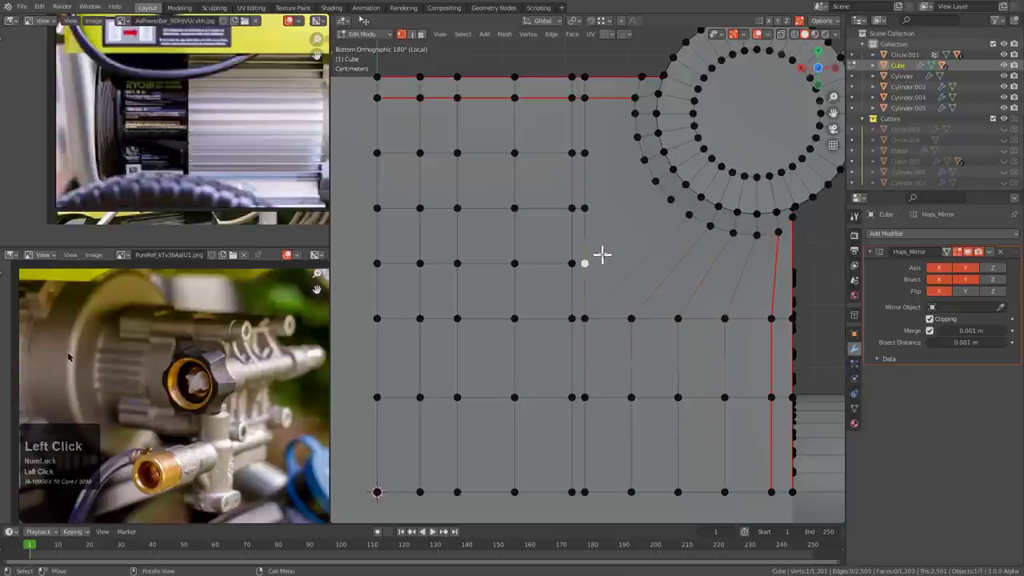
{"action": "key", "text": "f"}
{"action": "key", "text": "ctrl+z"}
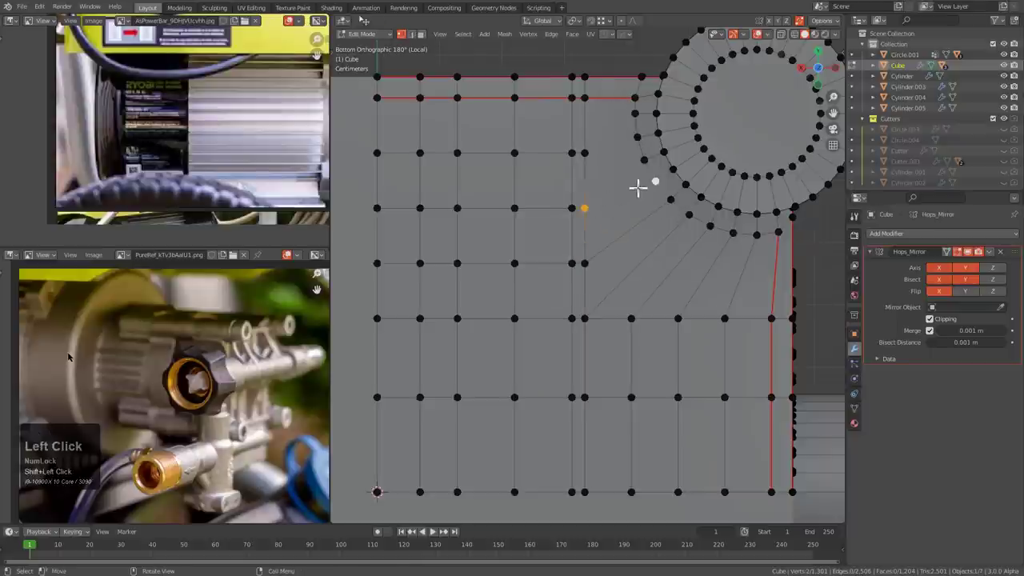
{"action": "left_click", "coordinate": [575, 126]}
{"action": "right_click", "coordinate": [577, 125]}
{"action": "left_click", "coordinate": [587, 124]}
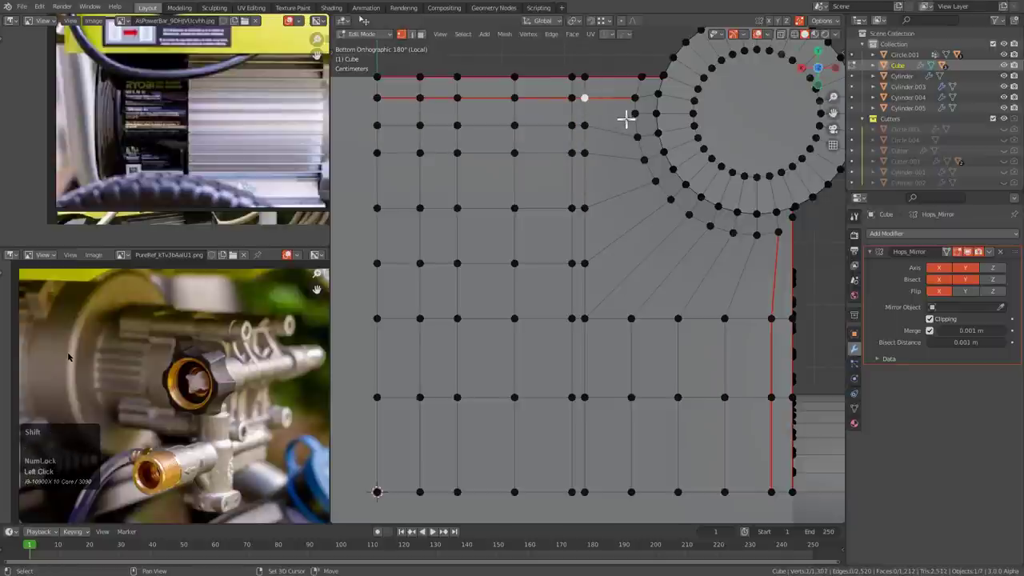
- Preview a loop cut through the faces joining the grid and cylinder, and examine the rebuilt underside around the cylinder
{"action": "key", "text": "ctrl+r"}
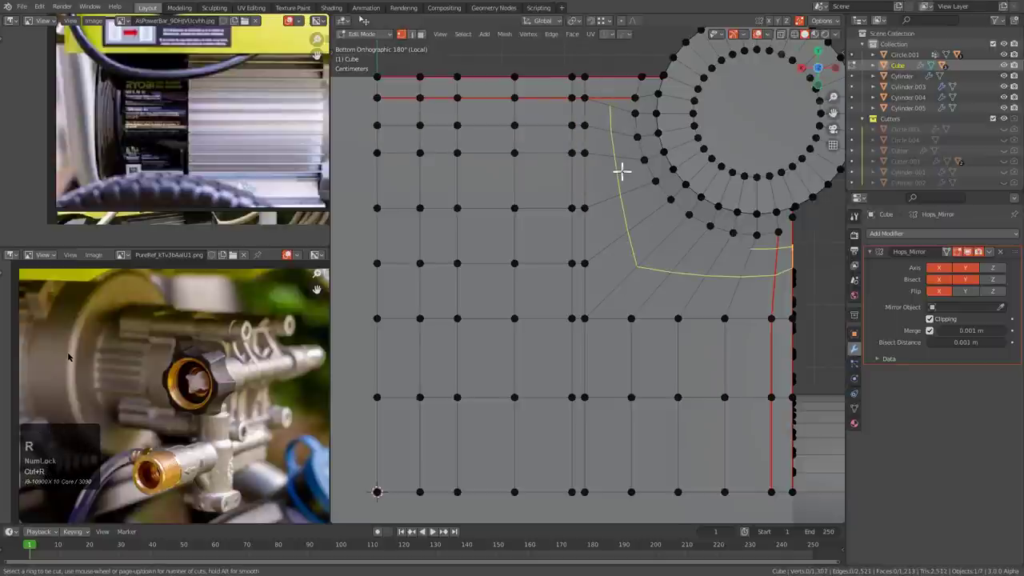
{"action": "scroll", "coordinate": [621, 253], "scroll_direction": "down", "scroll_amount": 3}
{"action": "middle_click_drag", "start_coordinate": [628, 260], "coordinate": [617, 320]}
{"action": "scroll", "coordinate": [622, 260], "scroll_direction": "down", "scroll_amount": 1}
{"action": "scroll", "coordinate": [595, 259], "scroll_direction": "up", "scroll_amount": 1}
{"action": "scroll", "coordinate": [598, 248], "scroll_direction": "up", "scroll_amount": 2}
{"action": "key", "text": "Tab"}
{"action": "scroll", "coordinate": [617, 320], "scroll_direction": "down", "scroll_amount": 1}
{"action": "key", "text": "Tab"}
{"action": "middle_click_drag", "start_coordinate": [625, 220], "coordinate": [642, 178]}
{"action": "scroll", "coordinate": [679, 237], "scroll_direction": "up", "scroll_amount": 2}
- Enlarge the inner end face on the cylinder's underside
{"action": "key", "text": "3"}
{"action": "left_click", "coordinate": [708, 268]}
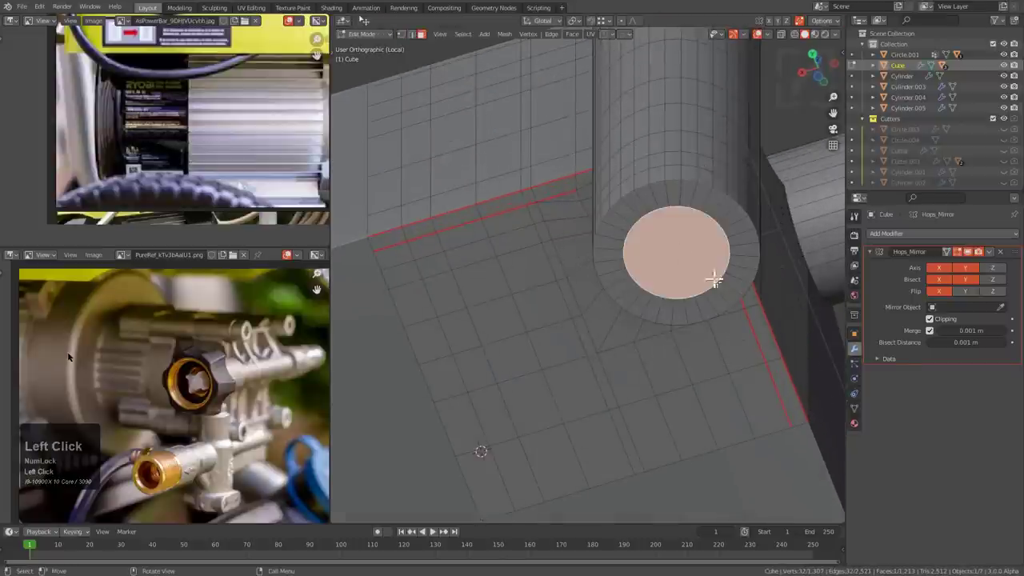
{"action": "key", "text": "s"}
{"action": "left_click", "coordinate": [738, 298]}
{"action": "key", "text": "e"}
{"action": "right_click", "coordinate": [740, 300]}
{"action": "key", "text": "s"}
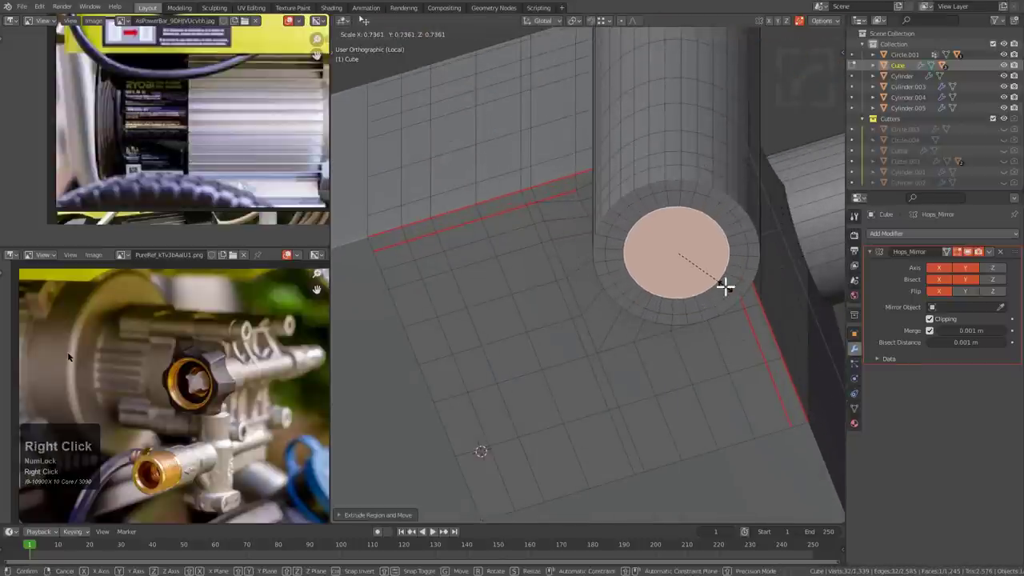
{"action": "right_click", "coordinate": [725, 287]}
{"action": "key", "text": "ctrl+z"}
- Fine-tune the scale of the cylinder's inner bottom face, return to object mode and save the file
{"action": "key", "text": "s"}
{"action": "left_click", "coordinate": [728, 288]}
{"action": "middle_click_drag", "start_coordinate": [677, 249], "coordinate": [660, 257]}
{"action": "scroll", "coordinate": [660, 258], "scroll_direction": "down", "scroll_amount": 5}
{"action": "mouse_move", "coordinate": [660, 257]}
{"action": "middle_mouse_down"}
{"action": "mouse_move", "coordinate": [662, 239]}
{"action": "mouse_move", "coordinate": [665, 272]}
{"action": "middle_mouse_up"}
{"action": "scroll", "coordinate": [674, 235], "scroll_direction": "up", "scroll_amount": 2}
{"action": "middle_click_drag", "start_coordinate": [683, 203], "coordinate": [553, 215], "text": "shift"}
{"action": "scroll", "coordinate": [609, 238], "scroll_direction": "down", "scroll_amount": 2}
{"action": "key", "text": "Tab"}
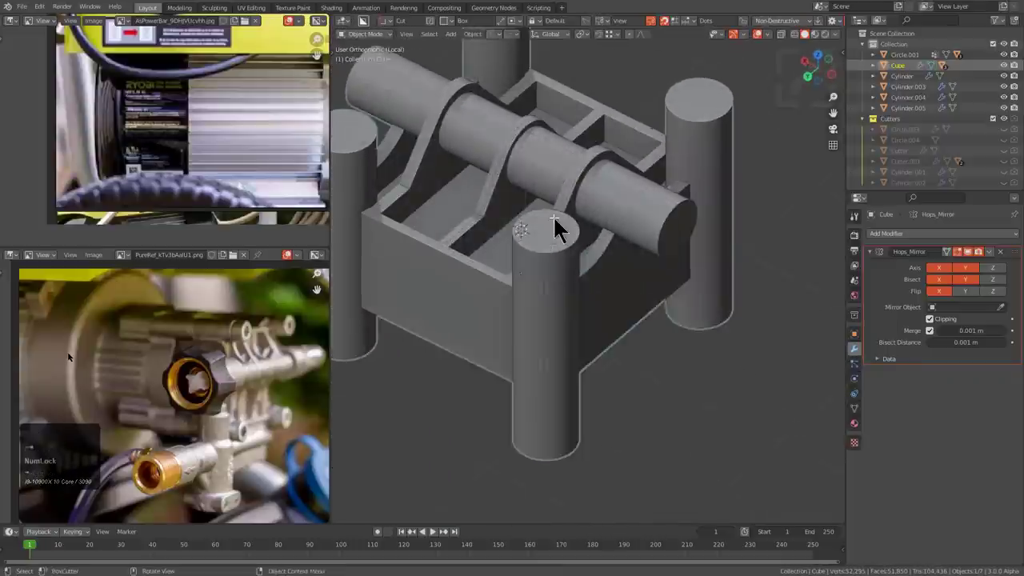
{"action": "scroll", "coordinate": [553, 215], "scroll_direction": "down", "scroll_amount": 3}
{"action": "middle_click_drag", "start_coordinate": [560, 258], "coordinate": [879, 284]}
{"action": "key", "text": "ctrl+s"}
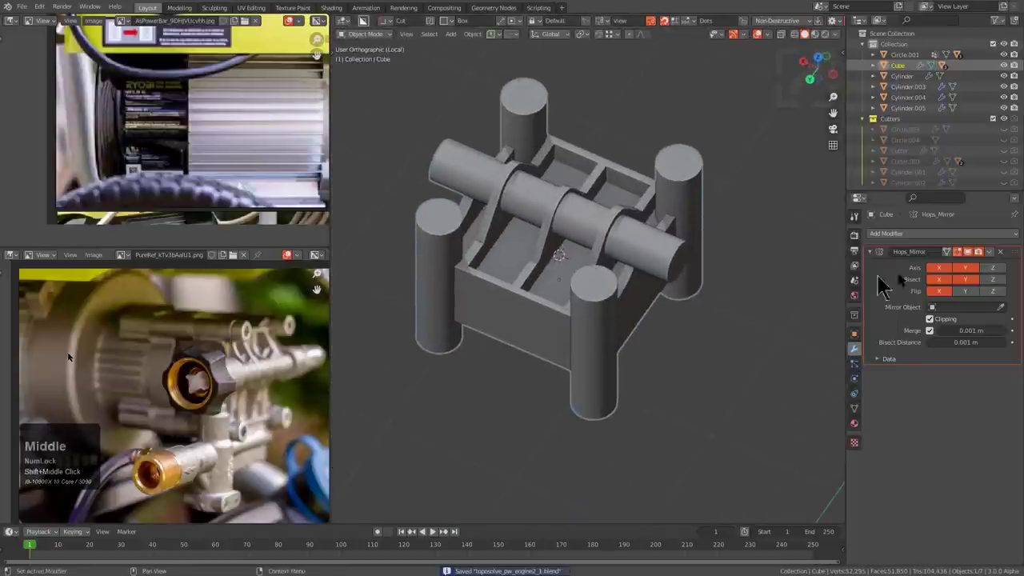
- Clear the sharp marks from the entire frame mesh with the Mark operation
{"action": "key", "text": "Tab"}
{"action": "key", "text": "a"}
{"action": "key", "text": "q"}
{"action": "left_click", "coordinate": [729, 254]}
{"action": "key", "text": "Tab"}
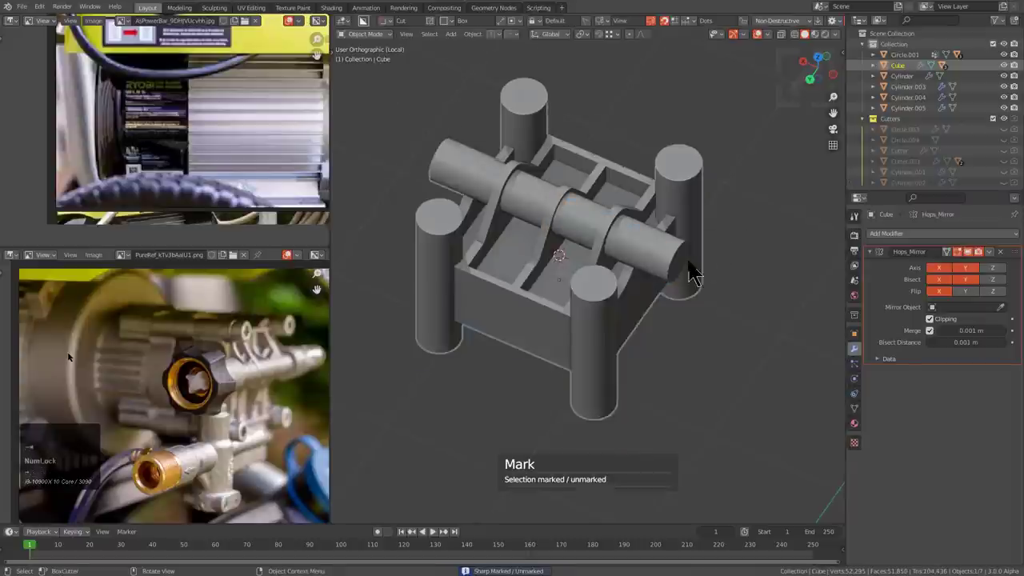
- Add a Catmull-Clark Subdivision modifier to the frame and set its viewport level to 3
{"action": "key", "text": "ctrl+1"}
{"action": "left_click", "coordinate": [689, 254]}
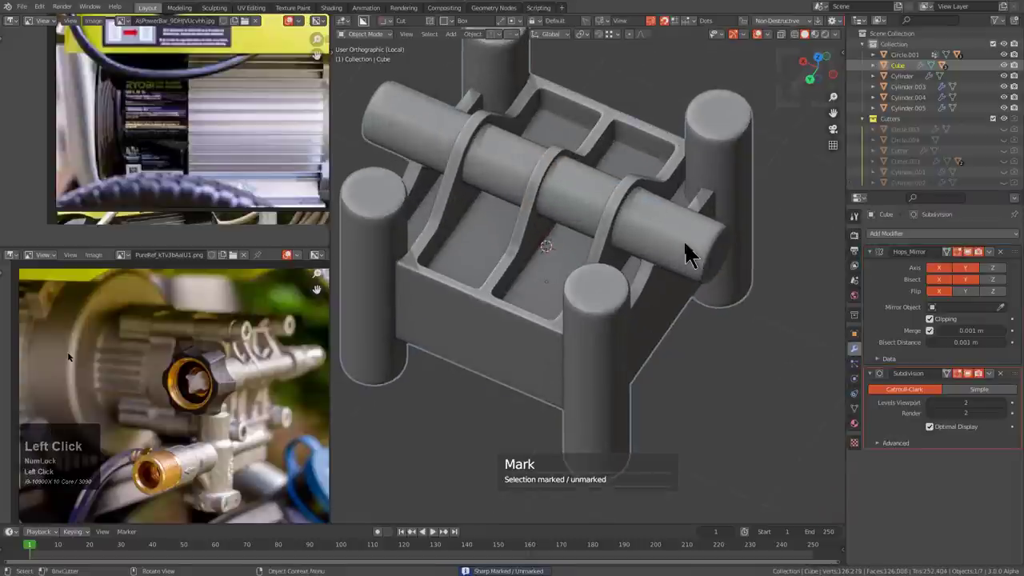
{"action": "middle_click_drag", "start_coordinate": [684, 242], "coordinate": [664, 231]}
{"action": "key", "text": "ctrl+3"}
- Select the support-loop corner vertex where the frame's front rim meets the central divider
{"action": "scroll", "coordinate": [675, 230], "scroll_direction": "up", "scroll_amount": 8}
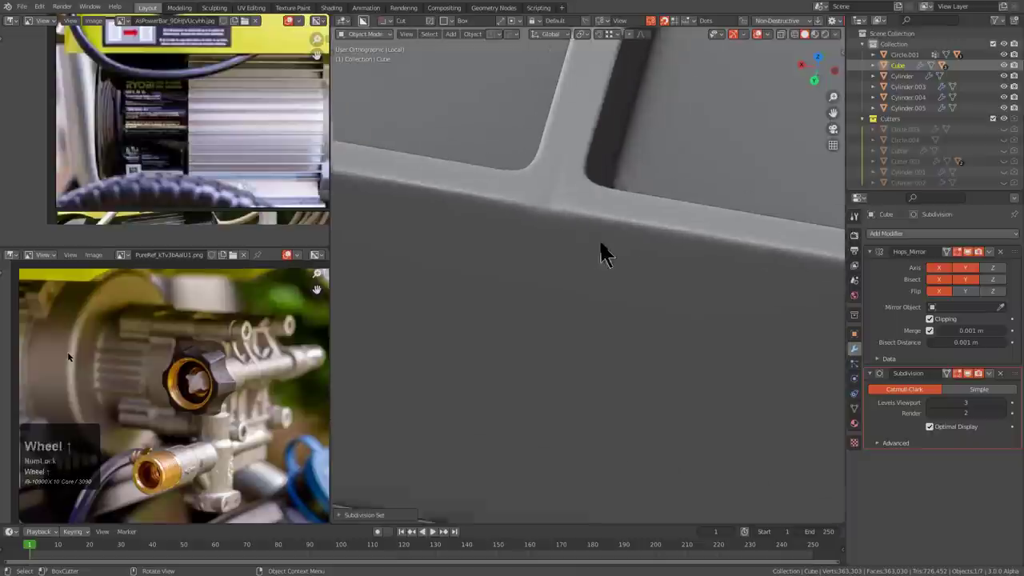
{"action": "middle_click_drag", "start_coordinate": [606, 251], "coordinate": [589, 297]}
{"action": "key", "text": "Tab"}
{"action": "scroll", "coordinate": [581, 240], "scroll_direction": "up", "scroll_amount": 3}
{"action": "scroll", "coordinate": [589, 296], "scroll_direction": "up", "scroll_amount": 2}
{"action": "key", "text": "2"}
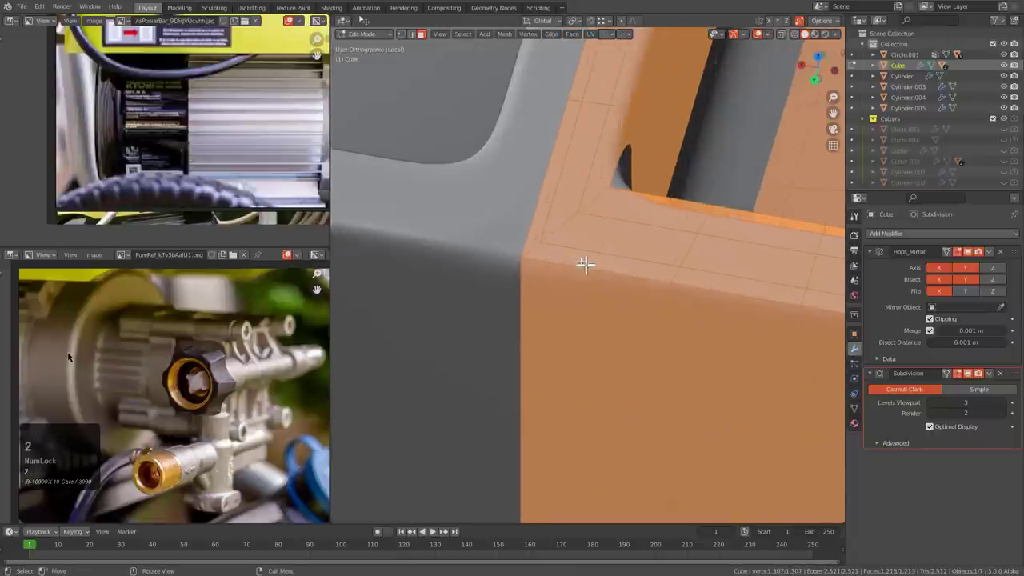
{"action": "left_click", "coordinate": [542, 242]}
{"action": "scroll", "coordinate": [564, 233], "scroll_direction": "down", "scroll_amount": 4}
{"action": "middle_click_drag", "start_coordinate": [564, 233], "coordinate": [612, 231], "text": "shift"}
{"action": "scroll", "coordinate": [560, 276], "scroll_direction": "down", "scroll_amount": 3}
{"action": "scroll", "coordinate": [557, 287], "scroll_direction": "up", "scroll_amount": 5}
{"action": "scroll", "coordinate": [611, 240], "scroll_direction": "up", "scroll_amount": 2}
{"action": "key", "text": "1"}
{"action": "left_click", "coordinate": [576, 326]}
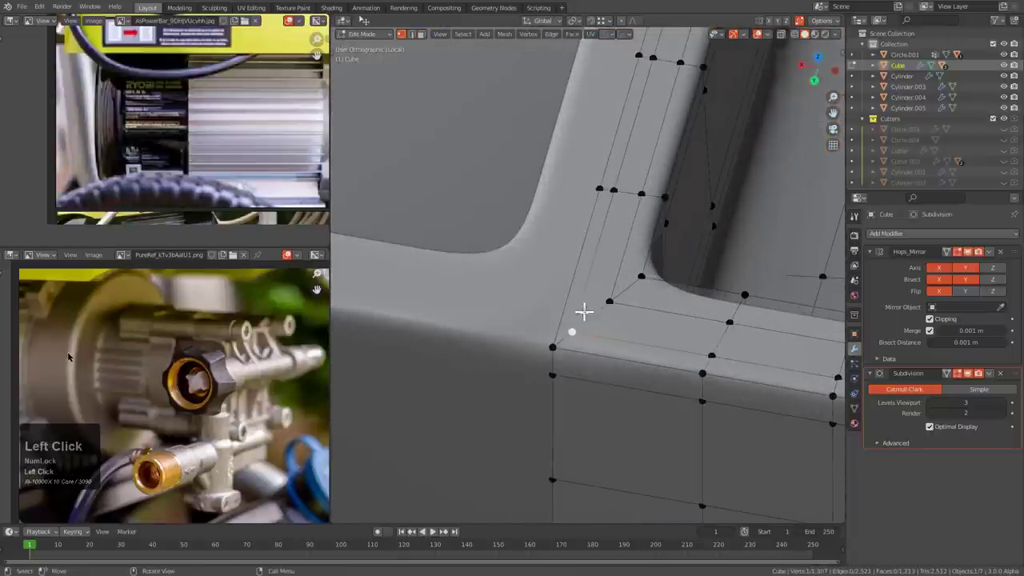
- Disable the subdivision display in edit mode and knife a straight, angle-constrained cut from the corner vertex to the mirror centreline in top view
{"action": "scroll", "coordinate": [571, 338], "scroll_direction": "up", "scroll_amount": 1}
{"action": "middle_click_drag", "start_coordinate": [571, 357], "coordinate": [611, 177], "text": "alt"}
{"action": "scroll", "coordinate": [594, 414], "scroll_direction": "down", "scroll_amount": 6}
{"action": "scroll", "coordinate": [613, 184], "scroll_direction": "up", "scroll_amount": 3}
{"action": "left_click", "coordinate": [957, 374]}
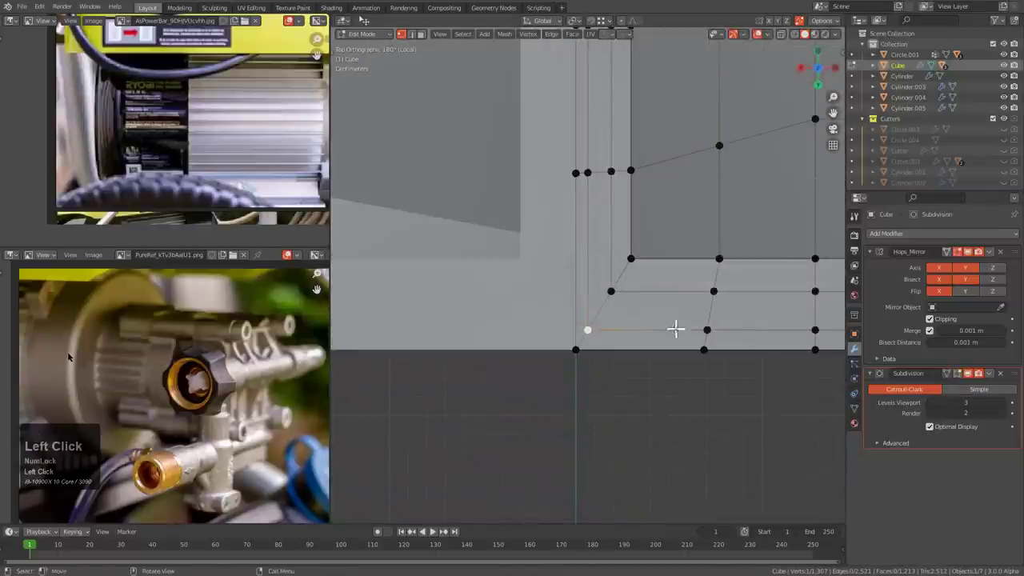
{"action": "key", "text": "k"}
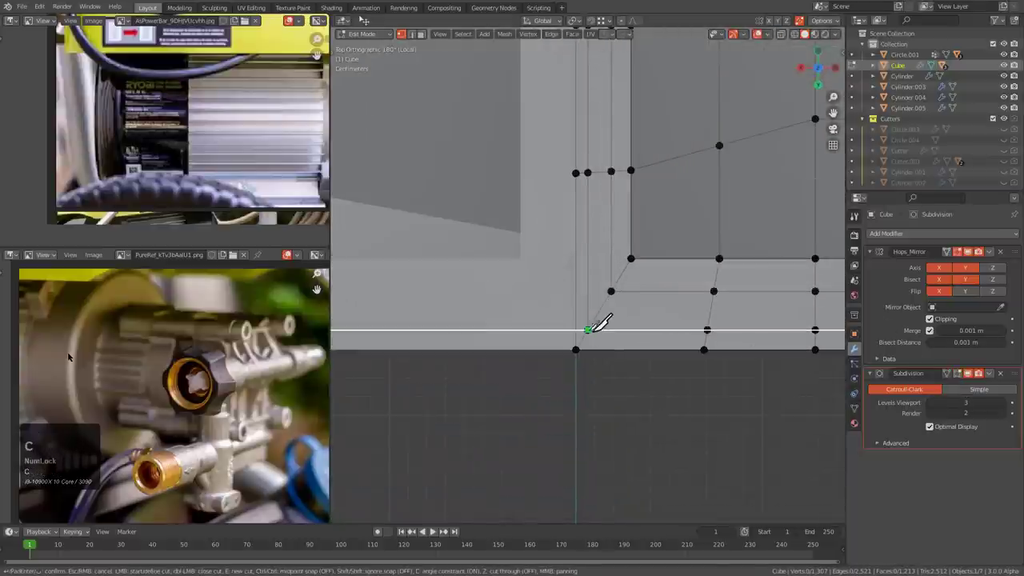
{"action": "left_click", "coordinate": [587, 329]}
{"action": "key", "text": "KP_Enter"}
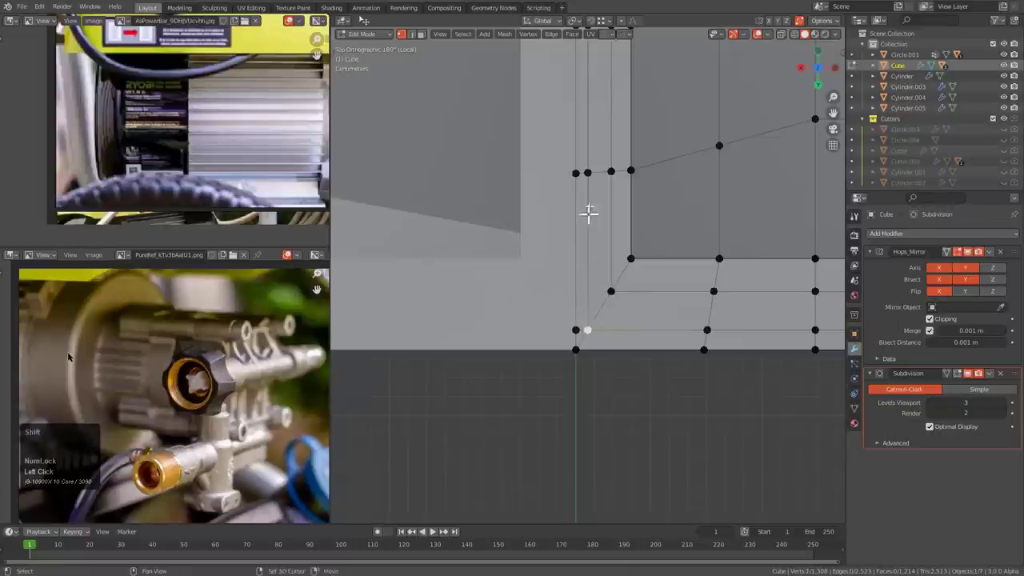
- Slide the corner vertex and the next support-loop vertex along the divider onto the mirror centreline
{"action": "key", "text": "shift+v"}
{"action": "left_click", "coordinate": [566, 242]}
{"action": "left_click", "coordinate": [514, 156]}
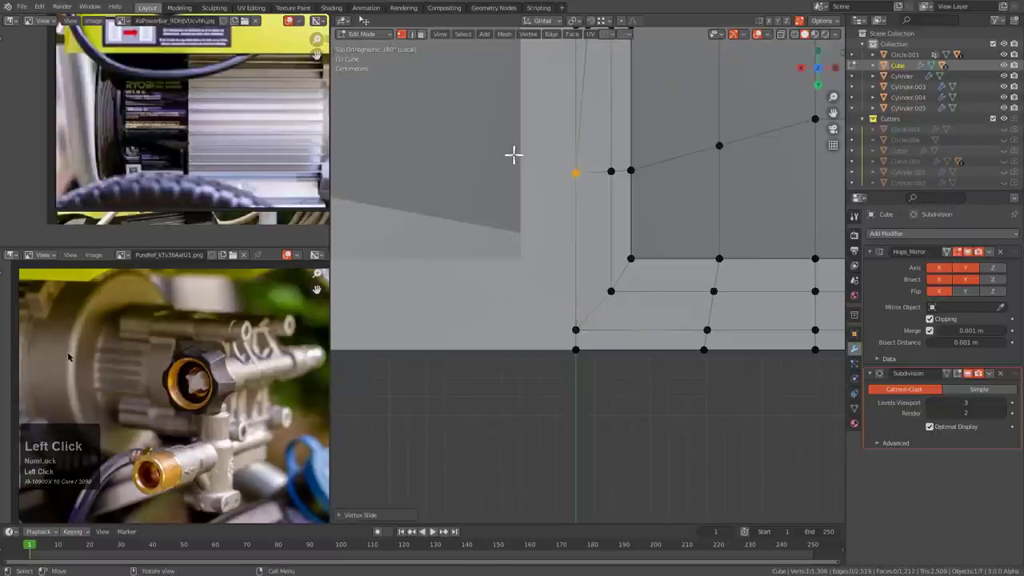
- Select the remaining support-loop vertices along the central divider and arch as a shortest path, and edge-slide them onto the mirror centreline
{"action": "middle_click_drag", "start_coordinate": [514, 155], "coordinate": [598, 273], "text": "shift"}
{"action": "scroll", "coordinate": [602, 274], "scroll_direction": "down", "scroll_amount": 2}
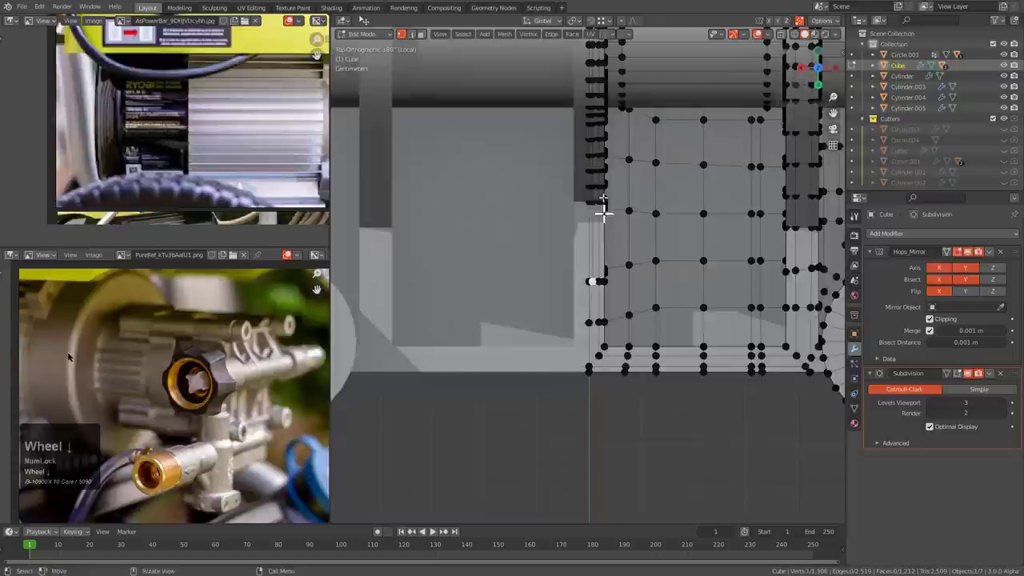
{"action": "middle_click_drag", "start_coordinate": [601, 210], "coordinate": [590, 166], "text": "shift"}
{"action": "left_click", "coordinate": [578, 157], "text": "ctrl"}
{"action": "scroll", "coordinate": [633, 217], "scroll_direction": "up", "scroll_amount": 3}
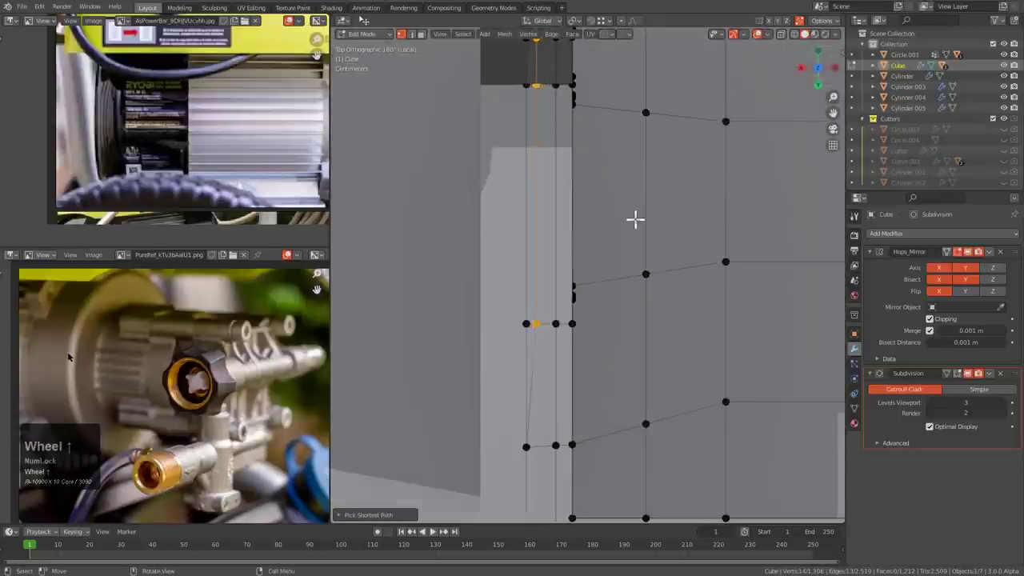
{"action": "scroll", "coordinate": [594, 236], "scroll_direction": "down", "scroll_amount": 2}
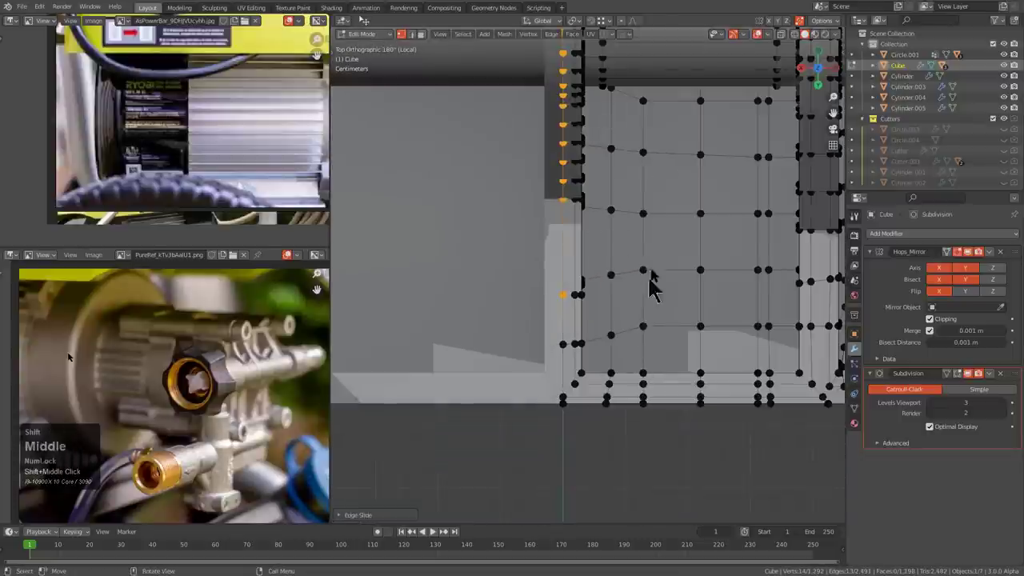
{"action": "key", "text": "Tab"}
{"action": "scroll", "coordinate": [570, 388], "scroll_direction": "down", "scroll_amount": 1}
{"action": "middle_click_drag", "start_coordinate": [567, 390], "coordinate": [592, 267], "text": "shift"}
{"action": "scroll", "coordinate": [613, 240], "scroll_direction": "up", "scroll_amount": 6}
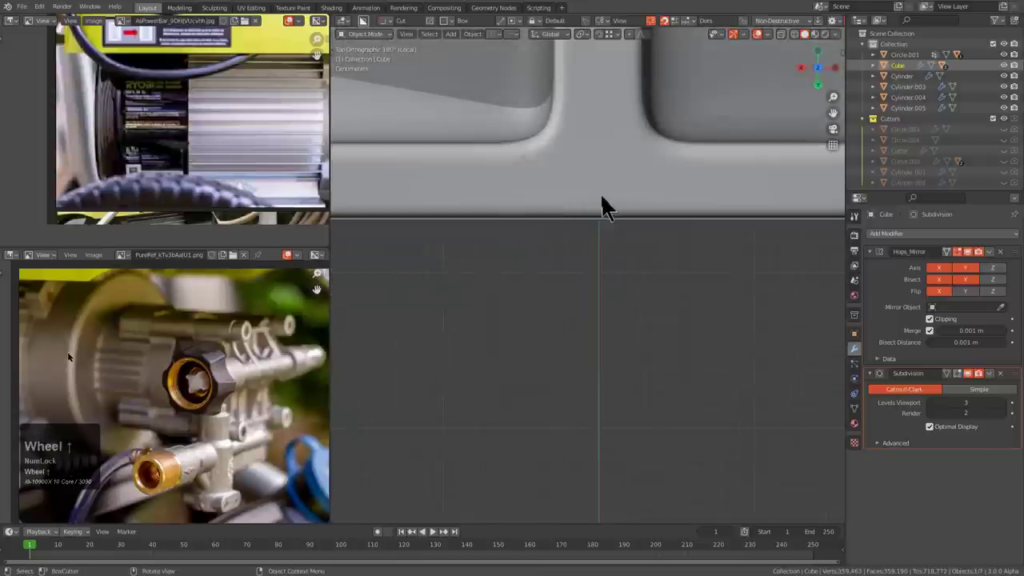
- Examine the smoothed frame corner where the rim meets the upright cylinder, and the overall subdivided shape
{"action": "scroll", "coordinate": [601, 198], "scroll_direction": "down", "scroll_amount": 5}
{"action": "middle_click_drag", "start_coordinate": [730, 219], "coordinate": [597, 213], "text": "shift"}
{"action": "scroll", "coordinate": [658, 229], "scroll_direction": "up", "scroll_amount": 2}
{"action": "middle_click_drag", "start_coordinate": [658, 228], "coordinate": [679, 179]}
{"action": "key", "text": "Tab"}
{"action": "scroll", "coordinate": [616, 238], "scroll_direction": "up", "scroll_amount": 4}
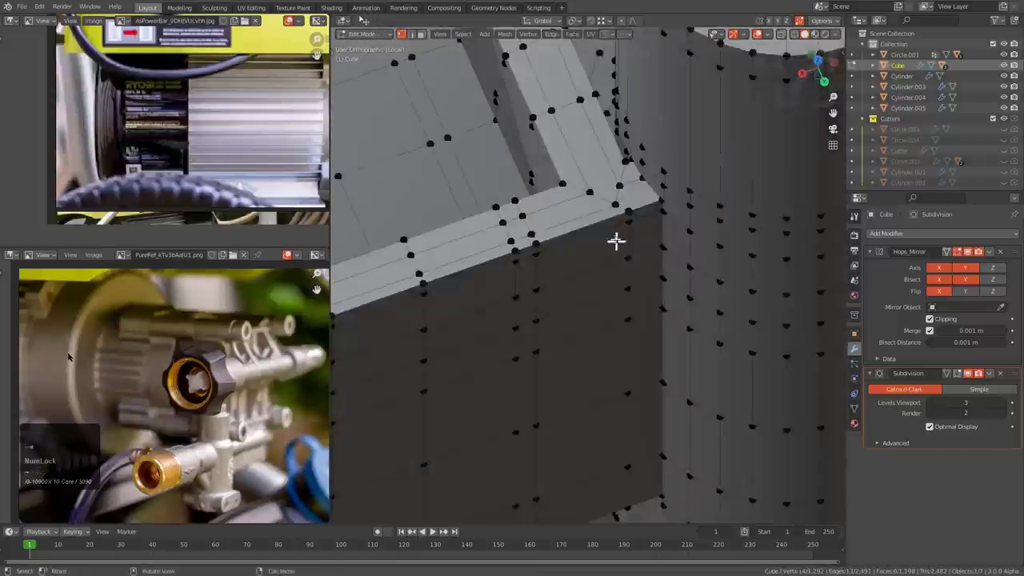
{"action": "key", "text": "Tab"}
{"action": "scroll", "coordinate": [638, 192], "scroll_direction": "down", "scroll_amount": 3}
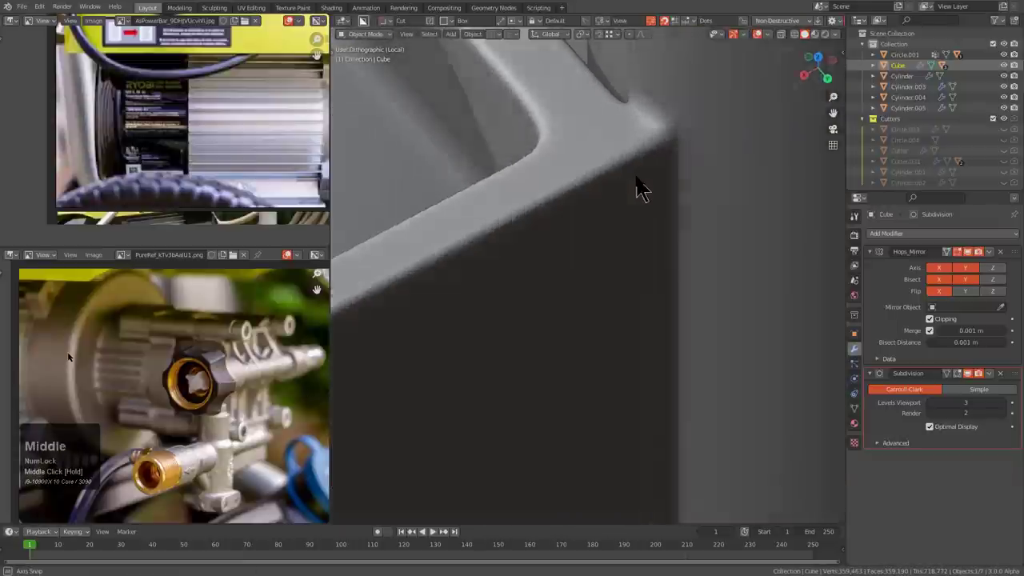
{"action": "scroll", "coordinate": [624, 229], "scroll_direction": "down", "scroll_amount": 2}
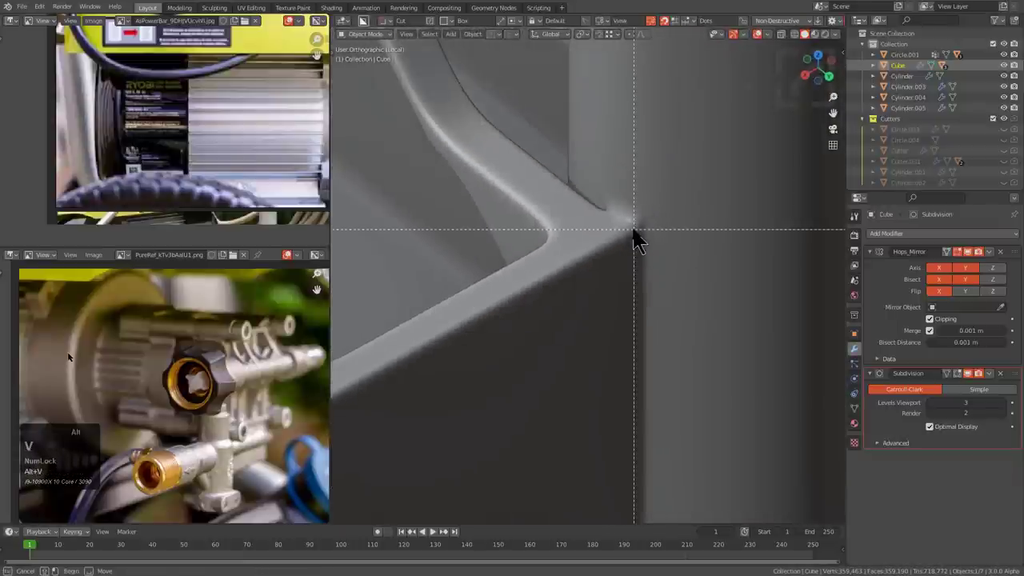
{"action": "key", "text": "alt+v"}
{"action": "left_click", "coordinate": [631, 229]}
{"action": "middle_click_drag", "start_coordinate": [637, 267], "coordinate": [655, 279]}
{"action": "key", "text": "alt+v"}
{"action": "left_click", "coordinate": [656, 279]}
{"action": "scroll", "coordinate": [663, 235], "scroll_direction": "down", "scroll_amount": 4}
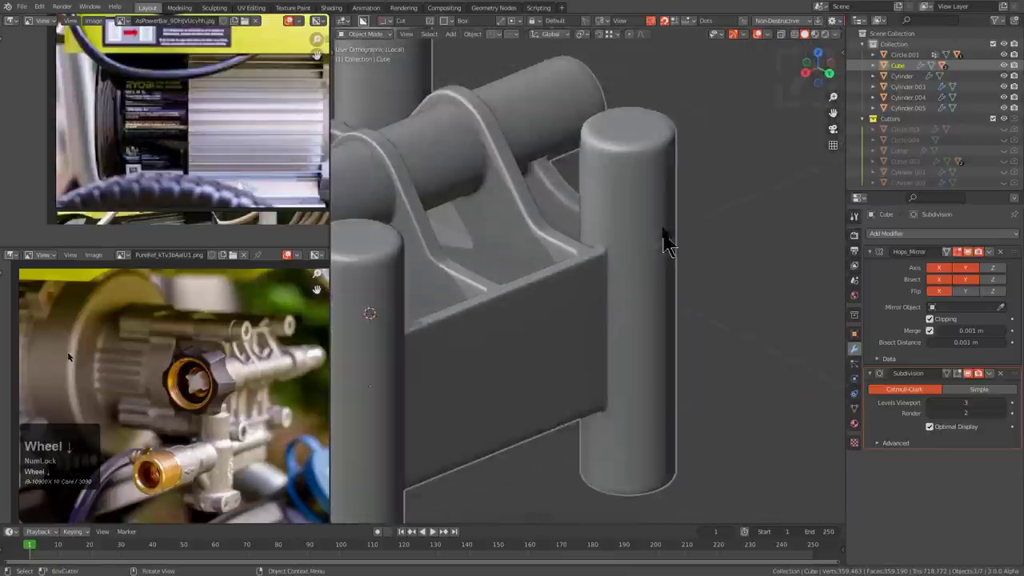
{"action": "middle_click_drag", "start_coordinate": [663, 235], "coordinate": [629, 247]}
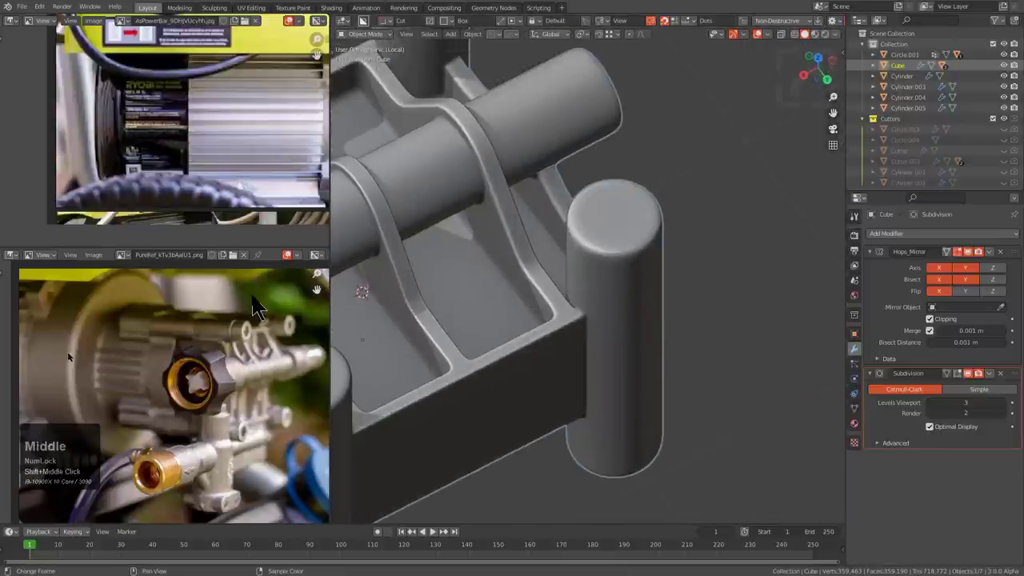
- Enlarge the inner face on the upright cylinder's top so the surrounding rim becomes narrower
{"action": "key", "text": "Tab"}
{"action": "key", "text": "3"}
{"action": "left_click", "coordinate": [635, 205]}
{"action": "scroll", "coordinate": [674, 251], "scroll_direction": "up", "scroll_amount": 2}
{"action": "key", "text": "KP_Decimal"}
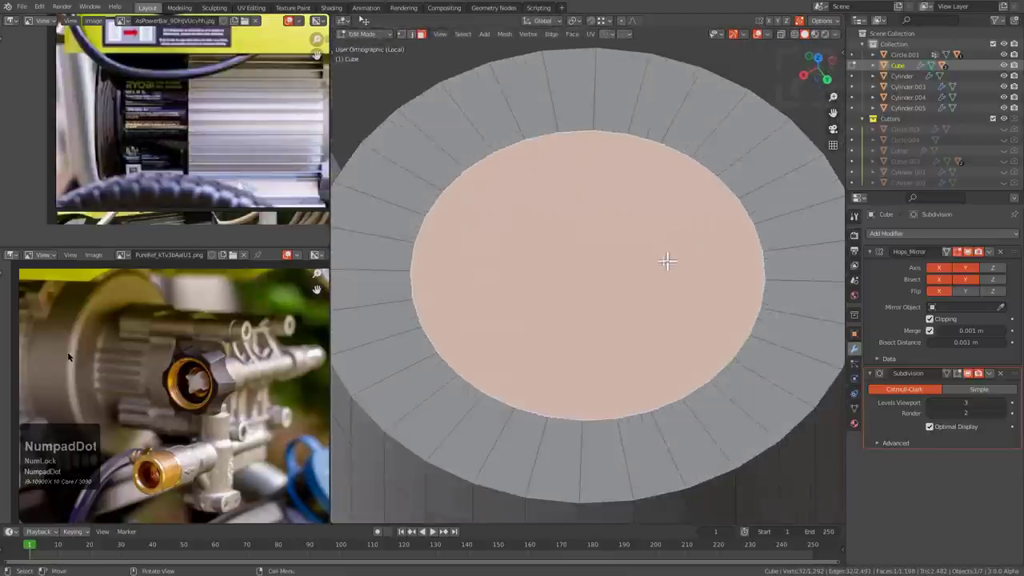
{"action": "scroll", "coordinate": [667, 263], "scroll_direction": "down", "scroll_amount": 3}
{"action": "key", "text": "s"}
{"action": "left_click", "coordinate": [703, 341]}
{"action": "middle_click_drag", "start_coordinate": [673, 336], "coordinate": [662, 293], "text": "shift"}
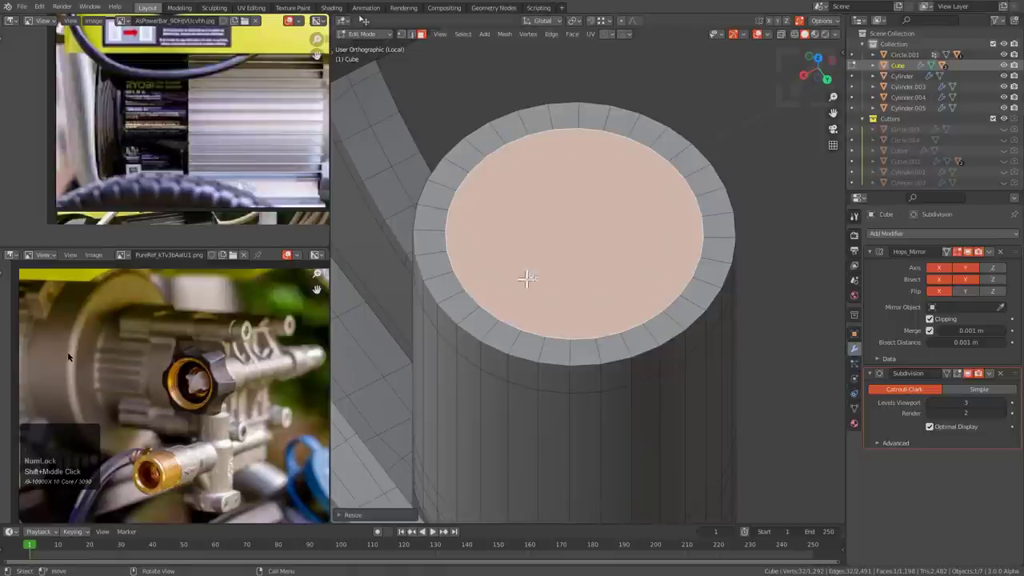
- Check the cylinder against the reference photo, grow the top face selection to include its rim, and lower the cap along global Z
{"action": "scroll", "coordinate": [283, 362], "scroll_direction": "down", "scroll_amount": 2}
{"action": "scroll", "coordinate": [284, 362], "scroll_direction": "up", "scroll_amount": 1}
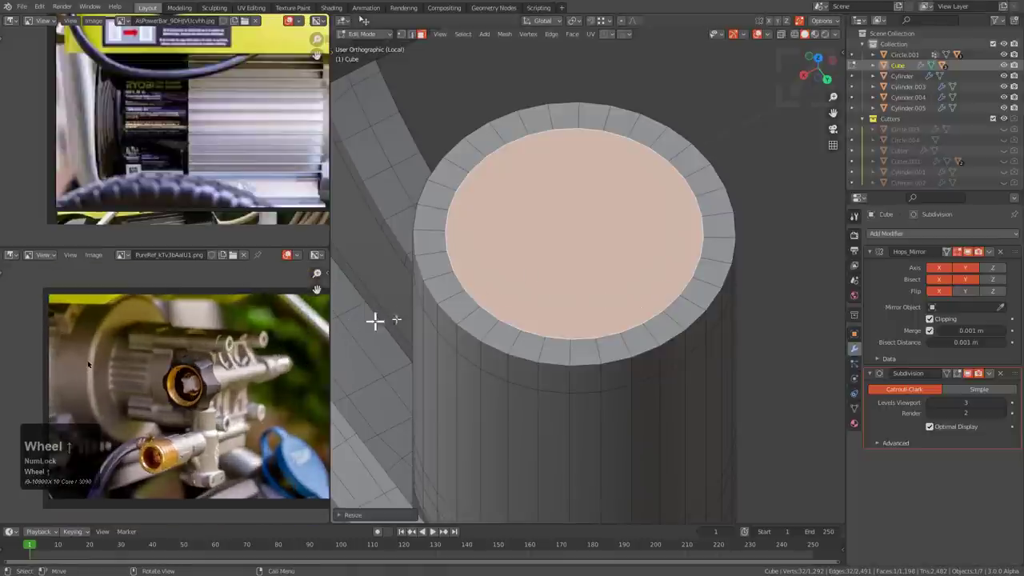
{"action": "scroll", "coordinate": [456, 314], "scroll_direction": "down", "scroll_amount": 3}
{"action": "middle_click_drag", "start_coordinate": [543, 331], "coordinate": [596, 312]}
{"action": "scroll", "coordinate": [210, 389], "scroll_direction": "up", "scroll_amount": 1}
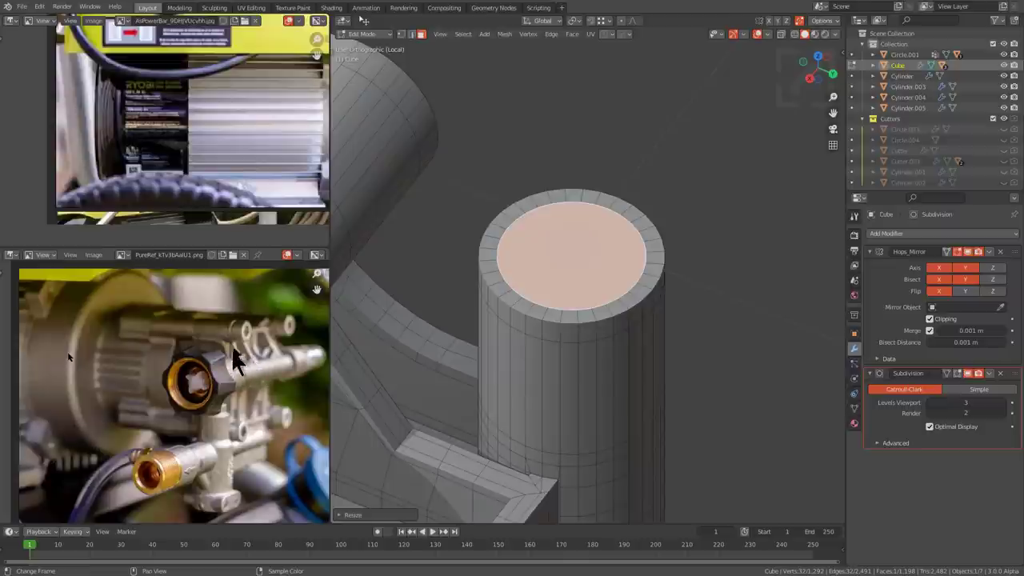
{"action": "middle_click_drag", "start_coordinate": [437, 306], "coordinate": [535, 232]}
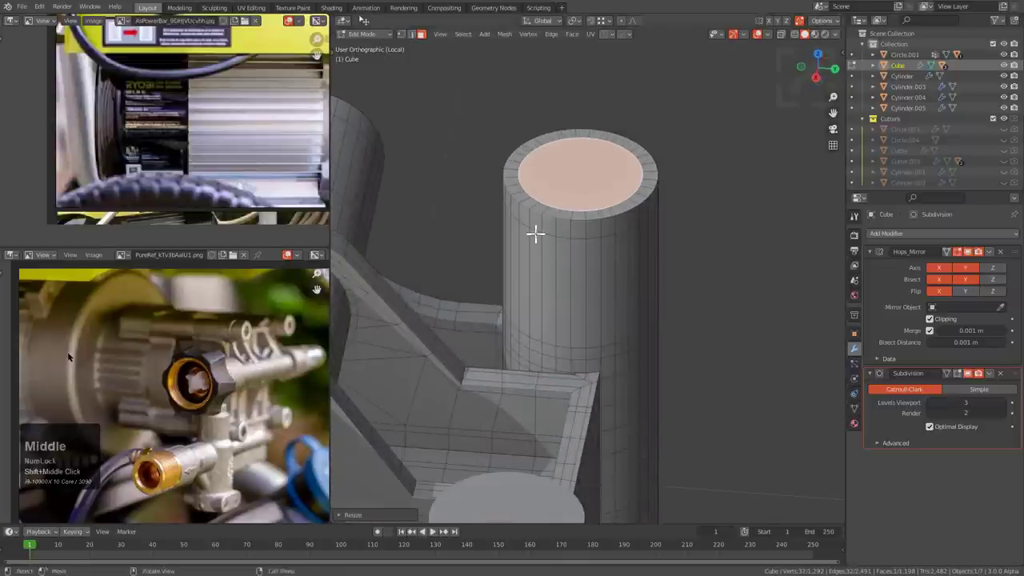
{"action": "key", "text": "ctrl+KP_Add"}
{"action": "key", "text": "g"}
{"action": "key", "text": "z"}
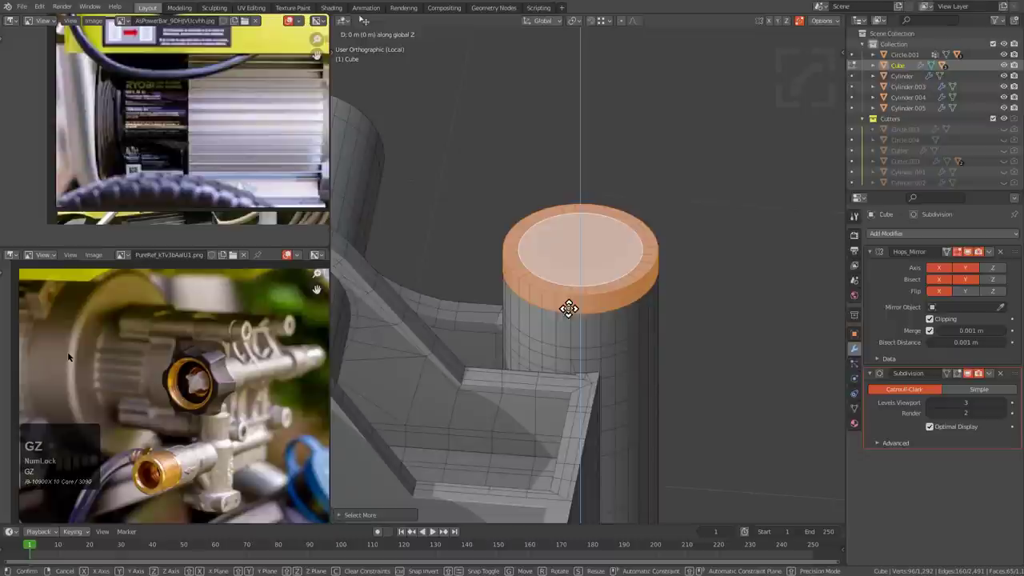
{"action": "left_click", "coordinate": [598, 332]}
{"action": "key", "text": "Tab"}
{"action": "scroll", "coordinate": [620, 322], "scroll_direction": "down", "scroll_amount": 3}
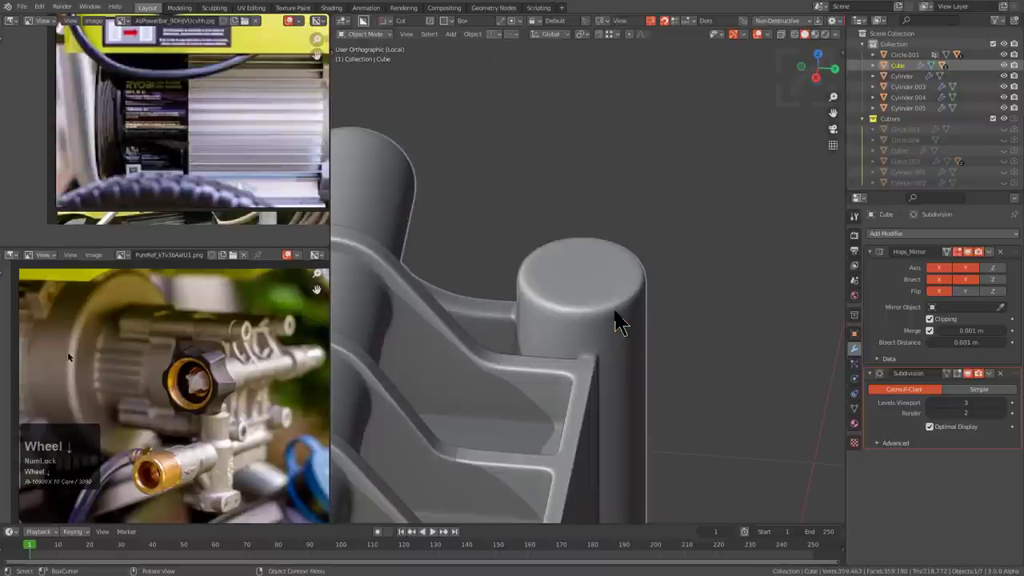
- Delete the single face closing the upright cylinder's top so the mesh is open there
{"action": "scroll", "coordinate": [627, 320], "scroll_direction": "up", "scroll_amount": 5}
{"action": "key", "text": "Tab"}
{"action": "scroll", "coordinate": [614, 288], "scroll_direction": "up", "scroll_amount": 3}
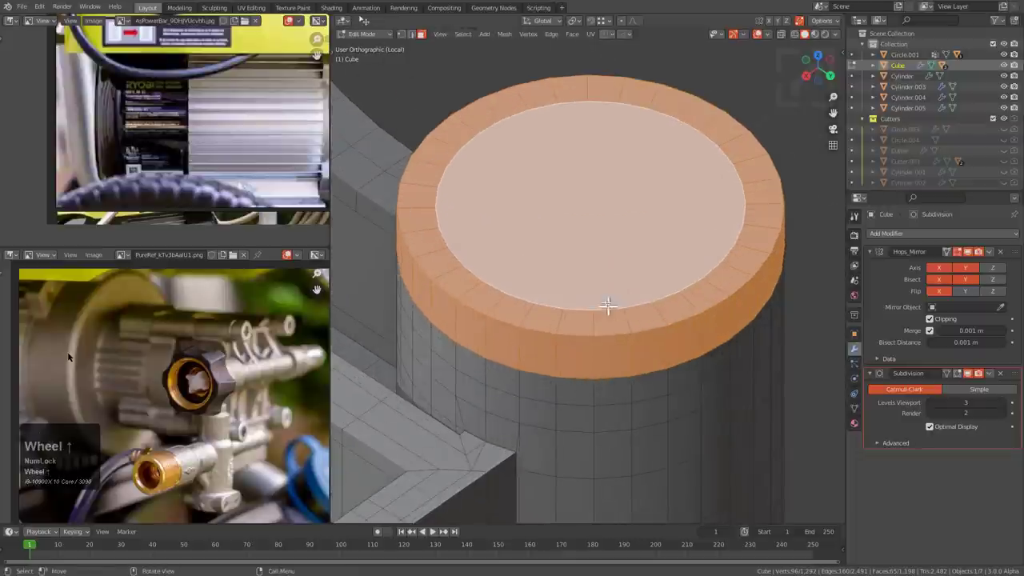
{"action": "left_click", "coordinate": [610, 274]}
{"action": "scroll", "coordinate": [674, 292], "scroll_direction": "up", "scroll_amount": 1}
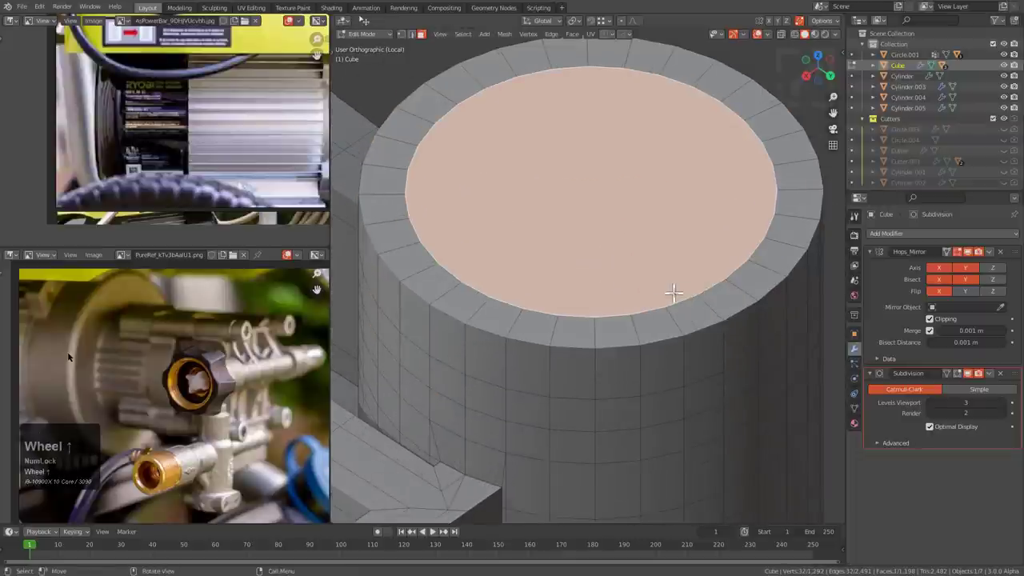
{"action": "key", "text": "x"}
{"action": "left_click", "coordinate": [658, 282]}
{"action": "key", "text": "1"}
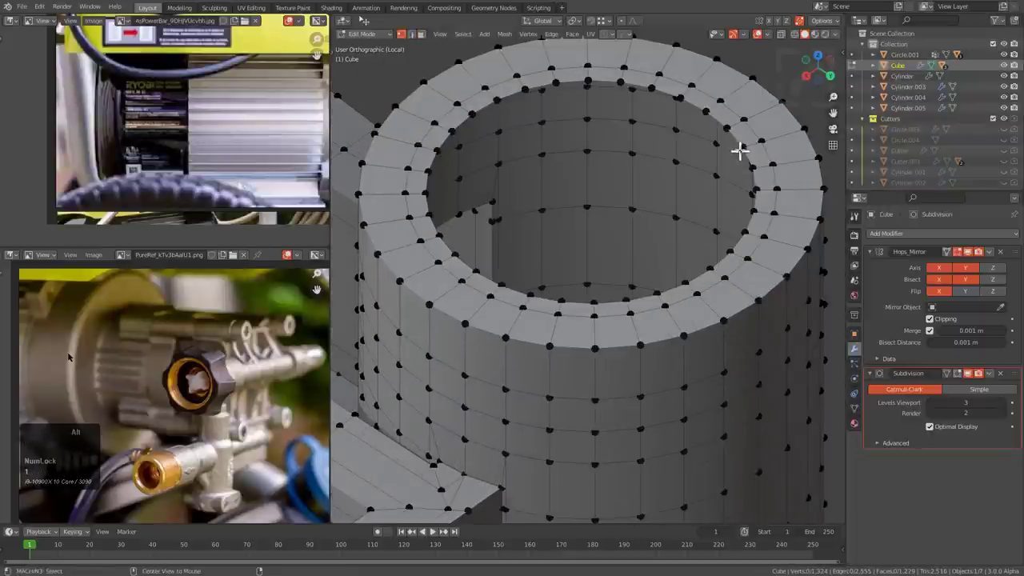
- Grid Fill the opening's inner edge loop with a span of 8, adjusting the offset so the grid runs square
{"action": "left_click", "coordinate": [738, 150], "text": "alt"}
{"action": "key", "text": "KP_7"}
{"action": "scroll", "coordinate": [699, 231], "scroll_direction": "down", "scroll_amount": 3}
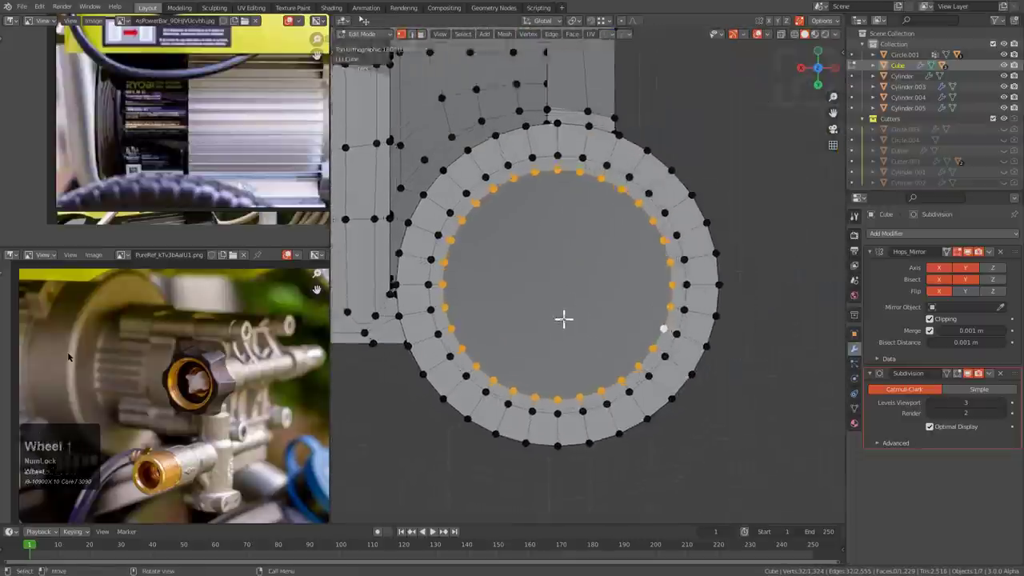
{"action": "key", "text": "ctrl+f"}
{"action": "left_click", "coordinate": [571, 310]}
{"action": "key", "text": "F9"}
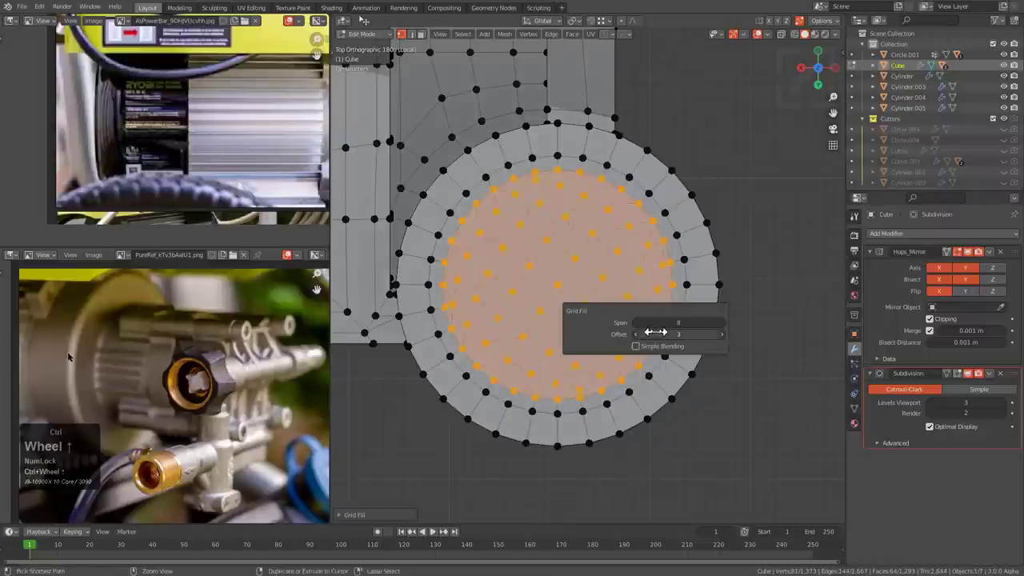
{"action": "scroll", "coordinate": [655, 332], "scroll_direction": "up", "scroll_amount": 1, "text": "ctrl"}
{"action": "middle_click", "coordinate": [534, 324]}
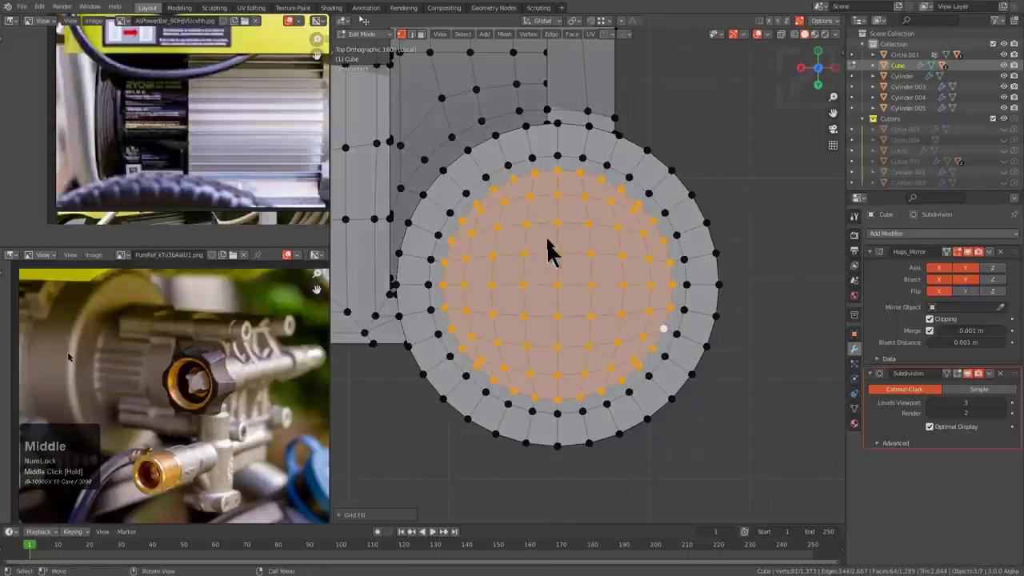
{"action": "key", "text": "Tab"}
{"action": "middle_click_drag", "start_coordinate": [550, 217], "coordinate": [565, 179]}
{"action": "key", "text": "Tab"}
- Select all faces of the upright cylinder's flat top out to the rim, excluding the side faces
{"action": "middle_click_drag", "start_coordinate": [564, 368], "coordinate": [607, 264], "text": "shift"}
{"action": "scroll", "coordinate": [608, 265], "scroll_direction": "up", "scroll_amount": 1}
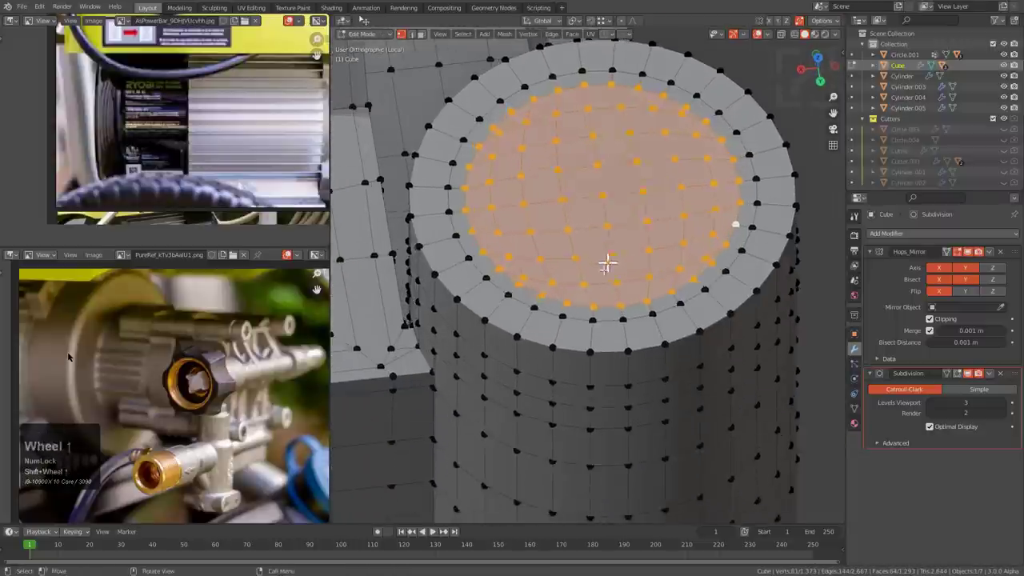
{"action": "key", "text": "3"}
{"action": "left_click", "coordinate": [559, 327], "text": "alt"}
{"action": "left_click", "coordinate": [569, 312], "text": "alt"}
{"action": "key", "text": "ctrl+KP_Add"}
{"action": "key", "text": "ctrl+KP_Add"}
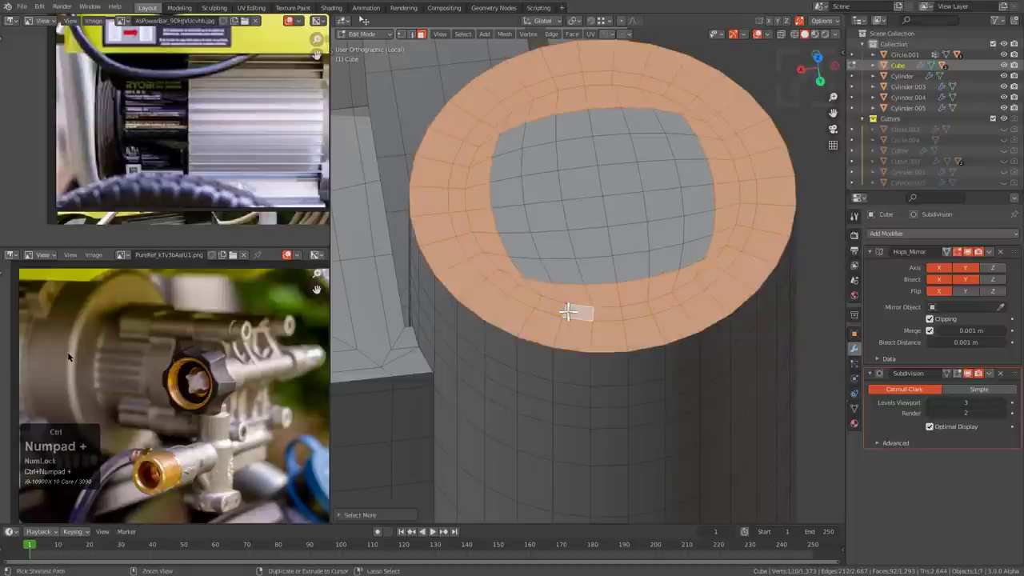
{"action": "key", "text": "ctrl+KP_Add"}
{"action": "key", "text": "ctrl+KP_Add"}
{"action": "key", "text": "ctrl+KP_Subtract"}
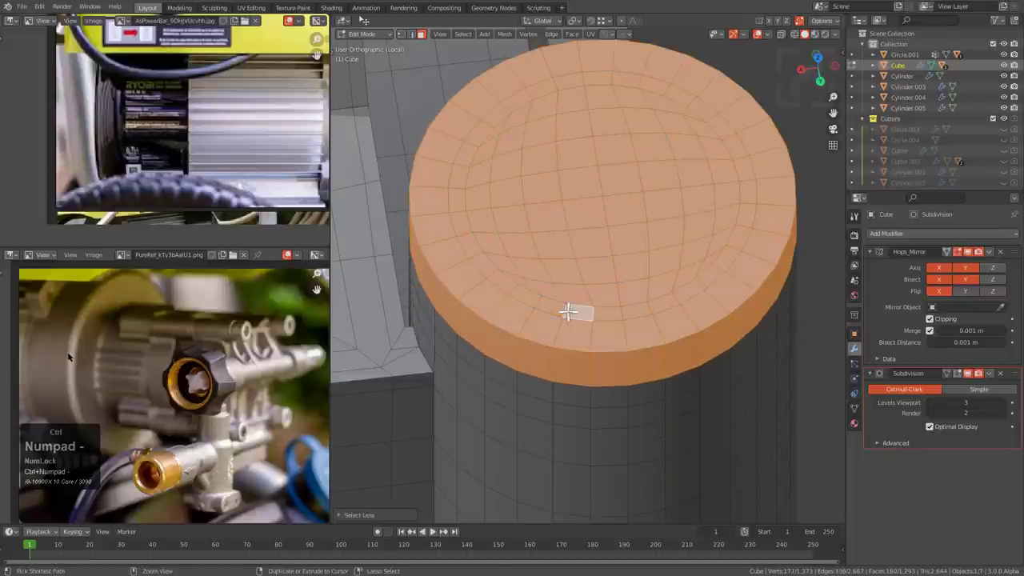
{"action": "key", "text": "ctrl+KP_Subtract"}
- Extract the selected top faces as a separate thin solidified plate with the HardOps Curve/Extract tool
{"action": "scroll", "coordinate": [567, 312], "scroll_direction": "down", "scroll_amount": 1}
{"action": "middle_click_drag", "start_coordinate": [555, 308], "coordinate": [583, 293]}
{"action": "key", "text": "q"}
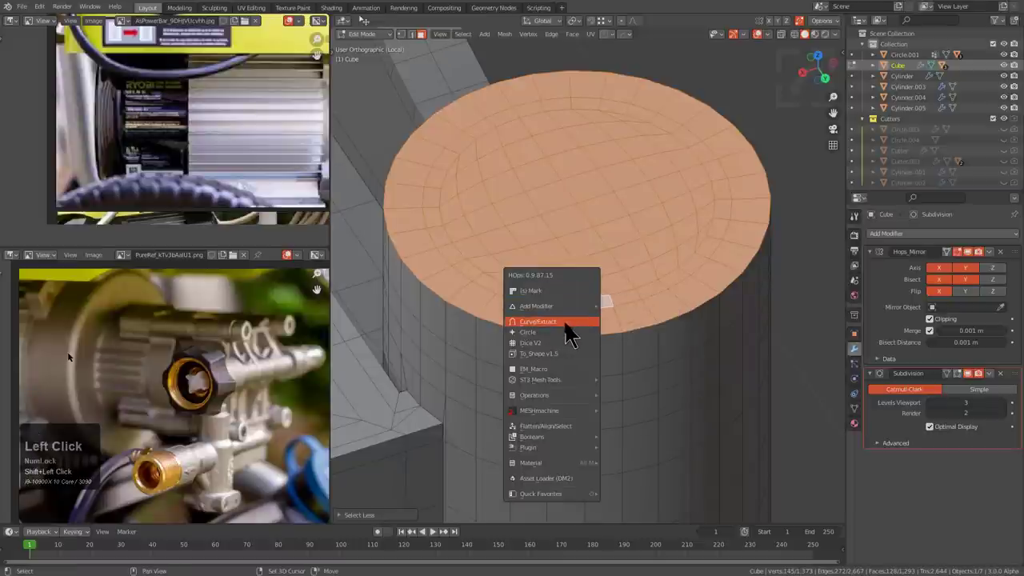
{"action": "left_click", "coordinate": [570, 322]}
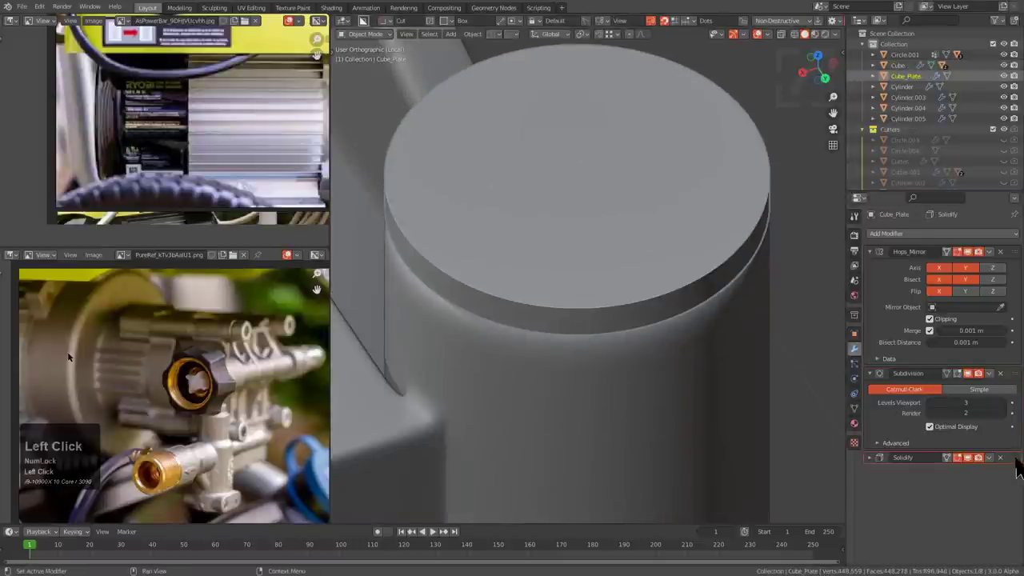
- Move the plate's Solidify modifier above its Subdivision modifier so the plate's edges are smoothed
{"action": "left_click_drag", "start_coordinate": [1011, 457], "coordinate": [994, 375]}
{"action": "scroll", "coordinate": [595, 325], "scroll_direction": "down", "scroll_amount": 3}
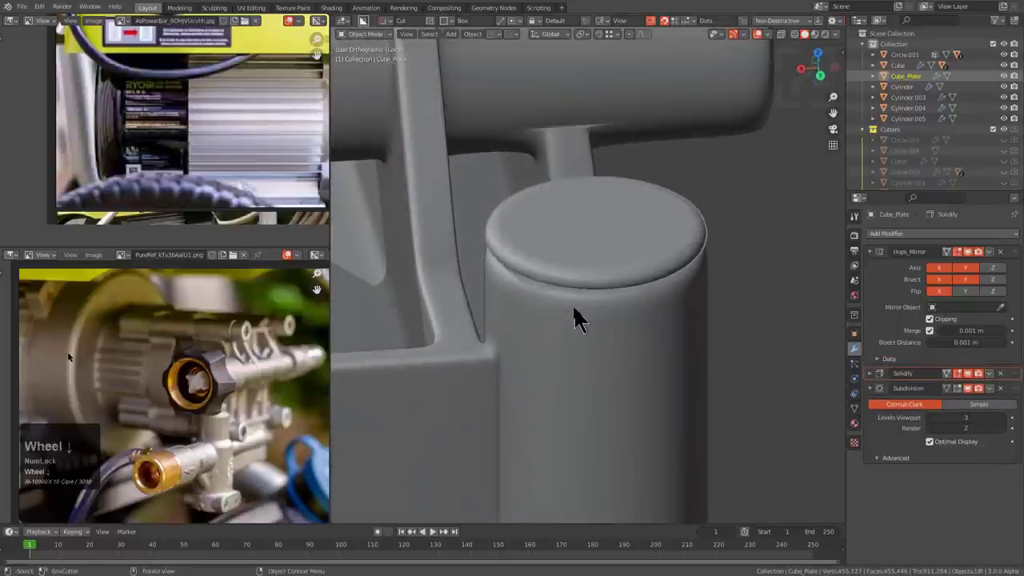
{"action": "middle_click_drag", "start_coordinate": [573, 304], "coordinate": [655, 345]}
{"action": "scroll", "coordinate": [613, 292], "scroll_direction": "down", "scroll_amount": 3}
{"action": "scroll", "coordinate": [656, 352], "scroll_direction": "up", "scroll_amount": 4}
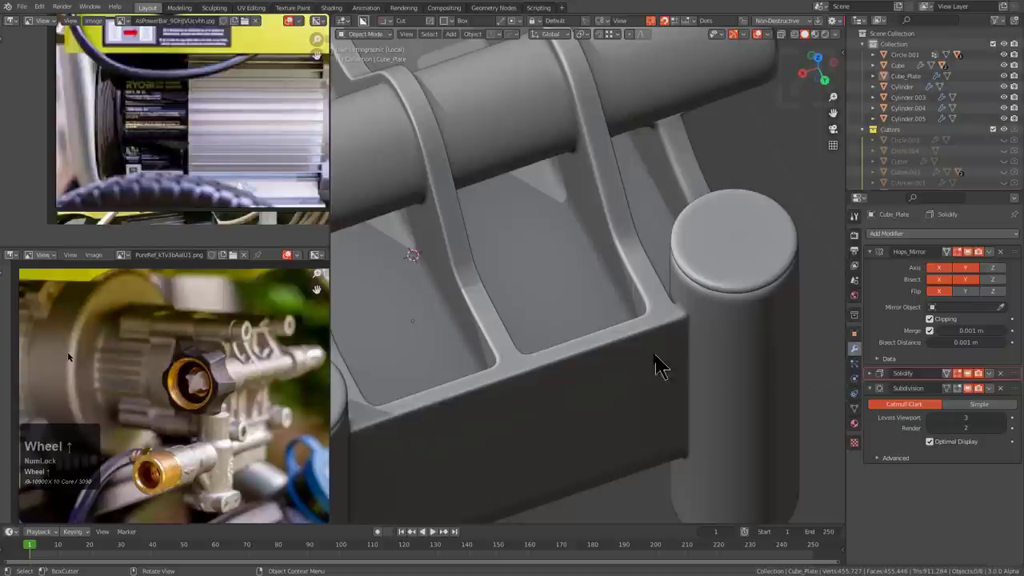
- Add a support loop around the plate's outer ring, slid towards the rim to tighten the smoothed edge
{"action": "left_click", "coordinate": [735, 289]}
{"action": "scroll", "coordinate": [679, 343], "scroll_direction": "up", "scroll_amount": 4}
{"action": "middle_click_drag", "start_coordinate": [736, 293], "coordinate": [634, 297], "text": "shift"}
{"action": "key", "text": "Tab"}
{"action": "scroll", "coordinate": [635, 297], "scroll_direction": "up", "scroll_amount": 1, "text": "shift"}
{"action": "left_click", "coordinate": [634, 298]}
{"action": "scroll", "coordinate": [648, 370], "scroll_direction": "up", "scroll_amount": 2}
{"action": "left_click", "coordinate": [628, 322]}
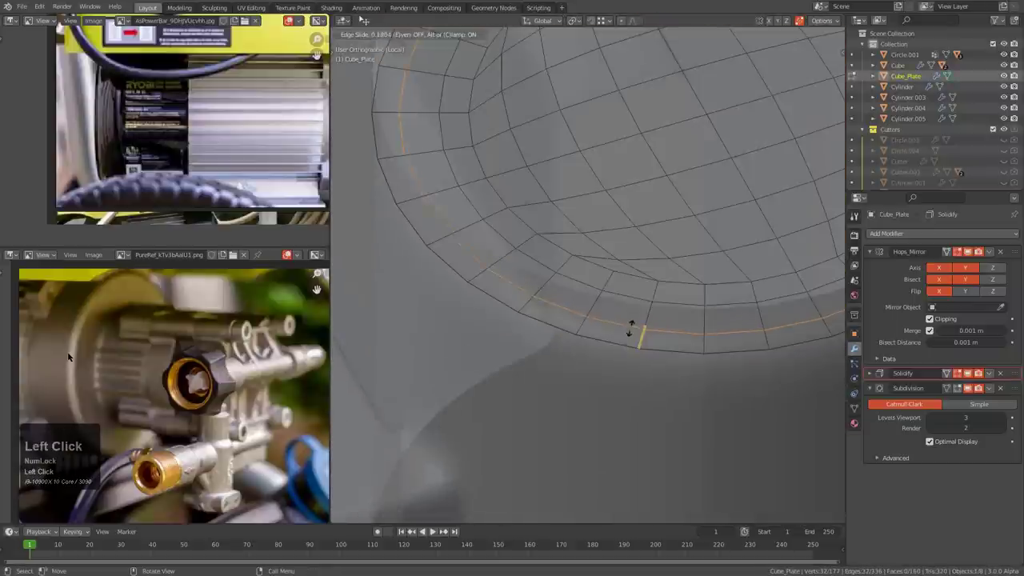
{"action": "left_click", "coordinate": [629, 331]}
{"action": "scroll", "coordinate": [629, 332], "scroll_direction": "down", "scroll_amount": 3}
{"action": "key", "text": "Tab"}
{"action": "scroll", "coordinate": [548, 274], "scroll_direction": "down", "scroll_amount": 2}
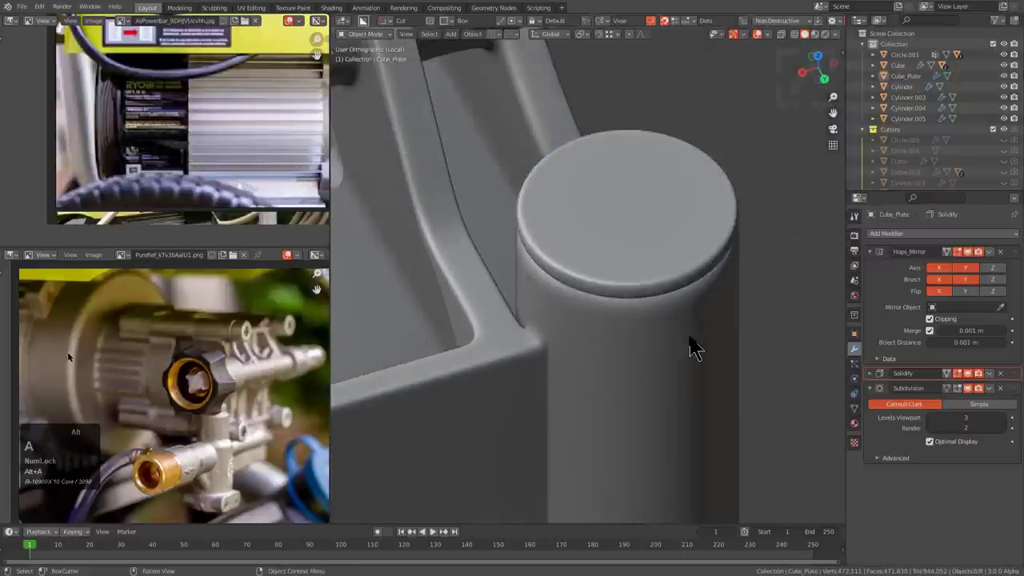
- Edge-slide the housing cylinder's uppermost side loop up towards the rim beneath the plate to sharpen it
{"action": "middle_click_drag", "start_coordinate": [688, 343], "coordinate": [659, 311]}
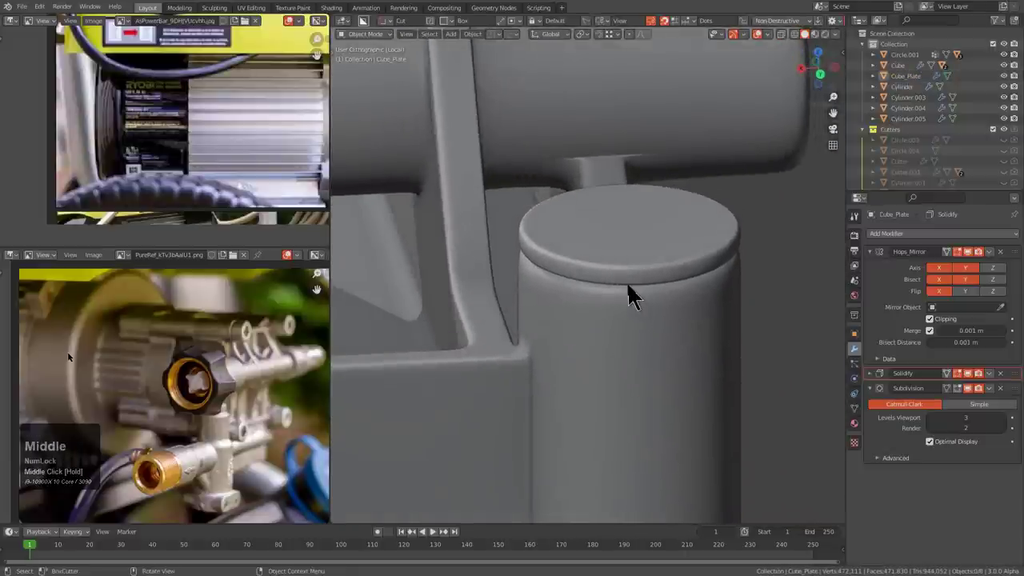
{"action": "scroll", "coordinate": [631, 296], "scroll_direction": "up", "scroll_amount": 4}
{"action": "left_click", "coordinate": [652, 363]}
{"action": "key", "text": "Tab"}
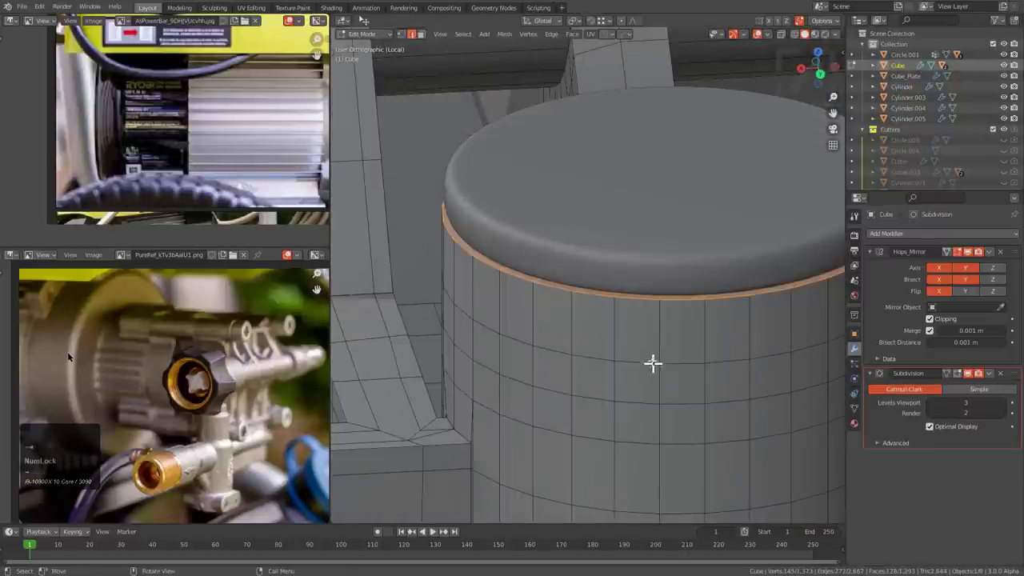
{"action": "left_click", "coordinate": [645, 359], "text": "alt"}
{"action": "key", "text": "g"}
{"action": "key", "text": "g"}
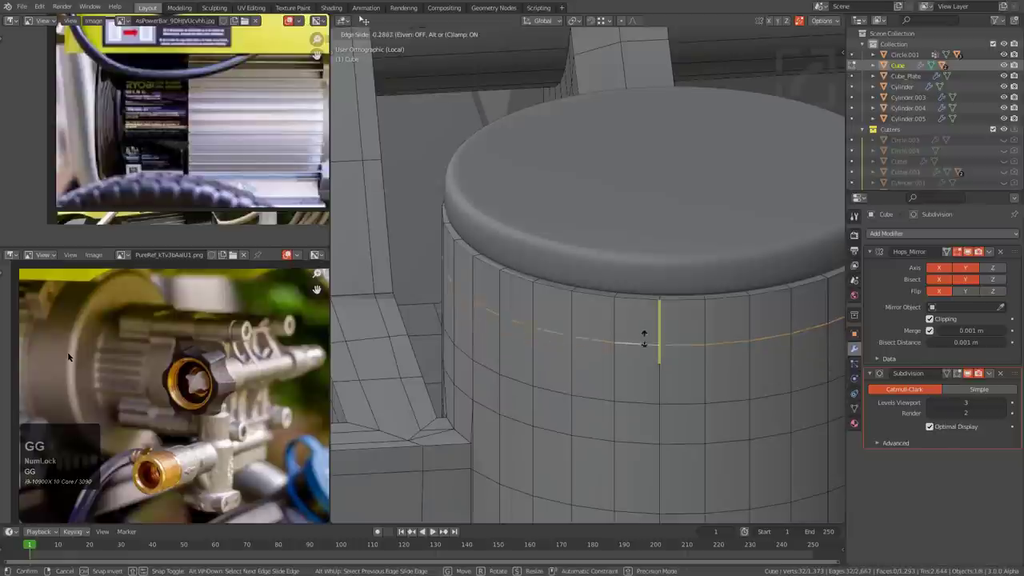
{"action": "key", "text": "Tab"}
{"action": "scroll", "coordinate": [647, 336], "scroll_direction": "down", "scroll_amount": 5}
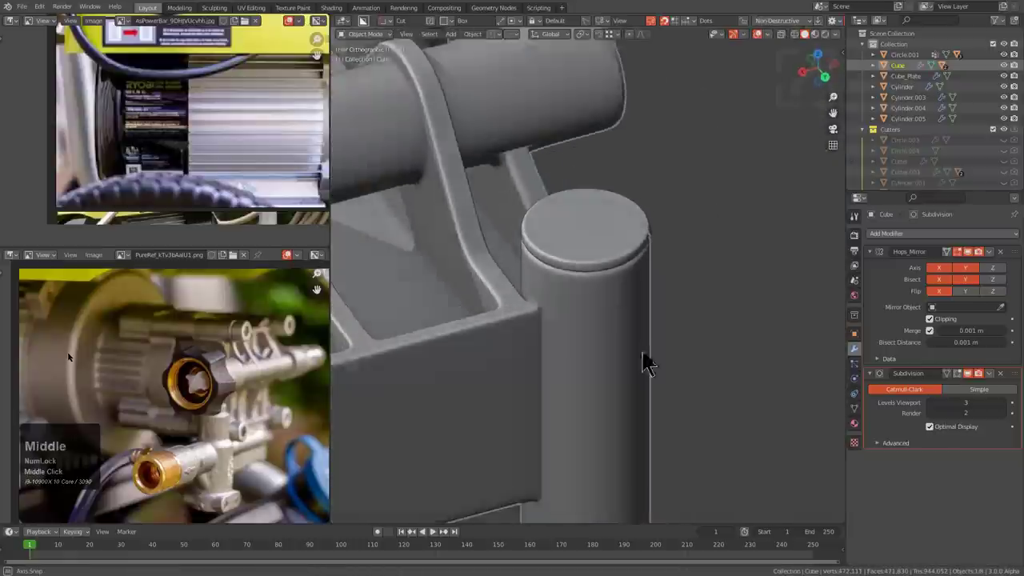
- Select the plate on the cylinder's top and apply its Solidify modifier
{"action": "middle_click_drag", "start_coordinate": [661, 319], "coordinate": [678, 355]}
{"action": "middle_click_drag", "start_coordinate": [674, 286], "coordinate": [645, 344], "text": "shift"}
{"action": "scroll", "coordinate": [658, 302], "scroll_direction": "up", "scroll_amount": 3}
{"action": "left_click", "coordinate": [674, 308]}
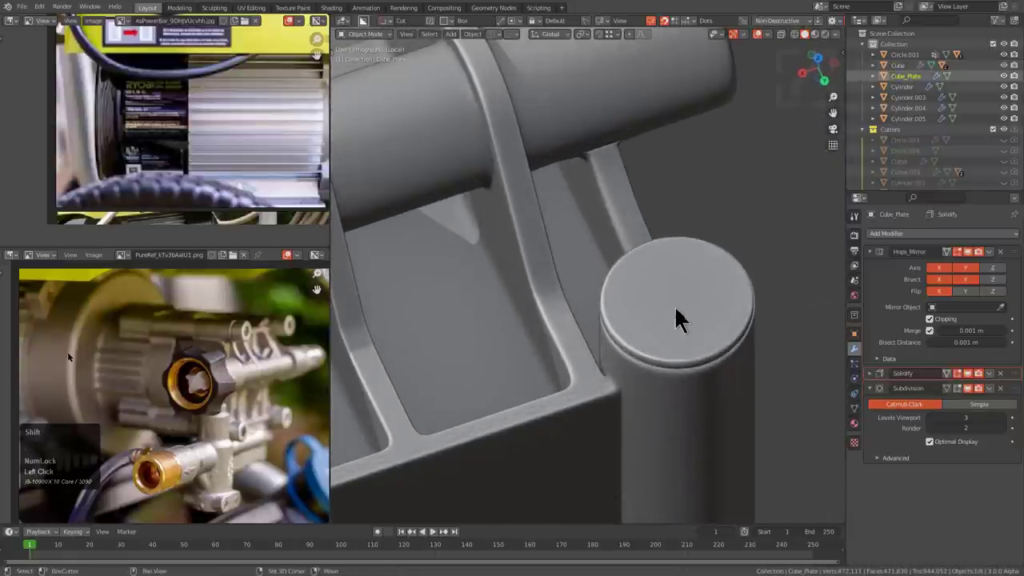
{"action": "scroll", "coordinate": [679, 295], "scroll_direction": "up", "scroll_amount": 2}
{"action": "key", "text": "ctrl+a"}
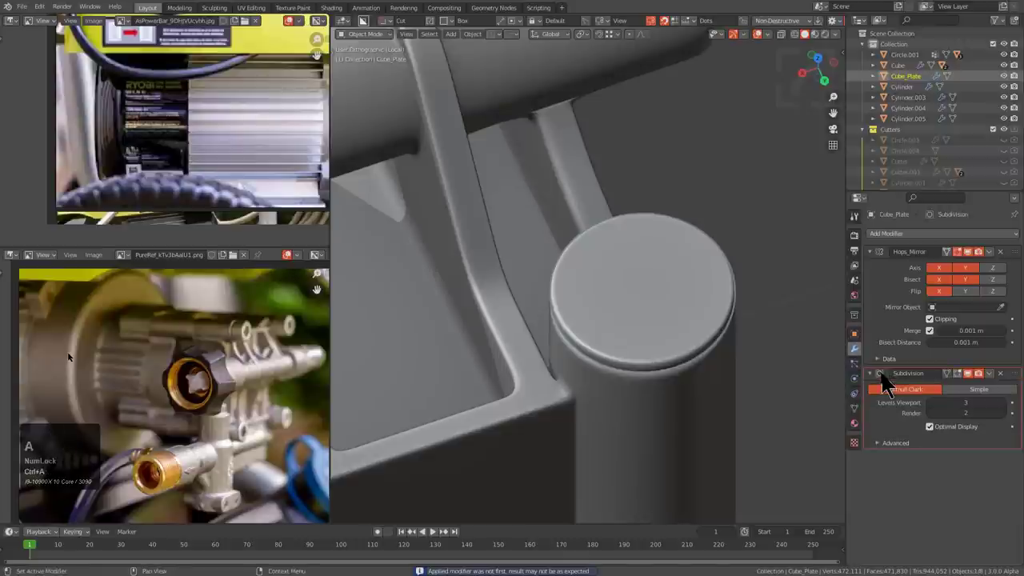
- Select the plate's entire top surface by growing a vertex selection outward from its centre
{"action": "middle_click_drag", "start_coordinate": [681, 300], "coordinate": [672, 294]}
{"action": "scroll", "coordinate": [659, 301], "scroll_direction": "up", "scroll_amount": 2}
{"action": "key", "text": "Tab"}
{"action": "key", "text": "3"}
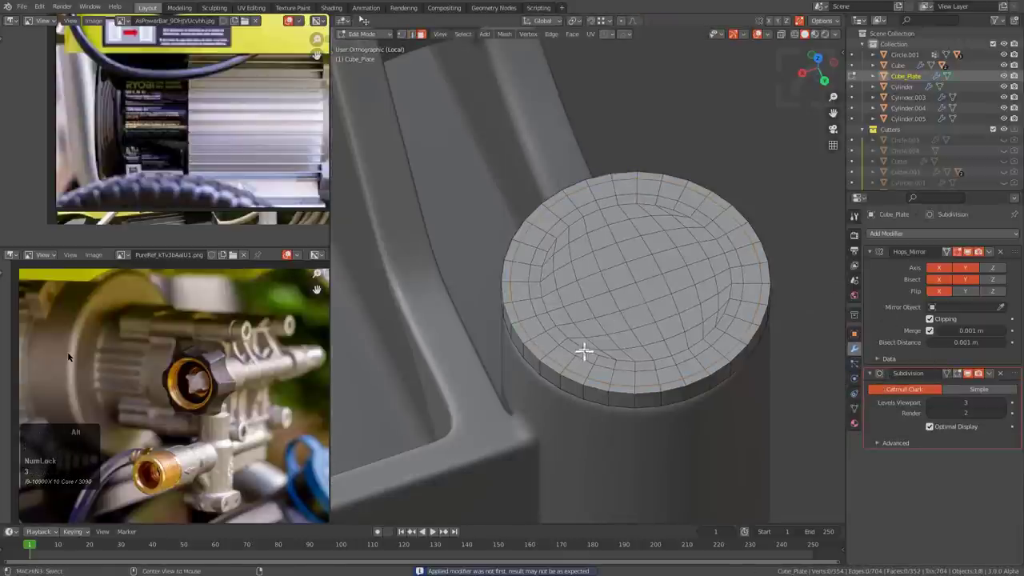
{"action": "left_click", "coordinate": [565, 344], "text": "alt"}
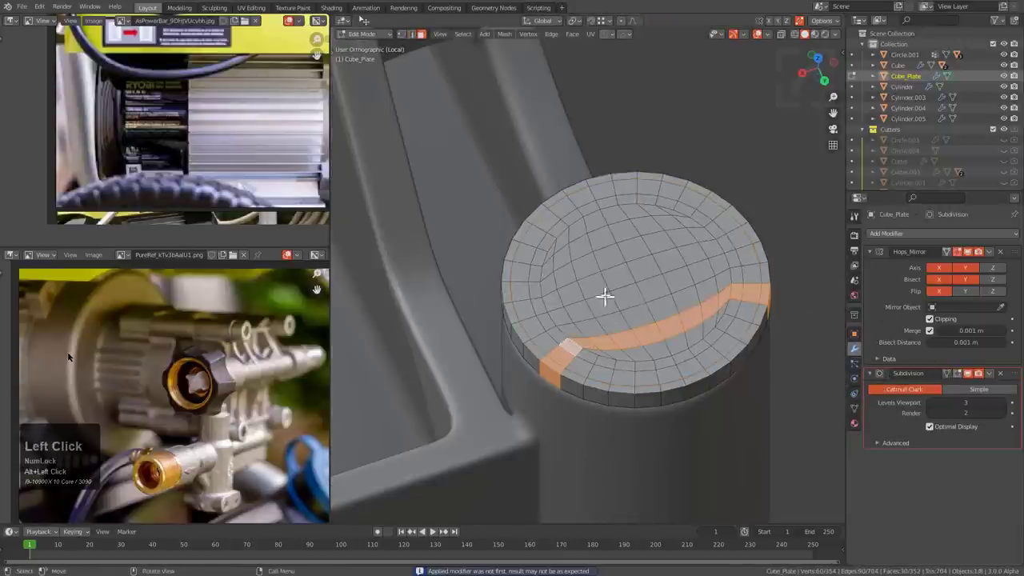
{"action": "key", "text": "1"}
{"action": "left_click", "coordinate": [630, 284]}
{"action": "key", "text": "ctrl+KP_Add"}
{"action": "key", "text": "ctrl+KP_Add"}
{"action": "key", "text": "ctrl+KP_Add"}
{"action": "key", "text": "ctrl+KP_Add"}
{"action": "key", "text": "ctrl+KP_Add"}
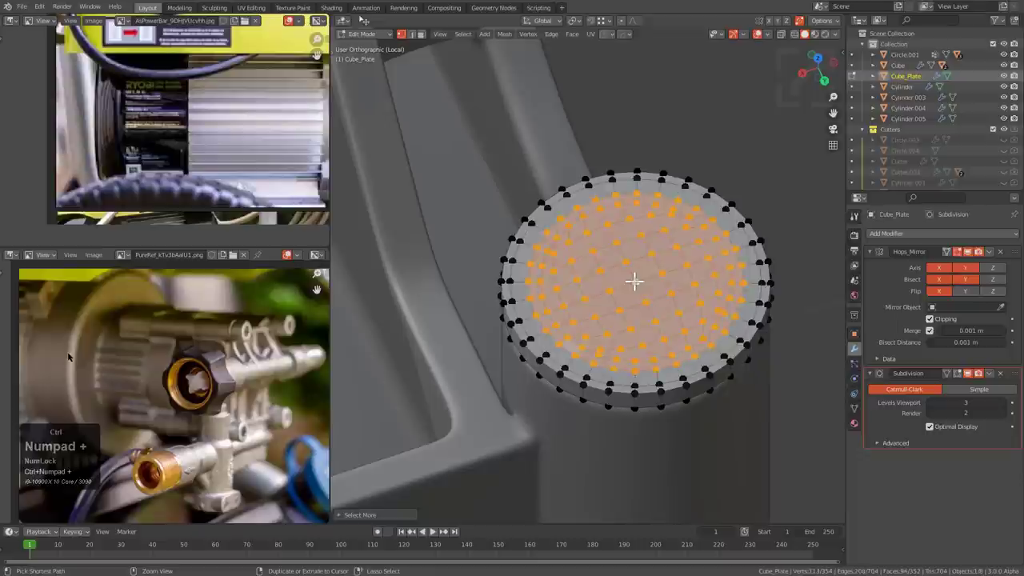
{"action": "key", "text": "ctrl+KP_Add"}
{"action": "key", "text": "ctrl+KP_Add"}
- Extract the selected surface as a second plate thickened upward into a tall cap, and apply its Solidify modifier
{"action": "middle_click_drag", "start_coordinate": [634, 281], "coordinate": [660, 292]}
{"action": "key", "text": "shift+q"}
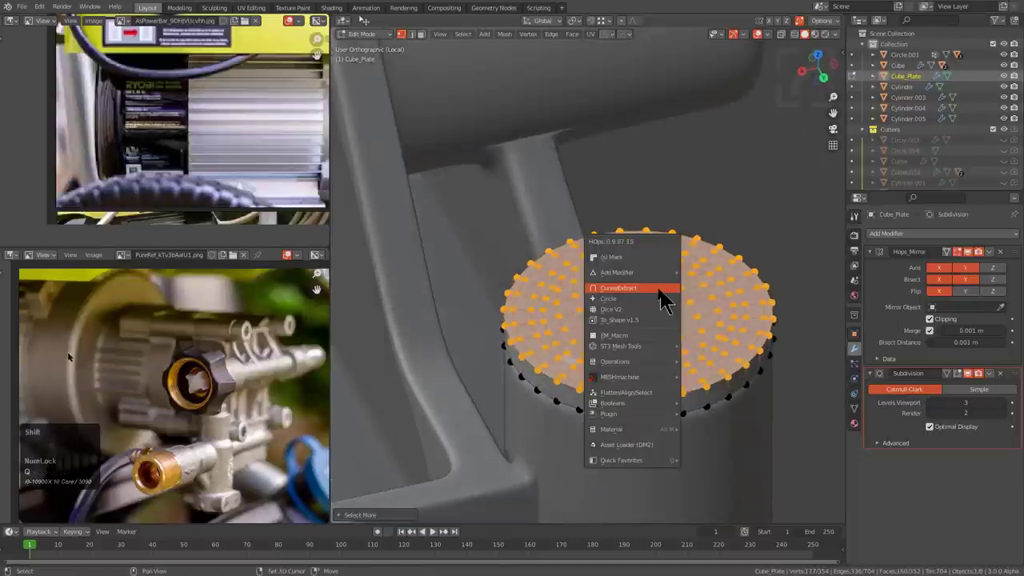
{"action": "left_click", "coordinate": [675, 289]}
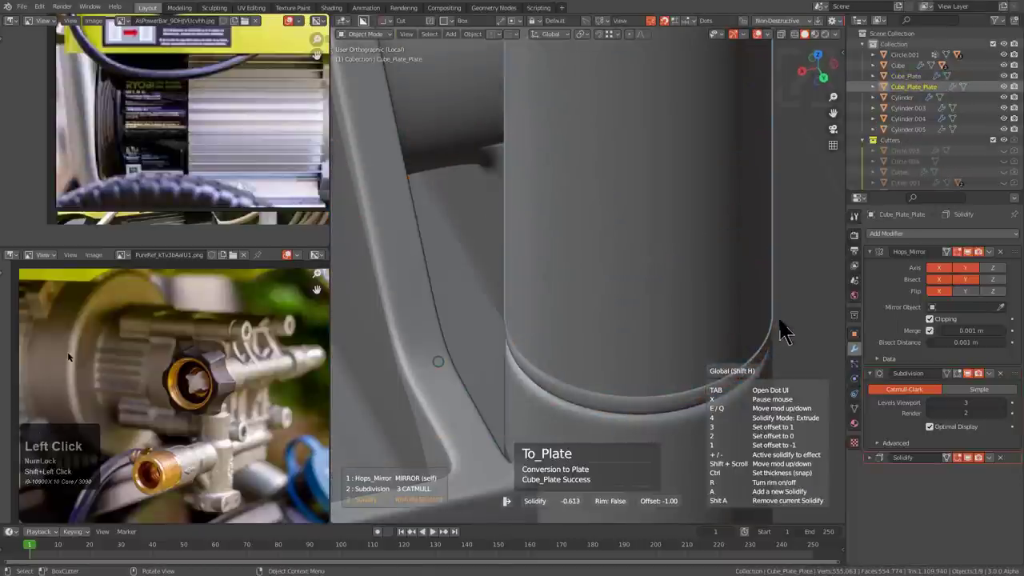
{"action": "left_click", "coordinate": [701, 294]}
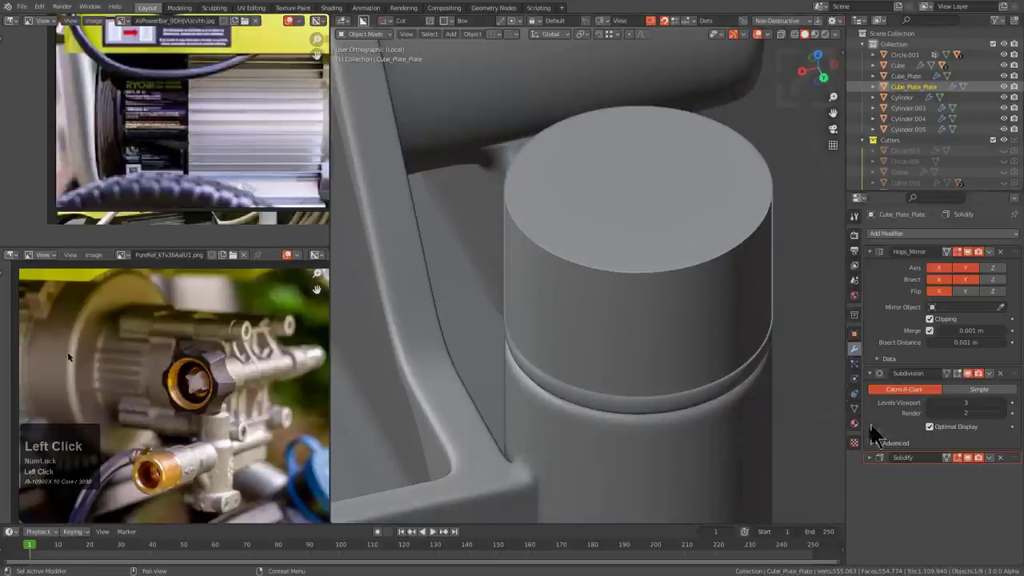
{"action": "key", "text": "ctrl+a"}
- Edge-slide the outer support loop on the tall cap's top face inward from the rim
{"action": "key", "text": "Tab"}
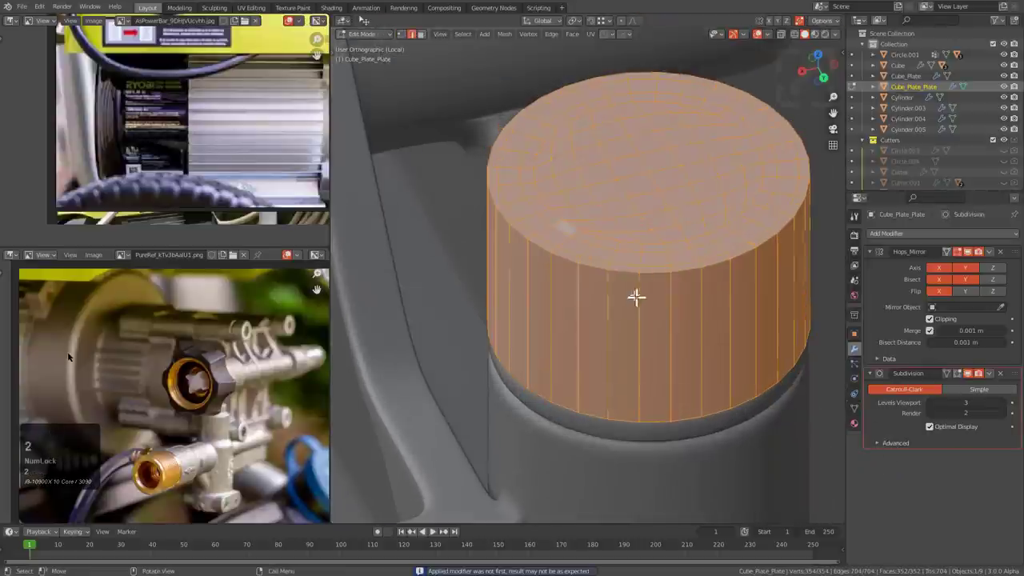
{"action": "left_click", "coordinate": [615, 264], "text": "alt"}
{"action": "key", "text": "g"}
{"action": "left_click", "coordinate": [632, 267]}
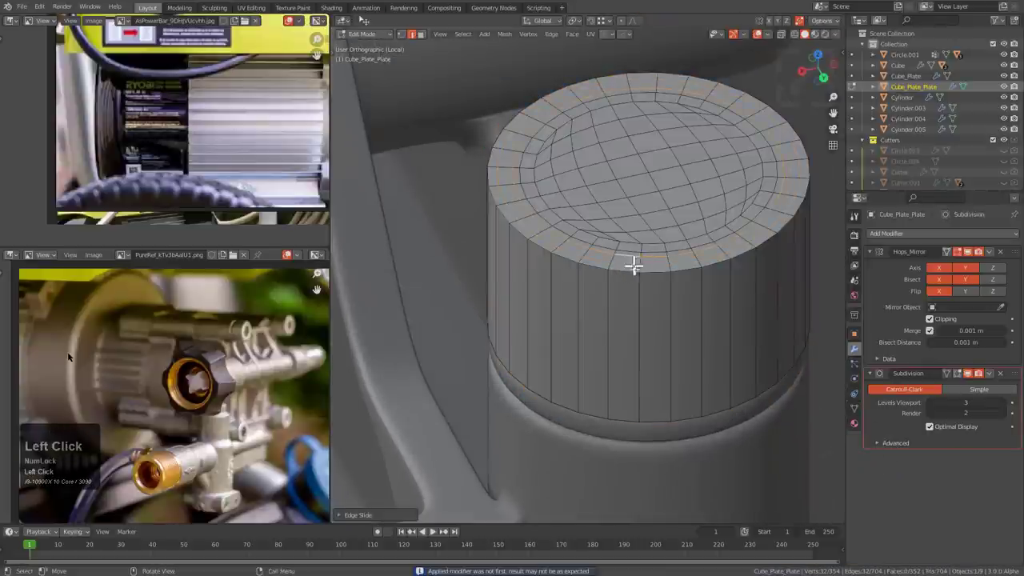
- Add a loop cut around the tall cap's side and slide it up close to the top rim
{"action": "key", "text": "ctrl+r"}
{"action": "left_click", "coordinate": [635, 311]}
{"action": "left_click", "coordinate": [634, 276]}
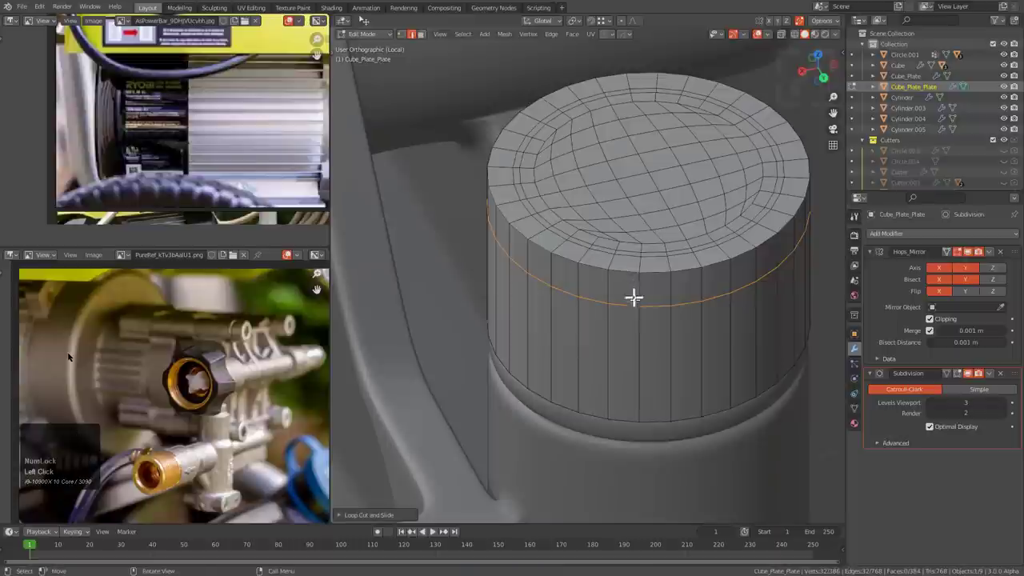
{"action": "key", "text": "g"}
{"action": "key", "text": "g"}
{"action": "left_click", "coordinate": [629, 275]}
- Dissolve the cap's top rim loop to form a chamfer, and add a support loop near the chamfer's lower edge
{"action": "left_click", "coordinate": [620, 271], "text": "alt"}
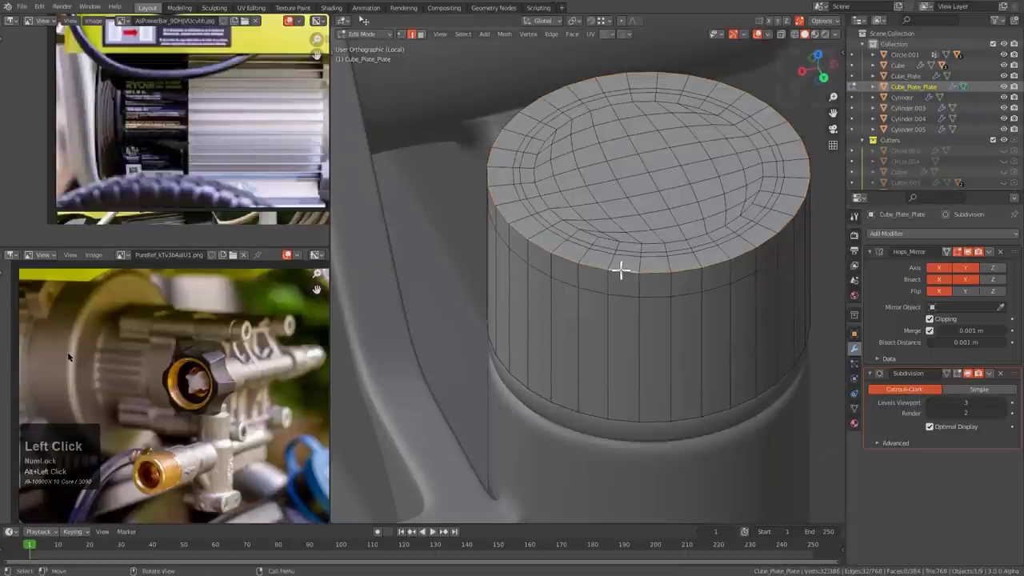
{"action": "key", "text": "ctrl+x"}
{"action": "key", "text": "ctrl+r"}
{"action": "left_click", "coordinate": [611, 276]}
{"action": "left_click", "coordinate": [609, 286]}
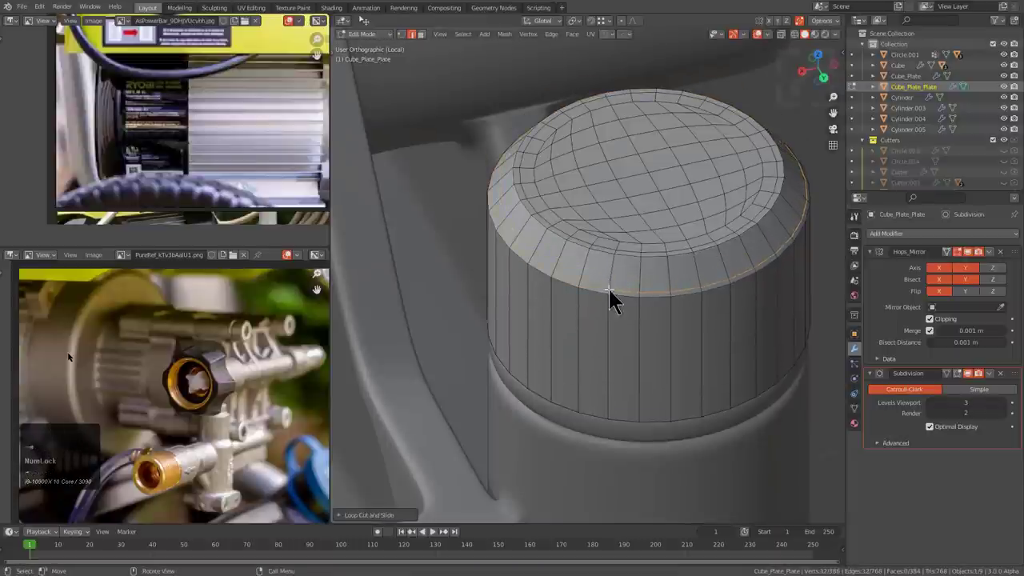
{"action": "key", "text": "Tab"}
{"action": "scroll", "coordinate": [610, 288], "scroll_direction": "down", "scroll_amount": 5}
{"action": "middle_click_drag", "start_coordinate": [610, 288], "coordinate": [610, 347]}
- Check the smoothed cap up close and remove its Subdivision modifier
{"action": "key", "text": "alt+a"}
{"action": "middle_click_drag", "start_coordinate": [706, 285], "coordinate": [679, 342], "text": "alt"}
{"action": "key", "text": "KP_Decimal"}
{"action": "middle_click_drag", "start_coordinate": [672, 299], "coordinate": [690, 270]}
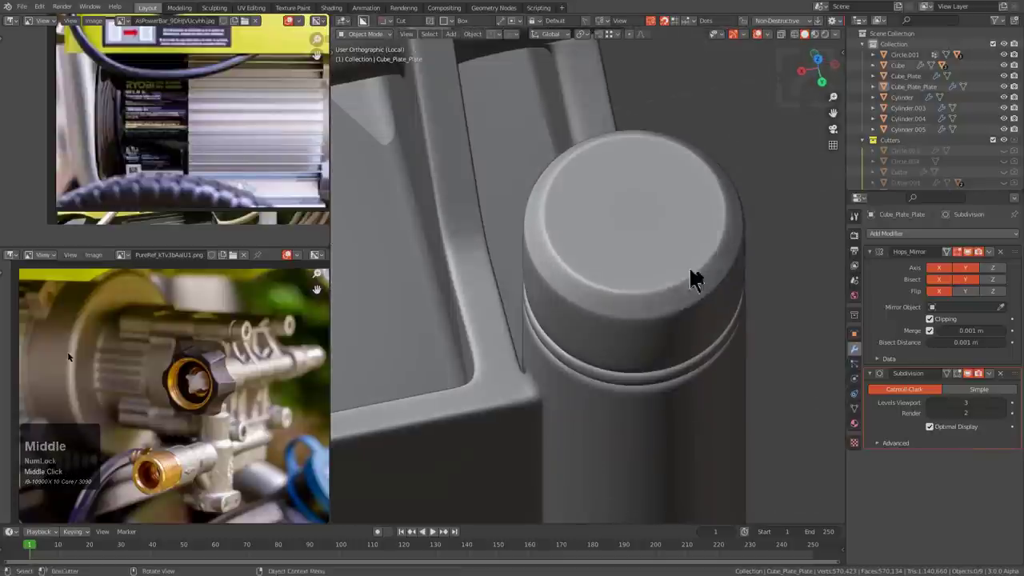
{"action": "left_click", "coordinate": [999, 372]}
- Set the BoxCutter circle shape to 6 vertices and select the chamfered cap as the cutting target
{"action": "key", "text": "KP_7"}
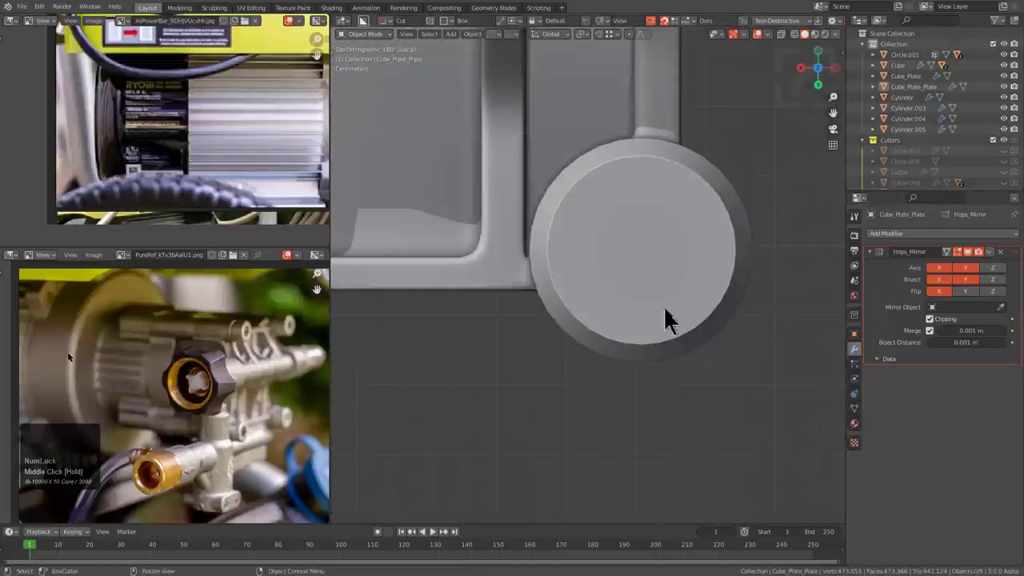
{"action": "key", "text": "d"}
{"action": "left_click", "coordinate": [661, 294]}
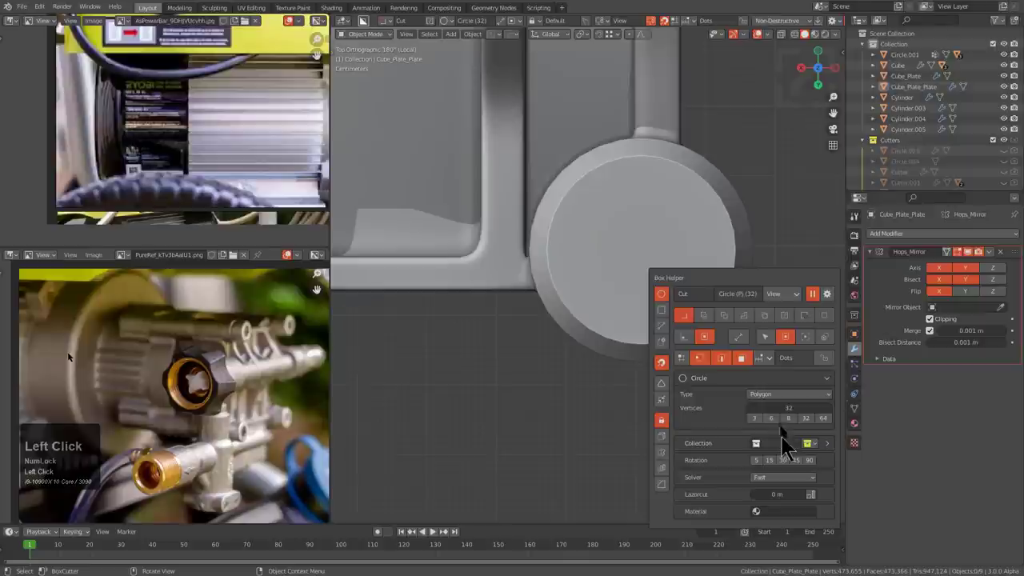
{"action": "left_click", "coordinate": [773, 419]}
{"action": "left_click", "coordinate": [652, 280]}
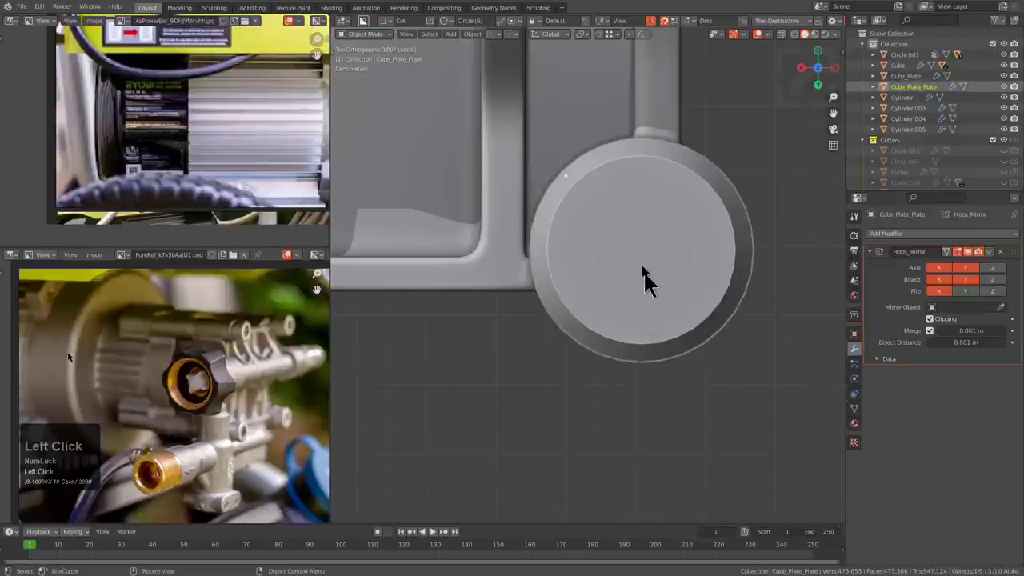
- Cut a tapered hexagonal socket, extruded about 0.072, into the centre of the cap's top face
{"action": "middle_click_drag", "start_coordinate": [651, 251], "coordinate": [637, 222]}
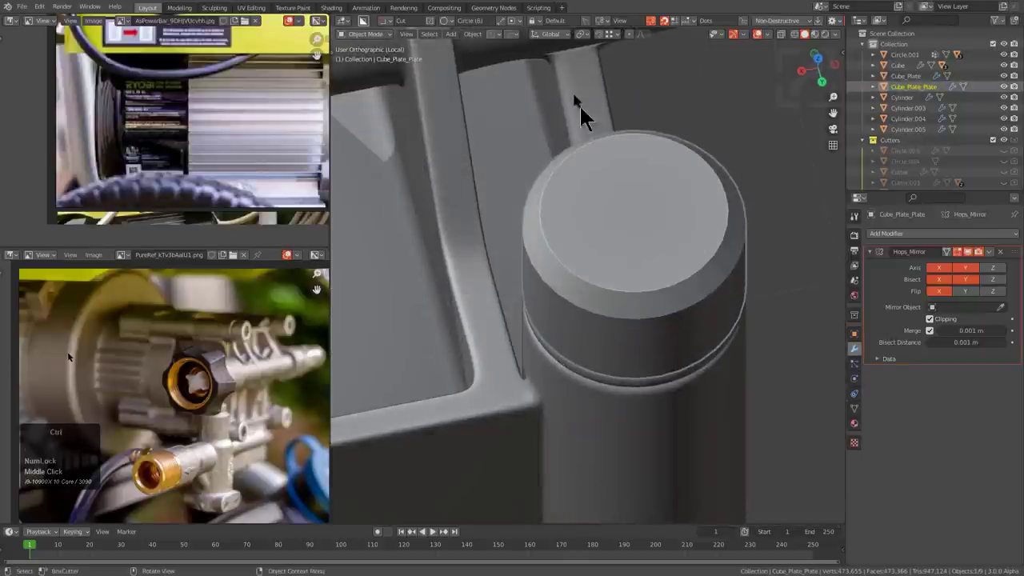
{"action": "key", "text": "ctrl"}
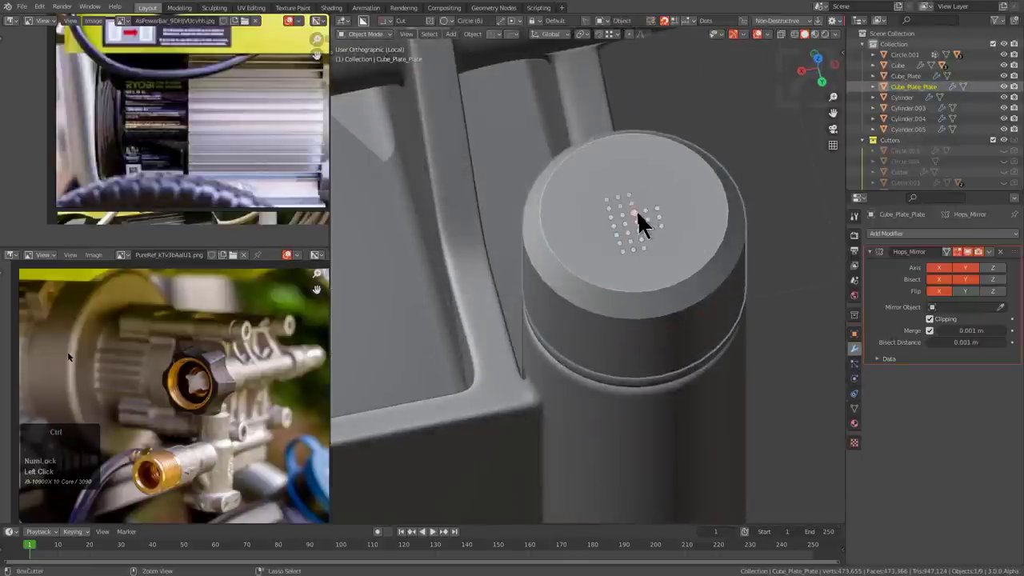
{"action": "middle_click_drag", "start_coordinate": [636, 210], "coordinate": [639, 251]}
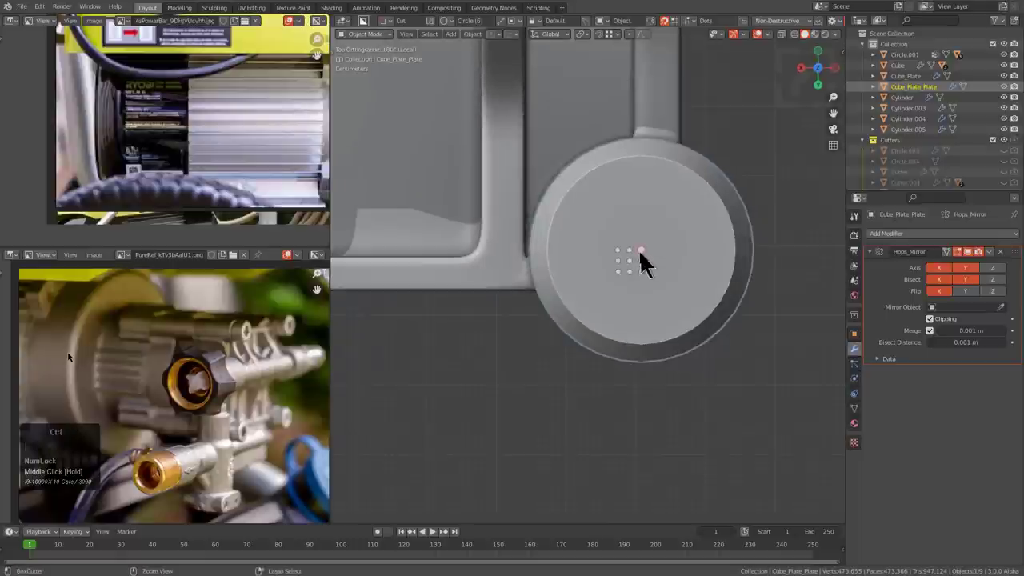
{"action": "mouse_move", "coordinate": [640, 252]}
{"action": "left_mouse_down", "text": "ctrl"}
{"action": "mouse_move", "coordinate": [676, 279]}
{"action": "mouse_move", "coordinate": [711, 272]}
{"action": "left_mouse_up", "text": "ctrl"}
{"action": "middle_click_drag", "start_coordinate": [711, 272], "coordinate": [700, 238]}
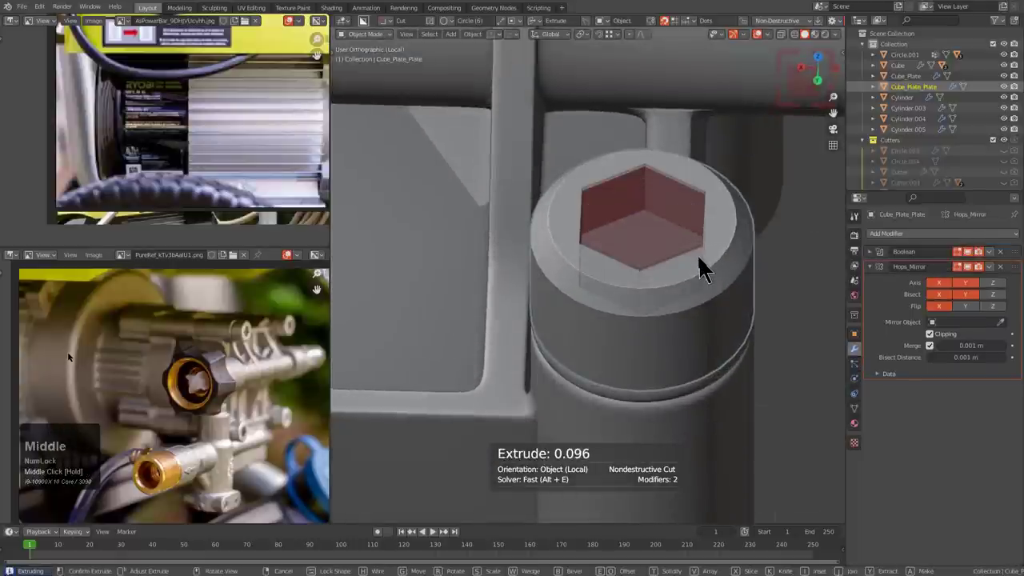
{"action": "key", "text": "shift+t"}
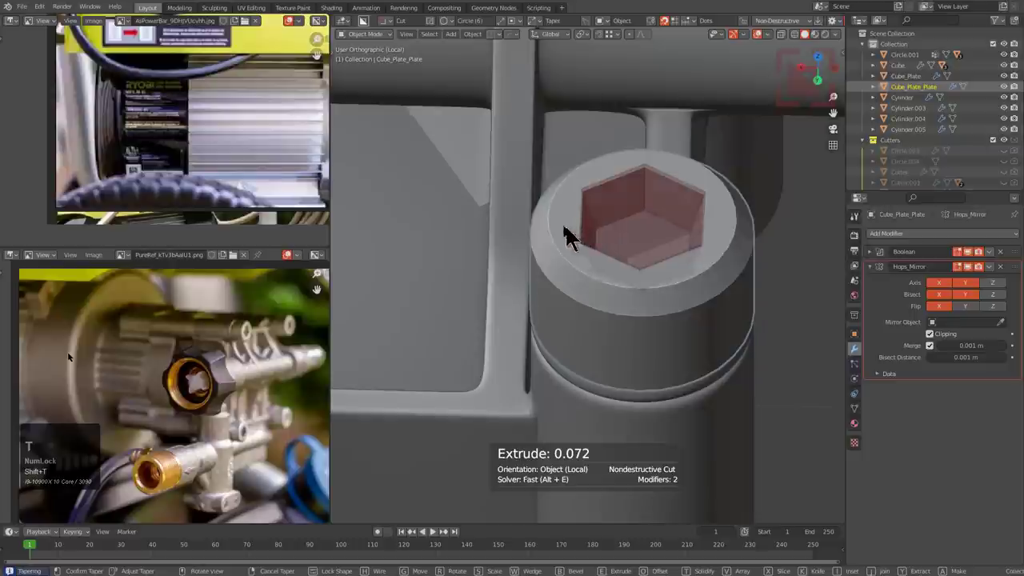
{"action": "middle_click_drag", "start_coordinate": [501, 210], "coordinate": [685, 292]}
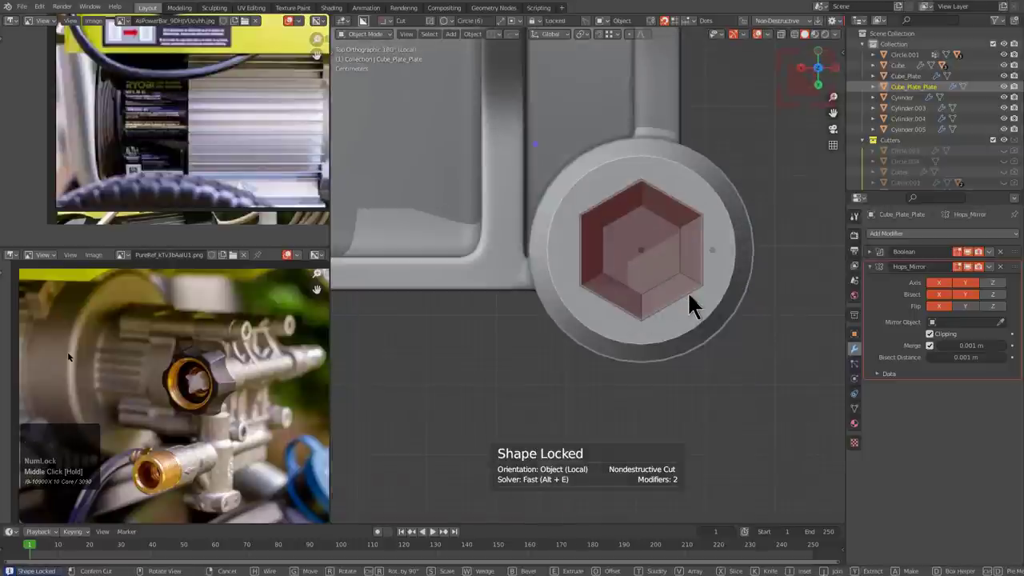
{"action": "left_click", "coordinate": [693, 268]}
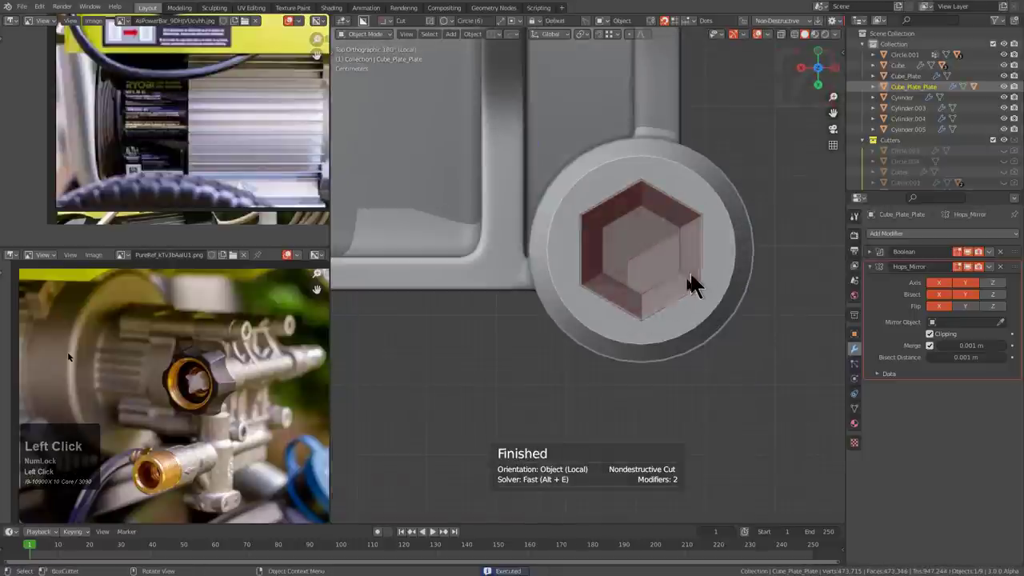
{"action": "middle_click_drag", "start_coordinate": [689, 271], "coordinate": [683, 251]}
- Select the chamfered cap and apply its Boolean modifier
{"action": "left_click", "coordinate": [645, 267]}
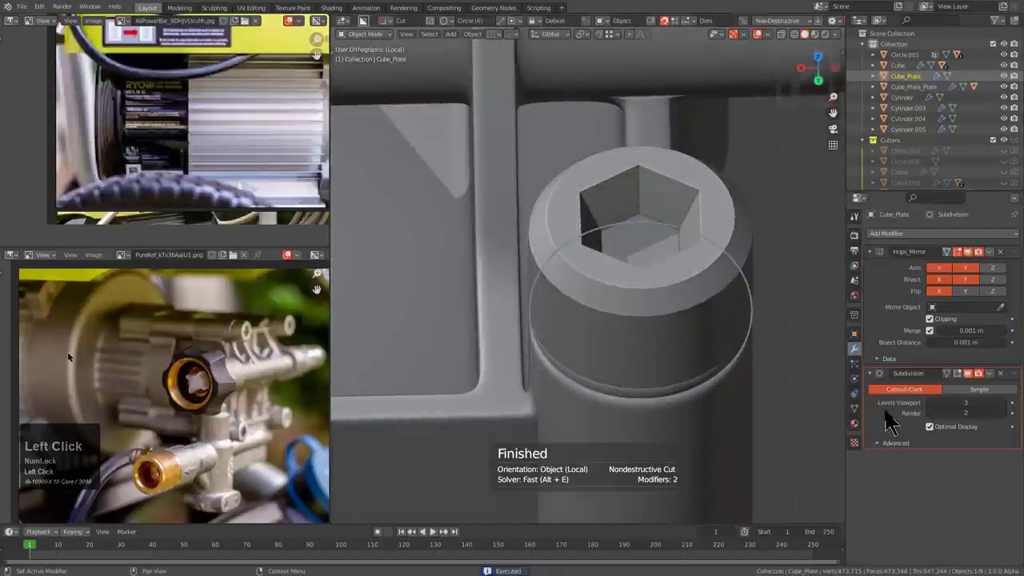
{"action": "left_click", "coordinate": [663, 309]}
{"action": "key", "text": "ctrl+a"}
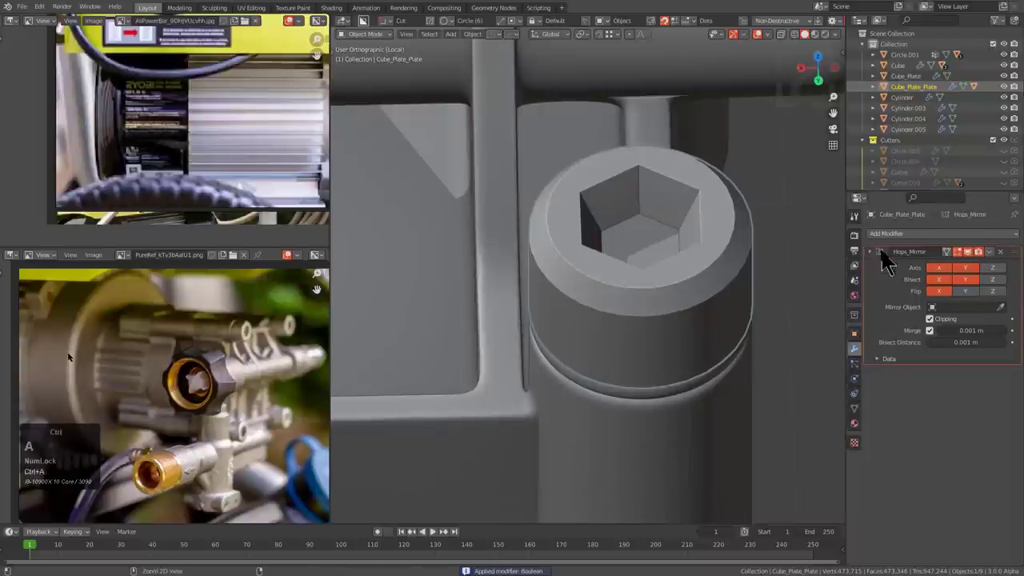
- Examine the cap's edge topology around the hexagonal socket in Edit Mode
{"action": "key", "text": "Tab"}
{"action": "scroll", "coordinate": [640, 307], "scroll_direction": "up", "scroll_amount": 2}
{"action": "middle_click_drag", "start_coordinate": [639, 307], "coordinate": [635, 333]}
{"action": "scroll", "coordinate": [603, 302], "scroll_direction": "up", "scroll_amount": 2}
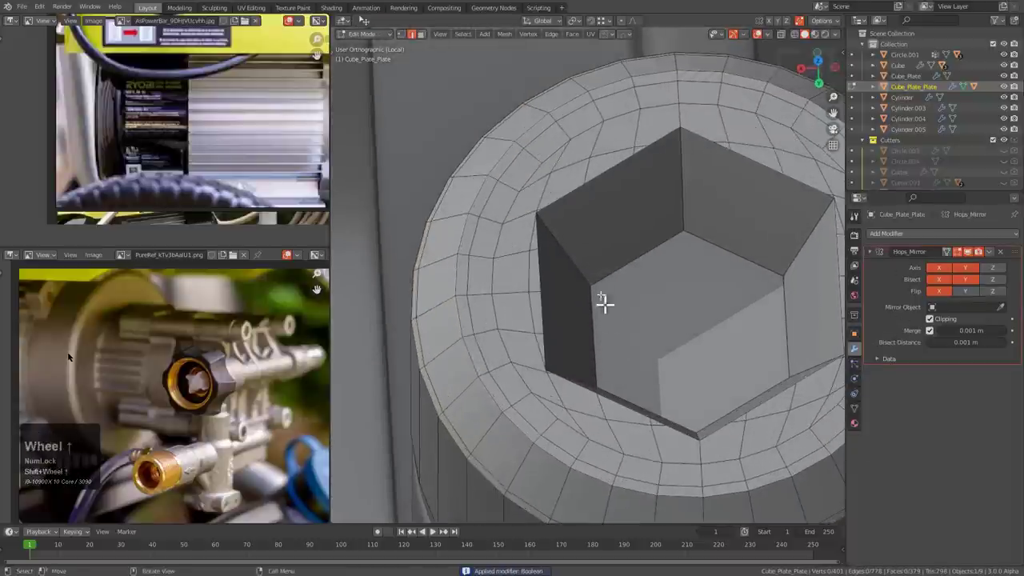
{"action": "key", "text": "1"}
{"action": "key", "text": "2"}
{"action": "middle_click_drag", "start_coordinate": [576, 281], "coordinate": [517, 265]}
{"action": "scroll", "coordinate": [517, 265], "scroll_direction": "down", "scroll_amount": 1}
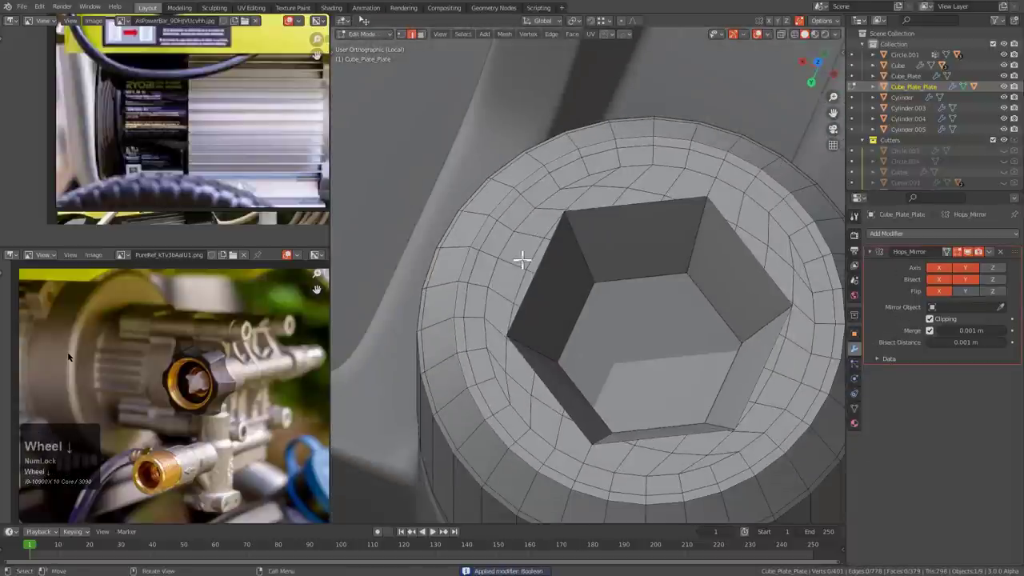
{"action": "key", "text": "Tab"}
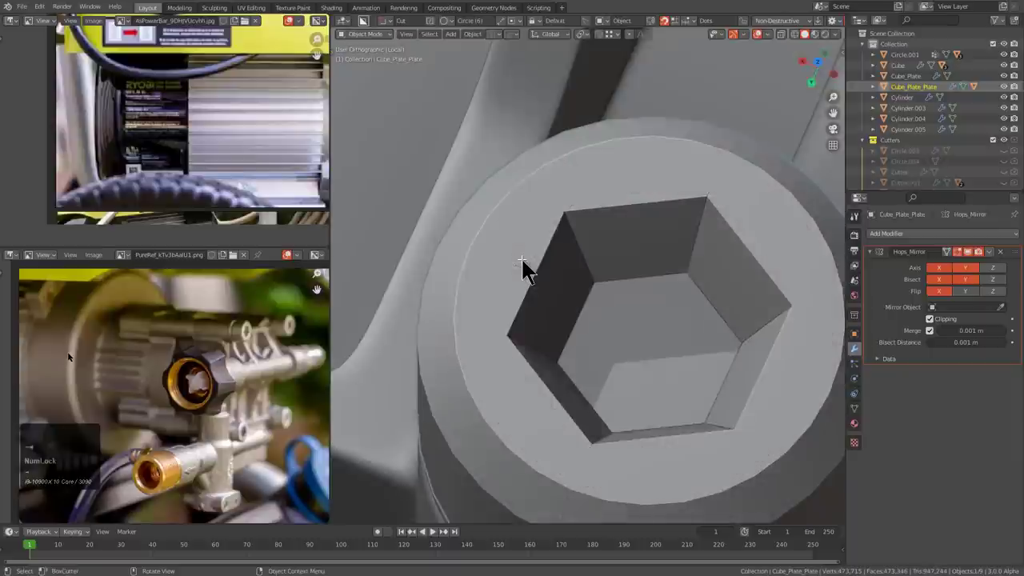
{"action": "scroll", "coordinate": [520, 256], "scroll_direction": "down", "scroll_amount": 2}
{"action": "middle_click_drag", "start_coordinate": [528, 264], "coordinate": [560, 272]}
{"action": "key", "text": "Tab"}
{"action": "key", "text": "Tab"}
- Run the HardOps Clean Mesh operation on the cap to dissolve its redundant edges
{"action": "key", "text": "q"}
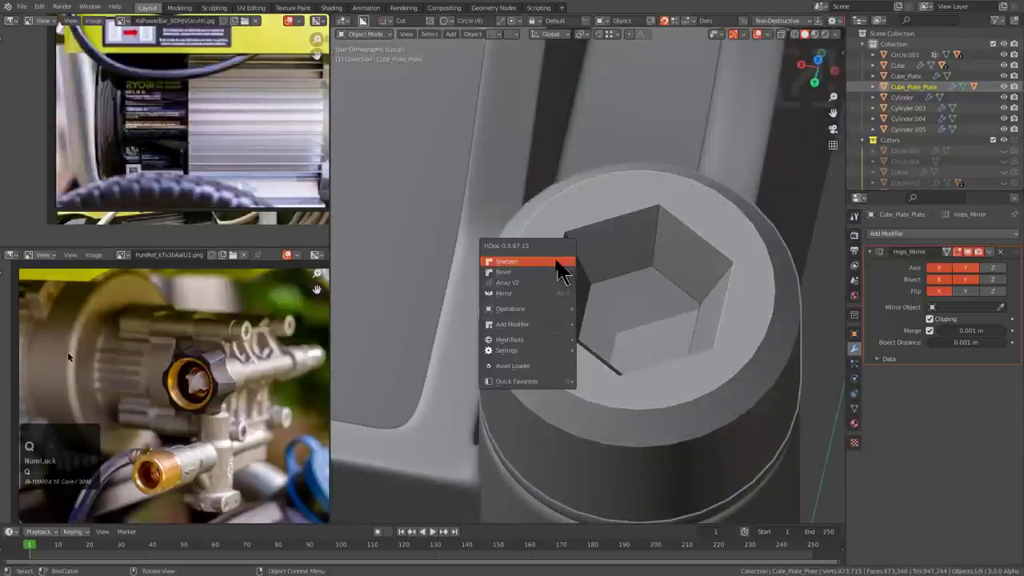
{"action": "left_click", "coordinate": [544, 310]}
{"action": "left_click", "coordinate": [609, 402]}
{"action": "middle_click_drag", "start_coordinate": [613, 411], "coordinate": [605, 343]}
{"action": "key", "text": "alt+a"}
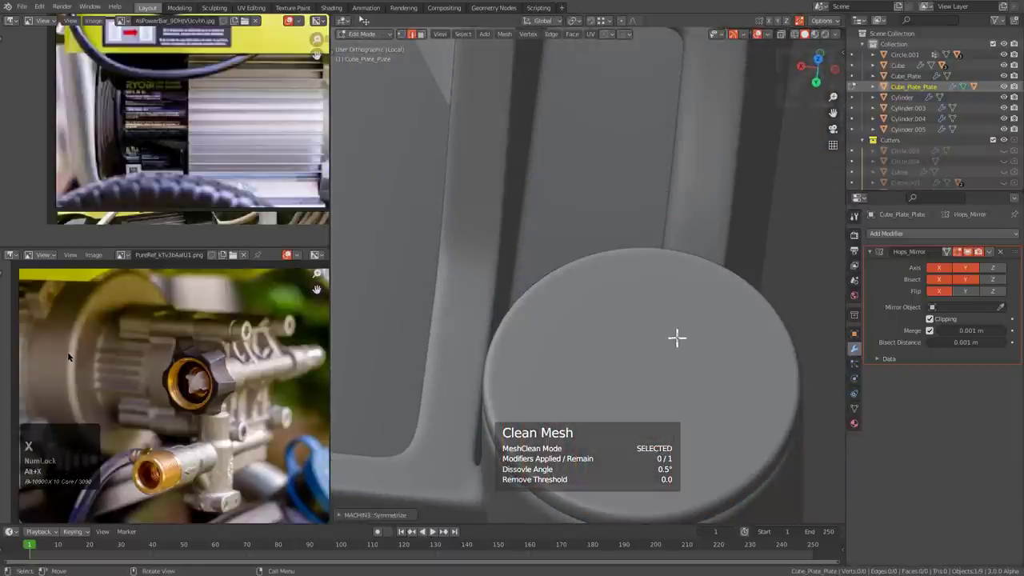
{"action": "key", "text": "ctrl+z"}
- Move the cap's origin to the centre of its circular top, and symmetrize the mesh across X and Y
{"action": "scroll", "coordinate": [601, 322], "scroll_direction": "down", "scroll_amount": 2}
{"action": "scroll", "coordinate": [601, 322], "scroll_direction": "up", "scroll_amount": 2}
{"action": "key", "text": "1"}
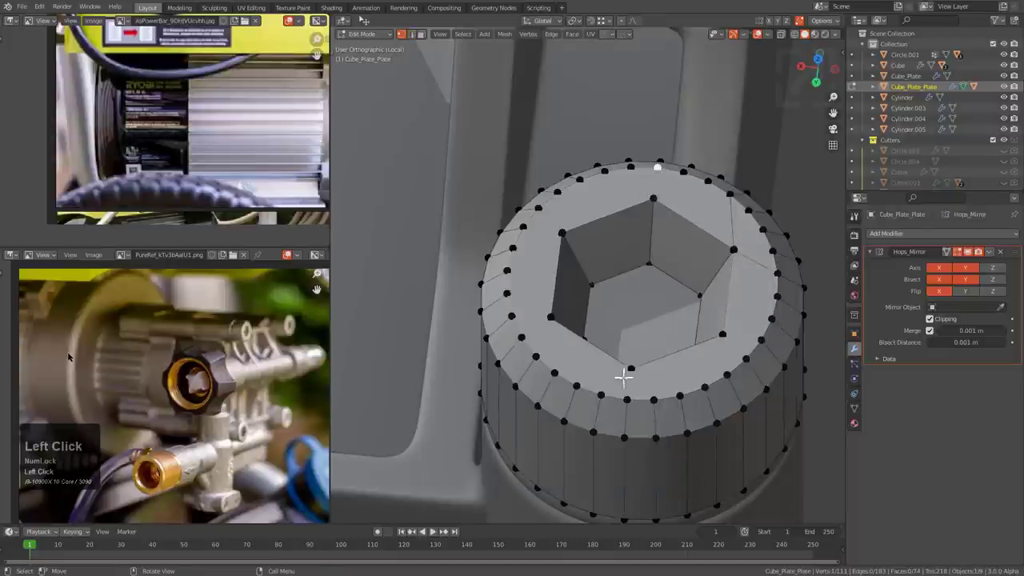
{"action": "key", "text": "shift+s"}
{"action": "left_click", "coordinate": [634, 450]}
{"action": "middle_click_drag", "start_coordinate": [638, 333], "coordinate": [643, 384], "text": "alt"}
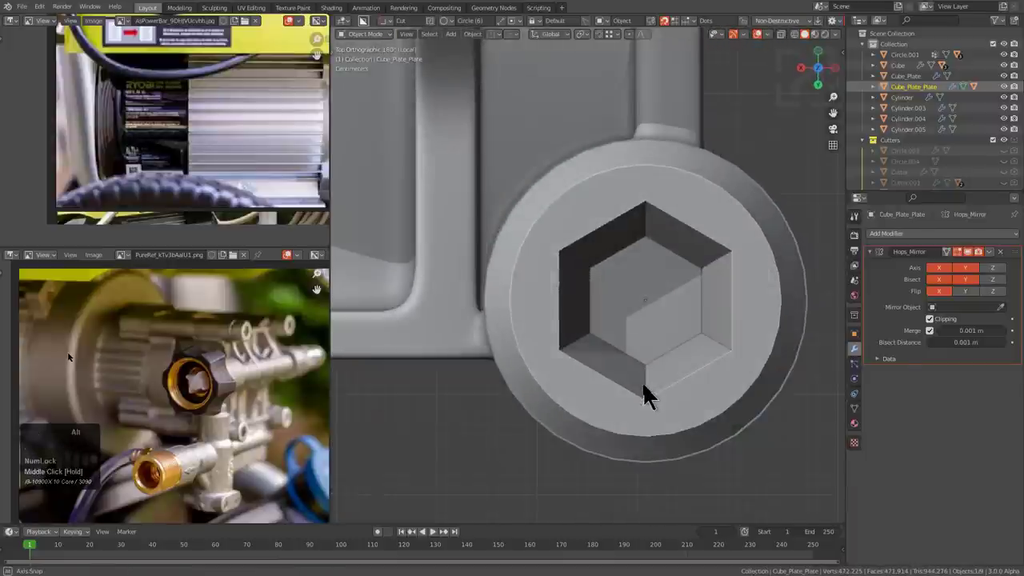
{"action": "key", "text": "Tab"}
{"action": "key", "text": "alt+x"}
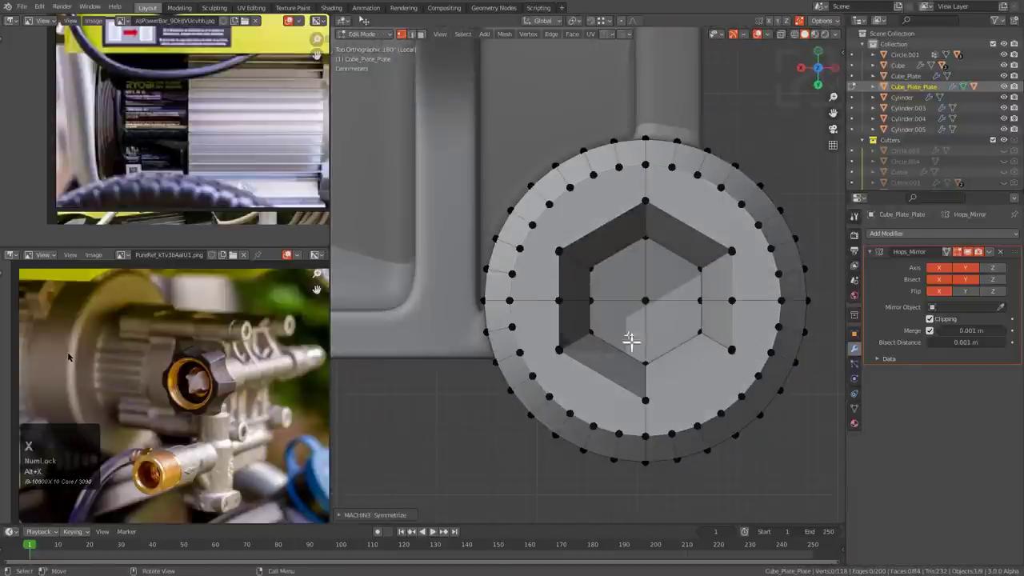
{"action": "scroll", "coordinate": [630, 340], "scroll_direction": "up", "scroll_amount": 2}
{"action": "key", "text": "2"}
{"action": "left_click", "coordinate": [576, 368]}
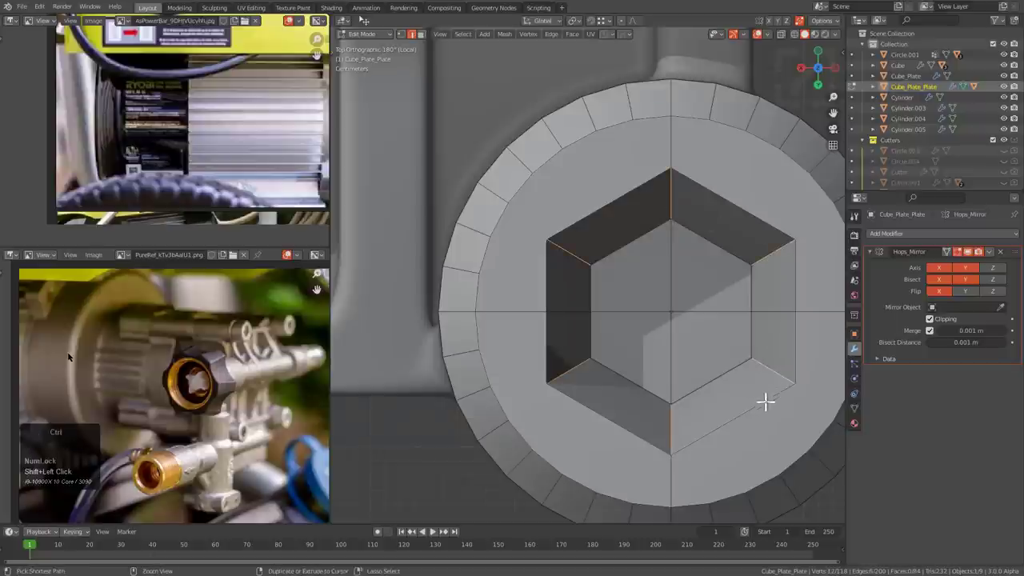
{"action": "key", "text": "ctrl+b"}
{"action": "scroll", "coordinate": [784, 411], "scroll_direction": "up", "scroll_amount": 1}
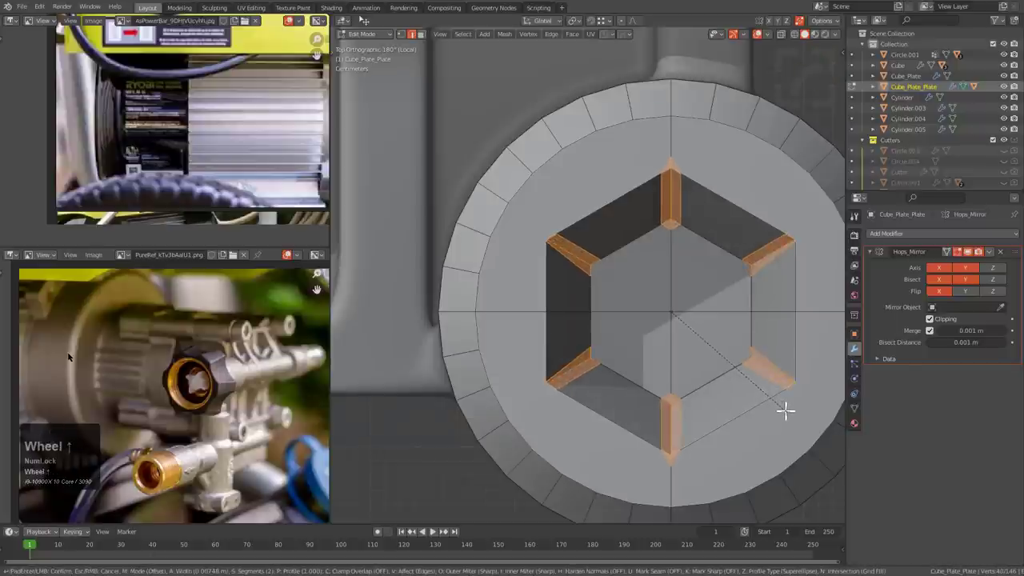
{"action": "right_click", "coordinate": [784, 411]}
{"action": "left_click_drag", "start_coordinate": [693, 435], "coordinate": [648, 356], "text": "shift"}
{"action": "key", "text": "ctrl+b"}
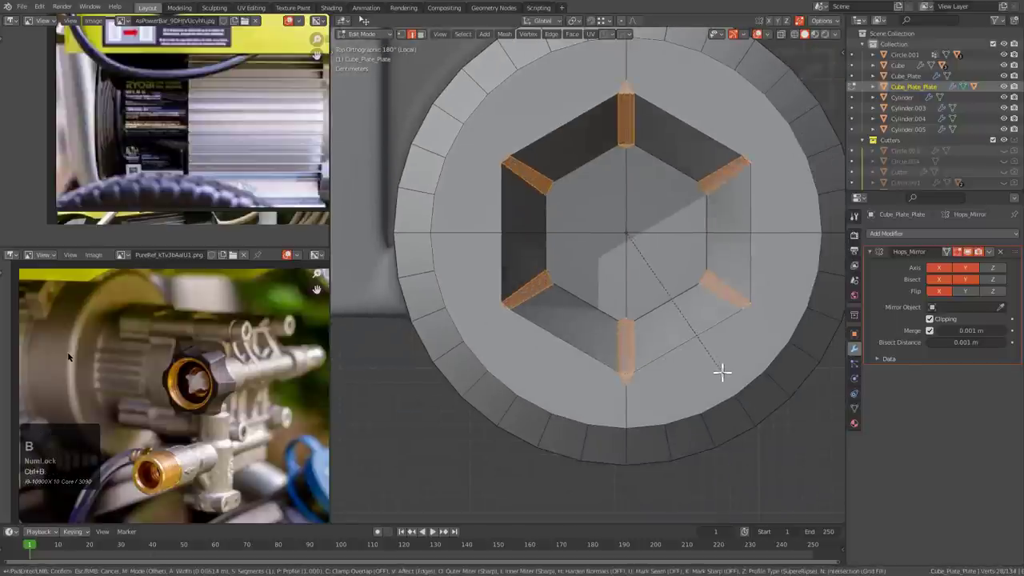
{"action": "right_click", "coordinate": [723, 372]}
- Dissolve the stray duplicate vertices sitting beside the corners of the hexagonal socket's upper outline
{"action": "middle_click_drag", "start_coordinate": [590, 318], "coordinate": [566, 286], "text": "shift"}
{"action": "scroll", "coordinate": [595, 309], "scroll_direction": "up", "scroll_amount": 2}
{"action": "key", "text": "1"}
{"action": "left_click", "coordinate": [529, 316]}
{"action": "scroll", "coordinate": [537, 320], "scroll_direction": "up", "scroll_amount": 5}
{"action": "scroll", "coordinate": [566, 286], "scroll_direction": "up", "scroll_amount": 2}
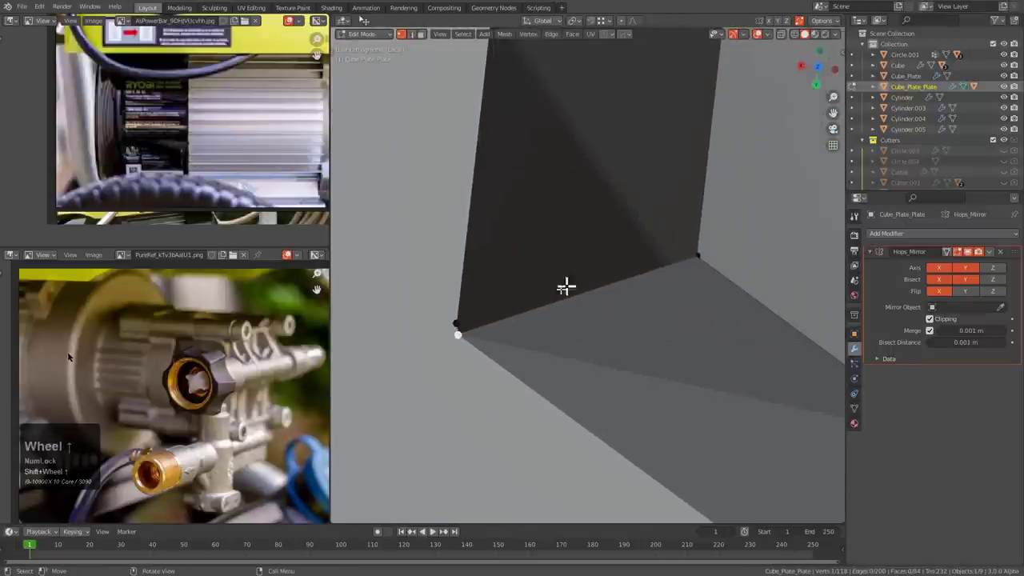
{"action": "scroll", "coordinate": [456, 322], "scroll_direction": "down", "scroll_amount": 5}
{"action": "scroll", "coordinate": [551, 155], "scroll_direction": "up", "scroll_amount": 2}
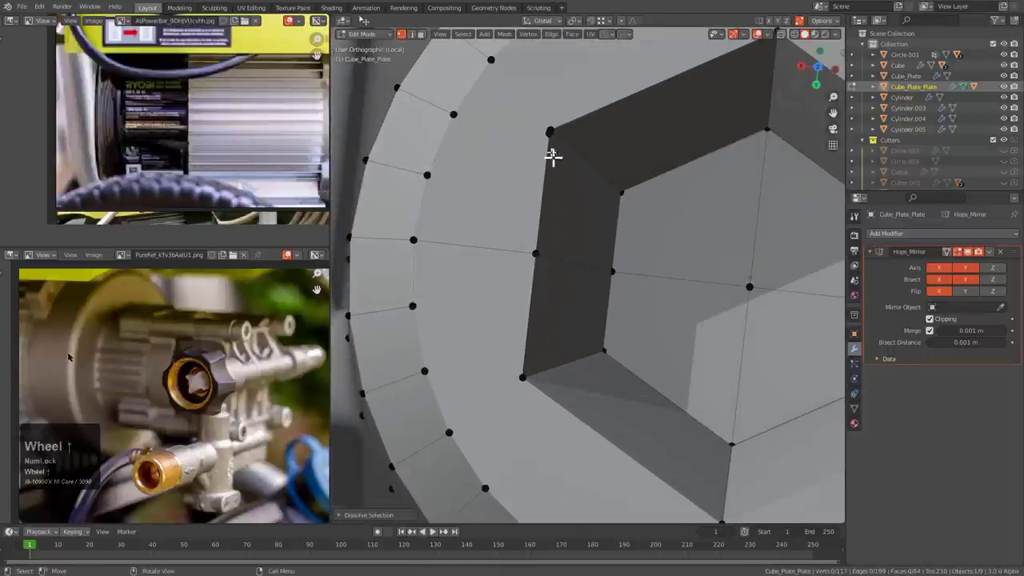
{"action": "key", "text": "ctrl+x"}
{"action": "scroll", "coordinate": [615, 279], "scroll_direction": "down", "scroll_amount": 1}
{"action": "middle_click_drag", "start_coordinate": [615, 280], "coordinate": [562, 204], "text": "shift"}
{"action": "scroll", "coordinate": [648, 409], "scroll_direction": "up", "scroll_amount": 2}
{"action": "left_click", "coordinate": [657, 448]}
{"action": "key", "text": "g"}
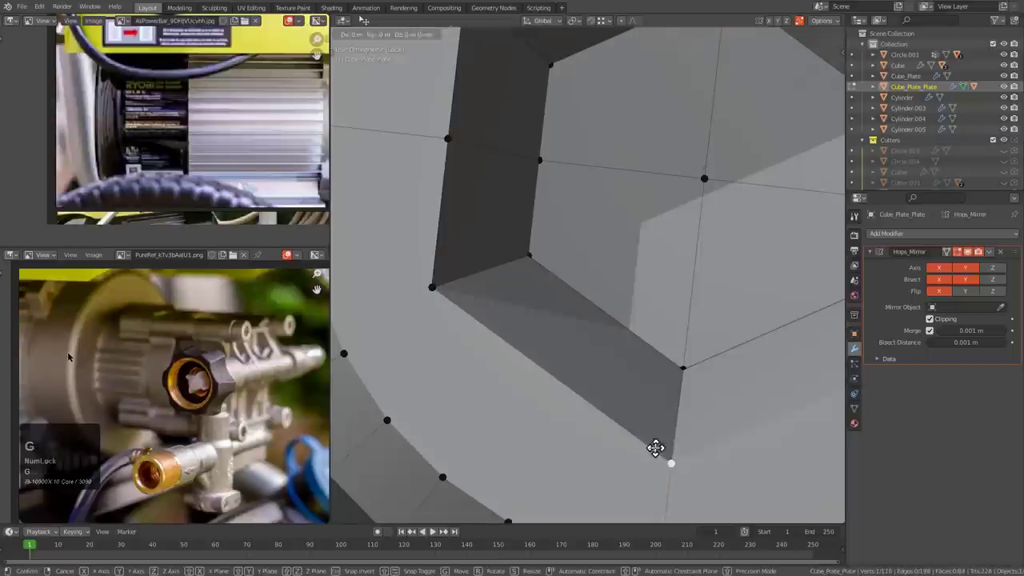
{"action": "right_click", "coordinate": [667, 413]}
{"action": "scroll", "coordinate": [668, 411], "scroll_direction": "down", "scroll_amount": 6}
{"action": "left_click", "coordinate": [621, 355]}
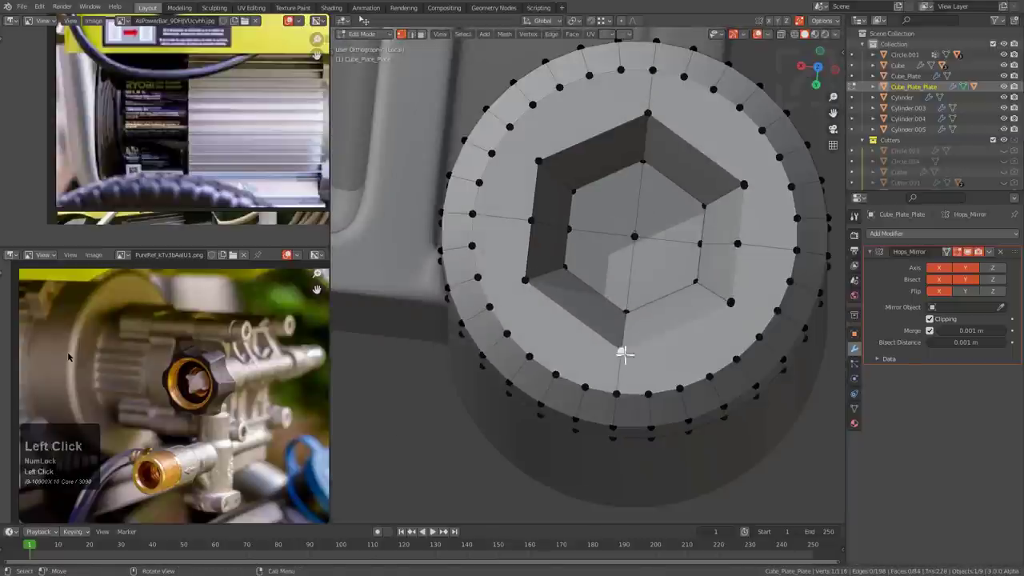
{"action": "key", "text": "g"}
{"action": "right_click", "coordinate": [665, 345]}
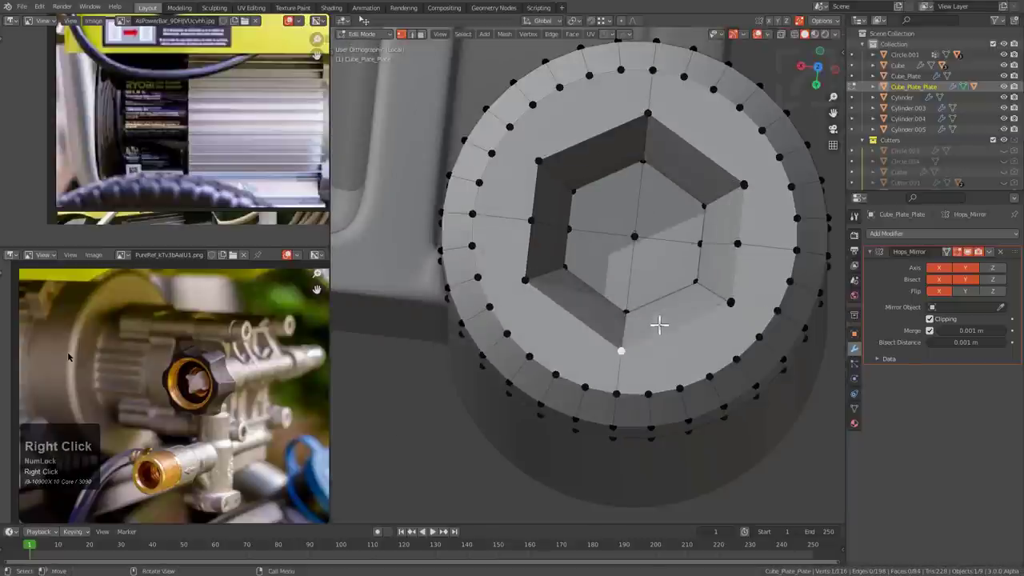
- Remove the cap's Mirror modifier and symmetrize the mesh again so the socket corners match
{"action": "left_click", "coordinate": [992, 255]}
{"action": "key", "text": "KP_7"}
{"action": "key", "text": "g"}
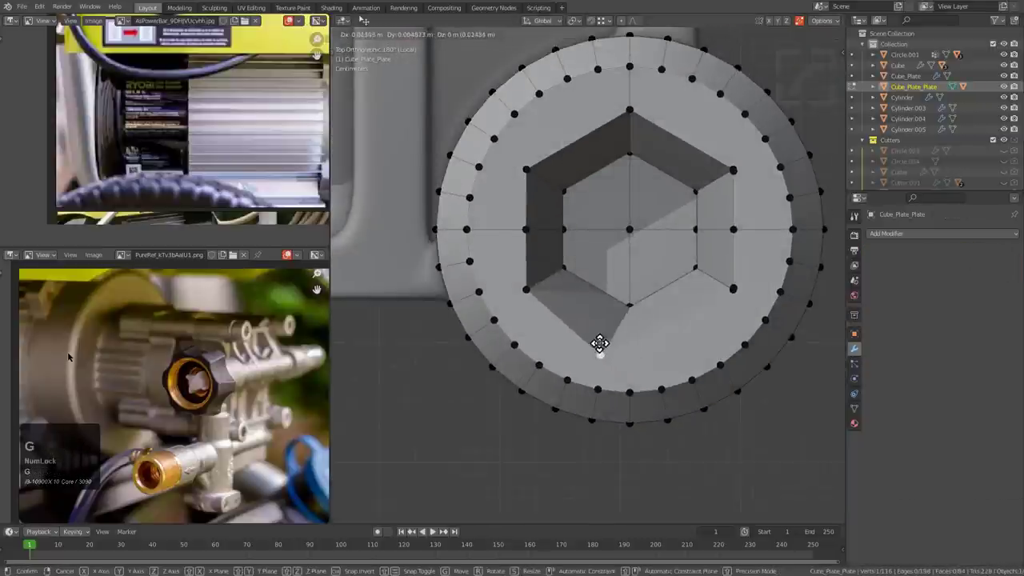
{"action": "right_click", "coordinate": [601, 341]}
{"action": "key", "text": "alt+x"}
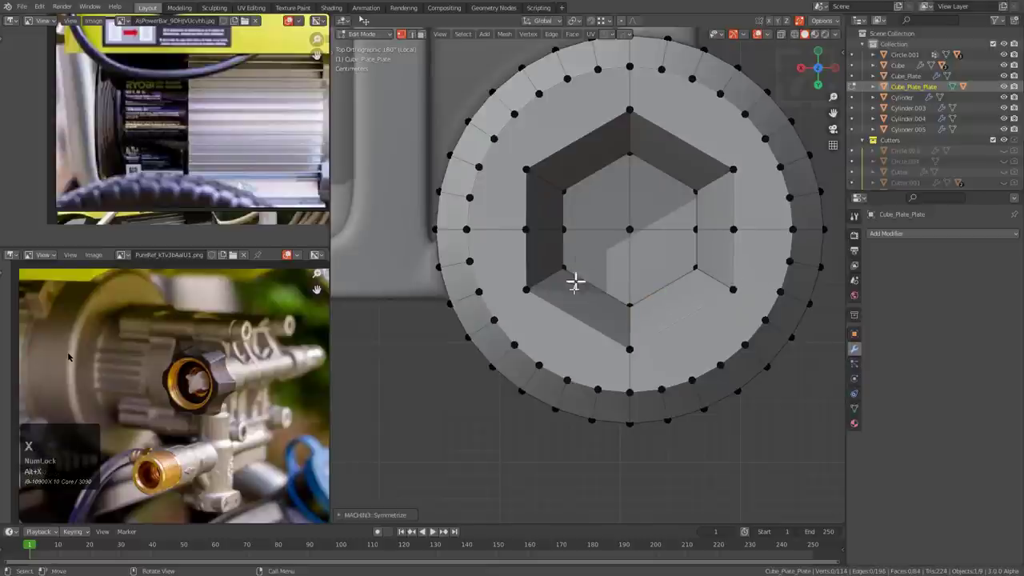
- Bevel the socket's two left corner edges and the two on the vertical centre line with a single segment
{"action": "key", "text": "2"}
{"action": "left_click", "coordinate": [538, 275]}
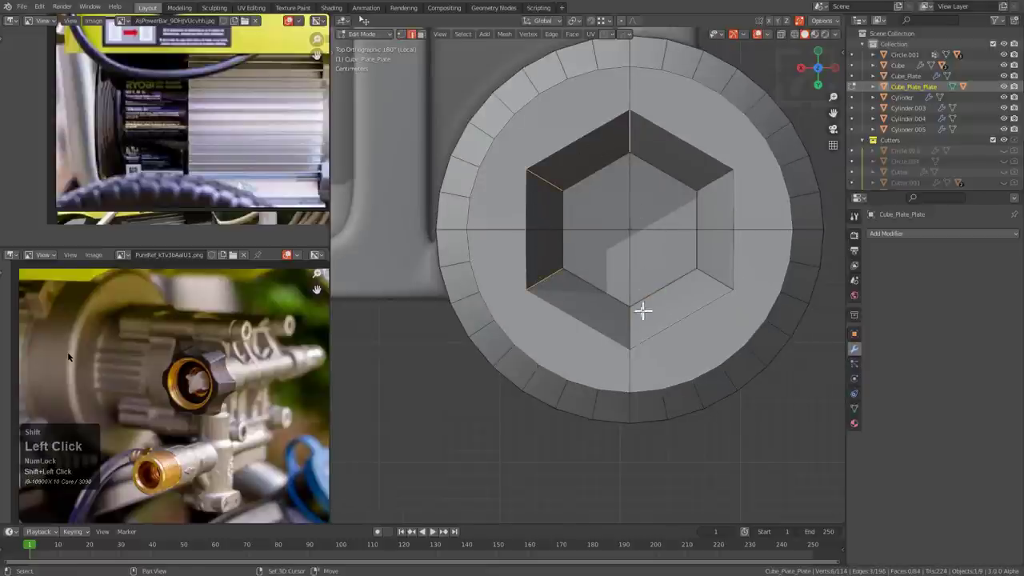
{"action": "left_click", "coordinate": [632, 329], "text": "shift"}
{"action": "key", "text": "ctrl+b"}
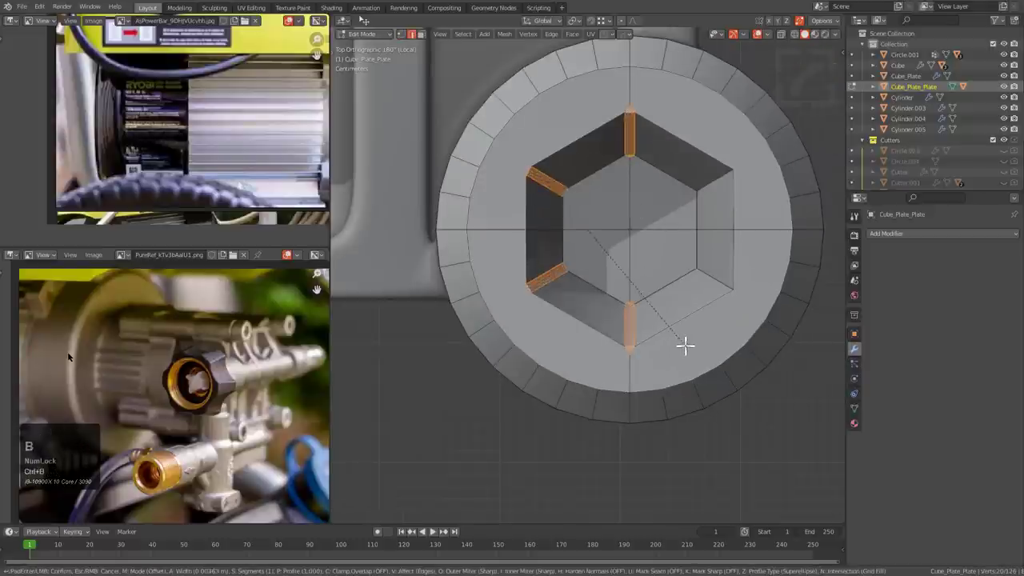
{"action": "left_click", "coordinate": [659, 343]}
- Remove the pointed vertex beyond the bottom bevelled corner and connect both corner vertices to nearby vertices on the cap's rim loop
{"action": "scroll", "coordinate": [639, 354], "scroll_direction": "up", "scroll_amount": 3}
{"action": "key", "text": "1"}
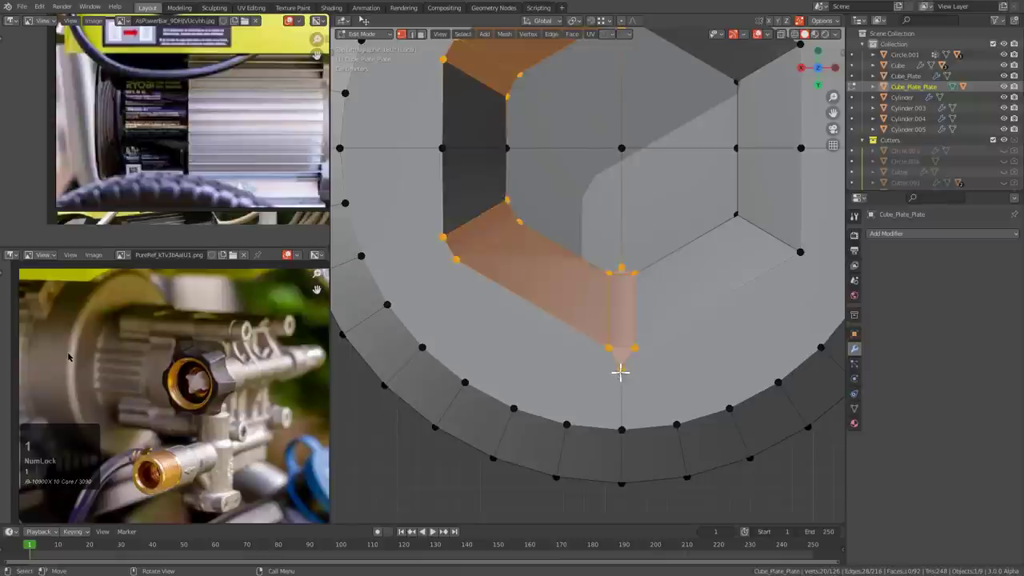
{"action": "left_click", "coordinate": [621, 369]}
{"action": "left_click", "coordinate": [588, 392], "text": "shift"}
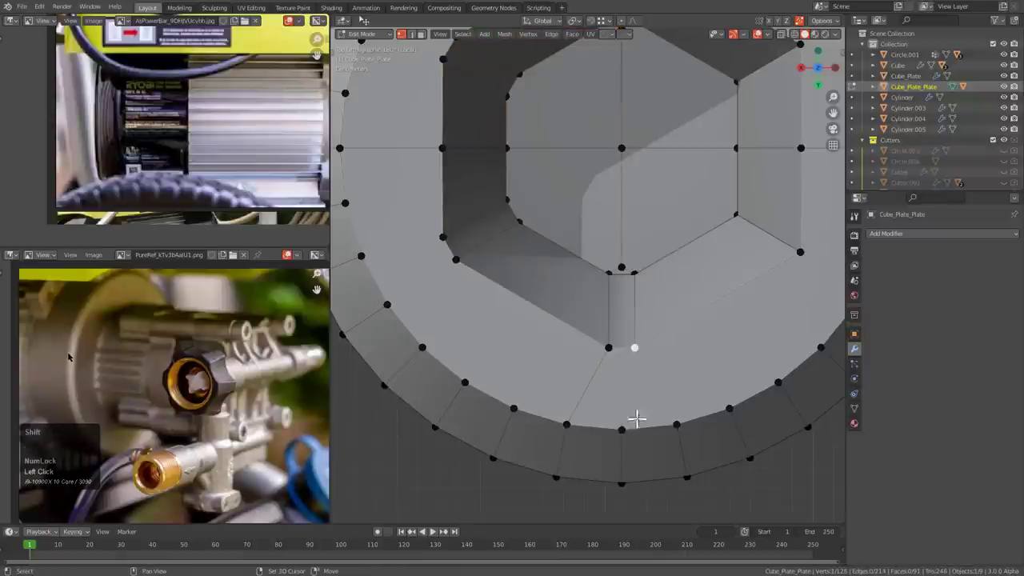
{"action": "scroll", "coordinate": [640, 400], "scroll_direction": "down", "scroll_amount": 4}
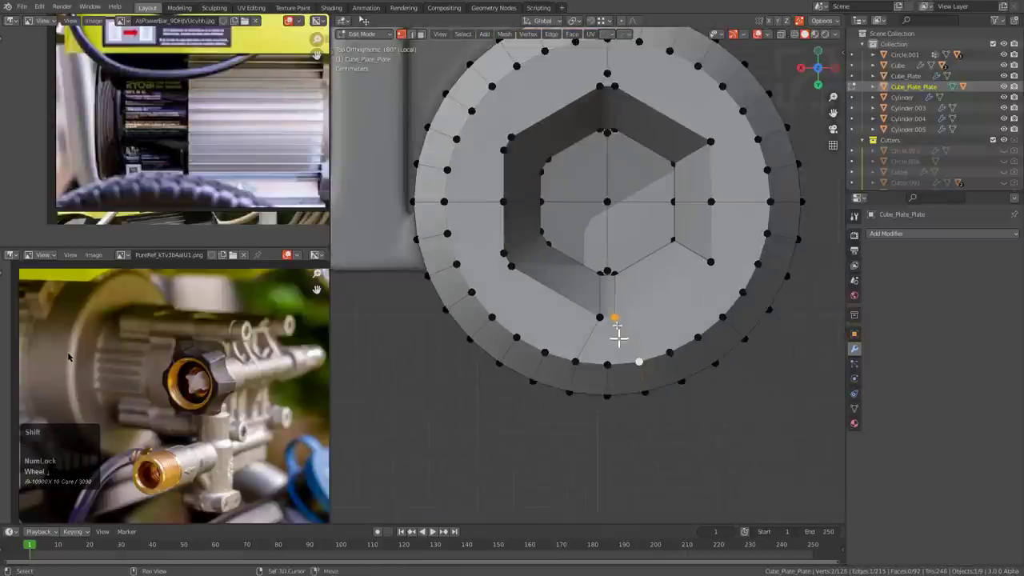
- Remove the pointed vertex at the upper bevelled corner, and connect the upper and upper-left corner vertices to the rim loop
{"action": "middle_click", "coordinate": [592, 209], "text": "alt"}
{"action": "key", "text": "alt+a"}
{"action": "key", "text": "Num_Lock"}
{"action": "left_click", "coordinate": [589, 148]}
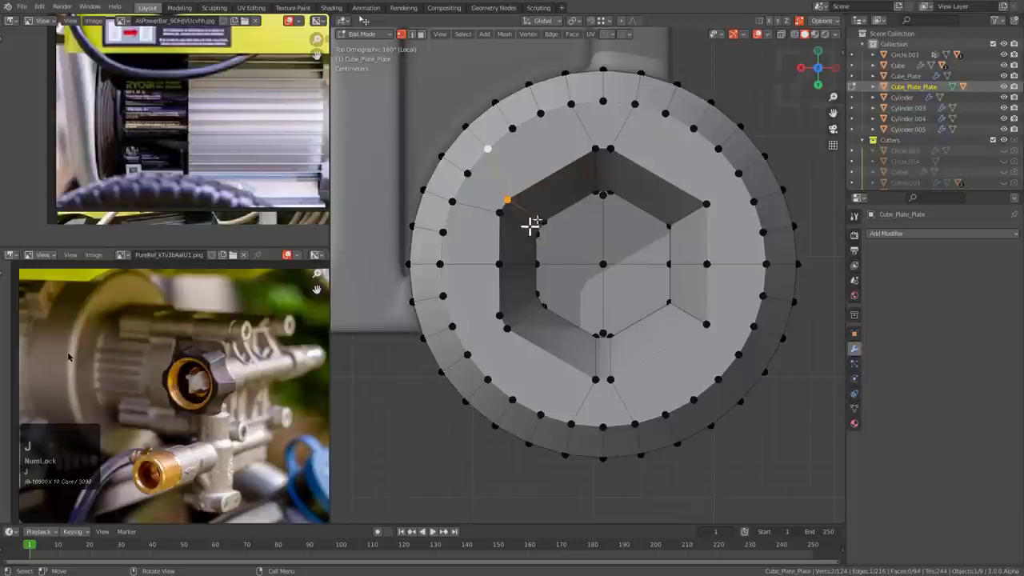
- Add centred edge cuts through the upper and upper-left corner bevels and connect their outer vertices to the rim loop
{"action": "key", "text": "ctrl+r"}
{"action": "left_click", "coordinate": [601, 150]}
{"action": "right_click", "coordinate": [601, 149]}
{"action": "middle_click_drag", "start_coordinate": [602, 150], "coordinate": [592, 219], "text": "shift"}
{"action": "scroll", "coordinate": [592, 219], "scroll_direction": "up", "scroll_amount": 2}
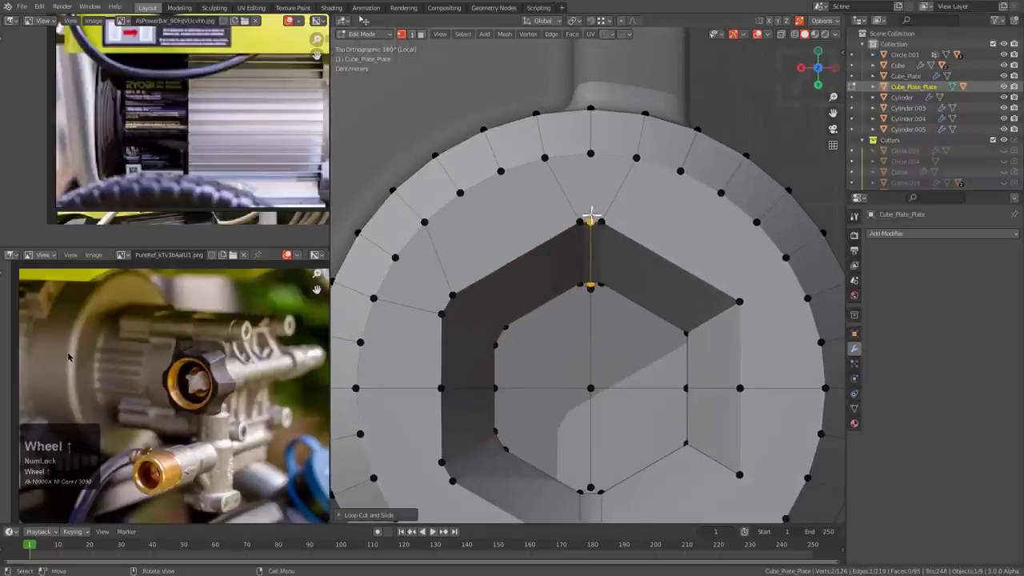
{"action": "left_click", "coordinate": [591, 216]}
{"action": "left_click", "coordinate": [590, 160], "text": "shift"}
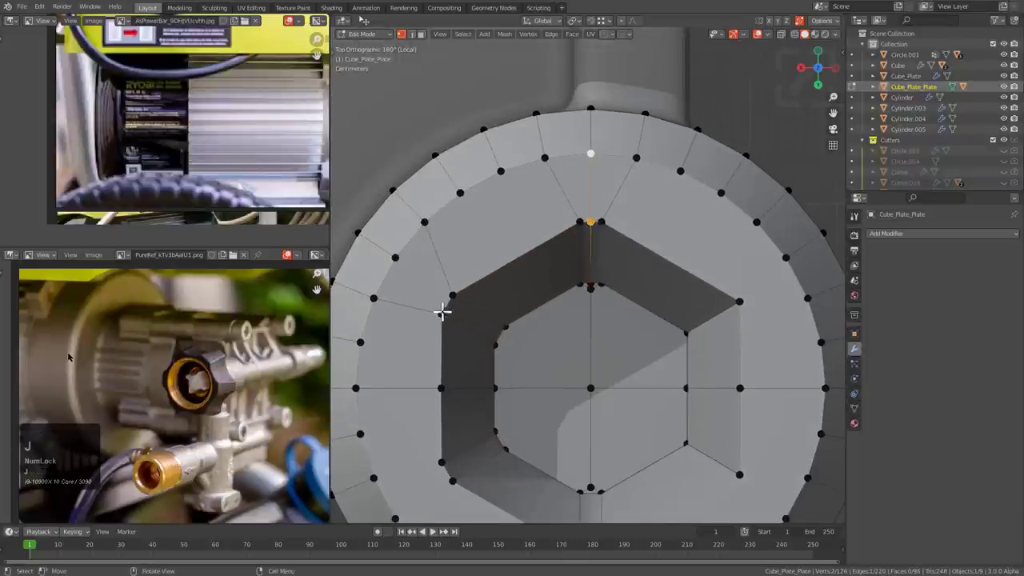
{"action": "left_click", "coordinate": [441, 306]}
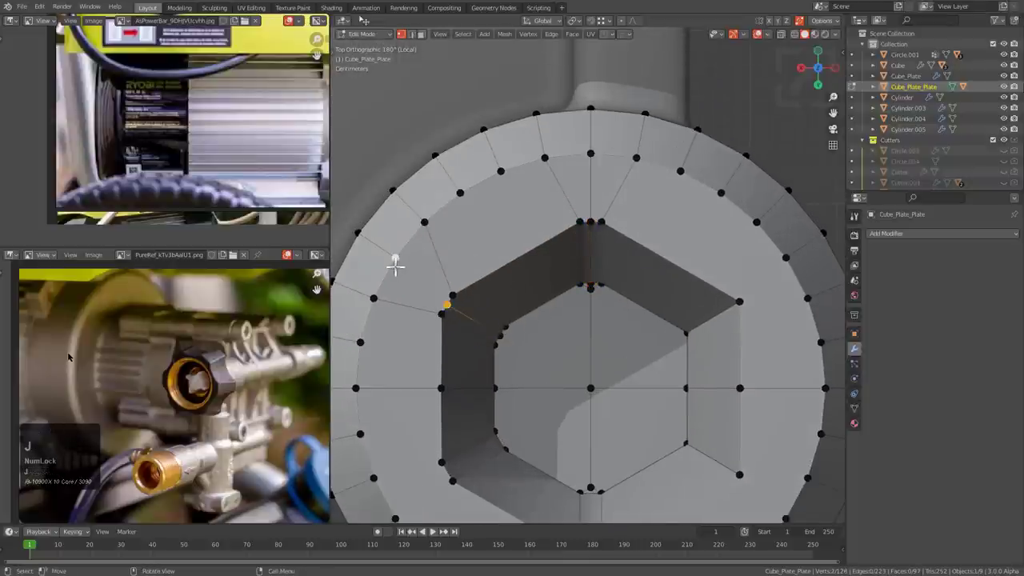
- Dissolve the extra vertices at the upper corner, centre and lower corner of the hexagonal socket's floor
{"action": "scroll", "coordinate": [592, 299], "scroll_direction": "up", "scroll_amount": 6}
{"action": "left_click", "coordinate": [597, 315]}
{"action": "key", "text": "ctrl+x"}
{"action": "scroll", "coordinate": [604, 376], "scroll_direction": "down", "scroll_amount": 5}
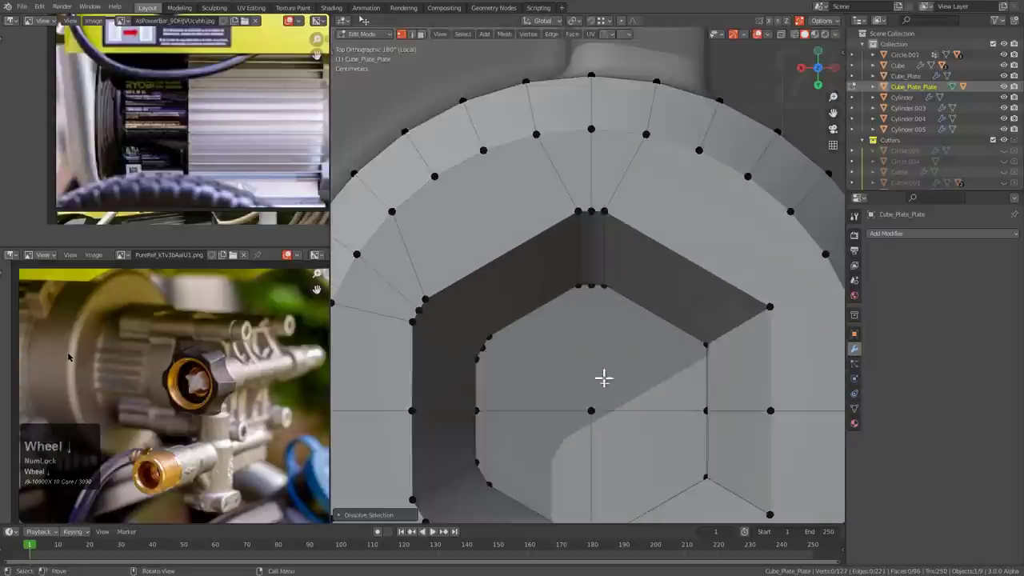
{"action": "middle_click_drag", "start_coordinate": [581, 416], "coordinate": [569, 315], "text": "shift"}
{"action": "scroll", "coordinate": [570, 315], "scroll_direction": "up", "scroll_amount": 1}
{"action": "left_click", "coordinate": [573, 318]}
{"action": "key", "text": "ctrl+x"}
{"action": "left_click", "coordinate": [575, 449]}
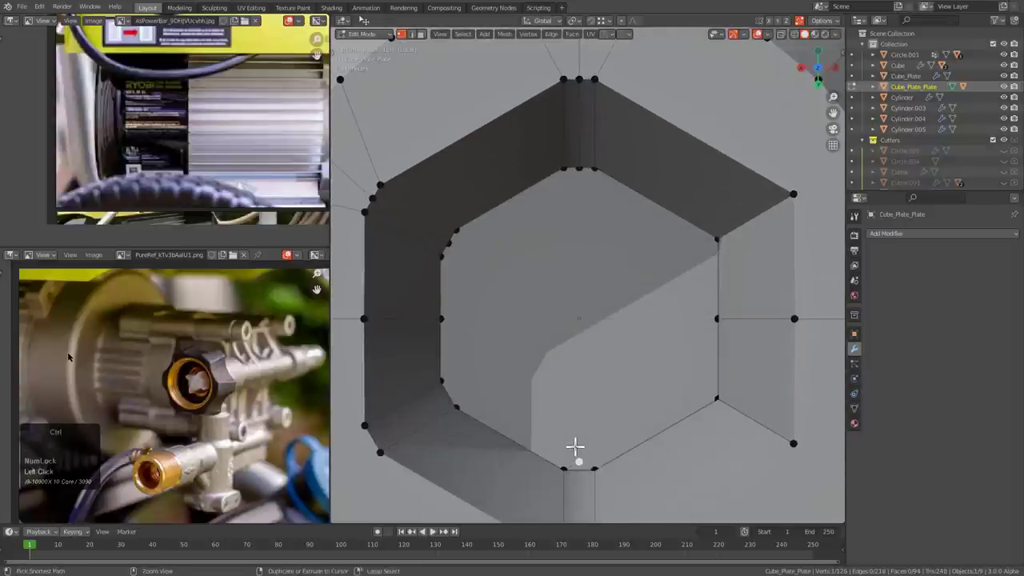
{"action": "key", "text": "ctrl+x"}
- Add a loop cut through the socket's lower-left bevelled corner and connect its rim vertices to the outer ring
{"action": "scroll", "coordinate": [585, 412], "scroll_direction": "down", "scroll_amount": 2}
{"action": "middle_click_drag", "start_coordinate": [585, 410], "coordinate": [641, 319], "text": "shift"}
{"action": "key", "text": "ctrl+r"}
{"action": "left_click", "coordinate": [503, 336]}
{"action": "right_click", "coordinate": [503, 338]}
{"action": "left_click", "coordinate": [498, 347]}
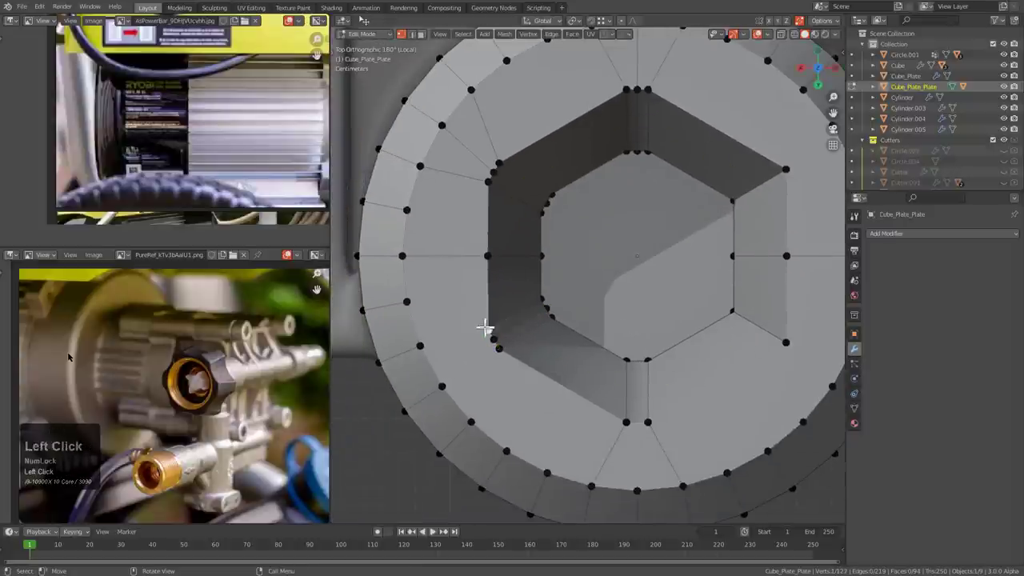
{"action": "left_click", "coordinate": [496, 342], "text": "shift"}
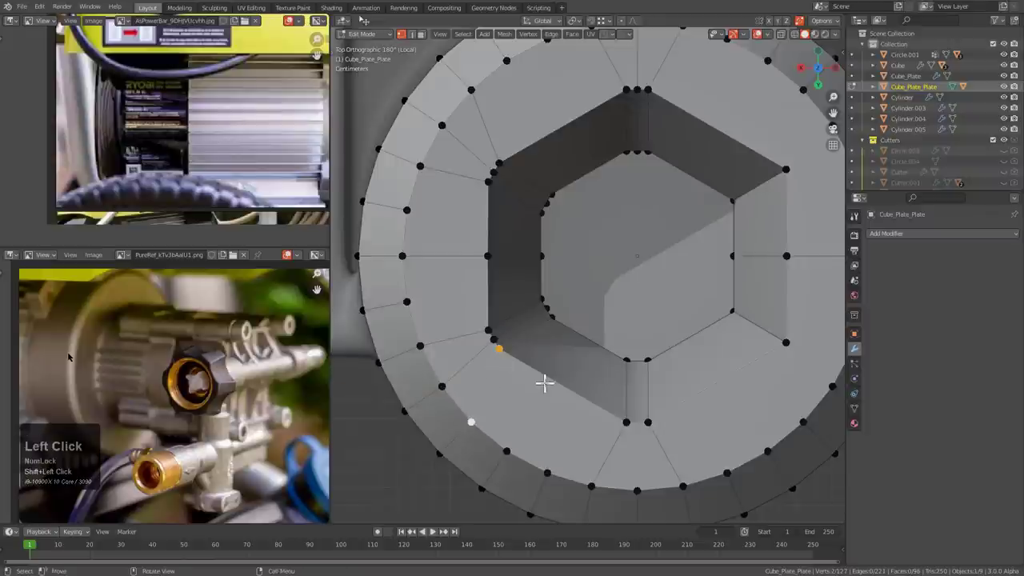
- Add a centred loop cut through the socket's lowest corner and connect it to the outer ring
{"action": "key", "text": "ctrl+r"}
{"action": "left_click", "coordinate": [635, 418]}
{"action": "right_click", "coordinate": [631, 419]}
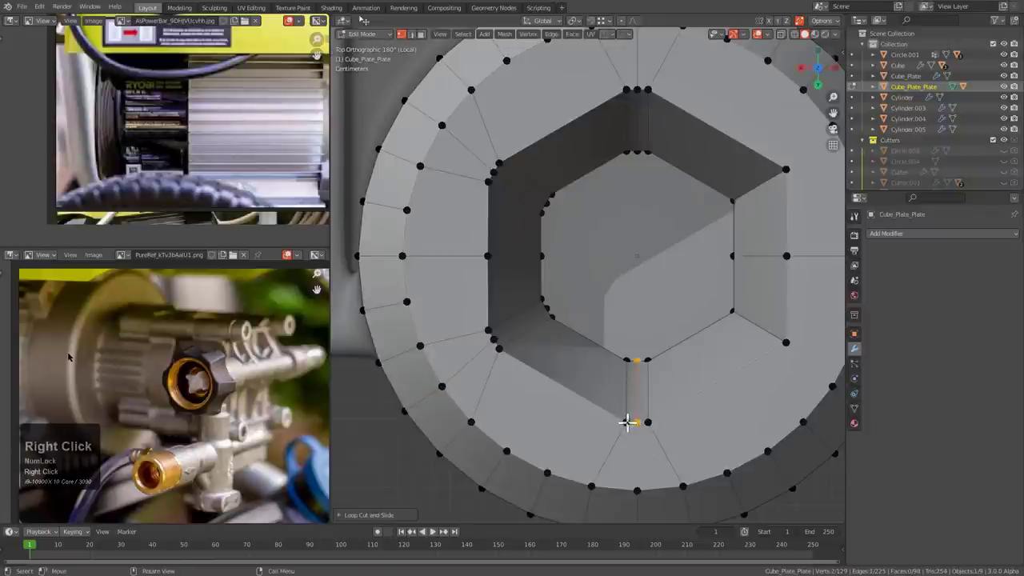
{"action": "left_click", "coordinate": [632, 449]}
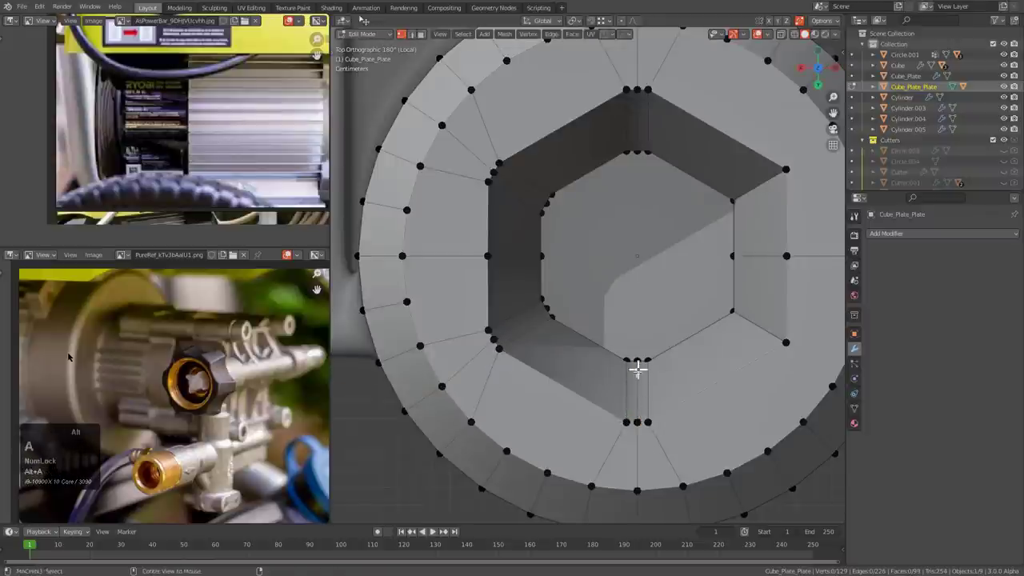
- Inset the socket's floor face and add a support loop on the walls just above the floor
{"action": "scroll", "coordinate": [632, 374], "scroll_direction": "down", "scroll_amount": 3}
{"action": "key", "text": "3"}
{"action": "left_click", "coordinate": [624, 287]}
{"action": "scroll", "coordinate": [730, 339], "scroll_direction": "up", "scroll_amount": 3}
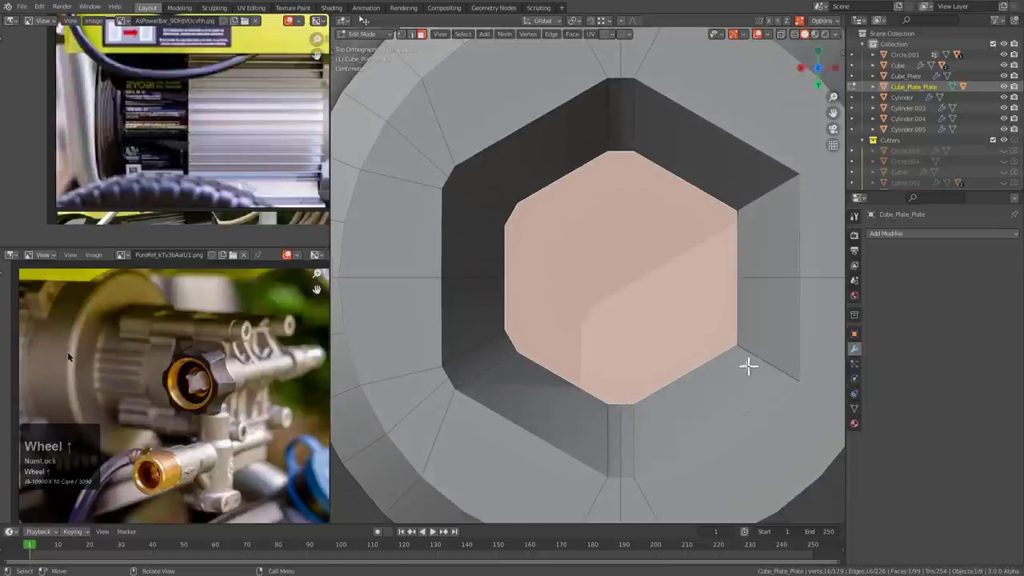
{"action": "key", "text": "i"}
{"action": "left_click", "coordinate": [739, 349]}
{"action": "key", "text": "ctrl+r"}
{"action": "left_click", "coordinate": [643, 139]}
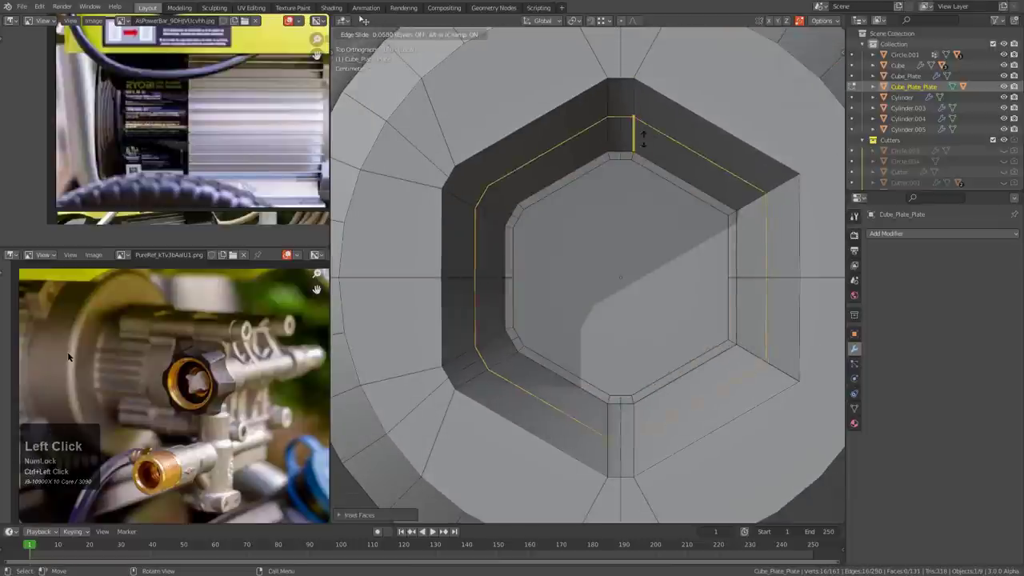
{"action": "left_click", "coordinate": [640, 200]}
- Inset the socket's floor face a second time and delete the inner face
{"action": "left_click", "coordinate": [687, 287]}
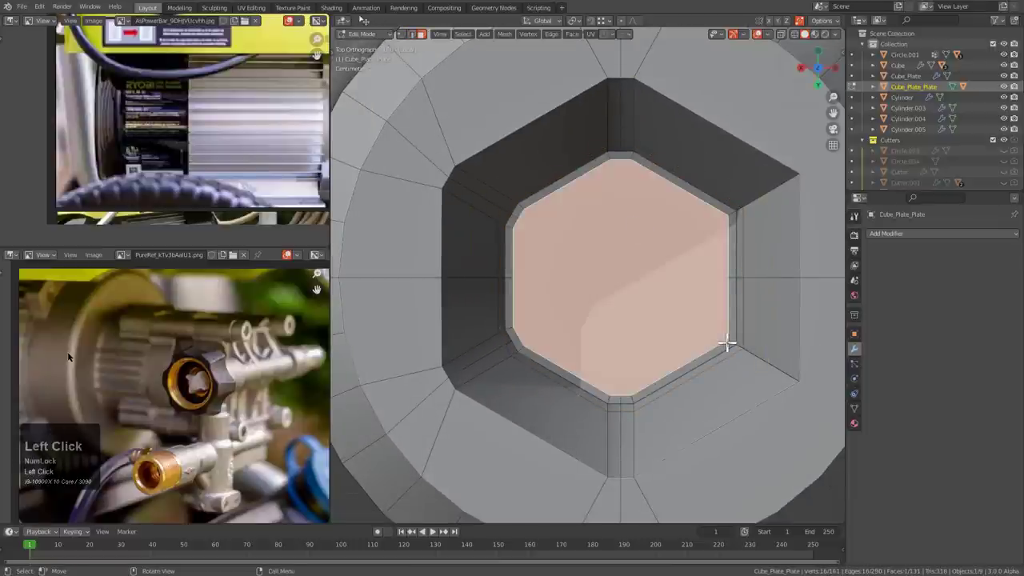
{"action": "key", "text": "i"}
{"action": "left_click", "coordinate": [712, 326]}
{"action": "key", "text": "x"}
{"action": "left_click", "coordinate": [710, 323]}
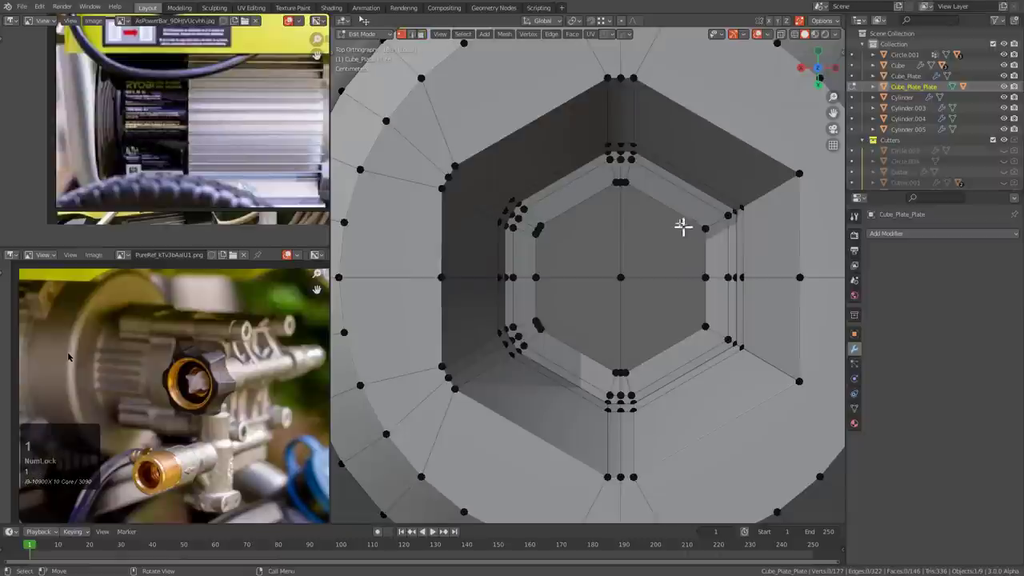
- Try to fill the opening in the socket floor with Grid Fill
{"action": "left_click", "coordinate": [664, 210], "text": "alt"}
{"action": "key", "text": "ctrl+f"}
{"action": "left_click", "coordinate": [665, 211]}
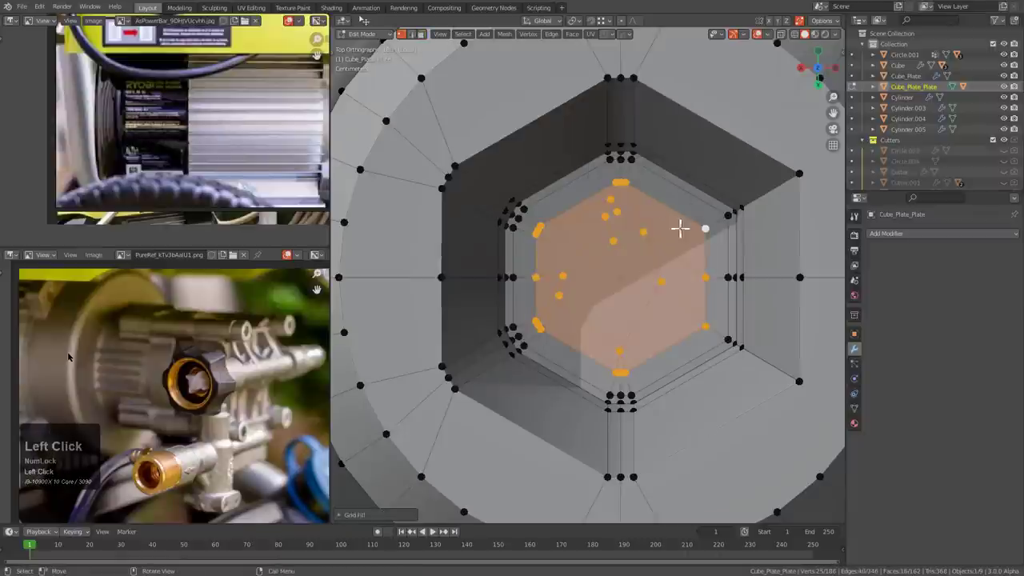
{"action": "key", "text": "F9"}
{"action": "scroll", "coordinate": [773, 256], "scroll_direction": "up", "scroll_amount": 1, "text": "ctrl"}
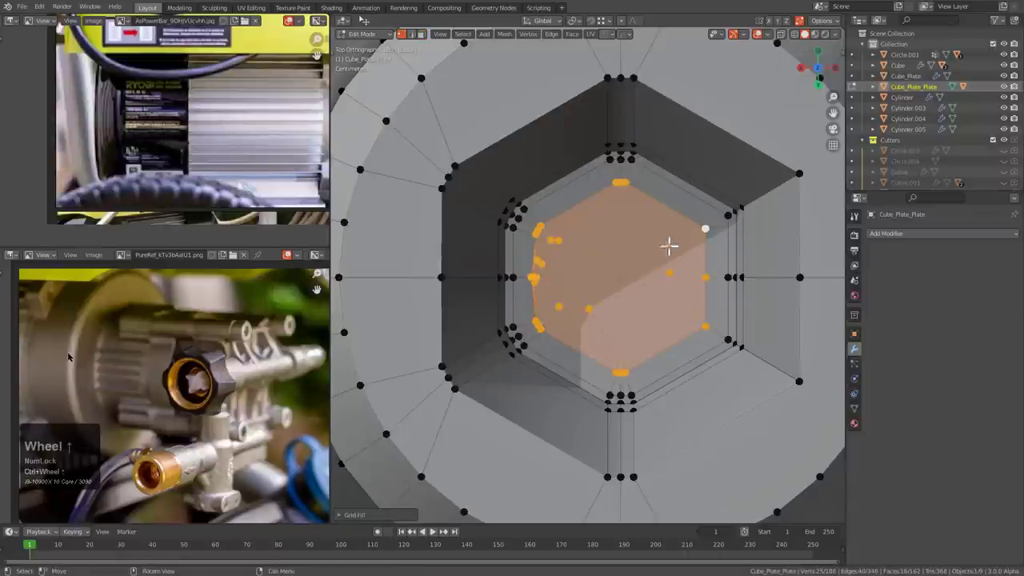
- Symmetrize the socket mesh from its left half to its right half, and fill the floor opening using Grid Fill with span 8
{"action": "scroll", "coordinate": [629, 256], "scroll_direction": "down", "scroll_amount": 3}
{"action": "key", "text": "alt+x"}
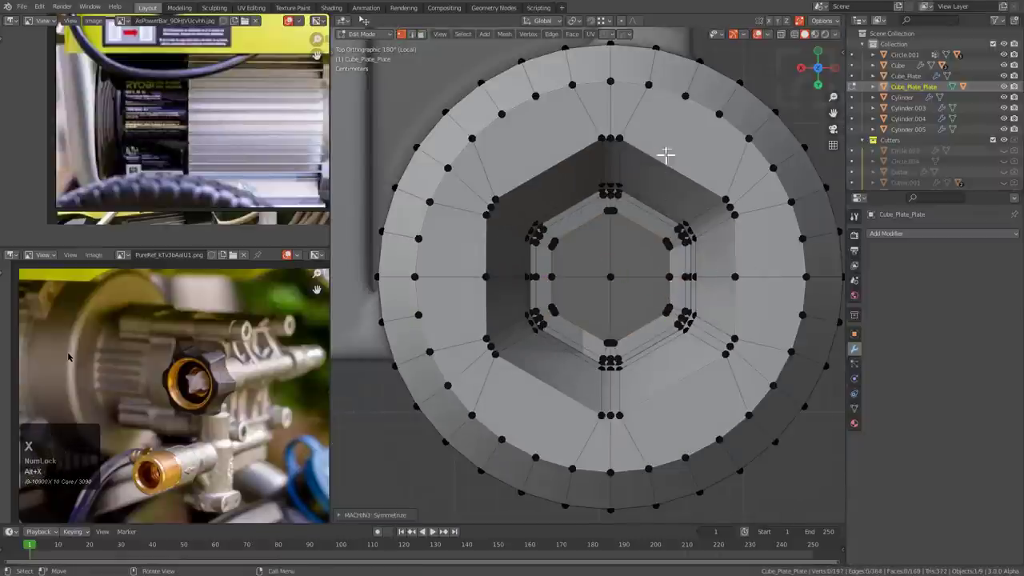
{"action": "scroll", "coordinate": [665, 155], "scroll_direction": "up", "scroll_amount": 3}
{"action": "left_click", "coordinate": [645, 199], "text": "alt"}
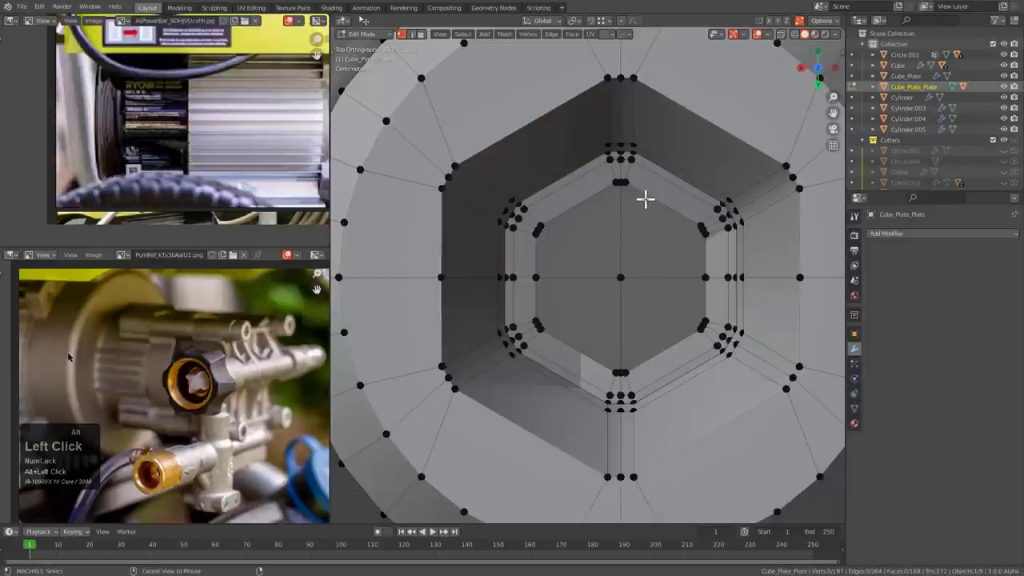
{"action": "key", "text": "ctrl+f"}
{"action": "left_click", "coordinate": [651, 204]}
{"action": "key", "text": "F9"}
{"action": "scroll", "coordinate": [732, 217], "scroll_direction": "up", "scroll_amount": 2, "text": "ctrl"}
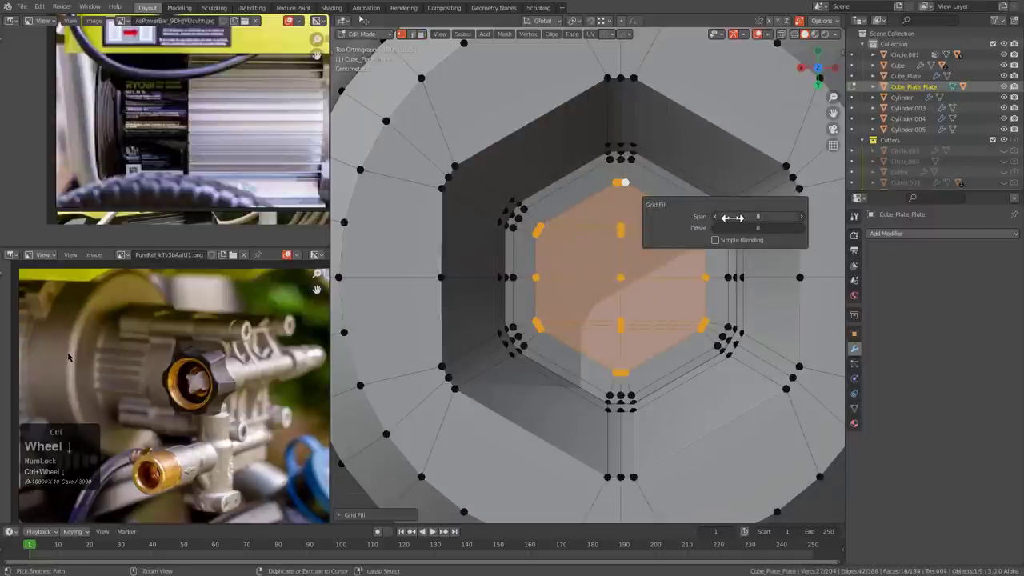
{"action": "scroll", "coordinate": [589, 262], "scroll_direction": "down", "scroll_amount": 2}
{"action": "middle_click_drag", "start_coordinate": [567, 284], "coordinate": [568, 251], "text": "shift"}
{"action": "key", "text": "alt+a"}
- Add two centred loop cuts across the socket's upper slanted walls and one across the upper half of its side walls
{"action": "middle_click_drag", "start_coordinate": [512, 220], "coordinate": [531, 217], "text": "shift"}
{"action": "middle_click_drag", "start_coordinate": [540, 182], "coordinate": [552, 211], "text": "shift"}
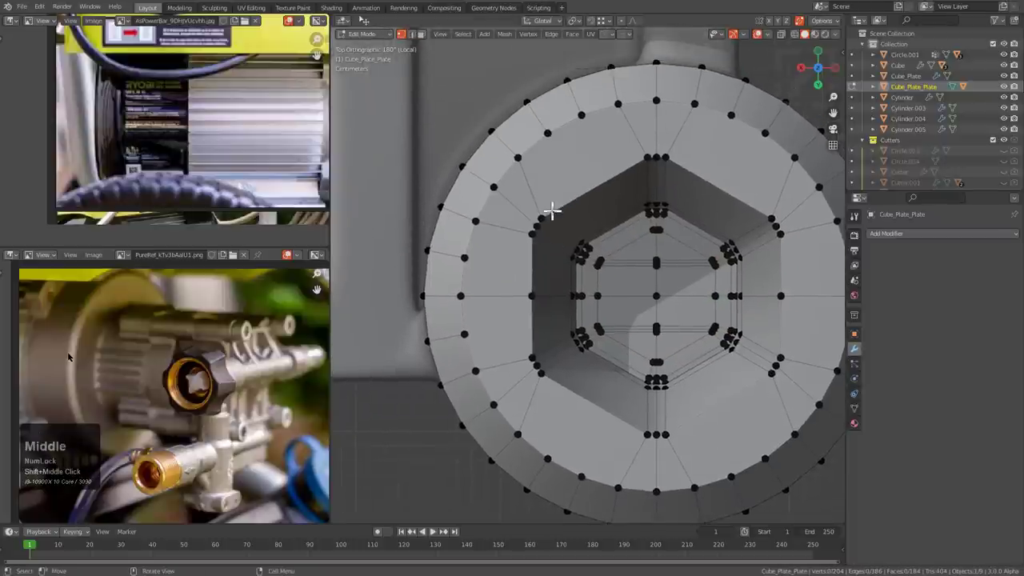
{"action": "key", "text": "3"}
{"action": "key", "text": "ctrl+r"}
{"action": "scroll", "coordinate": [594, 188], "scroll_direction": "up", "scroll_amount": 1}
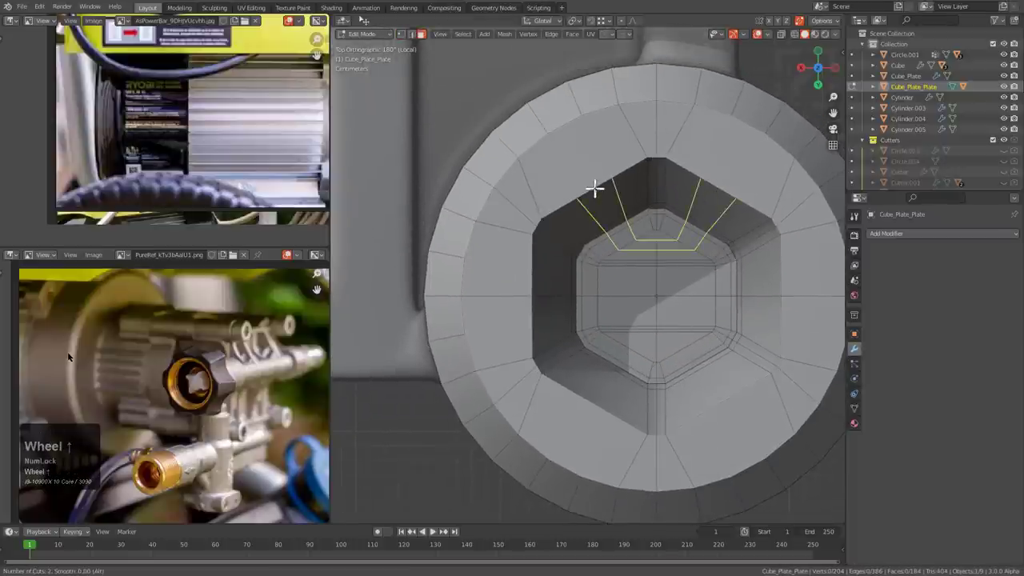
{"action": "left_click", "coordinate": [594, 188]}
{"action": "right_click", "coordinate": [595, 188]}
{"action": "key", "text": "ctrl+r"}
{"action": "left_click", "coordinate": [532, 281]}
{"action": "right_click", "coordinate": [533, 280]}
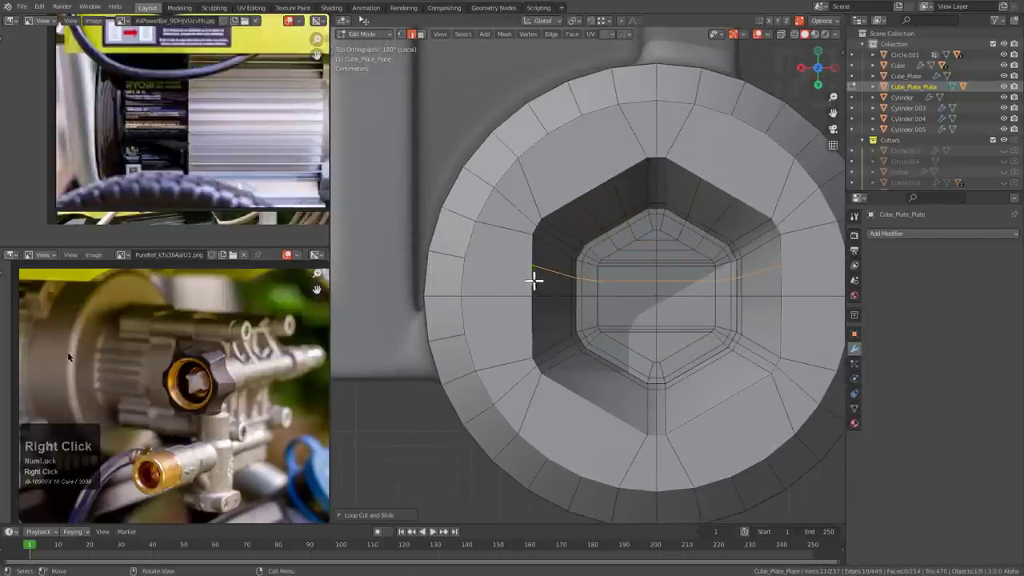
- Add one loop cut across the lower half of the side walls and two across the lower slanted walls
{"action": "key", "text": "ctrl+r"}
{"action": "scroll", "coordinate": [588, 389], "scroll_direction": "up", "scroll_amount": 1}
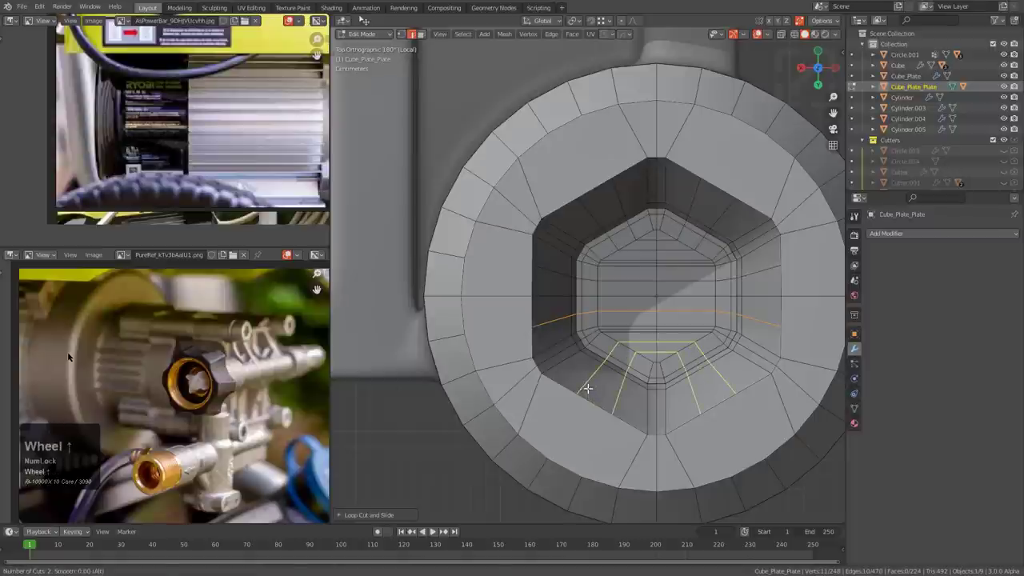
{"action": "left_click", "coordinate": [586, 389]}
{"action": "right_click", "coordinate": [593, 424]}
- Connect the new vertices on the left half of the socket's rim to the matching outer ring vertices
{"action": "left_click", "coordinate": [594, 438]}
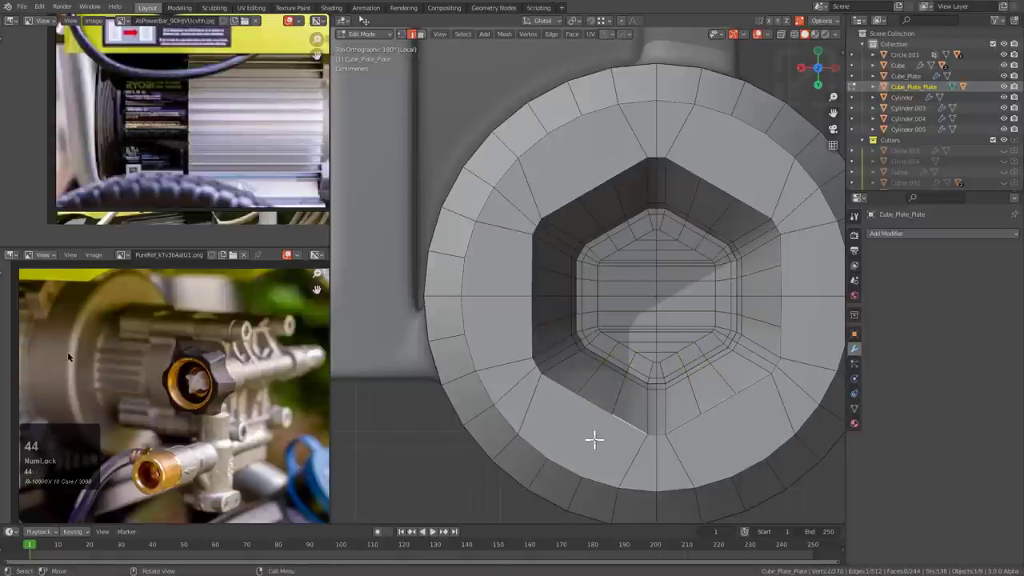
{"action": "key", "text": "1"}
{"action": "key", "text": "1"}
{"action": "key", "text": "1"}
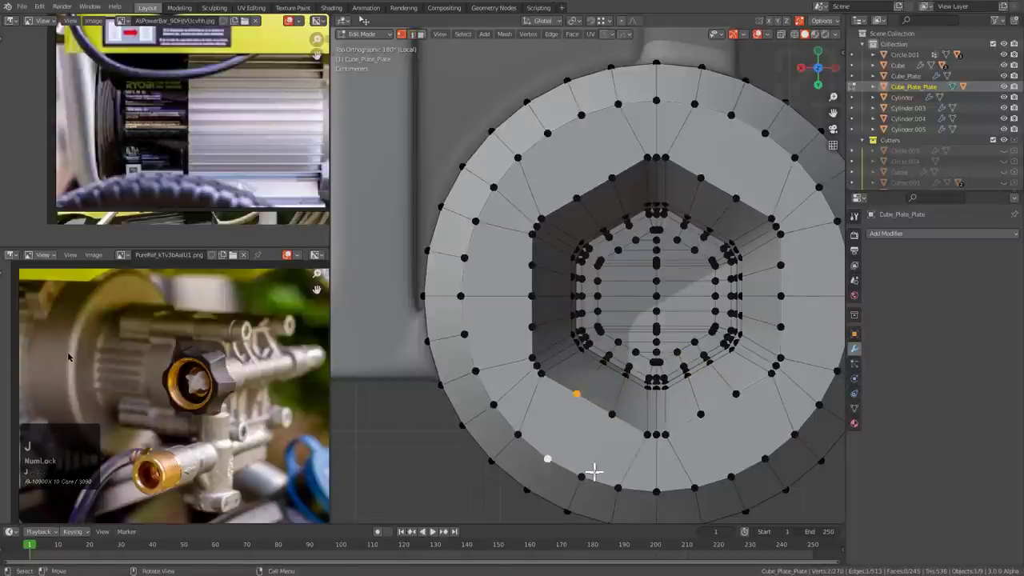
{"action": "left_click", "coordinate": [581, 476]}
{"action": "left_click", "coordinate": [518, 326]}
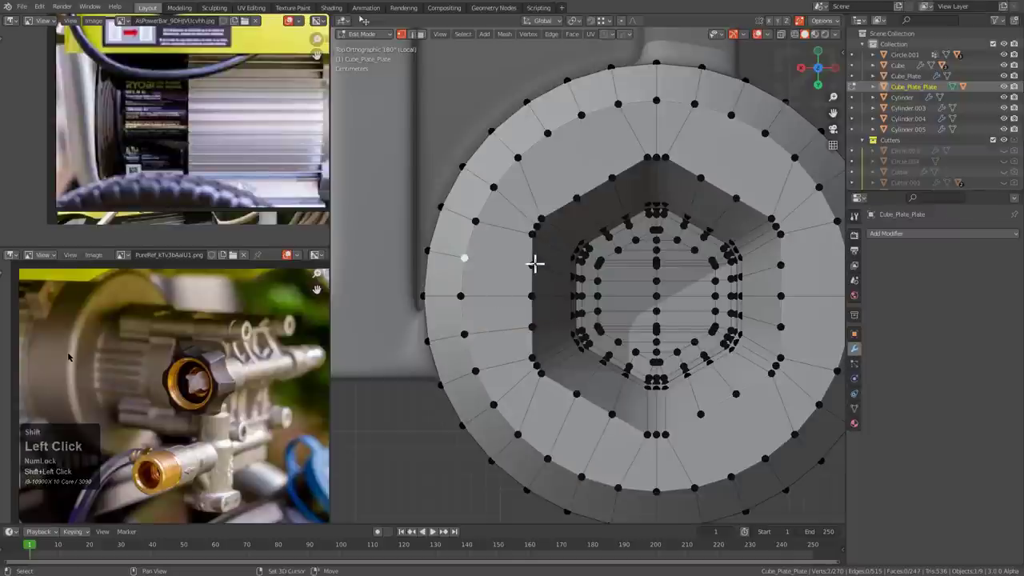
{"action": "left_click", "coordinate": [576, 198]}
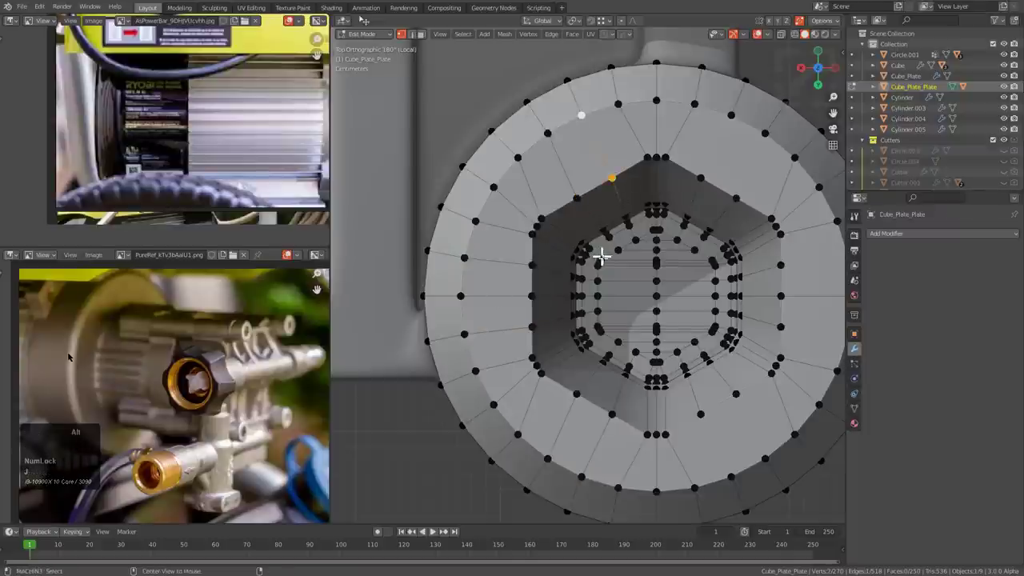
- Add support loops beside the socket's rim, one on the inner walls and one on the top face
{"action": "middle_click_drag", "start_coordinate": [696, 267], "coordinate": [573, 192]}
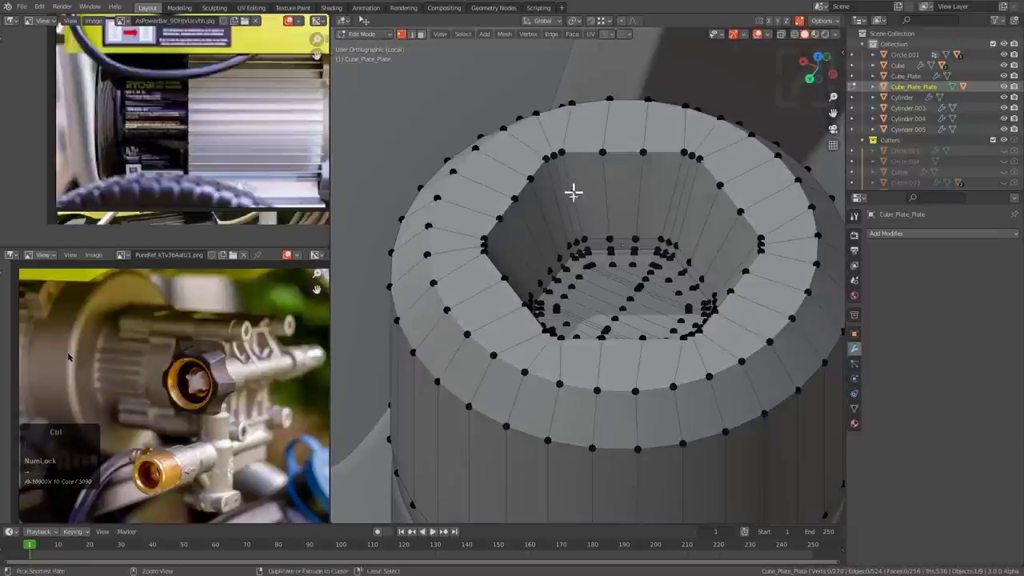
{"action": "key", "text": "ctrl+r"}
{"action": "left_click", "coordinate": [574, 191]}
{"action": "middle_click_drag", "start_coordinate": [560, 166], "coordinate": [565, 168]}
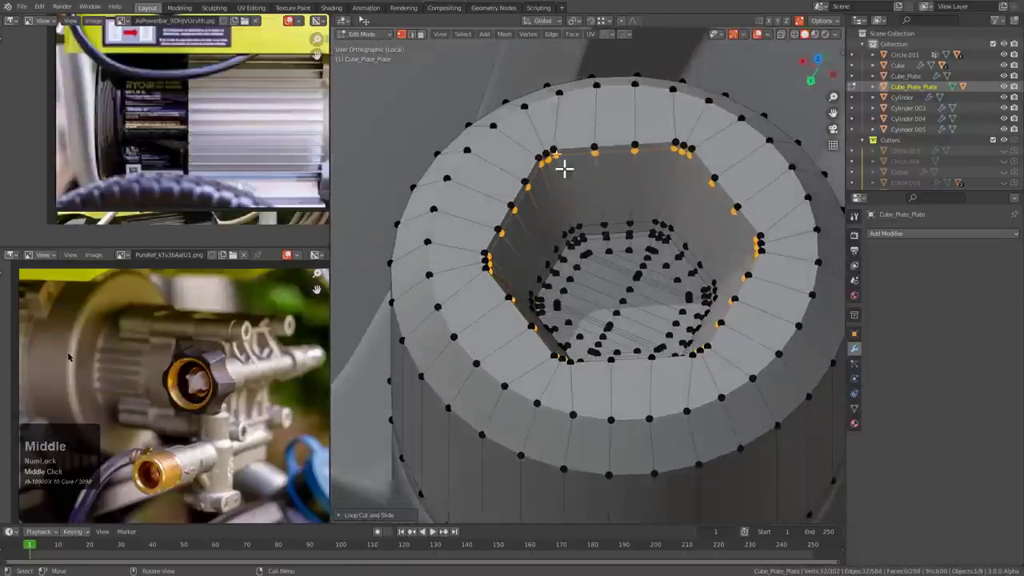
{"action": "scroll", "coordinate": [563, 164], "scroll_direction": "up", "scroll_amount": 1}
{"action": "key", "text": "ctrl+r"}
{"action": "left_click", "coordinate": [544, 100], "text": "ctrl"}
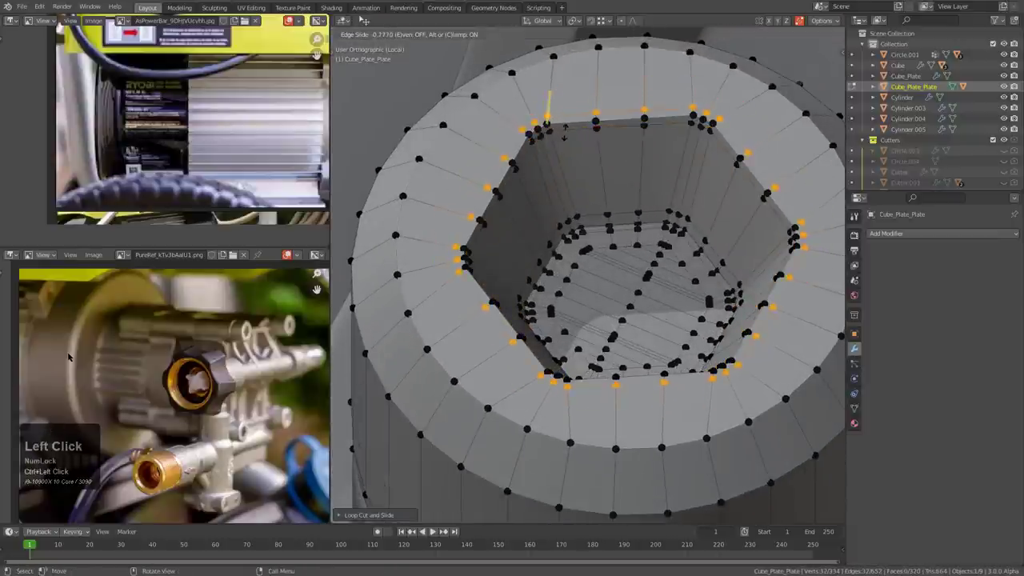
- Edge-slide the support loops below the rim, above the floor and around the floor's edge to adjust their spacing
{"action": "left_click", "coordinate": [611, 135], "text": "alt"}
{"action": "key", "text": "g"}
{"action": "key", "text": "g"}
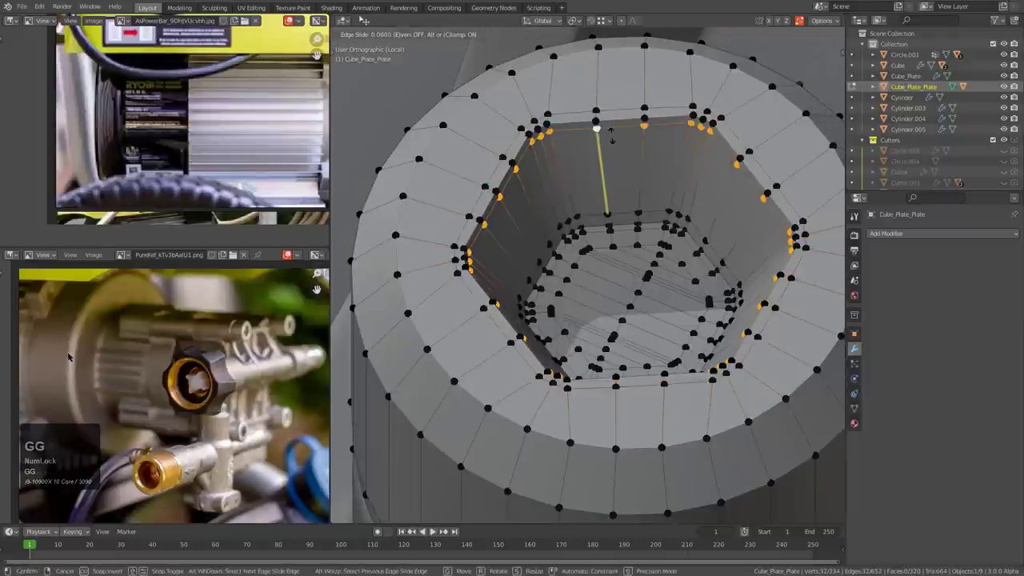
{"action": "left_click", "coordinate": [612, 144]}
{"action": "key", "text": "g"}
{"action": "key", "text": "g"}
{"action": "left_click", "coordinate": [621, 228]}
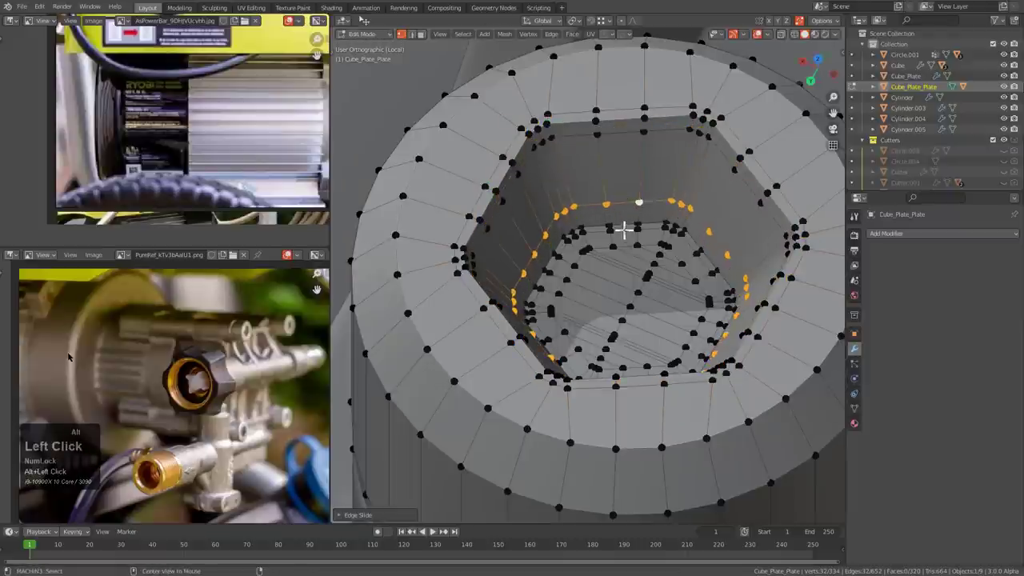
{"action": "key", "text": "g"}
{"action": "key", "text": "g"}
{"action": "left_click", "coordinate": [626, 236]}
{"action": "key", "text": "g"}
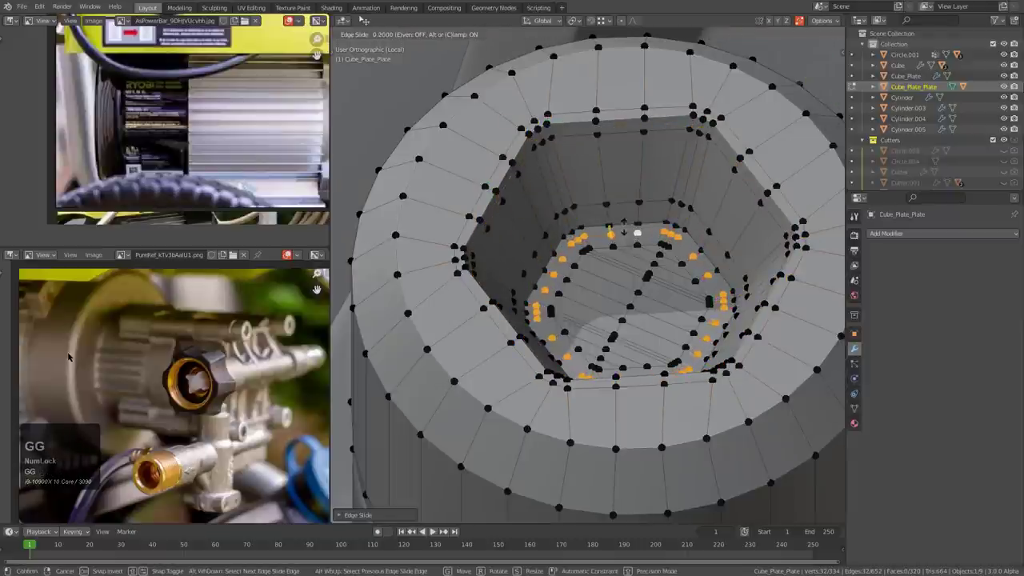
{"action": "left_click", "coordinate": [624, 227]}
- Add Catmull-Clark subdivision to the socket part with viewport level 2
{"action": "key", "text": "Tab"}
{"action": "scroll", "coordinate": [604, 258], "scroll_direction": "down", "scroll_amount": 5}
{"action": "key", "text": "Tab"}
{"action": "middle_click_drag", "start_coordinate": [604, 258], "coordinate": [616, 324]}
{"action": "key", "text": "Tab"}
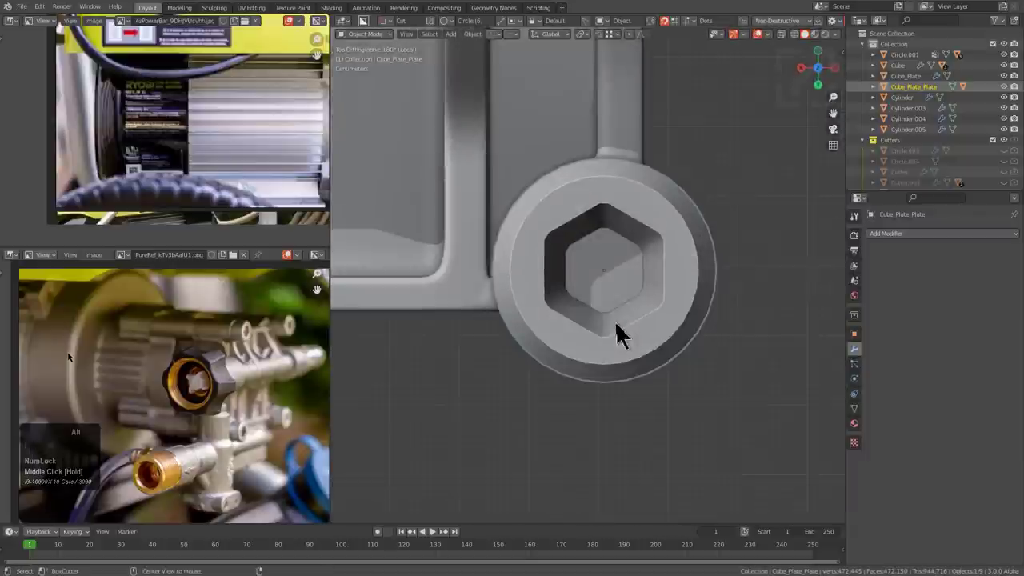
{"action": "key", "text": "ctrl+1"}
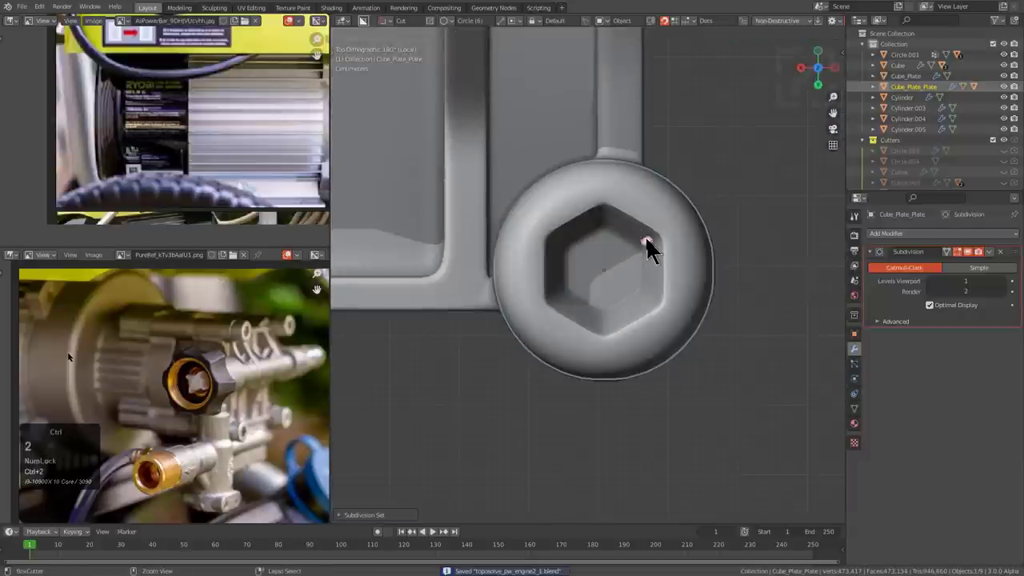
- Add two support loops on the outer bevel, near its upper and lower edges
{"action": "middle_click_drag", "start_coordinate": [645, 247], "coordinate": [653, 222]}
{"action": "key", "text": "Tab"}
{"action": "scroll", "coordinate": [622, 291], "scroll_direction": "up", "scroll_amount": 3}
{"action": "middle_click_drag", "start_coordinate": [622, 290], "coordinate": [620, 270], "text": "shift"}
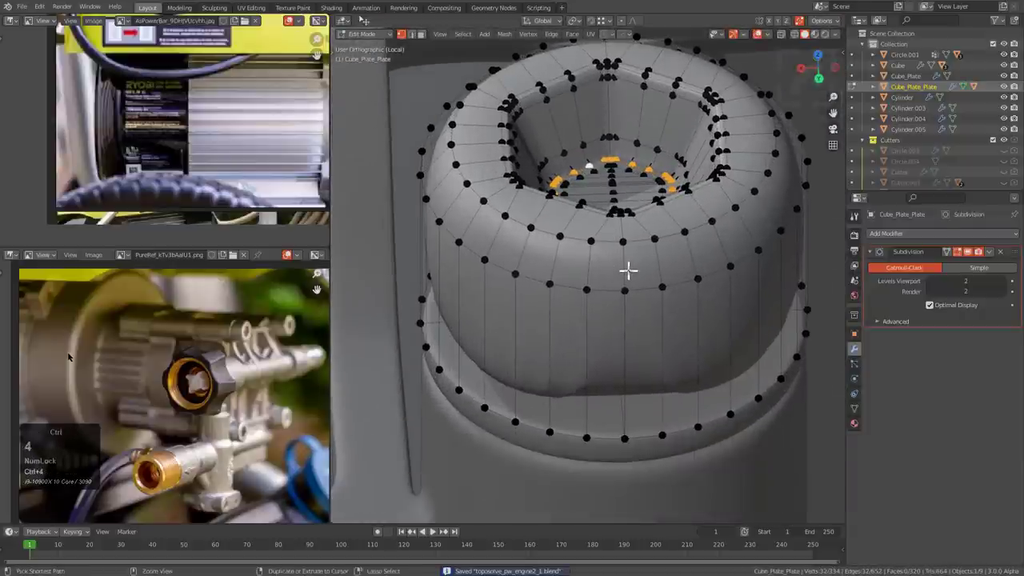
{"action": "key", "text": "ctrl+r"}
{"action": "left_click", "coordinate": [625, 256]}
{"action": "key", "text": "ctrl+r"}
{"action": "left_click", "coordinate": [624, 271]}
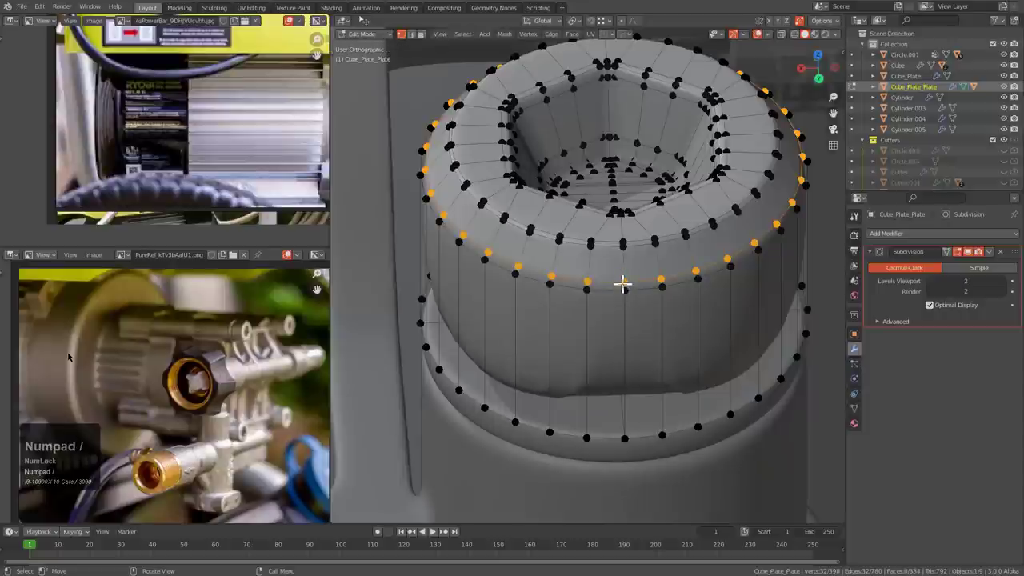
- Isolate the socket part in local view and delete the four faces closing its underside
{"action": "scroll", "coordinate": [555, 329], "scroll_direction": "down", "scroll_amount": 2}
{"action": "middle_click_drag", "start_coordinate": [555, 328], "coordinate": [584, 238]}
{"action": "key", "text": "KP_Divide"}
{"action": "key", "text": "3"}
{"action": "left_click", "coordinate": [595, 344]}
{"action": "left_click", "coordinate": [629, 370], "text": "shift"}
{"action": "left_click", "coordinate": [619, 418], "text": "shift"}
{"action": "left_click", "coordinate": [571, 413], "text": "shift"}
{"action": "key", "text": "x"}
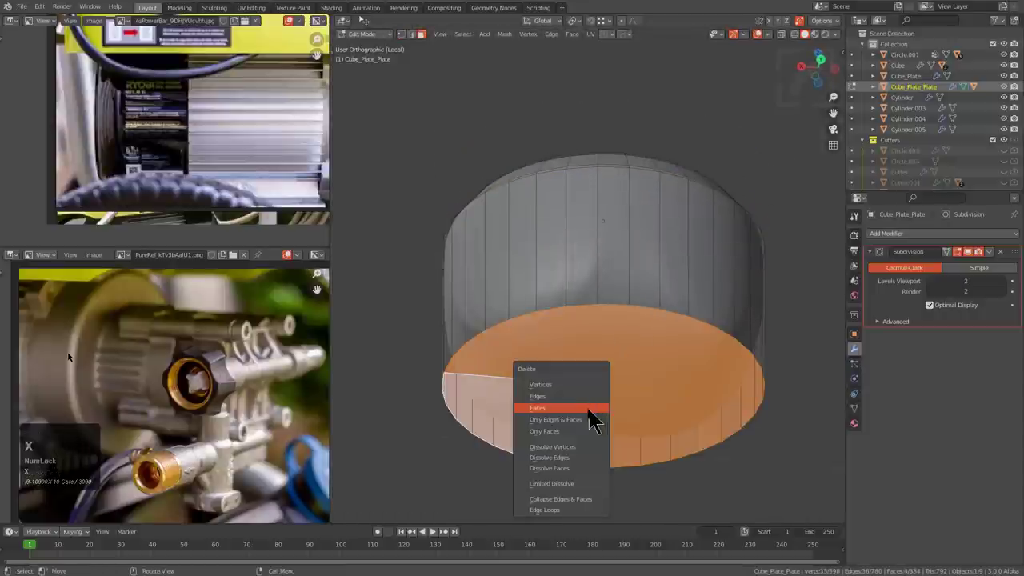
{"action": "left_click", "coordinate": [589, 409]}
- Extrude the open underside edge loop of the socket part inward and close the hole with Grid Fill
{"action": "left_click", "coordinate": [611, 297], "text": "alt"}
{"action": "middle_click_drag", "start_coordinate": [610, 297], "coordinate": [650, 244], "text": "alt"}
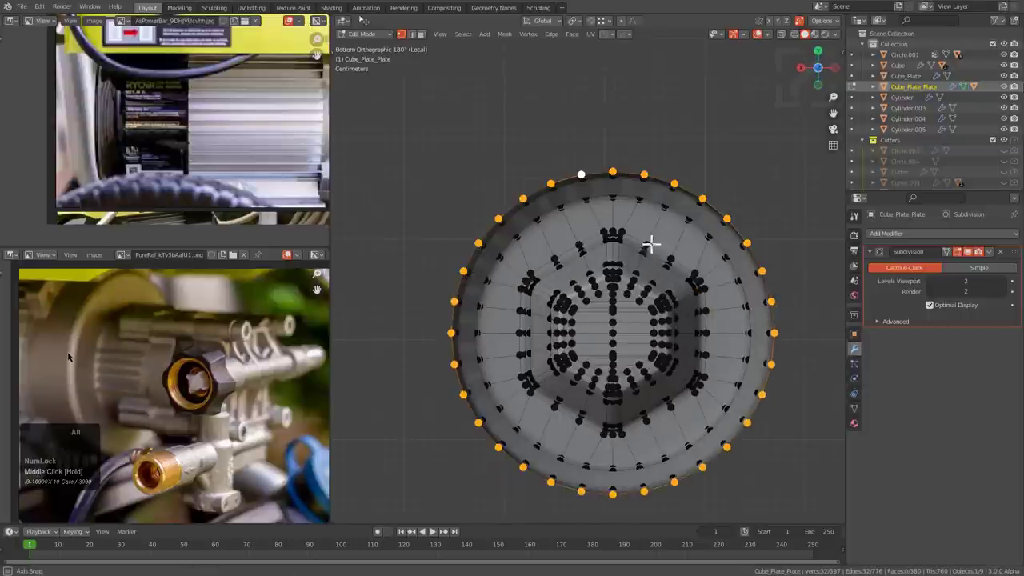
{"action": "key", "text": "s"}
{"action": "left_click", "coordinate": [706, 315]}
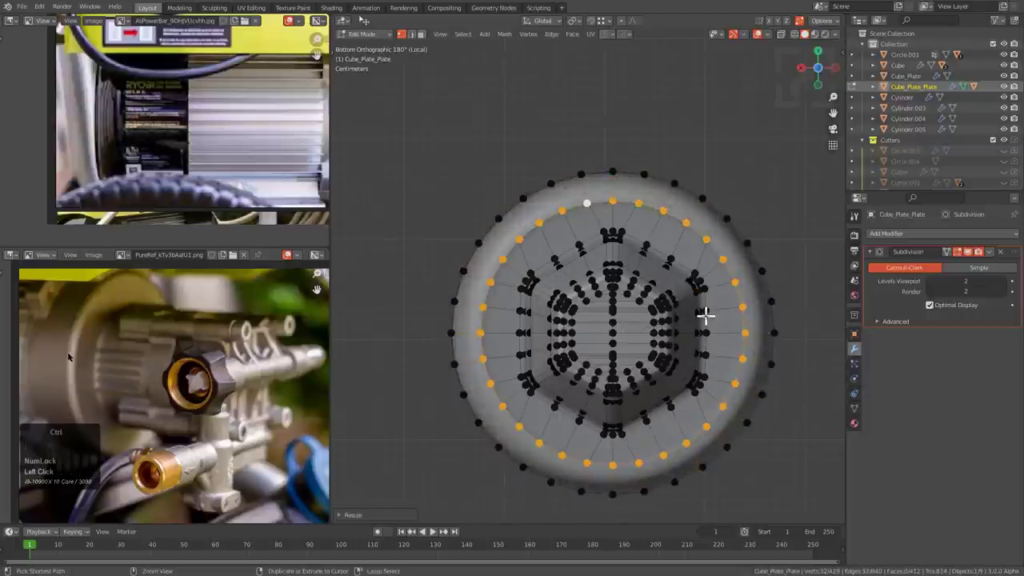
{"action": "key", "text": "ctrl+f"}
{"action": "left_click", "coordinate": [704, 314]}
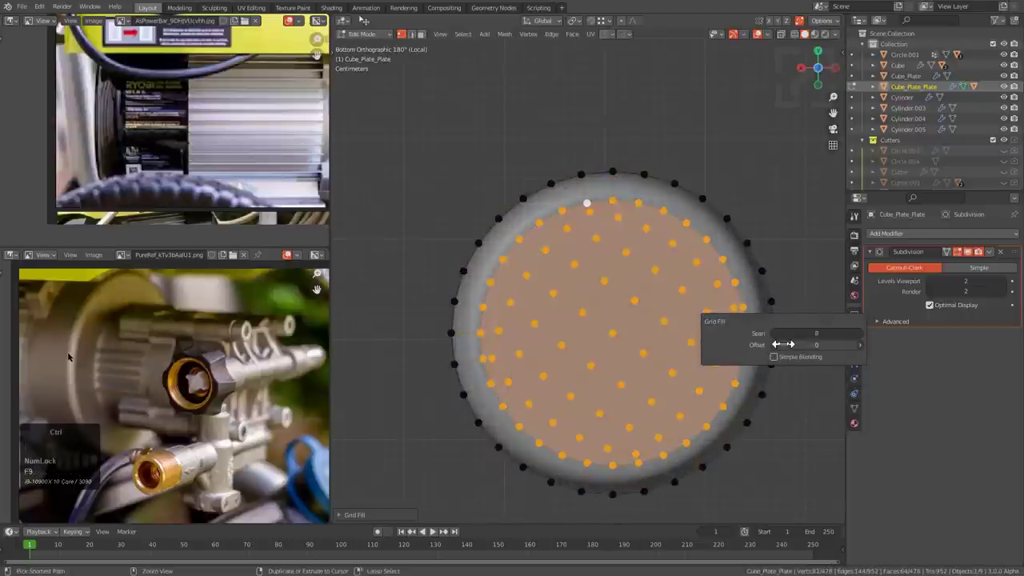
- Add support loops to the outer wall near its lower and upper edges, and return from local view to the full model
{"action": "middle_click_drag", "start_coordinate": [730, 280], "coordinate": [624, 299]}
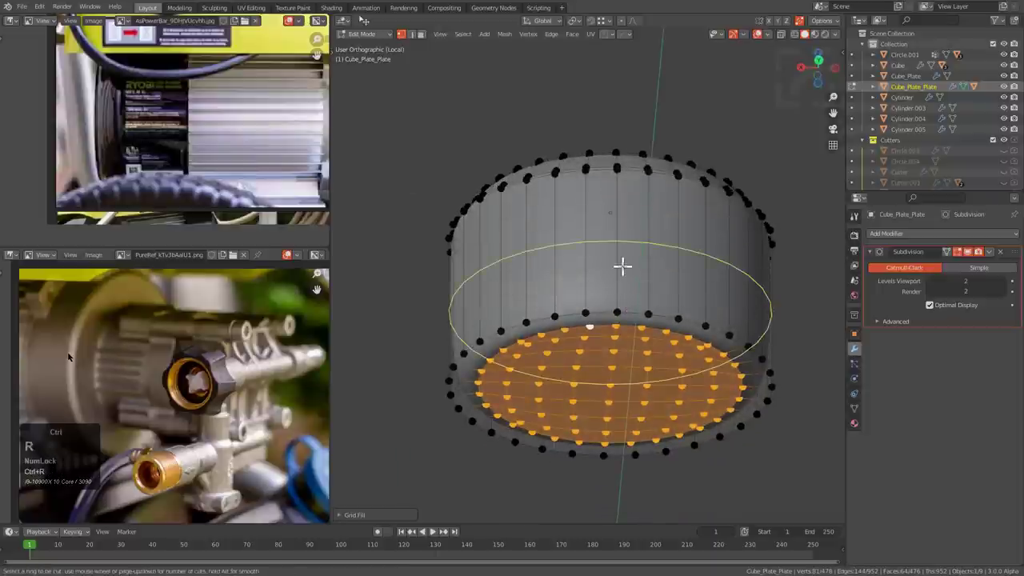
{"action": "left_click", "coordinate": [622, 265]}
{"action": "middle_click_drag", "start_coordinate": [628, 251], "coordinate": [630, 295]}
{"action": "scroll", "coordinate": [623, 276], "scroll_direction": "up", "scroll_amount": 3}
{"action": "key", "text": "ctrl+t"}
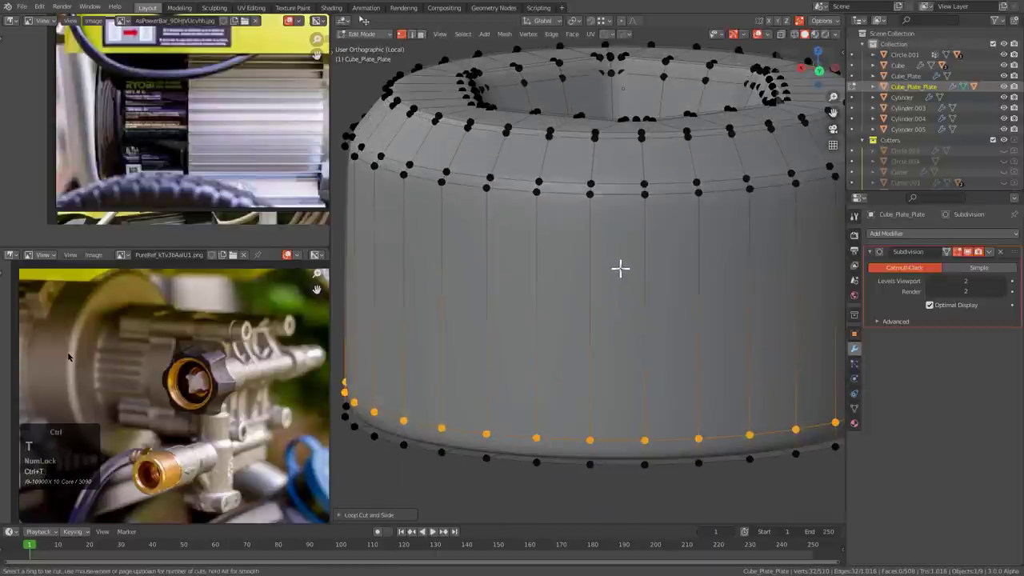
{"action": "left_click", "coordinate": [606, 258]}
{"action": "left_click", "coordinate": [592, 164]}
{"action": "key", "text": "Tab"}
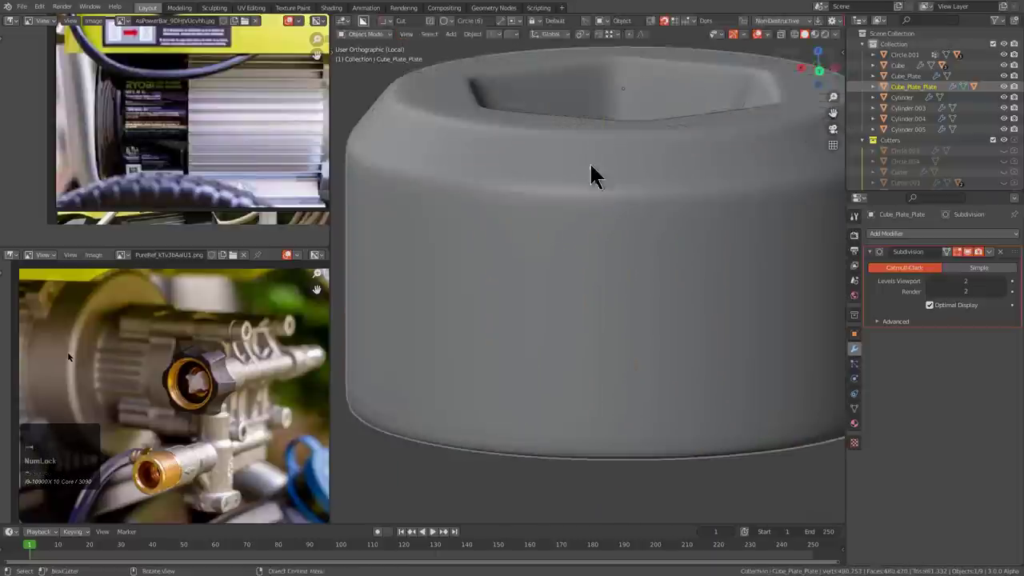
{"action": "scroll", "coordinate": [604, 269], "scroll_direction": "down", "scroll_amount": 5}
{"action": "middle_click_drag", "start_coordinate": [592, 165], "coordinate": [694, 294]}
{"action": "key", "text": "KP_7"}
{"action": "key", "text": "KP_Divide"}
- Mirror the socket part across X and Y about the central block so that all four posts get a copy
{"action": "scroll", "coordinate": [605, 276], "scroll_direction": "down", "scroll_amount": 2}
{"action": "scroll", "coordinate": [608, 271], "scroll_direction": "up", "scroll_amount": 2}
{"action": "key", "text": "alt+a"}
{"action": "left_click", "coordinate": [594, 264]}
{"action": "middle_click_drag", "start_coordinate": [593, 267], "coordinate": [613, 284]}
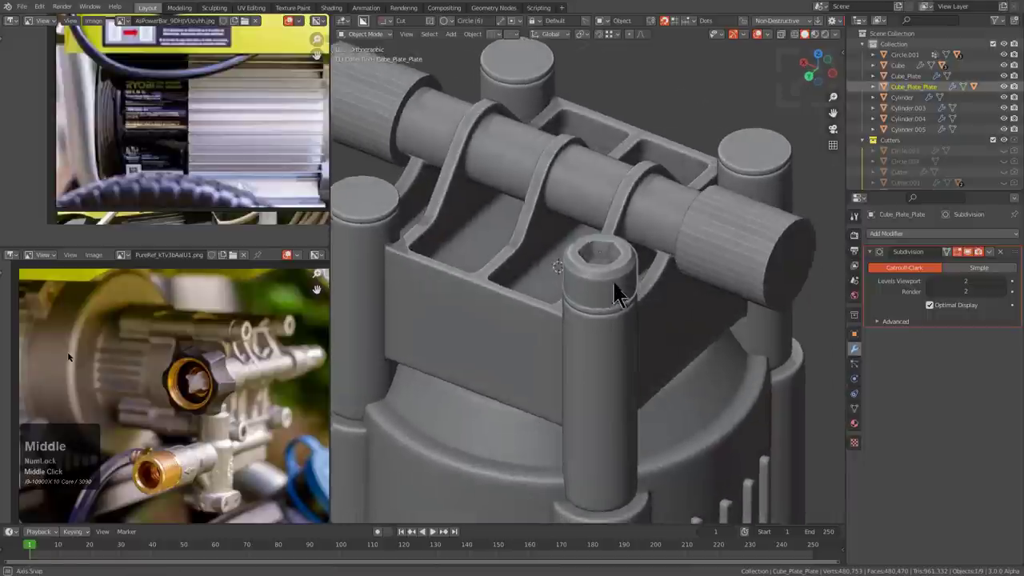
{"action": "left_click", "coordinate": [517, 333], "text": "shift"}
{"action": "scroll", "coordinate": [575, 305], "scroll_direction": "down", "scroll_amount": 2}
{"action": "key", "text": "alt+x"}
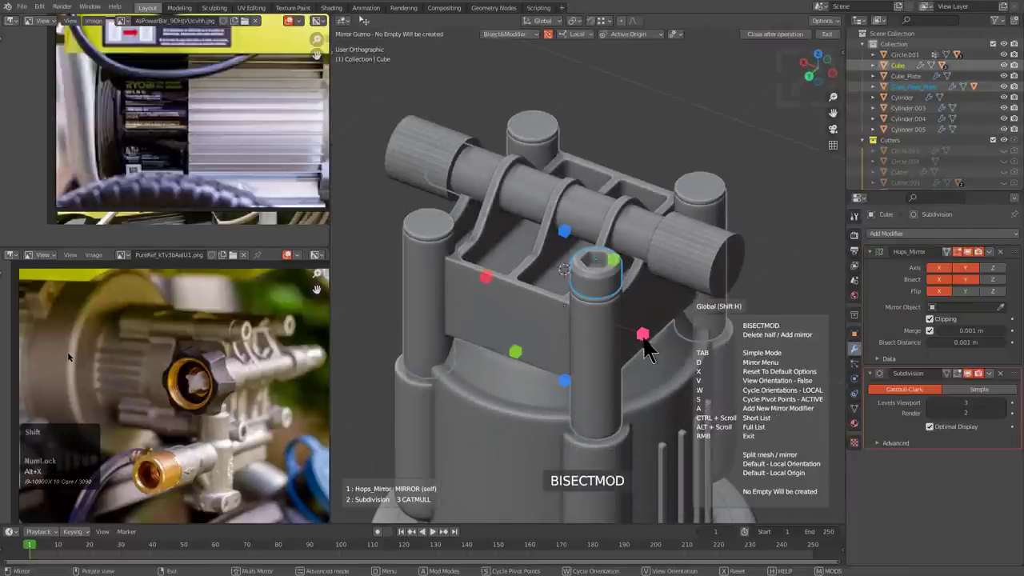
{"action": "key", "text": "x"}
{"action": "left_click", "coordinate": [516, 352]}
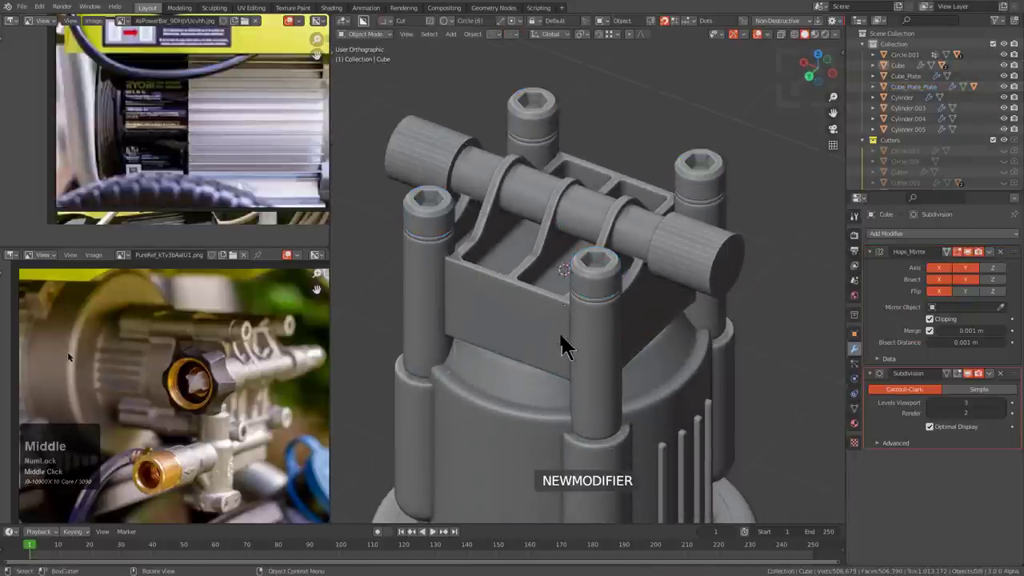
- Examine the whole motor and pump model with the mirrored socket parts from several sides
{"action": "middle_click_drag", "start_coordinate": [560, 342], "coordinate": [609, 302]}
{"action": "scroll", "coordinate": [560, 330], "scroll_direction": "down", "scroll_amount": 3}
{"action": "key", "text": "KP_1"}
{"action": "key", "text": "KP_3"}
{"action": "scroll", "coordinate": [609, 343], "scroll_direction": "down", "scroll_amount": 2}
{"action": "middle_click_drag", "start_coordinate": [610, 302], "coordinate": [635, 256], "text": "shift"}
{"action": "scroll", "coordinate": [564, 240], "scroll_direction": "up", "scroll_amount": 2}
{"action": "scroll", "coordinate": [686, 313], "scroll_direction": "down", "scroll_amount": 3}
{"action": "scroll", "coordinate": [12, 336], "scroll_direction": "up", "scroll_amount": 2}
- Examine the pump head and its fittings in the close-up reference photo
{"action": "middle_click_drag", "start_coordinate": [186, 334], "coordinate": [205, 392]}
{"action": "scroll", "coordinate": [166, 356], "scroll_direction": "up", "scroll_amount": 1}
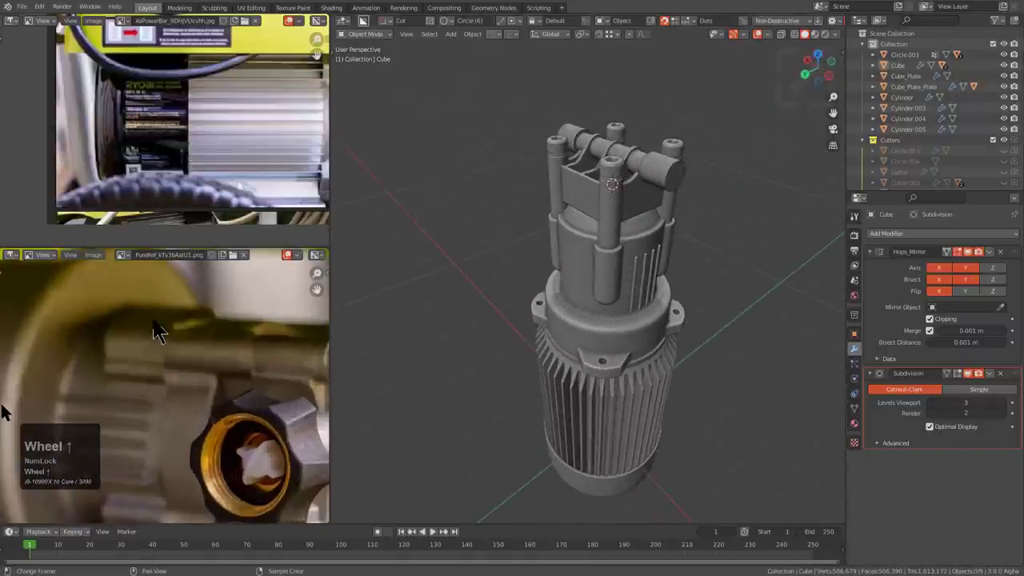
{"action": "scroll", "coordinate": [134, 340], "scroll_direction": "down", "scroll_amount": 2}
{"action": "middle_click_drag", "start_coordinate": [155, 323], "coordinate": [133, 319]}
{"action": "scroll", "coordinate": [141, 332], "scroll_direction": "up", "scroll_amount": 1}
{"action": "scroll", "coordinate": [170, 352], "scroll_direction": "down", "scroll_amount": 1}
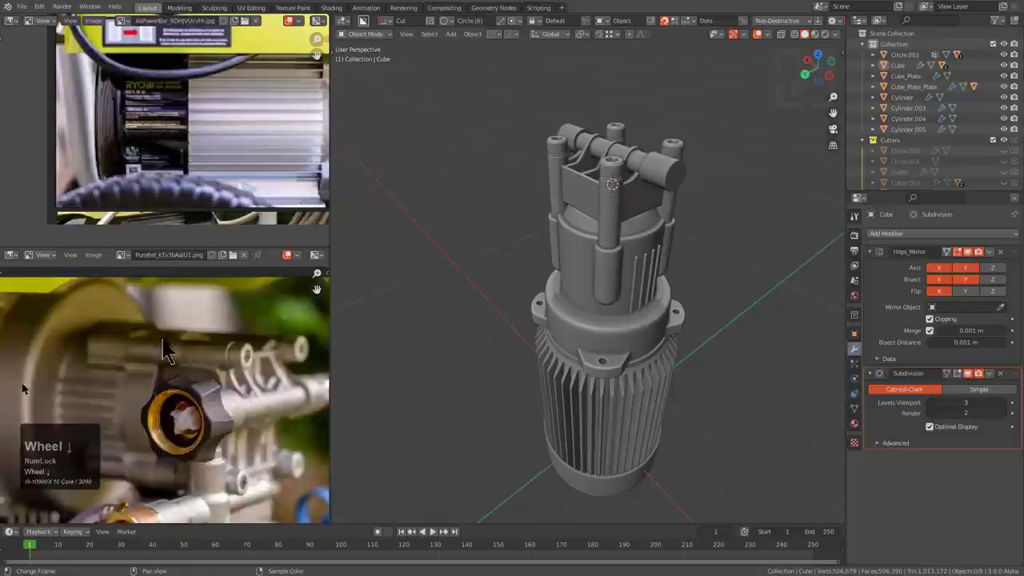
{"action": "scroll", "coordinate": [178, 358], "scroll_direction": "down", "scroll_amount": 1}
{"action": "middle_click_drag", "start_coordinate": [192, 369], "coordinate": [221, 297]}
{"action": "scroll", "coordinate": [224, 329], "scroll_direction": "down", "scroll_amount": 1}
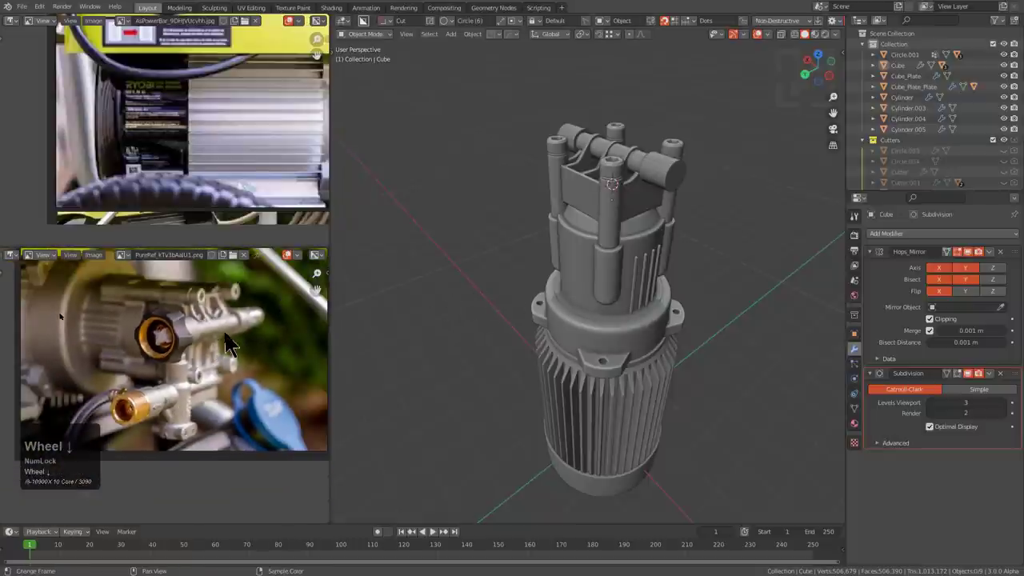
- Browse the reference board and examine the outdoor pressure washer photo for the motor and pump's mounting orientation
{"action": "middle_click_drag", "start_coordinate": [565, 251], "coordinate": [561, 261]}
{"action": "scroll", "coordinate": [226, 169], "scroll_direction": "down", "scroll_amount": 1}
{"action": "scroll", "coordinate": [230, 170], "scroll_direction": "down", "scroll_amount": 5}
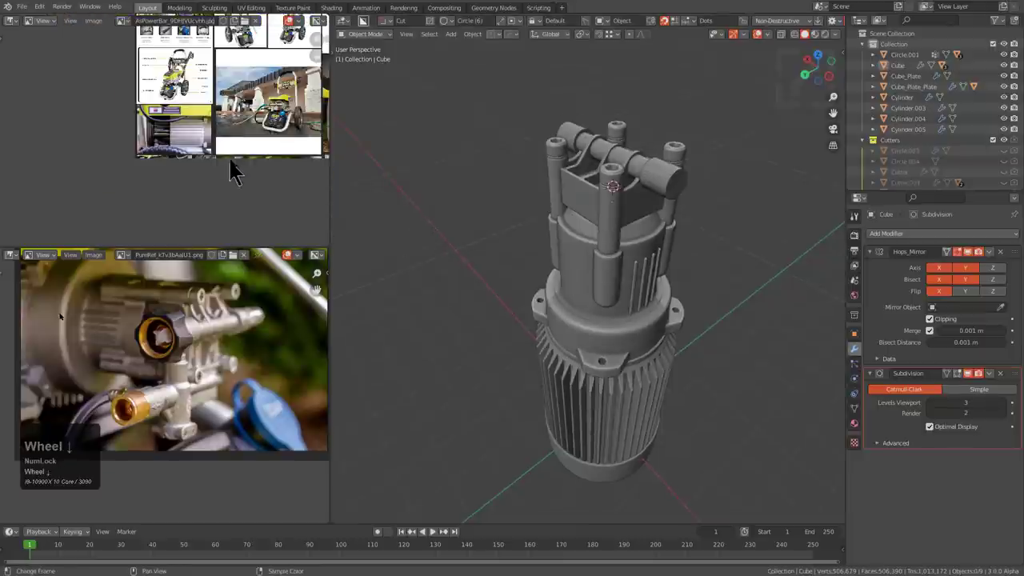
{"action": "middle_click_drag", "start_coordinate": [234, 168], "coordinate": [166, 207]}
{"action": "scroll", "coordinate": [166, 175], "scroll_direction": "up", "scroll_amount": 2}
{"action": "scroll", "coordinate": [168, 144], "scroll_direction": "down", "scroll_amount": 2}
{"action": "middle_click_drag", "start_coordinate": [170, 142], "coordinate": [176, 201]}
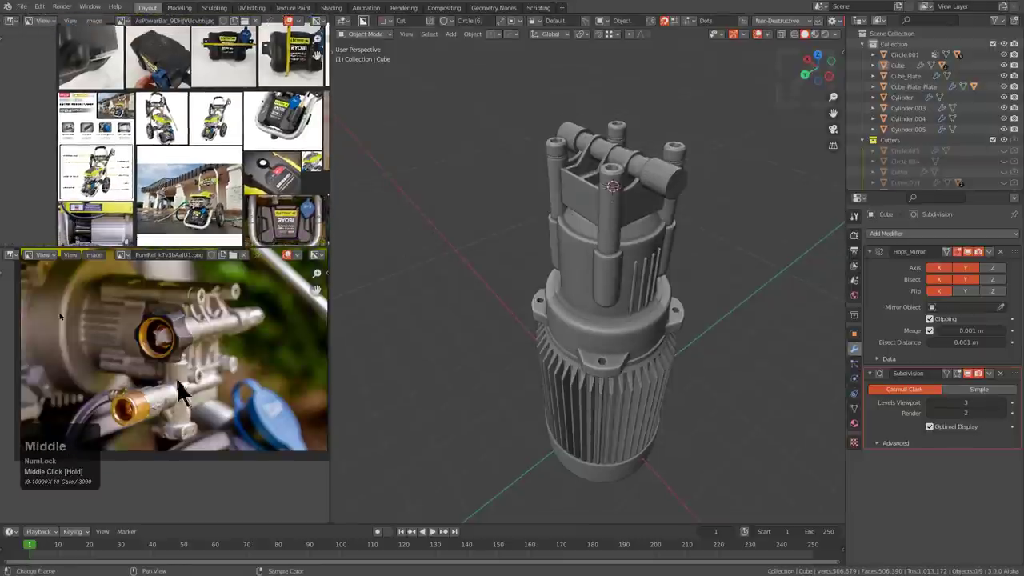
{"action": "scroll", "coordinate": [178, 384], "scroll_direction": "down", "scroll_amount": 1}
{"action": "middle_click_drag", "start_coordinate": [237, 153], "coordinate": [180, 128]}
{"action": "scroll", "coordinate": [130, 171], "scroll_direction": "up", "scroll_amount": 3}
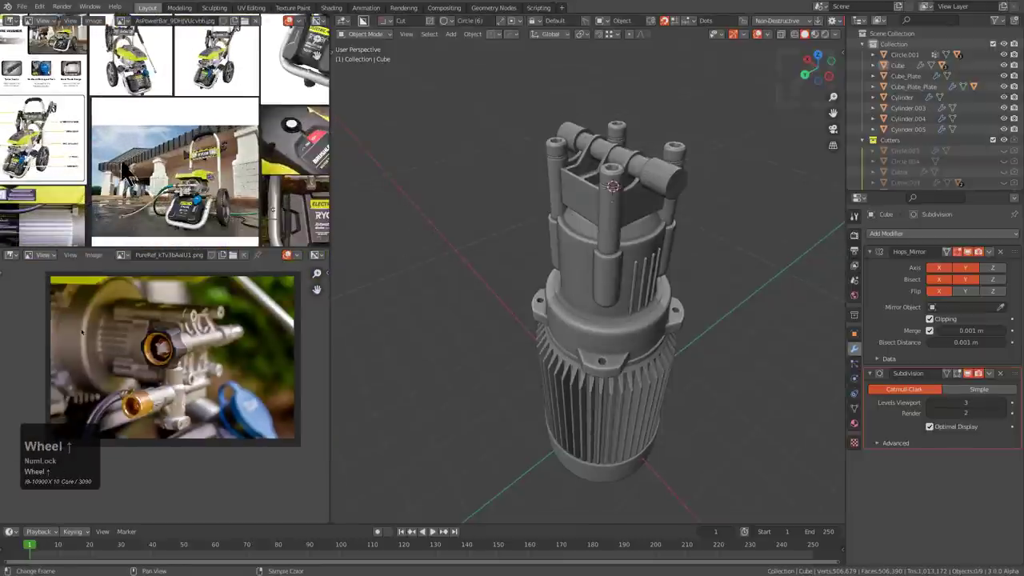
{"action": "middle_click_drag", "start_coordinate": [143, 194], "coordinate": [160, 140]}
{"action": "scroll", "coordinate": [160, 140], "scroll_direction": "up", "scroll_amount": 1}
{"action": "scroll", "coordinate": [216, 112], "scroll_direction": "up", "scroll_amount": 1}
{"action": "middle_click_drag", "start_coordinate": [224, 108], "coordinate": [206, 118]}
{"action": "scroll", "coordinate": [206, 119], "scroll_direction": "up", "scroll_amount": 1}
- Parent all model parts to the ribbed motor body
{"action": "middle_click_drag", "start_coordinate": [512, 256], "coordinate": [578, 252]}
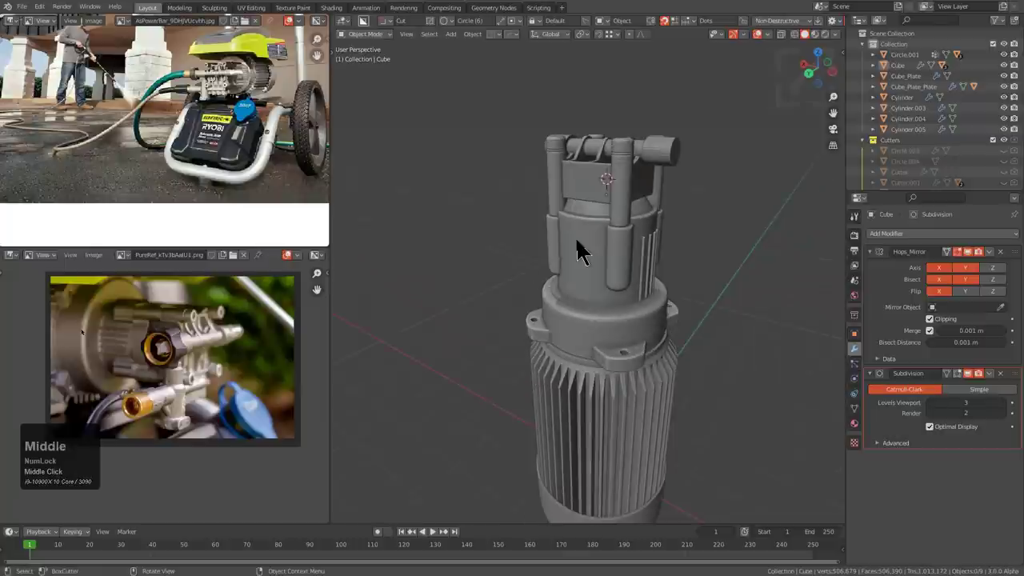
{"action": "key", "text": "KP_1"}
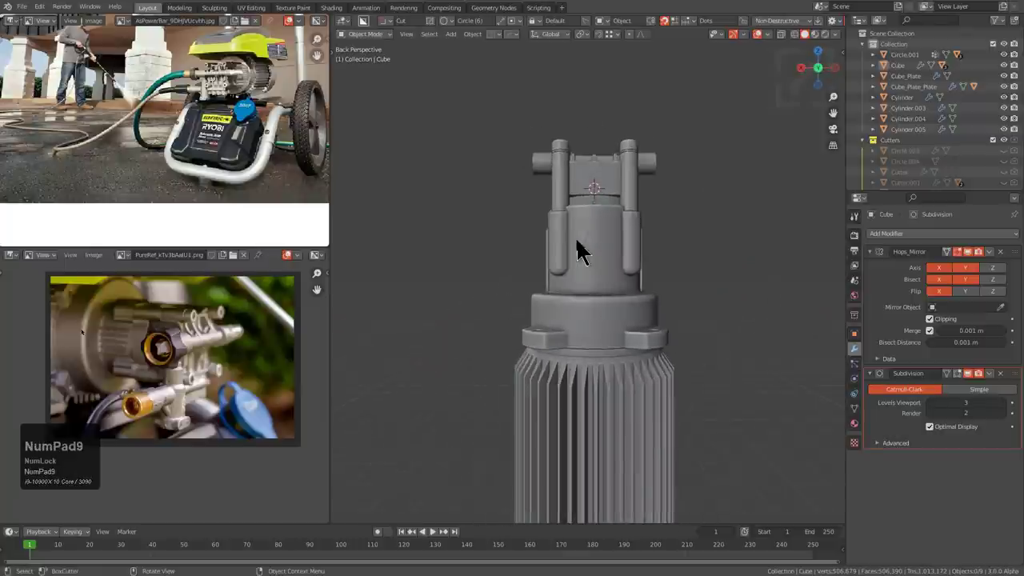
{"action": "key", "text": "KP_5"}
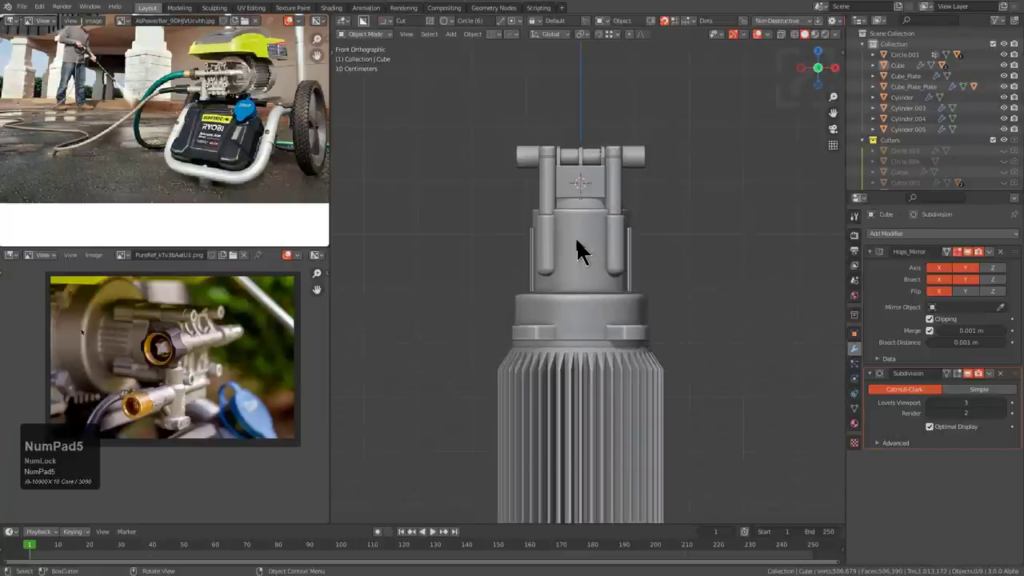
{"action": "key", "text": "KP_3"}
{"action": "middle_click_drag", "start_coordinate": [581, 247], "coordinate": [569, 167], "text": "shift"}
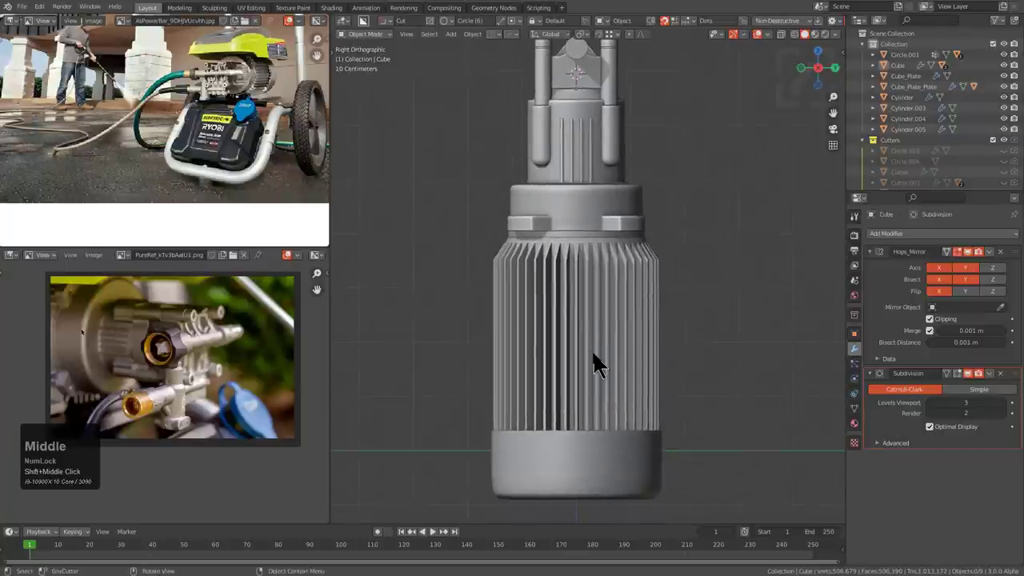
{"action": "key", "text": "a"}
{"action": "left_click", "coordinate": [652, 279], "text": "shift"}
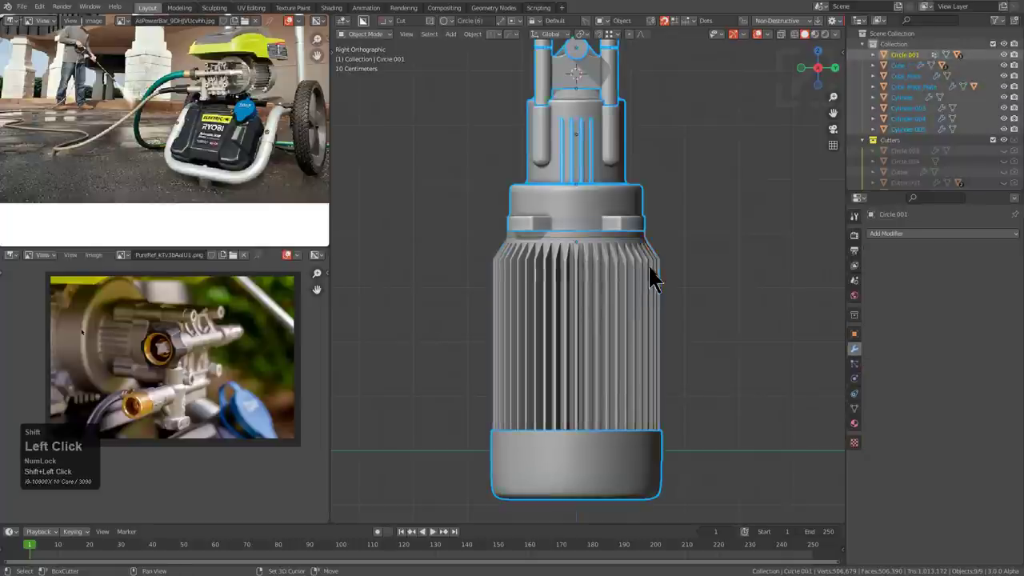
{"action": "key", "text": "ctrl+p"}
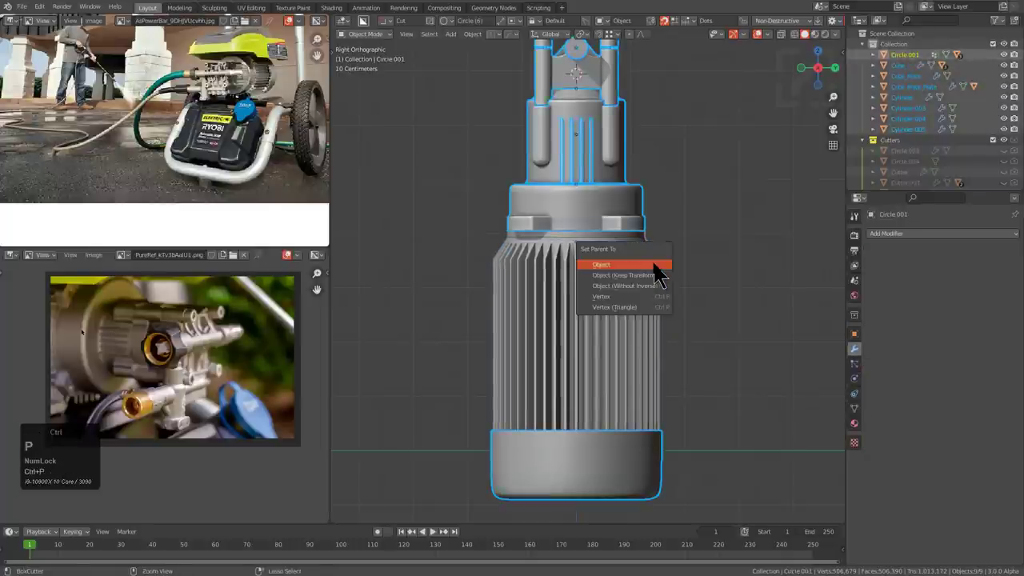
{"action": "left_click", "coordinate": [640, 277]}
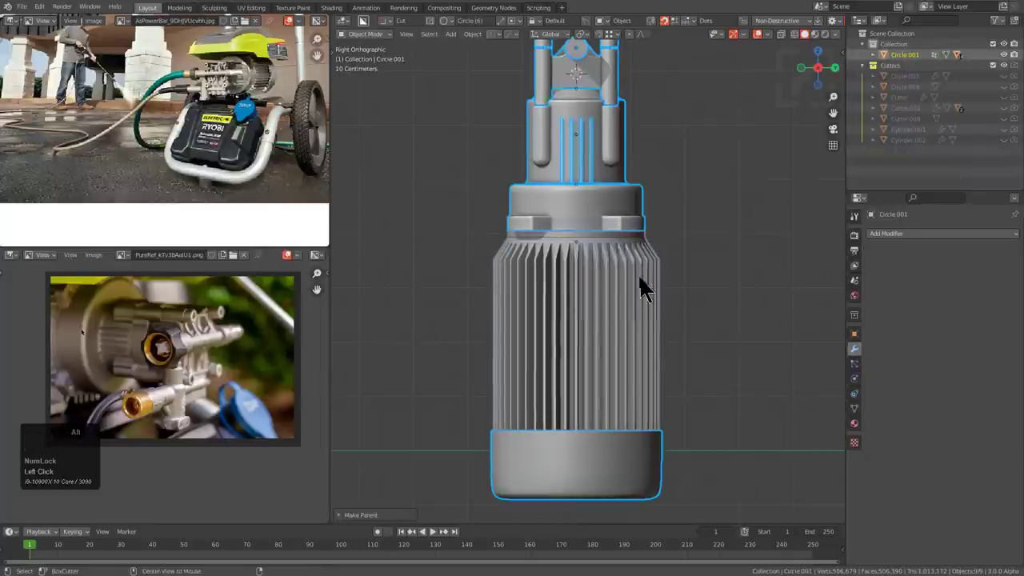
- Rotate the parented assembly by 90 degrees in the right view and repeat the rotation twice
{"action": "key", "text": "alt+a"}
{"action": "type", "text": "r90"}
{"action": "key", "text": "Return"}
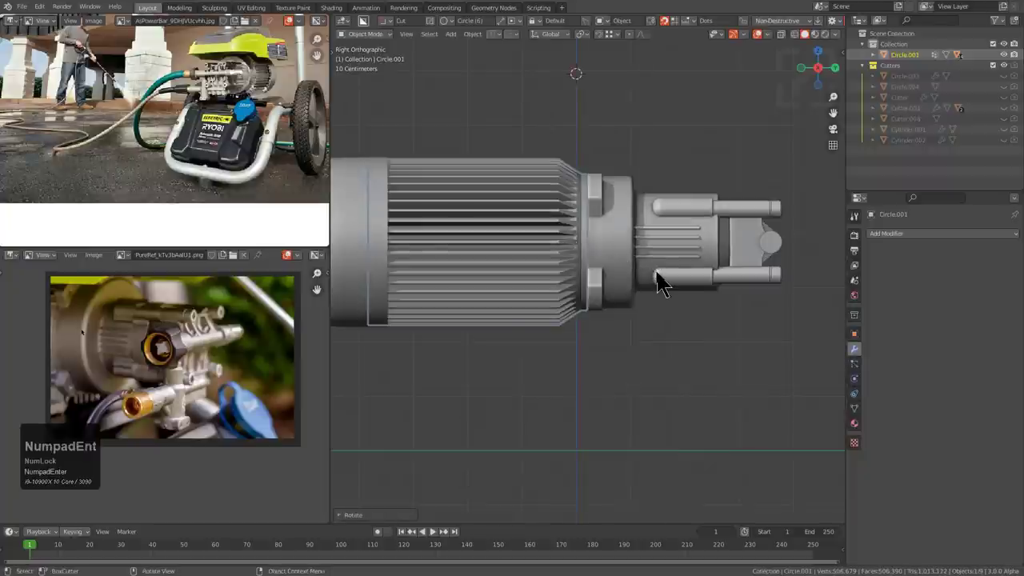
{"action": "key", "text": "shift+r"}
{"action": "key", "text": "shift+r"}
- Clear the location of the ribbed motor body and move the assembly along the Z axis
{"action": "key", "text": "alt+g"}
{"action": "scroll", "coordinate": [658, 320], "scroll_direction": "down", "scroll_amount": 1}
{"action": "middle_click_drag", "start_coordinate": [660, 354], "coordinate": [654, 280], "text": "shift"}
{"action": "key", "text": "g"}
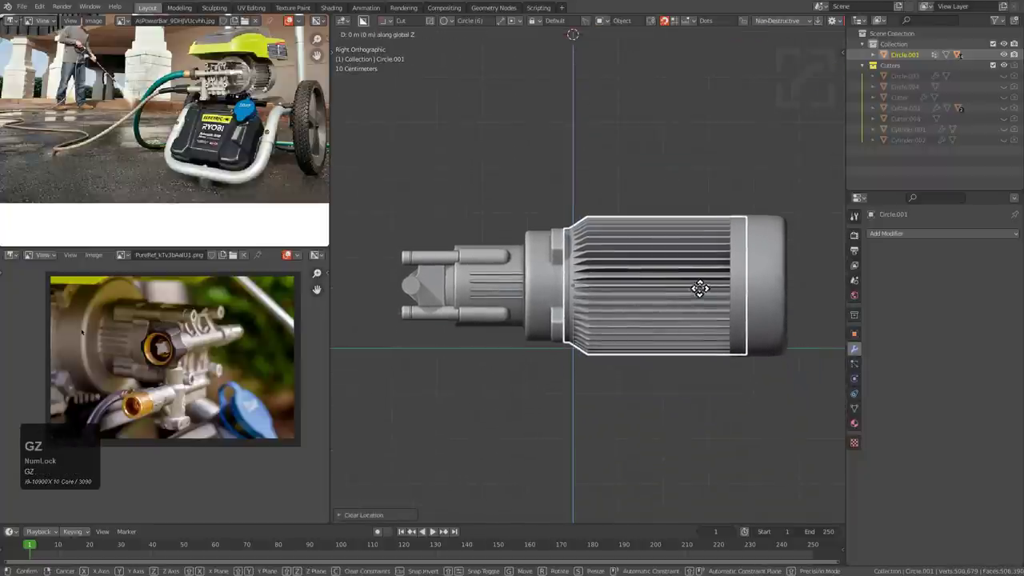
{"action": "left_click", "coordinate": [701, 283]}
- Hide the thick cylinder at the end of the cross pipe and isolate the central block in local view
{"action": "middle_click_drag", "start_coordinate": [701, 283], "coordinate": [676, 314]}
{"action": "scroll", "coordinate": [709, 312], "scroll_direction": "up", "scroll_amount": 2}
{"action": "key", "text": "KP_5"}
{"action": "scroll", "coordinate": [676, 314], "scroll_direction": "down", "scroll_amount": 3}
{"action": "middle_click_drag", "start_coordinate": [675, 313], "coordinate": [626, 301], "text": "shift"}
{"action": "scroll", "coordinate": [626, 301], "scroll_direction": "up", "scroll_amount": 3}
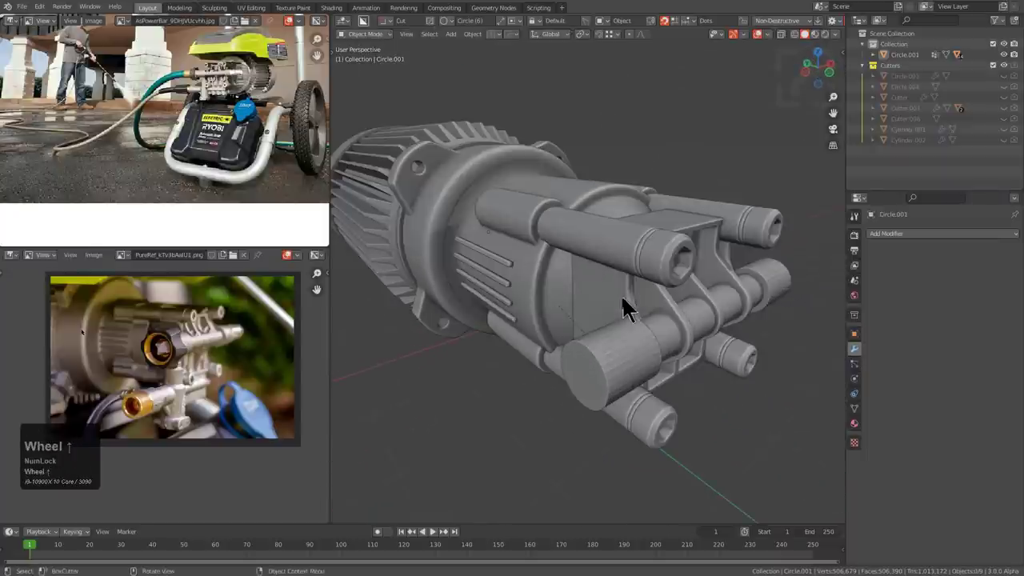
{"action": "left_click", "coordinate": [636, 347]}
{"action": "key", "text": "h"}
{"action": "middle_click_drag", "start_coordinate": [636, 346], "coordinate": [629, 315]}
{"action": "scroll", "coordinate": [539, 313], "scroll_direction": "up", "scroll_amount": 2}
{"action": "left_click", "coordinate": [535, 313]}
{"action": "key", "text": "KP_Divide"}
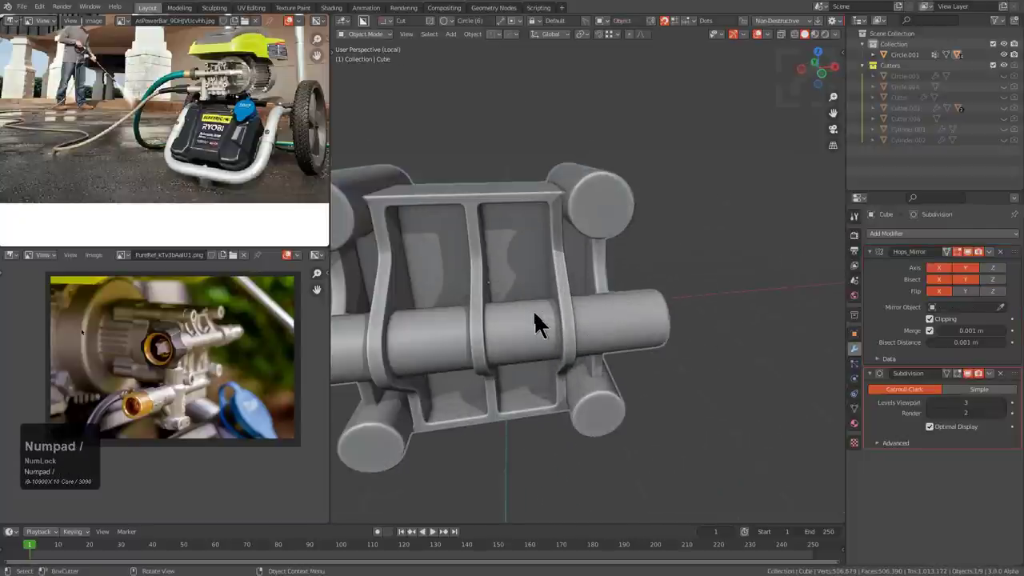
- Delete the inner cap face at the end of the block's cross pipe
{"action": "key", "text": "Tab"}
{"action": "middle_click_drag", "start_coordinate": [536, 313], "coordinate": [572, 304]}
{"action": "key", "text": "3"}
{"action": "left_click", "coordinate": [642, 327]}
{"action": "key", "text": "x"}
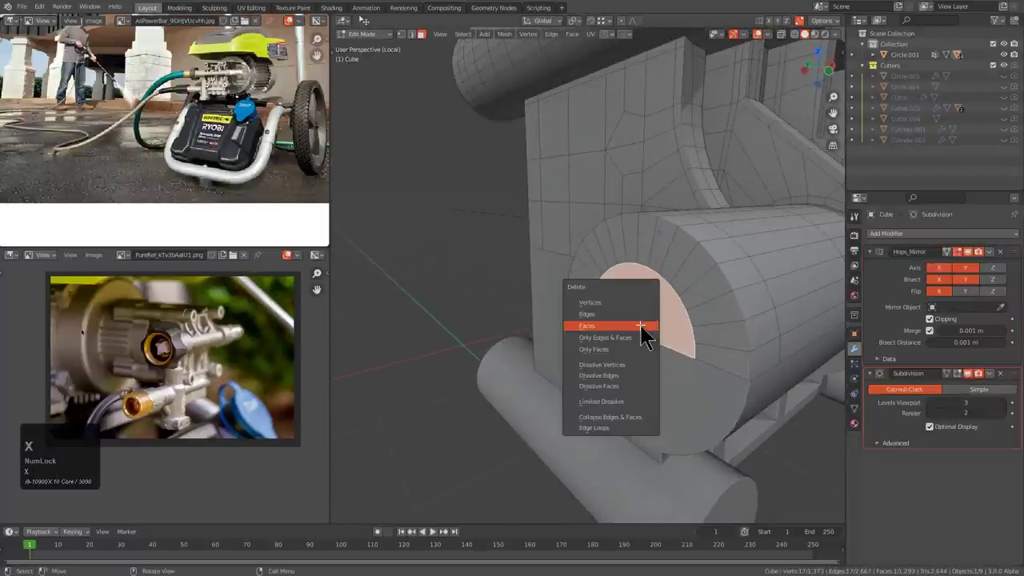
{"action": "left_click", "coordinate": [641, 330]}
- Fill the open pipe end with successive rows of faces bridging its opposite sides
{"action": "key", "text": "1"}
{"action": "key", "text": "2"}
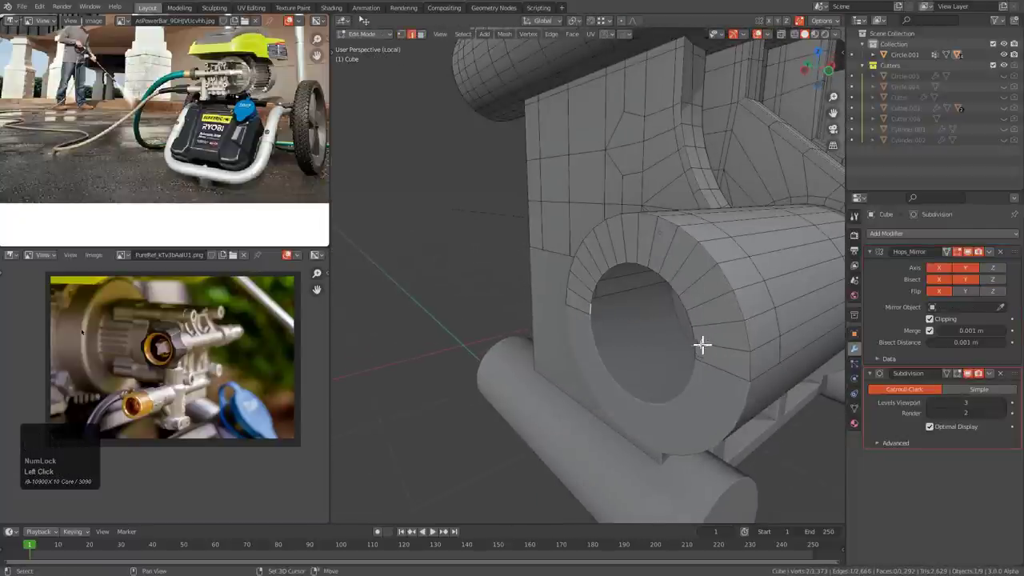
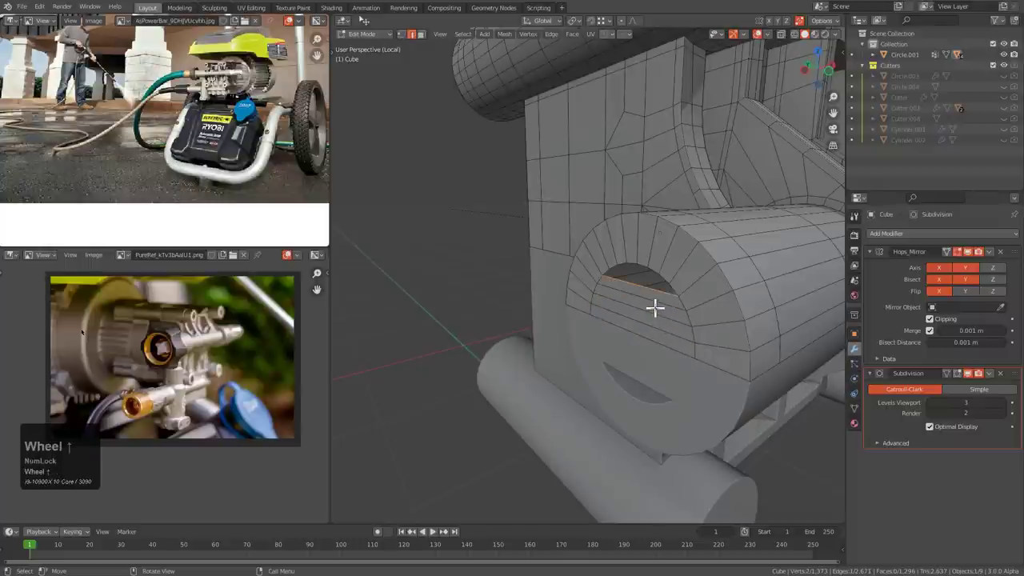
{"action": "key", "text": "f"}
{"action": "key", "text": "f"}
{"action": "key", "text": "f"}
{"action": "scroll", "coordinate": [655, 304], "scroll_direction": "up", "scroll_amount": 10}
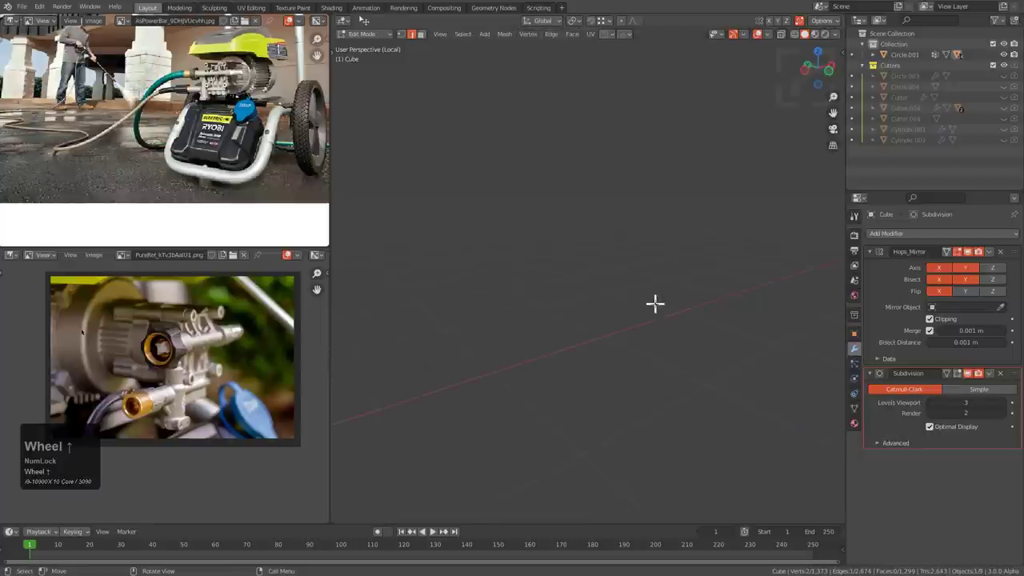
{"action": "scroll", "coordinate": [654, 301], "scroll_direction": "down", "scroll_amount": 18}
{"action": "scroll", "coordinate": [654, 301], "scroll_direction": "up", "scroll_amount": 8}
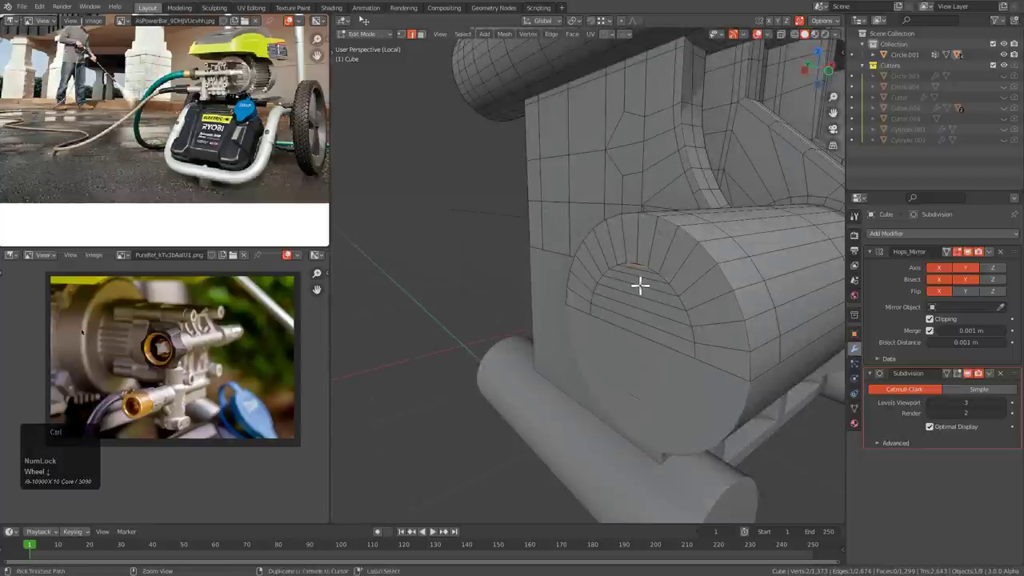
- Cut a loop down the middle of the pipe end's face rows and fill the remaining gap at the top
{"action": "scroll", "coordinate": [639, 284], "scroll_direction": "down", "scroll_amount": 2}
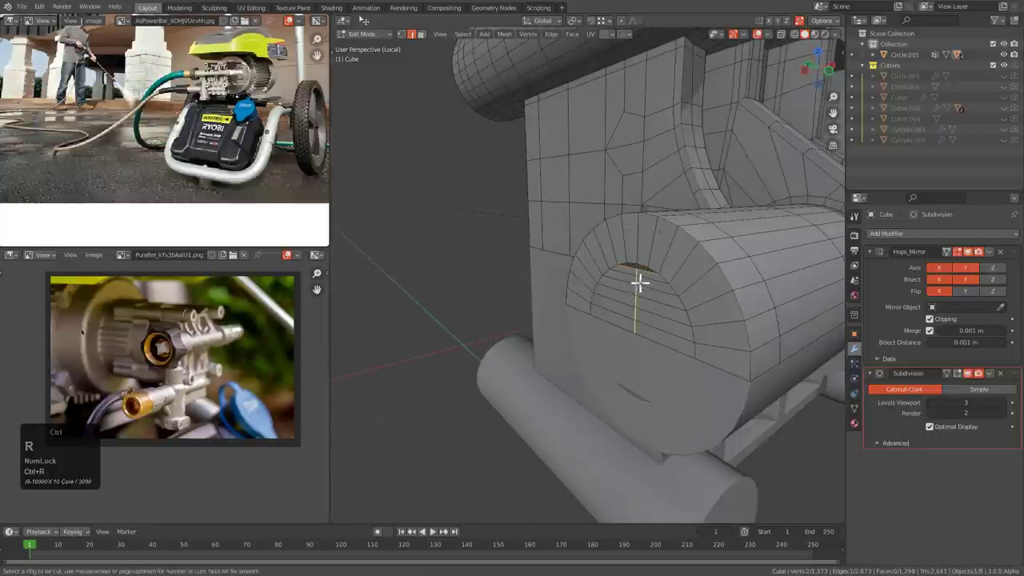
{"action": "scroll", "coordinate": [648, 280], "scroll_direction": "up", "scroll_amount": 4}
{"action": "scroll", "coordinate": [680, 269], "scroll_direction": "down", "scroll_amount": 4}
{"action": "middle_click_drag", "start_coordinate": [669, 263], "coordinate": [669, 259], "text": "ctrl"}
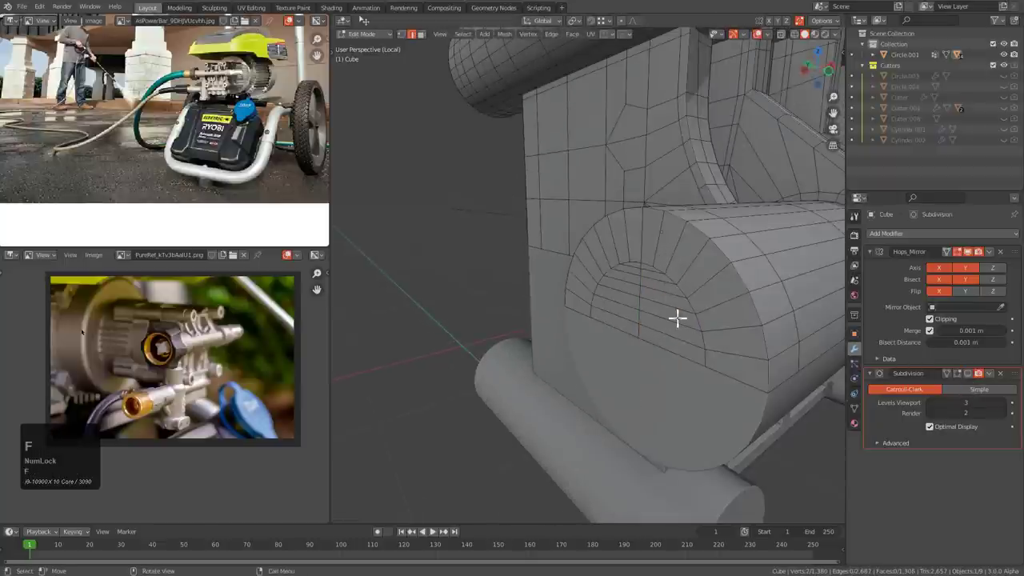
- Examine the rebuilt pipe end and the block's complete mesh from several sides
{"action": "scroll", "coordinate": [674, 320], "scroll_direction": "down", "scroll_amount": 6}
{"action": "key", "text": "Tab"}
{"action": "scroll", "coordinate": [600, 347], "scroll_direction": "up", "scroll_amount": 6}
{"action": "scroll", "coordinate": [596, 347], "scroll_direction": "down", "scroll_amount": 5}
{"action": "middle_click_drag", "start_coordinate": [597, 347], "coordinate": [574, 311]}
{"action": "key", "text": "Tab"}
{"action": "scroll", "coordinate": [665, 280], "scroll_direction": "up", "scroll_amount": 3}
{"action": "key", "text": "a"}
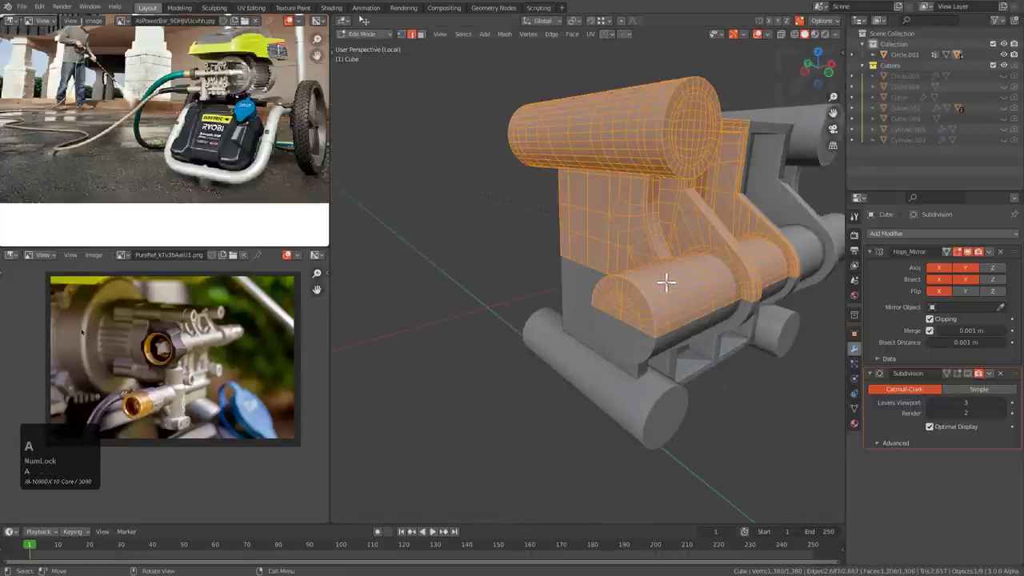
{"action": "key", "text": "KP_Decimal"}
{"action": "middle_click_drag", "start_coordinate": [647, 283], "coordinate": [613, 301]}
{"action": "key", "text": "Tab"}
{"action": "scroll", "coordinate": [601, 312], "scroll_direction": "down", "scroll_amount": 2}
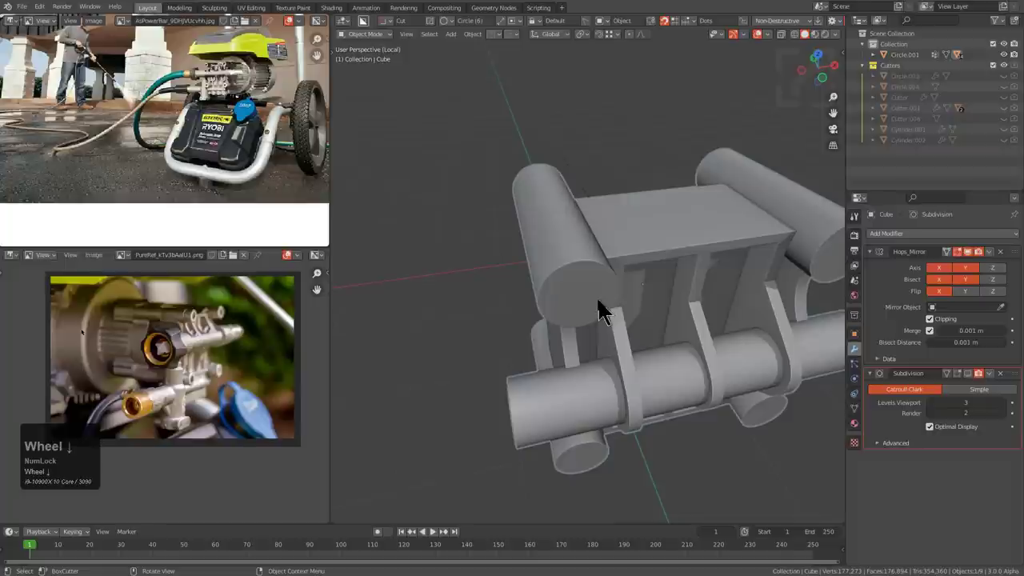
- Bring back the complete motor and pump assembly and compare its proportions with the reference photo
{"action": "key", "text": "KP_Divide"}
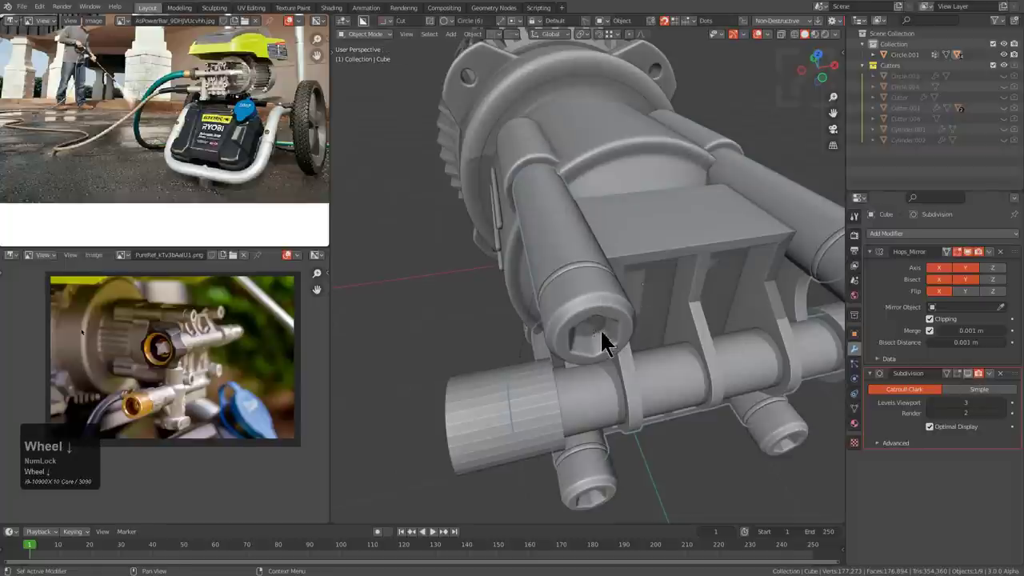
{"action": "scroll", "coordinate": [618, 324], "scroll_direction": "down", "scroll_amount": 3}
{"action": "middle_click_drag", "start_coordinate": [617, 323], "coordinate": [655, 327]}
{"action": "key", "text": "alt+a"}
{"action": "scroll", "coordinate": [552, 319], "scroll_direction": "down", "scroll_amount": 1}
{"action": "middle_click_drag", "start_coordinate": [593, 252], "coordinate": [602, 329], "text": "shift"}
{"action": "scroll", "coordinate": [601, 329], "scroll_direction": "down", "scroll_amount": 3}
{"action": "middle_click_drag", "start_coordinate": [541, 315], "coordinate": [560, 292]}
{"action": "middle_click_drag", "start_coordinate": [227, 160], "coordinate": [235, 208]}
{"action": "scroll", "coordinate": [224, 170], "scroll_direction": "up", "scroll_amount": 2}
{"action": "scroll", "coordinate": [235, 208], "scroll_direction": "up", "scroll_amount": 1}
{"action": "middle_click_drag", "start_coordinate": [609, 264], "coordinate": [636, 253], "text": "shift"}
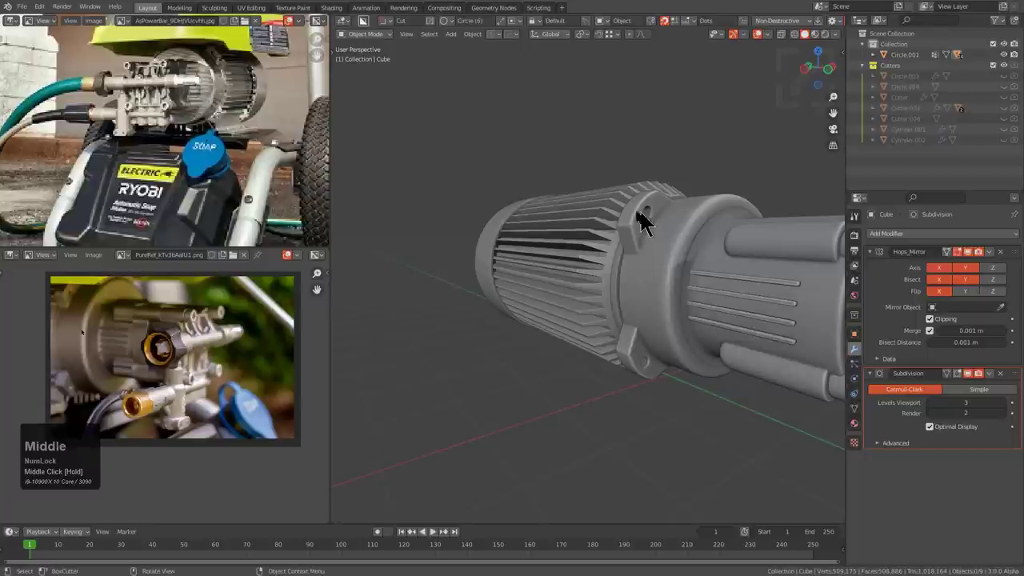
{"action": "left_click", "coordinate": [582, 232]}
{"action": "scroll", "coordinate": [262, 98], "scroll_direction": "up", "scroll_amount": 3}
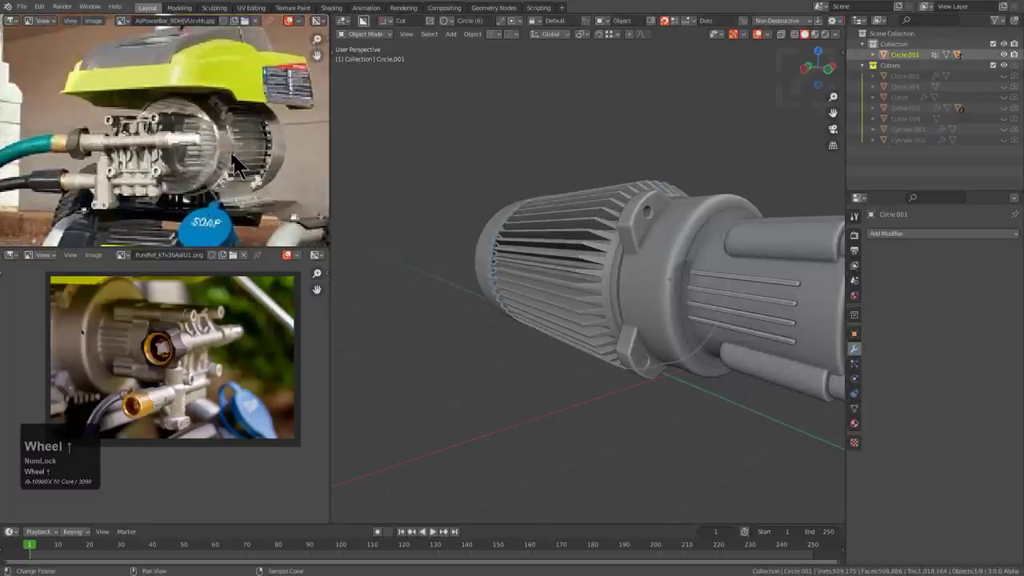
{"action": "middle_click_drag", "start_coordinate": [243, 120], "coordinate": [204, 143]}
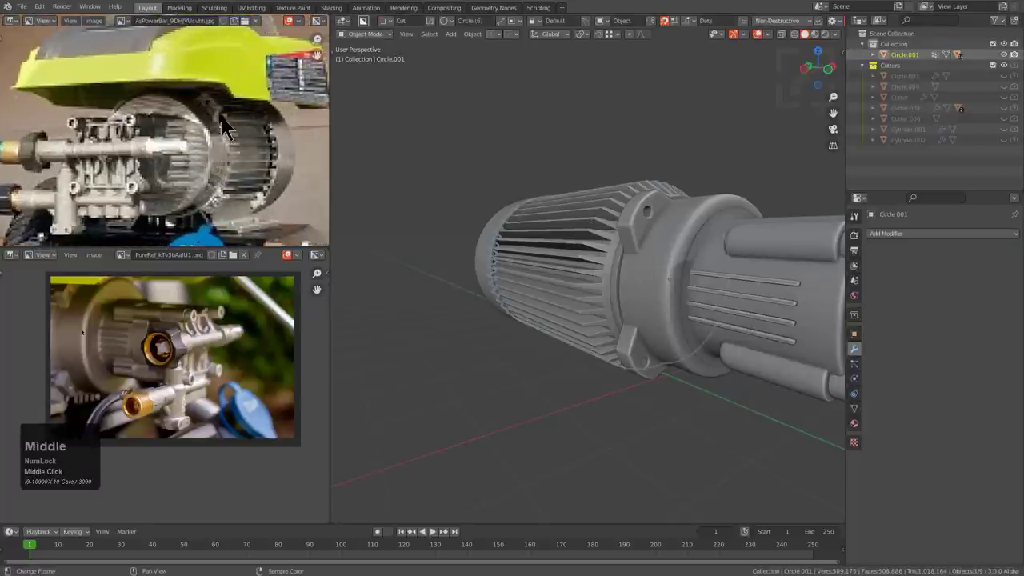
{"action": "middle_click_drag", "start_coordinate": [454, 194], "coordinate": [658, 293]}
- Slide the motor's smooth end cap along the Y axis so it sits further over the cooling fins
{"action": "left_click", "coordinate": [459, 242]}
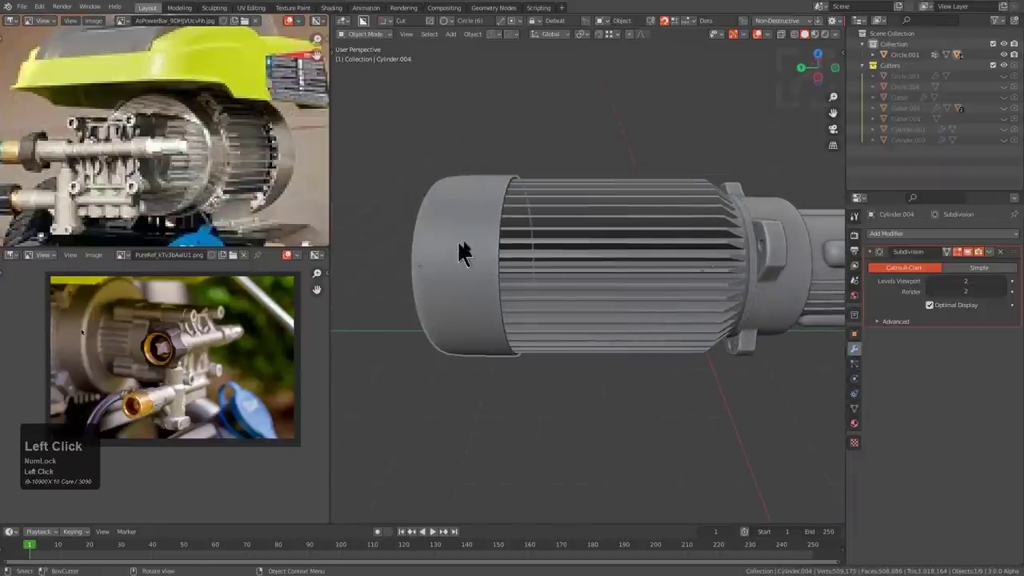
{"action": "key", "text": "g"}
{"action": "key", "text": "y"}
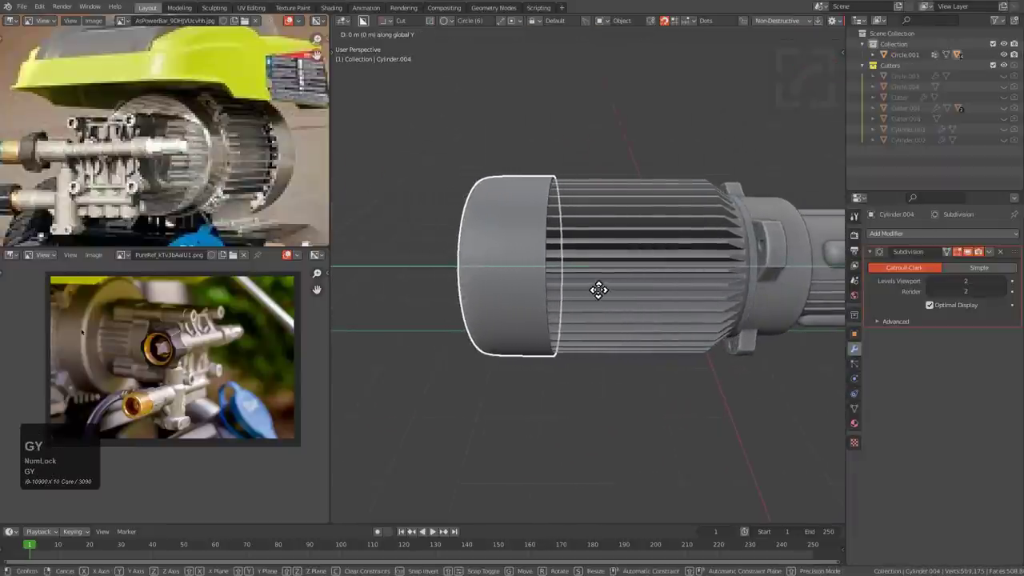
{"action": "left_click", "coordinate": [598, 289]}
{"action": "scroll", "coordinate": [651, 327], "scroll_direction": "down", "scroll_amount": 2}
{"action": "mouse_move", "coordinate": [651, 327]}
{"action": "middle_mouse_down"}
{"action": "mouse_move", "coordinate": [720, 296]}
{"action": "mouse_move", "coordinate": [628, 315]}
{"action": "mouse_move", "coordinate": [644, 339]}
{"action": "middle_mouse_up"}
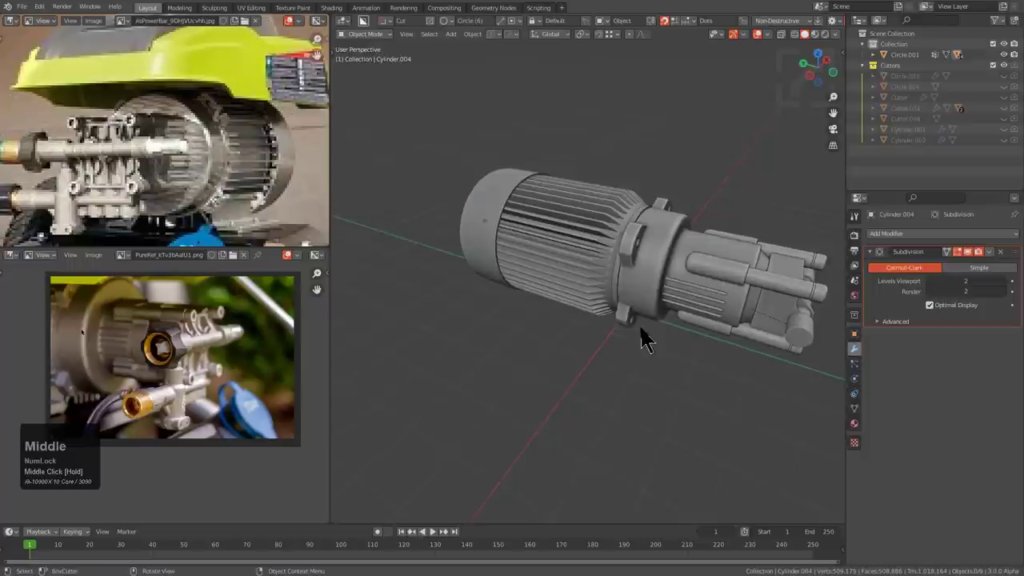
{"action": "key", "text": "g"}
{"action": "key", "text": "x"}
{"action": "key", "text": "Escape"}
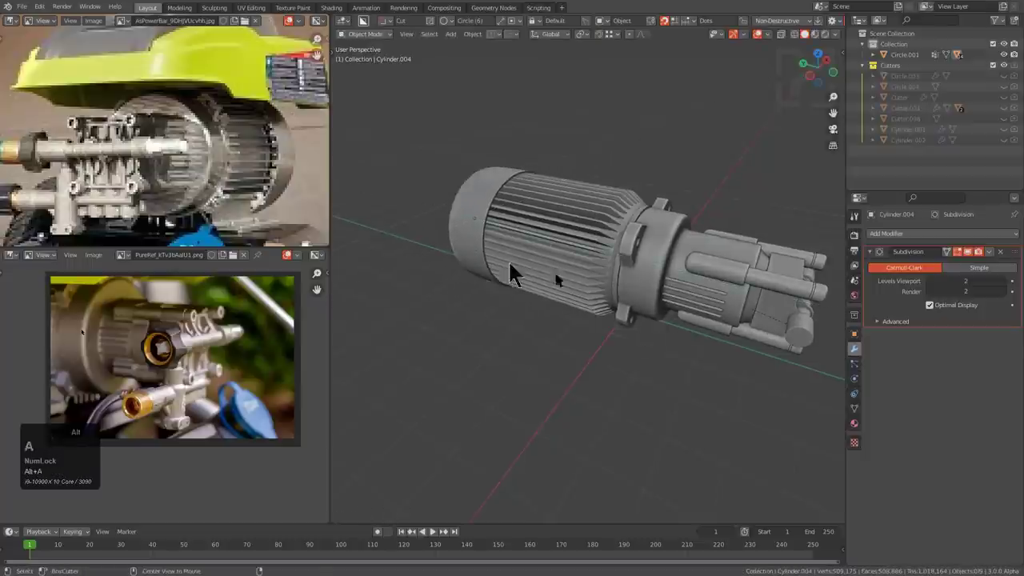
- Shorten the pump housing by moving its pump-side end vertices along the Y axis toward the motor
{"action": "middle_click_drag", "start_coordinate": [512, 270], "coordinate": [549, 269]}
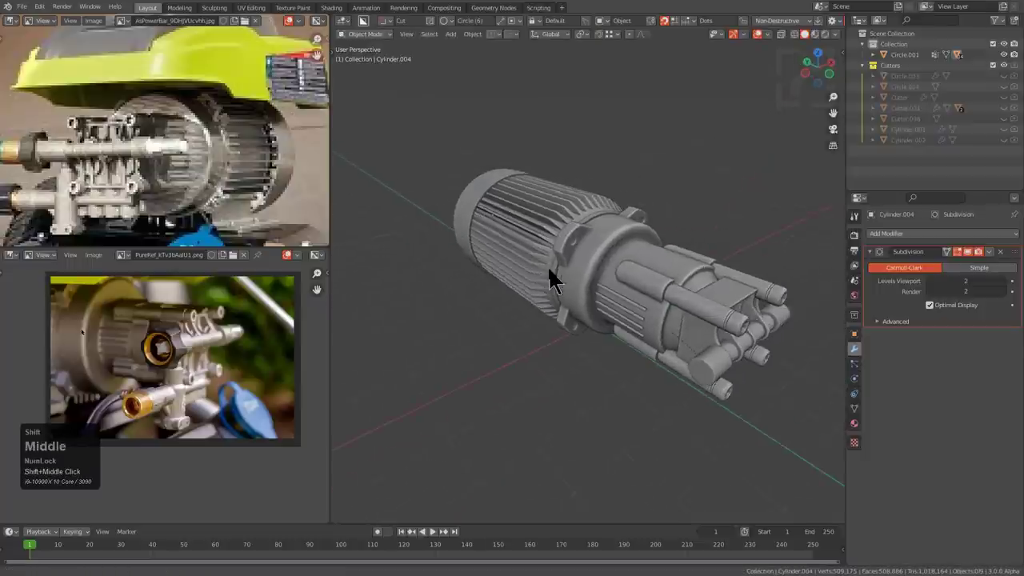
{"action": "middle_click_drag", "start_coordinate": [392, 324], "coordinate": [715, 292]}
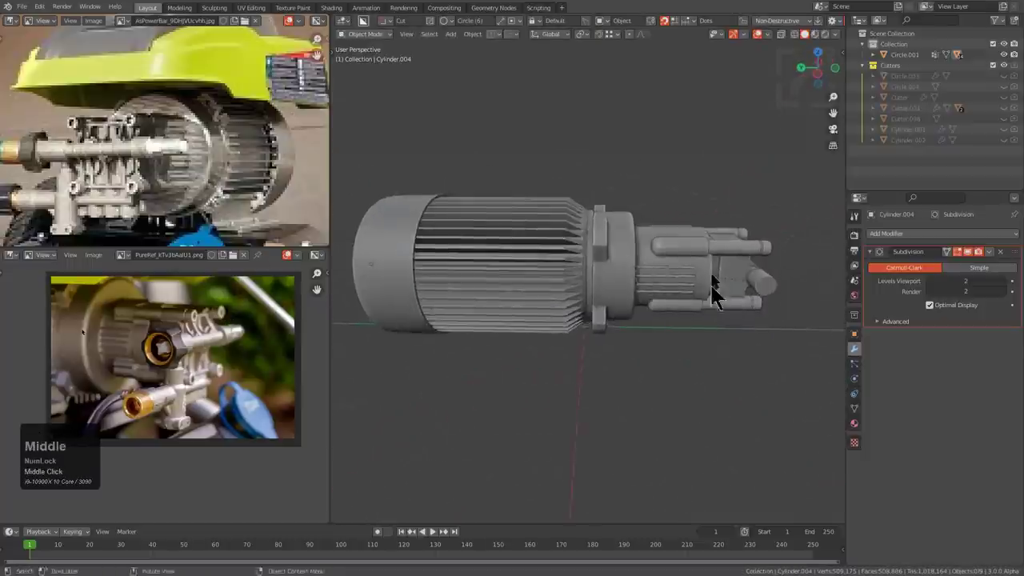
{"action": "scroll", "coordinate": [639, 290], "scroll_direction": "up", "scroll_amount": 3}
{"action": "middle_click_drag", "start_coordinate": [617, 269], "coordinate": [631, 256]}
{"action": "key", "text": "Tab"}
{"action": "key", "text": "alt+a"}
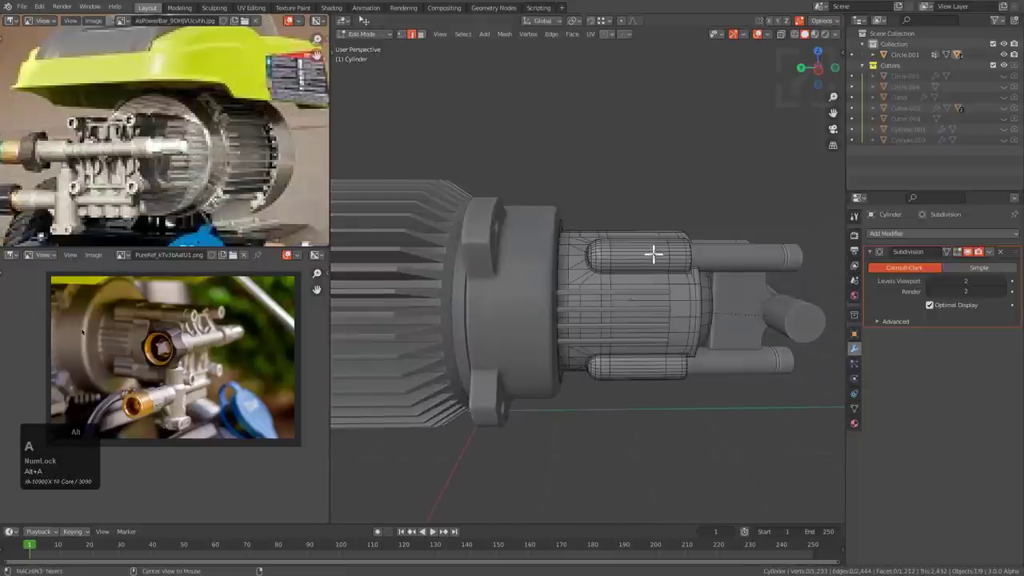
{"action": "key", "text": "KP_3"}
{"action": "key", "text": "Num_Lock"}
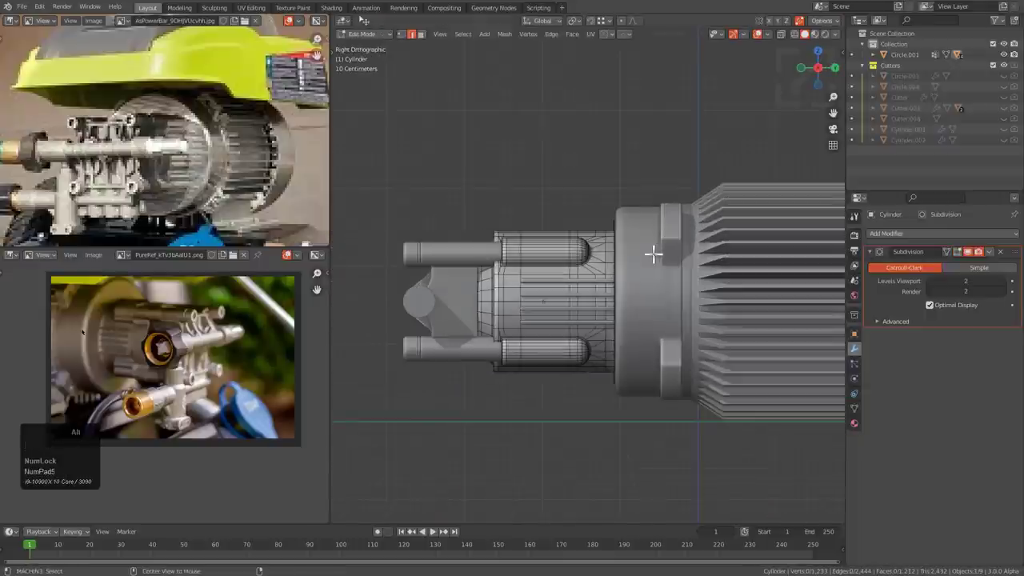
{"action": "key", "text": "1"}
{"action": "middle_click_drag", "start_coordinate": [605, 306], "coordinate": [678, 289], "text": "shift"}
{"action": "scroll", "coordinate": [663, 274], "scroll_direction": "up", "scroll_amount": 1}
{"action": "key", "text": "alt+a"}
{"action": "scroll", "coordinate": [648, 263], "scroll_direction": "up", "scroll_amount": 1}
{"action": "key", "text": "b"}
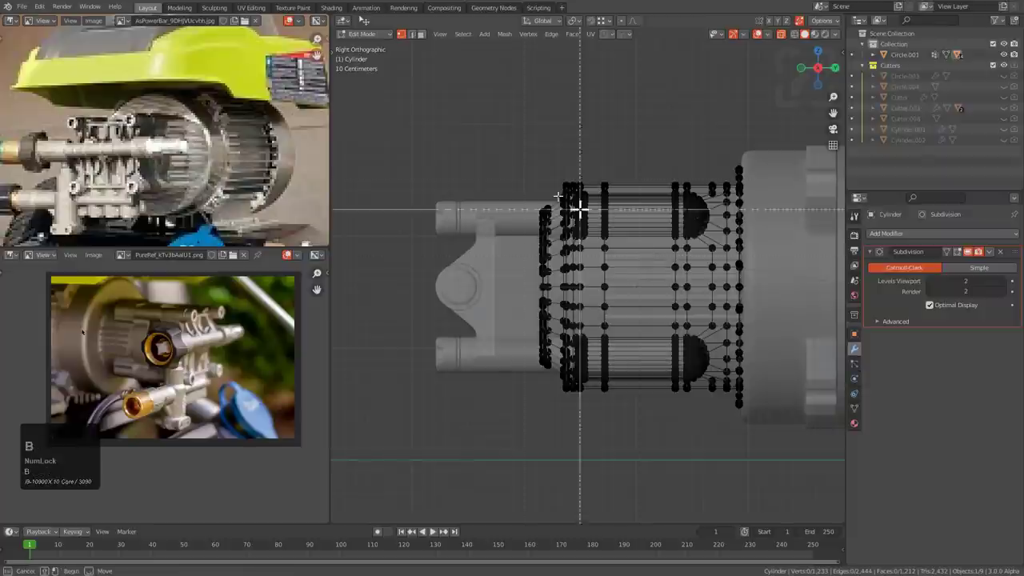
{"action": "left_click_drag", "start_coordinate": [485, 139], "coordinate": [618, 383]}
{"action": "key", "text": "g"}
{"action": "key", "text": "y"}
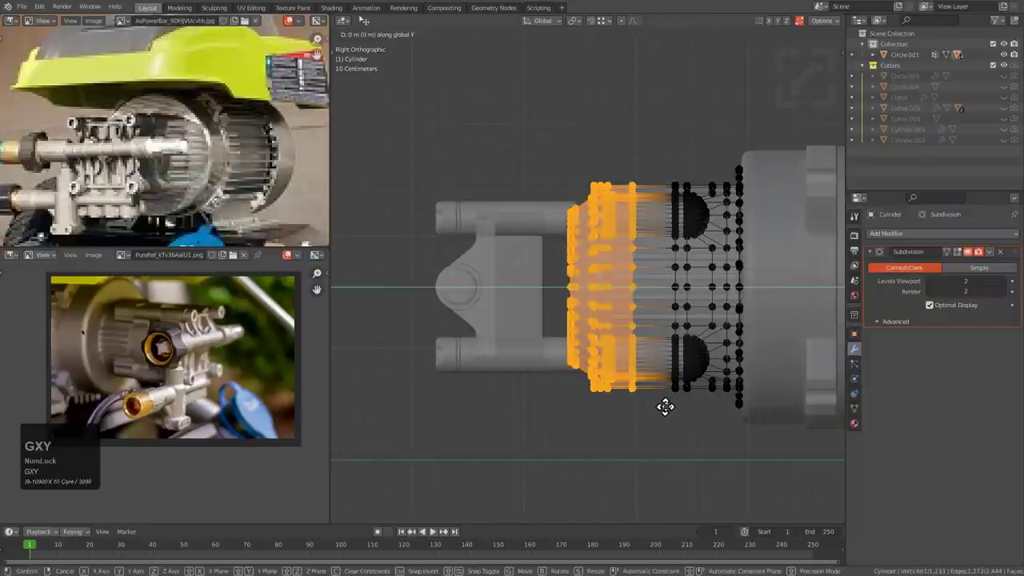
{"action": "left_click", "coordinate": [679, 405]}
{"action": "middle_click_drag", "start_coordinate": [688, 274], "coordinate": [646, 253], "text": "shift"}
{"action": "key", "text": "Tab"}
{"action": "key", "text": "alt+z"}
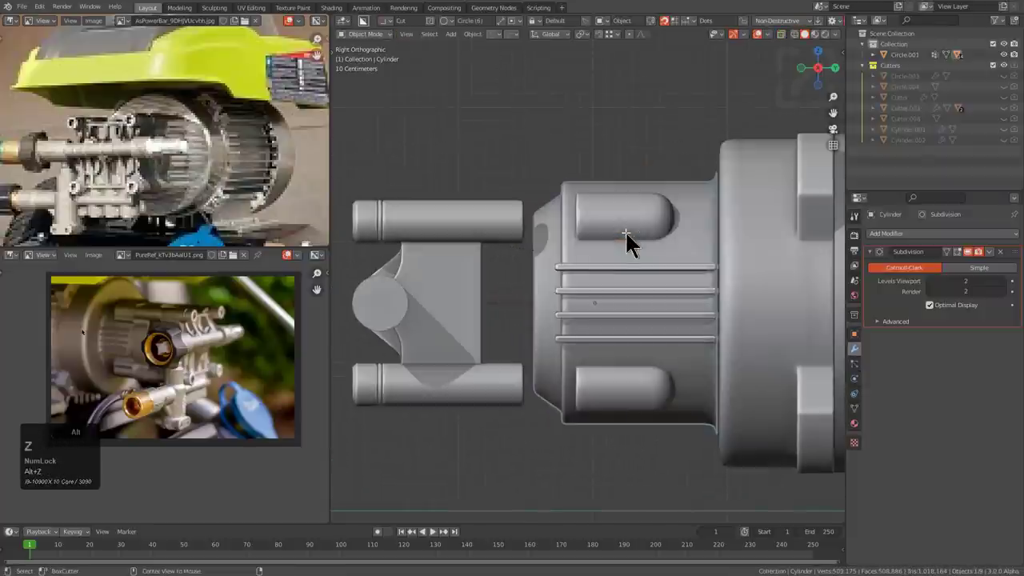
- Shorten the thin ribs on the housing side by moving their pump-side vertices toward the motor flange
{"action": "scroll", "coordinate": [613, 256], "scroll_direction": "up", "scroll_amount": 2}
{"action": "left_click", "coordinate": [613, 258]}
{"action": "key", "text": "Tab"}
{"action": "key", "text": "alt+z"}
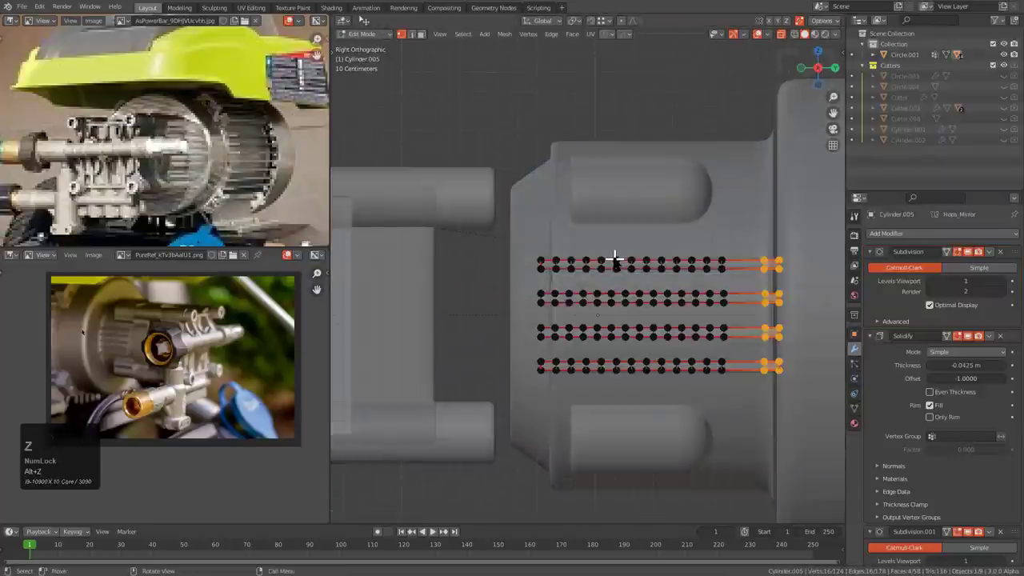
{"action": "left_click_drag", "start_coordinate": [489, 182], "coordinate": [735, 416]}
{"action": "key", "text": "g"}
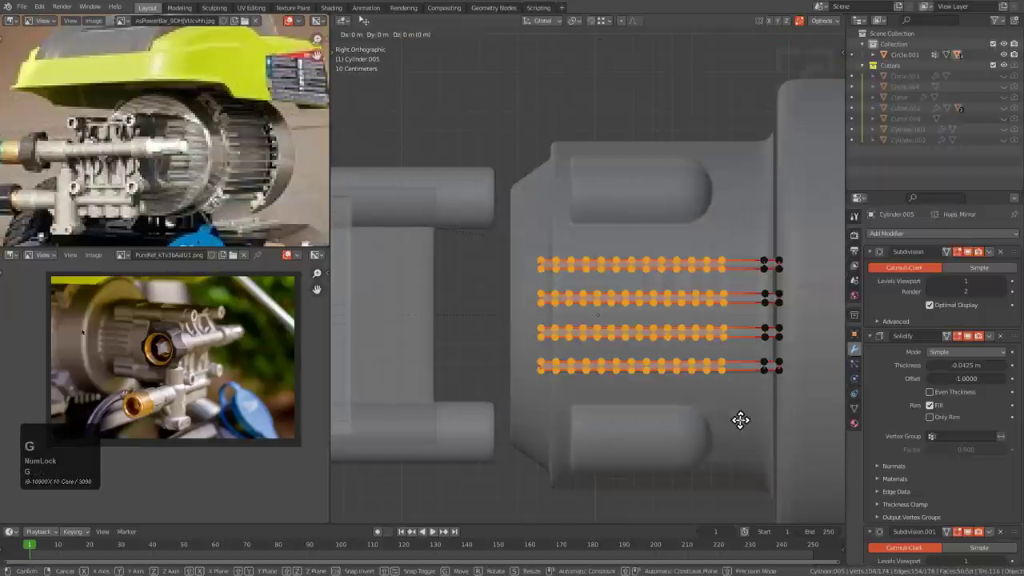
{"action": "left_click", "coordinate": [765, 420]}
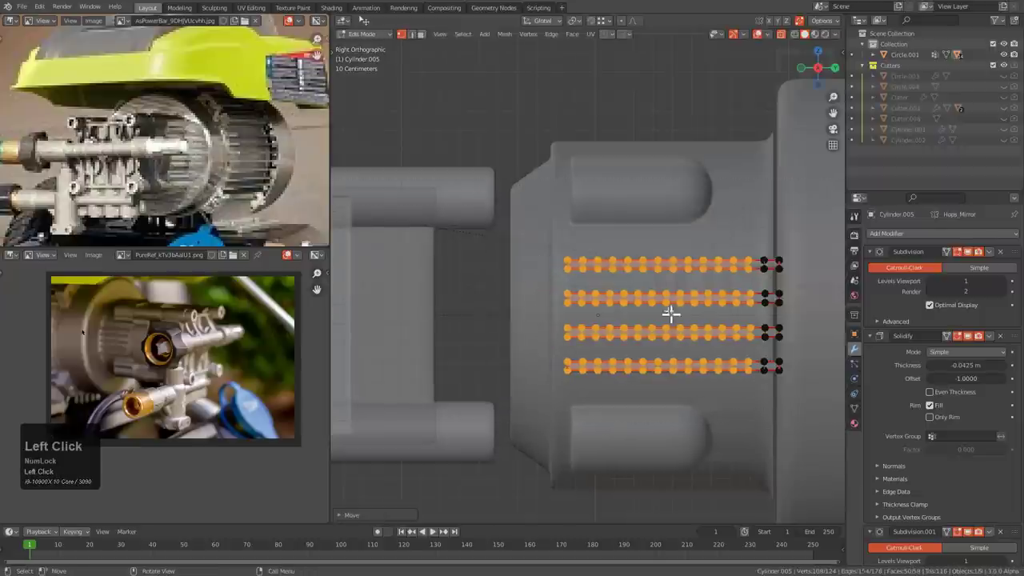
{"action": "key", "text": "Tab"}
{"action": "key", "text": "alt+z"}
- Move the pump block, its bolts and the cross pipe's end fittings along Y up to the shortened housing, and save the file
{"action": "middle_click_drag", "start_coordinate": [664, 305], "coordinate": [640, 285], "text": "ctrl"}
{"action": "left_click", "coordinate": [546, 264]}
{"action": "middle_click_drag", "start_coordinate": [546, 264], "coordinate": [582, 295]}
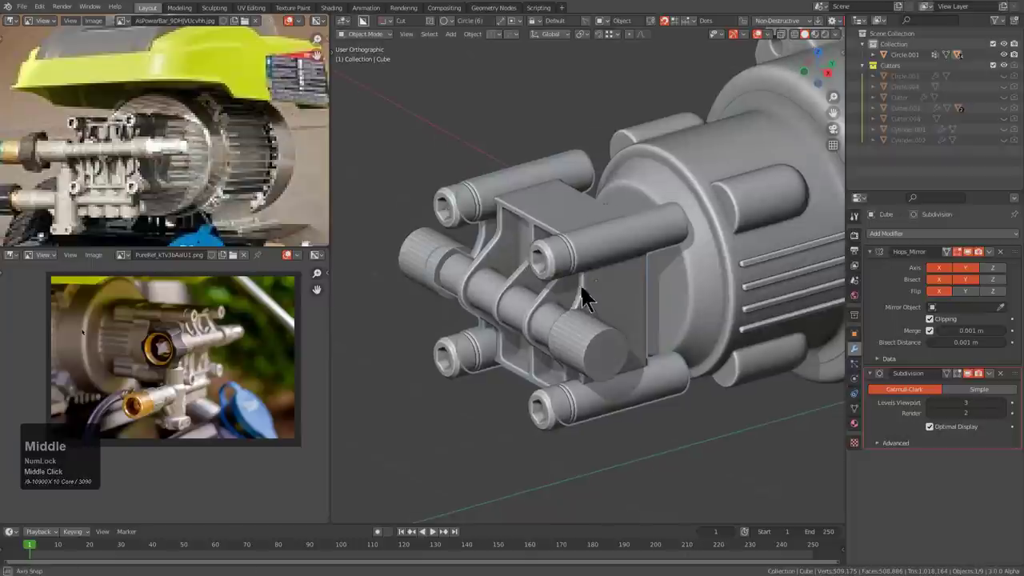
{"action": "left_click", "coordinate": [555, 255], "text": "shift"}
{"action": "left_click", "coordinate": [589, 347]}
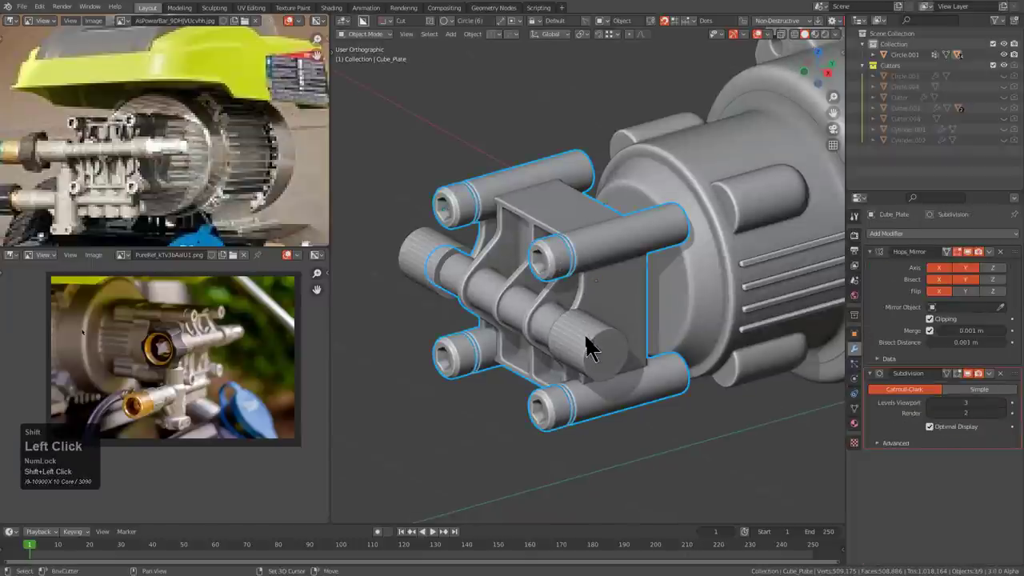
{"action": "middle_click_drag", "start_coordinate": [590, 336], "coordinate": [587, 320]}
{"action": "key", "text": "g"}
{"action": "right_click", "coordinate": [558, 356]}
{"action": "middle_click_drag", "start_coordinate": [557, 357], "coordinate": [608, 319]}
{"action": "mouse_move", "coordinate": [591, 319]}
{"action": "middle_mouse_down", "text": "shift"}
{"action": "mouse_move", "coordinate": [615, 320]}
{"action": "mouse_move", "coordinate": [587, 318]}
{"action": "middle_mouse_up", "text": "shift"}
{"action": "key", "text": "g"}
{"action": "key", "text": "x"}
{"action": "key", "text": "y"}
{"action": "key", "text": "h"}
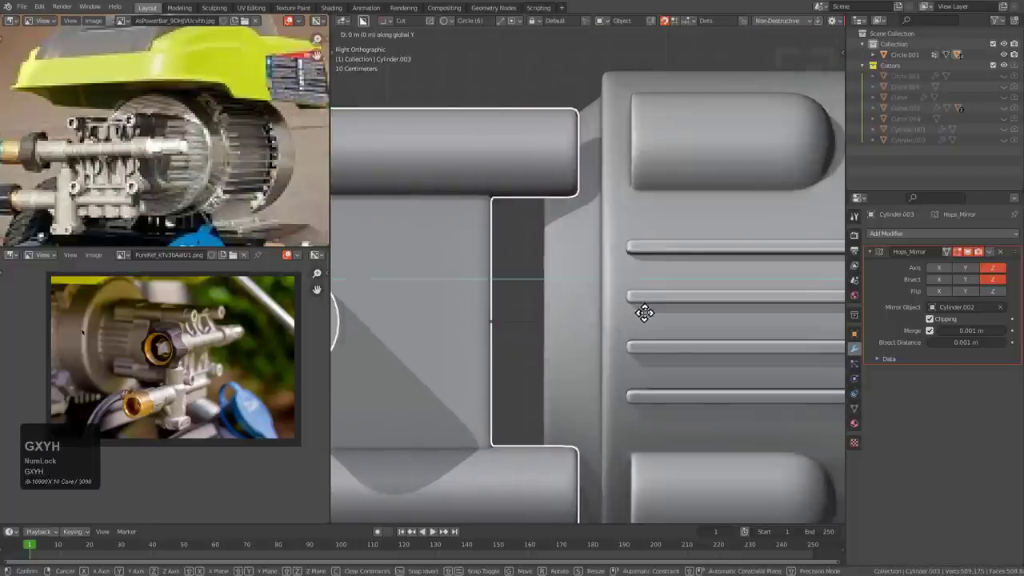
{"action": "left_click", "coordinate": [696, 315]}
{"action": "scroll", "coordinate": [688, 308], "scroll_direction": "down", "scroll_amount": 5}
{"action": "middle_click_drag", "start_coordinate": [674, 297], "coordinate": [594, 277]}
{"action": "scroll", "coordinate": [646, 260], "scroll_direction": "down", "scroll_amount": 2}
{"action": "middle_click_drag", "start_coordinate": [593, 277], "coordinate": [606, 304], "text": "shift"}
{"action": "key", "text": "ctrl+s"}
{"action": "middle_click_drag", "start_coordinate": [503, 244], "coordinate": [472, 171]}
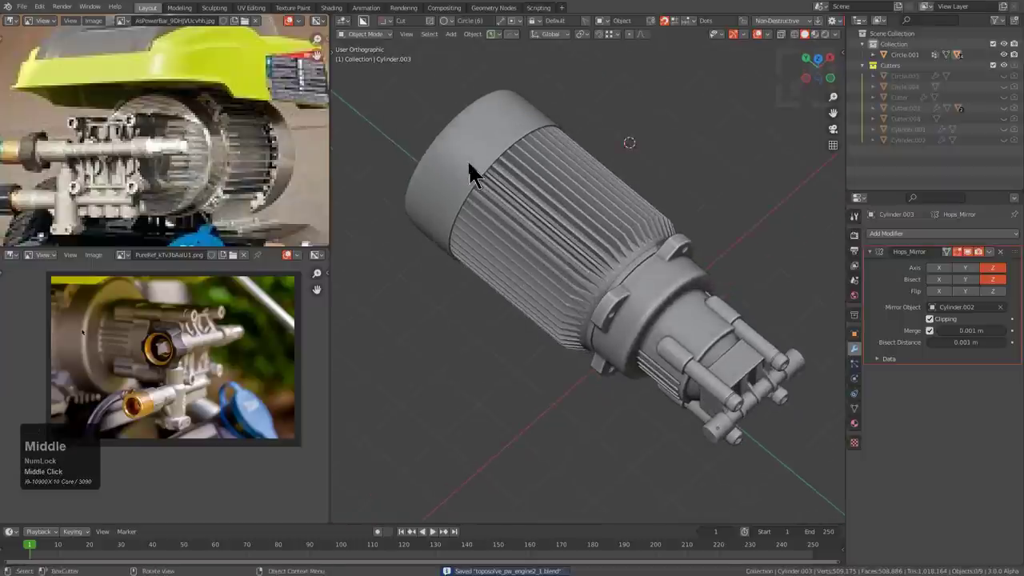
{"action": "left_click", "coordinate": [491, 188]}
{"action": "left_click", "coordinate": [518, 215]}
{"action": "key", "text": "Tab"}
{"action": "middle_click_drag", "start_coordinate": [521, 208], "coordinate": [539, 228], "text": "alt"}
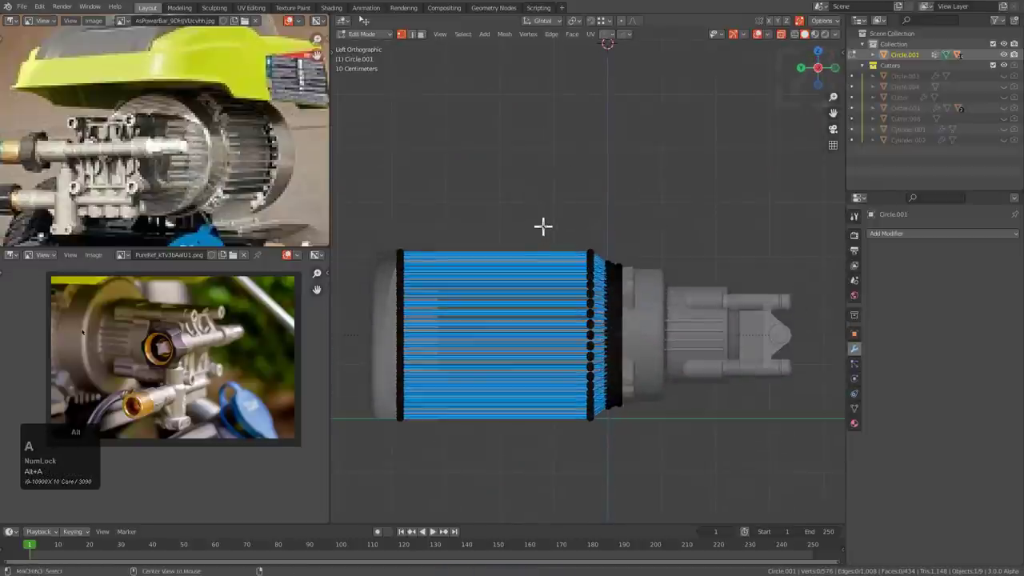
{"action": "key", "text": "g"}
{"action": "key", "text": "x"}
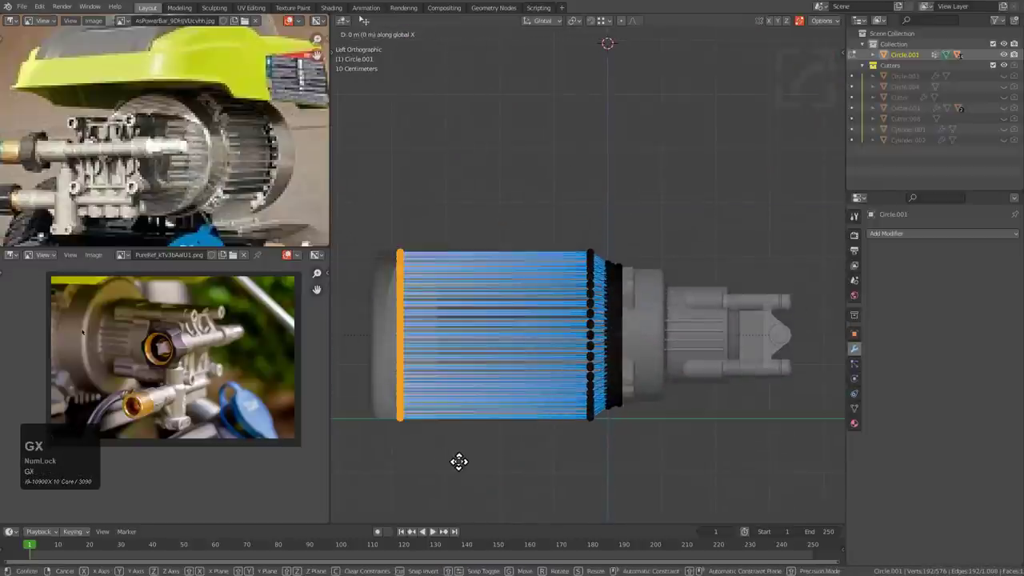
{"action": "key", "text": "y"}
{"action": "right_click", "coordinate": [466, 461]}
{"action": "key", "text": "Tab"}
{"action": "key", "text": "alt+z"}
- Isolate the motor's end cap and switch off its subdivision display in Edit Mode
{"action": "left_click", "coordinate": [382, 350]}
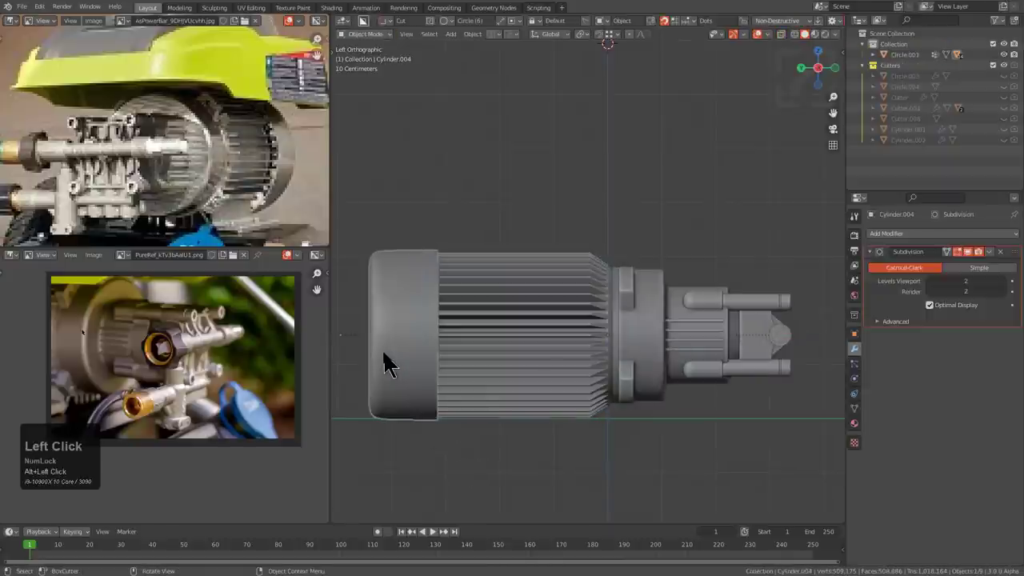
{"action": "key", "text": "alt+z"}
{"action": "middle_click_drag", "start_coordinate": [461, 328], "coordinate": [505, 321], "text": "shift"}
{"action": "scroll", "coordinate": [508, 321], "scroll_direction": "up", "scroll_amount": 1}
{"action": "right_click", "coordinate": [472, 166]}
{"action": "left_click", "coordinate": [471, 167]}
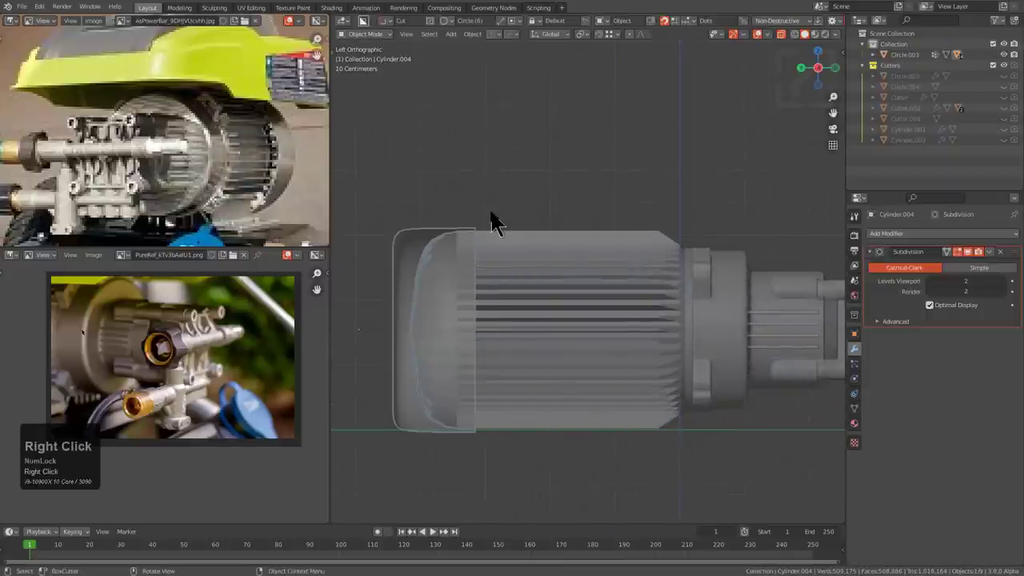
{"action": "key", "text": "KP_Divide"}
{"action": "middle_click_drag", "start_coordinate": [491, 221], "coordinate": [469, 267]}
{"action": "key", "text": "Tab"}
{"action": "scroll", "coordinate": [576, 295], "scroll_direction": "up", "scroll_amount": 5}
{"action": "key", "text": "3"}
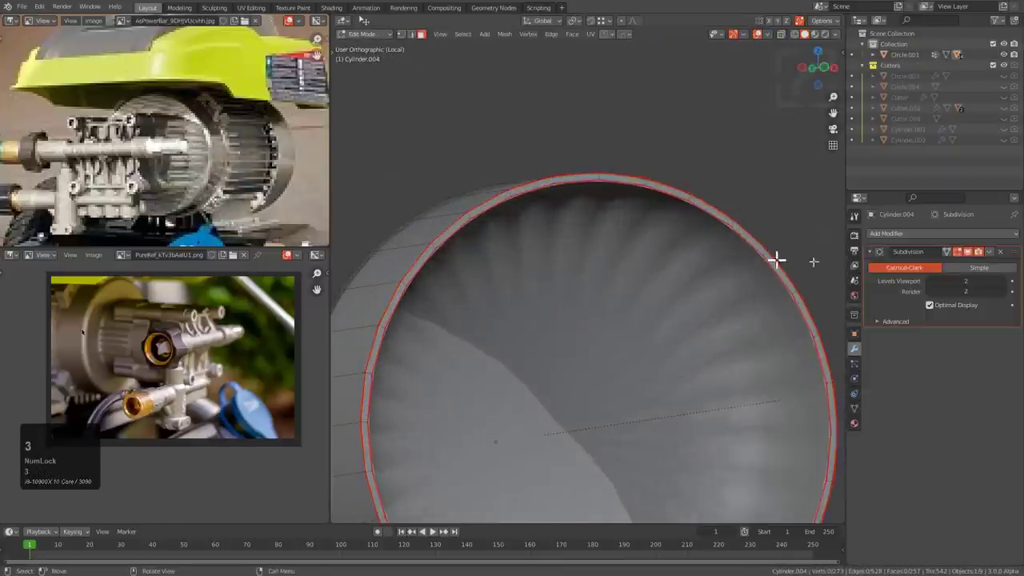
{"action": "left_click", "coordinate": [967, 251]}
{"action": "key", "text": "3"}
- Inset the large face inside the end cap and delete the resulting inner face
{"action": "middle_click_drag", "start_coordinate": [774, 290], "coordinate": [551, 213]}
{"action": "left_click", "coordinate": [684, 315]}
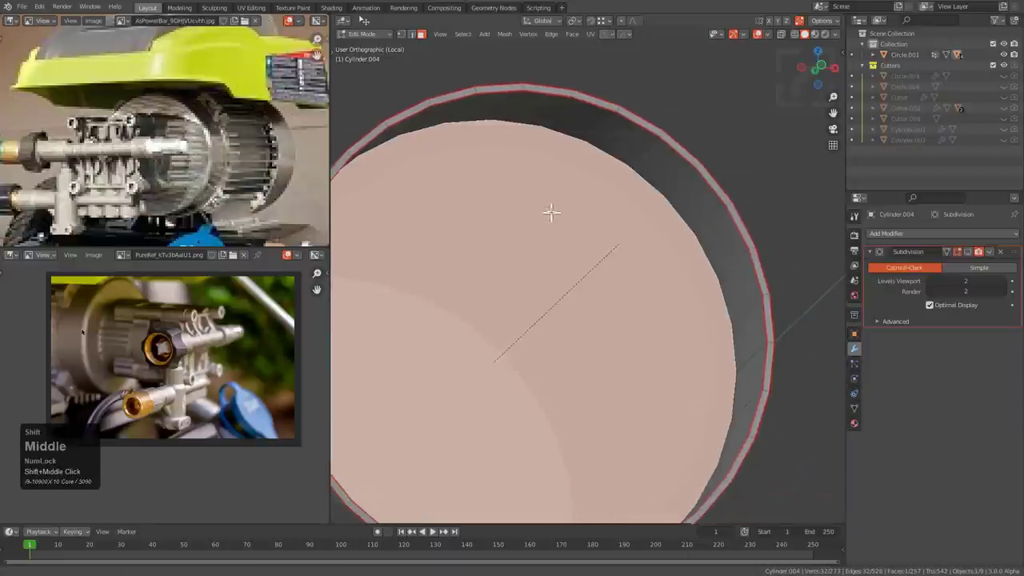
{"action": "key", "text": "i"}
{"action": "left_click", "coordinate": [685, 344]}
{"action": "key", "text": "x"}
{"action": "left_click", "coordinate": [683, 346]}
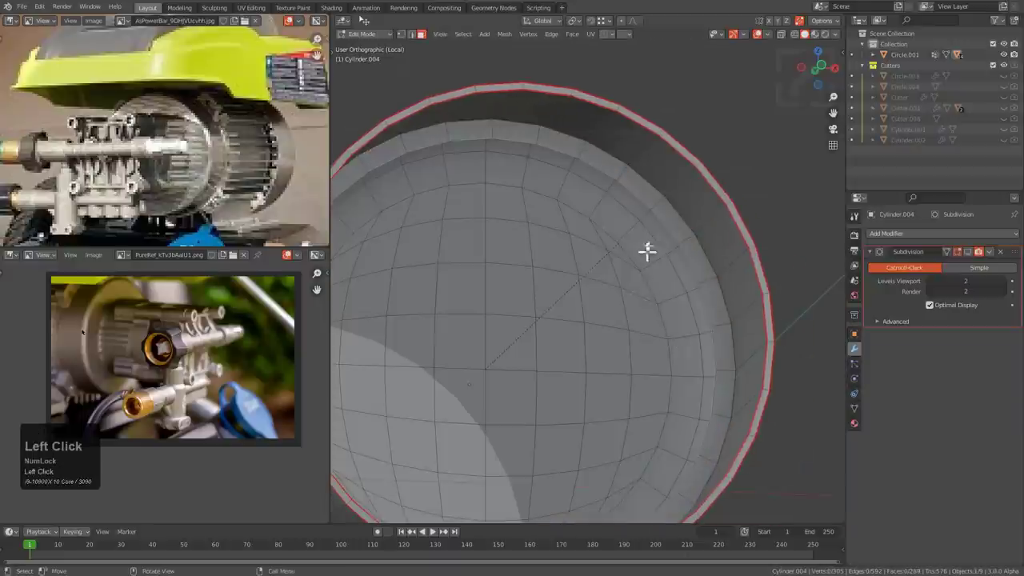
- Close the opening inside the end cap with a Grid Fill and return to the full assembly
{"action": "key", "text": "1"}
{"action": "left_click", "coordinate": [658, 218], "text": "alt"}
{"action": "key", "text": "ctrl+f"}
{"action": "left_click", "coordinate": [658, 219]}
{"action": "key", "text": "F9"}
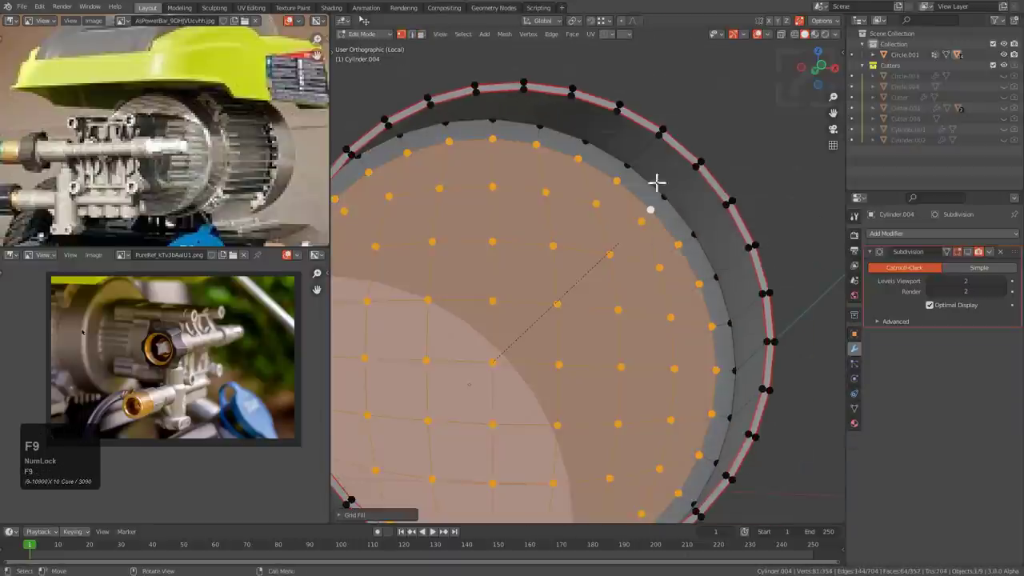
{"action": "key", "text": "Tab"}
{"action": "middle_click_drag", "start_coordinate": [650, 189], "coordinate": [676, 252]}
{"action": "scroll", "coordinate": [676, 262], "scroll_direction": "down", "scroll_amount": 4}
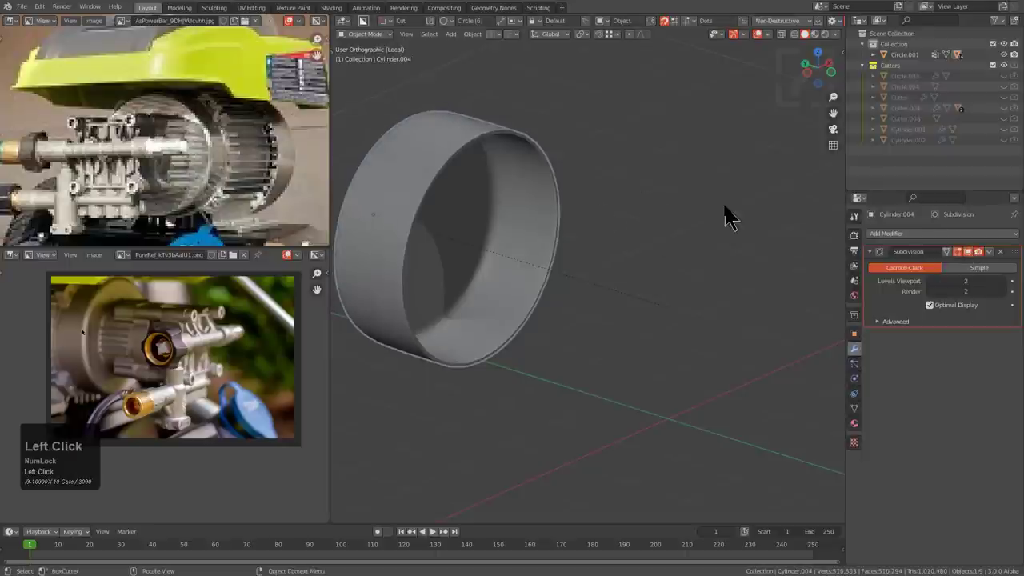
{"action": "key", "text": "KP_Divide"}
{"action": "key", "text": "alt+a"}
- Open the mounting flange between the finned housing and the pump for mesh editing in edge selection mode
{"action": "middle_click_drag", "start_coordinate": [725, 205], "coordinate": [613, 192]}
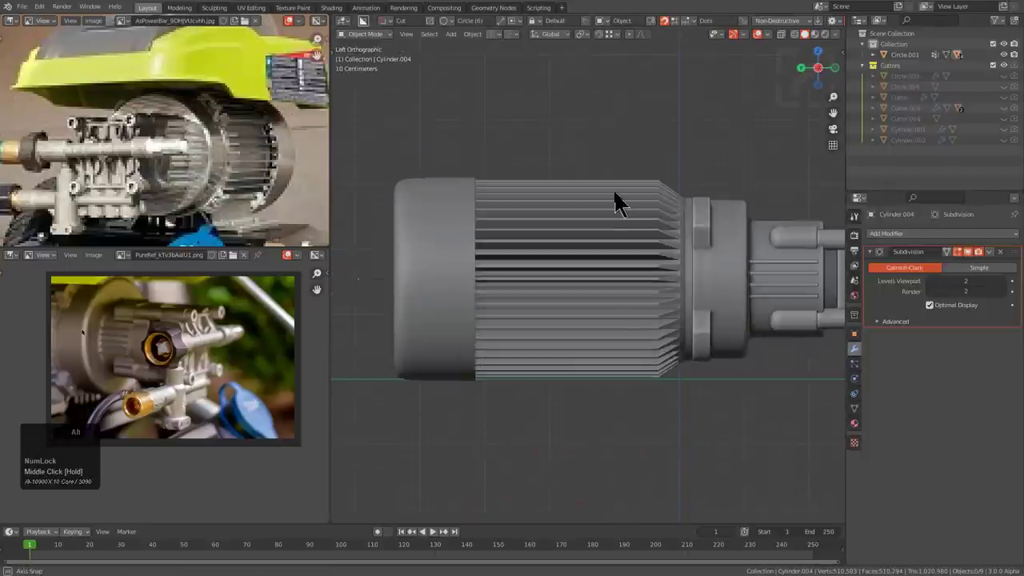
{"action": "middle_click_drag", "start_coordinate": [603, 230], "coordinate": [542, 217], "text": "shift"}
{"action": "scroll", "coordinate": [677, 267], "scroll_direction": "up", "scroll_amount": 3}
{"action": "left_click", "coordinate": [610, 247]}
{"action": "key", "text": "Tab"}
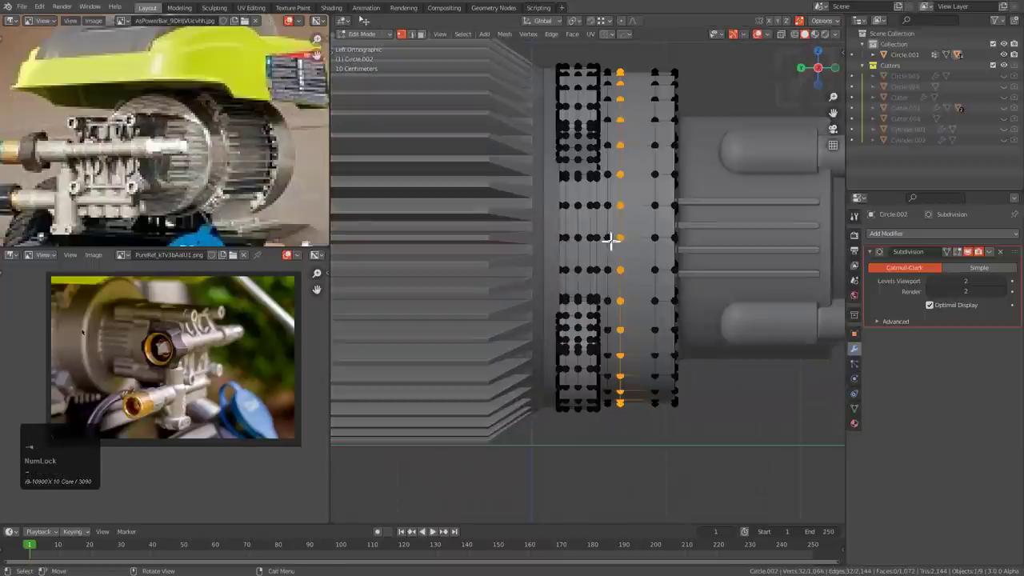
{"action": "middle_click_drag", "start_coordinate": [610, 238], "coordinate": [580, 238]}
{"action": "key", "text": "2"}
{"action": "middle_click_drag", "start_coordinate": [527, 196], "coordinate": [512, 229]}
{"action": "scroll", "coordinate": [594, 210], "scroll_direction": "up", "scroll_amount": 3}
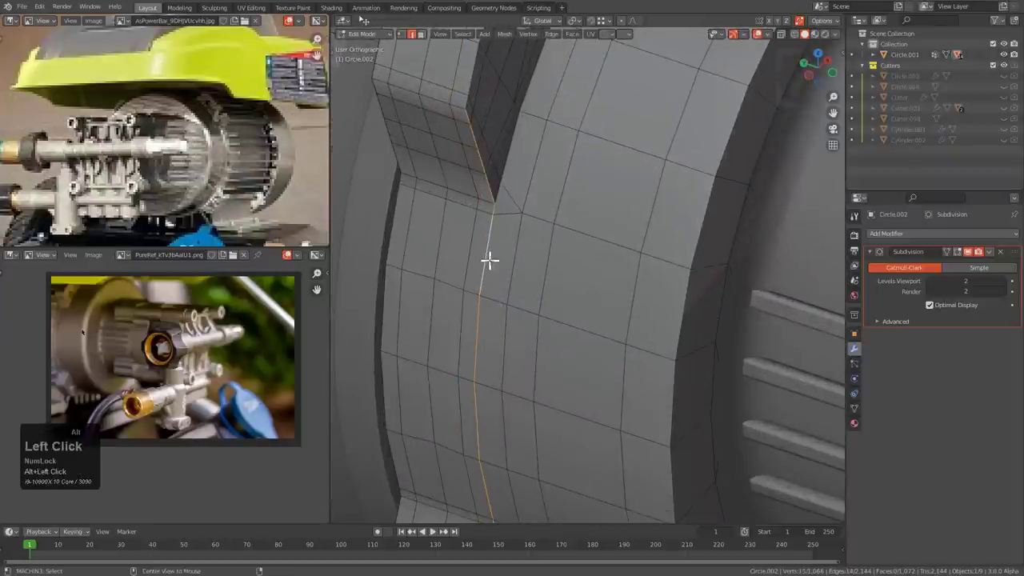
{"action": "key", "text": "g"}
{"action": "key", "text": "g"}
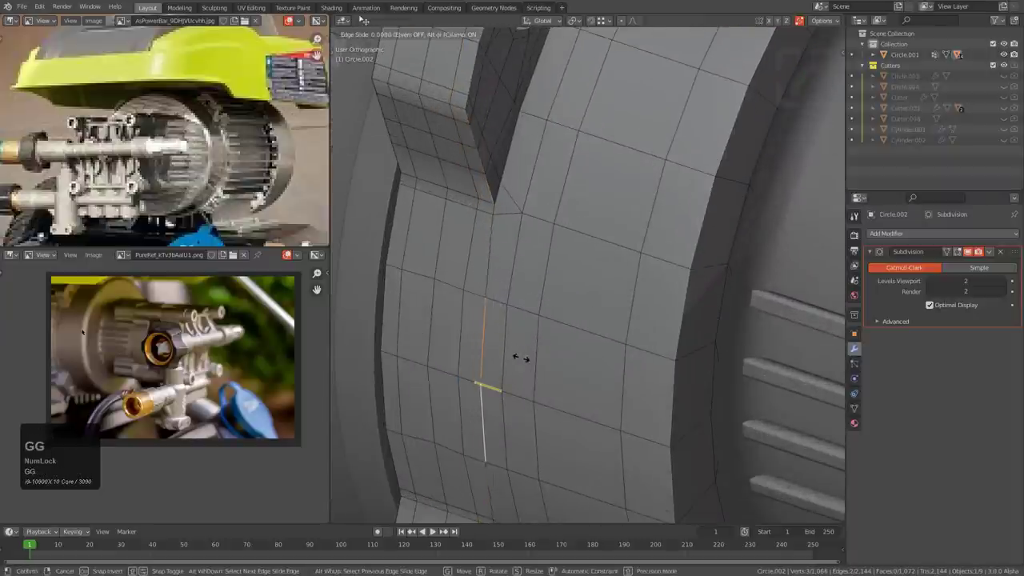
{"action": "right_click", "coordinate": [526, 359]}
{"action": "scroll", "coordinate": [512, 360], "scroll_direction": "down", "scroll_amount": 1}
{"action": "key", "text": "g"}
{"action": "key", "text": "g"}
{"action": "right_click", "coordinate": [520, 360]}
{"action": "key", "text": "Tab"}
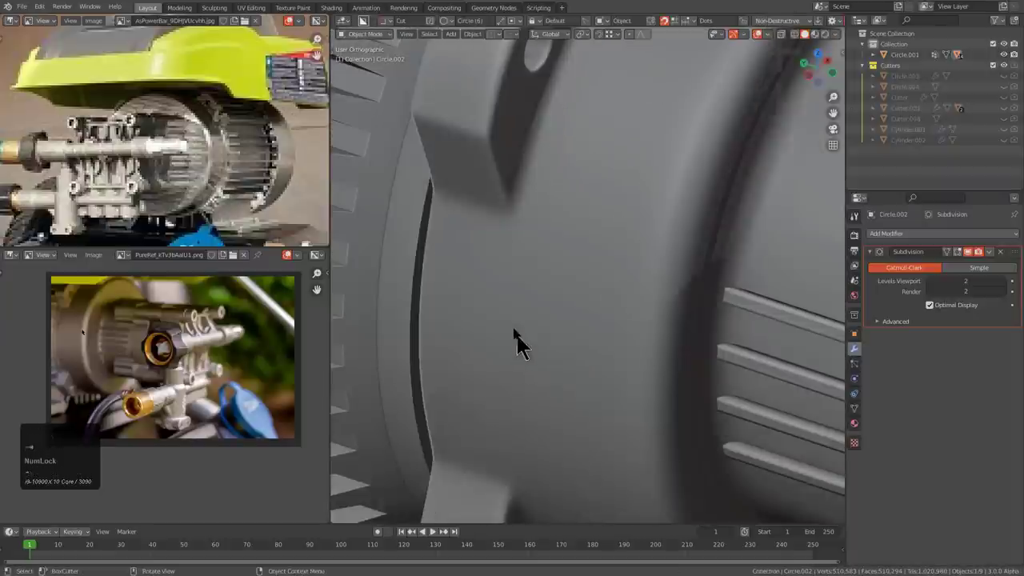
- Edge-slide the short edge run between two lugs on the mounting flange by a factor of about 0.24
{"action": "middle_click_drag", "start_coordinate": [518, 337], "coordinate": [578, 245]}
{"action": "key", "text": "Tab"}
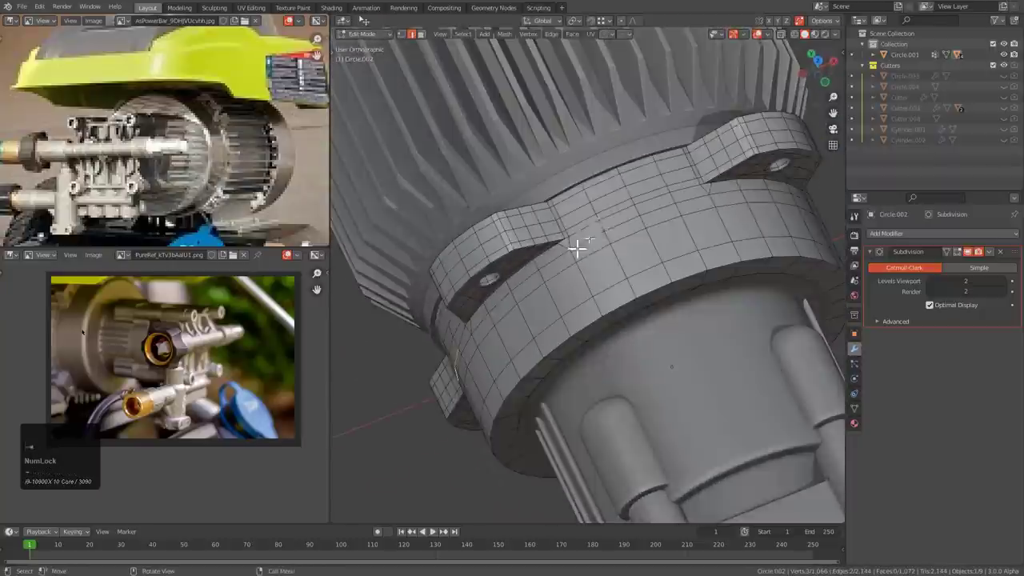
{"action": "scroll", "coordinate": [615, 251], "scroll_direction": "up", "scroll_amount": 3}
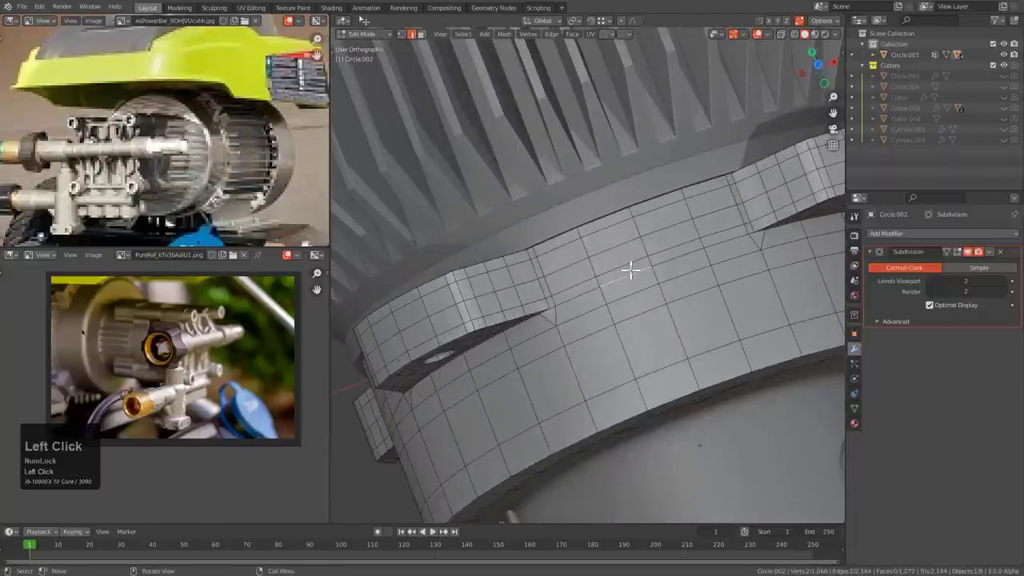
{"action": "key", "text": "g"}
{"action": "key", "text": "g"}
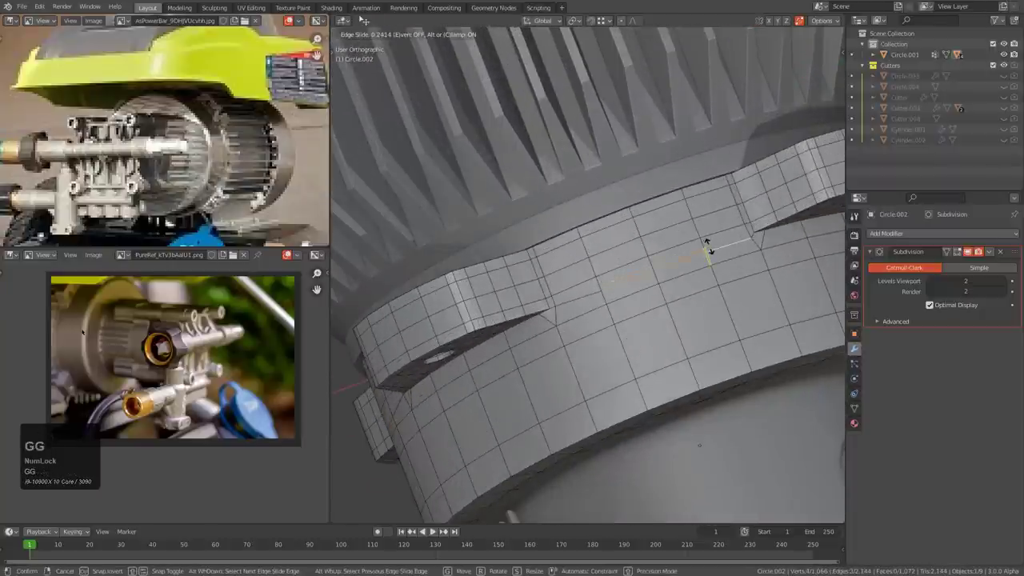
{"action": "left_click", "coordinate": [707, 248]}
- Symmetrize the mounting flange's mesh so the adjusted edges are mirrored, and return to Object Mode
{"action": "middle_click_drag", "start_coordinate": [708, 248], "coordinate": [730, 255]}
{"action": "scroll", "coordinate": [656, 222], "scroll_direction": "down", "scroll_amount": 1}
{"action": "key", "text": "Tab"}
{"action": "key", "text": "Tab"}
{"action": "scroll", "coordinate": [599, 232], "scroll_direction": "down", "scroll_amount": 1}
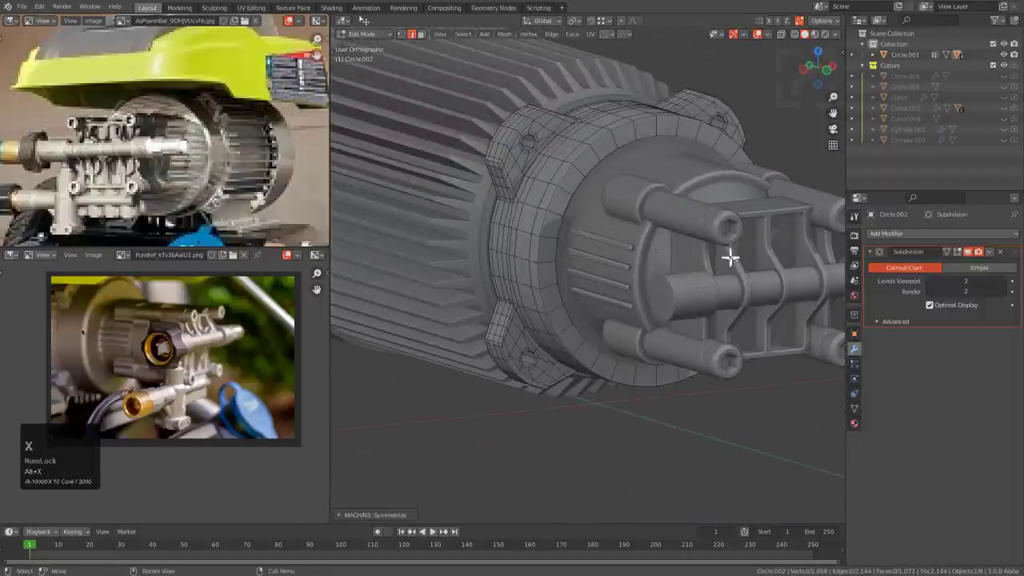
{"action": "middle_click_drag", "start_coordinate": [644, 241], "coordinate": [617, 269]}
{"action": "key", "text": "Tab"}
{"action": "scroll", "coordinate": [620, 244], "scroll_direction": "up", "scroll_amount": 4}
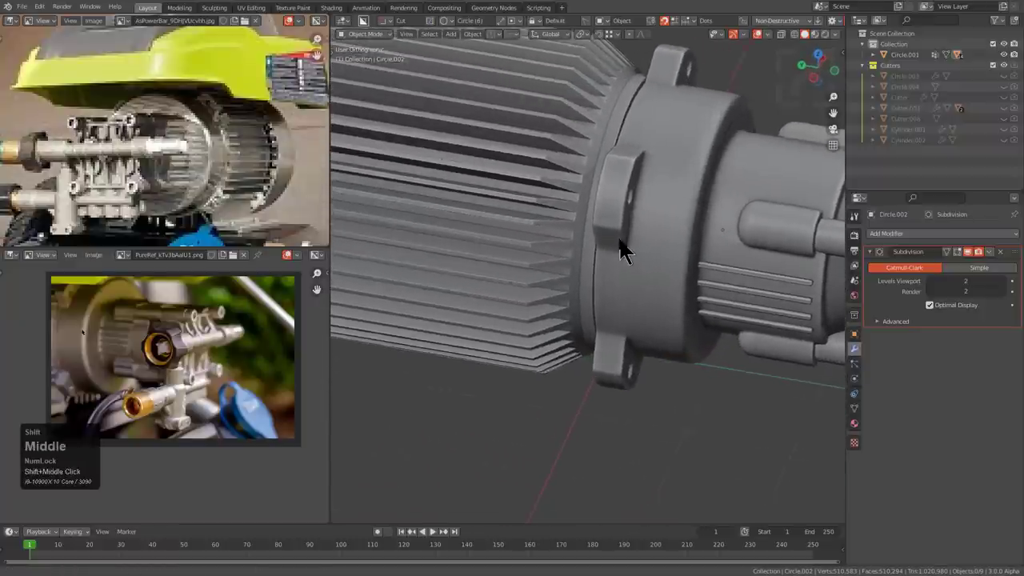
- Isolate the finned motor housing, select its round end face on the pump side in Edit Mode, and return to Object Mode
{"action": "left_click", "coordinate": [552, 240]}
{"action": "key", "text": "Tab"}
{"action": "scroll", "coordinate": [603, 258], "scroll_direction": "up", "scroll_amount": 4}
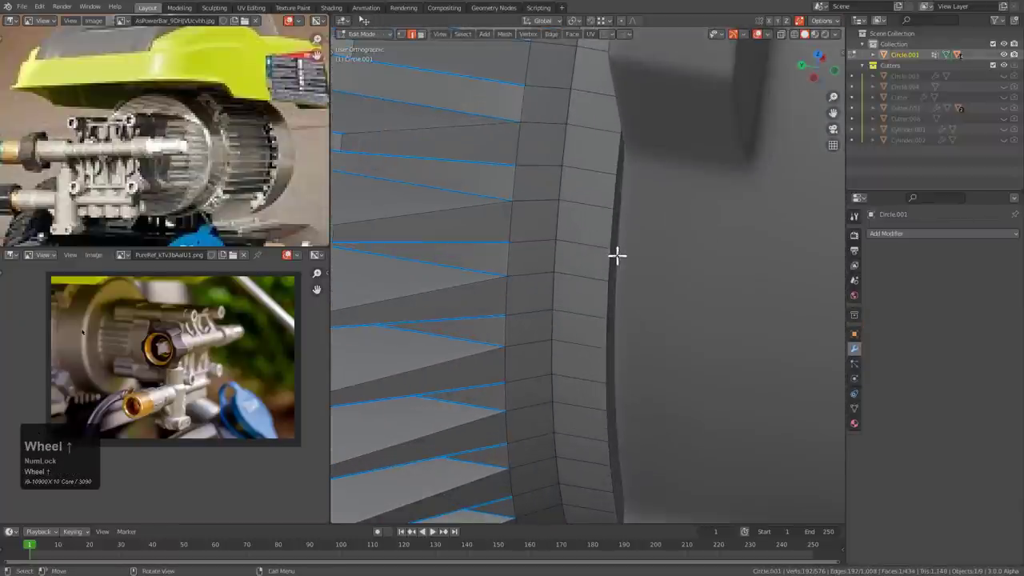
{"action": "scroll", "coordinate": [608, 254], "scroll_direction": "down", "scroll_amount": 3}
{"action": "key", "text": "KP_Divide"}
{"action": "middle_click_drag", "start_coordinate": [597, 264], "coordinate": [589, 316]}
{"action": "left_click", "coordinate": [589, 316]}
{"action": "scroll", "coordinate": [589, 270], "scroll_direction": "down", "scroll_amount": 4}
{"action": "middle_click_drag", "start_coordinate": [590, 270], "coordinate": [491, 261]}
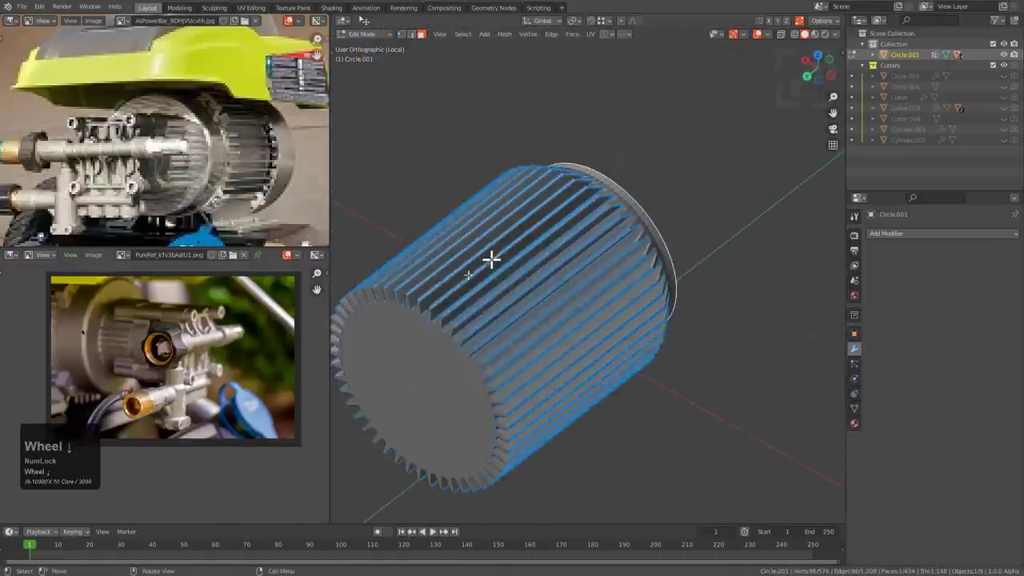
{"action": "scroll", "coordinate": [505, 309], "scroll_direction": "up", "scroll_amount": 2}
{"action": "mouse_move", "coordinate": [596, 298]}
{"action": "middle_mouse_down"}
{"action": "mouse_move", "coordinate": [610, 292]}
{"action": "mouse_move", "coordinate": [530, 280]}
{"action": "mouse_move", "coordinate": [646, 293]}
{"action": "mouse_move", "coordinate": [583, 286]}
{"action": "middle_mouse_up"}
{"action": "key", "text": "Tab"}
- Add a sub-d conversion Bevel with 2 segments and an amount of about 0.014 m to the finned housing, and save the file
{"action": "scroll", "coordinate": [574, 284], "scroll_direction": "up", "scroll_amount": 2}
{"action": "scroll", "coordinate": [611, 255], "scroll_direction": "up", "scroll_amount": 2}
{"action": "scroll", "coordinate": [611, 256], "scroll_direction": "up", "scroll_amount": 2}
{"action": "key", "text": "q"}
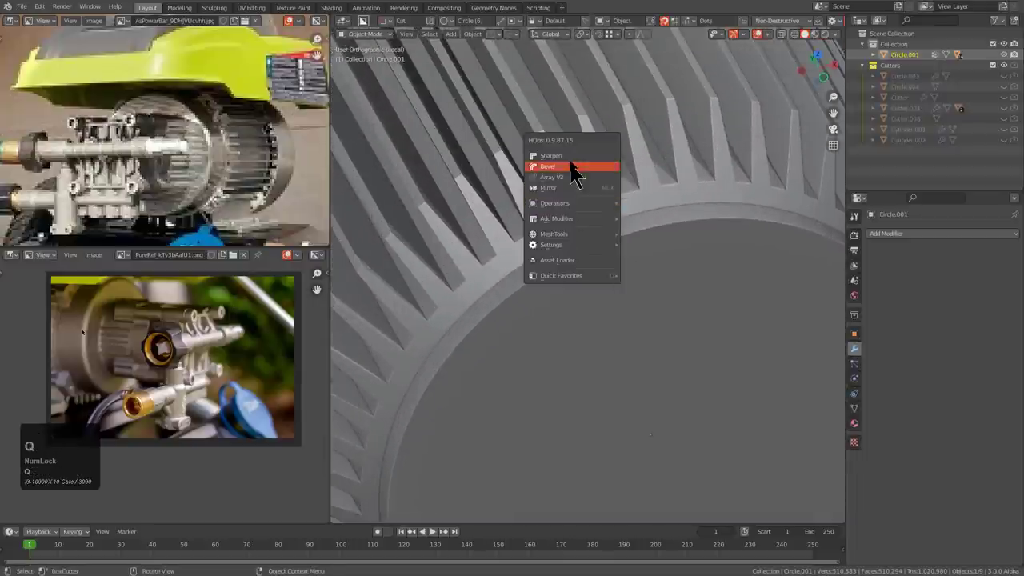
{"action": "left_click", "coordinate": [569, 165]}
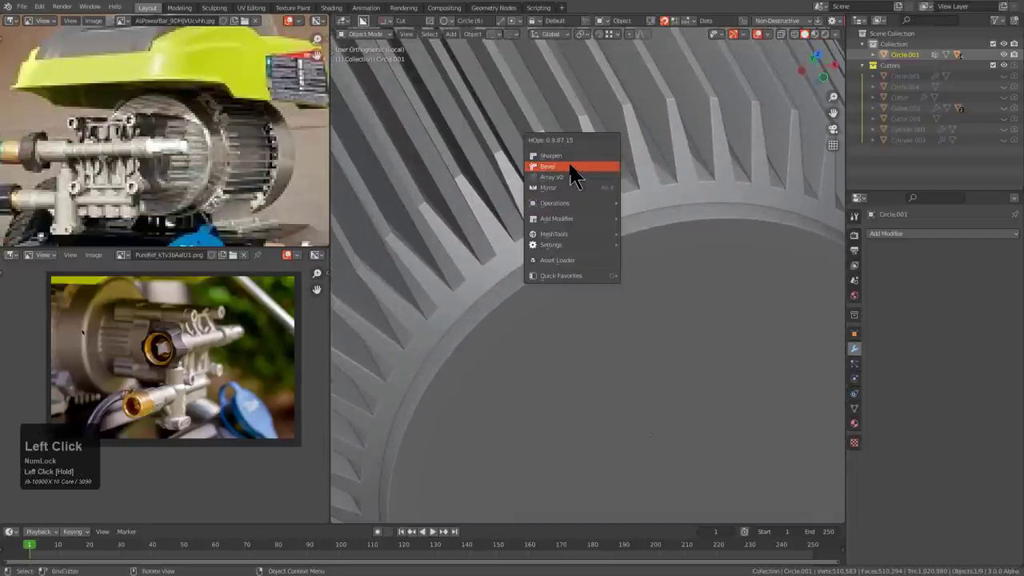
{"action": "key", "text": "3"}
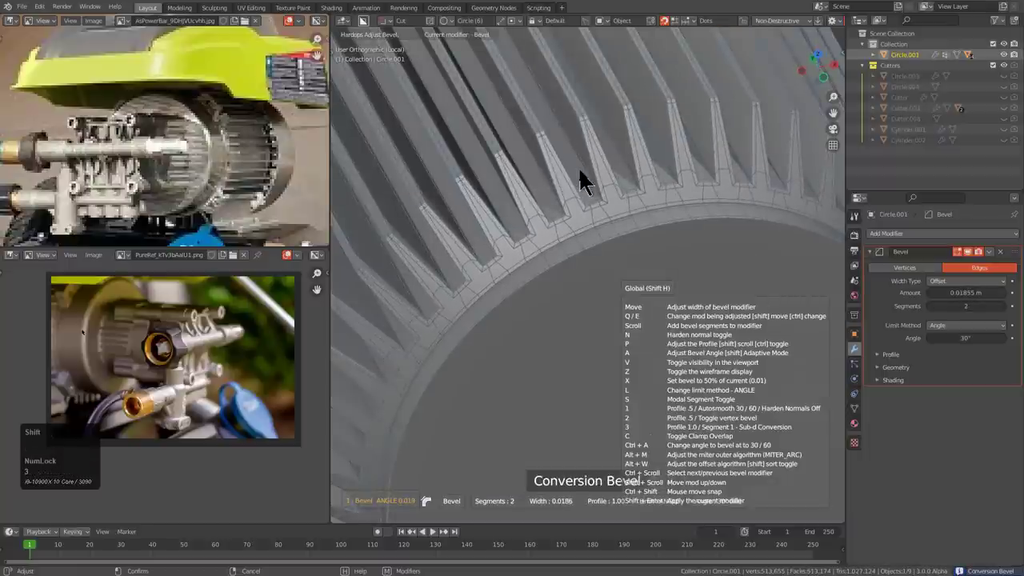
{"action": "left_click", "coordinate": [575, 167]}
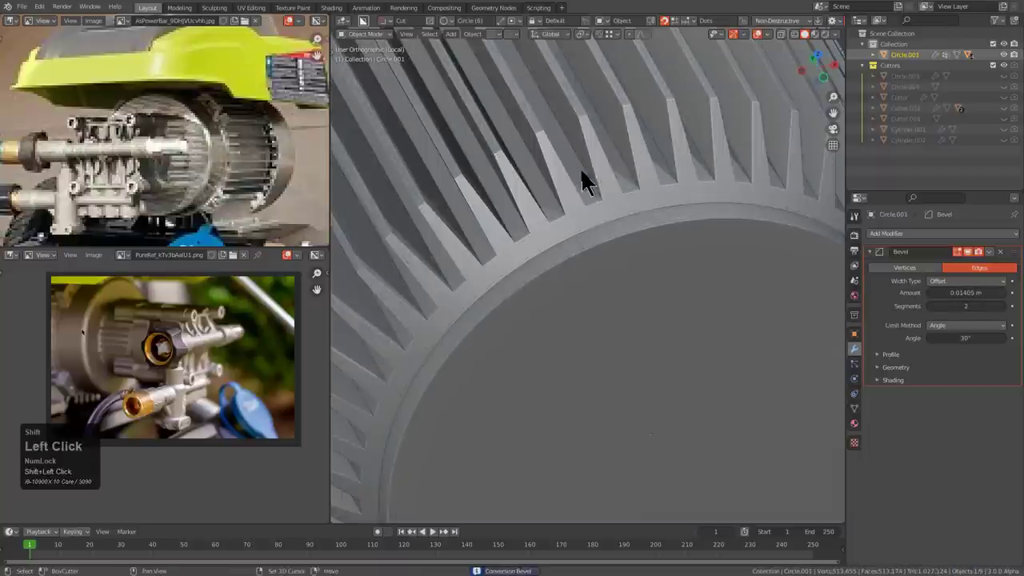
{"action": "middle_click_drag", "start_coordinate": [580, 167], "coordinate": [654, 259]}
{"action": "key", "text": "ctrl+s"}
{"action": "scroll", "coordinate": [603, 239], "scroll_direction": "down", "scroll_amount": 4}
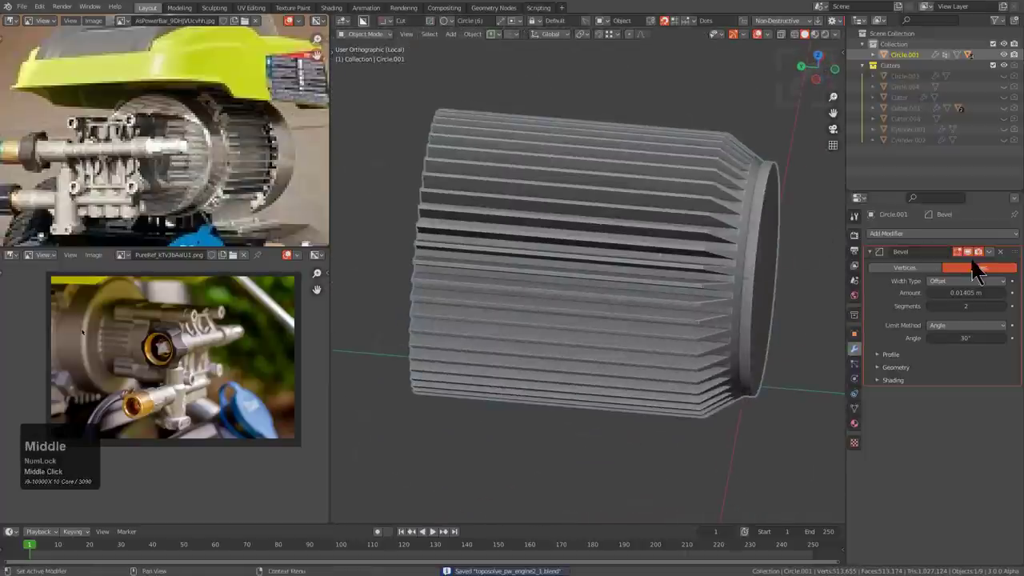
- Add a Triangulate modifier with 5 minimum vertices and a level 1 Subdivision modifier to the finned housing
{"action": "left_click", "coordinate": [871, 252]}
{"action": "key", "text": "q"}
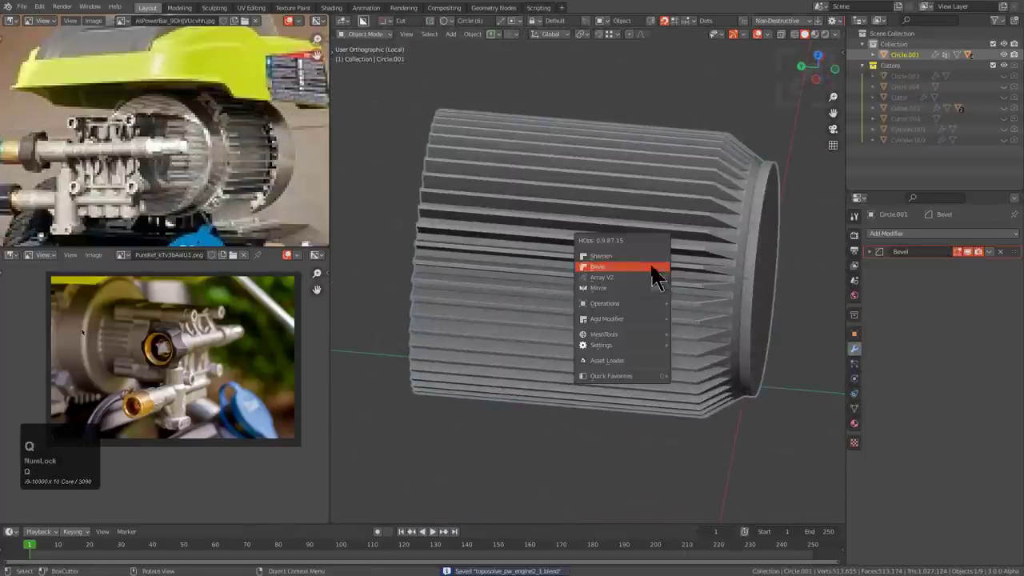
{"action": "mouse_move", "coordinate": [617, 320]}
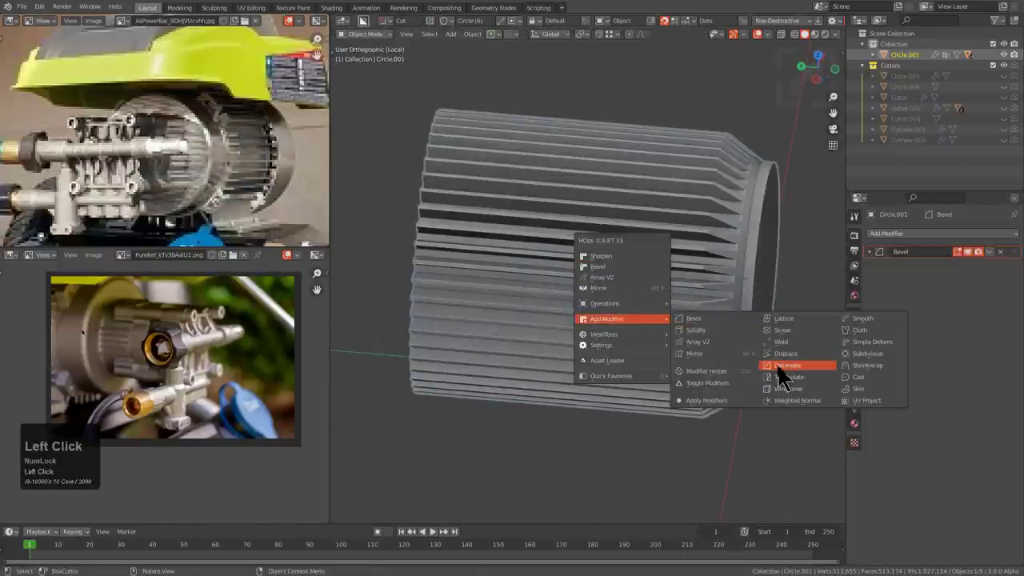
{"action": "left_click", "coordinate": [784, 379]}
{"action": "scroll", "coordinate": [640, 275], "scroll_direction": "up", "scroll_amount": 3}
{"action": "key", "text": "ctrl+1"}
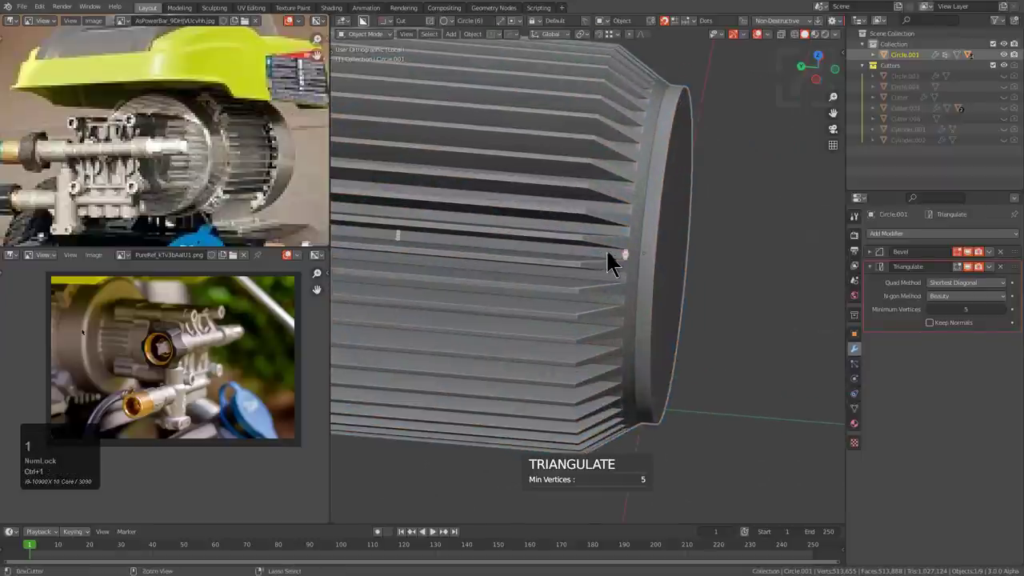
{"action": "middle_click_drag", "start_coordinate": [654, 258], "coordinate": [622, 327]}
{"action": "scroll", "coordinate": [620, 304], "scroll_direction": "up", "scroll_amount": 3}
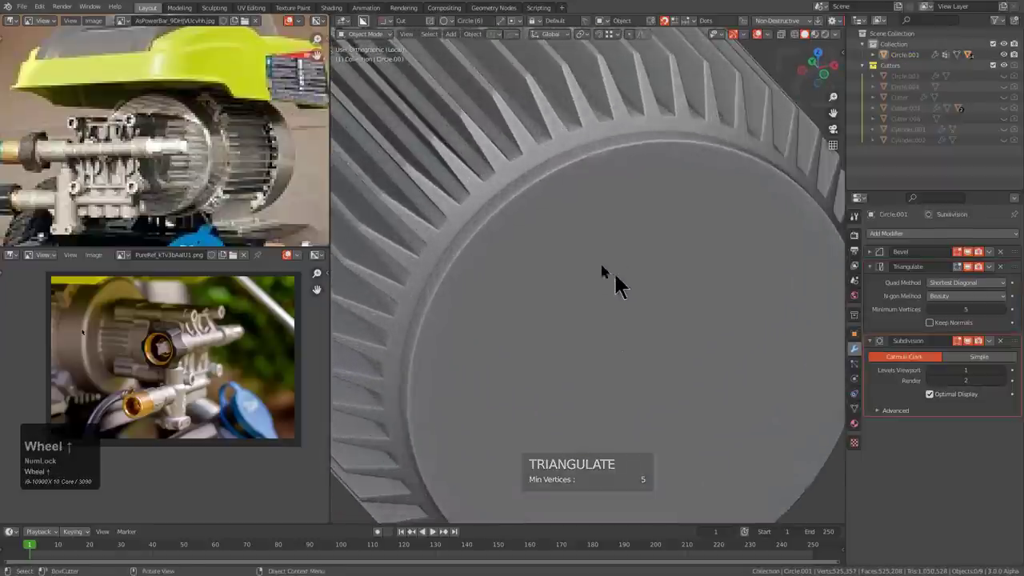
- Add a Weighted Normal modifier with Keep Sharp to the finned housing and return to the full assembly
{"action": "middle_click_drag", "start_coordinate": [619, 283], "coordinate": [626, 310]}
{"action": "left_click", "coordinate": [626, 309]}
{"action": "key", "text": "q"}
{"action": "left_click", "coordinate": [639, 238], "text": "alt"}
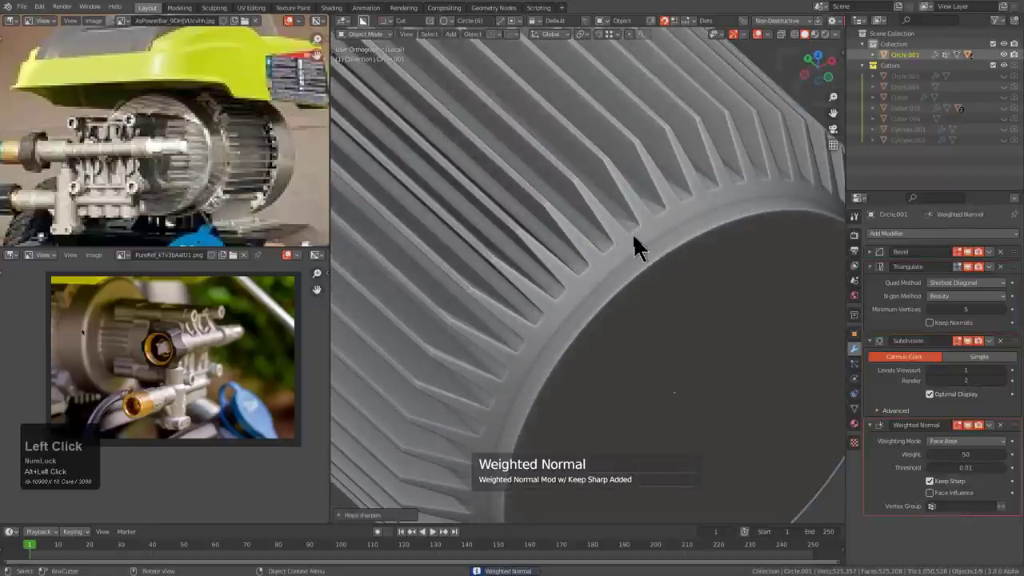
{"action": "middle_click_drag", "start_coordinate": [632, 245], "coordinate": [533, 287]}
{"action": "key", "text": "KP_Divide"}
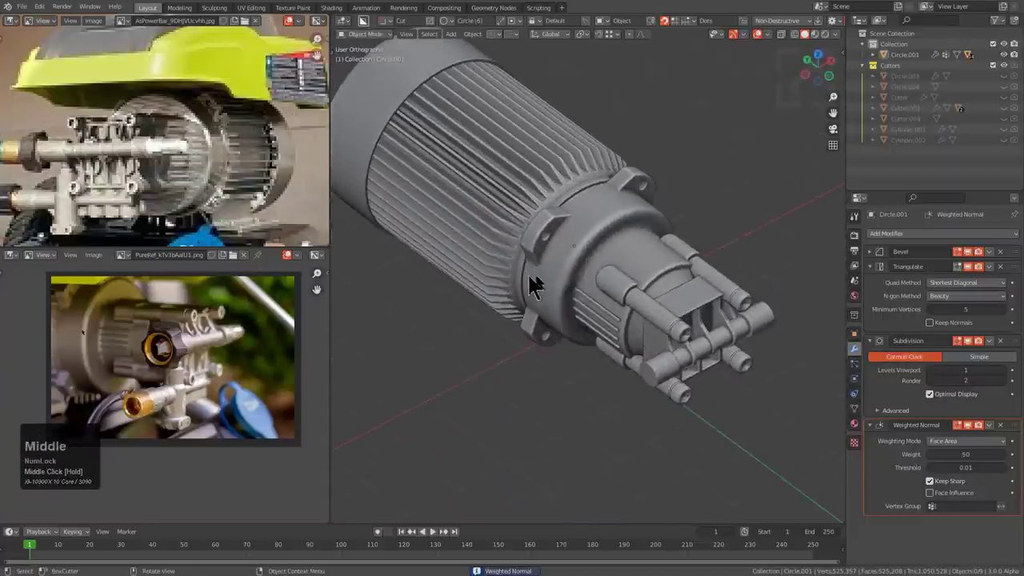
- Check the assembly's wireframe overlay and switch off the viewport display of the finned housing's Subdivision modifier
{"action": "key", "text": "z"}
{"action": "left_click", "coordinate": [581, 267]}
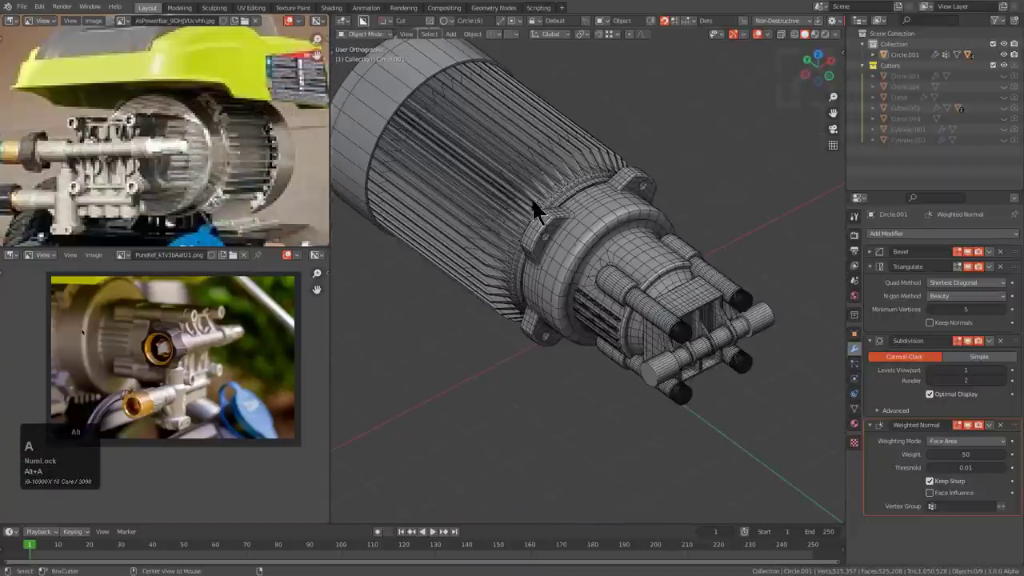
{"action": "middle_click_drag", "start_coordinate": [562, 258], "coordinate": [598, 280], "text": "shift"}
{"action": "key", "text": "alt+v"}
{"action": "left_click", "coordinate": [596, 278], "text": "alt"}
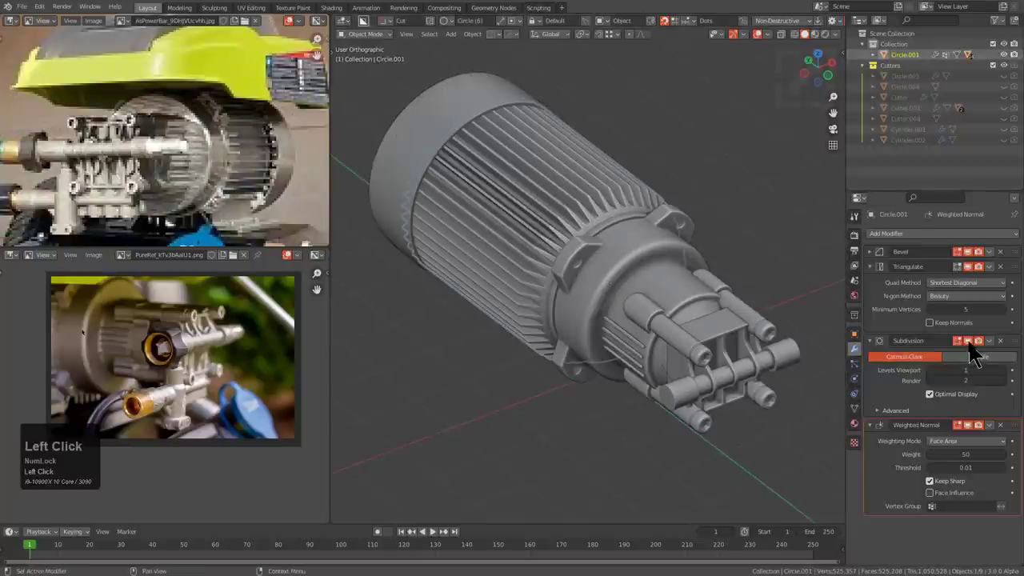
{"action": "key", "text": "a"}
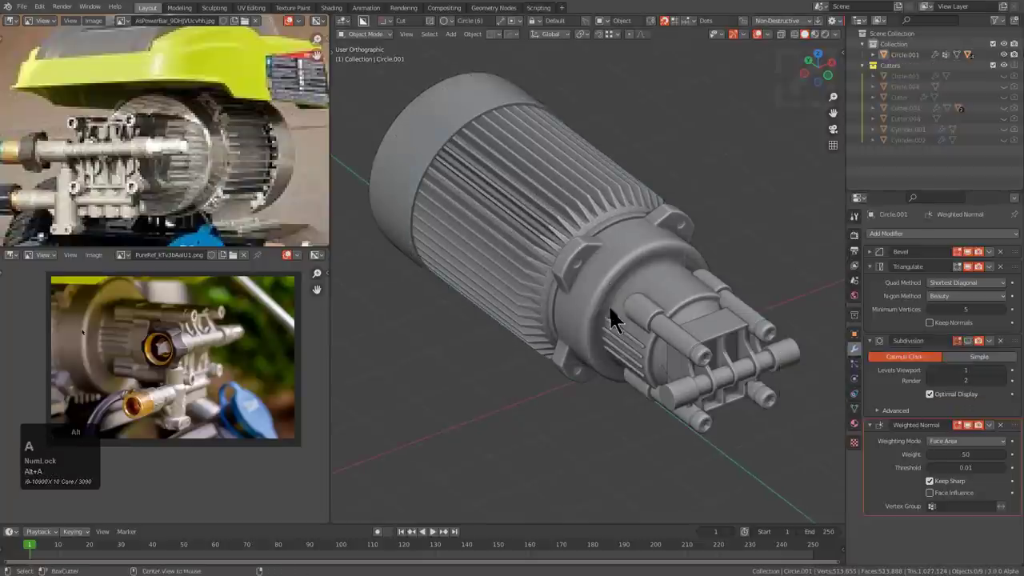
{"action": "middle_click_drag", "start_coordinate": [609, 305], "coordinate": [587, 258]}
{"action": "key", "text": "alt+a"}
- Reset the 3D cursor to the world origin, add a plane there, and move it along negative X in front view
{"action": "key", "text": "KP_1"}
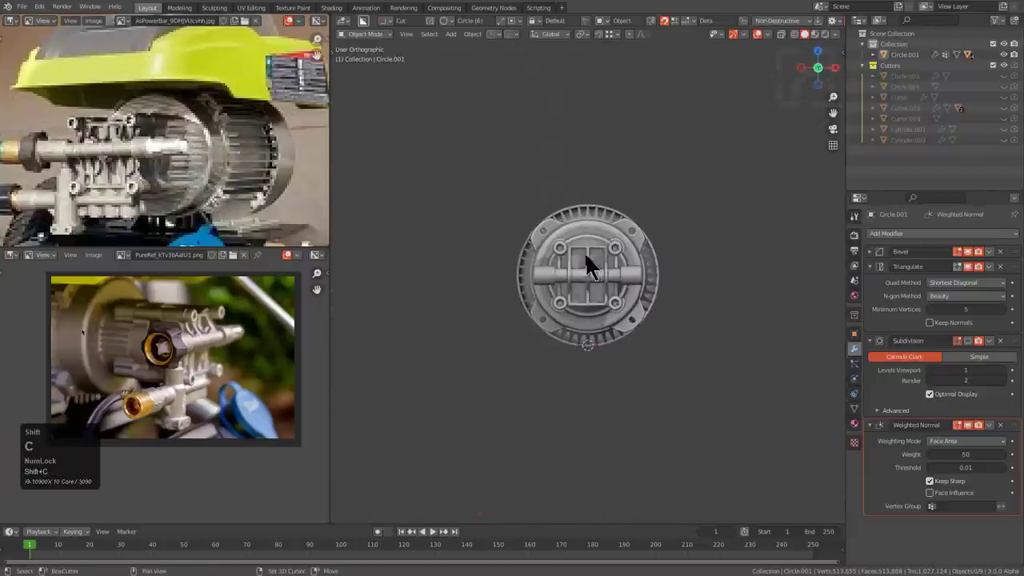
{"action": "key", "text": "shift+a"}
{"action": "mouse_move", "coordinate": [592, 264]}
{"action": "left_click", "coordinate": [632, 273]}
{"action": "key", "text": "g"}
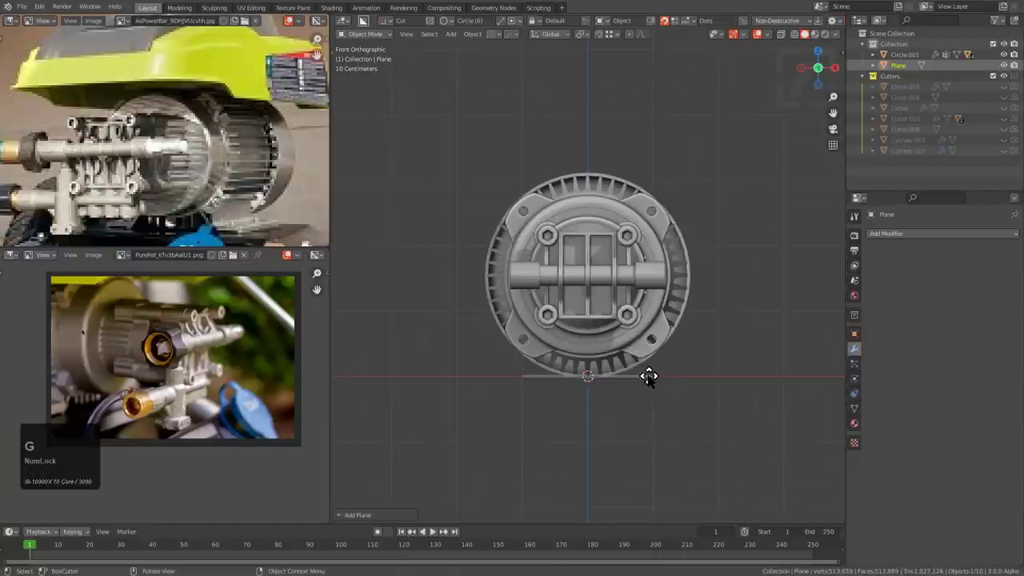
{"action": "key", "text": "x"}
{"action": "left_click", "coordinate": [529, 387]}
- Examine the reference photos for the shape of the support beneath the motor housing
{"action": "middle_click_drag", "start_coordinate": [528, 378], "coordinate": [571, 326], "text": "shift"}
{"action": "scroll", "coordinate": [571, 327], "scroll_direction": "up", "scroll_amount": 4}
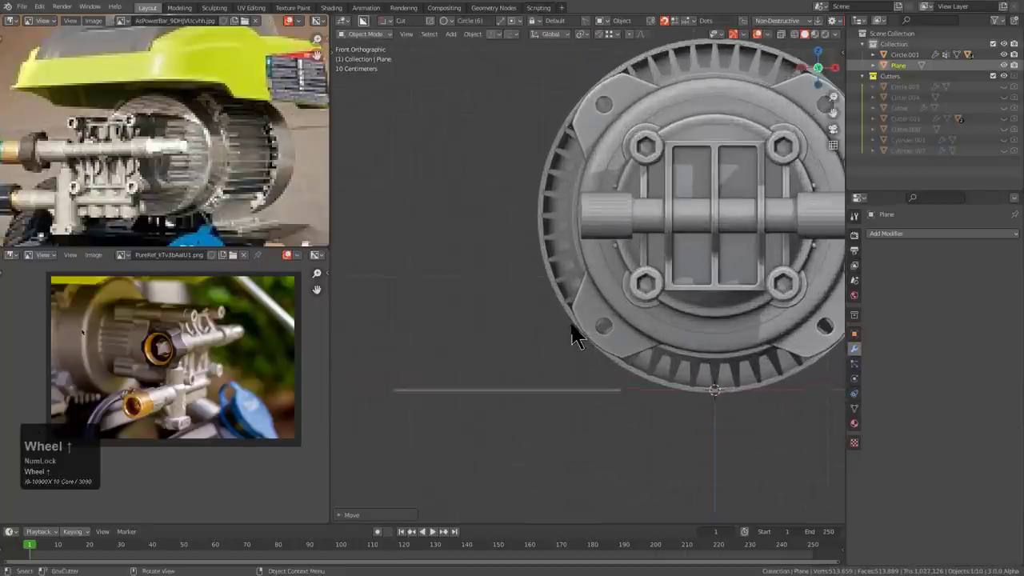
{"action": "scroll", "coordinate": [260, 225], "scroll_direction": "up", "scroll_amount": 3}
{"action": "middle_click_drag", "start_coordinate": [260, 225], "coordinate": [191, 136]}
{"action": "scroll", "coordinate": [120, 148], "scroll_direction": "down", "scroll_amount": 6}
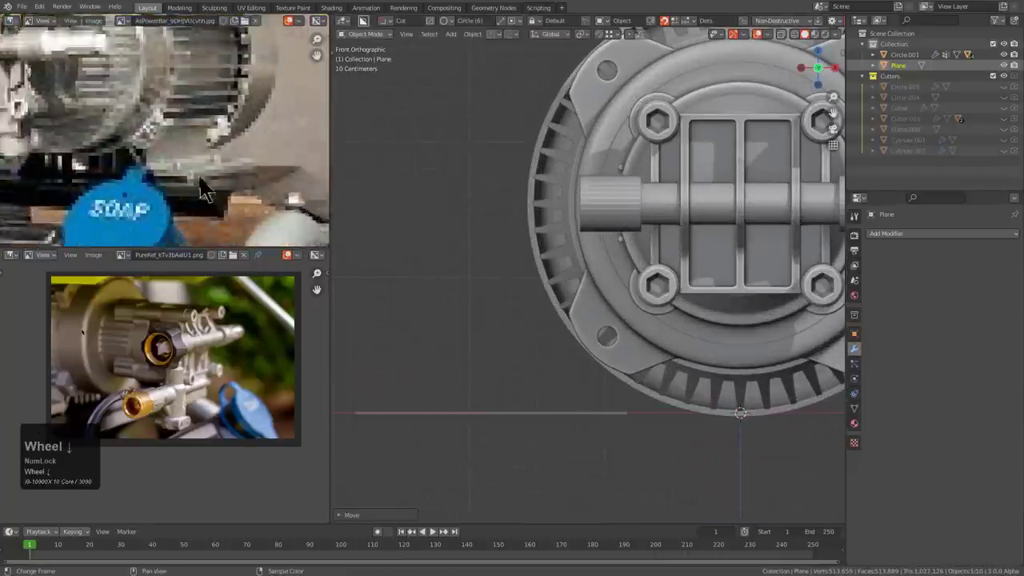
{"action": "scroll", "coordinate": [118, 141], "scroll_direction": "down", "scroll_amount": 2}
{"action": "middle_click_drag", "start_coordinate": [117, 143], "coordinate": [192, 122]}
{"action": "scroll", "coordinate": [228, 165], "scroll_direction": "up", "scroll_amount": 3}
{"action": "scroll", "coordinate": [196, 121], "scroll_direction": "up", "scroll_amount": 4}
{"action": "scroll", "coordinate": [248, 136], "scroll_direction": "up", "scroll_amount": 2}
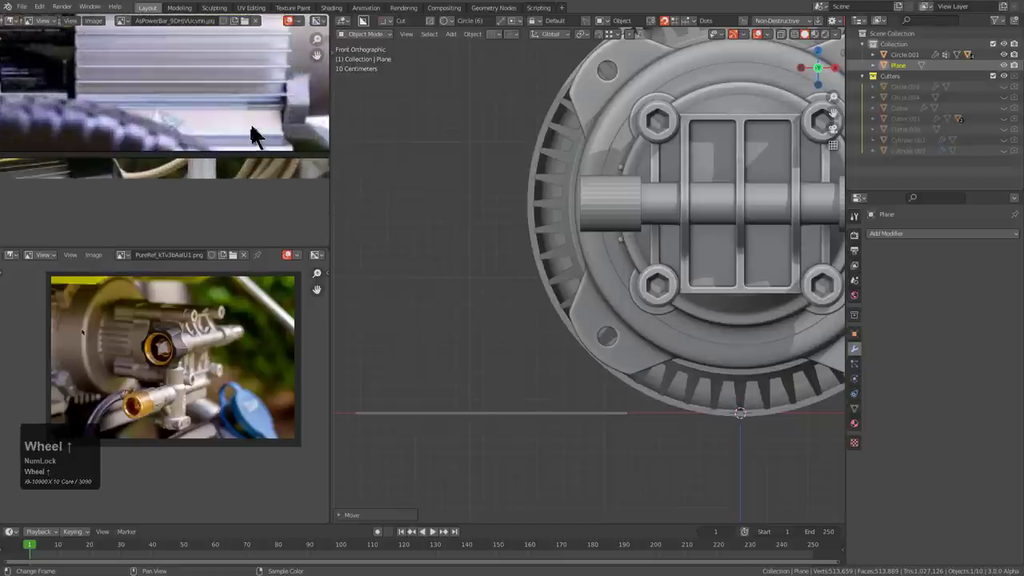
{"action": "scroll", "coordinate": [256, 132], "scroll_direction": "down", "scroll_amount": 5}
{"action": "middle_click_drag", "start_coordinate": [187, 183], "coordinate": [174, 164]}
{"action": "scroll", "coordinate": [232, 126], "scroll_direction": "up", "scroll_amount": 2}
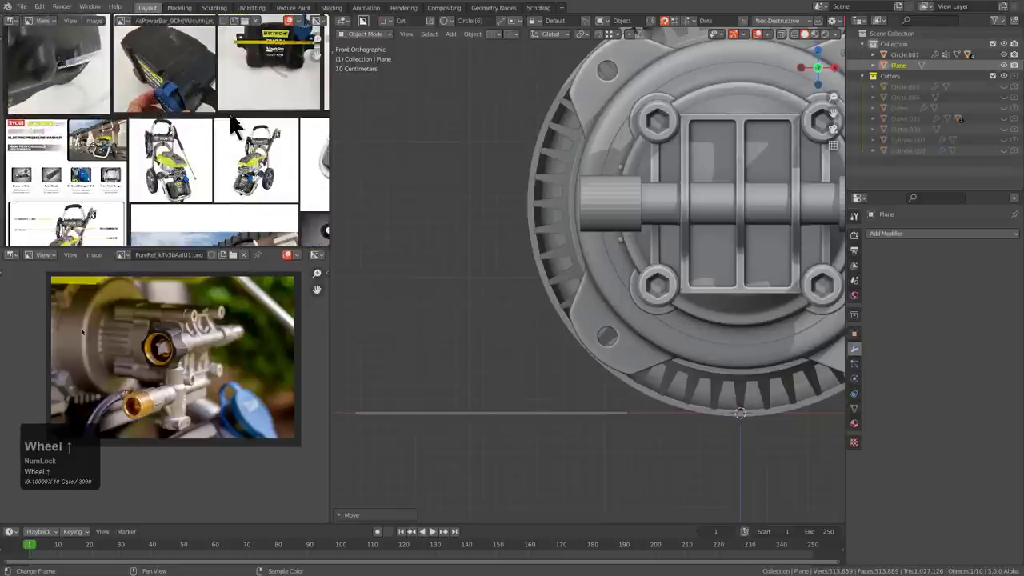
{"action": "middle_click_drag", "start_coordinate": [232, 126], "coordinate": [191, 172]}
{"action": "scroll", "coordinate": [183, 114], "scroll_direction": "up", "scroll_amount": 2}
{"action": "scroll", "coordinate": [187, 163], "scroll_direction": "up", "scroll_amount": 2}
{"action": "scroll", "coordinate": [232, 152], "scroll_direction": "up", "scroll_amount": 2}
{"action": "scroll", "coordinate": [226, 150], "scroll_direction": "up", "scroll_amount": 8}
- Move the plane along Y beside the finned housing in top view and scale it along X by about 0.58
{"action": "middle_click_drag", "start_coordinate": [498, 245], "coordinate": [628, 373]}
{"action": "scroll", "coordinate": [633, 370], "scroll_direction": "down", "scroll_amount": 2}
{"action": "key", "text": "KP_7"}
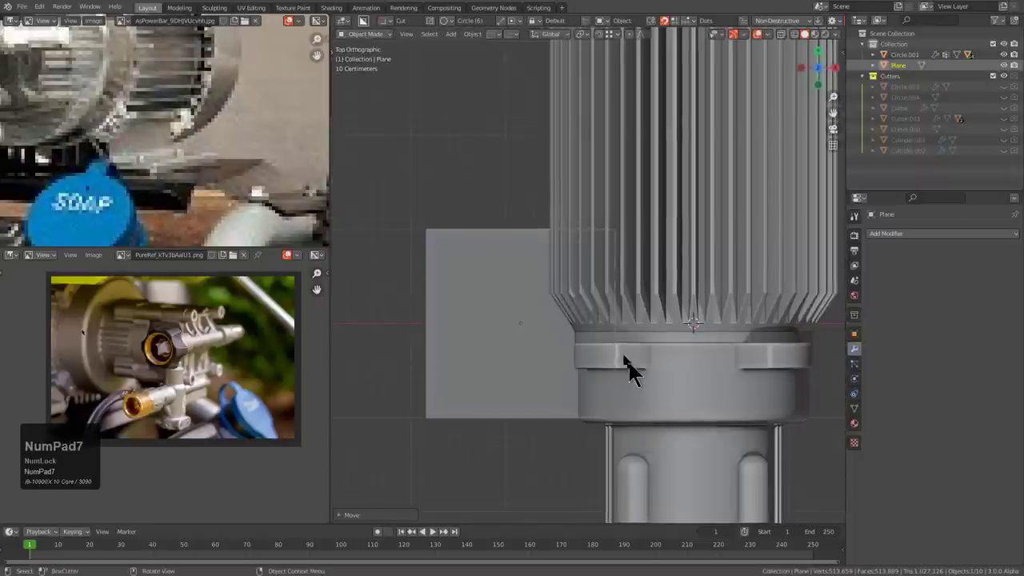
{"action": "scroll", "coordinate": [629, 373], "scroll_direction": "down", "scroll_amount": 4}
{"action": "key", "text": "s"}
{"action": "key", "text": "x"}
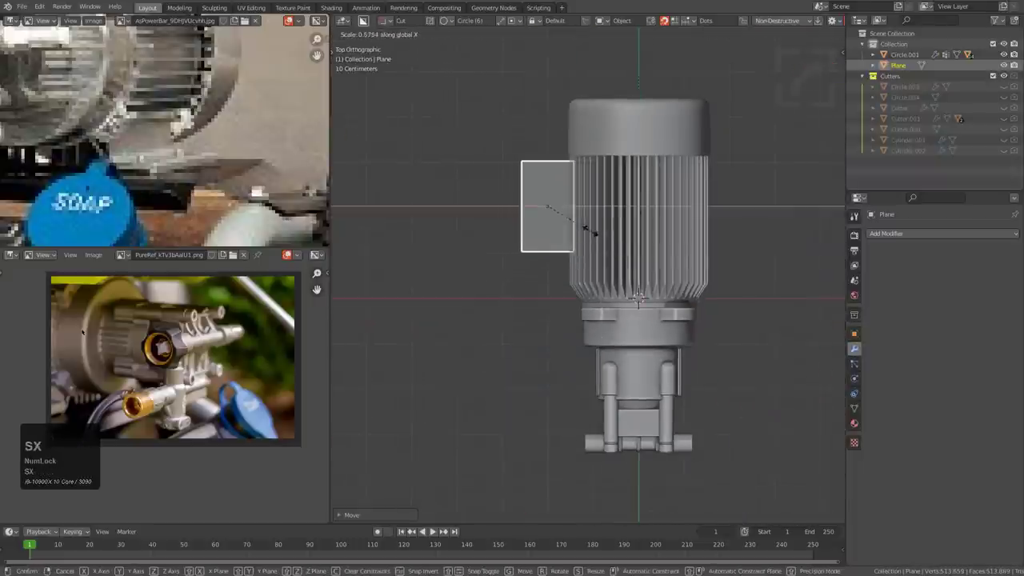
{"action": "left_click", "coordinate": [590, 232]}
- Move the open rim vertices of the motor's end cap along Y towards its closed end
{"action": "left_click", "coordinate": [645, 139]}
{"action": "key", "text": "Tab"}
{"action": "key", "text": "alt+z"}
{"action": "middle_click_drag", "start_coordinate": [678, 156], "coordinate": [625, 272], "text": "shift"}
{"action": "scroll", "coordinate": [624, 274], "scroll_direction": "up", "scroll_amount": 2}
{"action": "key", "text": "1"}
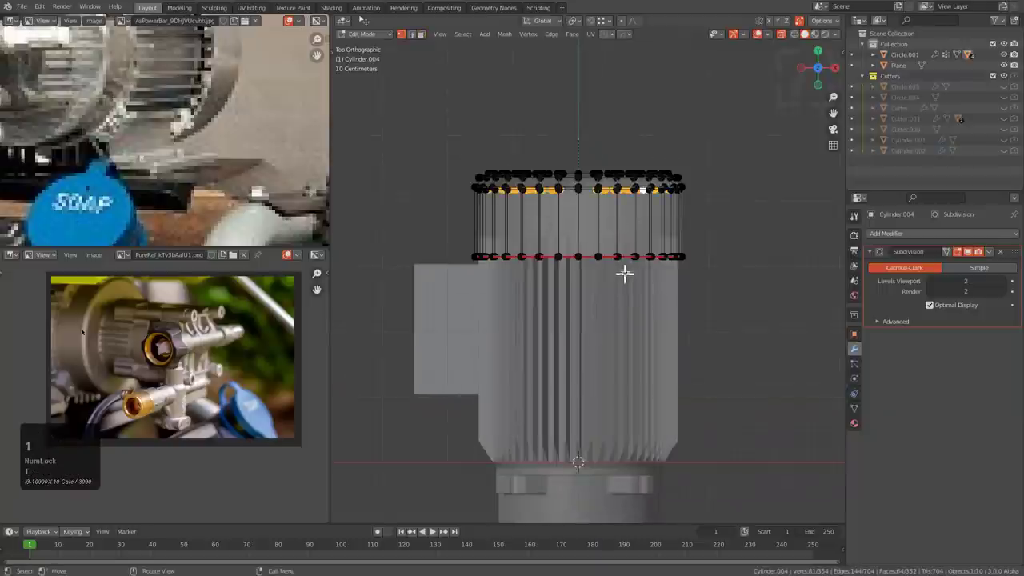
{"action": "left_click_drag", "start_coordinate": [430, 283], "coordinate": [427, 282]}
{"action": "key", "text": "g"}
{"action": "key", "text": "y"}
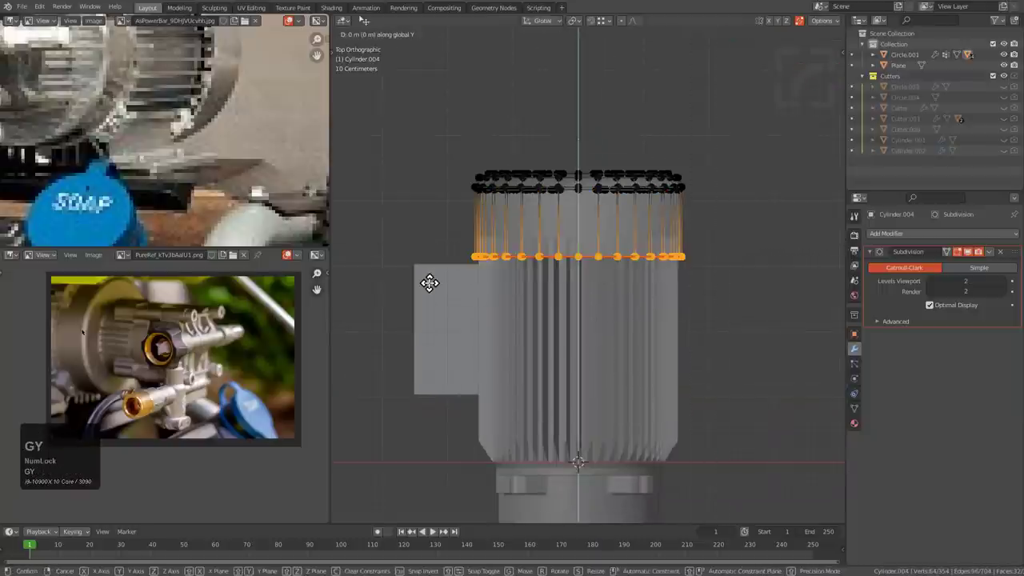
{"action": "left_click", "coordinate": [441, 264]}
{"action": "key", "text": "Tab"}
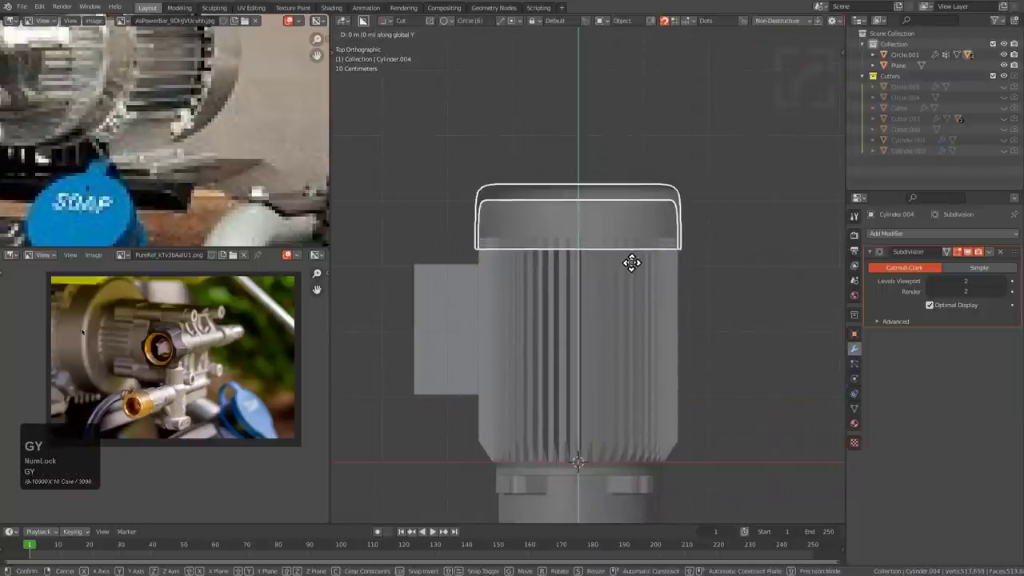
- Add an edge loop around the end cap's side wall and slide it close to the rounded corner
{"action": "key", "text": "alt+z"}
{"action": "key", "text": "Tab"}
{"action": "scroll", "coordinate": [551, 232], "scroll_direction": "up", "scroll_amount": 1}
{"action": "middle_click_drag", "start_coordinate": [541, 231], "coordinate": [581, 276], "text": "shift"}
{"action": "scroll", "coordinate": [588, 270], "scroll_direction": "up", "scroll_amount": 4}
{"action": "key", "text": "ctrl+r"}
{"action": "left_click", "coordinate": [575, 259], "text": "ctrl"}
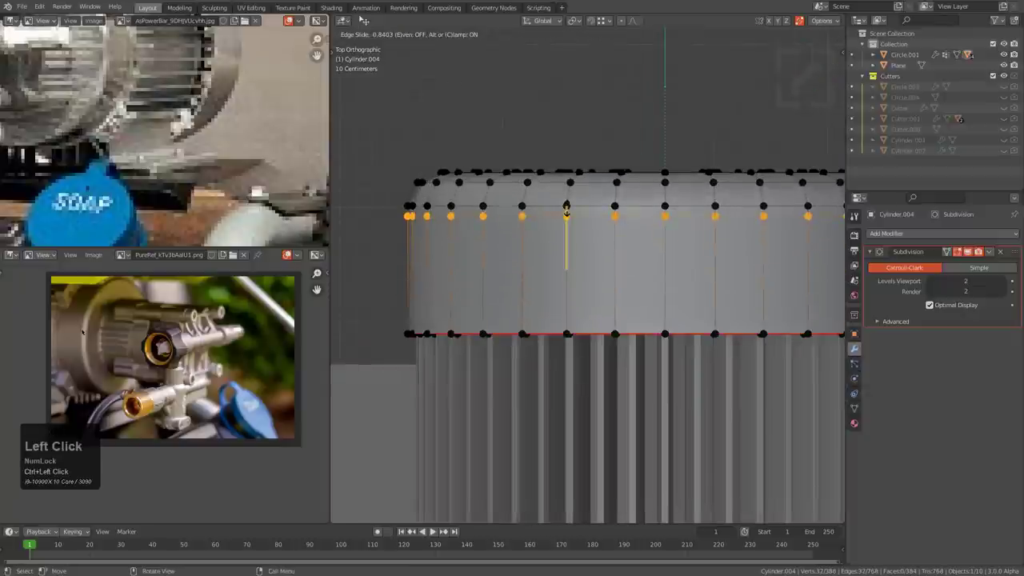
{"action": "left_click", "coordinate": [566, 210]}
{"action": "key", "text": "Tab"}
{"action": "middle_click_drag", "start_coordinate": [423, 213], "coordinate": [540, 252]}
{"action": "key", "text": "Tab"}
{"action": "key", "text": "Tab"}
{"action": "scroll", "coordinate": [539, 284], "scroll_direction": "down", "scroll_amount": 2}
{"action": "key", "text": "alt+a"}
{"action": "scroll", "coordinate": [542, 332], "scroll_direction": "down", "scroll_amount": 4}
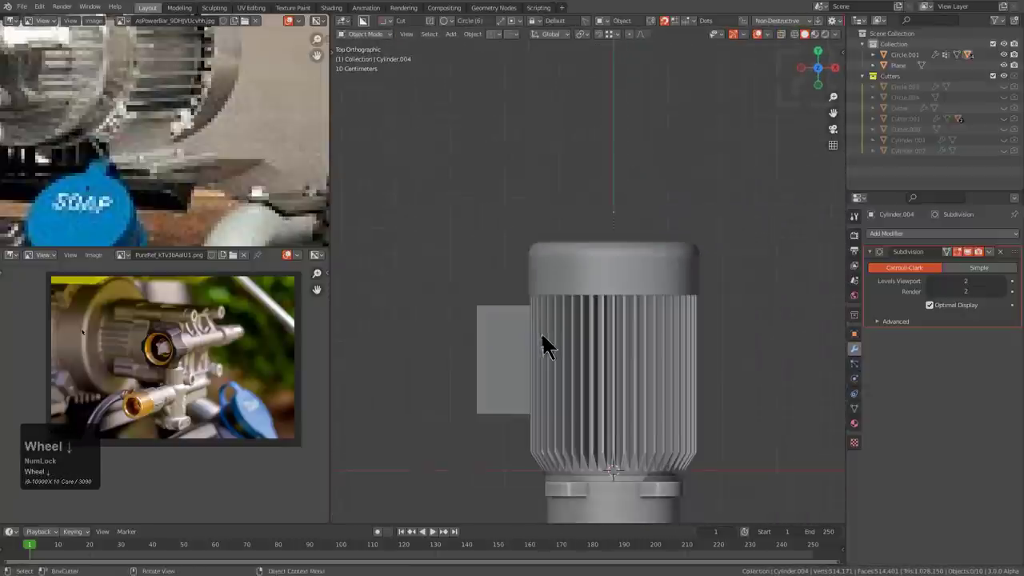
- Lengthen the plane beside the finned housing by moving its pump-side and cap-side edges outward along Y
{"action": "scroll", "coordinate": [543, 337], "scroll_direction": "up", "scroll_amount": 1}
{"action": "left_click", "coordinate": [515, 290]}
{"action": "scroll", "coordinate": [535, 293], "scroll_direction": "up", "scroll_amount": 1}
{"action": "key", "text": "g"}
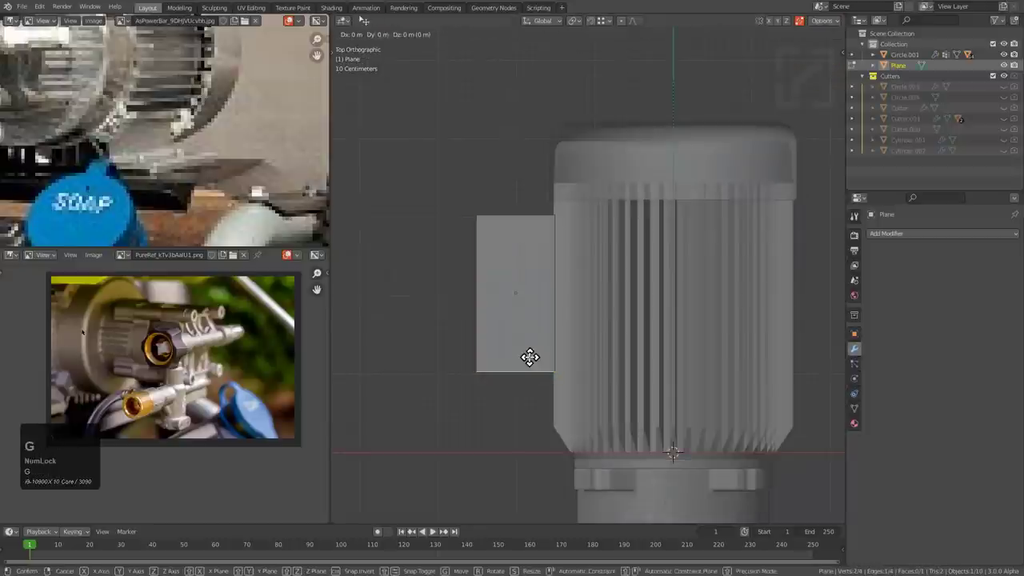
{"action": "key", "text": "y"}
{"action": "left_click", "coordinate": [525, 430]}
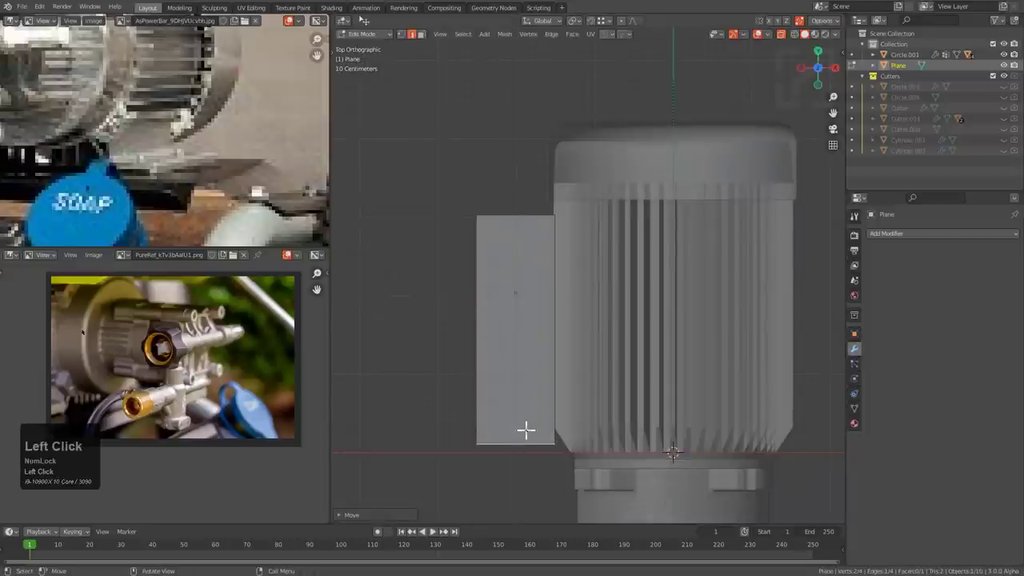
{"action": "left_click", "coordinate": [515, 222]}
{"action": "key", "text": "g"}
{"action": "key", "text": "y"}
{"action": "left_click", "coordinate": [513, 200]}
- Extrude the plane's inner edge at a slant upward, and again horizontally into the finned housing as a flange
{"action": "key", "text": "alt+z"}
{"action": "mouse_move", "coordinate": [552, 292]}
{"action": "middle_mouse_down"}
{"action": "mouse_move", "coordinate": [558, 207]}
{"action": "mouse_move", "coordinate": [584, 318]}
{"action": "mouse_move", "coordinate": [549, 308]}
{"action": "middle_mouse_up"}
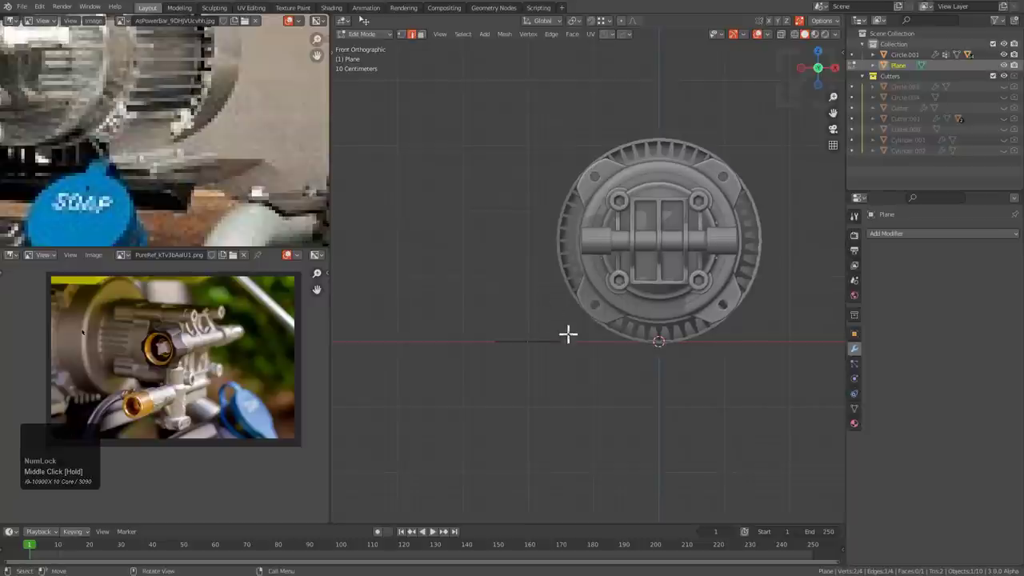
{"action": "left_click", "coordinate": [625, 298]}
{"action": "mouse_move", "coordinate": [625, 300]}
{"action": "middle_mouse_down"}
{"action": "mouse_move", "coordinate": [637, 331]}
{"action": "mouse_move", "coordinate": [662, 345]}
{"action": "mouse_move", "coordinate": [610, 301]}
{"action": "middle_mouse_up"}
{"action": "key", "text": "Tab"}
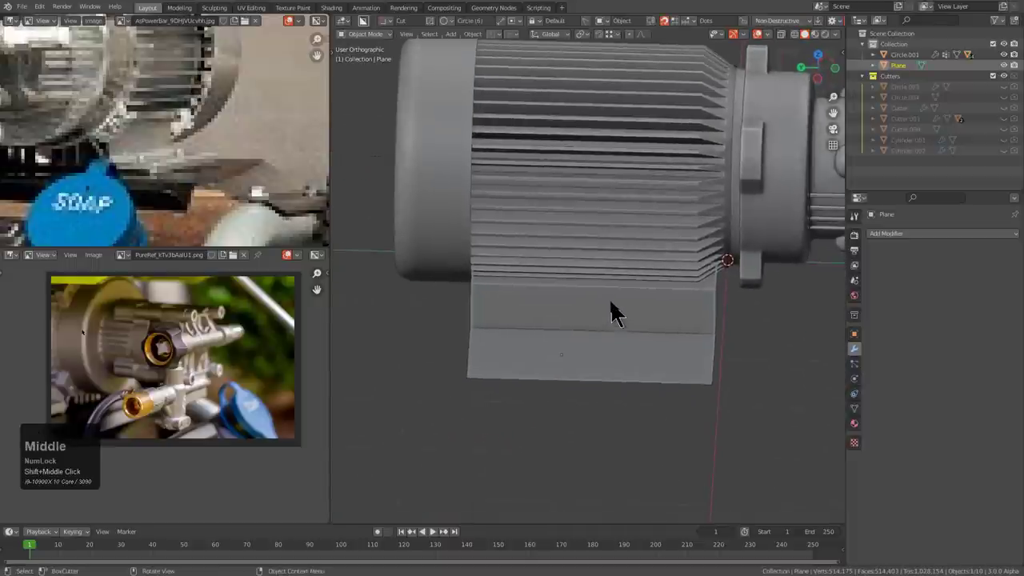
- Examine the pressure washer reference photos for the shape of the bracket and feet under the motor
{"action": "scroll", "coordinate": [175, 193], "scroll_direction": "down", "scroll_amount": 1}
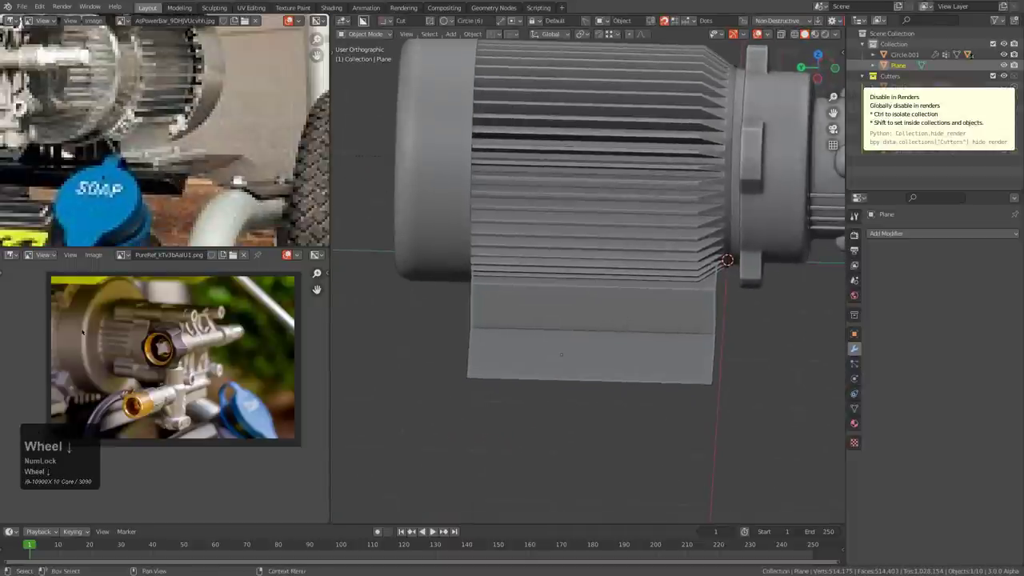
{"action": "left_click", "coordinate": [1014, 76]}
{"action": "right_click_drag", "start_coordinate": [1023, 205], "coordinate": [755, 286]}
{"action": "scroll", "coordinate": [756, 286], "scroll_direction": "down", "scroll_amount": 5}
{"action": "scroll", "coordinate": [748, 270], "scroll_direction": "up", "scroll_amount": 1}
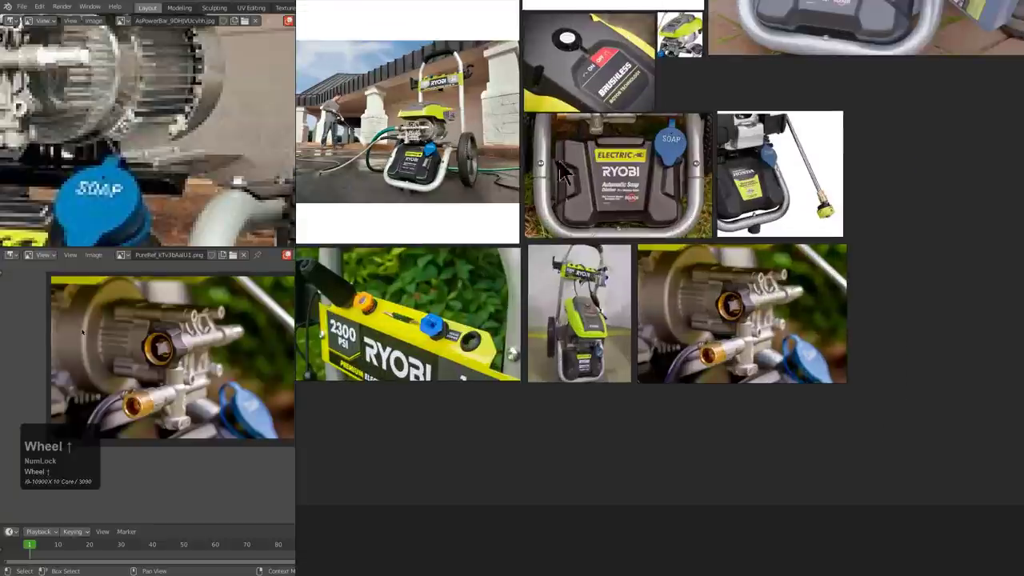
{"action": "middle_click_drag", "start_coordinate": [720, 270], "coordinate": [1019, 266]}
{"action": "middle_click_drag", "start_coordinate": [581, 183], "coordinate": [663, 179]}
{"action": "scroll", "coordinate": [663, 179], "scroll_direction": "up", "scroll_amount": 2}
{"action": "middle_click_drag", "start_coordinate": [887, 117], "coordinate": [796, 184]}
{"action": "scroll", "coordinate": [797, 185], "scroll_direction": "up", "scroll_amount": 3}
{"action": "scroll", "coordinate": [803, 200], "scroll_direction": "up", "scroll_amount": 5}
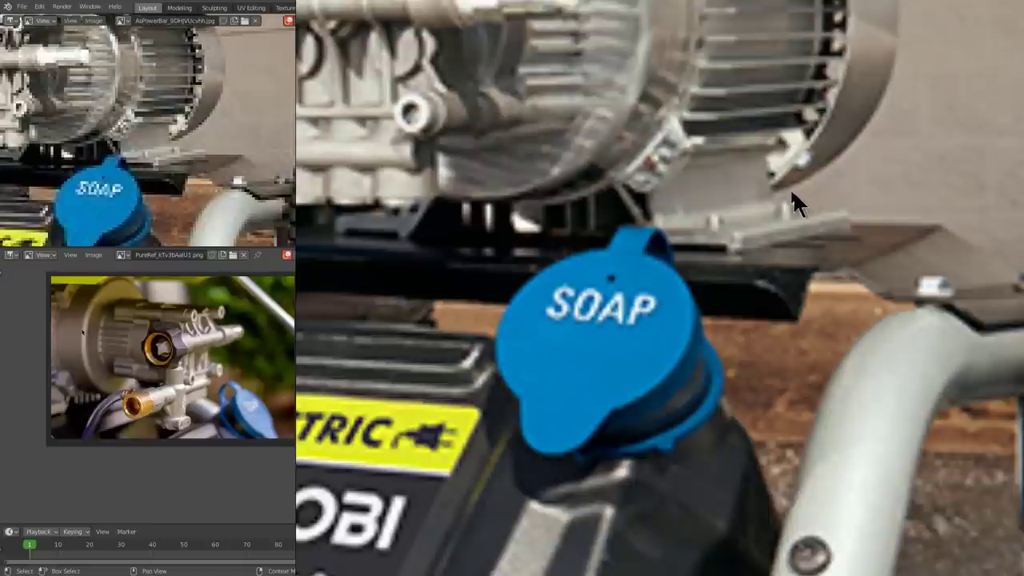
{"action": "middle_click_drag", "start_coordinate": [790, 196], "coordinate": [799, 180]}
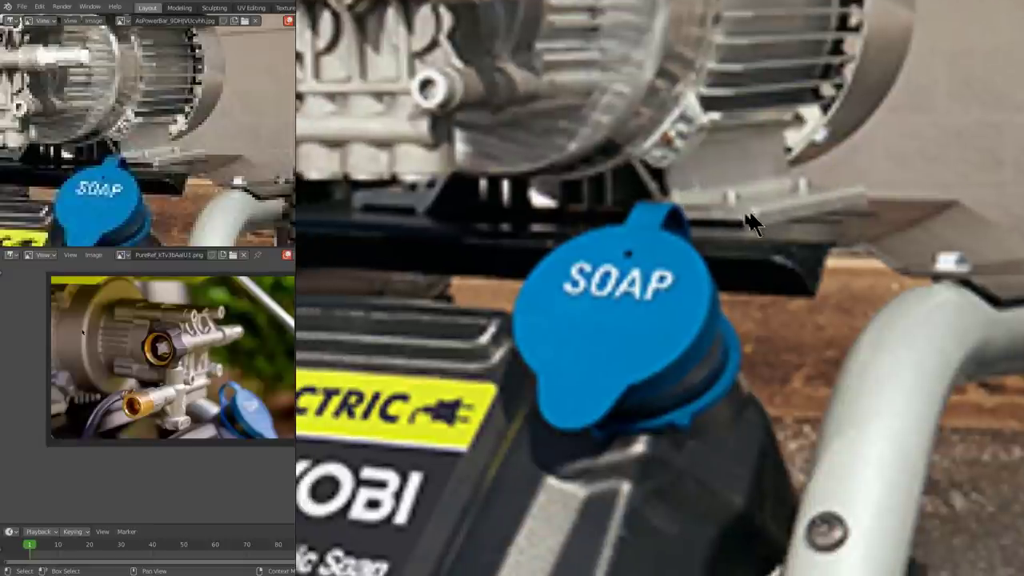
{"action": "scroll", "coordinate": [446, 209], "scroll_direction": "up", "scroll_amount": 2}
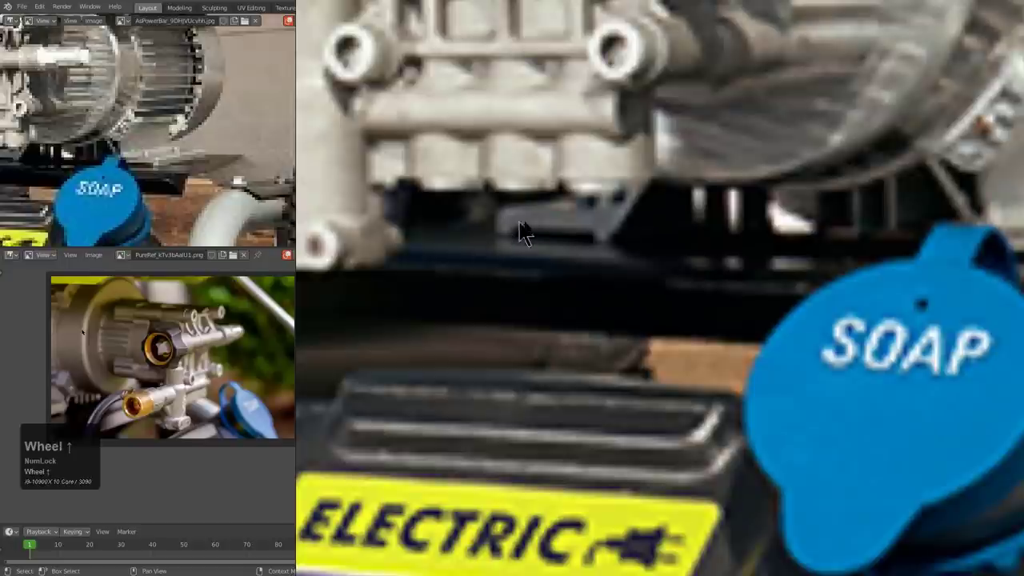
{"action": "right_click_drag", "start_coordinate": [541, 229], "coordinate": [1023, 232]}
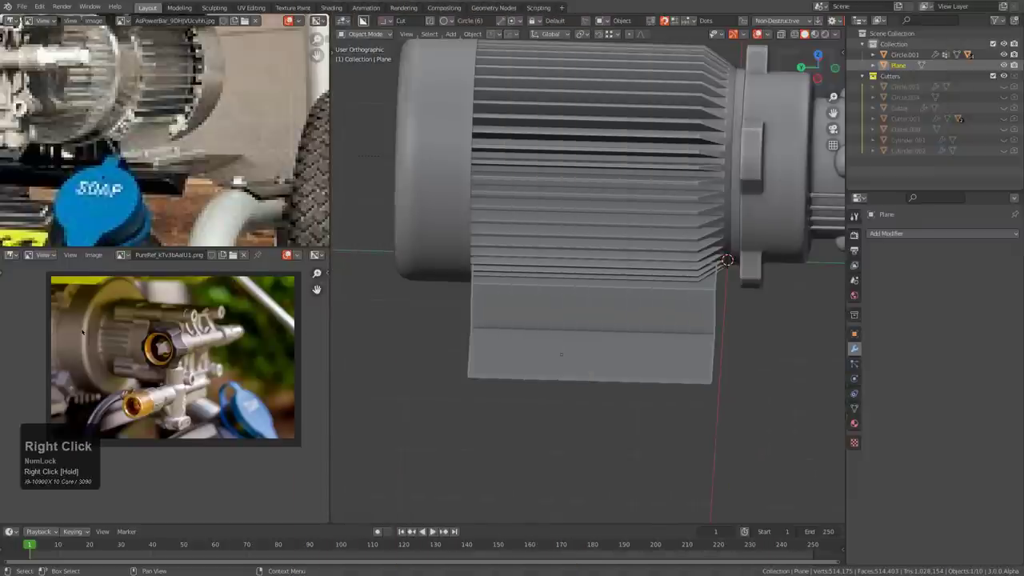
- Slide the inner edge of the bracket's top flange back along its face
{"action": "middle_click_drag", "start_coordinate": [740, 249], "coordinate": [688, 256]}
{"action": "scroll", "coordinate": [674, 185], "scroll_direction": "up", "scroll_amount": 2}
{"action": "key", "text": "Tab"}
{"action": "key", "text": "alt+z"}
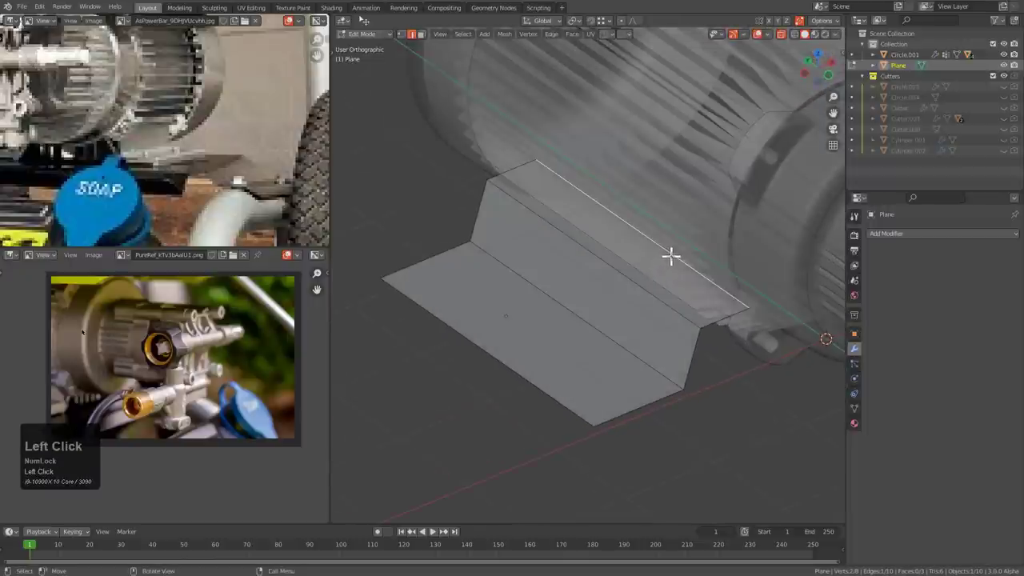
{"action": "key", "text": "g"}
{"action": "key", "text": "g"}
{"action": "left_click", "coordinate": [650, 267]}
- Move the bracket's slanted face along negative X, away from the housing
{"action": "middle_click_drag", "start_coordinate": [655, 267], "coordinate": [627, 225]}
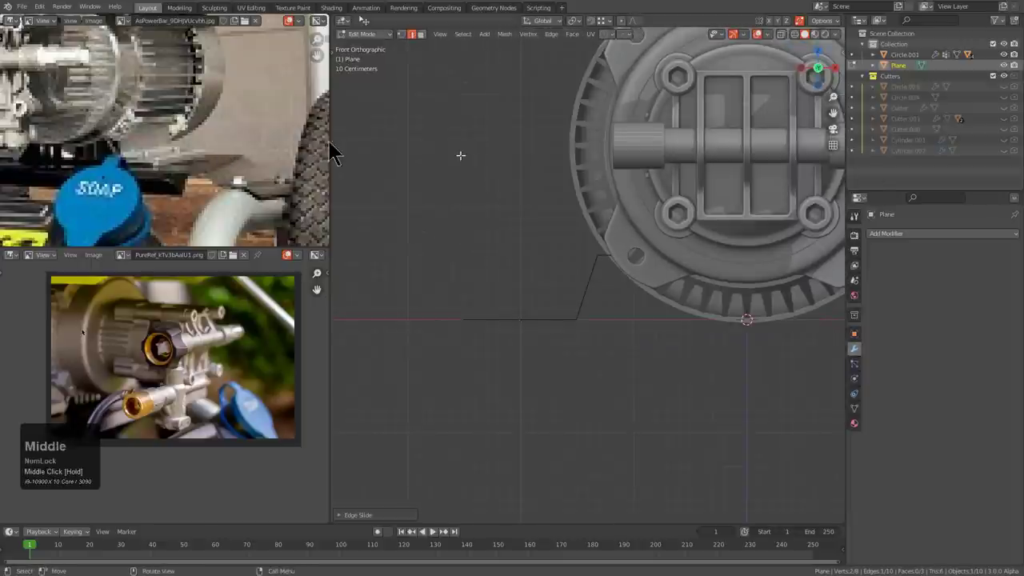
{"action": "scroll", "coordinate": [461, 156], "scroll_direction": "up", "scroll_amount": 1}
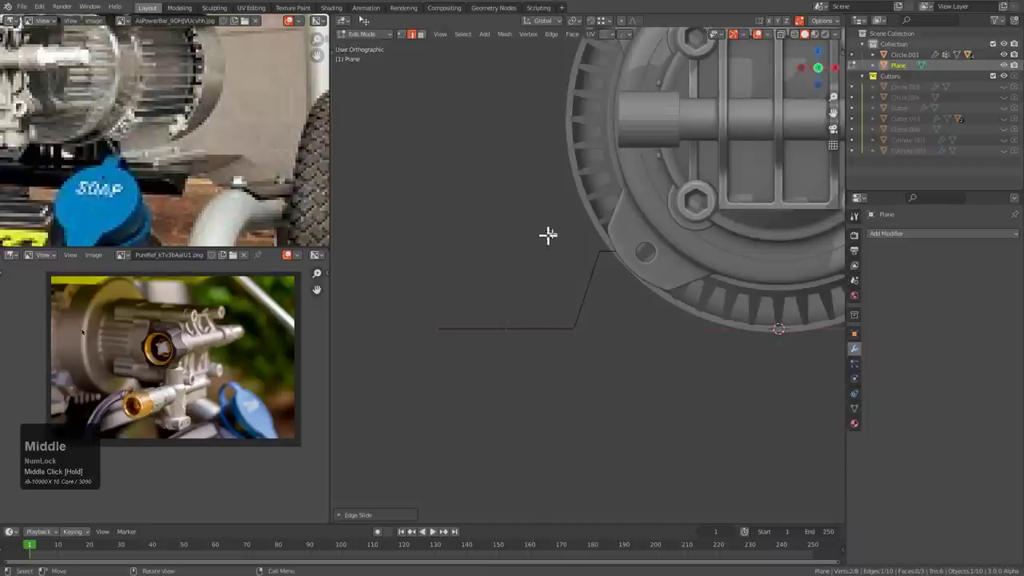
{"action": "middle_click_drag", "start_coordinate": [548, 233], "coordinate": [589, 239]}
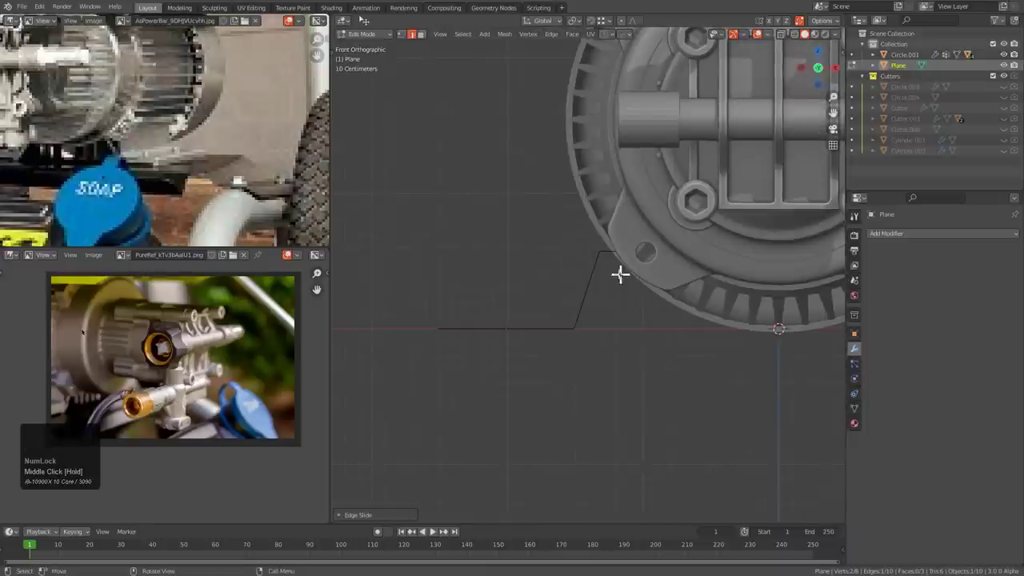
{"action": "middle_click_drag", "start_coordinate": [620, 274], "coordinate": [638, 295]}
{"action": "key", "text": "3"}
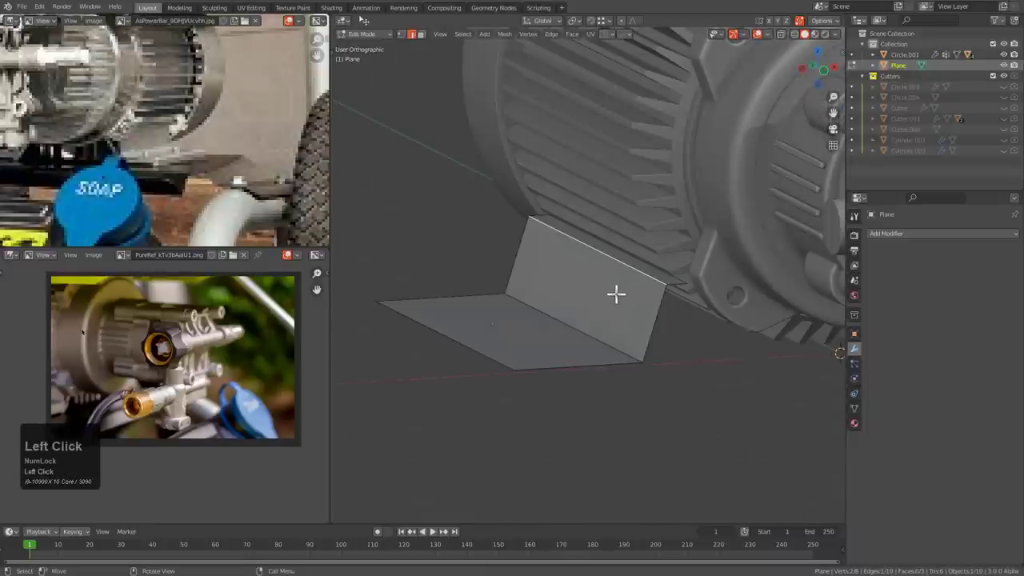
{"action": "scroll", "coordinate": [532, 272], "scroll_direction": "up", "scroll_amount": 1}
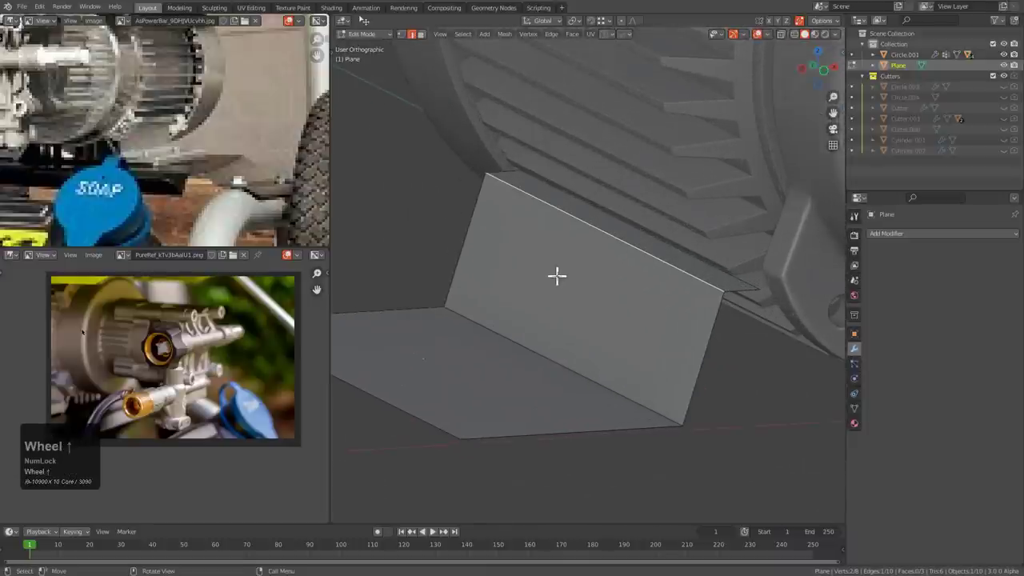
{"action": "left_click", "coordinate": [556, 276]}
{"action": "key", "text": "g"}
{"action": "key", "text": "y"}
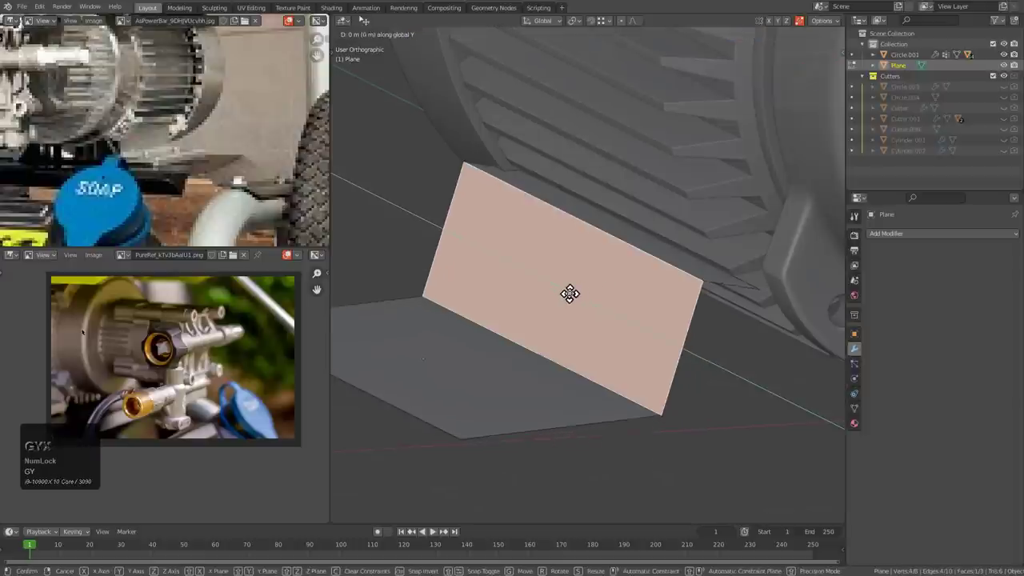
{"action": "key", "text": "x"}
{"action": "right_click", "coordinate": [552, 299]}
- Slide the top flange's inner edge in front view to meet the housing's outer rim
{"action": "key", "text": "2"}
{"action": "left_click", "coordinate": [683, 254]}
{"action": "middle_click_drag", "start_coordinate": [683, 254], "coordinate": [653, 237], "text": "alt"}
{"action": "key", "text": "g"}
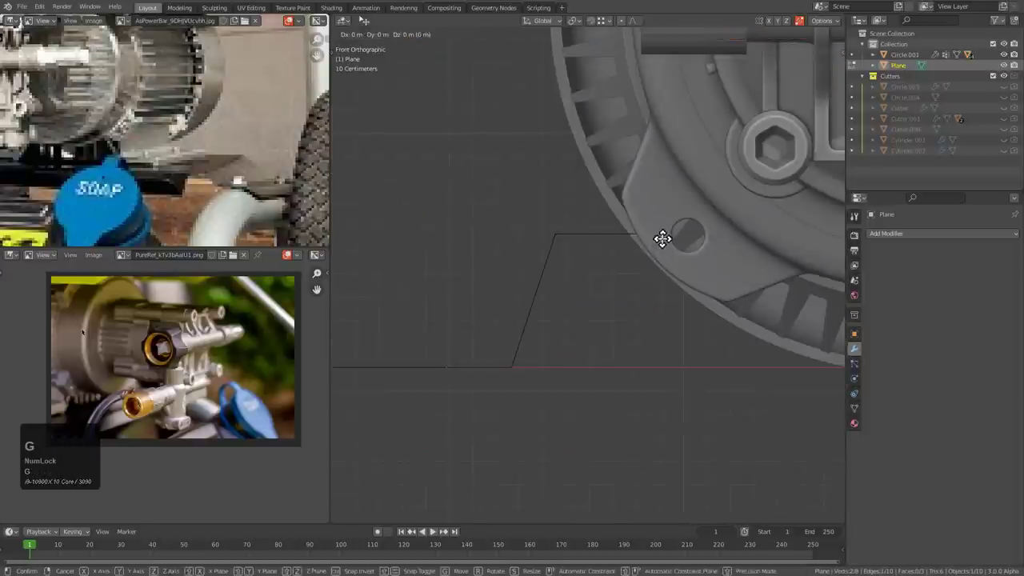
{"action": "left_click", "coordinate": [650, 237]}
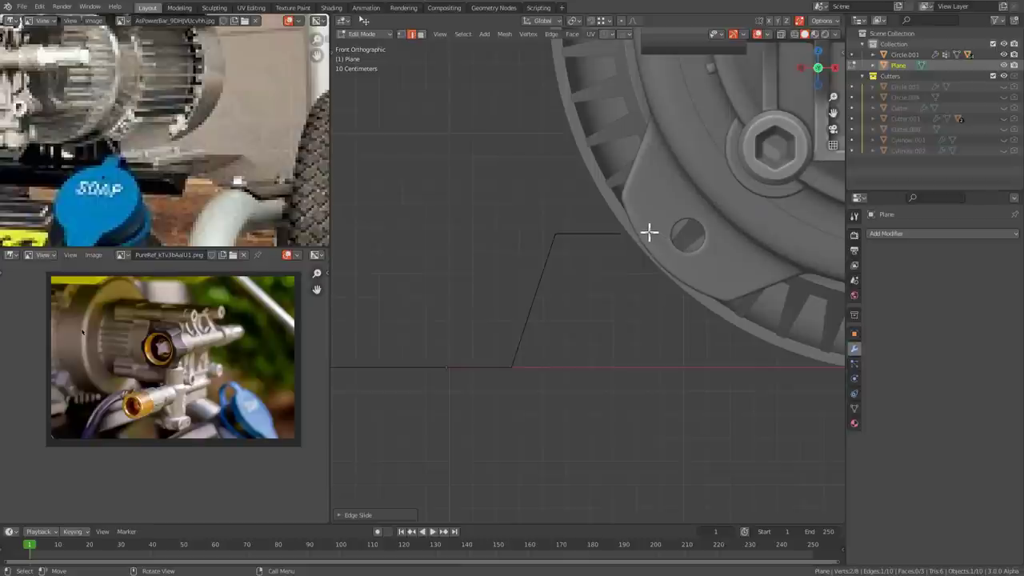
- Delete the top flange's vertices, removing the slanted face as well
{"action": "middle_click_drag", "start_coordinate": [644, 231], "coordinate": [606, 245]}
{"action": "key", "text": "ctrl+KP_Add"}
{"action": "key", "text": "x"}
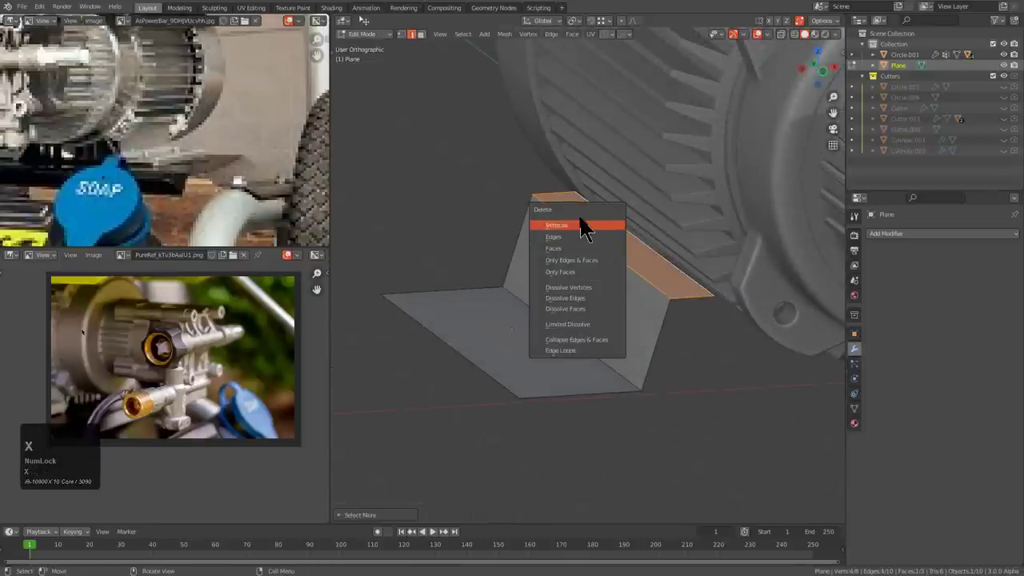
{"action": "left_click", "coordinate": [581, 224]}
- Extrude the plane's inner edge three times in front view: up to the housing rim, back up and outward, and up into the fins
{"action": "mouse_move", "coordinate": [554, 301]}
{"action": "middle_mouse_down"}
{"action": "mouse_move", "coordinate": [532, 315]}
{"action": "mouse_move", "coordinate": [541, 314]}
{"action": "middle_mouse_up"}
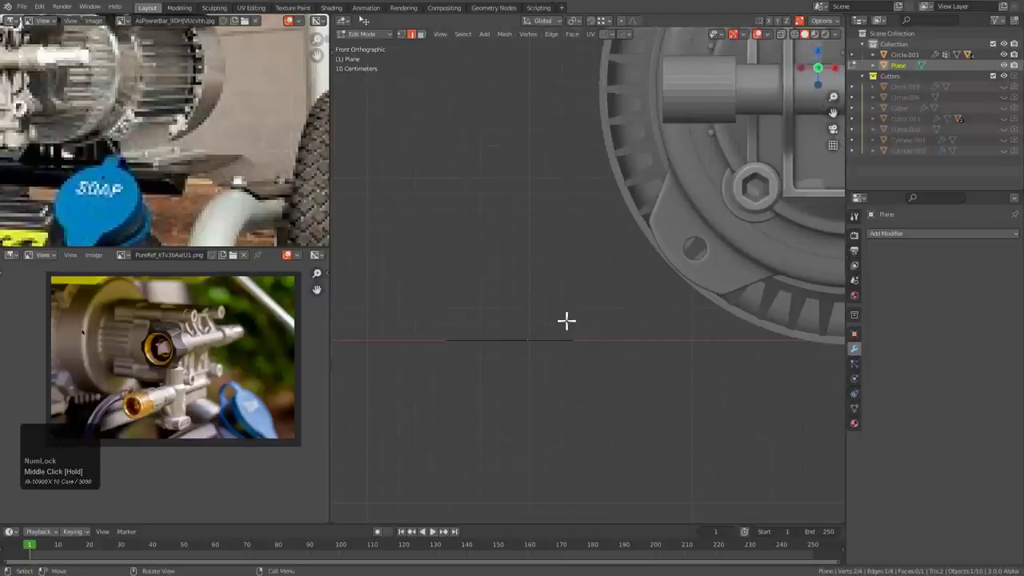
{"action": "key", "text": "e"}
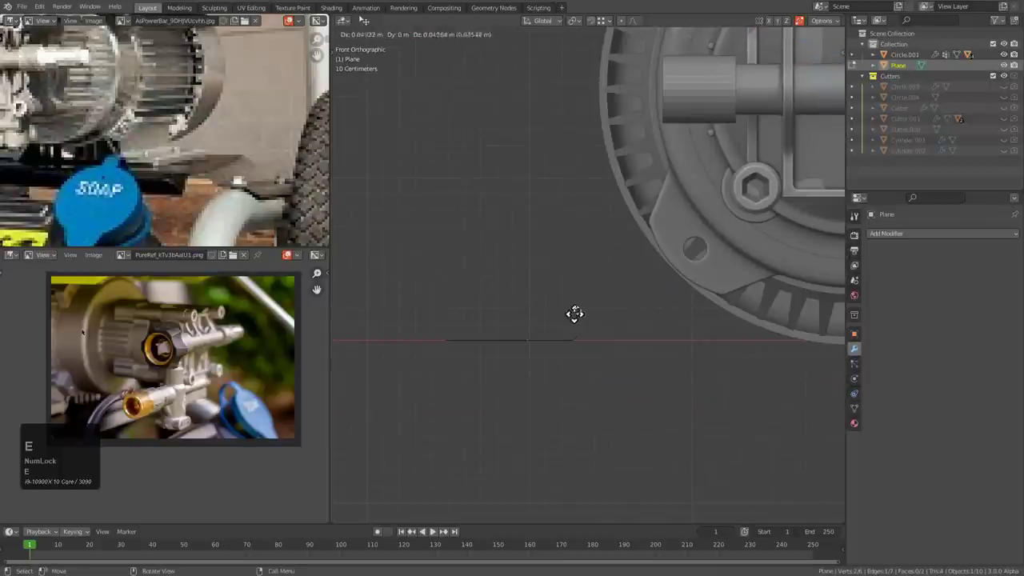
{"action": "key", "text": "e"}
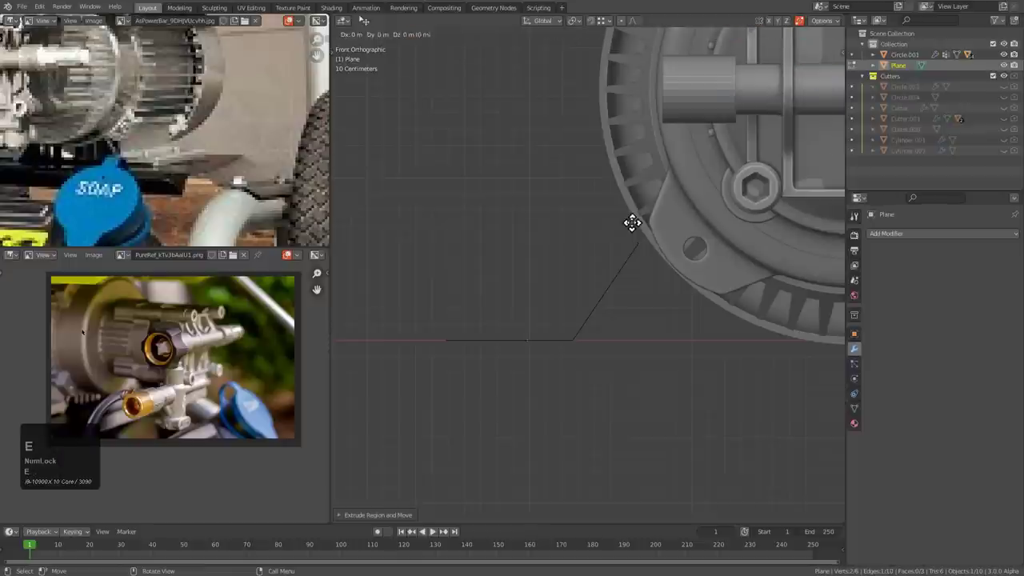
{"action": "left_click", "coordinate": [576, 137]}
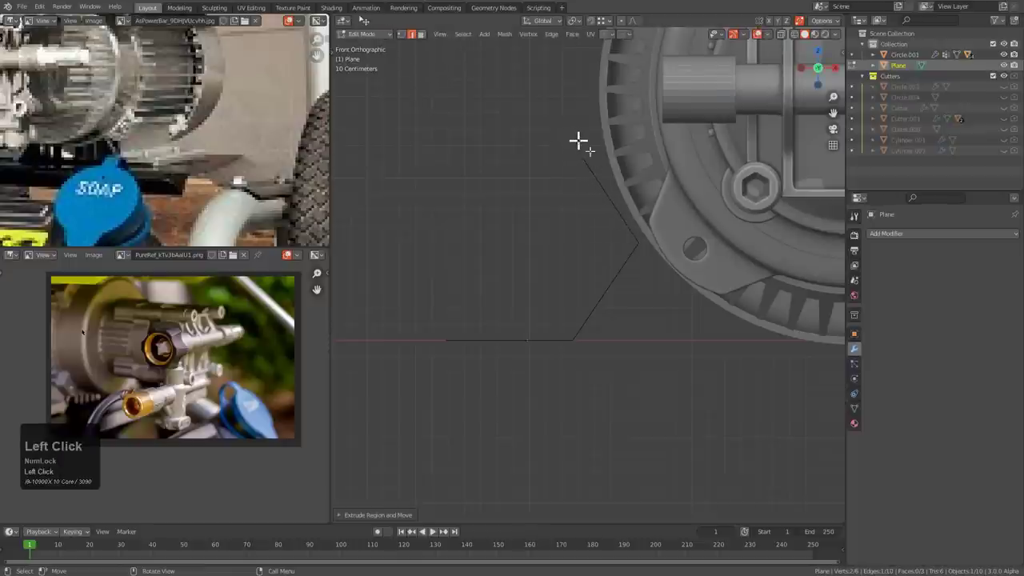
{"action": "key", "text": "e"}
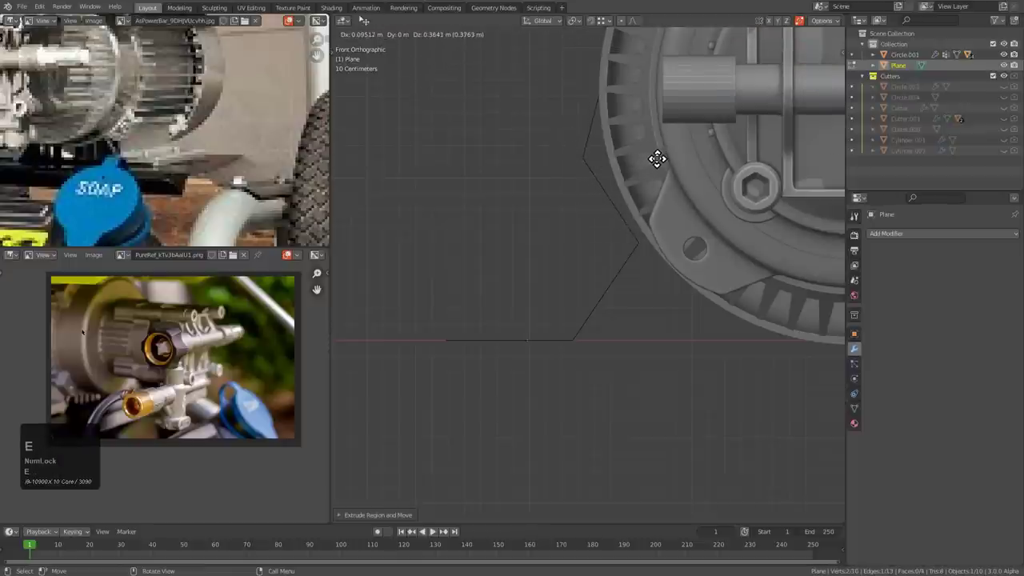
{"action": "left_click", "coordinate": [657, 158]}
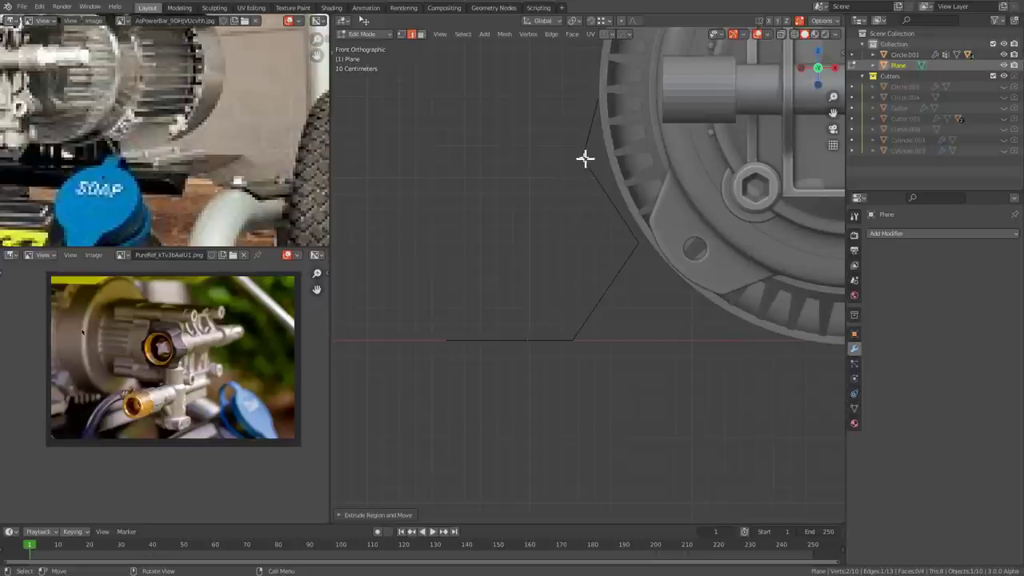
- Slide the bracket's upper bend edge along its face to bring the profile closer to the housing
{"action": "middle_click_drag", "start_coordinate": [566, 117], "coordinate": [613, 175]}
{"action": "scroll", "coordinate": [614, 175], "scroll_direction": "up", "scroll_amount": 1}
{"action": "key", "text": "g"}
{"action": "key", "text": "g"}
{"action": "left_click", "coordinate": [623, 139]}
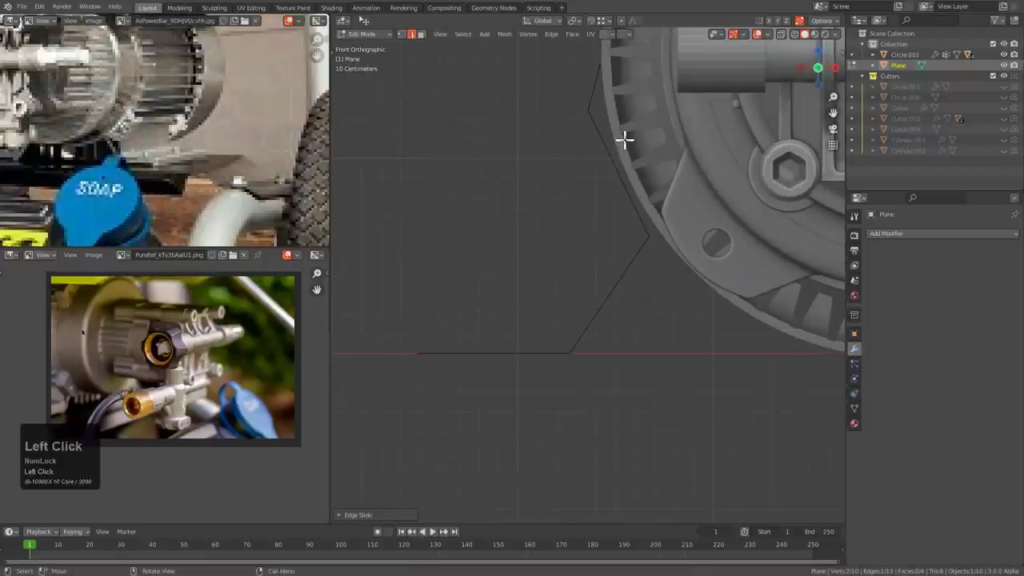
{"action": "key", "text": "g"}
{"action": "key", "text": "g"}
{"action": "key", "text": "g"}
{"action": "left_click", "coordinate": [632, 144]}
- Bevel the bracket's upper bend edge with three segments
{"action": "middle_click_drag", "start_coordinate": [631, 135], "coordinate": [662, 202]}
{"action": "key", "text": "alt+z"}
{"action": "key", "text": "ctrl+b"}
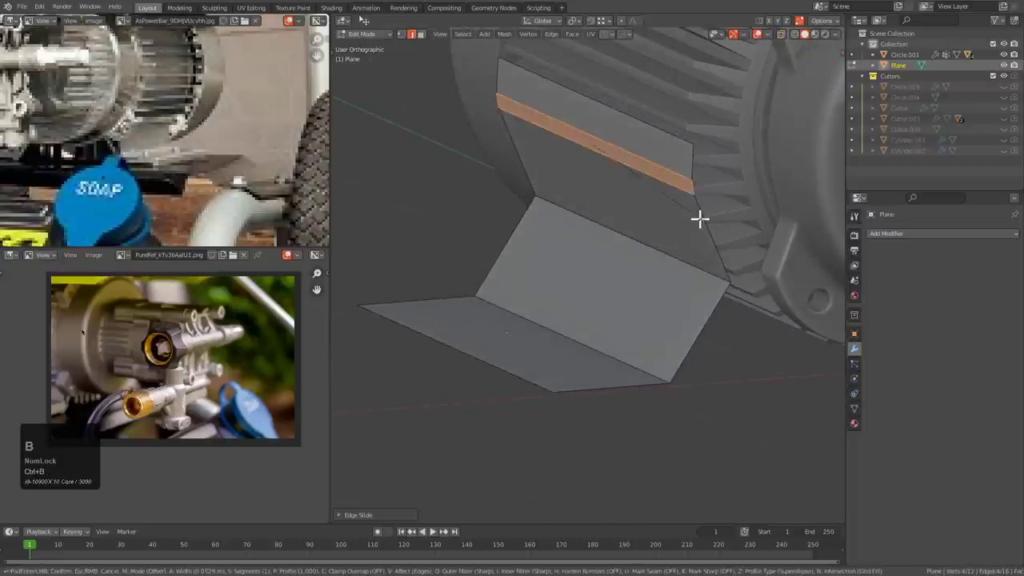
{"action": "scroll", "coordinate": [704, 220], "scroll_direction": "up", "scroll_amount": 1}
{"action": "left_click", "coordinate": [705, 222]}
- Bevel the bracket's middle and lower bend edges together with three segments
{"action": "mouse_move", "coordinate": [680, 233]}
{"action": "middle_mouse_down"}
{"action": "mouse_move", "coordinate": [671, 264]}
{"action": "mouse_move", "coordinate": [657, 252]}
{"action": "mouse_move", "coordinate": [680, 215]}
{"action": "middle_mouse_up"}
{"action": "left_click", "coordinate": [680, 215]}
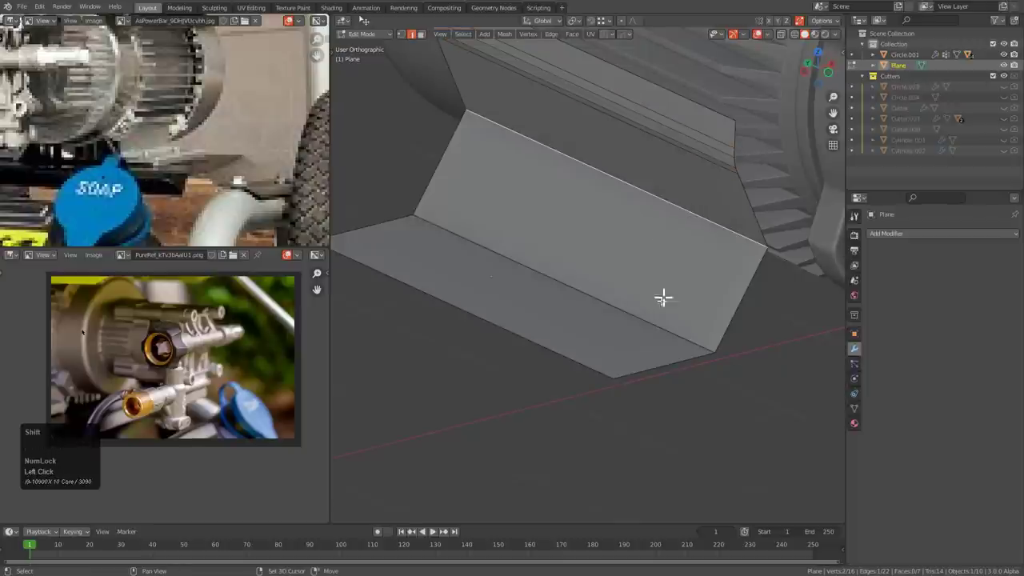
{"action": "key", "text": "ctrl+b"}
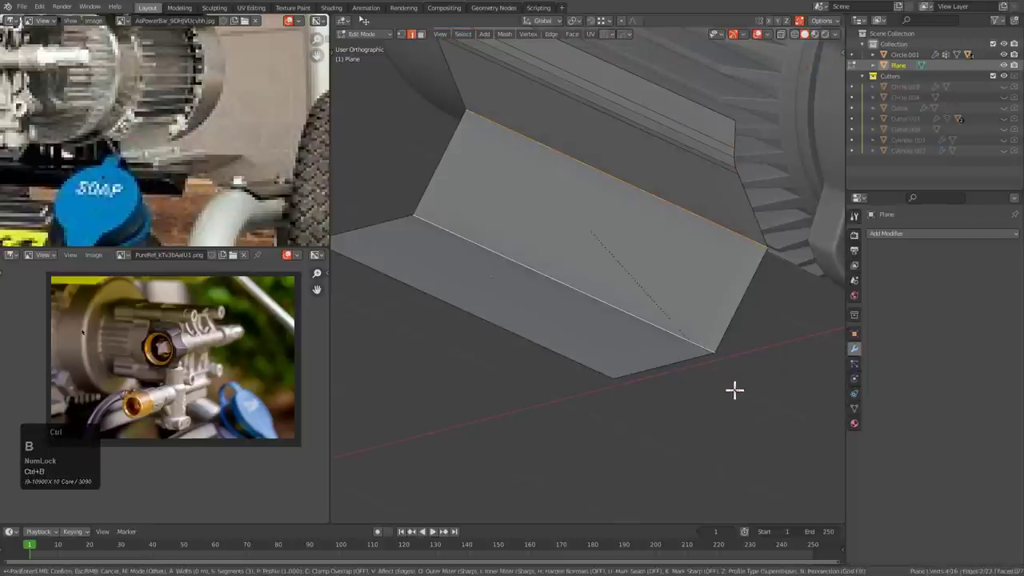
{"action": "left_click", "coordinate": [662, 367]}
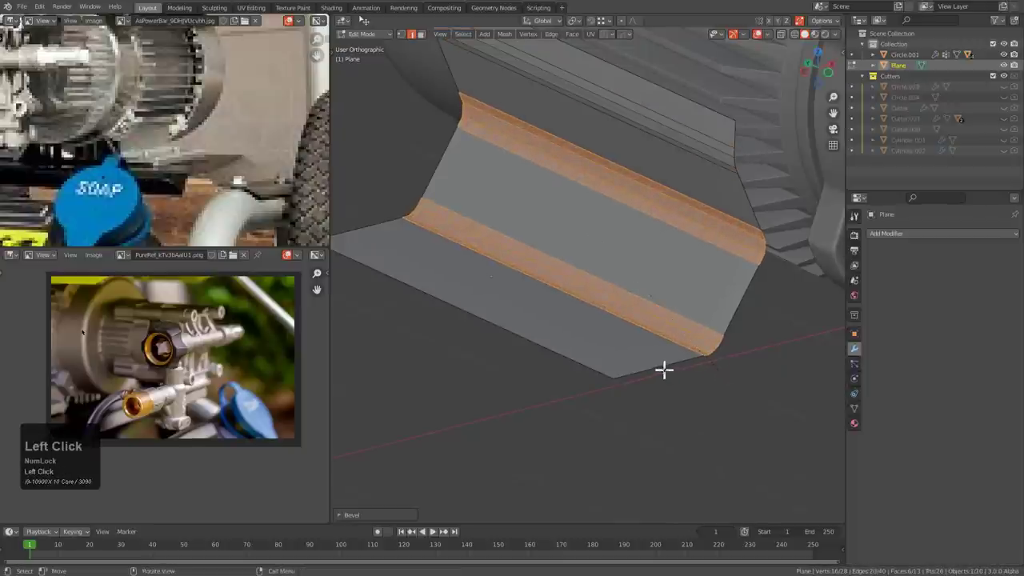
- Extrude all of the bracket's faces in place and fatten them along their normals to about 0.11 m thickness
{"action": "middle_click_drag", "start_coordinate": [662, 368], "coordinate": [669, 345]}
{"action": "key", "text": "a"}
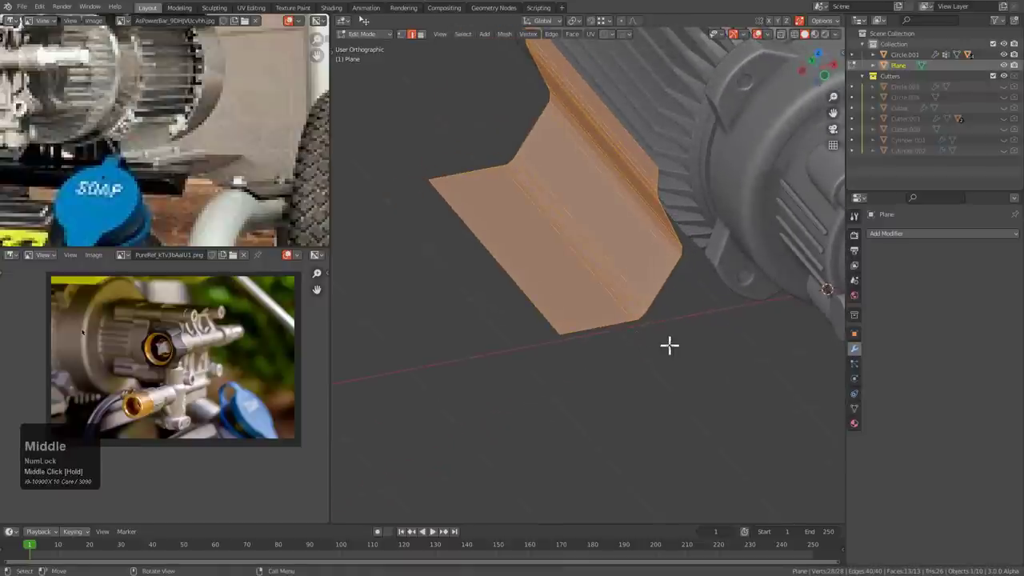
{"action": "key", "text": "e"}
{"action": "right_click", "coordinate": [670, 345]}
{"action": "key", "text": "alt+s"}
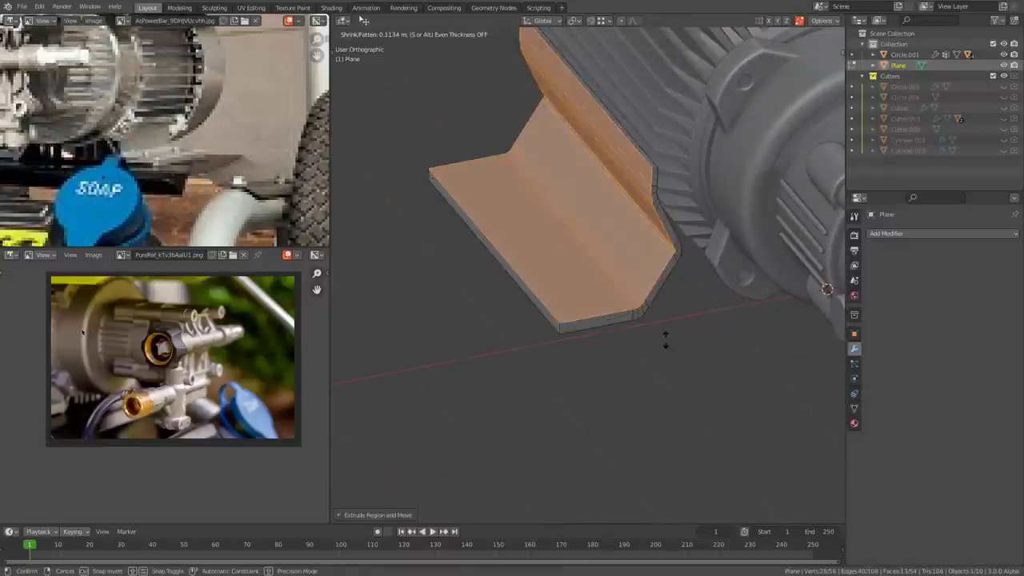
{"action": "left_click", "coordinate": [664, 335]}
- Add a loop cut along the bracket on each side of the middle bend, one above and one below it
{"action": "scroll", "coordinate": [651, 270], "scroll_direction": "up", "scroll_amount": 2}
{"action": "mouse_move", "coordinate": [663, 335]}
{"action": "middle_mouse_down"}
{"action": "mouse_move", "coordinate": [651, 270]}
{"action": "mouse_move", "coordinate": [592, 297]}
{"action": "mouse_move", "coordinate": [695, 253]}
{"action": "mouse_move", "coordinate": [649, 327]}
{"action": "middle_mouse_up"}
{"action": "scroll", "coordinate": [695, 253], "scroll_direction": "up", "scroll_amount": 2}
{"action": "key", "text": "alt+z"}
{"action": "scroll", "coordinate": [649, 327], "scroll_direction": "up", "scroll_amount": 3}
{"action": "scroll", "coordinate": [649, 327], "scroll_direction": "up", "scroll_amount": 1}
{"action": "key", "text": "1"}
{"action": "key", "text": "alt+z"}
{"action": "scroll", "coordinate": [699, 322], "scroll_direction": "down", "scroll_amount": 4}
{"action": "key", "text": "ctrl+r"}
{"action": "left_click", "coordinate": [629, 238]}
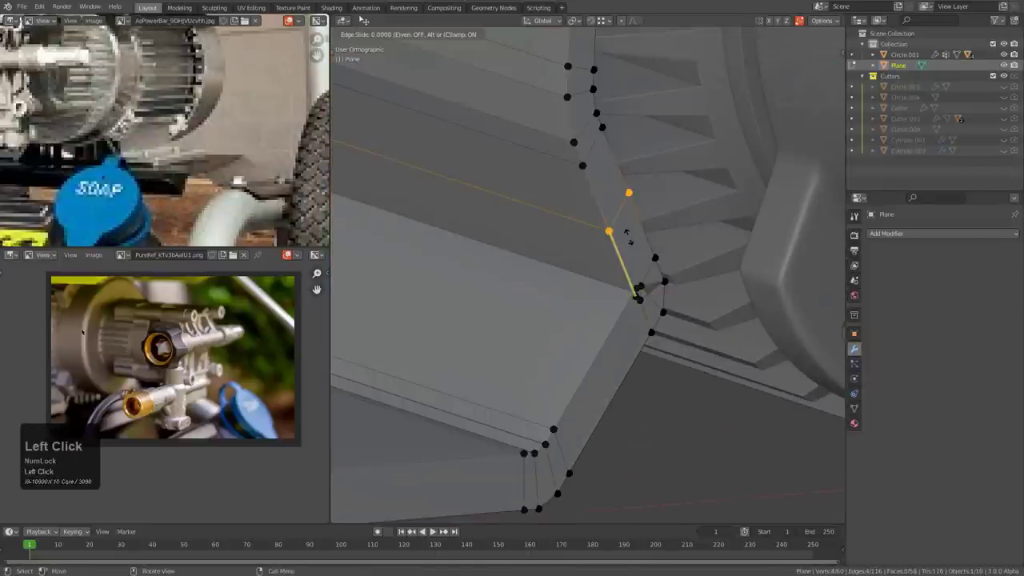
{"action": "right_click", "coordinate": [629, 237]}
{"action": "key", "text": "ctrl+r"}
{"action": "left_click", "coordinate": [608, 351]}
{"action": "left_click", "coordinate": [602, 352]}
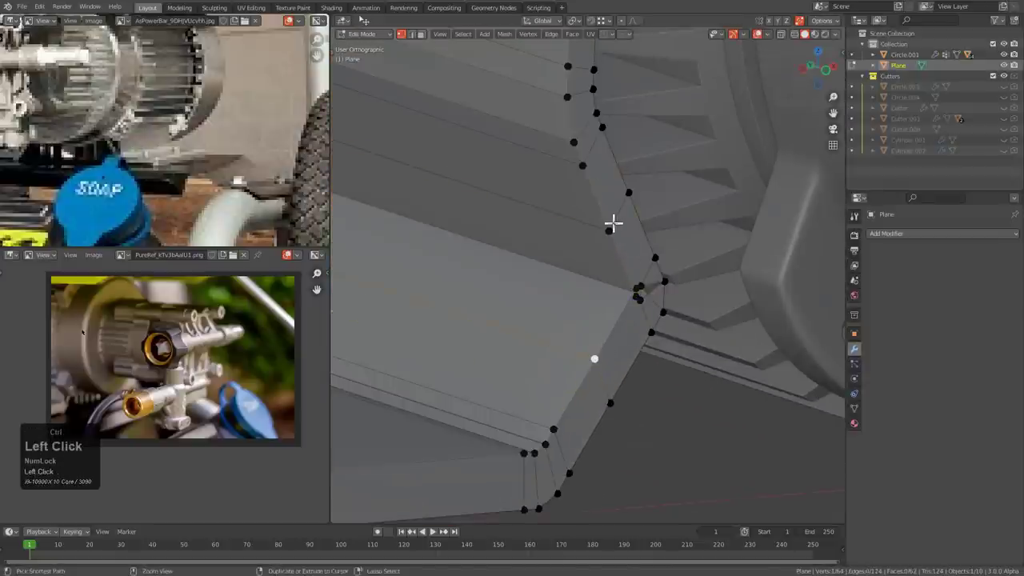
- Select the edge path through the middle bend's inner side and even it out with Unf*ck at width 0.120
{"action": "left_click", "coordinate": [609, 228], "text": "ctrl"}
{"action": "scroll", "coordinate": [647, 256], "scroll_direction": "up", "scroll_amount": 3}
{"action": "key", "text": "y"}
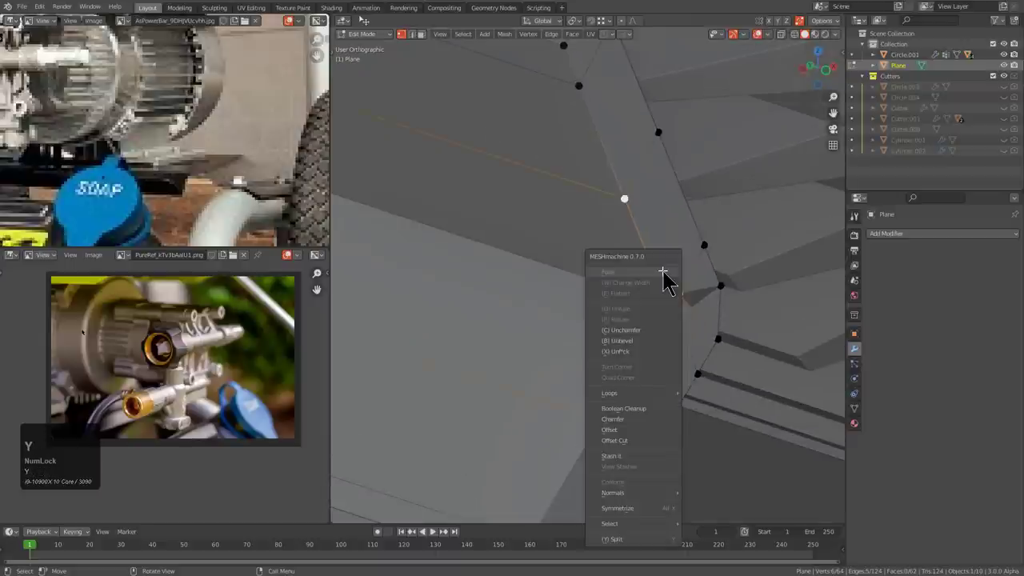
{"action": "key", "text": "x"}
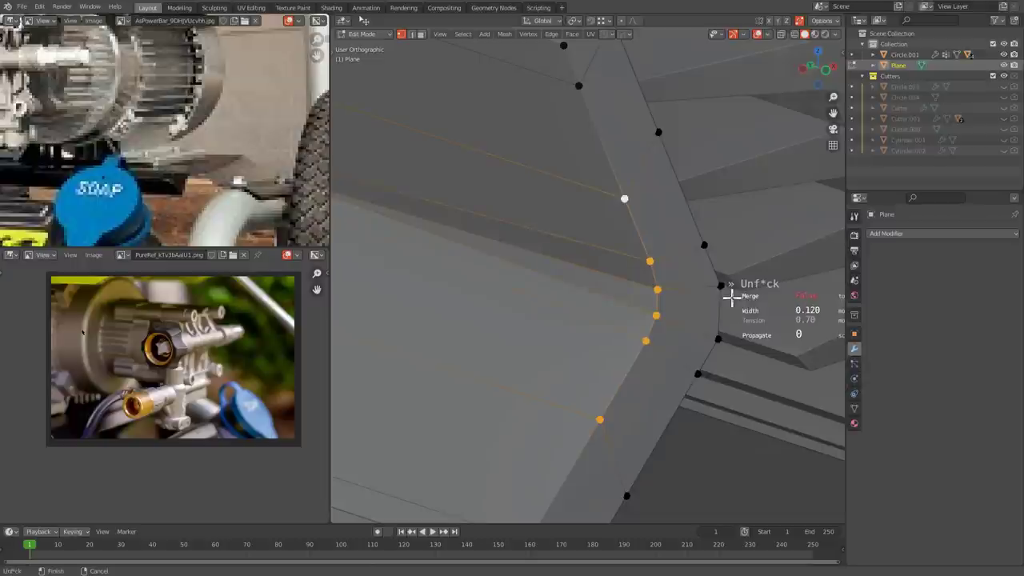
{"action": "left_click", "coordinate": [731, 298]}
- Try to symmetrize the bracket mesh along its length
{"action": "scroll", "coordinate": [629, 285], "scroll_direction": "down", "scroll_amount": 10}
{"action": "scroll", "coordinate": [603, 268], "scroll_direction": "up", "scroll_amount": 2}
{"action": "middle_click_drag", "start_coordinate": [603, 267], "coordinate": [652, 299]}
{"action": "key", "text": "alt+x"}
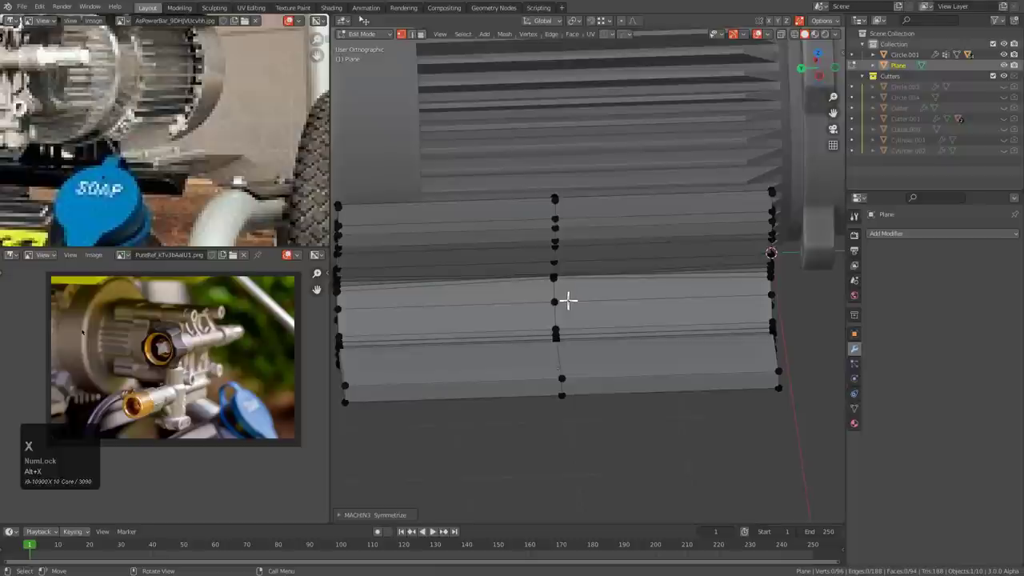
- Move the vertices at the bracket's rear end along Y to shorten it clear of the motor's end cover
{"action": "key", "text": "alt+z"}
{"action": "key", "text": "KP_1"}
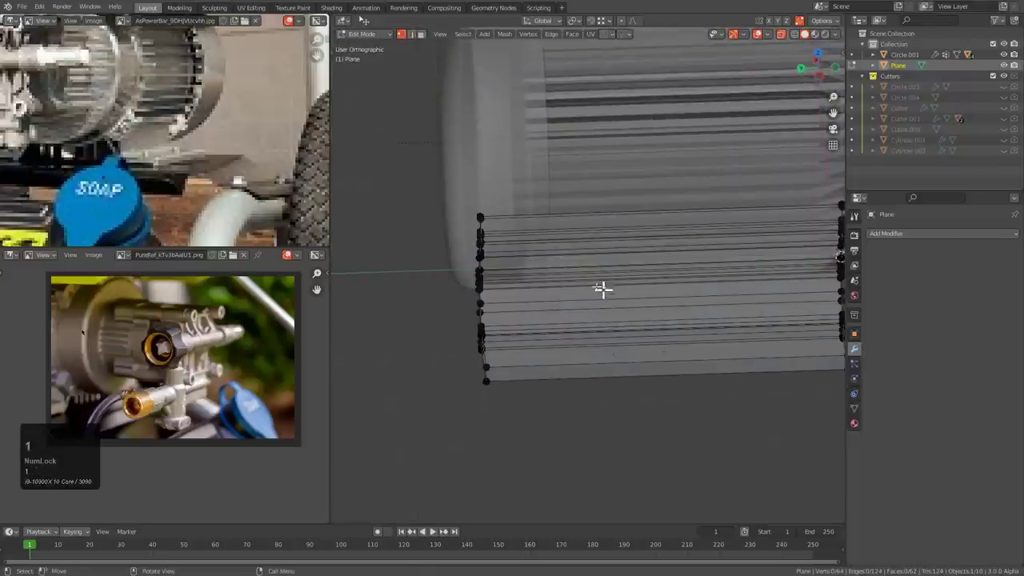
{"action": "left_click_drag", "start_coordinate": [417, 168], "coordinate": [538, 430]}
{"action": "key", "text": "g"}
{"action": "key", "text": "x"}
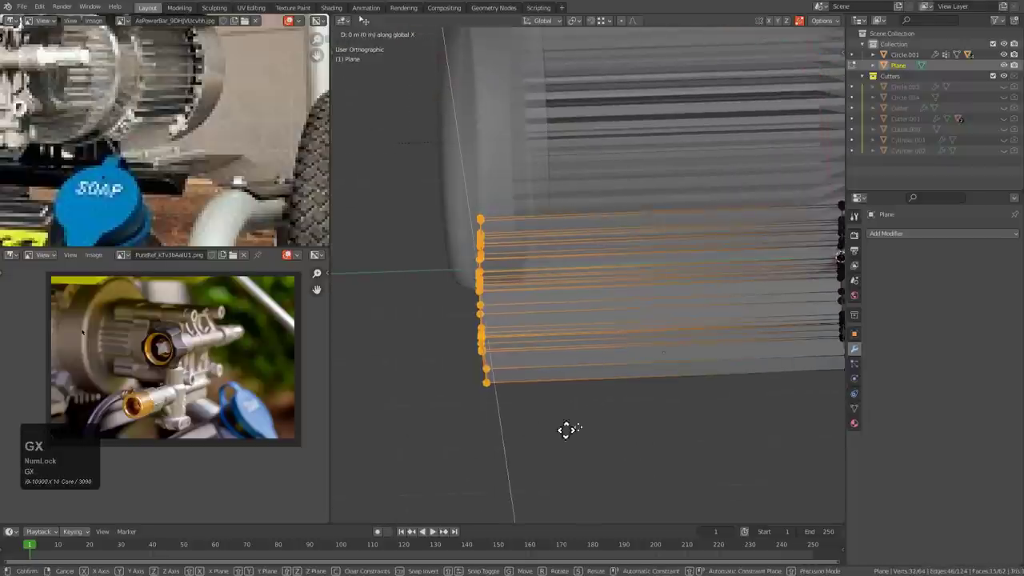
{"action": "key", "text": "y"}
{"action": "left_click", "coordinate": [616, 405]}
{"action": "key", "text": "alt+z"}
- Set the bracket object's origin to its geometry
{"action": "key", "text": "Tab"}
{"action": "key", "text": "shift+s"}
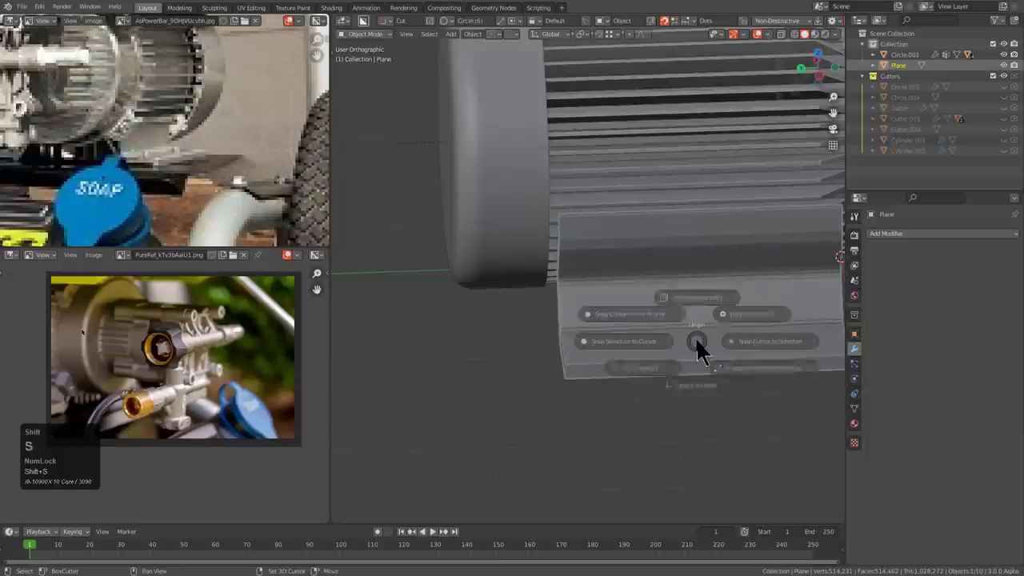
{"action": "left_click", "coordinate": [696, 403]}
{"action": "middle_click_drag", "start_coordinate": [696, 397], "coordinate": [553, 345]}
{"action": "middle_click_drag", "start_coordinate": [553, 345], "coordinate": [548, 317], "text": "shift"}
{"action": "key", "text": "shift+s"}
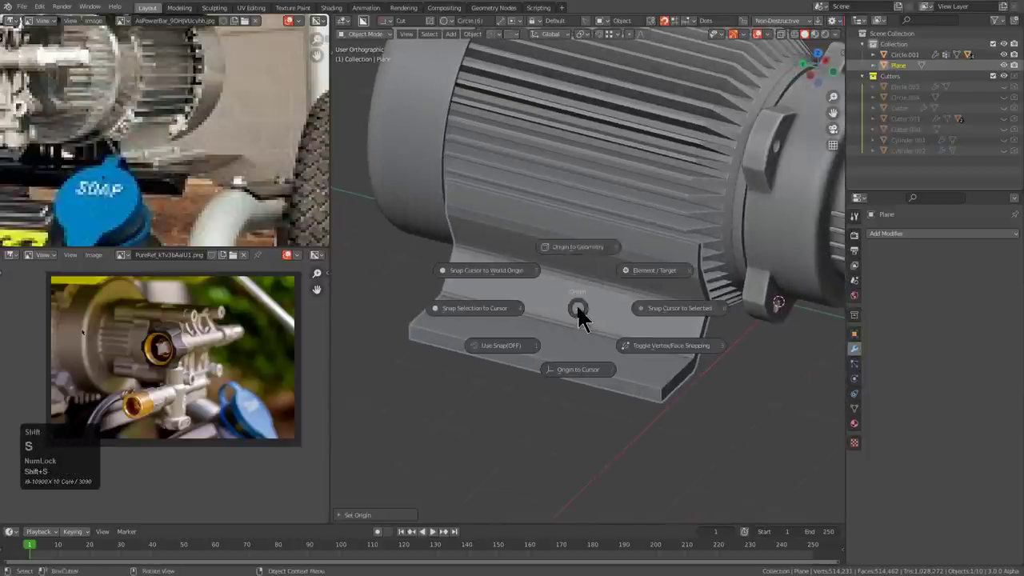
{"action": "left_click", "coordinate": [577, 243]}
- Examine the bracket's front profile and the mounting area under the motor and pump in the enlarged reference photo
{"action": "middle_click_drag", "start_coordinate": [576, 239], "coordinate": [502, 248]}
{"action": "key", "text": "Tab"}
{"action": "key", "text": "alt+a"}
{"action": "key", "text": "2"}
{"action": "key", "text": "Tab"}
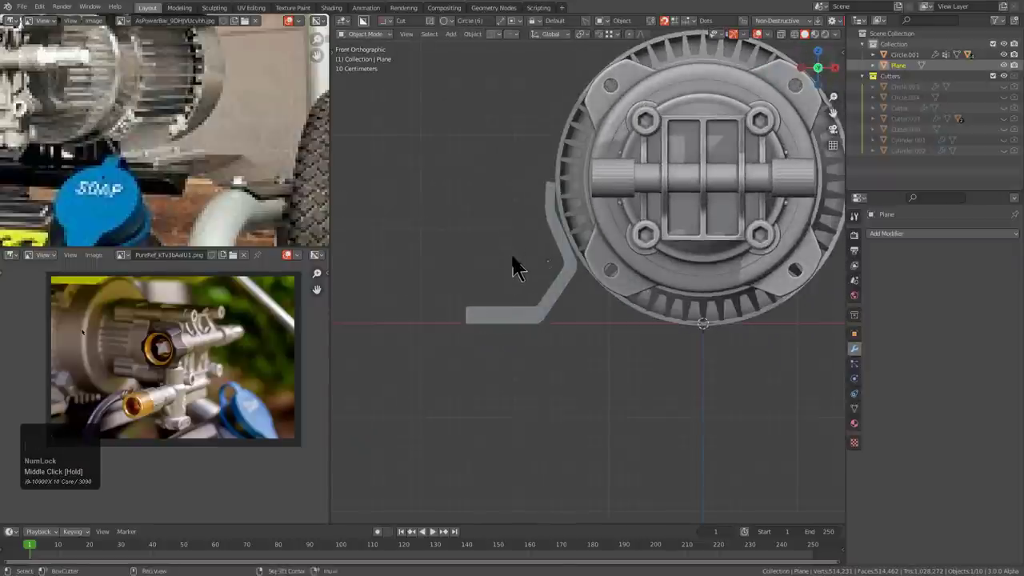
{"action": "scroll", "coordinate": [560, 229], "scroll_direction": "up", "scroll_amount": 2}
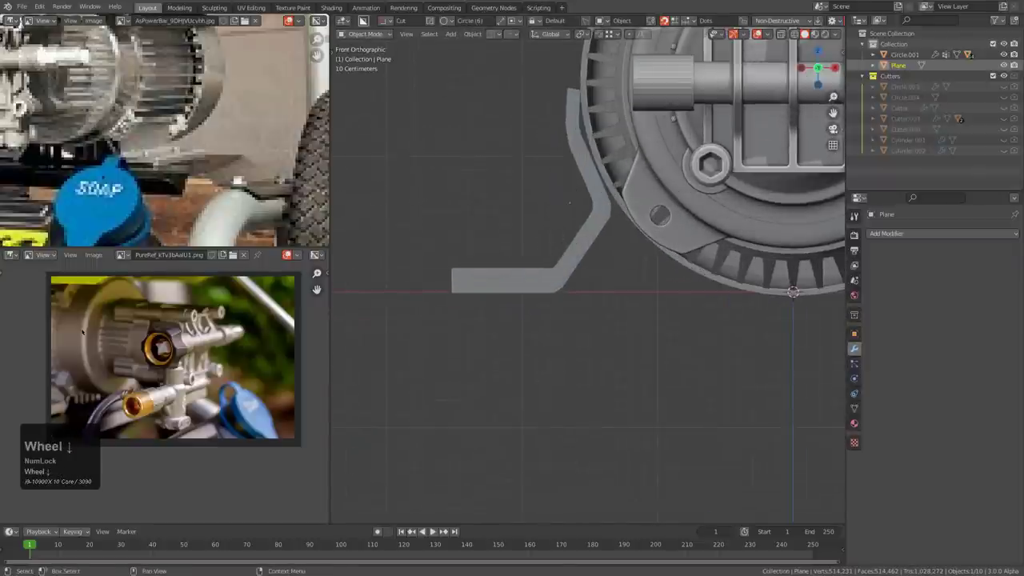
{"action": "right_click_drag", "start_coordinate": [1023, 324], "coordinate": [835, 326]}
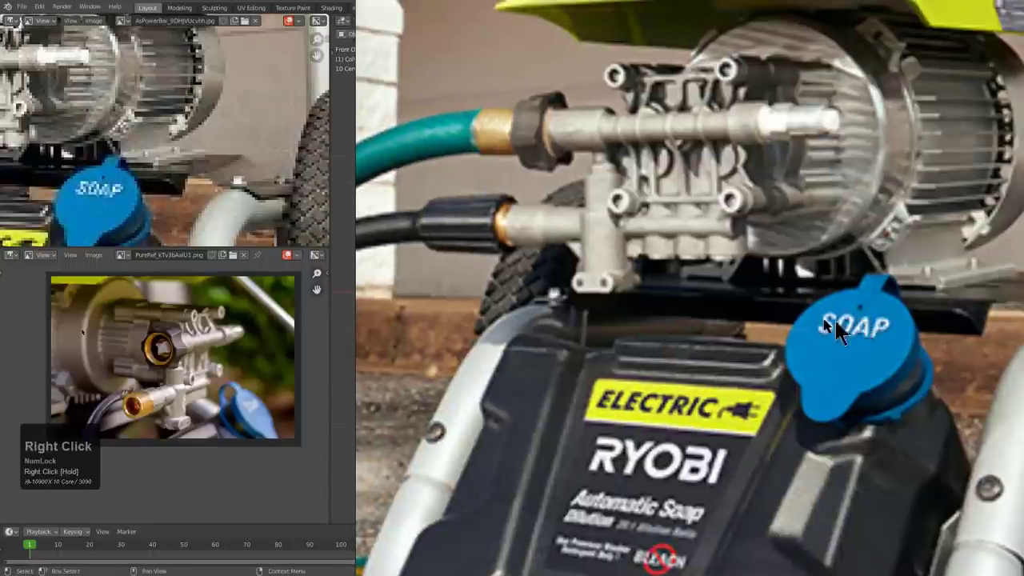
{"action": "scroll", "coordinate": [635, 321], "scroll_direction": "up", "scroll_amount": 5}
{"action": "middle_click_drag", "start_coordinate": [806, 211], "coordinate": [714, 255]}
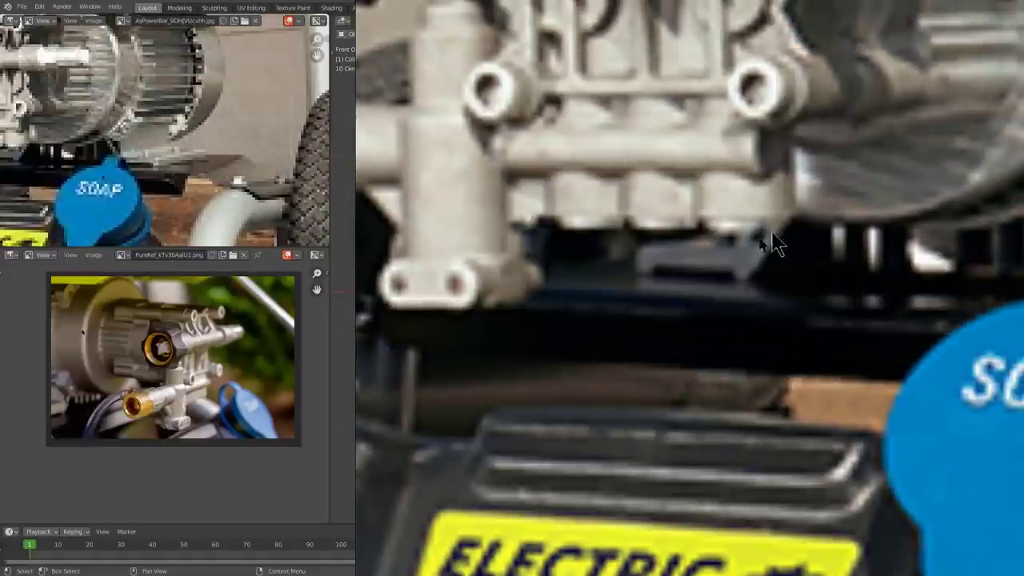
{"action": "scroll", "coordinate": [679, 257], "scroll_direction": "down", "scroll_amount": 4}
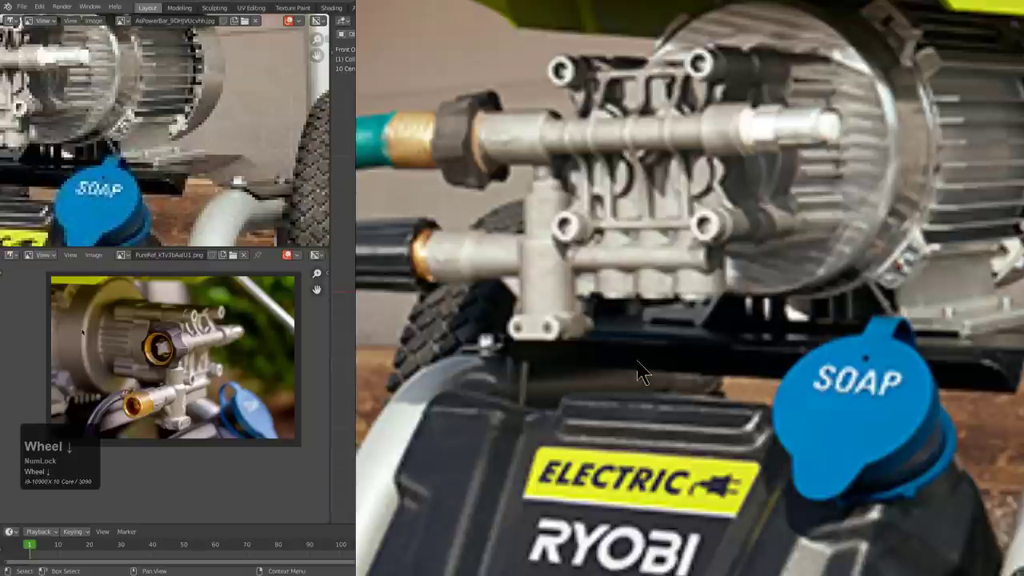
{"action": "right_click", "coordinate": [589, 383]}
- Add eight evenly spaced loop cuts across the bracket's length
{"action": "middle_click_drag", "start_coordinate": [600, 359], "coordinate": [626, 325]}
{"action": "middle_click_drag", "start_coordinate": [669, 273], "coordinate": [622, 281]}
{"action": "key", "text": "Tab"}
{"action": "scroll", "coordinate": [623, 281], "scroll_direction": "down", "scroll_amount": 1}
{"action": "key", "text": "ctrl+r"}
{"action": "scroll", "coordinate": [626, 268], "scroll_direction": "up", "scroll_amount": 7}
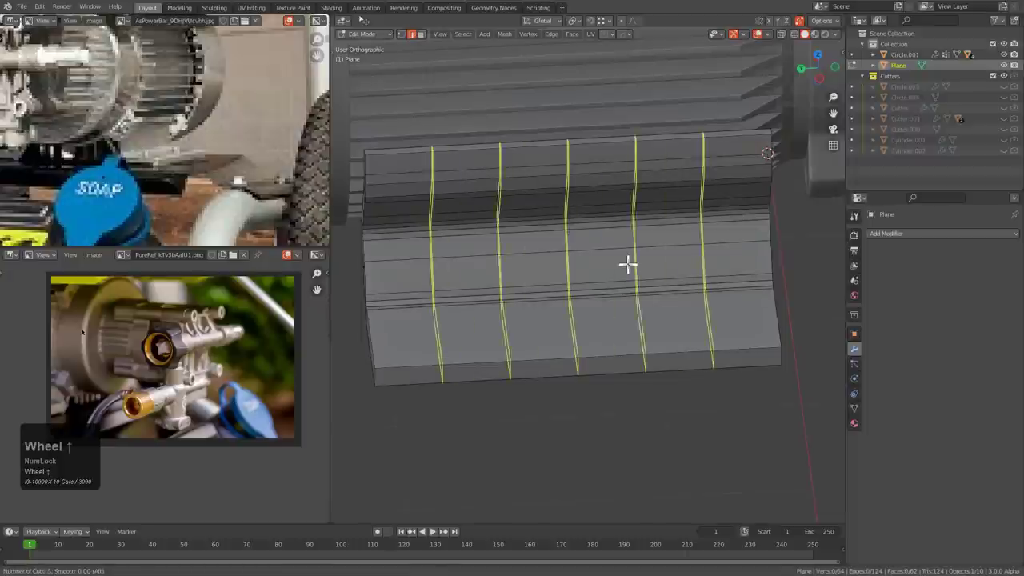
{"action": "left_click", "coordinate": [627, 264]}
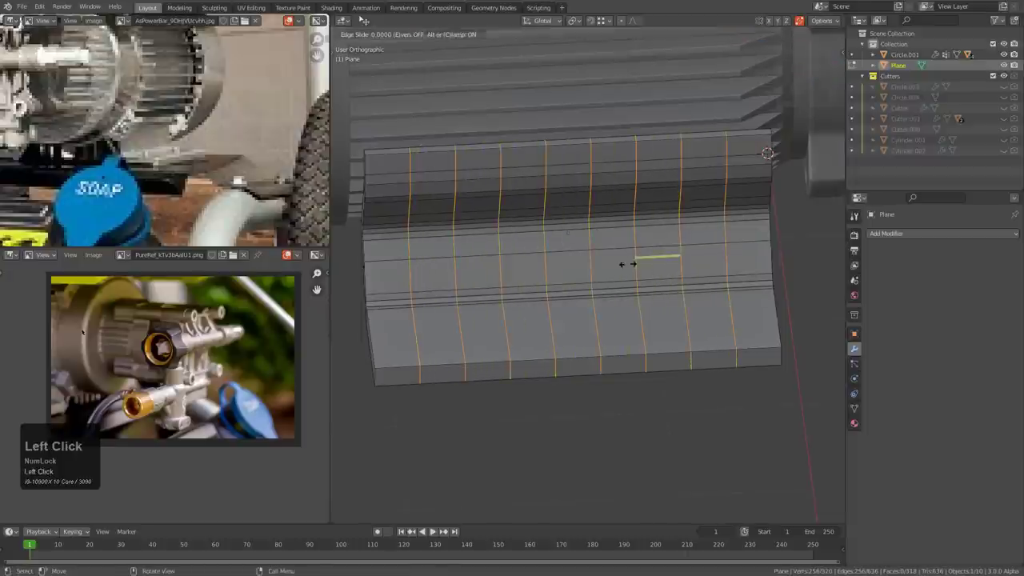
- Add two lengthwise loop cuts to the bracket's foot flange, one near the outer edge and one near the bend
{"action": "middle_click_drag", "start_coordinate": [621, 265], "coordinate": [590, 240]}
{"action": "scroll", "coordinate": [649, 274], "scroll_direction": "up", "scroll_amount": 2}
{"action": "key", "text": "ctrl+r"}
{"action": "left_click", "coordinate": [549, 204]}
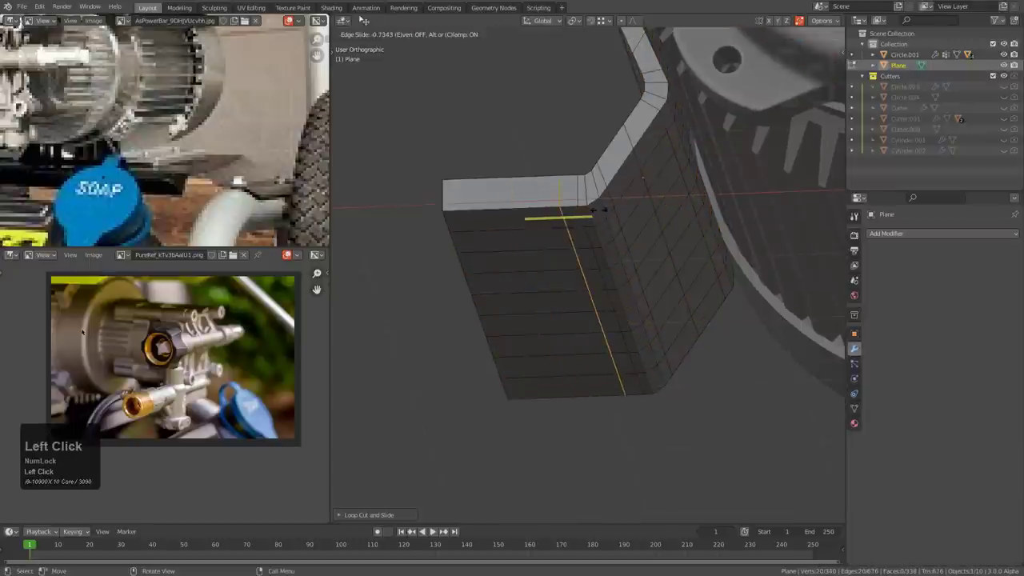
{"action": "key", "text": "e"}
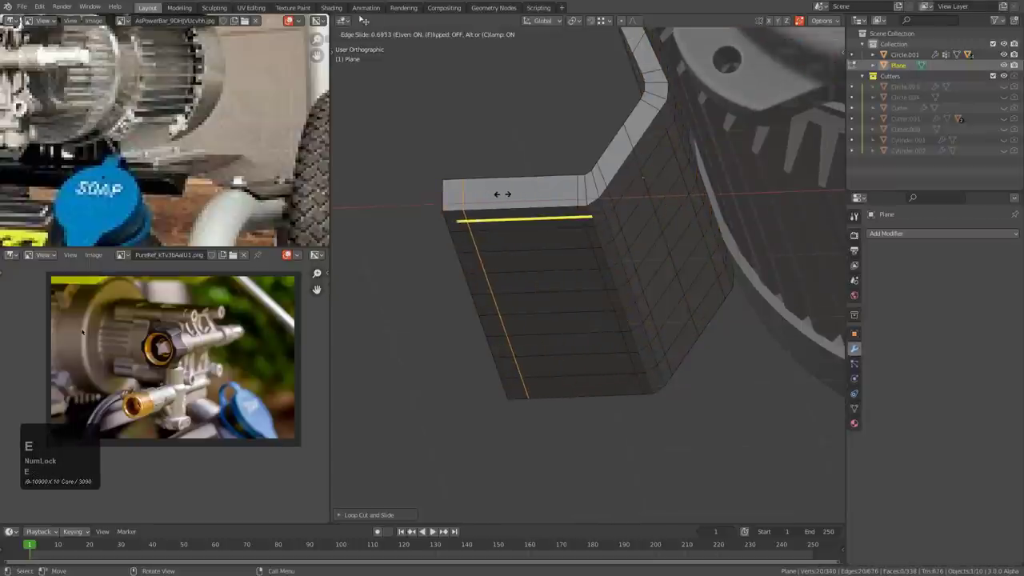
{"action": "left_click", "coordinate": [496, 192]}
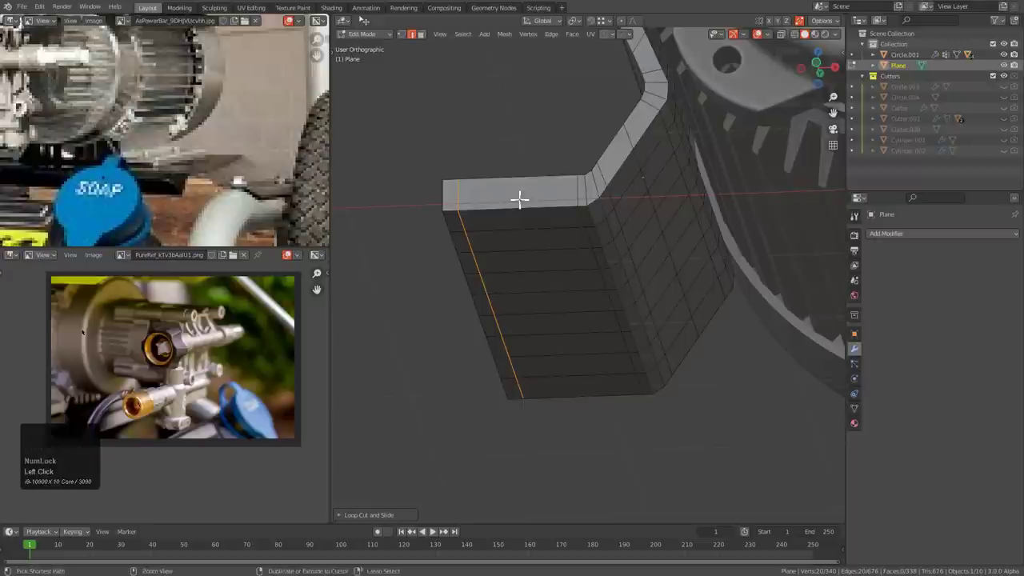
{"action": "key", "text": "ctrl+r"}
{"action": "left_click", "coordinate": [525, 202]}
- Extrude the two narrow face strips on the foot flange's underside downward into ribs
{"action": "left_click", "coordinate": [566, 216]}
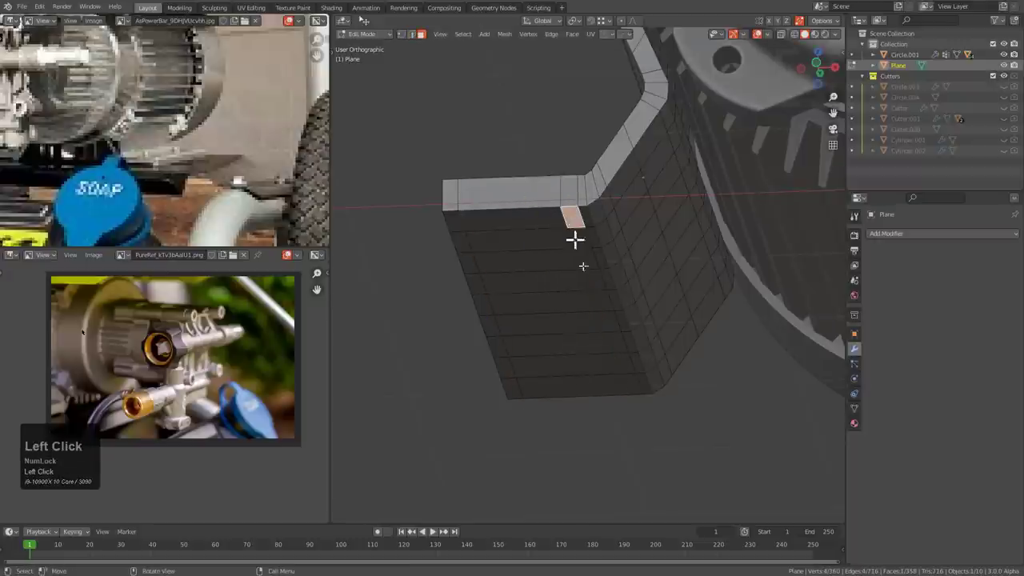
{"action": "left_click", "coordinate": [633, 385], "text": "ctrl"}
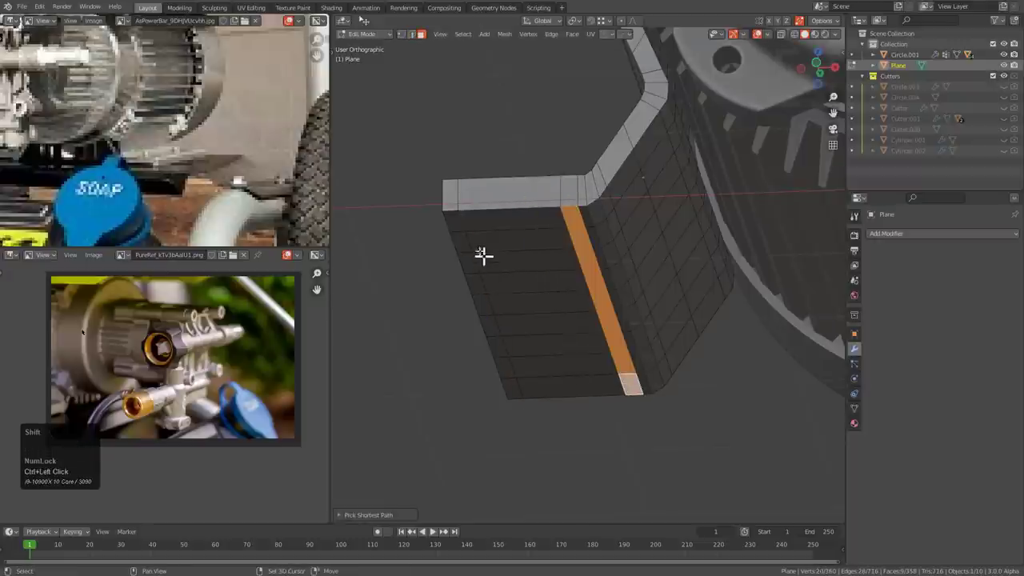
{"action": "left_click", "coordinate": [511, 390], "text": "ctrl"}
{"action": "key", "text": "e"}
{"action": "left_click", "coordinate": [613, 304]}
{"action": "mouse_move", "coordinate": [613, 303]}
{"action": "middle_mouse_down"}
{"action": "mouse_move", "coordinate": [659, 349]}
{"action": "mouse_move", "coordinate": [599, 290]}
{"action": "mouse_move", "coordinate": [754, 304]}
{"action": "mouse_move", "coordinate": [717, 309]}
{"action": "mouse_move", "coordinate": [650, 216]}
{"action": "mouse_move", "coordinate": [696, 299]}
{"action": "mouse_move", "coordinate": [622, 295]}
{"action": "mouse_move", "coordinate": [635, 327]}
{"action": "mouse_move", "coordinate": [663, 333]}
{"action": "mouse_move", "coordinate": [637, 320]}
{"action": "mouse_move", "coordinate": [633, 283]}
{"action": "mouse_move", "coordinate": [649, 264]}
{"action": "mouse_move", "coordinate": [667, 276]}
{"action": "mouse_move", "coordinate": [619, 290]}
{"action": "mouse_move", "coordinate": [627, 311]}
{"action": "middle_mouse_up"}
- Add a support loop close to the bracket's front end and give it a subdivision modifier with two viewport levels
{"action": "key", "text": "ctrl+r"}
{"action": "left_click", "coordinate": [752, 304]}
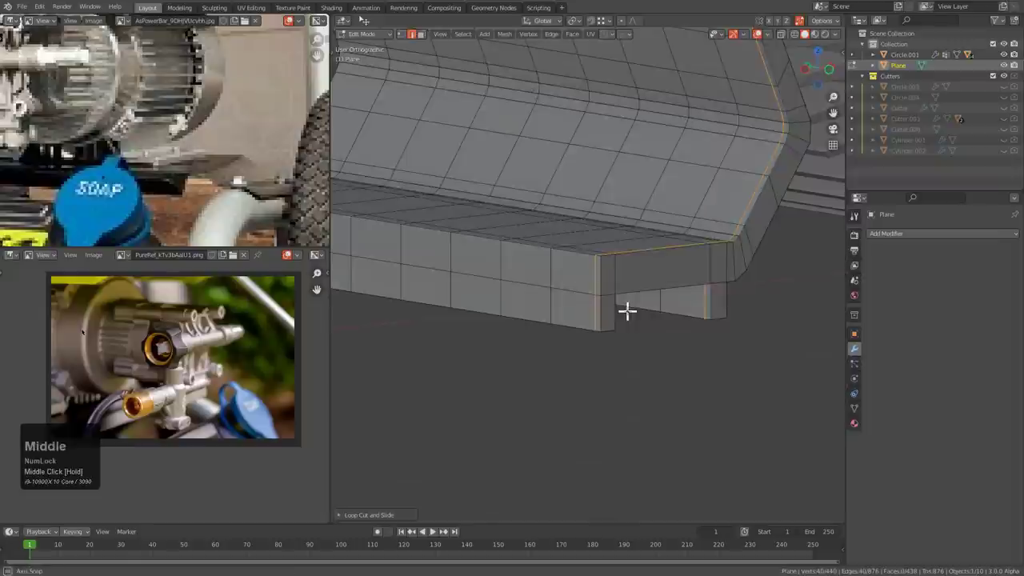
{"action": "key", "text": "Tab"}
{"action": "key", "text": "ctrl+1"}
{"action": "scroll", "coordinate": [660, 280], "scroll_direction": "down", "scroll_amount": 3}
{"action": "middle_click_drag", "start_coordinate": [663, 280], "coordinate": [674, 247]}
- Add a support loop just below the bracket's top edge
{"action": "key", "text": "Tab"}
{"action": "scroll", "coordinate": [671, 252], "scroll_direction": "up", "scroll_amount": 3}
{"action": "left_click", "coordinate": [655, 177]}
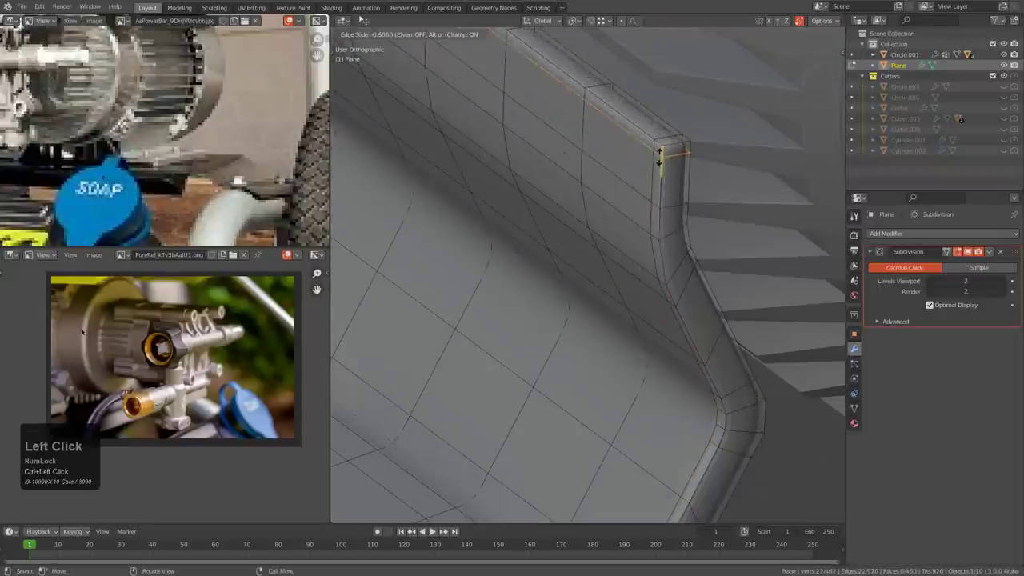
- Try support loops through the bracket's thickness around its rim, and undo them
{"action": "scroll", "coordinate": [653, 222], "scroll_direction": "up", "scroll_amount": 2}
{"action": "left_click", "coordinate": [608, 340]}
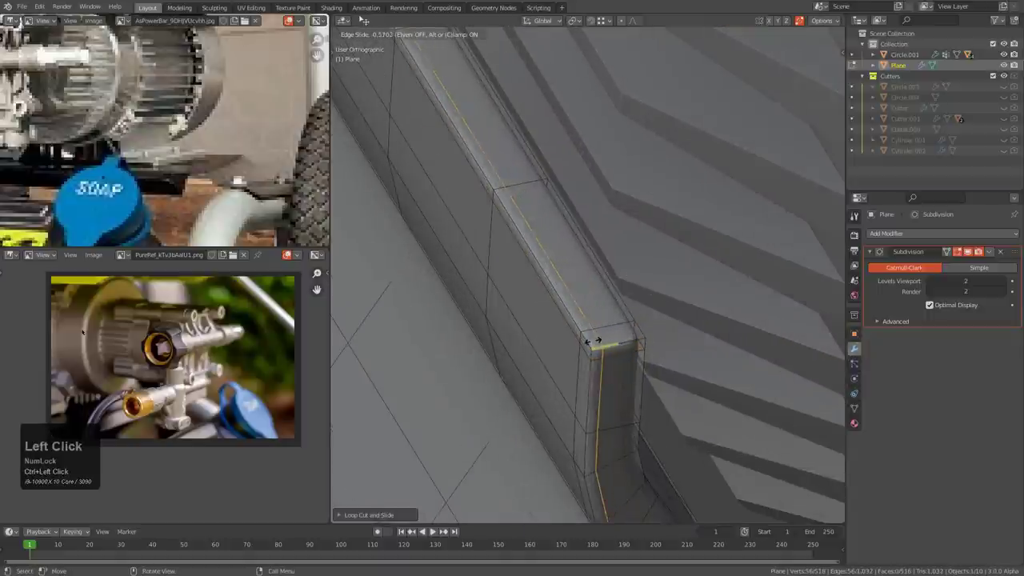
{"action": "left_click", "coordinate": [615, 339]}
{"action": "scroll", "coordinate": [635, 338], "scroll_direction": "down", "scroll_amount": 2}
{"action": "middle_click_drag", "start_coordinate": [635, 338], "coordinate": [593, 246]}
{"action": "middle_click_drag", "start_coordinate": [593, 246], "coordinate": [720, 296], "text": "shift"}
{"action": "key", "text": "ctrl+z"}
{"action": "key", "text": "ctrl+z"}
- Check the smoothed underside of the foot flange and turn off the subdivision display in edit mode
{"action": "key", "text": "Tab"}
{"action": "key", "text": "alt+z"}
{"action": "key", "text": "alt+z"}
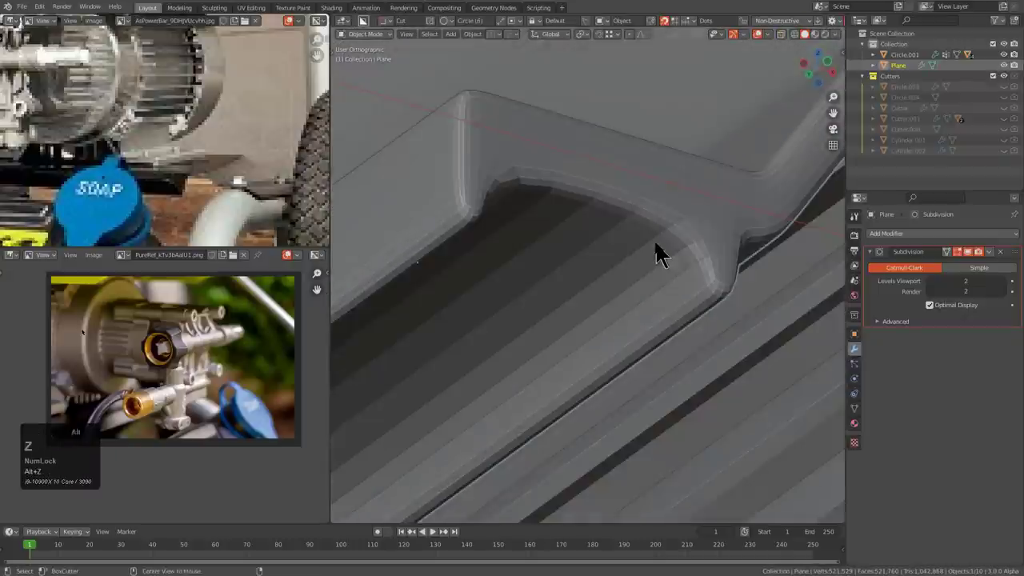
{"action": "key", "text": "Tab"}
{"action": "left_click", "coordinate": [956, 253]}
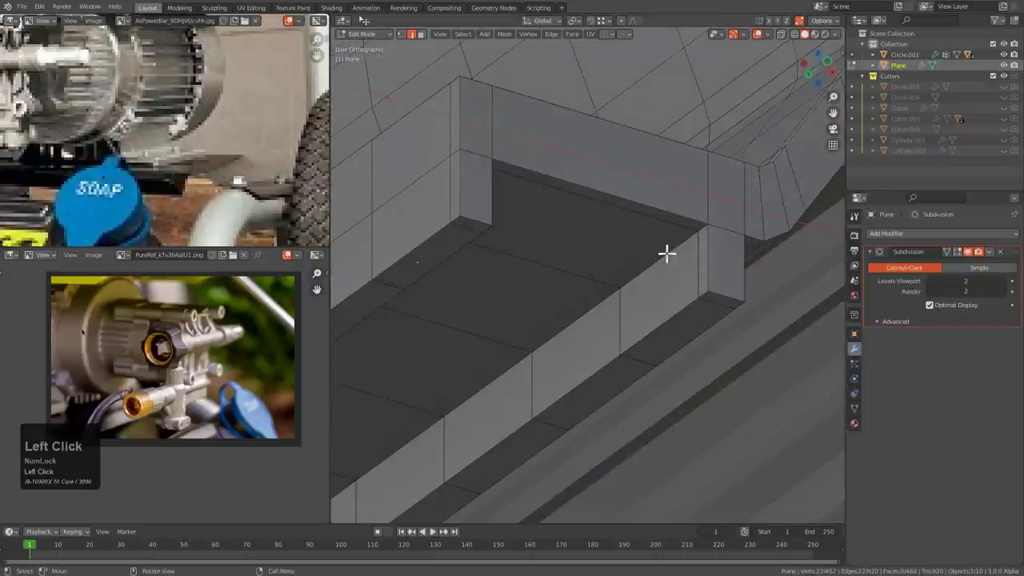
- Slide the lower outer edge of the rib nearest the bend inward to taper the rib
{"action": "middle_click_drag", "start_coordinate": [667, 251], "coordinate": [716, 287]}
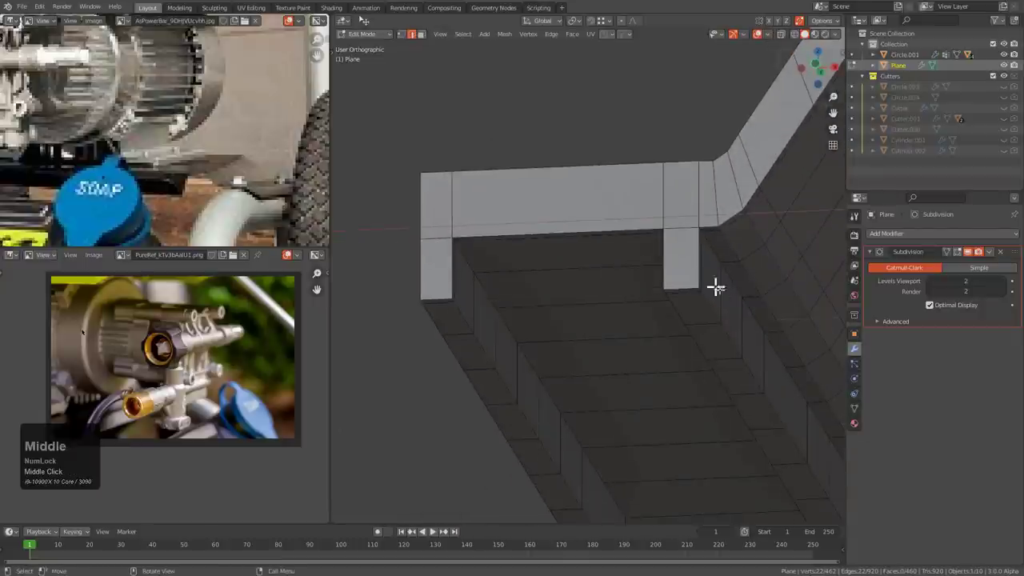
{"action": "left_click", "coordinate": [729, 339], "text": "alt"}
{"action": "key", "text": "g"}
{"action": "key", "text": "g"}
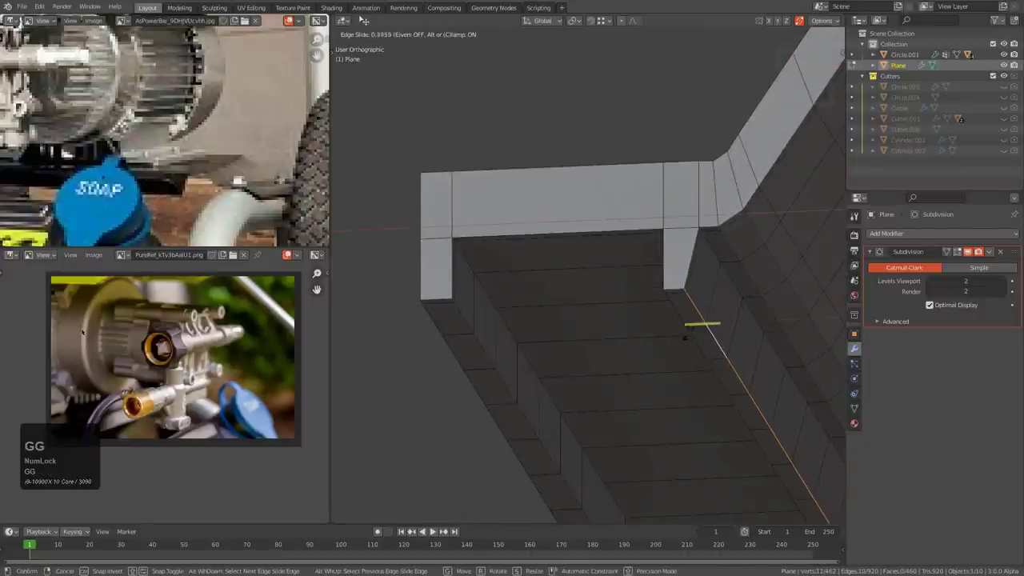
{"action": "left_click", "coordinate": [700, 261]}
- Slide the upper outer edge of the rib nearest the bend outward until it meets the bend's lower edge
{"action": "scroll", "coordinate": [703, 242], "scroll_direction": "up", "scroll_amount": 2}
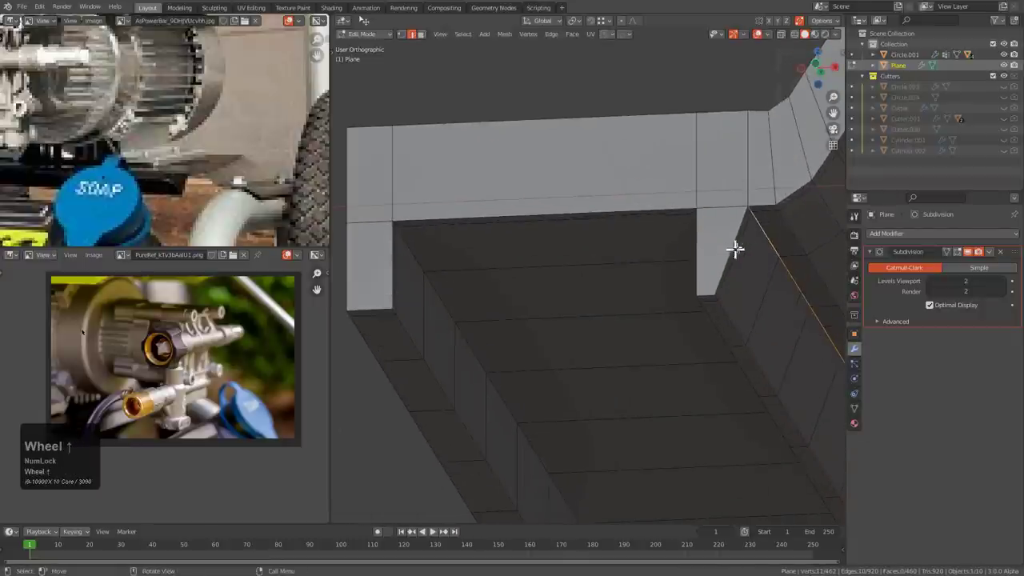
{"action": "middle_click_drag", "start_coordinate": [733, 247], "coordinate": [667, 246]}
{"action": "key", "text": "g"}
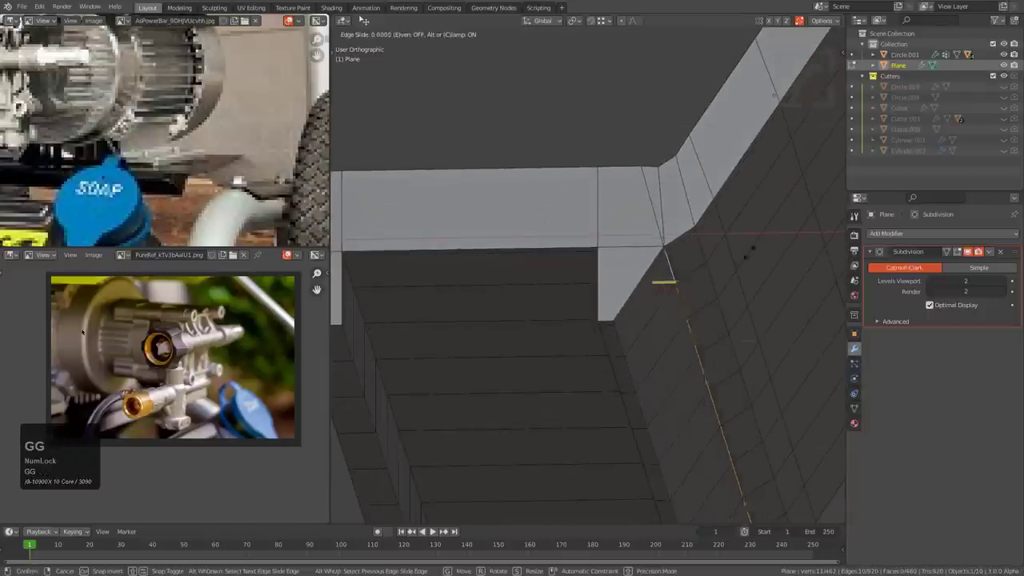
{"action": "left_click", "coordinate": [829, 229]}
- Slide the matching edge loop on the foot's upper face to the bend so it merges with the neighbouring loop
{"action": "middle_click_drag", "start_coordinate": [829, 229], "coordinate": [669, 262]}
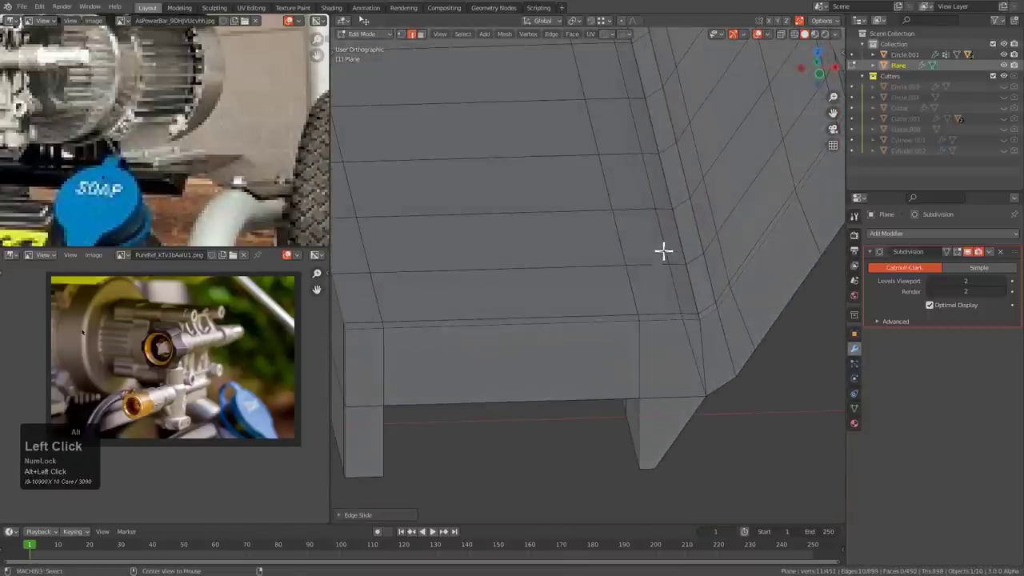
{"action": "middle_click_drag", "start_coordinate": [682, 339], "coordinate": [584, 232]}
{"action": "scroll", "coordinate": [608, 336], "scroll_direction": "up", "scroll_amount": 3}
{"action": "left_click", "coordinate": [613, 318]}
{"action": "key", "text": "g"}
{"action": "key", "text": "g"}
{"action": "left_click", "coordinate": [644, 248]}
{"action": "scroll", "coordinate": [656, 275], "scroll_direction": "down", "scroll_amount": 2}
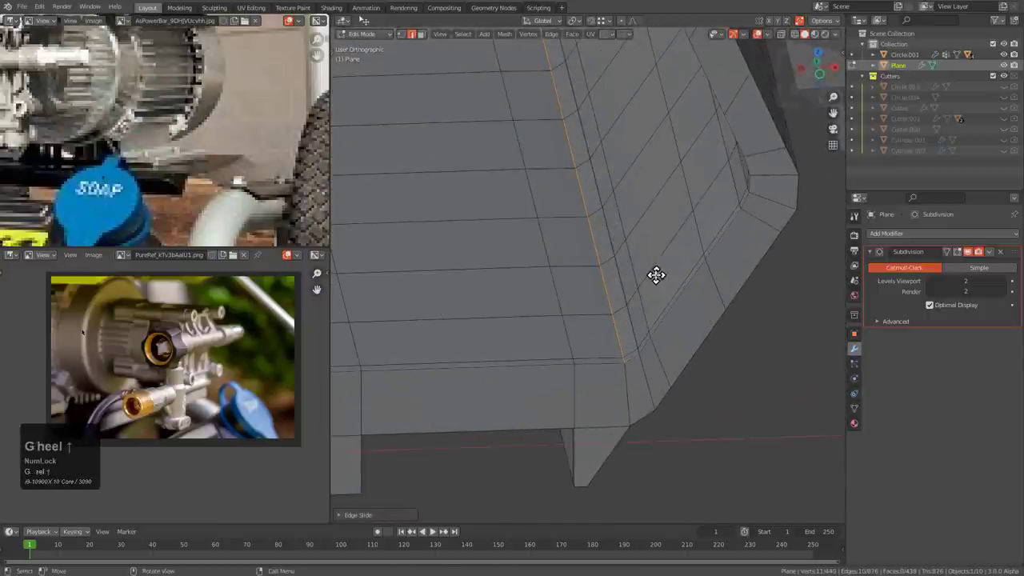
{"action": "key", "text": "g"}
{"action": "key", "text": "g"}
{"action": "left_click", "coordinate": [646, 280]}
{"action": "scroll", "coordinate": [631, 334], "scroll_direction": "down", "scroll_amount": 3}
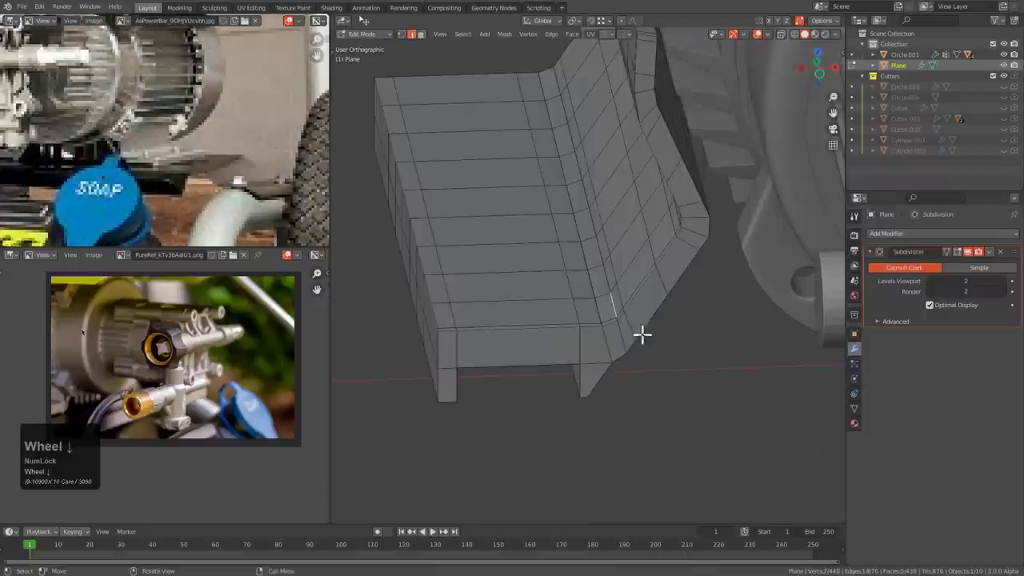
- Add support loops close to the lower edges of both ribs beneath the foot
{"action": "key", "text": "KP_1"}
{"action": "scroll", "coordinate": [689, 288], "scroll_direction": "up", "scroll_amount": 2}
{"action": "scroll", "coordinate": [689, 288], "scroll_direction": "up", "scroll_amount": 1}
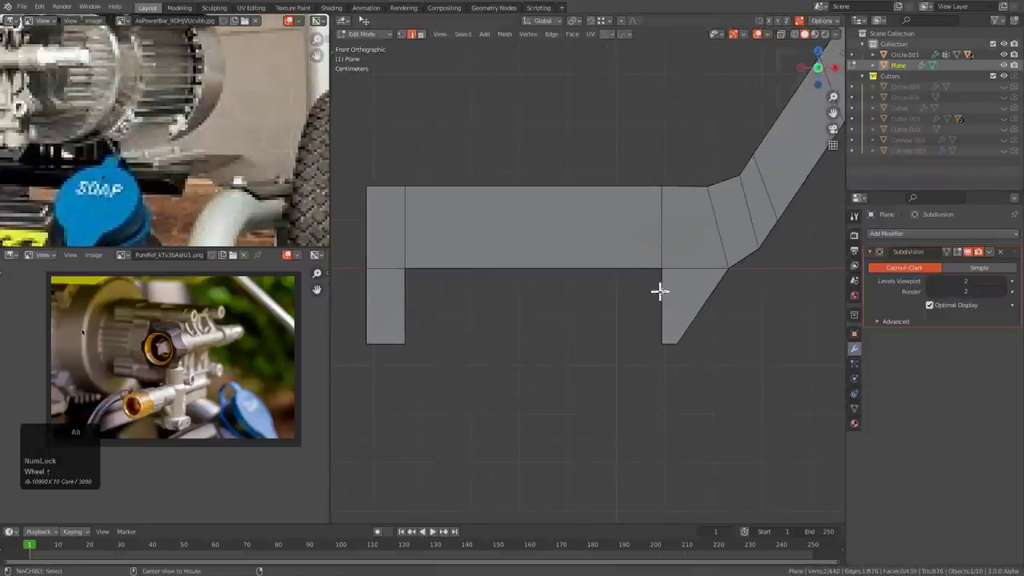
{"action": "scroll", "coordinate": [664, 290], "scroll_direction": "down", "scroll_amount": 1}
{"action": "scroll", "coordinate": [722, 219], "scroll_direction": "down", "scroll_amount": 1}
{"action": "middle_click_drag", "start_coordinate": [677, 275], "coordinate": [565, 280]}
{"action": "scroll", "coordinate": [667, 261], "scroll_direction": "up", "scroll_amount": 2}
{"action": "key", "text": "ctrl+r"}
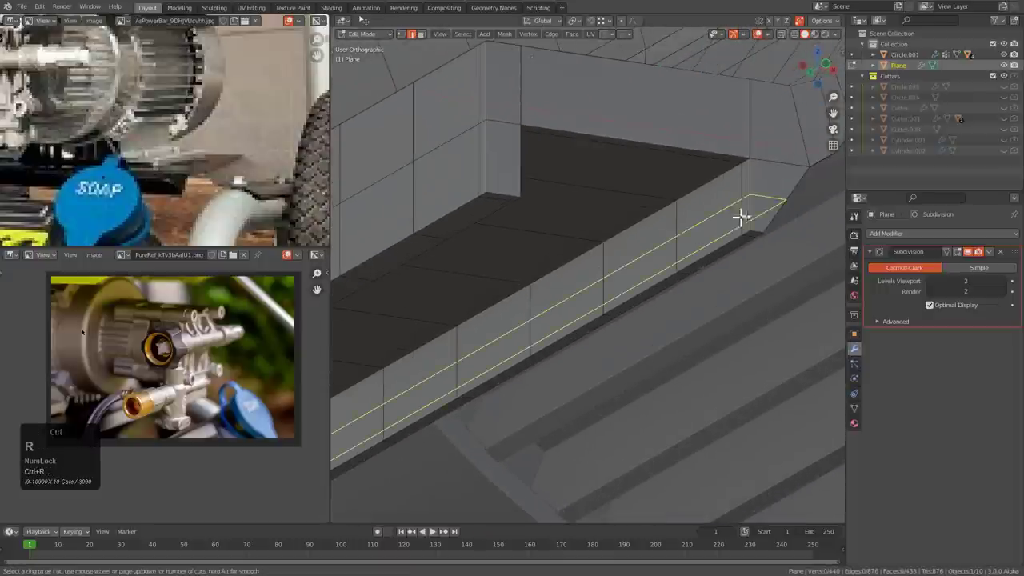
{"action": "left_click", "coordinate": [743, 217]}
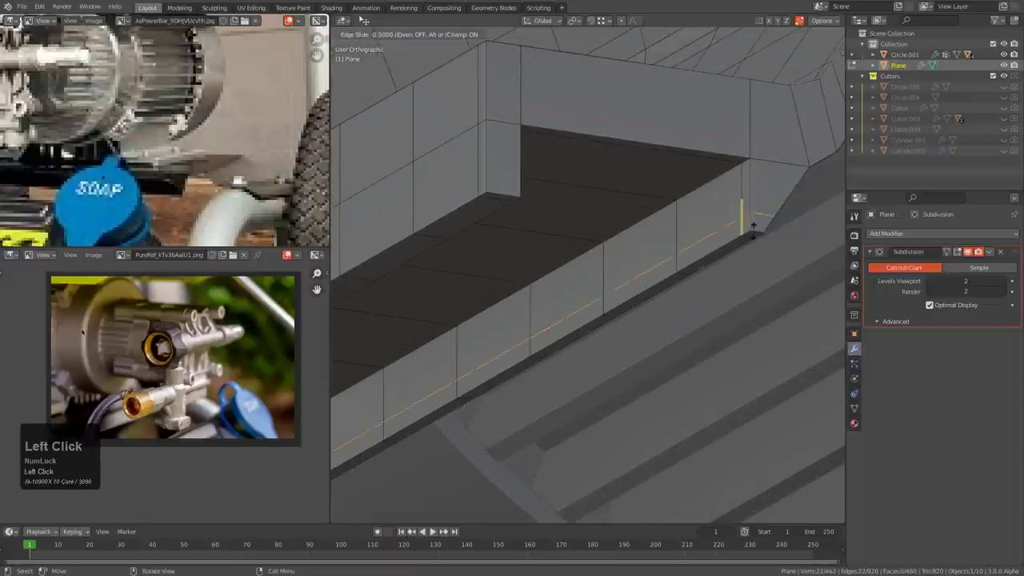
{"action": "left_click", "coordinate": [494, 167]}
- Add support loops across both ribs just below the foot's underside
{"action": "middle_click_drag", "start_coordinate": [509, 188], "coordinate": [558, 218], "text": "shift"}
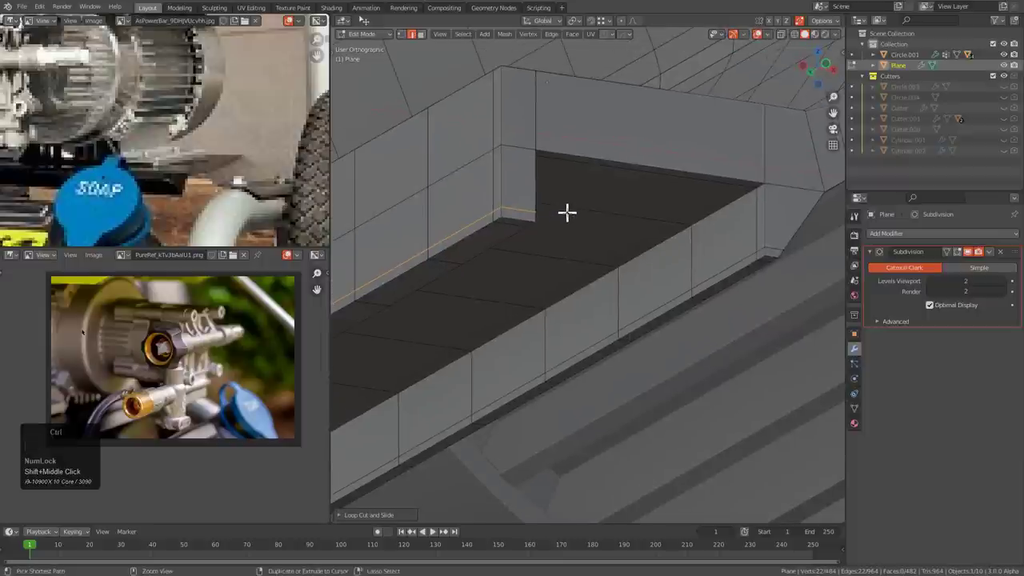
{"action": "left_click", "coordinate": [531, 174]}
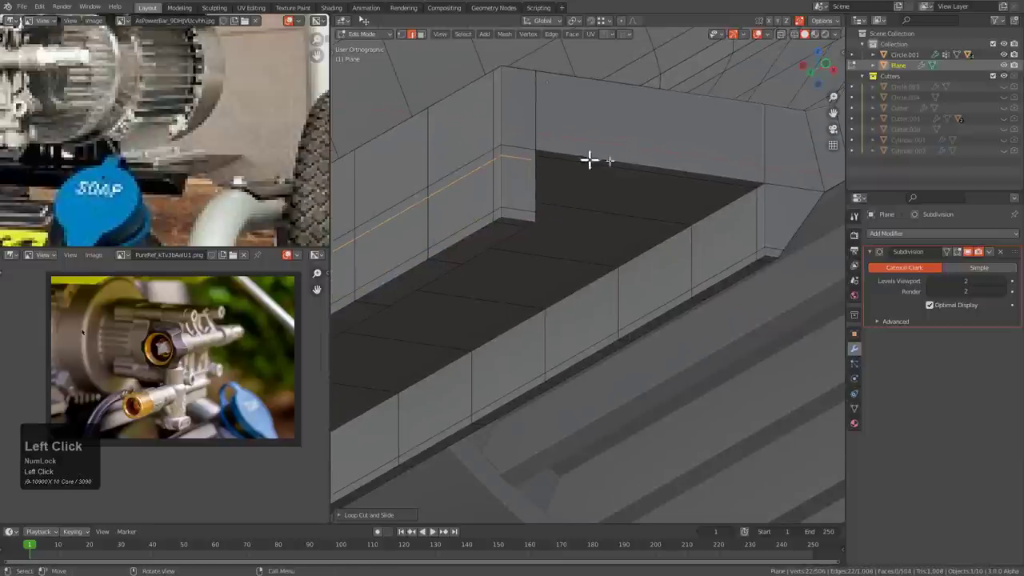
{"action": "middle_click_drag", "start_coordinate": [588, 160], "coordinate": [596, 251], "text": "shift"}
{"action": "left_click", "coordinate": [628, 234]}
{"action": "mouse_move", "coordinate": [629, 217]}
{"action": "middle_mouse_down"}
{"action": "mouse_move", "coordinate": [635, 226]}
{"action": "mouse_move", "coordinate": [710, 213]}
{"action": "mouse_move", "coordinate": [667, 231]}
{"action": "mouse_move", "coordinate": [594, 200]}
{"action": "mouse_move", "coordinate": [656, 248]}
{"action": "mouse_move", "coordinate": [710, 262]}
{"action": "mouse_move", "coordinate": [765, 229]}
{"action": "middle_mouse_up"}
- Return to object mode and apply smooth shading to the bracket
{"action": "key", "text": "Tab"}
{"action": "scroll", "coordinate": [594, 200], "scroll_direction": "down", "scroll_amount": 2}
{"action": "key", "text": "ctrl+grave"}
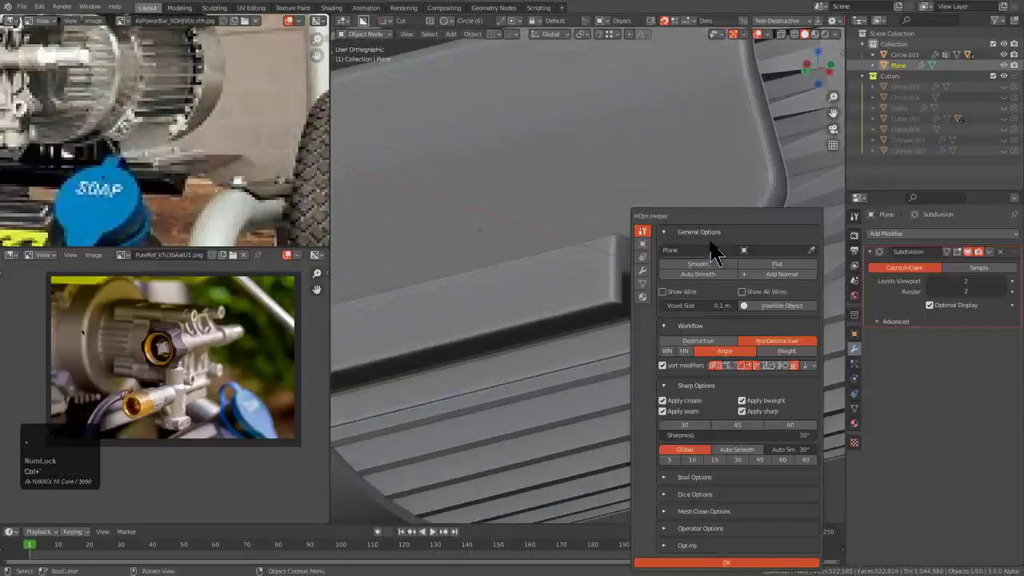
{"action": "left_click", "coordinate": [694, 266]}
{"action": "key", "text": "a"}
- Add two support loops around the bracket's rim, one close to each side of its thickness
{"action": "middle_click_drag", "start_coordinate": [686, 263], "coordinate": [624, 299]}
{"action": "scroll", "coordinate": [698, 314], "scroll_direction": "up", "scroll_amount": 3}
{"action": "key", "text": "Tab"}
{"action": "scroll", "coordinate": [667, 283], "scroll_direction": "up", "scroll_amount": 3}
{"action": "left_click", "coordinate": [659, 292], "text": "ctrl"}
{"action": "left_click", "coordinate": [659, 293]}
{"action": "scroll", "coordinate": [615, 313], "scroll_direction": "up", "scroll_amount": 3}
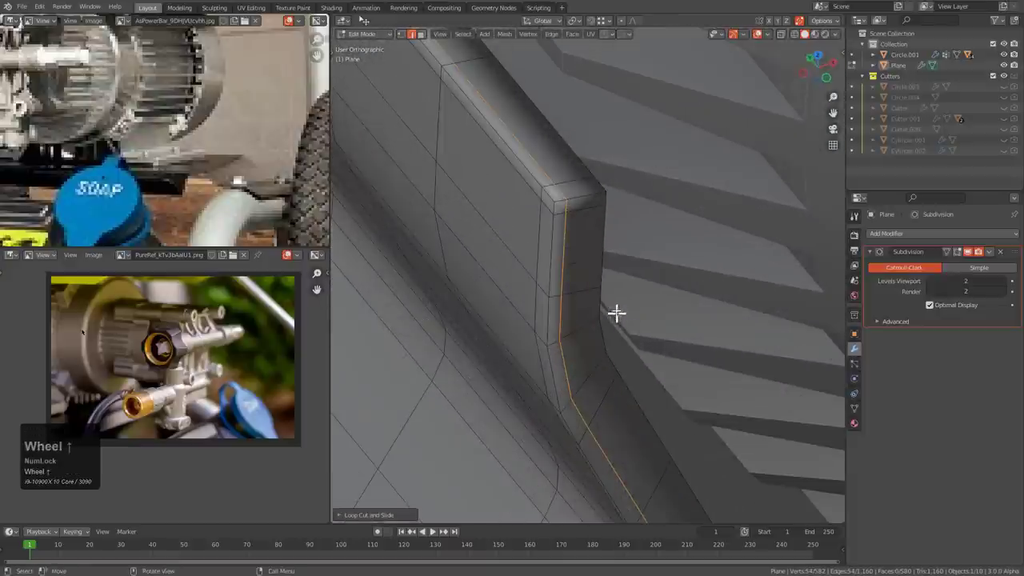
{"action": "key", "text": "ctrl+r"}
{"action": "left_click", "coordinate": [584, 207]}
{"action": "left_click", "coordinate": [594, 206]}
- Add an evenly spaced support loop through the foot and tapered rib, just beside the rib's inner face
{"action": "key", "text": "Tab"}
{"action": "scroll", "coordinate": [591, 209], "scroll_direction": "down", "scroll_amount": 4}
{"action": "middle_click_drag", "start_coordinate": [590, 210], "coordinate": [555, 288], "text": "shift"}
{"action": "key", "text": "Tab"}
{"action": "scroll", "coordinate": [638, 286], "scroll_direction": "up", "scroll_amount": 3}
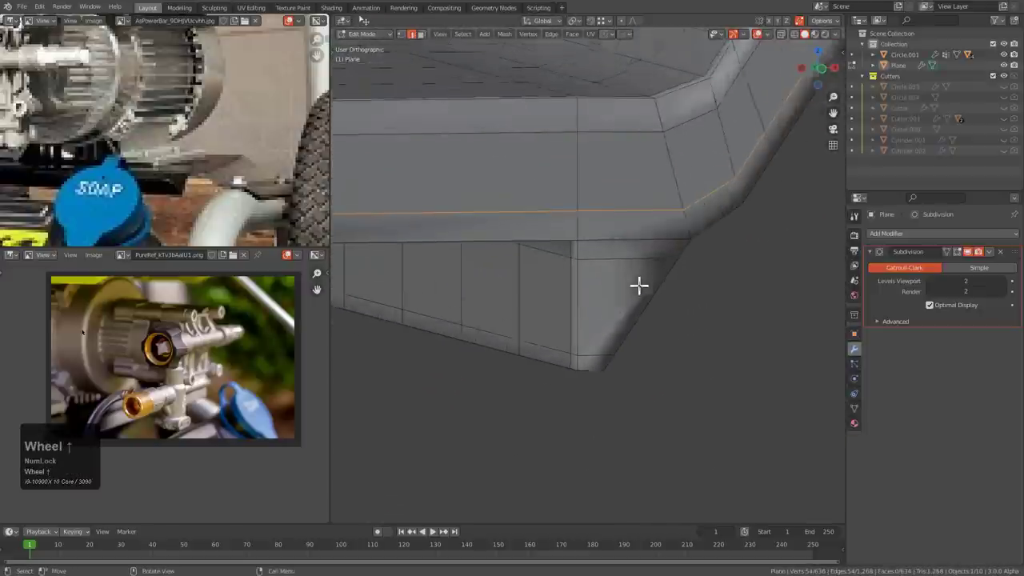
{"action": "left_click", "coordinate": [613, 232], "text": "ctrl"}
{"action": "key", "text": "e"}
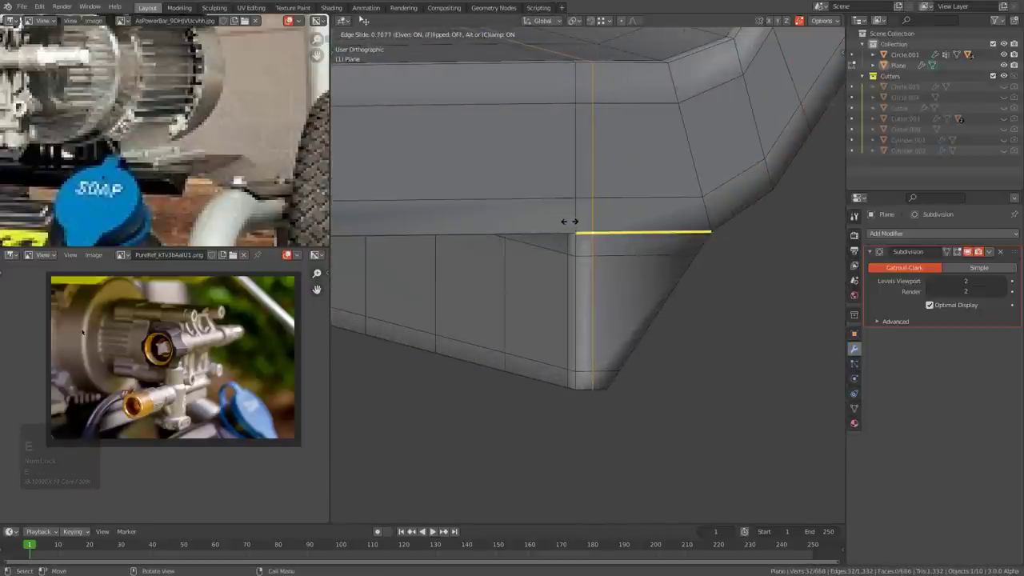
{"action": "left_click", "coordinate": [569, 221]}
- Merge the two neighbouring vertices above the tapered rib's inner corner into the vertex on the new loop
{"action": "middle_click_drag", "start_coordinate": [567, 221], "coordinate": [628, 259]}
{"action": "scroll", "coordinate": [631, 271], "scroll_direction": "down", "scroll_amount": 2}
{"action": "key", "text": "1"}
{"action": "left_click", "coordinate": [608, 266]}
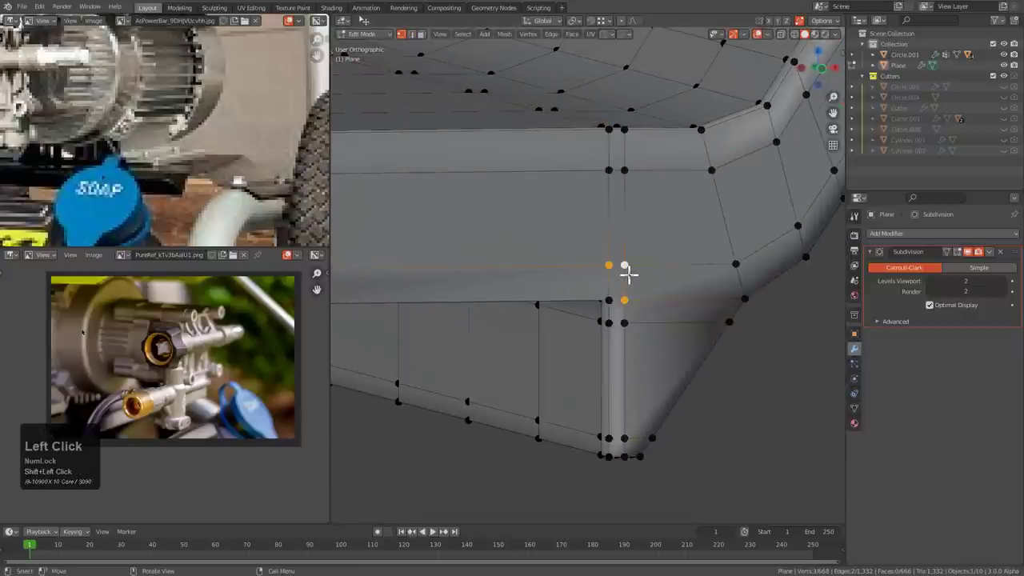
{"action": "key", "text": "m"}
{"action": "left_click", "coordinate": [627, 274]}
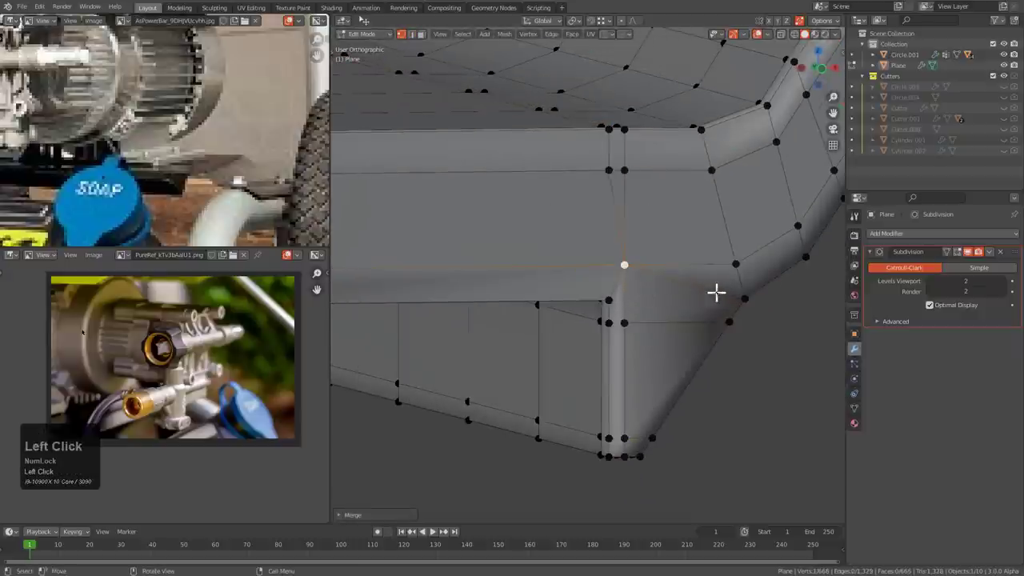
- Try a centred loop cut through the tapered rib and foot, and undo it
{"action": "middle_click_drag", "start_coordinate": [635, 441], "coordinate": [638, 411]}
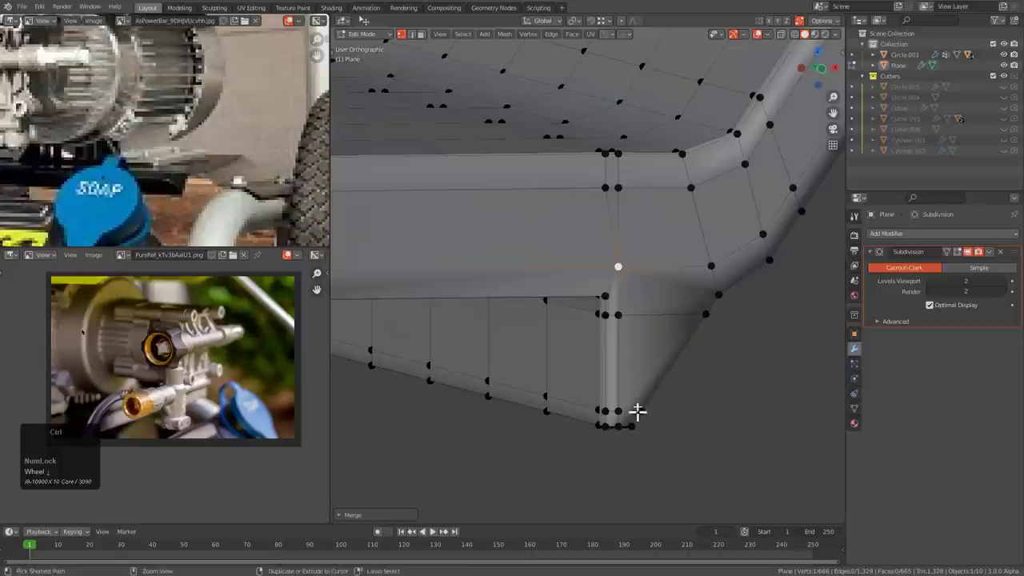
{"action": "key", "text": "ctrl+r"}
{"action": "left_click", "coordinate": [665, 318]}
{"action": "right_click", "coordinate": [668, 317]}
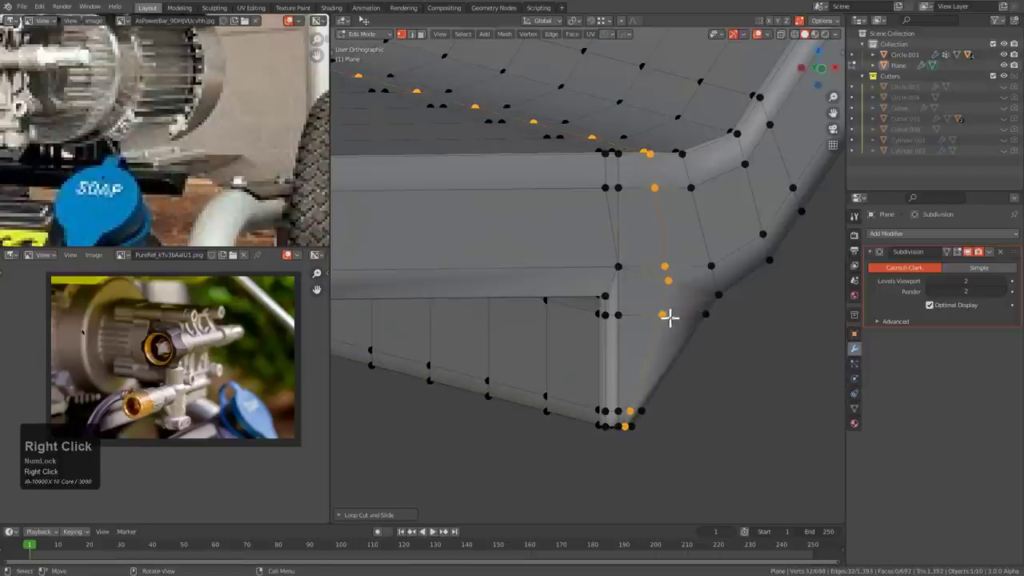
{"action": "key", "text": "ctrl+z"}
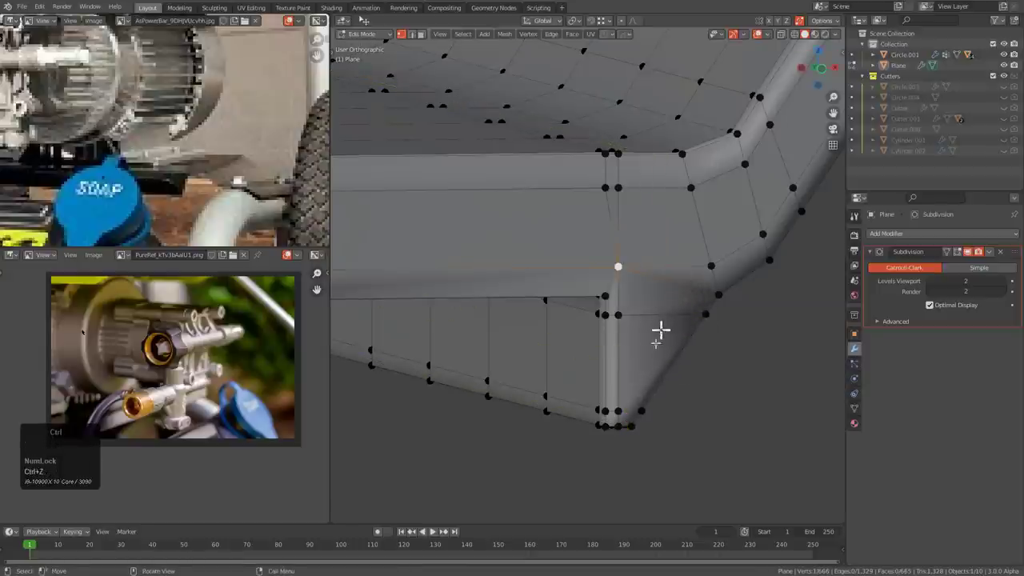
- Mirror the bracket along Y with a bisecting mirror modifier and place it above the Subdivision modifier
{"action": "middle_click_drag", "start_coordinate": [660, 329], "coordinate": [603, 270]}
{"action": "scroll", "coordinate": [599, 227], "scroll_direction": "up", "scroll_amount": 2, "text": "shift"}
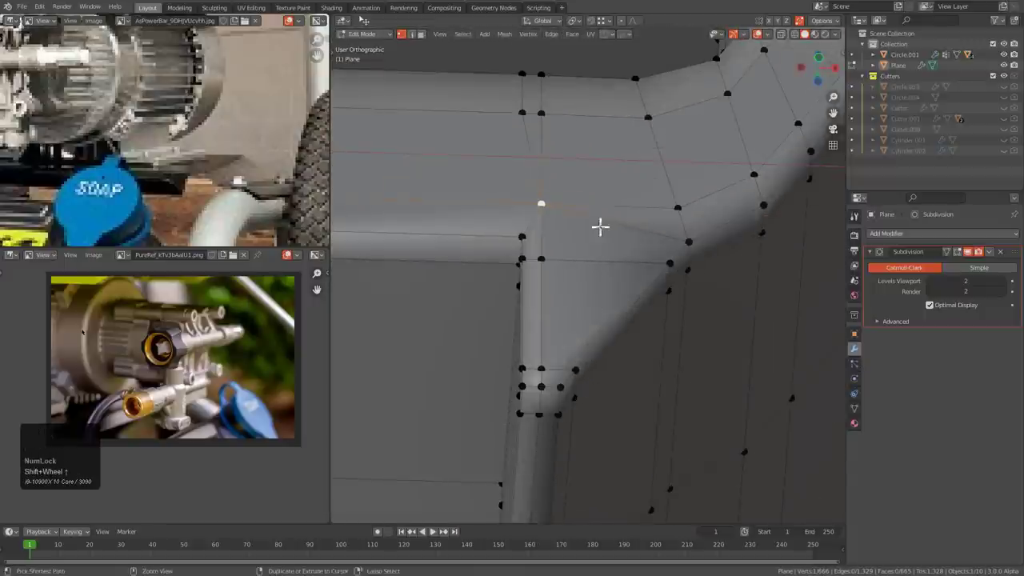
{"action": "scroll", "coordinate": [600, 227], "scroll_direction": "down", "scroll_amount": 10}
{"action": "key", "text": "Tab"}
{"action": "key", "text": "alt+x"}
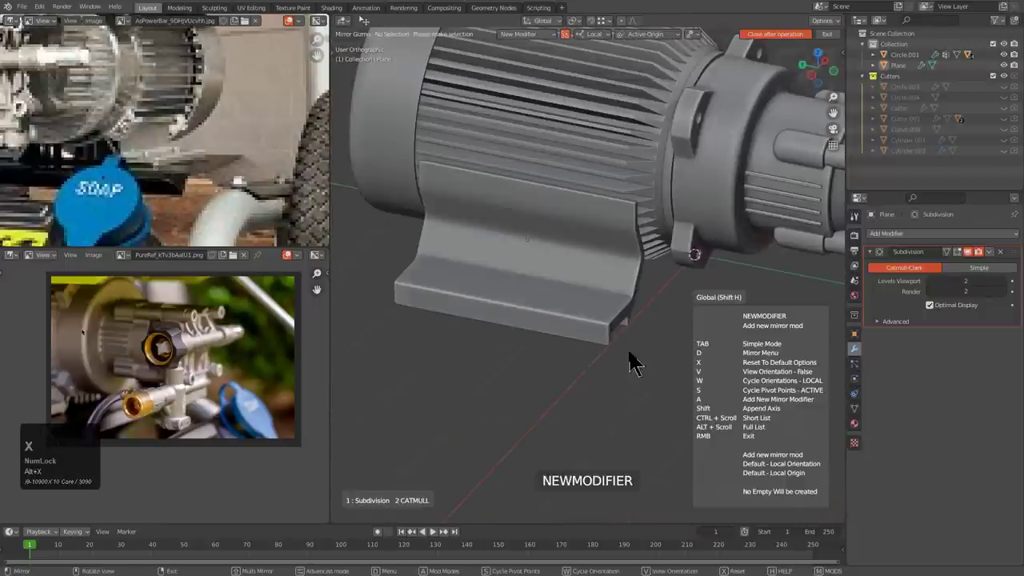
{"action": "scroll", "coordinate": [632, 363], "scroll_direction": "down", "scroll_amount": 3}
{"action": "left_click", "coordinate": [546, 299]}
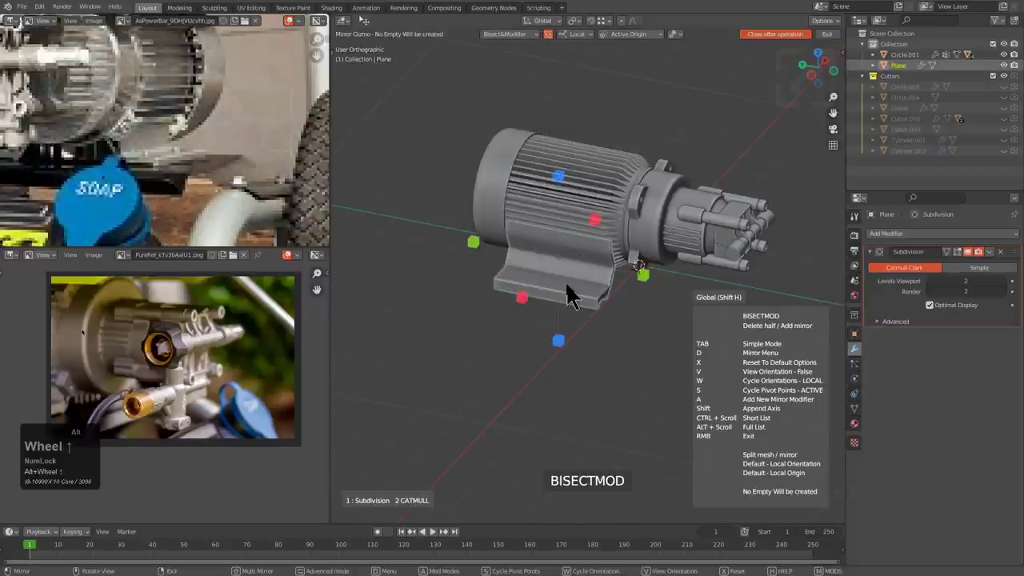
{"action": "left_click", "coordinate": [643, 275]}
{"action": "scroll", "coordinate": [640, 279], "scroll_direction": "up", "scroll_amount": 5}
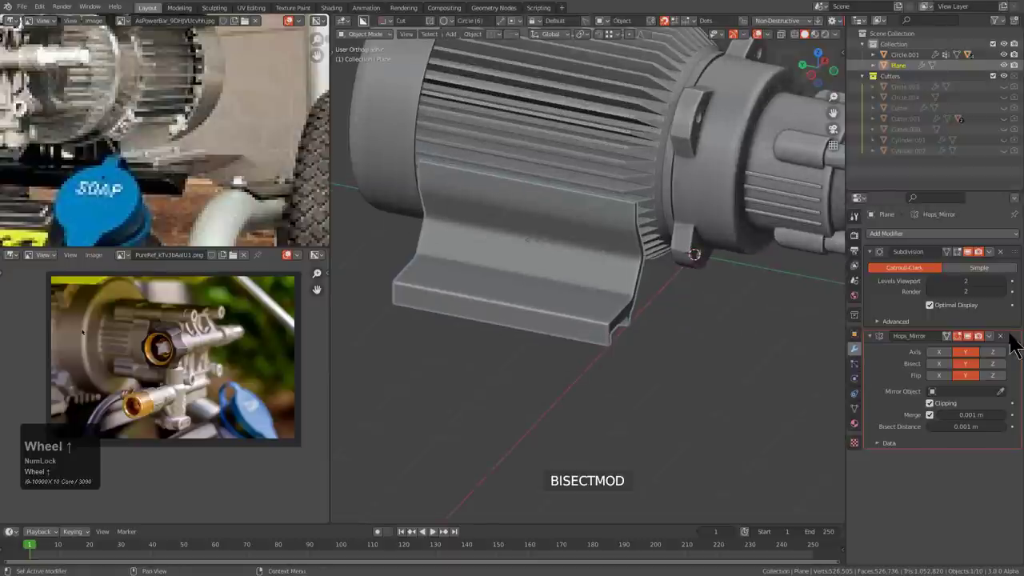
{"action": "left_click_drag", "start_coordinate": [1011, 336], "coordinate": [1011, 251]}
{"action": "scroll", "coordinate": [680, 331], "scroll_direction": "up", "scroll_amount": 5}
- Add a lengthwise edge loop through the underside of the tapered rib, running up its end face
{"action": "key", "text": "Tab"}
{"action": "scroll", "coordinate": [626, 242], "scroll_direction": "up", "scroll_amount": 3}
{"action": "middle_click_drag", "start_coordinate": [626, 242], "coordinate": [649, 325]}
{"action": "scroll", "coordinate": [594, 256], "scroll_direction": "up", "scroll_amount": 5}
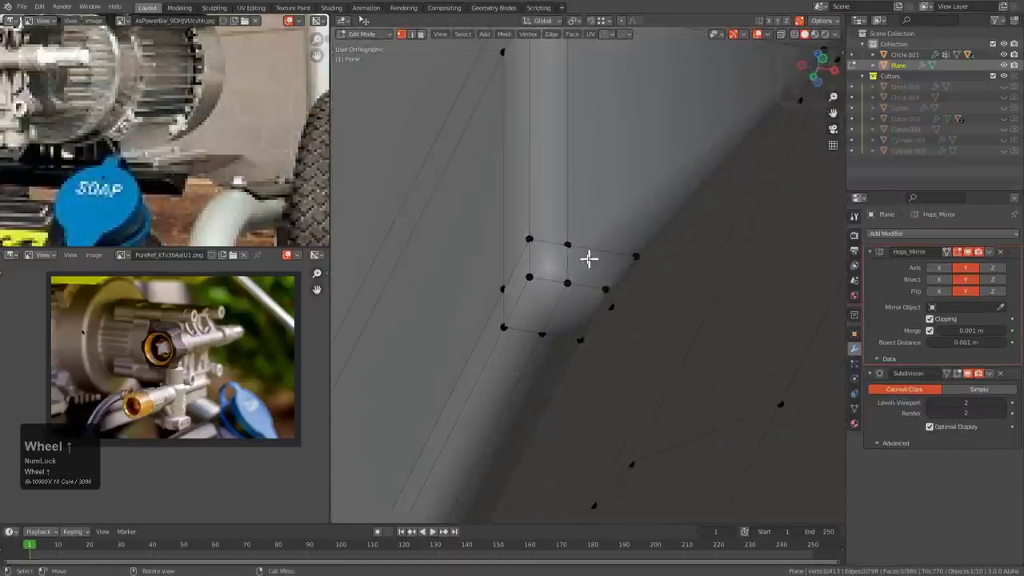
{"action": "scroll", "coordinate": [589, 254], "scroll_direction": "down", "scroll_amount": 4}
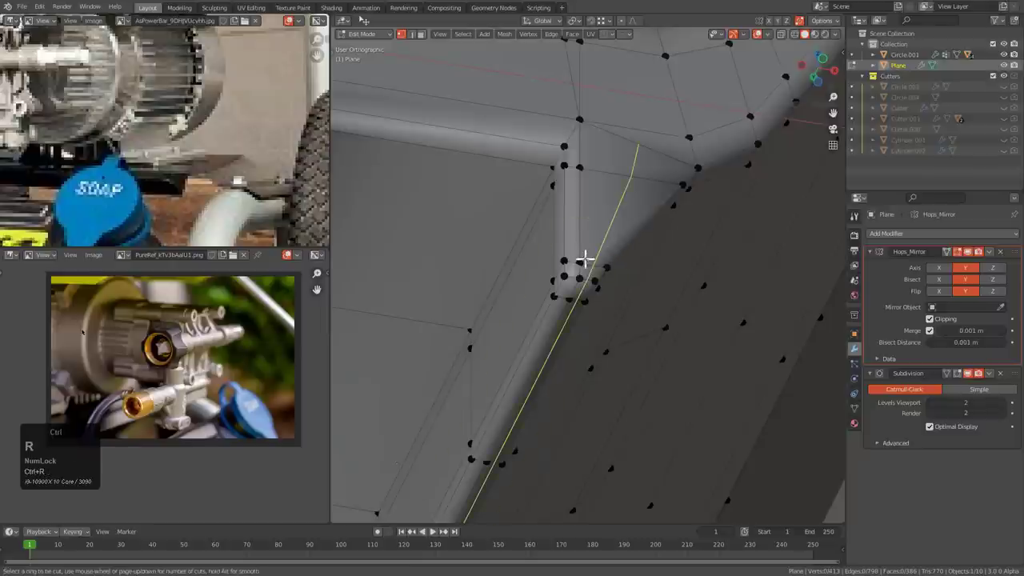
{"action": "left_click", "coordinate": [585, 262]}
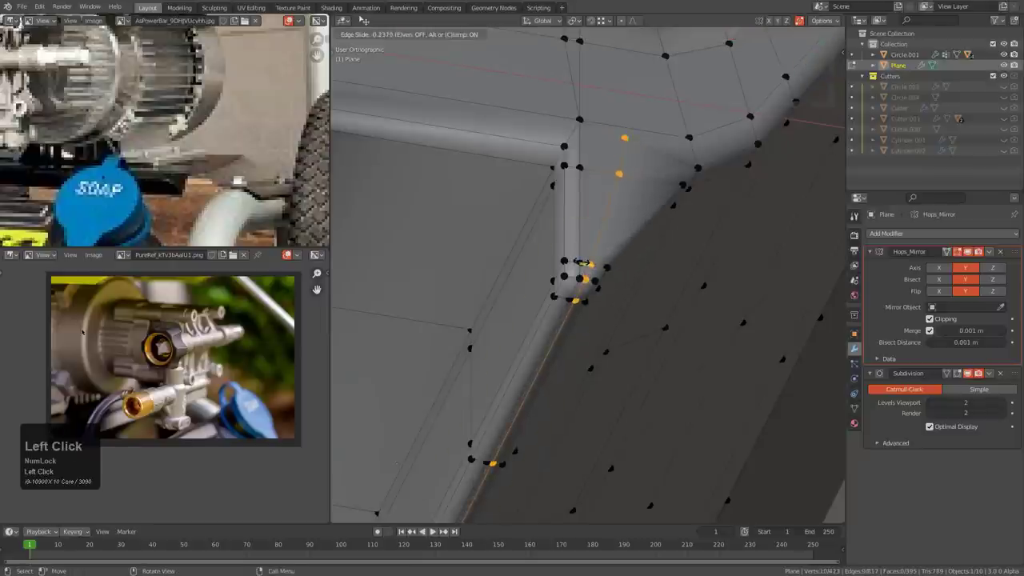
{"action": "left_click", "coordinate": [584, 262]}
- Slide the loop's two upper vertices toward the rib's sloped side and merge the top one into the adjacent bend vertex
{"action": "key", "text": "g"}
{"action": "key", "text": "g"}
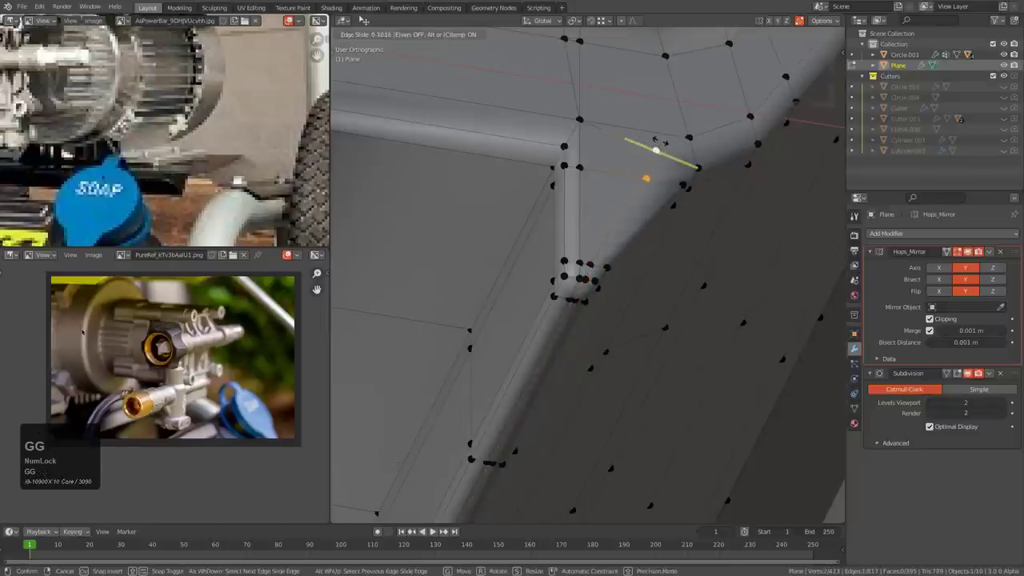
{"action": "left_click", "coordinate": [658, 142]}
{"action": "key", "text": "g"}
{"action": "key", "text": "g"}
{"action": "left_click", "coordinate": [668, 140]}
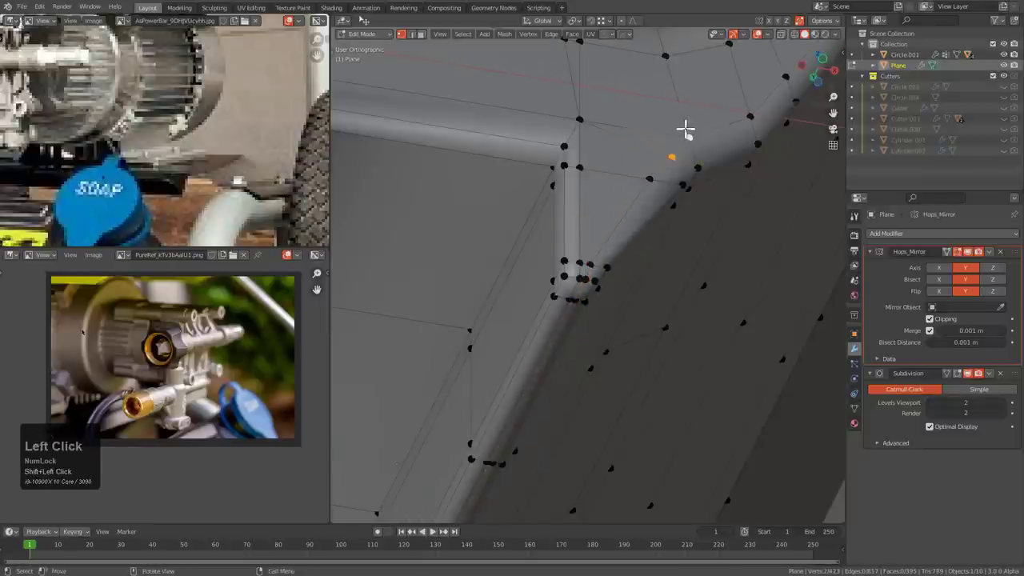
{"action": "key", "text": "m"}
{"action": "left_click", "coordinate": [656, 128]}
- Reposition the merged vertex, then slide the vertex below it and the one near the rib's tip to even the flow
{"action": "key", "text": "g"}
{"action": "key", "text": "g"}
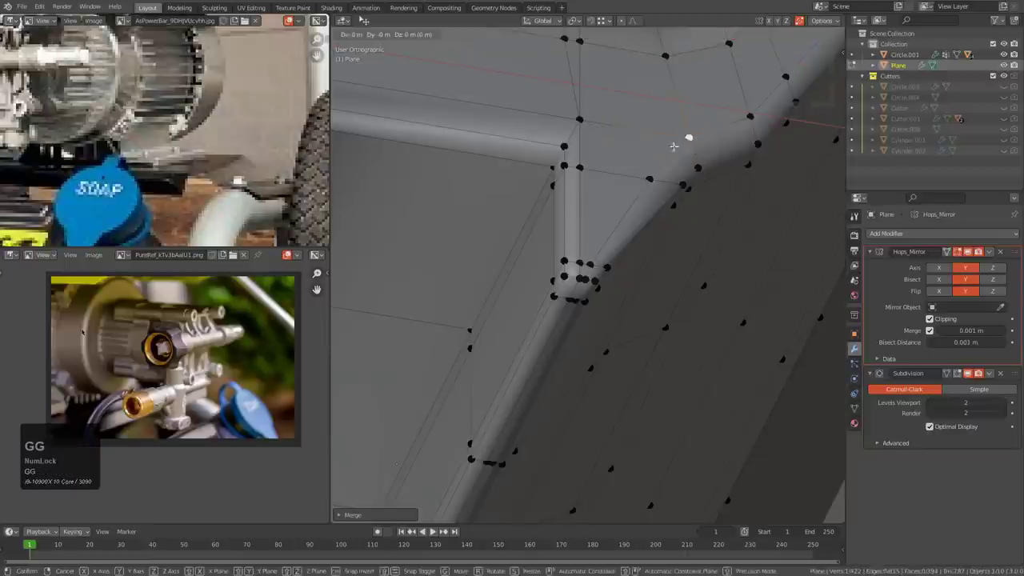
{"action": "left_click", "coordinate": [662, 161]}
{"action": "key", "text": "g"}
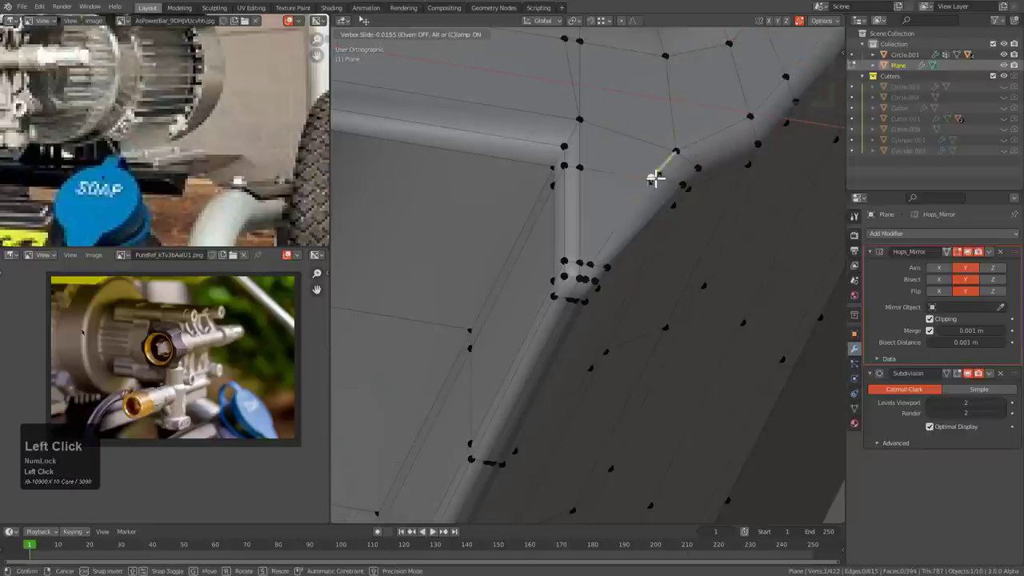
{"action": "left_click", "coordinate": [656, 178]}
{"action": "scroll", "coordinate": [625, 240], "scroll_direction": "up", "scroll_amount": 6}
{"action": "left_click", "coordinate": [596, 250]}
{"action": "key", "text": "g"}
{"action": "key", "text": "g"}
{"action": "left_click", "coordinate": [609, 247]}
{"action": "scroll", "coordinate": [643, 222], "scroll_direction": "down", "scroll_amount": 6}
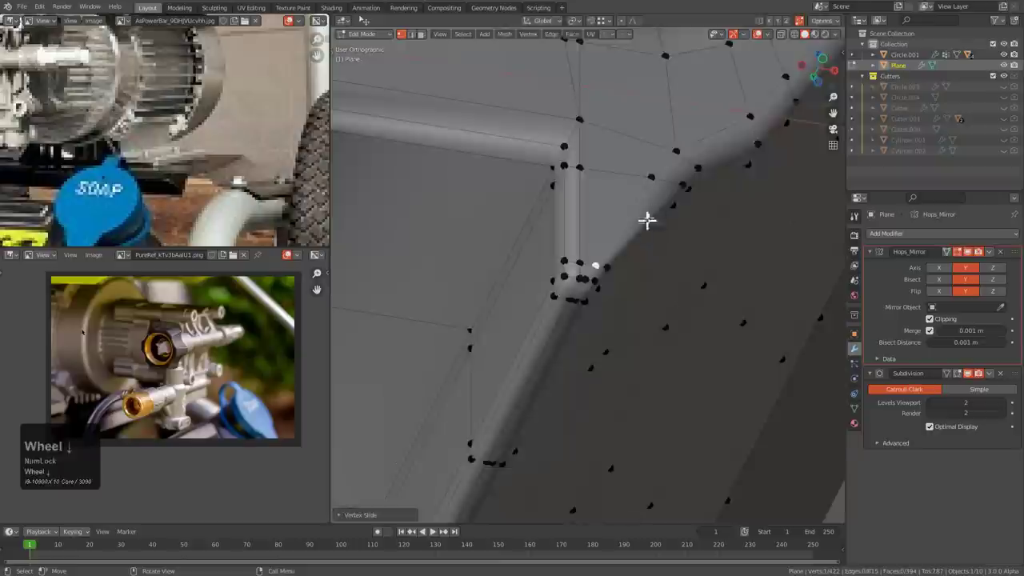
- Lower the end face's support loop along Z so it lies closer to the foot's underside
{"action": "key", "text": "Tab"}
{"action": "middle_click_drag", "start_coordinate": [647, 220], "coordinate": [675, 236]}
{"action": "scroll", "coordinate": [674, 236], "scroll_direction": "down", "scroll_amount": 6}
{"action": "key", "text": "Tab"}
{"action": "middle_click_drag", "start_coordinate": [651, 304], "coordinate": [624, 277]}
{"action": "scroll", "coordinate": [710, 263], "scroll_direction": "up", "scroll_amount": 3}
{"action": "scroll", "coordinate": [722, 253], "scroll_direction": "up", "scroll_amount": 3}
{"action": "mouse_move", "coordinate": [722, 253]}
{"action": "middle_mouse_down", "text": "shift"}
{"action": "mouse_move", "coordinate": [704, 267]}
{"action": "mouse_move", "coordinate": [723, 263]}
{"action": "middle_mouse_up", "text": "shift"}
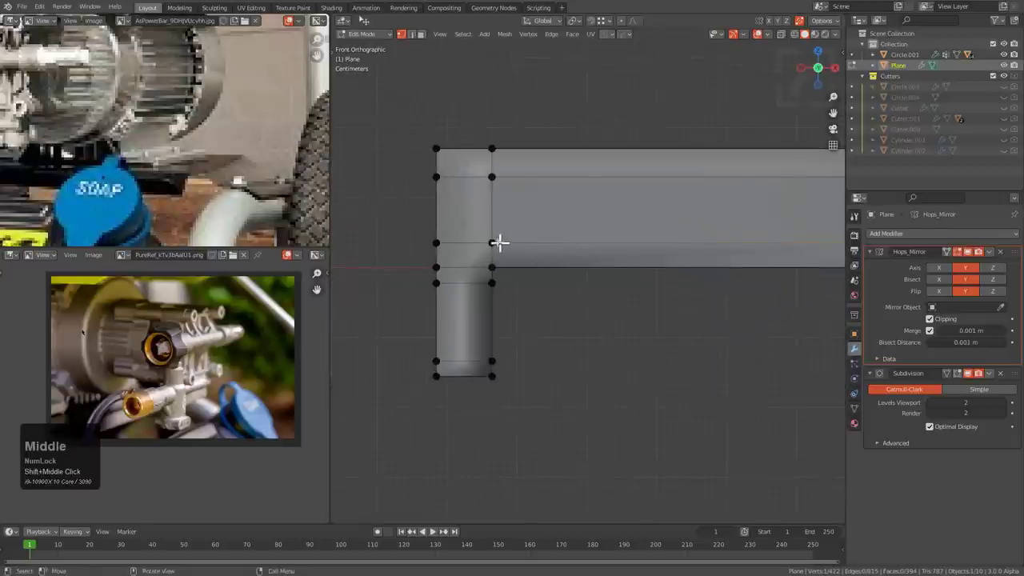
{"action": "scroll", "coordinate": [729, 270], "scroll_direction": "down", "scroll_amount": 5}
{"action": "scroll", "coordinate": [674, 258], "scroll_direction": "up", "scroll_amount": 6}
{"action": "key", "text": "g"}
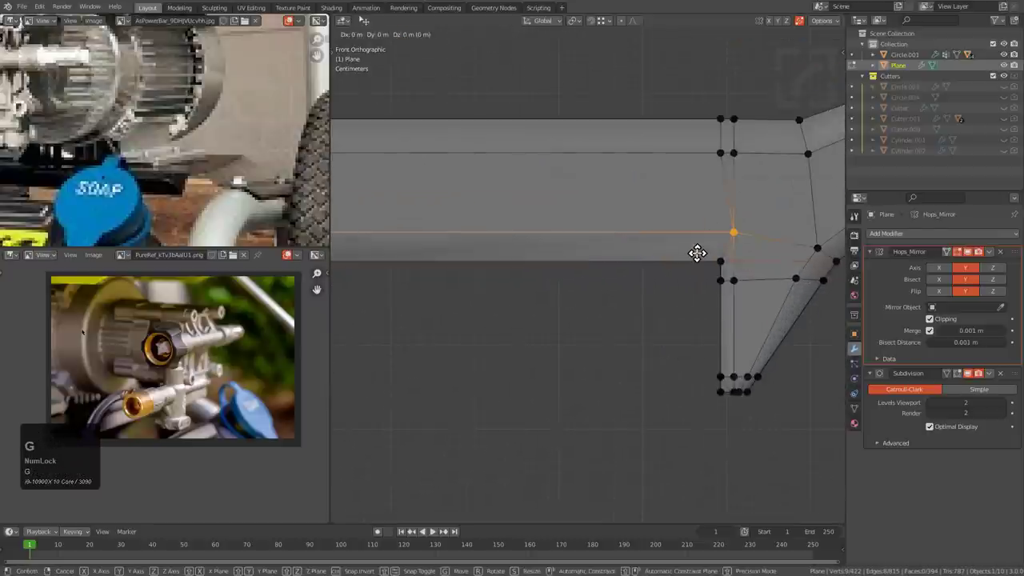
{"action": "key", "text": "z"}
{"action": "left_click", "coordinate": [698, 268]}
{"action": "key", "text": "alt+z"}
- Add a vertical support loop through the outer rib, close to its inner face
{"action": "scroll", "coordinate": [680, 274], "scroll_direction": "down", "scroll_amount": 4}
{"action": "left_click_drag", "start_coordinate": [539, 279], "coordinate": [682, 267], "text": "shift"}
{"action": "middle_click_drag", "start_coordinate": [682, 267], "coordinate": [710, 266], "text": "shift"}
{"action": "scroll", "coordinate": [703, 266], "scroll_direction": "up", "scroll_amount": 6}
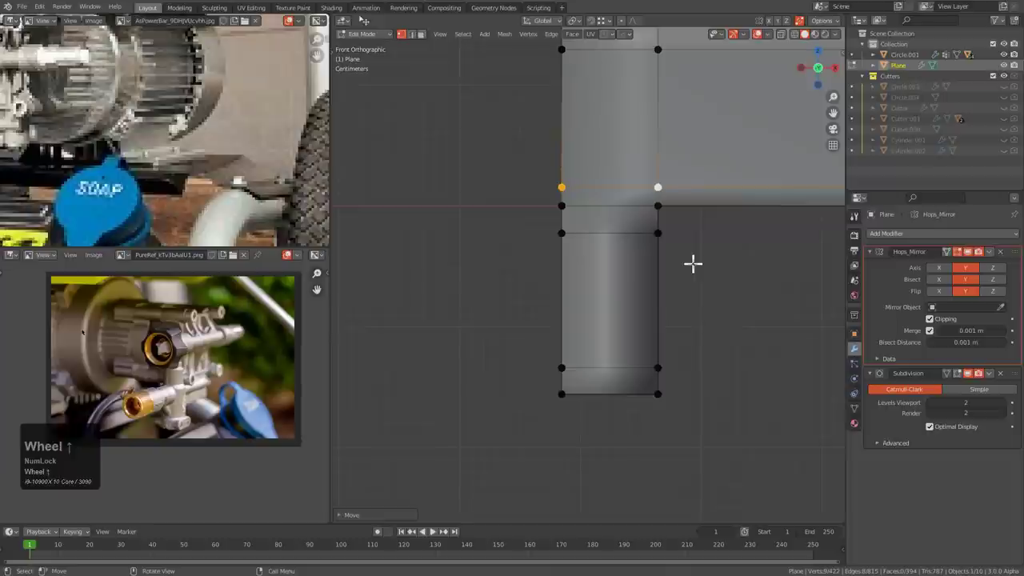
{"action": "left_click", "coordinate": [630, 220]}
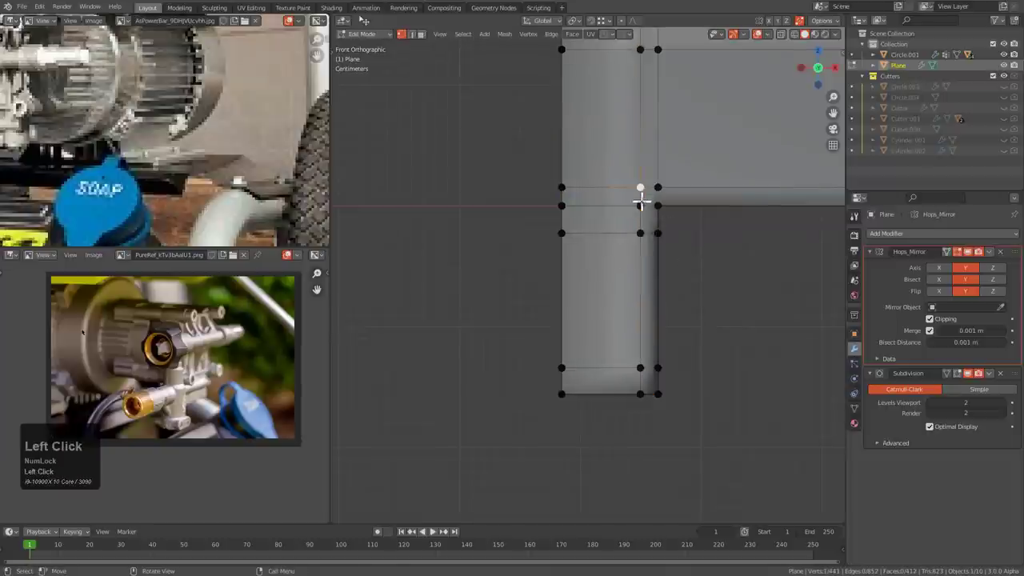
- Merge the selected support-loop vertices at the last one in the outer rib's inner corner and dissolve the surplus loop edges
{"action": "key", "text": "m"}
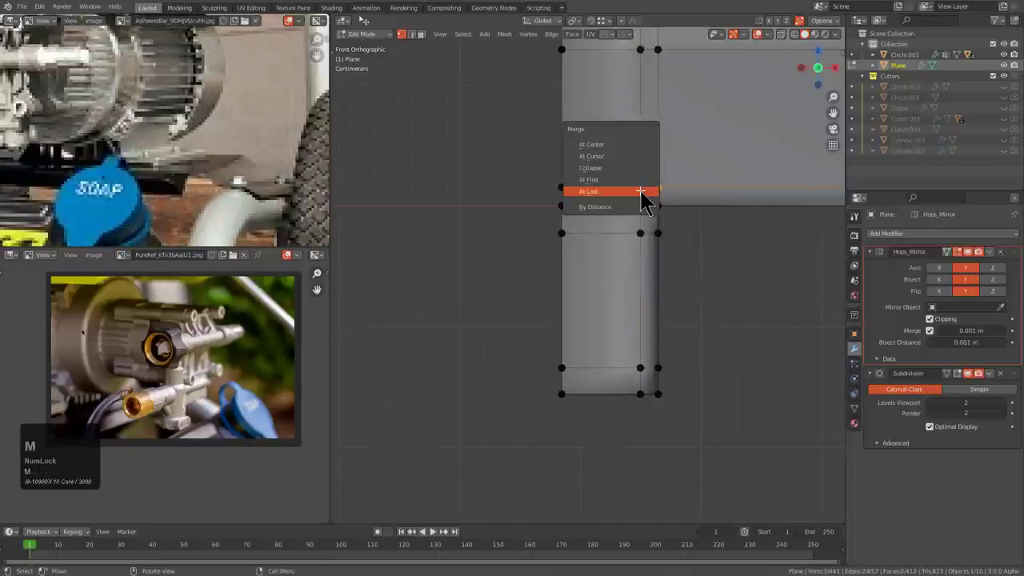
{"action": "left_click", "coordinate": [641, 194]}
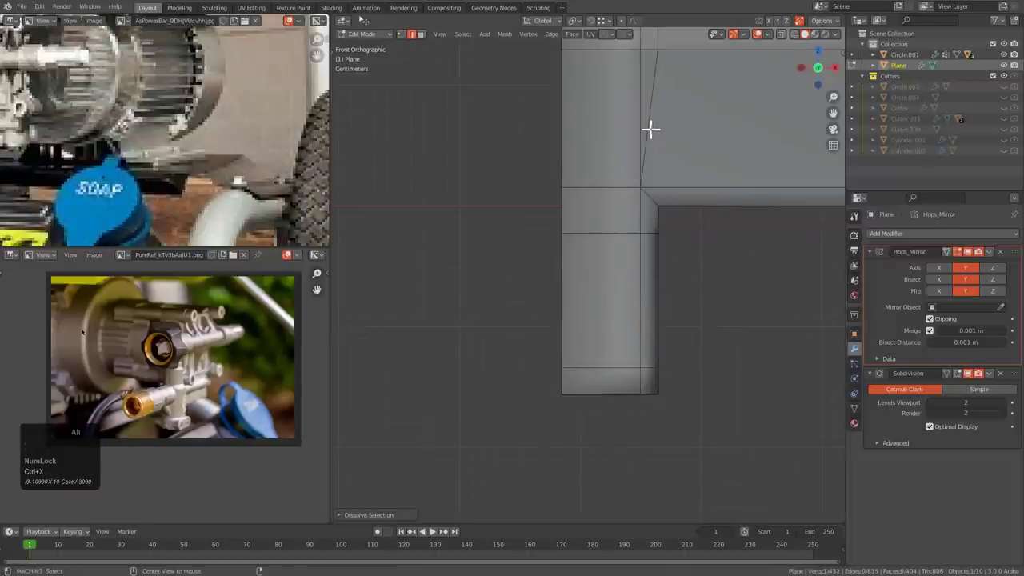
{"action": "scroll", "coordinate": [650, 128], "scroll_direction": "down", "scroll_amount": 4}
{"action": "middle_click_drag", "start_coordinate": [667, 206], "coordinate": [578, 275], "text": "shift"}
{"action": "scroll", "coordinate": [655, 249], "scroll_direction": "down", "scroll_amount": 3}
{"action": "key", "text": "Tab"}
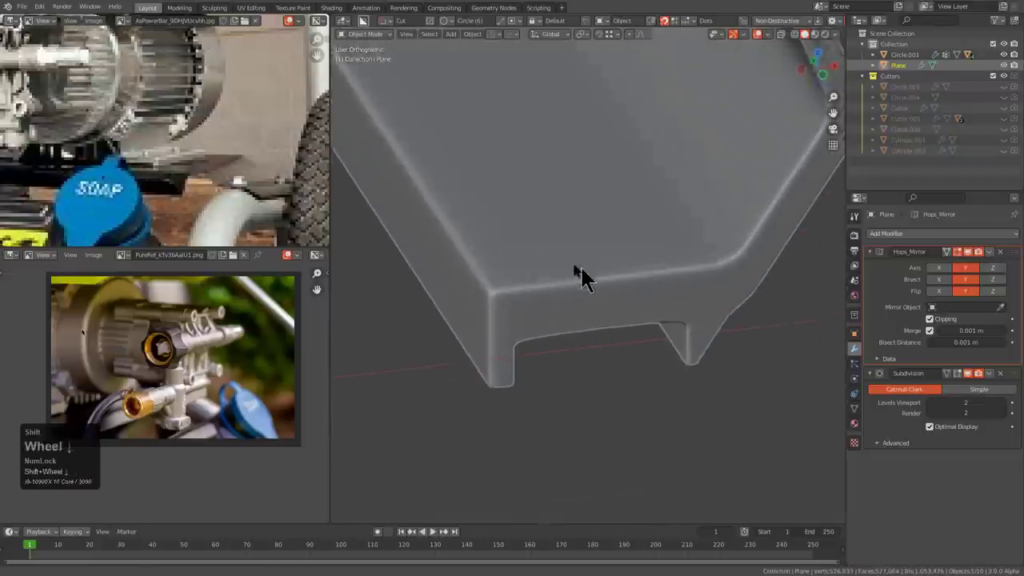
- Examine the bracket's end face and rib corners, comparing the subdivided shading with the edge flow of the mesh
{"action": "key", "text": "Tab"}
{"action": "middle_click_drag", "start_coordinate": [723, 287], "coordinate": [696, 287], "text": "shift"}
{"action": "scroll", "coordinate": [667, 249], "scroll_direction": "up", "scroll_amount": 2}
{"action": "scroll", "coordinate": [667, 240], "scroll_direction": "down", "scroll_amount": 2}
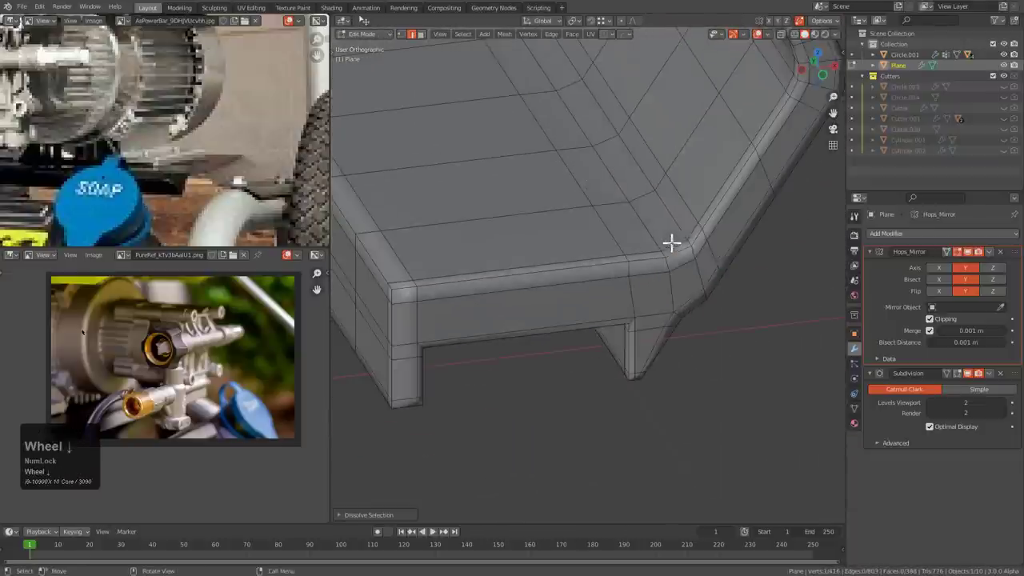
{"action": "middle_click_drag", "start_coordinate": [669, 243], "coordinate": [692, 250]}
{"action": "key", "text": "Tab"}
{"action": "key", "text": "Tab"}
{"action": "scroll", "coordinate": [619, 200], "scroll_direction": "up", "scroll_amount": 2}
{"action": "key", "text": "Tab"}
{"action": "key", "text": "Tab"}
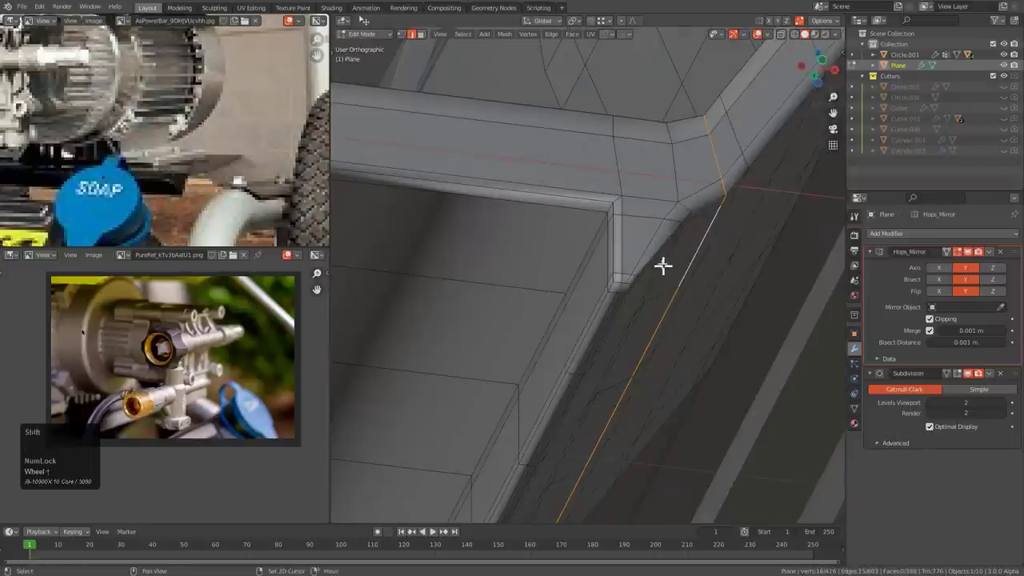
{"action": "scroll", "coordinate": [664, 265], "scroll_direction": "up", "scroll_amount": 2}
{"action": "scroll", "coordinate": [687, 260], "scroll_direction": "up", "scroll_amount": 1}
{"action": "scroll", "coordinate": [634, 215], "scroll_direction": "down", "scroll_amount": 1}
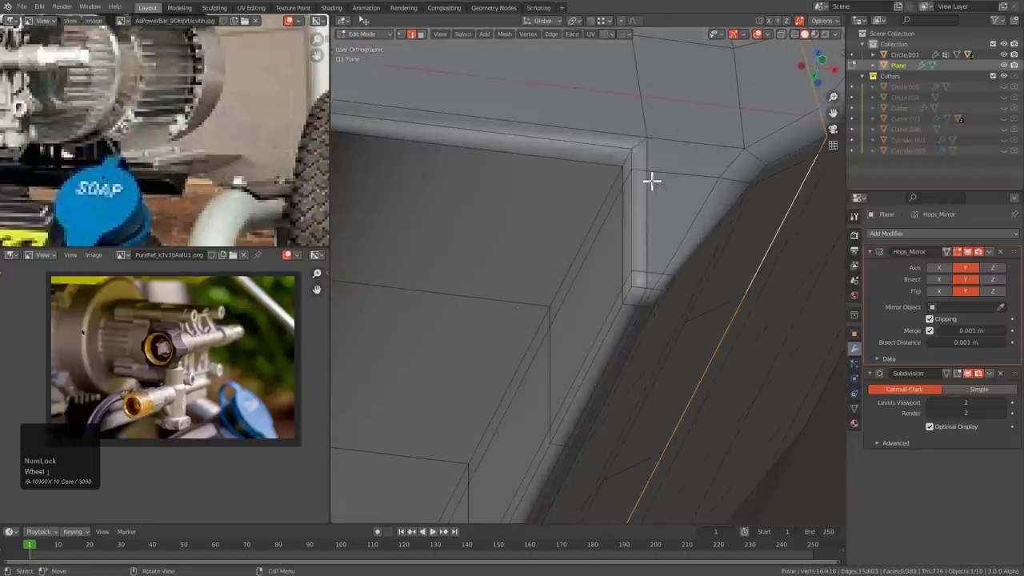
- Add a centred edge loop running lengthwise along the bracket's underside between the two ribs
{"action": "middle_click_drag", "start_coordinate": [652, 180], "coordinate": [606, 215]}
{"action": "key", "text": "ctrl+r"}
{"action": "left_click", "coordinate": [600, 210]}
{"action": "right_click", "coordinate": [605, 210]}
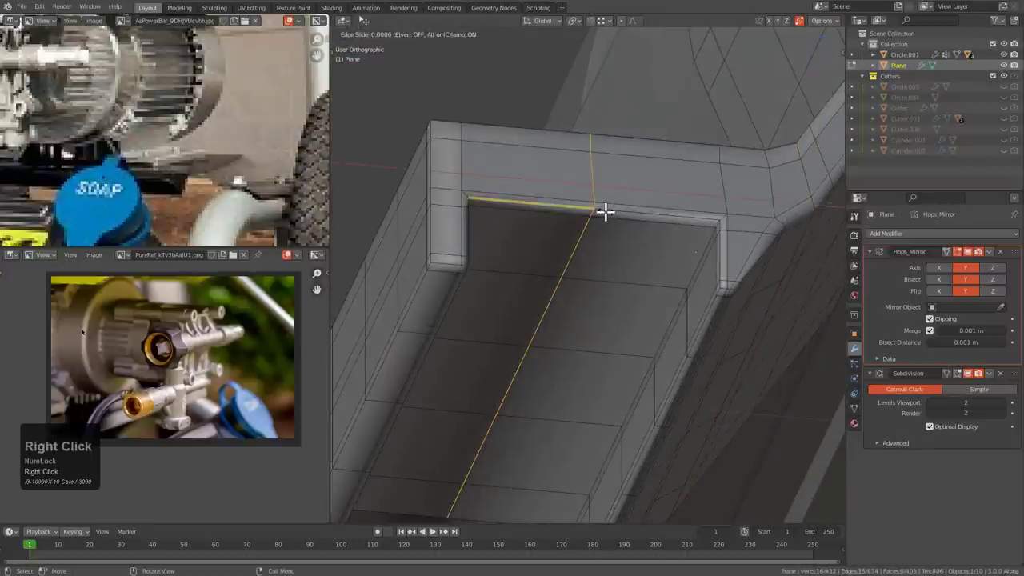
{"action": "key", "text": "Tab"}
{"action": "scroll", "coordinate": [652, 232], "scroll_direction": "down", "scroll_amount": 6}
- Select the bracket together with the motor body, keeping the motor body as the active object
{"action": "middle_click_drag", "start_coordinate": [664, 237], "coordinate": [640, 305]}
{"action": "left_click", "coordinate": [678, 314]}
{"action": "scroll", "coordinate": [682, 296], "scroll_direction": "down", "scroll_amount": 4}
{"action": "scroll", "coordinate": [680, 284], "scroll_direction": "up", "scroll_amount": 2}
{"action": "scroll", "coordinate": [624, 316], "scroll_direction": "down", "scroll_amount": 4}
{"action": "key", "text": "alt+a"}
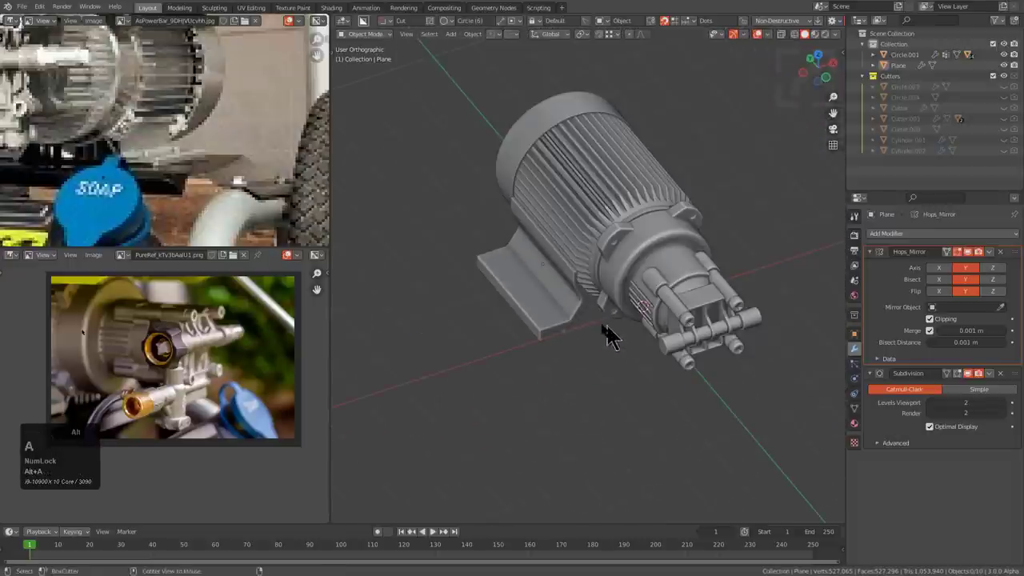
{"action": "left_click", "coordinate": [607, 182], "text": "shift"}
- Try to mirror the bracket across the motor on the Y axis with the mirror tool's default settings
{"action": "key", "text": "alt+x"}
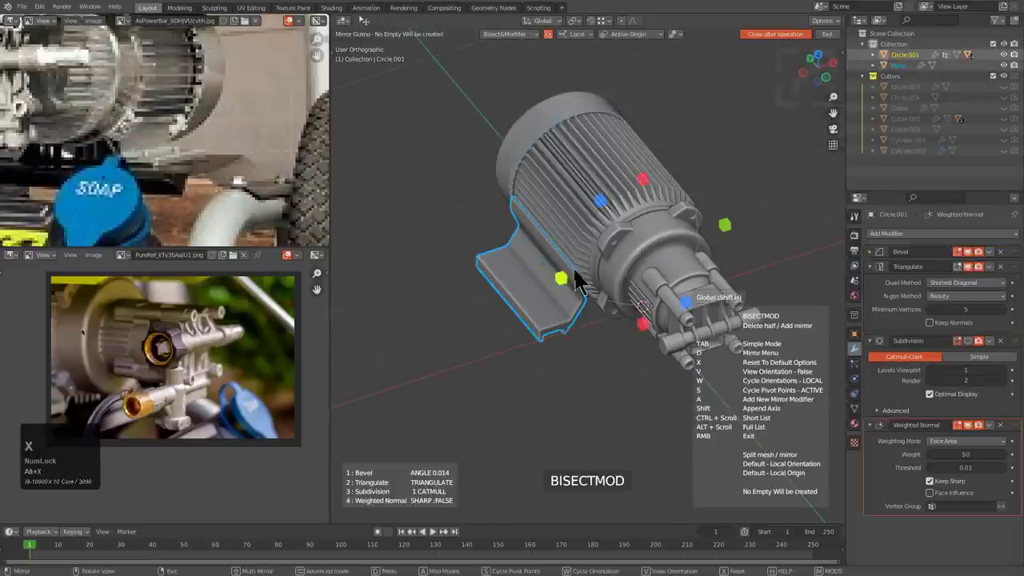
{"action": "key", "text": "x"}
{"action": "left_click", "coordinate": [564, 280]}
{"action": "key", "text": "alt+a"}
{"action": "key", "text": "ctrl+z"}
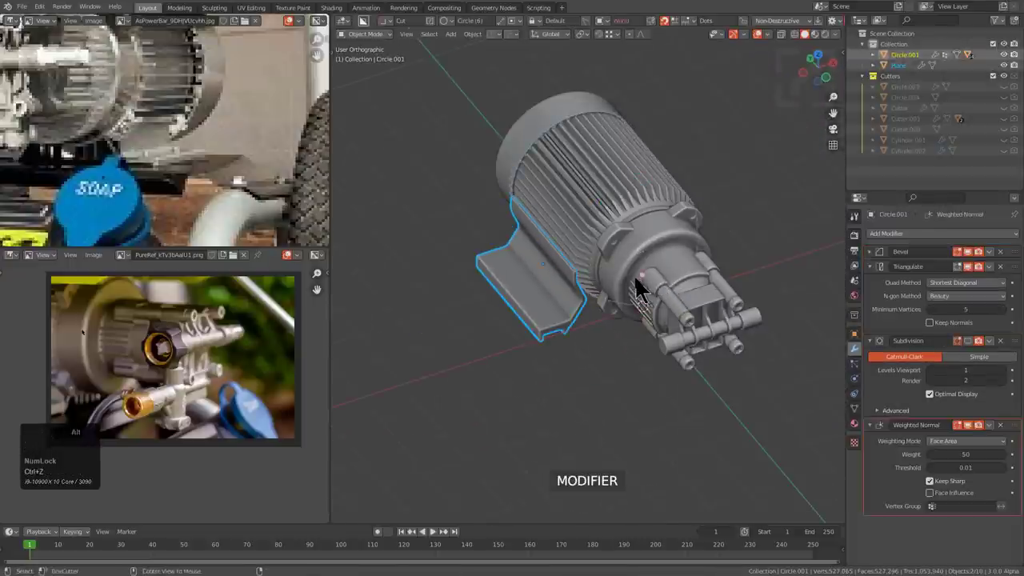
- Mirror the bracket to the motor's opposite side on the Y axis as a new mirror modifier
{"action": "key", "text": "alt+x"}
{"action": "key", "text": "a"}
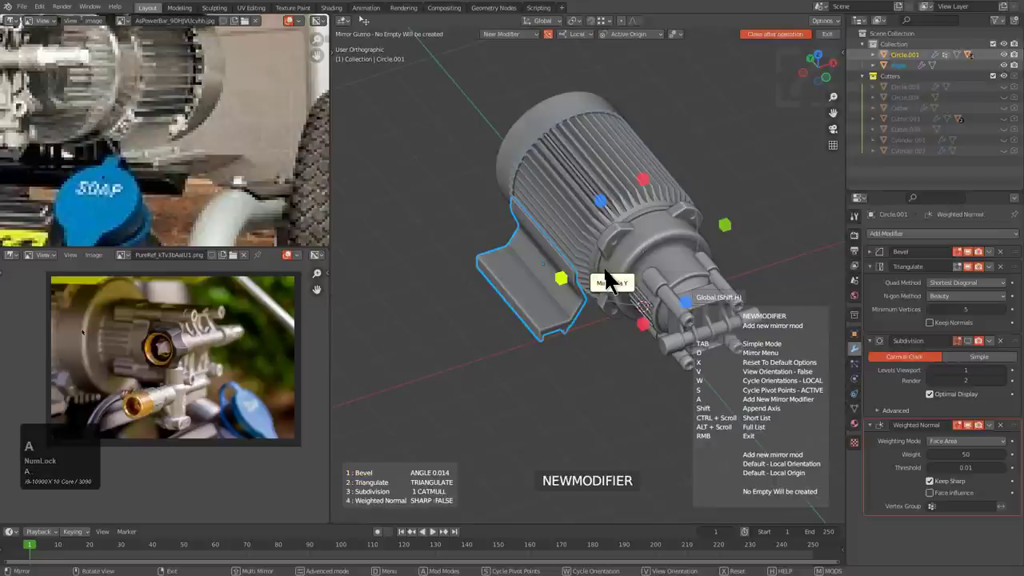
{"action": "left_click", "coordinate": [563, 284]}
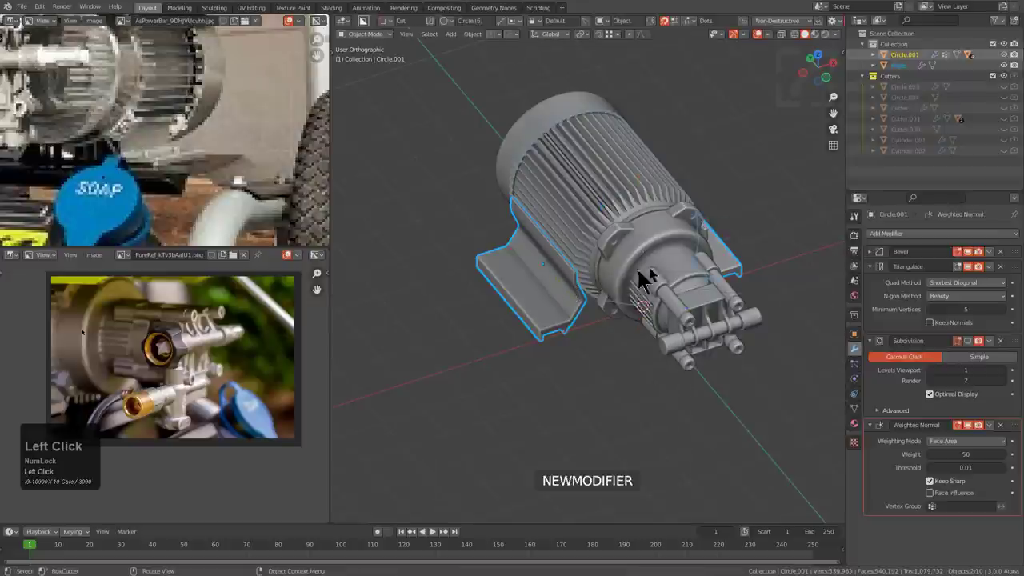
- Sharpen the plain cylinder at the end of the pump's cross tube with the HOps Sharpen operation
{"action": "middle_click_drag", "start_coordinate": [675, 283], "coordinate": [646, 258]}
{"action": "scroll", "coordinate": [635, 284], "scroll_direction": "up", "scroll_amount": 3}
{"action": "scroll", "coordinate": [634, 282], "scroll_direction": "up", "scroll_amount": 1}
{"action": "left_click", "coordinate": [678, 423]}
{"action": "key", "text": "q"}
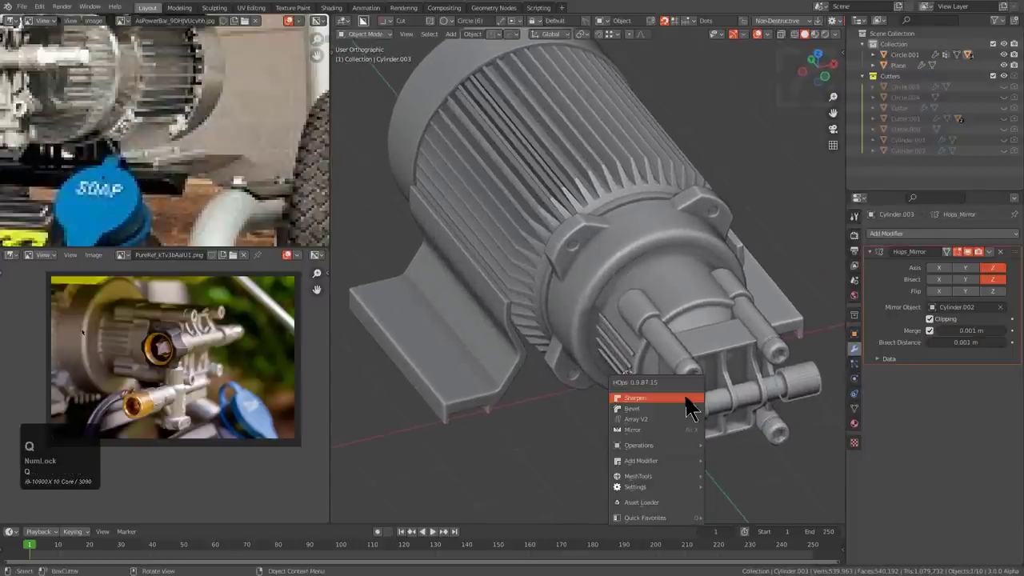
{"action": "left_click", "coordinate": [684, 400]}
{"action": "middle_click_drag", "start_coordinate": [680, 431], "coordinate": [606, 336], "text": "shift"}
- Enlarge the black threaded fitting in the reference photo and turn on the wireframe overlay for the whole model
{"action": "scroll", "coordinate": [176, 366], "scroll_direction": "up", "scroll_amount": 6}
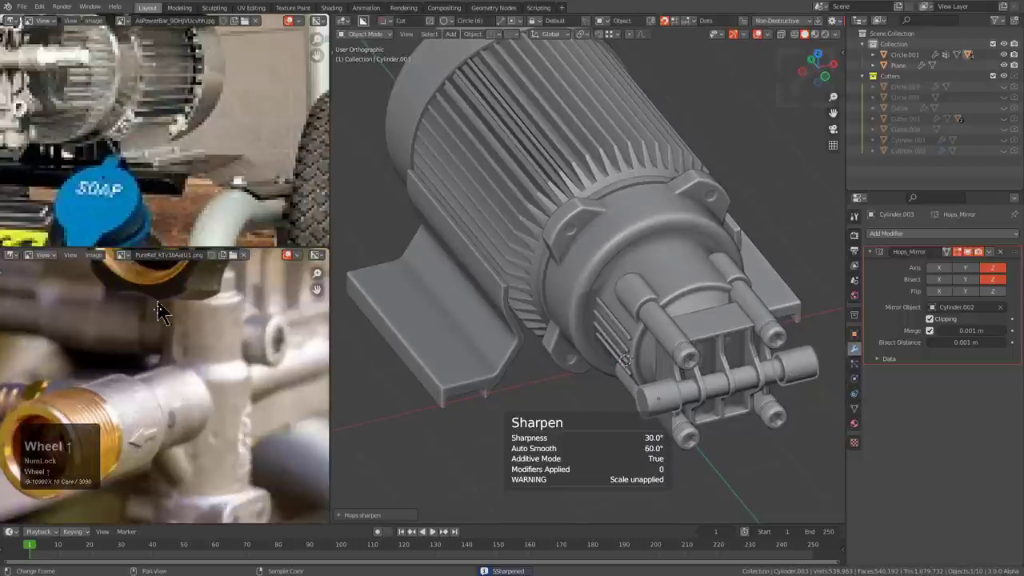
{"action": "middle_click", "coordinate": [157, 362]}
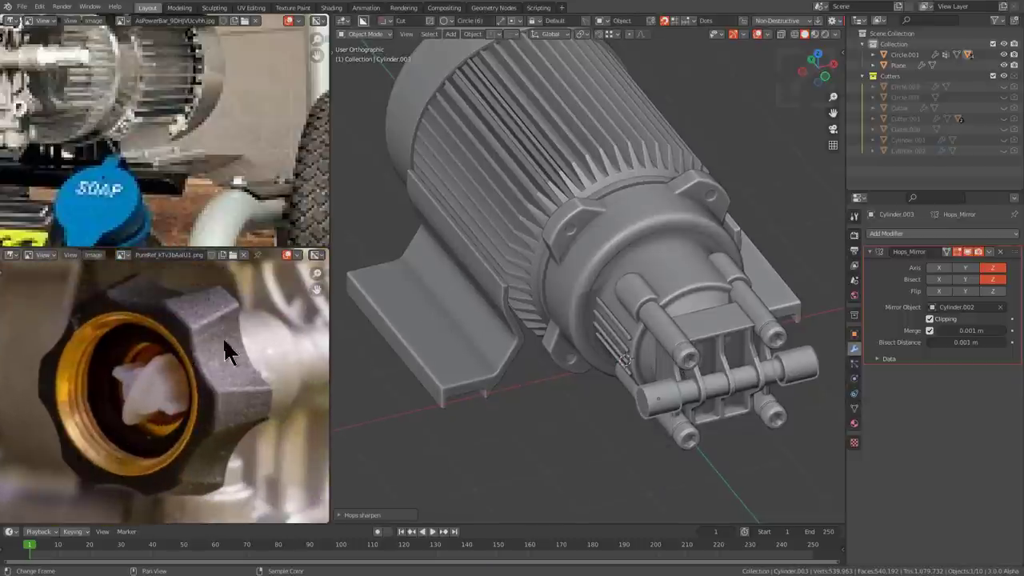
{"action": "key", "text": "alt+a"}
{"action": "middle_click_drag", "start_coordinate": [555, 328], "coordinate": [620, 359]}
{"action": "left_click", "coordinate": [489, 391]}
{"action": "key", "text": "alt+v"}
{"action": "left_click", "coordinate": [600, 352]}
- Reorder the modifiers of the bracket and the pump's socket bolts so Subdivision sits below both mirrors
{"action": "key", "text": "alt+a"}
{"action": "left_click", "coordinate": [456, 367]}
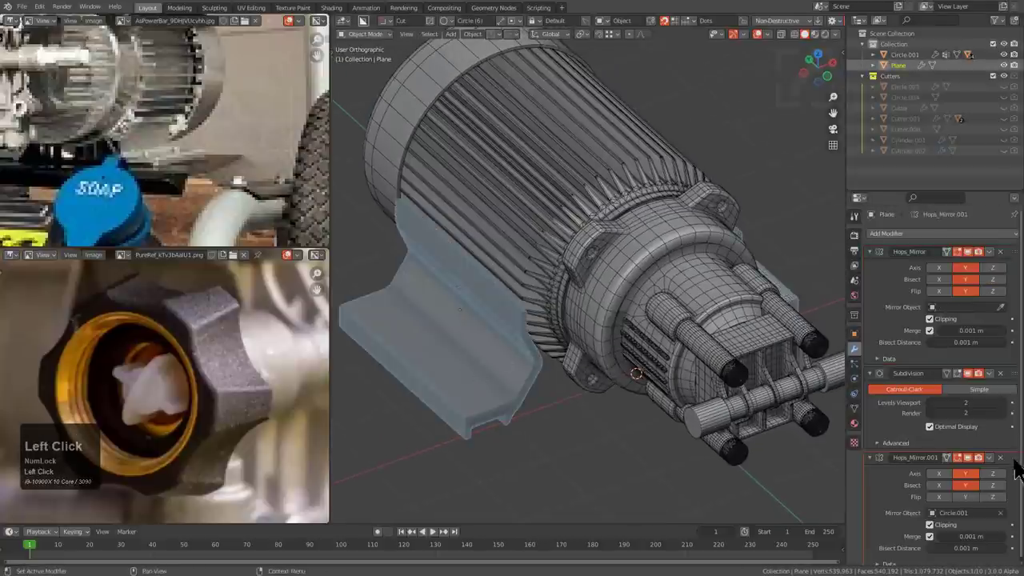
{"action": "left_click_drag", "start_coordinate": [1014, 461], "coordinate": [1000, 369]}
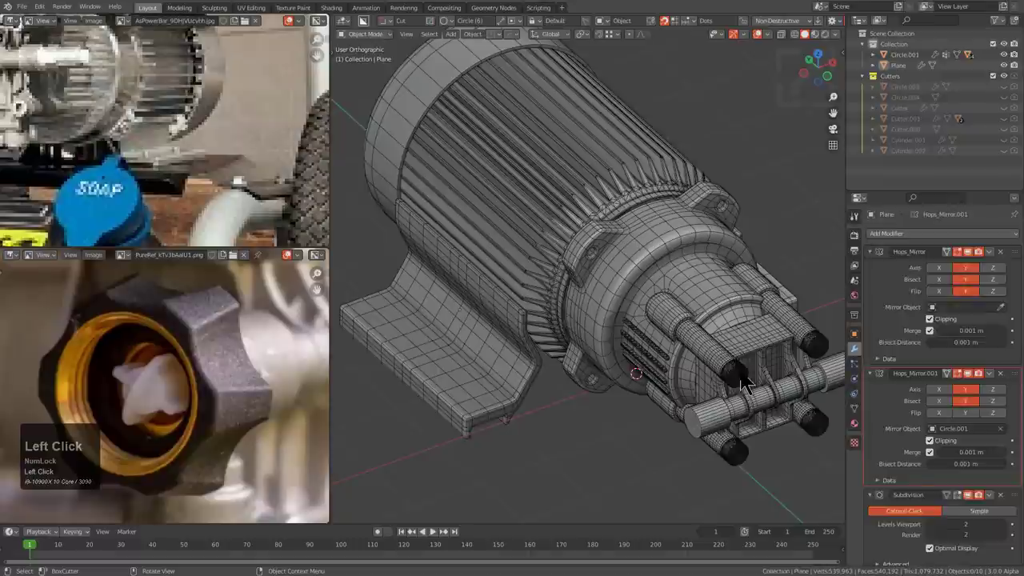
{"action": "left_click", "coordinate": [746, 384]}
{"action": "left_click_drag", "start_coordinate": [1005, 255], "coordinate": [1004, 497]}
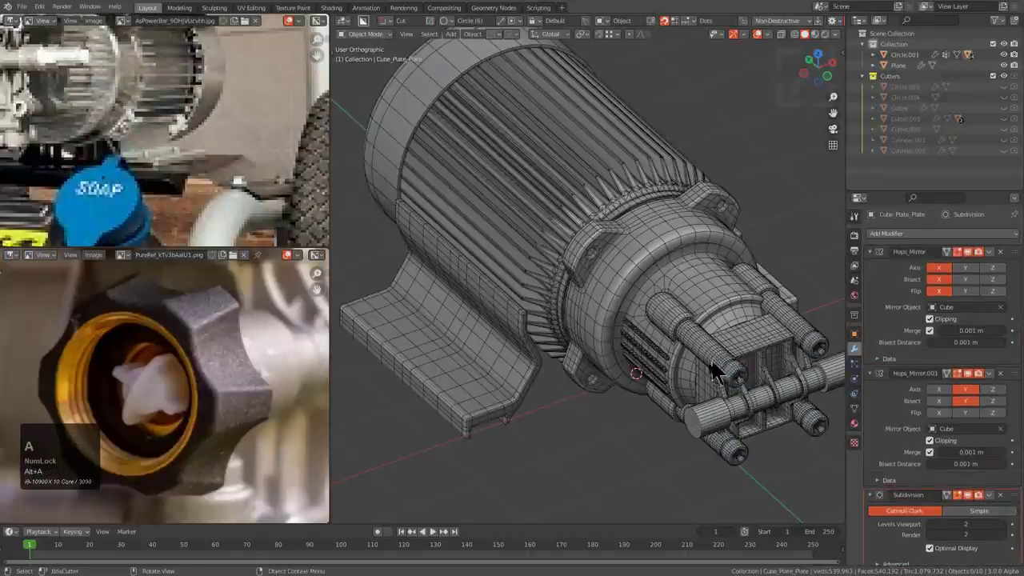
- Hide the plain cylinder covering the end of the pump's cross tube
{"action": "left_click", "coordinate": [717, 413]}
{"action": "scroll", "coordinate": [633, 339], "scroll_direction": "up", "scroll_amount": 8}
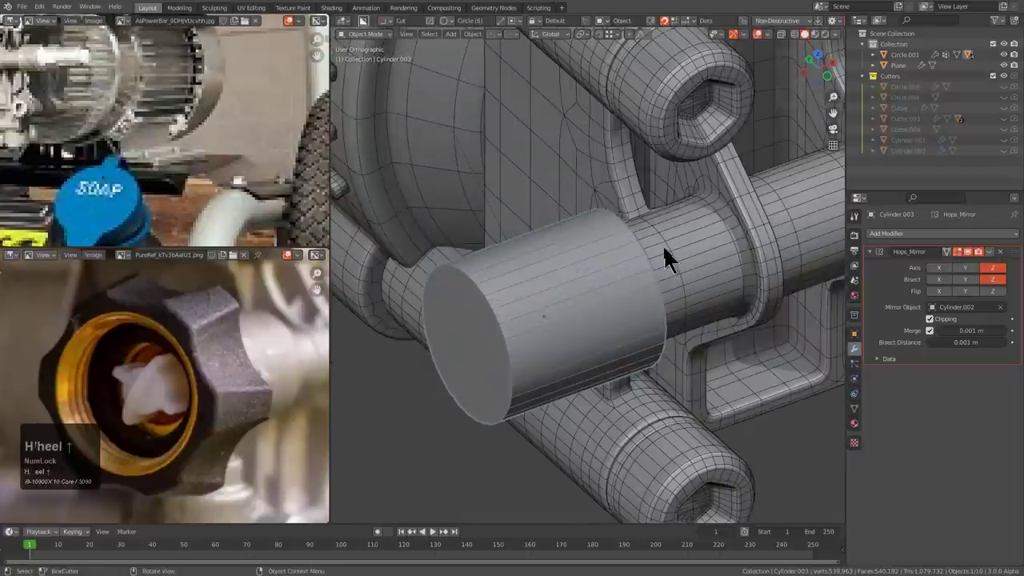
{"action": "key", "text": "h"}
- Add a support loop on the cross tube's end face, just outside the inner ring
{"action": "left_click", "coordinate": [632, 289]}
{"action": "key", "text": "Tab"}
{"action": "scroll", "coordinate": [631, 289], "scroll_direction": "up", "scroll_amount": 2}
{"action": "middle_click_drag", "start_coordinate": [631, 289], "coordinate": [671, 278], "text": "shift"}
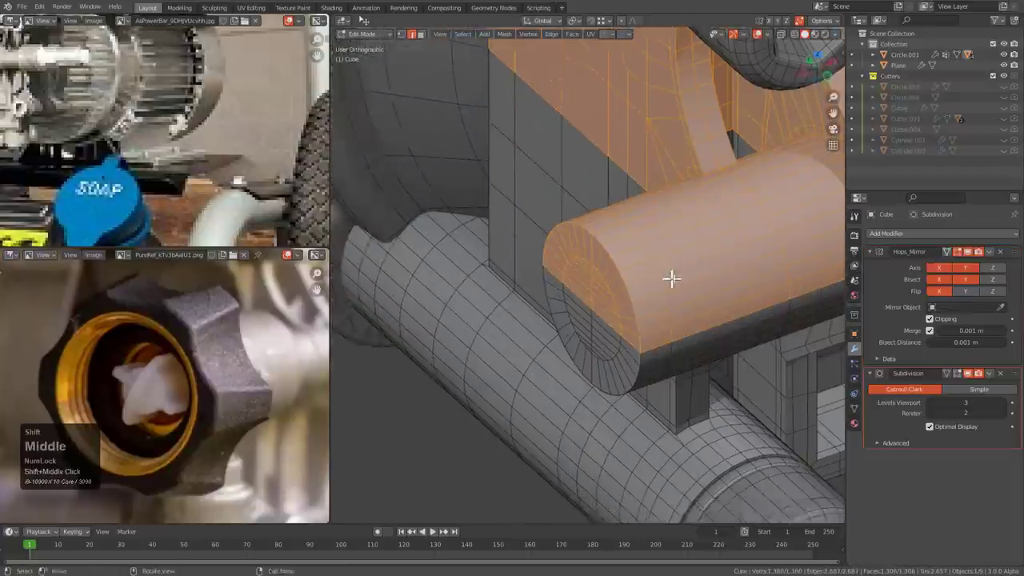
{"action": "scroll", "coordinate": [670, 278], "scroll_direction": "up", "scroll_amount": 4}
{"action": "key", "text": "ctrl+r"}
{"action": "left_click", "coordinate": [603, 245]}
{"action": "left_click", "coordinate": [600, 259]}
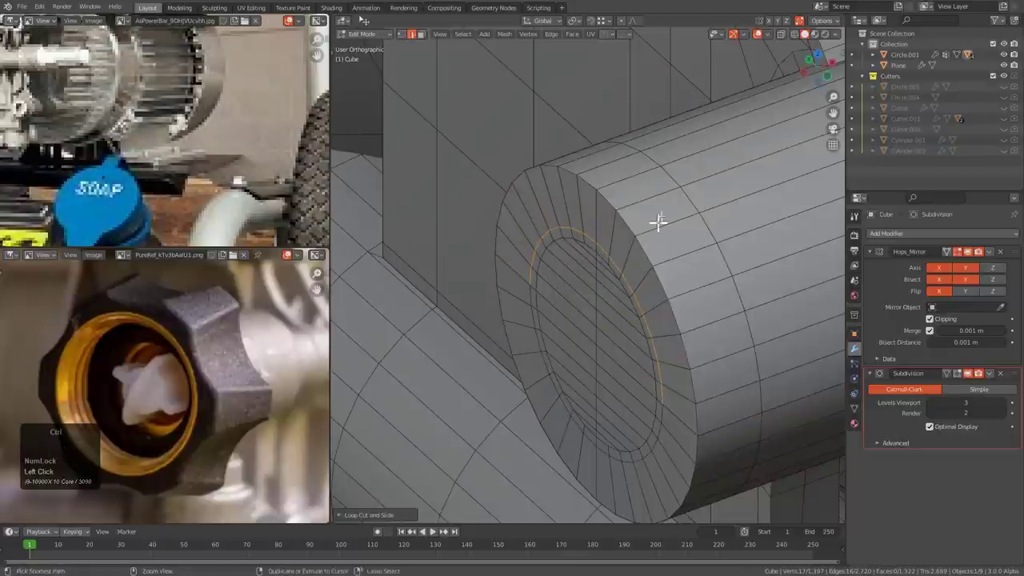
- Add another support loop around the cross tube's barrel, between the end rim and the nearest existing loop
{"action": "key", "text": "ctrl+r"}
{"action": "left_click", "coordinate": [658, 218]}
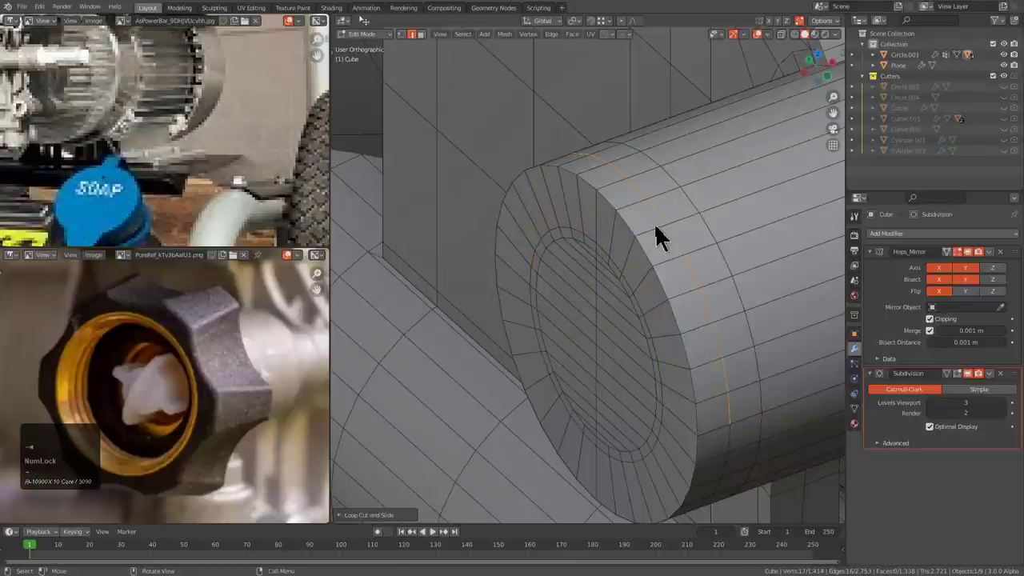
{"action": "key", "text": "Tab"}
{"action": "scroll", "coordinate": [654, 228], "scroll_direction": "down", "scroll_amount": 8}
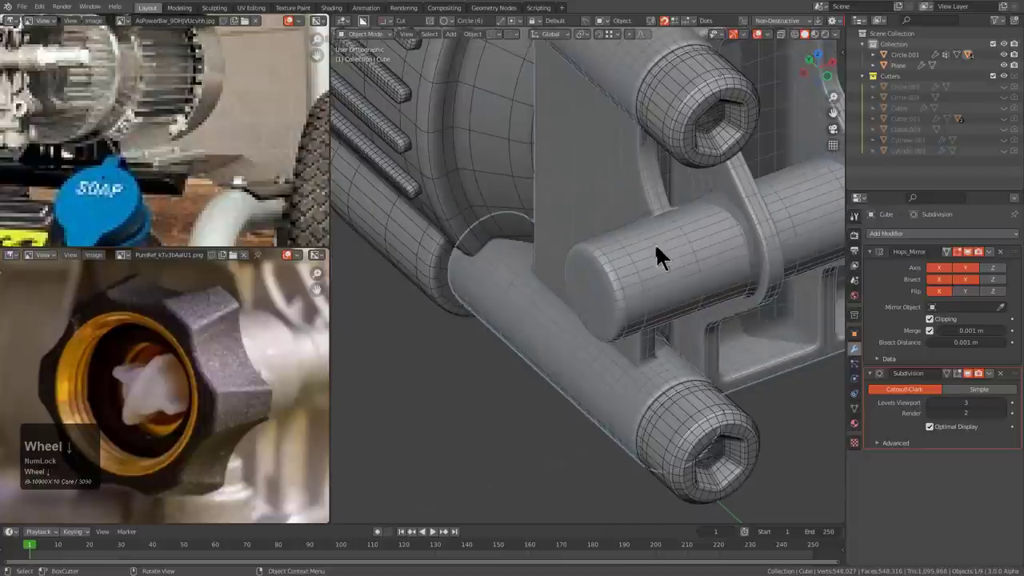
- Move the second Subdivision modifier of the thin raised ribs on the pump housing below their mirror modifier
{"action": "middle_click_drag", "start_coordinate": [673, 247], "coordinate": [638, 269], "text": "shift"}
{"action": "scroll", "coordinate": [639, 268], "scroll_direction": "up", "scroll_amount": 4}
{"action": "scroll", "coordinate": [639, 268], "scroll_direction": "down", "scroll_amount": 3}
{"action": "middle_click_drag", "start_coordinate": [576, 270], "coordinate": [583, 292]}
{"action": "scroll", "coordinate": [583, 292], "scroll_direction": "up", "scroll_amount": 3}
{"action": "left_click", "coordinate": [583, 292]}
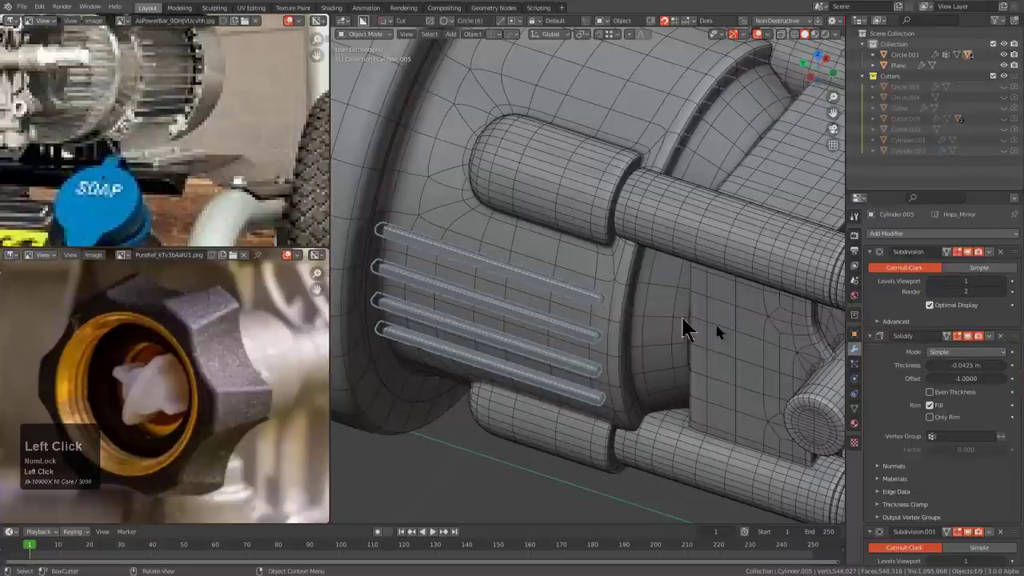
{"action": "left_click", "coordinate": [870, 335]}
{"action": "left_click", "coordinate": [870, 350]}
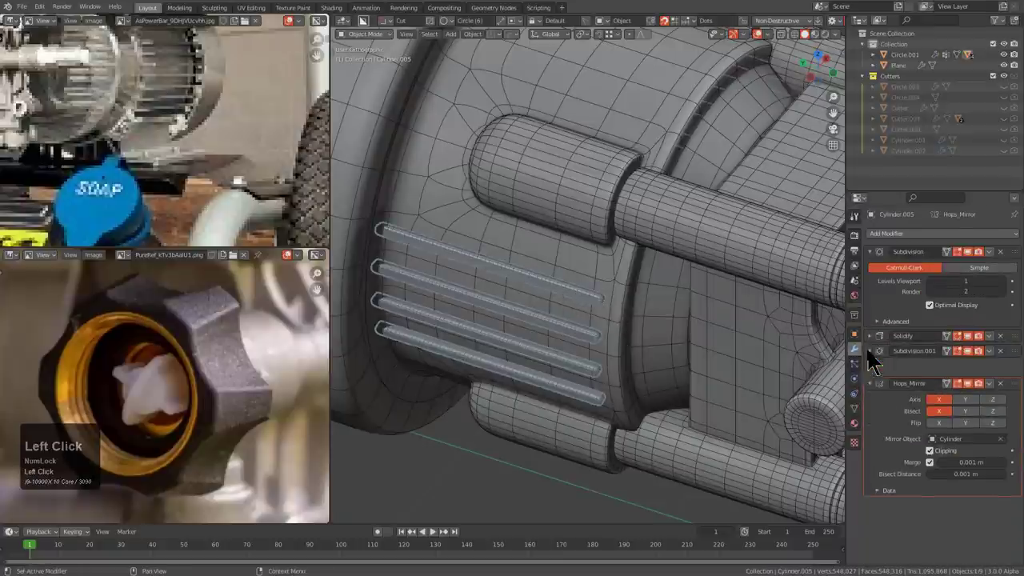
{"action": "left_click", "coordinate": [869, 366]}
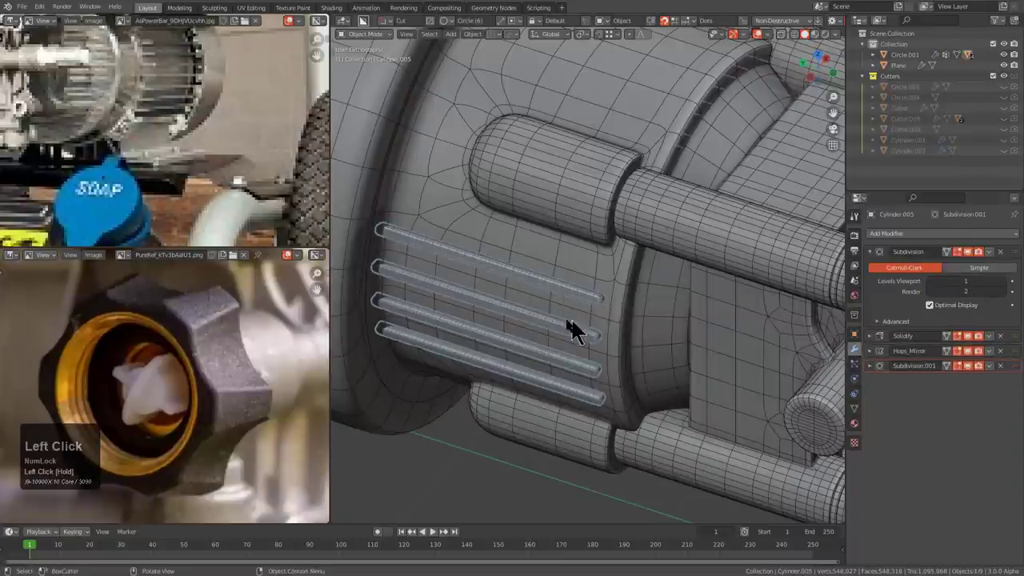
- Select the entire mesh of the thin raised ribs and toggle its sharp edge marking with HOps Mark
{"action": "scroll", "coordinate": [568, 324], "scroll_direction": "up", "scroll_amount": 6}
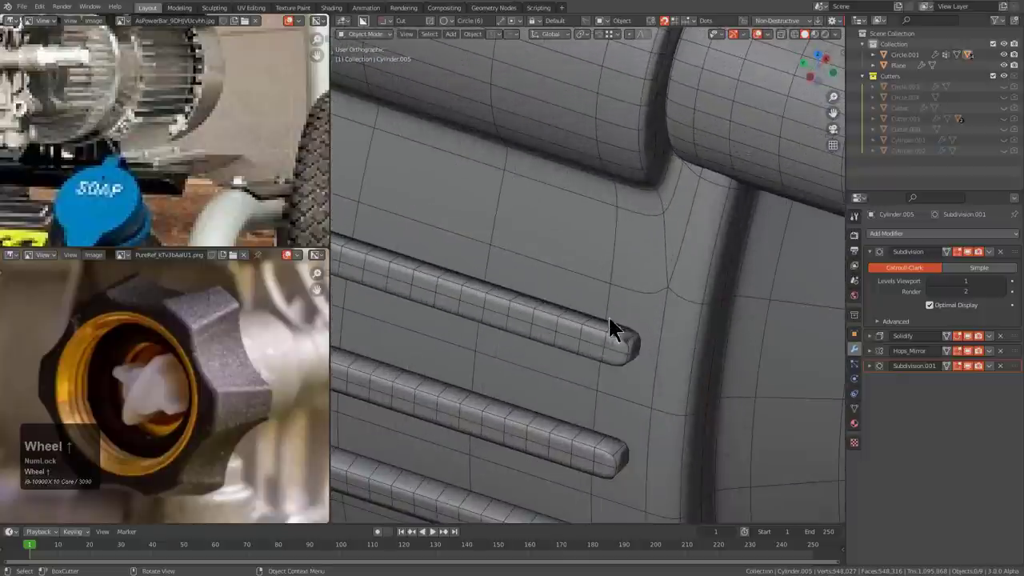
{"action": "left_click", "coordinate": [654, 346]}
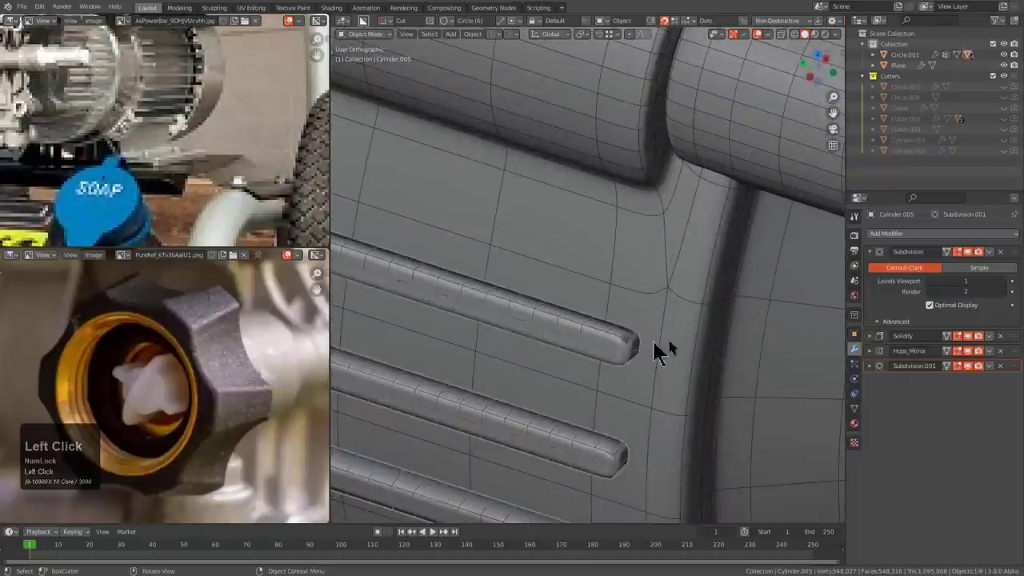
{"action": "scroll", "coordinate": [655, 342], "scroll_direction": "up", "scroll_amount": 3}
{"action": "key", "text": "Tab"}
{"action": "key", "text": "a"}
{"action": "key", "text": "q"}
{"action": "key", "text": "a"}
{"action": "key", "text": "q"}
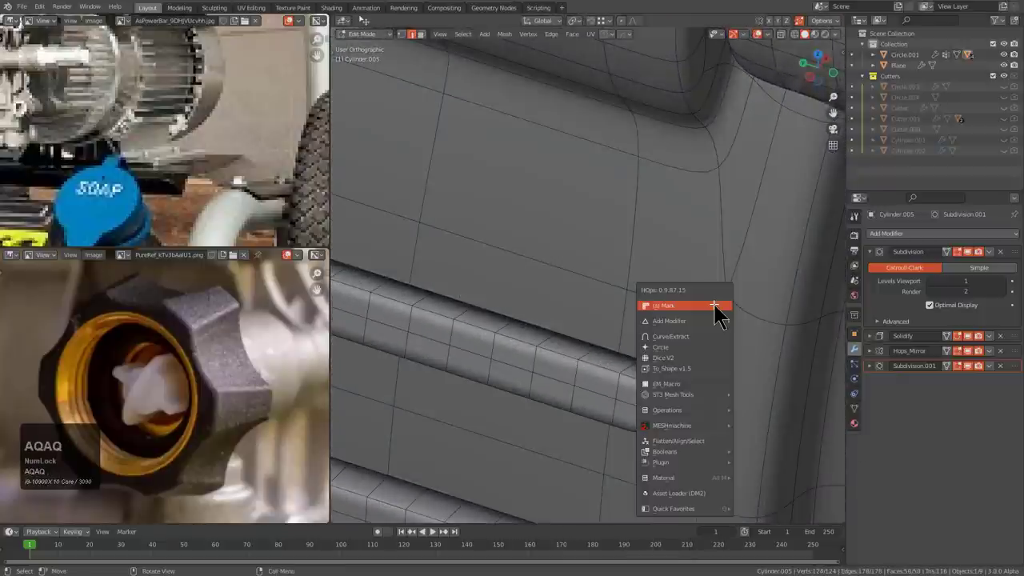
{"action": "left_click", "coordinate": [713, 304]}
{"action": "scroll", "coordinate": [704, 307], "scroll_direction": "down", "scroll_amount": 3}
{"action": "key", "text": "Tab"}
{"action": "scroll", "coordinate": [654, 319], "scroll_direction": "down", "scroll_amount": 2}
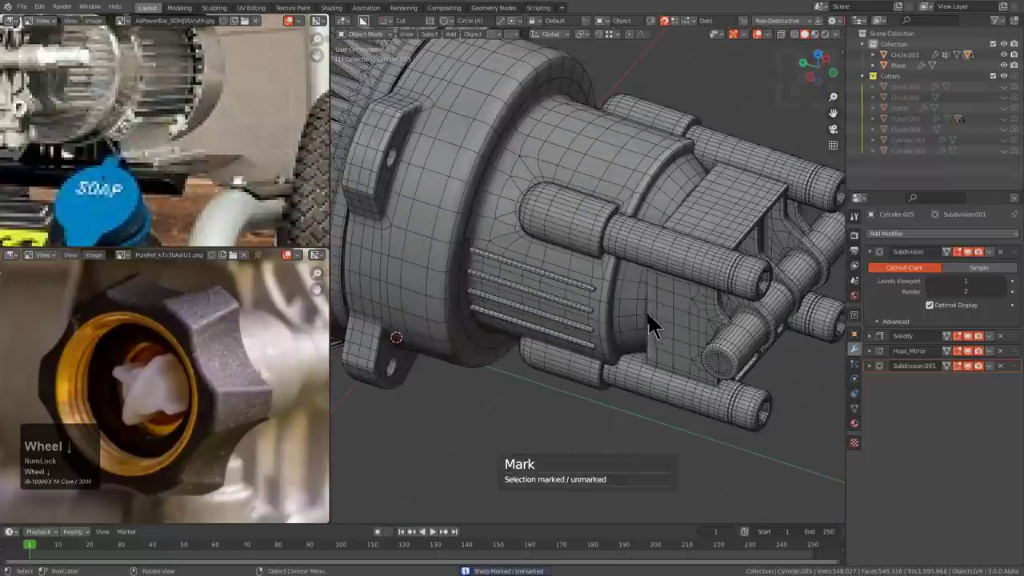
{"action": "middle_click_drag", "start_coordinate": [652, 324], "coordinate": [617, 315]}
{"action": "scroll", "coordinate": [599, 293], "scroll_direction": "down", "scroll_amount": 3}
{"action": "key", "text": "alt+b"}
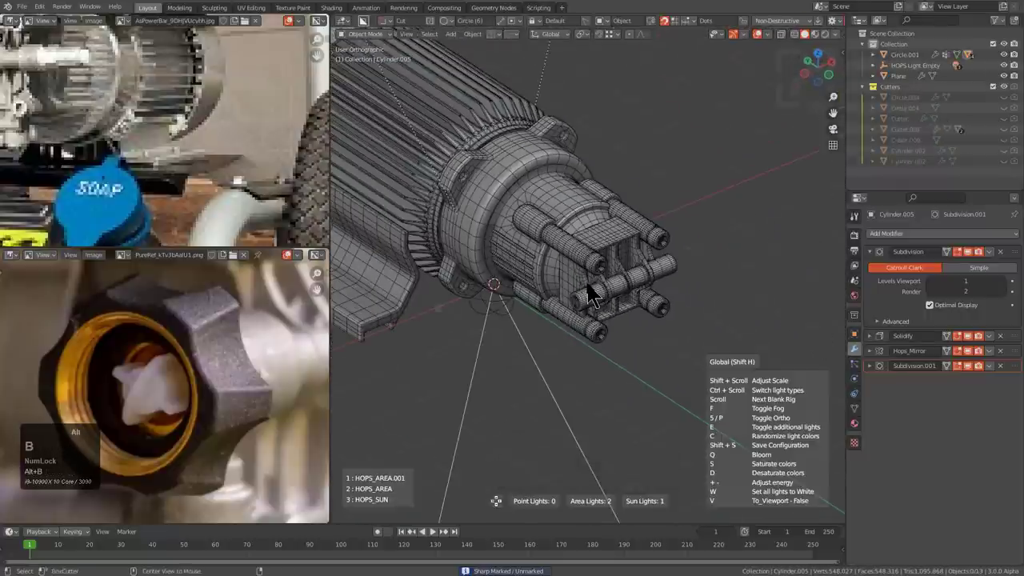
{"action": "right_click", "coordinate": [588, 284]}
- Turn off the wireframe overlay to show the motor and bracket with plain shading
{"action": "scroll", "coordinate": [588, 285], "scroll_direction": "down", "scroll_amount": 2}
{"action": "key", "text": "alt+v"}
{"action": "left_click", "coordinate": [588, 285]}
{"action": "middle_click_drag", "start_coordinate": [587, 285], "coordinate": [644, 320], "text": "shift"}
{"action": "scroll", "coordinate": [648, 315], "scroll_direction": "up", "scroll_amount": 2}
{"action": "scroll", "coordinate": [590, 371], "scroll_direction": "up", "scroll_amount": 2}
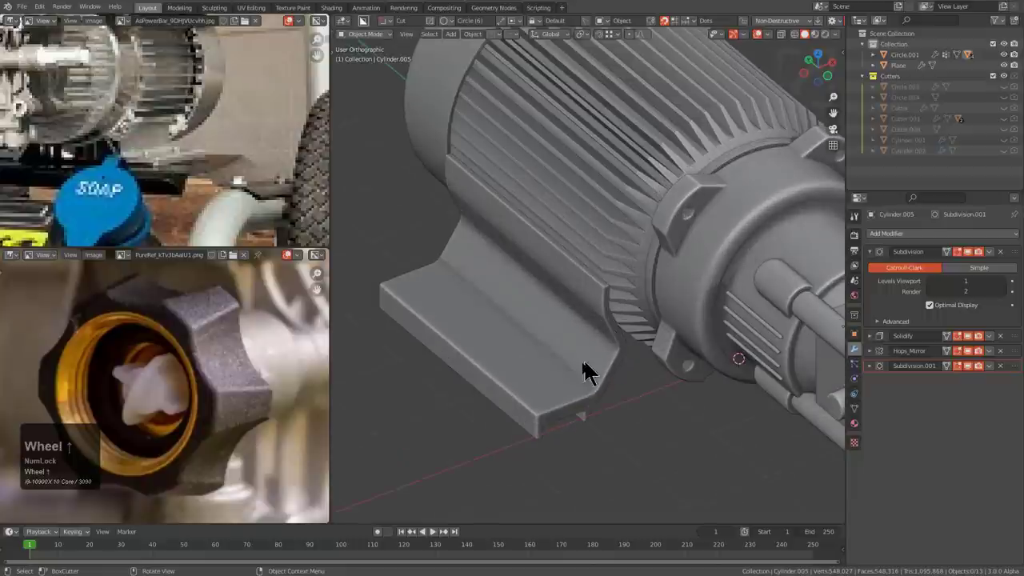
- Open the support bracket's mesh for editing and select the middle vertex of the flat foot near its pump-side end, on both surfaces
{"action": "left_click", "coordinate": [579, 376]}
{"action": "scroll", "coordinate": [576, 376], "scroll_direction": "down", "scroll_amount": 4}
{"action": "scroll", "coordinate": [185, 174], "scroll_direction": "down", "scroll_amount": 2}
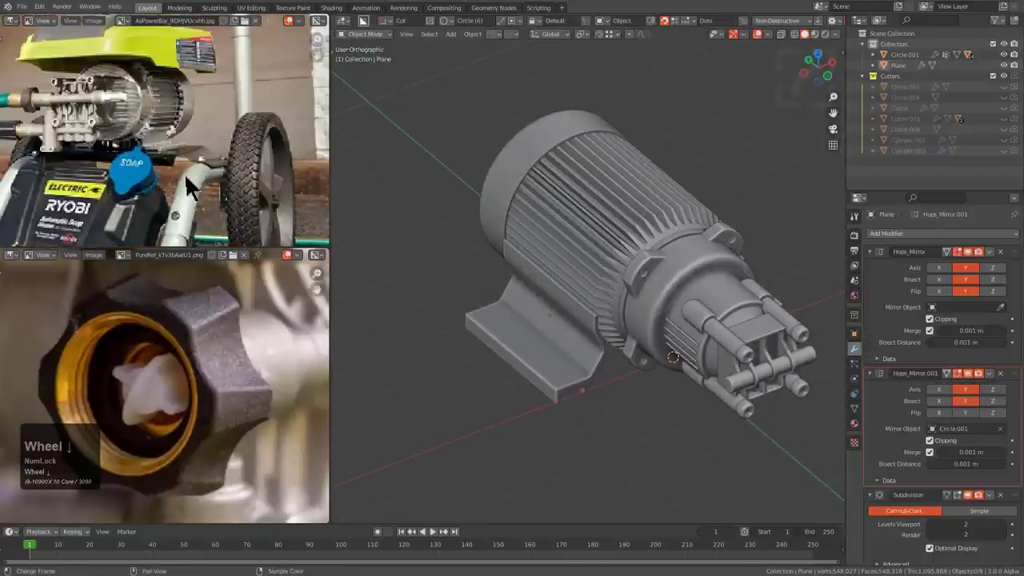
{"action": "scroll", "coordinate": [184, 174], "scroll_direction": "up", "scroll_amount": 2}
{"action": "scroll", "coordinate": [624, 351], "scroll_direction": "up", "scroll_amount": 2}
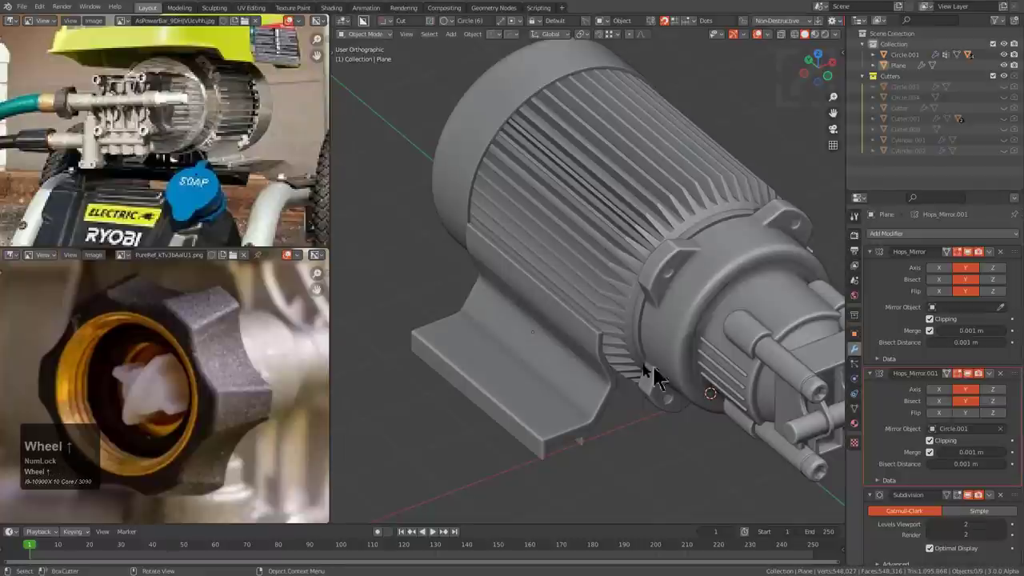
{"action": "key", "text": "Tab"}
{"action": "scroll", "coordinate": [562, 263], "scroll_direction": "up", "scroll_amount": 1}
{"action": "middle_click_drag", "start_coordinate": [551, 368], "coordinate": [653, 195], "text": "shift"}
{"action": "scroll", "coordinate": [652, 345], "scroll_direction": "up", "scroll_amount": 5}
{"action": "scroll", "coordinate": [653, 196], "scroll_direction": "up", "scroll_amount": 2}
{"action": "key", "text": "1"}
{"action": "left_click", "coordinate": [533, 328]}
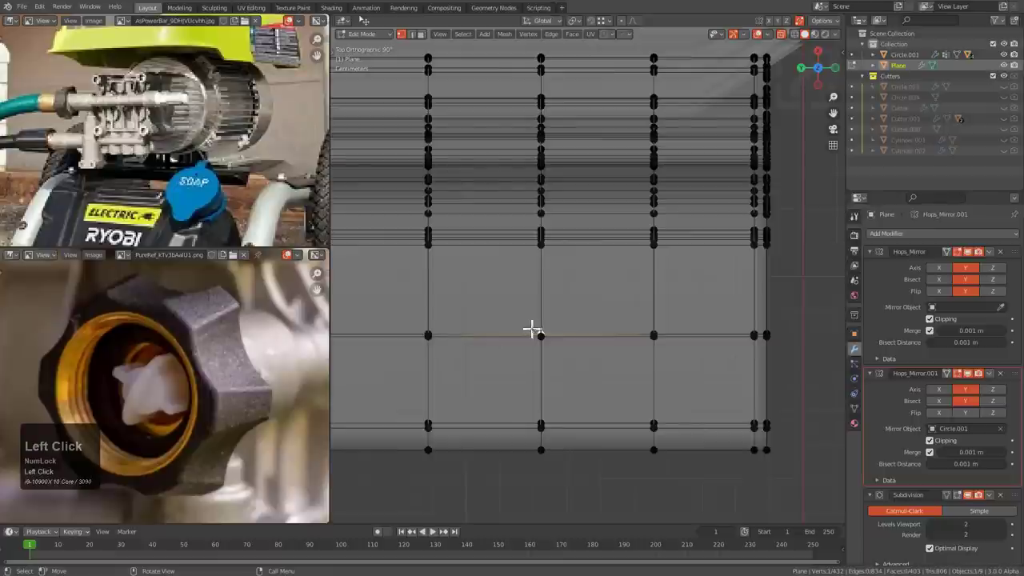
{"action": "mouse_move", "coordinate": [654, 329]}
{"action": "middle_mouse_down", "text": "shift"}
{"action": "mouse_move", "coordinate": [661, 338]}
{"action": "mouse_move", "coordinate": [667, 326]}
{"action": "middle_mouse_up", "text": "shift"}
{"action": "scroll", "coordinate": [678, 326], "scroll_direction": "up", "scroll_amount": 3}
{"action": "right_click", "coordinate": [673, 331]}
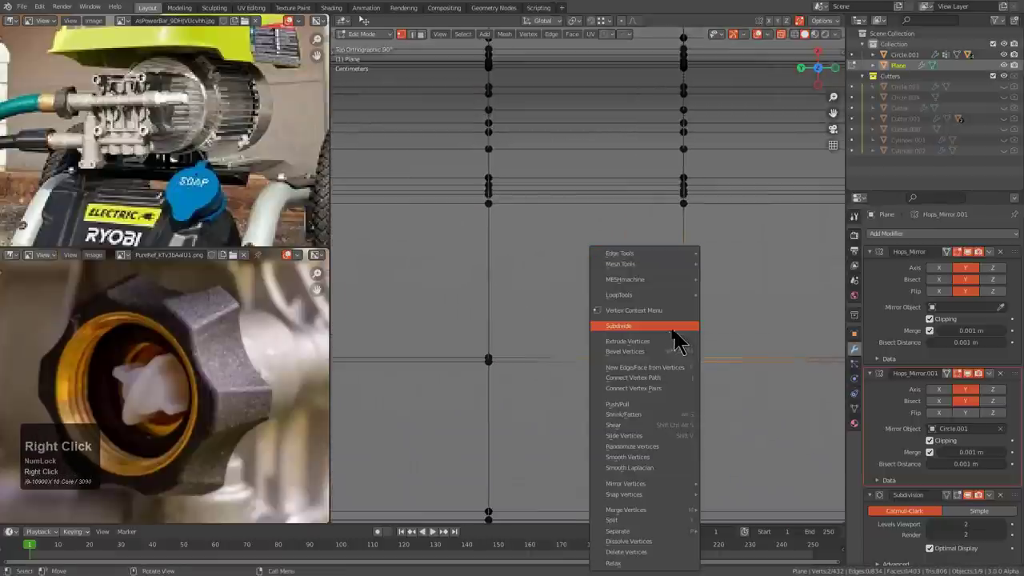
{"action": "scroll", "coordinate": [690, 297], "scroll_direction": "down", "scroll_amount": 4}
{"action": "scroll", "coordinate": [690, 297], "scroll_direction": "up", "scroll_amount": 1}
- Select the four faces around that vertex on the foot's top and the matching four on its underside, and inset both groups
{"action": "key", "text": "3"}
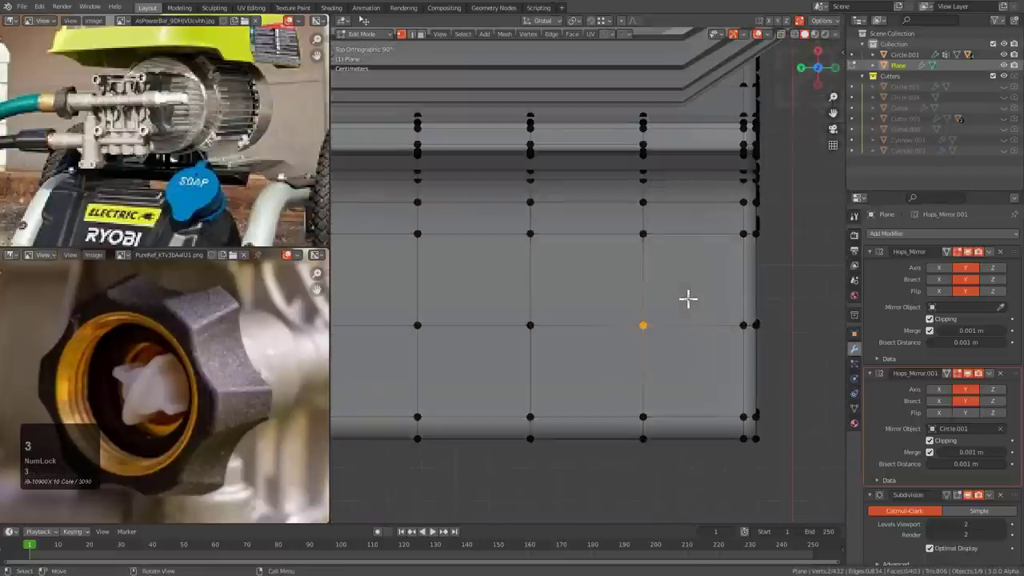
{"action": "left_click", "coordinate": [687, 298]}
{"action": "left_click", "coordinate": [621, 294], "text": "shift"}
{"action": "left_click", "coordinate": [667, 370], "text": "shift"}
{"action": "left_click", "coordinate": [639, 372], "text": "shift"}
{"action": "middle_click_drag", "start_coordinate": [644, 370], "coordinate": [533, 290]}
{"action": "left_click", "coordinate": [532, 291]}
{"action": "left_click", "coordinate": [512, 332], "text": "shift"}
{"action": "left_click", "coordinate": [524, 378], "text": "shift"}
{"action": "left_click", "coordinate": [574, 378], "text": "shift"}
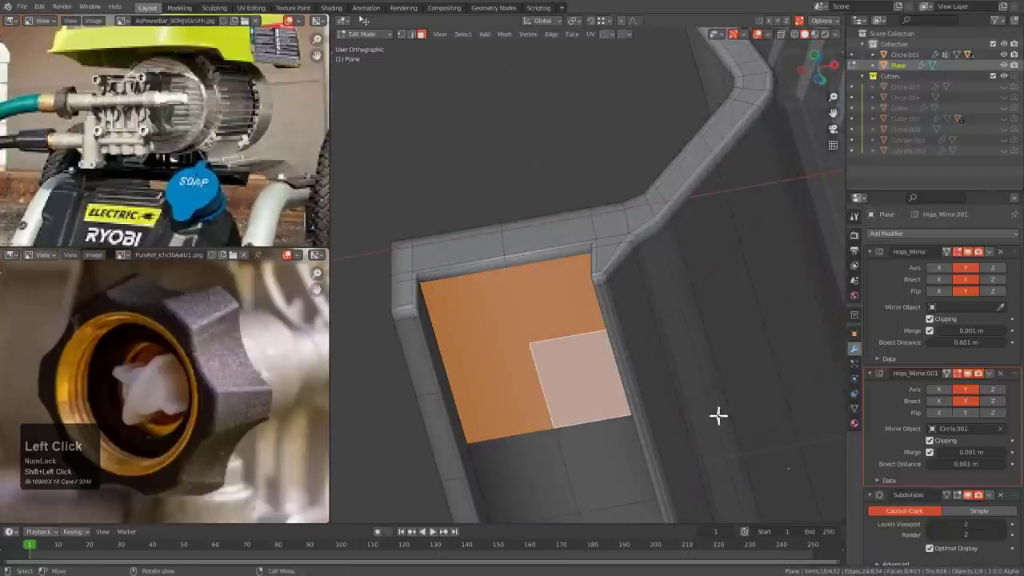
- Select the centre vertices of the inset areas on both sides of the foot and try the HOps Circle tool on them
{"action": "key", "text": "1"}
{"action": "left_click", "coordinate": [535, 372]}
{"action": "middle_click_drag", "start_coordinate": [521, 322], "coordinate": [583, 462]}
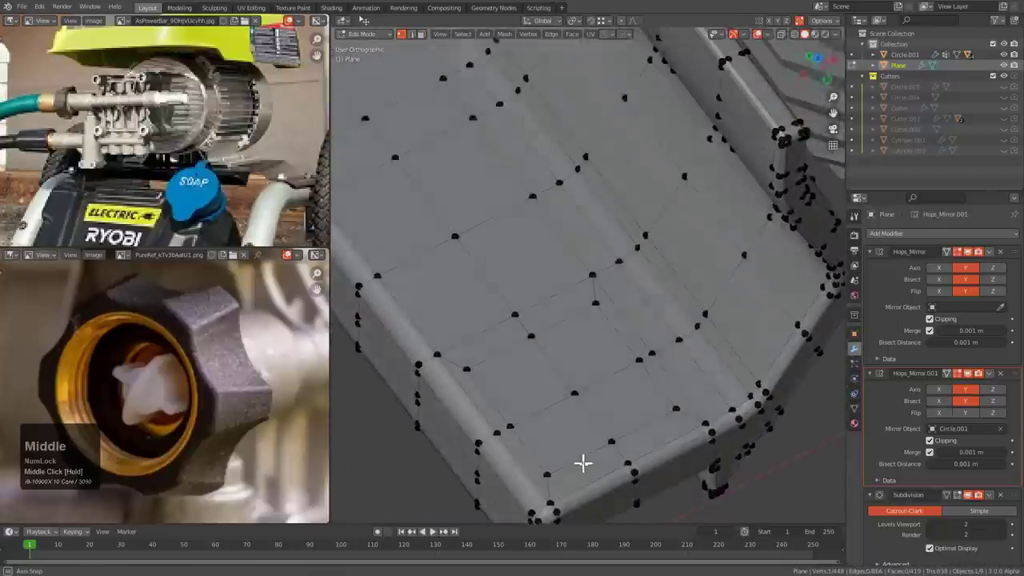
{"action": "left_click", "coordinate": [583, 390]}
{"action": "middle_click_drag", "start_coordinate": [583, 389], "coordinate": [649, 336]}
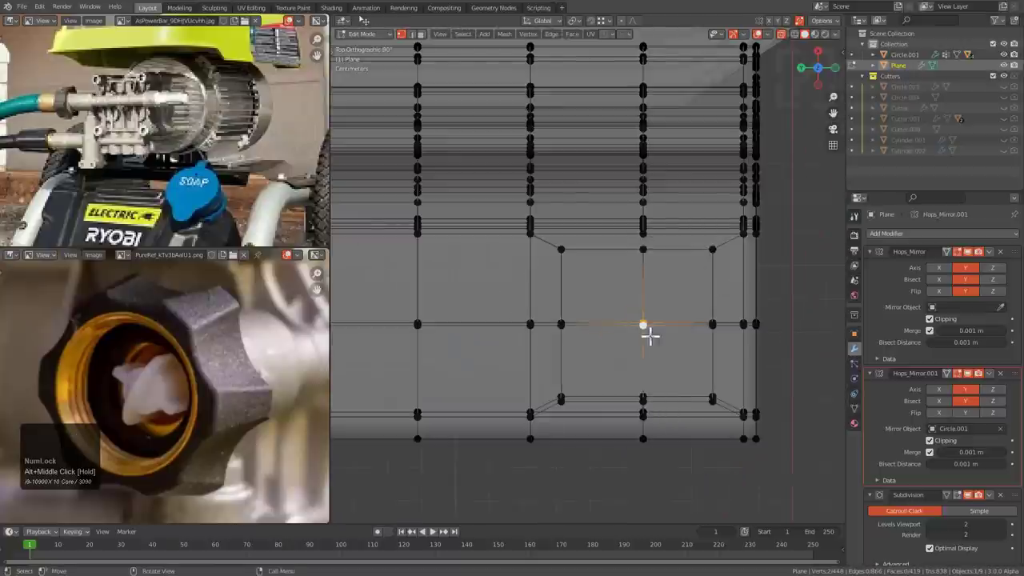
{"action": "right_click", "coordinate": [650, 336]}
{"action": "key", "text": "q"}
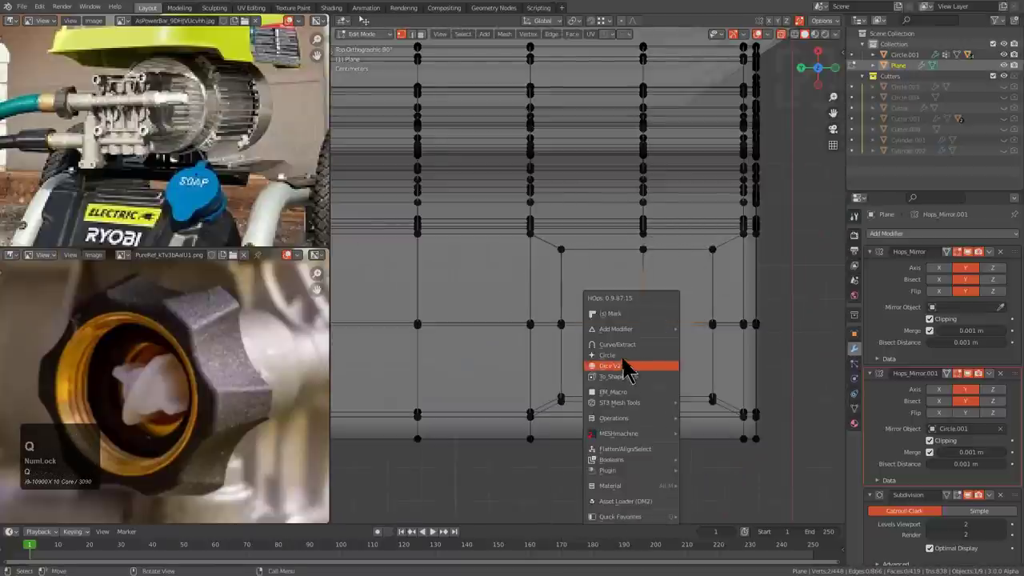
{"action": "left_click", "coordinate": [624, 355]}
{"action": "right_click", "coordinate": [635, 359]}
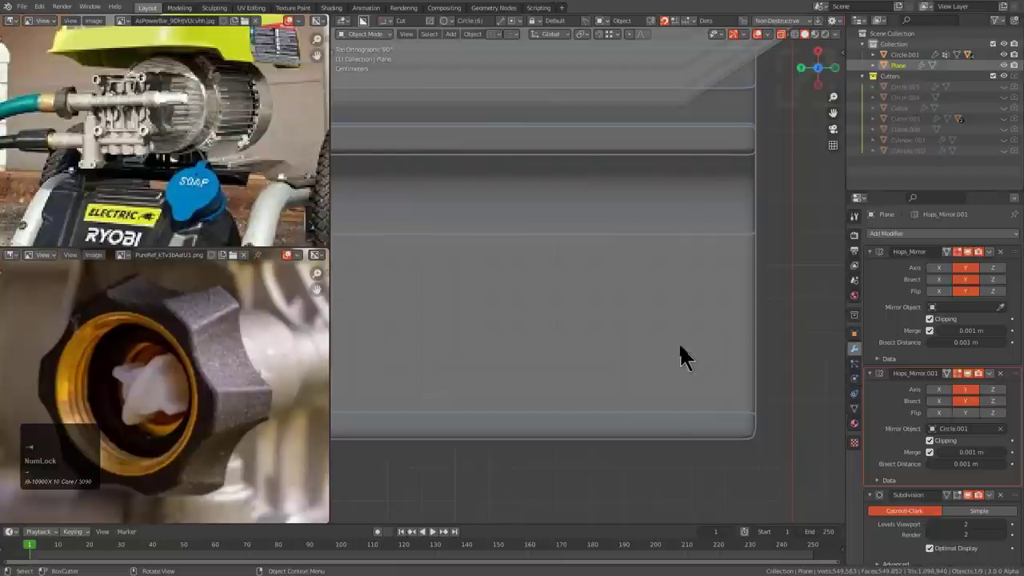
- Apply the bracket's transforms in Object Mode and return to editing its mesh
{"action": "key", "text": "Tab"}
{"action": "key", "text": "Tab"}
{"action": "key", "text": "Tab"}
{"action": "key", "text": "ctrl+a"}
{"action": "left_click", "coordinate": [648, 234]}
{"action": "key", "text": "Tab"}
- Turn the two selected centre vertices into circles with HOps Circle, using 2 divisions and a radius of 0.150
{"action": "right_click", "coordinate": [660, 333]}
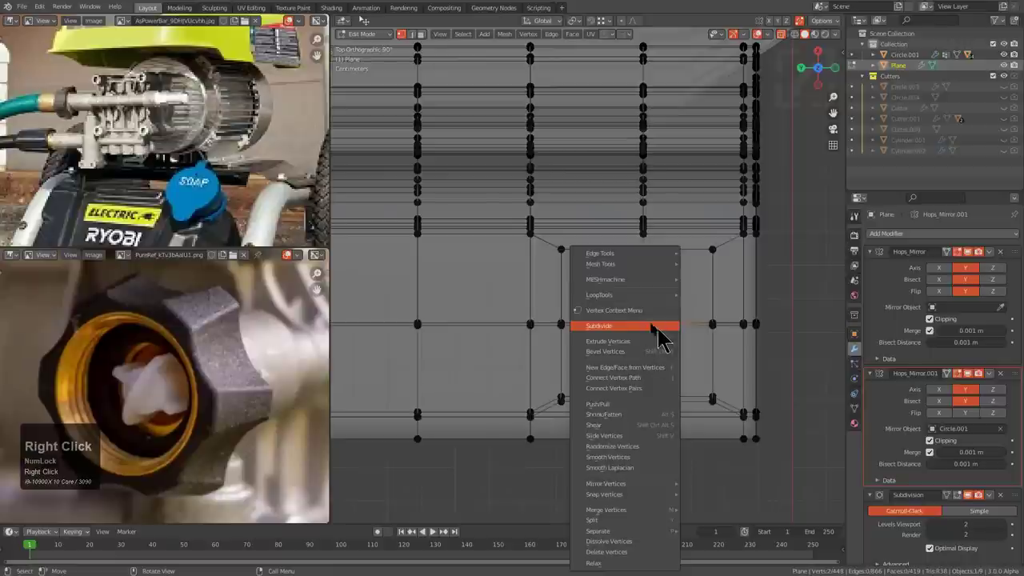
{"action": "right_click", "coordinate": [647, 297]}
{"action": "left_click", "coordinate": [644, 297]}
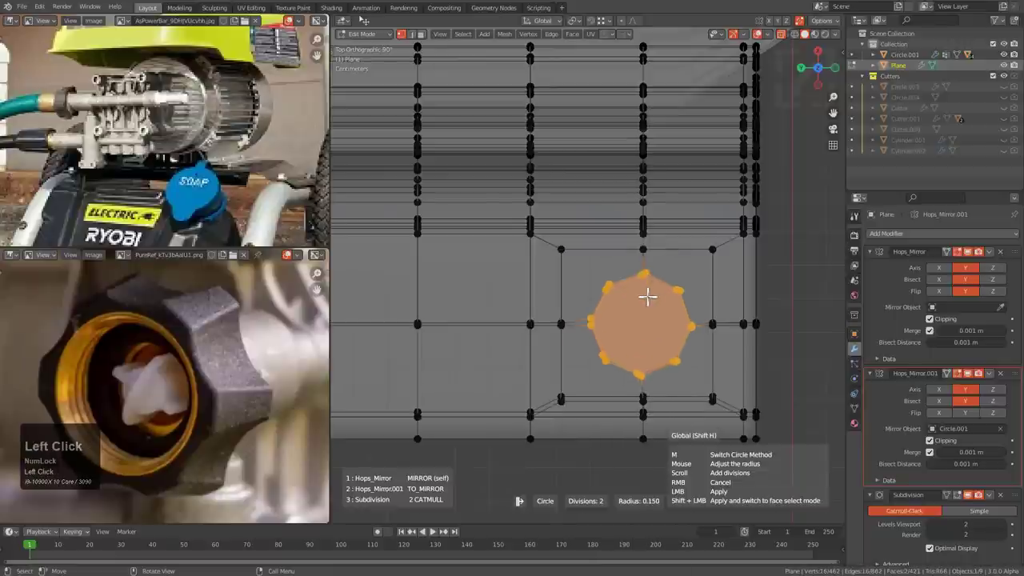
{"action": "left_click", "coordinate": [644, 295]}
- Select the circular face on the foot's underside in face mode and merge its vertices at center
{"action": "middle_click_drag", "start_coordinate": [642, 292], "coordinate": [595, 312]}
{"action": "key", "text": "alt+z"}
{"action": "middle_click_drag", "start_coordinate": [624, 267], "coordinate": [613, 296]}
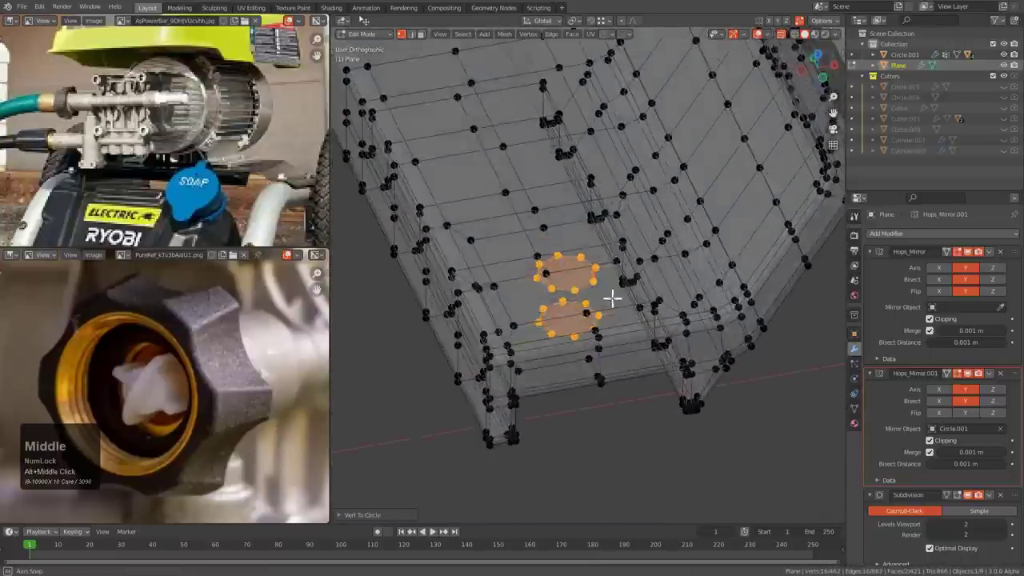
{"action": "scroll", "coordinate": [583, 293], "scroll_direction": "up", "scroll_amount": 3}
{"action": "key", "text": "3"}
{"action": "left_click", "coordinate": [564, 344]}
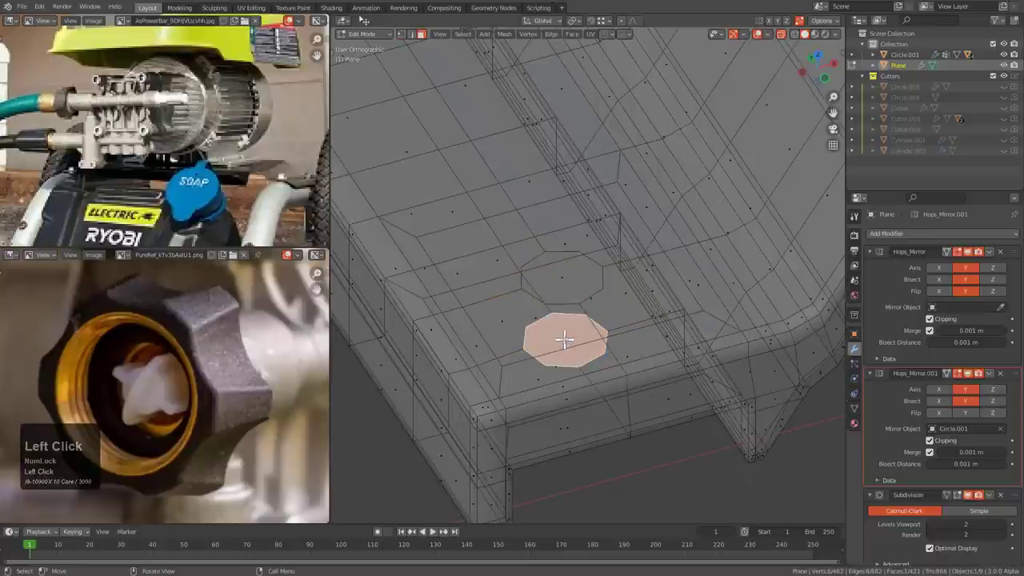
{"action": "key", "text": "m"}
{"action": "left_click", "coordinate": [566, 342]}
- Extrude the circular face on top of the foot downward along Z so it passes through the underside
{"action": "left_click", "coordinate": [568, 279]}
{"action": "key", "text": "alt+z"}
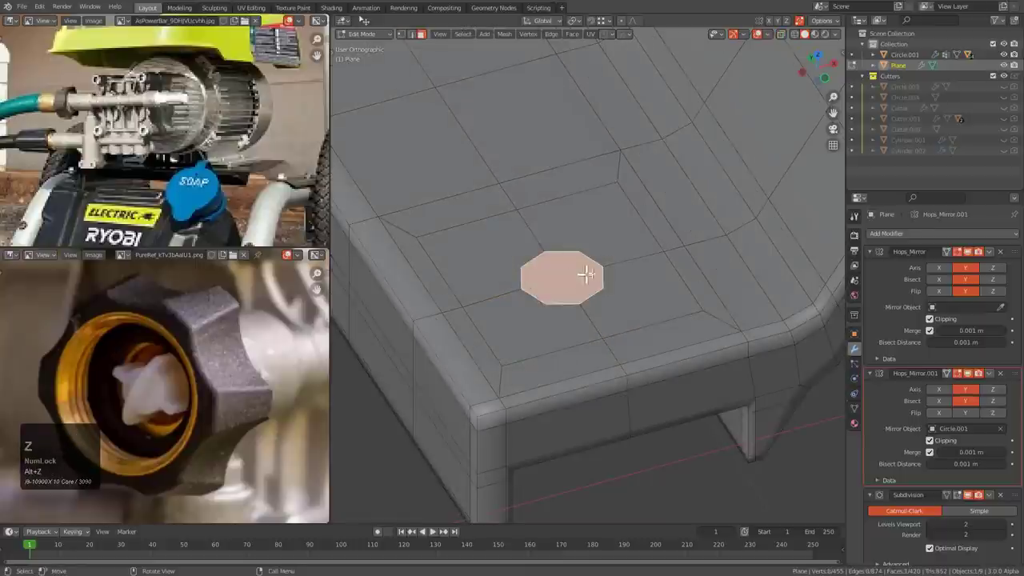
{"action": "key", "text": "e"}
{"action": "key", "text": "z"}
{"action": "key", "text": "z"}
{"action": "left_click", "coordinate": [626, 391]}
{"action": "middle_click_drag", "start_coordinate": [625, 390], "coordinate": [597, 289]}
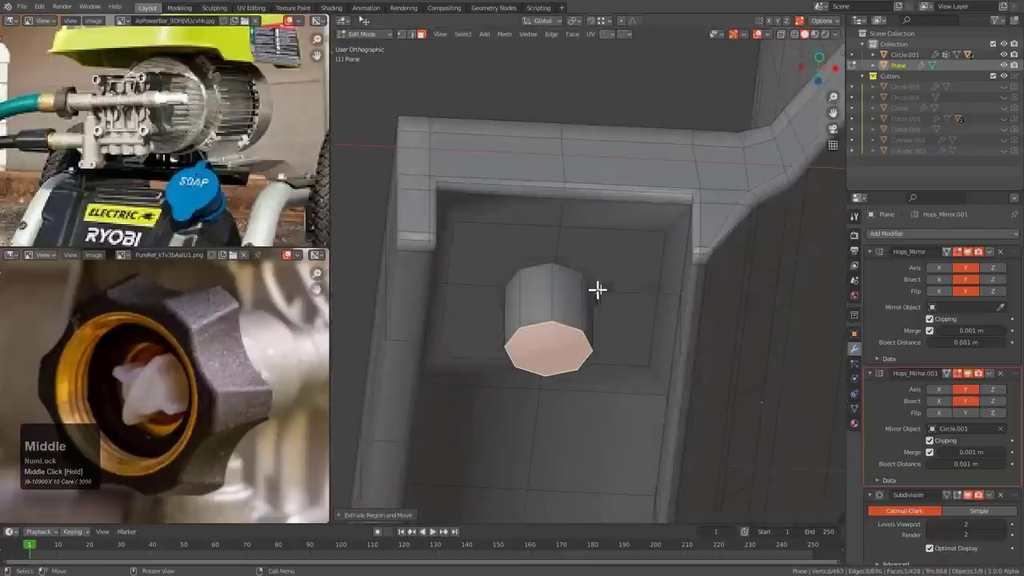
- Run a HOps union Boolean with the extruded shaft, then delete its protruding part and the faces covering the hole underneath
{"action": "key", "text": "ctrl+KP_Add"}
{"action": "key", "text": "alt+KP_Add"}
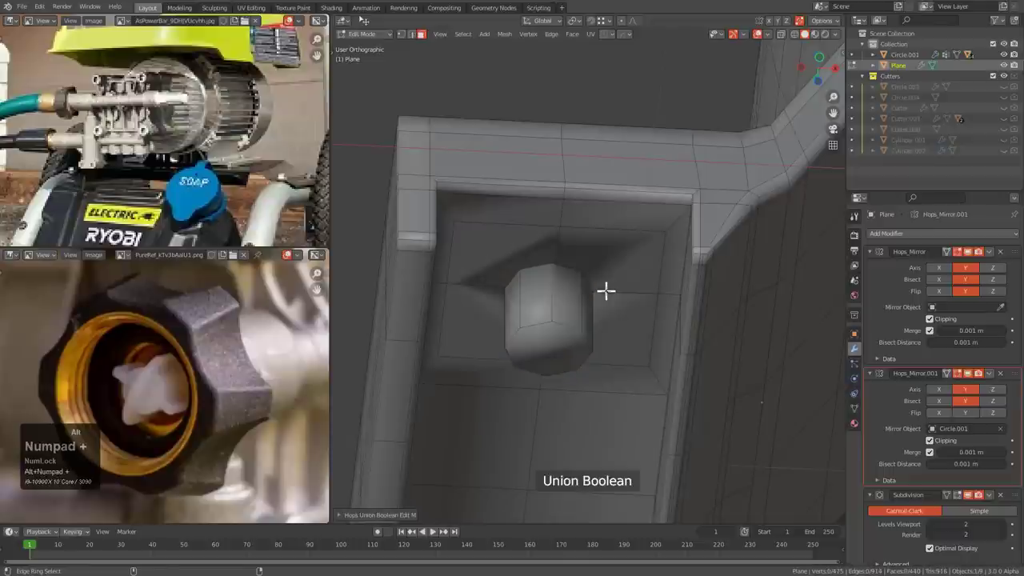
{"action": "left_click", "coordinate": [564, 350]}
{"action": "key", "text": "ctrl+KP_Add"}
{"action": "key", "text": "x"}
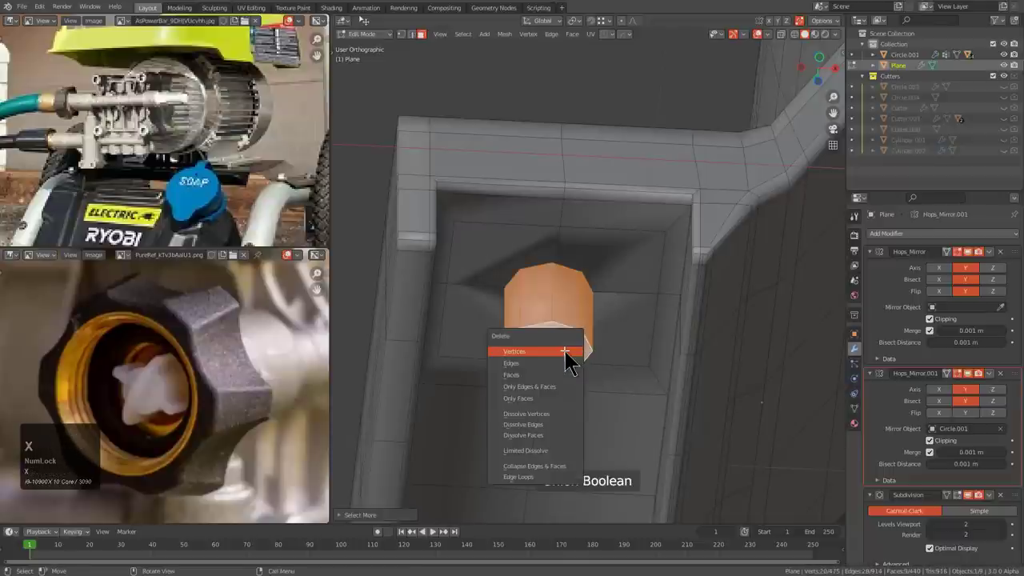
{"action": "left_click", "coordinate": [529, 376]}
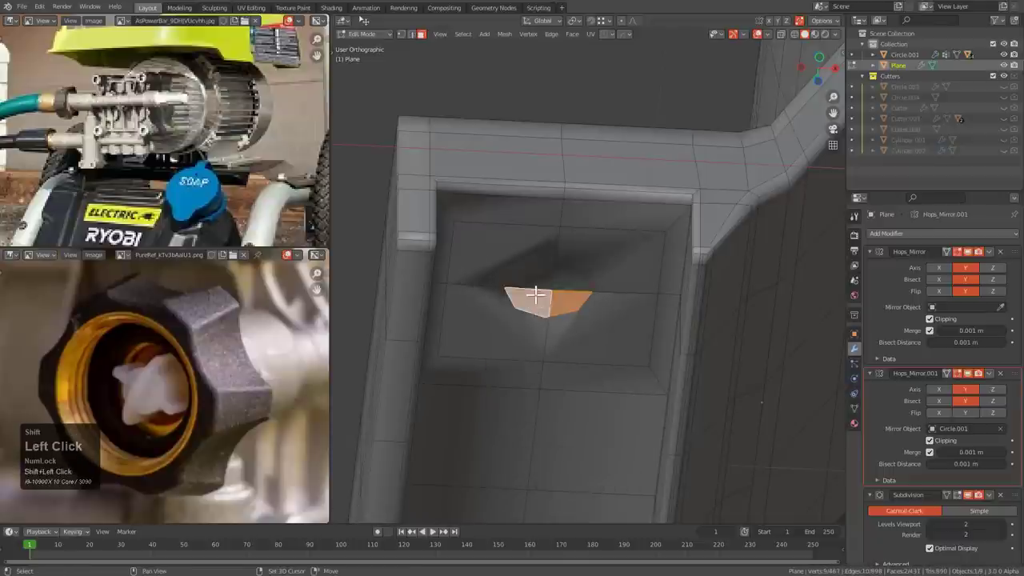
{"action": "key", "text": "x"}
{"action": "left_click", "coordinate": [559, 288]}
- Connect corner vertices of the underside inset to the nearest vertices on the hole's rim
{"action": "middle_click_drag", "start_coordinate": [569, 256], "coordinate": [540, 228]}
{"action": "key", "text": "1"}
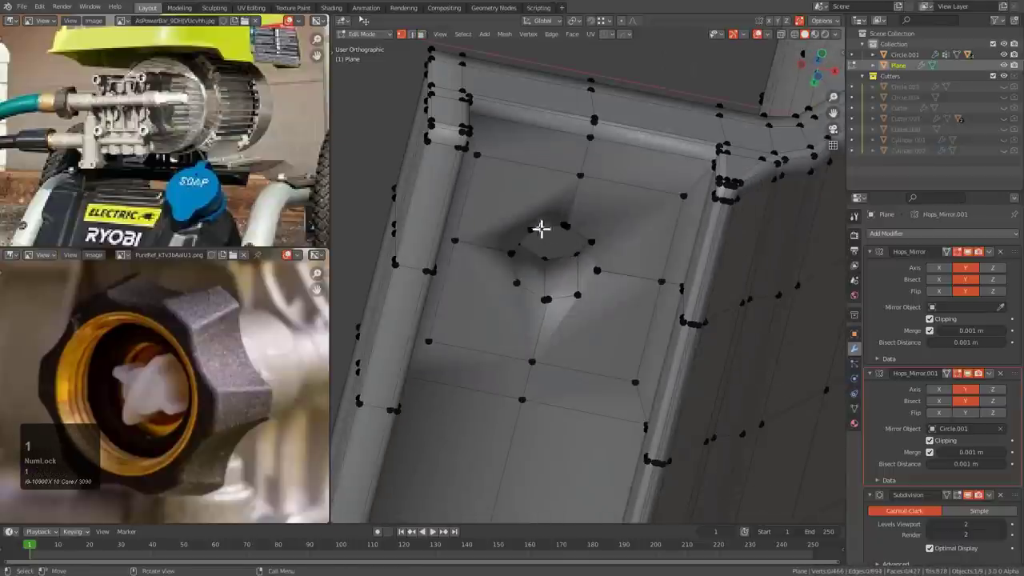
{"action": "middle_click_drag", "start_coordinate": [517, 187], "coordinate": [497, 329]}
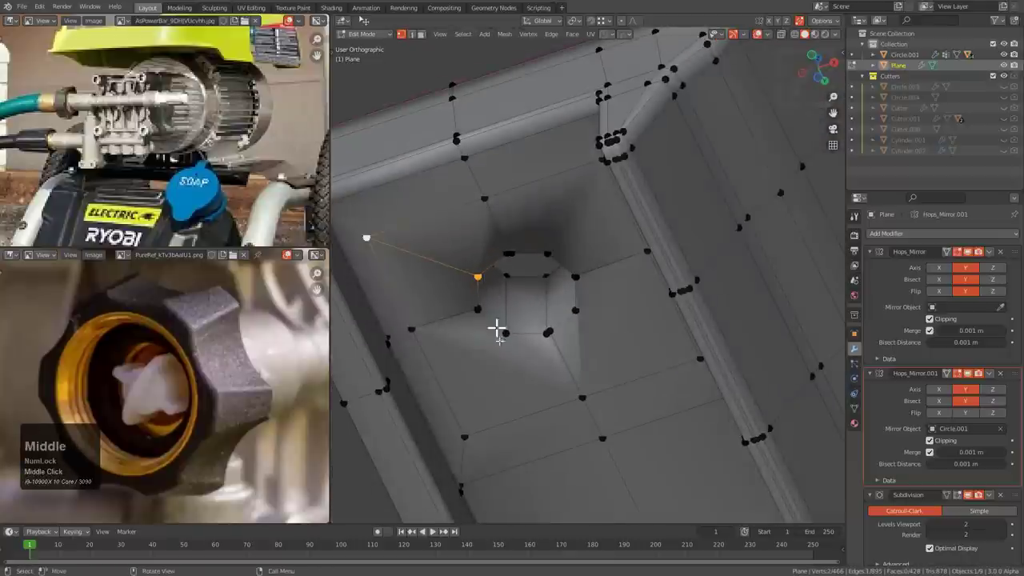
{"action": "scroll", "coordinate": [495, 378], "scroll_direction": "up", "scroll_amount": 3}
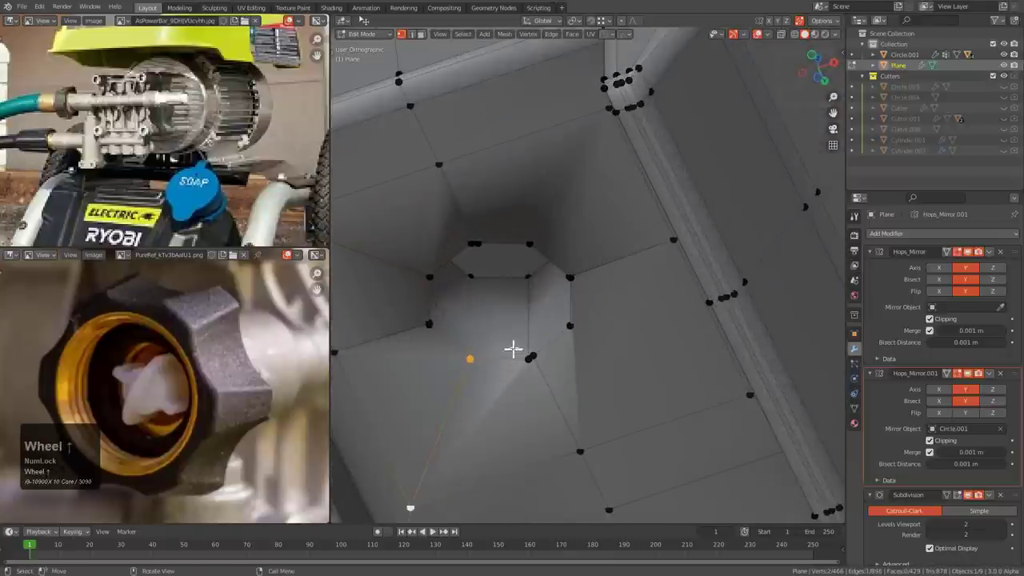
- Try to slide the stray vertex beside the hole's underside rim along its edge
{"action": "left_click", "coordinate": [566, 325]}
{"action": "key", "text": "g"}
{"action": "key", "text": "g"}
{"action": "right_click", "coordinate": [571, 333]}
{"action": "left_click", "coordinate": [573, 336]}
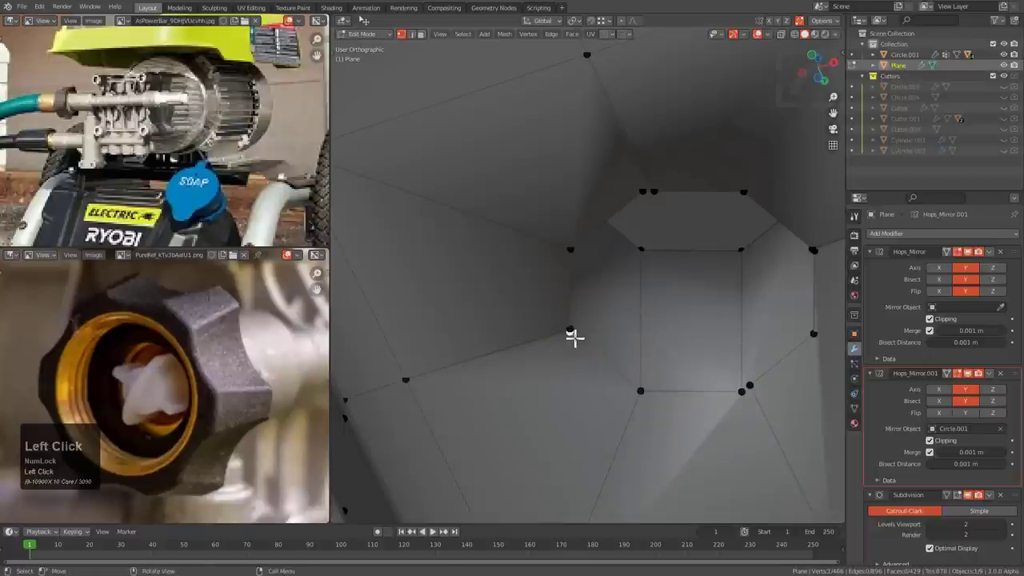
{"action": "key", "text": "g"}
{"action": "right_click", "coordinate": [577, 340]}
{"action": "key", "text": "g"}
{"action": "key", "text": "g"}
{"action": "left_click", "coordinate": [572, 326]}
{"action": "key", "text": "ctrl+z"}
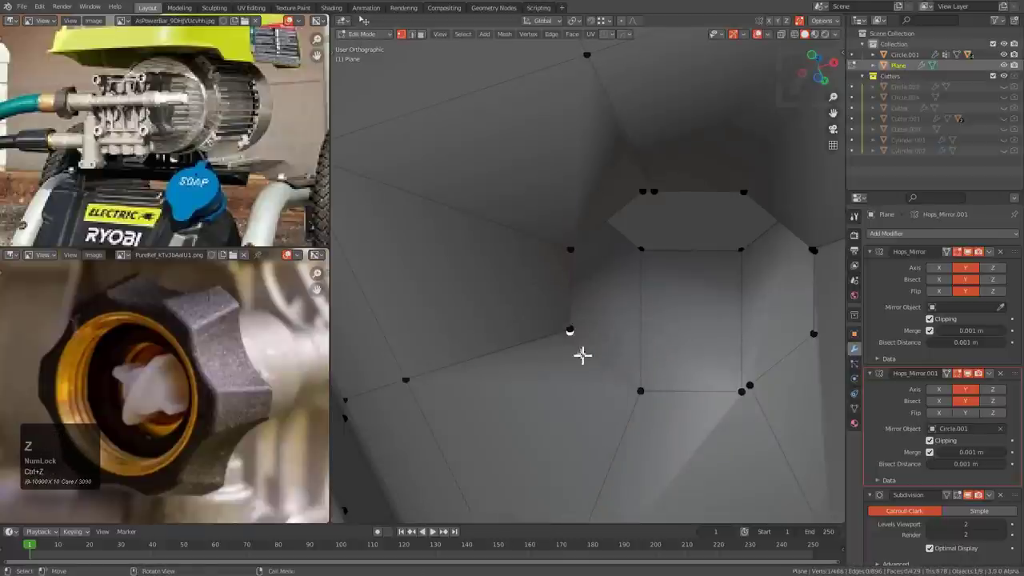
{"action": "key", "text": "g"}
{"action": "key", "text": "g"}
{"action": "right_click", "coordinate": [569, 332]}
- Merge the doubled vertices on the hole's underside rim at last, repeating the merge for the next pair
{"action": "key", "text": "m"}
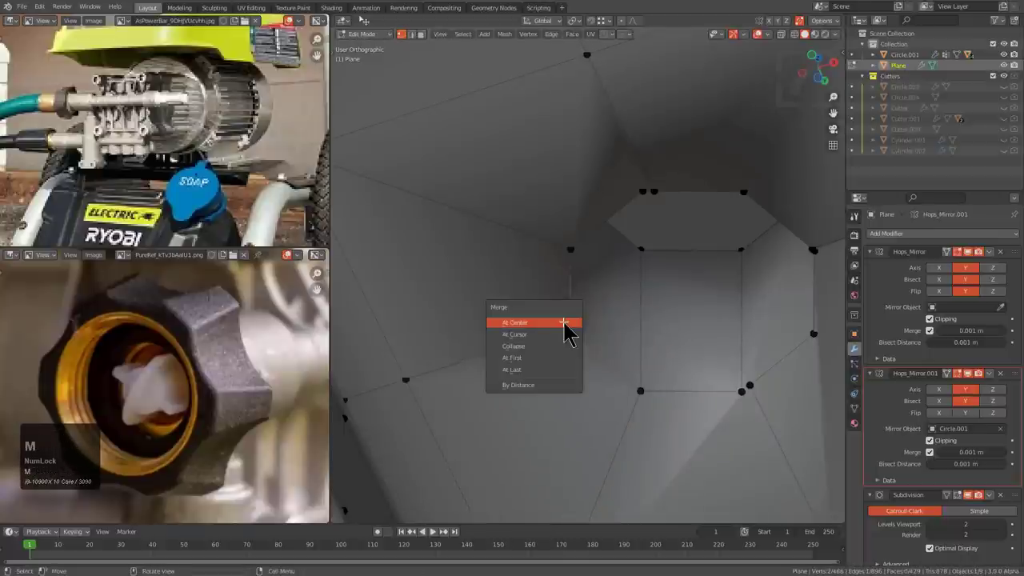
{"action": "left_click", "coordinate": [543, 369]}
{"action": "middle_click_drag", "start_coordinate": [724, 406], "coordinate": [580, 356], "text": "shift"}
{"action": "scroll", "coordinate": [623, 345], "scroll_direction": "up", "scroll_amount": 2}
{"action": "left_click", "coordinate": [679, 341]}
{"action": "key", "text": "shift+r"}
{"action": "scroll", "coordinate": [662, 368], "scroll_direction": "down", "scroll_amount": 4}
{"action": "scroll", "coordinate": [620, 392], "scroll_direction": "up", "scroll_amount": 4}
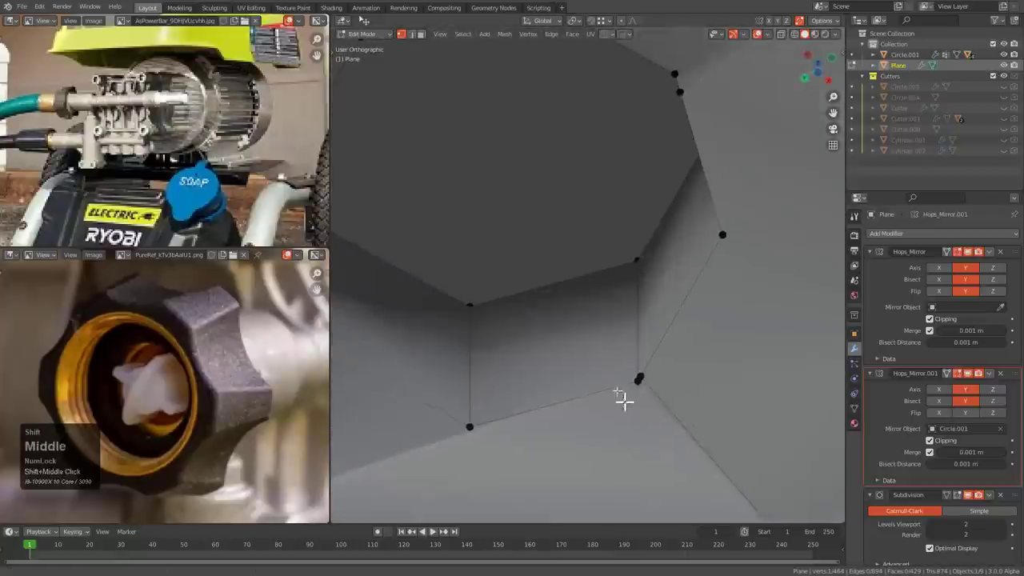
- Merge the remaining doubled vertices around the hole, checking the rim on both sides of the foot
{"action": "scroll", "coordinate": [632, 304], "scroll_direction": "up", "scroll_amount": 3}
{"action": "middle_click_drag", "start_coordinate": [624, 400], "coordinate": [660, 229], "text": "shift"}
{"action": "scroll", "coordinate": [745, 240], "scroll_direction": "up", "scroll_amount": 2}
{"action": "scroll", "coordinate": [661, 229], "scroll_direction": "up", "scroll_amount": 3}
{"action": "scroll", "coordinate": [675, 359], "scroll_direction": "down", "scroll_amount": 4}
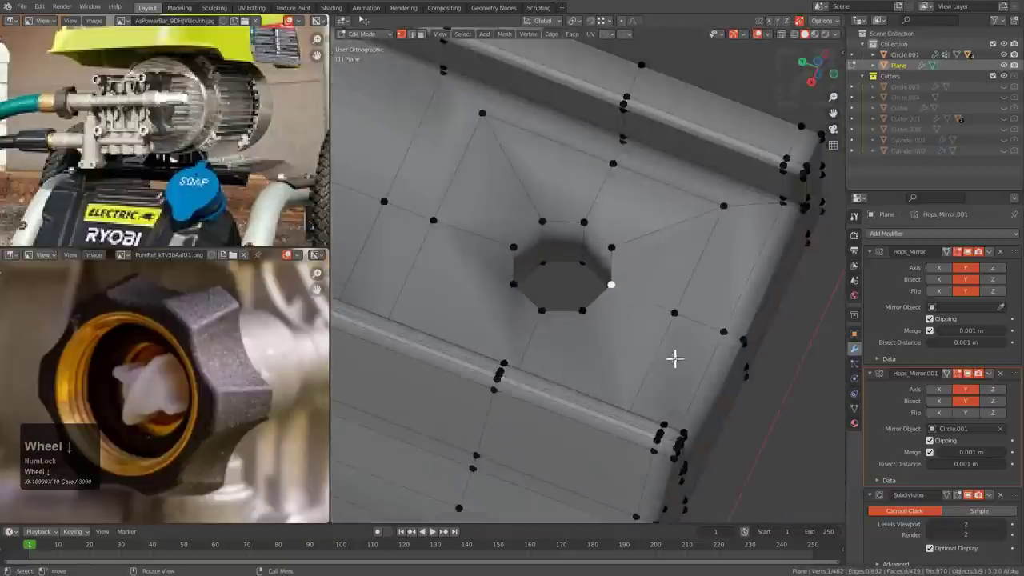
{"action": "middle_click_drag", "start_coordinate": [674, 359], "coordinate": [619, 189]}
{"action": "scroll", "coordinate": [722, 246], "scroll_direction": "up", "scroll_amount": 5}
{"action": "middle_click_drag", "start_coordinate": [722, 247], "coordinate": [608, 307]}
{"action": "scroll", "coordinate": [554, 203], "scroll_direction": "down", "scroll_amount": 1}
{"action": "scroll", "coordinate": [607, 307], "scroll_direction": "down", "scroll_amount": 2}
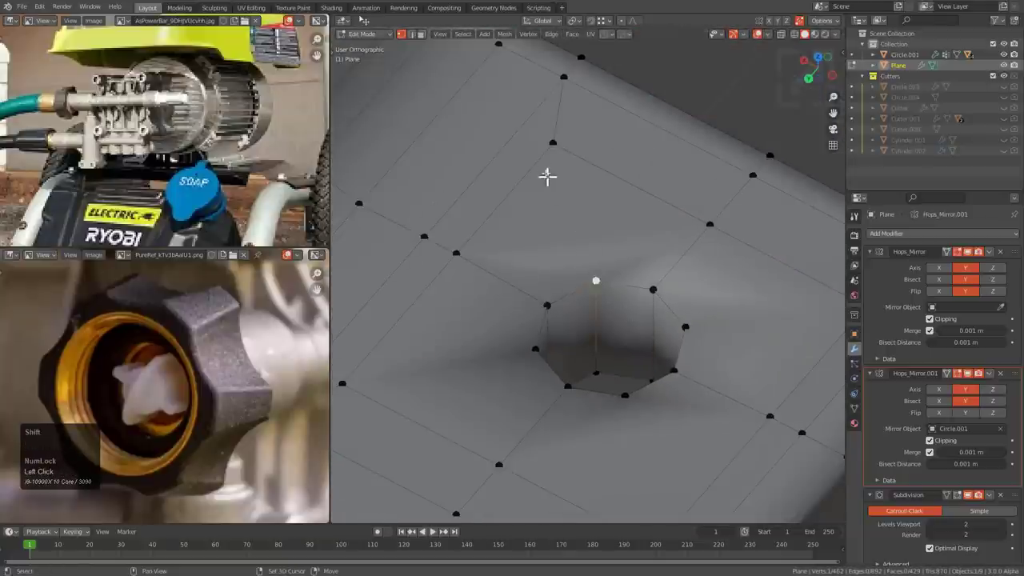
- Select the four faces surrounding the hole on top of the foot
{"action": "scroll", "coordinate": [583, 226], "scroll_direction": "down", "scroll_amount": 2}
{"action": "left_click", "coordinate": [579, 238]}
{"action": "left_click", "coordinate": [472, 336], "text": "shift"}
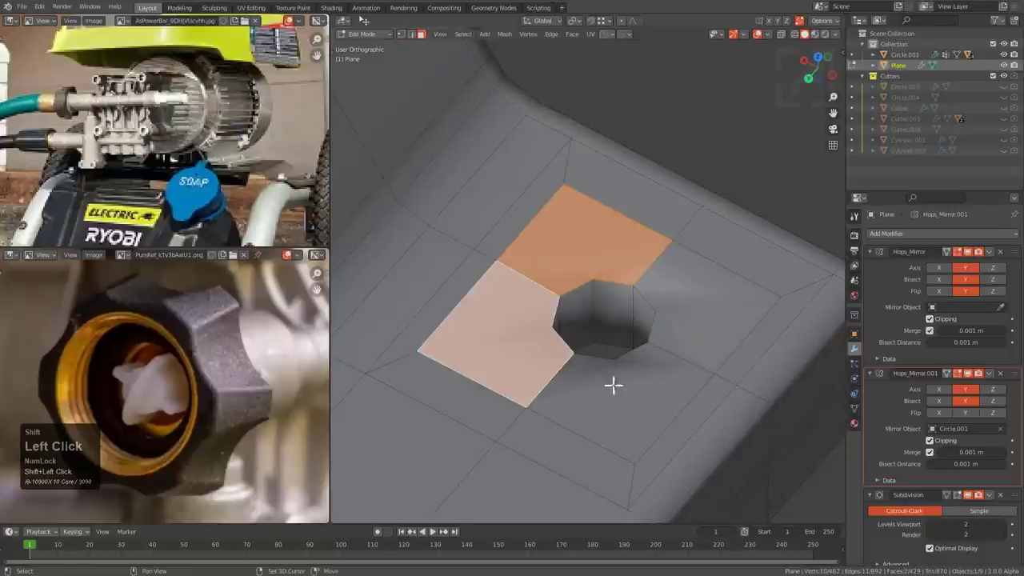
{"action": "left_click", "coordinate": [613, 384], "text": "shift"}
{"action": "left_click", "coordinate": [719, 304], "text": "shift"}
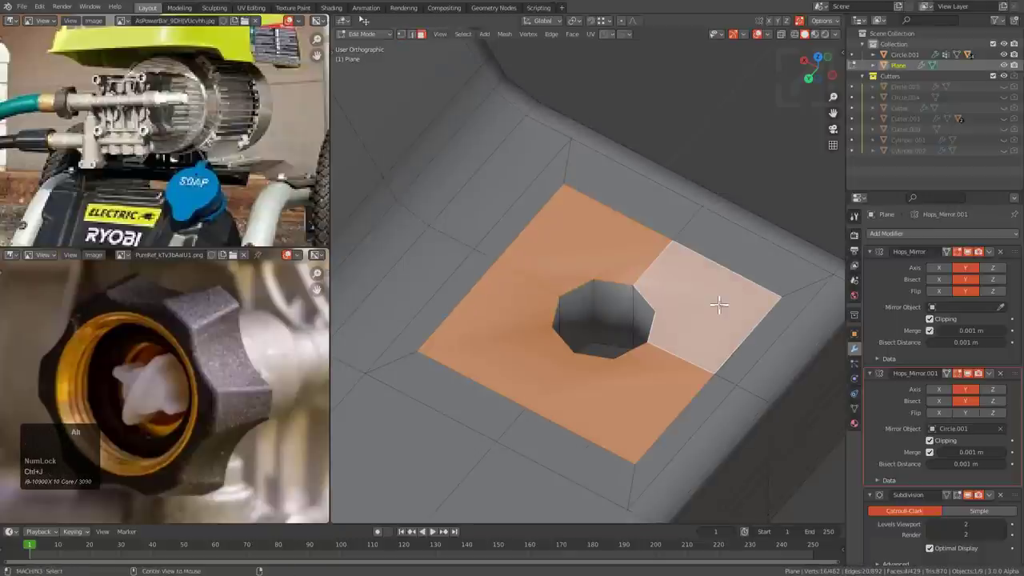
{"action": "key", "text": "alt+a"}
{"action": "left_click", "coordinate": [664, 274]}
{"action": "left_click", "coordinate": [560, 354], "text": "ctrl"}
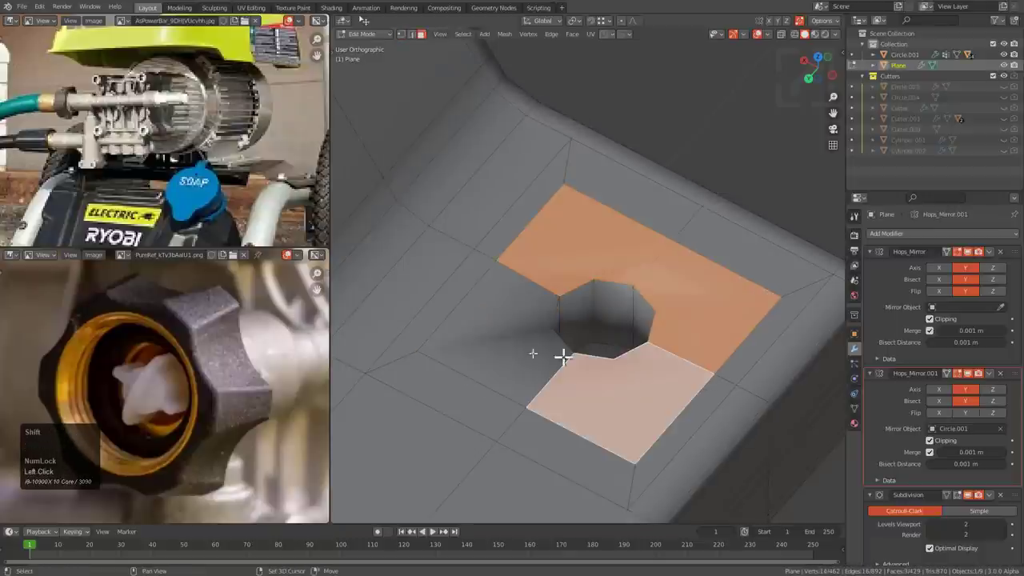
{"action": "left_click", "coordinate": [481, 348], "text": "ctrl"}
- Try triangulating the selected faces and converting them to quads, then undo both operations
{"action": "key", "text": "ctrl+t"}
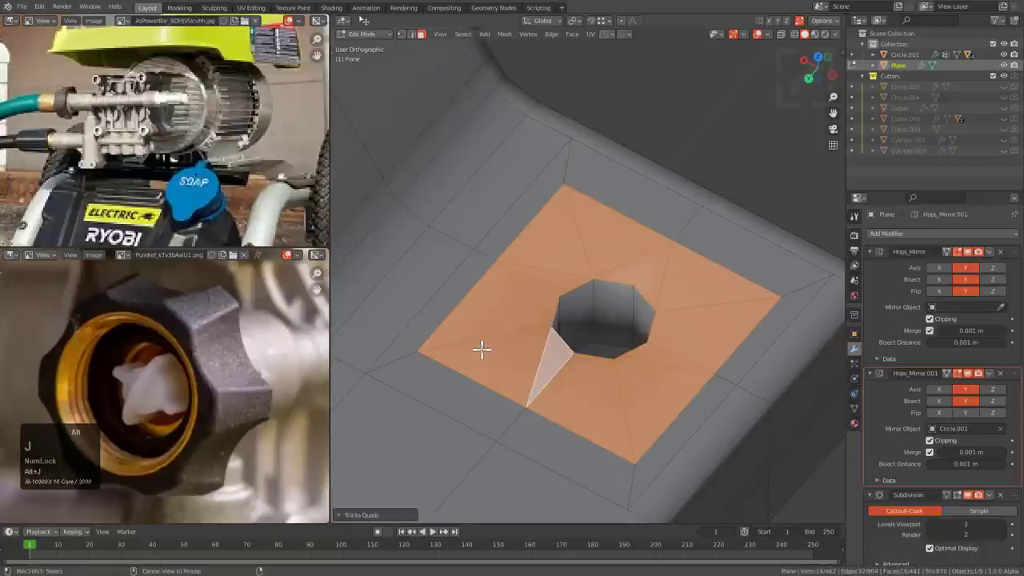
{"action": "key", "text": "ctrl+z"}
{"action": "key", "text": "ctrl+z"}
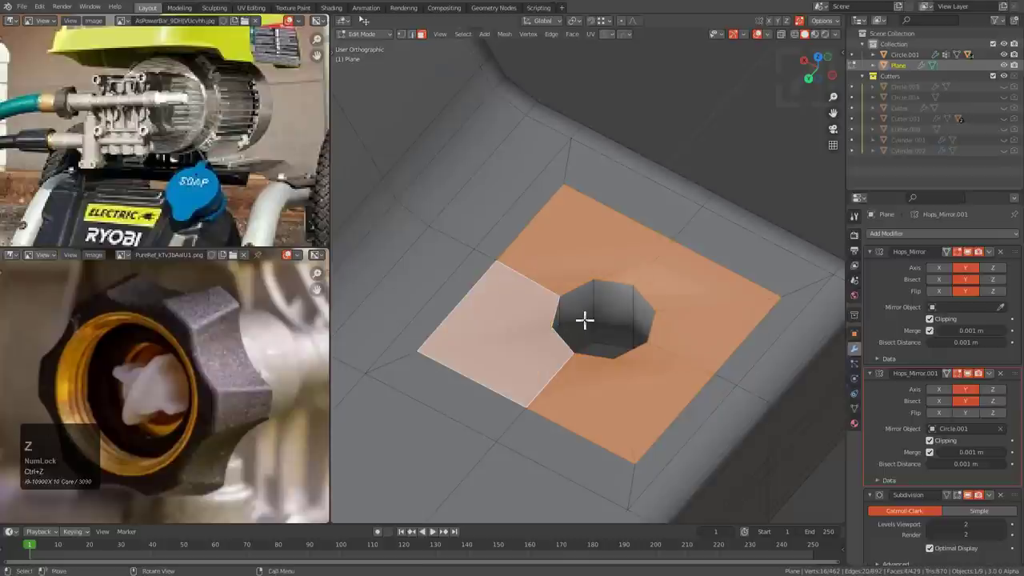
- Triangulate the four faces around the hole and convert the triangles to quads, adjusting the conversion settings until only quads remain
{"action": "key", "text": "ctrl+t"}
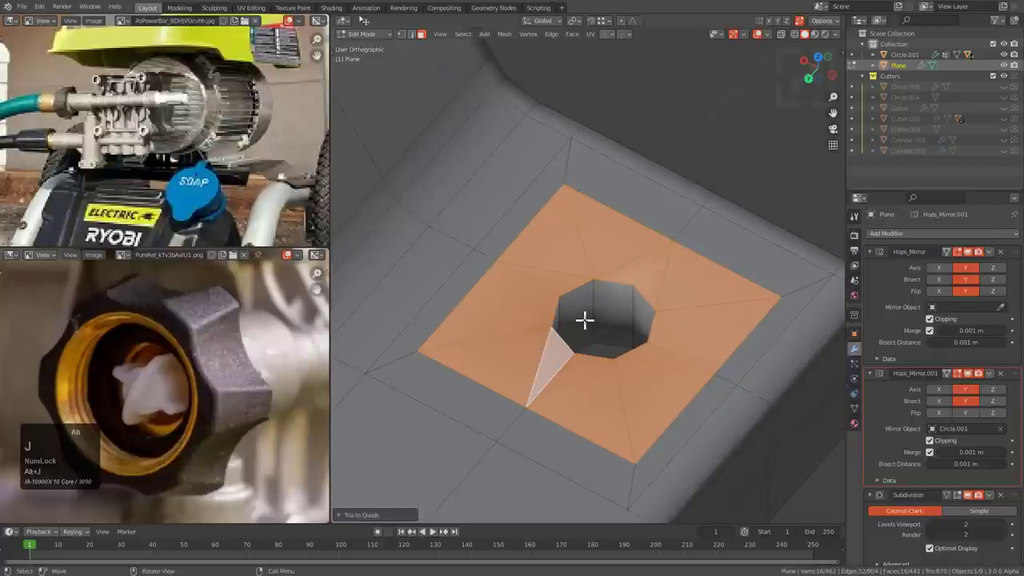
{"action": "key", "text": "F9"}
{"action": "left_click_drag", "start_coordinate": [663, 345], "coordinate": [680, 349]}
{"action": "middle_click_drag", "start_coordinate": [681, 247], "coordinate": [627, 222]}
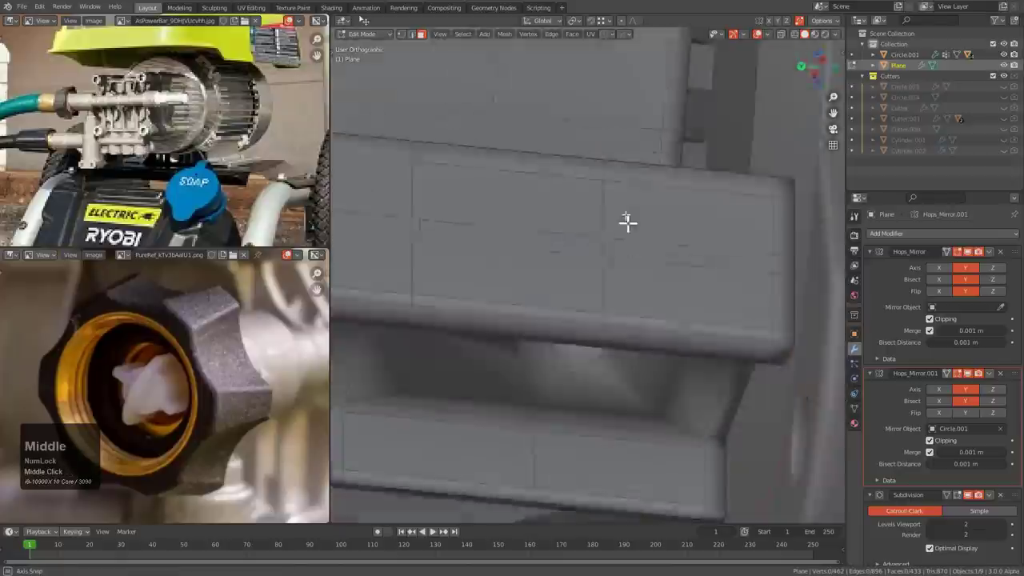
- Triangulate the two n-gons beside the hole on the foot's underside and dissolve the surplus diagonals to leave quads
{"action": "scroll", "coordinate": [615, 227], "scroll_direction": "up", "scroll_amount": 3}
{"action": "left_click", "coordinate": [502, 289]}
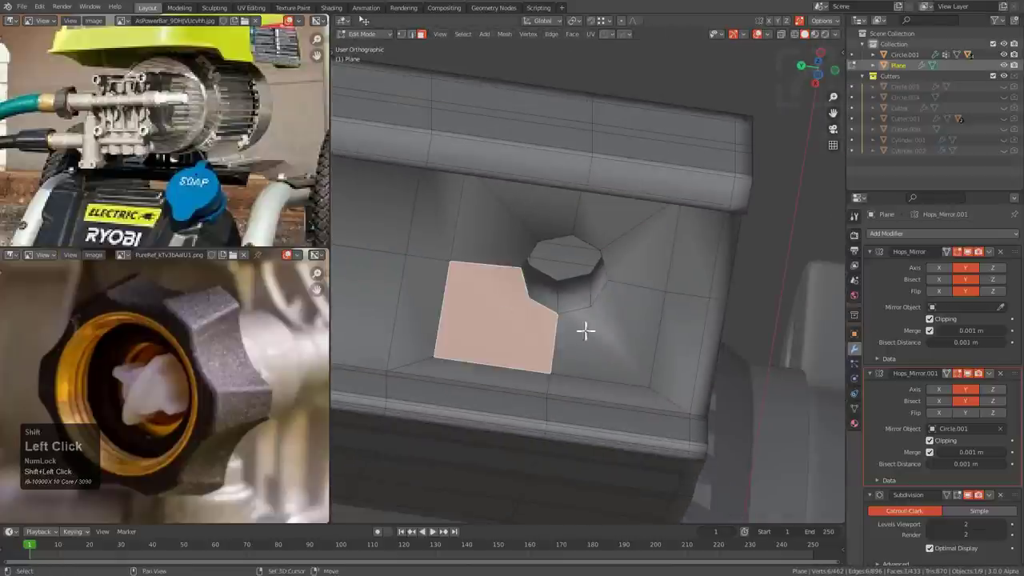
{"action": "left_click", "coordinate": [586, 329], "text": "shift"}
{"action": "key", "text": "ctrl+t"}
{"action": "key", "text": "alt+a"}
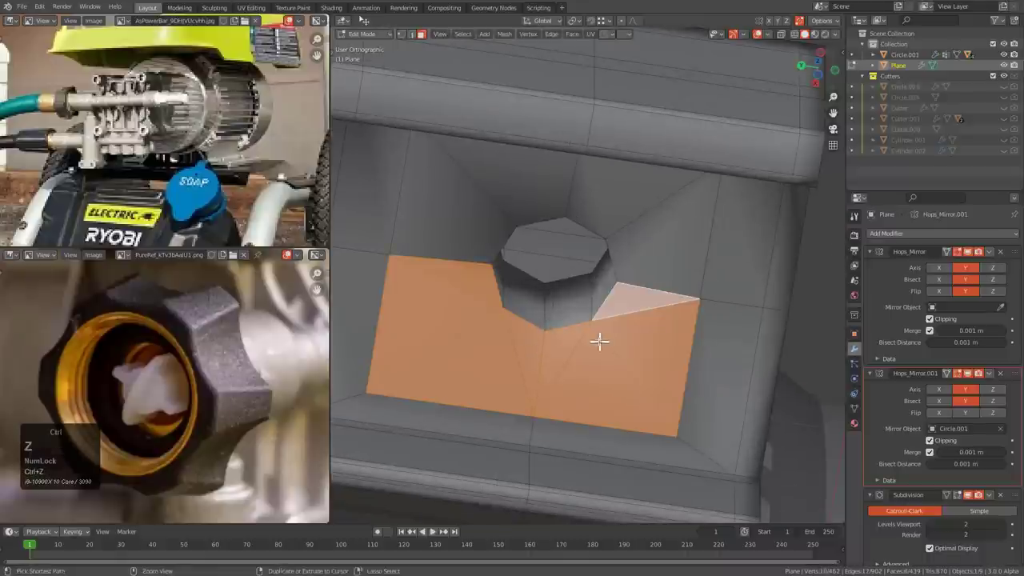
{"action": "key", "text": "2"}
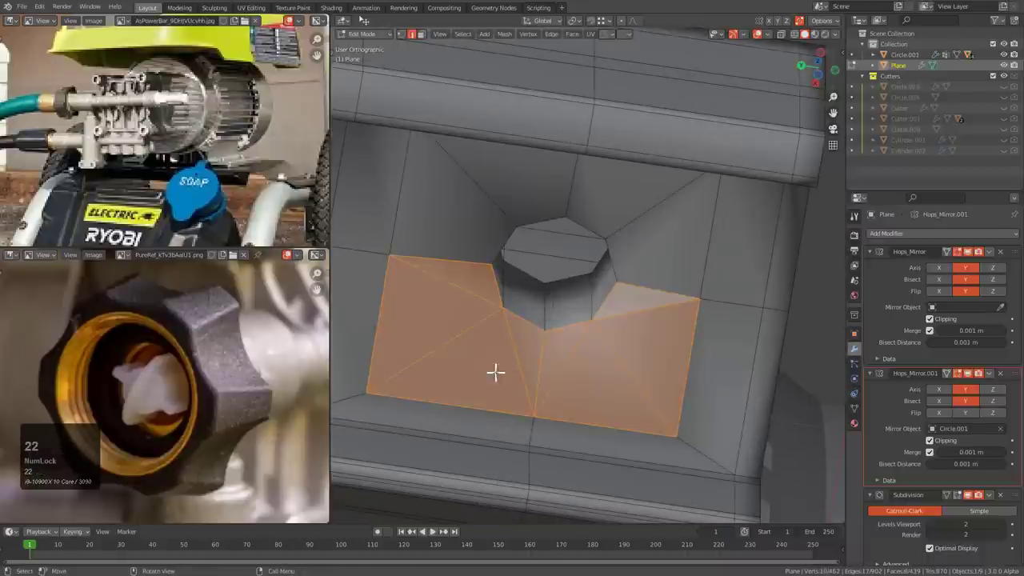
{"action": "left_click", "coordinate": [503, 365]}
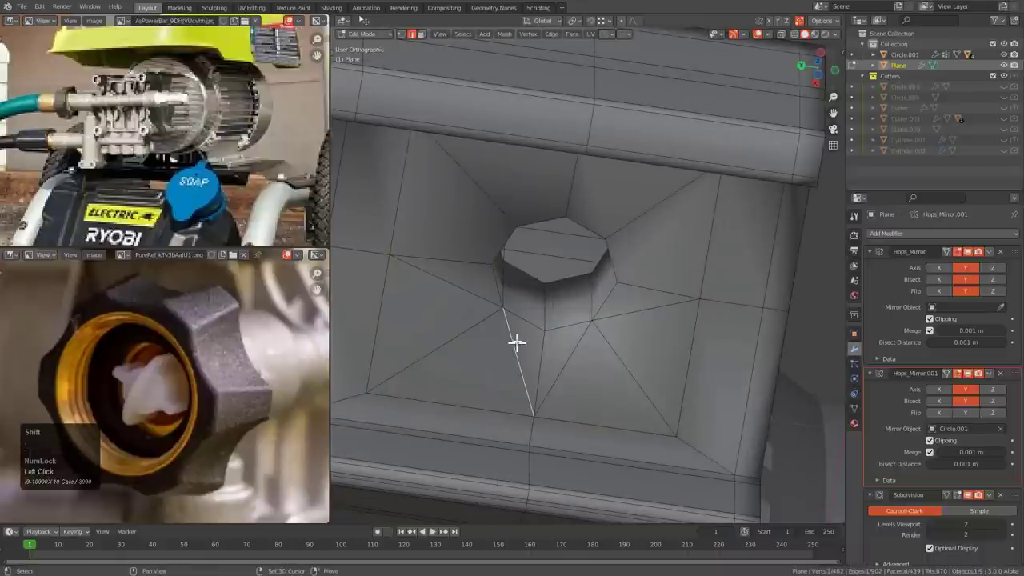
{"action": "left_click", "coordinate": [466, 305]}
{"action": "key", "text": "3"}
- Bevel both rim edge loops of the mounting hole with two segments, about 0.023 m wide, and check the smoothed result
{"action": "middle_click_drag", "start_coordinate": [462, 247], "coordinate": [580, 327]}
{"action": "left_click", "coordinate": [626, 320], "text": "alt"}
{"action": "key", "text": "2"}
{"action": "scroll", "coordinate": [667, 333], "scroll_direction": "up", "scroll_amount": 3}
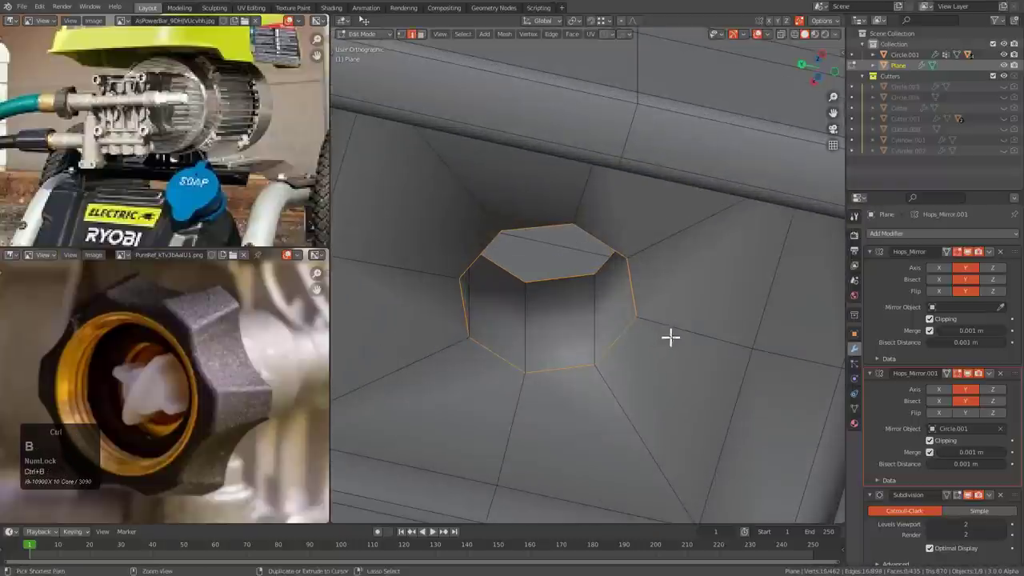
{"action": "key", "text": "ctrl+b"}
{"action": "scroll", "coordinate": [693, 346], "scroll_direction": "down", "scroll_amount": 1}
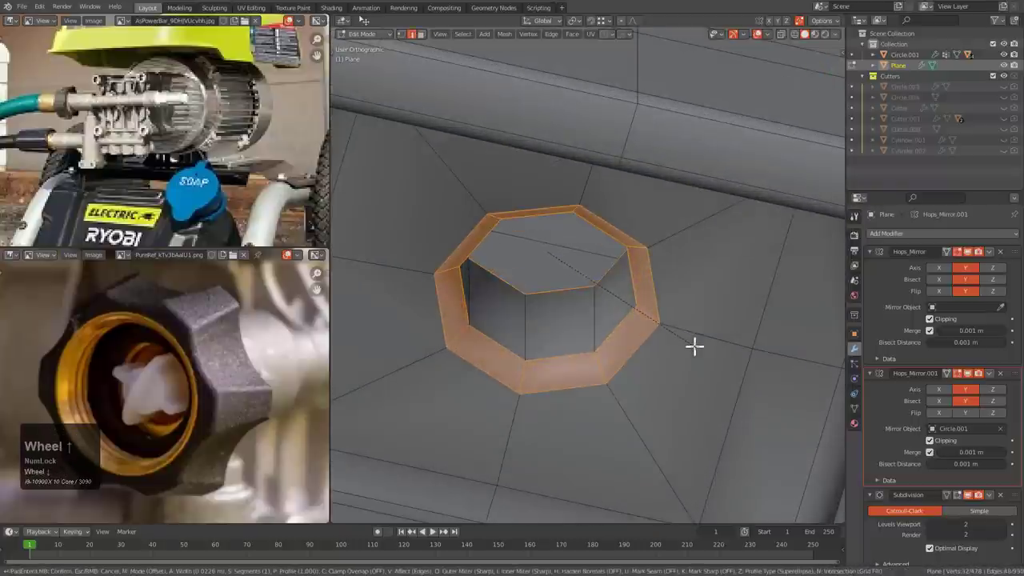
{"action": "scroll", "coordinate": [693, 346], "scroll_direction": "up", "scroll_amount": 1}
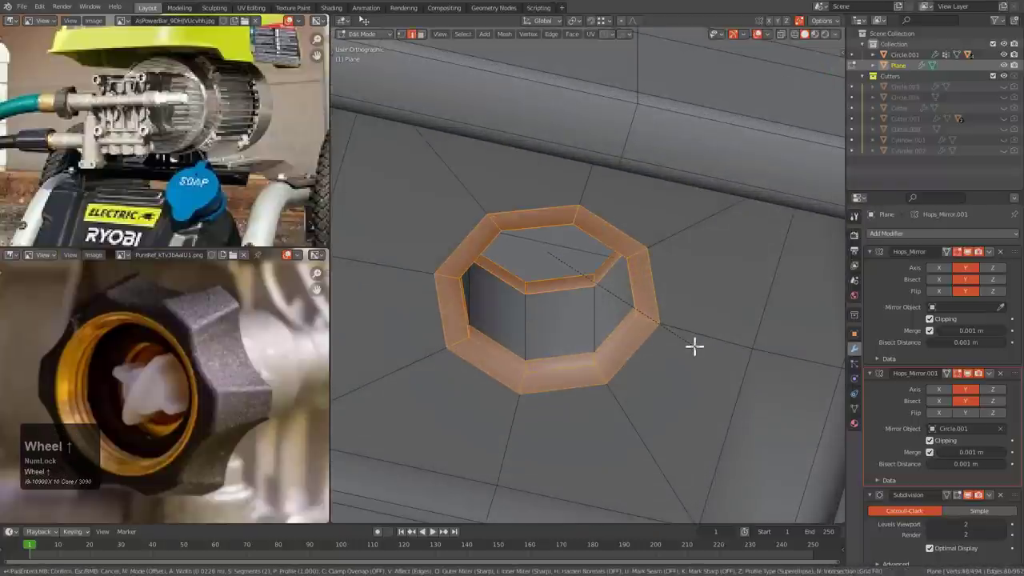
{"action": "left_click", "coordinate": [744, 368]}
{"action": "key", "text": "Tab"}
{"action": "scroll", "coordinate": [640, 313], "scroll_direction": "down", "scroll_amount": 3}
{"action": "middle_click_drag", "start_coordinate": [639, 313], "coordinate": [555, 327]}
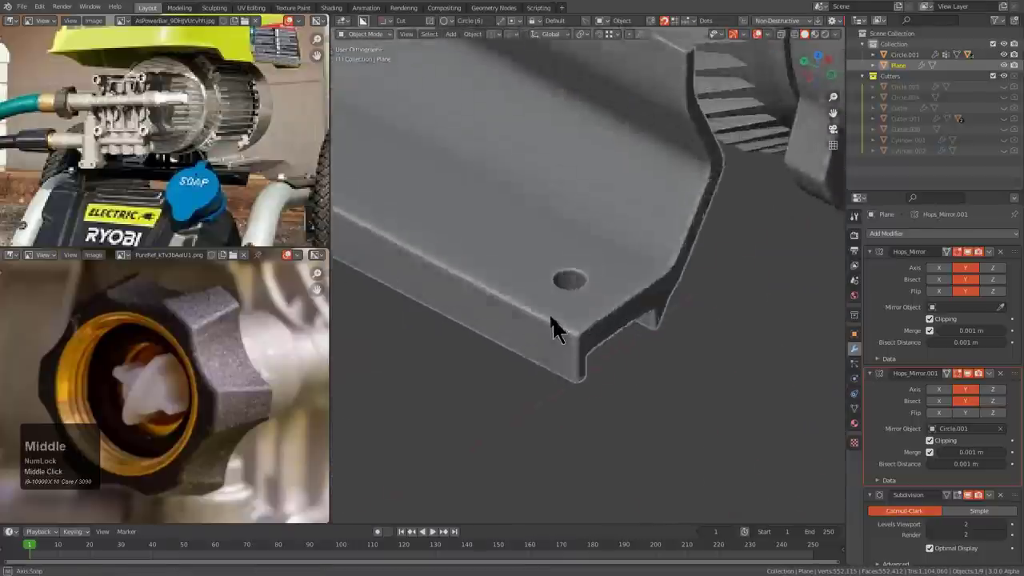
{"action": "scroll", "coordinate": [584, 343], "scroll_direction": "down", "scroll_amount": 3}
- Select the hole's inner wall faces and extract them as a separate piece object
{"action": "key", "text": "Tab"}
{"action": "scroll", "coordinate": [626, 360], "scroll_direction": "up", "scroll_amount": 5}
{"action": "scroll", "coordinate": [585, 254], "scroll_direction": "up", "scroll_amount": 1}
{"action": "key", "text": "3"}
{"action": "left_click", "coordinate": [585, 365], "text": "alt"}
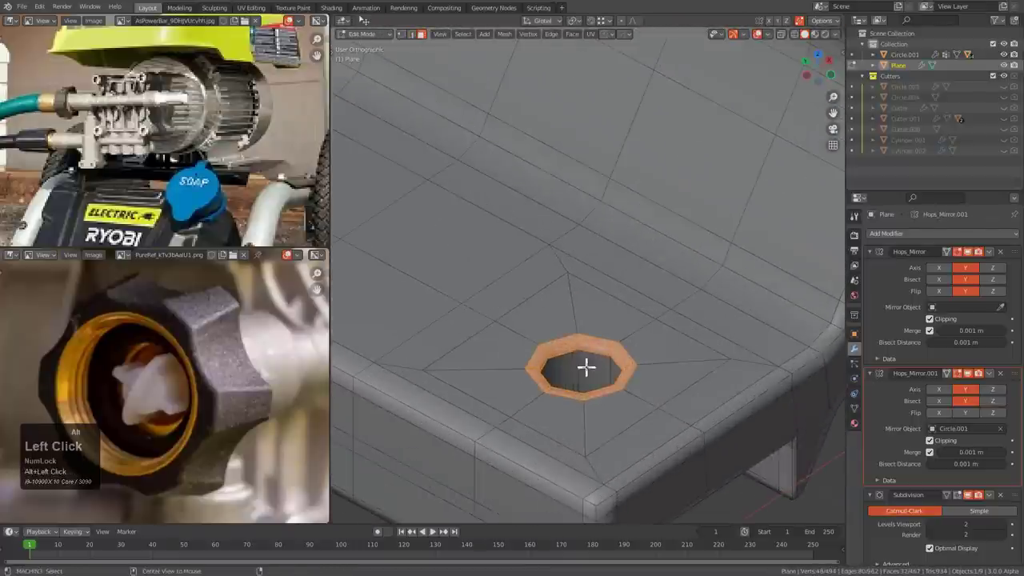
{"action": "middle_click_drag", "start_coordinate": [584, 366], "coordinate": [562, 251], "text": "shift"}
{"action": "scroll", "coordinate": [595, 253], "scroll_direction": "up", "scroll_amount": 2}
{"action": "key", "text": "q"}
{"action": "left_click", "coordinate": [592, 243]}
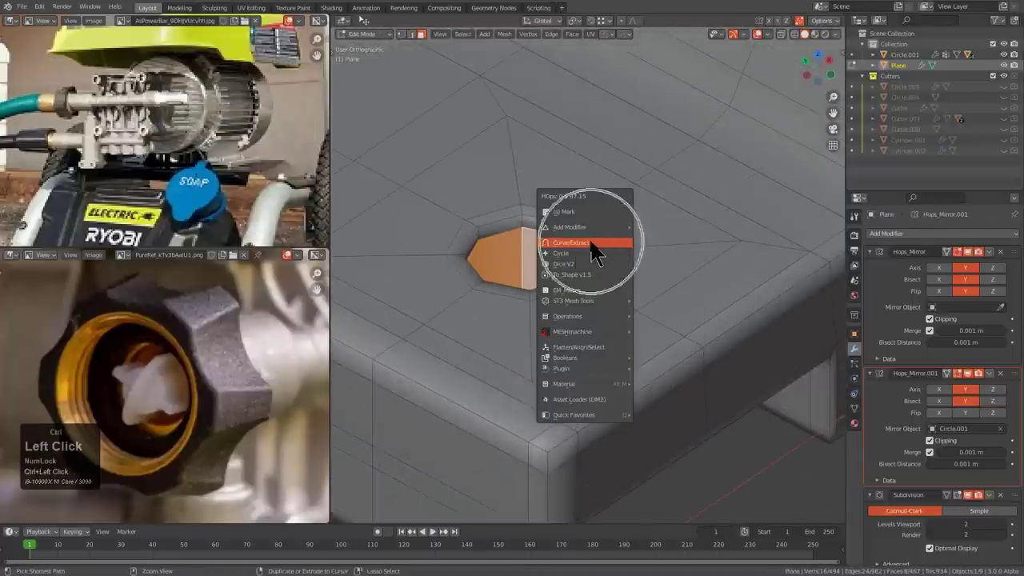
- Raise the extracted piece's upper edge loop along Z to form a short stud standing above the foot
{"action": "key", "text": "alt+z"}
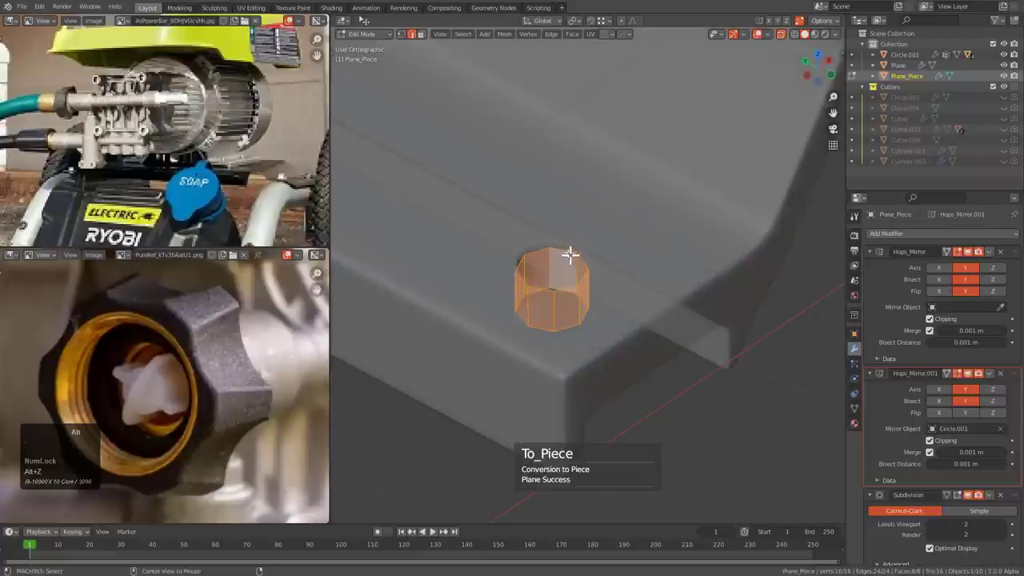
{"action": "left_click", "coordinate": [570, 255], "text": "alt"}
{"action": "scroll", "coordinate": [610, 309], "scroll_direction": "down", "scroll_amount": 4}
{"action": "key", "text": "g"}
{"action": "key", "text": "z"}
{"action": "left_click", "coordinate": [616, 243]}
{"action": "key", "text": "alt+z"}
{"action": "scroll", "coordinate": [614, 246], "scroll_direction": "down", "scroll_amount": 2}
{"action": "middle_click_drag", "start_coordinate": [611, 250], "coordinate": [656, 298], "text": "shift"}
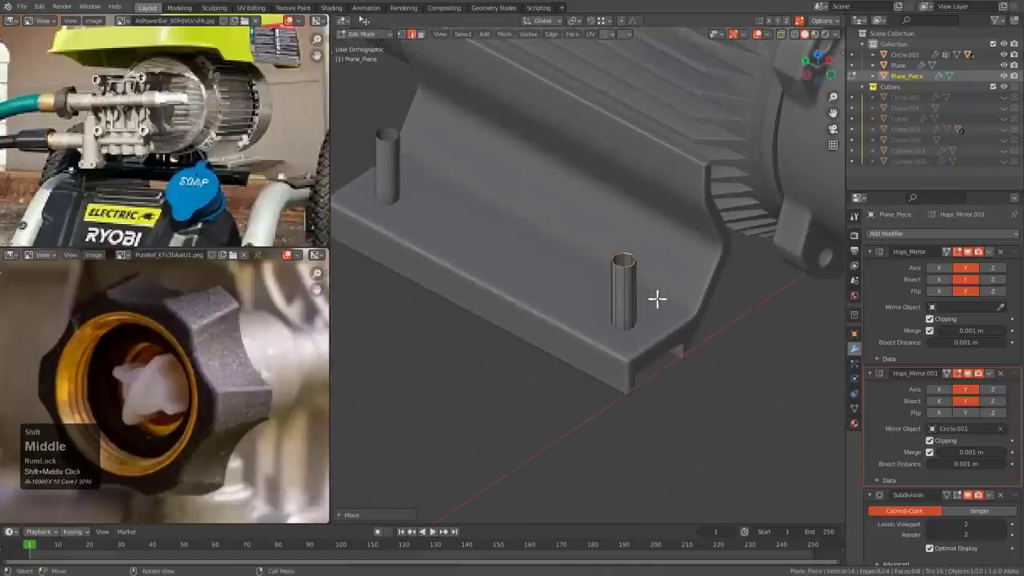
{"action": "key", "text": "g"}
{"action": "key", "text": "z"}
{"action": "left_click", "coordinate": [667, 314]}
- Cap the stud's open upper end, inset the cap, and connect opposite inner vertices to divide it into quads
{"action": "key", "text": "KP_Decimal"}
{"action": "scroll", "coordinate": [668, 309], "scroll_direction": "down", "scroll_amount": 3}
{"action": "key", "text": "f"}
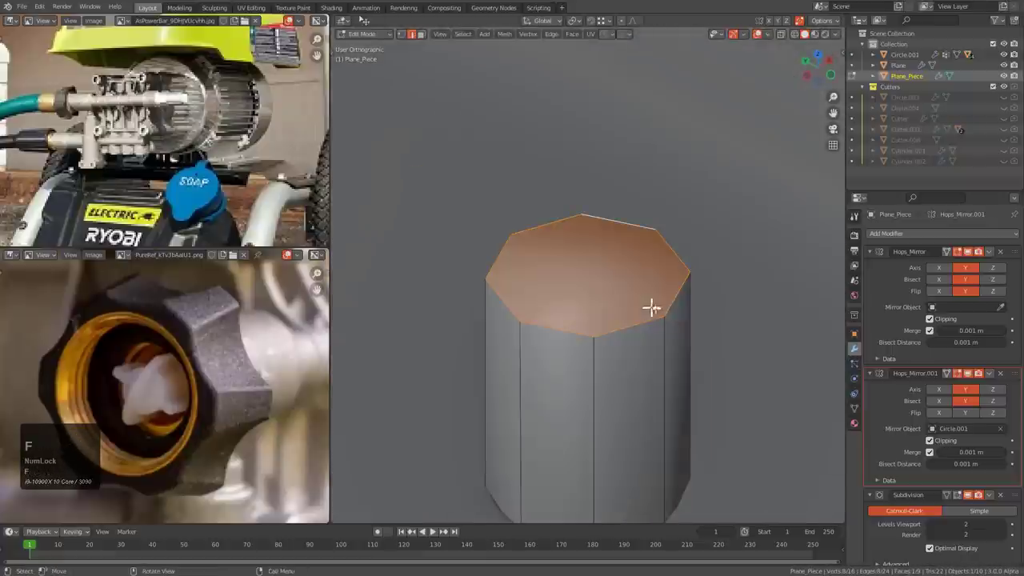
{"action": "key", "text": "i"}
{"action": "left_click", "coordinate": [676, 336]}
{"action": "key", "text": "1"}
{"action": "left_click", "coordinate": [532, 256]}
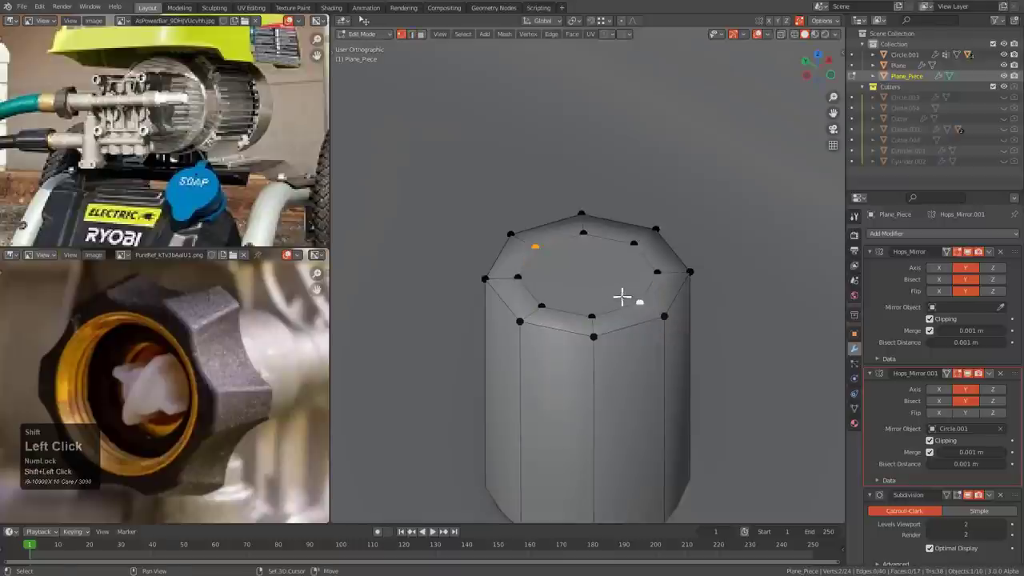
{"action": "middle_click_drag", "start_coordinate": [621, 296], "coordinate": [626, 344]}
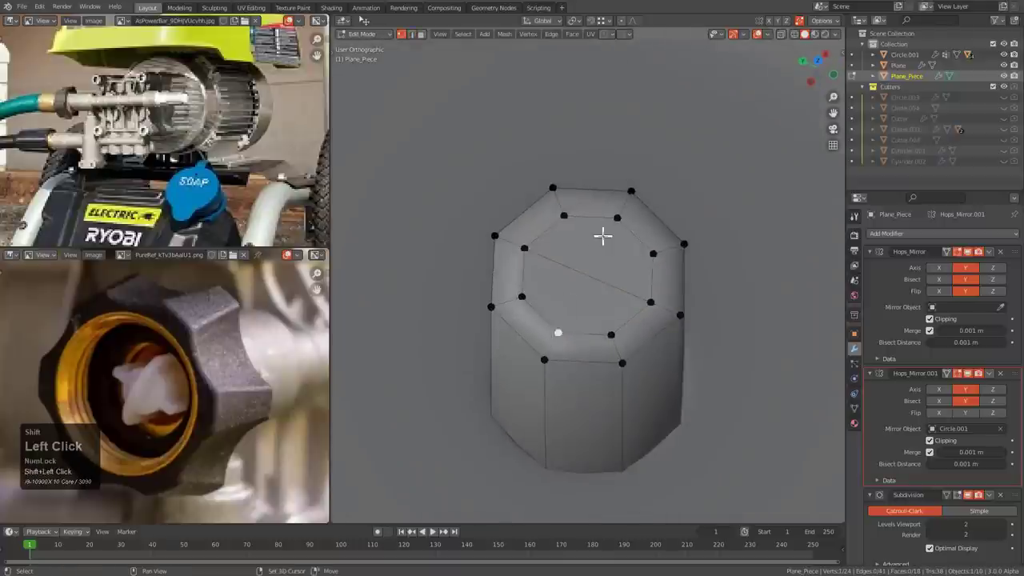
{"action": "middle_click_drag", "start_coordinate": [603, 234], "coordinate": [676, 264]}
- Add a supporting edge loop near the stud's upper rim and deselect it in a perspective view of the whole model
{"action": "key", "text": "ctrl+r"}
{"action": "left_click", "coordinate": [632, 376]}
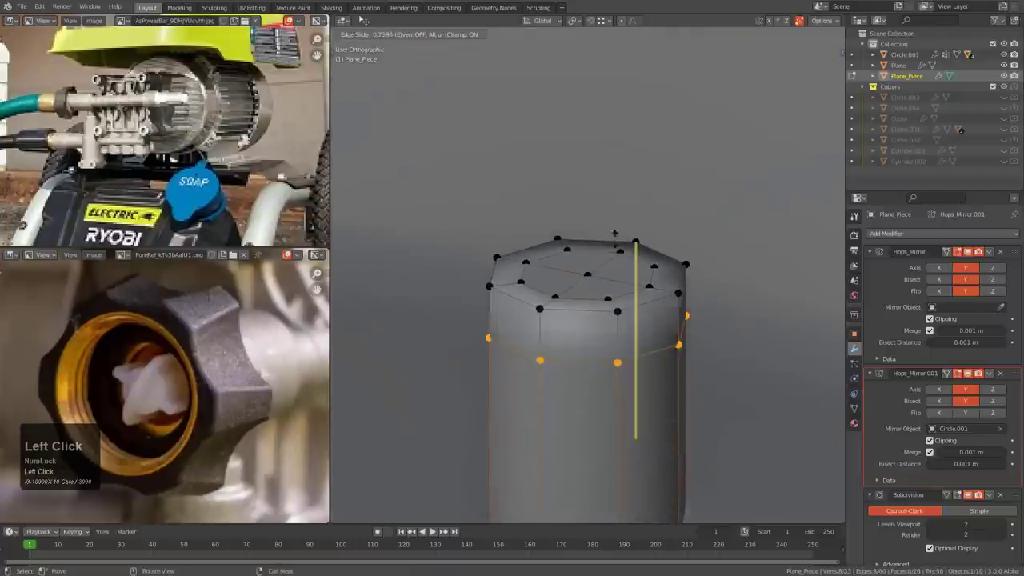
{"action": "left_click", "coordinate": [610, 219]}
{"action": "key", "text": "Tab"}
{"action": "scroll", "coordinate": [613, 240], "scroll_direction": "down", "scroll_amount": 4}
{"action": "middle_click_drag", "start_coordinate": [613, 240], "coordinate": [672, 304]}
{"action": "scroll", "coordinate": [642, 317], "scroll_direction": "down", "scroll_amount": 8}
{"action": "key", "text": "alt+a"}
{"action": "key", "text": "KP_5"}
- Compare the pump head and motor proportions with the pressure washer reference photo
{"action": "scroll", "coordinate": [632, 336], "scroll_direction": "down", "scroll_amount": 3}
{"action": "scroll", "coordinate": [137, 132], "scroll_direction": "up", "scroll_amount": 3}
{"action": "middle_click_drag", "start_coordinate": [137, 133], "coordinate": [196, 130]}
{"action": "scroll", "coordinate": [163, 130], "scroll_direction": "up", "scroll_amount": 2}
{"action": "scroll", "coordinate": [168, 155], "scroll_direction": "down", "scroll_amount": 1}
{"action": "middle_click_drag", "start_coordinate": [123, 138], "coordinate": [125, 159]}
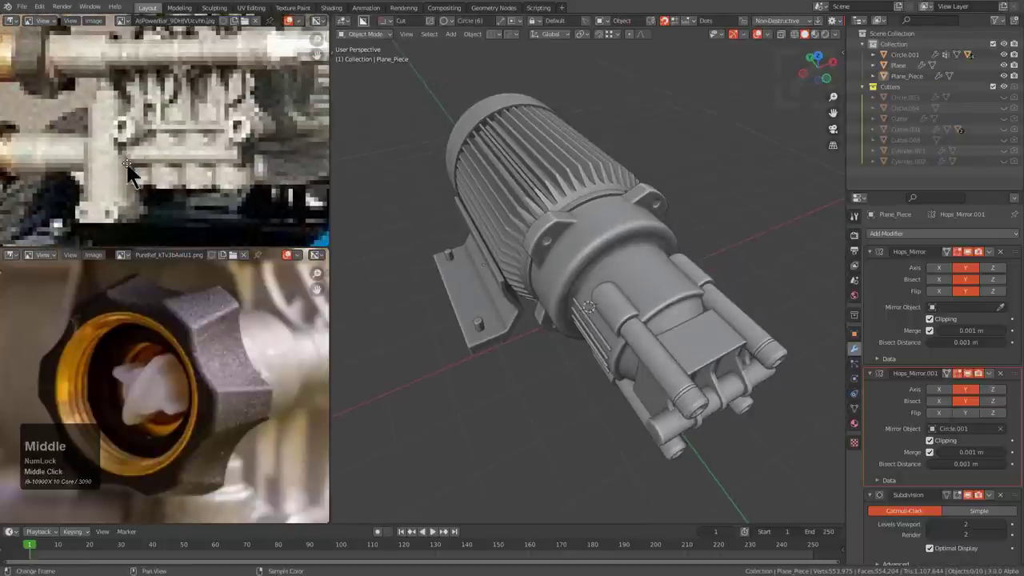
{"action": "scroll", "coordinate": [187, 166], "scroll_direction": "up", "scroll_amount": 1}
{"action": "mouse_move", "coordinate": [189, 167]}
{"action": "middle_mouse_down"}
{"action": "mouse_move", "coordinate": [160, 155]}
{"action": "mouse_move", "coordinate": [191, 157]}
{"action": "middle_mouse_up"}
{"action": "scroll", "coordinate": [160, 160], "scroll_direction": "down", "scroll_amount": 2}
{"action": "scroll", "coordinate": [192, 158], "scroll_direction": "down", "scroll_amount": 1}
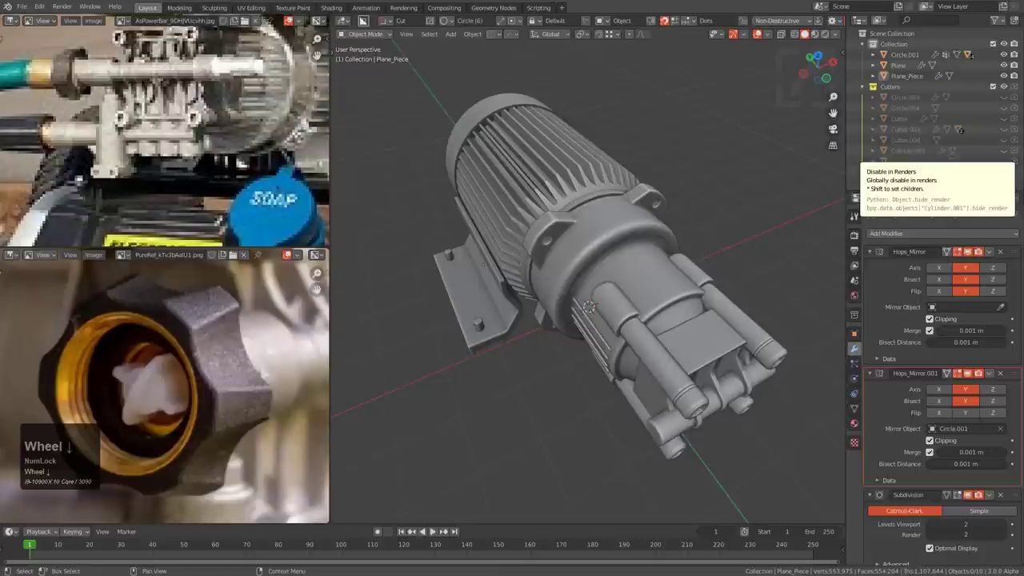
{"action": "middle_click", "coordinate": [1013, 151]}
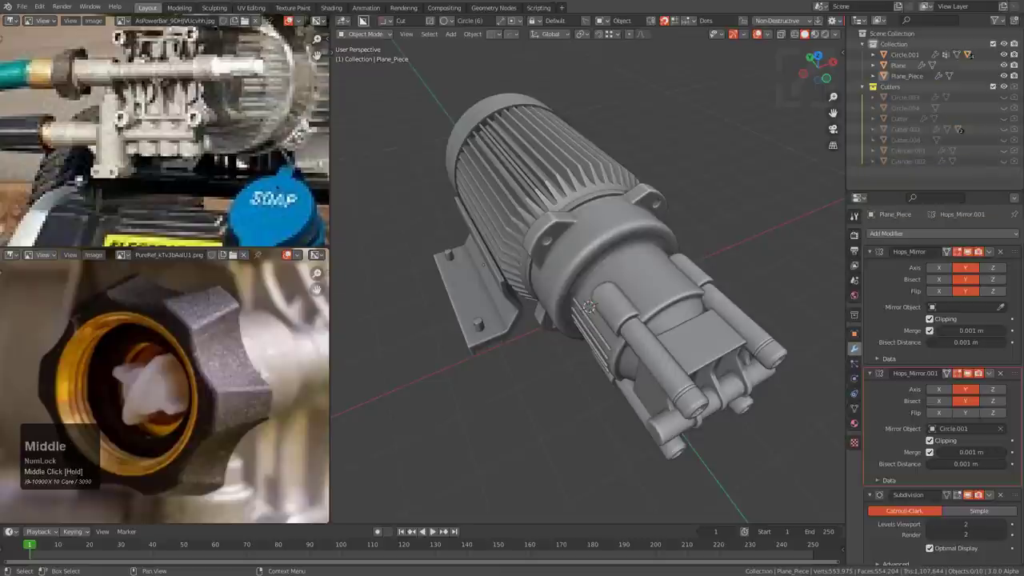
{"action": "right_click_drag", "start_coordinate": [1023, 322], "coordinate": [723, 328]}
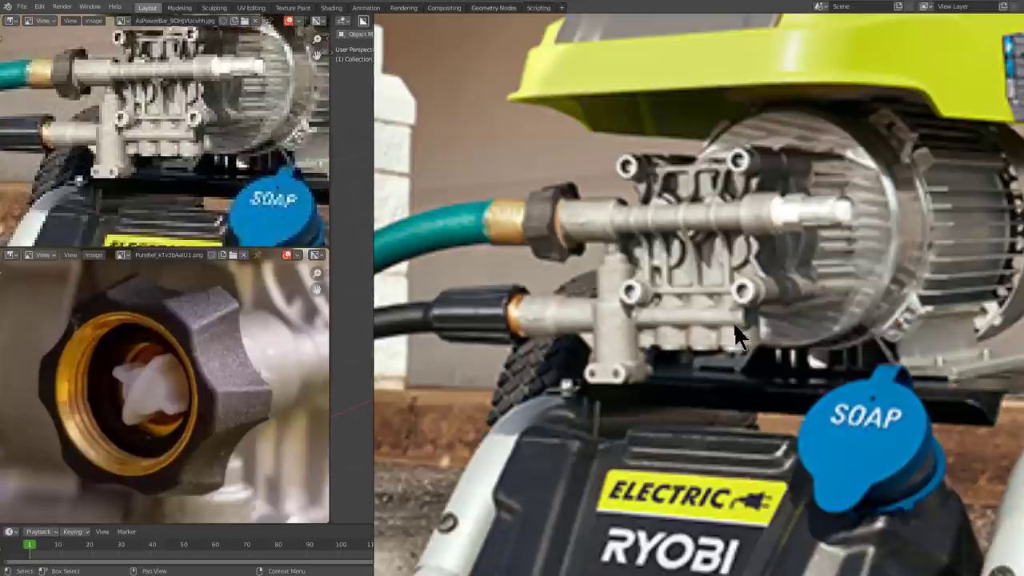
{"action": "right_click", "coordinate": [710, 323]}
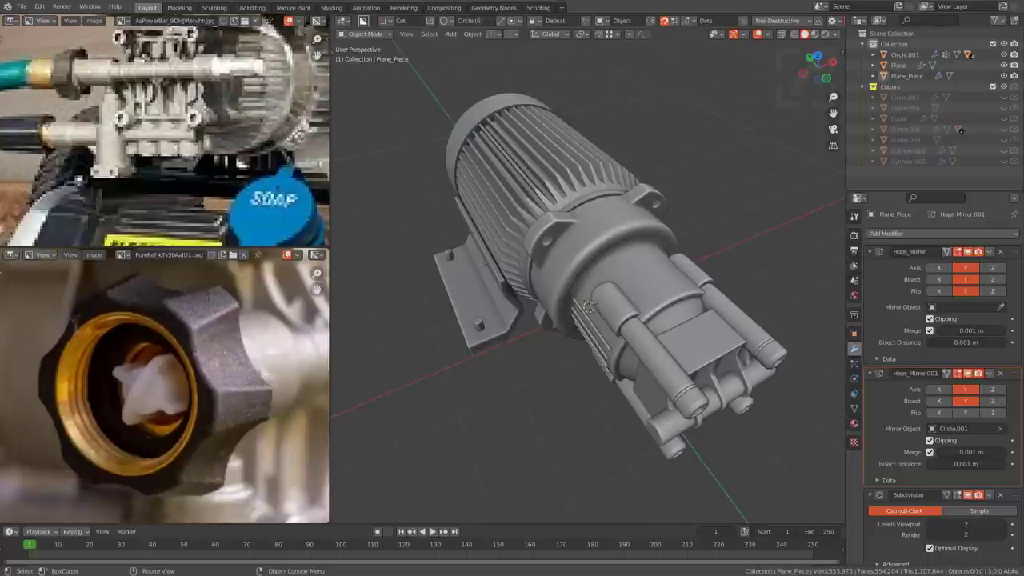
{"action": "mouse_move", "coordinate": [560, 247]}
{"action": "middle_mouse_down"}
{"action": "mouse_move", "coordinate": [576, 251]}
{"action": "mouse_move", "coordinate": [582, 235]}
{"action": "mouse_move", "coordinate": [564, 234]}
{"action": "middle_mouse_up"}
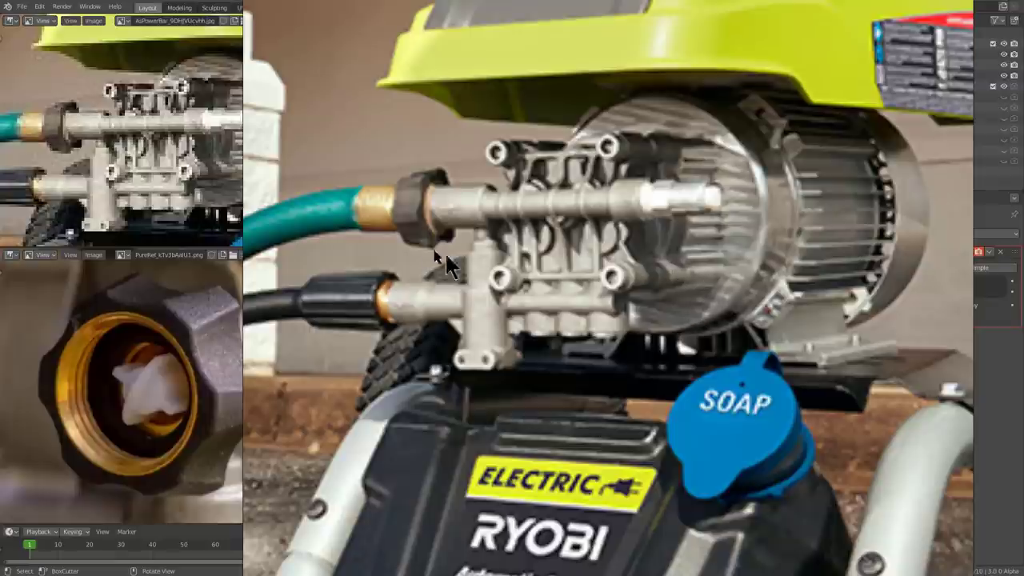
{"action": "right_click_drag", "start_coordinate": [447, 255], "coordinate": [1022, 264]}
{"action": "middle_click_drag", "start_coordinate": [620, 360], "coordinate": [539, 372]}
{"action": "scroll", "coordinate": [605, 203], "scroll_direction": "up", "scroll_amount": 6}
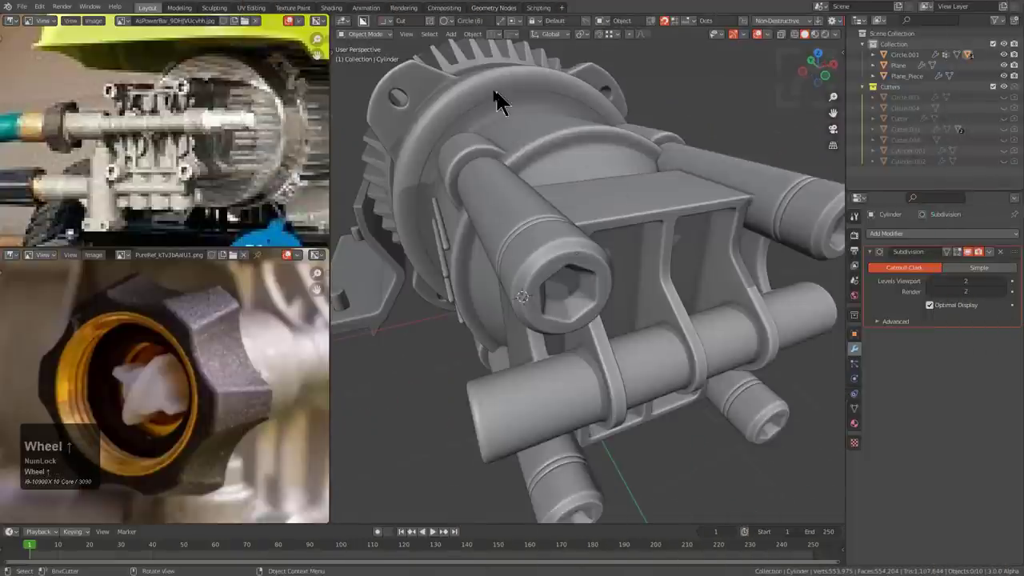
{"action": "middle_click_drag", "start_coordinate": [497, 102], "coordinate": [507, 125]}
{"action": "middle_click_drag", "start_coordinate": [477, 157], "coordinate": [618, 238]}
{"action": "scroll", "coordinate": [596, 212], "scroll_direction": "down", "scroll_amount": 4}
{"action": "scroll", "coordinate": [640, 260], "scroll_direction": "up", "scroll_amount": 2}
- Parent the pump's plate, rods and end parts to the pump housing cylinder, keeping their transforms
{"action": "left_click", "coordinate": [715, 349]}
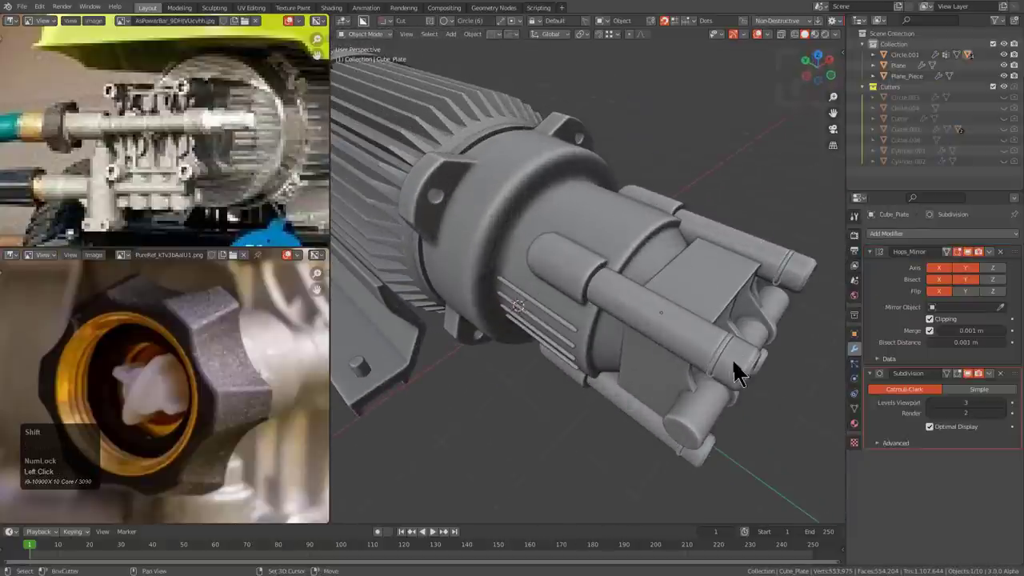
{"action": "left_click", "coordinate": [732, 359], "text": "shift"}
{"action": "left_click", "coordinate": [684, 327], "text": "shift"}
{"action": "mouse_move", "coordinate": [648, 315]}
{"action": "middle_mouse_down"}
{"action": "mouse_move", "coordinate": [645, 296]}
{"action": "mouse_move", "coordinate": [599, 285]}
{"action": "mouse_move", "coordinate": [661, 307]}
{"action": "middle_mouse_up"}
{"action": "left_click", "coordinate": [592, 282]}
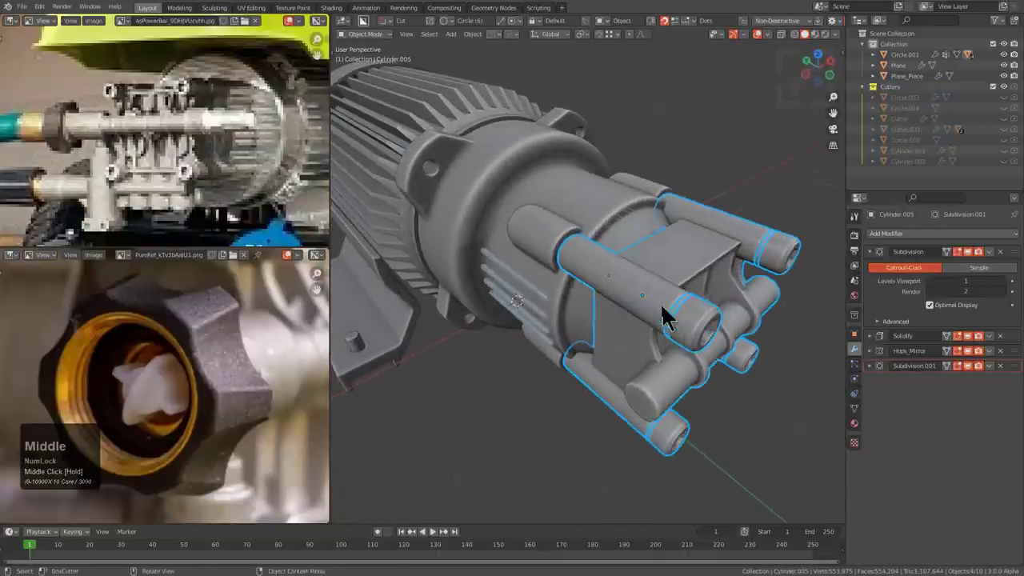
{"action": "key", "text": "g"}
{"action": "right_click", "coordinate": [743, 317]}
{"action": "scroll", "coordinate": [574, 264], "scroll_direction": "up", "scroll_amount": 3}
{"action": "middle_click_drag", "start_coordinate": [574, 264], "coordinate": [564, 252]}
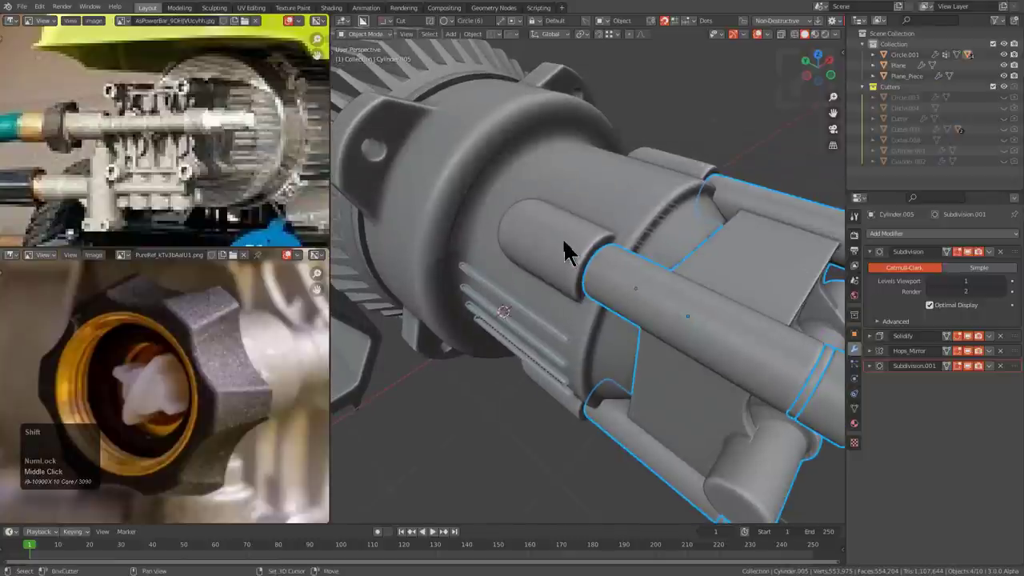
{"action": "left_click", "coordinate": [563, 251], "text": "shift"}
{"action": "key", "text": "ctrl+p"}
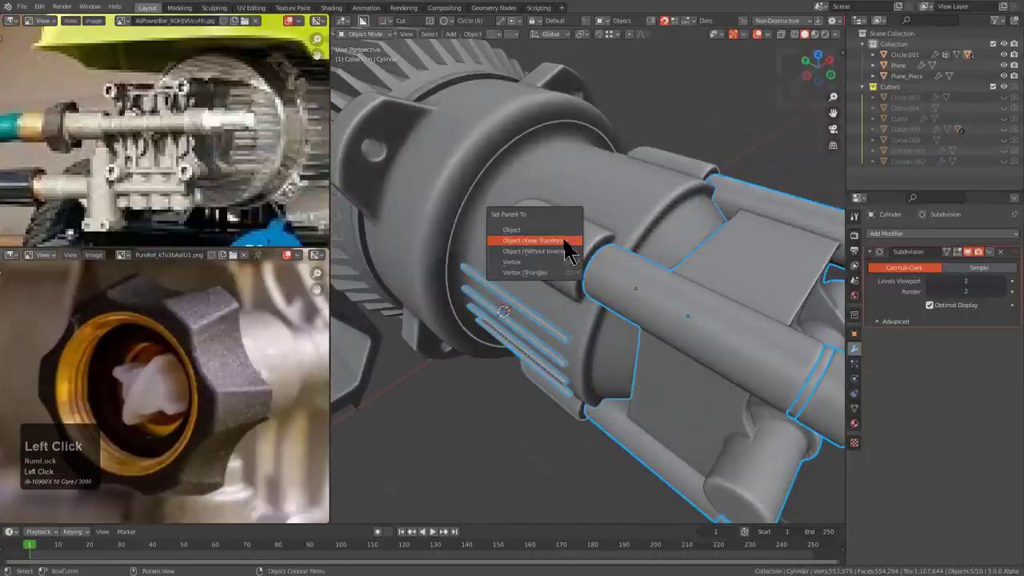
{"action": "left_click", "coordinate": [565, 250]}
- Set the pump housing cylinder's origin to the centre of its edge loop nearest the motor
{"action": "left_click", "coordinate": [574, 232]}
{"action": "key", "text": "s"}
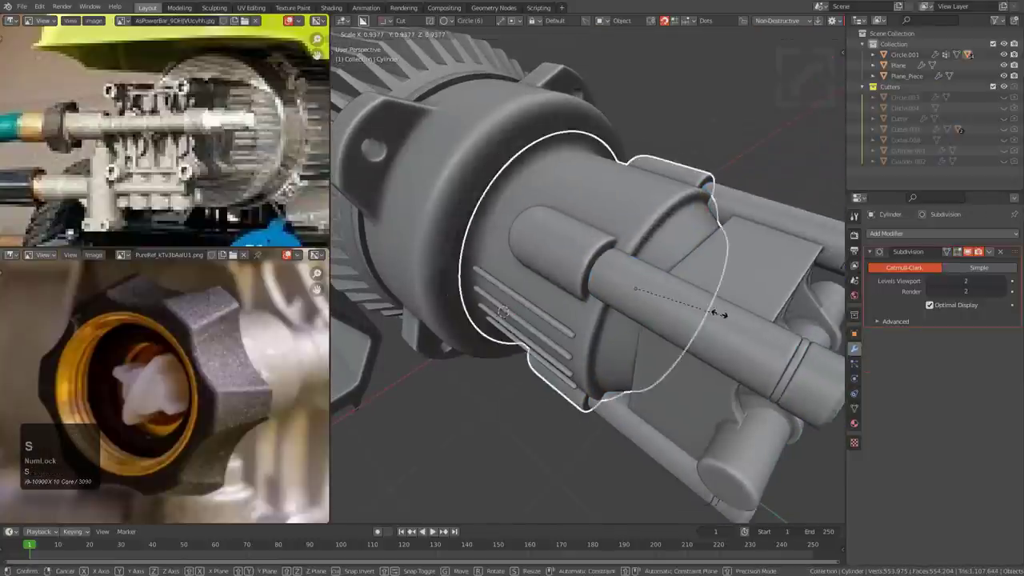
{"action": "right_click", "coordinate": [589, 256]}
{"action": "key", "text": "Tab"}
{"action": "key", "text": "1"}
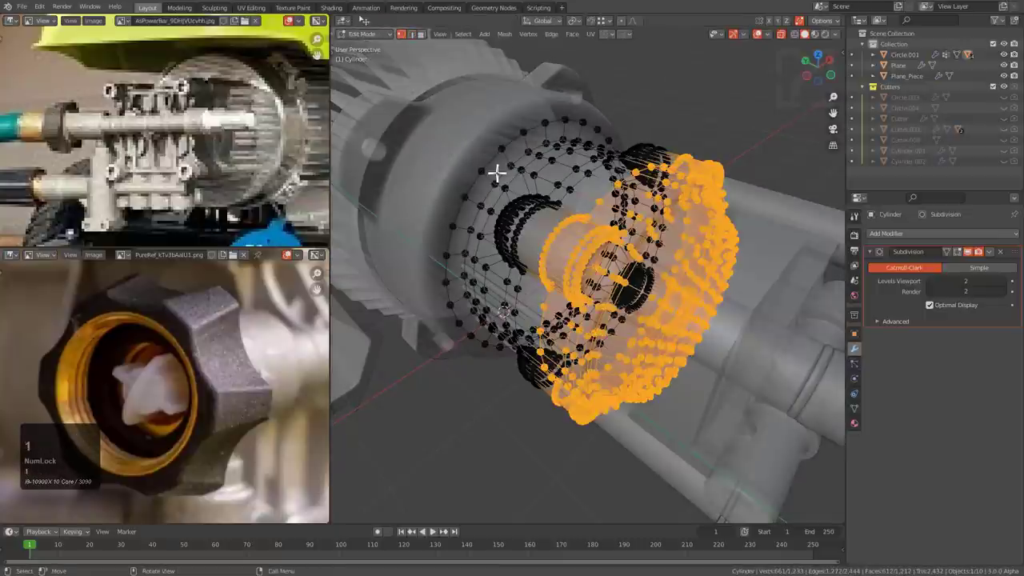
{"action": "left_click", "coordinate": [519, 152], "text": "alt"}
{"action": "key", "text": "shift+s"}
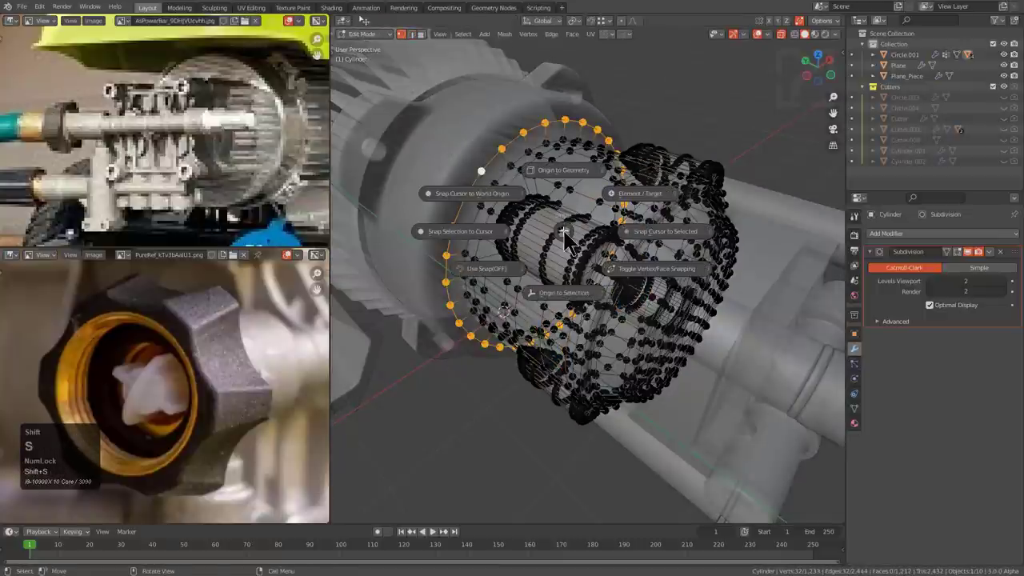
{"action": "left_click", "coordinate": [562, 294]}
{"action": "key", "text": "Tab"}
{"action": "key", "text": "alt+z"}
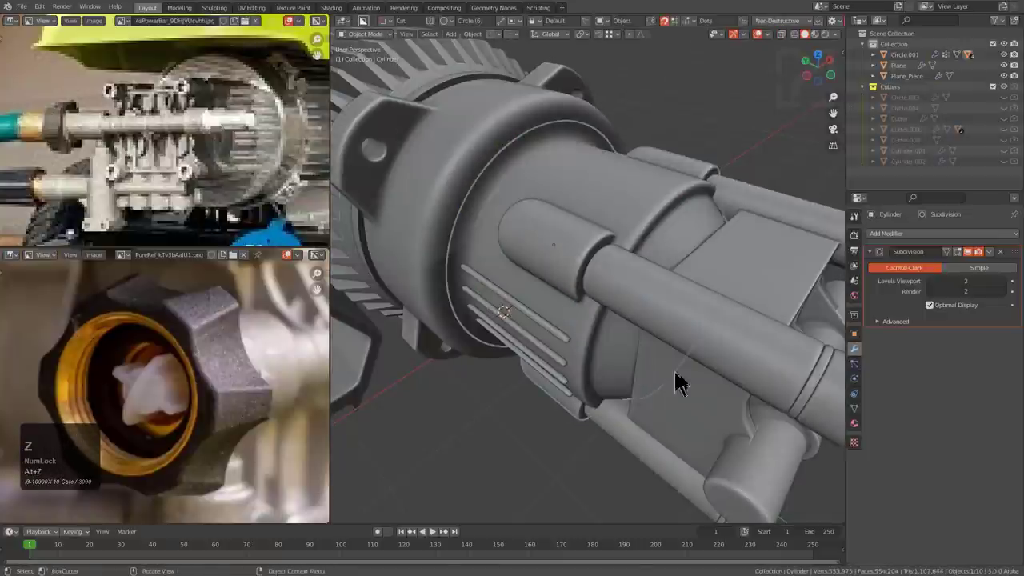
- Scale the parented pump assembly down slightly from the housing cylinder's origin
{"action": "key", "text": "s"}
{"action": "left_click", "coordinate": [686, 369]}
{"action": "scroll", "coordinate": [678, 369], "scroll_direction": "down", "scroll_amount": 2}
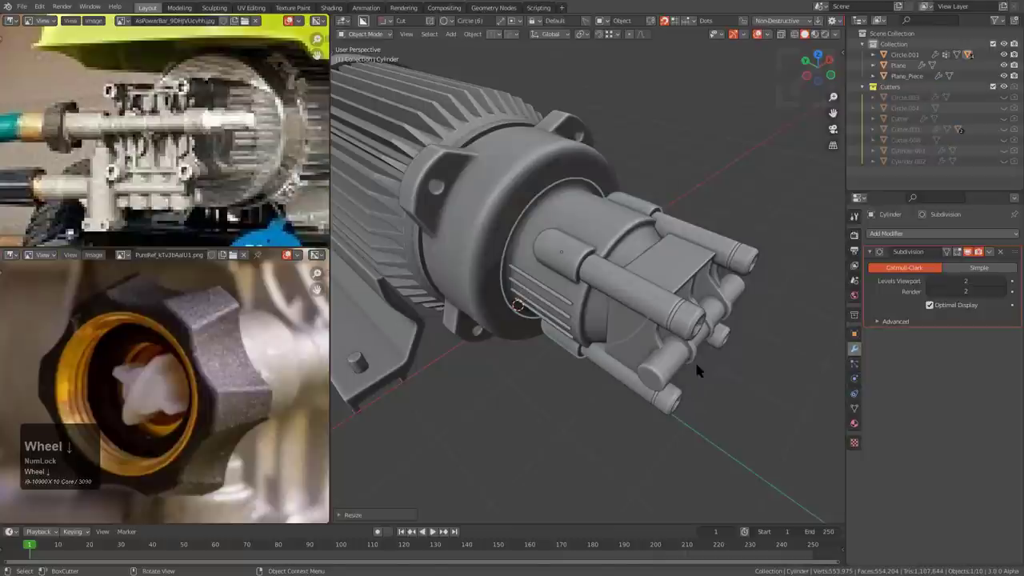
{"action": "scroll", "coordinate": [578, 327], "scroll_direction": "down", "scroll_amount": 4}
{"action": "middle_click_drag", "start_coordinate": [578, 327], "coordinate": [717, 278]}
{"action": "scroll", "coordinate": [626, 288], "scroll_direction": "up", "scroll_amount": 1}
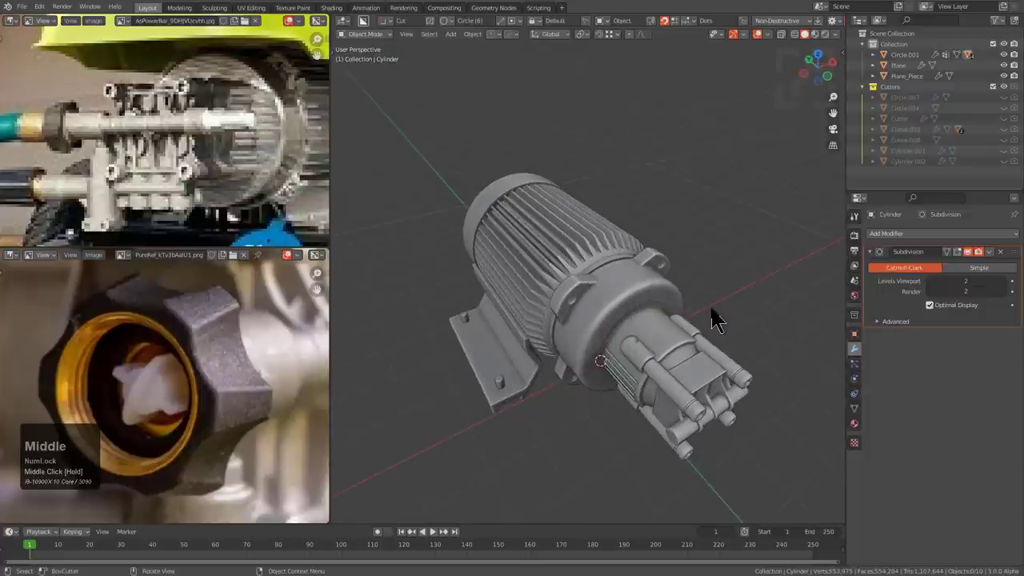
- Examine the motor's cooling fins and mounting lugs against a close-up of the reference photo
{"action": "middle_click_drag", "start_coordinate": [672, 333], "coordinate": [646, 312]}
{"action": "scroll", "coordinate": [616, 288], "scroll_direction": "up", "scroll_amount": 3}
{"action": "left_click", "coordinate": [571, 262]}
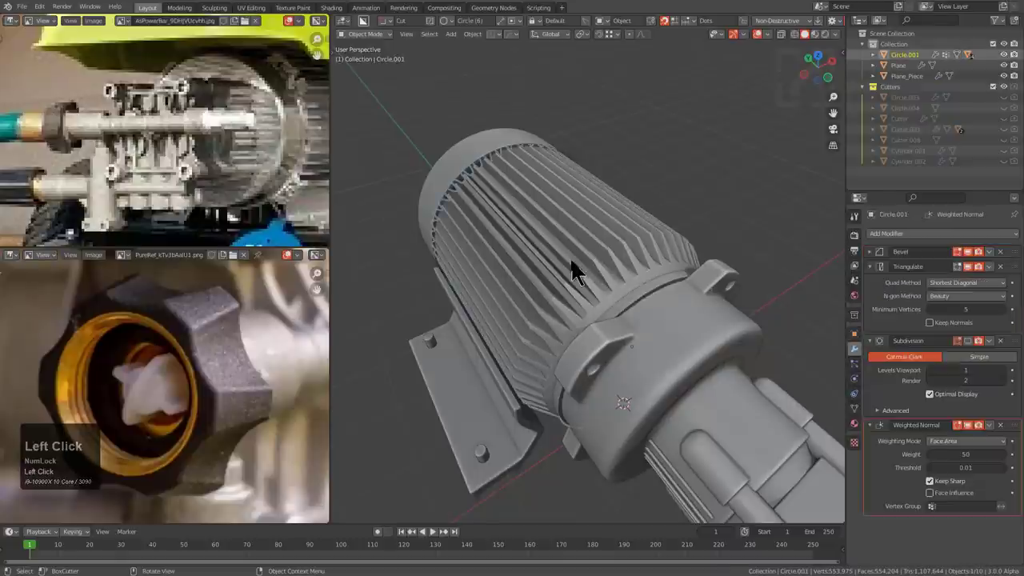
{"action": "scroll", "coordinate": [570, 258], "scroll_direction": "down", "scroll_amount": 2}
{"action": "middle_click_drag", "start_coordinate": [570, 257], "coordinate": [577, 257]}
{"action": "right_click_drag", "start_coordinate": [1023, 260], "coordinate": [564, 323]}
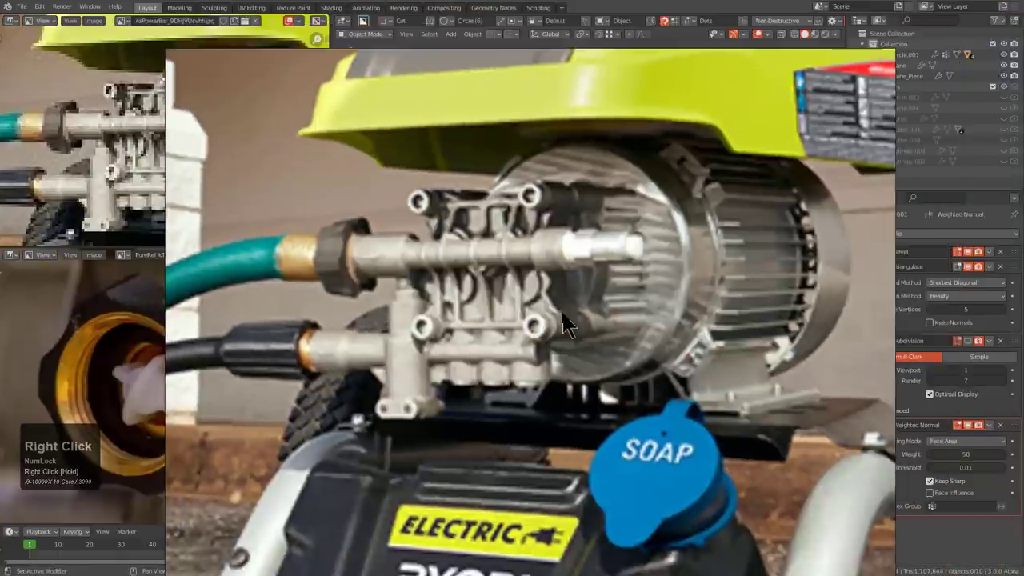
{"action": "scroll", "coordinate": [753, 232], "scroll_direction": "up", "scroll_amount": 4}
{"action": "middle_click_drag", "start_coordinate": [755, 224], "coordinate": [777, 229]}
{"action": "scroll", "coordinate": [583, 222], "scroll_direction": "up", "scroll_amount": 2}
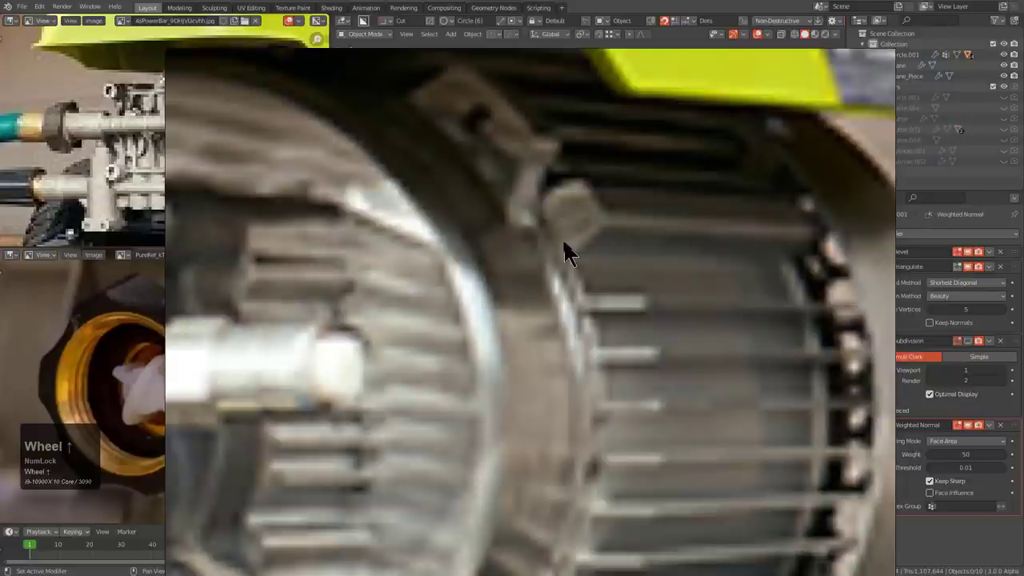
{"action": "scroll", "coordinate": [569, 251], "scroll_direction": "down", "scroll_amount": 1}
{"action": "right_click_drag", "start_coordinate": [518, 246], "coordinate": [1023, 209]}
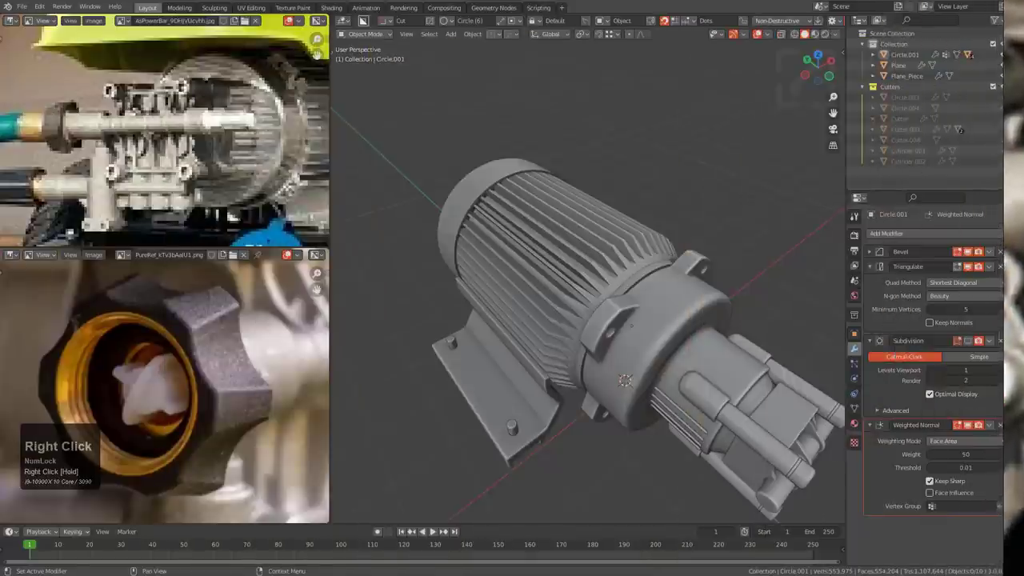
- Fine-tune the pump assembly's overall scale against the motor housing
{"action": "scroll", "coordinate": [615, 344], "scroll_direction": "down", "scroll_amount": 4}
{"action": "key", "text": "alt+a"}
{"action": "middle_click_drag", "start_coordinate": [622, 352], "coordinate": [611, 298]}
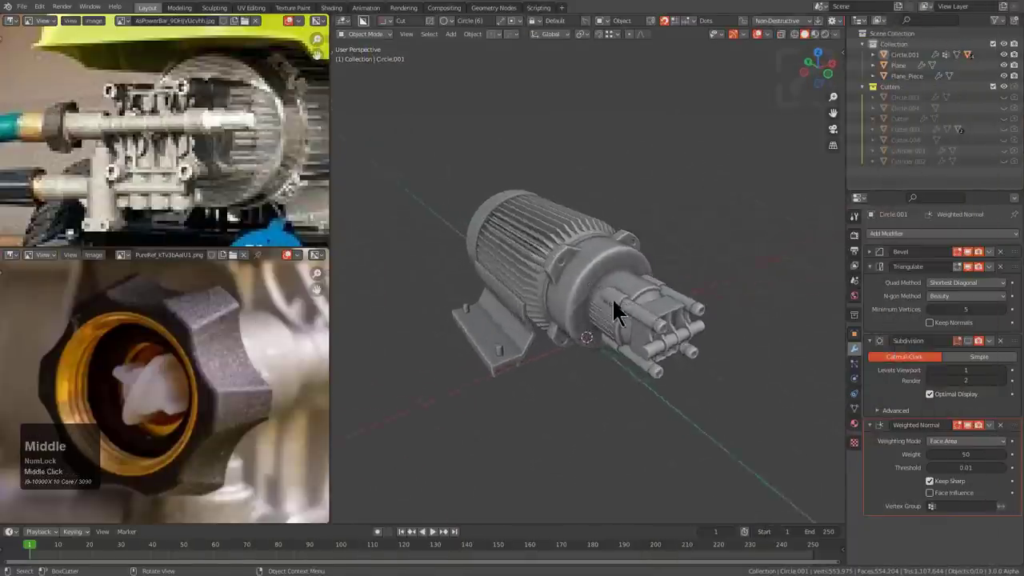
{"action": "scroll", "coordinate": [616, 287], "scroll_direction": "up", "scroll_amount": 3}
{"action": "left_click", "coordinate": [626, 274]}
{"action": "key", "text": "s"}
{"action": "left_click", "coordinate": [707, 276]}
{"action": "scroll", "coordinate": [652, 296], "scroll_direction": "down", "scroll_amount": 3}
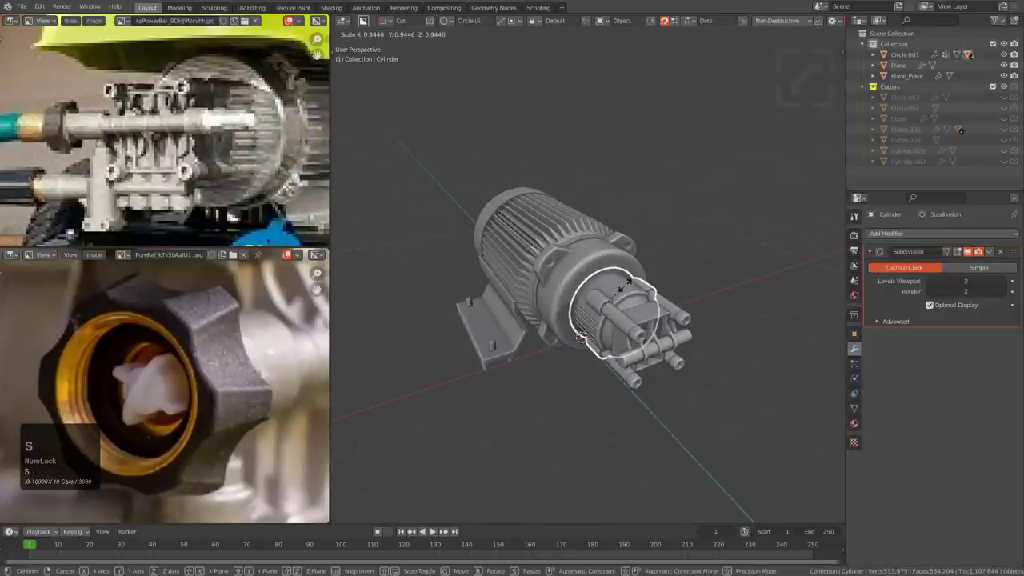
- Display the wireframe over the whole model to inspect its topology
{"action": "middle_click_drag", "start_coordinate": [615, 293], "coordinate": [631, 311]}
{"action": "scroll", "coordinate": [604, 324], "scroll_direction": "up", "scroll_amount": 3}
{"action": "scroll", "coordinate": [601, 290], "scroll_direction": "down", "scroll_amount": 3}
{"action": "key", "text": "alt+v"}
{"action": "left_click", "coordinate": [631, 312]}
{"action": "scroll", "coordinate": [632, 312], "scroll_direction": "up", "scroll_amount": 2}
{"action": "scroll", "coordinate": [631, 323], "scroll_direction": "up", "scroll_amount": 2}
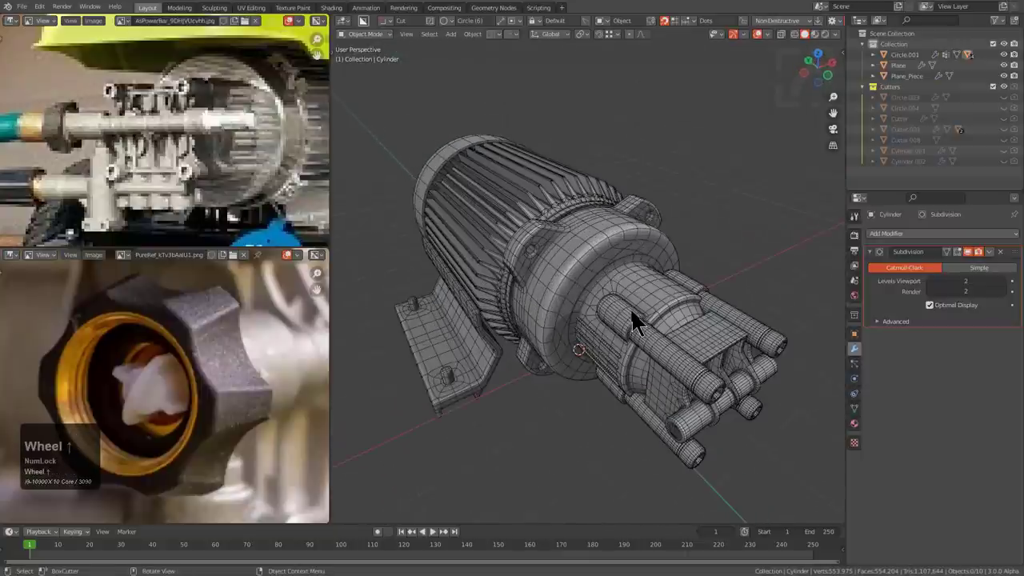